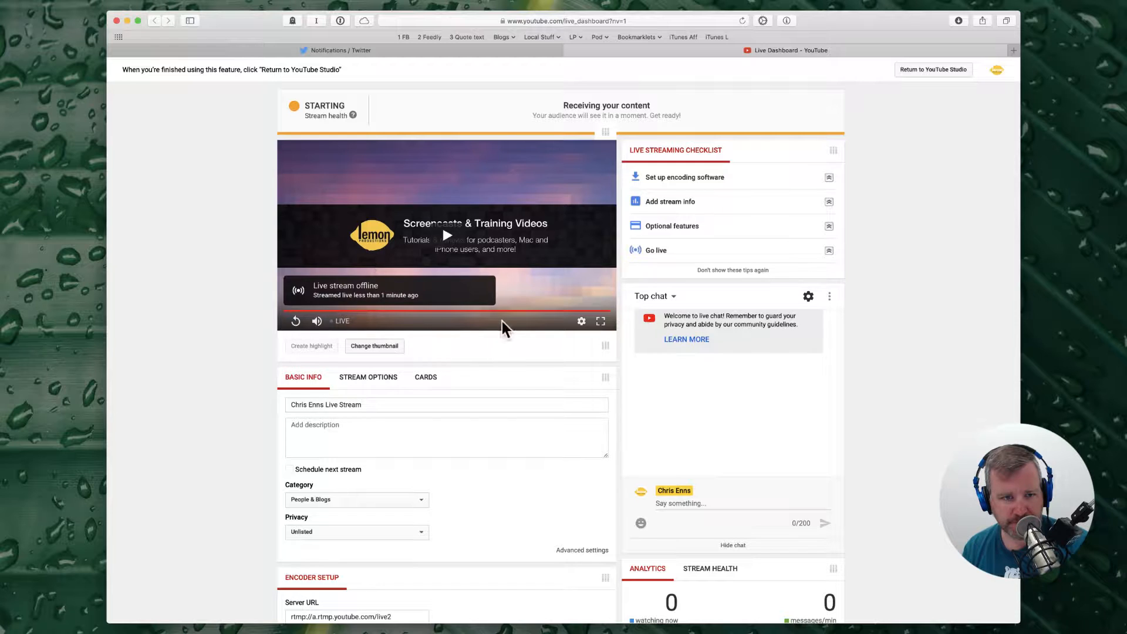
Step: Play the live stream preview, test muting and unmuting its sound, and leave the playback paused
left_click(447, 236)
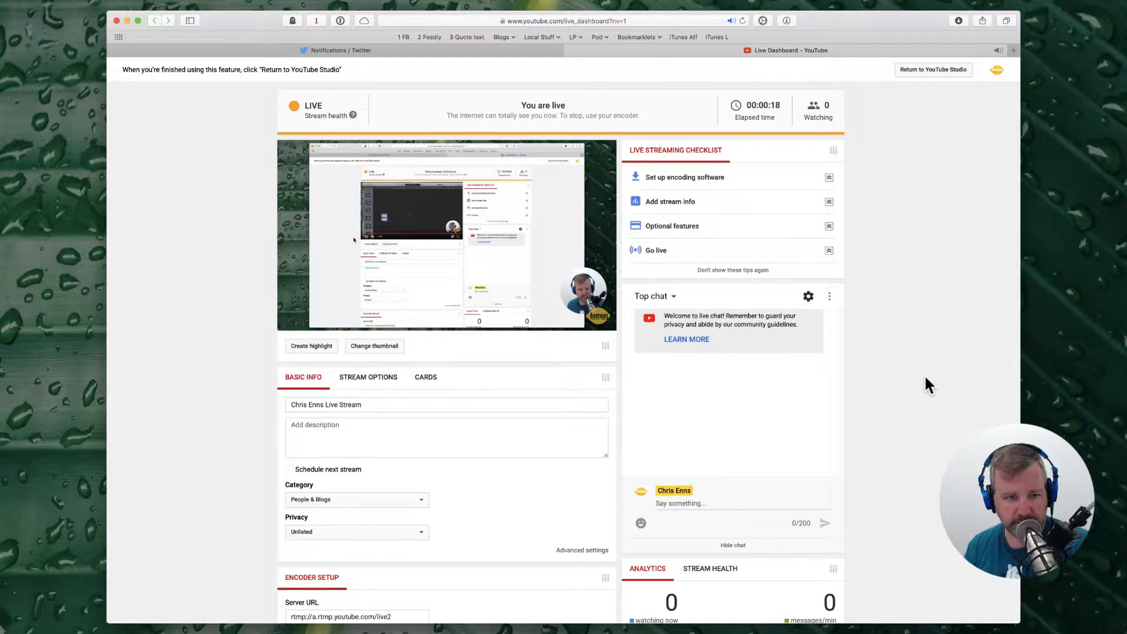
mouse_move(303, 320)
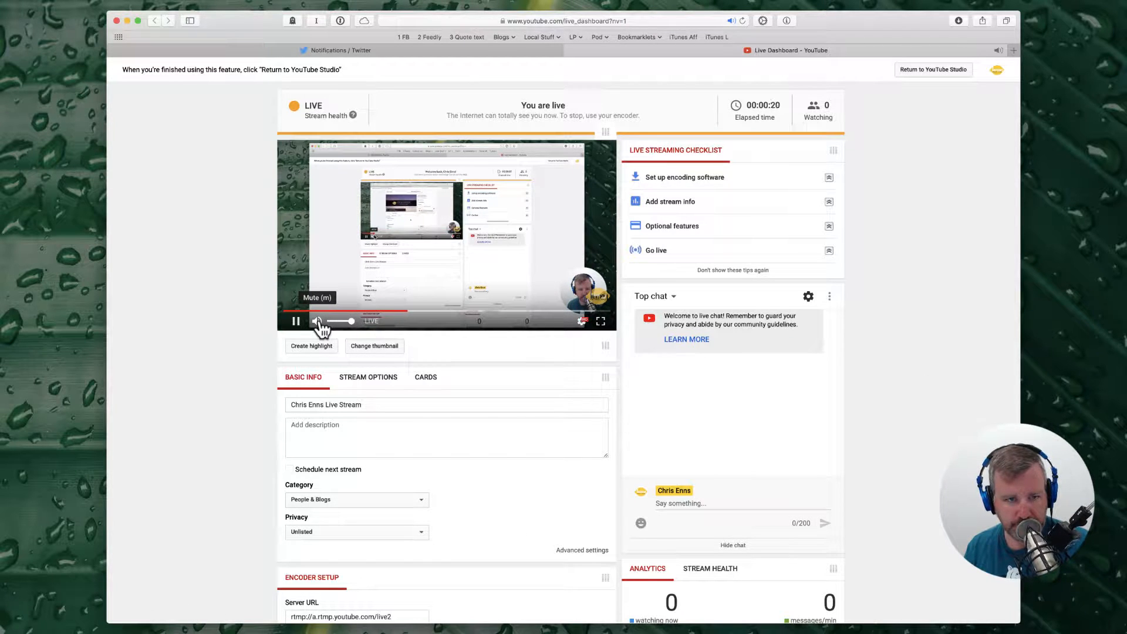
left_click(317, 322)
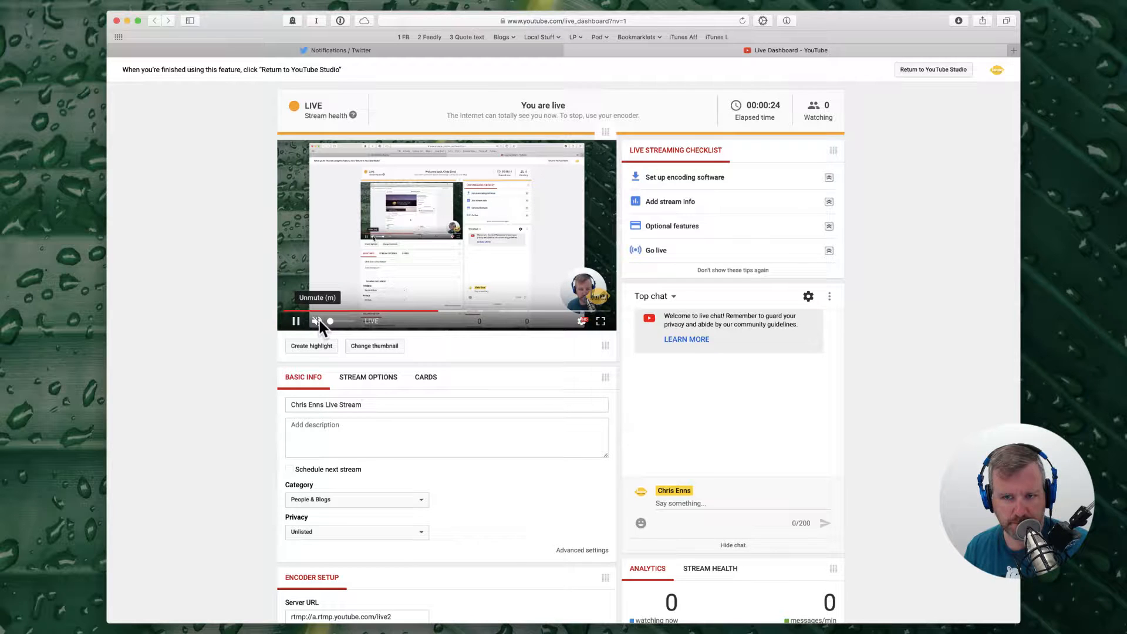
left_click(317, 322)
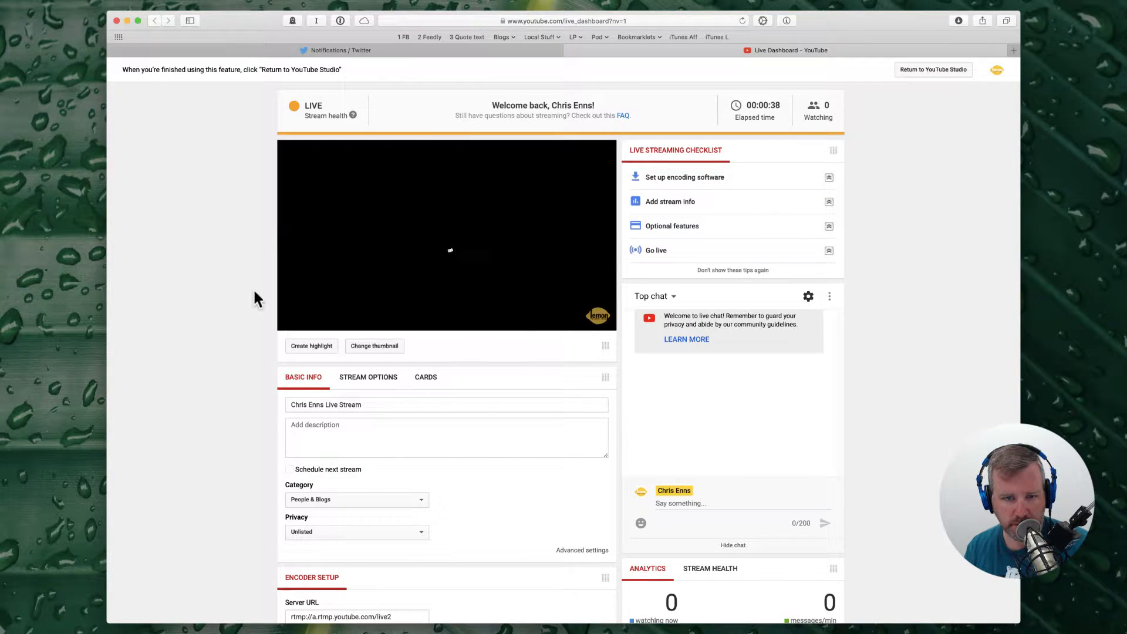
left_click(316, 321)
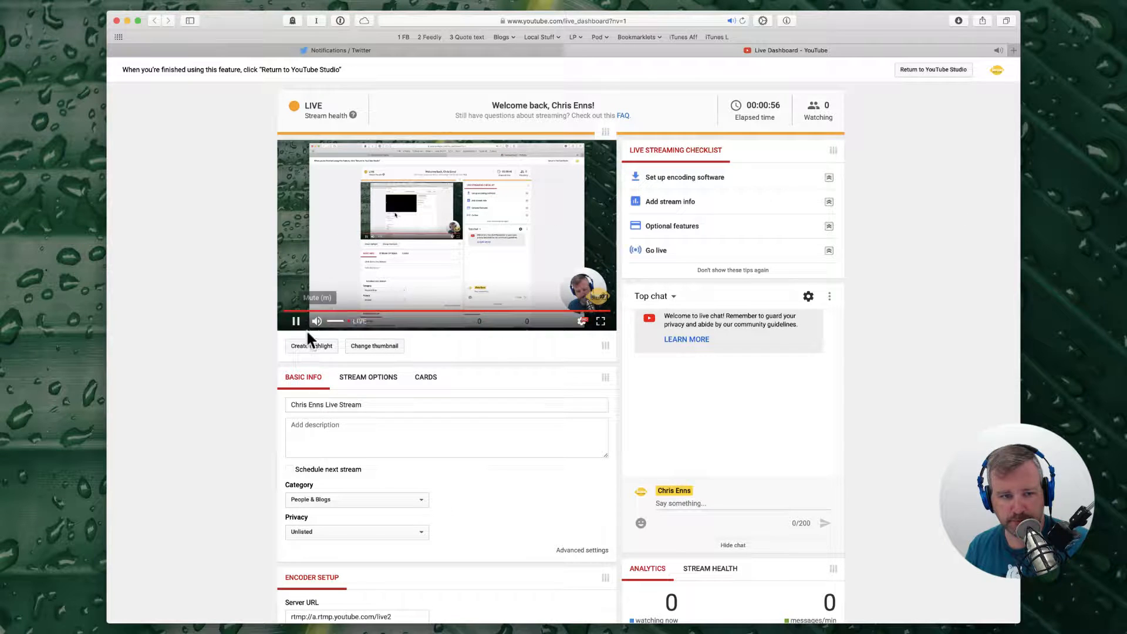
left_click(296, 322)
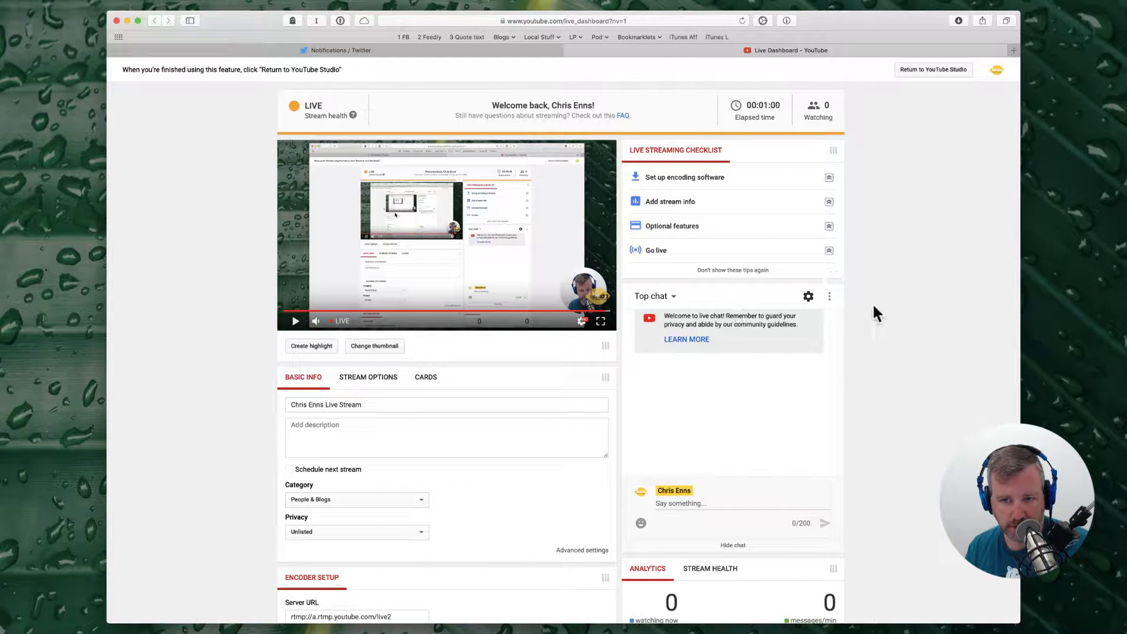
Step: Leave the live dashboard and return to the YouTube Studio channel dashboard
scroll(878, 458, "down", 5)
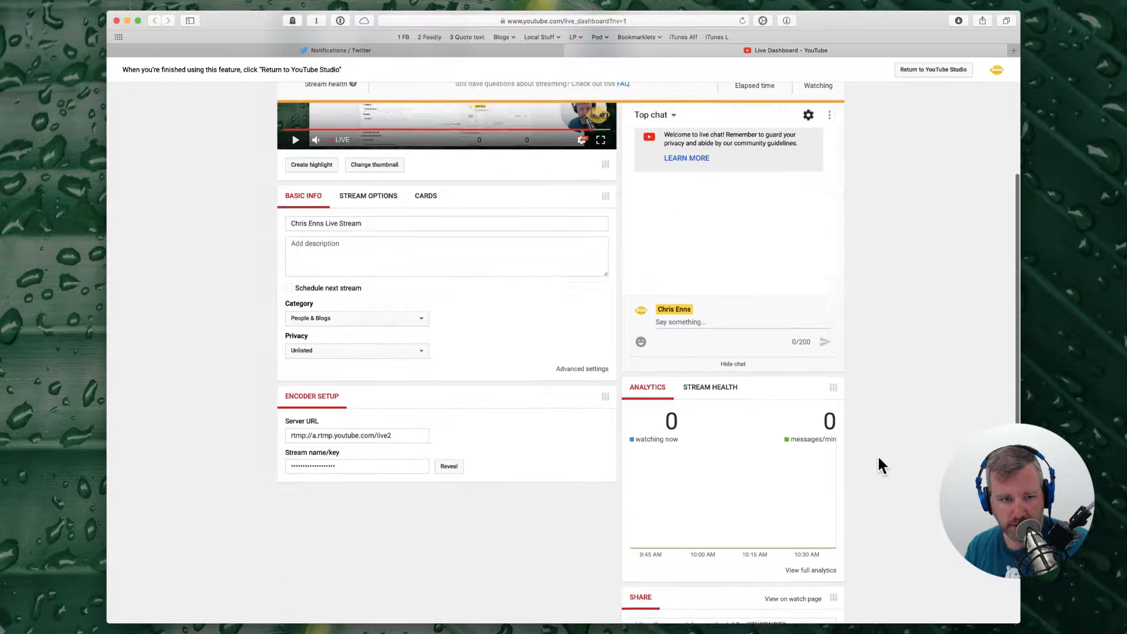
scroll(879, 459, "up", 5)
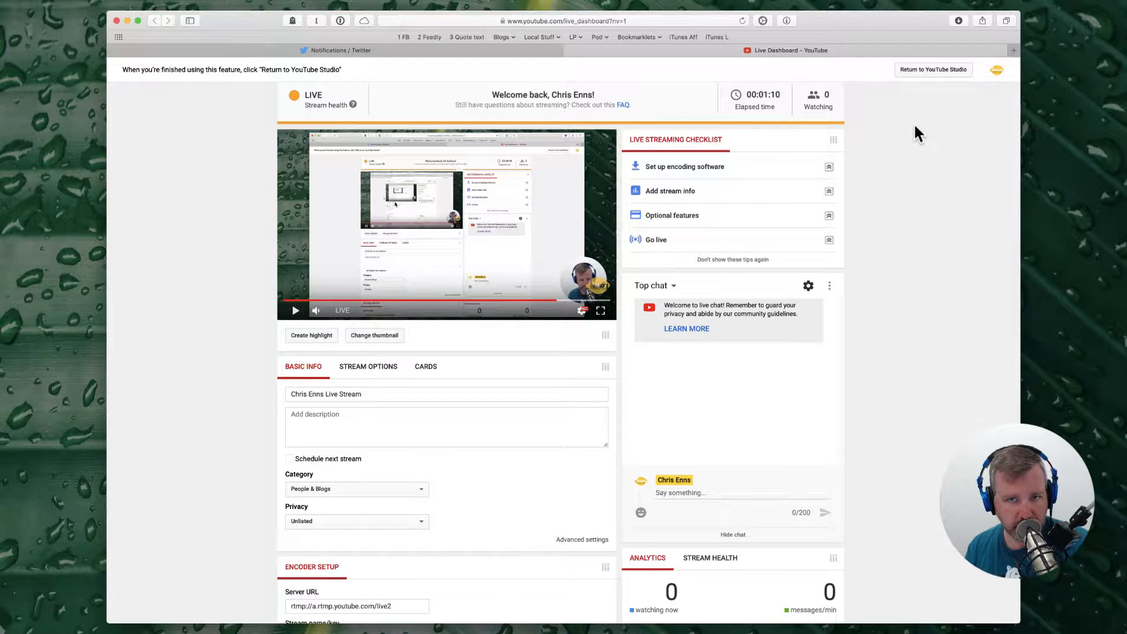
left_click(953, 69)
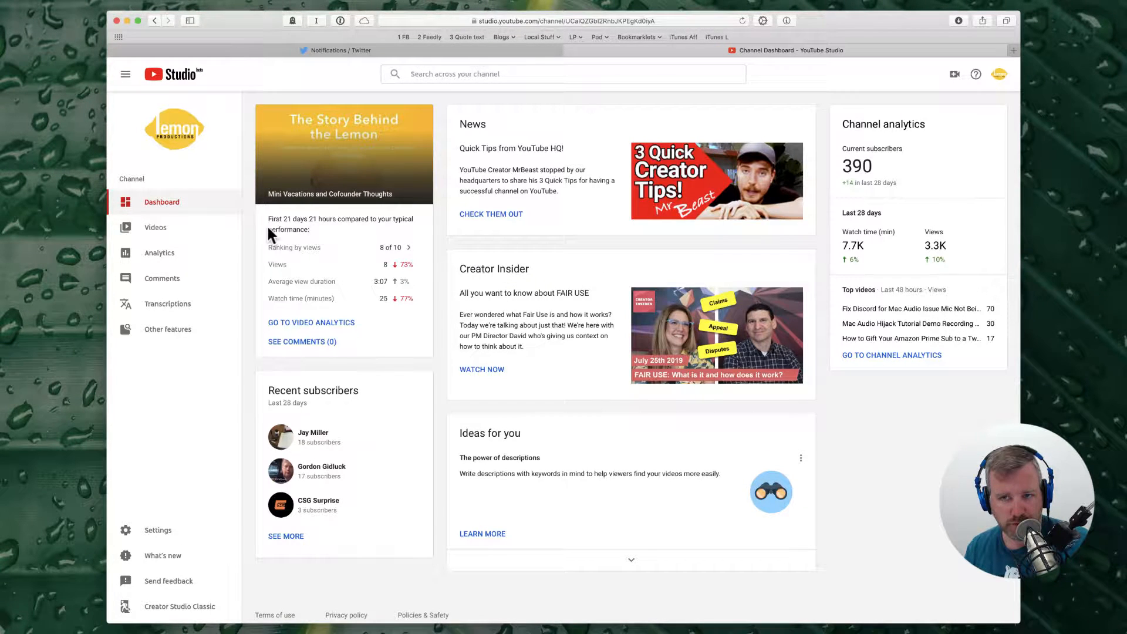
left_click(1051, 181)
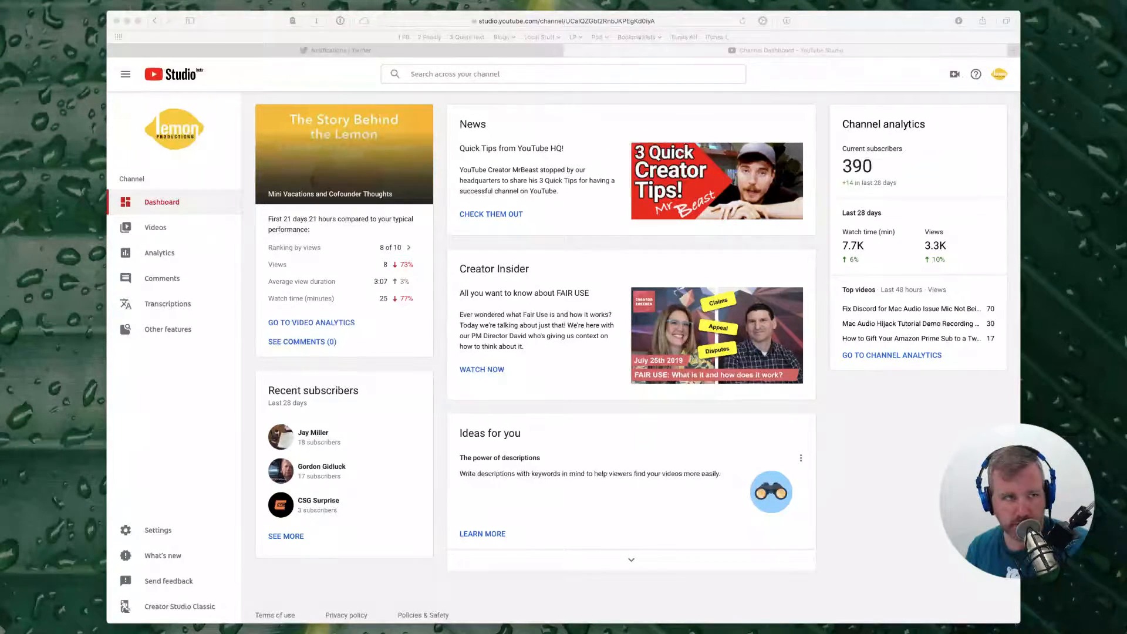
left_click(309, 71)
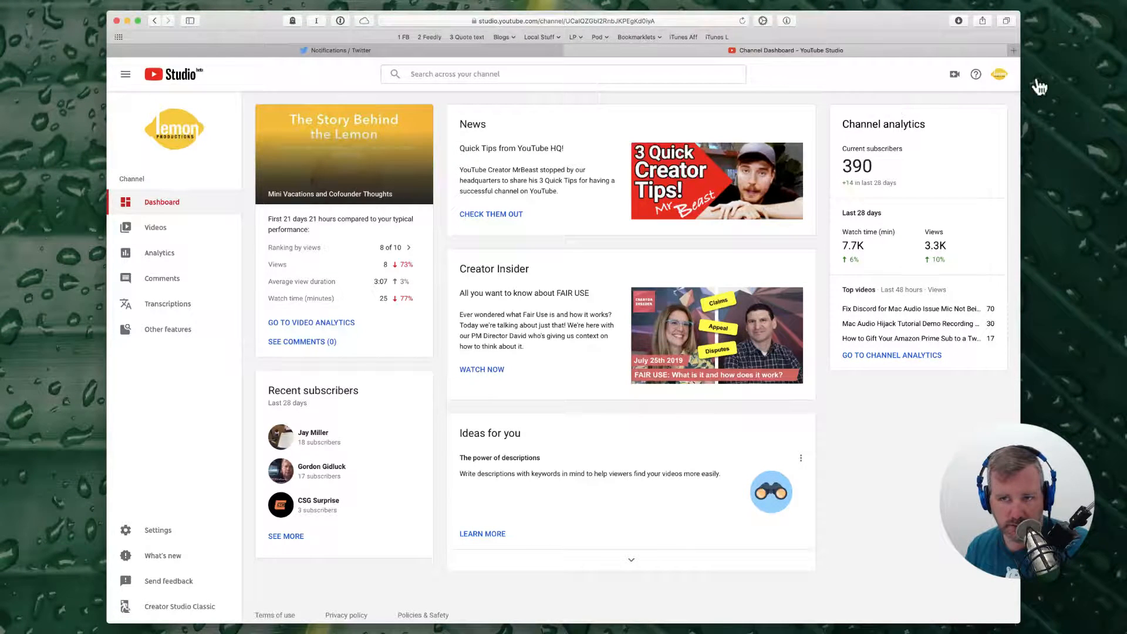
Step: Open the account's own YouTube channel page in a new tab and switch to it
left_click(997, 80)
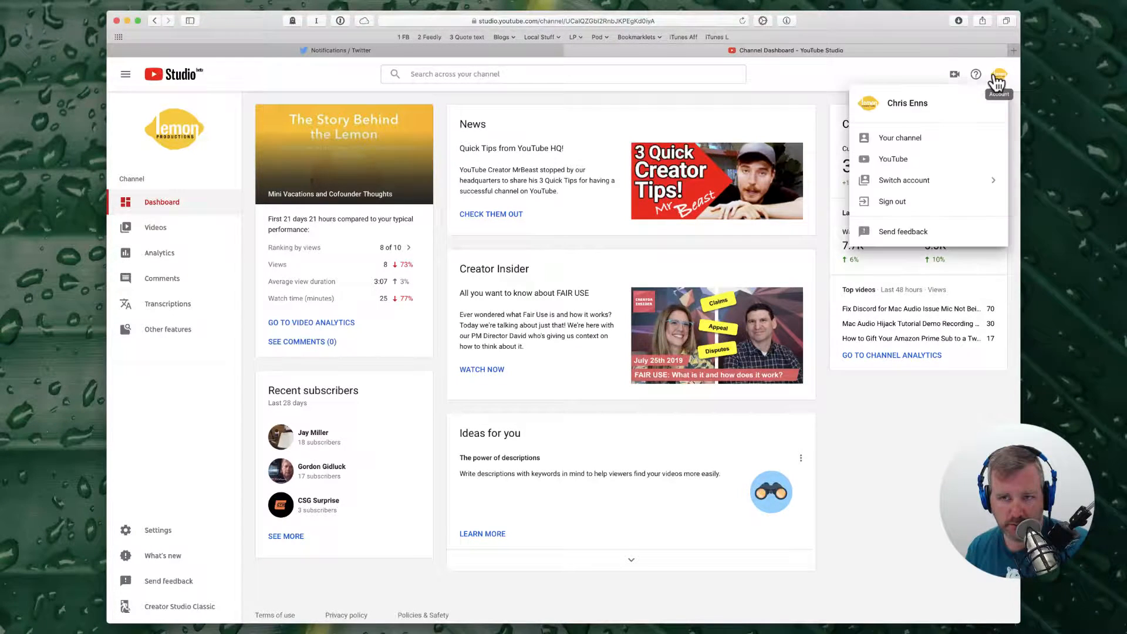
left_click(997, 78)
left_click(998, 78)
left_click(900, 137)
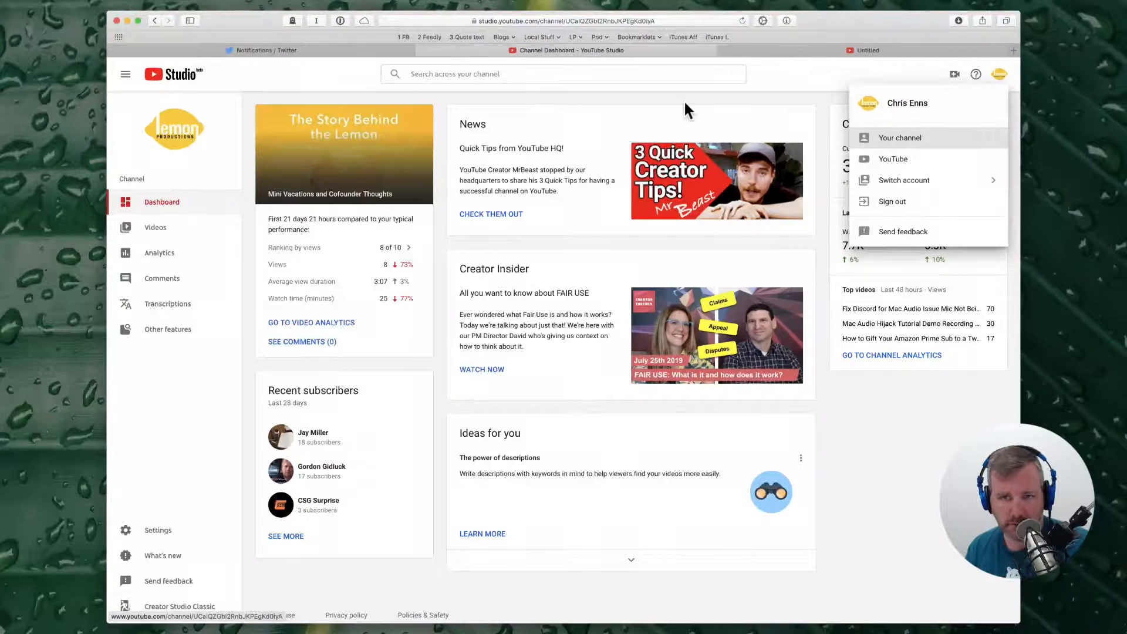
left_click(779, 54)
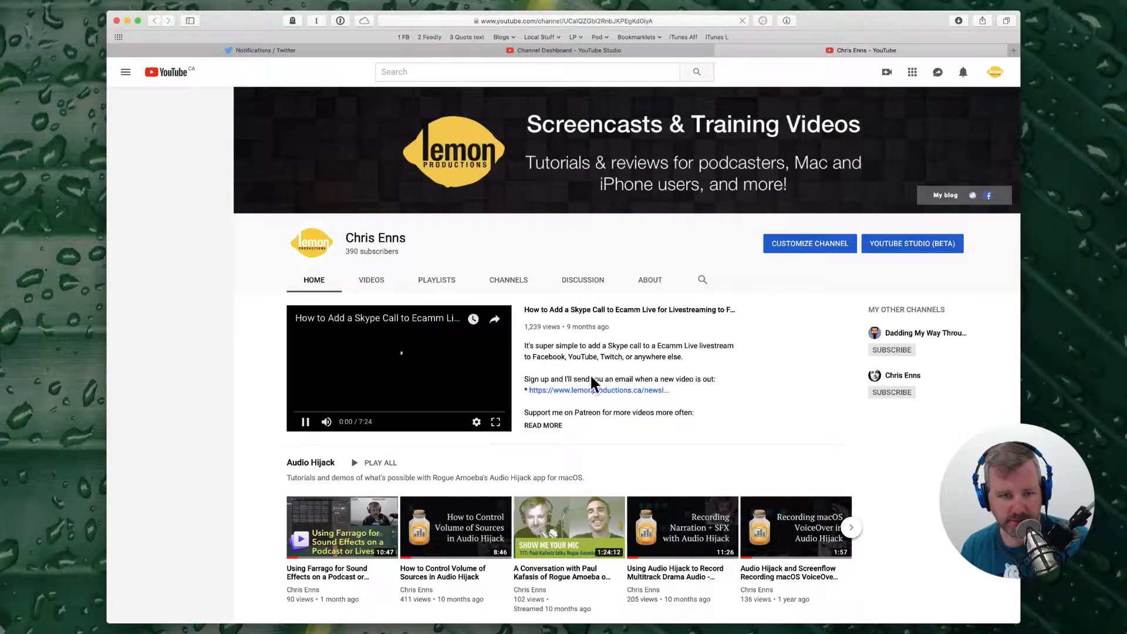
Step: Copy the link of the currently live unlisted stream from the channel's uploads and check it in a signed-out window
left_click(380, 284)
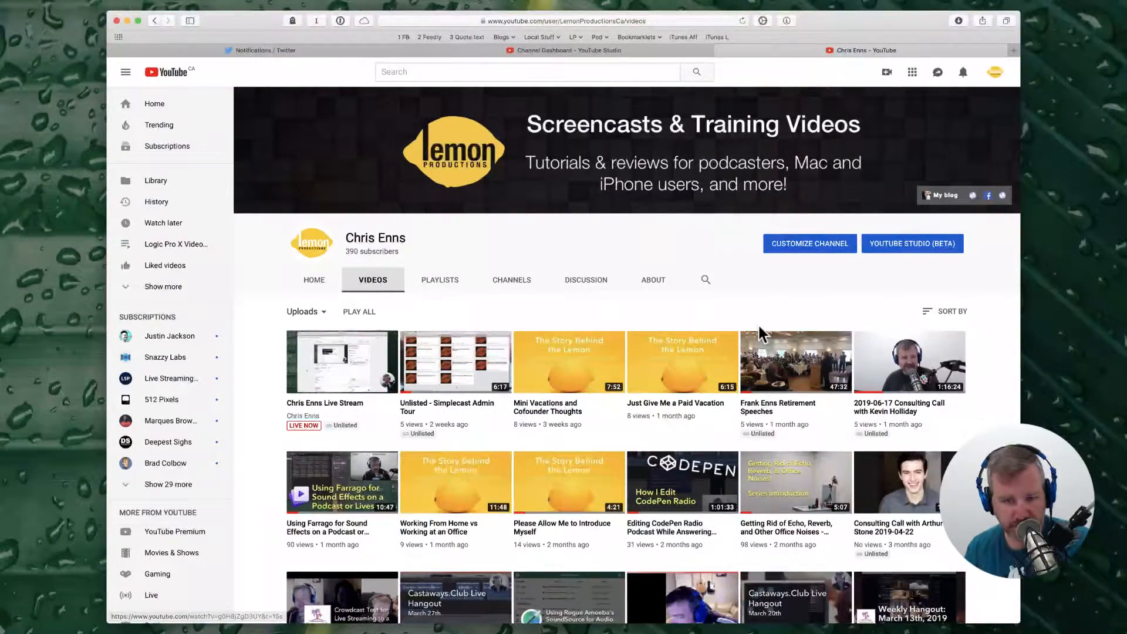
scroll(646, 309, "down", 3)
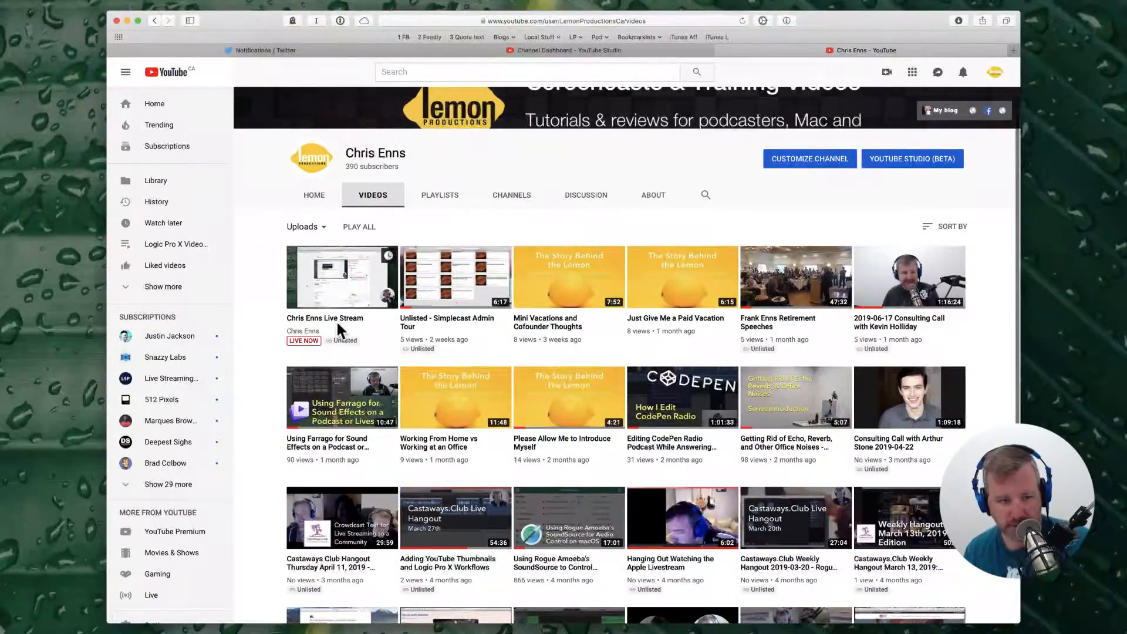
triple_click(338, 322)
right_click(338, 328)
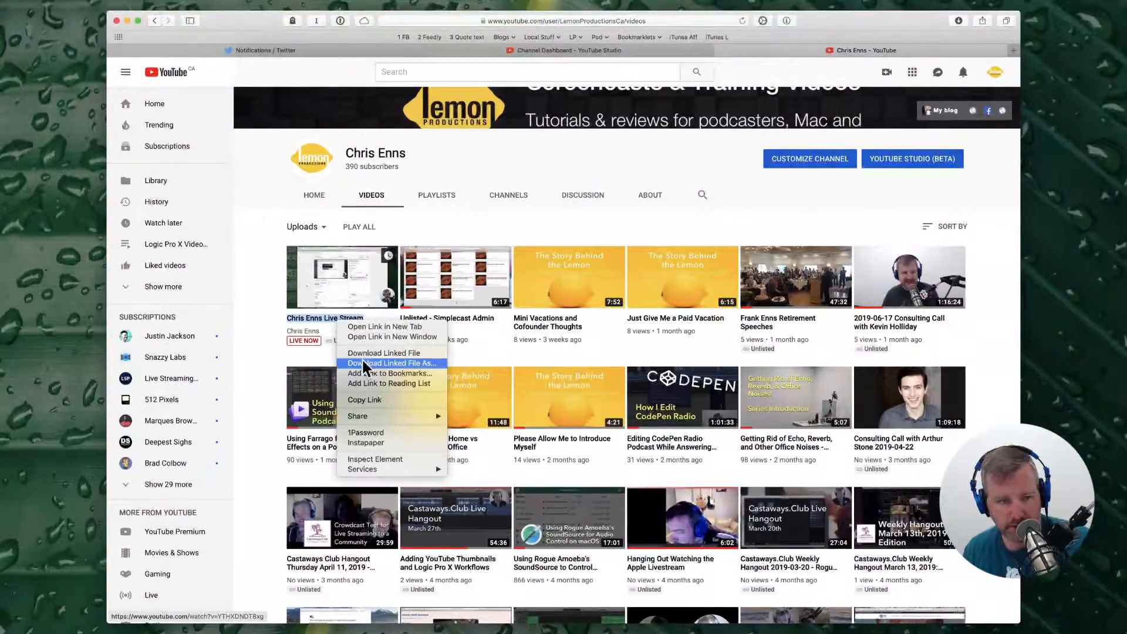
left_click(376, 403)
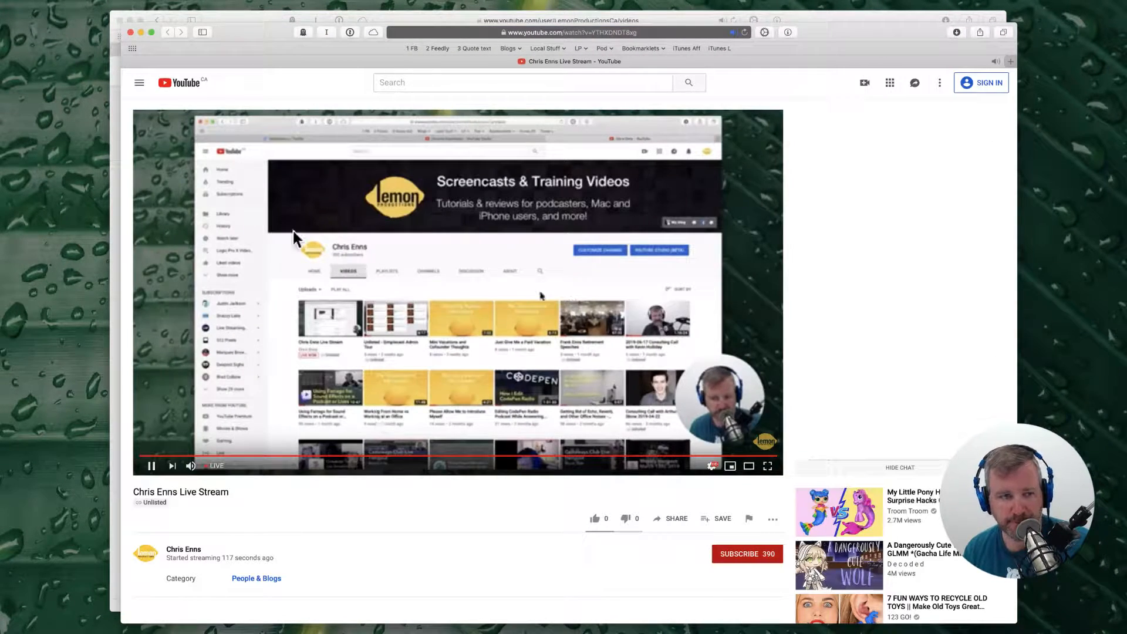
key("super+w")
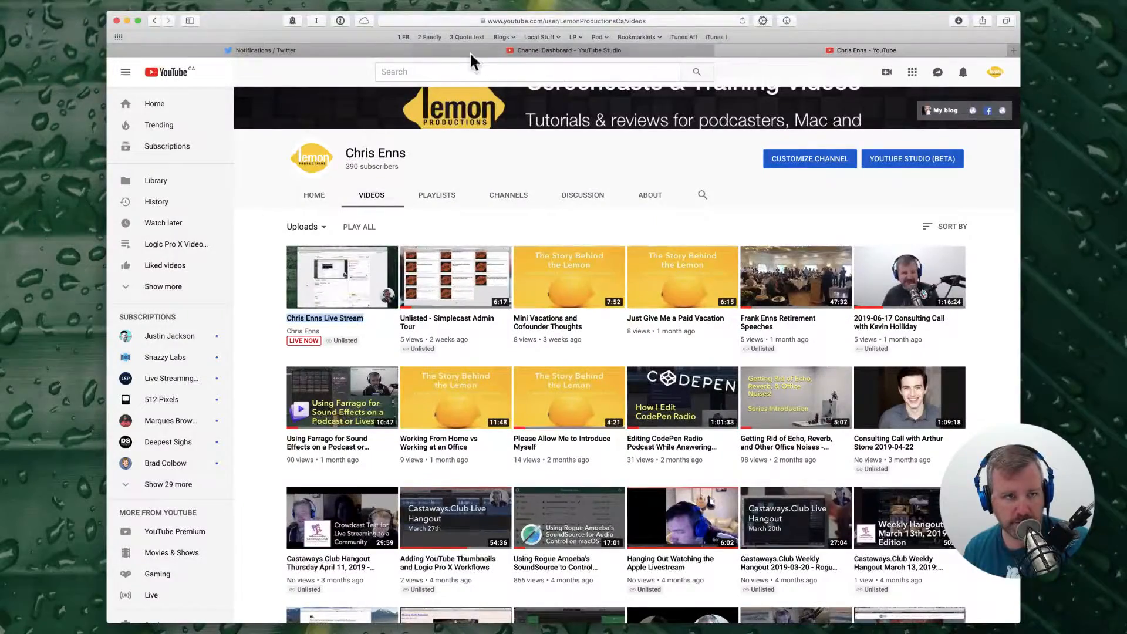
Step: Hide the browser's favorites bar and close the channel page's tab
left_click(0, 0)
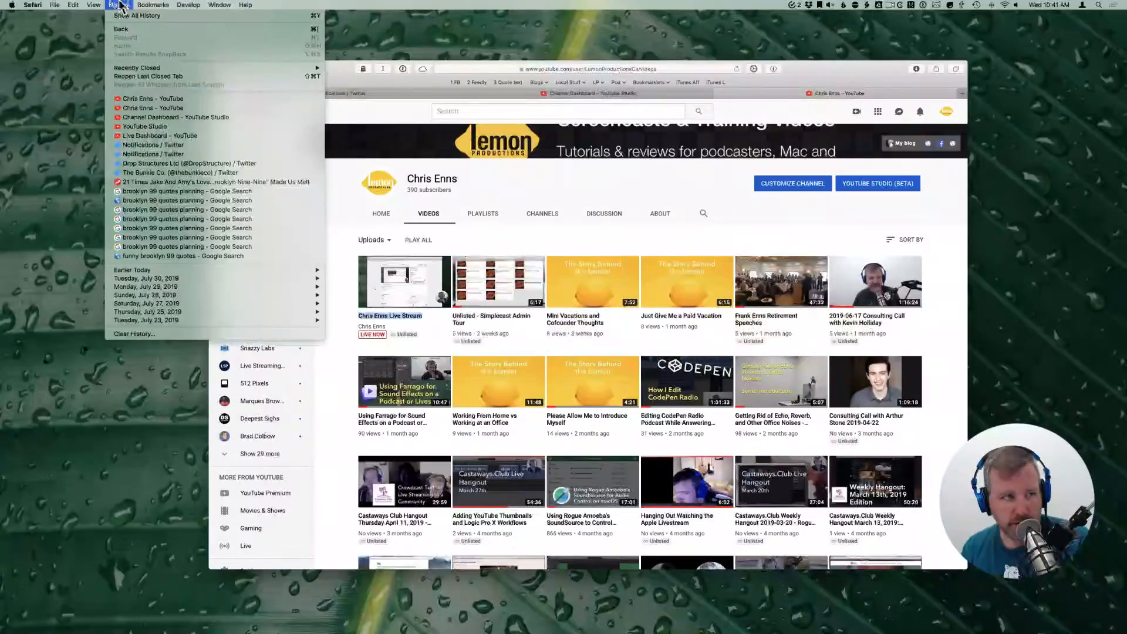
mouse_move(98, 4)
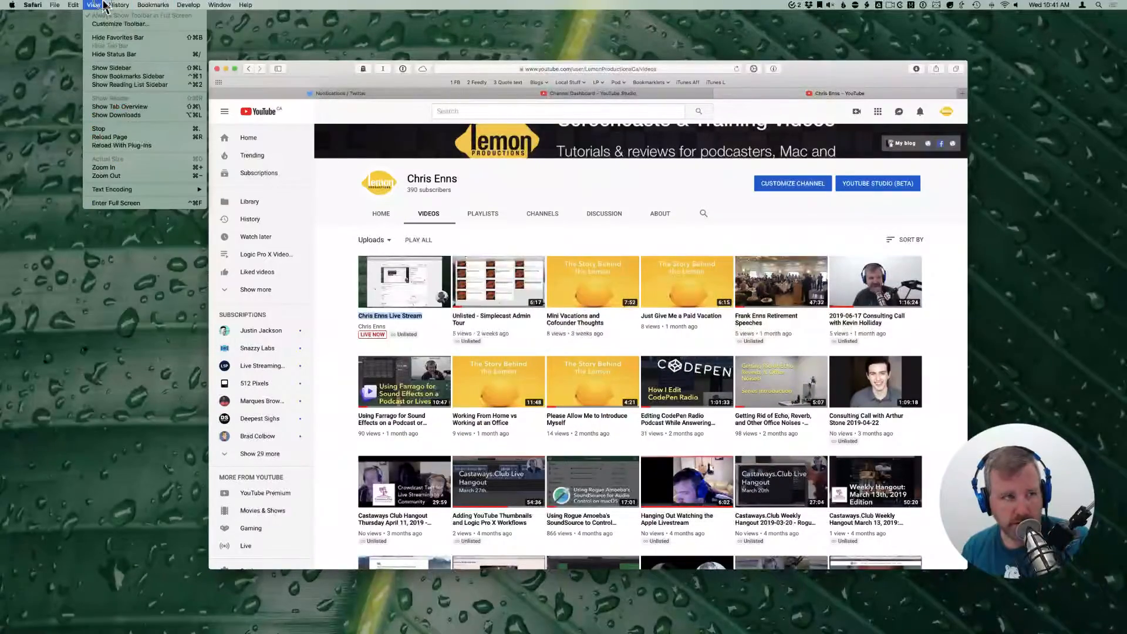
left_click(112, 38)
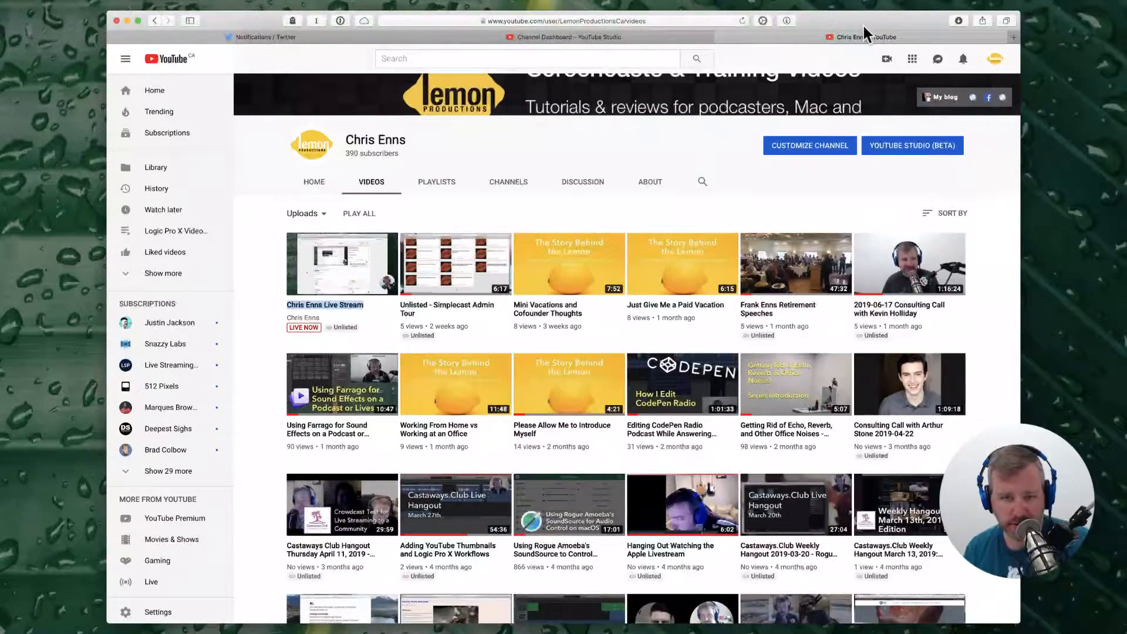
key("super+w")
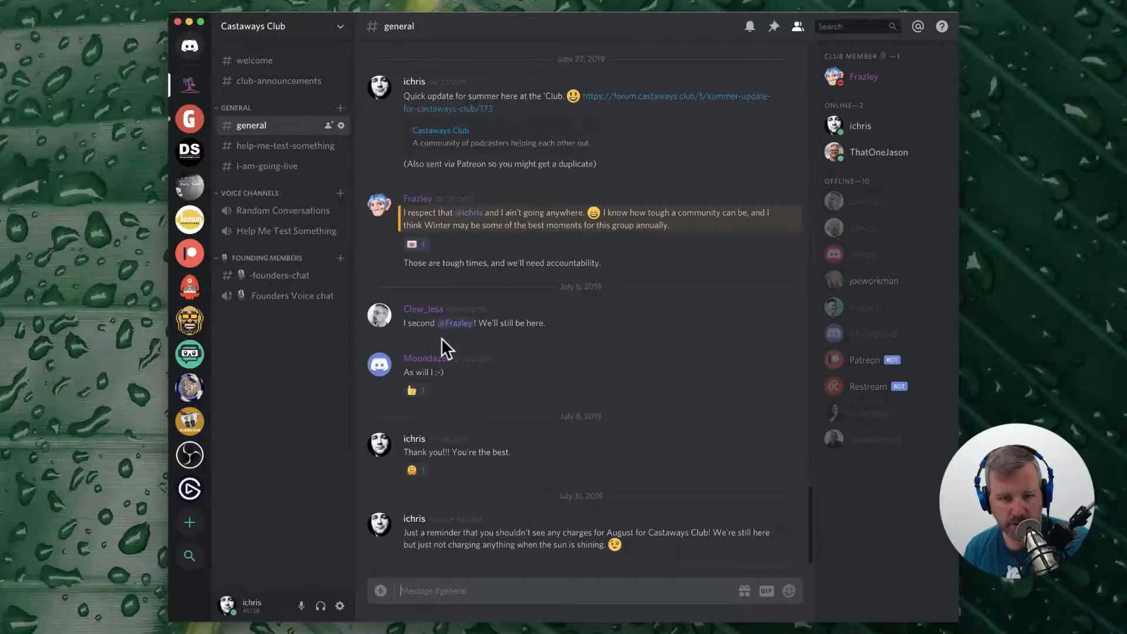
Step: In Discord's #i-am-going-live, post "I'm editing a podcast for a client but you can join me on the unlisted live stream if you want:" with the copied link
left_click(285, 176)
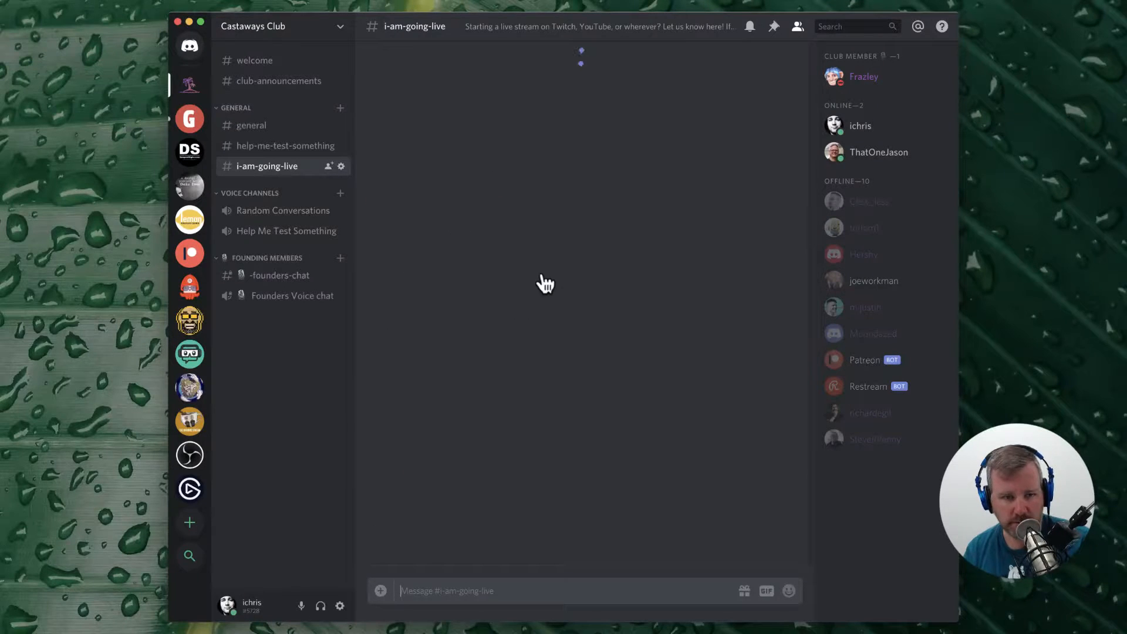
type("I'm e")
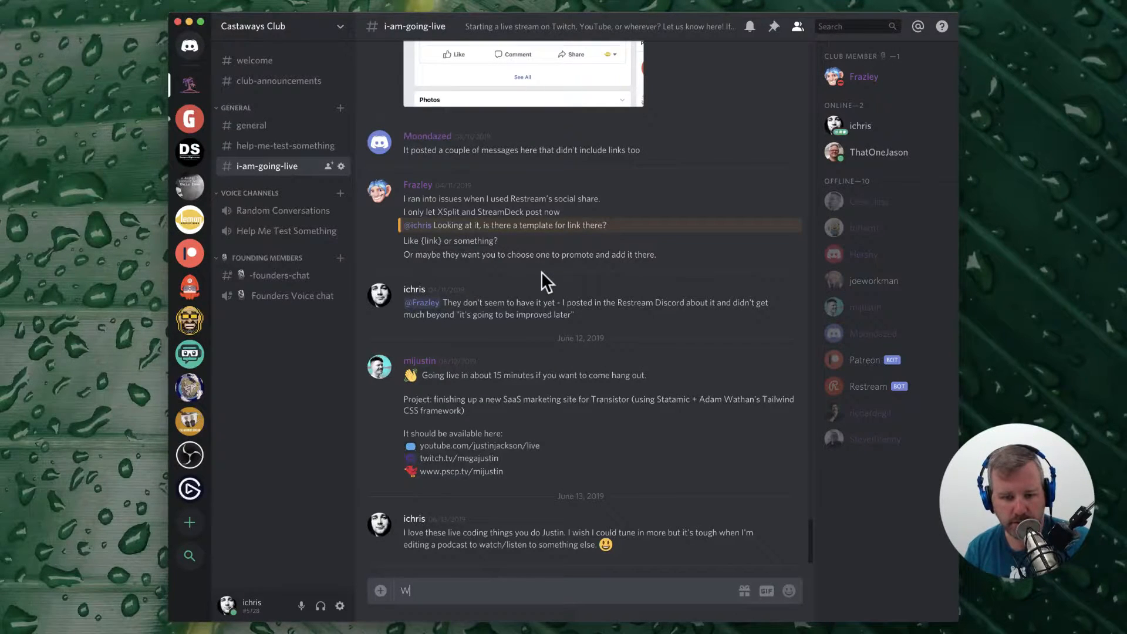
type("diting a podcast")
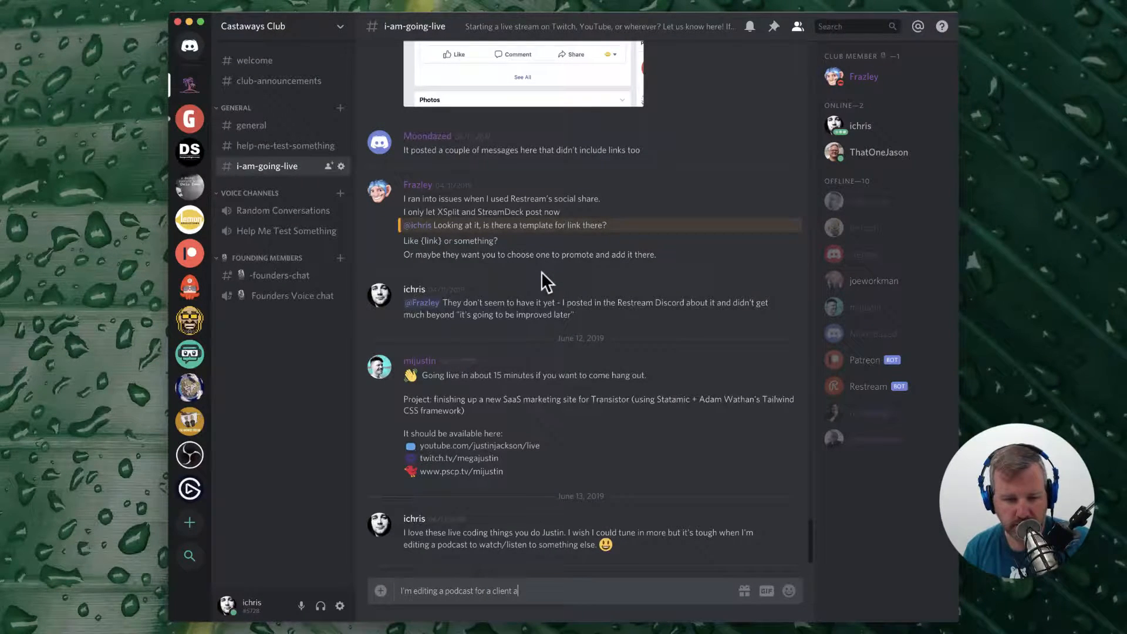
type(" for a client but you can")
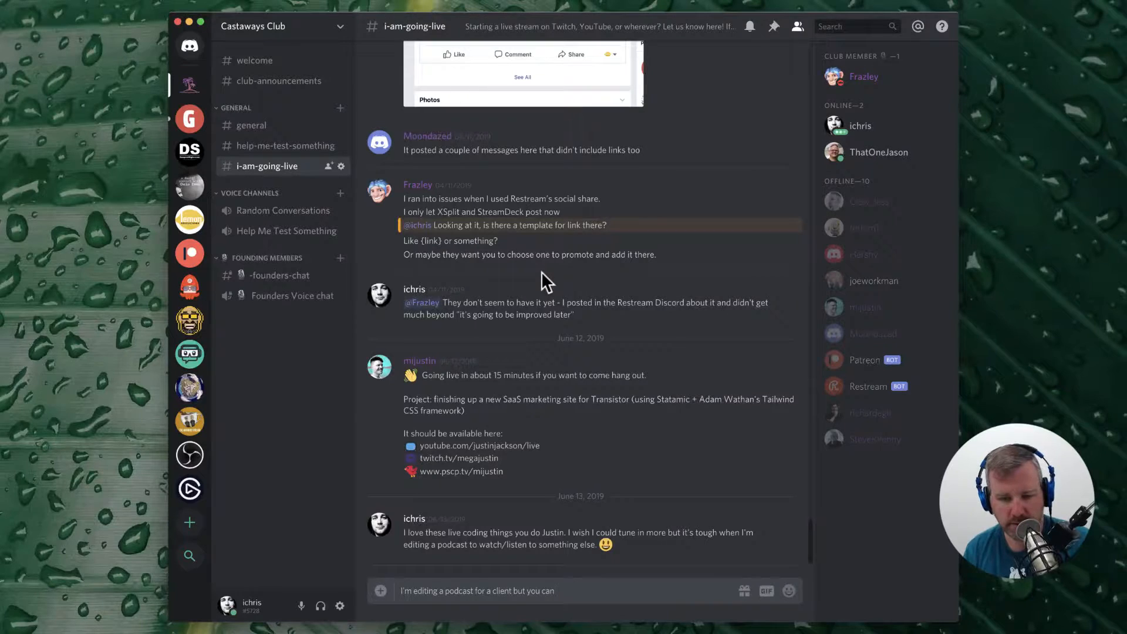
type(" join")
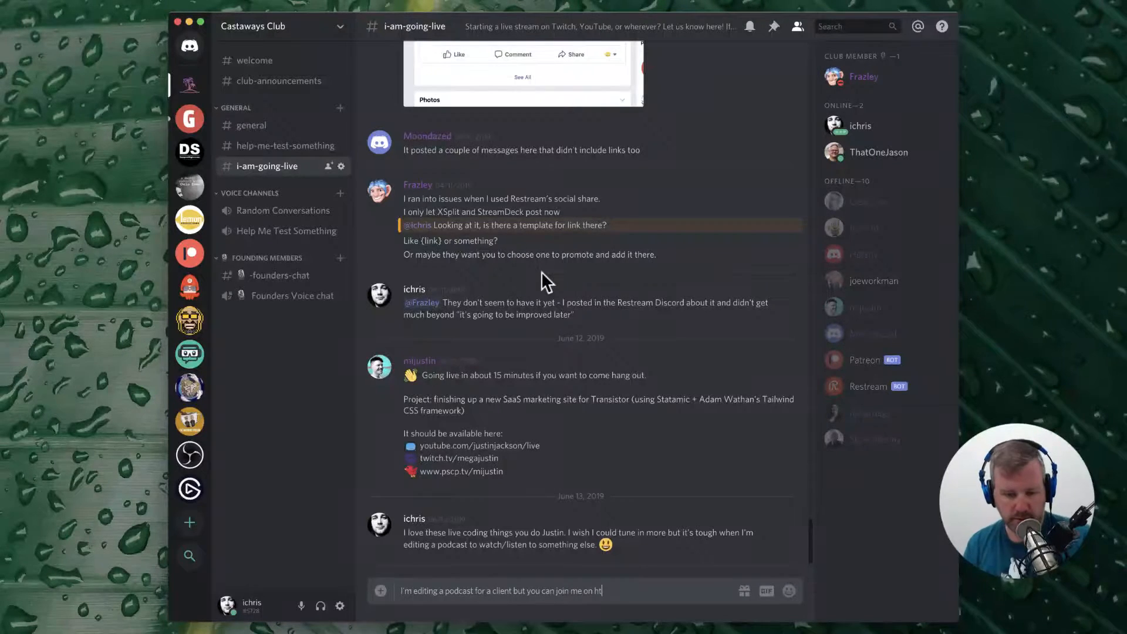
type(" me on the unlisted")
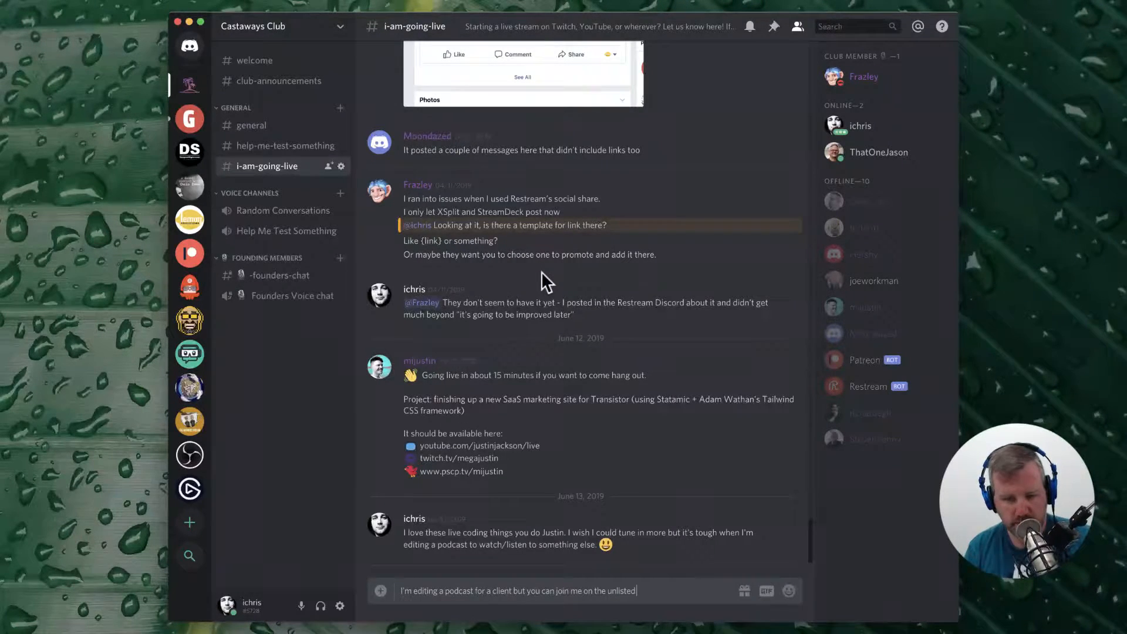
type(" live stream if you want")
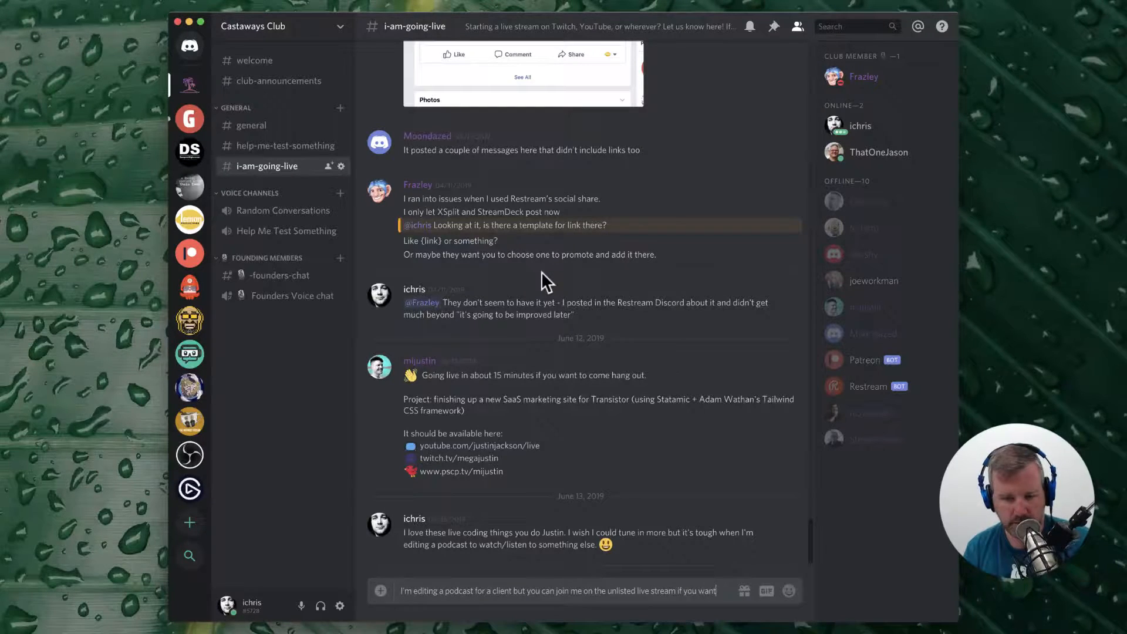
type(":")
type("https://www.youtube.com/watch?v=YTHXDNDT8xg")
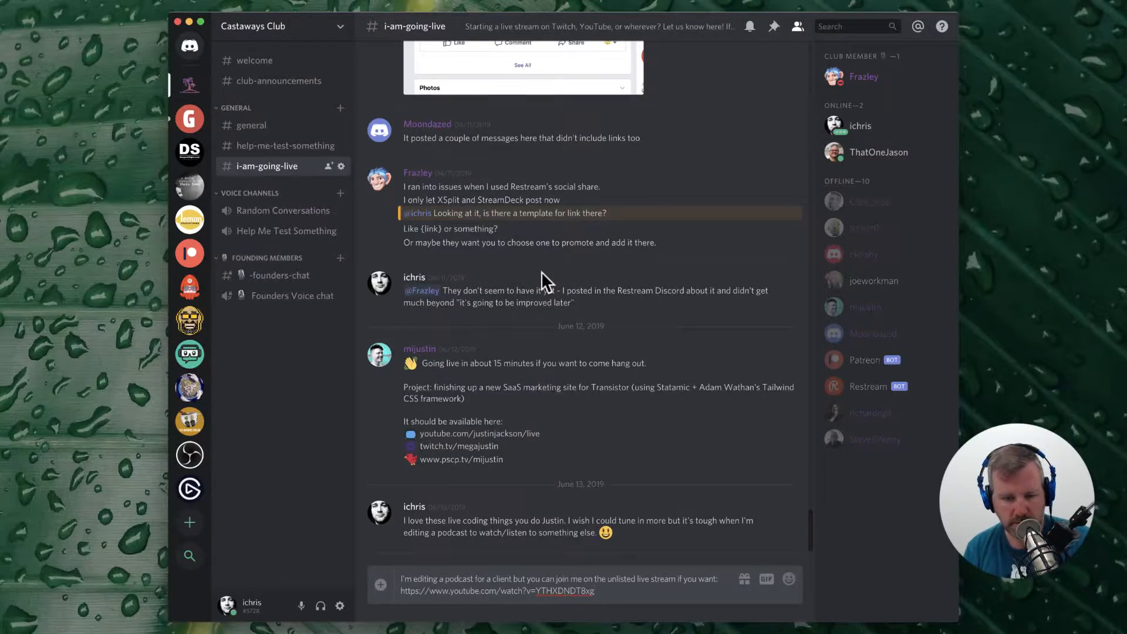
key("Return")
Step: Post the follow-up message "The video will be available later as well!" in the same channel
type("The video will b")
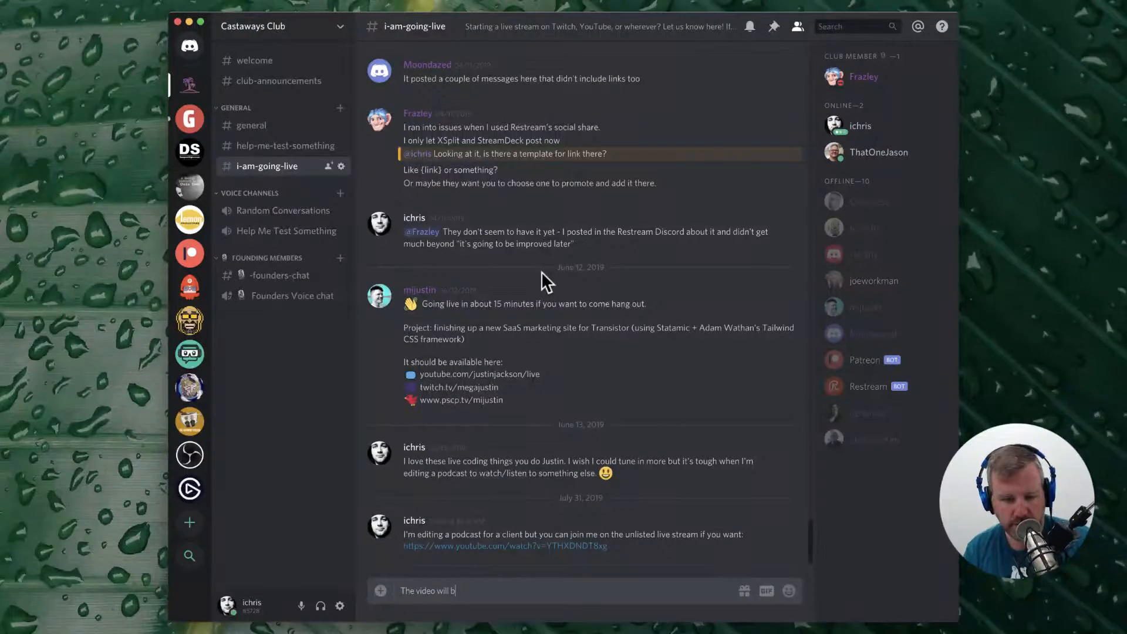
type("e avi")
type("ilable")
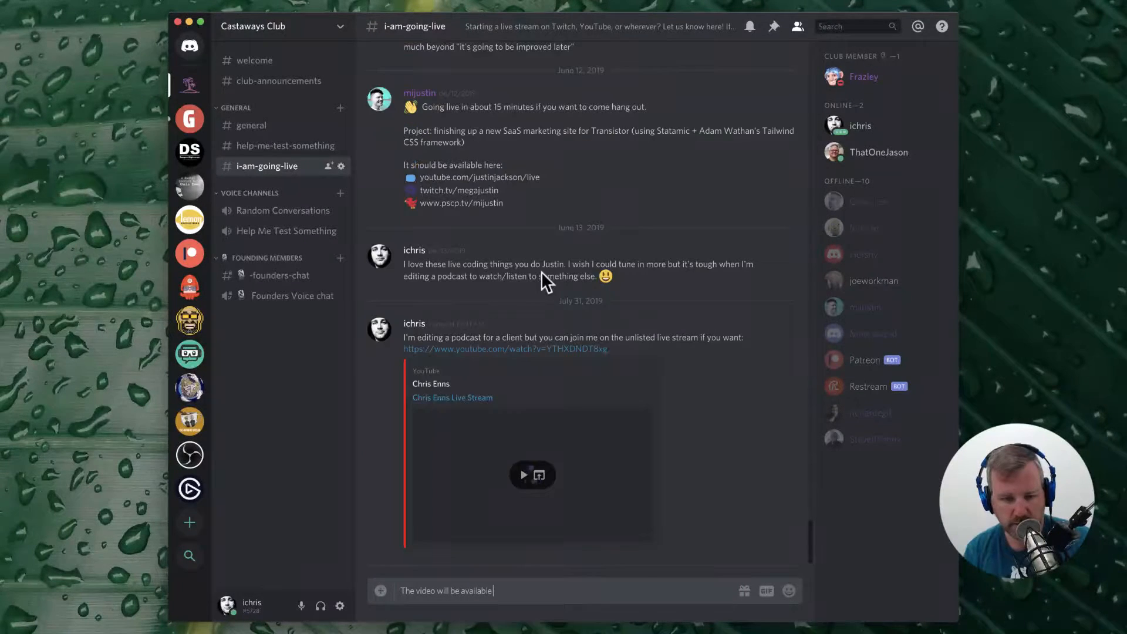
type(" later as well")
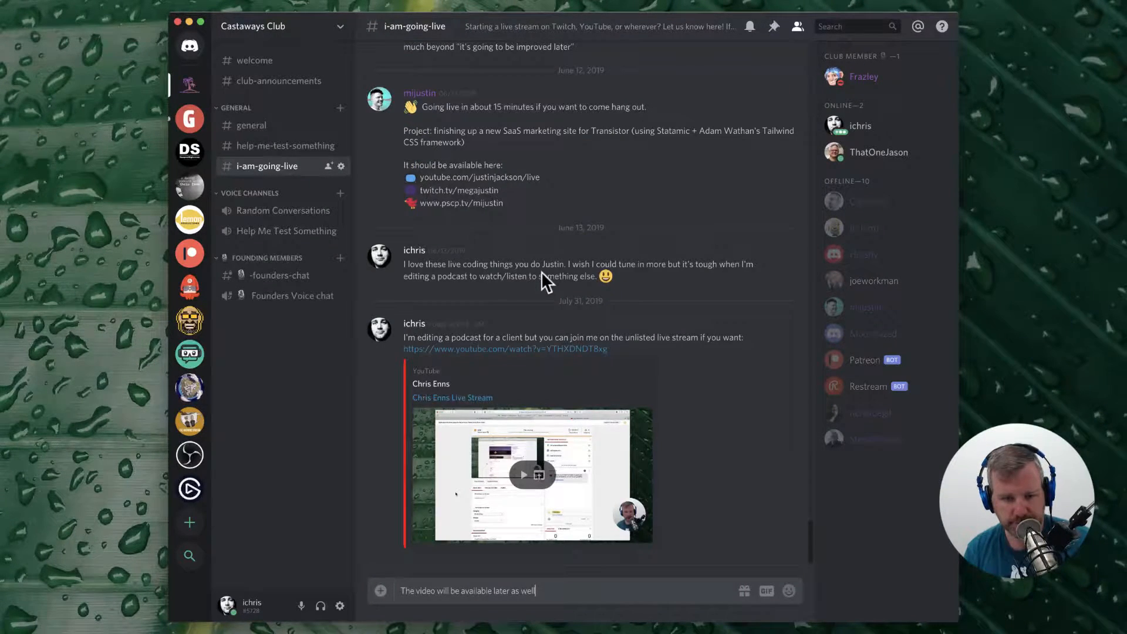
type("!")
key("Return")
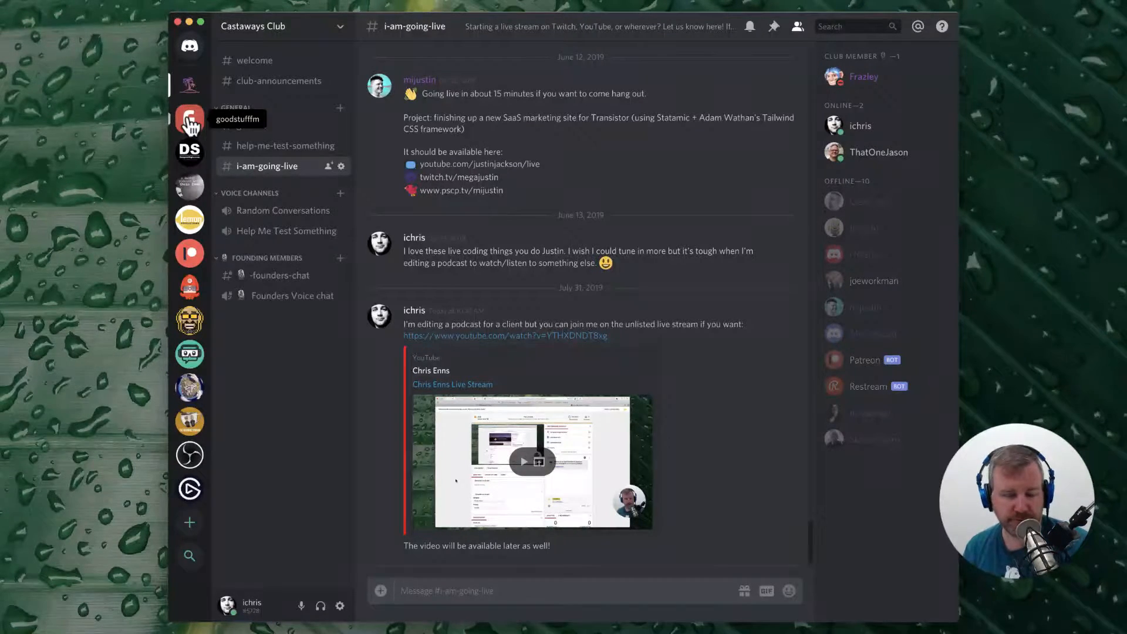
Step: Open the #podcasting-how-to channel on the goodstufffm Discord server
left_click(190, 120)
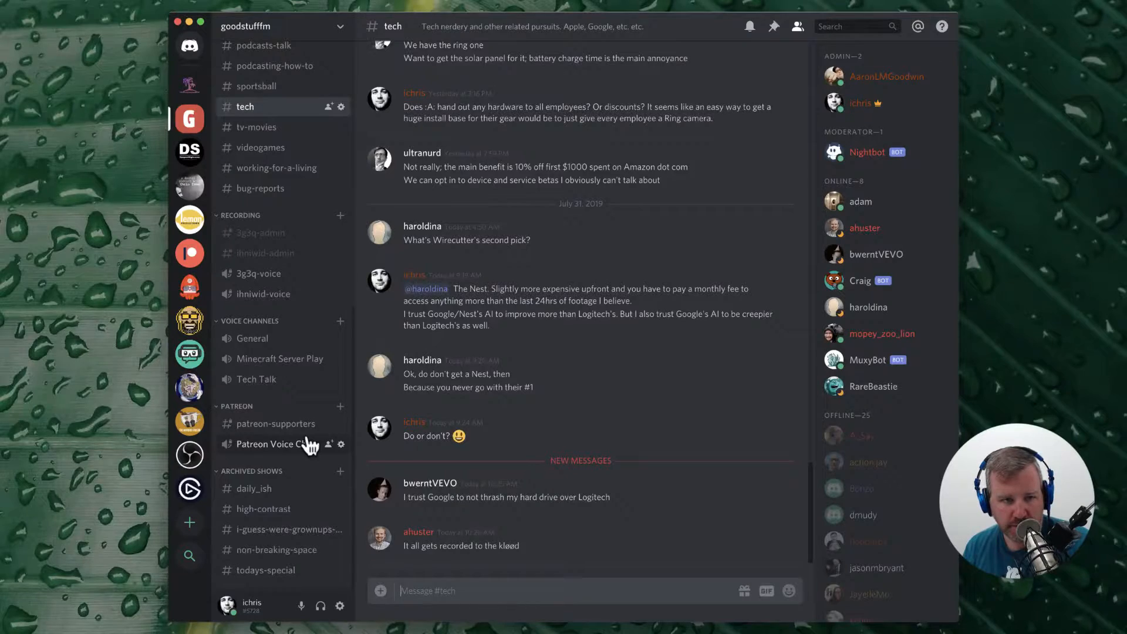
scroll(276, 446, "up", 5)
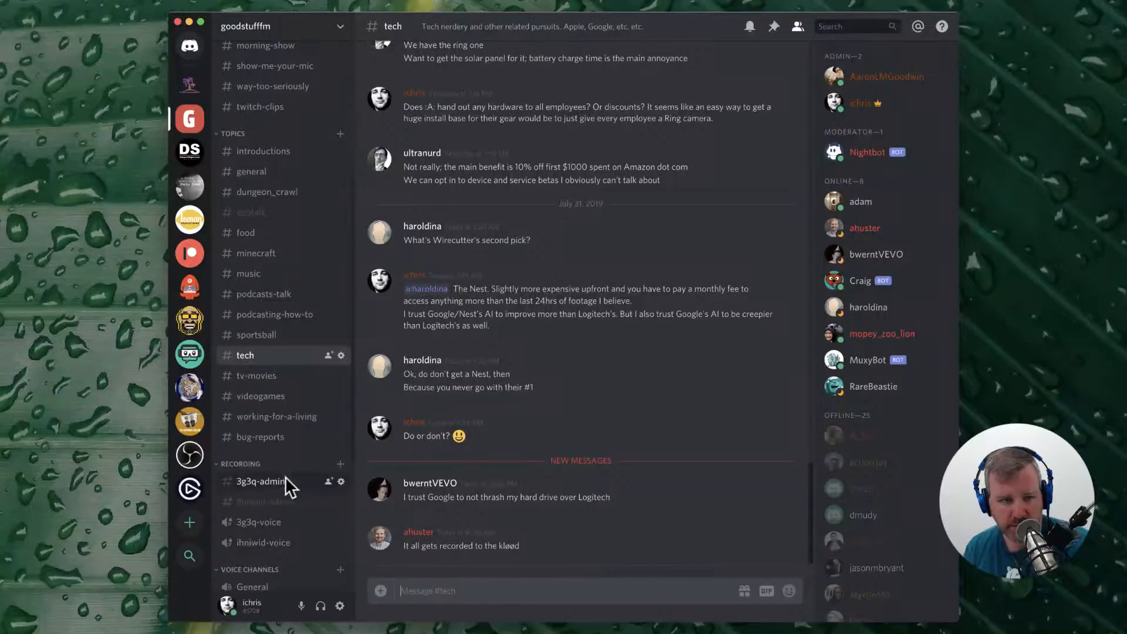
left_click(279, 317)
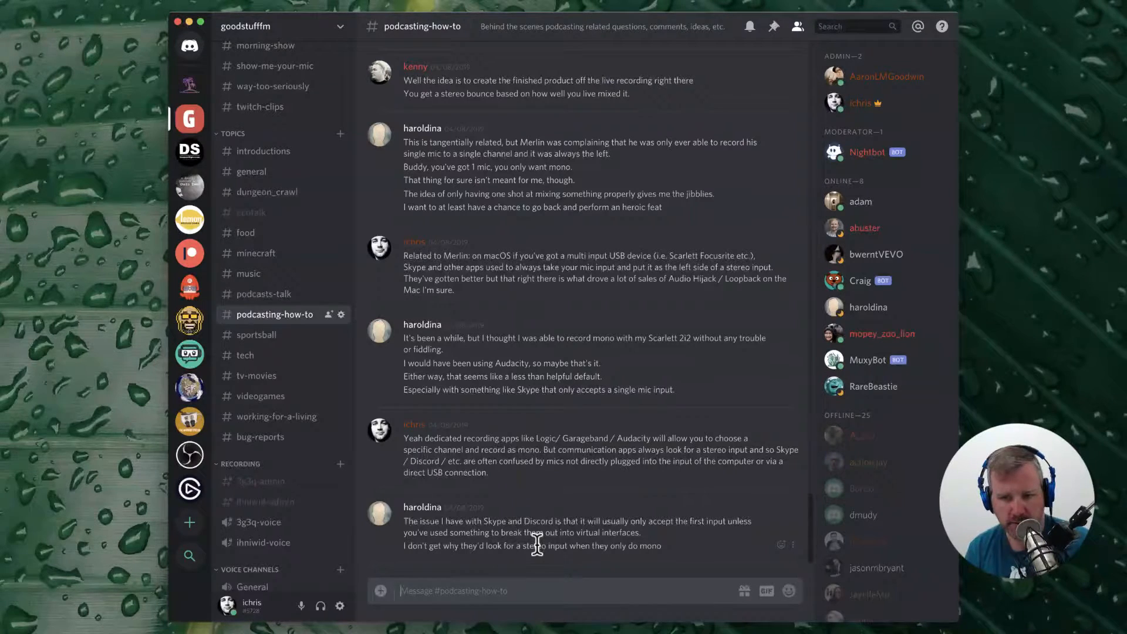
Step: Write "I'm live streaming an edit of a show for a client if you feel like watching / chatting. It's unlisted" as the message
type("I'm live stream")
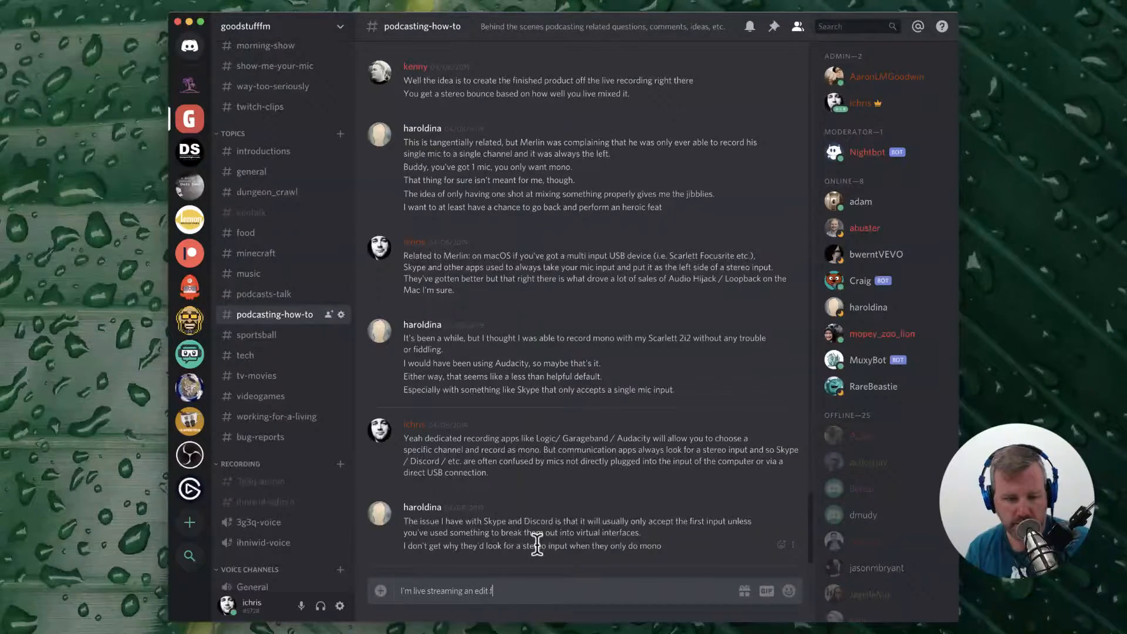
type("ing an edit of a show for a client if you feel lik")
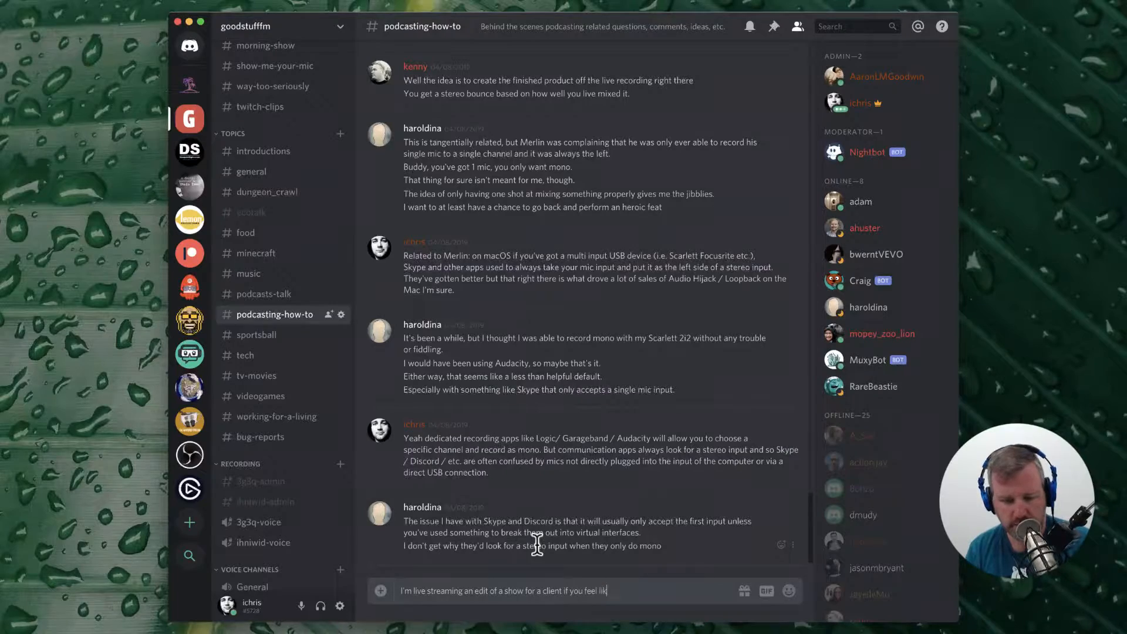
type("e watching / chatt")
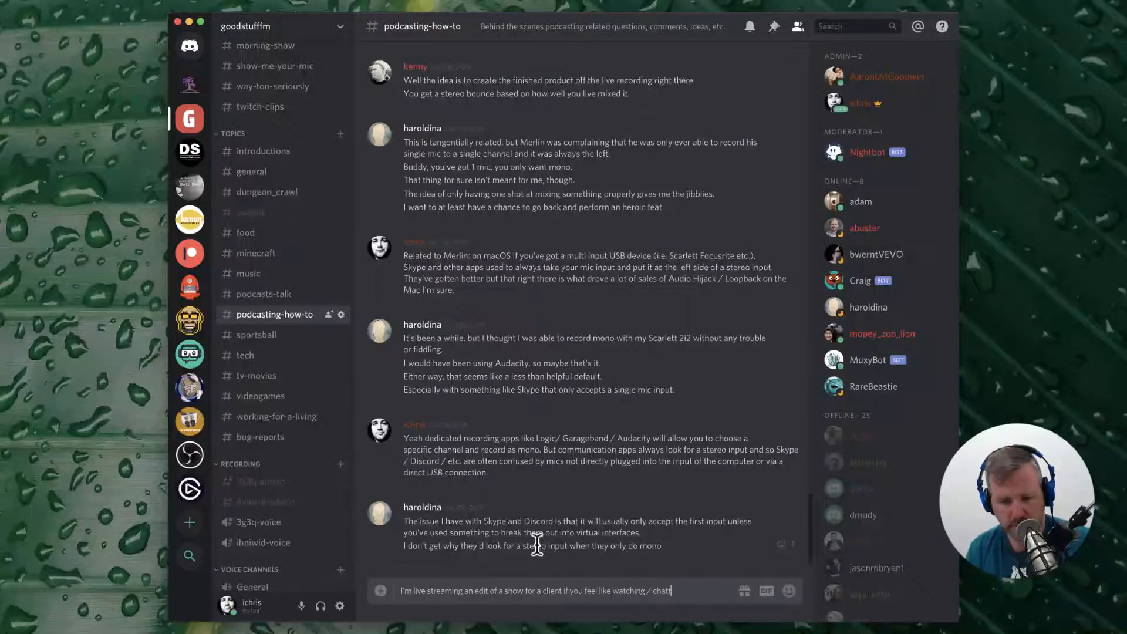
type("ing. It's un")
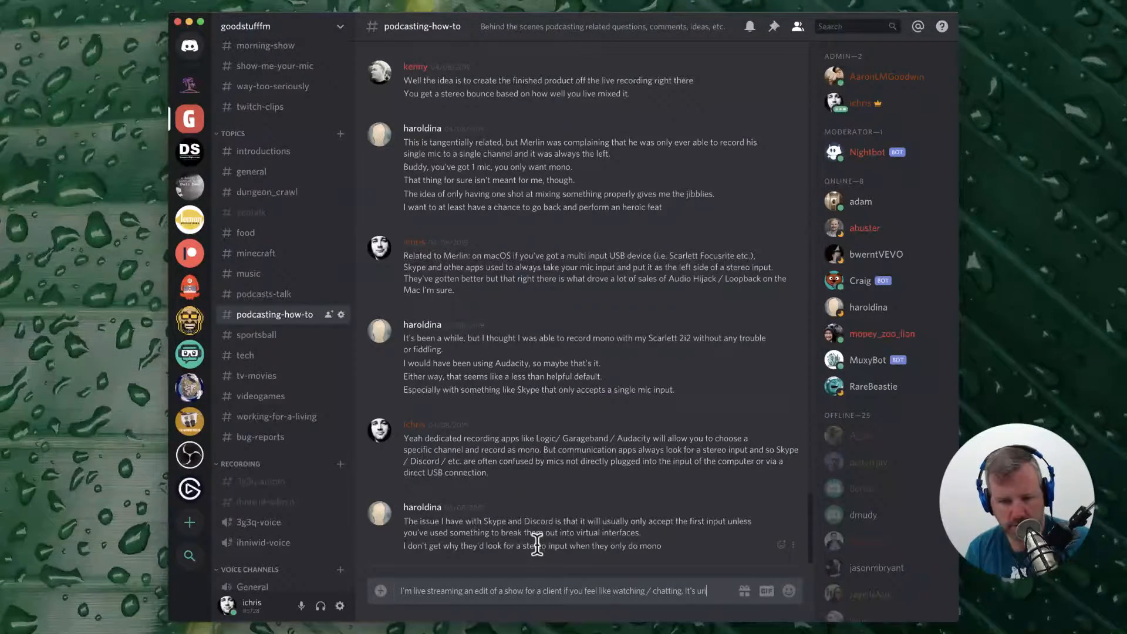
type("listed so")
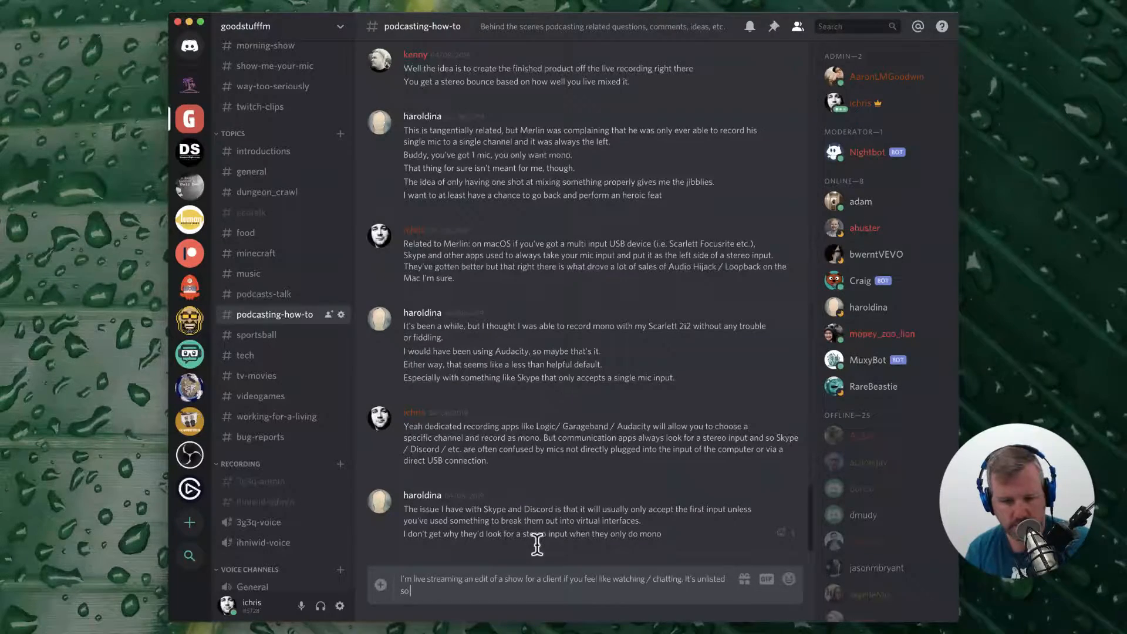
key("BackSpace")
key("BackSpace")
key("BackSpace")
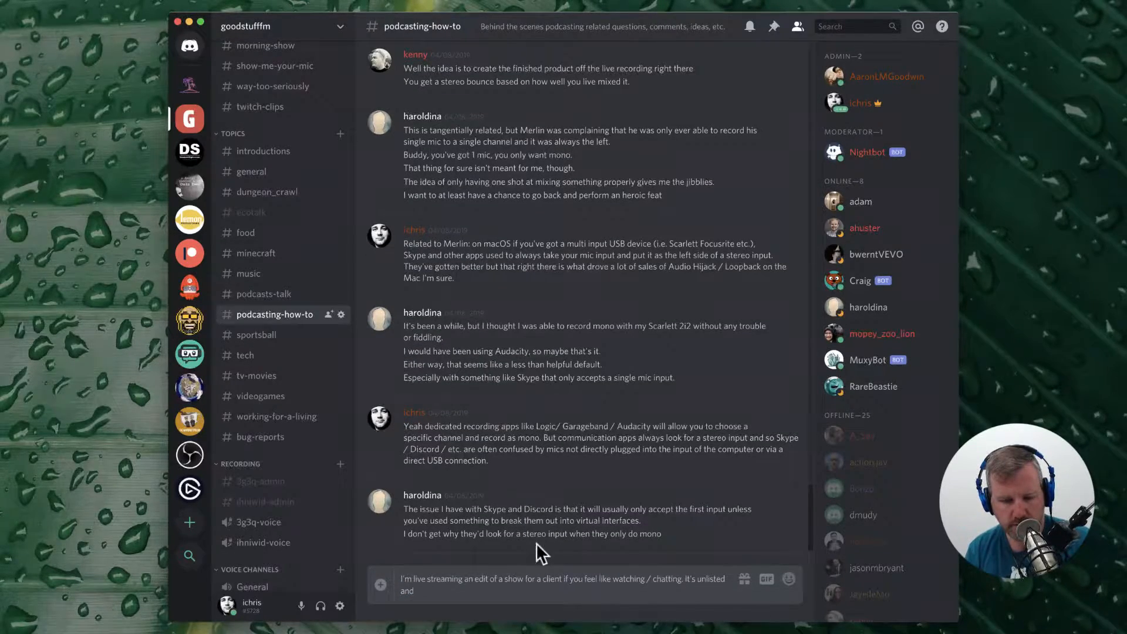
key("BackSpace")
key("BackSpace")
key("BackSpace")
type("but")
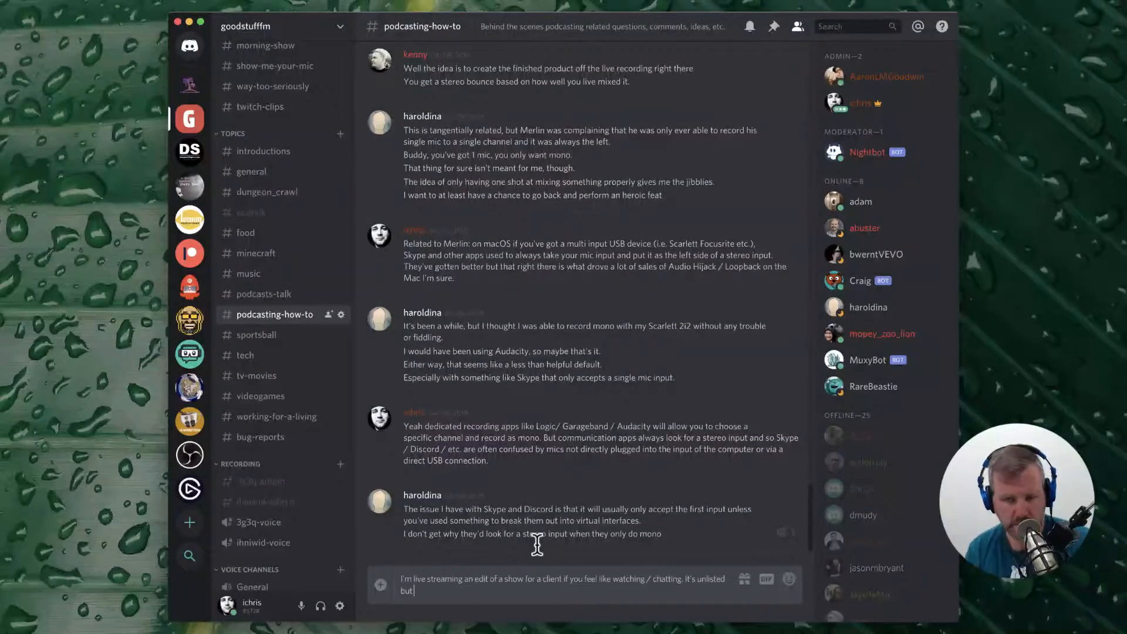
key("BackSpace")
key("BackSpace")
key("BackSpace")
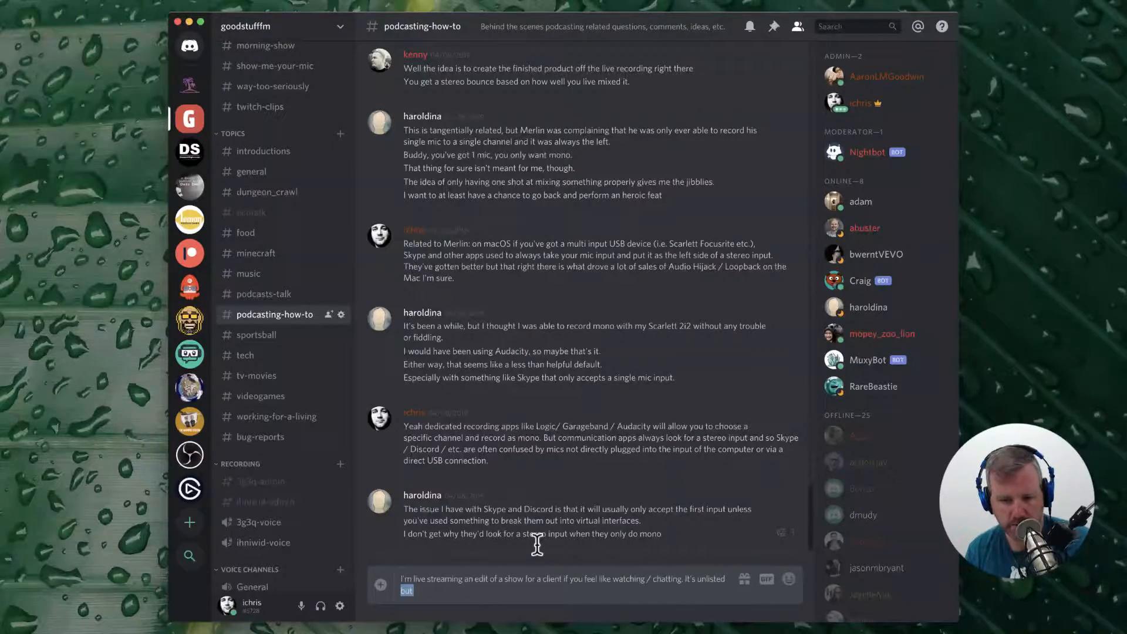
Step: Complete the message with "so please don't share -" and the copied live stream link, and send it
type("so please don't shar")
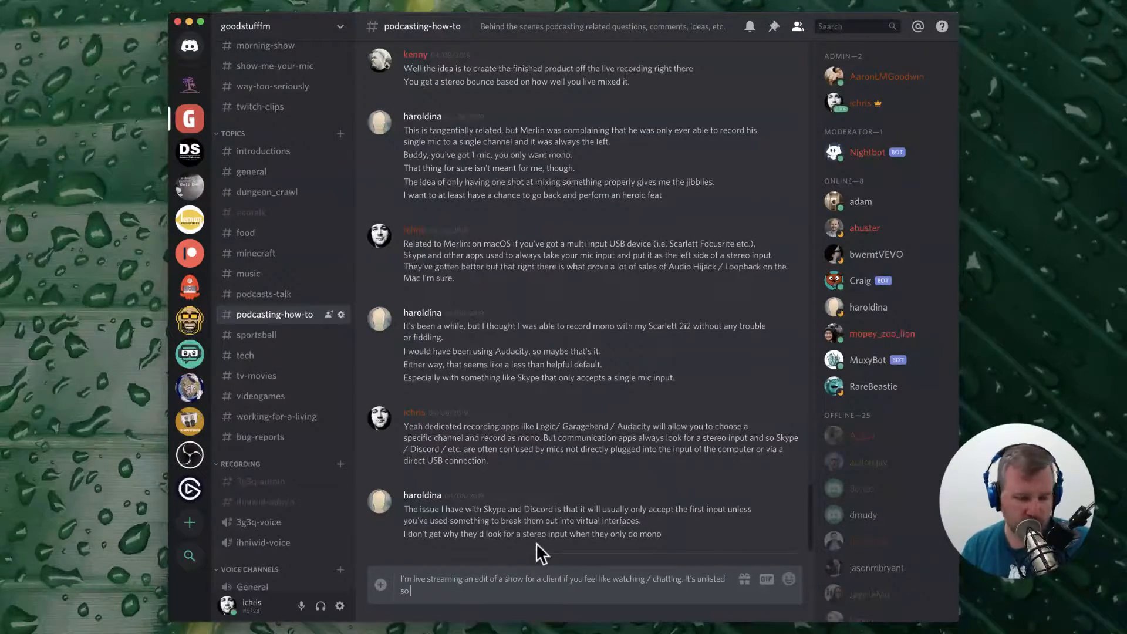
type("e -")
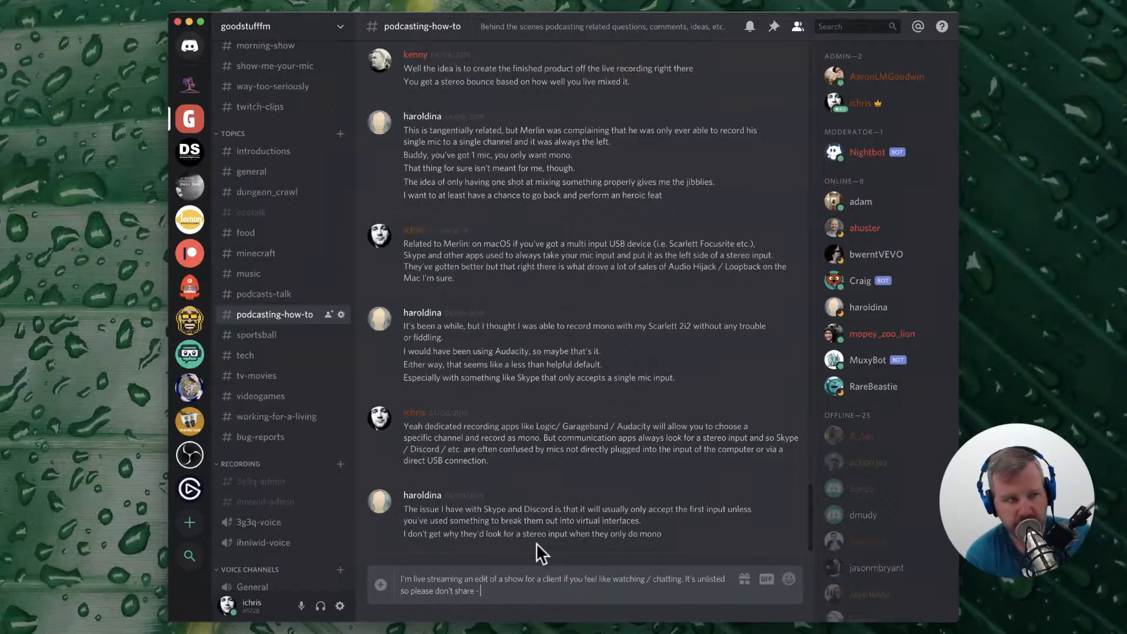
type("https://www.youtube.com/watch?v=YTHXDNDT8xg")
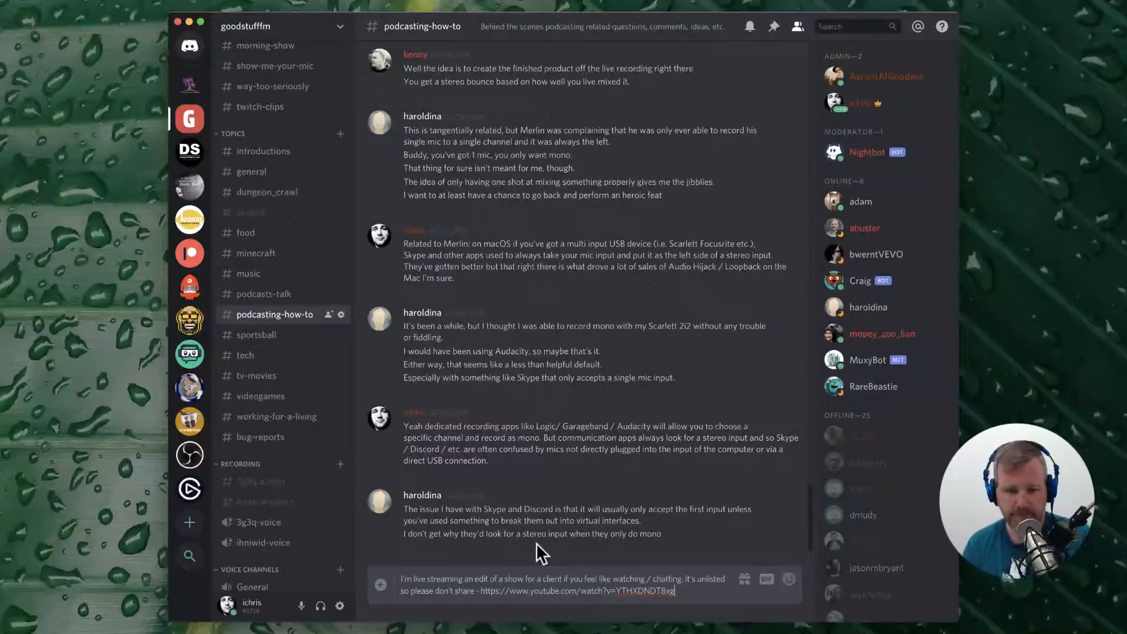
key("Return")
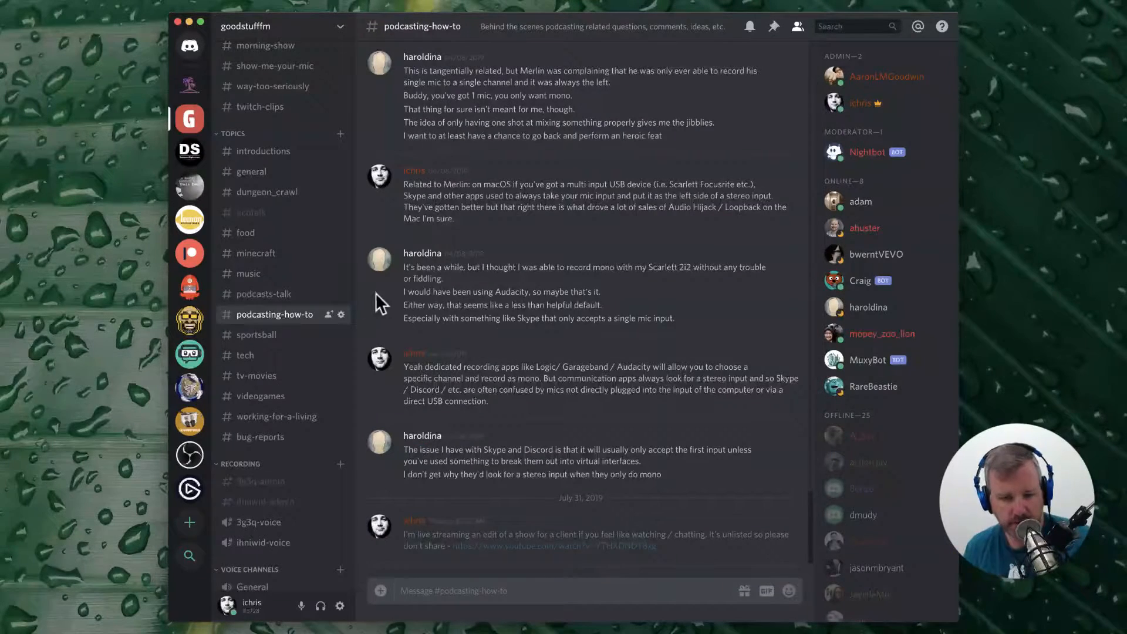
Step: Switch to Safari, open the copied live stream link in a new tab and mute the player
key("super+Tab")
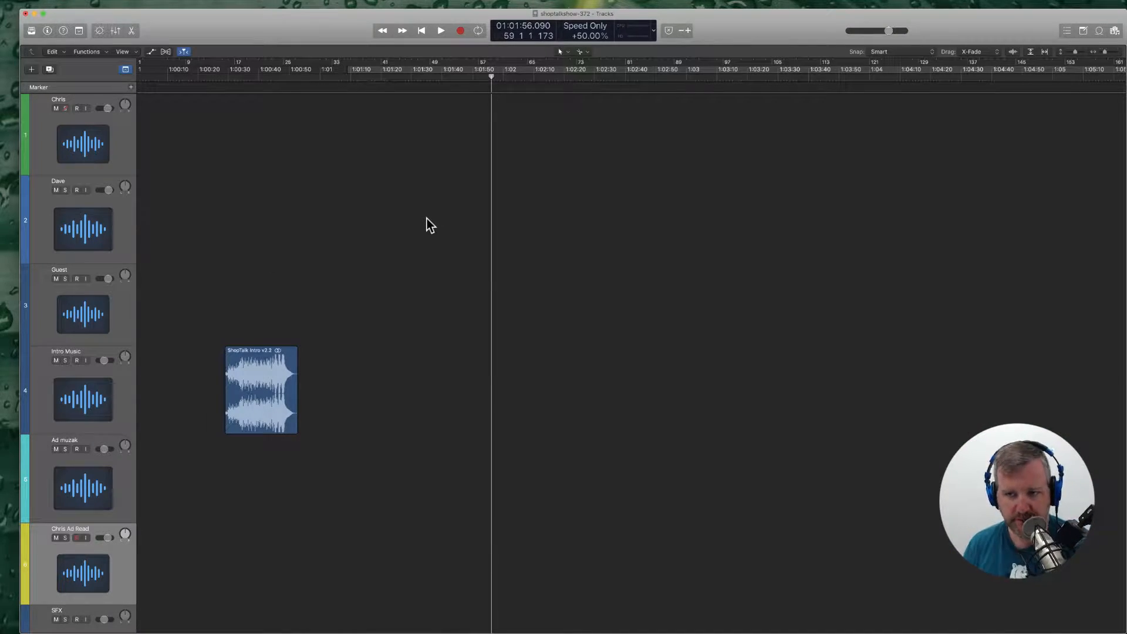
key("super+Tab")
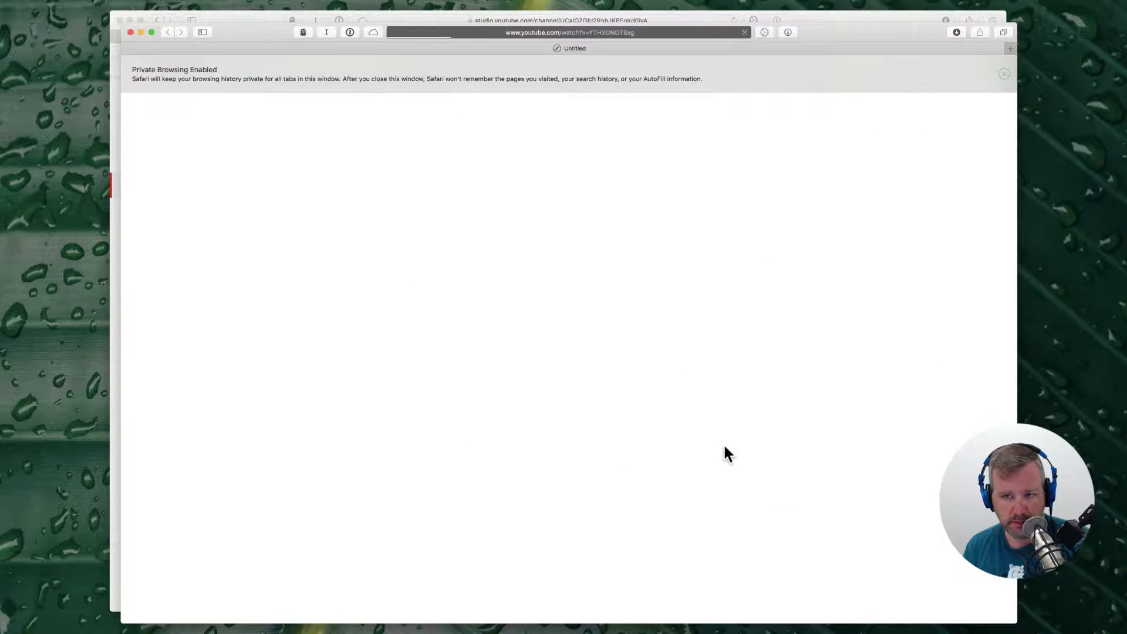
scroll(394, 549, "down", 6)
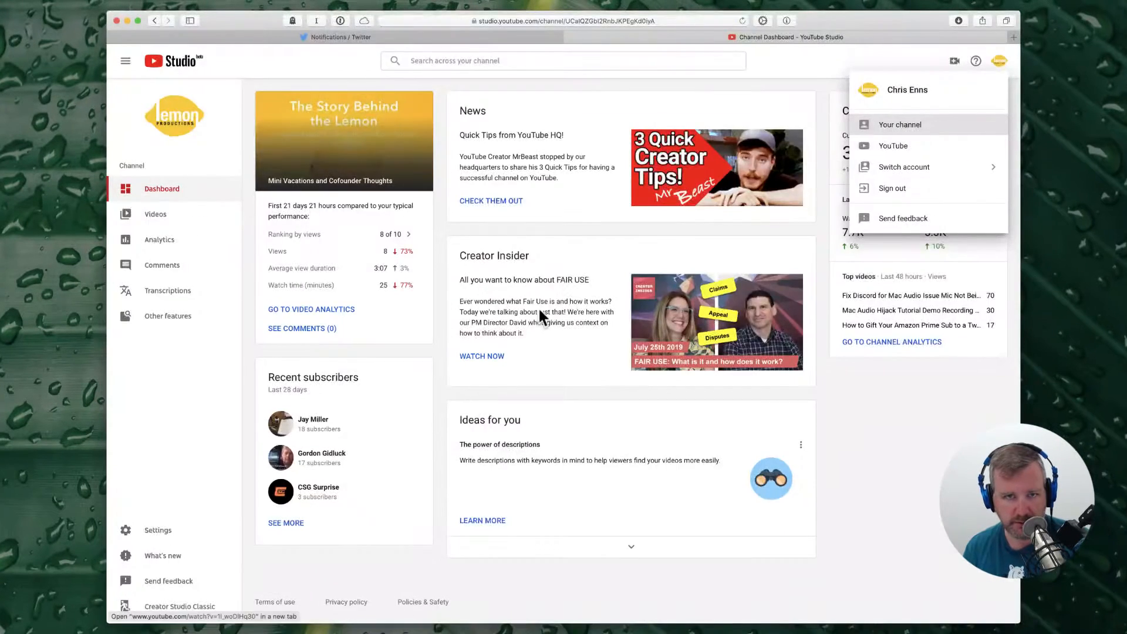
key("super+t")
type("https://www.youtube.com/watch?v=YTHXDNDT8xg")
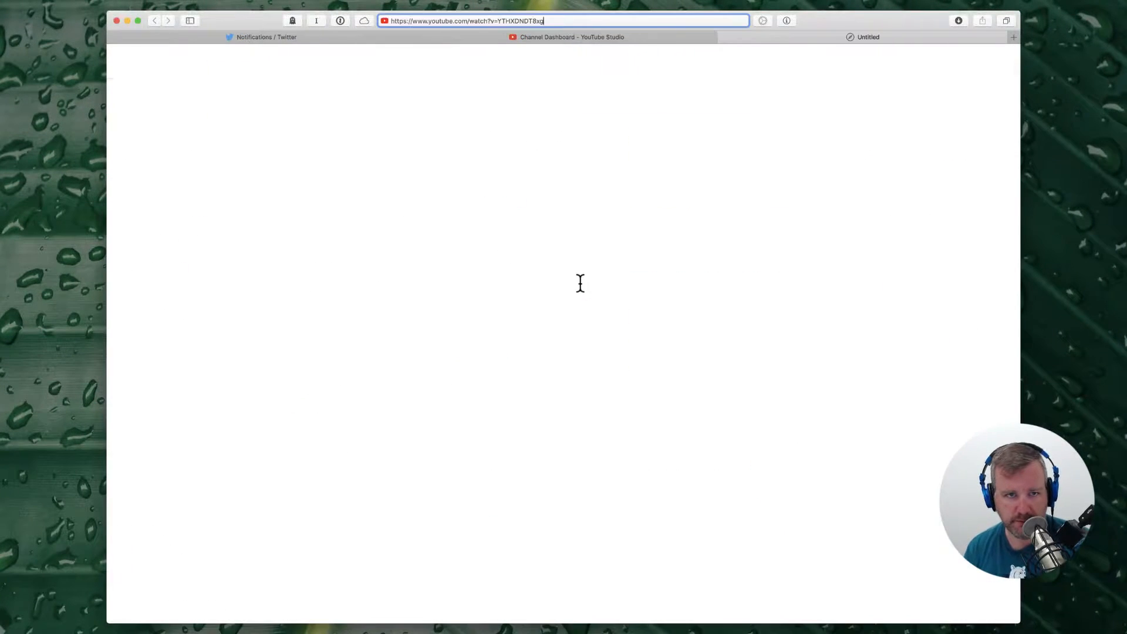
key("Return")
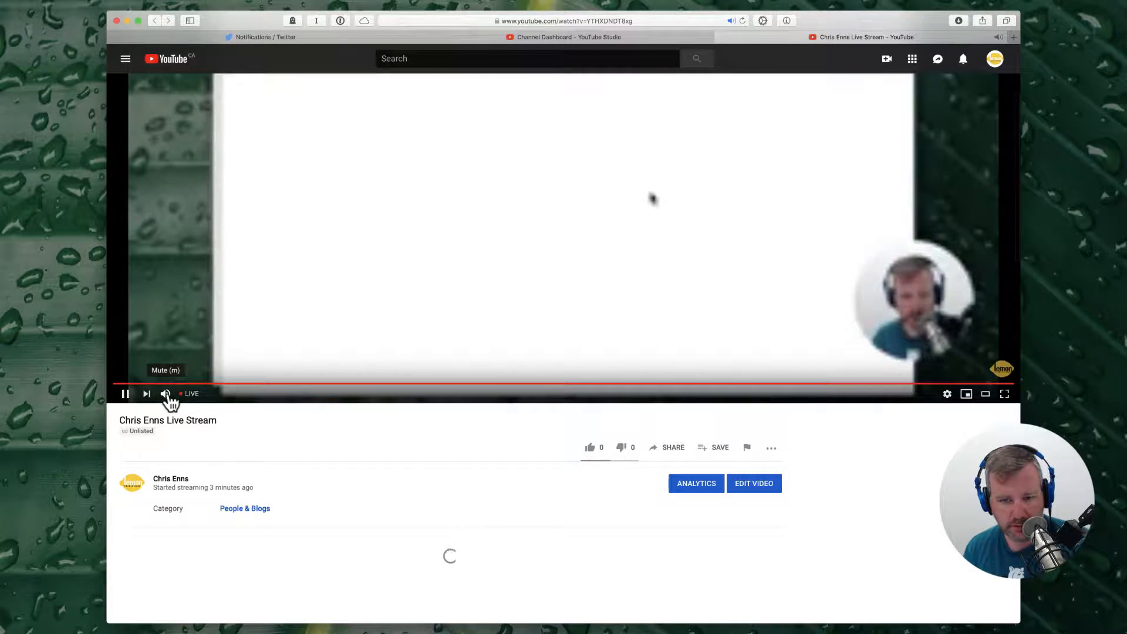
left_click(166, 393)
Step: Post "Say something!" in the stream's live chat
scroll(502, 496, "down", 4)
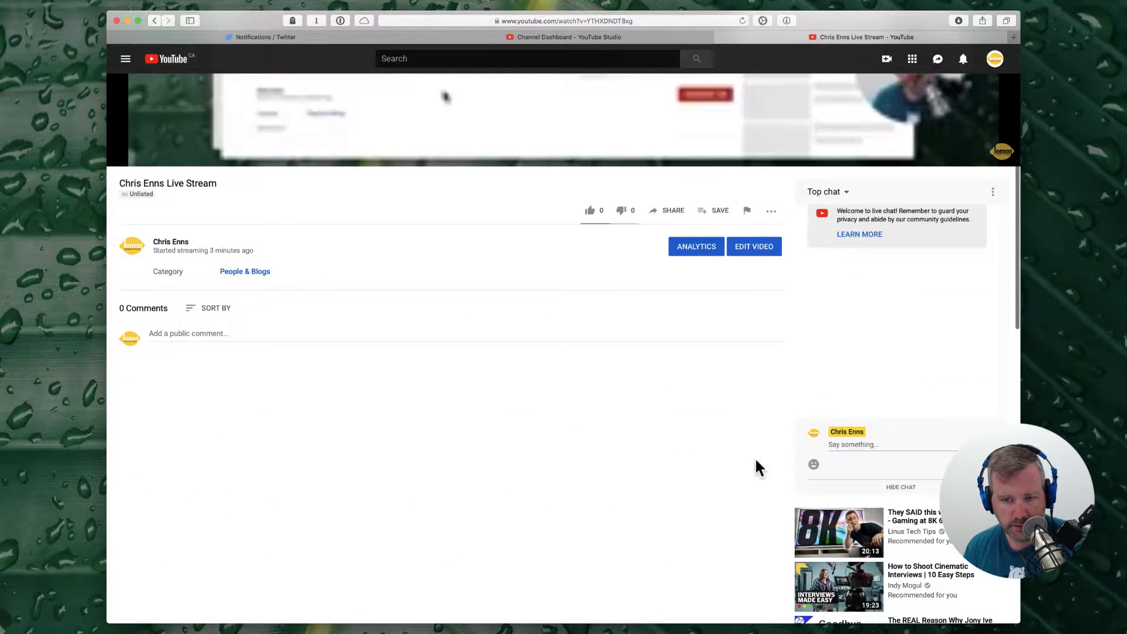
left_click(861, 446)
type("s")
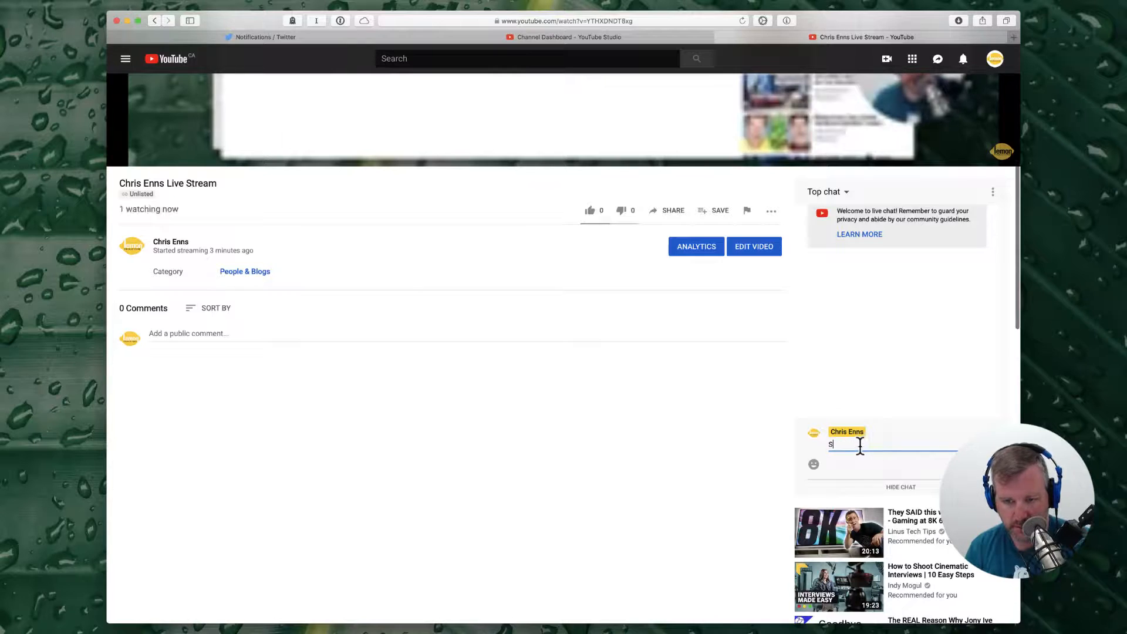
type("ay something!")
key("Return")
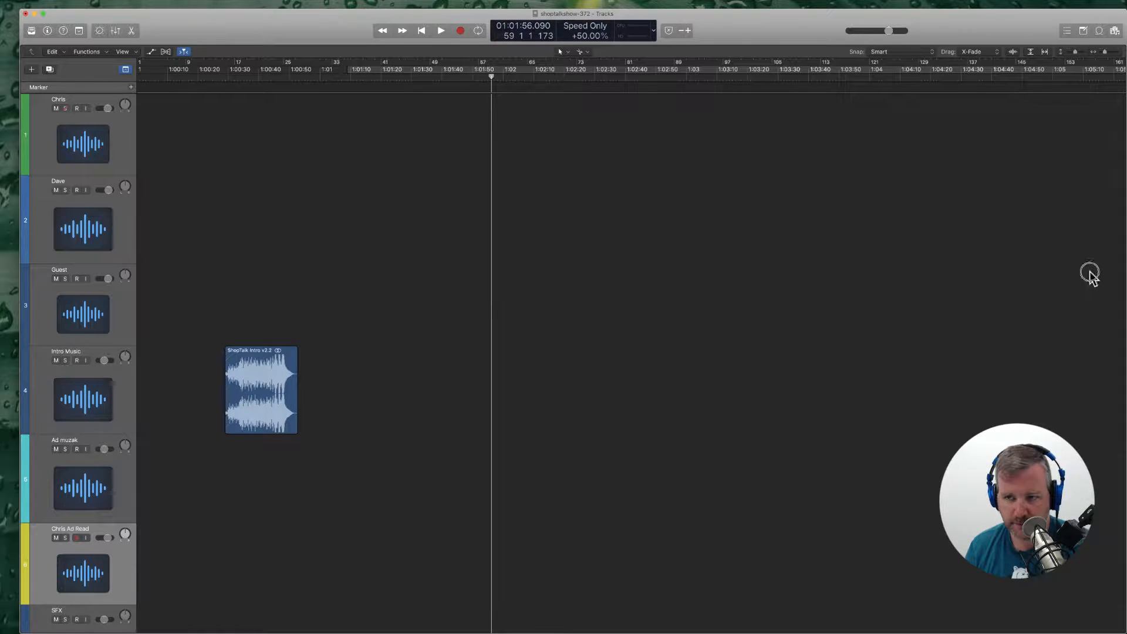
scroll(554, 234, "left", 2)
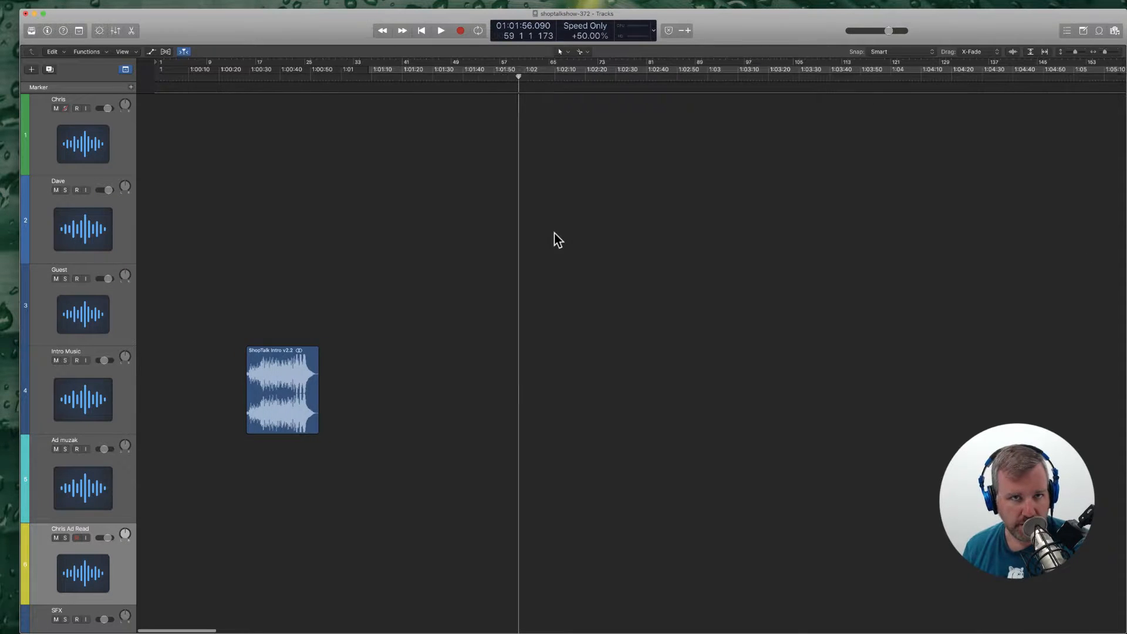
scroll(529, 235, "right", 2)
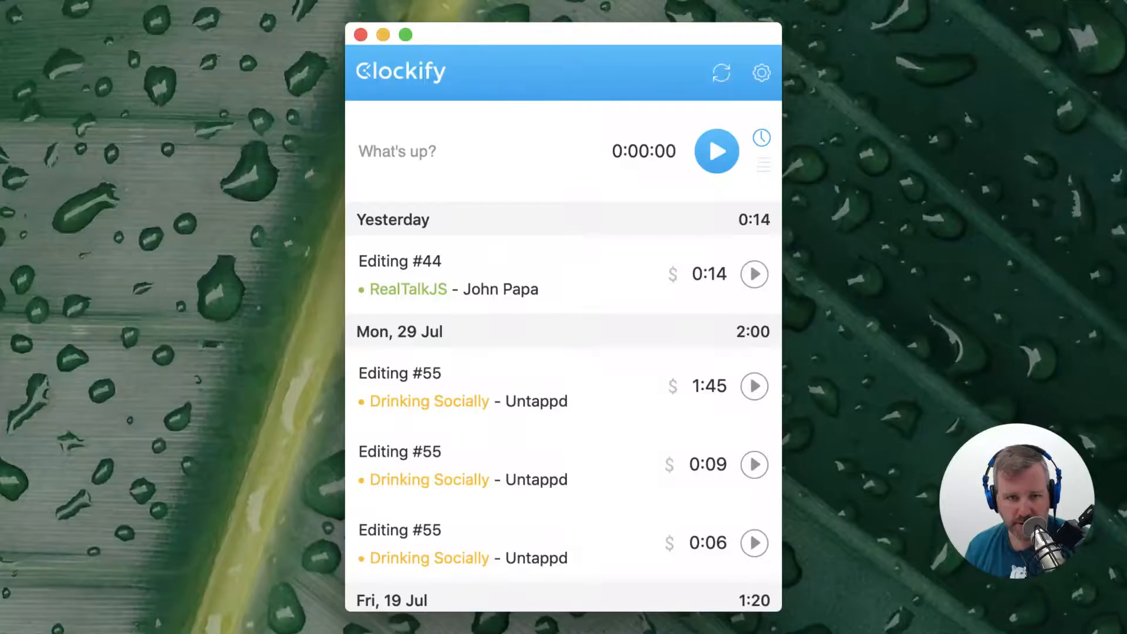
Step: In Clockify, start a new timer and assign its time entry to the ShopTalk Show podcast project
left_click(718, 154)
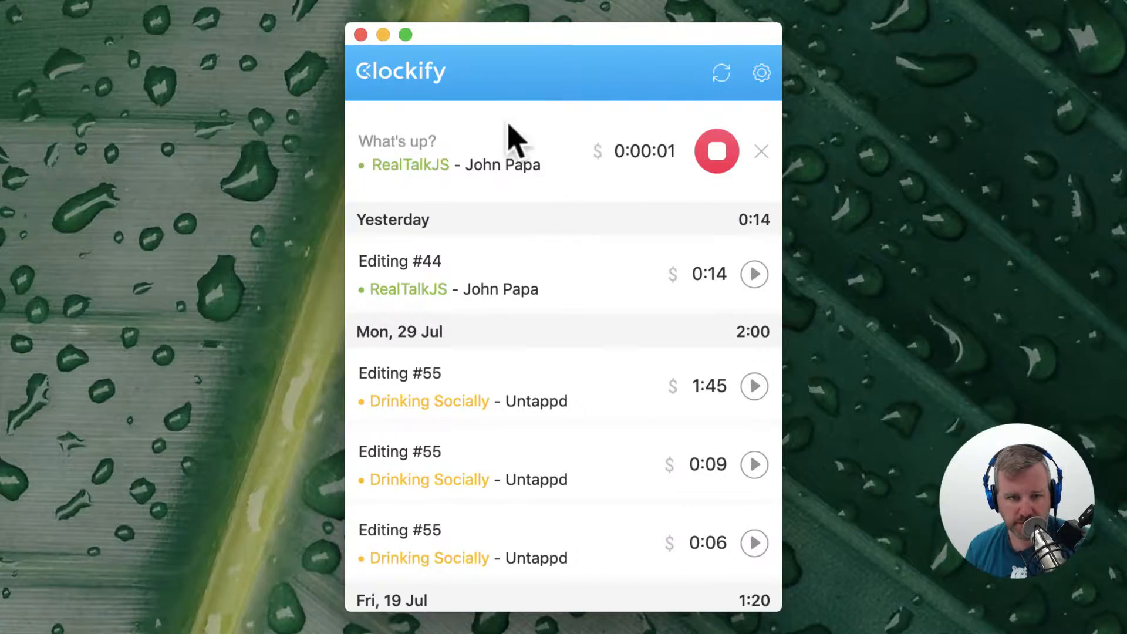
left_click(468, 169)
left_click(682, 208)
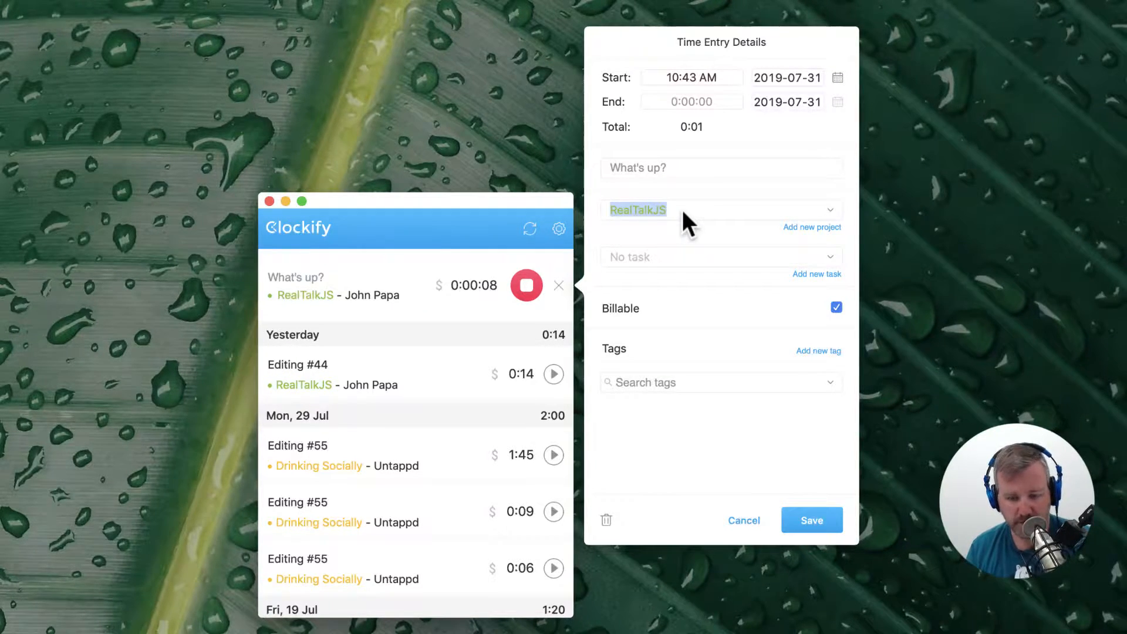
type("Shoptalk")
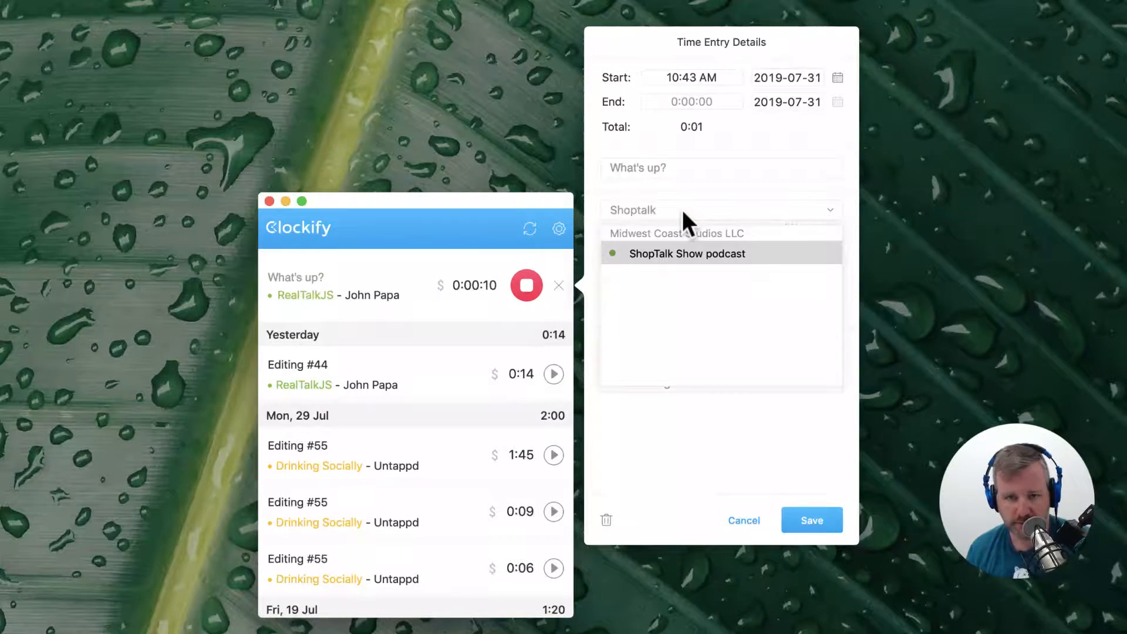
left_click(695, 254)
Step: Describe the running time entry as "Editing #372" and save its details
left_click(662, 169)
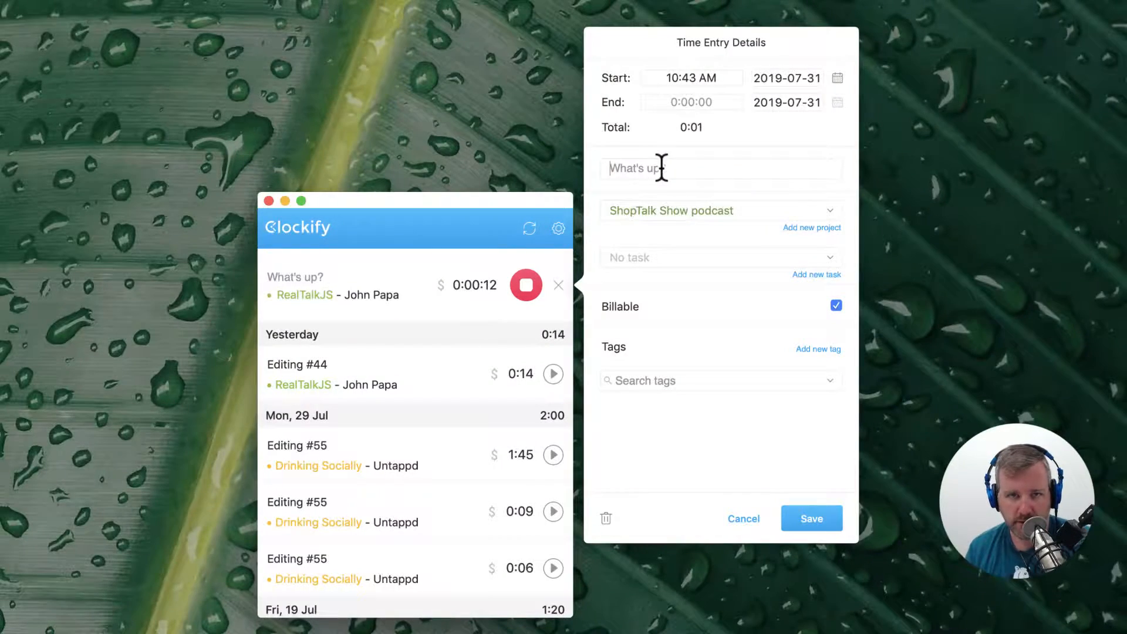
type("Editing #3762")
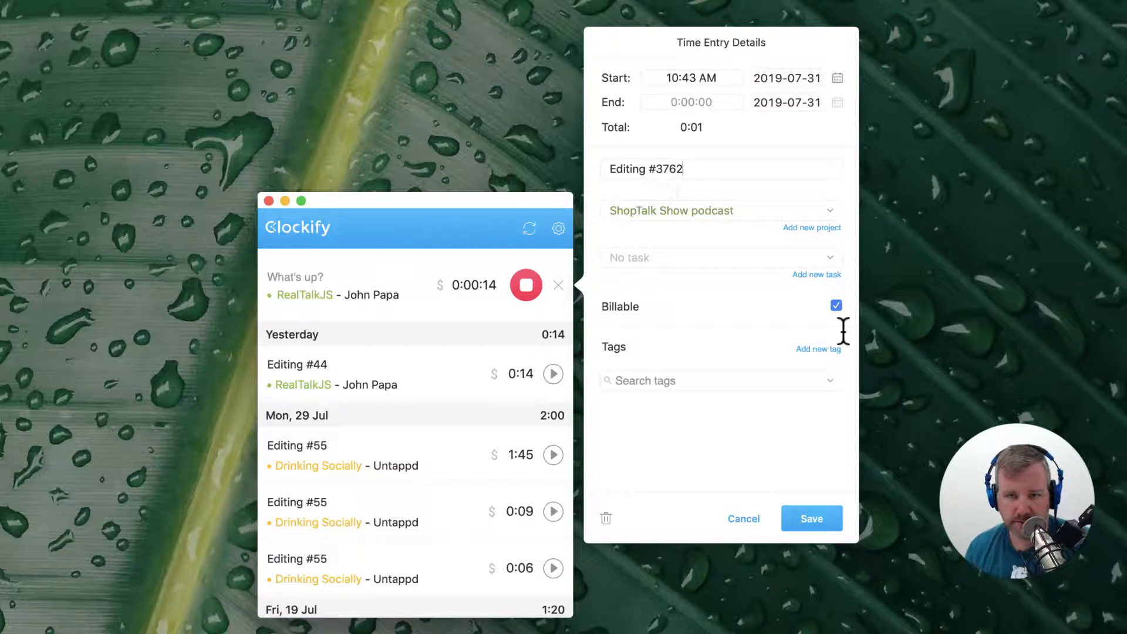
key("BackSpace")
key("BackSpace")
type("2")
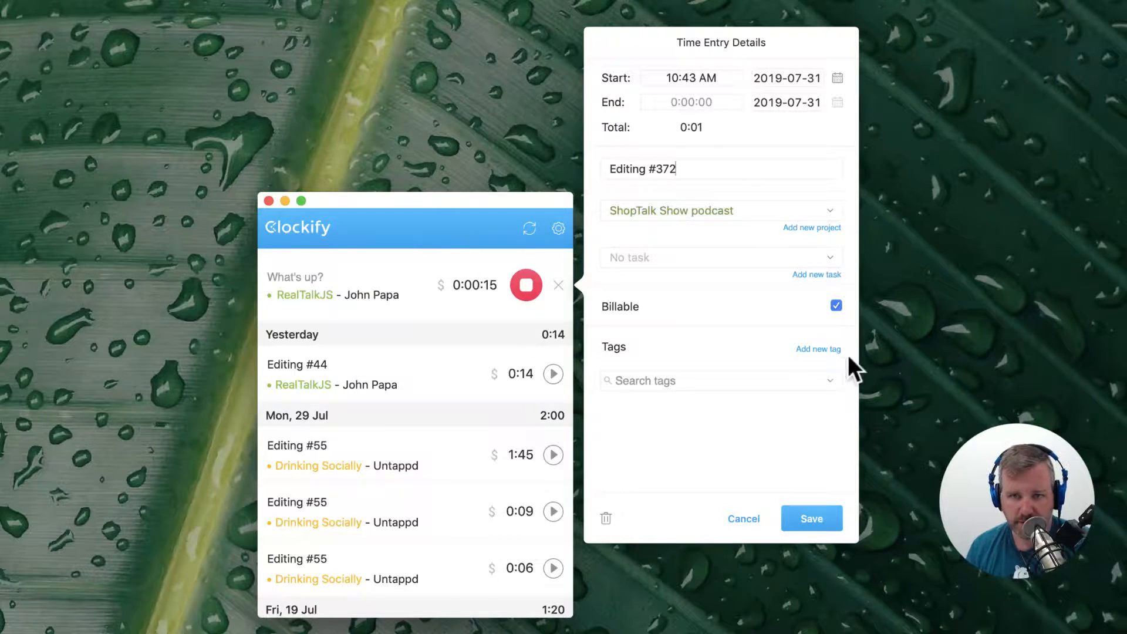
left_click(828, 516)
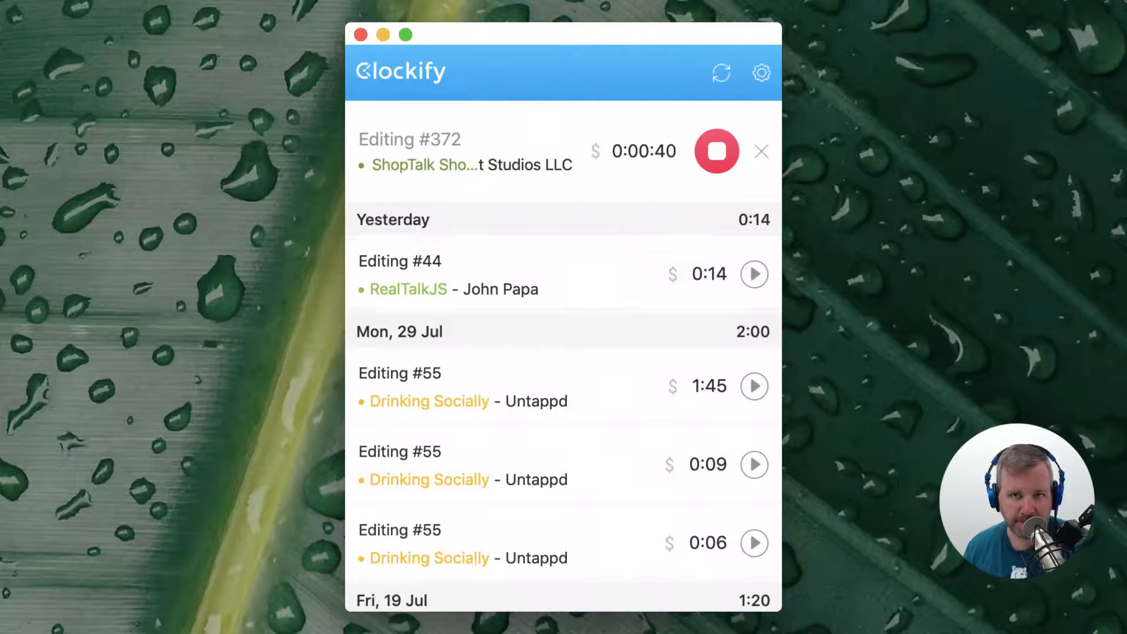
Step: Switch to Finder, open episode folder 372 through Logic, Shop Talk Show, Z Dropbox and Raw, and widen the window
left_click(562, 10)
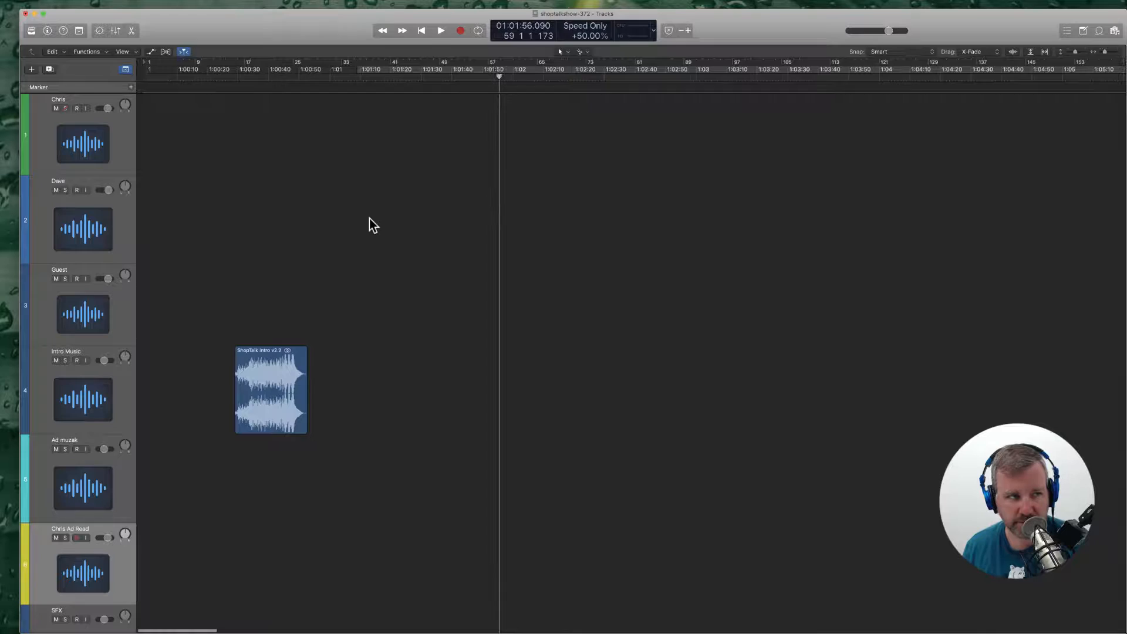
scroll(369, 218, "left", 1)
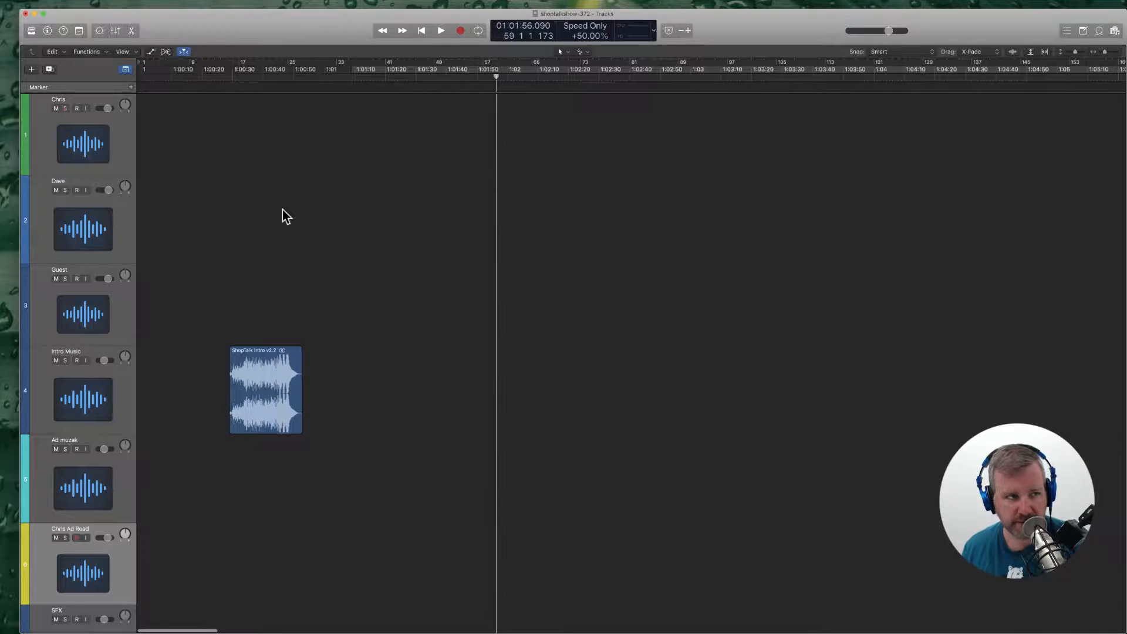
left_click(66, 108)
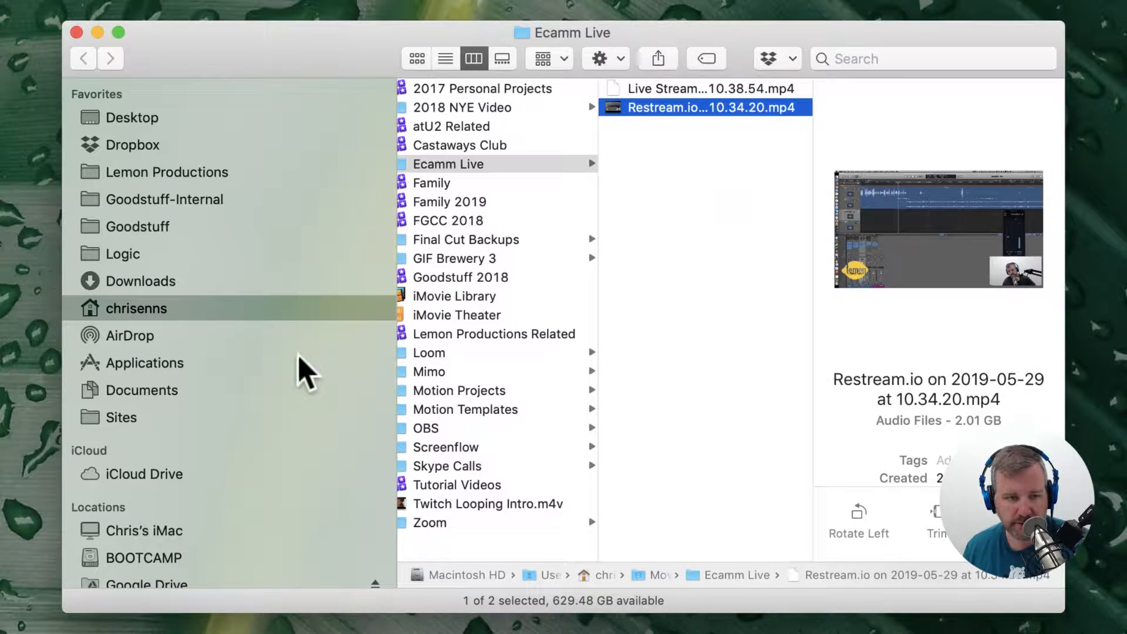
left_click(191, 256)
left_click(584, 446)
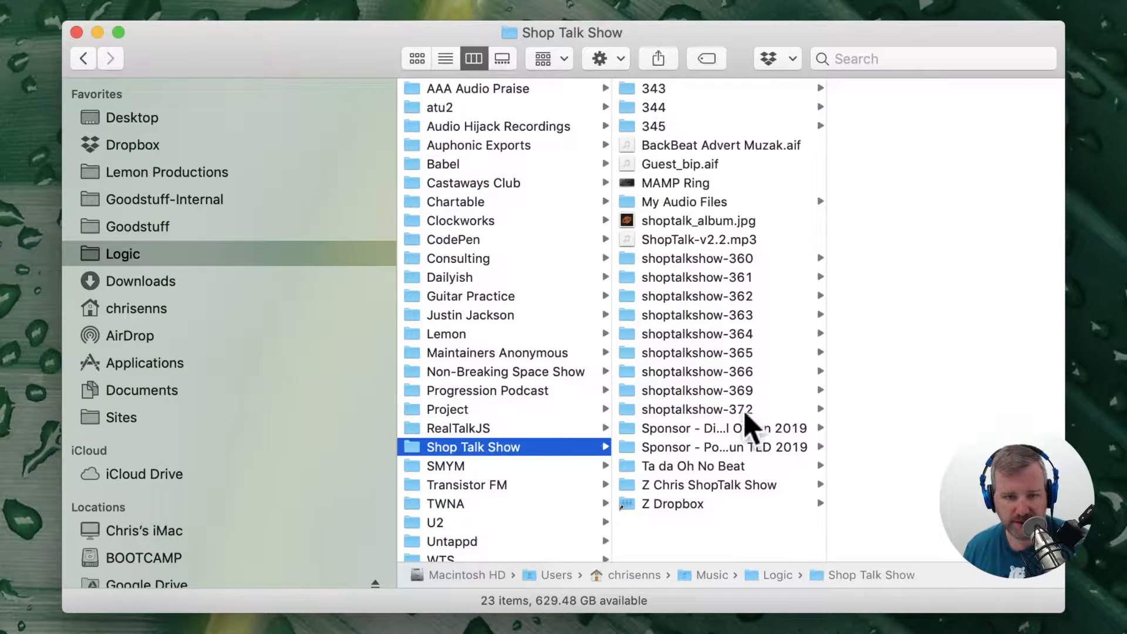
left_click(730, 500)
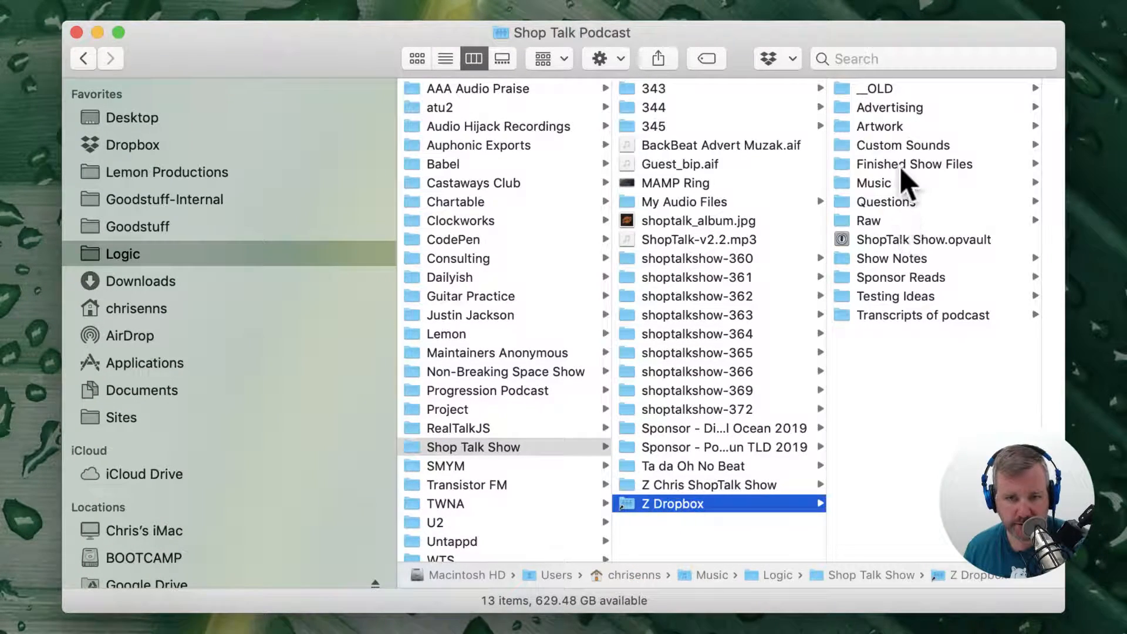
left_click(907, 221)
left_click(913, 109)
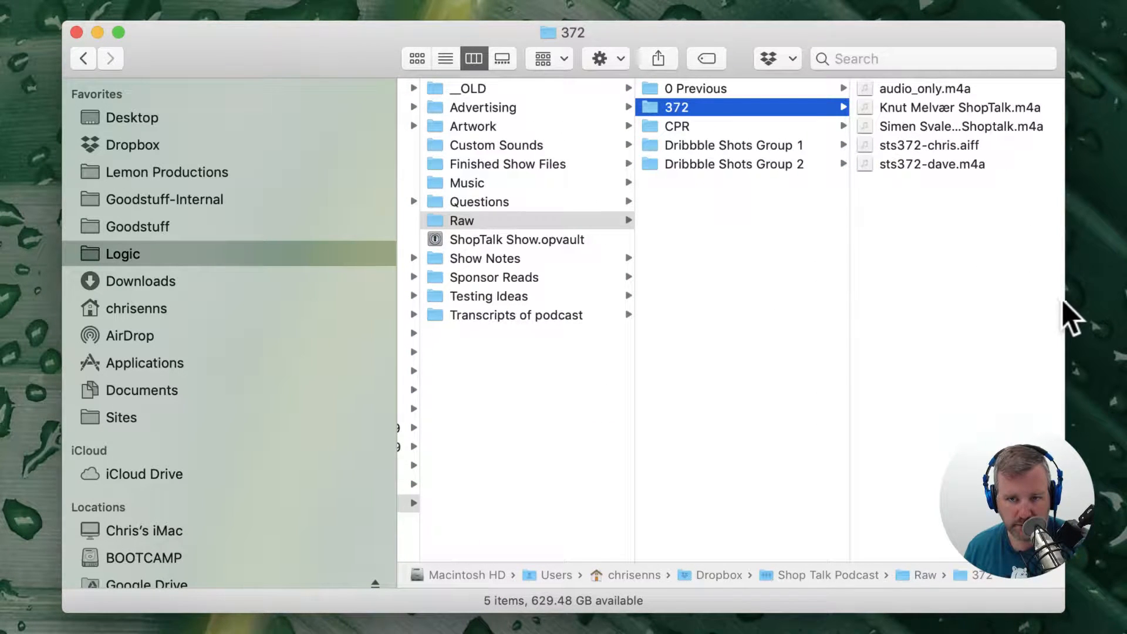
left_click_drag(1062, 302, 1126, 297)
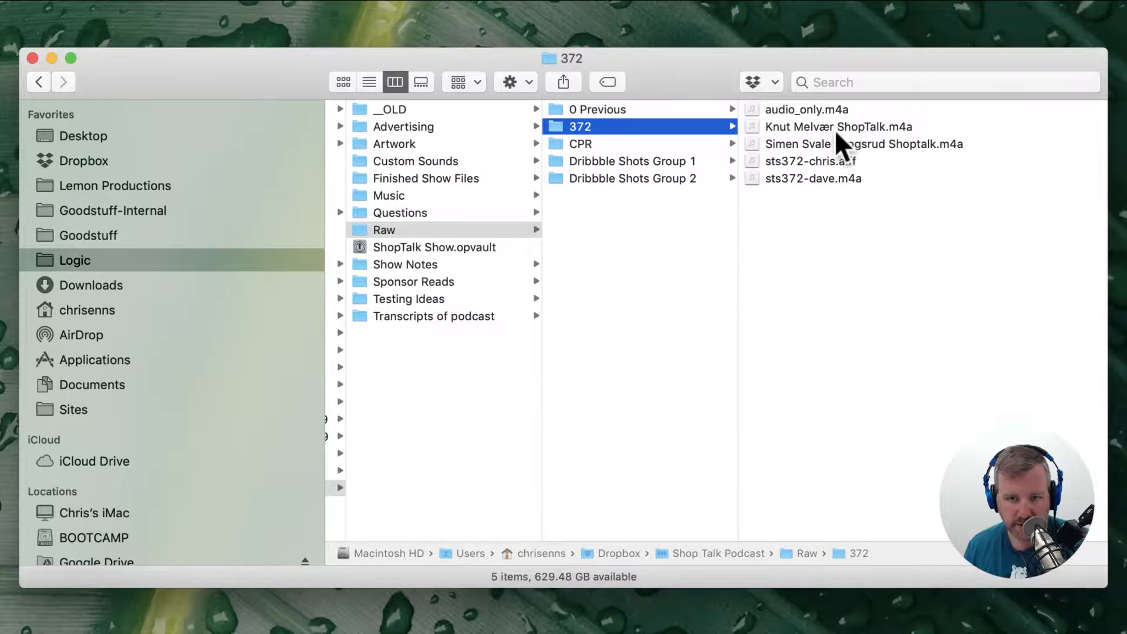
Step: Select the two guest recordings plus sts372-chris.aiff and sts372-dave.m4a, and add a second Guest track in Logic Pro
left_click(816, 126)
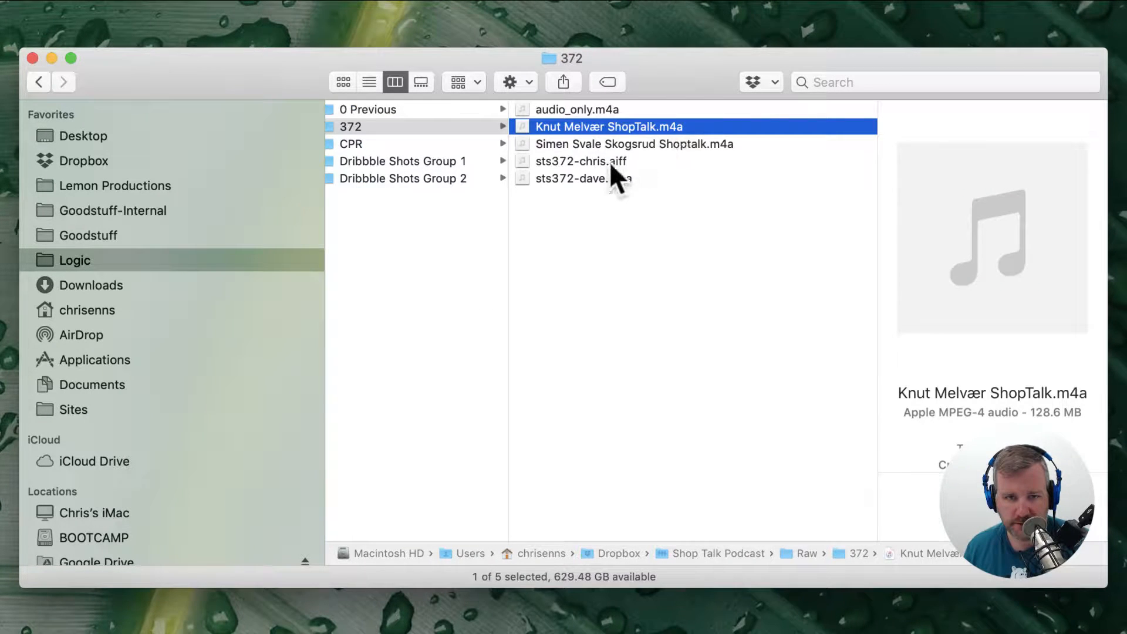
left_click(589, 179, "shift")
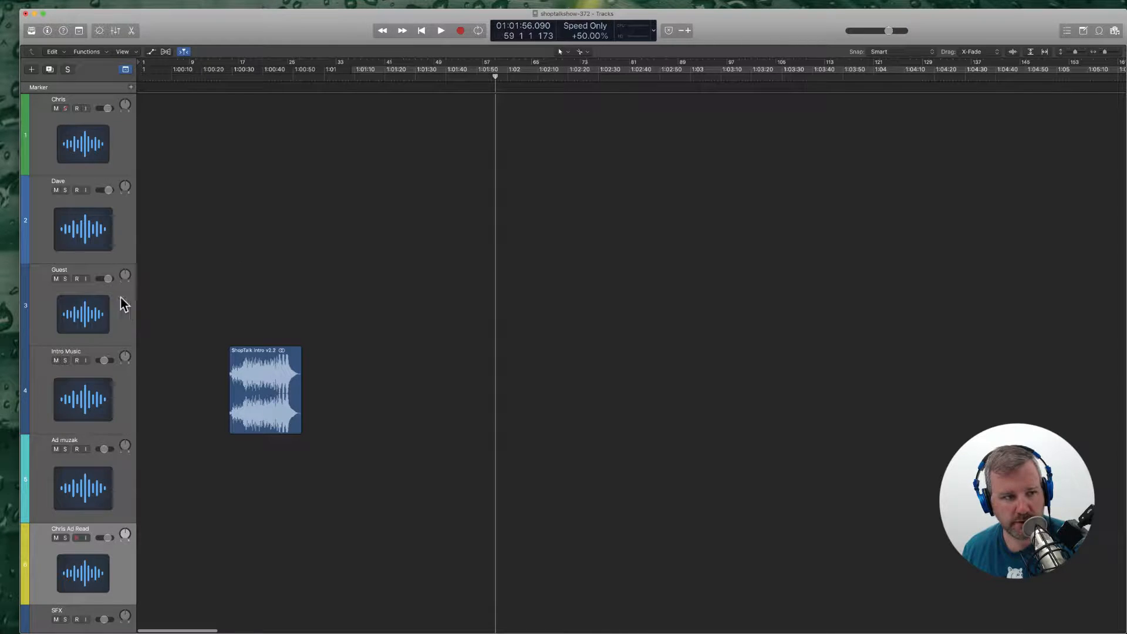
left_click(121, 300)
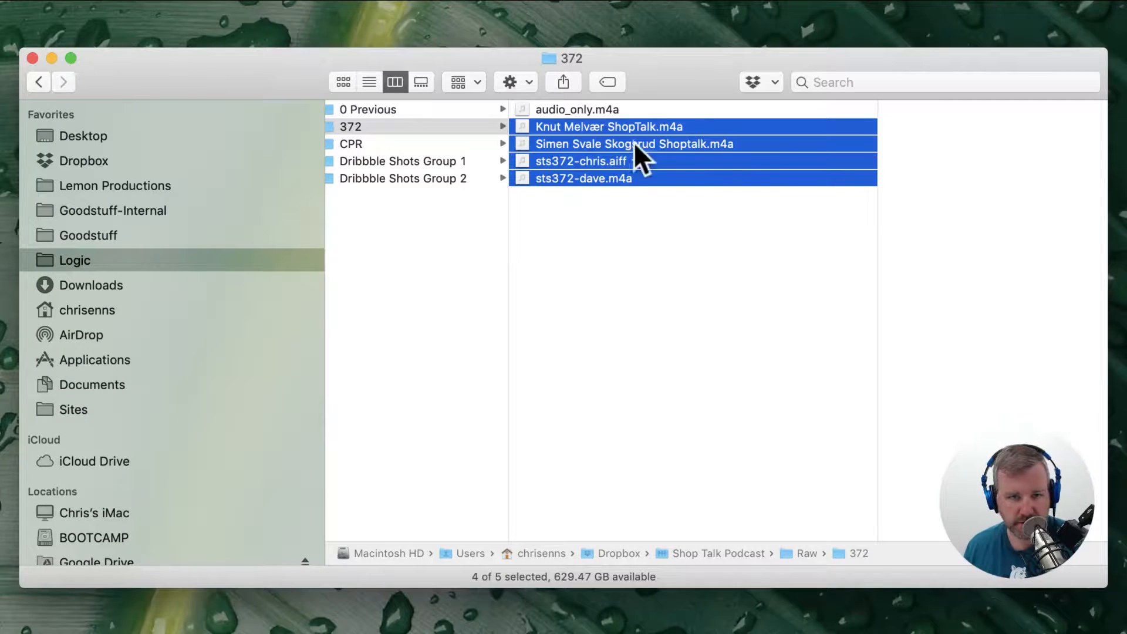
Step: Import the four selected recordings into the Logic Pro timeline on consecutive tracks from track 2, starting at about 01:02:34
left_click_drag(573, 124, 0, 0)
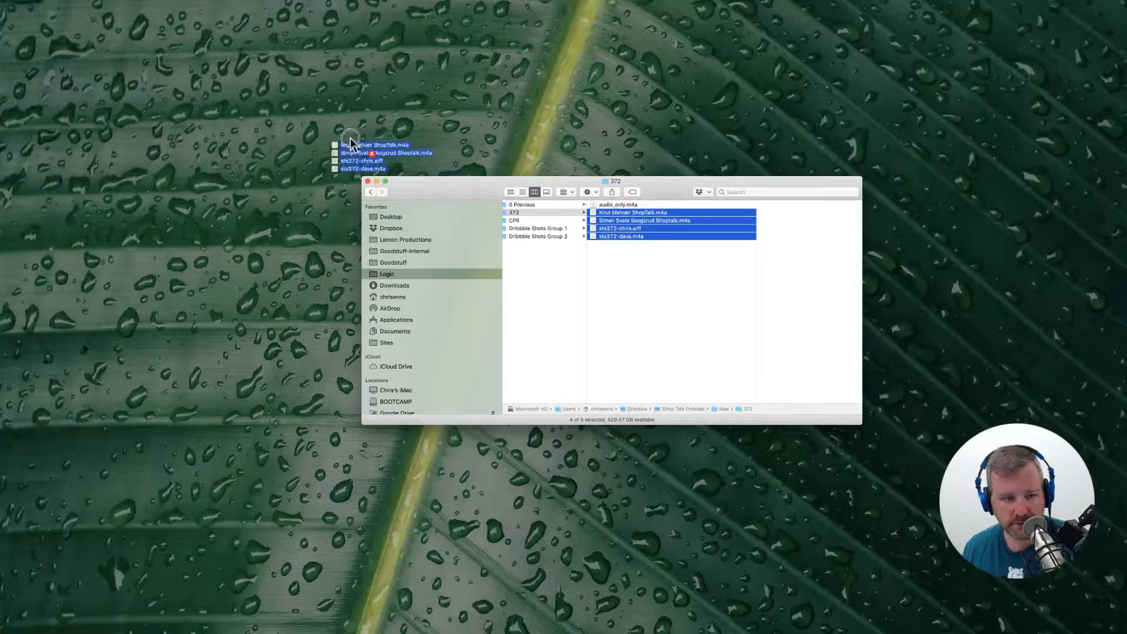
left_click_drag(332, 135, 613, 220)
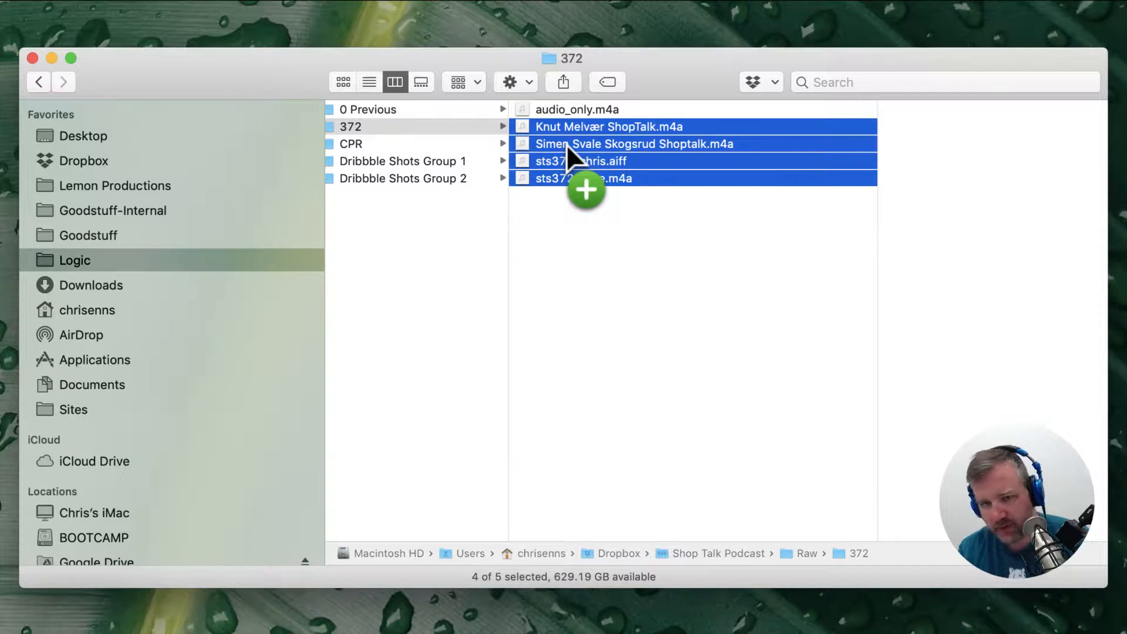
left_click_drag(566, 145, 478, 283)
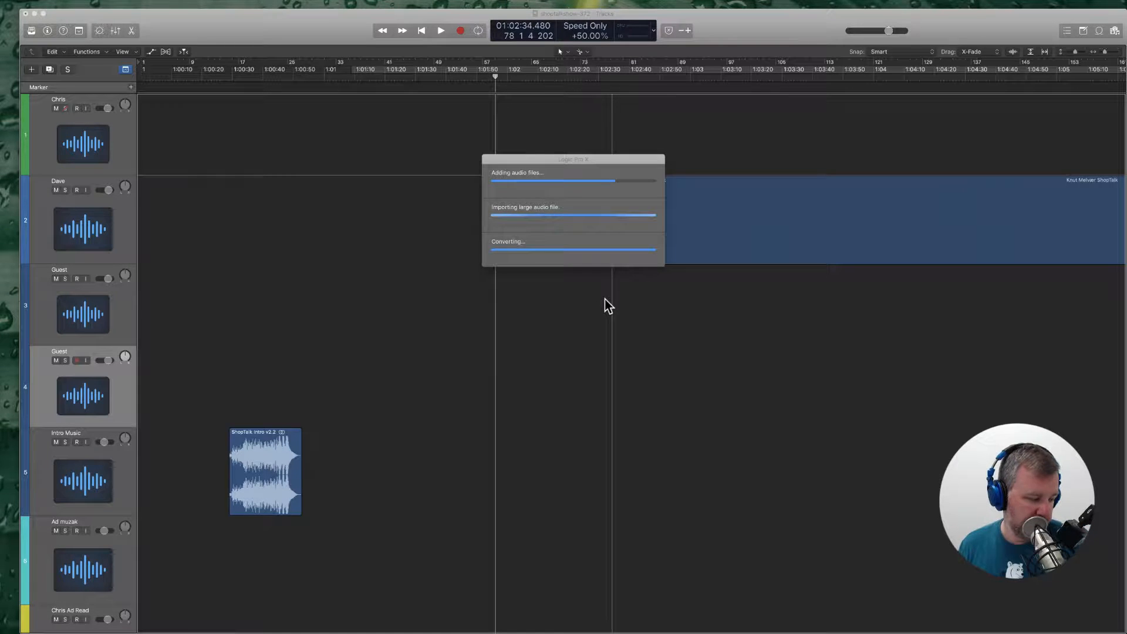
left_click(637, 220)
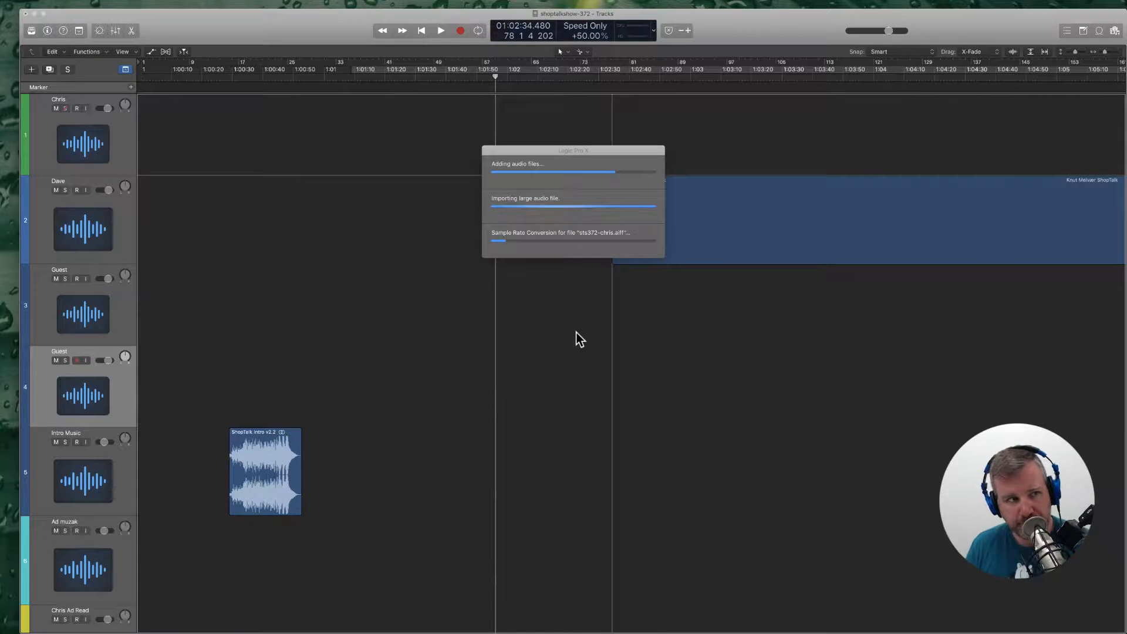
Step: Switch to Safari and open the instagram.com/daxshepard profile in a new tab
key("super+Tab")
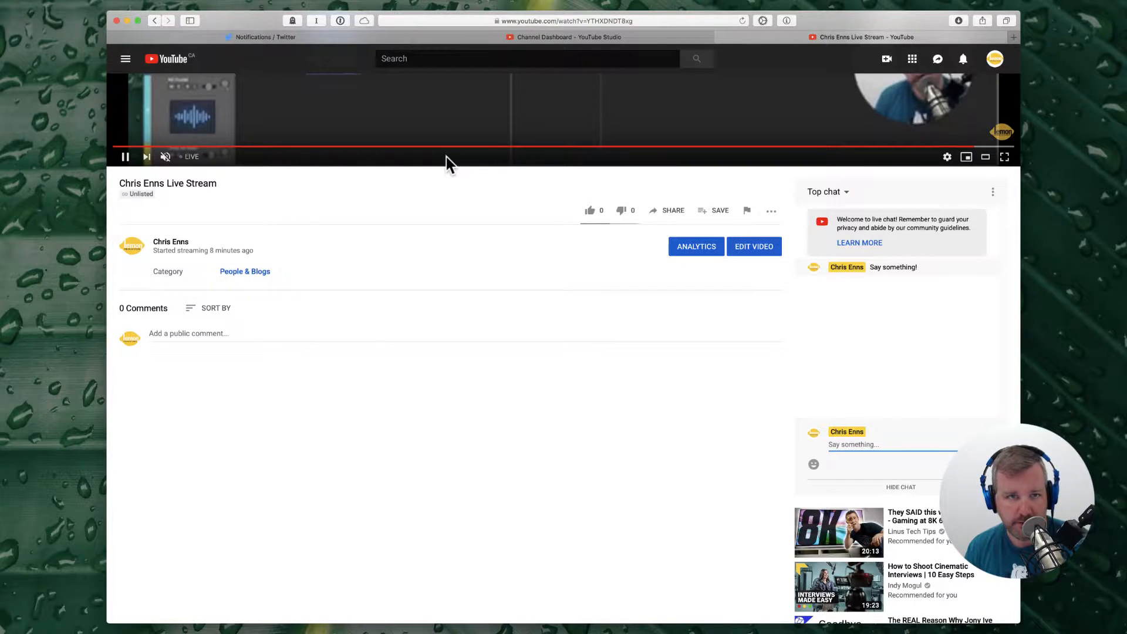
key("super+t")
type("instagramc.om/")
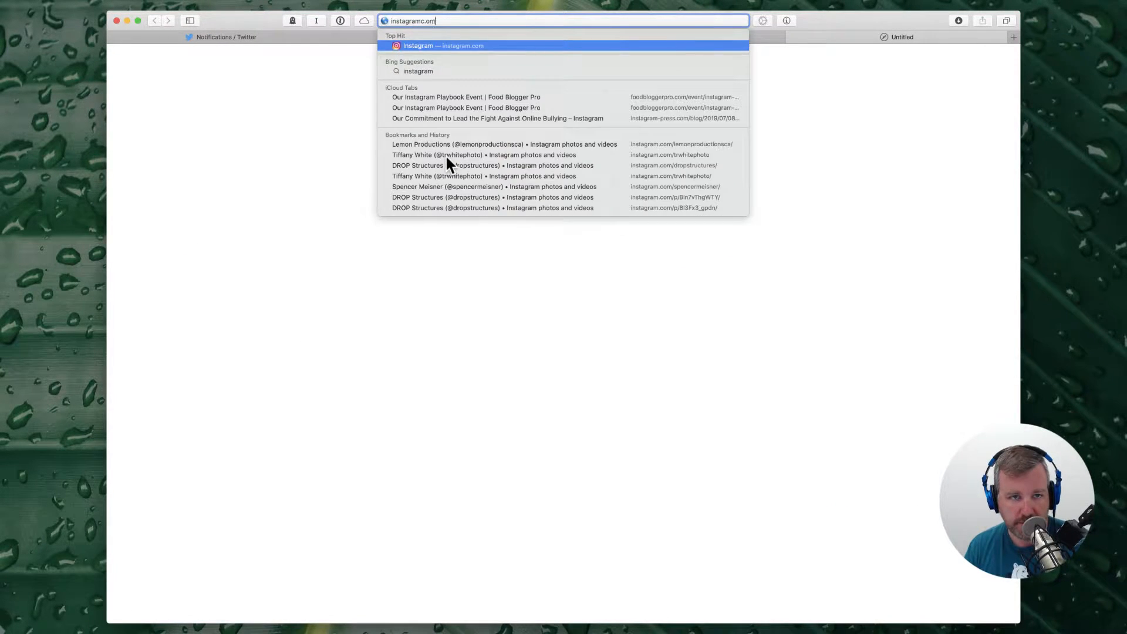
key("BackSpace")
key("BackSpace")
key("BackSpace")
key("BackSpace")
key("BackSpace")
type(".com/dax")
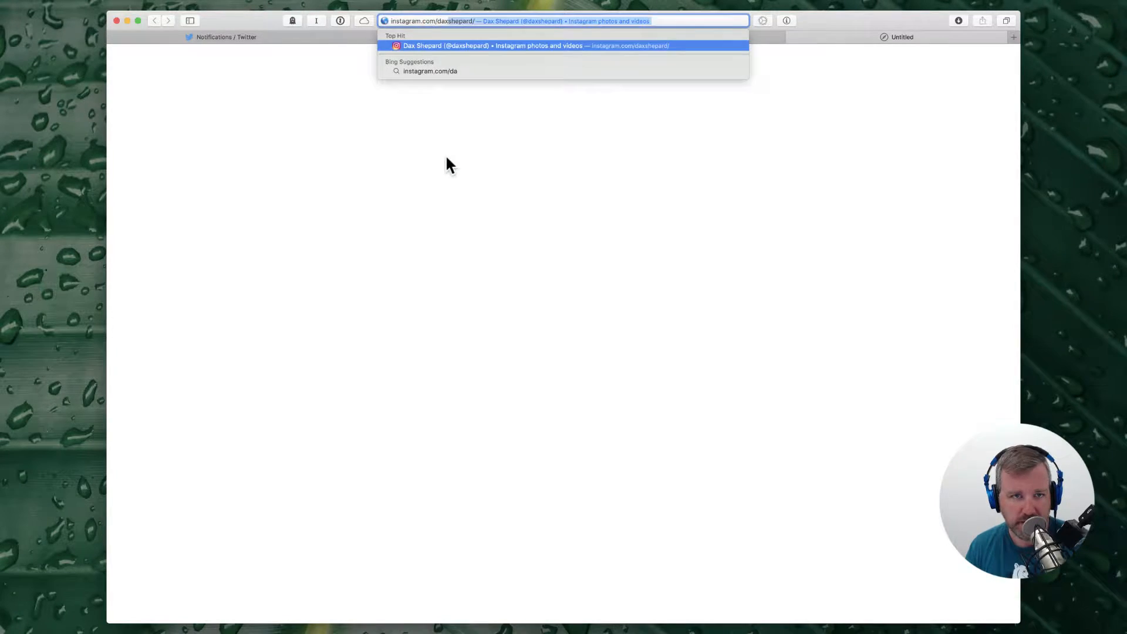
key("Return")
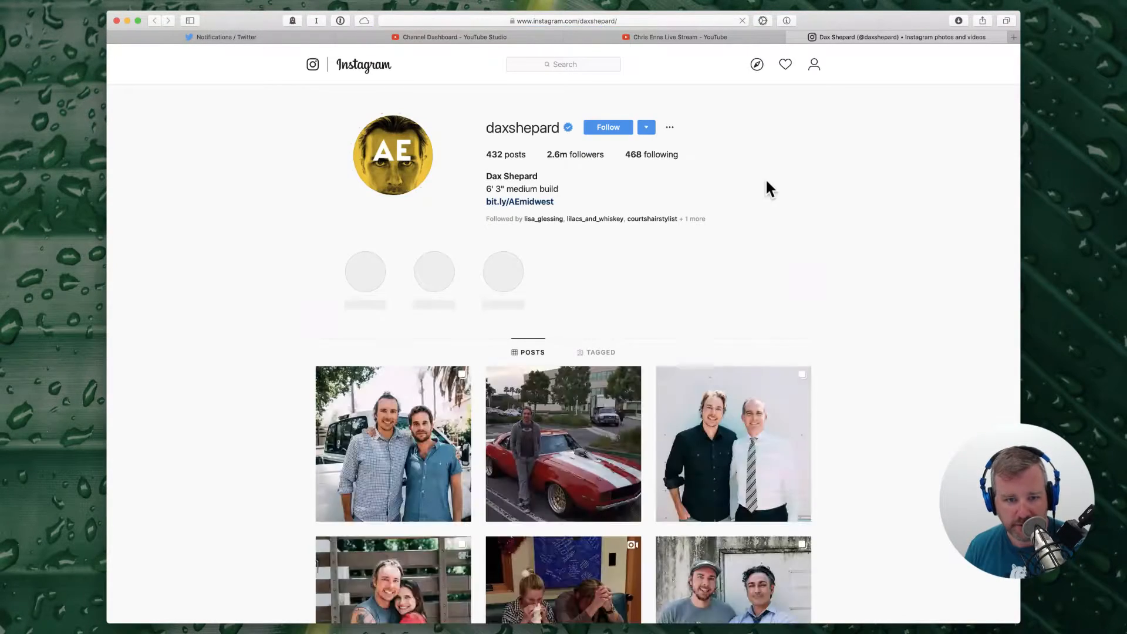
Step: Find the July 4 post in the profile's photo grid, open it and show its wide podcast-room photo
scroll(749, 312, "down", 8)
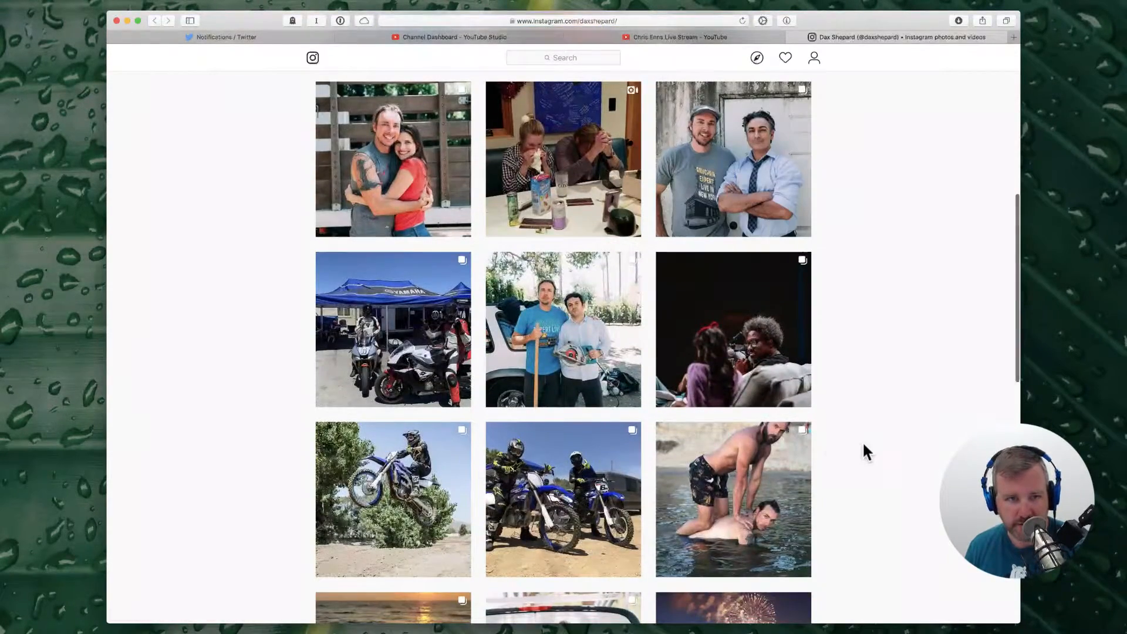
scroll(869, 452, "down", 9)
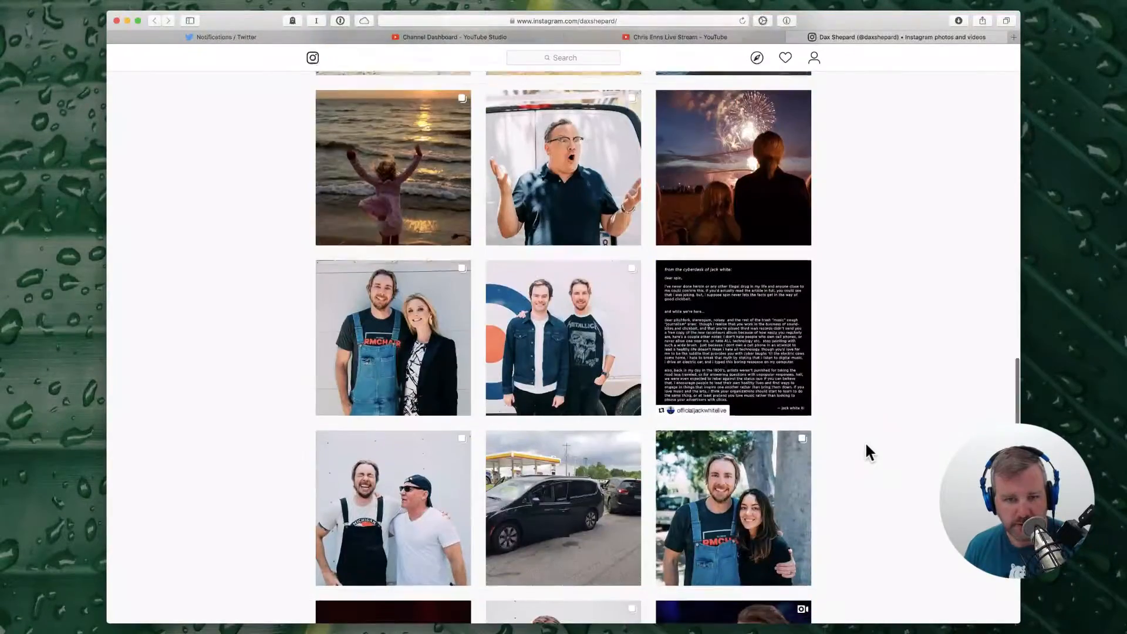
scroll(869, 452, "up", 3)
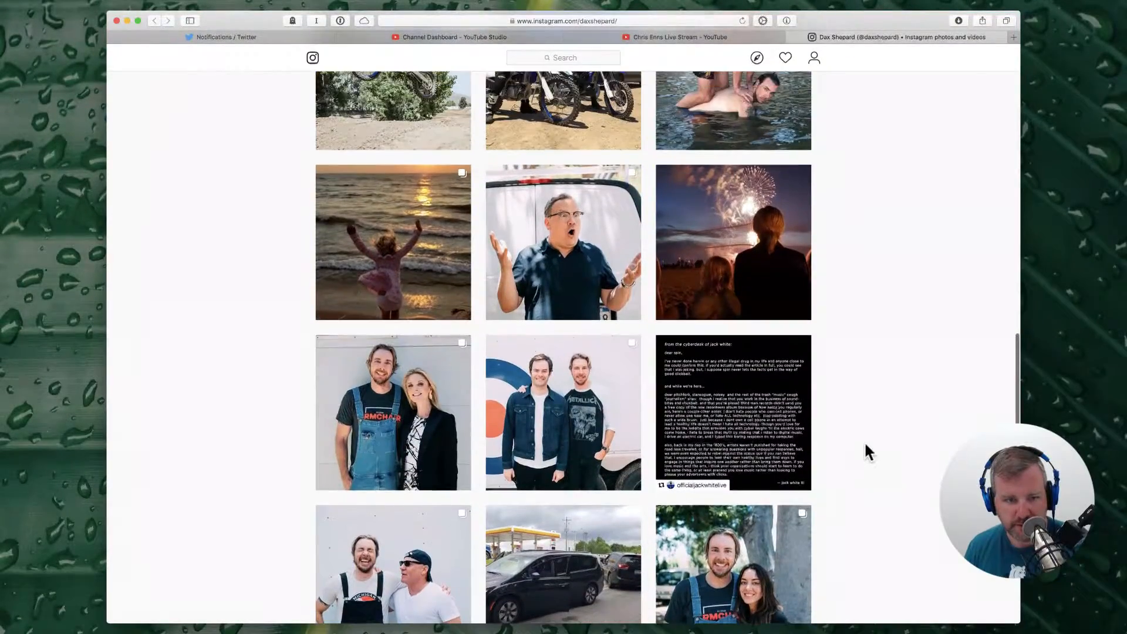
left_click(409, 414)
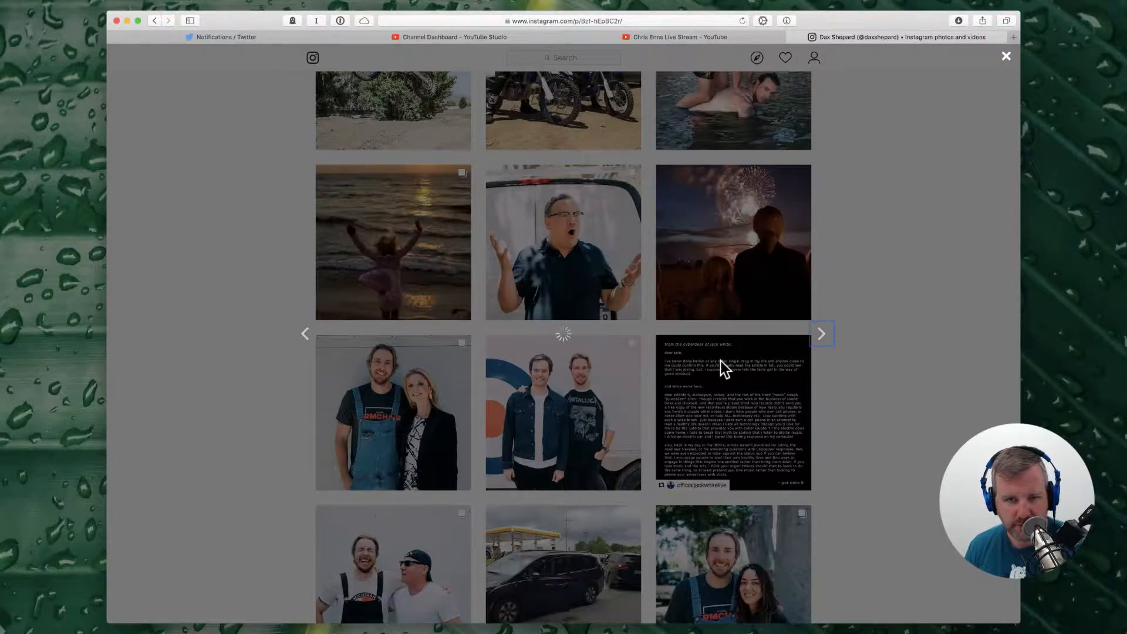
left_click(620, 334)
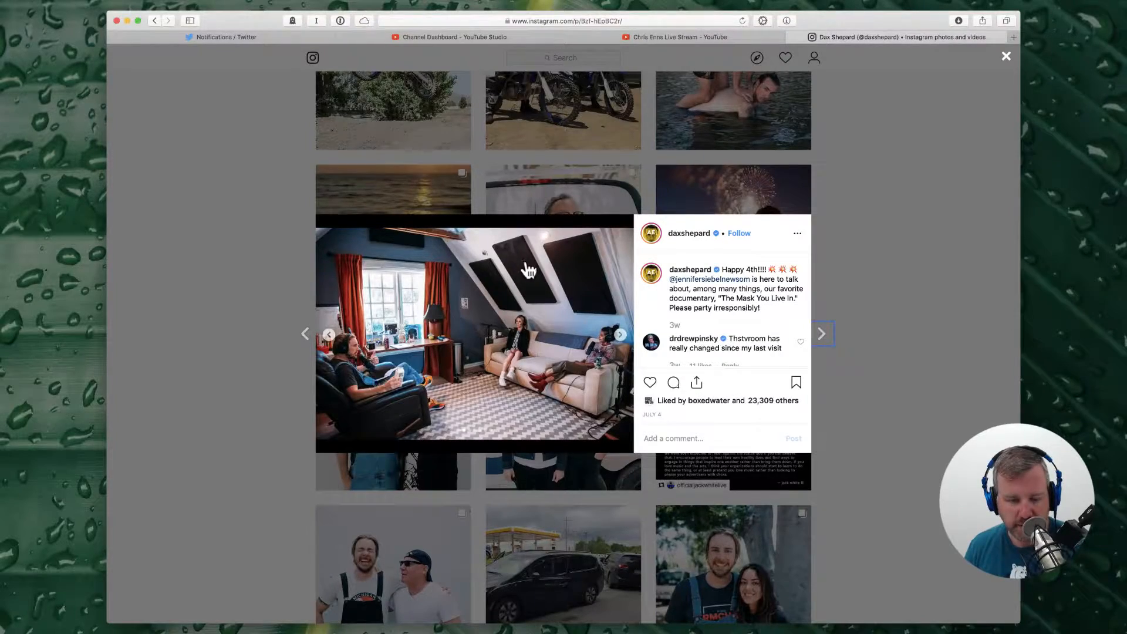
Step: Enlarge the page to examine the podcast-room photo, and restore the page to its actual size
key("super+equal")
key("super+equal")
key("super+equal")
key("super+equal")
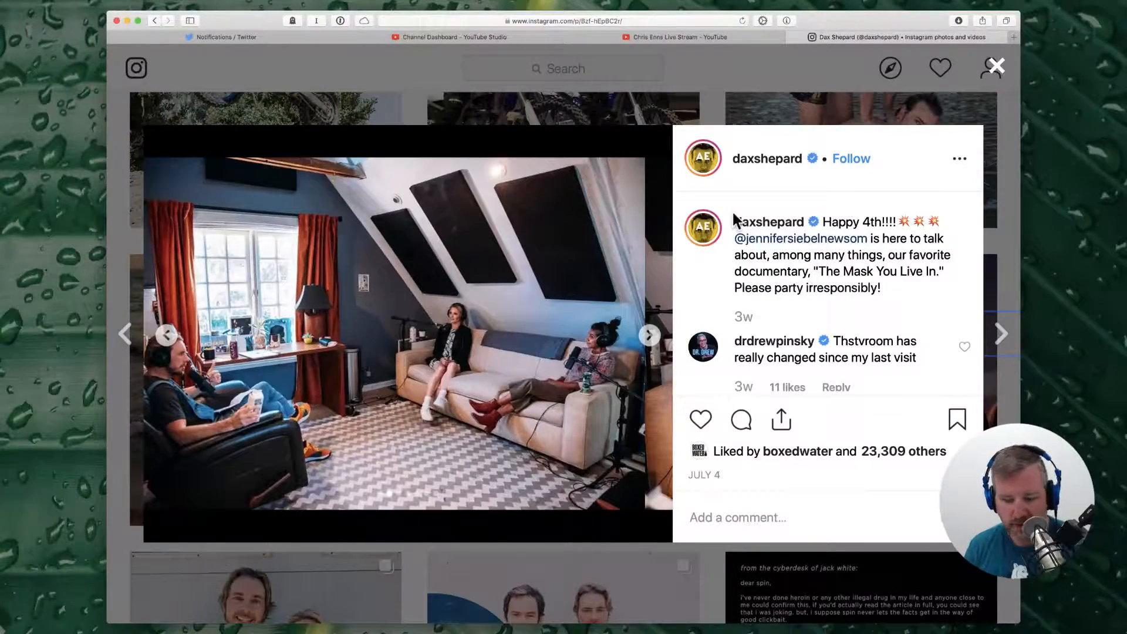
left_click(94, 5)
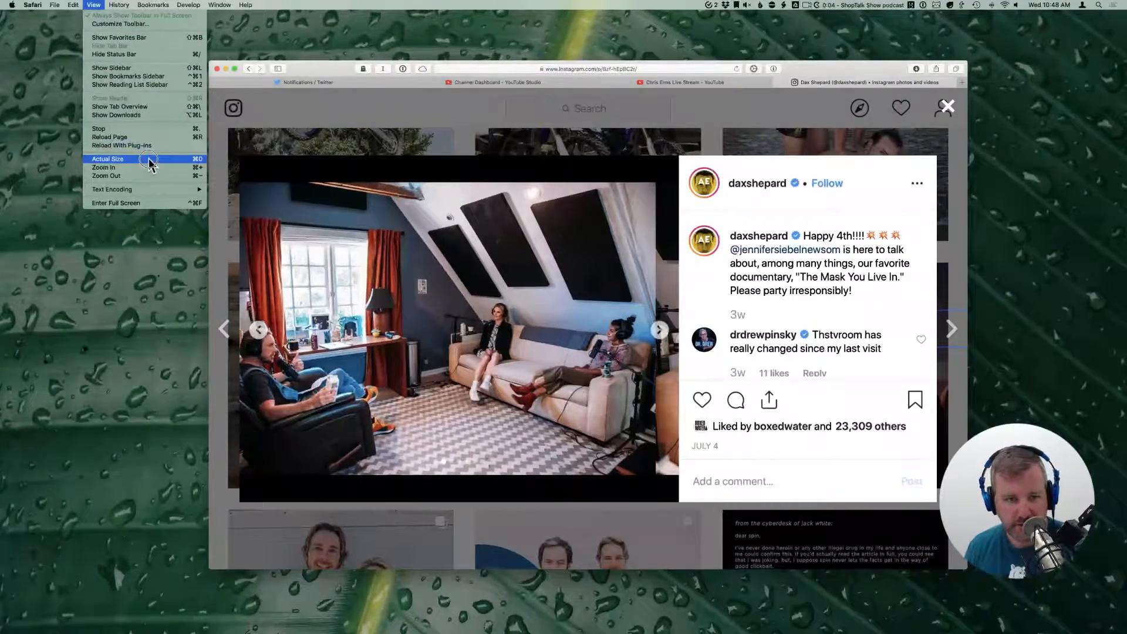
left_click(107, 175)
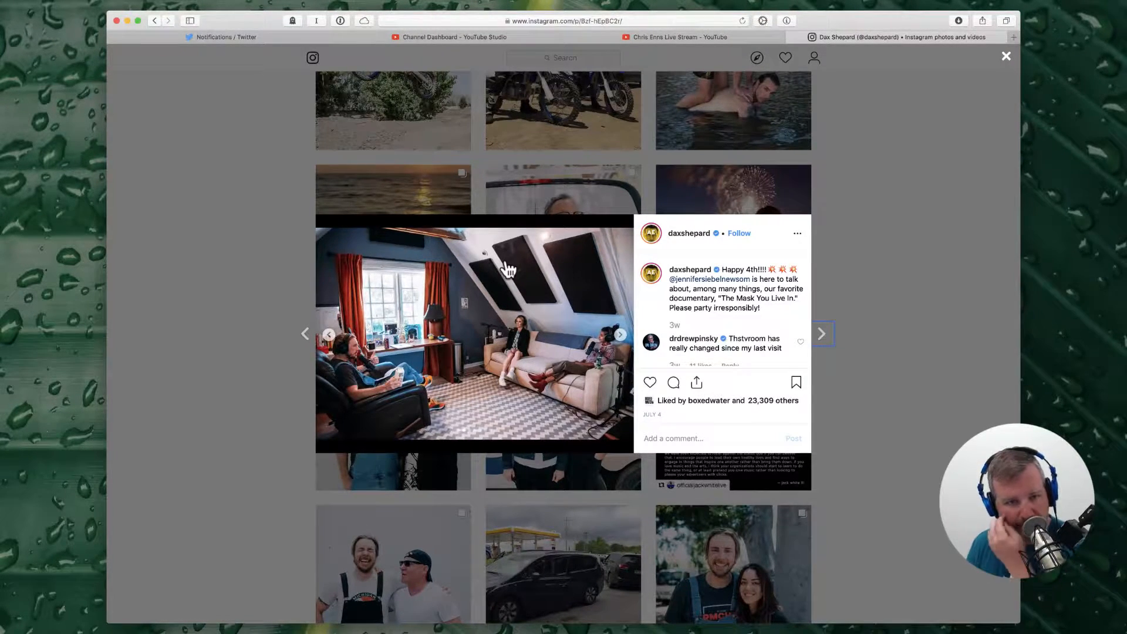
Step: Browse the post's remaining photos and return to the wide room shot, closing the post and the Instagram tab at the end
left_click(621, 336)
left_click(621, 336)
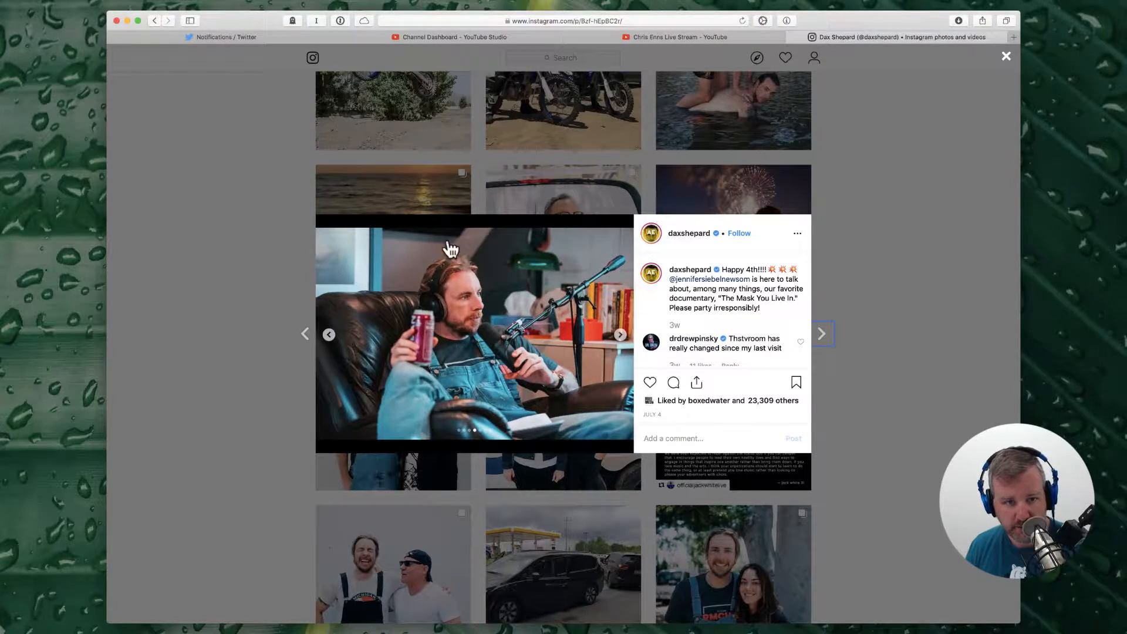
left_click(621, 336)
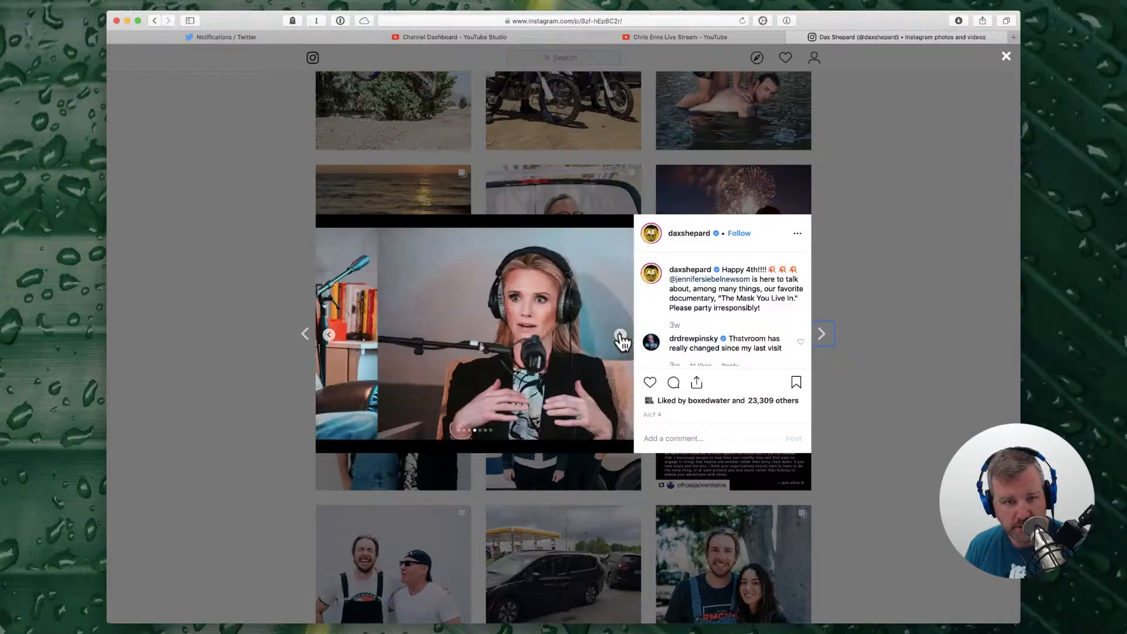
left_click(621, 336)
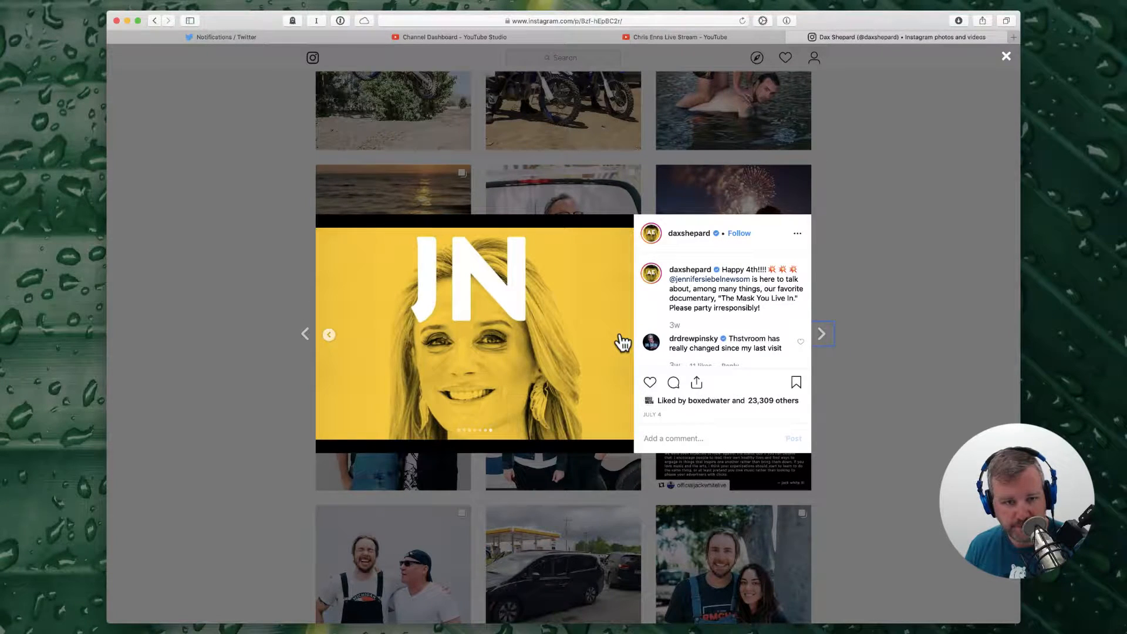
left_click(329, 335)
left_click(330, 336)
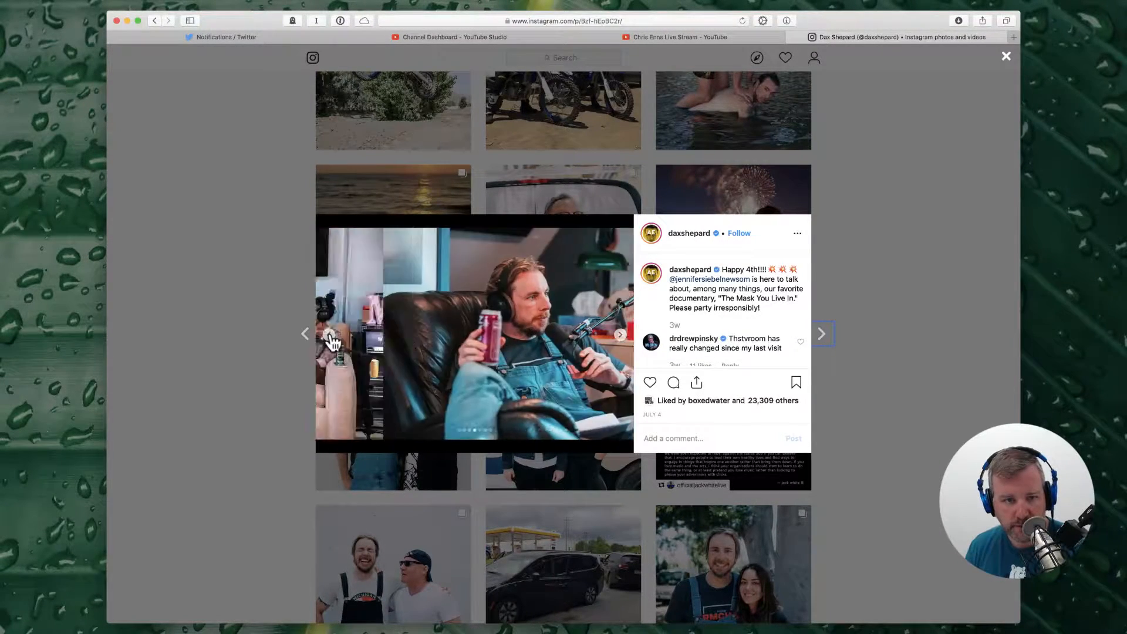
left_click(330, 336)
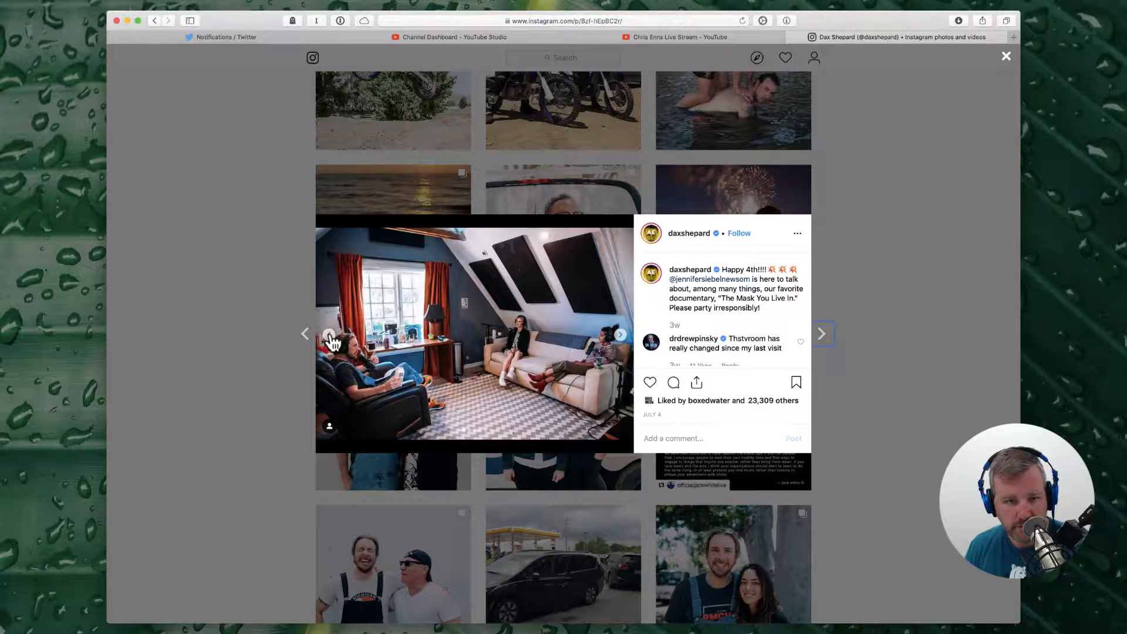
left_click(896, 370)
key("super+w")
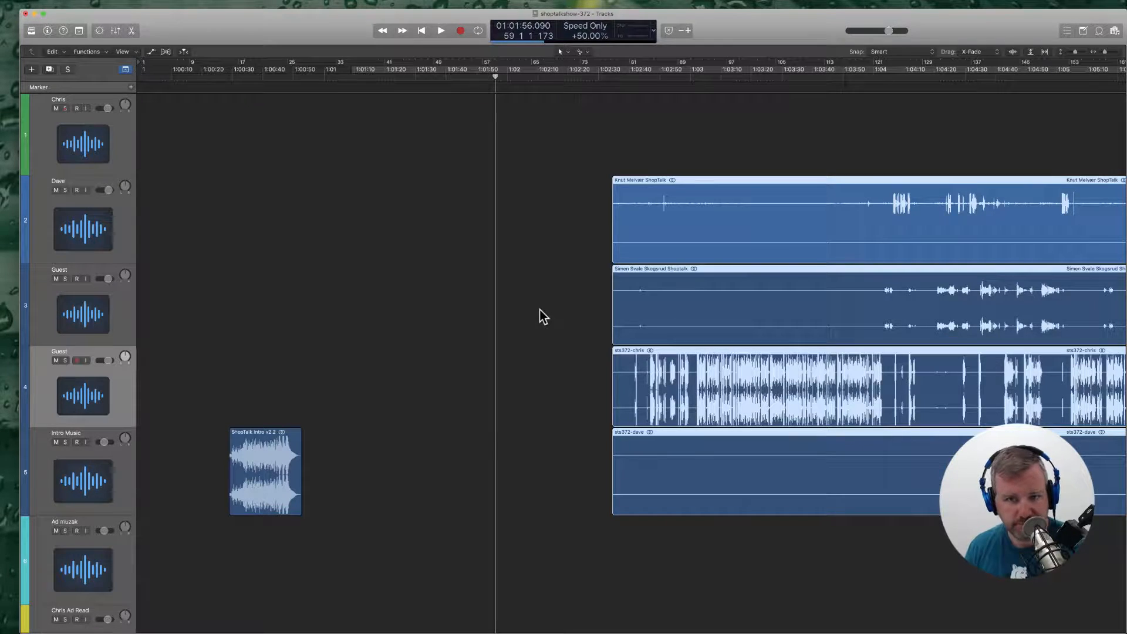
Step: Move all four imported recordings up one track and earlier in the timeline, so they start just before the intro music ends
left_click(564, 227)
left_click_drag(559, 192, 671, 467)
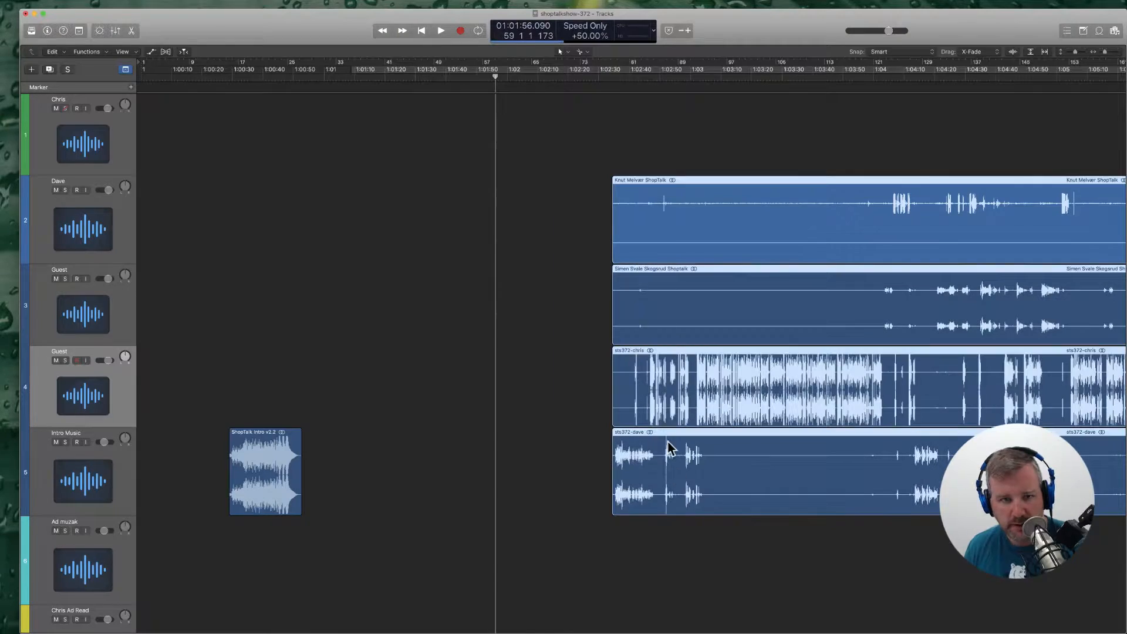
left_click_drag(655, 246, 325, 128)
left_click(470, 495)
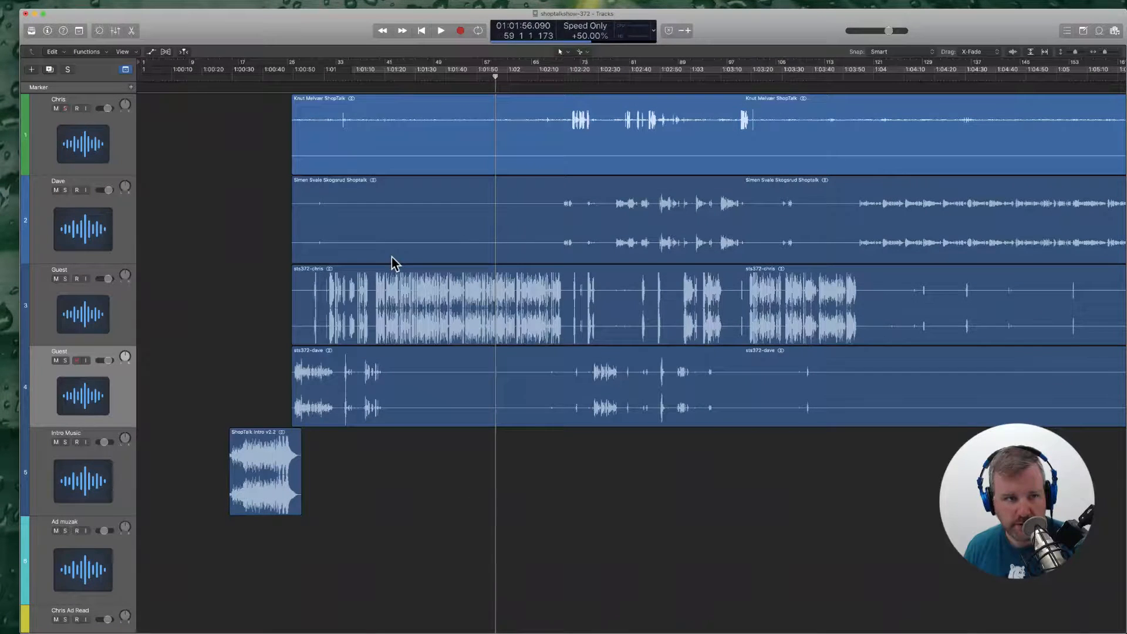
Step: Move the two guest recordings from the first two tracks down to the Intro Music and Ad muzak tracks, keeping their start time
left_click(376, 226)
left_click(375, 327)
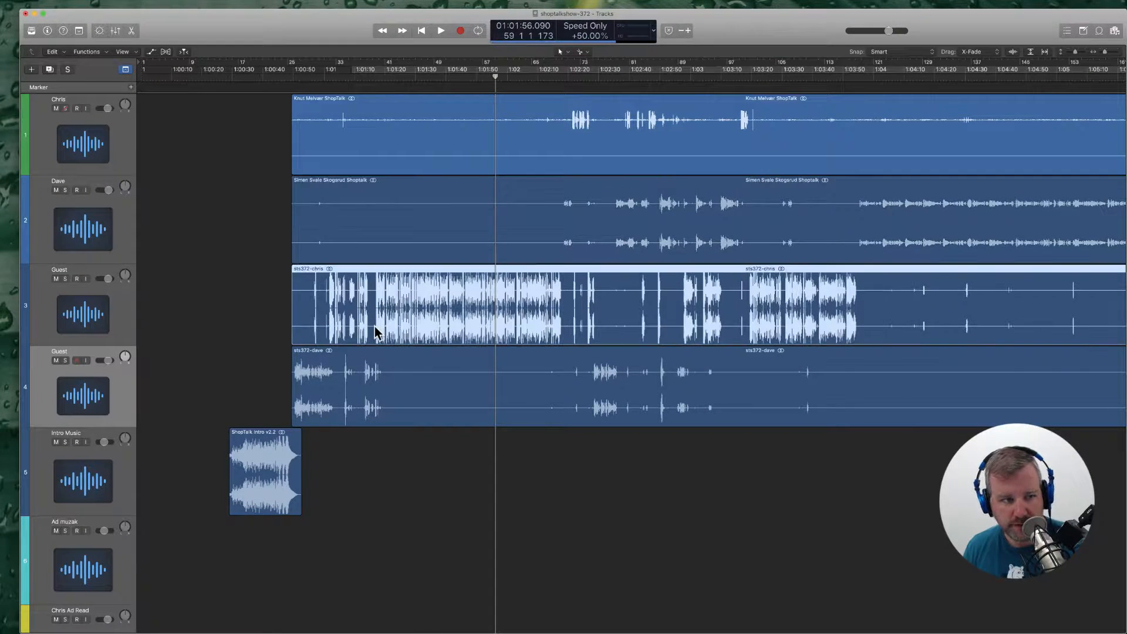
left_click(376, 381, "shift")
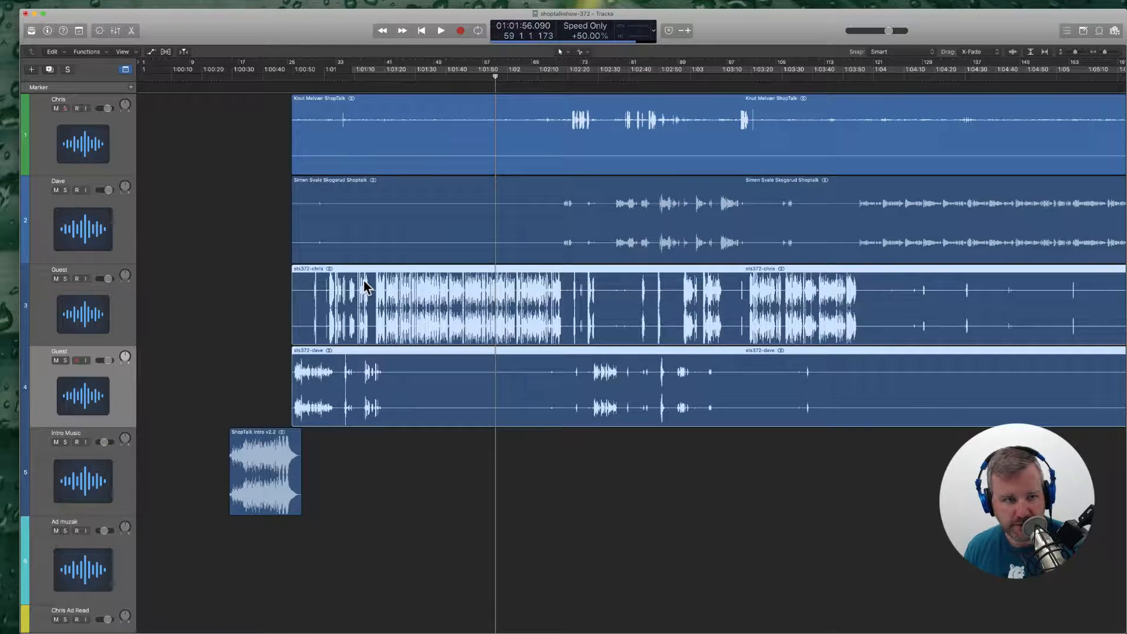
left_click(377, 126)
left_click(393, 206, "shift")
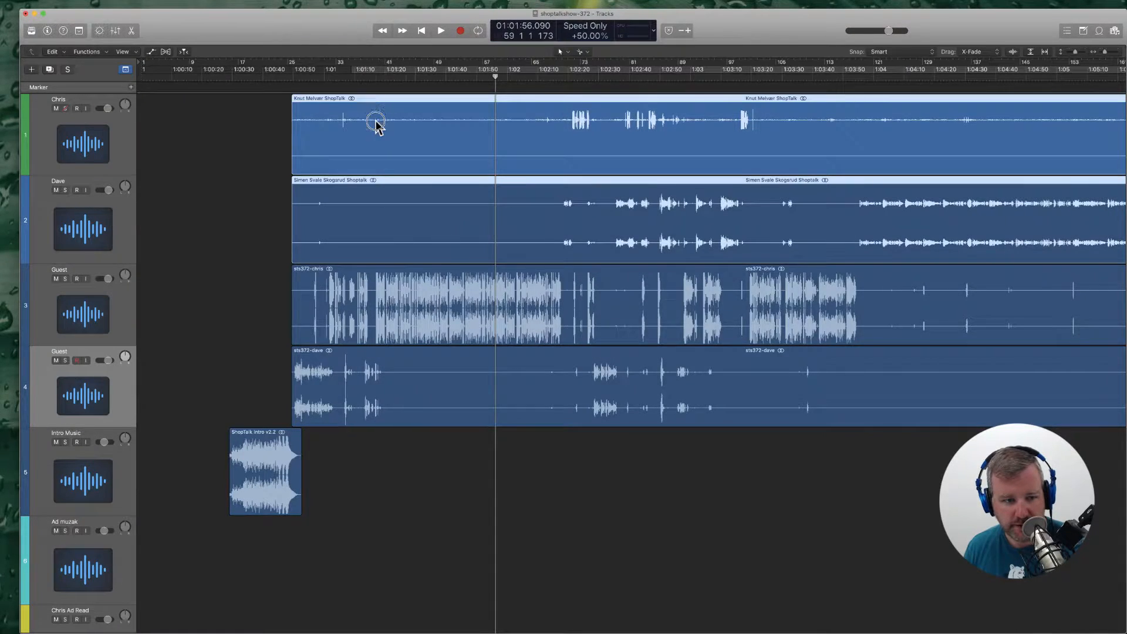
left_click_drag(376, 125, 390, 476)
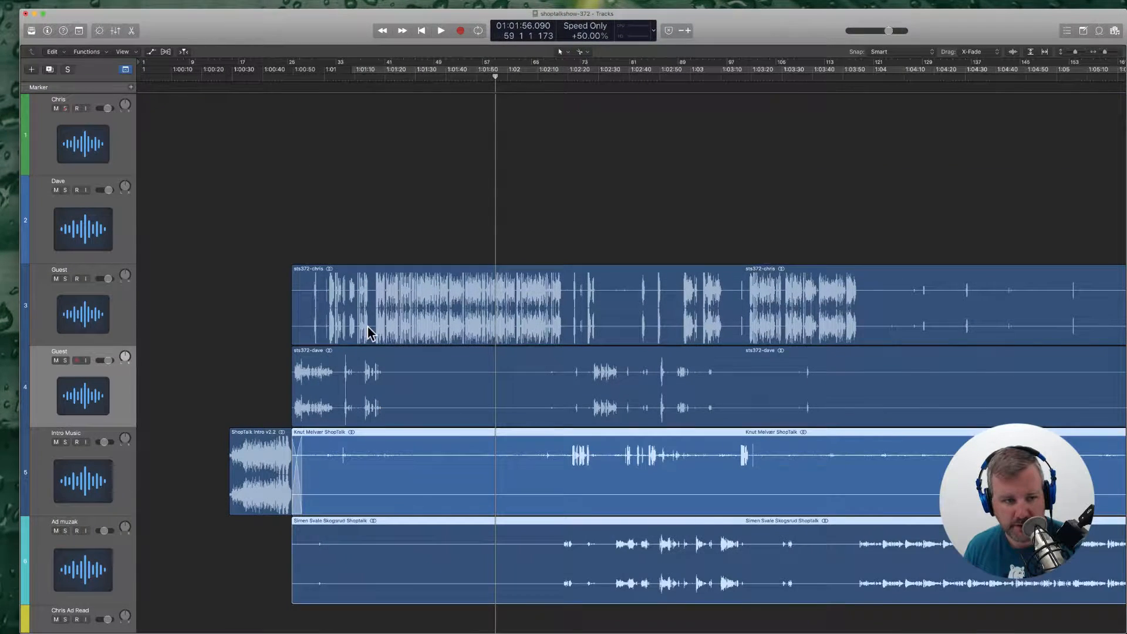
Step: Move the two sts372 host recordings onto the first two tracks and the two guest recordings onto the Guest tracks
left_click_drag(246, 286, 369, 373)
left_click_drag(363, 291, 364, 120)
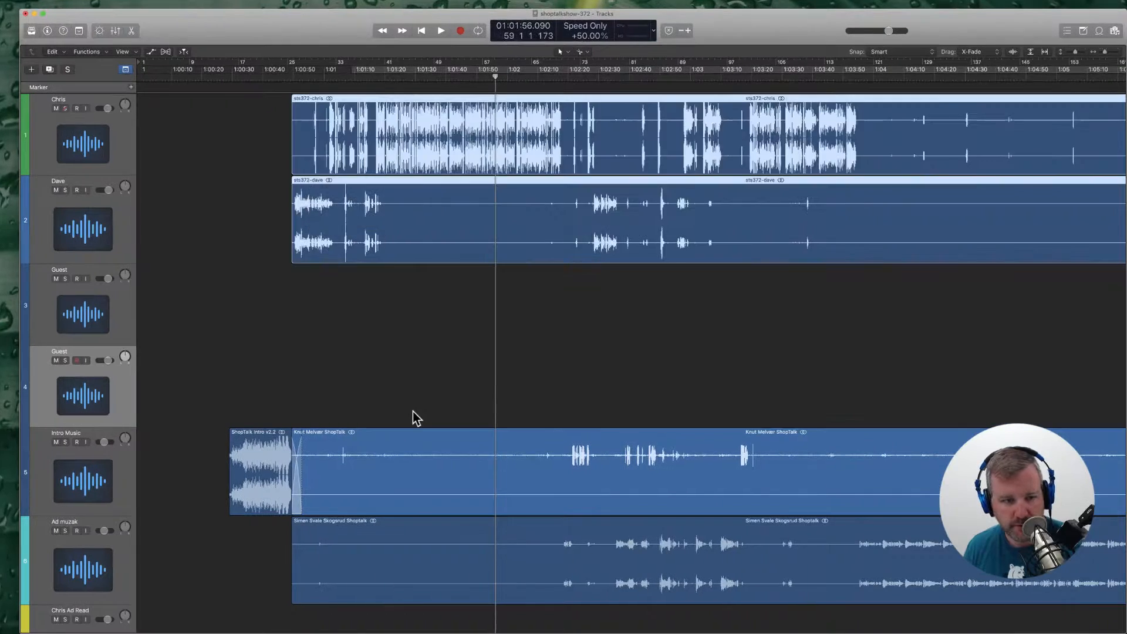
left_click_drag(416, 418, 428, 536)
left_click_drag(435, 496, 435, 329)
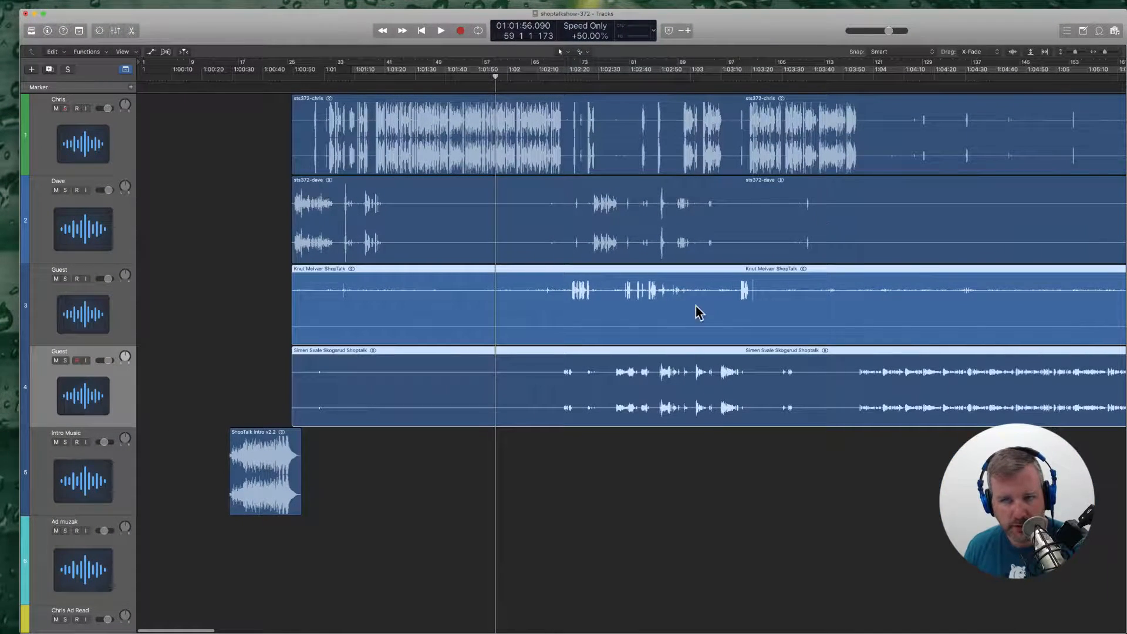
key("super+Right")
key("super+Right")
key("super+Right")
scroll(629, 318, "left", 12)
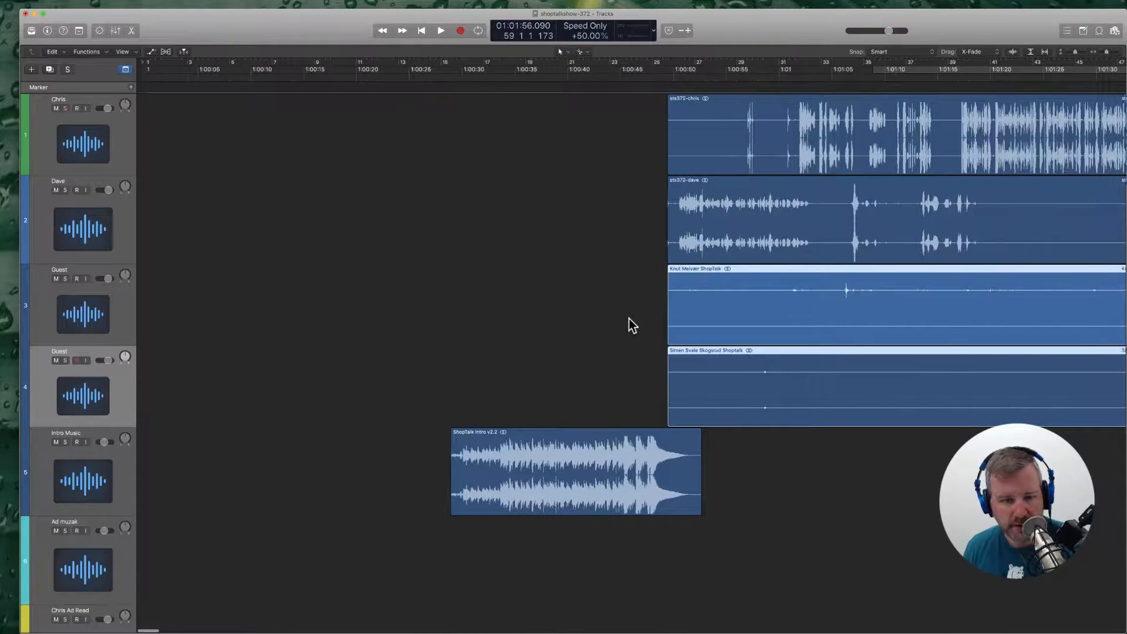
key("super+Left")
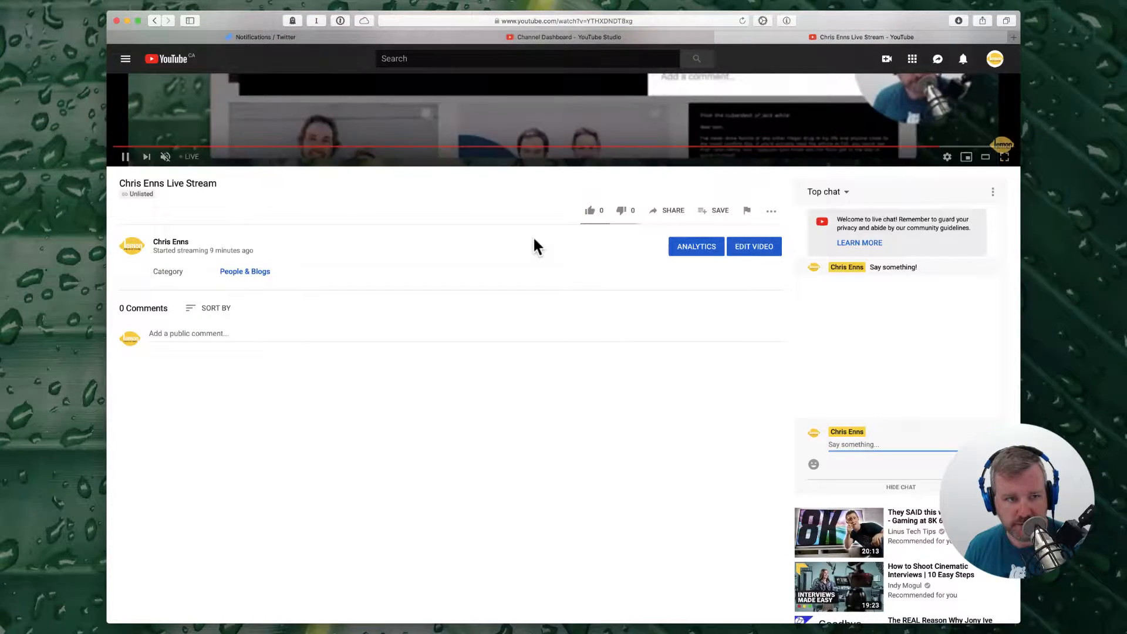
Step: In Safari, open the ShopTalk WordPress dashboard at shoptalkshow.com/wp-admin/ in the tab showing the YouTube live stream
scroll(533, 234, "up", 7)
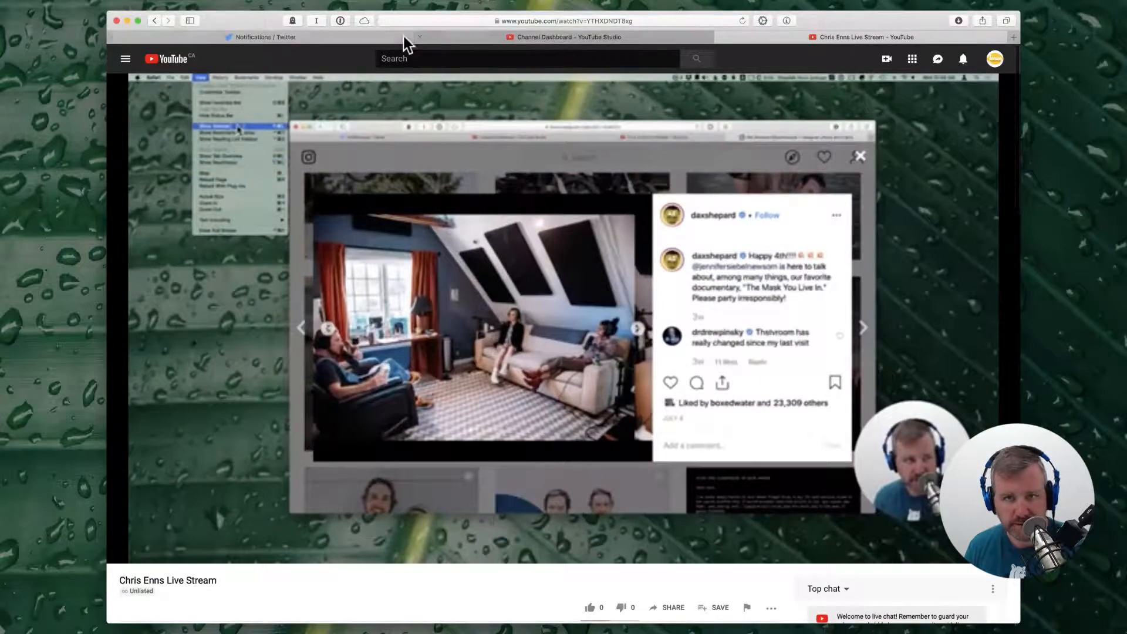
left_click(156, 5)
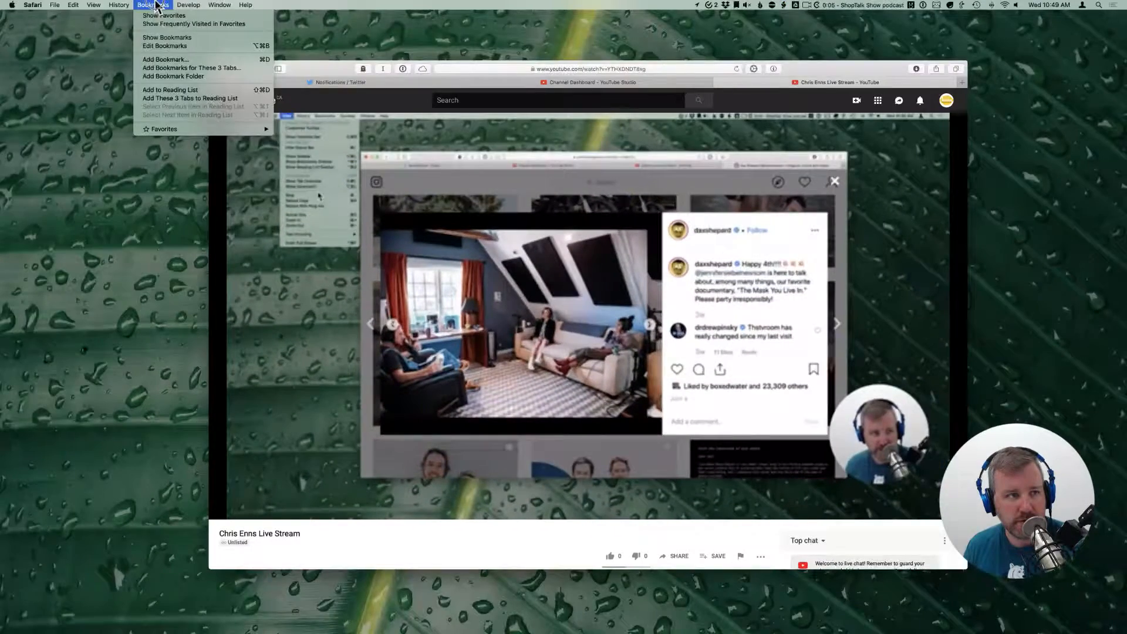
left_click(156, 4)
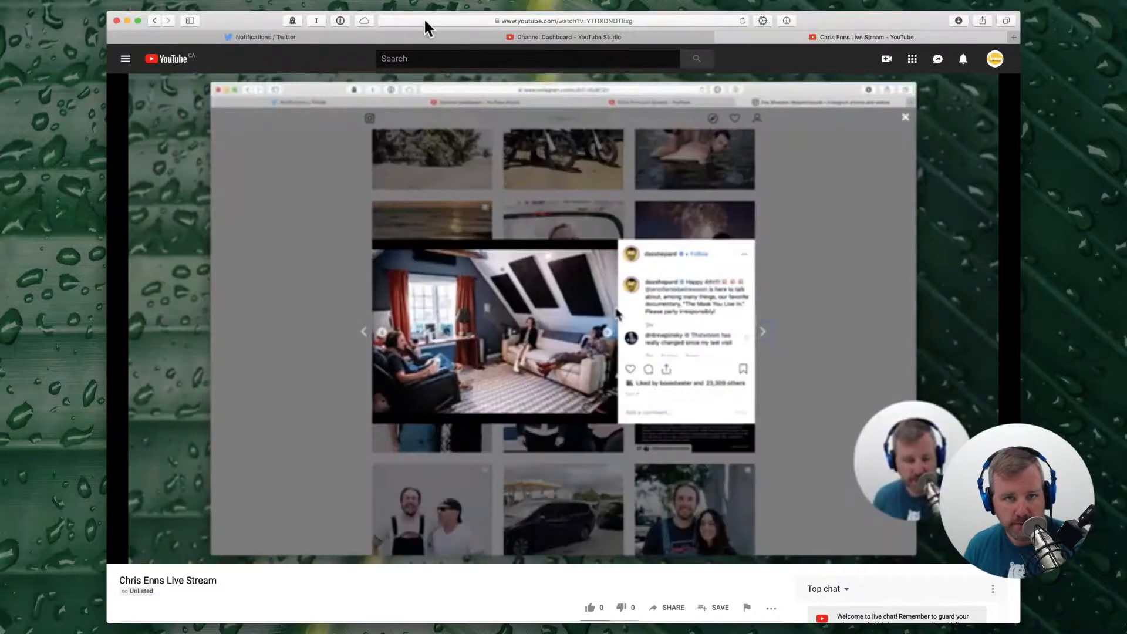
left_click(425, 20)
type("shoptalkshow.com/")
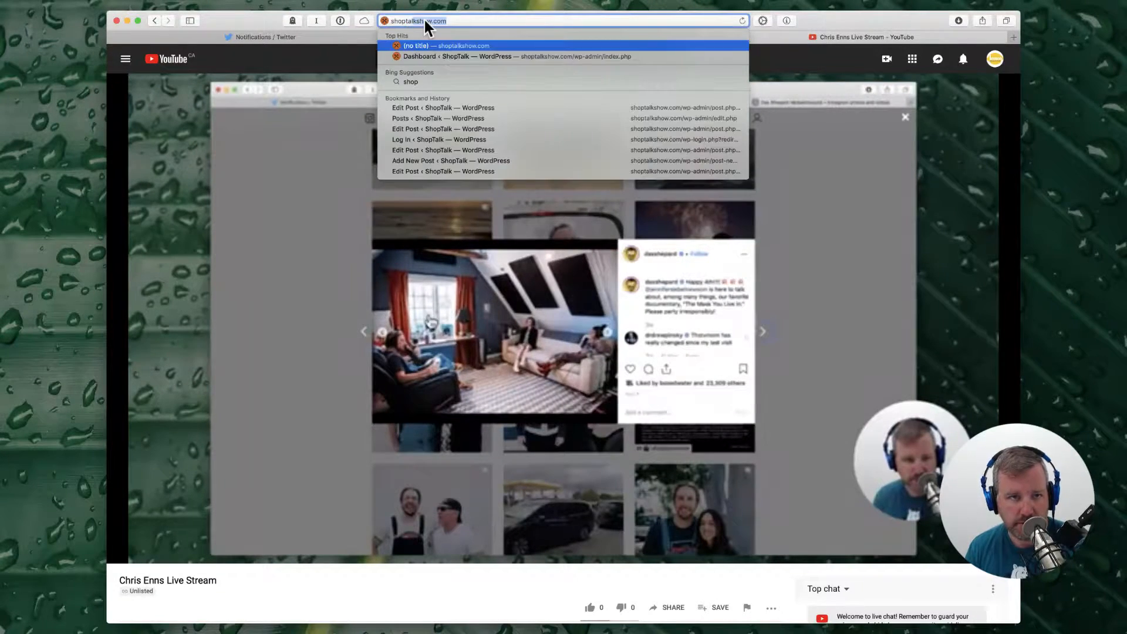
type("wp-admin/")
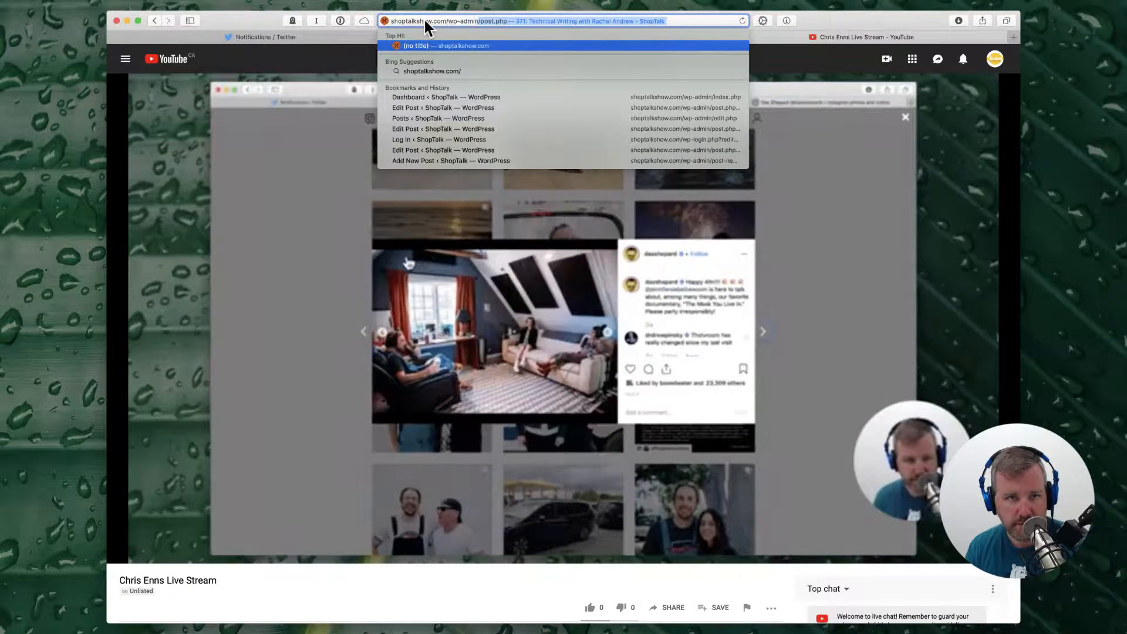
key("Return")
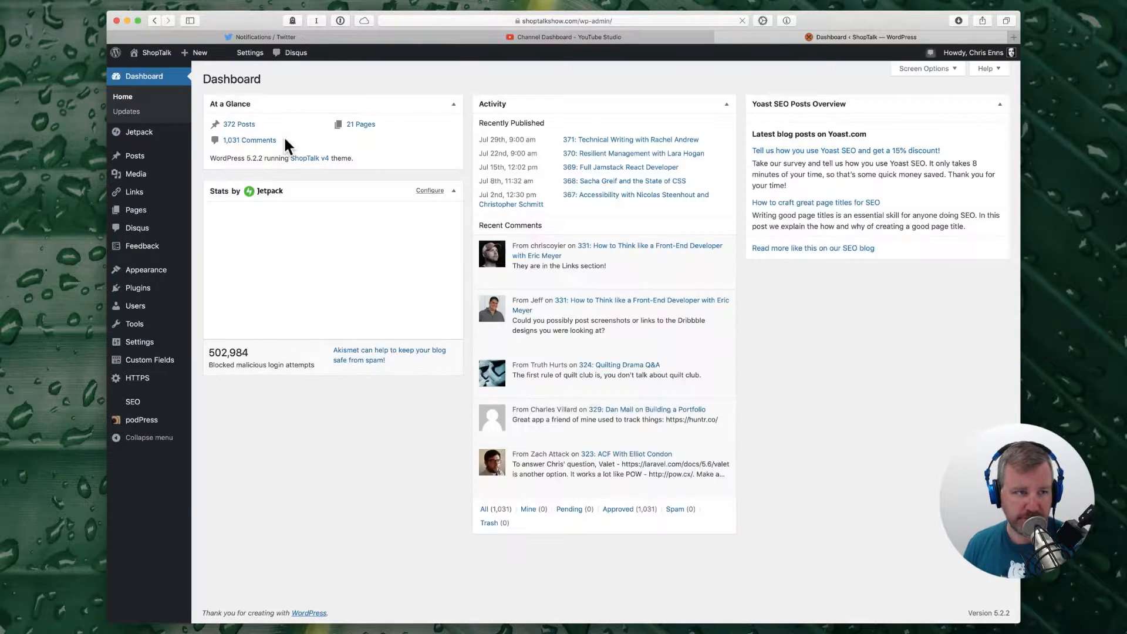
Step: Add a new WordPress post from the posts list and title it "372: Title TBD"
left_click(135, 157)
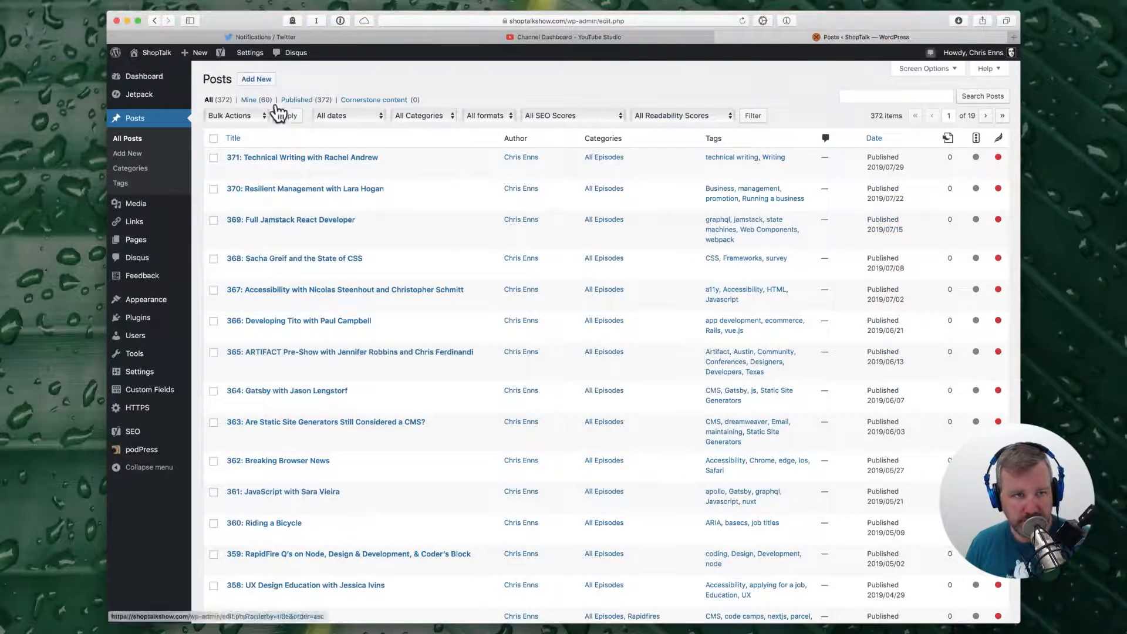
left_click(256, 79)
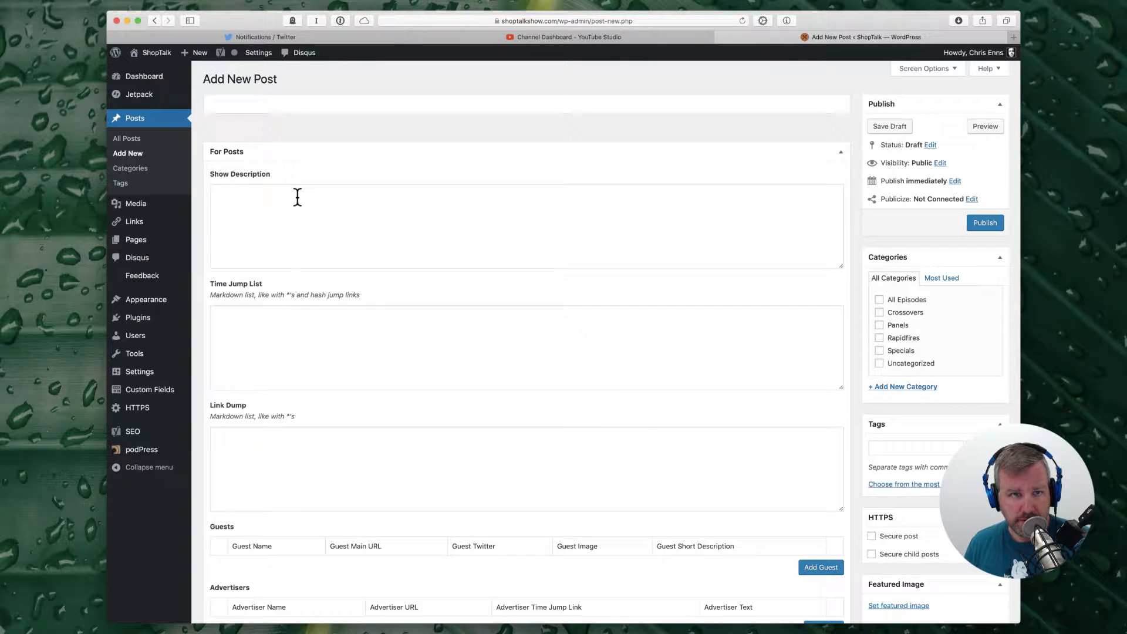
left_click(268, 108)
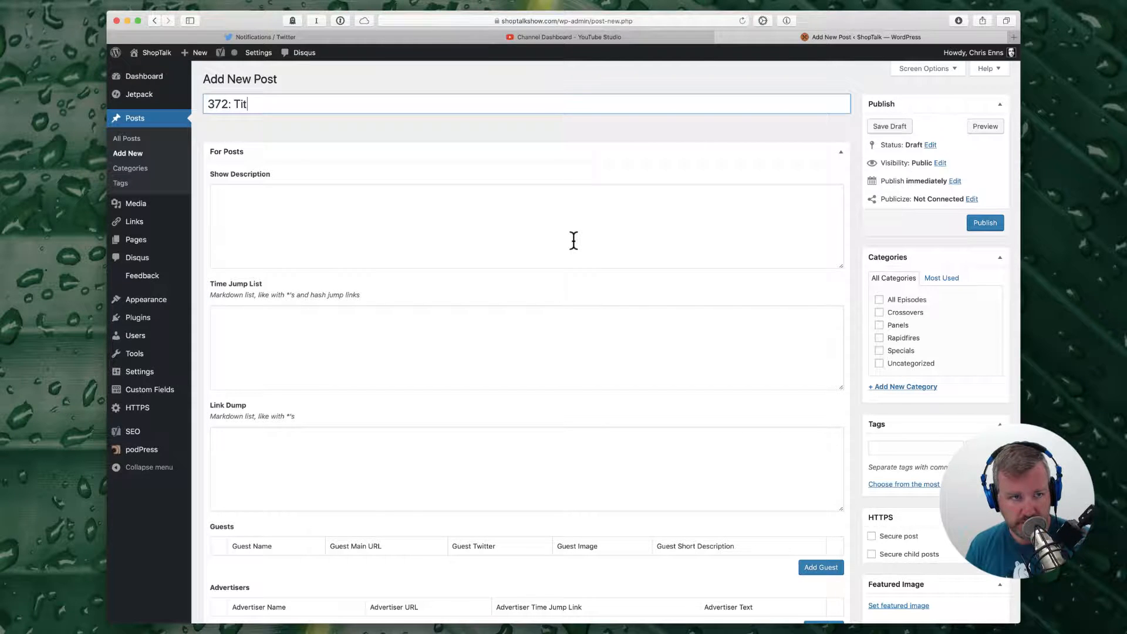
type("372: Title TBD")
left_click(597, 262)
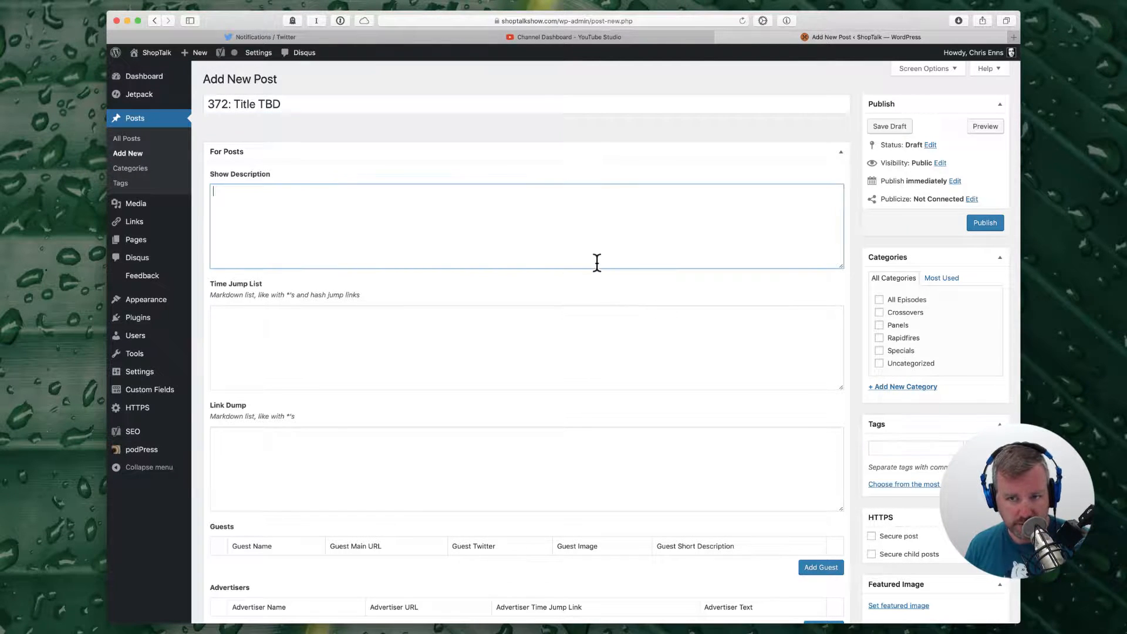
Step: Try to set the post's featured image, searching the media library for "logo" and checking the details of logo-itunes-1400
scroll(781, 428, "down", 5)
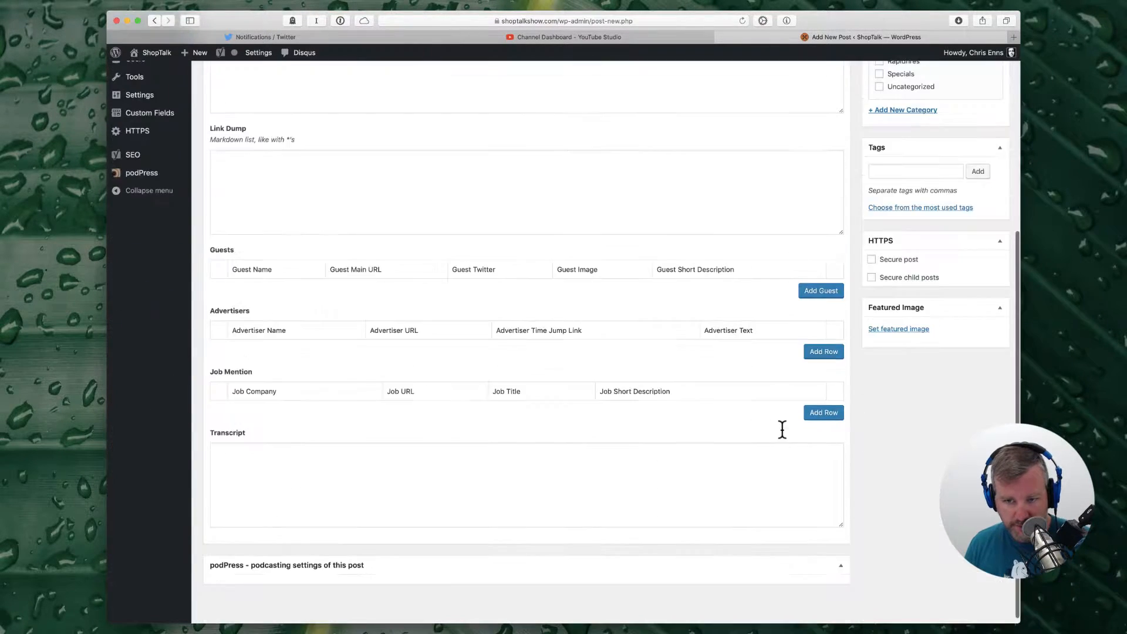
left_click(917, 323)
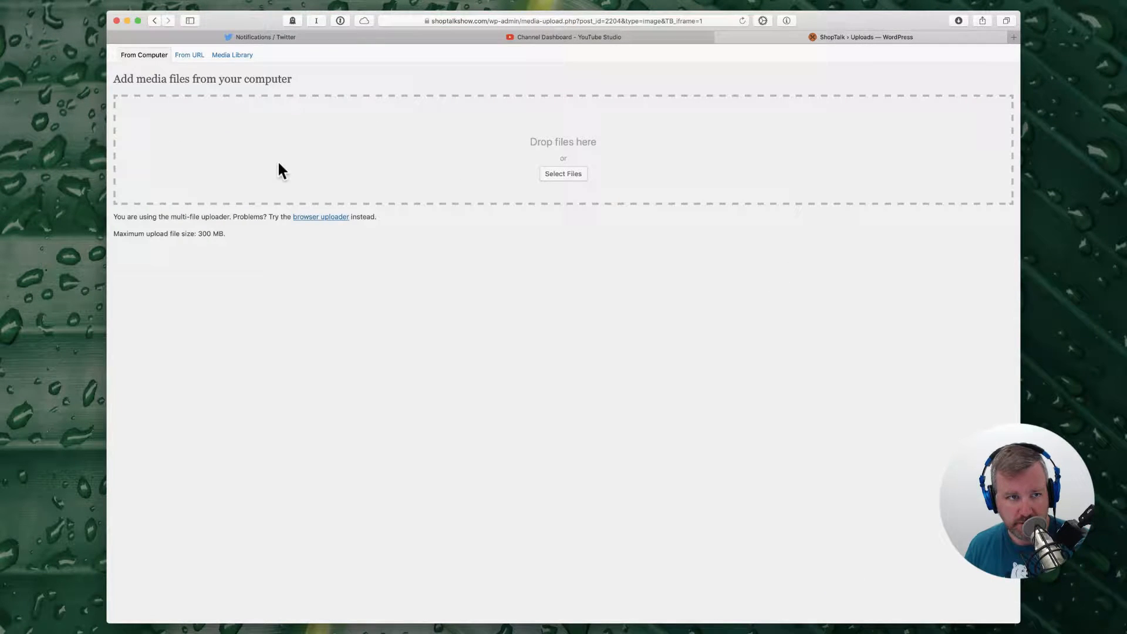
left_click(240, 55)
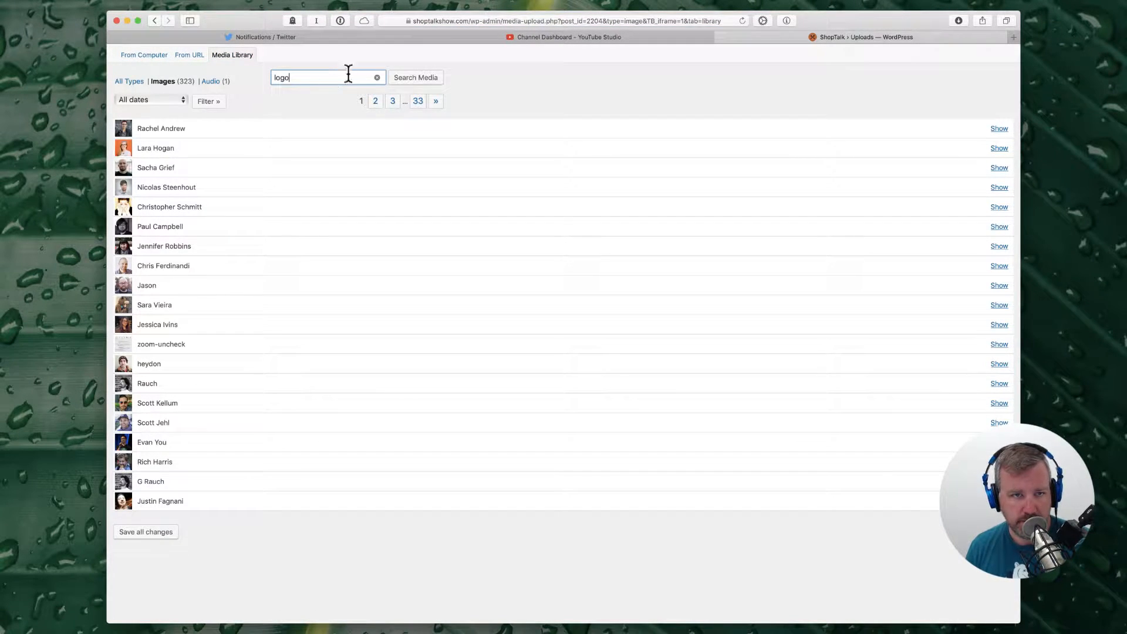
left_click(424, 80)
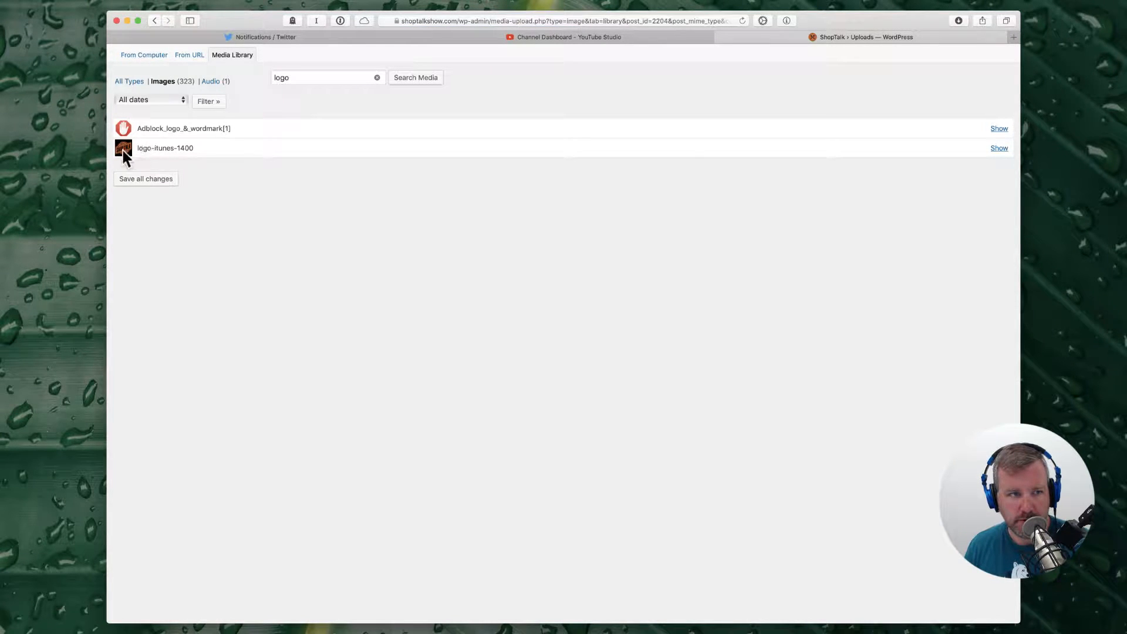
left_click(999, 148)
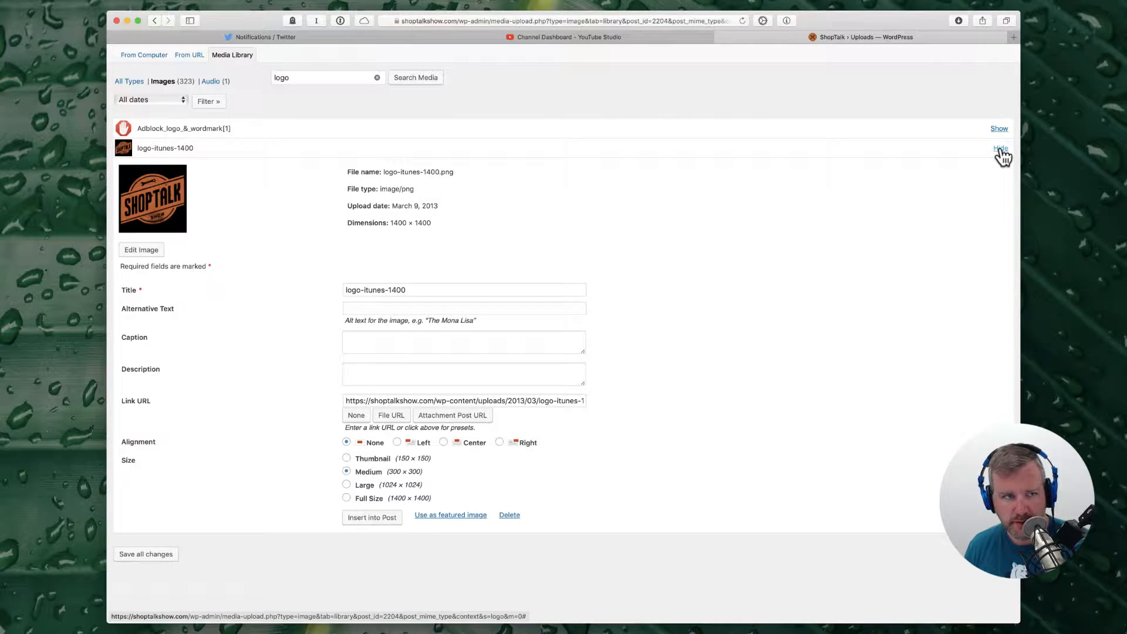
left_click(1000, 149)
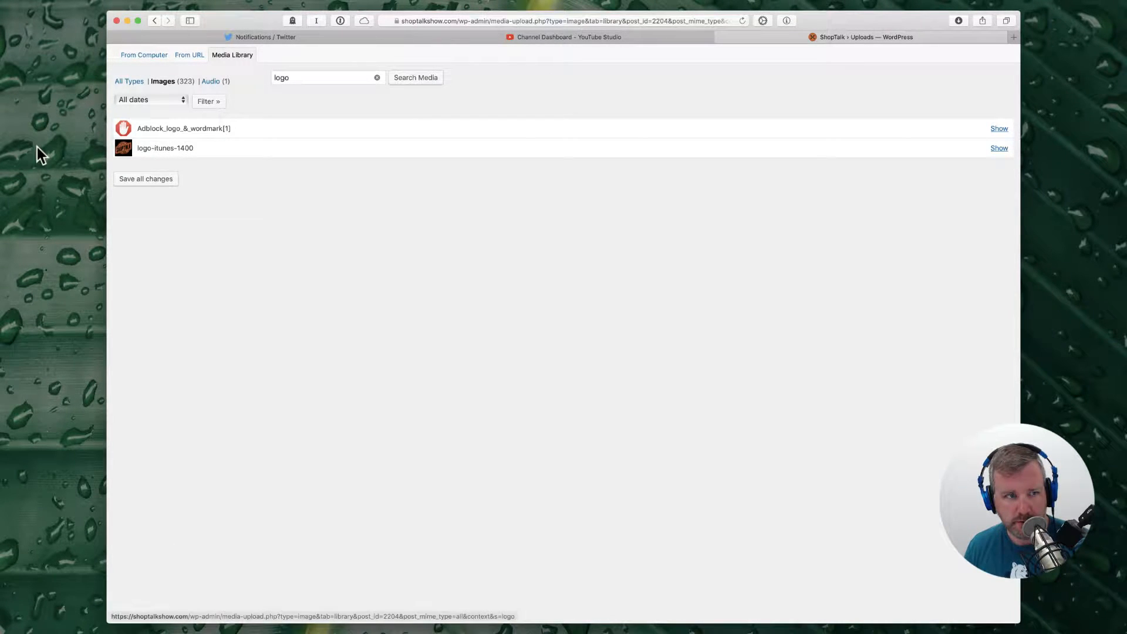
Step: Save the media library changes, then leave the media uploader and return to the WordPress dashboard
left_click(153, 179)
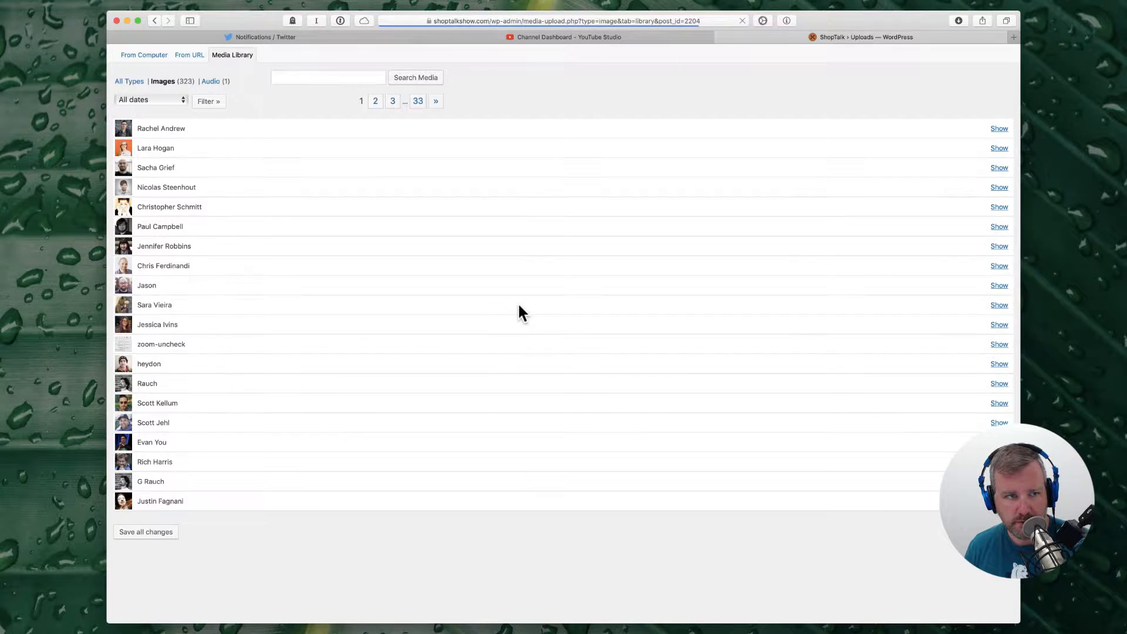
left_click(144, 56)
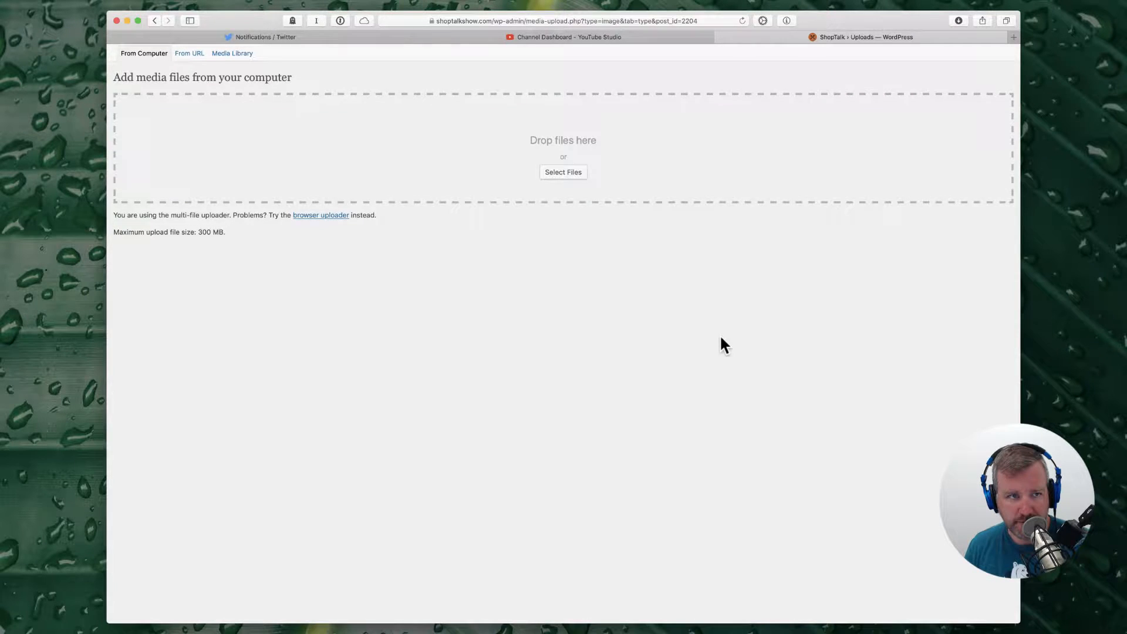
left_click(150, 22)
left_click_drag(152, 26, 225, 100)
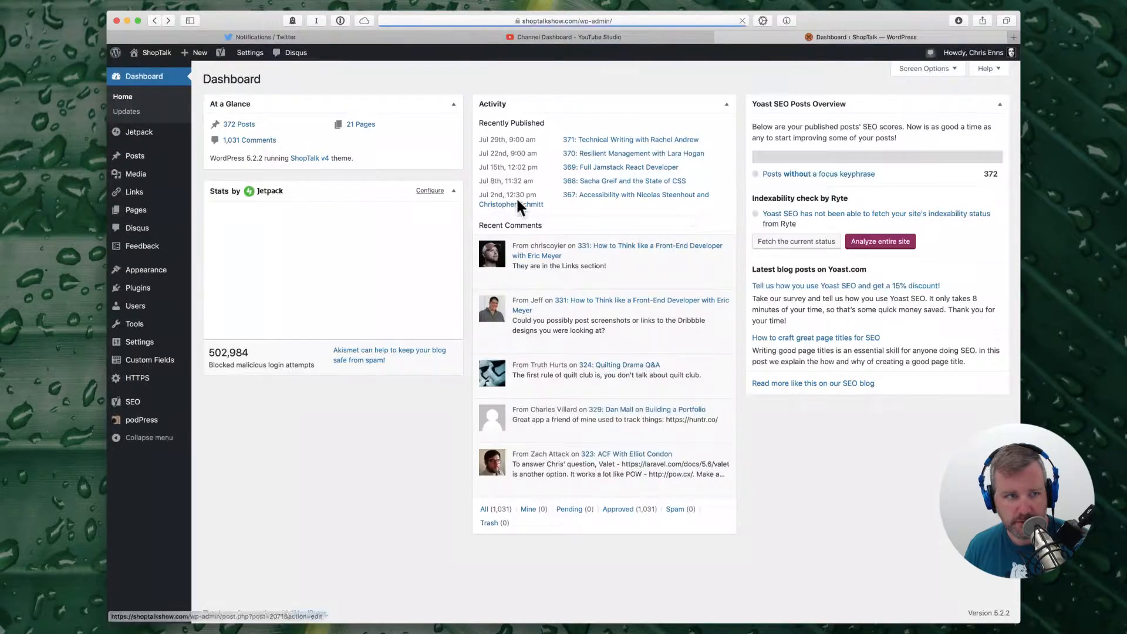
Step: Create another new post titled "372: Title TBD" in the All Episodes category and save it as a draft
left_click(133, 156)
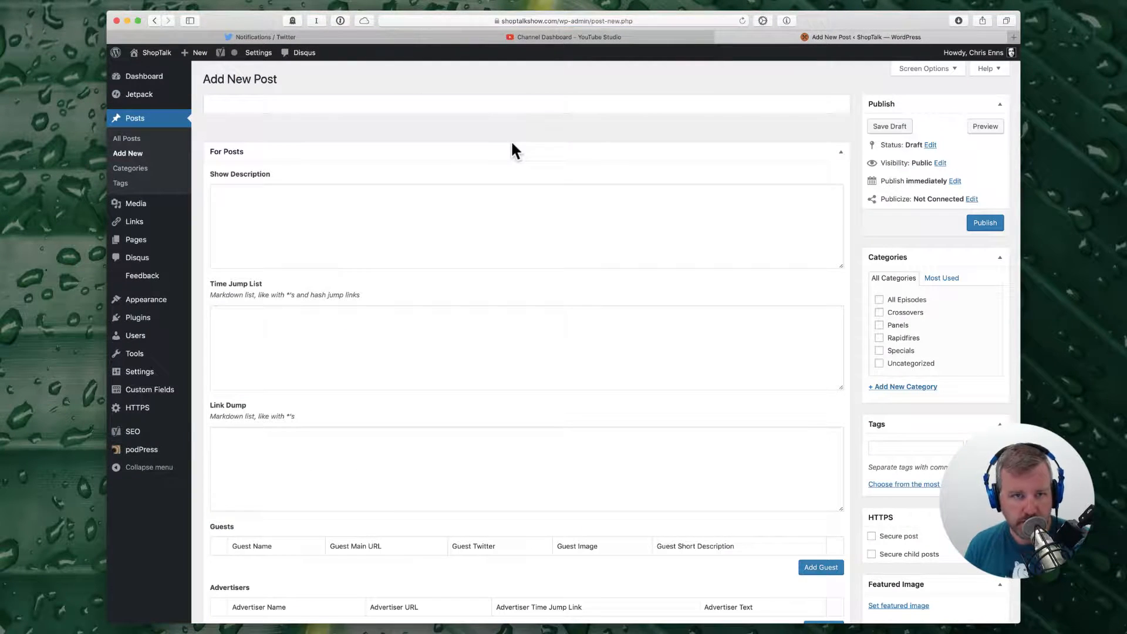
left_click(464, 104)
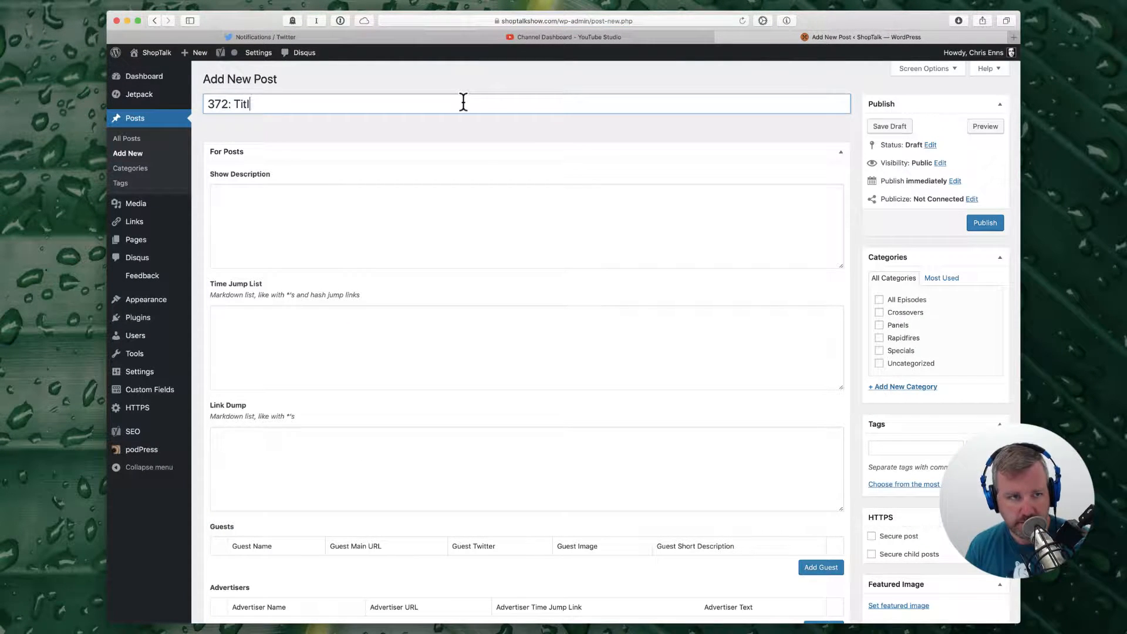
left_click(880, 300)
left_click(890, 128)
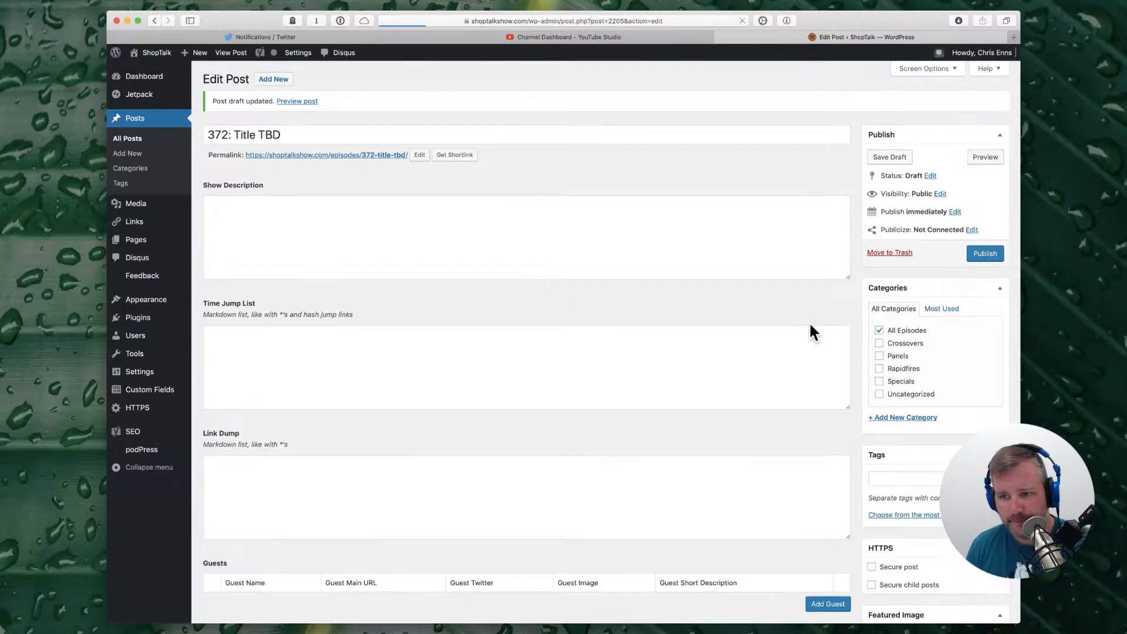
Step: Shorten the post's permalink slug to 372 and save the draft again
left_click(420, 155)
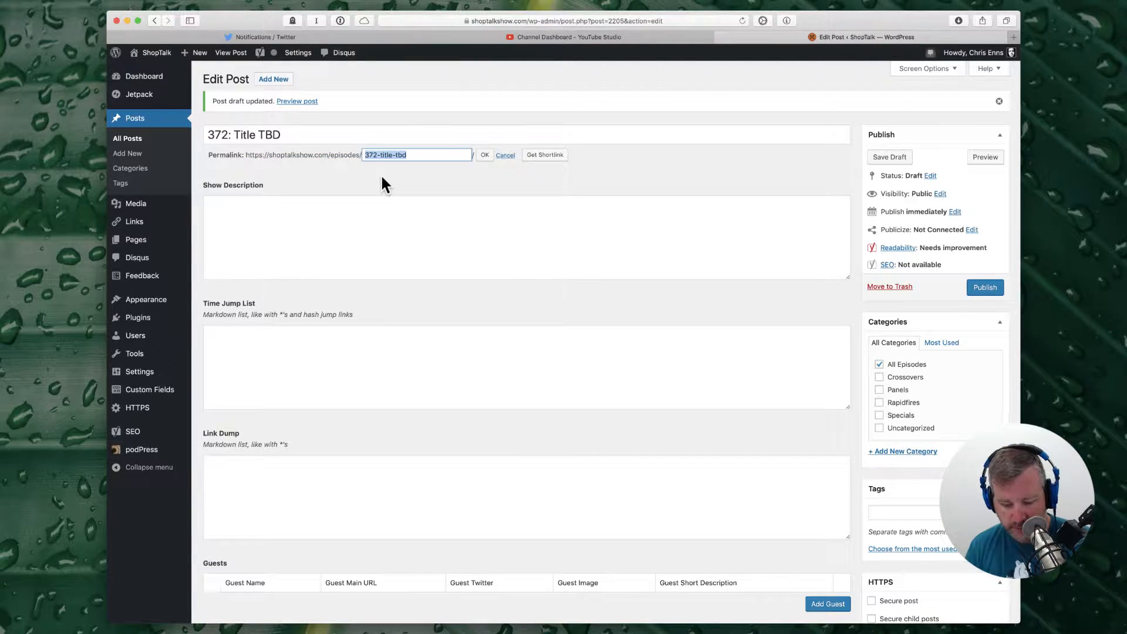
left_click(483, 155)
left_click(442, 204)
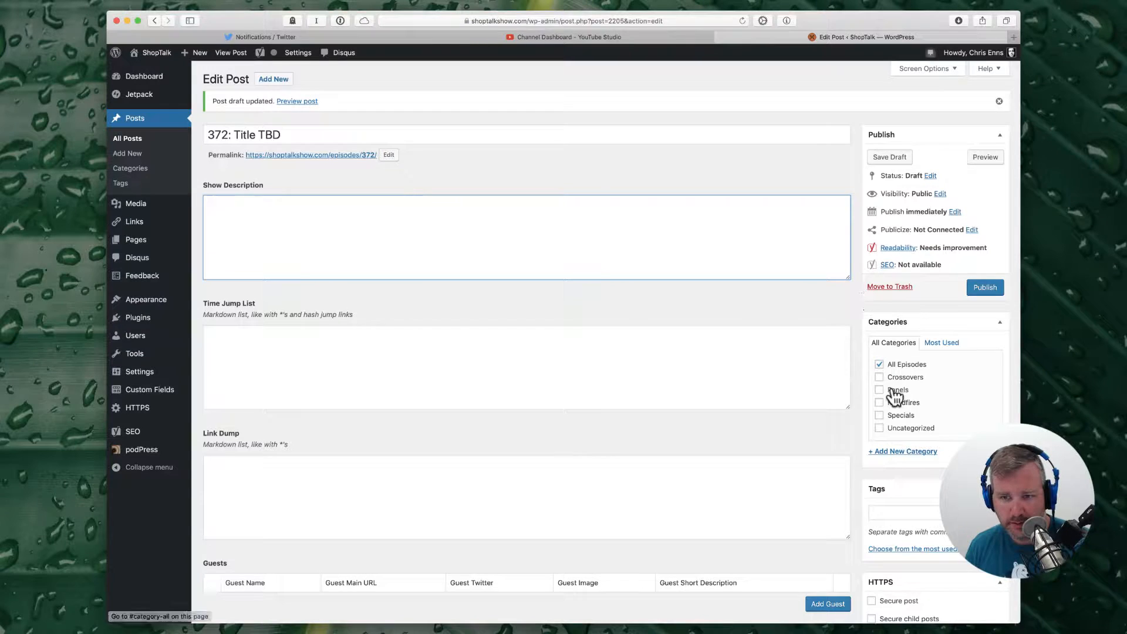
left_click(887, 157)
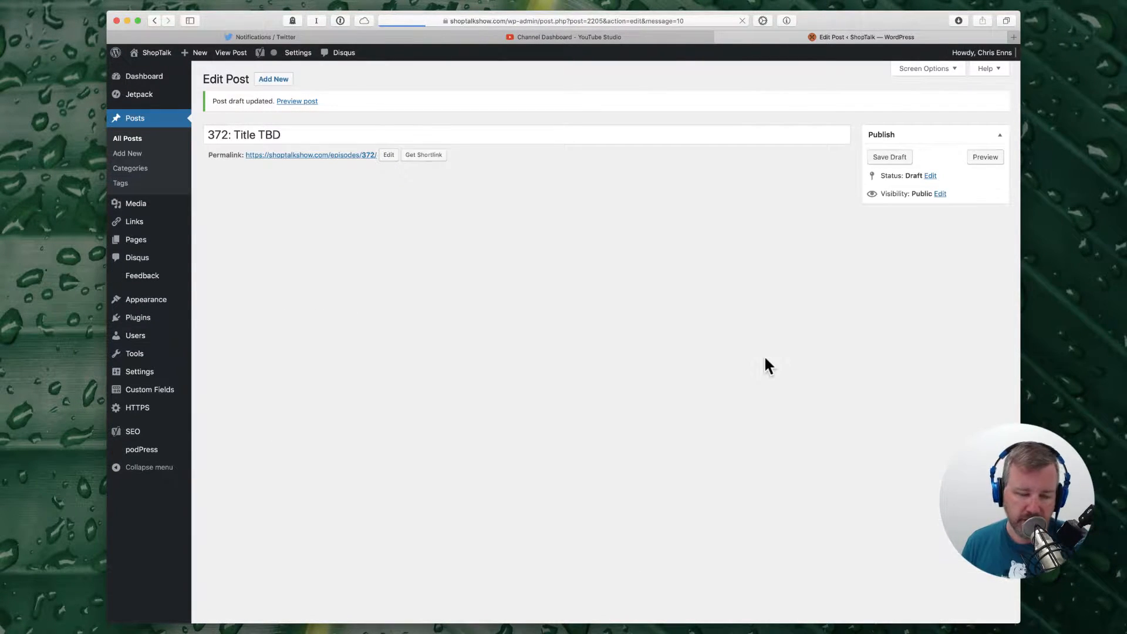
Step: Find logo-itunes-1400.png by searching the media library for "logo", set it as the post's featured image, and save the draft
scroll(765, 358, "down", 5)
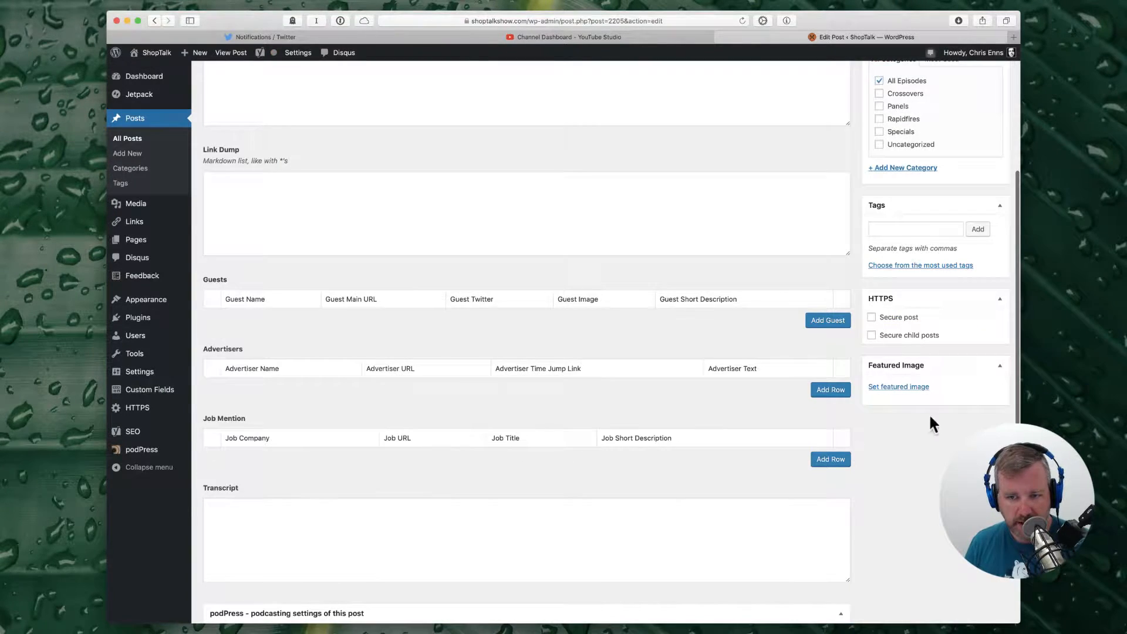
left_click(909, 388)
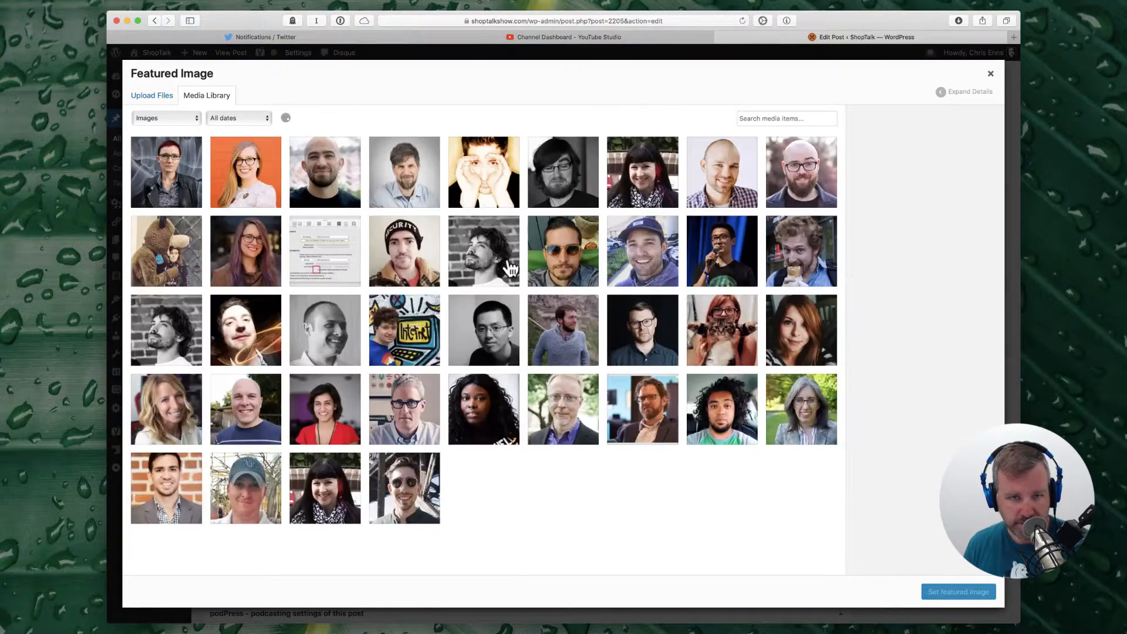
left_click(766, 120)
type("logo")
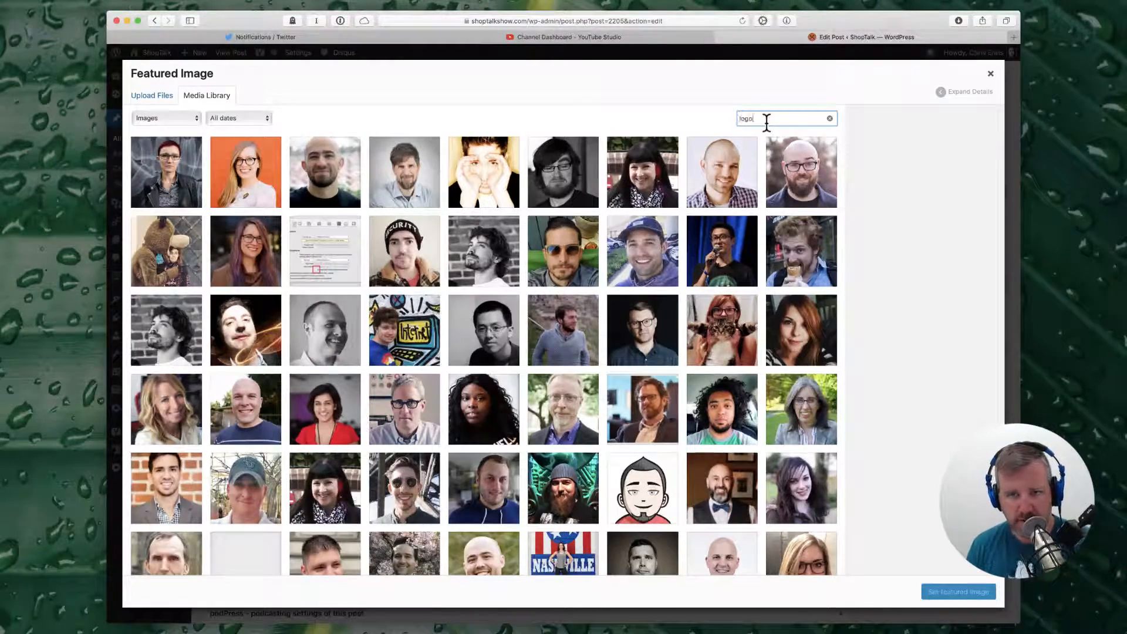
left_click(282, 175)
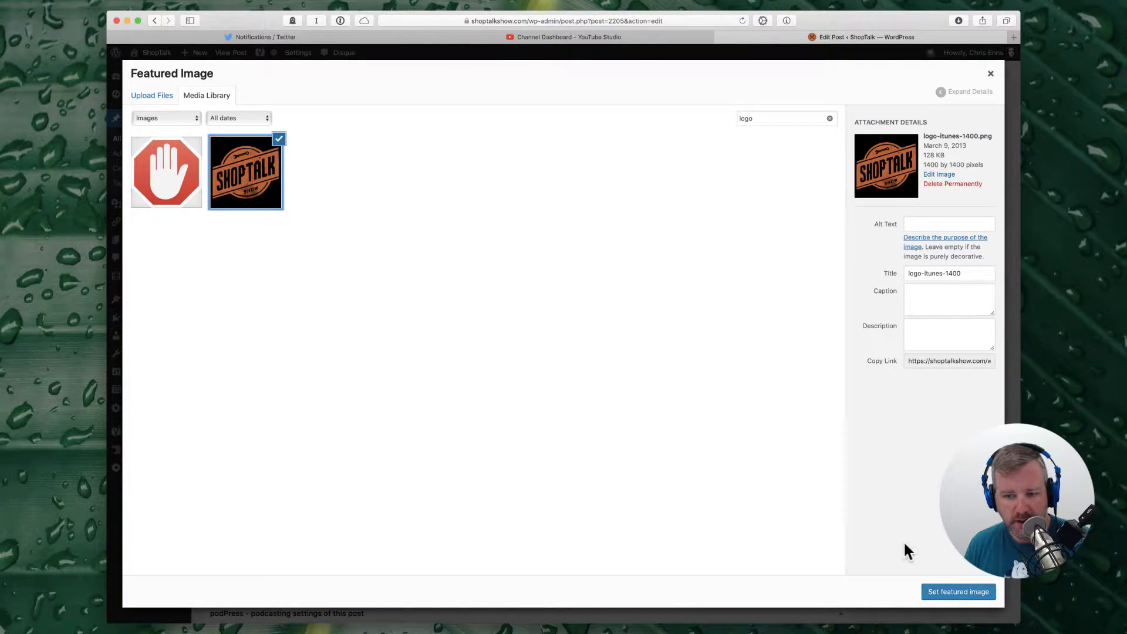
left_click(963, 593)
scroll(732, 375, "up", 5)
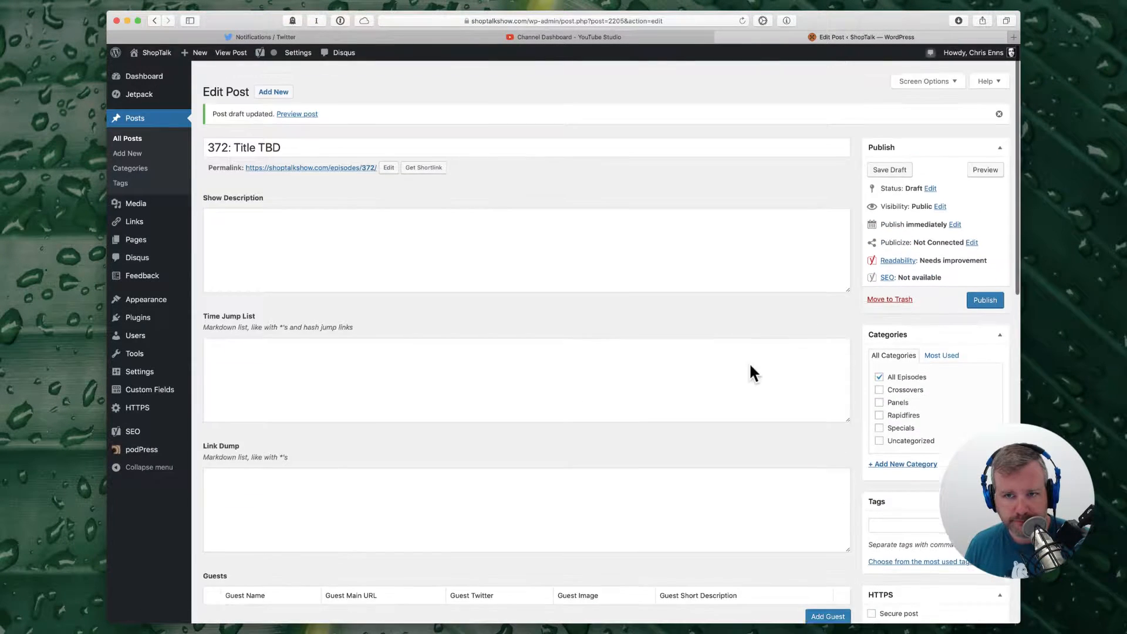
left_click(890, 157)
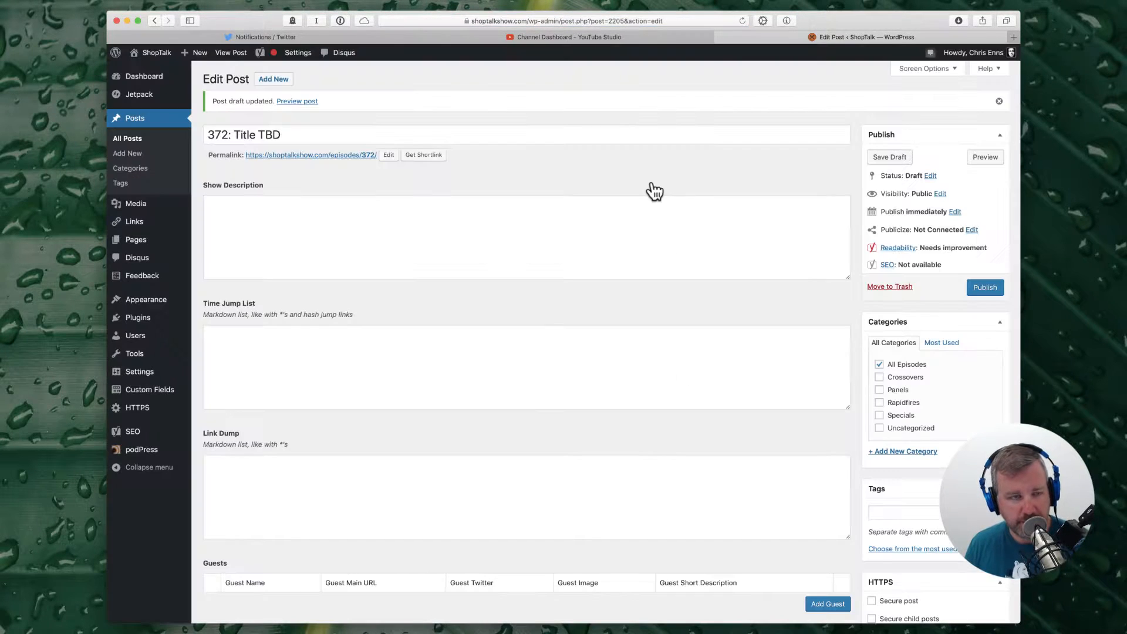
left_click(339, 224)
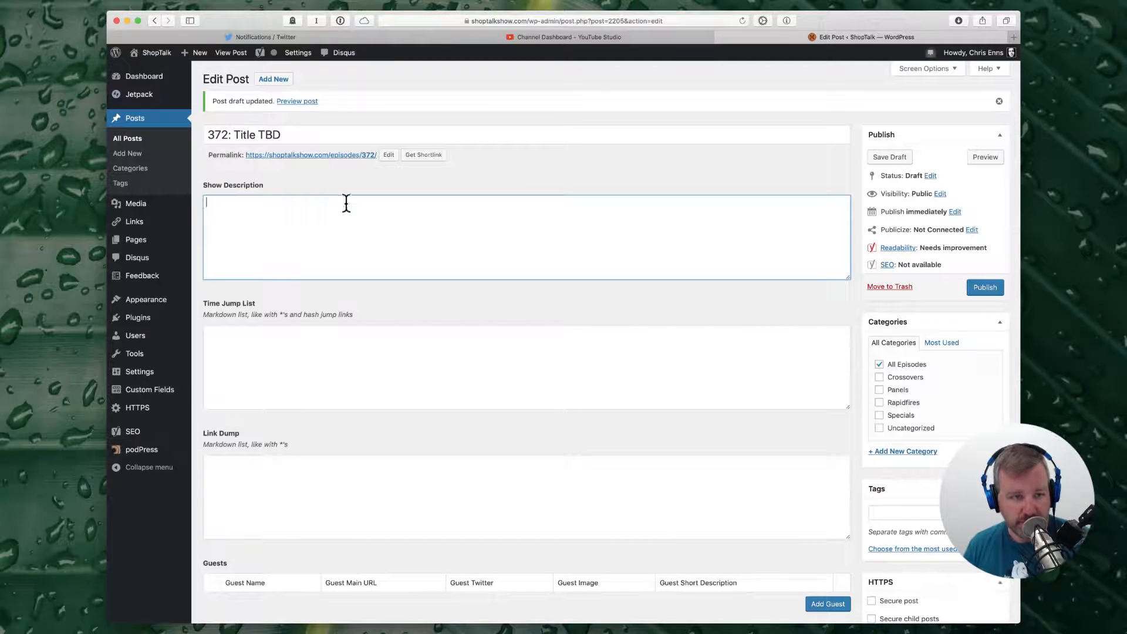
scroll(436, 282, "down", 3)
scroll(436, 282, "up", 3)
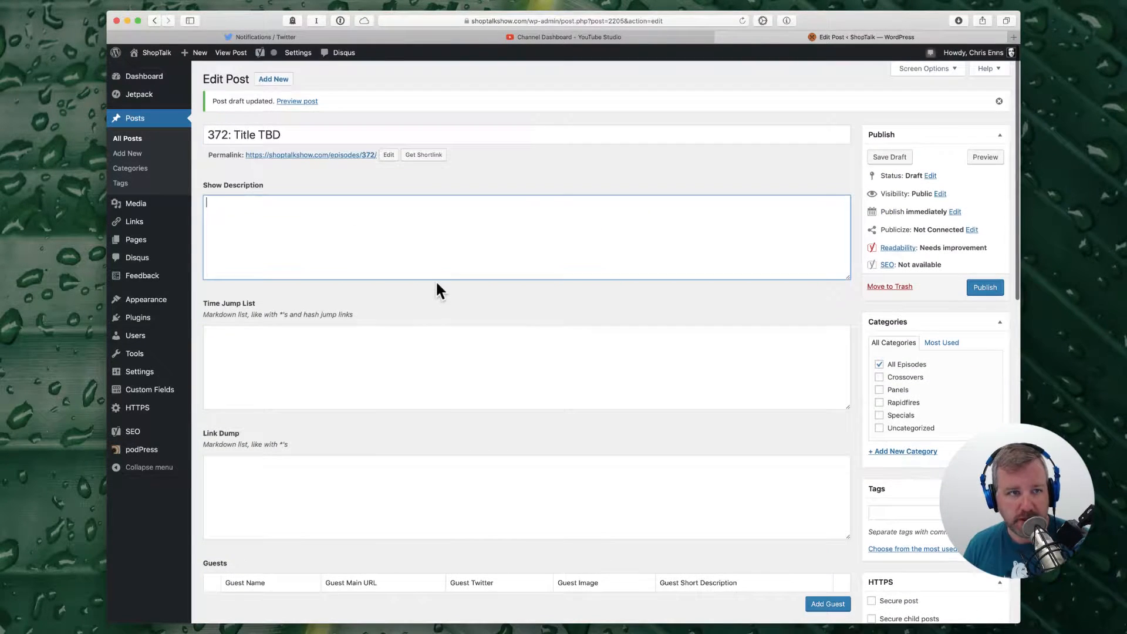
Step: Switch to Logic Pro and move all regions together so the intro music starts at 01:00:00, with the playhead there too
key("super+Tab")
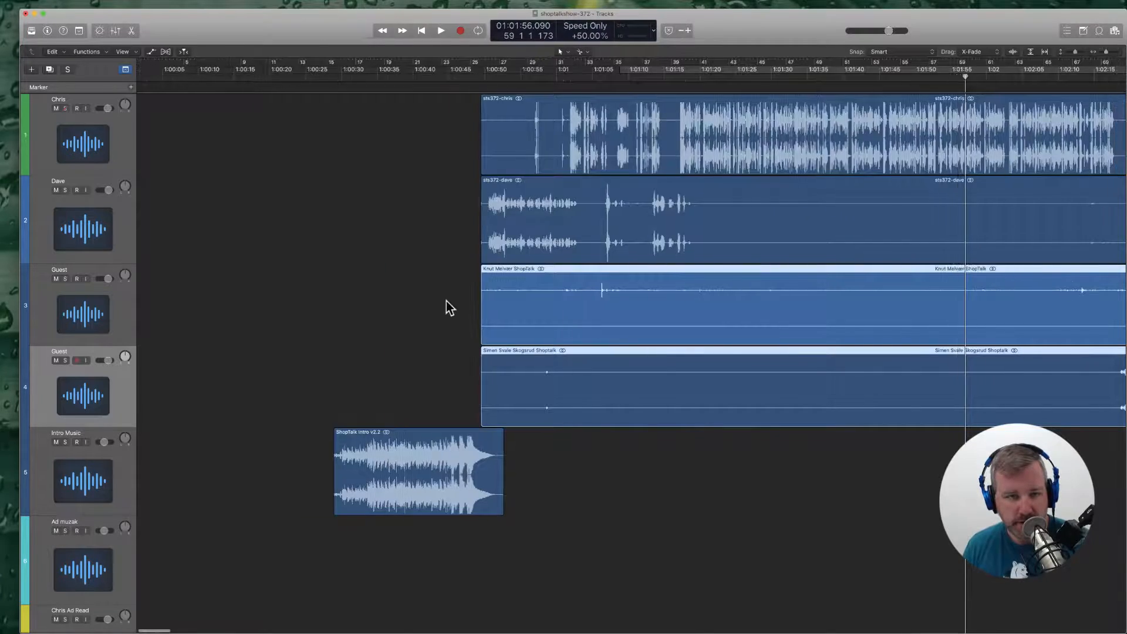
left_click_drag(346, 123, 673, 461)
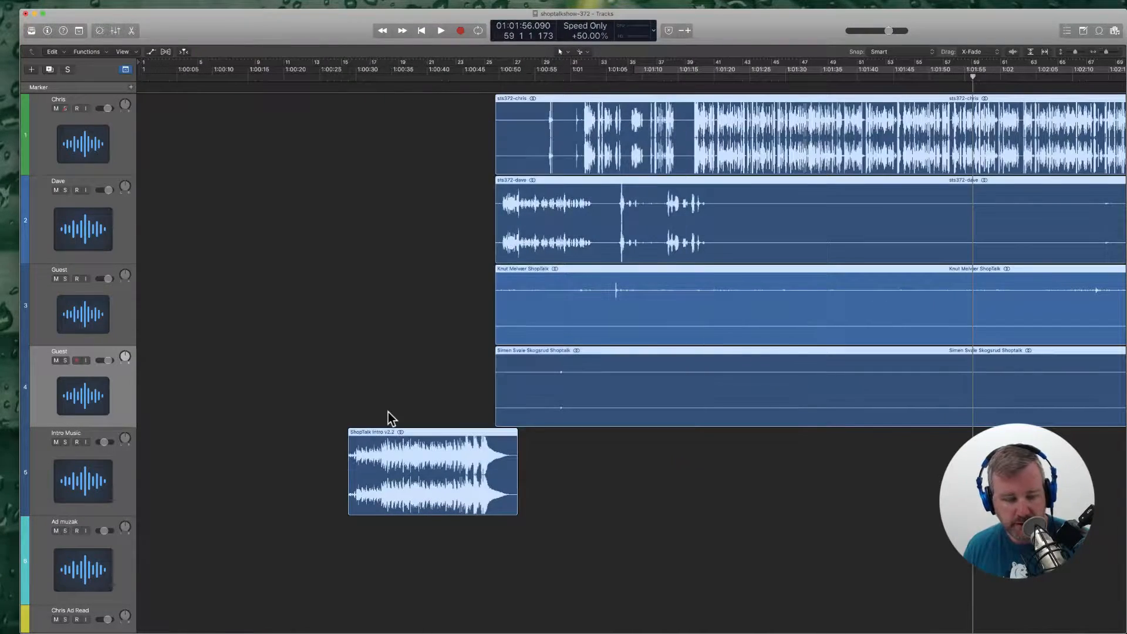
left_click_drag(364, 467, 158, 465)
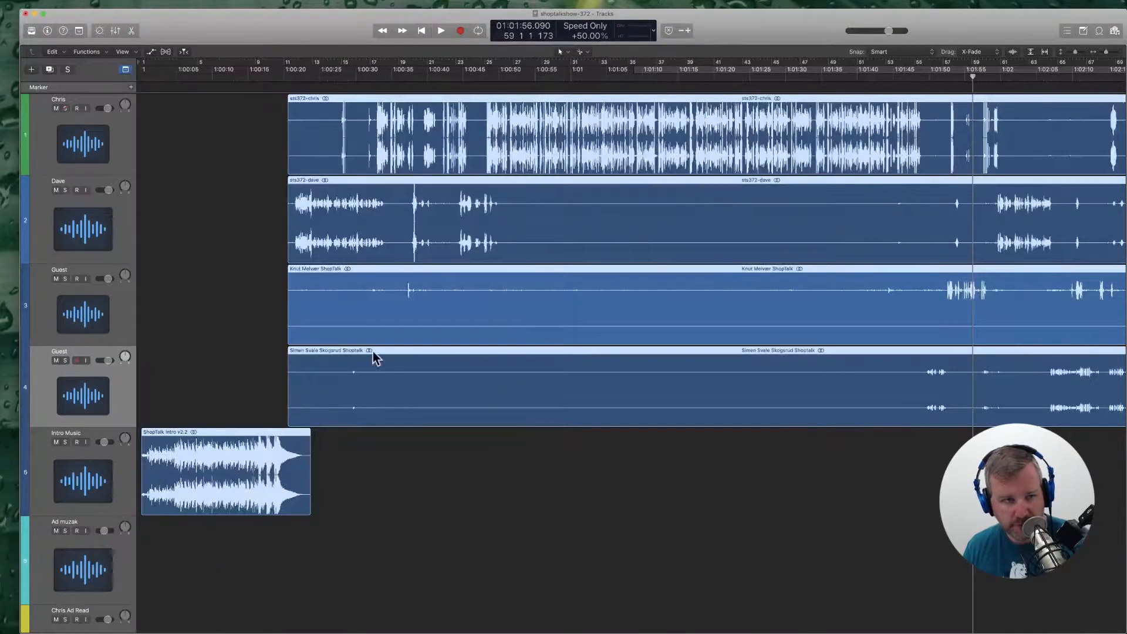
left_click_drag(154, 77, 137, 81)
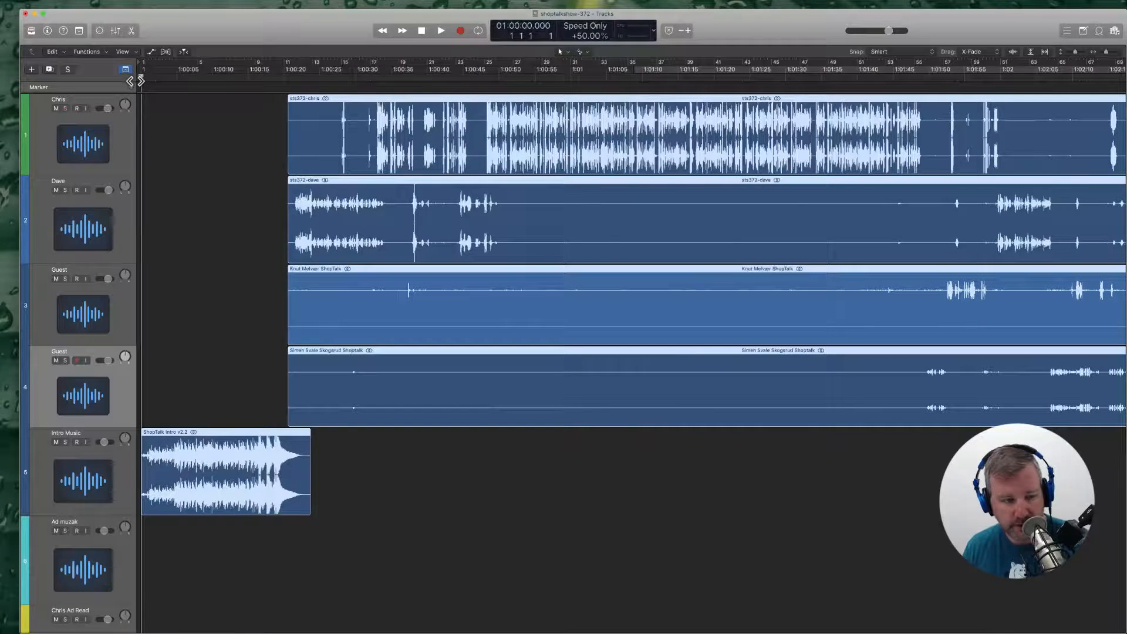
left_click(207, 195)
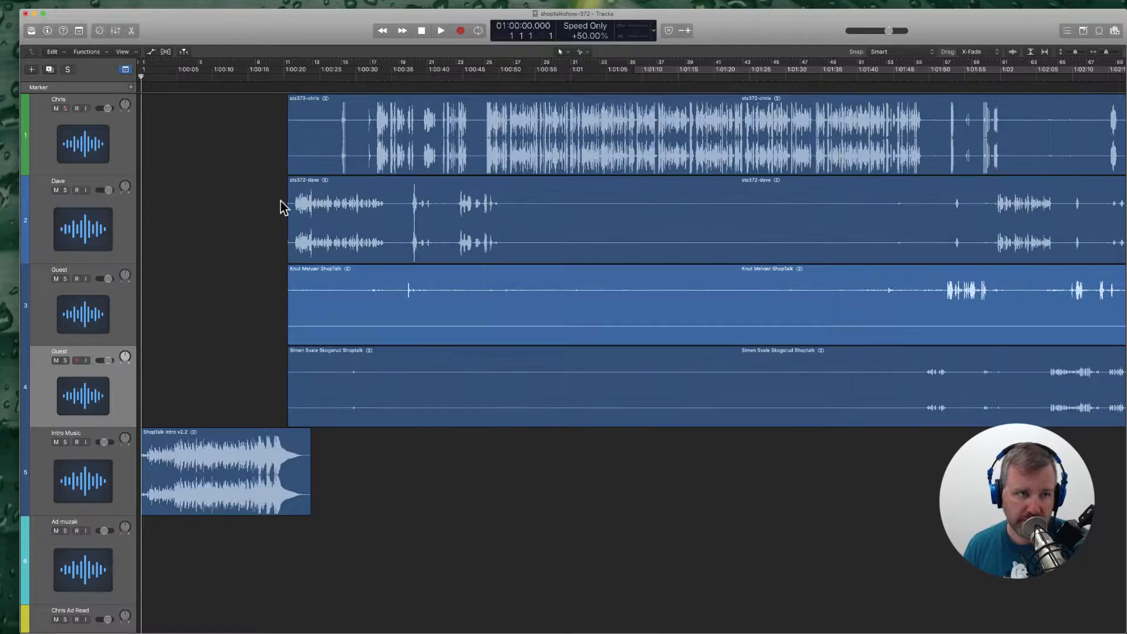
Step: Play back the transition from the intro music into the voice recordings, dismissing the overload alert and restarting playback just before it
left_click(274, 75)
key("space")
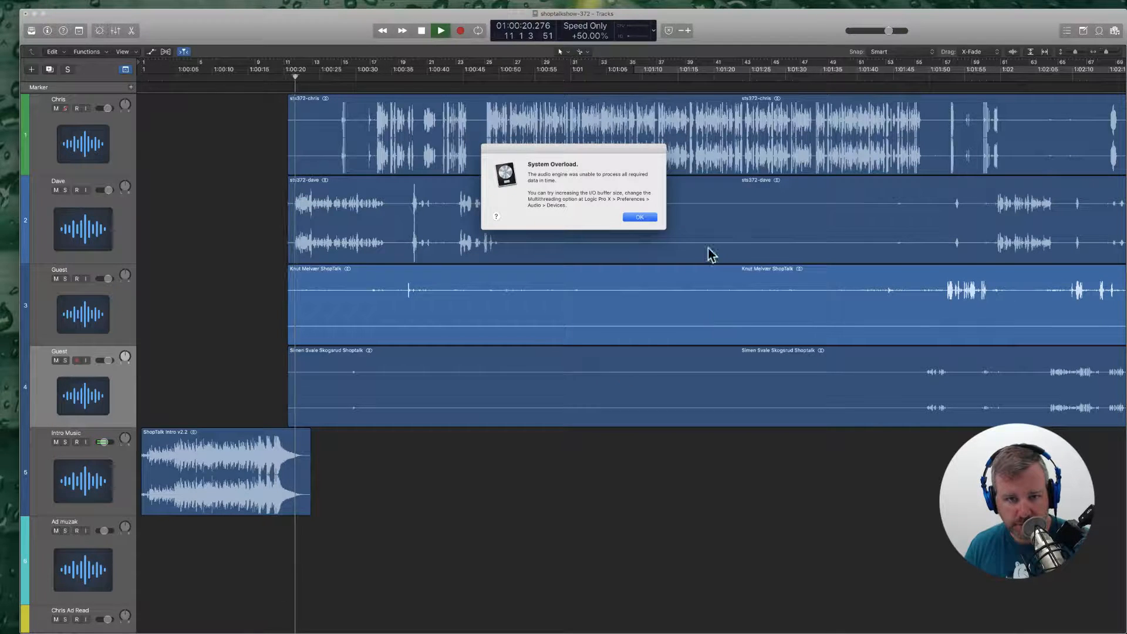
left_click(653, 219)
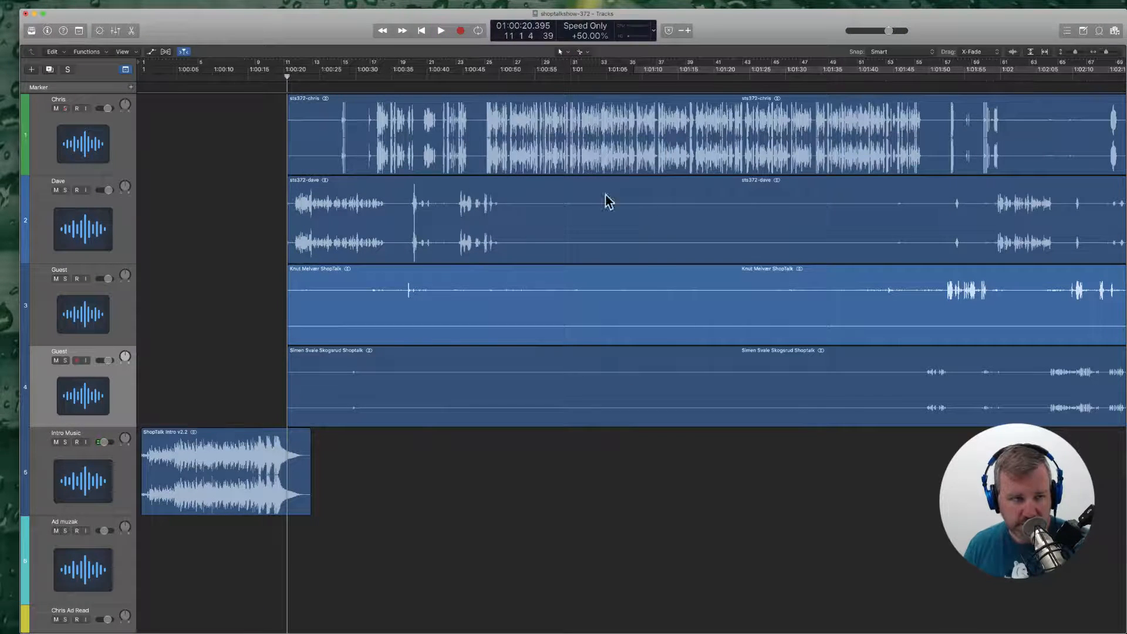
left_click(279, 75)
key("space")
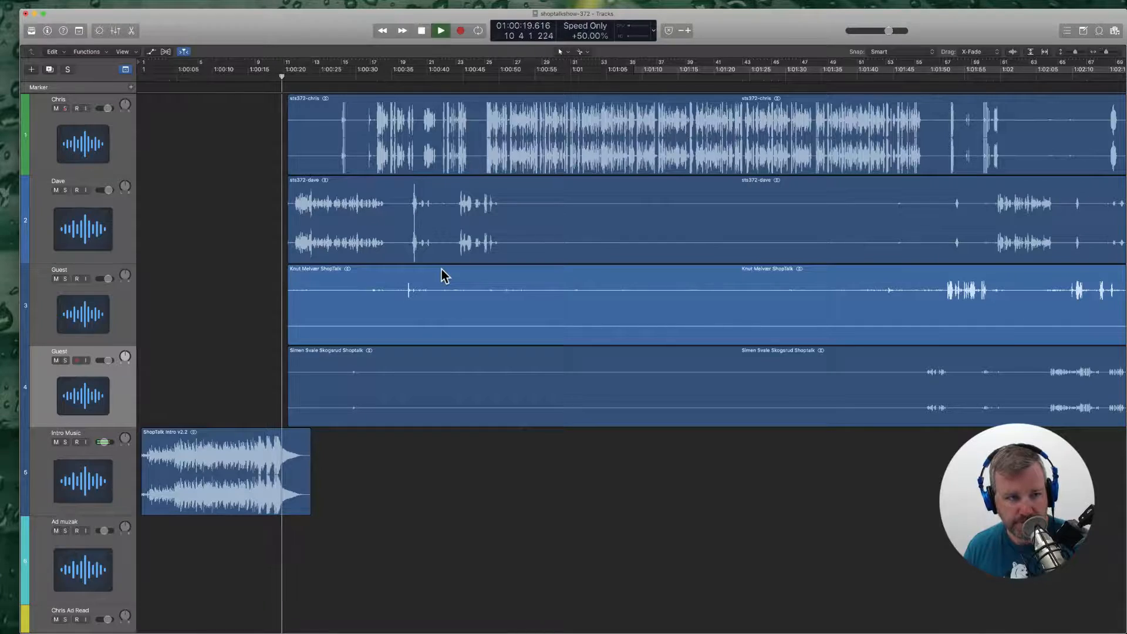
key("x")
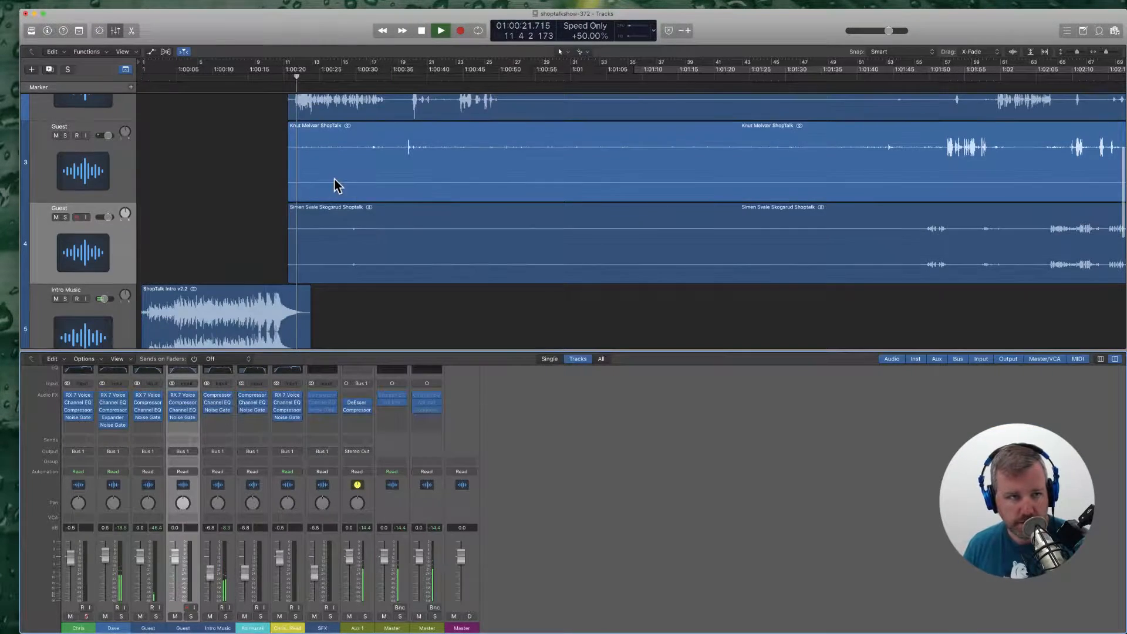
scroll(338, 176, "up", 3)
key("x")
Step: Select the four voice regions on tracks 1–4 and trim the silence before the opening words, with the regions starting at about 1:00:20
left_click(326, 154)
left_click(324, 217, "shift")
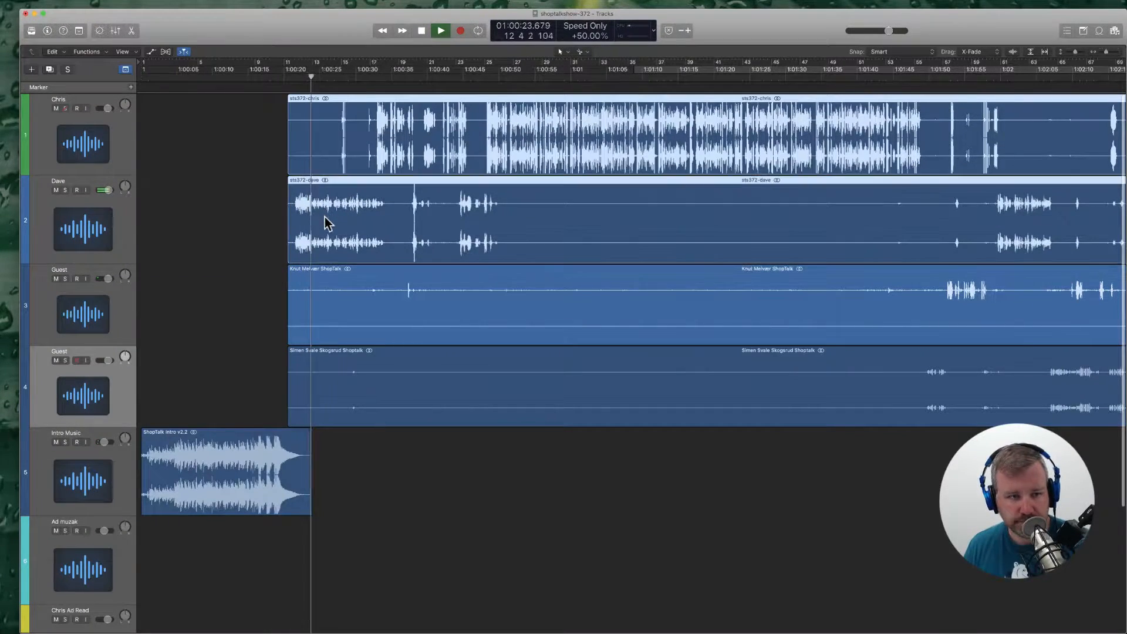
left_click(329, 302, "shift")
left_click(333, 371, "shift")
key("super+Right")
key("super+Right")
key("super+Right")
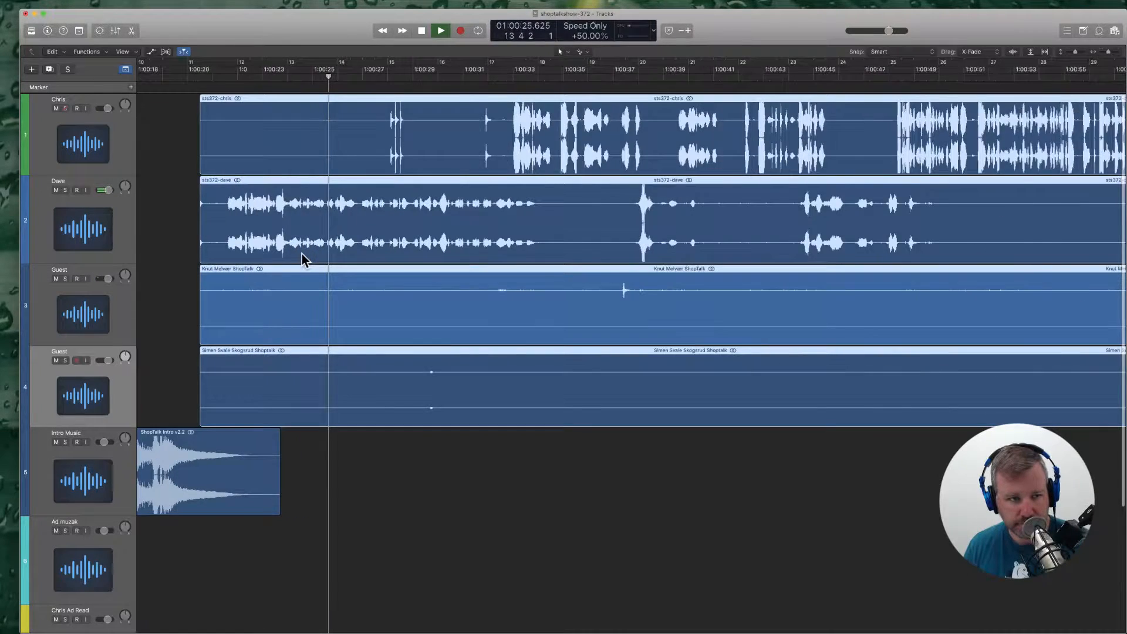
scroll(303, 253, "left", 3)
left_click_drag(344, 247, 370, 184)
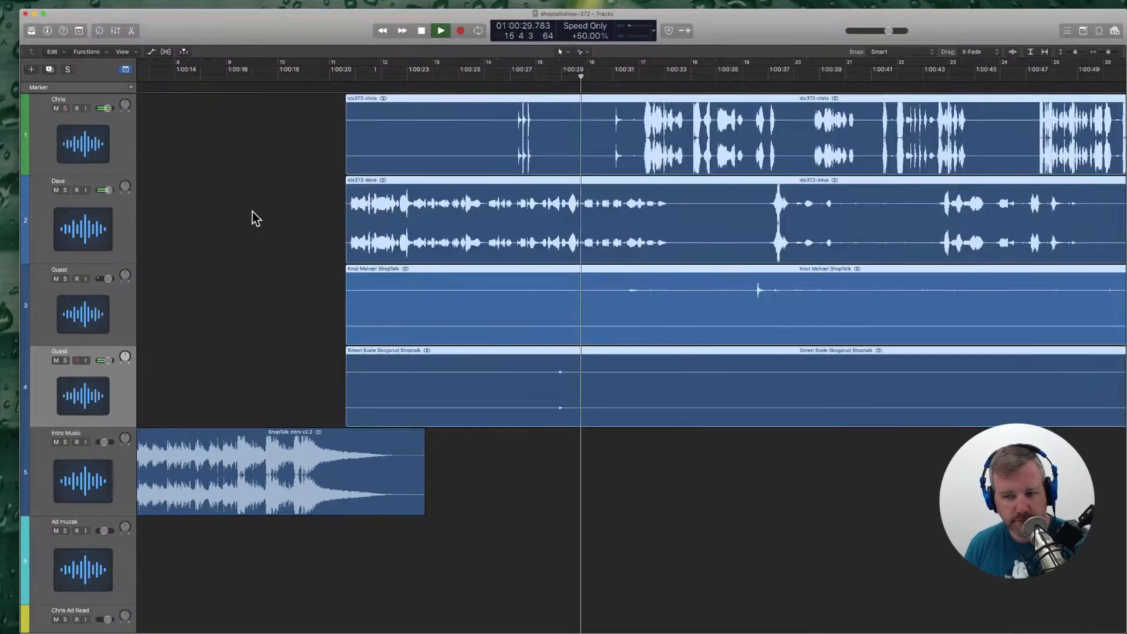
Step: Split both guest regions at about 1:01:39, before the guests begin speaking, and delete the leading parts
key("super+Left")
key("super+Left")
key("super+Left")
scroll(598, 361, "right", 3)
left_click(602, 460)
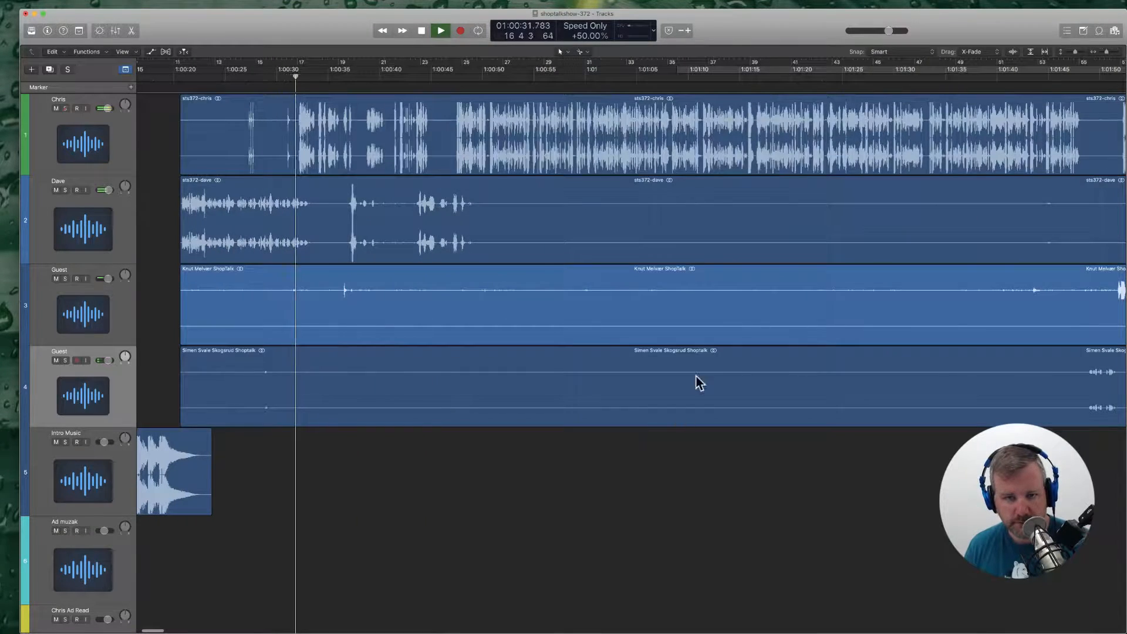
left_click(712, 330)
left_click(731, 376, "shift")
scroll(732, 376, "right", 8)
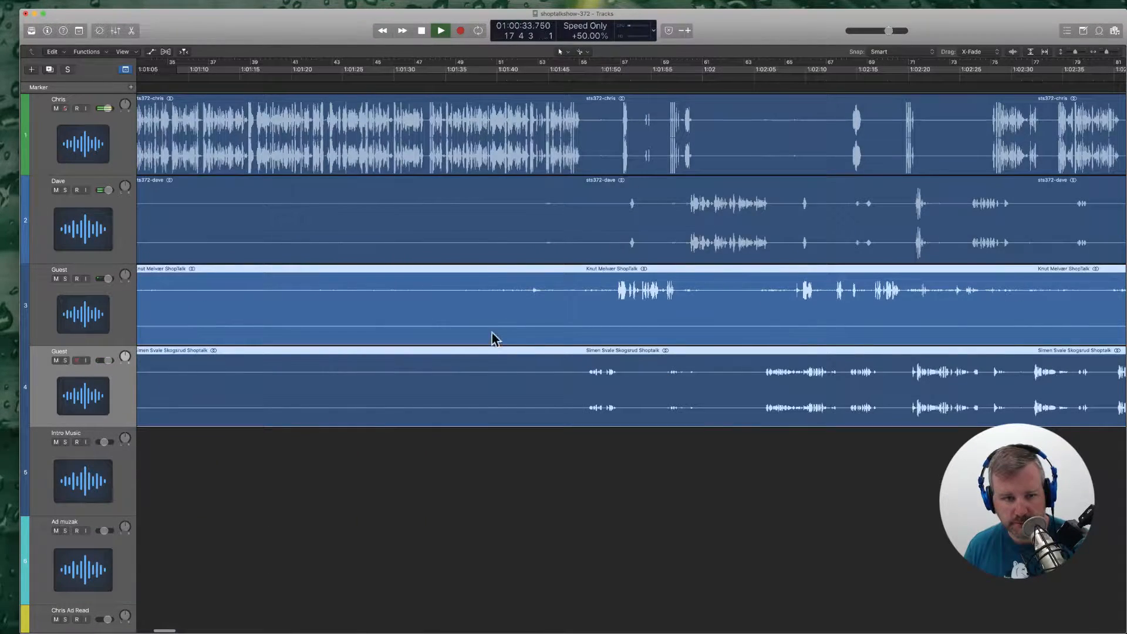
left_click(486, 332, "super")
scroll(482, 326, "left", 6)
left_click(480, 321)
left_click(476, 373, "shift")
key("Delete")
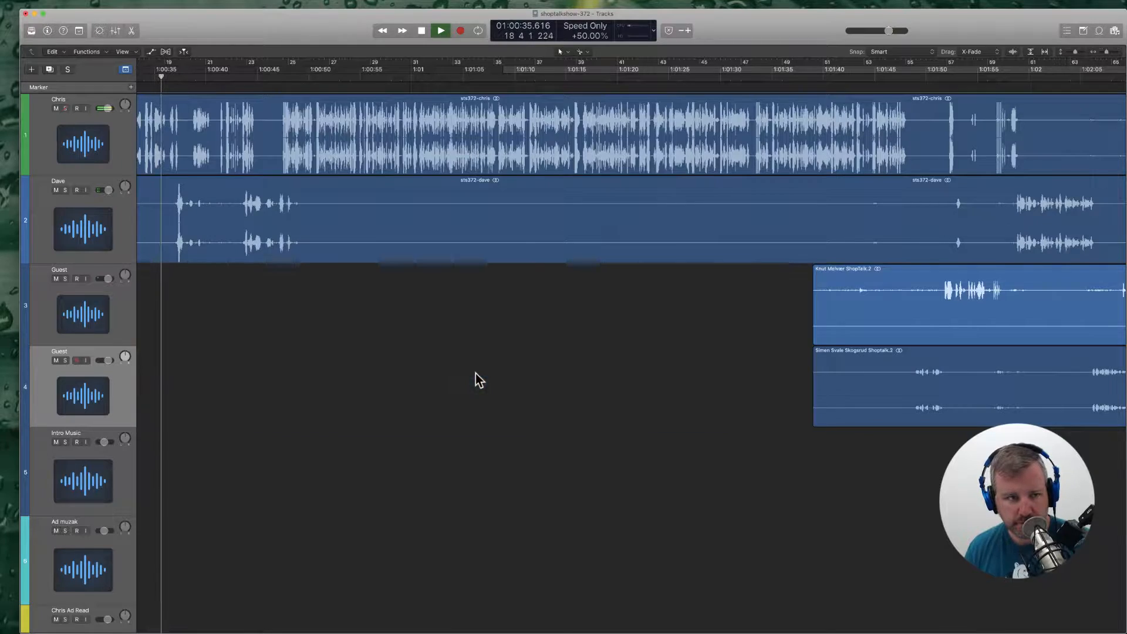
Step: Load the inactive plug-ins on both Master channel strips in the mixer, including Channel EQ, AdLimit and Loudness
scroll(476, 374, "left", 8)
key("x")
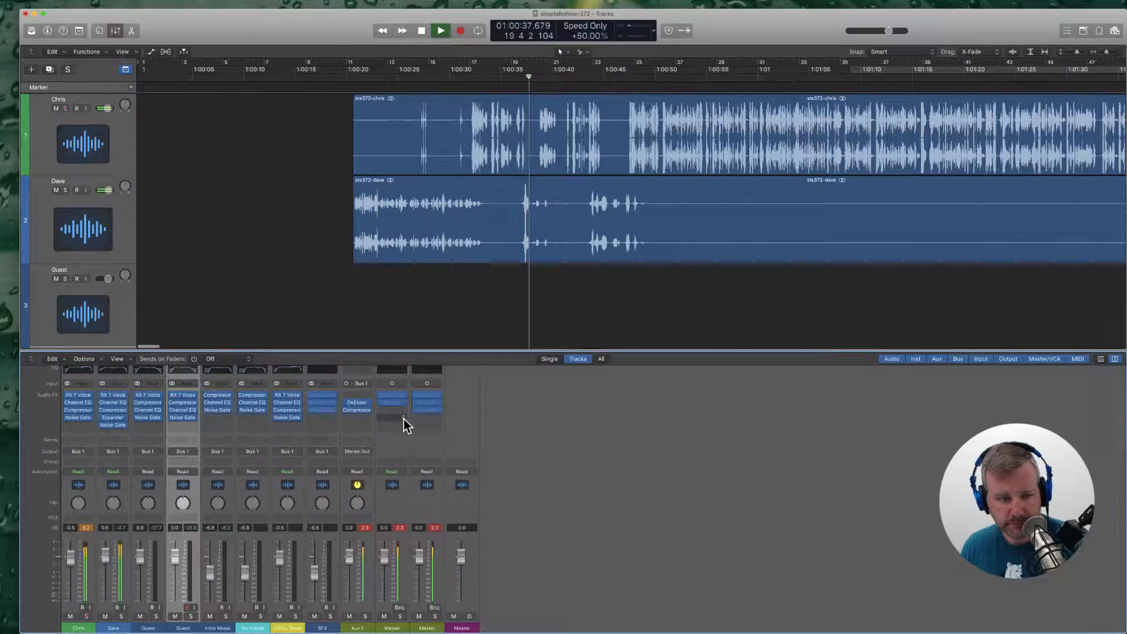
left_click(428, 410)
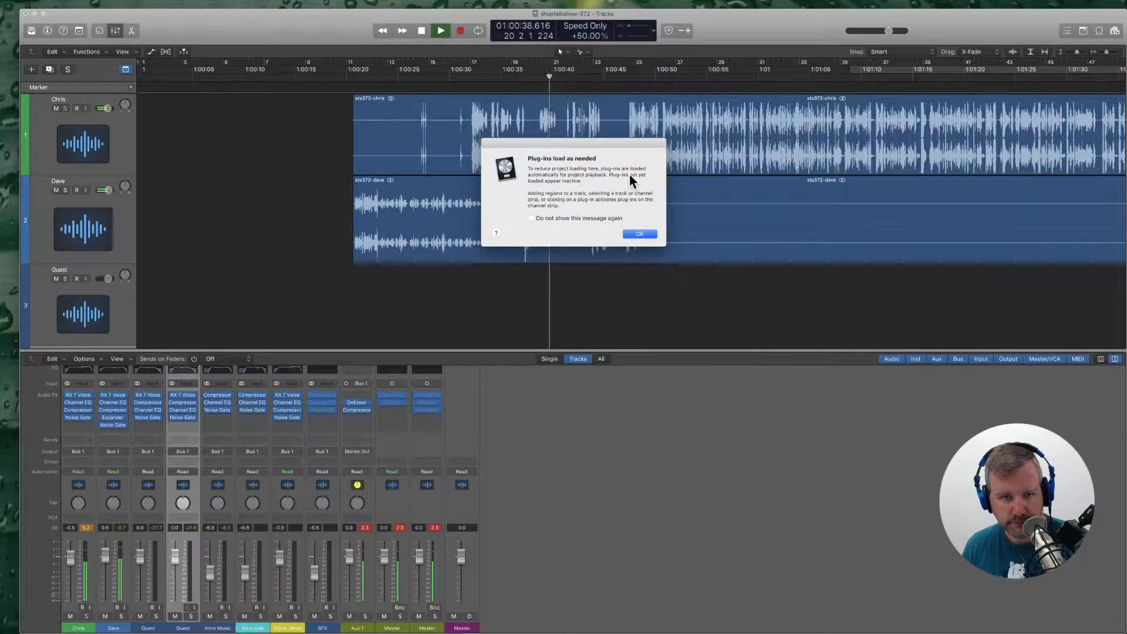
left_click(640, 233)
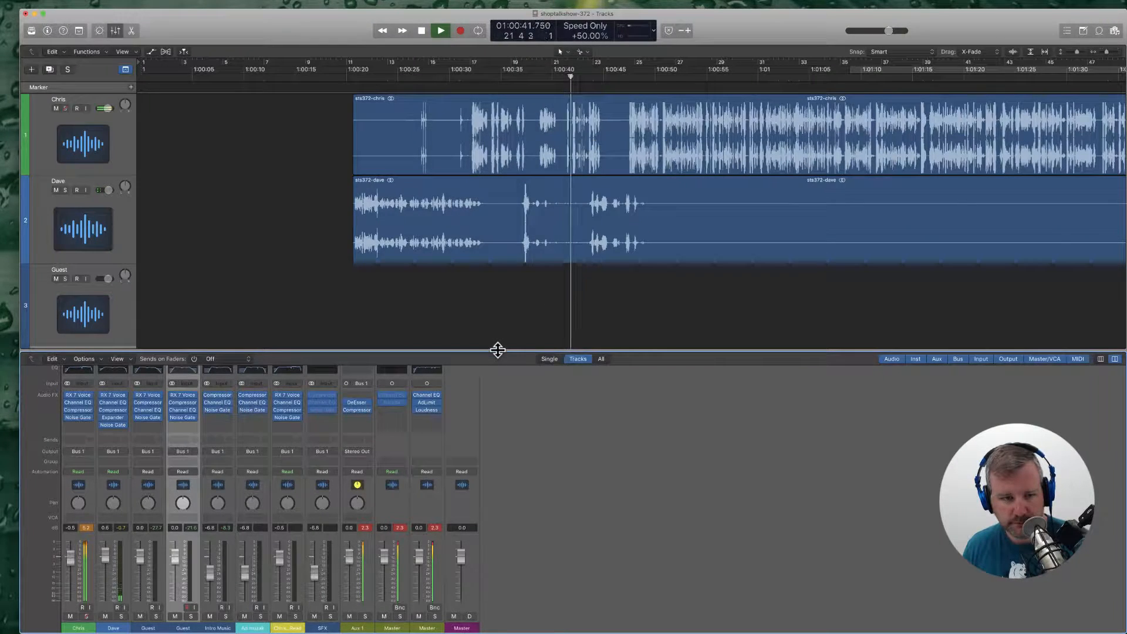
left_click(391, 403)
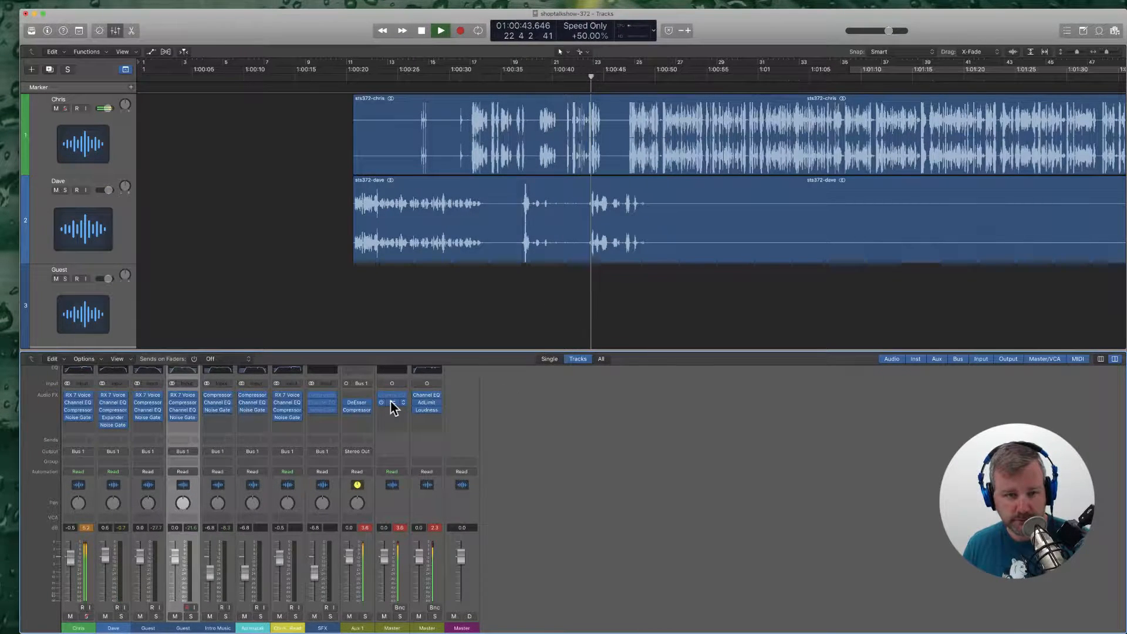
left_click(644, 235)
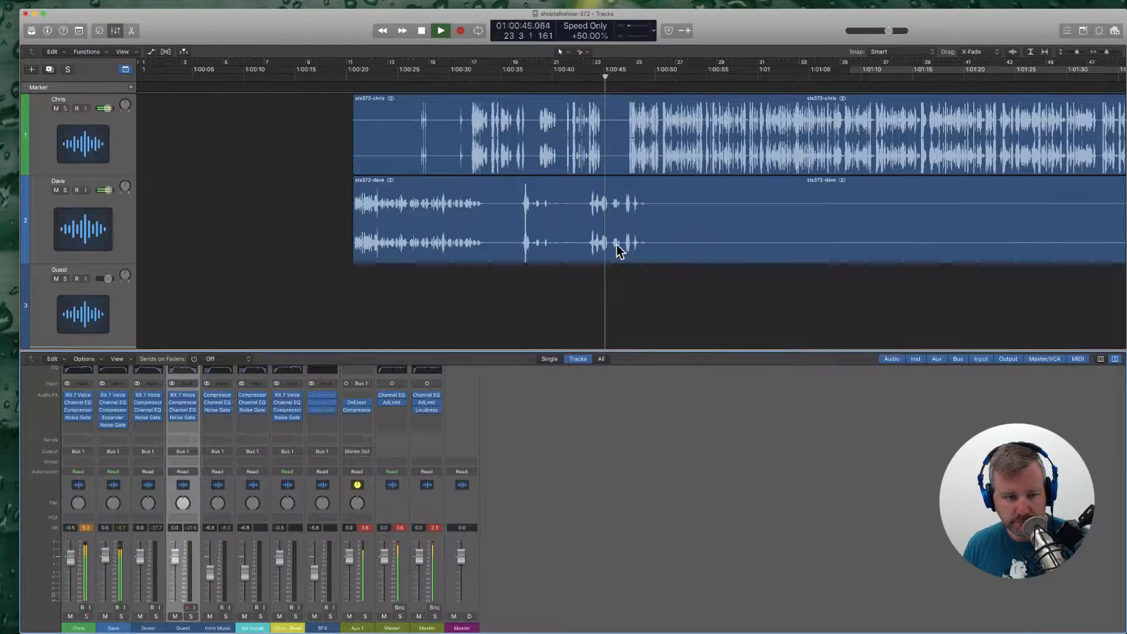
Step: Start the Loudness Meter on the second Master channel, placed clear of the channel strips, and lower track 1's volume to about -10.8 dB
left_click(427, 410)
left_click_drag(113, 21, 934, 330)
left_click(896, 584)
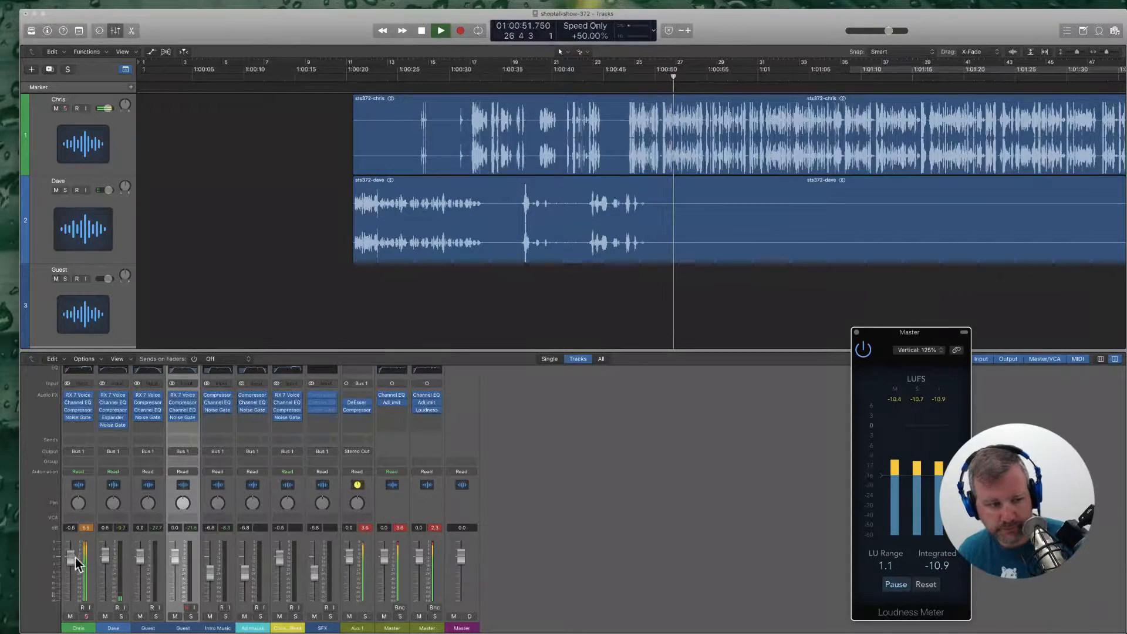
left_click_drag(75, 558, 72, 582)
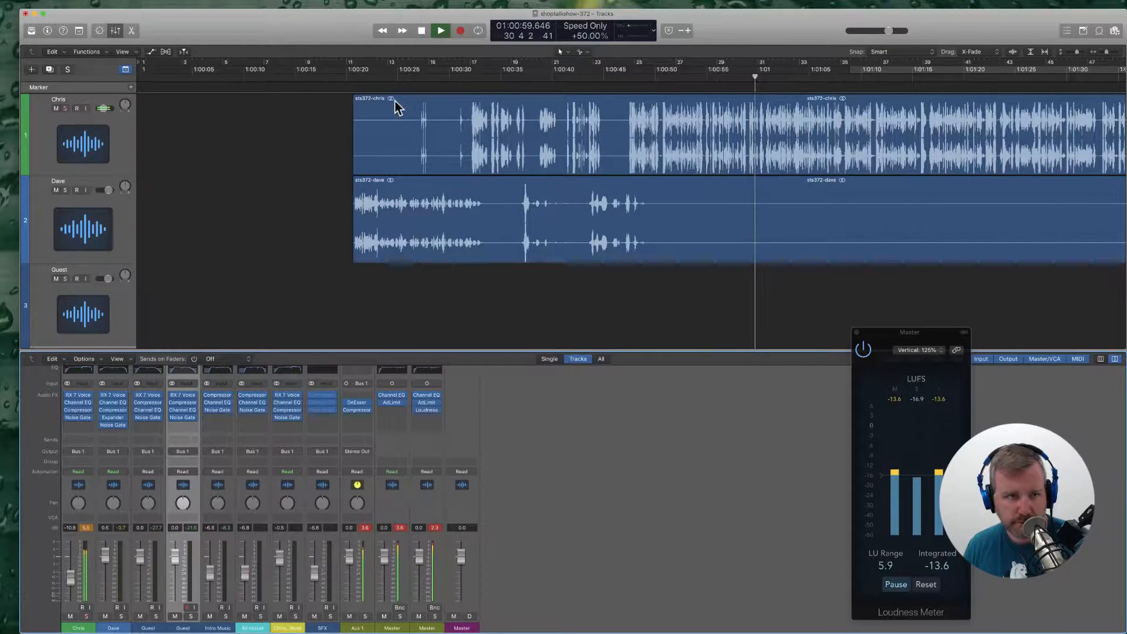
Step: Replay the opening, split track 1 at about 1:00:26.6, delete its leading part, and set track 2's volume to -0.5 dB
left_click(383, 78)
left_click(416, 159, "super")
left_click(396, 151)
key("Delete")
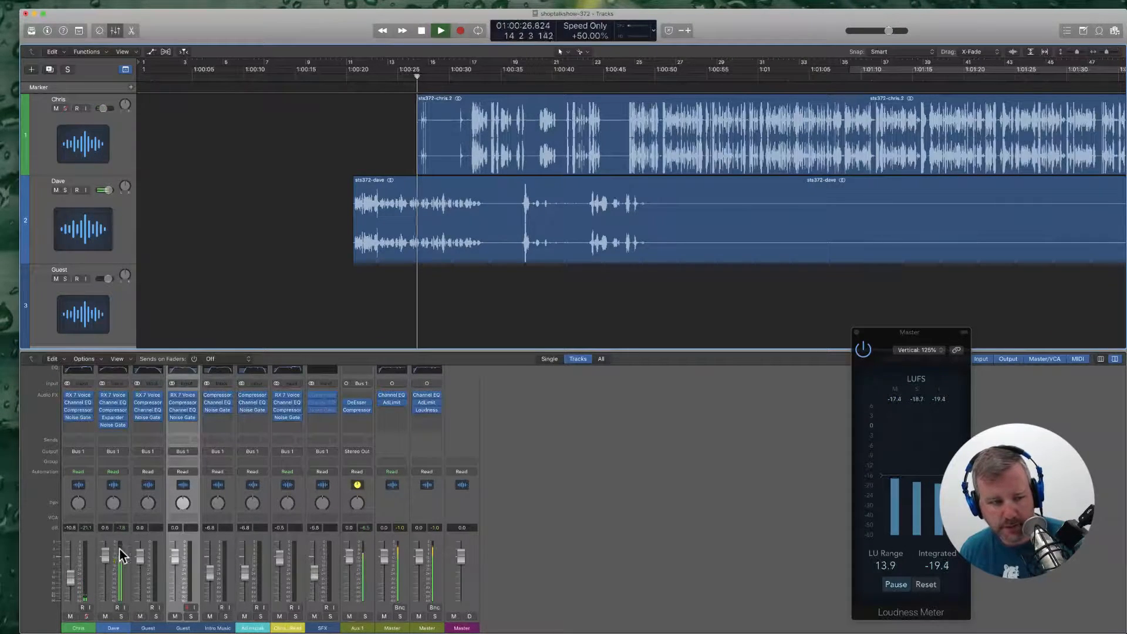
left_click_drag(106, 556, 107, 564)
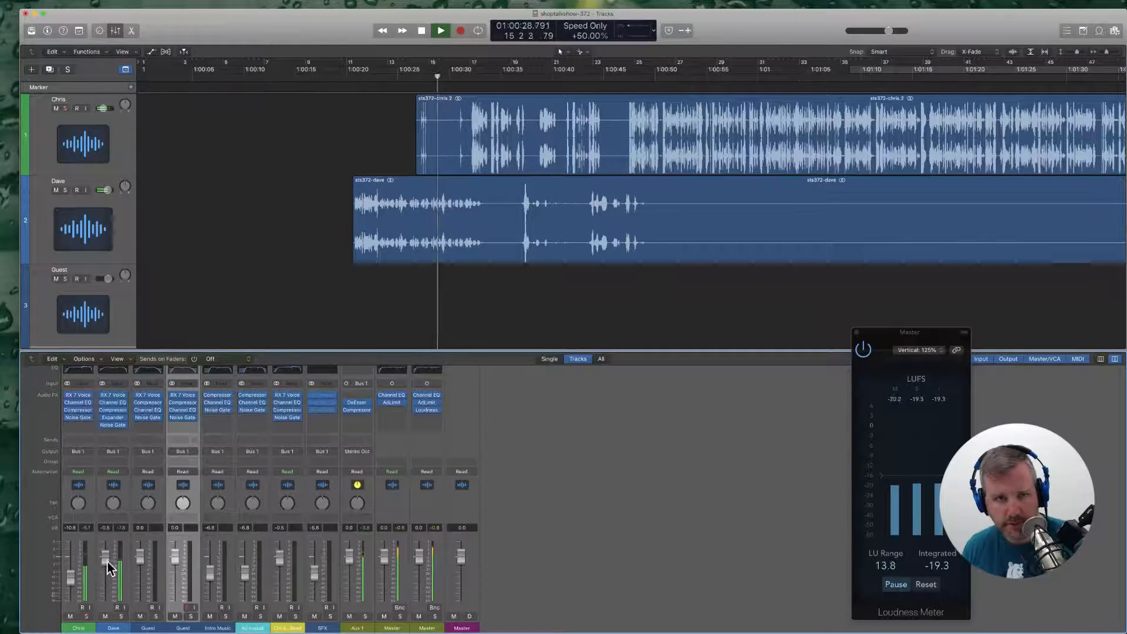
Step: Split track 1's region at about 1:00:29.5 and trim the start of the second part to about 1:00:32
scroll(394, 282, "right", 3)
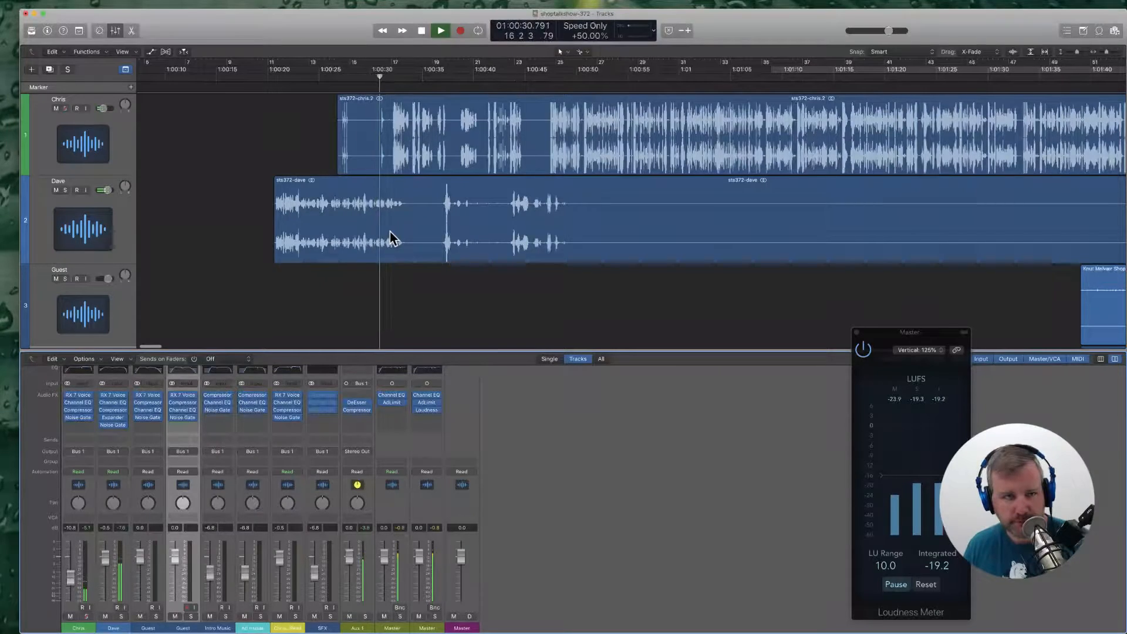
left_click(366, 143, "super")
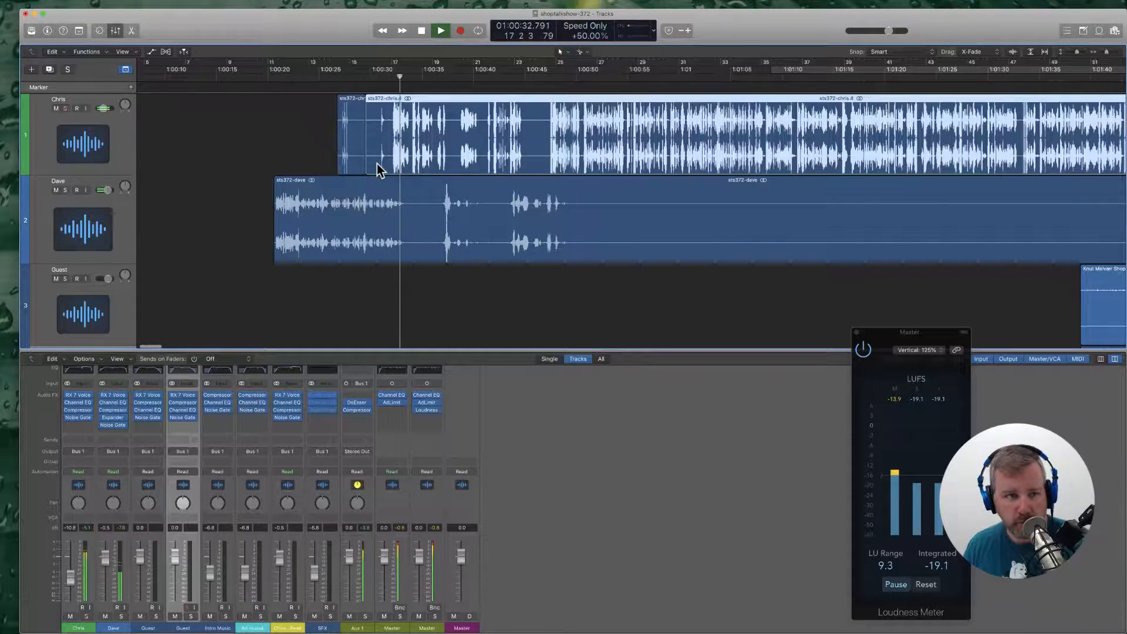
left_click_drag(369, 165, 391, 164)
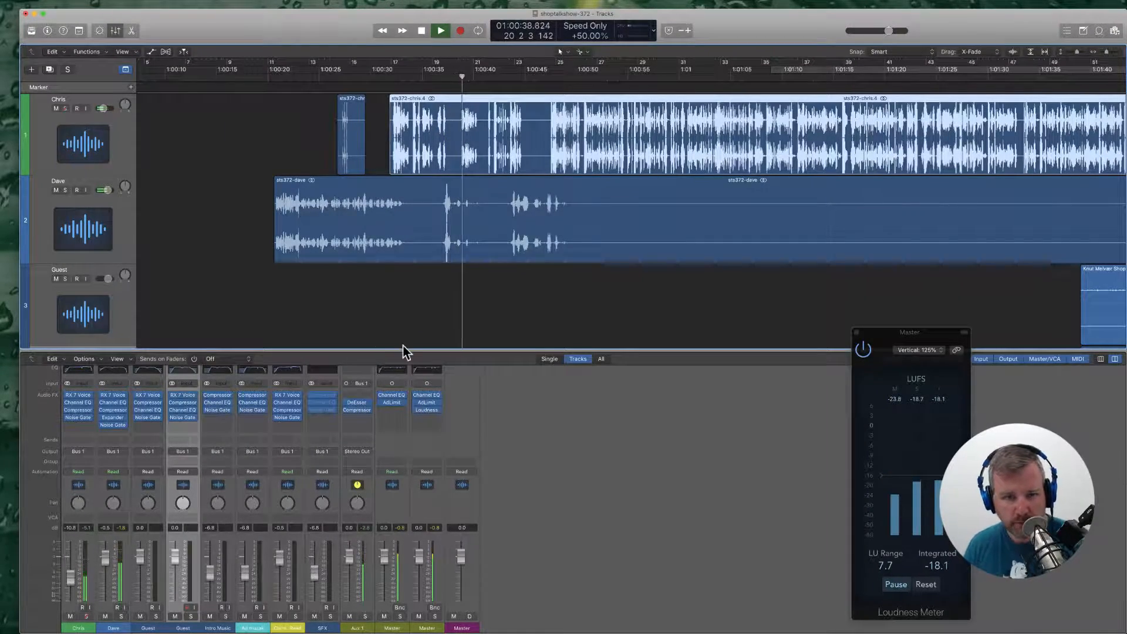
Step: Play through the opening, split track 2's region at about 1:00:51.8 and 1:01:50, and delete the quiet part between the cuts
scroll(411, 344, "right", 5)
key("space")
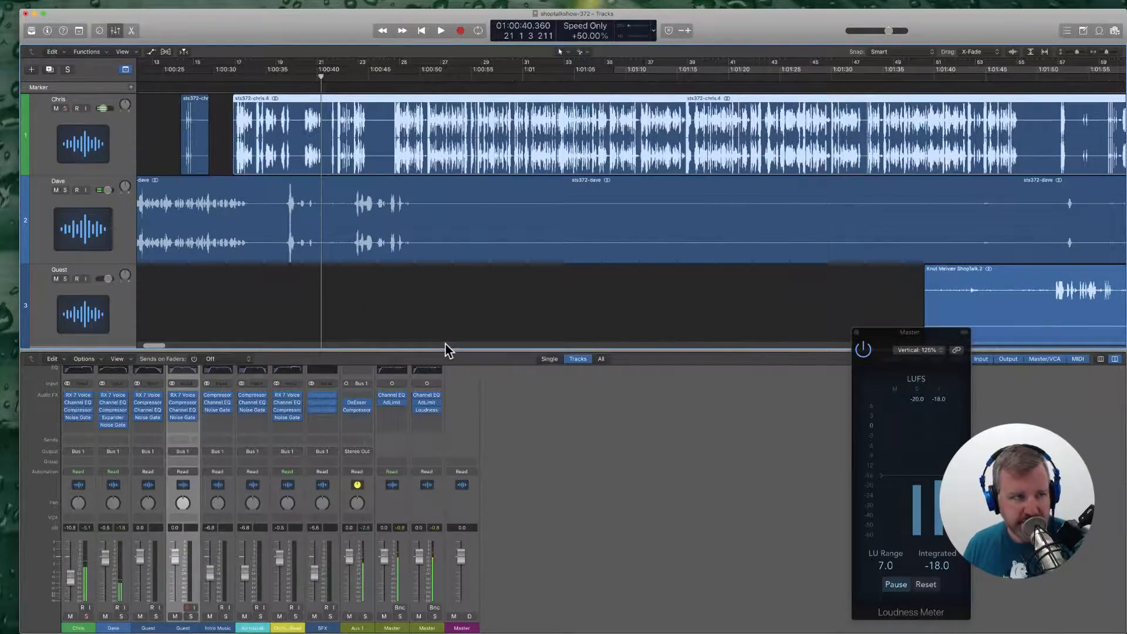
scroll(446, 344, "left", 4)
key("space")
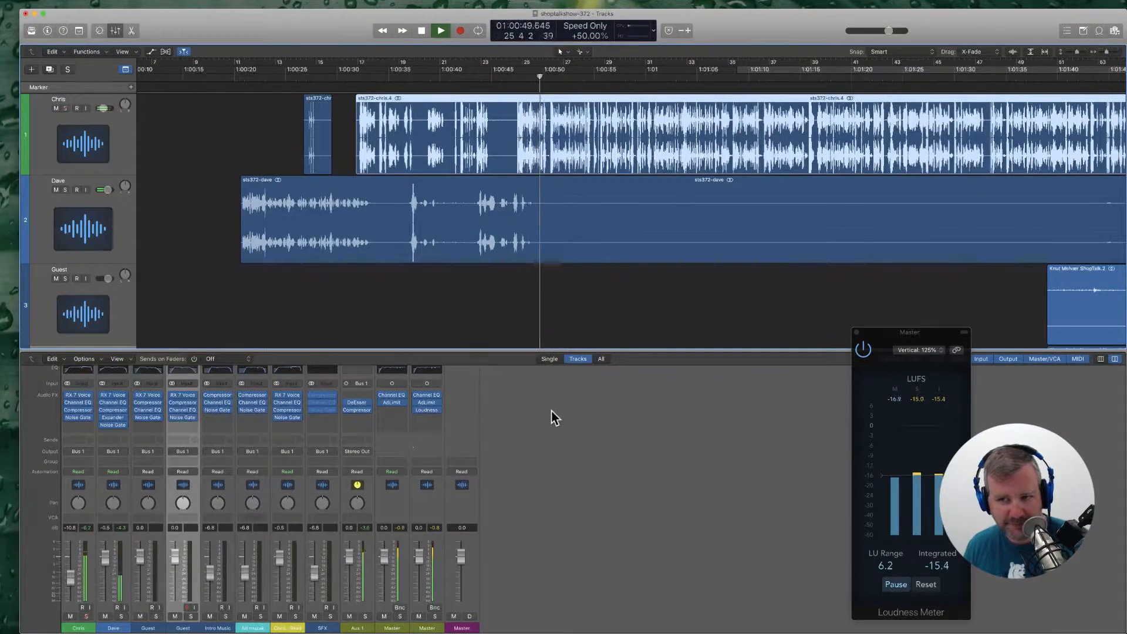
scroll(601, 329, "right", 3)
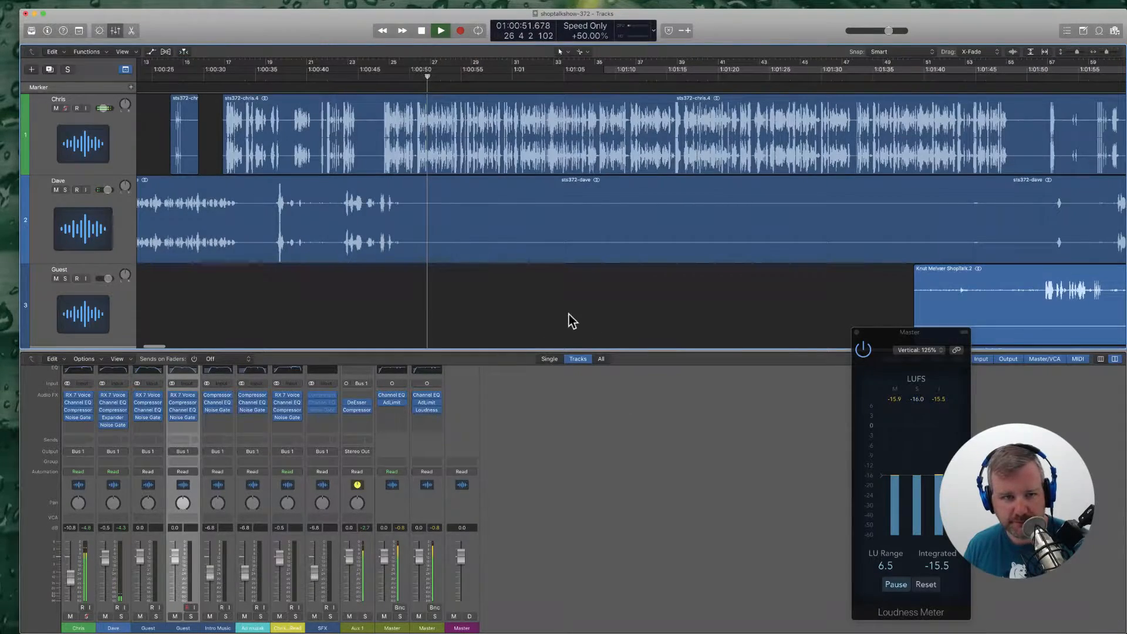
left_click(430, 231, "super")
scroll(566, 231, "right", 7)
left_click(819, 236, "super")
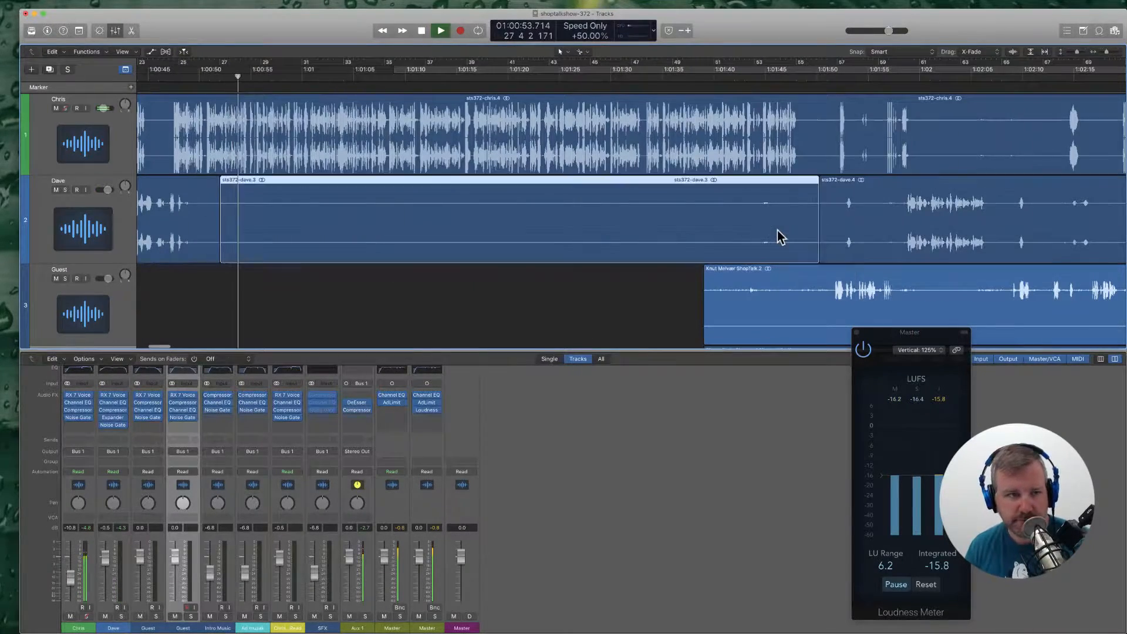
key("Delete")
scroll(778, 230, "left", 5)
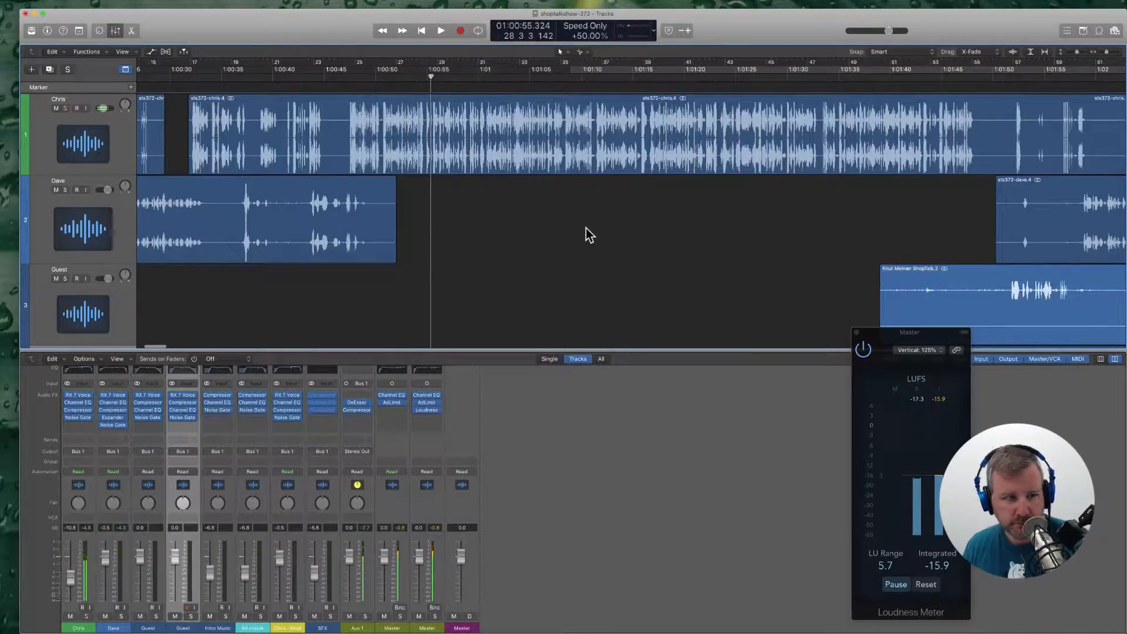
Step: Switch to Discord, check the live-stream post in the Castaways Club i-am-going-live channel, and return to Logic Pro
key("super+Tab")
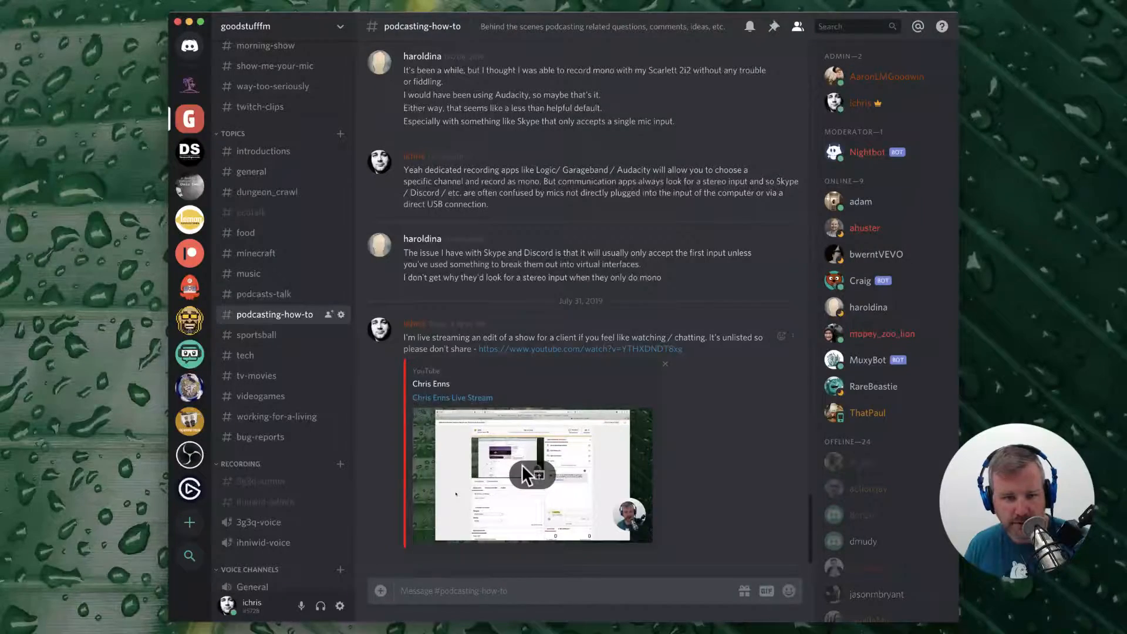
left_click(189, 85)
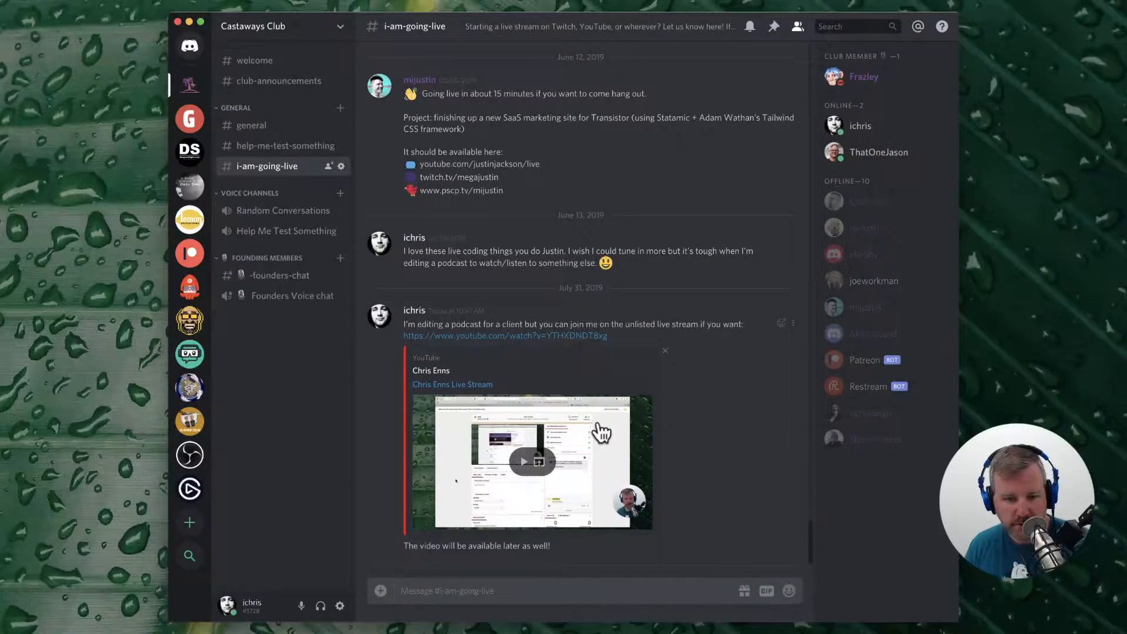
key("super+Tab")
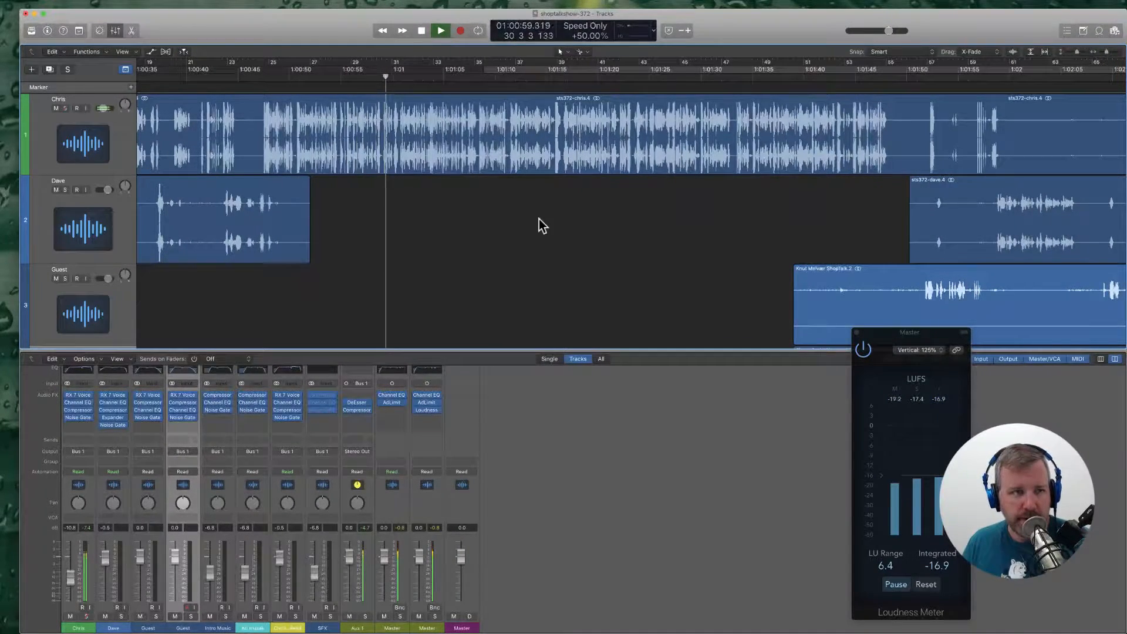
Step: Create a marker at about 1:00:51.8, where track 2's gap begins, and name it Topic Introduction
left_click(297, 77)
left_click(131, 88)
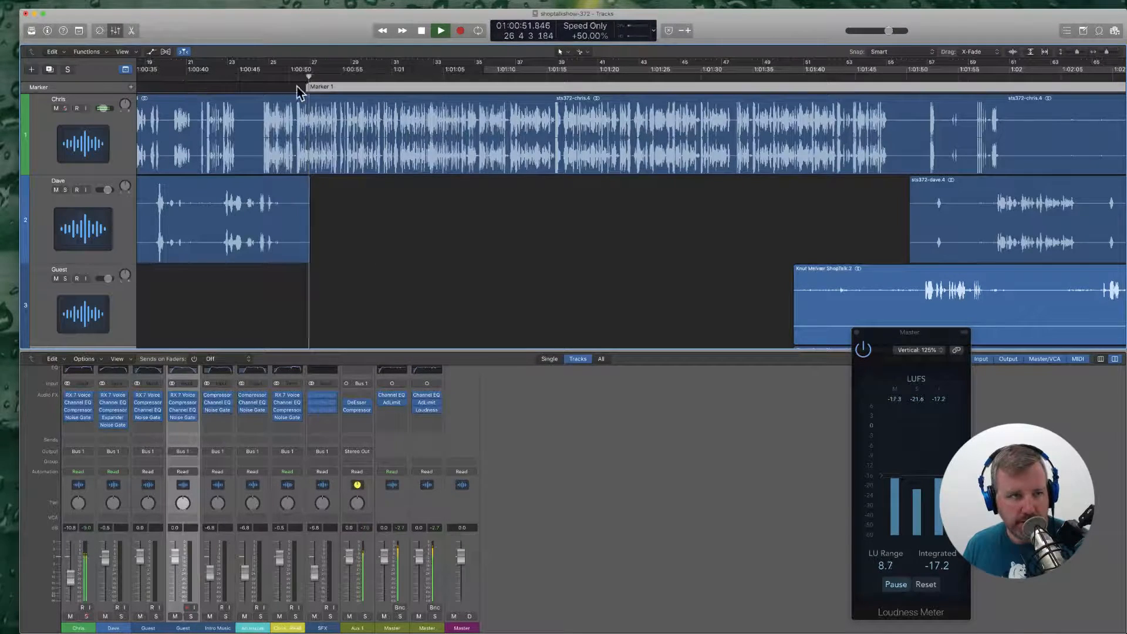
double_click(320, 86)
type("T")
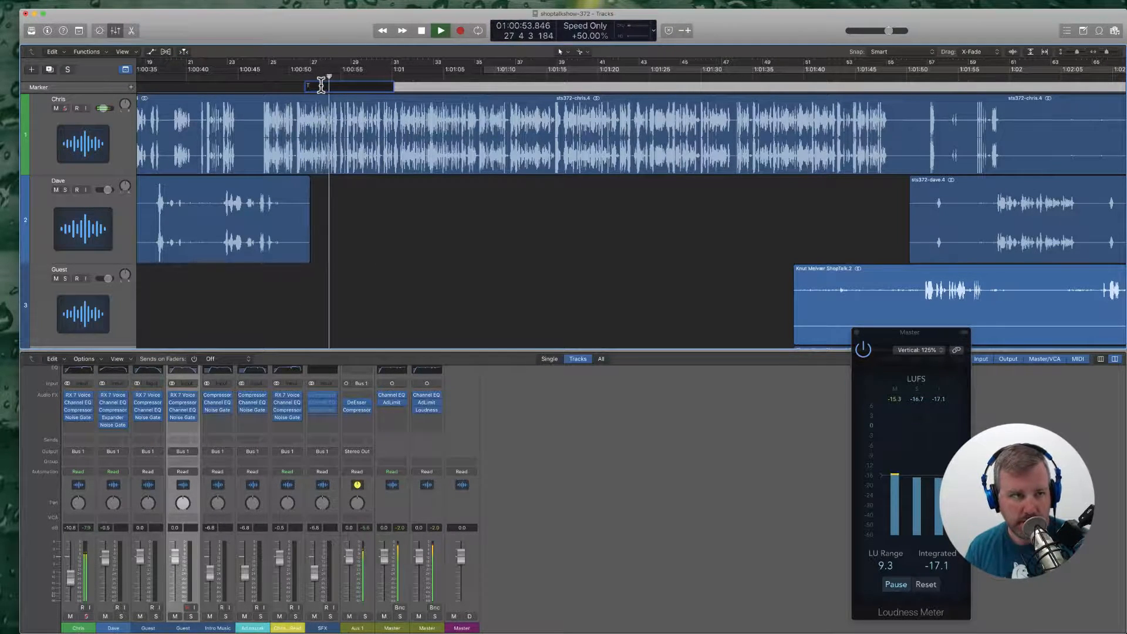
type("opic Int")
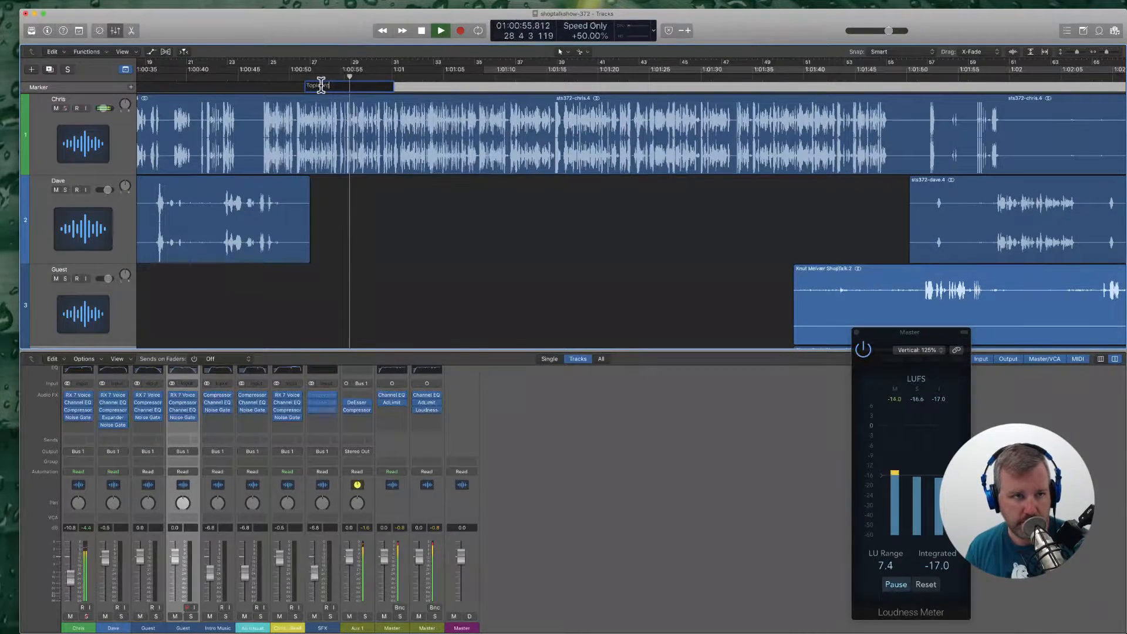
type("roduction")
key("Return")
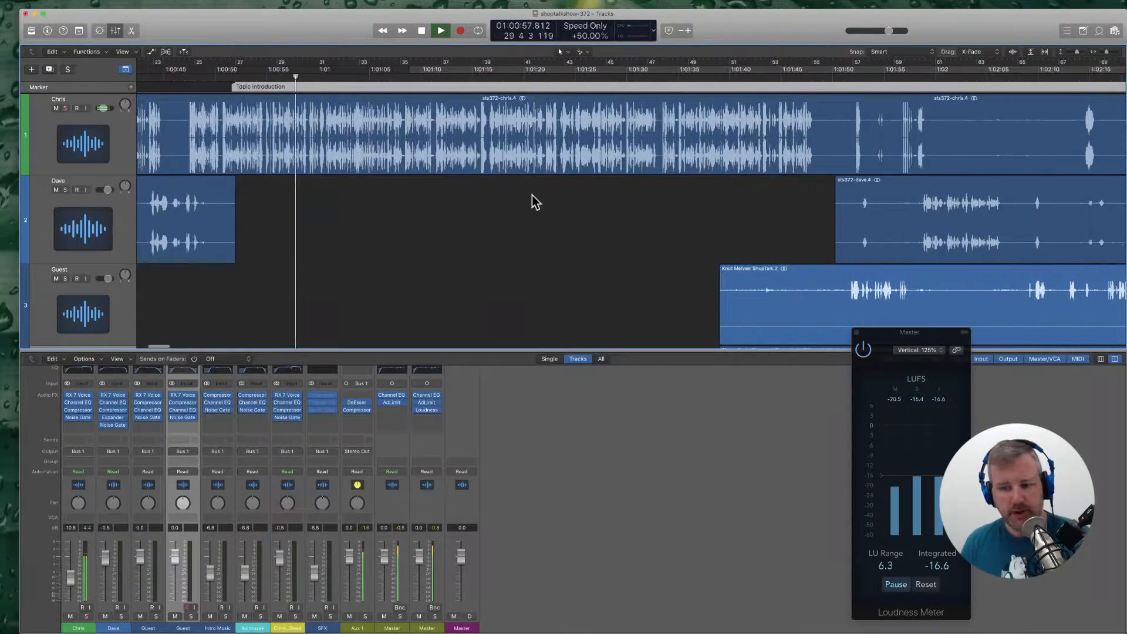
key("space")
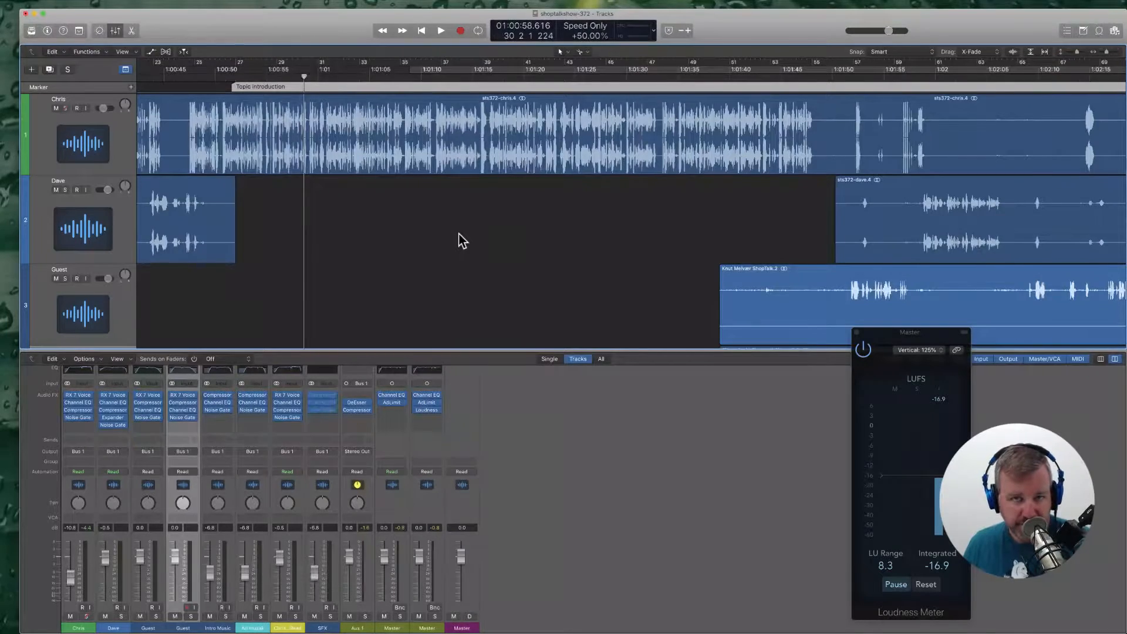
scroll(459, 238, "left", 5)
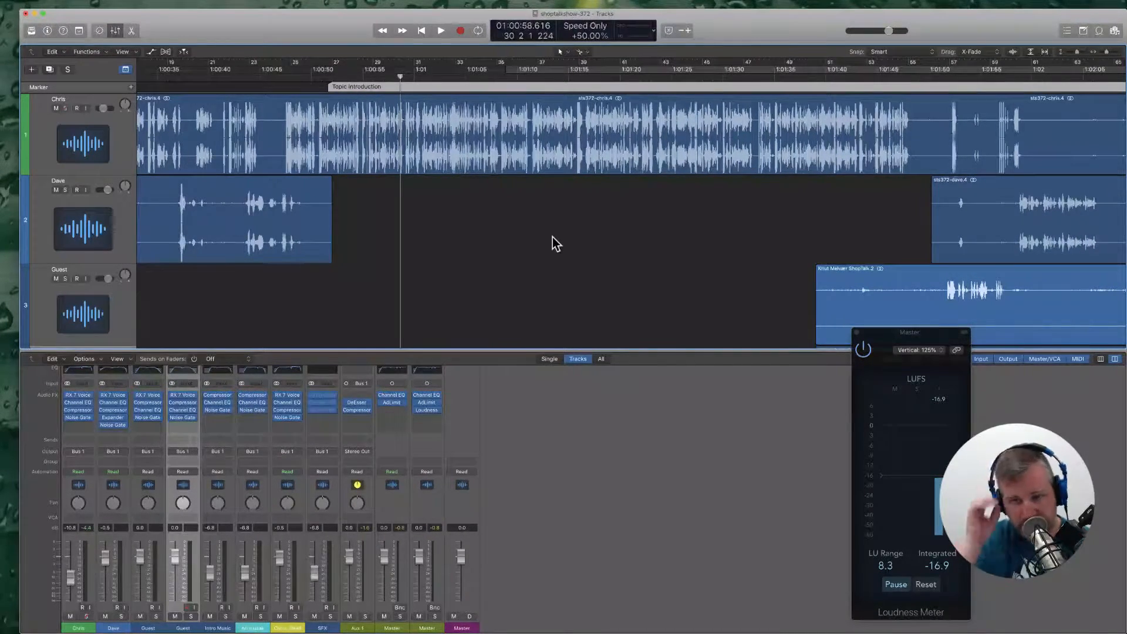
scroll(495, 242, "right", 4)
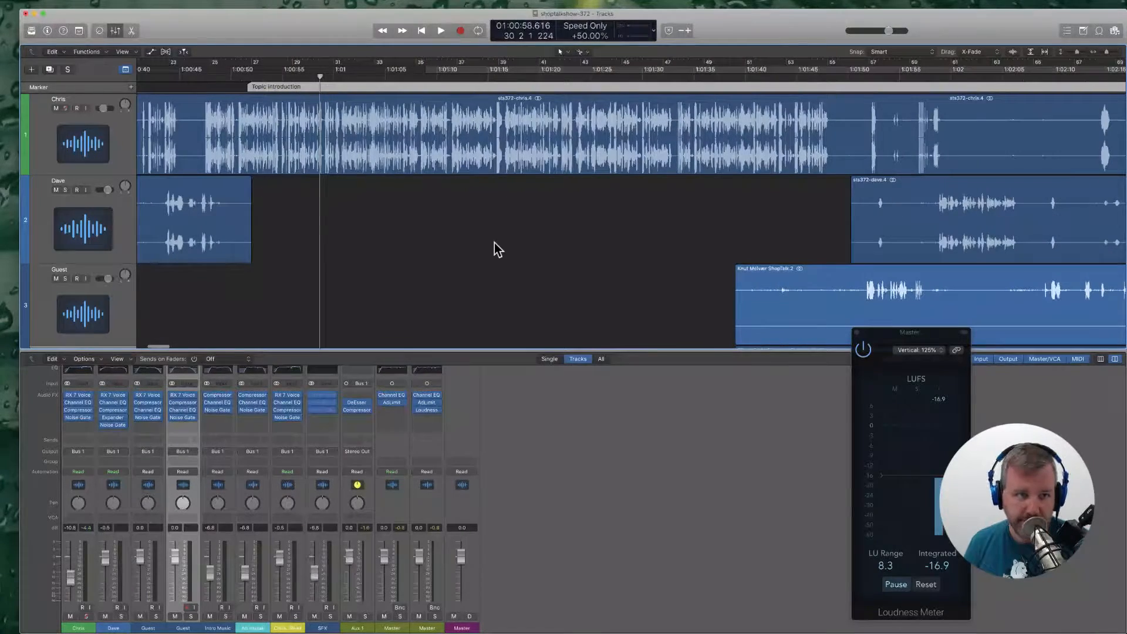
Step: Resume playback, open track 1's Channel EQ over the middle of the tracks, and lower its high-cut frequency to 8200 Hz
key("space")
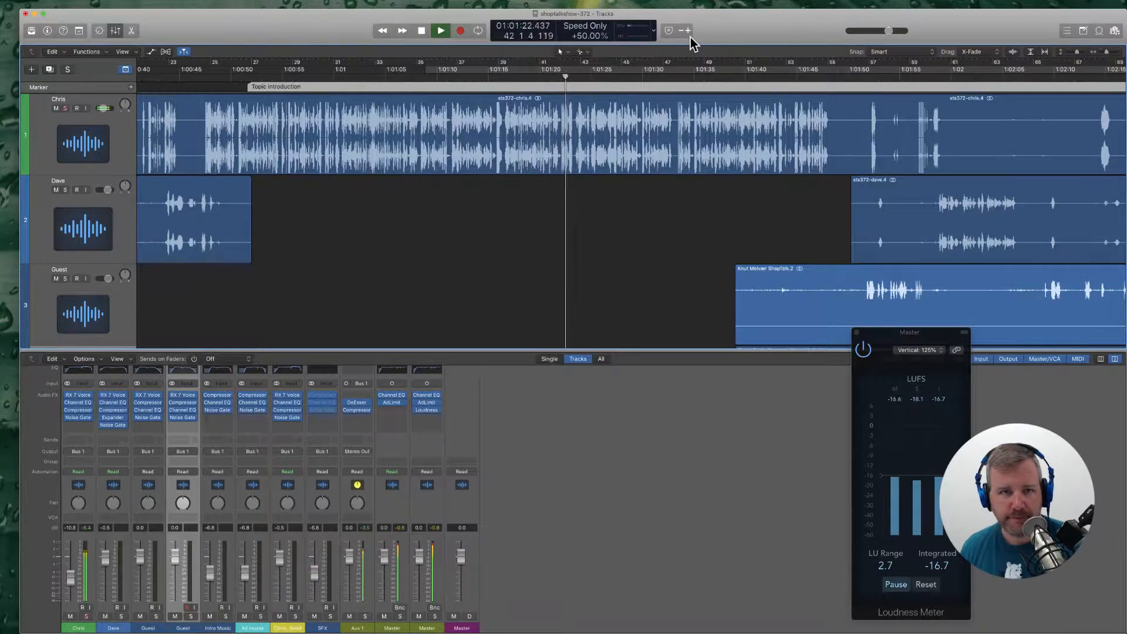
scroll(425, 238, "right", 5)
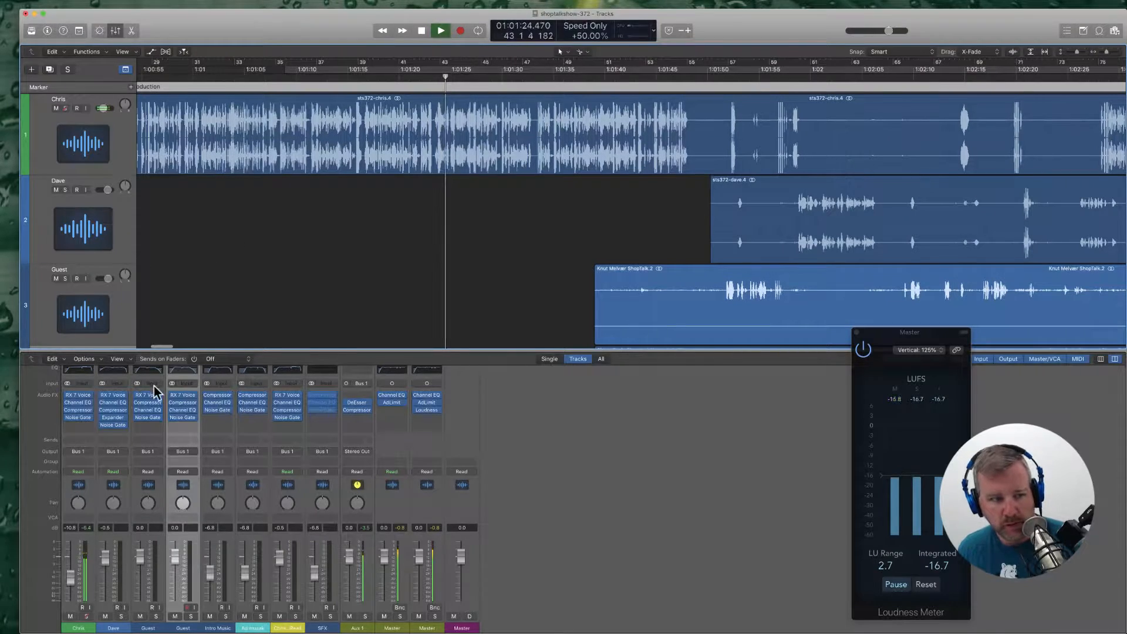
left_click(79, 403)
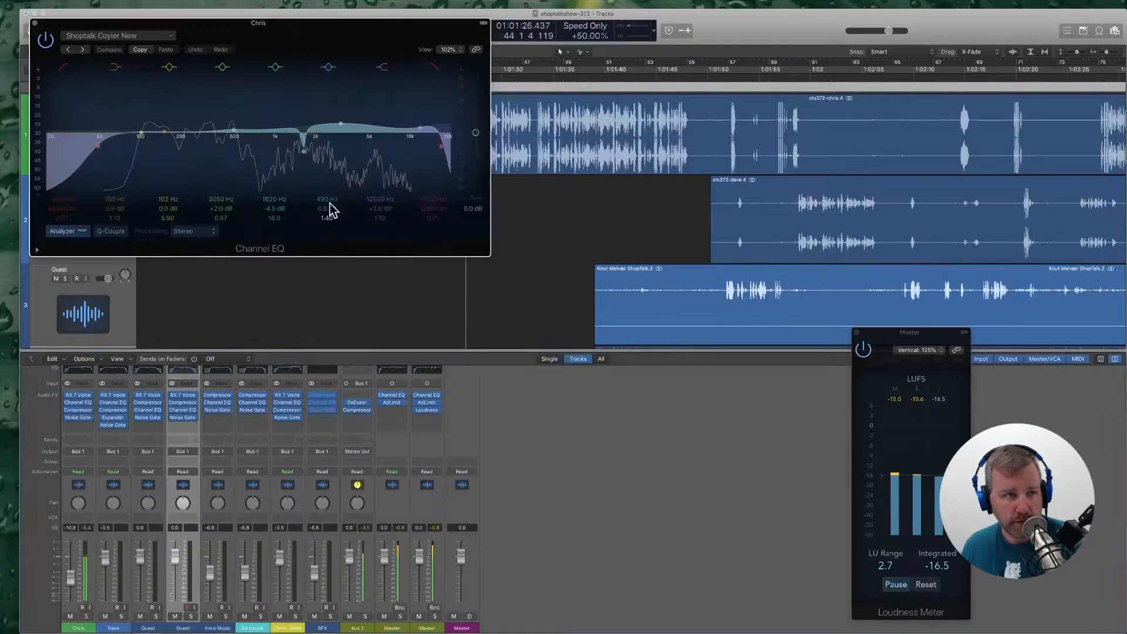
left_click_drag(276, 13, 583, 140)
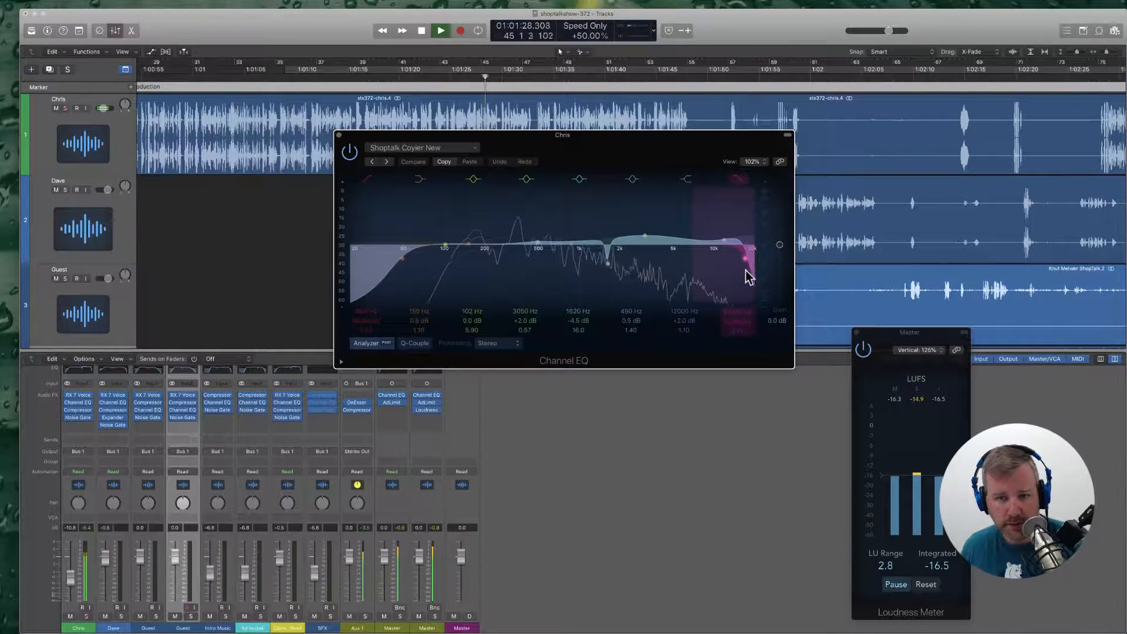
left_click_drag(746, 270, 718, 268)
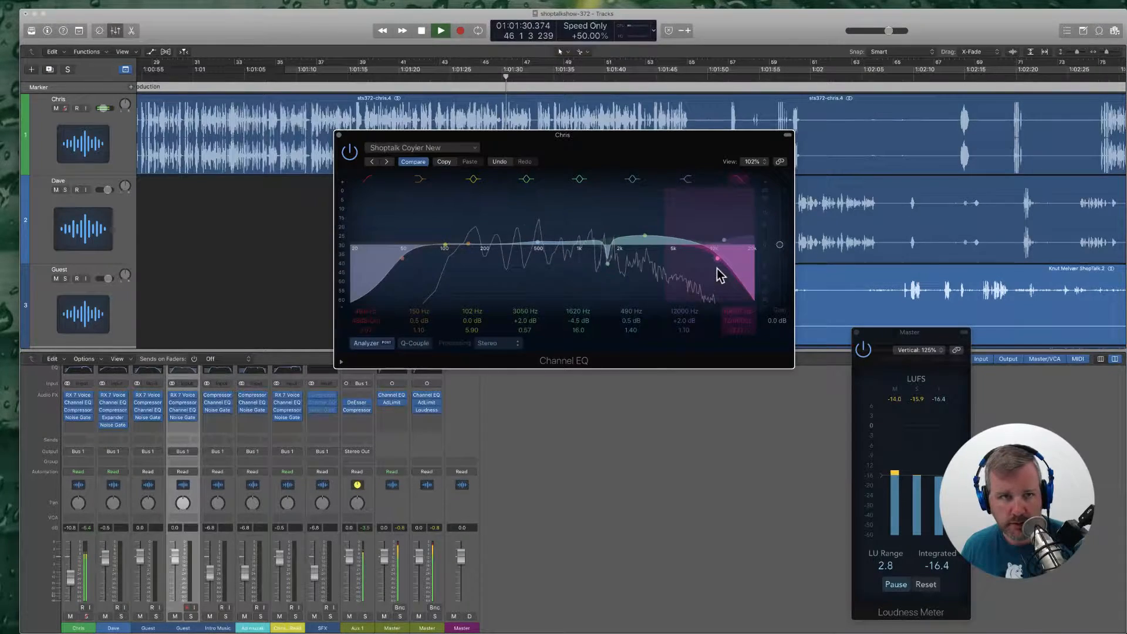
left_click(435, 75)
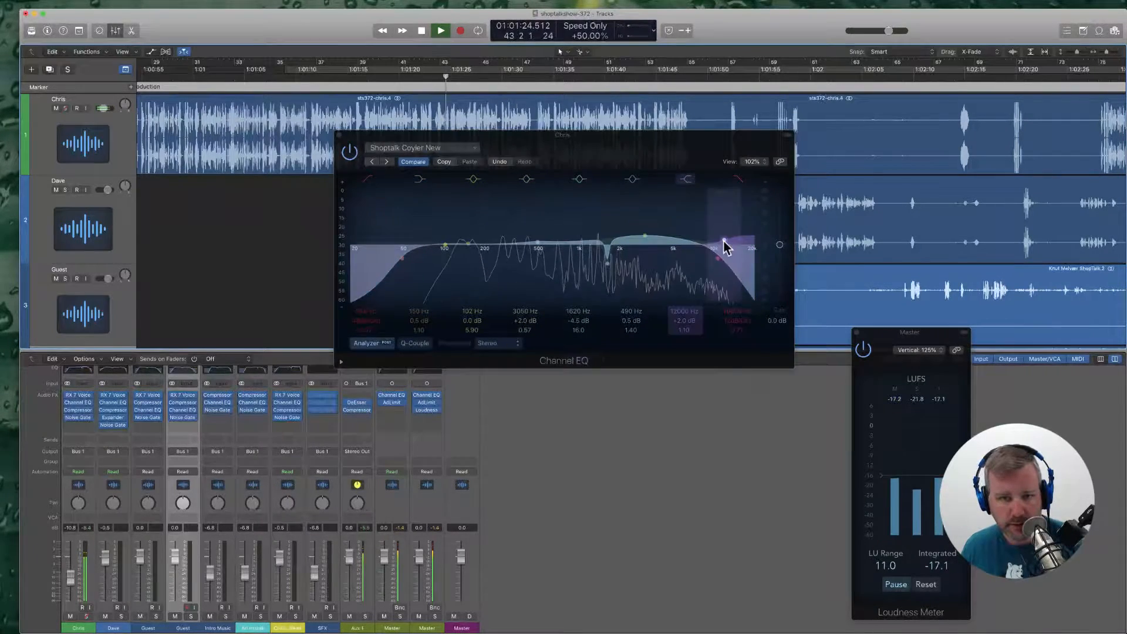
left_click_drag(740, 273, 724, 270)
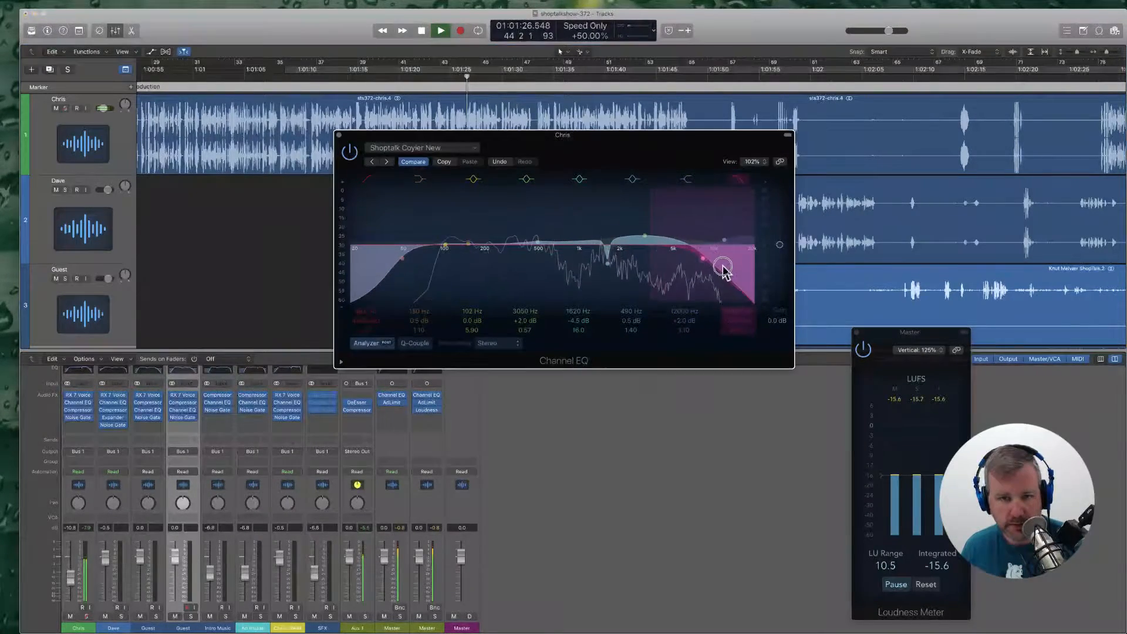
Step: Lower the gain of track 1's 3050 Hz EQ band to 0.5 dB and replay from about 1:01:20
left_click(403, 76)
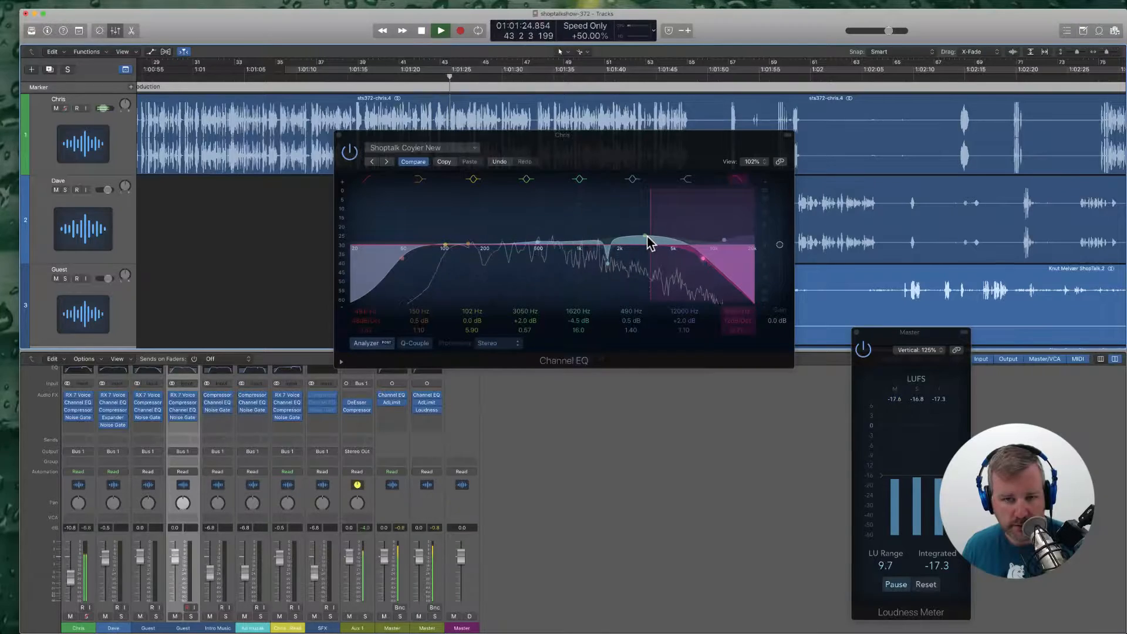
left_click(656, 251)
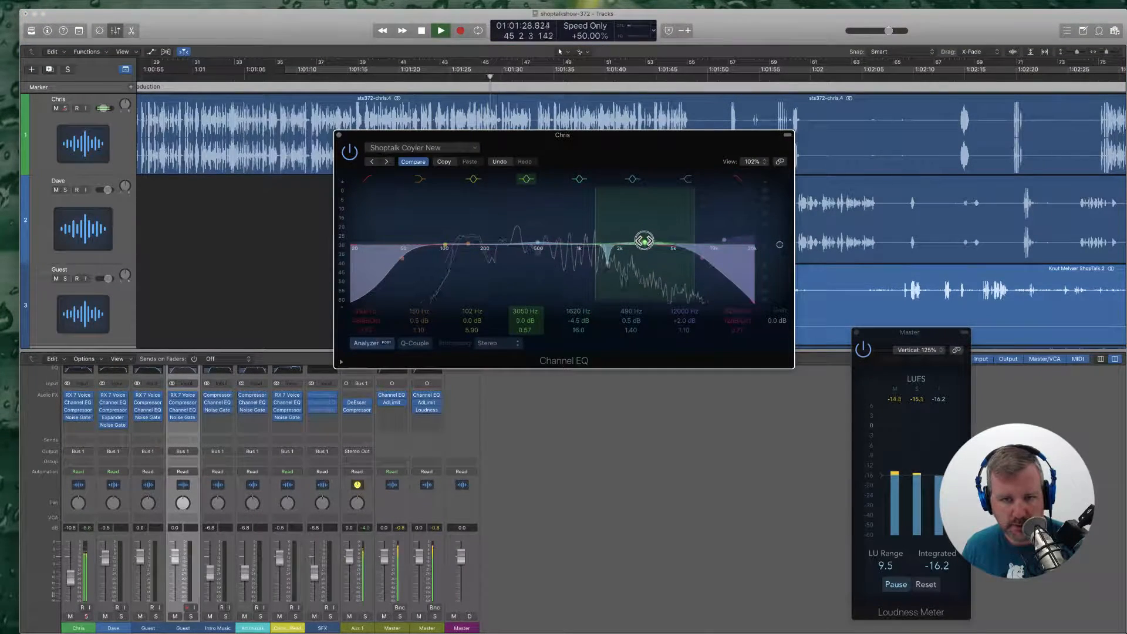
left_click(396, 68)
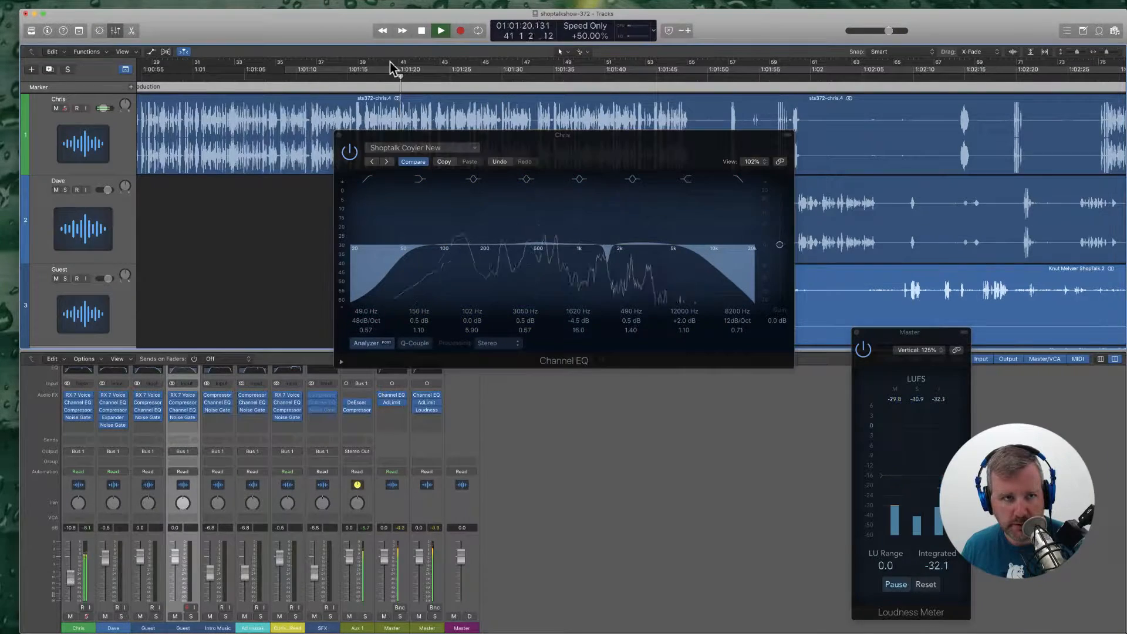
Step: Set a cycle range from about 1:01:22.5 to 1:01:28.8 and loop playback over it
left_click_drag(409, 68, 477, 106)
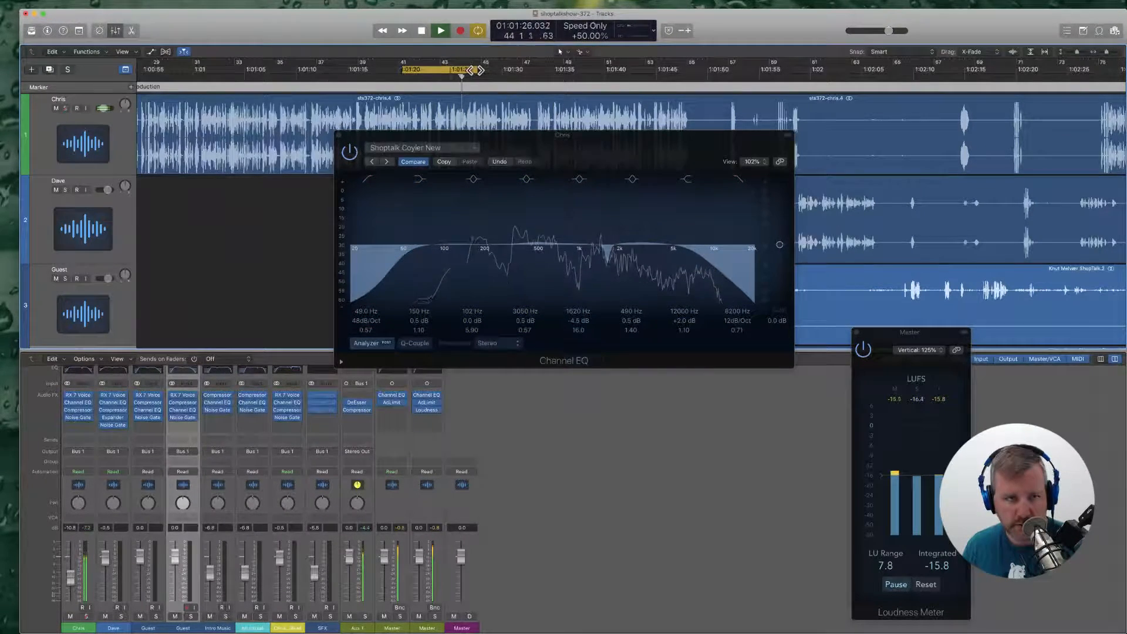
left_click_drag(472, 71, 489, 71)
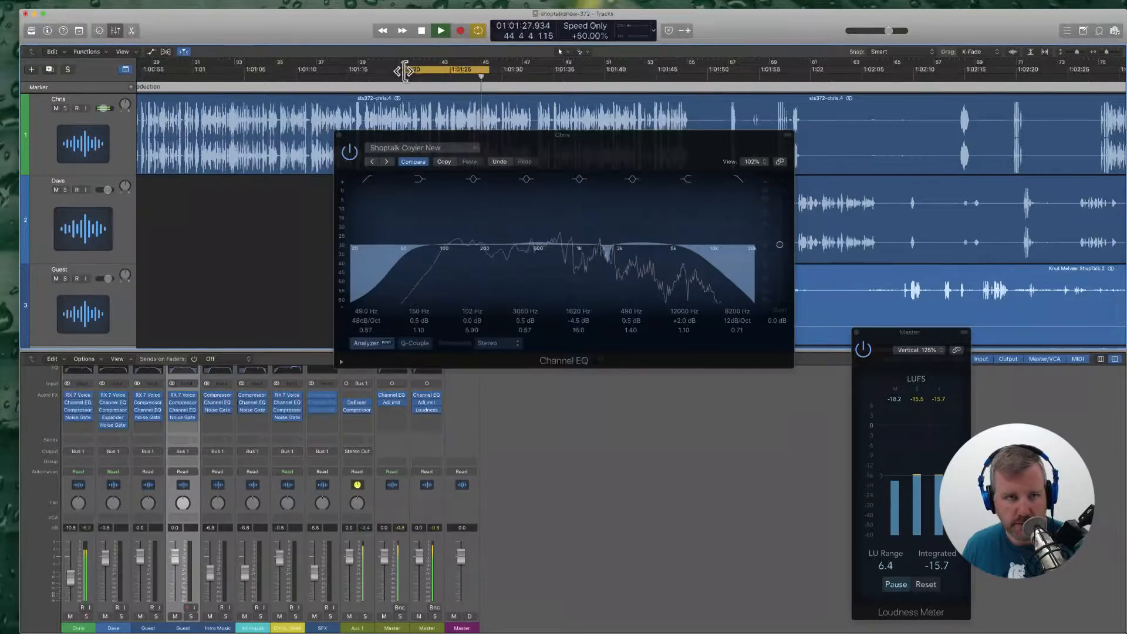
left_click_drag(405, 71, 418, 70)
key("space")
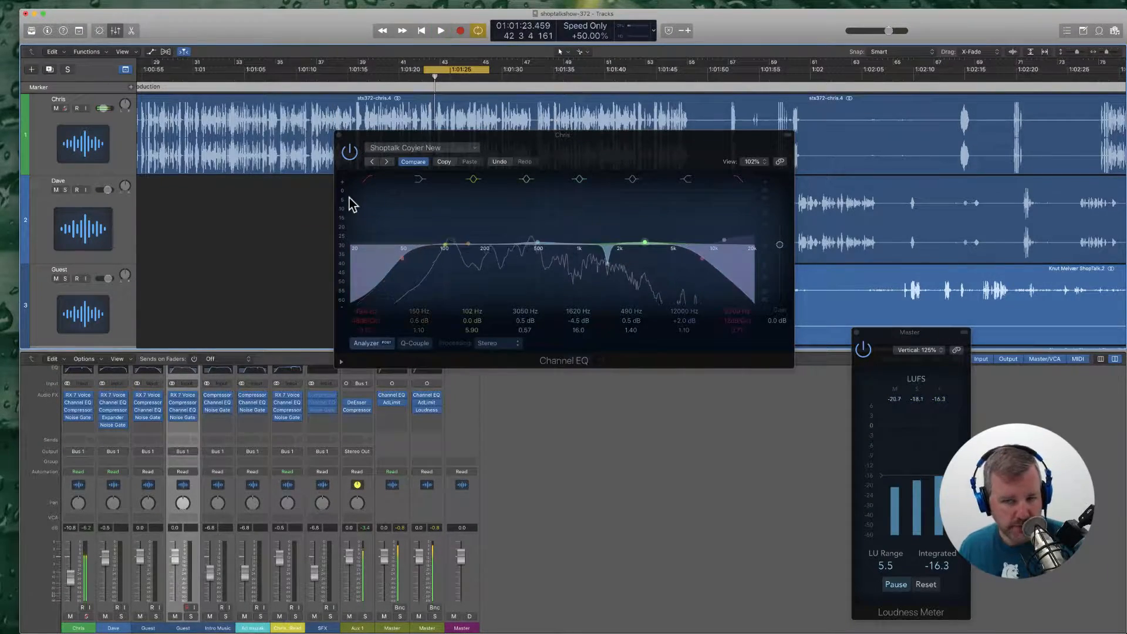
key("space")
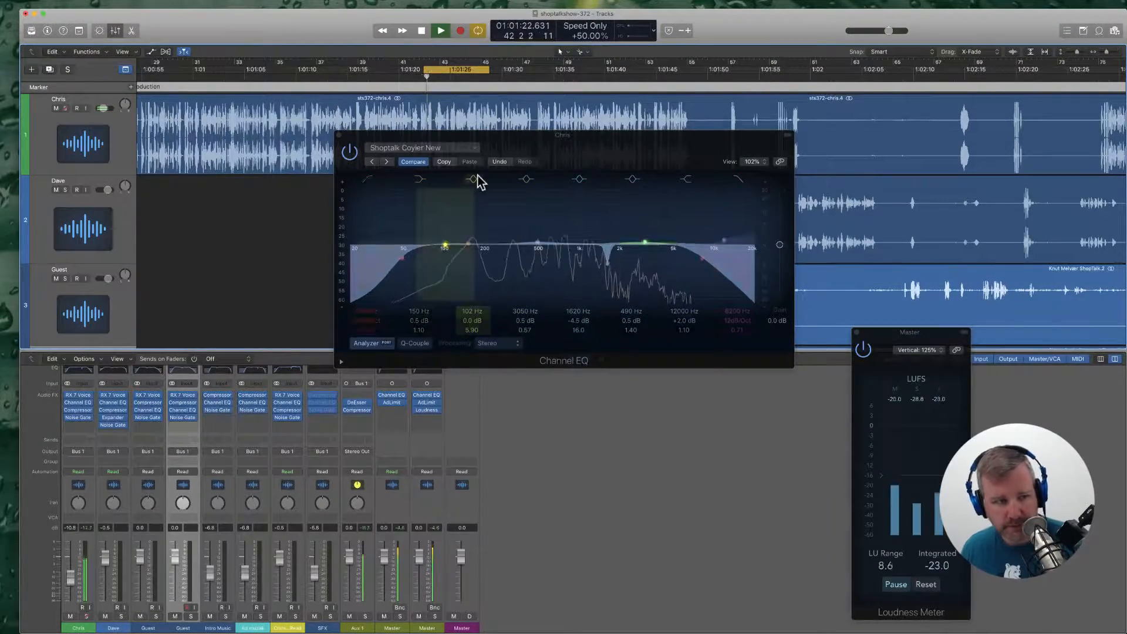
Step: Insert the stereo iZotope RX 7 De-ess plug-in directly after Channel EQ on track 1's channel strip
left_click(83, 410)
mouse_move(112, 571)
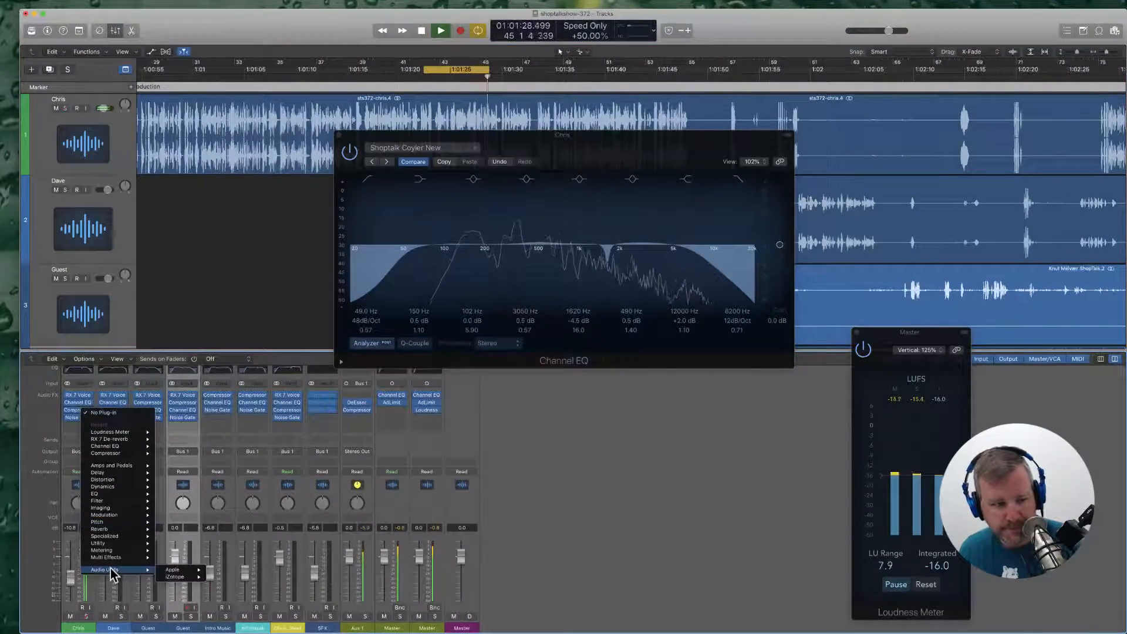
mouse_move(178, 578)
mouse_move(254, 585)
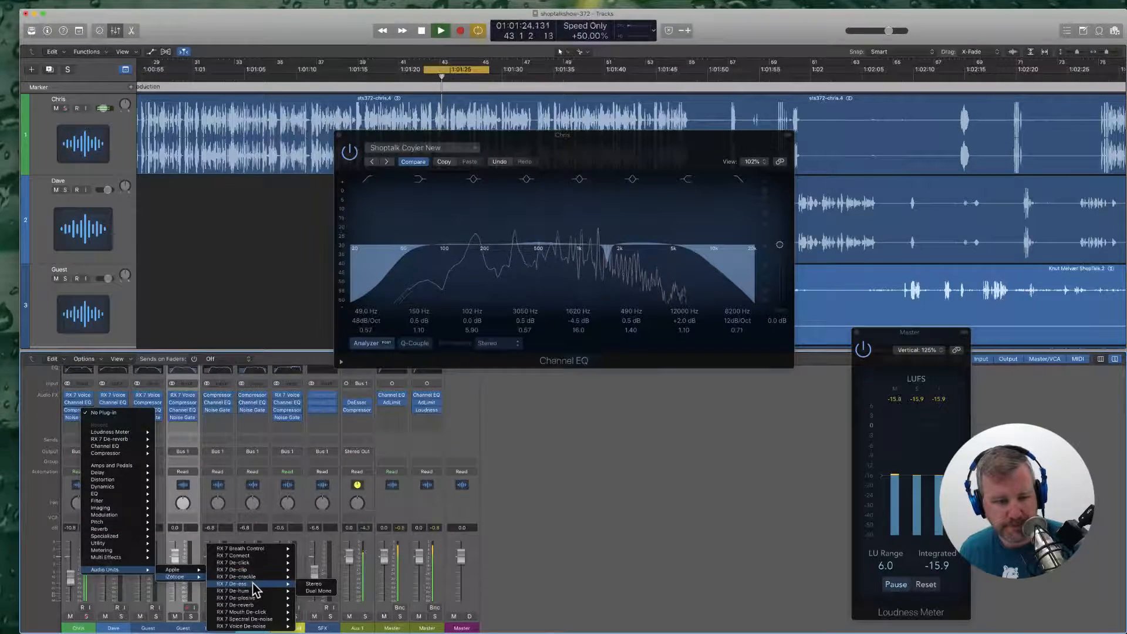
left_click(314, 584)
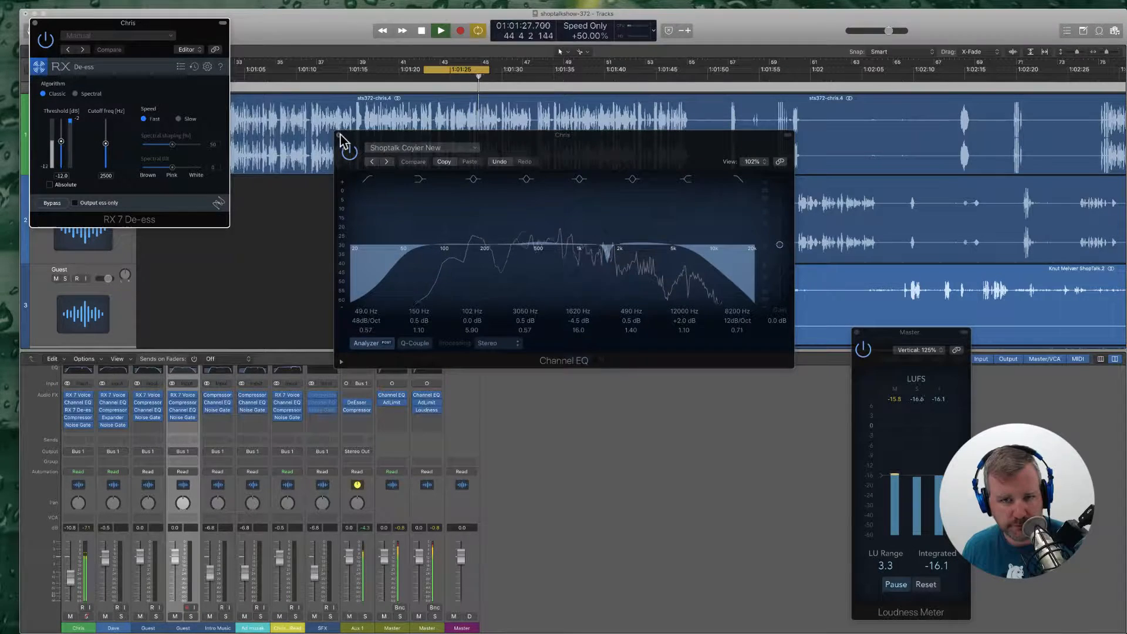
Step: Readjust track 1's EQ high cut, set its 3050 Hz band to 3400 Hz and +2.0 dB, and leave only the De-ess window open
left_click_drag(702, 259, 718, 263)
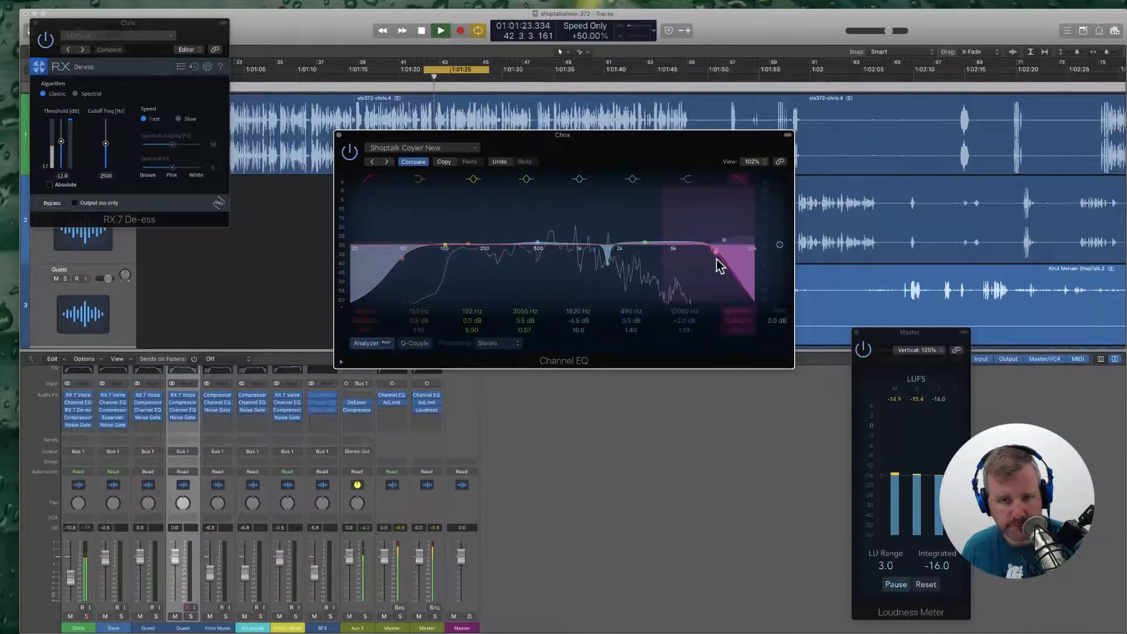
left_click_drag(646, 242, 652, 243)
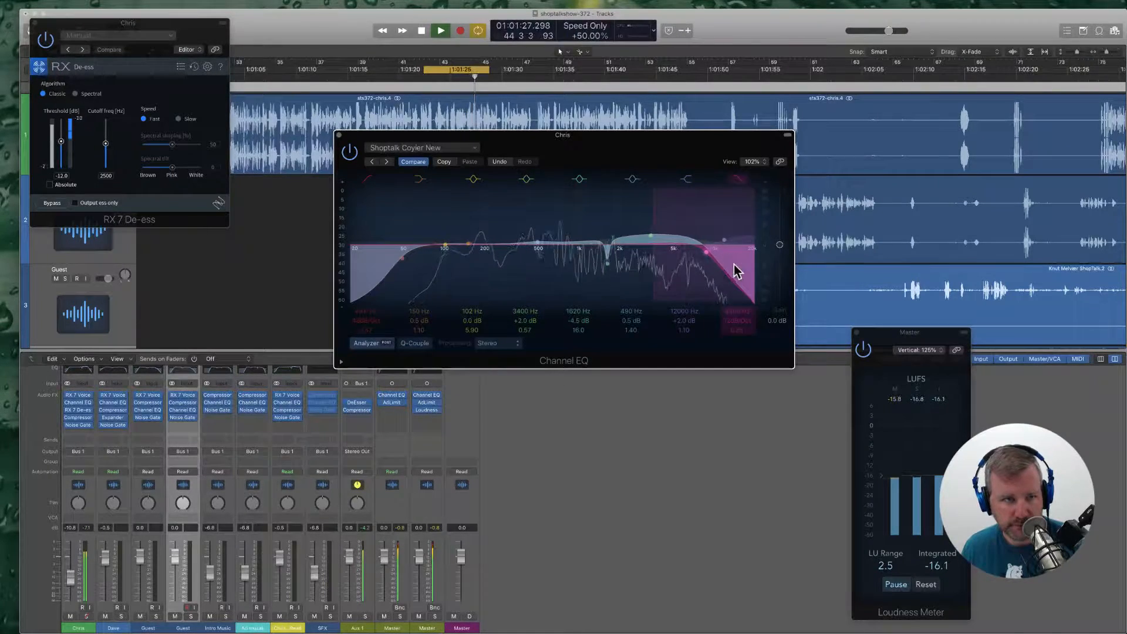
left_click(339, 135)
left_click_drag(90, 24, 209, 32)
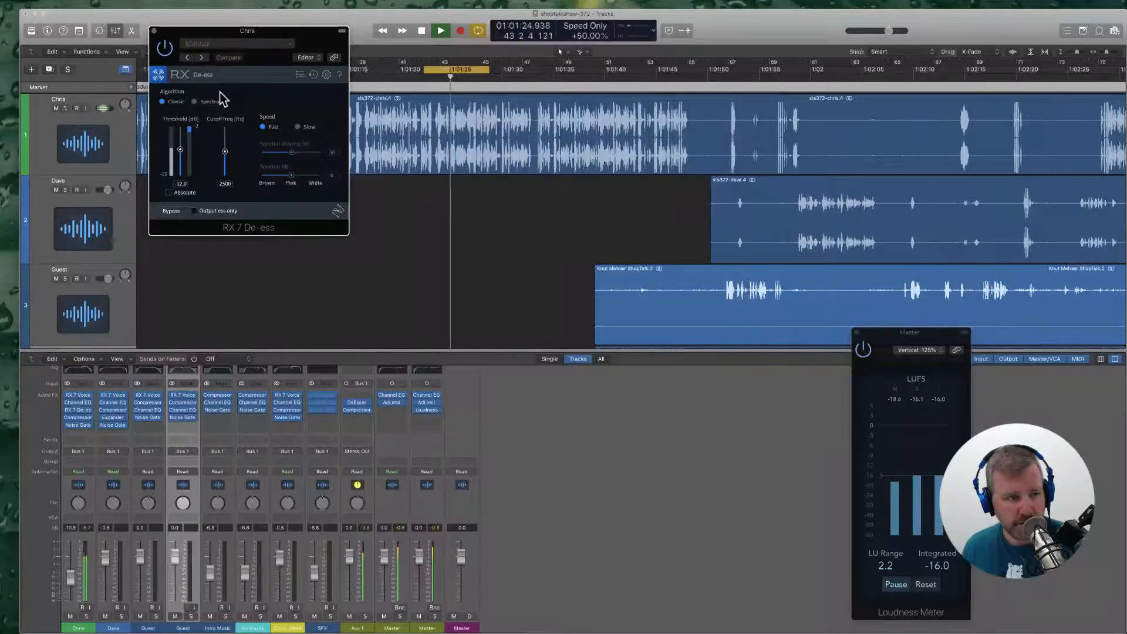
Step: Audition the De-ess plug-in's Output ess only option on track 1 during loop playback
left_click(193, 211)
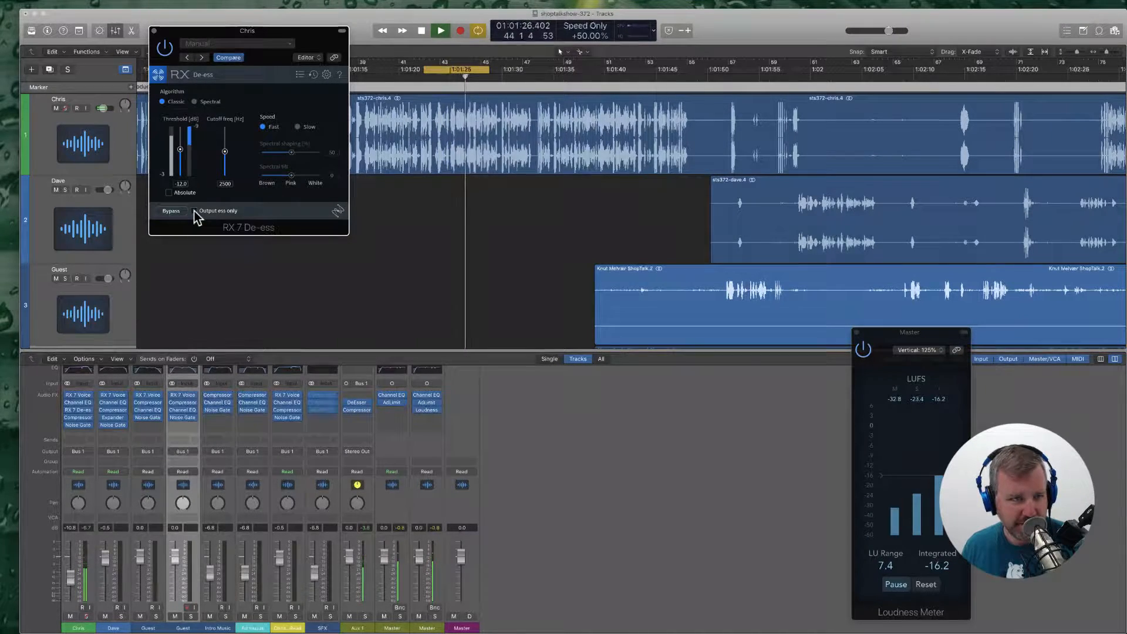
key("space")
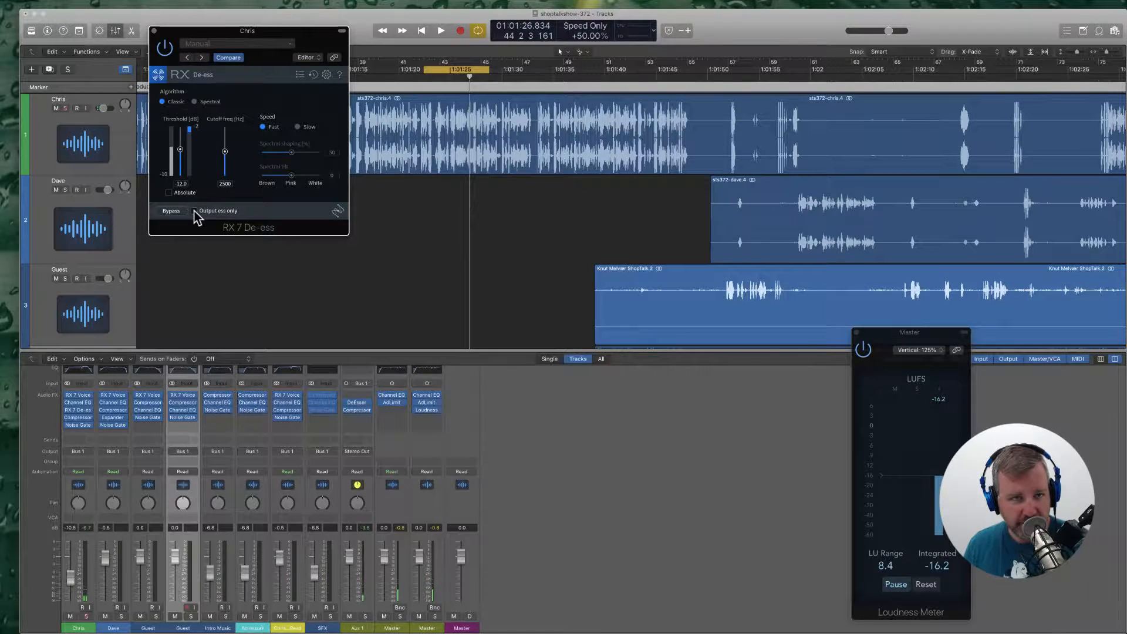
key("space")
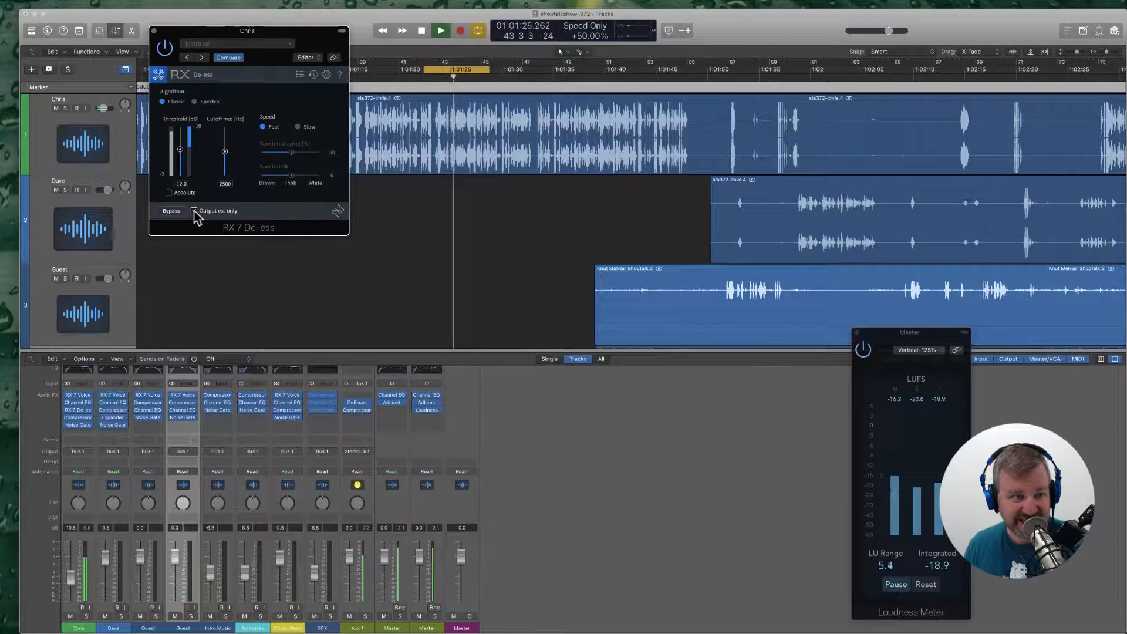
key("space")
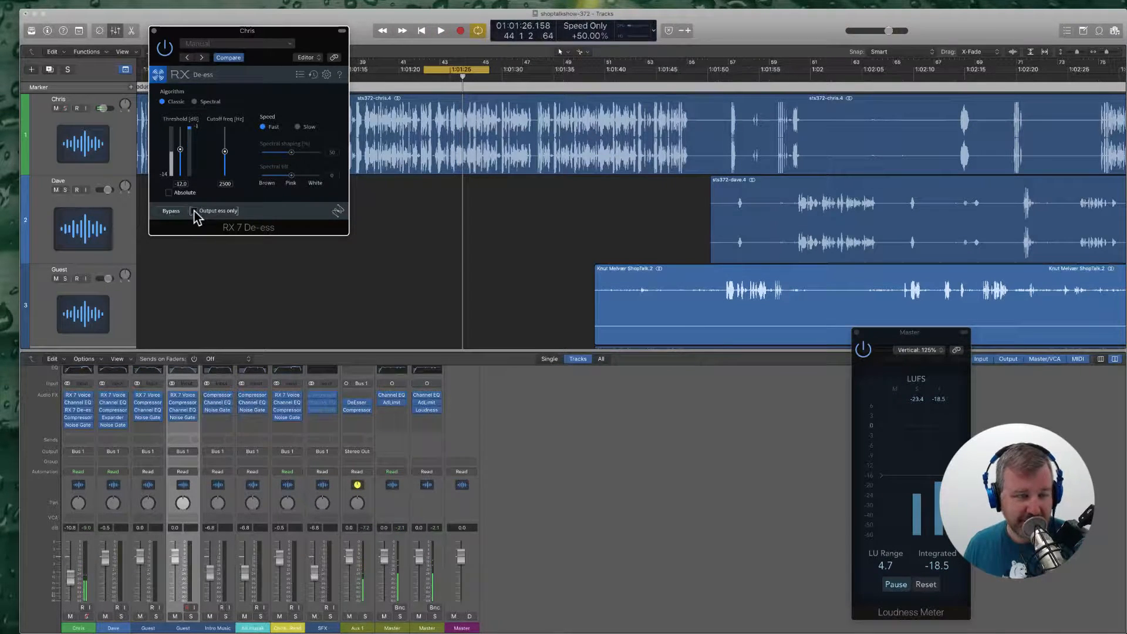
Step: Close track 1's De-ess window, turn off cycle mode and replay the passage around 1:01:26
left_click(154, 33)
key("space")
left_click(468, 70)
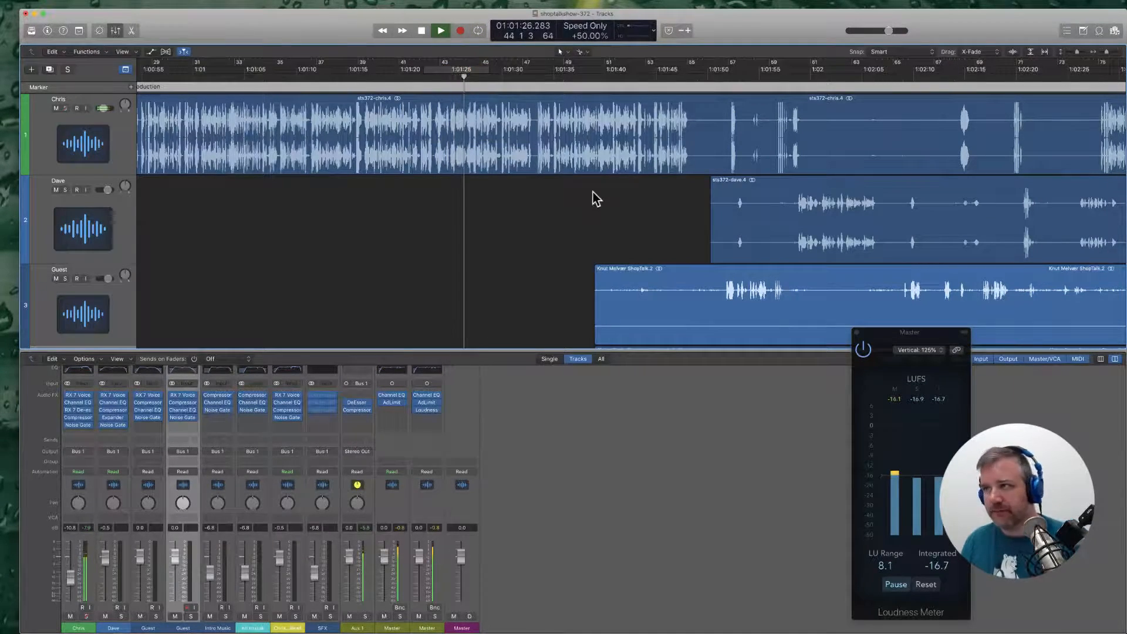
key("space")
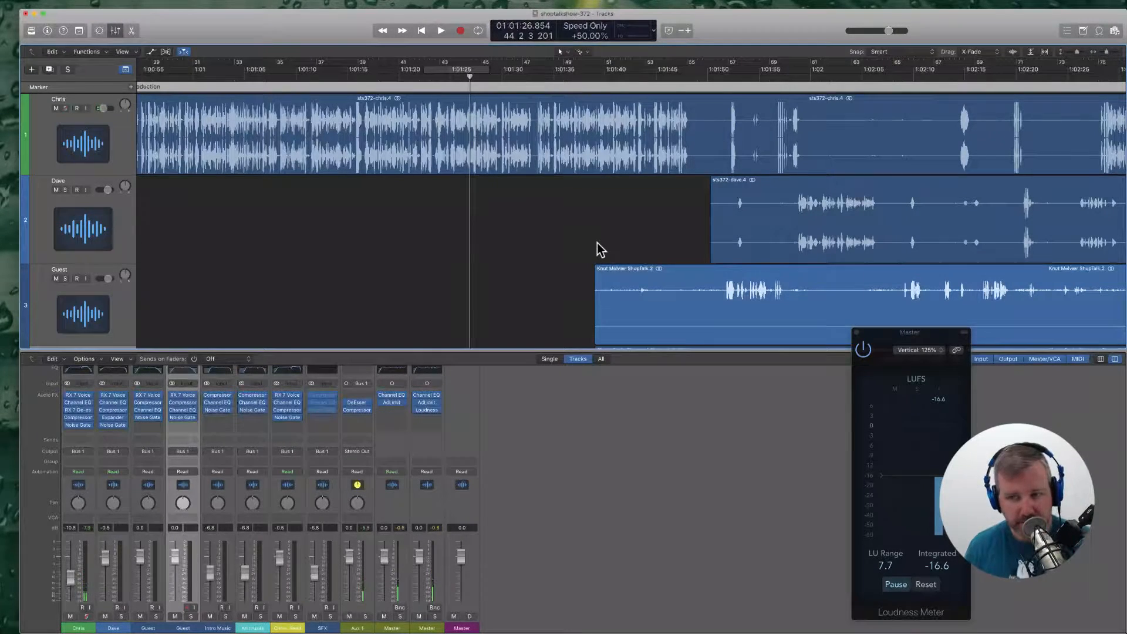
scroll(593, 252, "right", 5)
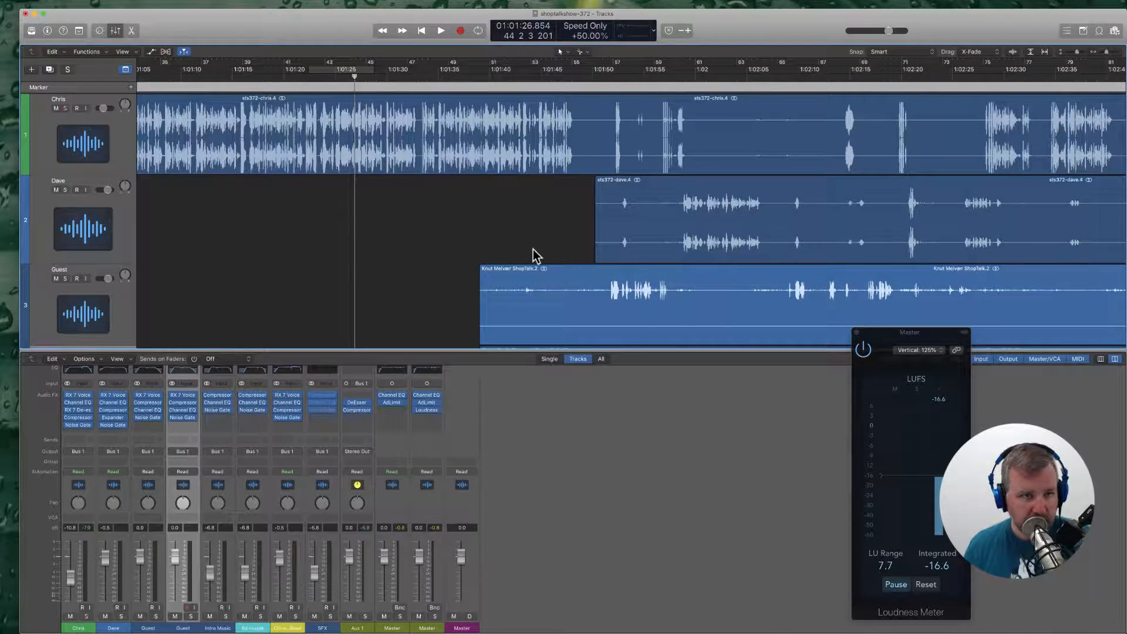
scroll(535, 256, "right", 3)
key("super+Tab")
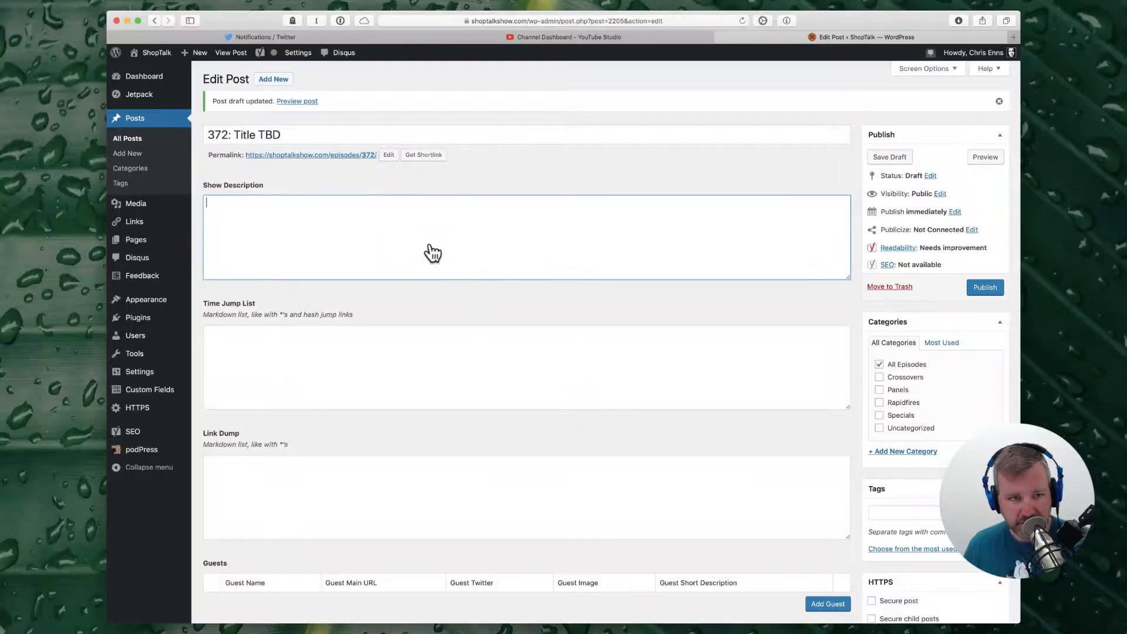
key("super+Tab")
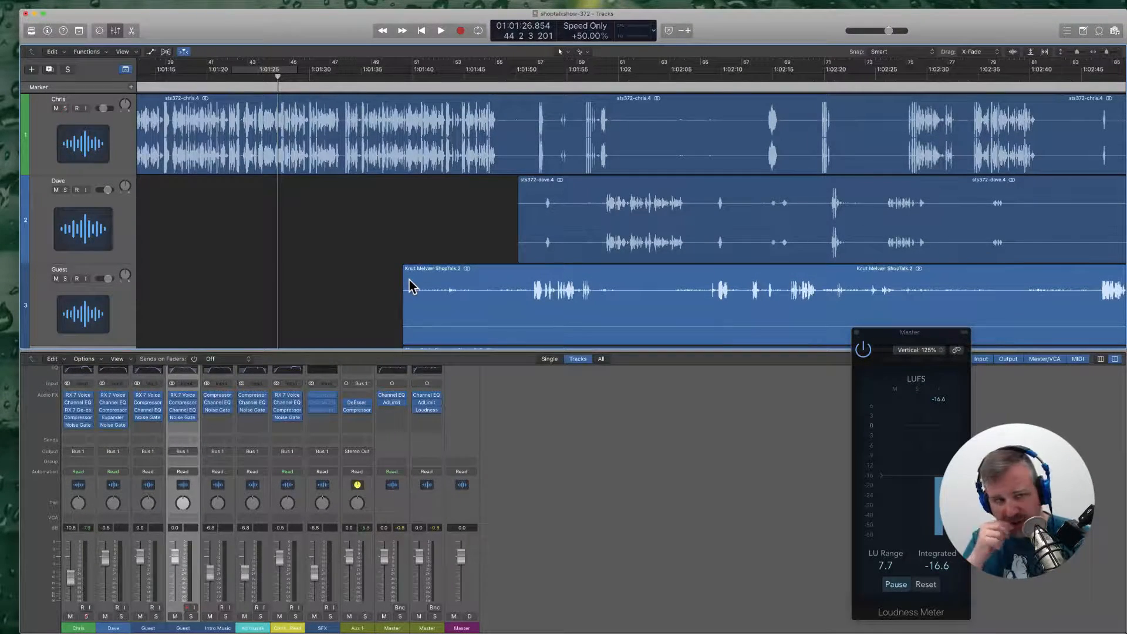
Step: Play on from about 1:01:27 and switch on Varispeed at +50% to continue playback faster
key("space")
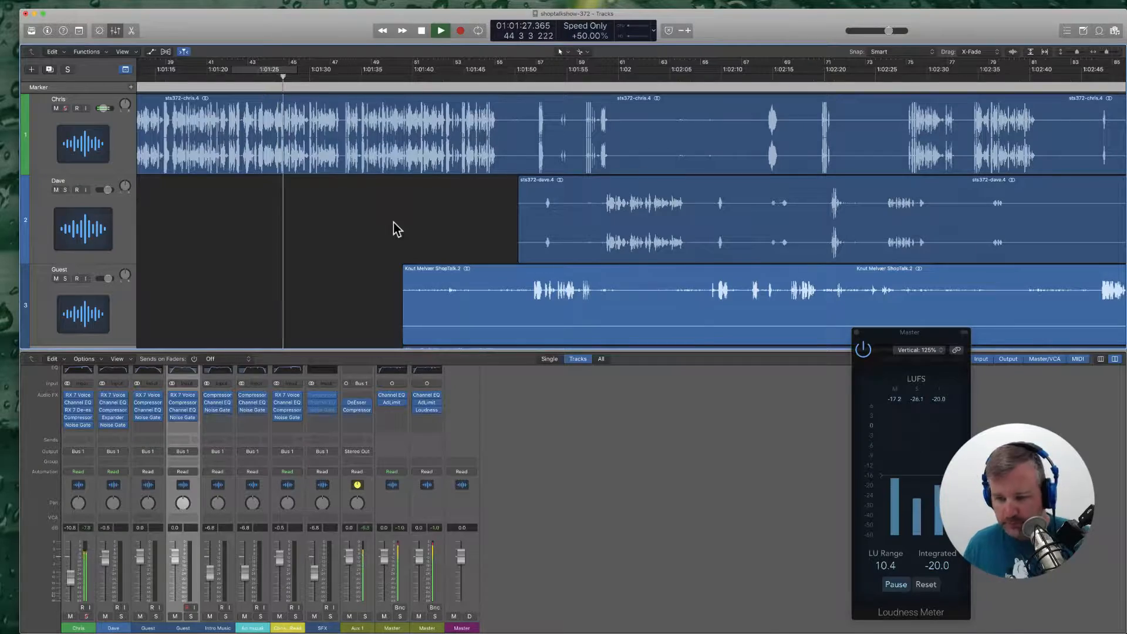
scroll(393, 226, "right", 4)
key("space")
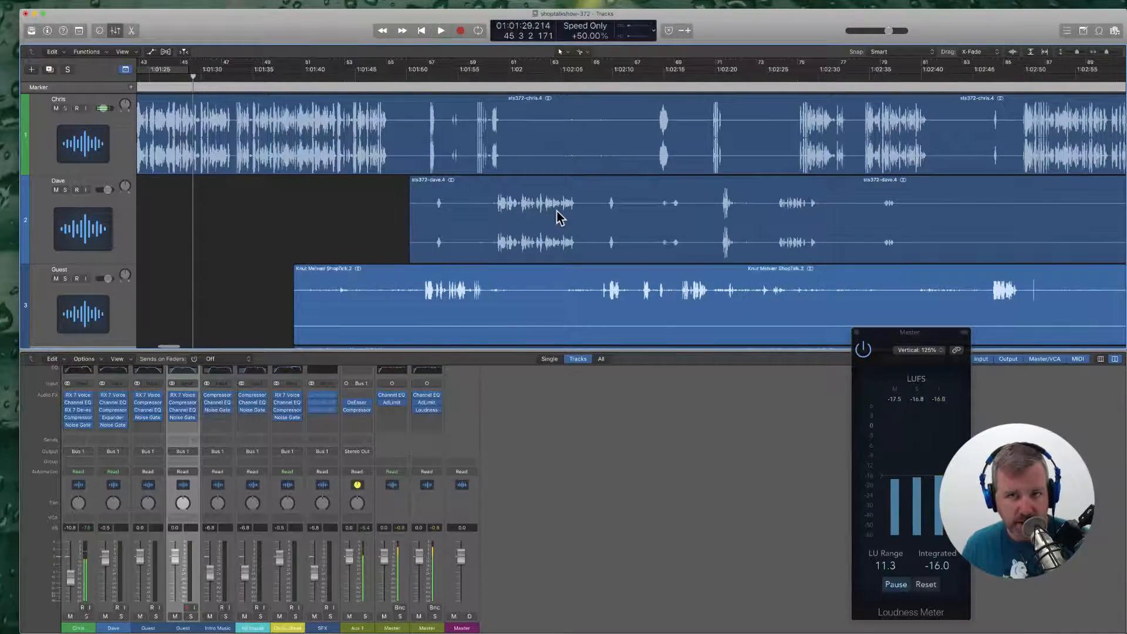
scroll(557, 211, "left", 10)
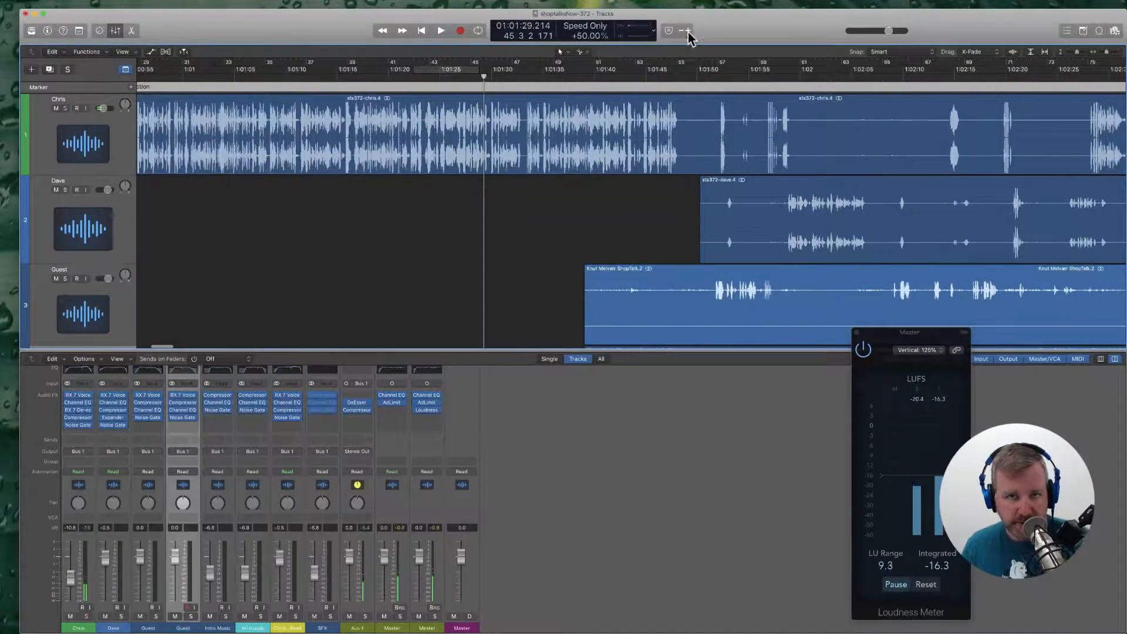
scroll(521, 226, "right", 3)
key("space")
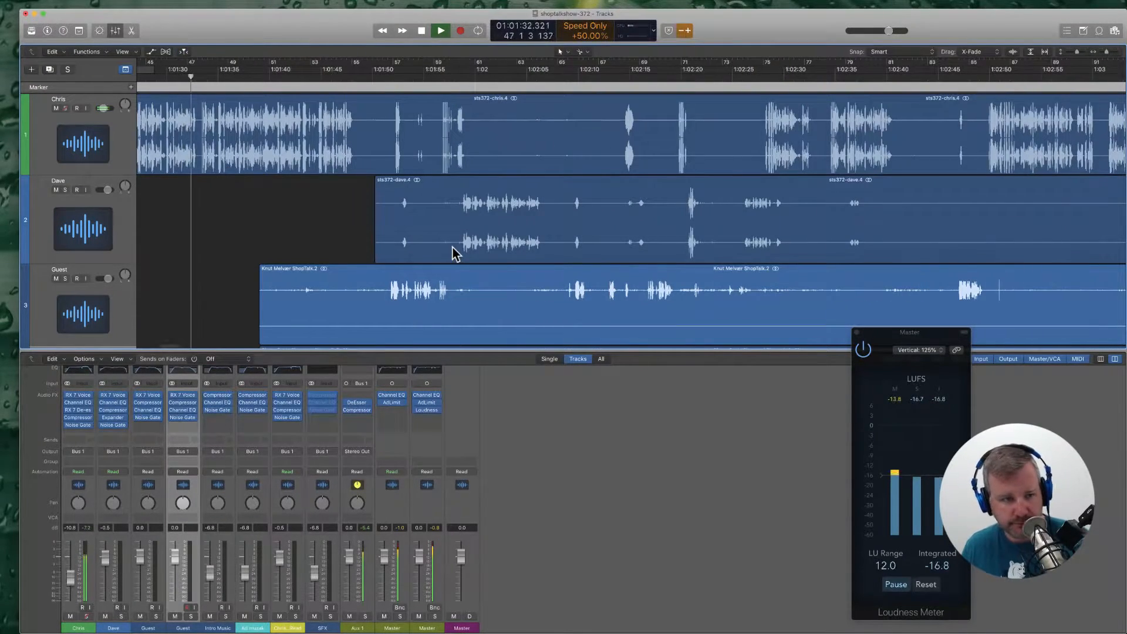
Step: Split the guest region on track 3 at about 1:01:51 and delete the part before the split
left_click(387, 305)
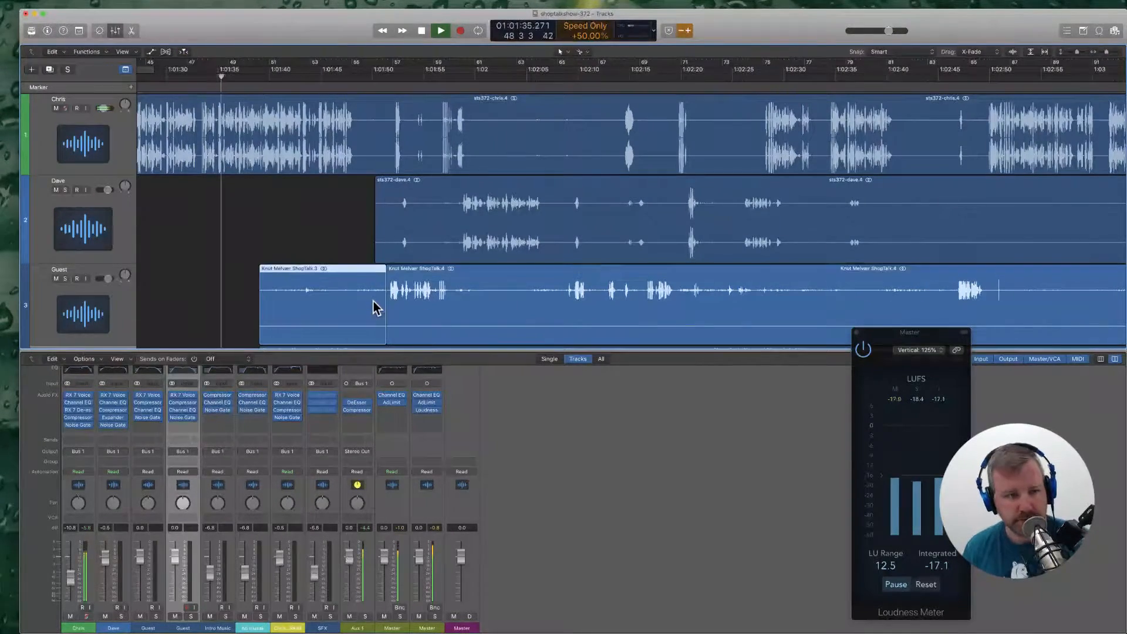
key("Delete")
scroll(379, 301, "left", 3)
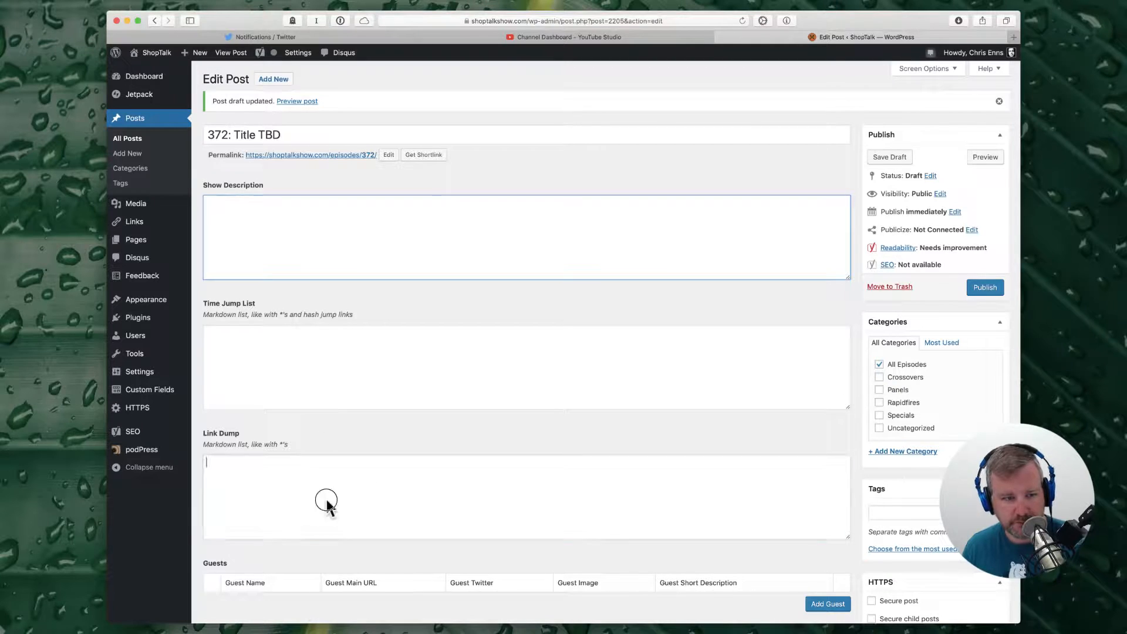
Step: Switch to the WordPress draft of episode 372, enter sanity.io in the Link Dump field and save the draft
type("sant")
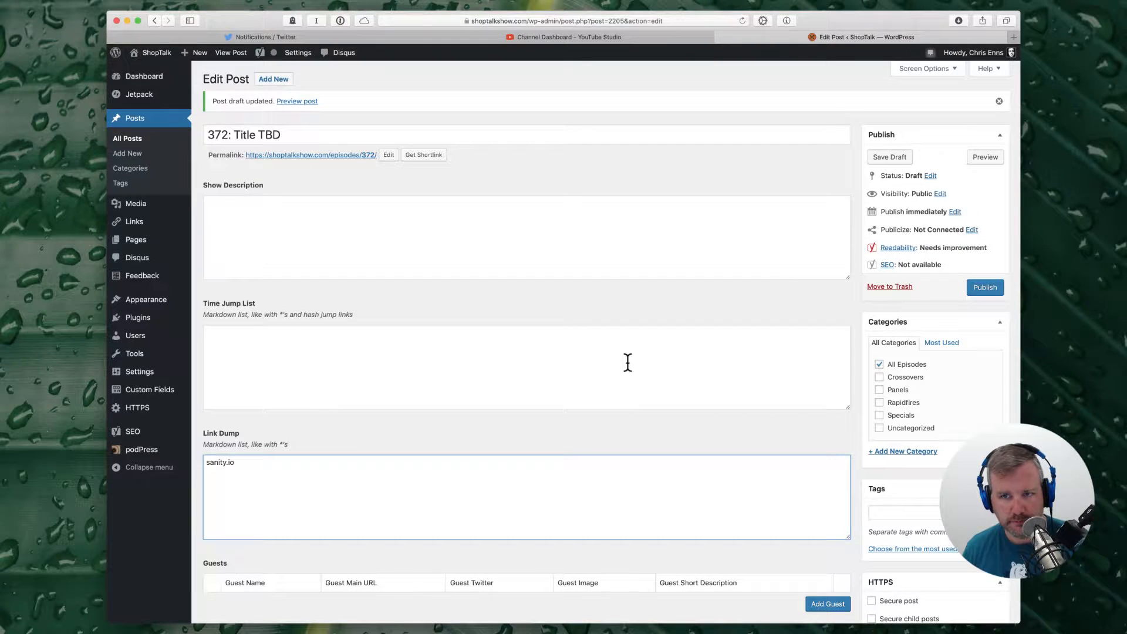
left_click(898, 157)
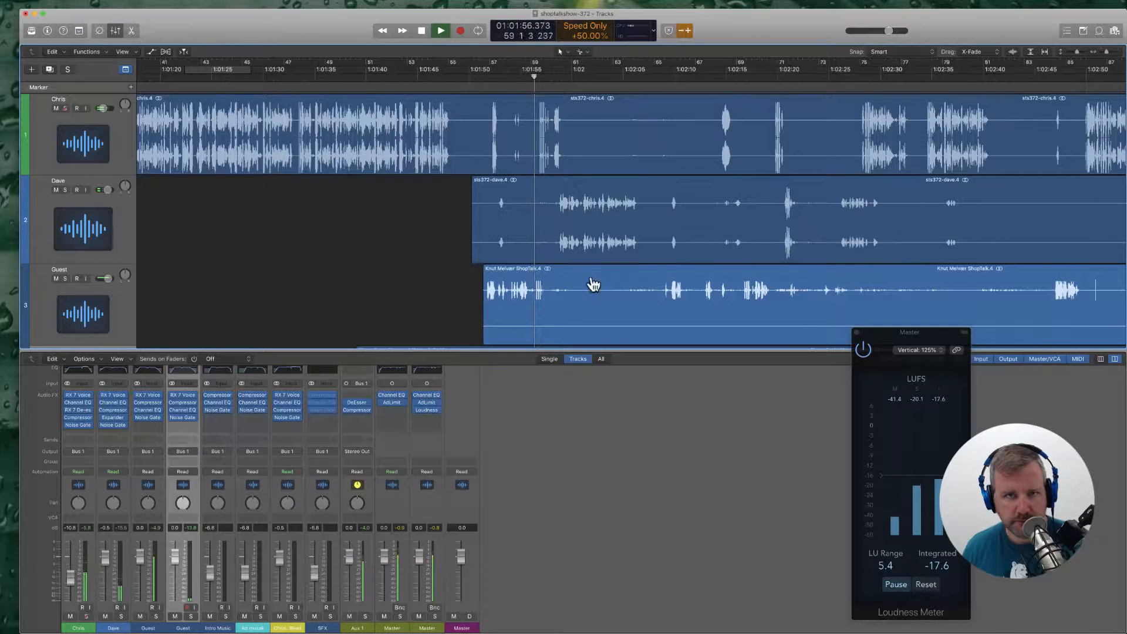
Step: Turn off Varispeed, then split track 1's region at about 1:01:49 and trim the later part's start to about 1:01:51.5
left_click(686, 30)
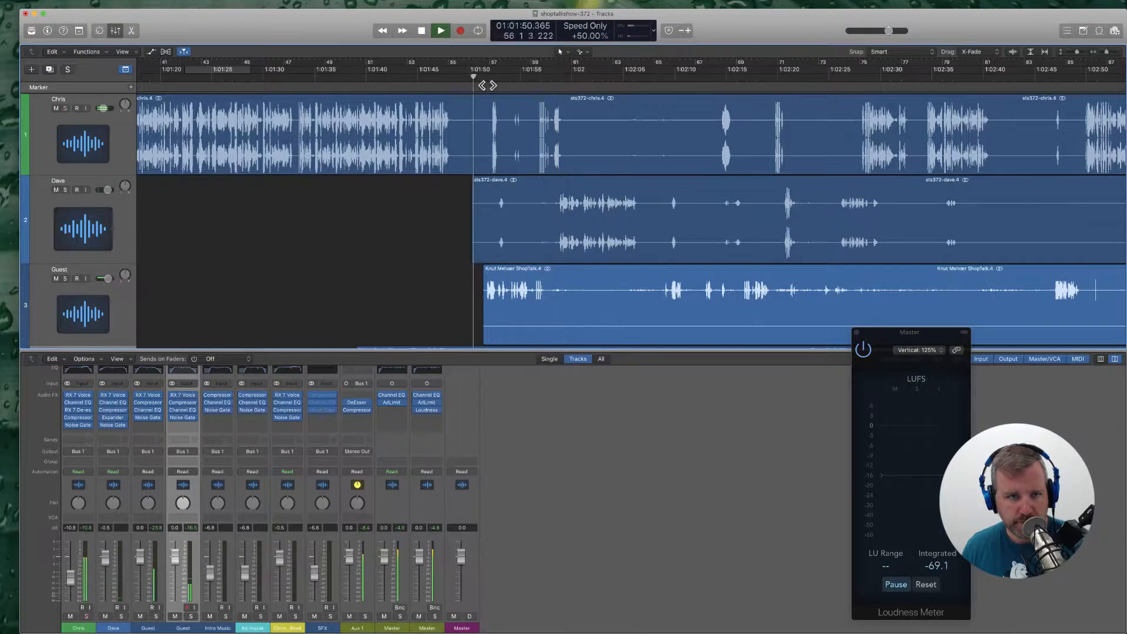
left_click(459, 154)
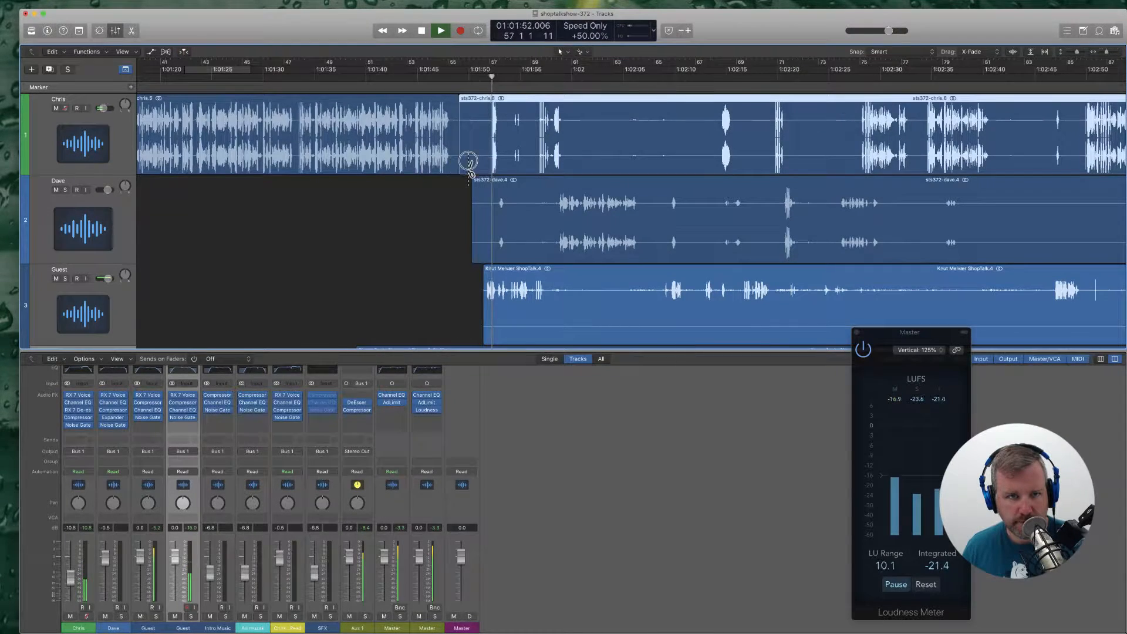
left_click_drag(468, 162, 484, 168)
scroll(548, 231, "down", 2)
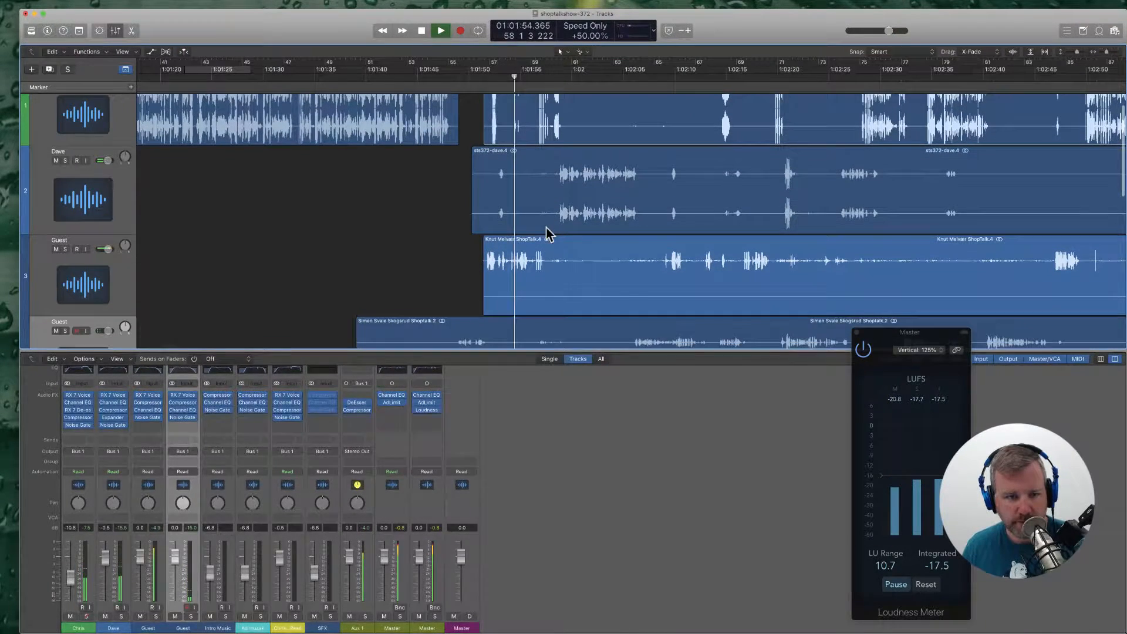
Step: Hide the mixer, split the guest region on track 4 at about 1:01:48.6 and delete its leading part
key("x")
left_click(455, 352, "super")
left_click(422, 347)
key("BackSpace")
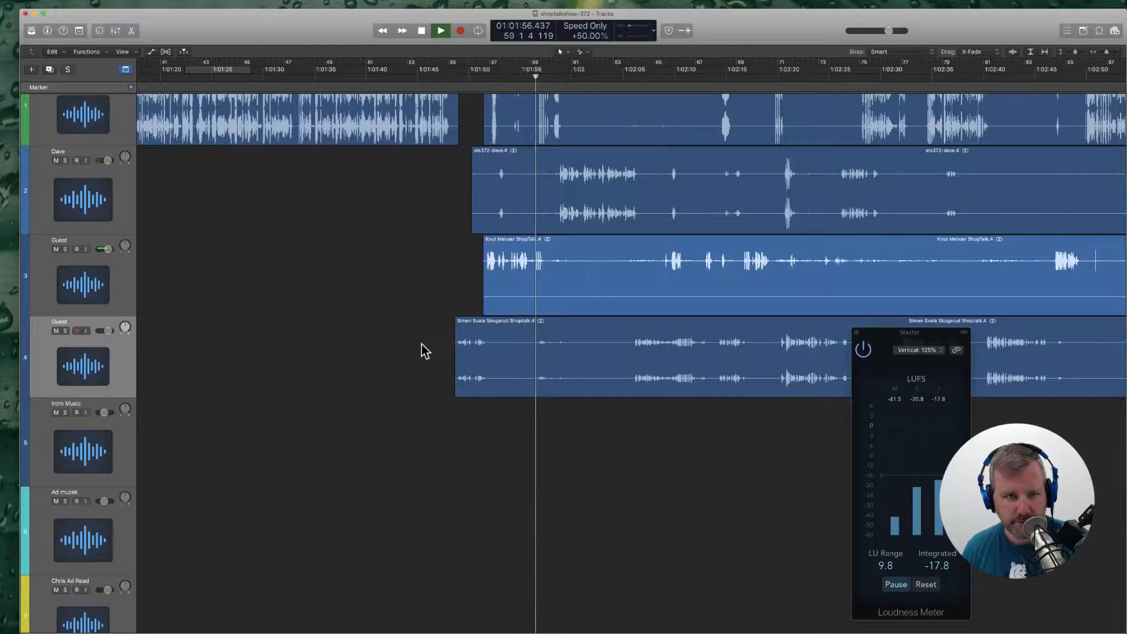
Step: Move the regions after the gap on tracks 1 to 4 about 0.7 s earlier together and replay from about 1:01:47
scroll(420, 350, "up", 2)
left_click_drag(474, 155, 536, 369)
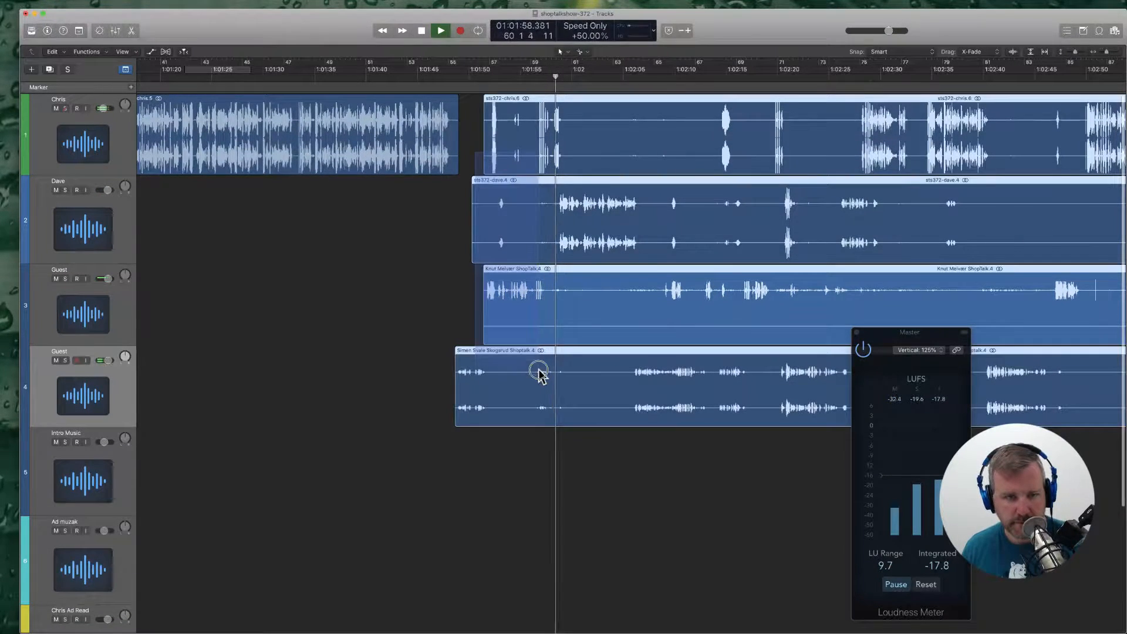
left_click_drag(464, 355, 457, 353)
left_click(437, 82)
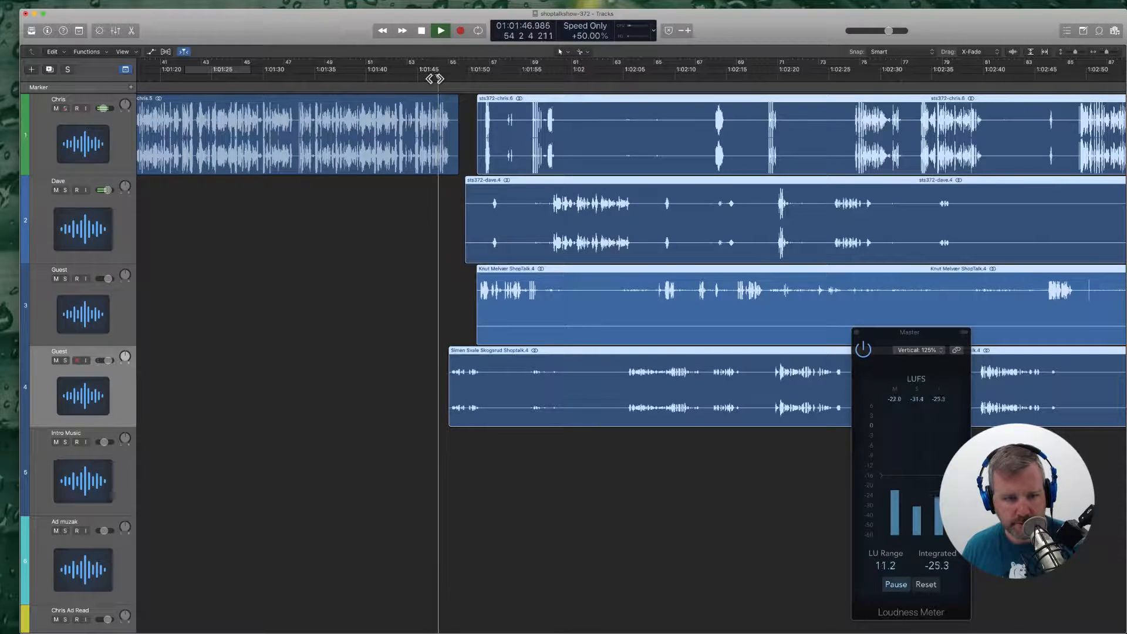
left_click(567, 517)
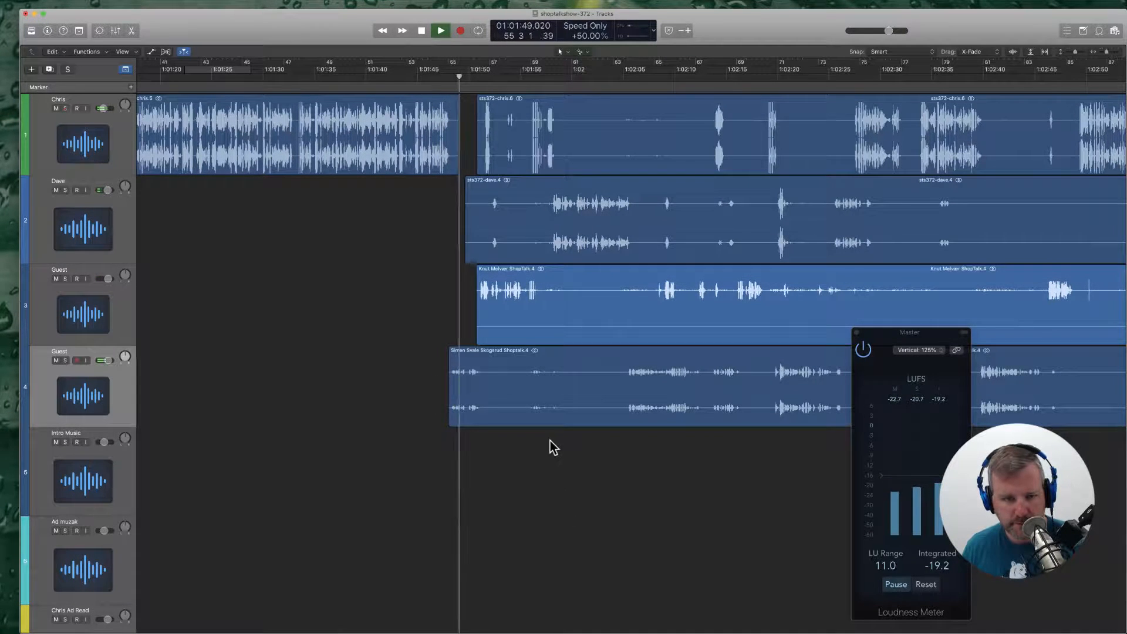
Step: Raise the volume fader of guest track 4 to 1.5 dB in the mixer and hide the mixer again
key("x")
scroll(370, 297, "down", 5)
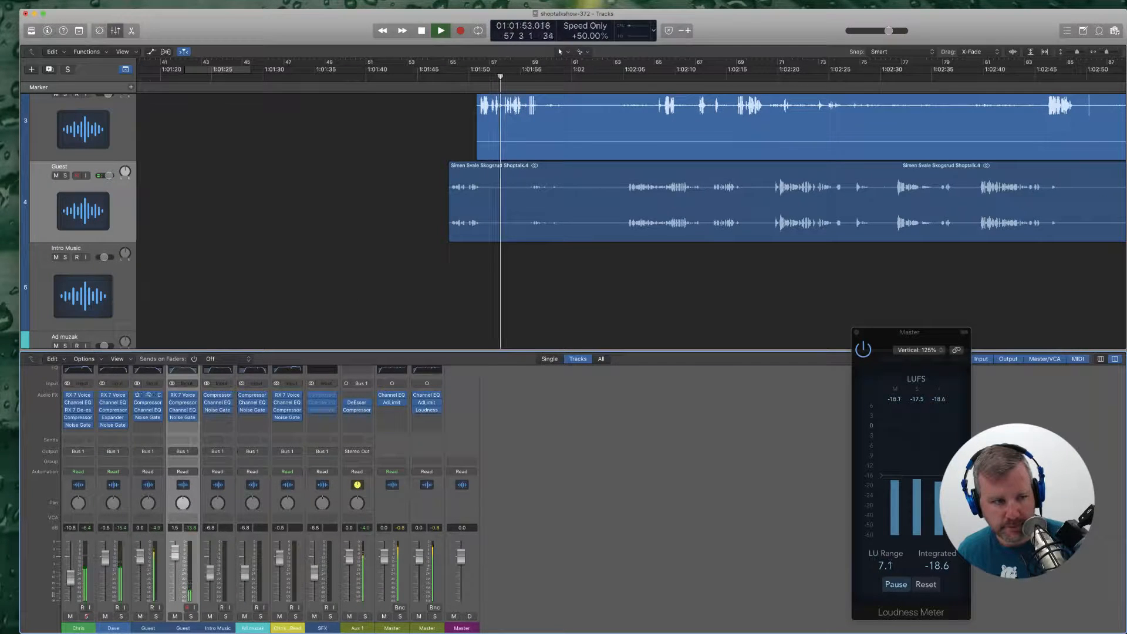
scroll(478, 271, "up", 4)
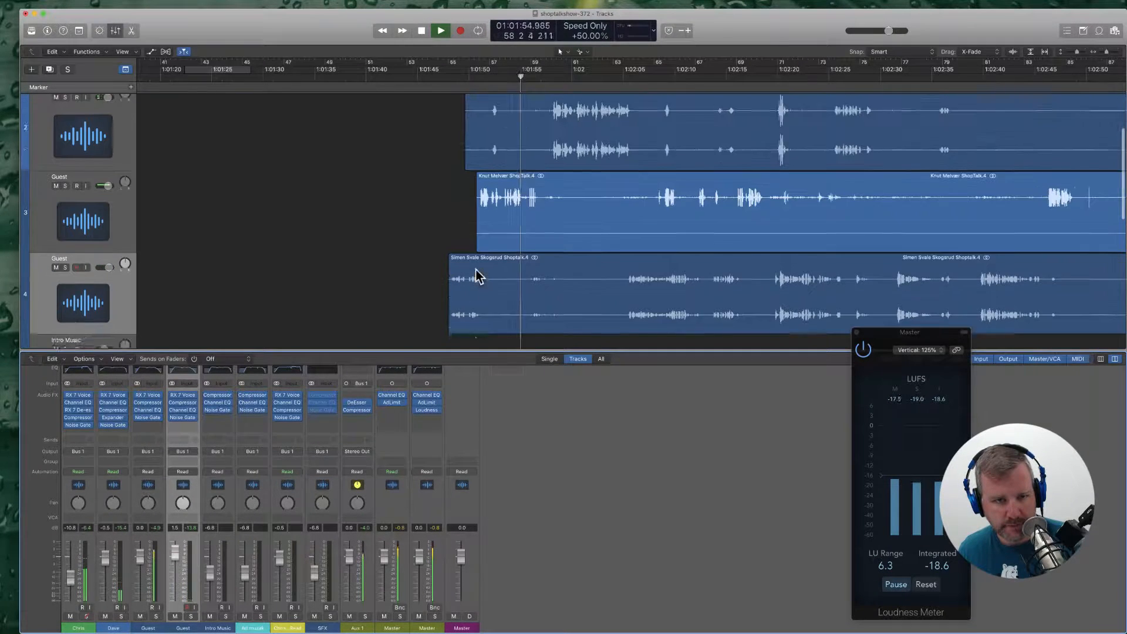
scroll(552, 305, "down", 1)
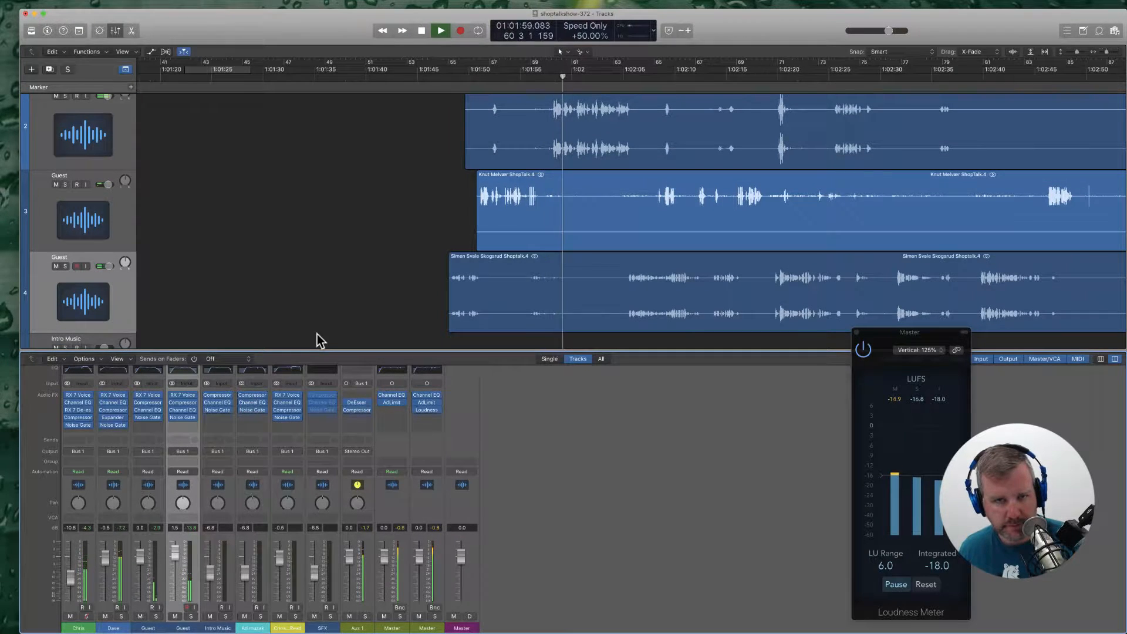
scroll(493, 219, "up", 3)
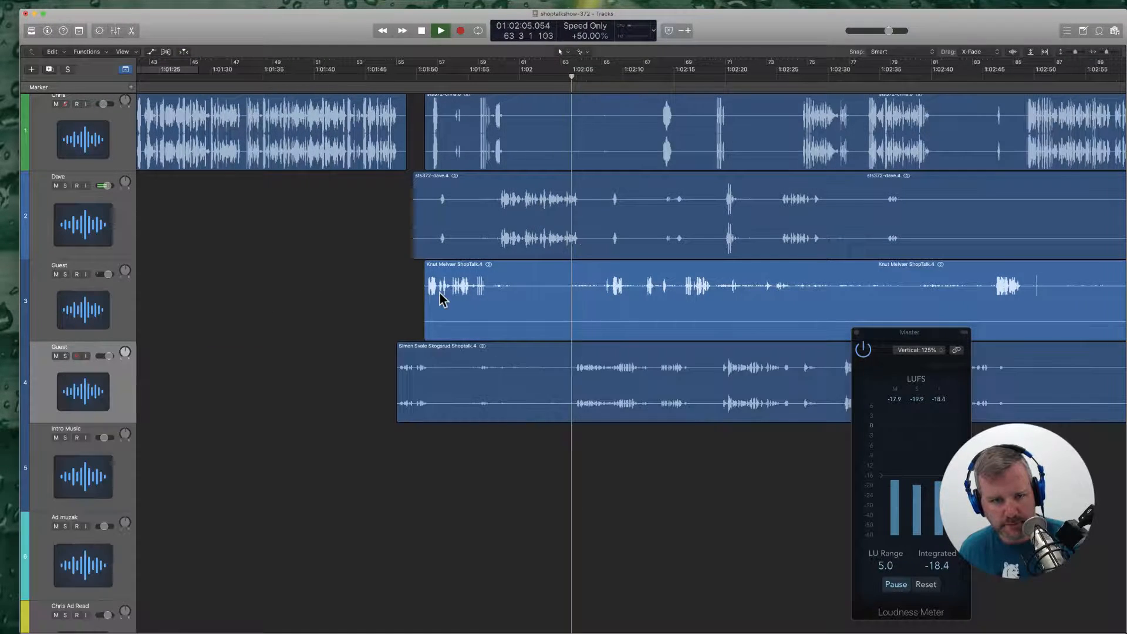
key("x")
Step: Split the guest region on track 3 at about 1:02:03 and trim the later part's start to about 1:02:08
scroll(431, 326, "right", 3)
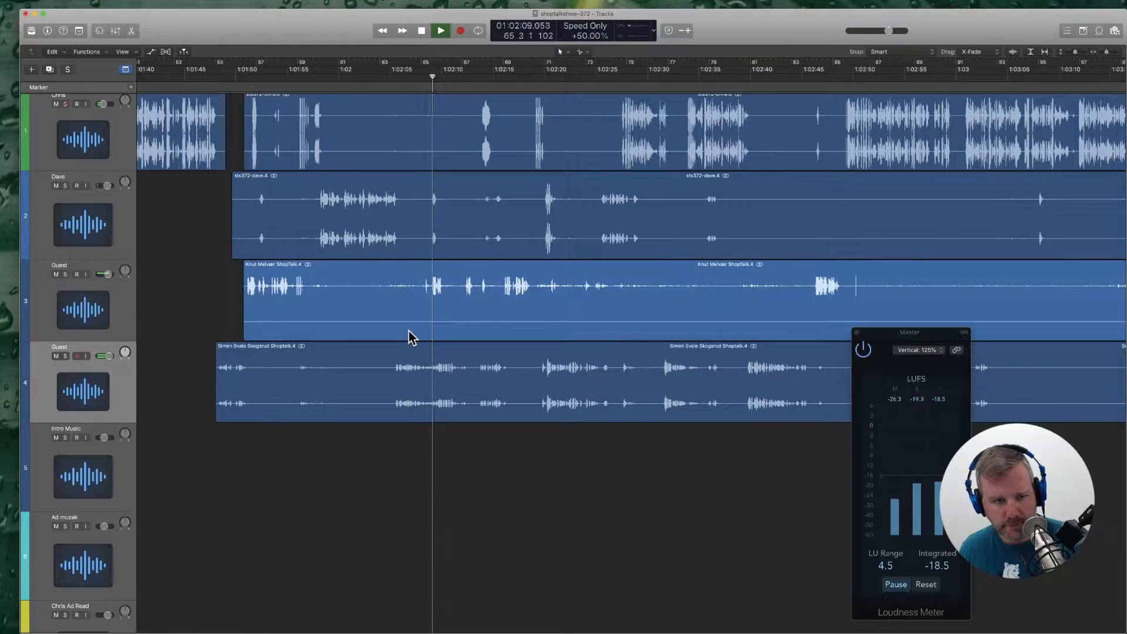
left_click(371, 322)
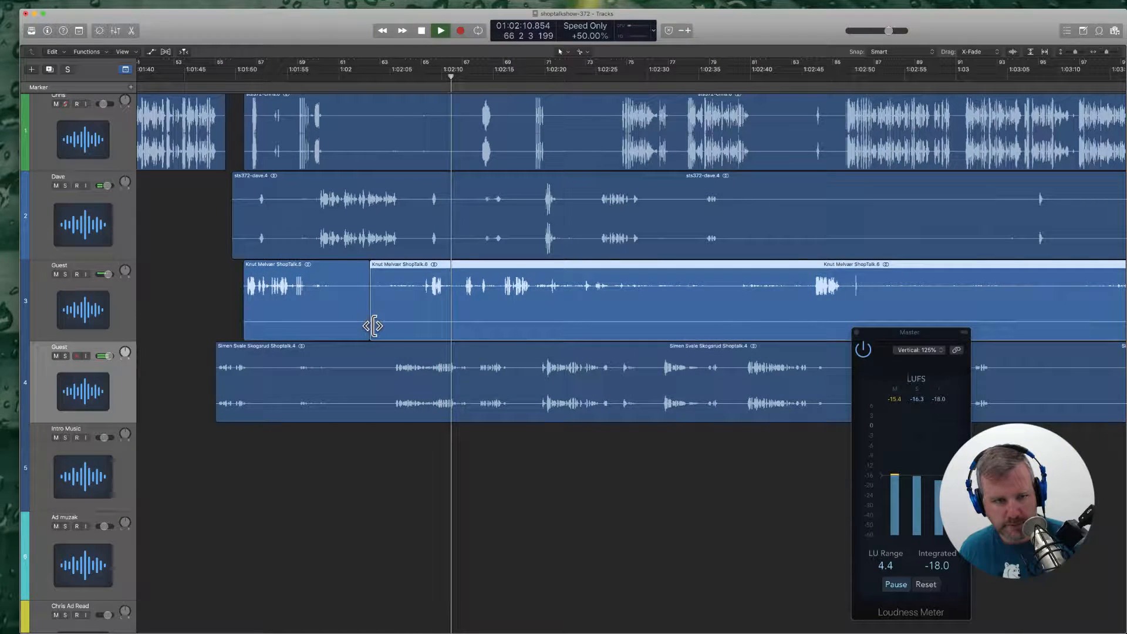
left_click_drag(372, 323, 425, 326)
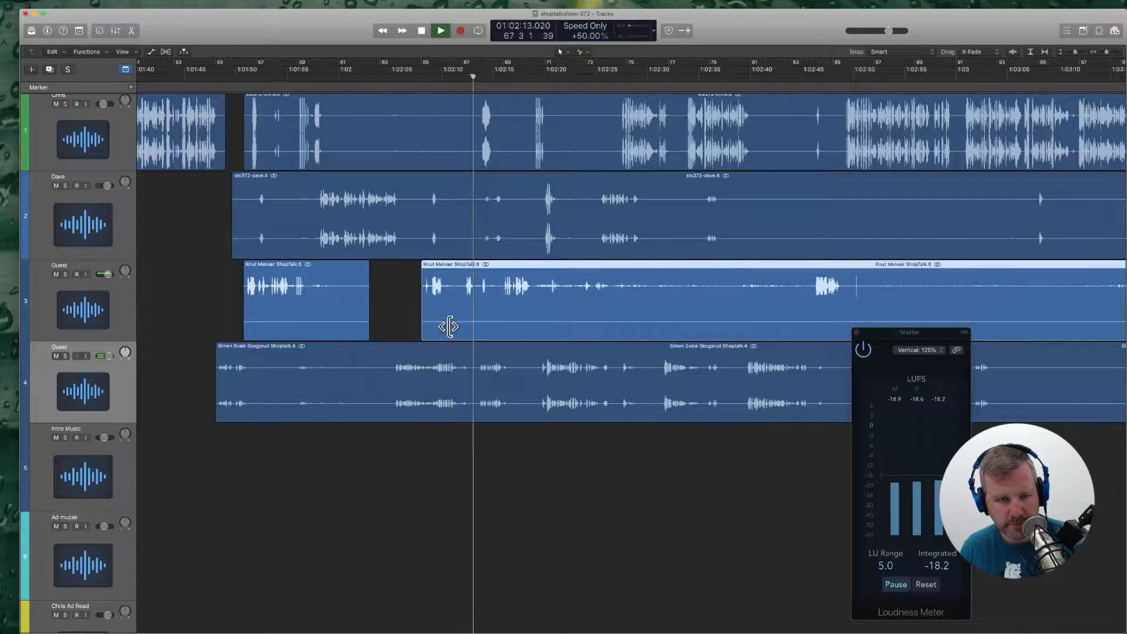
Step: Solo guest track 3 and replay the passage from about 1:02:09
key("space")
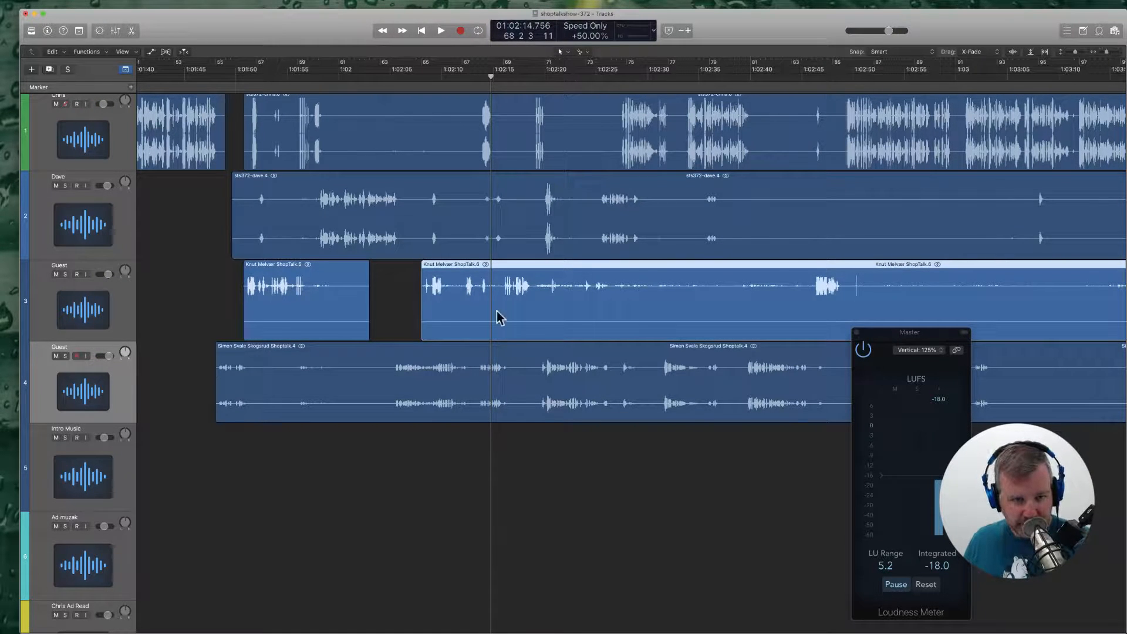
key("space")
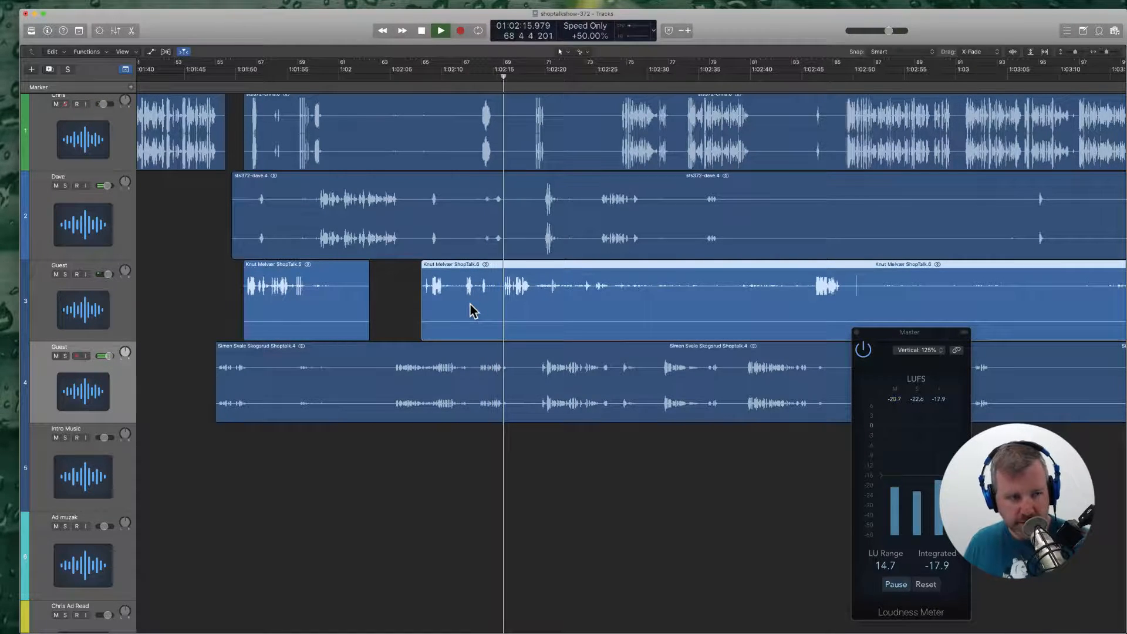
key("space")
left_click(66, 274)
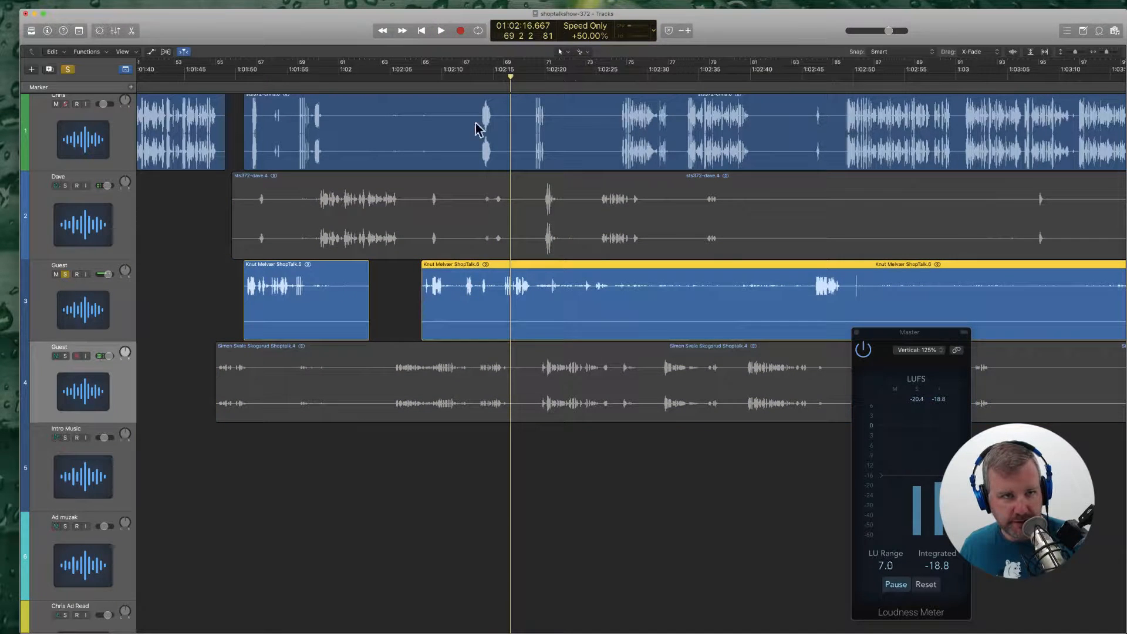
left_click(431, 77)
key("space")
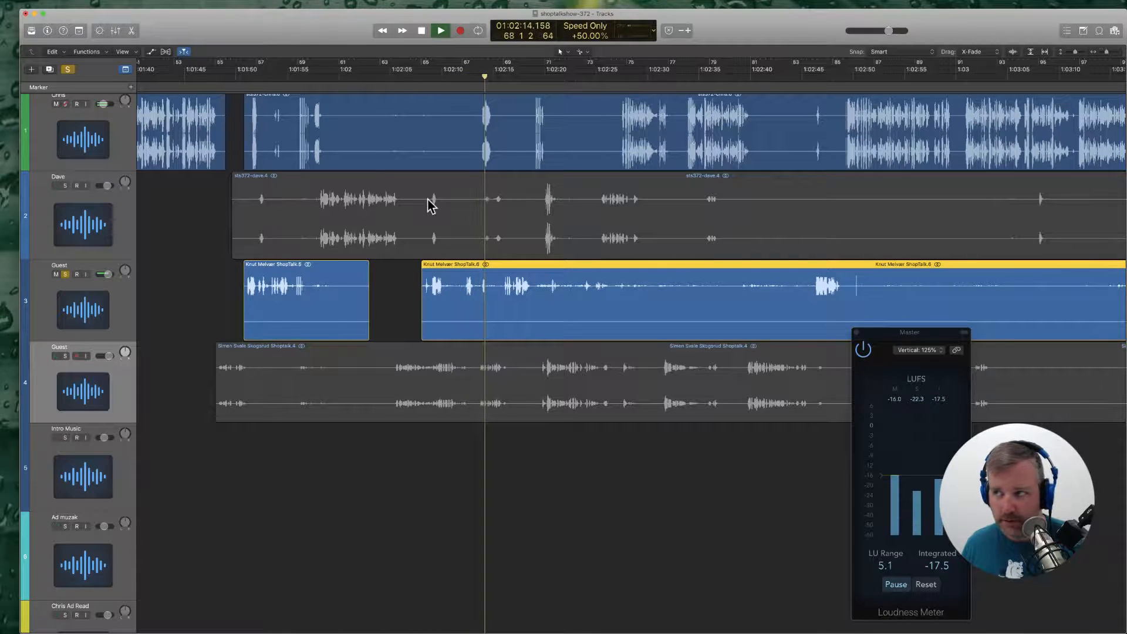
Step: Switch the solo from guest track 3 to guest track 4 and replay the passage from about 1:02:08
key("space")
left_click(66, 274)
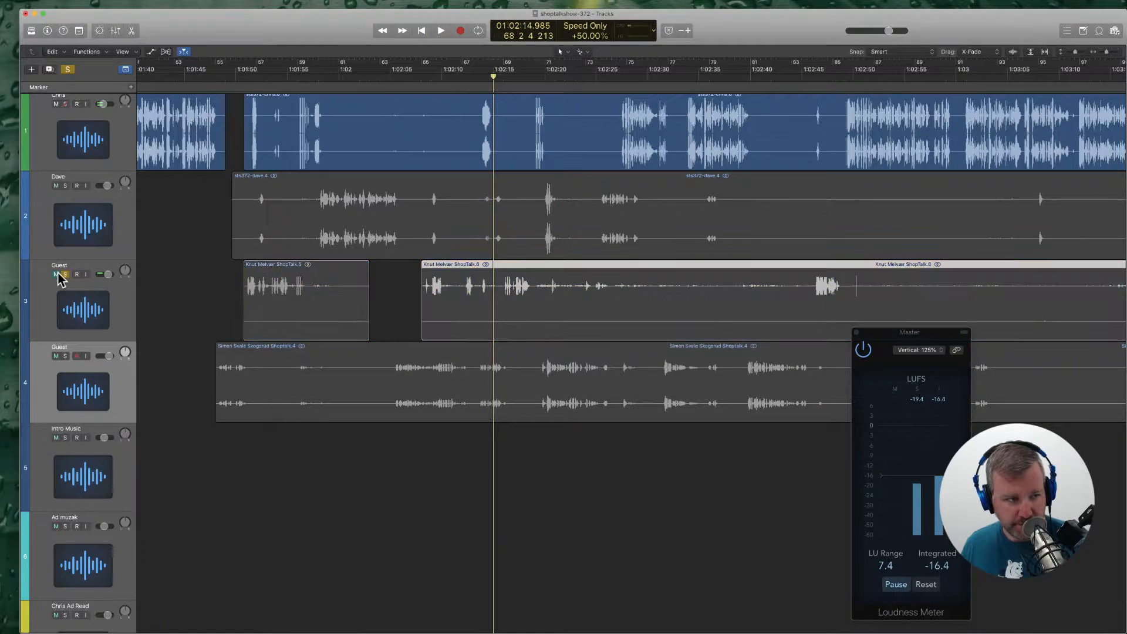
left_click(66, 274)
left_click(66, 274)
left_click(65, 357)
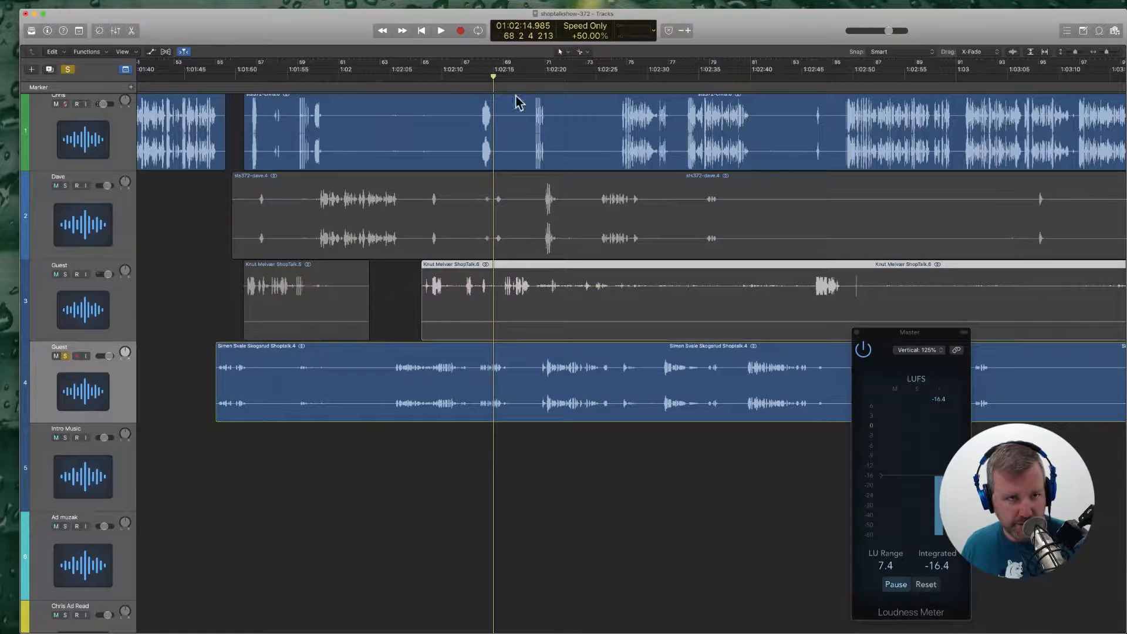
left_click(421, 77)
key("space")
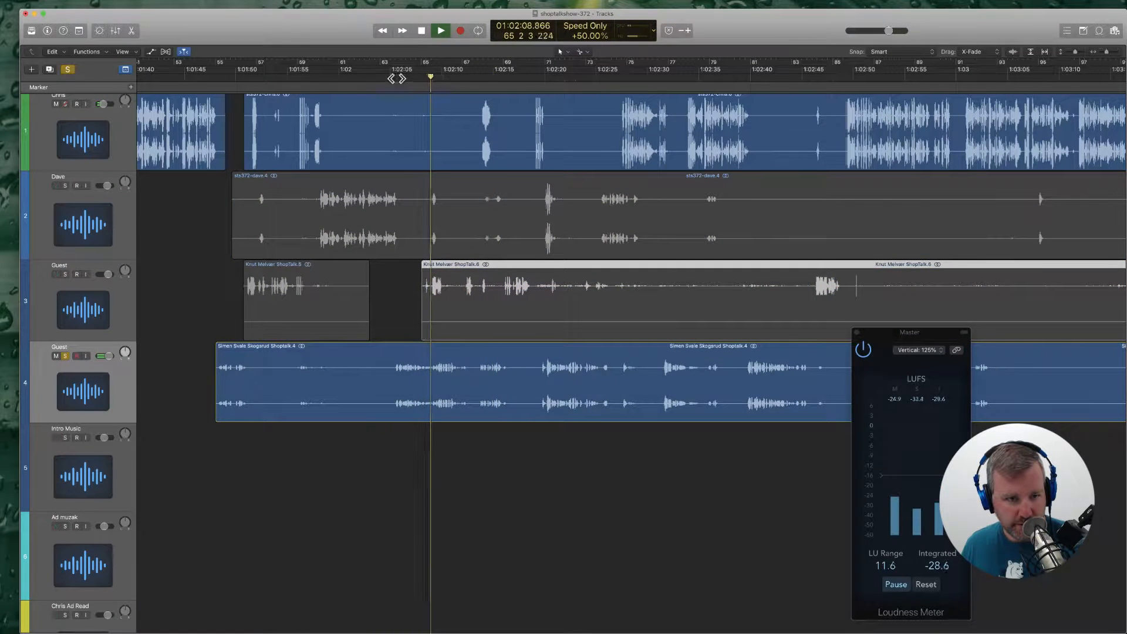
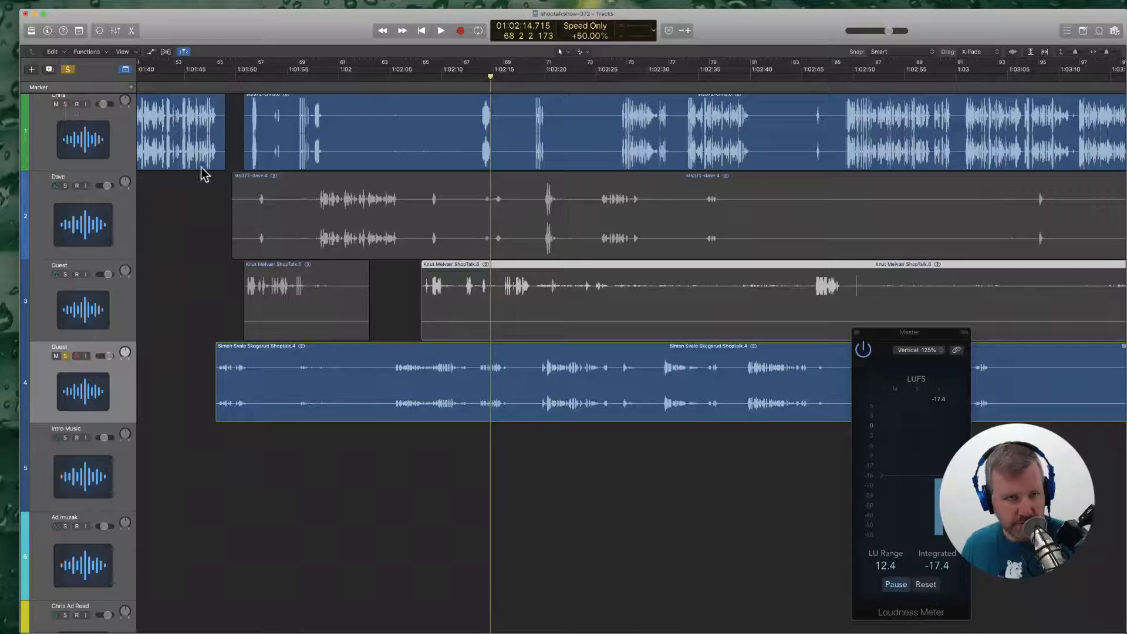
Step: Clear the solo on guest track 4 and replay all tracks together from about 1:02:11
scroll(206, 175, "up", 1)
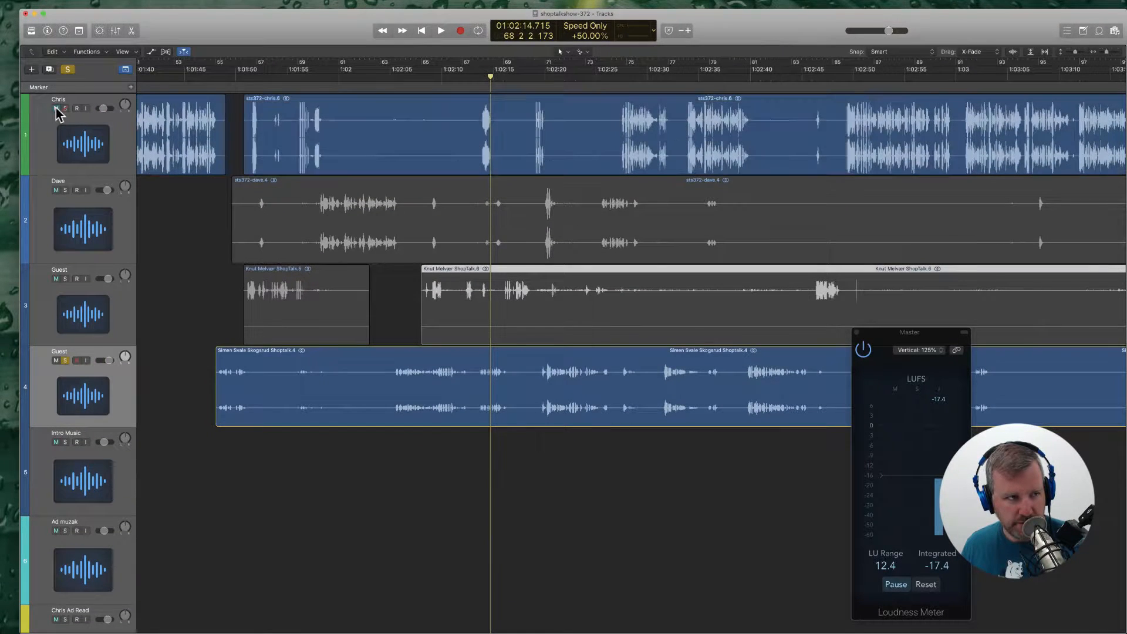
left_click(65, 109)
left_click(65, 109)
left_click(66, 366)
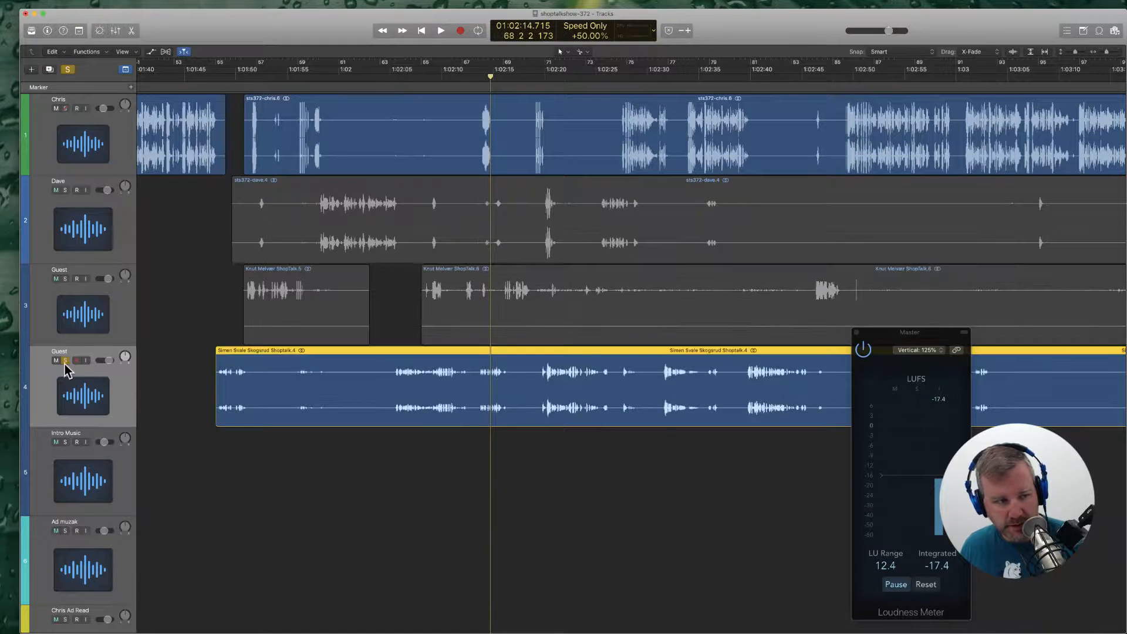
left_click(65, 362)
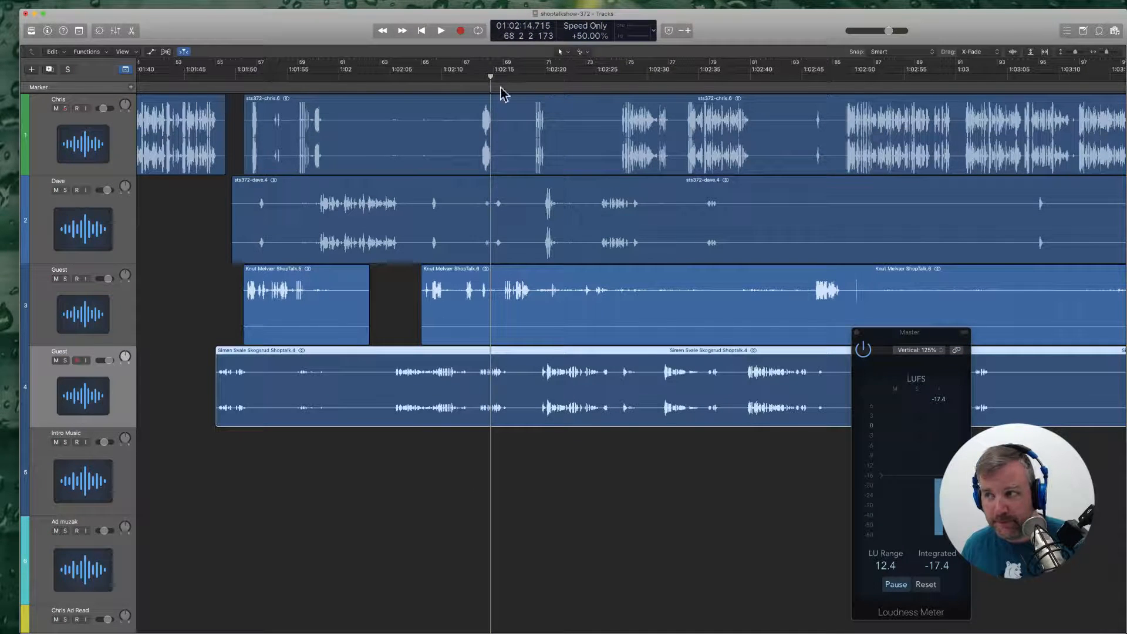
left_click_drag(468, 72, 455, 72)
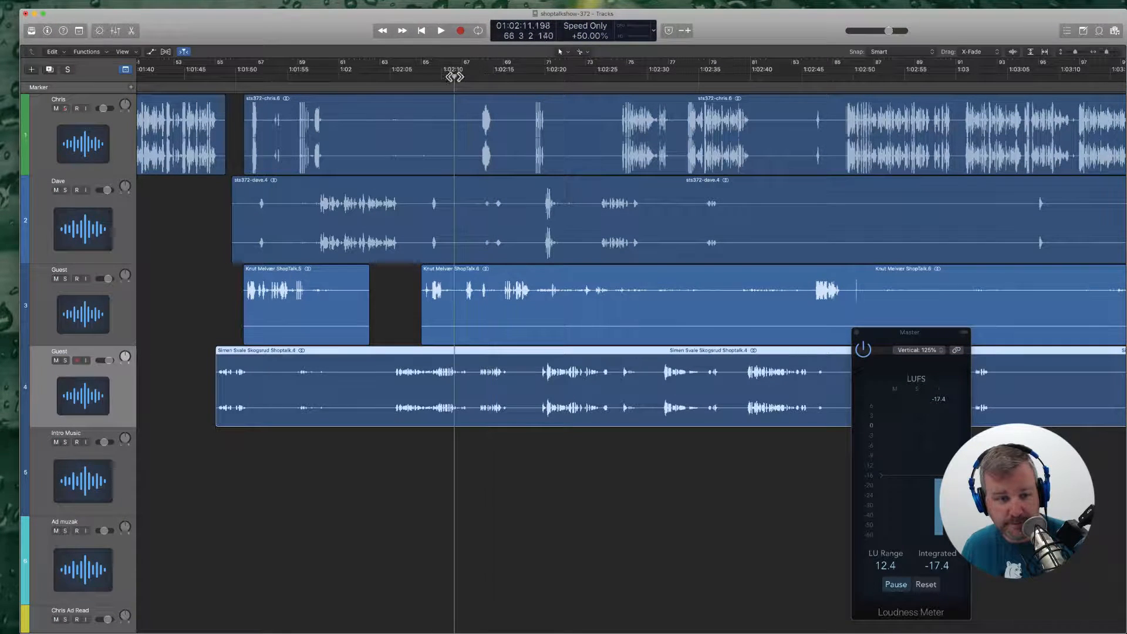
key("space")
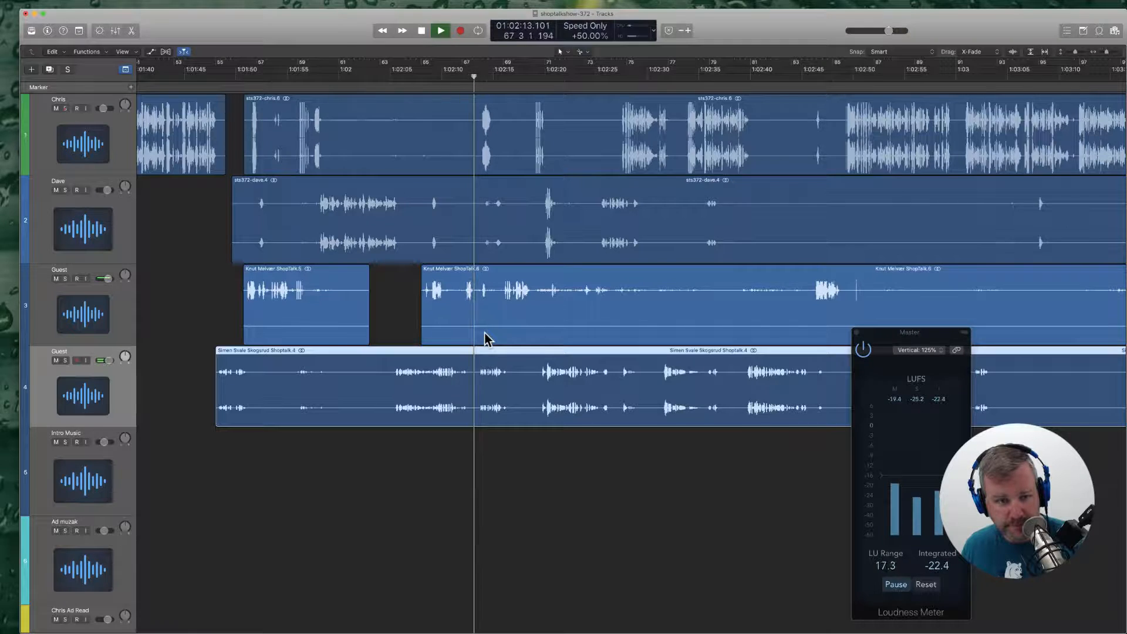
Step: Split the guest region on track 3 at about 1:02:19 and 1:02:44 and delete the piece in between
scroll(460, 339, "right", 5)
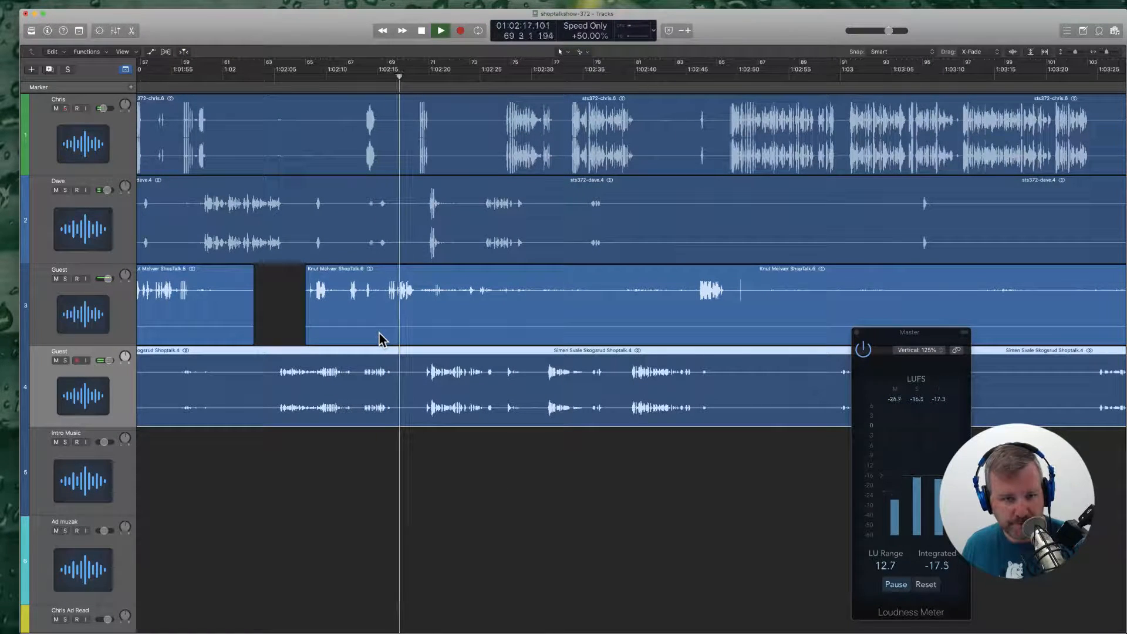
left_click(421, 312)
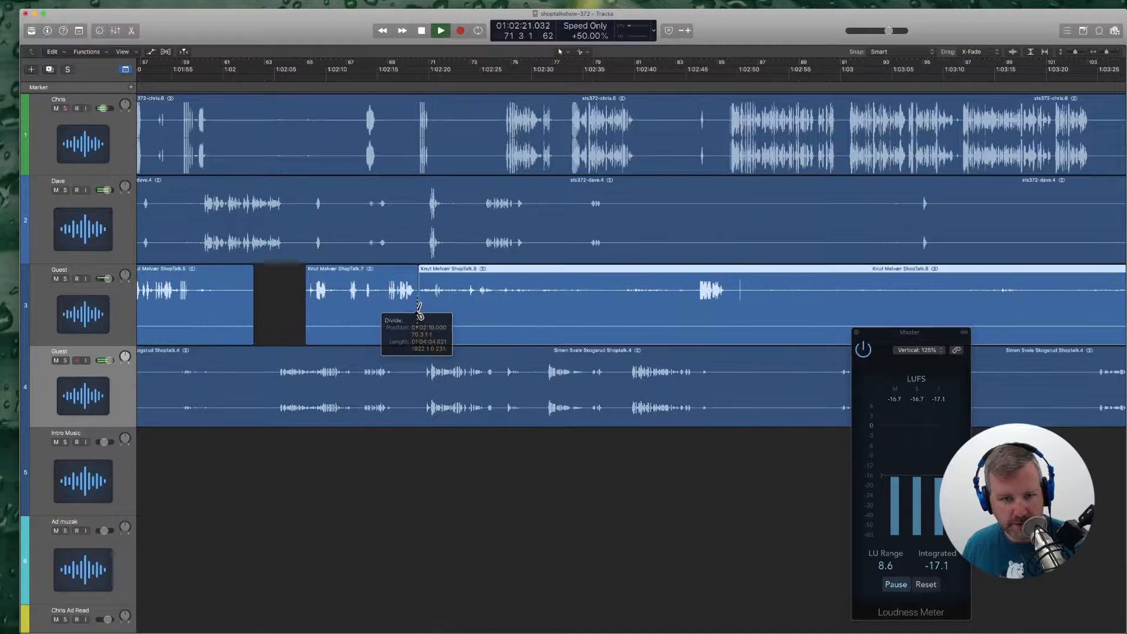
left_click(691, 311)
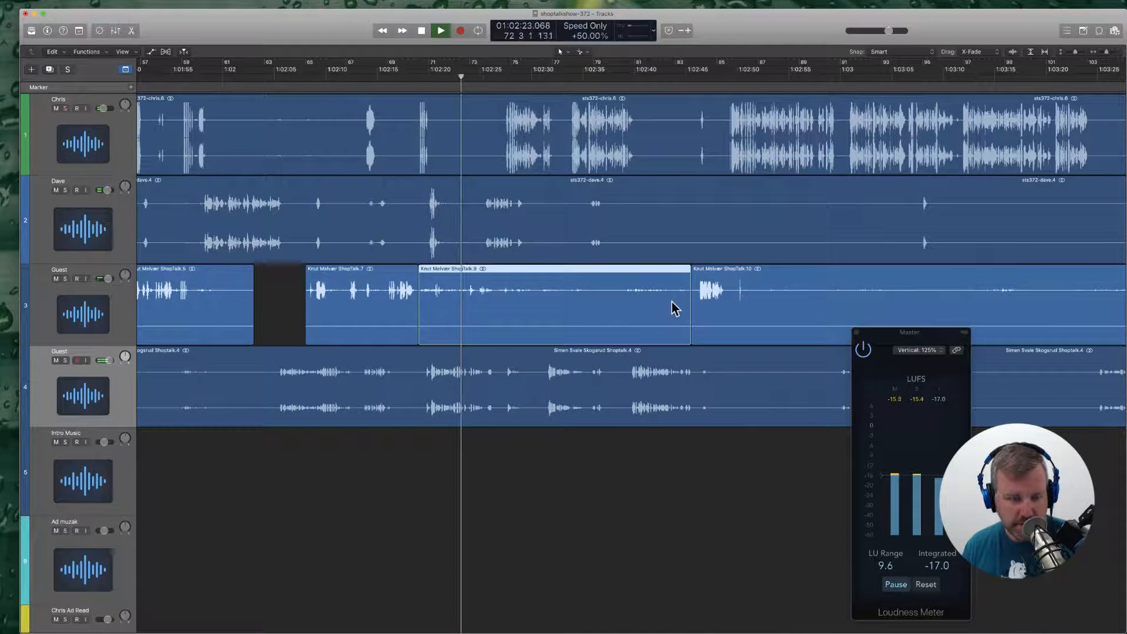
key("Delete")
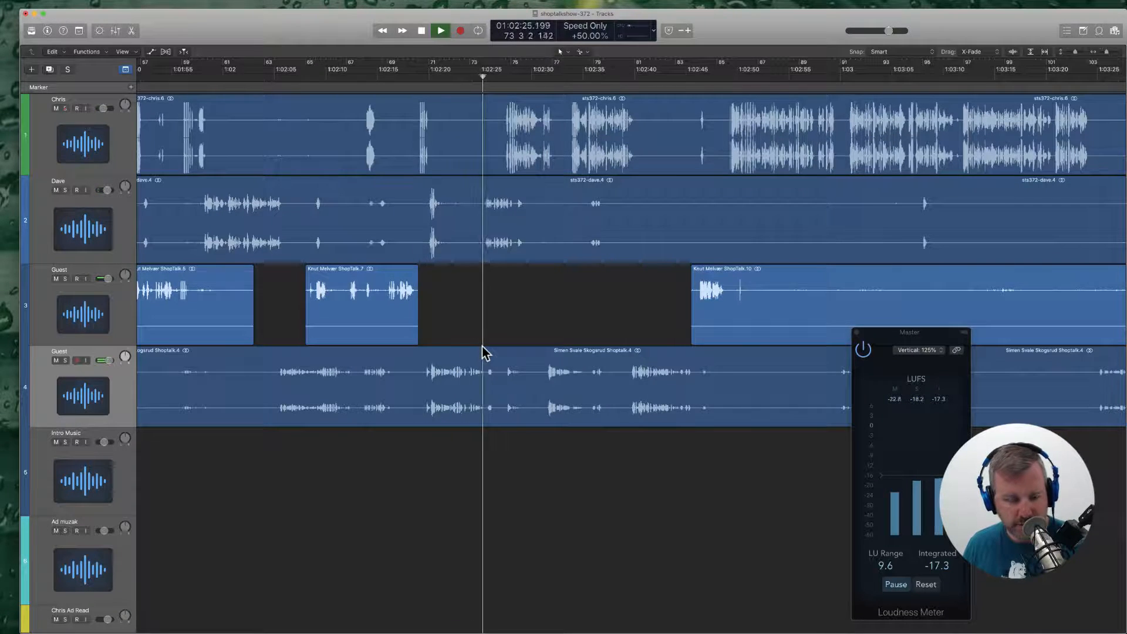
Step: Split the short guest region on track 3 at about 1:02:10 and trim the later part's start to about 1:02:12
scroll(480, 352, "left", 5)
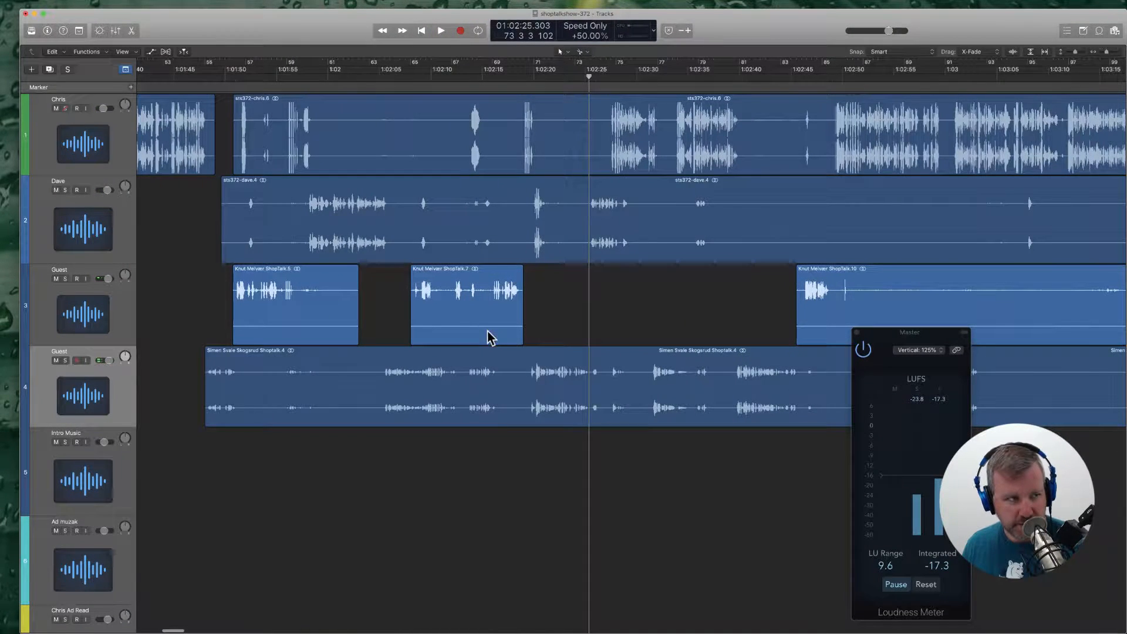
scroll(479, 326, "left", 3)
scroll(587, 303, "right", 5)
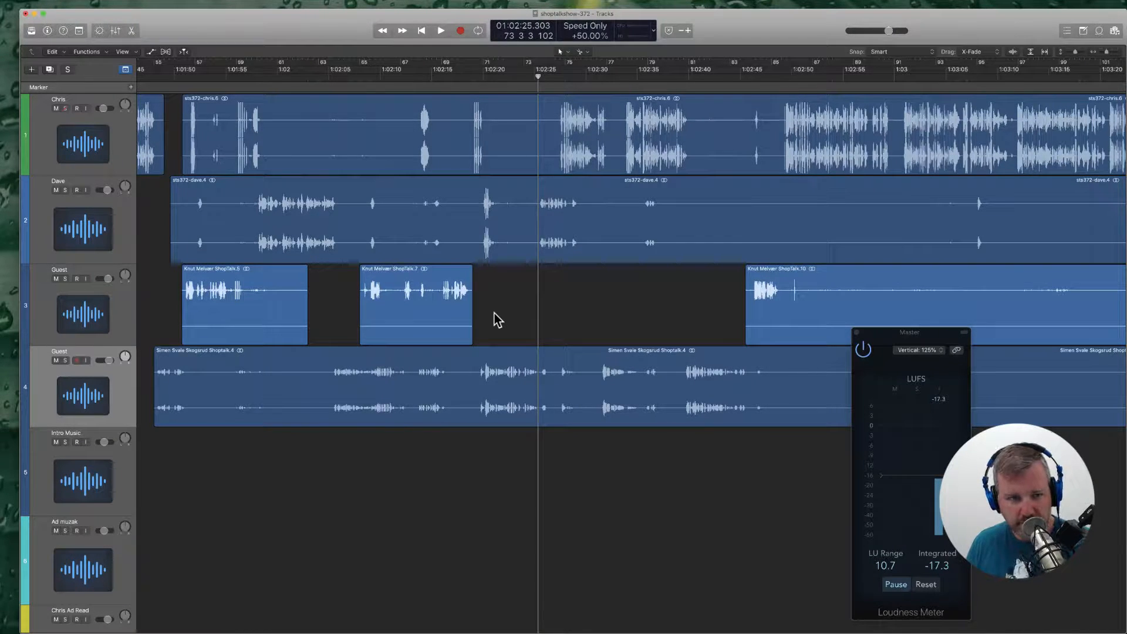
key("super+Right")
scroll(497, 320, "left", 8)
left_click_drag(409, 300, 438, 332)
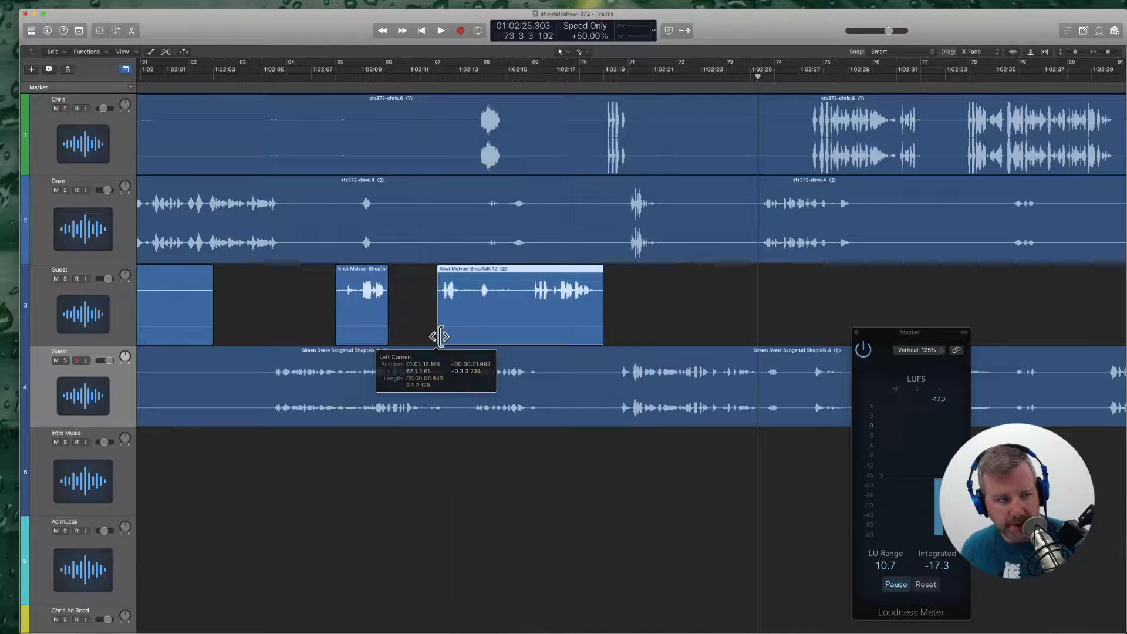
Step: Set the reduction of guest track 3's Noise Gate to -100 dB and replay from about 1:02:12
left_click(371, 342)
key("x")
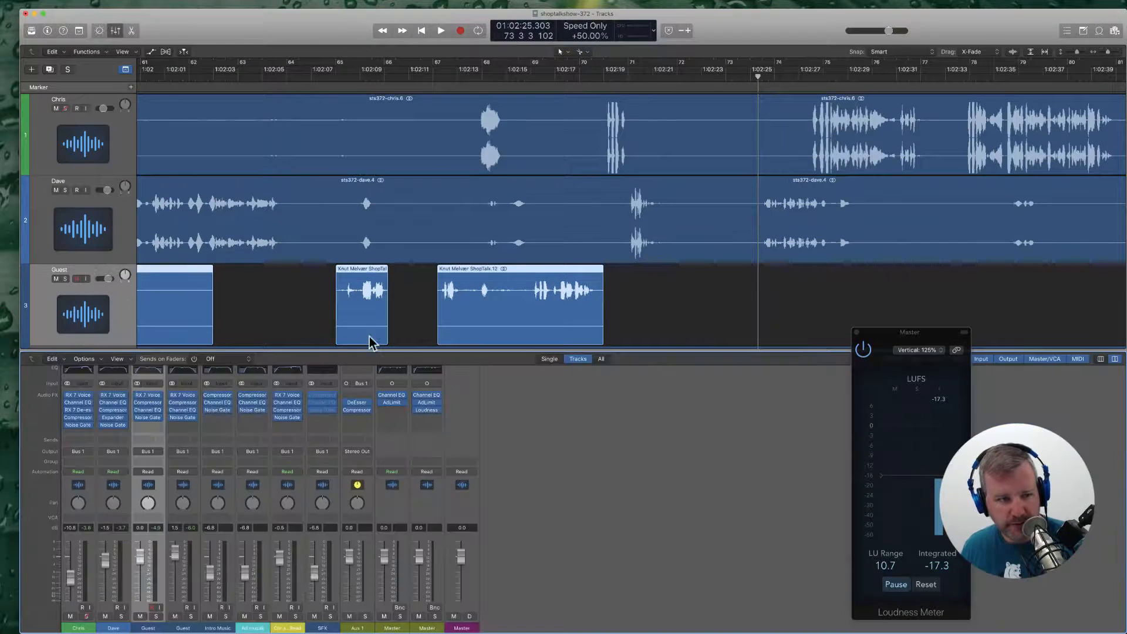
left_click(147, 417)
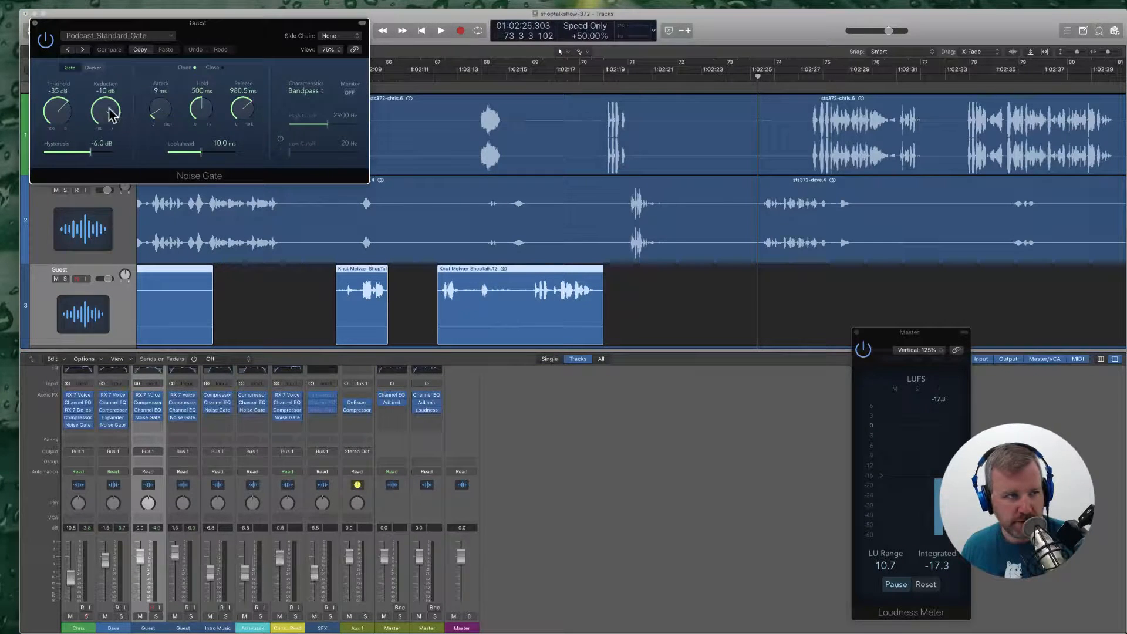
left_click(438, 82)
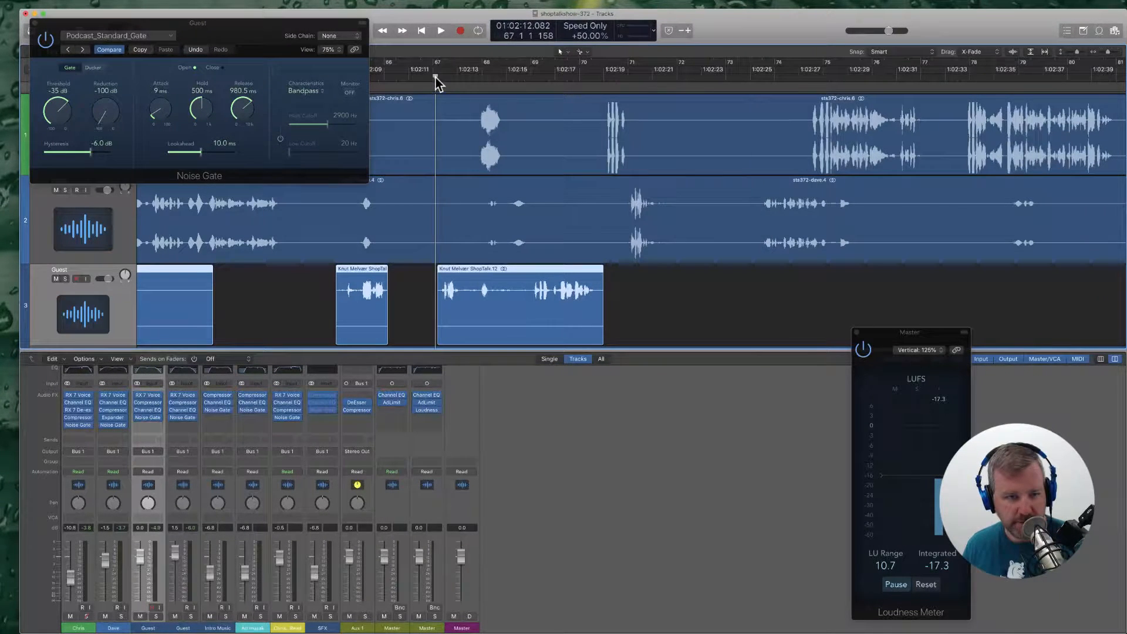
key("space")
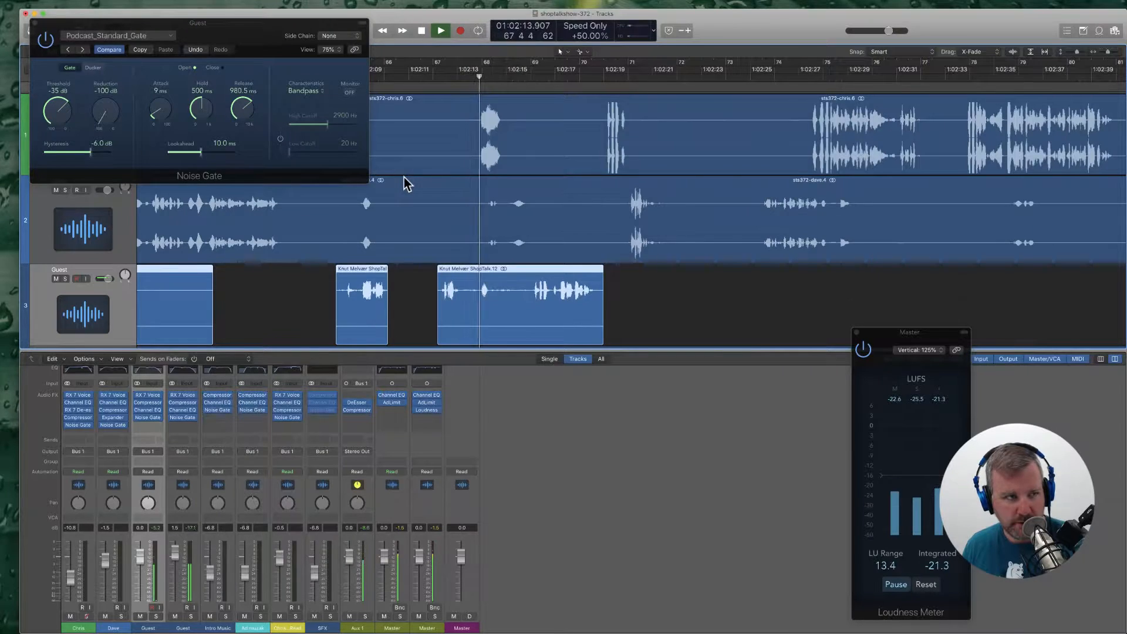
Step: Raise the Noise Gate threshold on guest track 3 to -27 dB, replay the passage, and close the plug-in and mixer
left_click_drag(60, 121, 63, 110)
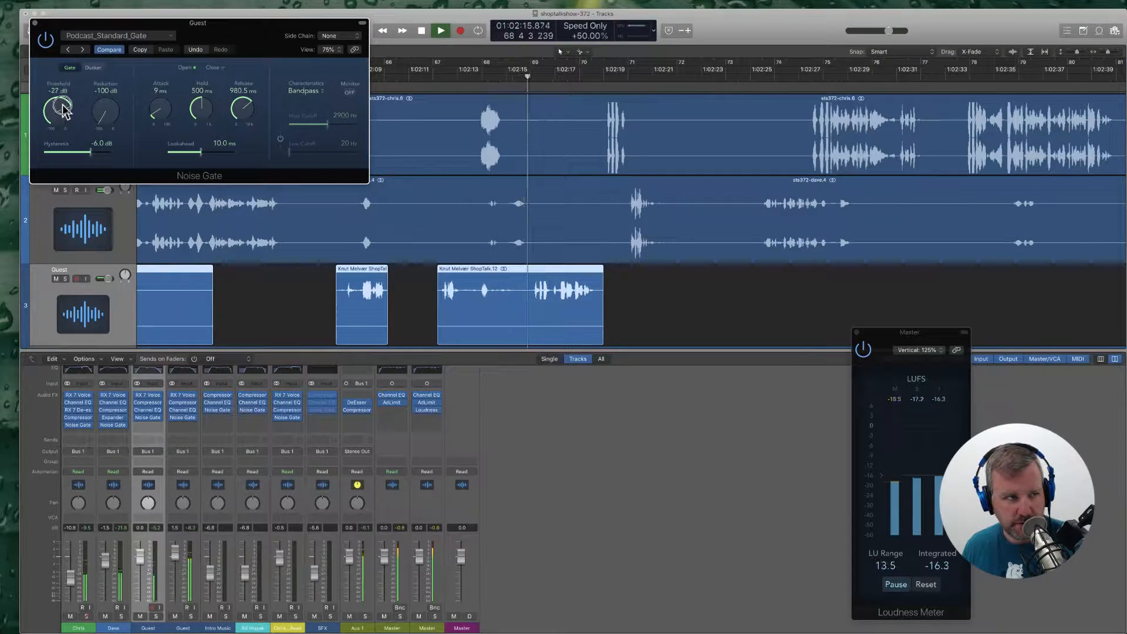
left_click(419, 79)
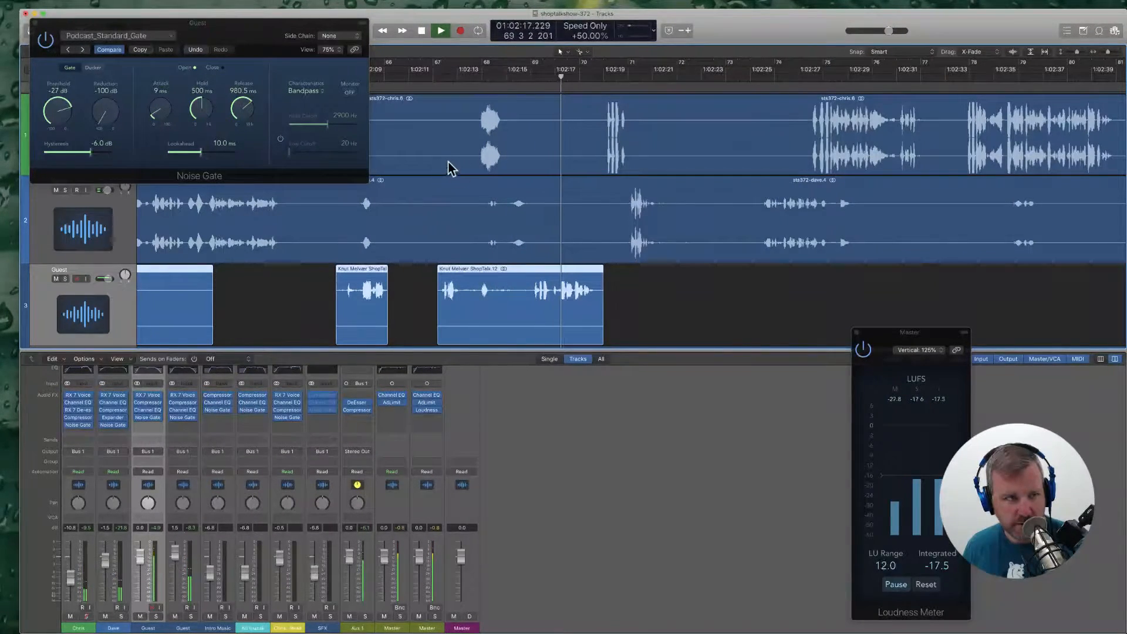
left_click(34, 24)
key("x")
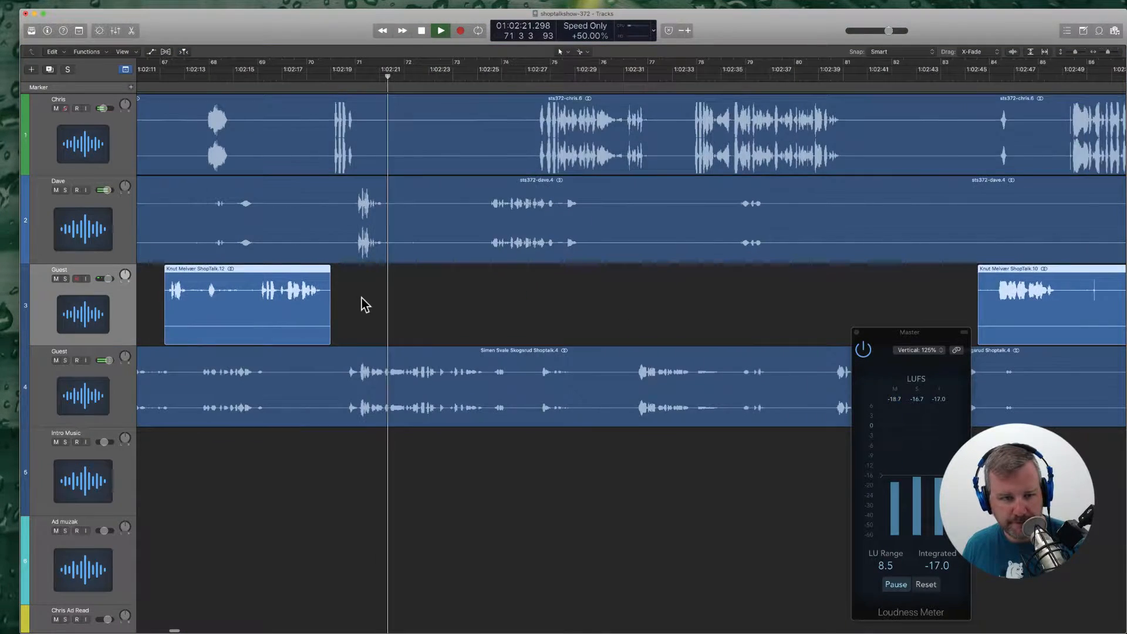
Step: Lower the volume fader of track 1 to -11.2 dB in the mixer during playback and hide the mixer again
scroll(364, 303, "left", 5)
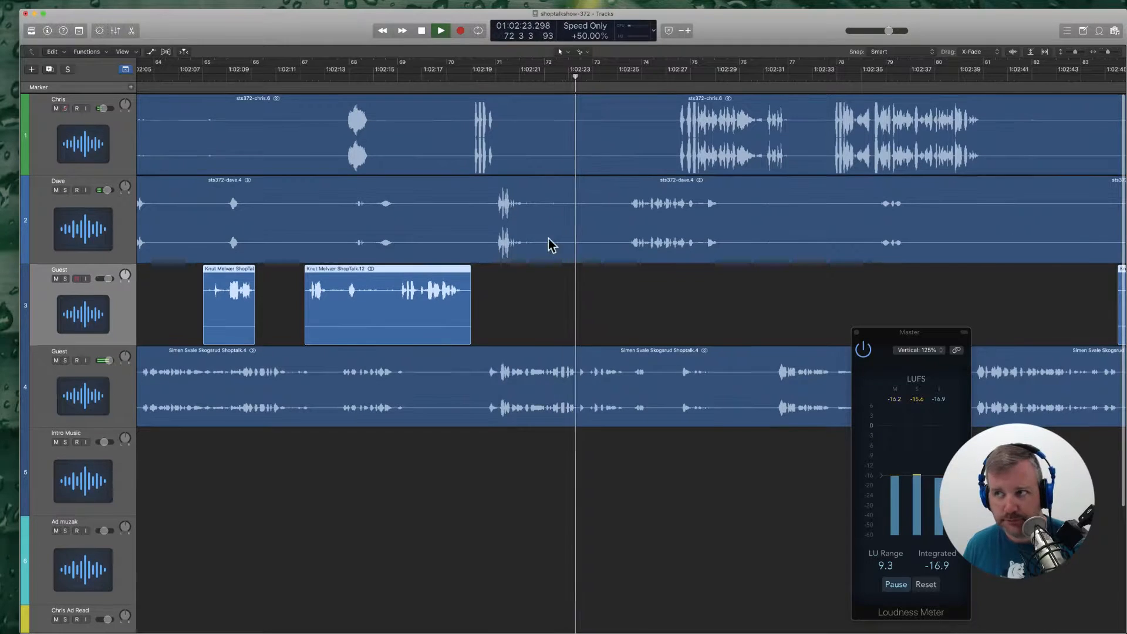
scroll(552, 245, "right", 3)
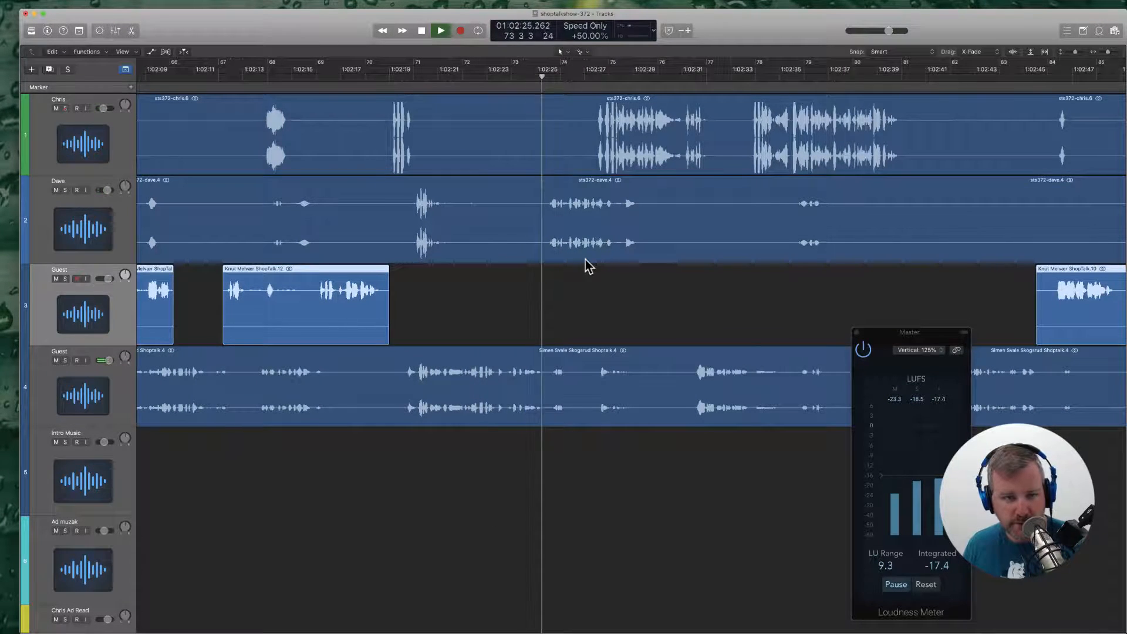
scroll(495, 344, "right", 3)
scroll(499, 279, "right", 3)
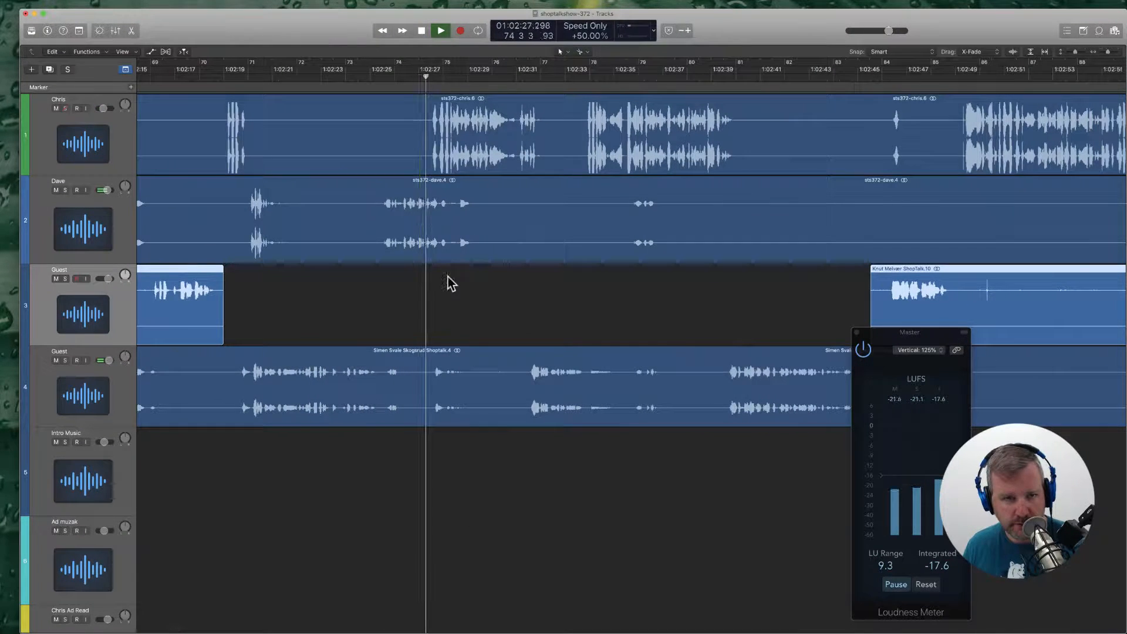
key("x")
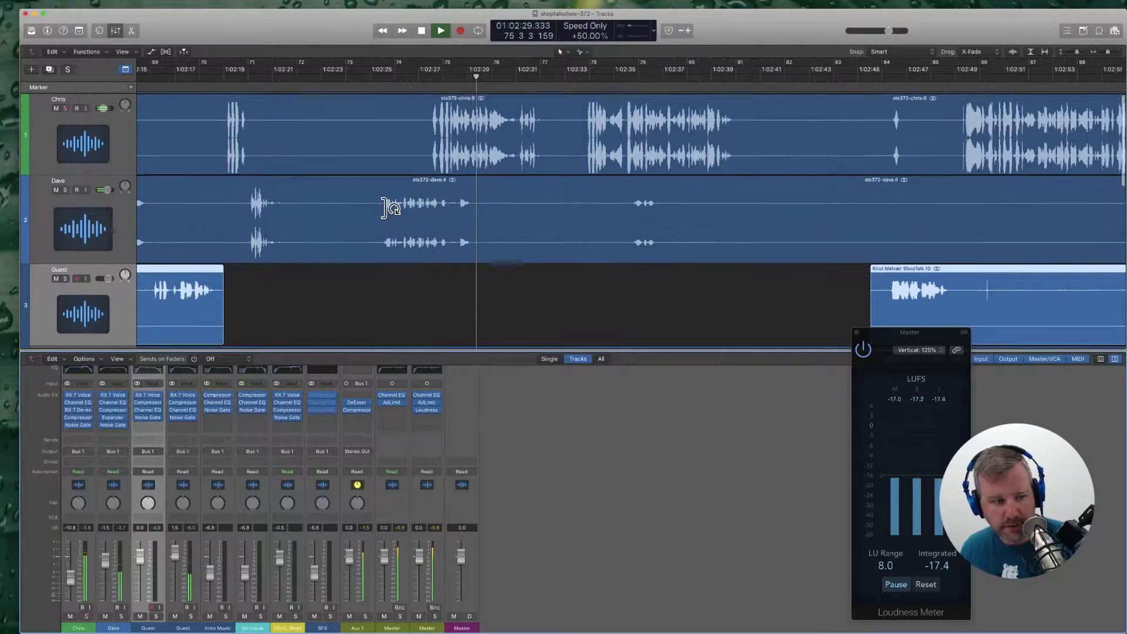
scroll(389, 207, "down", 3)
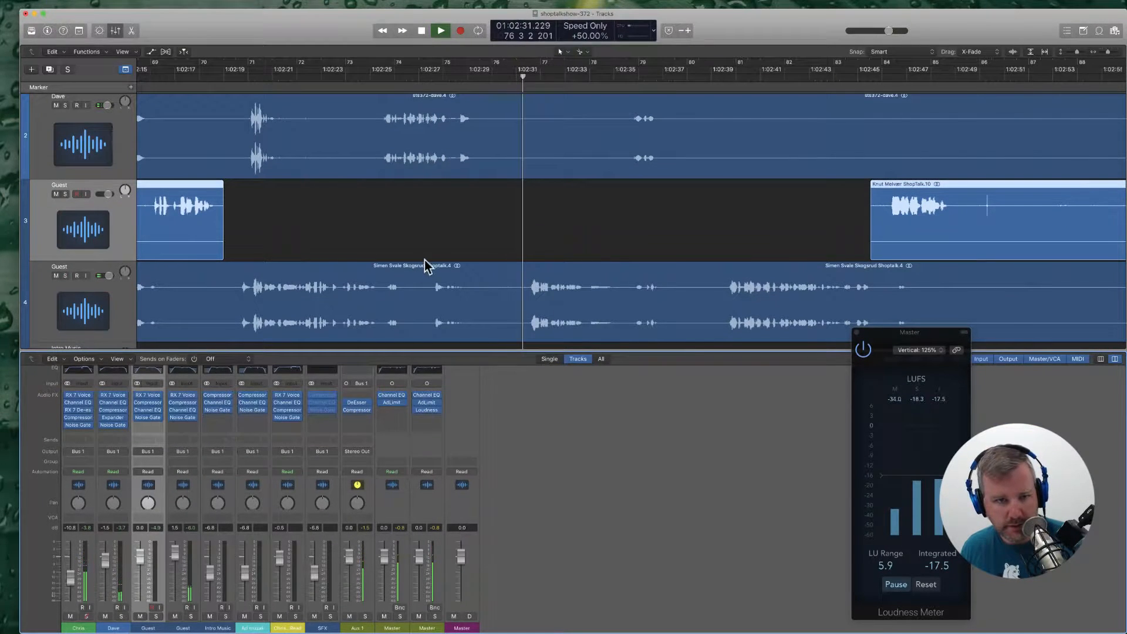
scroll(485, 235, "right", 4)
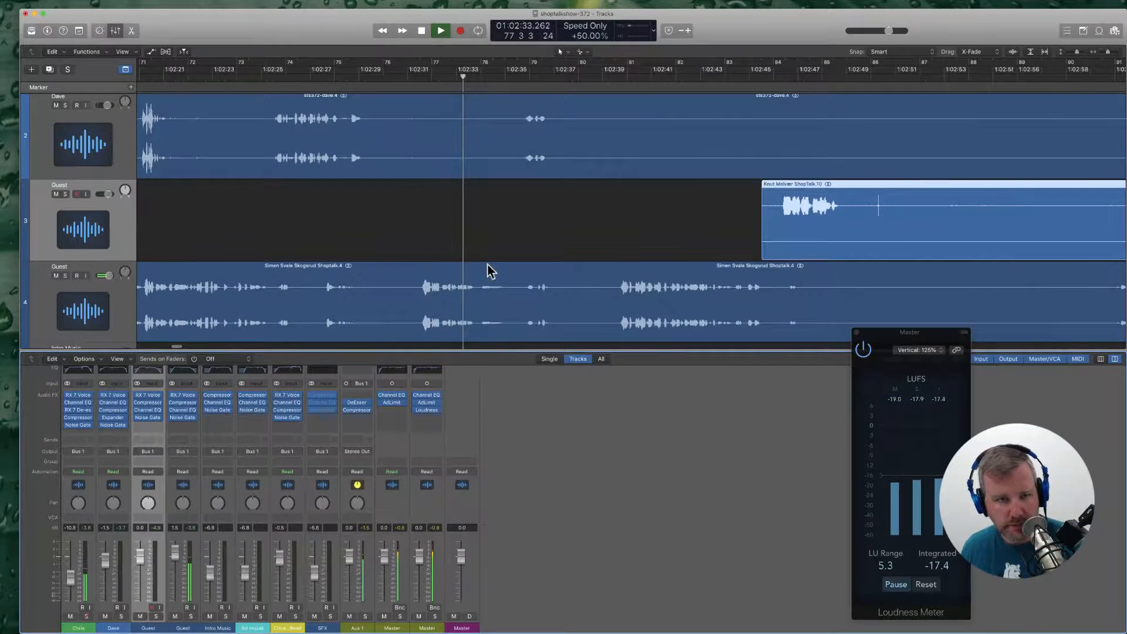
scroll(505, 252, "up", 3)
scroll(504, 272, "down", 2)
scroll(504, 272, "right", 4)
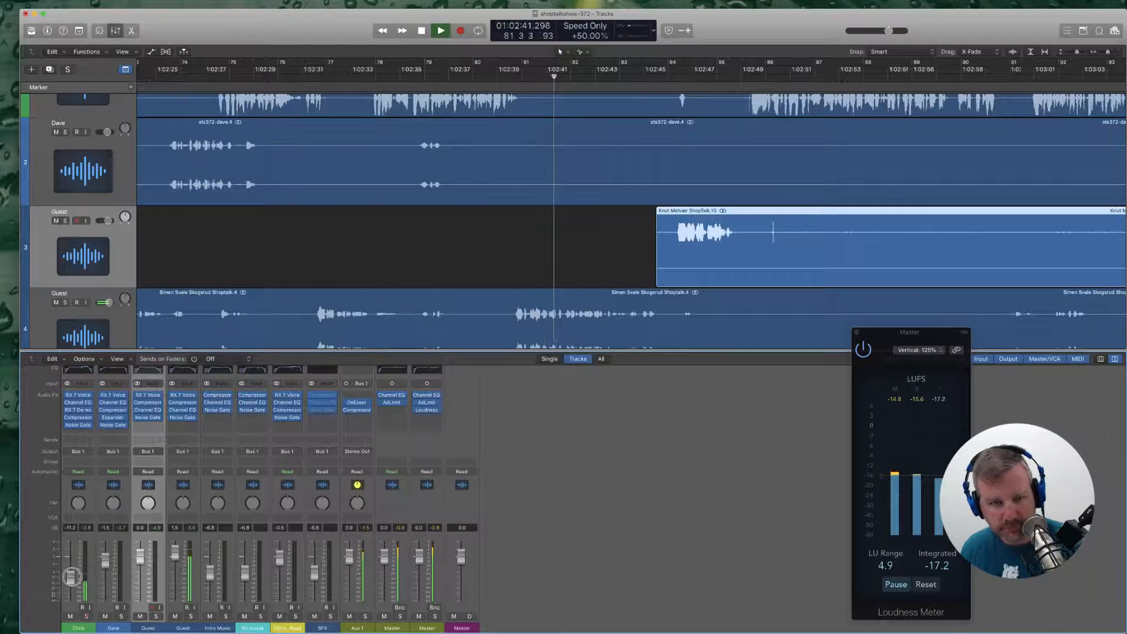
key("x")
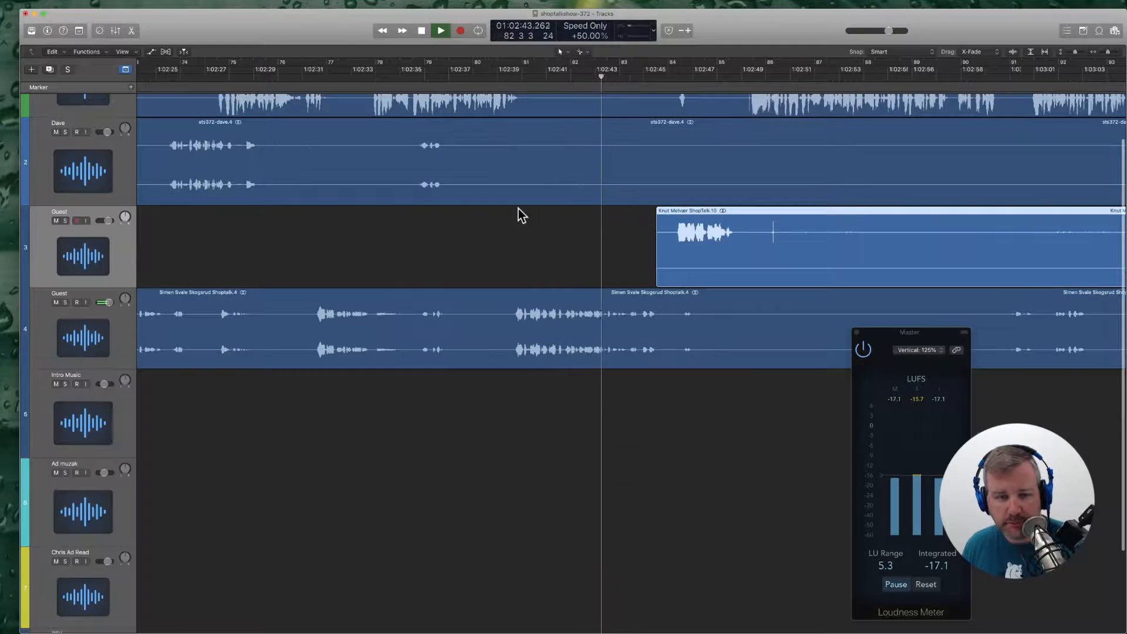
Step: Zoom out and remove the silent part of guest track 3 from about 1:02:49 to 1:03:56
scroll(519, 209, "right", 4)
scroll(573, 241, "up", 3)
scroll(573, 241, "right", 5)
scroll(573, 241, "down", 1)
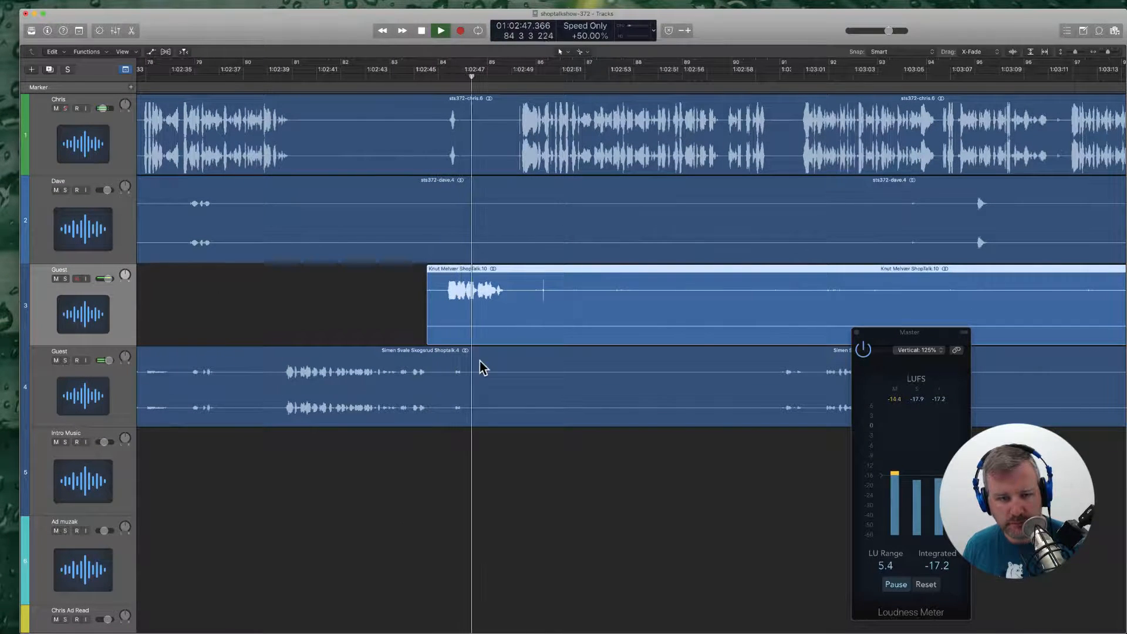
scroll(499, 311, "right", 5)
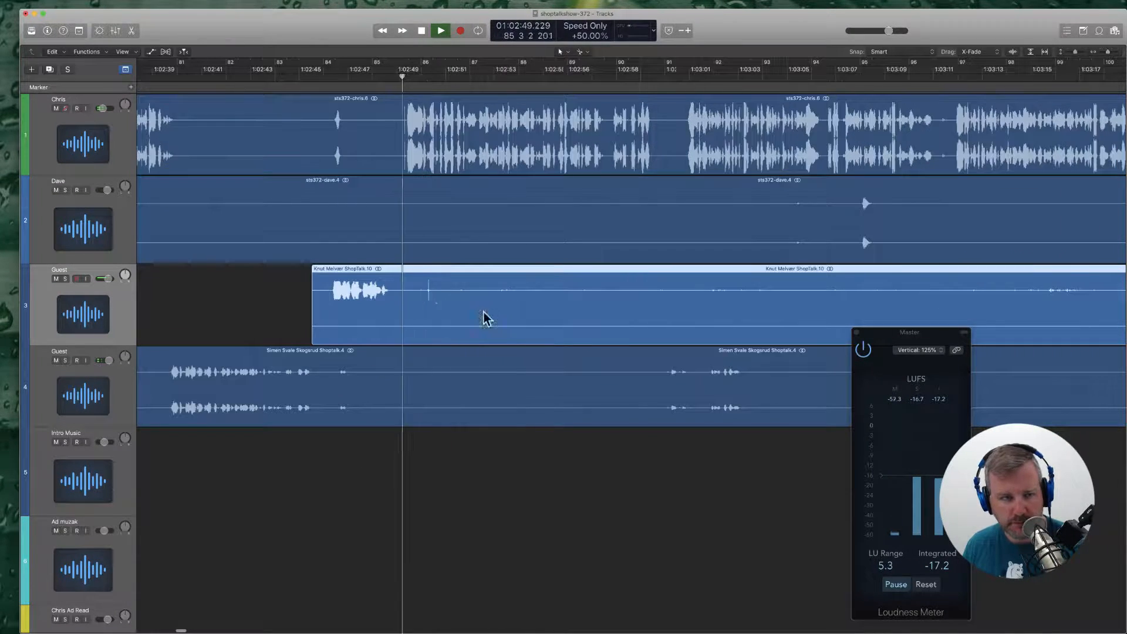
key("super+Left")
key("super+Left")
key("super+Left")
scroll(435, 311, "right", 2)
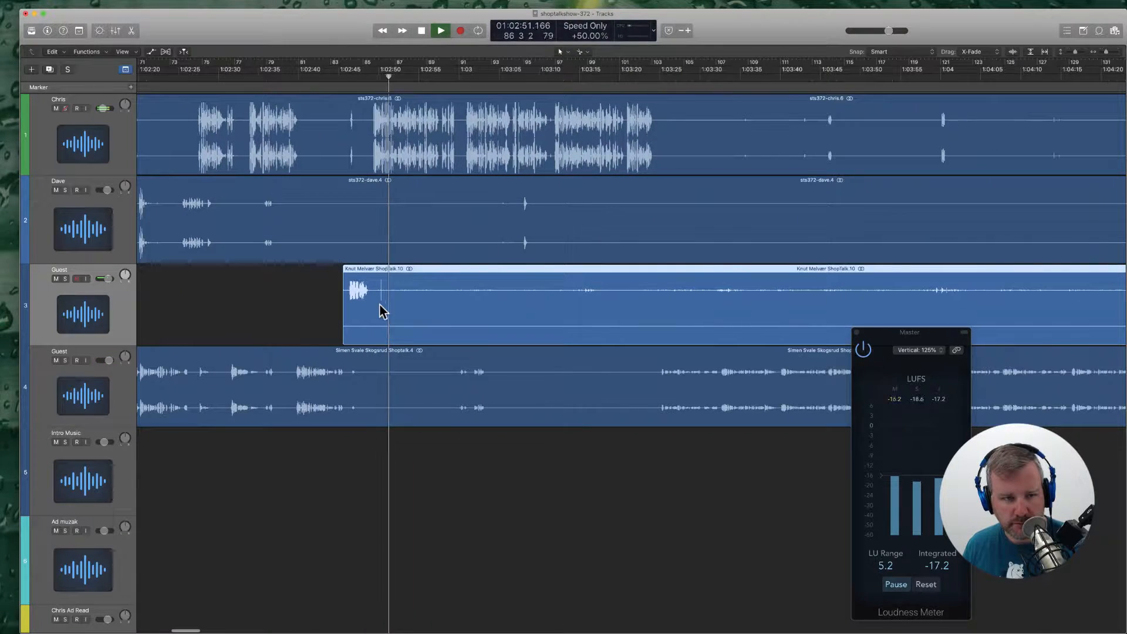
scroll(382, 310, "right", 10)
scroll(588, 303, "right", 2)
left_click(624, 305, "super")
left_click(589, 299)
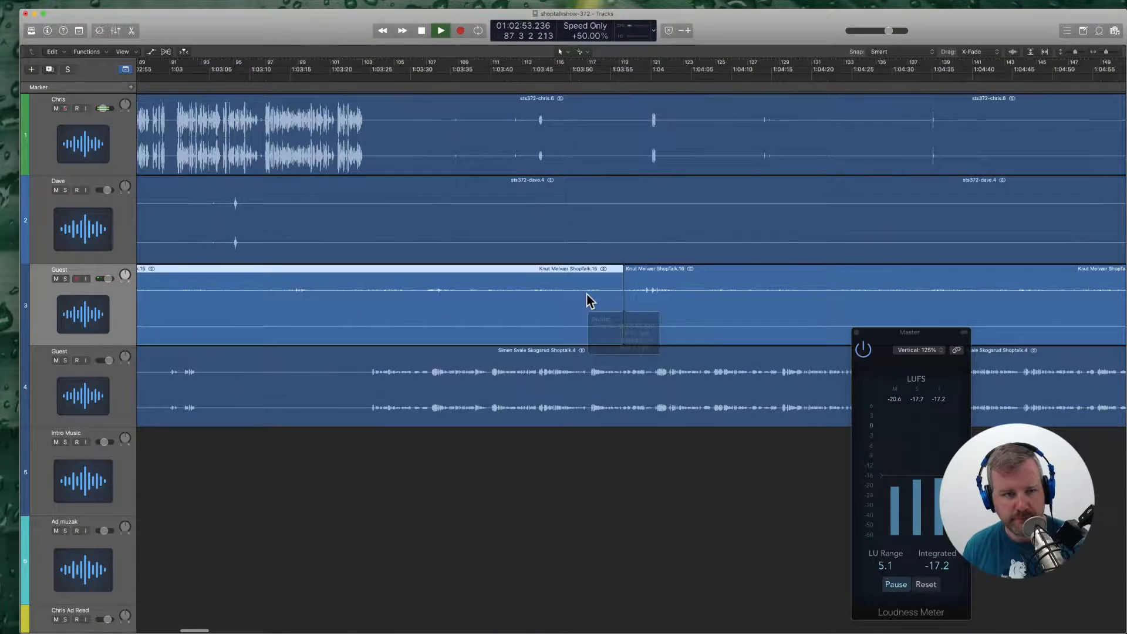
key("Delete")
Step: Turn on Varispeed at Speed Only +50% while the passage plays
scroll(587, 297, "left", 6)
scroll(584, 329, "left", 6)
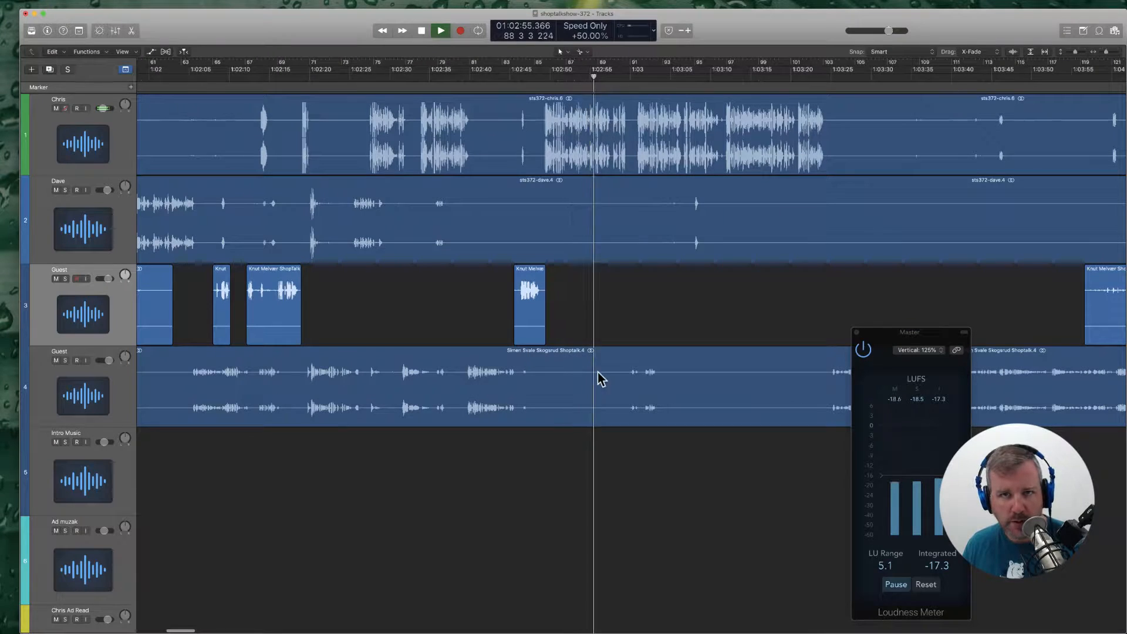
left_click(688, 29)
Step: Split guest track 4 at about 1:03:02 and 1:03:22 and delete the piece between the cuts
scroll(705, 194, "right", 3)
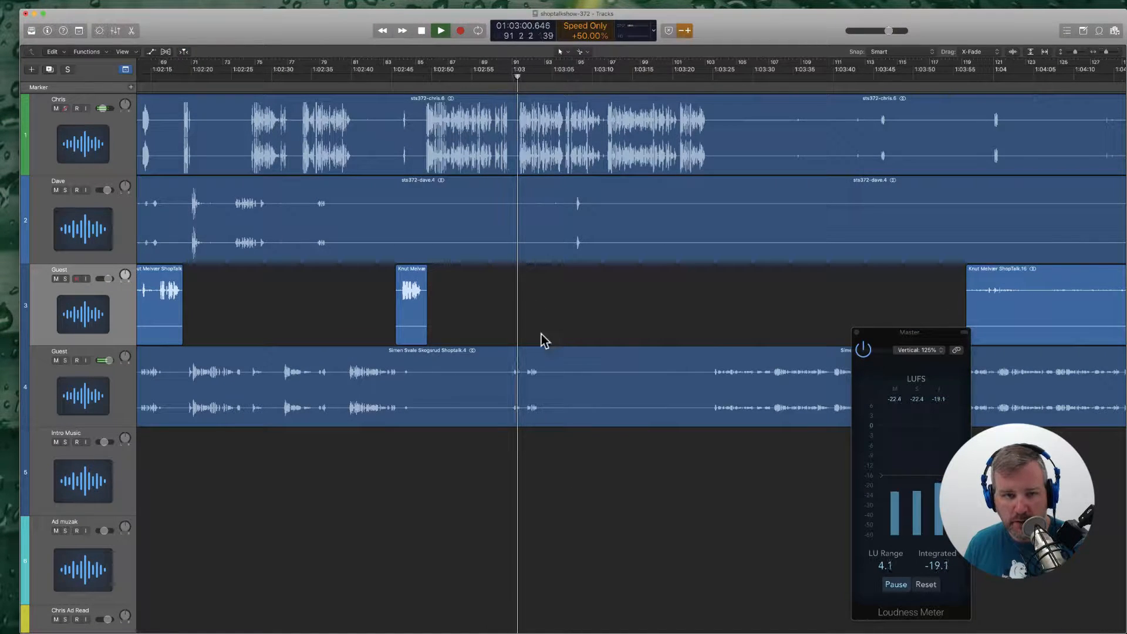
scroll(544, 337, "right", 2)
scroll(499, 344, "right", 2)
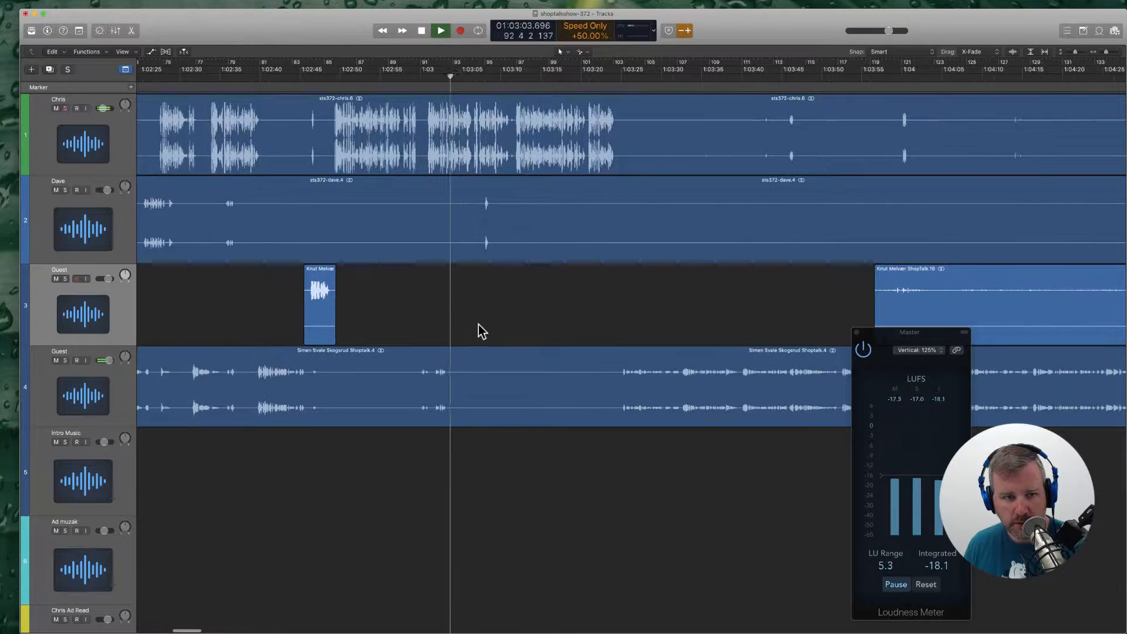
left_click(446, 378)
left_click(434, 389, "super")
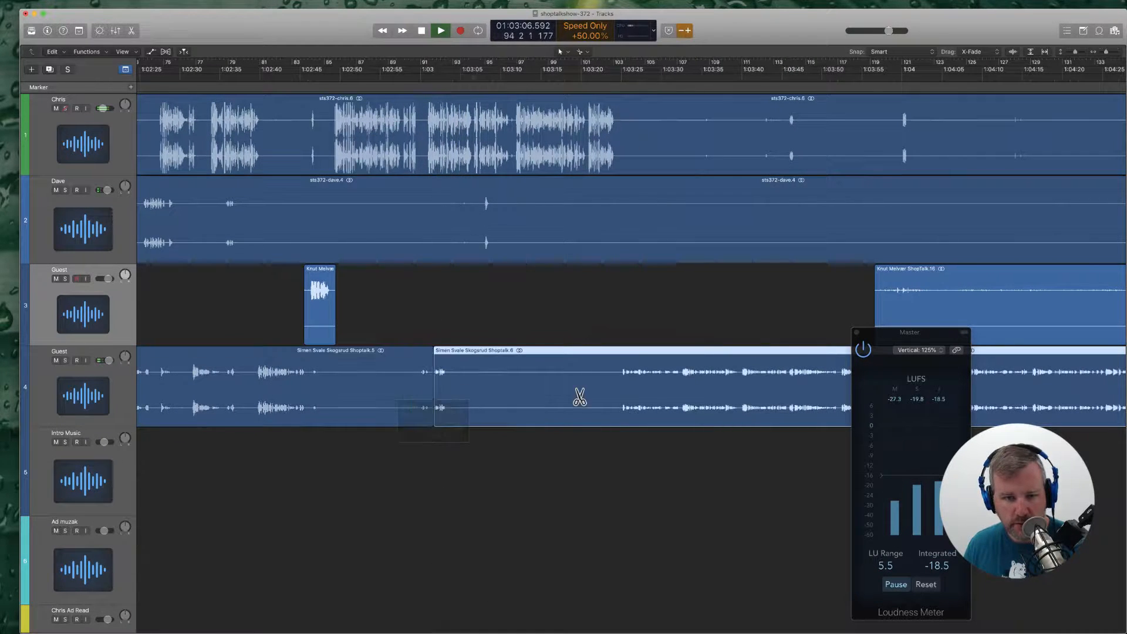
left_click(598, 394, "super")
left_click(571, 387)
key("Delete")
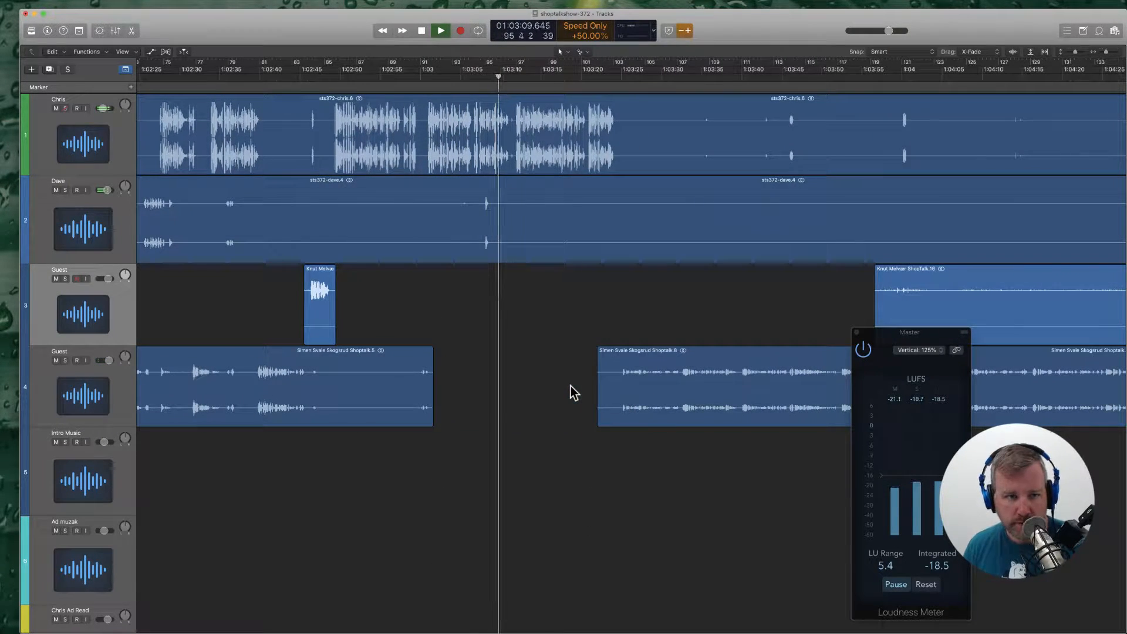
Step: Split track 2 at about 1:02:59 and 1:03:33 and delete the section between the cuts
left_click(413, 239, "super")
left_click(690, 223)
left_click(688, 223, "super")
key("Delete")
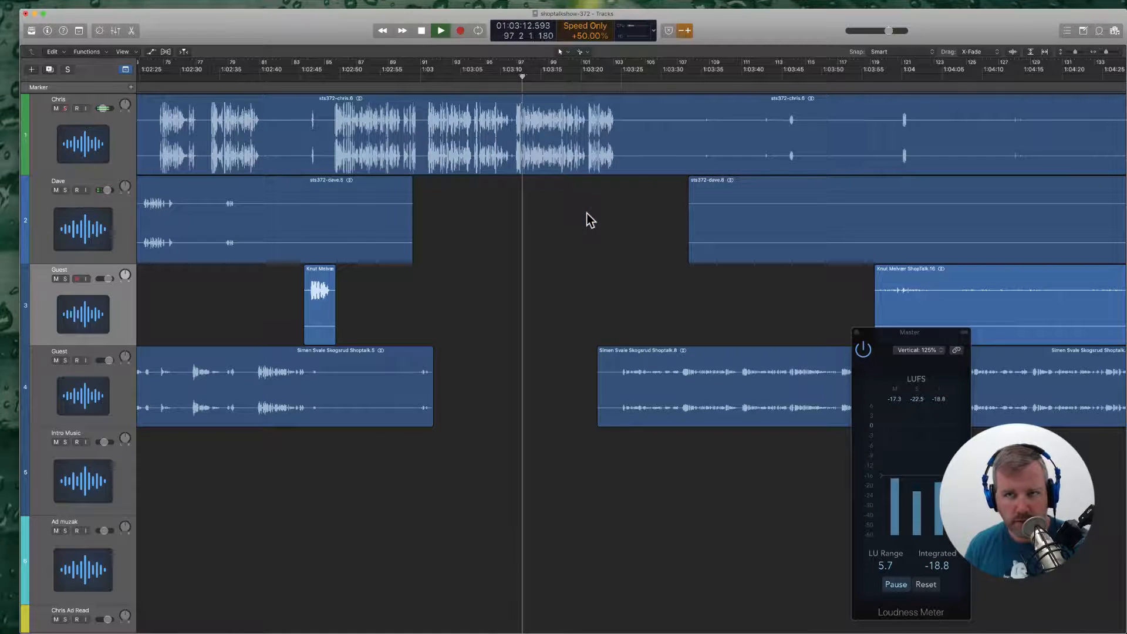
Step: Add a marker at about 1:03:17 and name it "Who are you?"
scroll(559, 229, "right", 2)
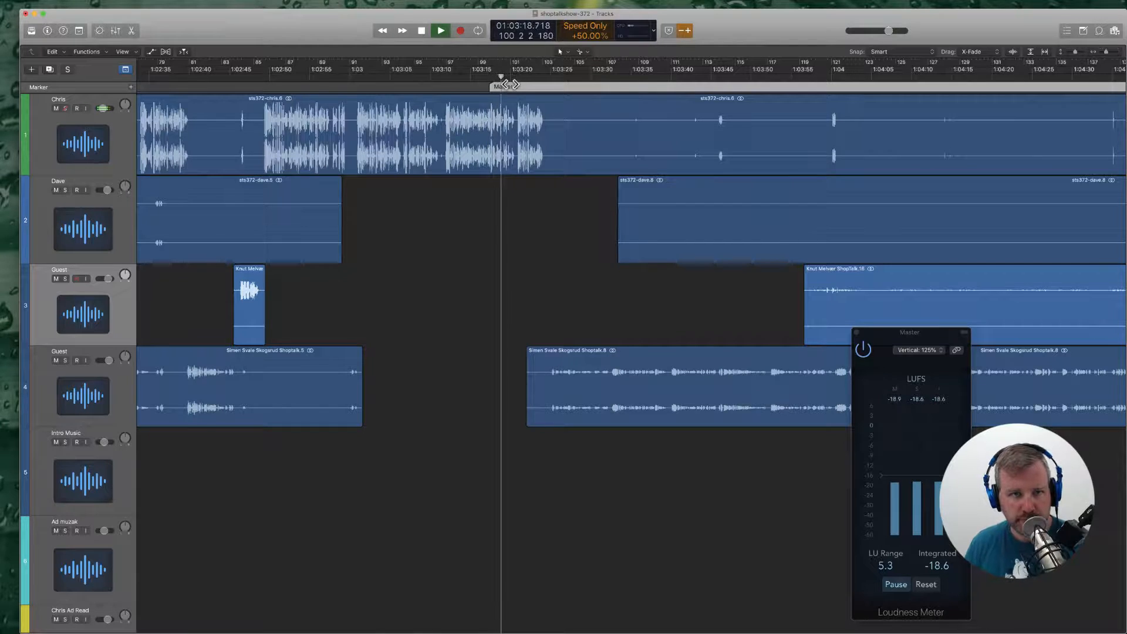
double_click(509, 85)
type("What i")
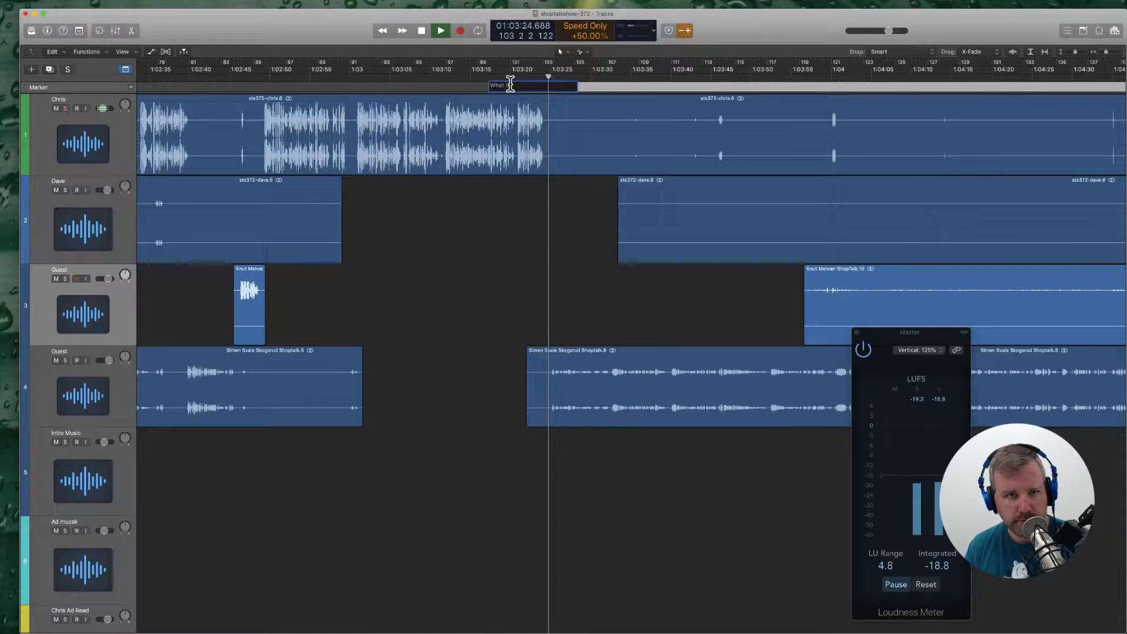
key("super+a")
type("Who are you?")
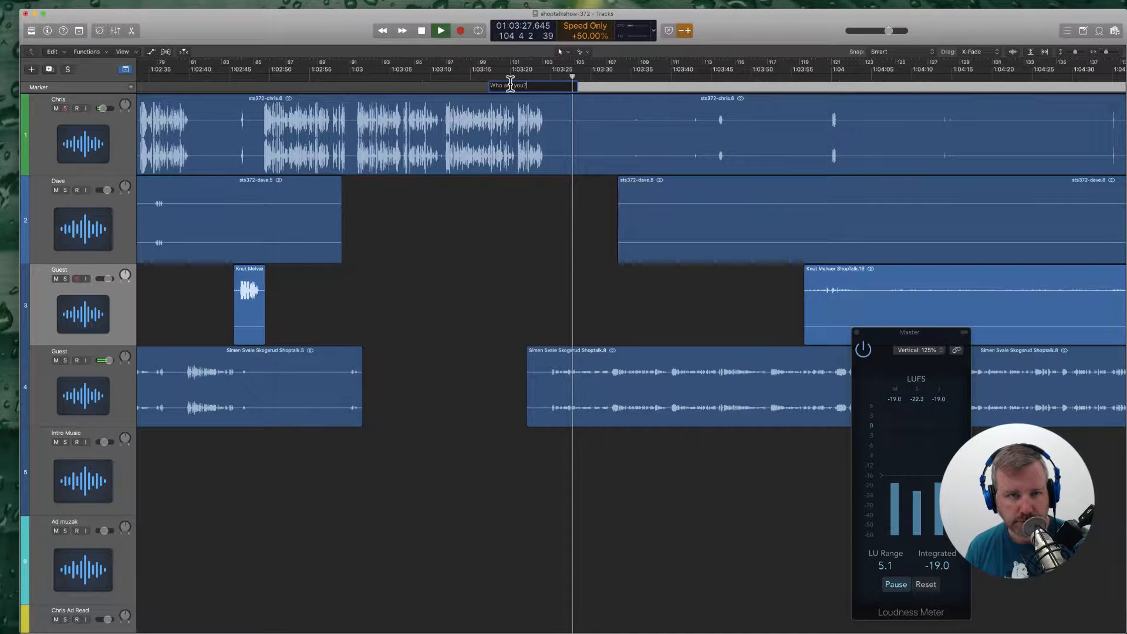
key("Return")
Step: Split track 1 at about 1:03:25.6 and 1:03:45 and delete the quiet section between the cuts
scroll(525, 271, "right", 4)
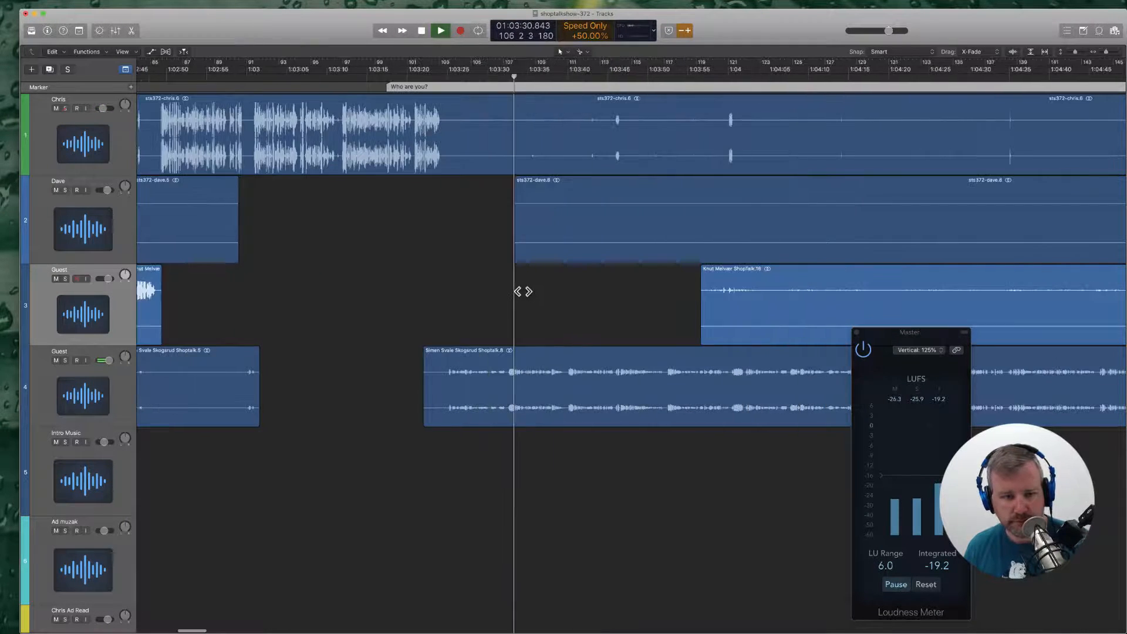
scroll(415, 334, "right", 2)
left_click(401, 166, "super")
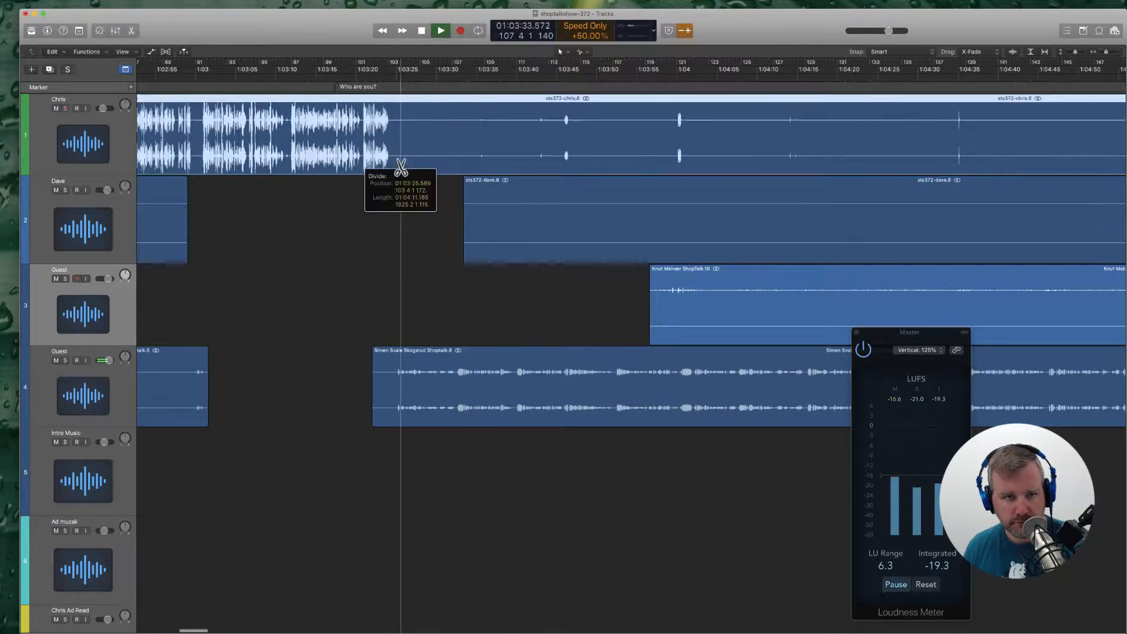
left_click(555, 154, "super")
left_click(536, 146)
key("Delete")
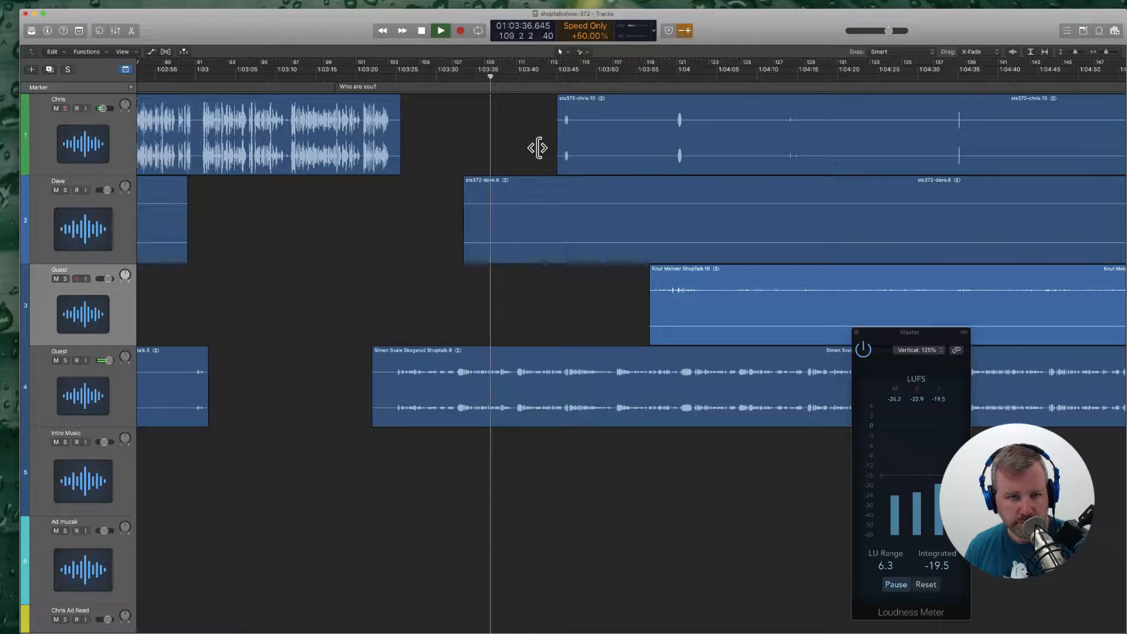
Step: Trim the start of track 4's later region to about 1:03:25 and move the following regions on all four tracks about one second earlier
left_click_drag(530, 135, 697, 375)
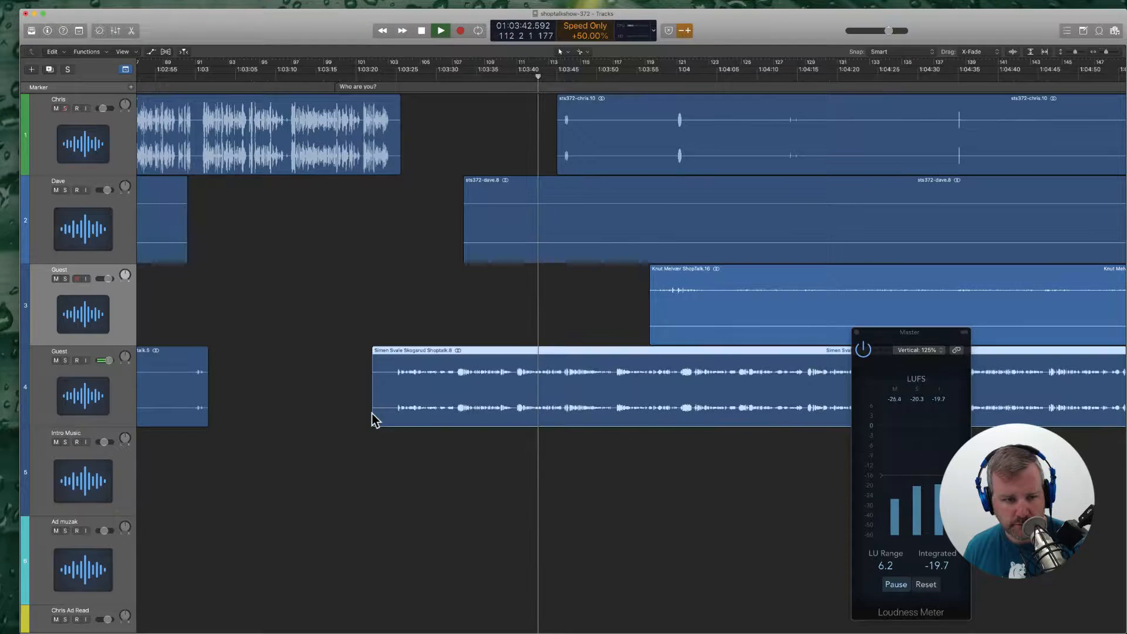
left_click_drag(373, 415, 394, 413)
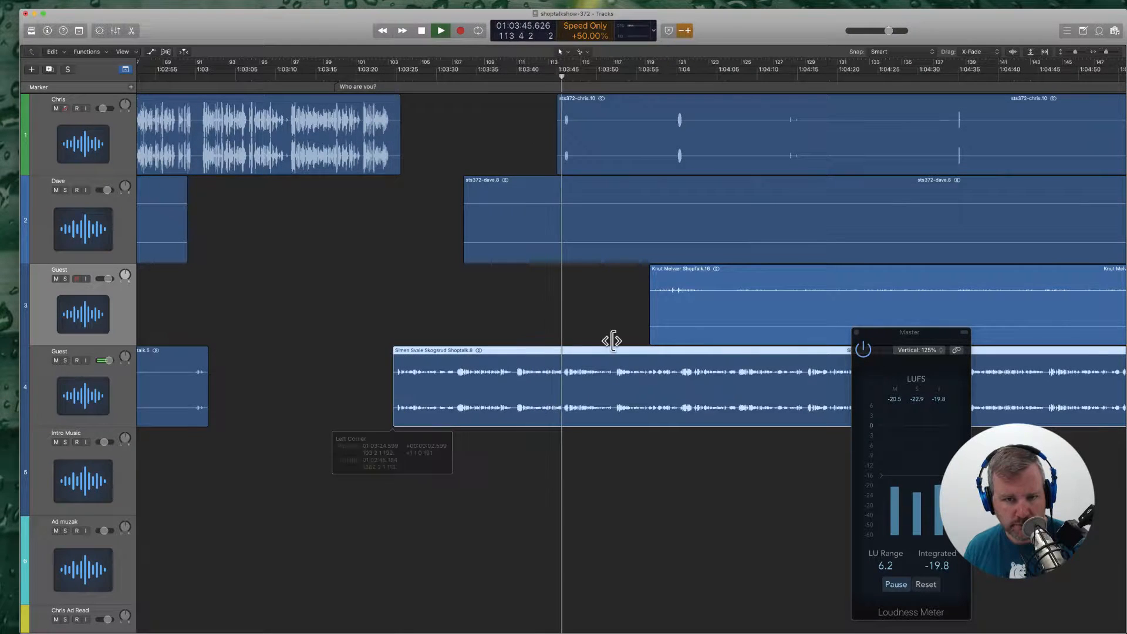
left_click(634, 234, "shift")
left_click(603, 121, "shift")
left_click_drag(402, 352, 395, 352)
Step: Enable volume automation on guest track 4 and raise its level slightly with points around the region start near 1:03:24, then hide automation
scroll(495, 345, "right", 6)
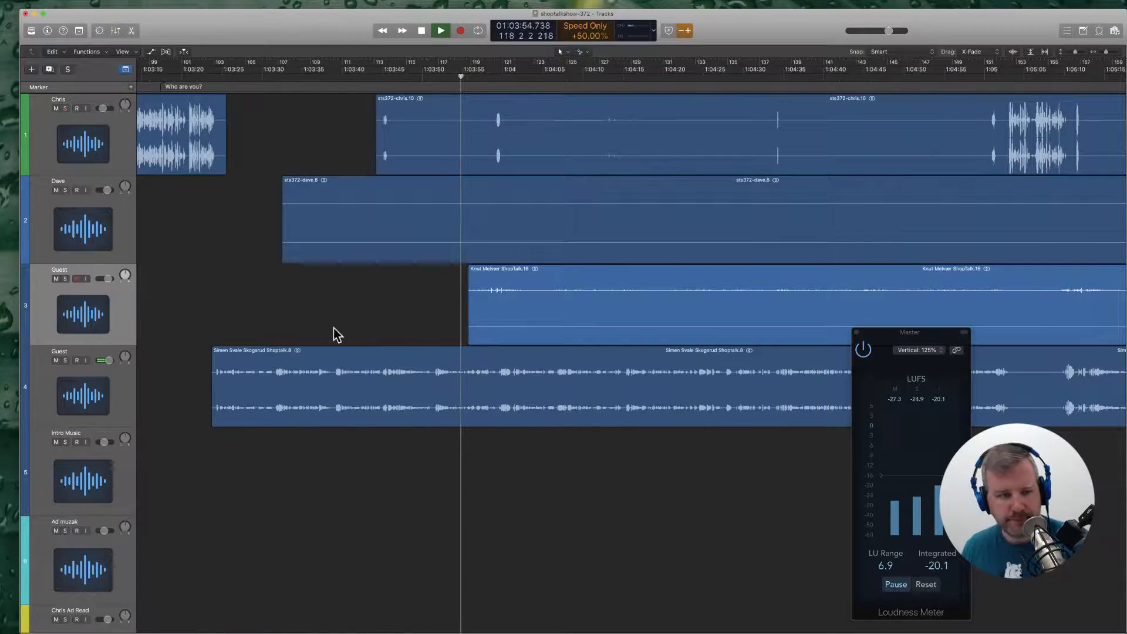
scroll(294, 370, "left", 10)
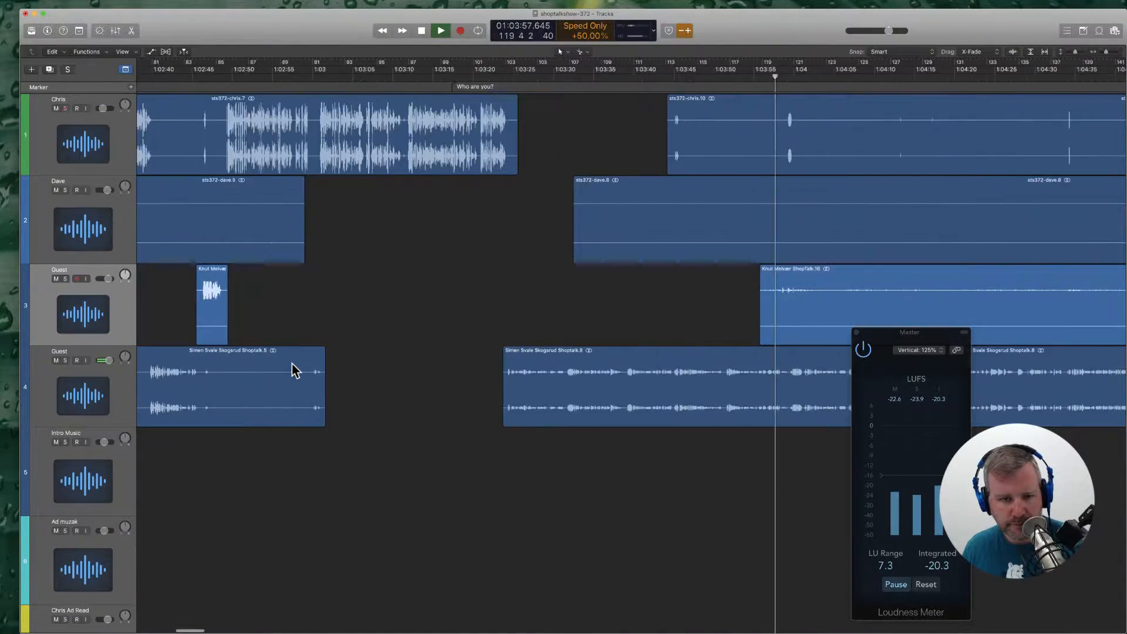
key("a")
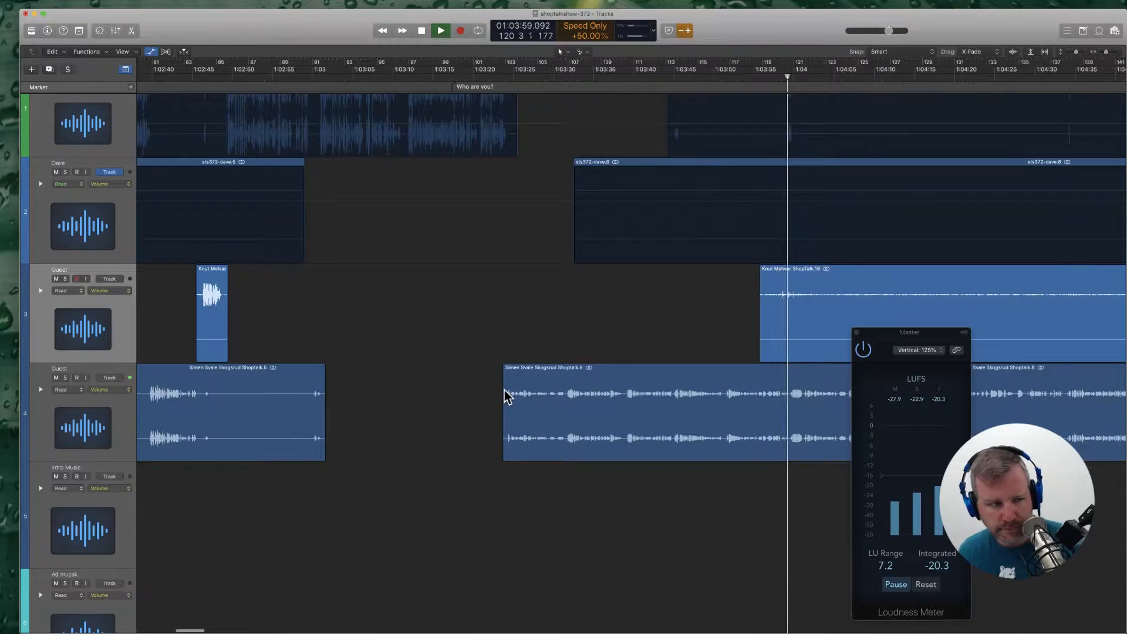
left_click(99, 380)
left_click(462, 394)
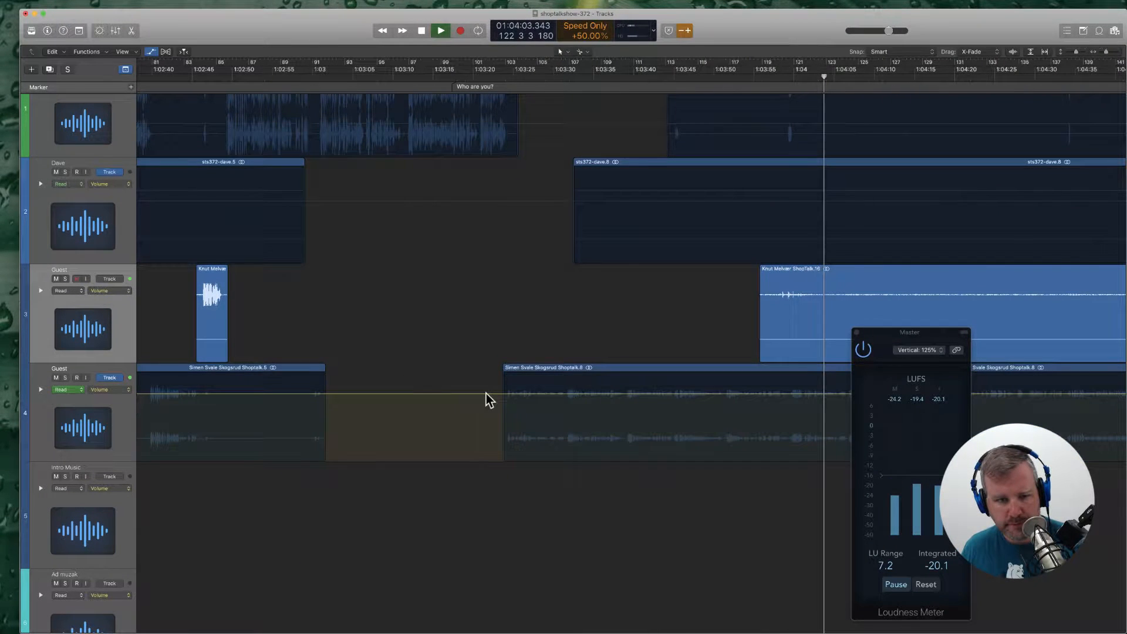
left_click(486, 393)
left_click_drag(506, 393, 507, 390)
key("a")
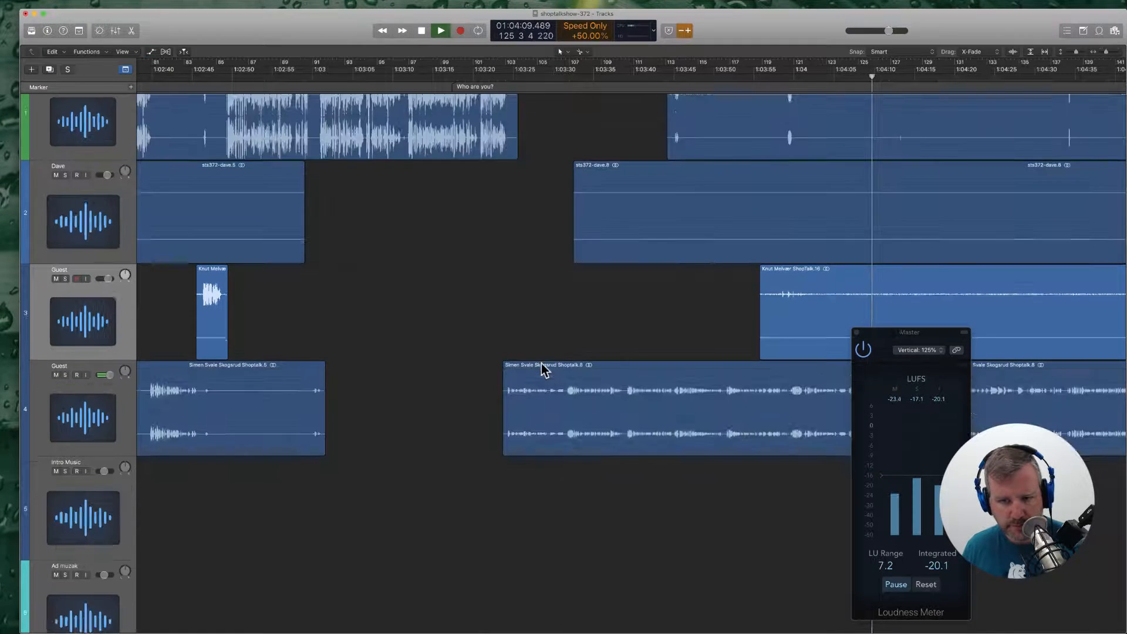
Step: Delete the silent part of guest track 3 from its region start near 1:03:56 to about 1:05:04
scroll(542, 364, "right", 10)
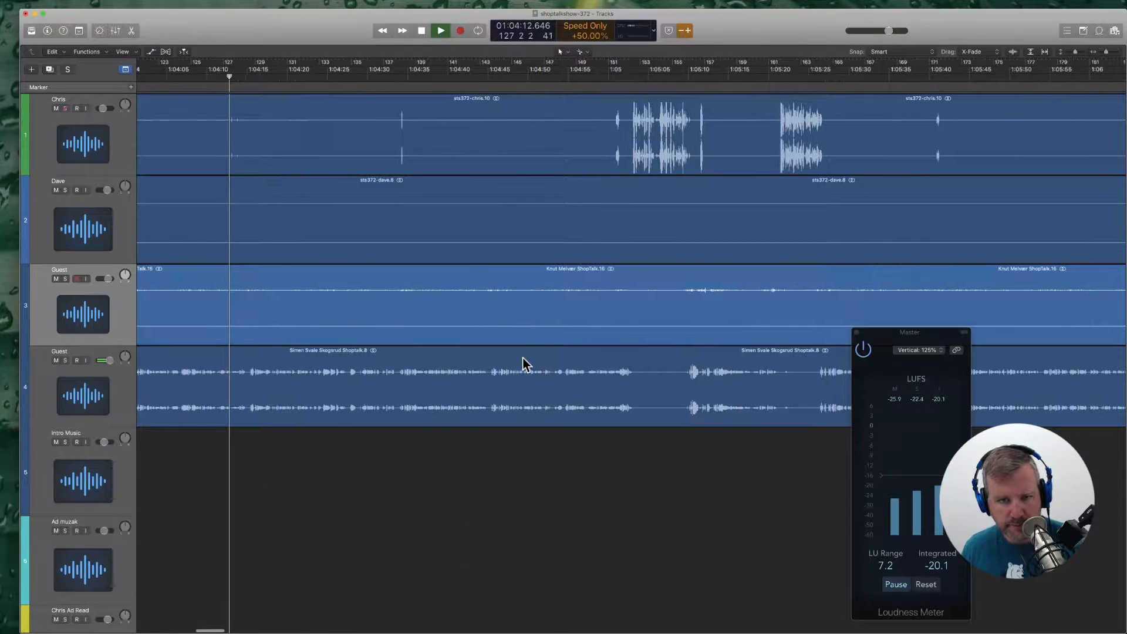
left_click(639, 329)
key("Delete")
Step: Split track 1 at about 1:03:56 and 1:04:58 and delete the section between the cuts
scroll(612, 316, "left", 4)
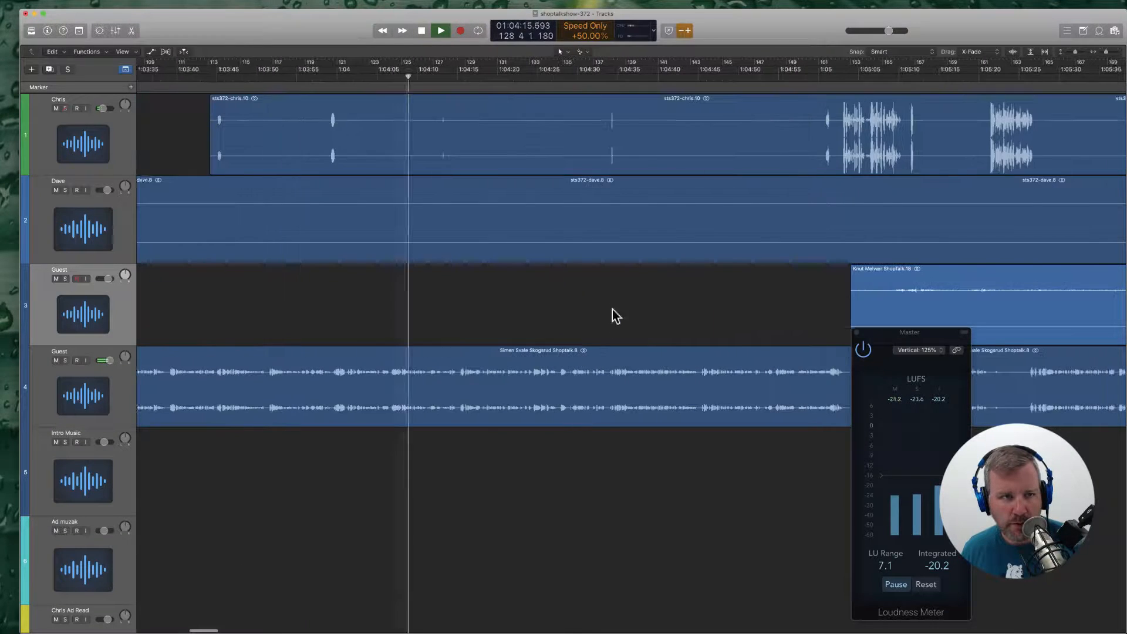
left_click(322, 136, "super")
left_click(819, 136, "super")
left_click(739, 136)
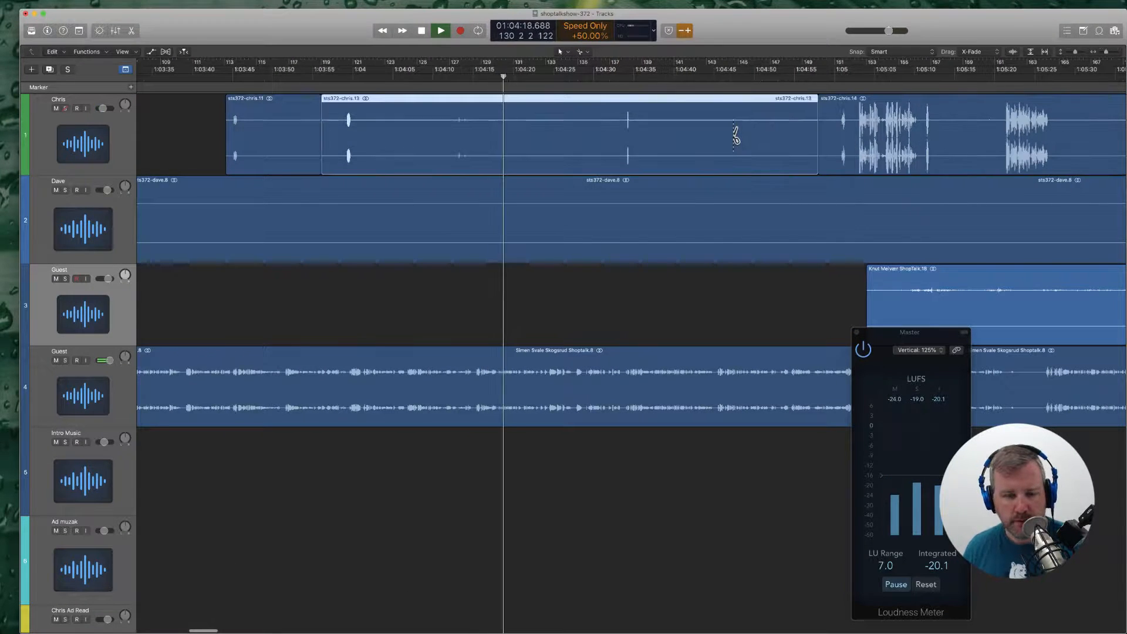
key("Delete")
scroll(548, 178, "right", 2)
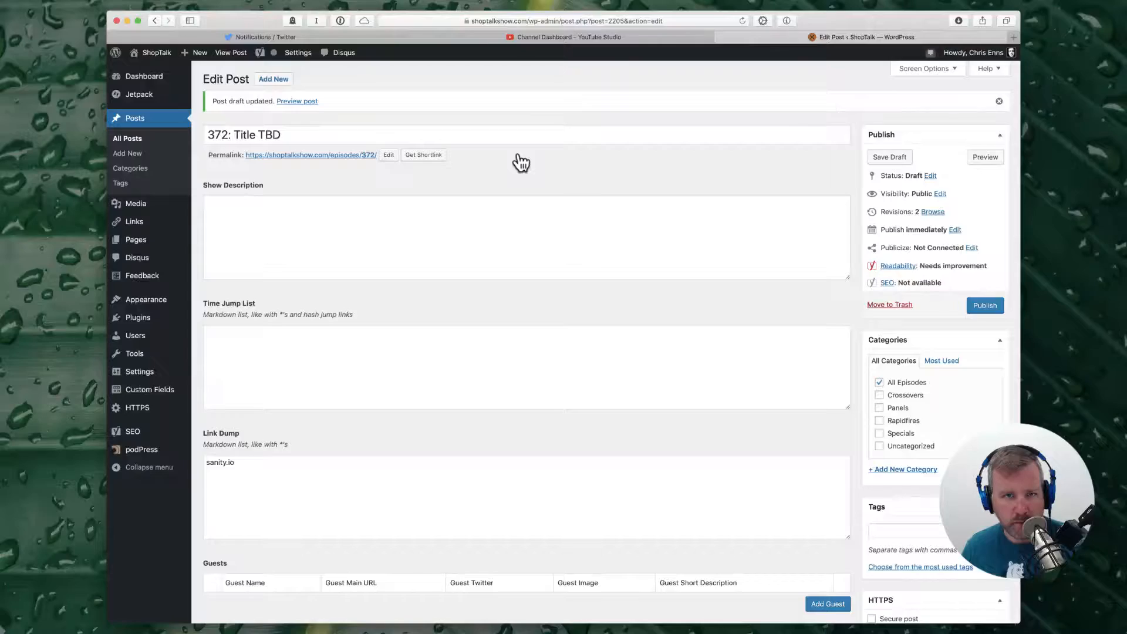
Step: Switch to Safari, open sanity.io in a new tab to get its full address, and return to the episode's edit page
key("super+t")
type("sanity")
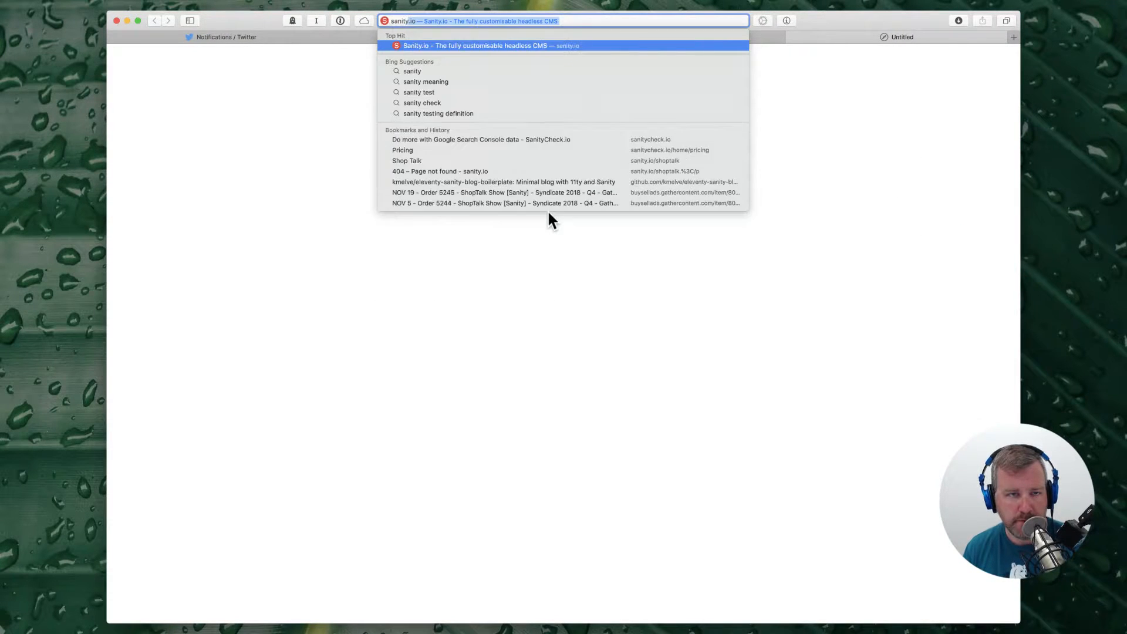
key("Return")
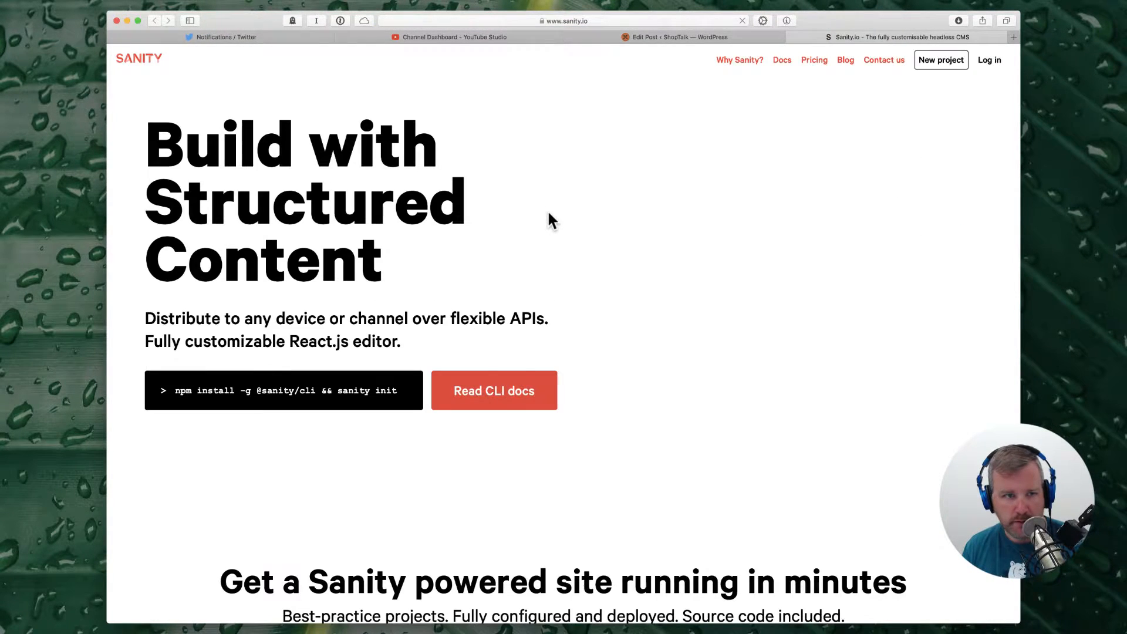
key("super+l")
key("ctrl+shift+Tab")
scroll(329, 464, "down", 5)
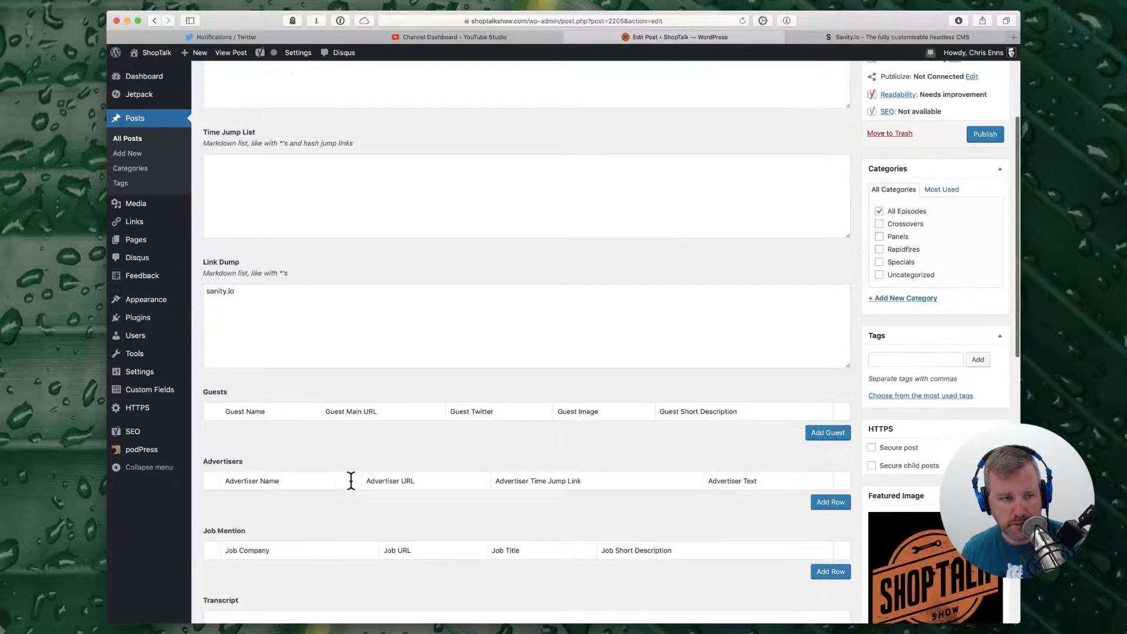
left_click(330, 326)
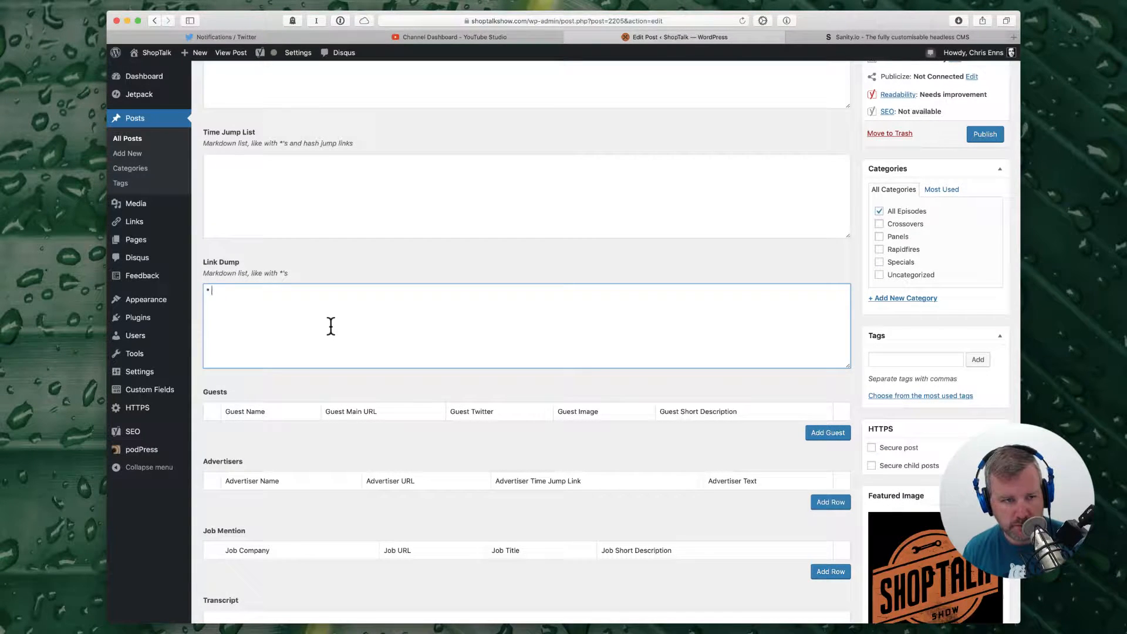
type("*")
type("[Sanity.io](https://www.sanity.io)")
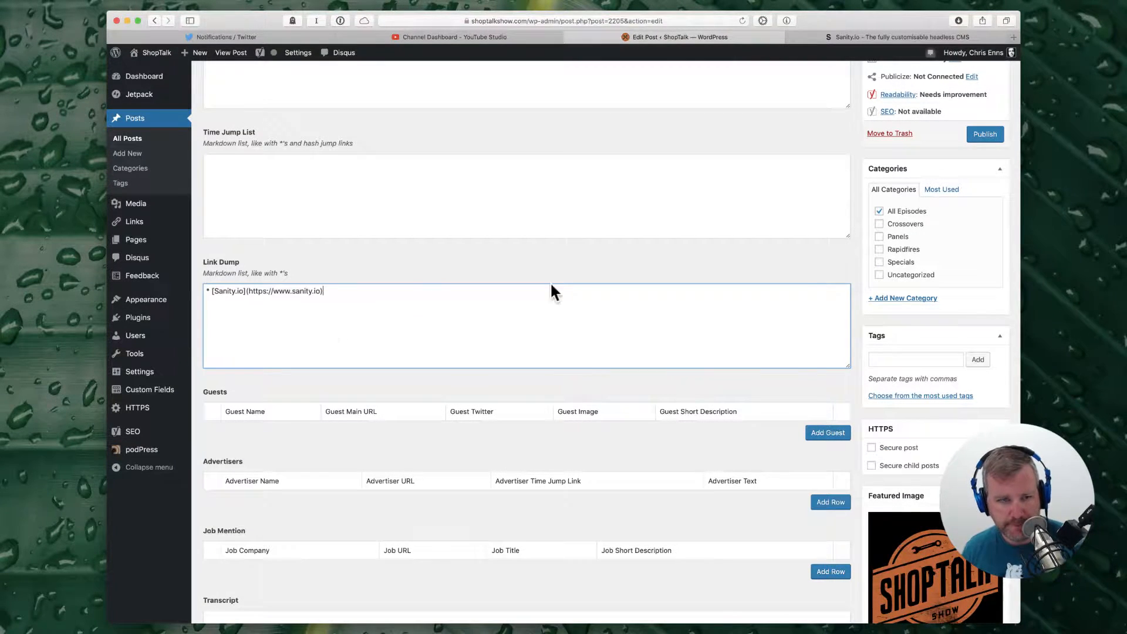
Step: Save the episode 372 draft and switch back to the playing timeline in Logic Pro
scroll(631, 332, "up", 5)
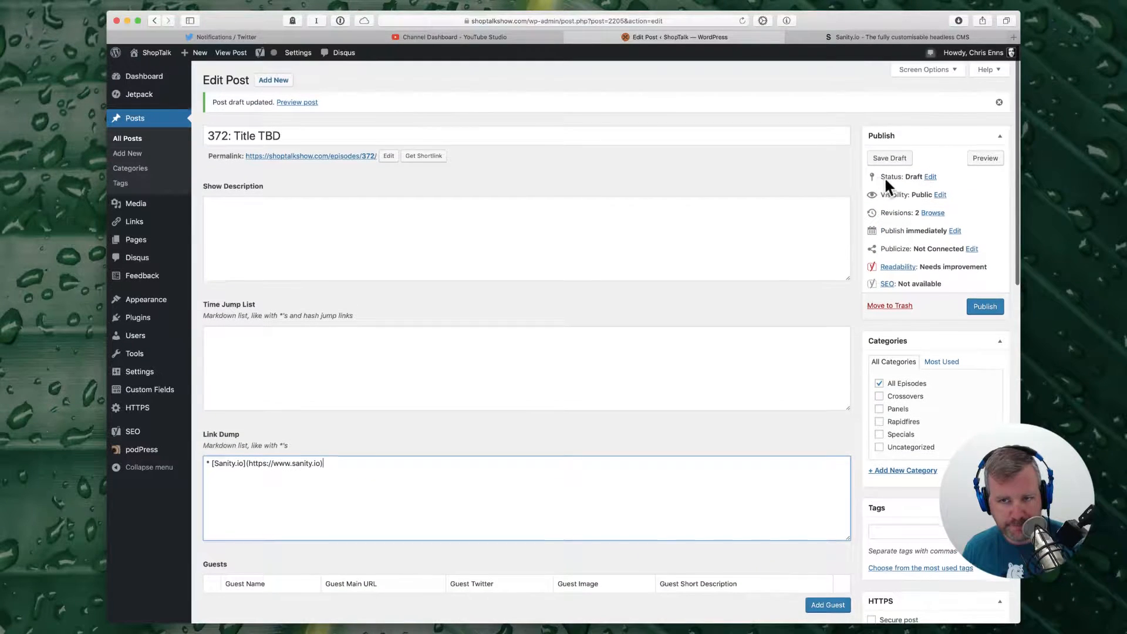
left_click(889, 160)
key("super+Tab")
scroll(748, 200, "right", 3)
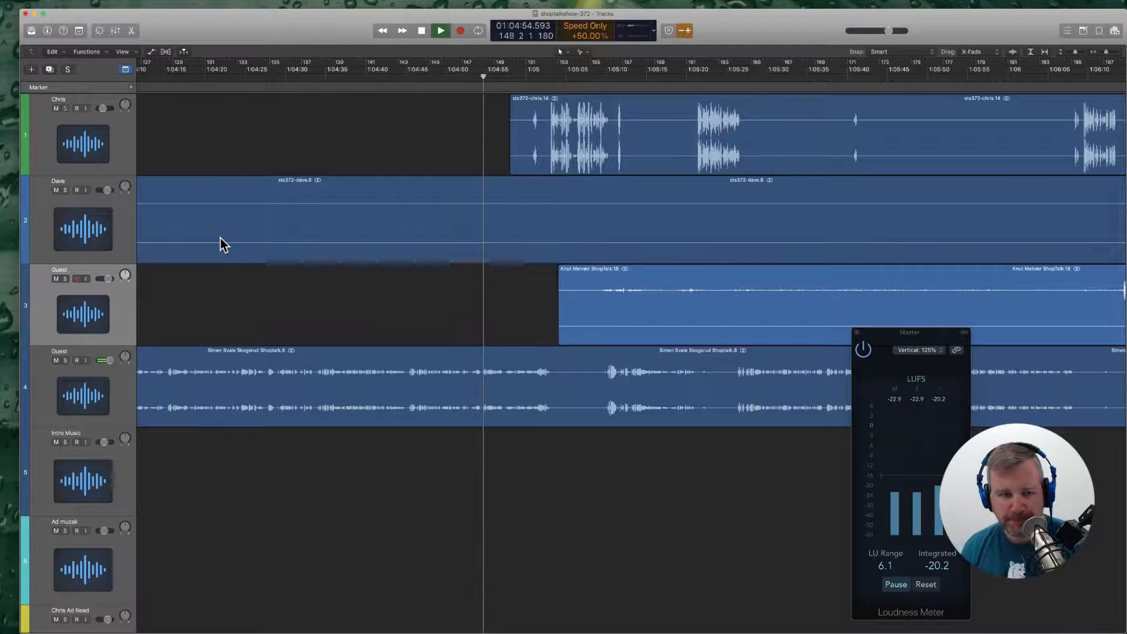
scroll(220, 237, "right", 3)
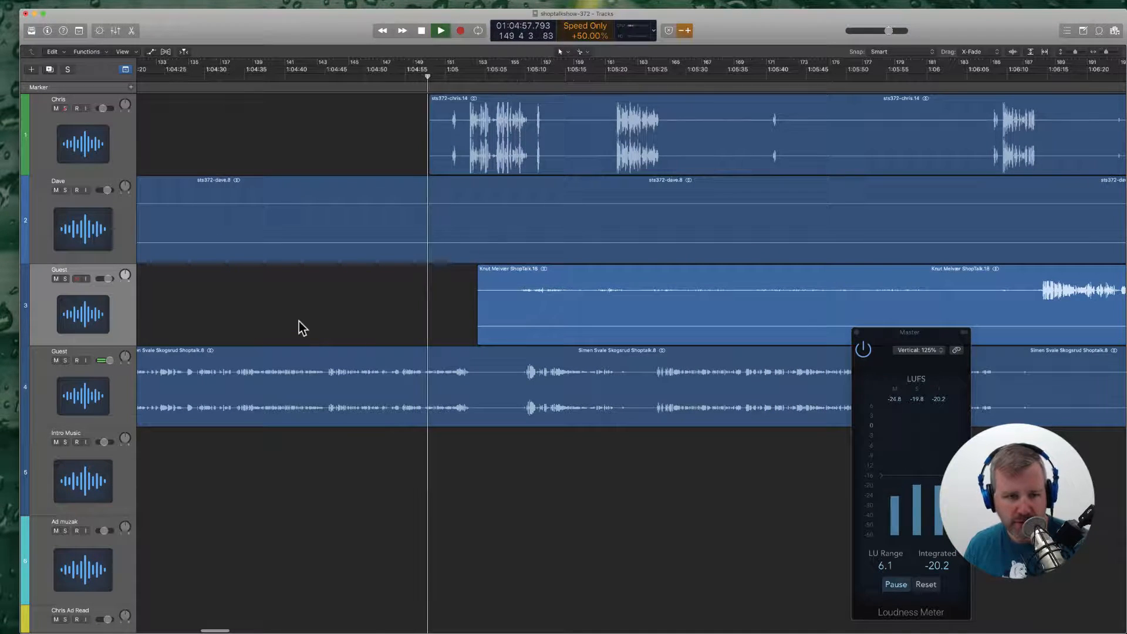
Step: Add a marker at about 1:03:17, beginning its name with "How did S"
scroll(363, 322, "left", 1)
scroll(363, 321, "right", 1)
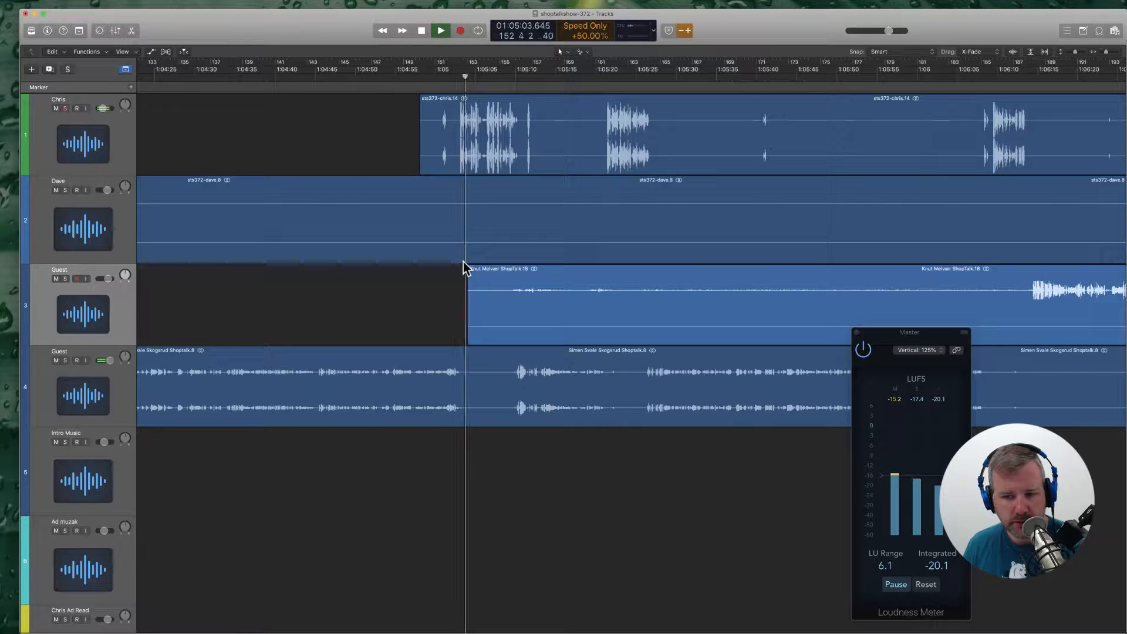
scroll(456, 241, "left", 15)
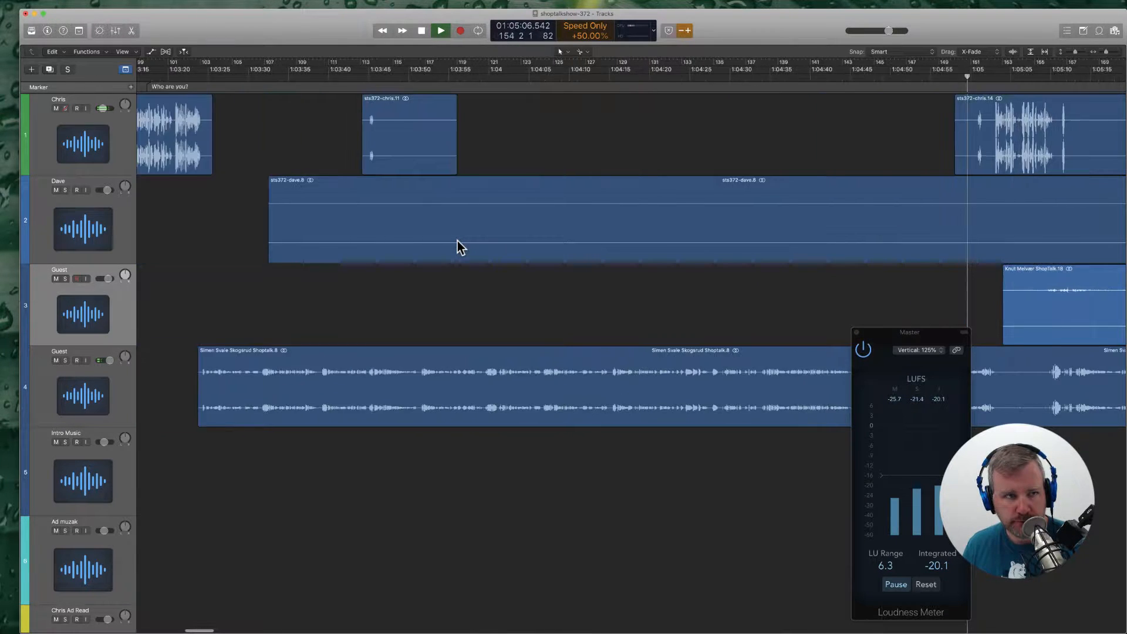
left_click(364, 87)
type("What")
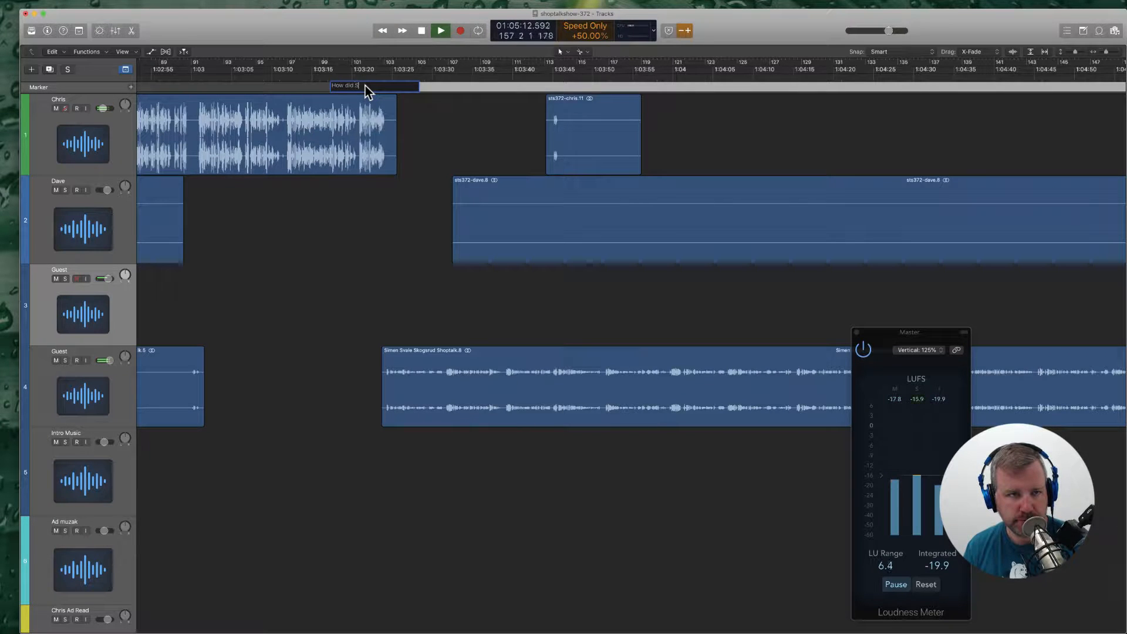
key("Return")
Step: Split track 3 at about 1:06:14, just before the speech starts, and delete the quiet section preceding the cut
scroll(752, 250, "right", 15)
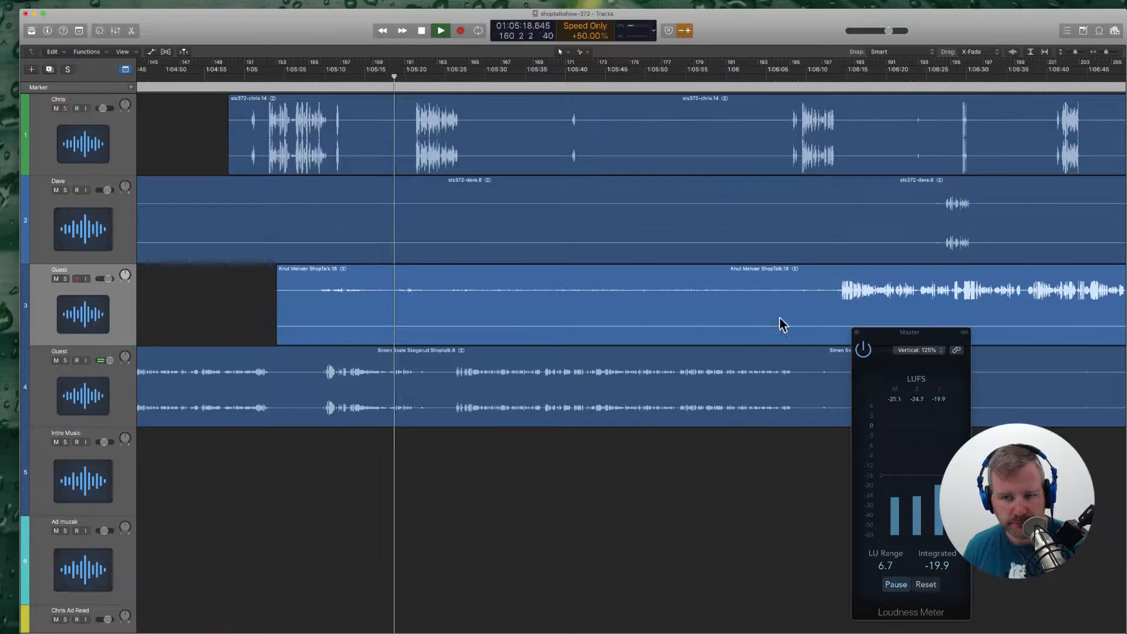
left_click(839, 297, "super")
key("Delete")
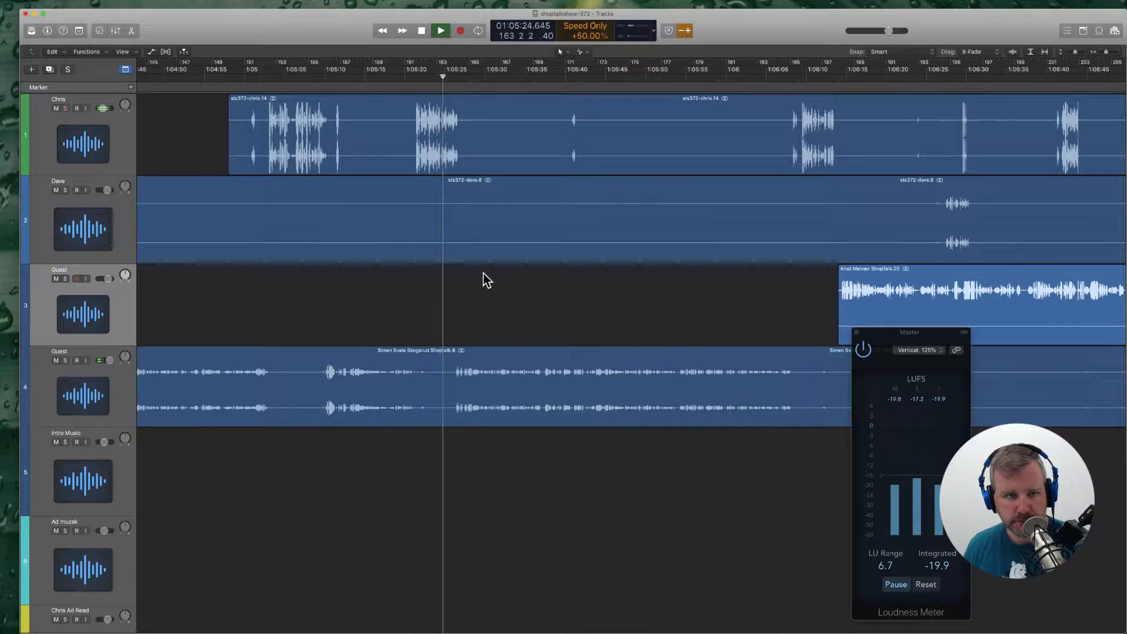
Step: Split track 2 before and after its silent stretch, with the second cut at about 1:06:25, and delete the section between the cuts
scroll(494, 269, "left", 10)
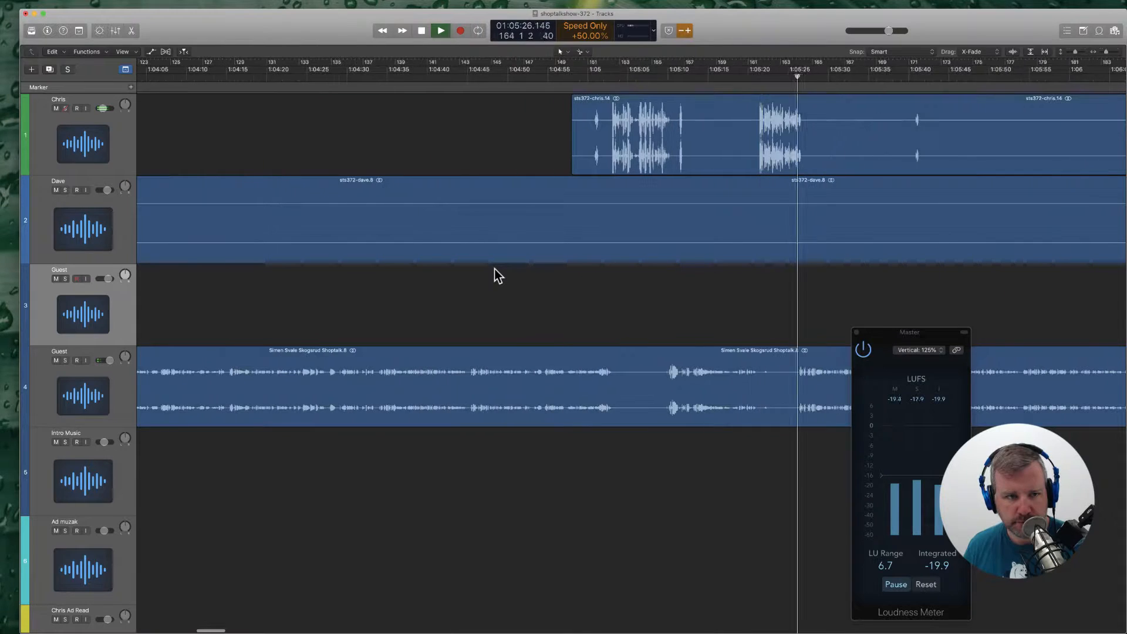
left_click(410, 226, "super")
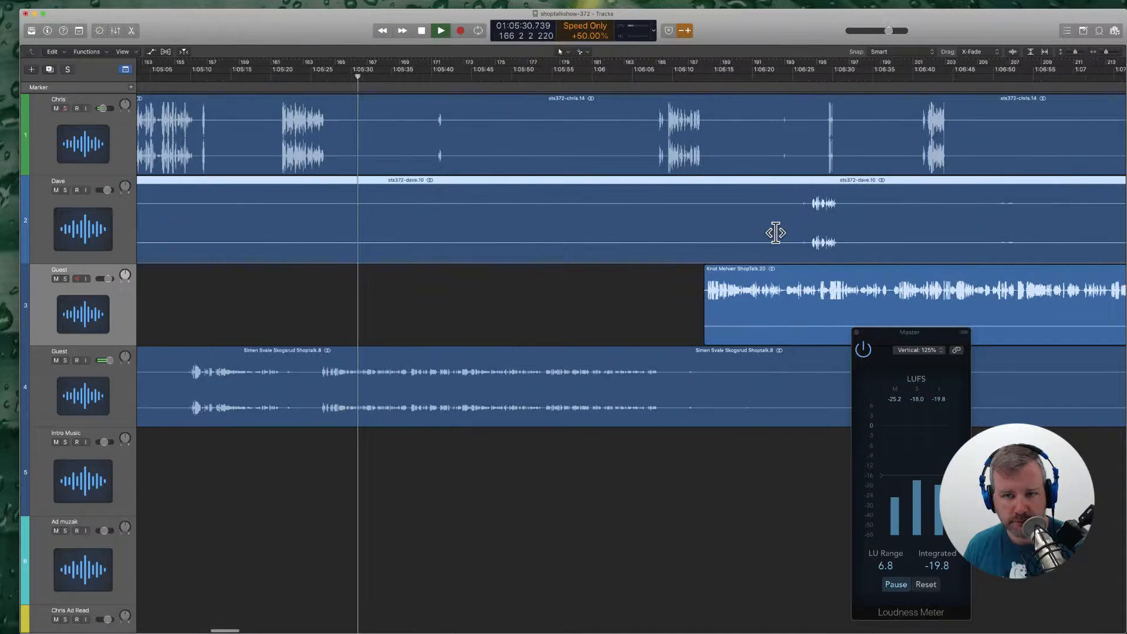
left_click(773, 226, "super")
key("Delete")
scroll(763, 226, "left", 3)
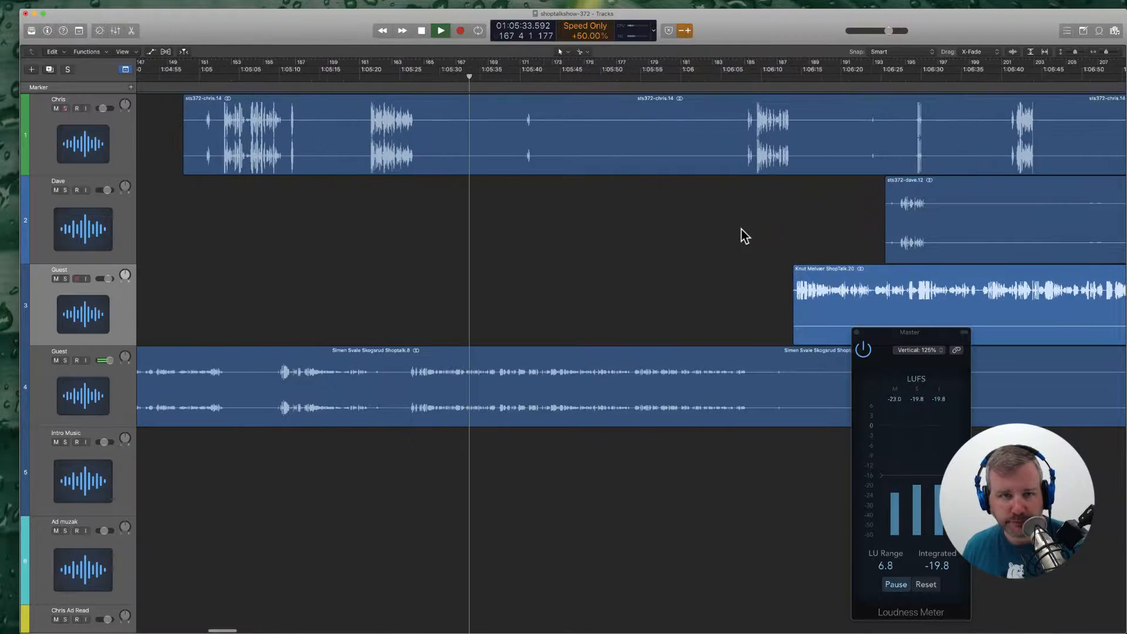
Step: Split track 1 at about 1:05:29, 1:05:44 and 1:06:07, and delete the section between the last two cuts
scroll(564, 241, "right", 3)
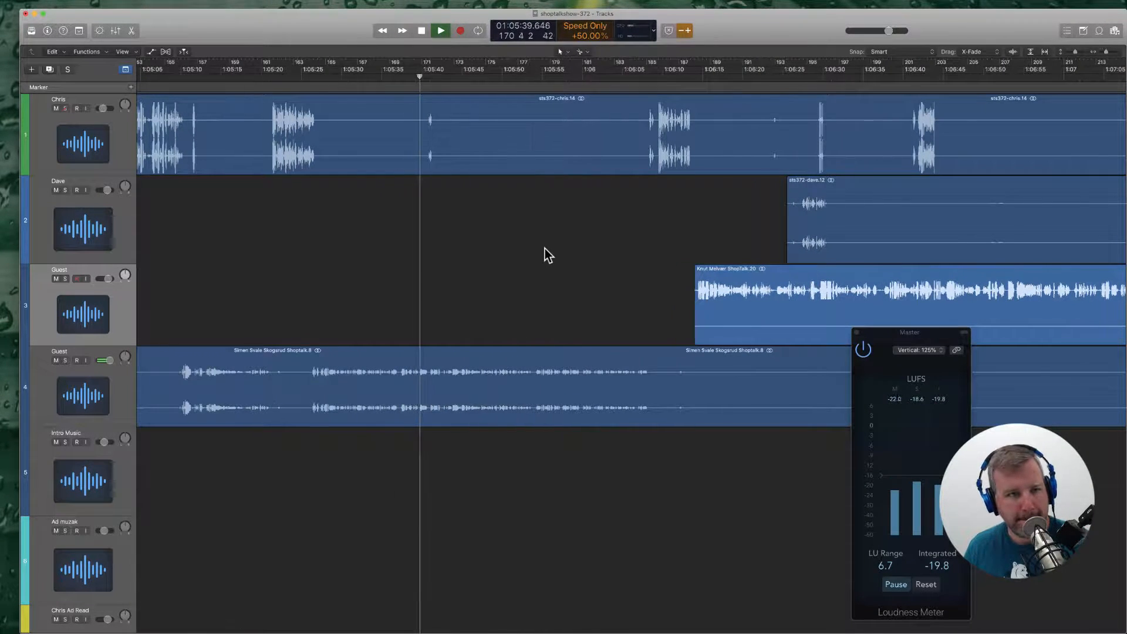
scroll(545, 248, "right", 2)
left_click(289, 141)
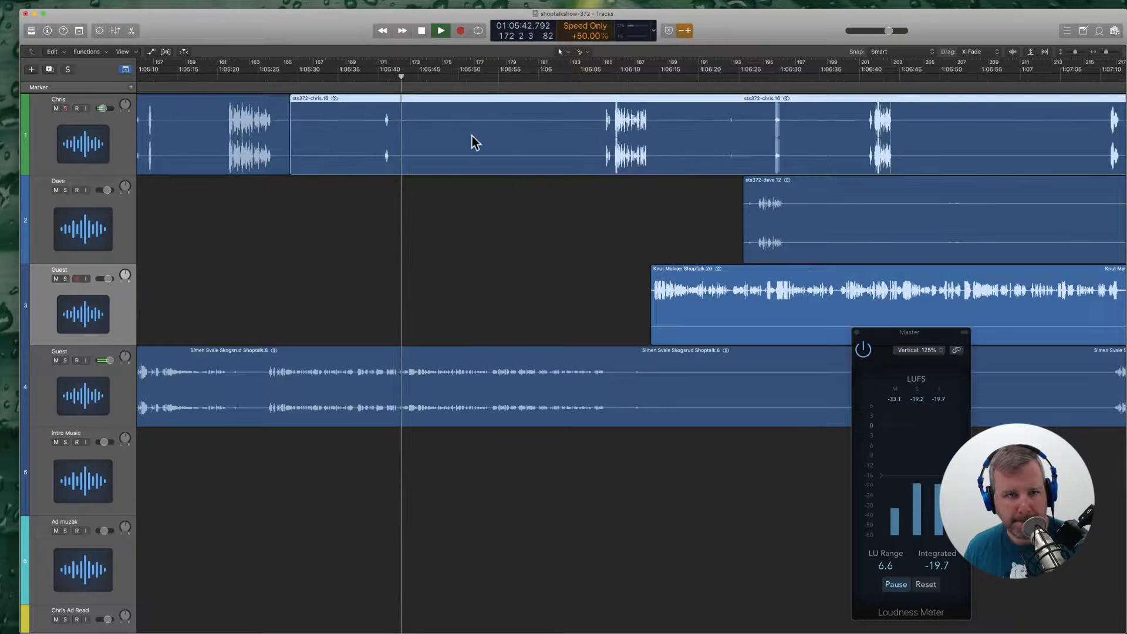
left_click(409, 144)
left_click(596, 144)
key("Delete")
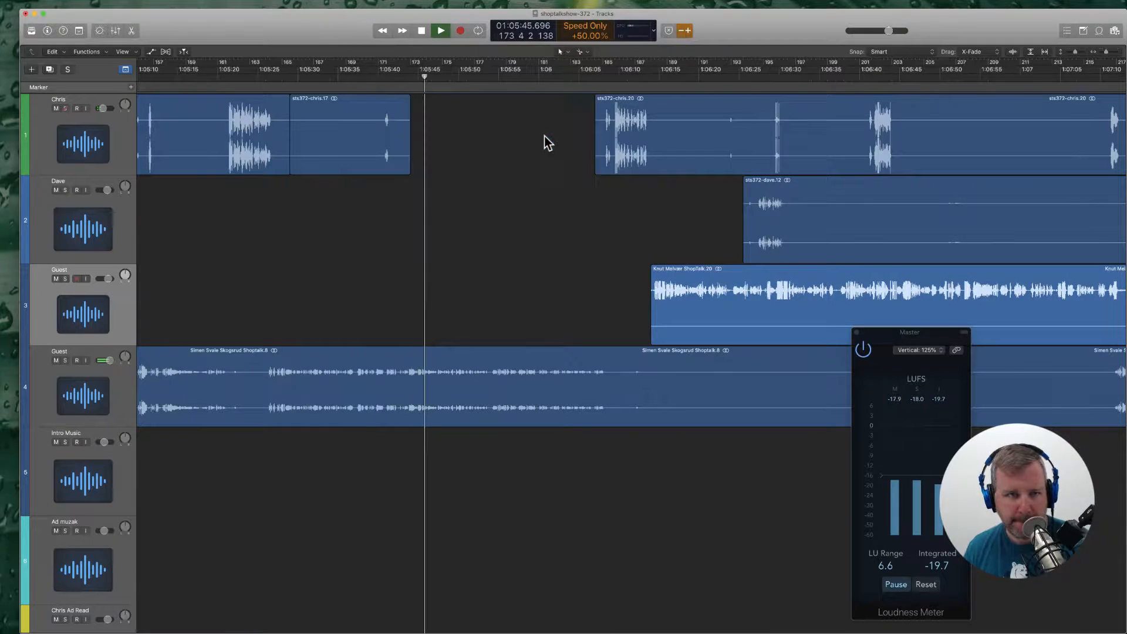
Step: Switch to the Show Calendar in Notion, open the "372: Sanity" entry as a full page, and return to Logic Pro
scroll(509, 216, "right", 3)
scroll(458, 306, "right", 2)
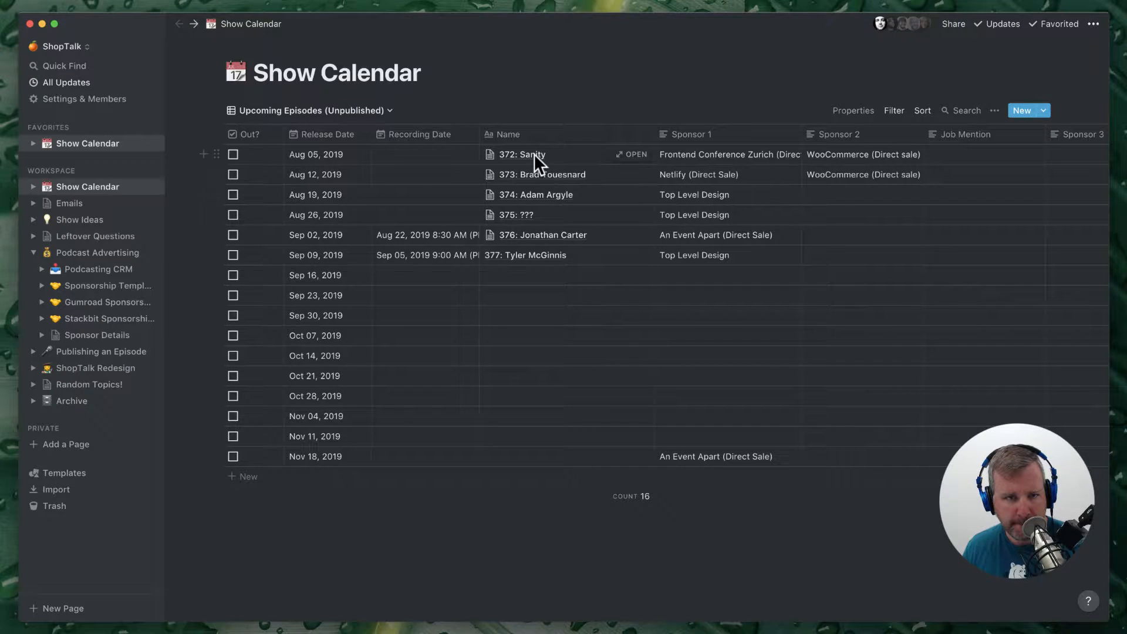
left_click(633, 156)
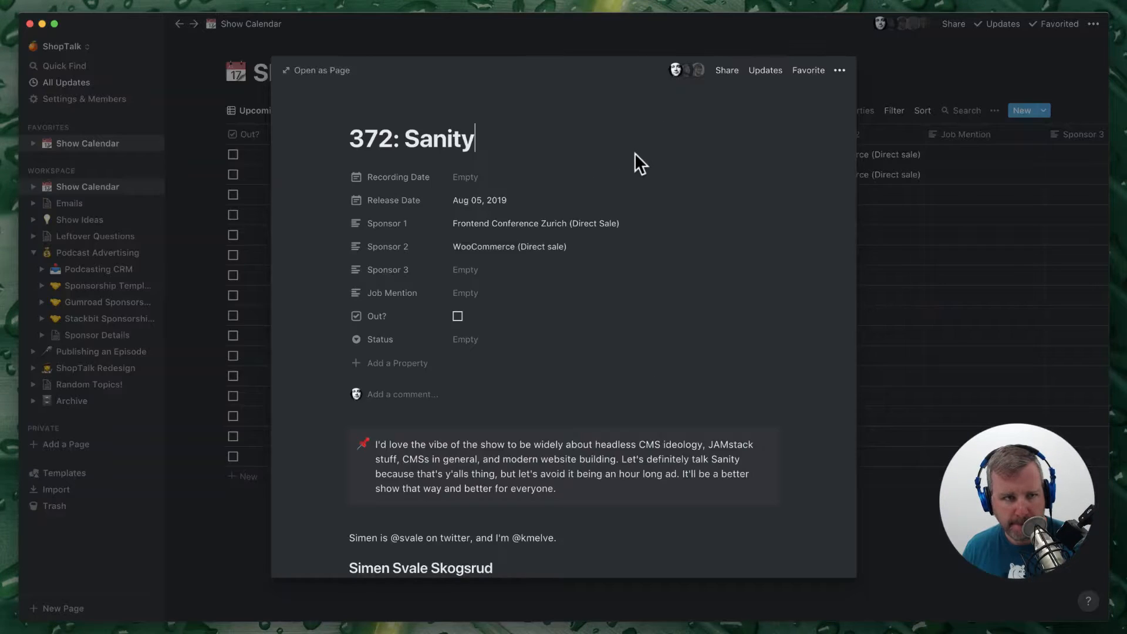
left_click(341, 75)
key("super+Tab")
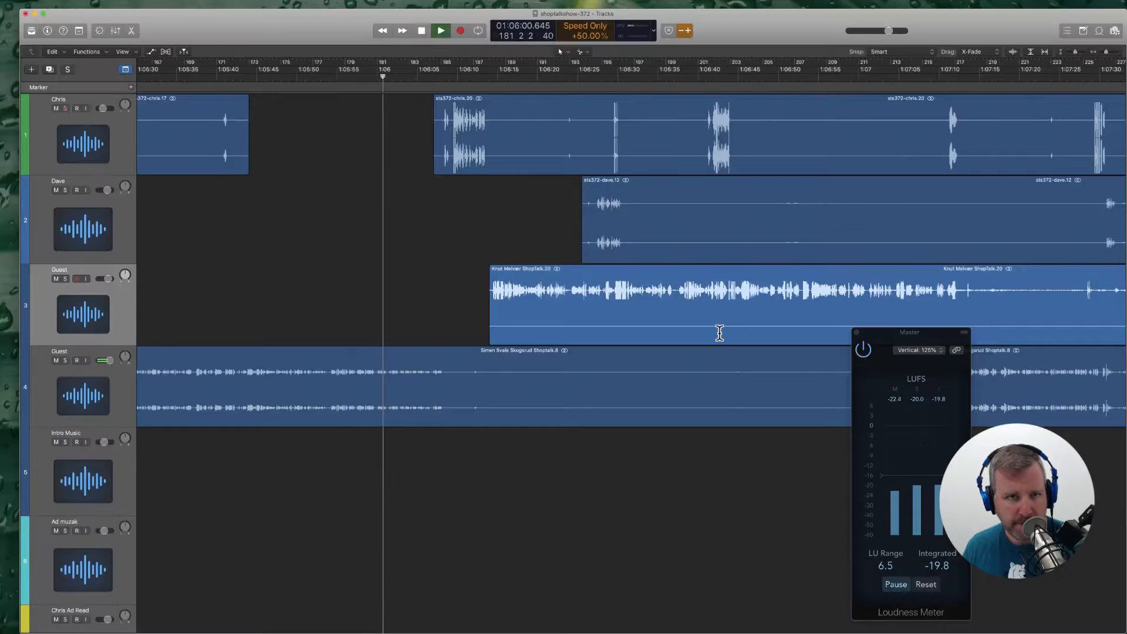
Step: Switch to Notion, review the properties and notes of the "372: Sanity" page, and go back to the Show Calendar
key("super+Tab")
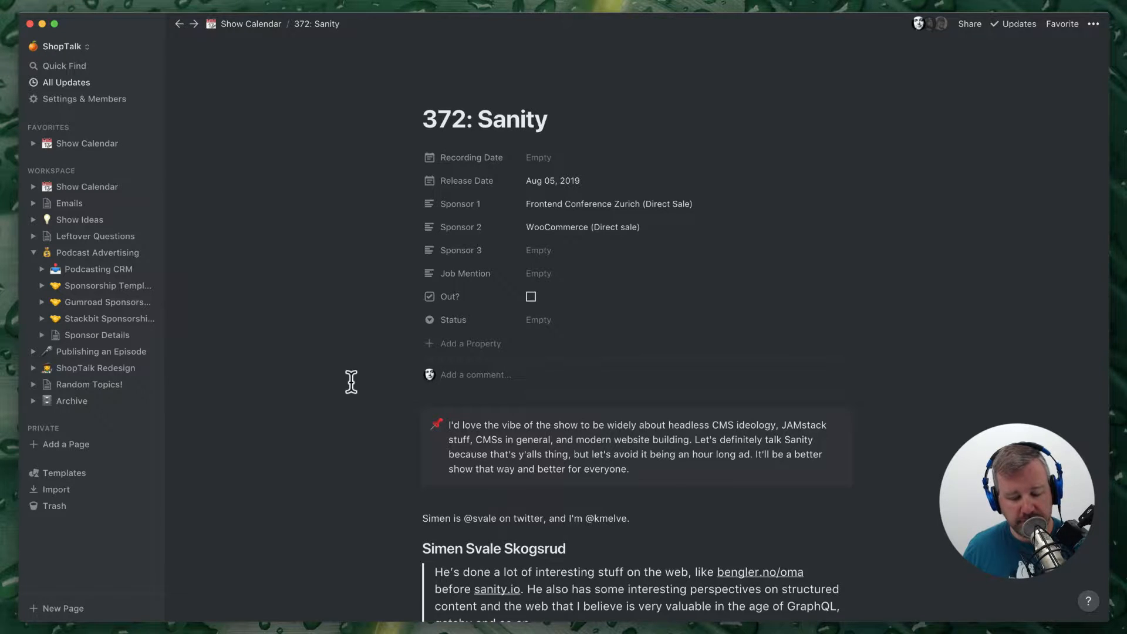
scroll(351, 382, "down", 3)
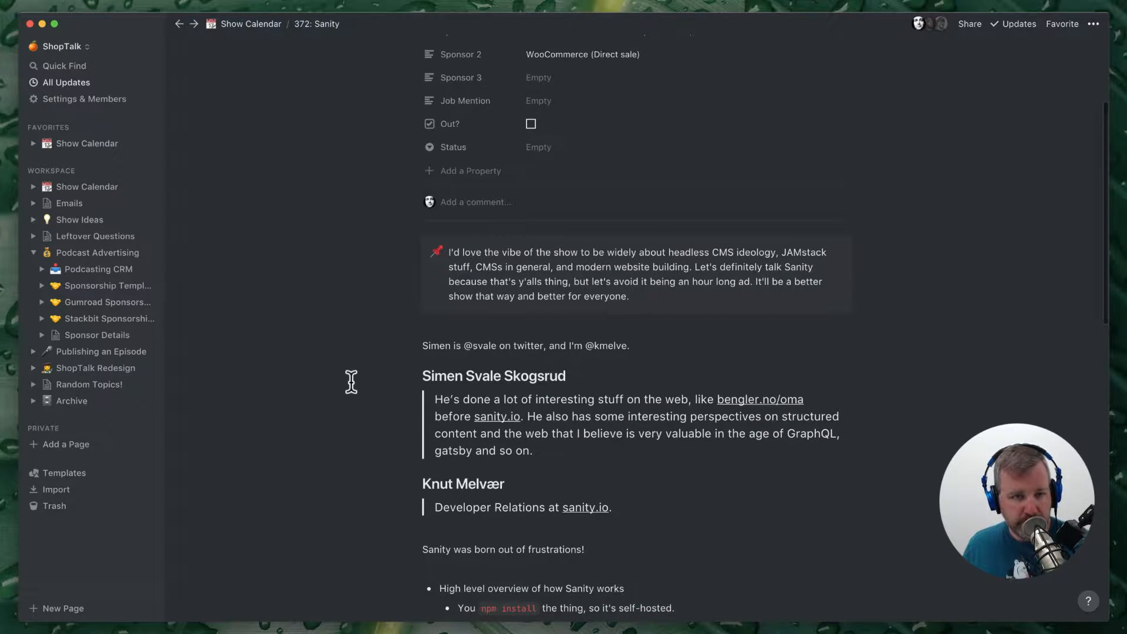
scroll(351, 382, "up", 3)
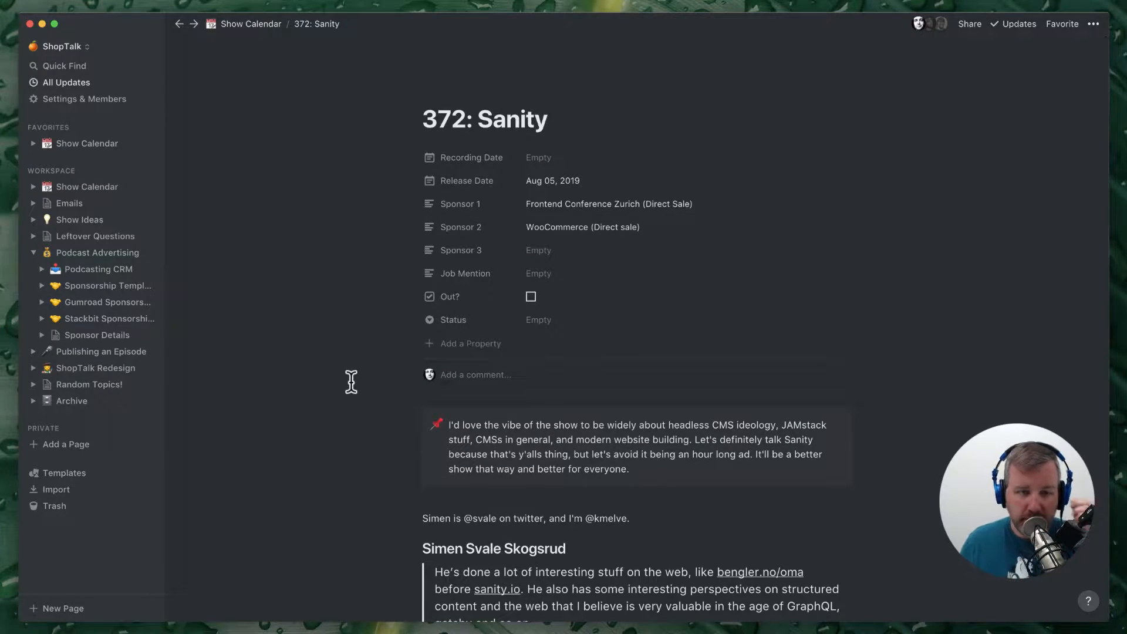
left_click(247, 24)
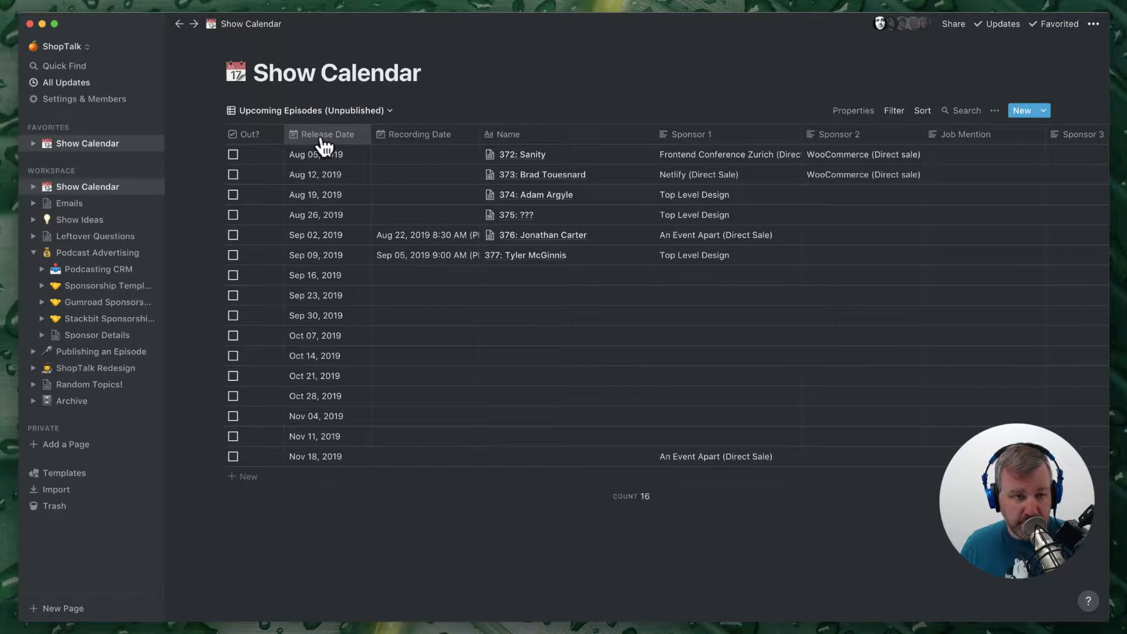
left_click(372, 113)
left_click(371, 112)
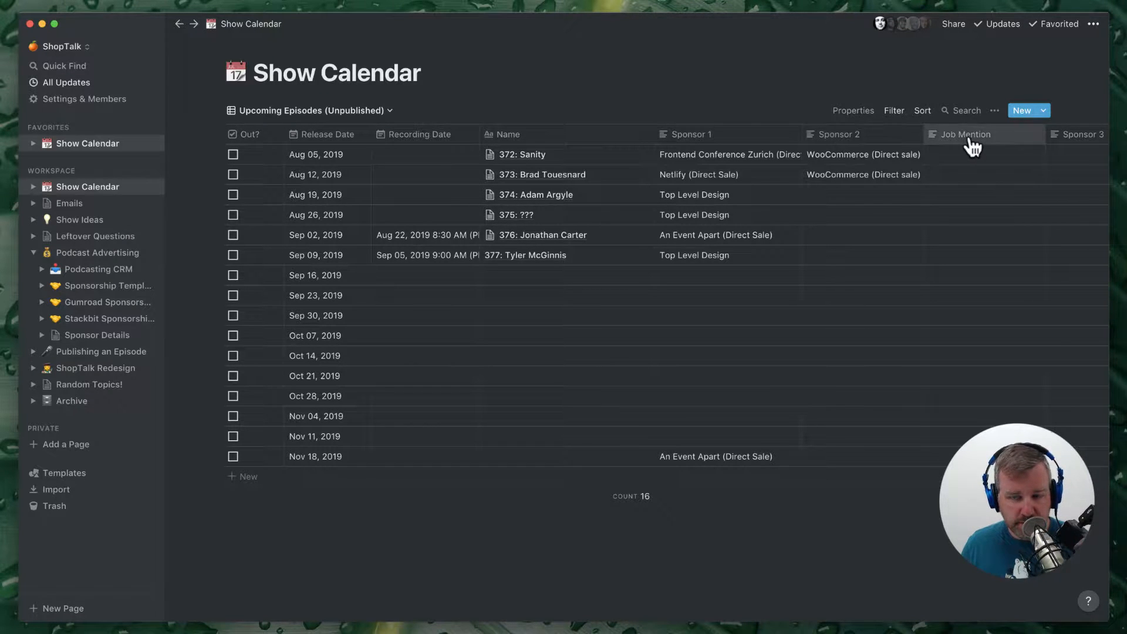
Step: Examine the Show Calendar's sponsor, Job Mention and Status columns, including the status options available for episode 372
scroll(971, 146, "right", 3)
scroll(972, 146, "right", 3)
scroll(963, 146, "left", 5)
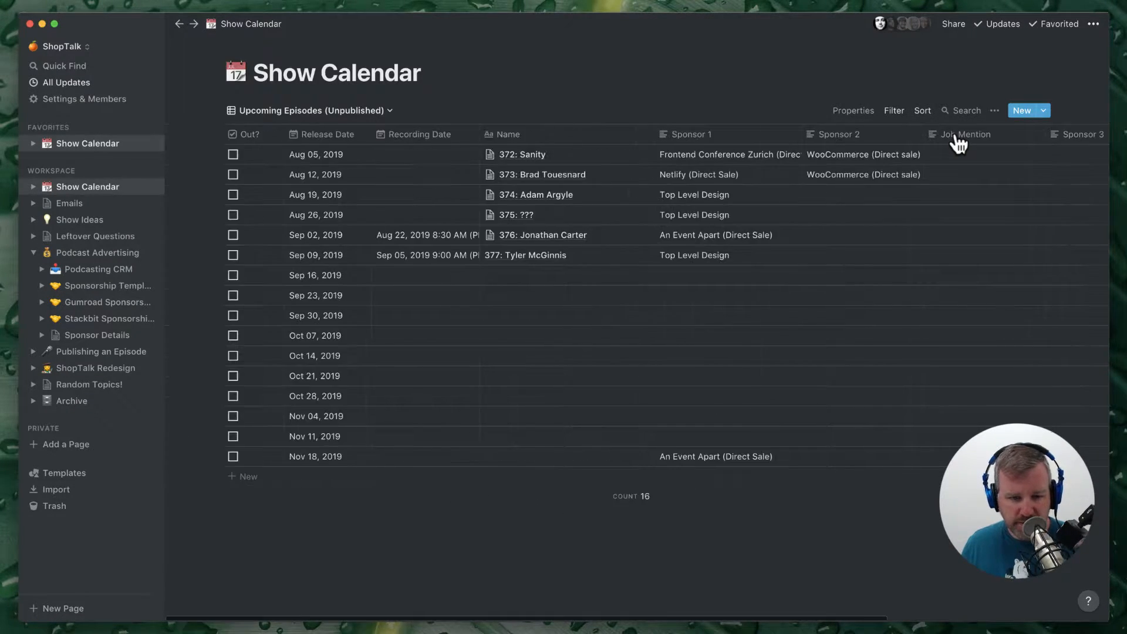
scroll(958, 144, "right", 6)
left_click(959, 143)
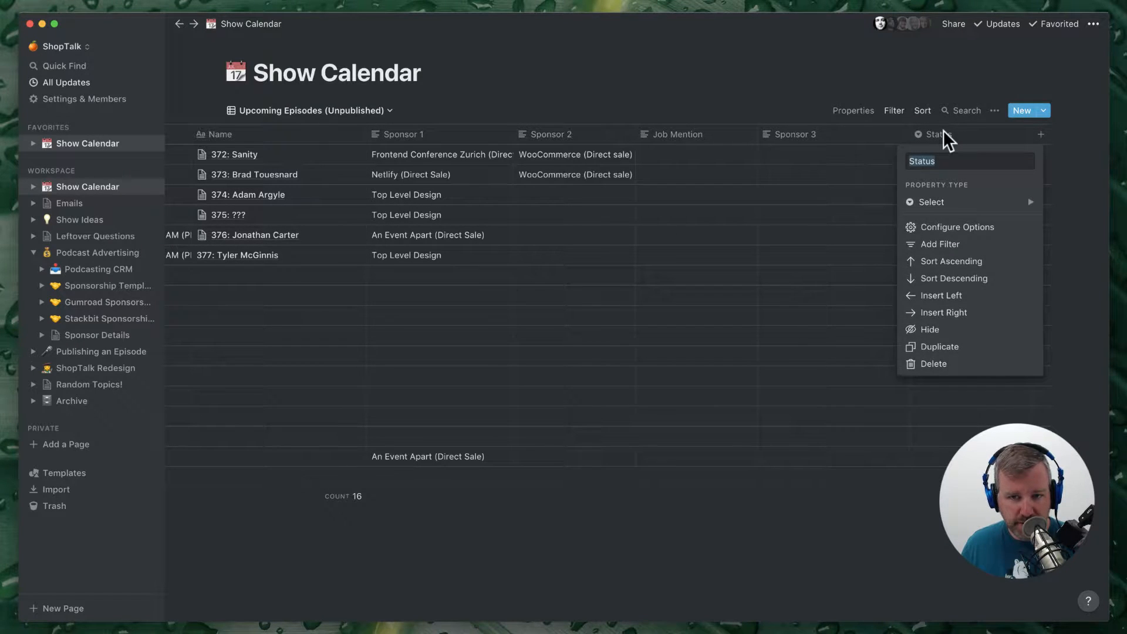
key("Escape")
left_click(951, 154)
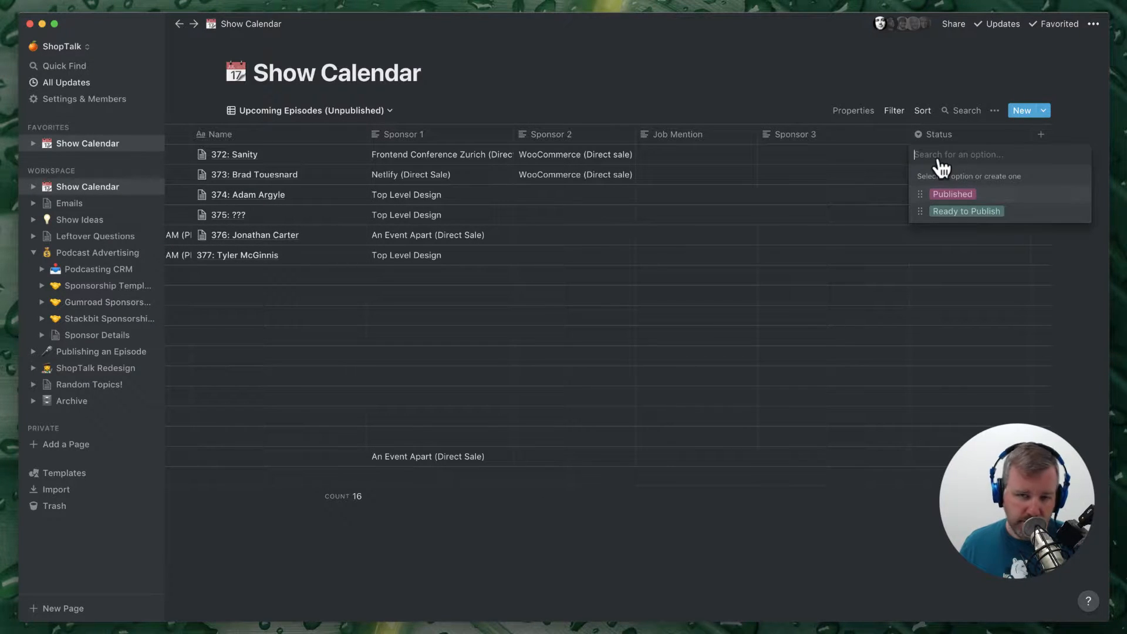
key("Escape")
scroll(695, 199, "left", 10)
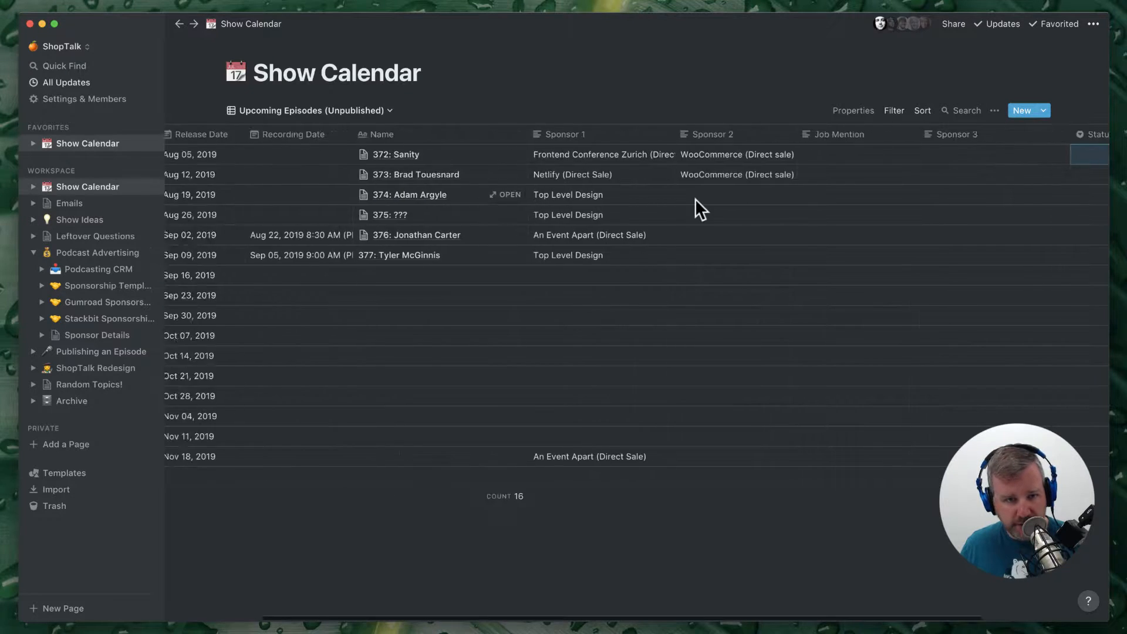
Step: Look through the Past Episodes (Published) view of the Show Calendar and return to Upcoming Episodes (Unpublished)
left_click(361, 110)
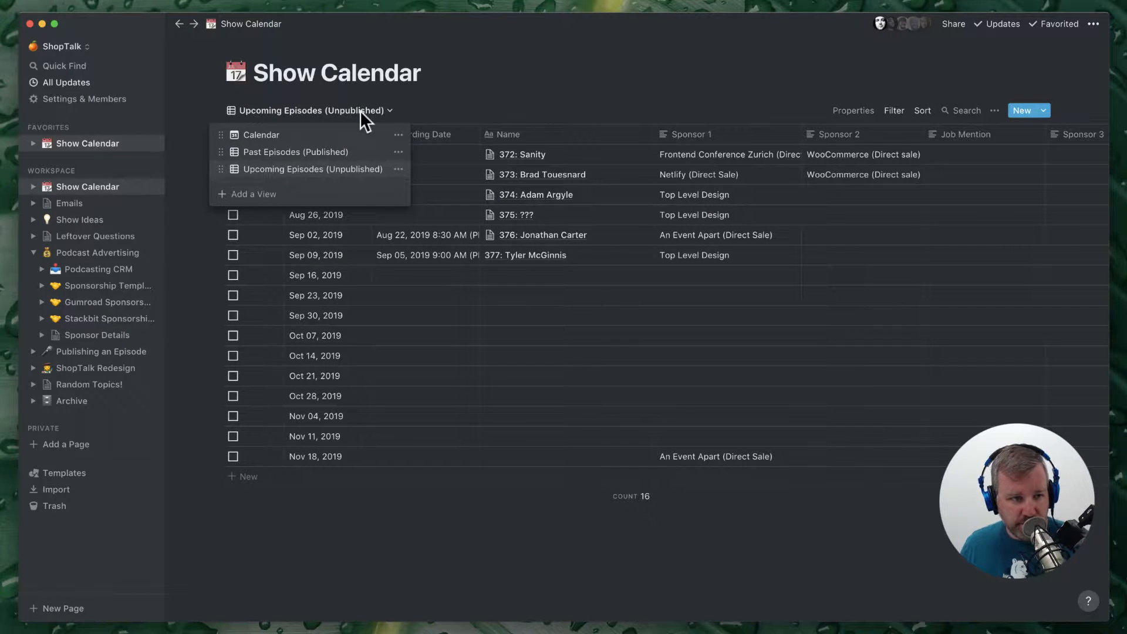
left_click(335, 154)
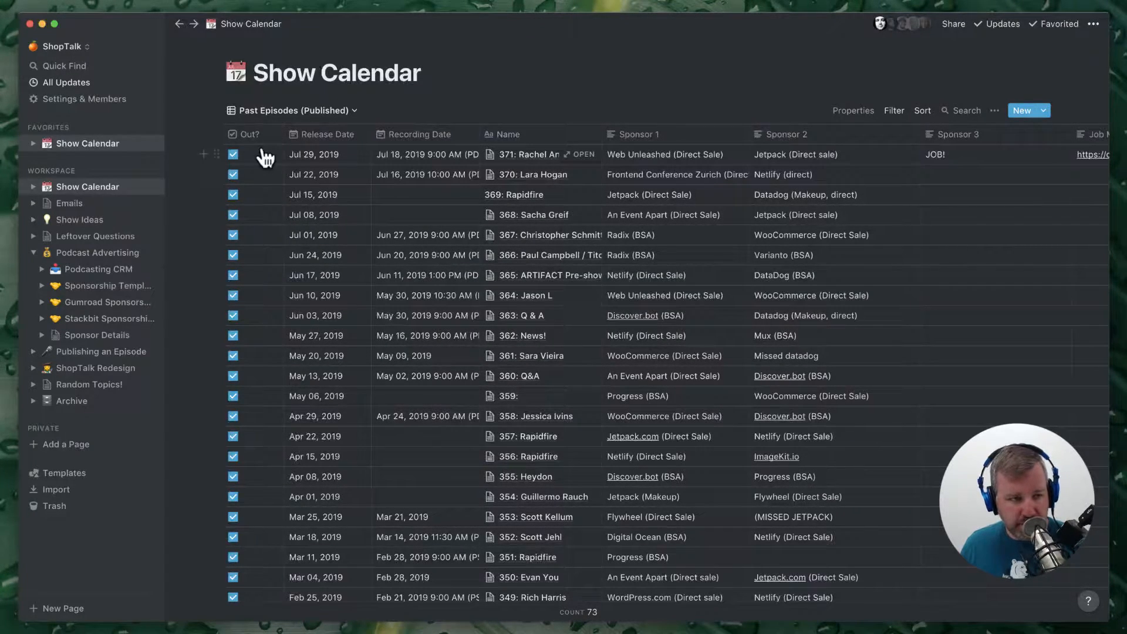
left_click(341, 111)
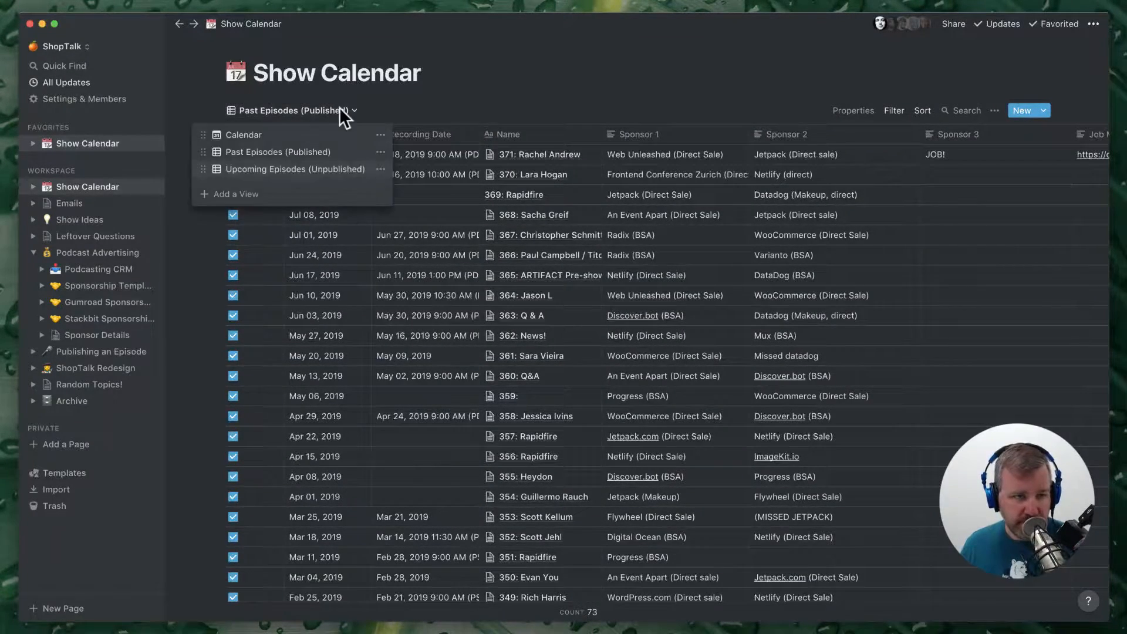
left_click(312, 170)
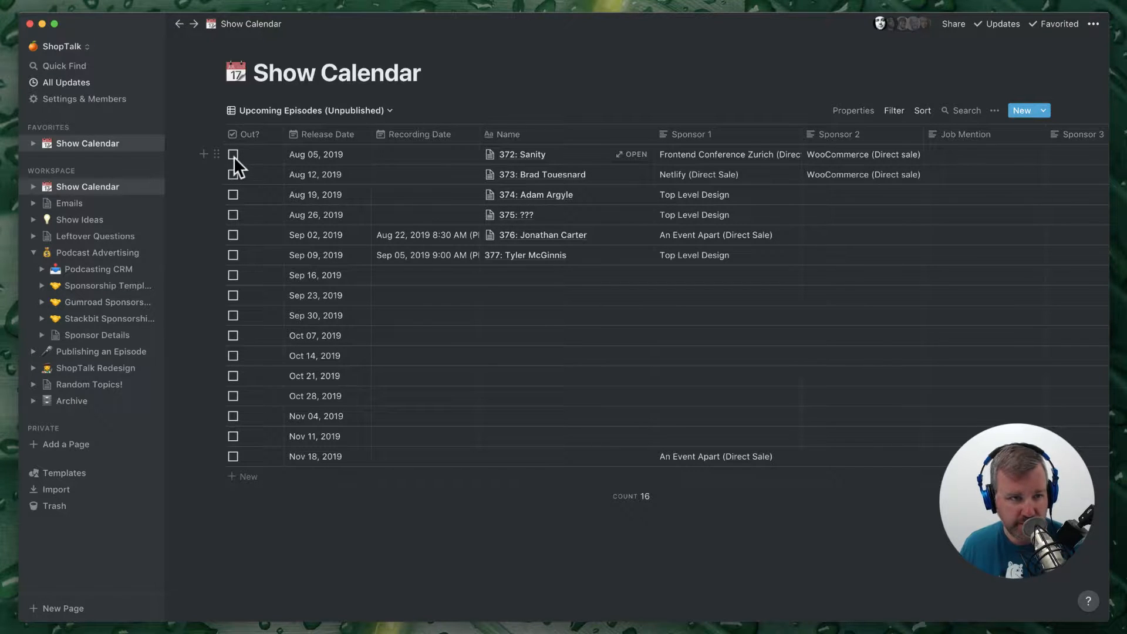
Step: Switch the Show Calendar to its Calendar view and look over the recording dates from July 2019 onward
left_click(302, 111)
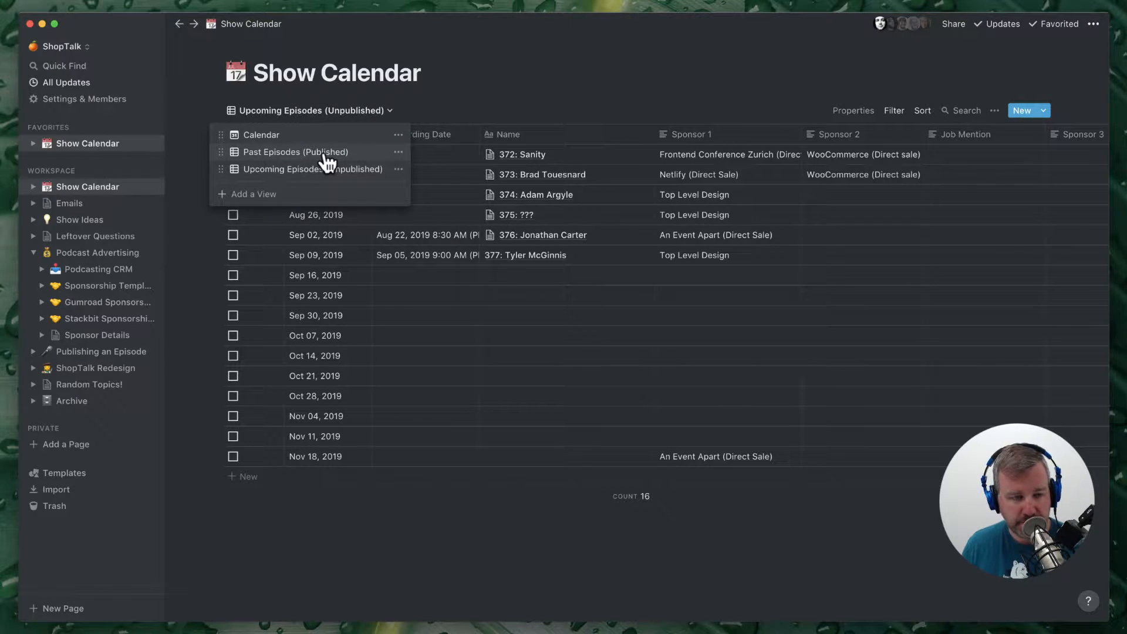
left_click(311, 139)
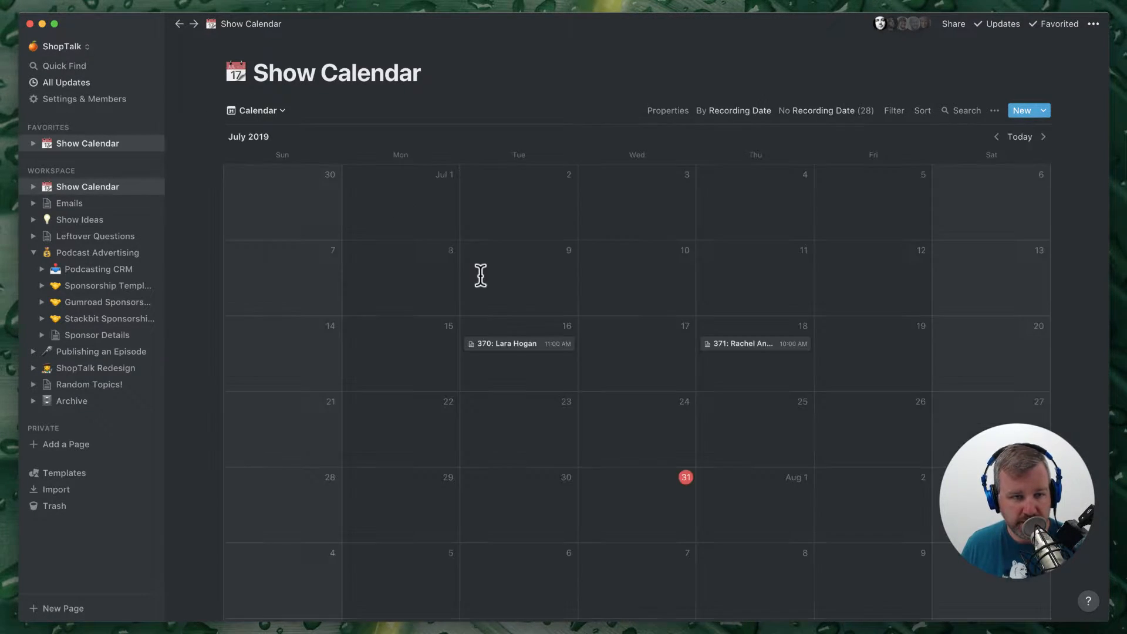
scroll(592, 424, "down", 5)
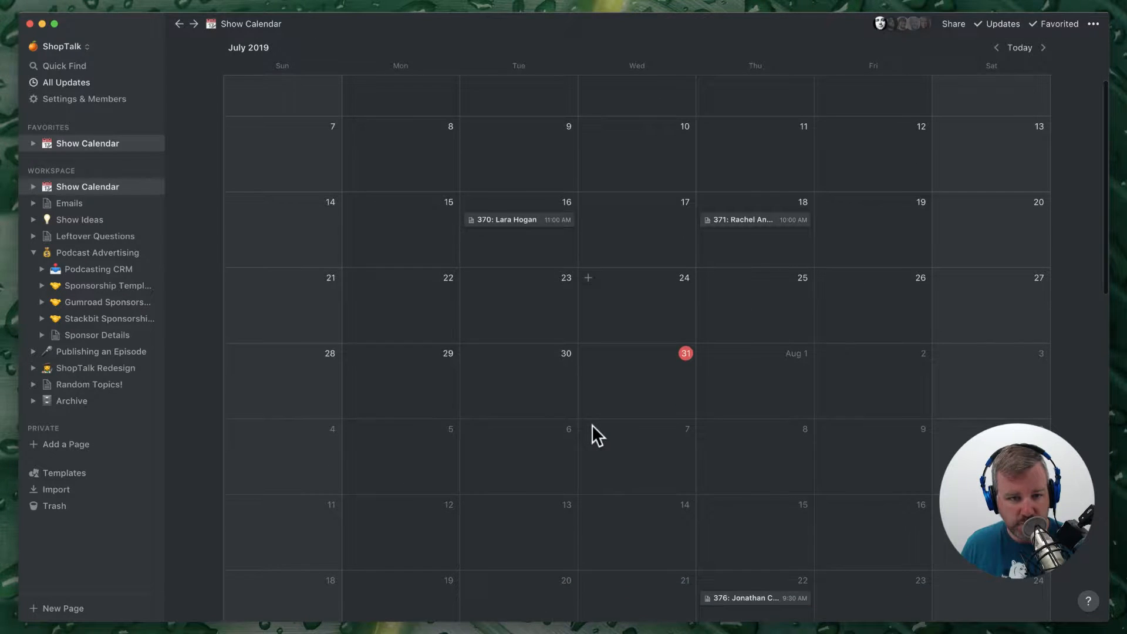
scroll(593, 431, "down", 2)
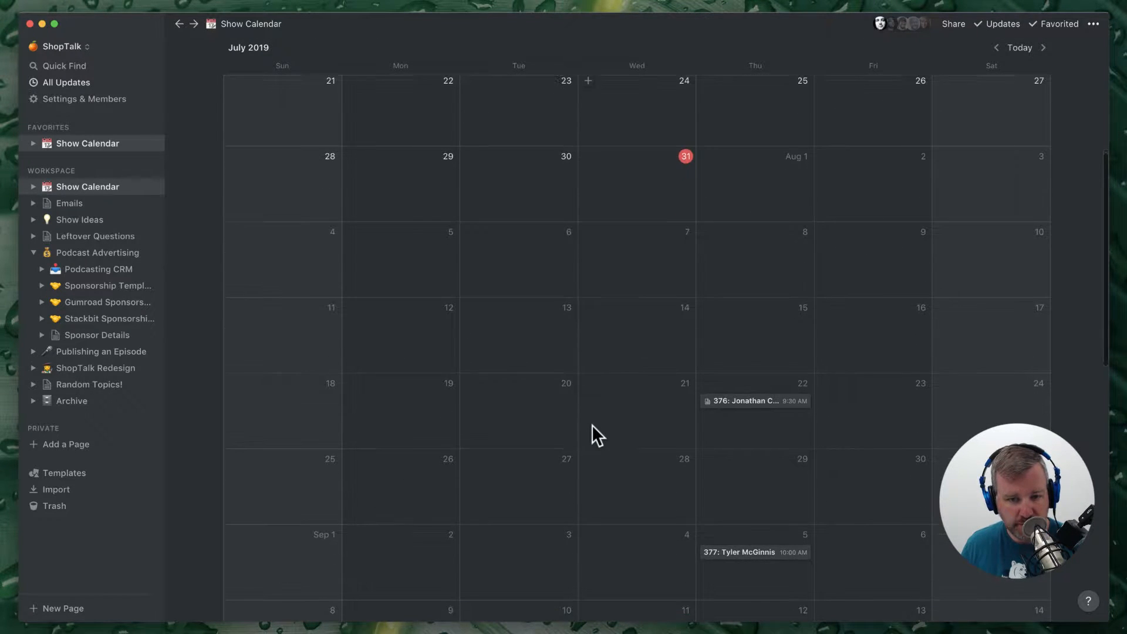
scroll(587, 427, "up", 5)
scroll(586, 437, "up", 2)
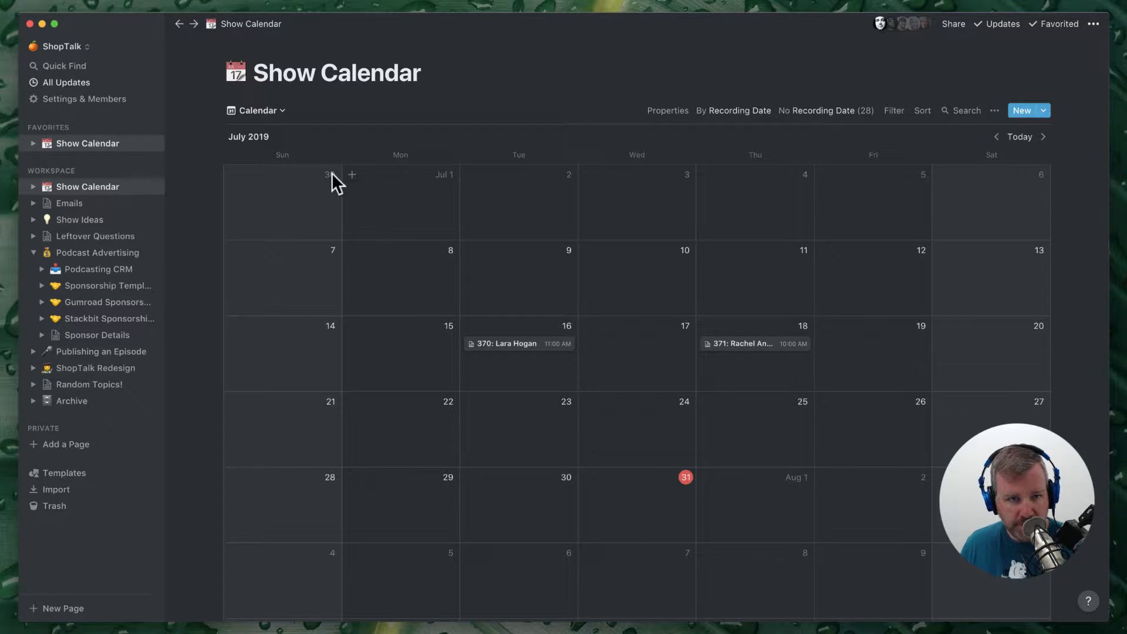
Step: Return the Show Calendar to the Upcoming Episodes (Unpublished) view and open the "372: Sanity" entry
left_click(274, 112)
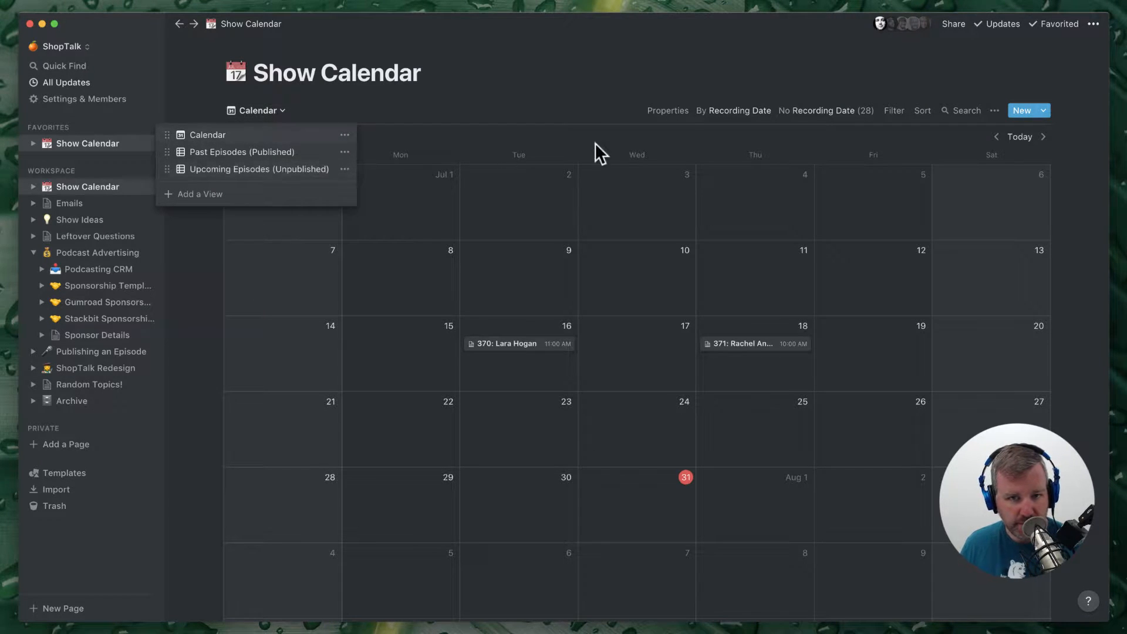
left_click(259, 169)
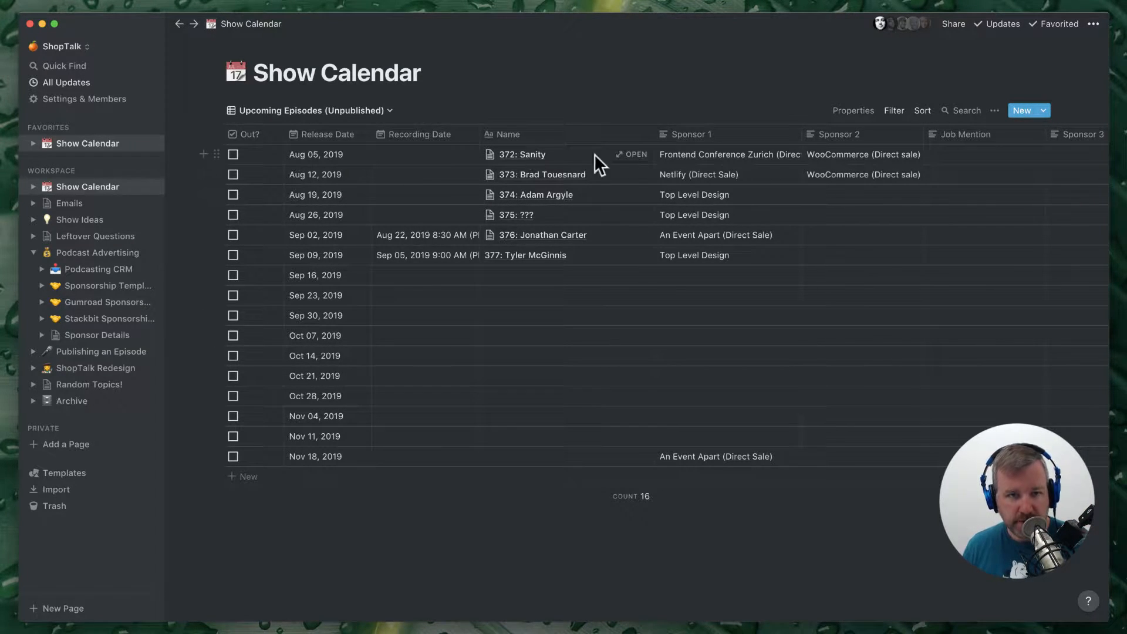
left_click(631, 155)
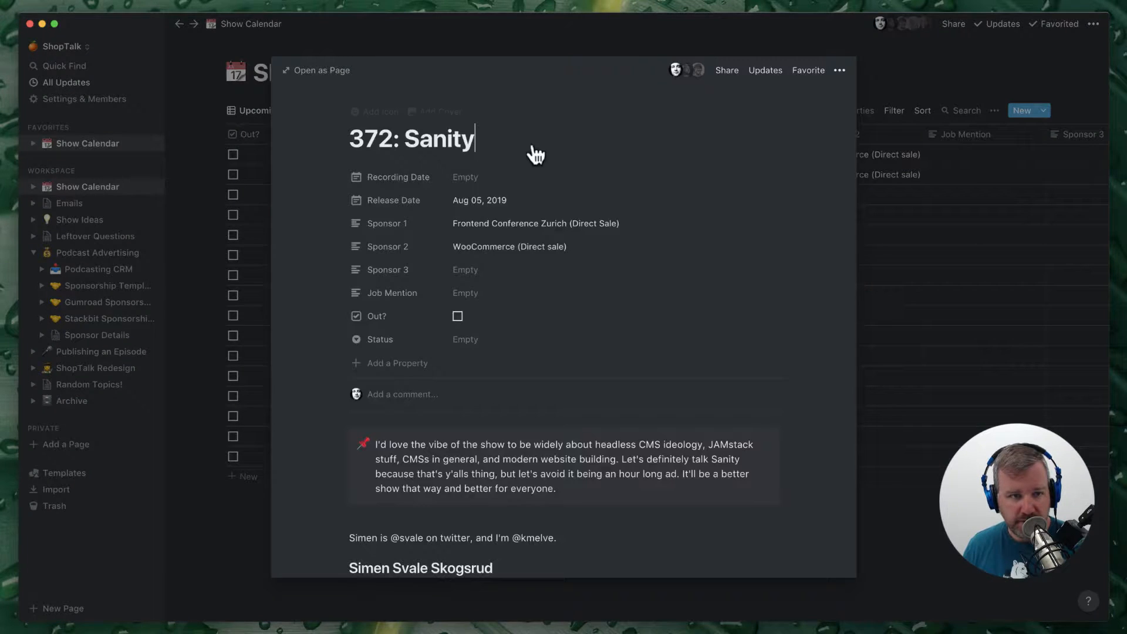
Step: Open the "372: Sanity" entry as a full page, read through its show notes, and look at the list of workspaces
left_click(318, 72)
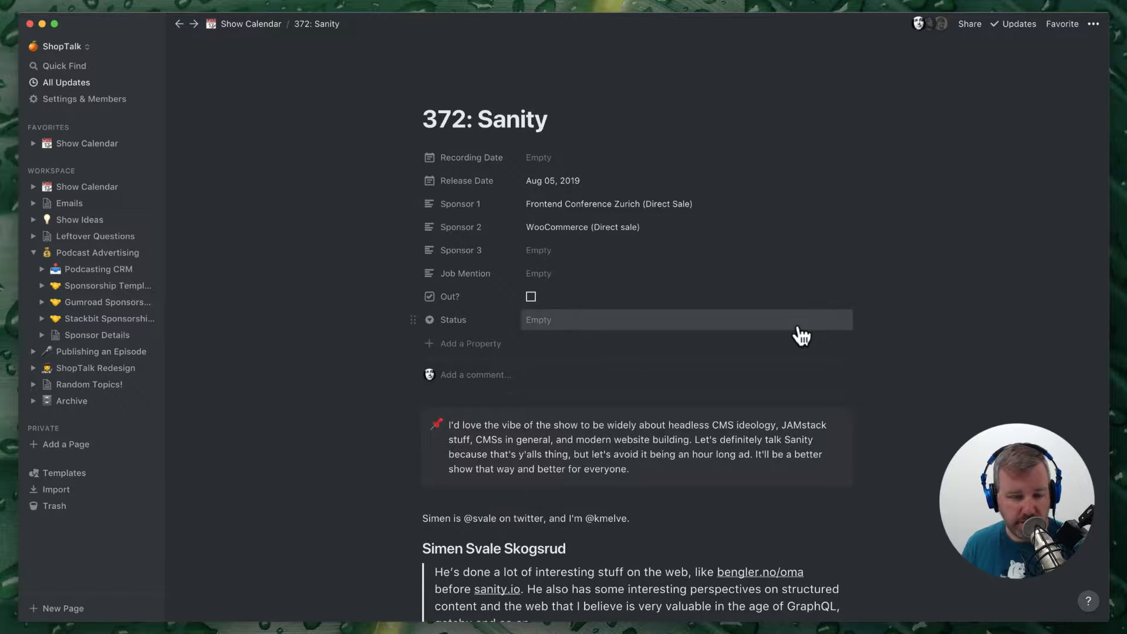
scroll(800, 332, "down", 6)
scroll(654, 365, "down", 9)
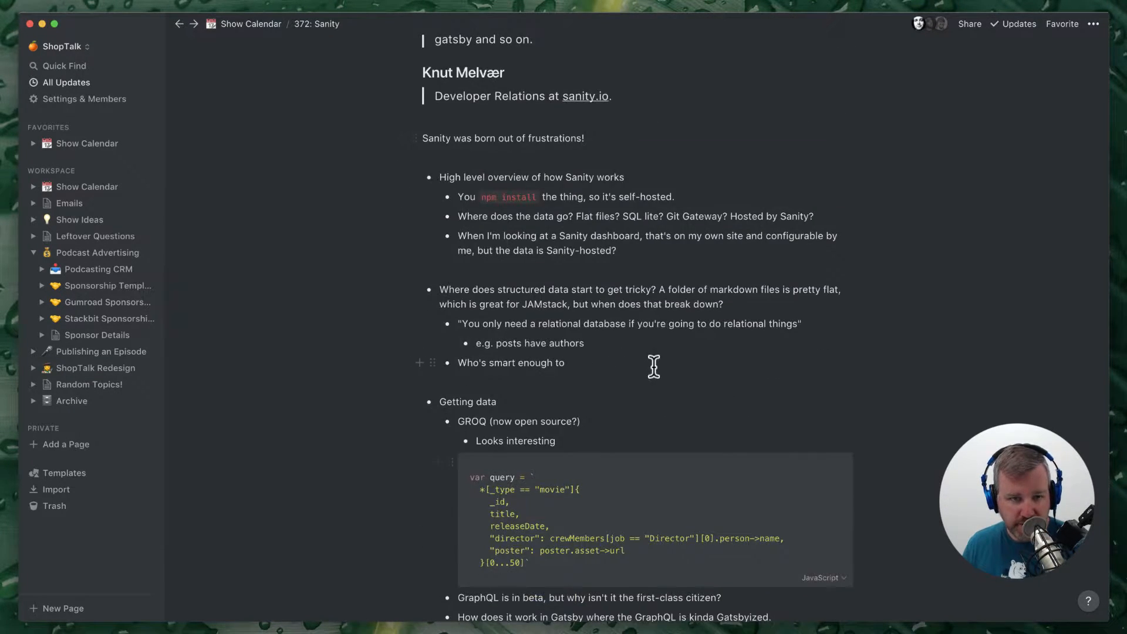
scroll(654, 365, "up", 10)
scroll(654, 367, "up", 1)
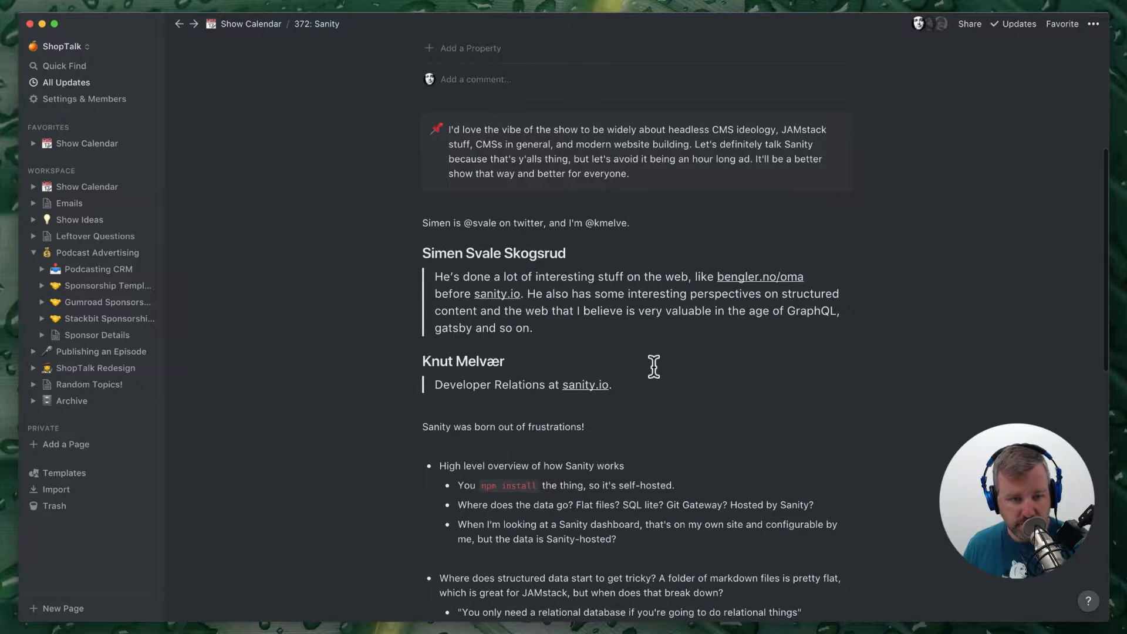
scroll(654, 367, "down", 1)
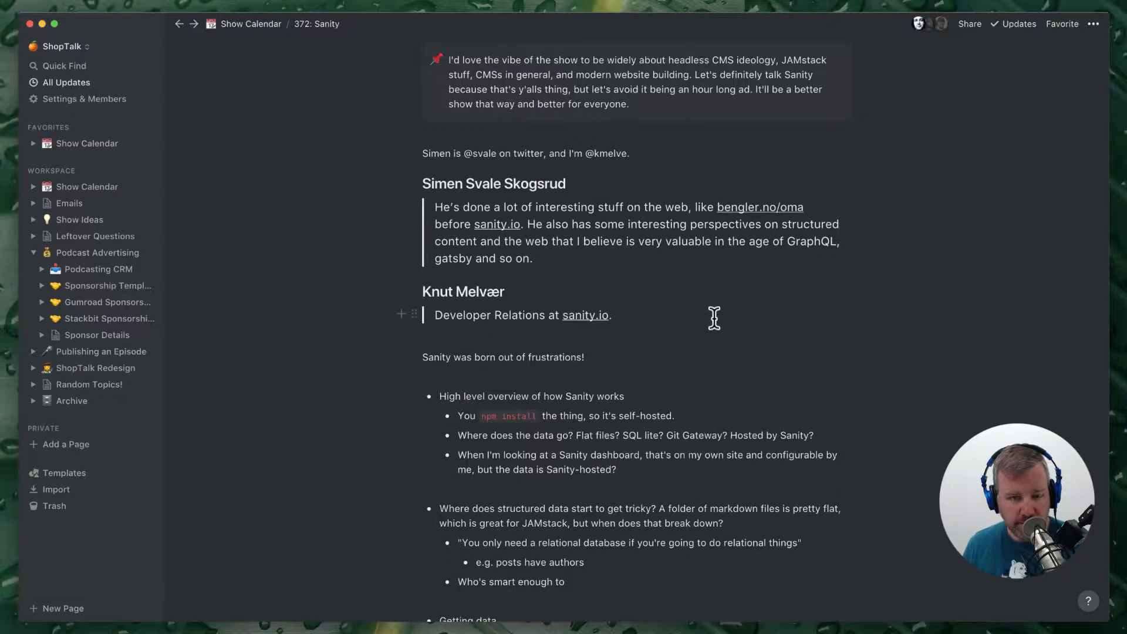
scroll(714, 318, "up", 5)
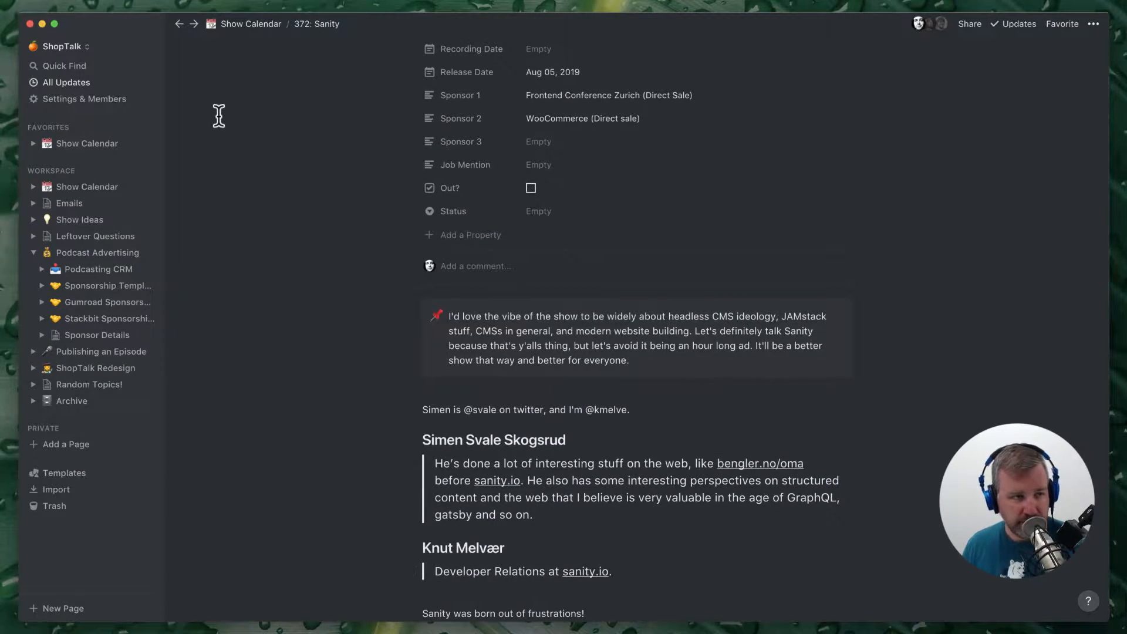
left_click(75, 47)
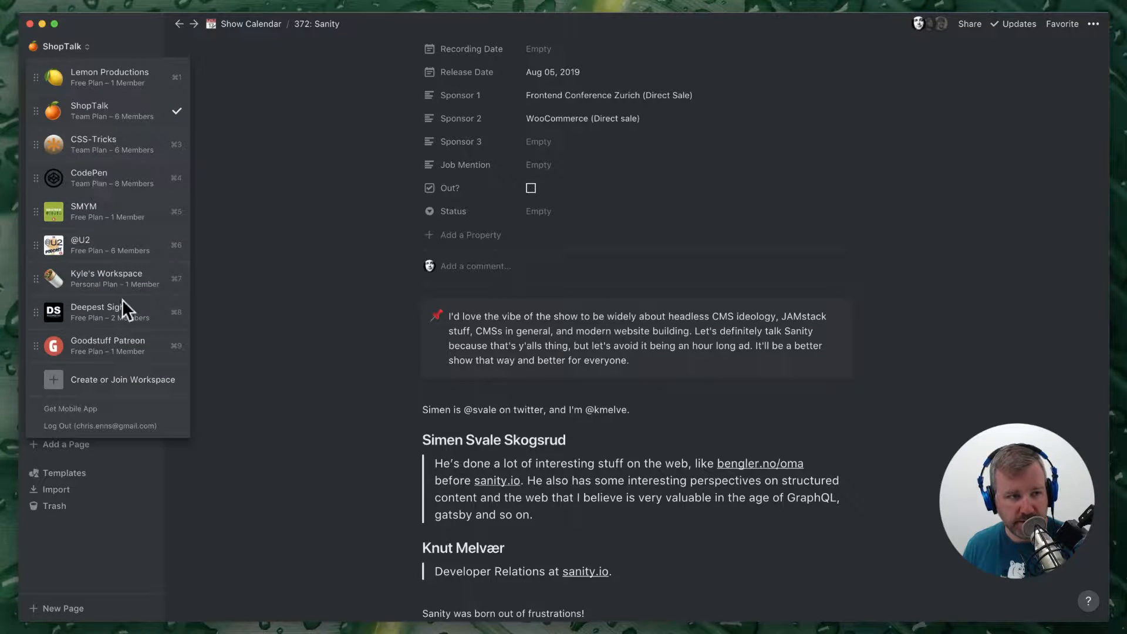
left_click(347, 273)
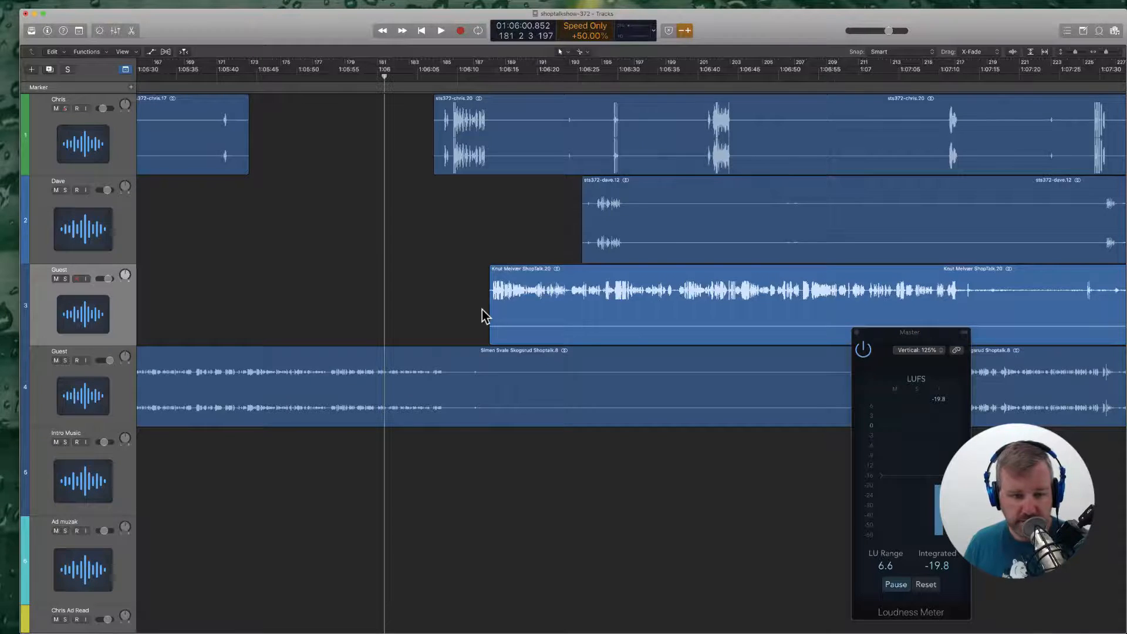
Step: Play the episode in Logic Pro from about 1:06:00 and look in on the Discord servers
scroll(482, 309, "left", 3)
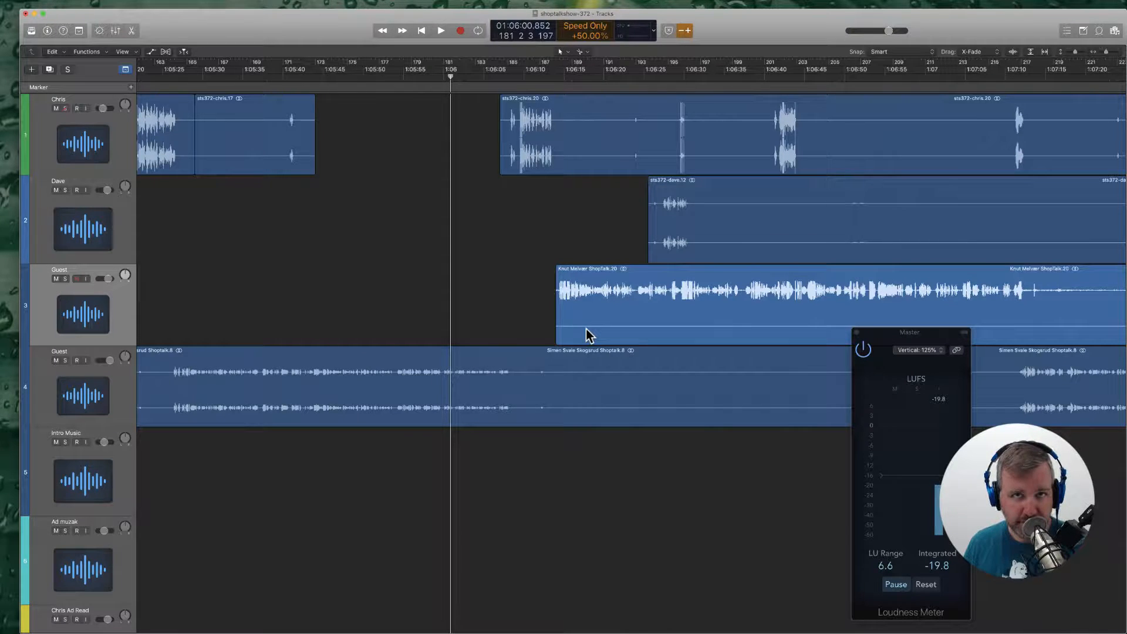
key("space")
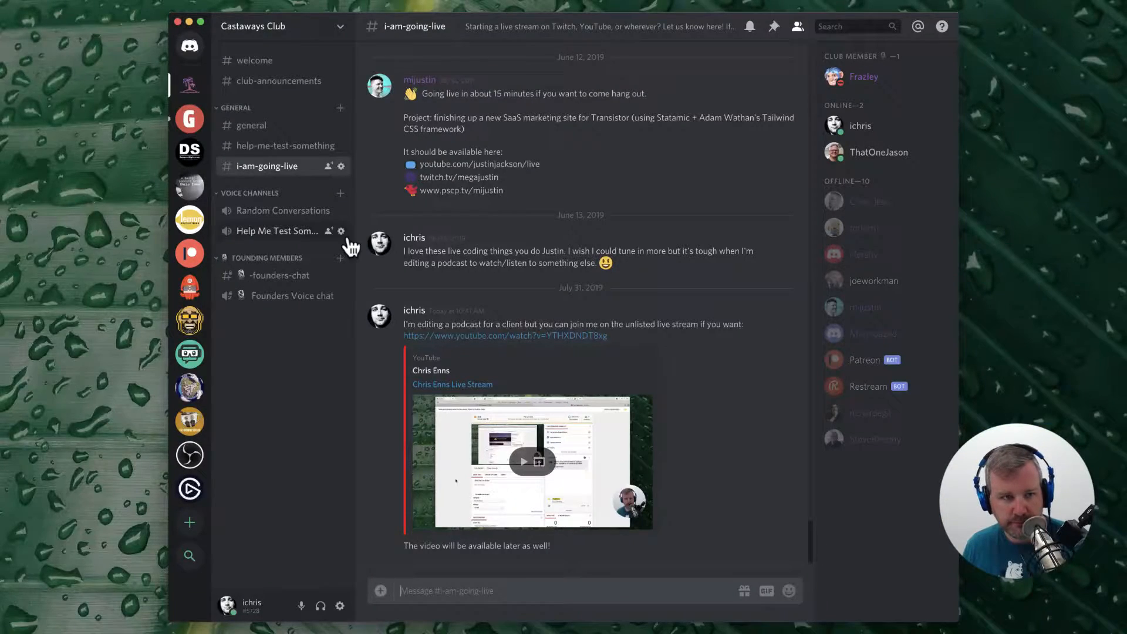
left_click(189, 118)
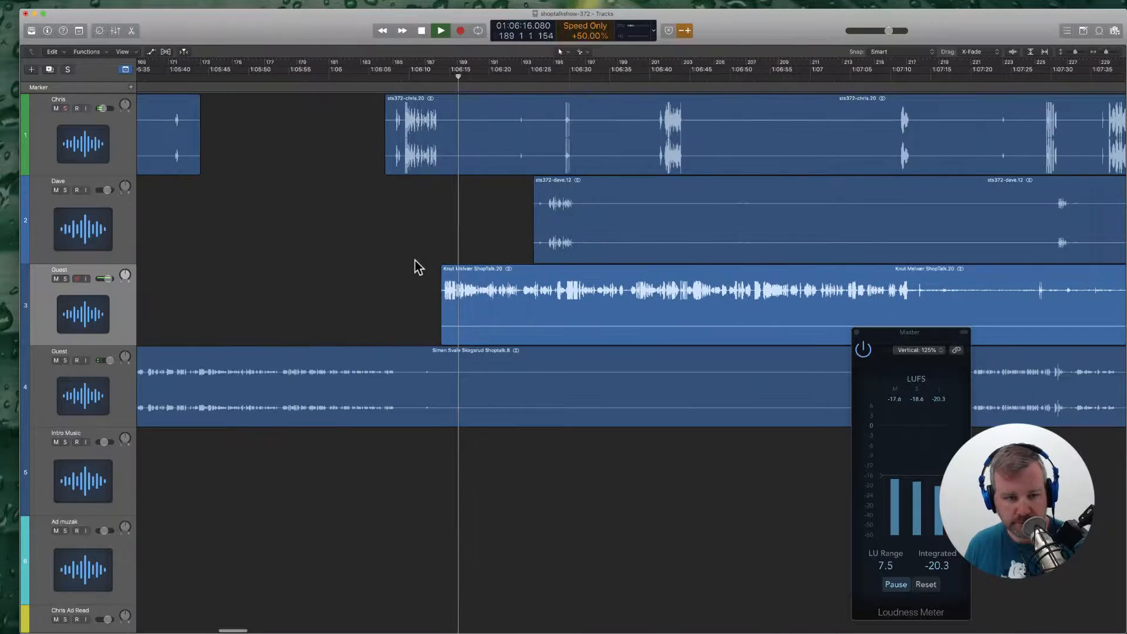
Step: Split the guest recording on track 4 at about 1:06:14 and 1:07:11 and delete the silent stretch with its automation data
scroll(447, 396, "right", 2)
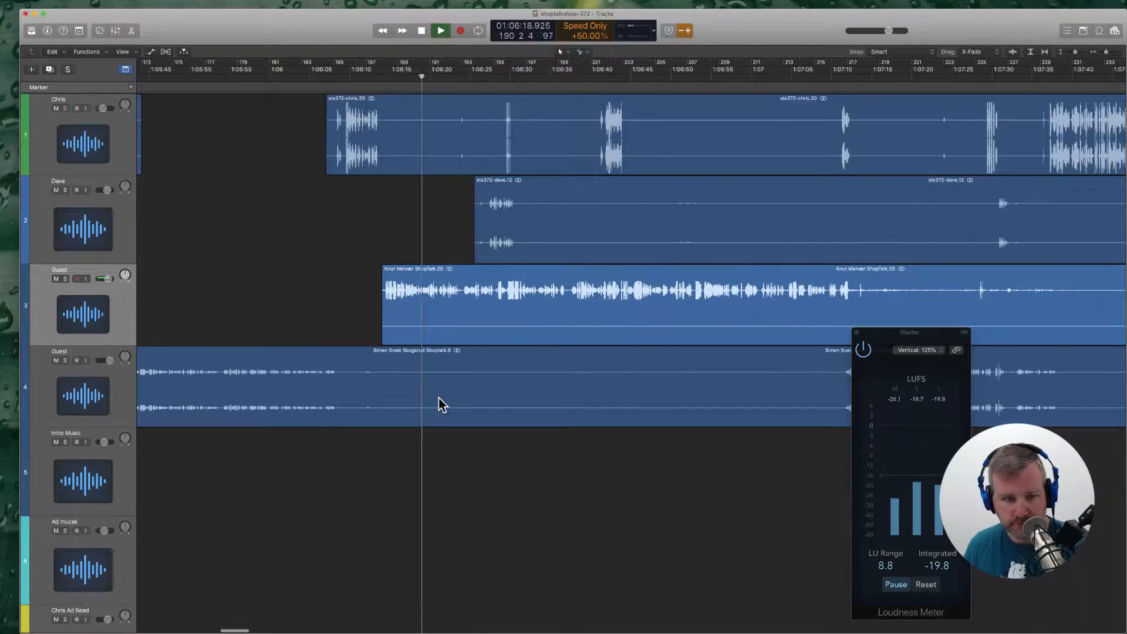
left_click(382, 403, "super")
scroll(481, 389, "right", 1)
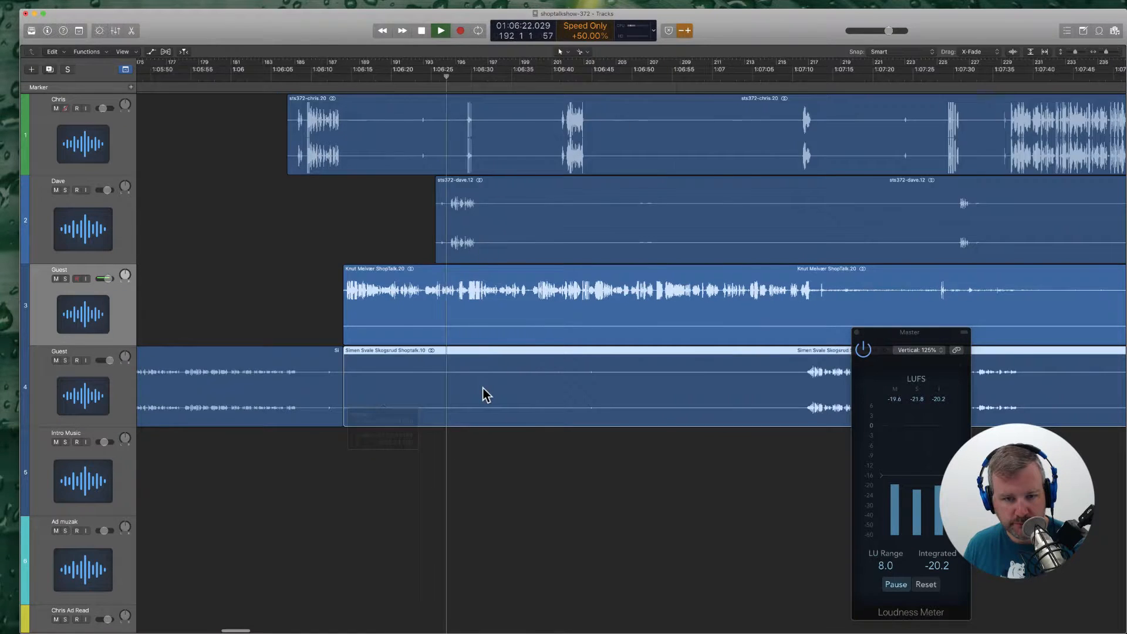
scroll(483, 388, "right", 4)
left_click(663, 388, "super")
left_click(616, 381)
key("Delete")
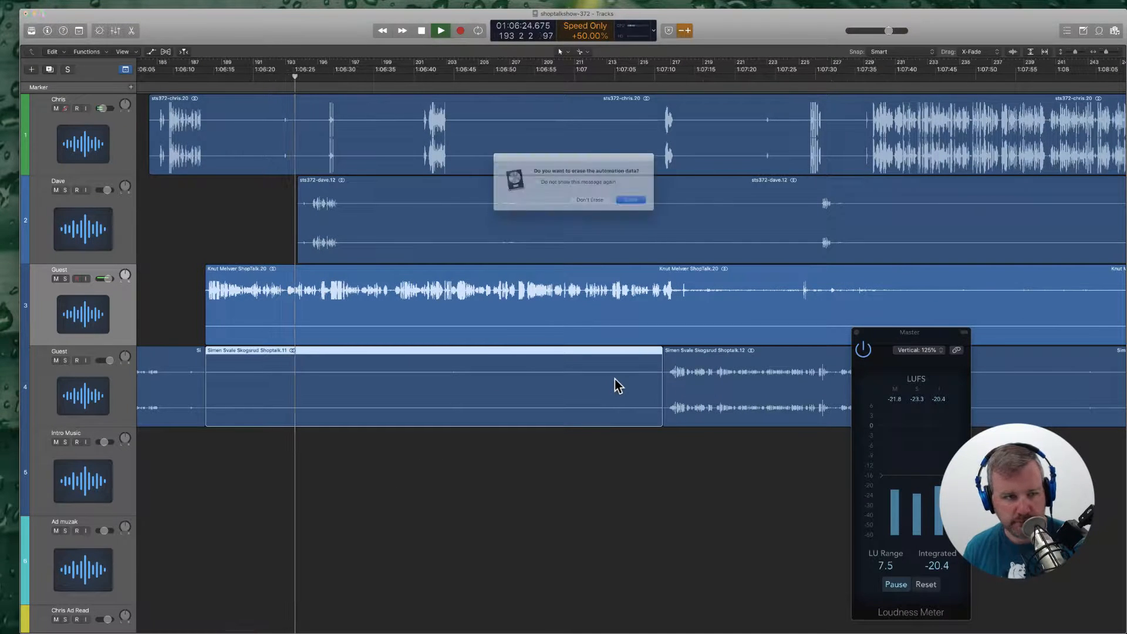
key("Return")
scroll(646, 376, "left", 4)
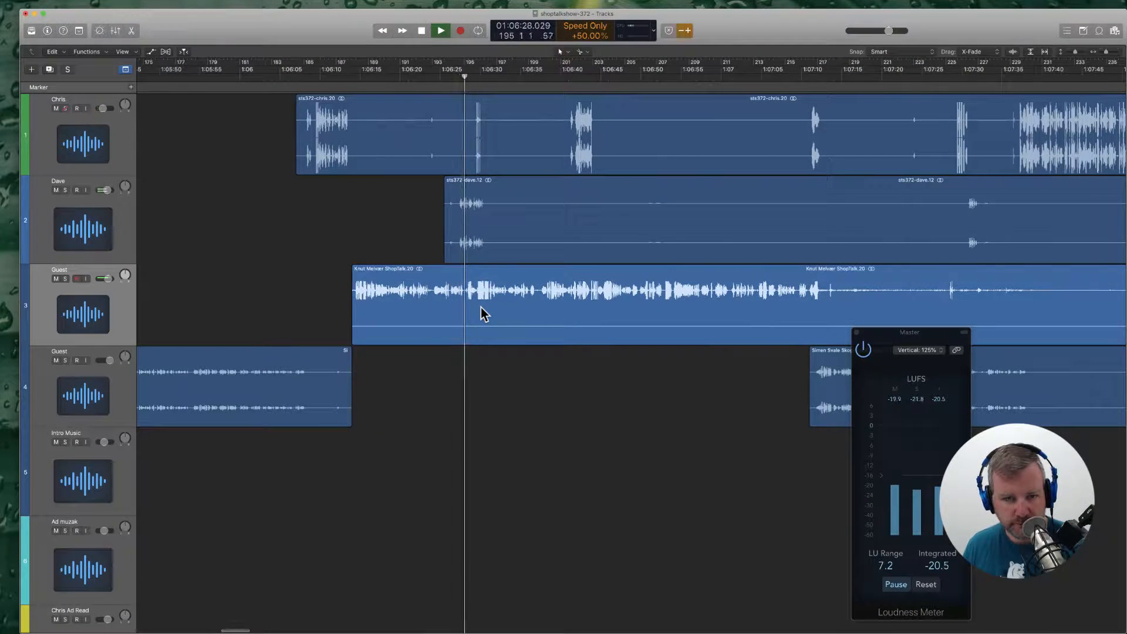
Step: Split the recording on track 2 at about 1:06:31 and 1:07:28 and delete the silent stretch
scroll(449, 310, "right", 4)
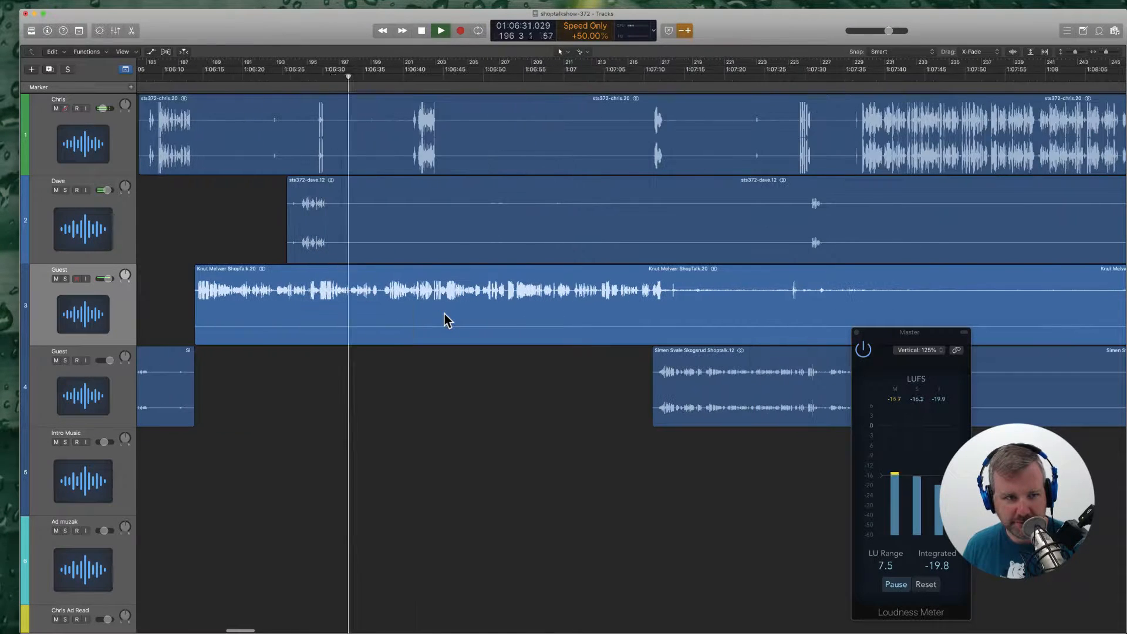
left_click(348, 232, "super")
left_click(799, 231, "super")
left_click(725, 221)
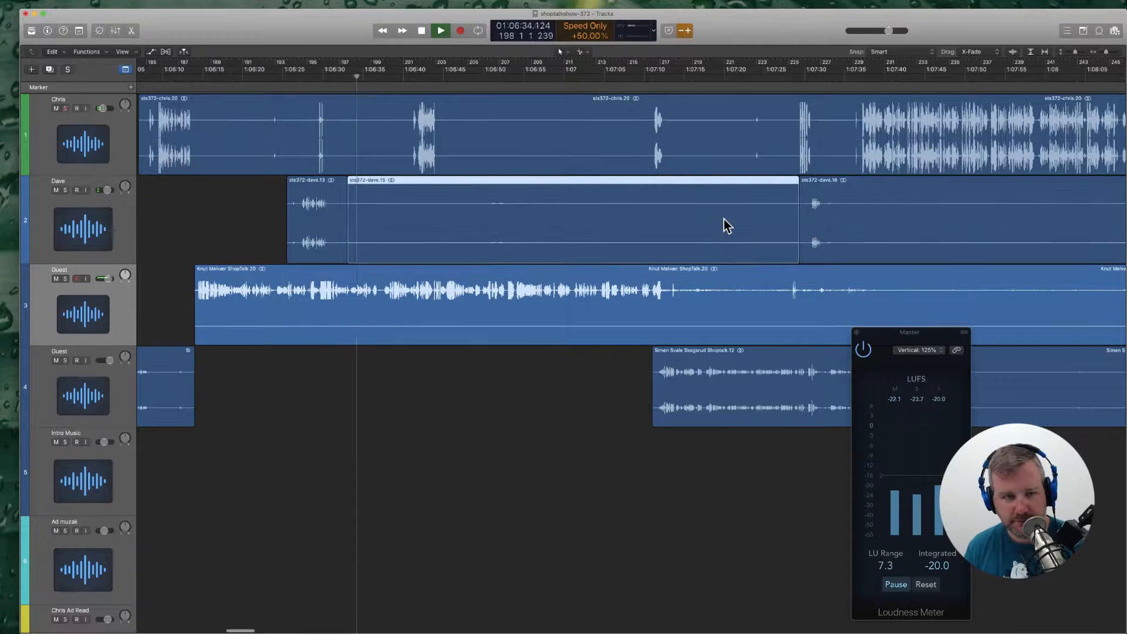
key("Delete")
scroll(588, 202, "right", 2)
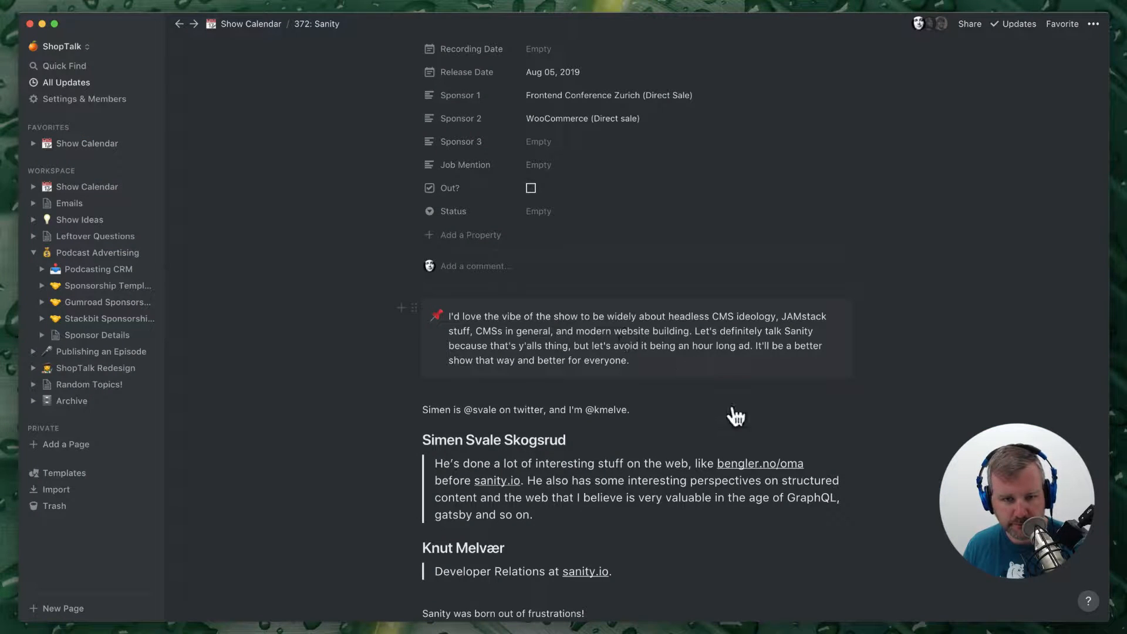
Step: Add a guest row to the WordPress draft with the guest's first name and Twitter URL, using the handle from the Notion show notes
scroll(733, 405, "down", 3)
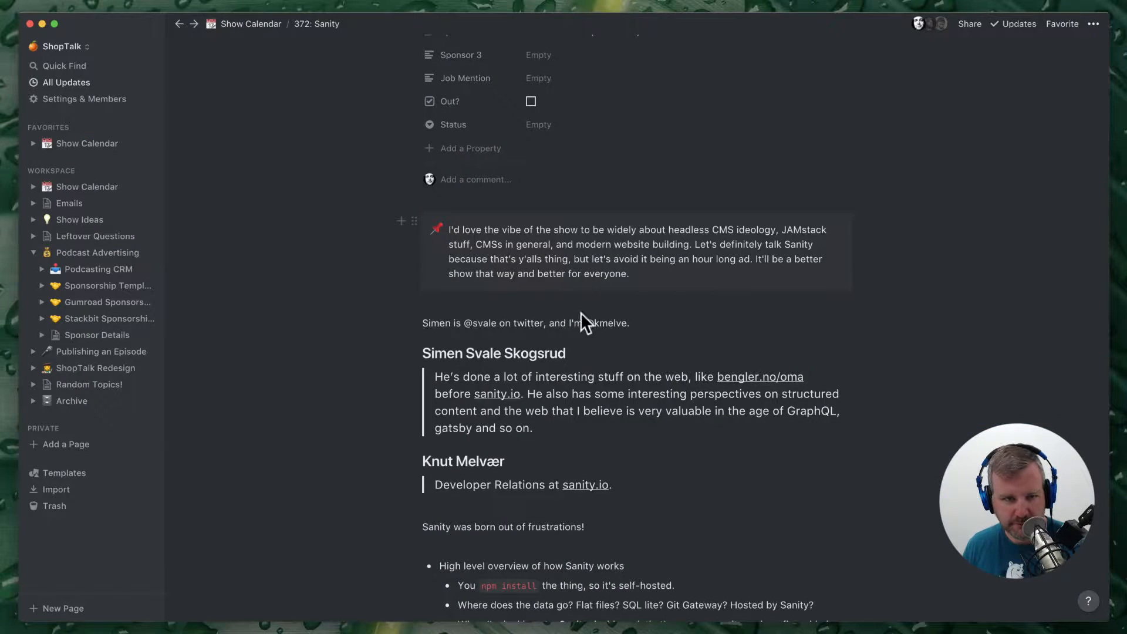
scroll(583, 329, "down", 2)
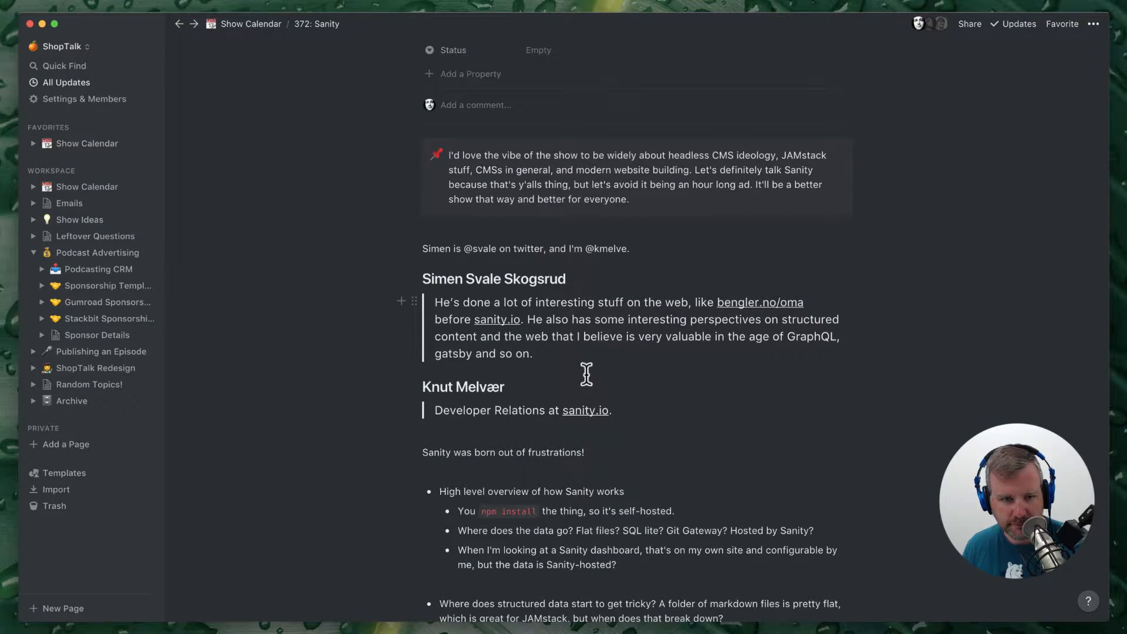
scroll(587, 374, "down", 2)
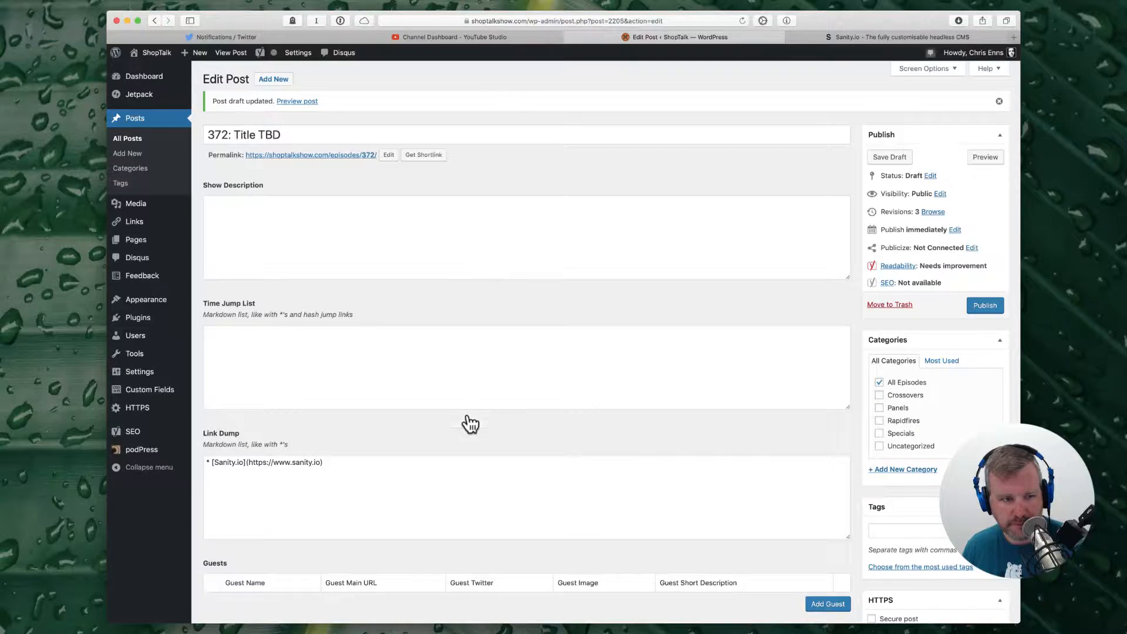
scroll(469, 423, "down", 5)
left_click(828, 422)
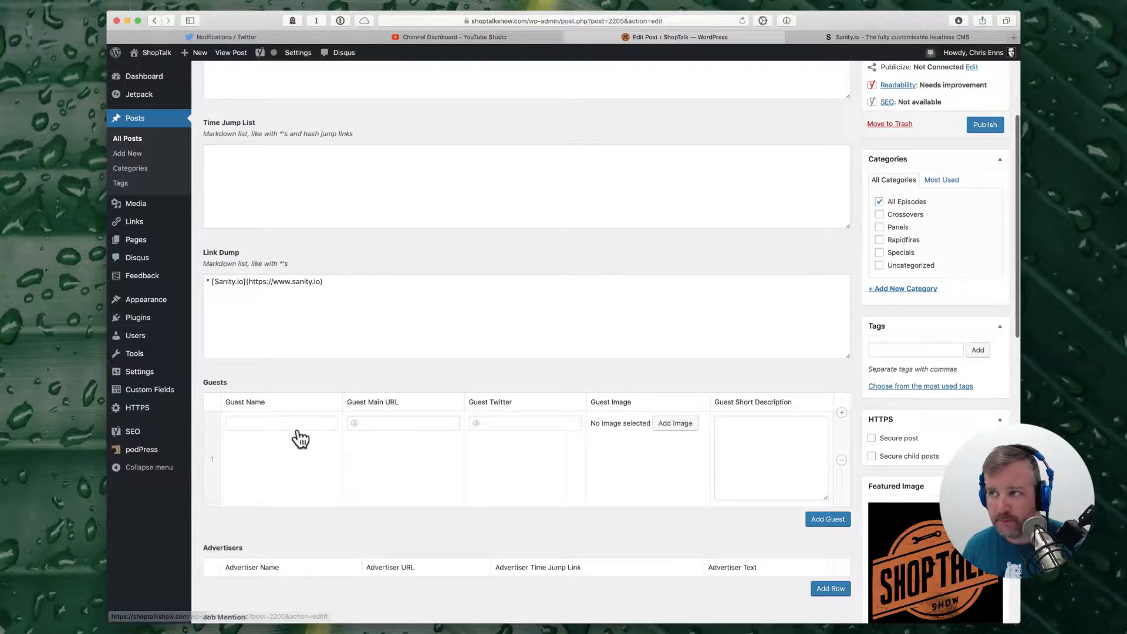
left_click(298, 428)
left_click(496, 424)
type("svale")
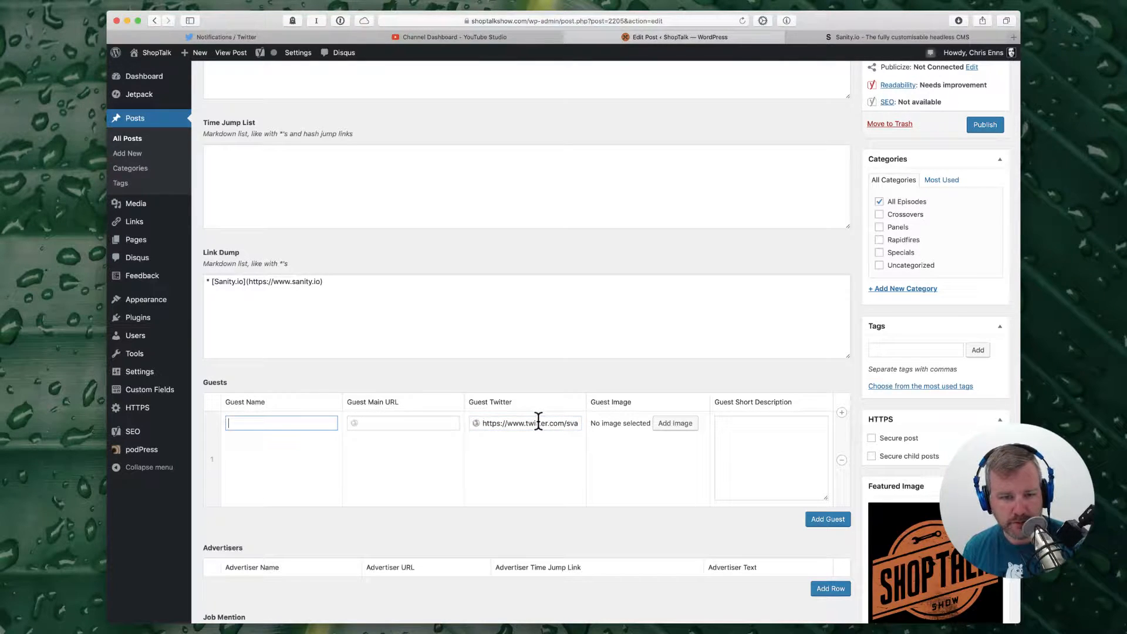
key("super+Tab")
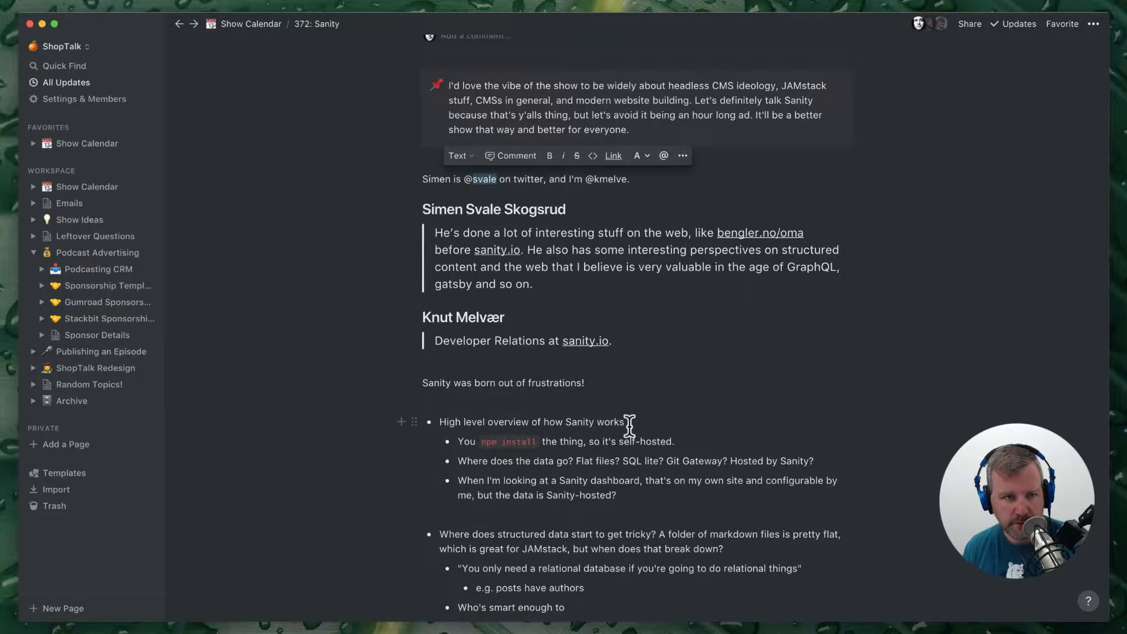
key("super+Tab")
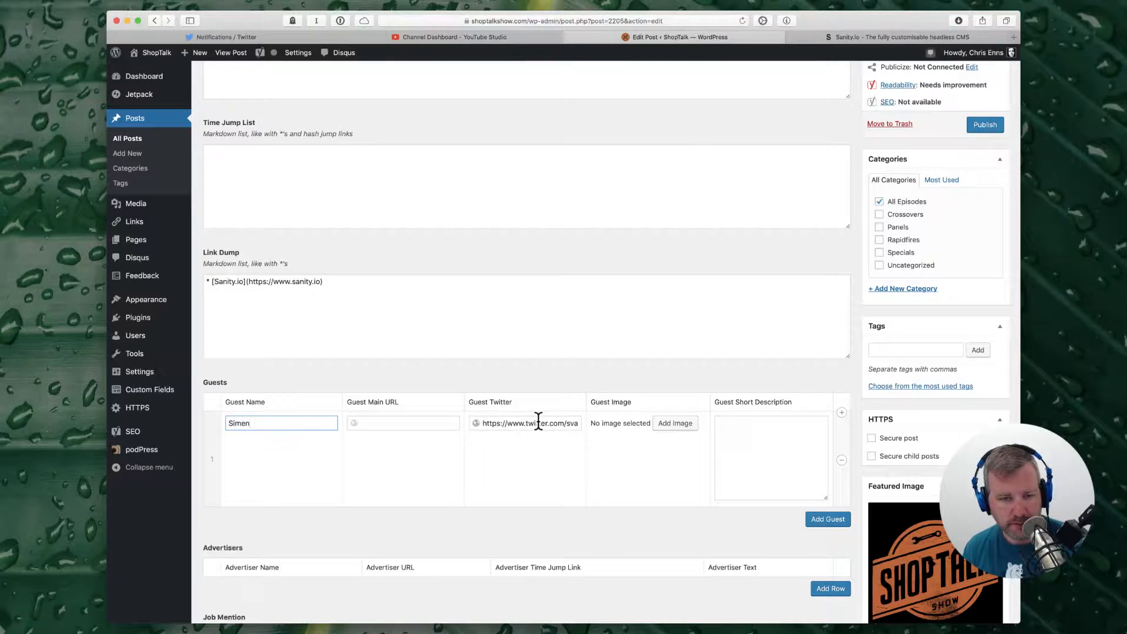
Step: Copy the Twitter URL from the guest row and load the guest's profile in a new browser tab
triple_click(548, 420)
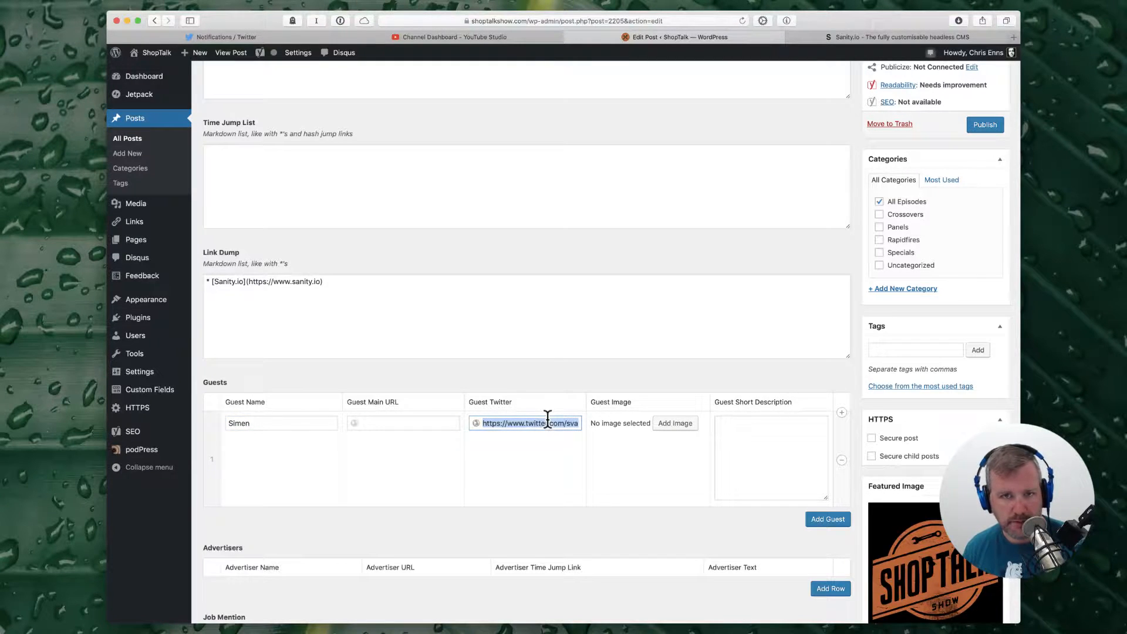
key("super+c")
key("super+t")
key("super+v")
key("Return")
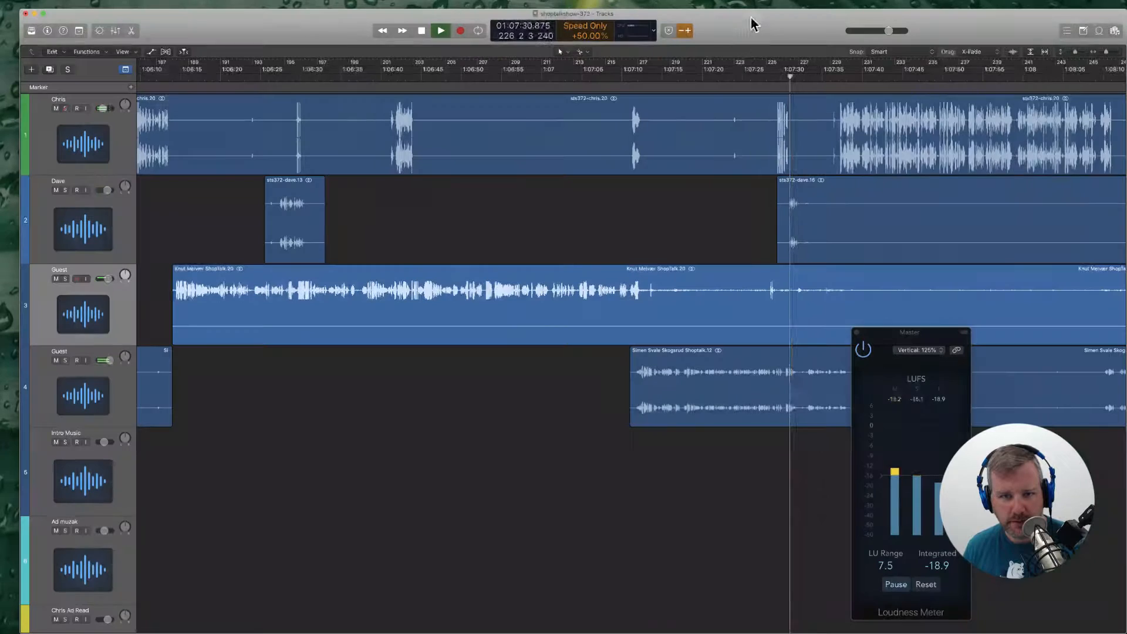
Step: Return to Logic Pro, split the guest recording on track 3 at about 1:07:33 and 1:08:14, and delete the stretch in between
scroll(712, 189, "right", 10)
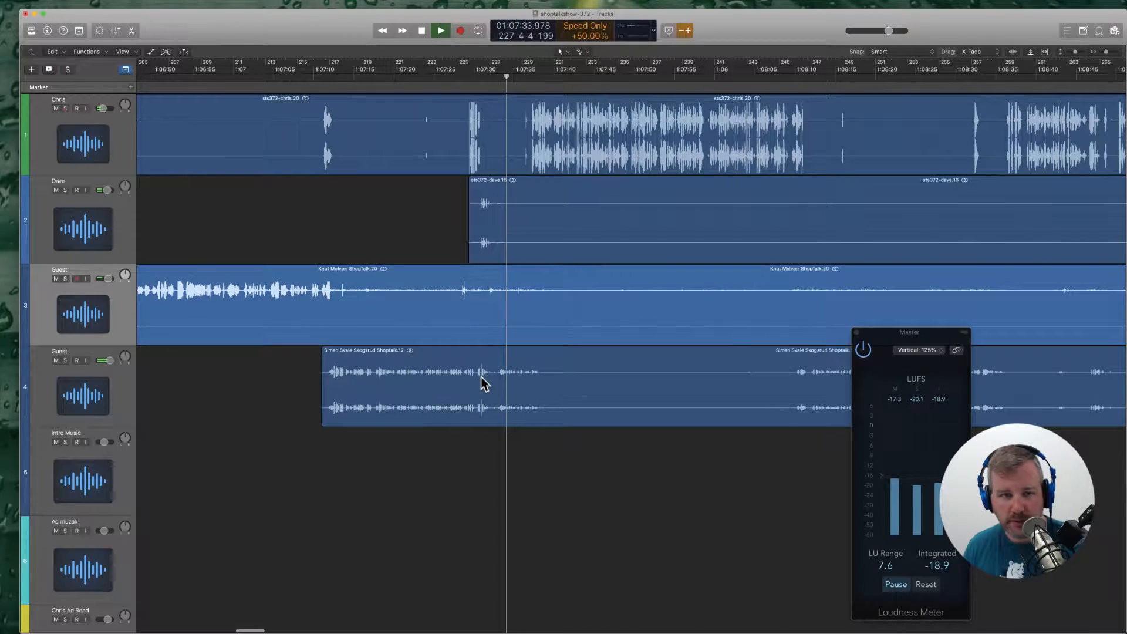
key("t")
key("i")
left_click_drag(503, 320, 502, 320)
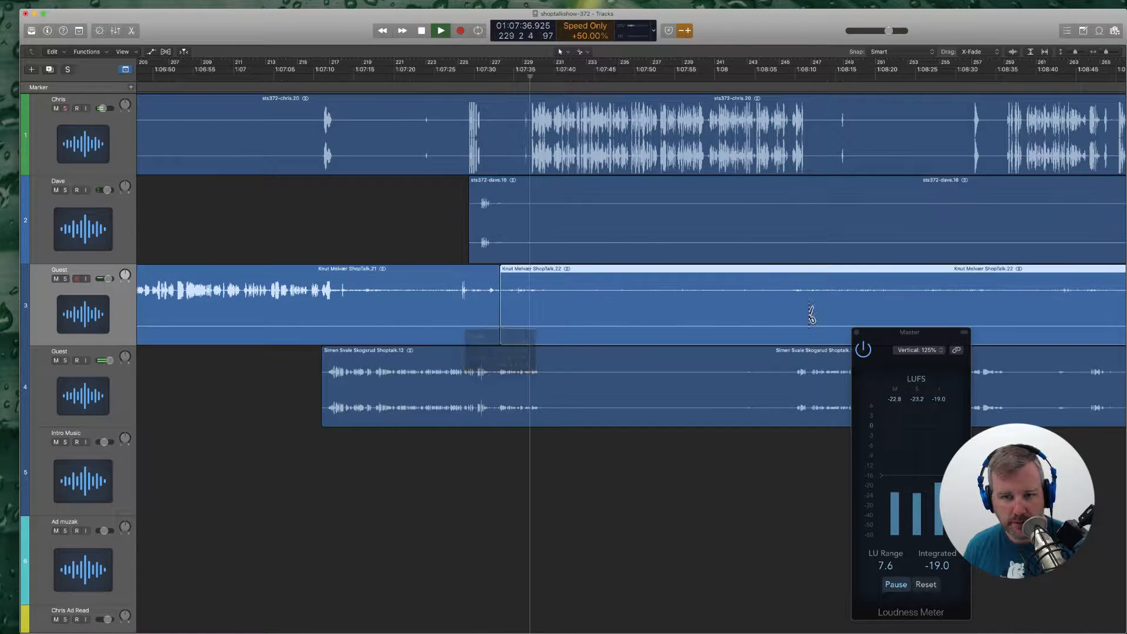
left_click(828, 311)
key("Delete")
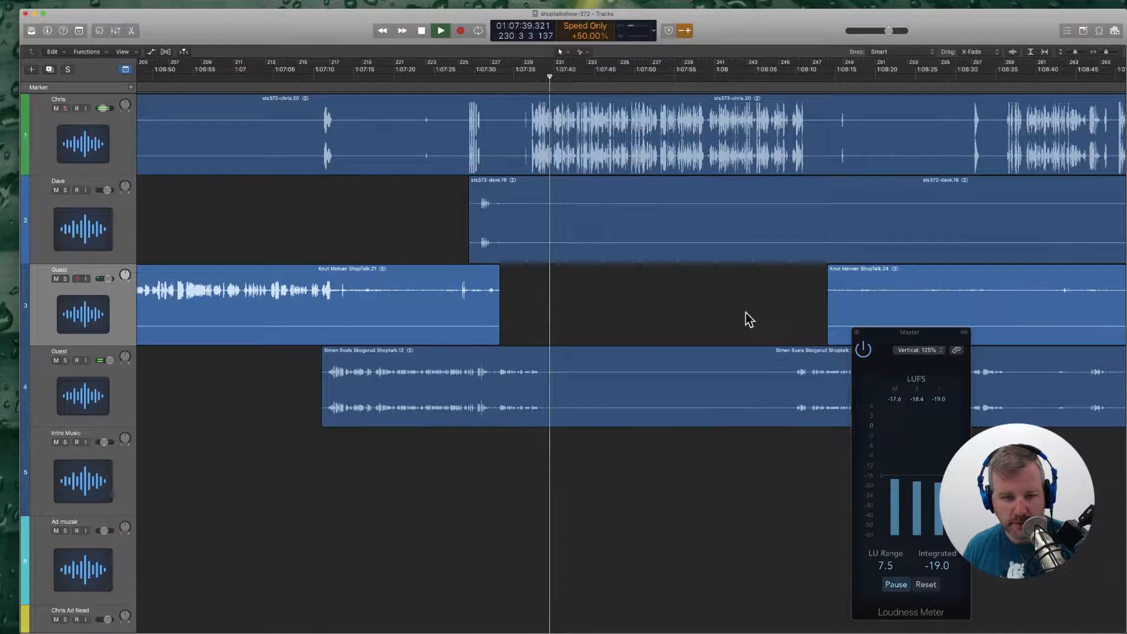
Step: Cut the silent stretch from about 1:07:41 to 1:08:08 out of the guest recording on track 4, erasing its automation data
left_click(563, 382)
left_click(779, 386)
key("Delete")
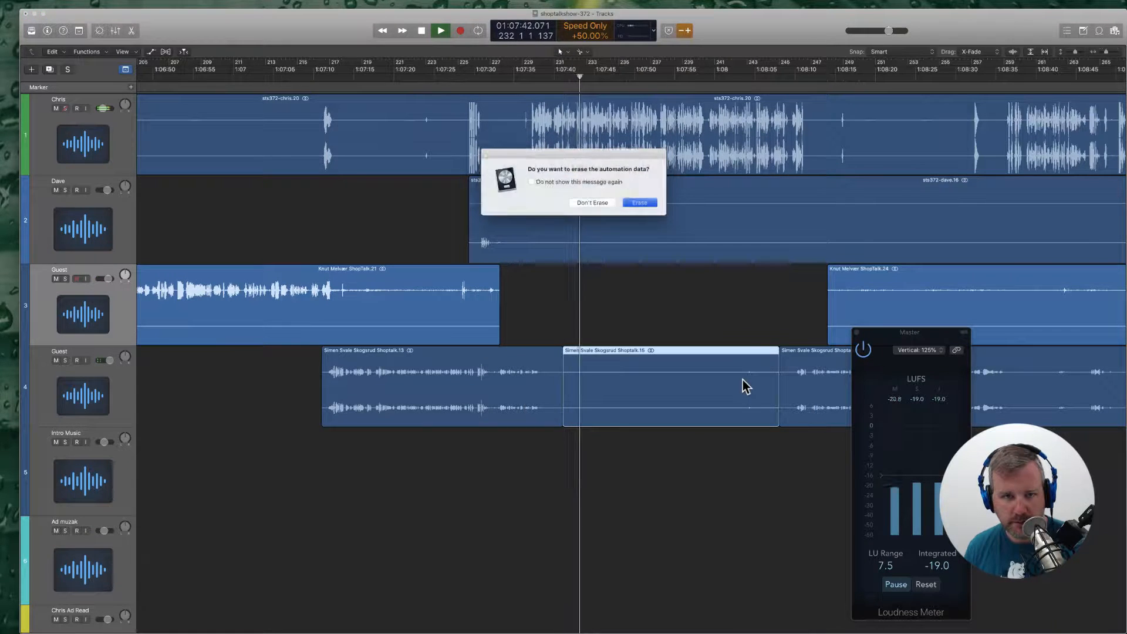
key("Return")
Step: Split the recording on track 2 at about 1:07:37 and 1:08:35 and delete the silent stretch
left_click(532, 222)
left_click(775, 215)
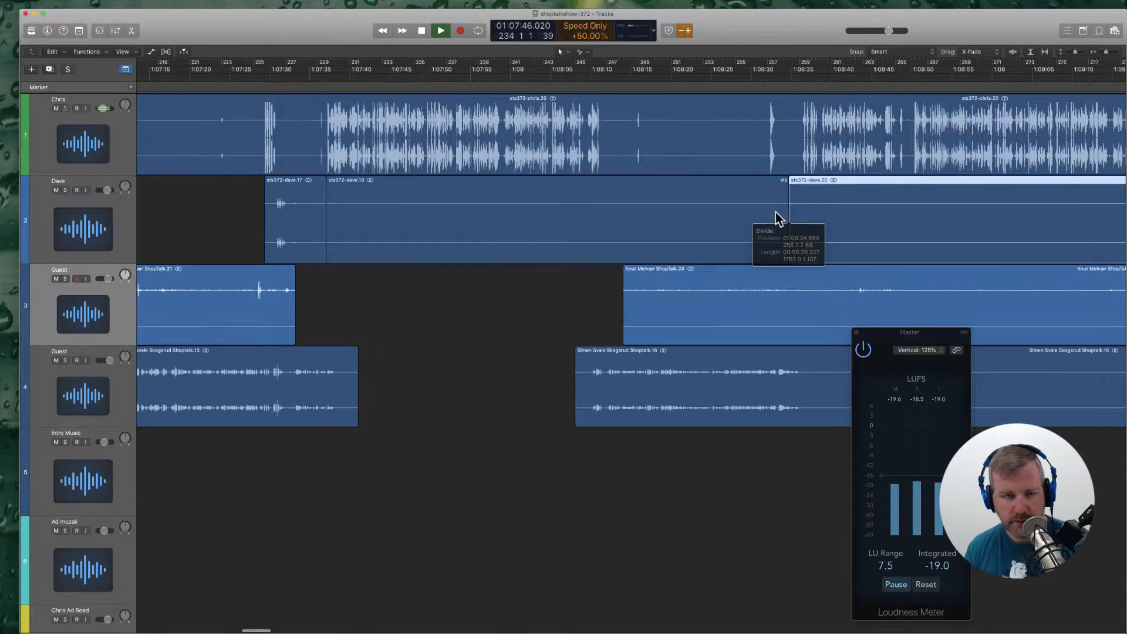
key("Delete")
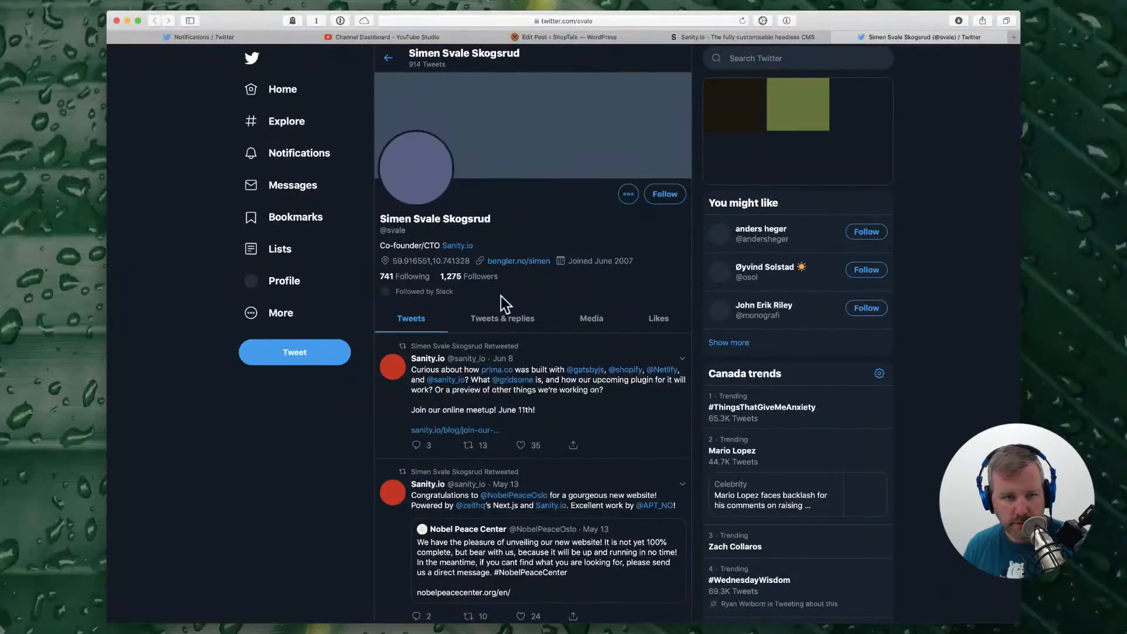
Step: Open the website linked in the guest's Twitter profile and paste its address into the guest's main URL field in the WordPress draft
left_click(499, 261)
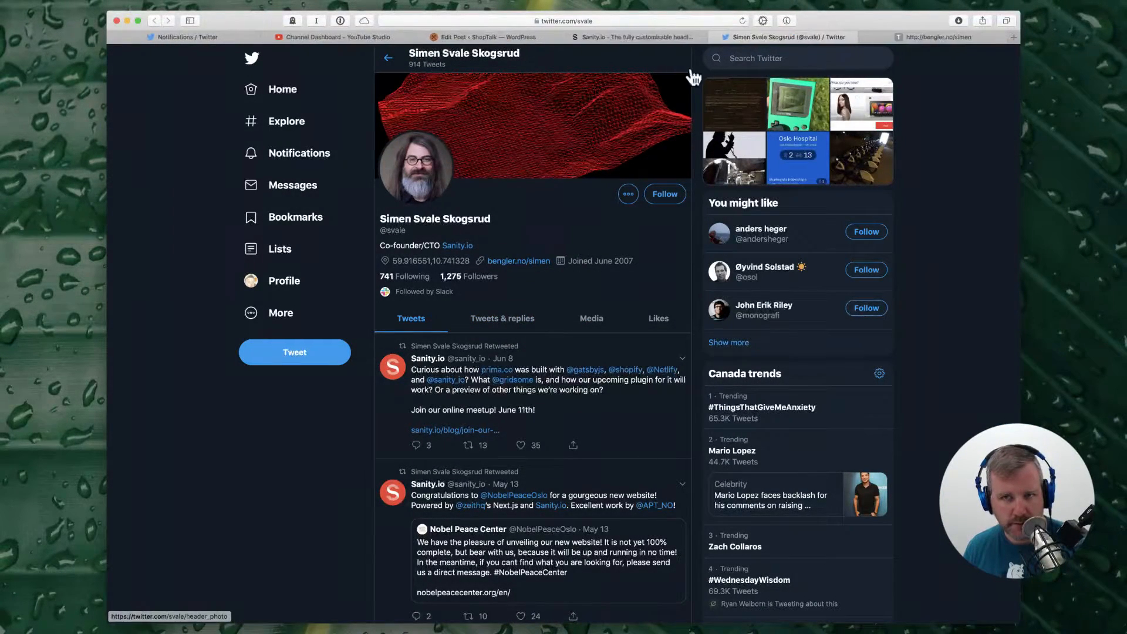
left_click(914, 35)
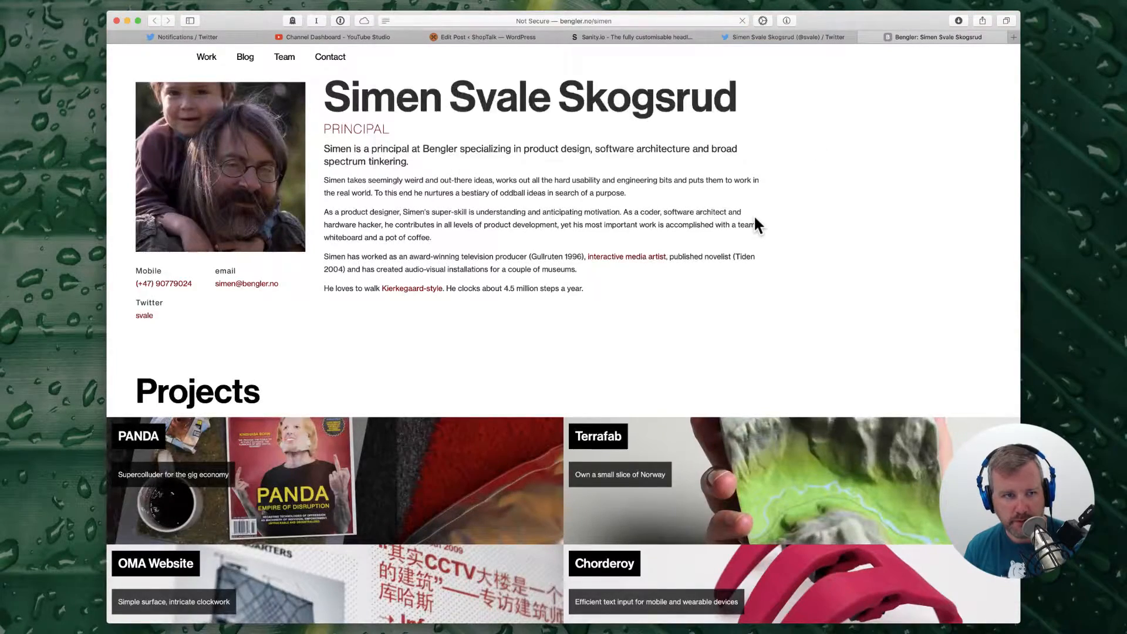
key("super+l")
key("ctrl+shift+Tab")
key("ctrl+shift+Tab")
key("ctrl+shift+Tab")
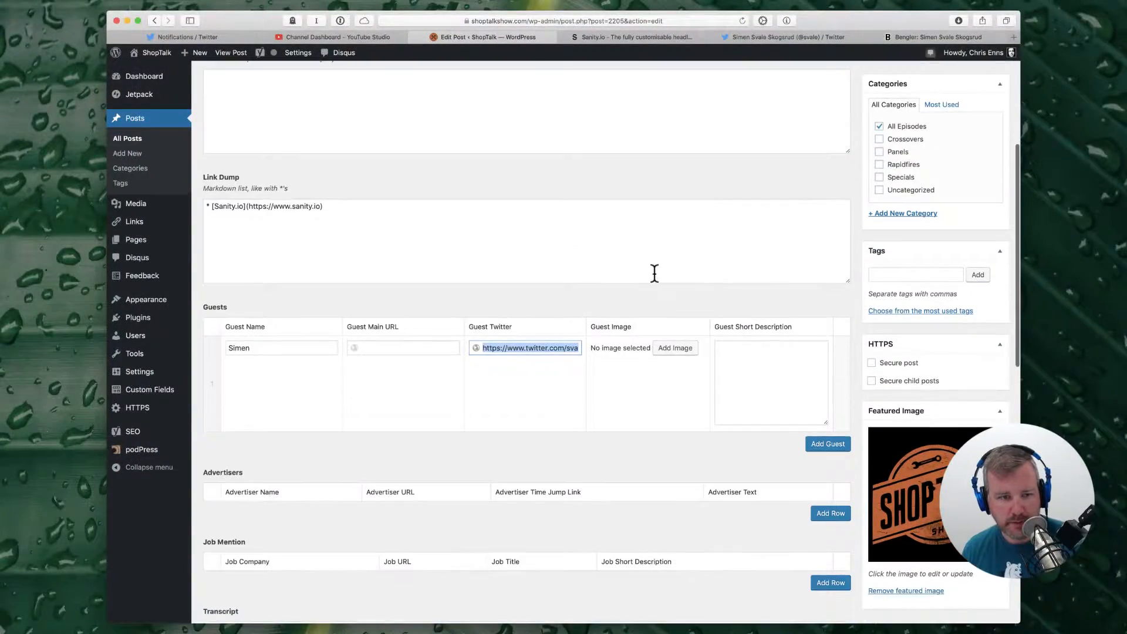
left_click(392, 353)
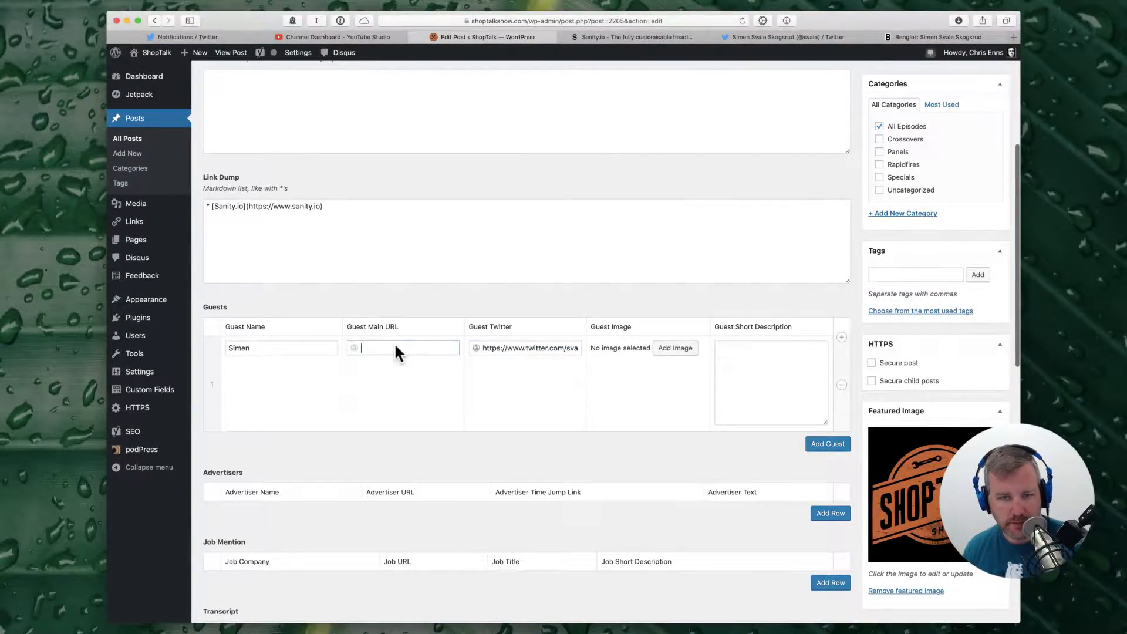
key("super+v")
Step: Copy the introductory sentence from the guest's website into the guest's short description and save the draft
left_click(758, 376)
left_click(896, 37)
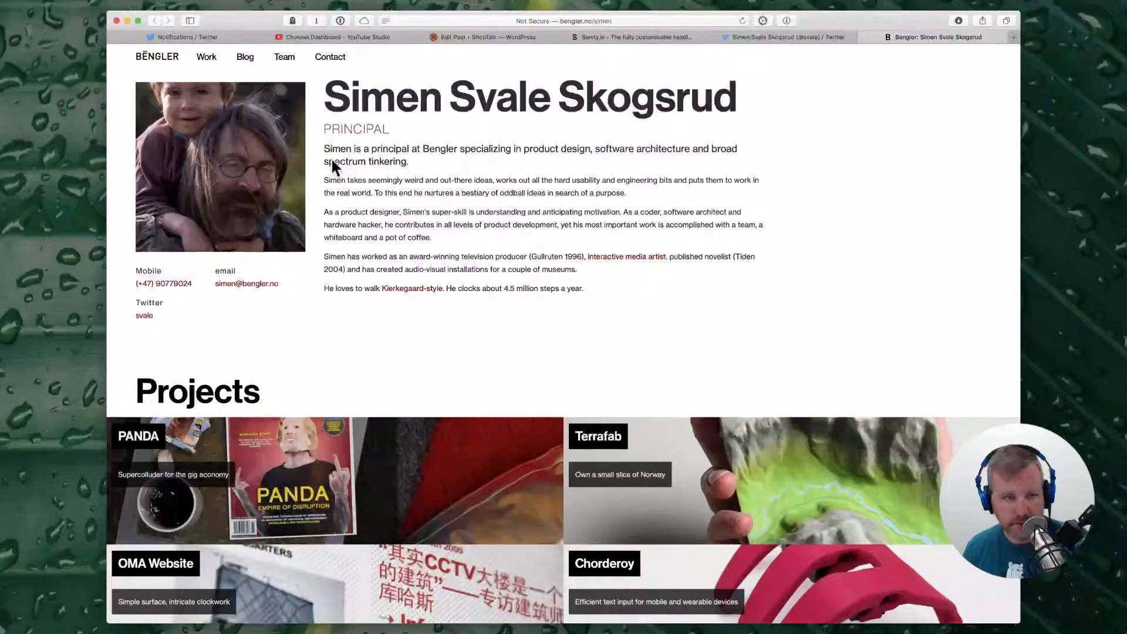
left_click_drag(325, 148, 417, 159)
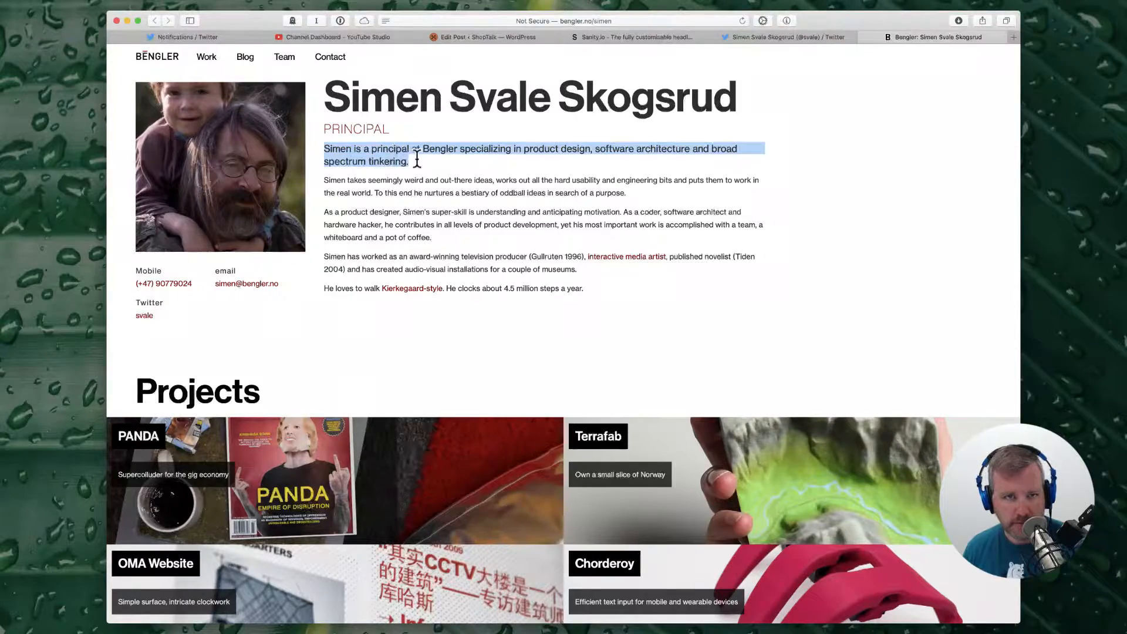
left_click(464, 37)
left_click(780, 381)
key("super+v")
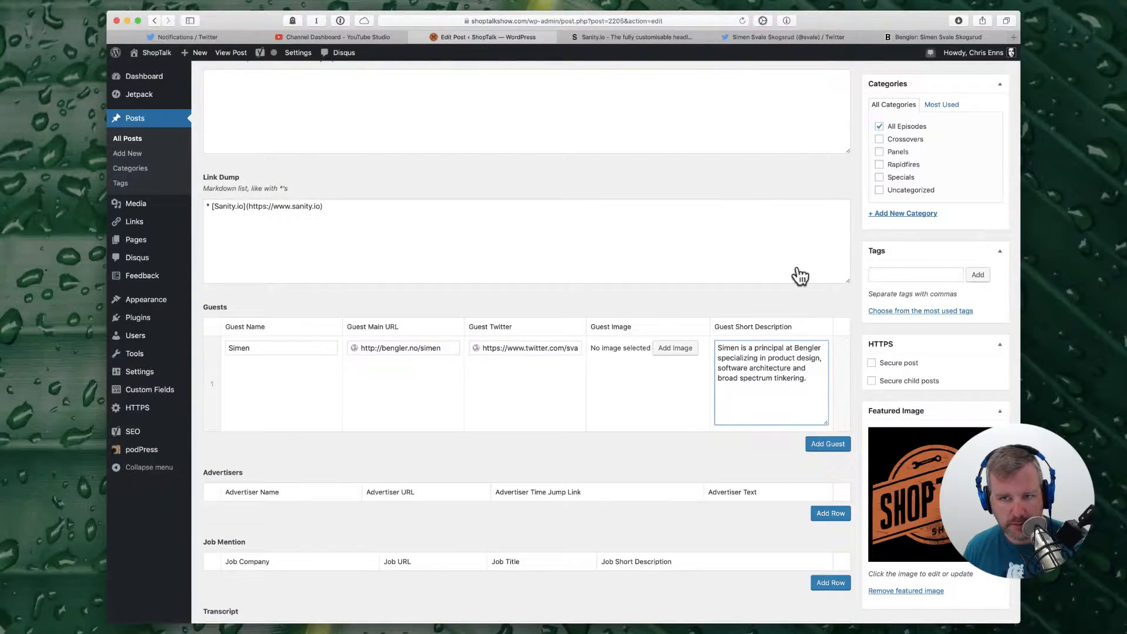
scroll(800, 264, "up", 10)
left_click(890, 156)
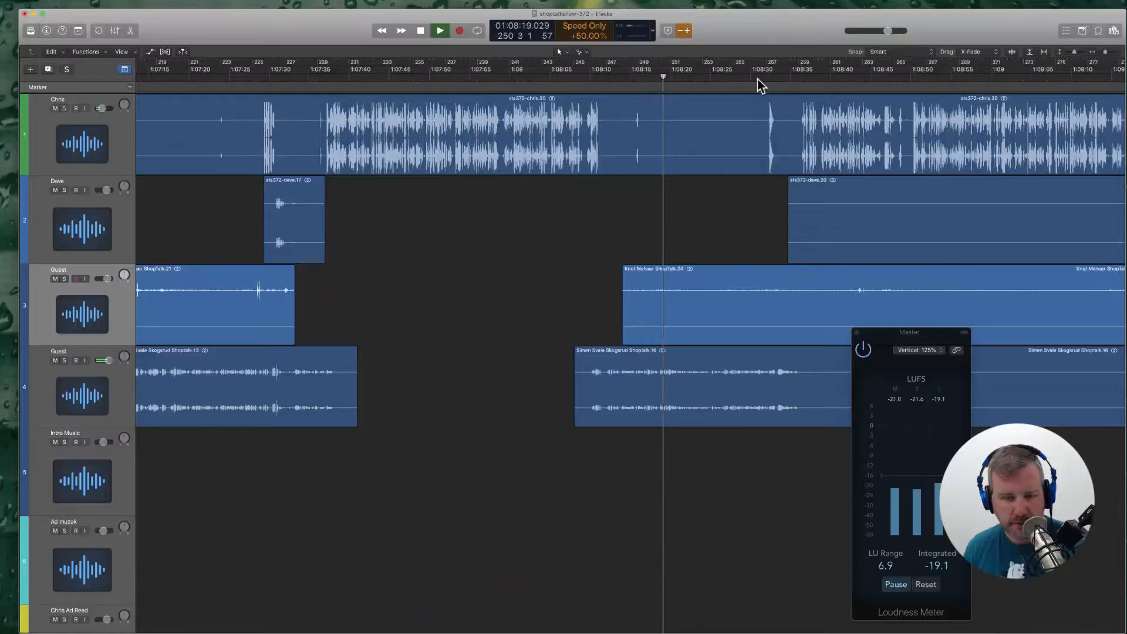
Step: Return to Logic Pro, split the recording on track 1 at about 1:08:13 and 1:08:31, and delete the stretch in between
left_click(321, 138)
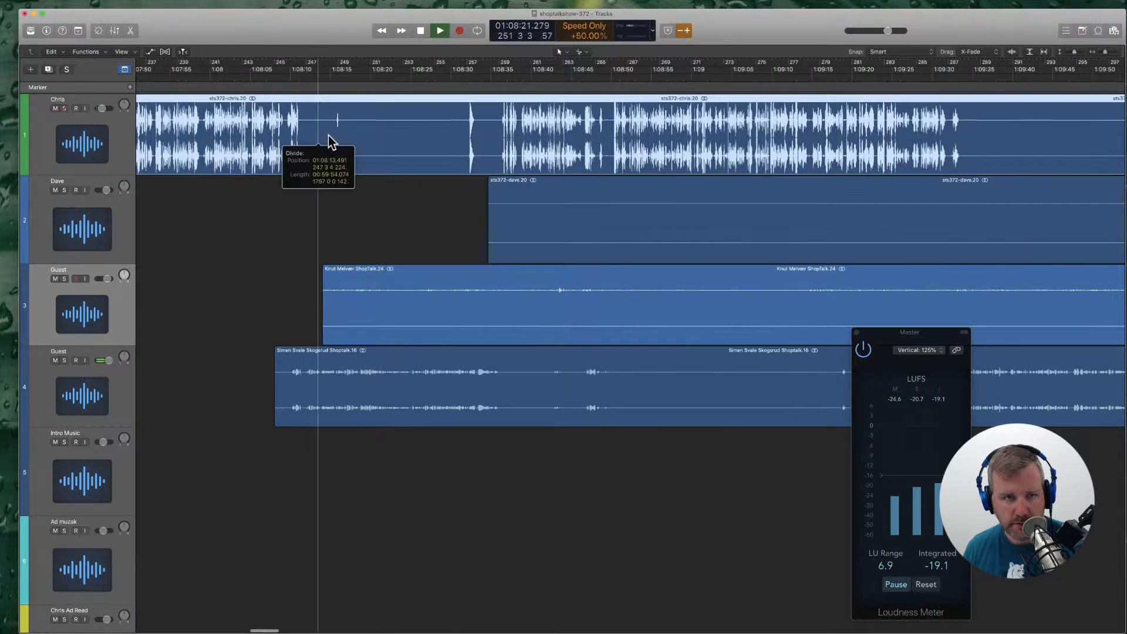
left_click(462, 146)
key("Delete")
Step: Delete the silent stretch of the guest recording on track 3 from about 1:08:14 to 1:09:33
scroll(516, 241, "right", 5)
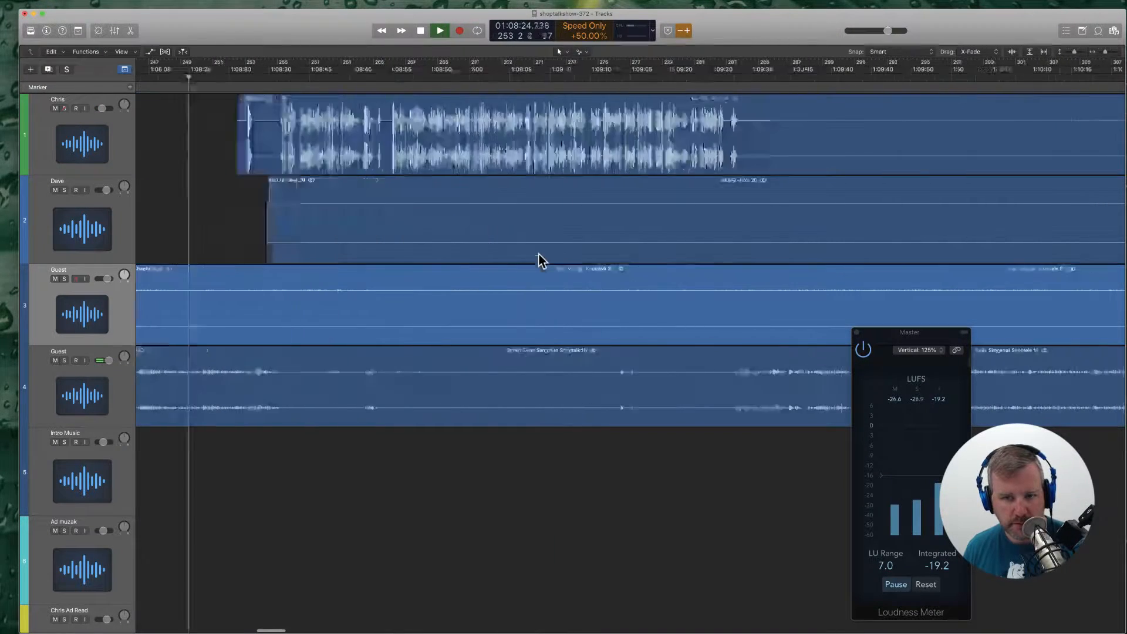
left_click(674, 307)
key("Delete")
scroll(674, 307, "left", 7)
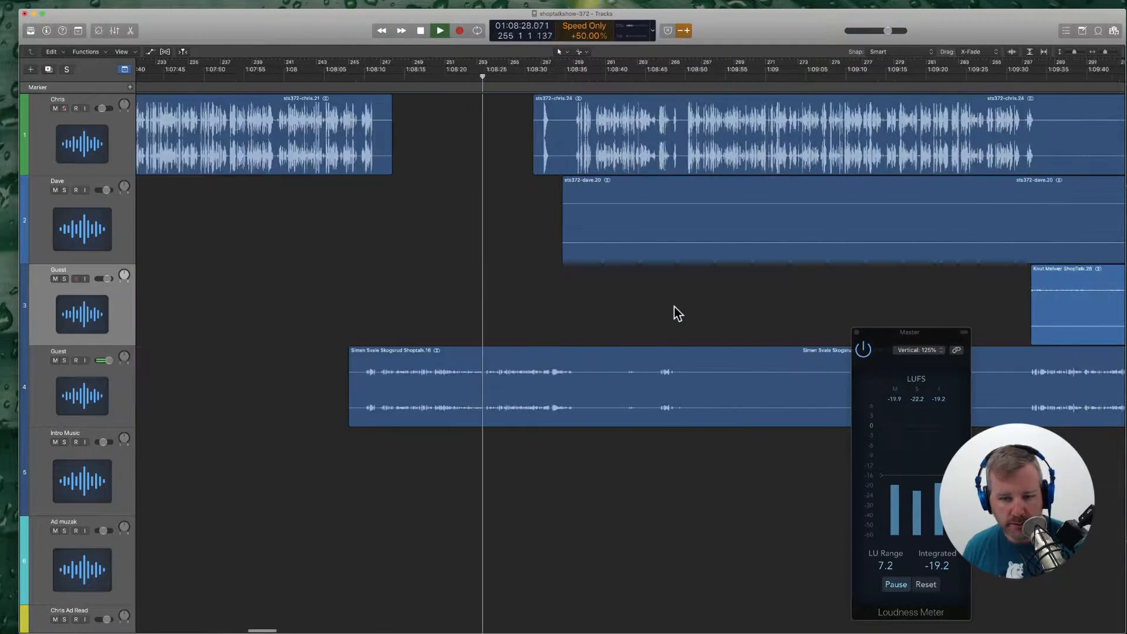
Step: Lower the volume fader of track 1 to about -12.4 dB in the mixer, keeping the mixer open only for this change
scroll(680, 313, "left", 1)
scroll(680, 312, "left", 2)
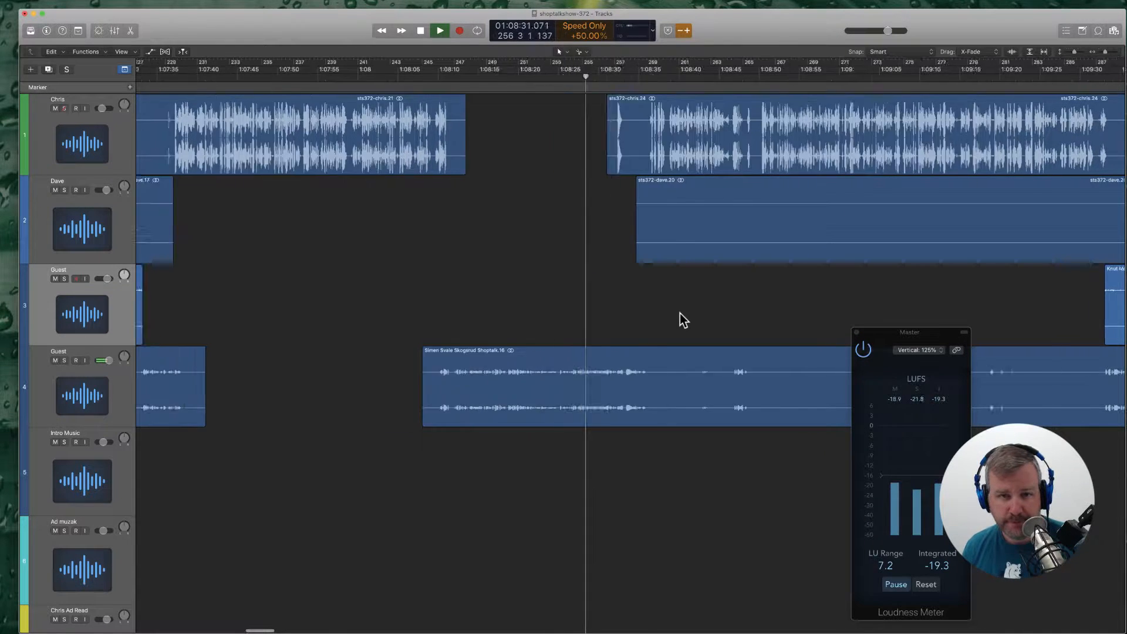
scroll(627, 330, "right", 3)
scroll(618, 334, "right", 4)
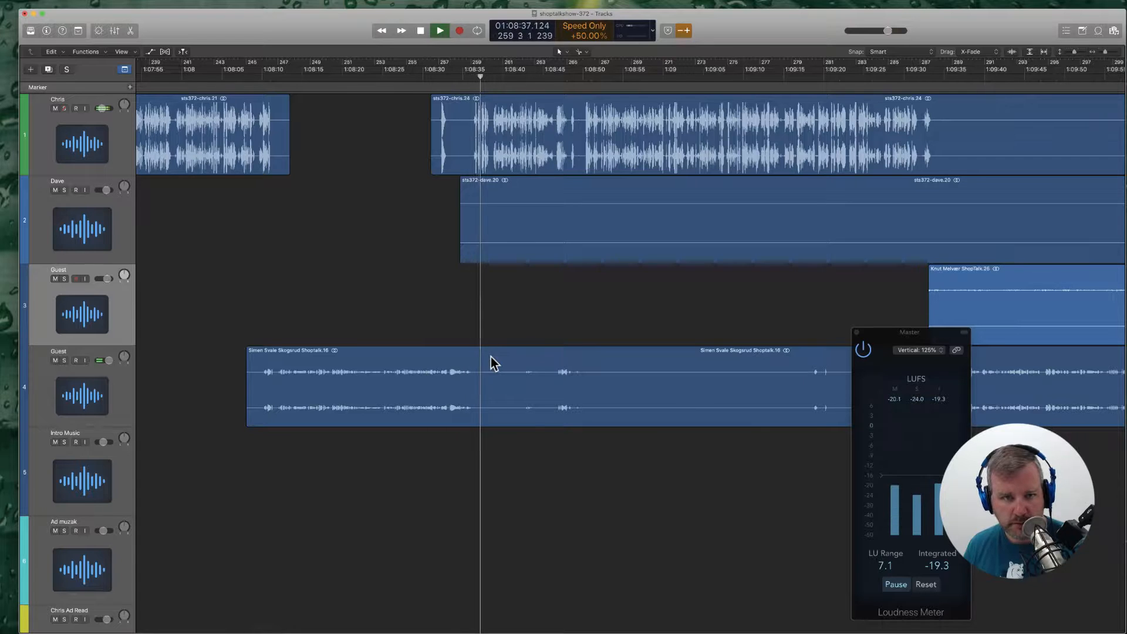
key("x")
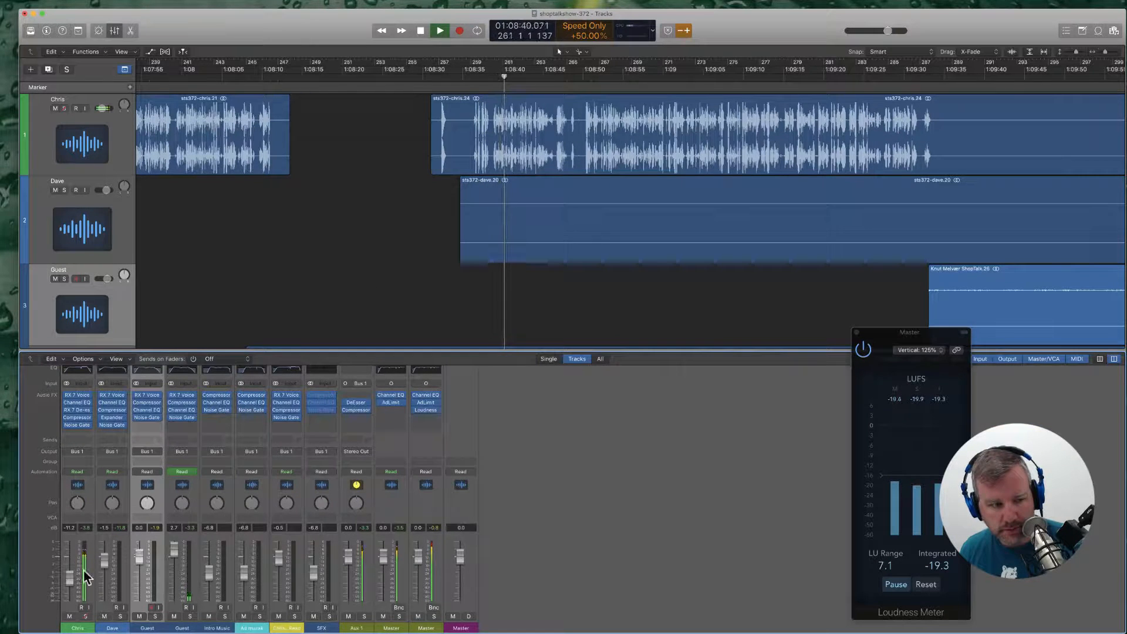
left_click_drag(70, 578, 71, 581)
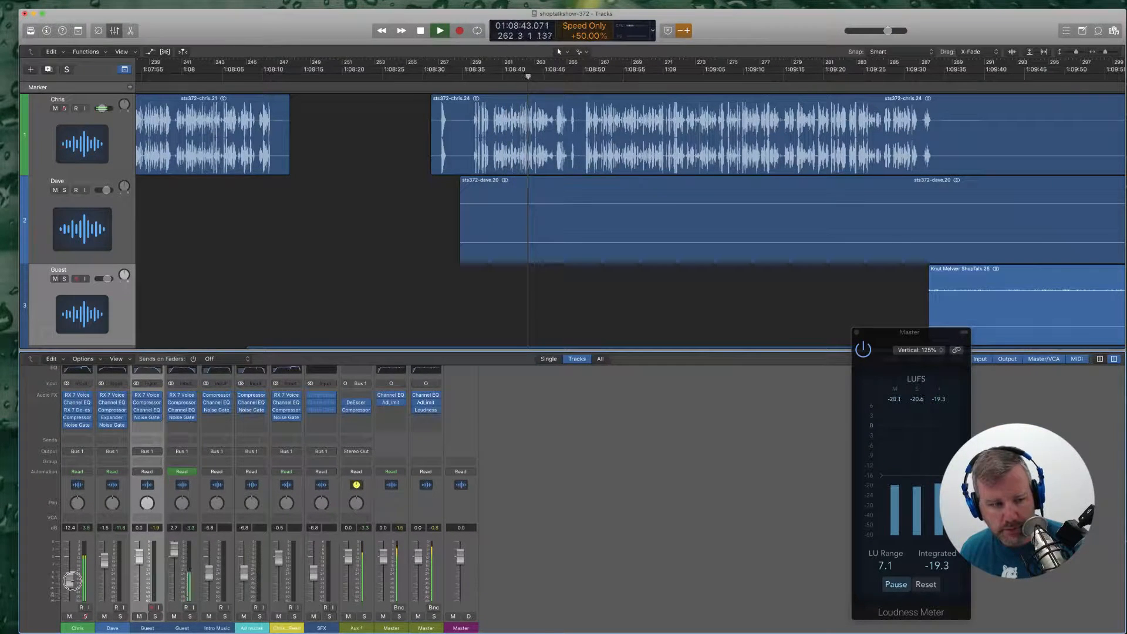
key("x")
Step: Split the guest recording on track 4 at about 1:08:51 and 1:09:17 and delete the silent stretch
scroll(452, 263, "right", 5)
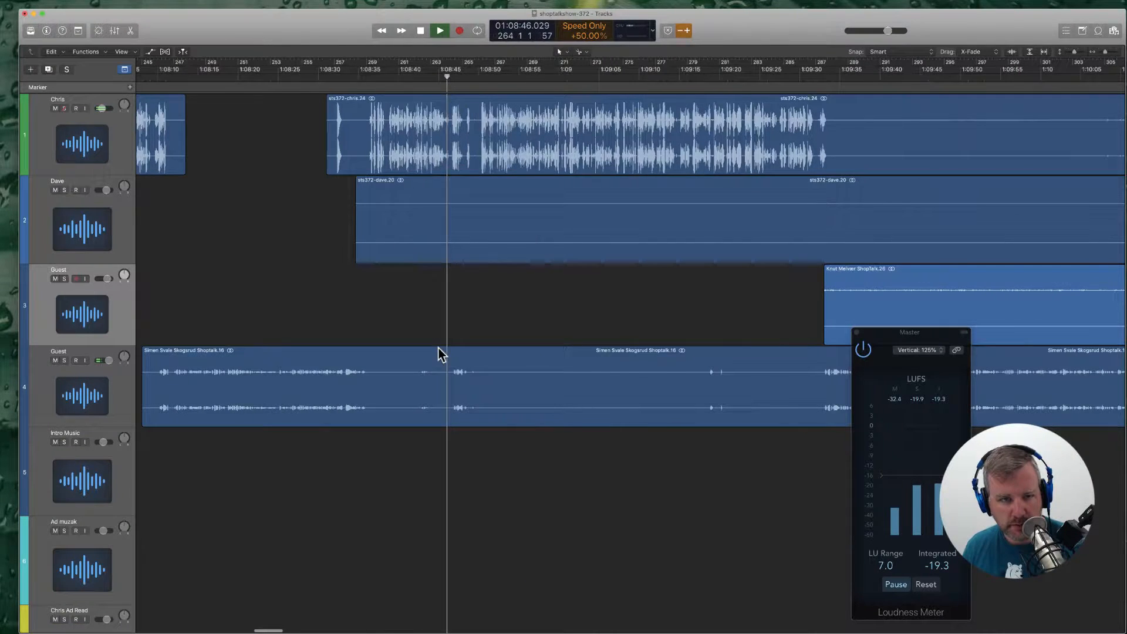
scroll(452, 358, "right", 5)
left_click(363, 376, "super")
left_click(569, 386, "super")
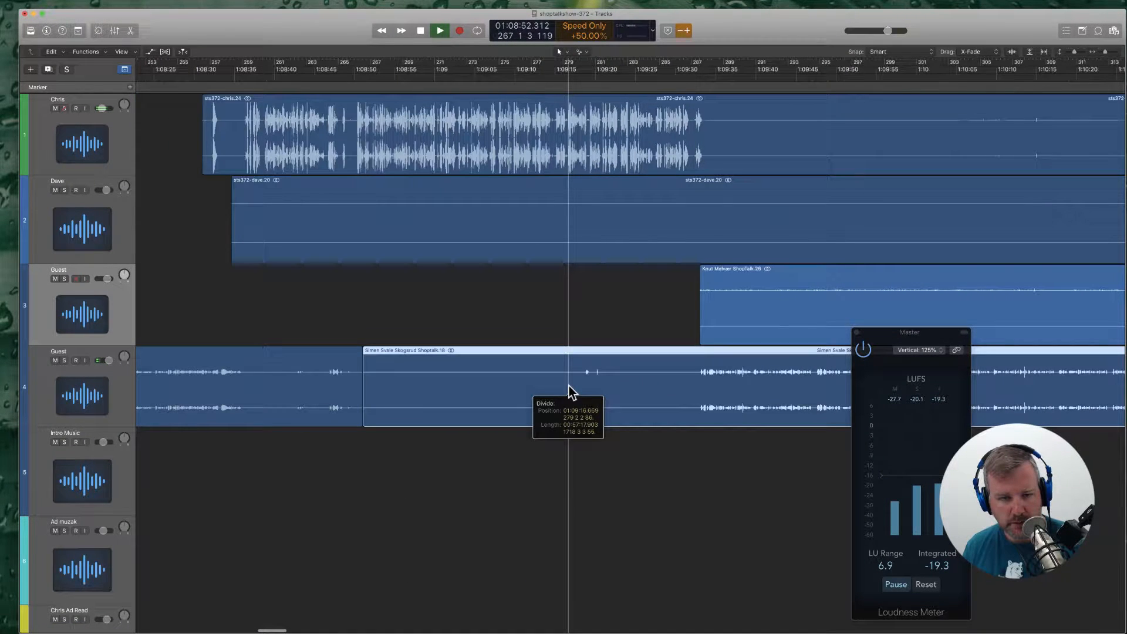
left_click(512, 379)
key("Delete")
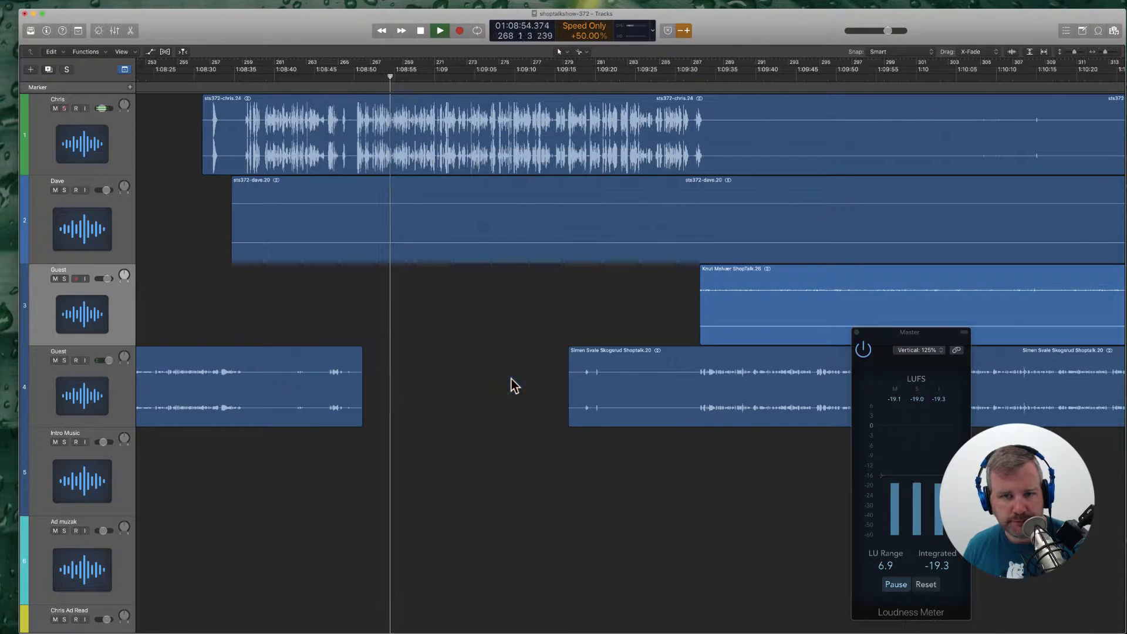
Step: Split the recording on track 2 at about 1:09:47 and delete the silent part before it
left_click(811, 208, "super")
left_click(760, 205)
key("Delete")
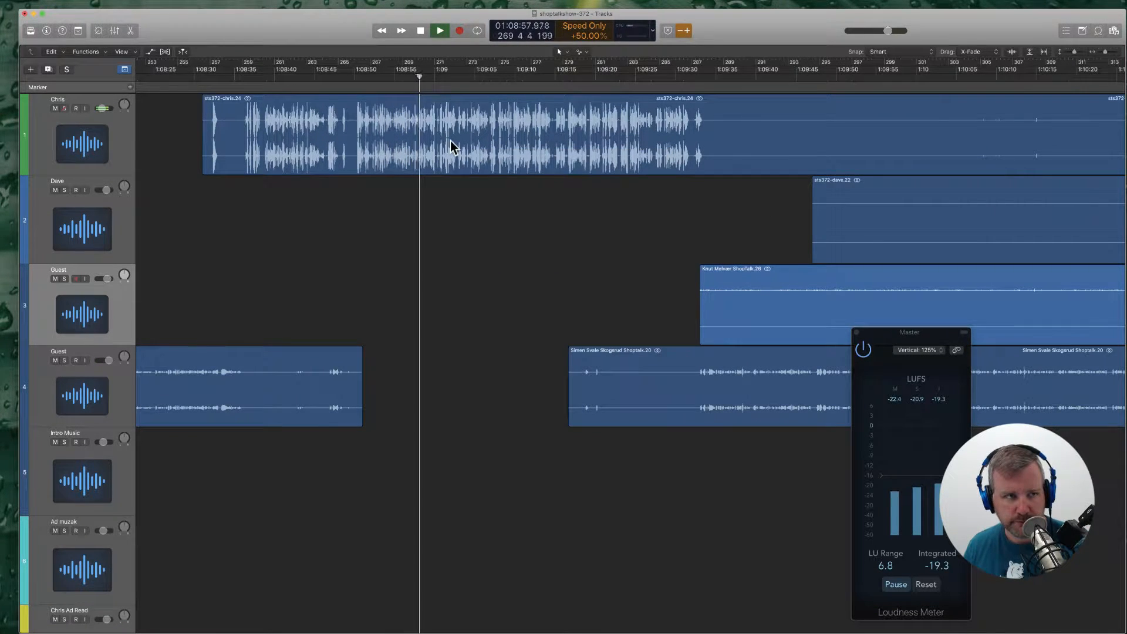
Step: Create a marker at about 1:09:00 and name it "How does Sanity work?"
key("alt+apostrophe")
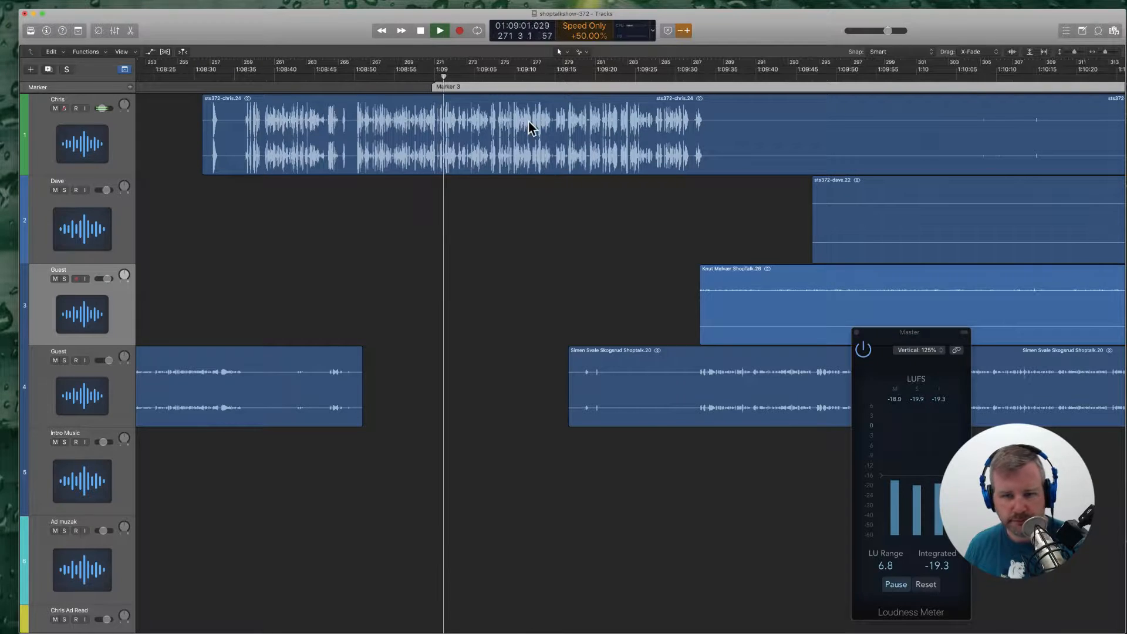
scroll(498, 291, "right", 5)
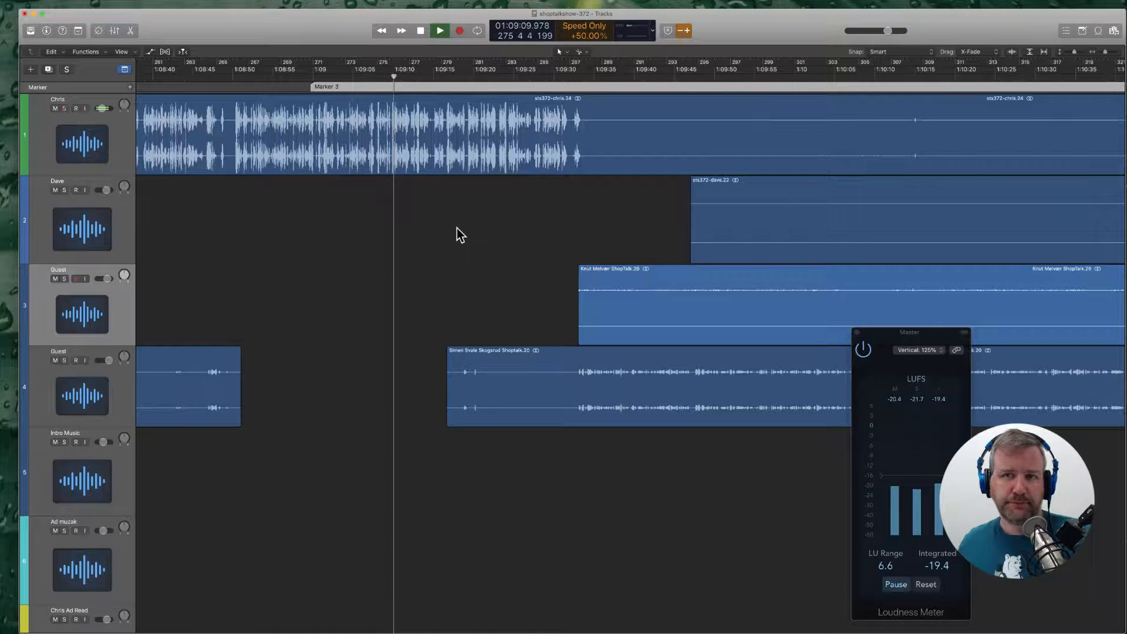
scroll(457, 227, "left", 2)
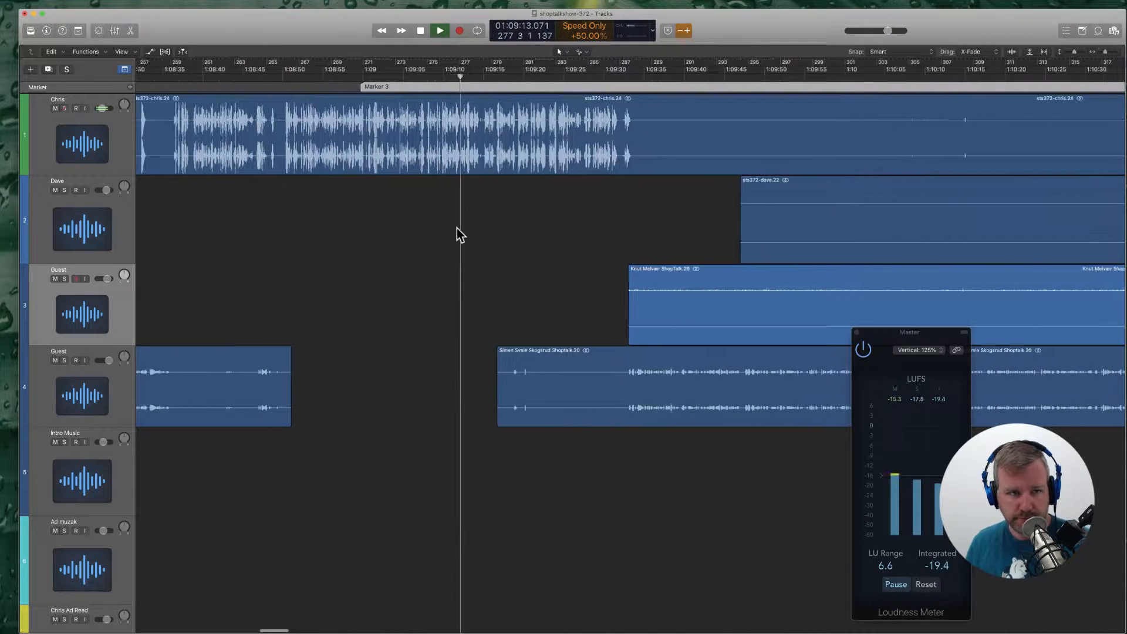
scroll(457, 227, "left", 1)
double_click(408, 86)
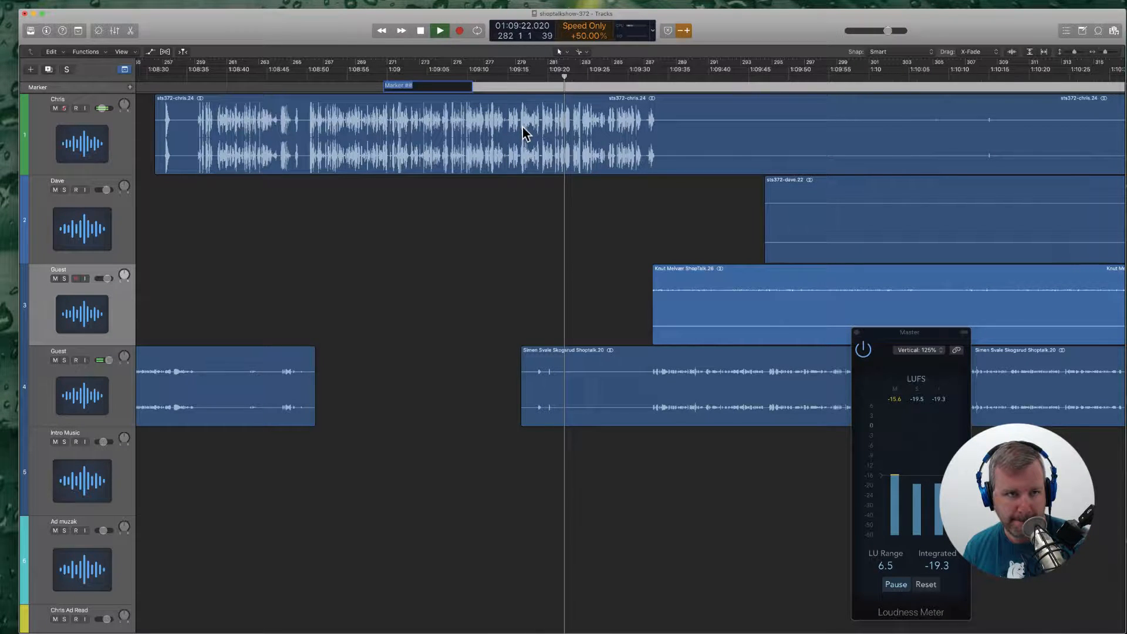
type("How does Sanity")
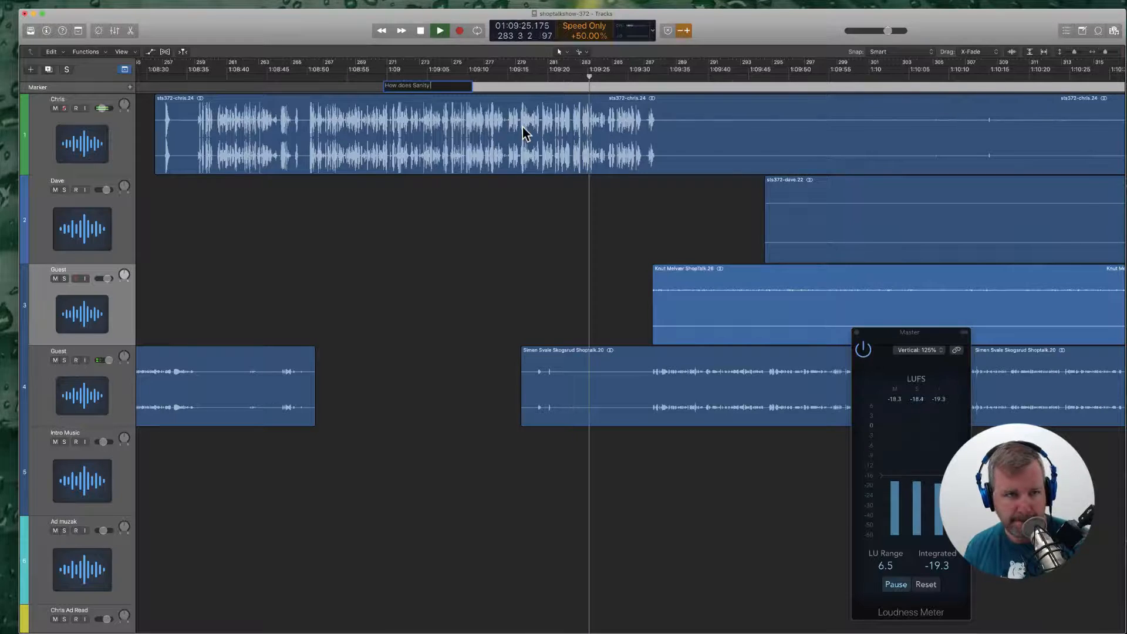
type(" work?")
key("Return")
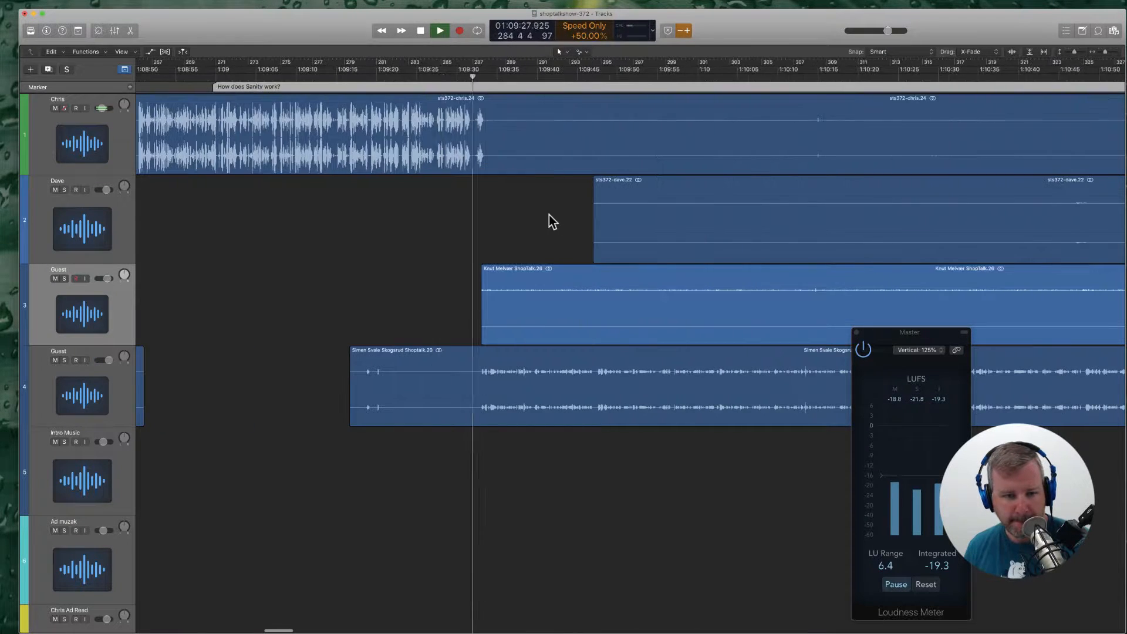
Step: Split the track 4 guest region at about 1:09:31 and delete the piece before the cut, including its automation data
left_click(472, 413, "super")
left_click(450, 398)
key("Delete")
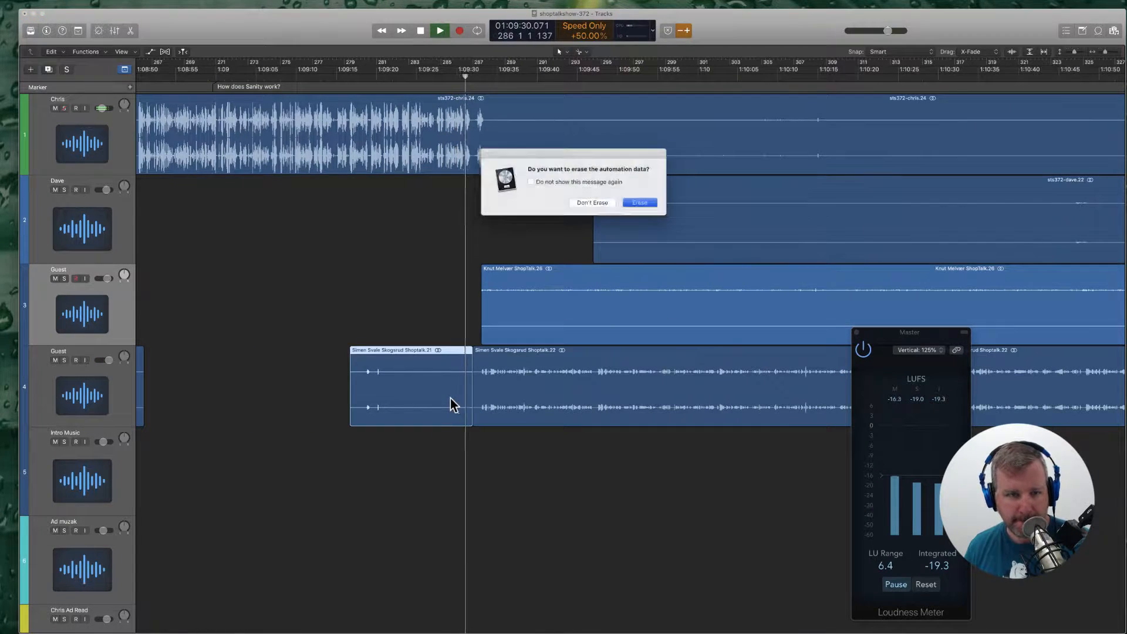
key("Return")
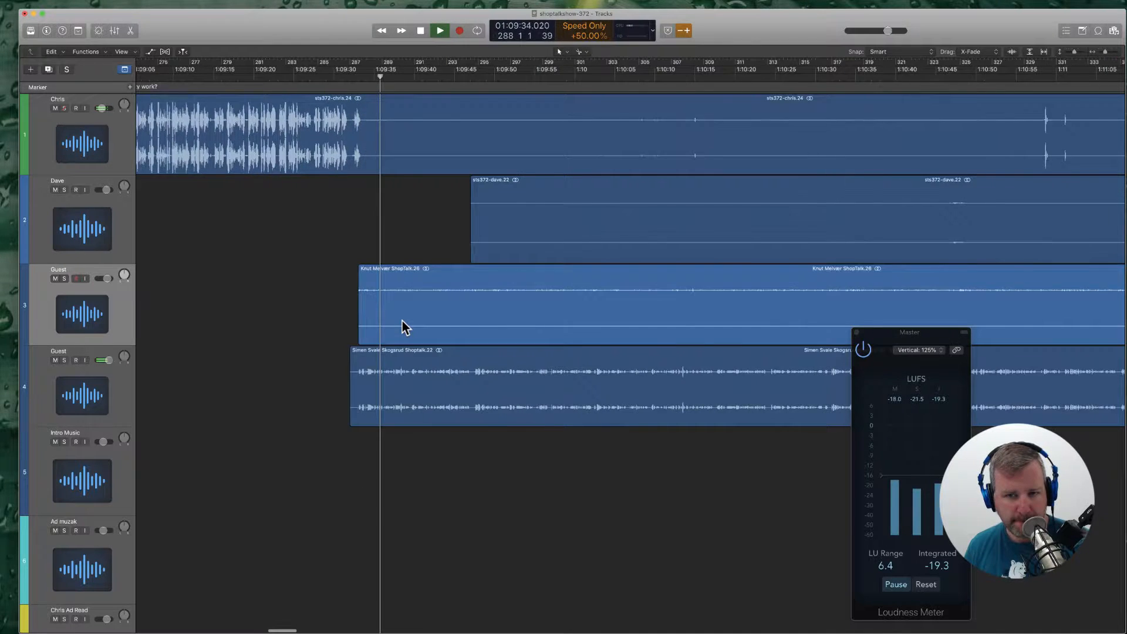
Step: Split the track 3 guest region at about 1:11:20 and delete the near-silent section before the cut
left_click(735, 308, "super")
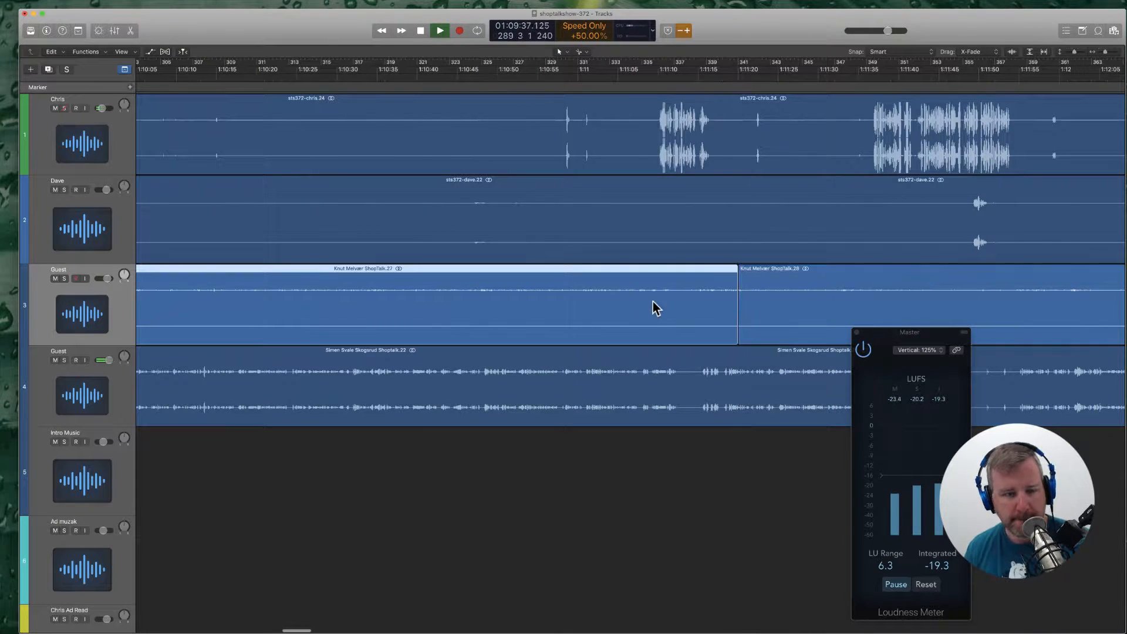
key("Delete")
scroll(653, 301, "left", 10)
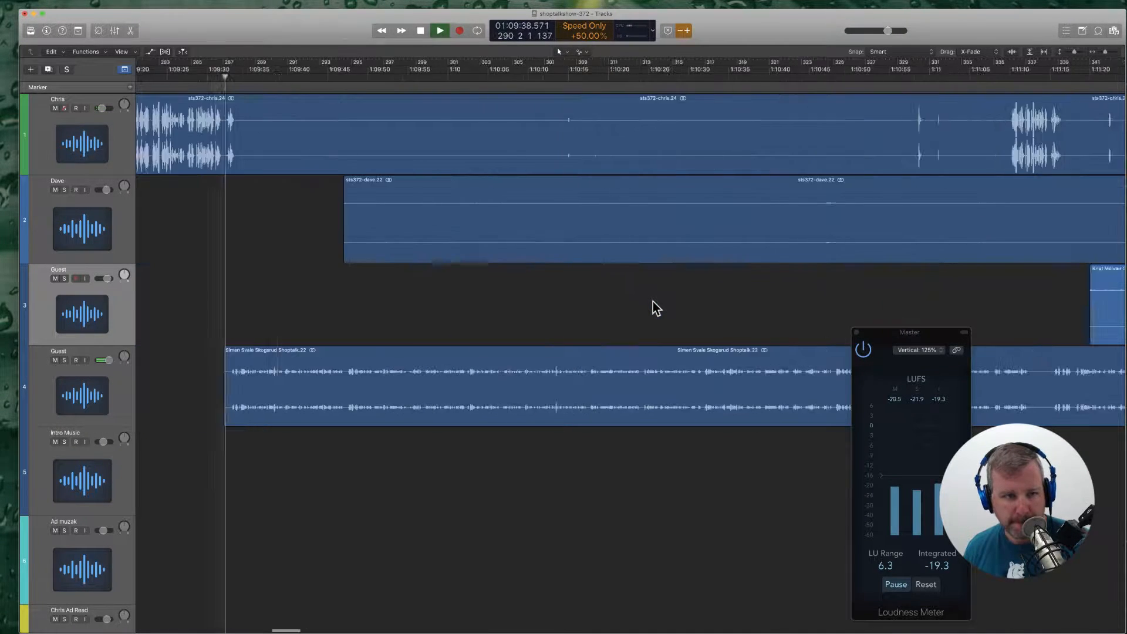
Step: Cut out the silent stretch of the track 1 region between about 1:09:41 and 1:10:57
left_click(362, 158, "super")
left_click(971, 143, "super")
key("Delete")
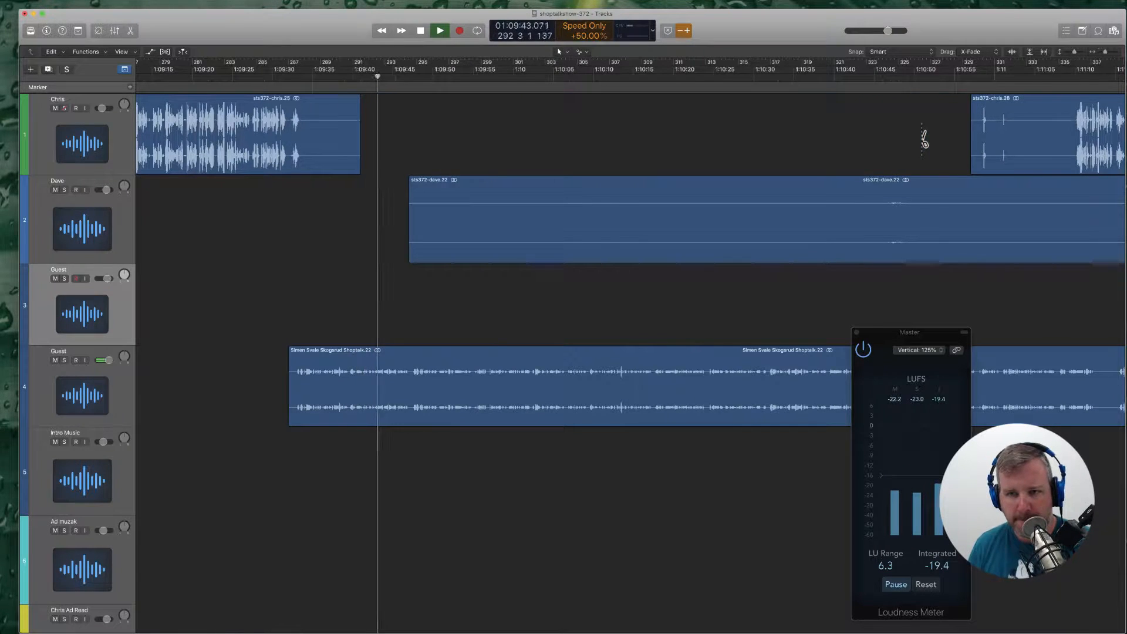
Step: Split the track 2 region at about 1:11:27 and delete the silent section before the cut
scroll(853, 203, "right", 10)
left_click(851, 212, "super")
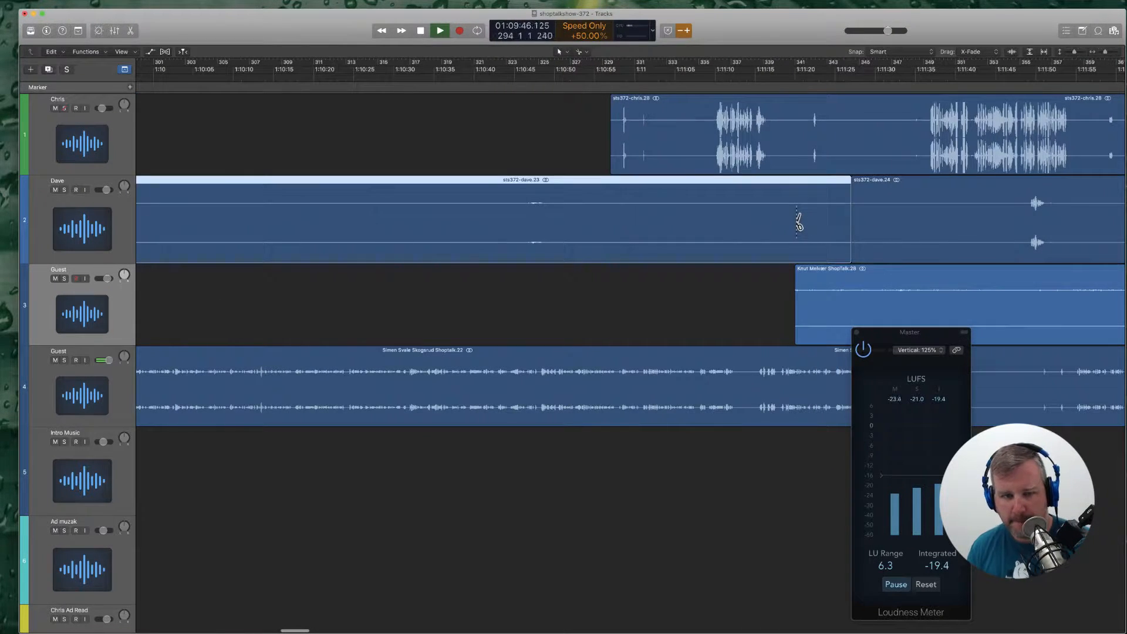
key("Delete")
scroll(798, 213, "right", 18)
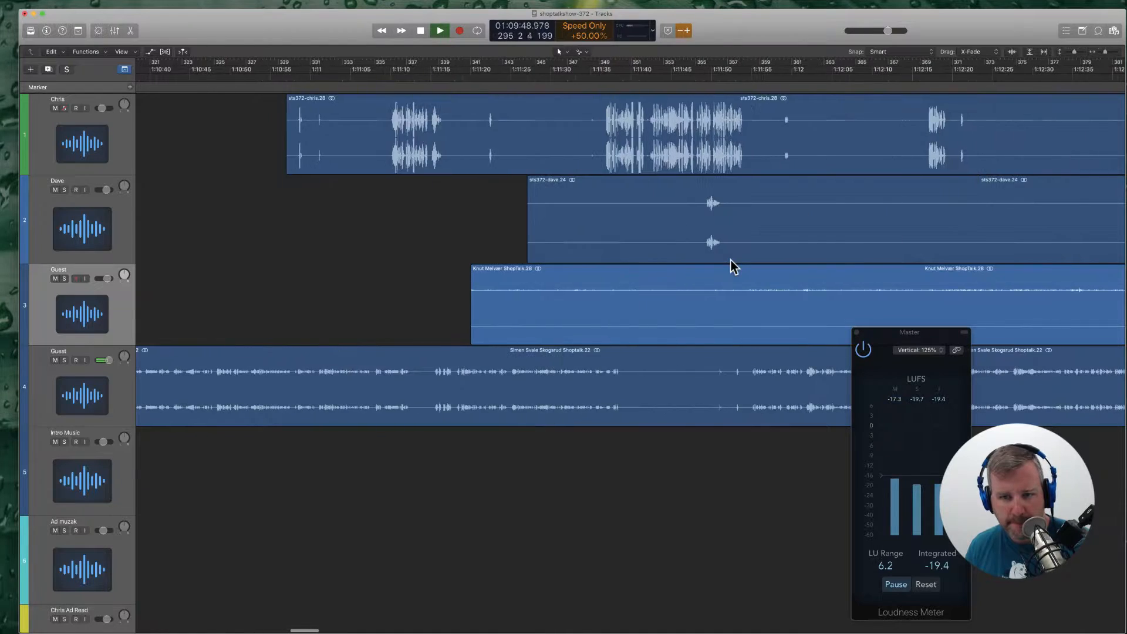
Step: Split the track 3 guest region at about 1:12:42 and delete the section before the cut
left_click(781, 296, "super")
left_click(781, 296)
key("Delete")
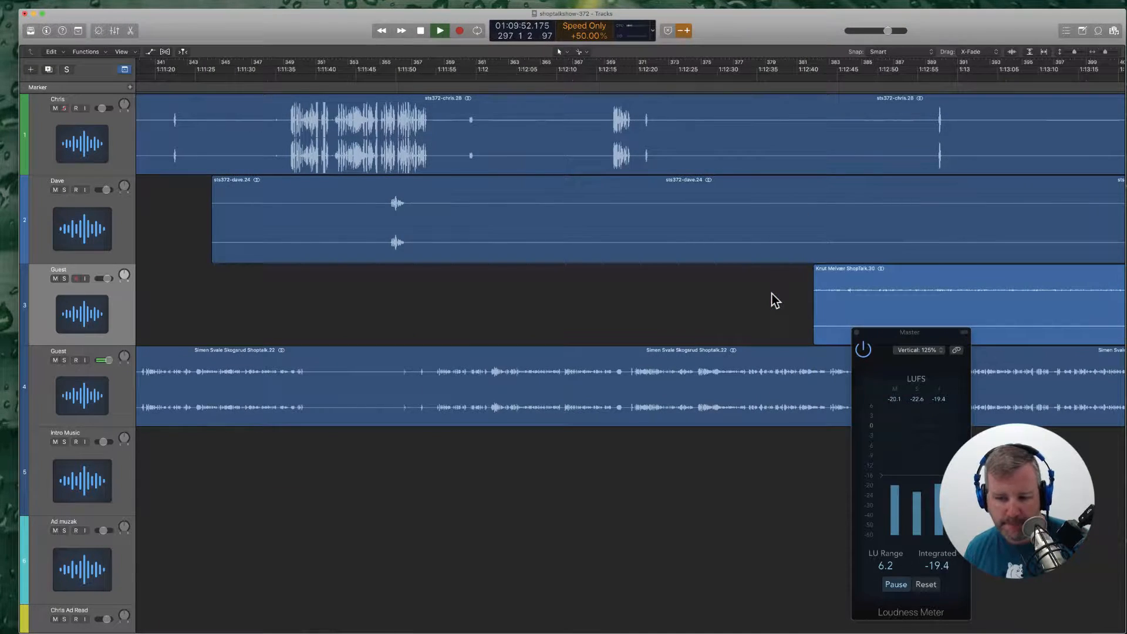
scroll(774, 298, "left", 14)
scroll(635, 270, "left", 10)
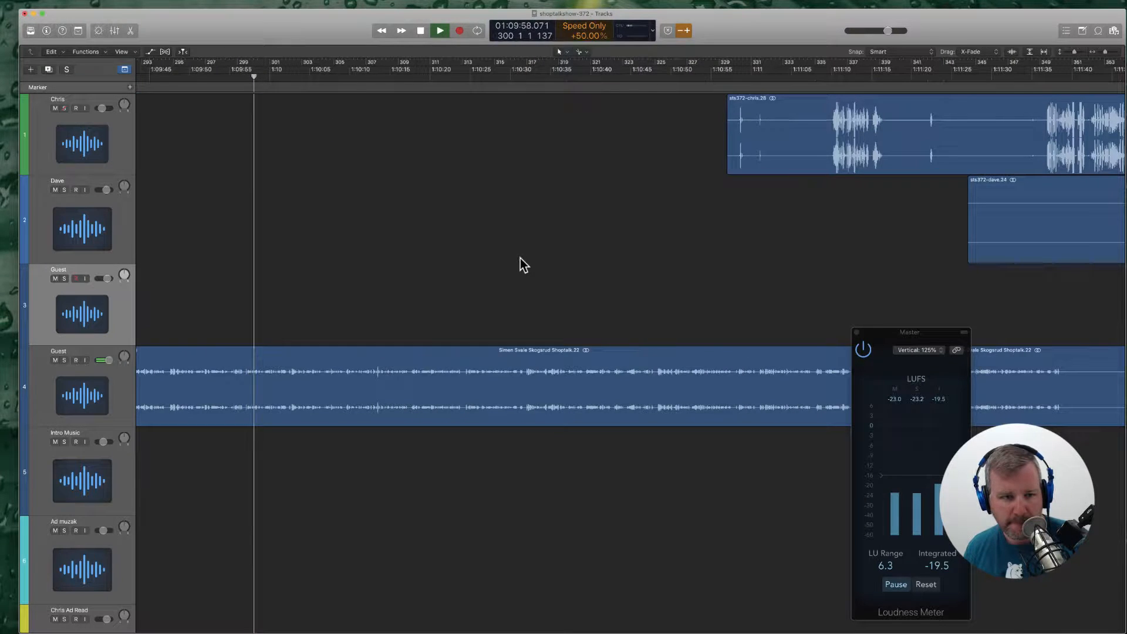
Step: Switch to Safari and save the guest's enlarged Twitter profile picture to the Downloads folder
key("super+Tab")
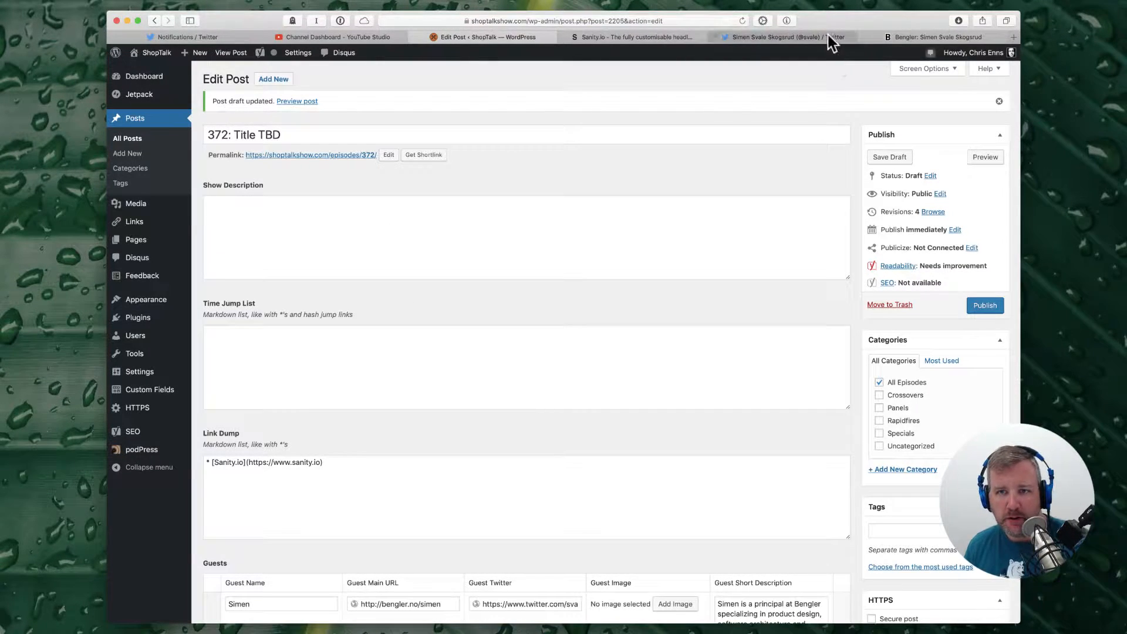
left_click(894, 36)
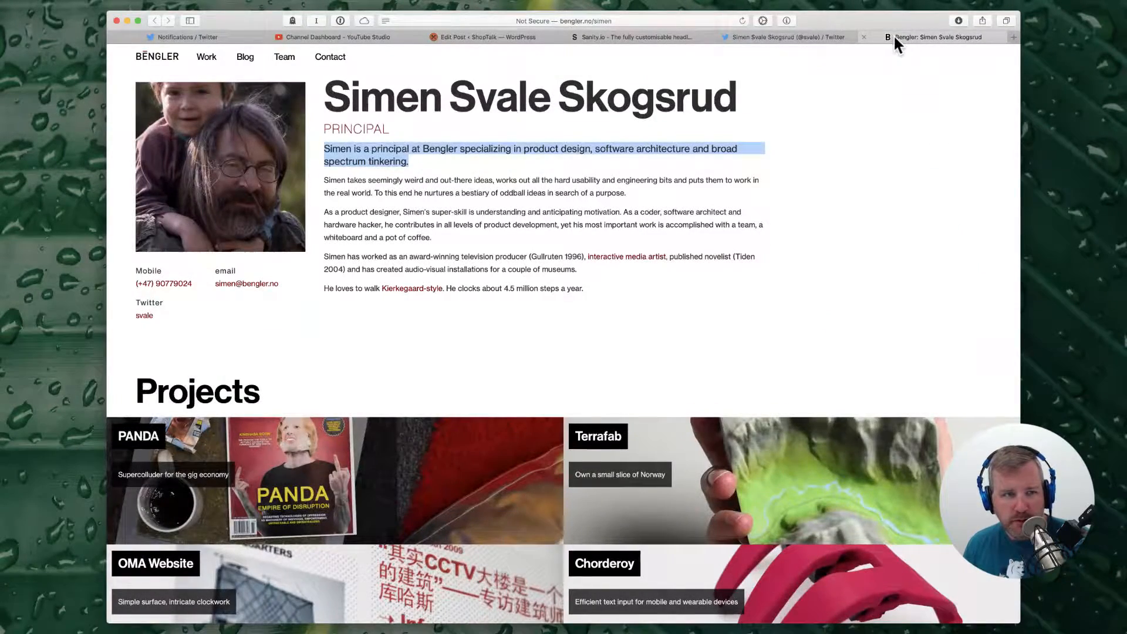
left_click(770, 38)
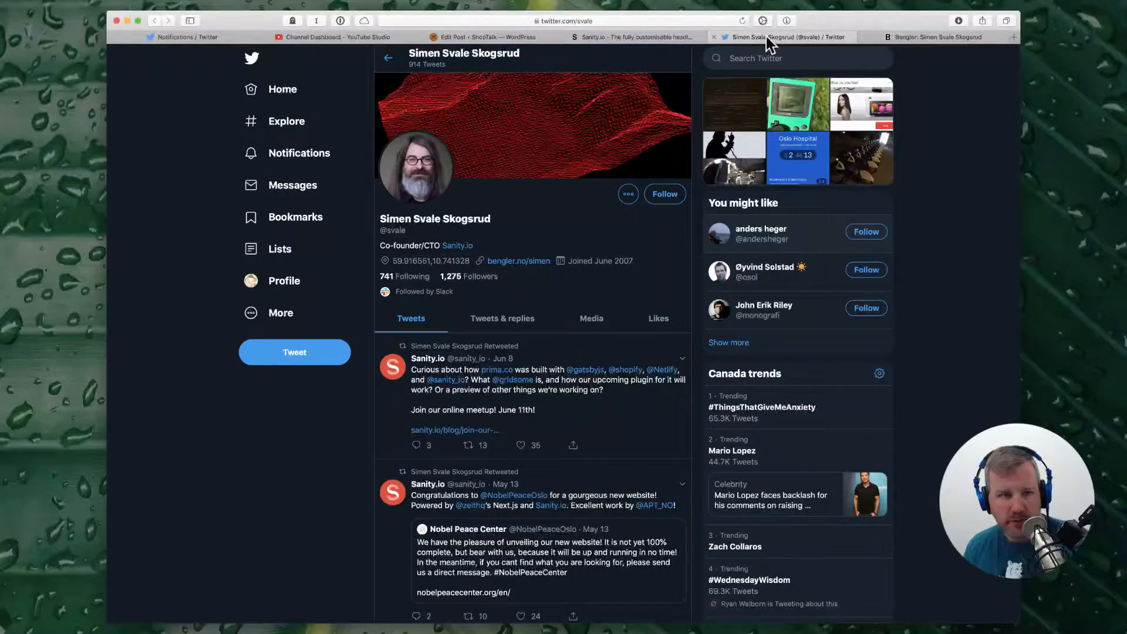
left_click(412, 184)
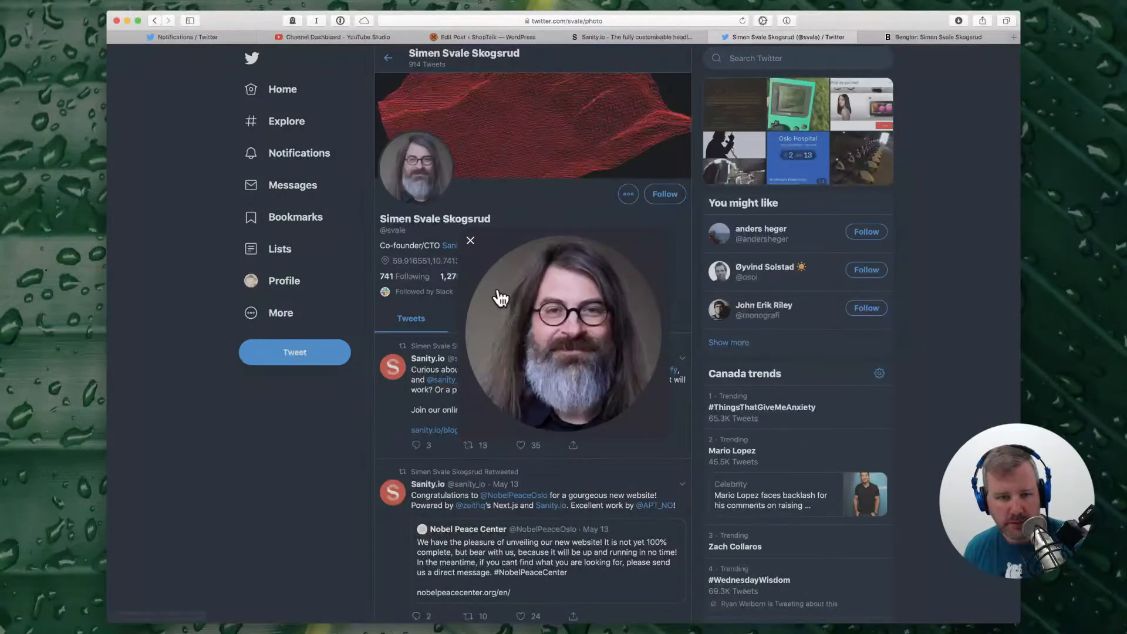
right_click(535, 298)
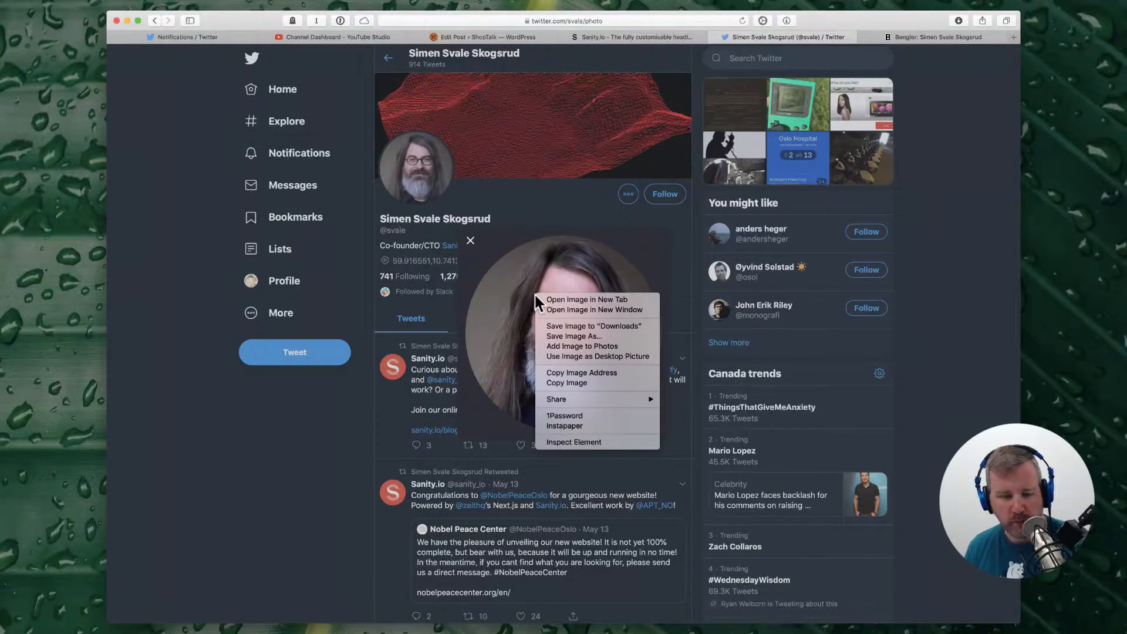
left_click(602, 327)
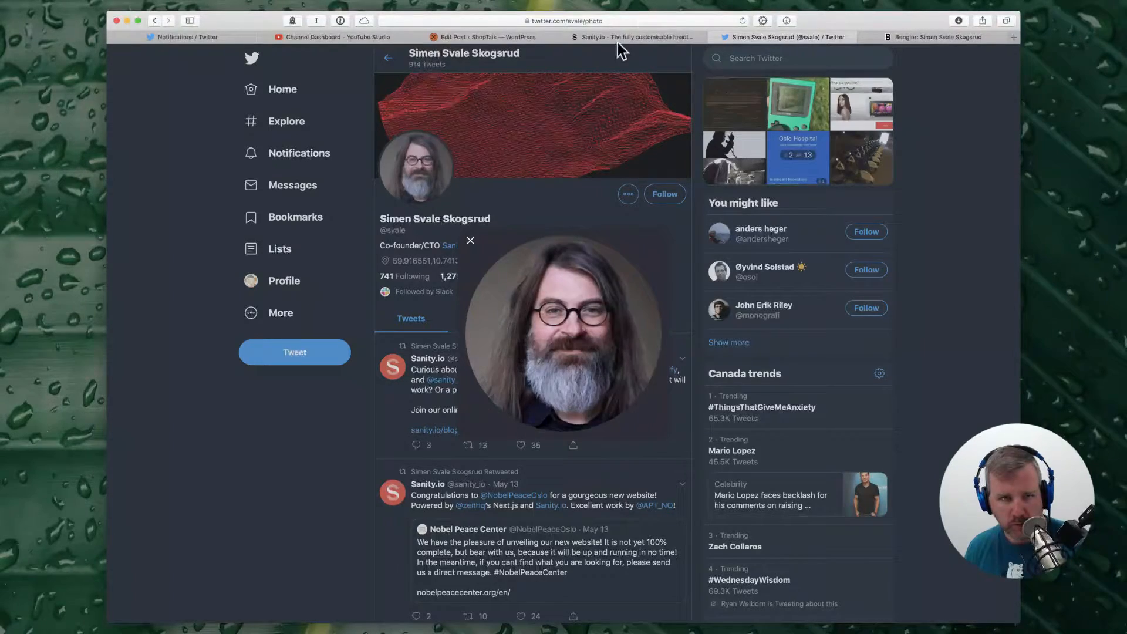
Step: In the WordPress episode post, upload Tcphgl0Z_400x400.jpg from Downloads for the guest image
left_click(488, 36)
scroll(479, 404, "down", 6)
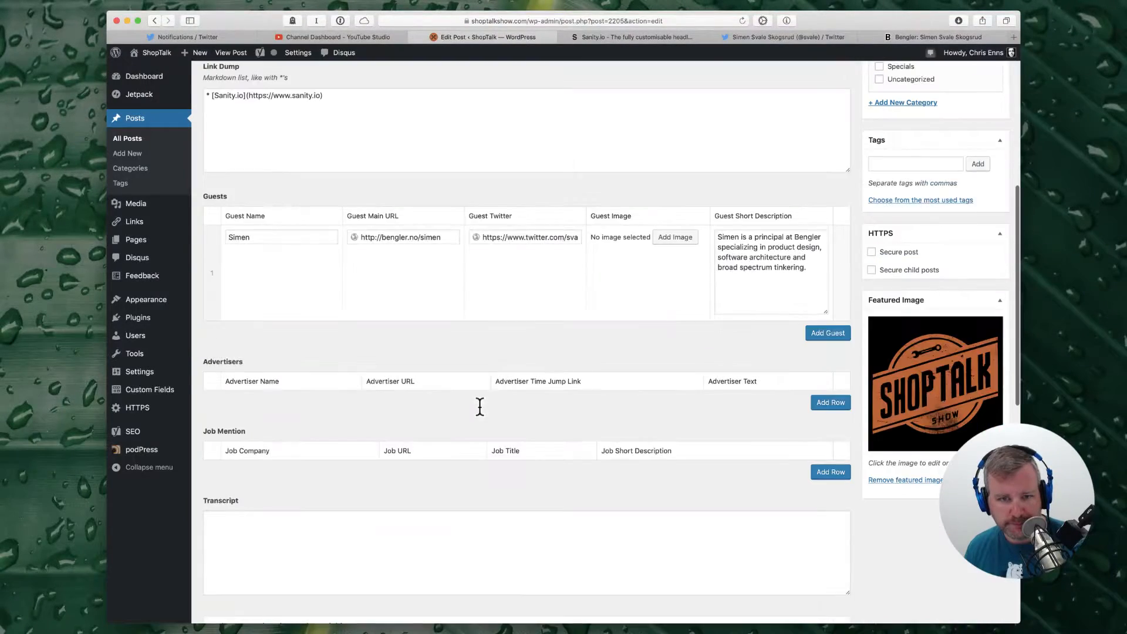
left_click(693, 237)
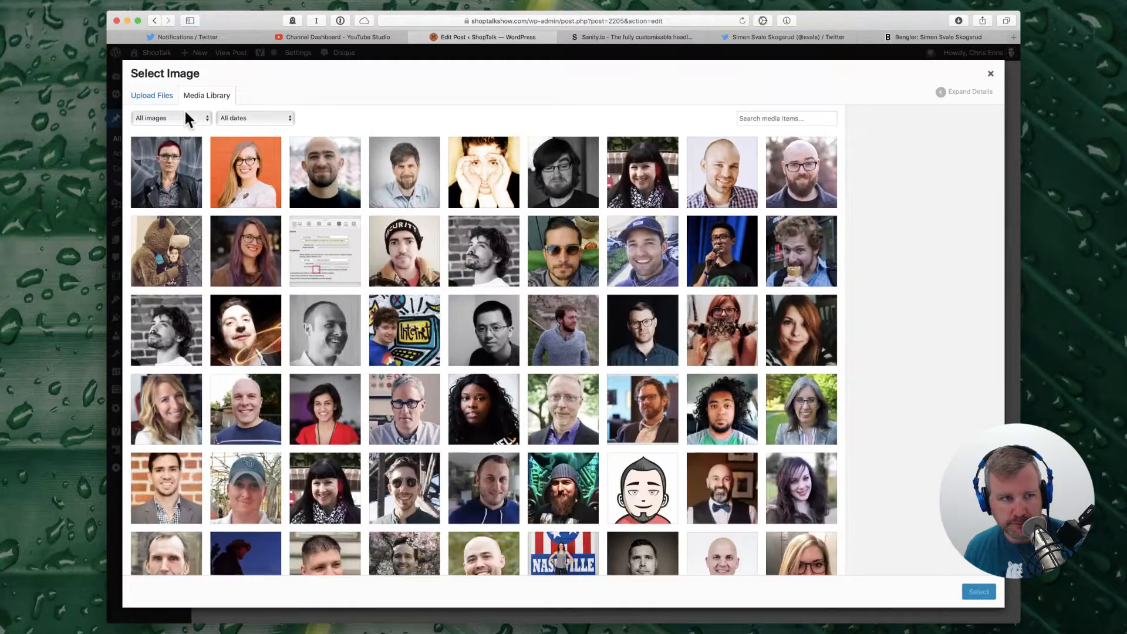
left_click(157, 97)
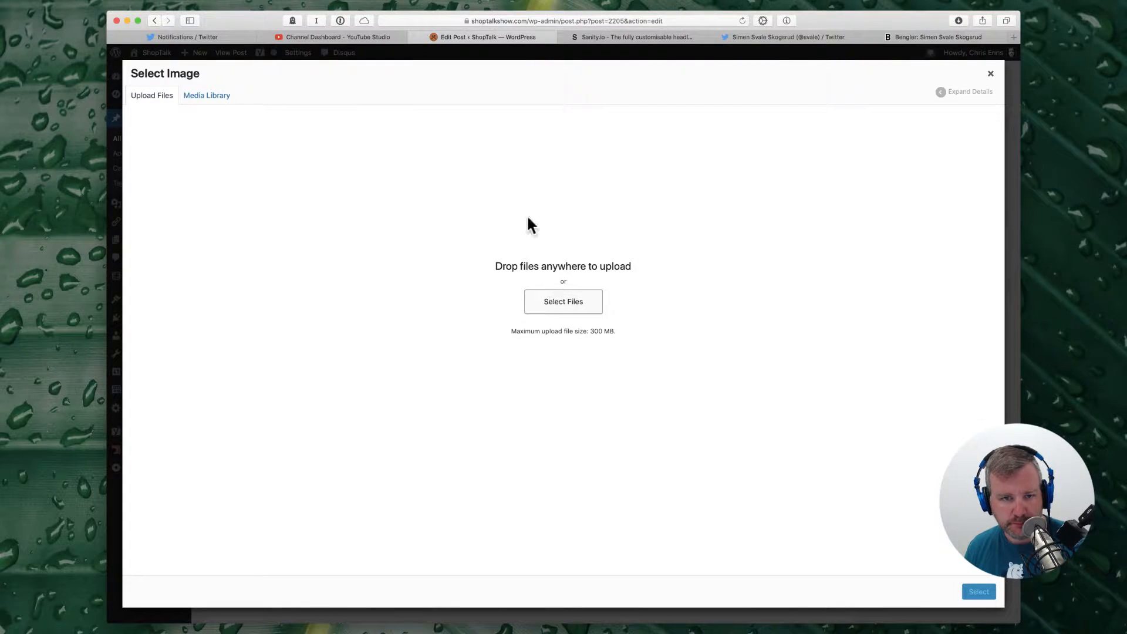
left_click(559, 300)
left_click(389, 170)
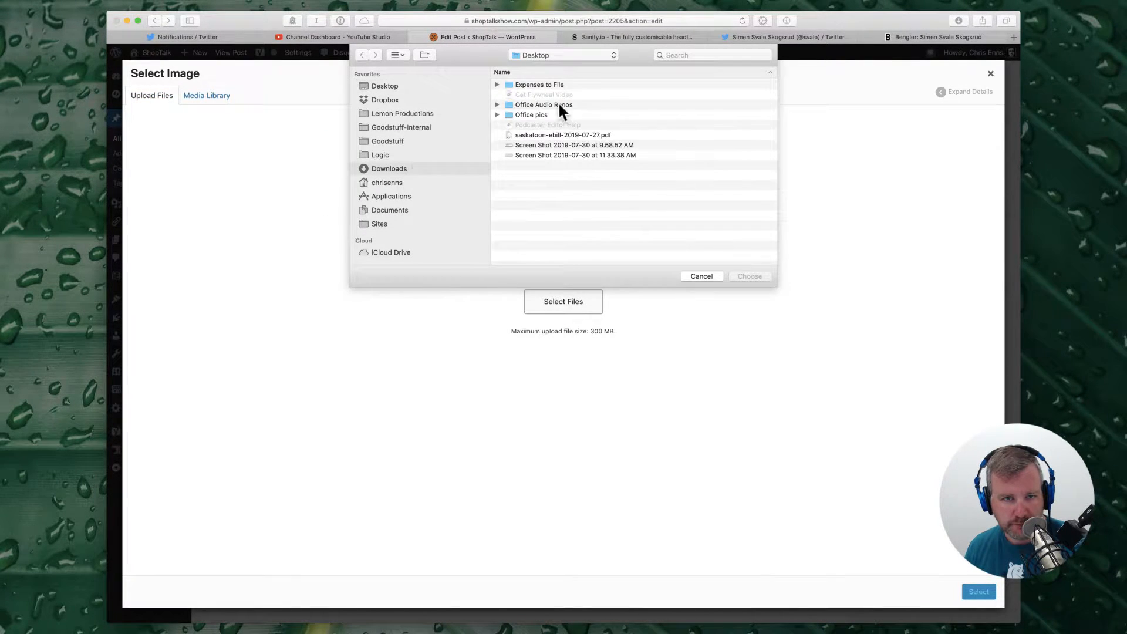
scroll(570, 212, "down", 10)
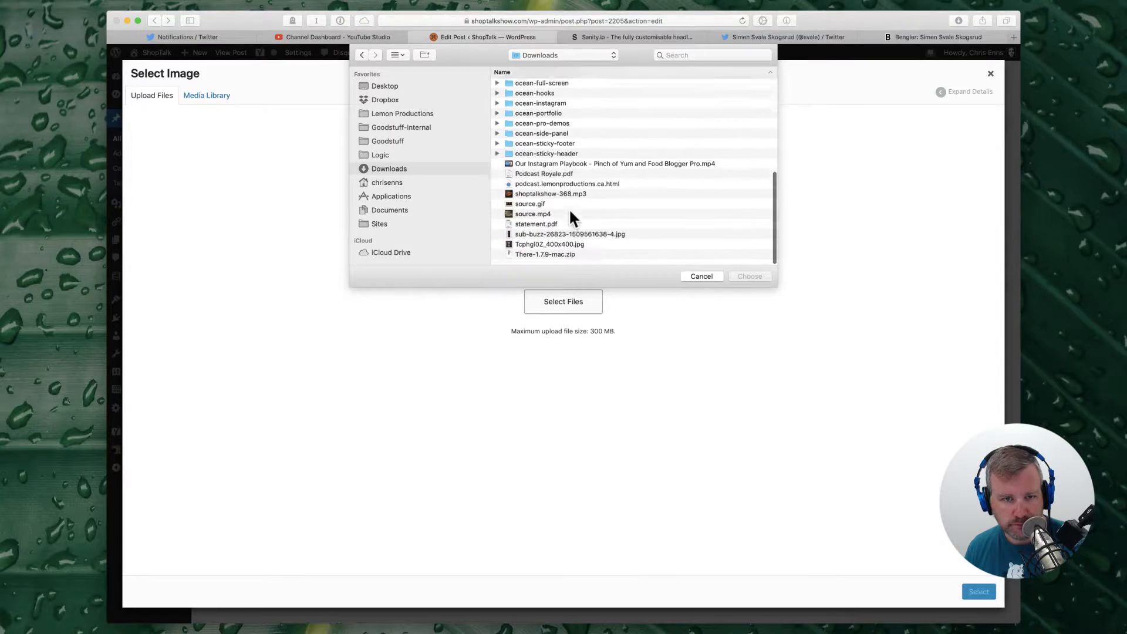
left_click(563, 249)
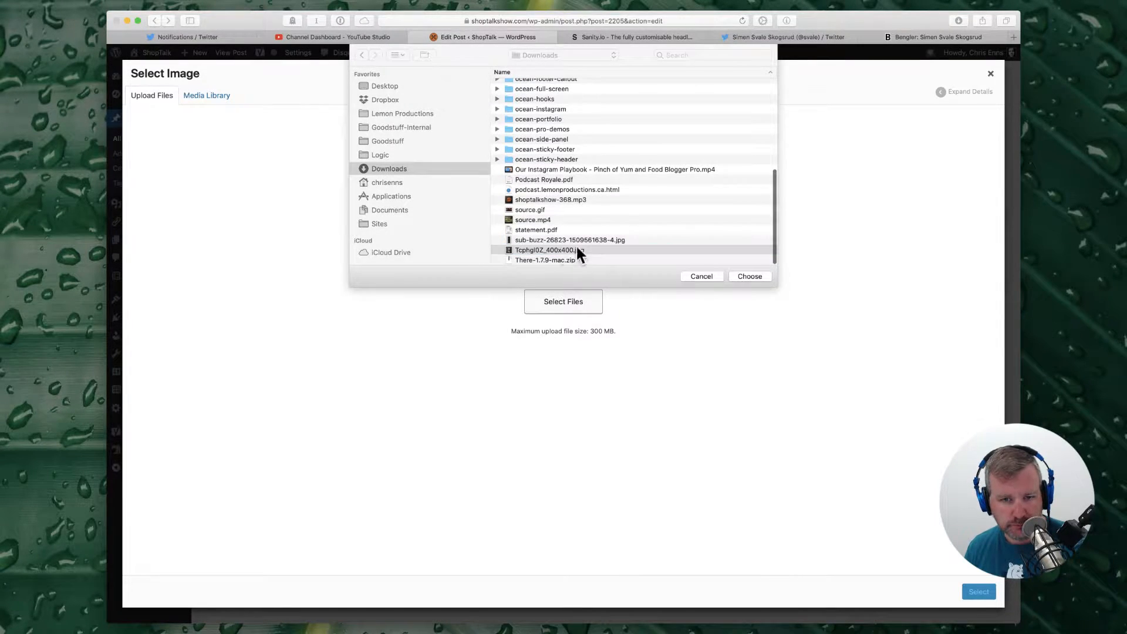
left_click(750, 276)
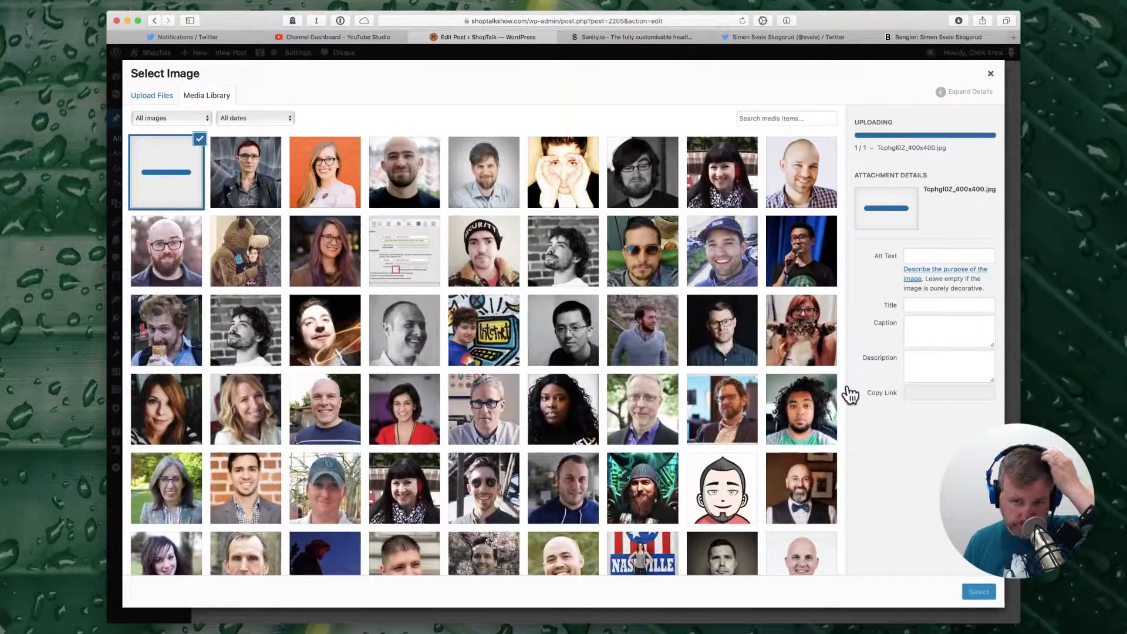
Step: Copy the guest's full name from the Twitter profile into the uploaded image's alt text and title
left_click(808, 37)
left_click(542, 207)
left_click_drag(498, 218, 391, 220)
key("super+c")
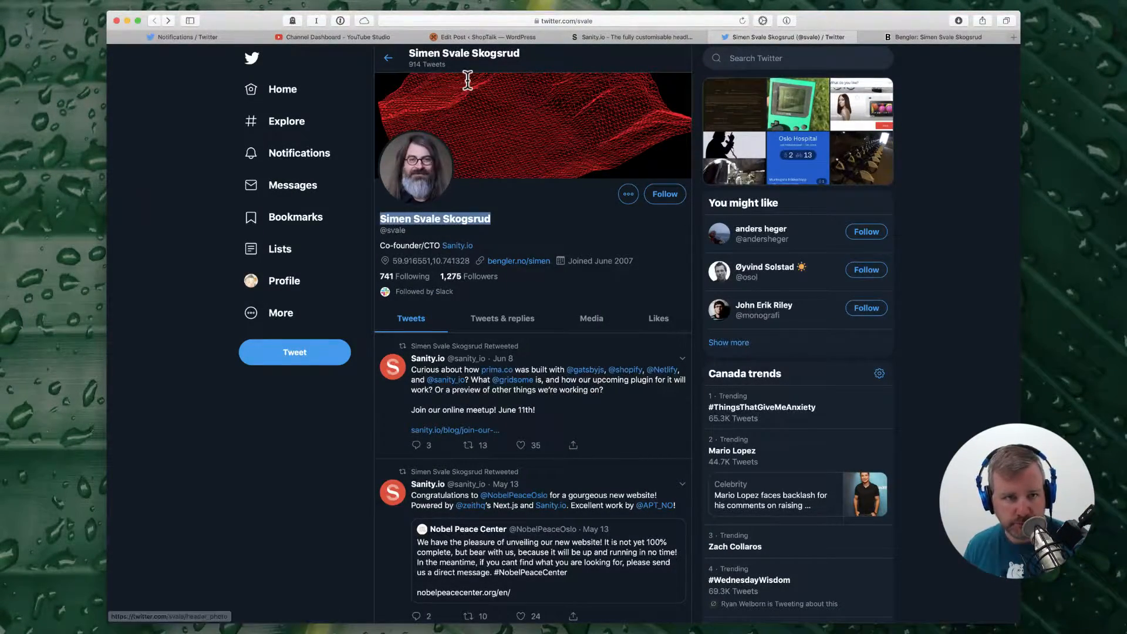
left_click(470, 37)
left_click(943, 225)
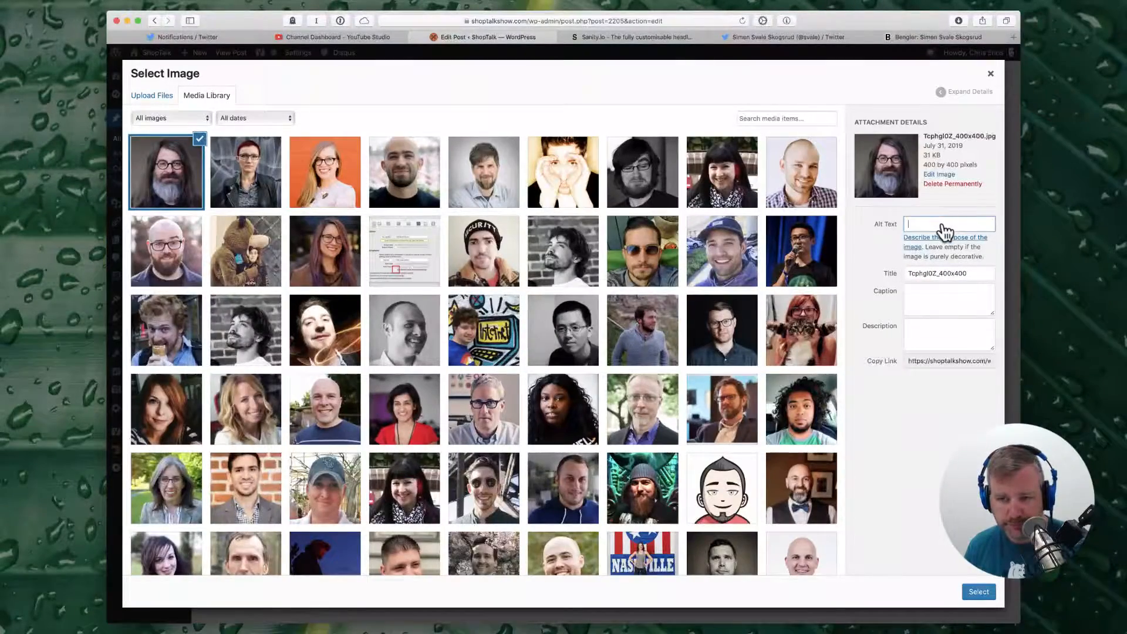
key("super+v")
triple_click(973, 274)
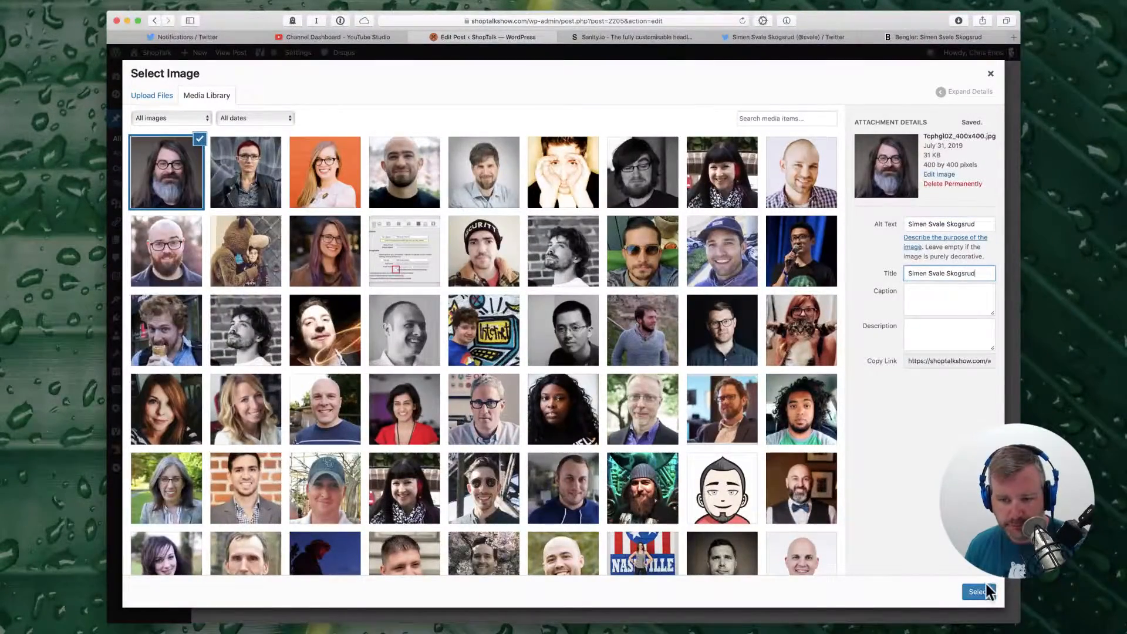
Step: Insert the uploaded picture as the guest image and save the post draft
left_click(979, 592)
scroll(712, 396, "up", 6)
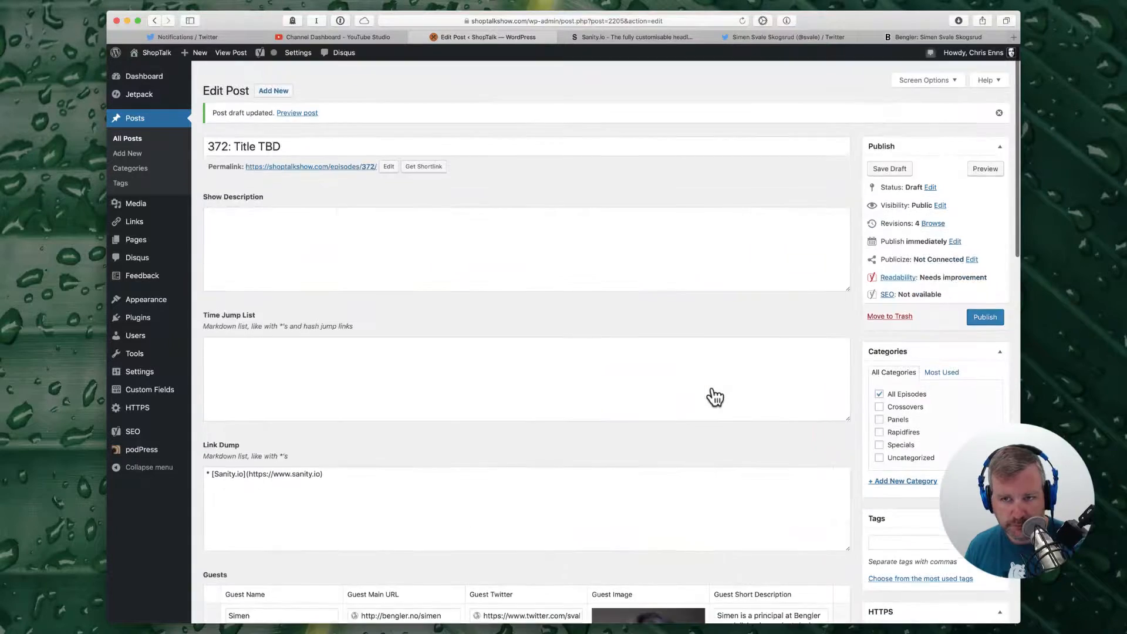
left_click(879, 151)
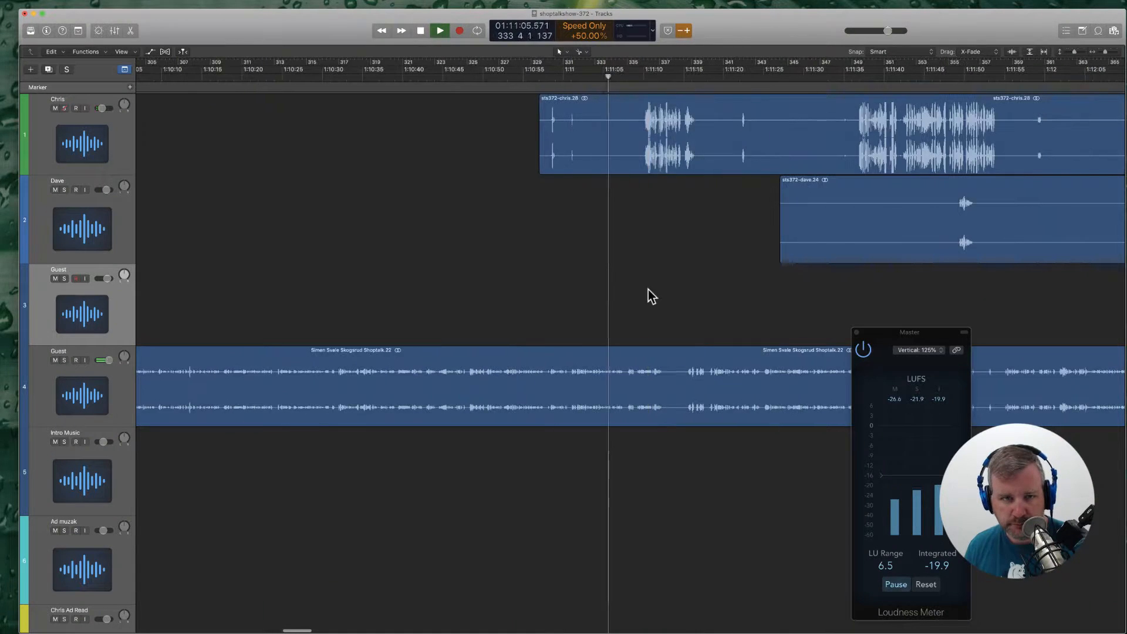
Step: Back in Logic Pro, split the track 1 region at about 1:11:08 and delete the piece before the cut
scroll(648, 290, "right", 3)
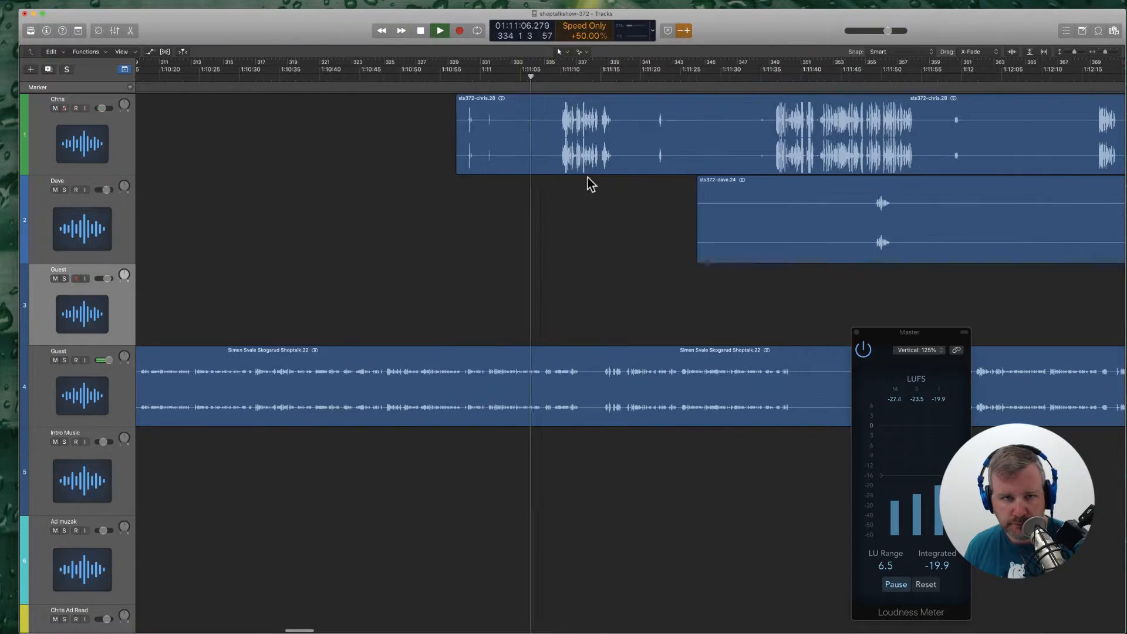
left_click(553, 144, "super")
left_click(517, 145)
key("BackSpace")
key("Return")
Step: Stop playback at the project start and restart it from about 1:08:32
scroll(516, 151, "left", 15)
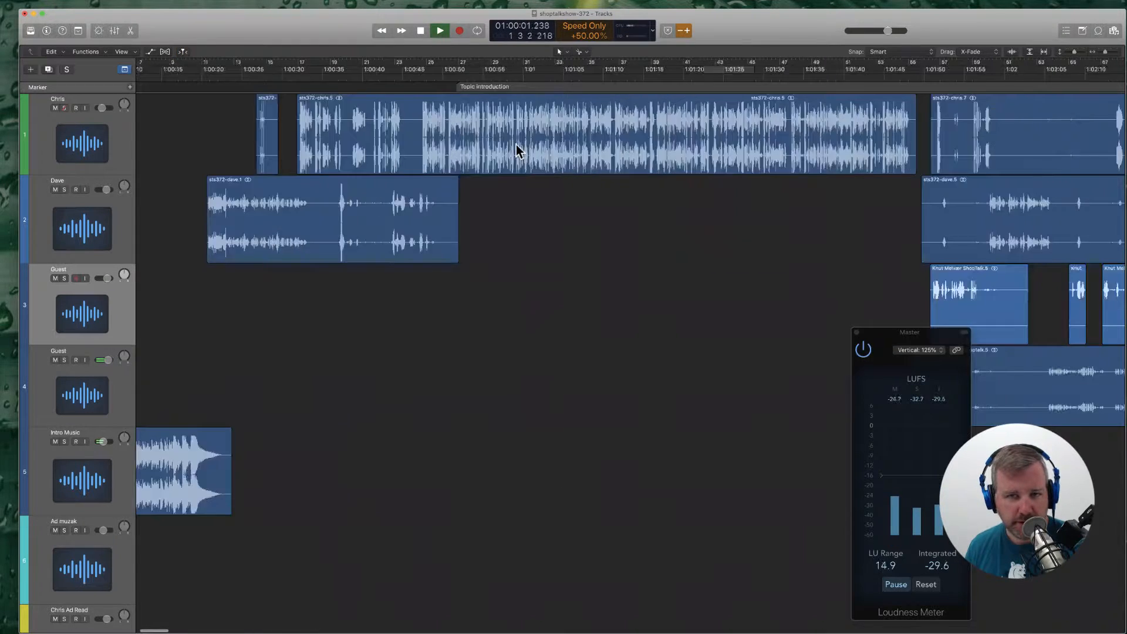
key("space")
scroll(822, 114, "right", 5)
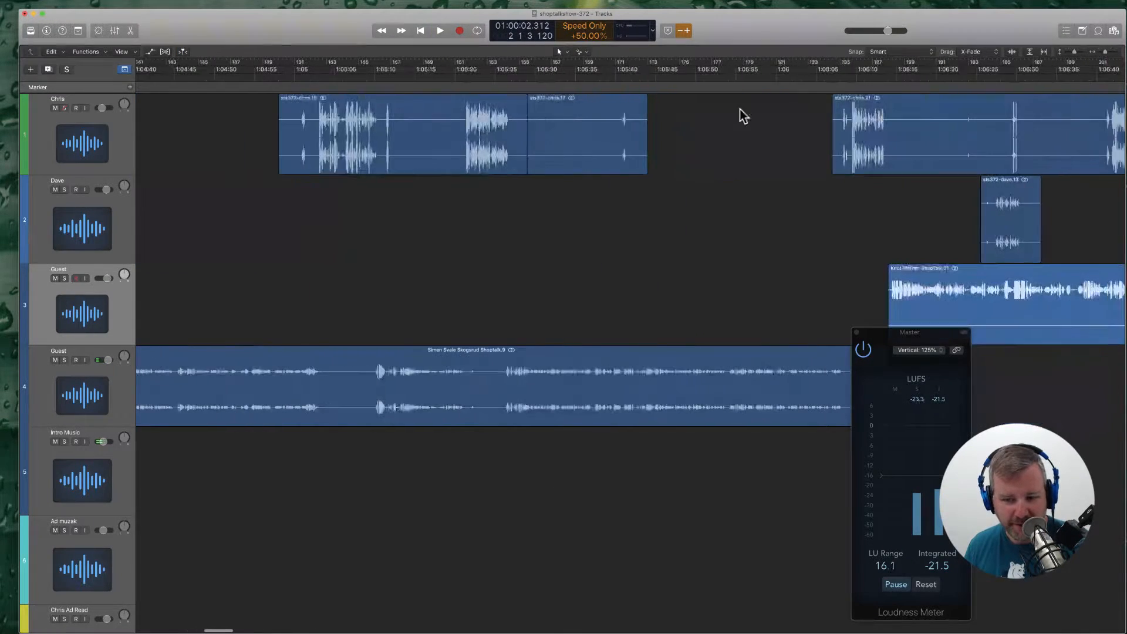
scroll(689, 206, "right", 5)
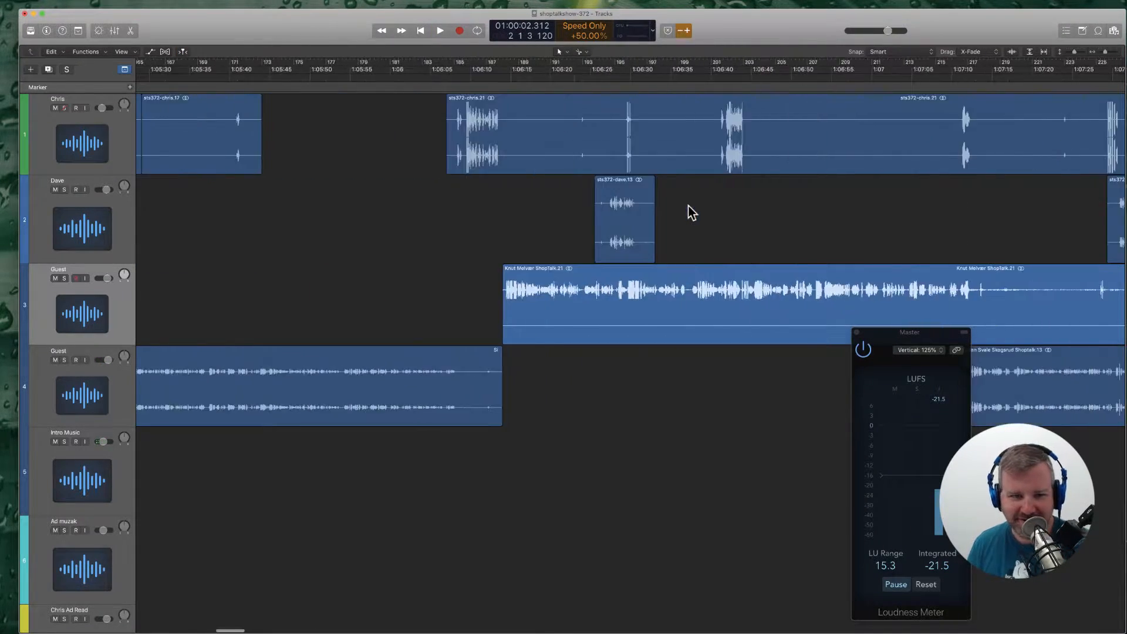
scroll(499, 191, "right", 8)
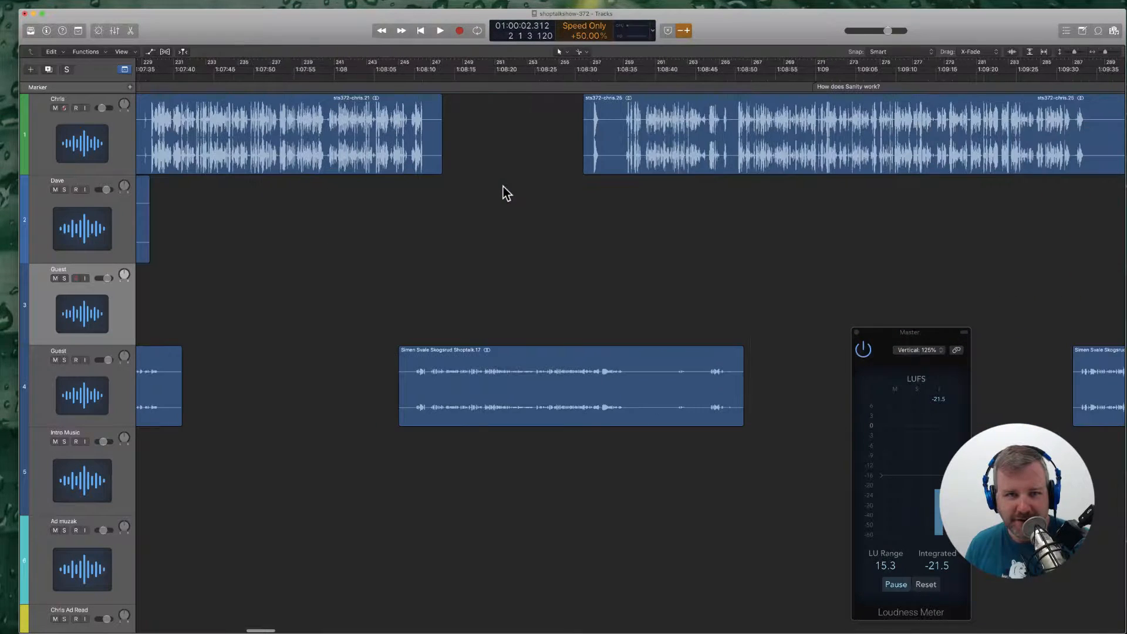
left_click(588, 76)
key("space")
Step: Skip playback ahead to about 1:11:10 and on to about 1:11:45, checking the tracks that follow
scroll(699, 220, "right", 10)
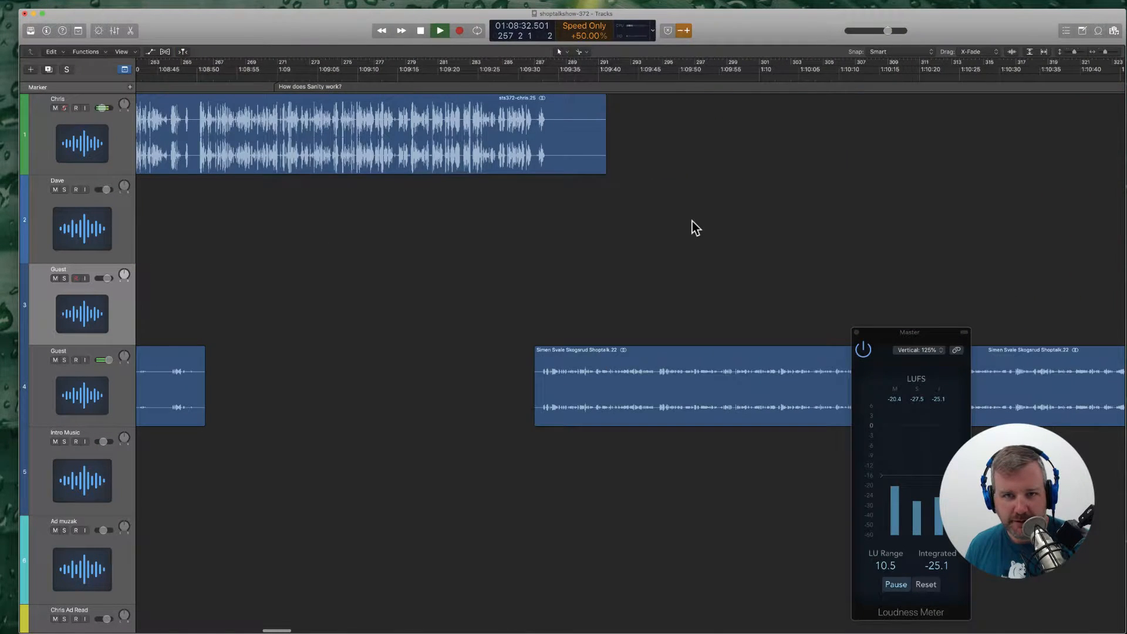
scroll(692, 221, "right", 8)
left_click(640, 79)
scroll(652, 76, "right", 6)
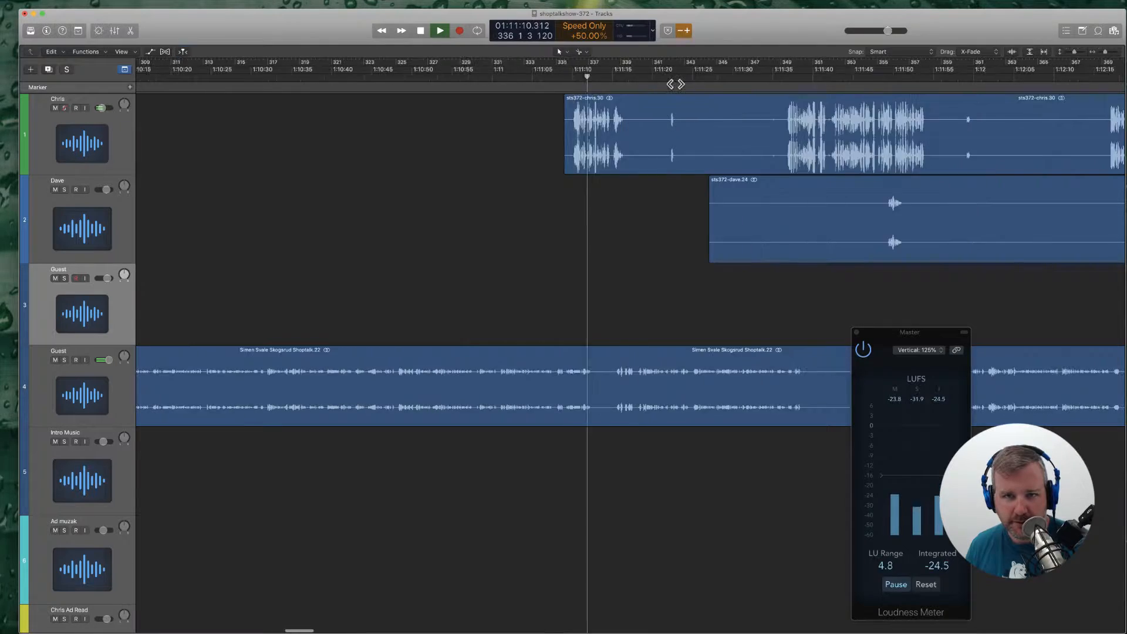
left_click(652, 78)
scroll(651, 78, "right", 10)
scroll(651, 77, "left", 8)
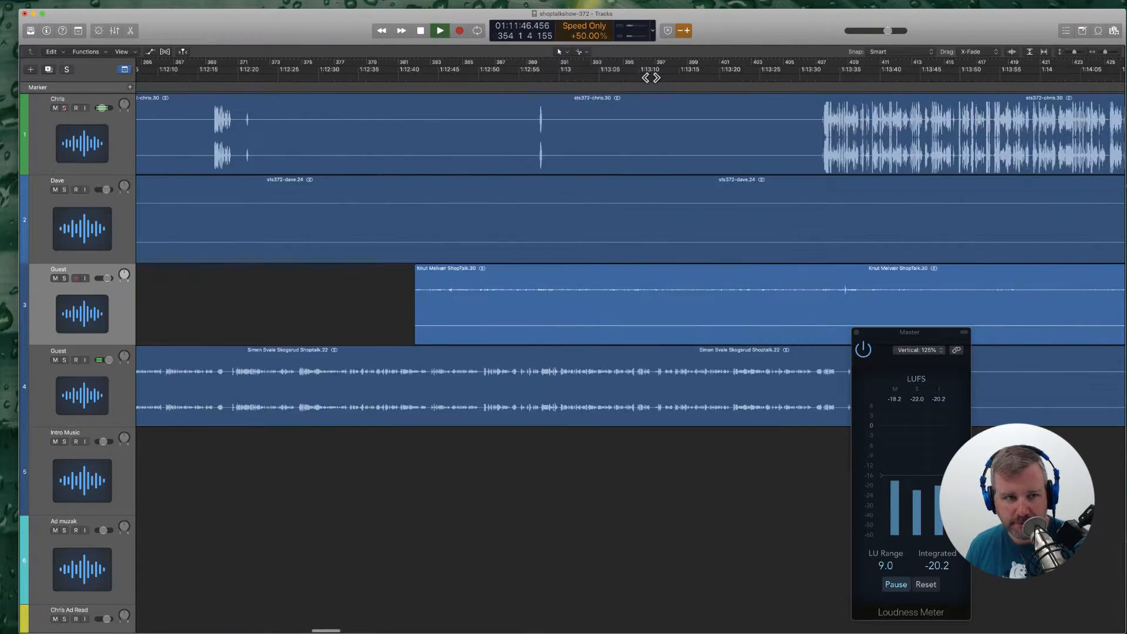
Step: Split the track 4 guest region at about 1:11:42 and trim the following piece's start to about 1:11:54
scroll(651, 77, "left", 10)
scroll(599, 199, "right", 6)
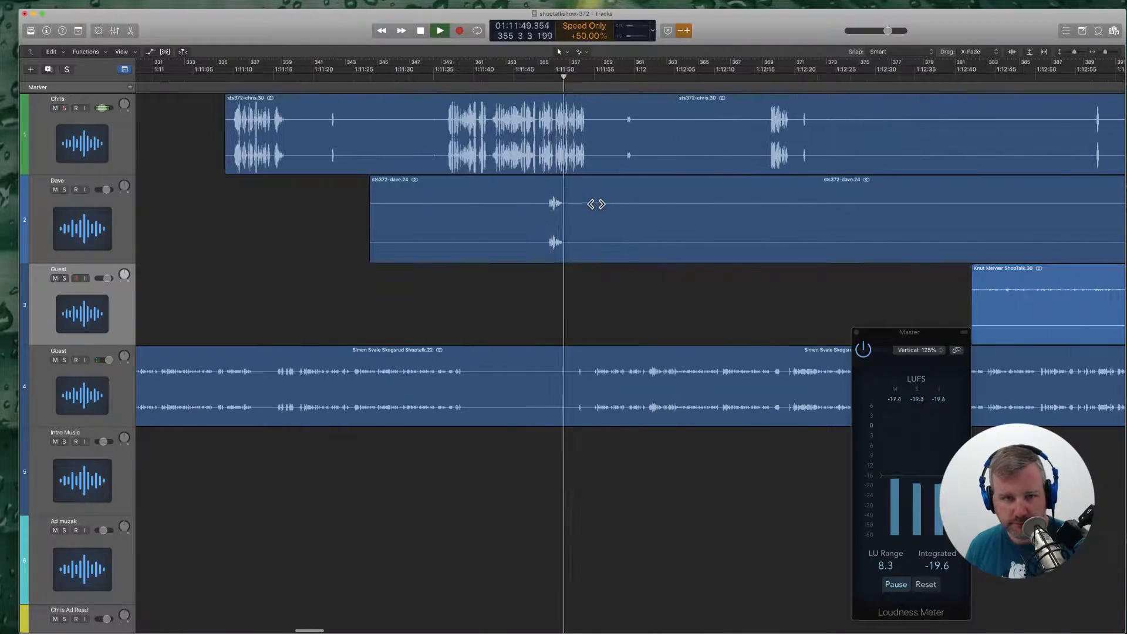
scroll(546, 250, "right", 3)
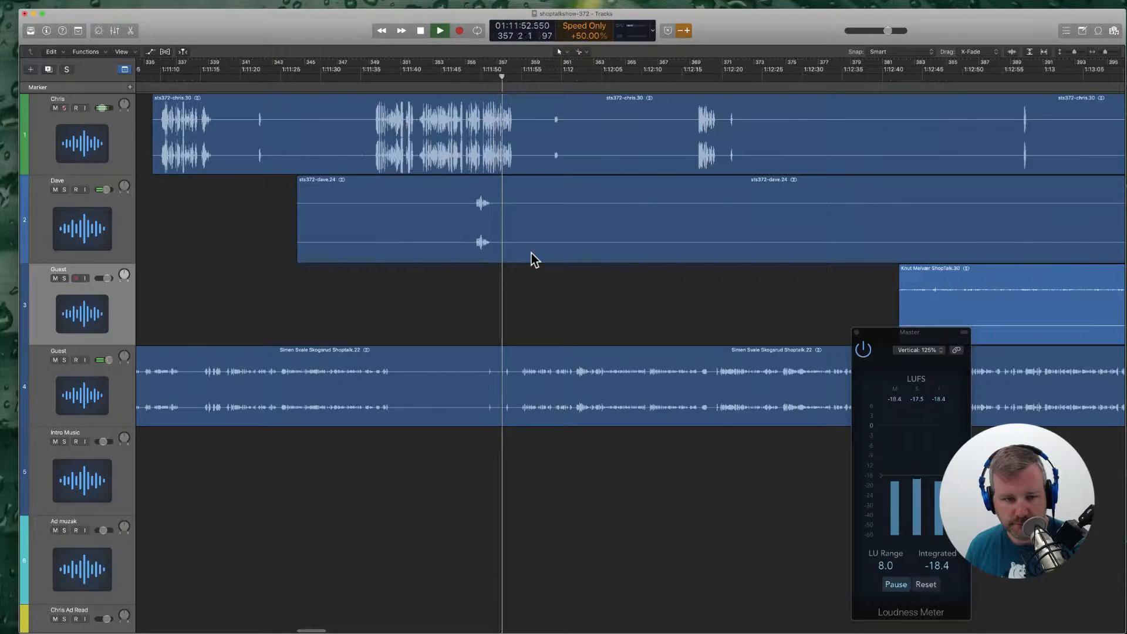
left_click(418, 394)
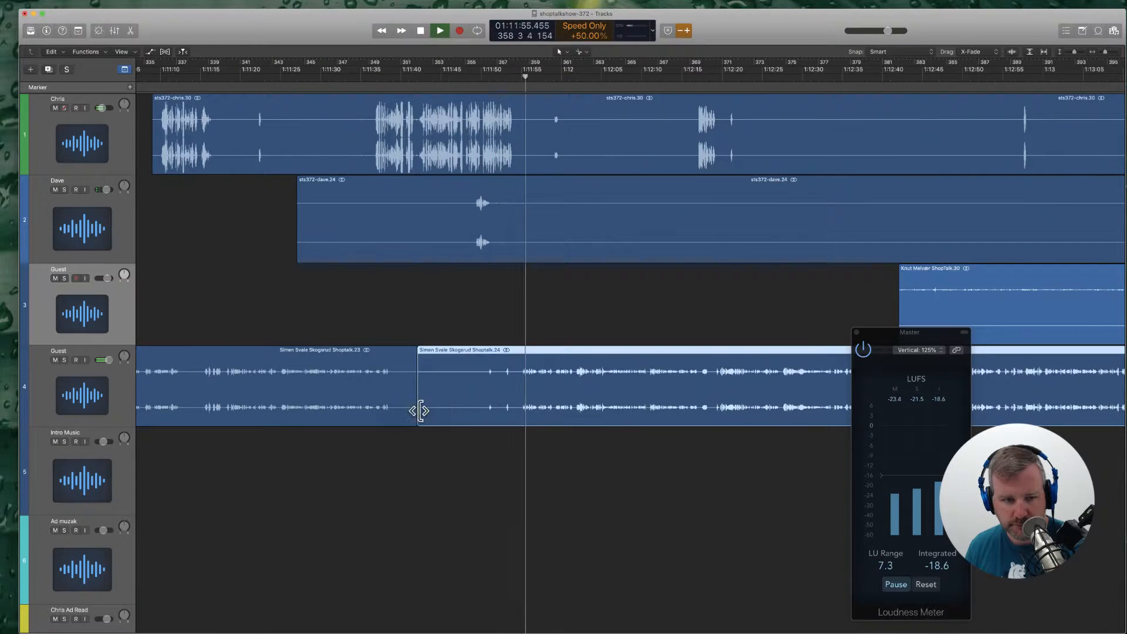
left_click_drag(419, 414, 514, 405)
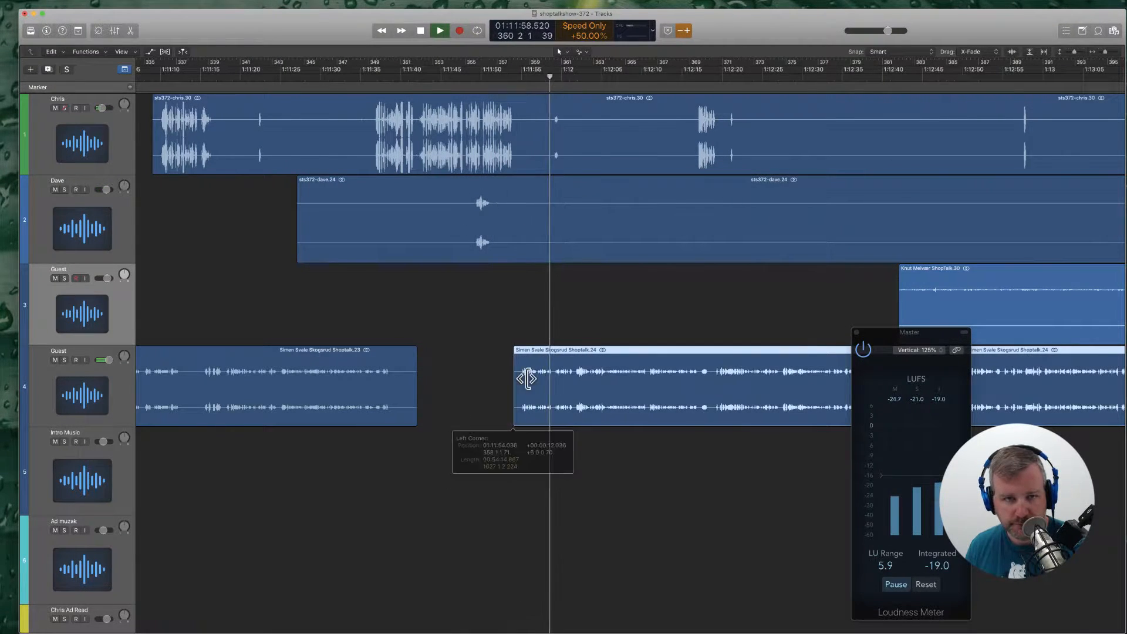
Step: Split the track 1 region at about 1:11:55 and 1:12:16 and delete the near-silent piece between the cuts
left_click(521, 157, "super")
left_click(691, 144, "super")
left_click(668, 142)
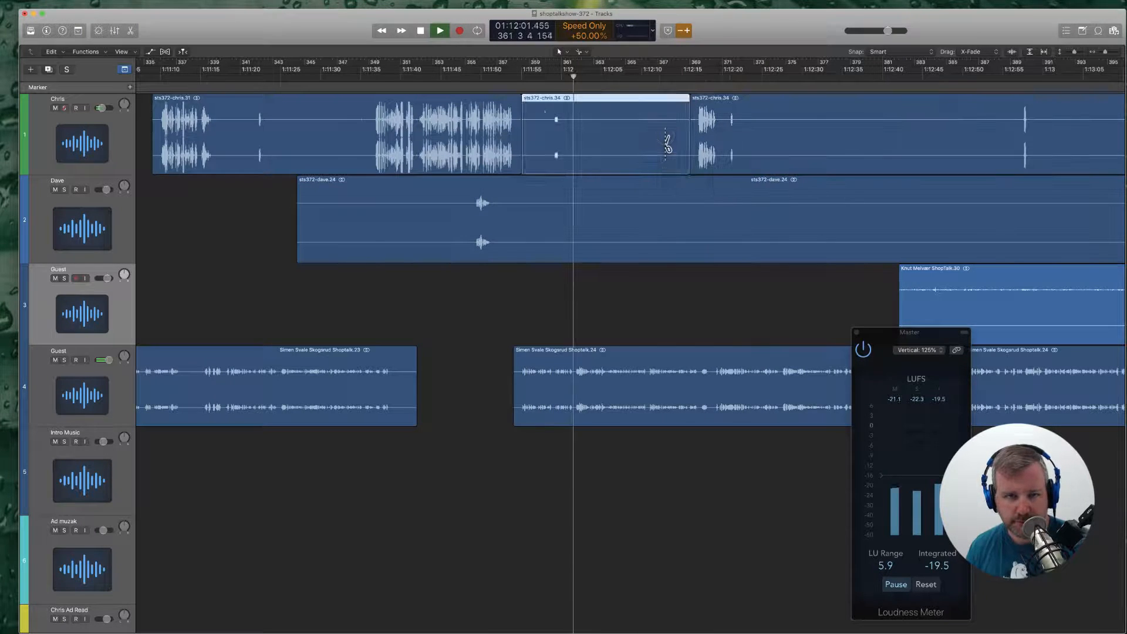
key("BackSpace")
Step: Replay from about 1:11:37 and add a marker there named "Where is the data?"
left_click(407, 76)
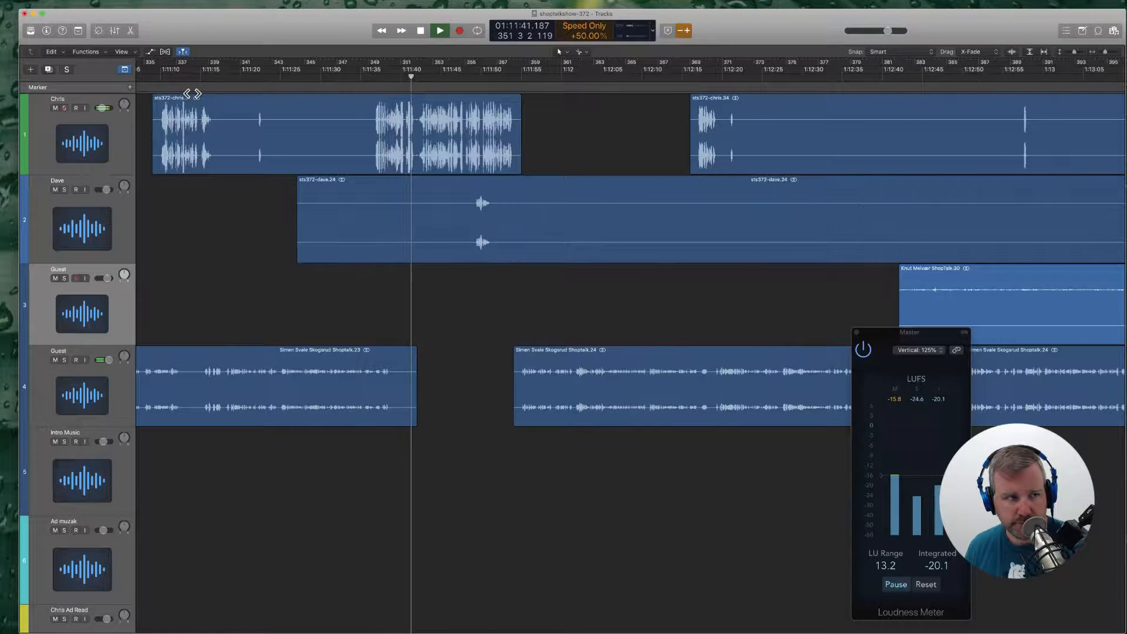
left_click(376, 76)
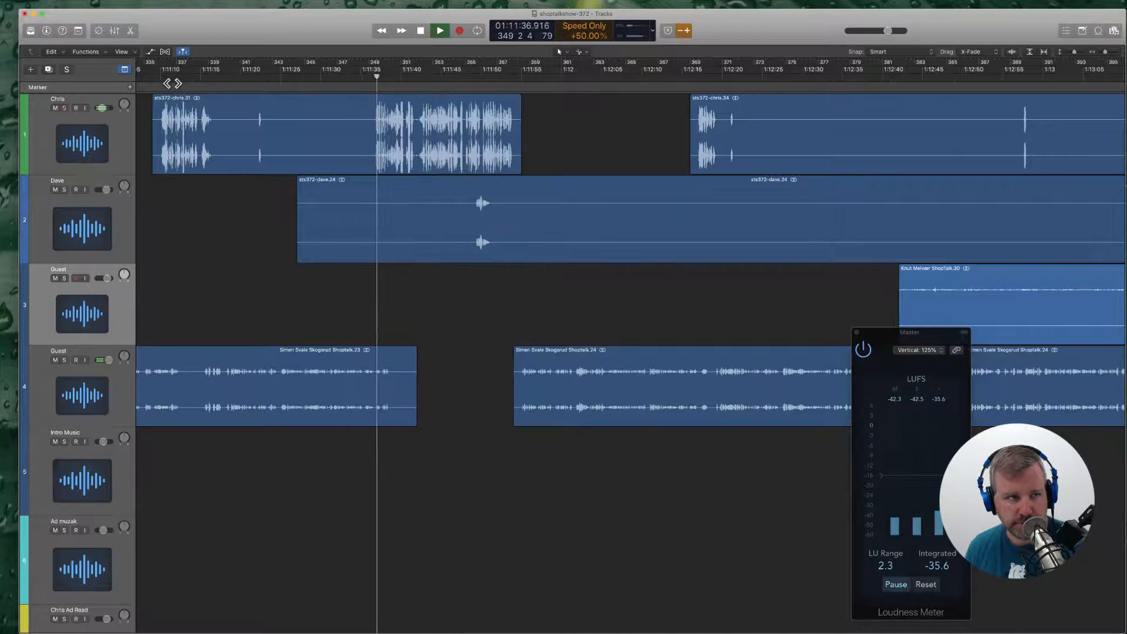
left_click(130, 88)
double_click(395, 85)
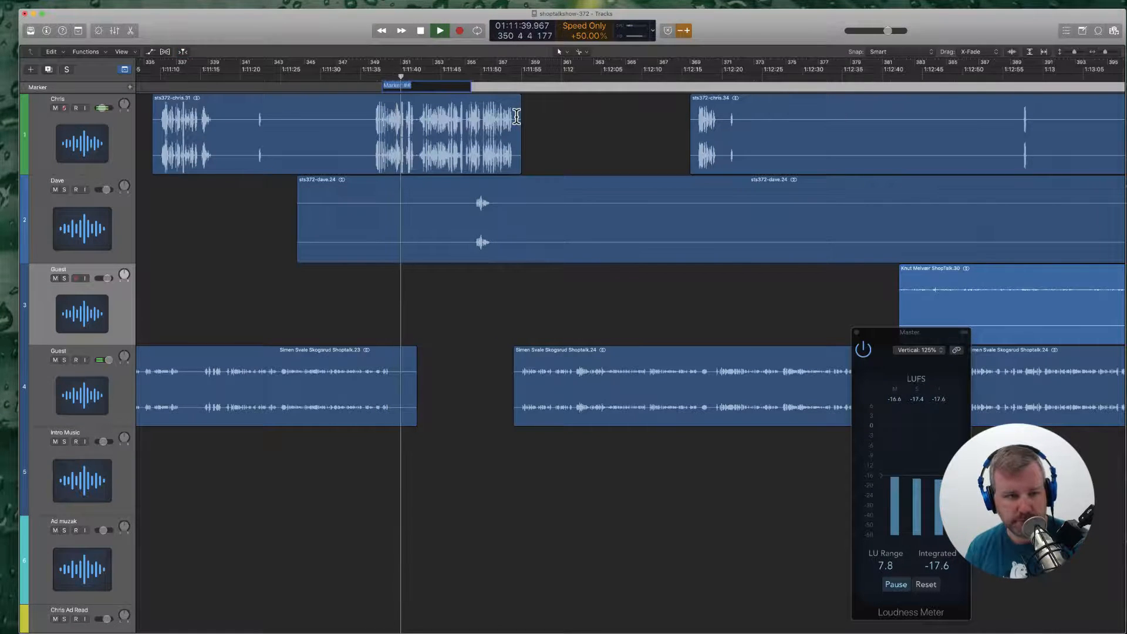
type("Where is ")
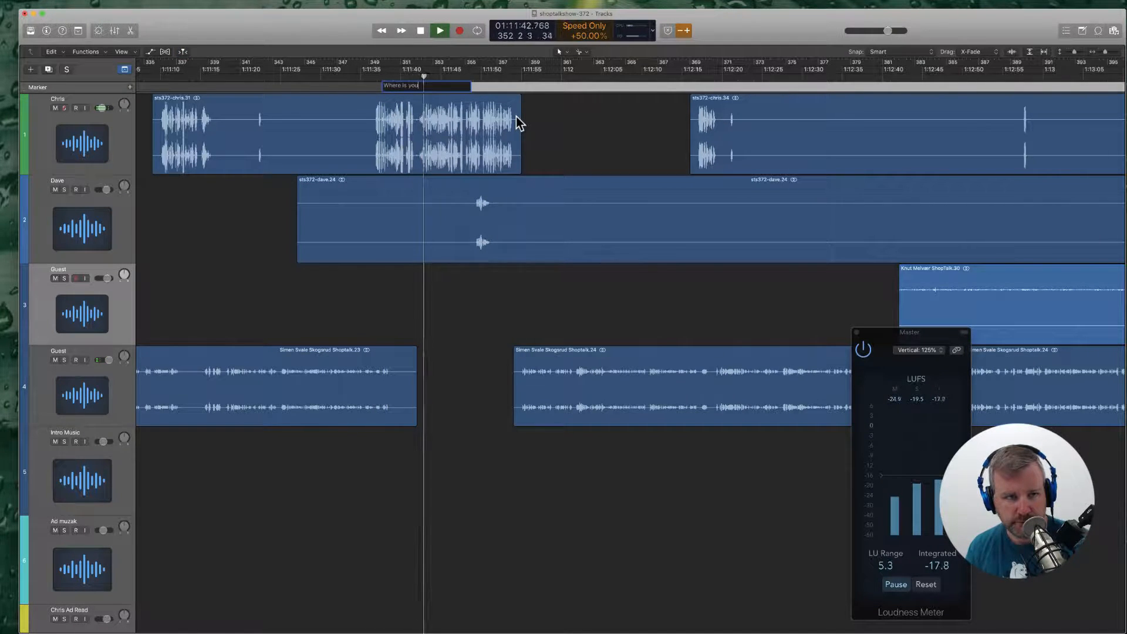
type("the data?")
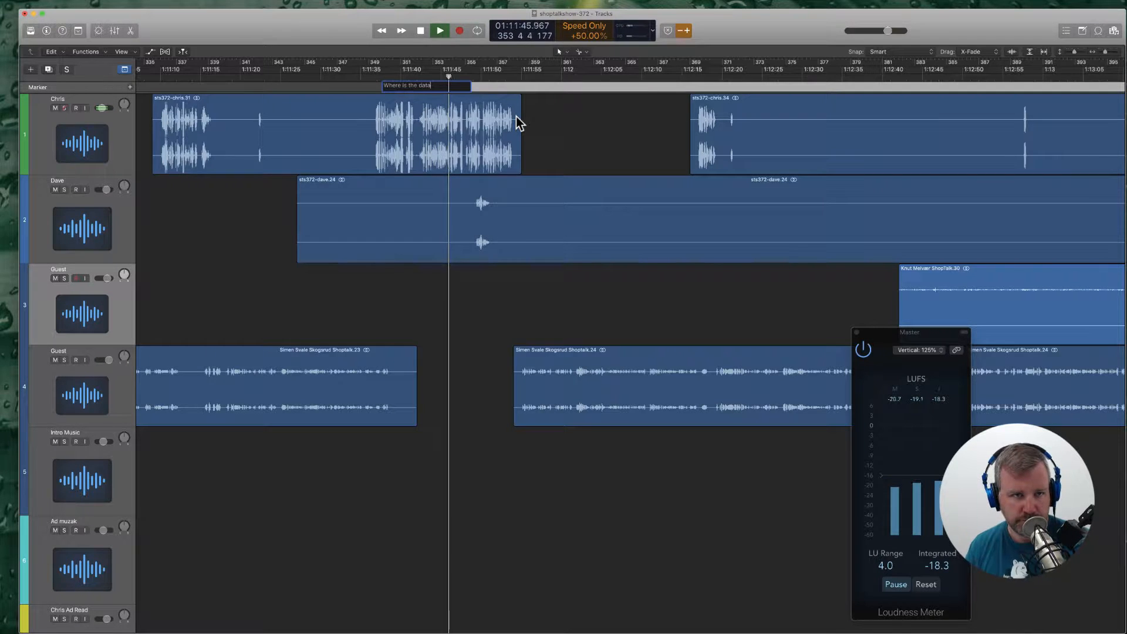
key("Return")
Step: Switch to the WordPress post draft and check its Guests section
scroll(579, 288, "right", 3)
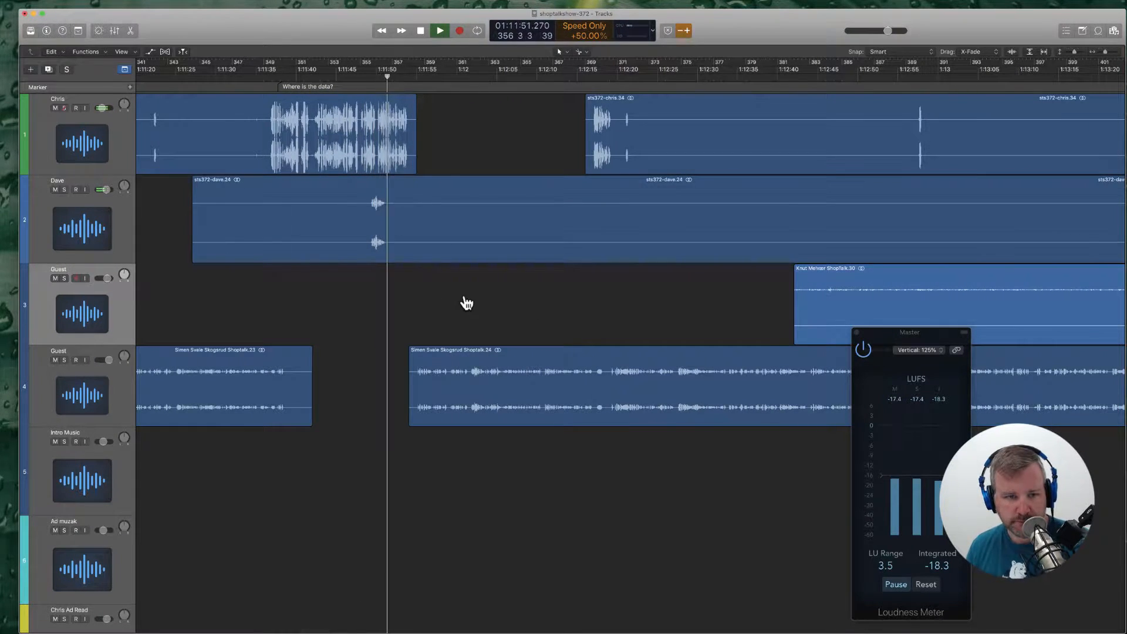
key("super+Tab")
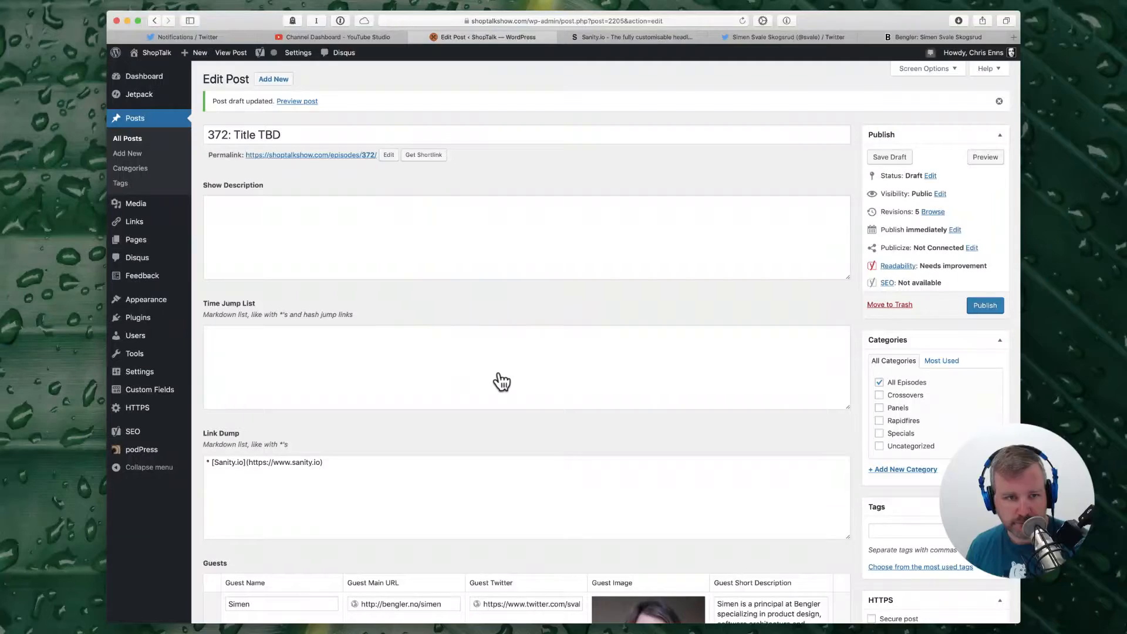
scroll(510, 361, "down", 6)
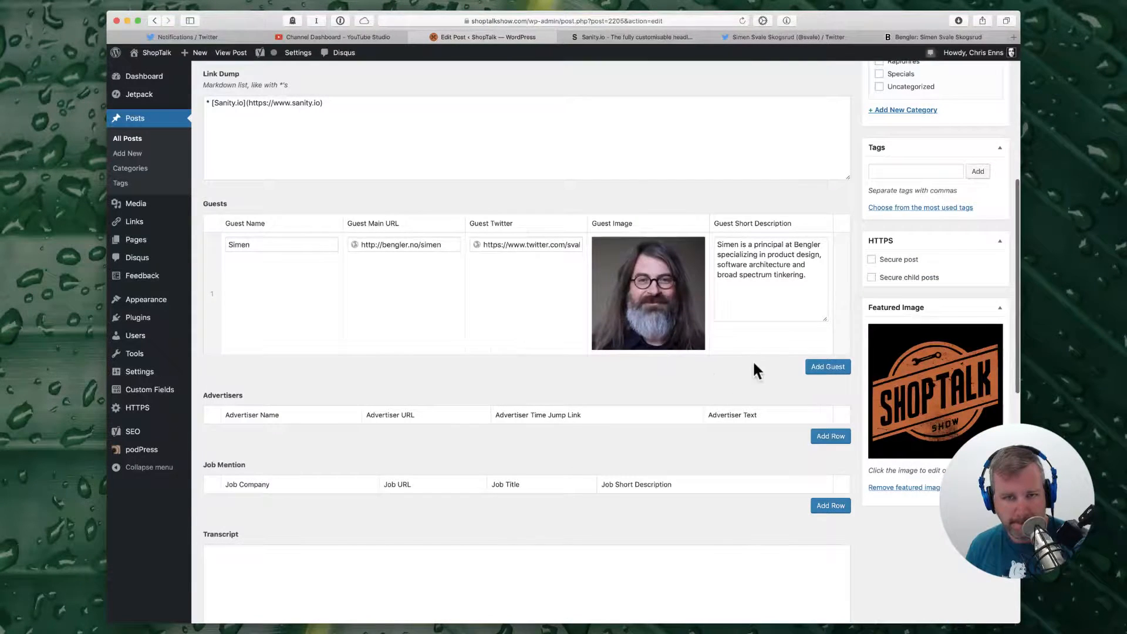
Step: Back in Logic Pro, split the track 2 region at about 1:11:55 and trim the following piece's start to about 1:12:31
key("super+Tab")
left_click(417, 250)
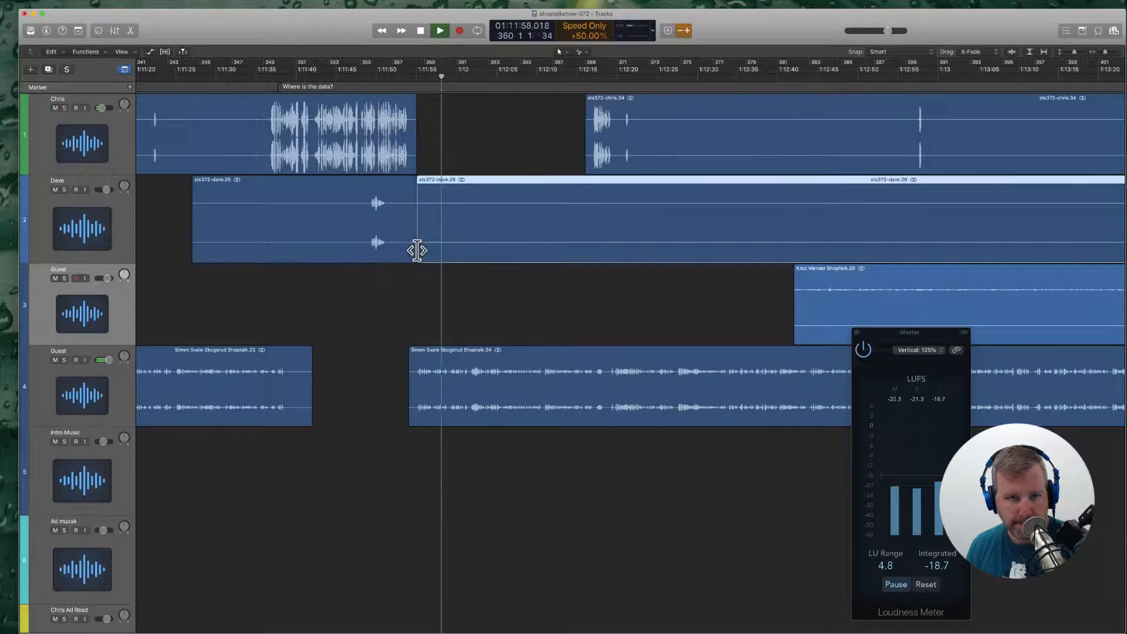
left_click_drag(416, 251, 737, 236)
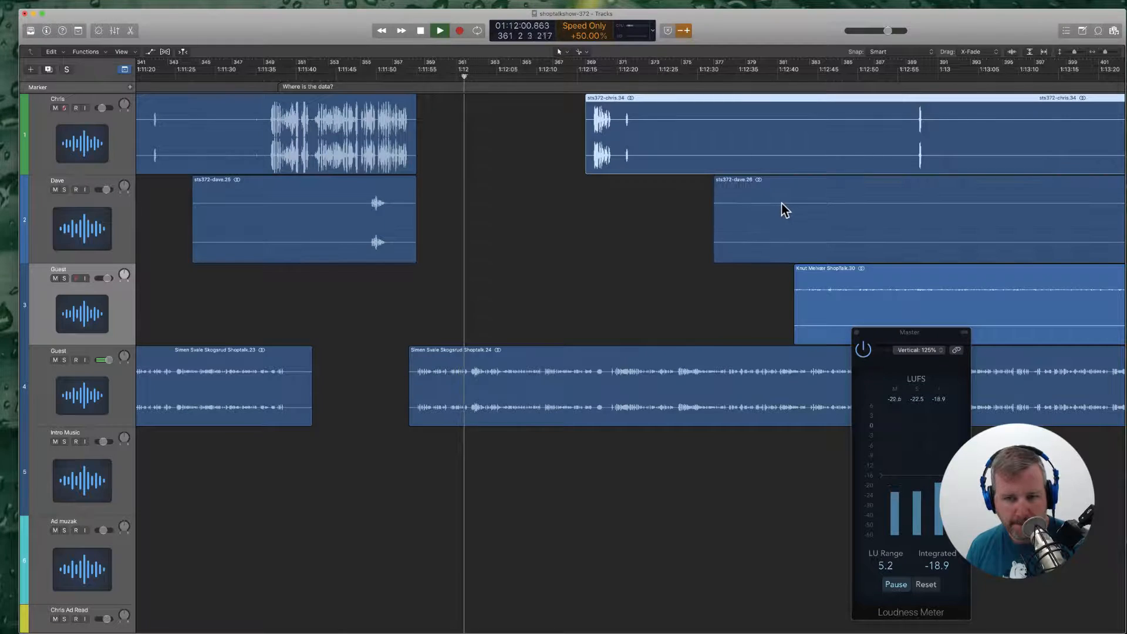
Step: Select the regions following the gap near 1:11:54 on all four voice tracks and move them slightly earlier
left_click(526, 389)
key("super+Right")
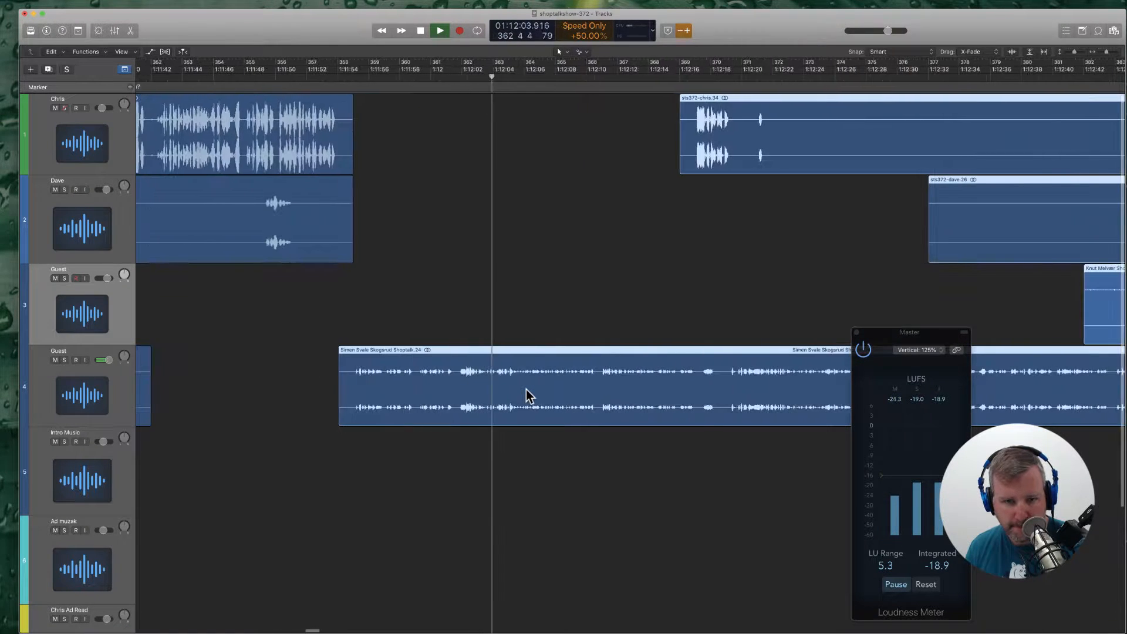
scroll(526, 389, "left", 10)
left_click_drag(746, 352, 734, 350)
scroll(733, 252, "right", 5)
scroll(563, 262, "right", 5)
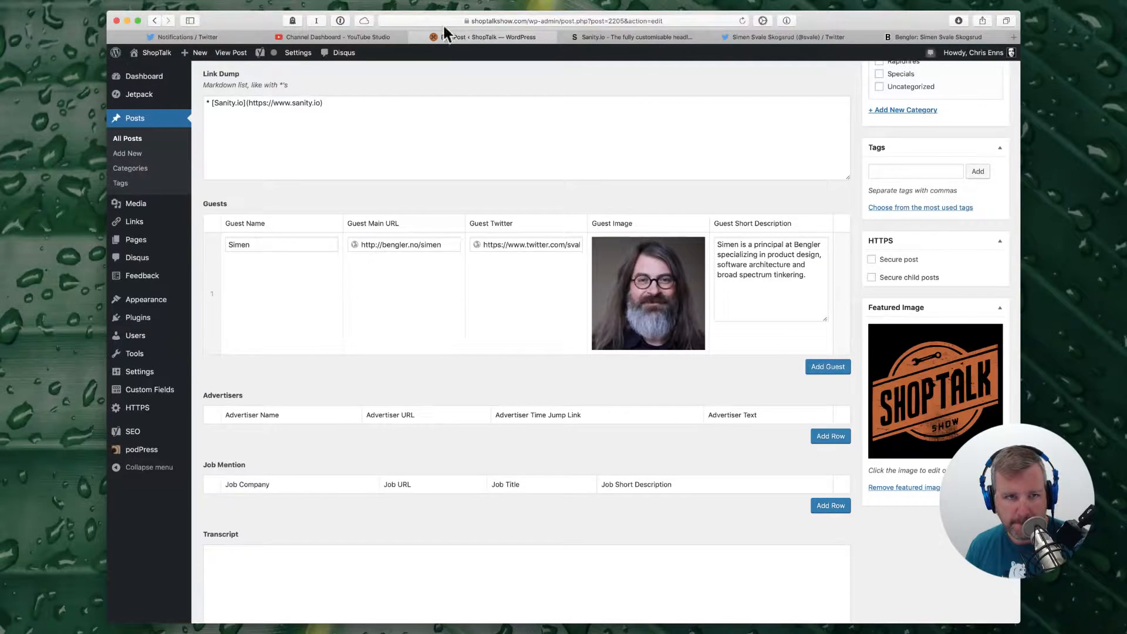
Step: Close the first guest's Twitter and Bengler pages in the browser, and copy the second guest's Twitter handle from the Notion show notes
left_click(710, 37)
left_click(714, 36)
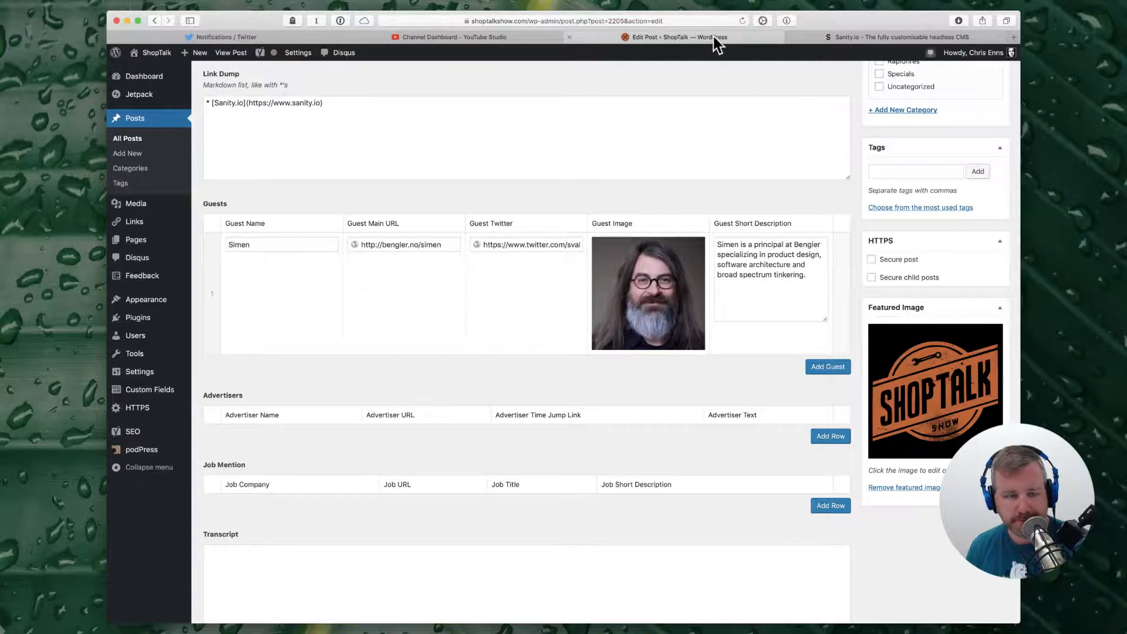
key("super+Tab")
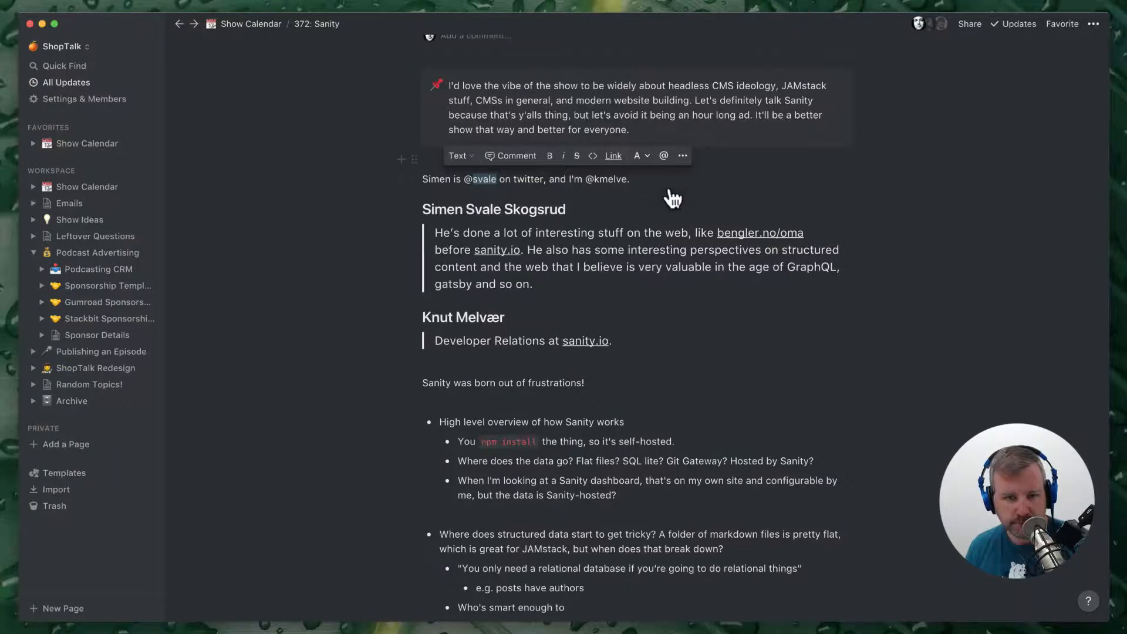
left_click(669, 292)
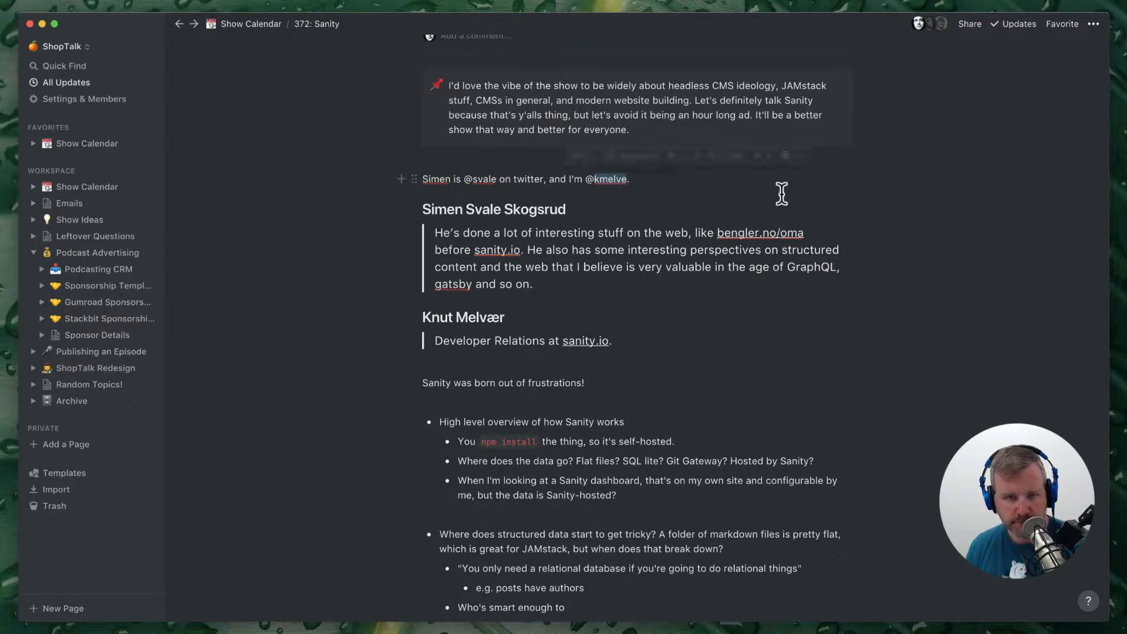
Step: Back in the browser, open the second guest's Twitter profile in a new tab and copy its address
key("super+Tab")
key("super+t")
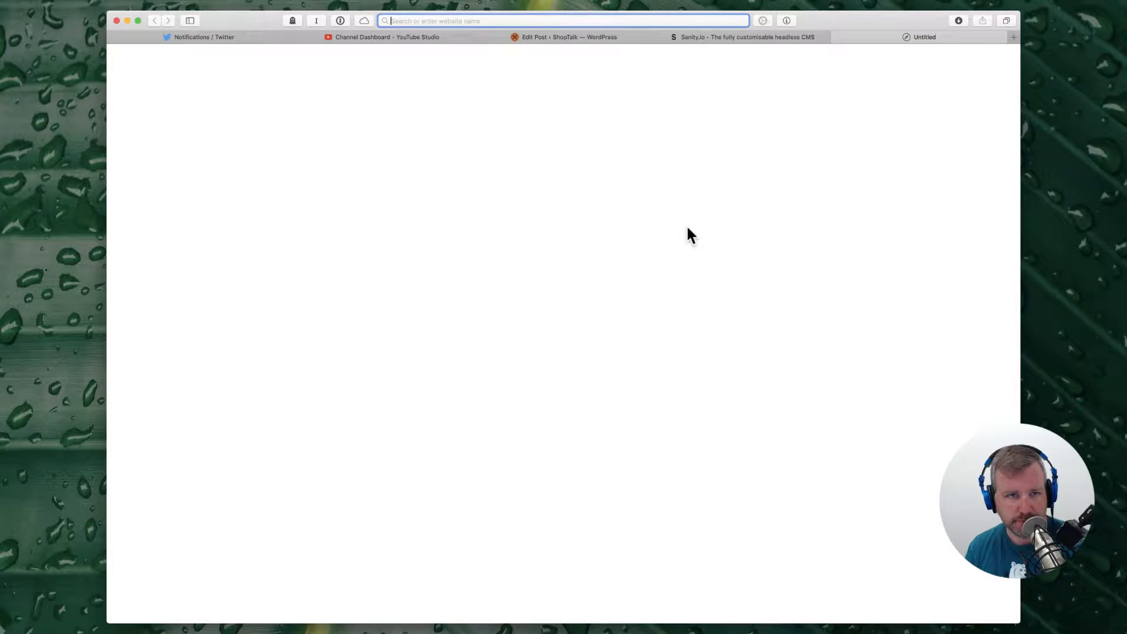
type("twitter.com/kmelve")
key("Return")
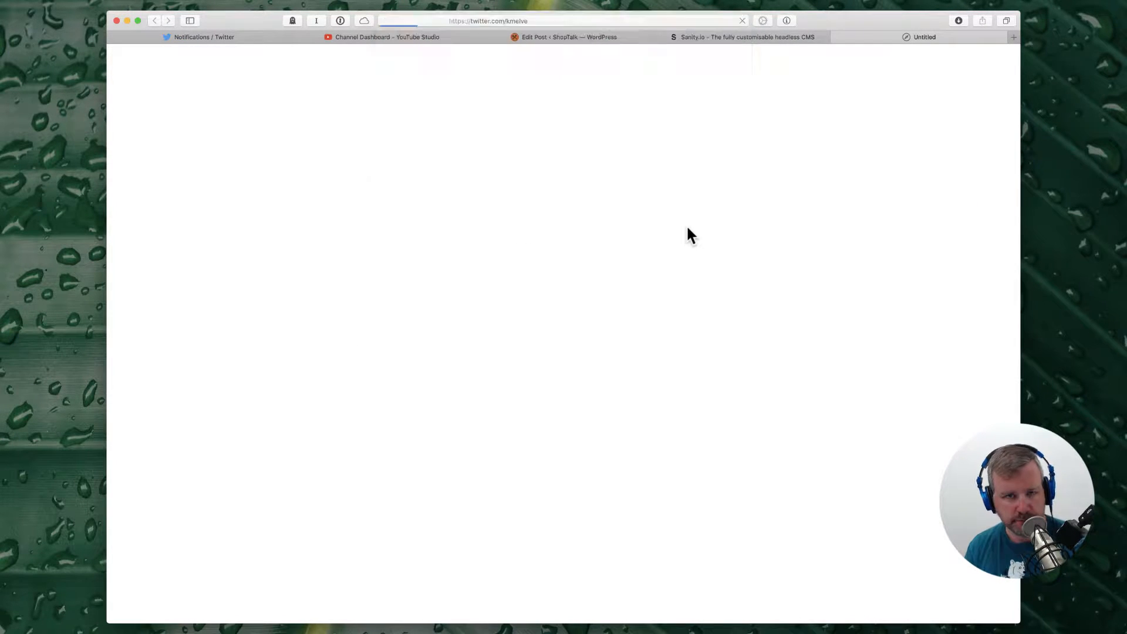
key("super+l")
Step: Add a second guest row to the WordPress post and enter the guest's Twitter profile address
key("ctrl+shift+Tab")
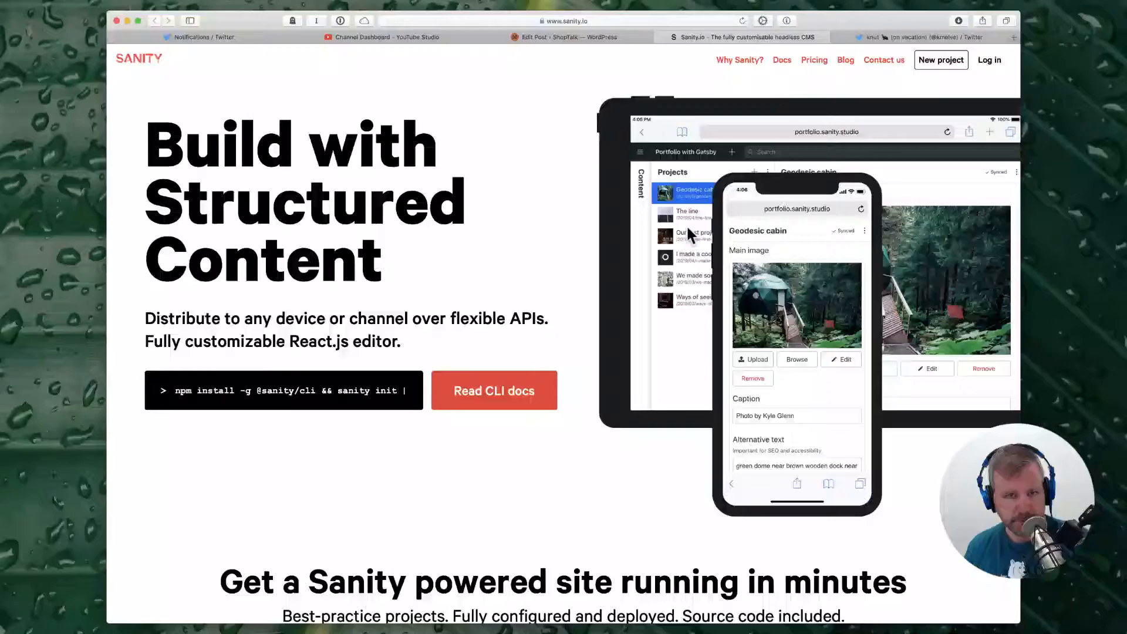
key("ctrl+shift+Tab")
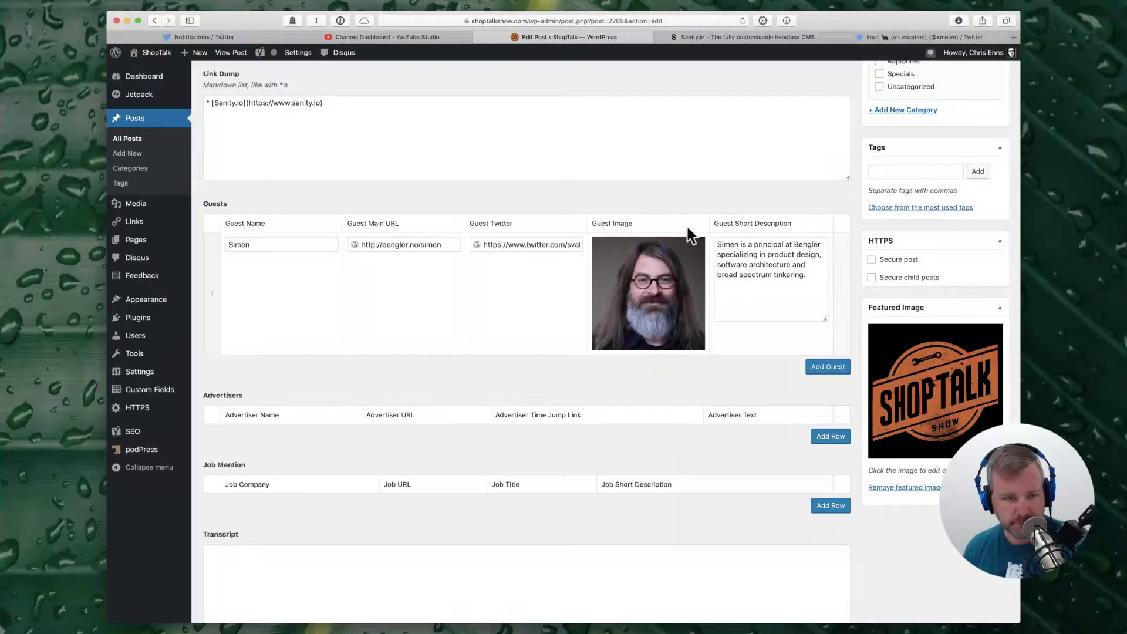
left_click(837, 367)
left_click(497, 375)
type("https://twitter.com/kmelve")
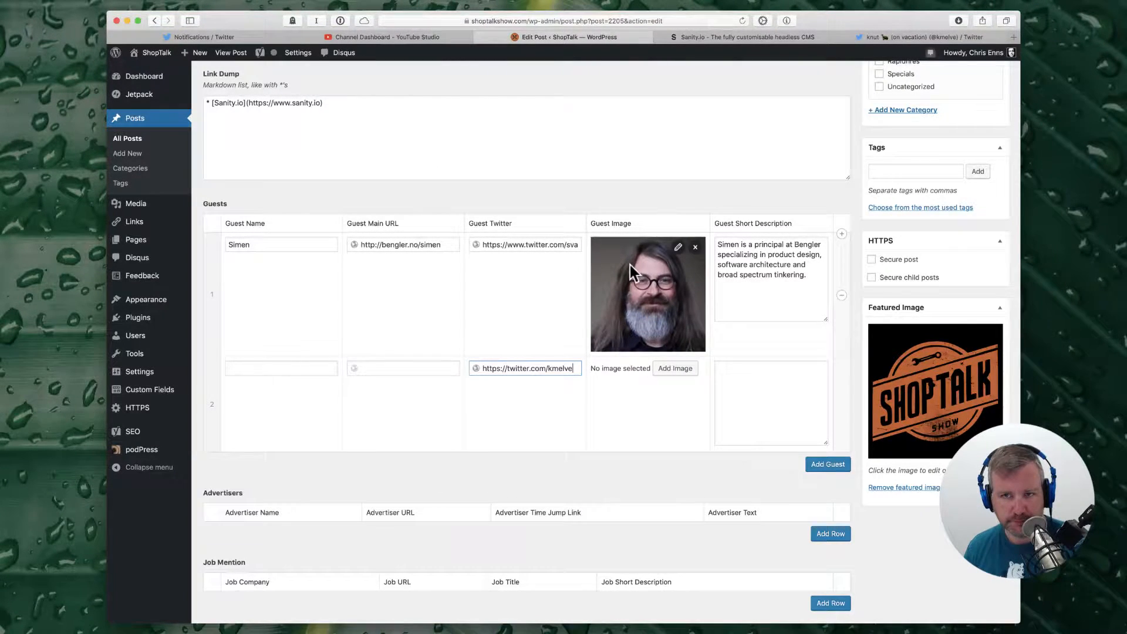
Step: Copy the guest's first name from the Twitter profile into the second row's Guest Name and capitalize it
left_click(888, 37)
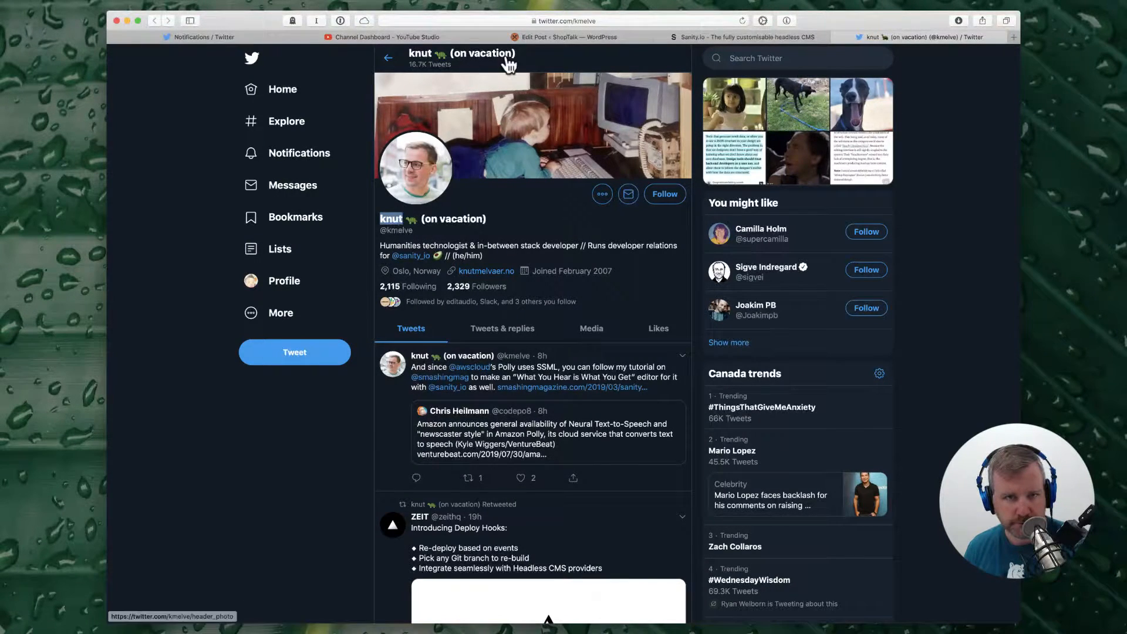
left_click(579, 37)
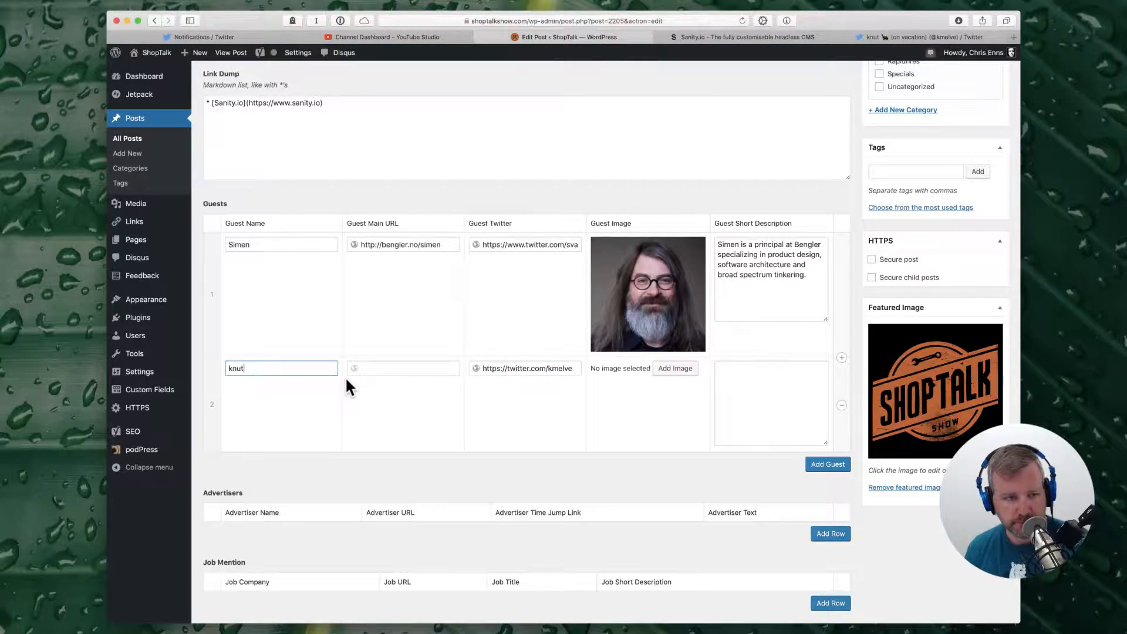
key("Delete")
type("K")
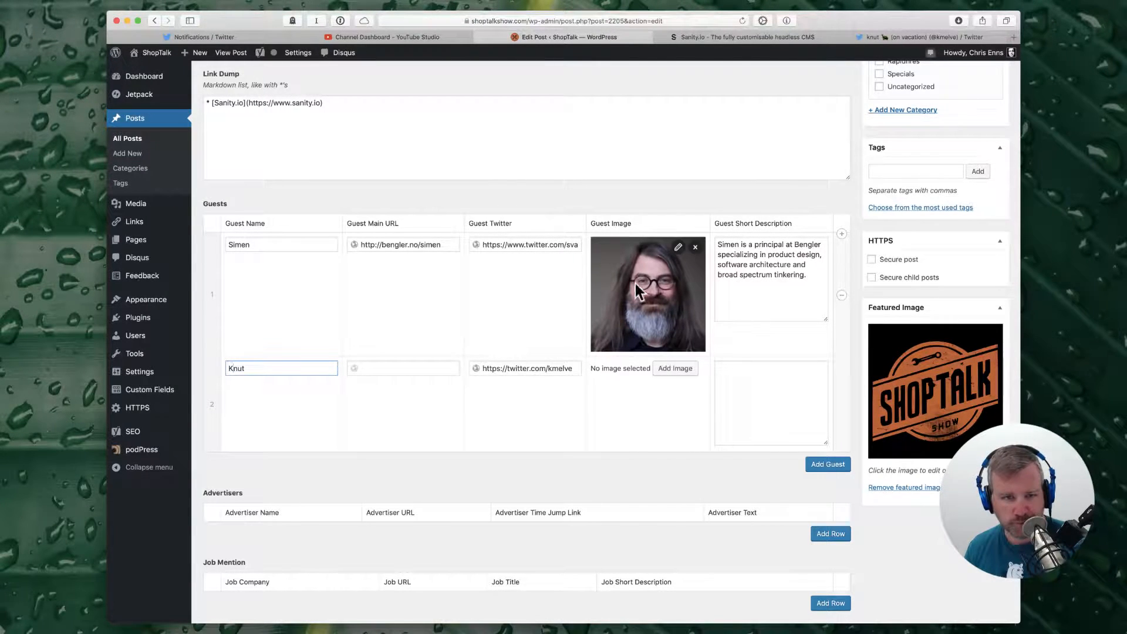
Step: Open the website linked from the guest's Twitter profile and enter its address as the second guest's Main URL
left_click(873, 38)
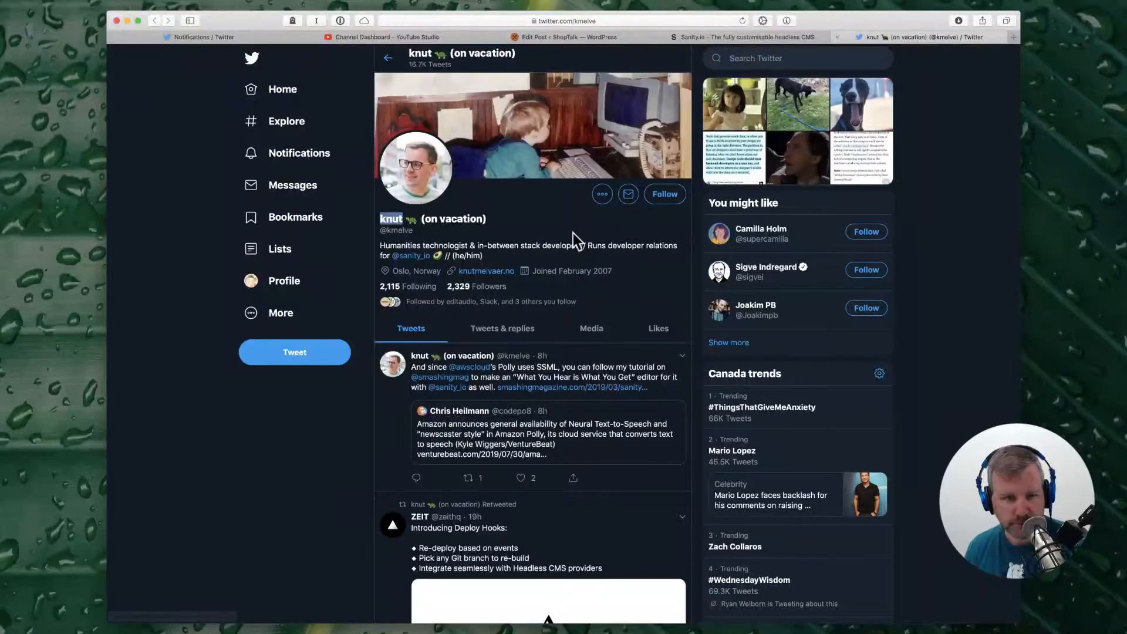
left_click(491, 271, "super")
left_click(913, 40)
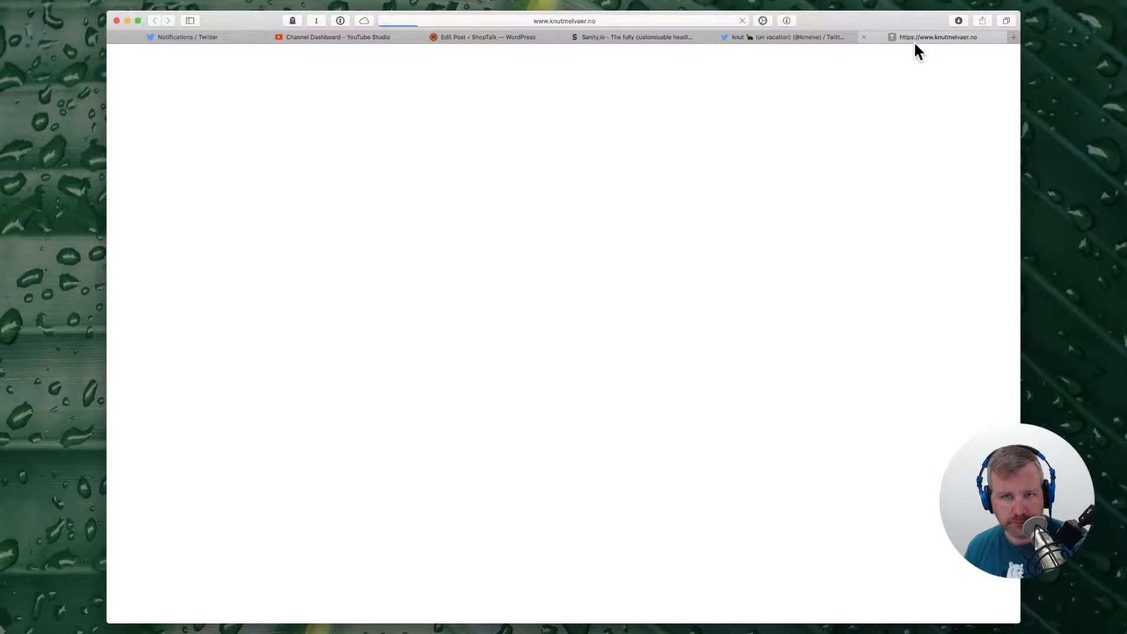
key("ctrl+shift+Tab")
key("ctrl+shift+Tab")
key("ctrl+shift+Tab")
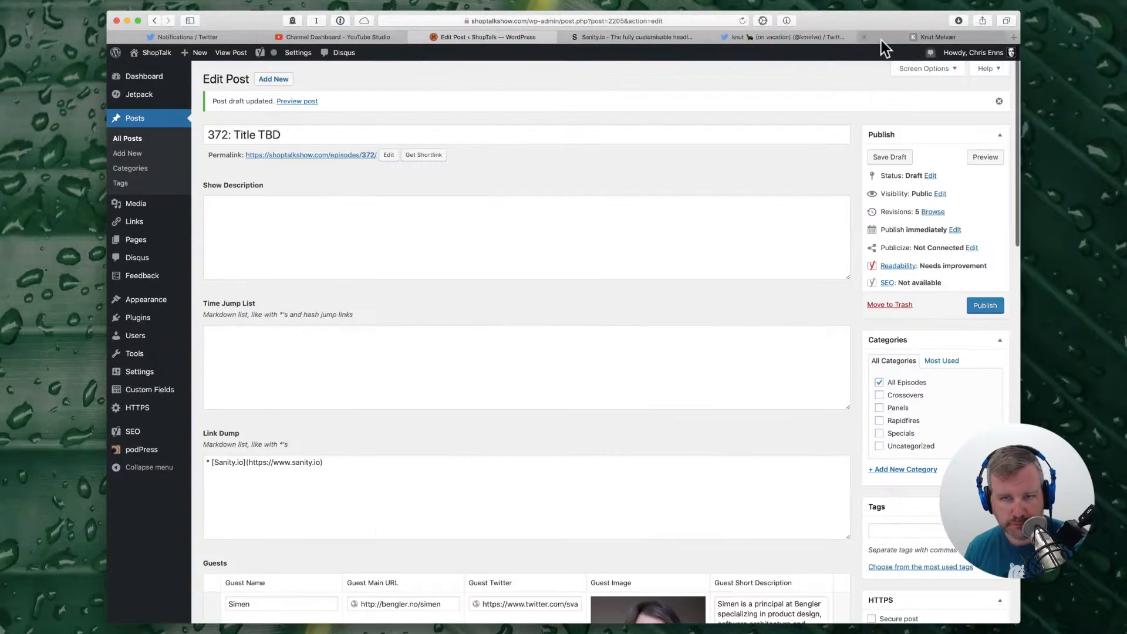
Step: Copy the second guest's full name from their website into the second row's Guest Name in the WordPress post
left_click(882, 40)
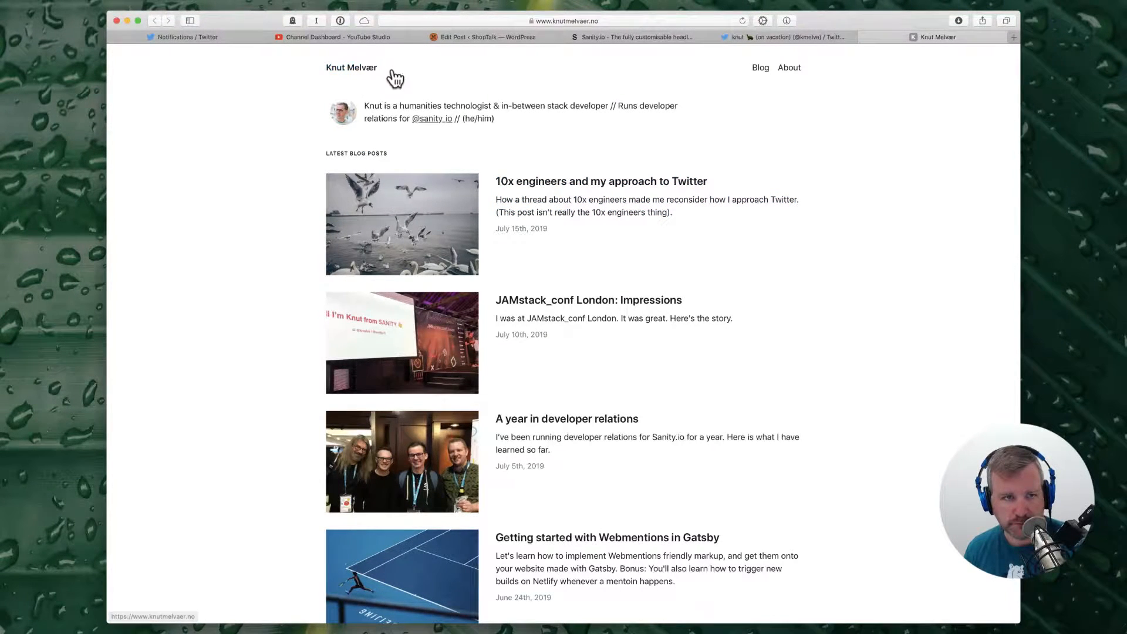
left_click_drag(381, 69, 346, 69)
left_click(463, 37)
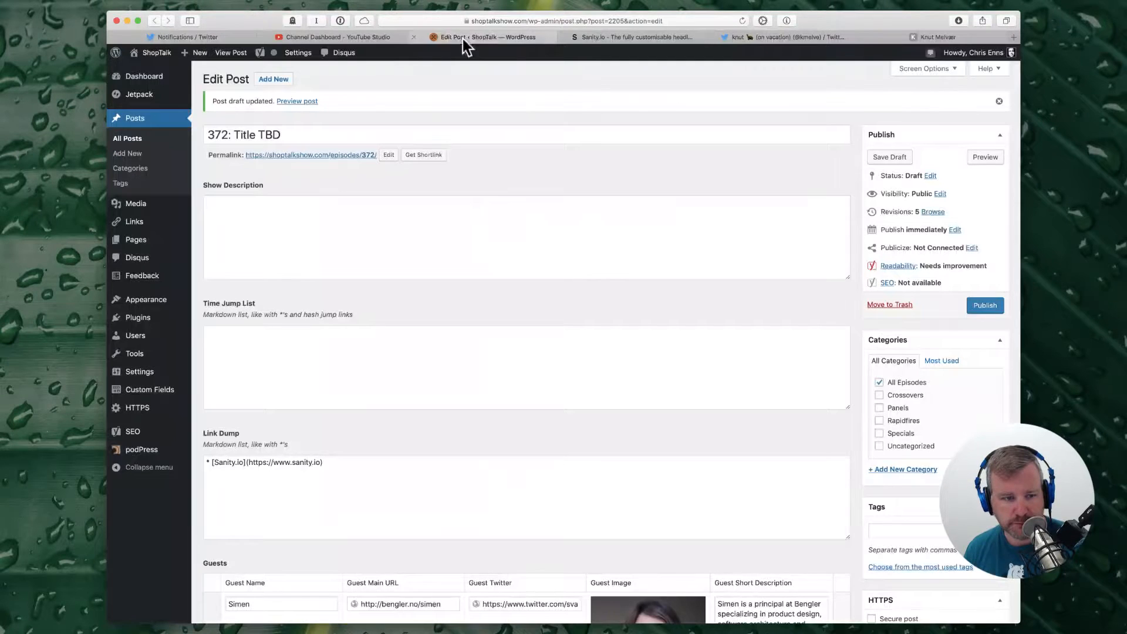
scroll(305, 468, "down", 5)
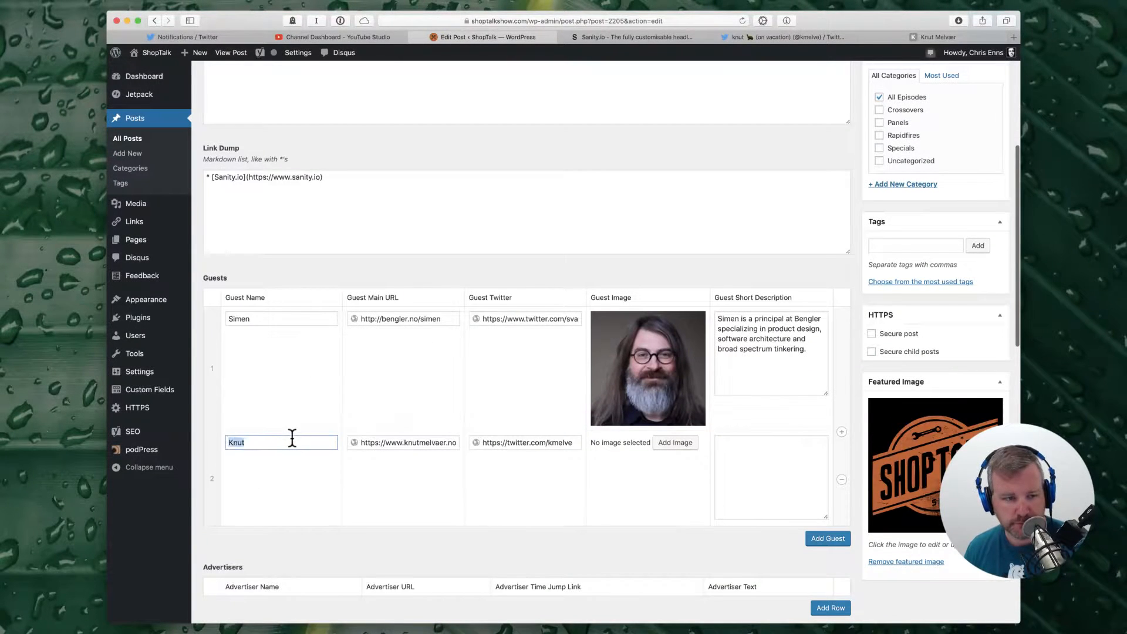
Step: Copy the bio from the guest's website into the second row's Short Description, end it with "Sanity.io", and save the draft
left_click(934, 37)
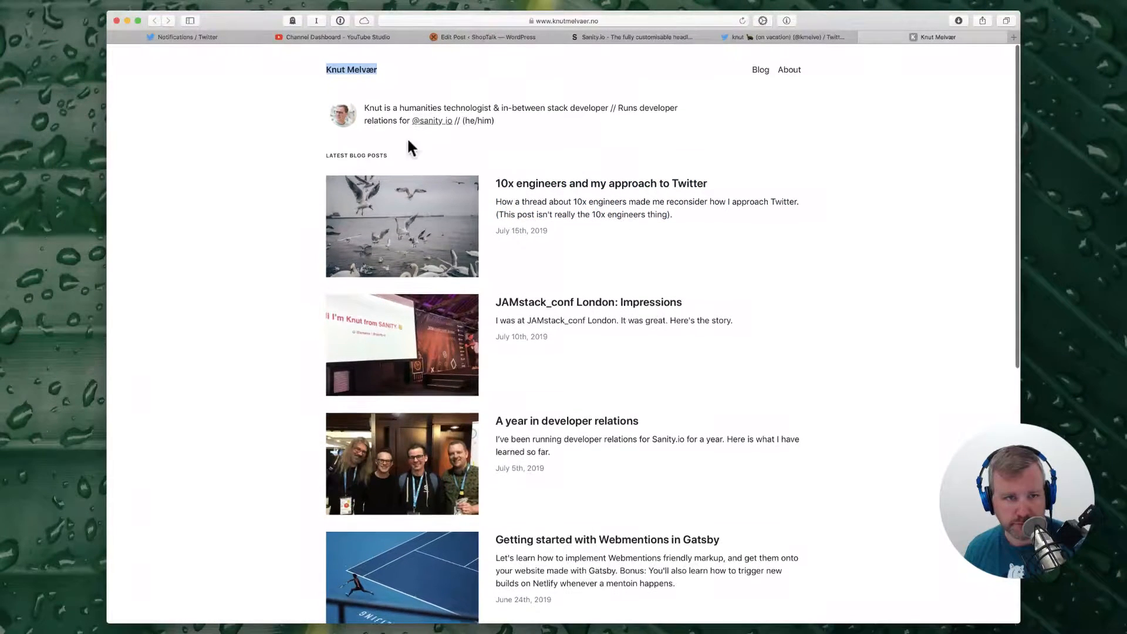
left_click_drag(366, 106, 452, 112)
key("super+c")
left_click(481, 38)
left_click(772, 474)
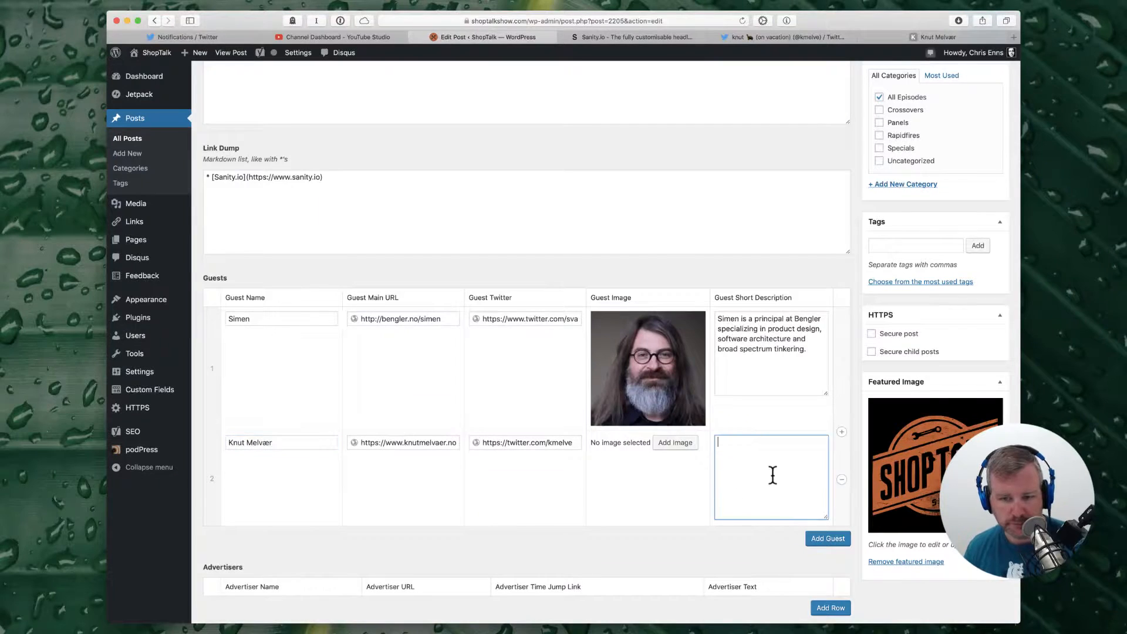
key("super+v")
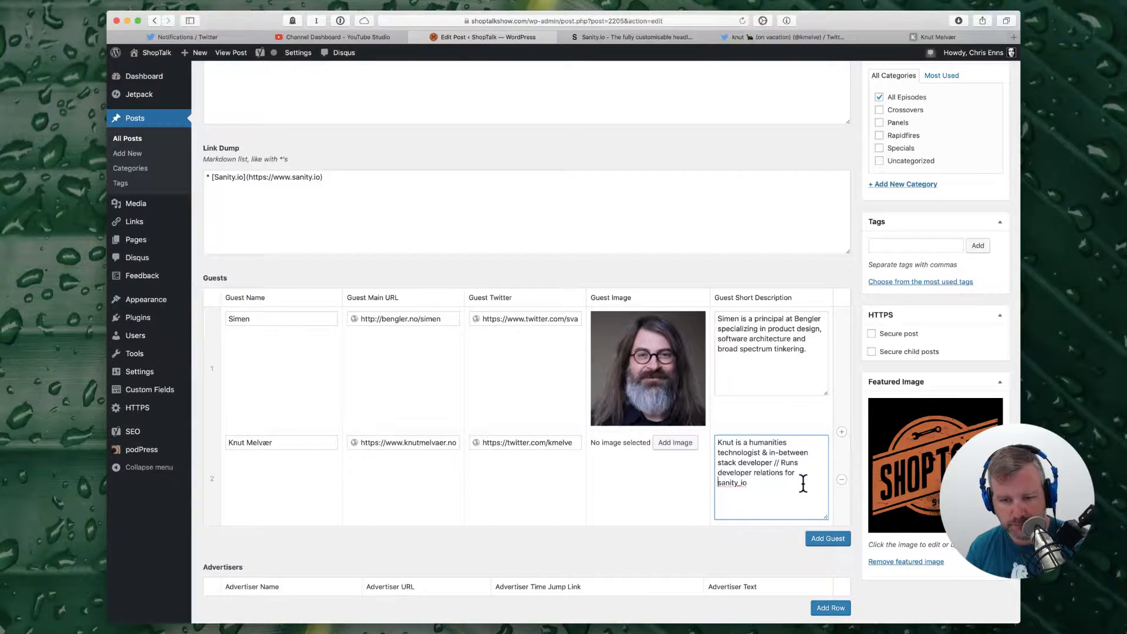
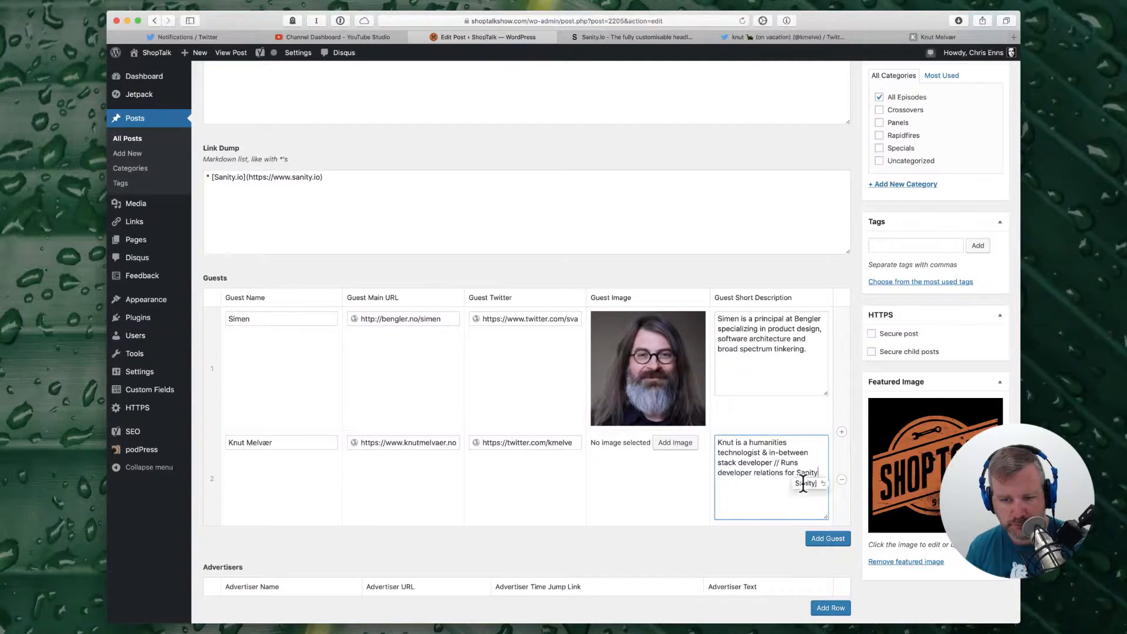
scroll(851, 261, "up", 5)
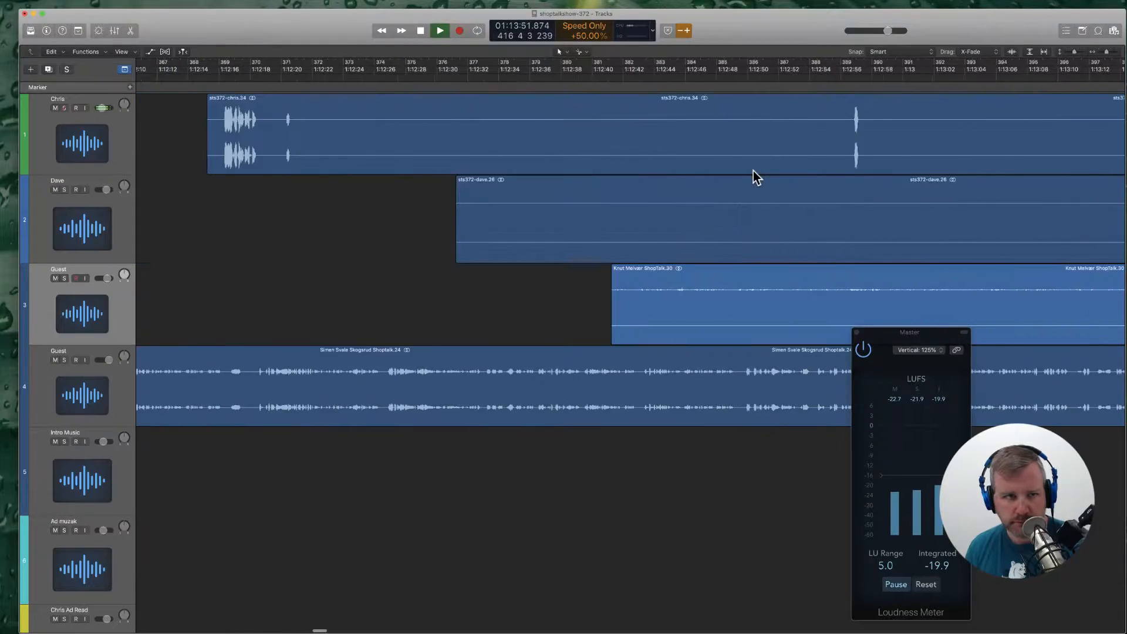
Step: In Logic Pro, split the first host's track at about 1:12:25 and 1:12:55 and delete the silent section between
left_click(324, 138, "super")
left_click(791, 157, "super")
left_click(704, 149)
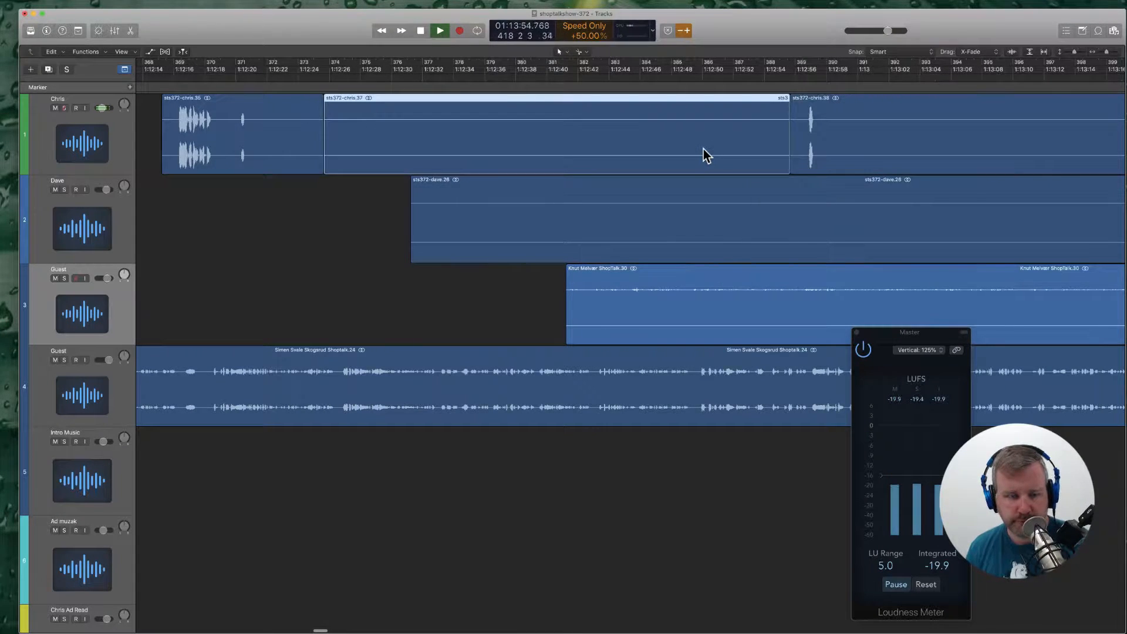
key("Delete")
Step: Split the third track's guest audio at about 1:14:08 and delete the silent region before it
scroll(546, 233, "right", 10)
scroll(546, 234, "left", 5)
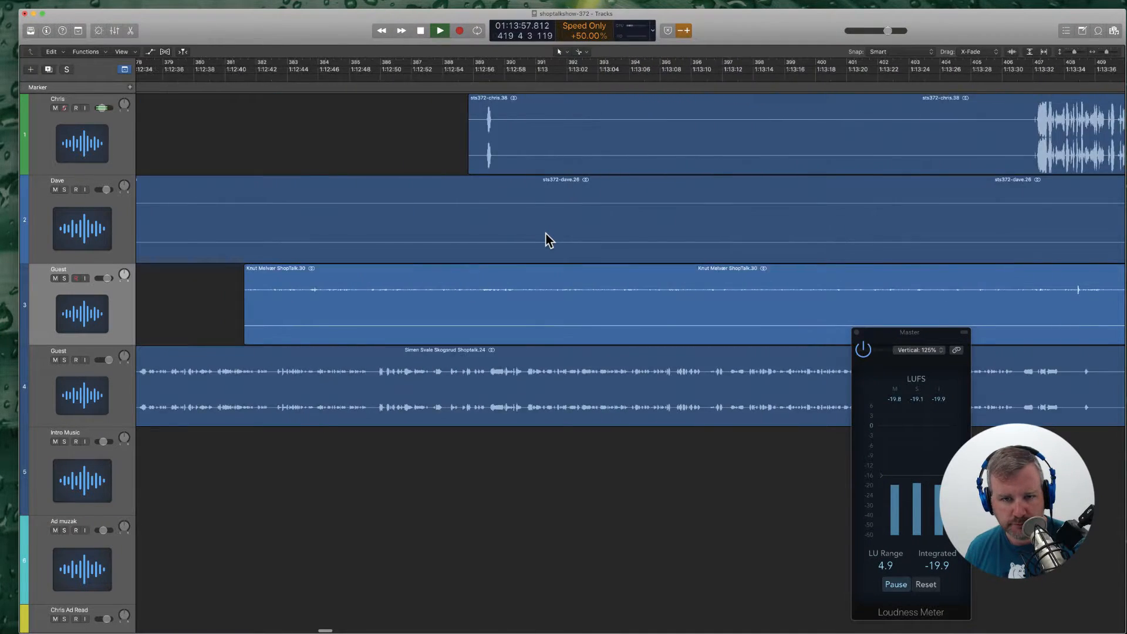
scroll(546, 234, "right", 10)
scroll(546, 234, "right", 5)
left_click(791, 311, "super")
left_click(692, 305)
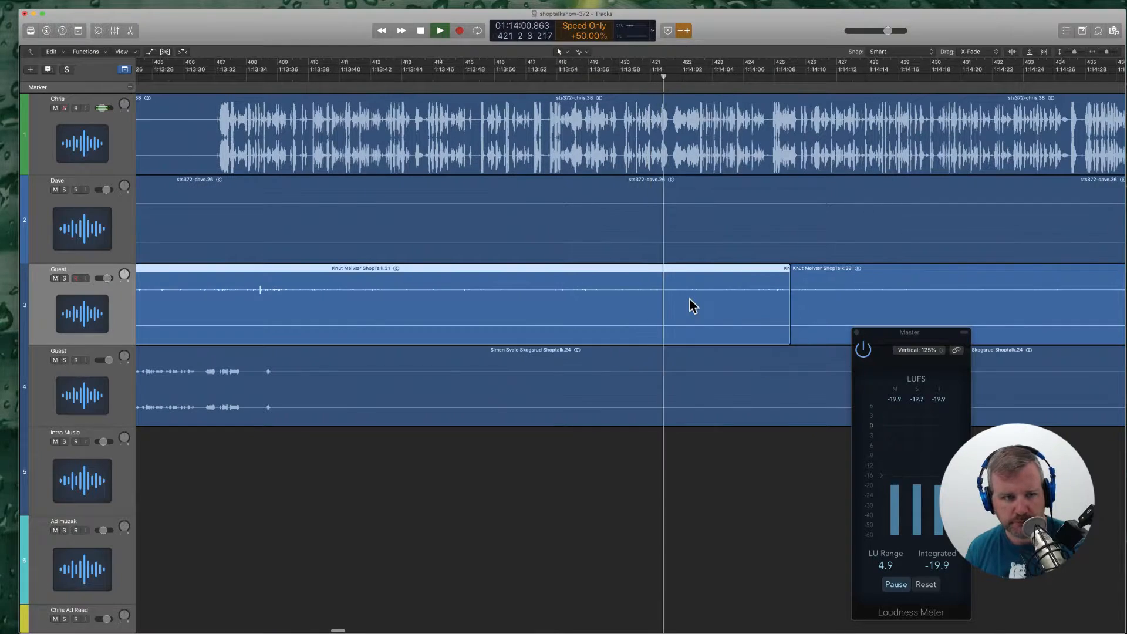
key("Delete")
Step: Split the second host's track at about 1:14:23 and delete the silent region before the split
scroll(690, 299, "left", 5)
scroll(364, 230, "left", 8)
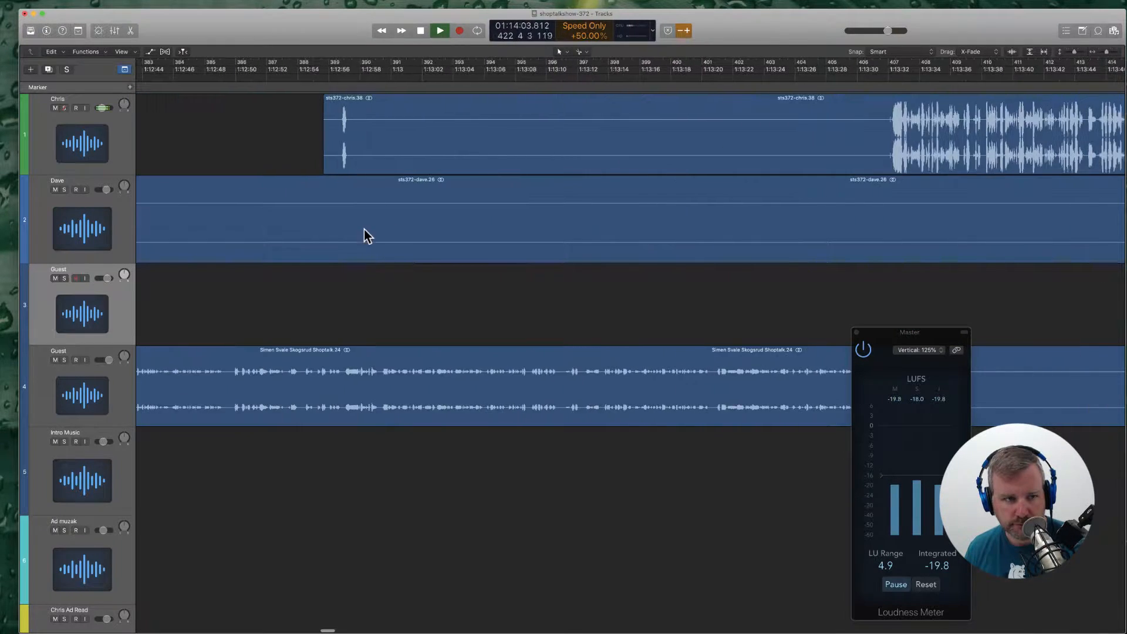
scroll(376, 233, "right", 10)
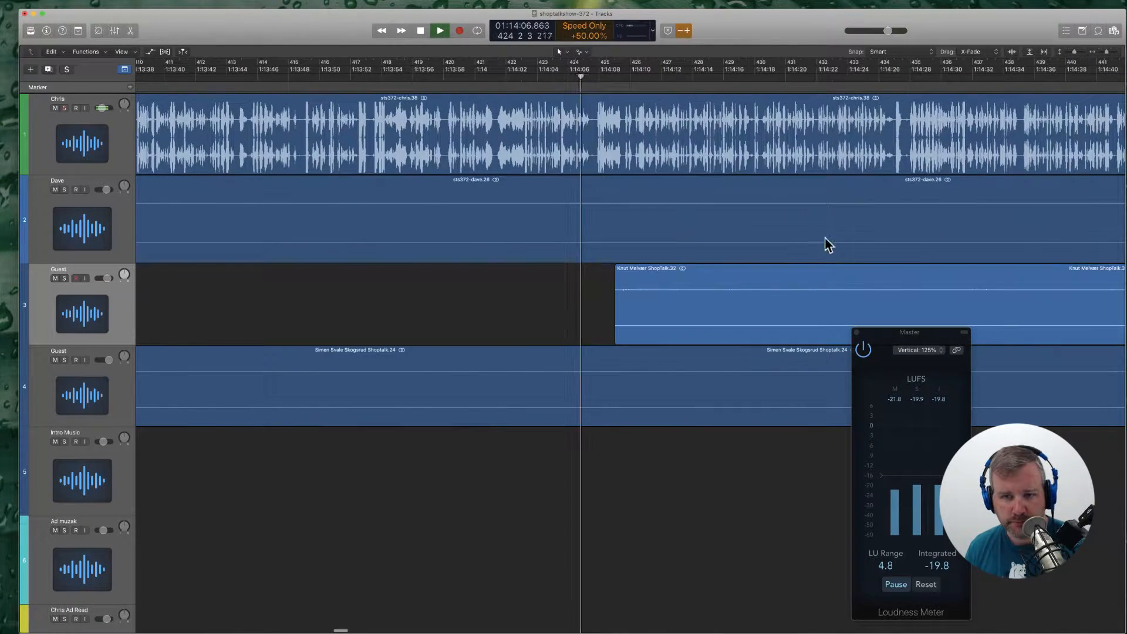
left_click(848, 234, "super")
left_click(825, 228)
key("Delete")
Step: Cut out the silent section of the fourth track's guest audio that lies under the first host's long speech
scroll(611, 360, "down", 5)
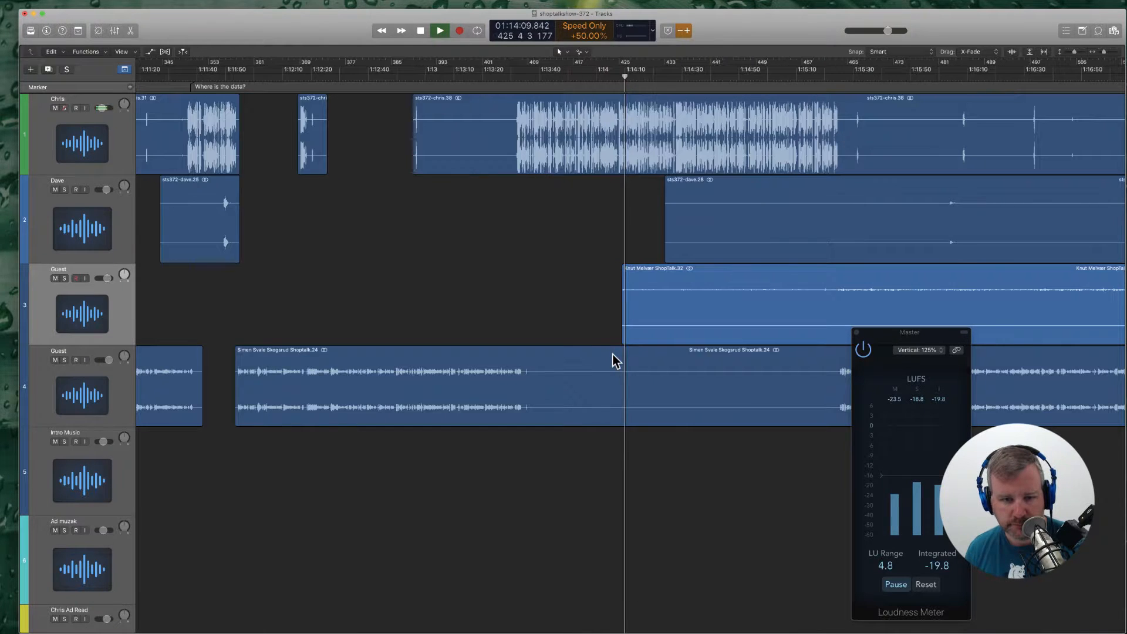
left_click(555, 384, "super")
left_click(836, 394, "super")
left_click(793, 395)
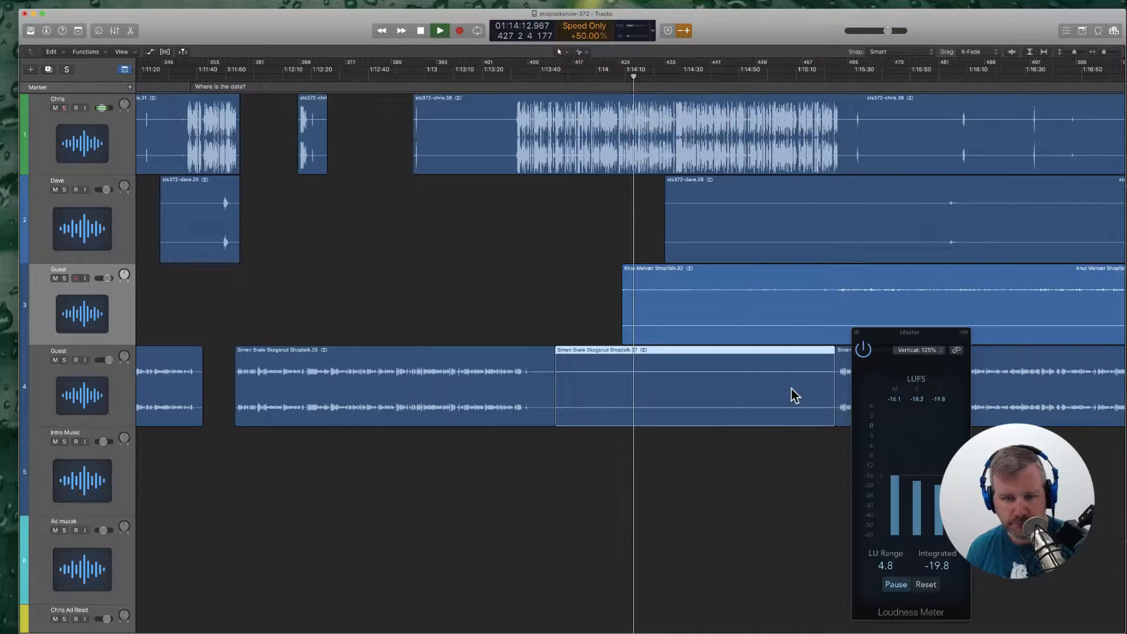
key("Delete")
key("Return")
Step: Split the third track's guest audio just before its speech near 1:18:00 and delete the silent region before it
scroll(679, 335, "right", 15)
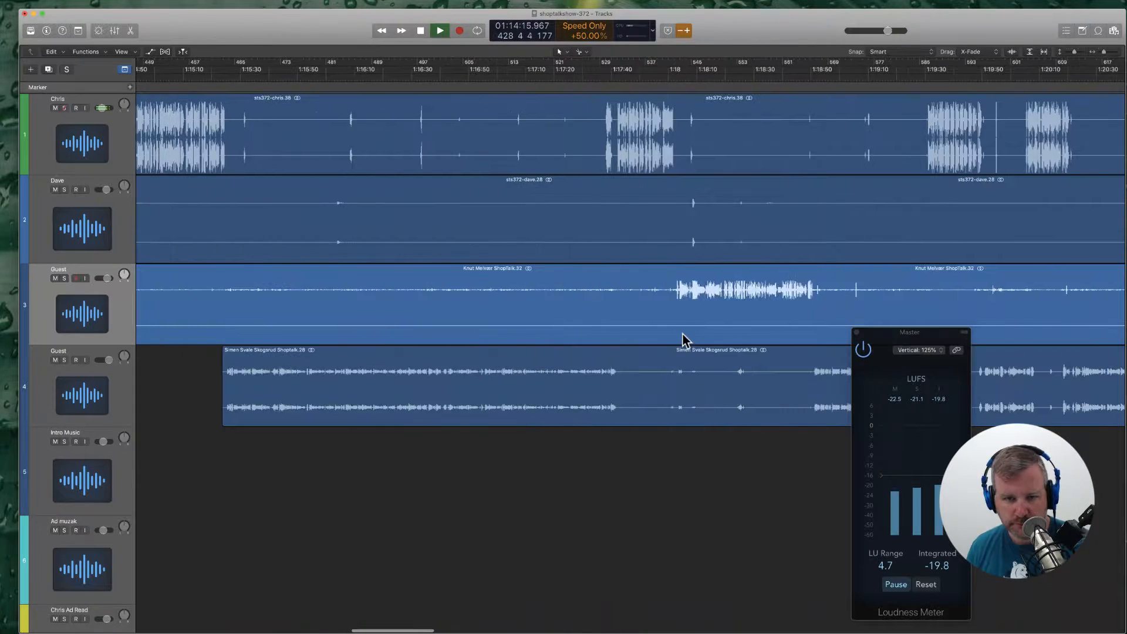
left_click(659, 315, "super")
key("Delete")
scroll(622, 308, "left", 10)
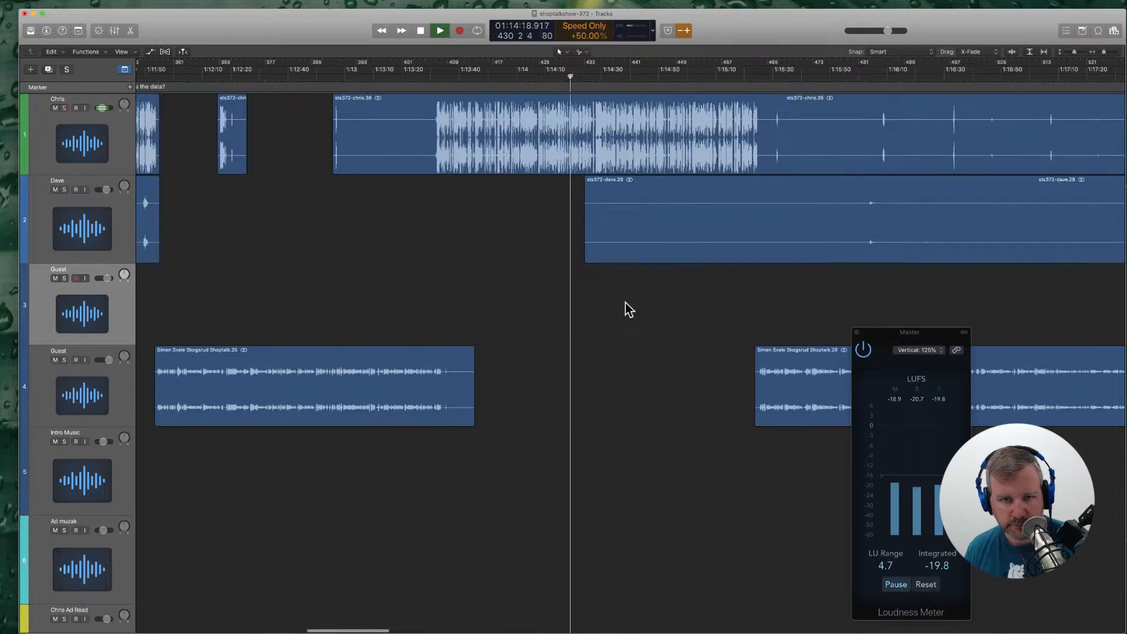
scroll(820, 264, "right", 3)
scroll(546, 244, "up", 5)
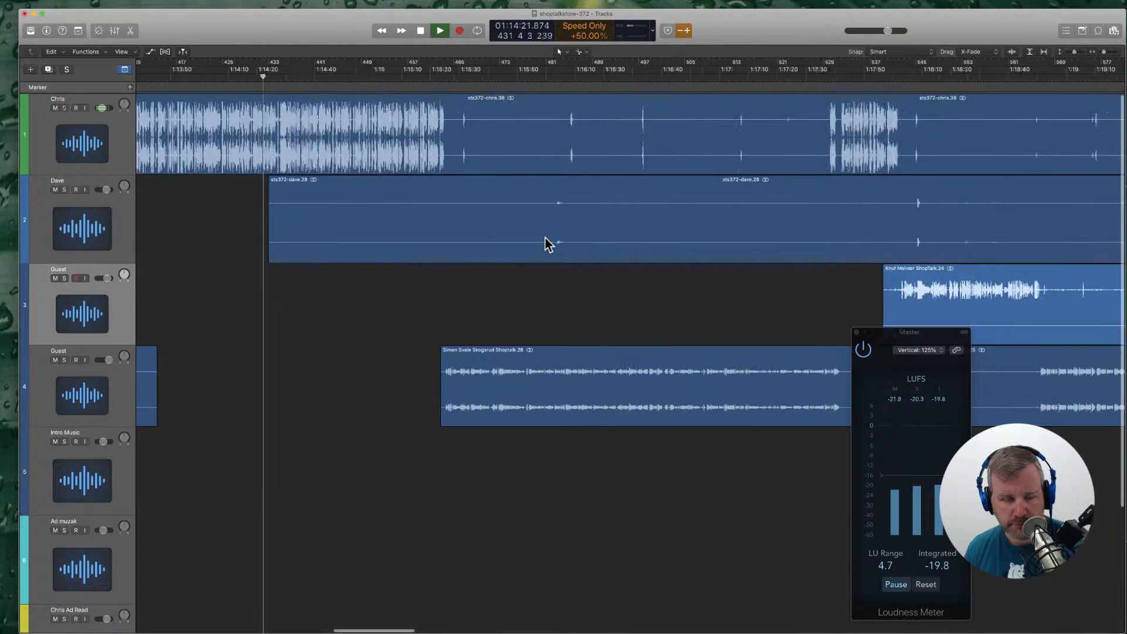
key("super+Tab")
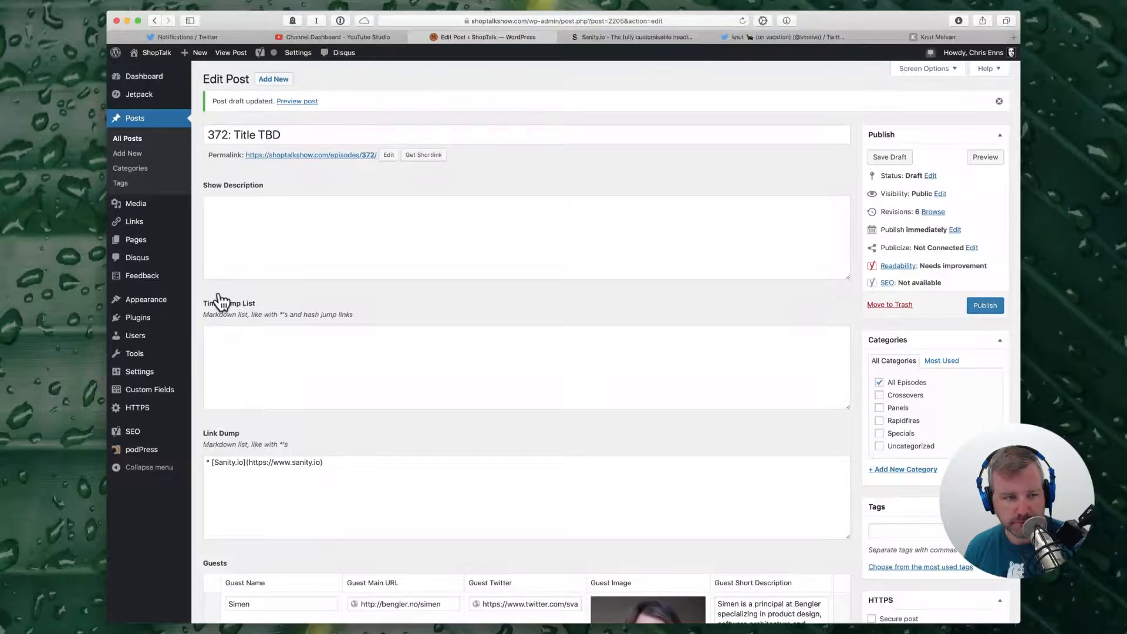
key("super+Tab")
key("super+Tab")
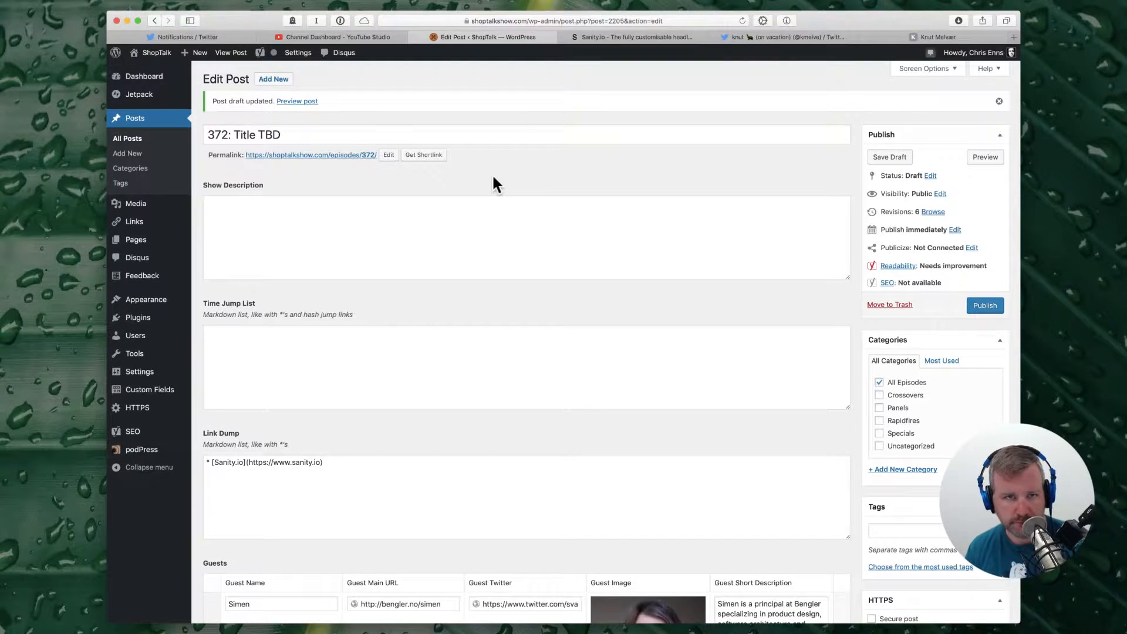
key("super+t")
type("el")
key("Return")
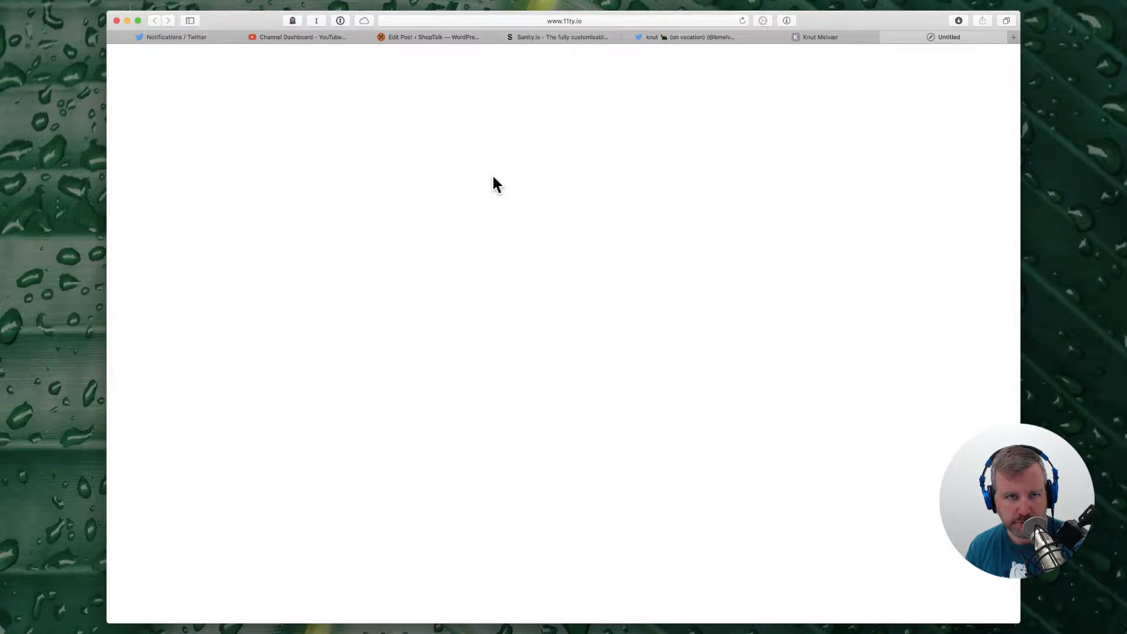
key("ctrl+shift+Tab")
key("ctrl+shift+Tab")
key("ctrl+shift+Tab")
key("ctrl+shift+Tab")
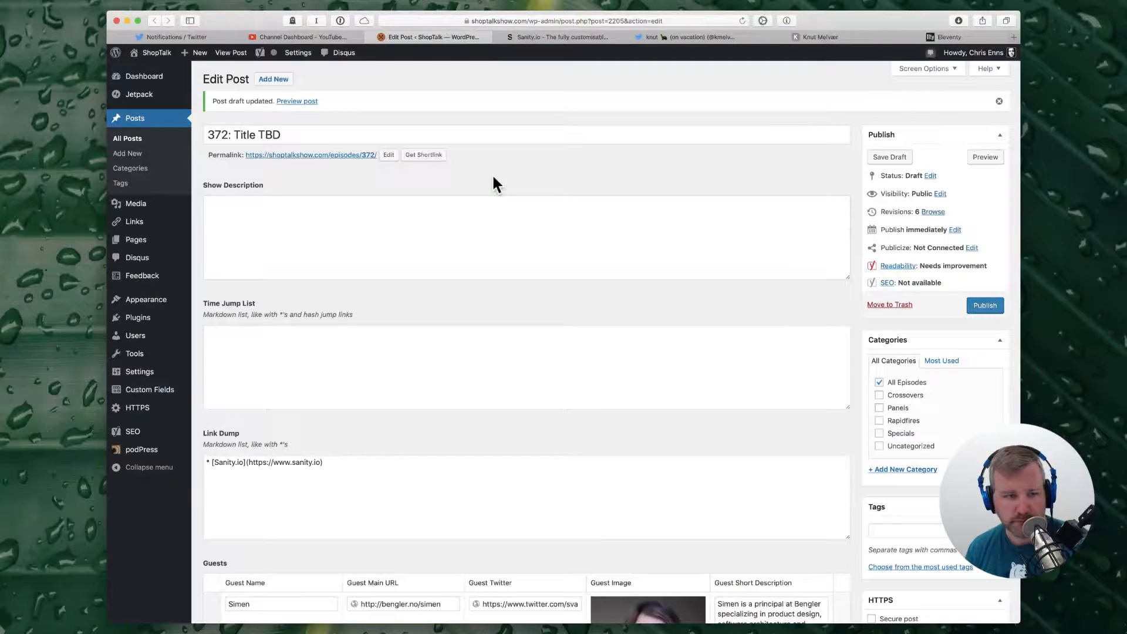
scroll(464, 276, "down", 3)
left_click(339, 421)
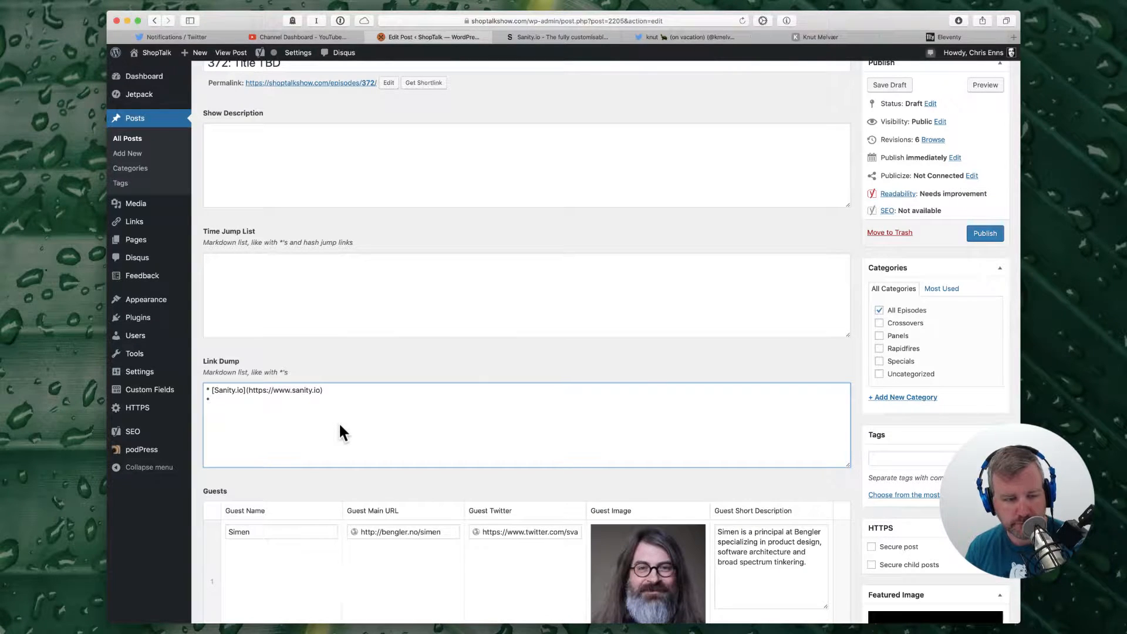
type("[Eleventy](https://www.11ty.io)")
key("Return")
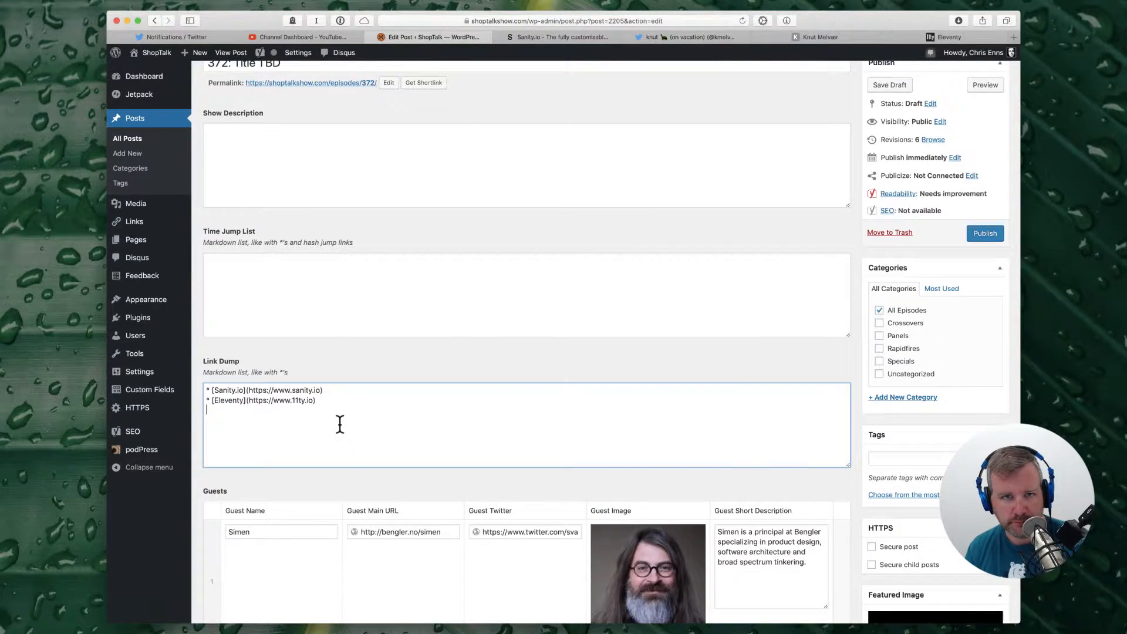
Step: Load jekyllrb.com in the tab that holds the second guest's website
key("ctrl+Tab")
key("ctrl+Tab")
key("ctrl+Tab")
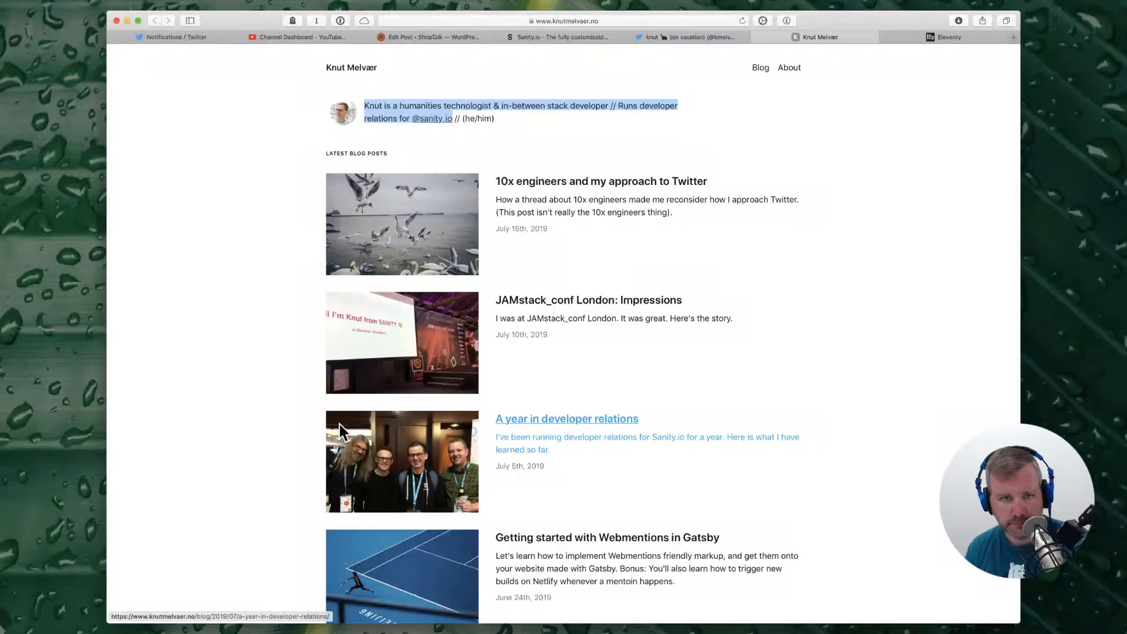
key("super+l")
type("jekyllrb.com")
key("Return")
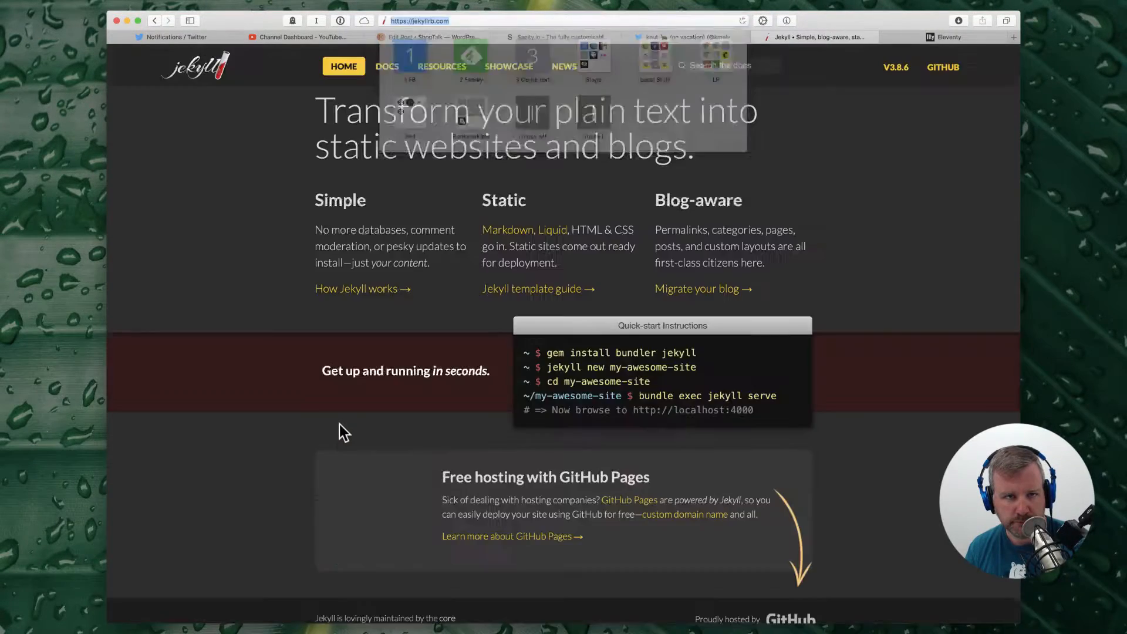
key("ctrl+shift+Tab")
key("ctrl+shift+Tab")
key("ctrl+shift+Tab")
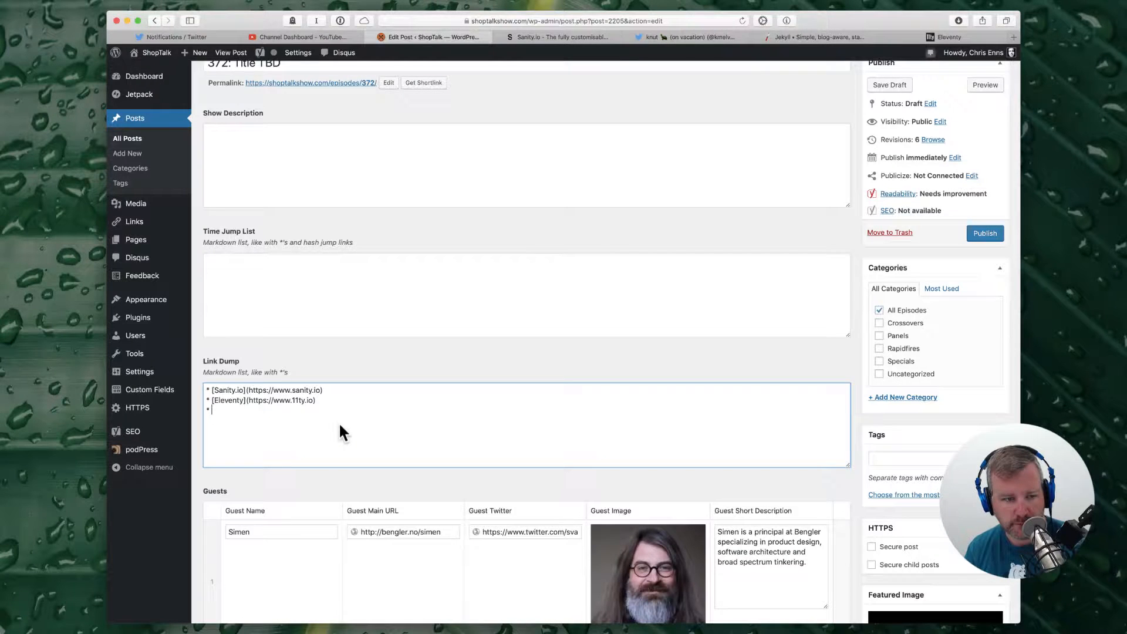
type("[Jekyll](https://jekyllrb.com)")
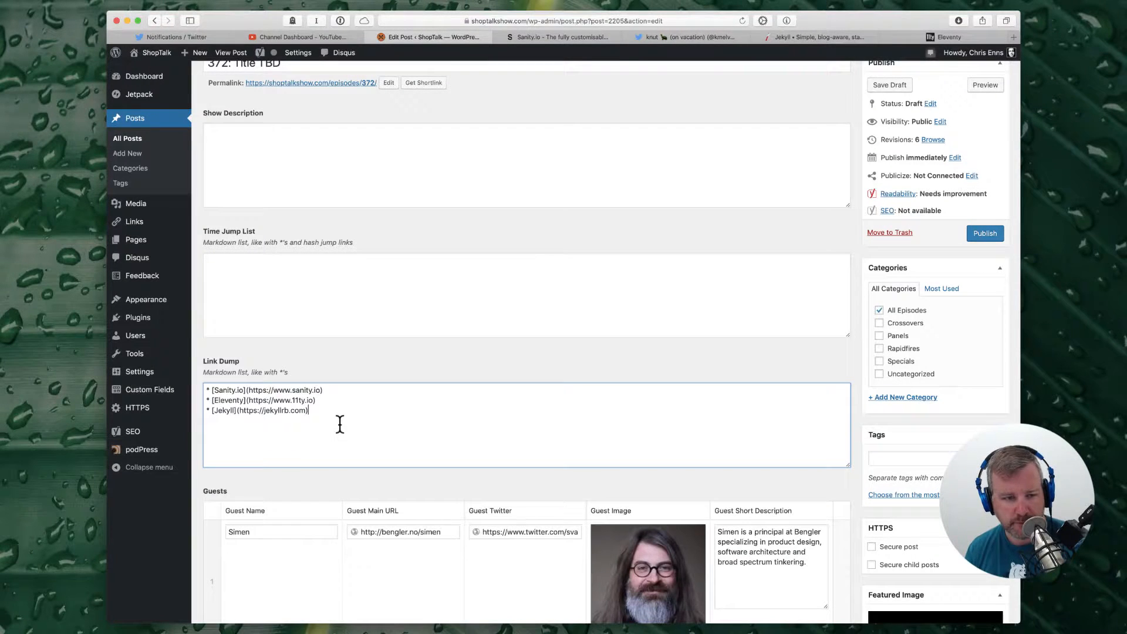
left_click(893, 84)
Step: Close the Jekyll and Eleventy browser tabs
left_click(874, 37)
key("super+w")
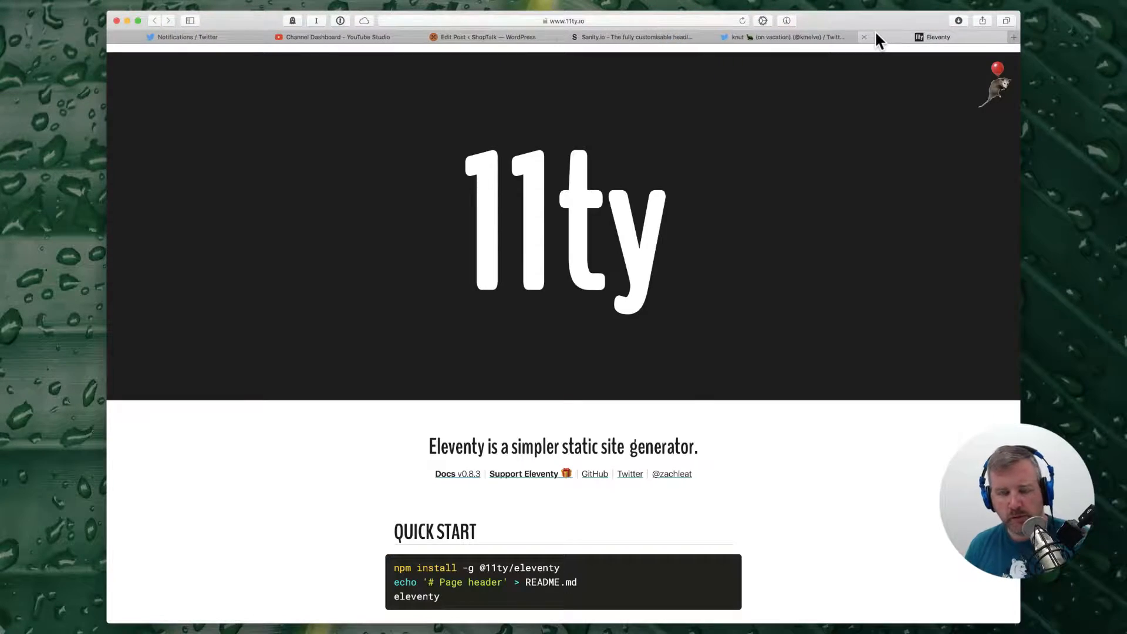
key("super+w")
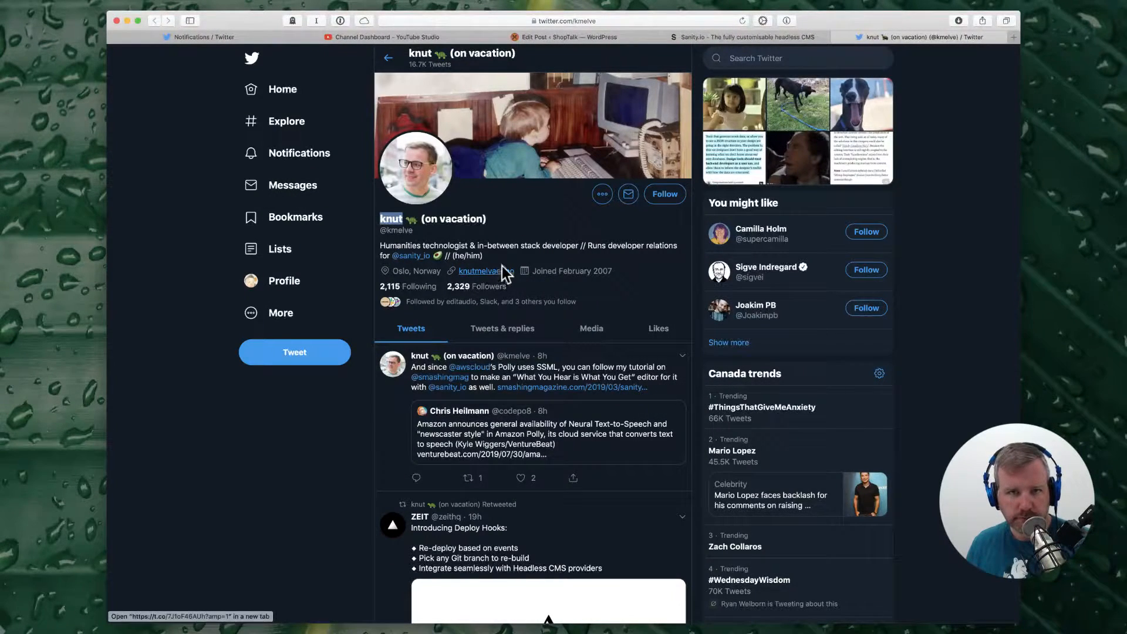
Step: Copy the first guest's Twitter address from the post's first guest row and open it in a new tab
left_click(513, 40)
scroll(432, 269, "down", 5)
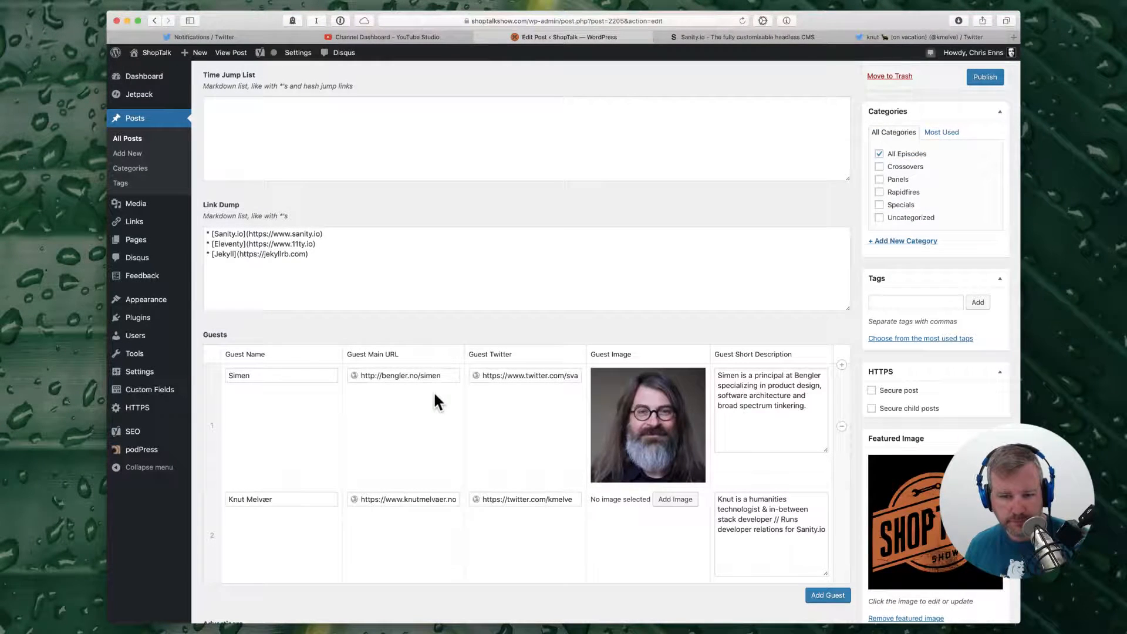
scroll(435, 402, "down", 2)
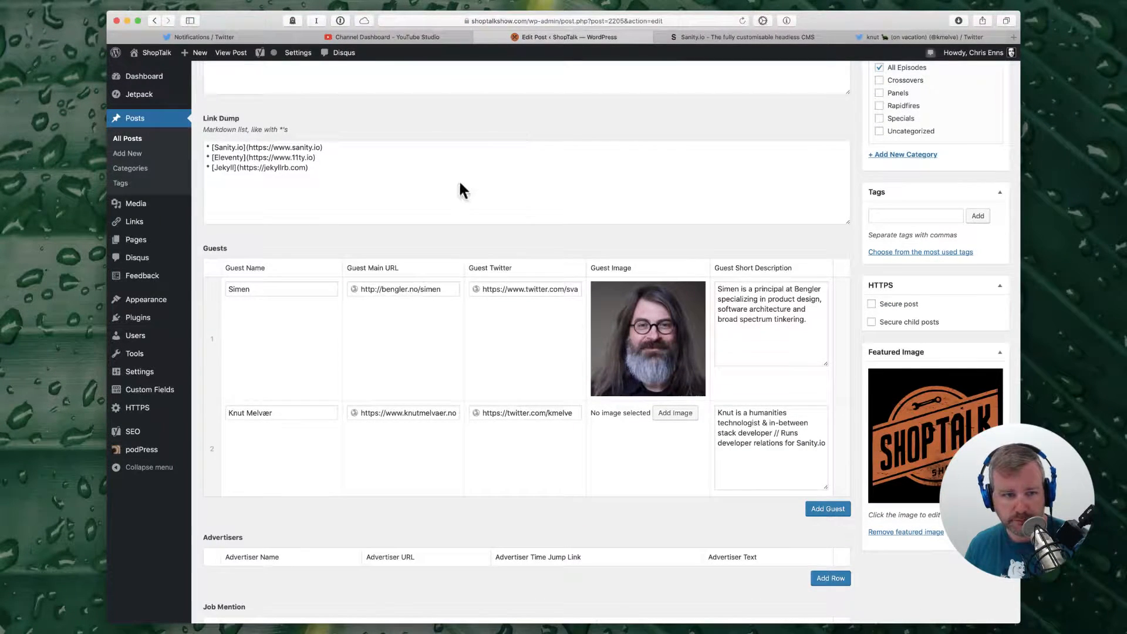
triple_click(529, 290)
key("super+c")
key("super+t")
key("super+v")
key("Return")
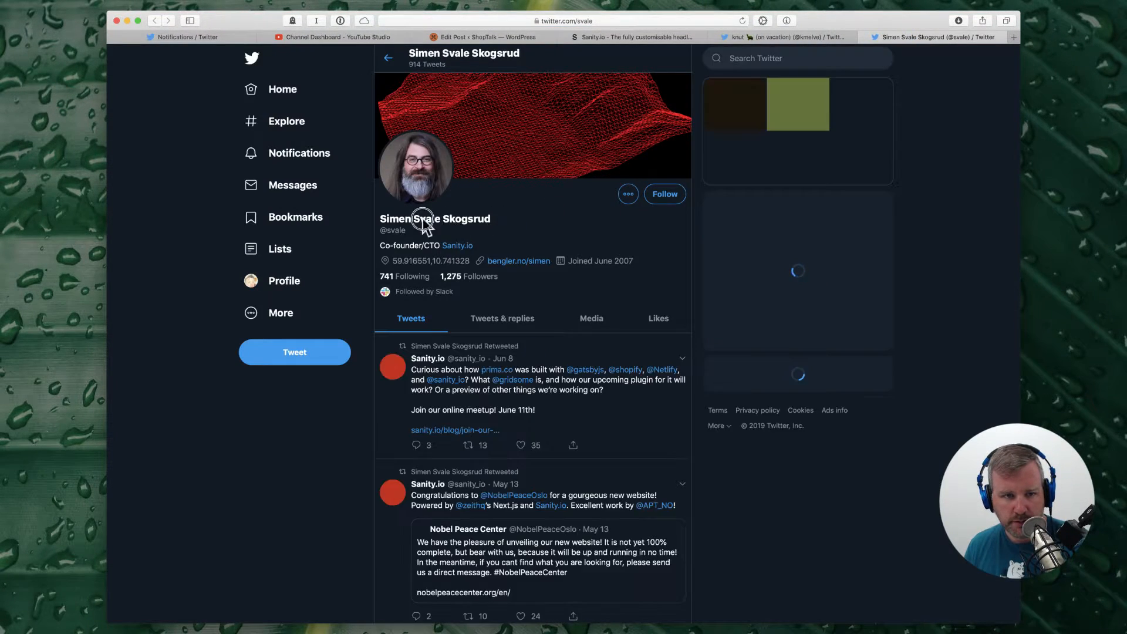
Step: Replace the first row's Guest Name with the full name copied from the guest's Twitter profile
triple_click(423, 220)
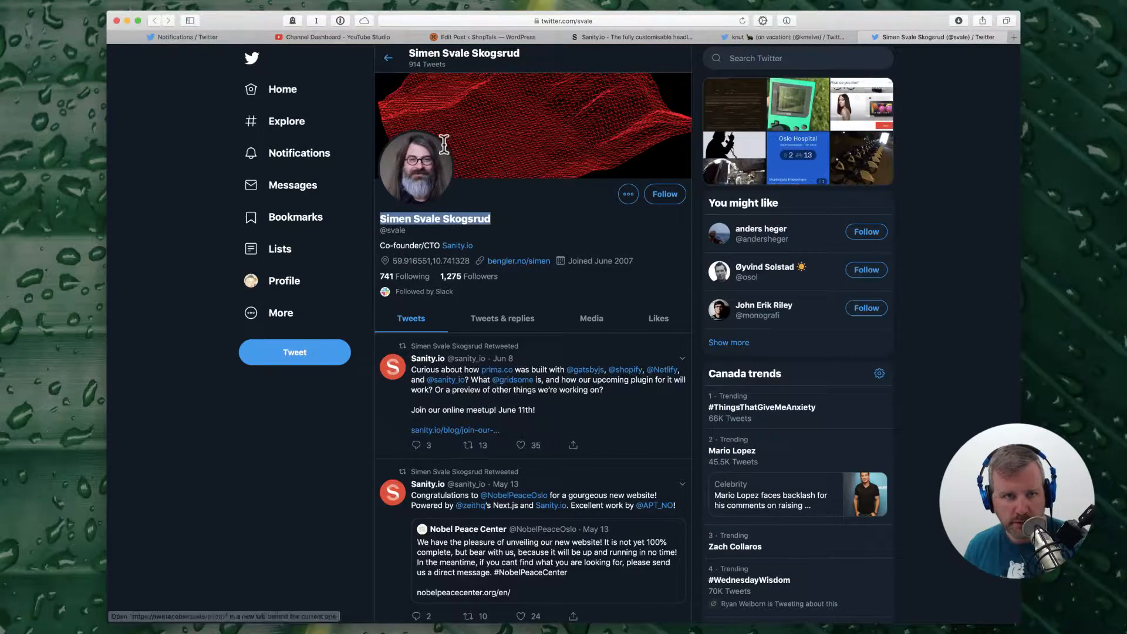
left_click(485, 36)
triple_click(287, 294)
key("super+v")
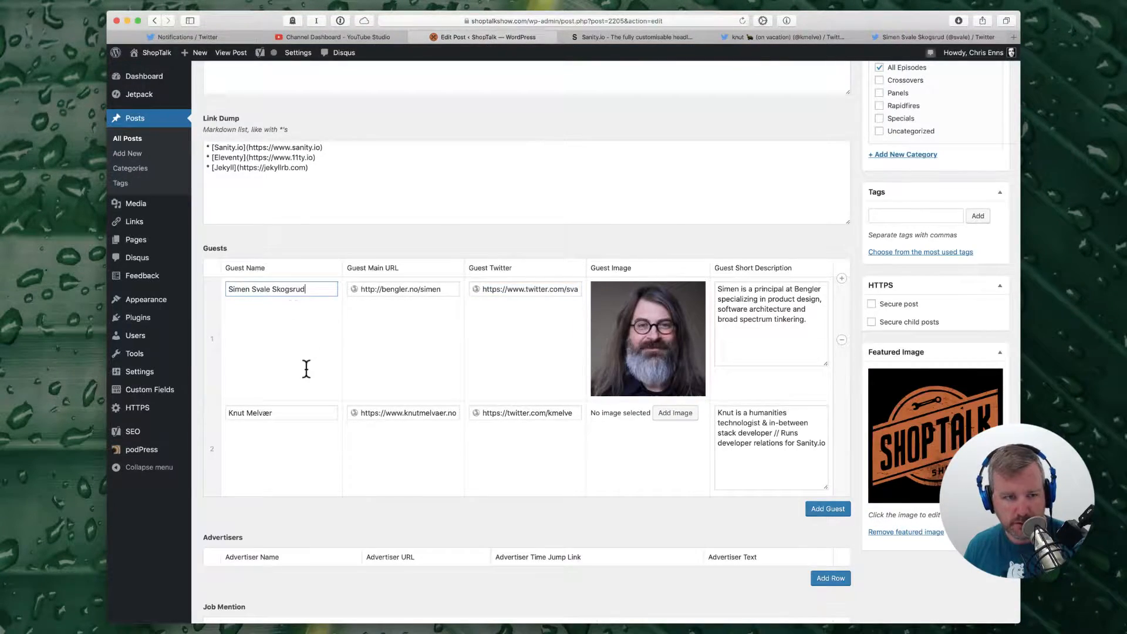
Step: Save the post draft with the corrected guest name and close the first guest's Twitter profile tab
scroll(731, 206, "up", 5)
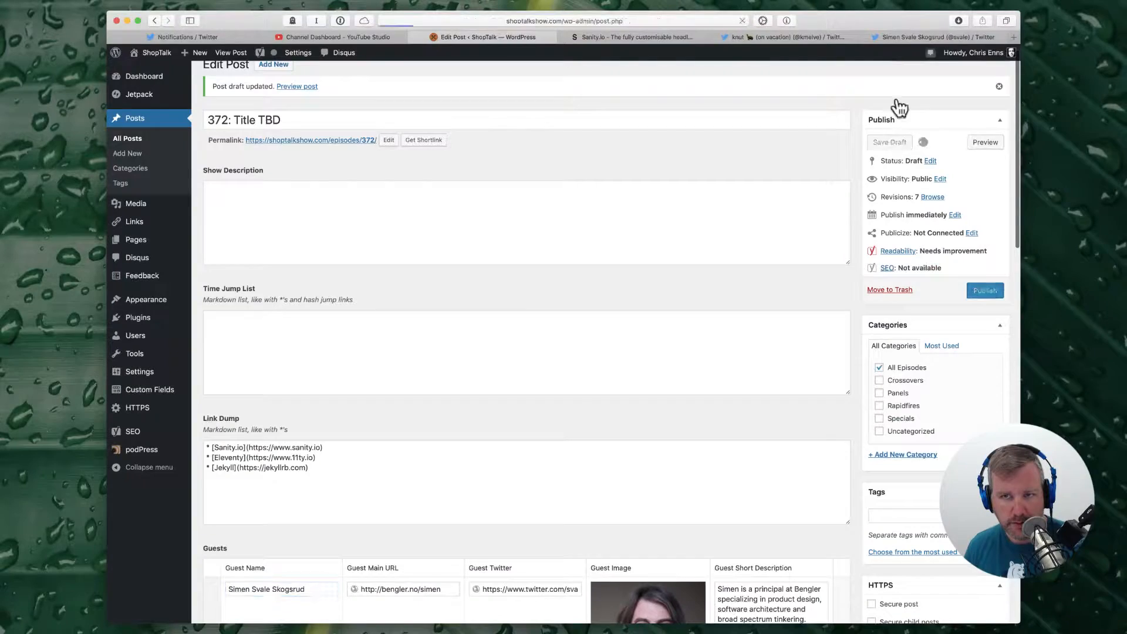
left_click(908, 37)
key("super+w")
Step: Switch to Logic Pro, split the track 2 region at about 1:16:01, and delete the silent part before it
key("super+Tab")
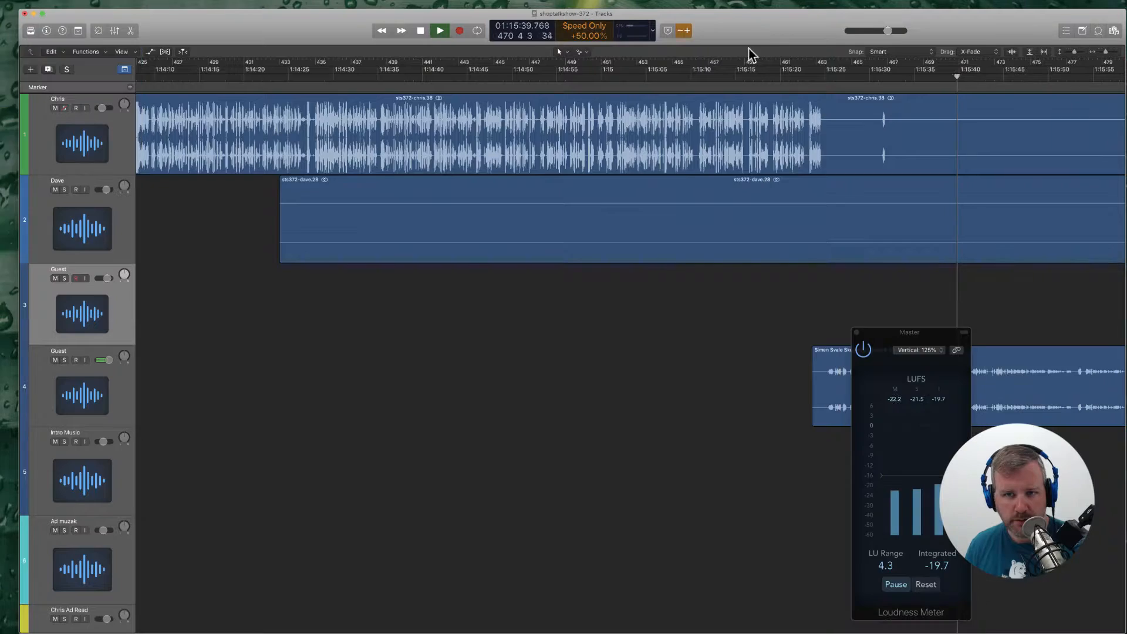
scroll(650, 259, "right", 6)
left_click(798, 232)
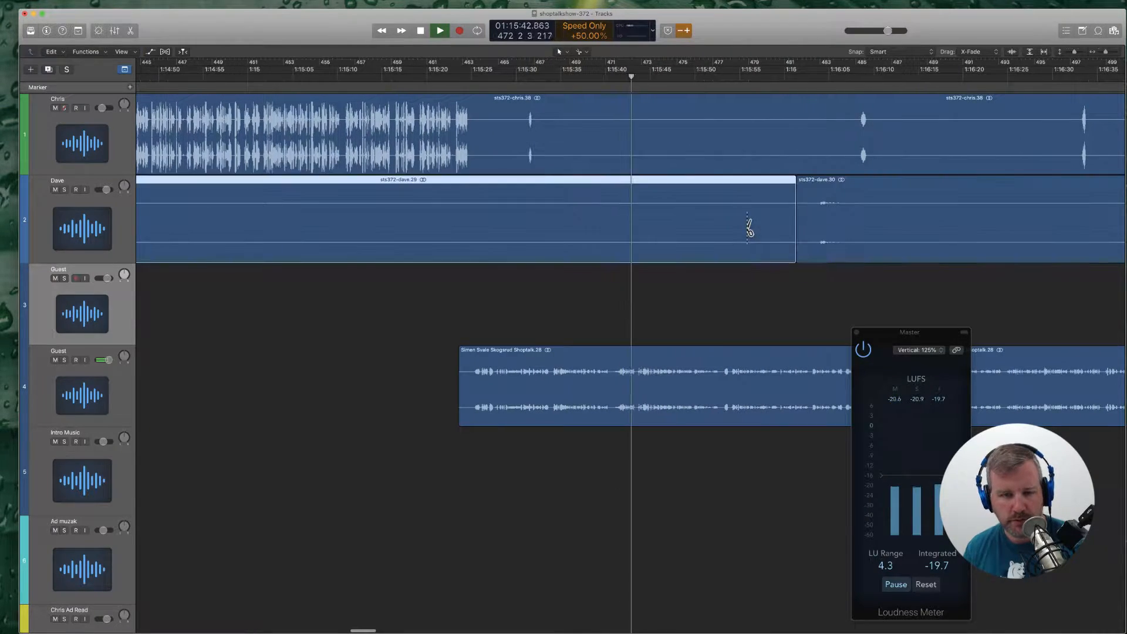
key("Delete")
Step: Cut the silent section on track 1 from about 1:15:35 to 1:16:08
left_click_drag(561, 138, 856, 131)
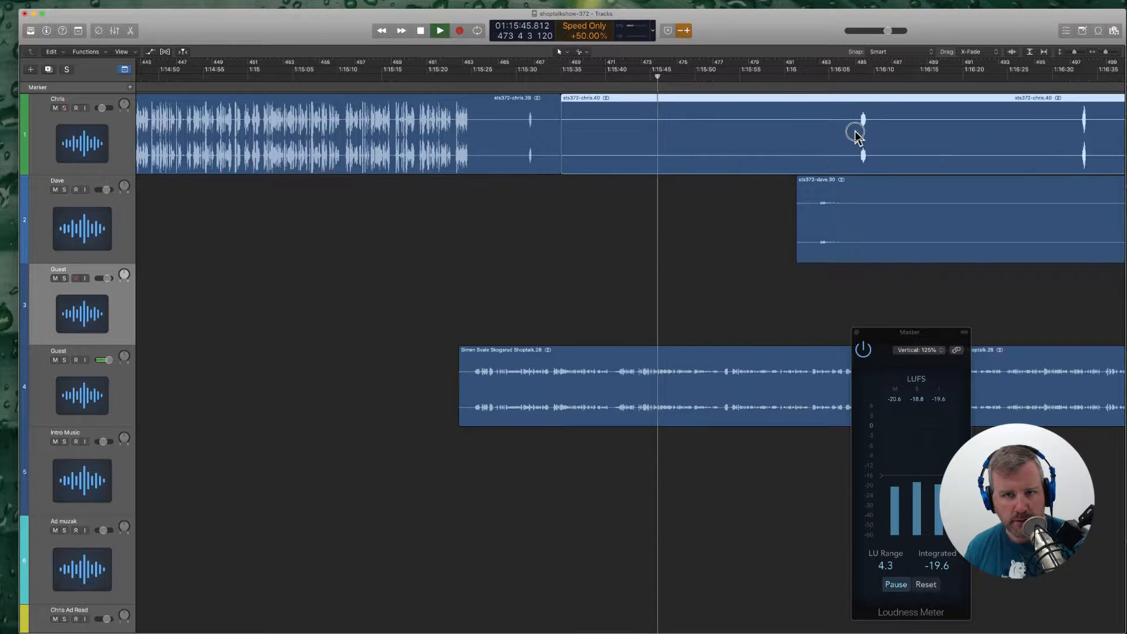
key("Delete")
scroll(523, 232, "right", 6)
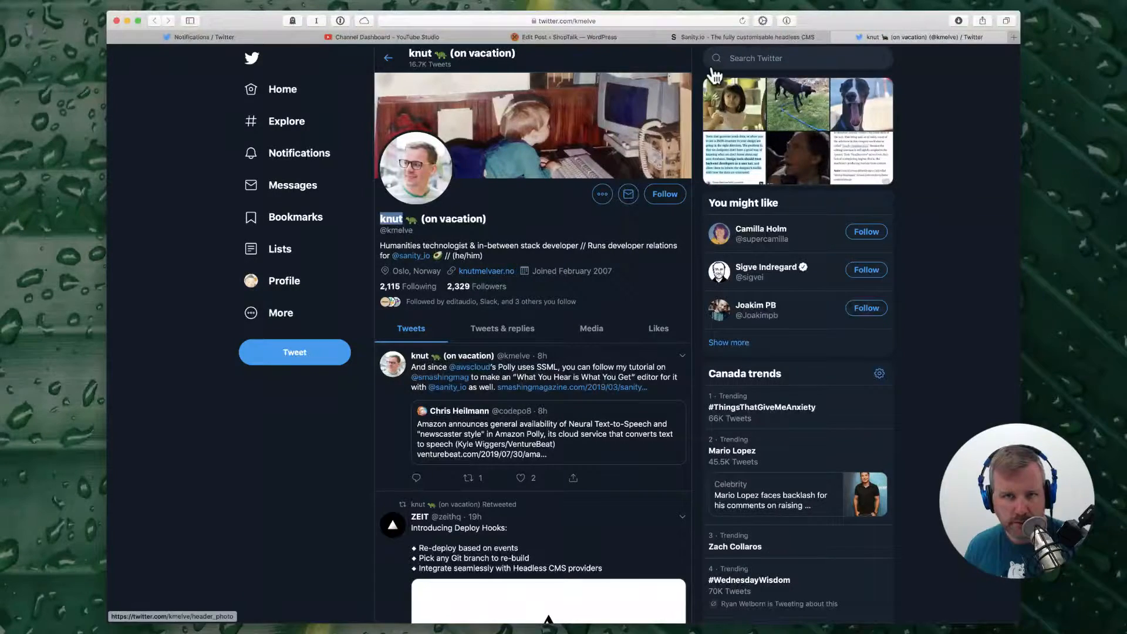
Step: Switch to the browser and review the Pricing page on the Sanity.io website
left_click(718, 38)
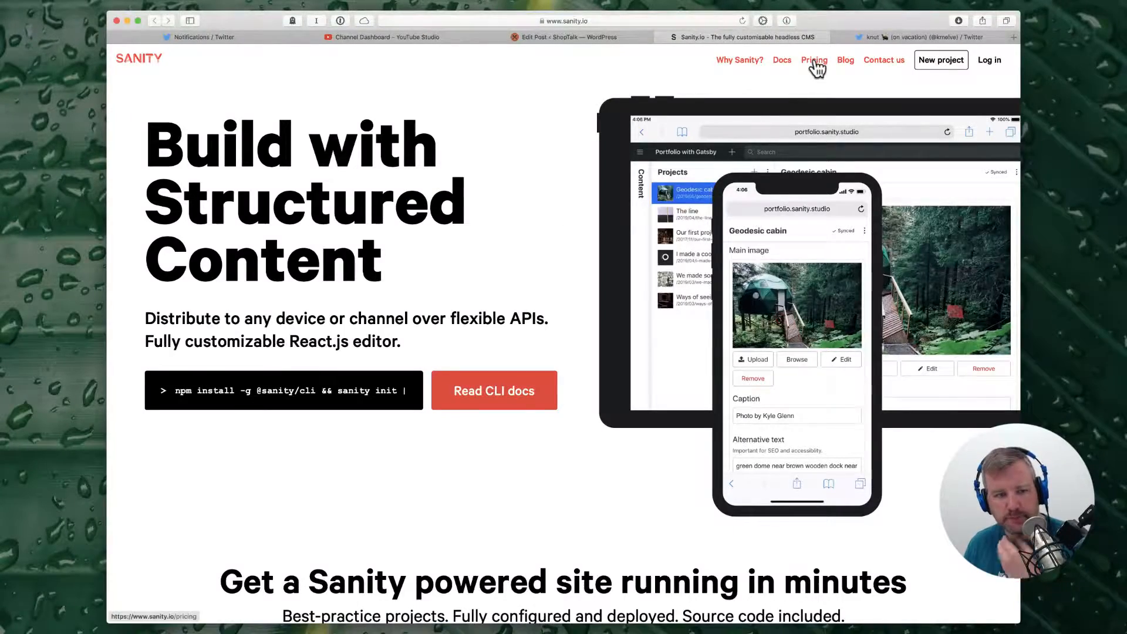
scroll(554, 335, "down", 3)
scroll(554, 335, "up", 3)
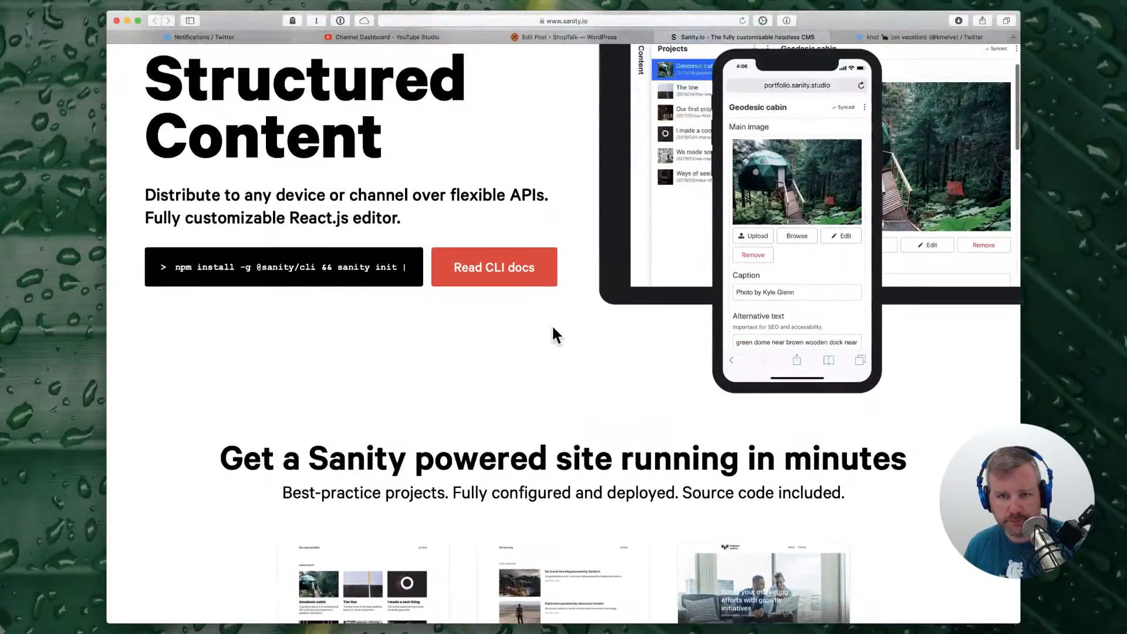
left_click(792, 67)
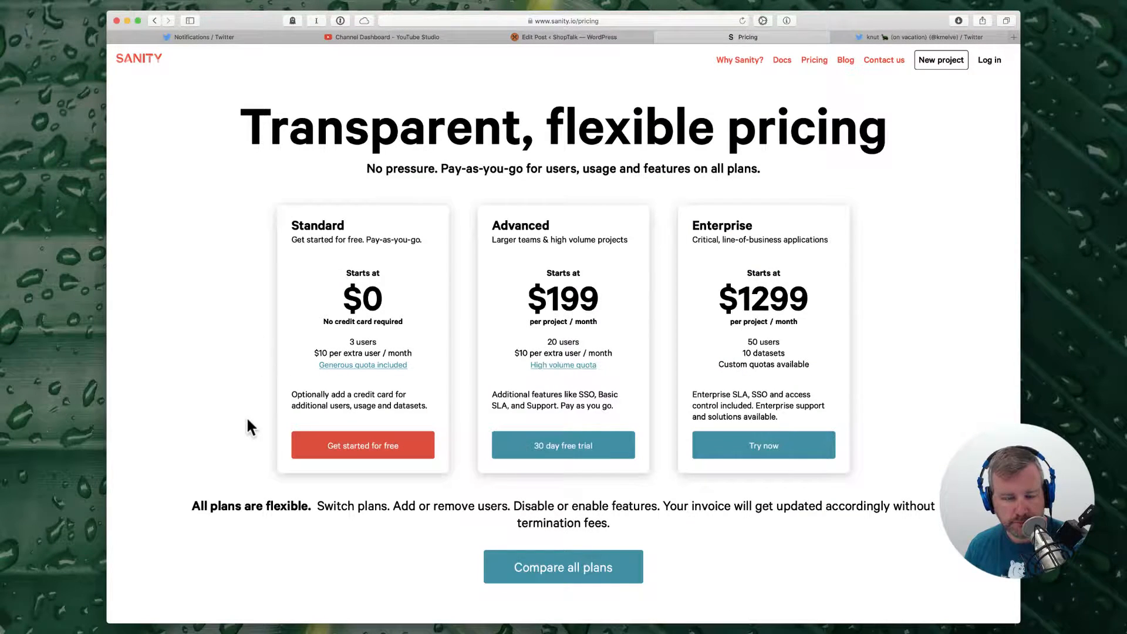
scroll(247, 421, "down", 5)
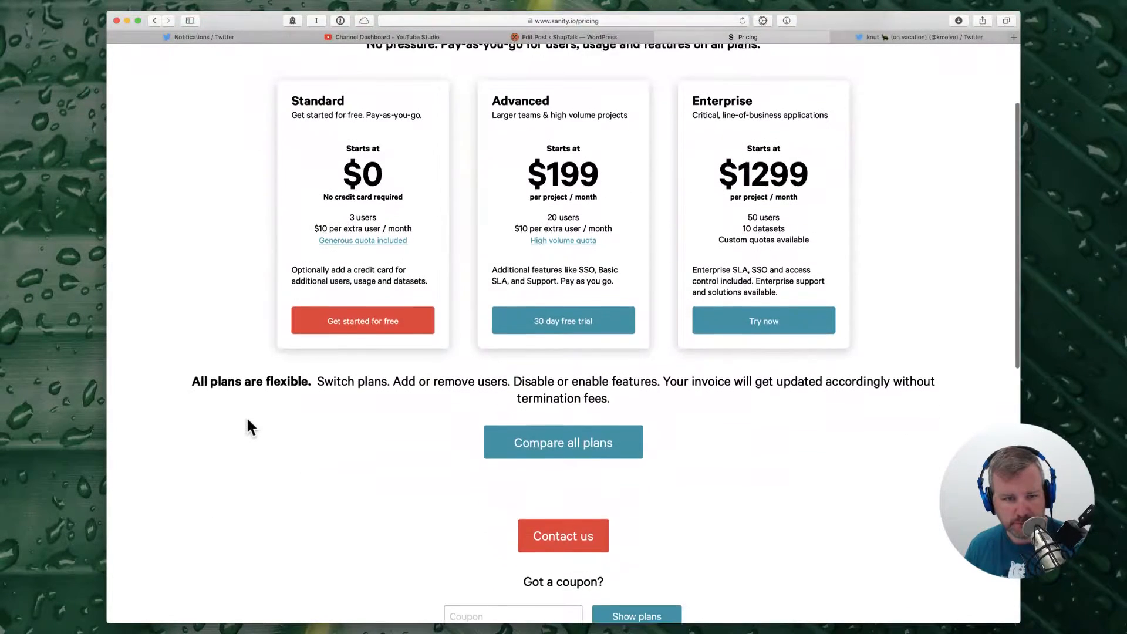
scroll(248, 421, "down", 3)
scroll(248, 420, "up", 10)
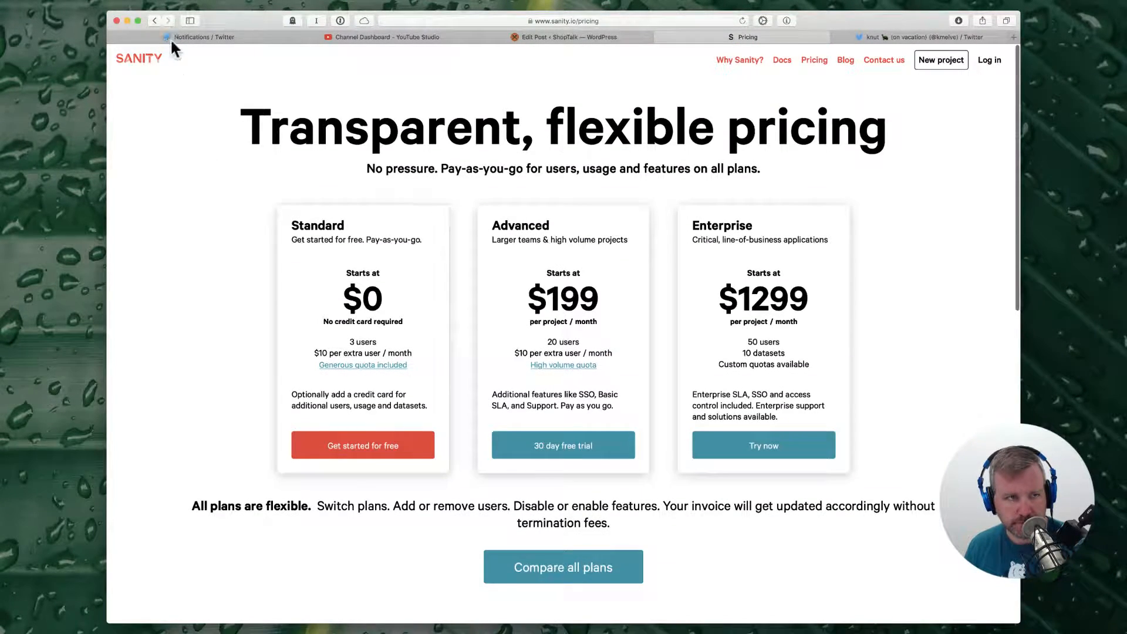
Step: Return to the Sanity.io homepage and read through its Sanity Studio, Content backend and Value your content sections
left_click(154, 21)
scroll(422, 281, "down", 15)
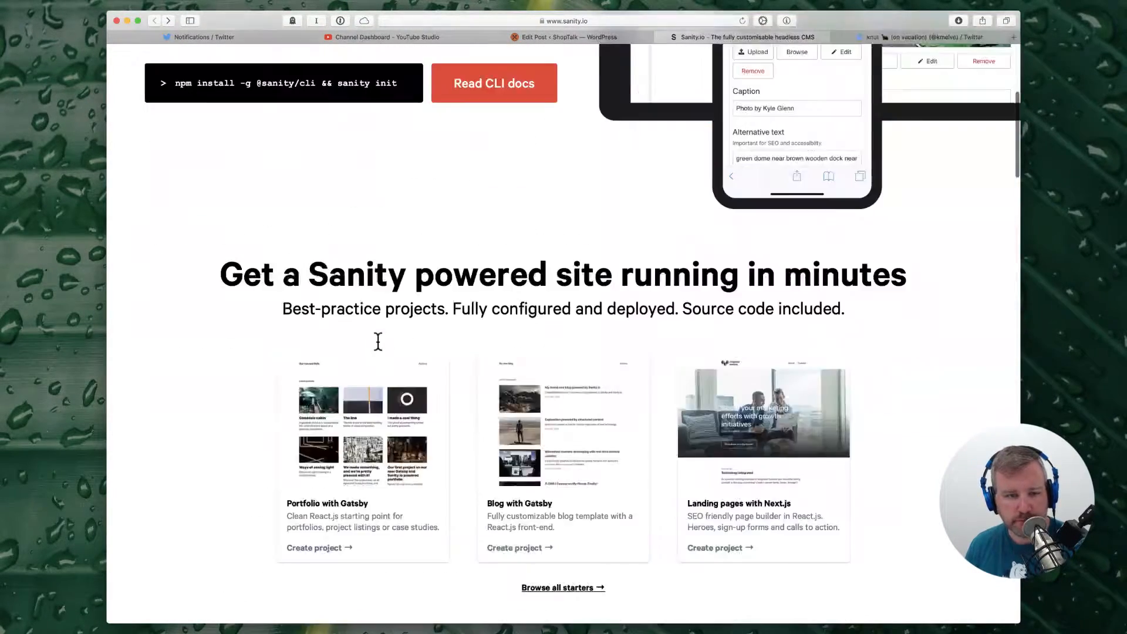
scroll(461, 378, "down", 10)
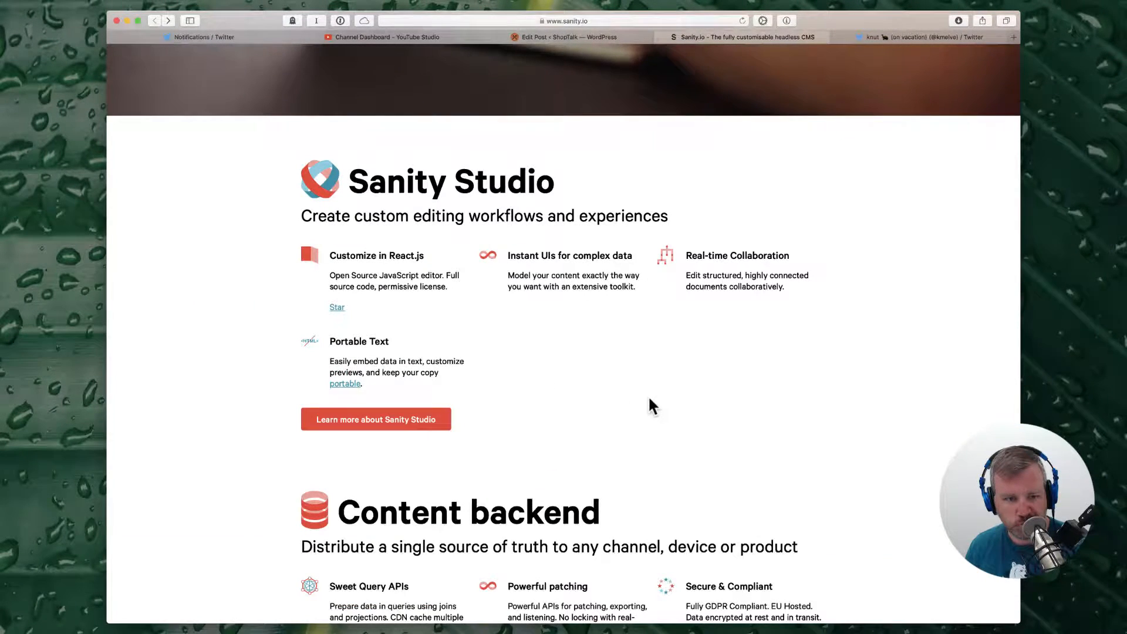
scroll(649, 400, "down", 7)
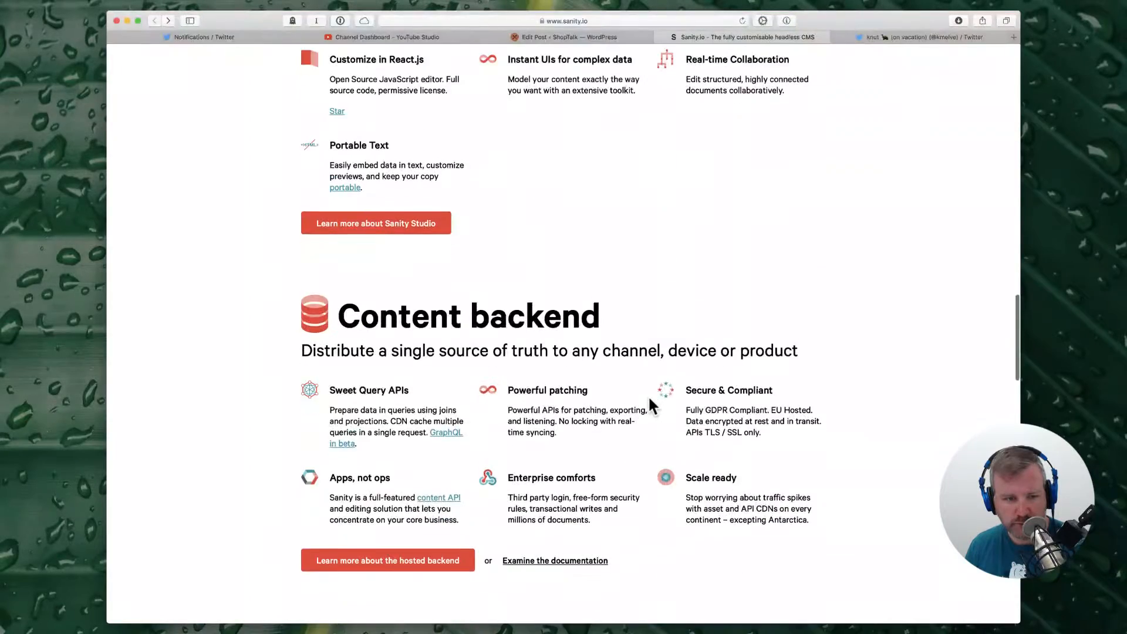
scroll(697, 430, "down", 7)
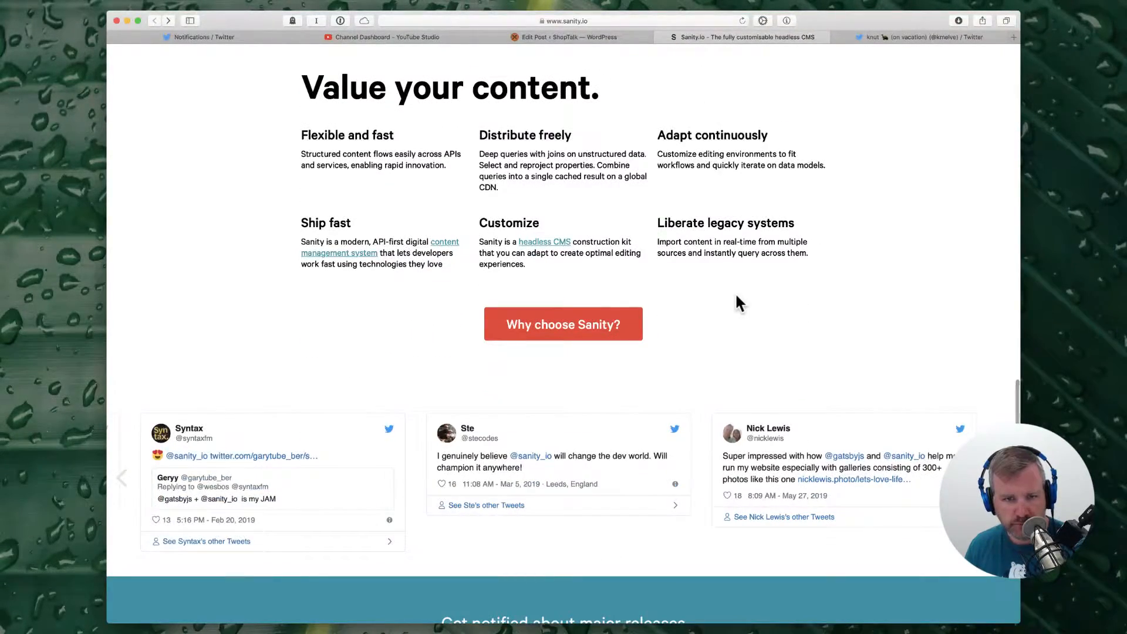
scroll(737, 297, "down", 1)
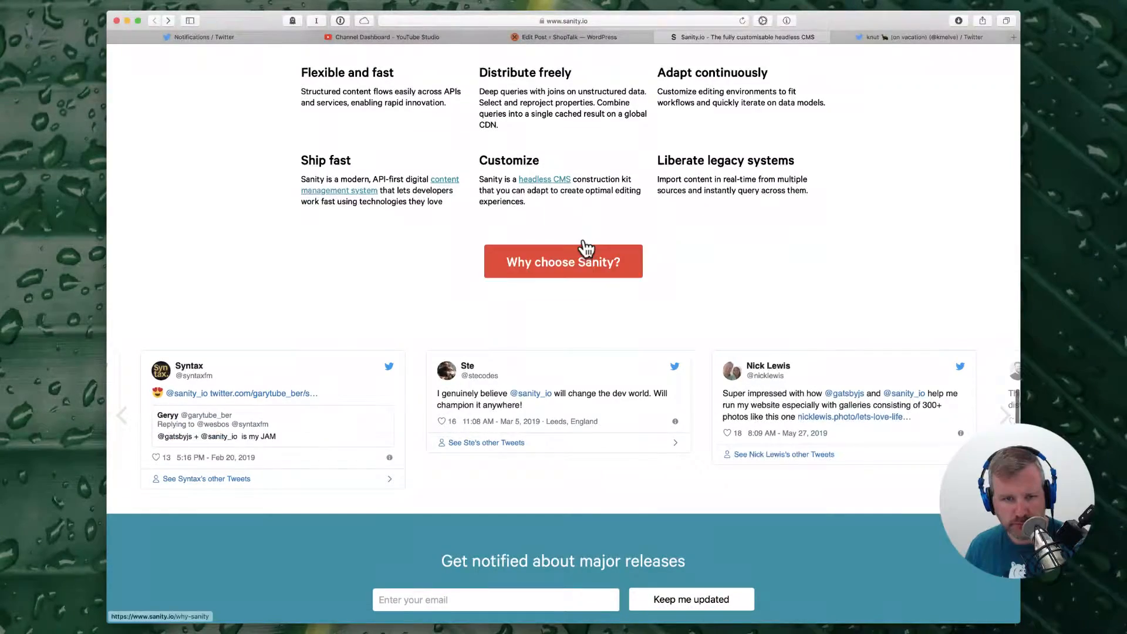
Step: Examine the customer use cases on the Why Sanity page, and go back to the Sanity.io homepage
left_click(577, 265)
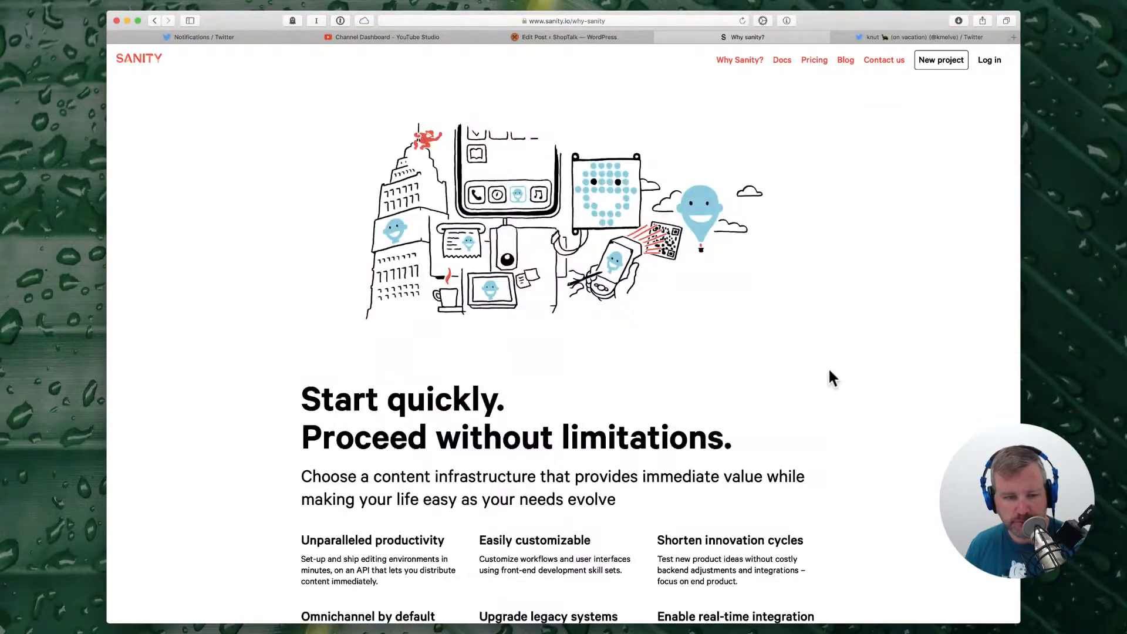
scroll(830, 377, "down", 2)
scroll(823, 352, "down", 5)
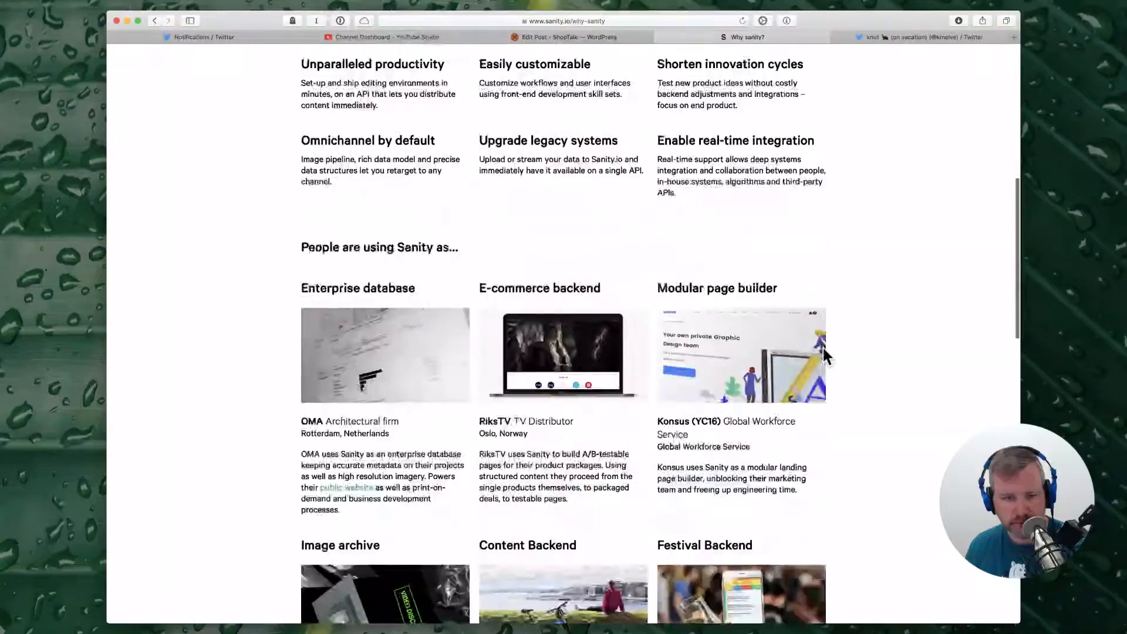
scroll(852, 417, "down", 3)
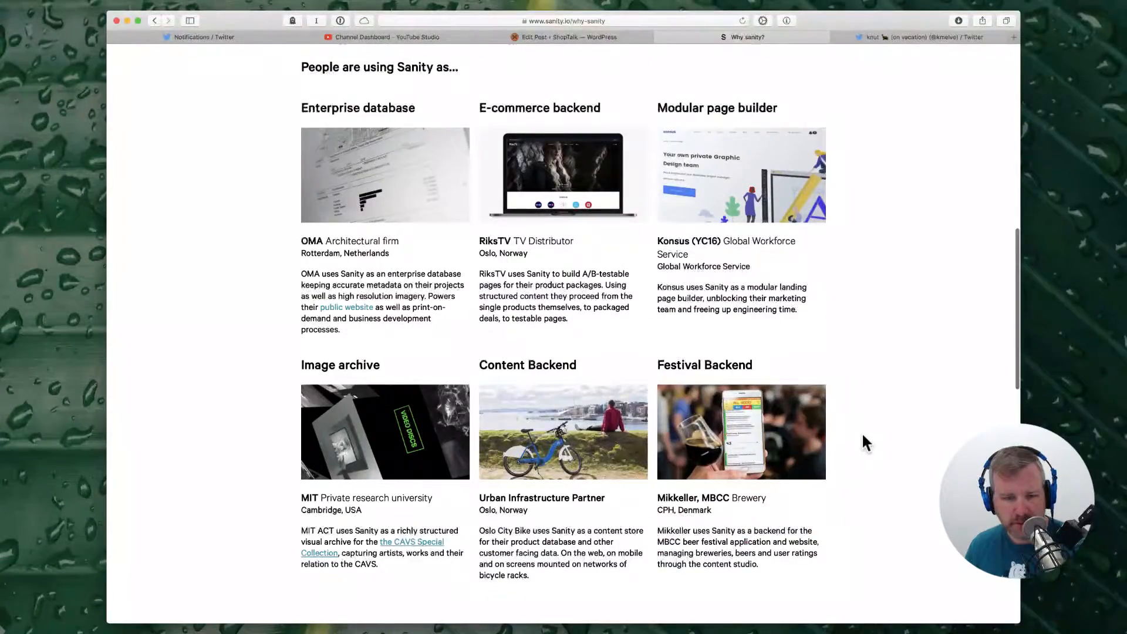
scroll(862, 432, "down", 2)
scroll(854, 284, "up", 10)
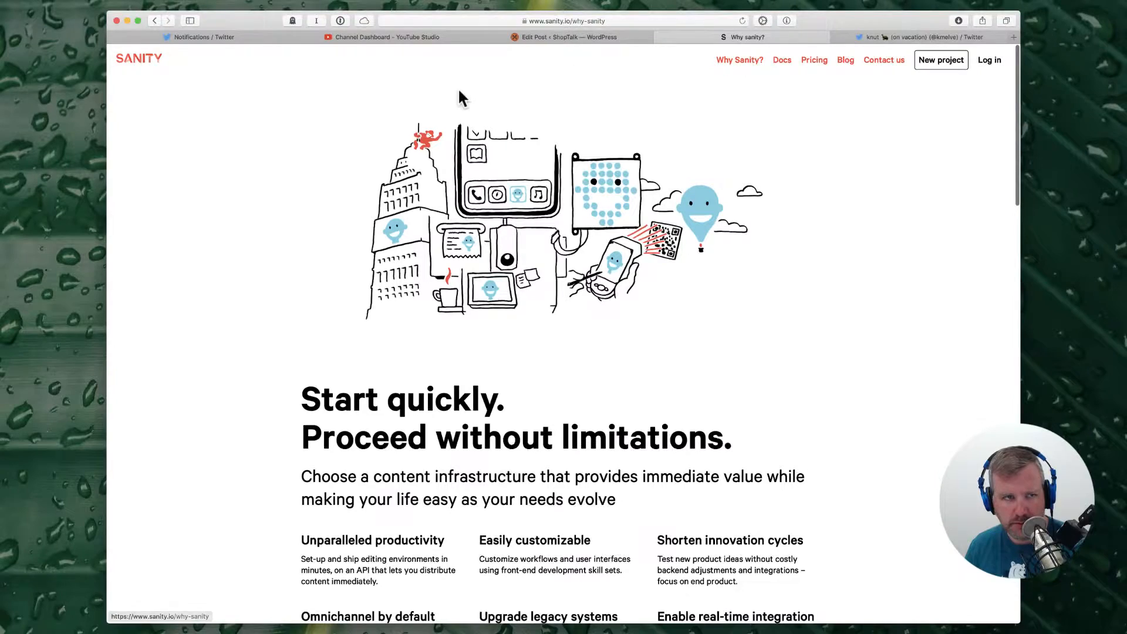
left_click(144, 66)
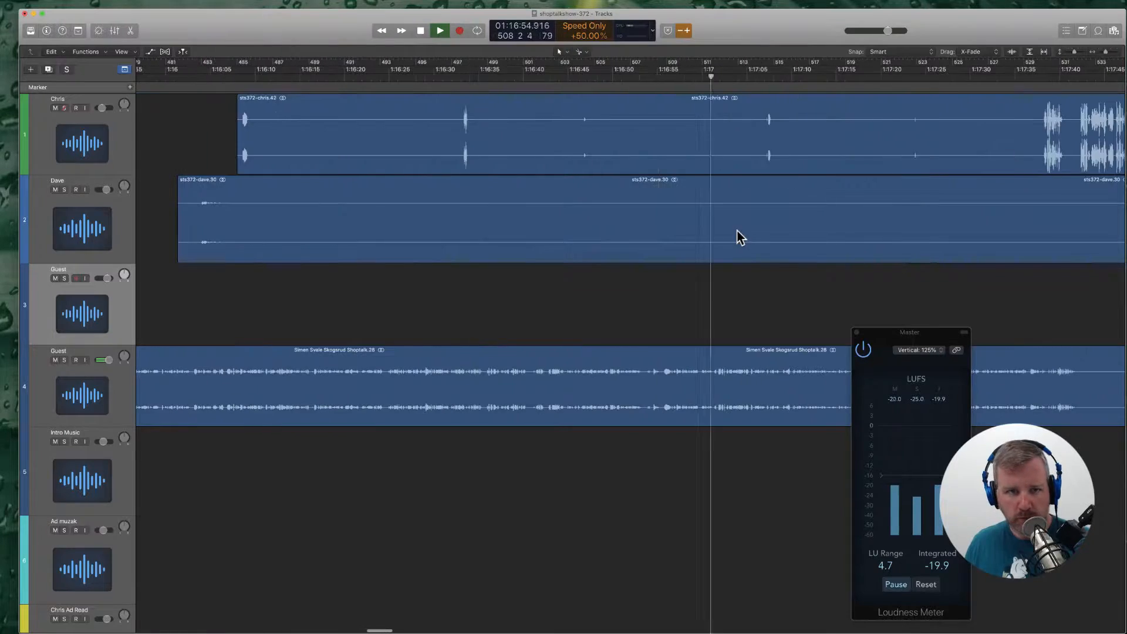
Step: In Logic Pro, delete the silent sections on track 1 from about 1:16:37 to 1:17:06 and on track 2 from about 1:16:12 to 1:17:57
left_click_drag(497, 147, 756, 143)
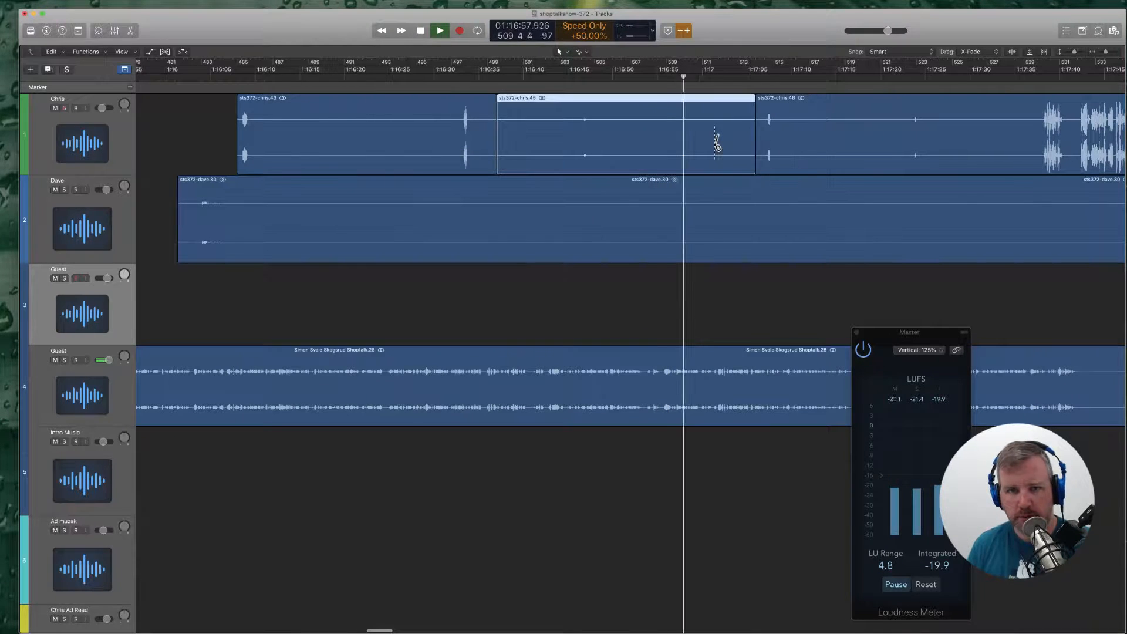
key("Delete")
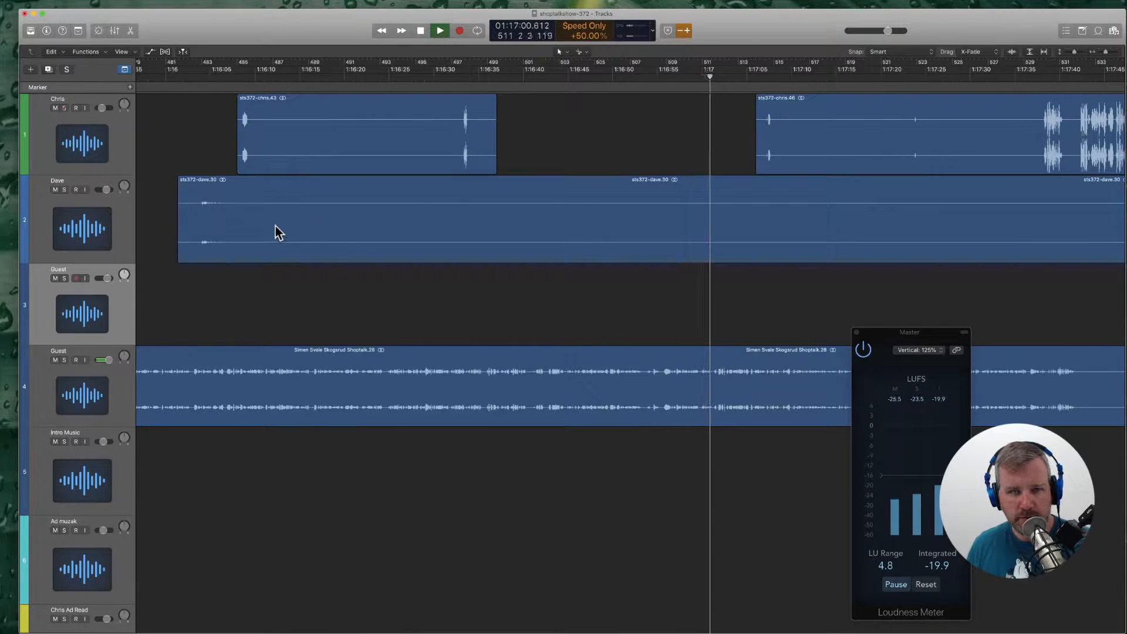
scroll(276, 227, "right", 10)
left_click(773, 232)
left_click(628, 210)
key("Delete")
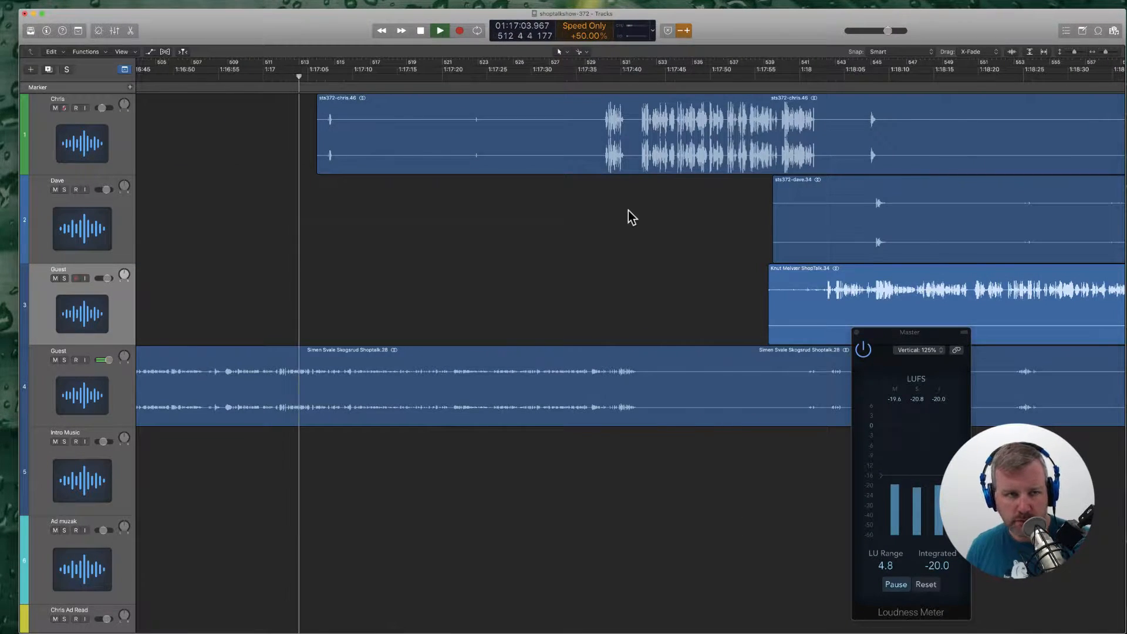
key("Delete")
Step: Play back the short isolated clip on track 2 at about 1:16:03 and delete it
scroll(415, 130, "left", 10)
left_click(226, 68)
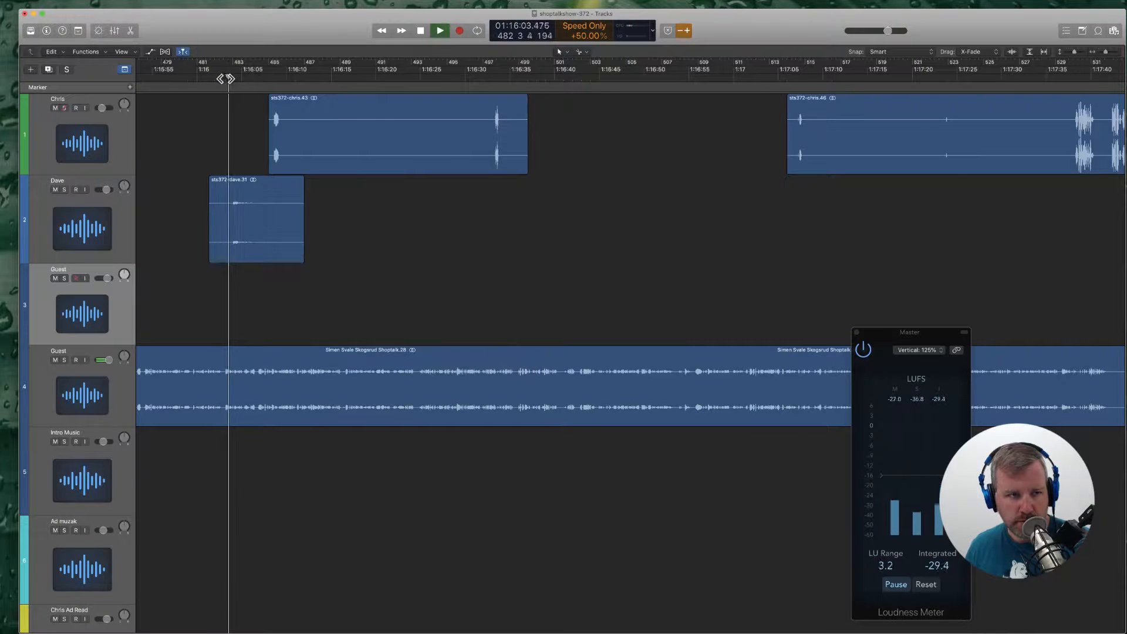
left_click(270, 241)
key("Delete")
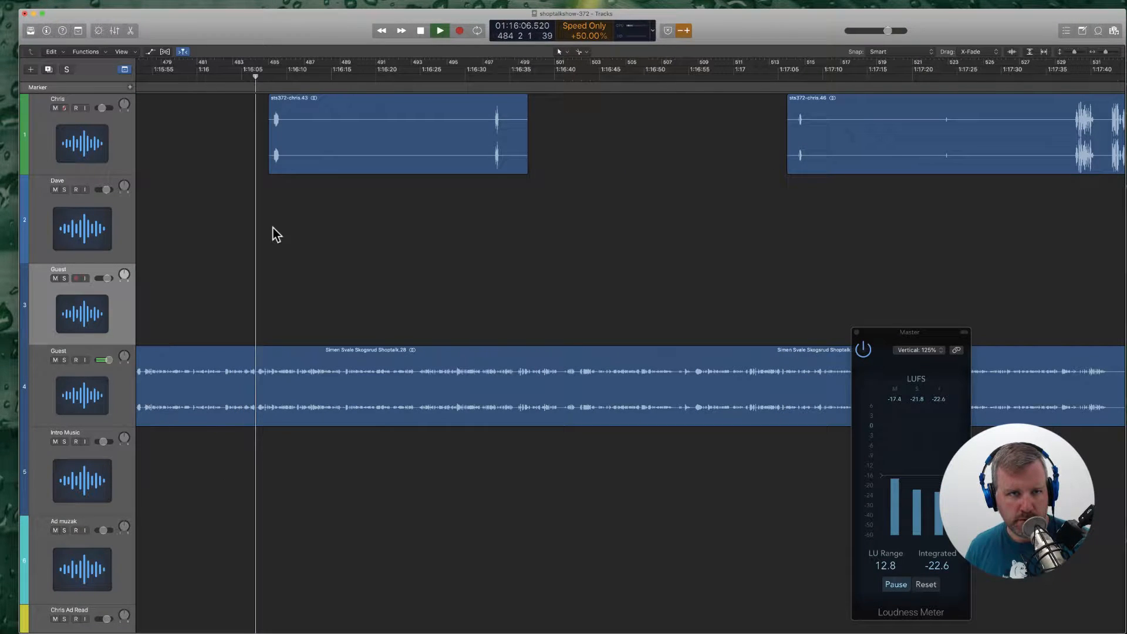
Step: Play back the isolated sounds on track 1 around 1:16:33 and 1:17:06, and delete its section between 1:17:06 and 1:17:22
left_click(488, 78)
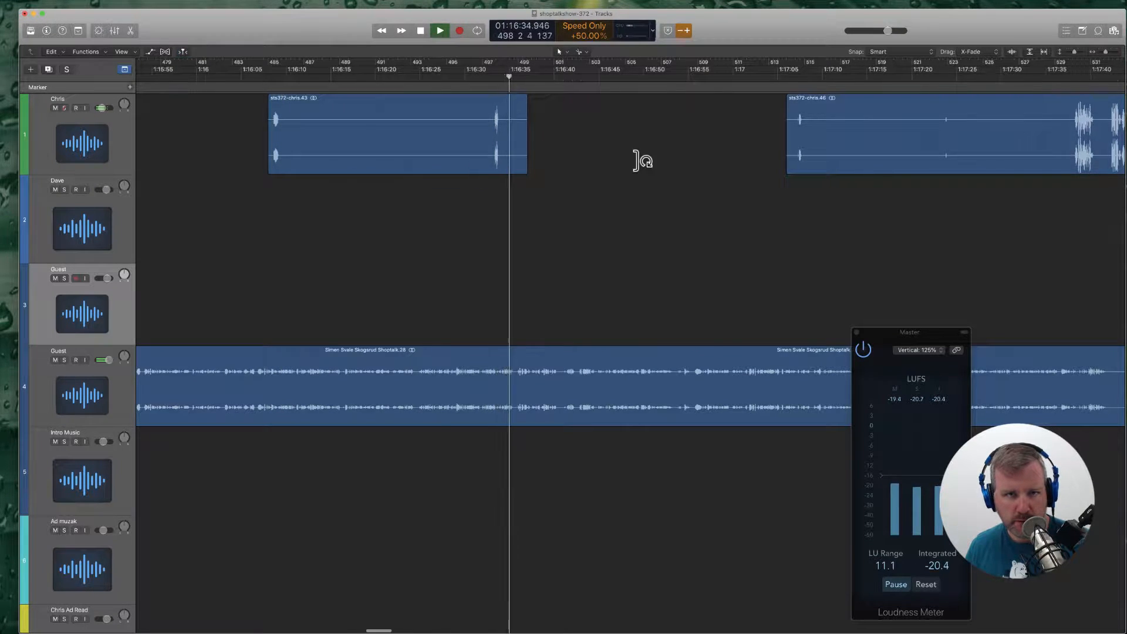
scroll(616, 164, "right", 10)
left_click(491, 78)
scroll(452, 170, "right", 5)
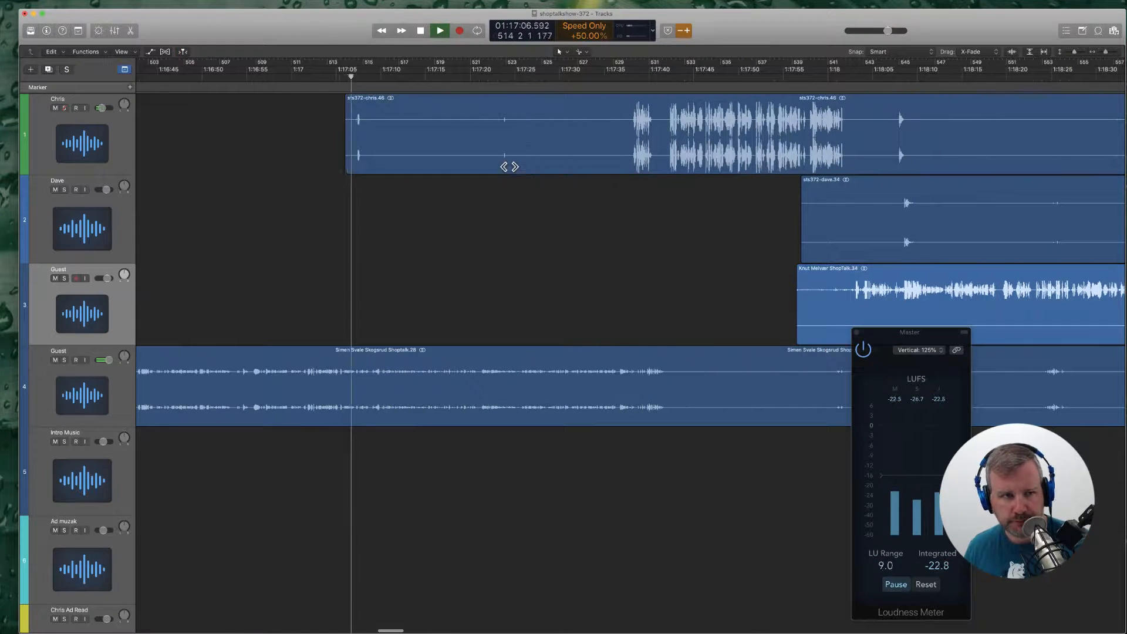
left_click(492, 139, "super")
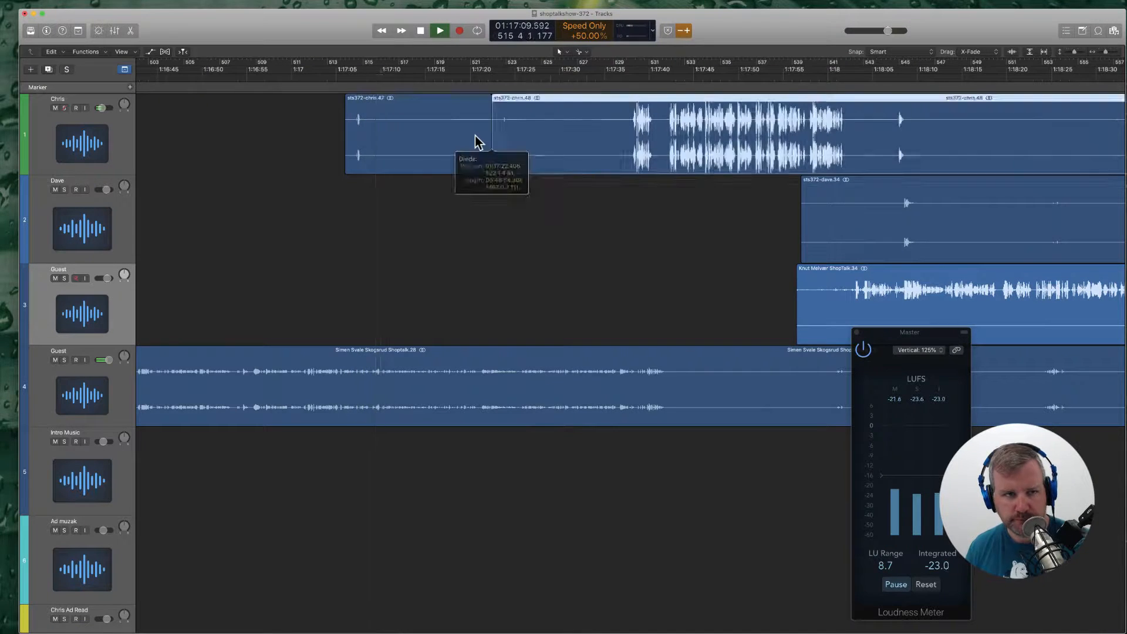
left_click(474, 136)
key("Delete")
scroll(475, 135, "right", 2)
scroll(475, 136, "right", 3)
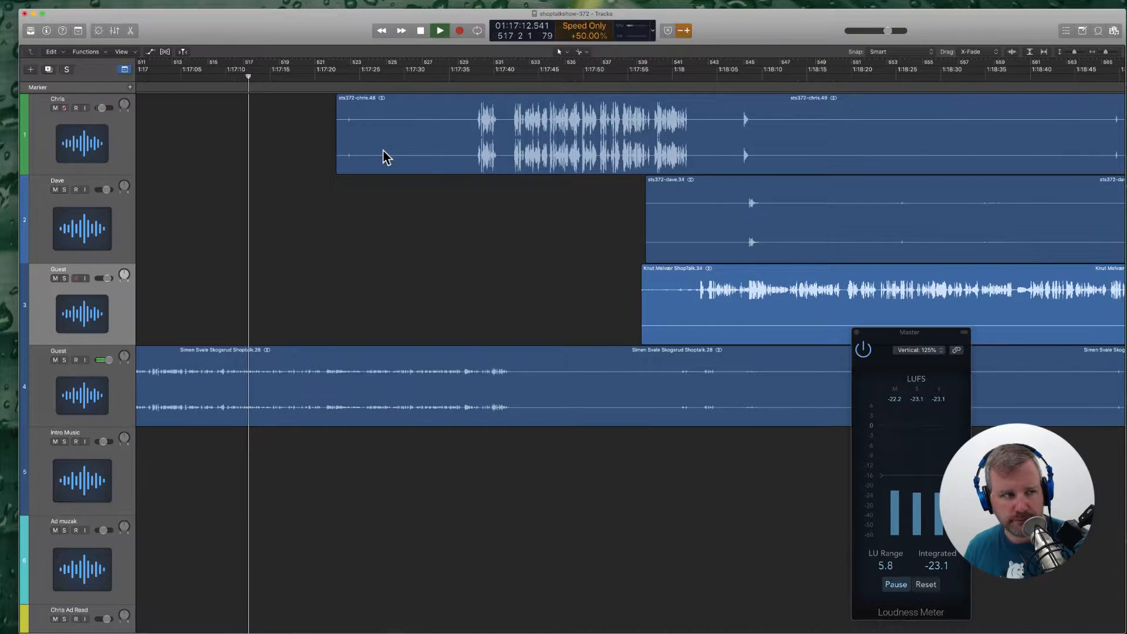
Step: Switch to Discord and check the podcasting-how-to and working-for-a-living channels on the goodstufffm server
key("super+Tab")
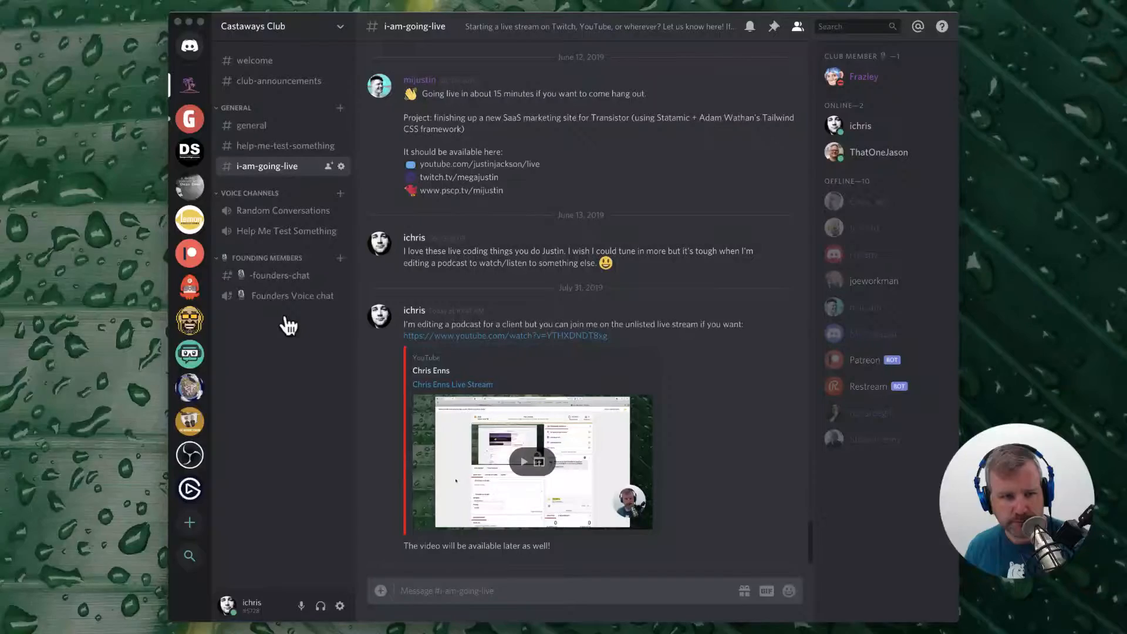
left_click(189, 120)
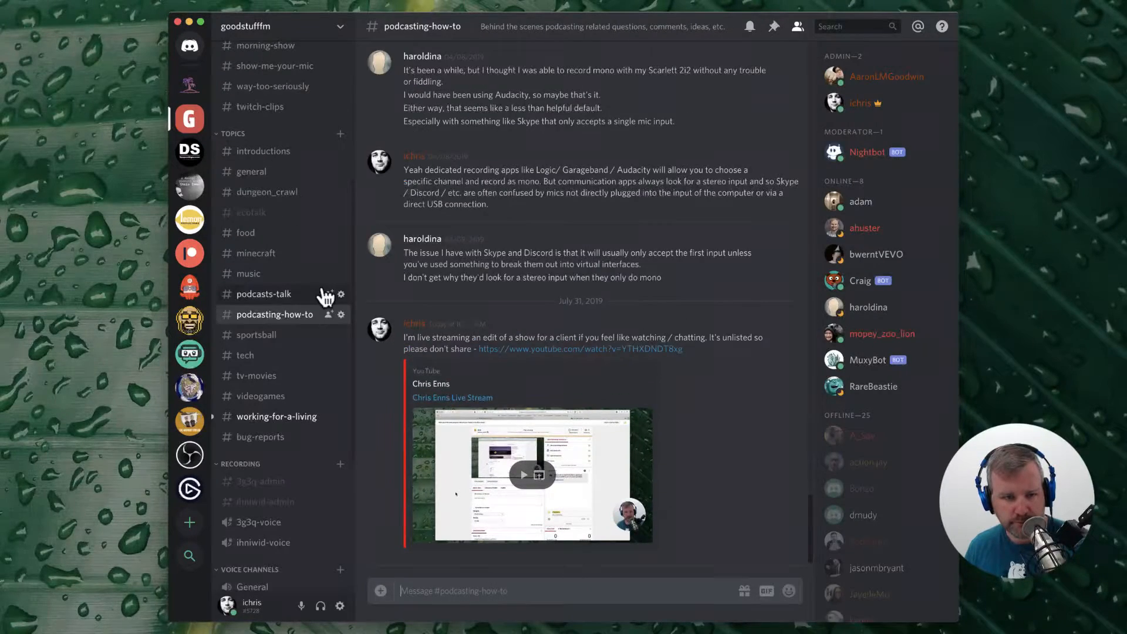
left_click(285, 420)
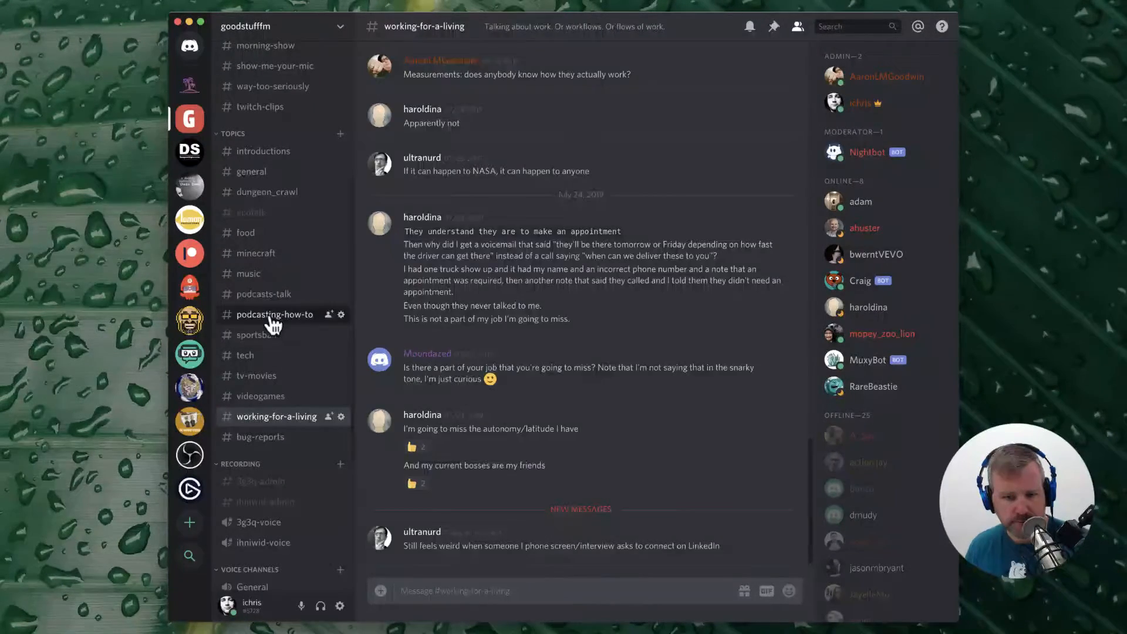
left_click(272, 317)
Step: Switch back to Logic Pro, split the track 1 region at about 1:17:37, and delete the silent part before the speech
key("super+Tab")
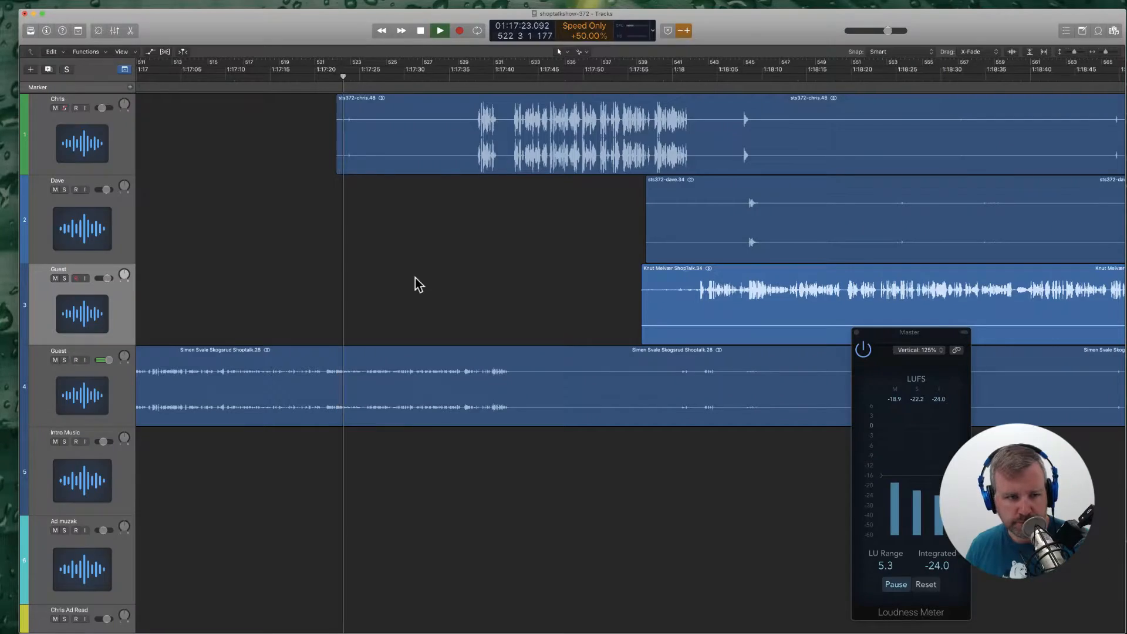
left_click(459, 139, "super")
left_click(455, 136)
key("Delete")
scroll(429, 229, "right", 2)
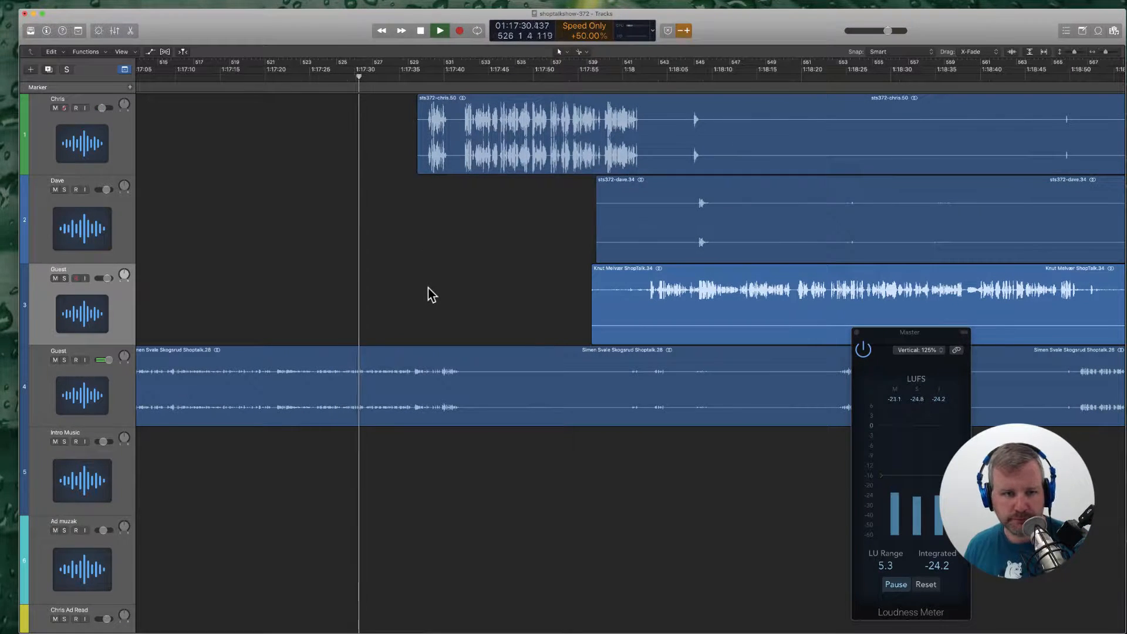
Step: Switch to the desktop Twitter client and open the account's mentions
key("super+Tab")
left_click(622, 135)
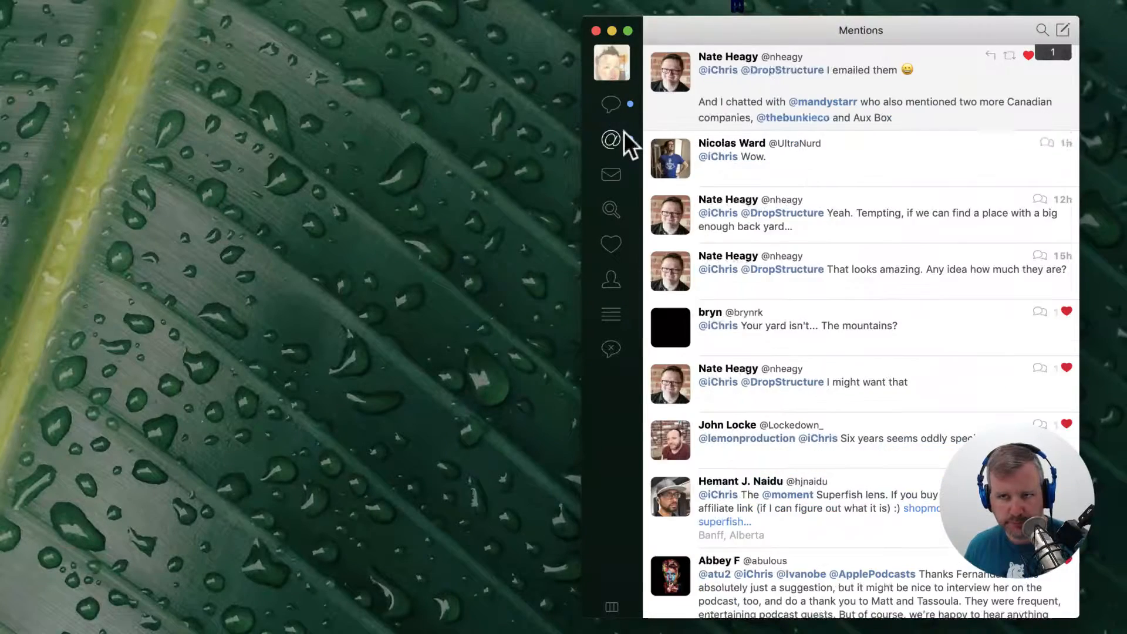
Step: Switch from Twitter back to Logic Pro and trim the start of the track 1 region to the speech at about 1:17:42
scroll(826, 179, "up", 2)
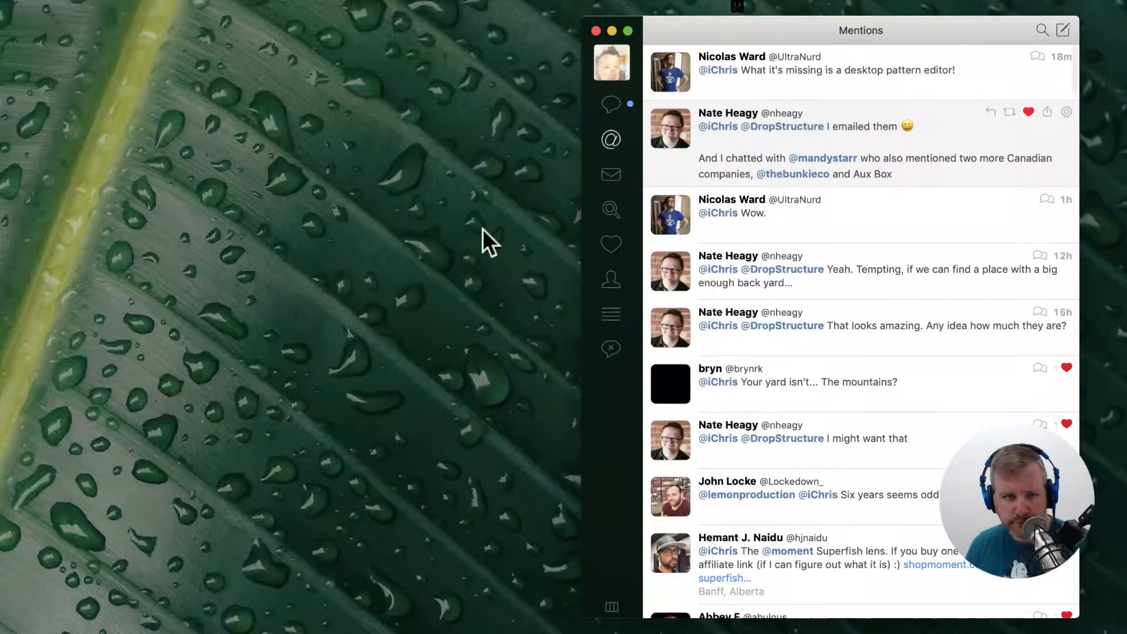
key("super+Tab")
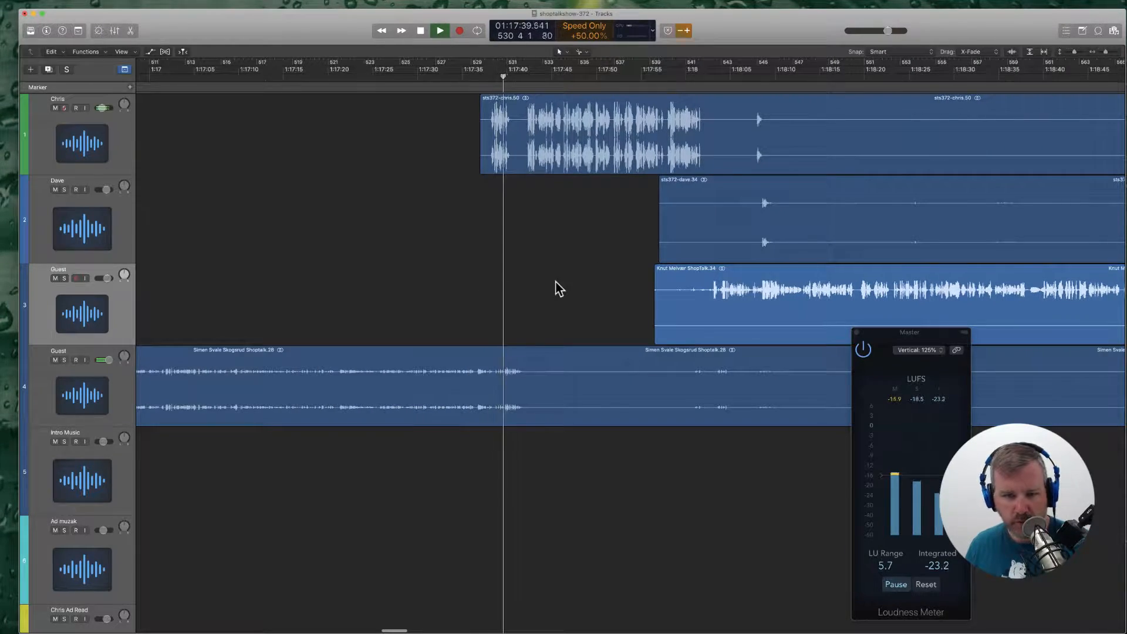
left_click(502, 162)
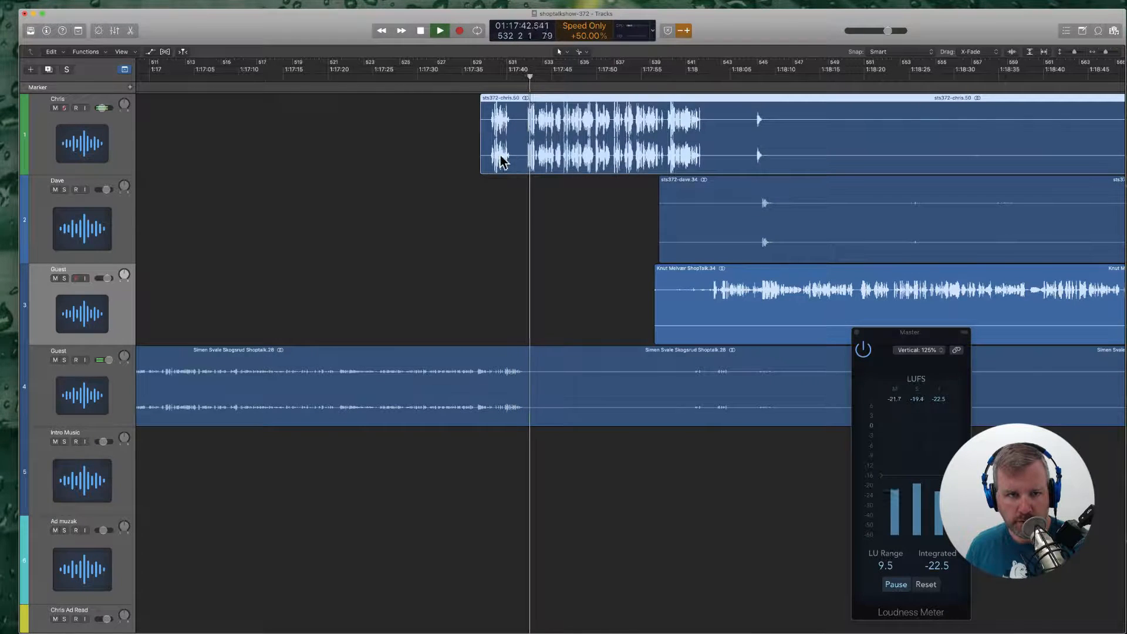
left_click_drag(487, 158, 526, 162)
Step: Split the track 4 guest region at about 1:17:43 and 1:17:59, and delete the silent section between the cuts
left_click(538, 379)
left_click(680, 378)
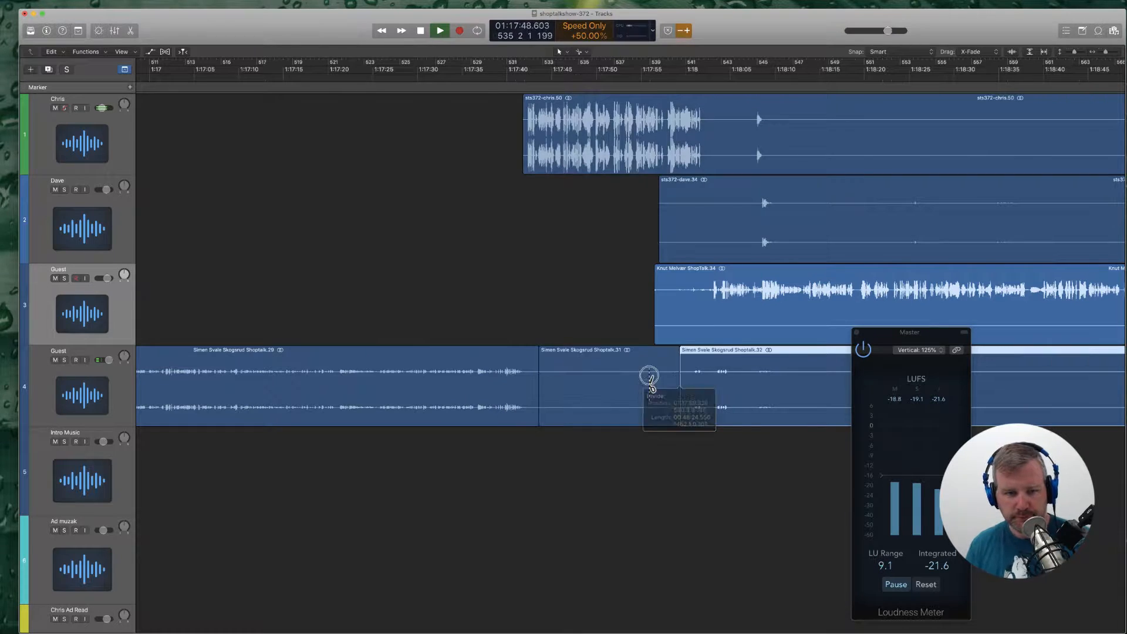
left_click(649, 379)
key("Delete")
key("Return")
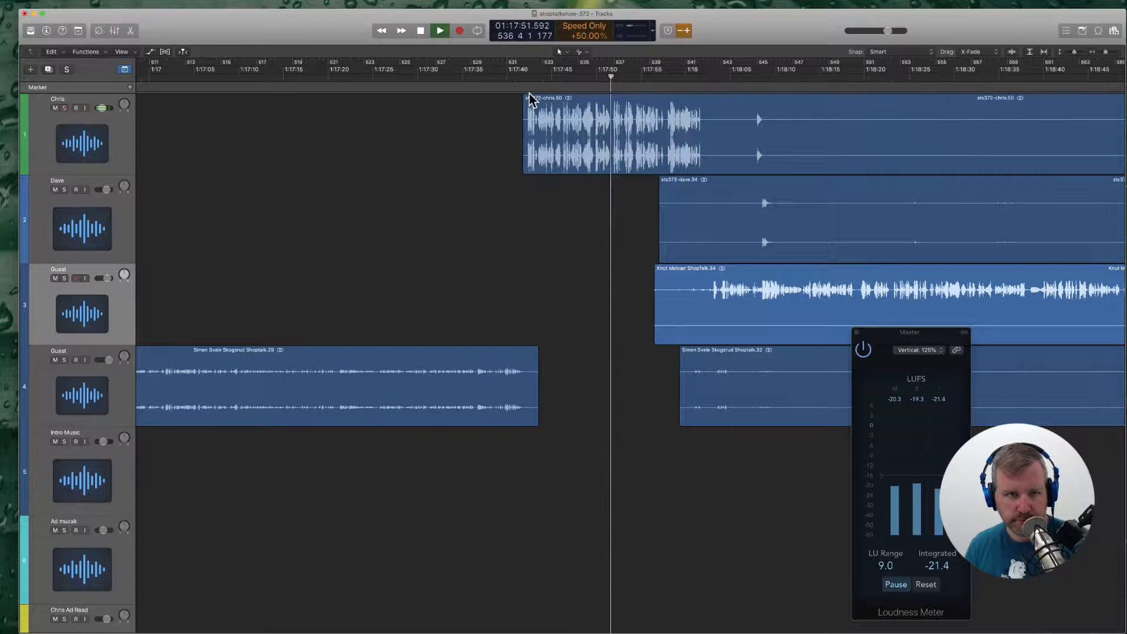
Step: Create a marker at about 1:17:41 and name it "How do I build a multi-user blog with Sanity?"
left_click(505, 78)
left_click(130, 87)
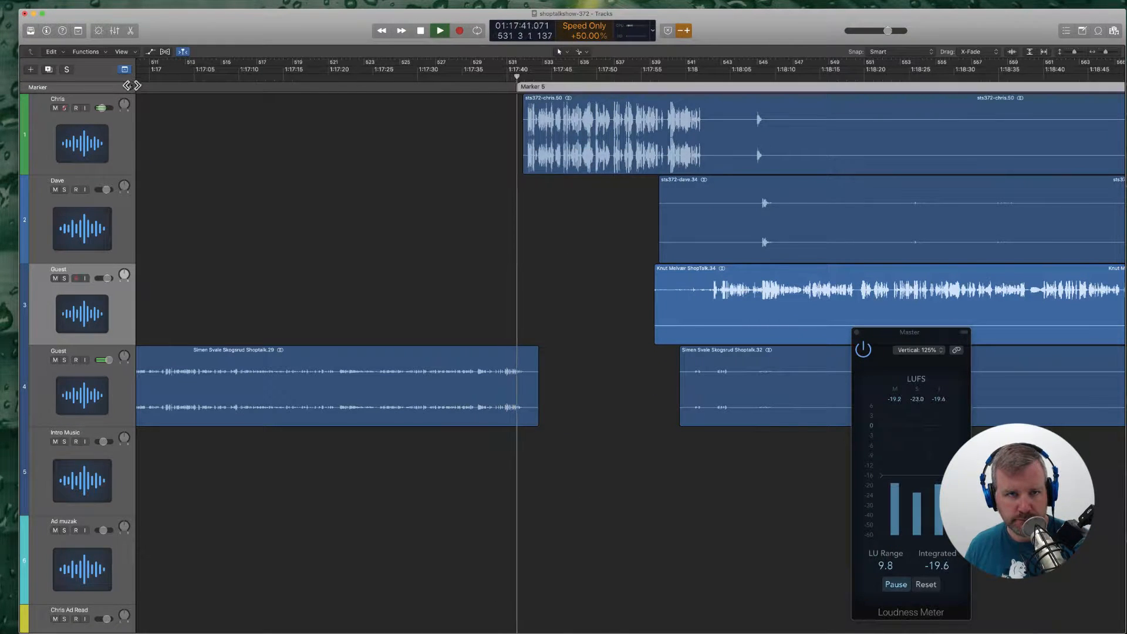
double_click(522, 87)
type("How do")
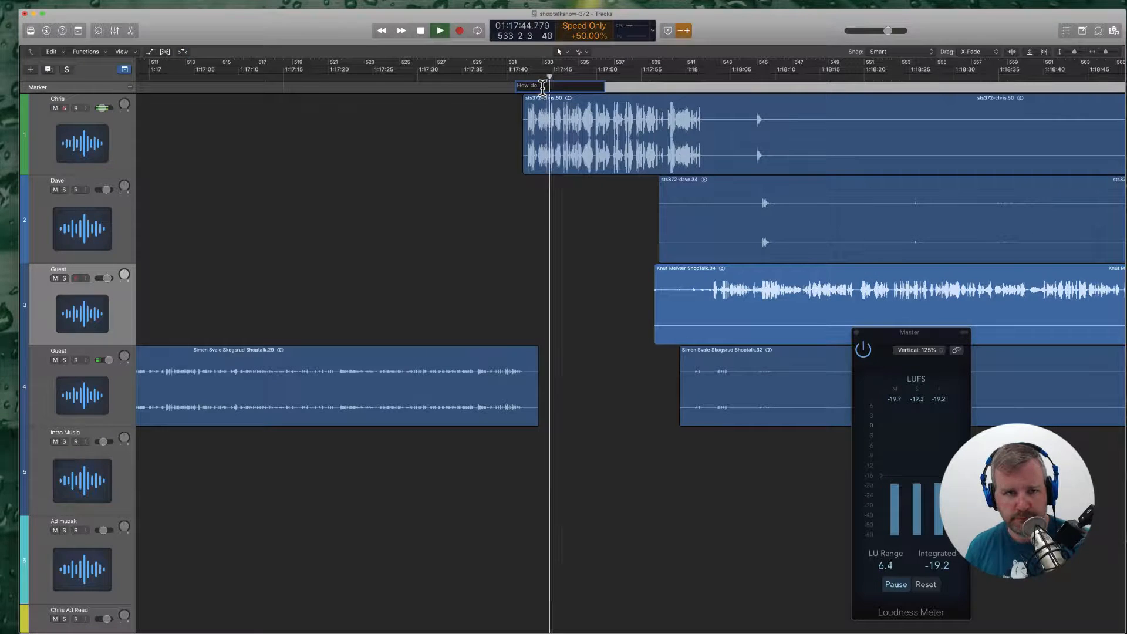
type(" I build a")
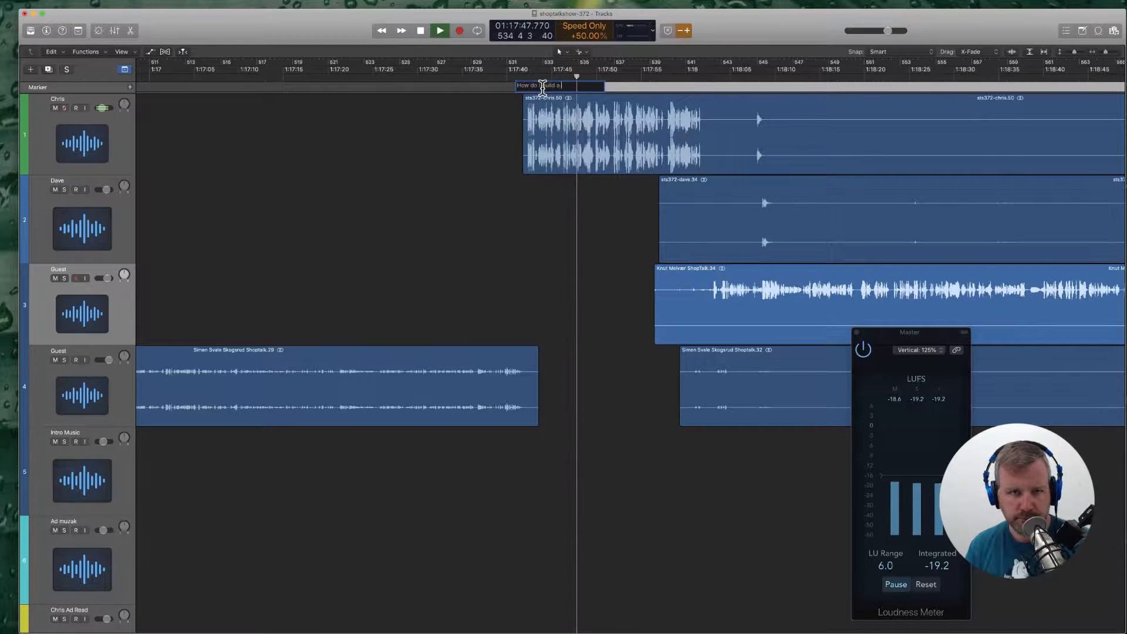
type(" multi-user b")
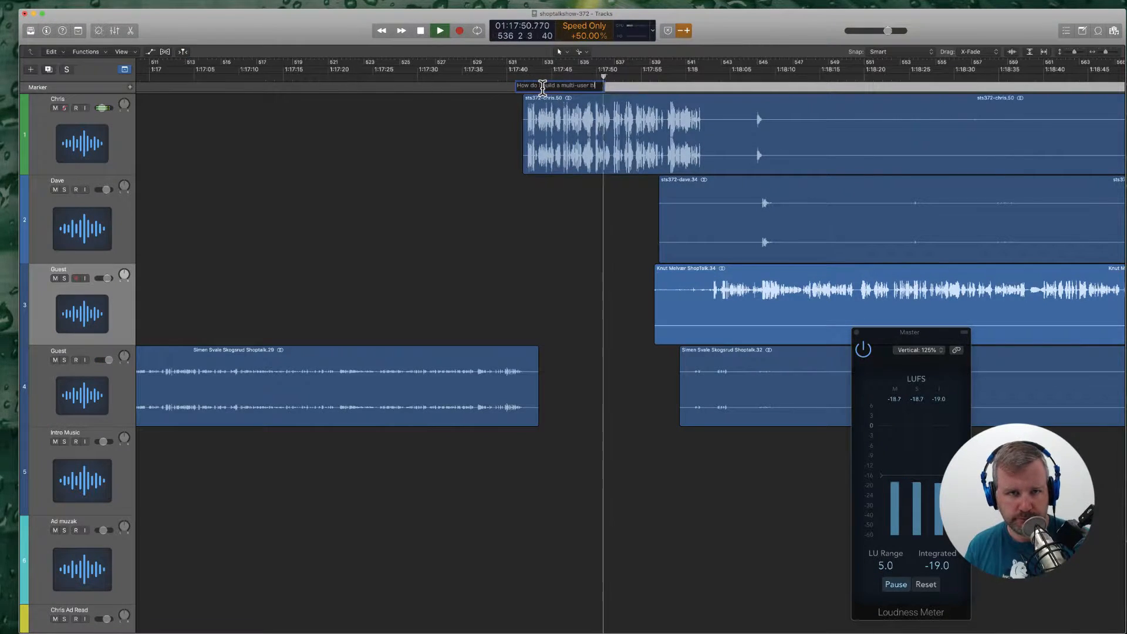
type("log with Sanity?")
key("Return")
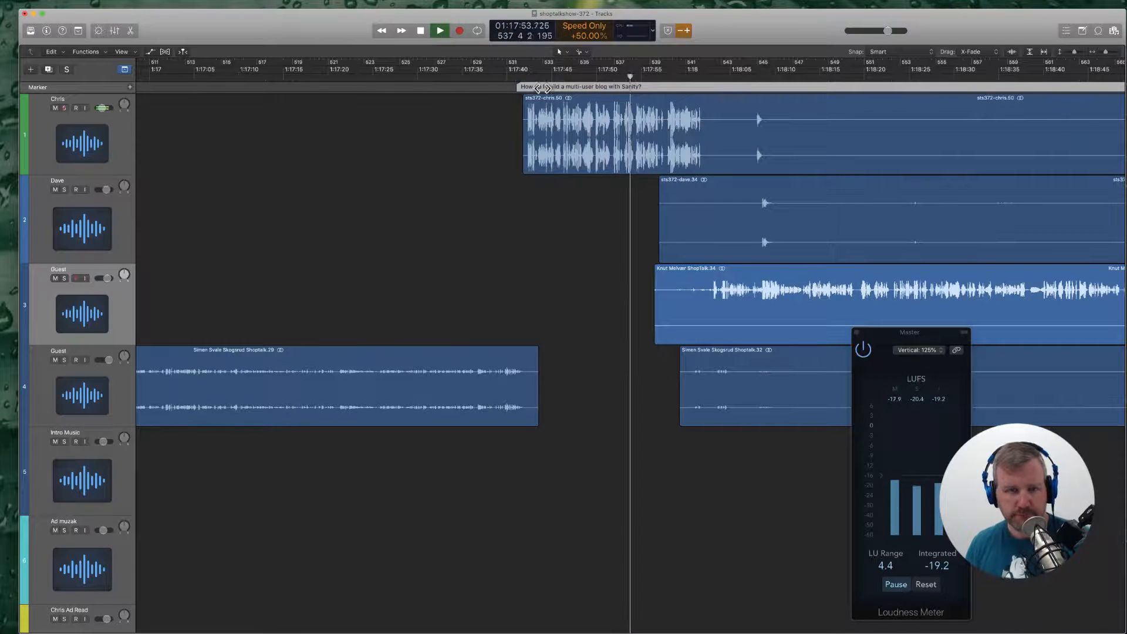
Step: Split the track 3 guest region at about 1:18:02 and delete the silent part before the speech
scroll(543, 210, "right", 5)
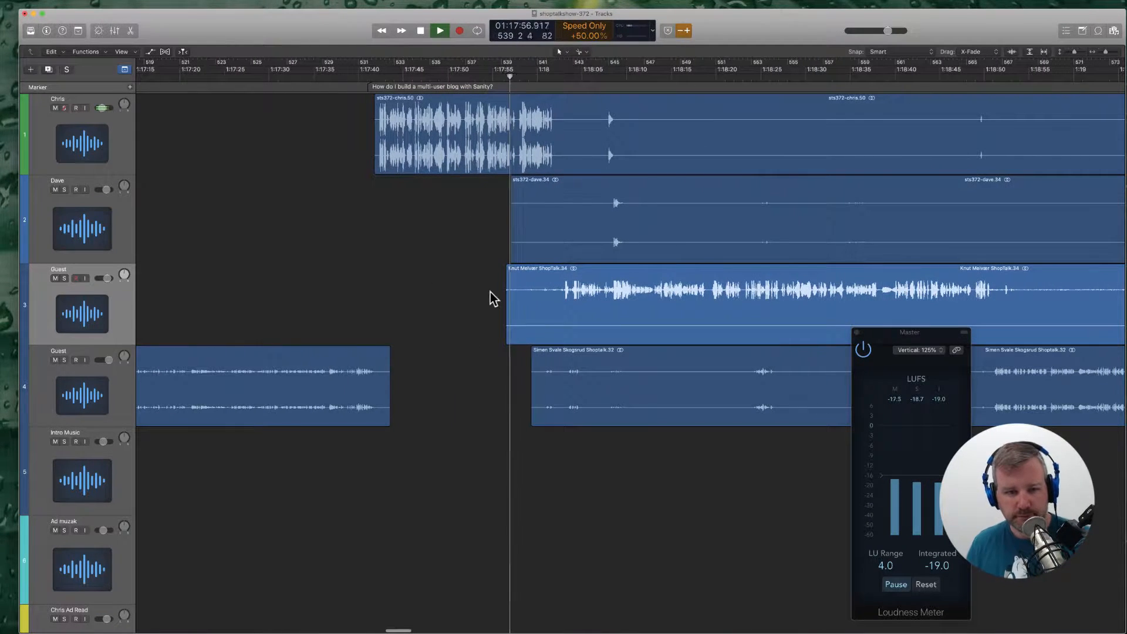
left_click(556, 306, "super")
left_click(535, 302)
key("Delete")
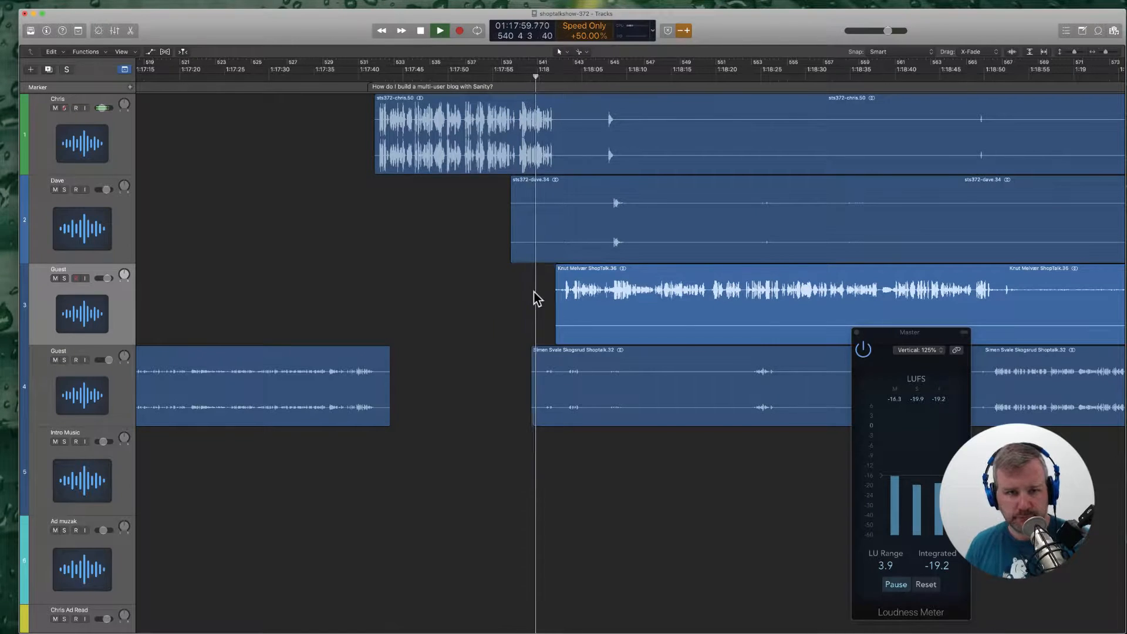
Step: Split the track 4 guest region at about 1:18:24 and delete its quiet part before the cut
scroll(540, 293, "right", 4)
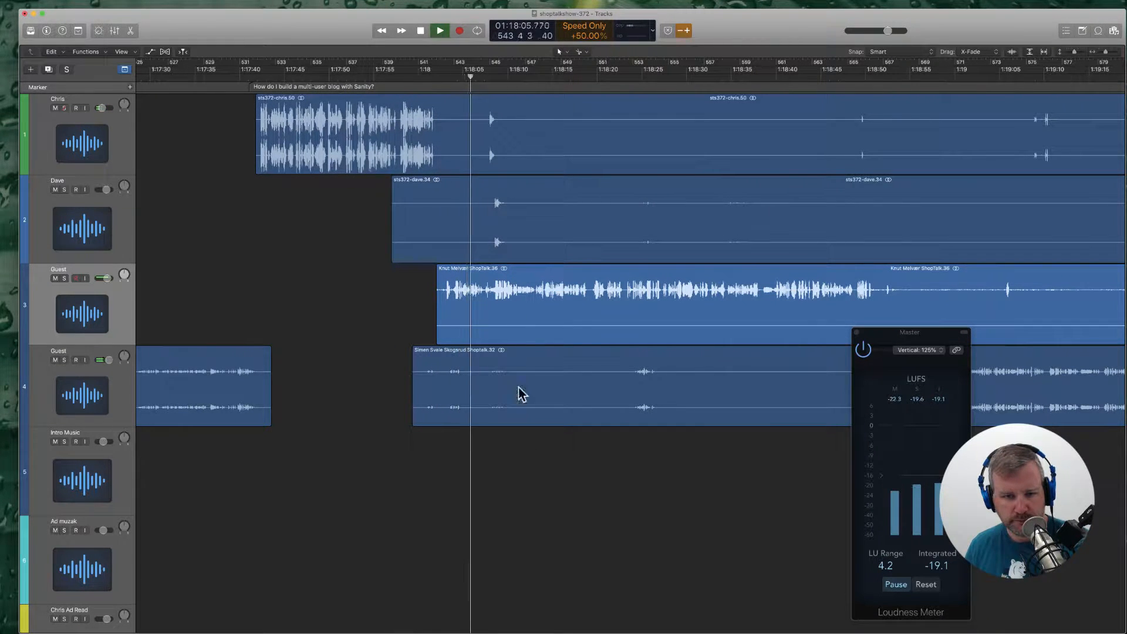
left_click(633, 390, "super")
left_click(606, 383)
key("Delete")
key("Return")
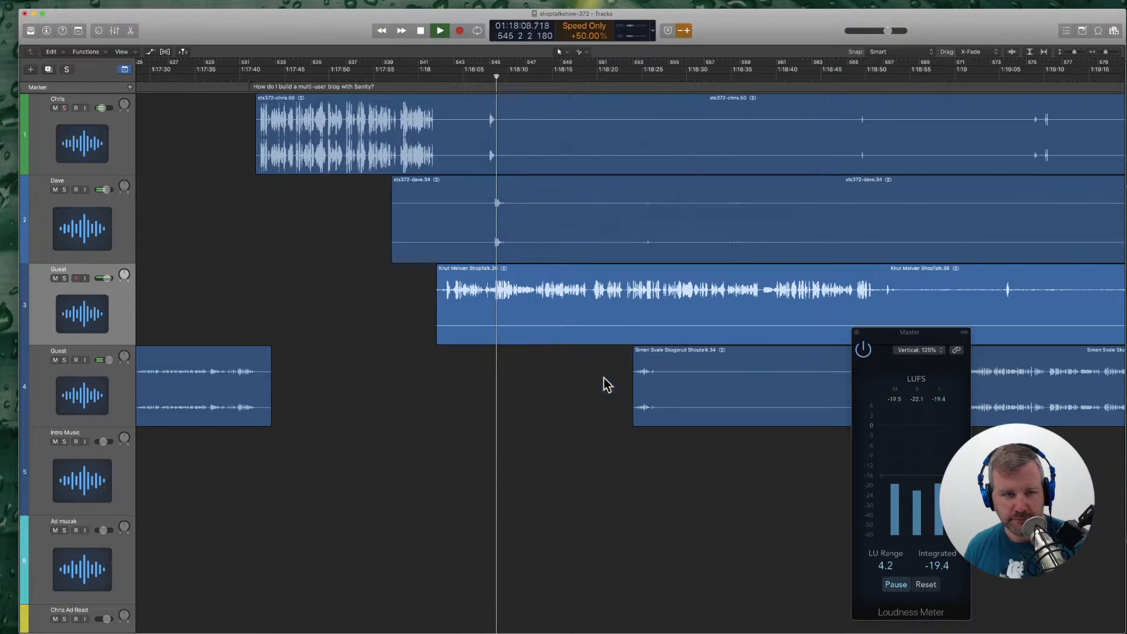
Step: Split track 1 at about 1:18:02, then remove silence from tracks 1 and 2 so their following regions start at about 1:18:07
left_click(440, 157, "super")
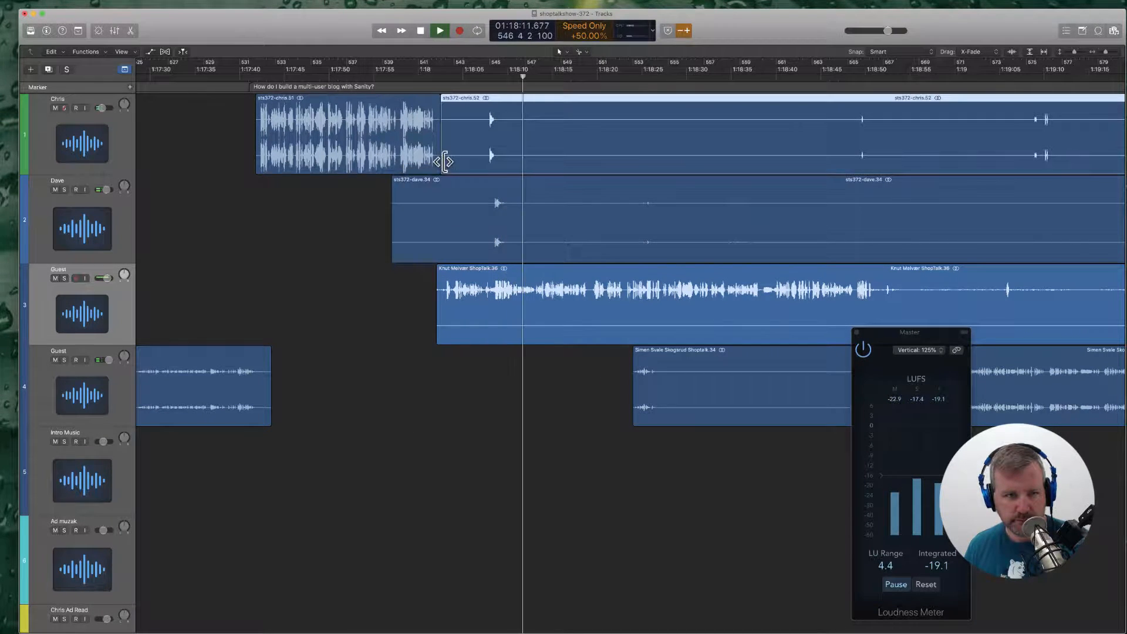
left_click_drag(442, 155, 482, 158)
left_click(484, 221, "super")
left_click(466, 215)
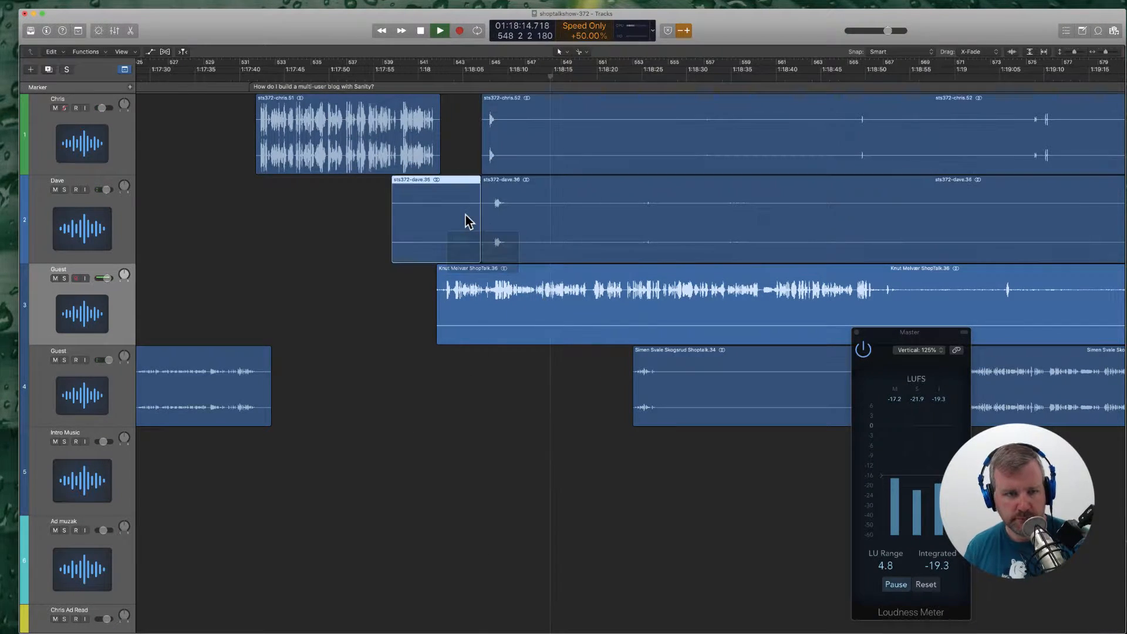
key("Delete")
Step: Move all regions following the marked question about 1 second earlier to tighten the gap before the guest's answer, and play back the transition
left_click_drag(495, 360, 752, 131)
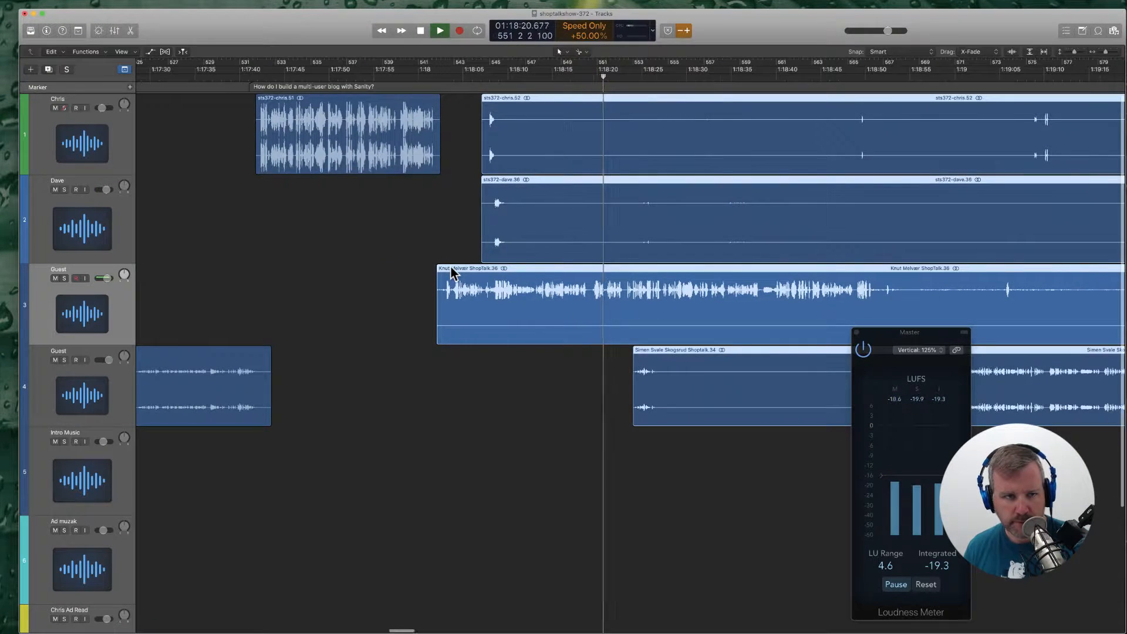
key("super+Right")
key("super+Right")
key("super+Right")
scroll(451, 267, "left", 10)
left_click_drag(602, 270, 582, 266)
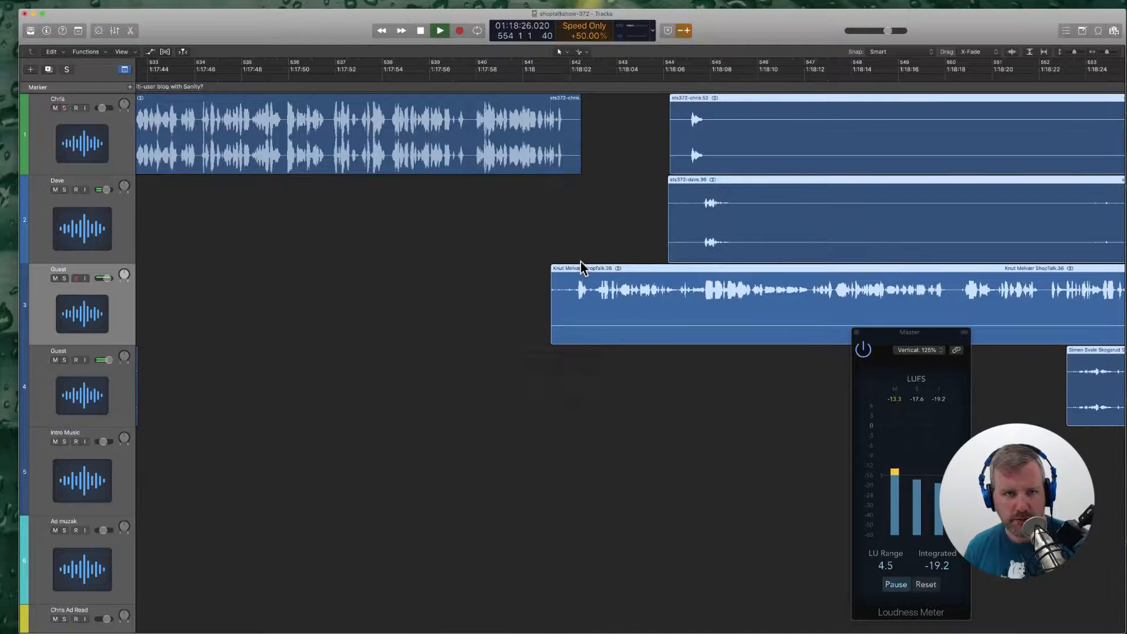
left_click(545, 78)
key("super+Left")
key("super+Left")
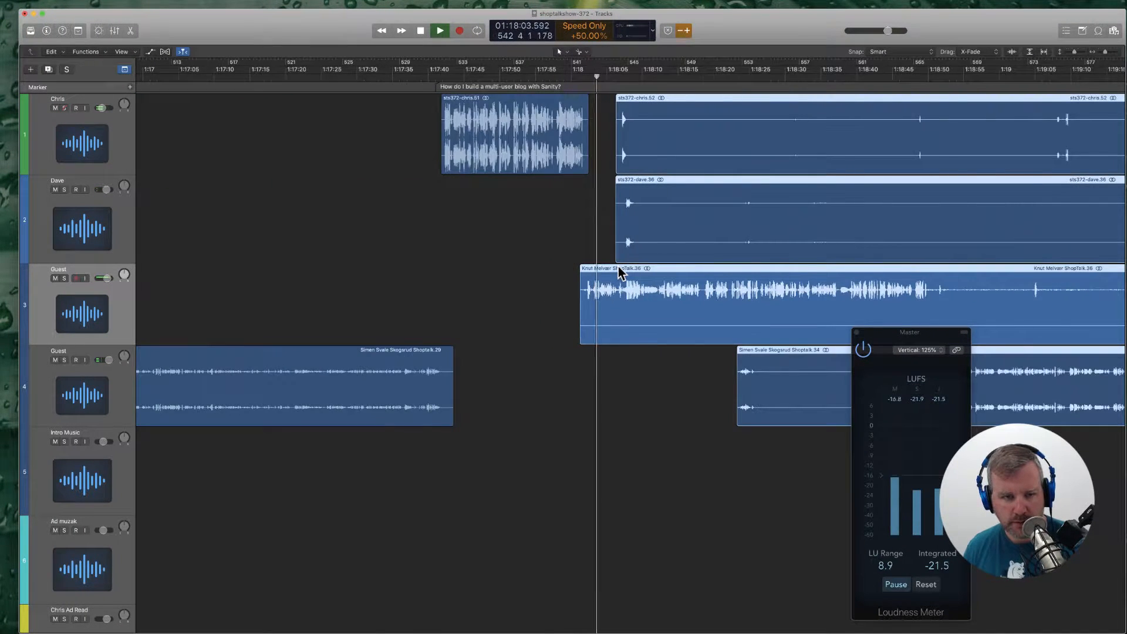
scroll(618, 267, "right", 10)
left_click(437, 376)
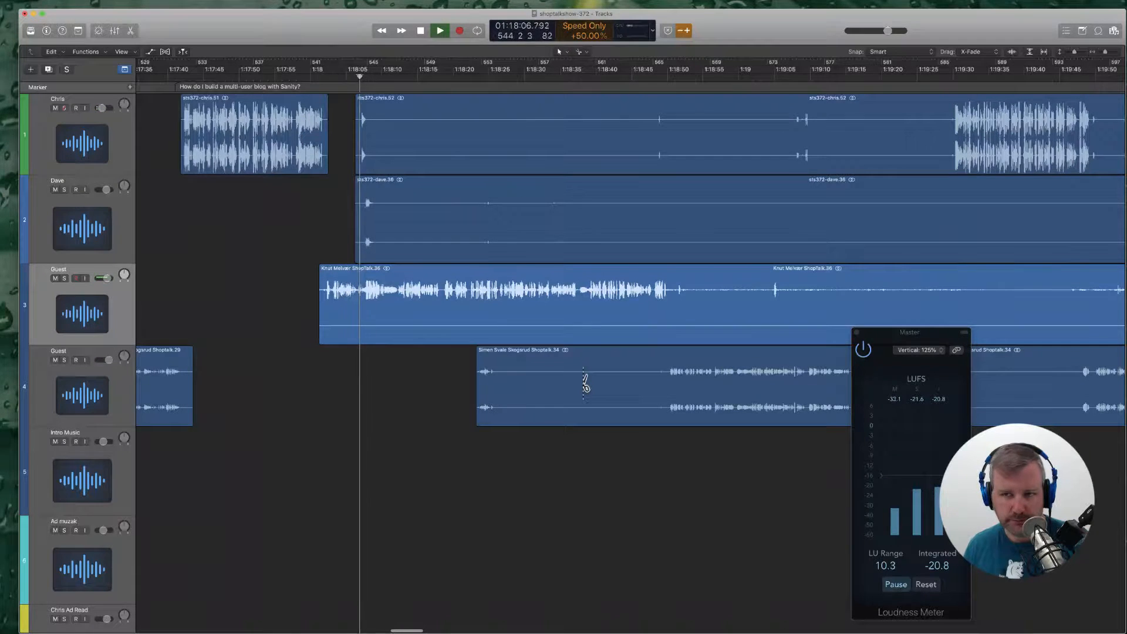
Step: Stop playback, then check the 372: Sanity page in Notion and the raw audio folder 372 in Finder
scroll(585, 384, "right", 4)
scroll(552, 382, "left", 5)
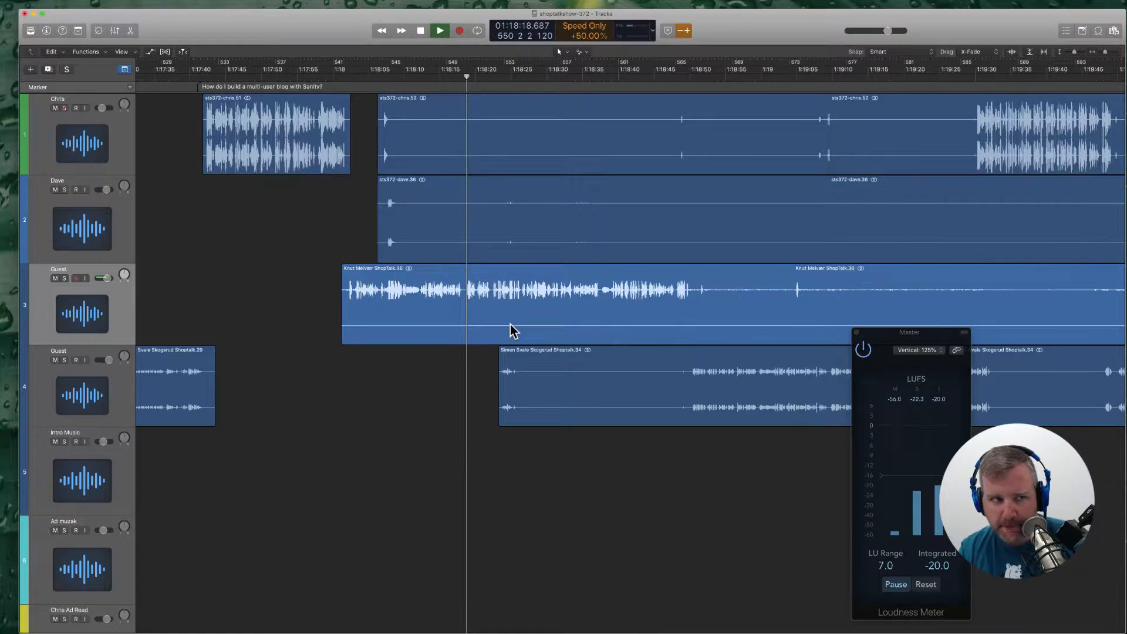
key("space")
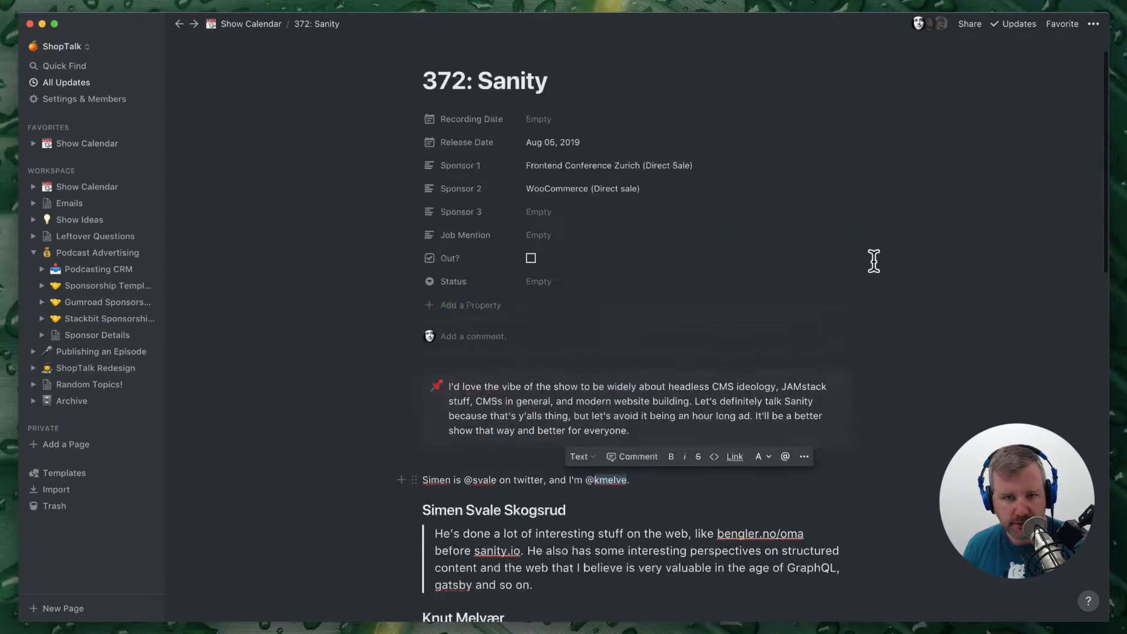
scroll(874, 260, "up", 1)
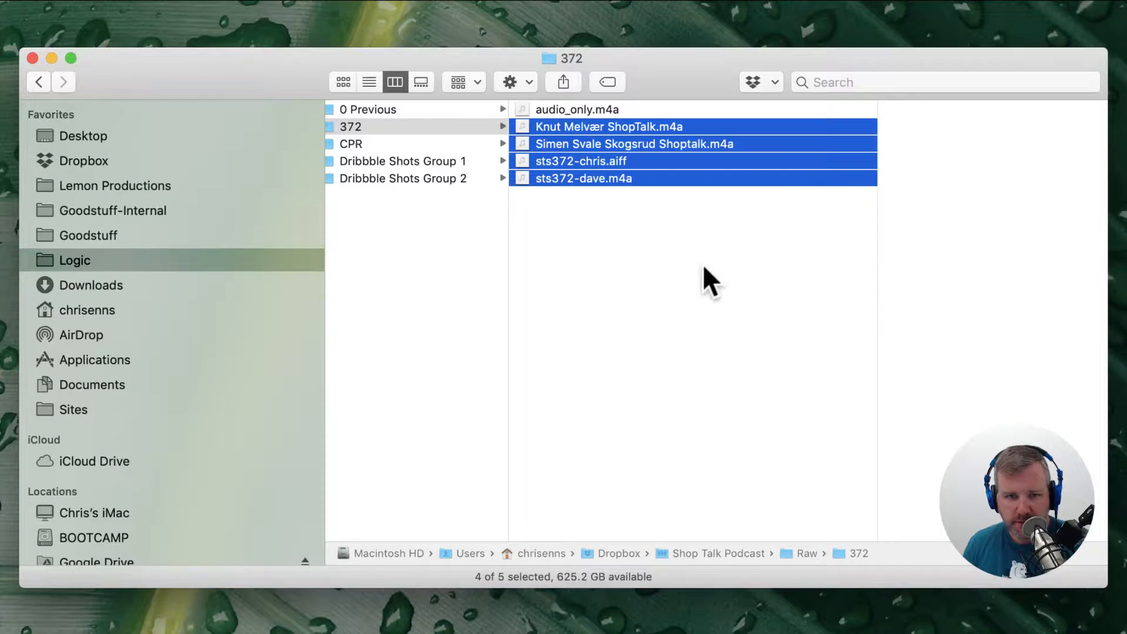
left_click(588, 336)
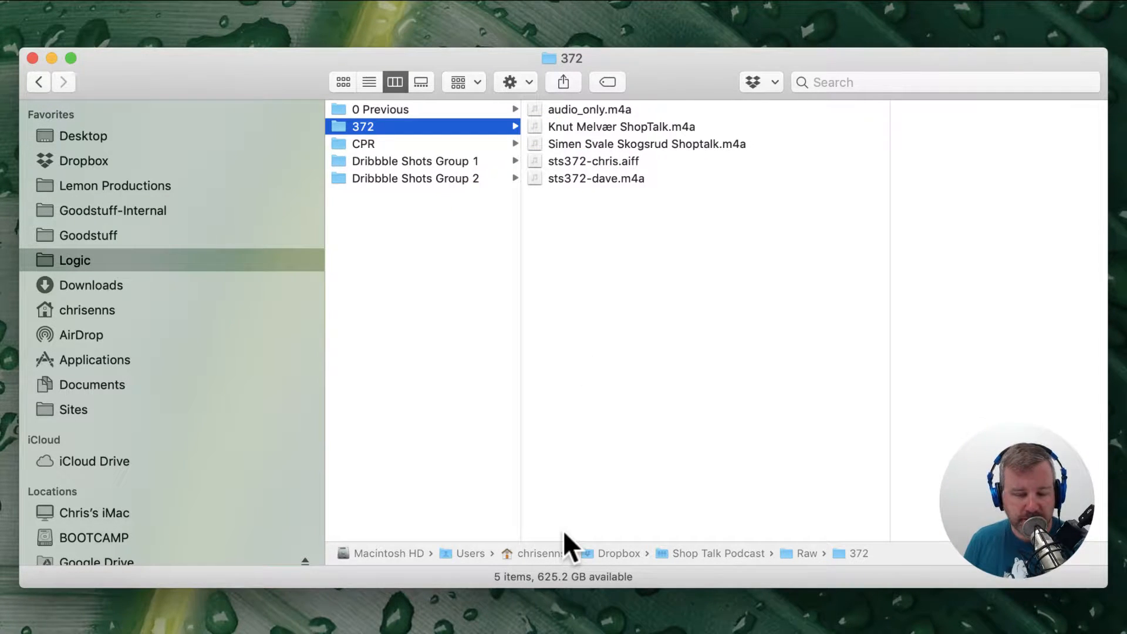
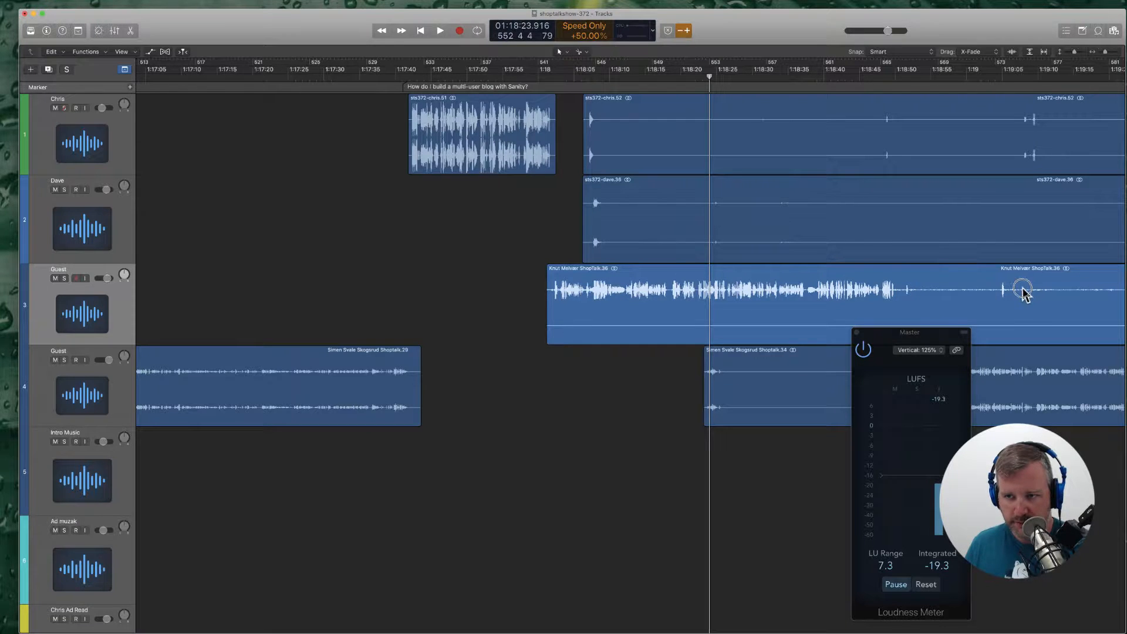
Step: Switch back to Logic Pro and survey the remaining unedited timeline, placing the playhead near its end at 2:03:20
scroll(770, 228, "down", 15)
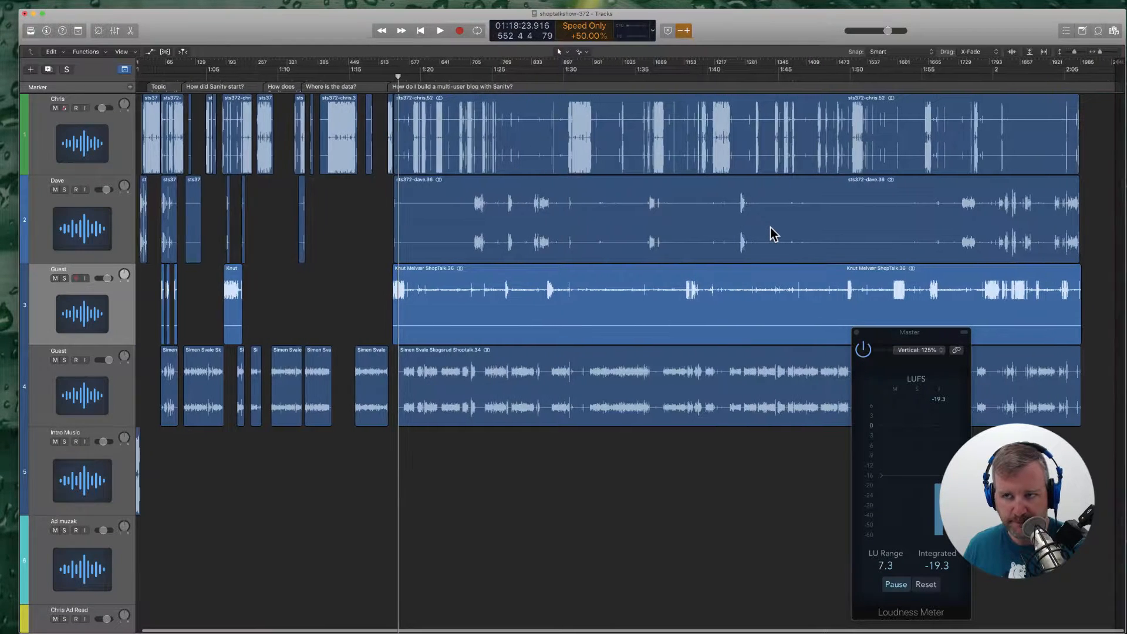
left_click(1073, 77)
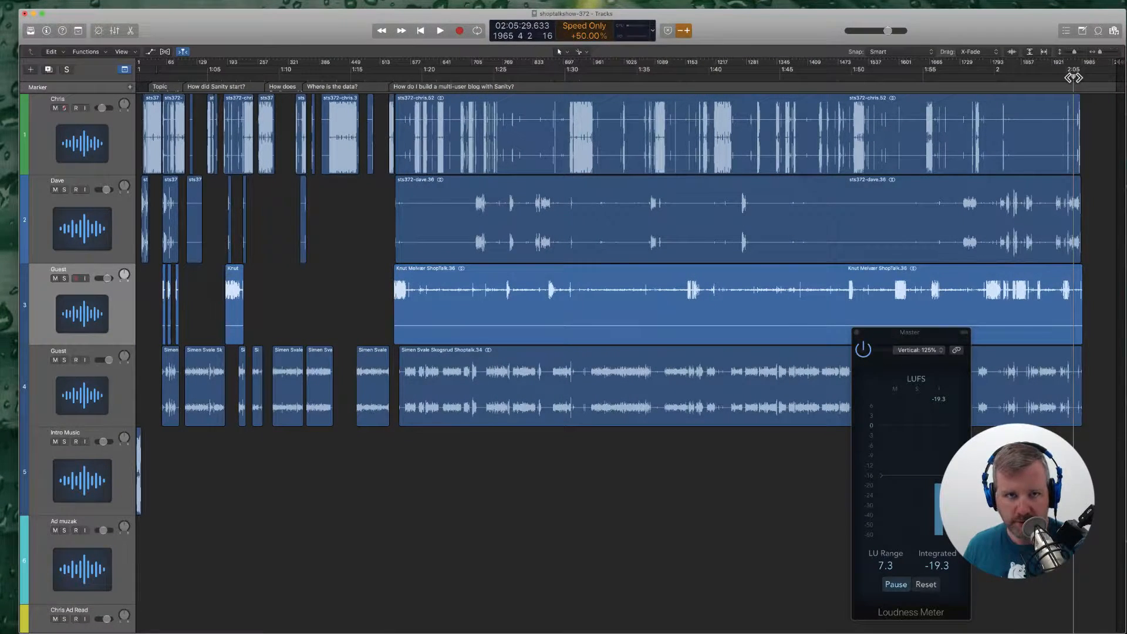
left_click_drag(1073, 76, 1043, 75)
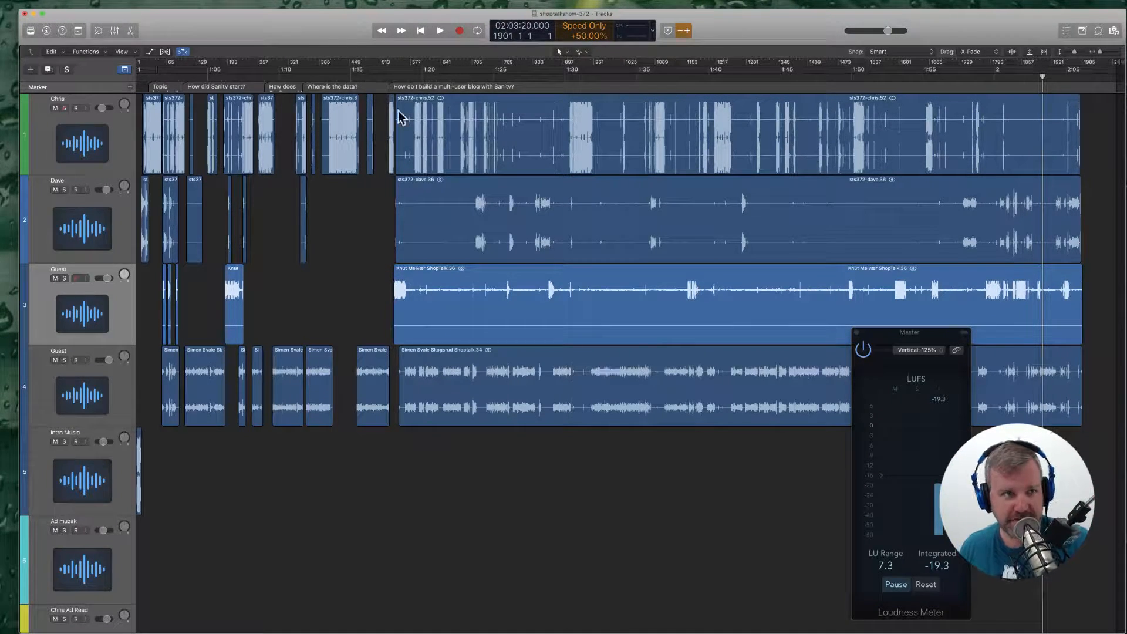
Step: Move the multi-user blog marker and all regions from it onward about 58 seconds later, opening a gap after 1:17:43
left_click(402, 87)
key("super+Right")
key("super+Right")
key("super+Right")
key("super+Right")
key("super+Right")
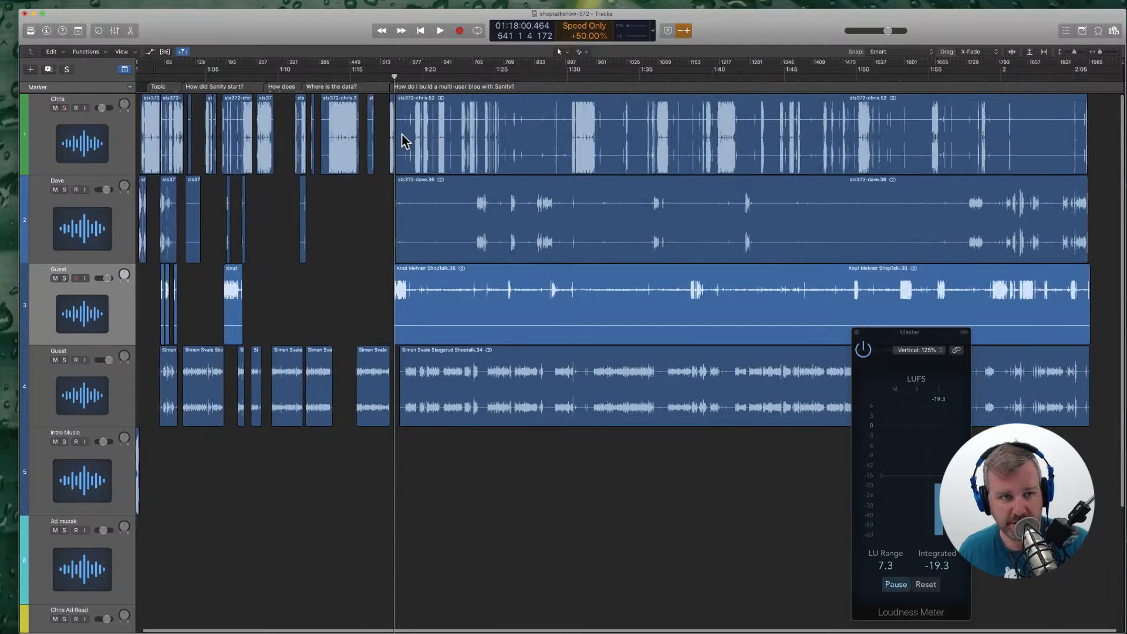
scroll(338, 251, "left", 5)
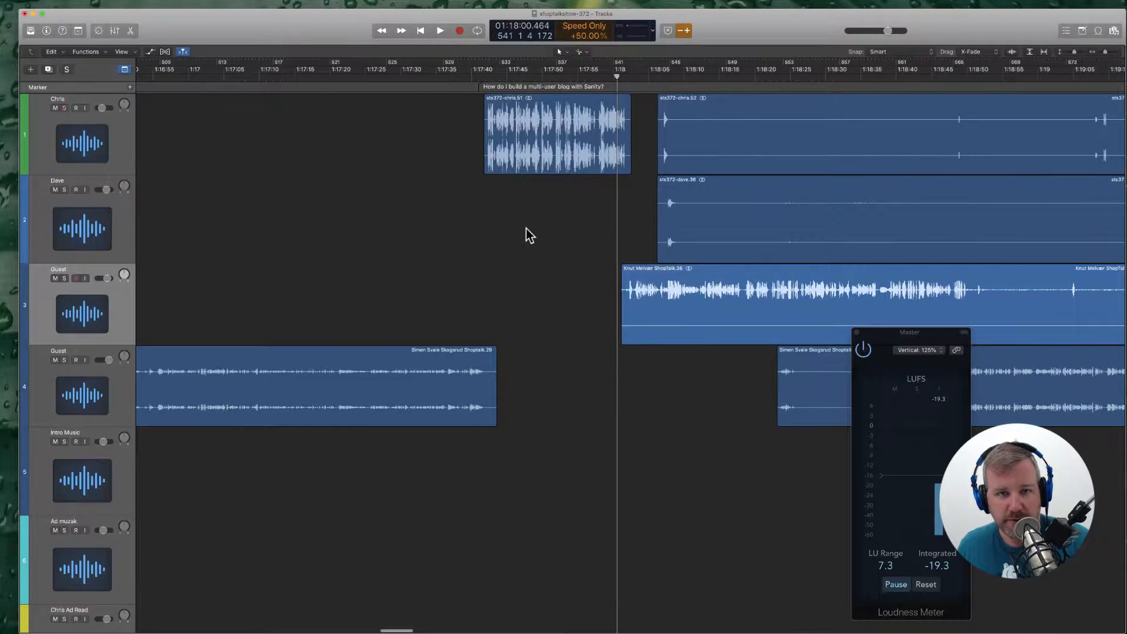
left_click_drag(639, 120, 817, 385)
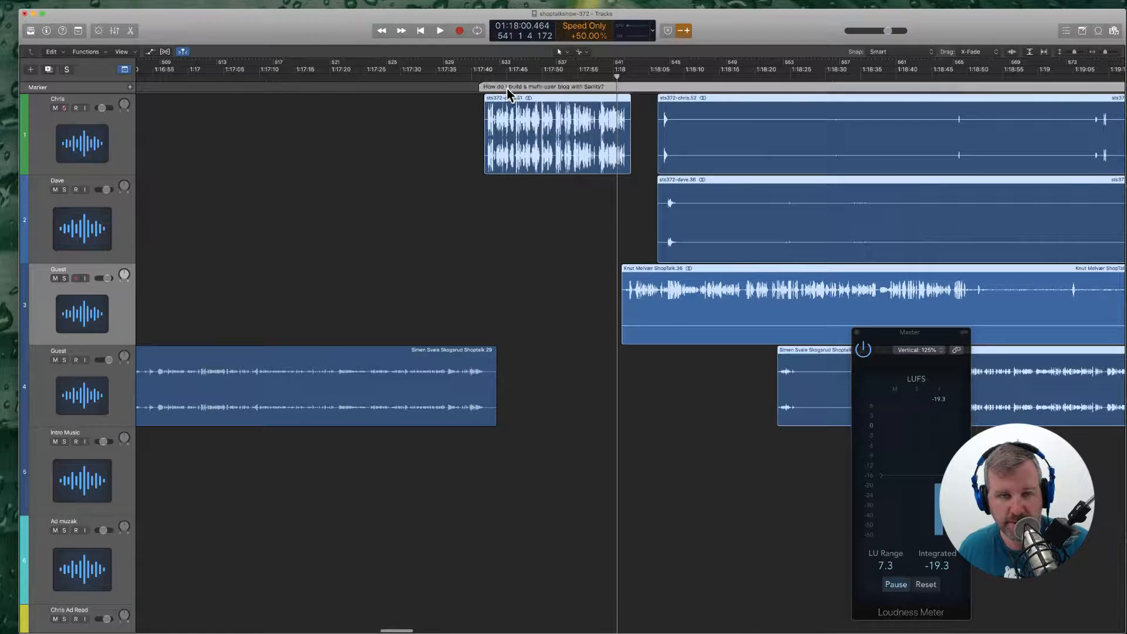
left_click_drag(511, 95, 928, 139)
Step: Play back the end of the guest's speech, stop at about 1:17:42, and create a marker there named "Sponsor: WooCommerce"
left_click(473, 82)
key("space")
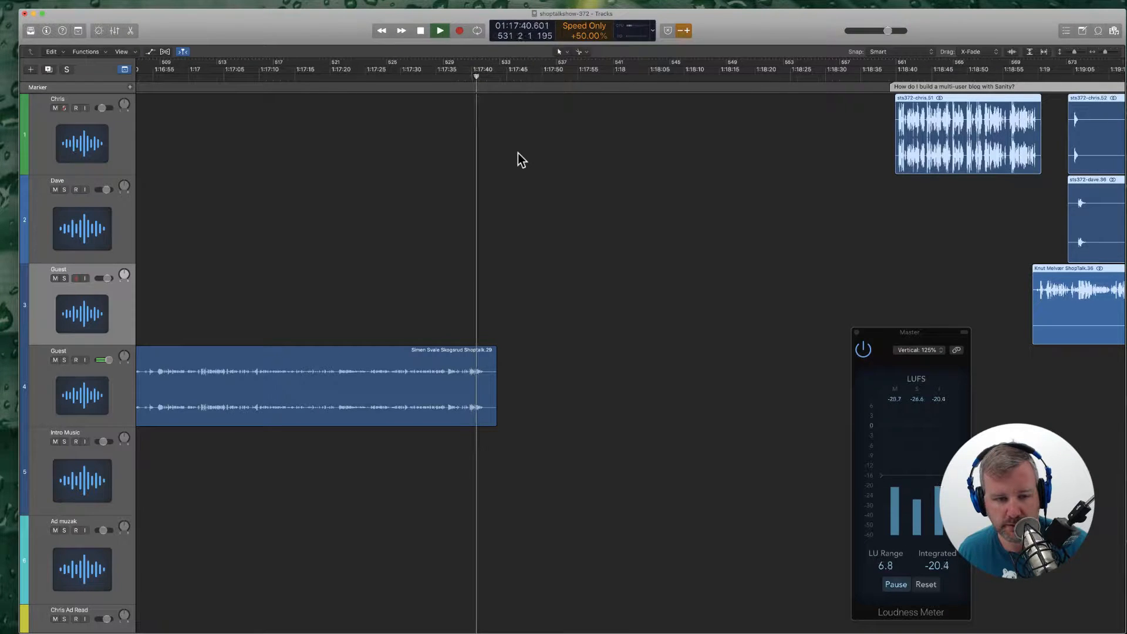
key("space")
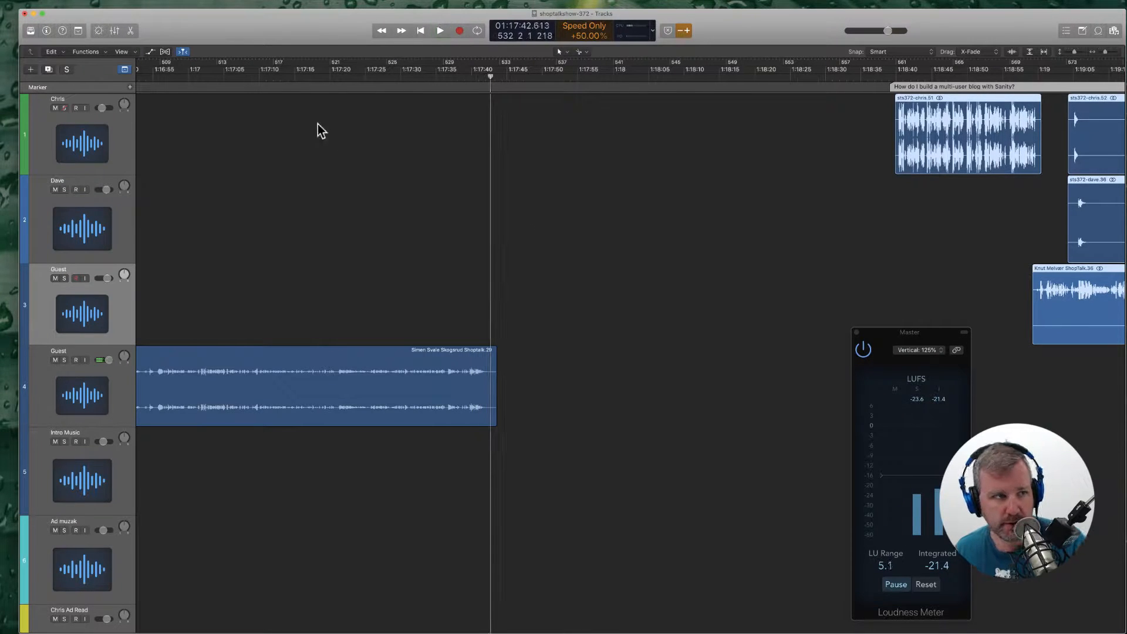
left_click(130, 87)
double_click(508, 87)
type("Sponsor: WooCommerce")
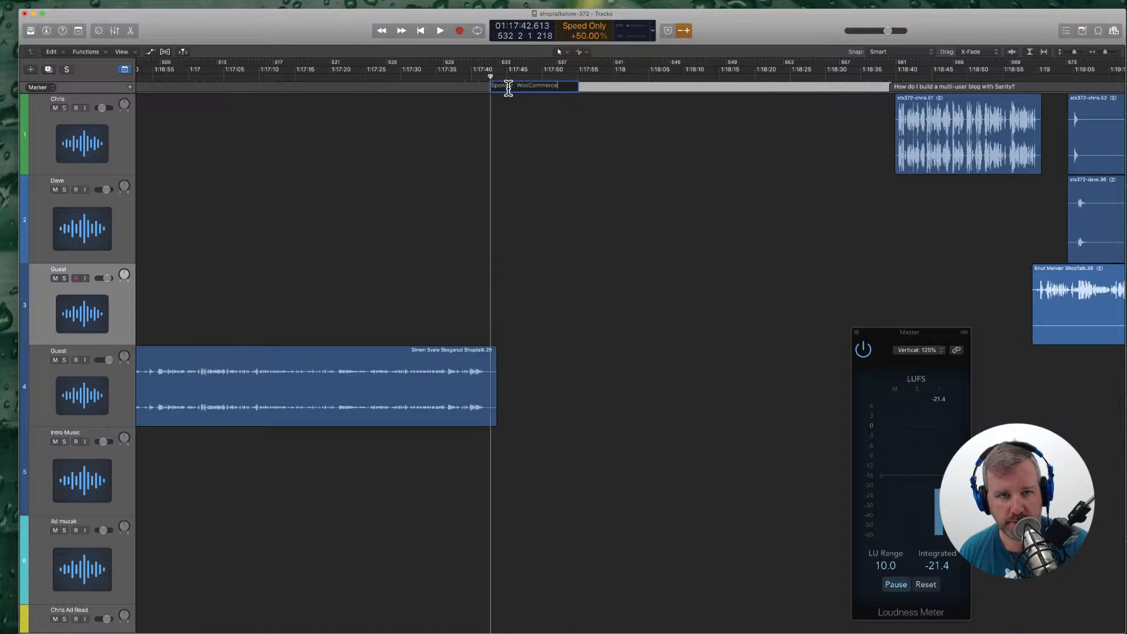
key("Return")
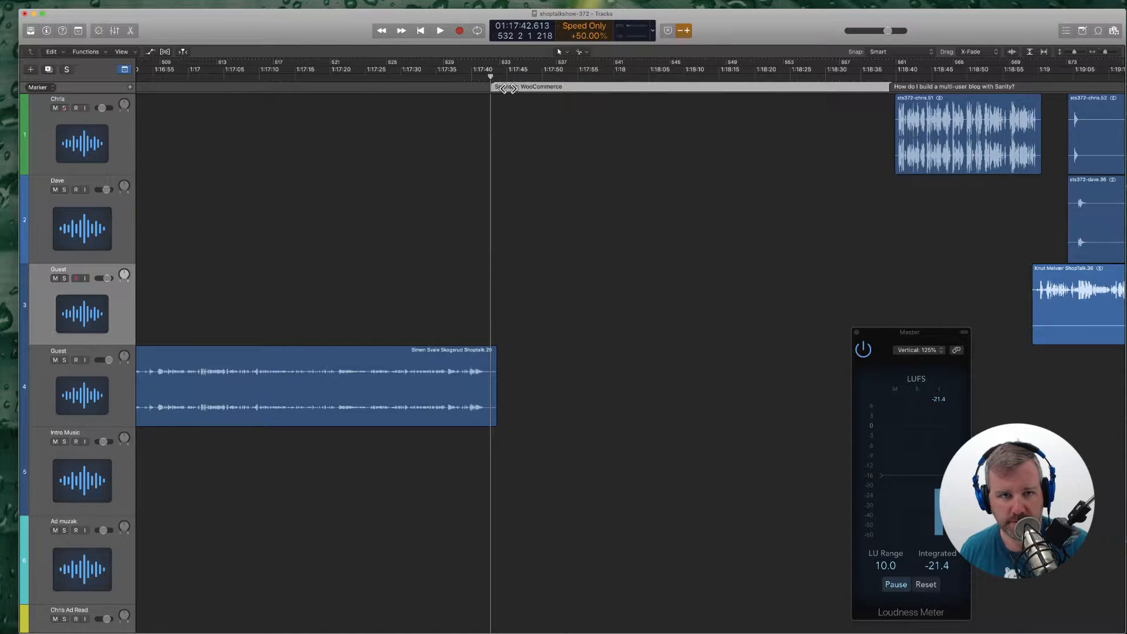
Step: Check the episode's sponsors on its Notion page and rename the Logic Pro marker at 1:17:42 "Sponsor: FrontEnd Conference"
double_click(542, 88)
key("super+Tab")
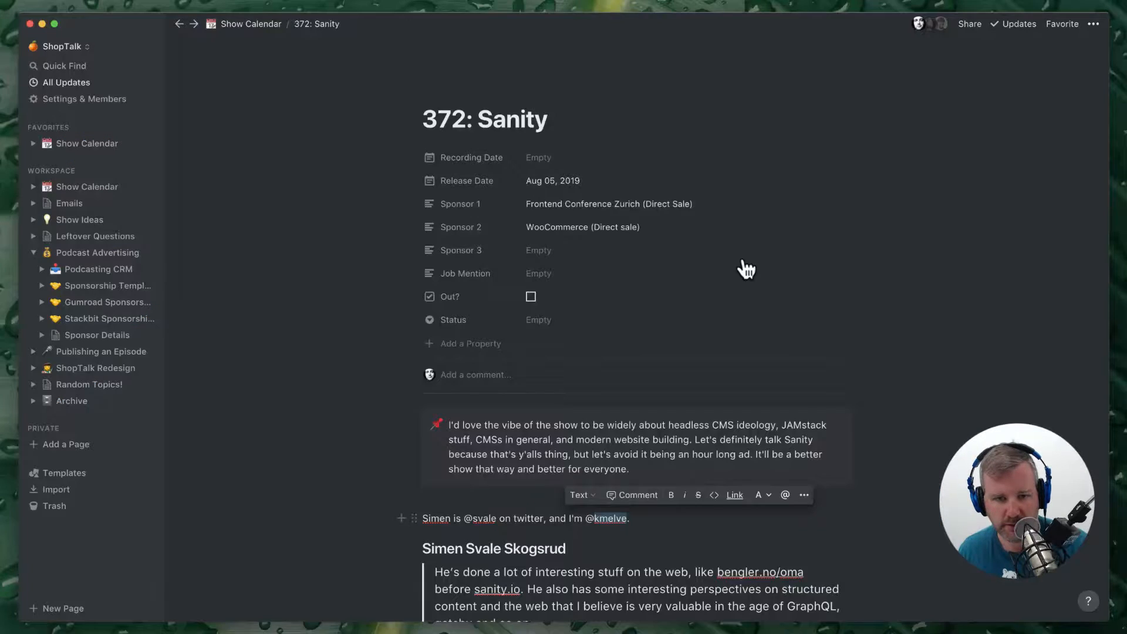
key("super+Tab")
double_click(534, 86)
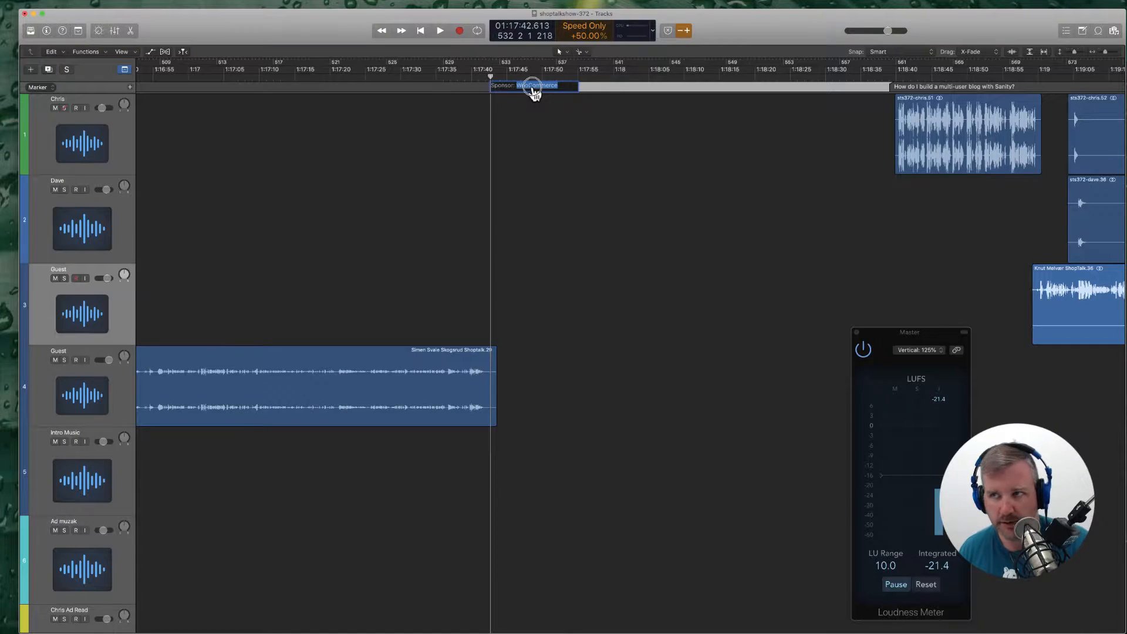
type("Fr")
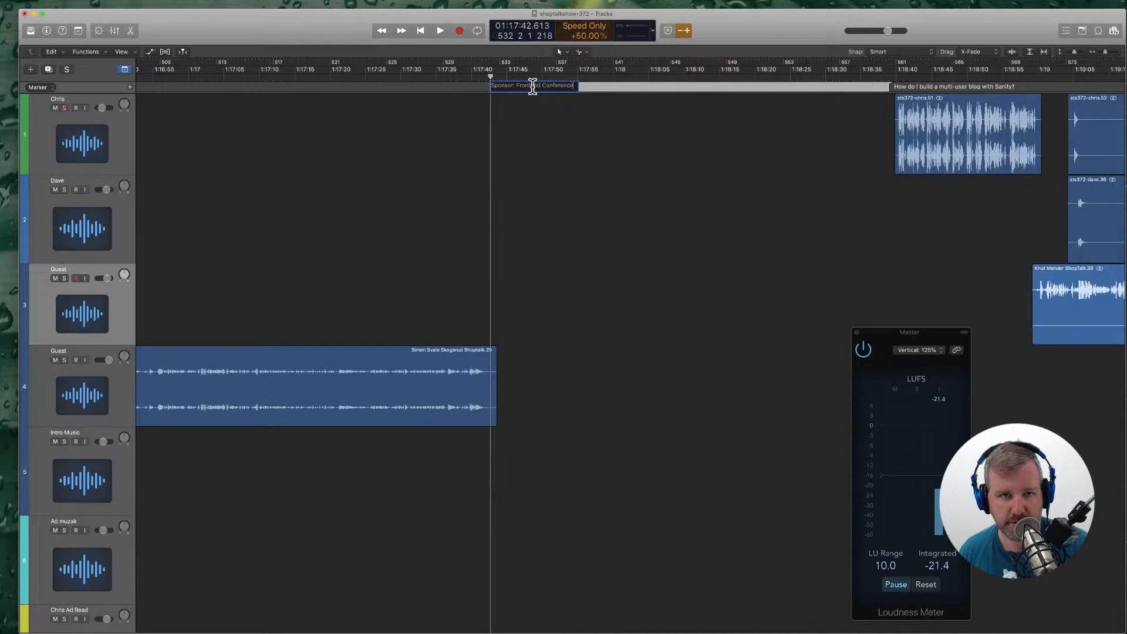
type("ontEnd Conference")
key("Return")
key("super+Tab")
key("super+Tab")
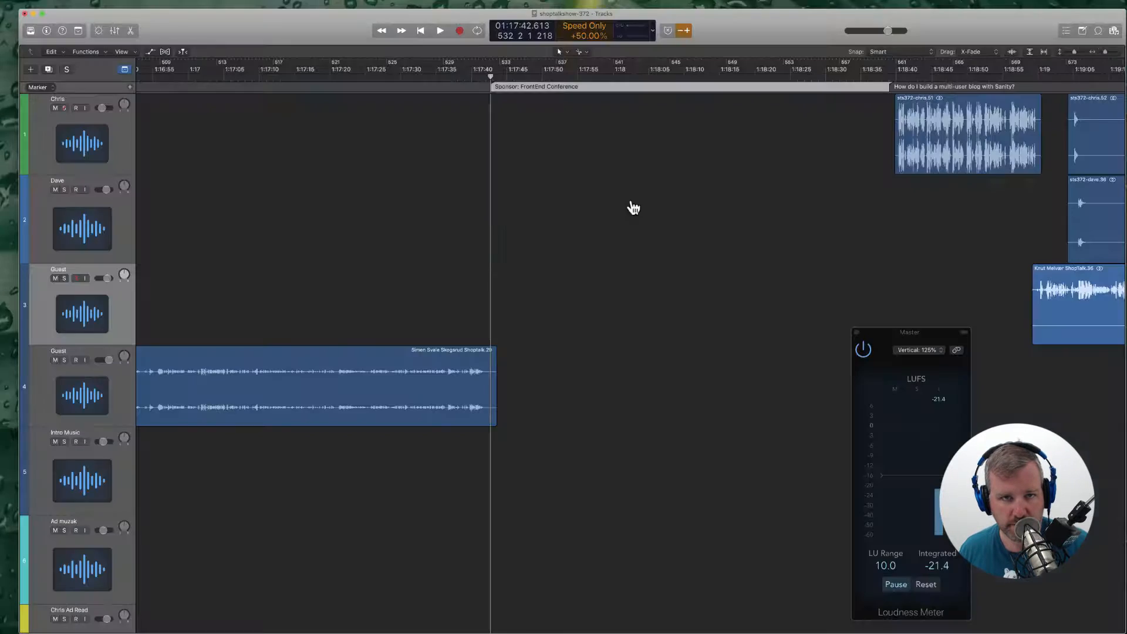
Step: Play back the multi-user blog question after the sponsor gap, skip ahead to about 1:19:00, and listen through the first guest's answer
scroll(626, 171, "right", 10)
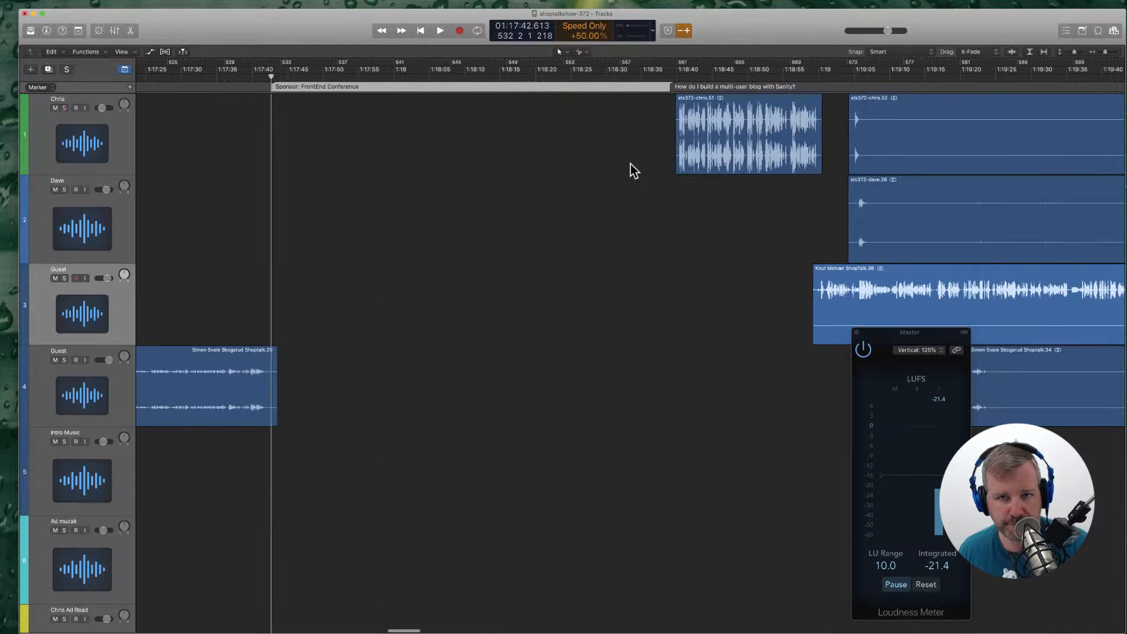
left_click(564, 75)
key("space")
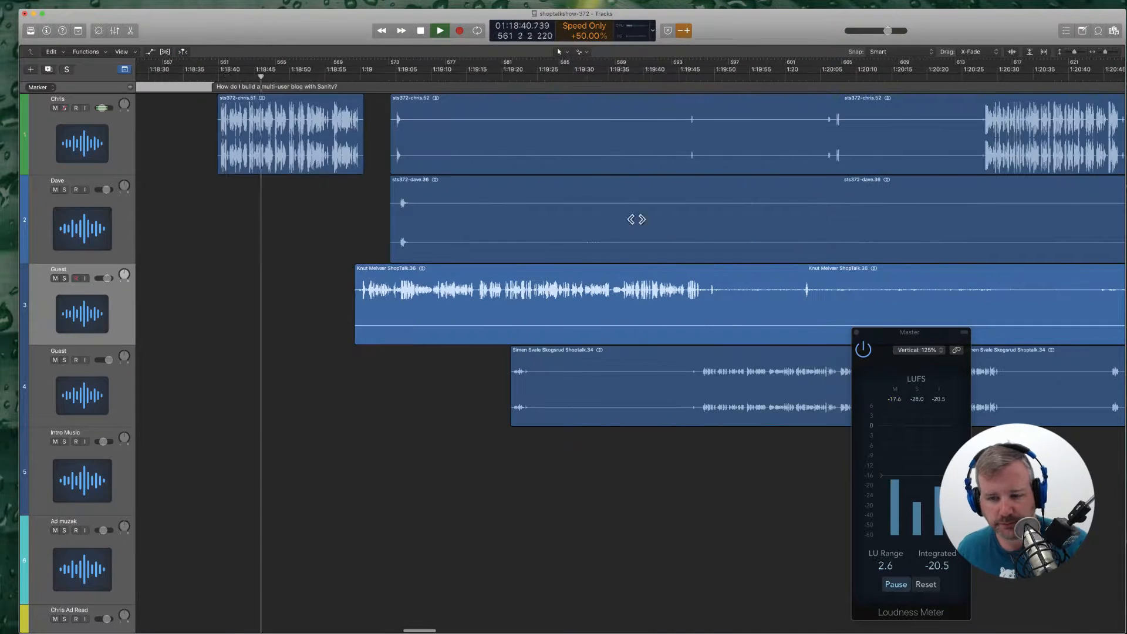
left_click(366, 76)
scroll(438, 206, "left", 5)
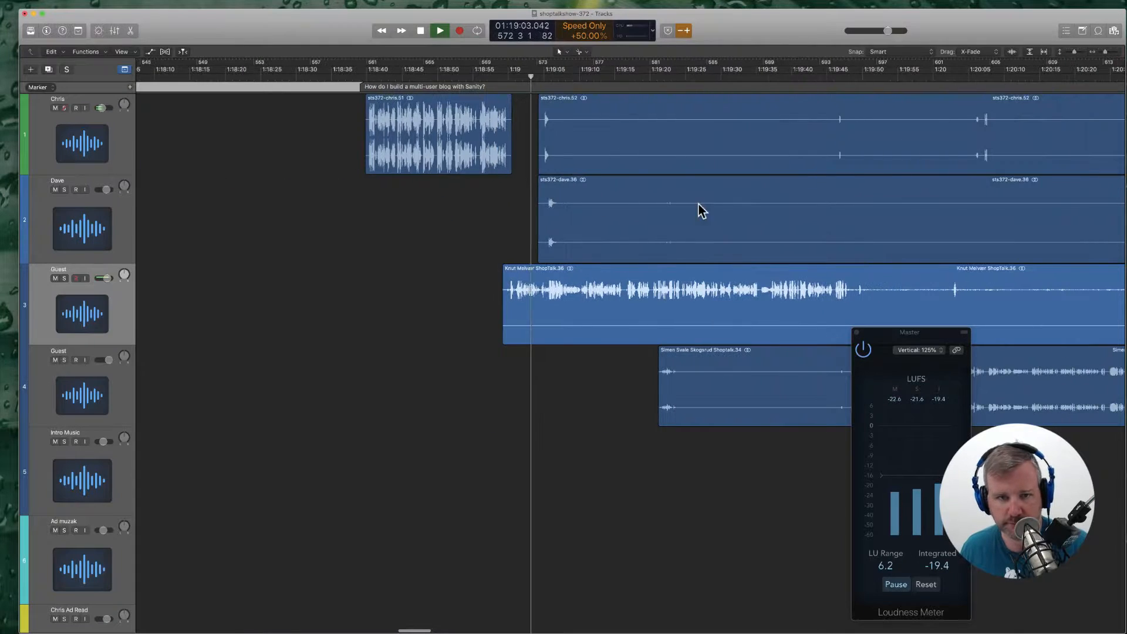
scroll(668, 223, "right", 5)
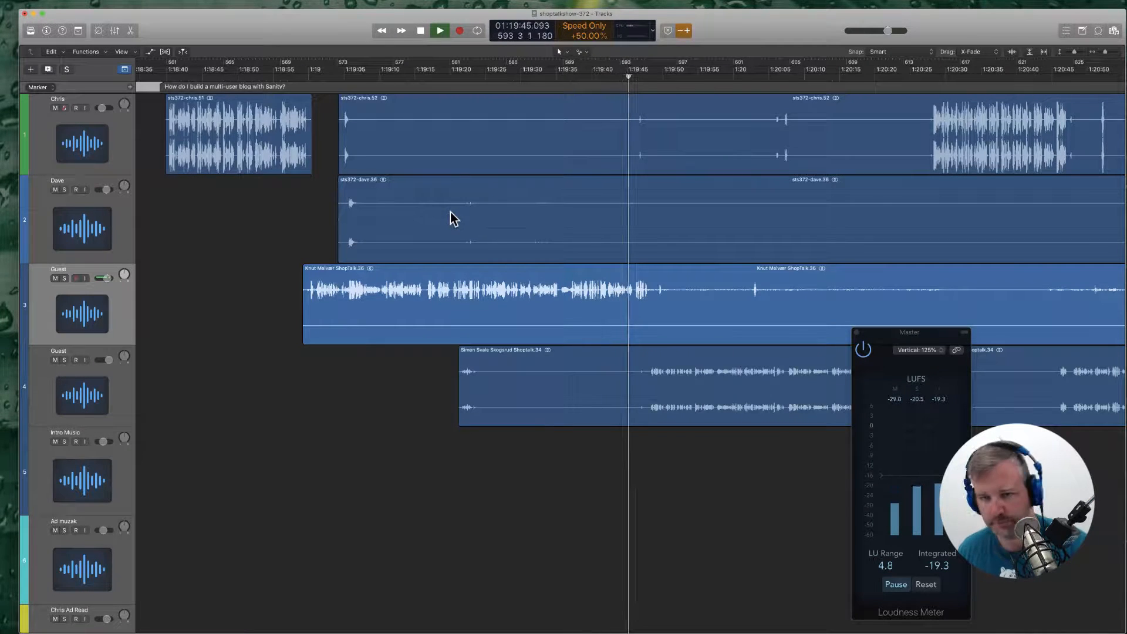
scroll(459, 333, "right", 2)
scroll(459, 334, "right", 4)
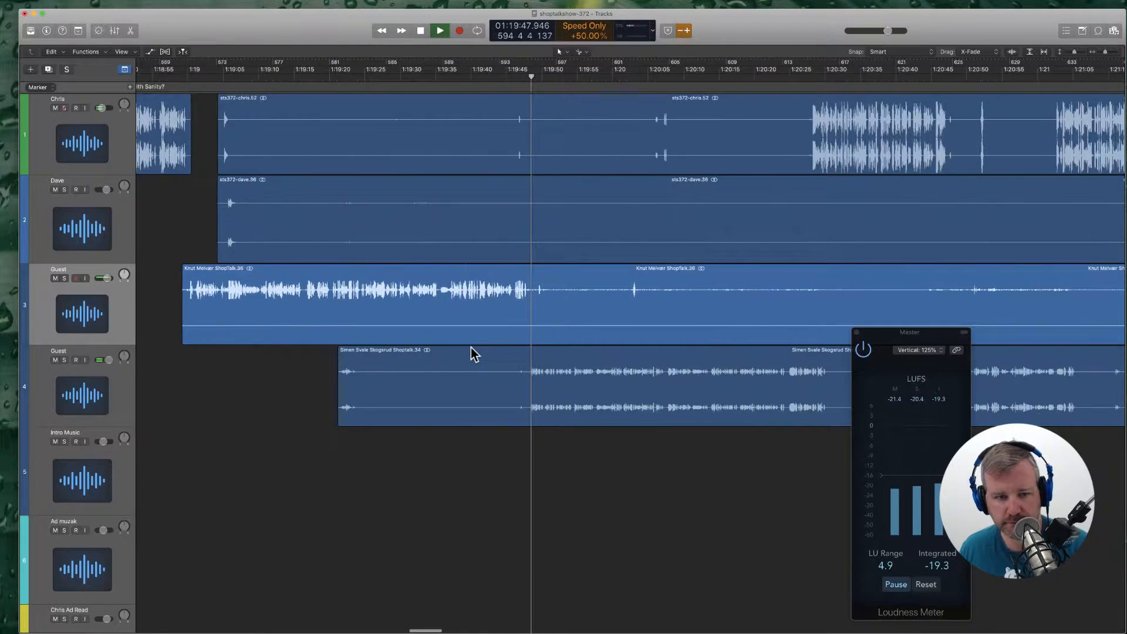
Step: Split the first guest's track at about 1:19:48 and 1:21:07 and delete the silent section between the cuts
scroll(471, 348, "right", 4)
left_click(423, 305, "super")
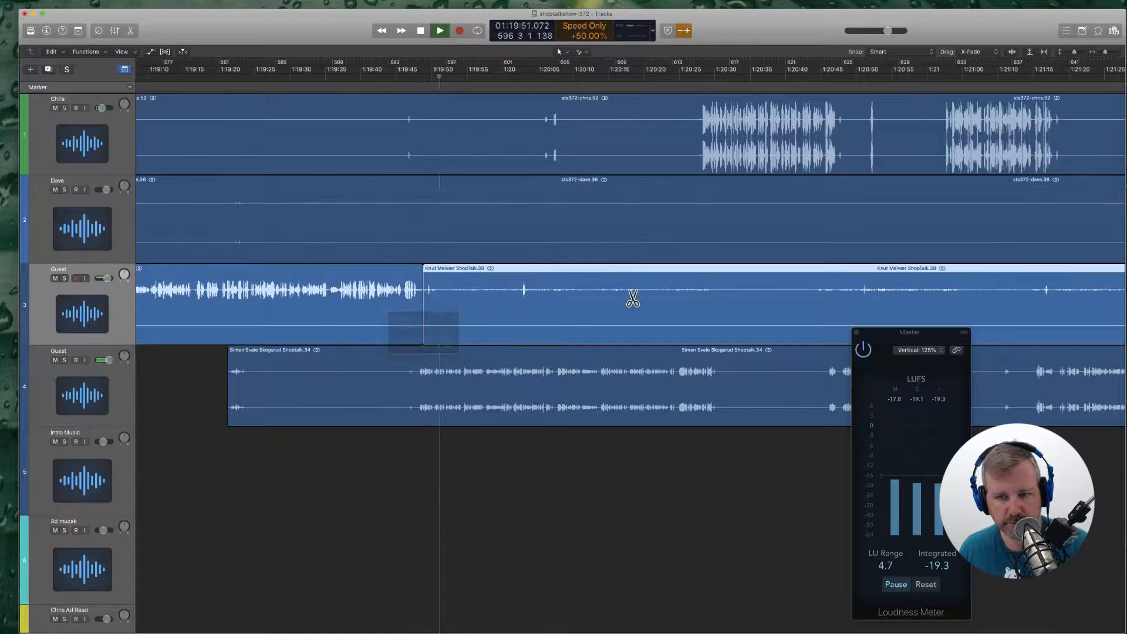
scroll(632, 299, "right", 4)
left_click(845, 291, "super")
key("Delete")
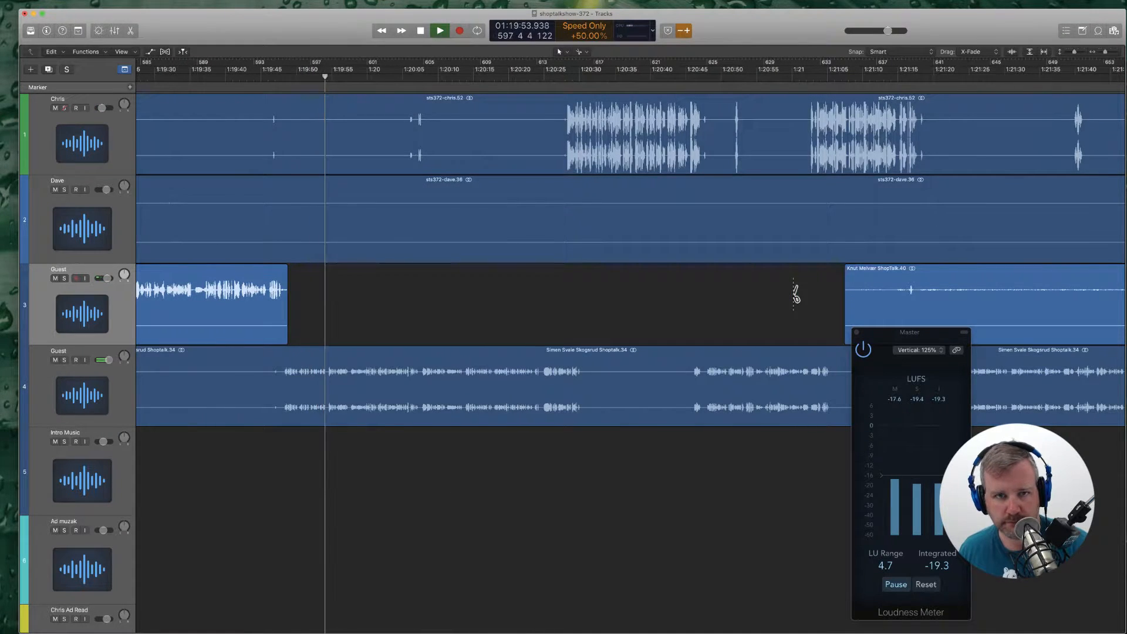
Step: Cut the first host's track at about 1:19:38 and 1:20:05 and remove the silent section in between
scroll(627, 212, "left", 6)
left_click(529, 141, "super")
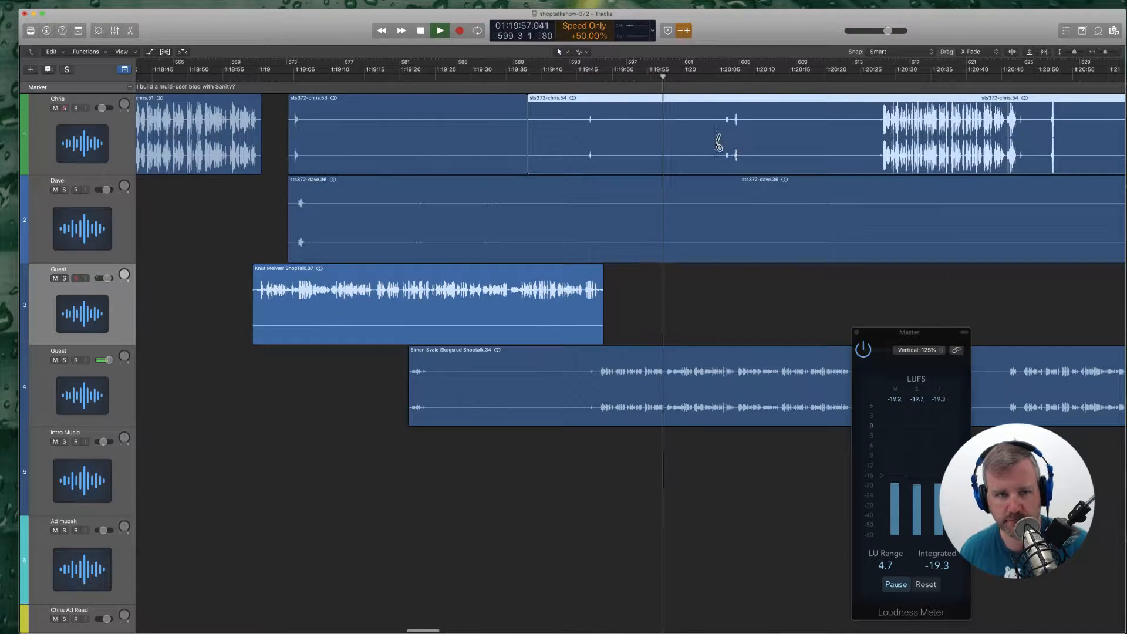
left_click(717, 141, "super")
key("Delete")
Step: Split the second host's track at 1:19:16 and about 1:20:49, and delete the silent section between the cuts
left_click(373, 226, "super")
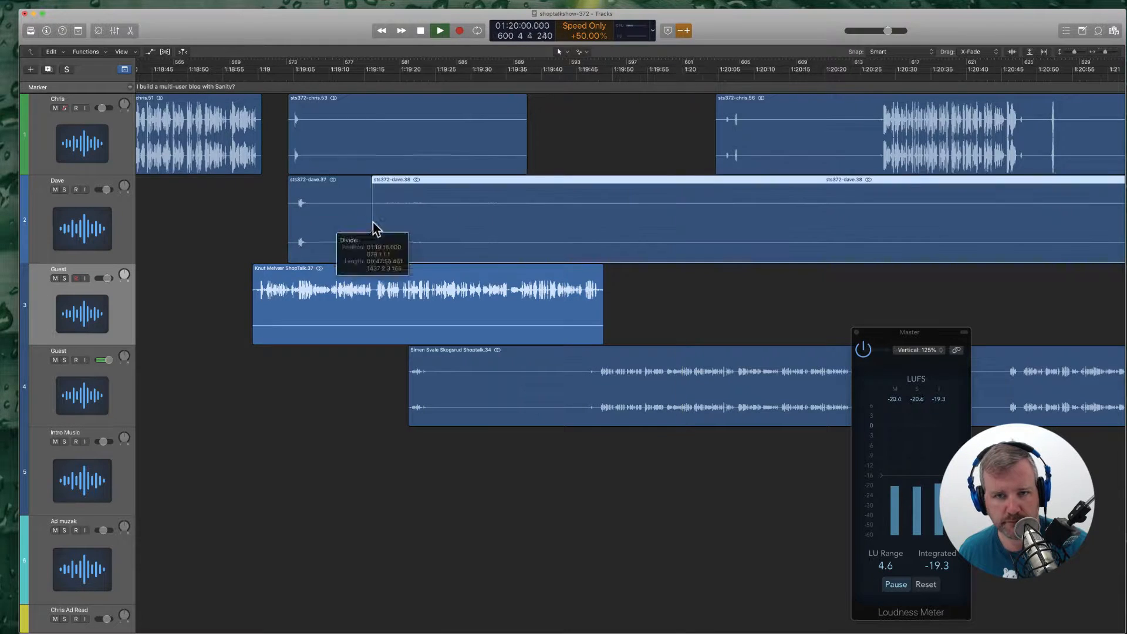
scroll(385, 223, "right", 5)
left_click(757, 223, "super")
left_click(680, 224)
key("Delete")
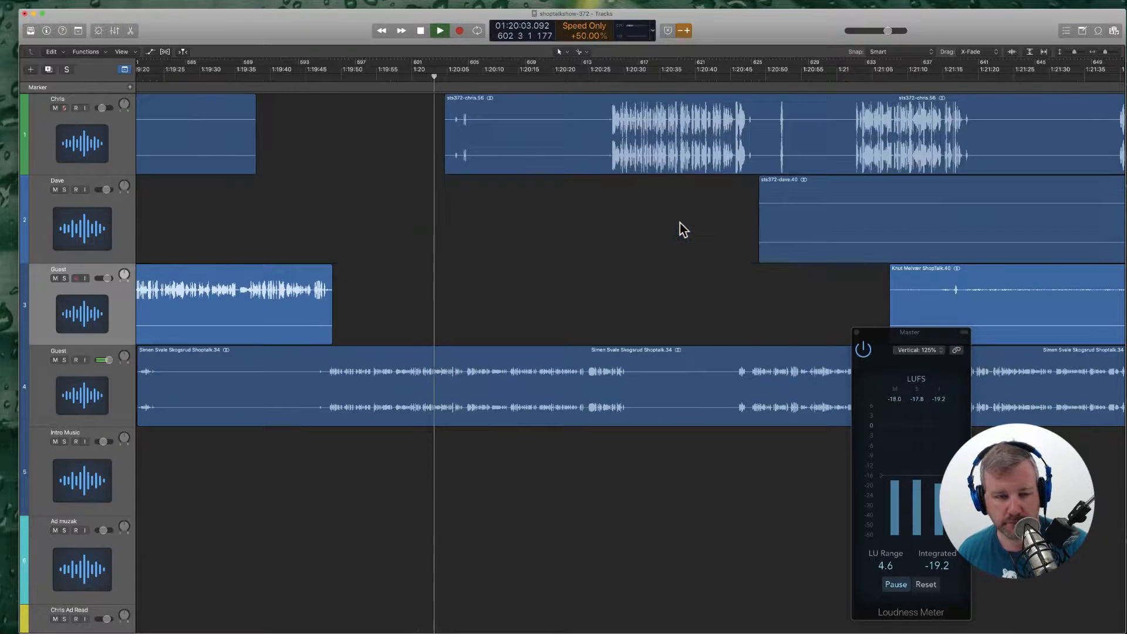
Step: Remove the silence on the first host's track between about 1:20:09 and 1:20:27
scroll(680, 223, "left", 2)
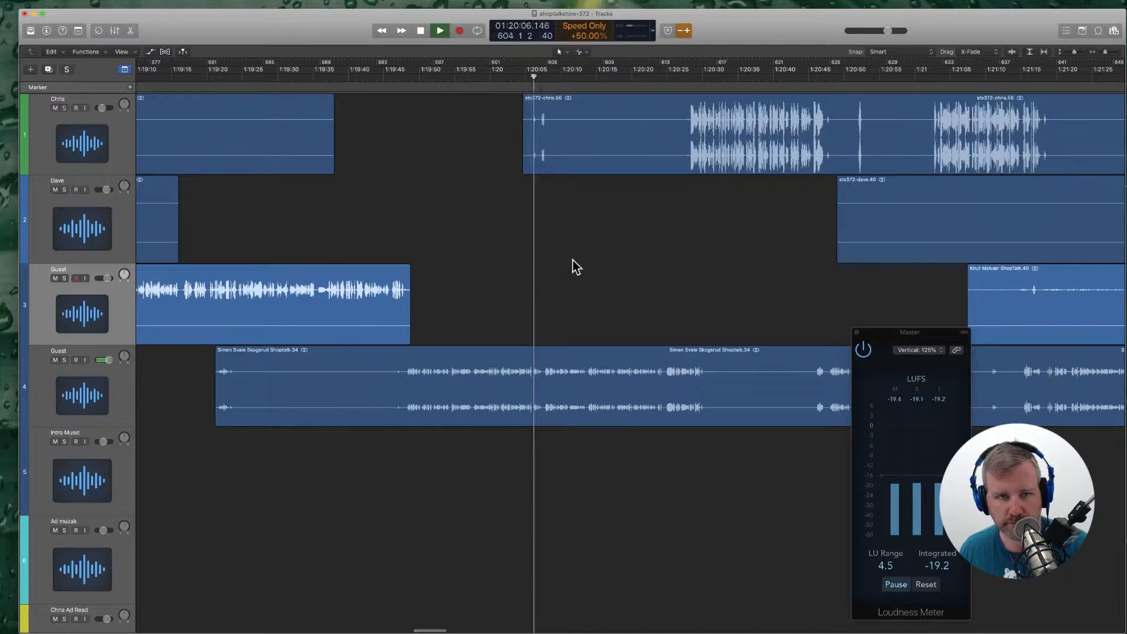
scroll(575, 260, "right", 2)
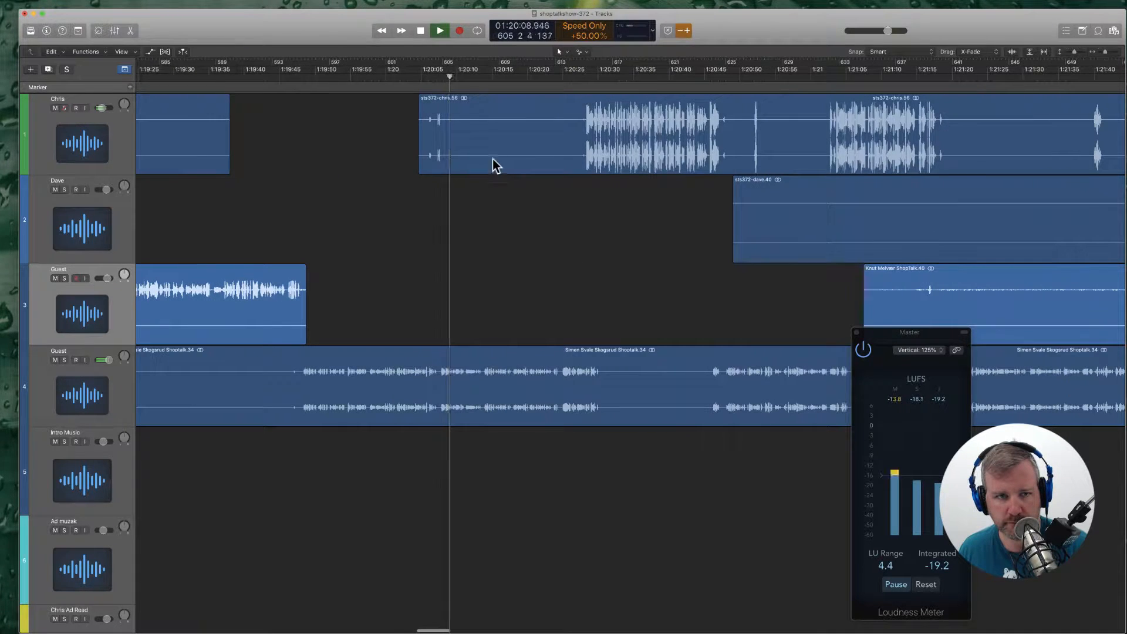
left_click(450, 156, "super")
left_click(578, 141, "super")
left_click(558, 144)
key("Delete")
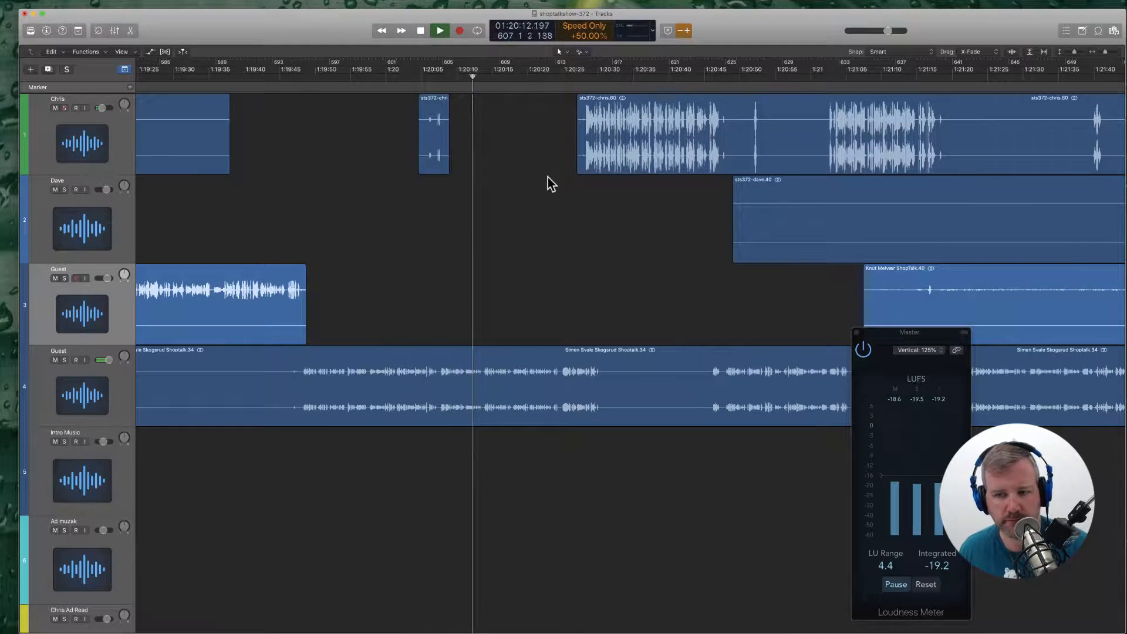
Step: Split the second guest's region at about 1:20:31, move it and the following regions on all tracks 1.5 seconds later with automation, and play the transition
scroll(547, 194, "right", 2)
scroll(546, 202, "left", 3)
scroll(570, 217, "left", 2)
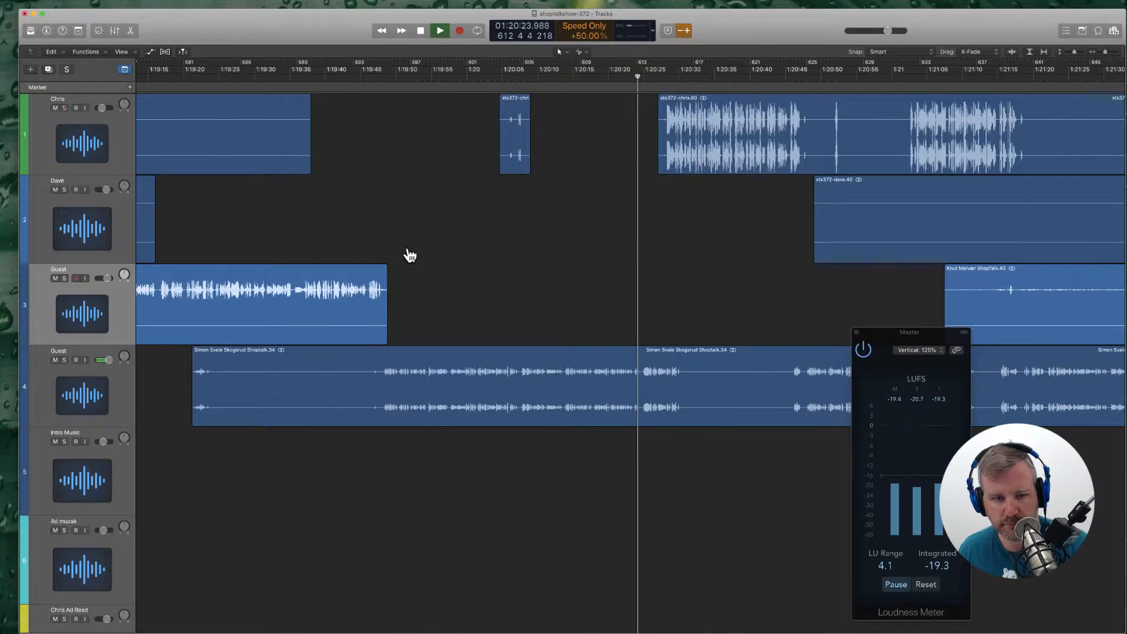
scroll(408, 258, "right", 6)
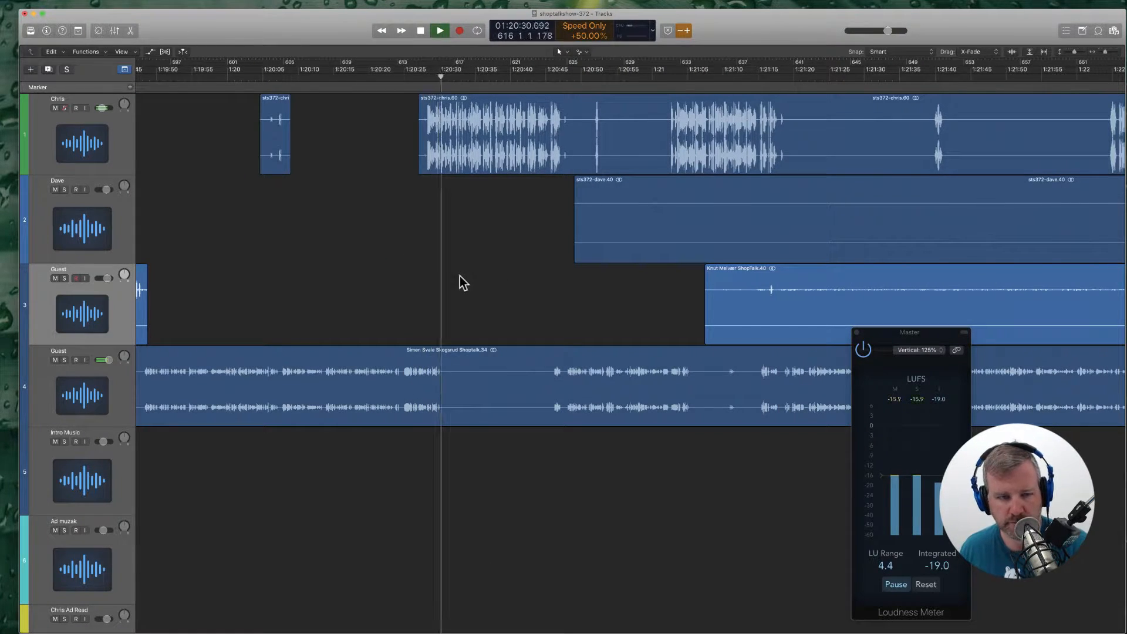
left_click(448, 392, "super")
left_click(729, 284, "shift")
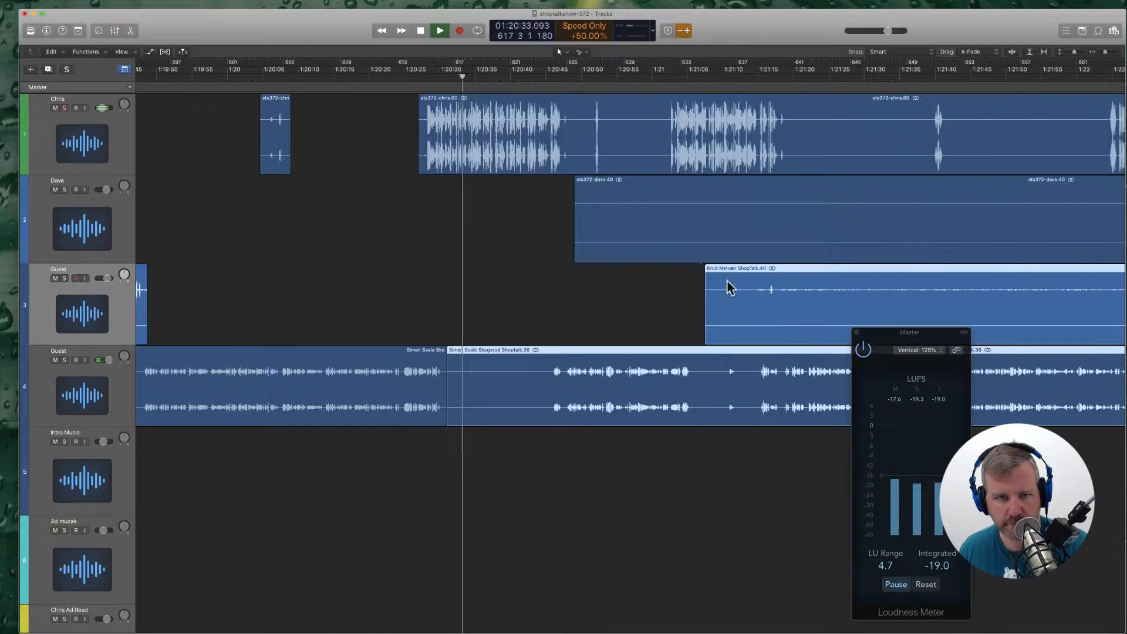
left_click(635, 223, "shift")
left_click(499, 153, "shift")
key("super+Right")
key("super+Right")
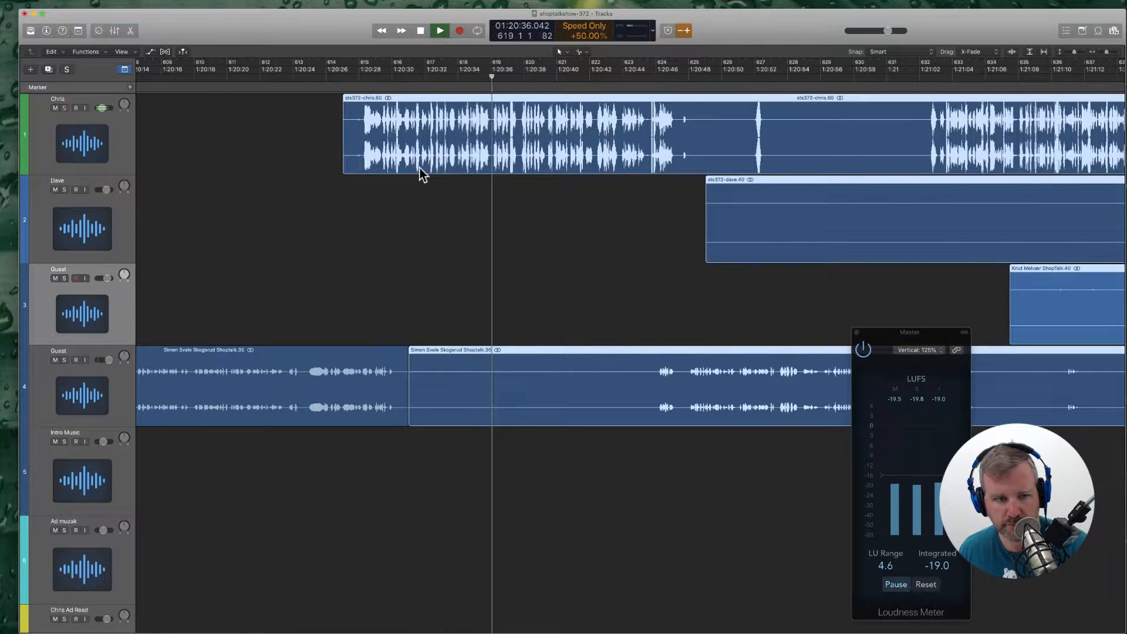
left_click_drag(419, 155, 425, 155)
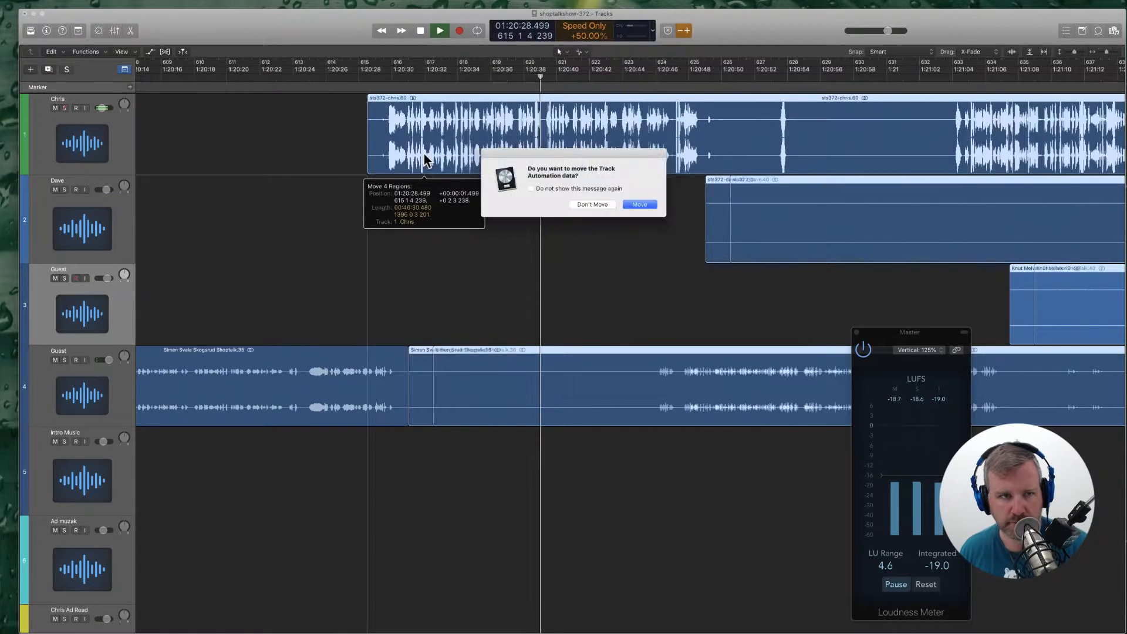
key("Return")
left_click(383, 76)
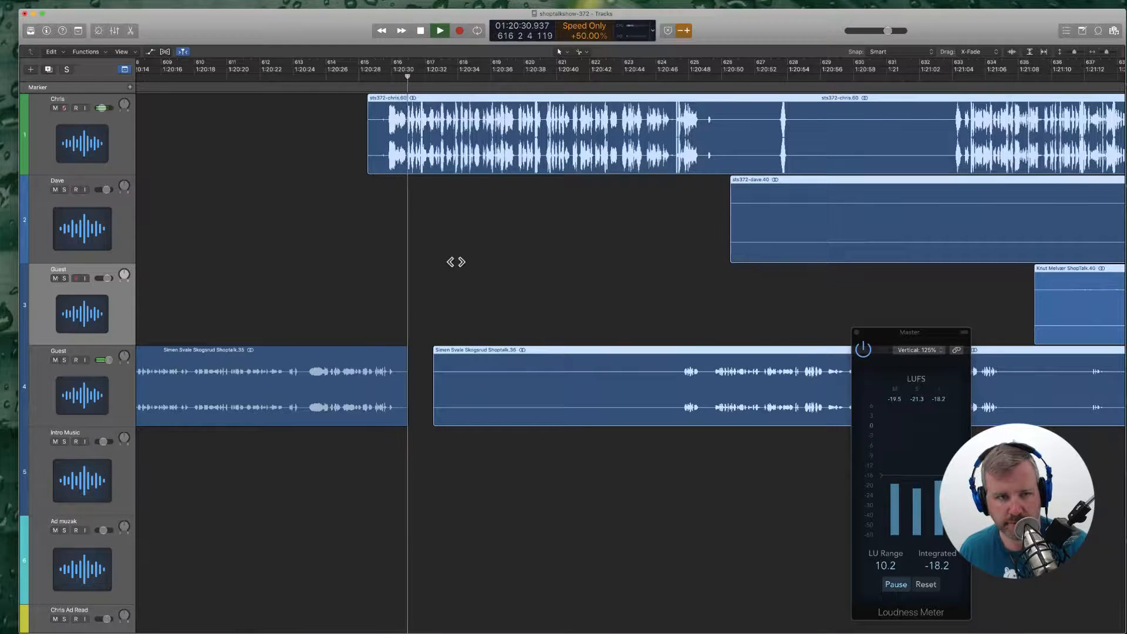
left_click(506, 257)
Step: Trim the silent opening of the second guest's moved region by splitting at about 1:20:44 and deleting the piece before it
key("super+Left")
key("super+Left")
left_click(472, 380)
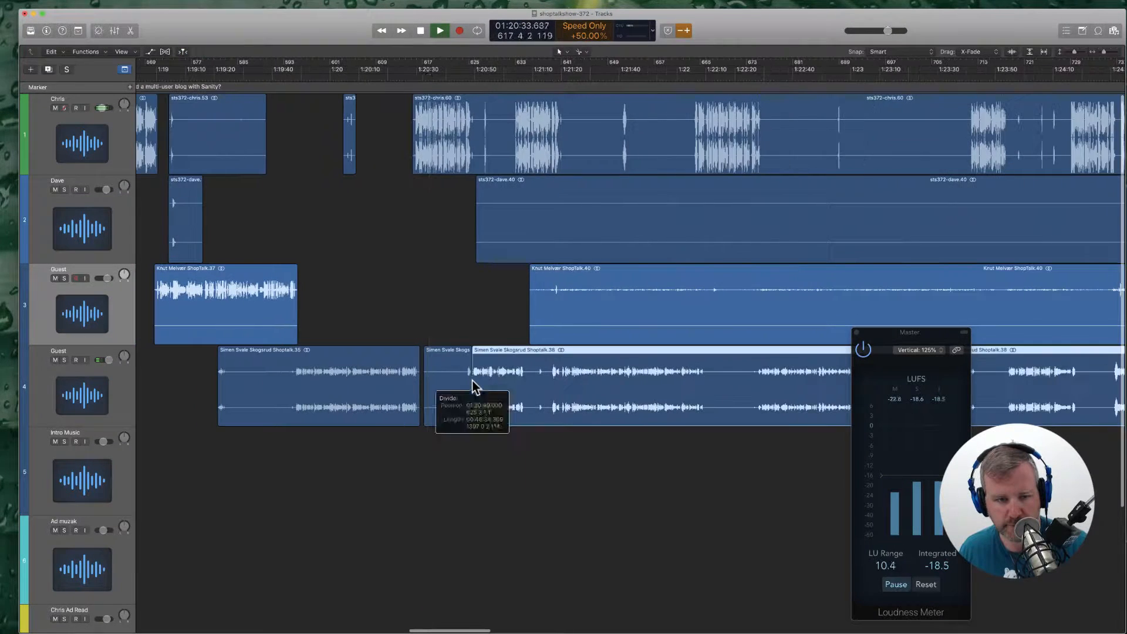
left_click(459, 385, "super")
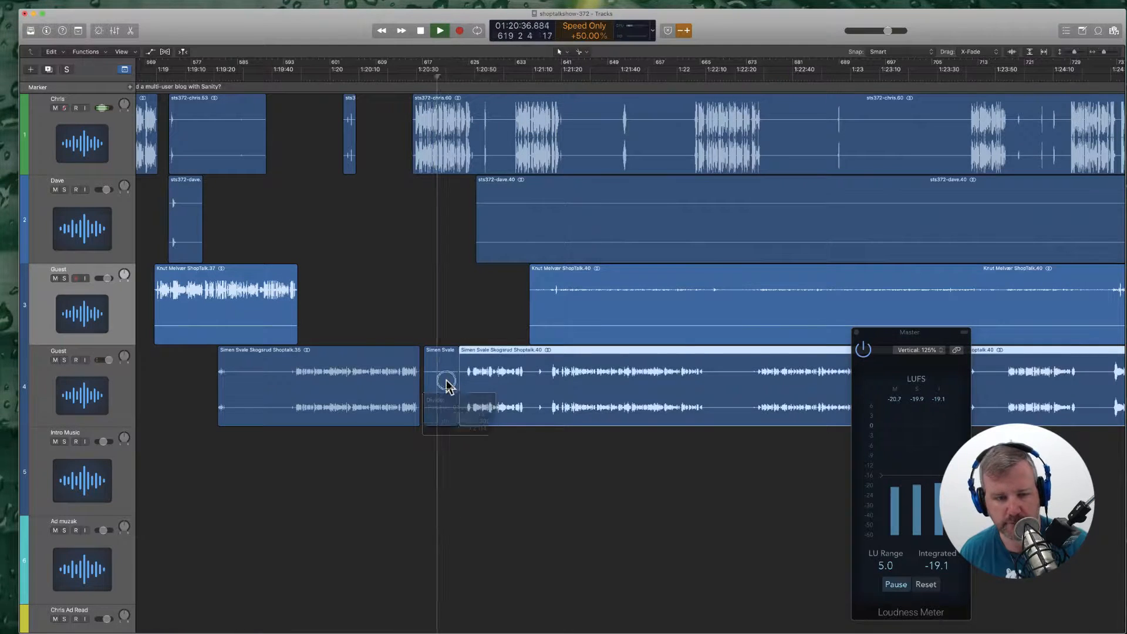
left_click(447, 382)
key("Delete")
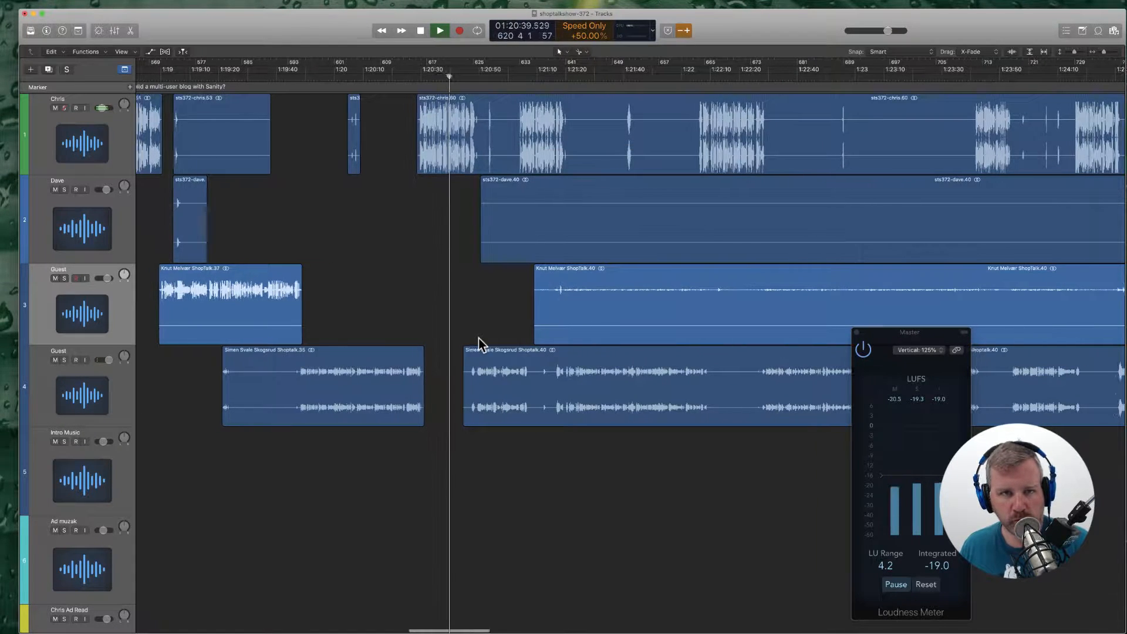
Step: Split the second guest's track at about 1:21:07 and the first host's at 1:20:57, then shift all following regions about 1 second later and replay
scroll(478, 339, "up", 3)
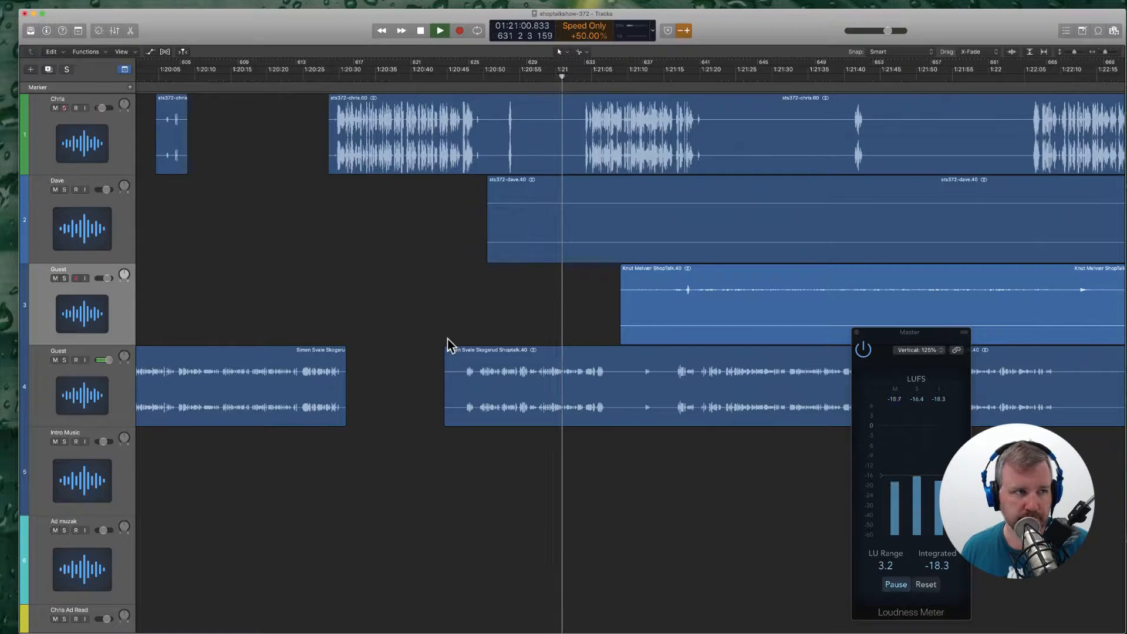
scroll(437, 316, "right", 2)
scroll(437, 316, "right", 3)
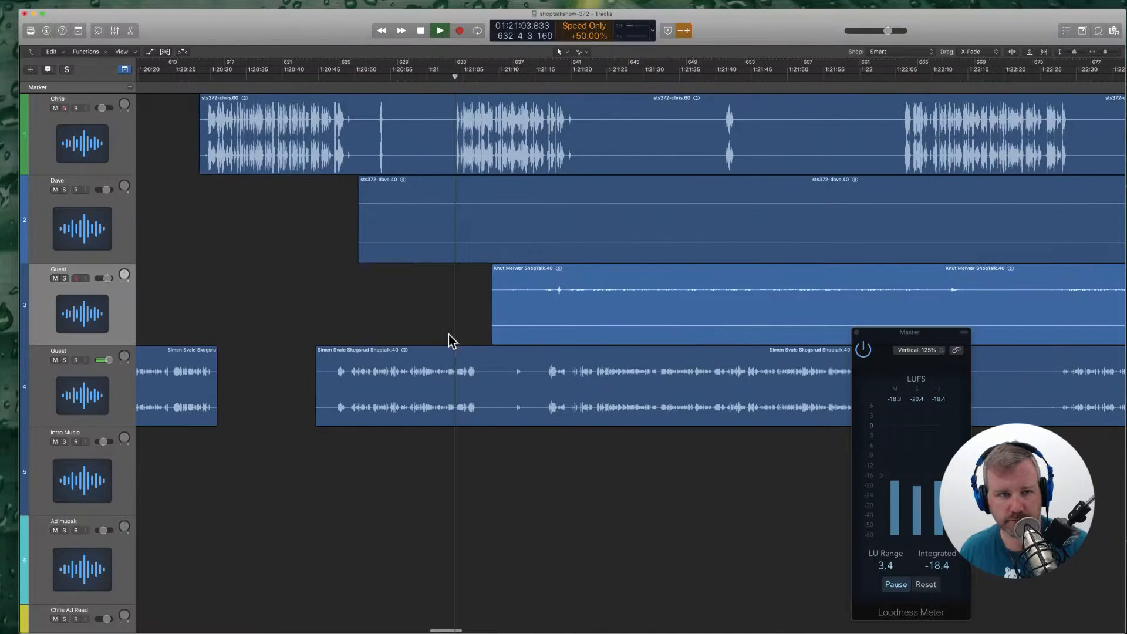
left_click(479, 406)
left_click(406, 148, "super")
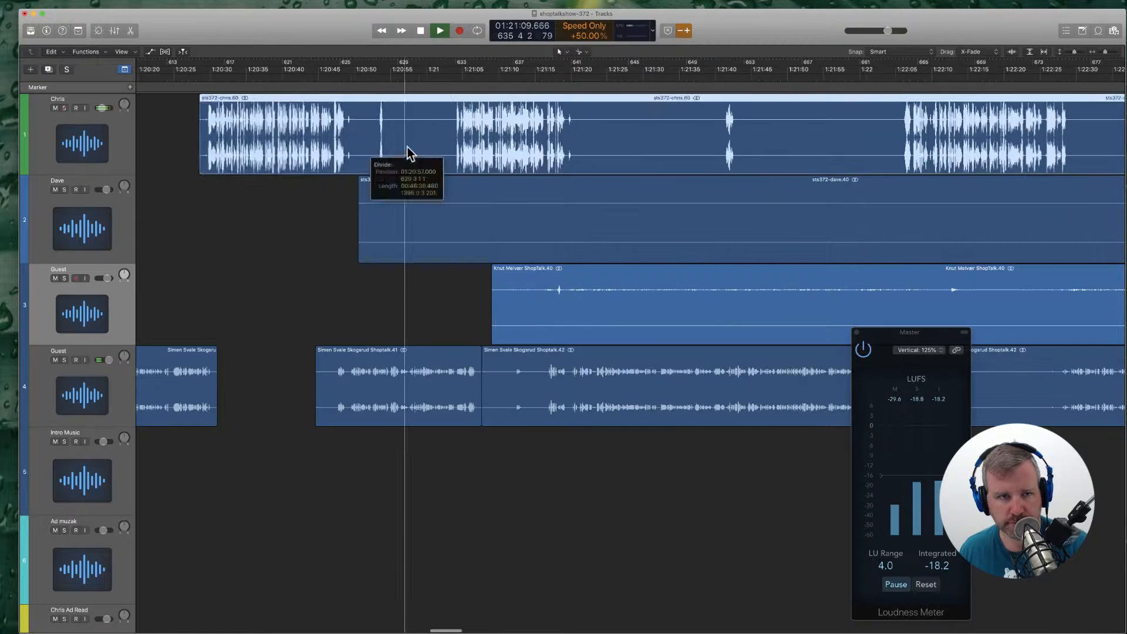
left_click(512, 226, "shift")
left_click(527, 317, "shift")
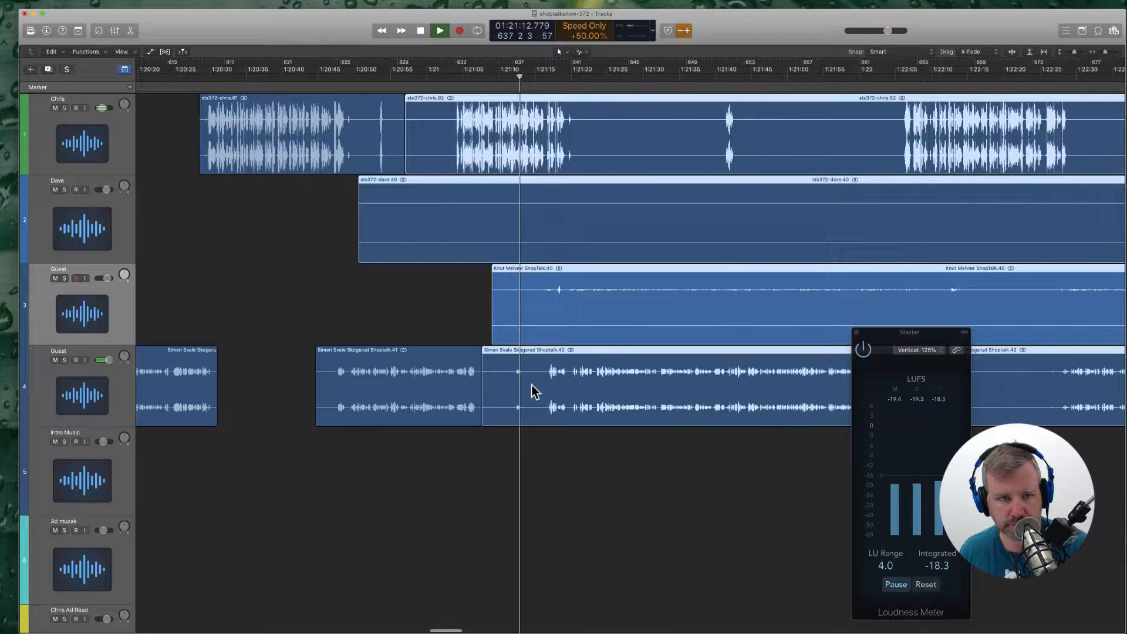
left_click_drag(473, 159, 482, 163)
left_click(460, 79)
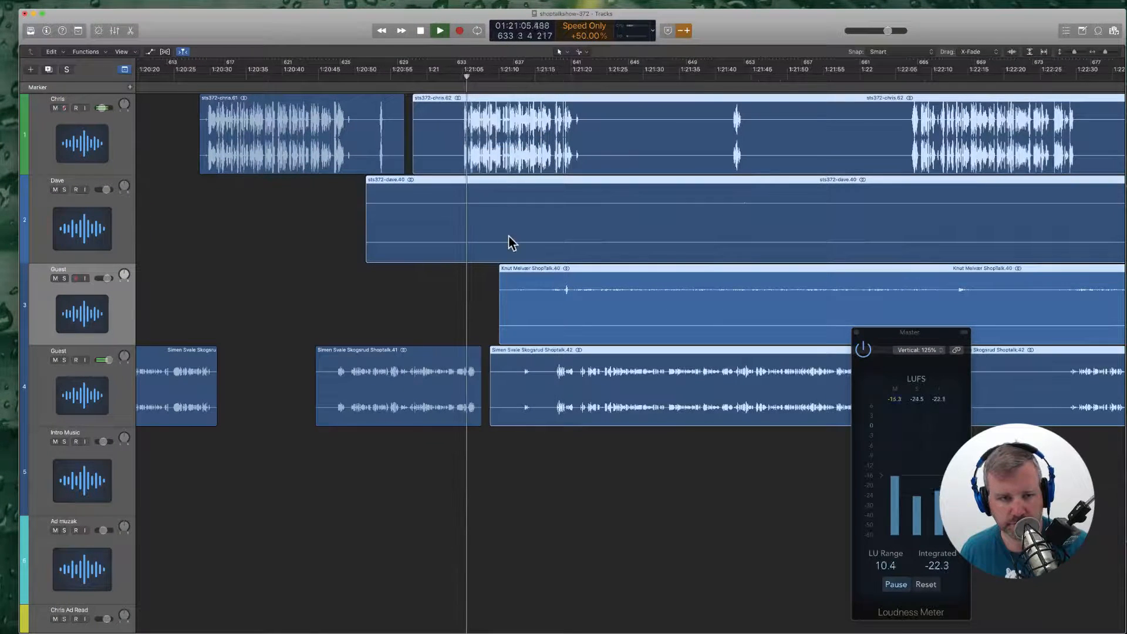
scroll(376, 327, "right", 2)
left_click(386, 303)
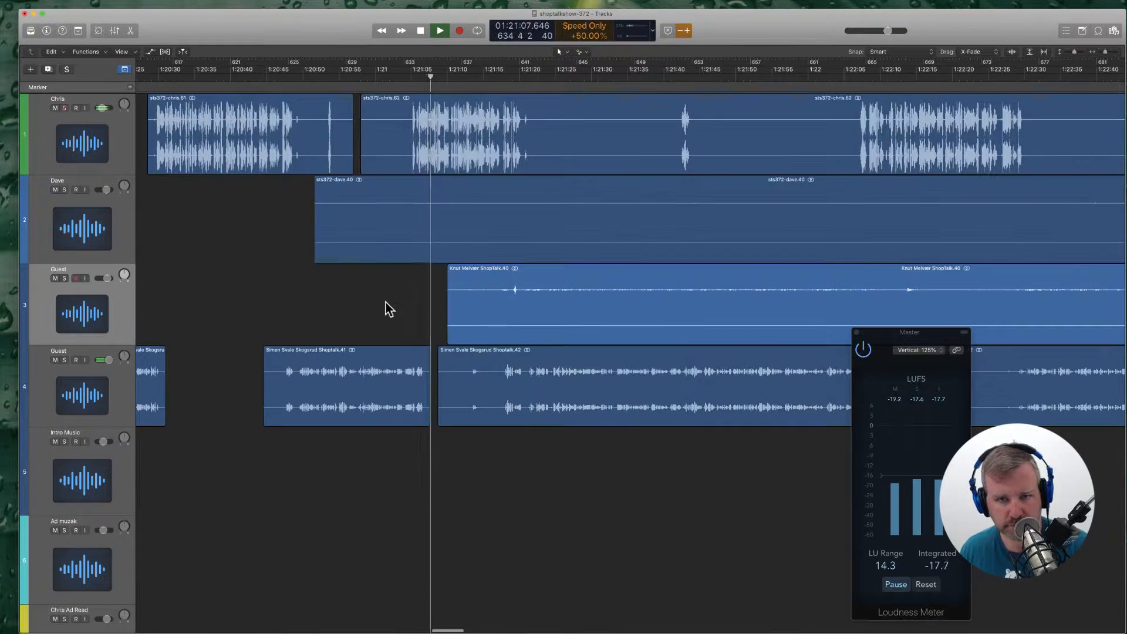
Step: Delete the second host's silence up to about 1:22:01 and the near-silent start of the second guest's following region up to about 1:21:17
left_click(809, 223)
left_click(700, 221)
key("Delete")
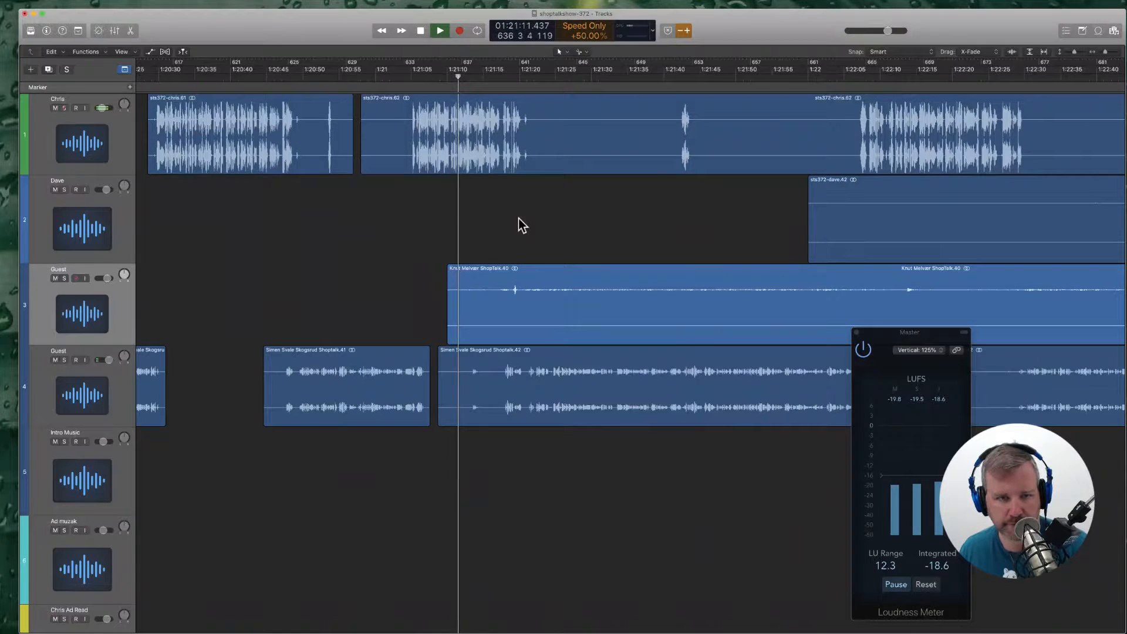
left_click(498, 394, "super")
left_click(491, 390)
key("Delete")
key("Return")
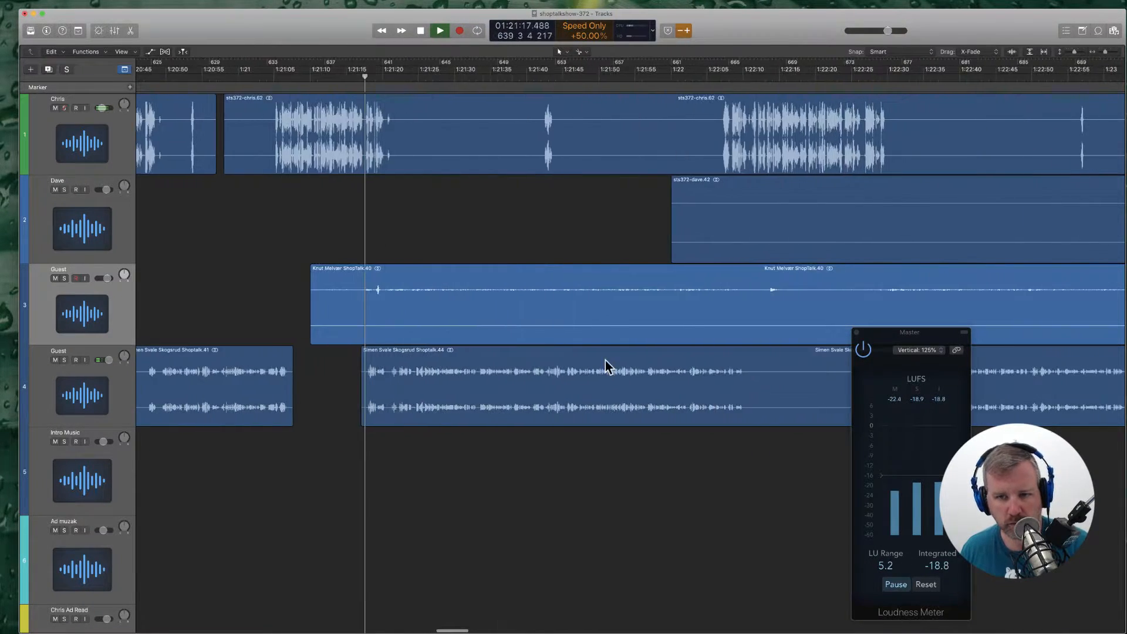
Step: Split the first guest's track at about 1:22:24 and delete the silent part before the cut
left_click(844, 311, "super")
left_click(781, 307)
key("Delete")
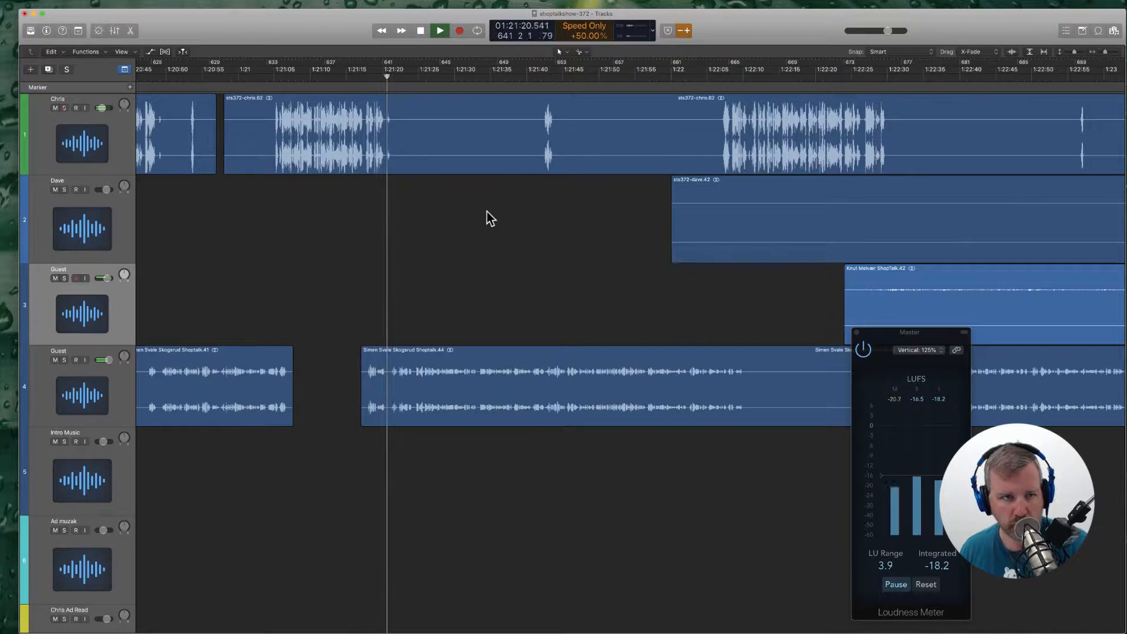
Step: Split the first host's track at about 1:21:20, delete the second guest's opening fragment up to about 1:21:21, and replay from just before the cut
left_click_drag(403, 147, 386, 152)
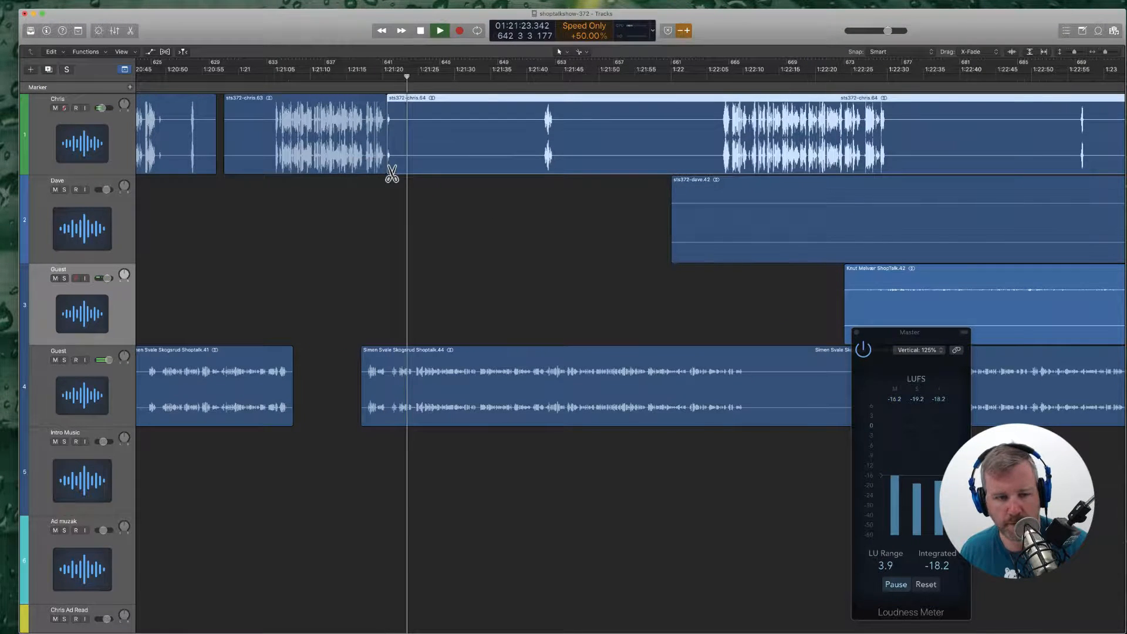
left_click(389, 411)
left_click(380, 409)
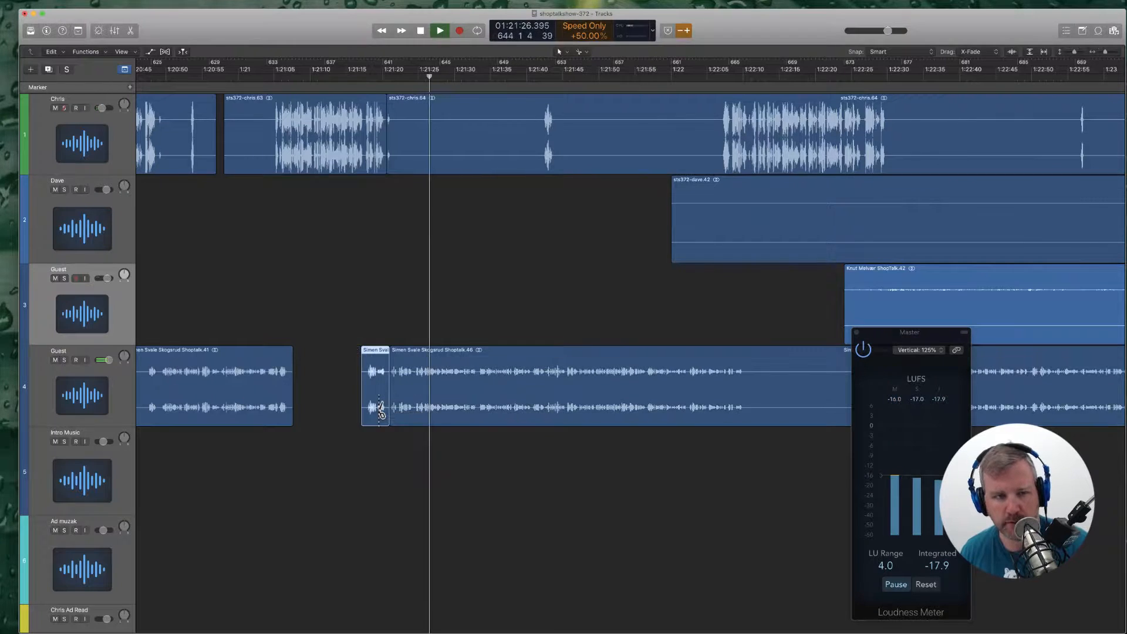
key("Delete")
key("Return")
left_click(376, 75)
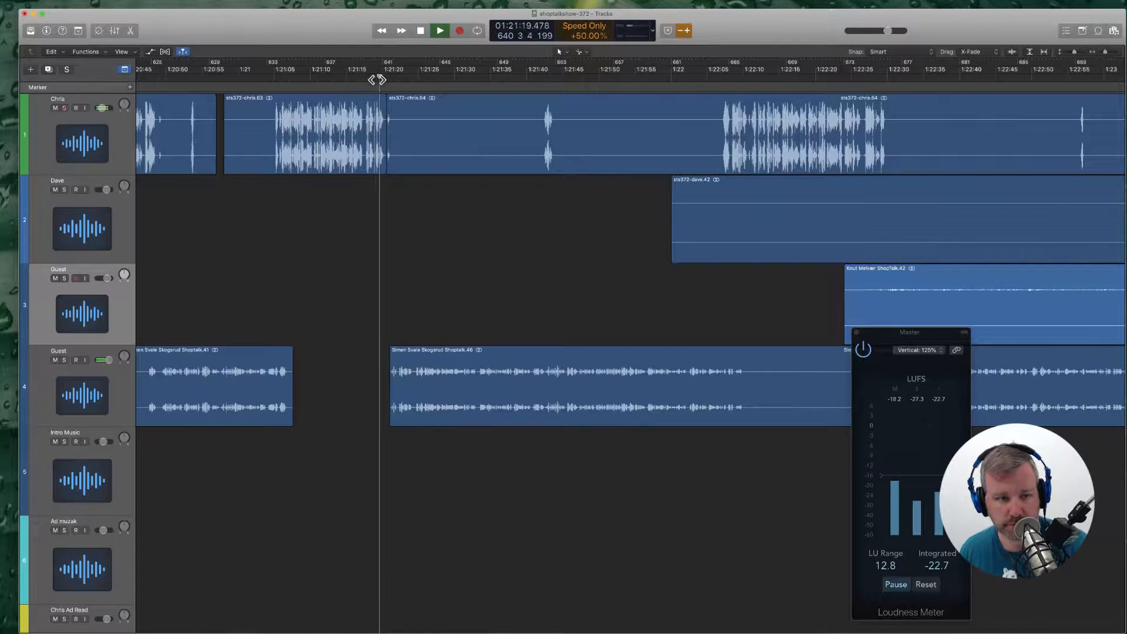
Step: Delete the first host's silence between about 1:21:20 and 1:21:39
left_click(523, 137)
left_click(496, 133)
key("Delete")
Step: Shift all regions following the first host's 1:21:20 cut about 1 second earlier on every track and replay the transition
left_click_drag(495, 132, 916, 354)
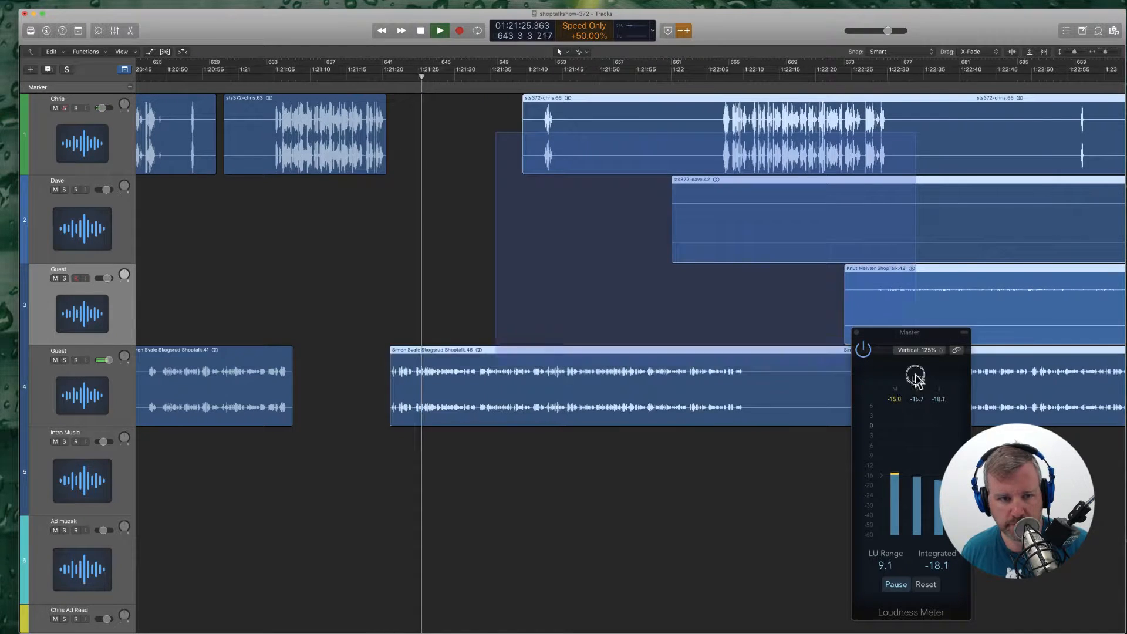
scroll(540, 318, "left", 5)
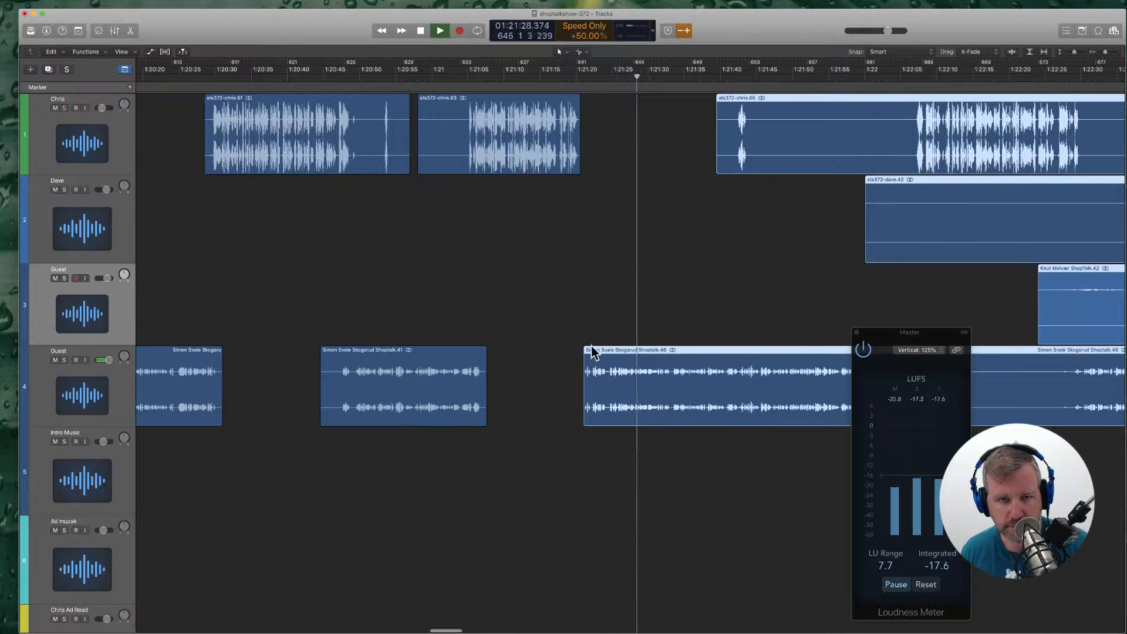
left_click_drag(589, 350, 584, 354)
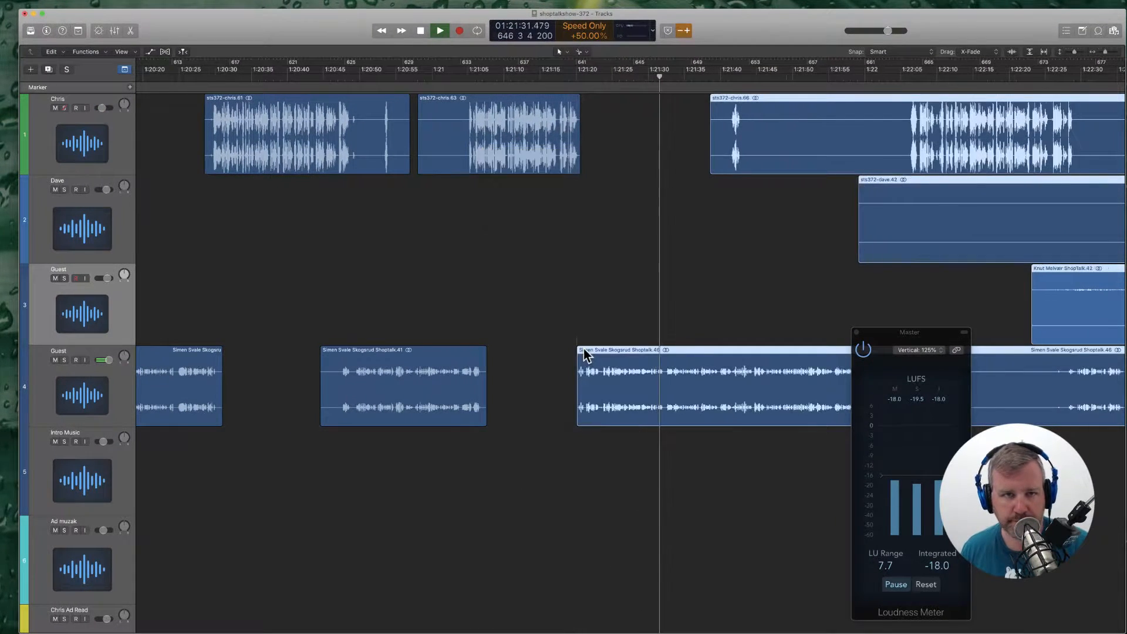
left_click(568, 77)
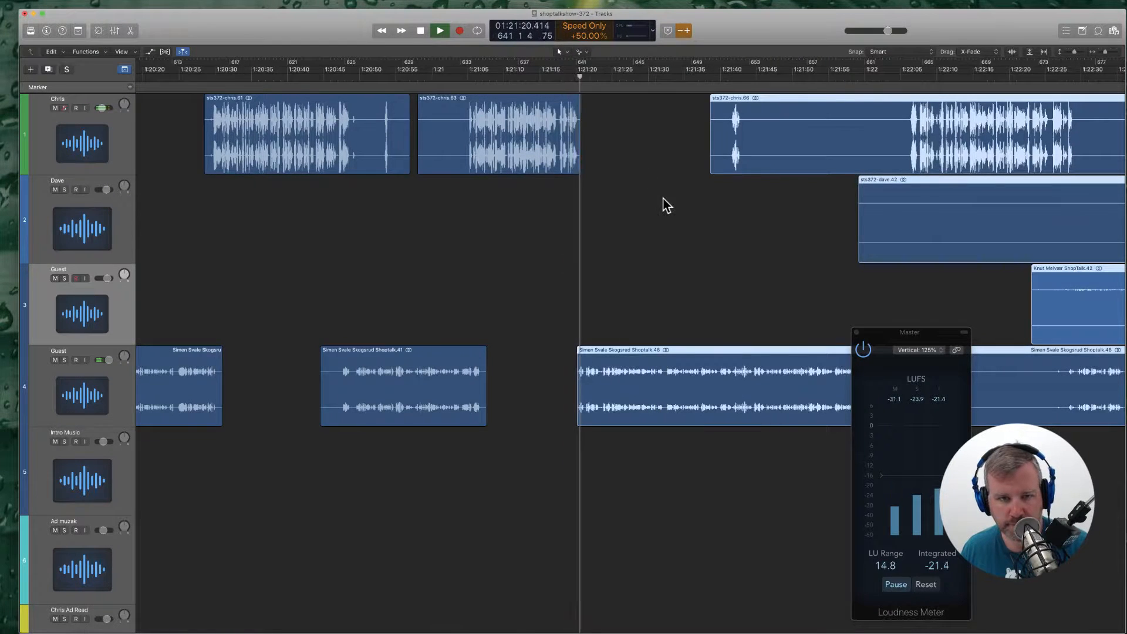
Step: Split the first host's track at about 1:21:46 and 1:22:05 and delete the silent piece between the cuts
scroll(648, 170, "right", 5)
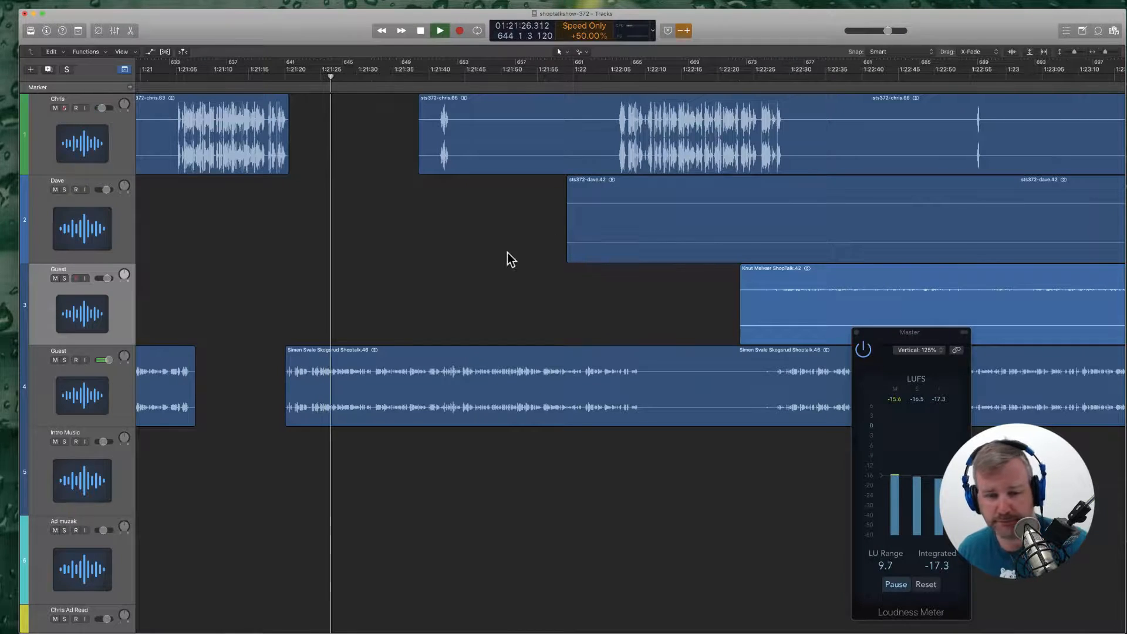
scroll(473, 271, "right", 2)
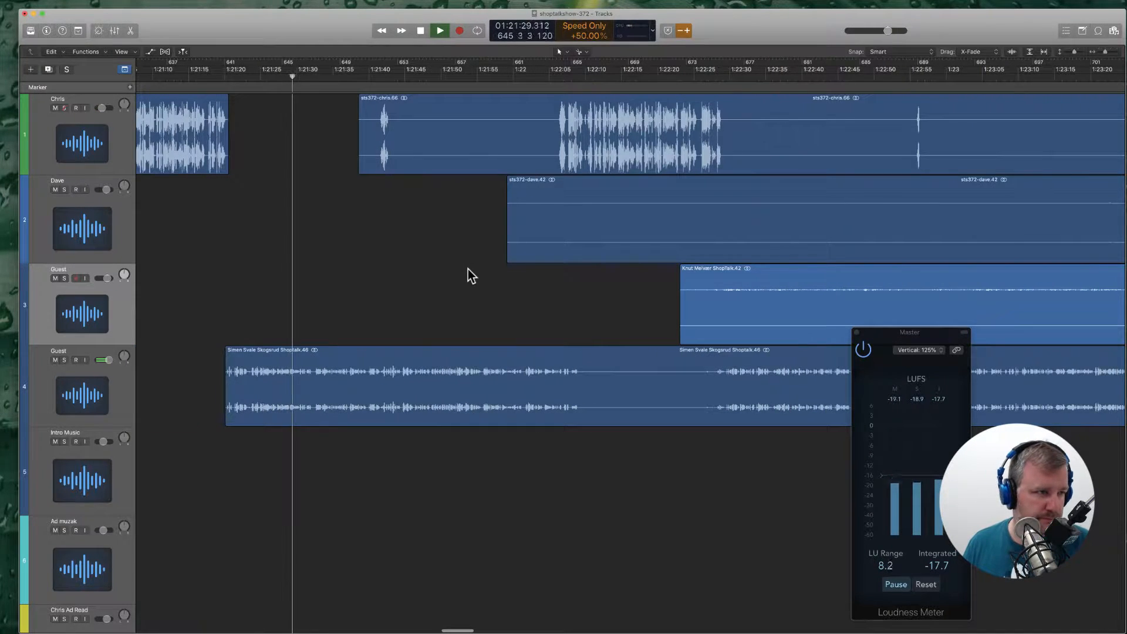
scroll(369, 264, "left", 4)
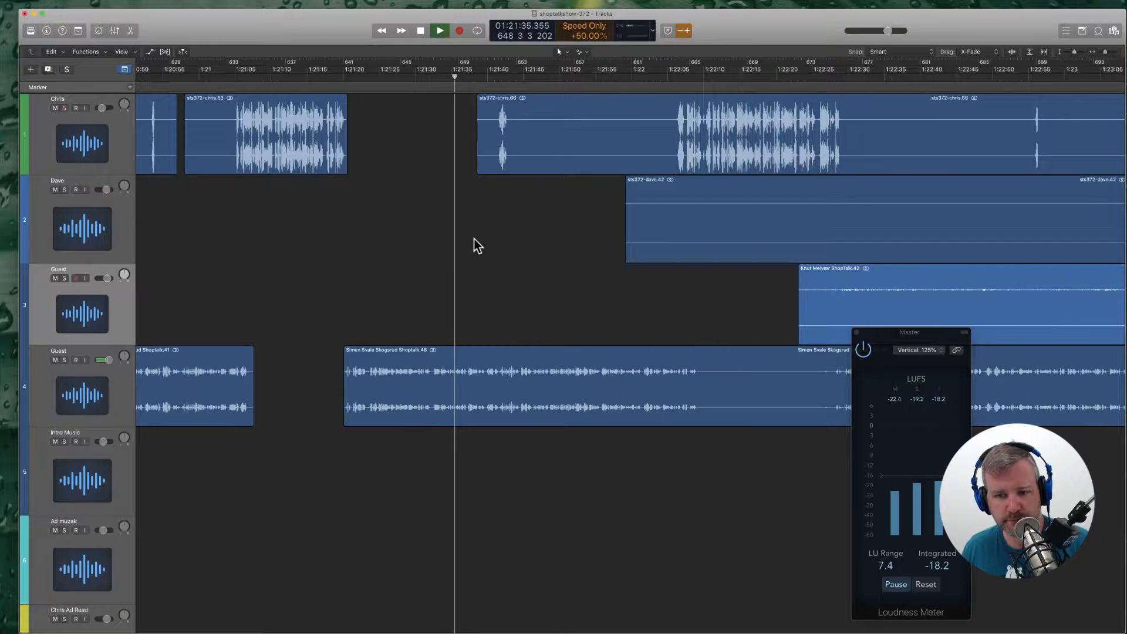
scroll(474, 245, "right", 2)
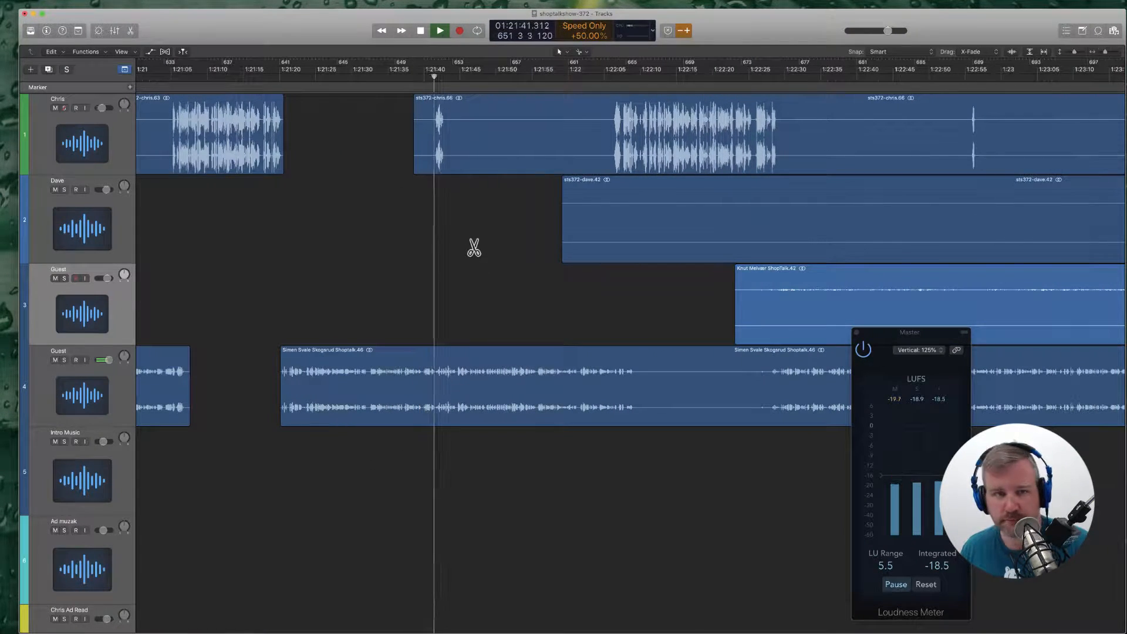
scroll(474, 247, "right", 2)
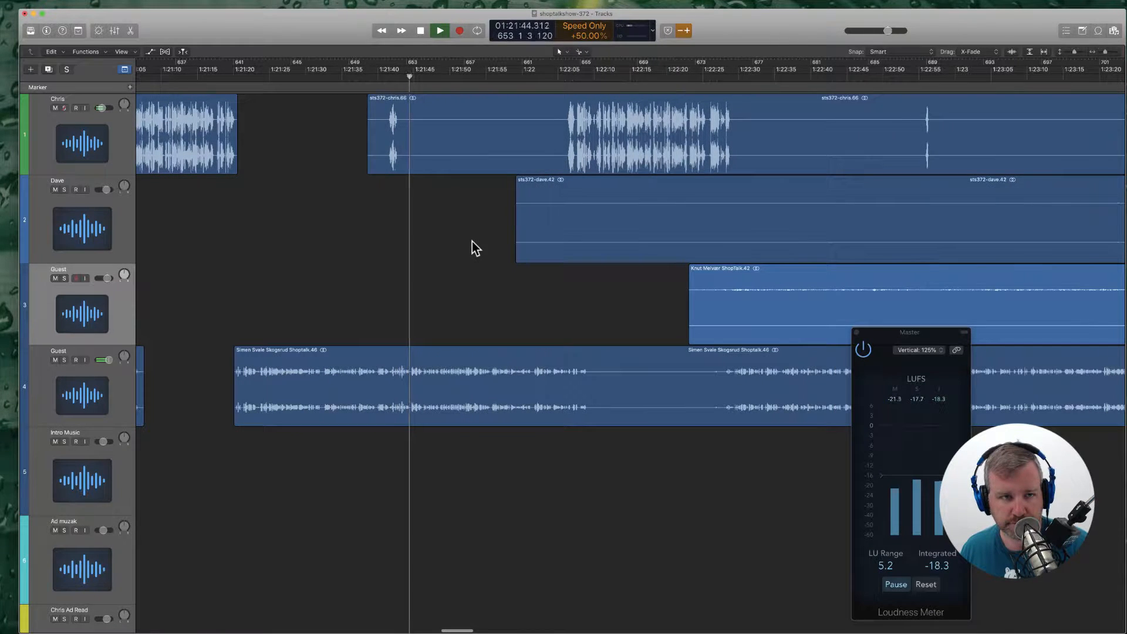
left_click(418, 156)
left_click(545, 141)
left_click(545, 141)
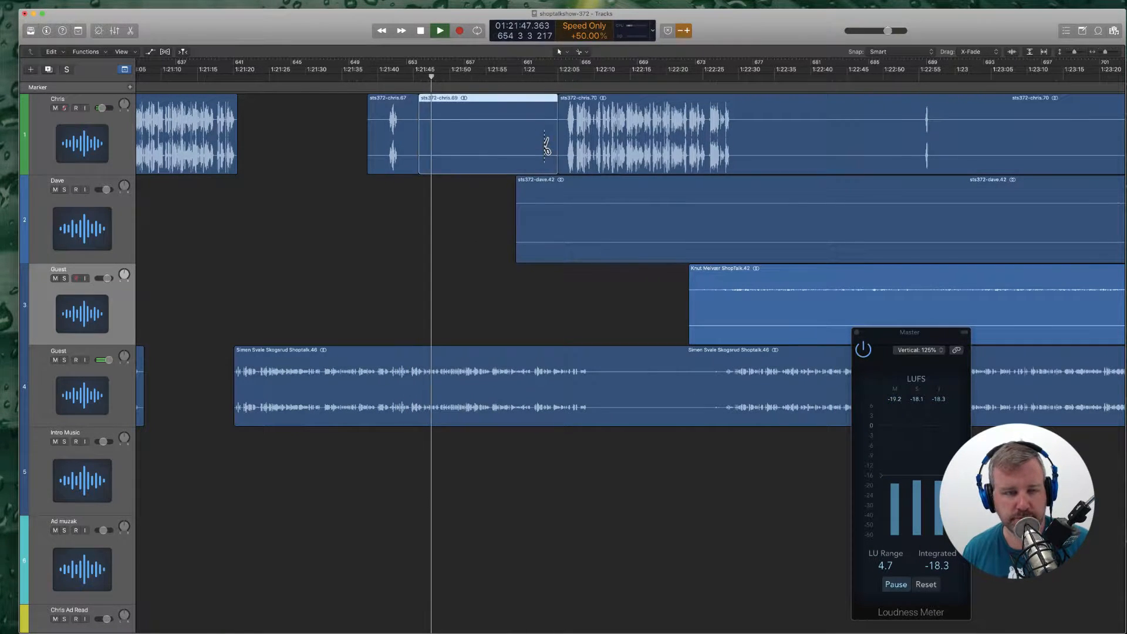
key("Delete")
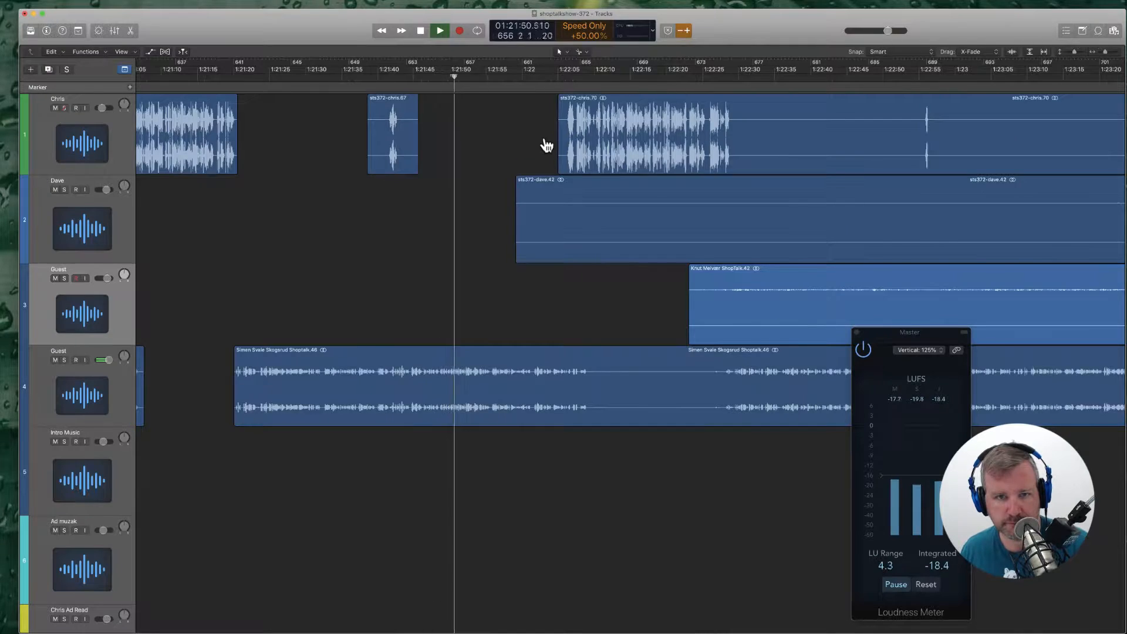
Step: Switch to Safari, open Sanity's new-project page and examine the available starter templates and their deployment options
key("super+Tab")
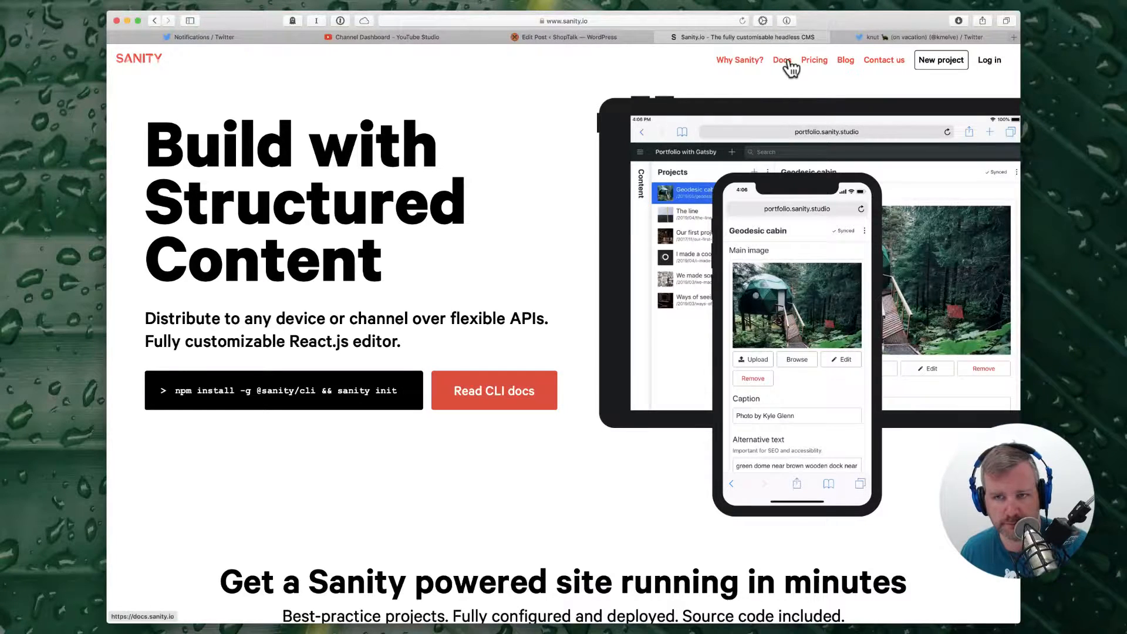
left_click(947, 69)
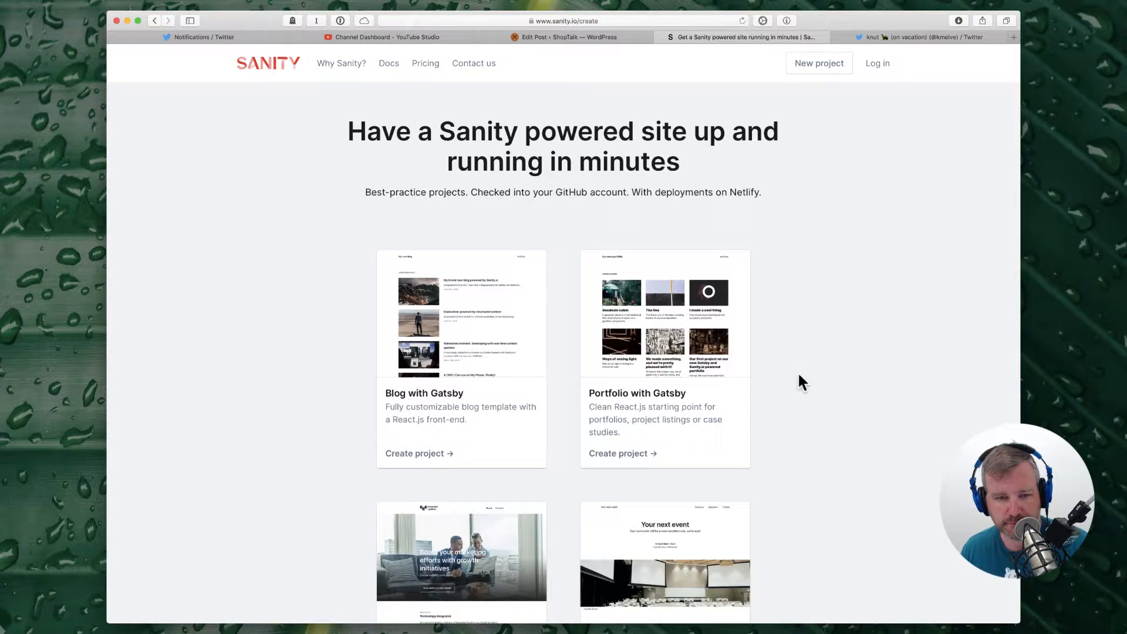
scroll(802, 400, "down", 2)
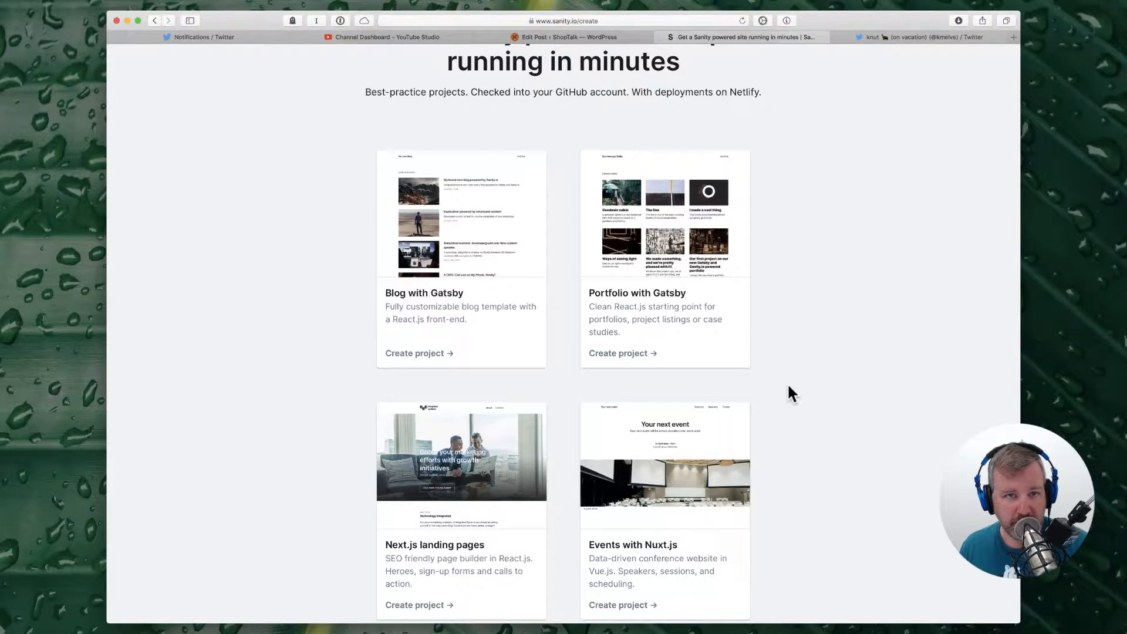
scroll(789, 387, "up", 2)
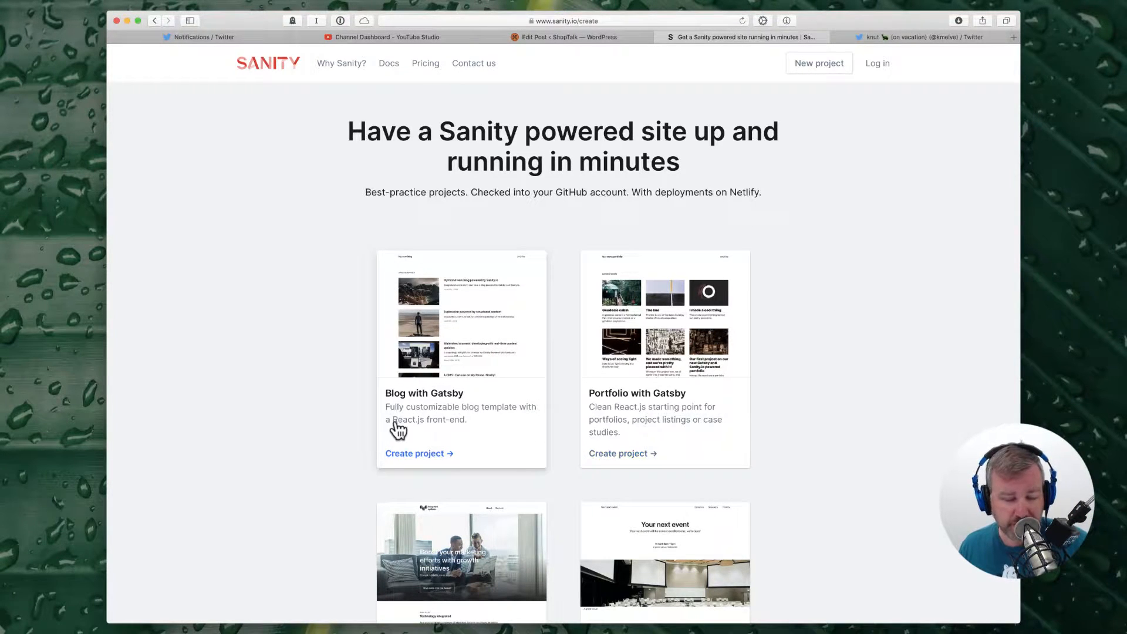
scroll(559, 484, "down", 5)
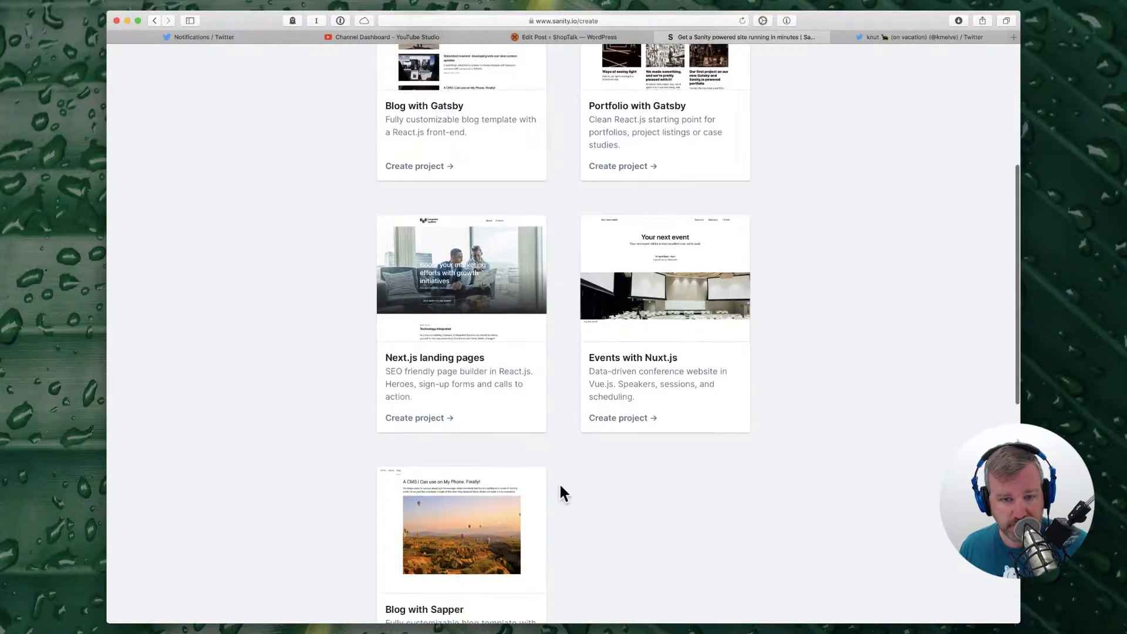
scroll(680, 468, "down", 2)
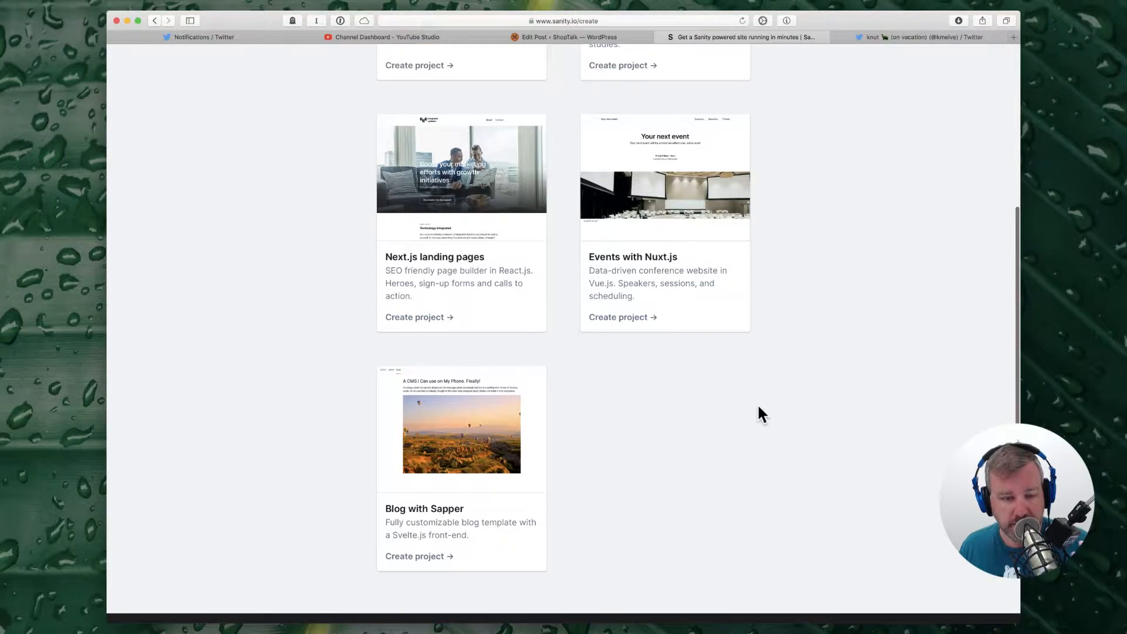
scroll(758, 407, "up", 7)
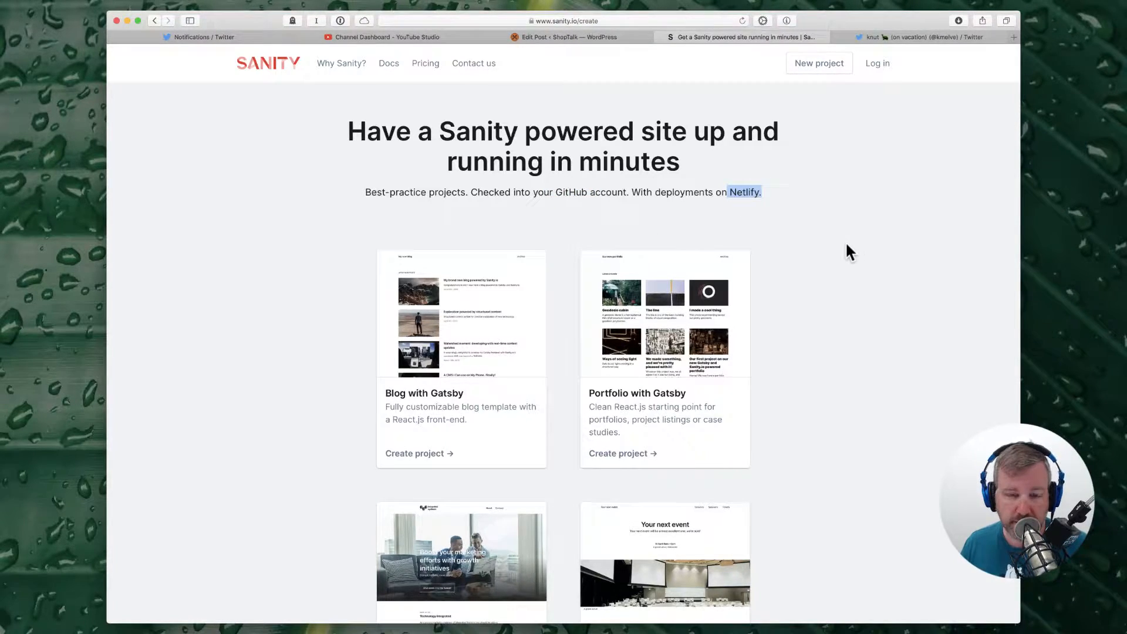
scroll(327, 447, "down", 3)
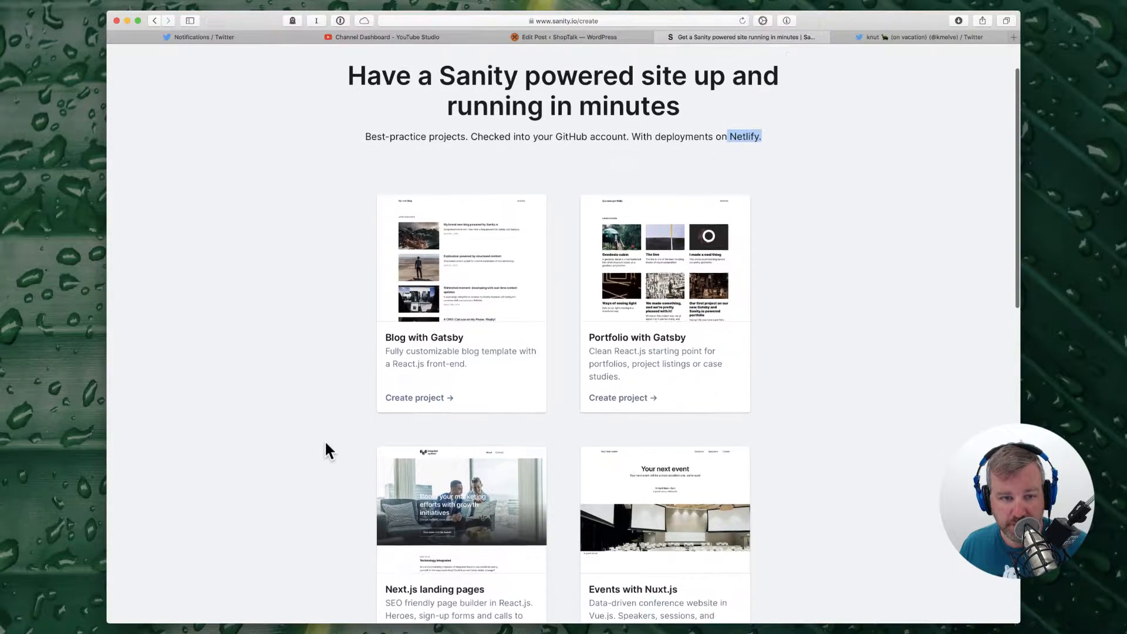
scroll(390, 359, "down", 3)
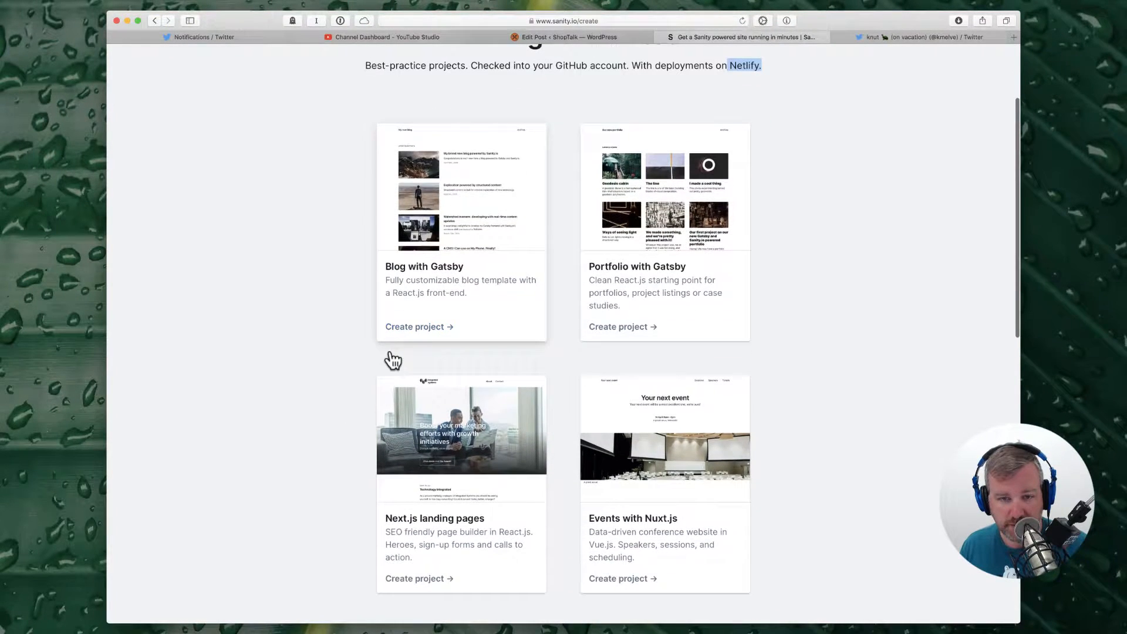
scroll(723, 297, "down", 5)
scroll(723, 299, "down", 2)
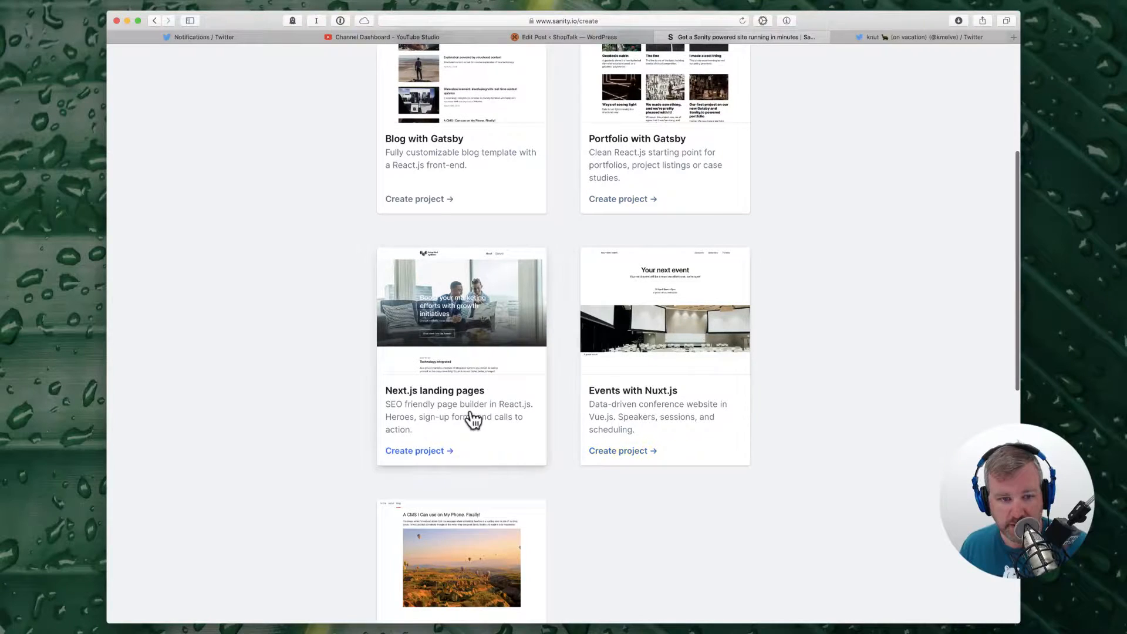
scroll(504, 438, "down", 4)
scroll(681, 365, "down", 6)
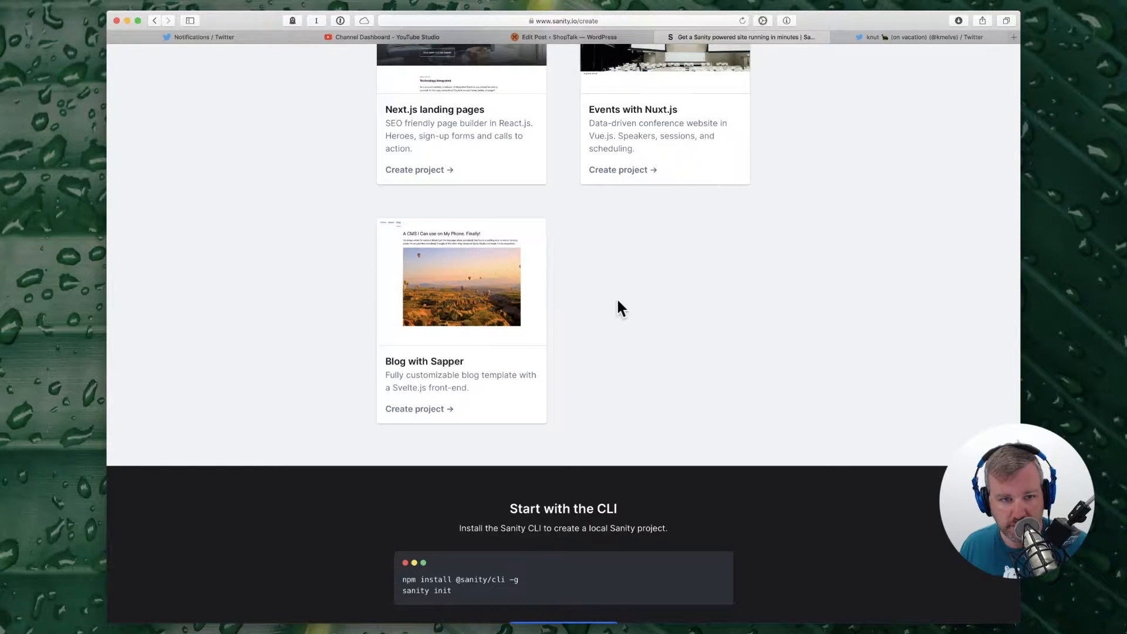
scroll(639, 352, "up", 15)
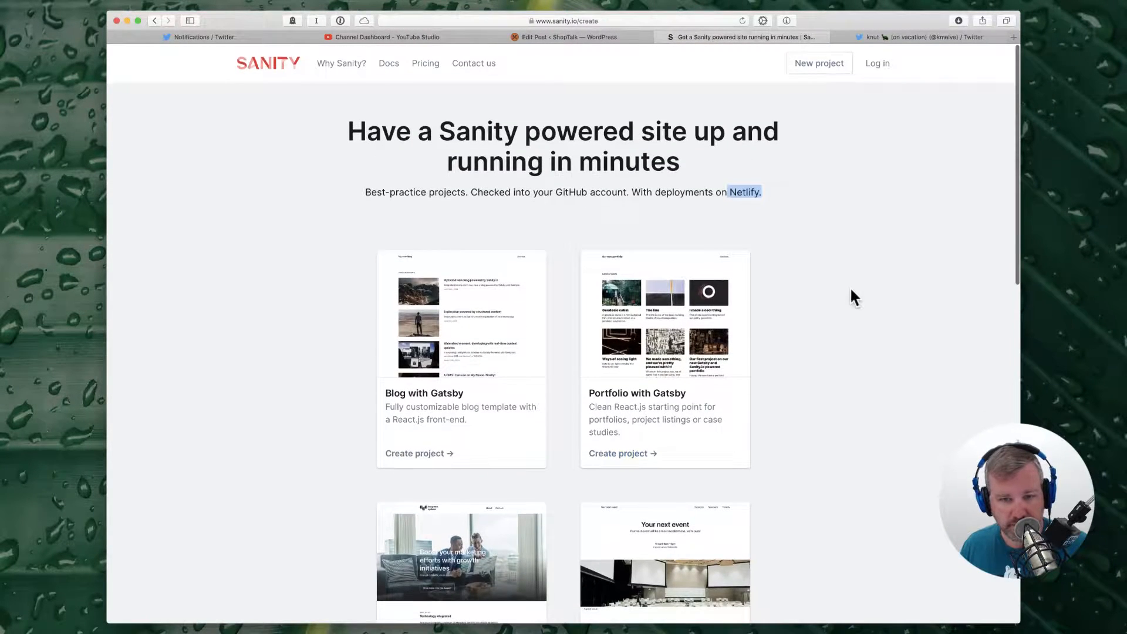
scroll(854, 297, "down", 4)
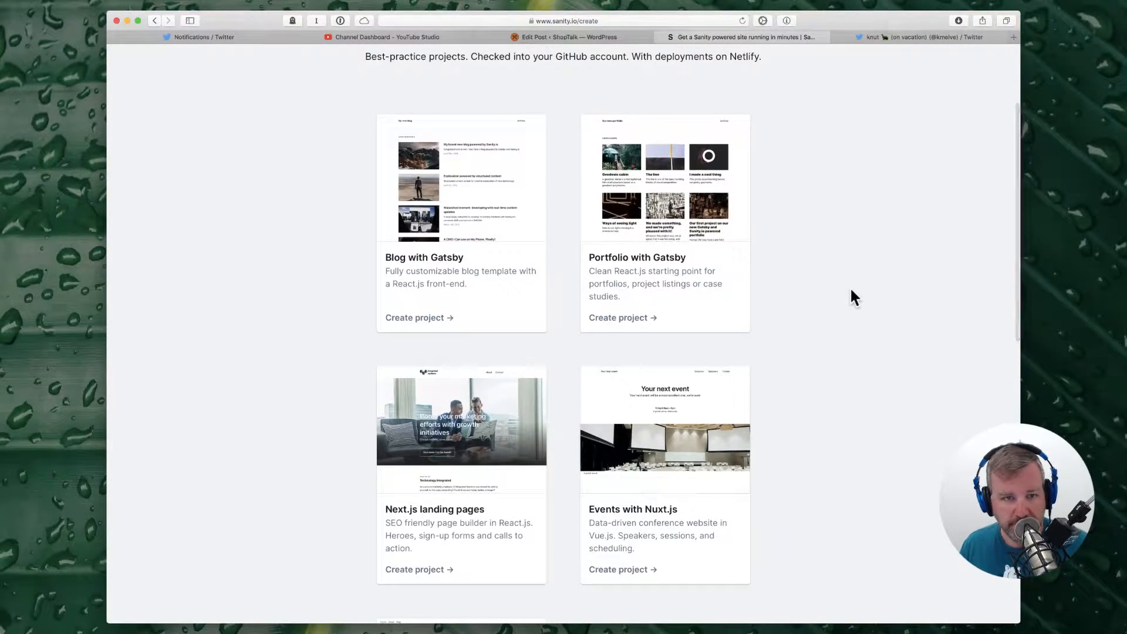
scroll(852, 292, "up", 4)
scroll(851, 292, "down", 3)
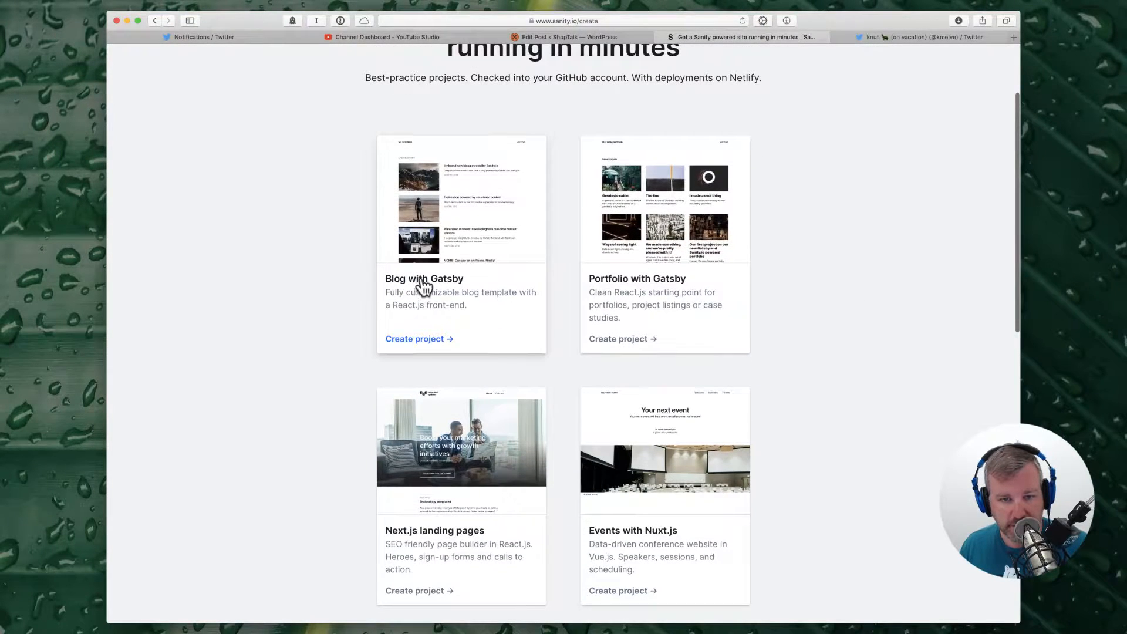
Step: Choose the Portfolio with Gatsby template and sign in to Sanity with GitHub, accepting the terms of service and newsletter subscription
left_click(655, 302)
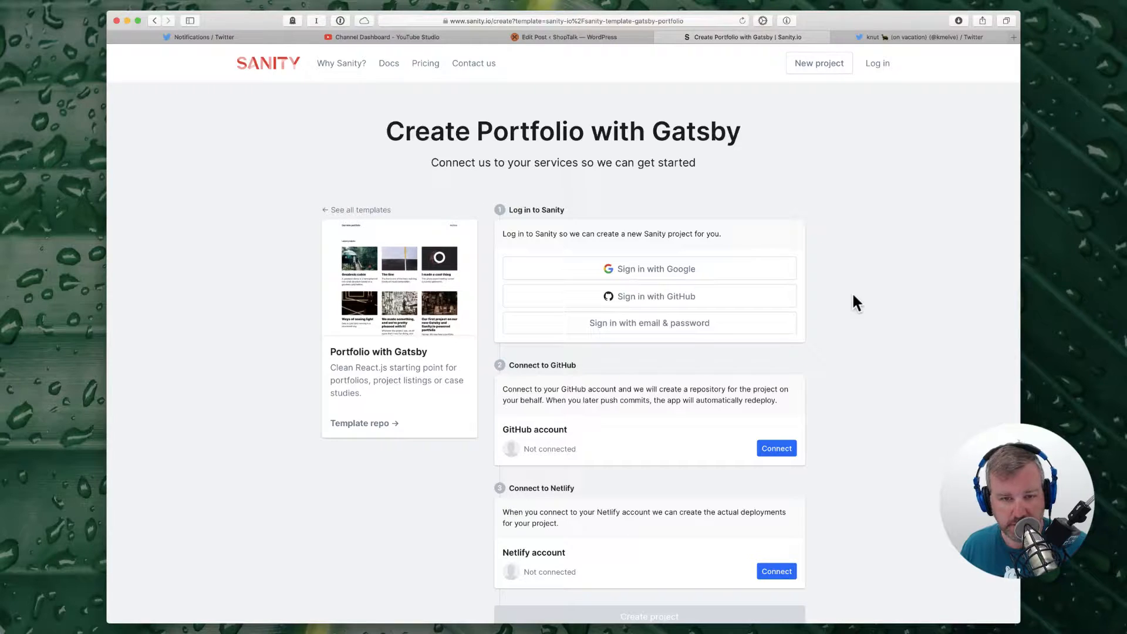
left_click(620, 298)
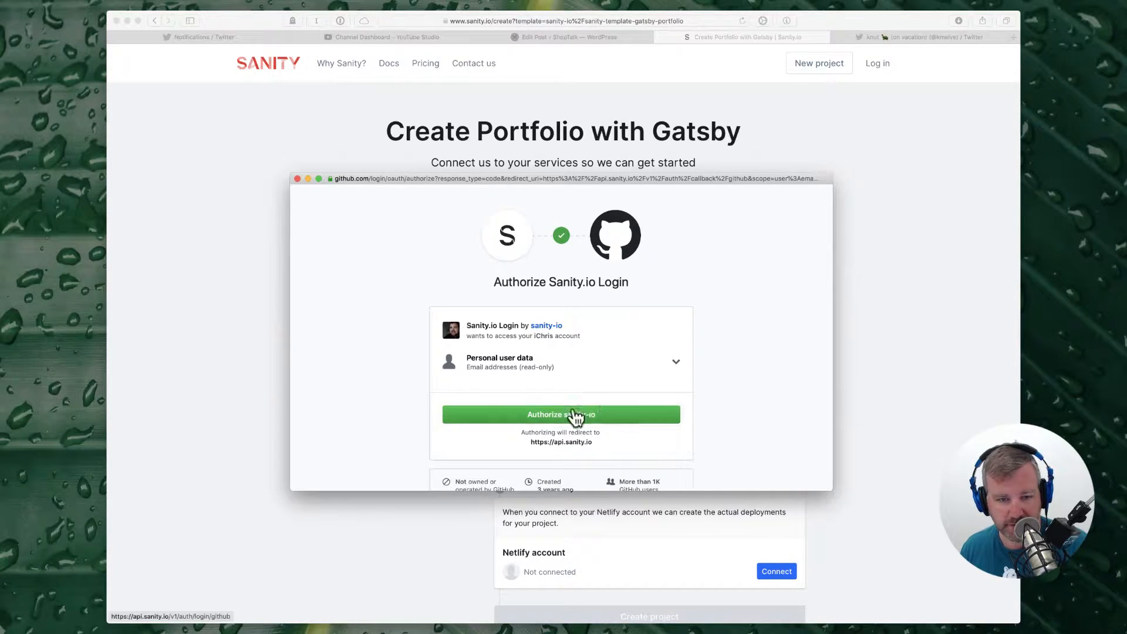
left_click(578, 416)
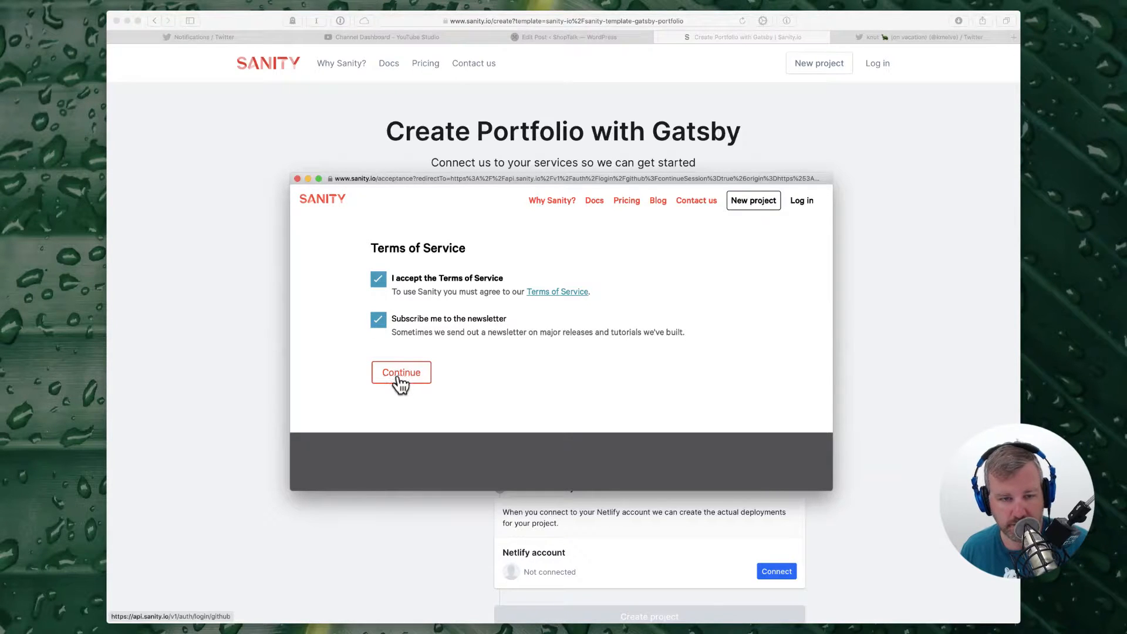
left_click(380, 322)
left_click(400, 373)
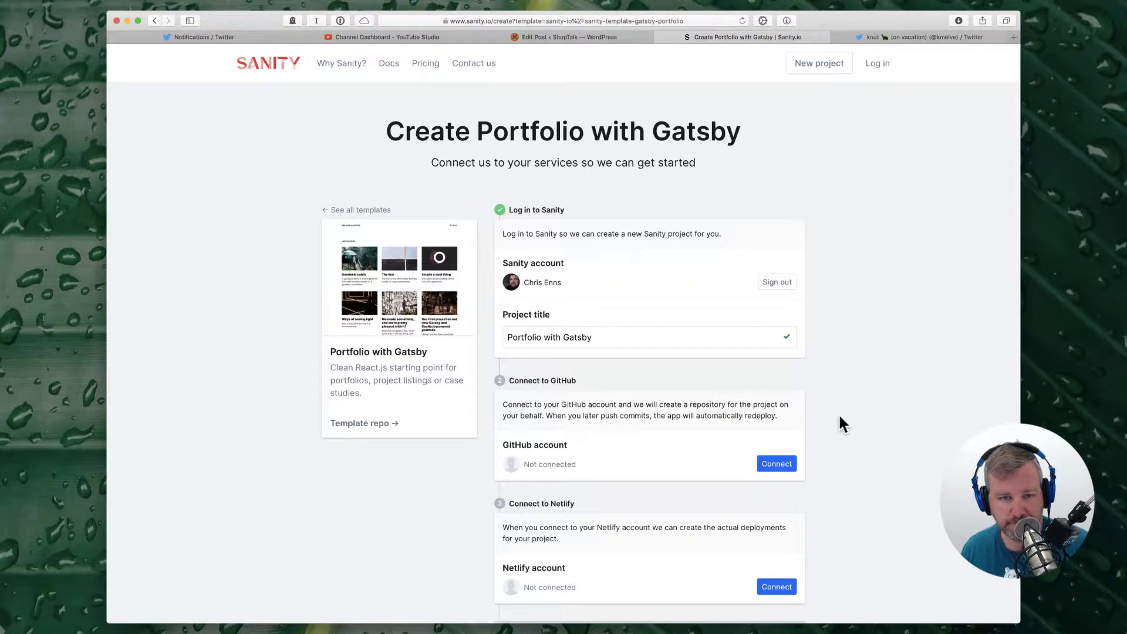
Step: Title the project Portfolio with Gatsby Test and connect the GitHub account, authorizing sanity-io and entering the GitHub account password
left_click(634, 338)
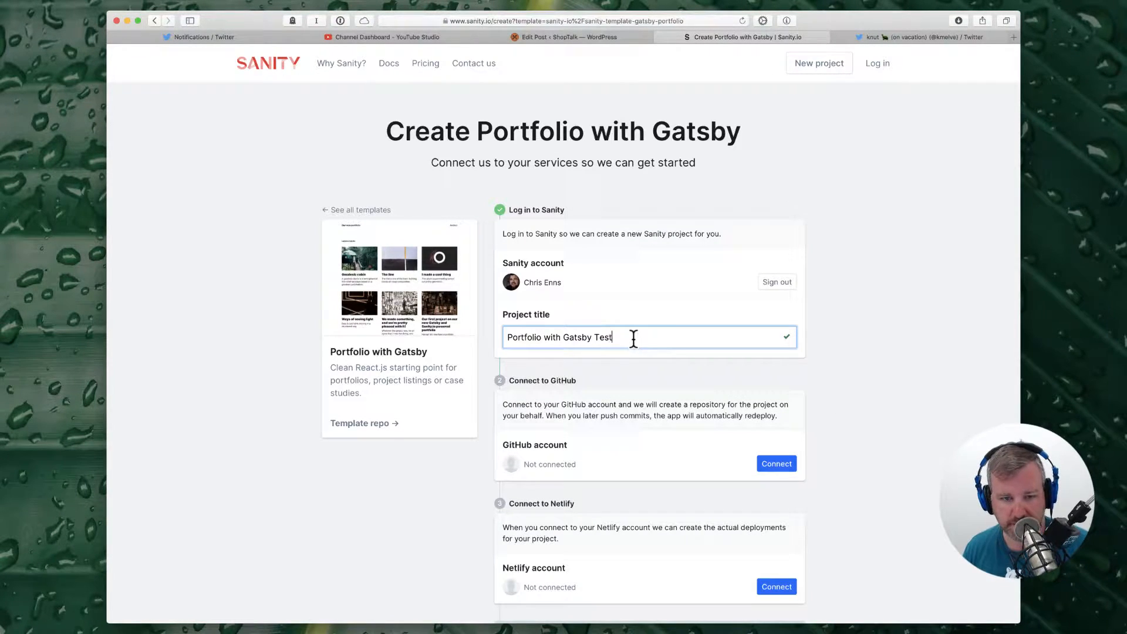
left_click(777, 464)
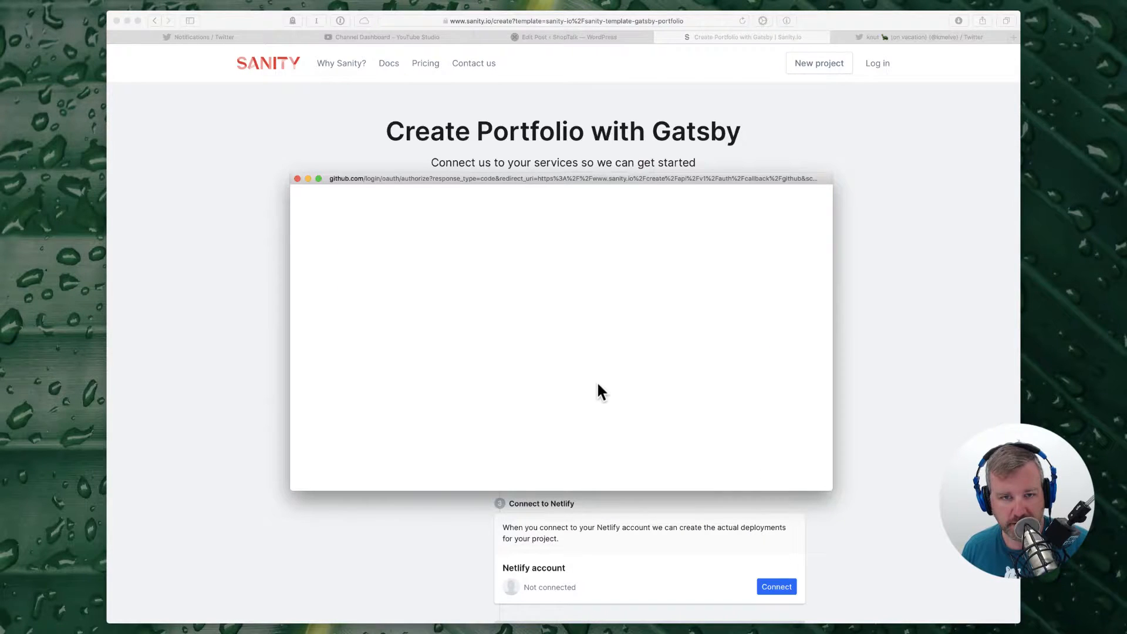
scroll(597, 380, "down", 5)
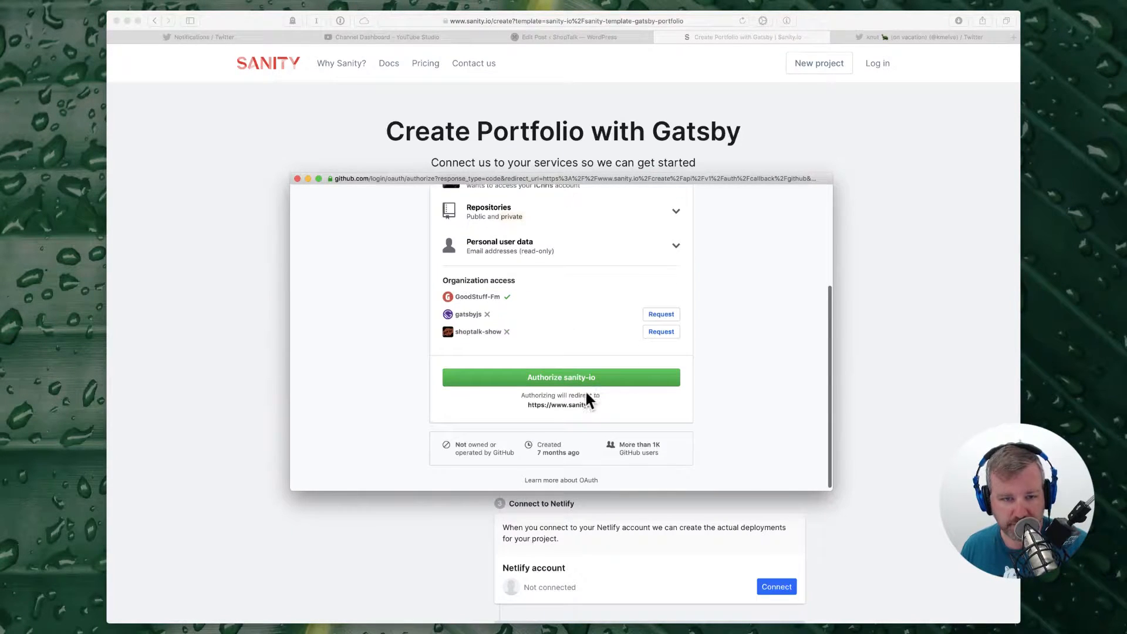
left_click(581, 382)
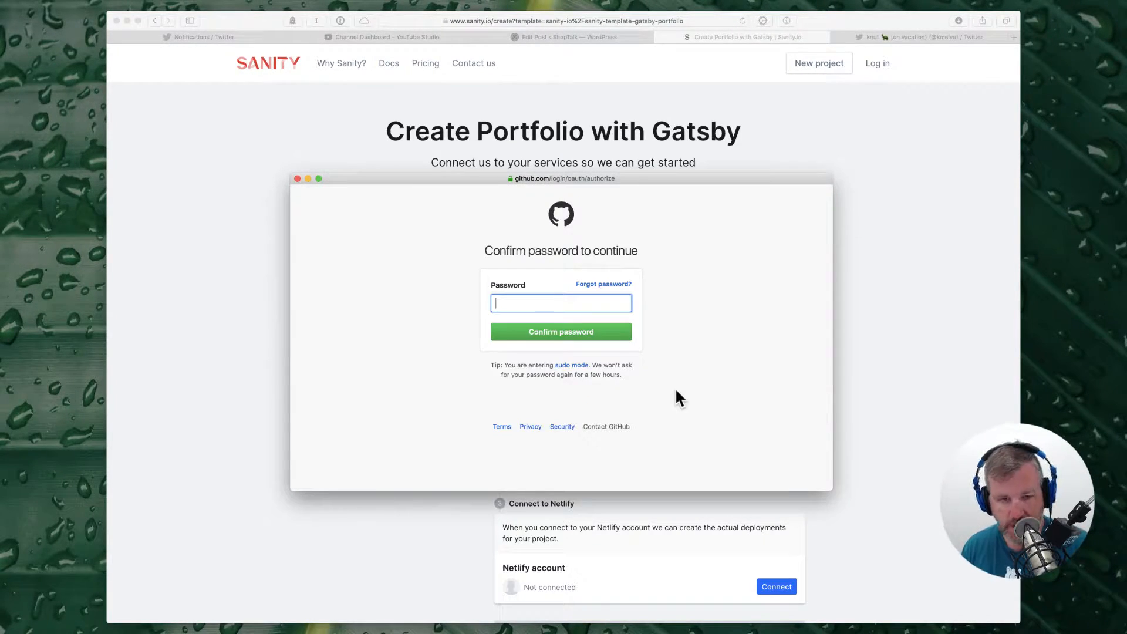
key("super+backslash")
left_click(594, 337)
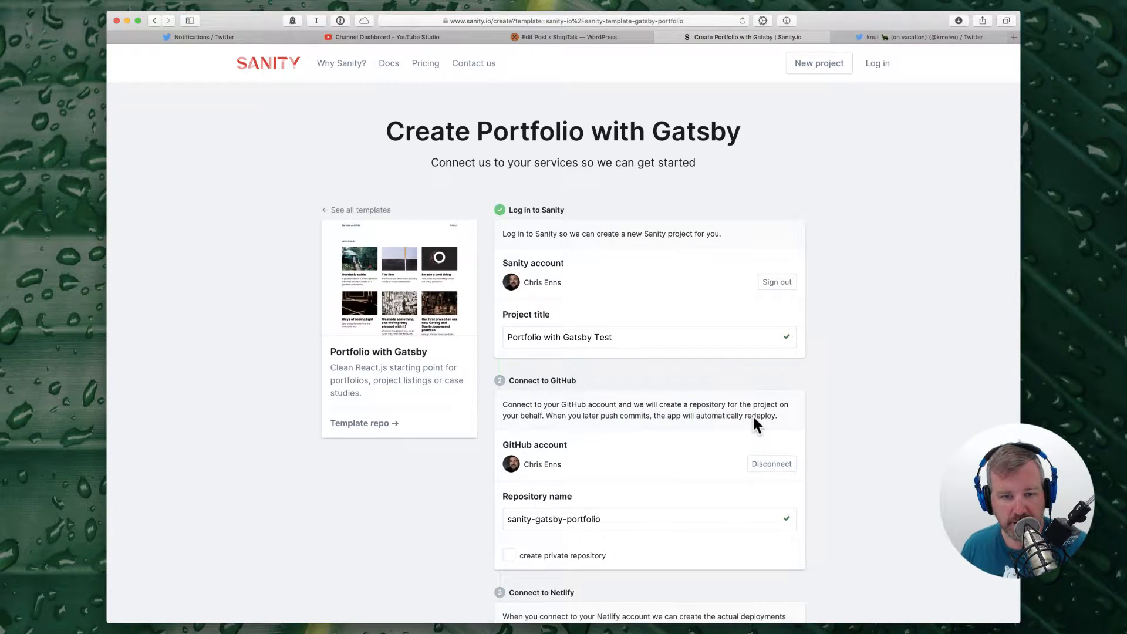
Step: Connect the Netlify account by authorizing Sanity.io, and create the project with the sanity-gatsby-portfolio repository name
scroll(838, 442, "down", 5)
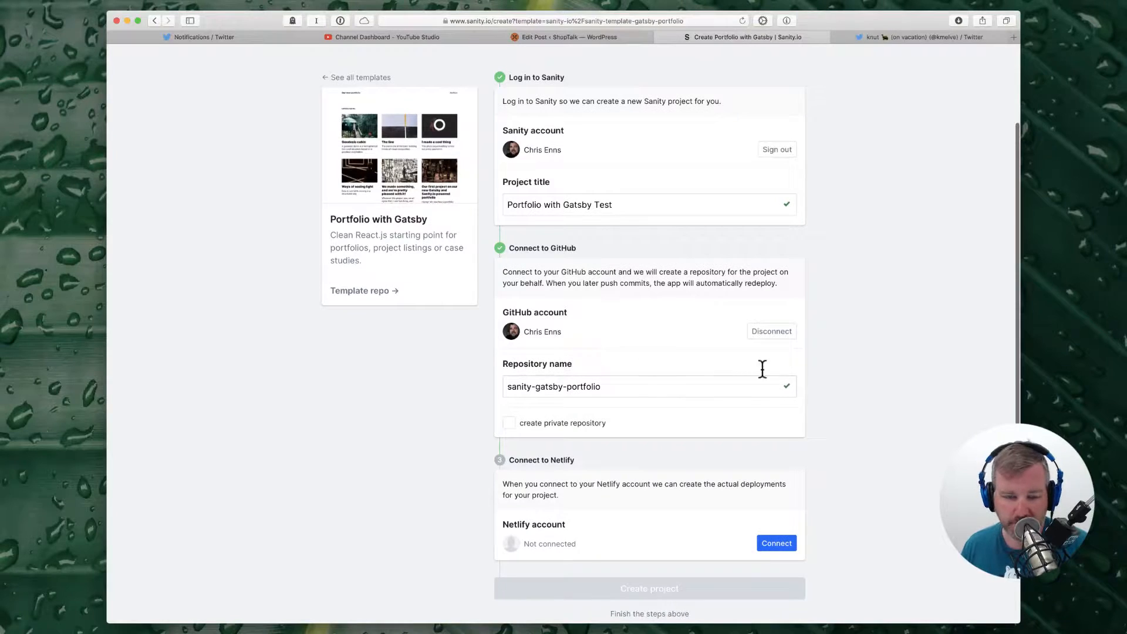
scroll(694, 386, "down", 3)
scroll(694, 417, "down", 3)
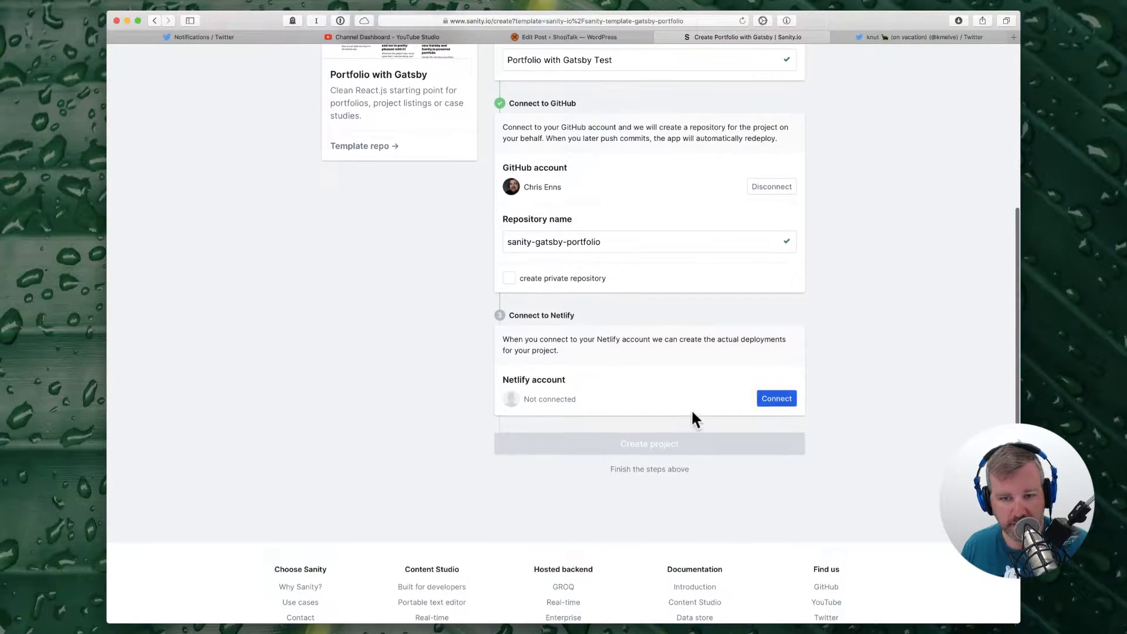
left_click(776, 399)
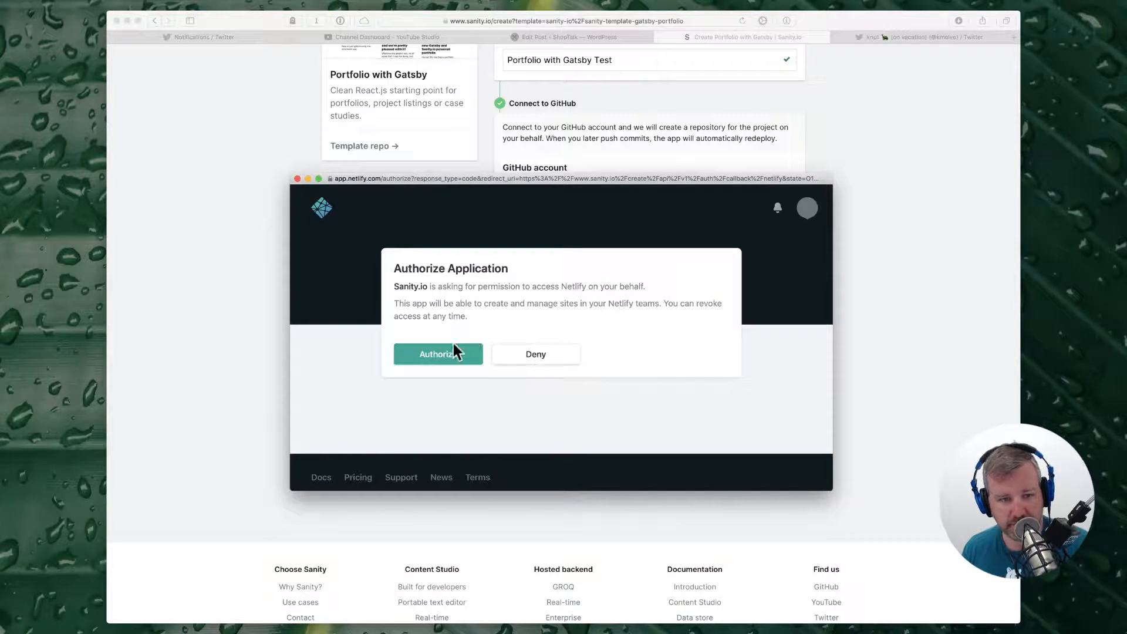
left_click(456, 351)
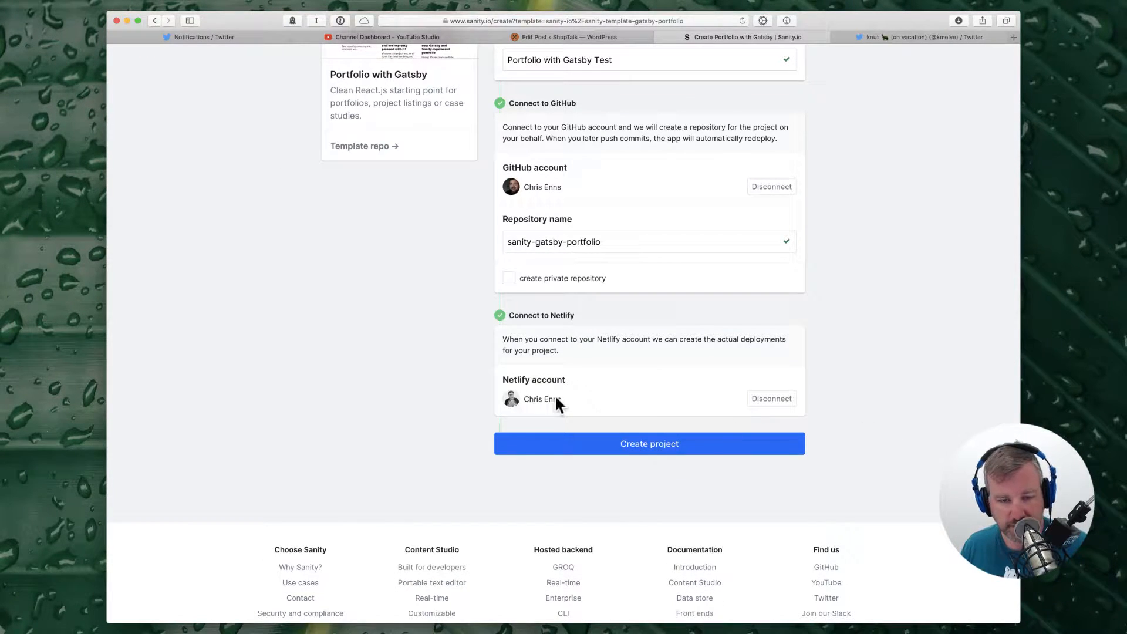
scroll(818, 434, "down", 3)
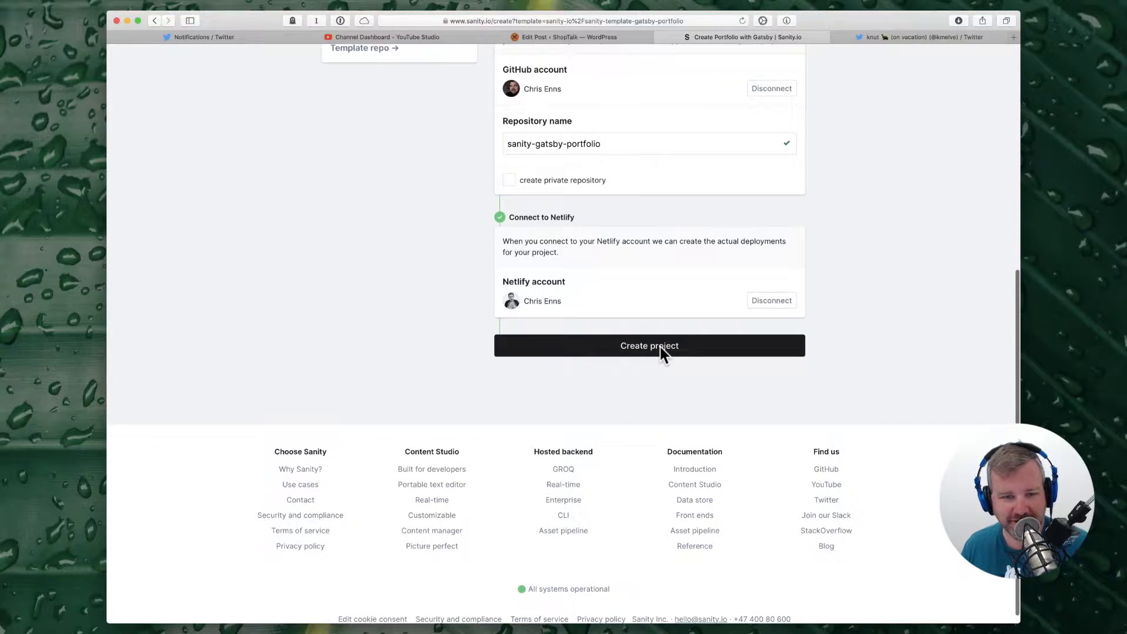
left_click(660, 347)
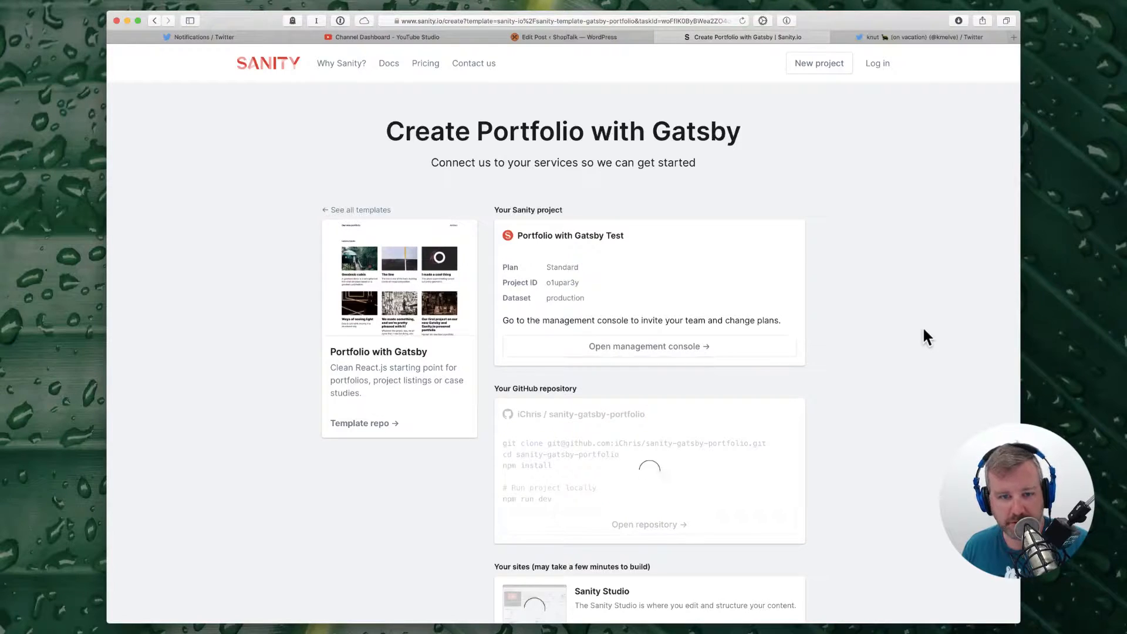
Step: Try to open the new project's Sanity Studio and accept its cookie, closing the Studio page again
scroll(874, 418, "down", 5)
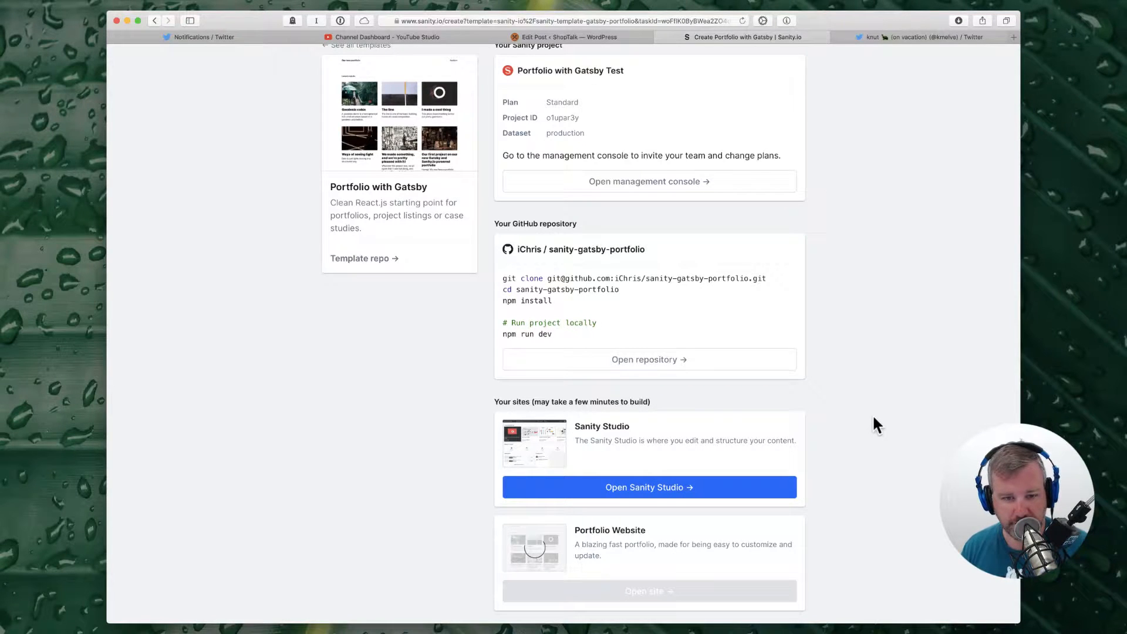
scroll(874, 417, "down", 3)
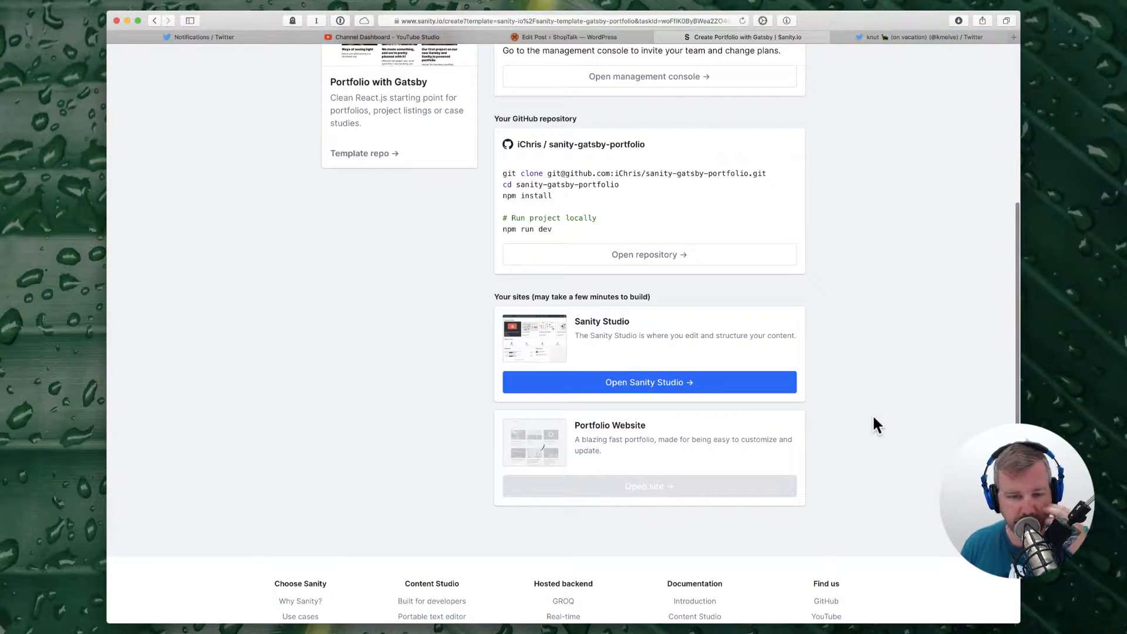
left_click(670, 388)
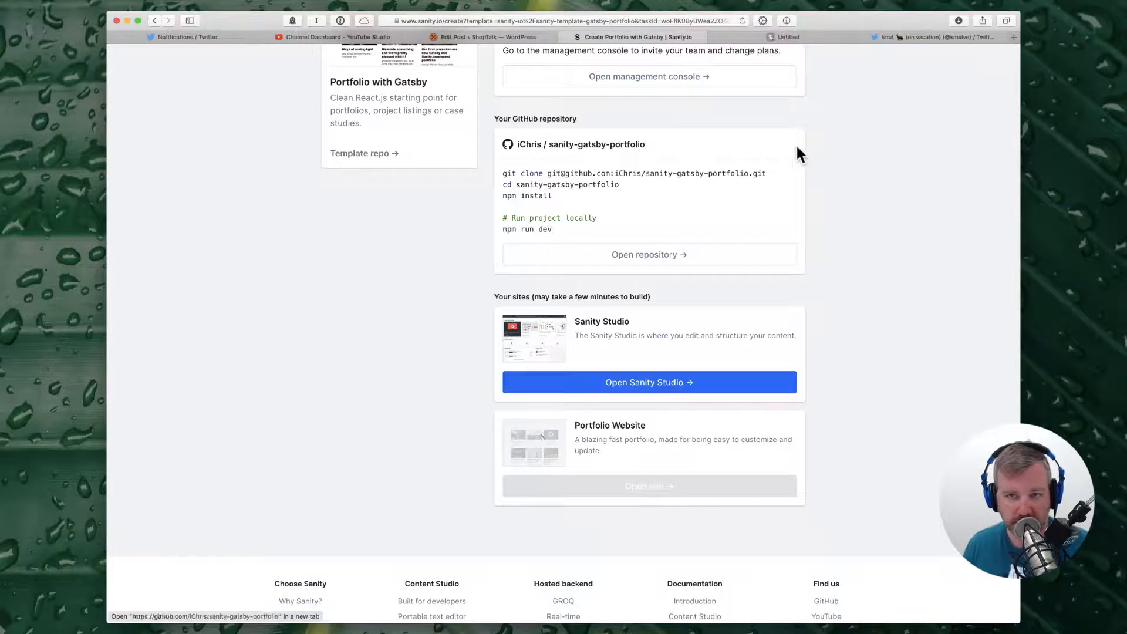
left_click(798, 39)
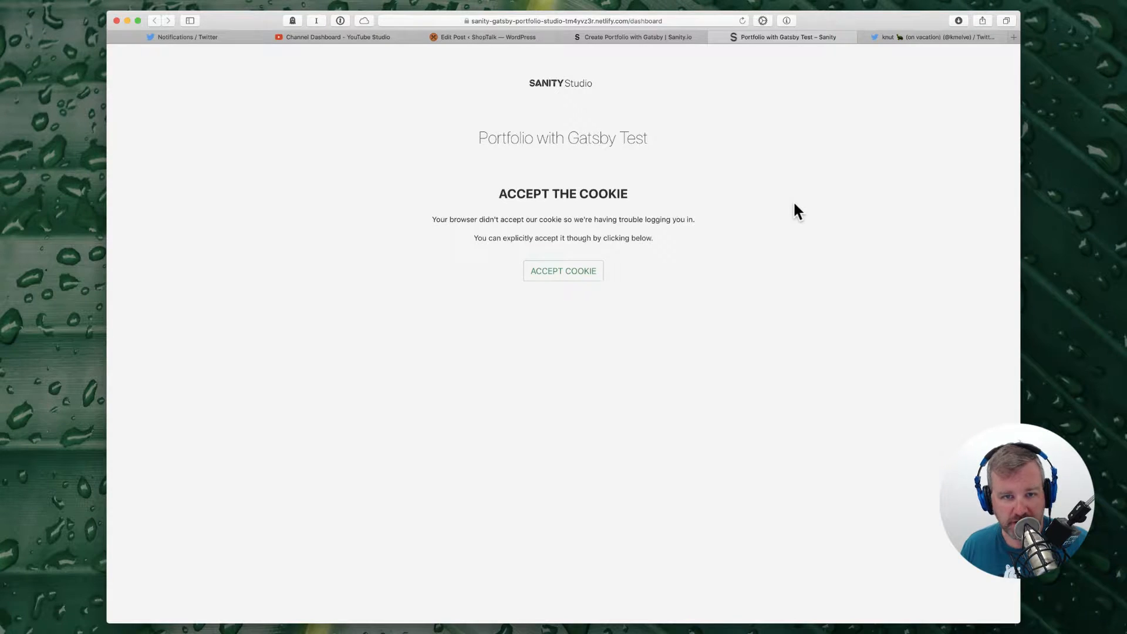
left_click(558, 270)
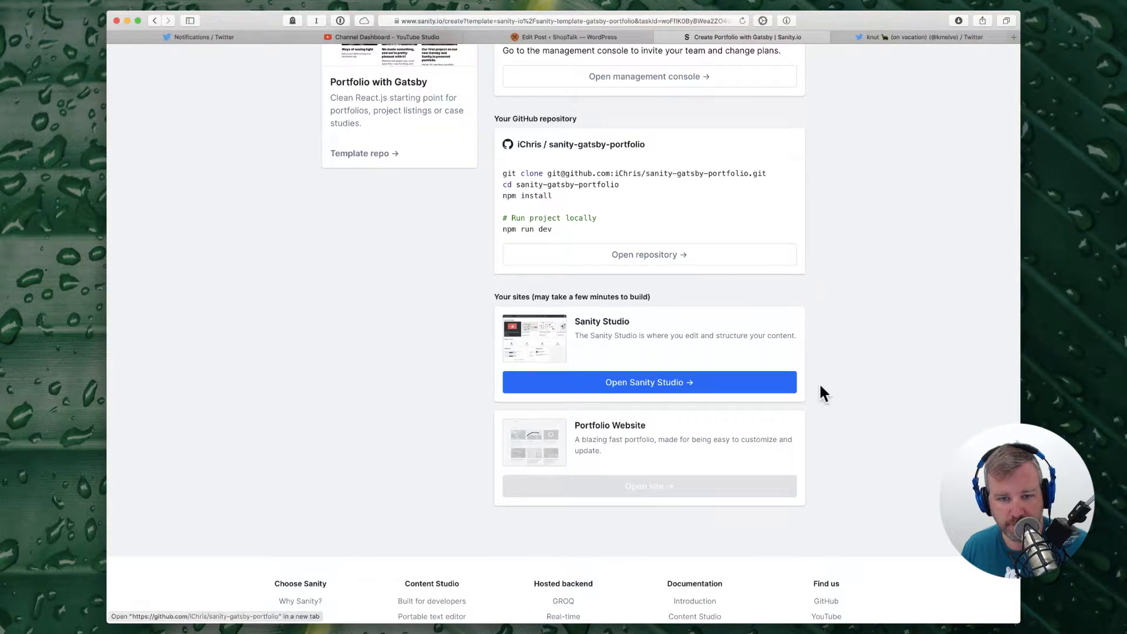
left_click(776, 37)
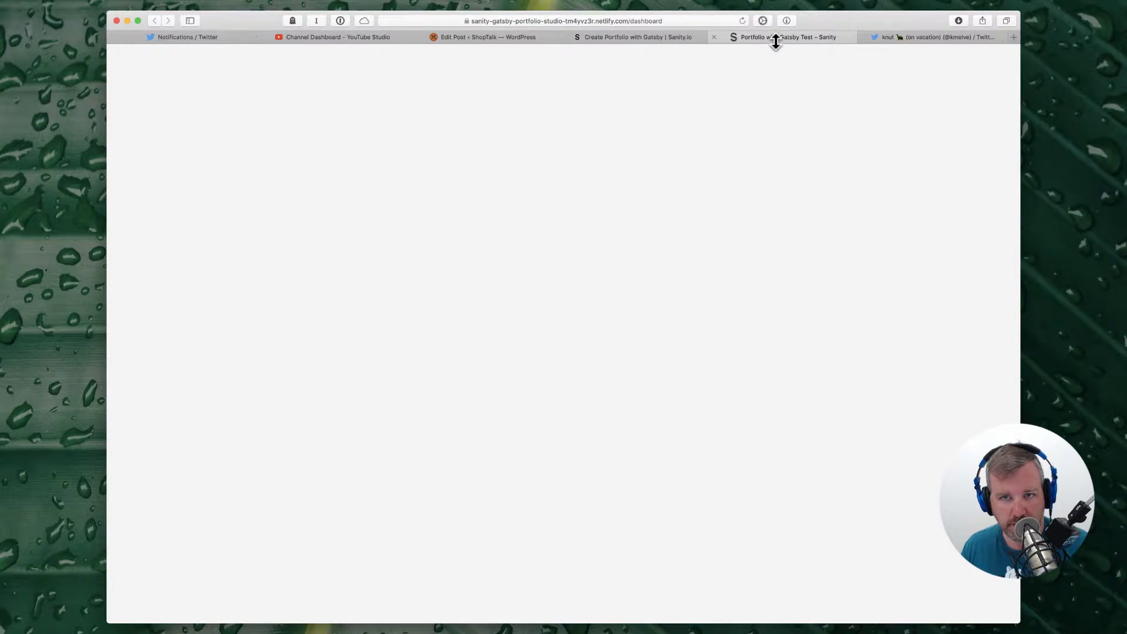
key("super+w")
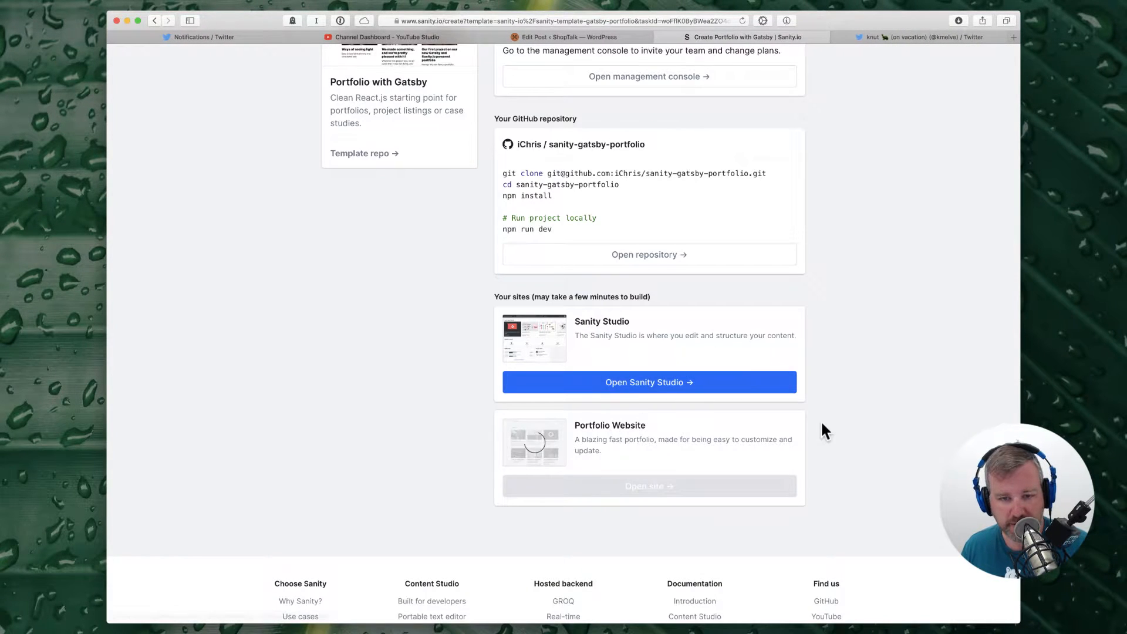
Step: Examine the created project's details, GitHub repository clone and run commands, and the build status of its sites
scroll(866, 376, "up", 3)
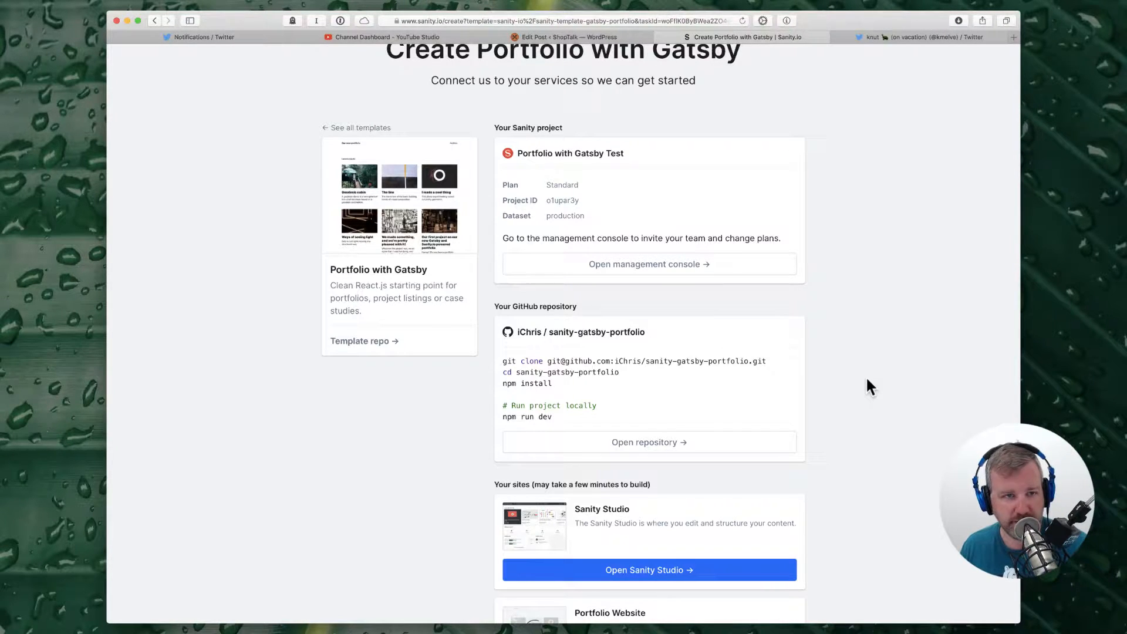
scroll(869, 387, "down", 3)
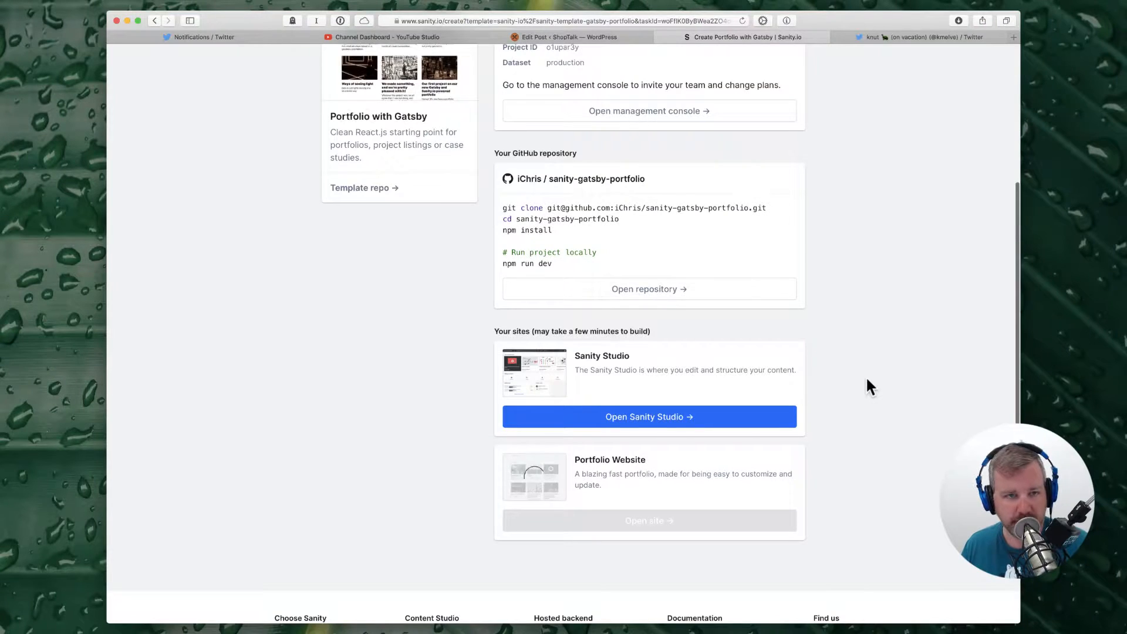
scroll(867, 381, "up", 5)
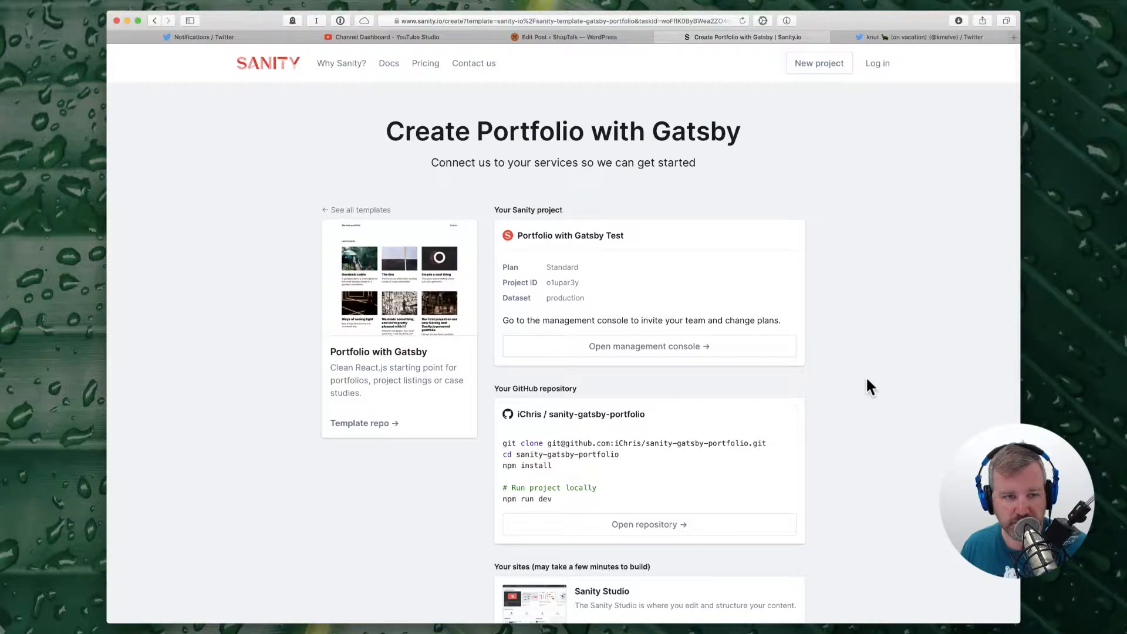
scroll(868, 380, "down", 2)
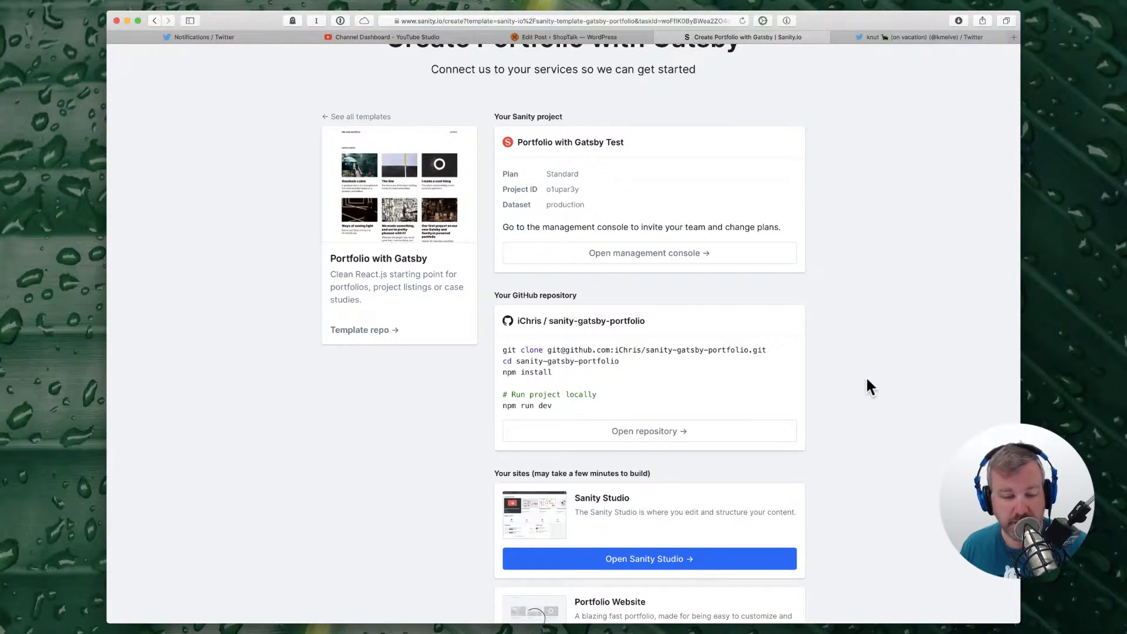
scroll(868, 381, "down", 6)
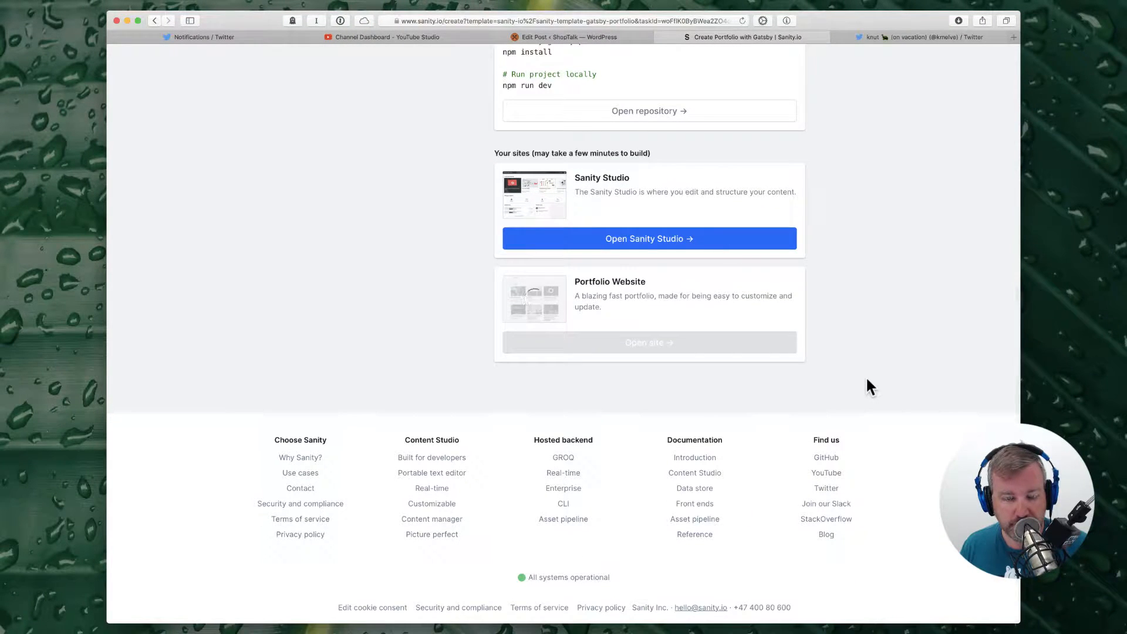
scroll(868, 385, "up", 3)
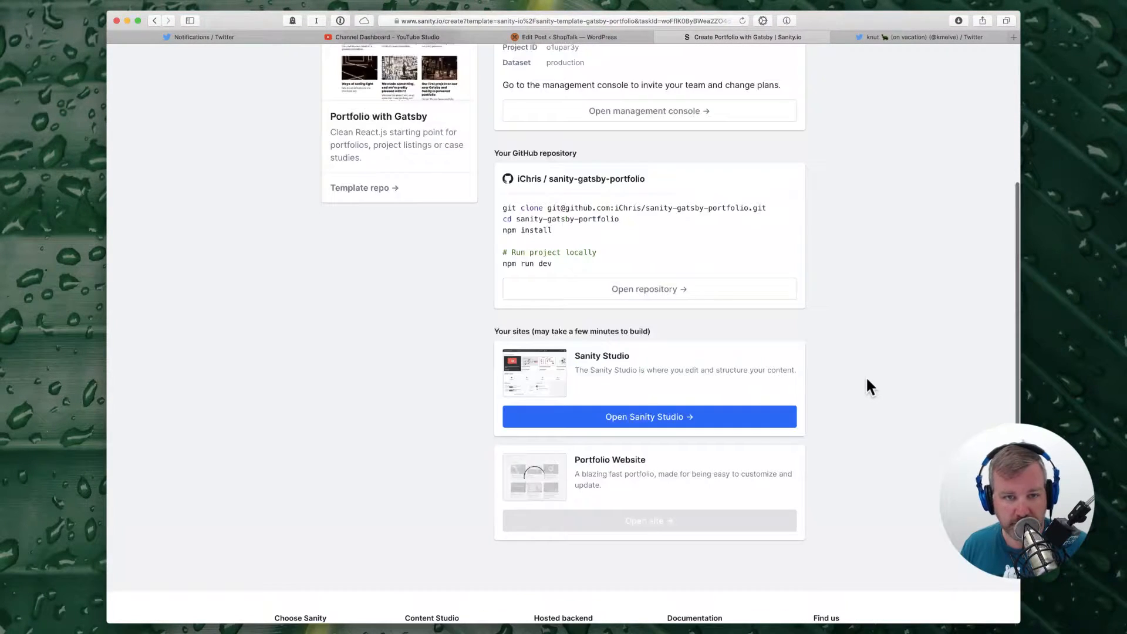
scroll(797, 239, "up", 4)
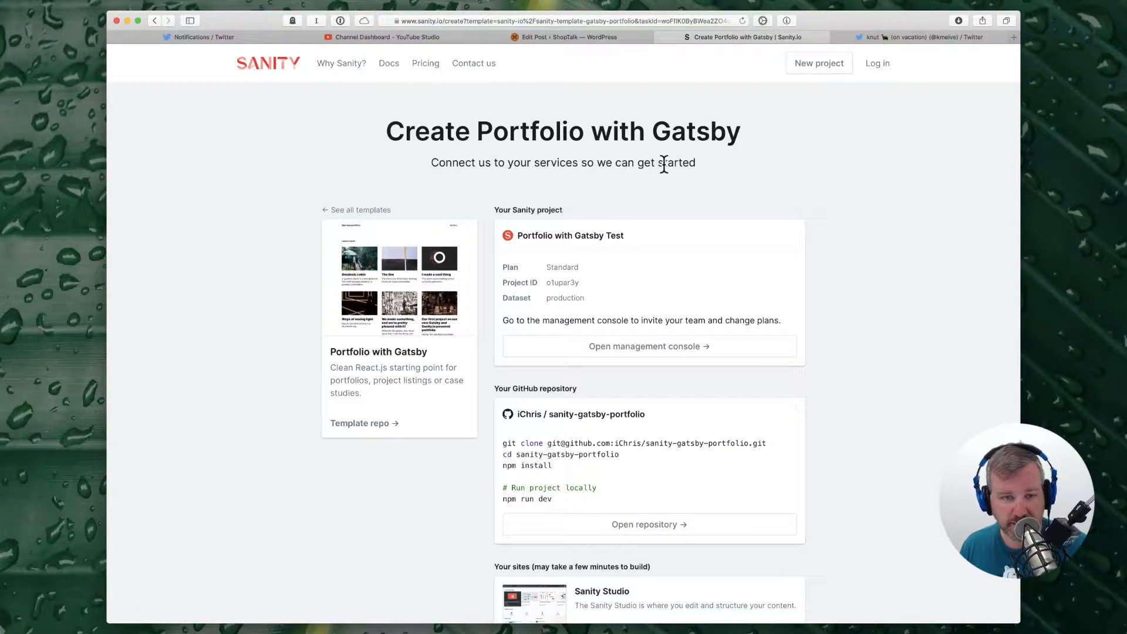
scroll(787, 413, "down", 3)
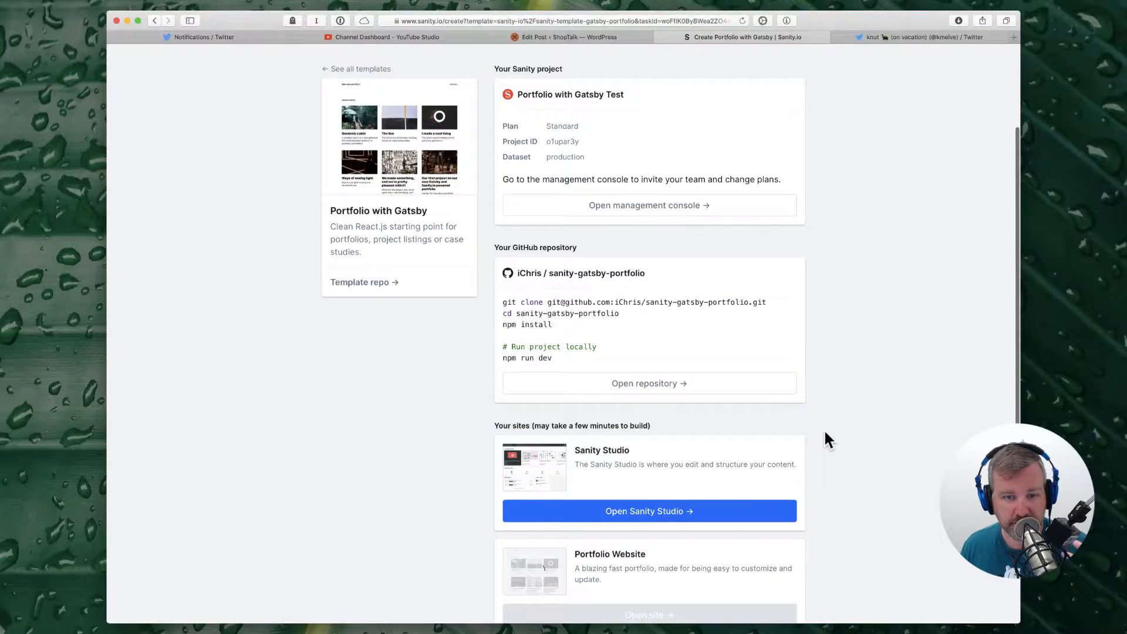
scroll(825, 433, "down", 3)
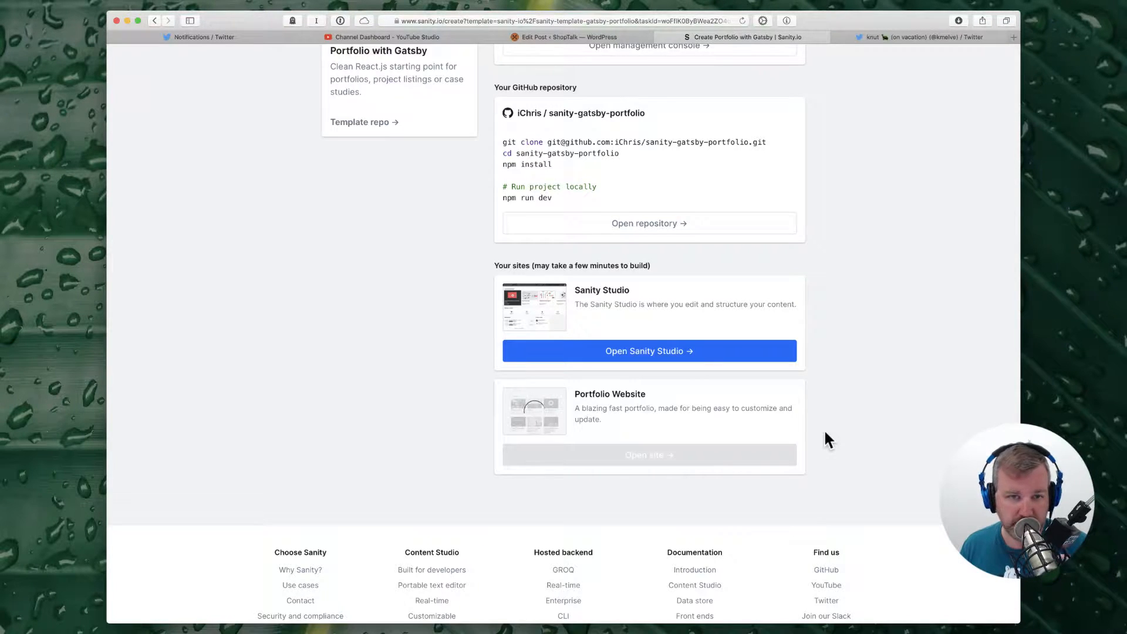
scroll(823, 428, "up", 6)
left_click_drag(515, 440, 647, 488)
scroll(847, 448, "down", 2)
left_click(846, 440)
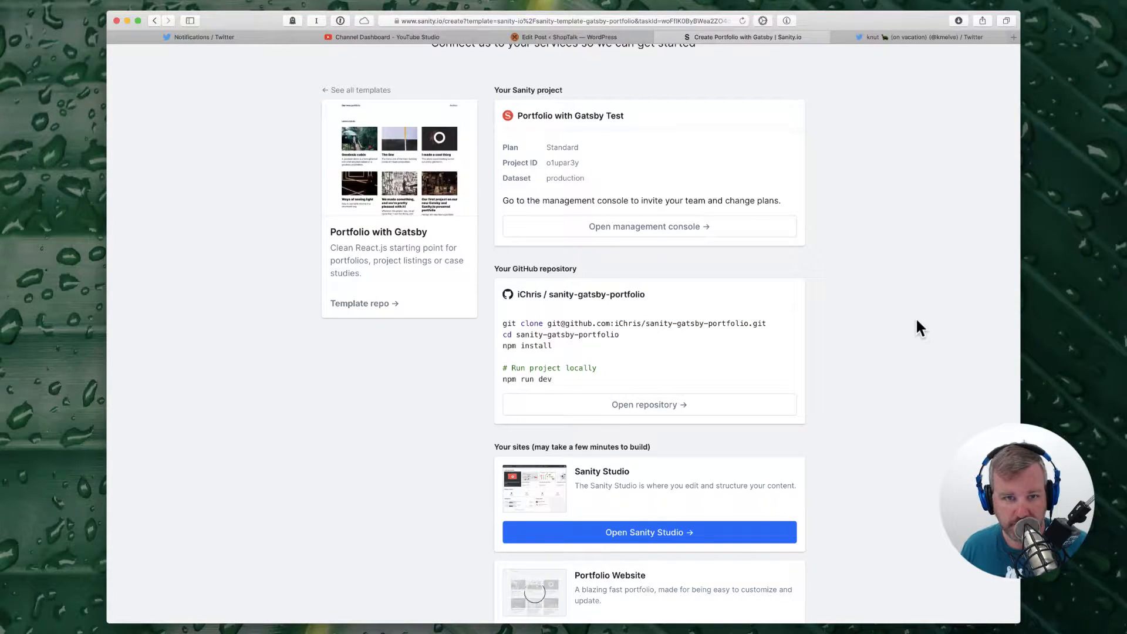
scroll(916, 323, "down", 5)
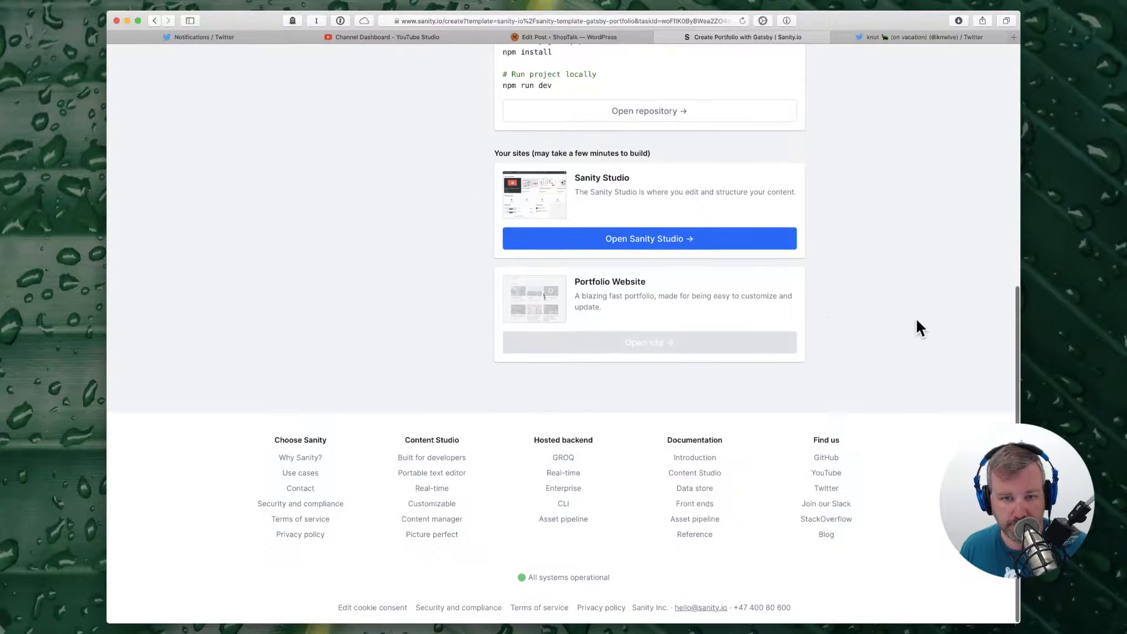
Step: Retry opening Sanity Studio by accepting the cookie and requesting the login, and close the Studio page
left_click(658, 240)
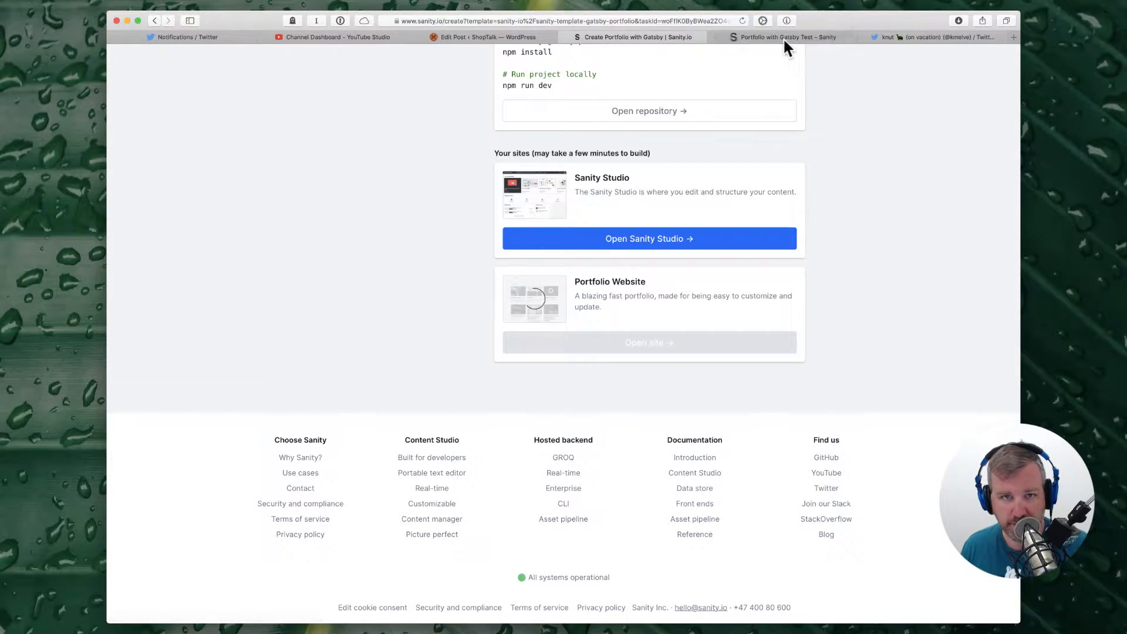
left_click(782, 37)
left_click(557, 271)
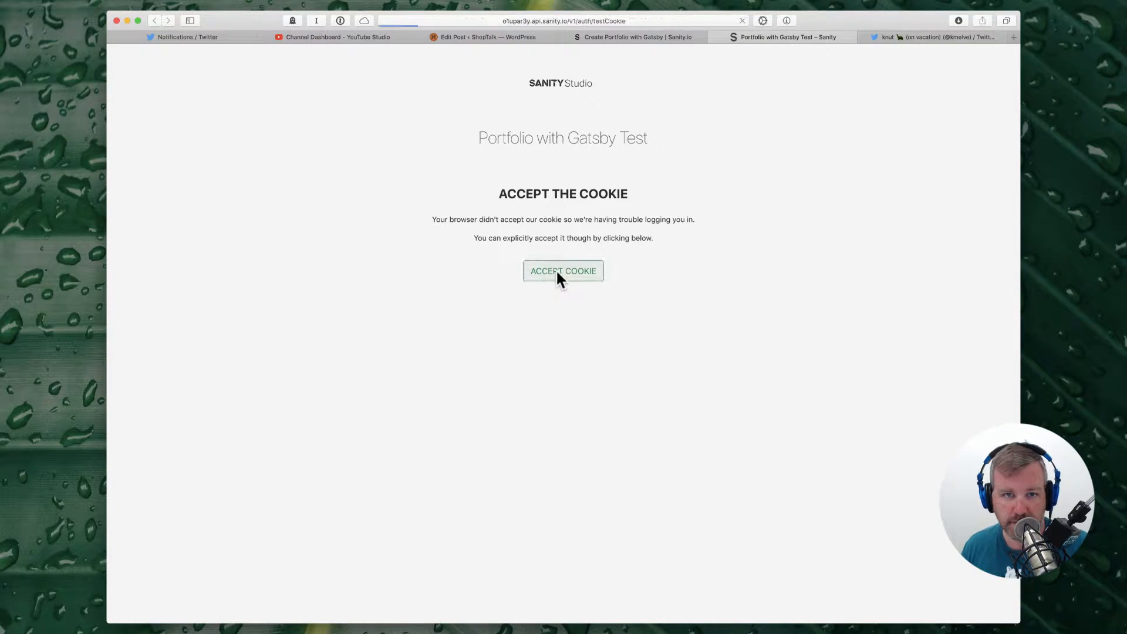
left_click(563, 108)
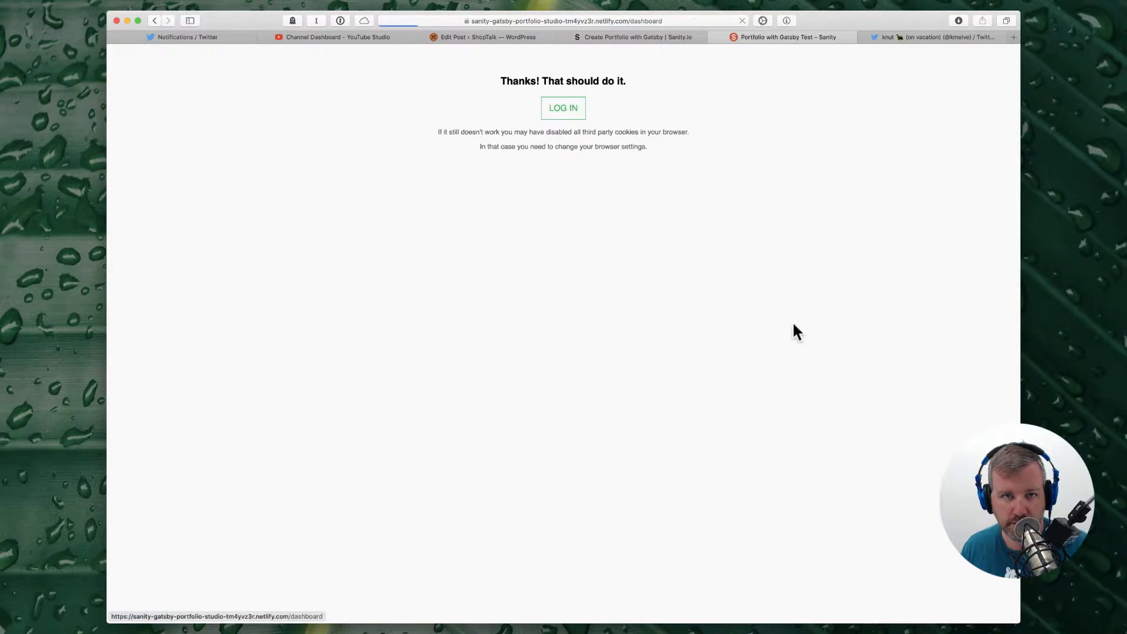
key("super+w")
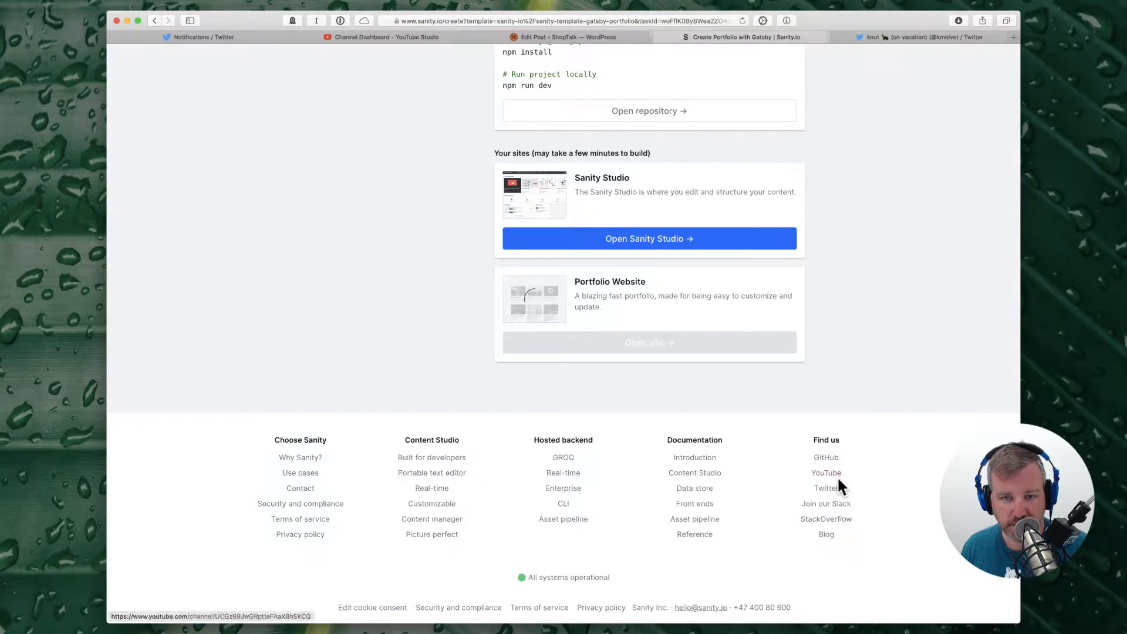
Step: Close the Sanity project page and switch back to the episode 372 session in Logic Pro
scroll(861, 329, "up", 15)
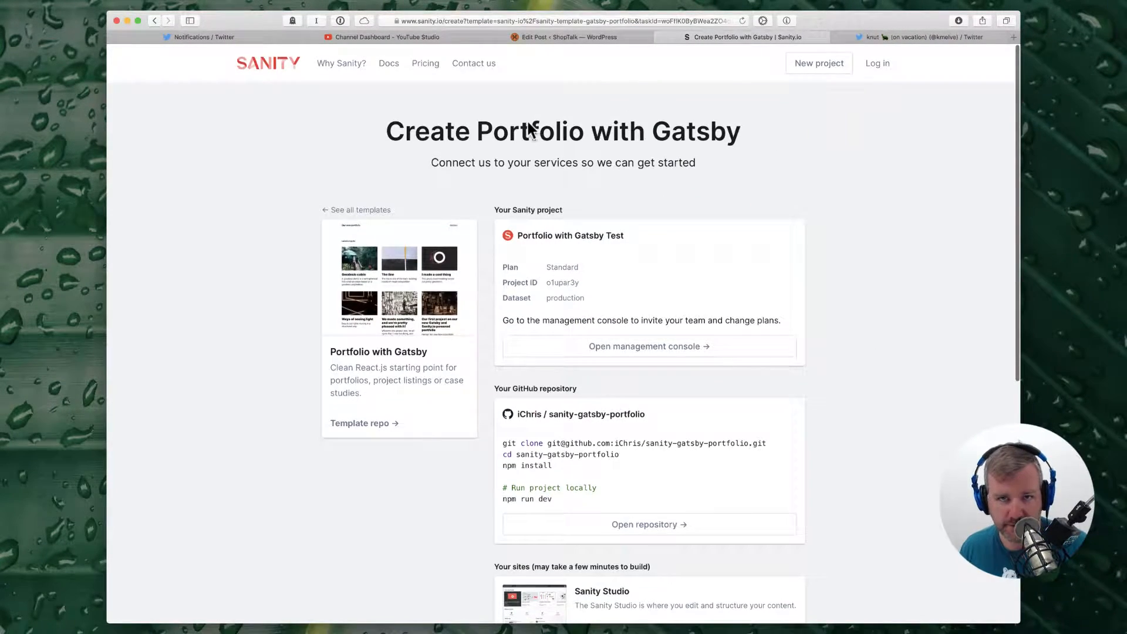
key("super+w")
key("super+Tab")
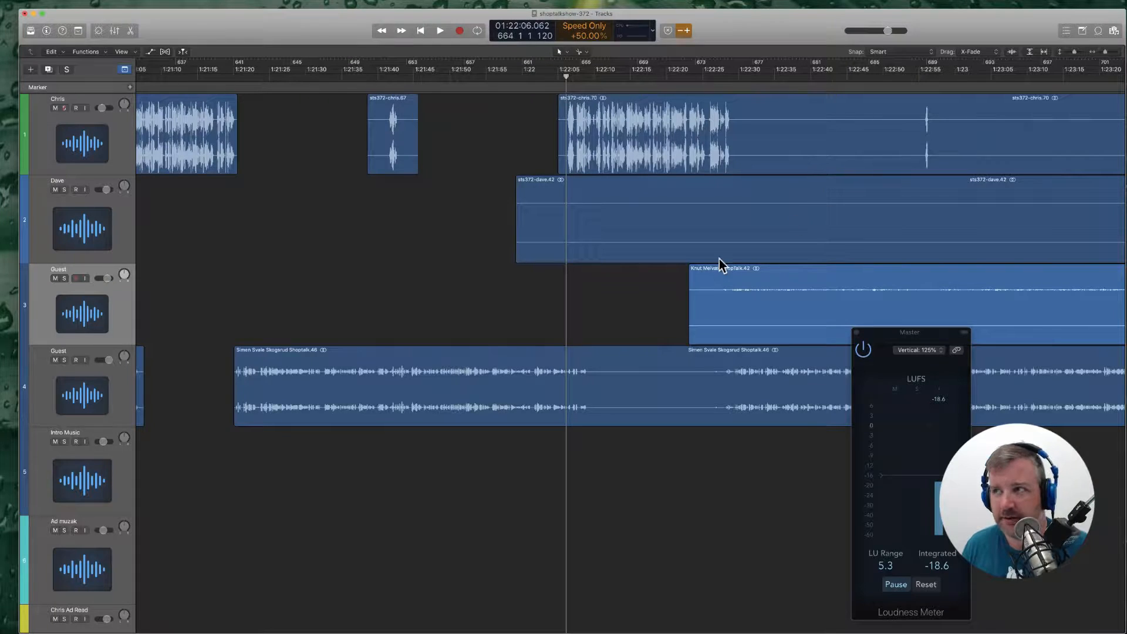
Step: Cut the silence from guest track 4 between about 1:22:10 and 1:22:26, and from track 2 up to about 1:23:11
key("space")
scroll(720, 259, "right", 10)
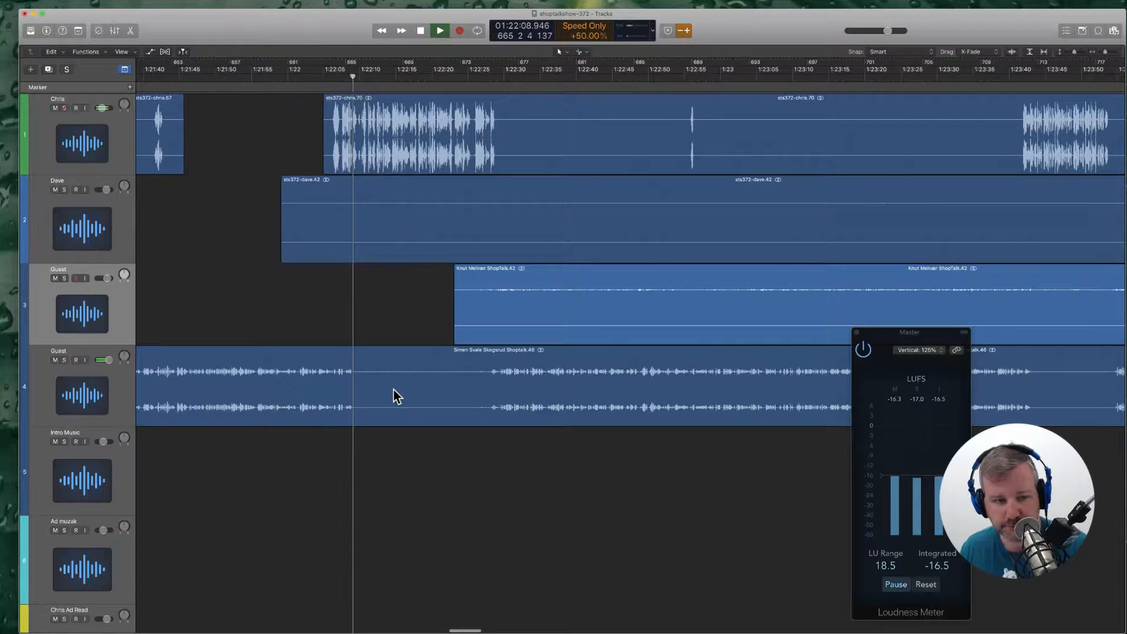
left_click(360, 392, "super")
left_click(479, 394, "super")
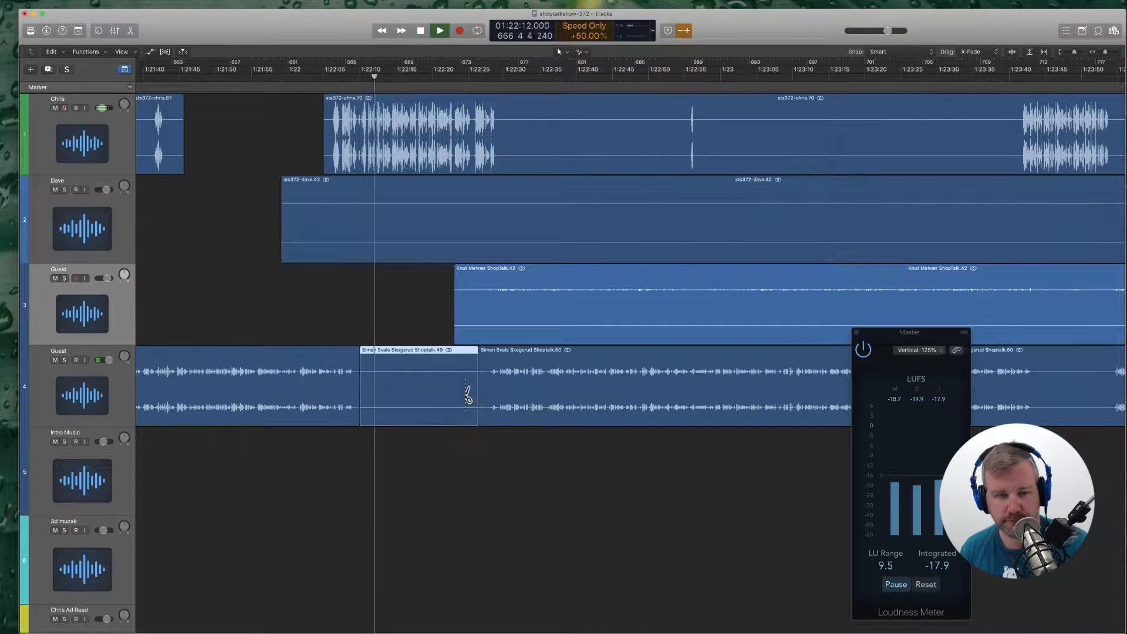
key("Delete")
key("Return")
left_click(800, 237, "super")
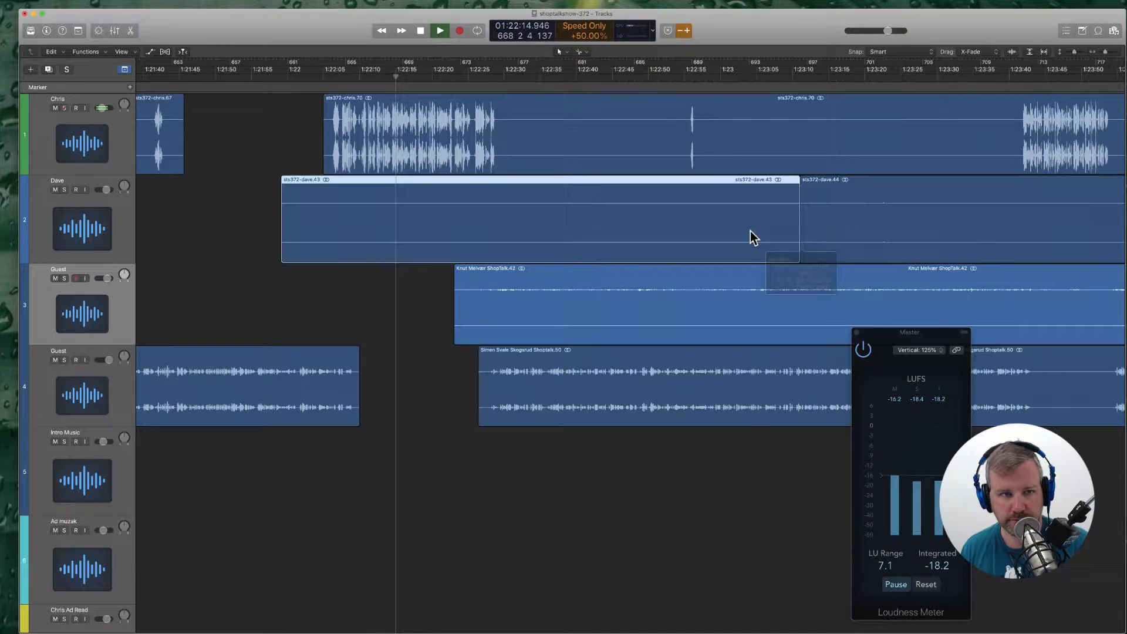
key("Delete")
Step: Move the regions on tracks 1 to 4 from about 1:22:05 onward together about 2 seconds later to space the crosstalk
left_click(632, 169)
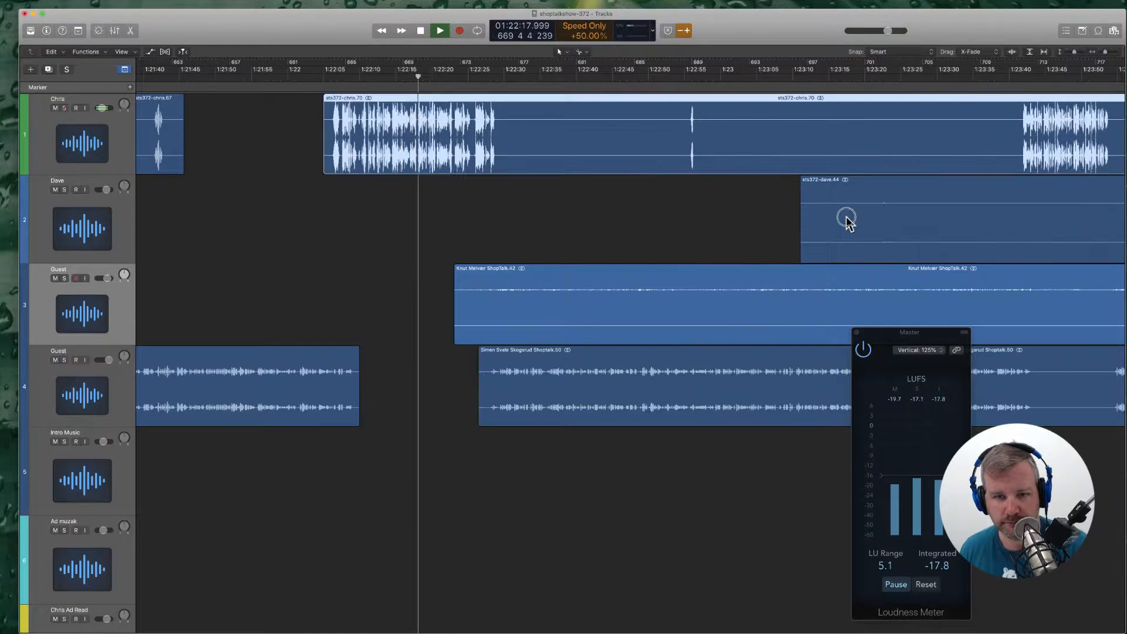
left_click(847, 217, "shift")
left_click(681, 313, "shift")
left_click(633, 359, "shift")
scroll(536, 169, "left", 4)
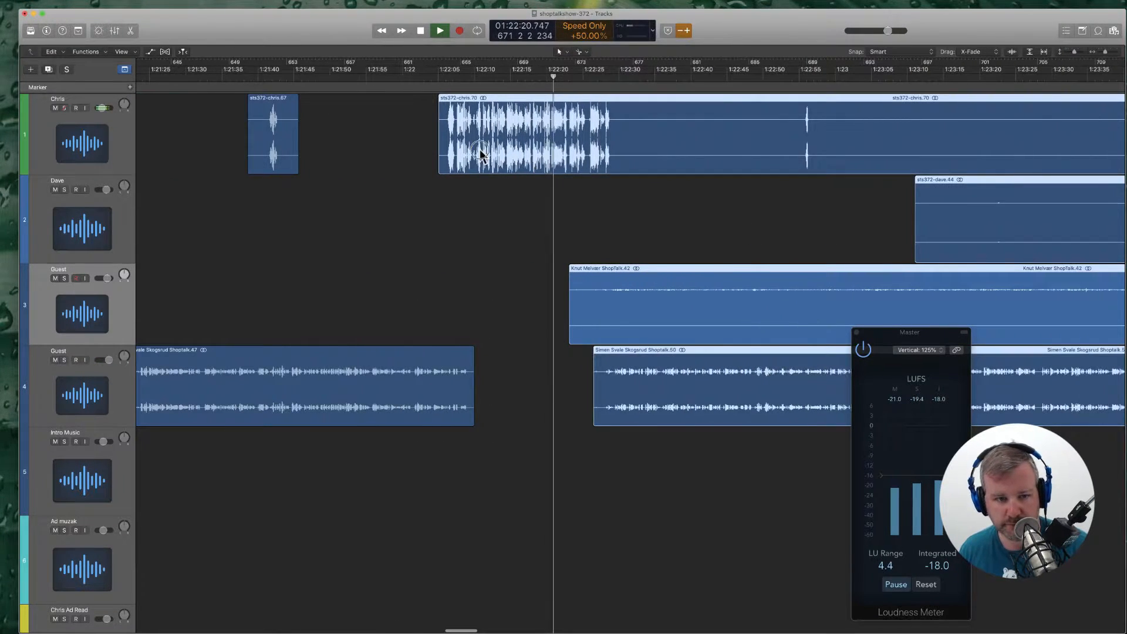
left_click_drag(481, 153, 497, 154)
key("Return")
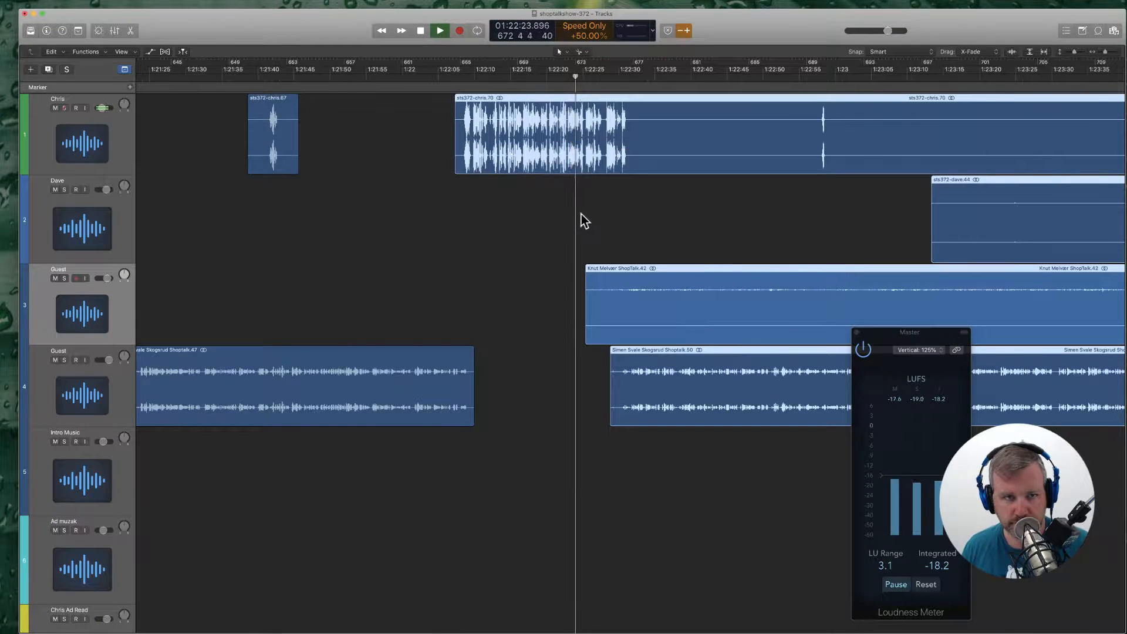
Step: Play back the respaced handover between tracks 4 and 1 from about 1:22:07 to check its timing
left_click(458, 77)
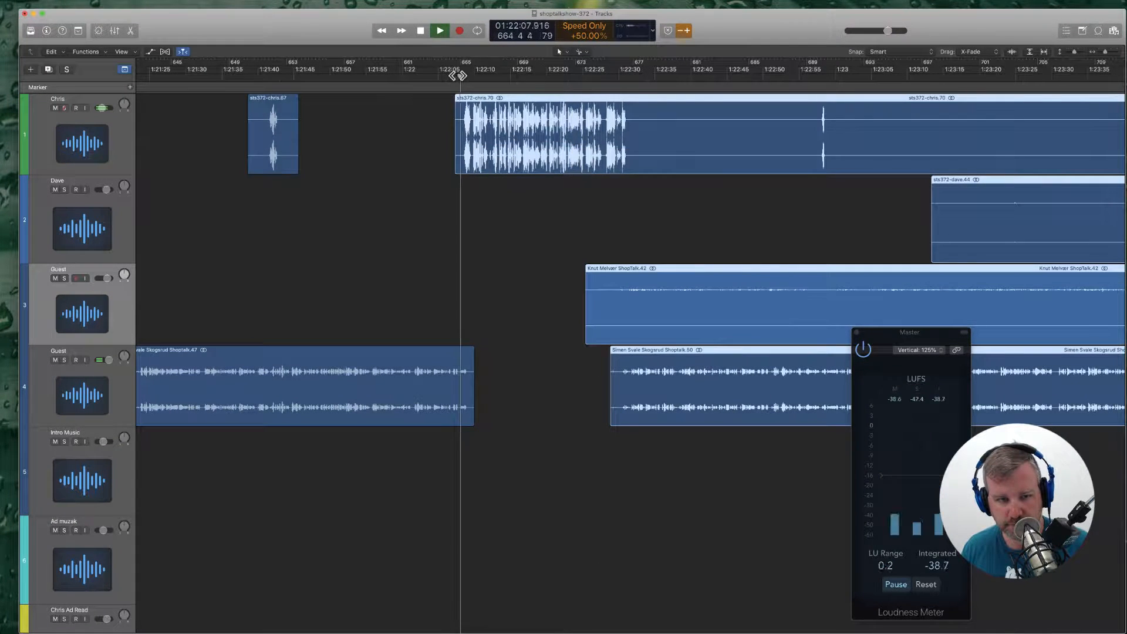
left_click(531, 209)
scroll(531, 209, "right", 5)
left_click(490, 77)
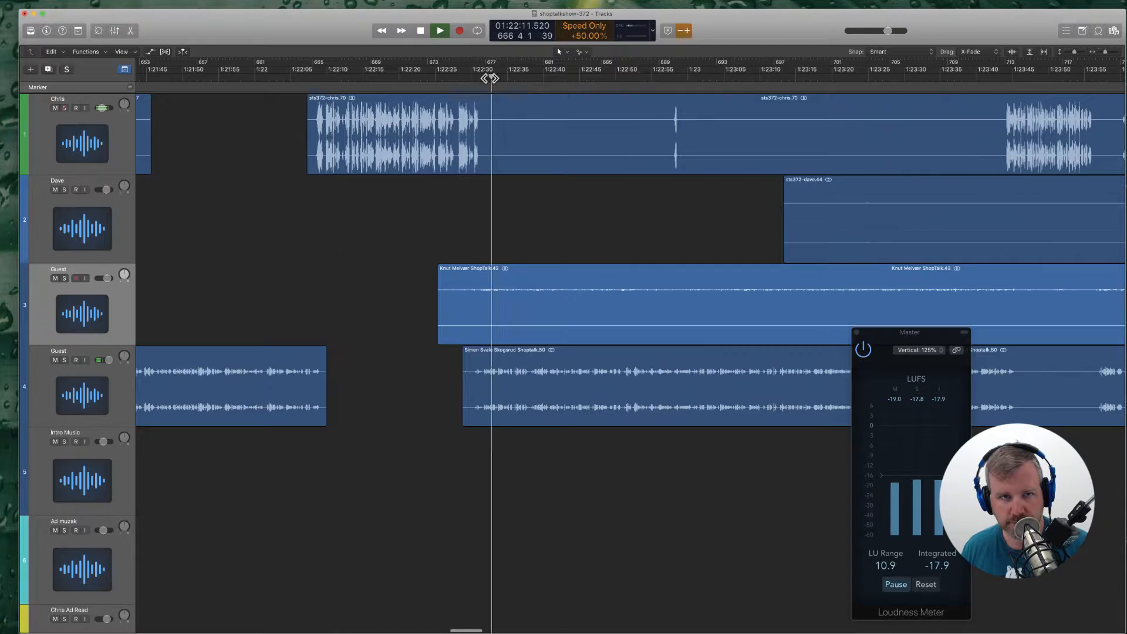
left_click(452, 82)
Step: Split guest track 3 at about 1:23:52 and delete the silent portion before it
scroll(478, 171, "right", 10)
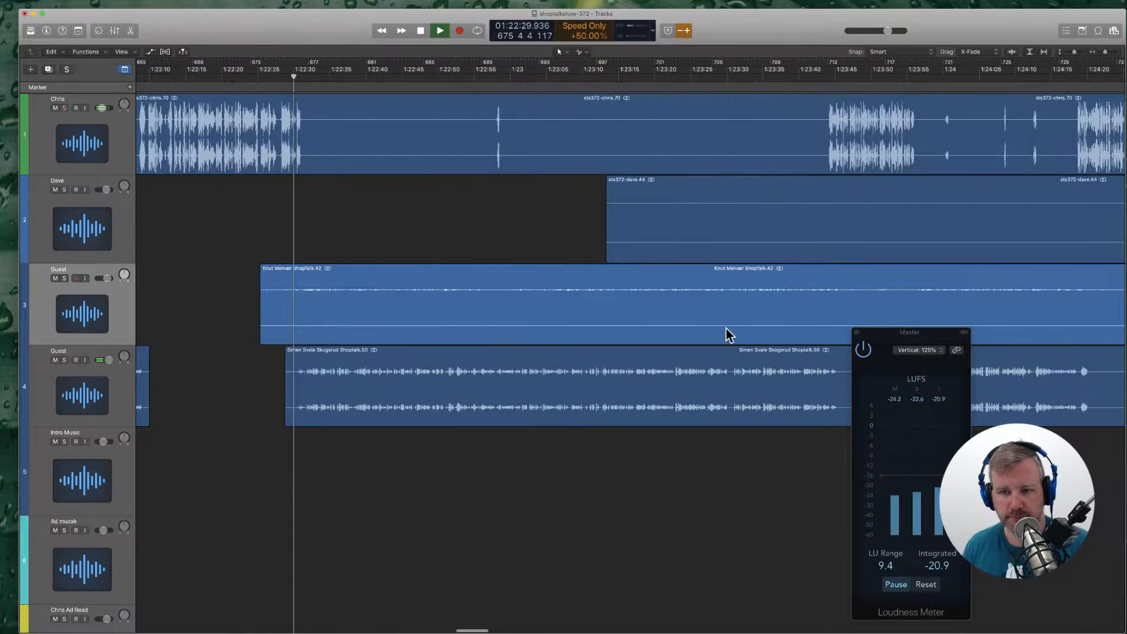
left_click(889, 297)
left_click(859, 292)
key("Delete")
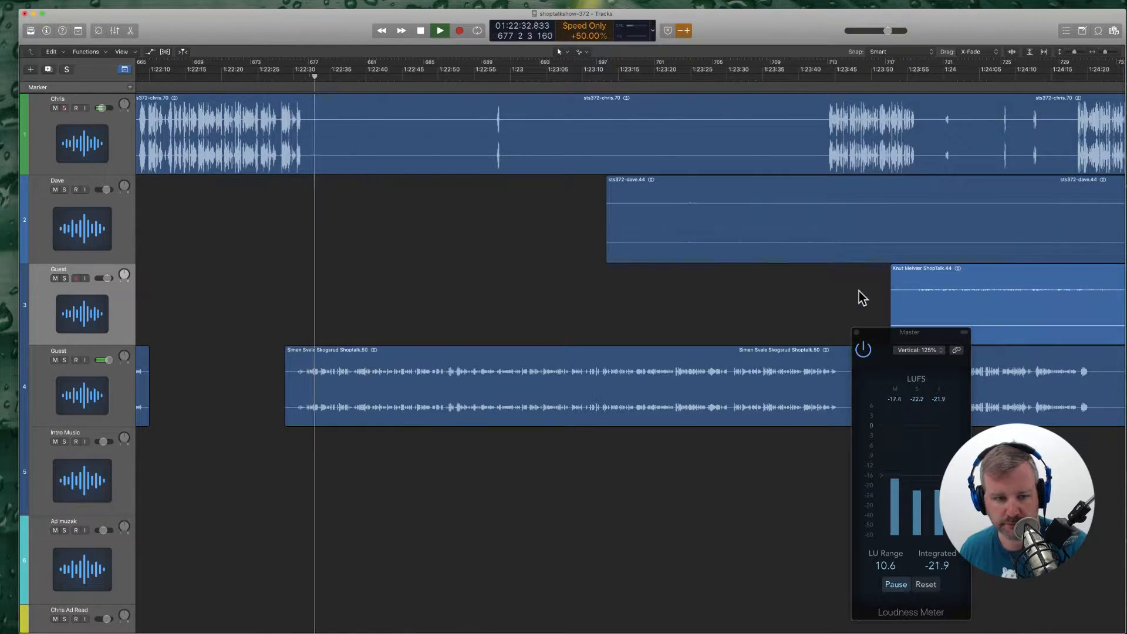
Step: Cut the silence from track 1 between about 1:22:34 and 1:22:57
scroll(810, 293, "left", 12)
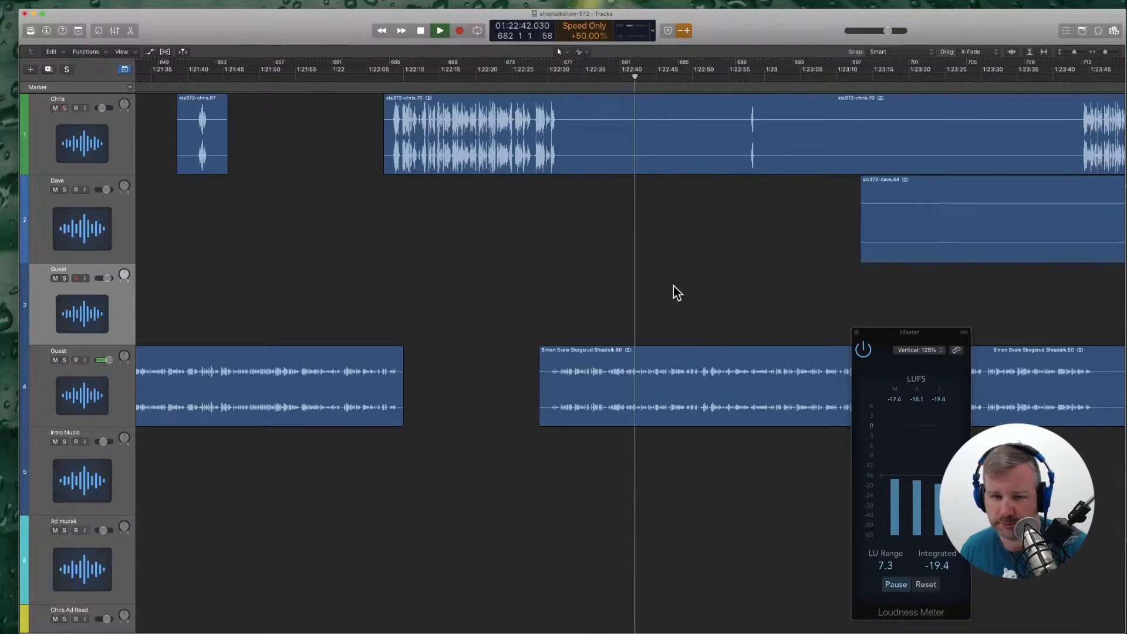
left_click(579, 147)
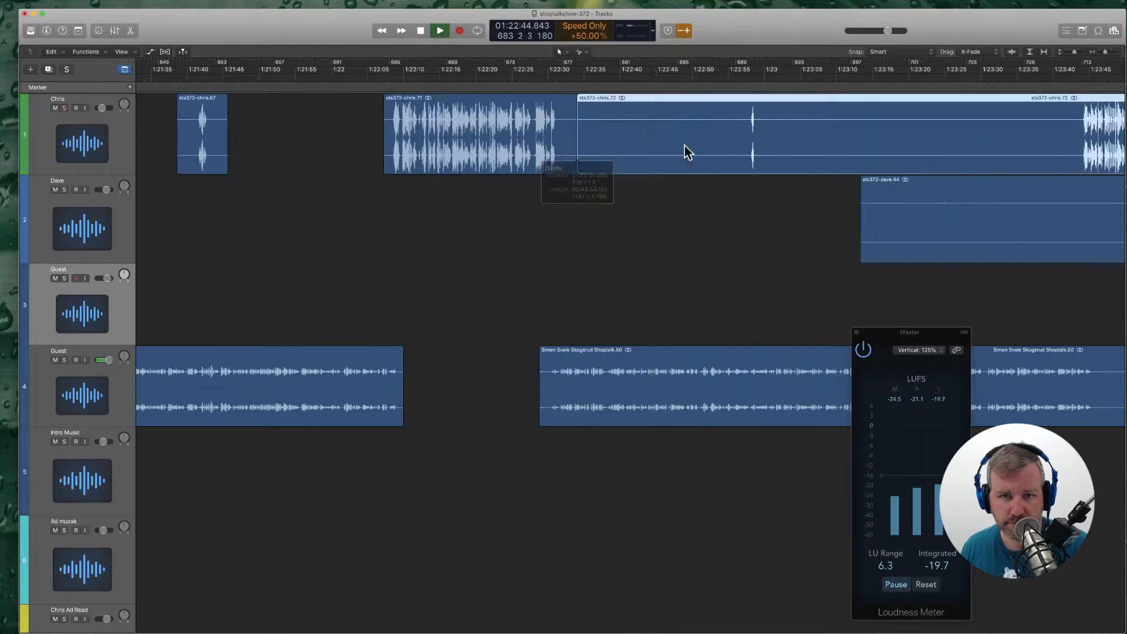
left_click(745, 147)
left_click(717, 131)
key("Delete")
Step: Split track 2 just before its speech at about 1:24:44 and delete the silent portion preceding it
scroll(675, 223, "right", 5)
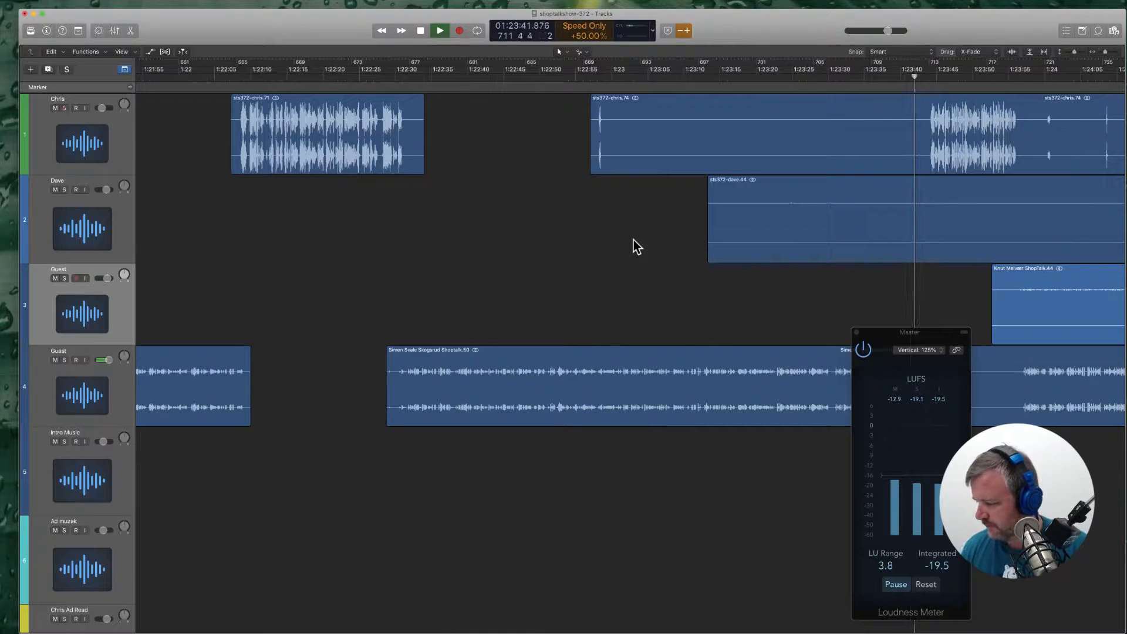
scroll(625, 182, "right", 10)
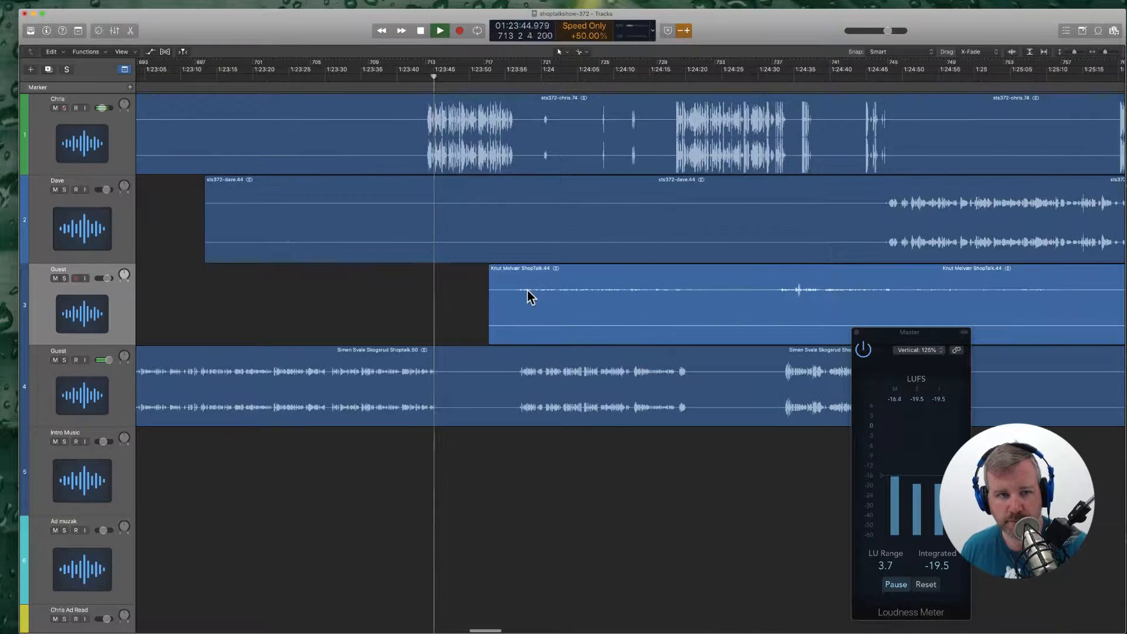
left_click(870, 221)
left_click(767, 209)
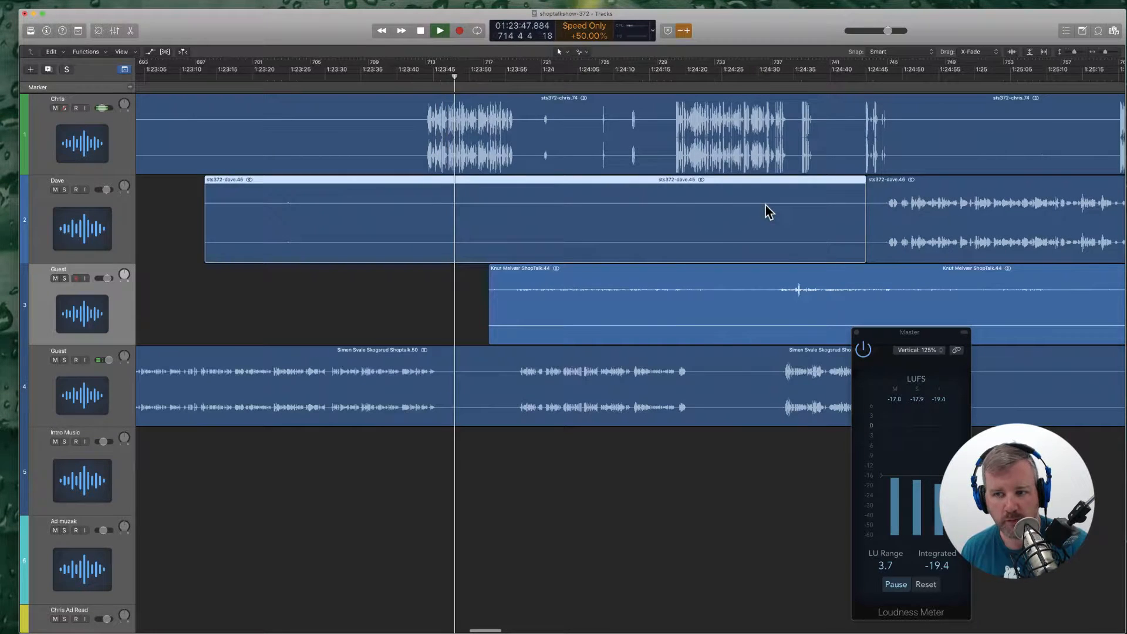
key("BackSpace")
Step: Cut the silence from guest track 4 between about 1:23:47 and 1:23:56
scroll(766, 206, "left", 4)
left_click(561, 385)
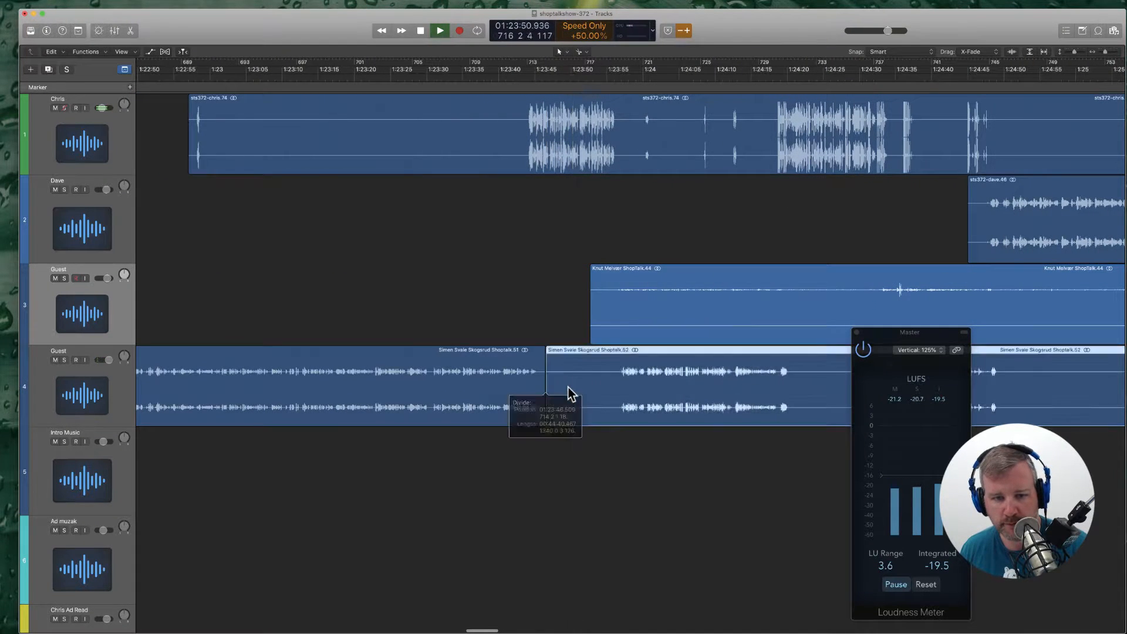
left_click(614, 390)
key("BackSpace")
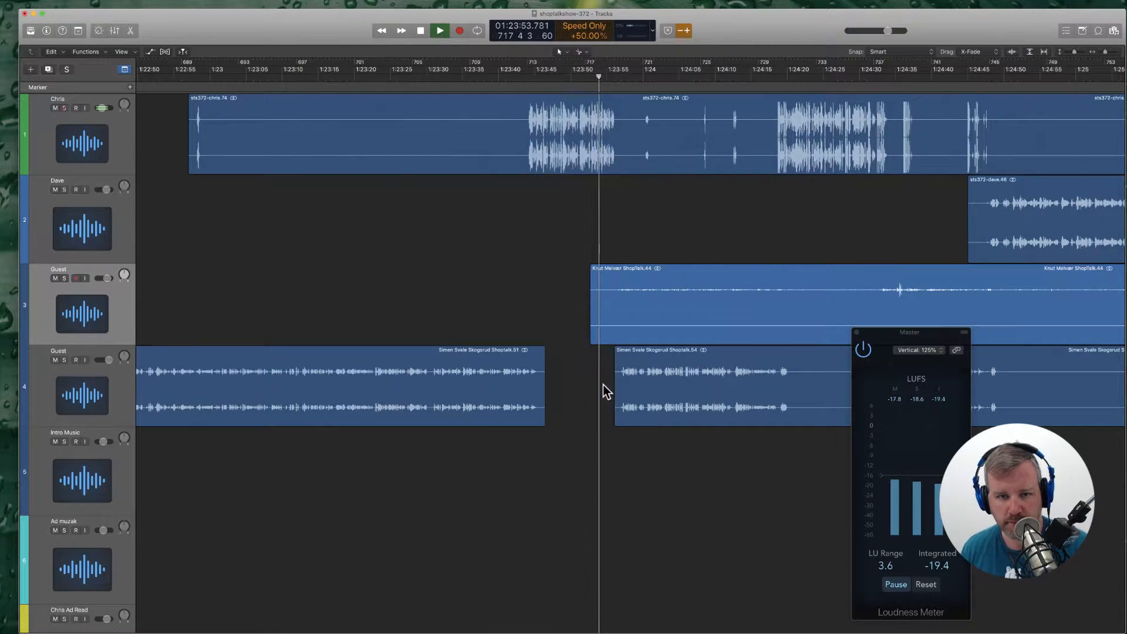
scroll(617, 360, "right", 4)
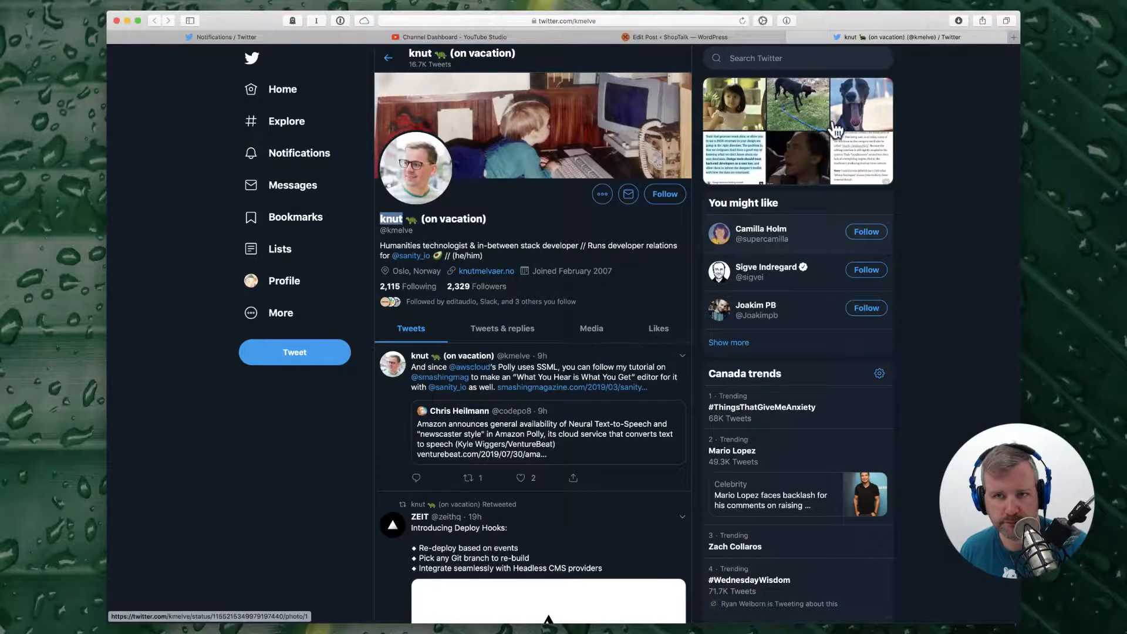
Step: Switch to the web browser and try to open the Portfolio with Gatsby Test Studio in a new tab
key("super+t")
type("sani")
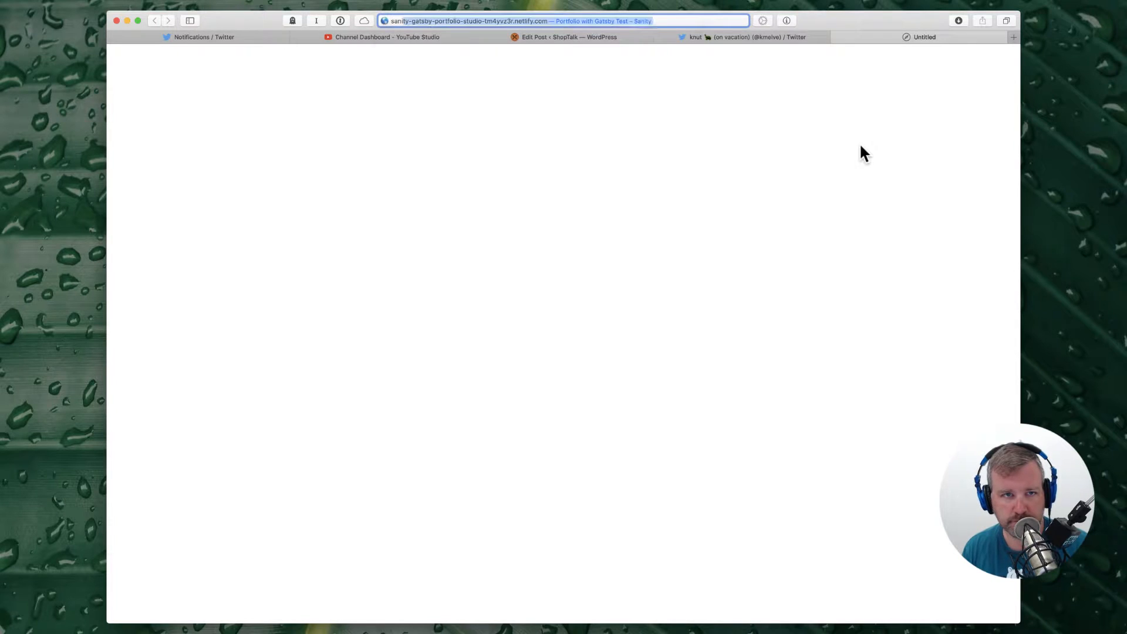
key("Return")
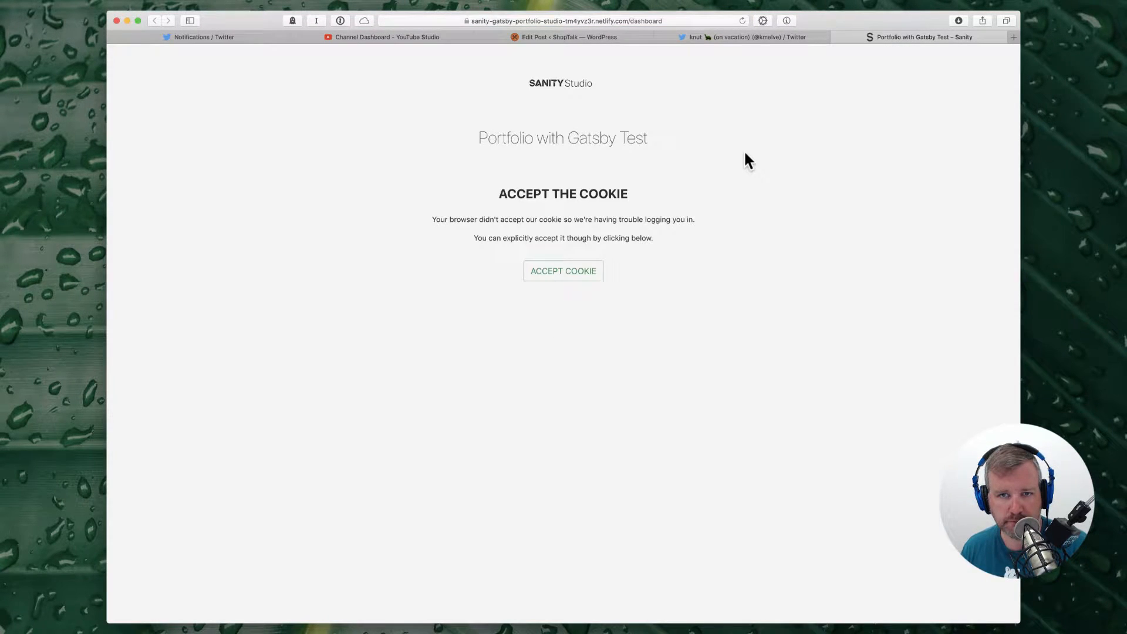
Step: Go to sanity.io and open the Portfolio with Gatsby Test project in its management dashboard
left_click(600, 21)
type("sani")
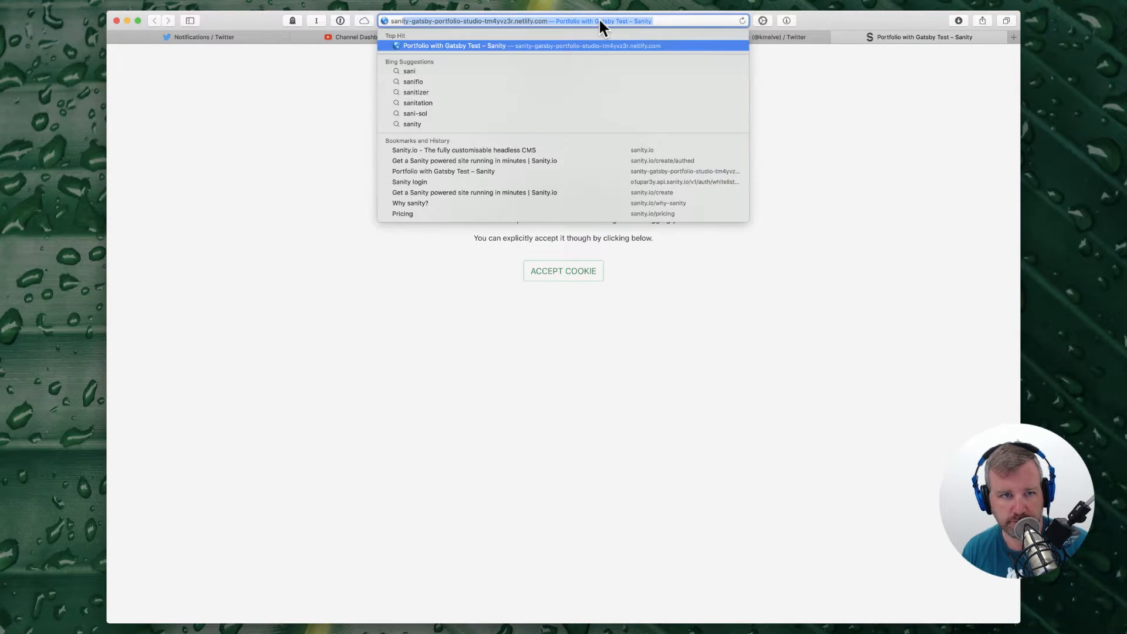
type("ty")
key("Down")
key("Down")
key("Down")
key("Down")
key("Down")
key("Down")
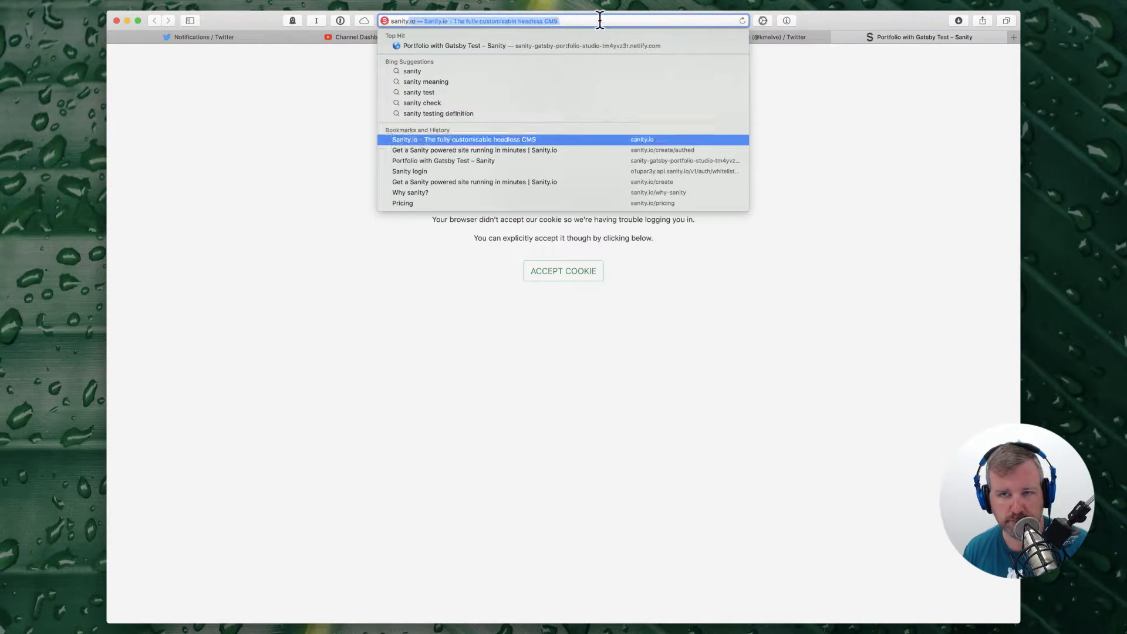
key("Return")
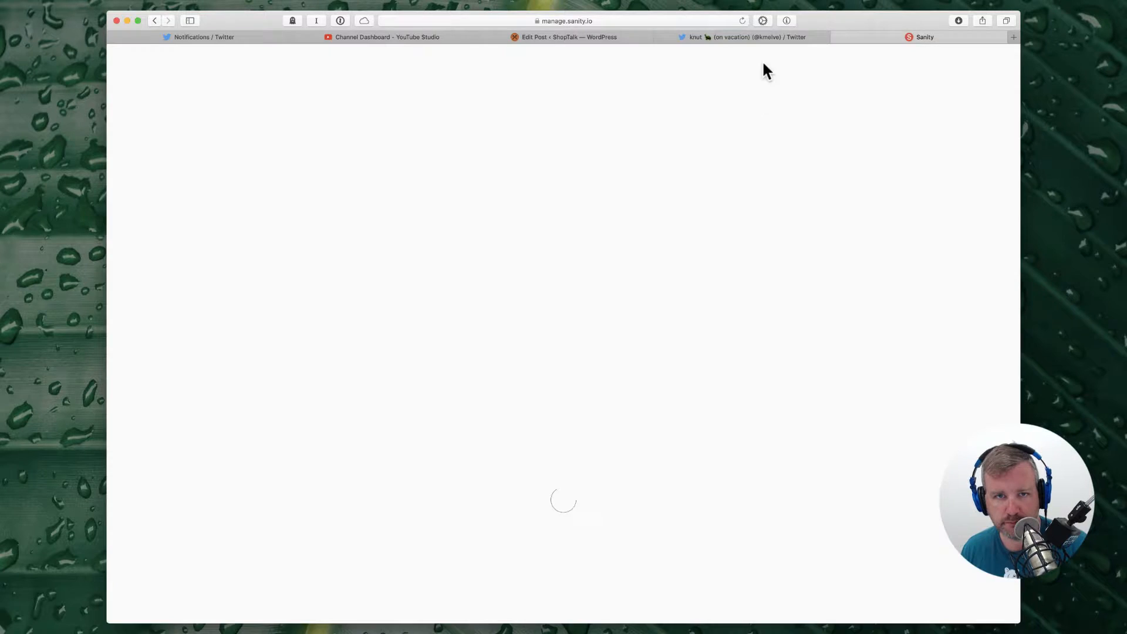
left_click(376, 135)
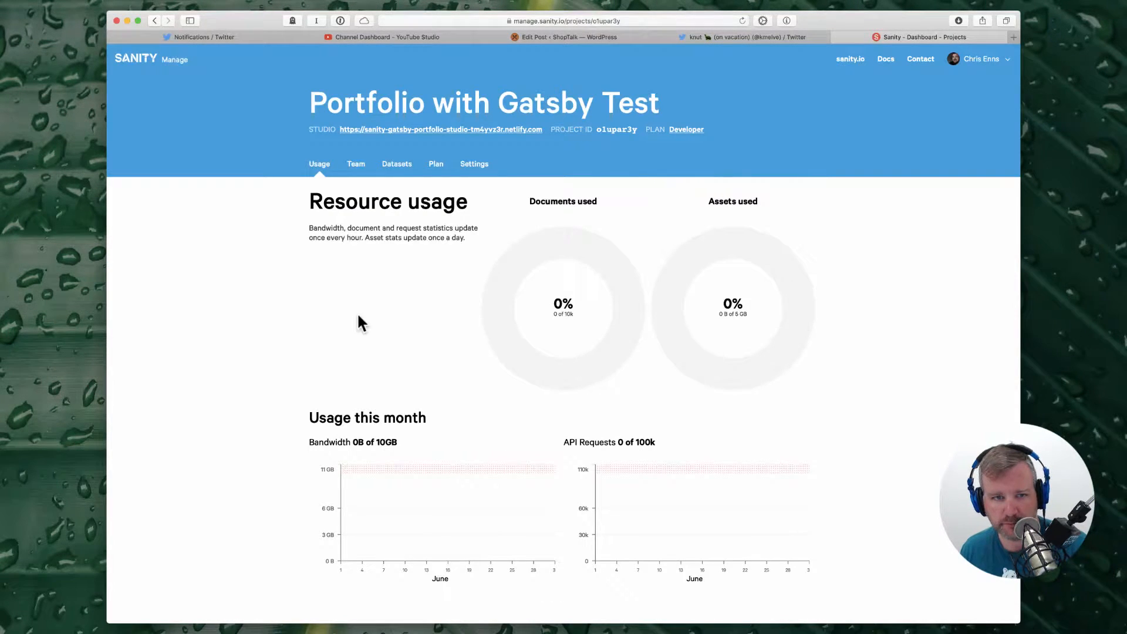
Step: Try to open the Studio from the project's dashboard link, and close its page again
left_click(410, 131, "super")
left_click(928, 37)
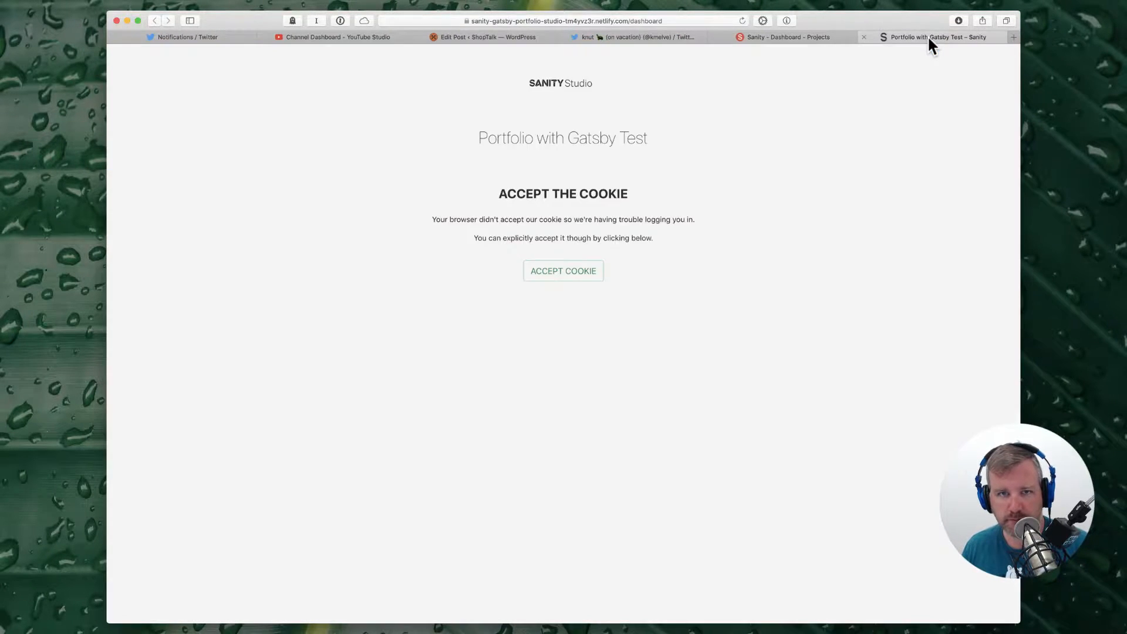
key("super+w")
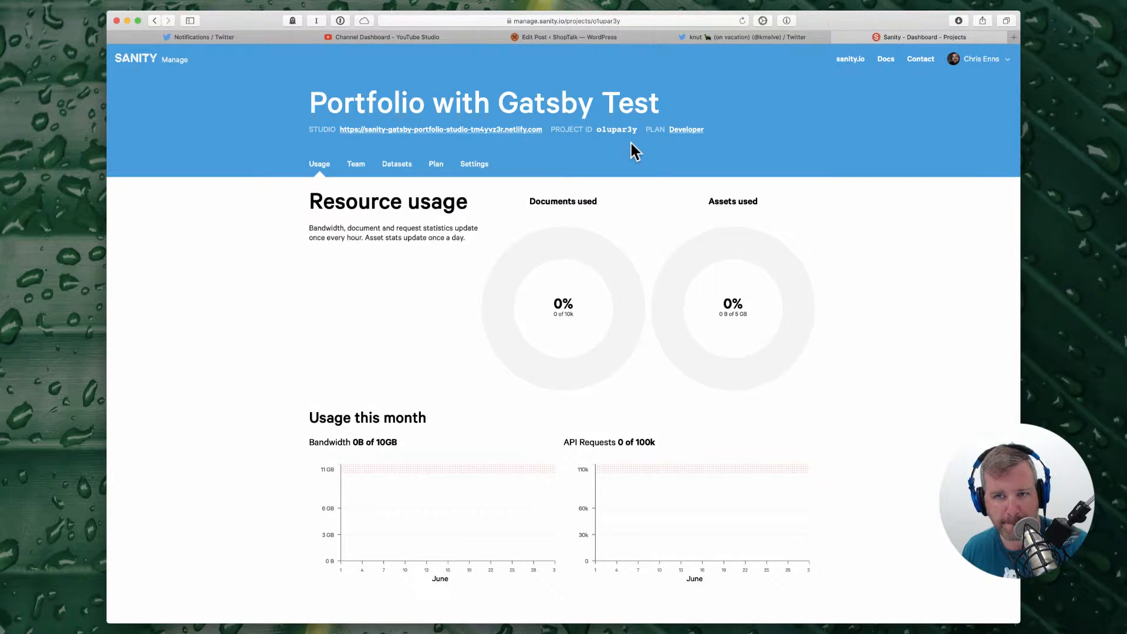
Step: Examine the project's resource usage and its production dataset settings, leaving the dataset unedited
scroll(808, 239, "down", 7)
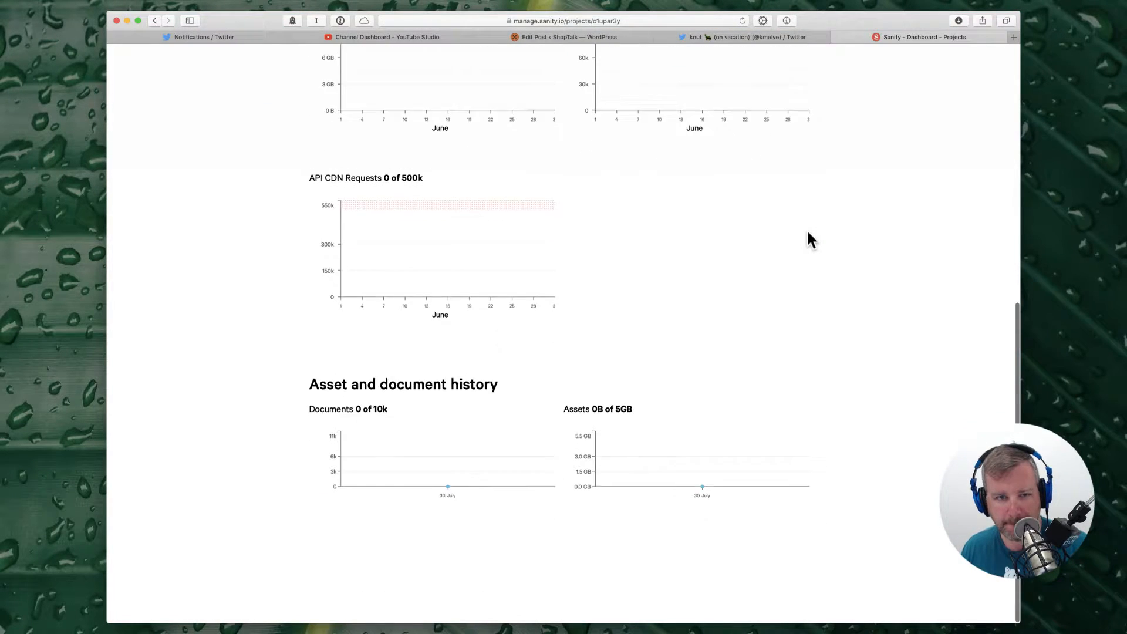
scroll(808, 239, "up", 6)
scroll(808, 239, "up", 2)
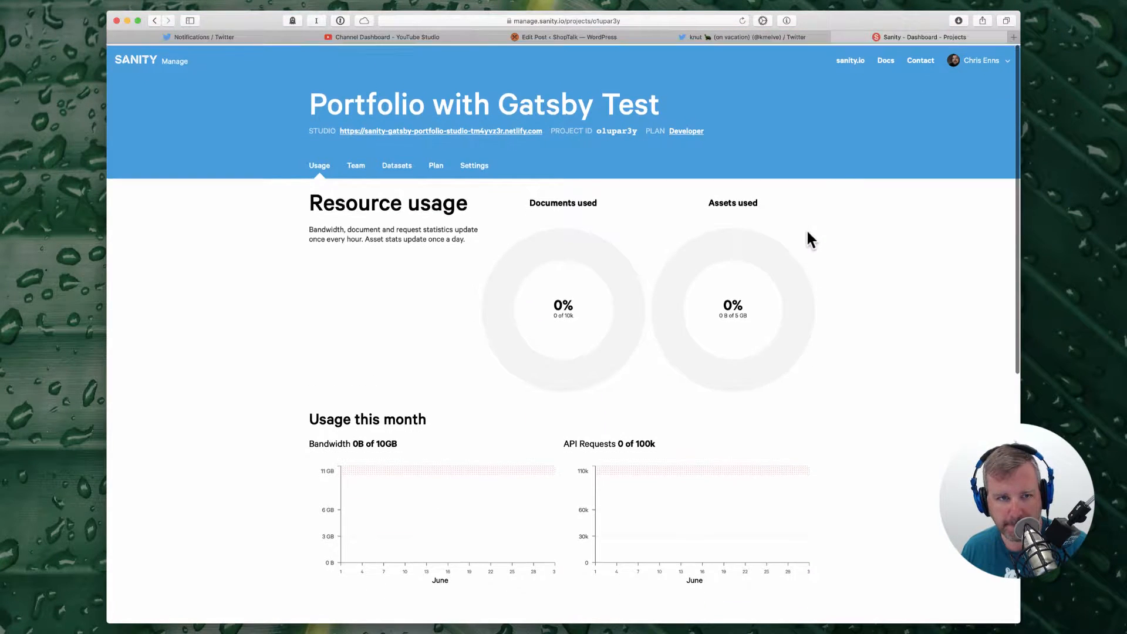
left_click(409, 165)
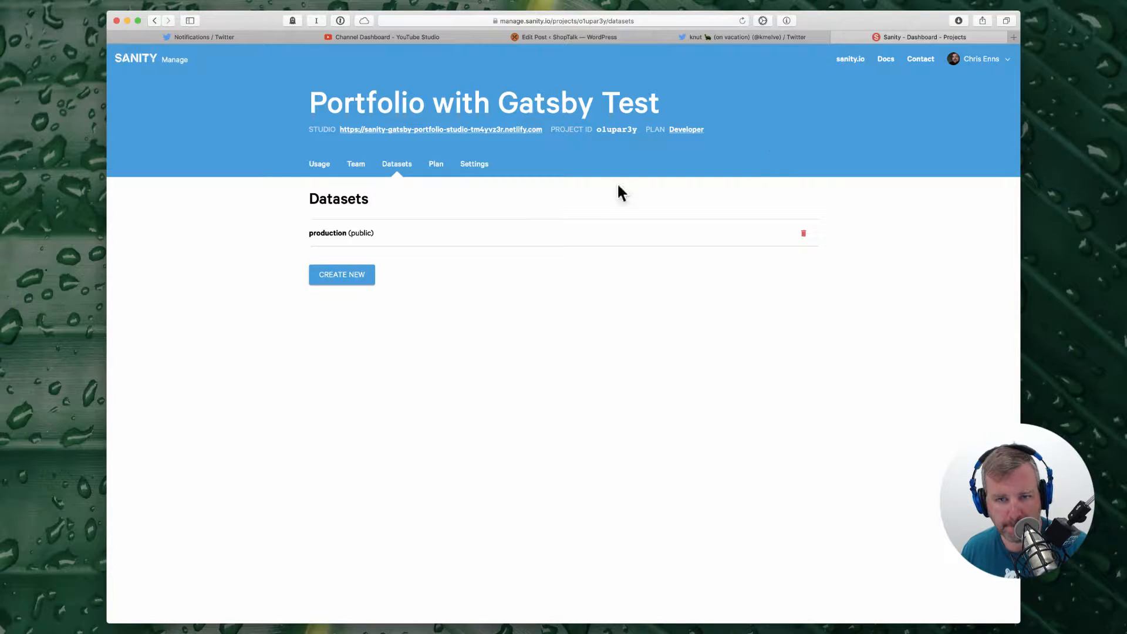
left_click(334, 233)
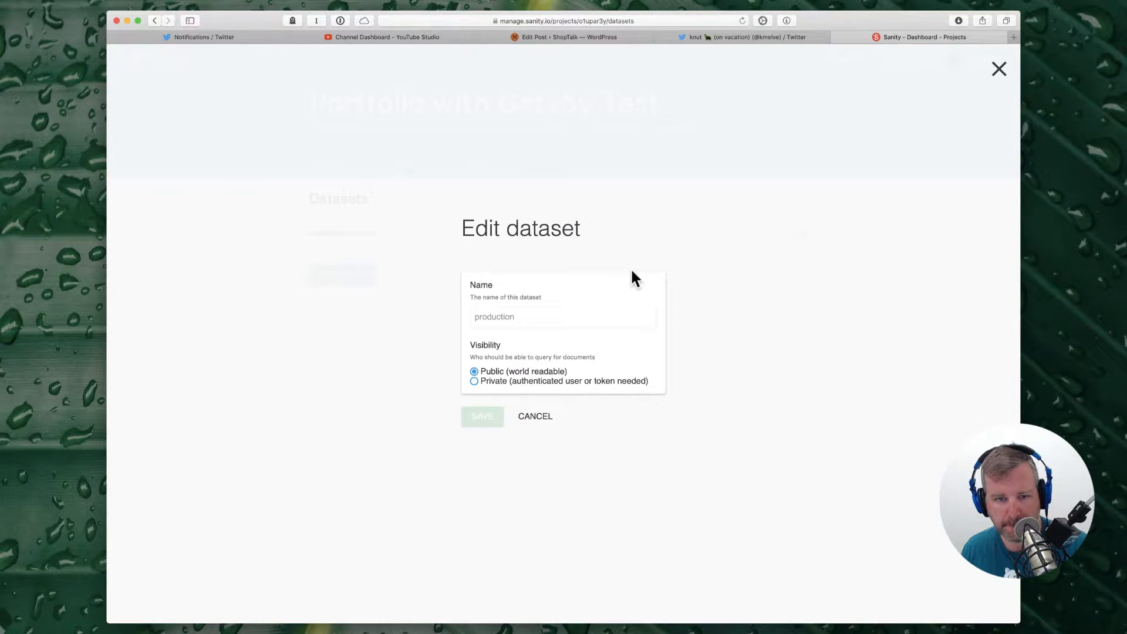
left_click(536, 419)
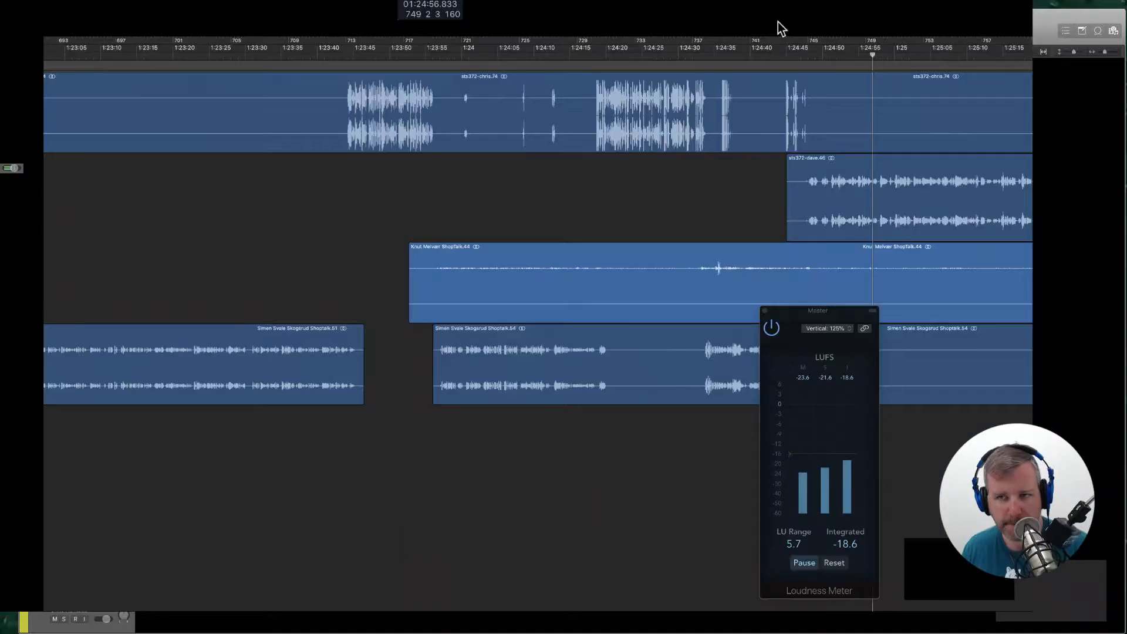
Step: Return to Logic Pro and cut the silence from guest track 3 between about 1:24:23 and 1:25:28
scroll(735, 231, "right", 5)
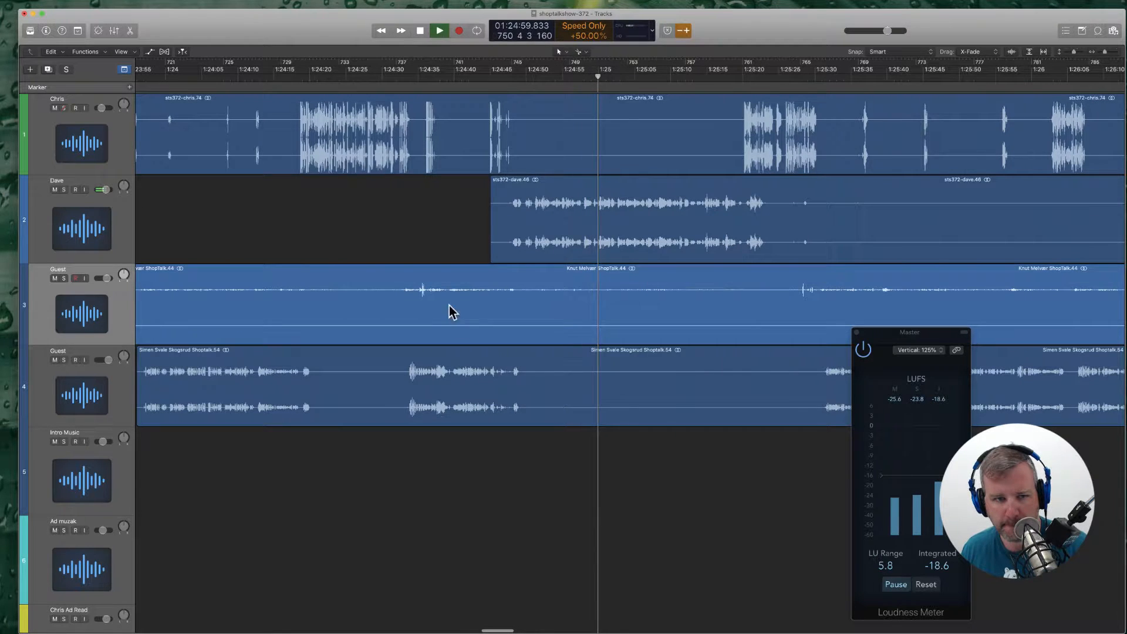
left_click(331, 302, "super")
left_click(801, 306, "super")
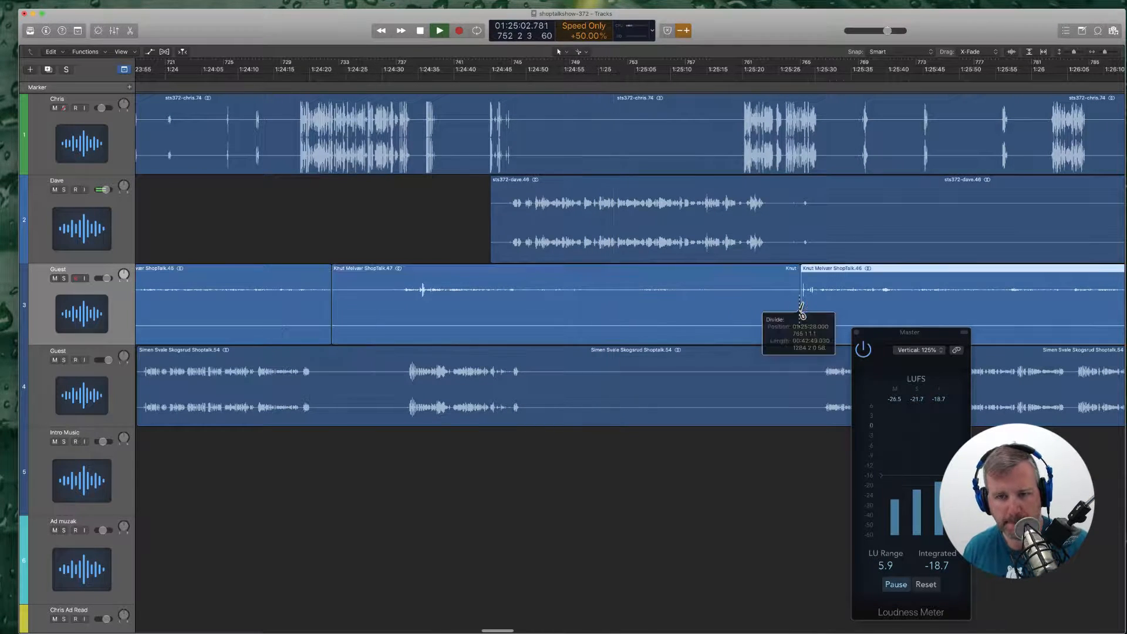
left_click(785, 304)
key("Delete")
Step: Cut the silence from guest track 4 between about 1:24:50 and 1:25:31
left_click(527, 408, "super")
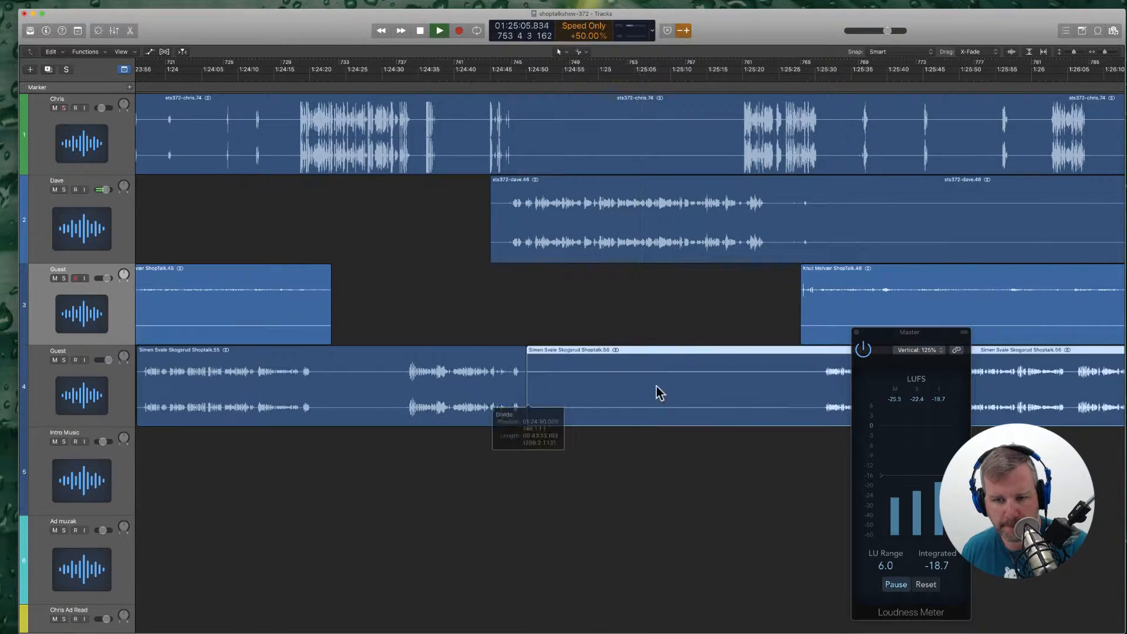
left_click(822, 388, "super")
left_click(781, 388)
key("Delete")
key("Return")
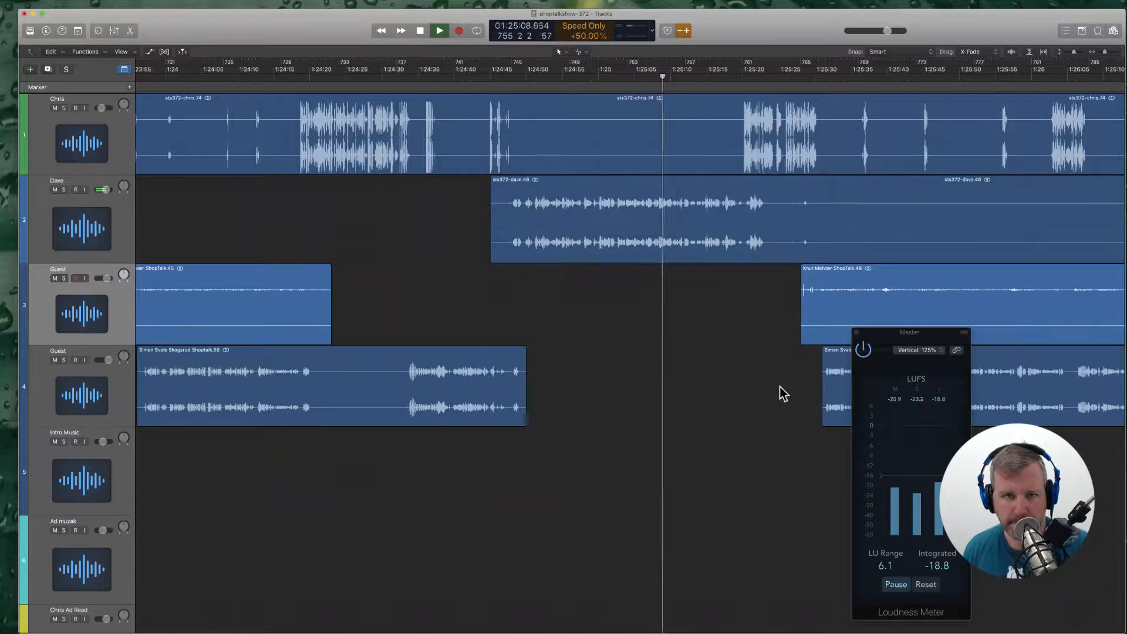
Step: Cut the silence from host track 1 between about 1:24:51 and 1:25:19
left_click(534, 136, "super")
left_click(735, 147, "super")
left_click(700, 131)
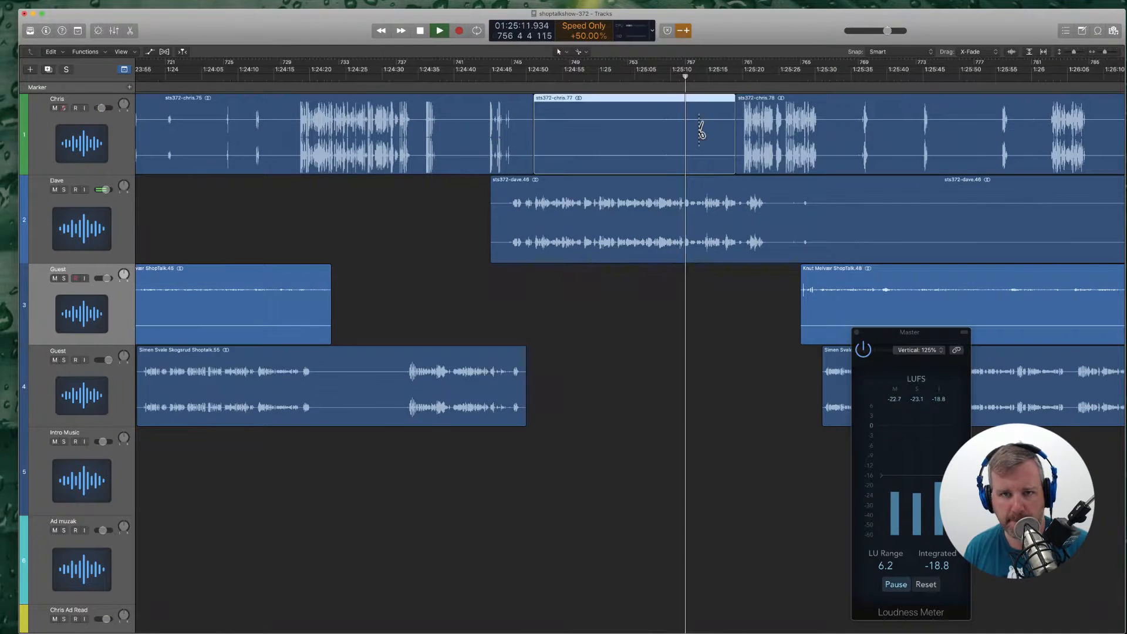
key("Delete")
Step: Split host track 2 at about 1:25:24, delay the following regions on all four voice tracks by about 2 seconds, and replay the transition
scroll(587, 122, "right", 5)
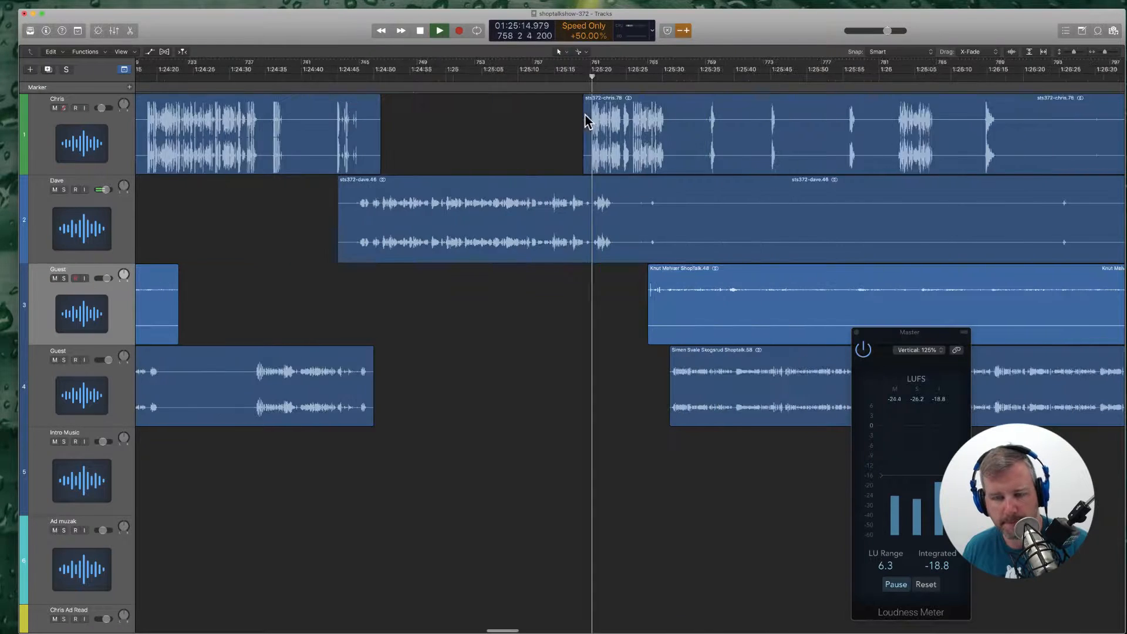
scroll(587, 121, "right", 2)
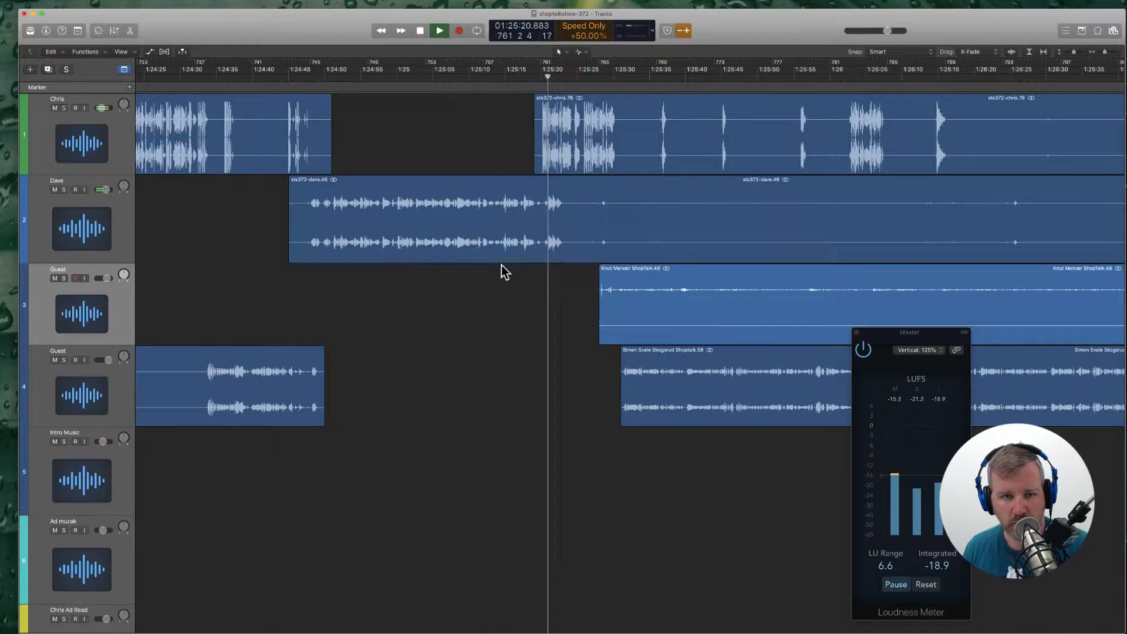
scroll(501, 266, "right", 5)
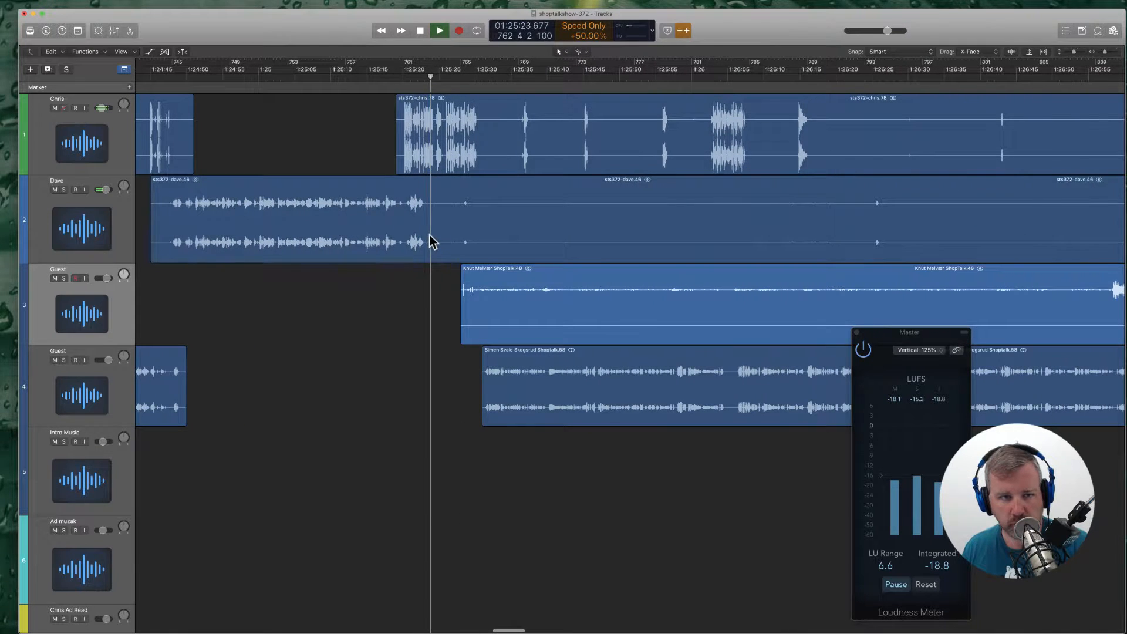
left_click(429, 241)
left_click(468, 249, "shift")
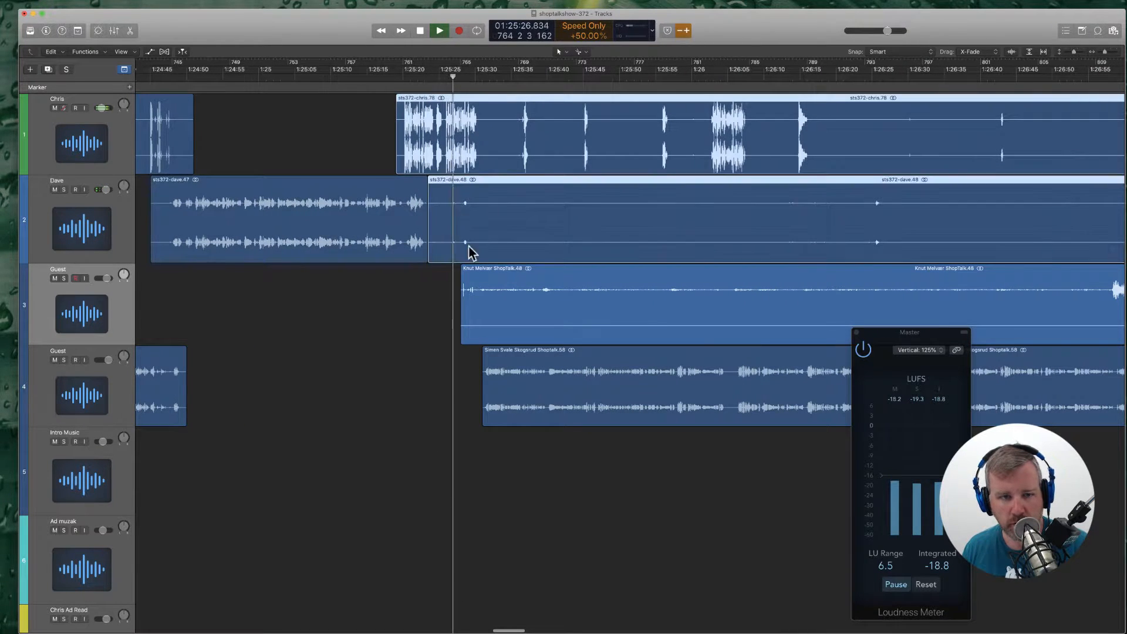
left_click(483, 284, "shift")
left_click(513, 382, "shift")
left_click_drag(434, 130, 452, 133)
key("Return")
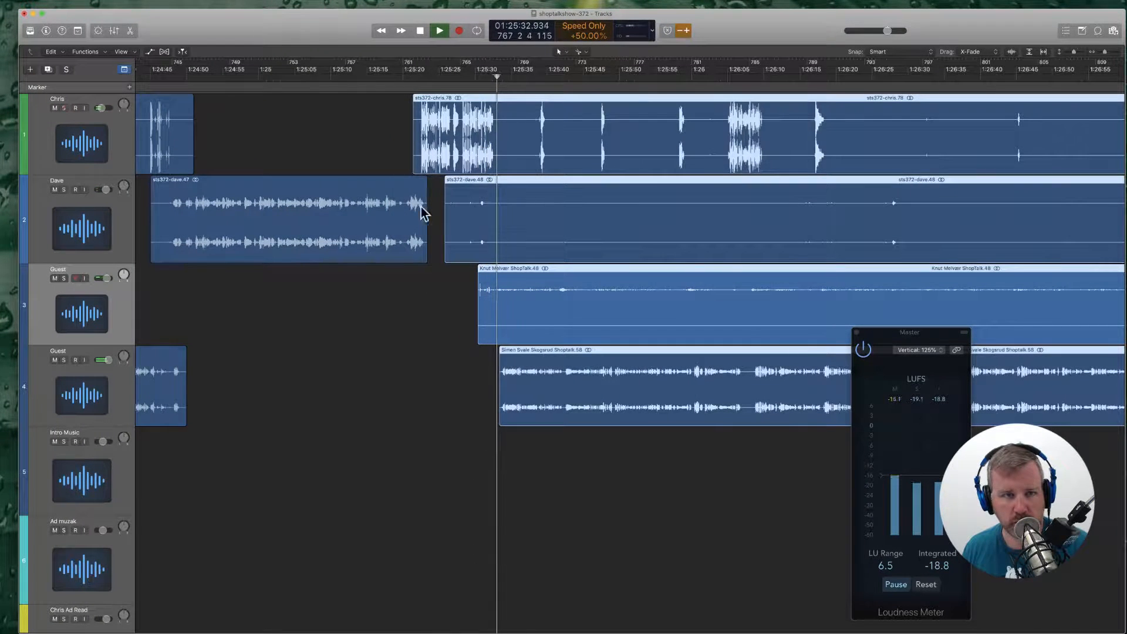
left_click(416, 78)
left_click(428, 284)
scroll(432, 284, "left", 5)
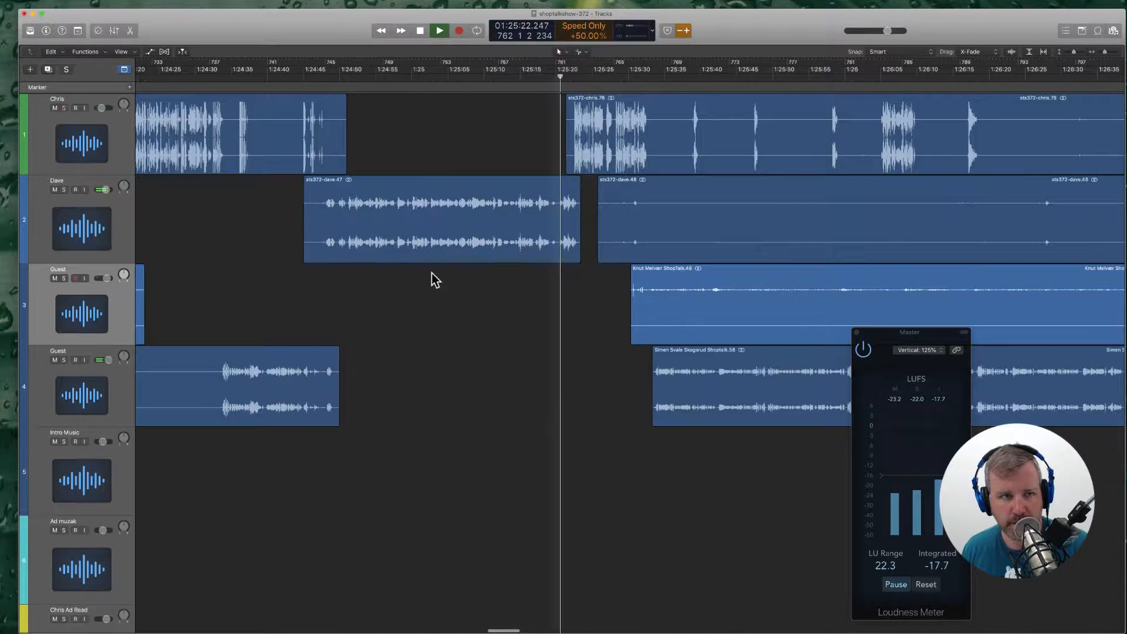
Step: Add a marker at about 1:24:50 named "How do migrations work when schema changes?"
left_click(336, 78)
left_click(130, 87)
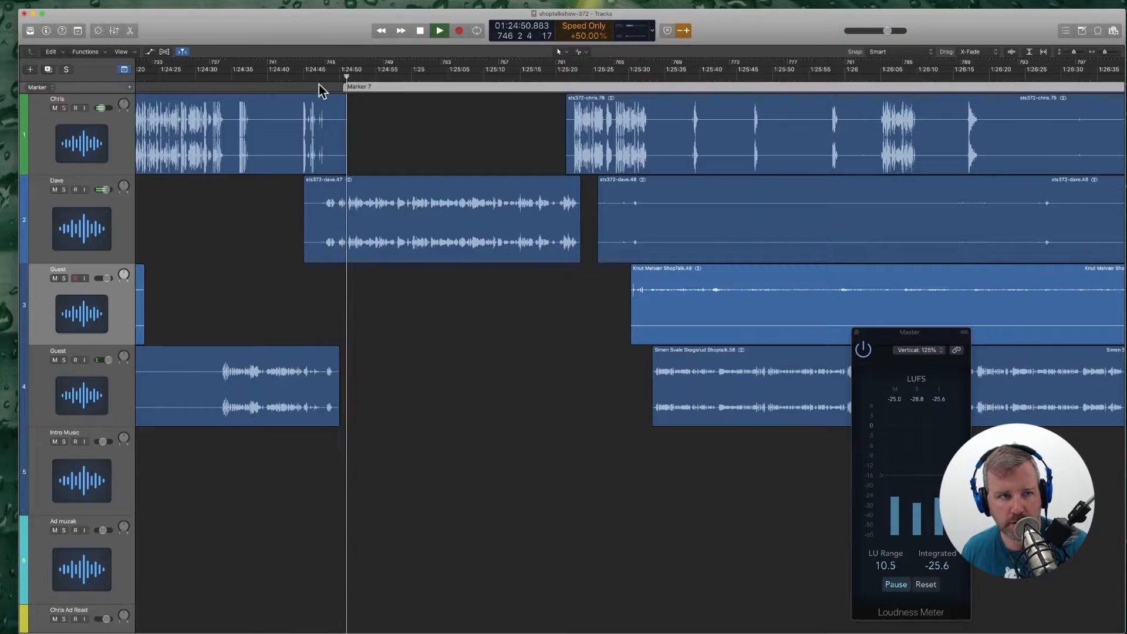
double_click(357, 87)
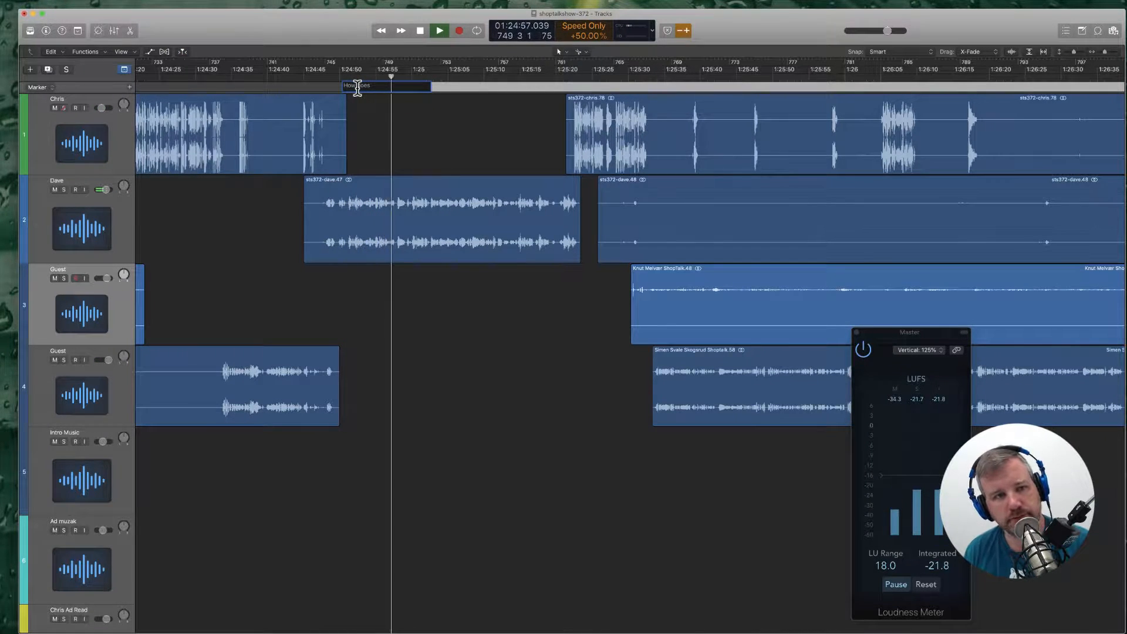
key("BackSpace")
key("BackSpace")
type("migrations work")
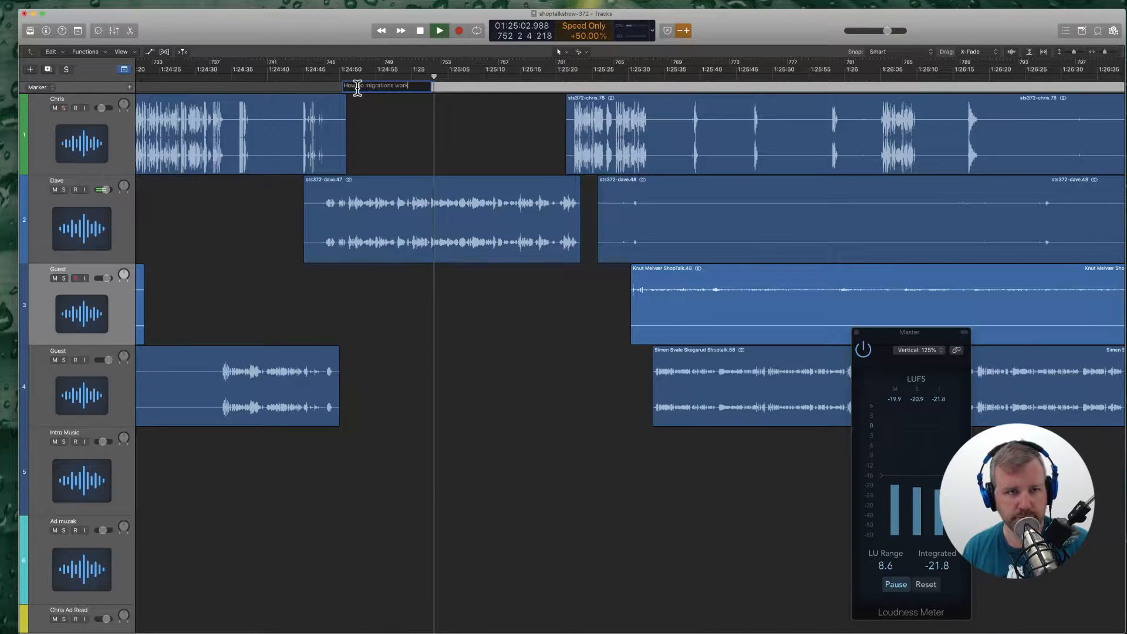
type(" when")
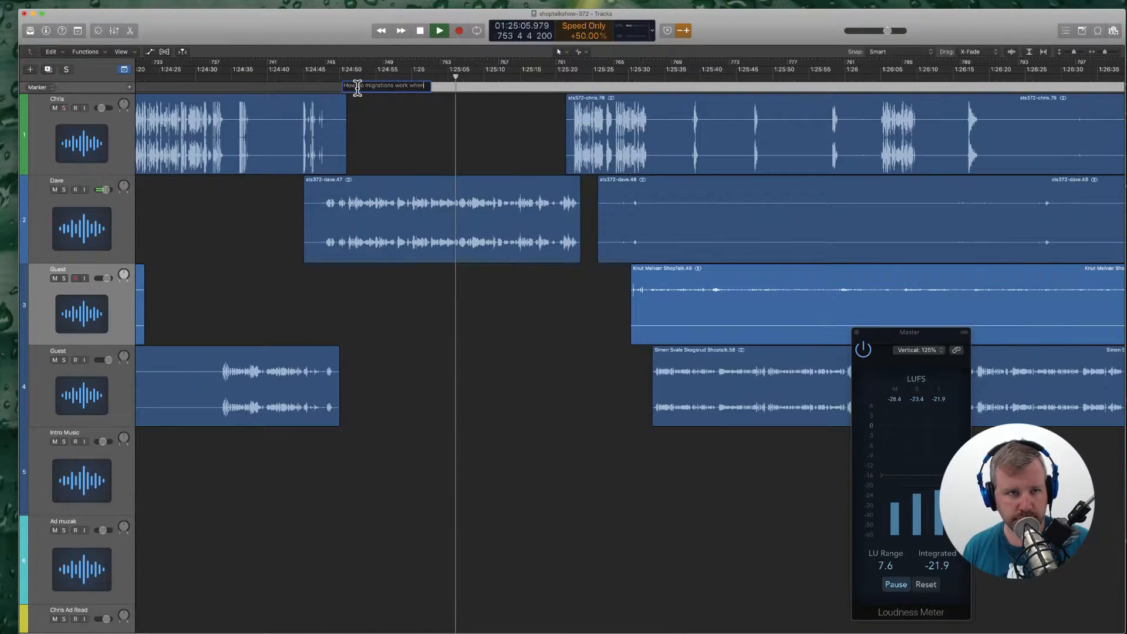
type(" schema changes")
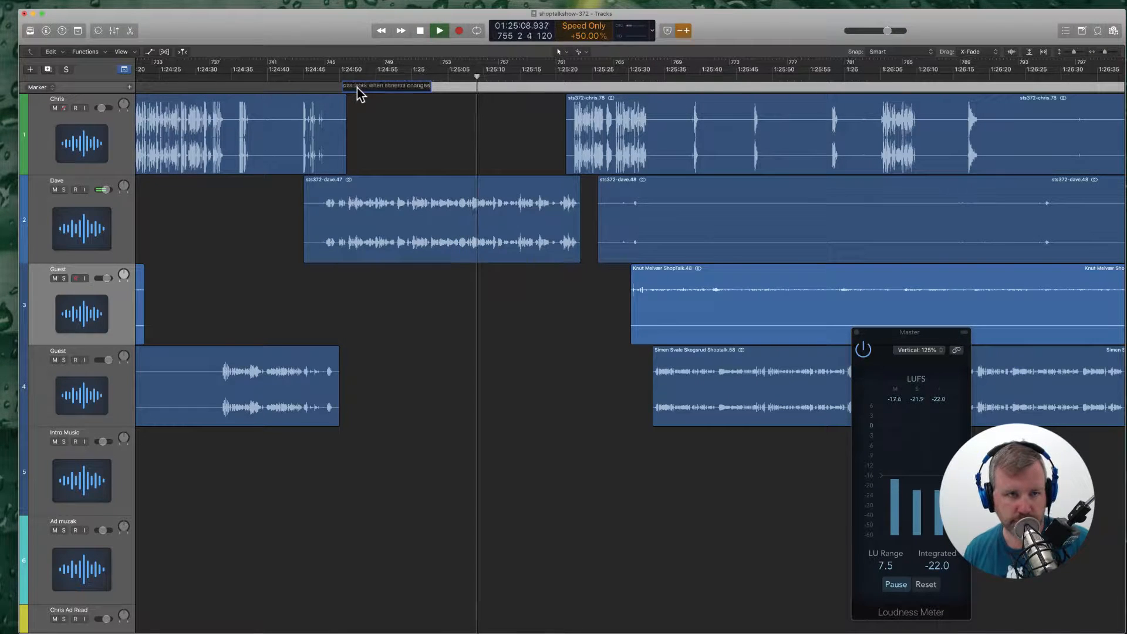
type("?")
key("Return")
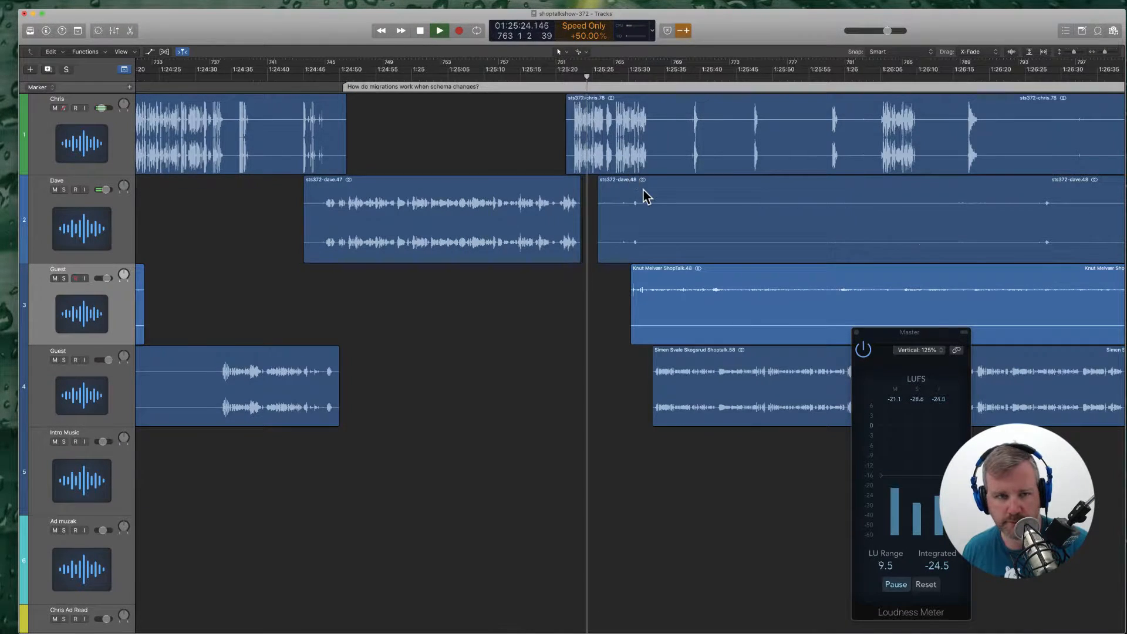
Step: Cut the silence from host track 2 between about 1:25:26 and 1:26:23
scroll(596, 223, "right", 5)
scroll(503, 252, "right", 3)
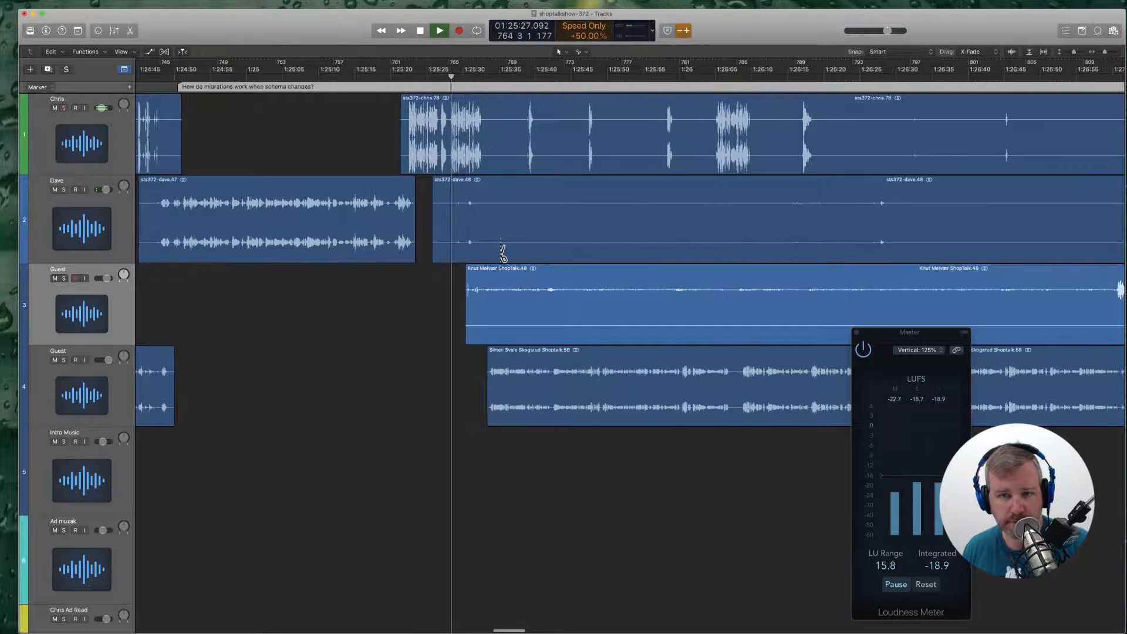
left_click(780, 220)
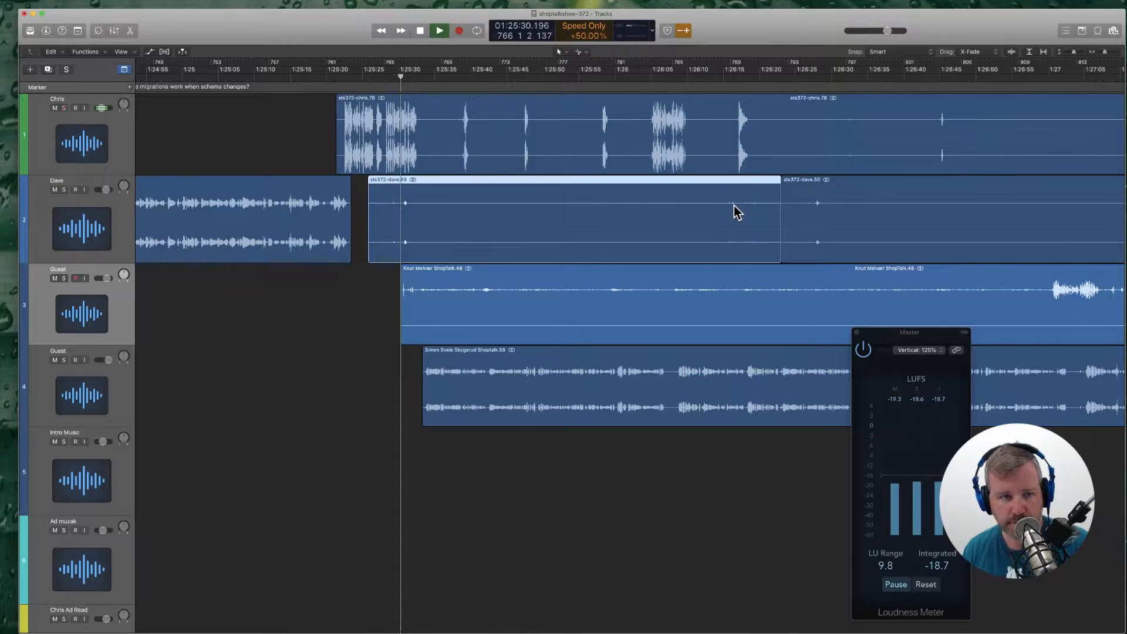
key("Delete")
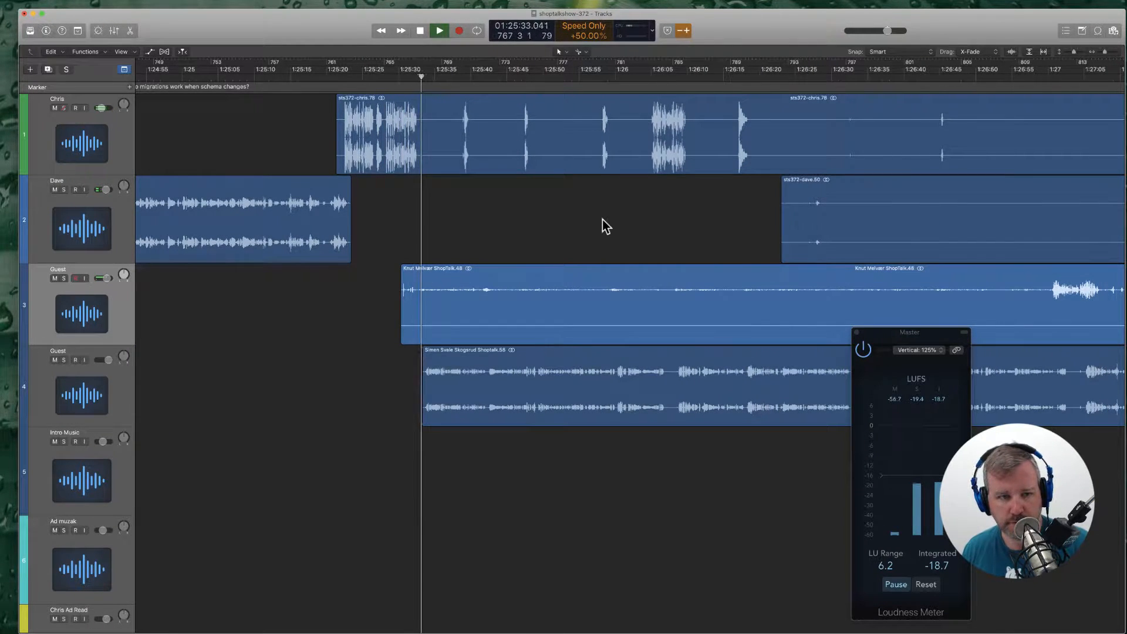
Step: Cut the silence from guest track 3 between about 1:25:30 and 1:26:40
scroll(528, 235, "right", 3)
left_click(823, 291)
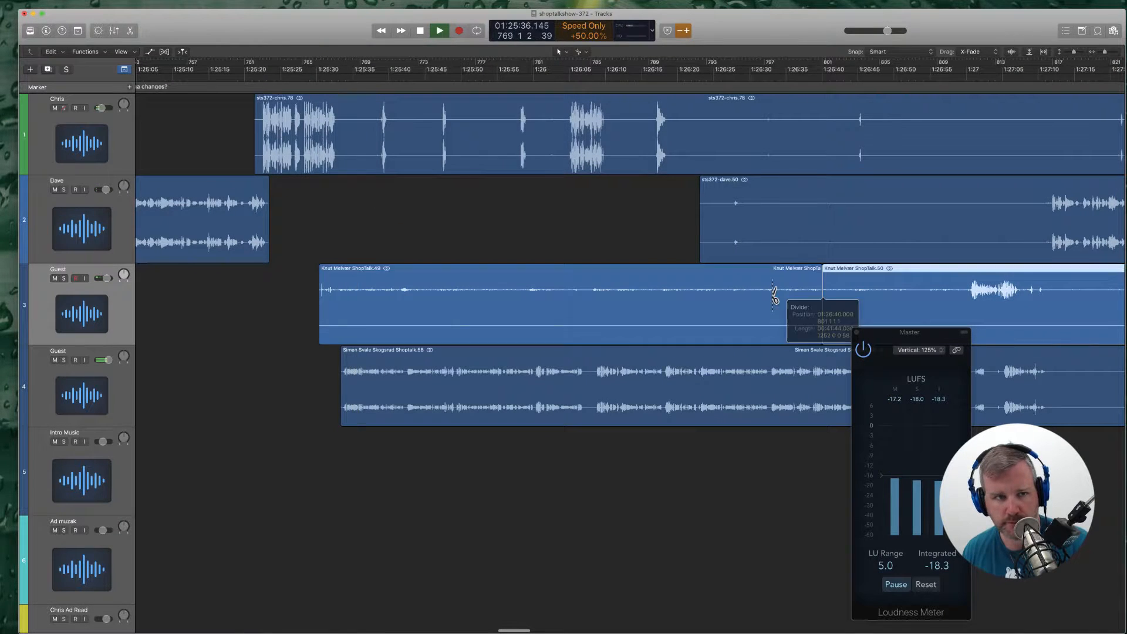
key("Delete")
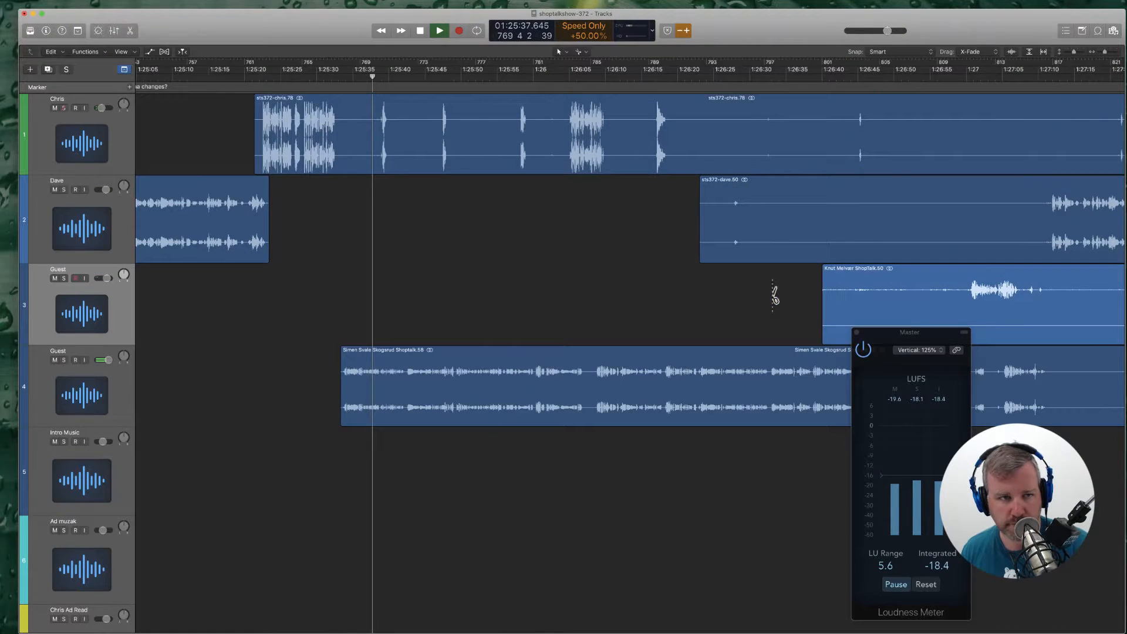
Step: Cut host track 1 between about 1:25:33 and 1:25:37, and move the following regions on all voice tracks about 1 second earlier
left_click(339, 158)
left_click_drag(358, 163, 372, 163)
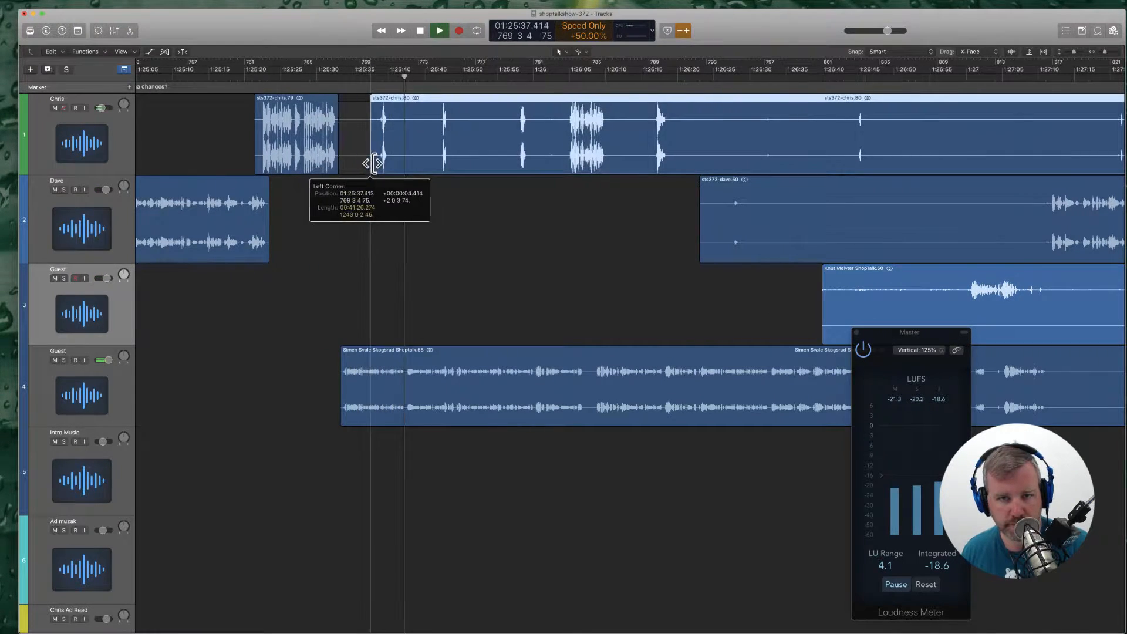
left_click(481, 393)
scroll(480, 393, "left", 5)
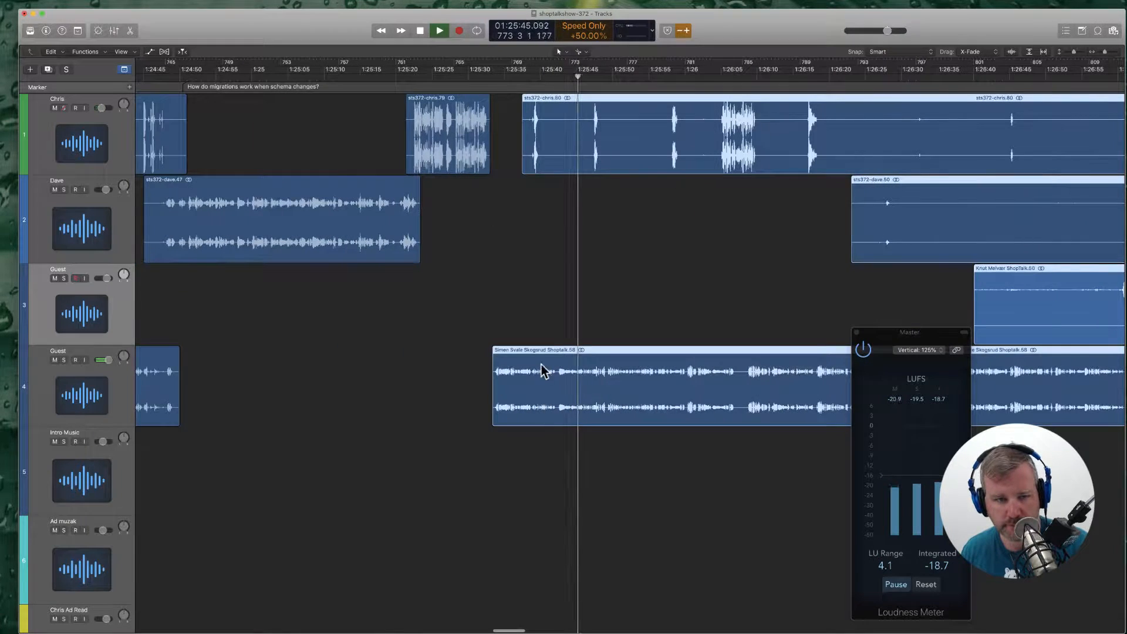
left_click_drag(500, 353, 494, 352)
key("Return")
left_click(639, 266)
scroll(639, 266, "right", 1)
scroll(638, 265, "right", 1)
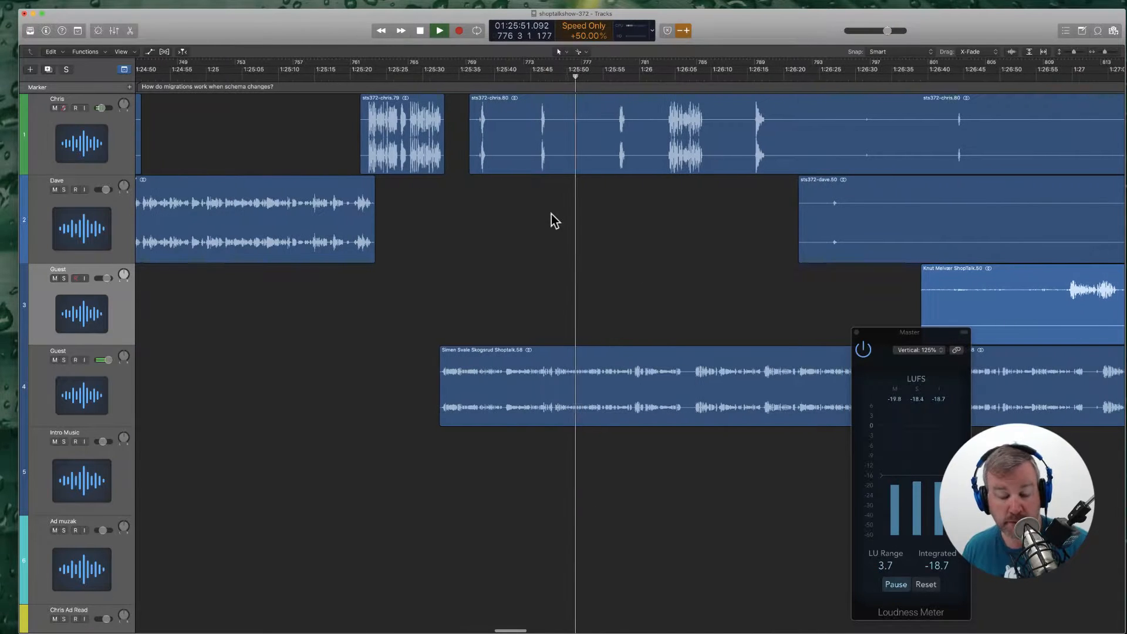
scroll(645, 245, "right", 2)
scroll(629, 245, "right", 1)
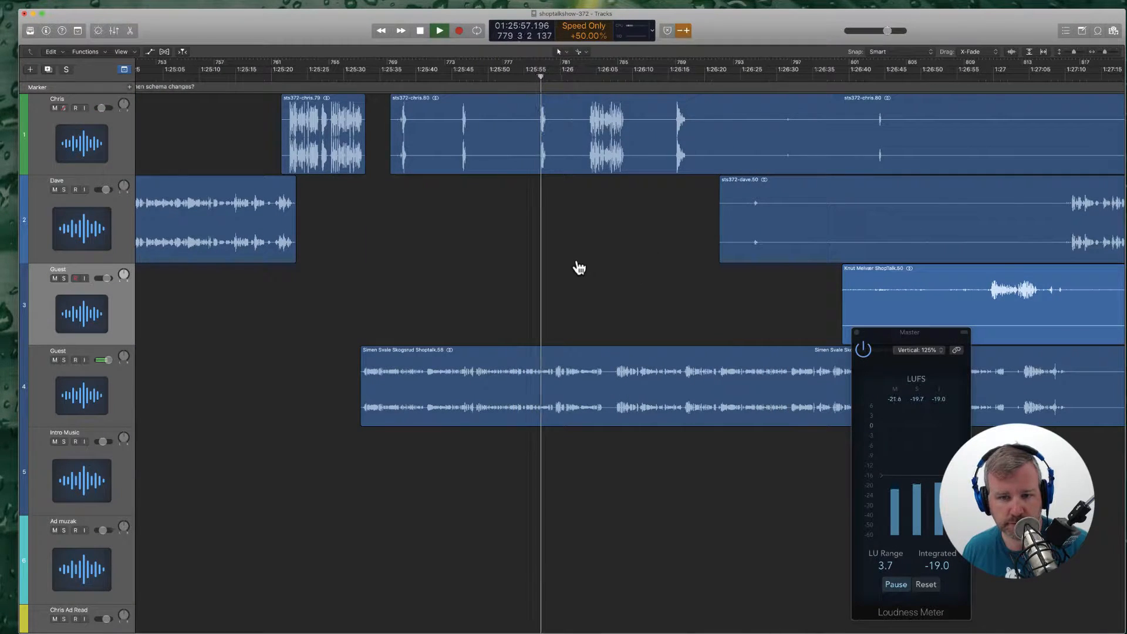
Step: Check the Castaways Club server in Discord and return to Logic Pro
key("super+Tab")
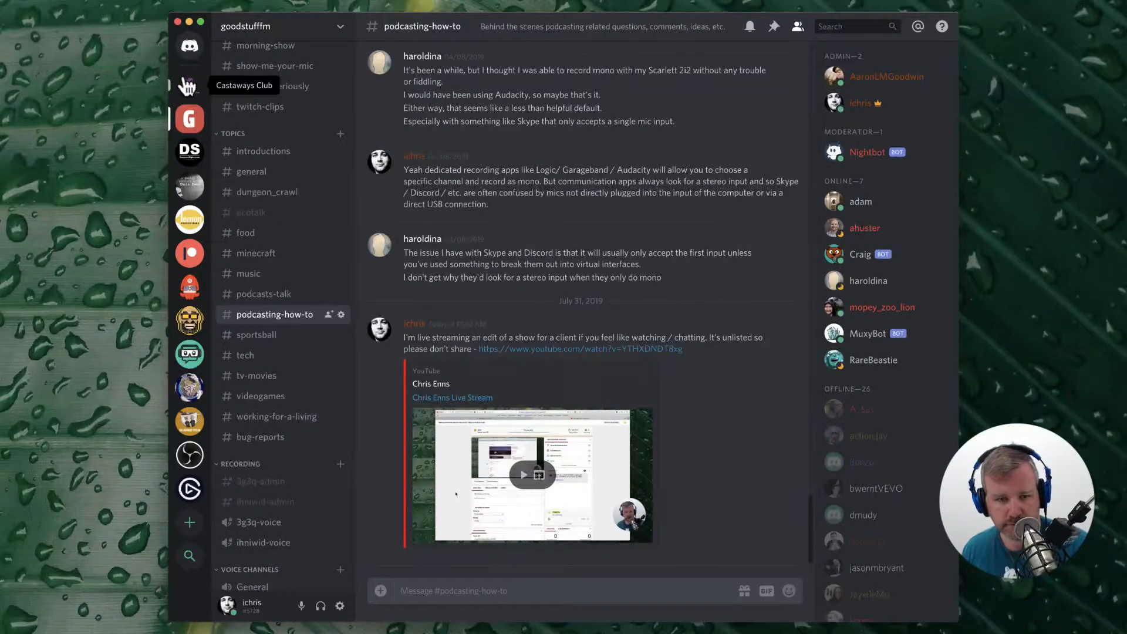
left_click(189, 84)
key("super+Tab")
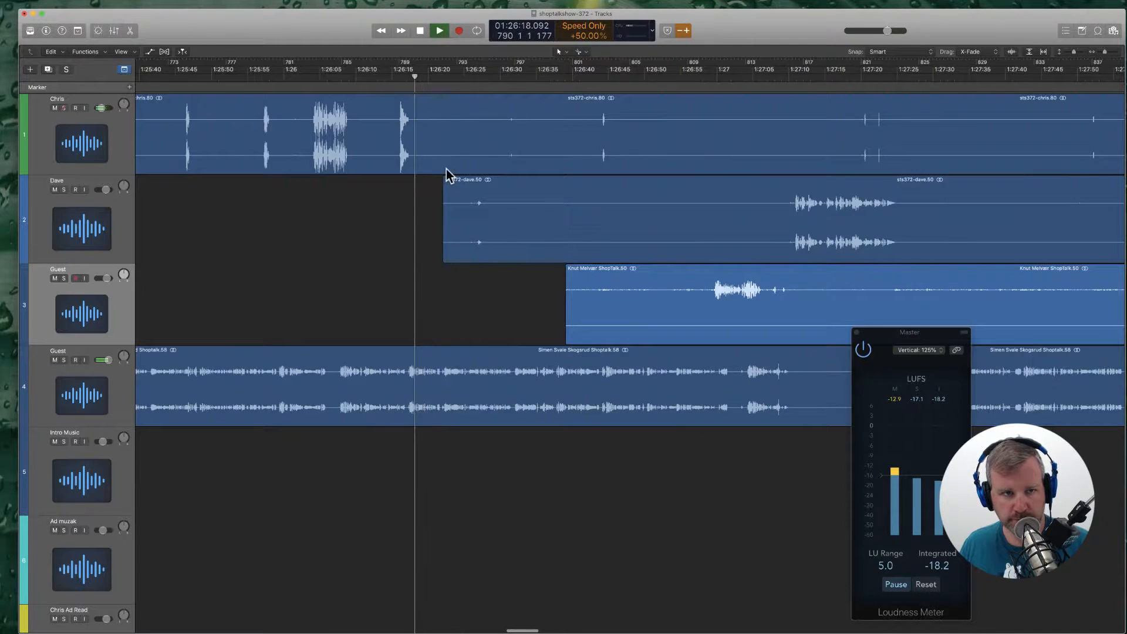
Step: Cut the silence from host track 1 between about 1:26:20 and 1:26:44
left_click(445, 154)
left_click(597, 139)
key("Delete")
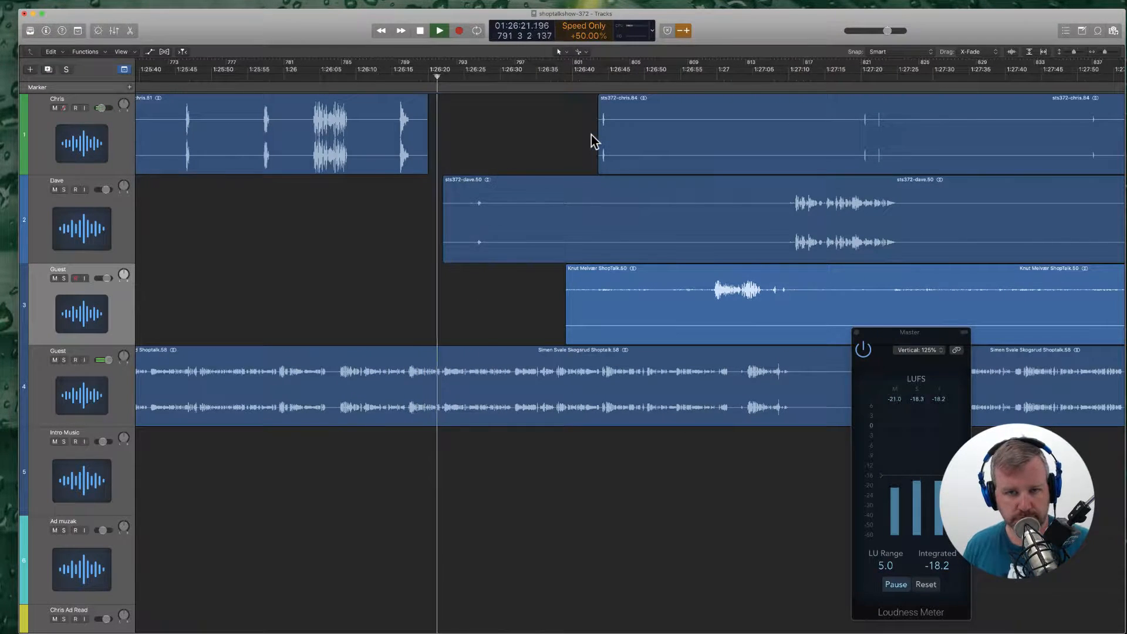
Step: Cut the silence from host track 2 between about 1:26:22 and 1:27:07 and from guest track 3 between about 1:26:39 and 1:26:59
left_click(770, 221)
key("Delete")
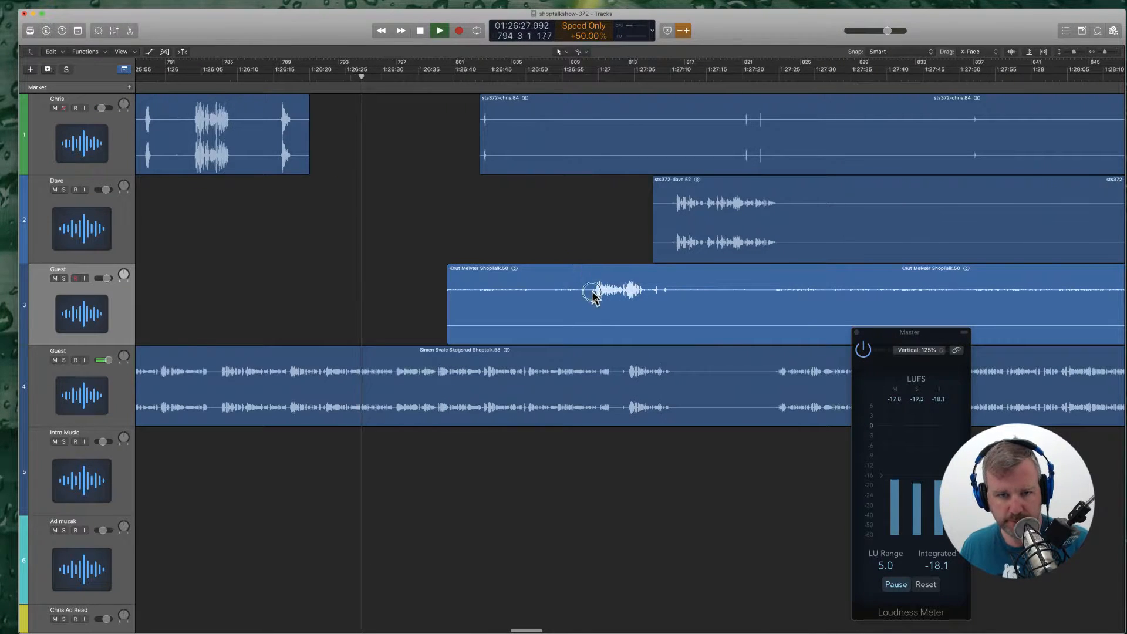
left_click(591, 295)
key("Delete")
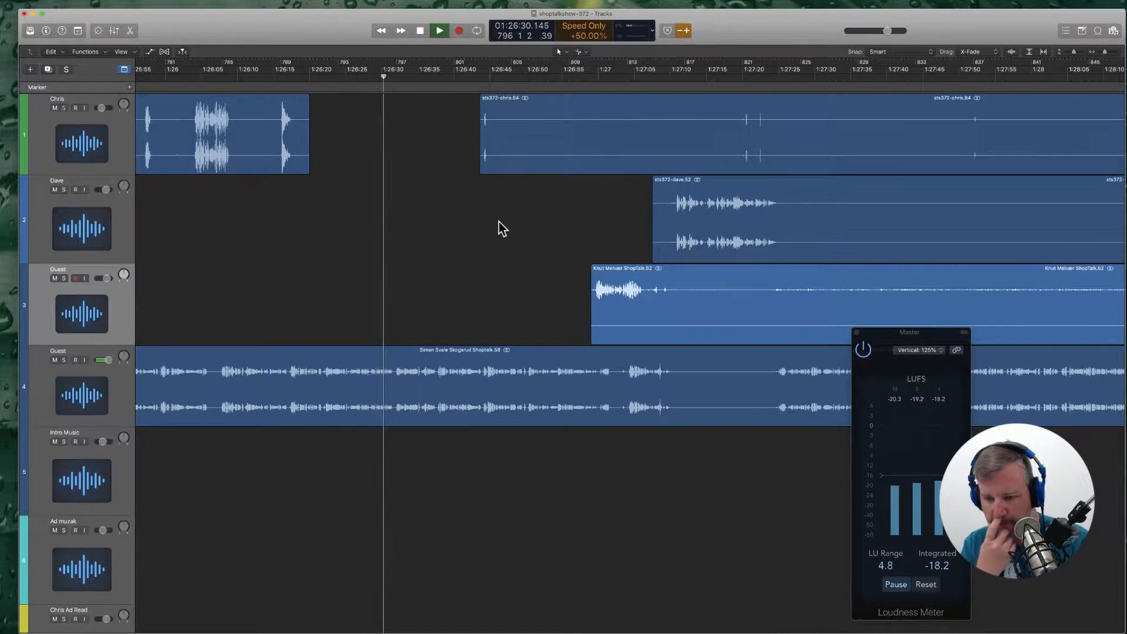
Step: Switch to Safari, open the Portfolio with Gatsby Test Studio in a new tab, accept its cookie and try to log in
key("super+Tab")
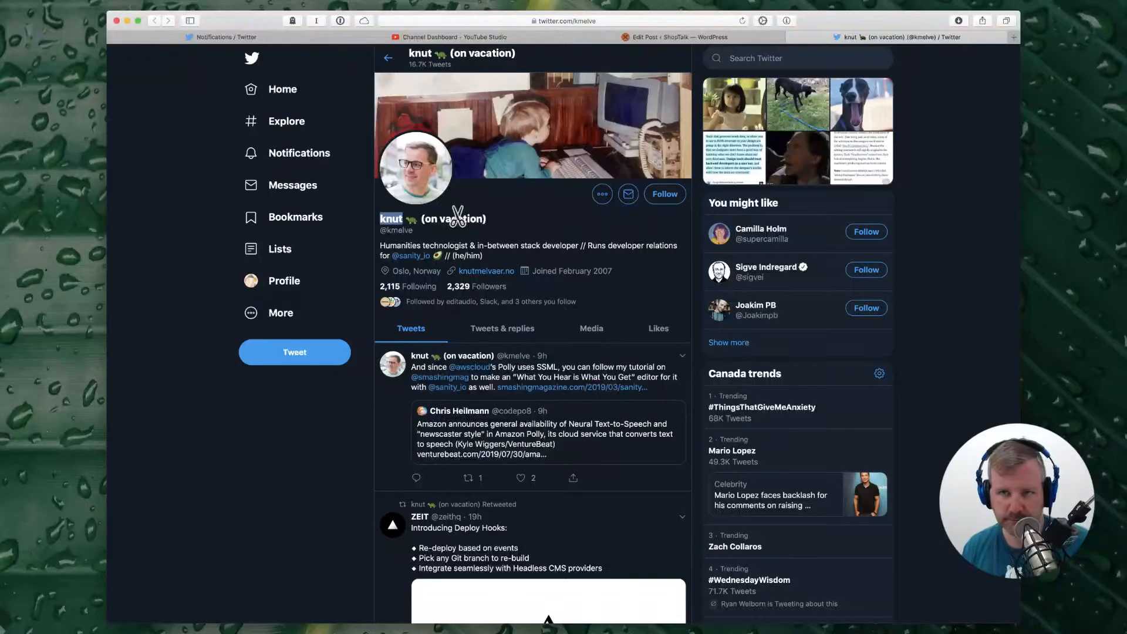
key("super+t")
type("sanit")
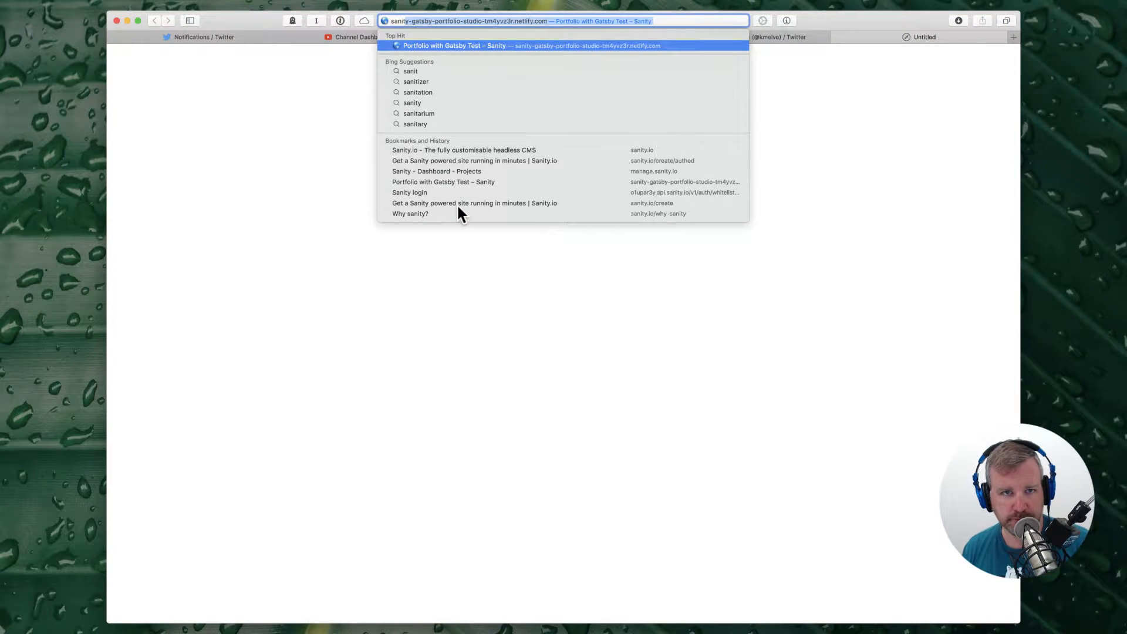
key("Return")
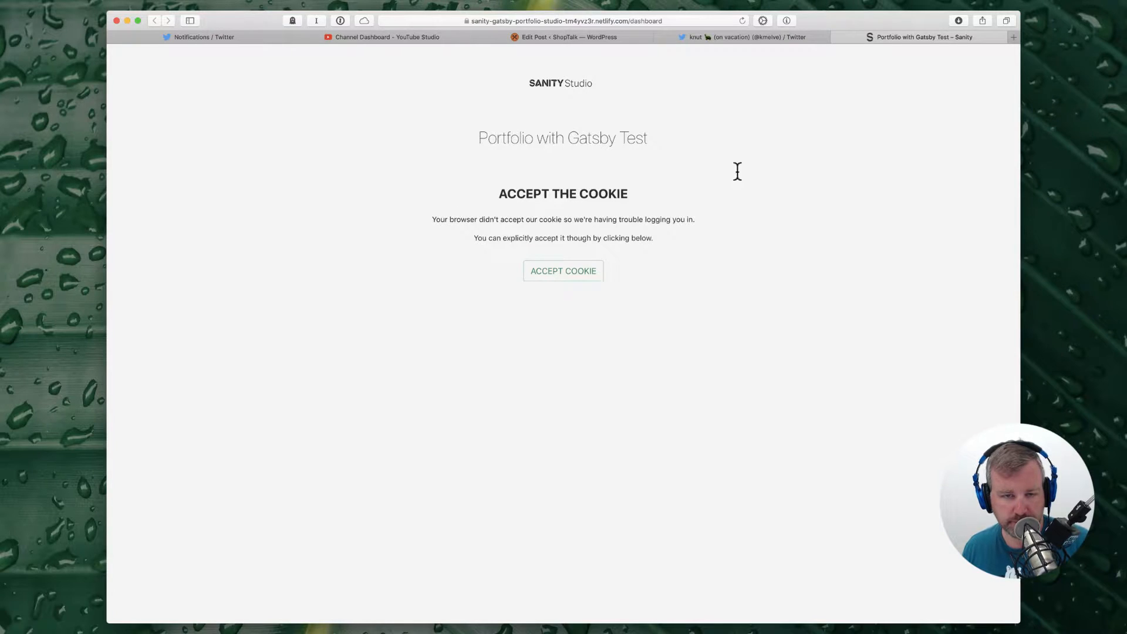
left_click(565, 275)
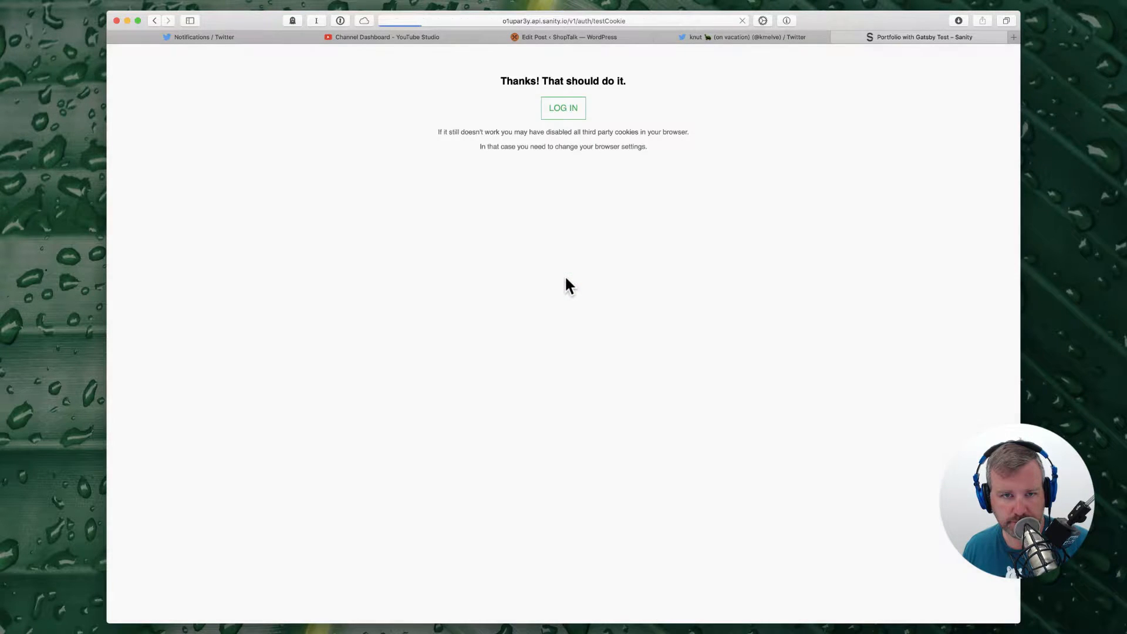
left_click(558, 107)
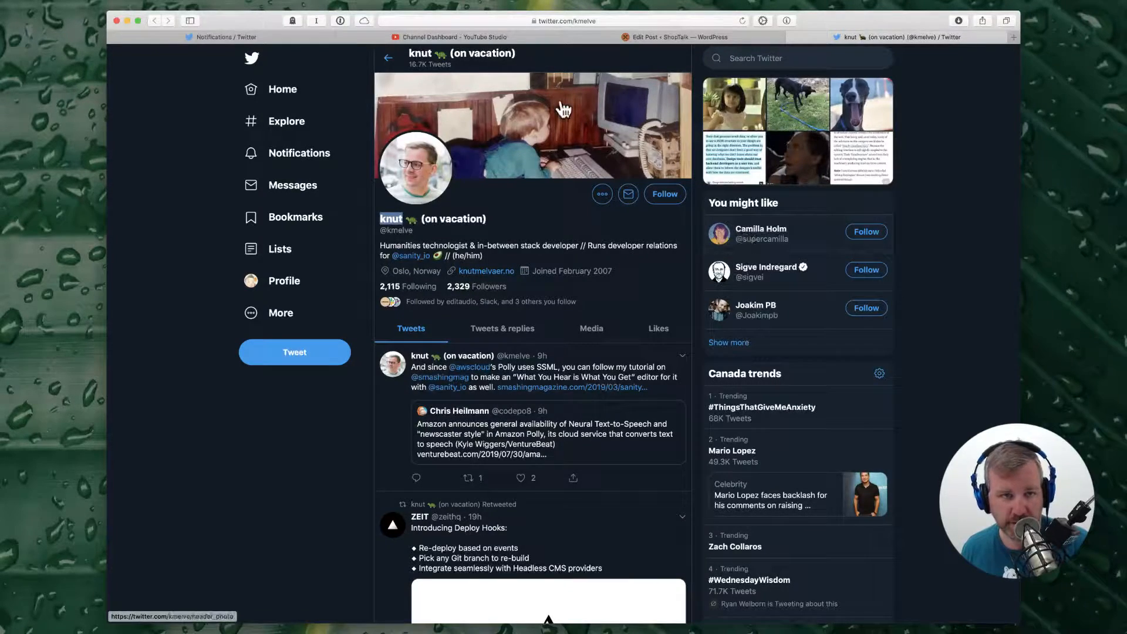
Step: Open the podcast editor's own Twitter profile in the tab showing the guest's profile
key("super+l")
key("Right")
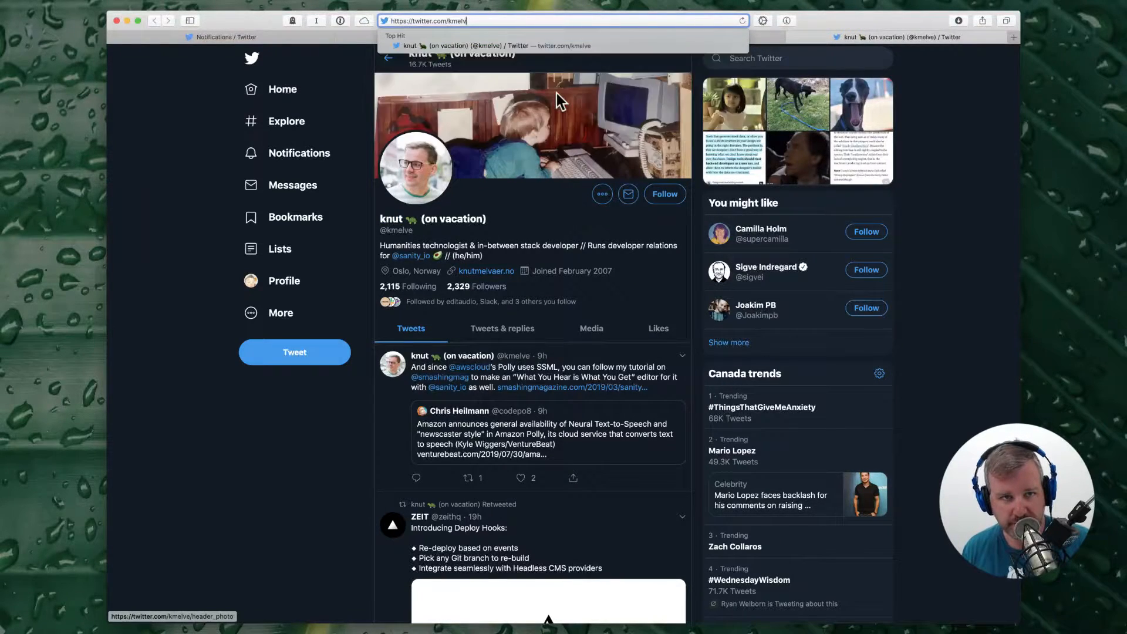
key("BackSpace")
key("BackSpace")
key("BackSpace")
key("BackSpace")
key("BackSpace")
key("BackSpace")
type("ichris")
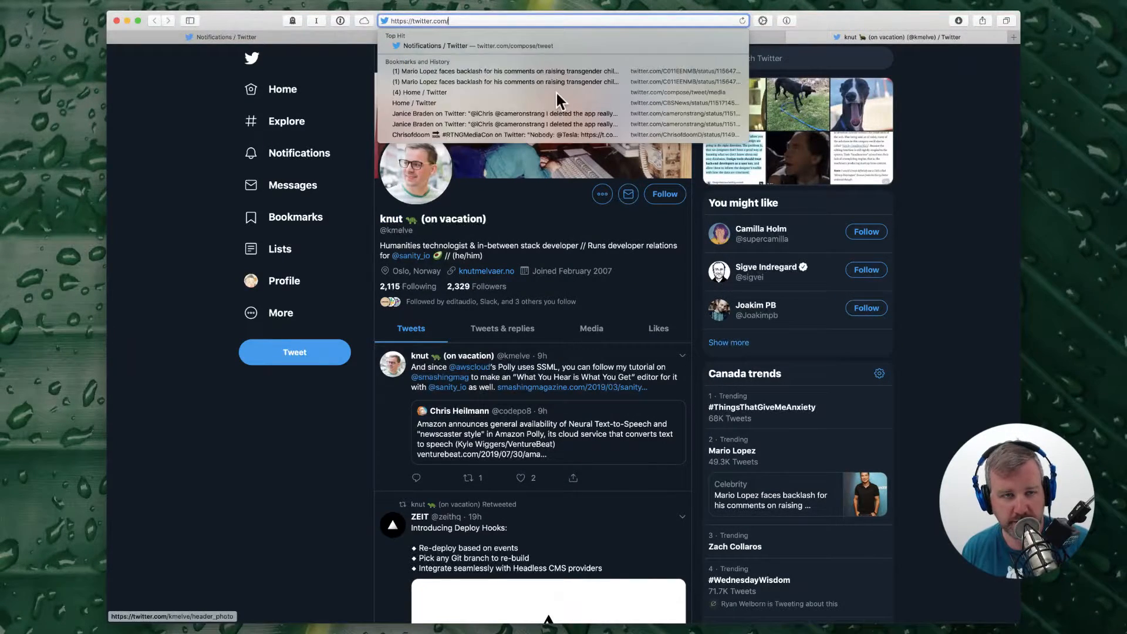
key("Return")
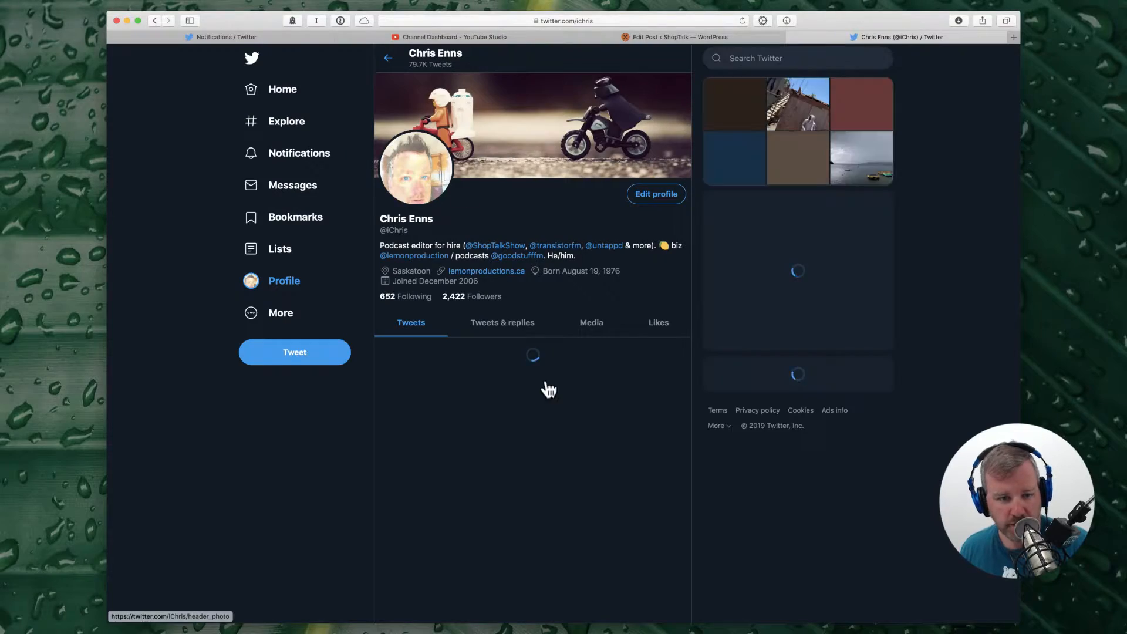
Step: Look through the profile's timeline back to the July 19 tweets for the one linking to the Stackbit-built Gatsby site
scroll(564, 434, "down", 10)
scroll(564, 437, "down", 15)
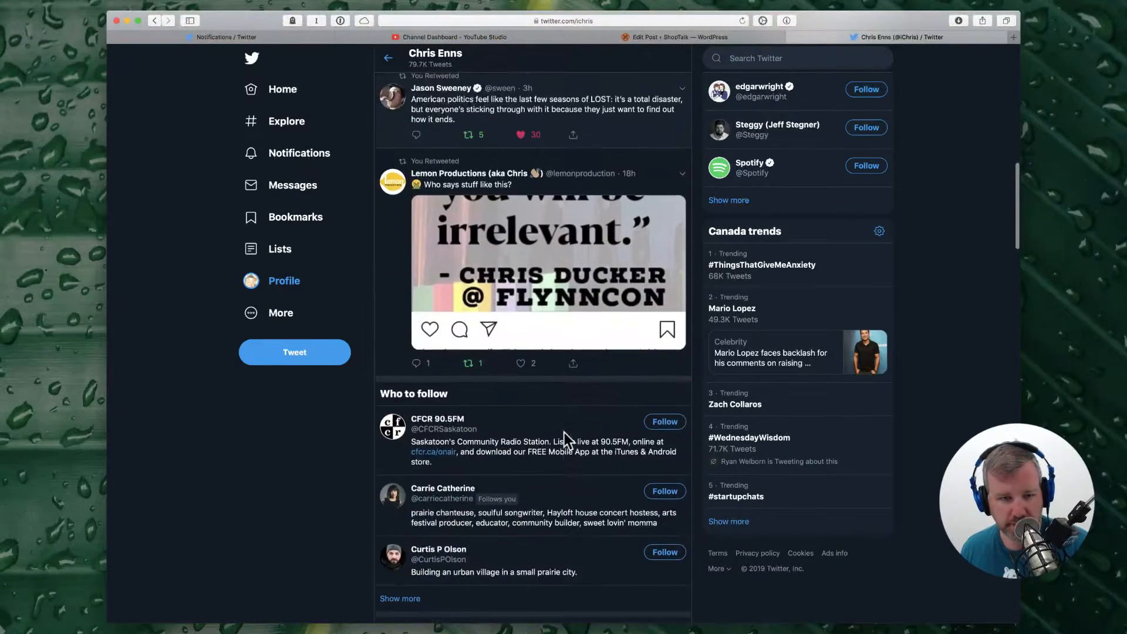
scroll(566, 442, "down", 15)
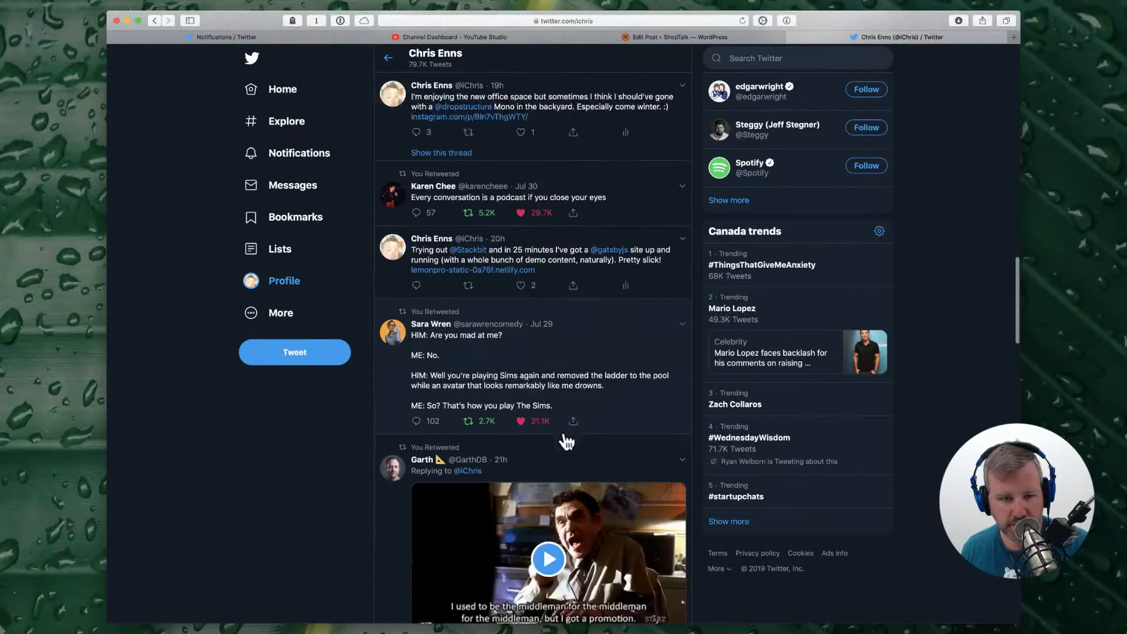
scroll(566, 442, "down", 10)
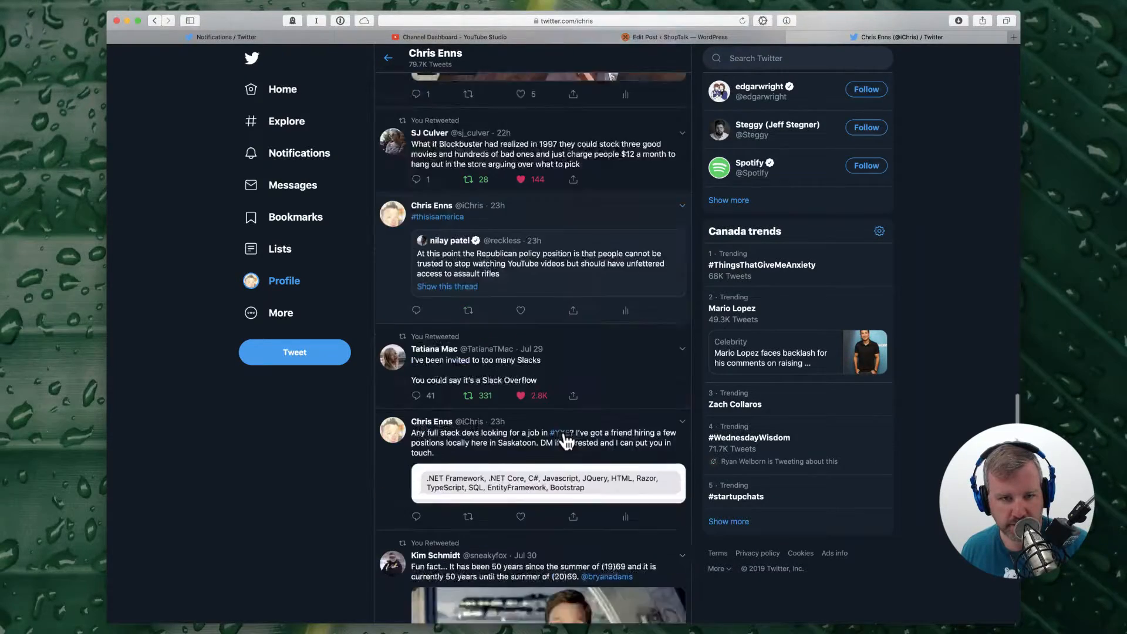
scroll(567, 441, "down", 3)
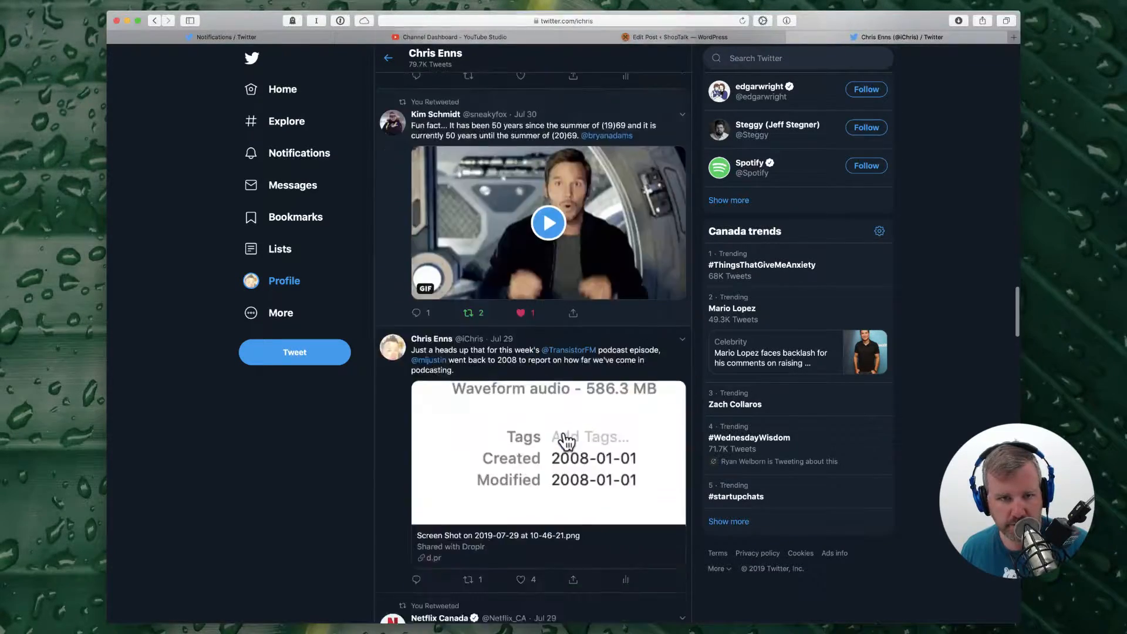
scroll(567, 441, "up", 3)
scroll(566, 442, "down", 6)
scroll(566, 441, "down", 12)
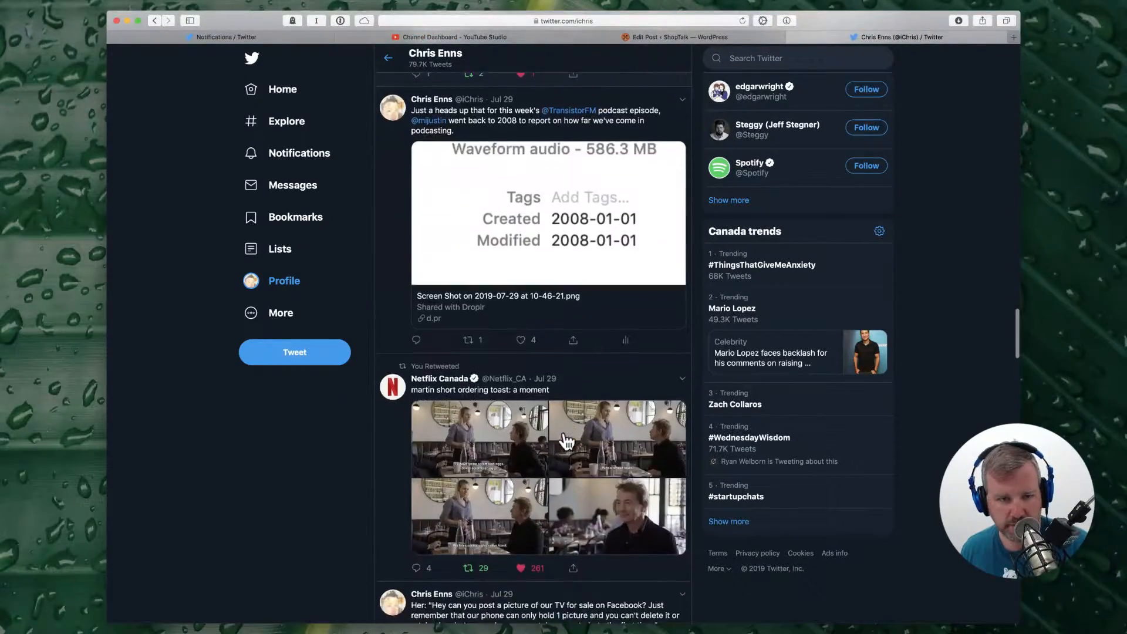
scroll(567, 441, "down", 8)
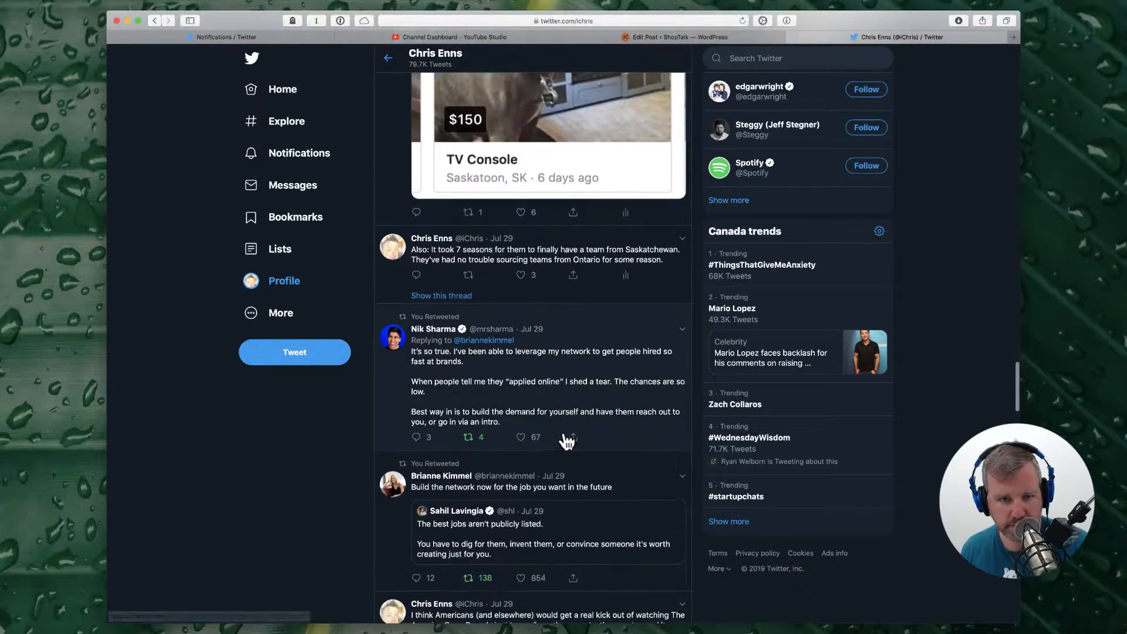
scroll(567, 441, "down", 12)
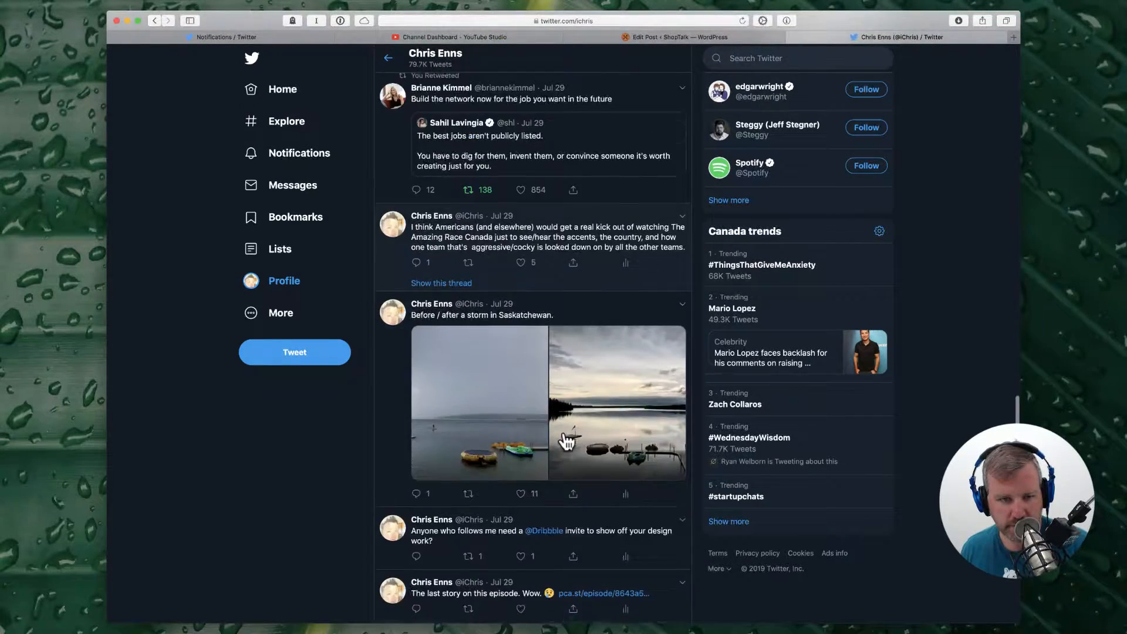
scroll(550, 442, "down", 10)
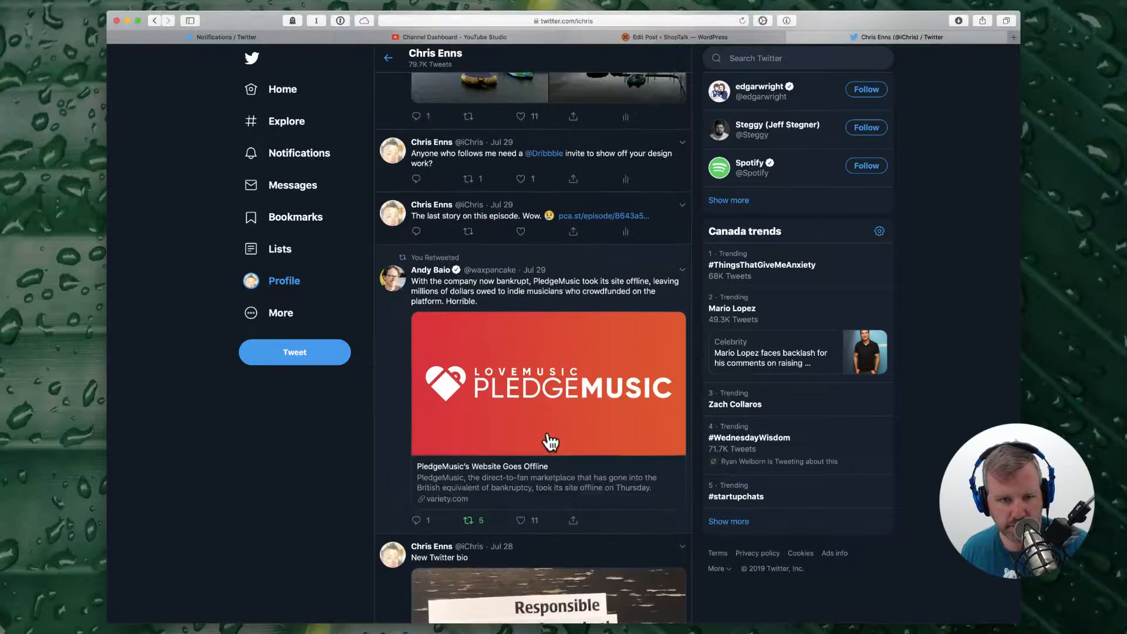
scroll(551, 442, "down", 12)
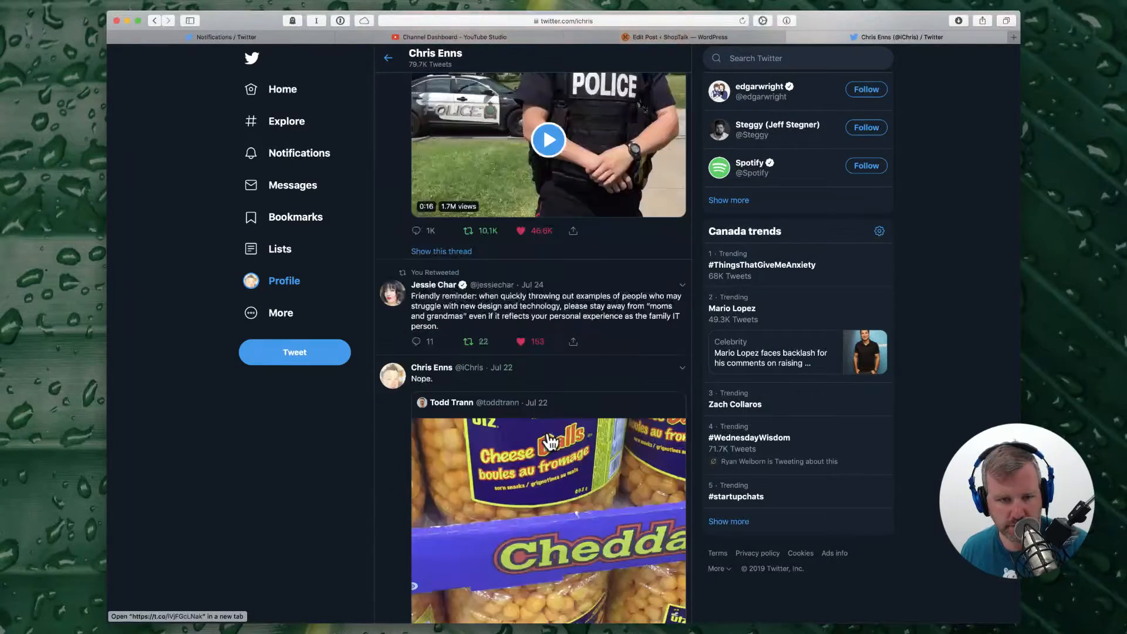
scroll(551, 441, "down", 6)
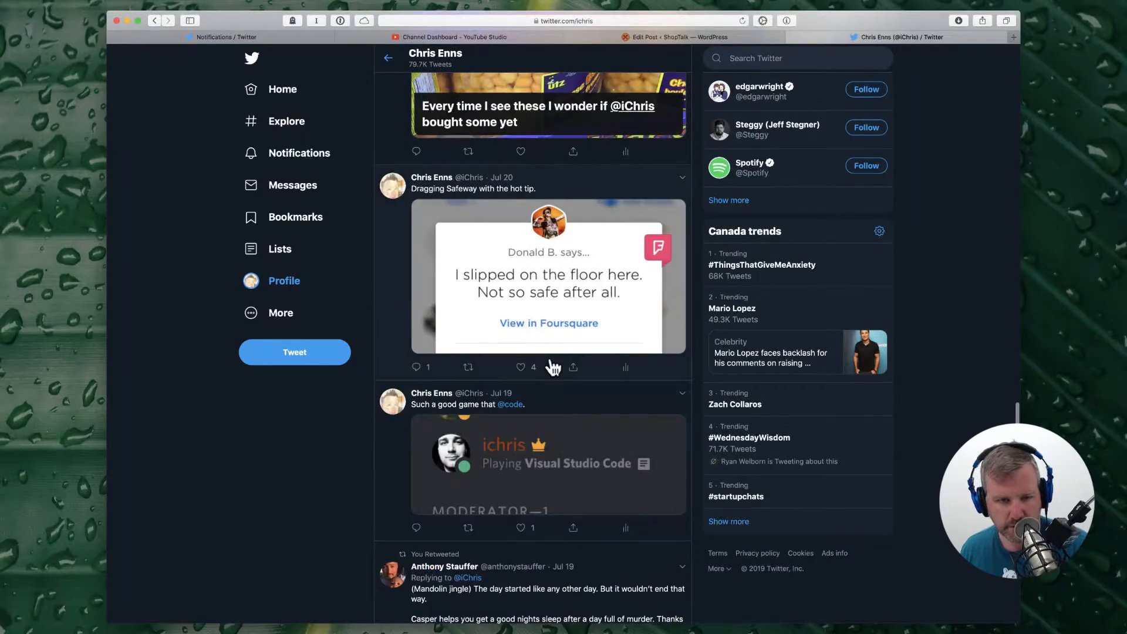
Step: Go back to the recent tweet about trying out Stackbit and view its lemonpro-static-0a76f.netlify.com link in a new tab
scroll(553, 367, "up", 20)
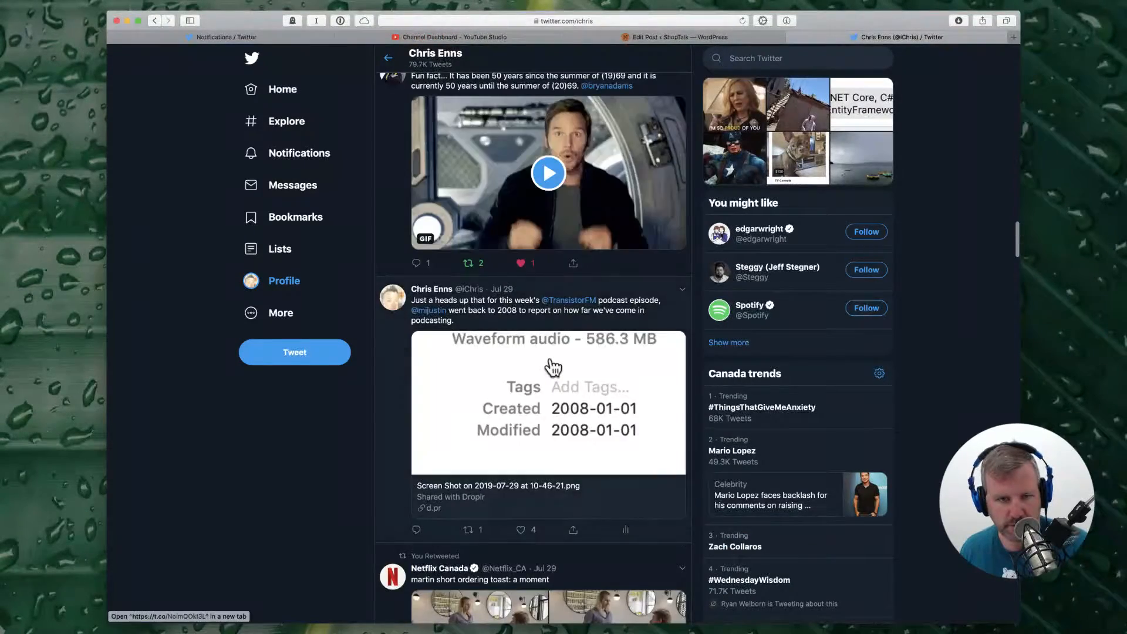
scroll(553, 367, "up", 12)
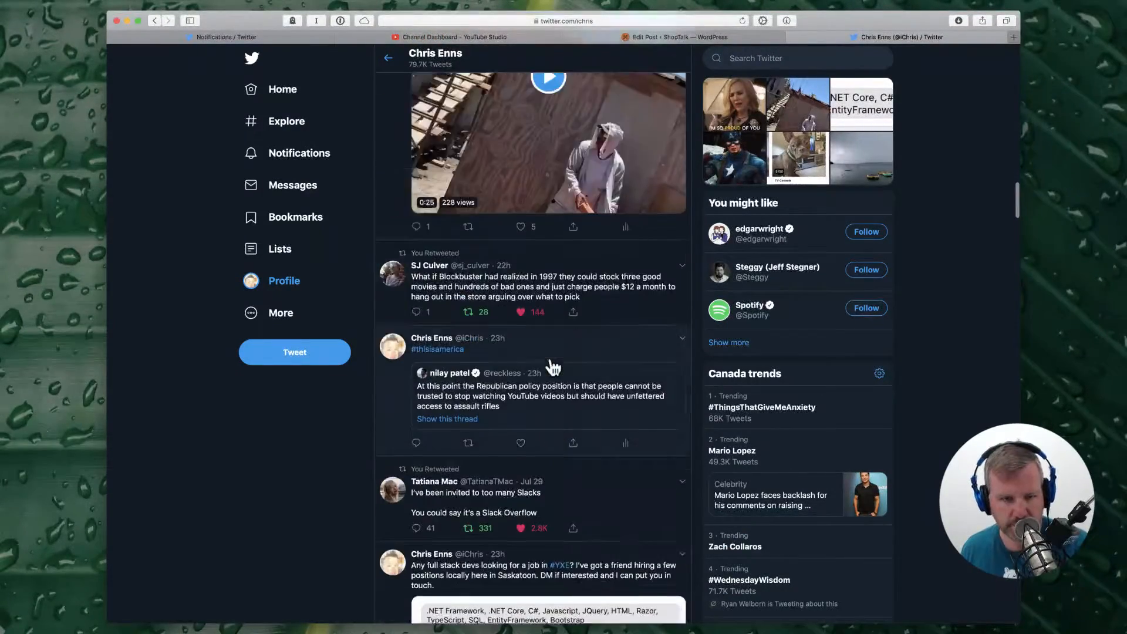
scroll(553, 367, "up", 4)
scroll(538, 440, "up", 13)
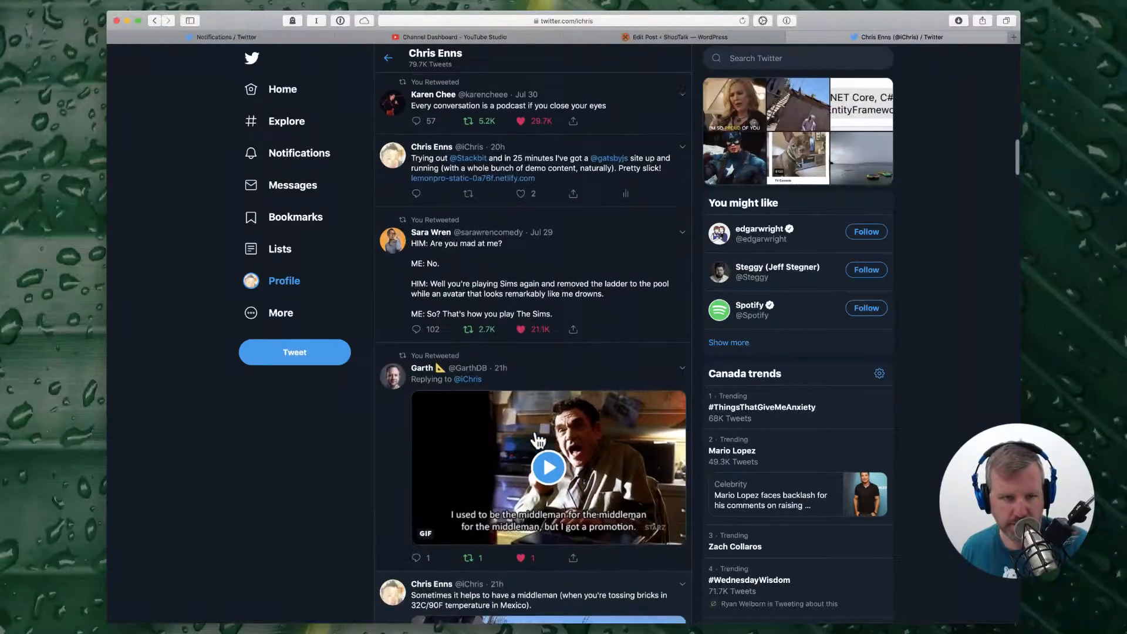
scroll(538, 440, "up", 2)
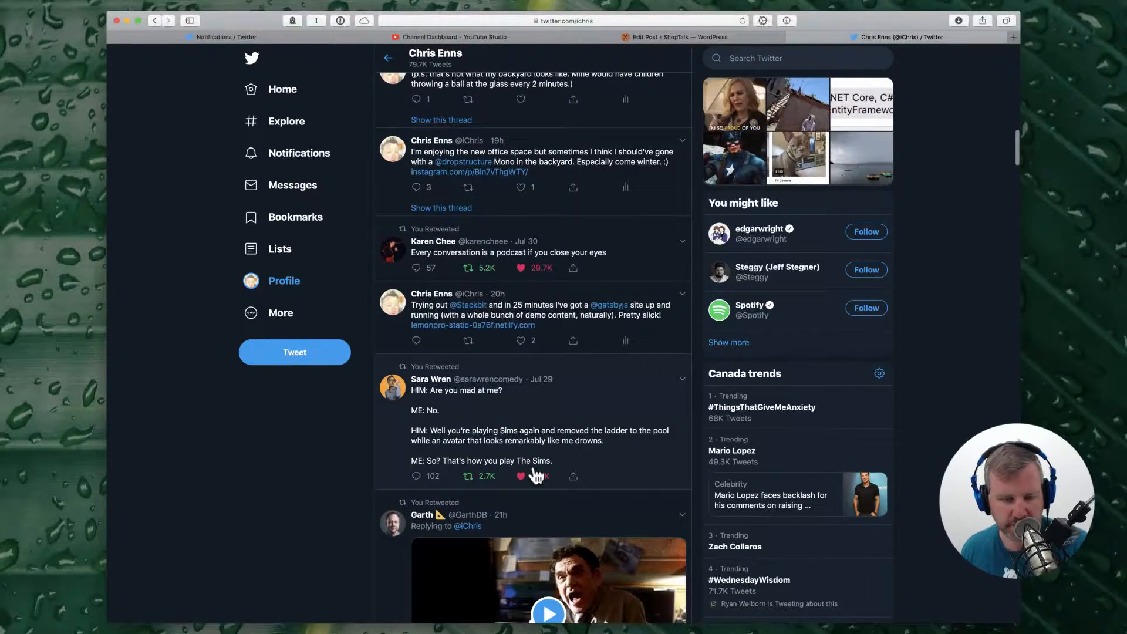
left_click(468, 324, "super")
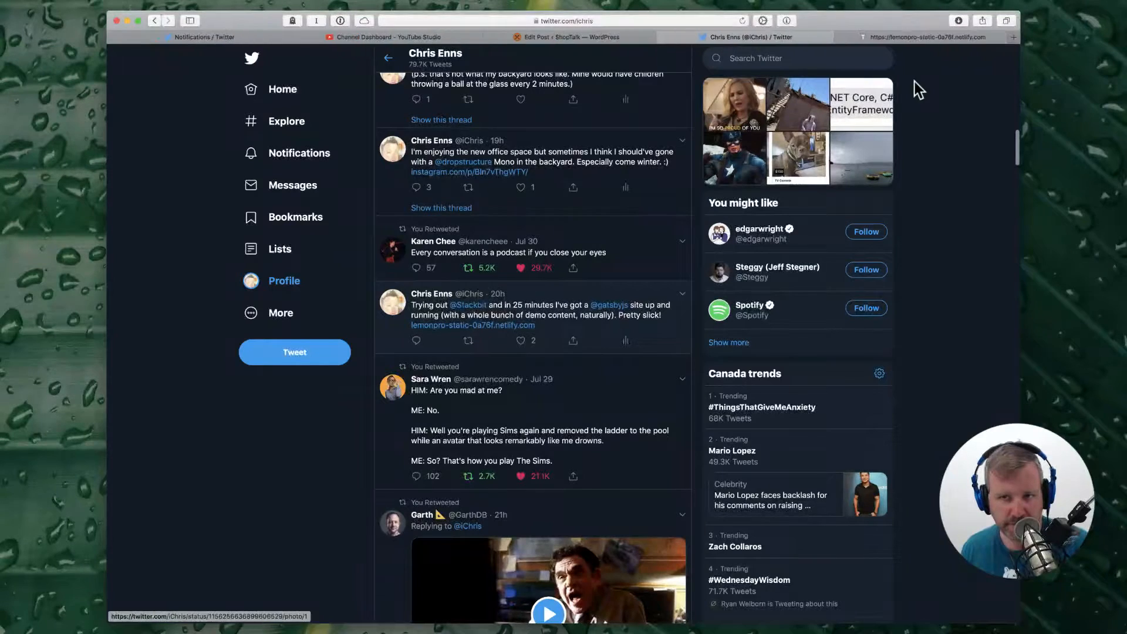
left_click(913, 37)
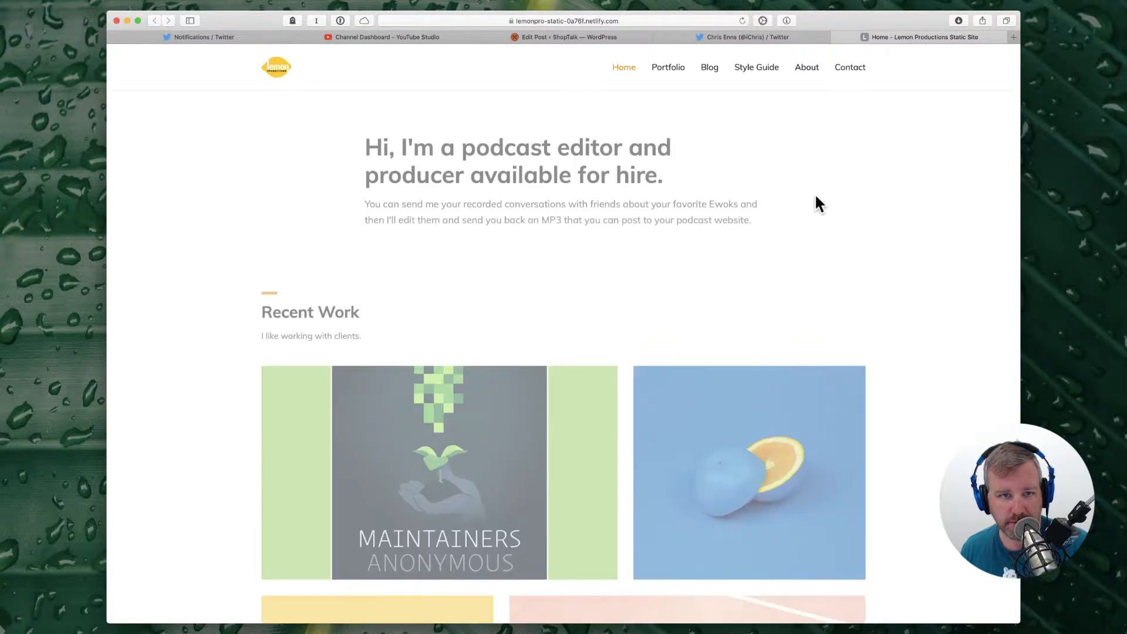
Step: Open stackbit.com in another new tab
key("super+t")
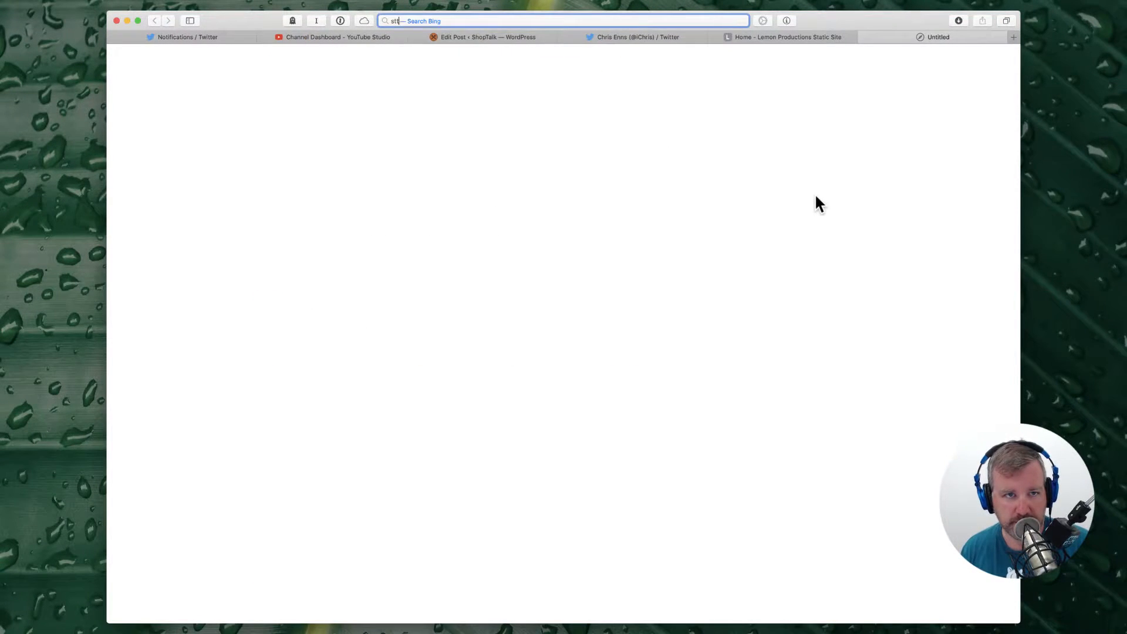
type("sa")
key("BackSpace")
key("BackSpace")
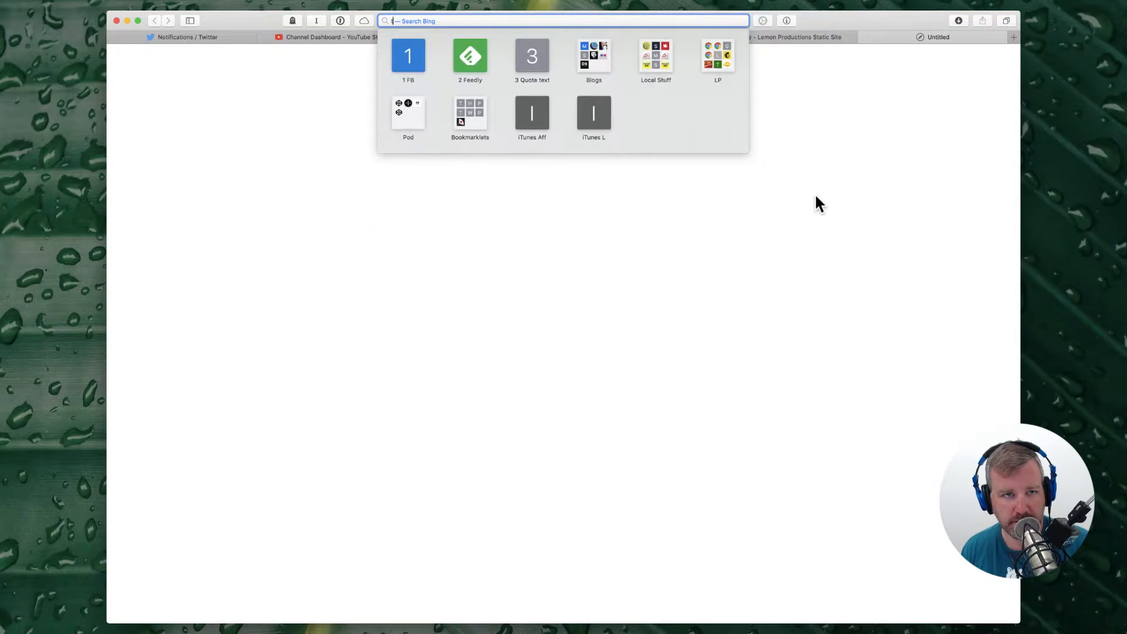
type("t")
key("BackSpace")
type("stackbit.com")
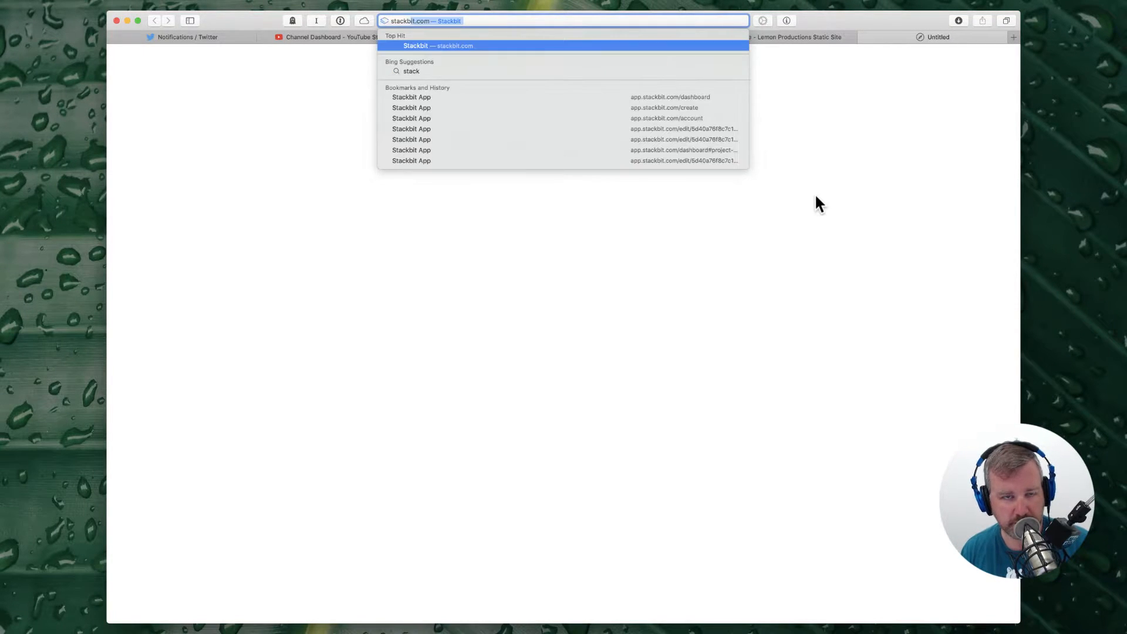
key("Return")
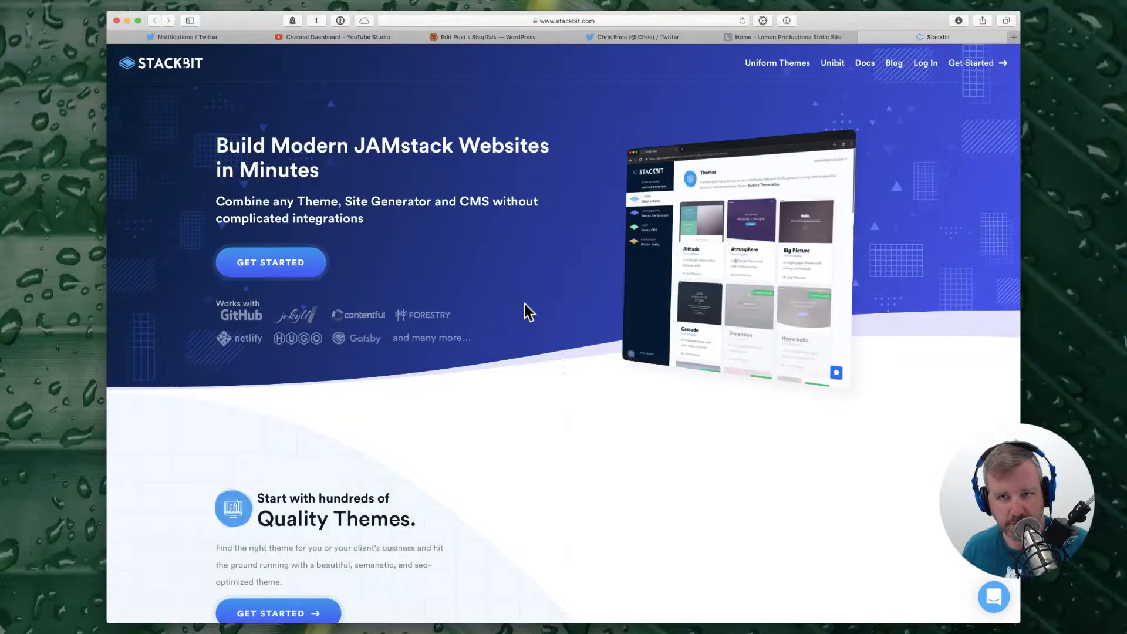
Step: Examine the Stackbit home page's sections on themes, site generators, headless CMSs and deployment down to the footer
scroll(524, 304, "down", 7)
scroll(524, 305, "down", 3)
scroll(524, 305, "up", 10)
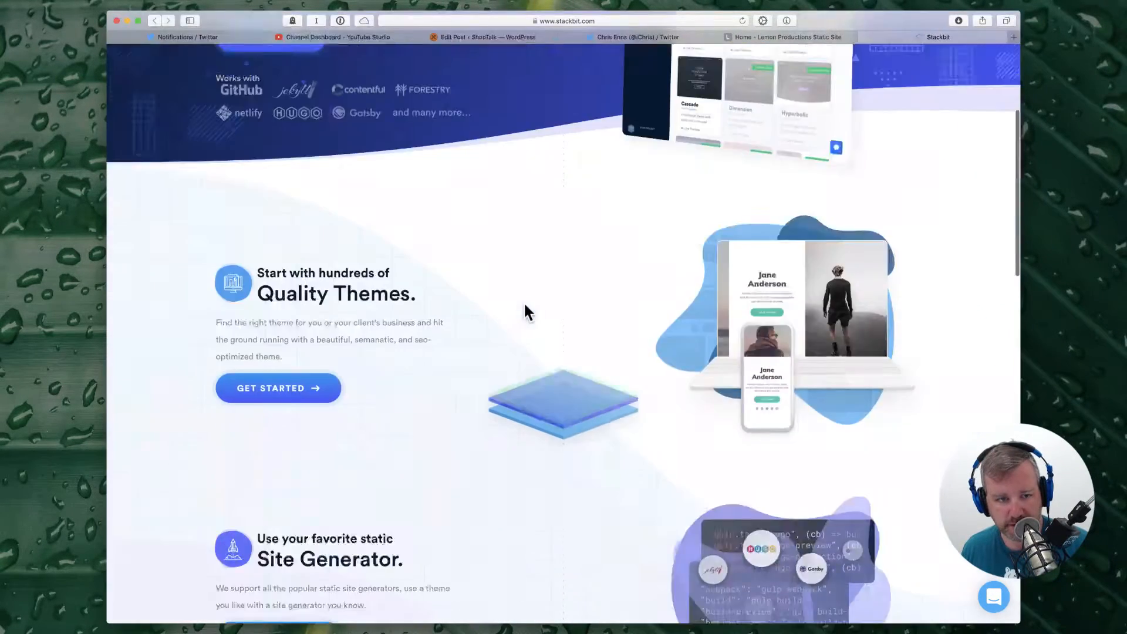
scroll(415, 497, "down", 6)
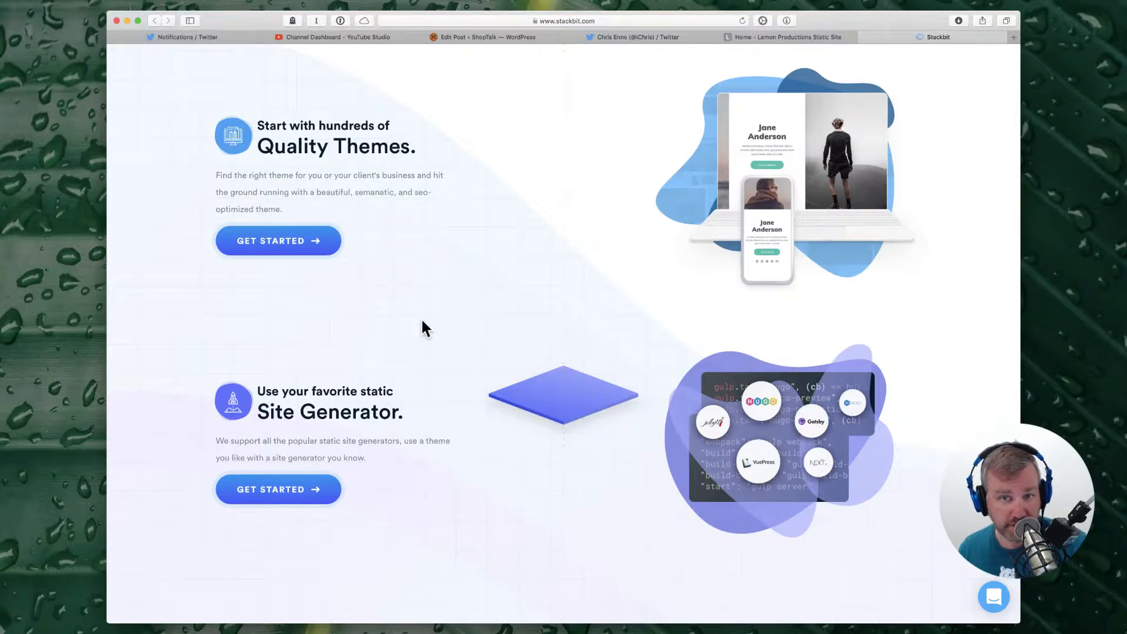
scroll(423, 322, "down", 2)
scroll(446, 405, "down", 8)
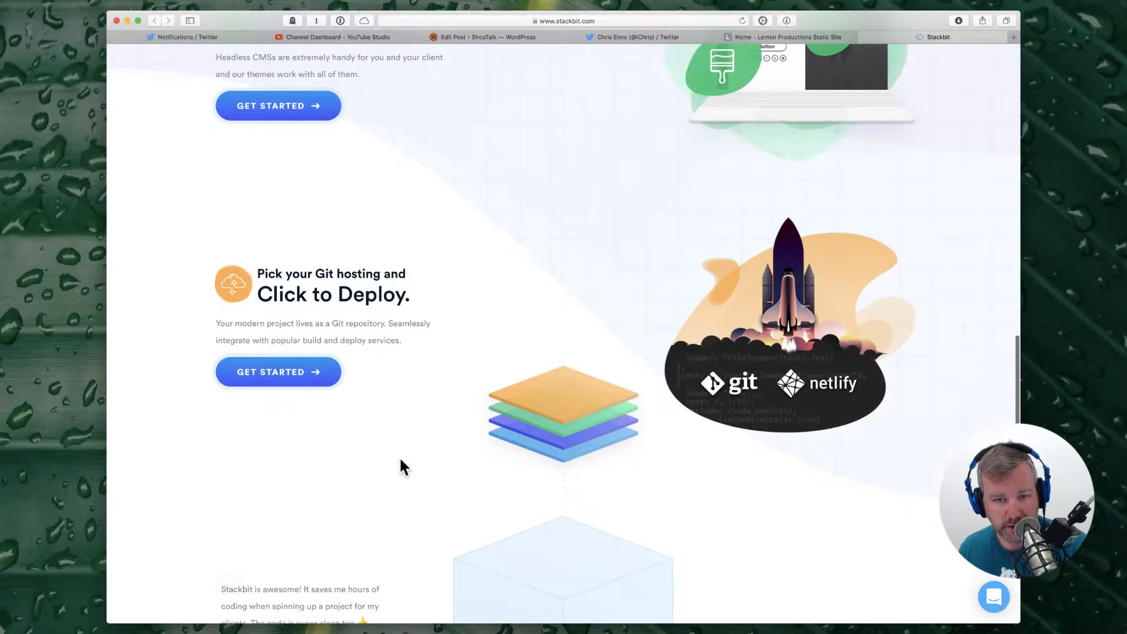
scroll(406, 464, "down", 8)
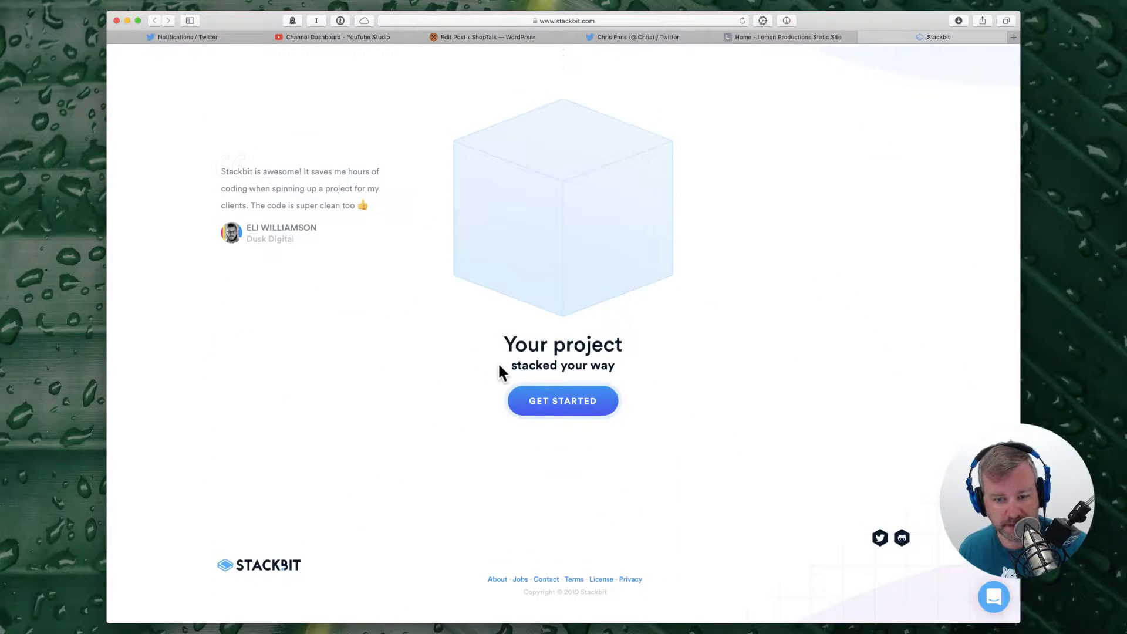
scroll(498, 362, "up", 20)
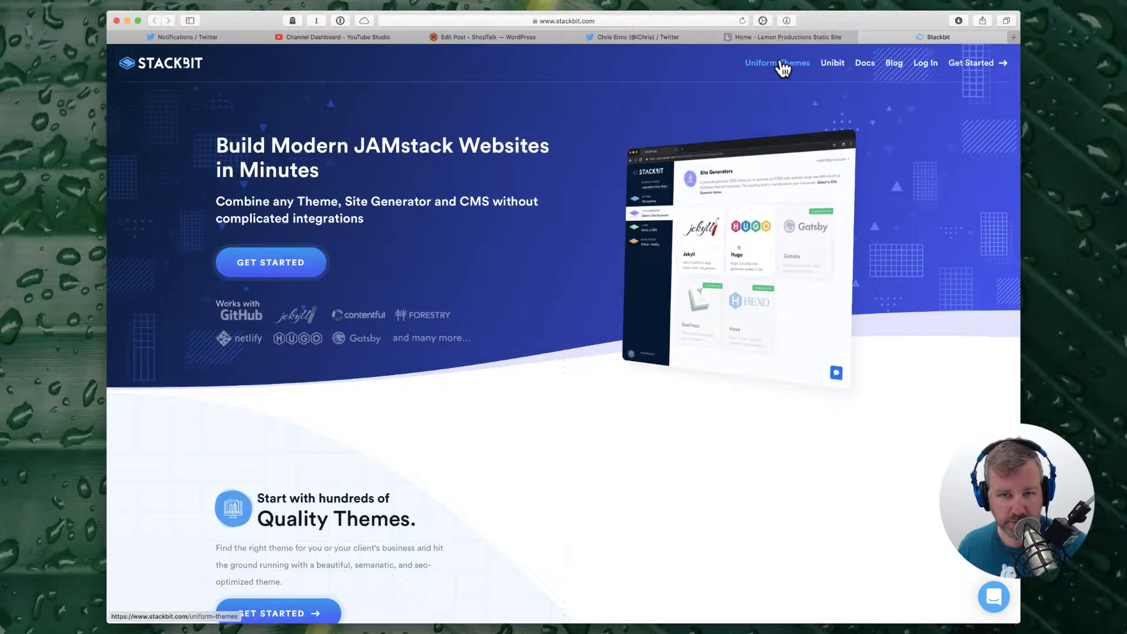
Step: Open Stackbit's Uniform Themes page and browse down to the Exto portfolio theme in its gallery
left_click(790, 73)
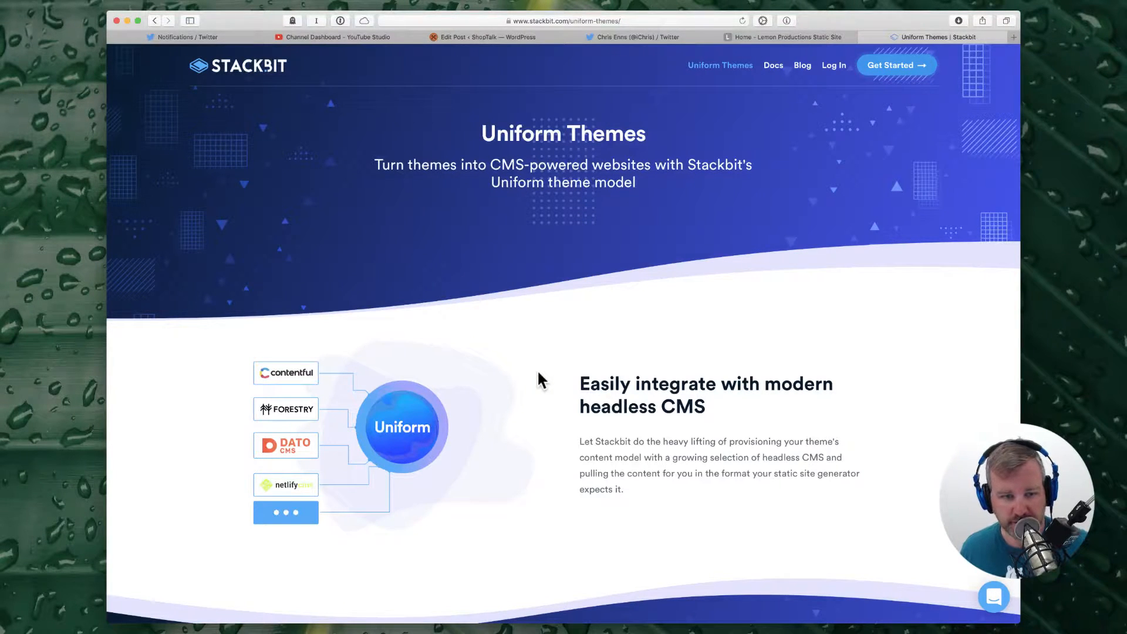
scroll(539, 372, "down", 7)
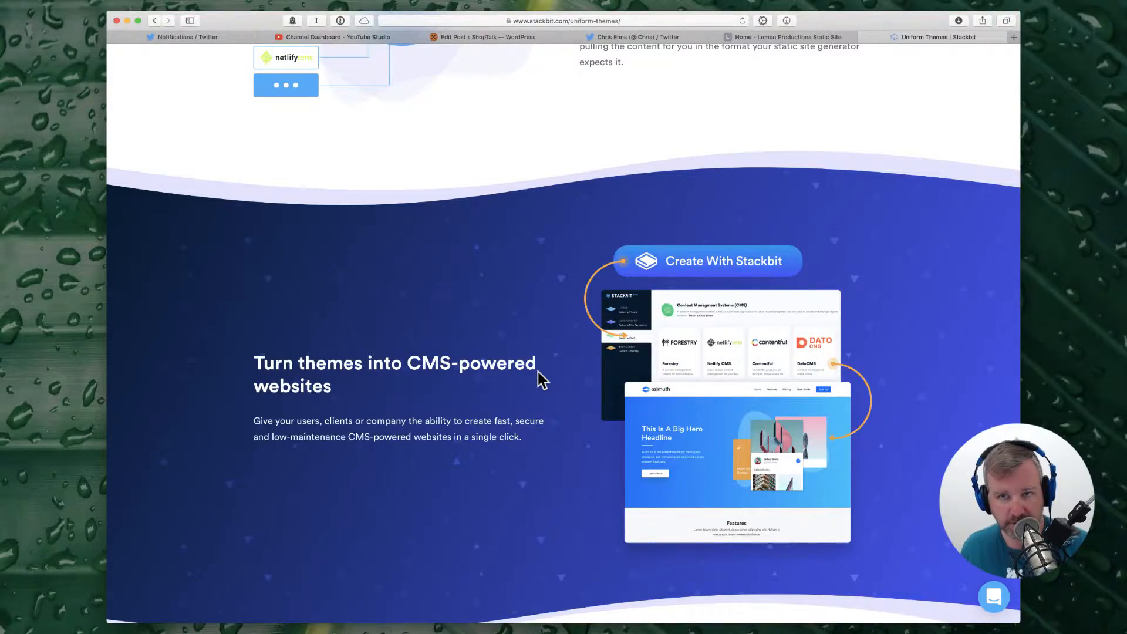
scroll(538, 372, "up", 8)
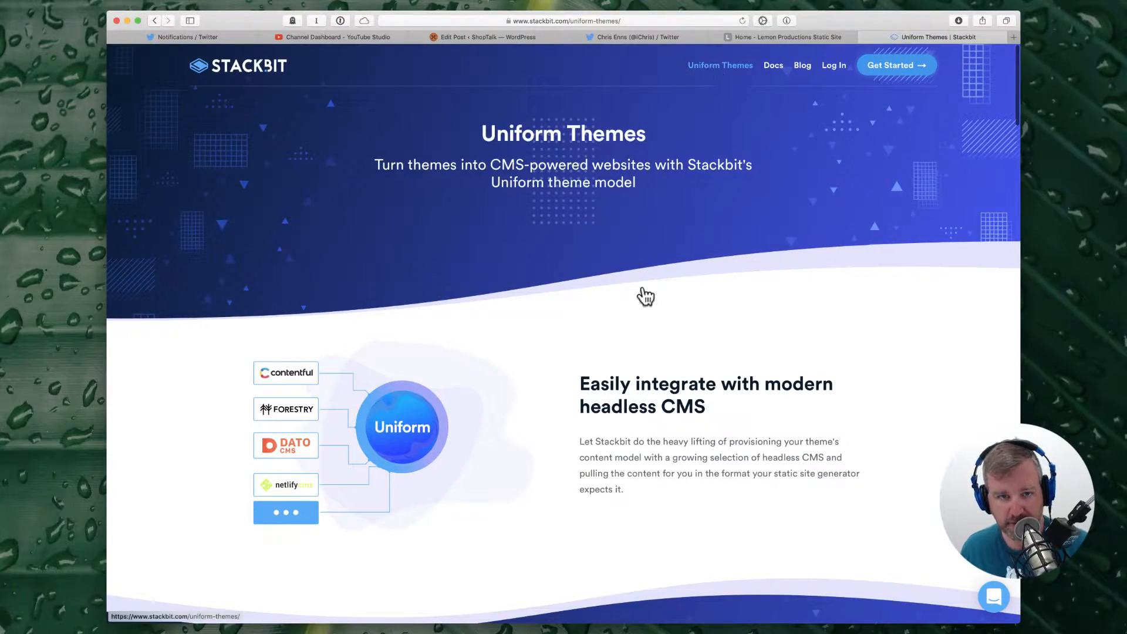
scroll(629, 350, "down", 20)
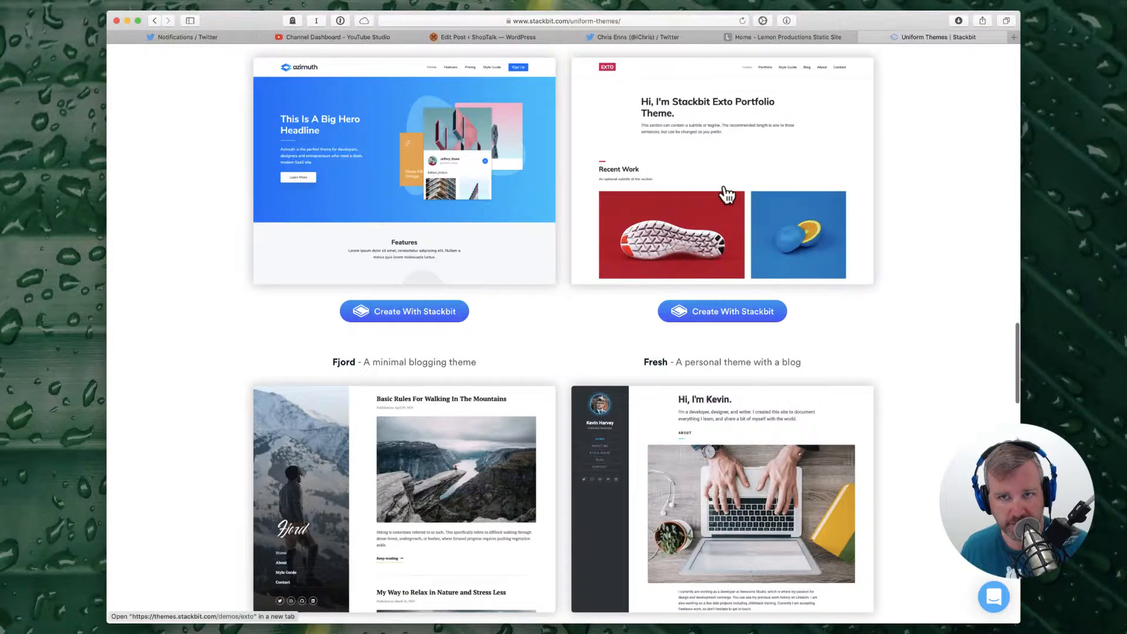
Step: Return to the Lemon Productions static site and look over the project tiles on its Portfolio page
left_click(804, 37)
left_click(670, 67)
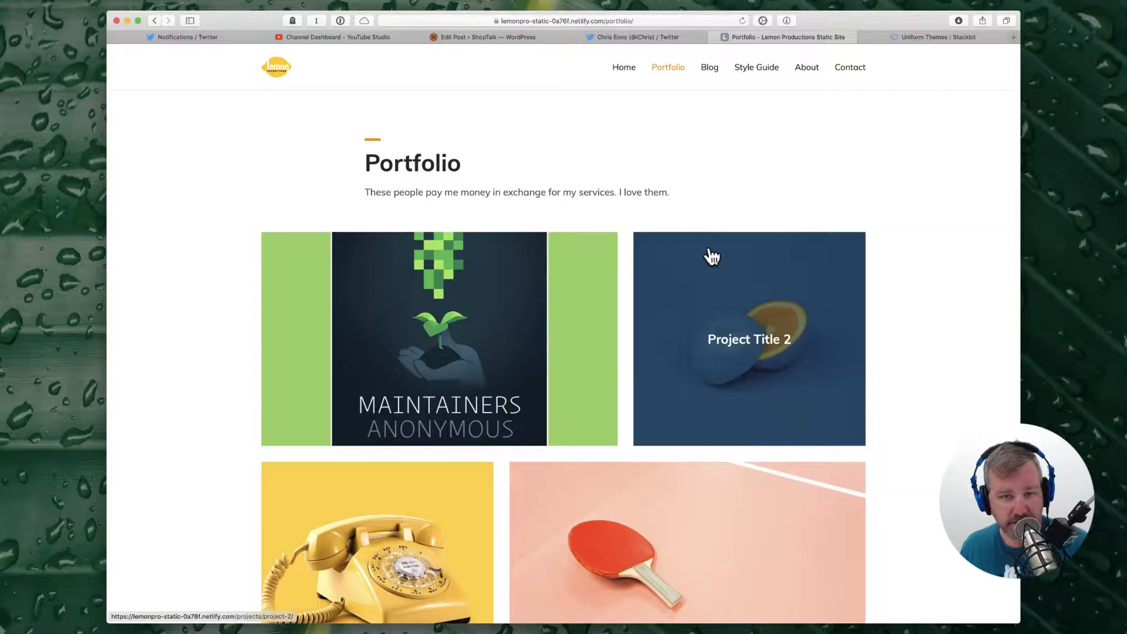
scroll(712, 256, "down", 10)
scroll(712, 257, "up", 5)
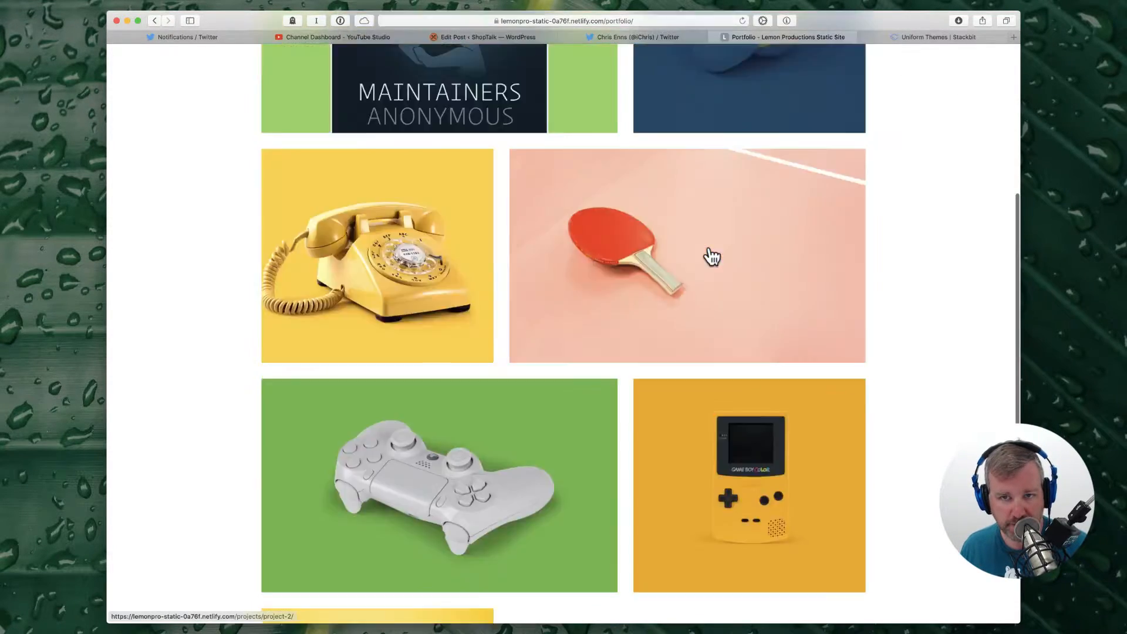
scroll(712, 257, "up", 5)
Step: View the static site's Blog page, look through its Style Guide, and open the About page
left_click(710, 67)
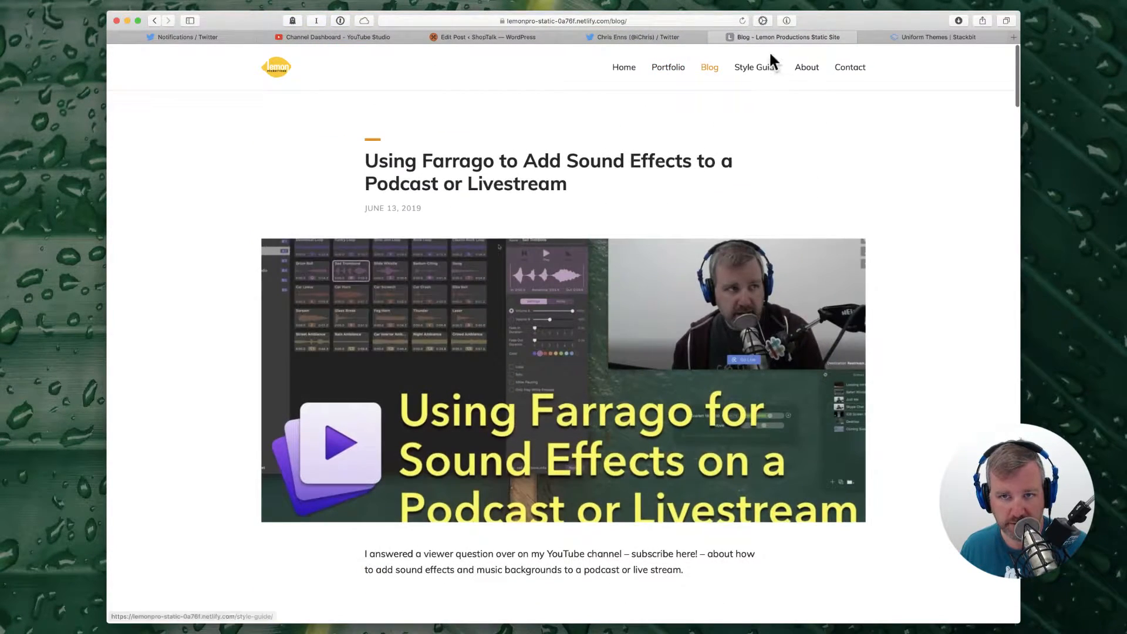
left_click(757, 67)
scroll(714, 389, "down", 15)
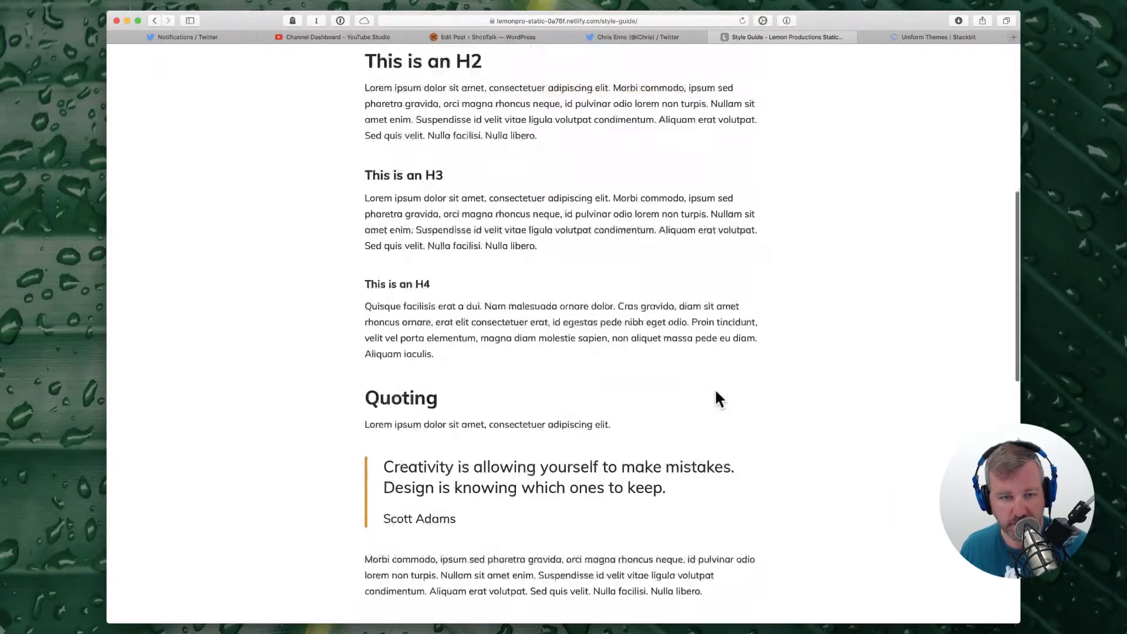
scroll(715, 393, "down", 6)
scroll(715, 393, "up", 20)
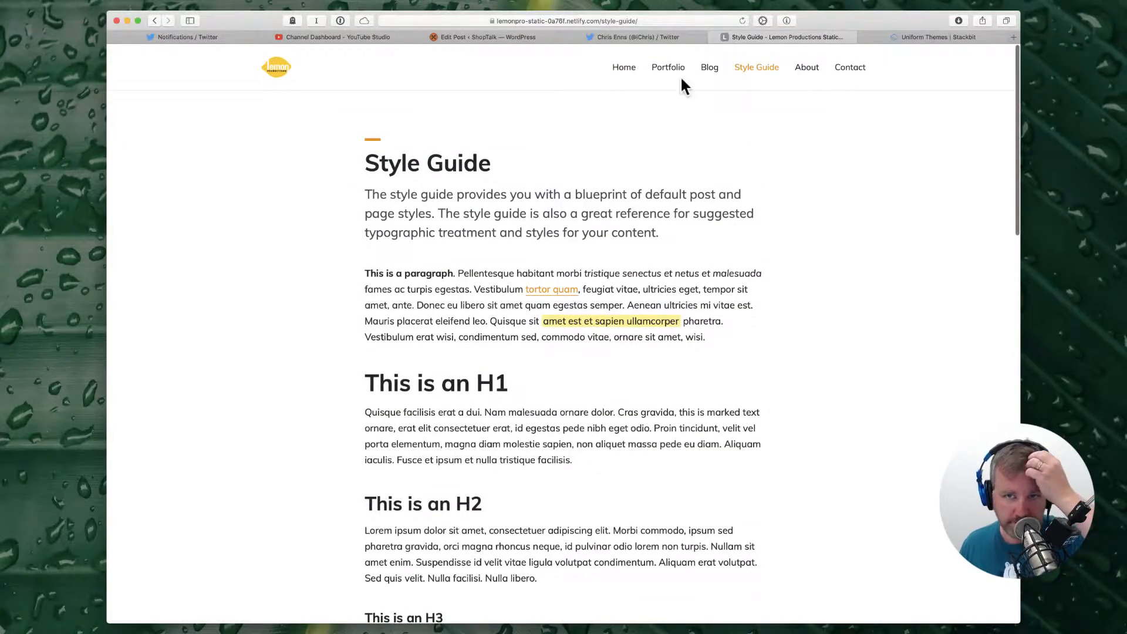
left_click(813, 70)
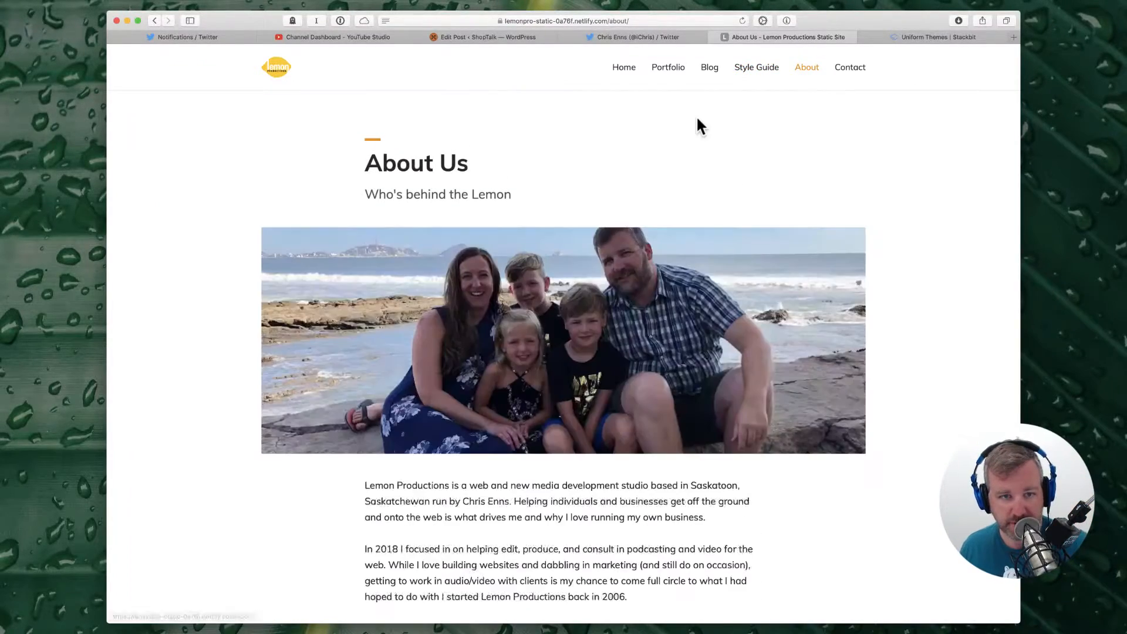
Step: Look through the static site's About page, check the Contact link, and return to its Home page
scroll(669, 246, "down", 6)
scroll(661, 318, "up", 8)
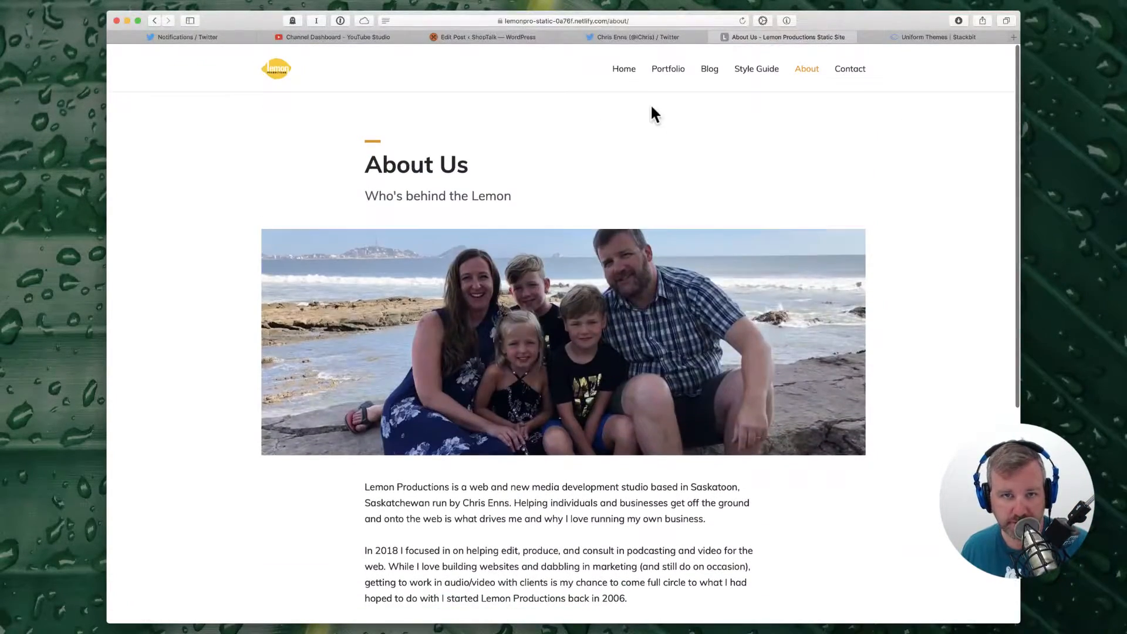
left_click(624, 65)
left_click(851, 65)
left_click(622, 65)
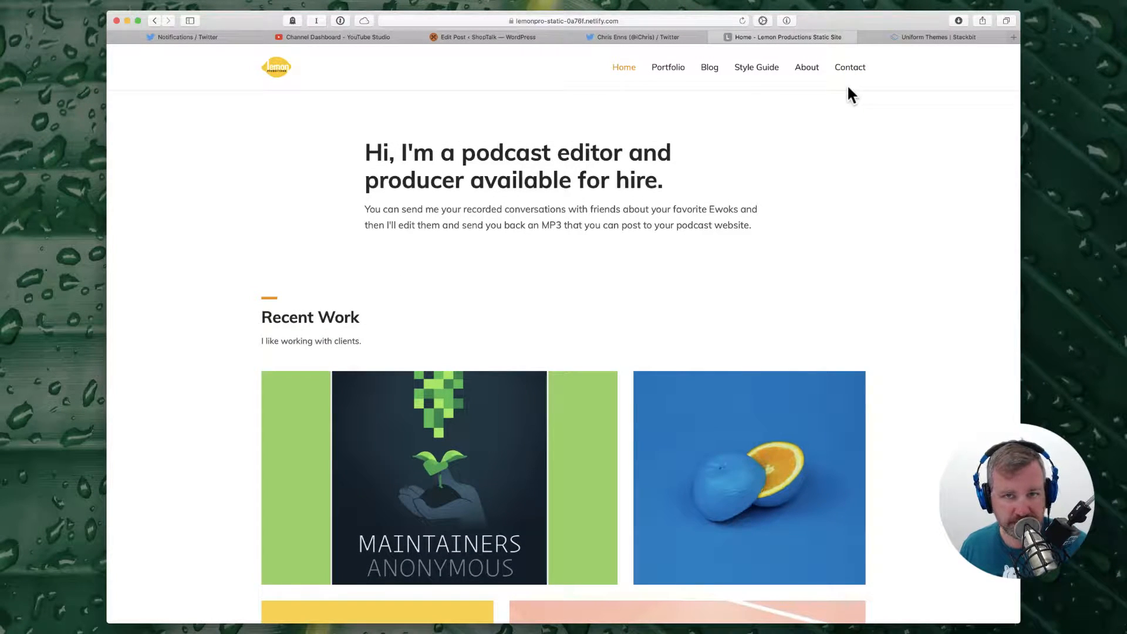
Step: Review Stackbit's Uniform Themes page, from the remaining themes and FAQ back up to the static site generator section
left_click(882, 35)
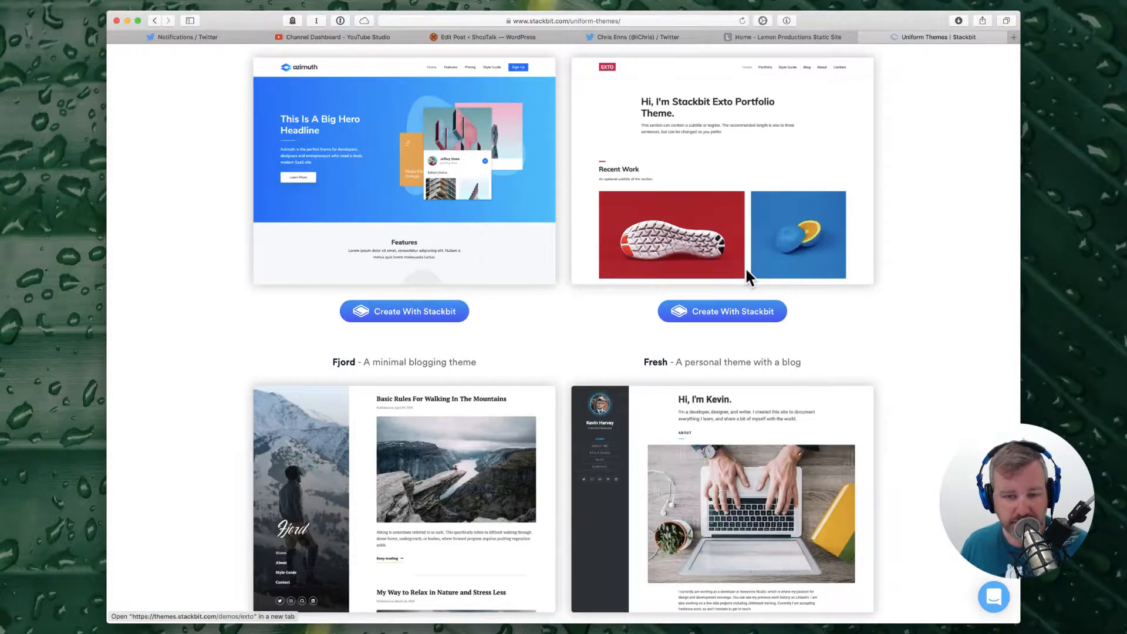
scroll(801, 340, "down", 6)
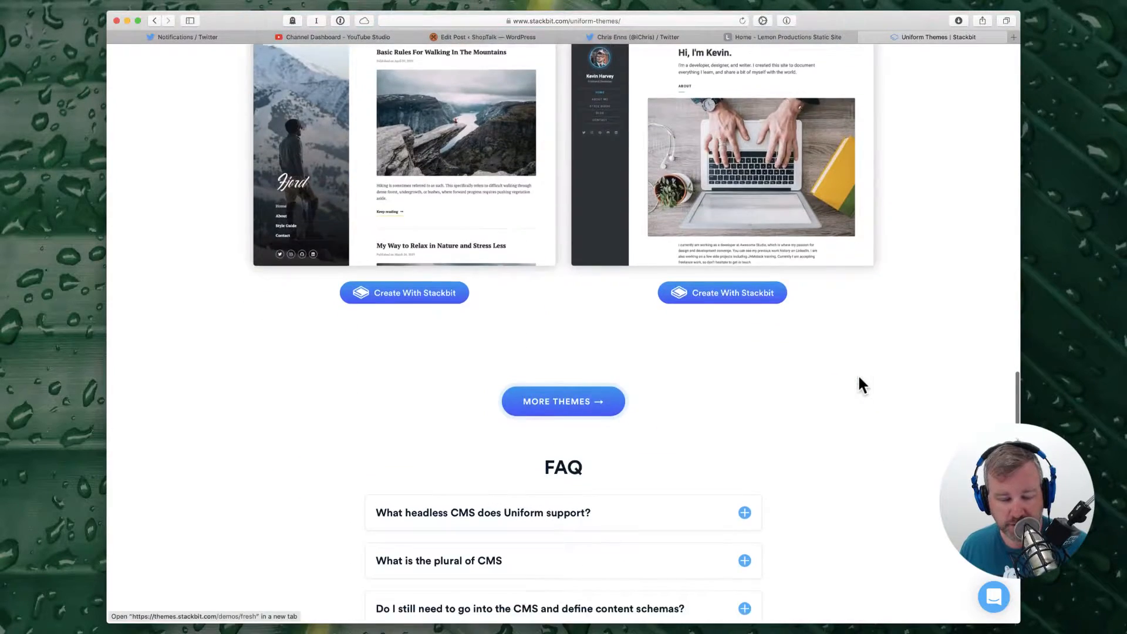
scroll(858, 385, "down", 4)
scroll(858, 385, "up", 15)
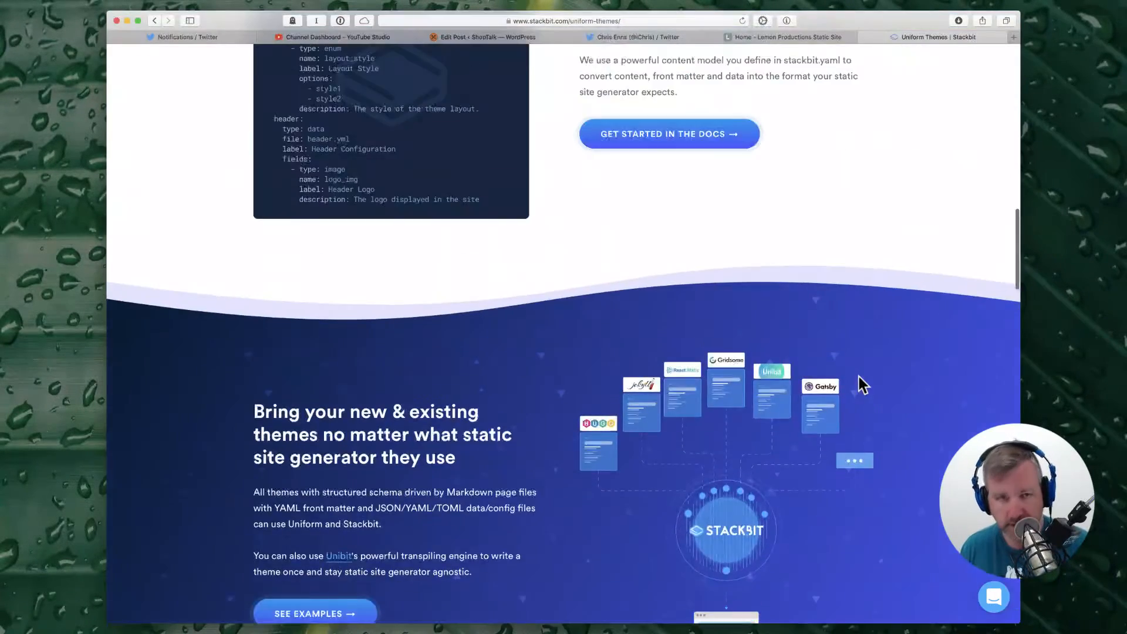
Step: Open netlify.com in a new tab and compare the Starter, Pro and Business plans on its pricing page
key("super+t")
type("netlify.com")
key("Return")
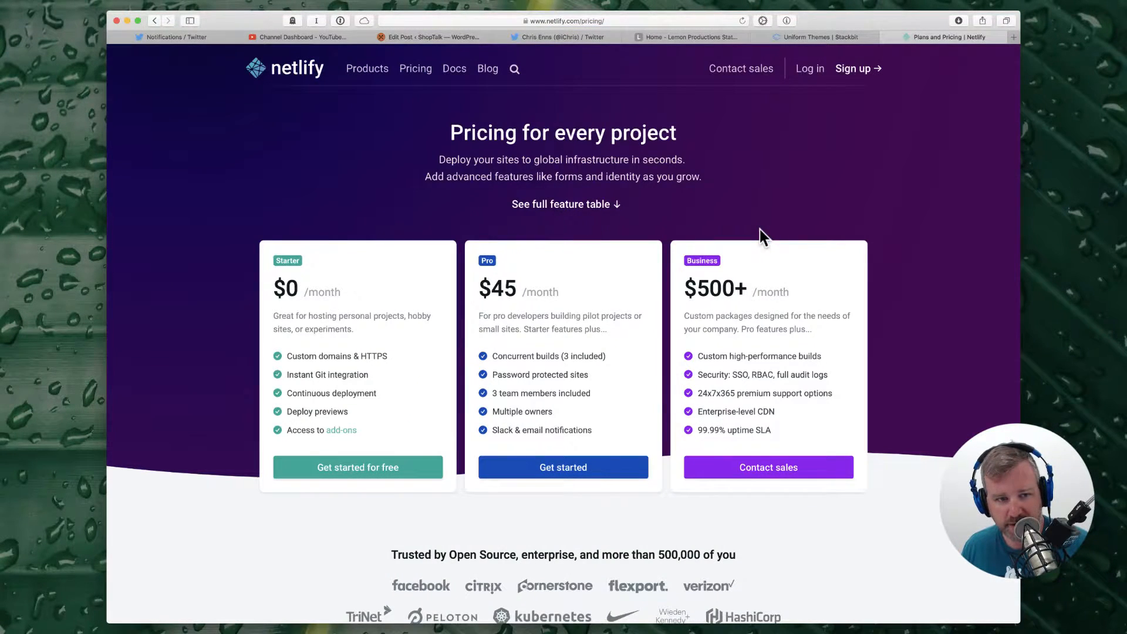
scroll(394, 376, "down", 2)
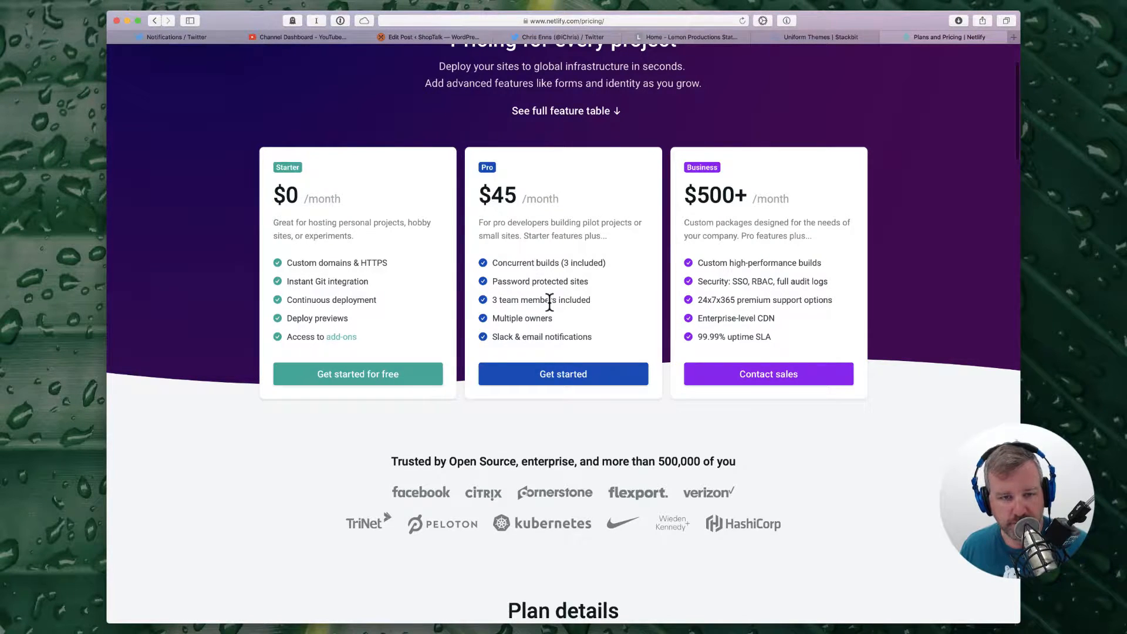
scroll(541, 335, "down", 2)
scroll(470, 360, "up", 5)
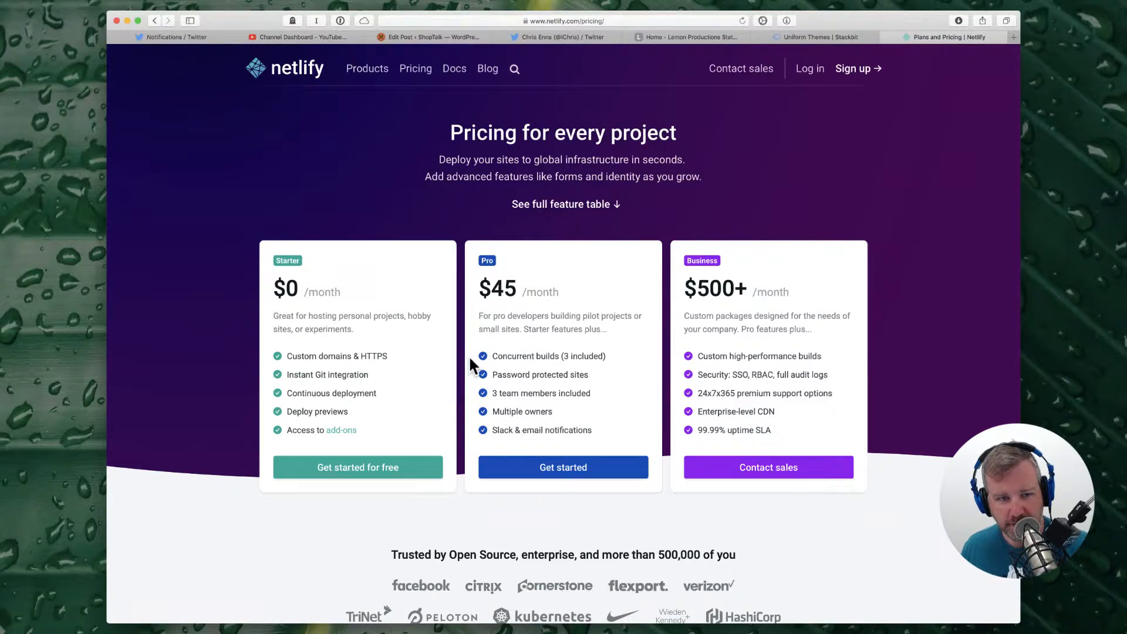
Step: Examine Netlify's plan details table, covering Build and Edge features, bandwidth and per-site add-ons, and return to the plan cards
scroll(473, 365, "down", 4)
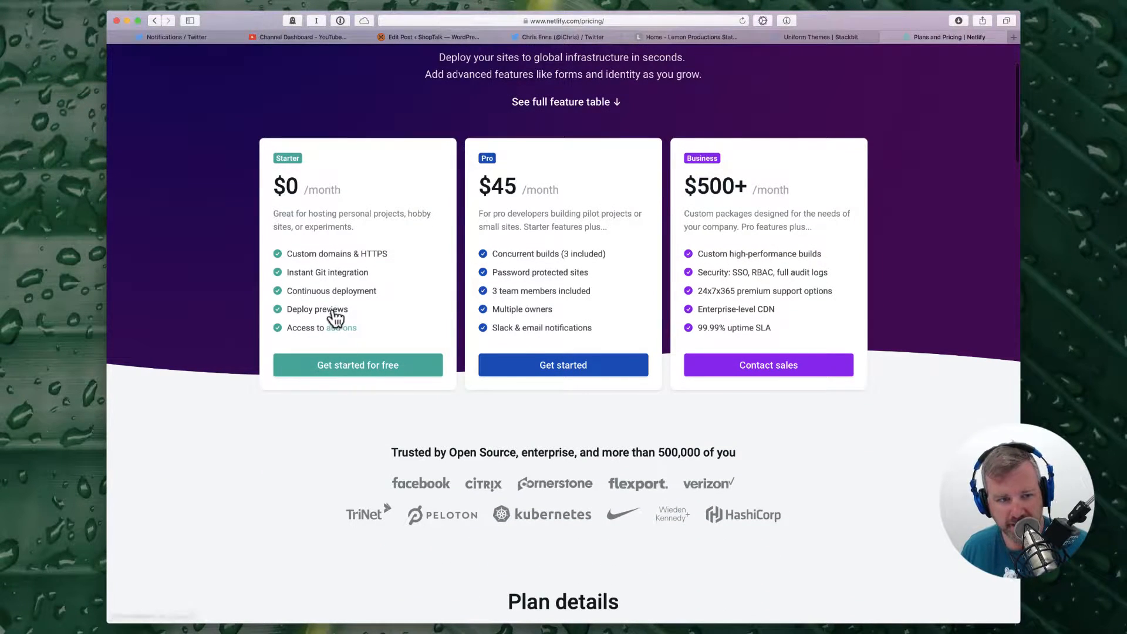
scroll(329, 411, "down", 20)
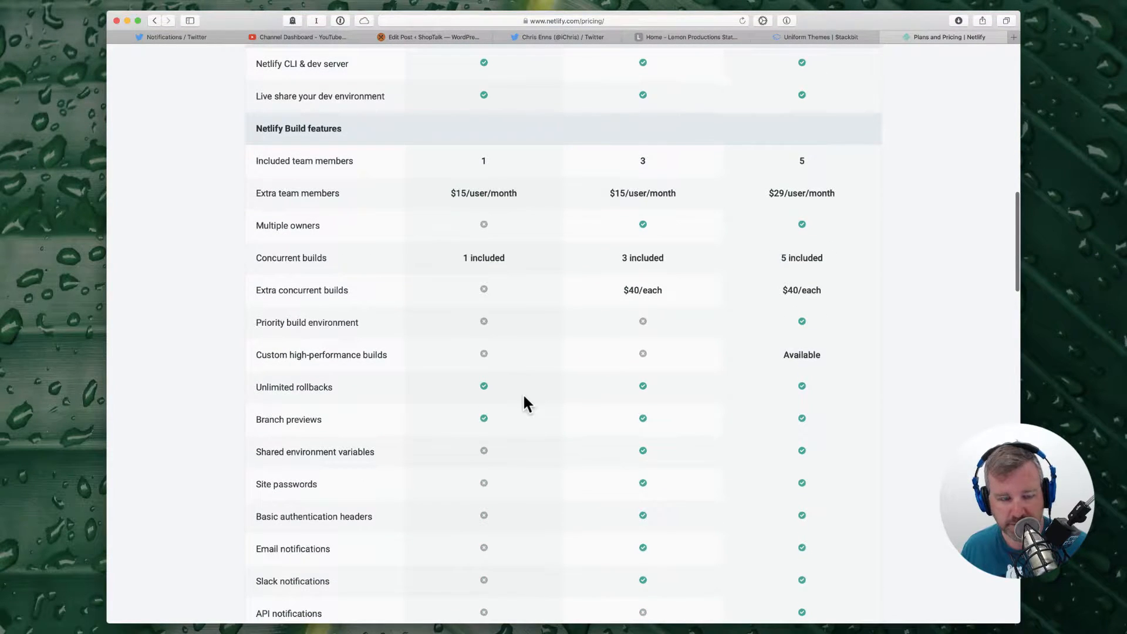
scroll(524, 398, "down", 10)
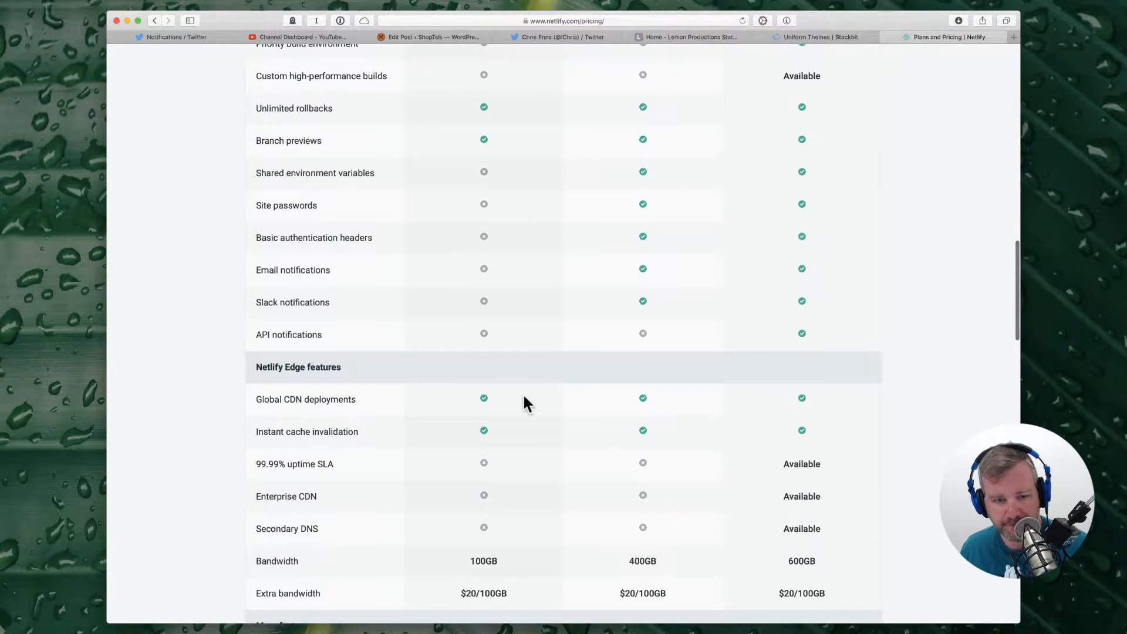
scroll(524, 404, "down", 7)
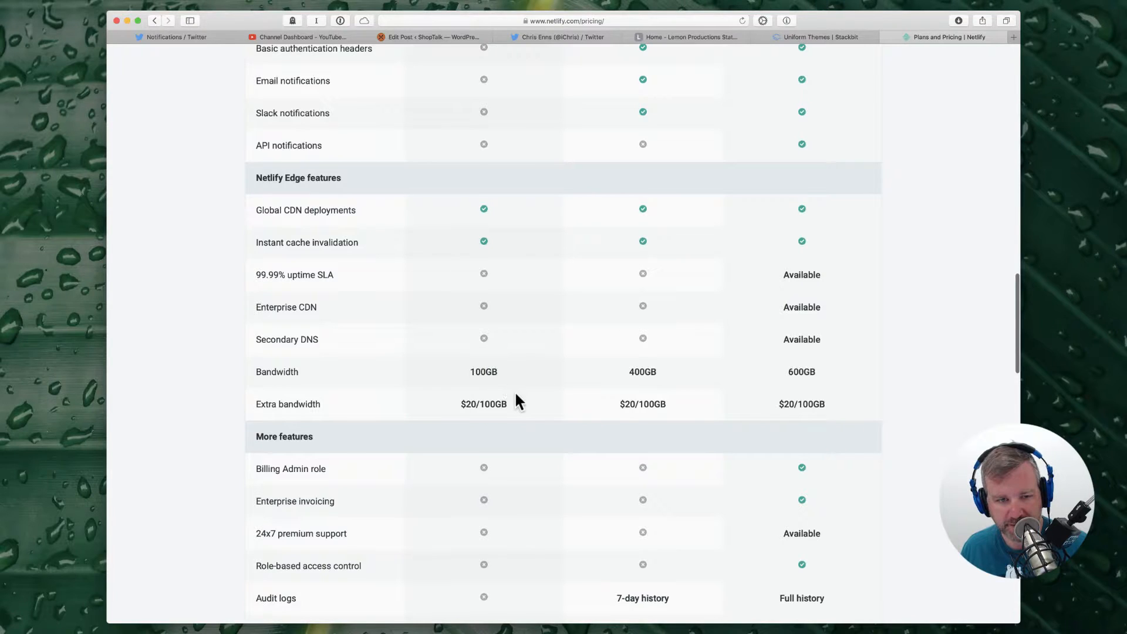
scroll(517, 389, "down", 4)
scroll(533, 382, "down", 2)
scroll(534, 384, "down", 9)
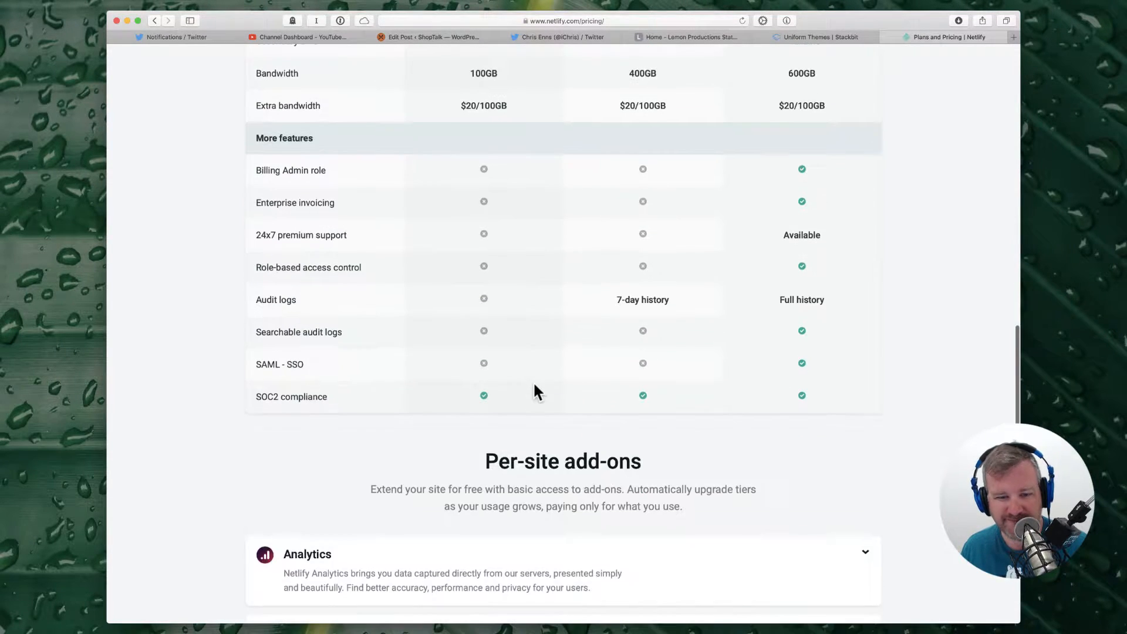
scroll(690, 419, "down", 7)
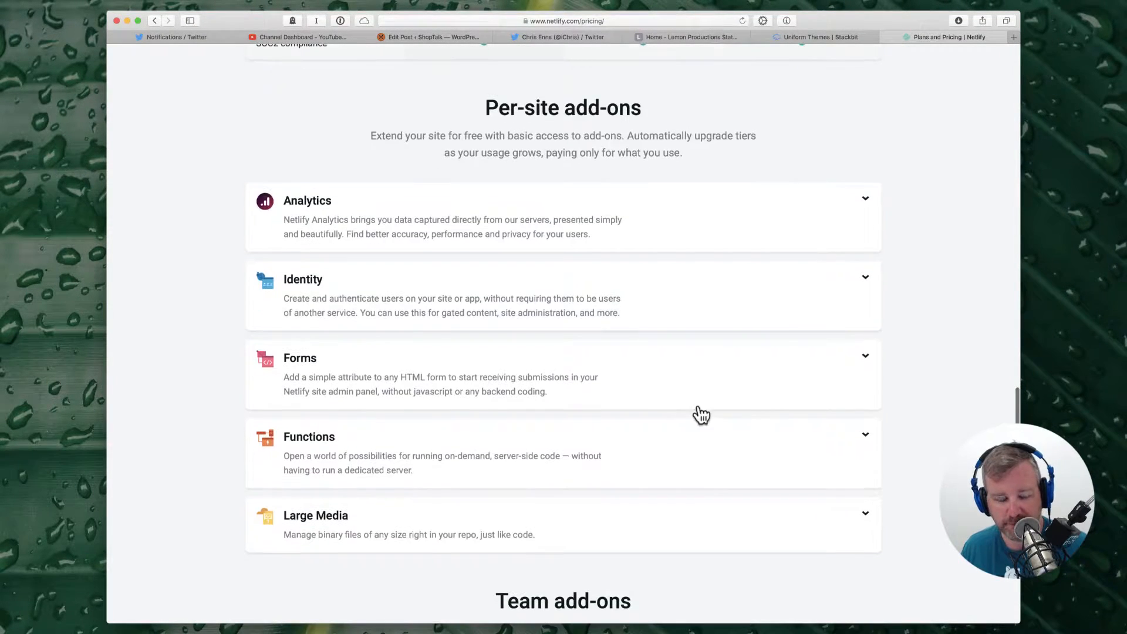
scroll(838, 414, "up", 20)
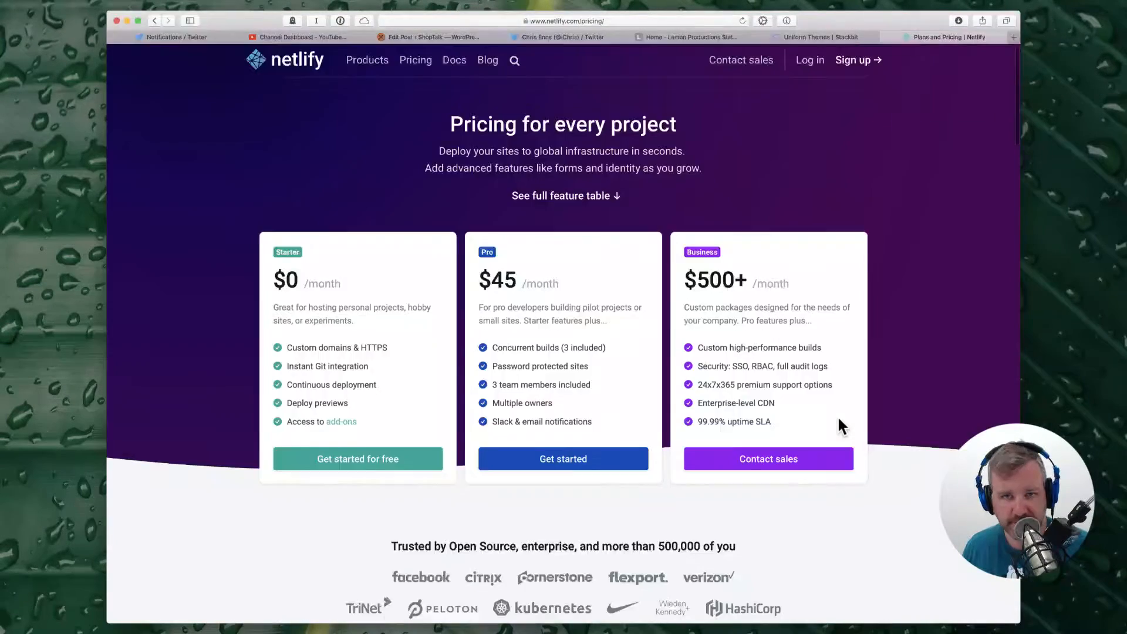
Step: Close the Netlify, Stackbit and Lemon Productions site tabs and switch back to the shoptalkshow-372 project in Logic Pro
key("super+w")
key("super+w")
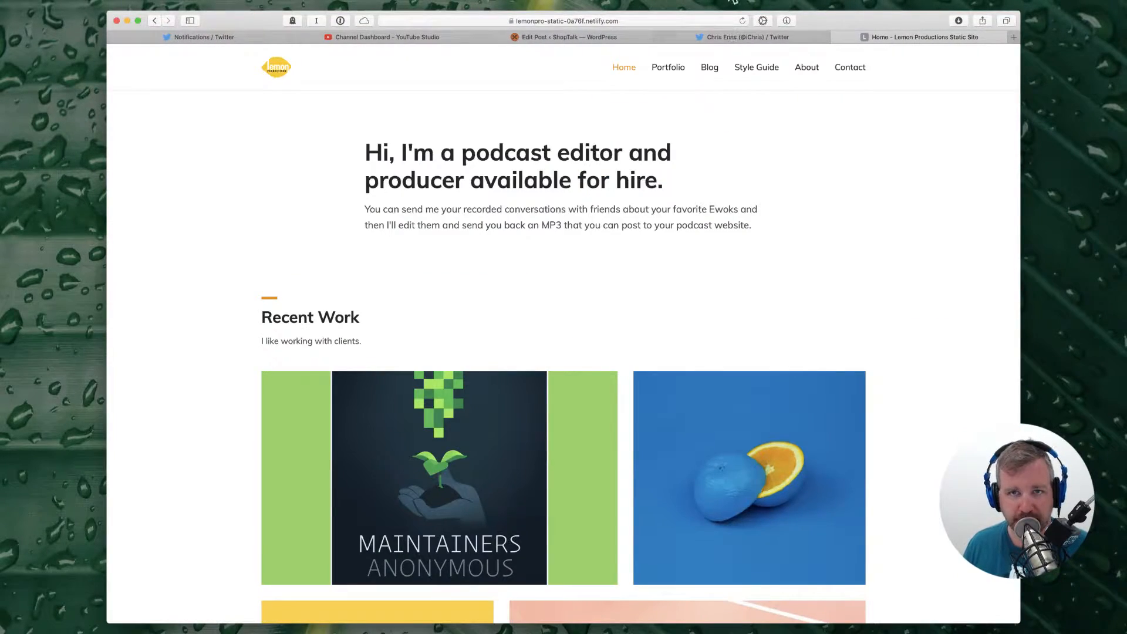
key("super+w")
key("super+Tab")
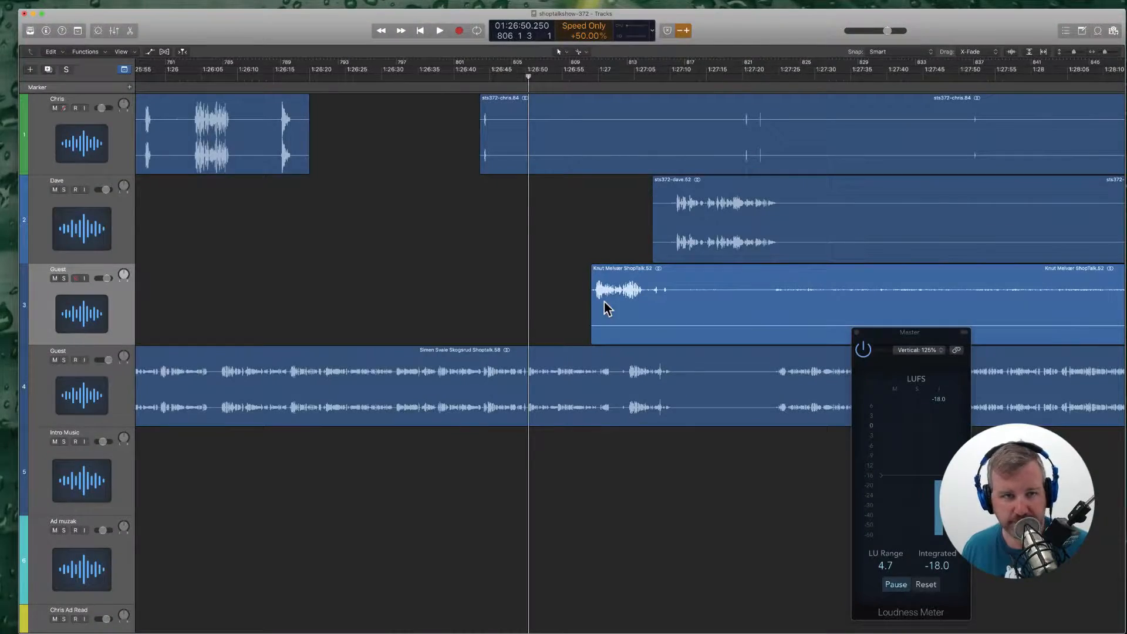
Step: During playback, split the first host track's region on both sides of its silent stretch around 1:27 and delete that middle piece
key("space")
left_click(512, 140, "super")
left_click(731, 135, "super")
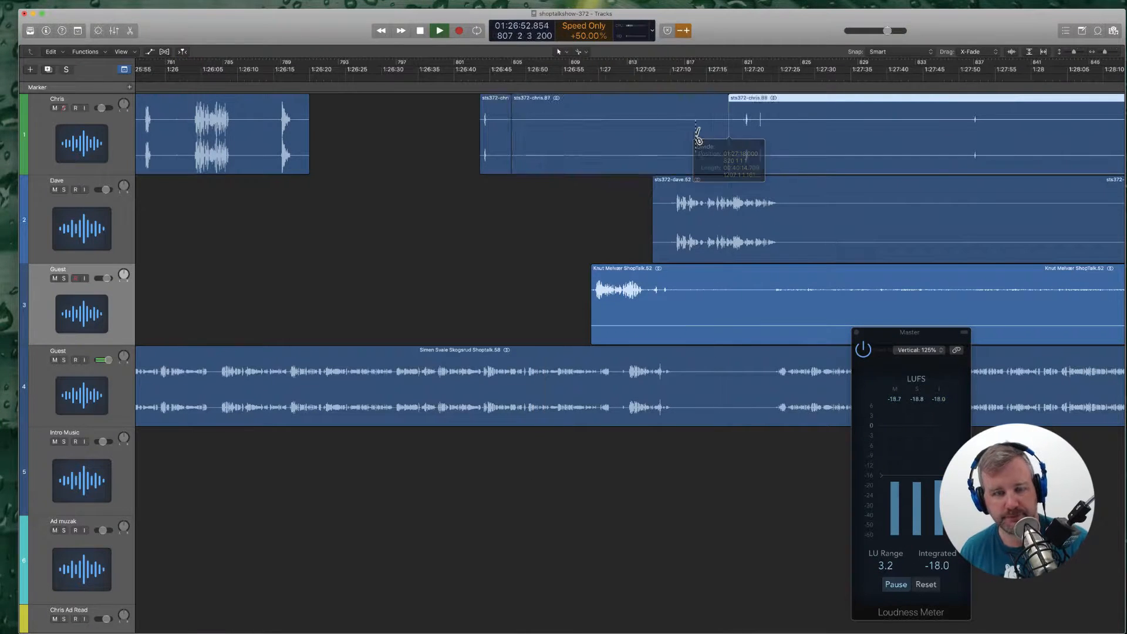
left_click(699, 136)
key("Delete")
scroll(647, 139, "right", 5)
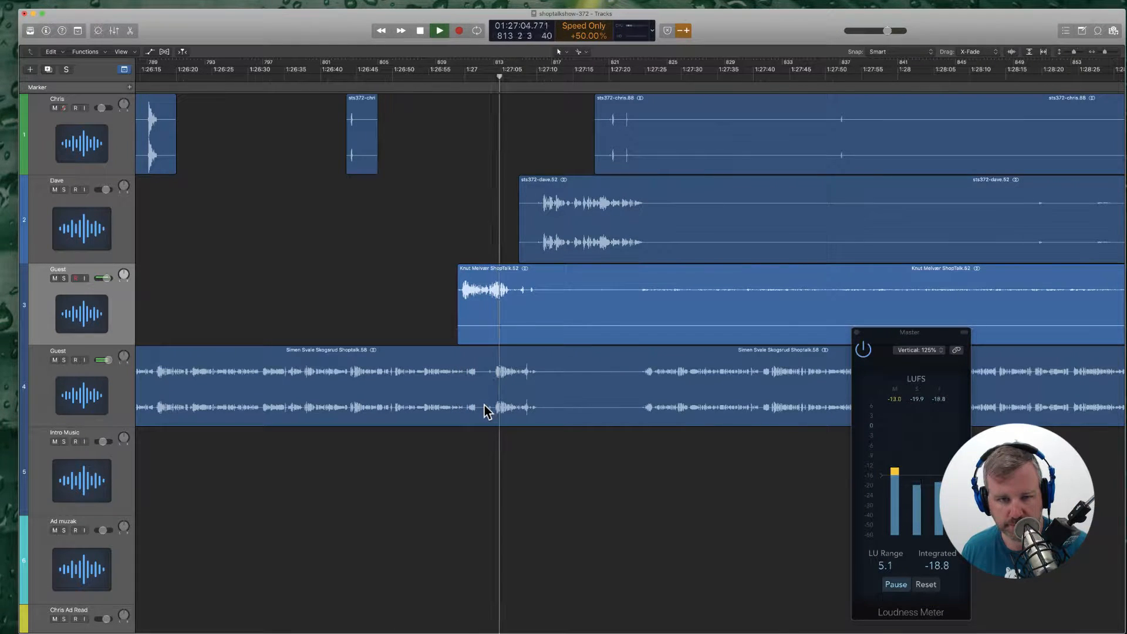
Step: Delete track 3's quiet stretch from about 1:27:07 to 1:28:06, and cut track 4's silence between about 1:27:10 and 1:27:23
left_click(518, 308)
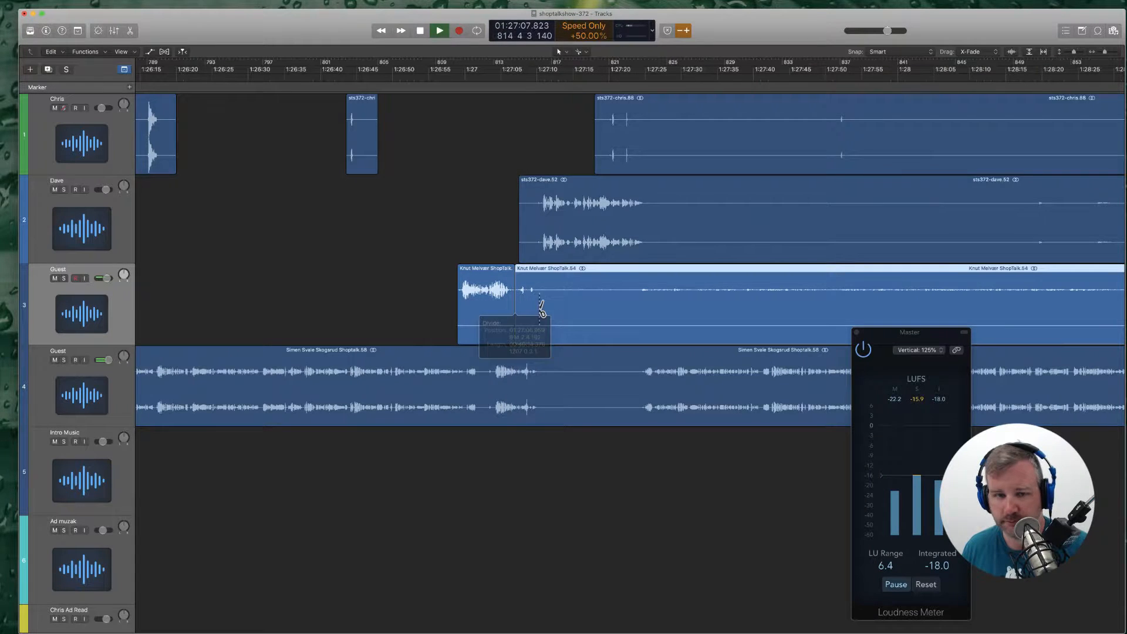
left_click(762, 297)
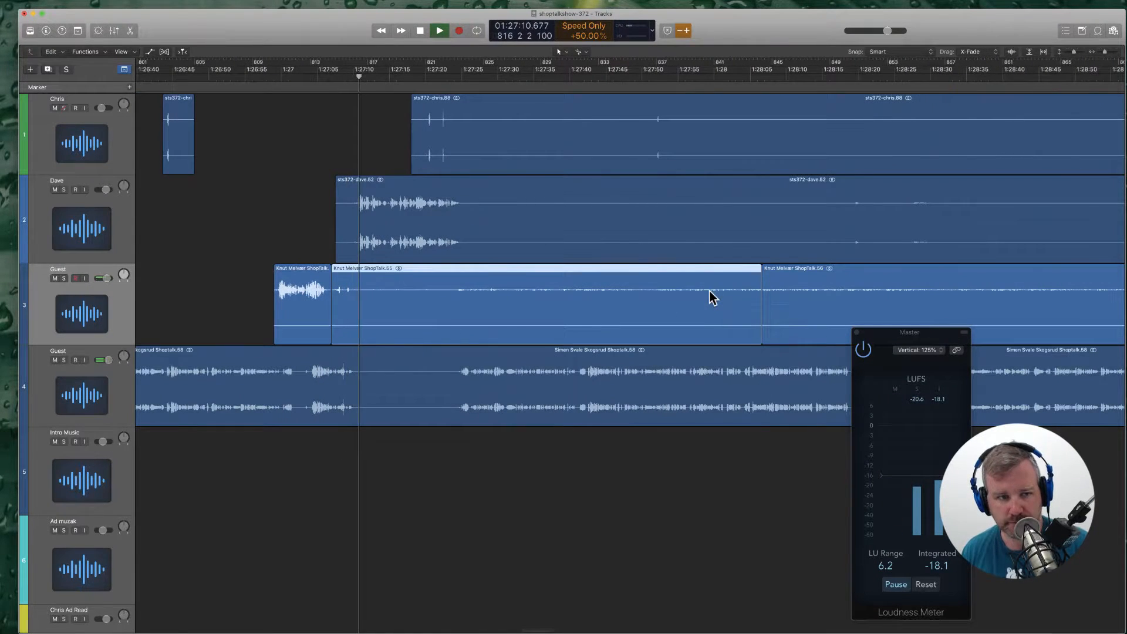
key("Delete")
left_click(363, 393)
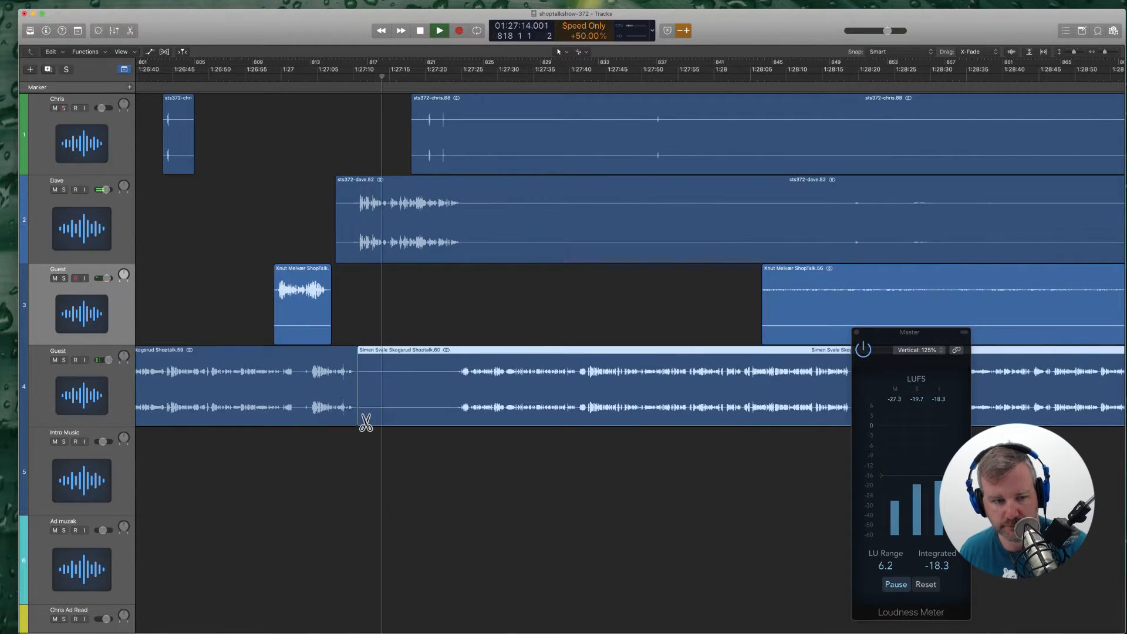
left_click_drag(360, 411, 453, 411)
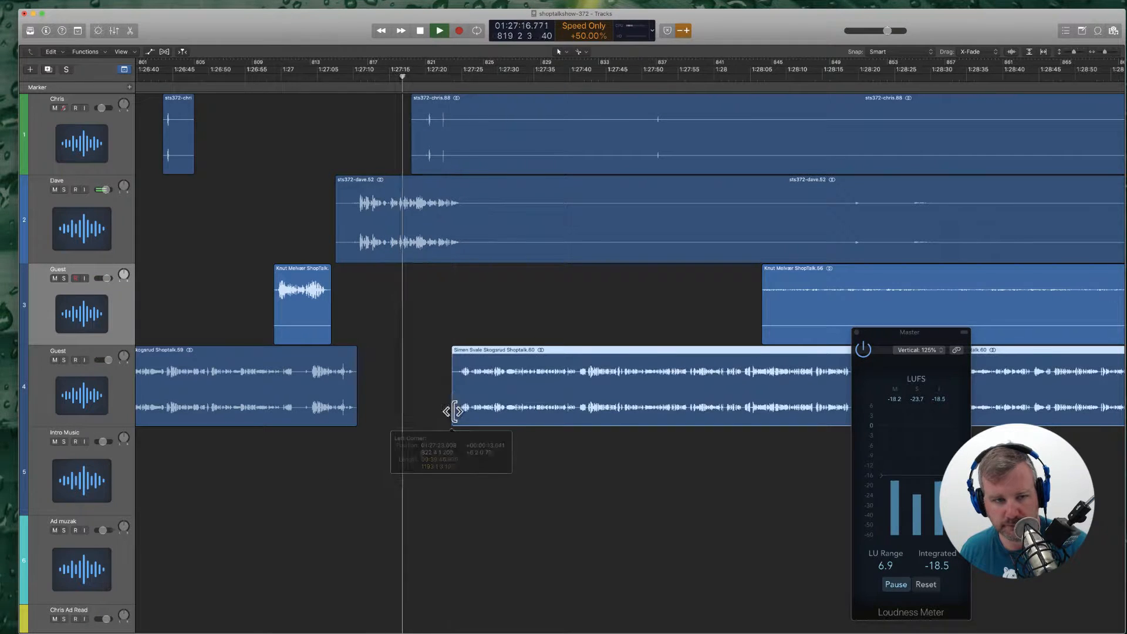
Step: Split the track 1 clip at about 1:27:50 and delete the part before the cut
scroll(458, 399, "left", 5)
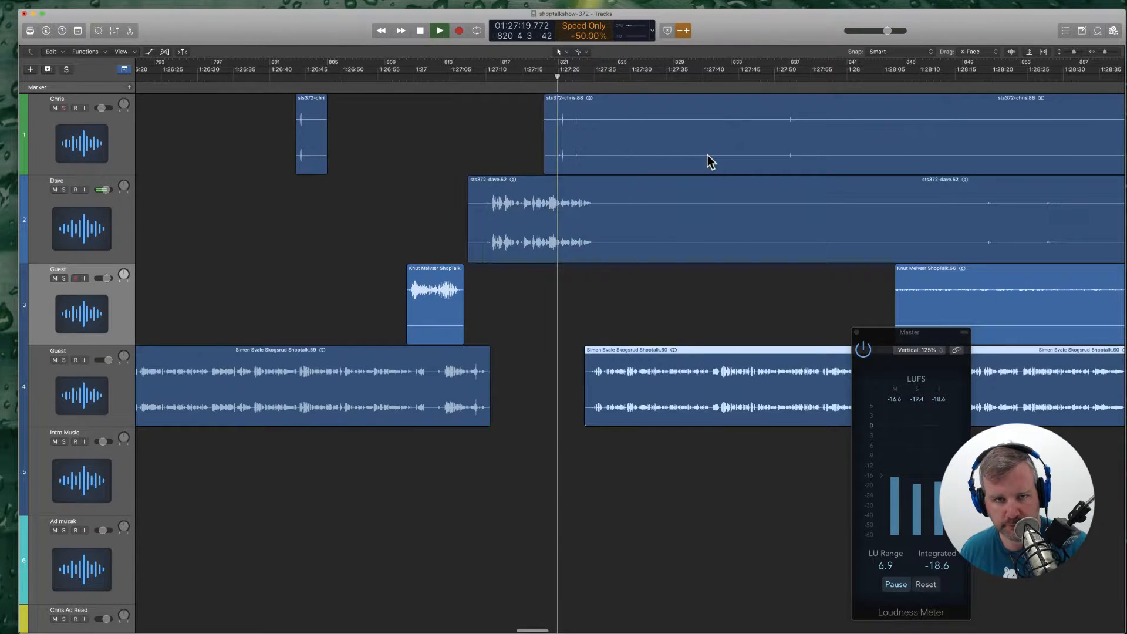
left_click(758, 144)
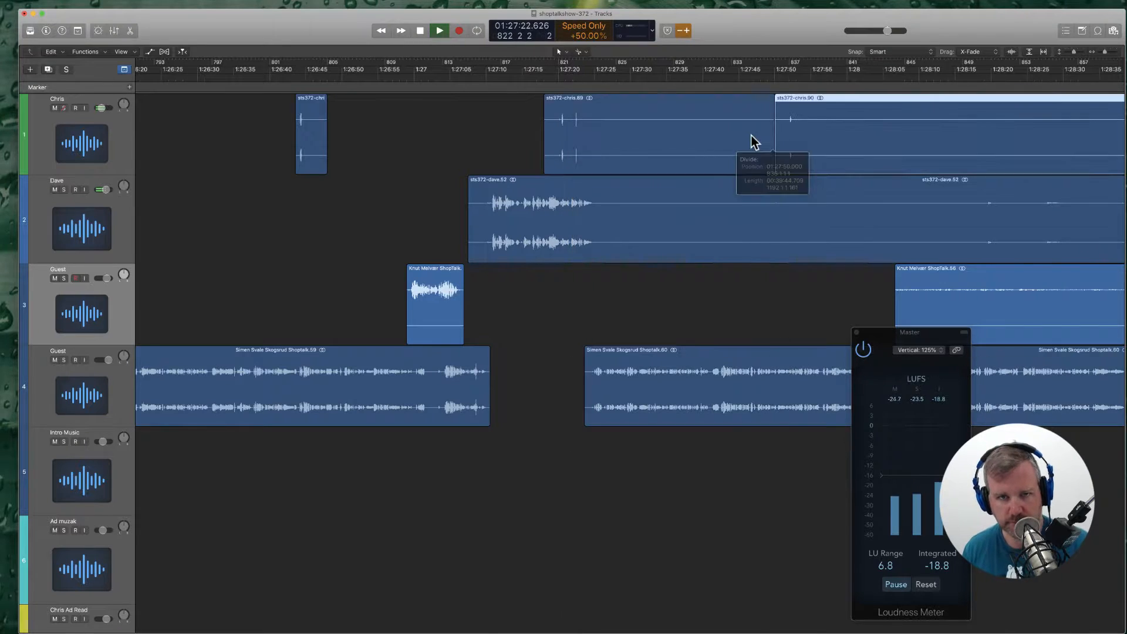
key("Delete")
Step: Move all clips from the second track's reply onward slightly earlier, under one second, and replay the transition
left_click_drag(750, 135, 916, 358)
left_click_drag(517, 243, 512, 244)
key("Return")
left_click(461, 79)
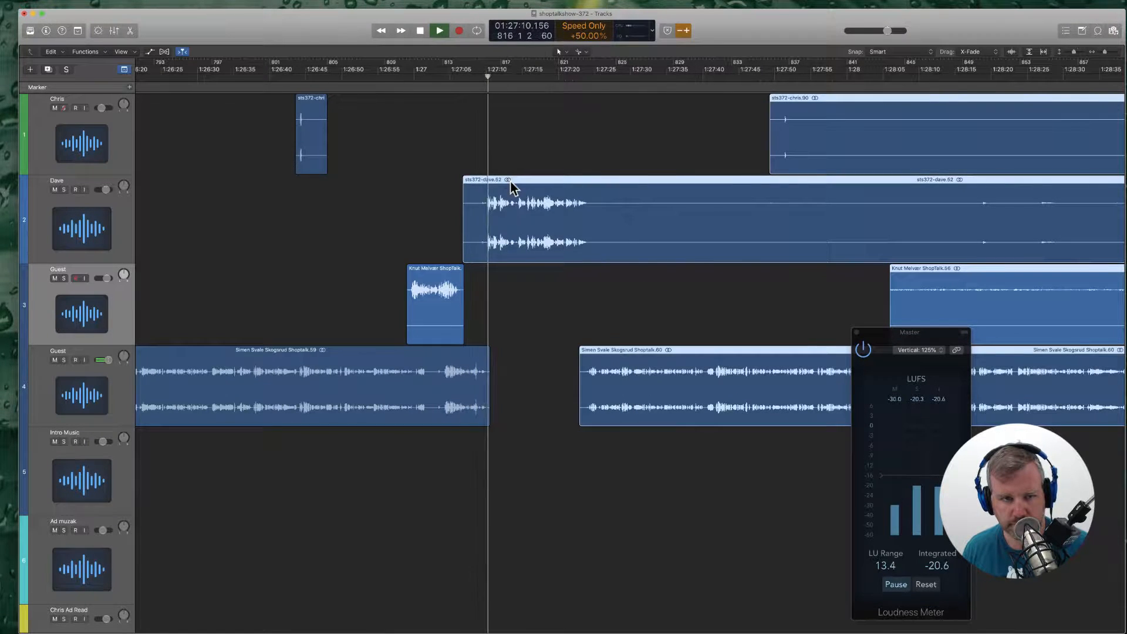
Step: Delete the near-silent stretch on track 2 from about 1:27:25 to 1:28:24 and replay the area around the edit
scroll(548, 290, "right", 5)
scroll(486, 239, "right", 15)
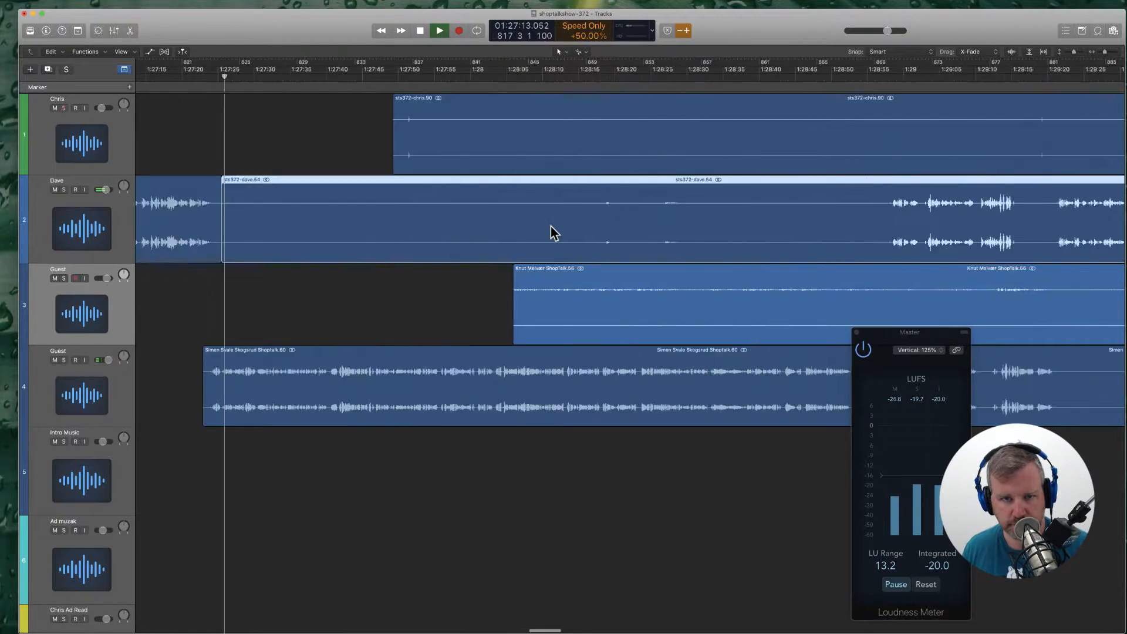
left_click(527, 228, "super")
left_click(503, 221)
key("Delete")
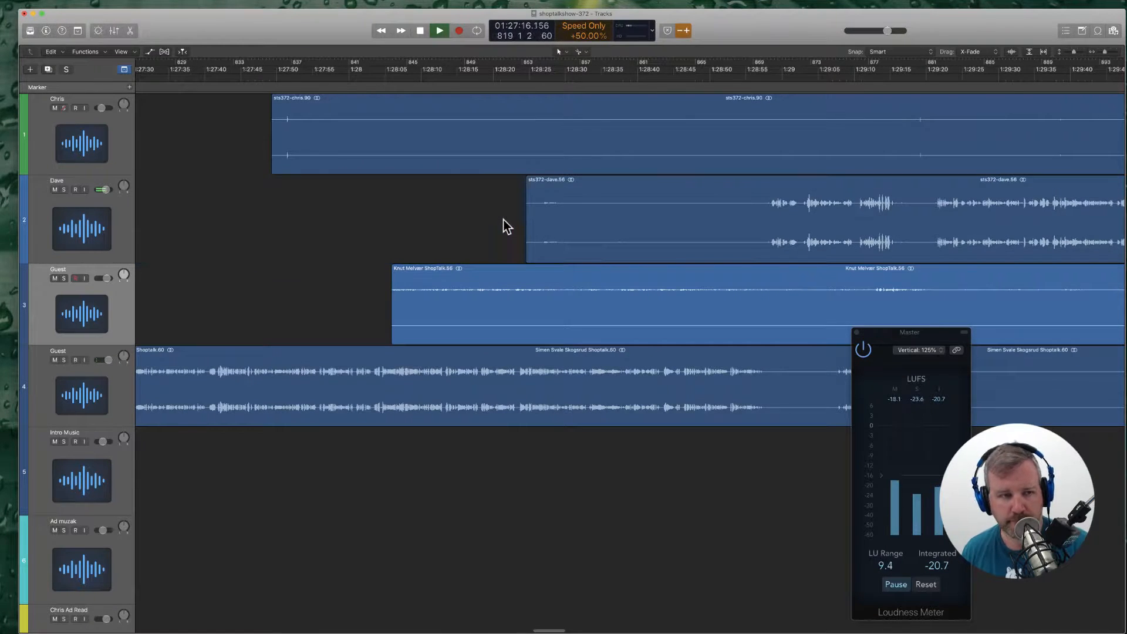
scroll(503, 221, "left", 18)
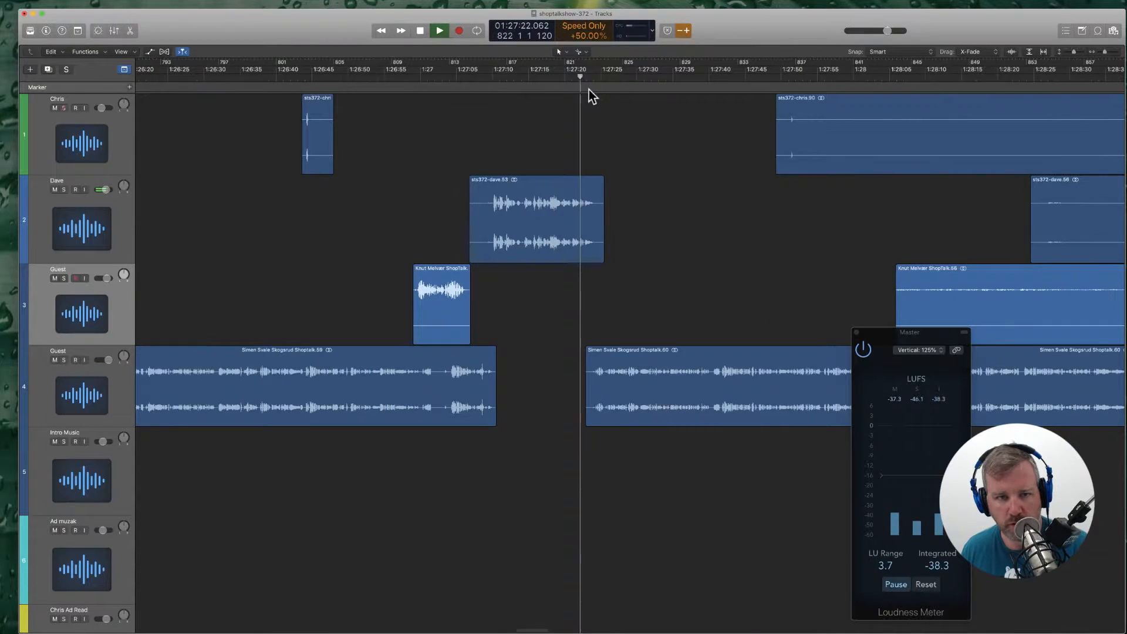
scroll(531, 256, "right", 6)
scroll(503, 263, "right", 5)
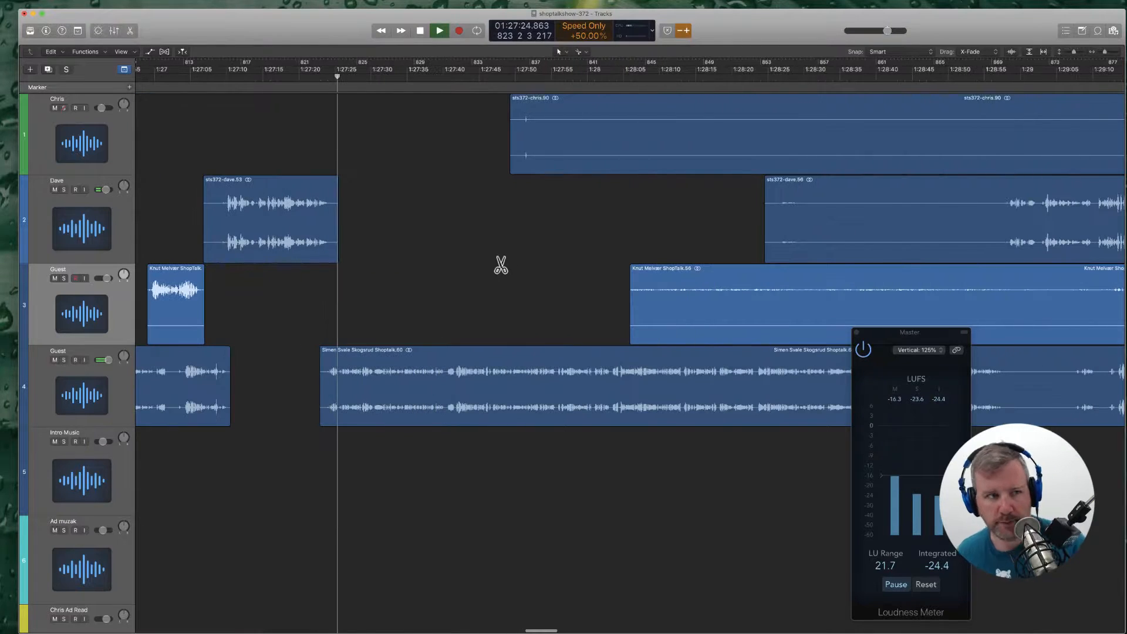
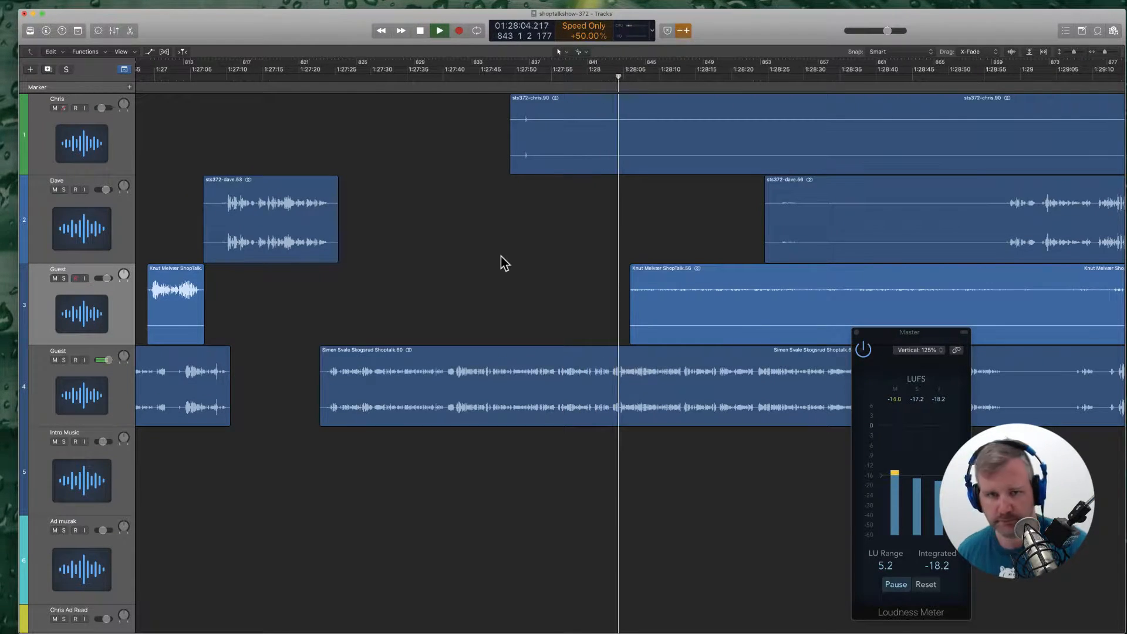
scroll(501, 256, "right", 5)
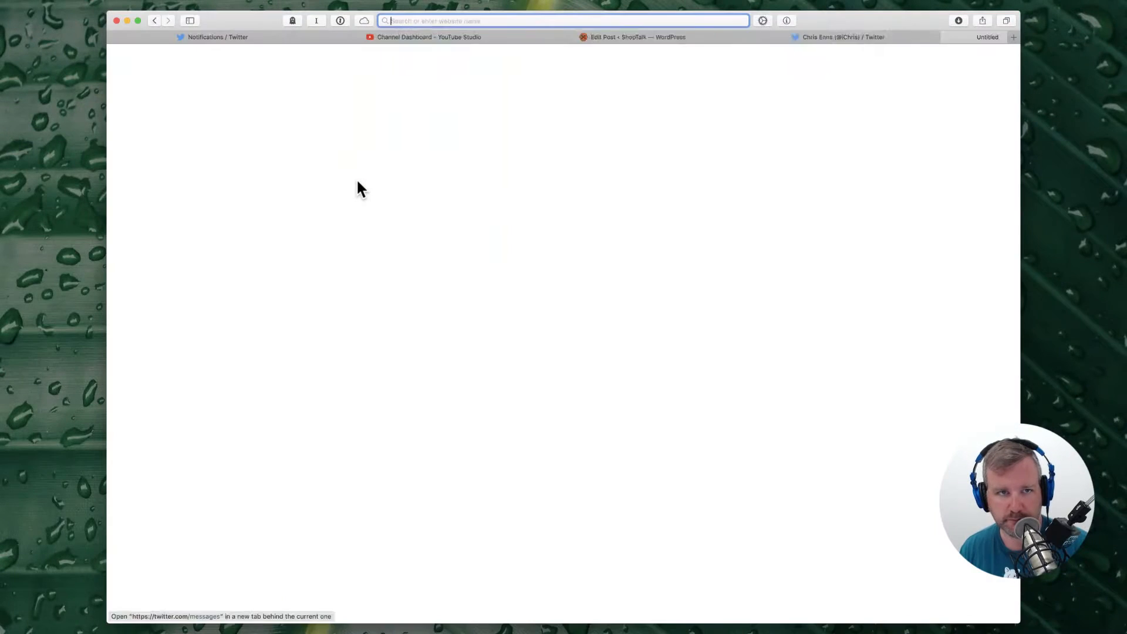
Step: Switch to Safari, open the sanity-gatsby-portfolio-studio site in a new tab, accept its cookie and try to log in
key("super+t")
type("san")
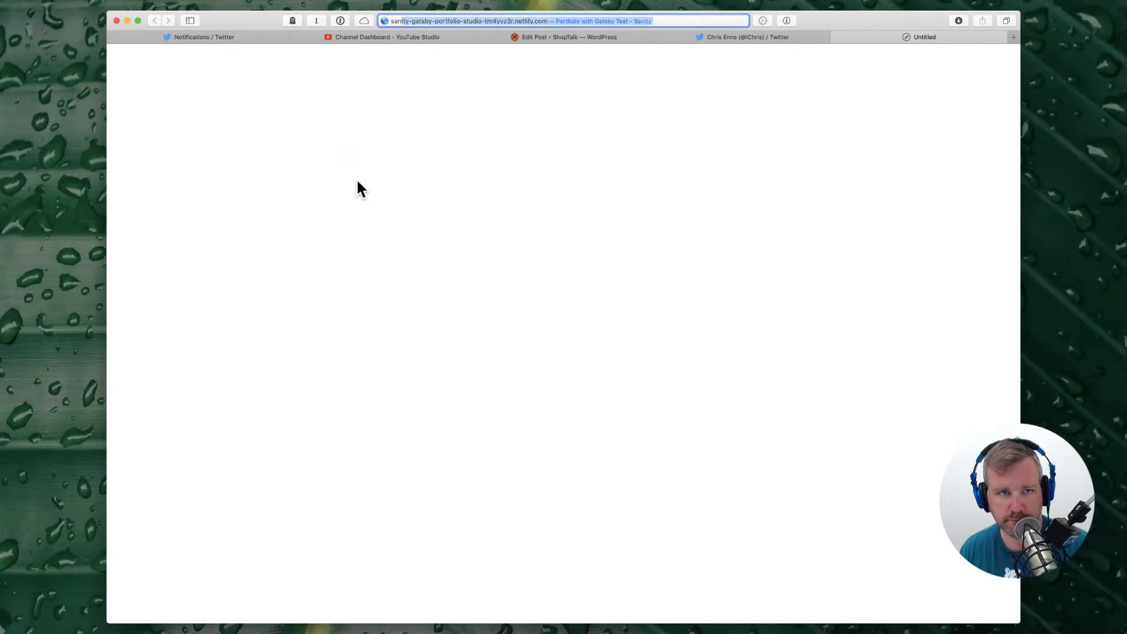
key("Return")
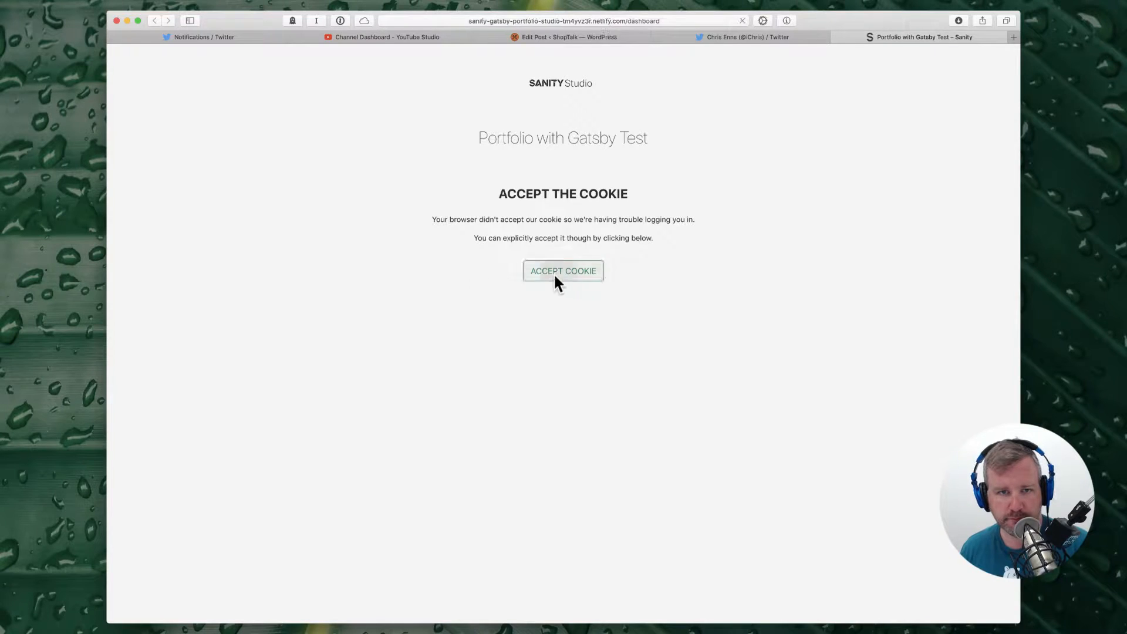
left_click(555, 275)
left_click(565, 110)
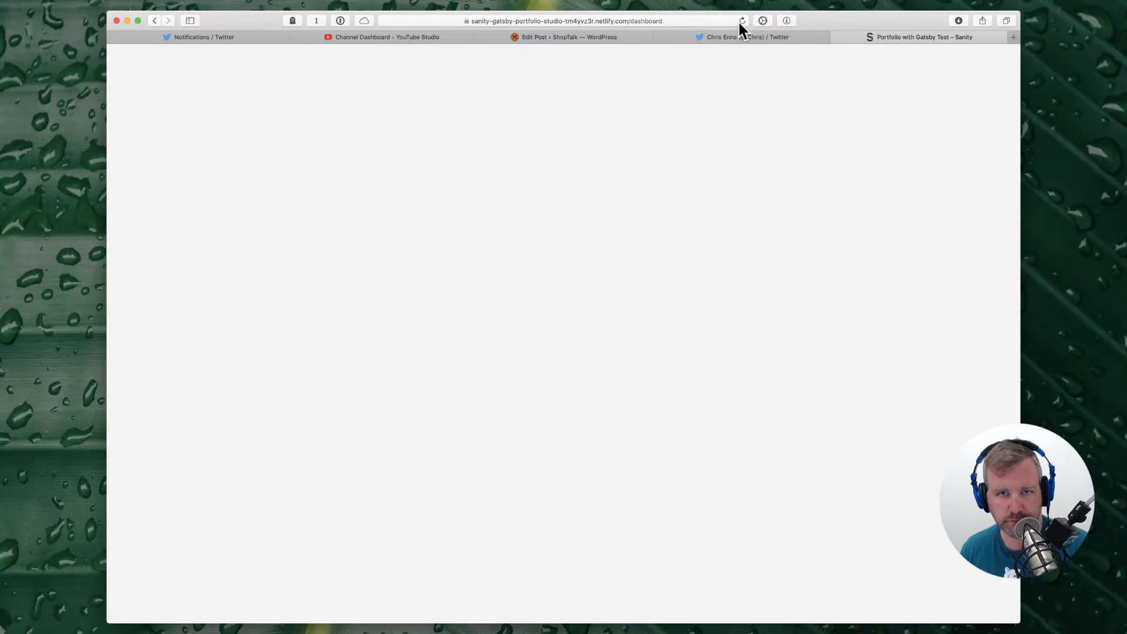
Step: Reload the Sanity studio dashboard, accept the cookie and try logging in again, and close the tab
left_click(615, 21)
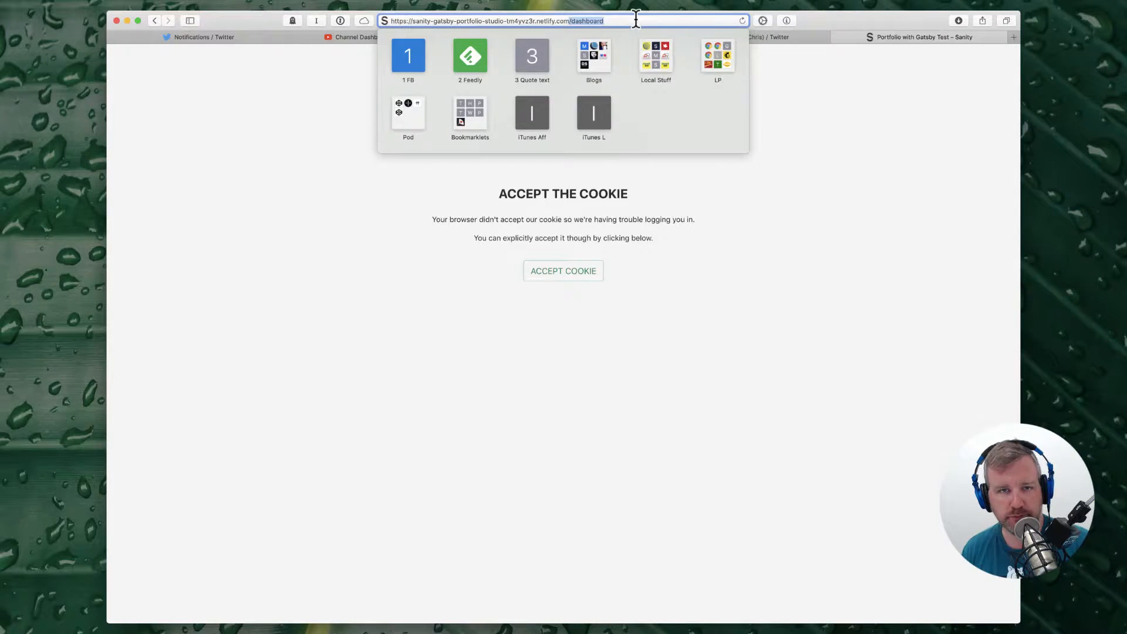
key("Return")
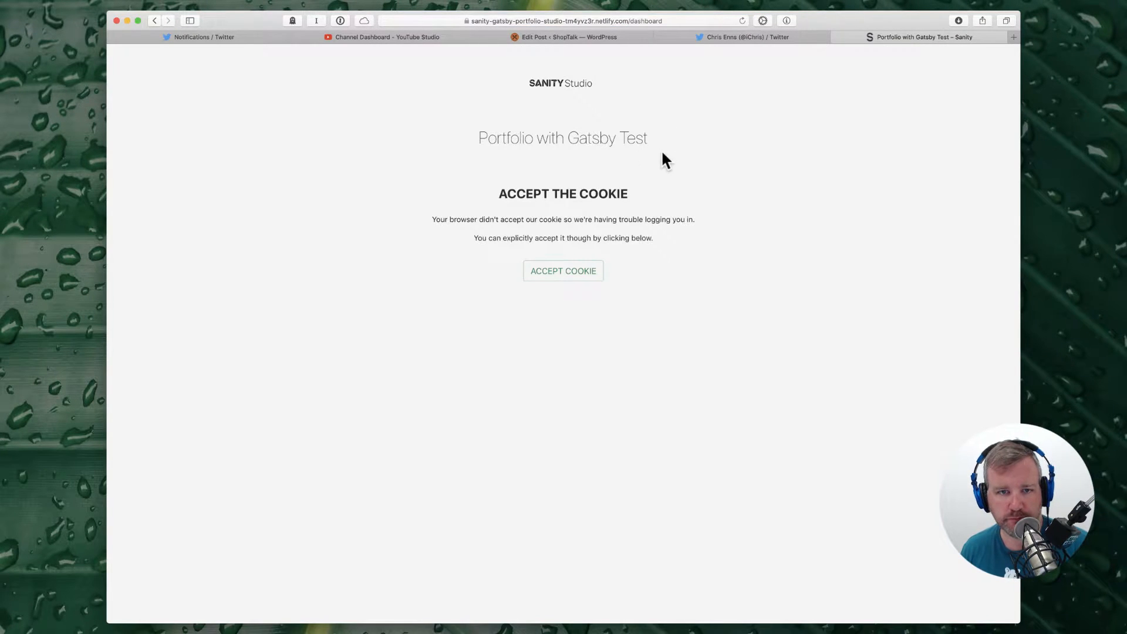
left_click(562, 271)
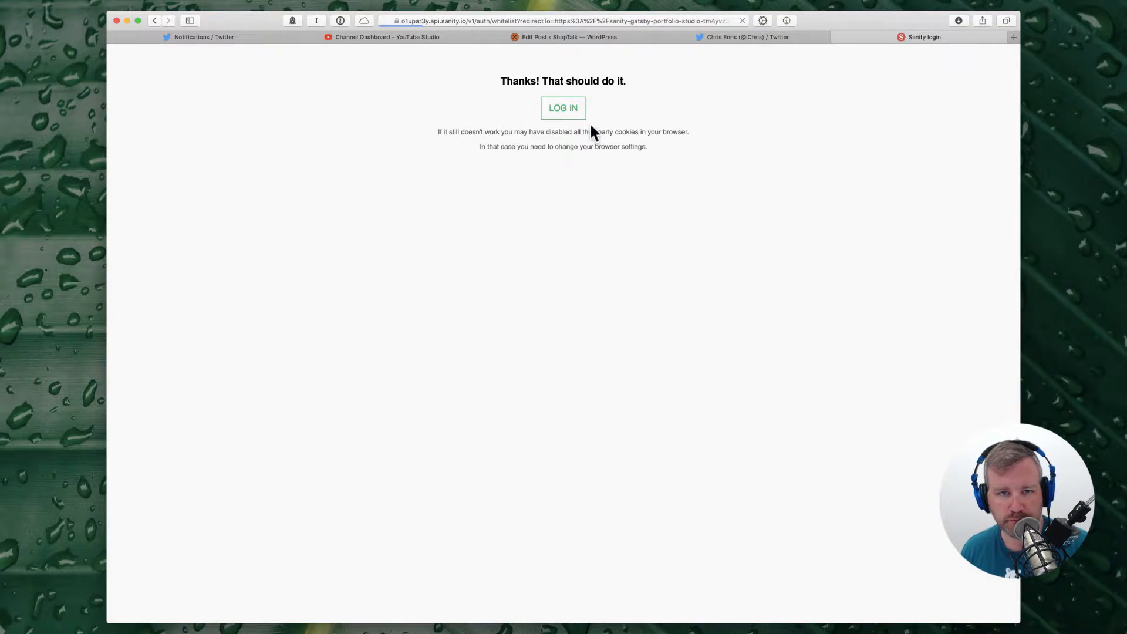
left_click(569, 108)
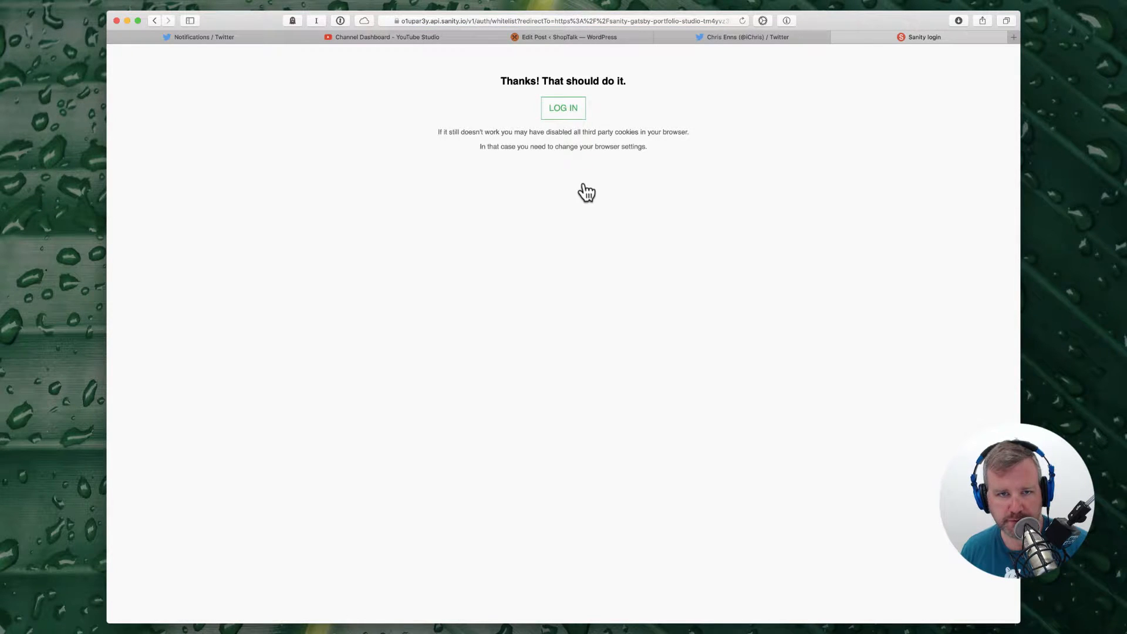
key("super+w")
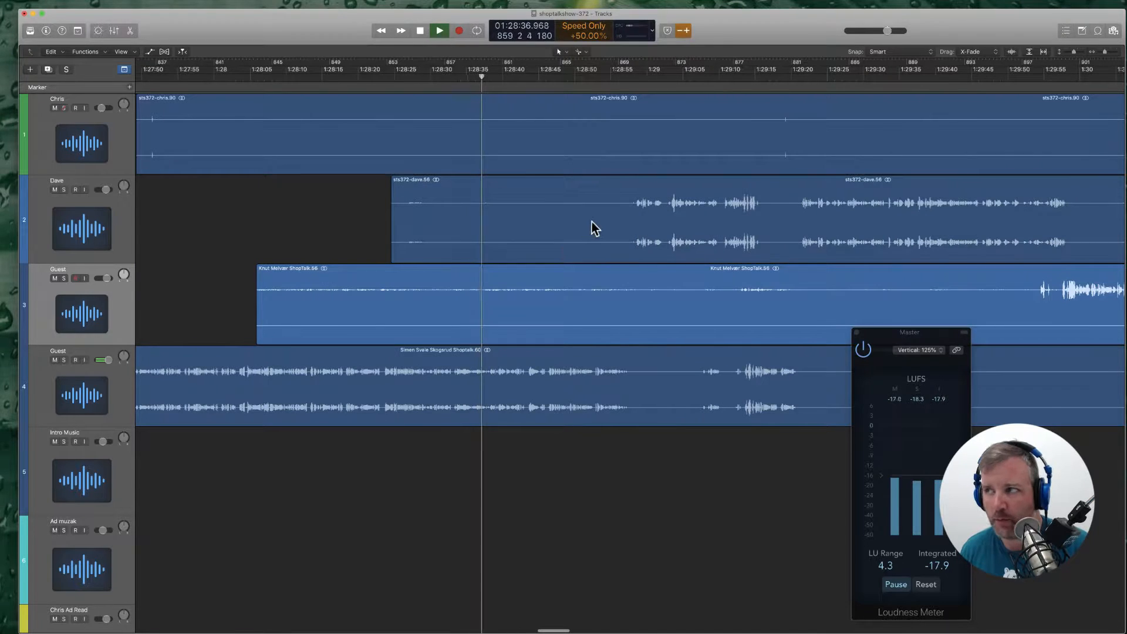
Step: In the Logic Pro session, split the track 1 clip at about 1:29:20 and delete the silent part before it
scroll(625, 226, "left", 10)
scroll(625, 226, "right", 8)
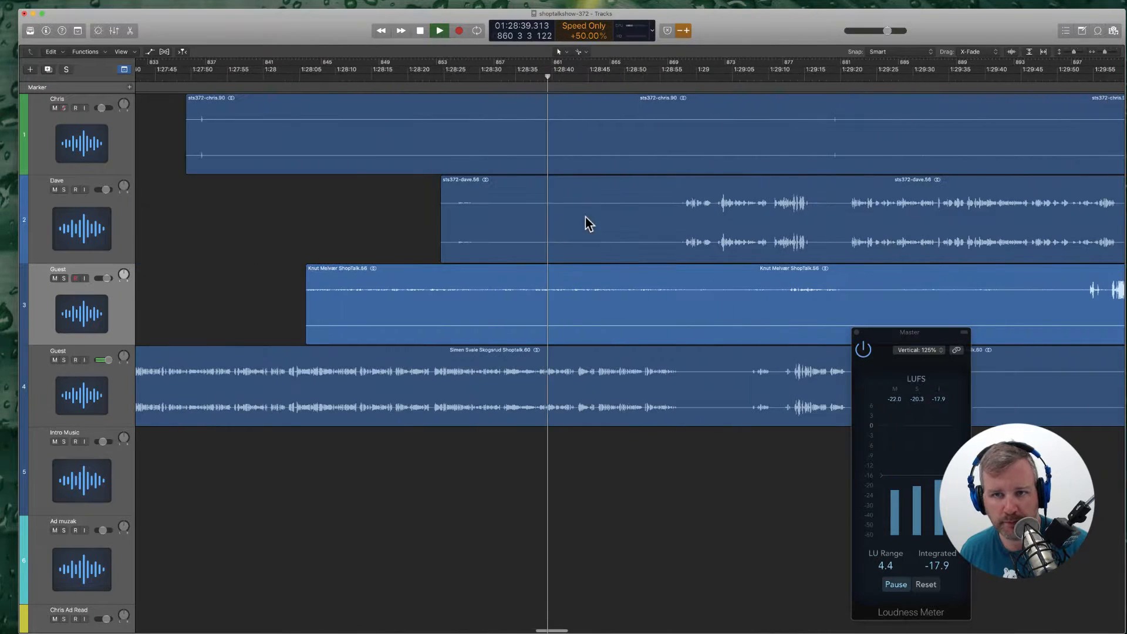
left_click(845, 131)
left_click(794, 132)
key("Delete")
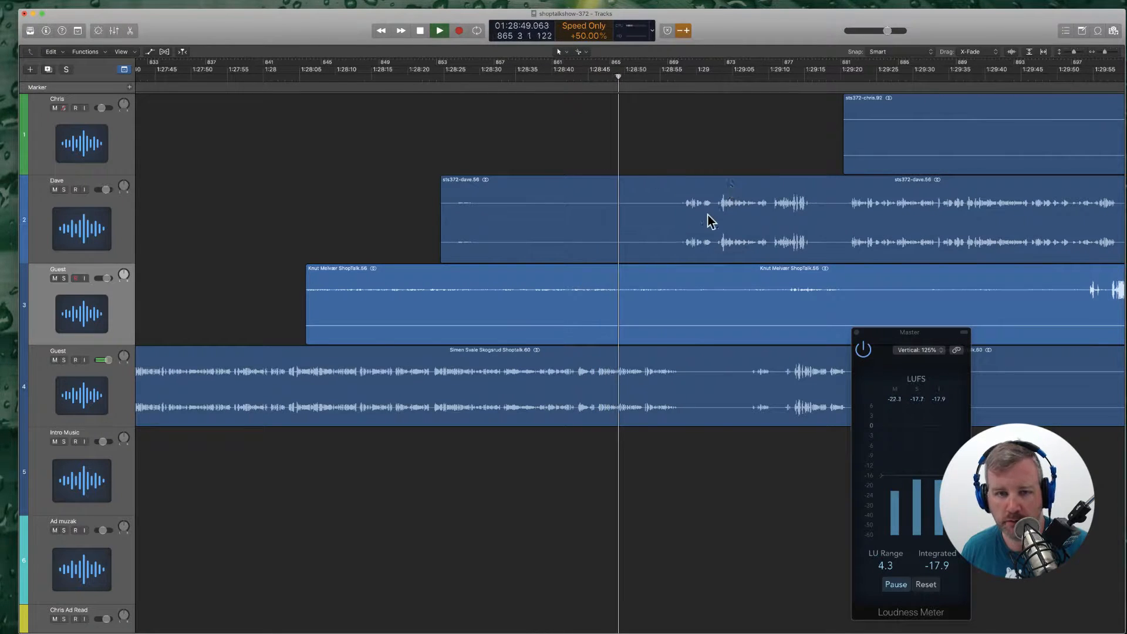
Step: Split the track 3 clip just before its speech at about 1:29:55 and delete the quiet part ahead of it
scroll(710, 270, "left", 5)
scroll(713, 335, "right", 15)
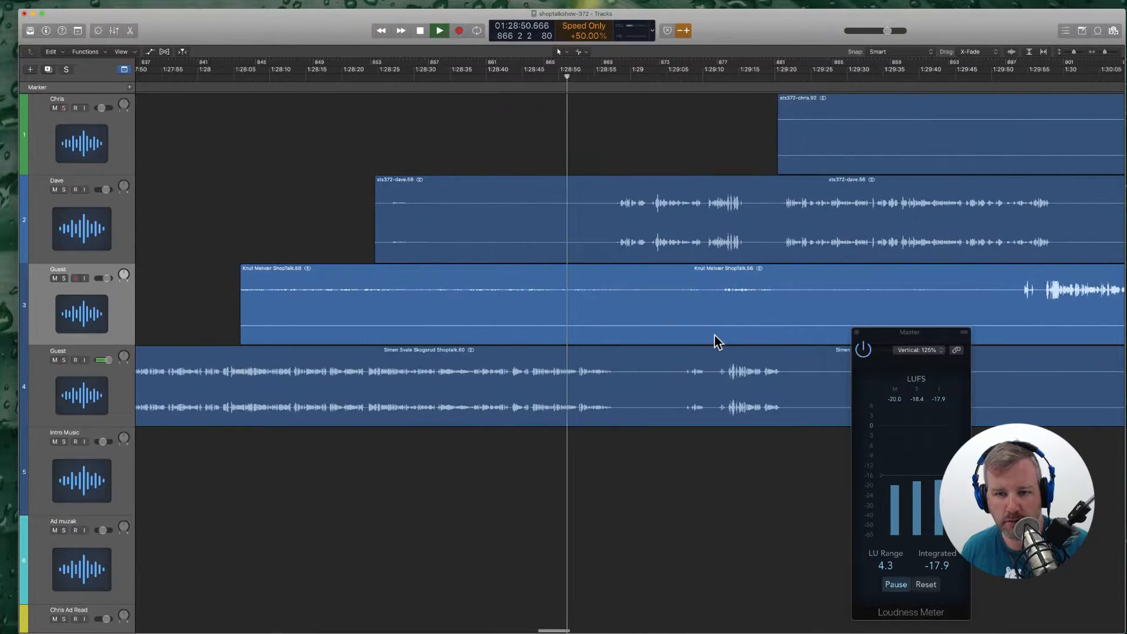
left_click(787, 302)
key("Delete")
scroll(768, 304, "left", 8)
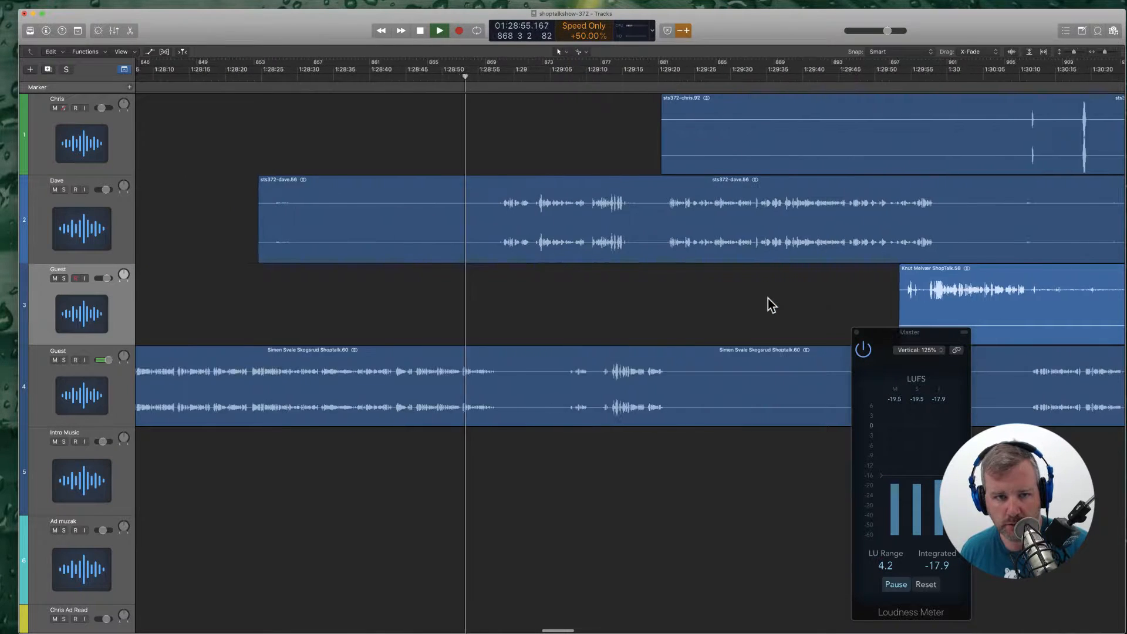
Step: Delete track 2's silent lead-in before about 1:28:56, and cut track 4's silence between about 1:28:58 and 1:29:06
scroll(704, 270, "left", 5)
left_click(555, 223)
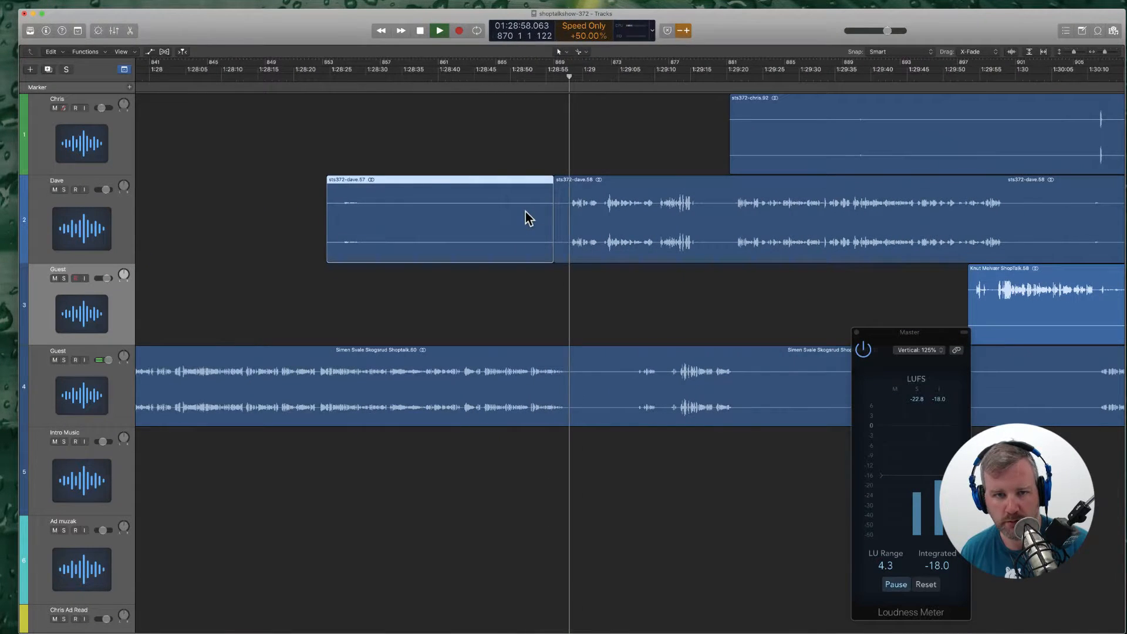
key("Delete")
left_click(569, 408)
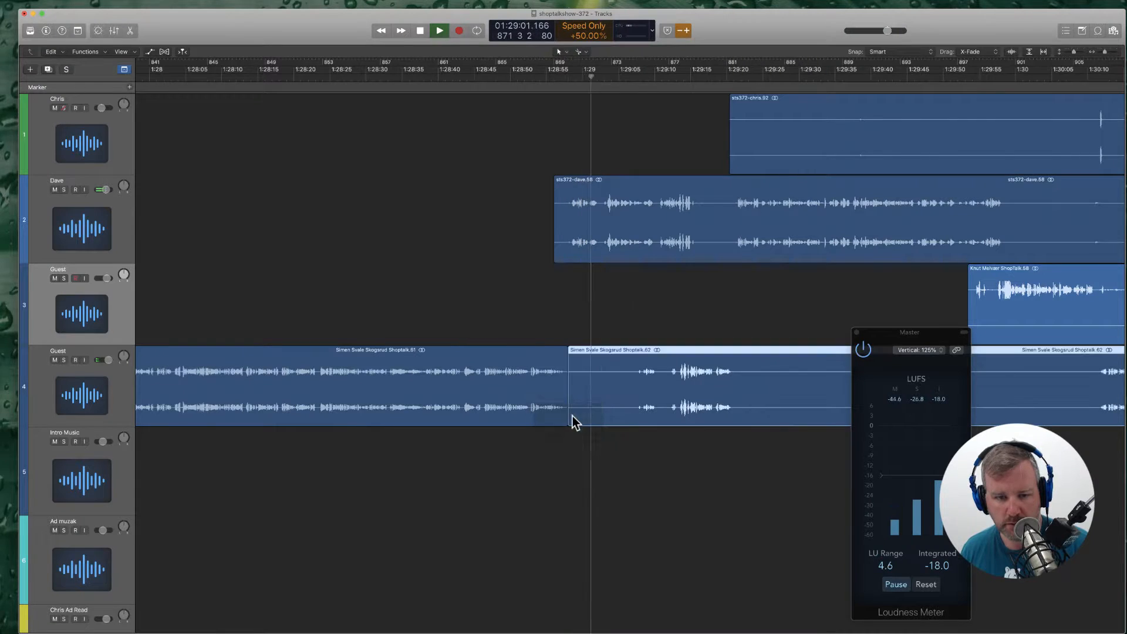
left_click_drag(573, 422, 633, 410)
Step: Select the clips on all four tracks from the second track's speech onward and move them slightly earlier
scroll(671, 367, "right", 4)
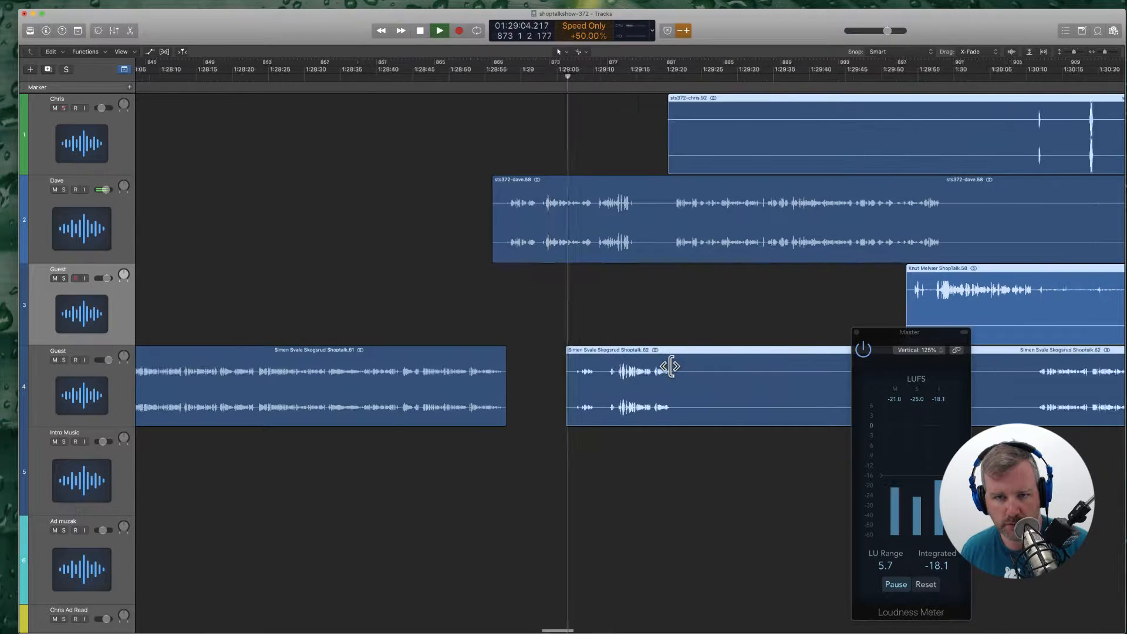
scroll(646, 364, "right", 10)
scroll(511, 227, "left", 10)
left_click(522, 231)
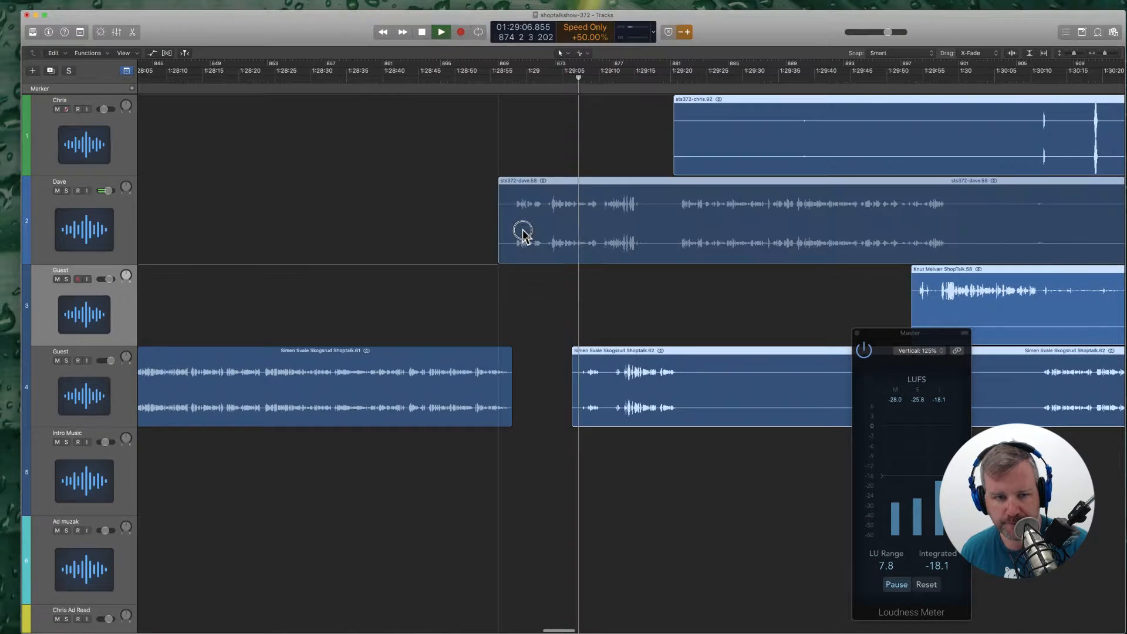
left_click_drag(523, 232, 517, 232)
key("Return")
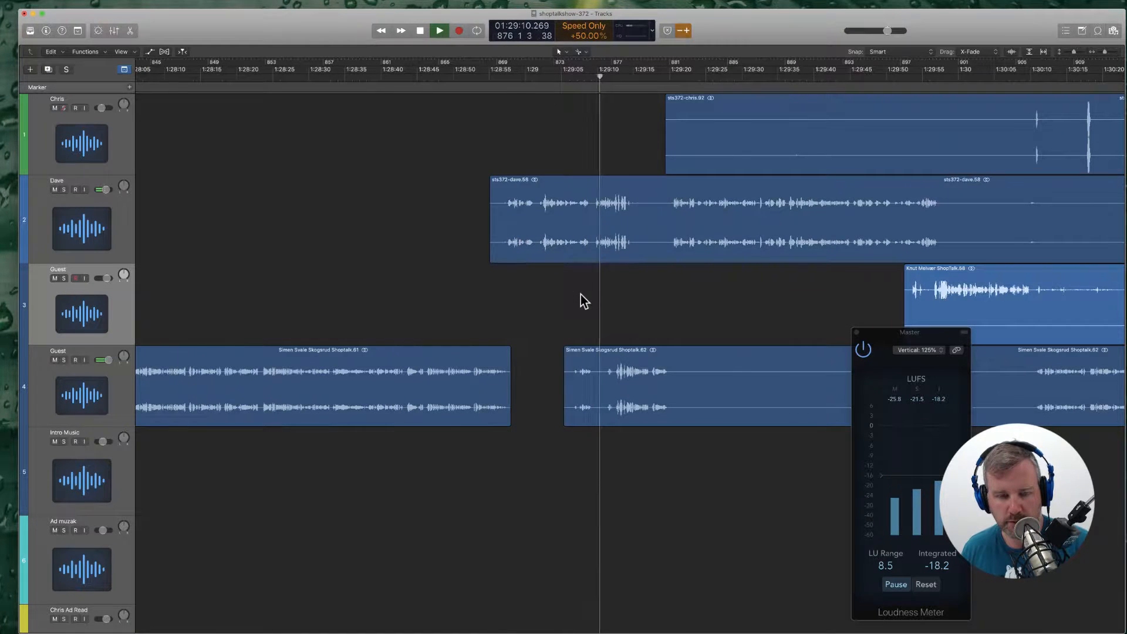
Step: Split the track 4 clip at about 1:29:23 and 1:30:10 and delete the silence between the cuts
scroll(625, 294, "right", 8)
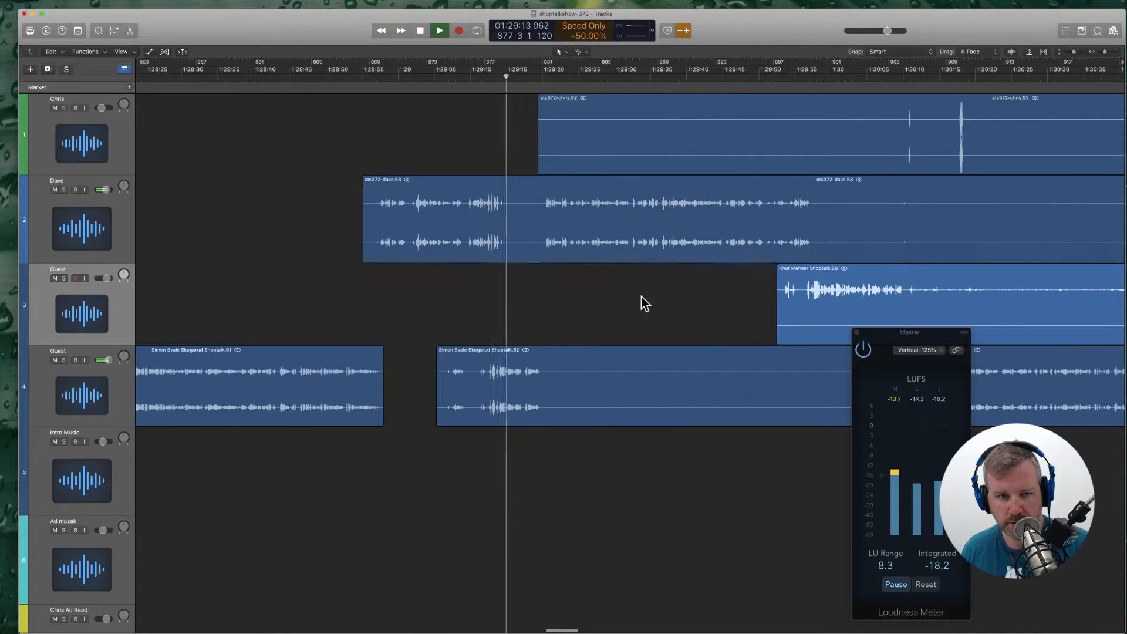
scroll(641, 297, "right", 5)
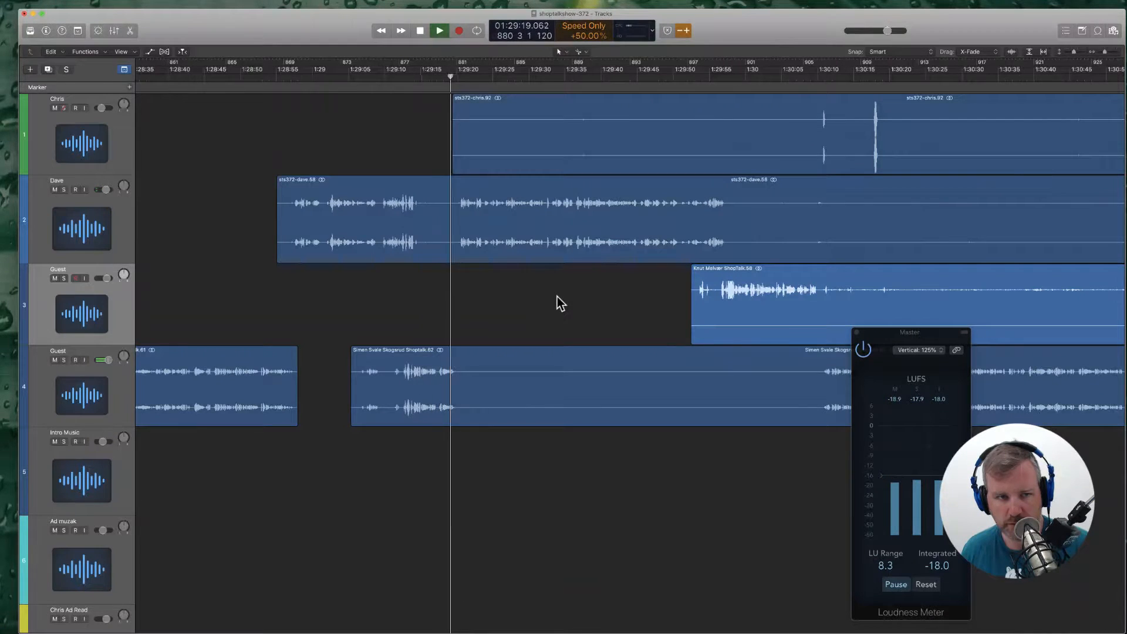
scroll(558, 297, "right", 8)
left_click(349, 378)
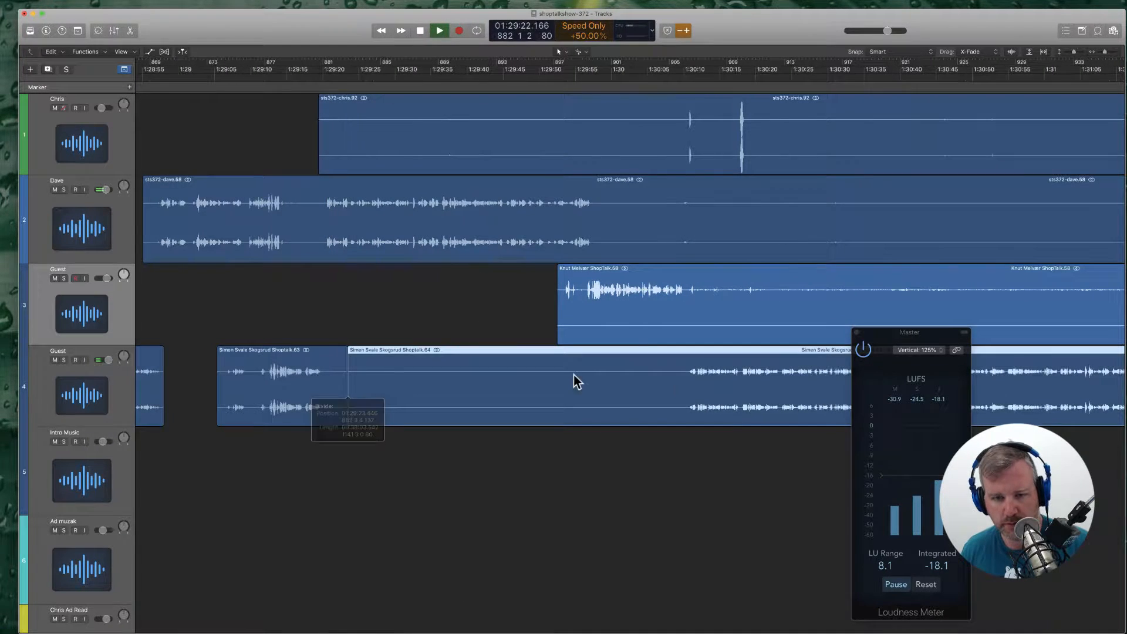
left_click(684, 385, "super")
left_click(611, 376)
key("Delete")
key("Return")
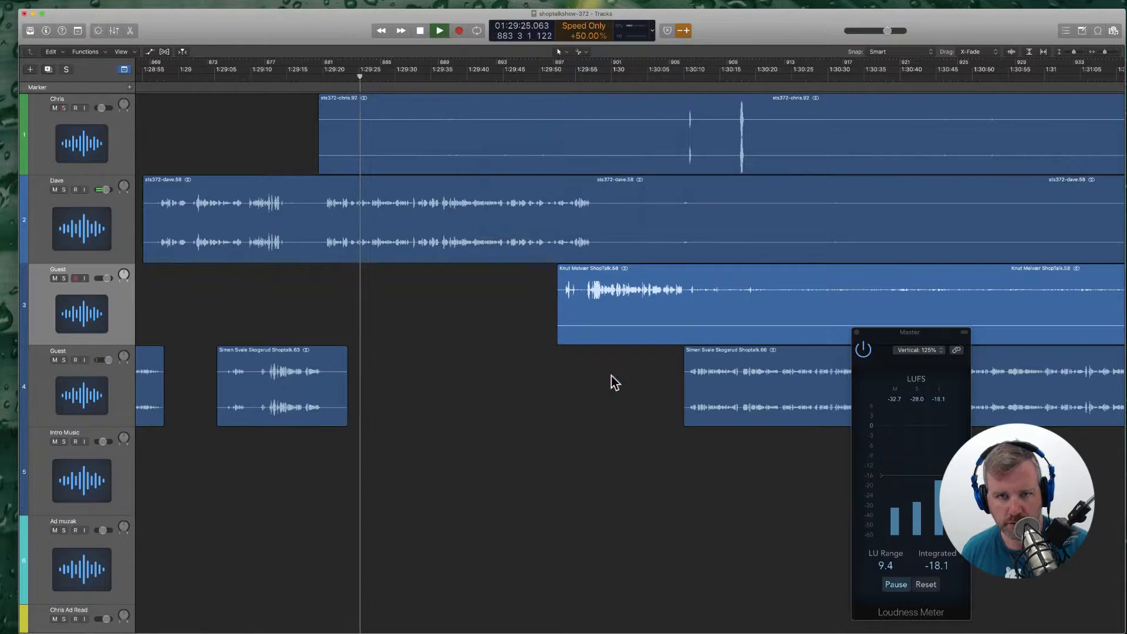
Step: Split the track 1 clip at about 1:30:08, just before its next sound, and delete the silent part ahead of it
left_click(670, 136, "super")
left_click(636, 136)
key("Delete")
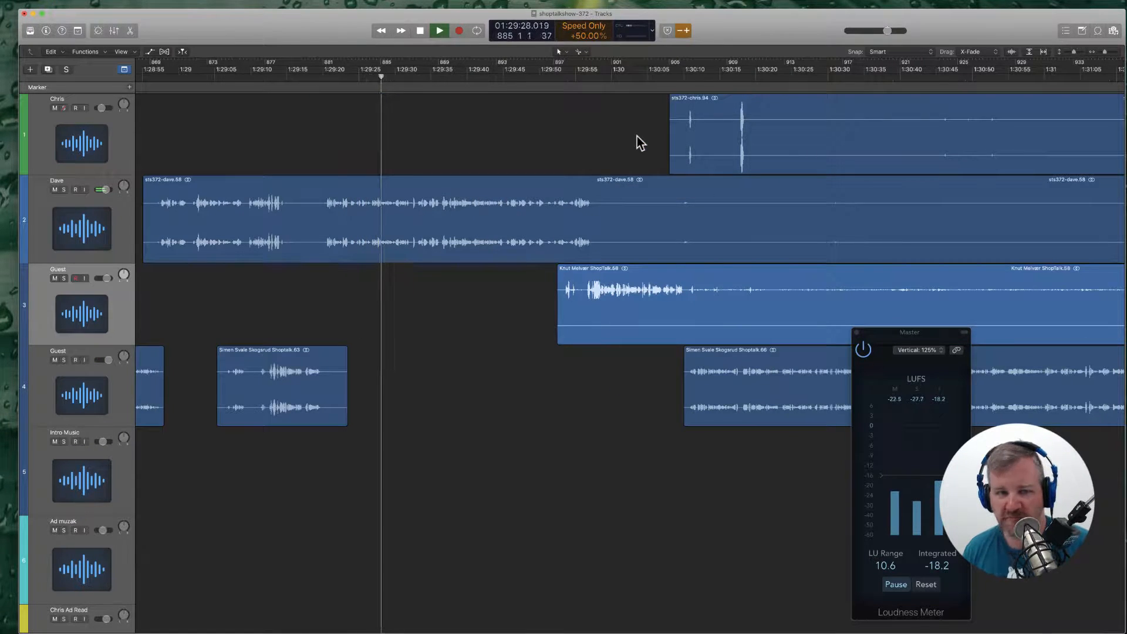
Step: Switch to Safari and open the advancedcustomfields.com website
scroll(646, 209, "left", 6)
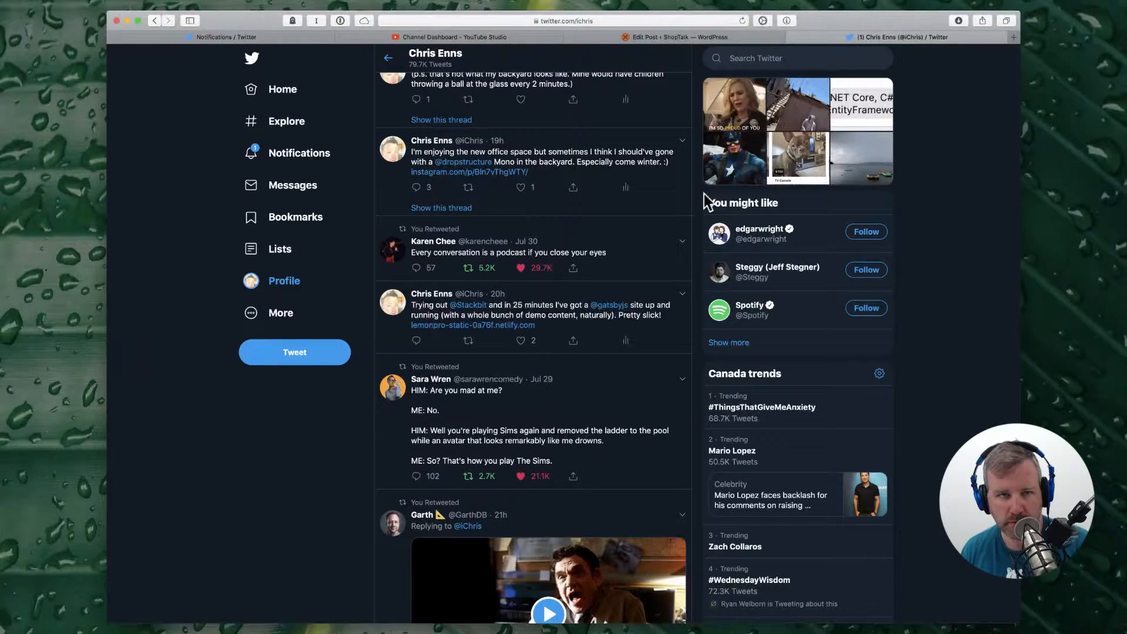
key("super+l")
type("advancedcustomfields.com")
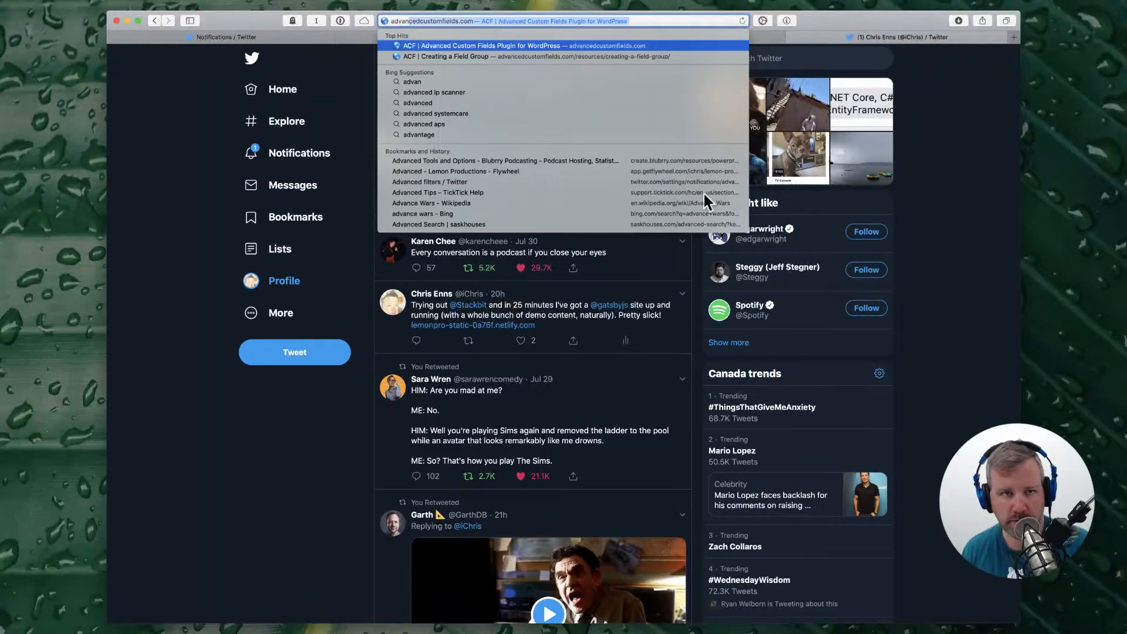
key("Return")
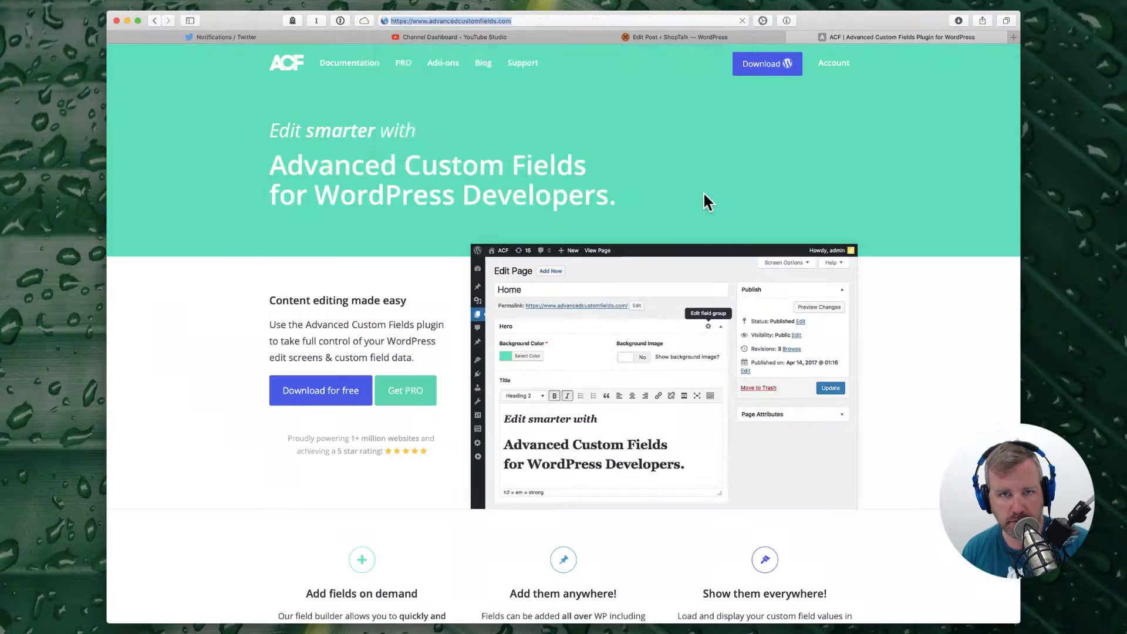
key("super+l")
key("ctrl+shift+Tab")
scroll(504, 403, "down", 3)
left_click(286, 402)
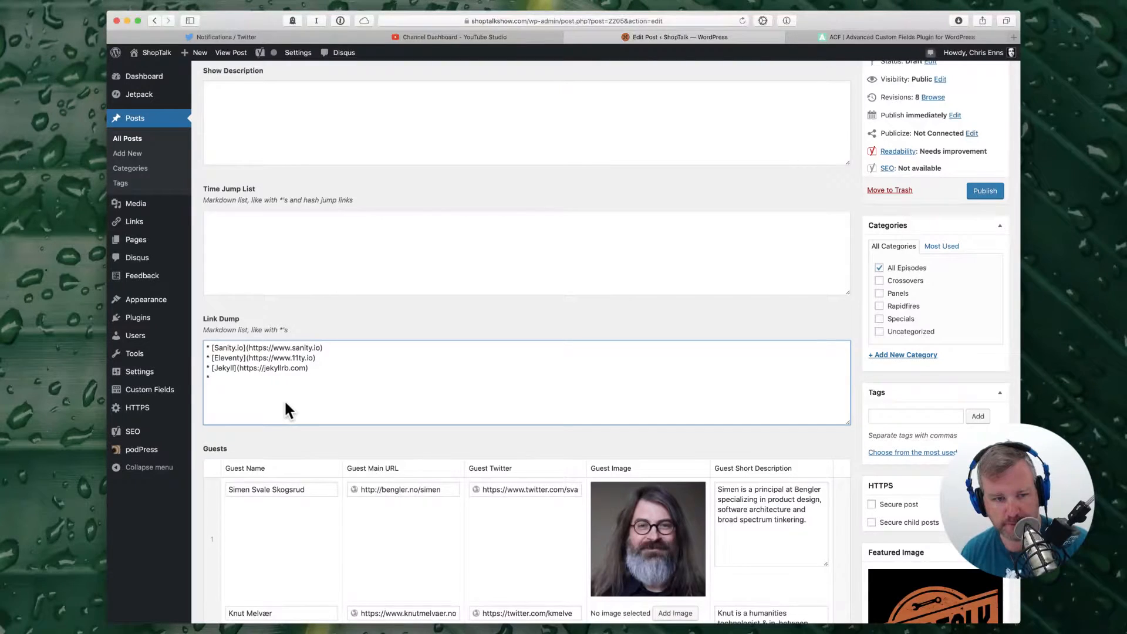
scroll(891, 192, "up", 3)
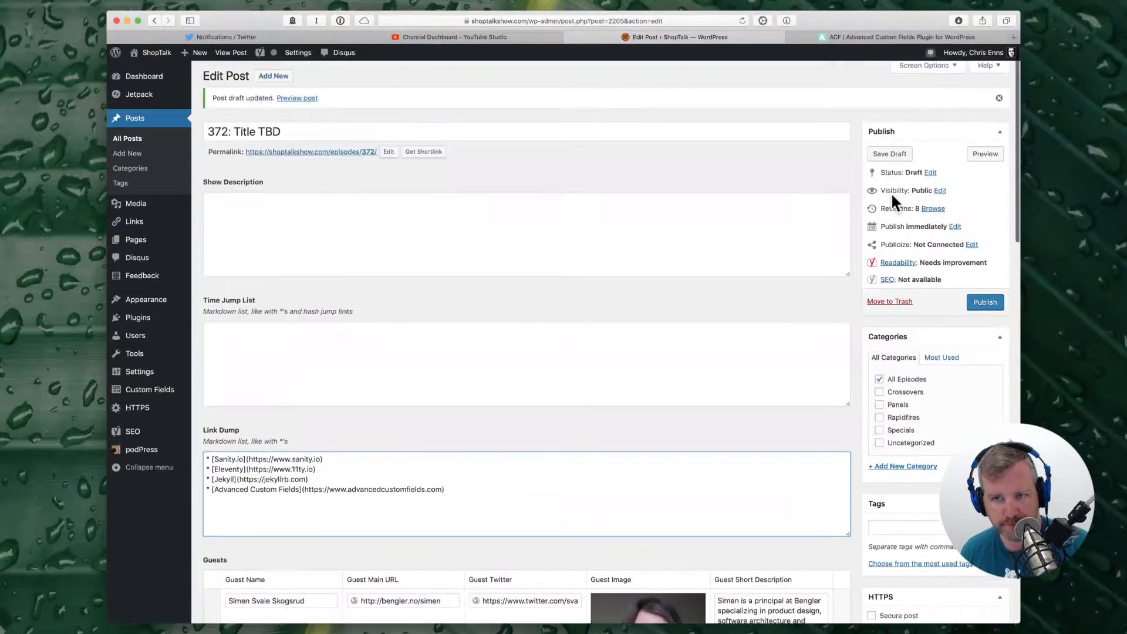
left_click(890, 157)
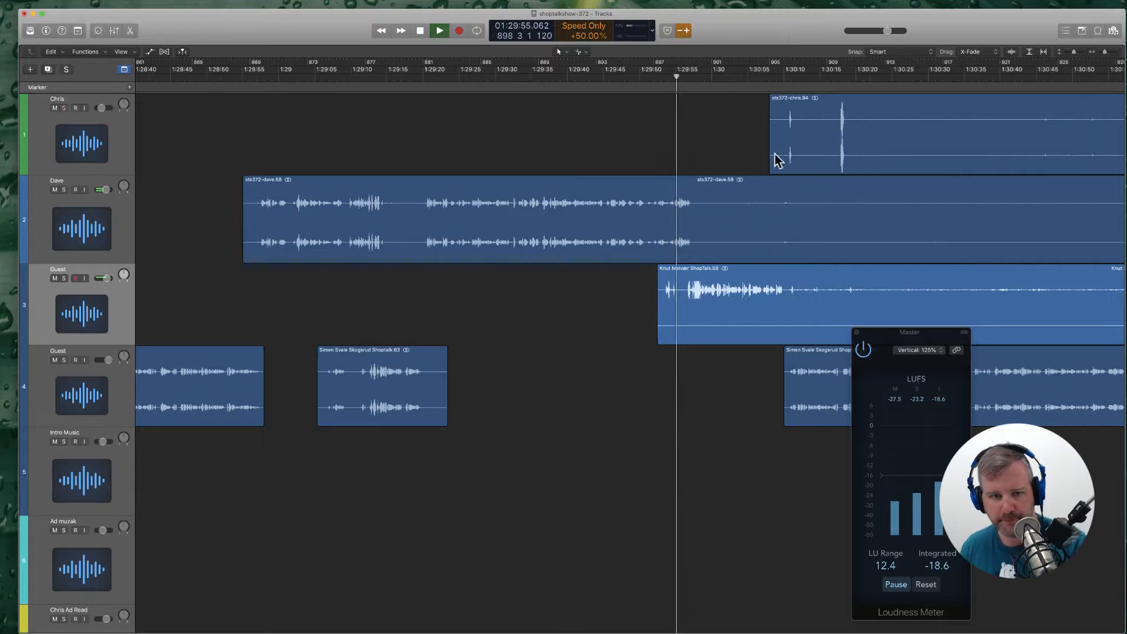
Step: Switch back to Logic Pro and trim the start of the track 3 clip to about 1:29:56, just before the speech
scroll(604, 244, "right", 5)
left_click(448, 322)
left_click_drag(414, 329, 456, 320)
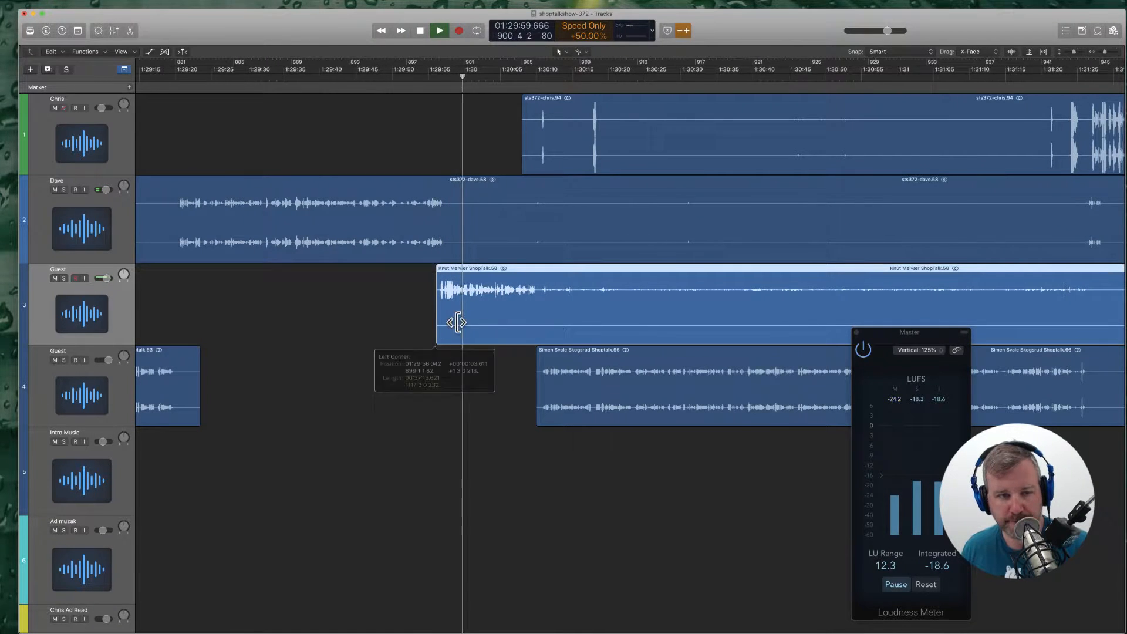
Step: Split the track 2 clip at about 1:30:00 and 1:31:25 and delete the silence between the cuts
left_click(434, 243, "super")
scroll(438, 244, "right", 5)
left_click(893, 231, "super")
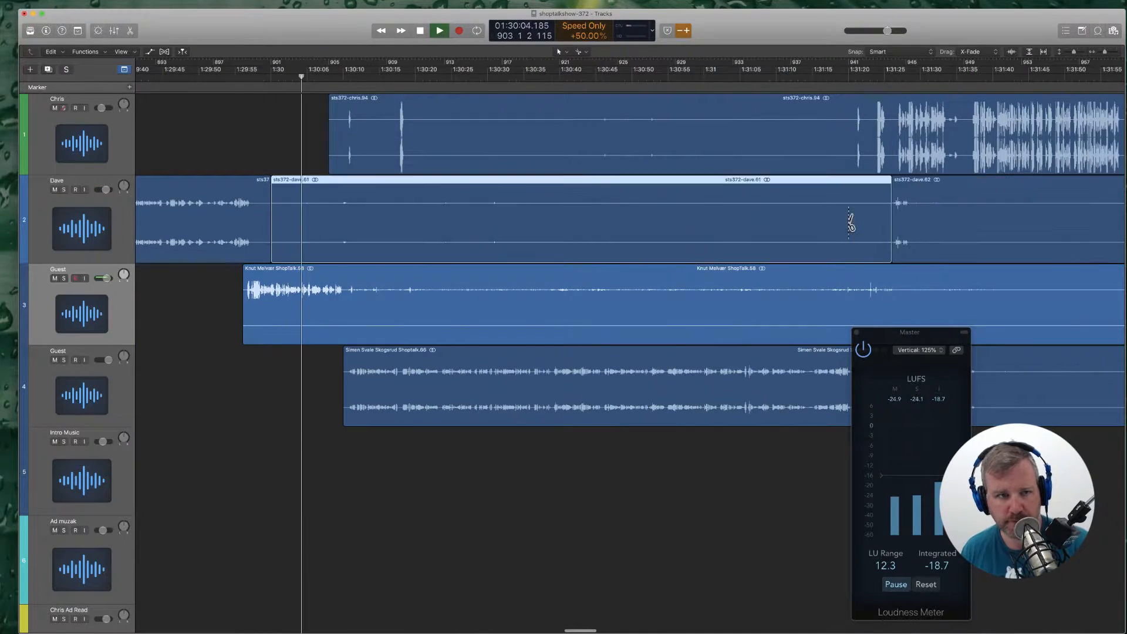
key("Delete")
Step: Split the track 1 clip at about 1:30:16, just before its second sound, and delete the part ahead of it
scroll(655, 227, "left", 3)
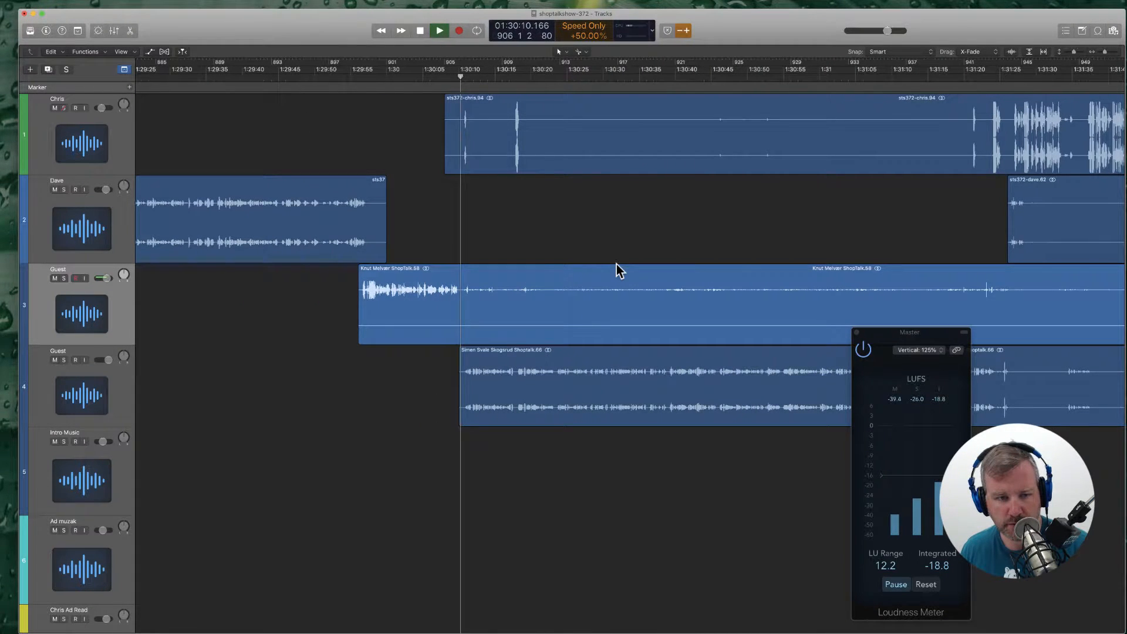
left_click(506, 144, "super")
left_click(480, 141)
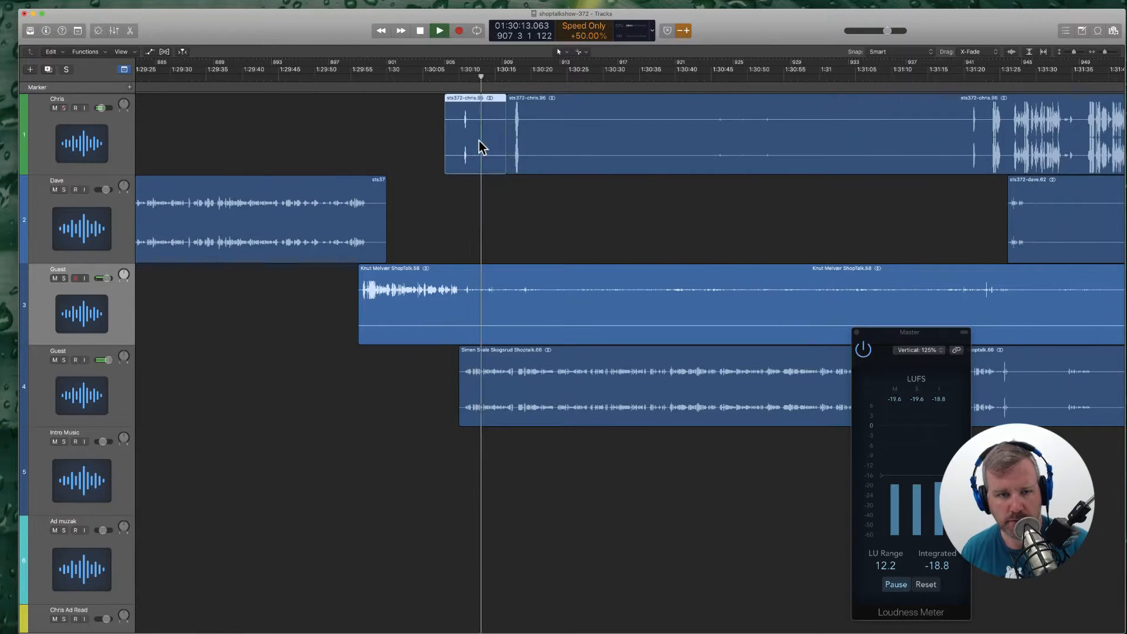
key("Delete")
Step: Split the track 3 clip at about 1:30:10 and 1:31:22 and delete the quiet section between the cuts
left_click(461, 305, "super")
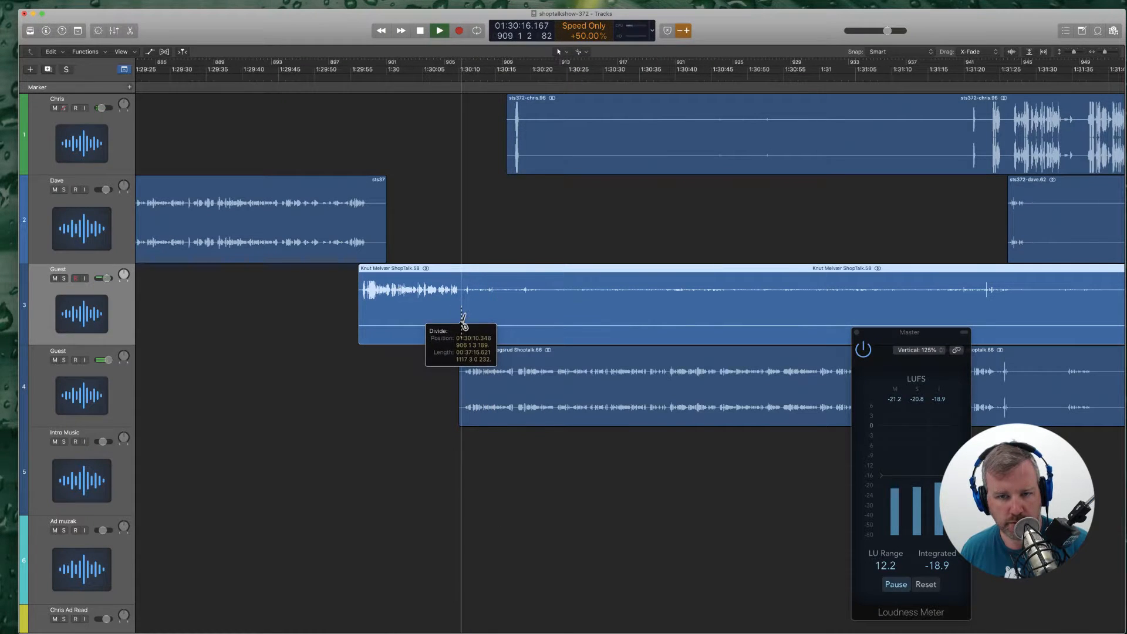
scroll(562, 295, "right", 8)
left_click(683, 304, "super")
left_click(650, 293)
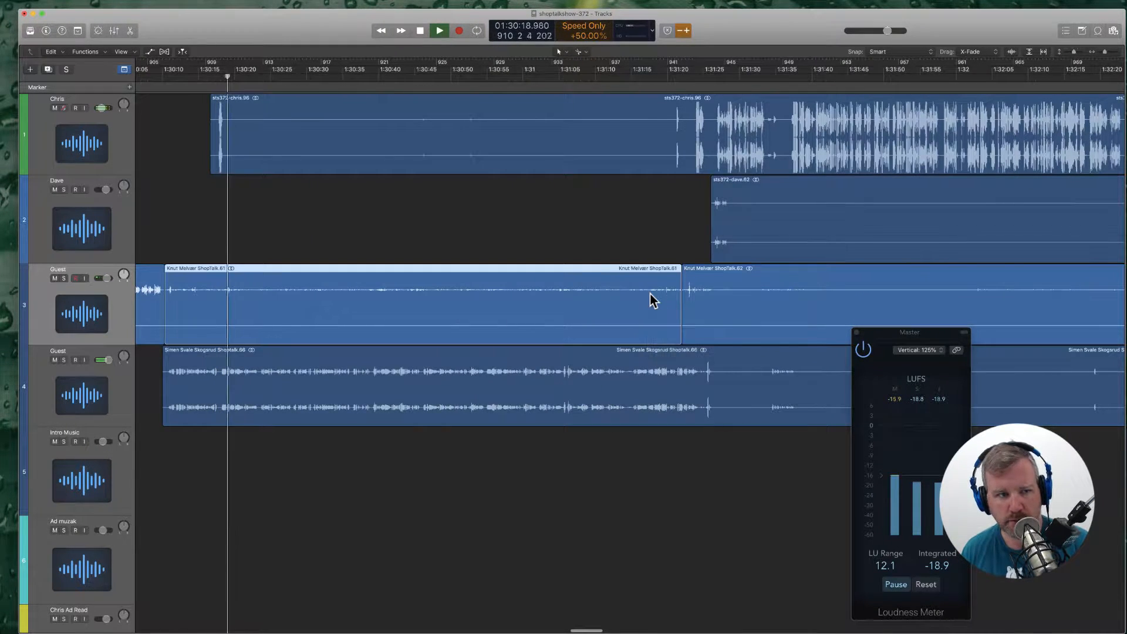
key("Delete")
Step: Select the clips on all four tracks from track 4's speech at about 1:30:10 onward and move them slightly earlier
scroll(650, 293, "left", 3)
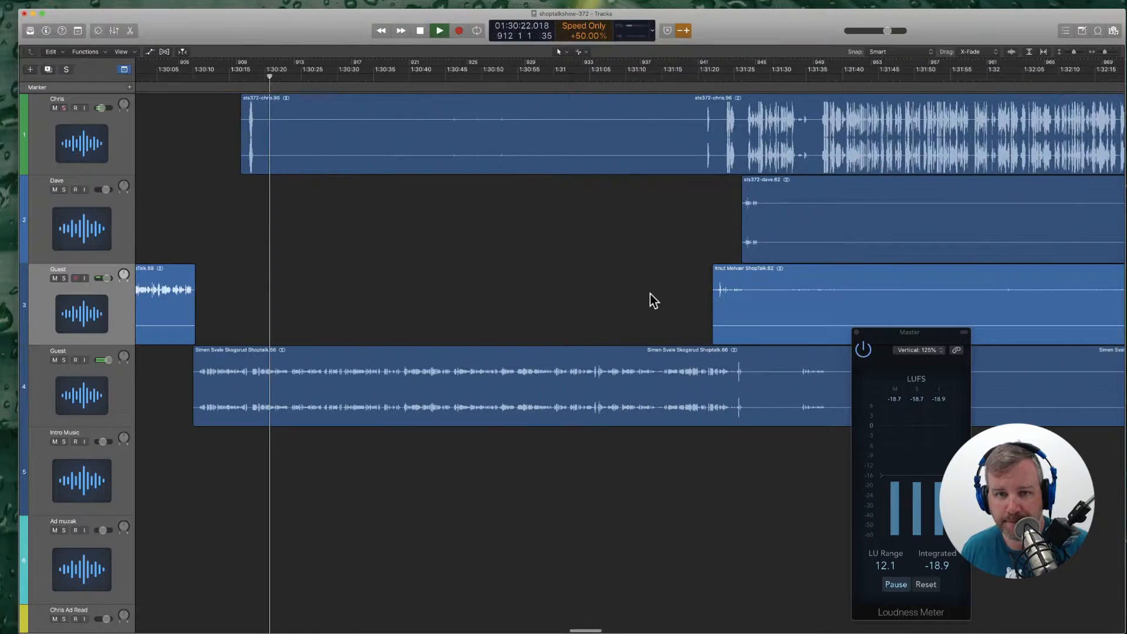
left_click(683, 141)
left_click(861, 239, "shift")
left_click(807, 294, "shift")
left_click(553, 375, "shift")
scroll(553, 374, "left", 4)
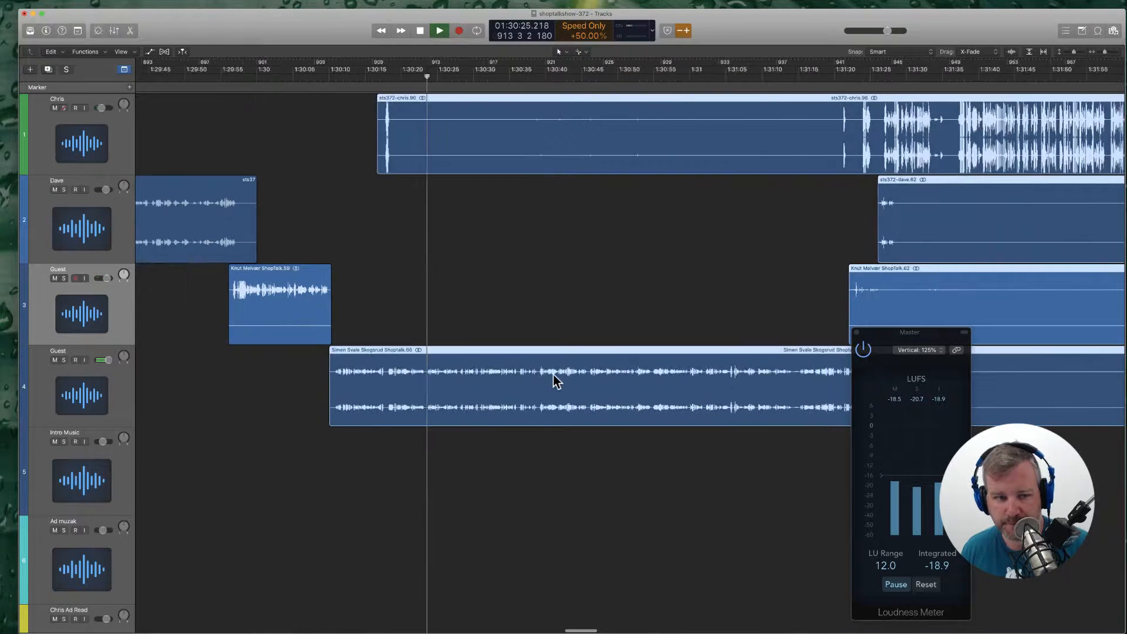
left_click_drag(449, 351, 444, 351)
left_click(543, 303)
Step: Split the track 1 clip at about 1:30:22 and 1:31:18 and delete the silence between the cuts
left_click(525, 147, "super")
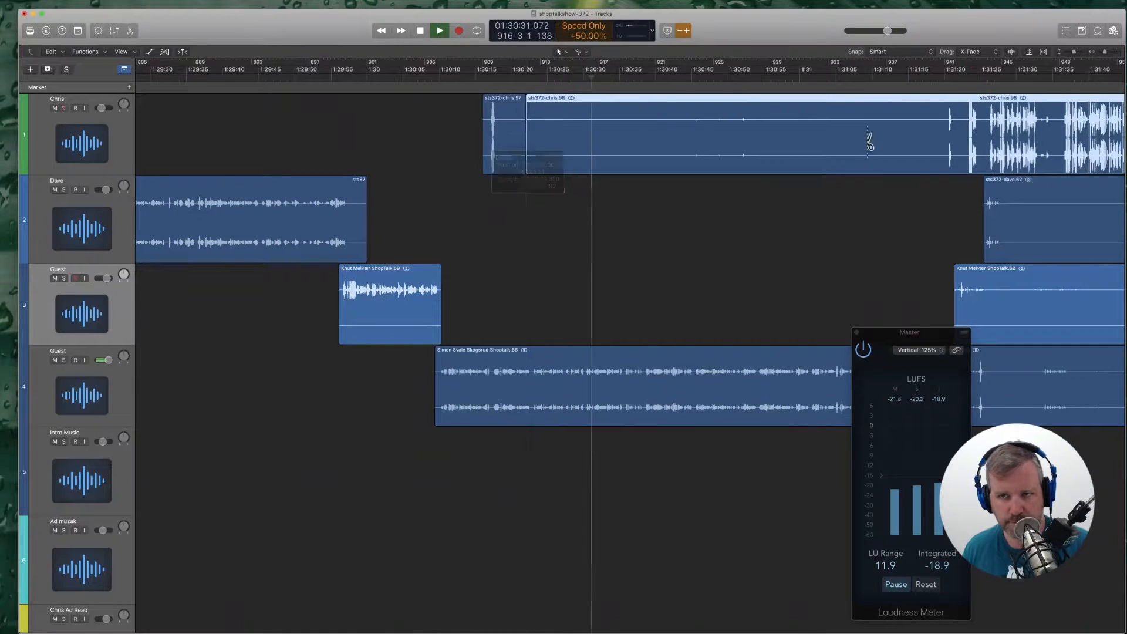
left_click(930, 126, "super")
left_click(865, 118)
key("Delete")
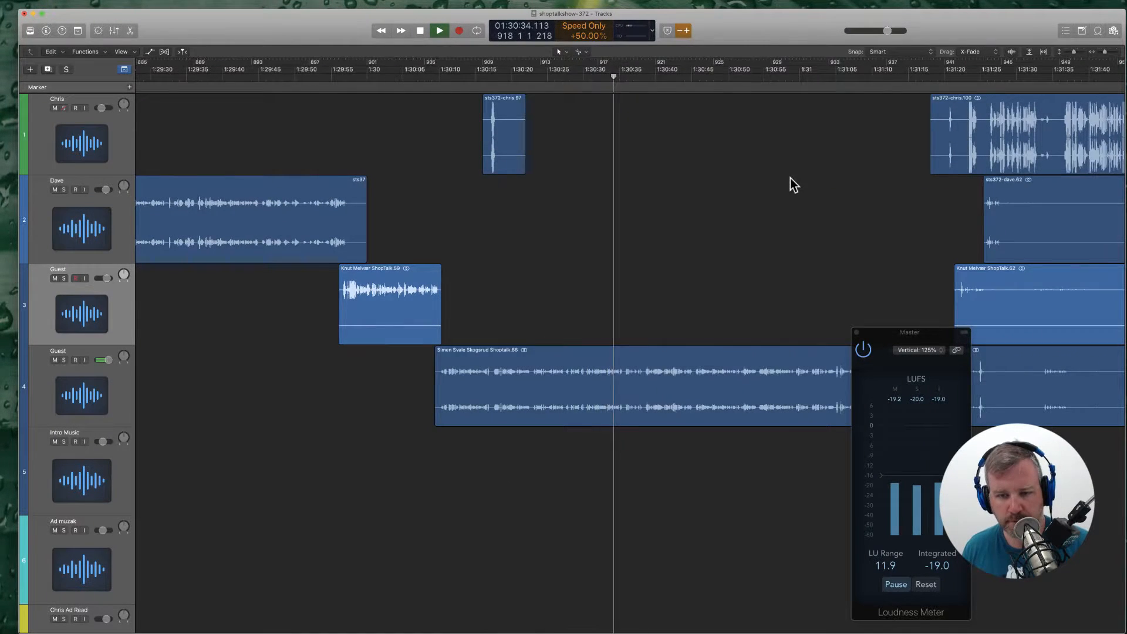
scroll(693, 205, "right", 3)
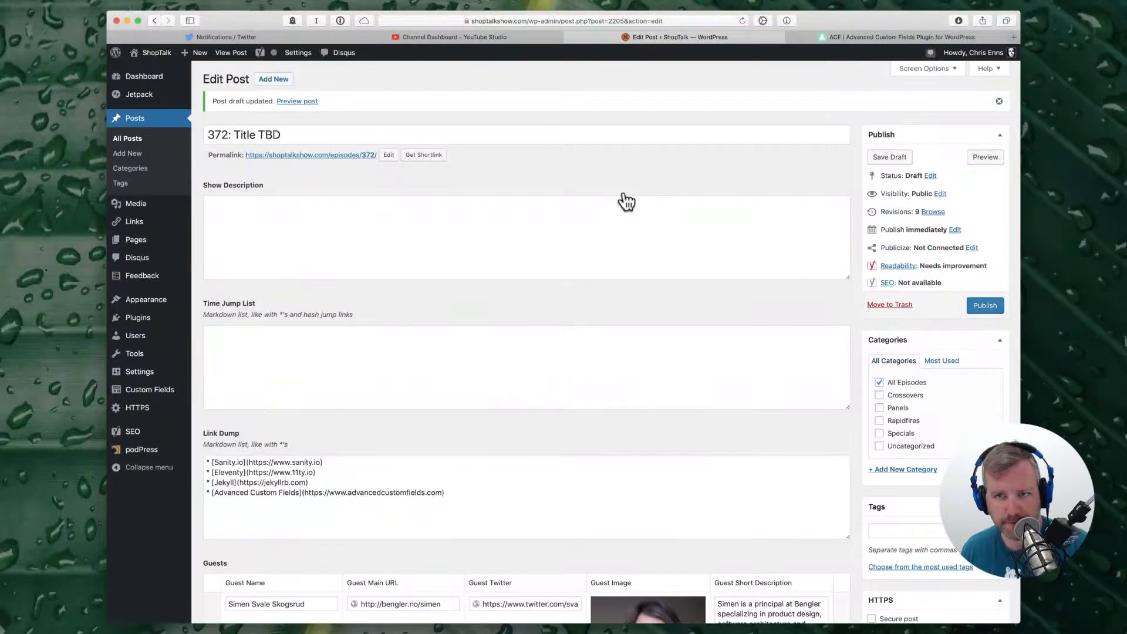
Step: Switch to Safari, copy the second guest's Twitter URL from the episode post, and open it in a new tab
scroll(541, 414, "down", 7)
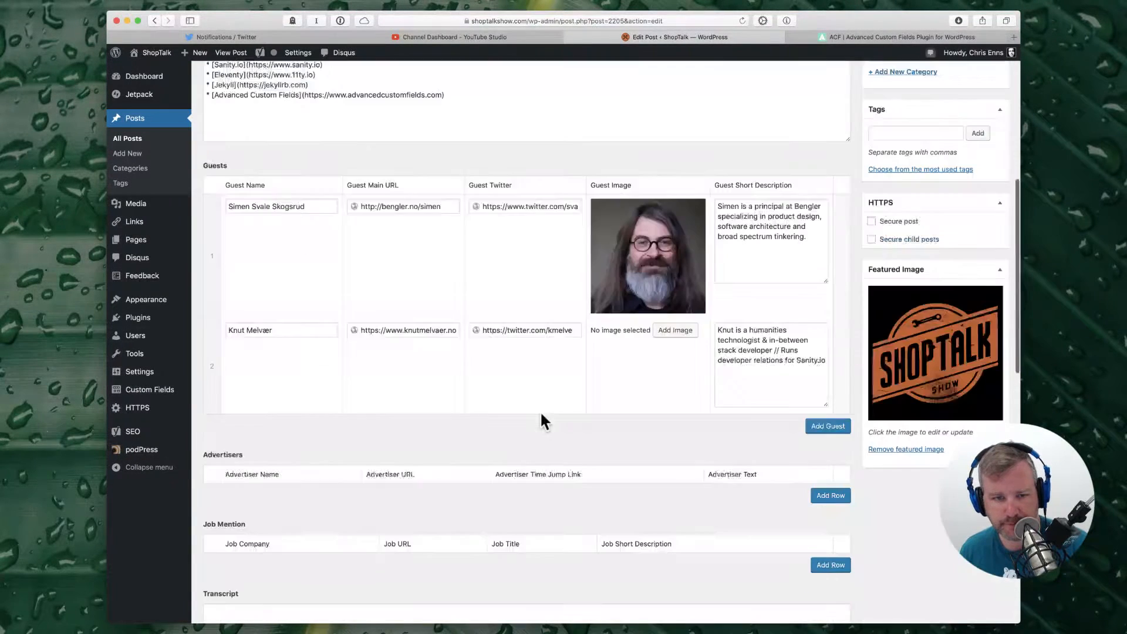
triple_click(512, 333)
key("super+c")
key("super+t")
key("super+v")
key("Return")
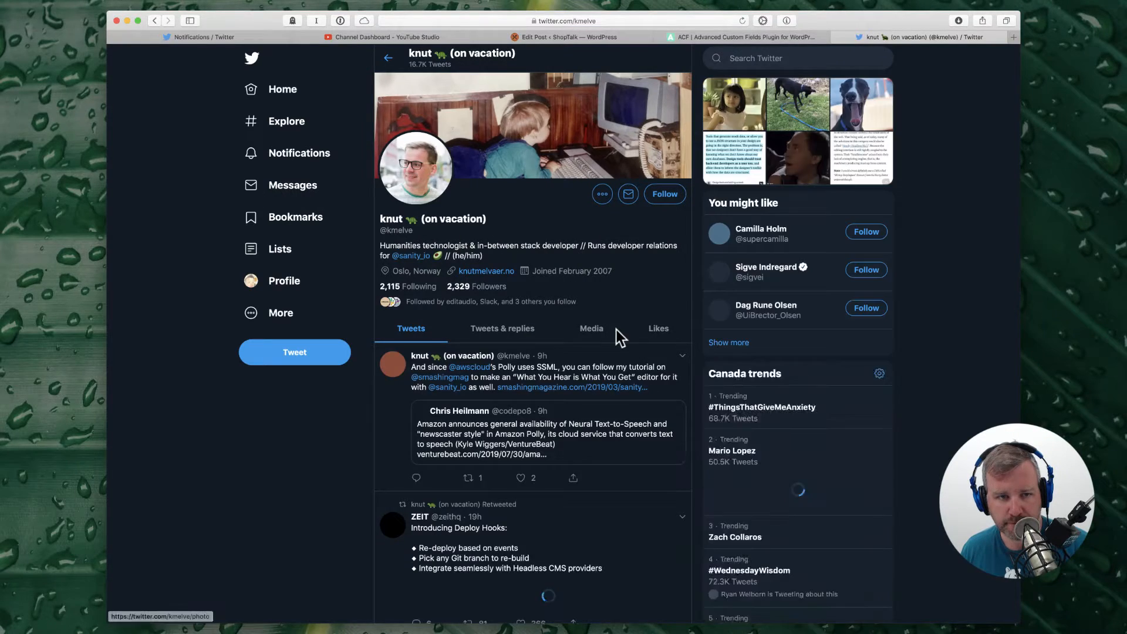
Step: Enlarge the guest's Twitter profile photo and save the image to Downloads
left_click(414, 152)
right_click(582, 323)
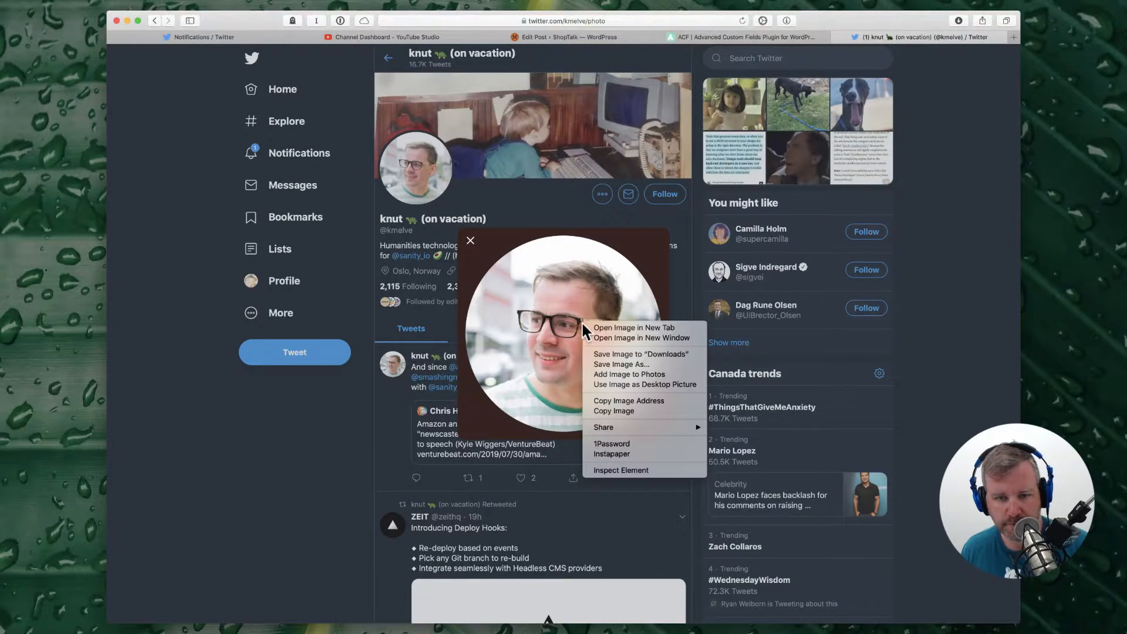
left_click(642, 353)
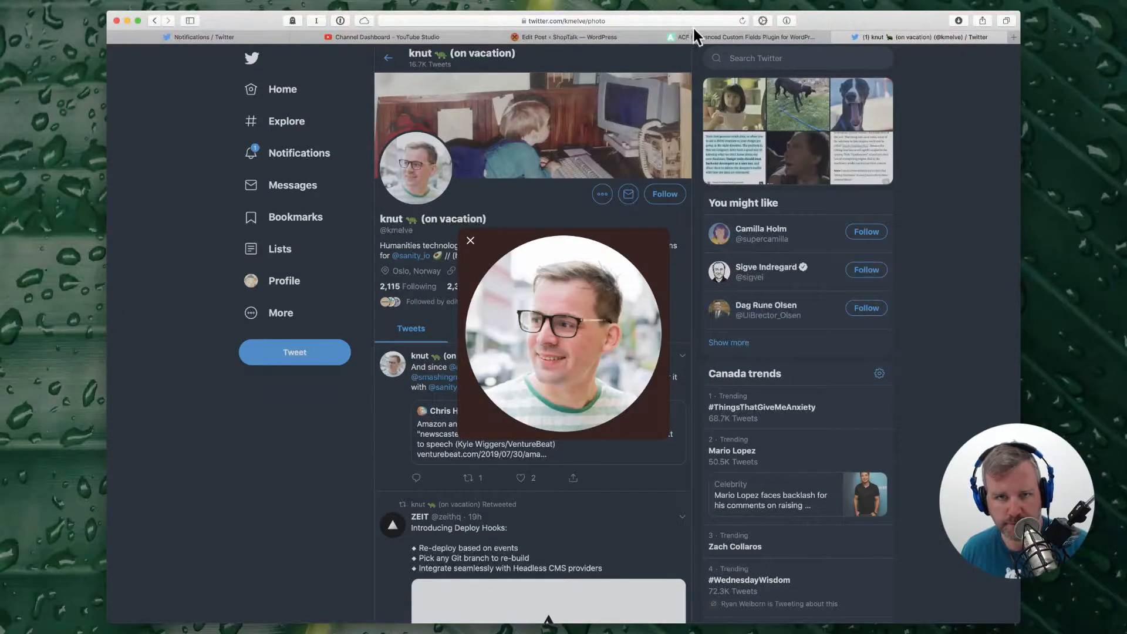
Step: Close the Advanced Custom Fields tab and, in the episode post, start a file upload for the second guest's image
left_click(660, 37)
left_click(639, 38)
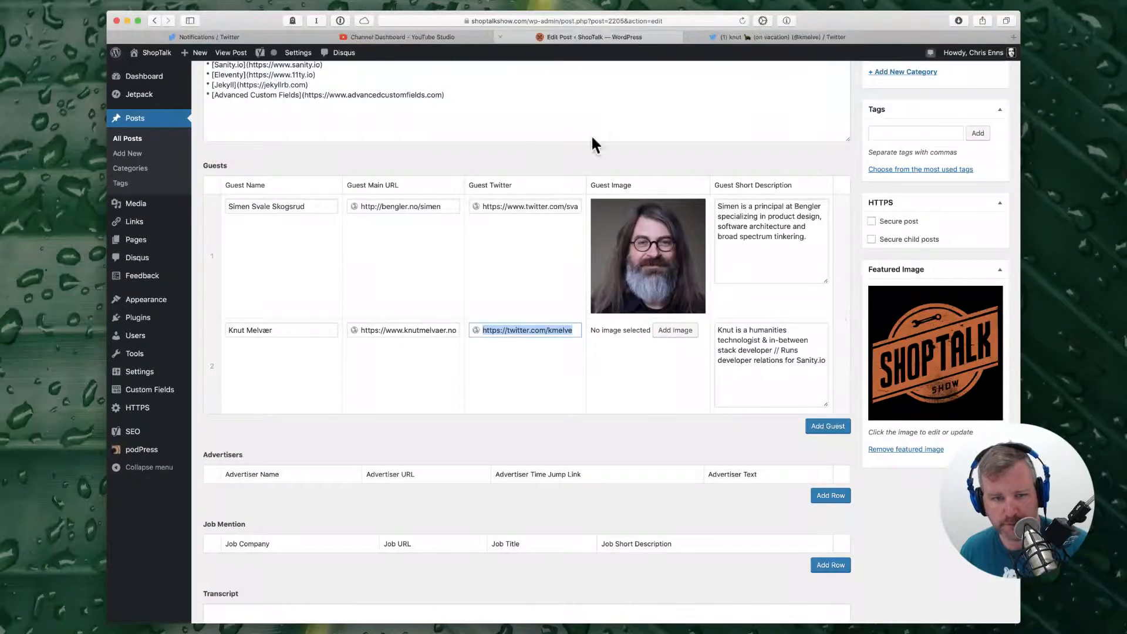
left_click(681, 330)
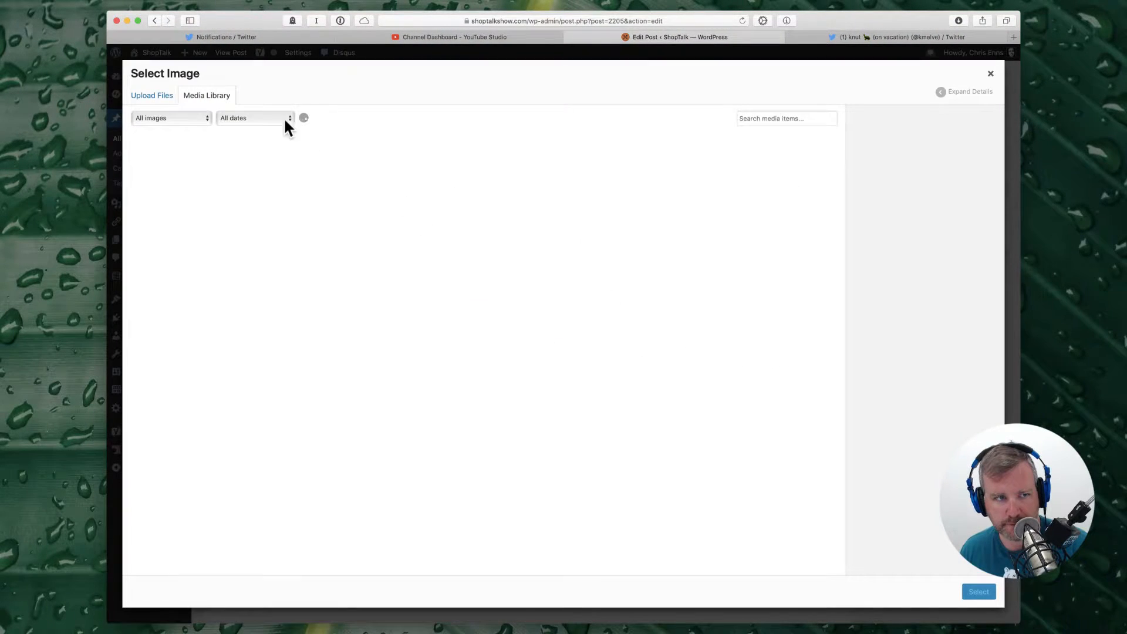
left_click(151, 96)
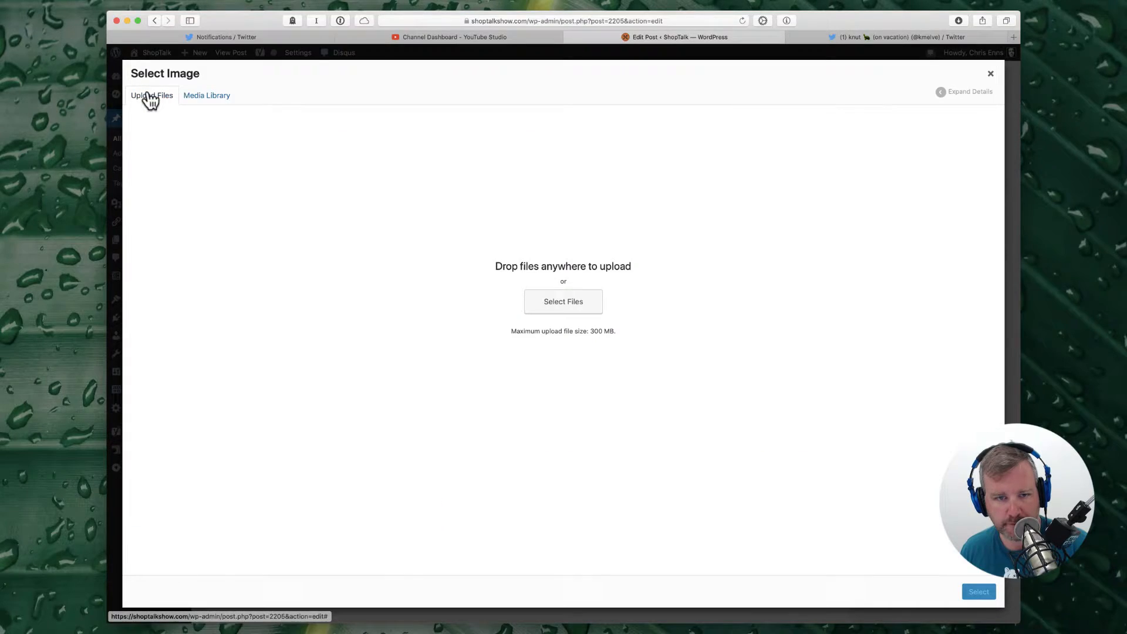
left_click(578, 310)
Step: Find the newest file in the Downloads folder, sZYmyTFe_400x400.jpg, and upload it as the guest image
key("super+shift+d")
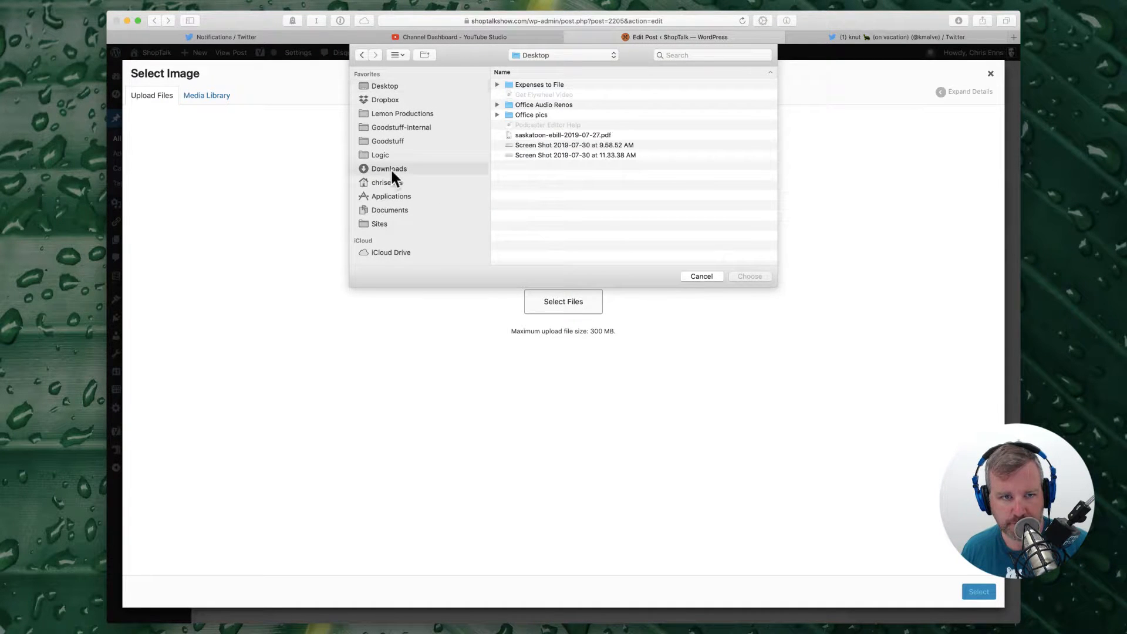
left_click(390, 169)
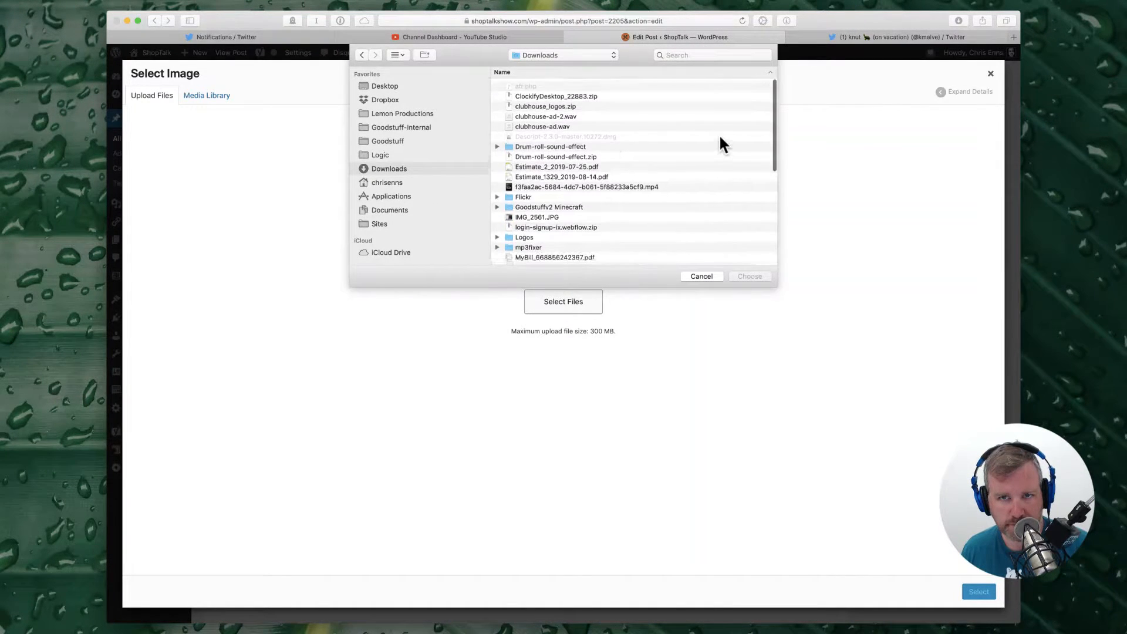
scroll(722, 144, "right", 5)
left_click(682, 73)
scroll(593, 114, "left", 5)
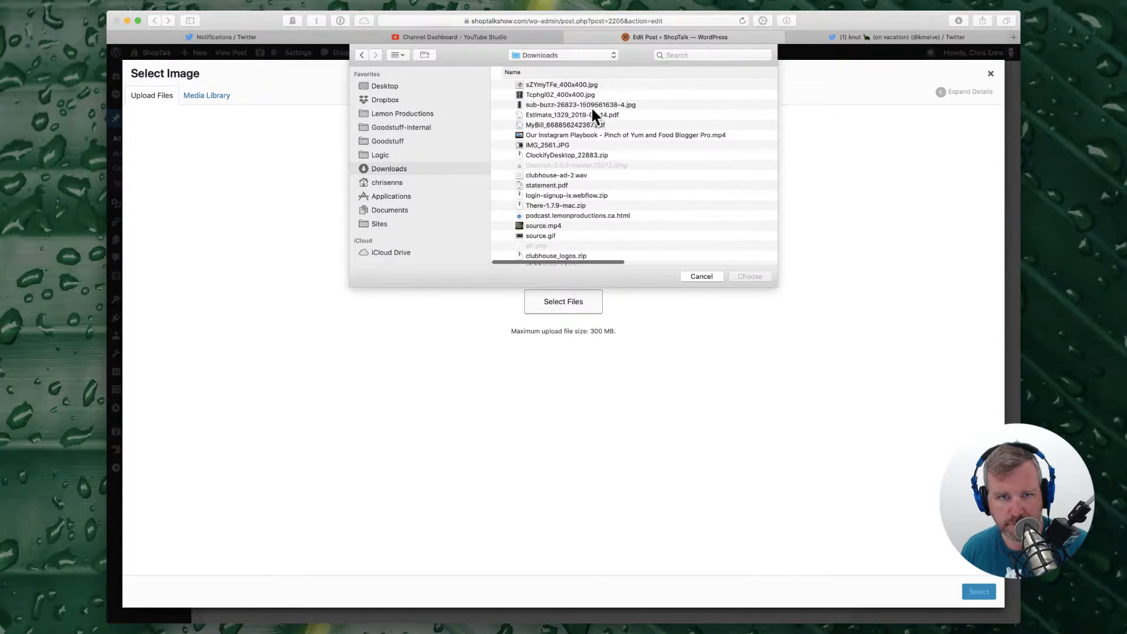
left_click(571, 84)
left_click(757, 278)
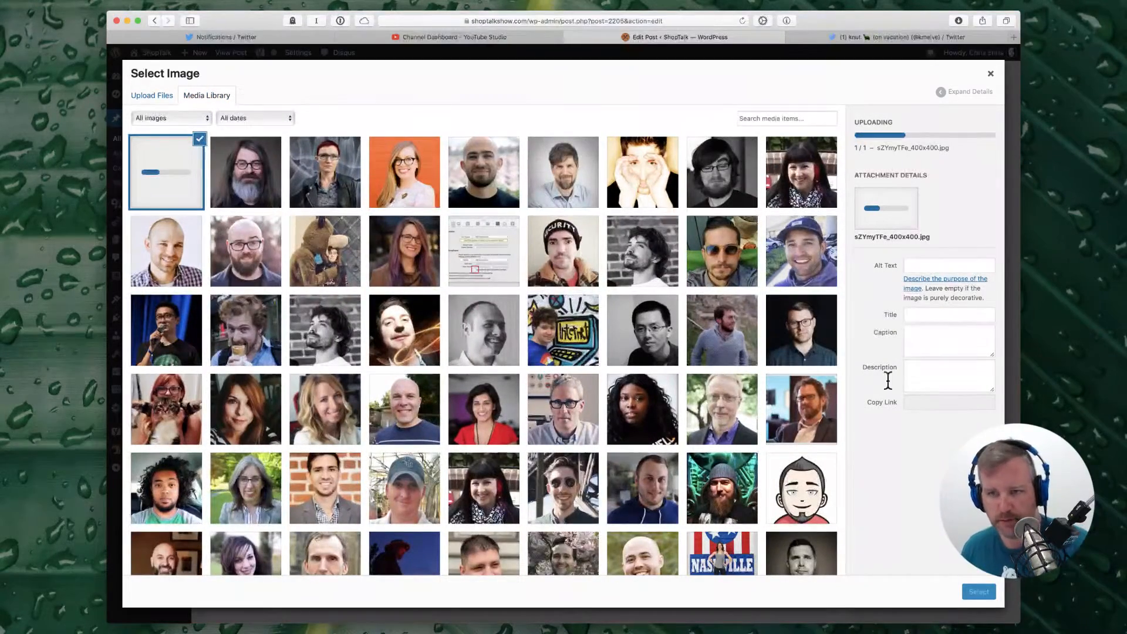
Step: Return to the guest's Twitter profile, open the personal website linked there, and copy the guest's name
left_click(851, 39)
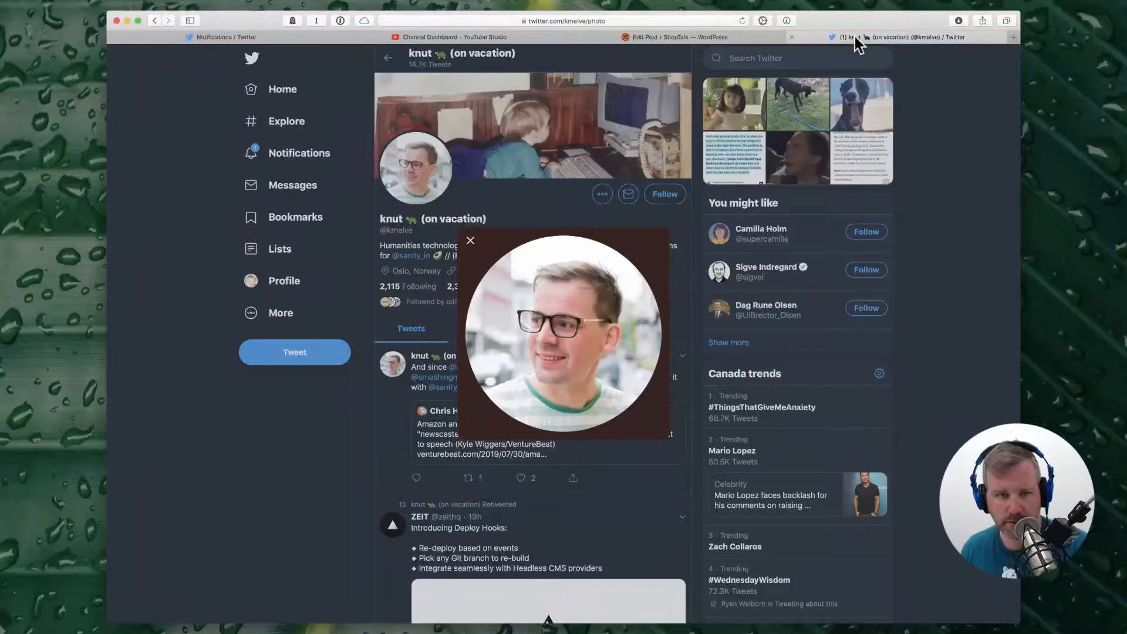
left_click(460, 215)
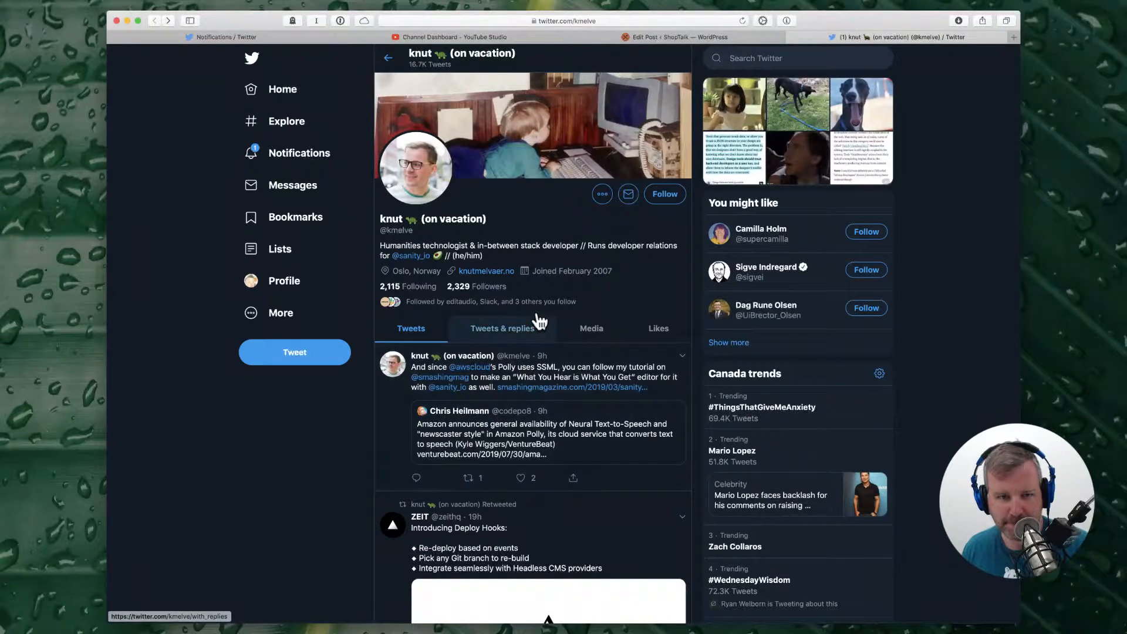
left_click(488, 277)
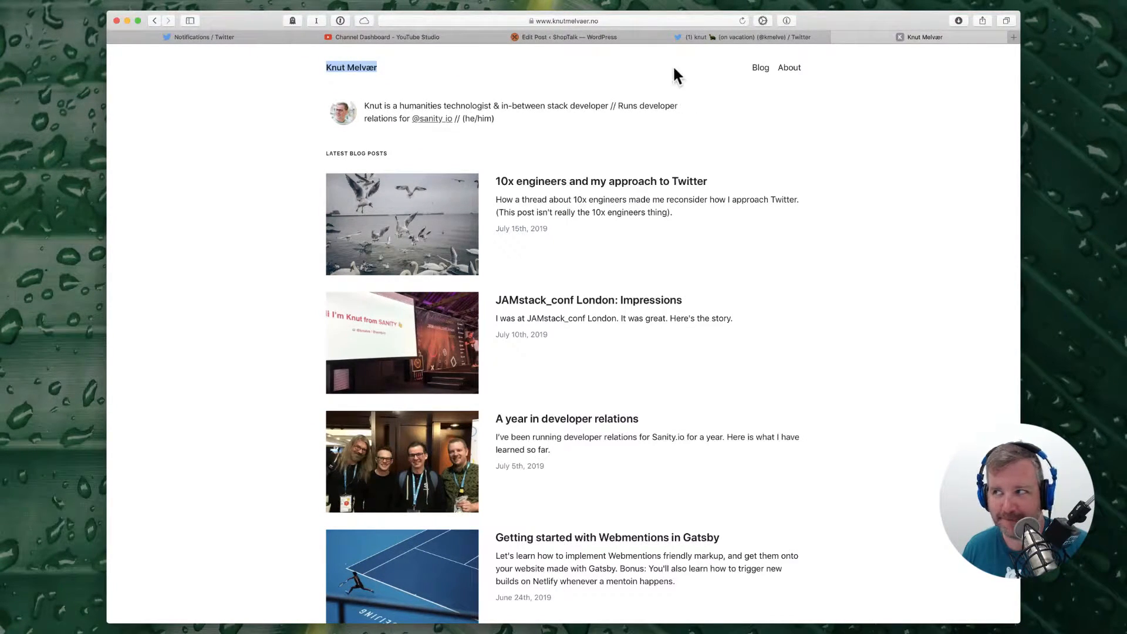
Step: Enter the guest's full name as the uploaded photo's alt text and title, and insert it as the second guest's image
left_click(593, 37)
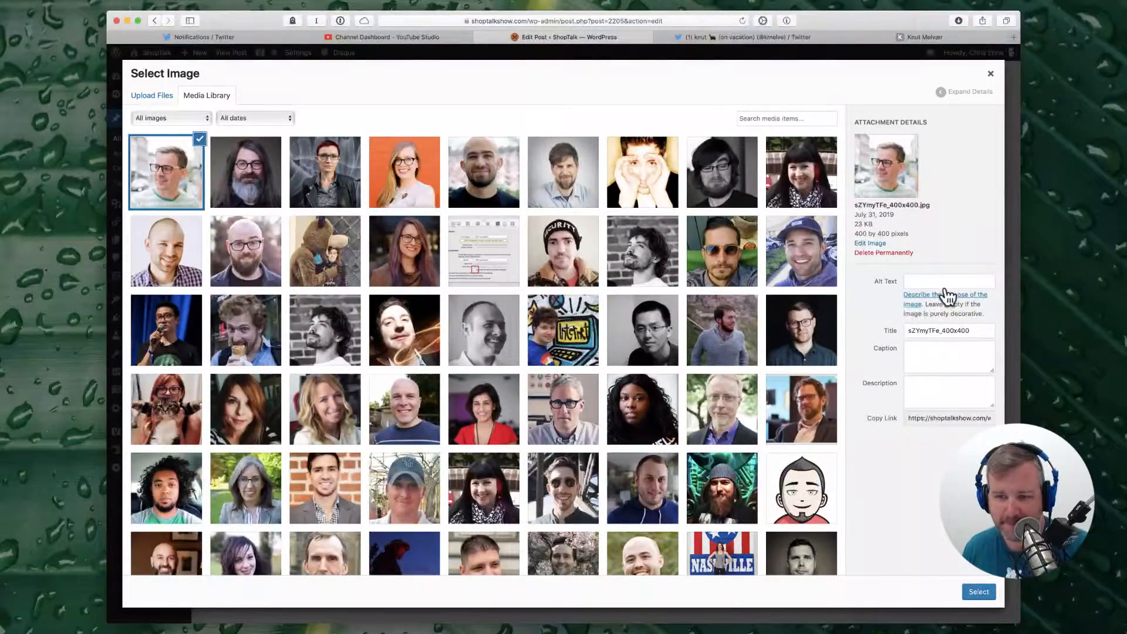
key("super+v")
triple_click(972, 332)
key("super+v")
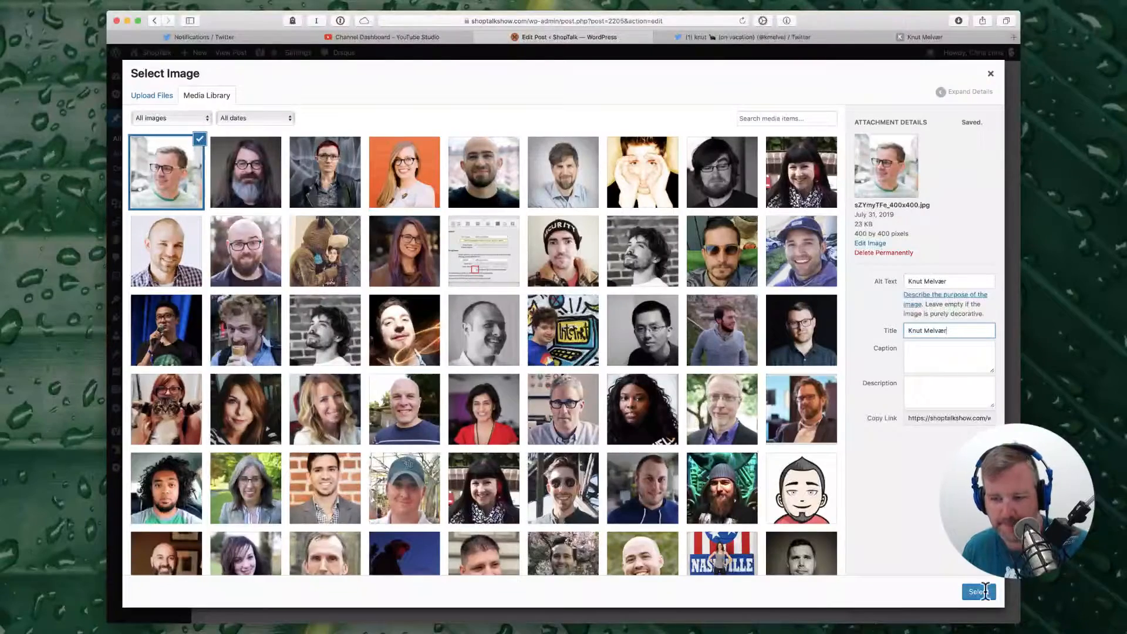
left_click(978, 592)
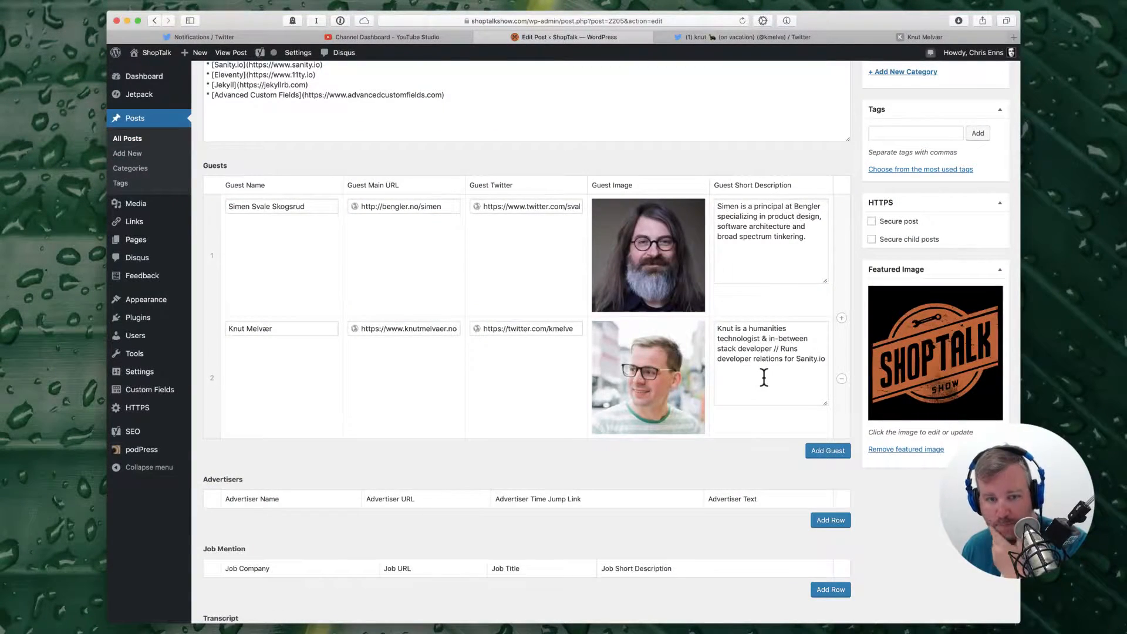
scroll(764, 377, "up", 8)
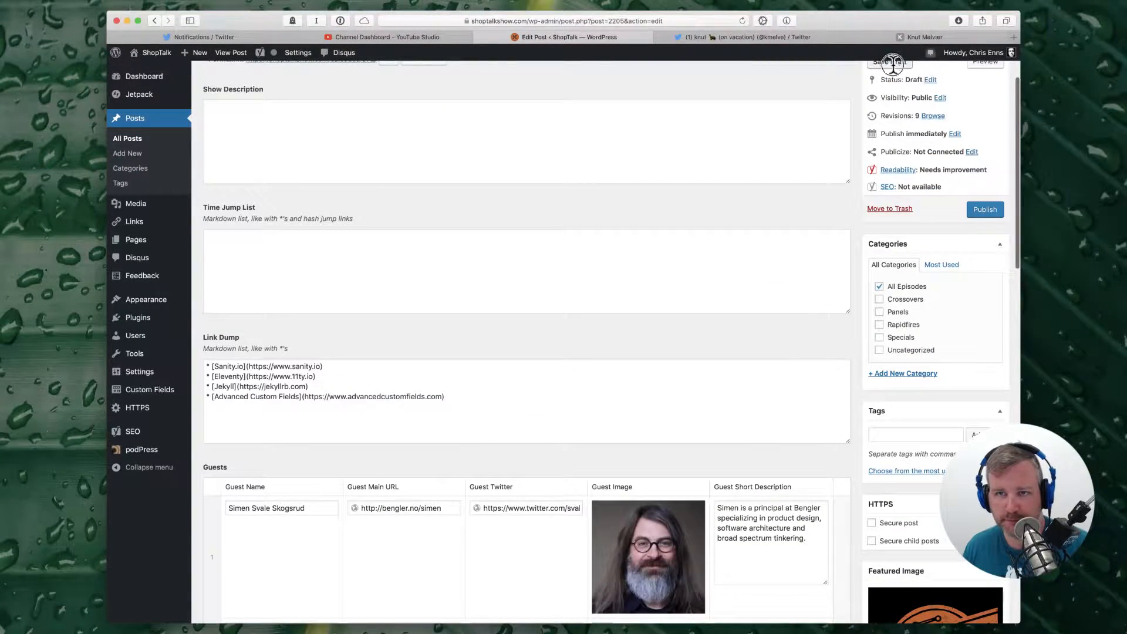
Step: Save the episode post as a draft and, in Logic Pro, delete track 2's silence between about 1:31:32 and 1:32:50
left_click(891, 62)
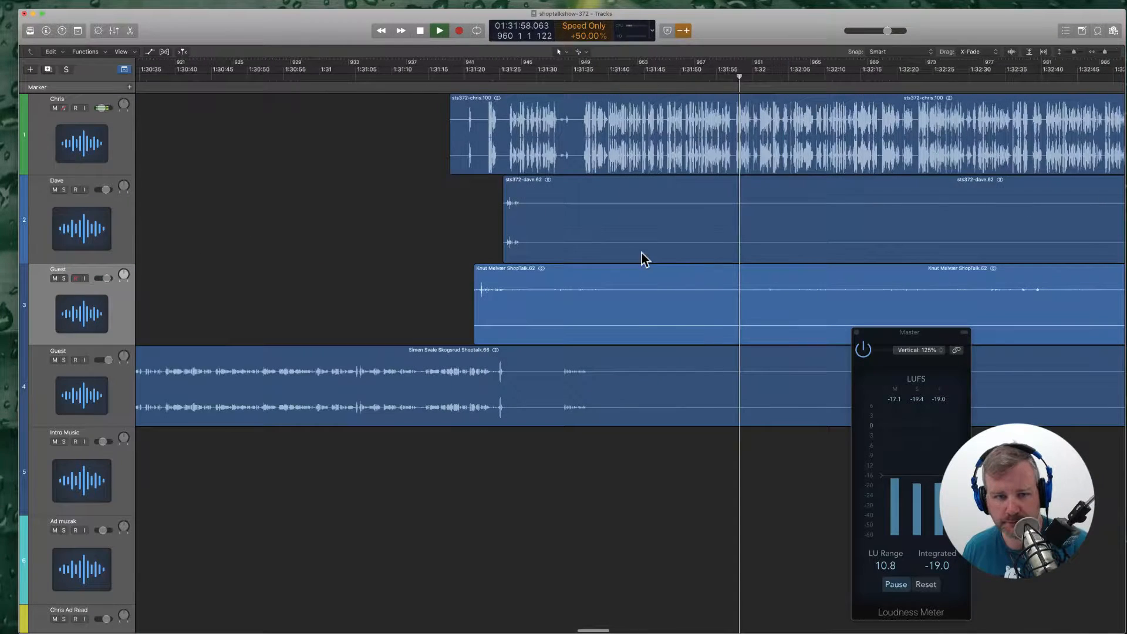
scroll(542, 406, "right", 2)
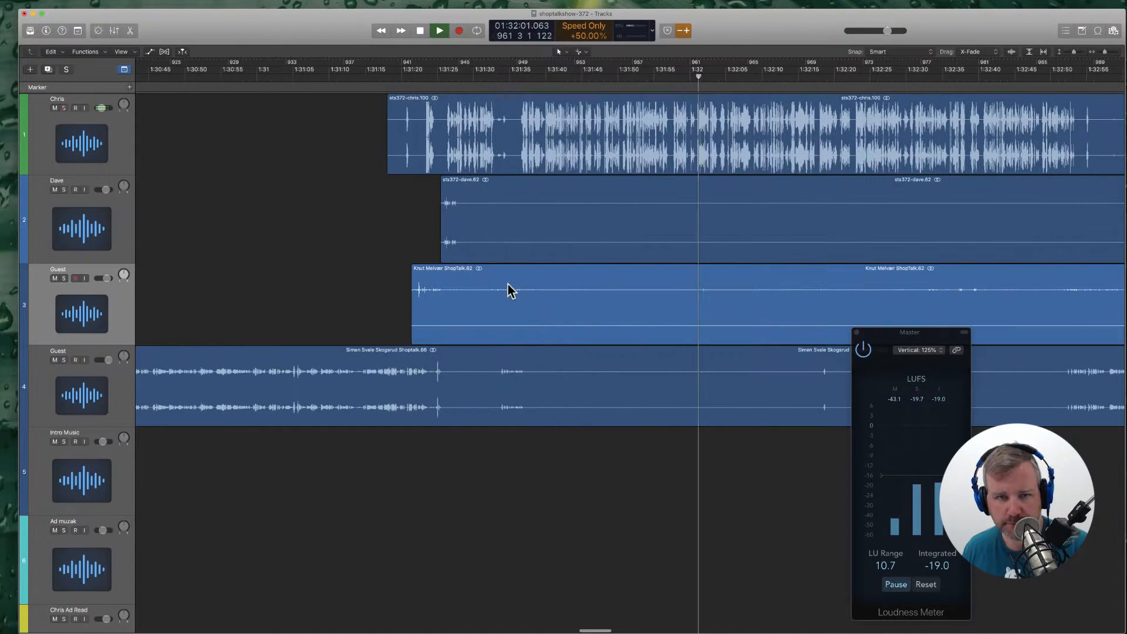
left_click(489, 236, "super")
scroll(509, 234, "right", 5)
left_click(773, 213, "super")
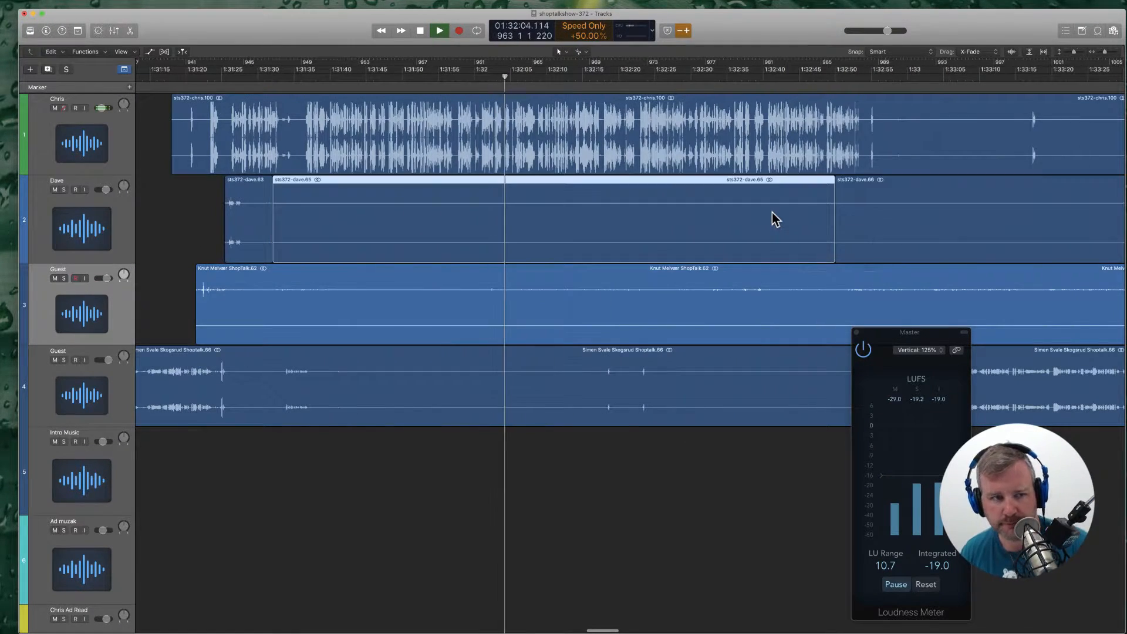
key("Delete")
Step: Split track 3 at about 1:31:30 and 1:32:57, and delete the silent part in between
left_click(261, 300, "super")
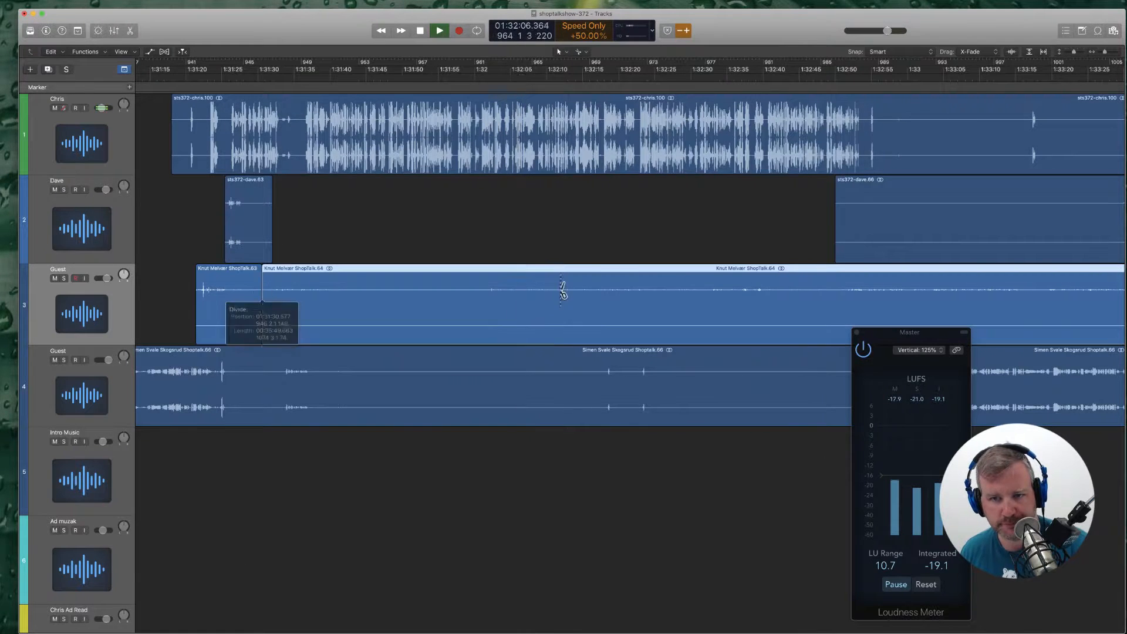
left_click(868, 292, "super")
key("Delete")
scroll(866, 288, "left", 5)
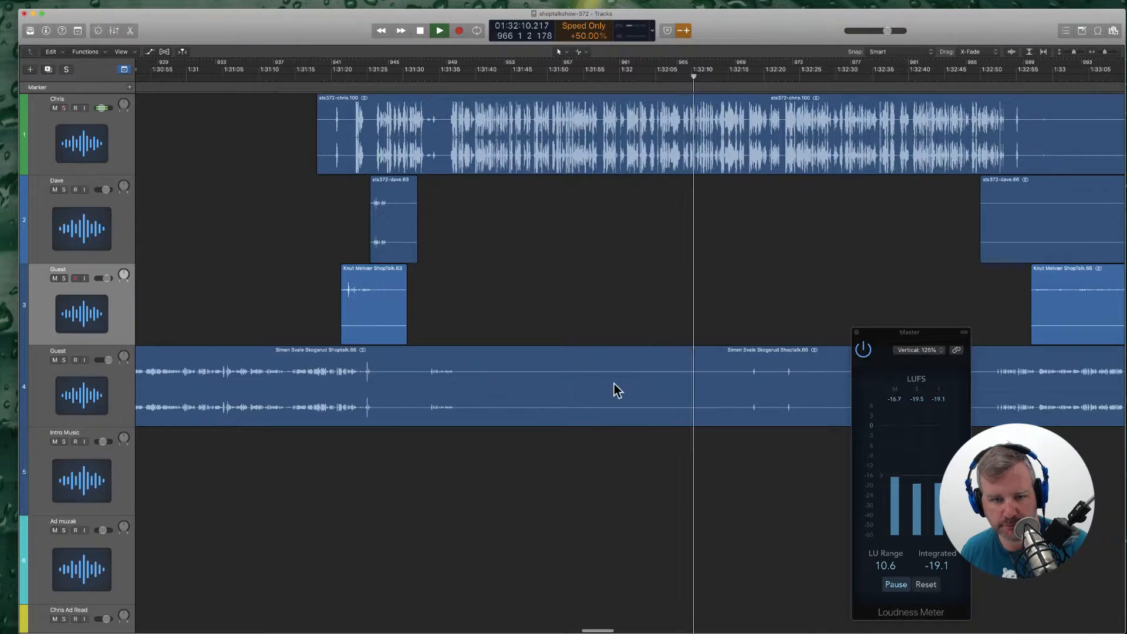
Step: Split track 4 at about 1:31:41 and 1:32:51, and delete the stretch in between
left_click(483, 399, "super")
left_click(642, 394, "super")
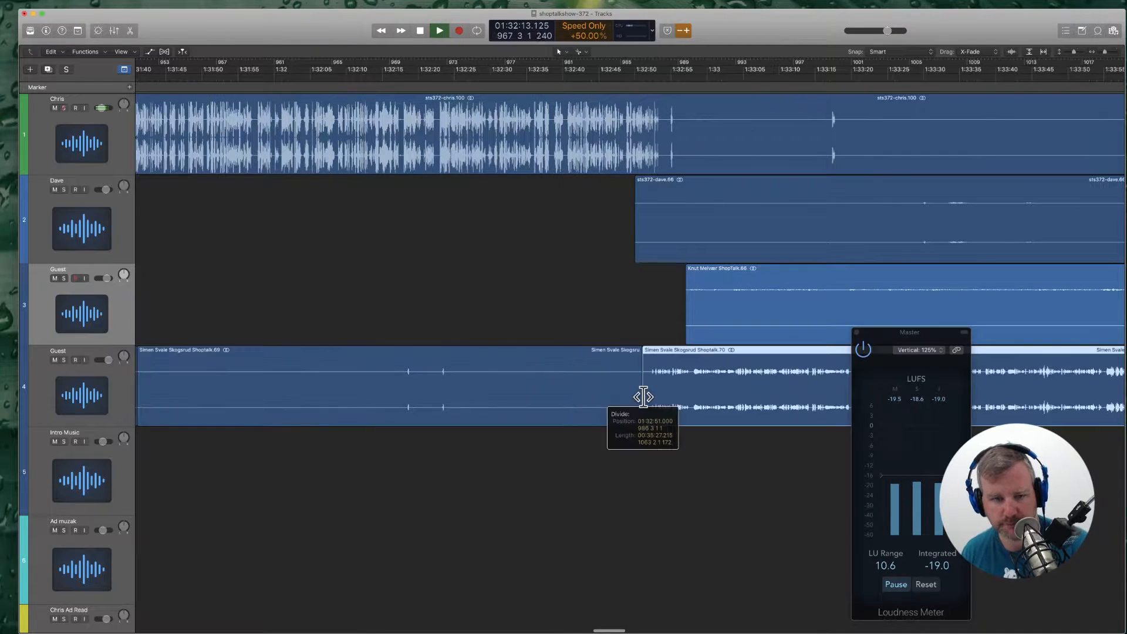
key("Delete")
key("Return")
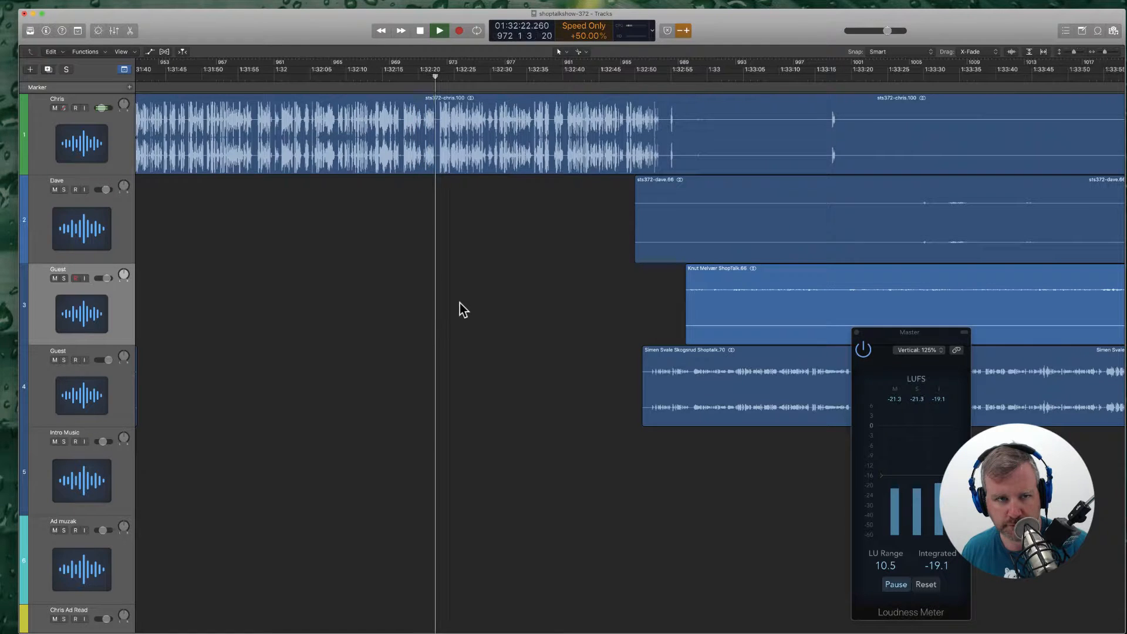
Step: Undo the last deletion on track 4 and delete only the audio before and after the short sound near 1:32:23
key("super+z")
scroll(506, 365, "left", 5)
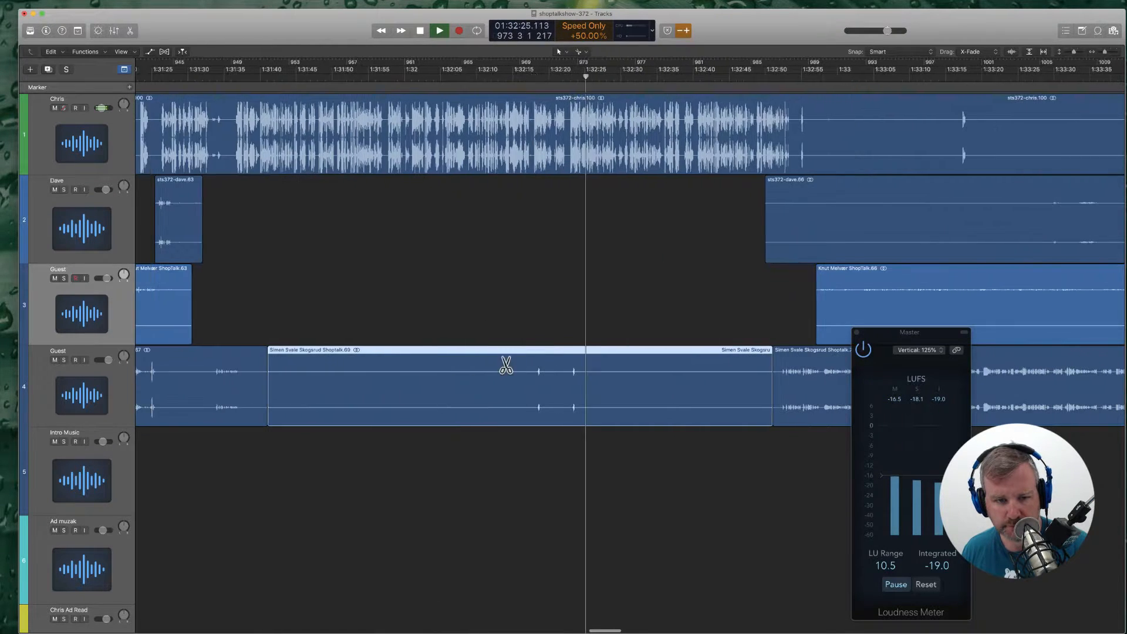
left_click(585, 397, "super")
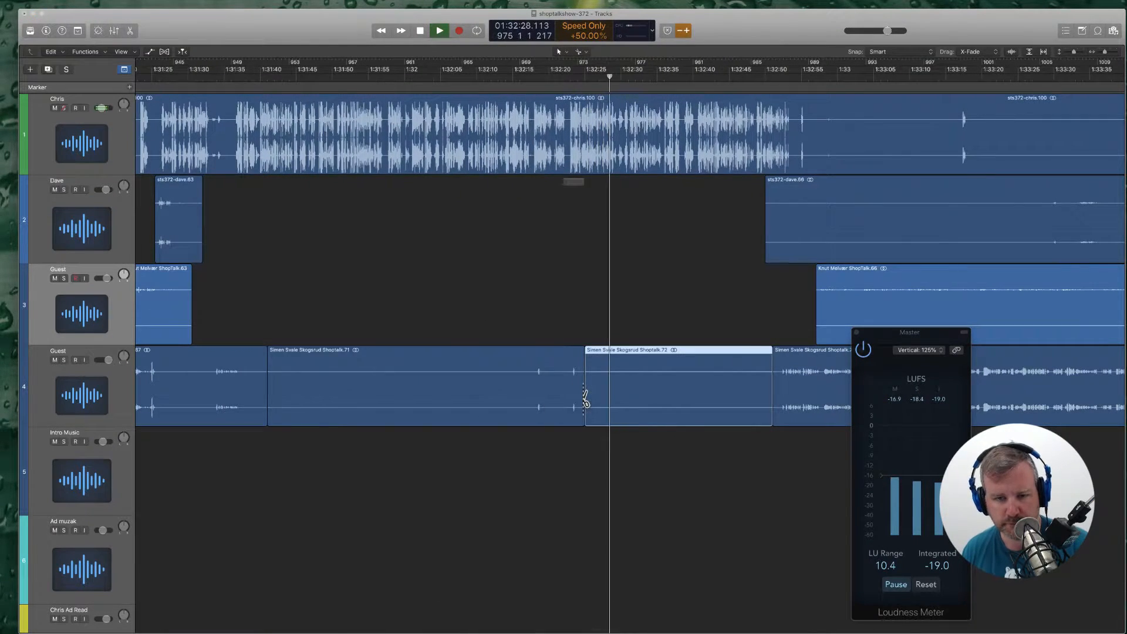
key("Return")
left_click(514, 385)
key("Delete")
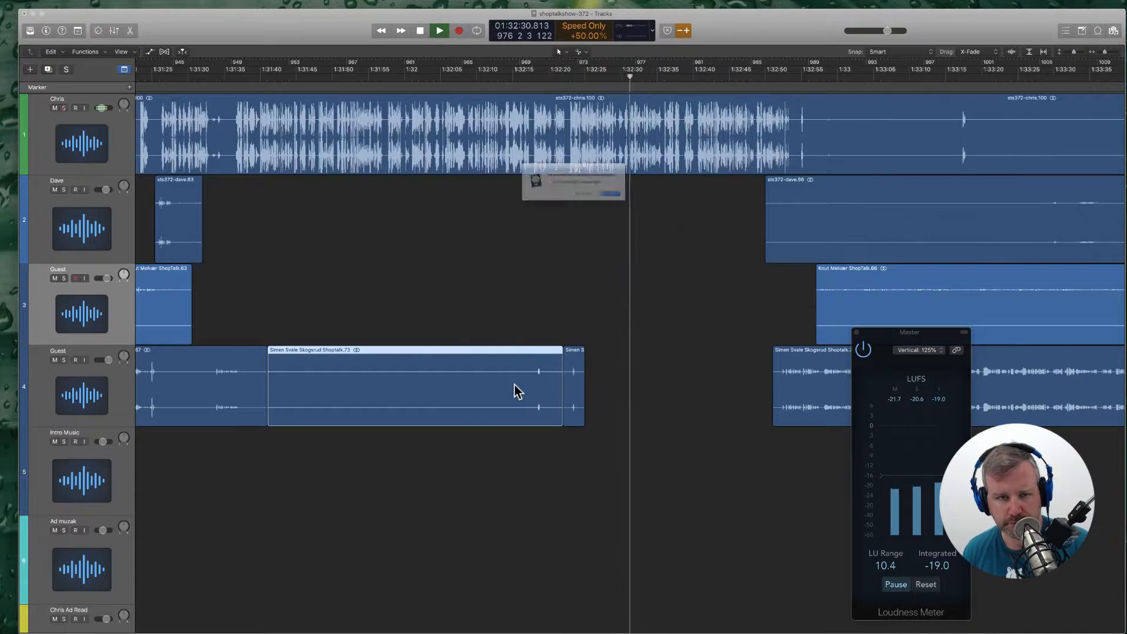
key("Return")
Step: Move the isolated three-second clip on track 4 about one second earlier and play the passage back from about 1:32:21
left_click(559, 77)
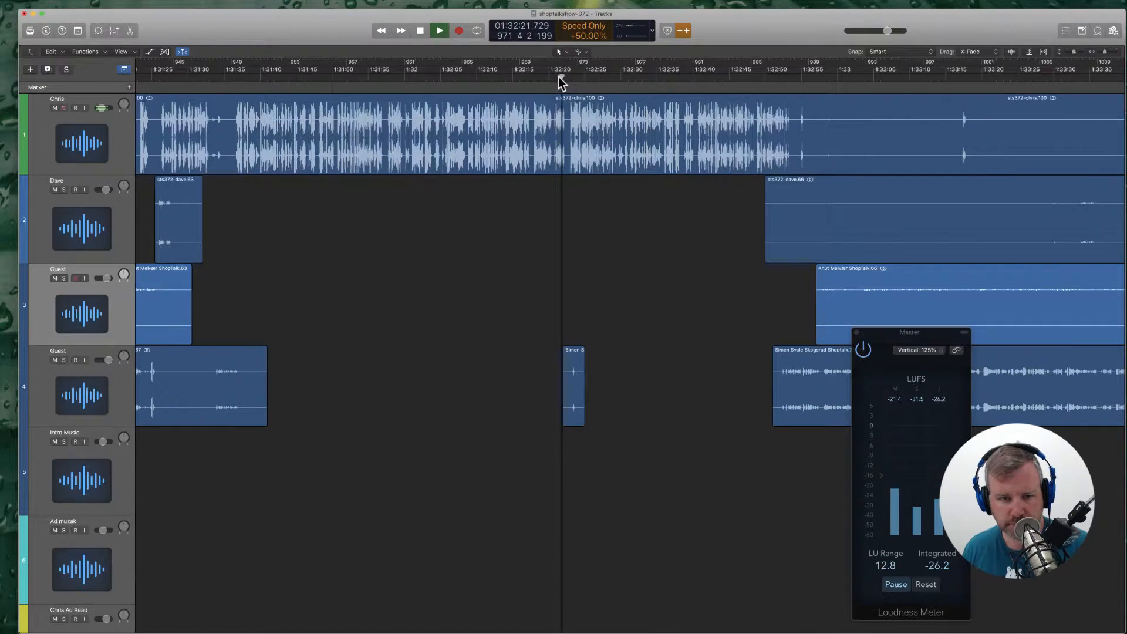
left_click_drag(576, 383, 569, 385)
left_click(637, 203)
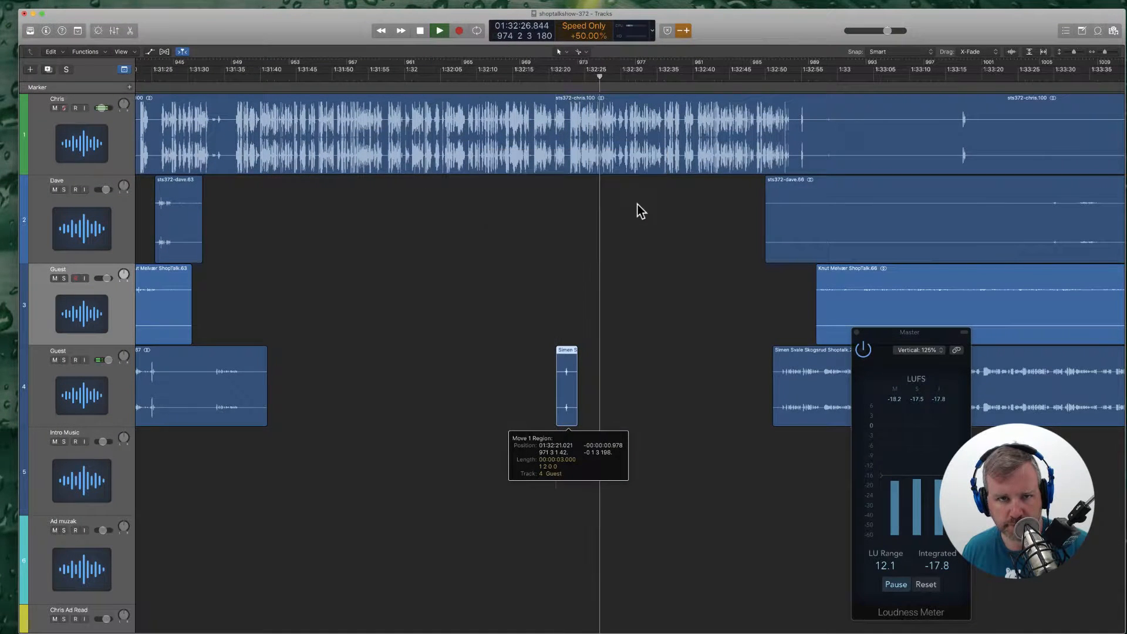
left_click(560, 78)
scroll(660, 206, "right", 5)
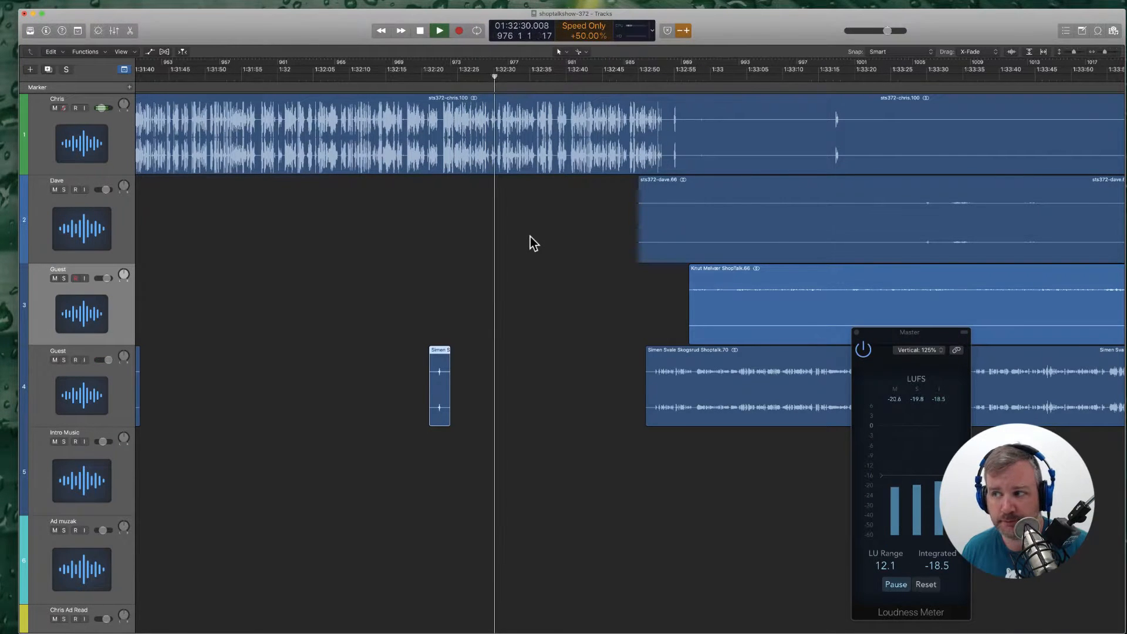
Step: Split track 3 at about 1:34:35 and delete the quiet section from 1:32:57 up to that point
scroll(531, 258, "right", 2)
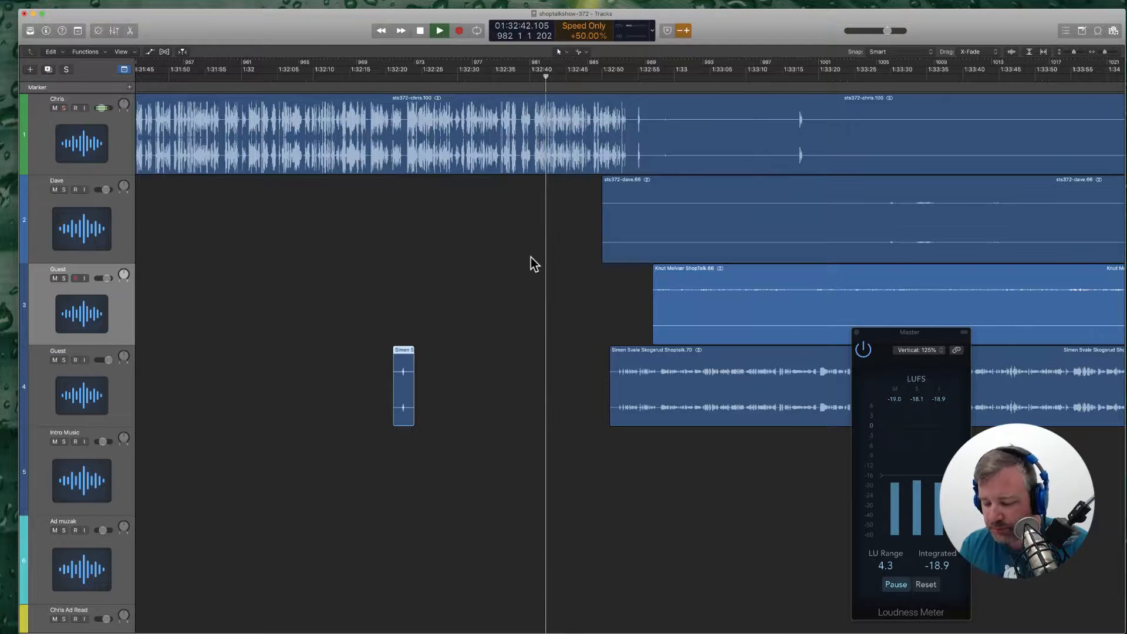
scroll(531, 257, "right", 3)
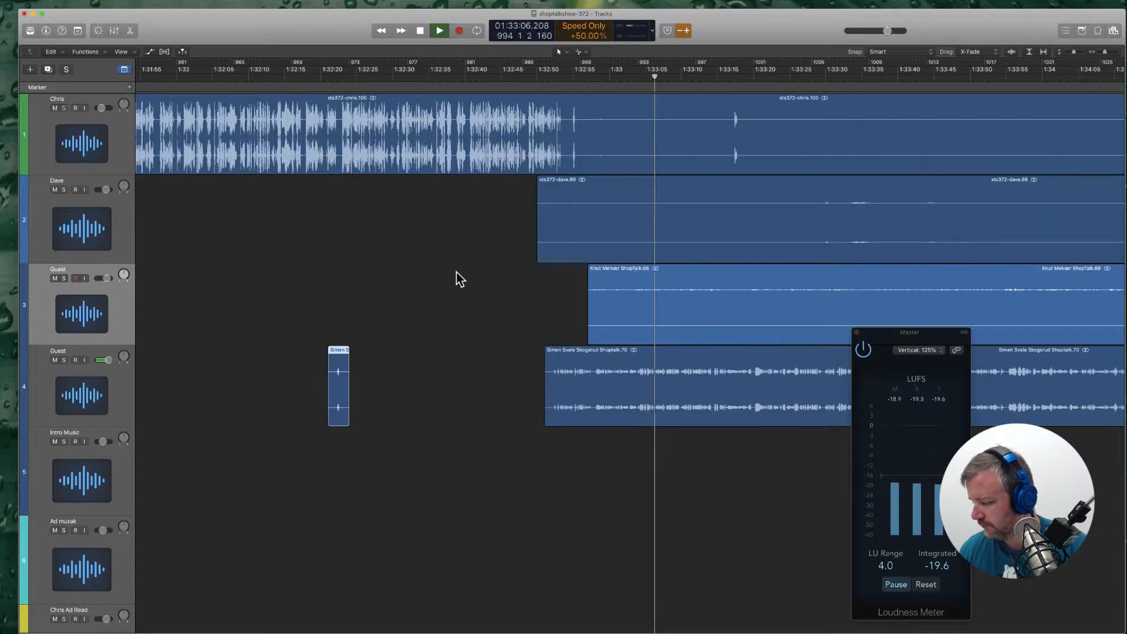
scroll(450, 271, "right", 10)
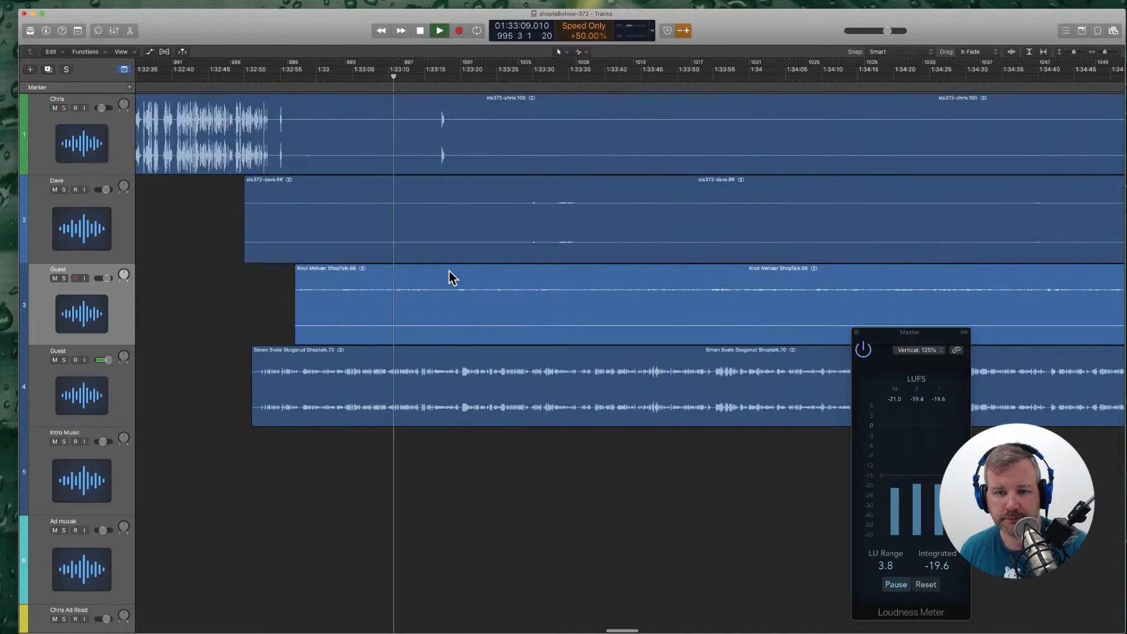
left_click(730, 298)
key("Delete")
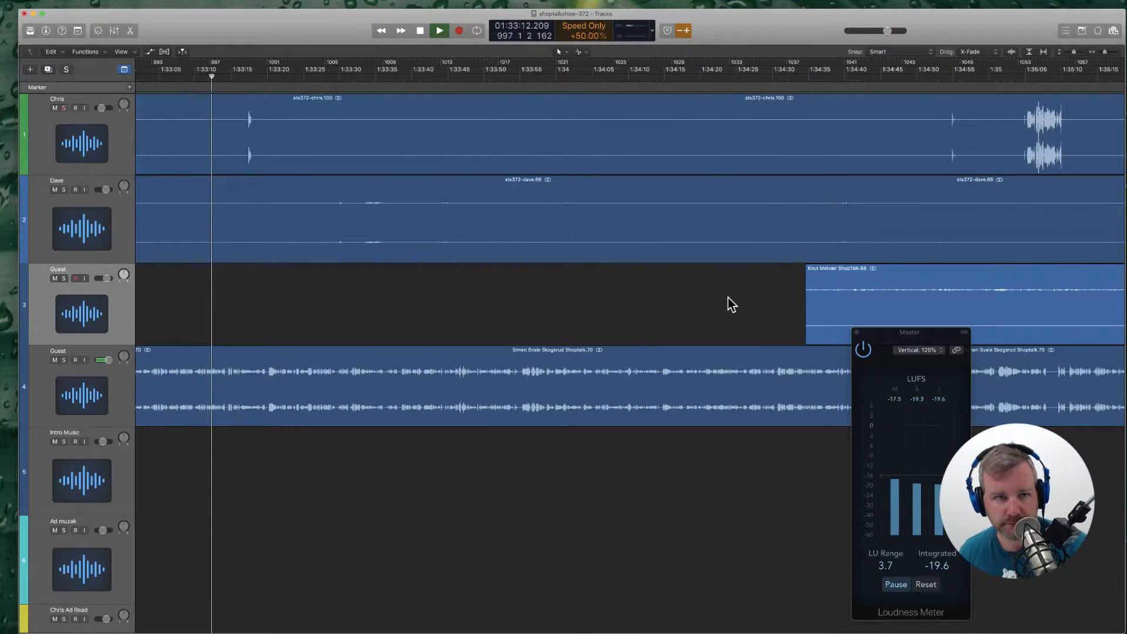
Step: Split track 2 at about 1:34:54 and delete its silent section from 1:32:50 up to that point
scroll(729, 297, "left", 8)
scroll(659, 193, "right", 13)
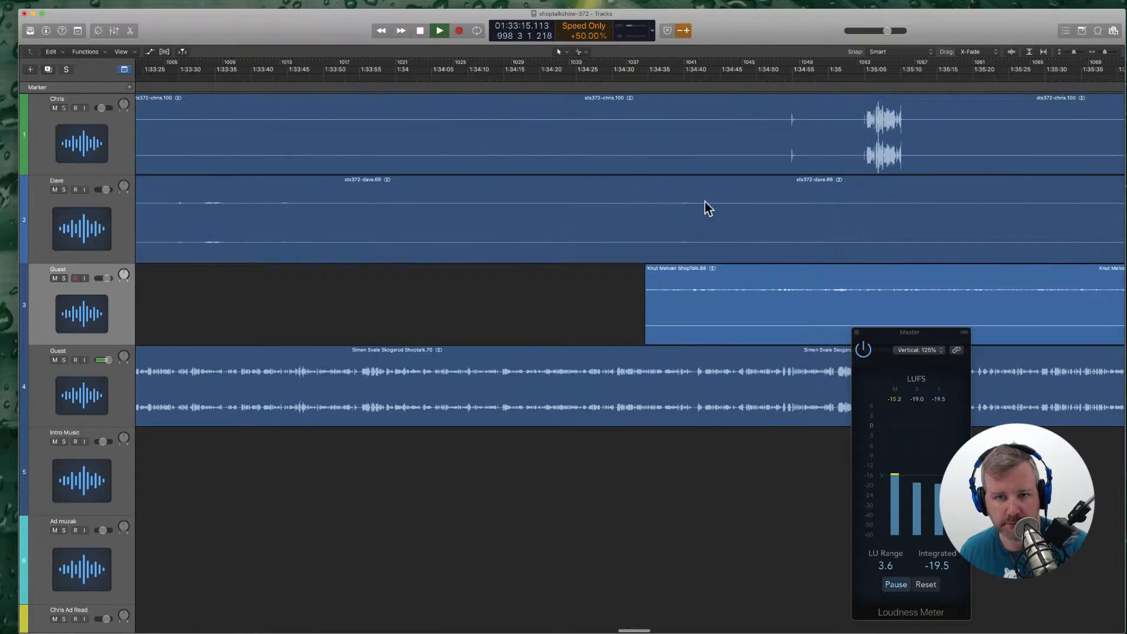
left_click(786, 223)
key("Delete")
scroll(719, 226, "left", 9)
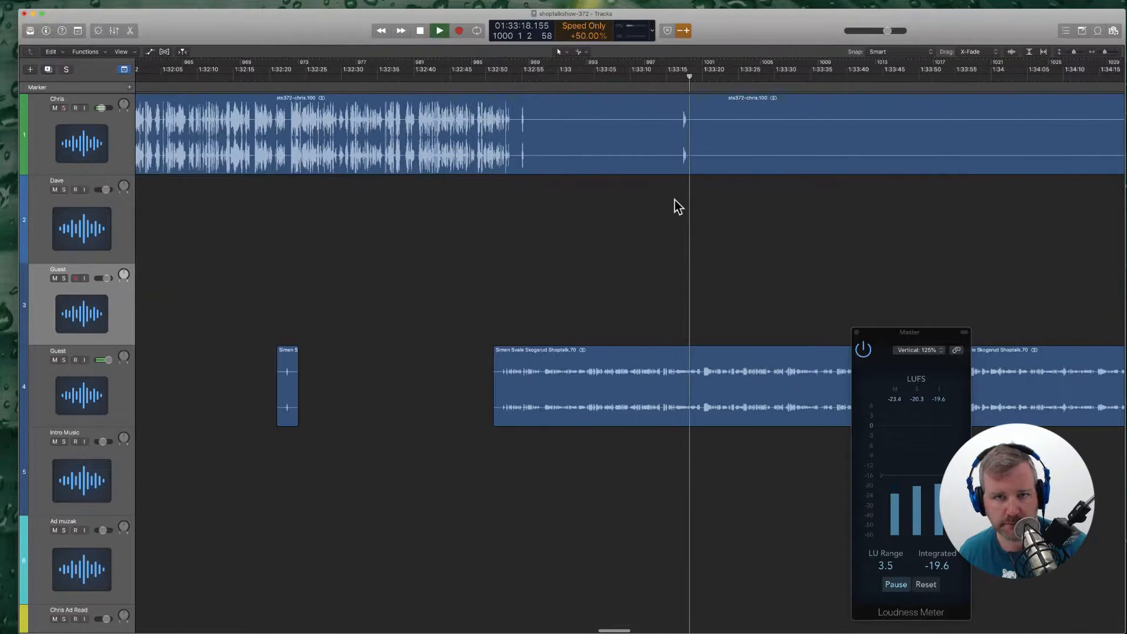
Step: Cut track 1 at about 1:33:20 and 1:34:50, and delete the long silence between the cuts
scroll(688, 147, "right", 6)
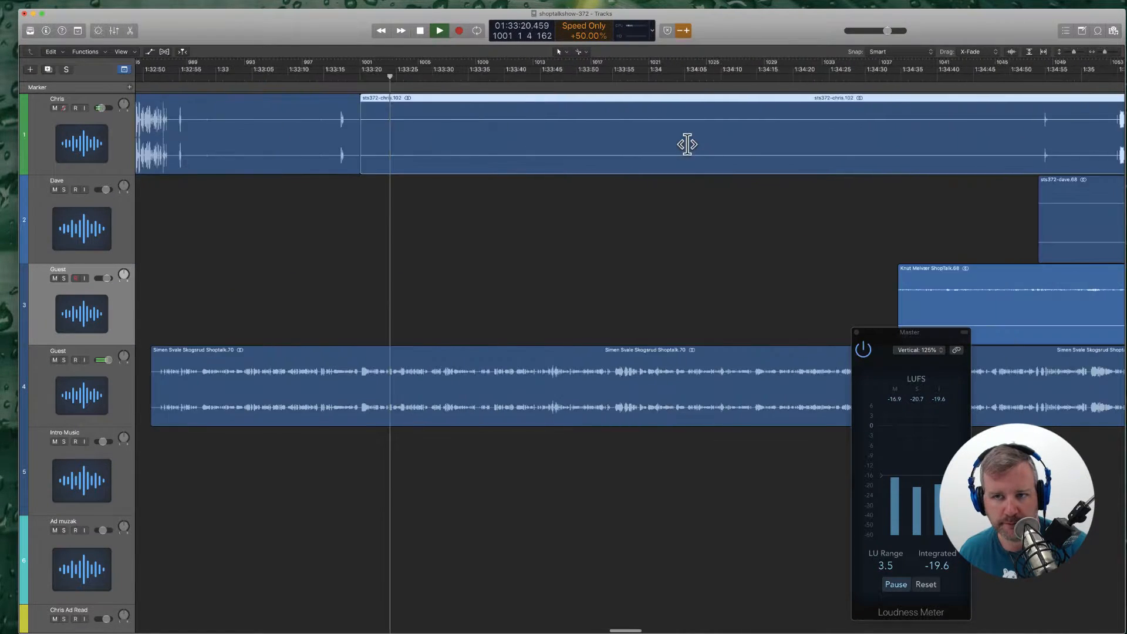
left_click(949, 131)
left_click(910, 128)
key("Delete")
scroll(910, 128, "left", 7)
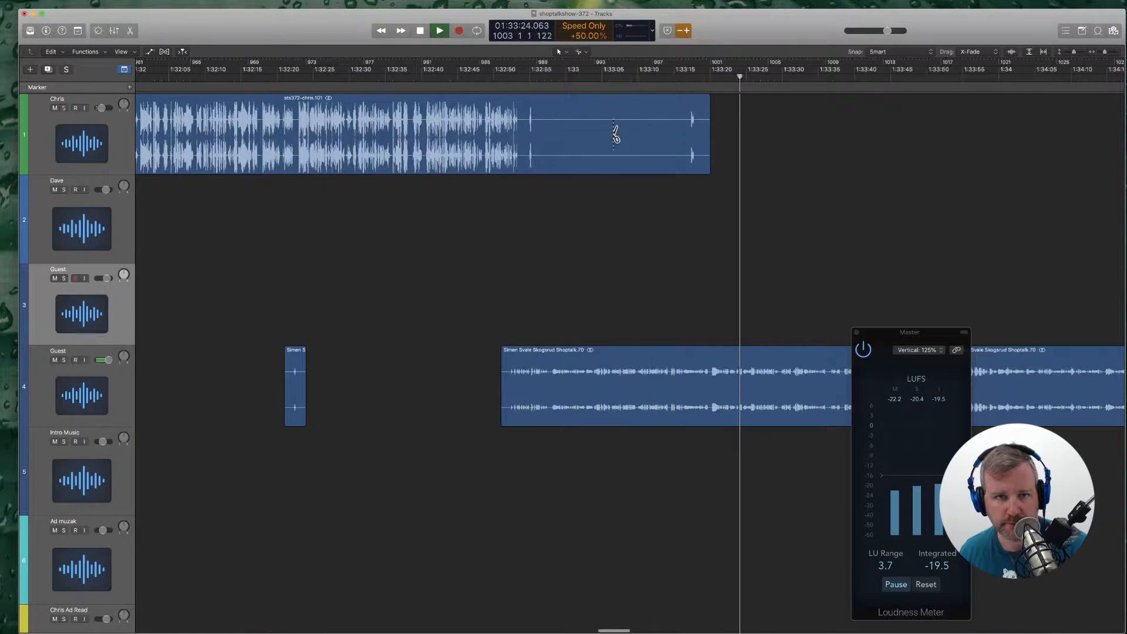
Step: Remove the shorter silence on track 1 between about 1:32:57 and 1:33:16, keeping the brief sound after it
left_click(542, 135)
left_click(681, 135)
left_click(650, 131)
key("Delete")
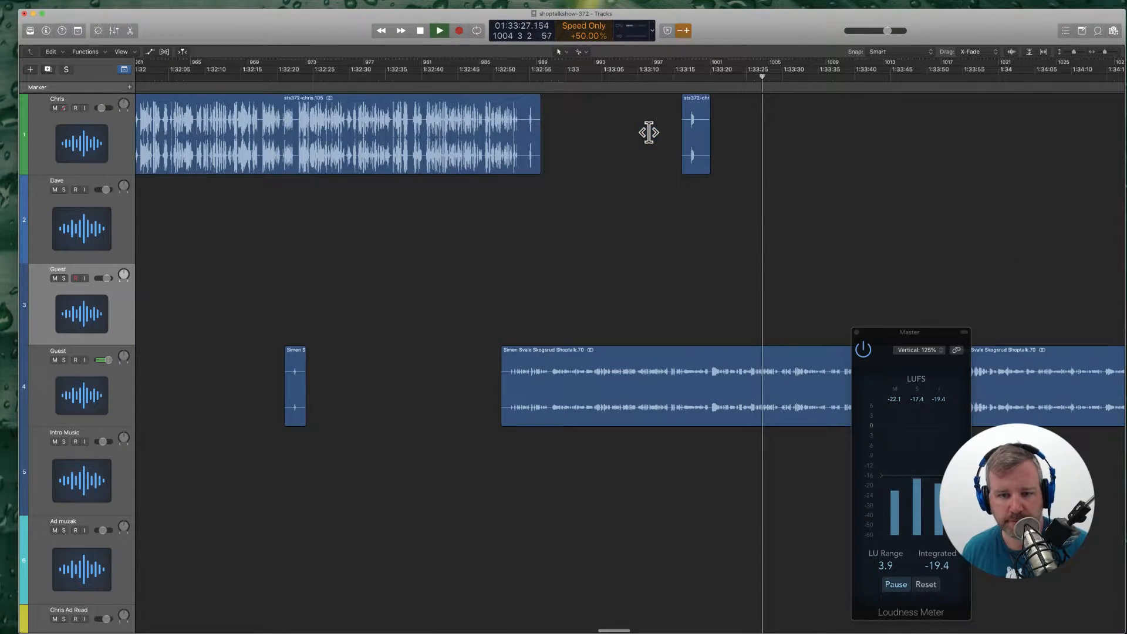
Step: Split track 3 at about 1:35:55 and delete the quiet section from 1:34:35 up to that point
scroll(648, 132, "right", 5)
scroll(713, 235, "right", 4)
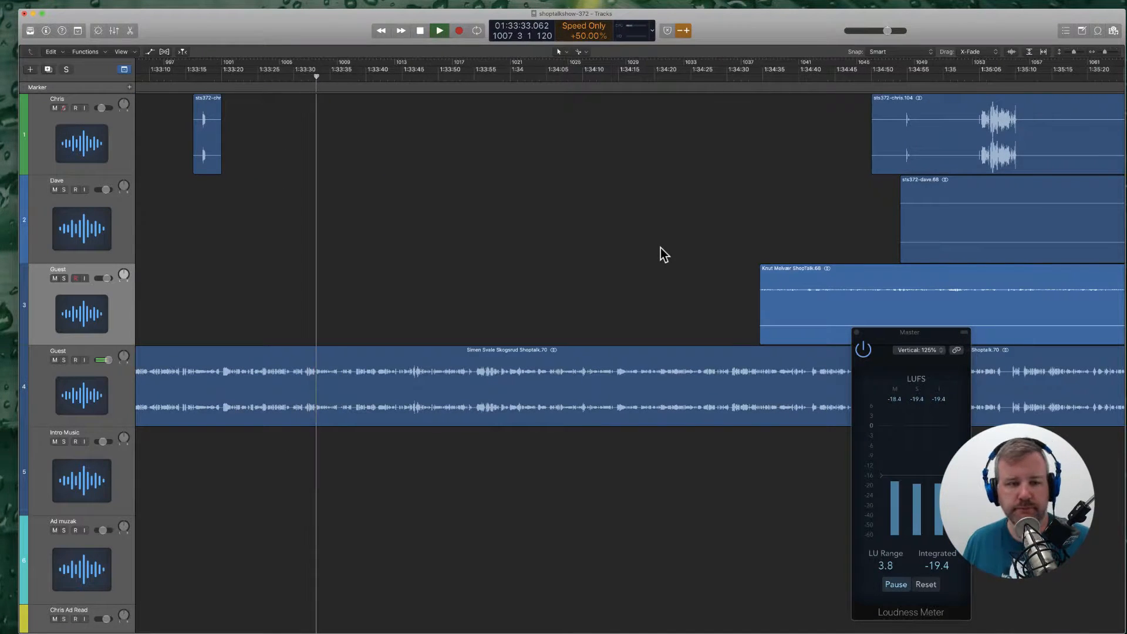
scroll(660, 248, "right", 3)
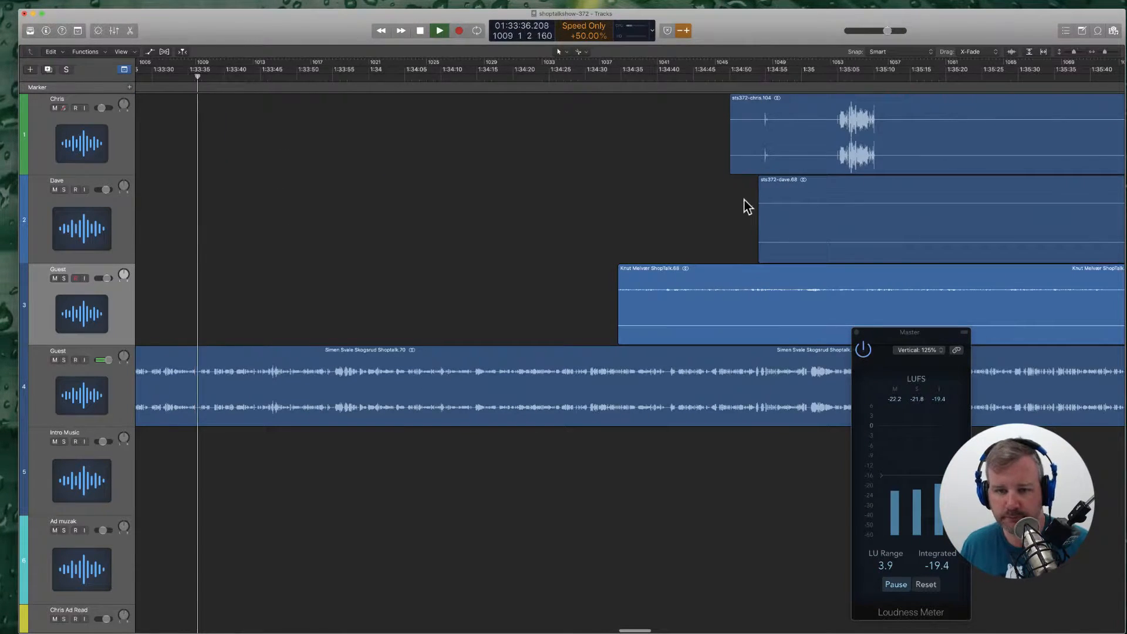
scroll(696, 251, "right", 3)
scroll(696, 251, "right", 3)
left_click(870, 305)
left_click(837, 298)
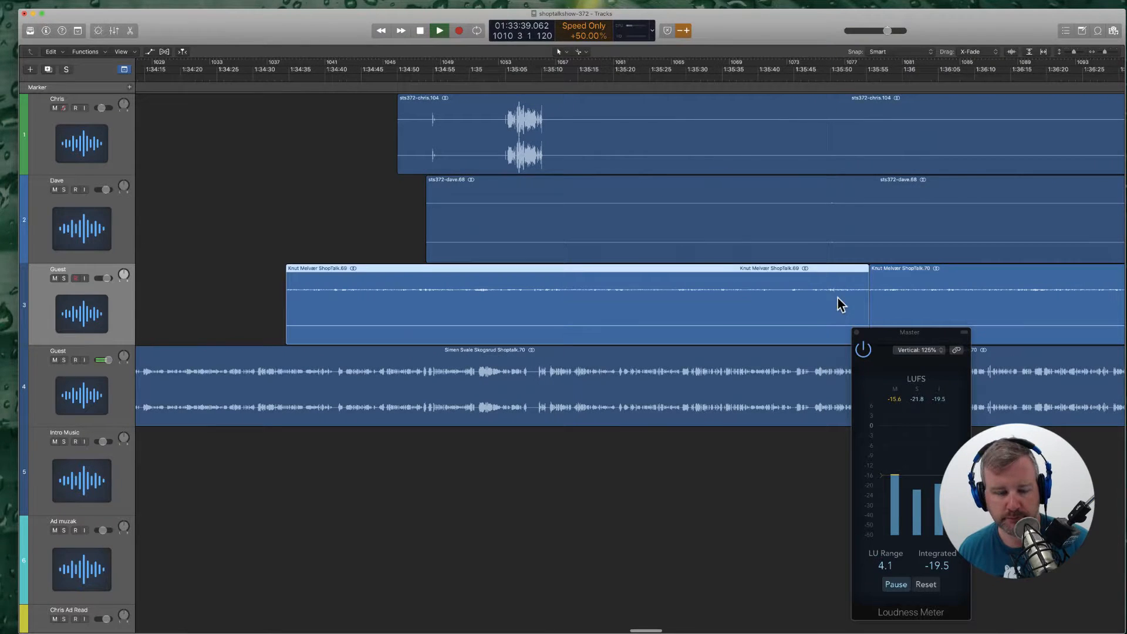
key("Delete")
Step: Replay the passage around 1:32:25 and place a new marker at about 1:32:18 on the timeline
scroll(555, 220, "left", 5)
scroll(555, 221, "left", 6)
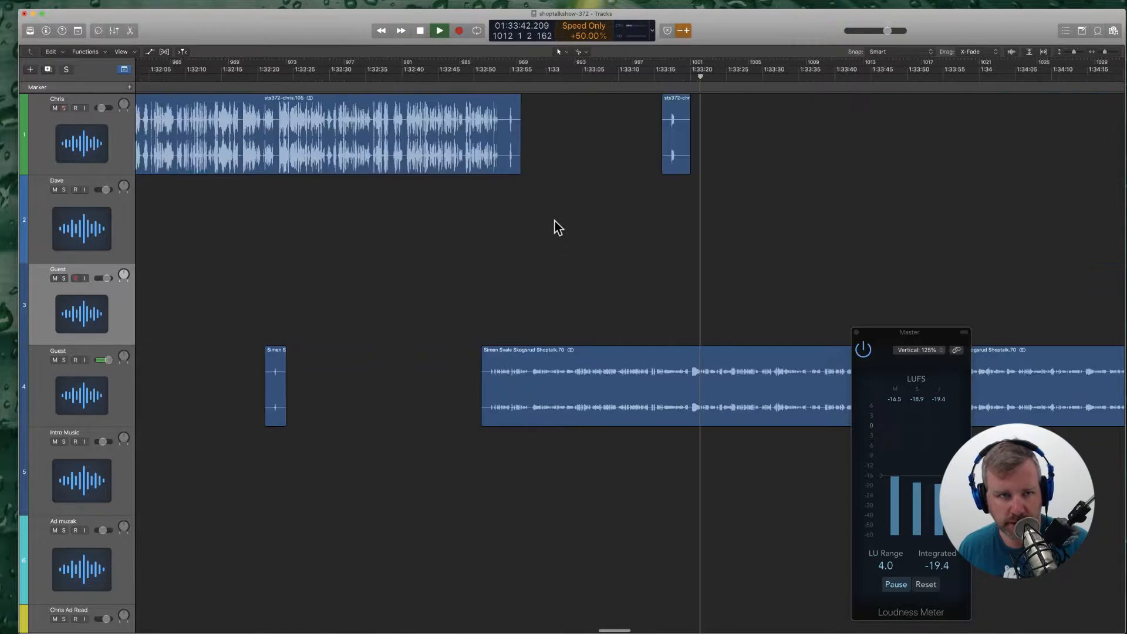
key("space")
key("space")
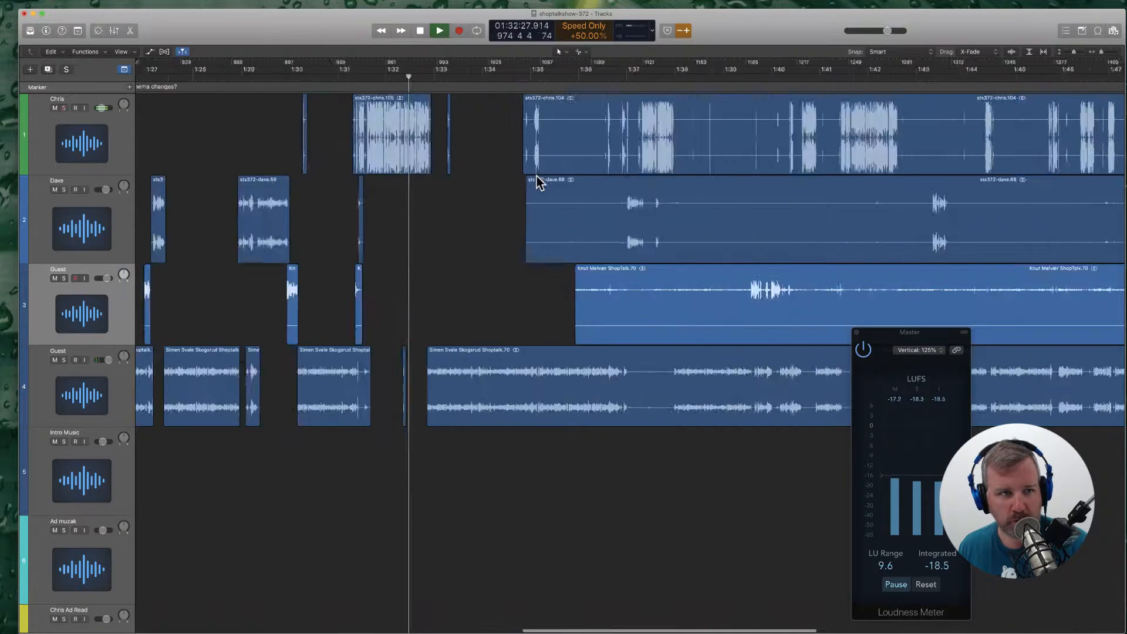
key("super+Left")
key("super+Left")
key("super+Left")
key("super+Right")
key("super+Right")
key("super+Right")
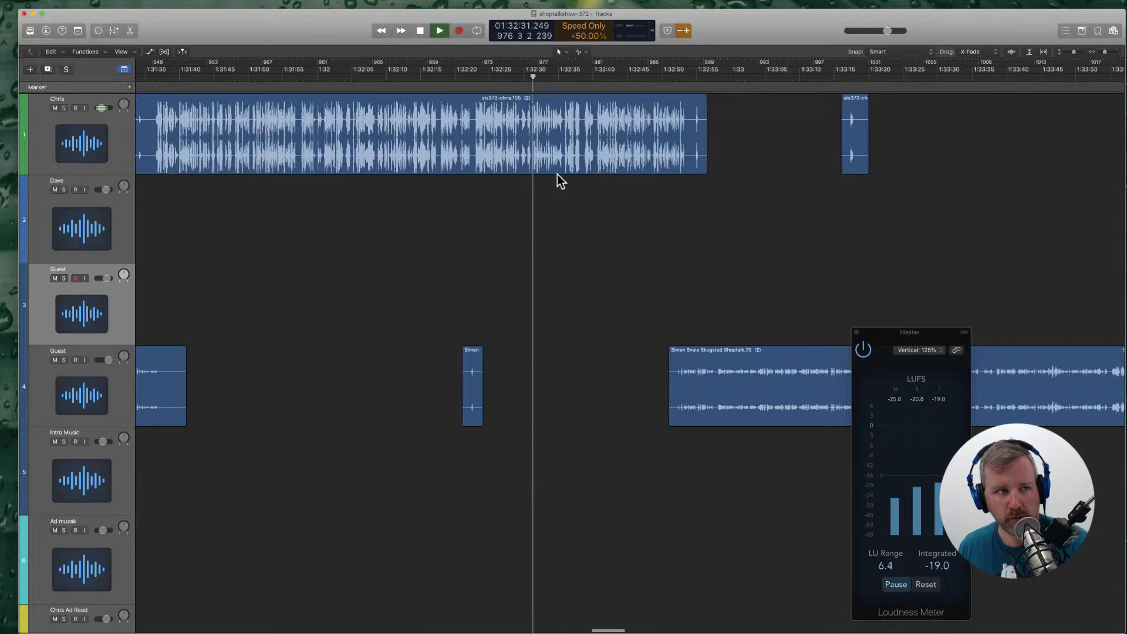
left_click(130, 86)
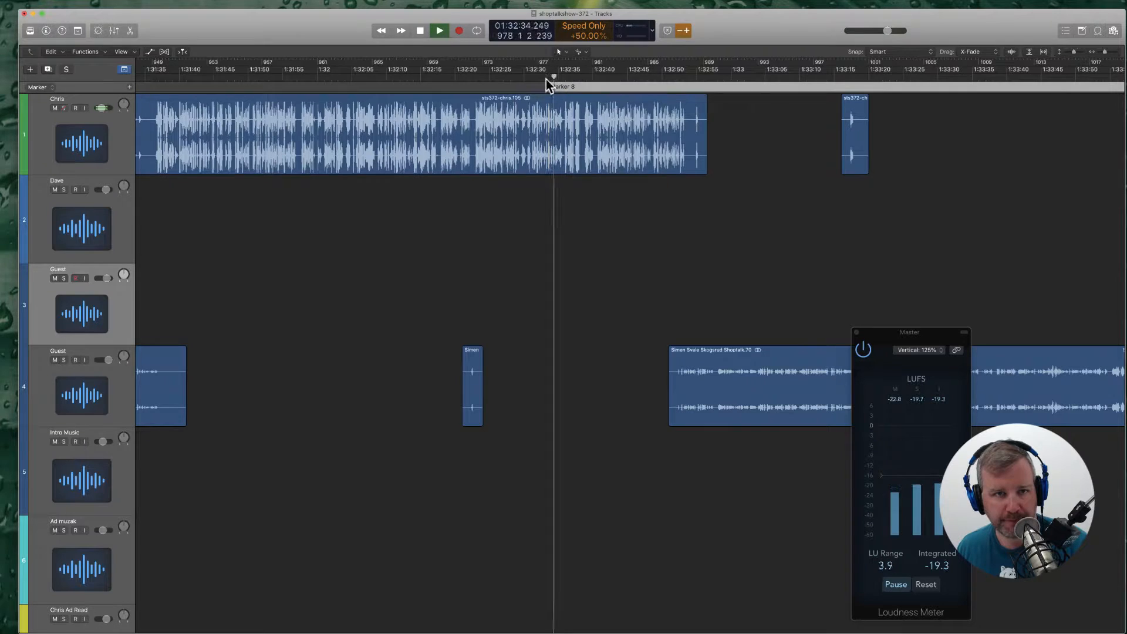
left_click_drag(546, 87, 461, 87)
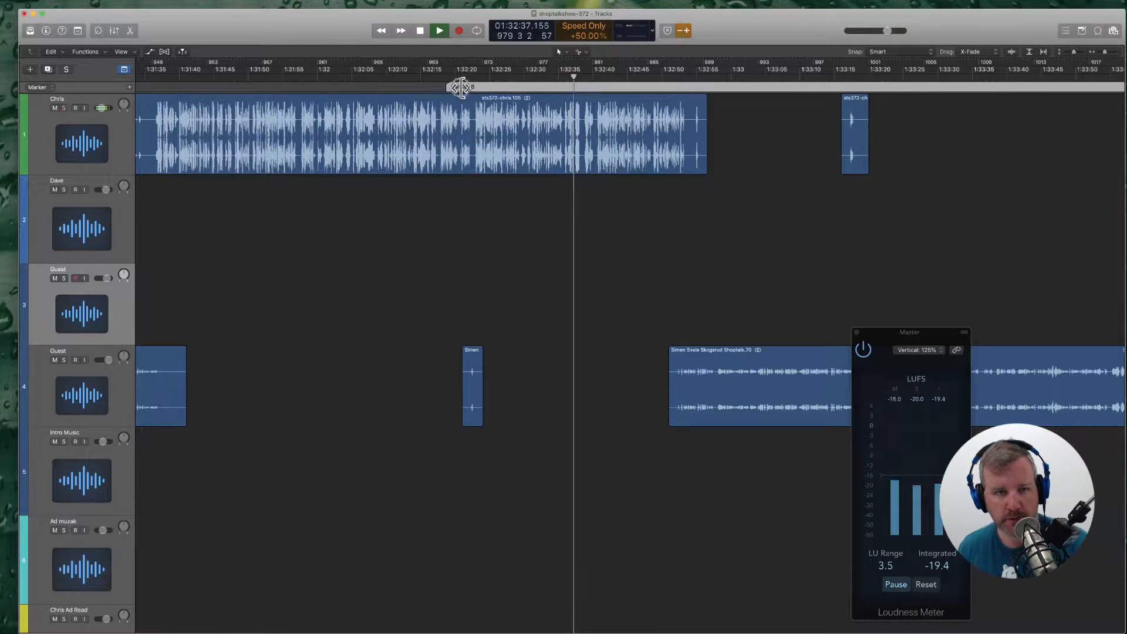
Step: Rename the new marker at about 1:32:18 as "How do people set up repos for front end vs data?"
double_click(461, 87)
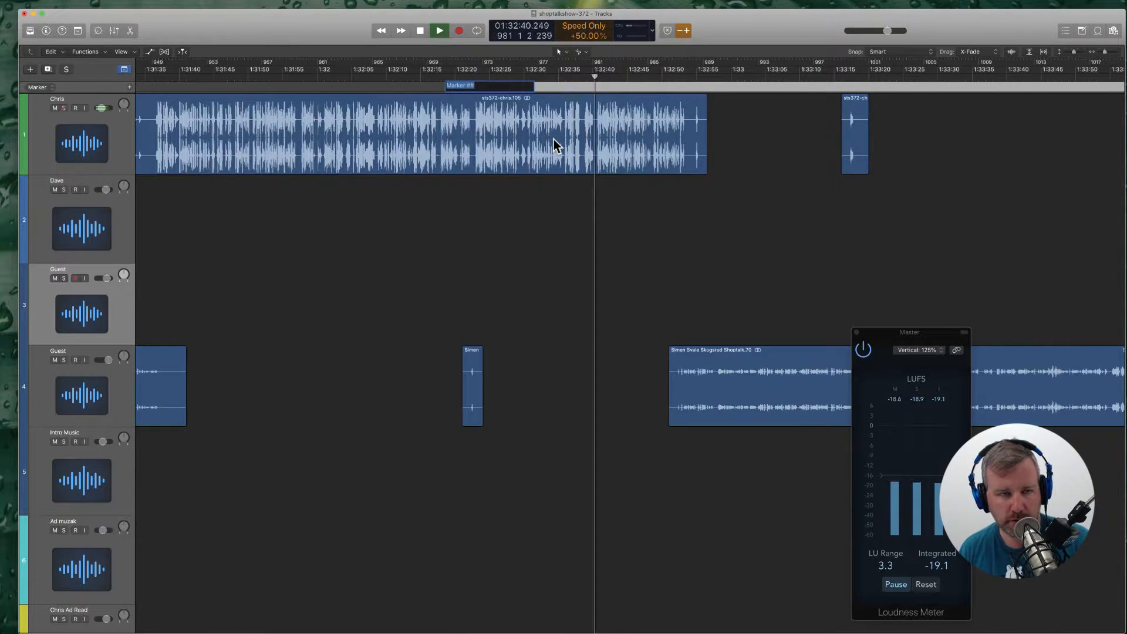
type("How do ")
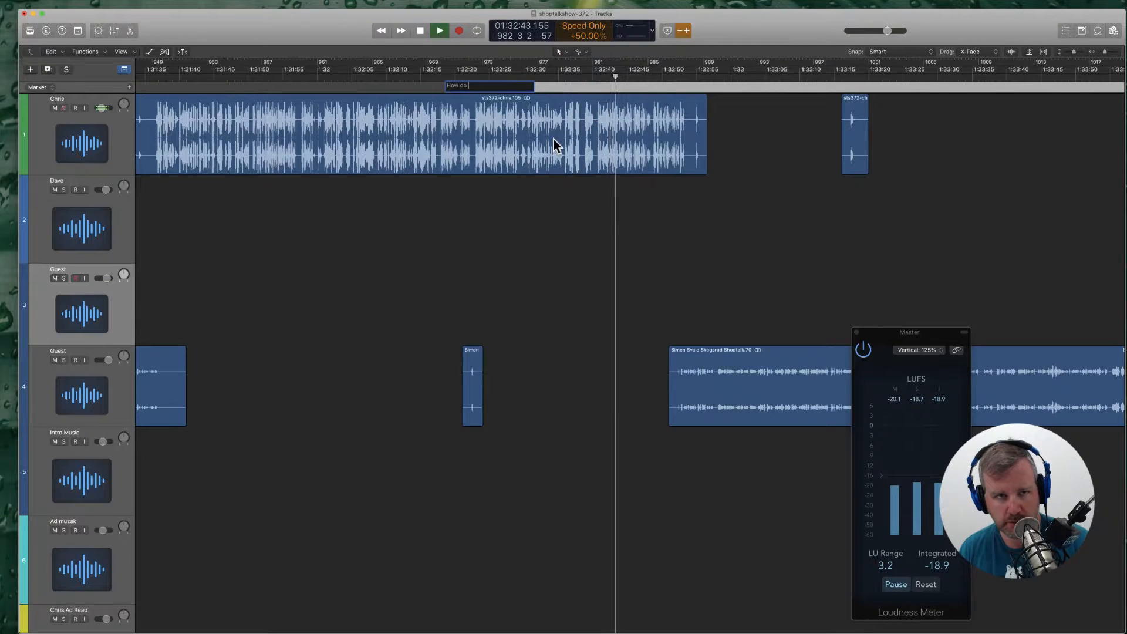
type("people set up")
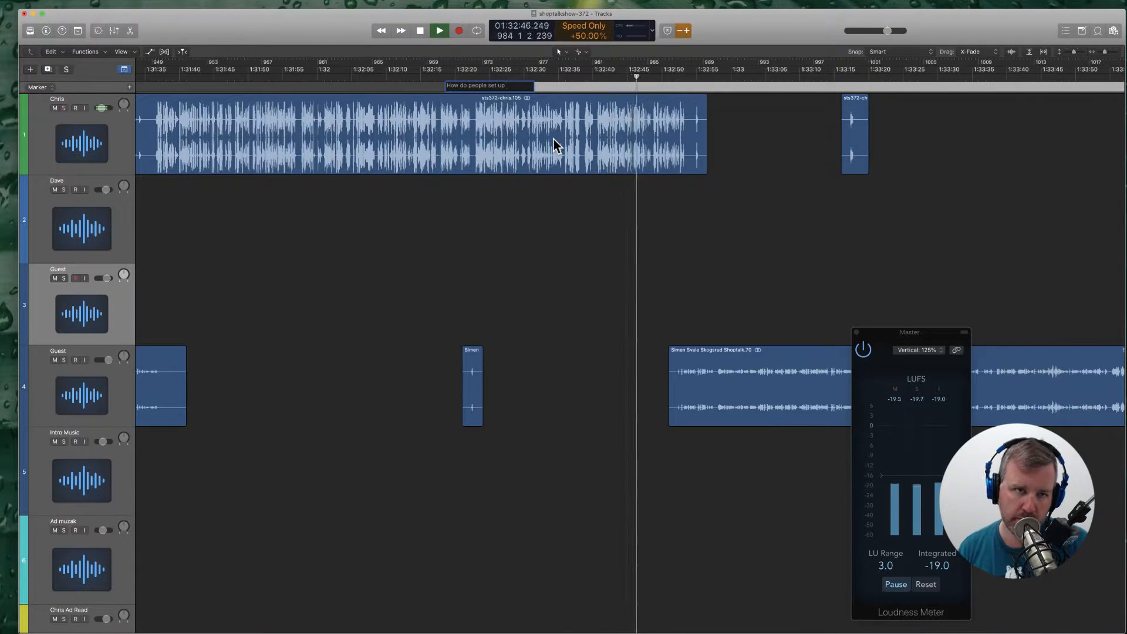
type(" repos for ")
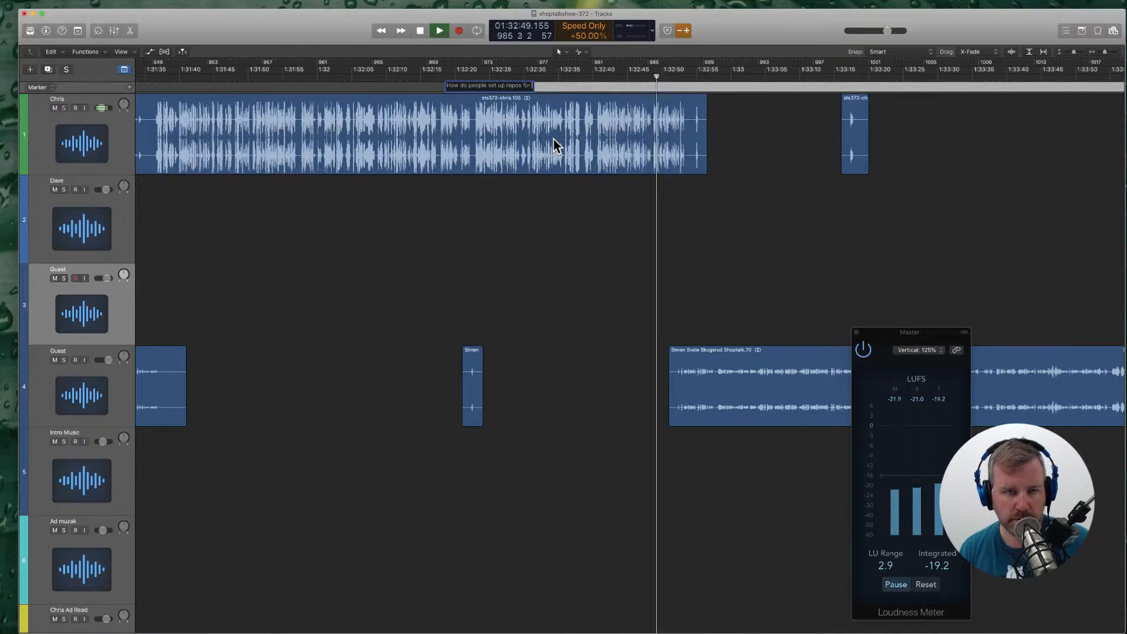
type("front end w")
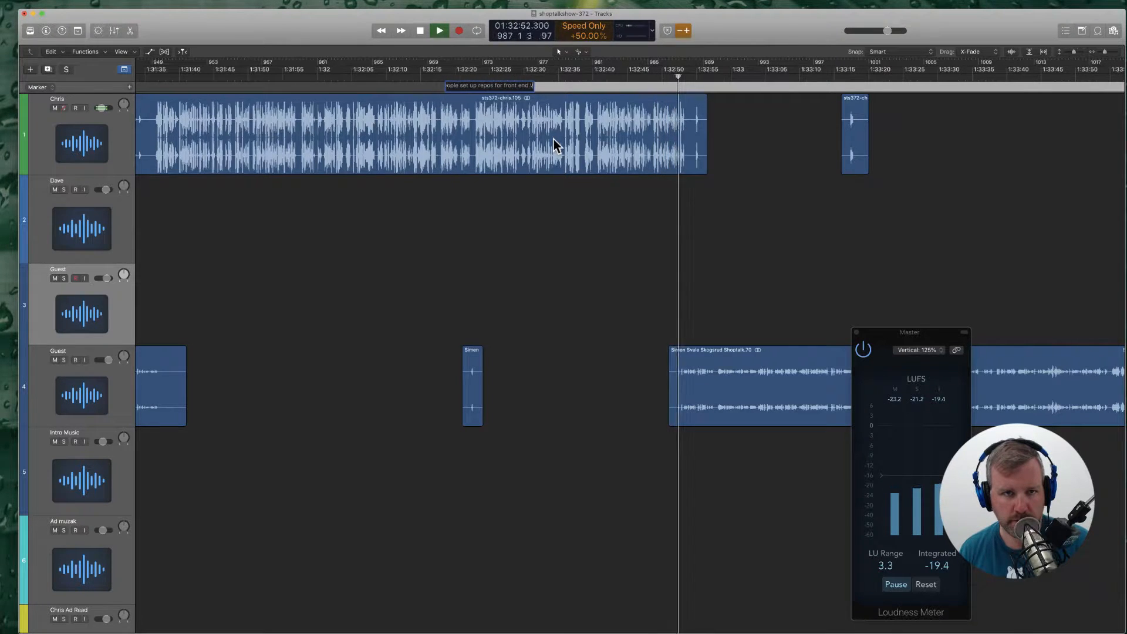
type("s data?")
key("Return")
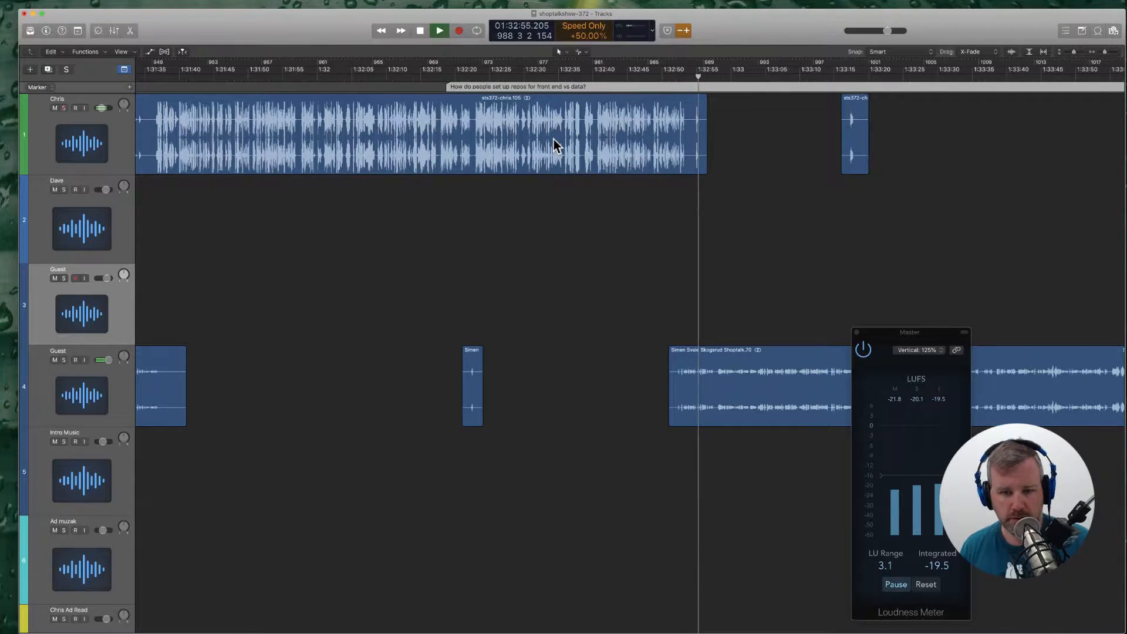
Step: Listen through to about 1:34:55, split track 1 at about 1:35:04 and delete the region before the cut
scroll(643, 240, "right", 10)
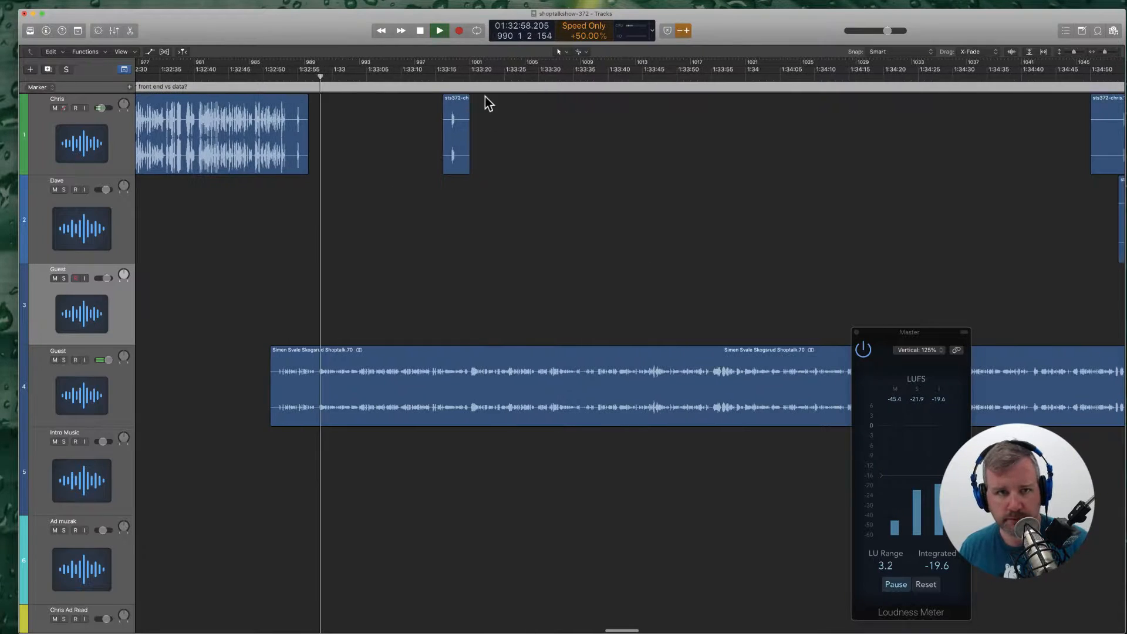
left_click(577, 77)
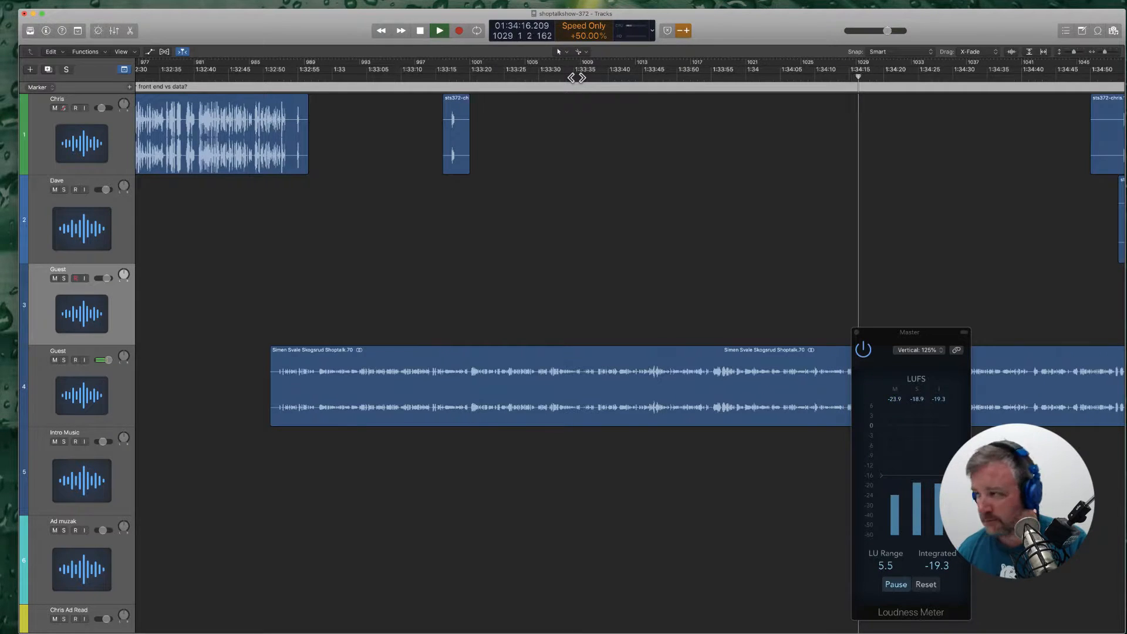
scroll(562, 197, "right", 8)
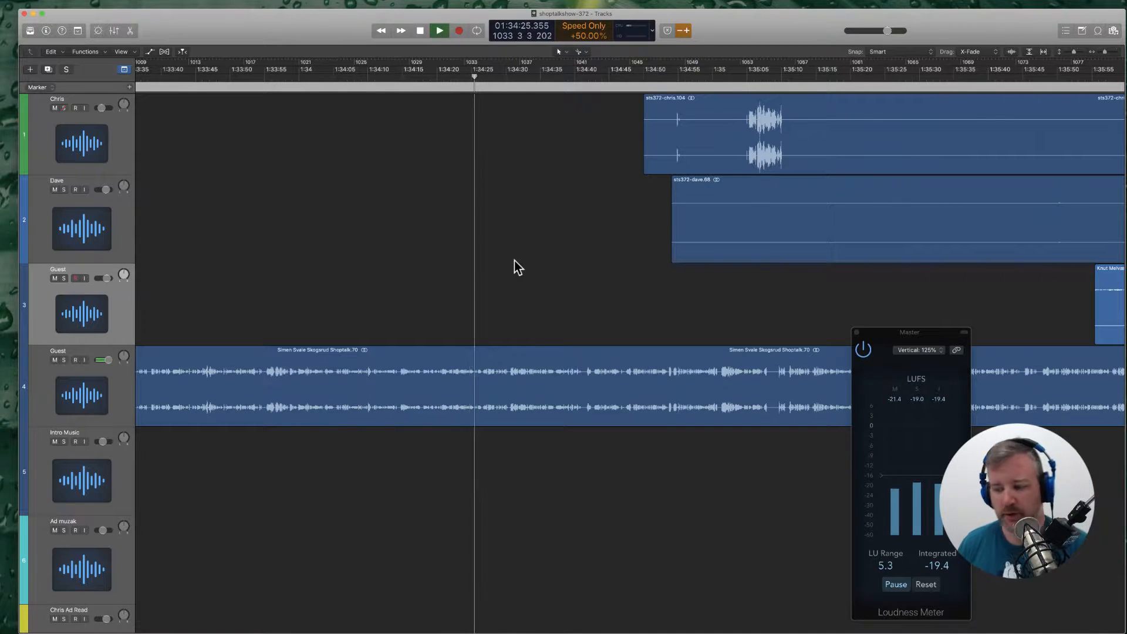
scroll(514, 267, "right", 1)
scroll(515, 260, "right", 1)
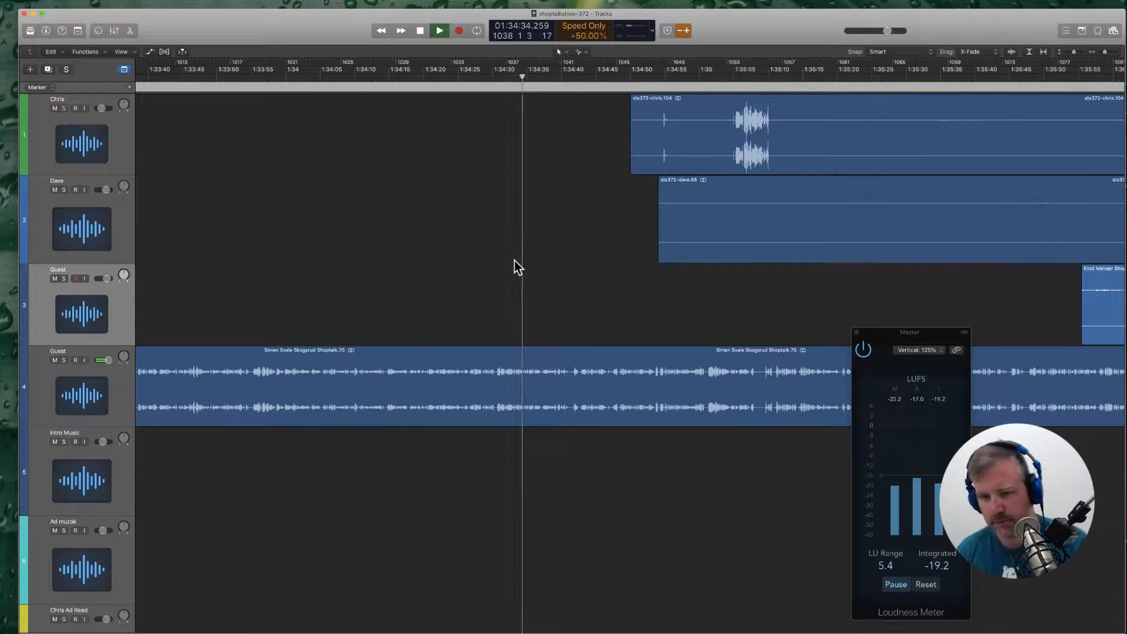
scroll(509, 261, "right", 5)
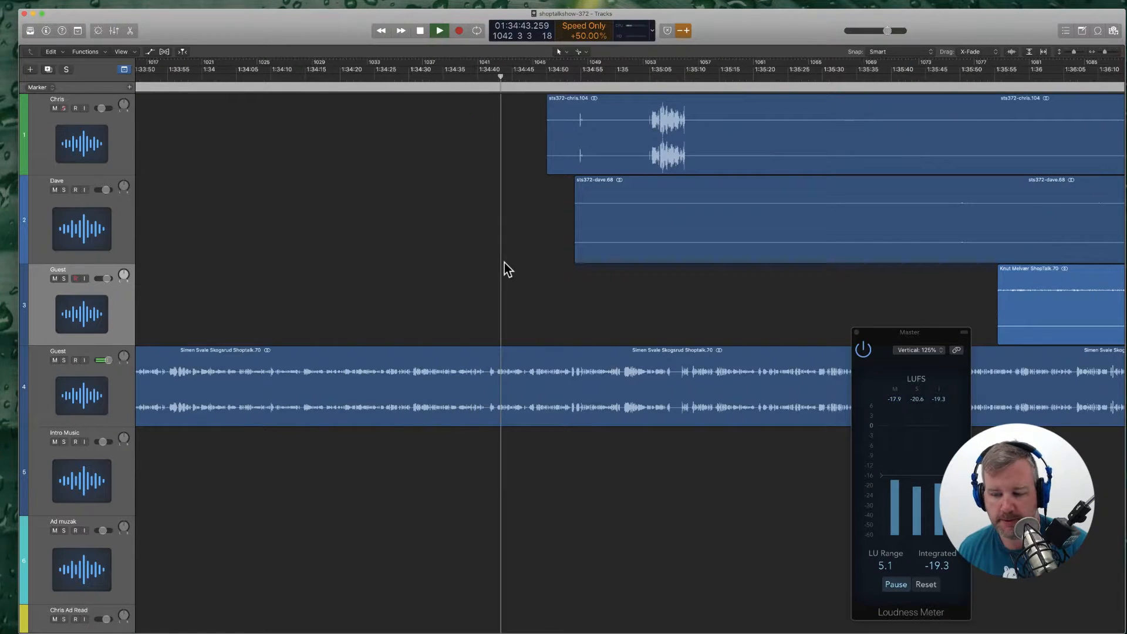
scroll(505, 262, "right", 1)
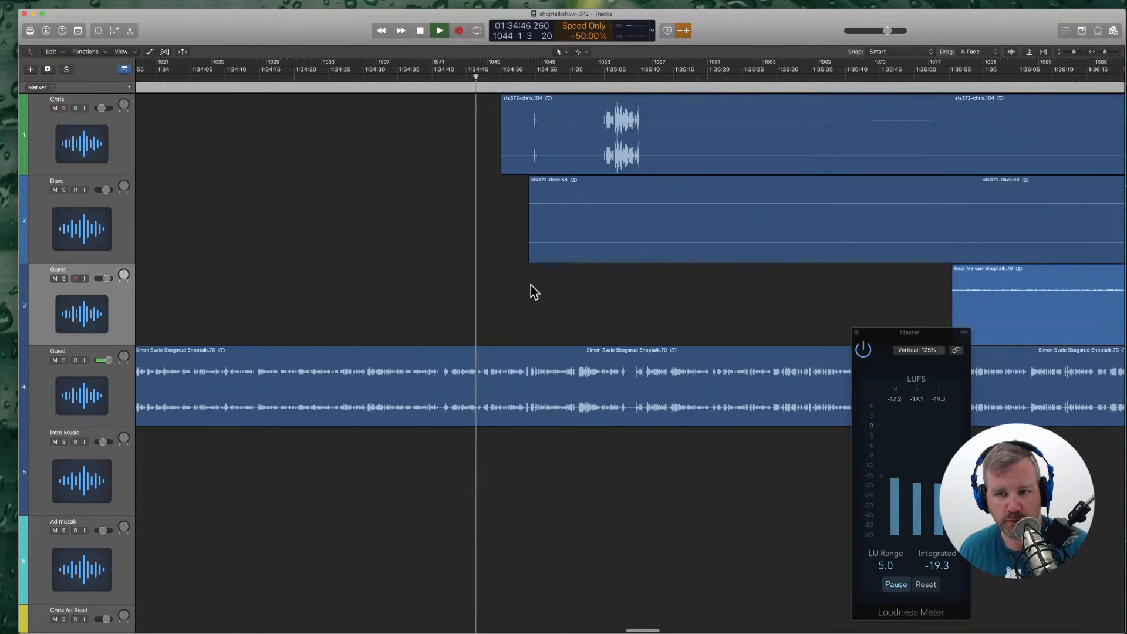
scroll(530, 284, "right", 5)
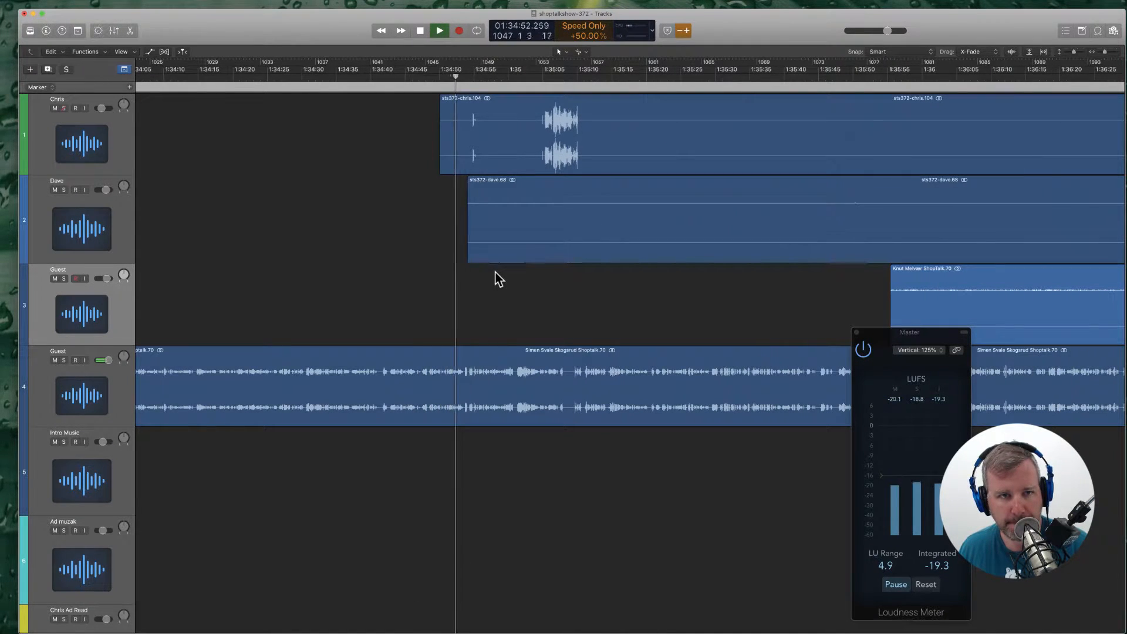
scroll(511, 283, "left", 3)
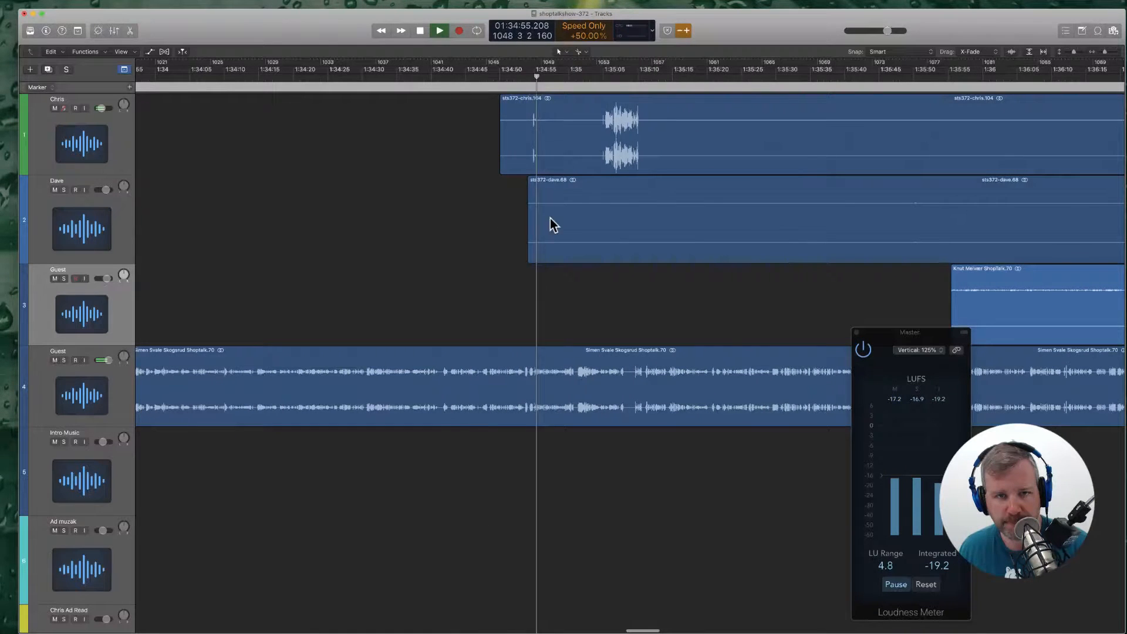
left_click(597, 139, "super")
key("Delete")
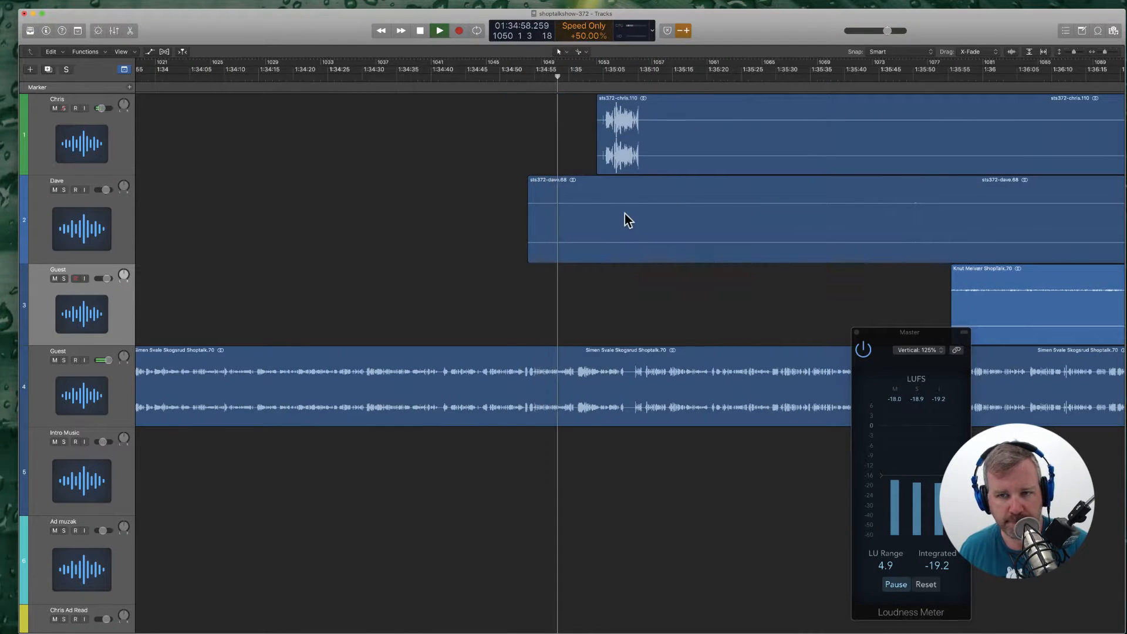
Step: Split track 2 at about 1:36:16 and delete the quiet section before the cut
scroll(625, 214, "right", 5)
left_click(880, 205, "super")
key("Delete")
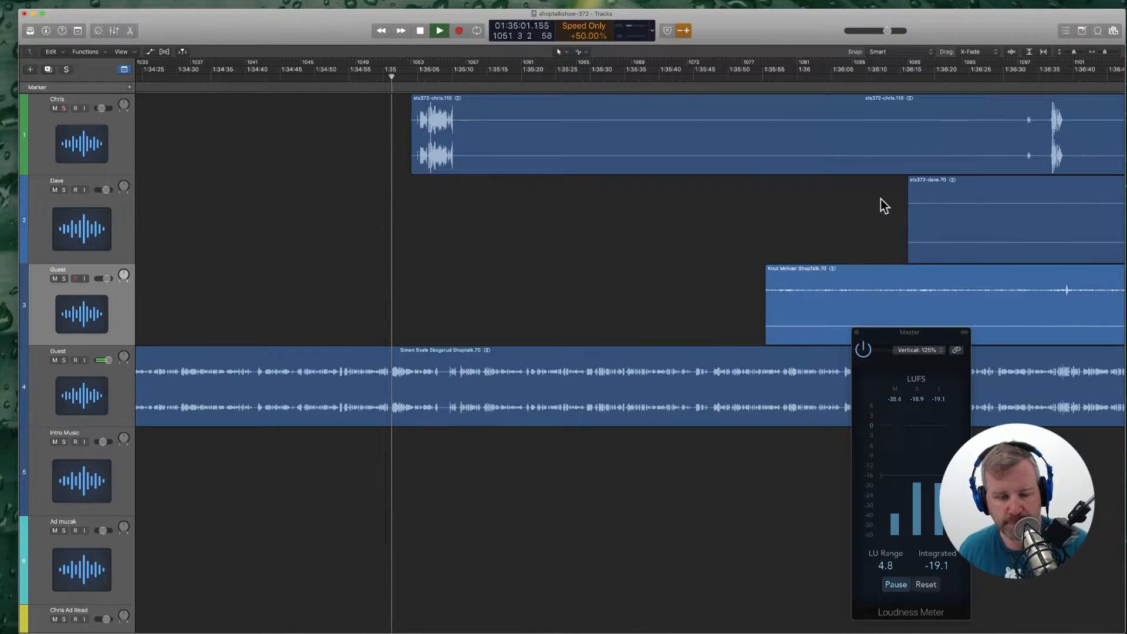
Step: Split track 4 at about 1:35:09, shift everything from there onward about 2 seconds later with its automation, and replay the passage
scroll(746, 242, "left", 3)
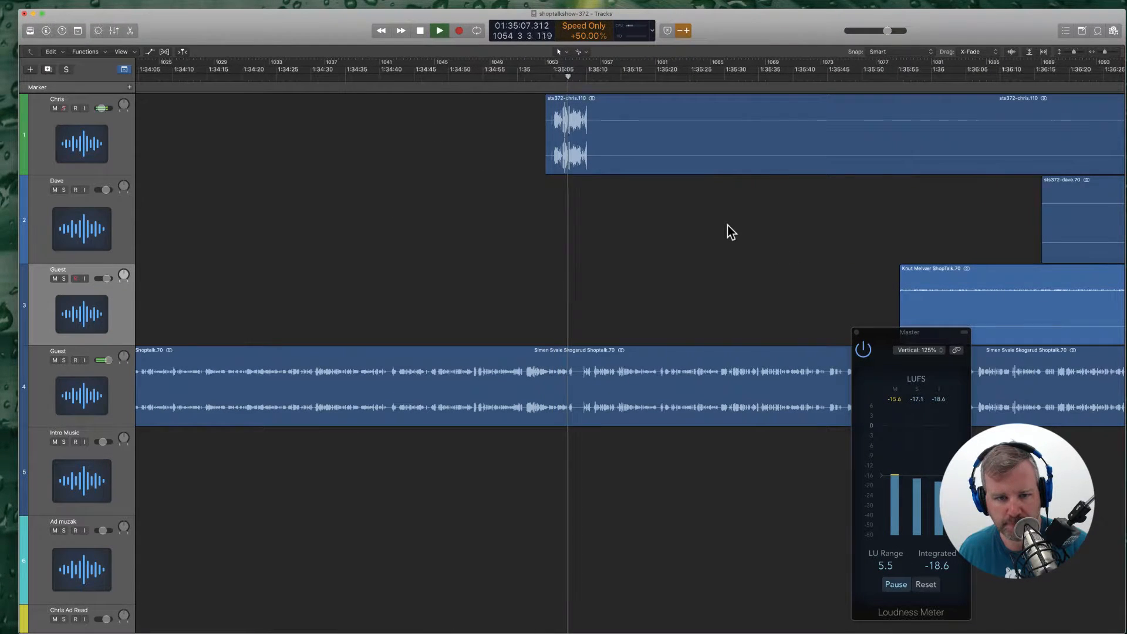
left_click(576, 394, "super")
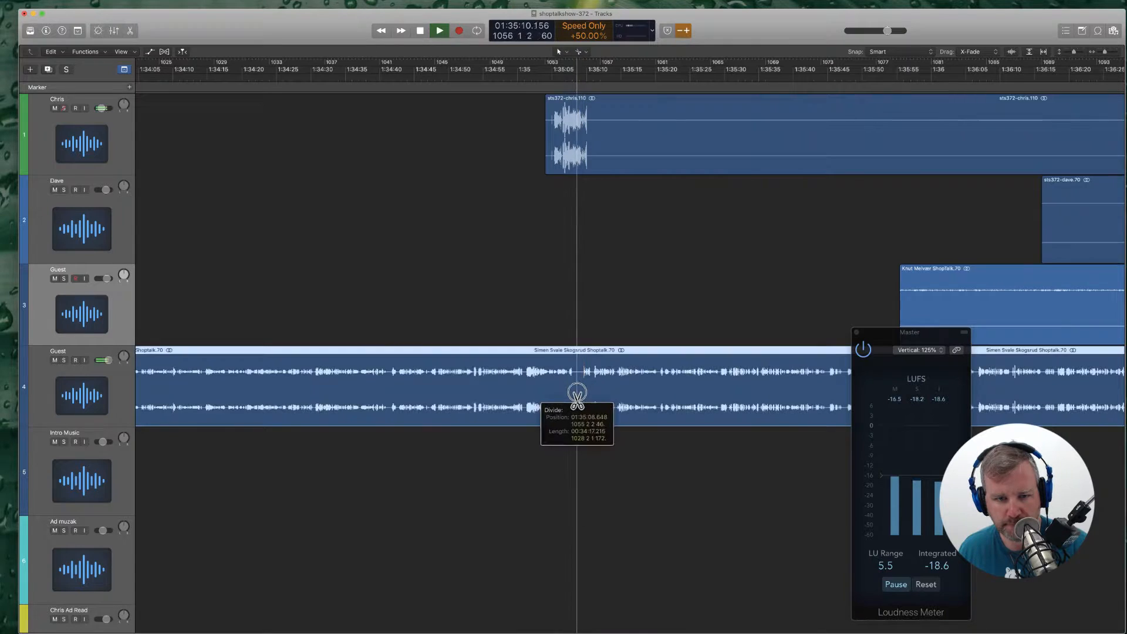
scroll(613, 353, "right", 3)
scroll(613, 357, "right", 4)
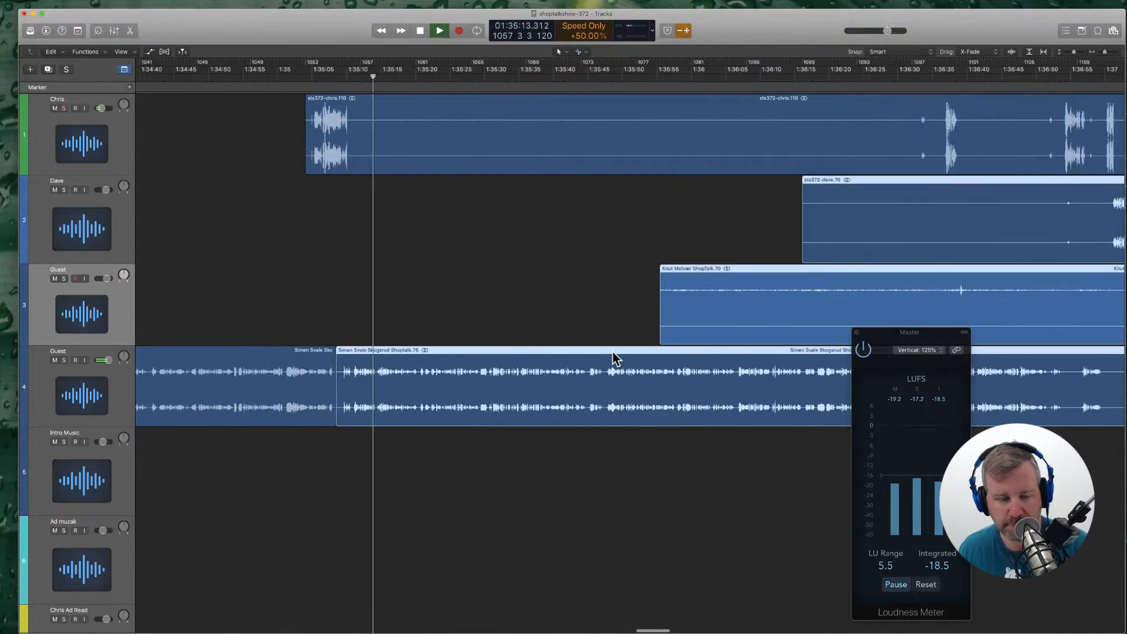
key("super+a")
scroll(457, 233, "left", 6)
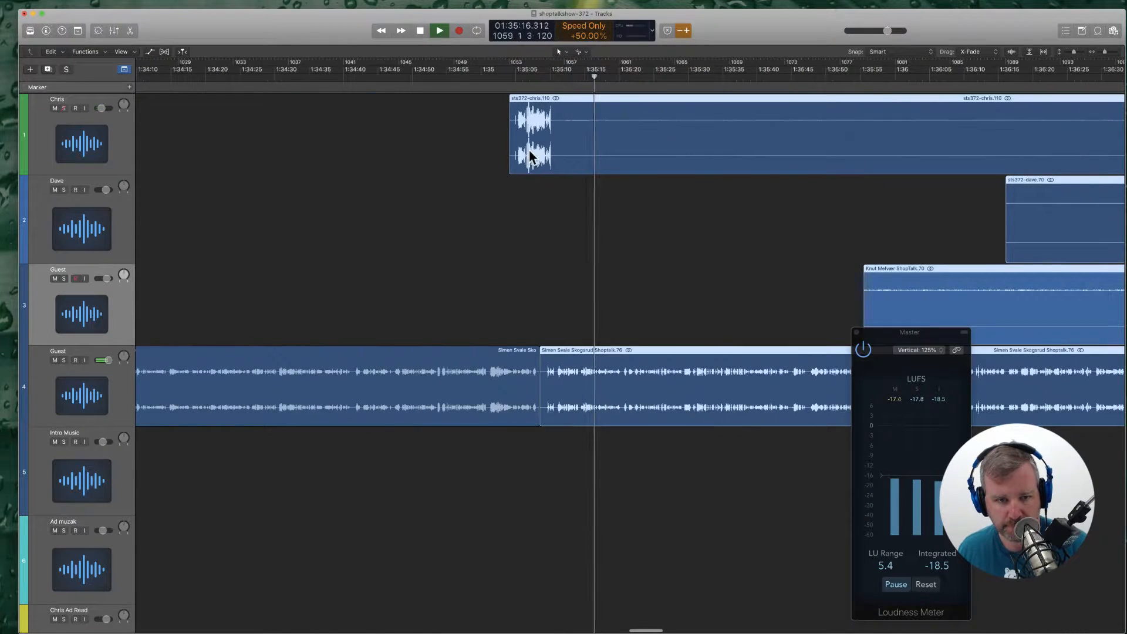
left_click_drag(530, 157, 544, 153)
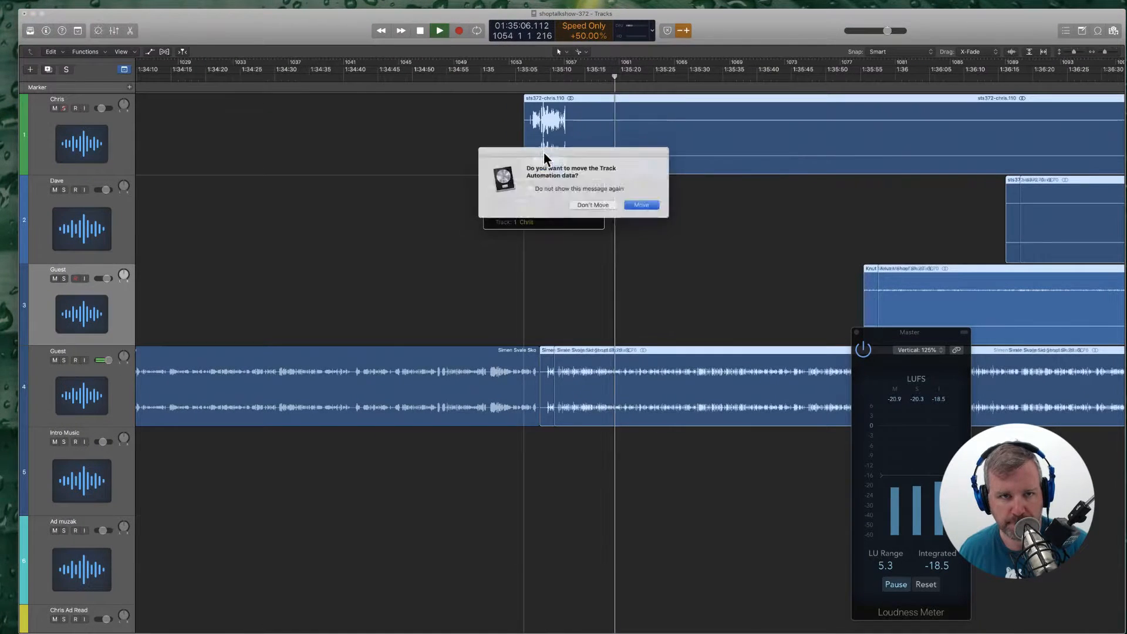
key("Return")
left_click(531, 82)
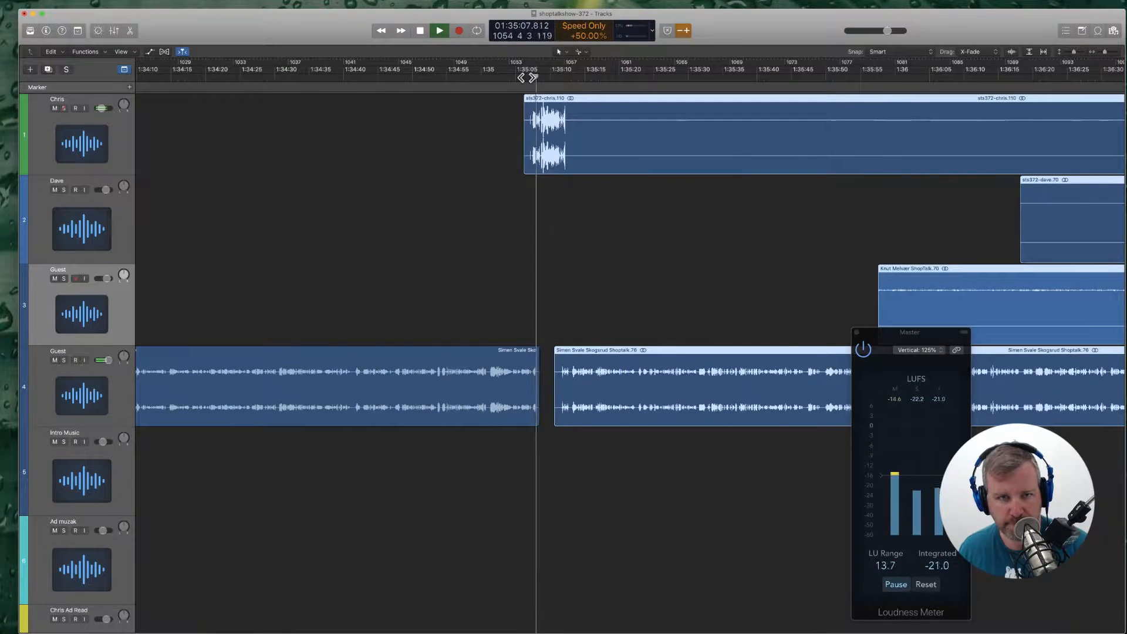
Step: Cut track 1 at about 1:35:14 and 1:36:34, and delete the silence between the cuts
left_click(625, 252)
left_click(578, 155, "super")
scroll(577, 155, "right", 1)
scroll(646, 156, "right", 7)
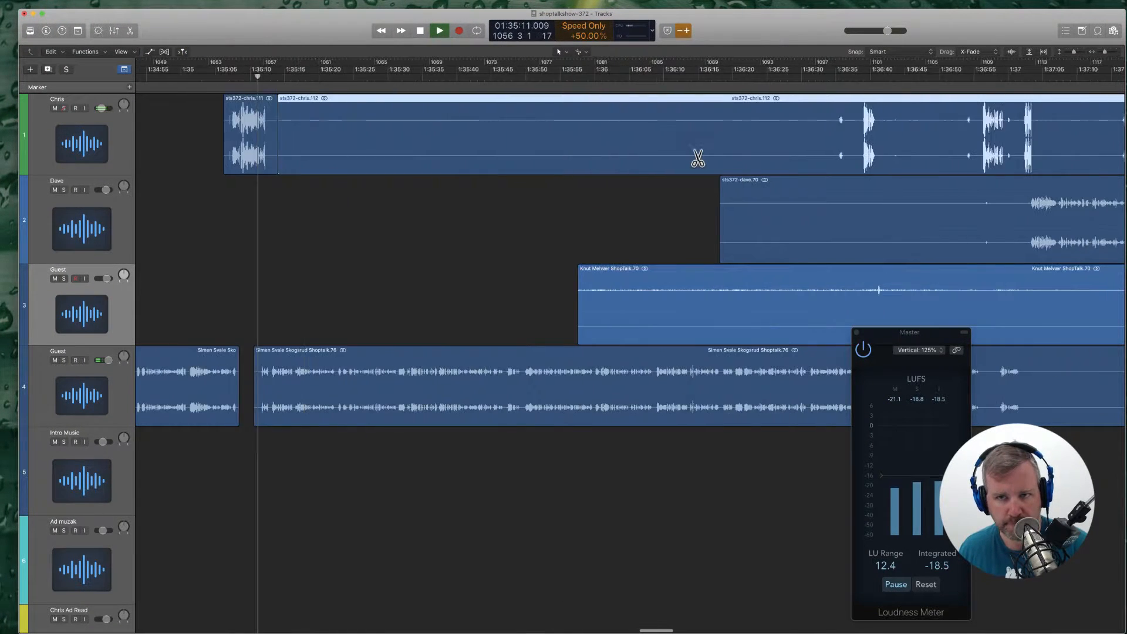
left_click(829, 125, "super")
left_click(786, 125)
key("Delete")
scroll(783, 124, "left", 4)
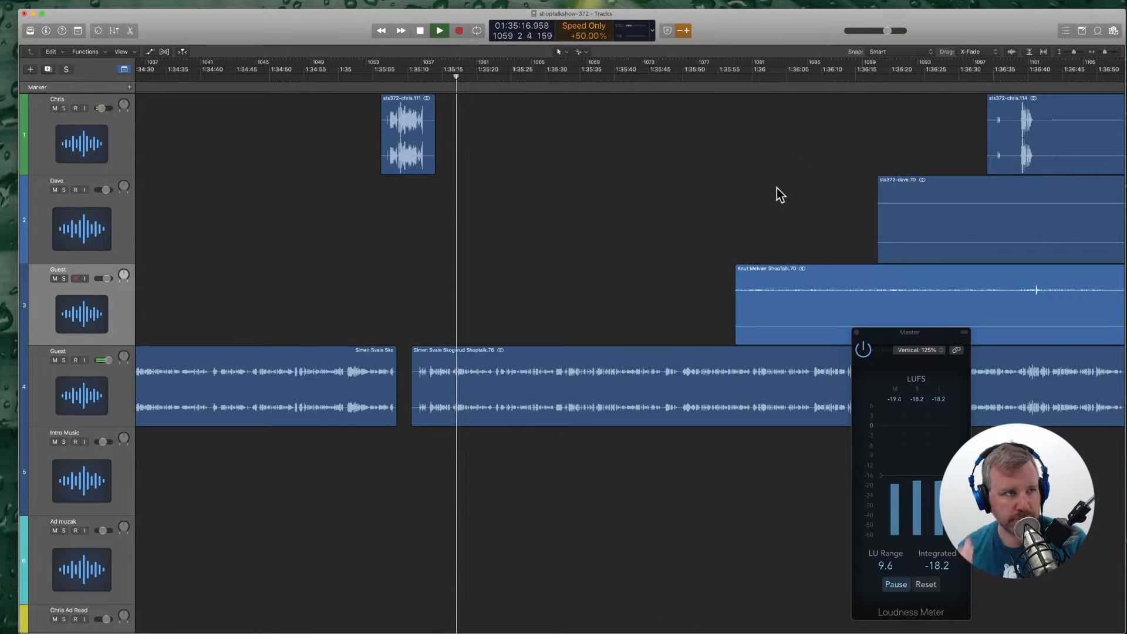
key("s")
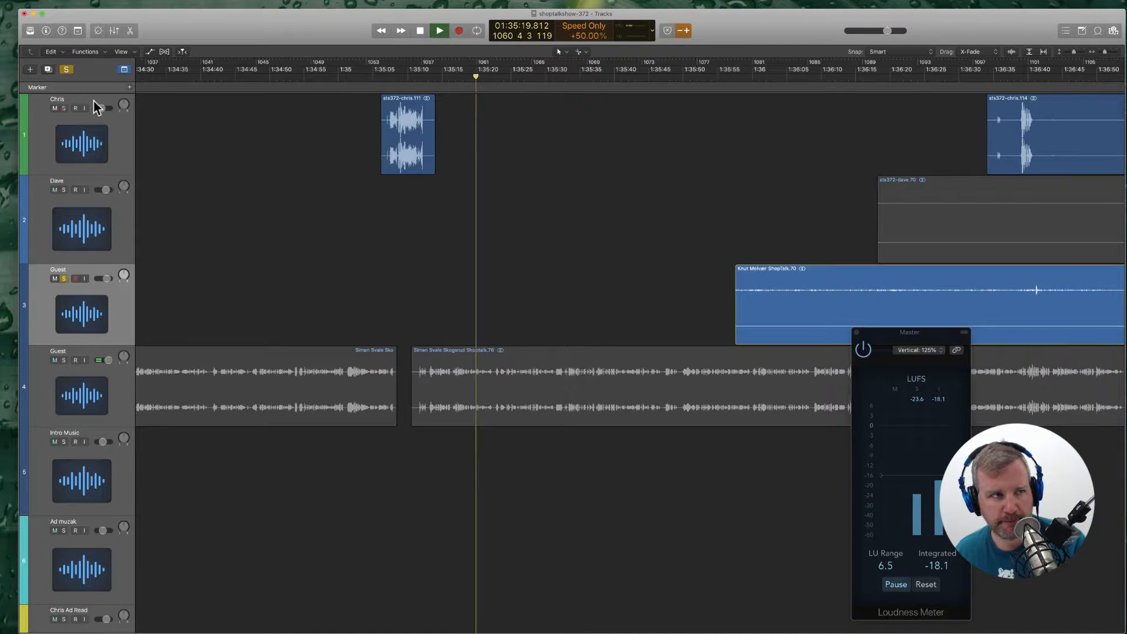
left_click(66, 70)
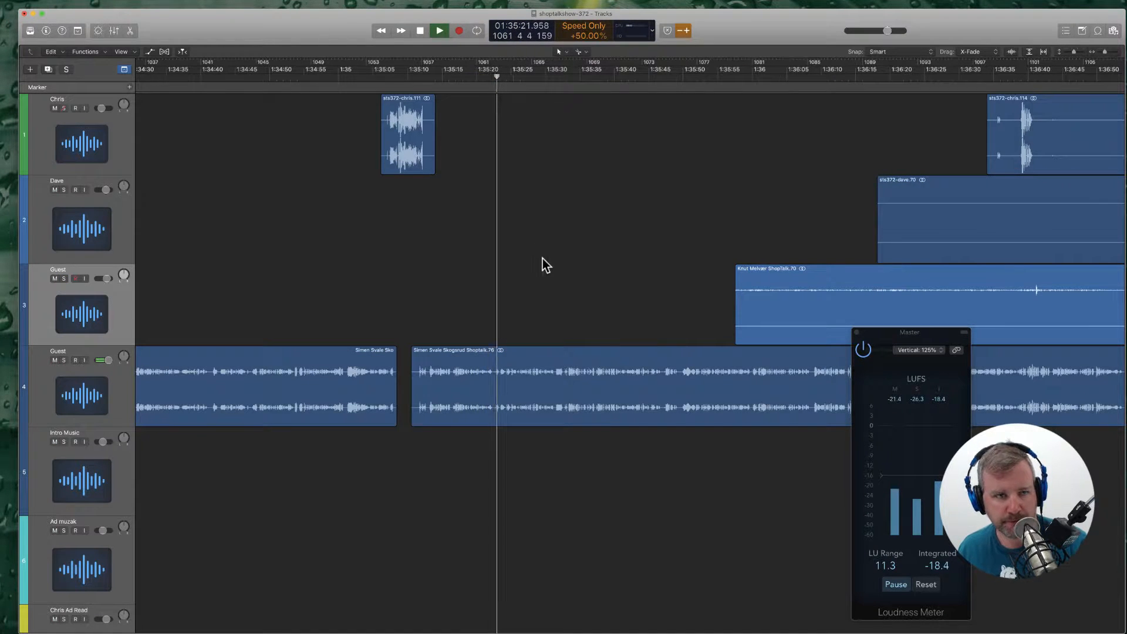
Step: Split track 3 just before the short sound at about 1:36:39 and delete the quiet section ahead of it
scroll(507, 224, "right", 2)
scroll(507, 224, "right", 6)
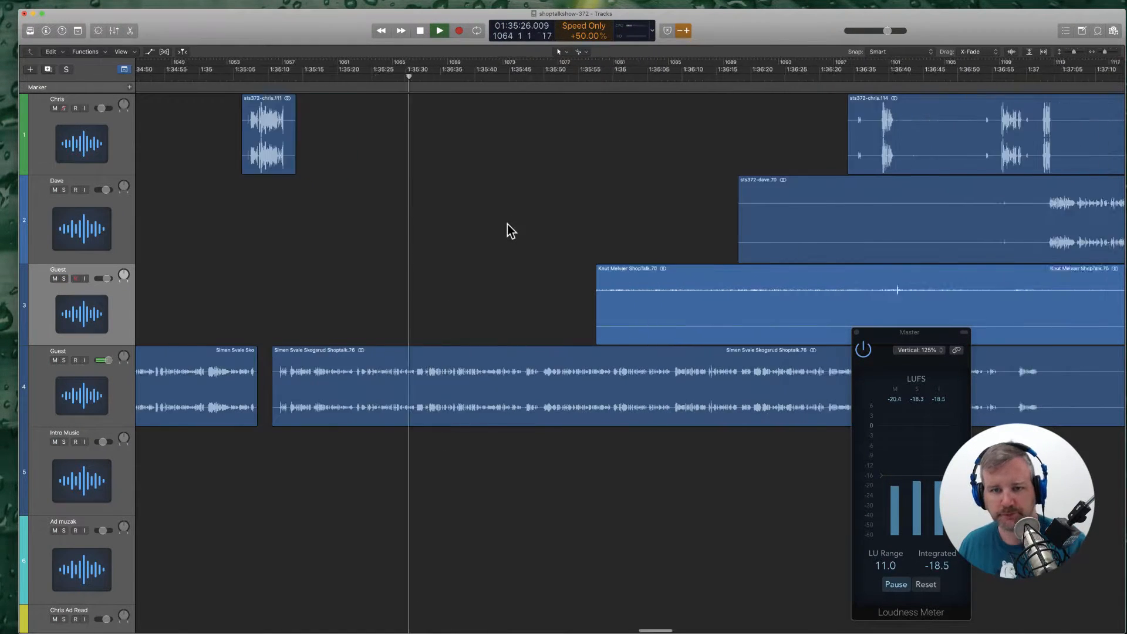
left_click(646, 317)
key("Delete")
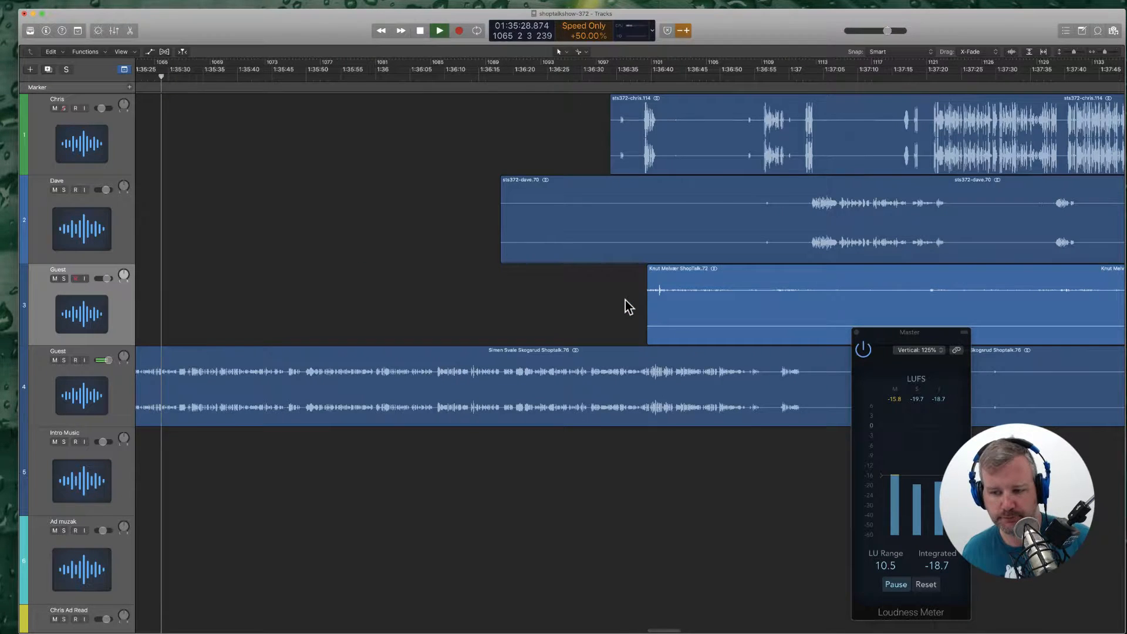
Step: Split track 2 at about 1:37:01, just before the speech, and delete the silent section before the cut
scroll(561, 298, "left", 5)
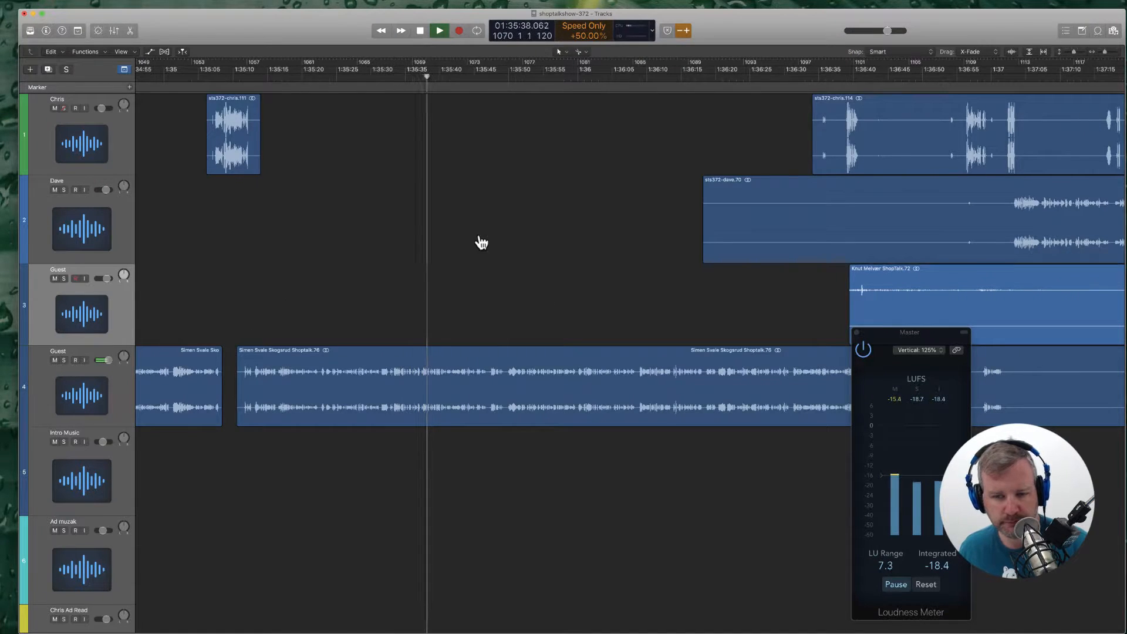
scroll(479, 241, "left", 4)
scroll(529, 247, "right", 2)
scroll(552, 242, "right", 3)
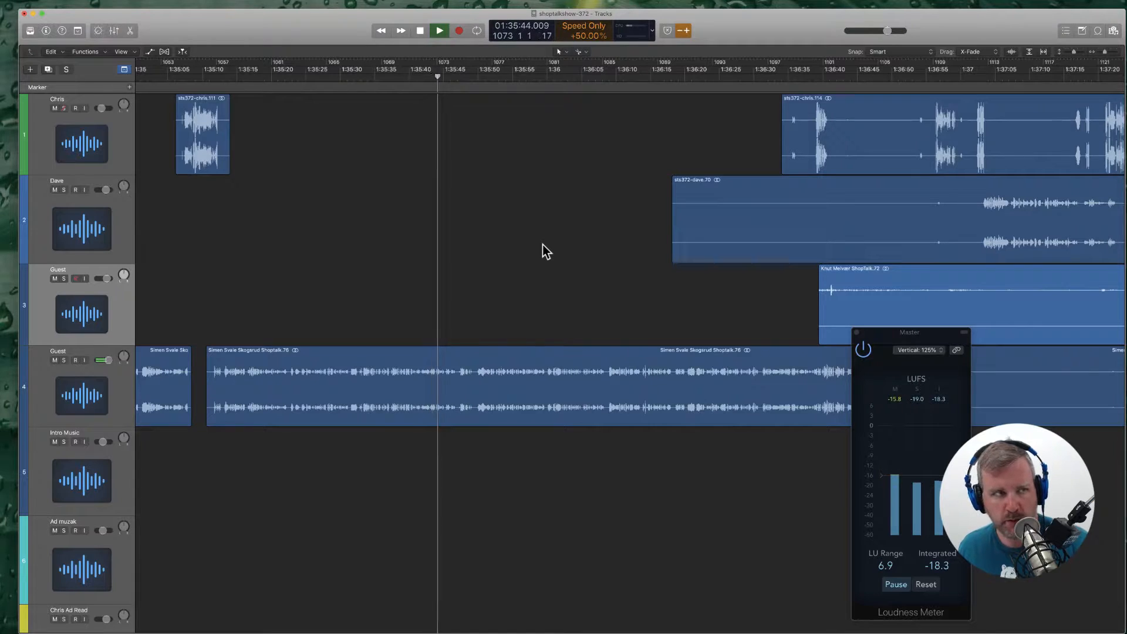
key("super")
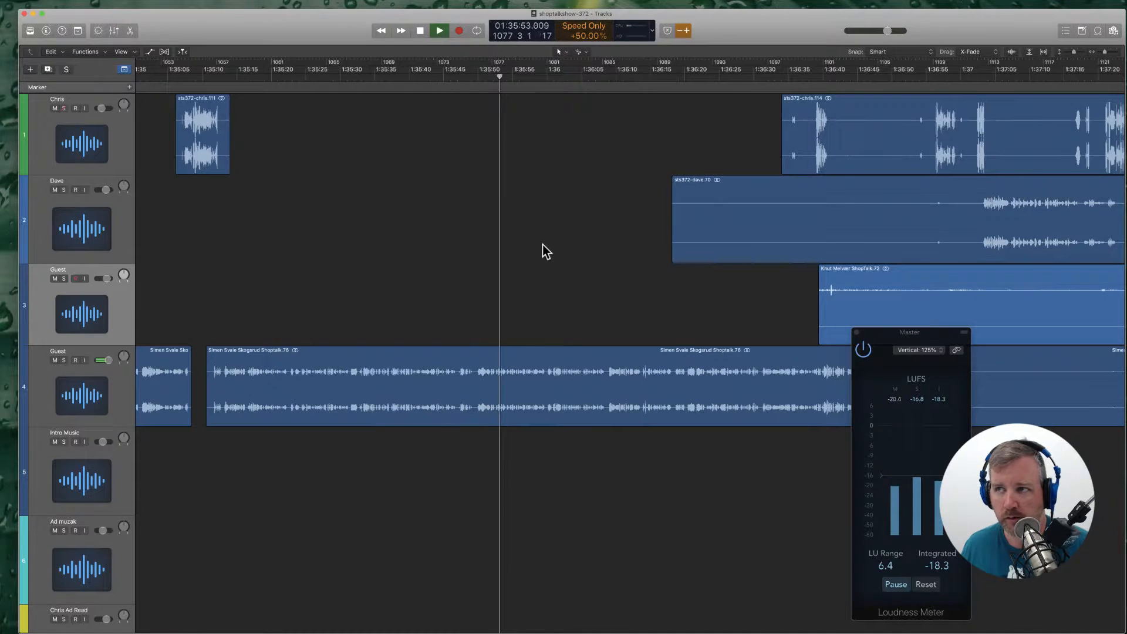
scroll(532, 253, "right", 2)
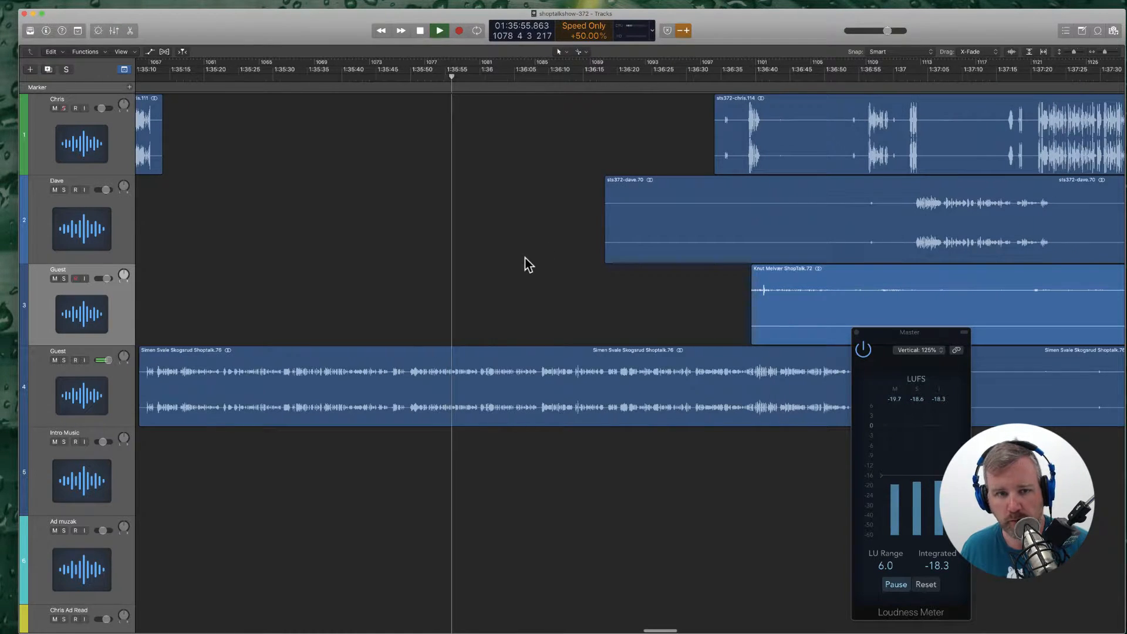
scroll(525, 258, "right", 4)
left_click(753, 230)
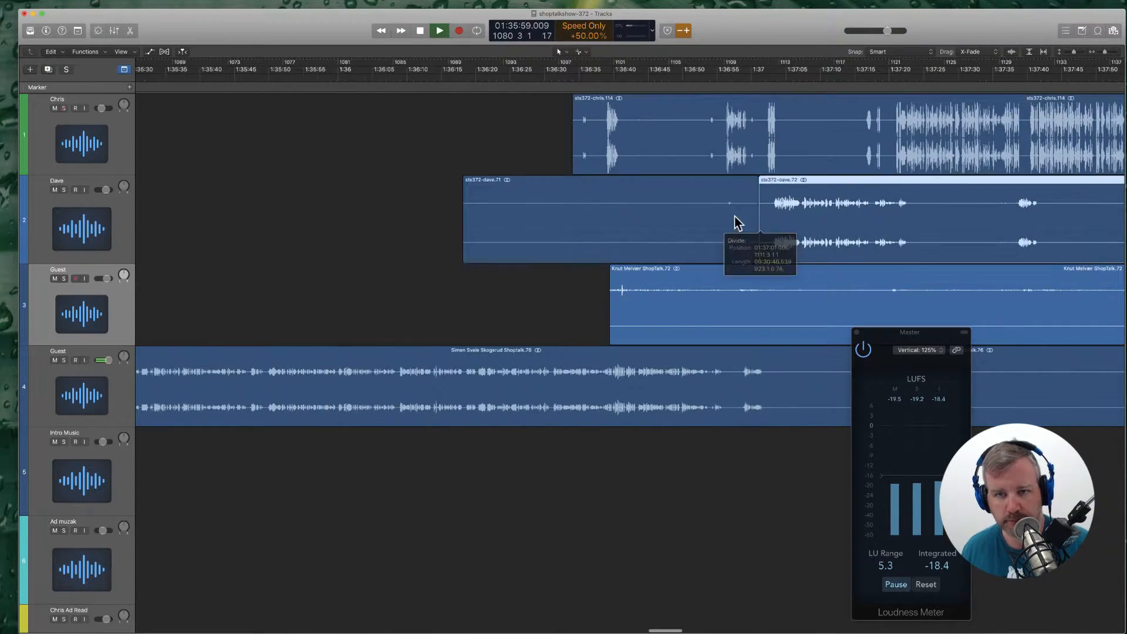
key("Delete")
Step: Split track 3 at about 1:37:59 and delete the quiet section from 1:36:39 up to that point
scroll(705, 281, "right", 4)
scroll(704, 281, "right", 5)
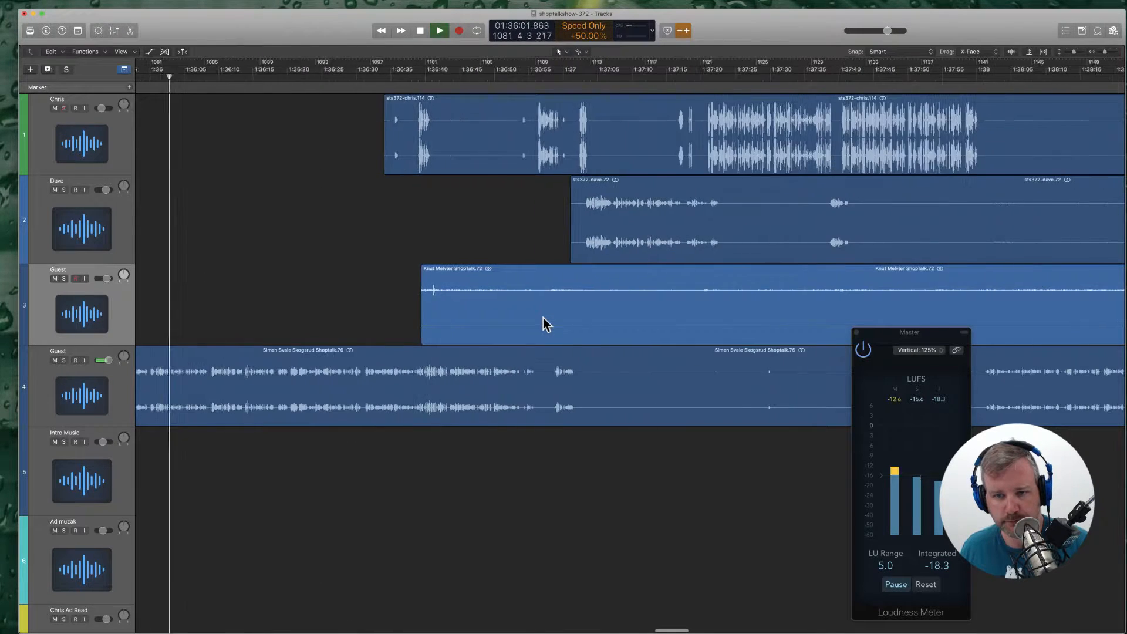
left_click(906, 301)
key("Delete")
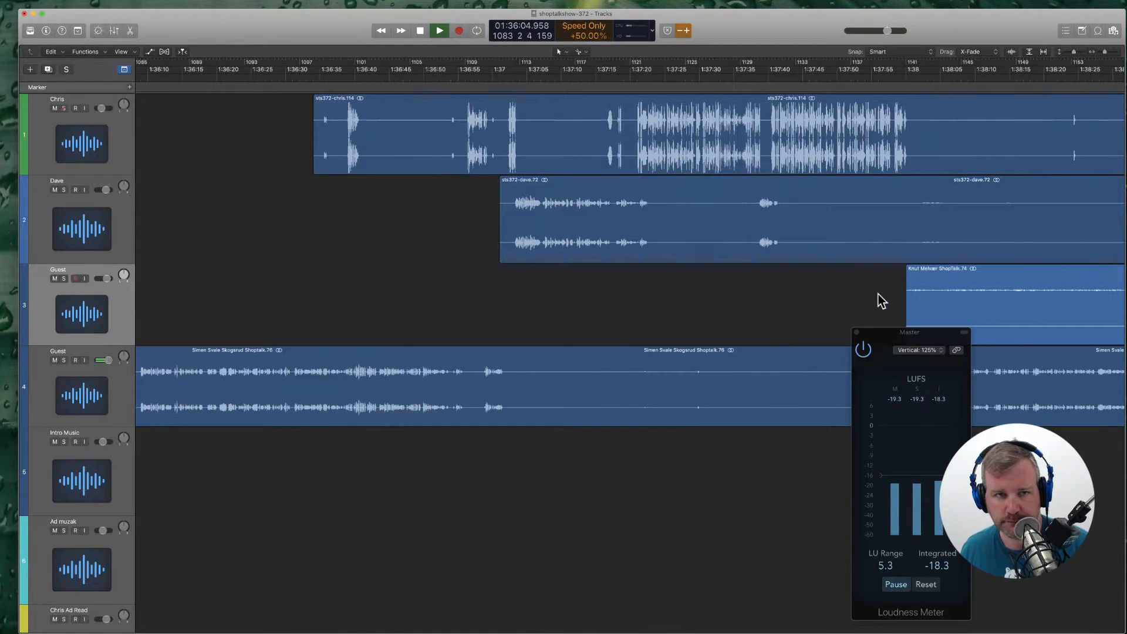
Step: Trim track 1's region start to about 1:36:38, then cut it at about 1:36:41 and 1:36:53 and delete the silence between the cuts
scroll(881, 296, "left", 8)
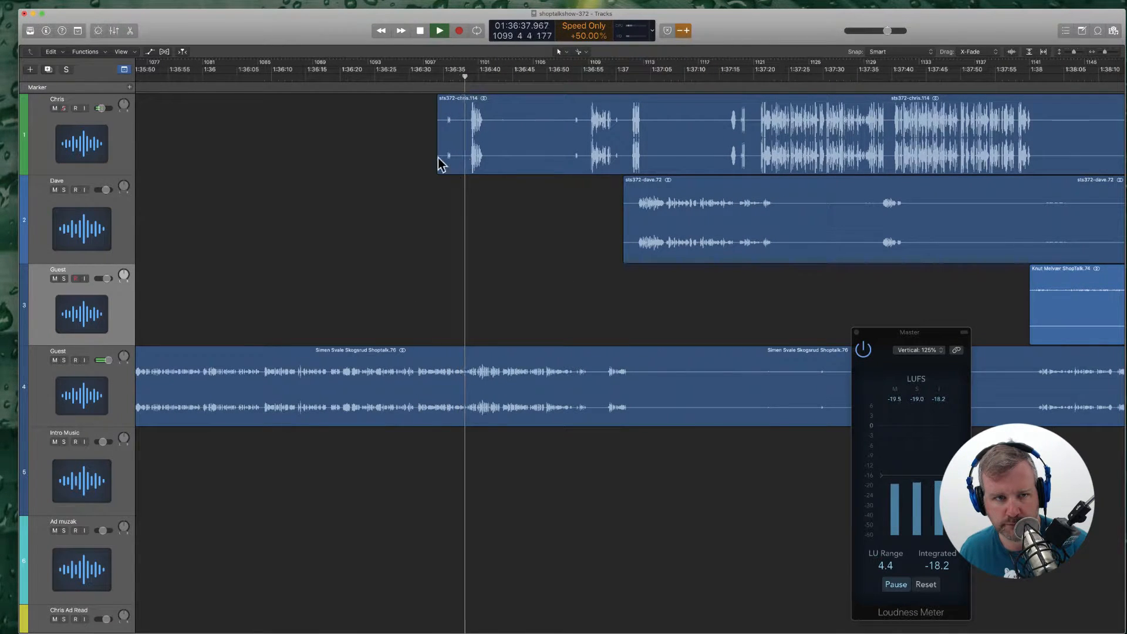
left_click_drag(438, 159, 468, 161)
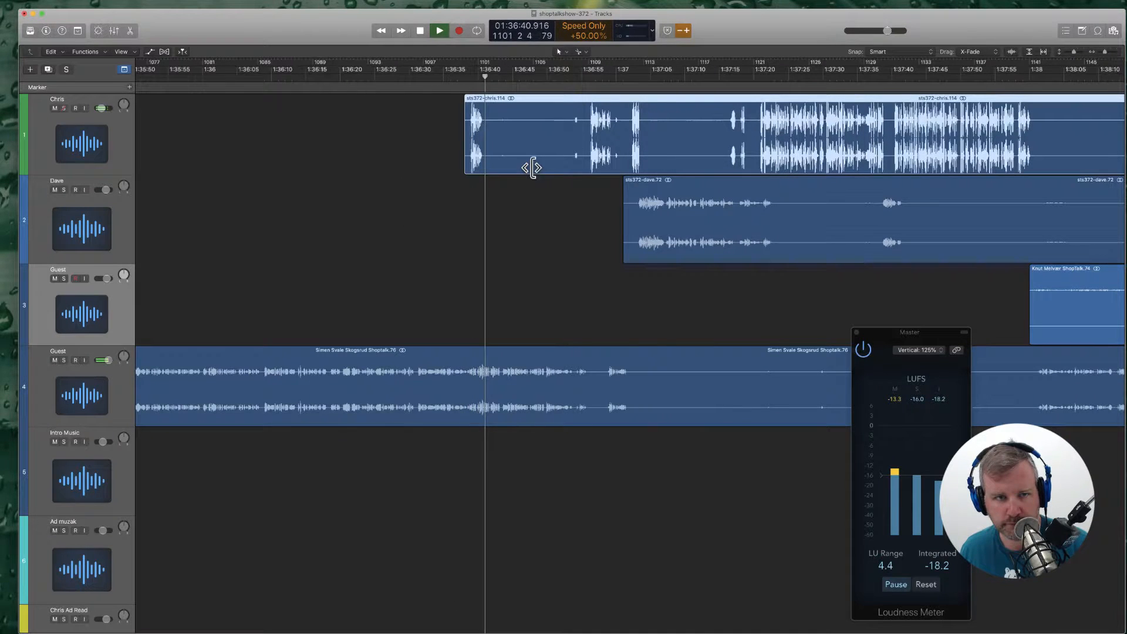
left_click(489, 146, "super")
left_click(559, 148, "super")
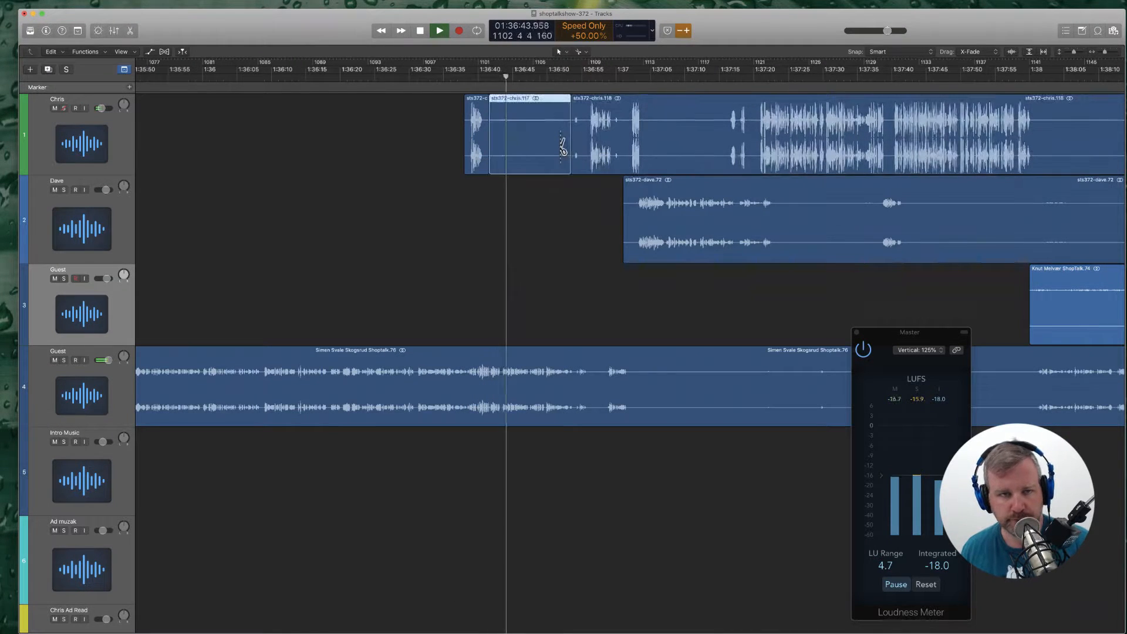
key("Delete")
Step: Split and trim out the silences in track 1 from about 1:37:01 to 1:37:15 and in track 4 from about 1:37:03 to 1:37:42
scroll(518, 200, "right", 5)
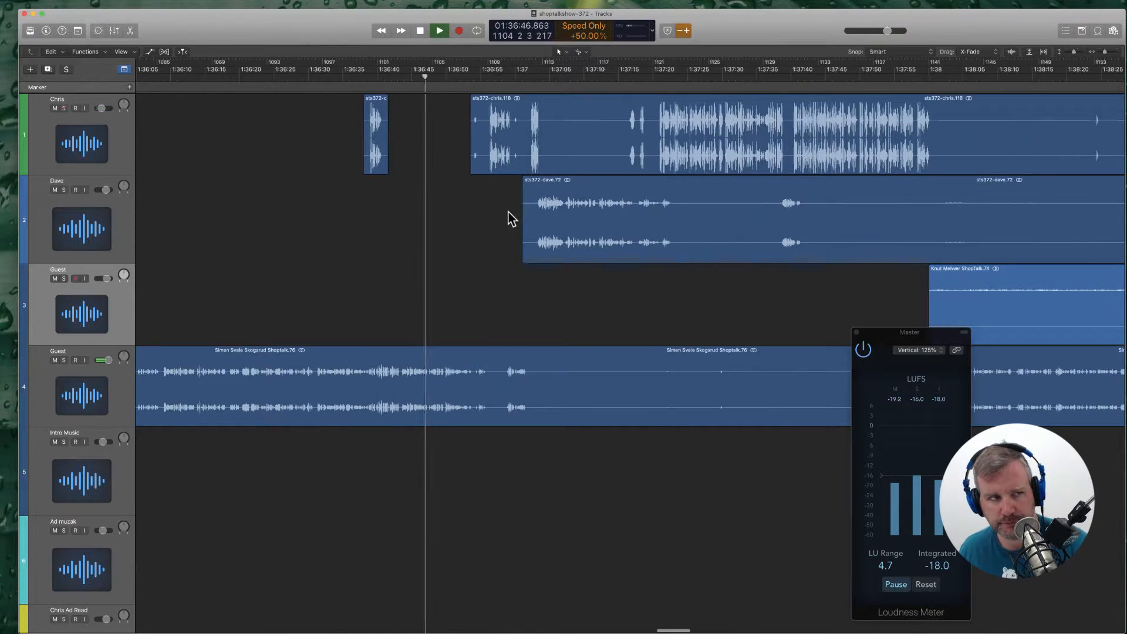
scroll(502, 239, "right", 2)
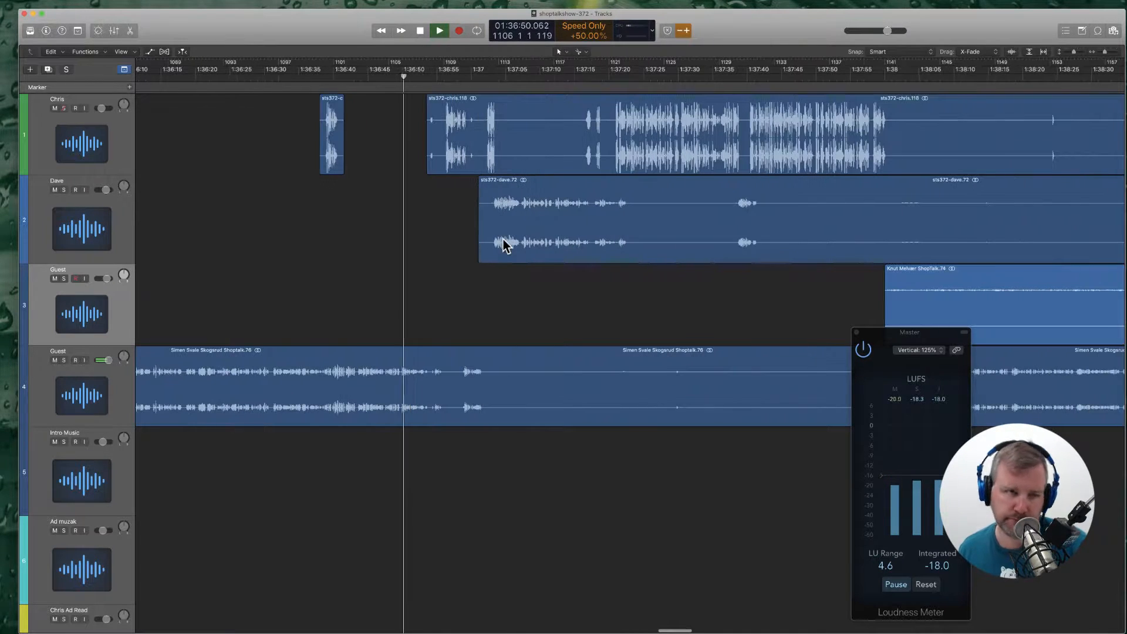
scroll(468, 253, "left", 1)
scroll(468, 253, "left", 2)
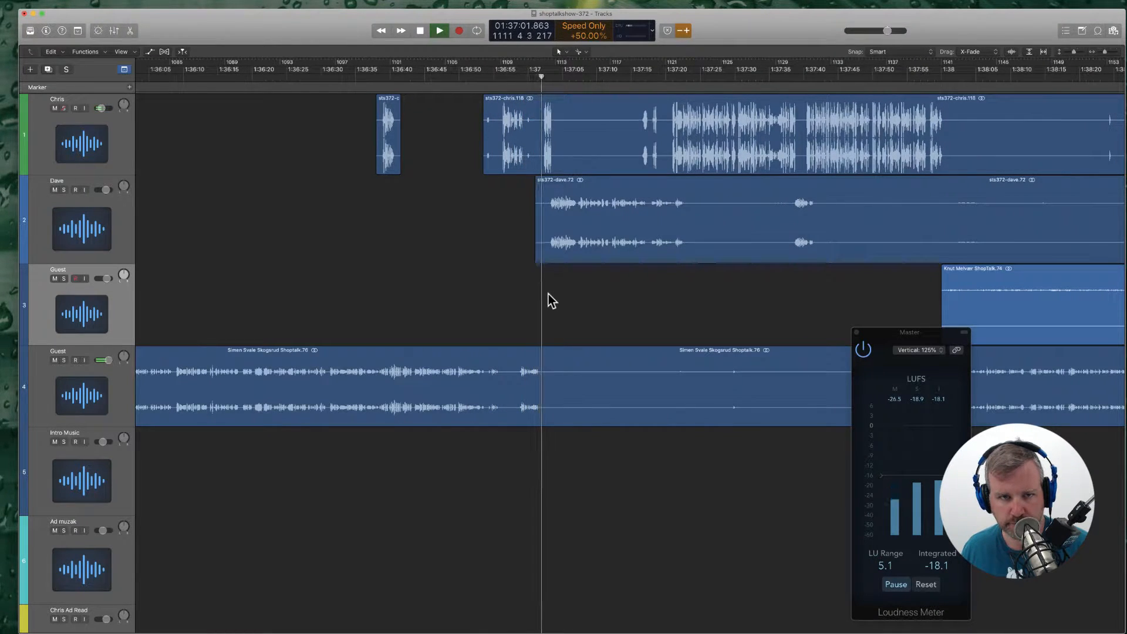
scroll(558, 310, "right", 2)
left_click(496, 154, "super")
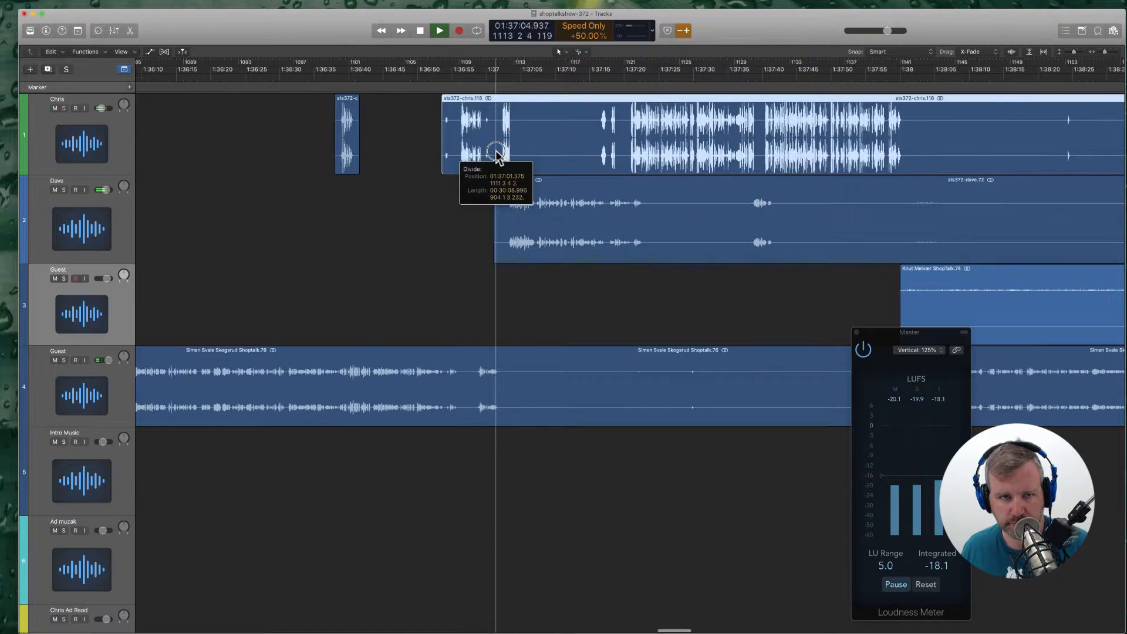
left_click_drag(499, 166, 593, 159)
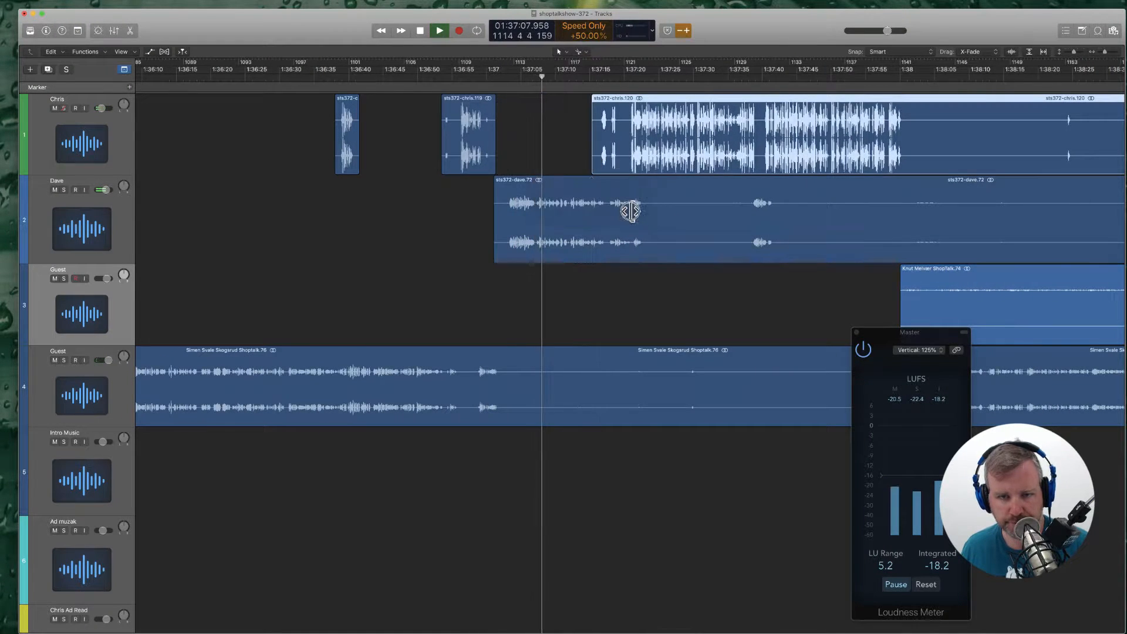
left_click(507, 405, "super")
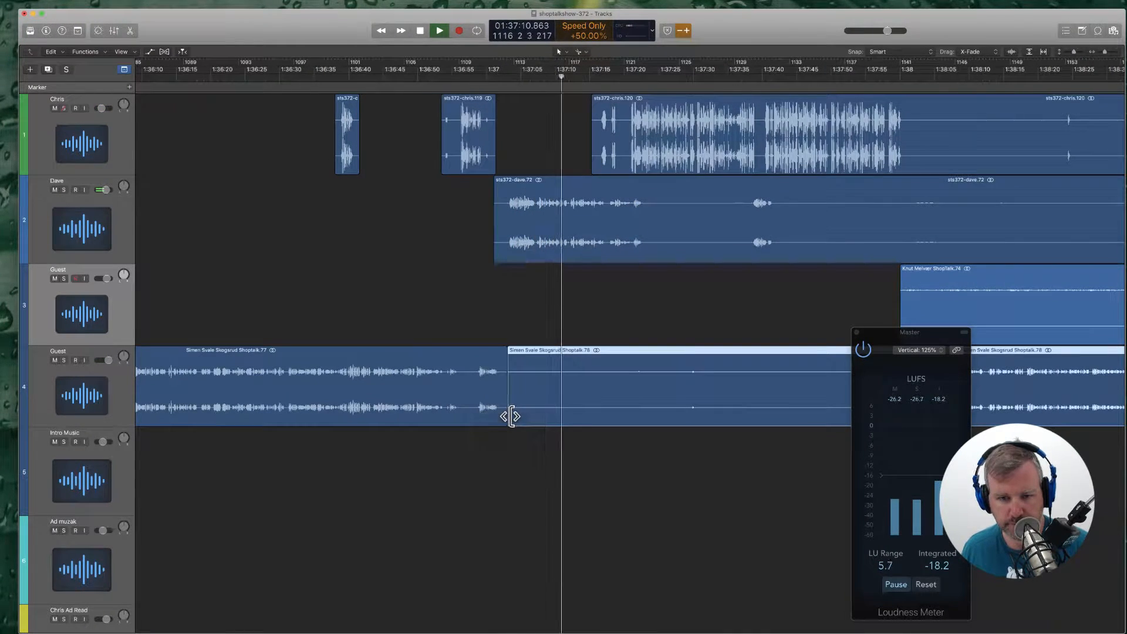
left_click_drag(509, 414, 777, 405)
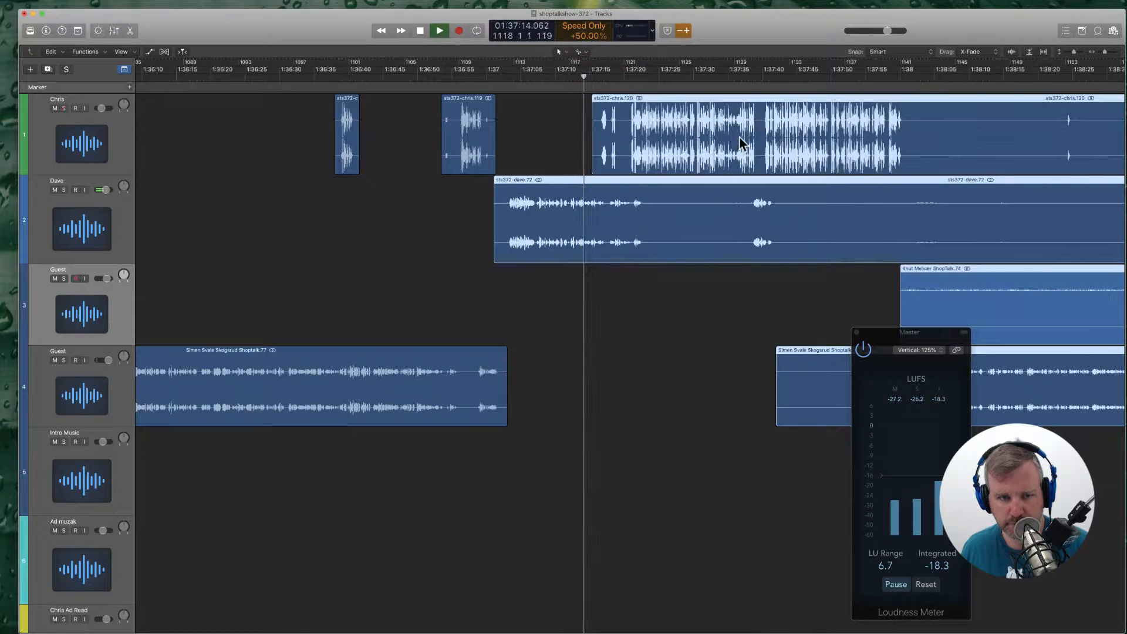
Step: Move the last regions on all four voice tracks together about 1.3 seconds earlier and replay the transition from about 1:37:01
left_click(538, 231)
left_click_drag(539, 229, 535, 229)
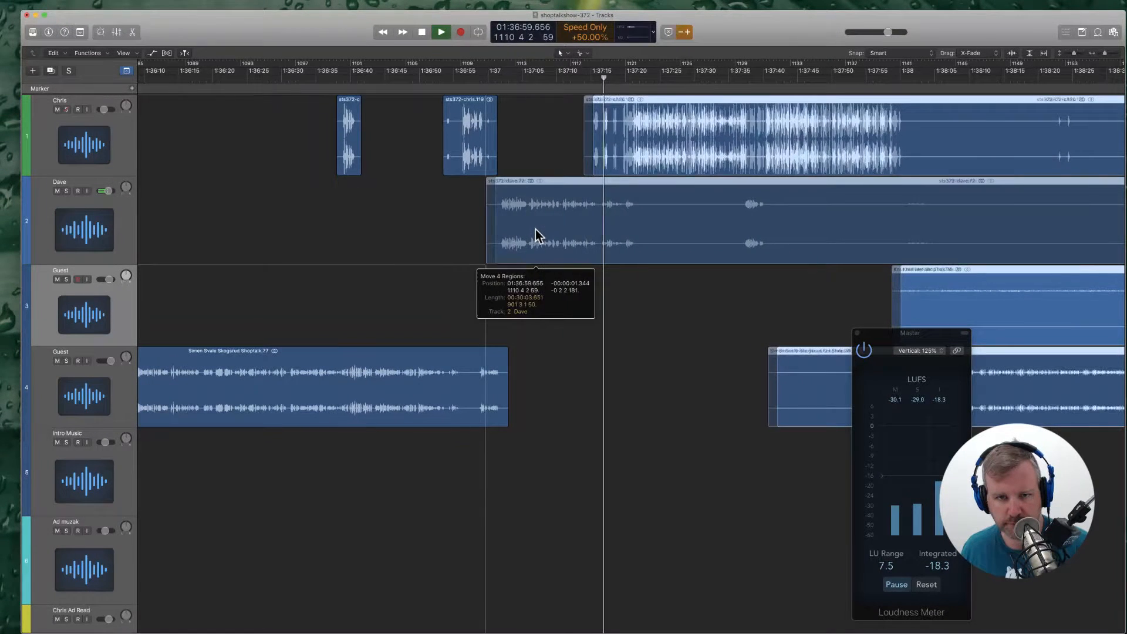
left_click(647, 205)
left_click(495, 78)
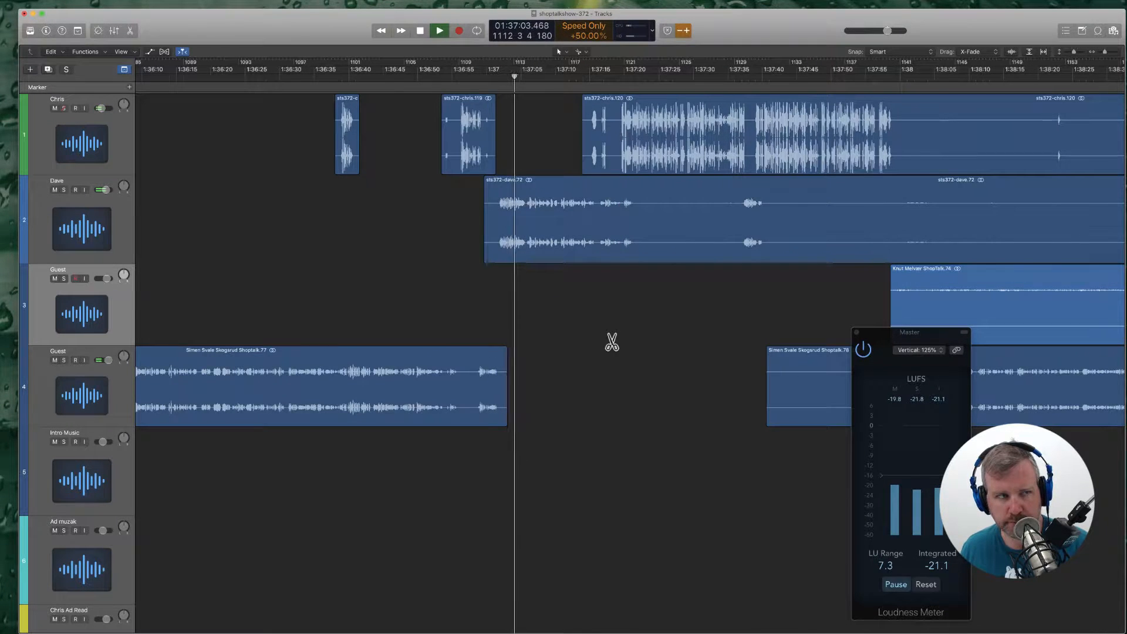
scroll(612, 335, "right", 3)
scroll(587, 330, "right", 4)
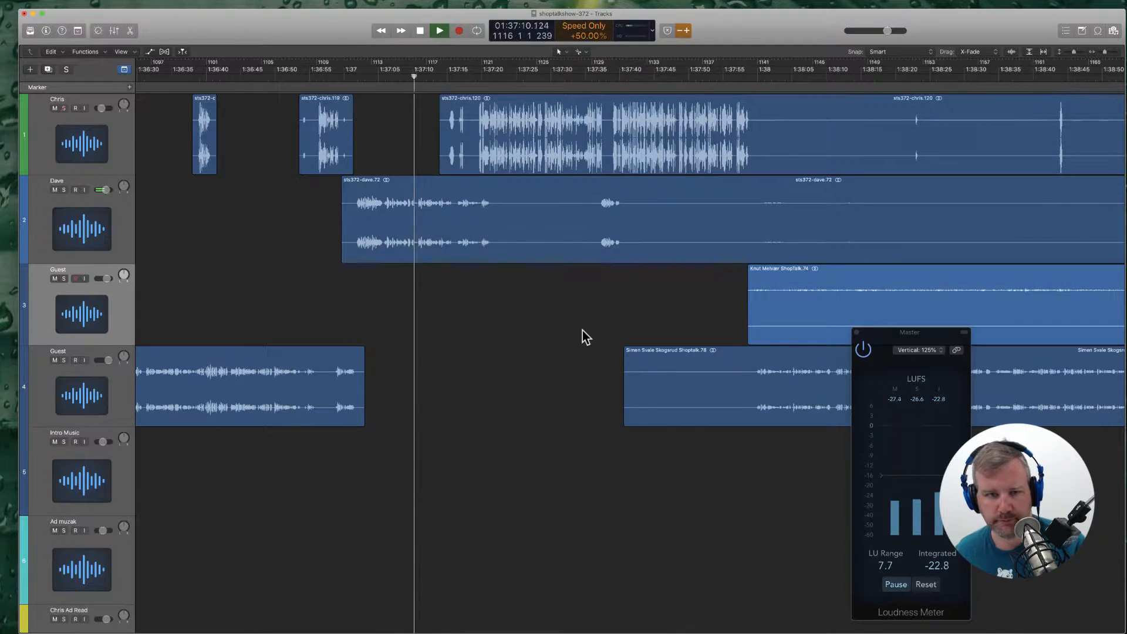
Step: Add volume automation points on track 2 just before its region at about 1:37:00, raising the level from -1.6 dB to +0.7 dB
scroll(582, 330, "left", 2)
key("x")
scroll(500, 301, "left", 8)
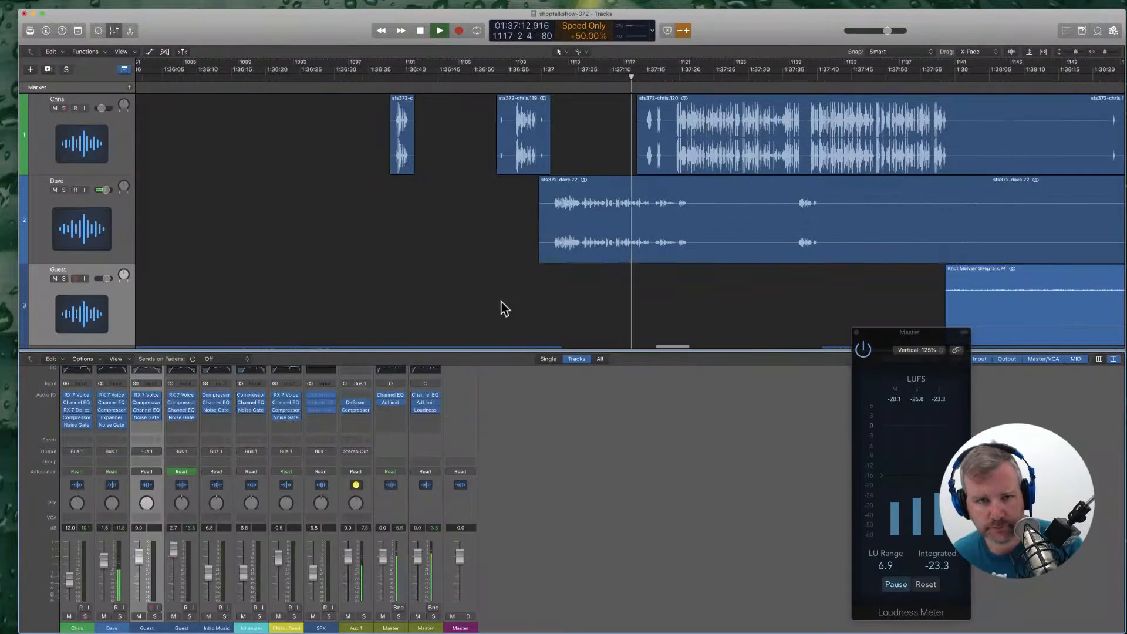
key("a")
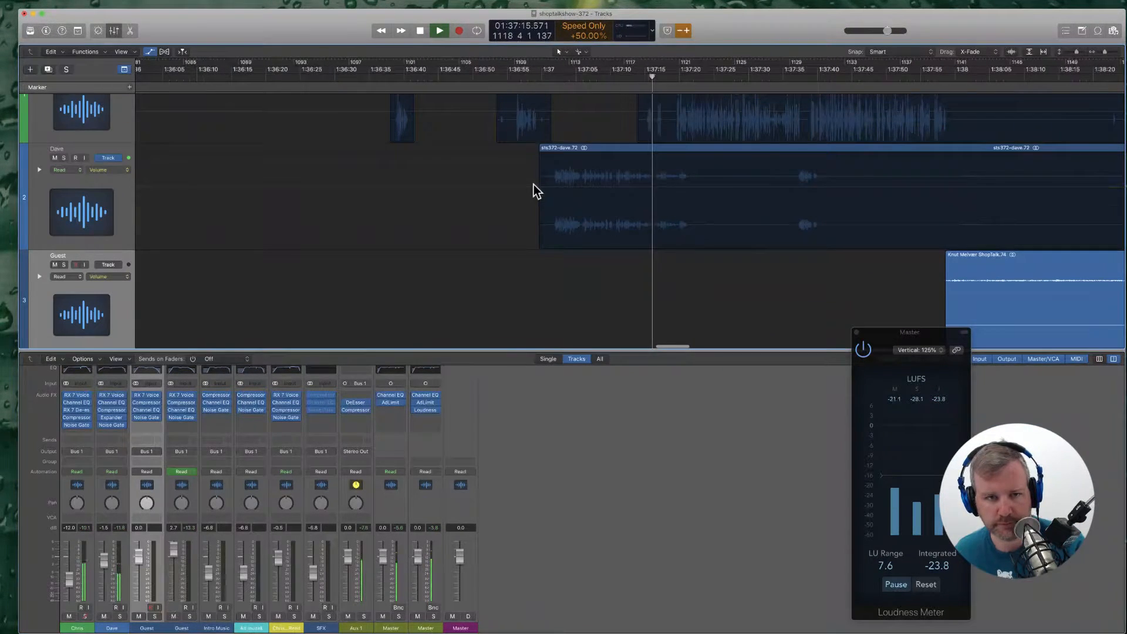
left_click(534, 185)
left_click(517, 188)
left_click(543, 183)
left_click_drag(543, 185, 544, 177)
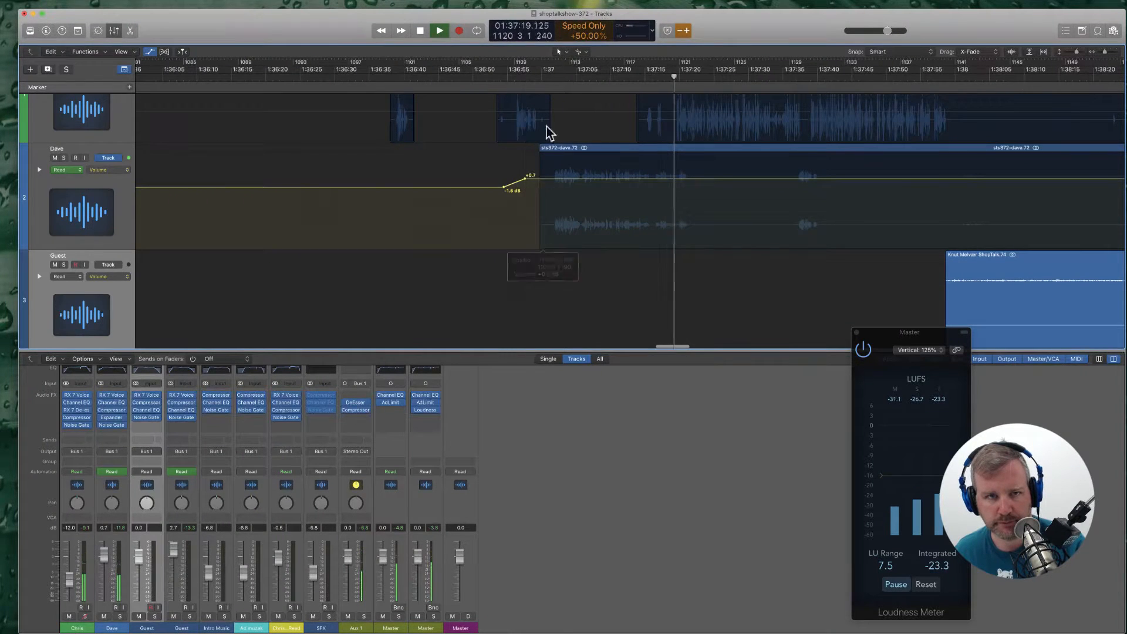
left_click(550, 78)
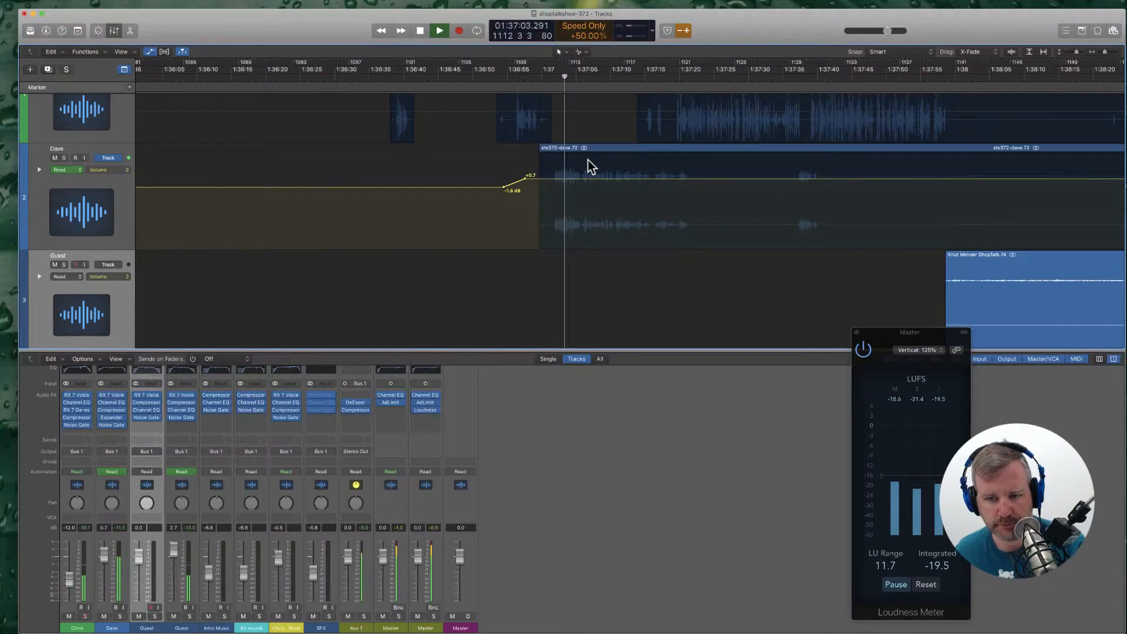
key("a")
scroll(642, 227, "right", 6)
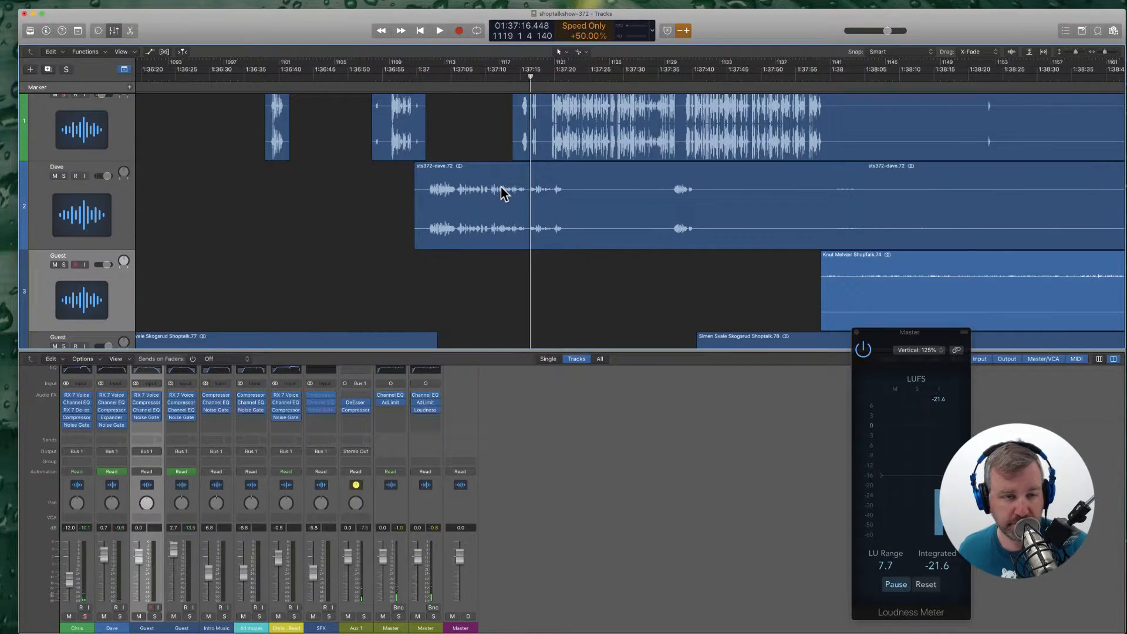
Step: Review track 2's volume automation and play the overlapping speech from about 1:37:14 to check the levels
key("a")
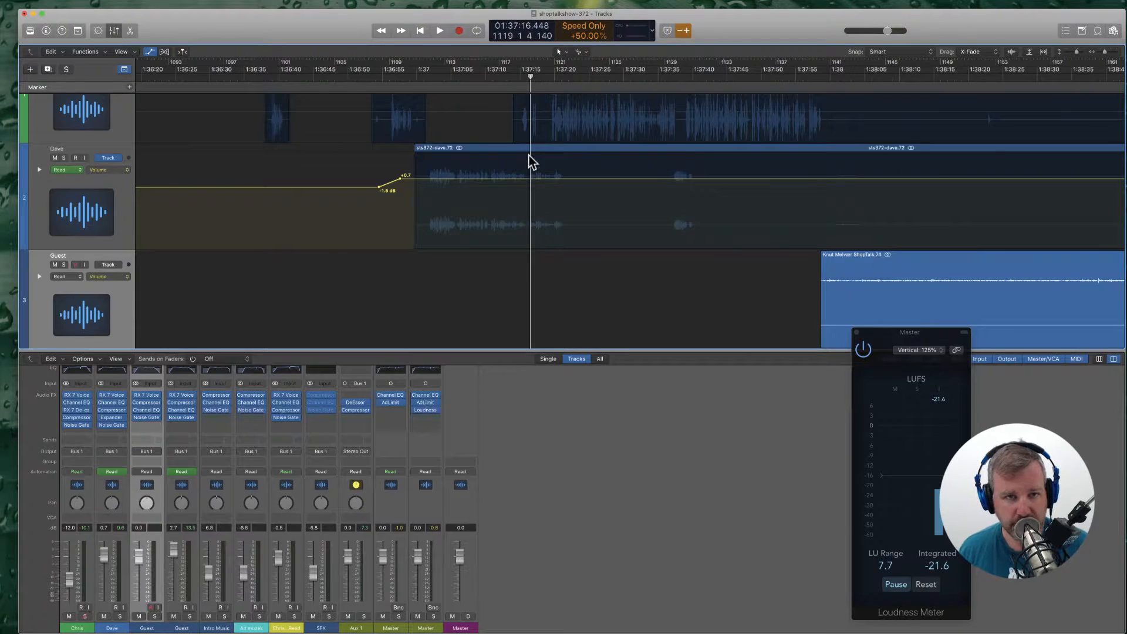
scroll(531, 158, "up", 3)
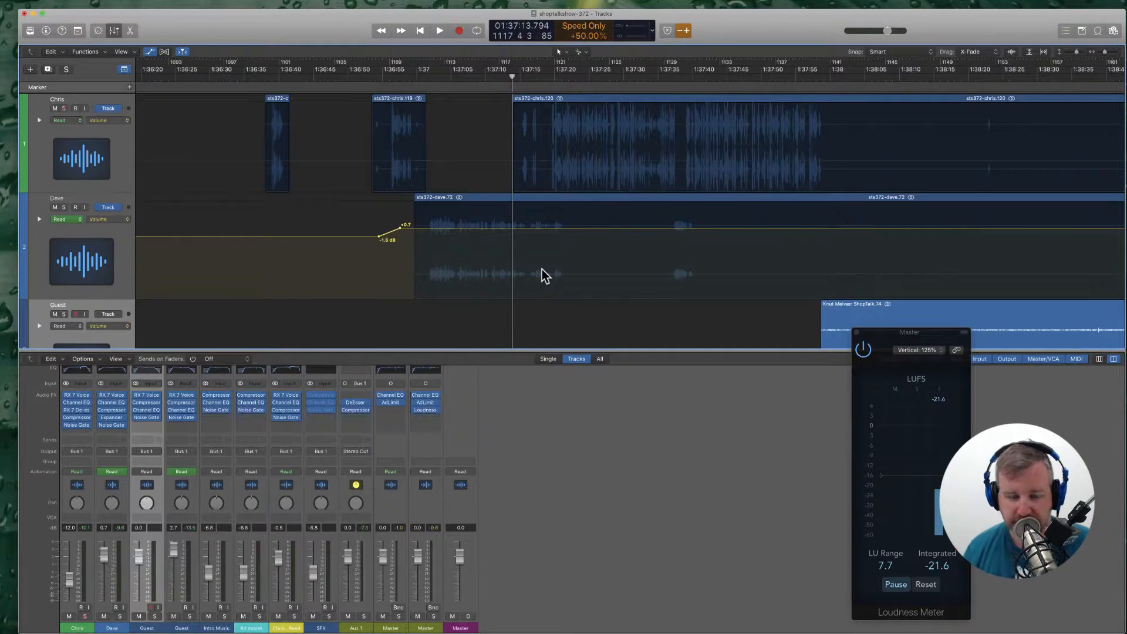
key("a")
key("space")
scroll(529, 282, "right", 5)
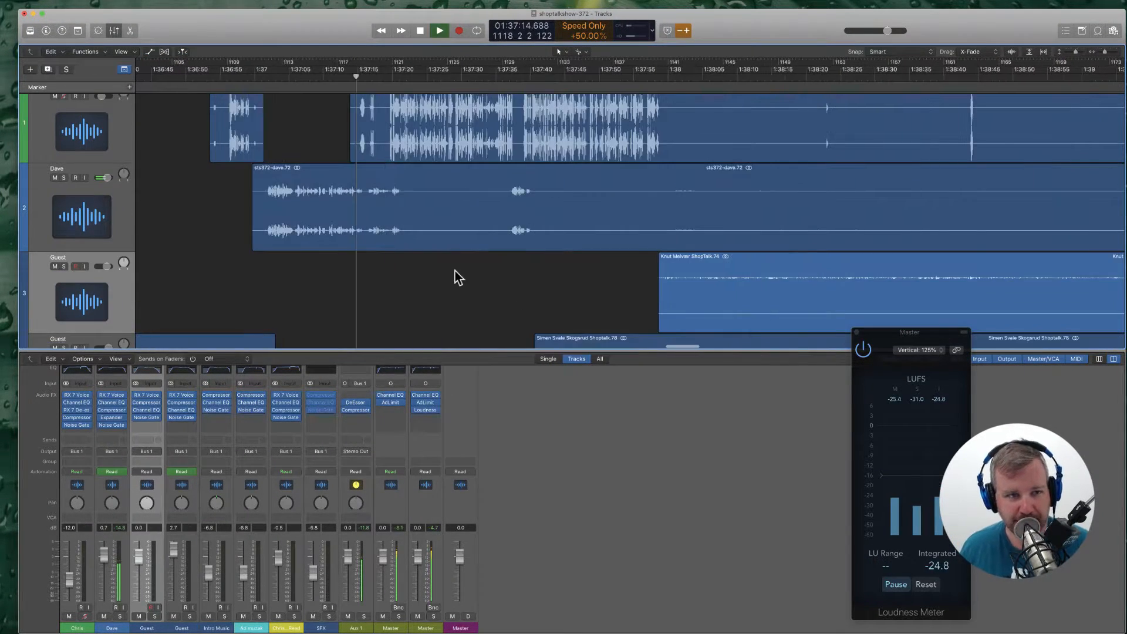
scroll(435, 261, "left", 3)
scroll(435, 261, "up", 1)
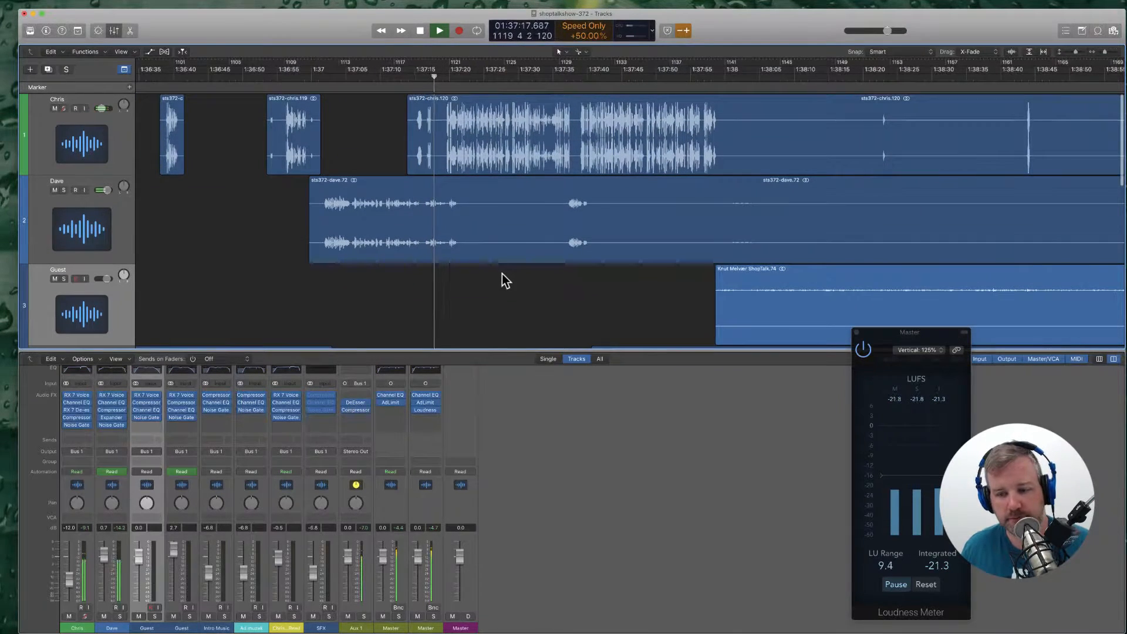
scroll(486, 269, "down", 4)
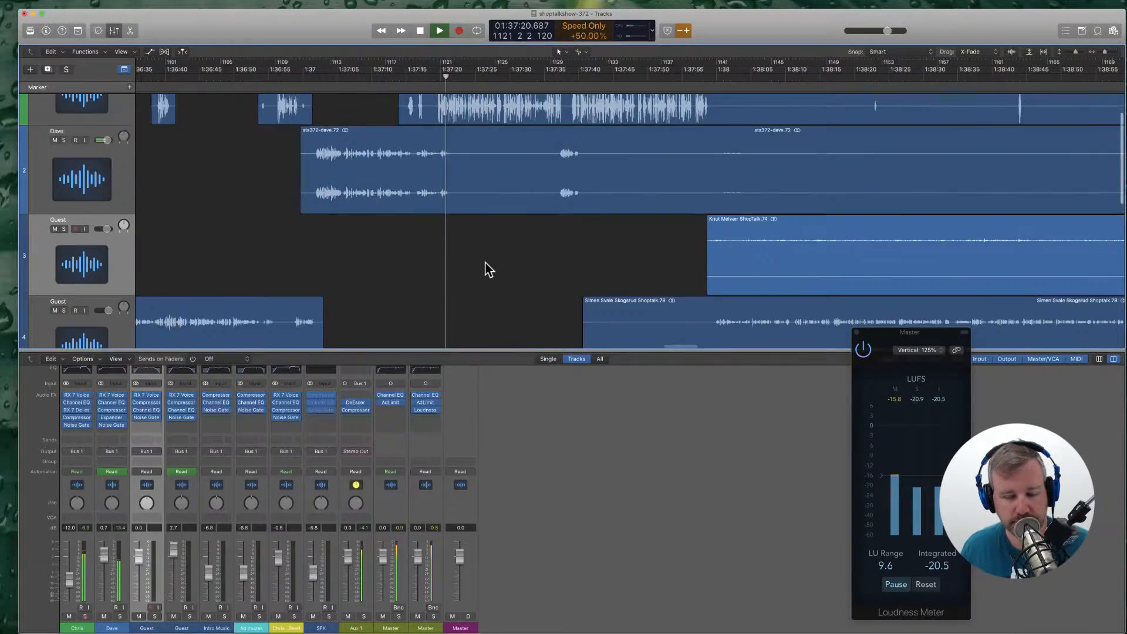
Step: Close the mixer, cut track 2 at about 1:37:22 and 1:37:36, and delete the silent section between the cuts with its automation data
key("x")
scroll(486, 269, "up", 3)
scroll(487, 268, "right", 2)
scroll(486, 267, "down", 1)
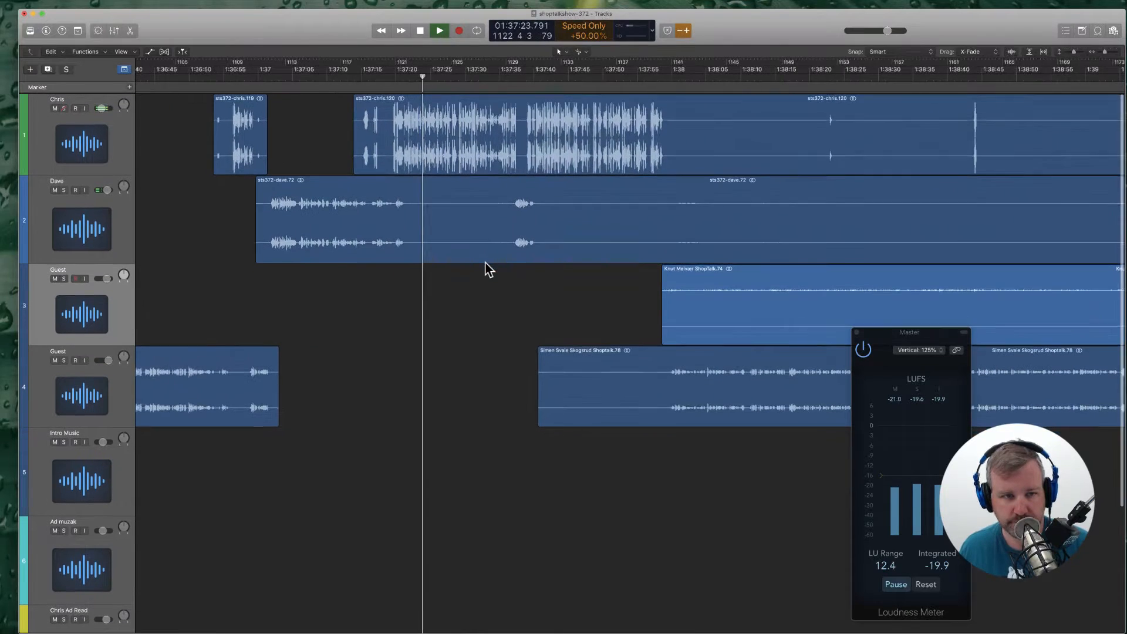
left_click(414, 233)
left_click(514, 227)
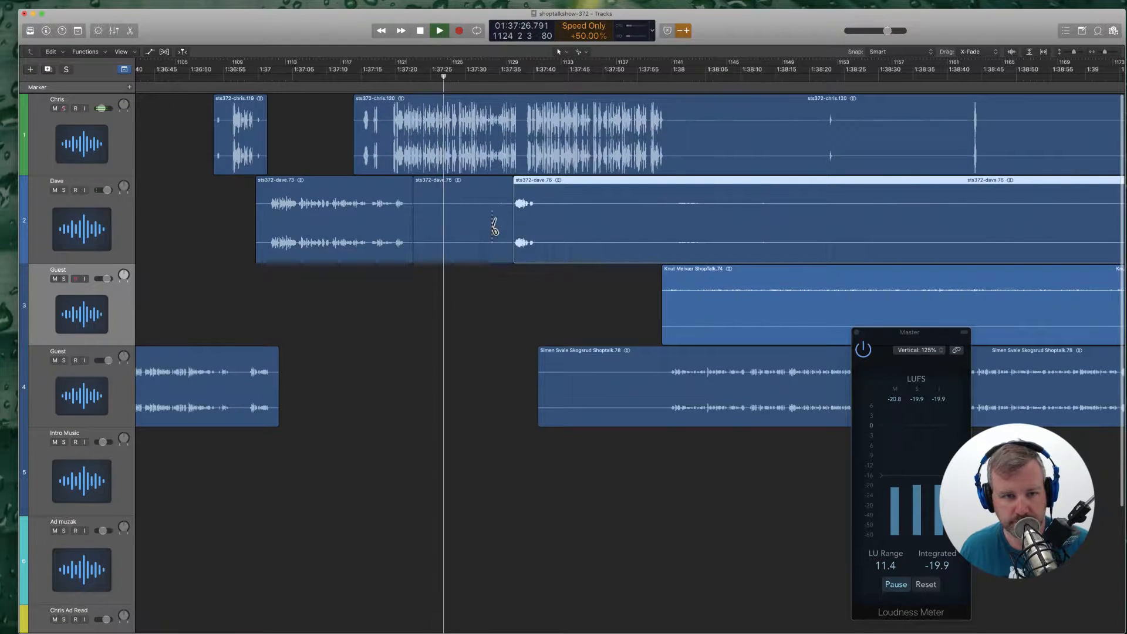
key("super+z")
left_click(509, 228, "super")
key("Delete")
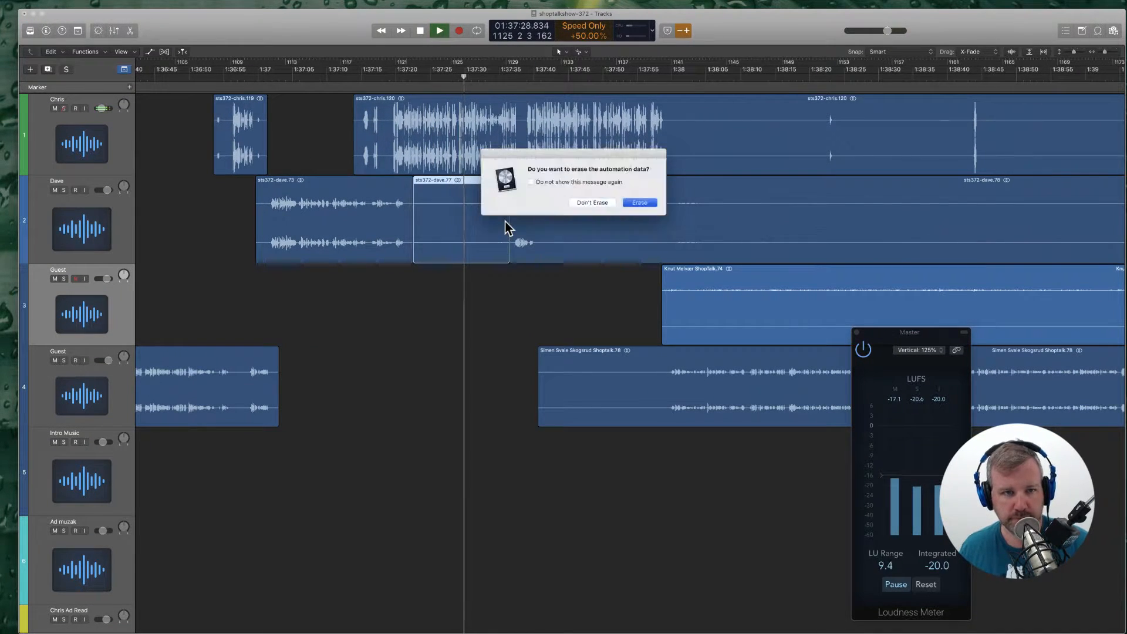
key("Return")
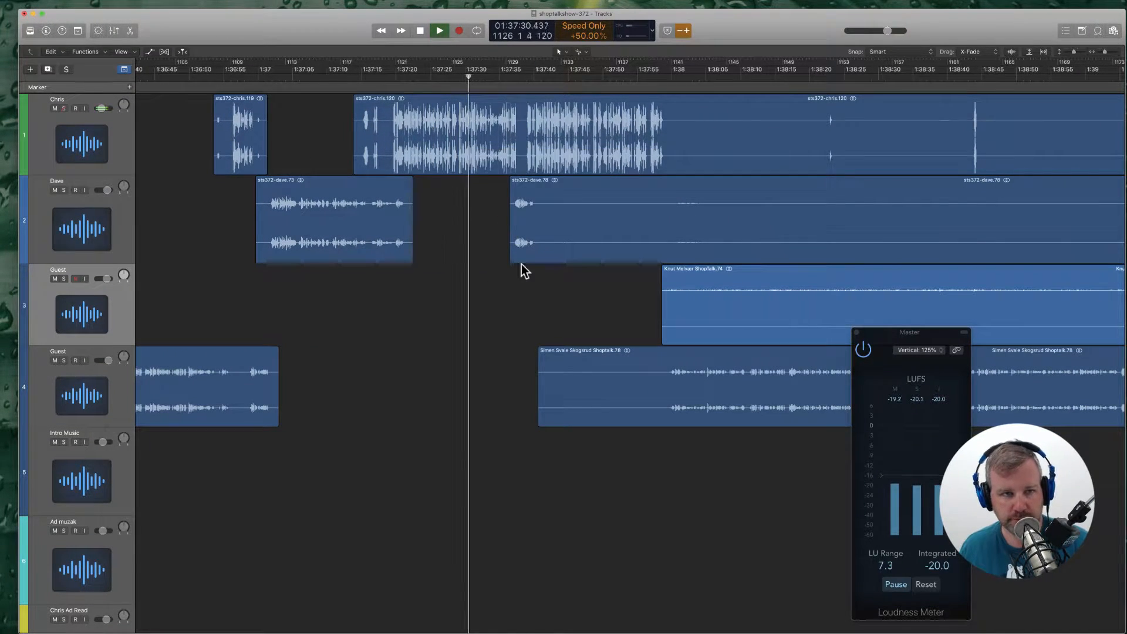
Step: Split track 1 at about 1:37:19 and move all following regions on the four voice tracks, with their automation, 56 seconds later to 1:38:15
left_click(392, 77)
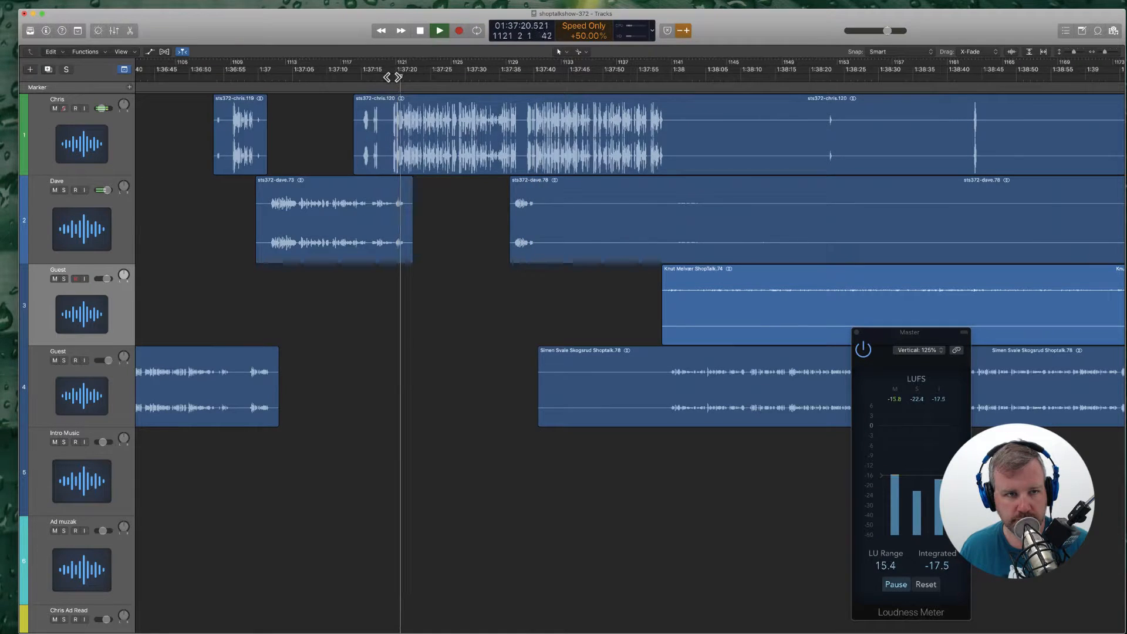
left_click(395, 154)
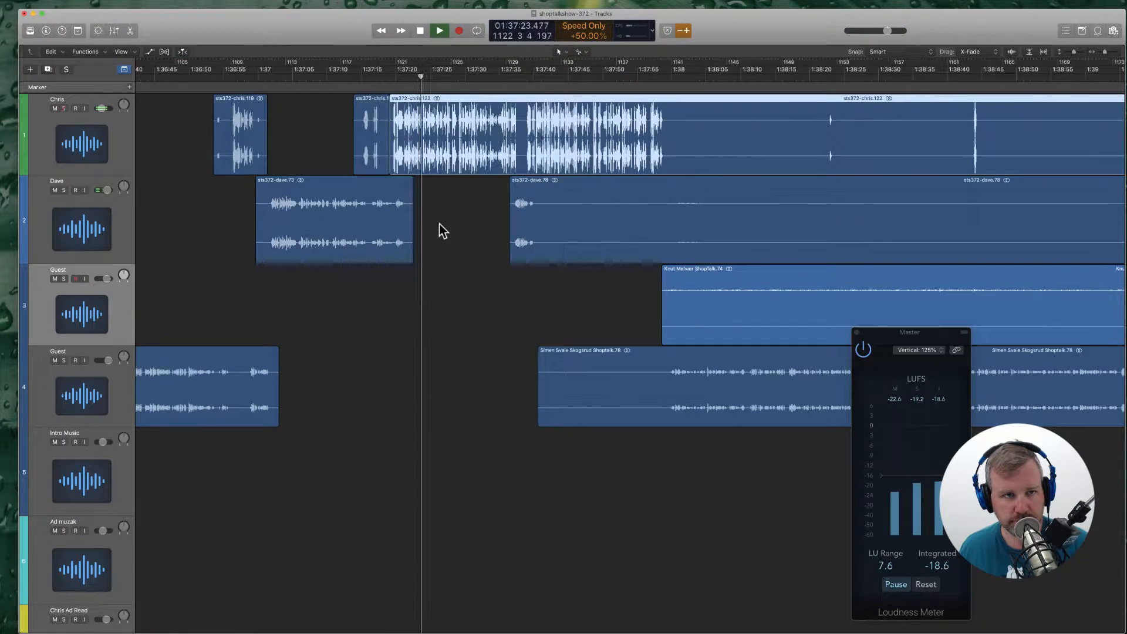
key("z")
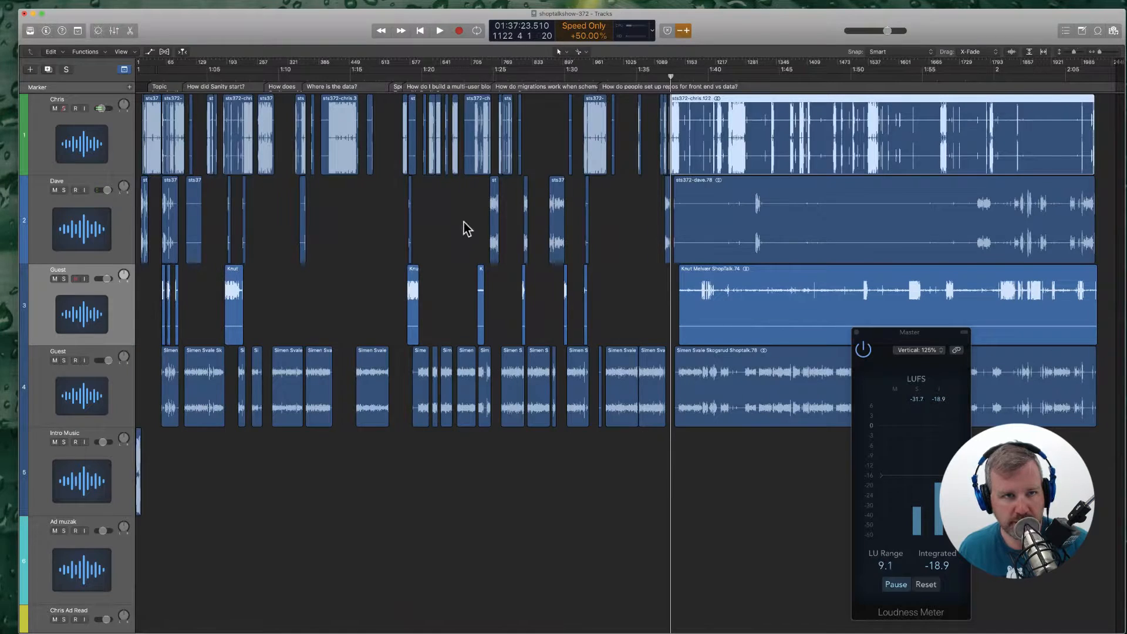
key("z")
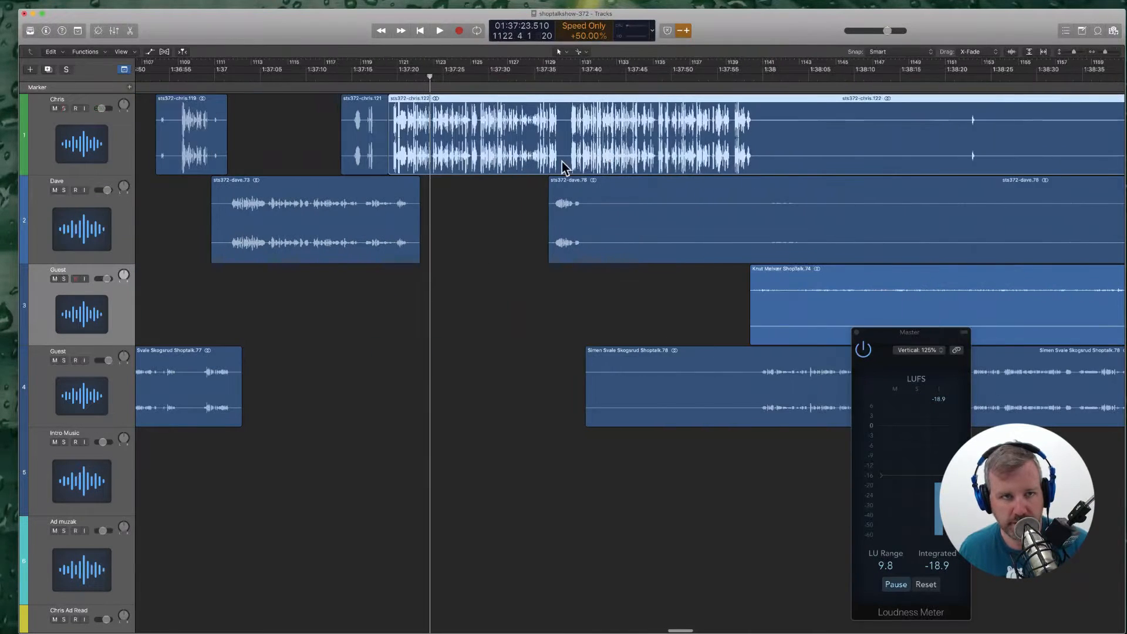
left_click(565, 193, "shift")
left_click(802, 274, "shift")
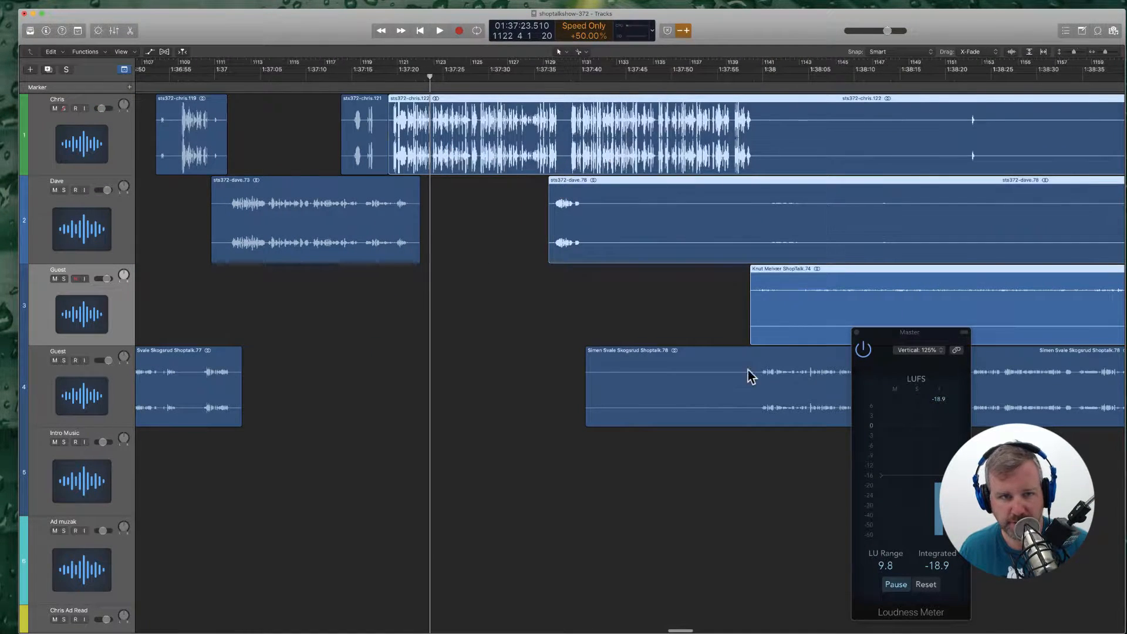
left_click(752, 376, "shift")
left_click_drag(541, 112, 986, 124)
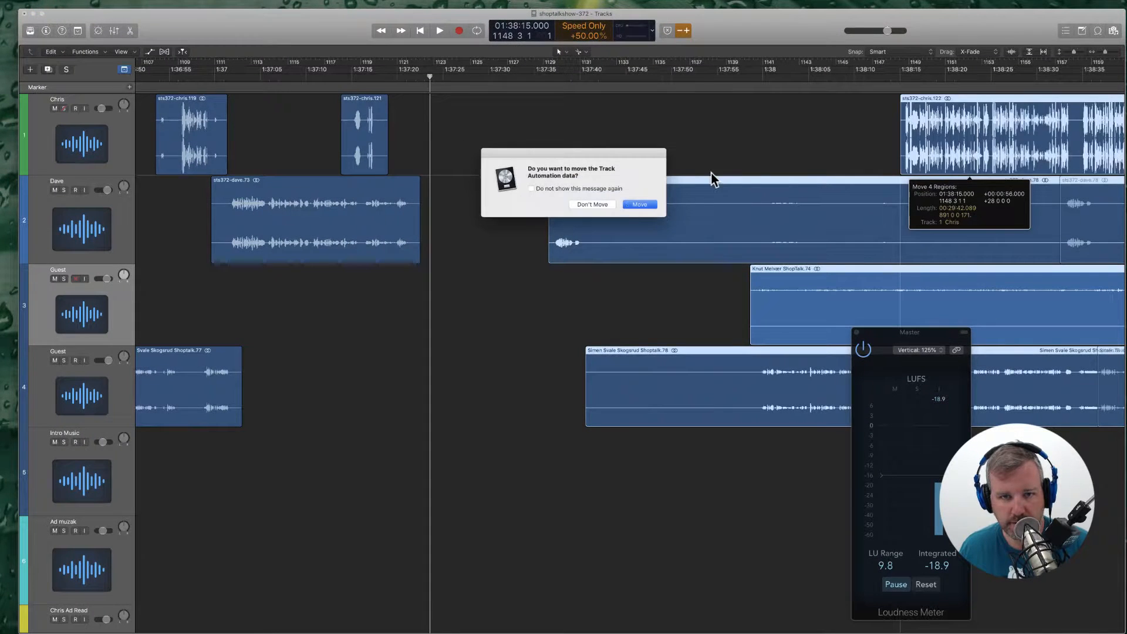
left_click(638, 204)
Step: Play from about 1:37:19 to check the end of track 2's speech before the gap
left_click(395, 79)
key("space")
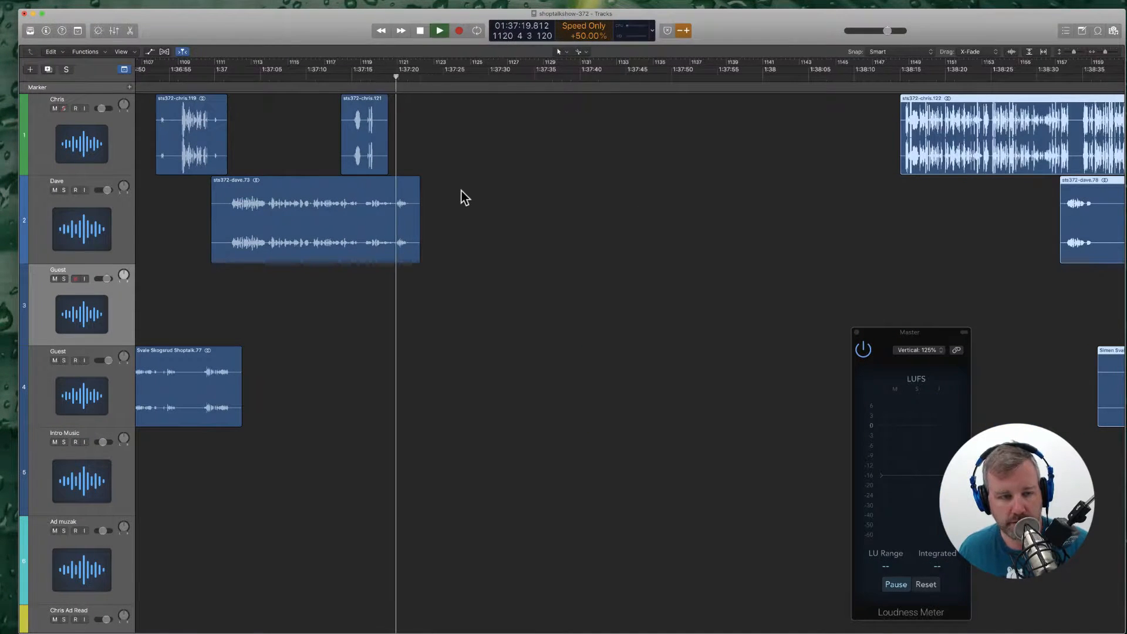
key("space")
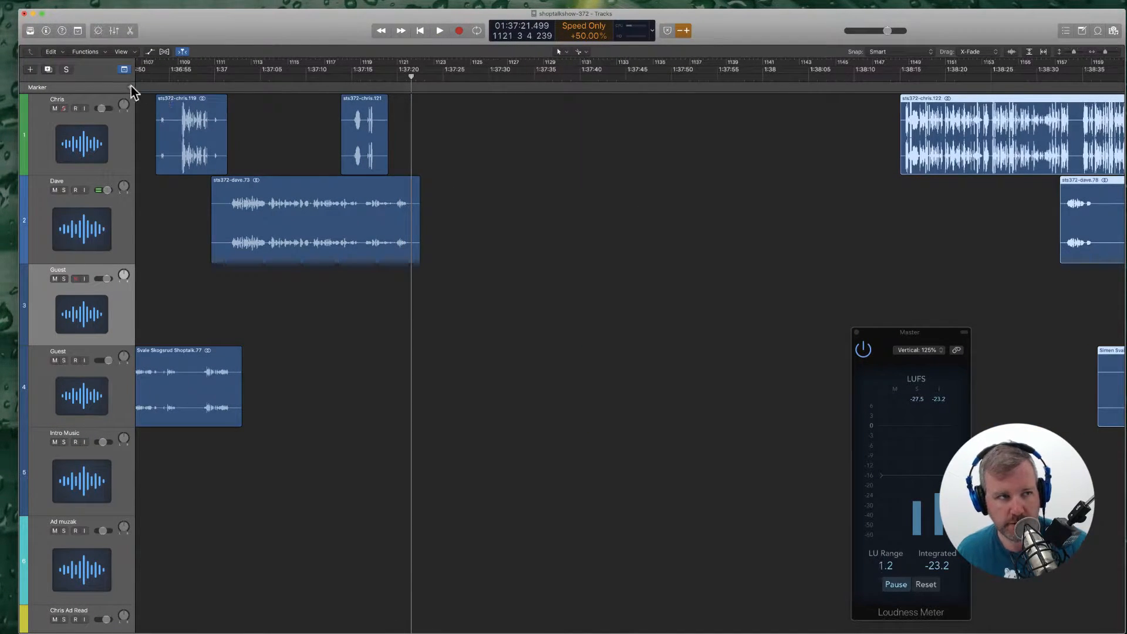
Step: Add a marker named "Sponsor: WooCommerce" at about 1:37:21 and another marker at about 1:38:12, just before track 1's speech resumes
left_click(130, 87)
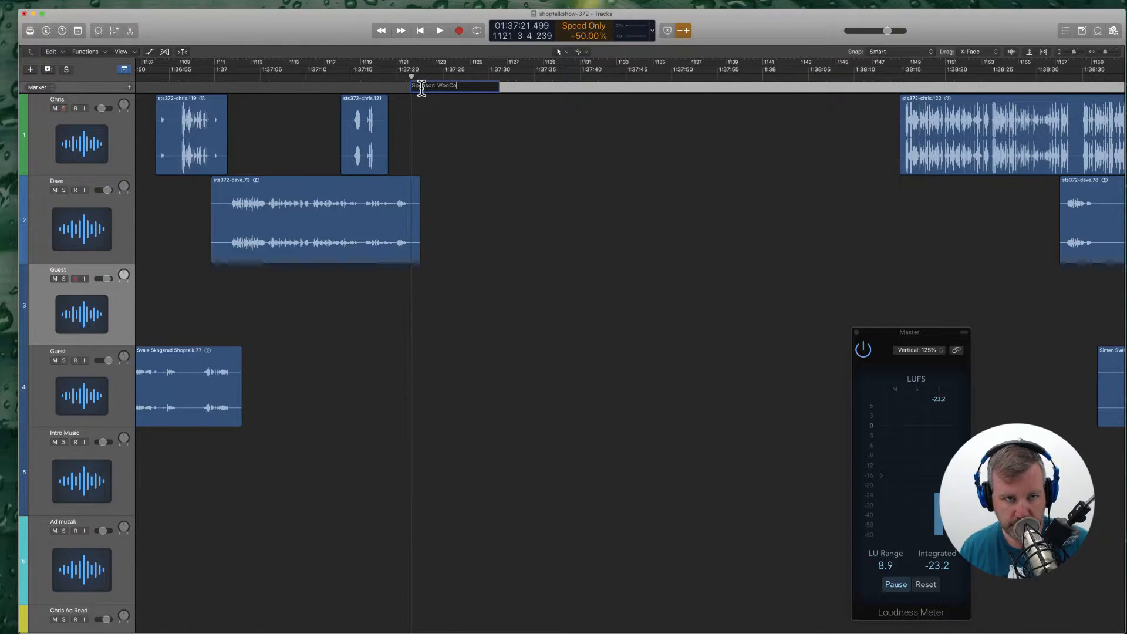
scroll(673, 172, "right", 5)
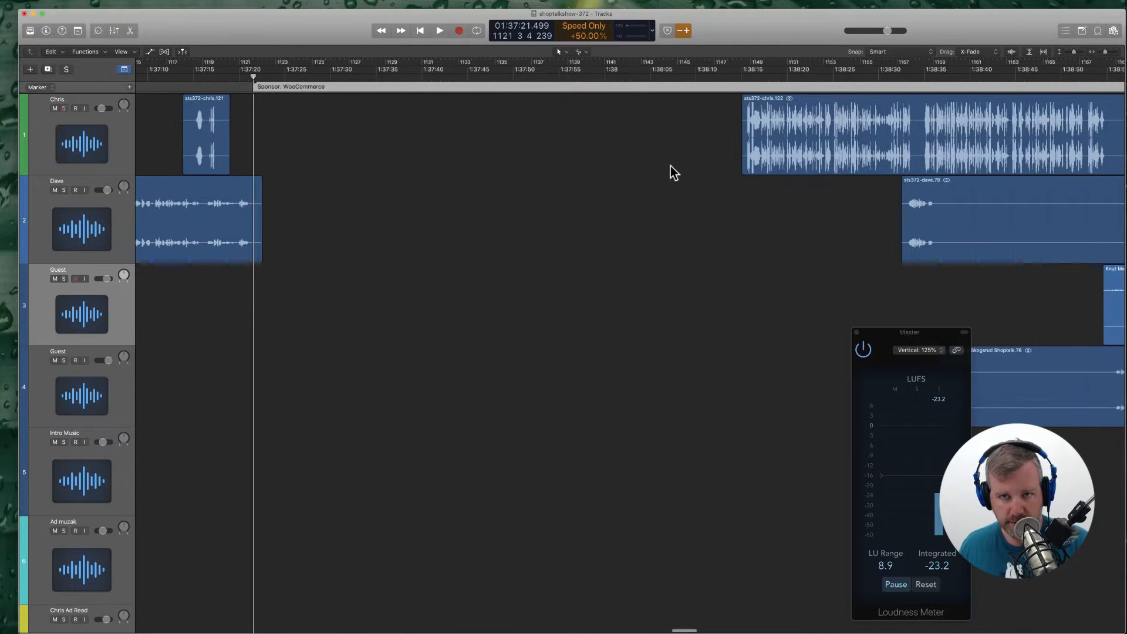
left_click(716, 75)
left_click(130, 87)
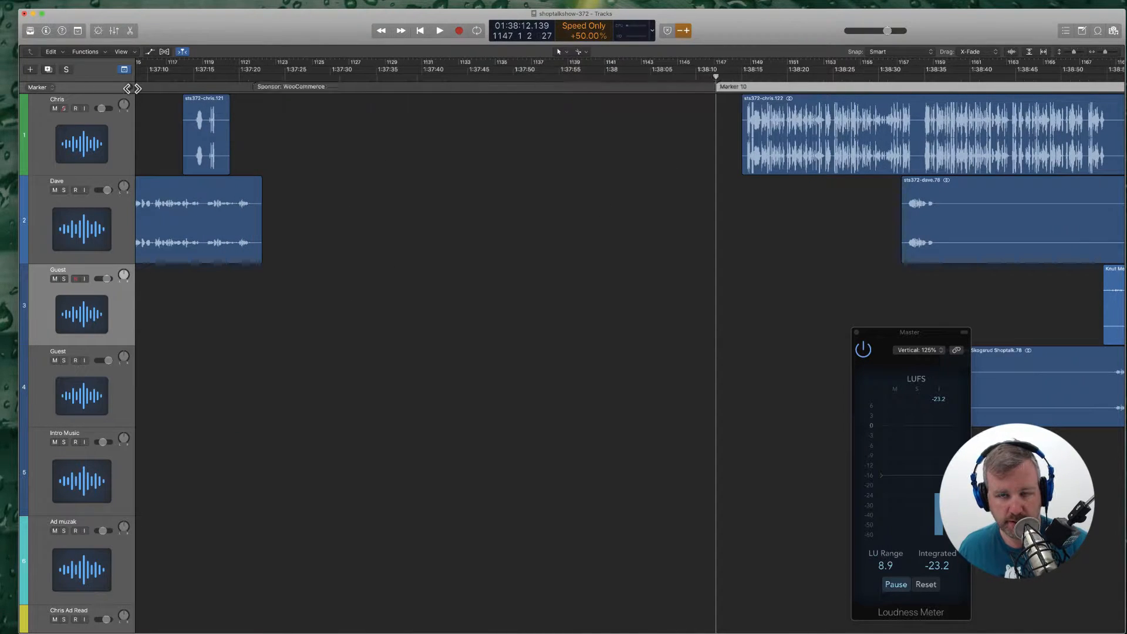
Step: Play track 1's speech from about 1:38:24 and name the marker at 1:38:12 "Public vs private repos"
scroll(527, 86, "right", 10)
left_click(490, 75)
key("space")
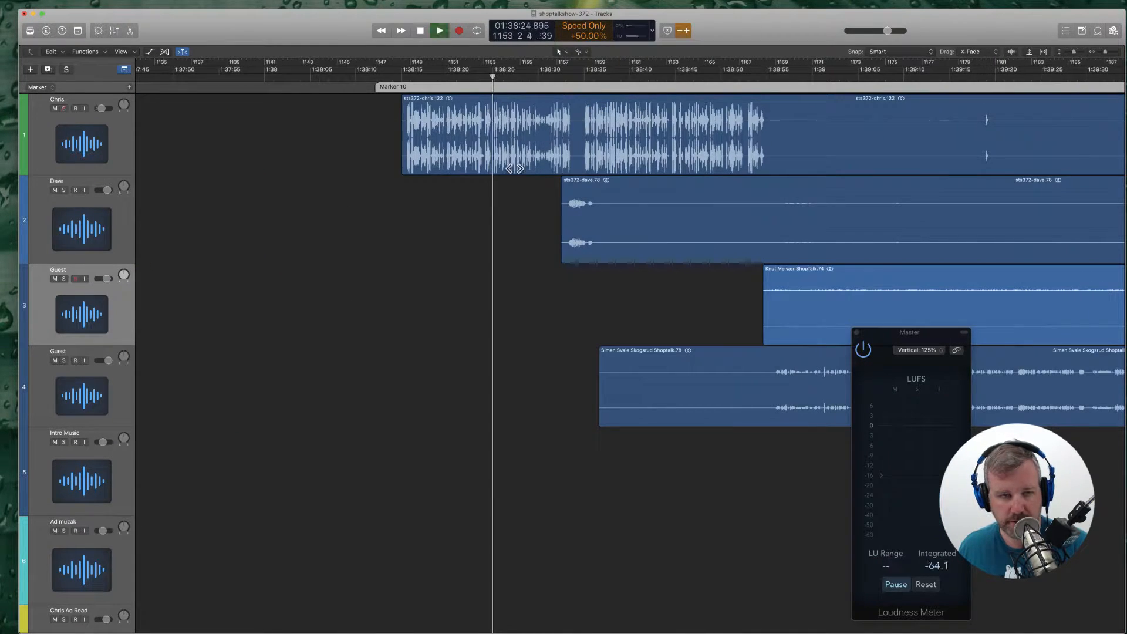
scroll(507, 165, "right", 3)
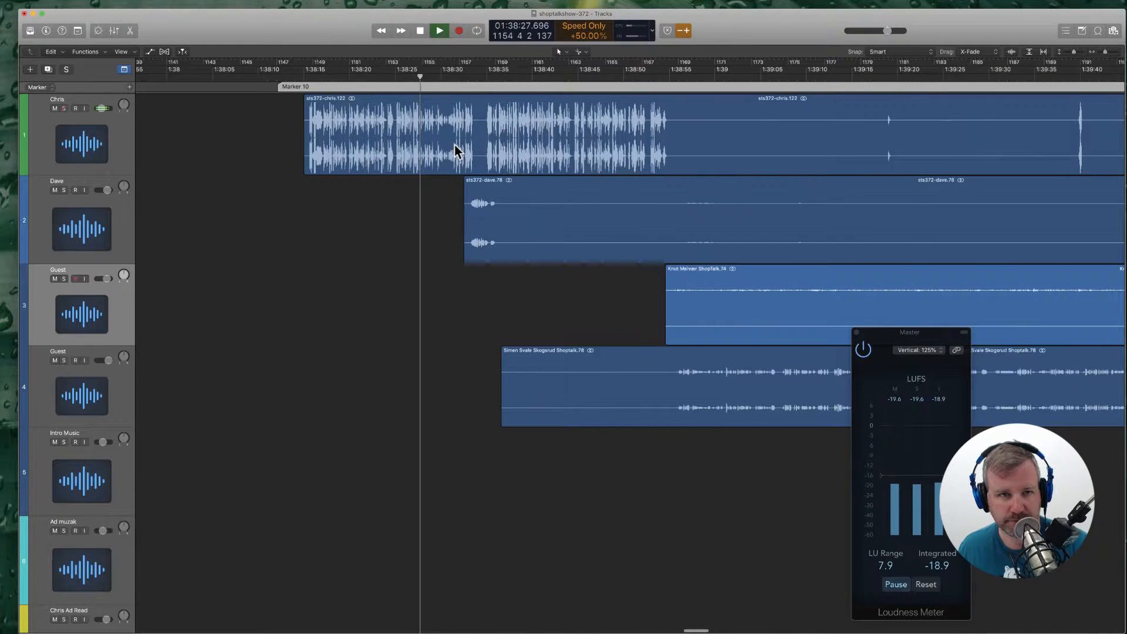
left_click(485, 75)
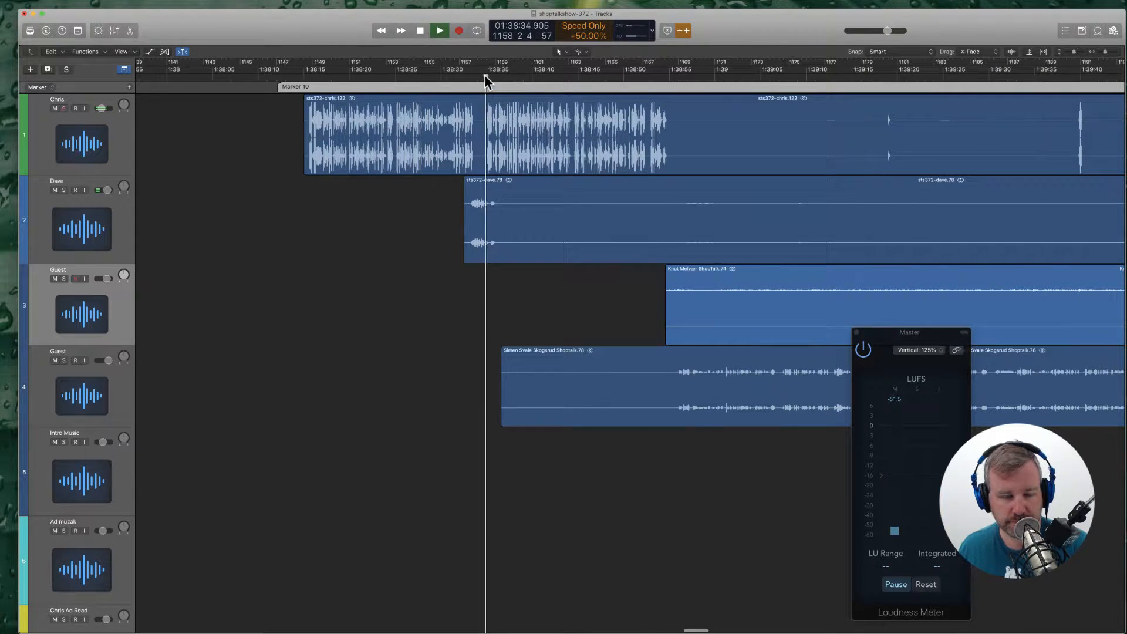
double_click(305, 88)
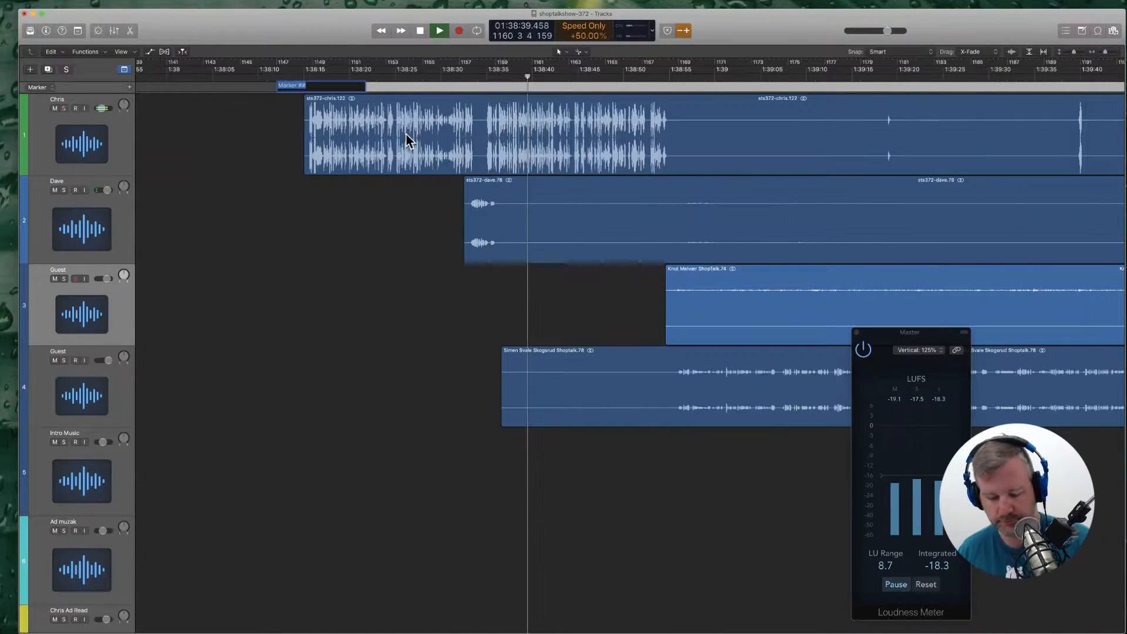
type("Public vs p")
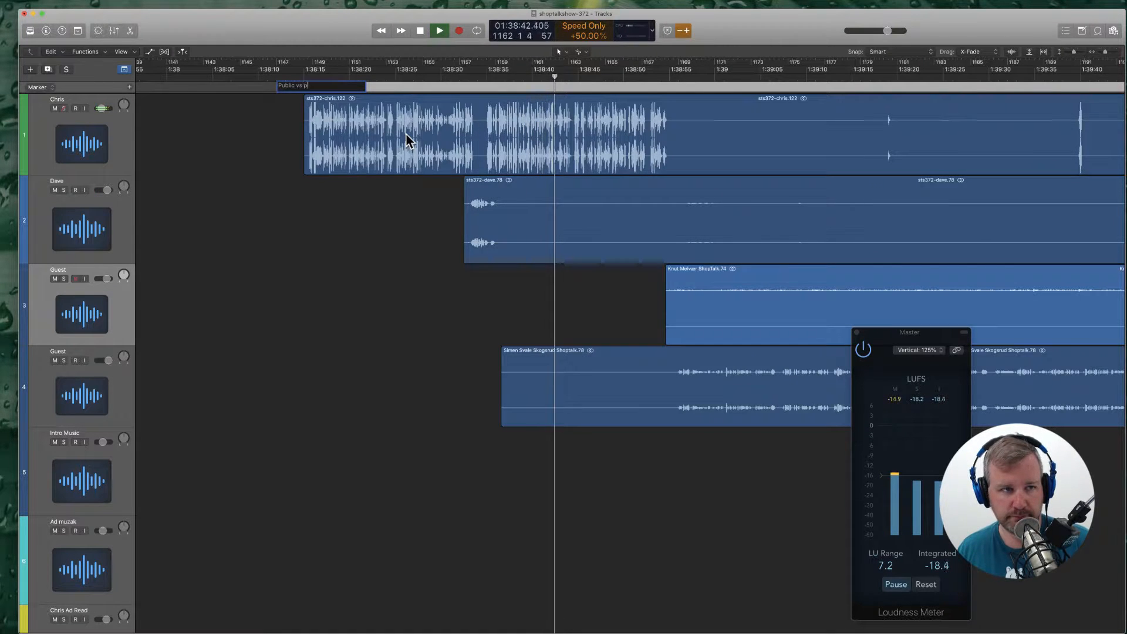
type("rivate repos")
key("Return")
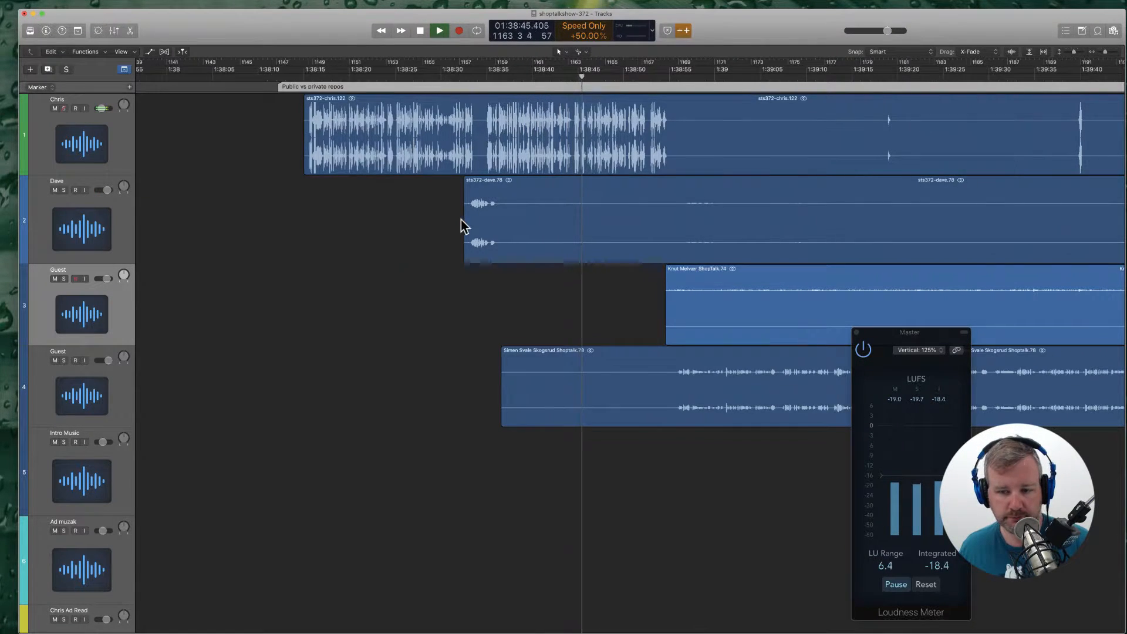
Step: Cut track 2 at about 1:38:40 and 1:39:33, and delete the silent section between the cuts with its automation data
scroll(461, 219, "right", 3)
left_click_drag(428, 259, 914, 206)
left_click(869, 209)
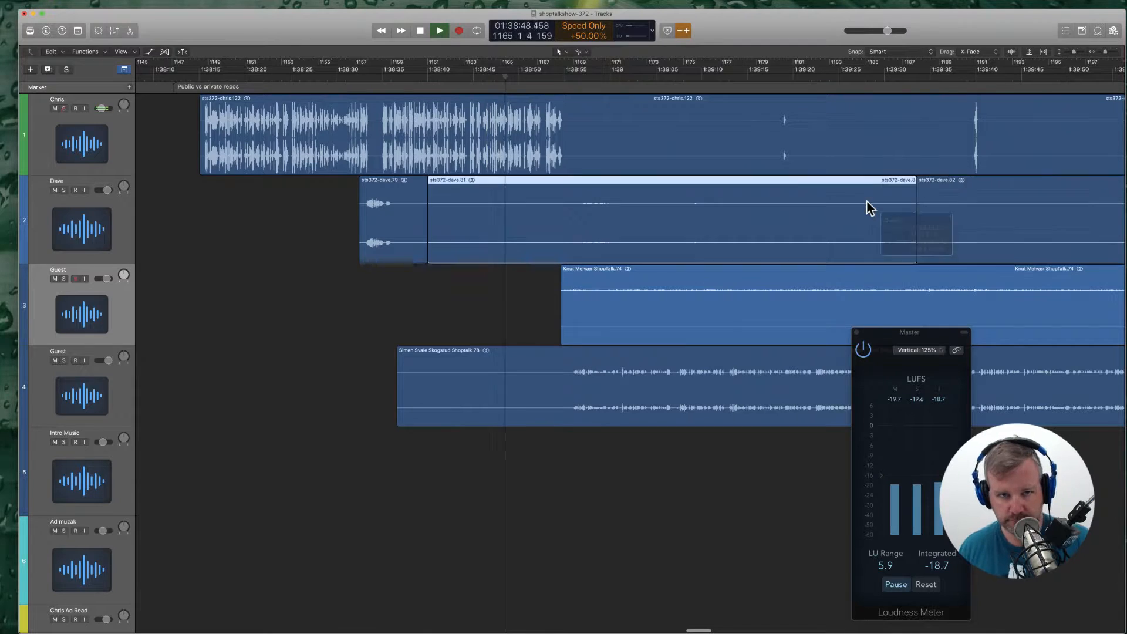
key("Delete")
key("Return")
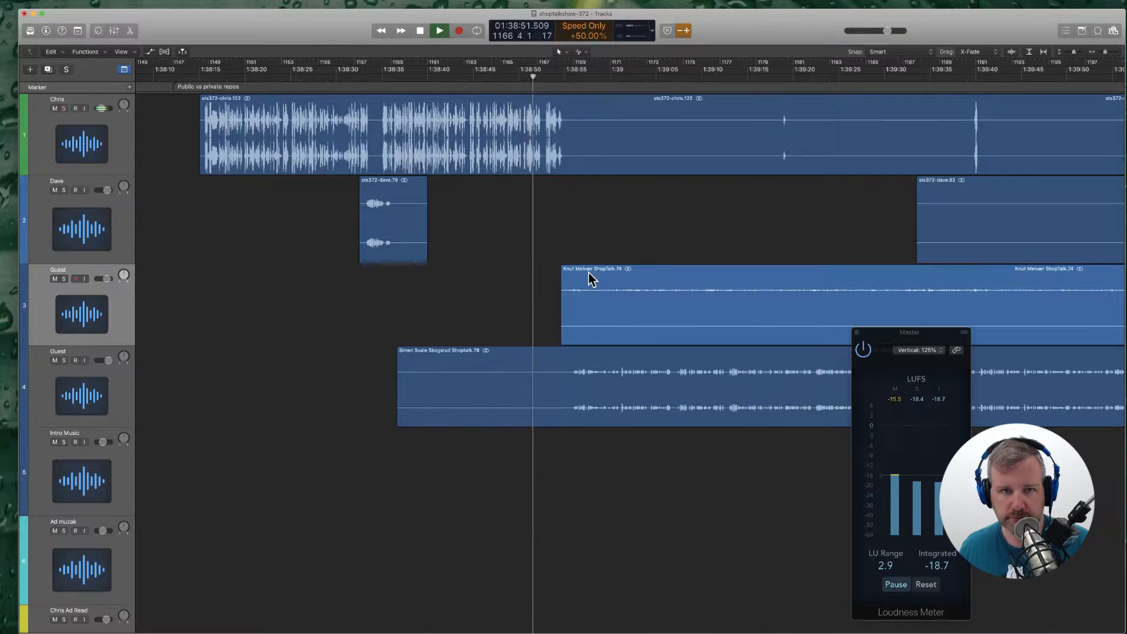
Step: Split track 4 at about 1:38:54, where its speech starts, and delete the silent section before the cut with its automation data
scroll(517, 251, "right", 2)
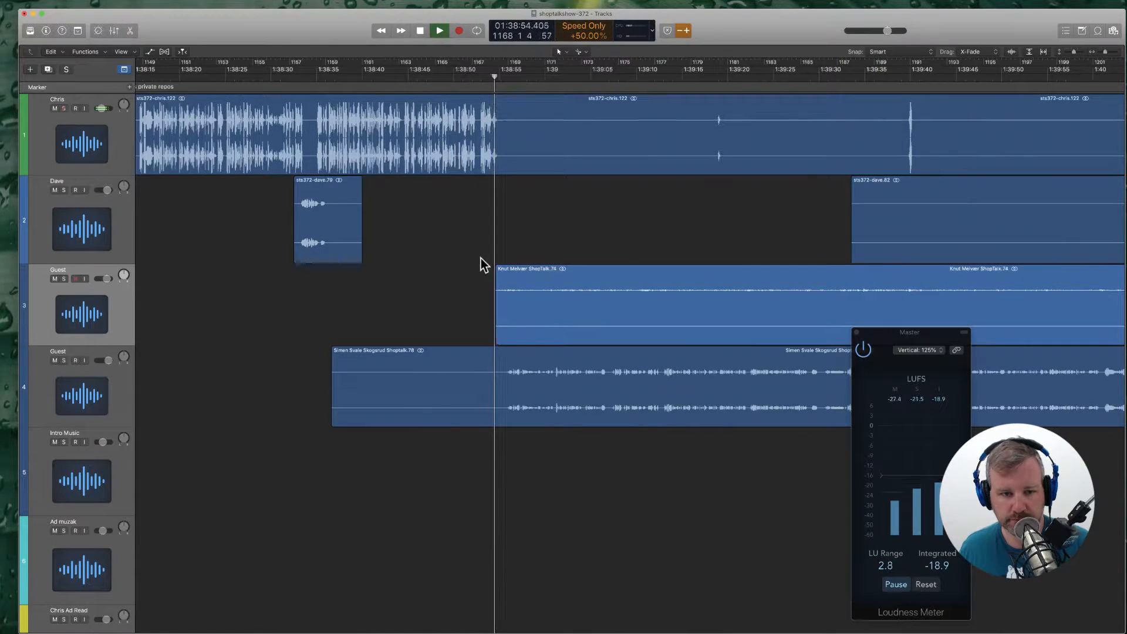
left_click(495, 376)
left_click(468, 373)
key("Delete")
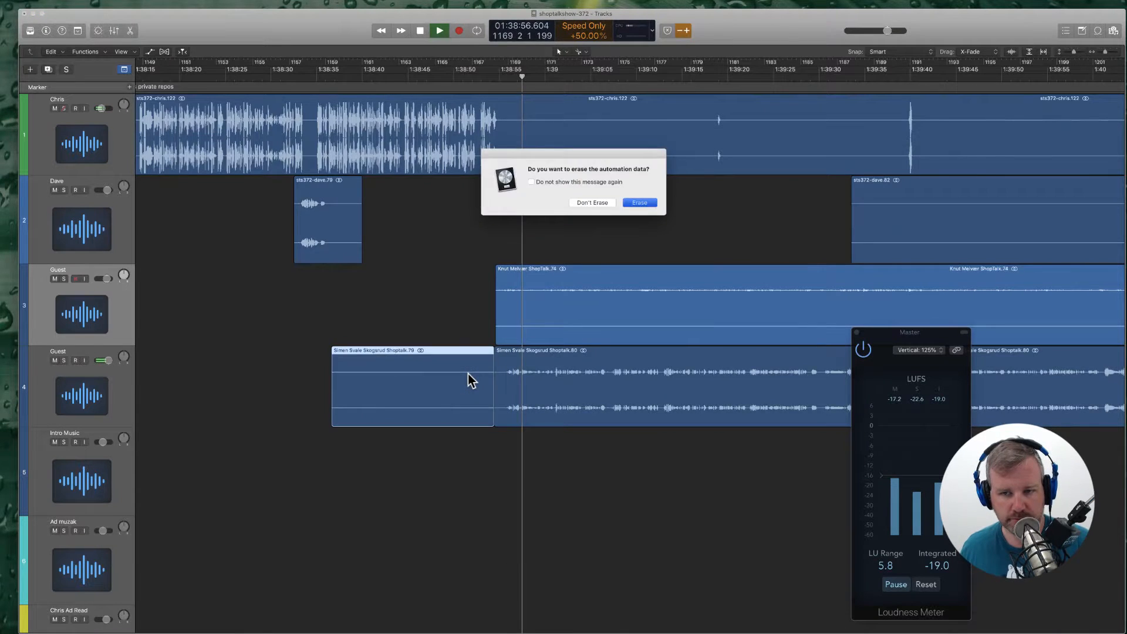
key("Return")
Step: Split track 3 at about 1:40:01 and delete the silent section before the cut
scroll(519, 335, "right", 6)
left_click(721, 307)
left_click(665, 308)
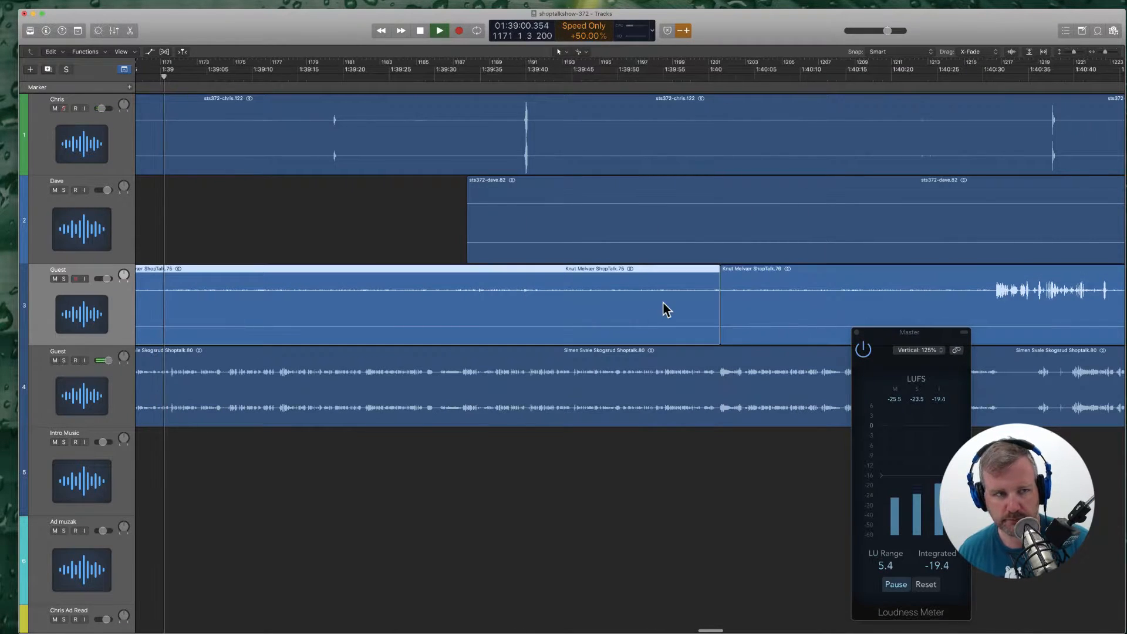
key("Delete")
Step: Cut track 1 at about 1:38:57 and 1:39:17, and delete the silent section between the cuts
scroll(664, 307, "left", 10)
left_click(666, 170)
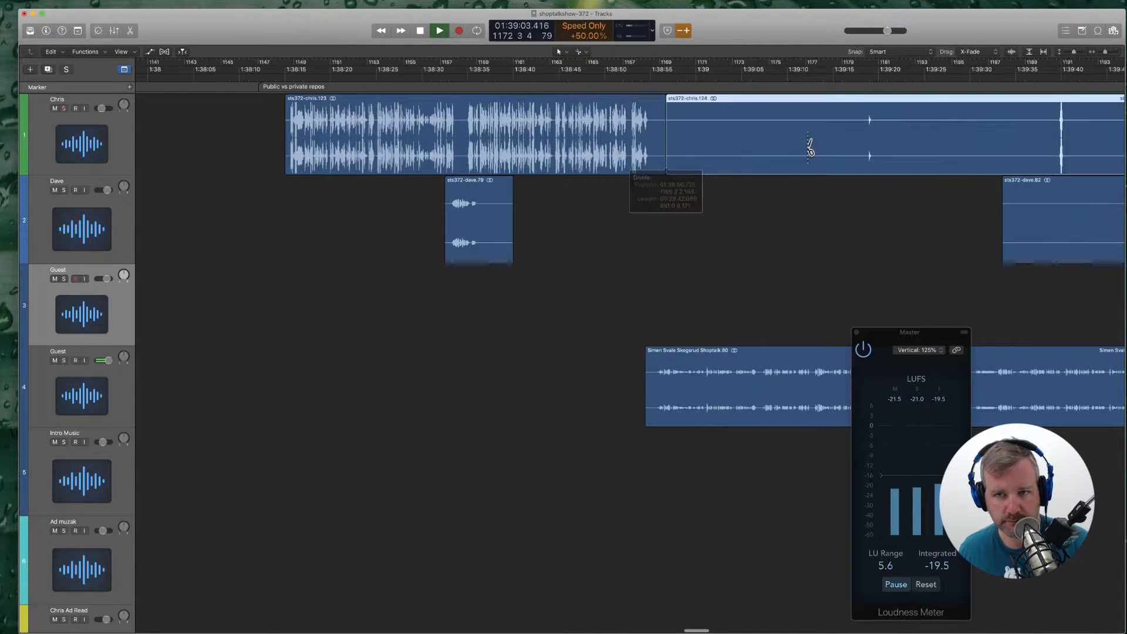
left_click(854, 142)
left_click(843, 136)
key("Delete")
Step: Move all following regions on the four voice tracks about 1 second earlier to tighten track 4's reply to track 1's speech
scroll(763, 176, "right", 7)
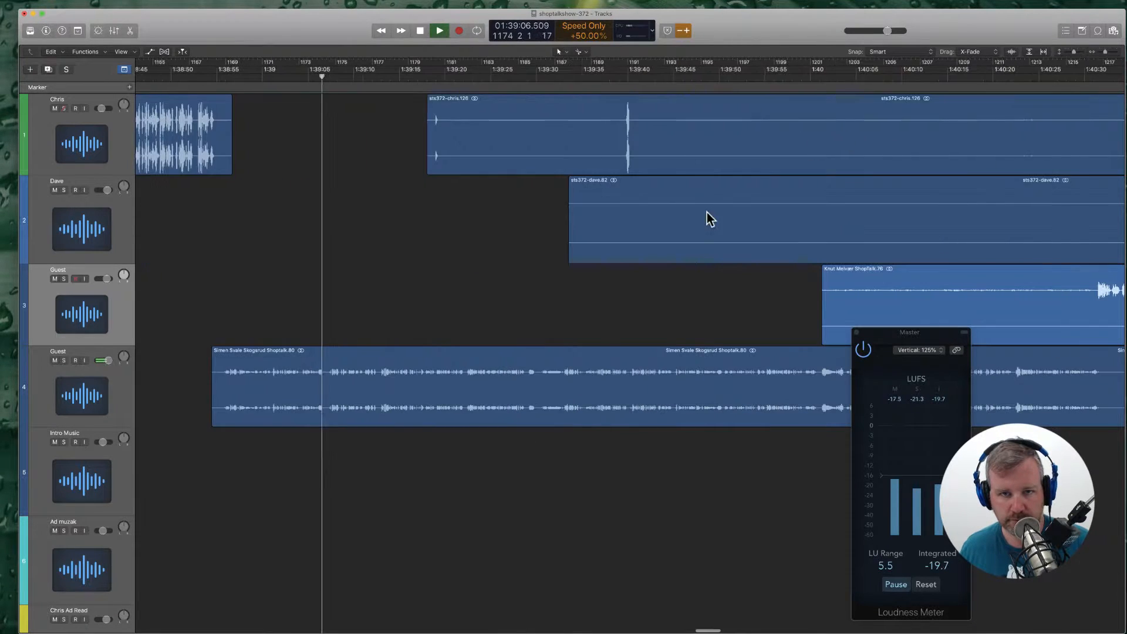
left_click(831, 256, "shift")
left_click(838, 268, "shift")
left_click(549, 400, "shift")
scroll(548, 400, "left", 4)
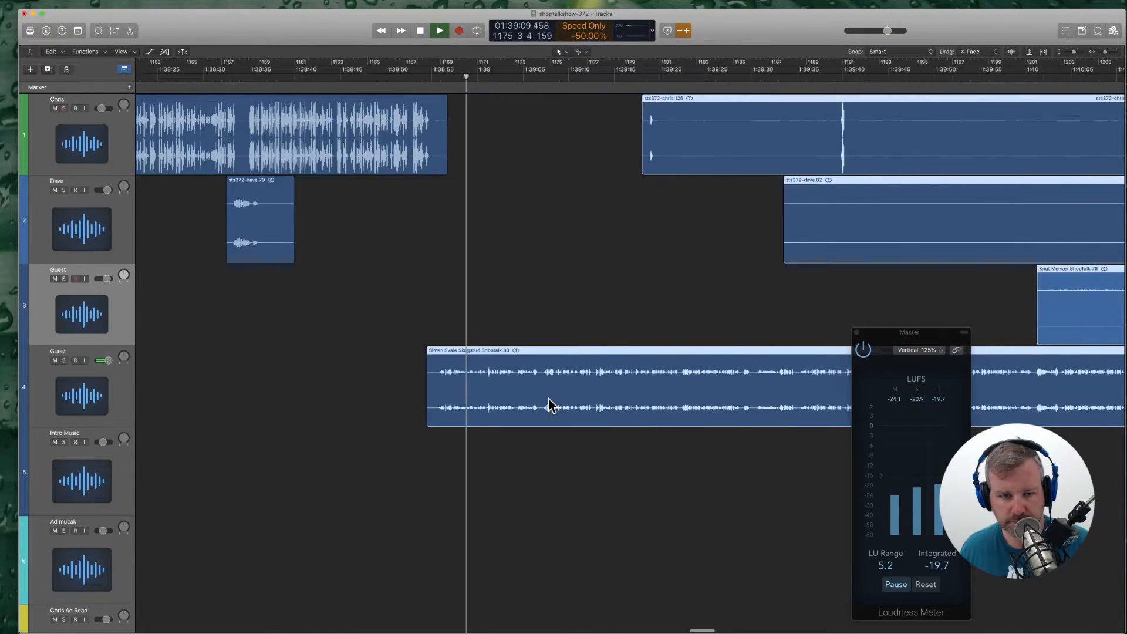
left_click_drag(473, 351, 465, 351)
left_click(638, 204)
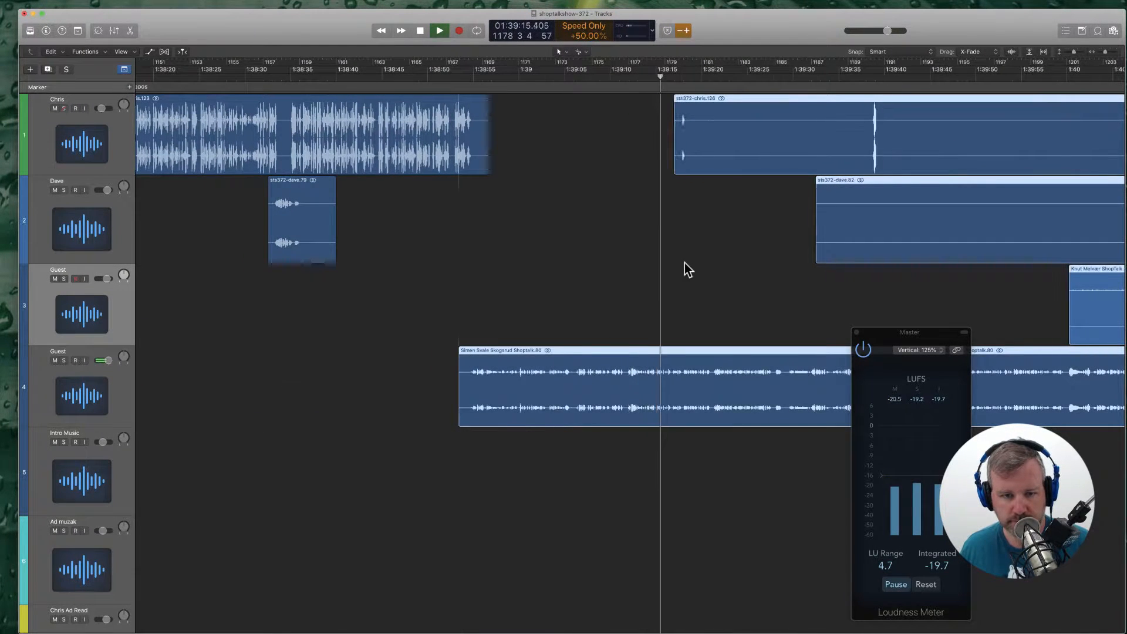
Step: Cut track 1 at about 1:39:19 and 1:39:37, and delete the silent section between the two short interjections
scroll(685, 263, "right", 4)
scroll(608, 298, "right", 2)
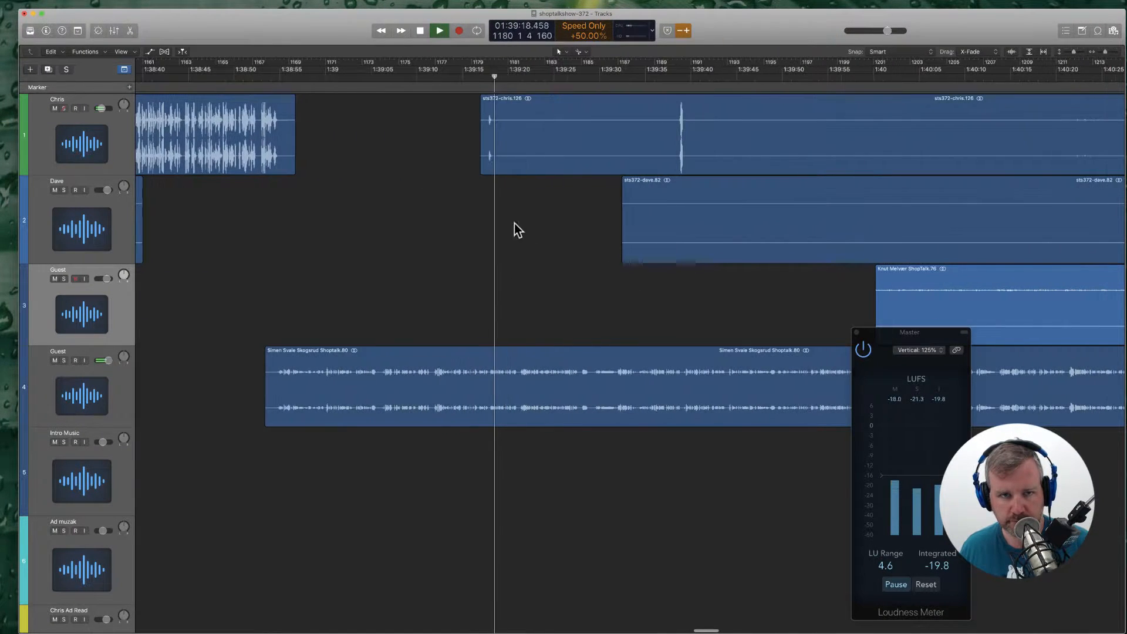
left_click(503, 146, "super")
left_click(667, 146, "super")
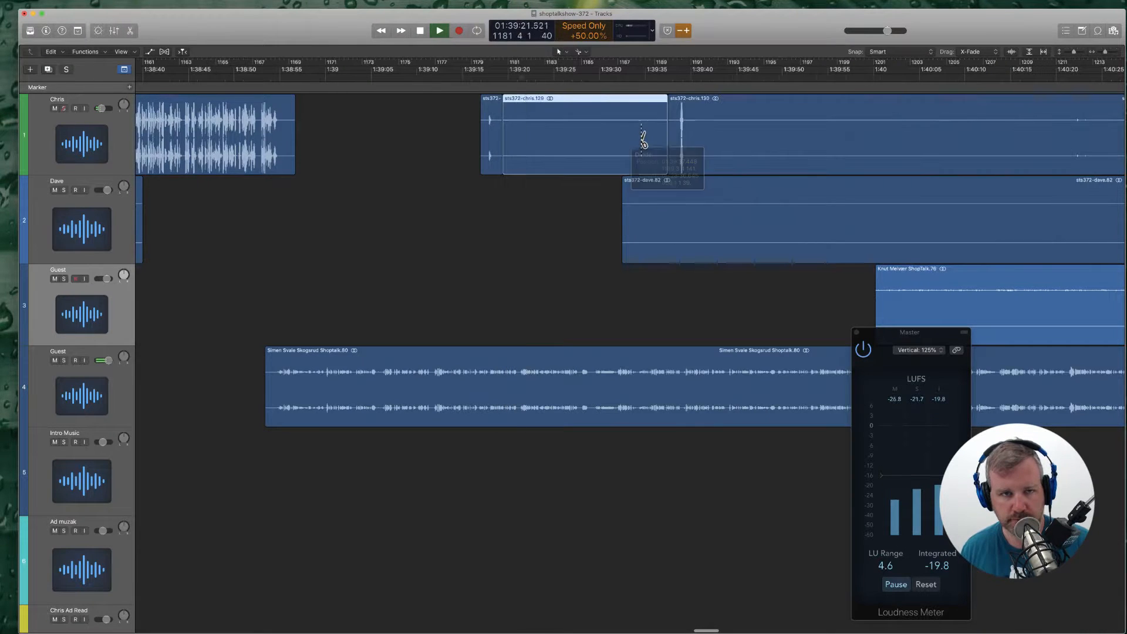
key("Delete")
Step: Look over the whole timeline and the unedited regions that follow 1:39:30 on the voice tracks during playback
scroll(590, 194, "right", 5)
scroll(592, 200, "right", 3)
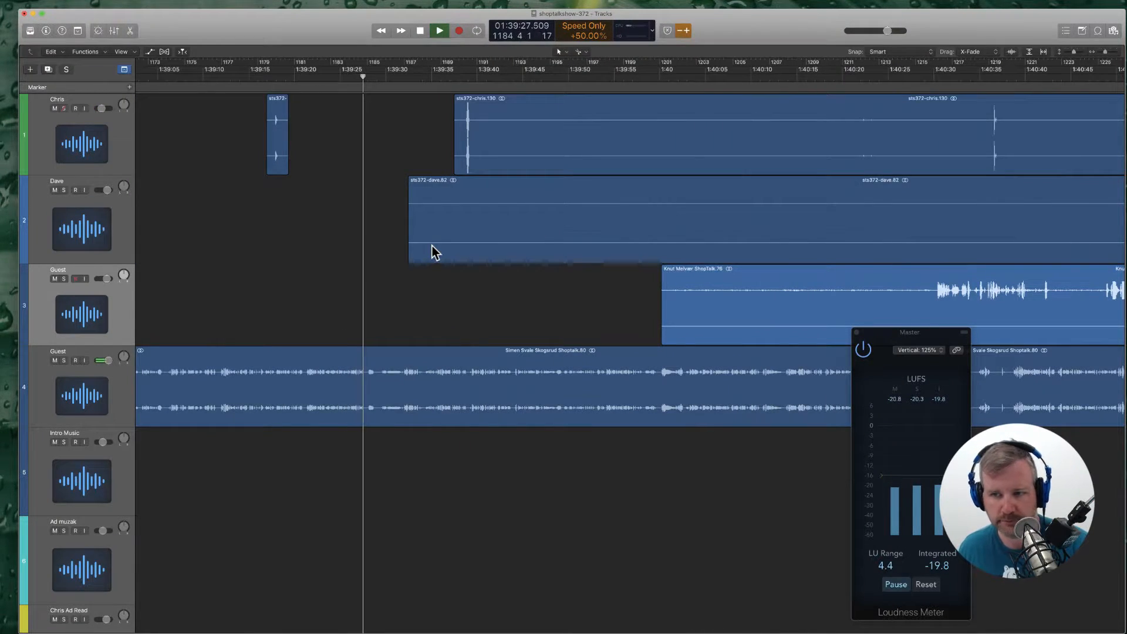
scroll(778, 289, "left", 7)
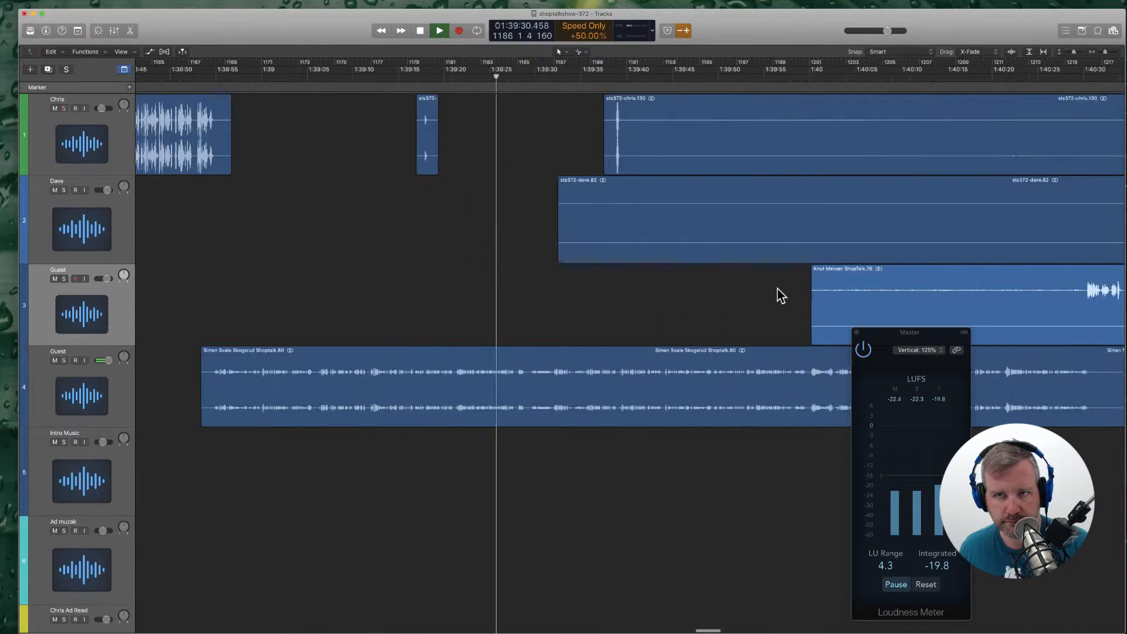
key("z")
scroll(672, 346, "down", 5)
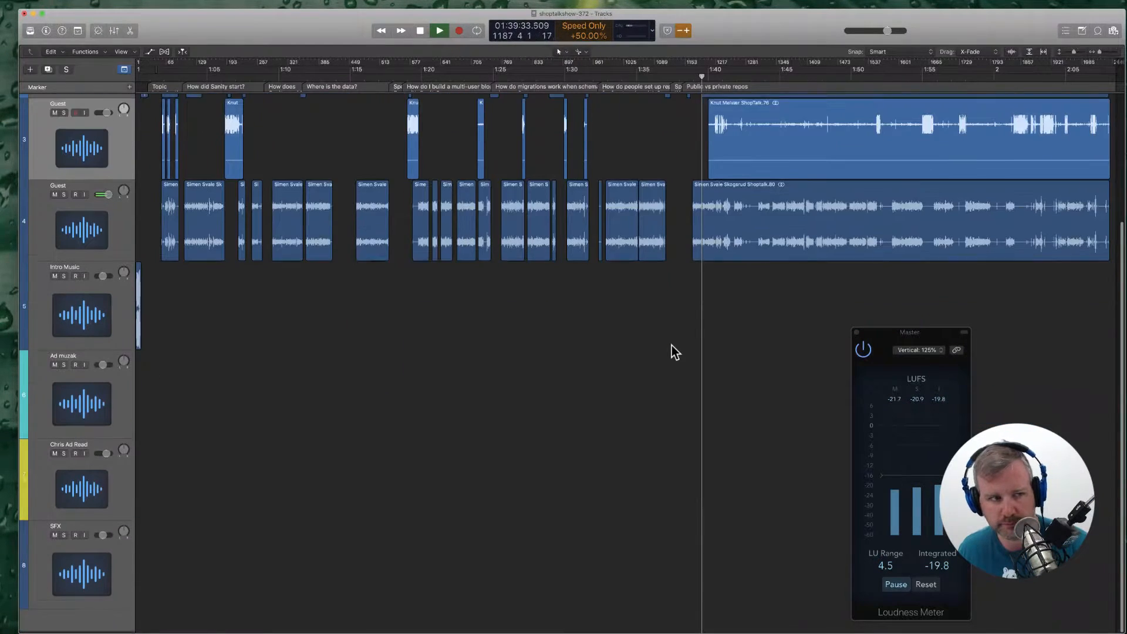
key("z")
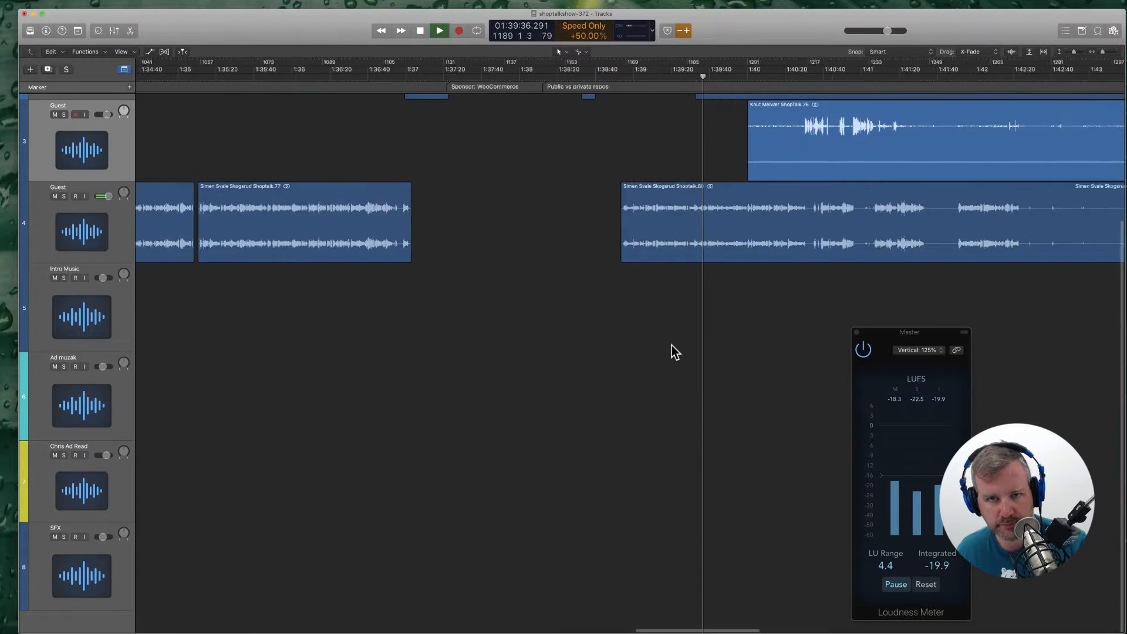
scroll(781, 226, "up", 5)
scroll(734, 223, "right", 3)
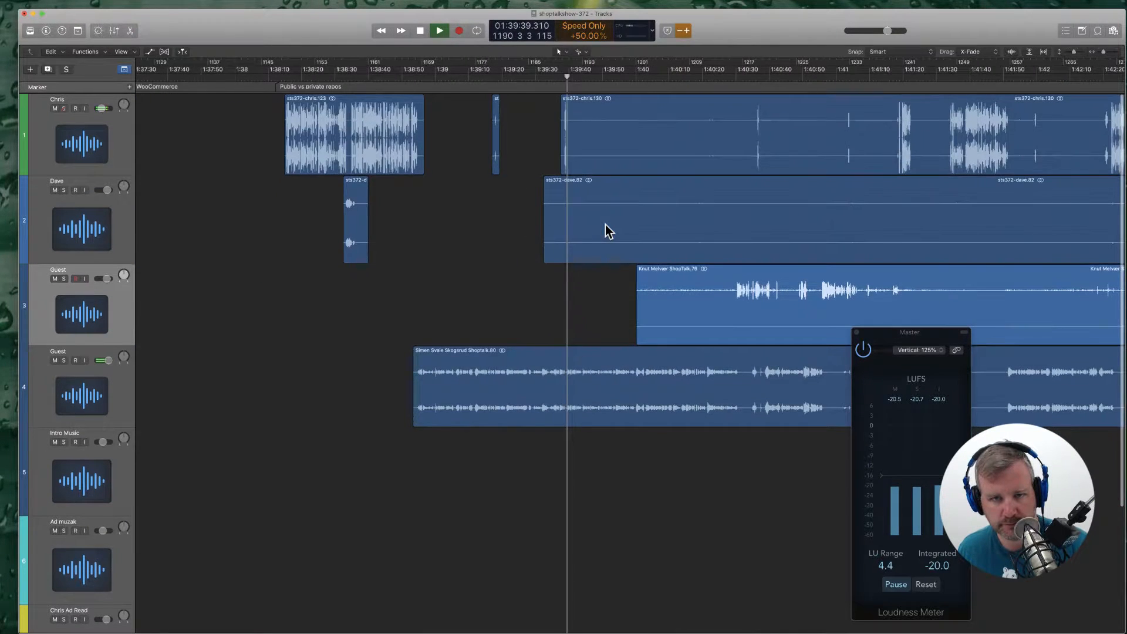
Step: Split track 2 at about 1:40:33 and delete the silent section before the cut with its automation data
scroll(605, 229, "up", 8)
left_click(945, 220)
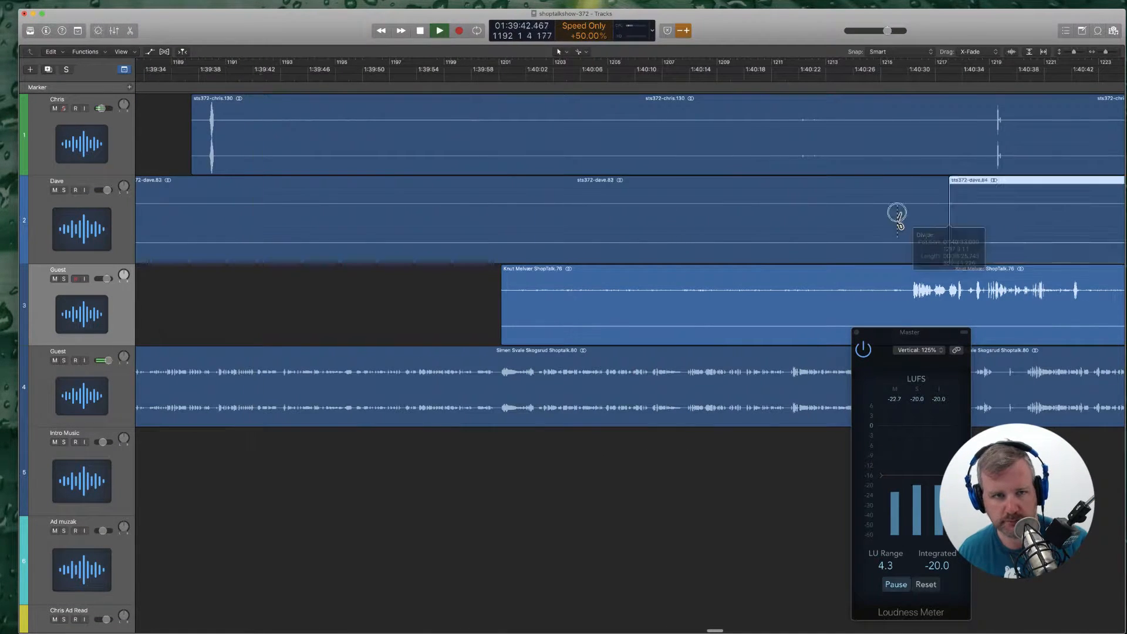
left_click(897, 214)
key("Delete")
key("Return")
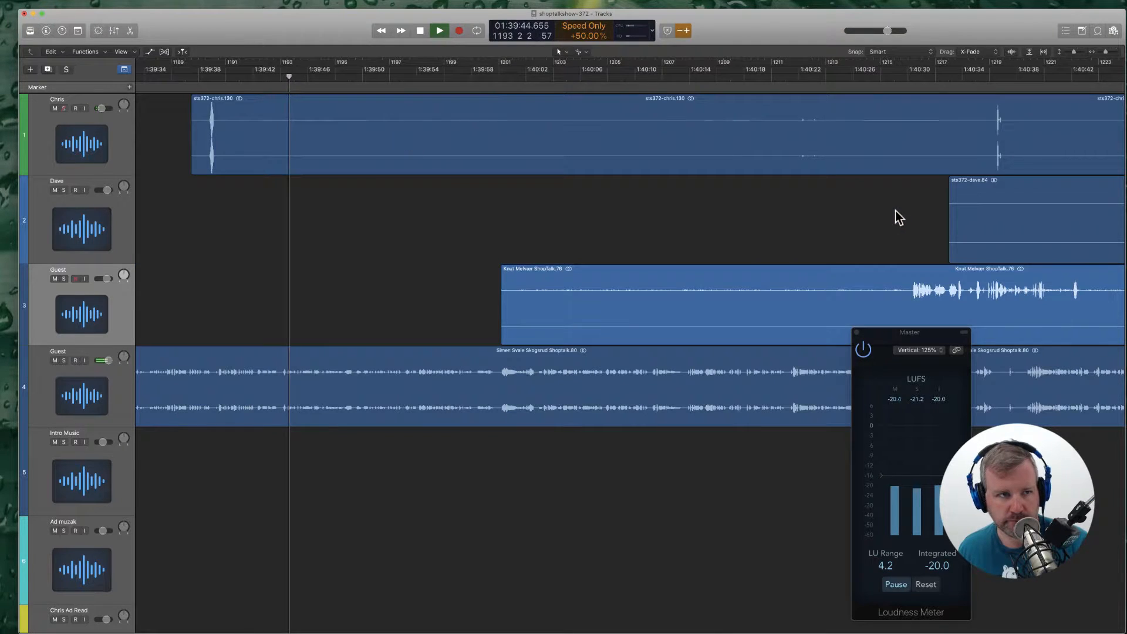
Step: Cut track 1 at about 1:39:40 and 1:40:35, and delete the silent section between the cuts
left_click(266, 145)
left_click(973, 136)
key("Delete")
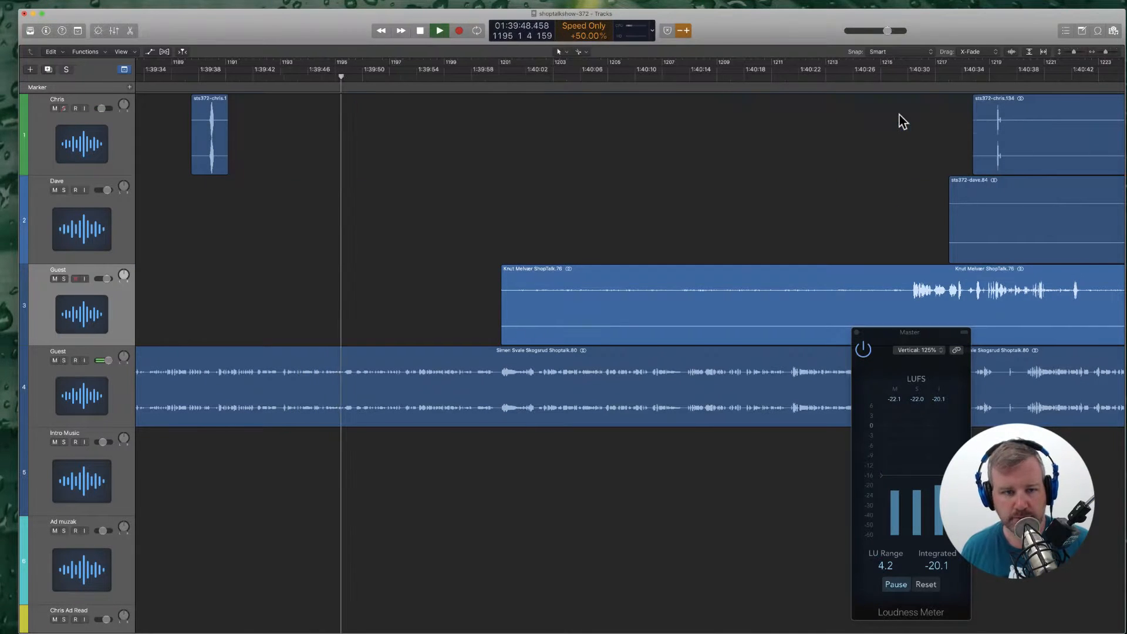
Step: Split track 3 at about 1:40:30, just before its speech starts, and delete the silent section before the cut
scroll(512, 223, "right", 8)
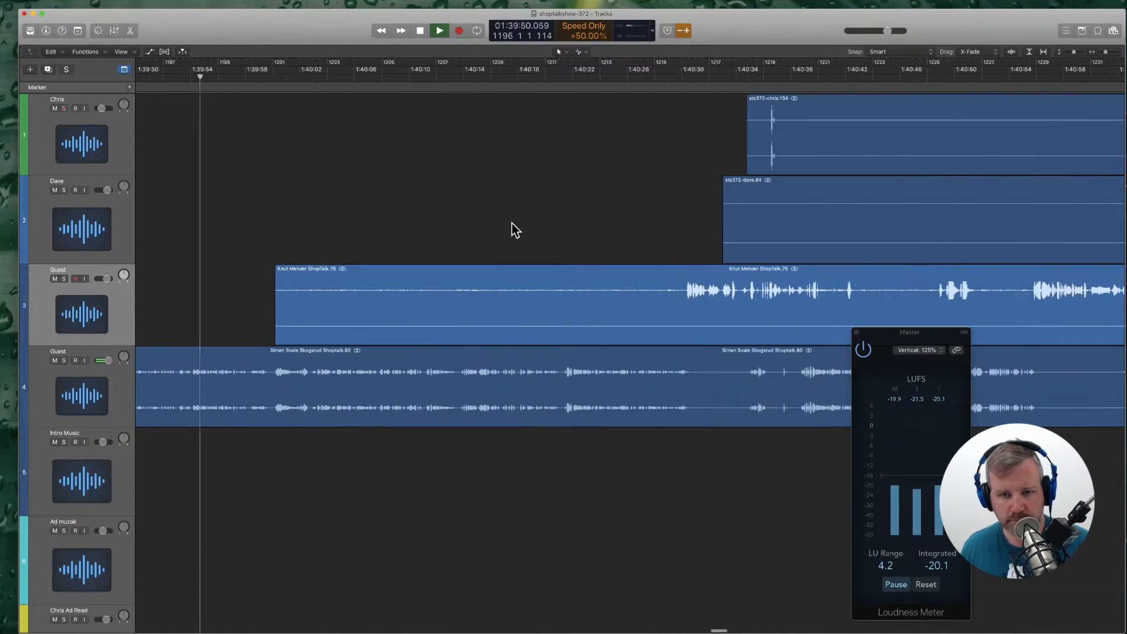
left_click(657, 312)
left_click(614, 304)
key("Delete")
scroll(614, 304, "left", 8)
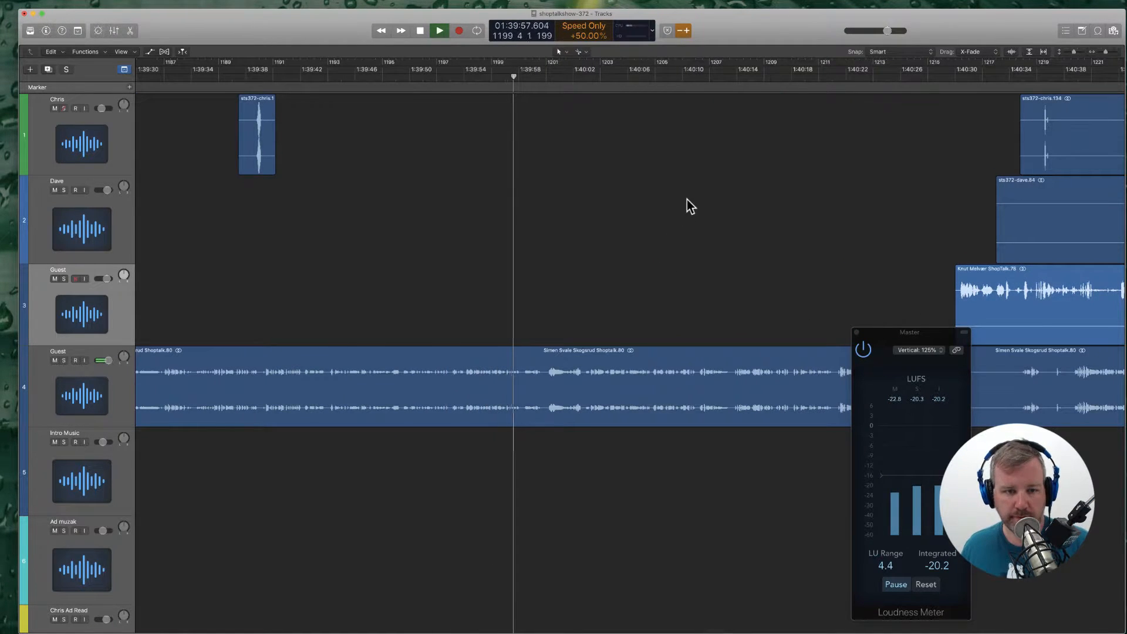
Step: Cut track 4 at about 1:40:31 and 1:40:34, and delete the silent section between the cuts with its automation data
scroll(682, 231, "right", 3)
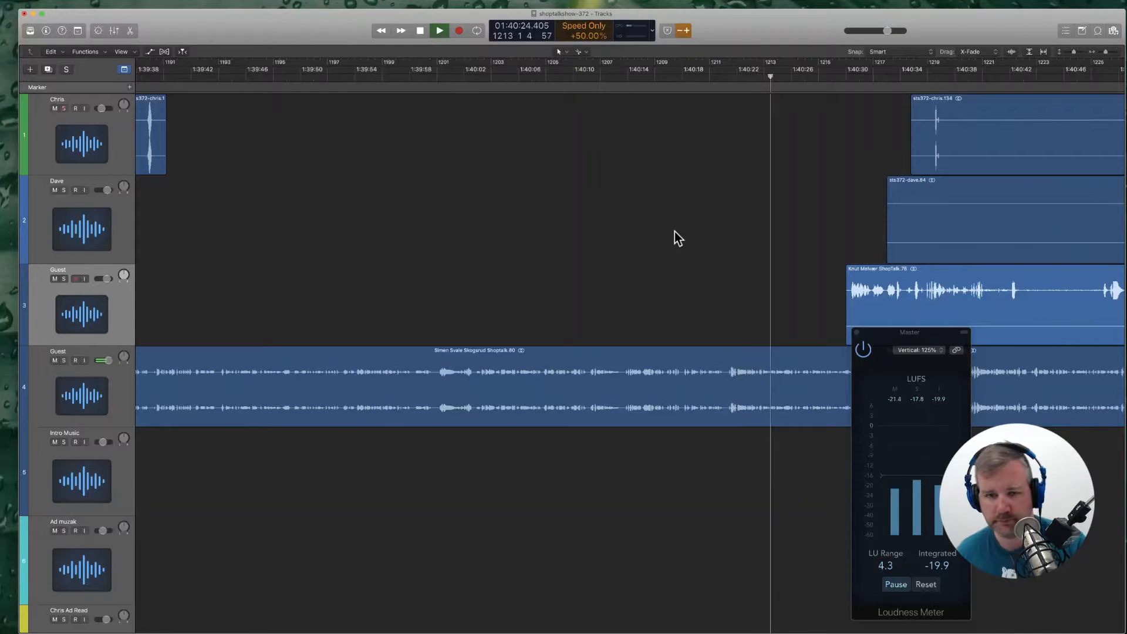
scroll(675, 231, "right", 10)
scroll(583, 234, "left", 1)
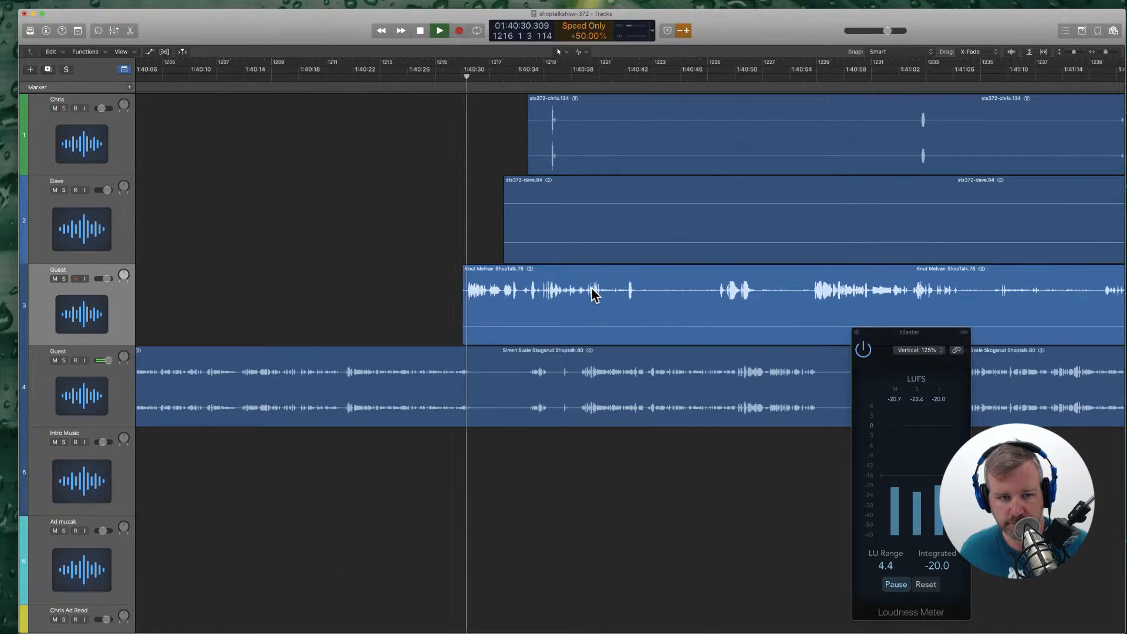
scroll(594, 294, "right", 2)
left_click(424, 405, "super")
left_click(464, 406, "super")
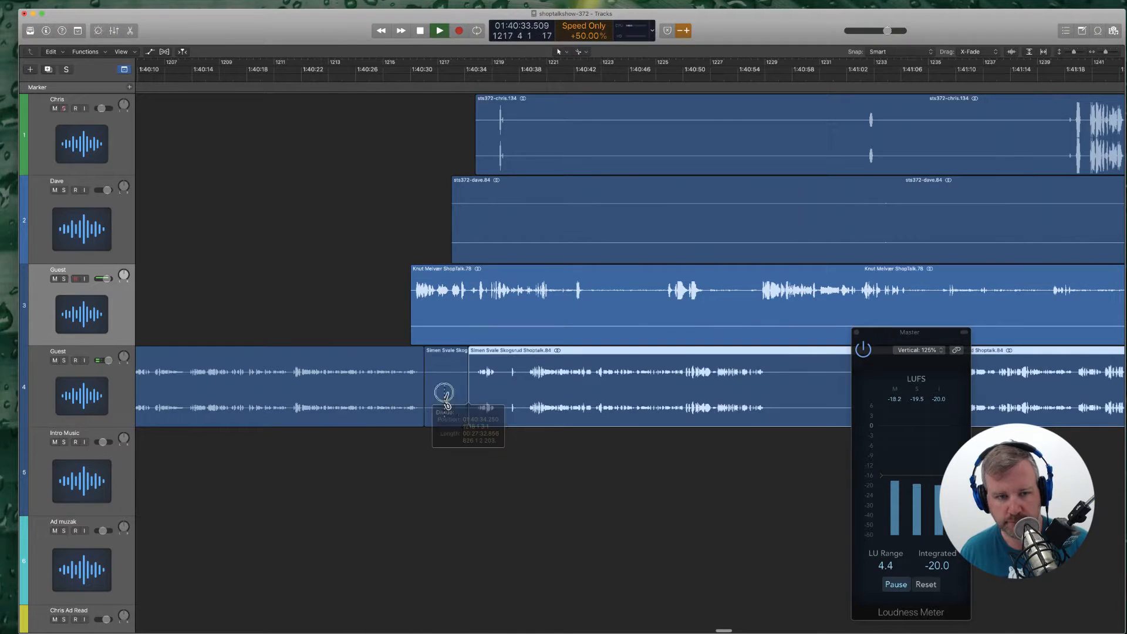
left_click(446, 396)
key("Delete")
key("Return")
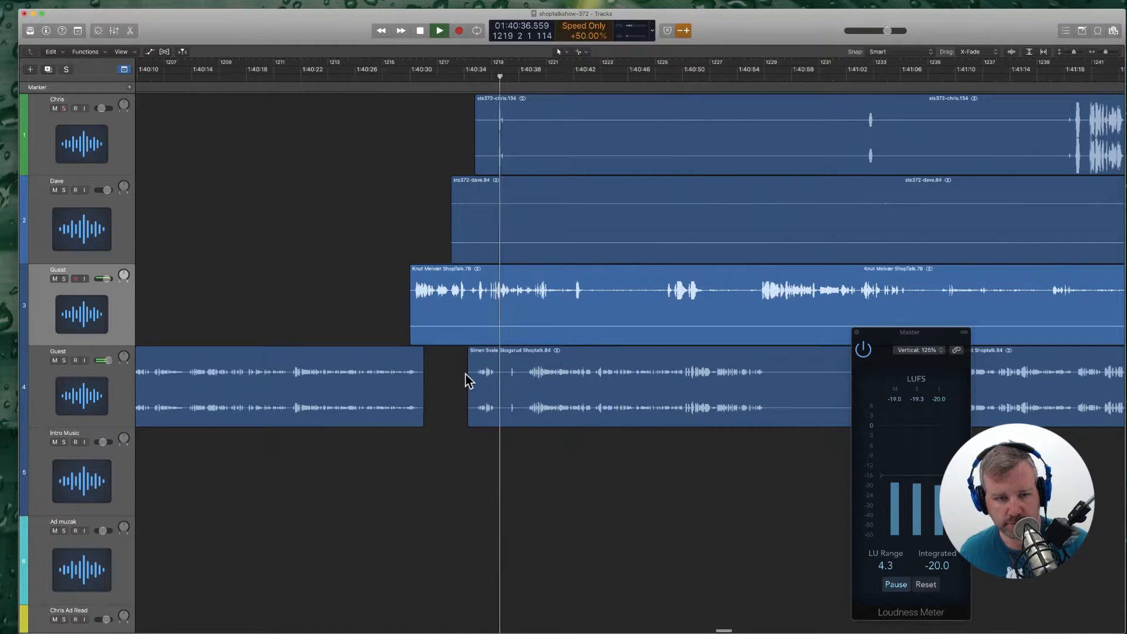
scroll(464, 375, "right", 4)
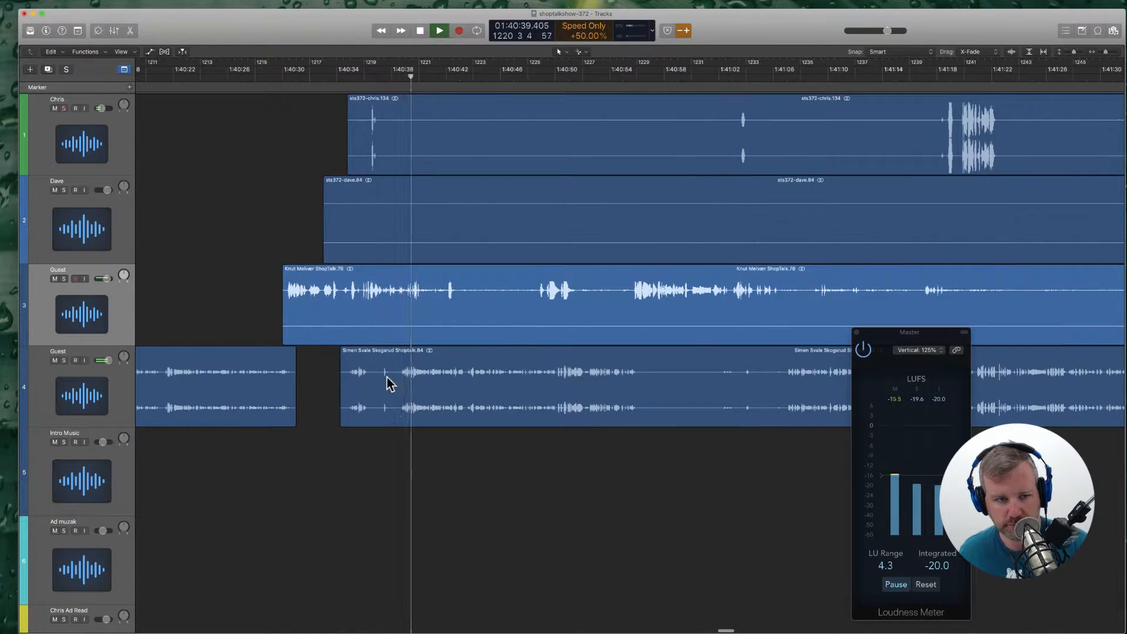
Step: Cut track 3 at about 1:40:41 and 1:40:48, and delete the section between the cuts
left_click(430, 326)
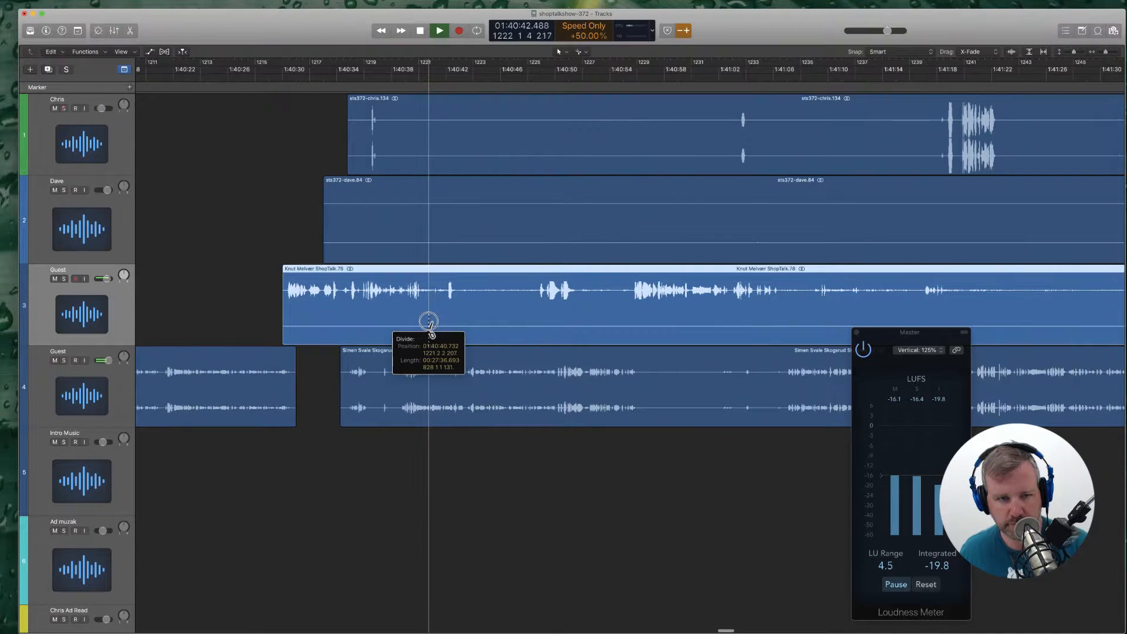
left_click(535, 312)
key("Delete")
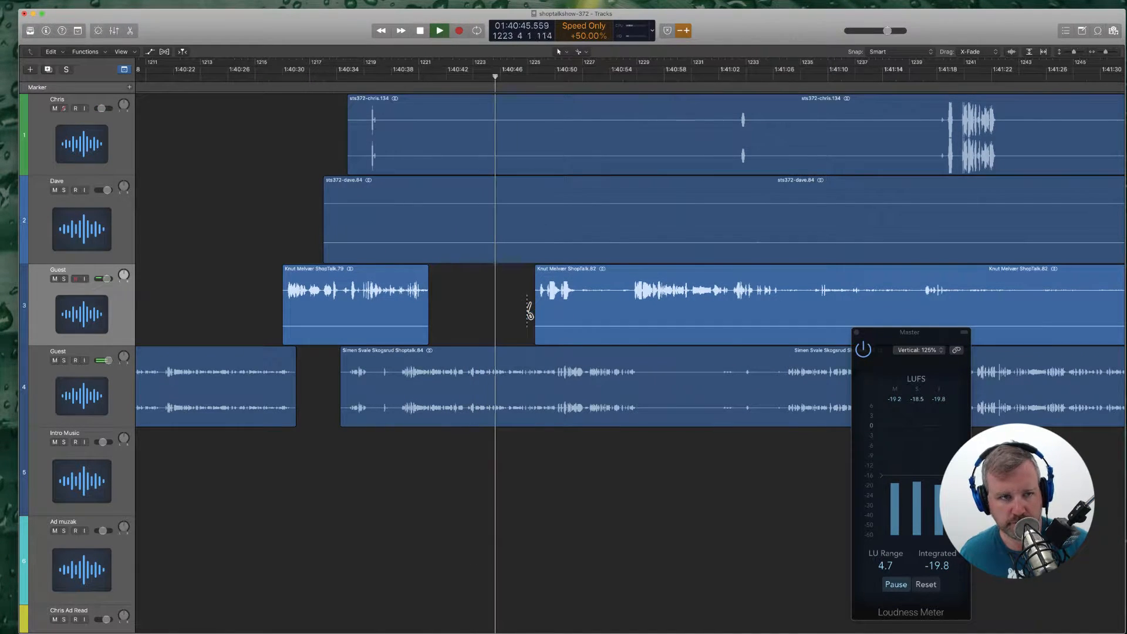
Step: Split track 2 at about 1:41:12 and delete the silent section before the cut with its automation data
left_click(851, 223)
left_click(815, 217)
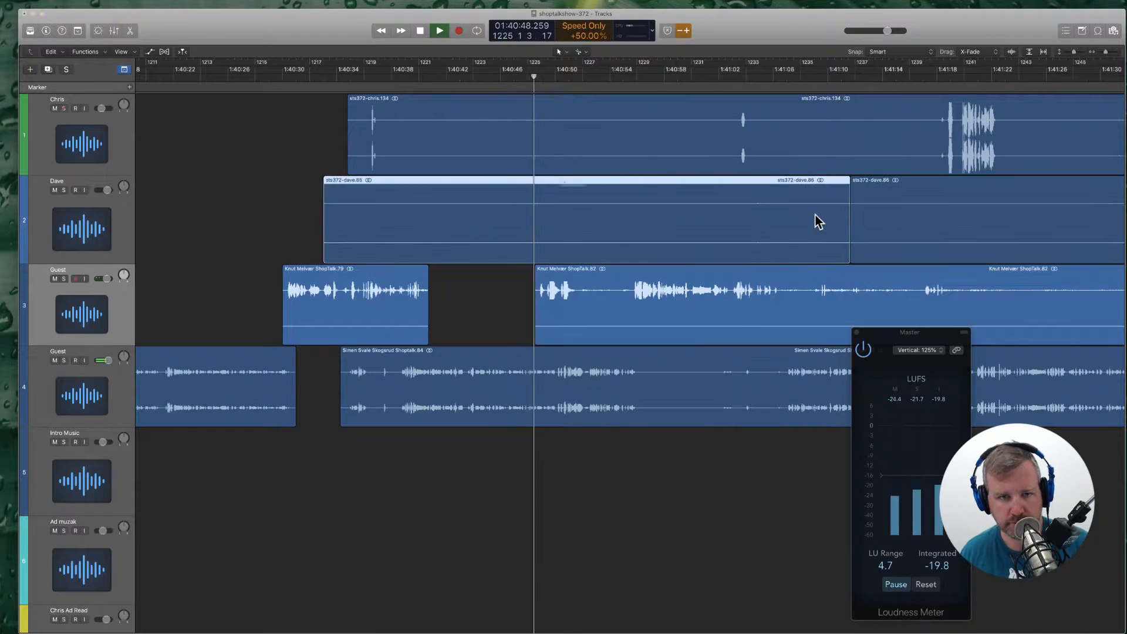
key("Delete")
key("Return")
Step: Cut track 3 at about 1:40:52 and 1:40:56, and delete the section between the cuts plus the short fragment before it
scroll(543, 332, "right", 2)
left_click(509, 316)
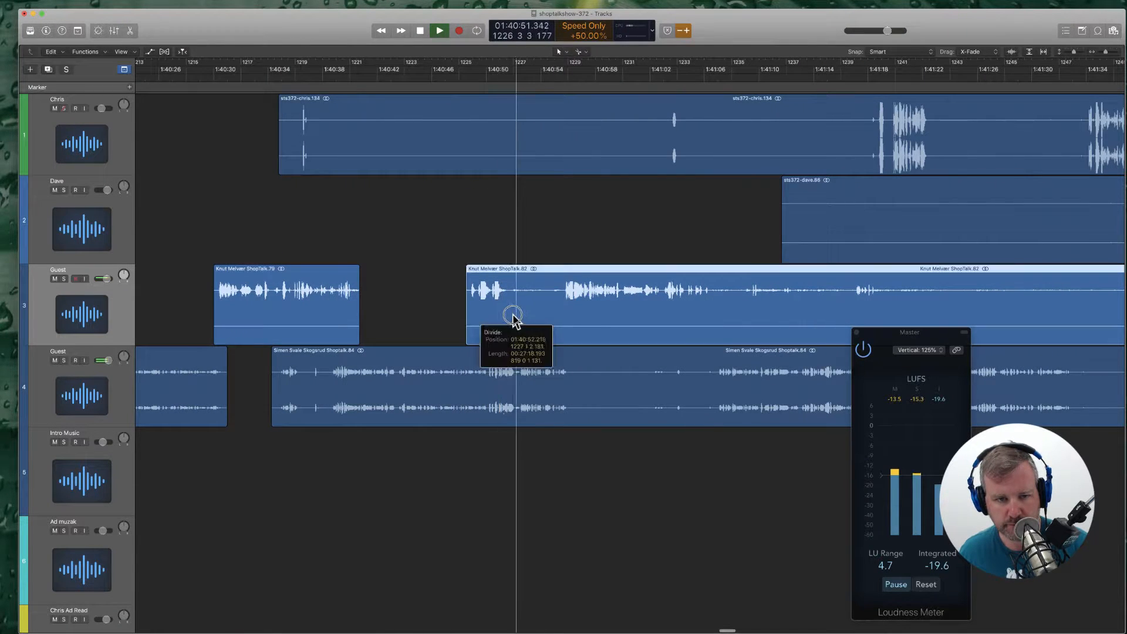
left_click(562, 311)
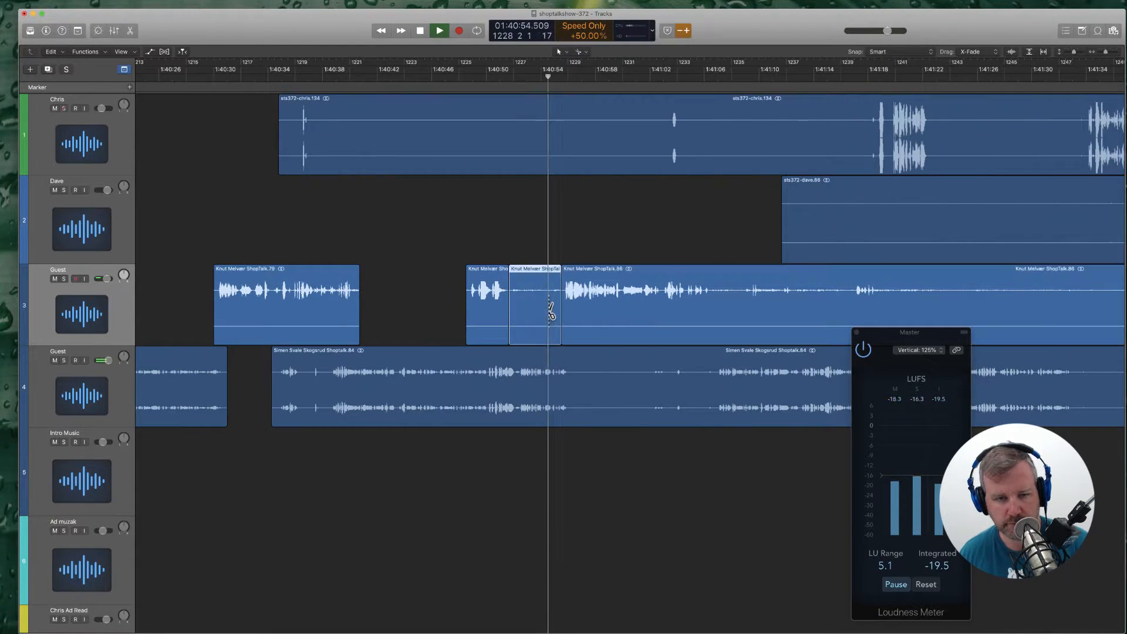
key("Delete")
left_click(501, 302)
key("Delete")
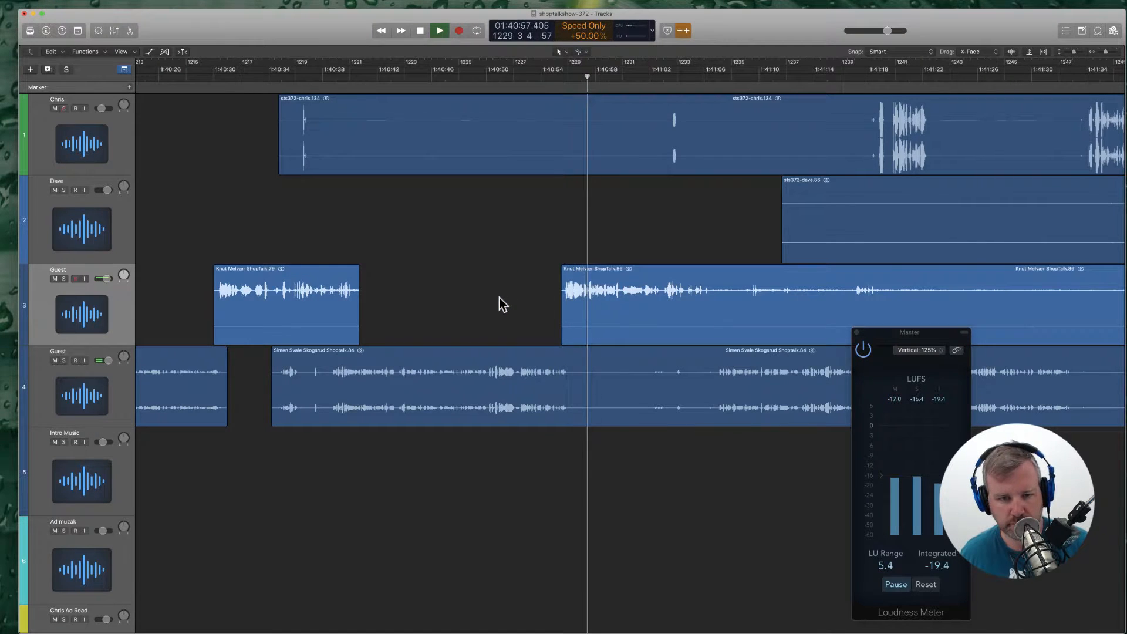
Step: Cut track 4 at about 1:40:56 and 1:41:07, and delete the section between the cuts with its automation data
left_click(573, 404)
scroll(574, 404, "right", 4)
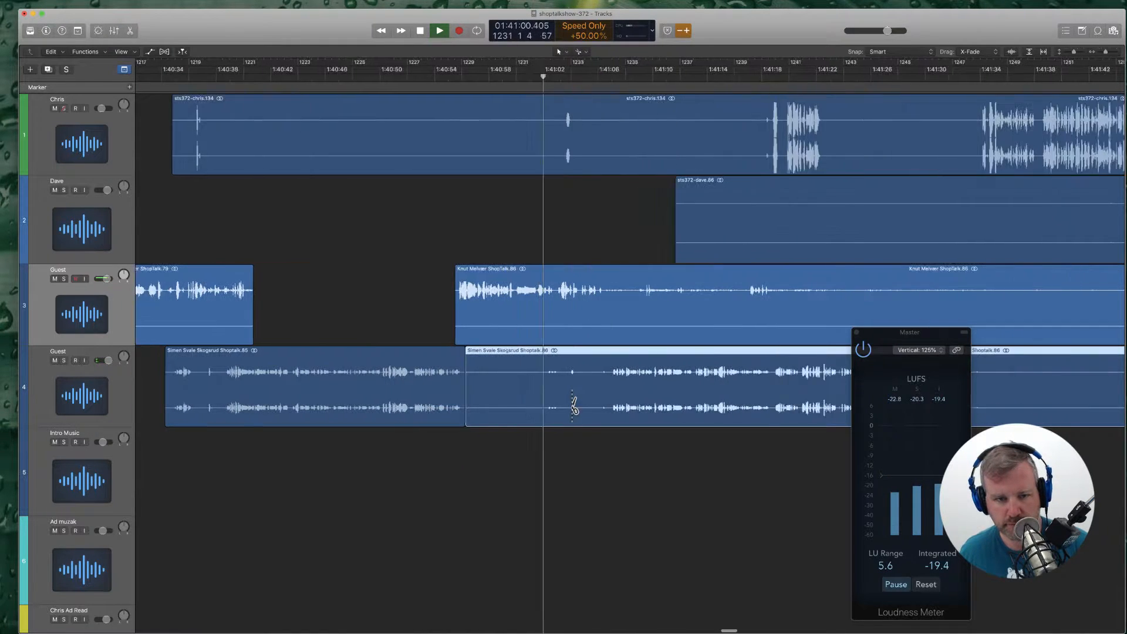
scroll(558, 408, "right", 2)
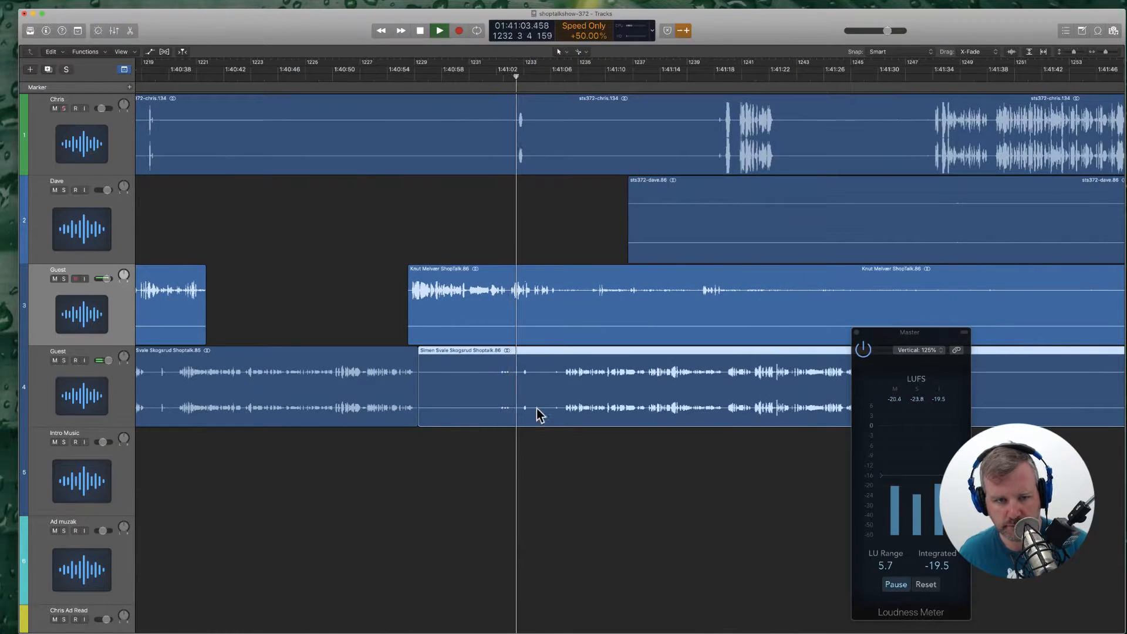
left_click(563, 397)
left_click(547, 392)
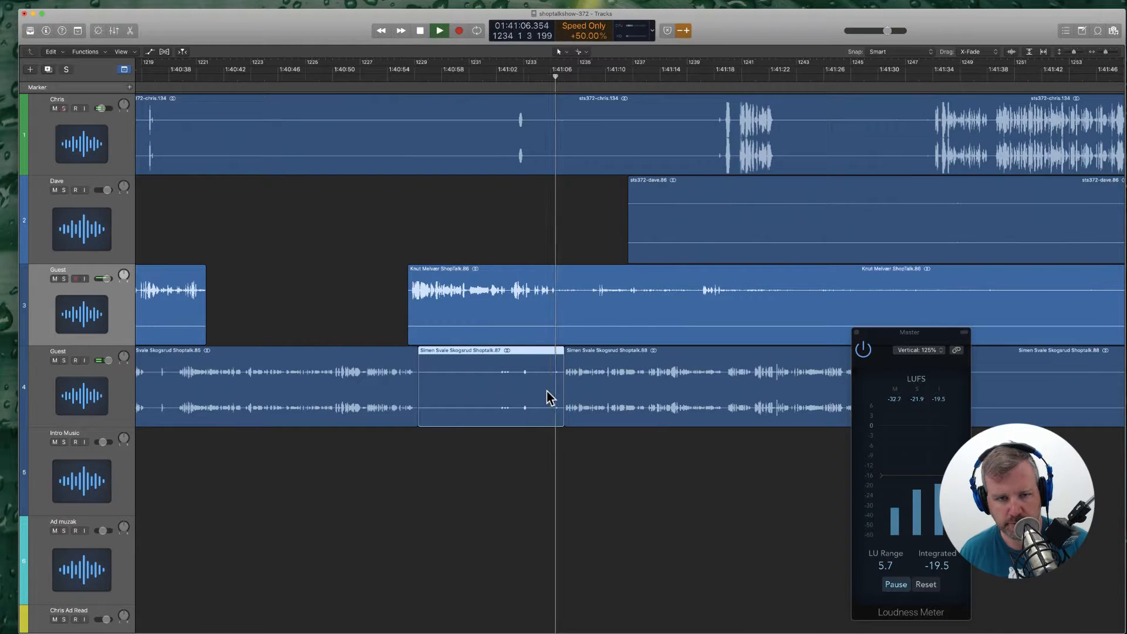
key("Delete")
key("Return")
Step: Cut track 3 at about 1:41:06 and 1:41:42, and delete the section between the cuts
left_click(567, 314, "super")
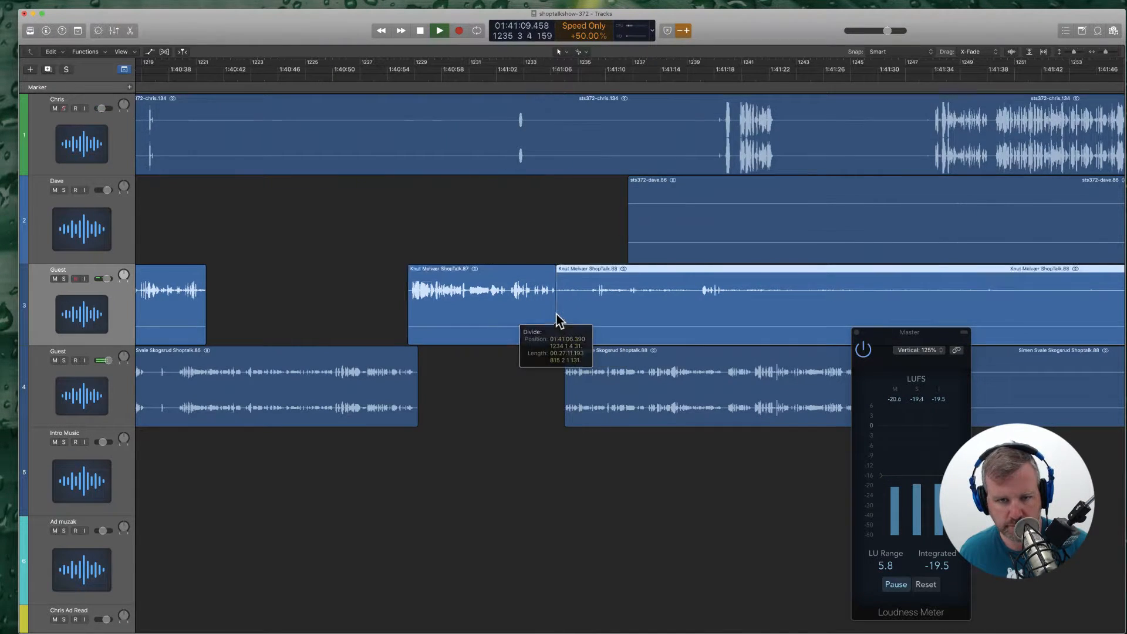
scroll(557, 314, "right", 7)
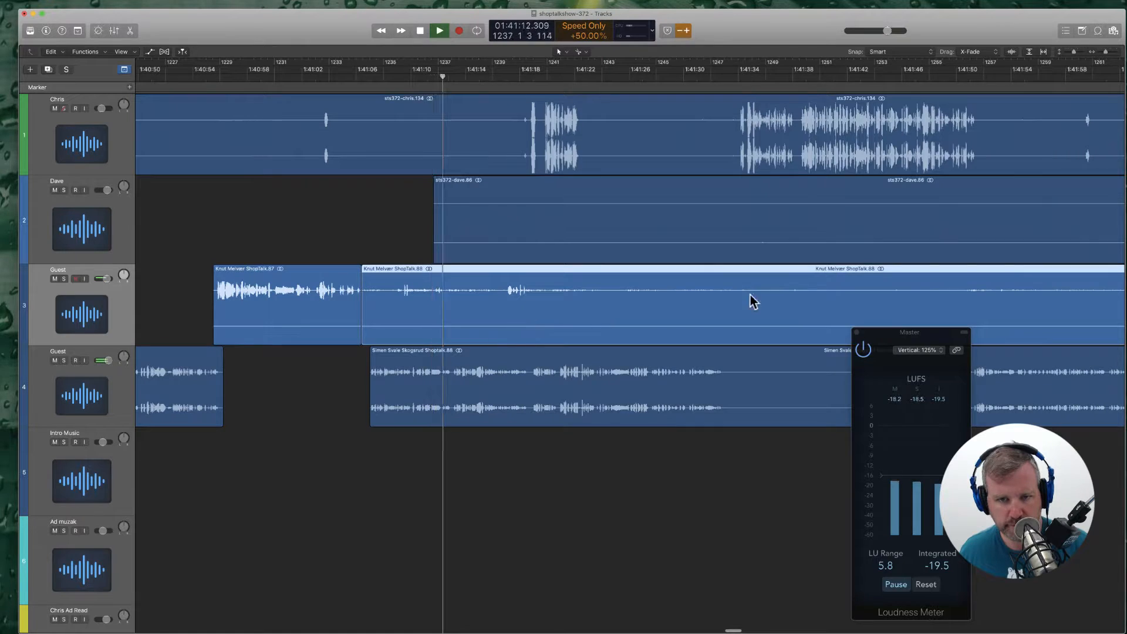
left_click(851, 294, "super")
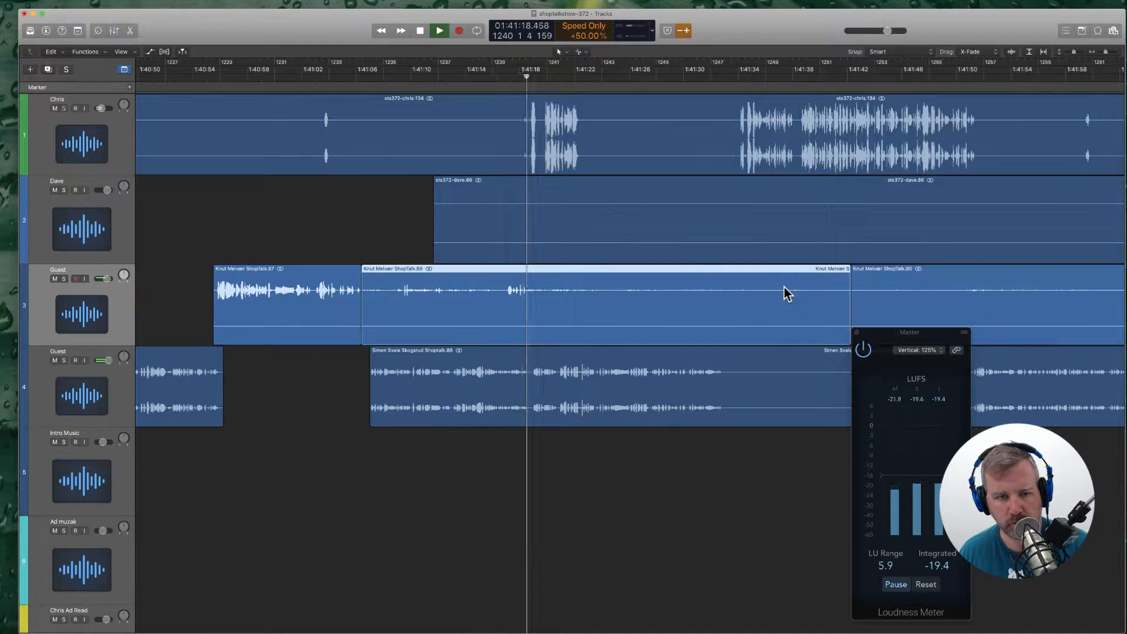
key("Delete")
Step: Split track 1 at about 1:41:06 and trim the start of the following region to about 1:41:18
scroll(591, 227, "left", 4)
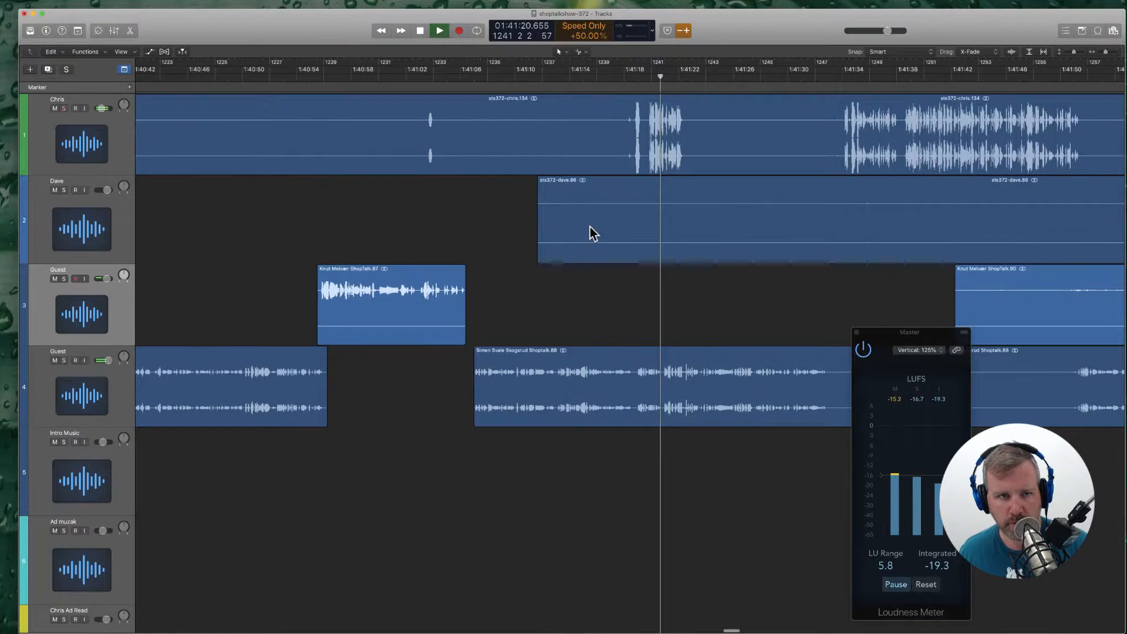
left_click(457, 147, "super")
left_click_drag(459, 167, 625, 158)
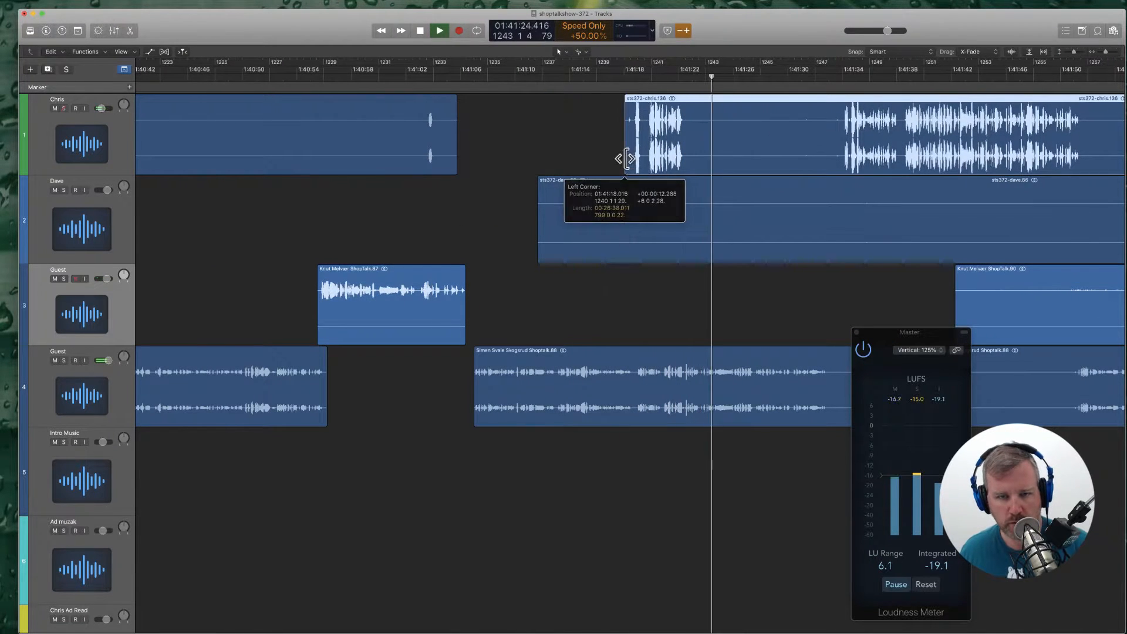
Step: Split track 1 at about 1:41:33 and delete the short region before the cut
left_click(830, 154, "super")
left_click(780, 147)
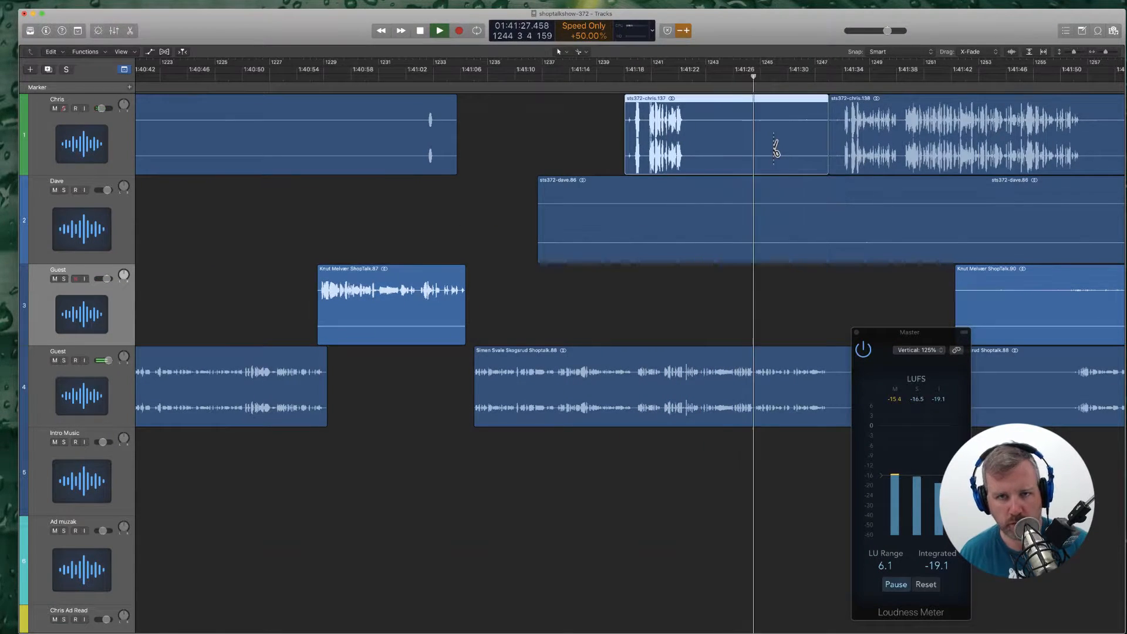
key("Delete")
Step: Move the four tracks' regions from about 1:41:07 onward earlier by about 0.9 s, along with their automation data, and reposition the playhead before the join
scroll(773, 143, "right", 5)
left_click_drag(551, 140, 811, 382)
scroll(811, 383, "left", 5)
left_click_drag(543, 355, 533, 356)
left_click_drag(531, 352, 531, 352)
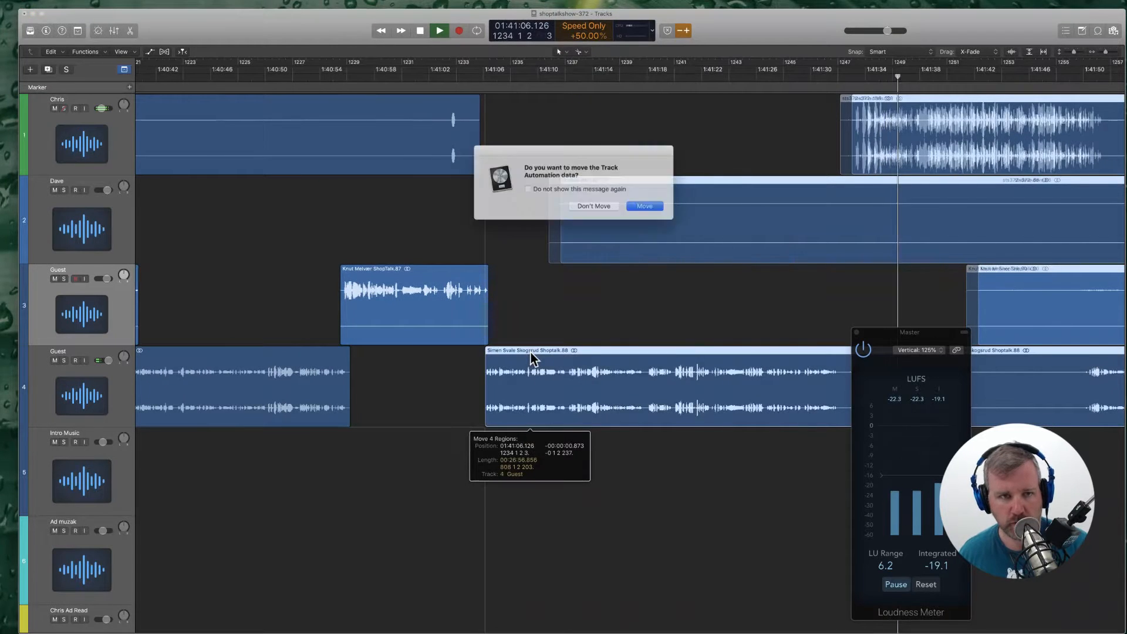
key("Return")
left_click(464, 77)
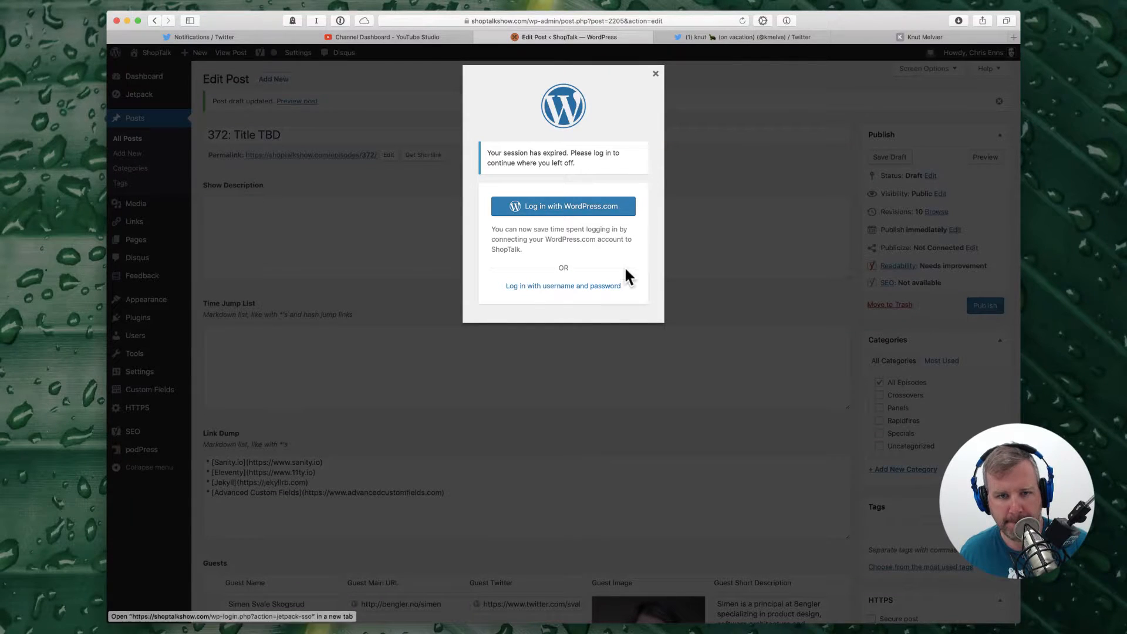
Step: Log back in to the expired WordPress session by filling in the saved account e-mail and password
left_click(578, 284)
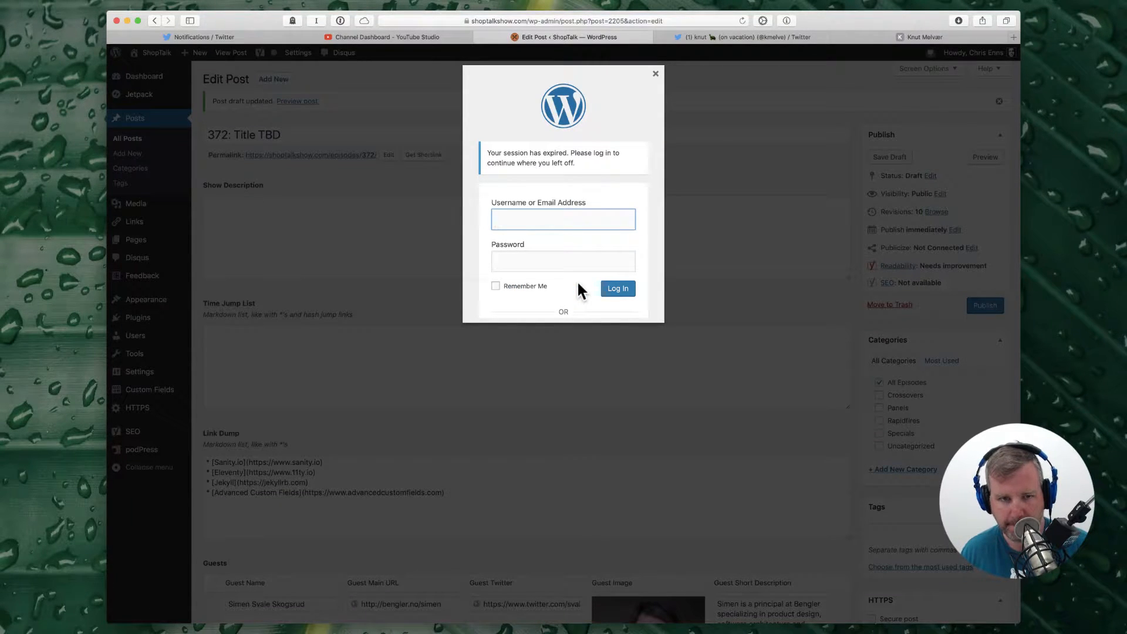
key("super+backslash")
left_click(626, 288)
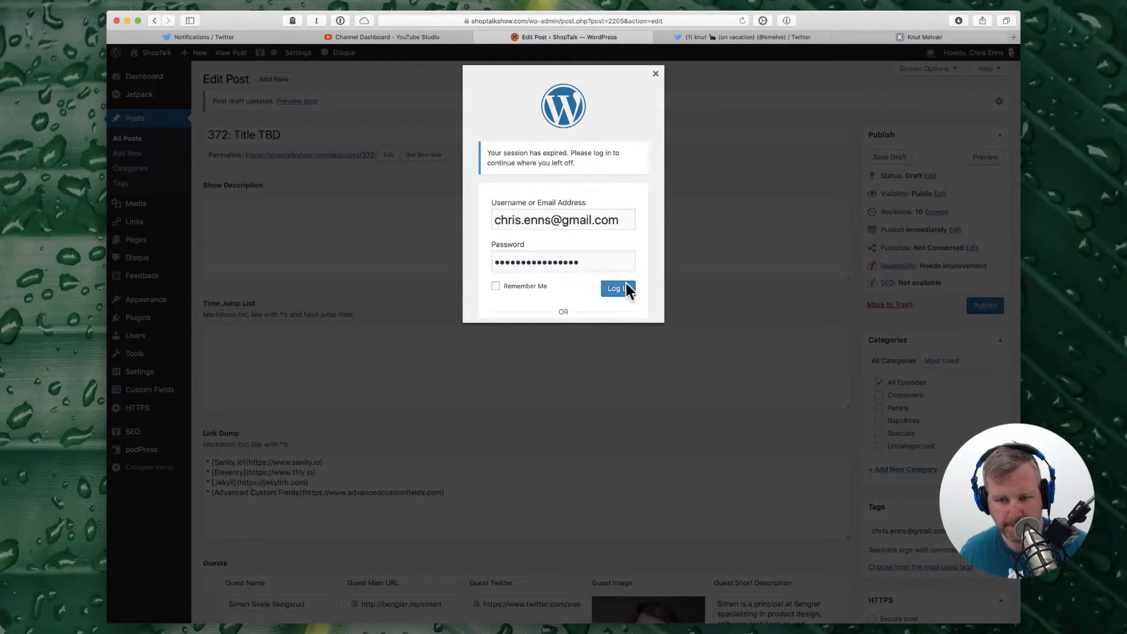
Step: Switch to Logic Pro and replay the moved section from about 1:41:14
key("super+Tab")
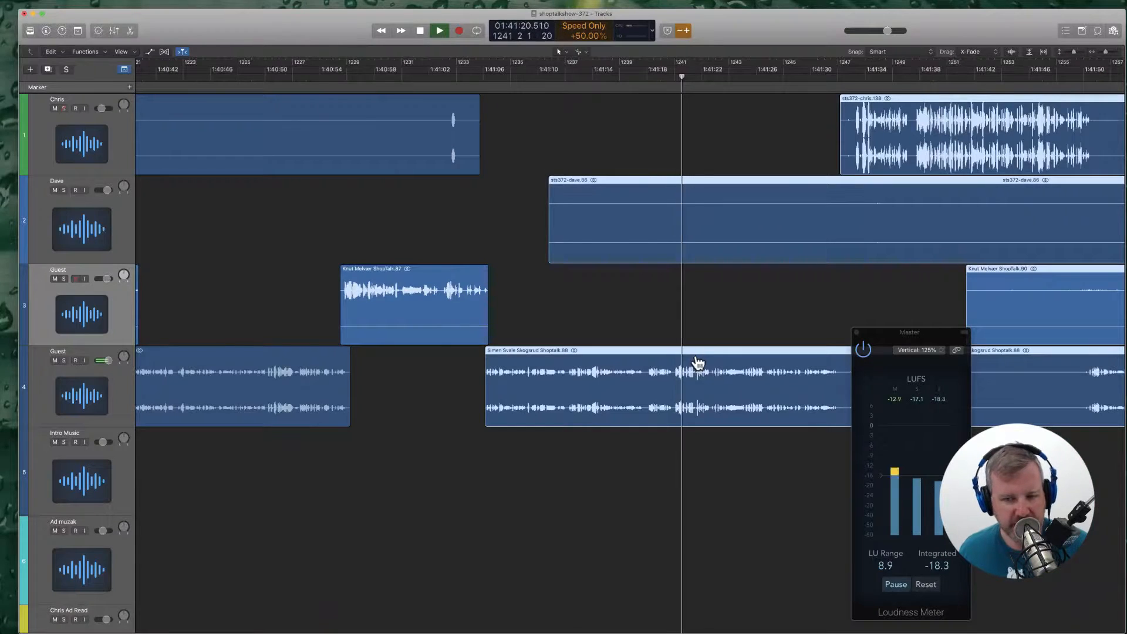
key("space")
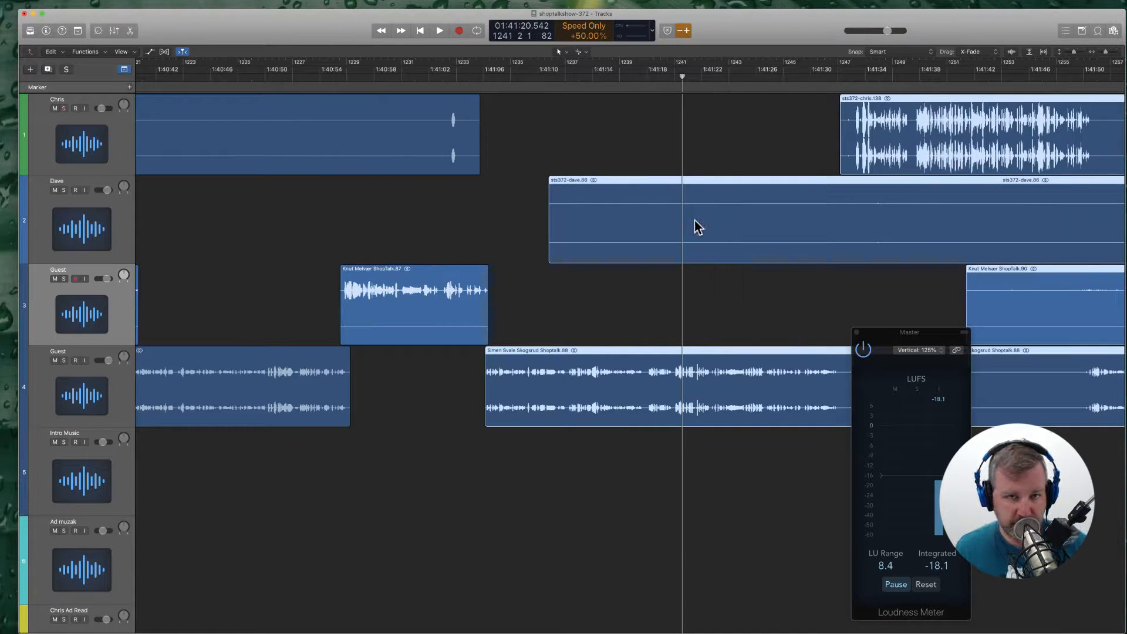
left_click(626, 80)
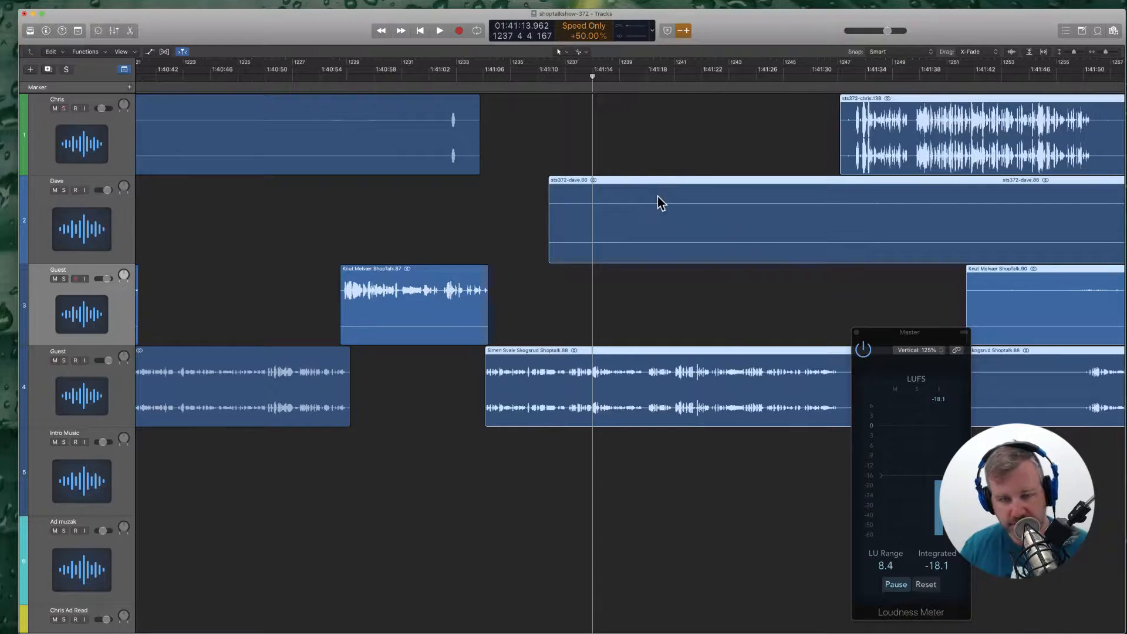
key("space")
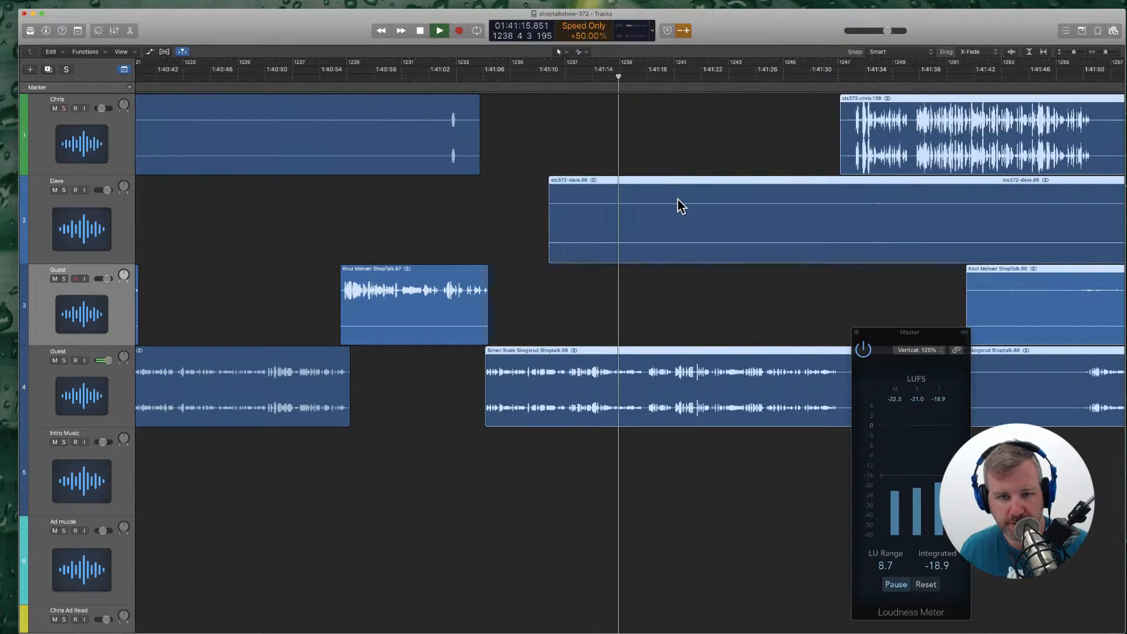
Step: Split track 2 at about 1:41:43 and delete the silent section before the cut with its automation data
scroll(658, 247, "right", 3)
left_click(639, 330)
scroll(640, 330, "right", 5)
left_click(706, 237, "super")
left_click(671, 229)
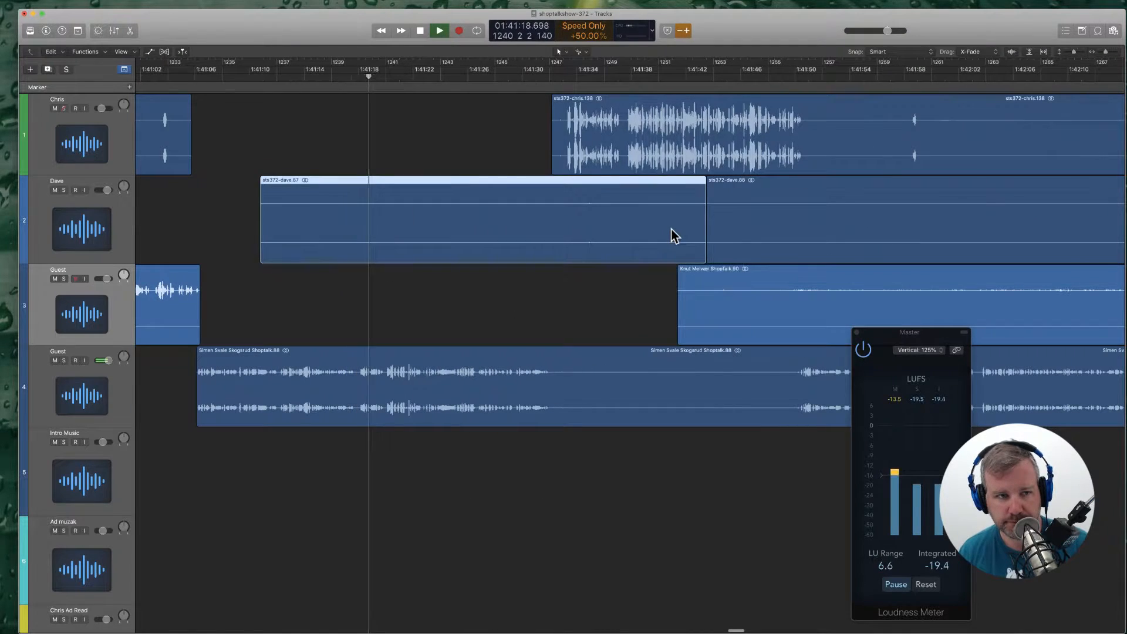
key("Delete")
key("Return")
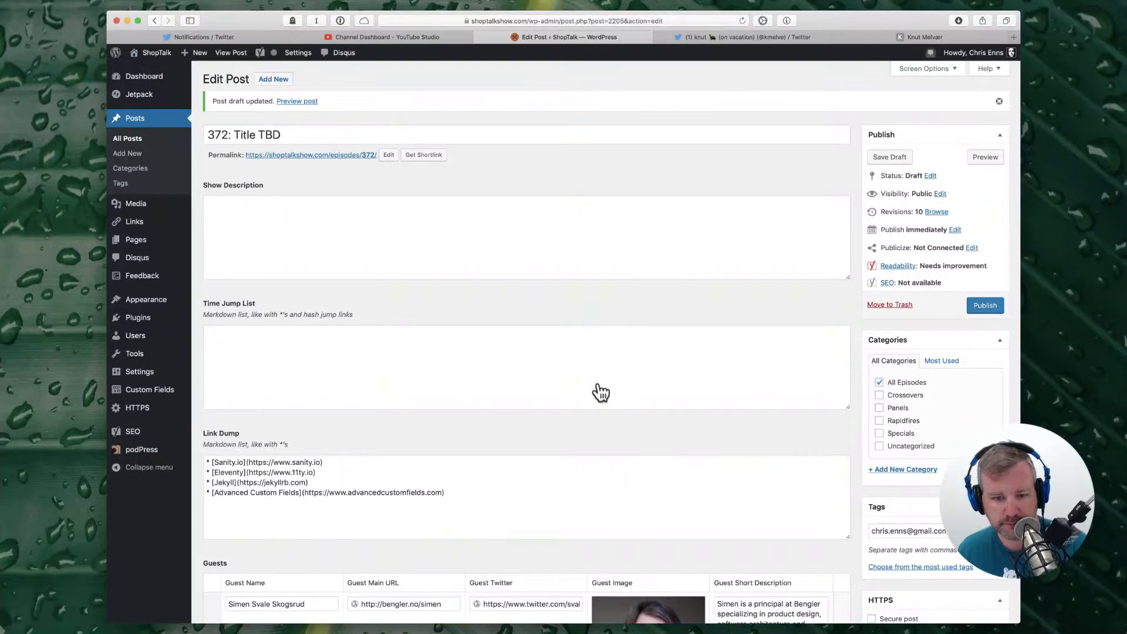
Step: Look through the episode 372 post's fields in WordPress and save the draft
scroll(595, 389, "down", 6)
scroll(470, 459, "up", 5)
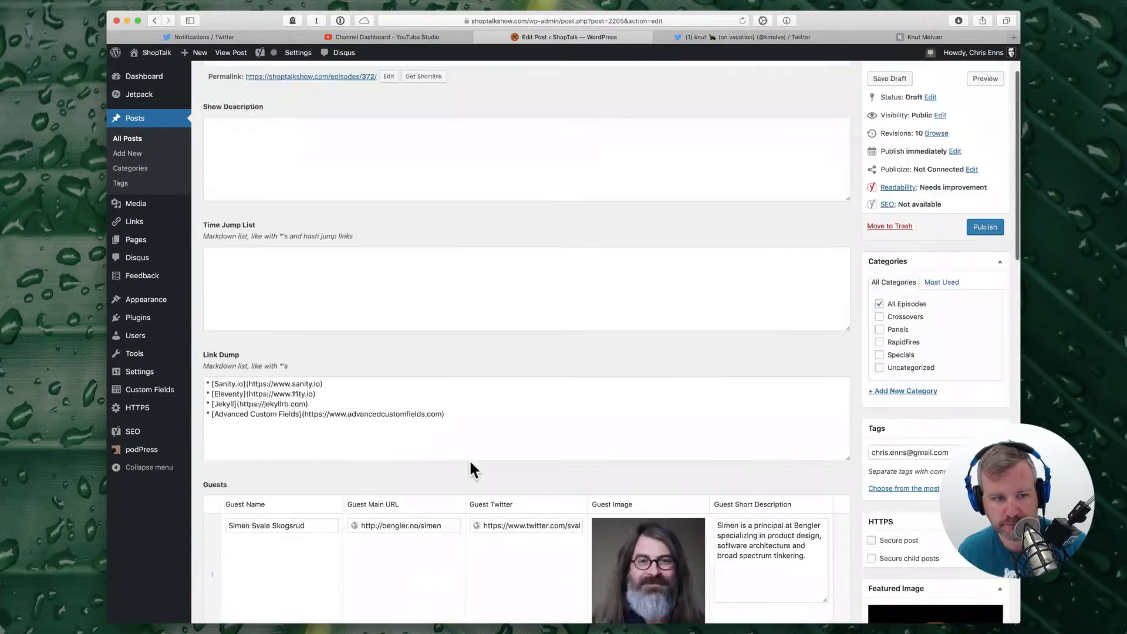
scroll(376, 460, "up", 2)
scroll(370, 473, "down", 8)
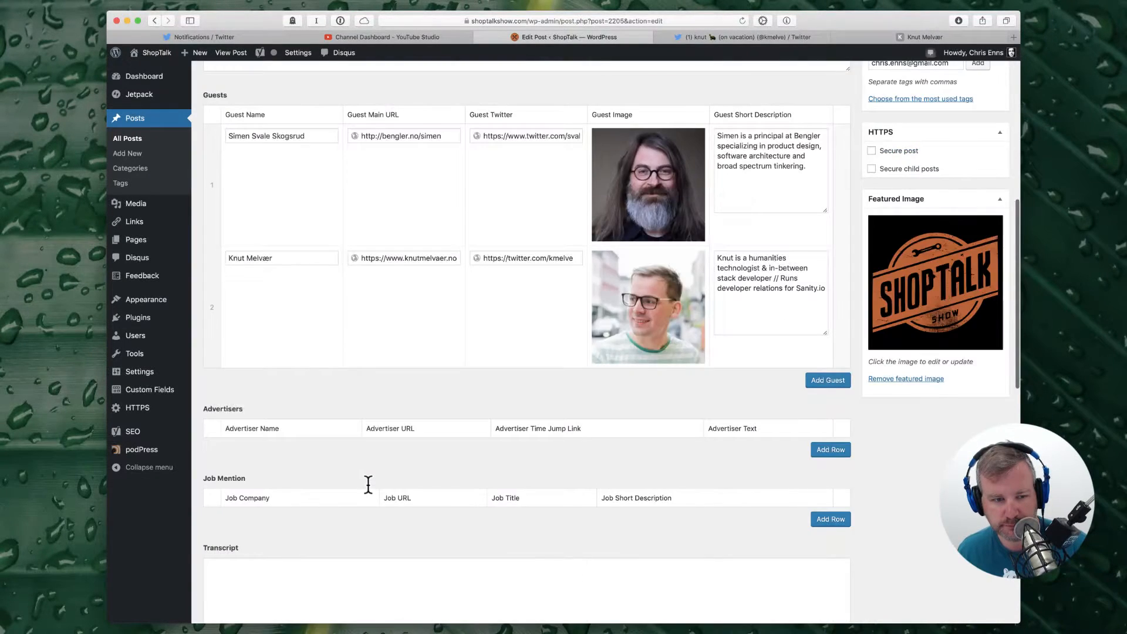
scroll(369, 484, "up", 10)
left_click(890, 133)
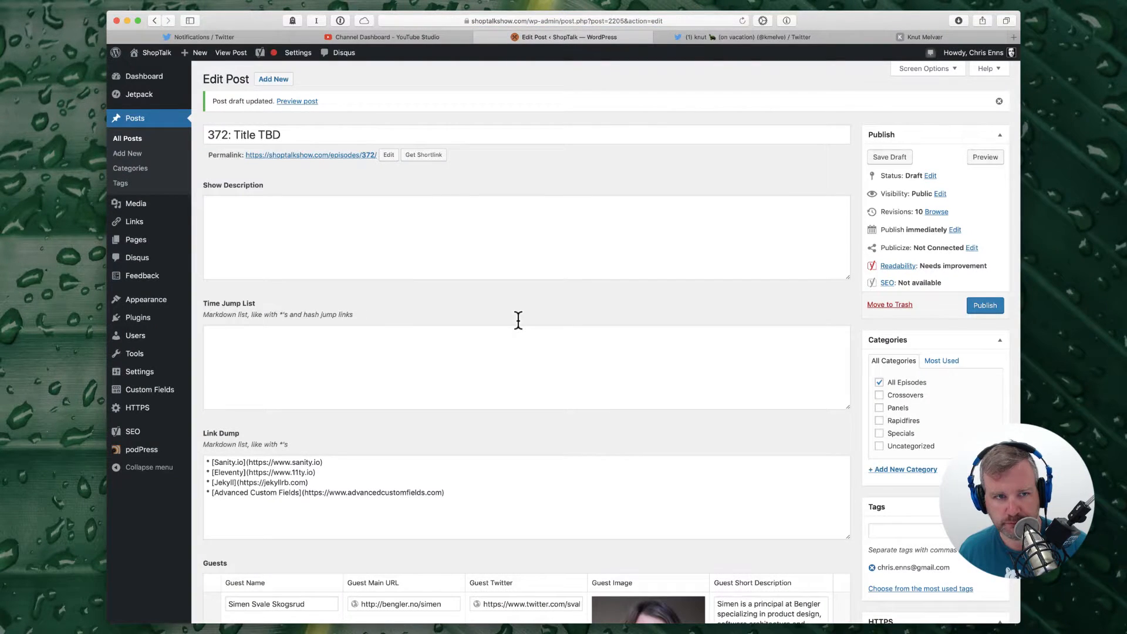
Step: Add an advertiser row to the episode post and name the advertiser WooCommerce
scroll(518, 320, "down", 10)
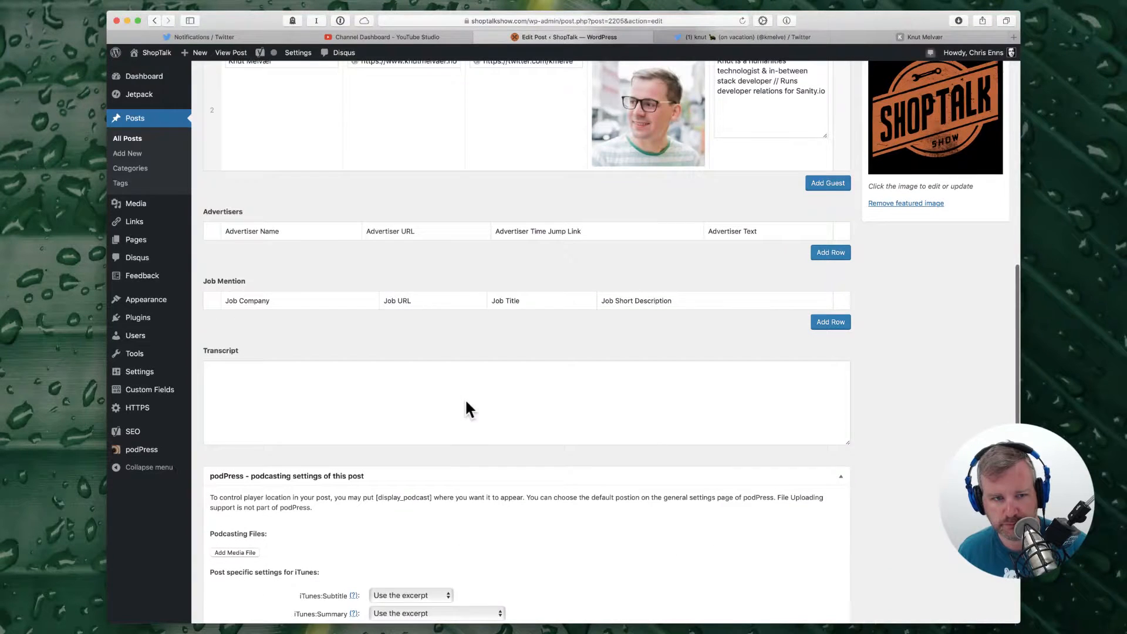
left_click(826, 257)
left_click(282, 253)
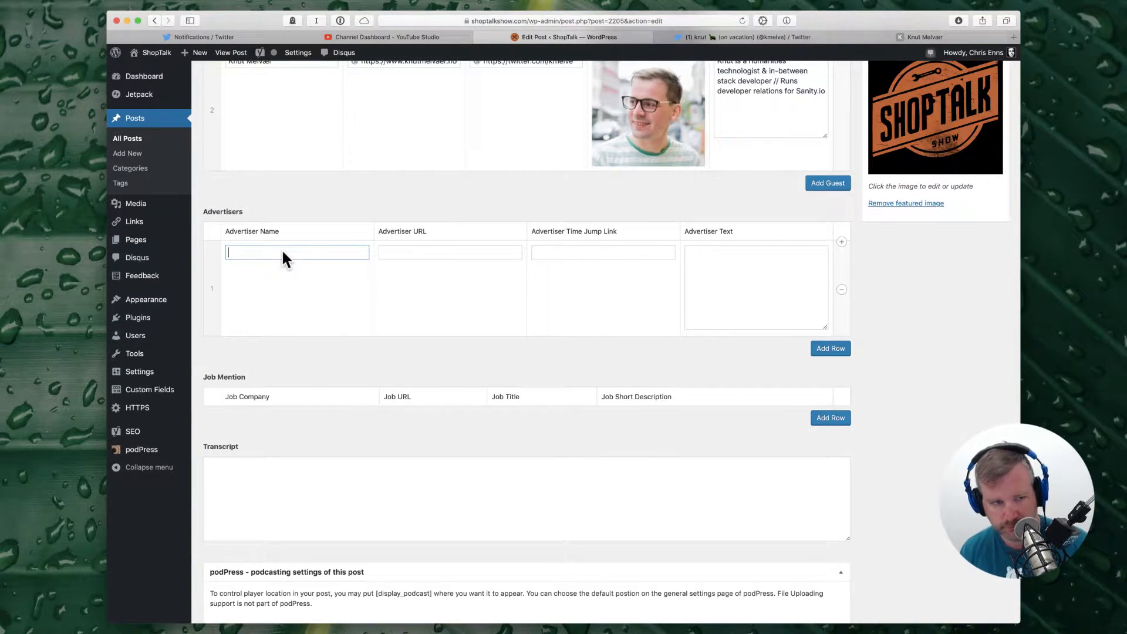
type("WooCommerce")
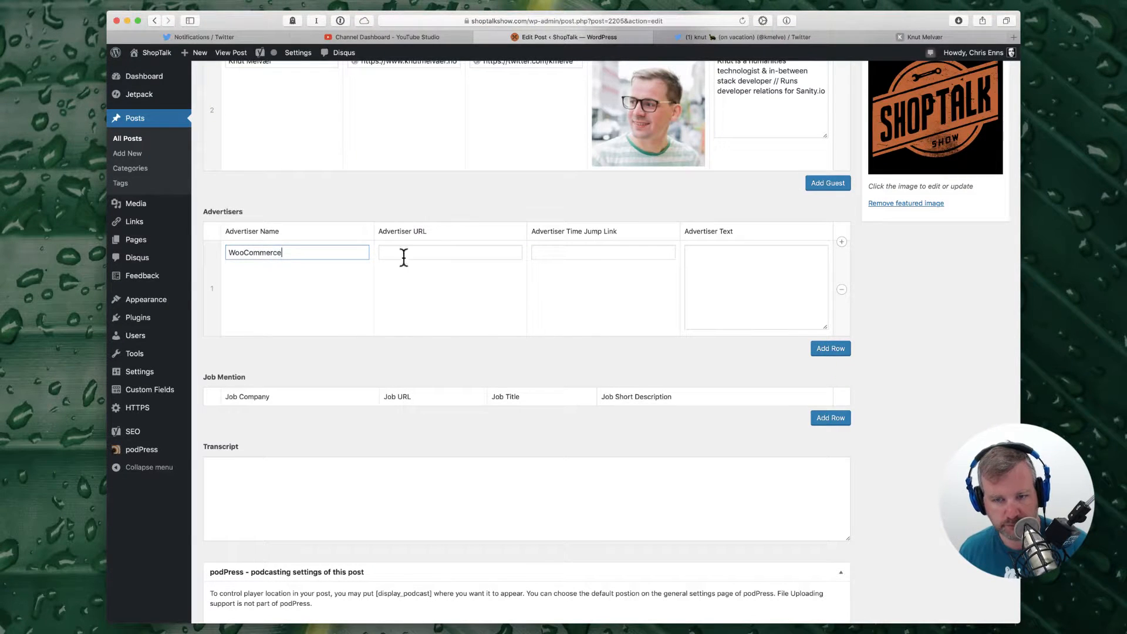
Step: Add a second advertiser row, check the sponsor on the episode's Notion page, and name the advertiser FrontEnd Conference
left_click(824, 349)
left_click(292, 349)
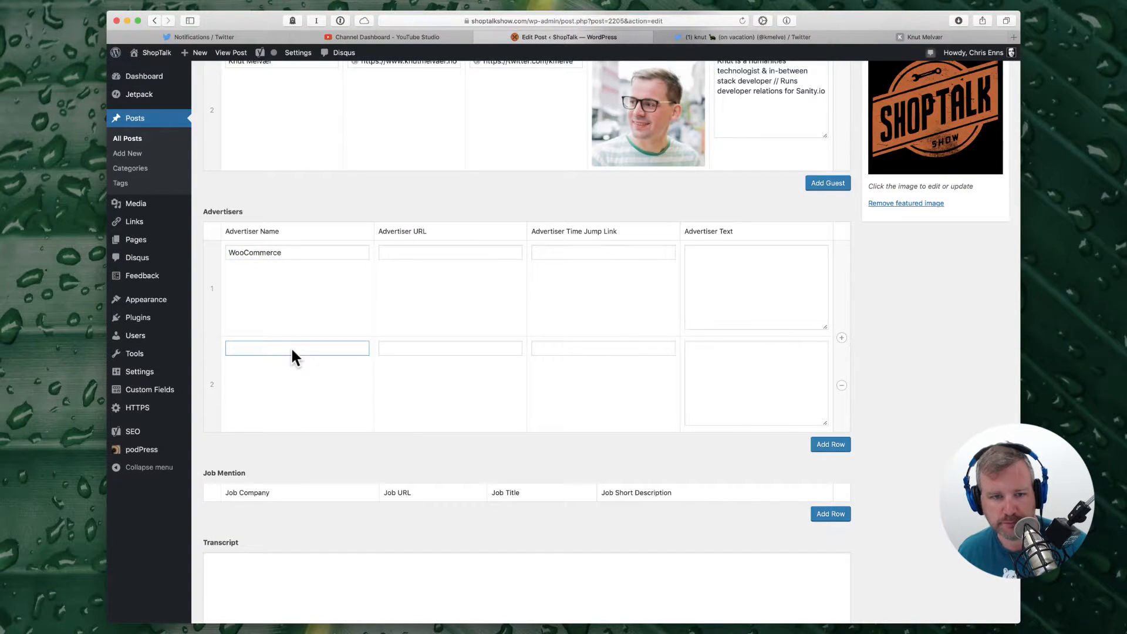
key("super+Tab")
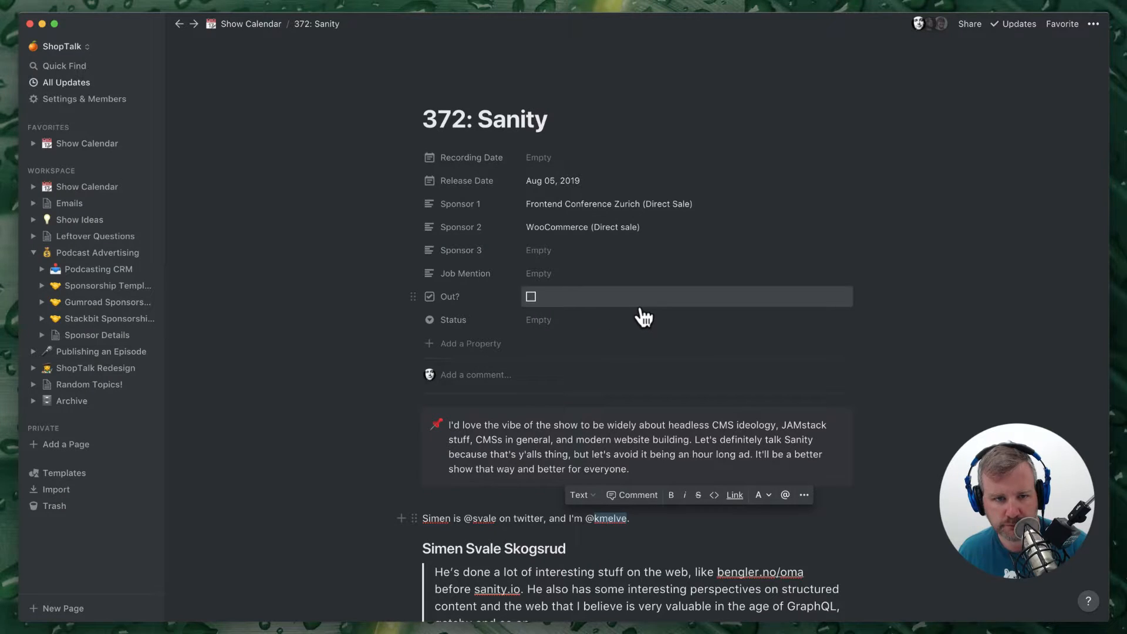
key("super+Tab")
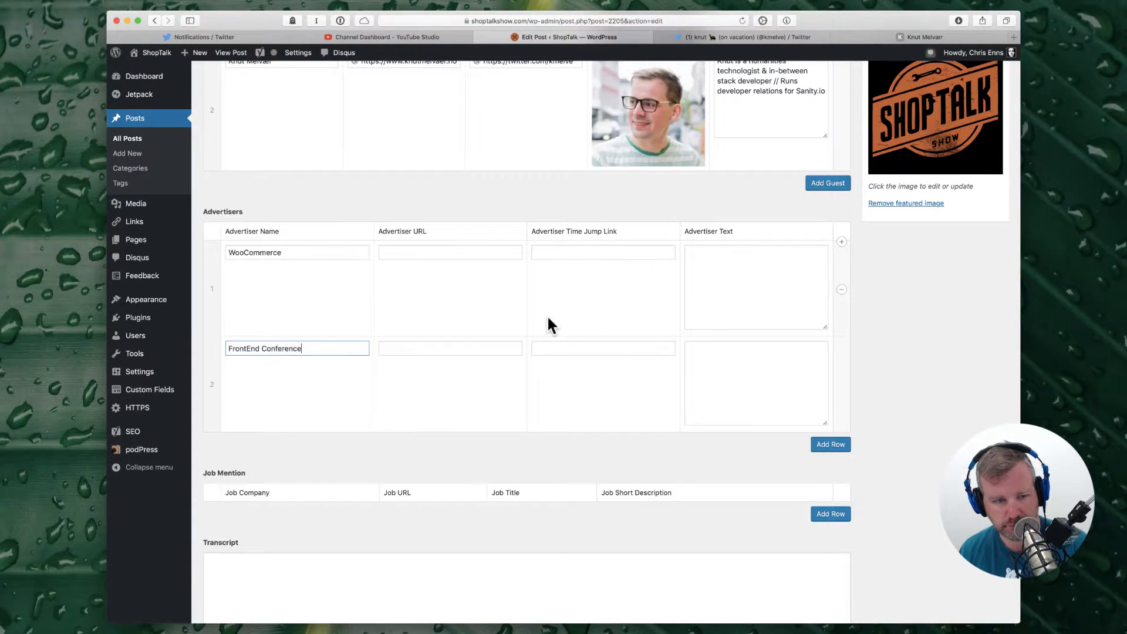
scroll(547, 325, "up", 15)
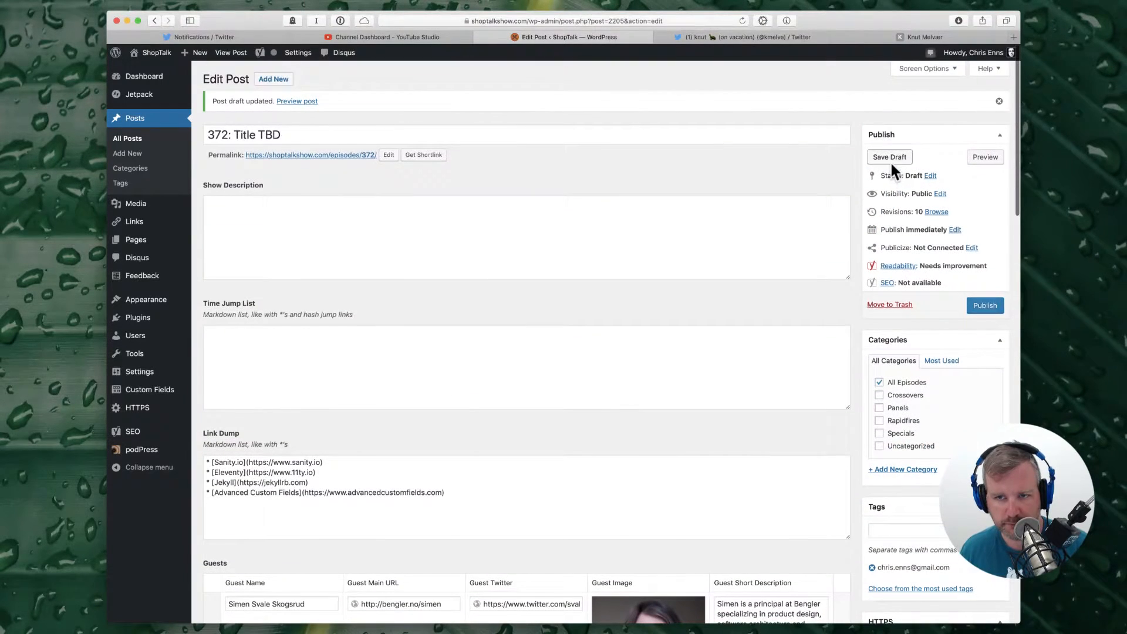
Step: Save the post draft, switch to Logic Pro, and split track 3 at about 1:42:32, deleting the silent section before the cut
left_click(890, 157)
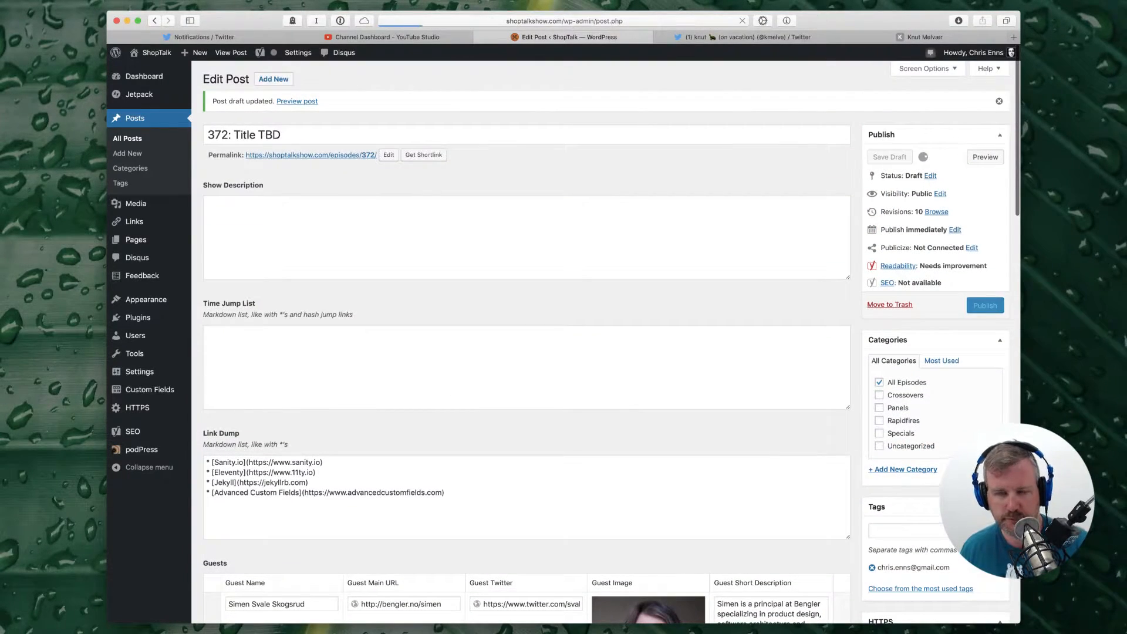
key("super+Tab")
scroll(805, 218, "right", 5)
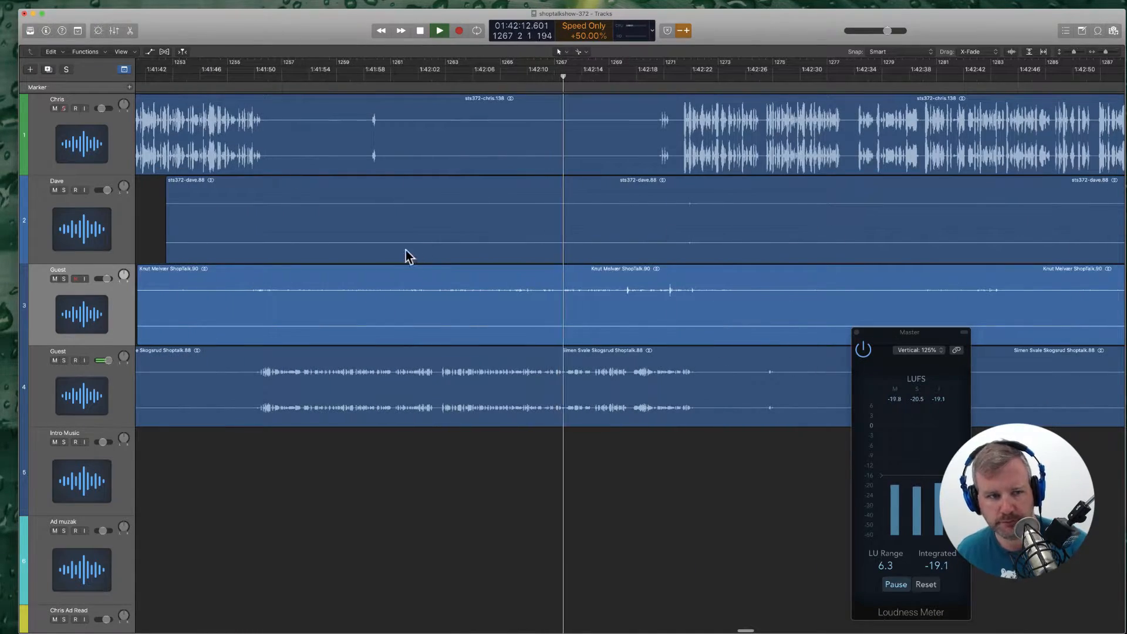
scroll(365, 286, "left", 7)
scroll(710, 291, "right", 4)
scroll(709, 290, "right", 3)
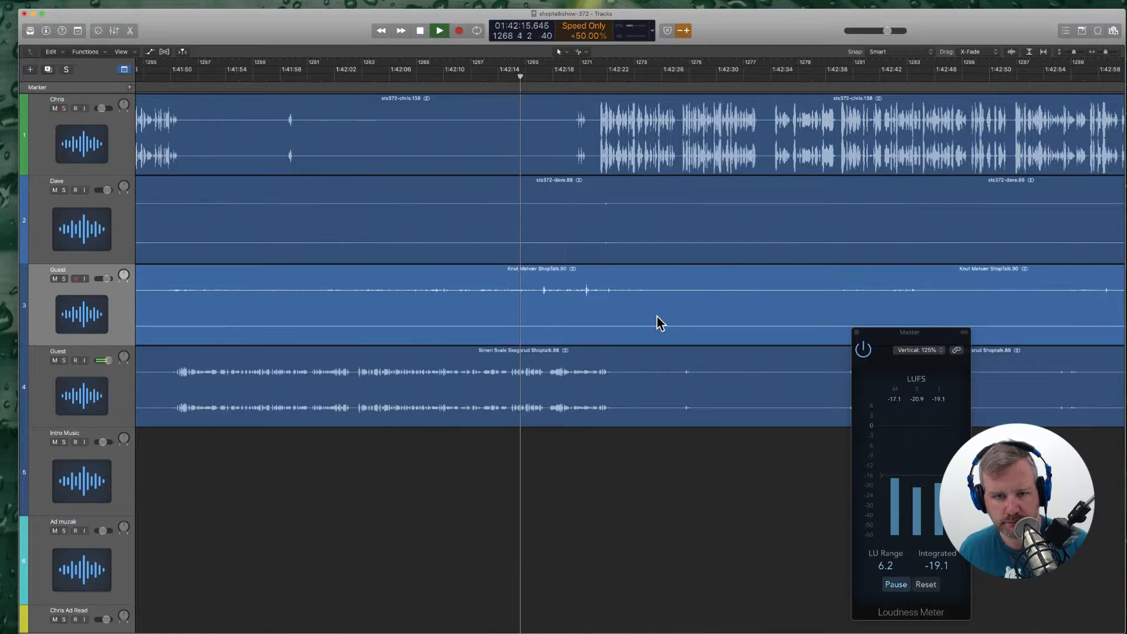
left_click(677, 298, "super")
key("Delete")
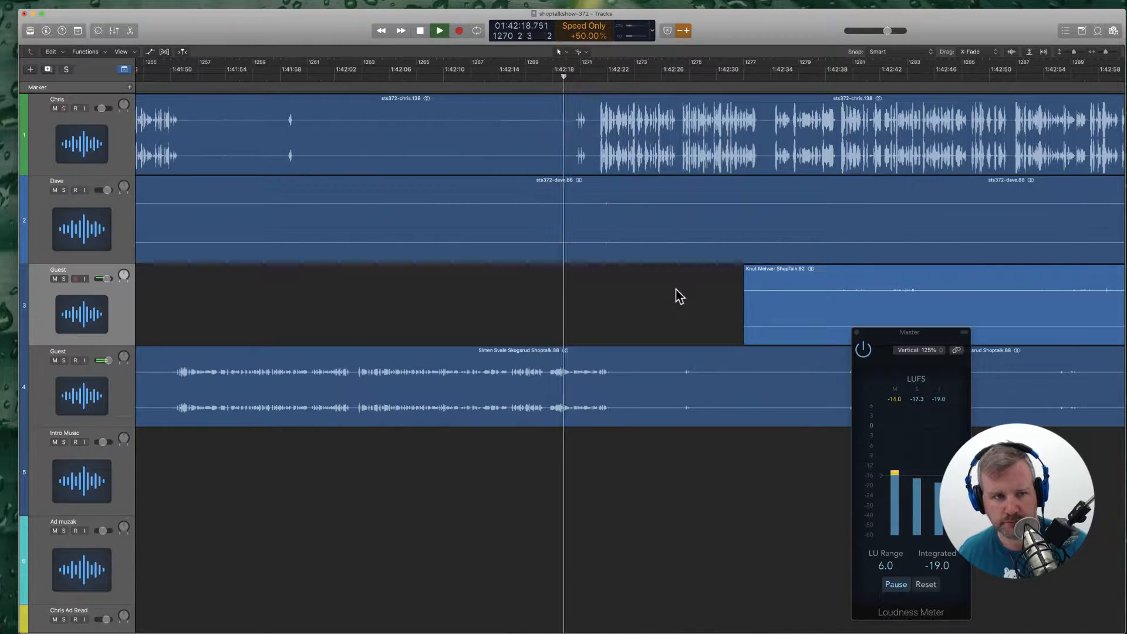
Step: Split track 2 at about 1:42:33 and delete the silent section before the cut with its automation data
scroll(675, 291, "left", 6)
scroll(520, 253, "right", 7)
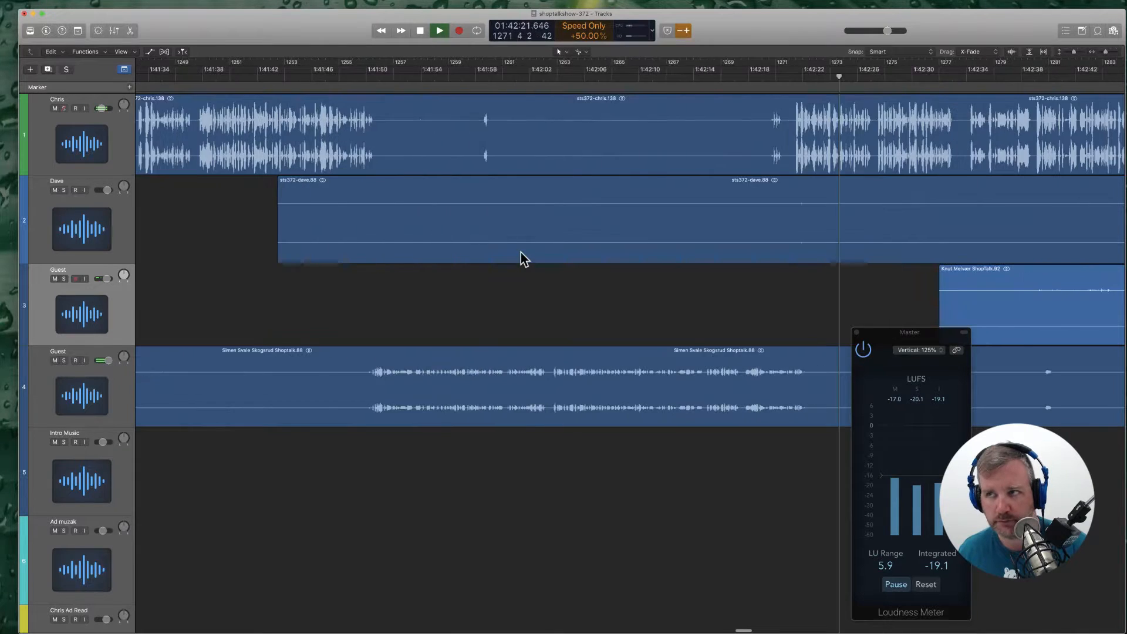
left_click(649, 235, "super")
left_click(645, 233)
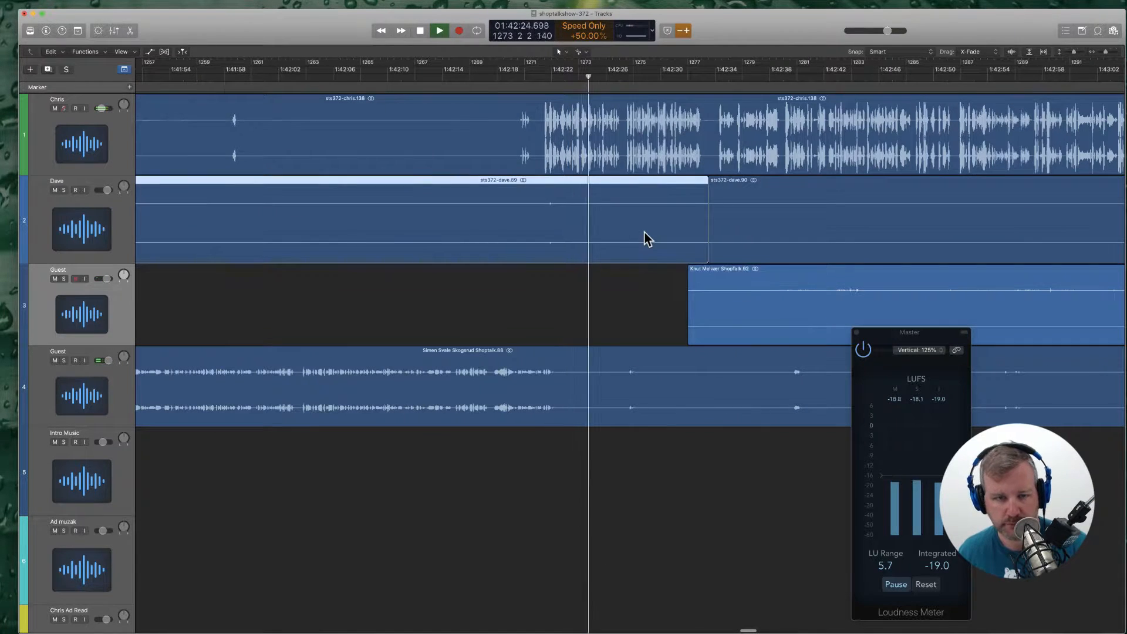
key("Delete")
key("Return")
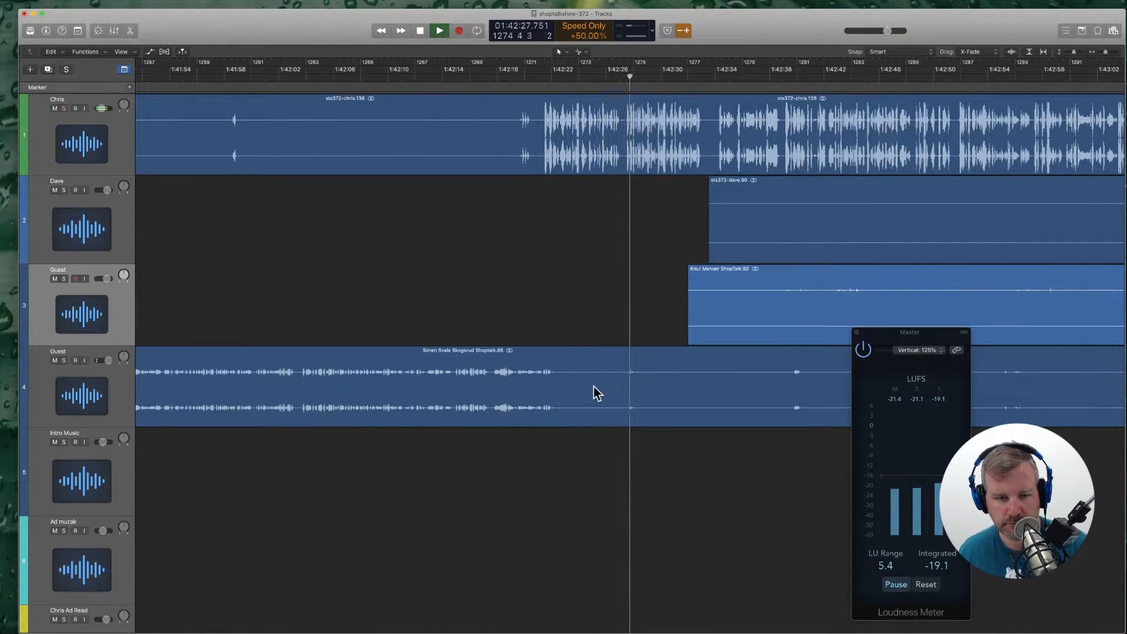
Step: Cut out the near-silent section of track 4 between about 1:42:23 and 1:42:39, erasing its automation data
left_click(565, 400, "super")
left_click(791, 401, "super")
left_click(741, 383)
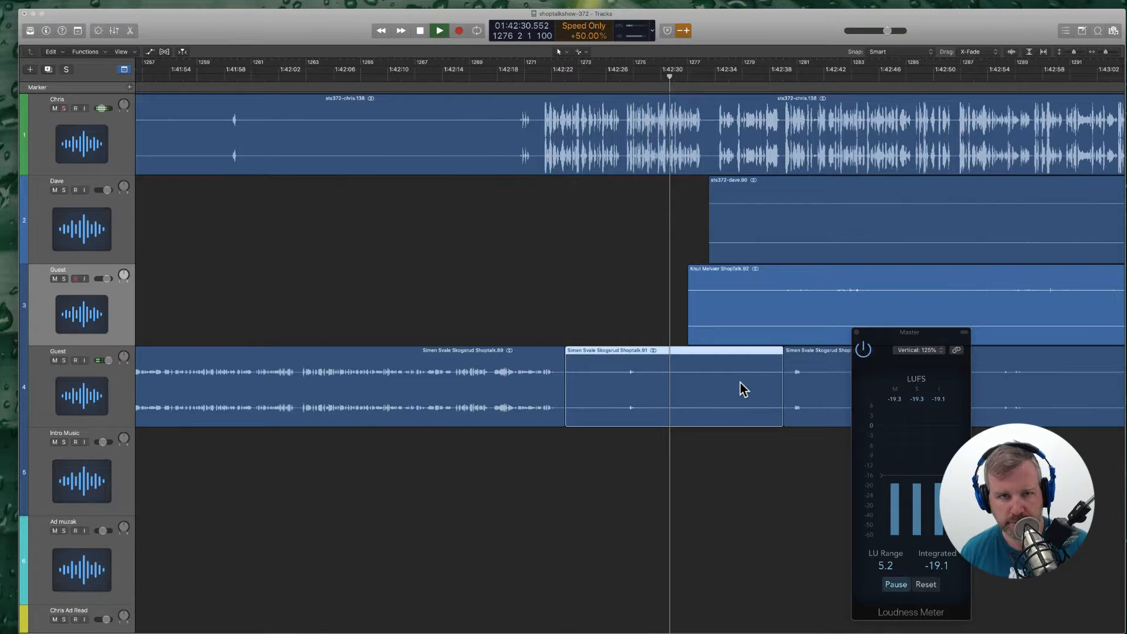
key("Delete")
key("Return")
Step: Split track 1 at about 1:42:21, shift the following regions on tracks 1 to 4 about 1 second forward, and replay the transition
left_click(510, 74)
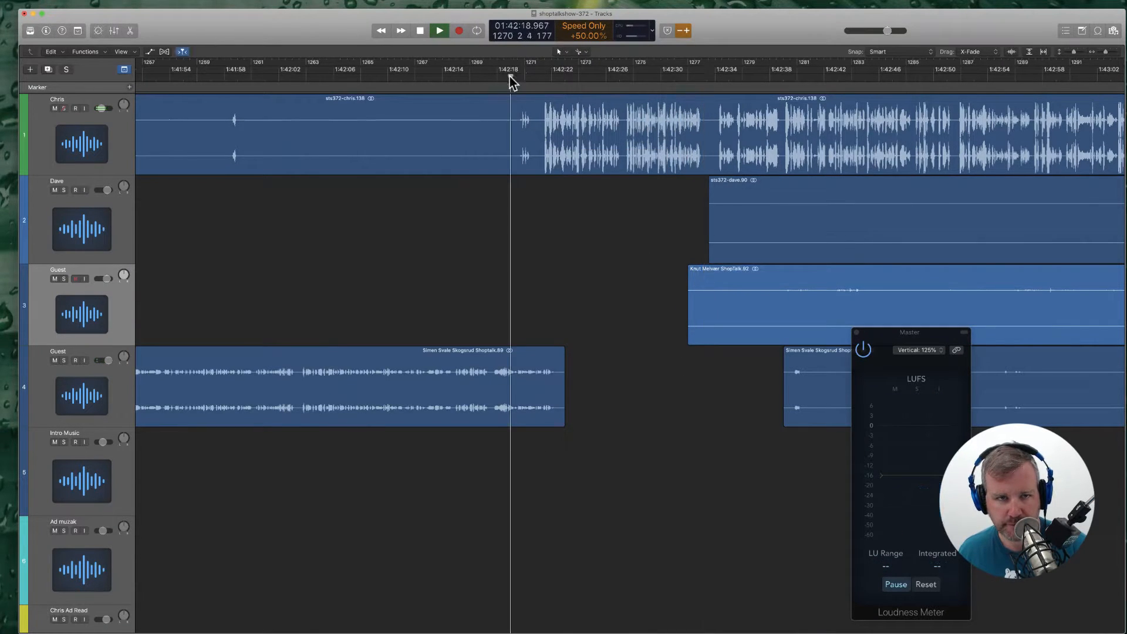
left_click(530, 156, "super")
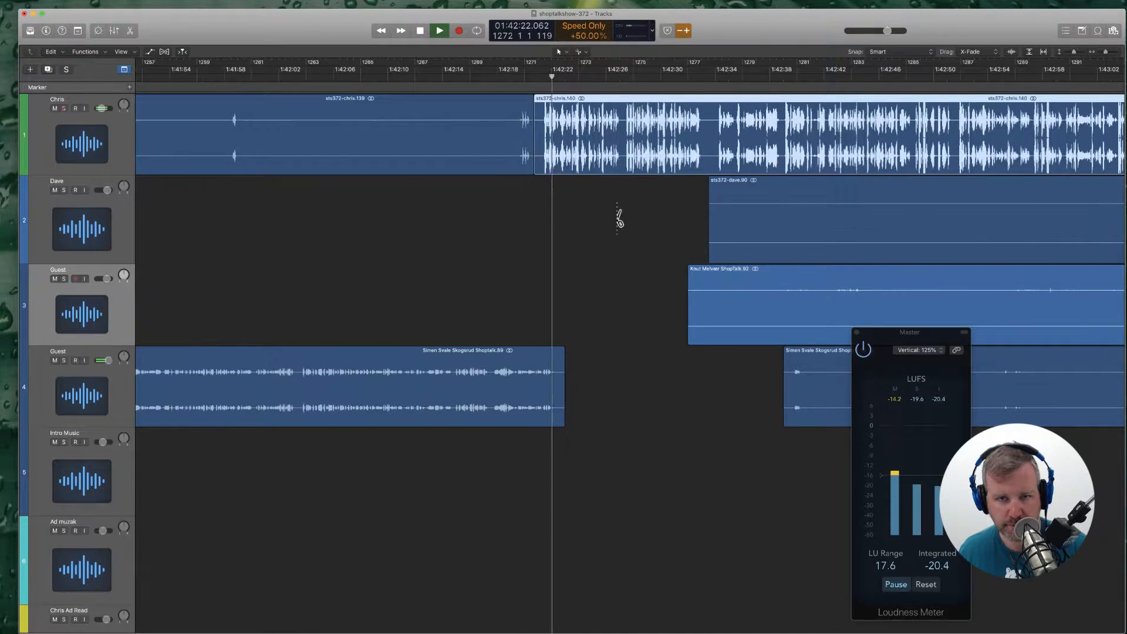
left_click(729, 213, "shift")
left_click(743, 299, "shift")
left_click(810, 360, "shift")
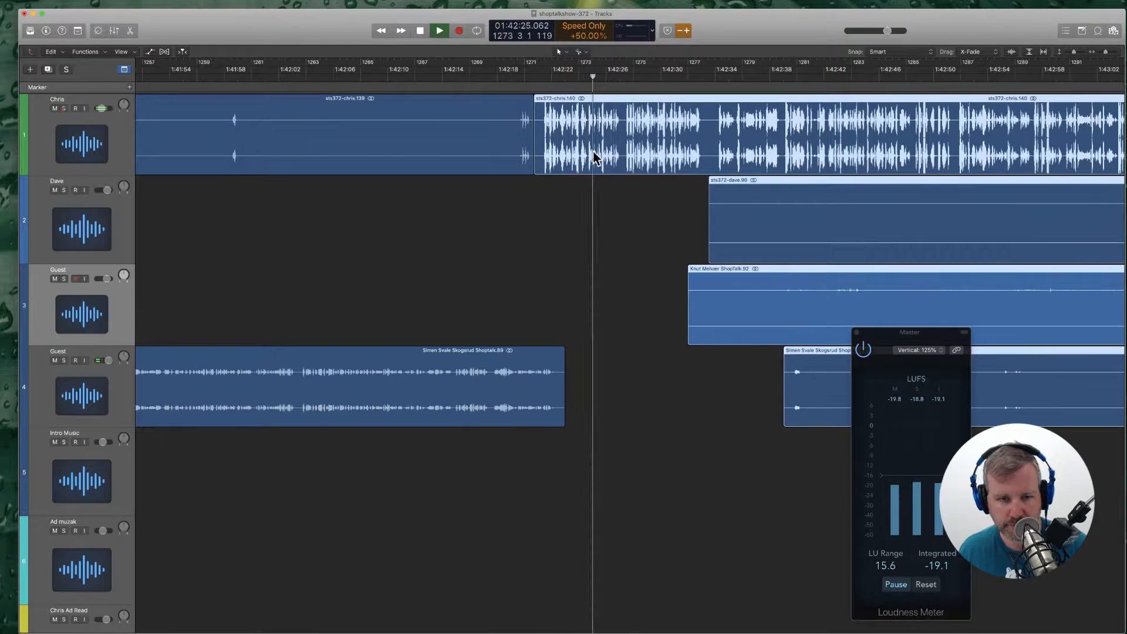
left_click_drag(576, 156, 586, 159)
key("Return")
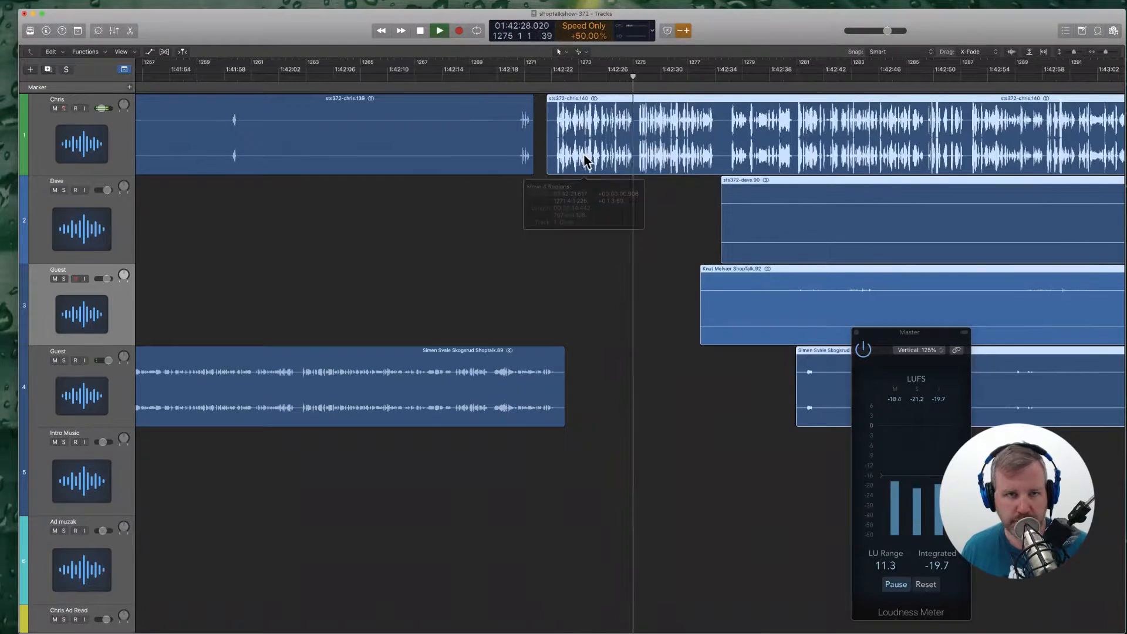
left_click(534, 77)
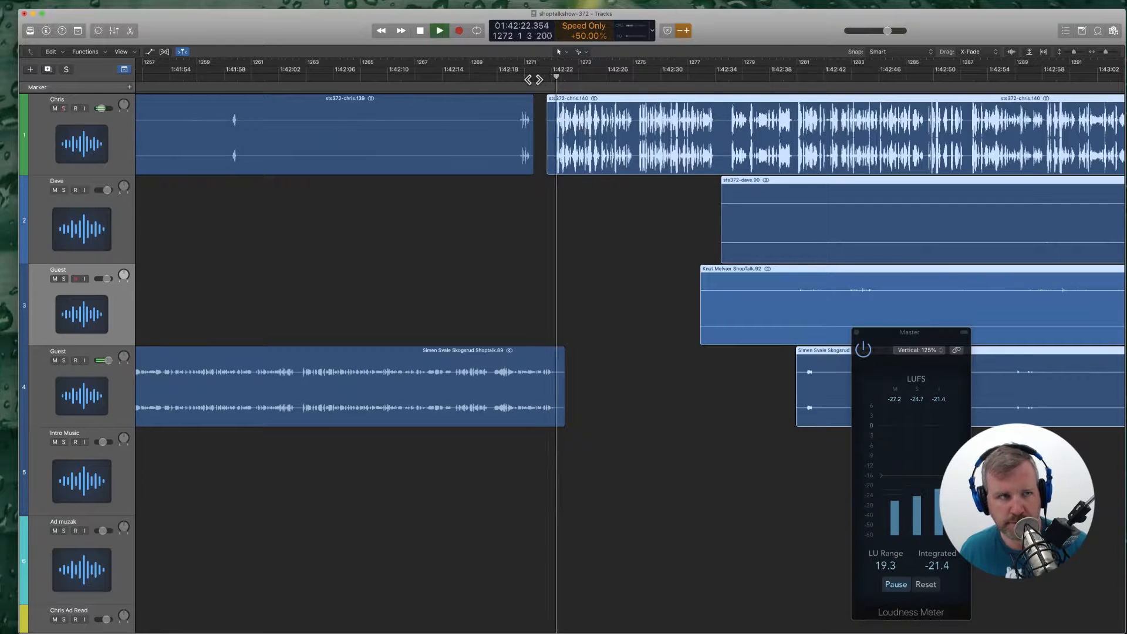
Step: Add a marker at the start of the shifted track 1 region and name it API Options with Sanity
left_click(129, 87)
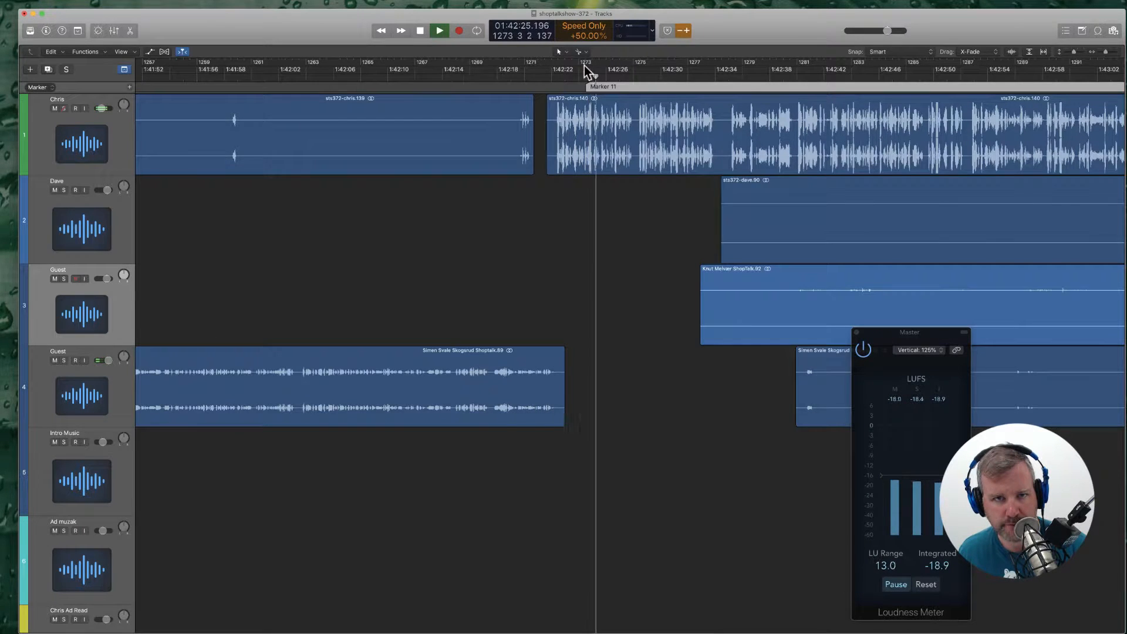
left_click_drag(580, 87, 544, 87)
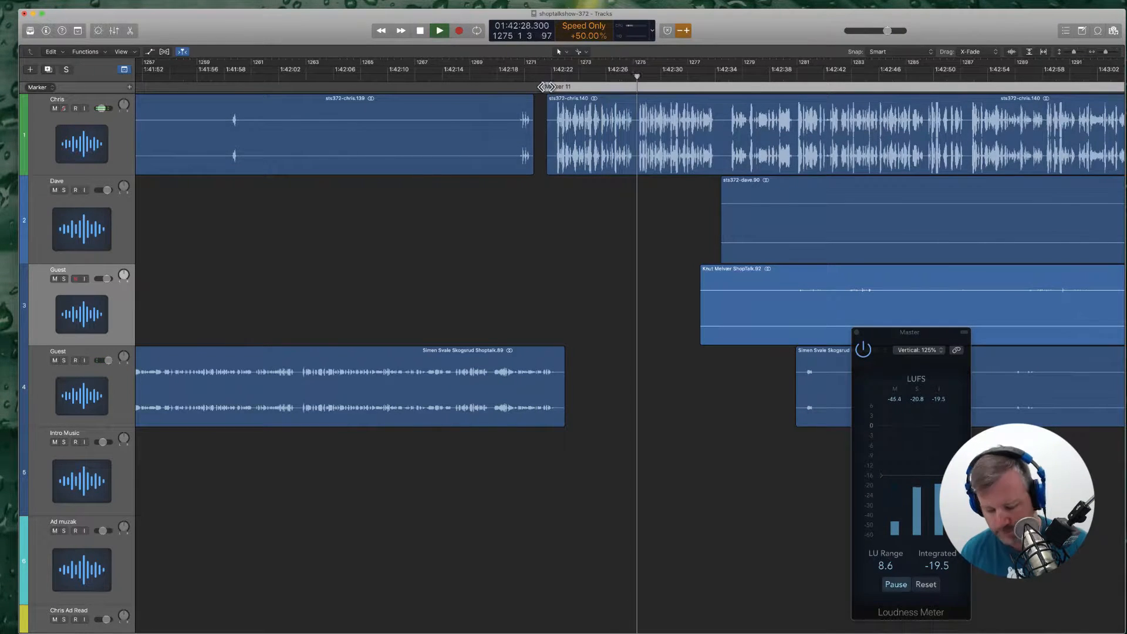
double_click(546, 87)
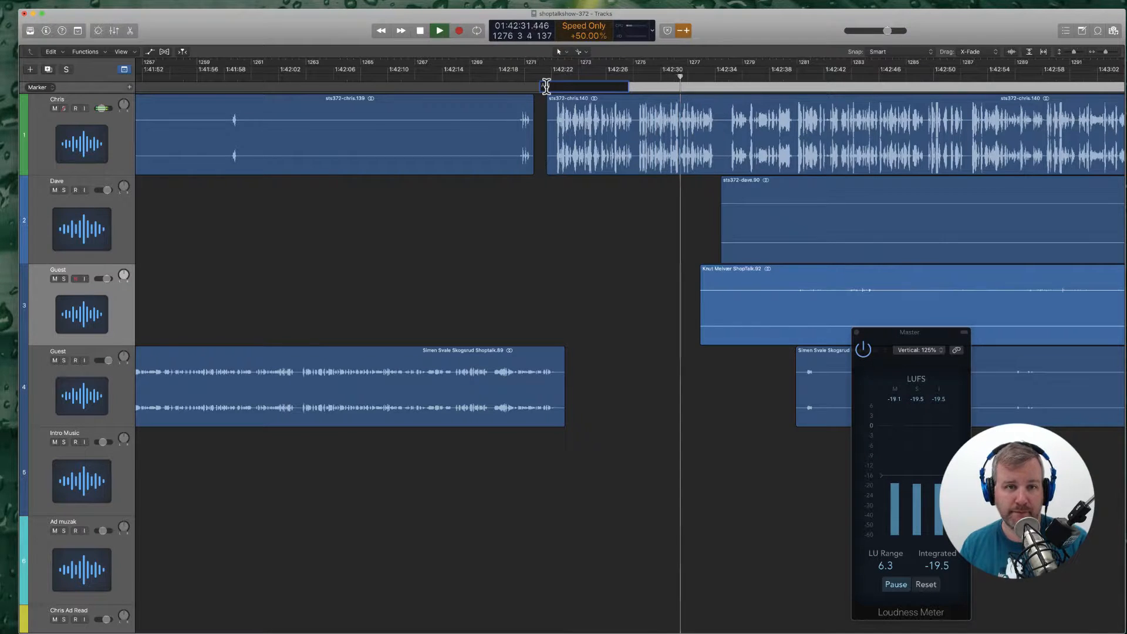
type("Options iwth")
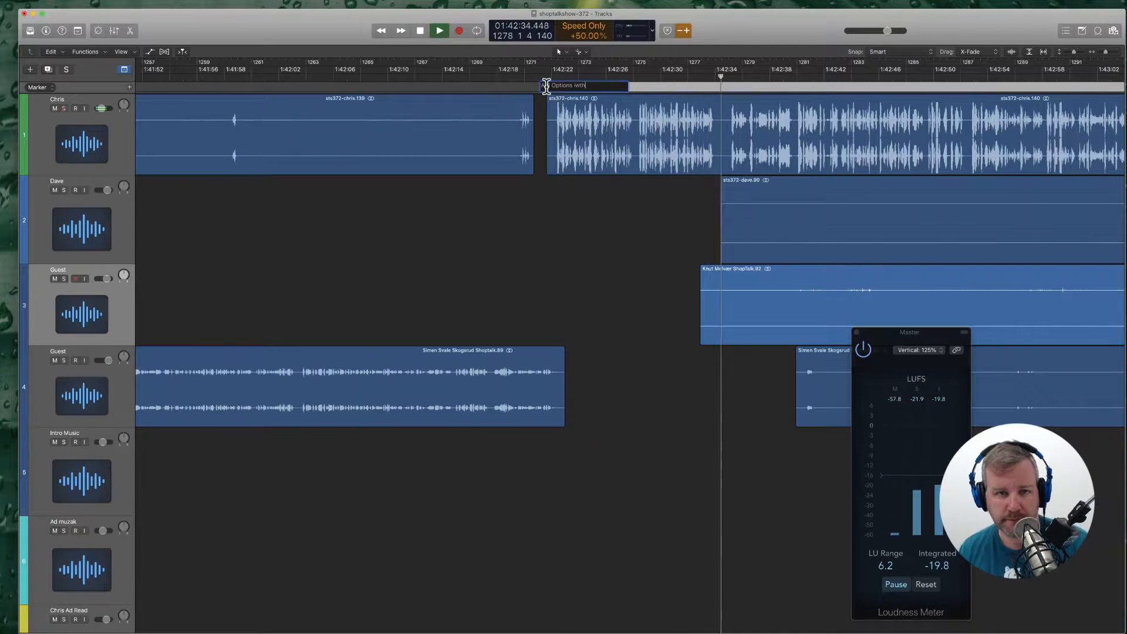
key("BackSpace")
key("BackSpace")
key("BackSpace")
key("BackSpace")
type("with Sanity")
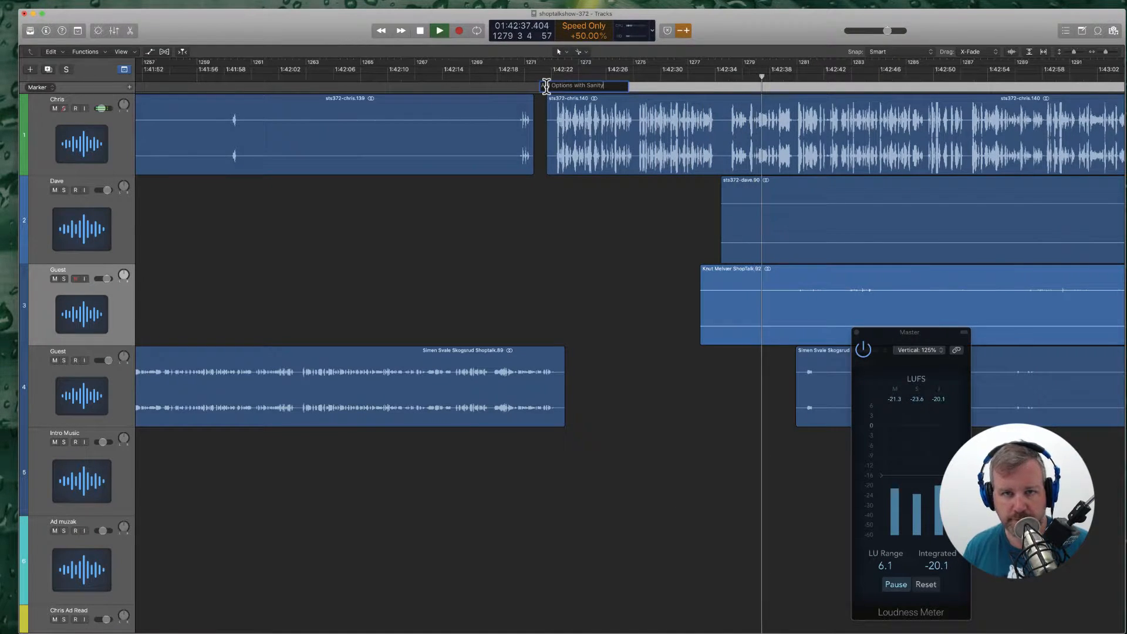
key("Return")
Step: Split track 2 at about 1:43:29 and delete the silent section before the cut
scroll(458, 262, "right", 10)
scroll(415, 385, "right", 5)
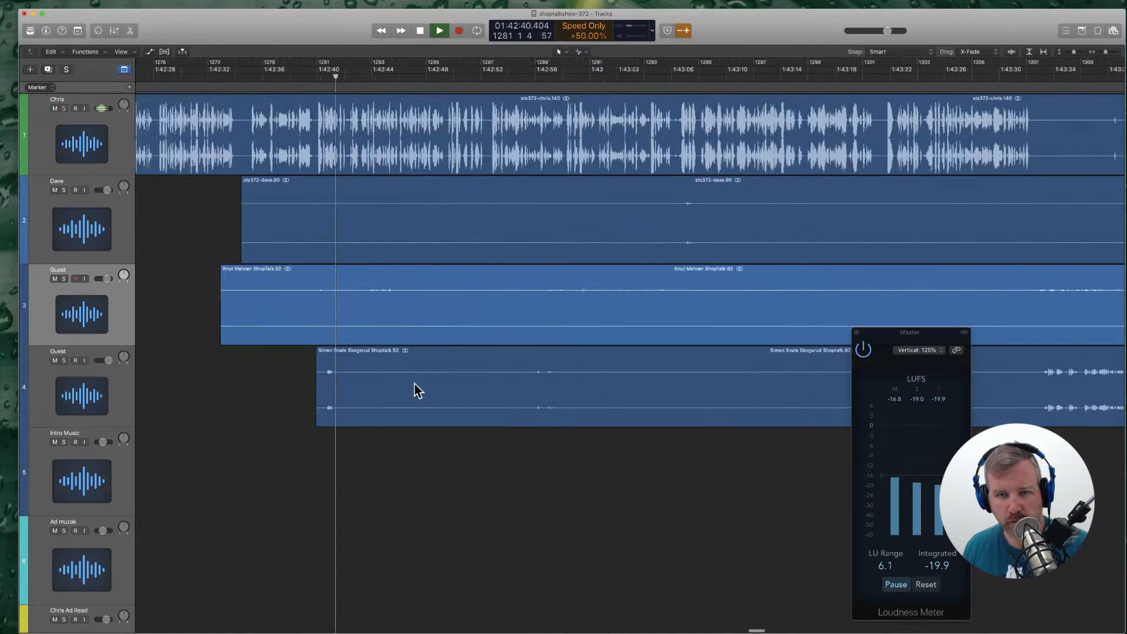
scroll(415, 387, "right", 5)
left_click(830, 217)
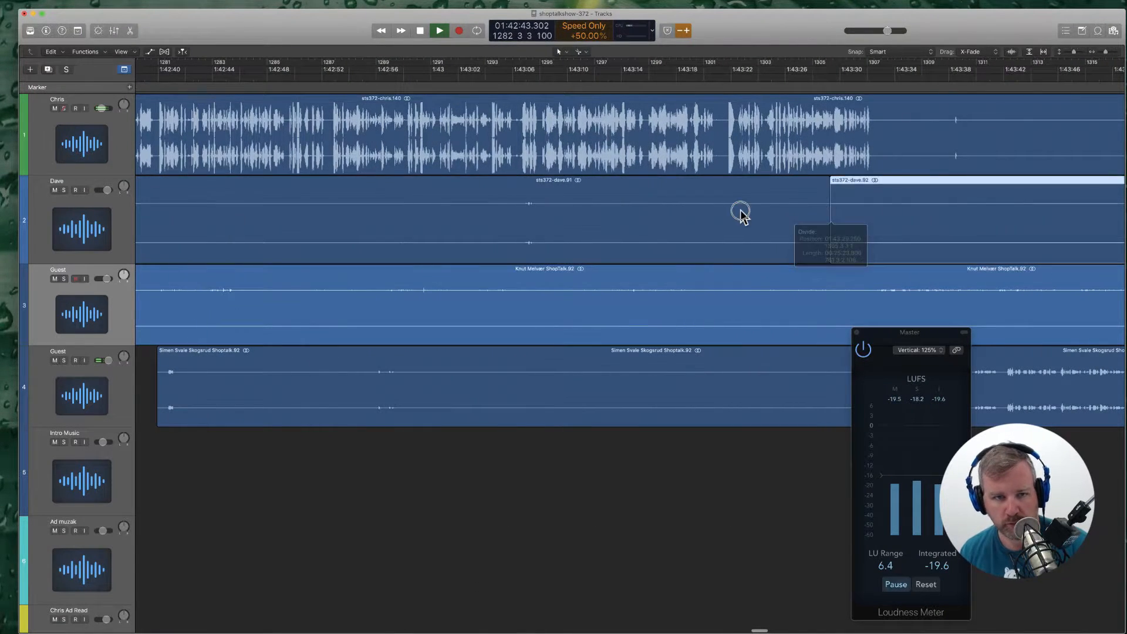
left_click(740, 215)
key("Delete")
Step: Split track 3 at about 1:43:40 and delete the silent section before the cut
scroll(691, 254, "left", 8)
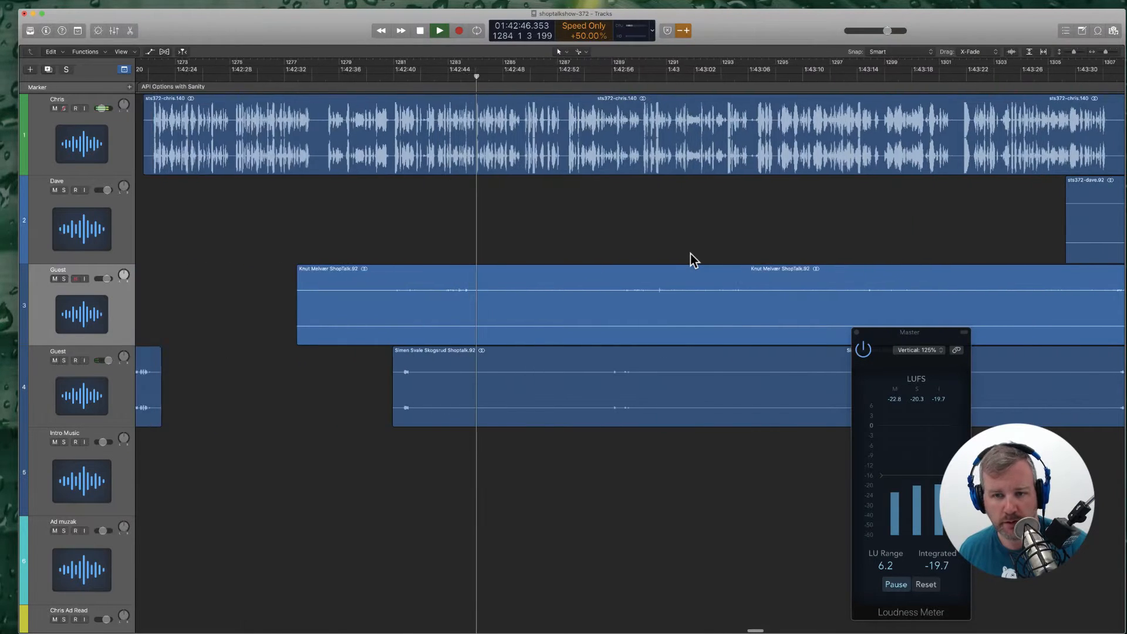
scroll(691, 254, "right", 8)
left_click(747, 310)
key("Delete")
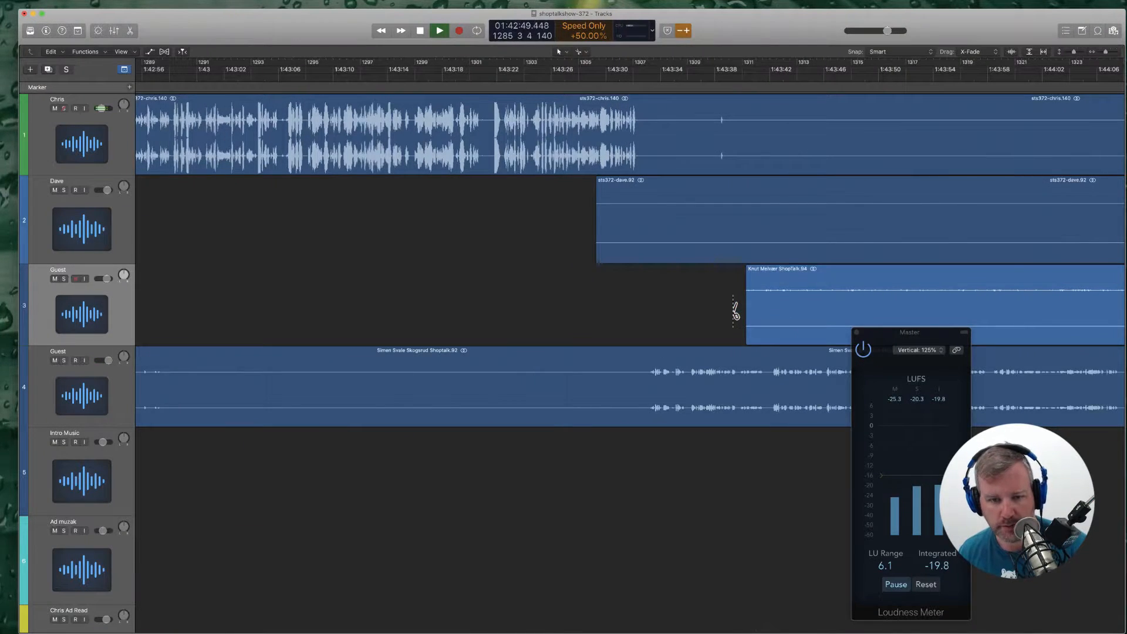
Step: Split track 4 at about 1:43:32, just before the guest speaks, and delete the near-silent section before it with its automation data
left_click(626, 384)
scroll(626, 384, "left", 8)
key("Delete")
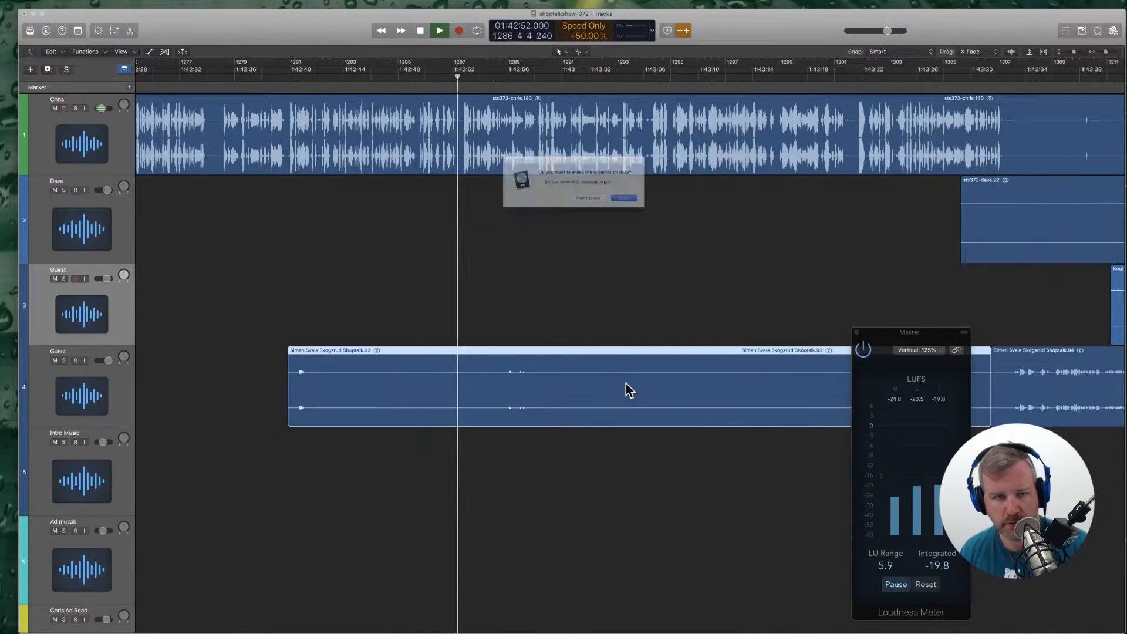
key("Return")
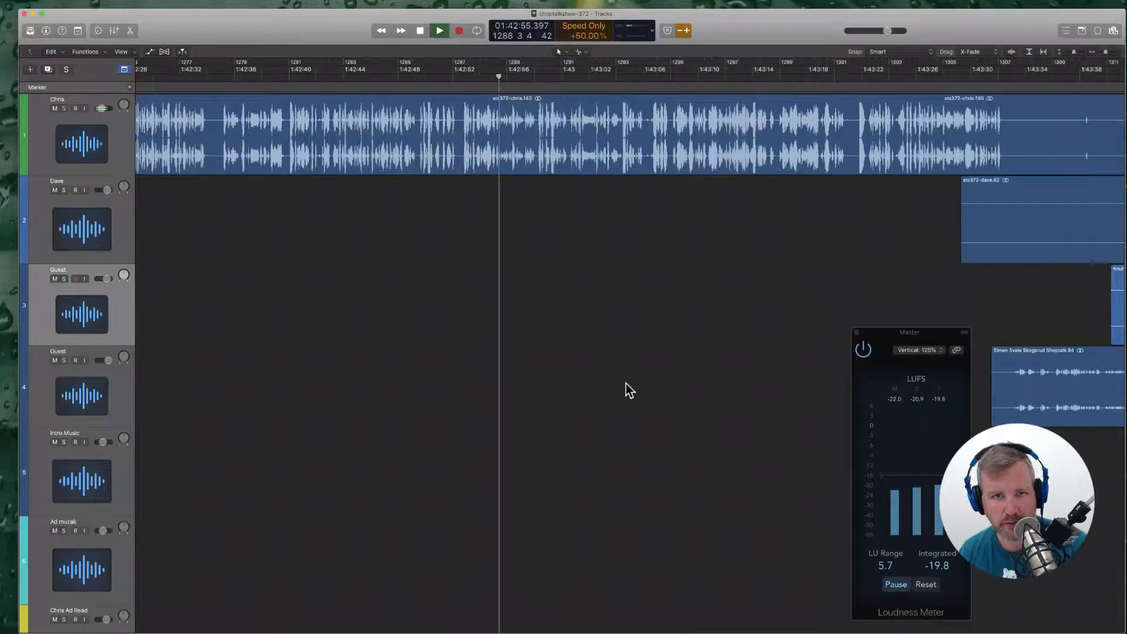
Step: Switch to Safari and open the GraphQL website in a new tab
key("super+Tab")
key("ctrl+Tab")
key("ctrl+Tab")
key("super+t")
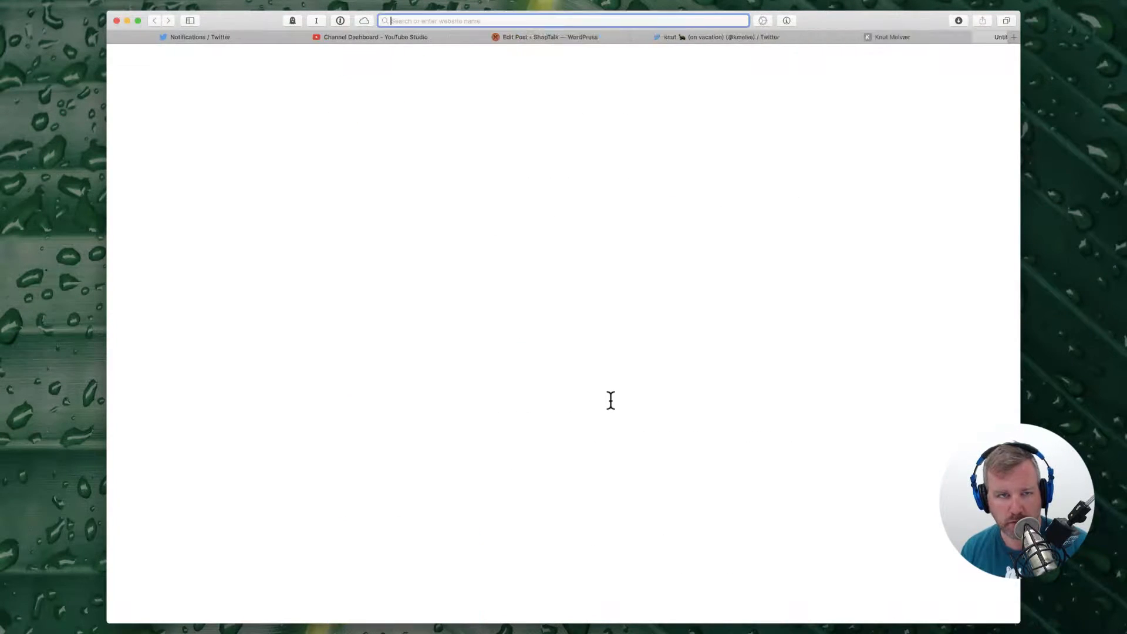
type("graph")
key("Return")
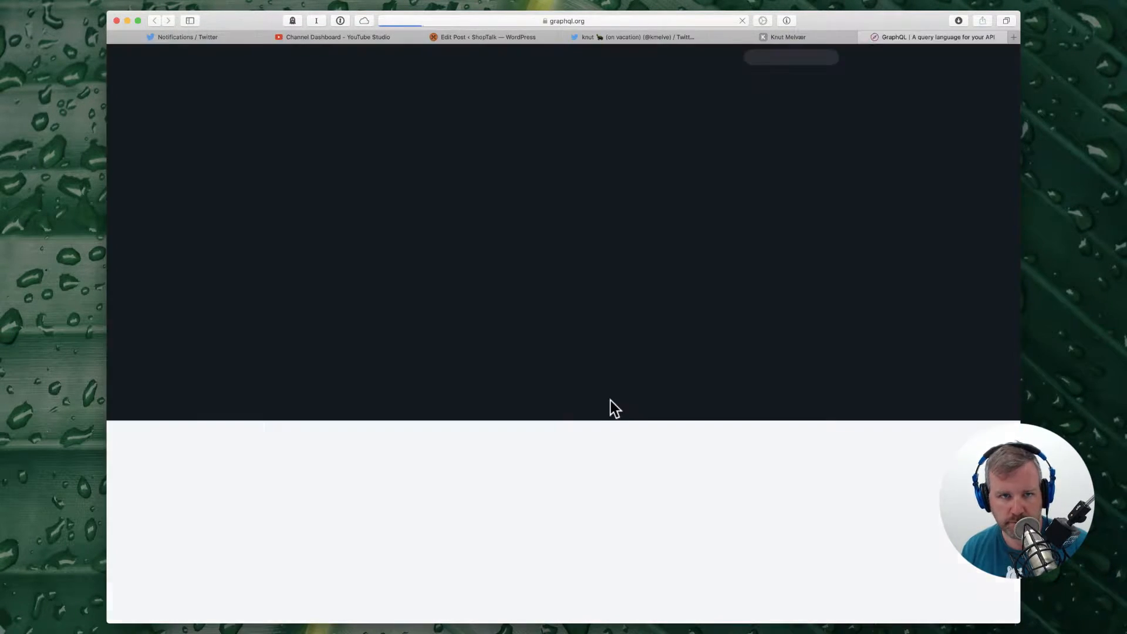
key("super+l")
key("super+c")
key("super+2")
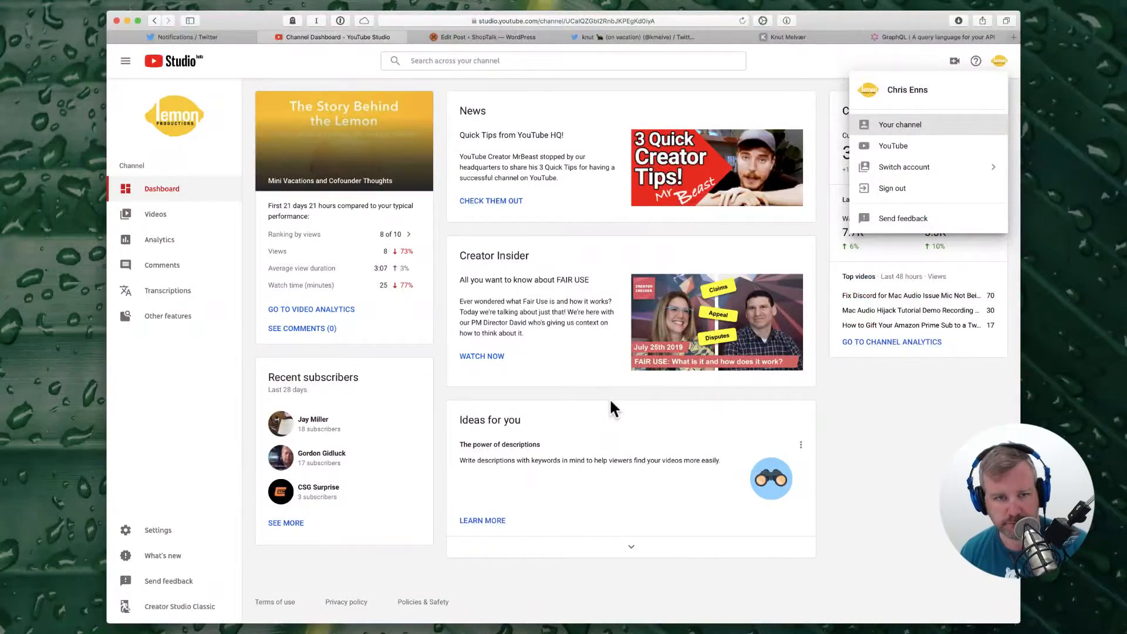
key("super+3")
scroll(411, 470, "down", 5)
left_click(324, 274)
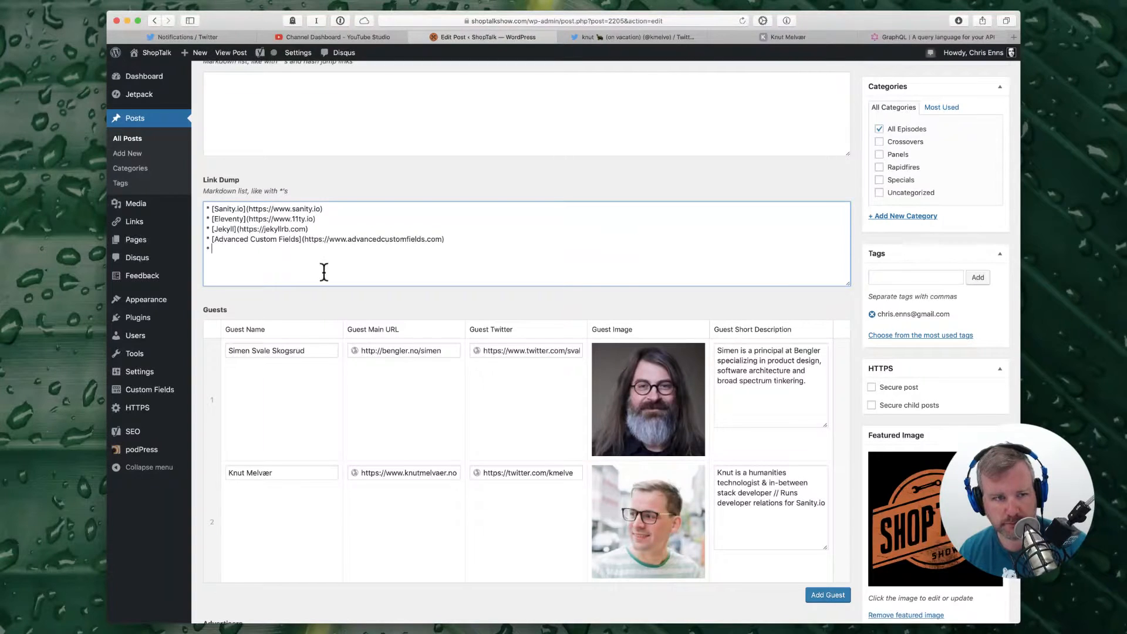
key("super+v")
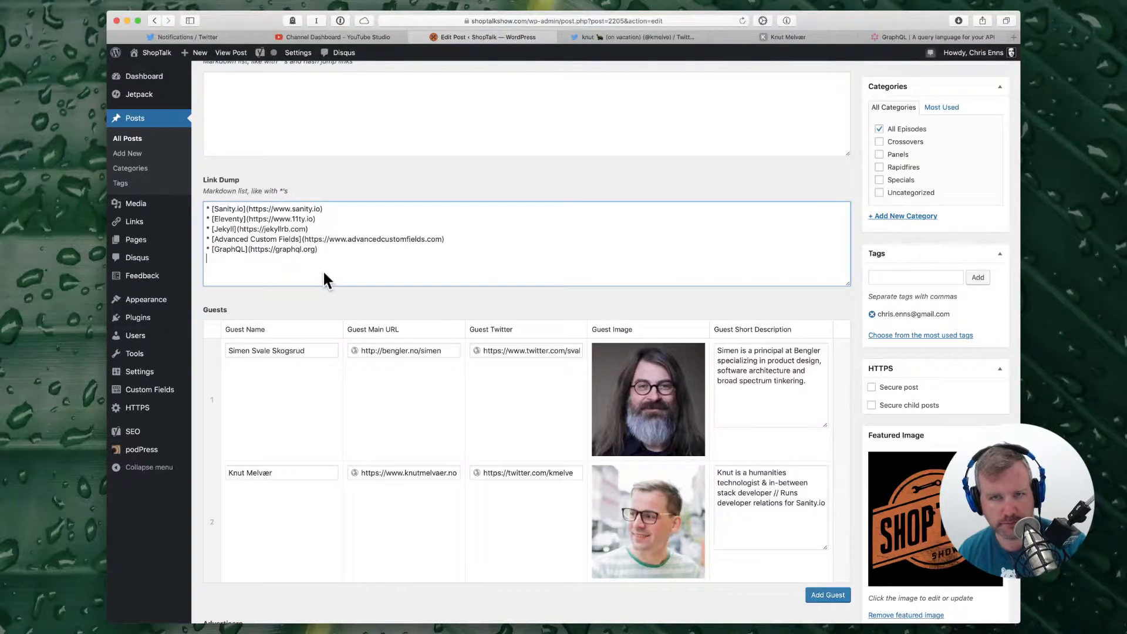
Step: Look up the Gatsby website's address in a new tab, and close the Gatsby and GraphQL tabs
key("super+t")
type("gats")
key("Return")
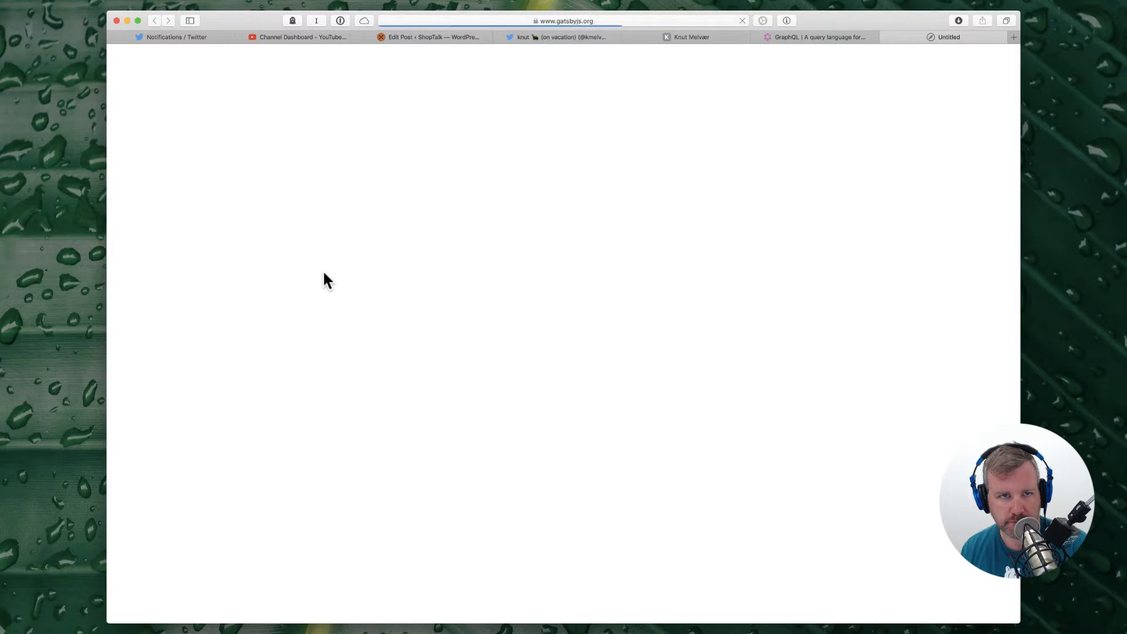
key("super+l")
key("super+w")
key("super+w")
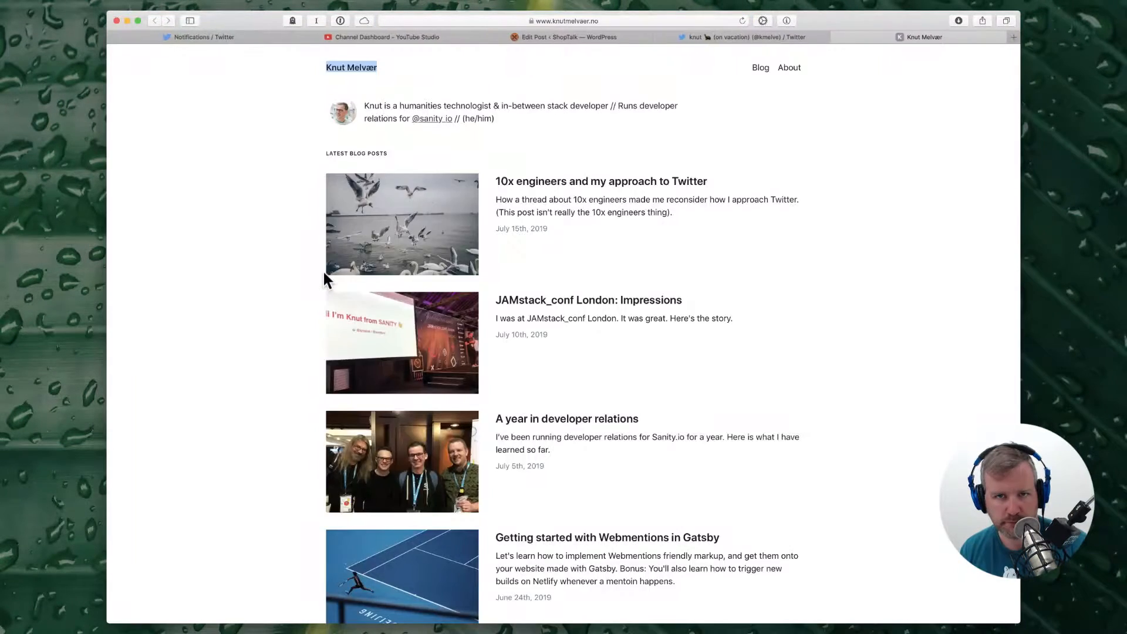
key("ctrl+shift+Tab")
key("ctrl+shift+Tab")
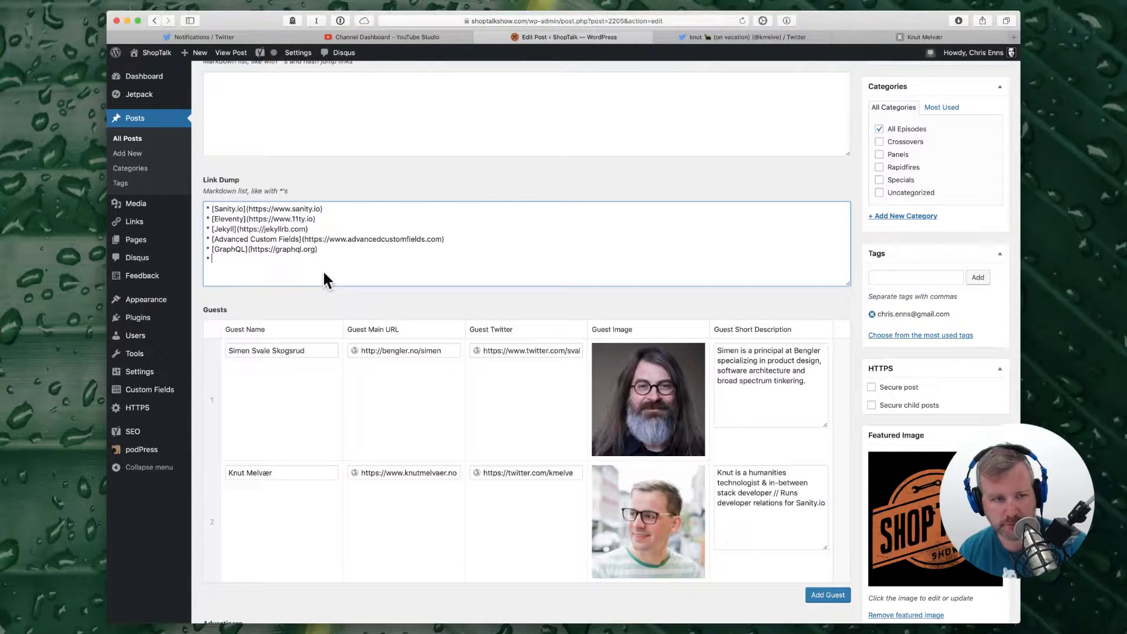
type("[Gatsby](https://www.gatsbyjs.org)")
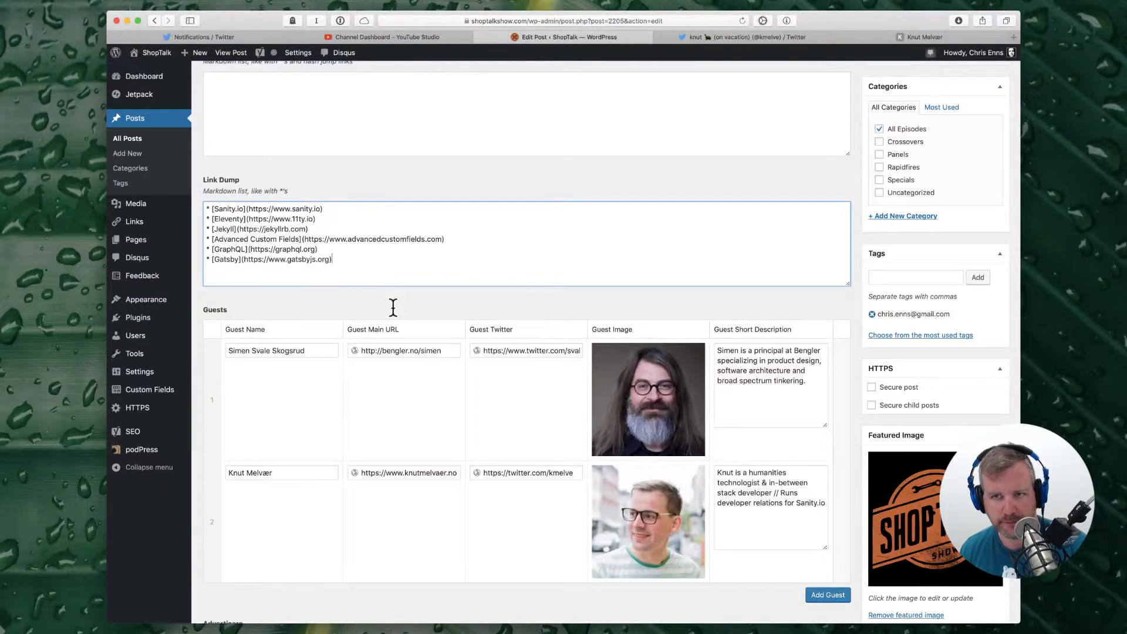
scroll(393, 309, "up", 5)
left_click(892, 145)
Step: Switch back to Logic Pro and replay the podcast from about 1:43:20
key("super+Tab")
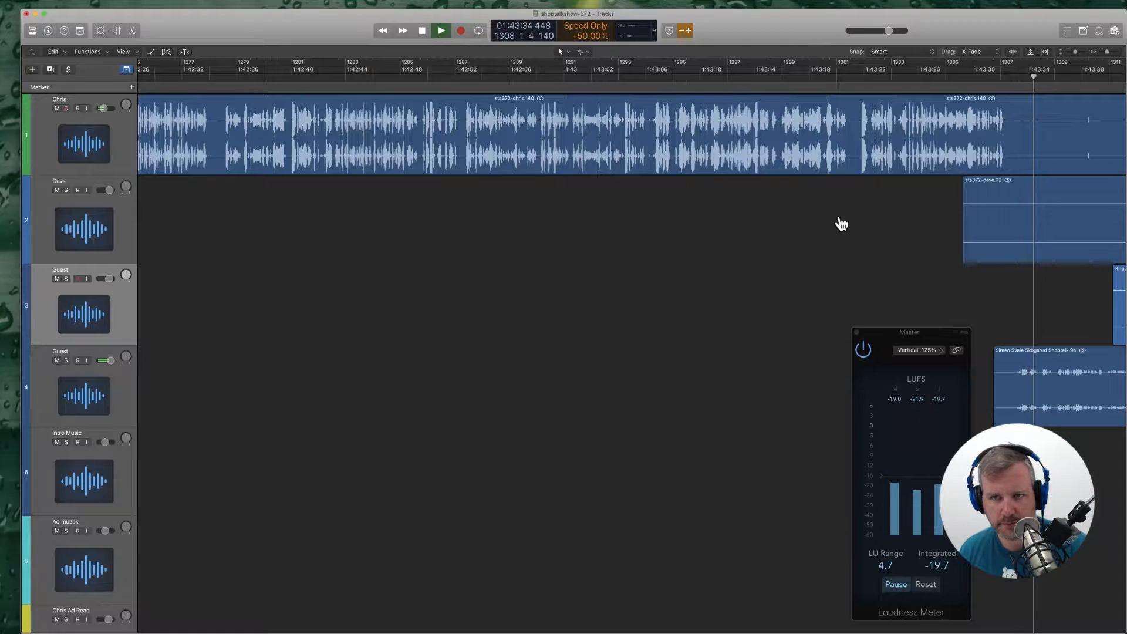
key("space")
left_click(838, 77)
scroll(852, 126, "right", 8)
key("space")
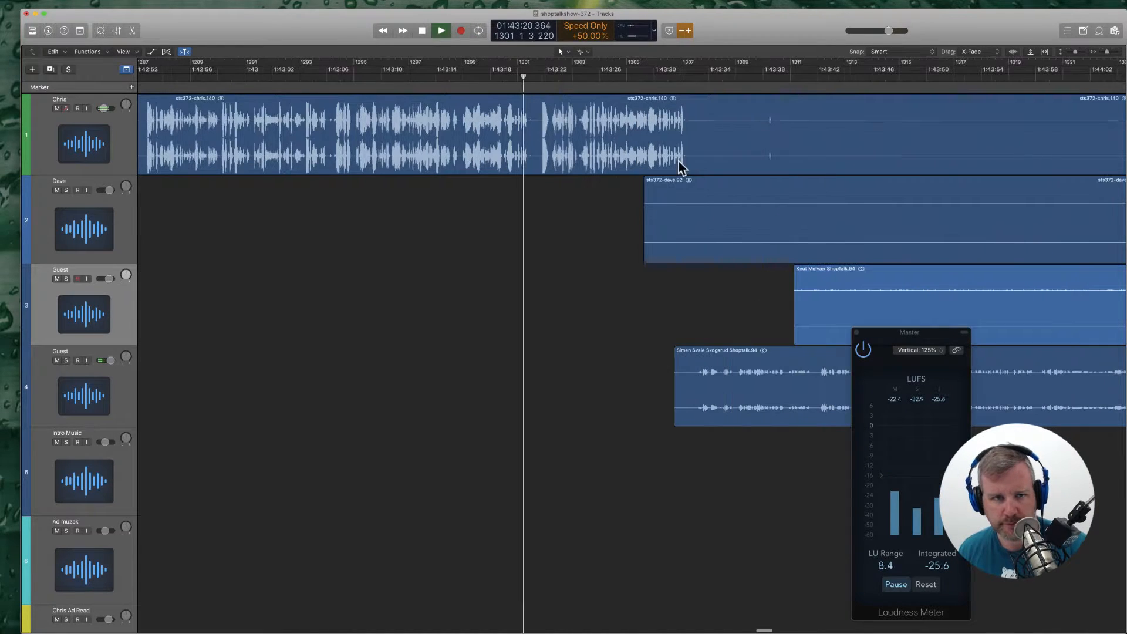
Step: Split track 1 at about 1:43:21 and tighten the pause by moving the following regions on all tracks about 1.5 seconds earlier with their automation
left_click(534, 156, "super")
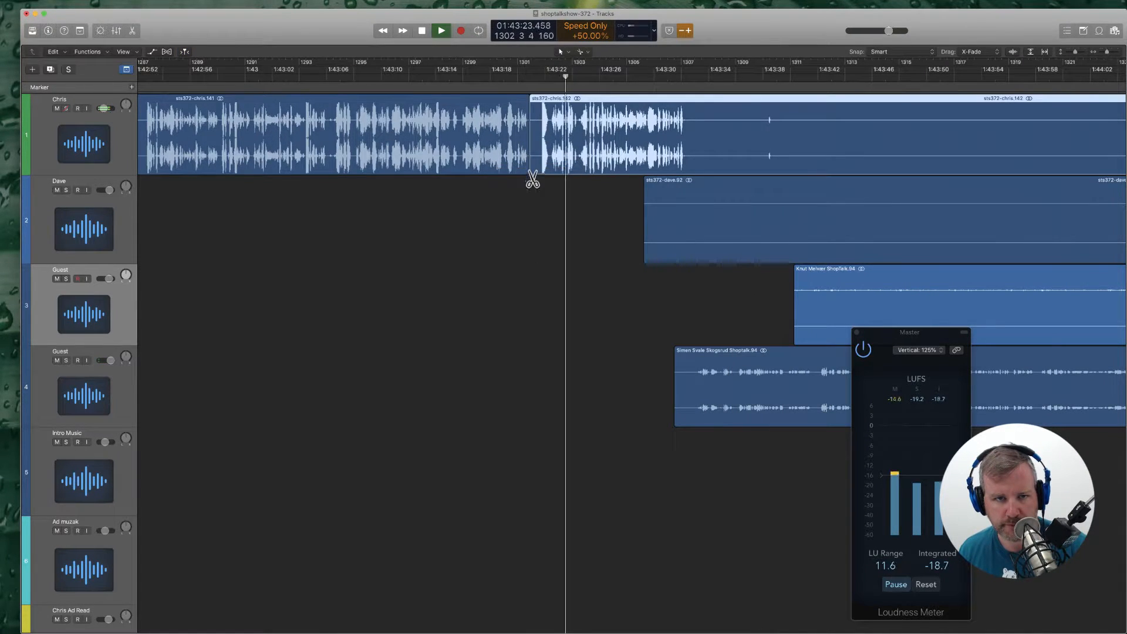
mouse_move(535, 166)
left_mouse_down()
mouse_move(555, 167)
mouse_move(552, 154)
left_mouse_up()
left_click(710, 212, "shift")
left_click(851, 282, "shift")
left_click(781, 382, "shift")
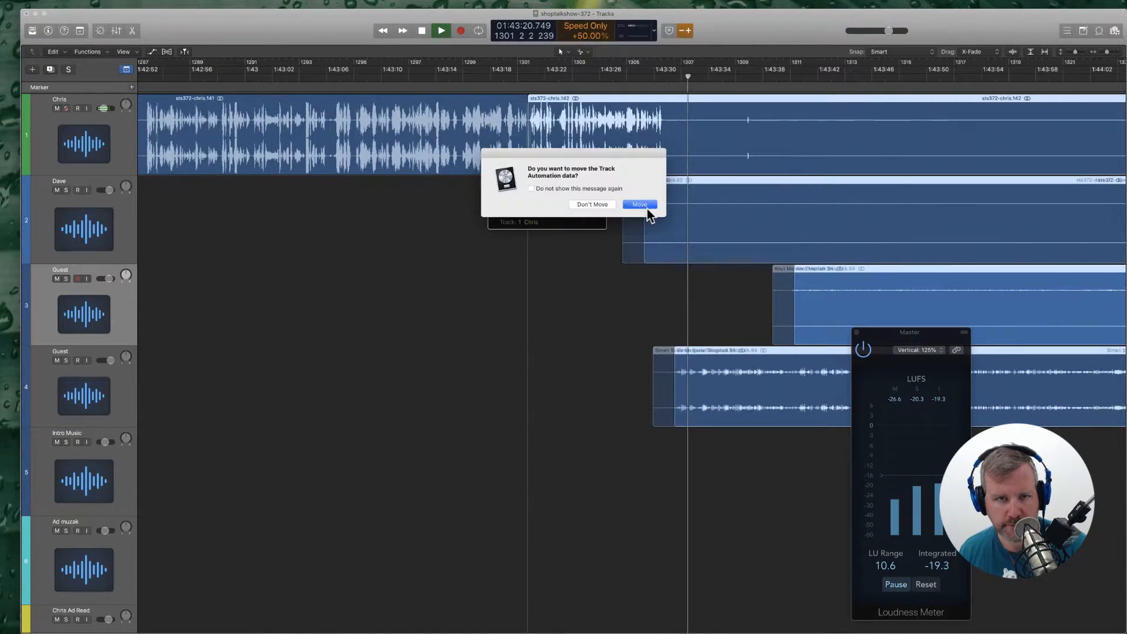
left_click(643, 207)
left_click(518, 79)
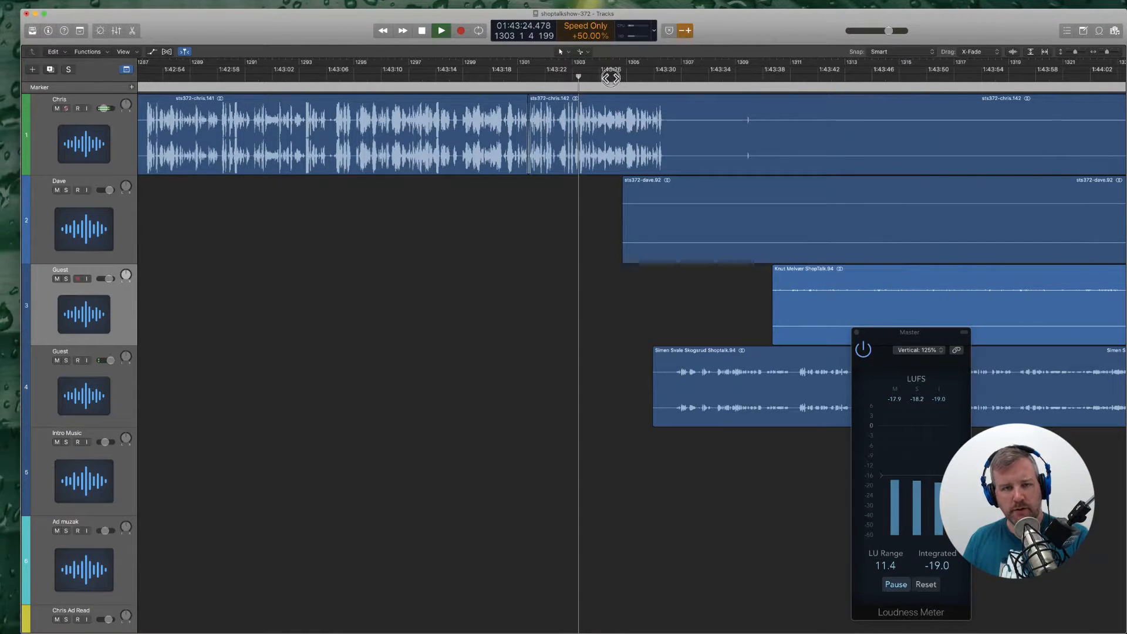
Step: Split track 1 after its speech at about 1:43:31 and trim the silent start of the following region to about 1:43:55
scroll(513, 342, "right", 5)
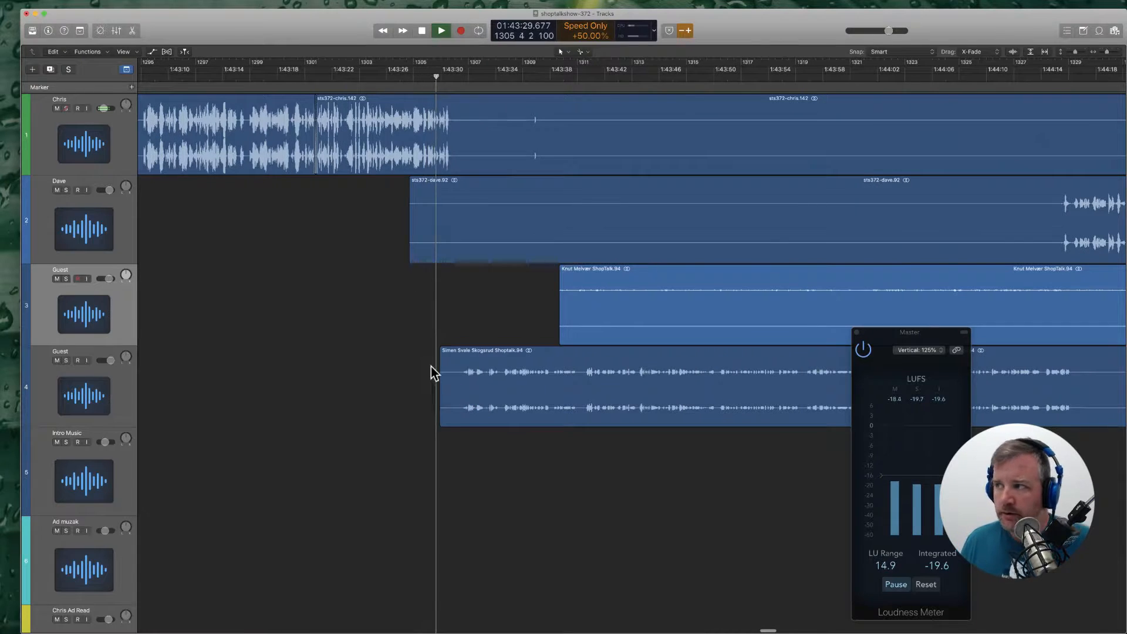
left_click(459, 146)
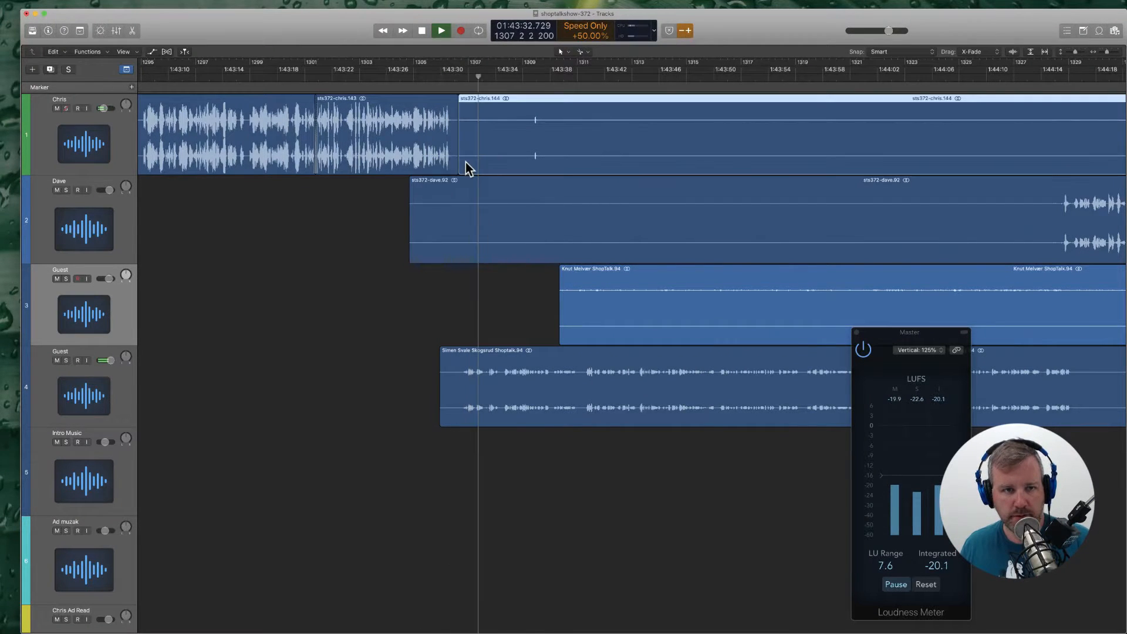
left_click_drag(460, 163, 790, 153)
Step: Delete the silent audio before about 1:43:54 on track 2 and before about 1:44:20 on track 3, erasing the automation
left_click(757, 219, "super")
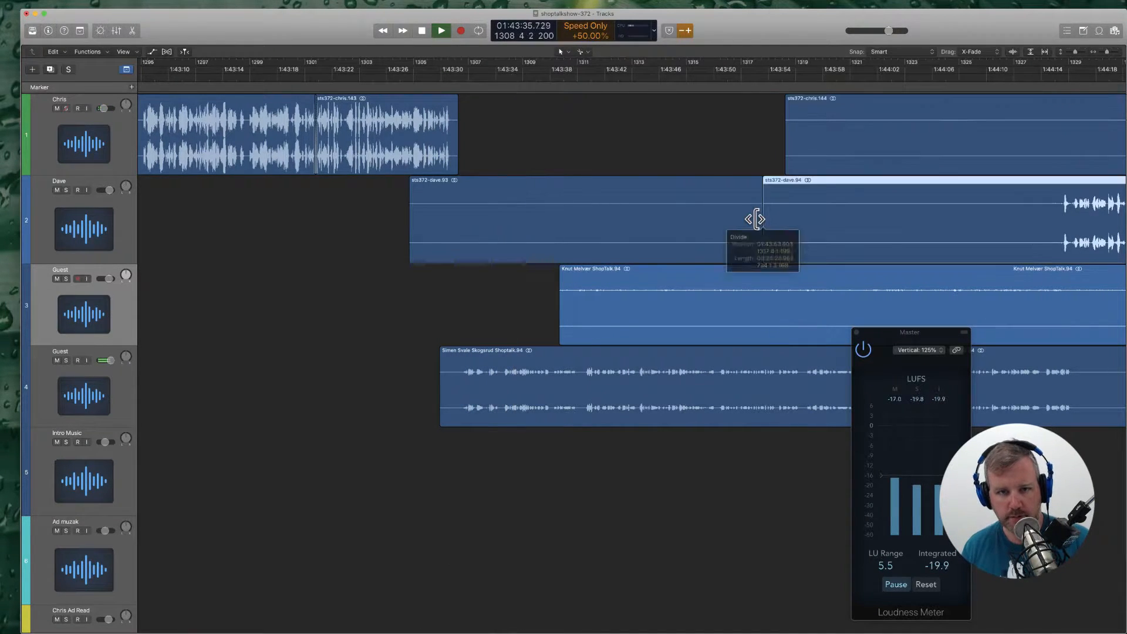
left_click(748, 218)
key("Delete")
key("Return")
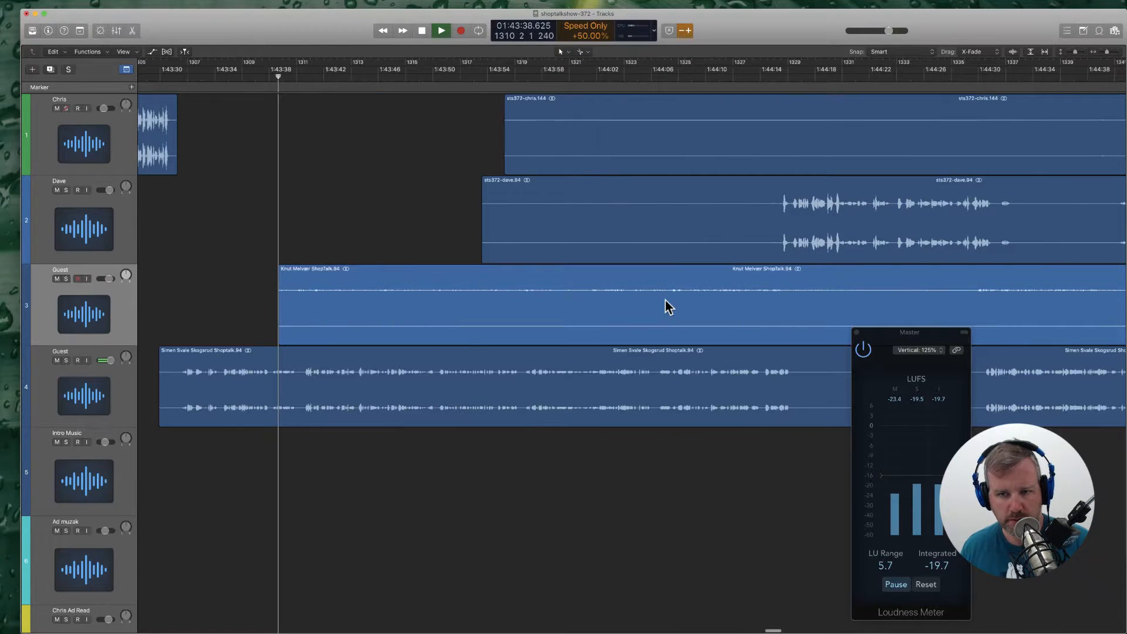
left_click(820, 299, "super")
left_click(819, 298)
key("Delete")
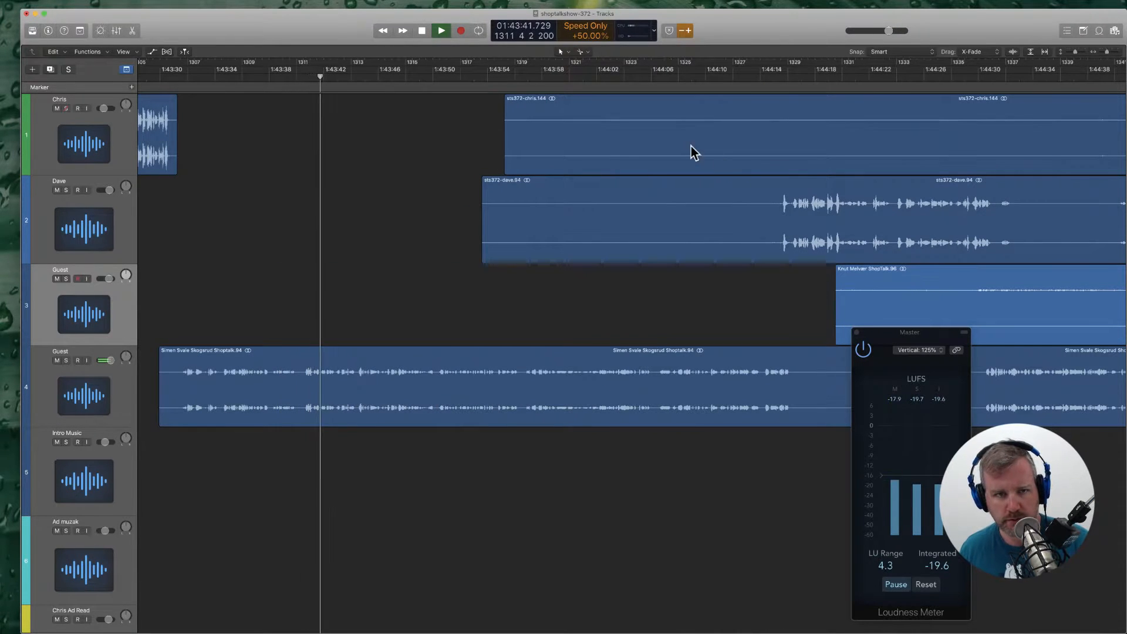
Step: Move all regions after the first speaker's last words slightly earlier and trim the silent start of the track 4 region
left_click_drag(469, 126, 855, 413)
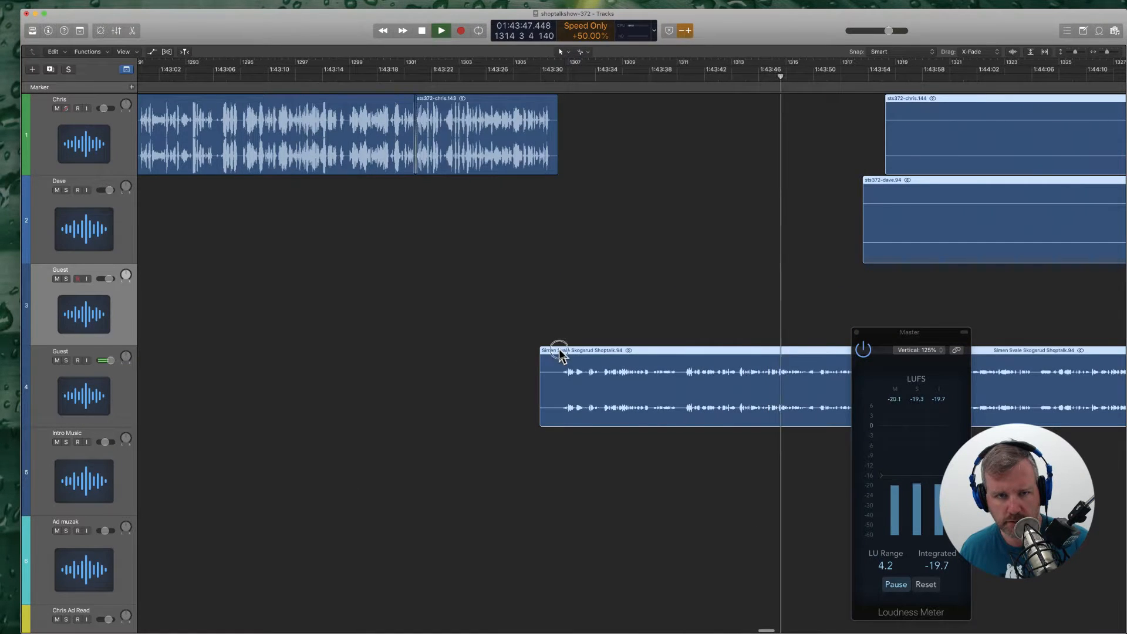
left_click_drag(556, 351, 548, 350)
key("Return")
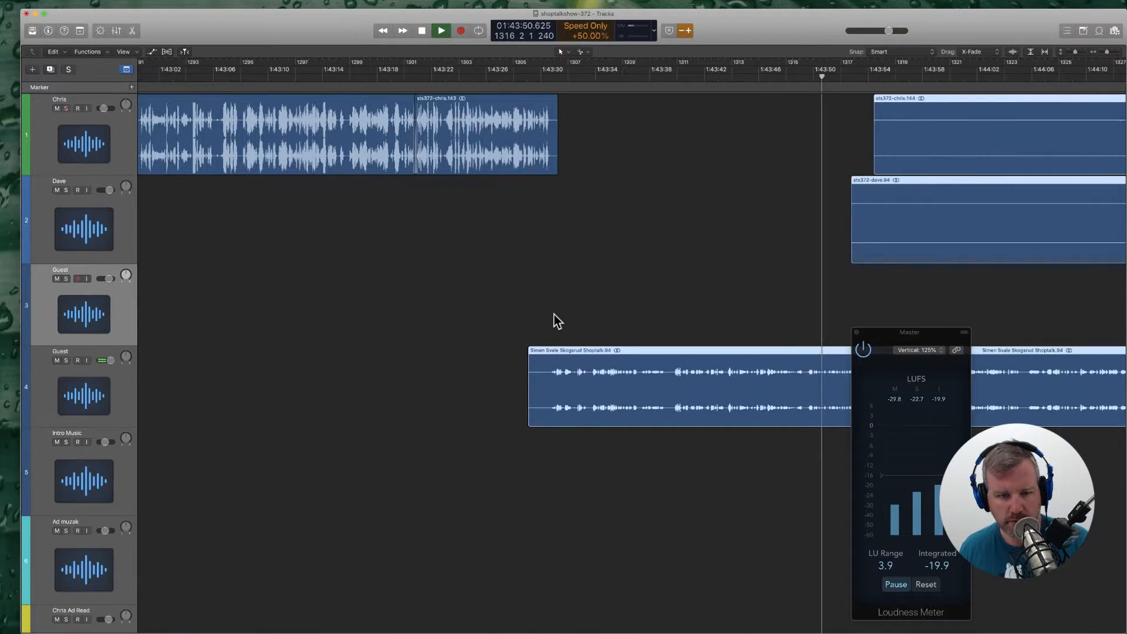
left_click_drag(532, 418, 547, 416)
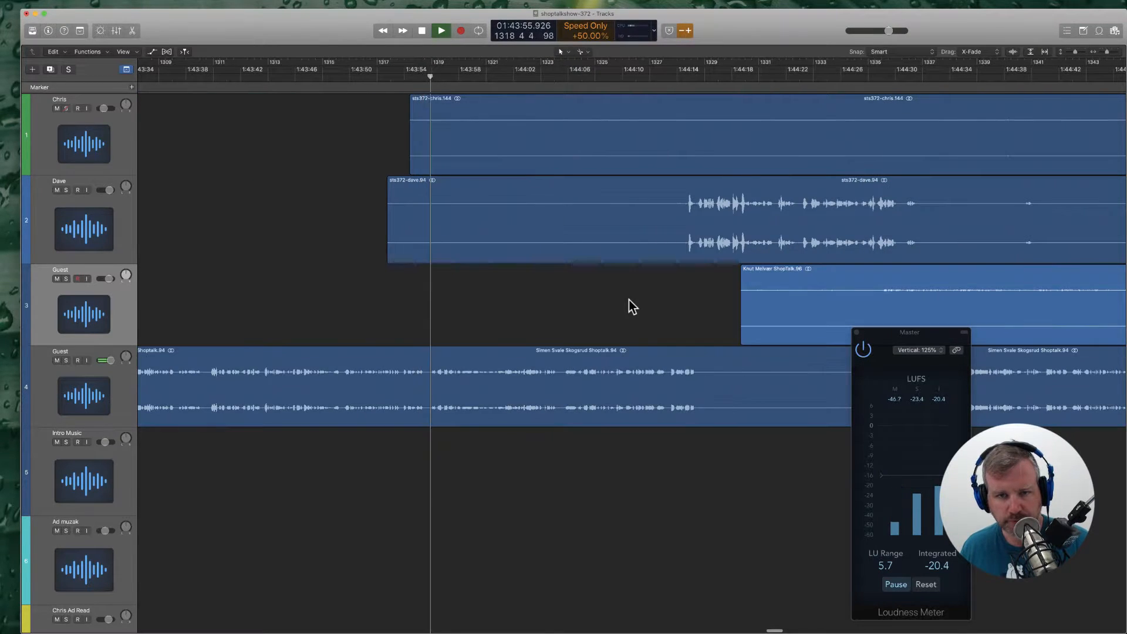
Step: Split track 2 just before its speech at about 1:44:14 and delete the silence before the cut, erasing its automation
left_click(678, 224, "super")
left_click(650, 219)
key("Delete")
key("Return")
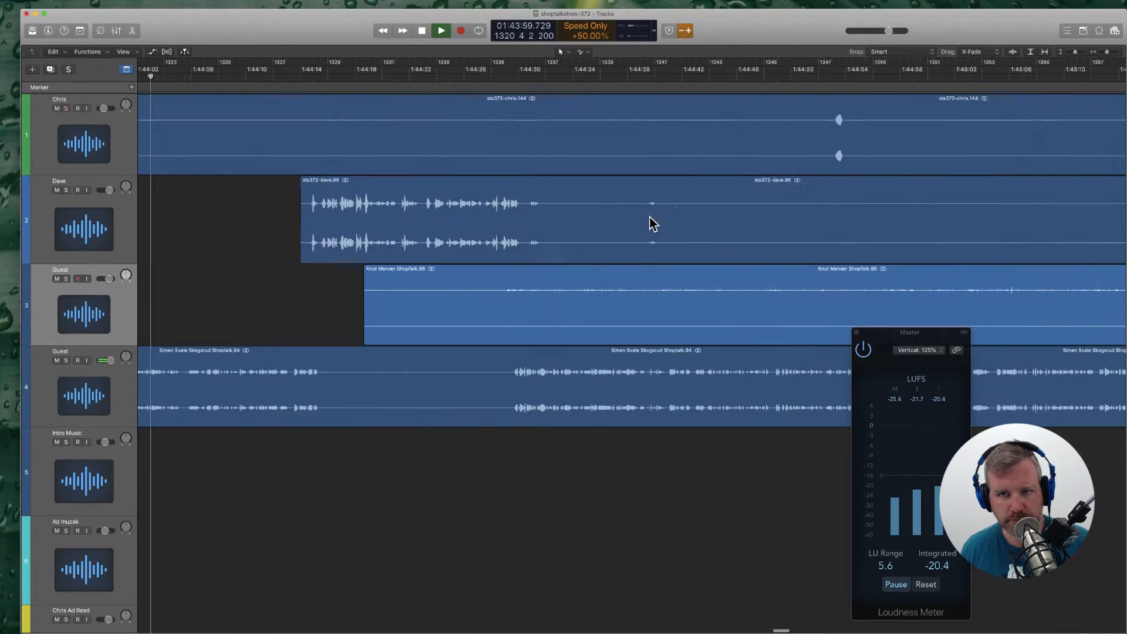
Step: Delete the unused audio before about 1:44:52 on track 1 and before about 1:45:21 on track 3
left_click(766, 140, "super")
left_click(711, 132)
key("Delete")
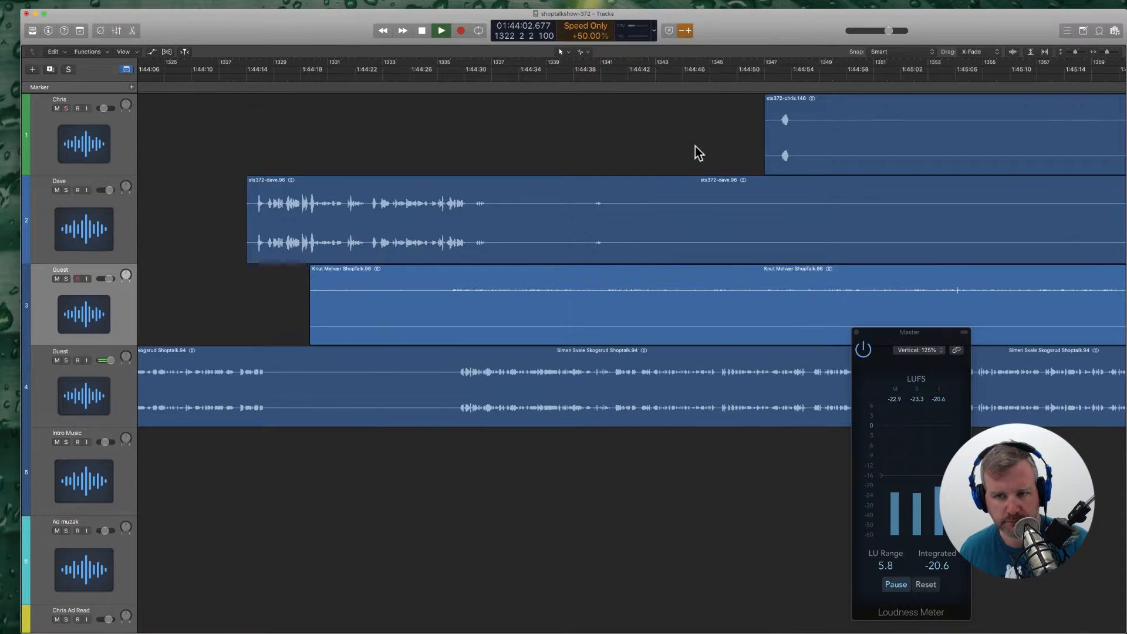
left_click(717, 305, "super")
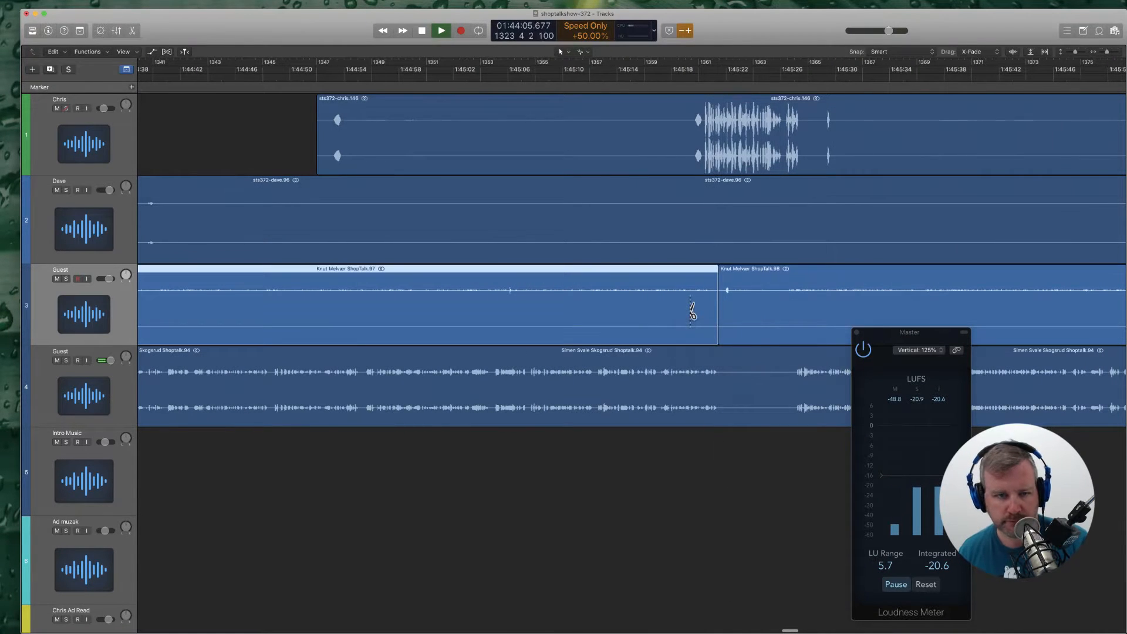
key("Delete")
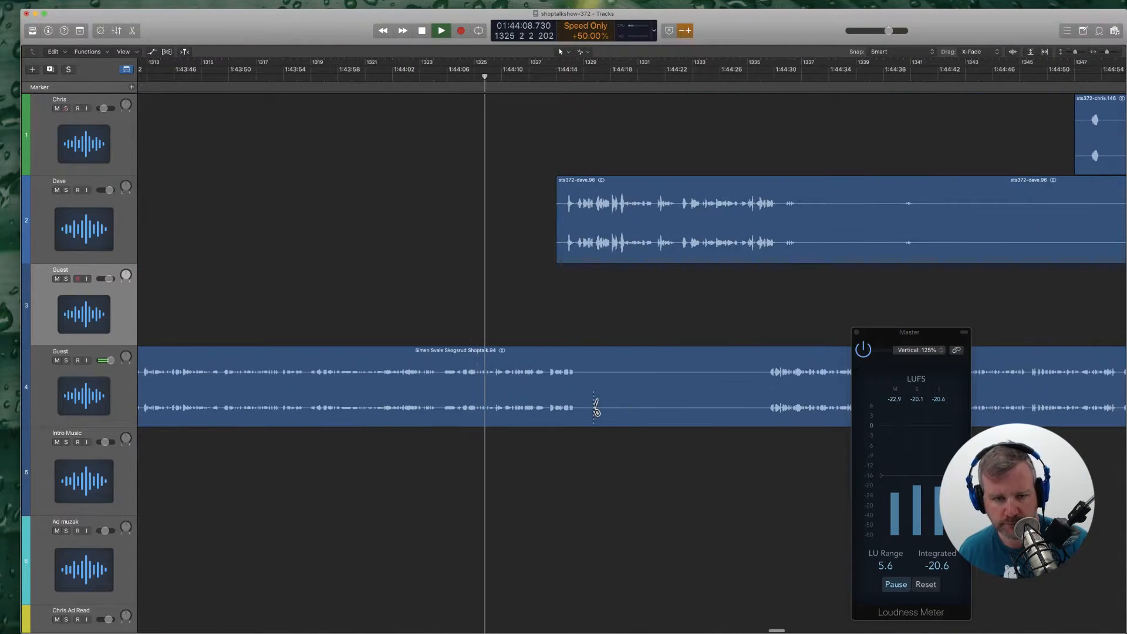
Step: Cut the silent section between about 1:44:16 and 1:44:29 out of track 4 and erase its automation
left_click(584, 405, "super")
left_click(757, 392, "super")
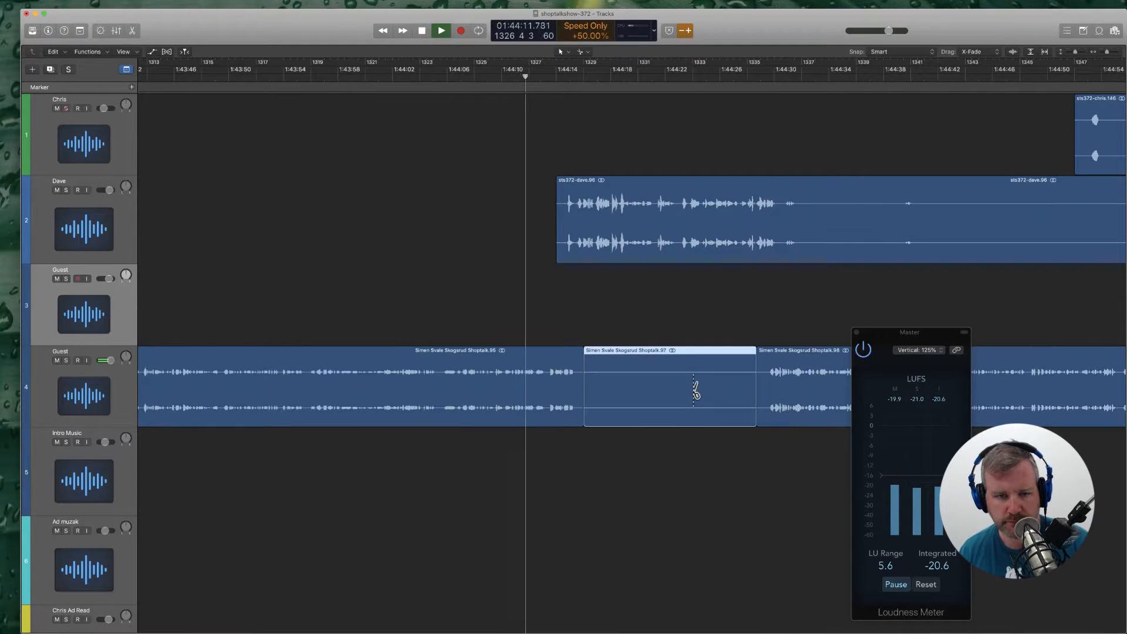
key("Delete")
key("Return")
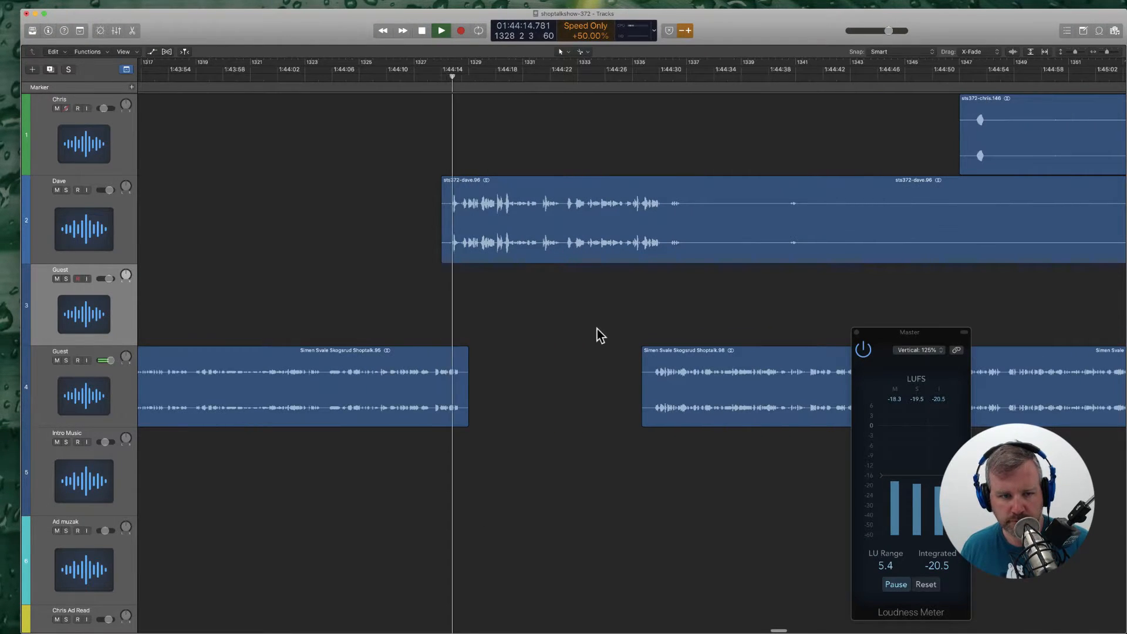
Step: Split track 4 at about 1:44:13 and delete the short leftover speech up to the gap, erasing its automation
left_click(434, 408, "super")
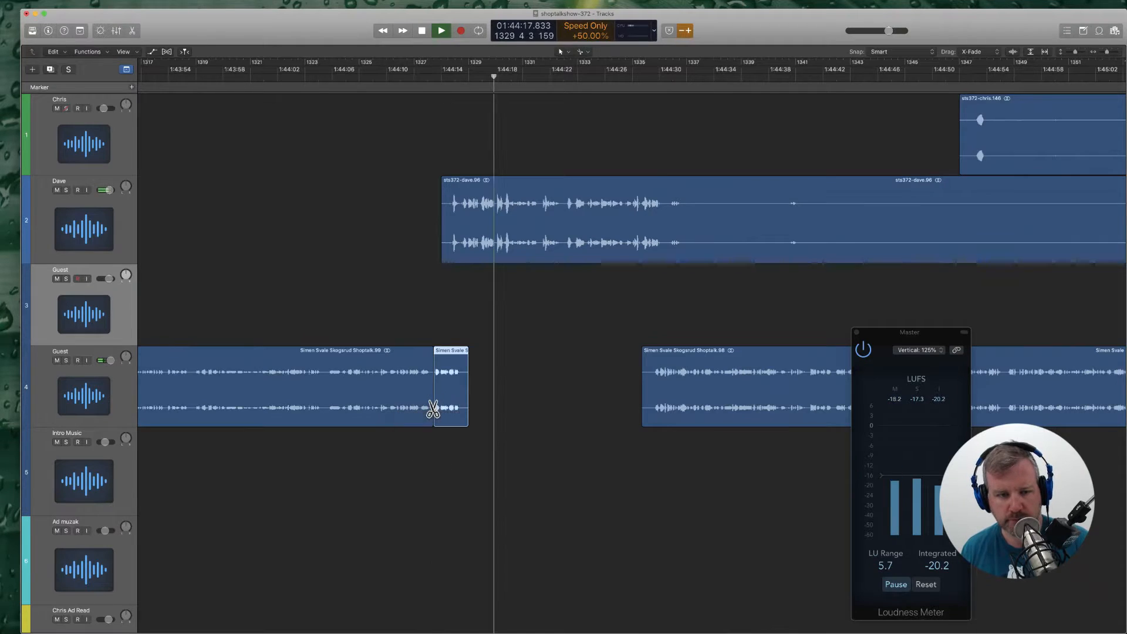
key("Delete")
key("Return")
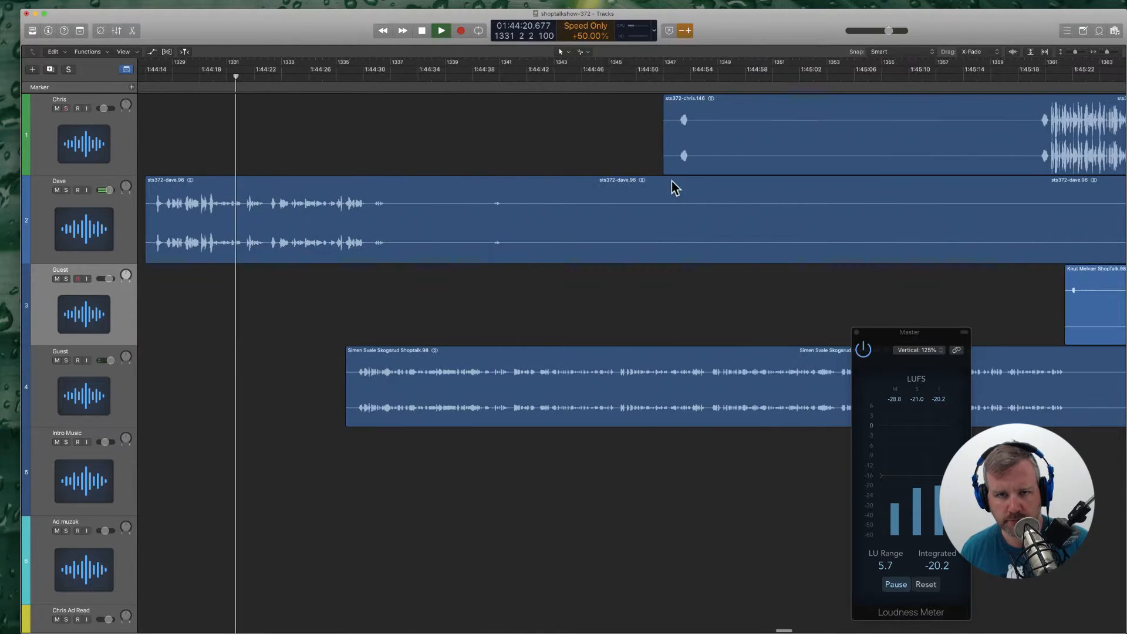
Step: Move all regions following the track 4 cut about 1.5 seconds earlier with their automation, and replay the transition from about 1:44:11
key("shift+f")
left_click(413, 224, "shift")
scroll(414, 223, "left", 5)
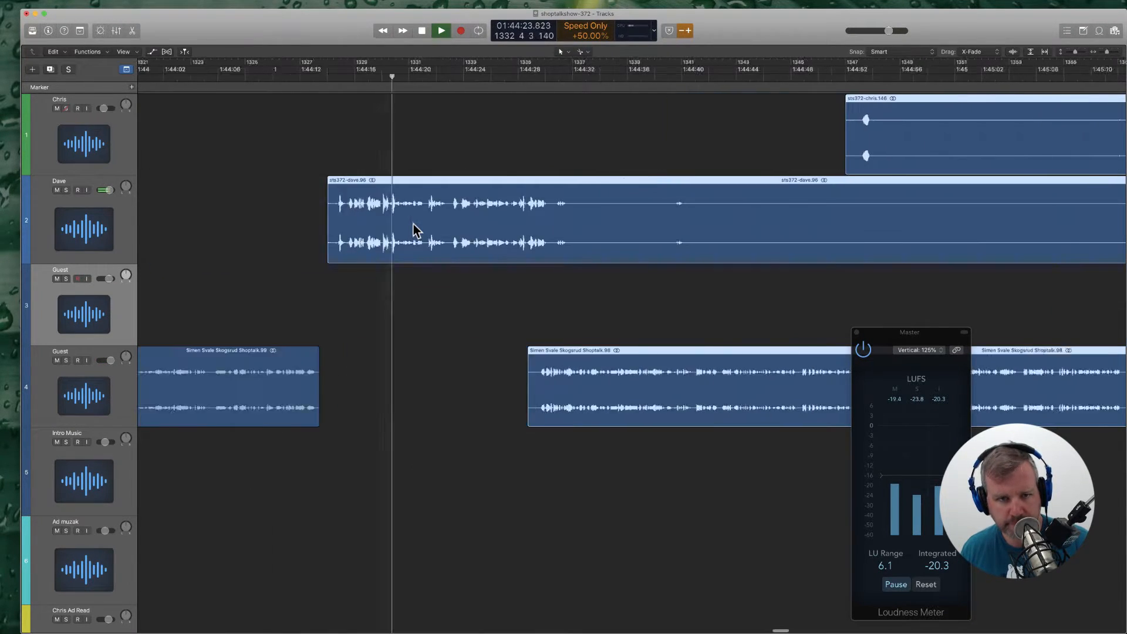
scroll(414, 224, "left", 5)
left_click_drag(586, 240, 568, 241)
key("Return")
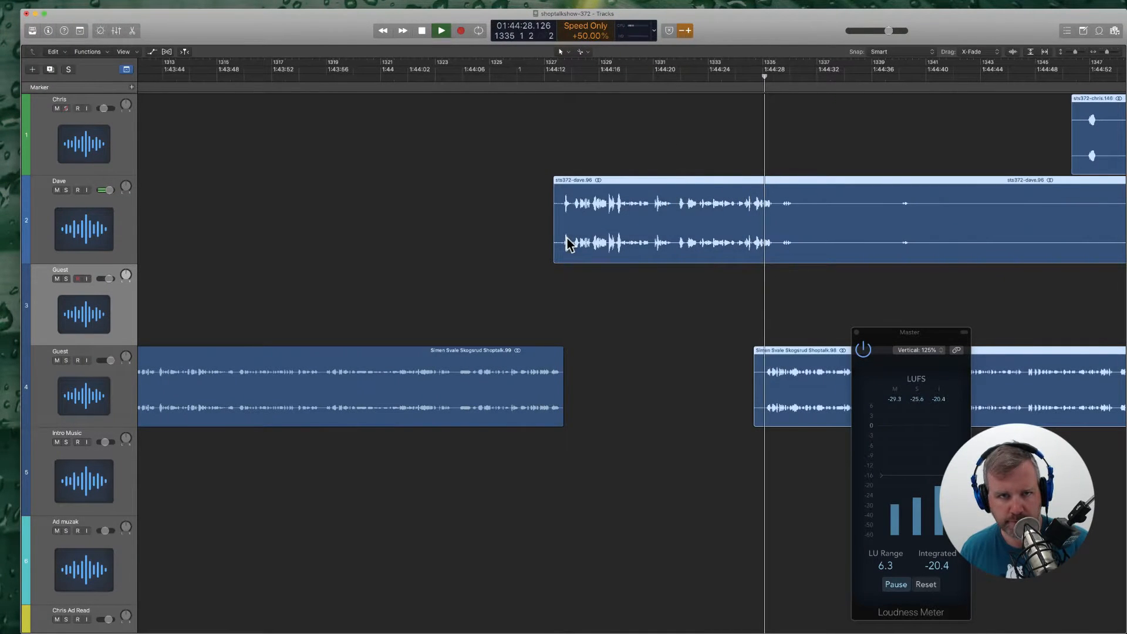
left_click(539, 74)
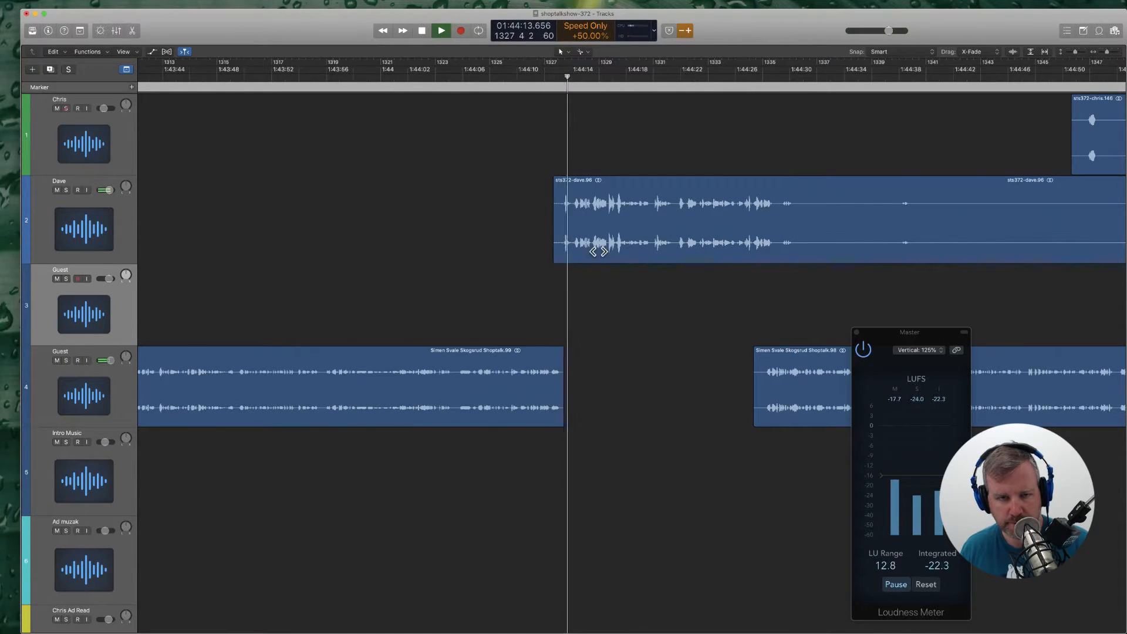
Step: Cut the audio between about 1:44:29 and 1:45:21 out of track 2 after its speech, erasing the automation
scroll(596, 282, "right", 5)
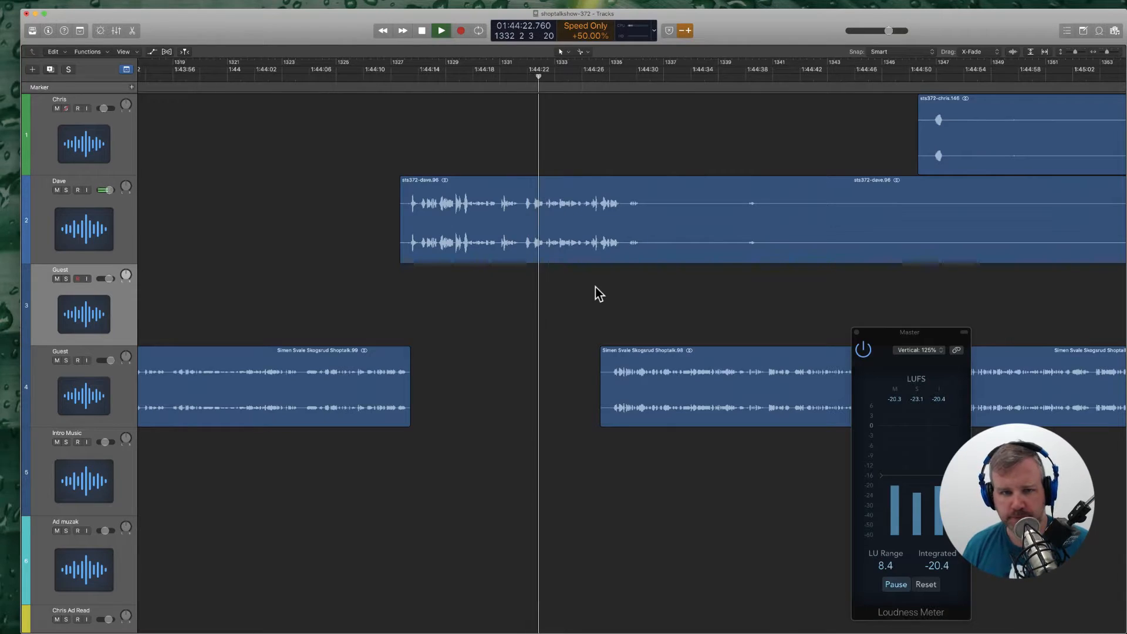
scroll(595, 292, "right", 5)
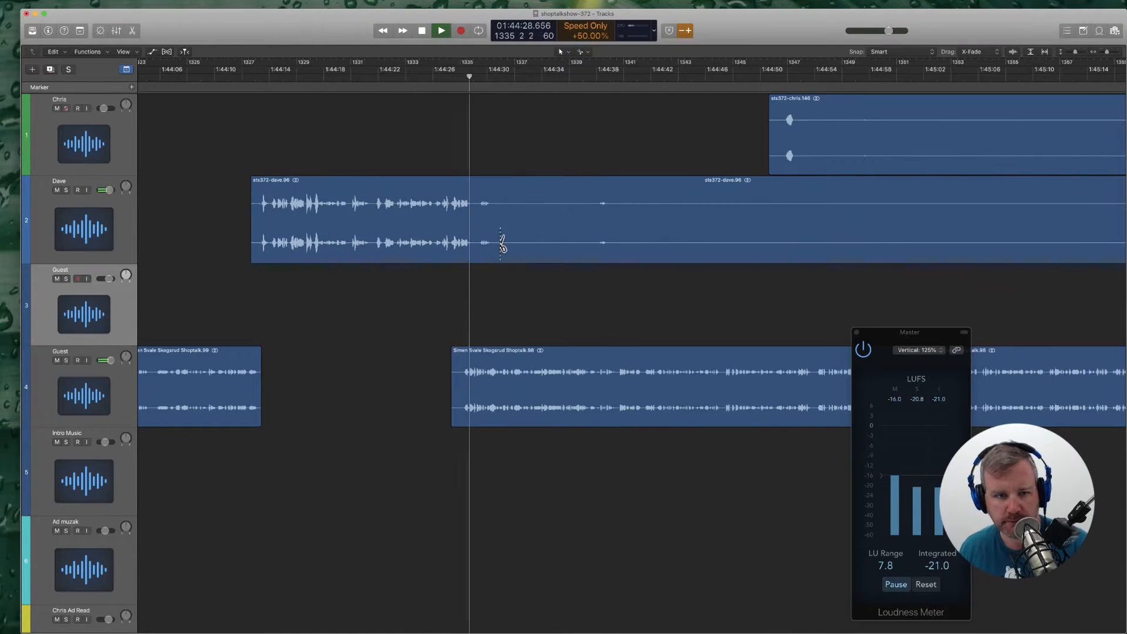
left_click(477, 235)
scroll(475, 237, "right", 10)
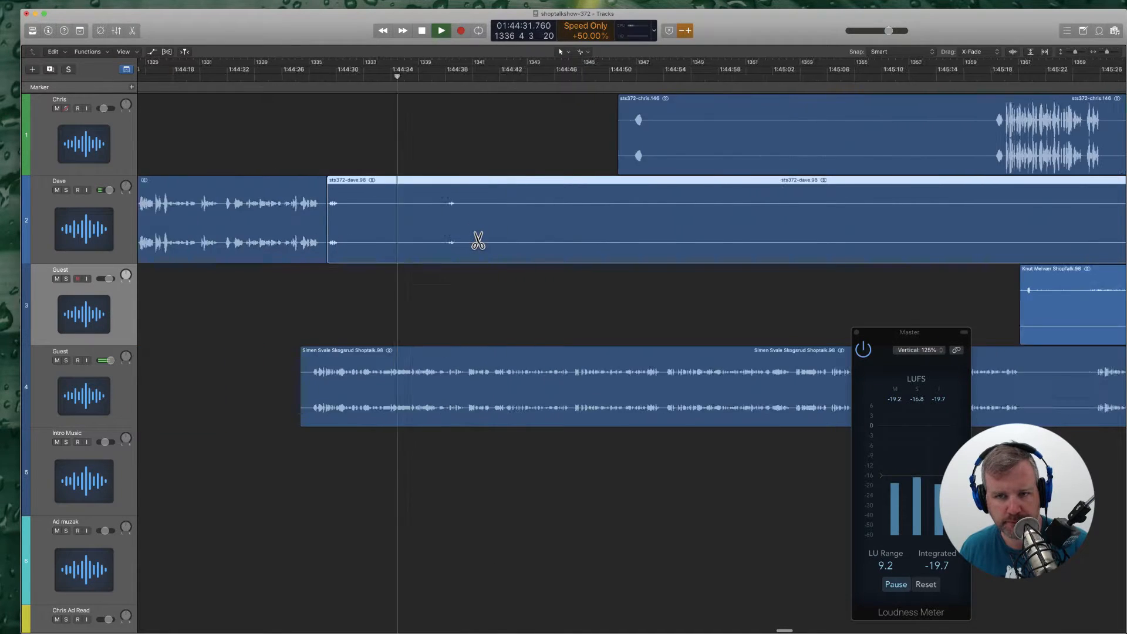
left_click(866, 228, "super")
left_click(783, 224)
key("Delete")
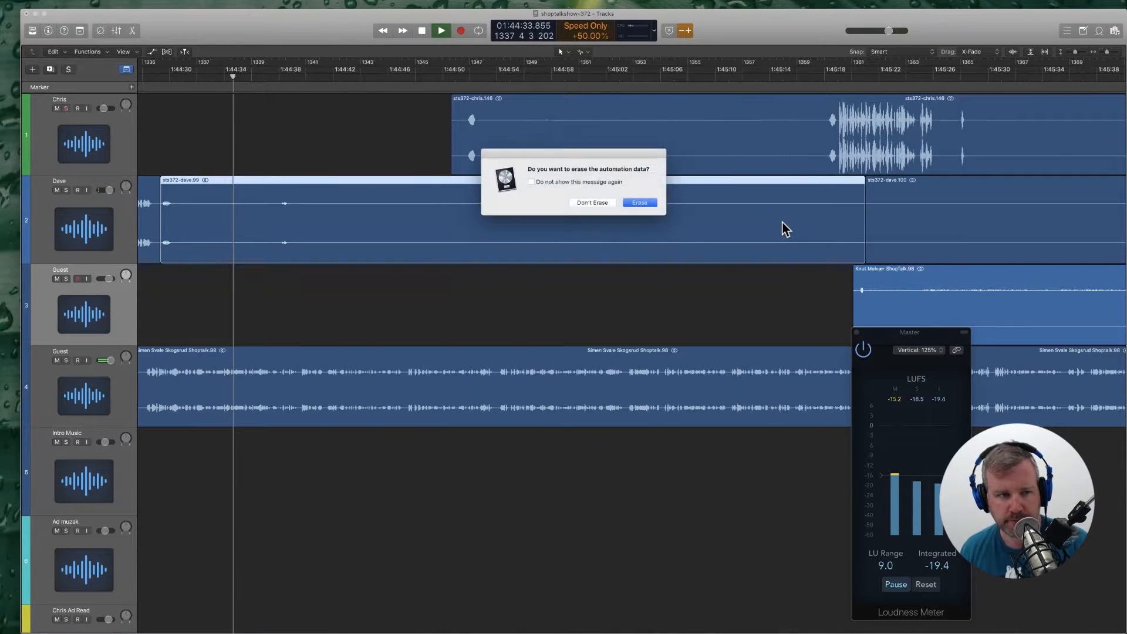
key("Return")
scroll(591, 265, "left", 3)
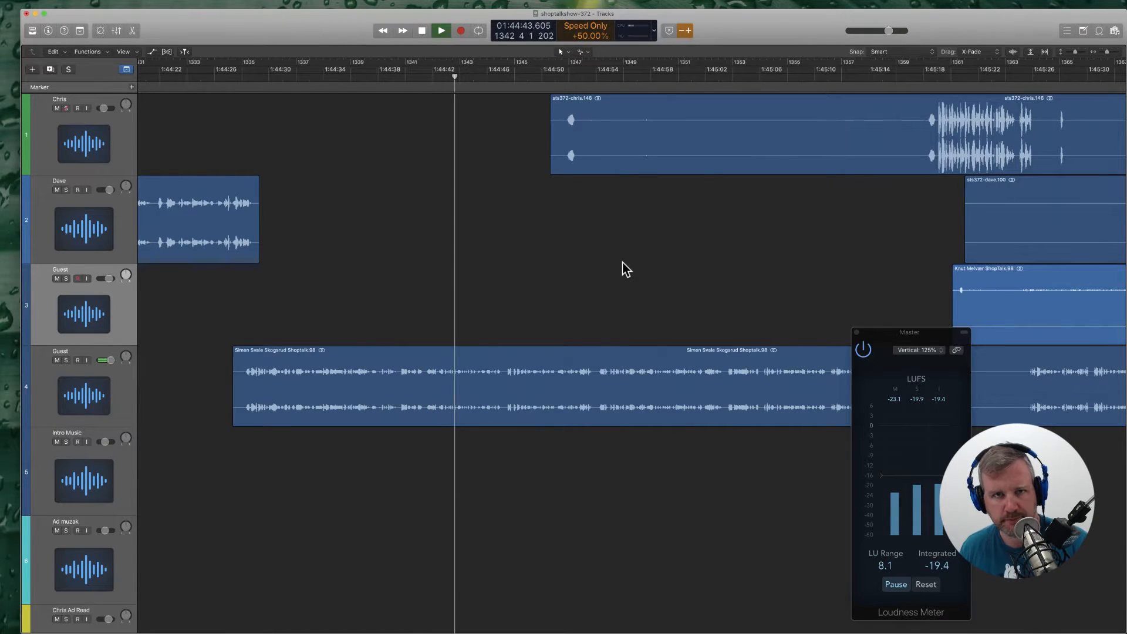
Step: Turn off the faster varispeed playback and open the Channel EQ plug-in of the guest on track 4 from the mixer
left_click(684, 27)
key("x")
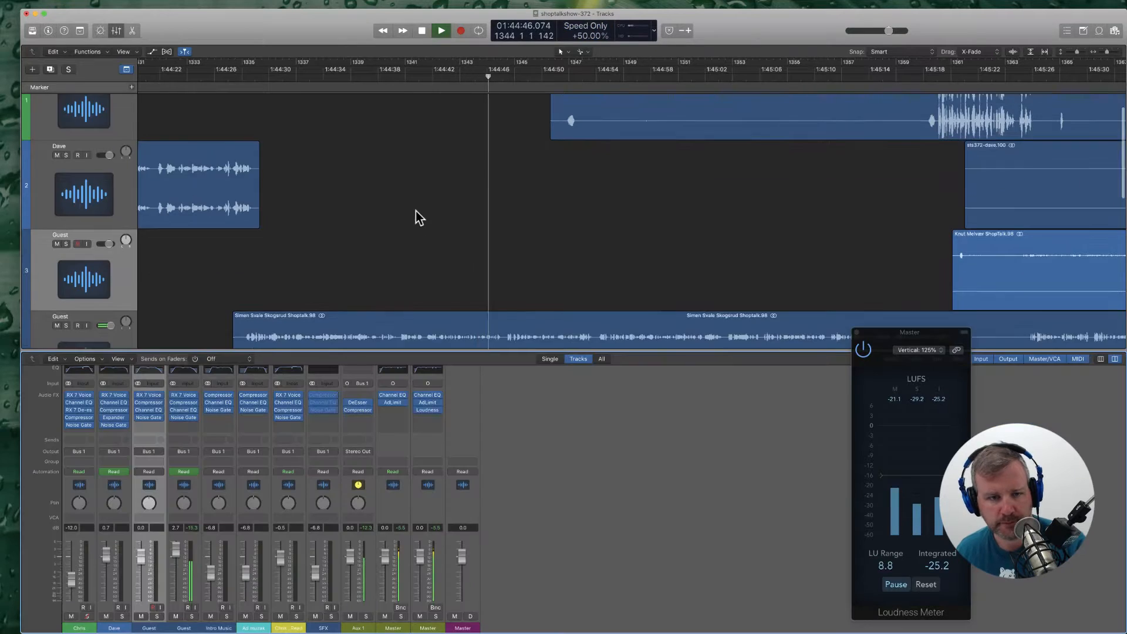
scroll(416, 211, "down", 5)
left_click(117, 234)
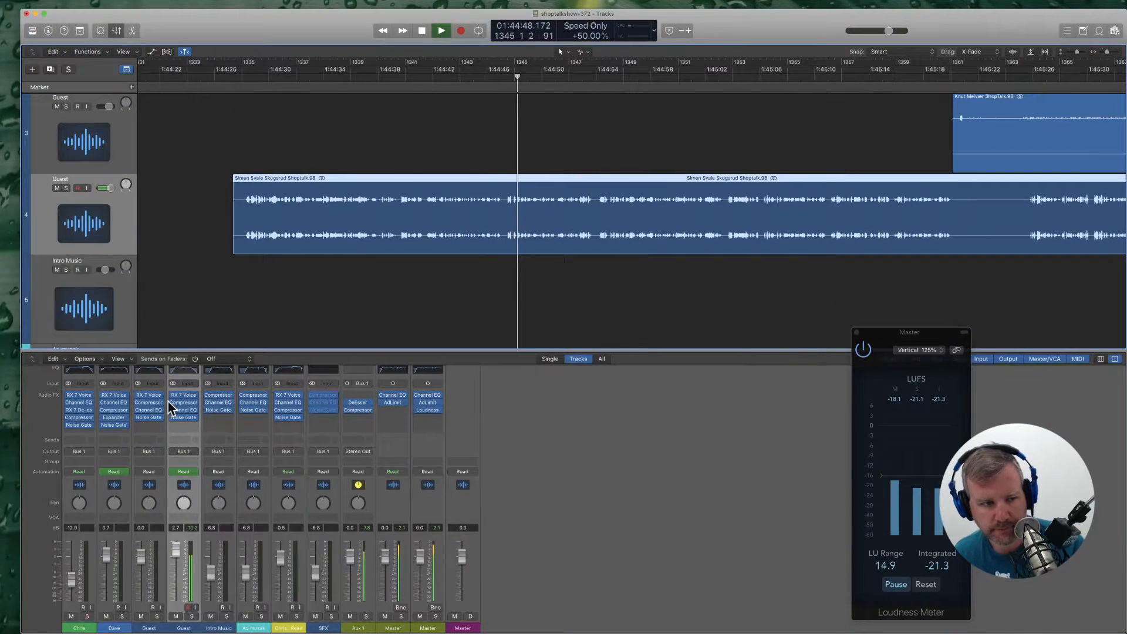
key("space")
left_click_drag(316, 28, 648, 279)
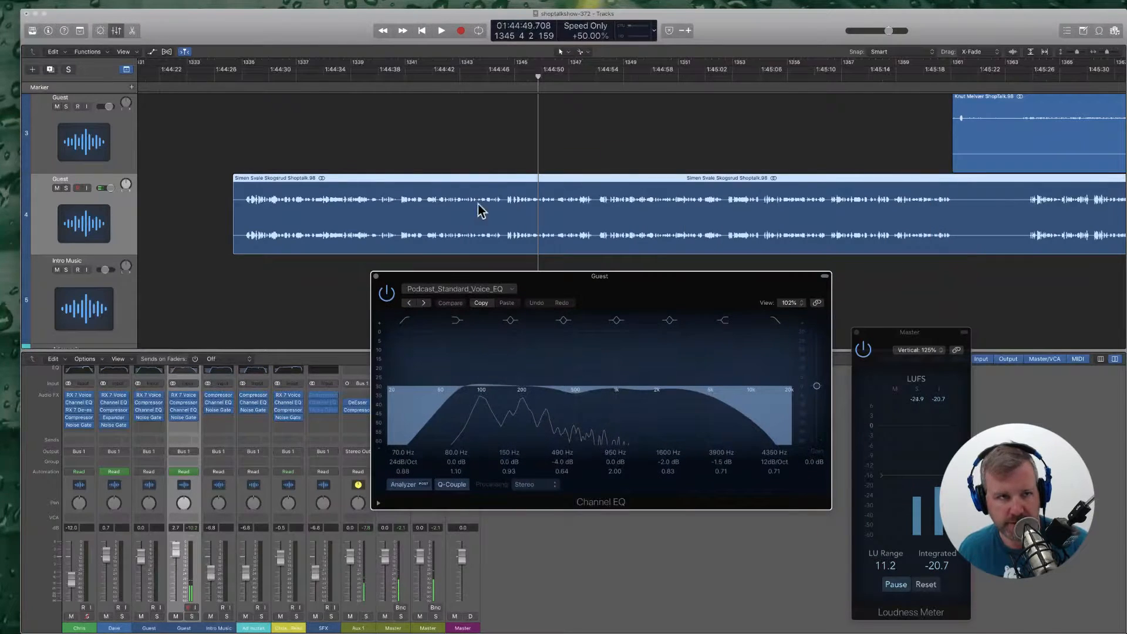
Step: Replay the track 4 guest from about 1:44:39 and load the fourth Untappd preset into the guest's Channel EQ
left_click(392, 71)
key("space")
left_click(505, 289)
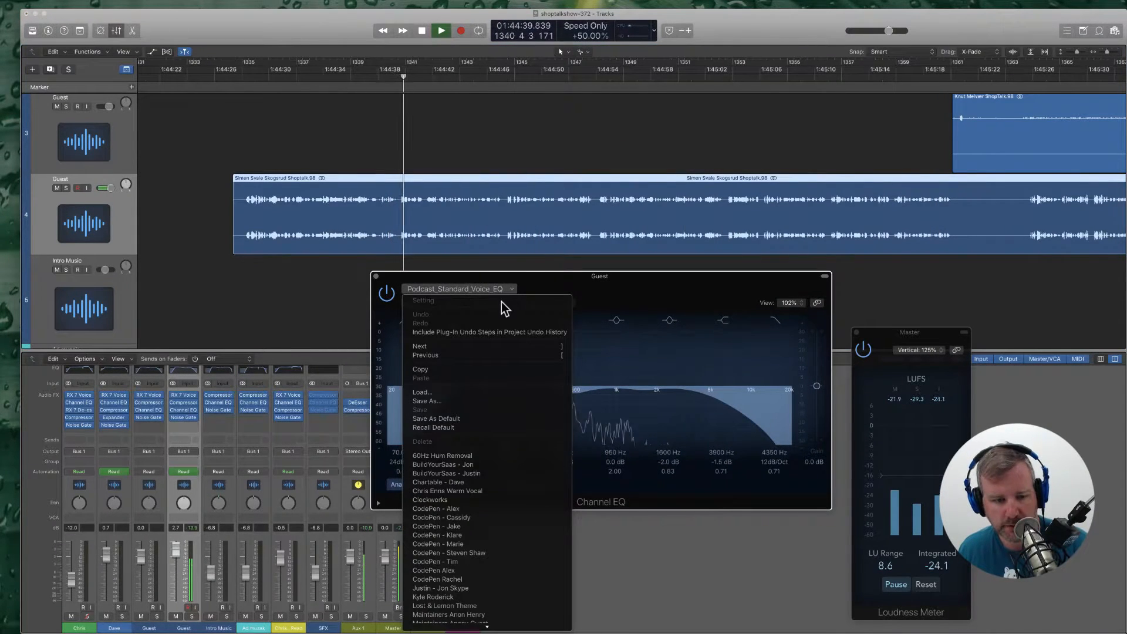
scroll(491, 449, "down", 5)
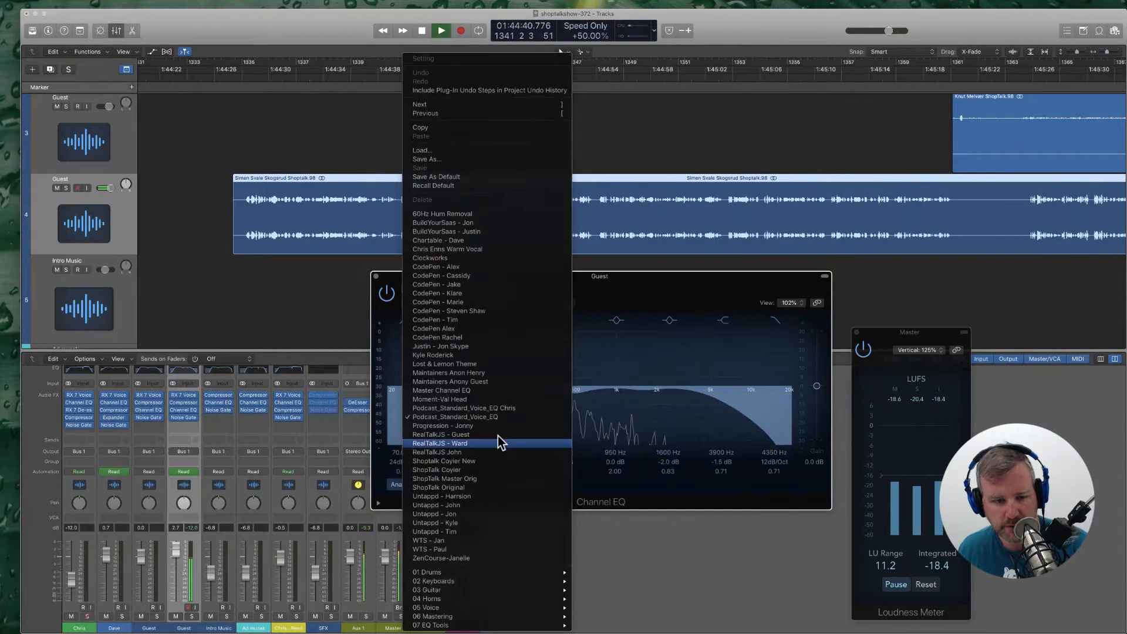
left_click(465, 524)
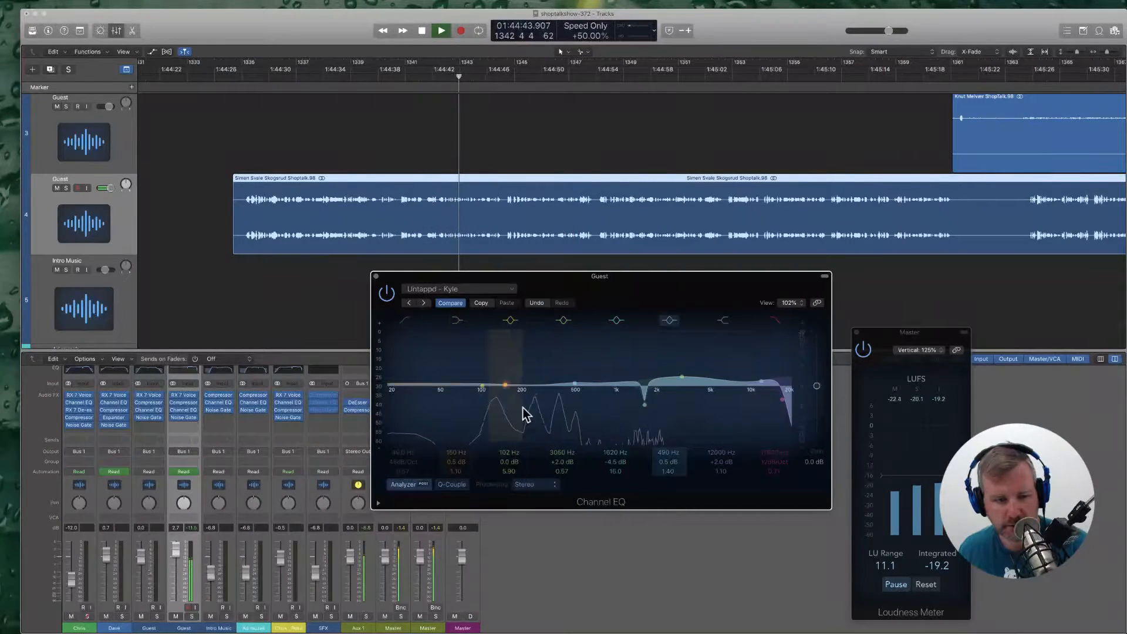
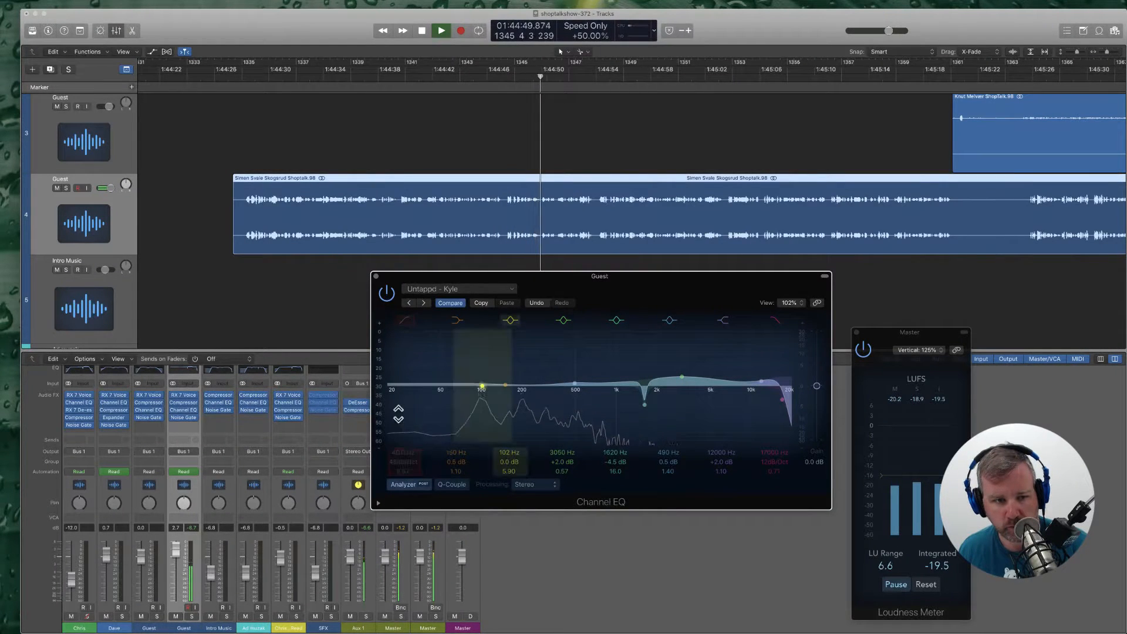
Step: Enable a 48 dB/Oct low cut at about 100 Hz in the guest's Channel EQ and lower the low shelf to -1.0 dB
left_click(406, 322)
left_click_drag(395, 416, 435, 417)
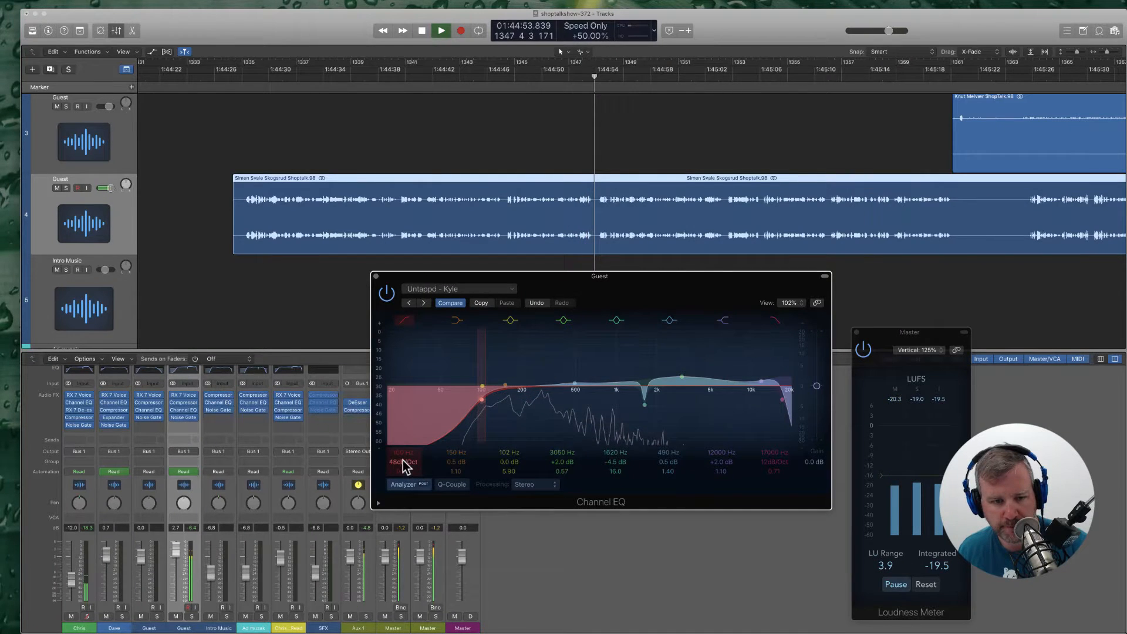
left_click_drag(402, 470, 401, 468)
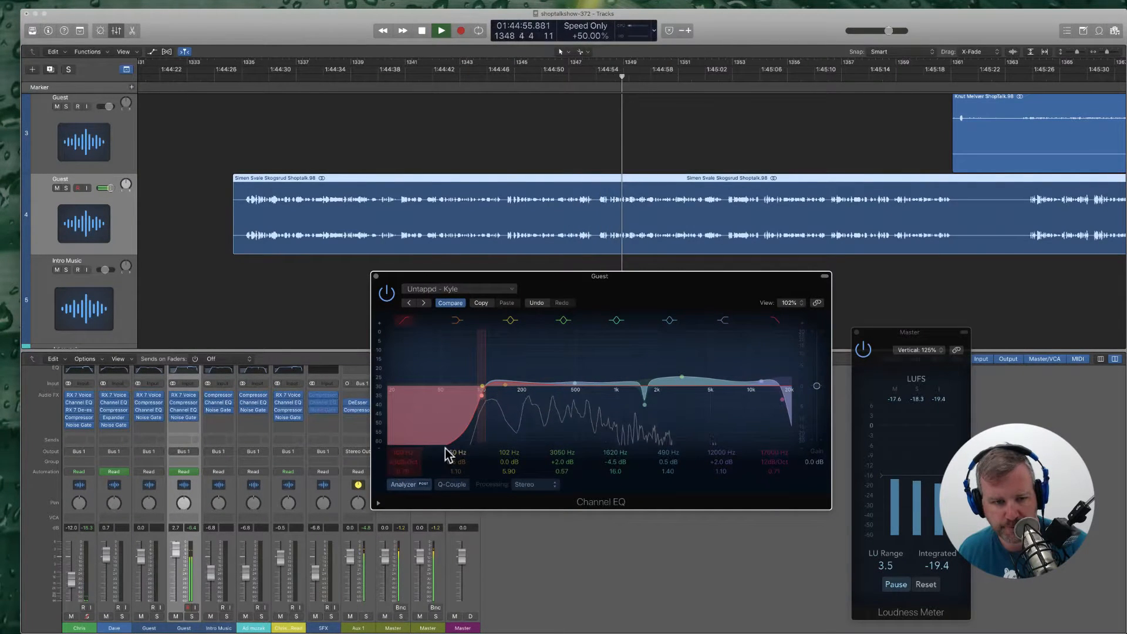
left_click_drag(505, 385, 504, 392)
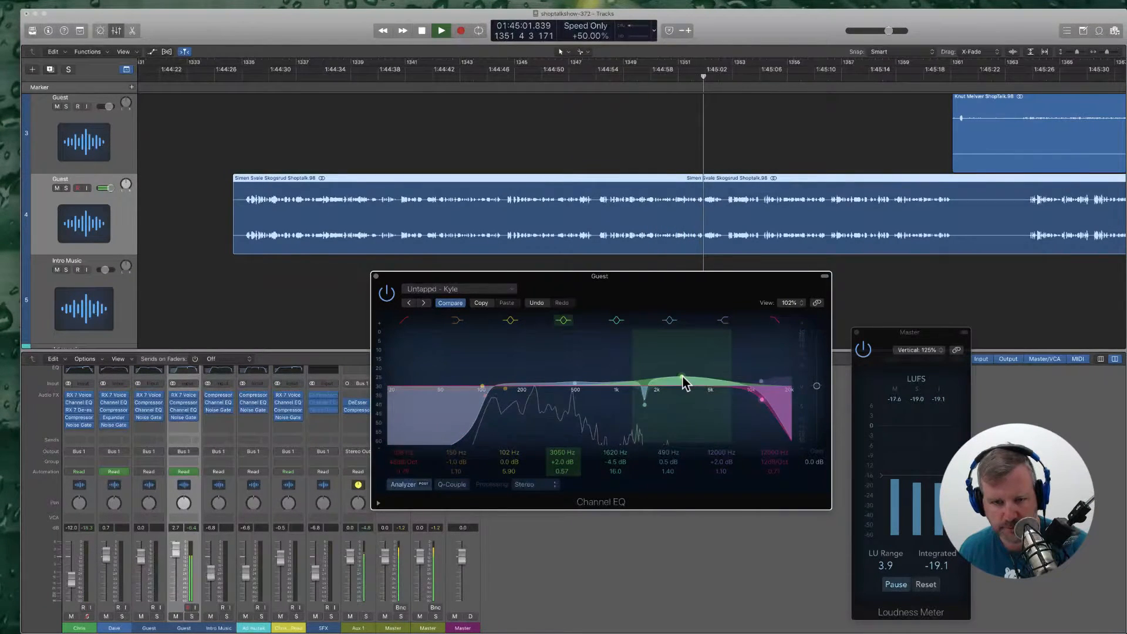
Step: Set the 3050 Hz band to about 2950 Hz and +0.5 dB, compare with the 1620 Hz notch bypassed, and close the EQ
left_click_drag(681, 378, 645, 400)
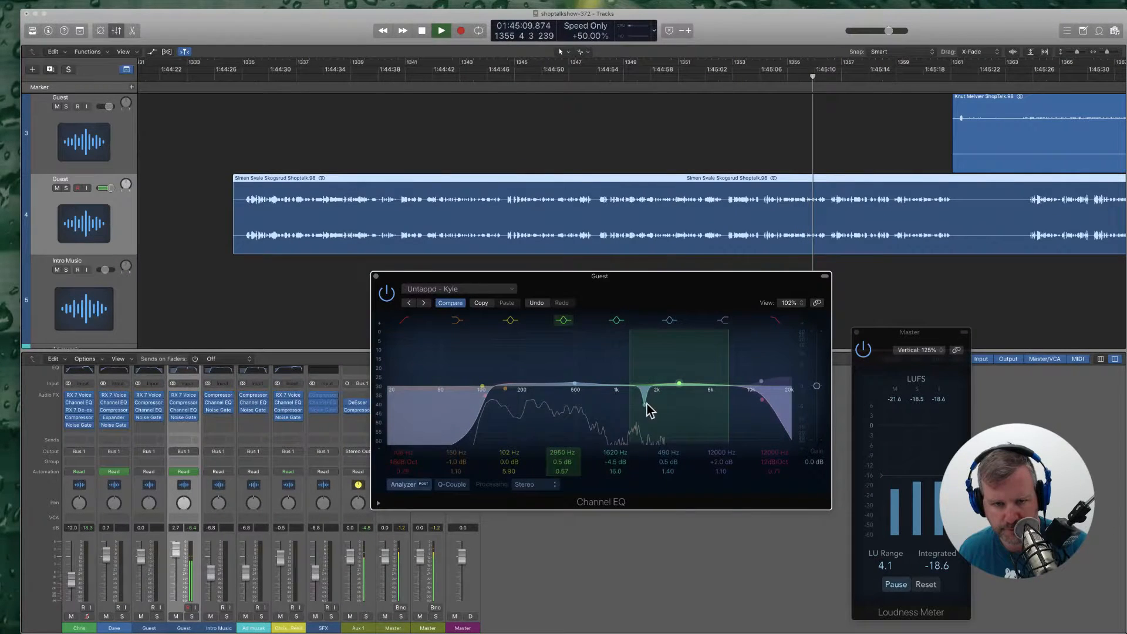
left_click(617, 320)
left_click(621, 326)
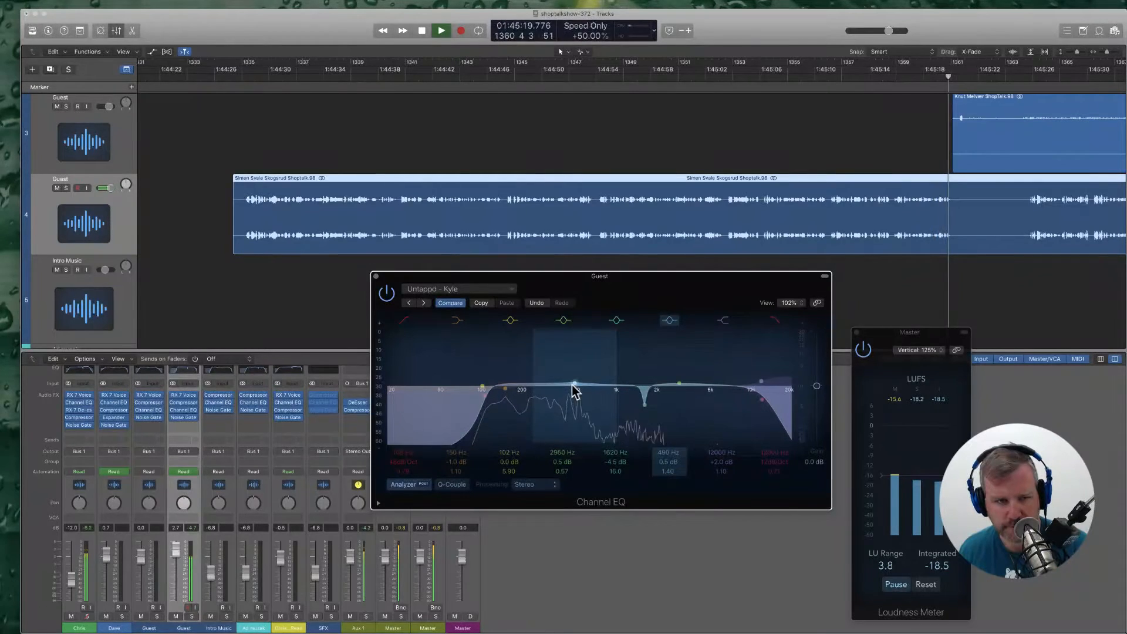
left_click(377, 276)
Step: Hide the mixer and cut the silence between about 1:45:21 and 1:45:25 out of track 4
scroll(639, 218, "up", 5)
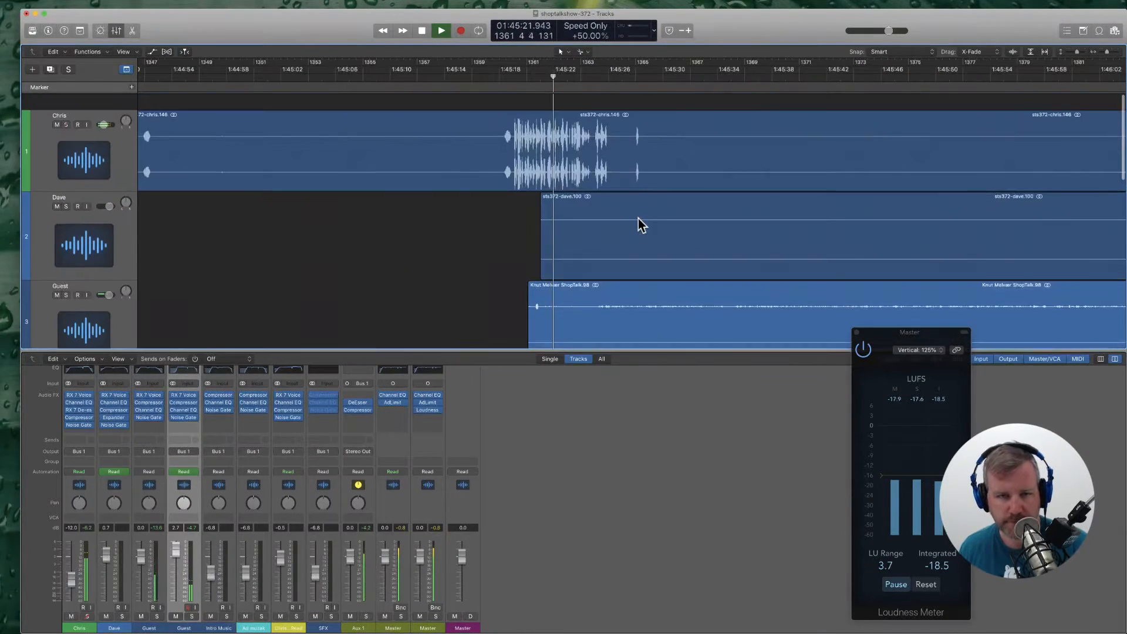
key("x")
scroll(498, 411, "right", 3)
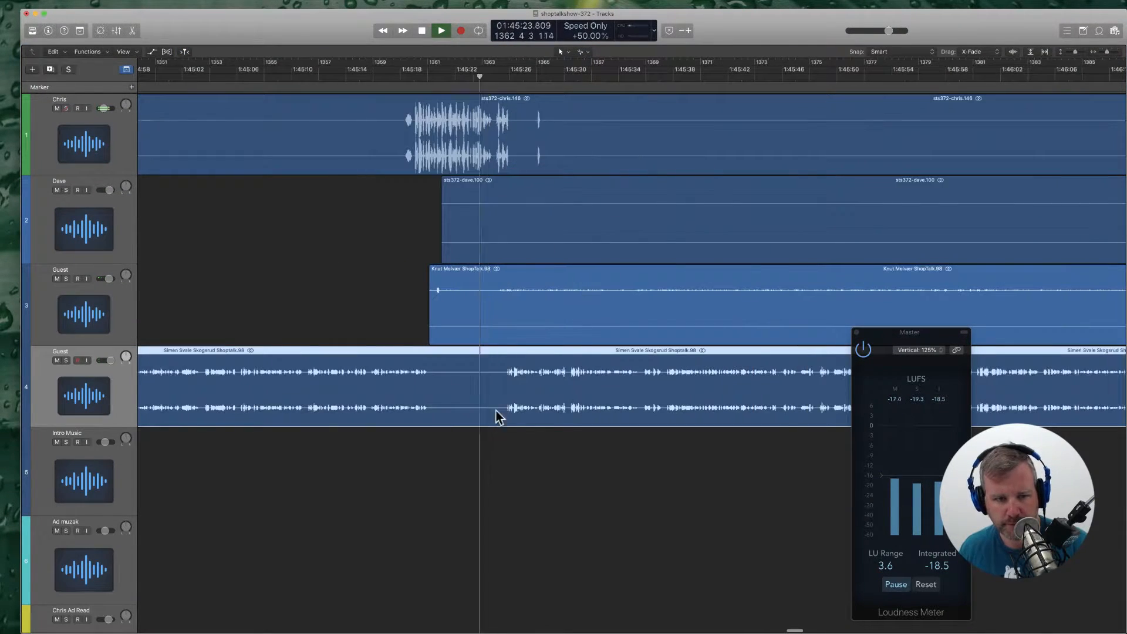
left_click_drag(498, 411, 443, 395)
left_click(480, 390)
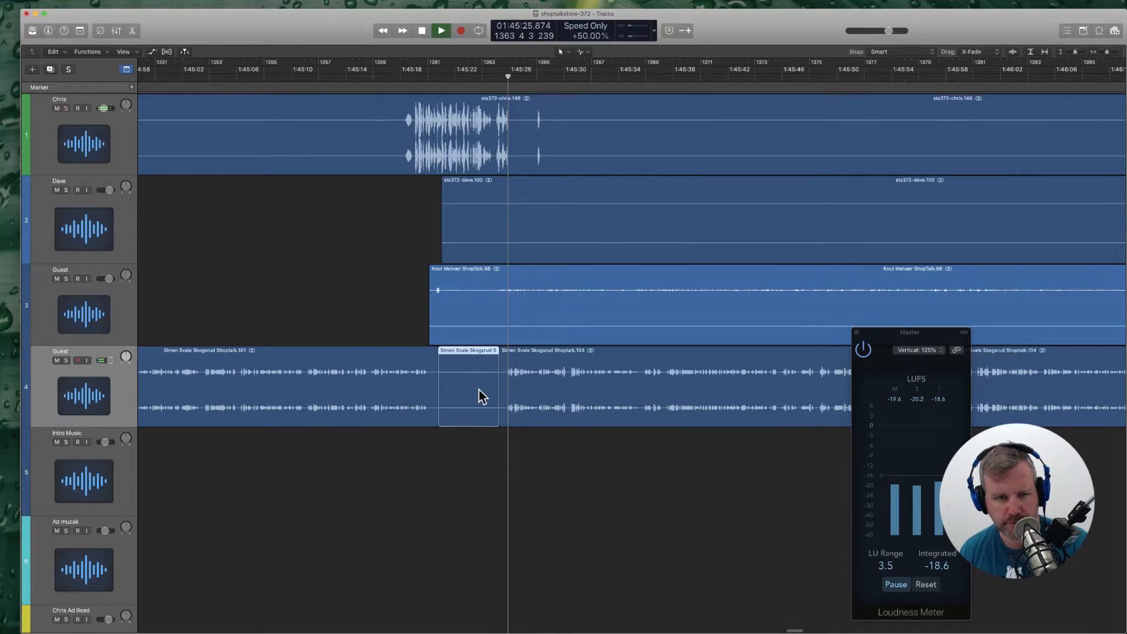
key("Delete")
Step: Split track 3 at about 1:46:00 and delete its audio from about 1:45:20 up to the split
left_click(727, 319)
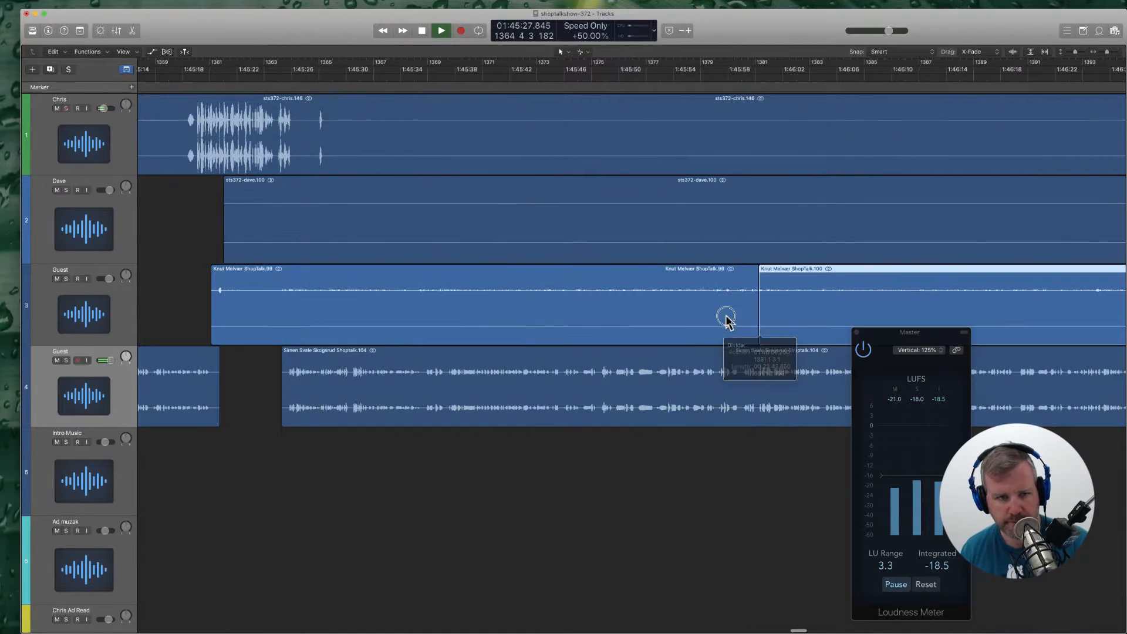
left_click(727, 320)
key("Delete")
scroll(743, 217, "left", 3)
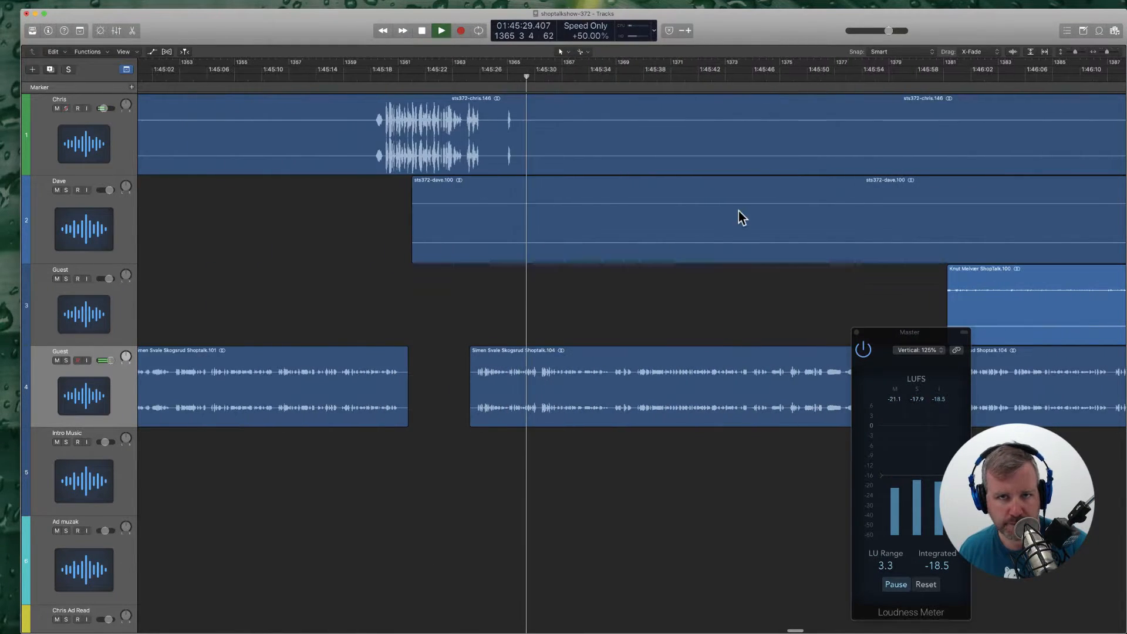
Step: Turn on the faster varispeed playback and cut the silence between about 1:45:29 and 1:46:16 out of track 1
left_click(686, 31)
left_click(524, 154)
scroll(524, 156, "right", 5)
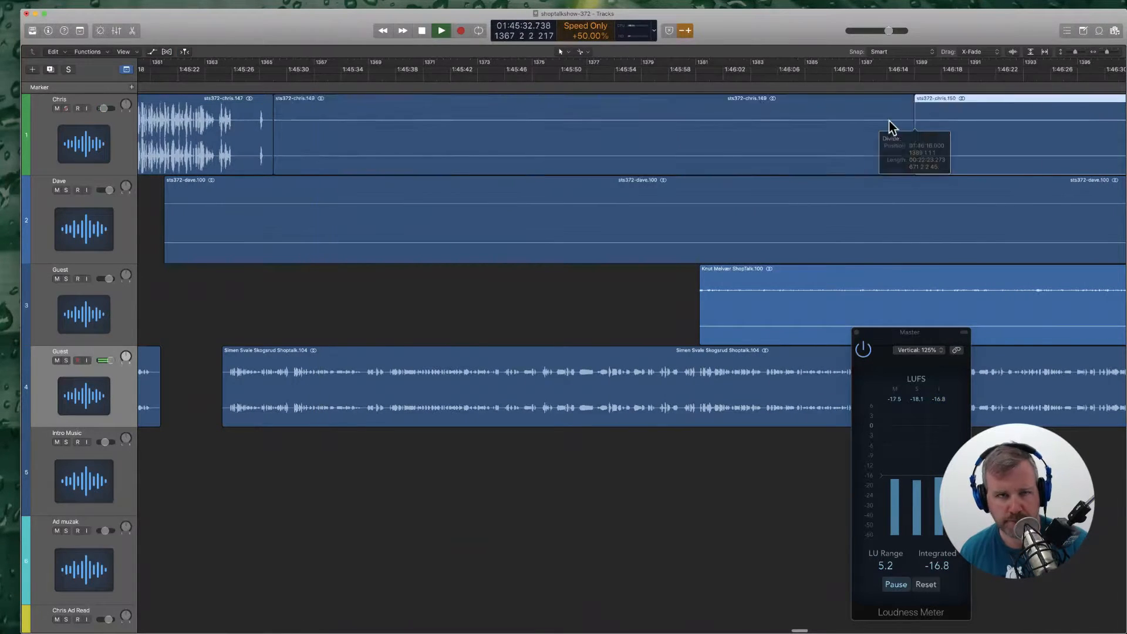
key("Delete")
Step: Split track 2 at about 1:46:34 and delete its silent audio from about 1:45:21 up to the split
scroll(777, 169, "right", 5)
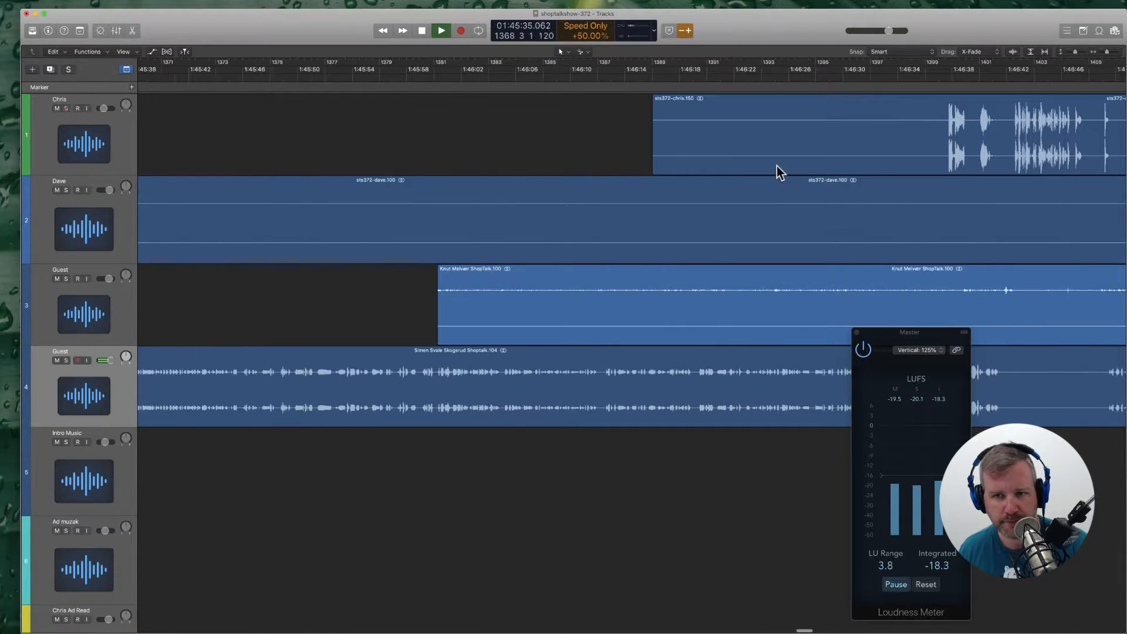
left_click(898, 214)
left_click(793, 211)
key("Delete")
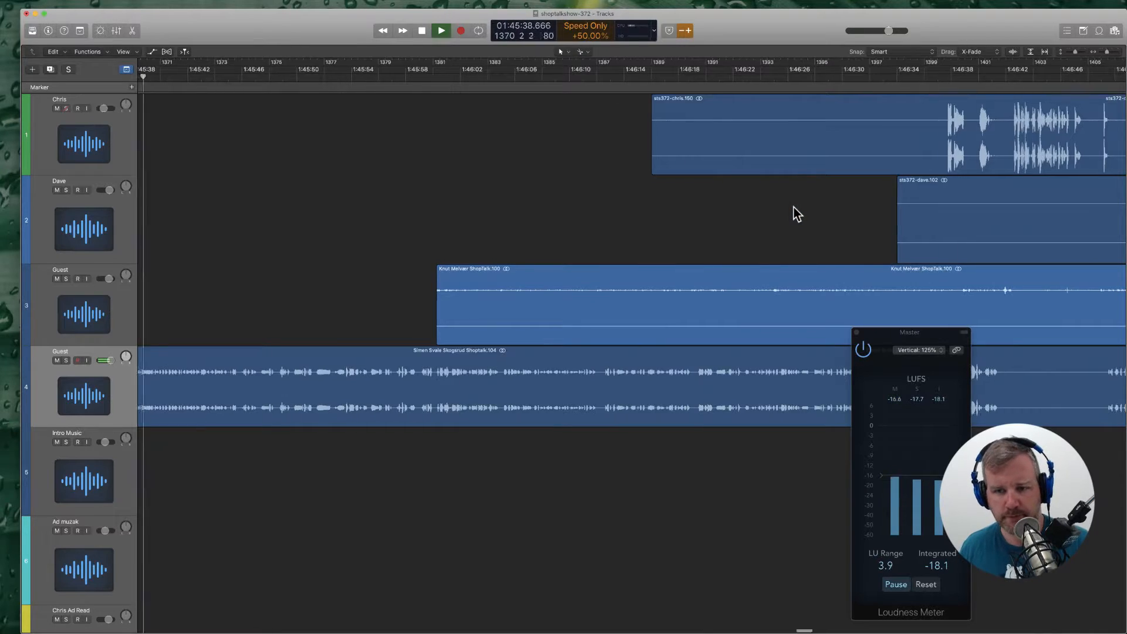
Step: Split track 3 at about 1:46:59 and delete its audio from about 1:46:00 up to the split
scroll(794, 214, "right", 5)
left_click(778, 306)
left_click(738, 302)
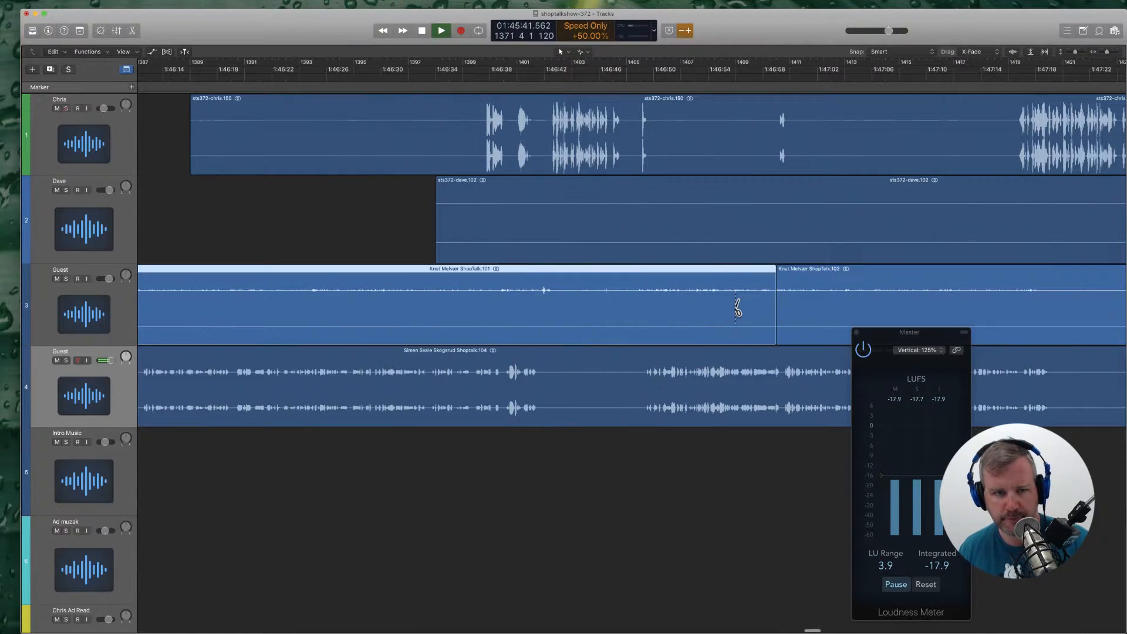
key("Delete")
Step: Trim the silence before the next speech on track 1 by deleting its audio between about 1:46:16 and 1:46:37
scroll(738, 293, "left", 5)
left_click(808, 132)
left_click(752, 125)
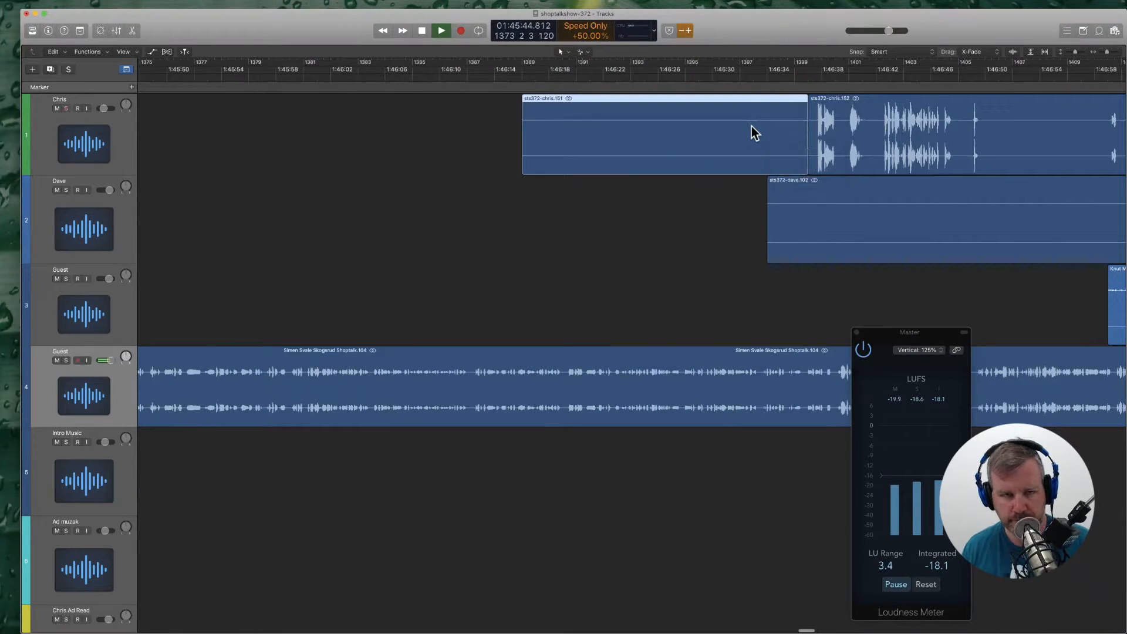
key("Delete")
Step: Listen to the track 4 guest from about 1:45:57, pausing and resuming playback, and inspect the regions ahead
scroll(752, 126, "left", 4)
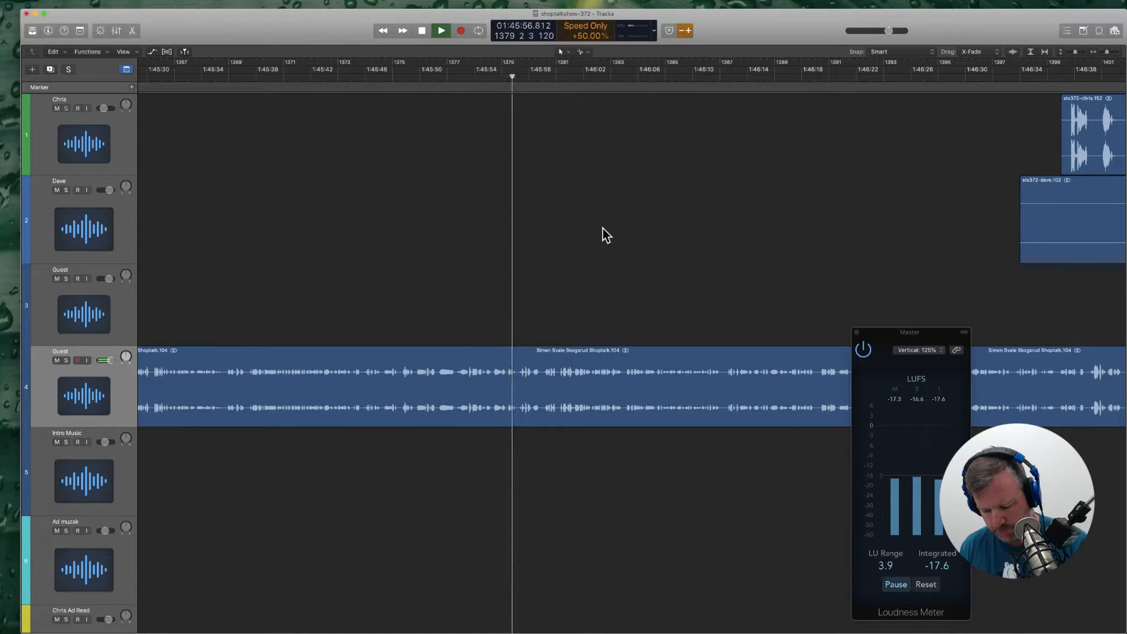
key("space")
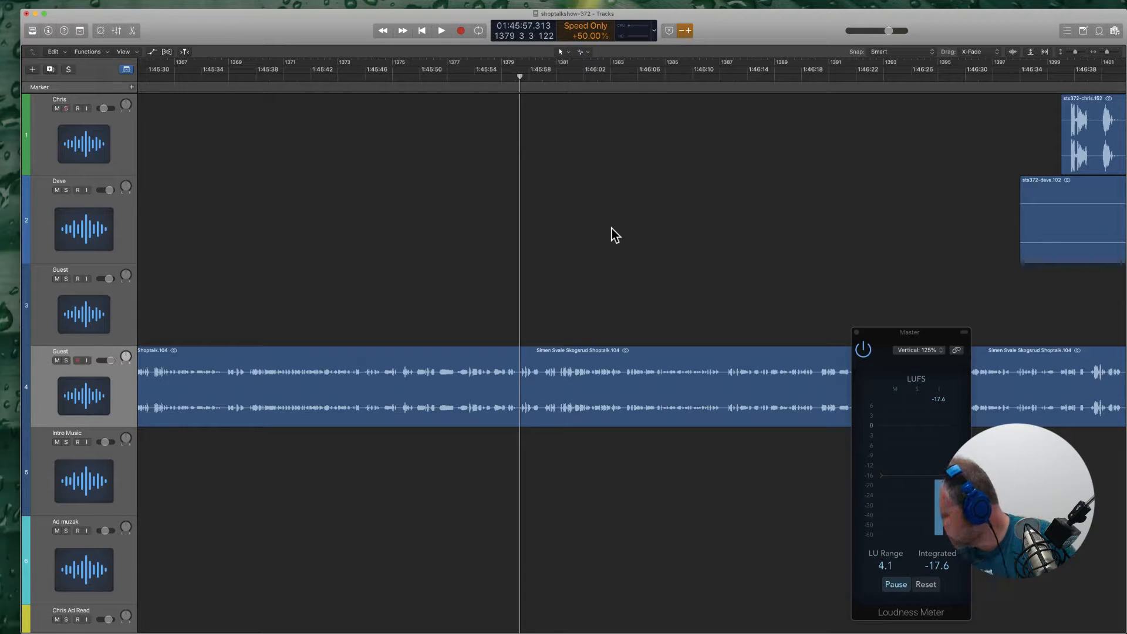
key("space")
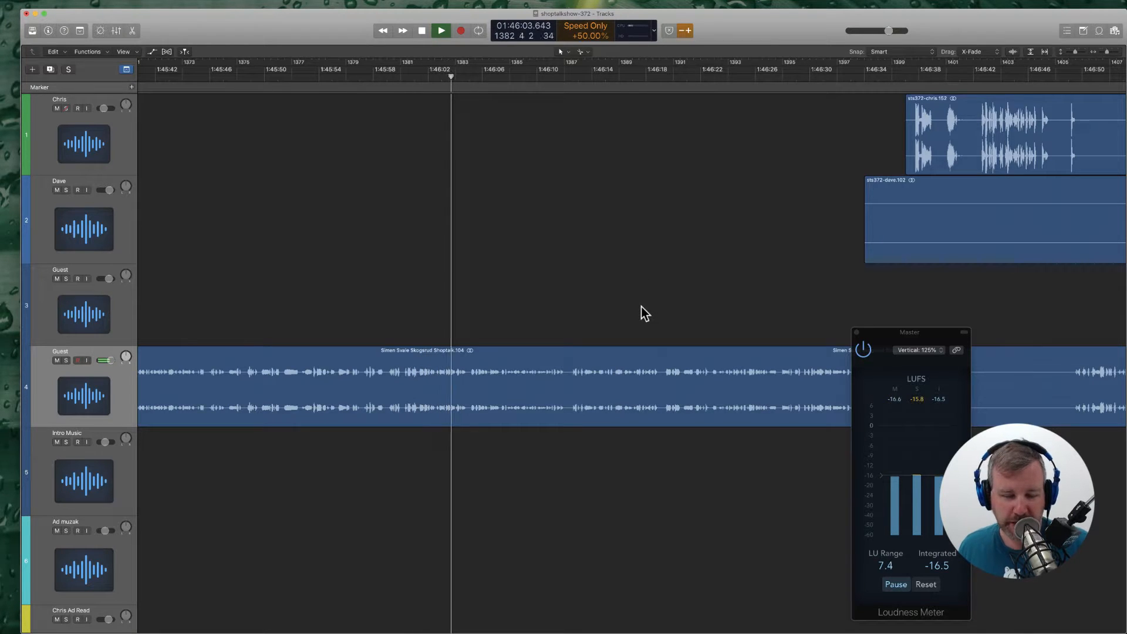
key("space")
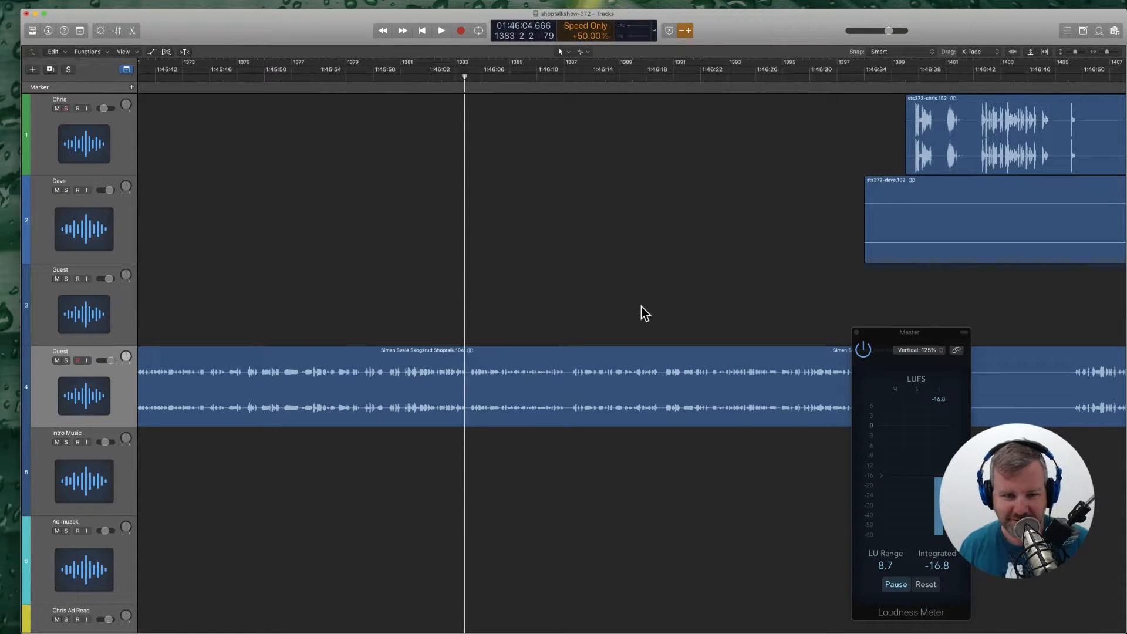
key("space")
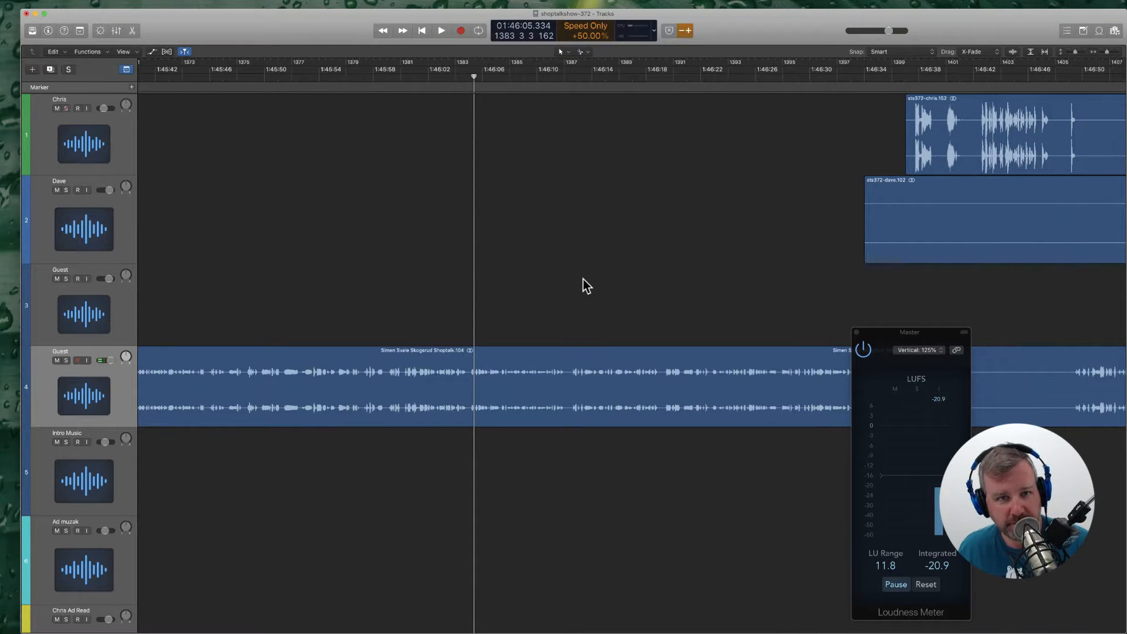
scroll(583, 281, "right", 5)
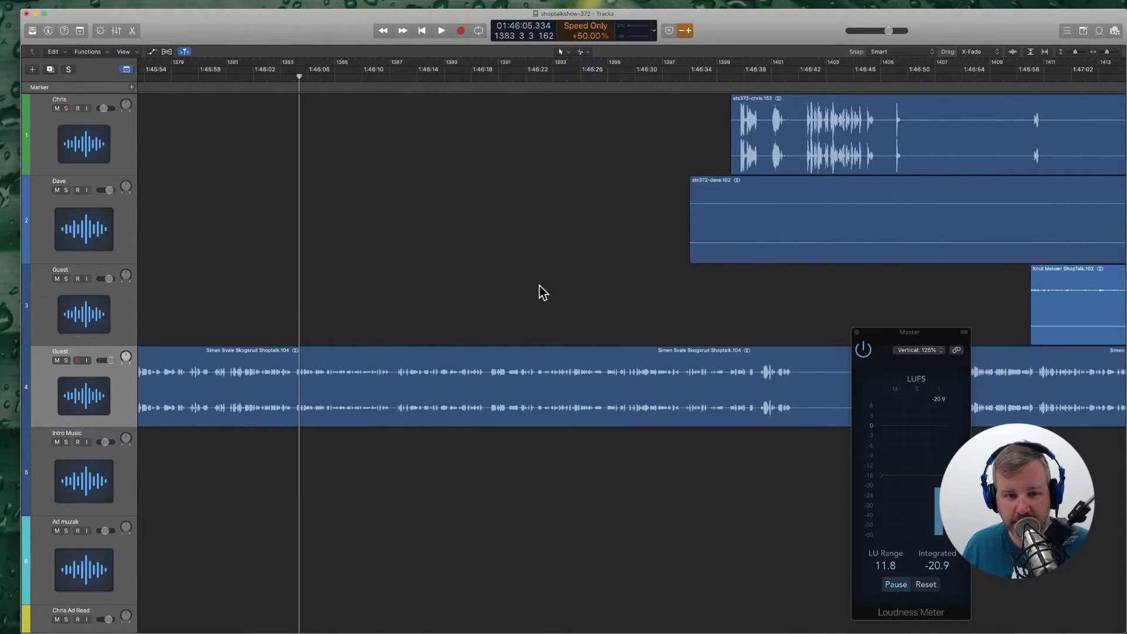
scroll(589, 286, "left", 5)
key("space")
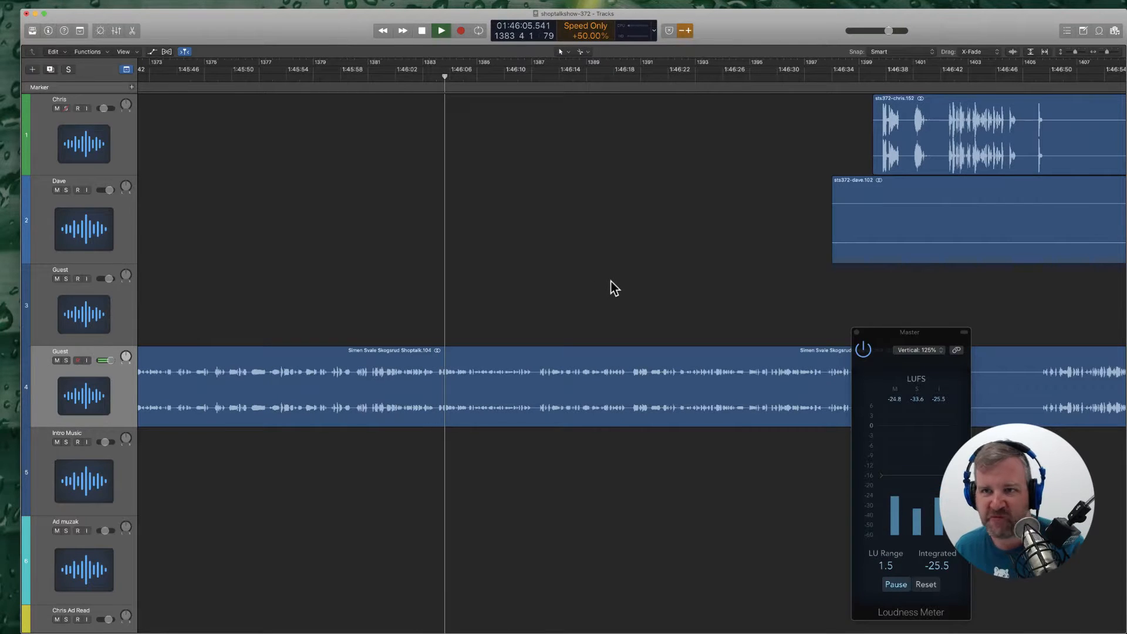
scroll(612, 299, "right", 6)
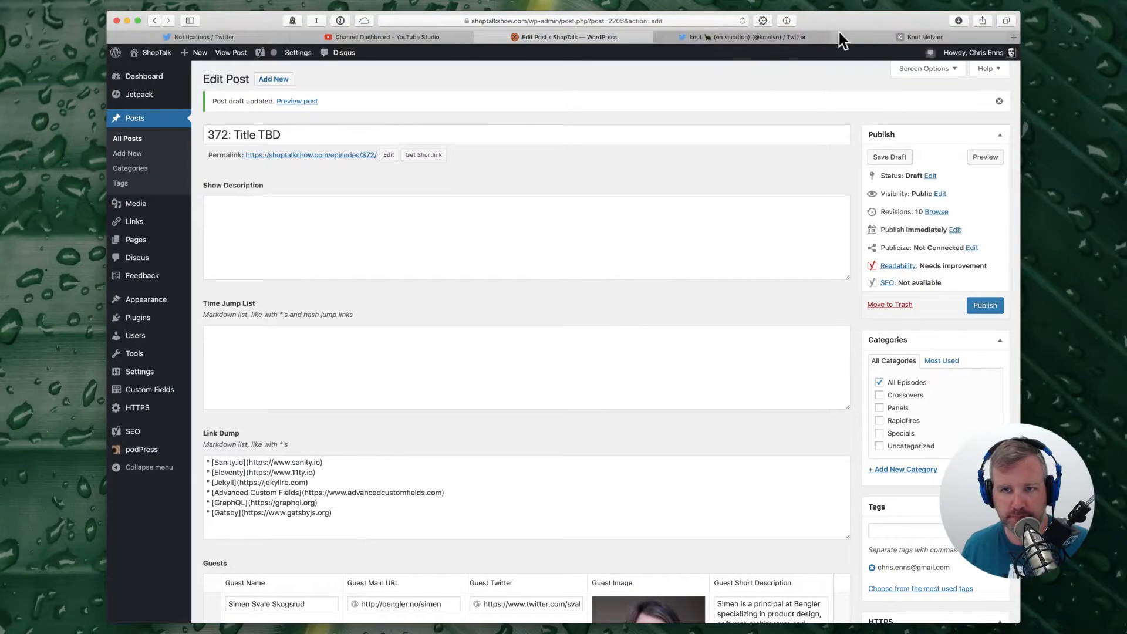
Step: Switch to the browser and open the Sanity documentation from sanity.io in the guest website's tab
left_click(869, 35)
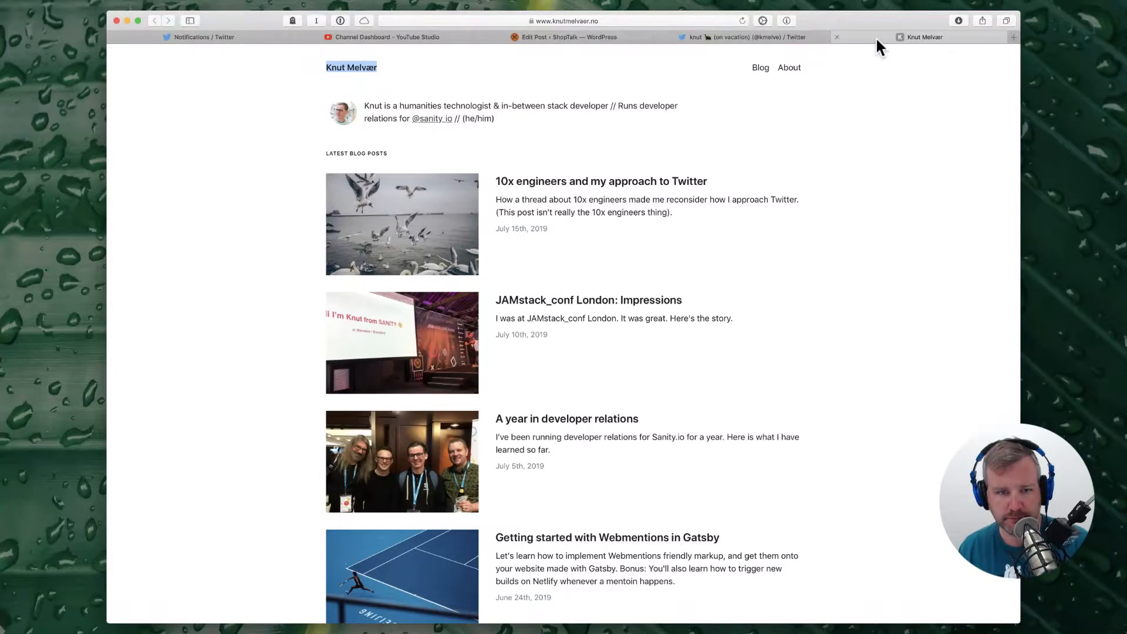
key("super+l")
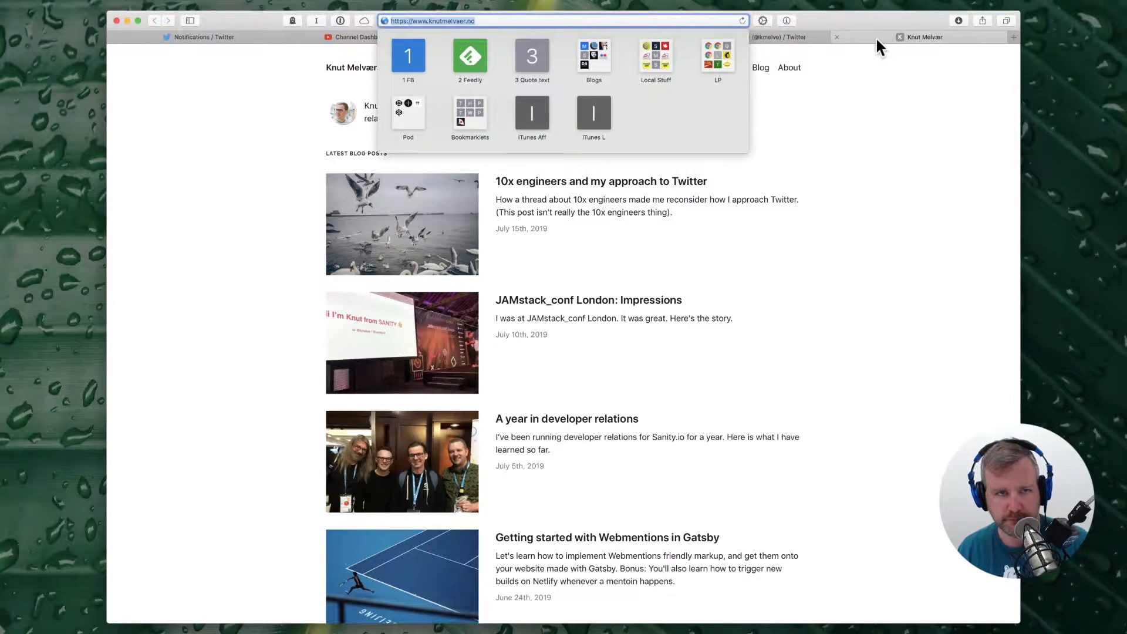
type("sanity")
key("Return")
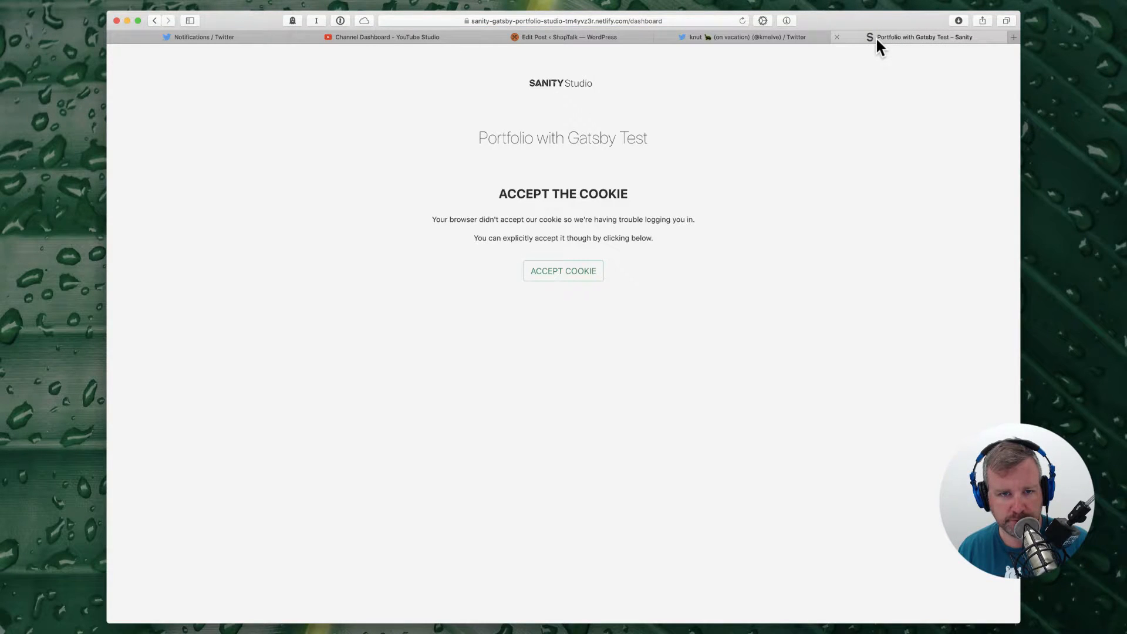
key("super+l")
type("sanity.io")
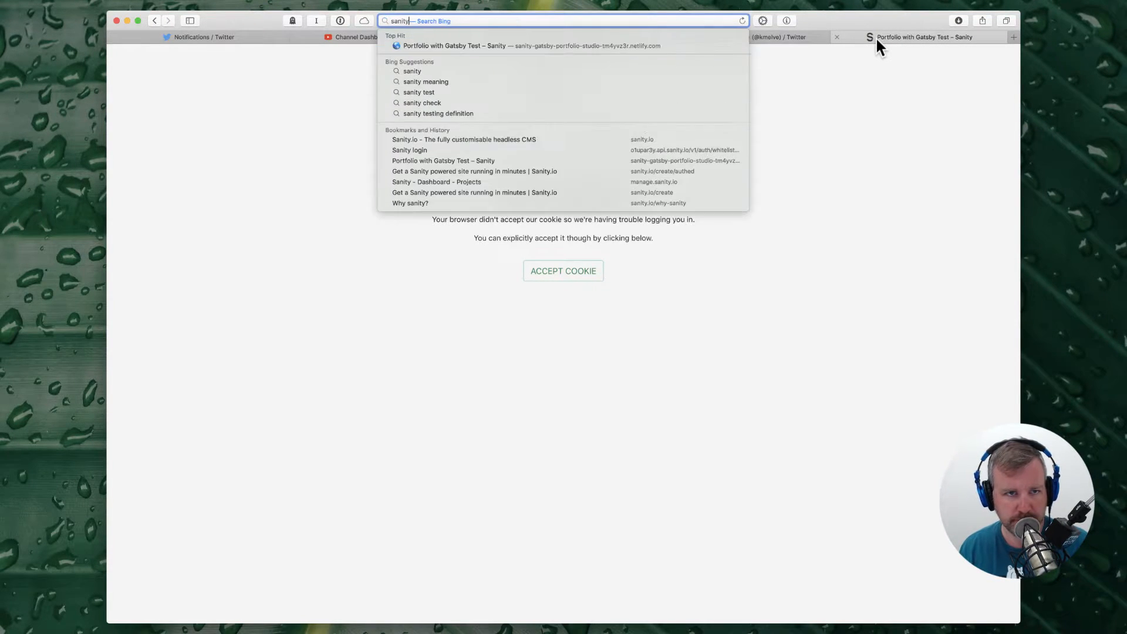
key("Return")
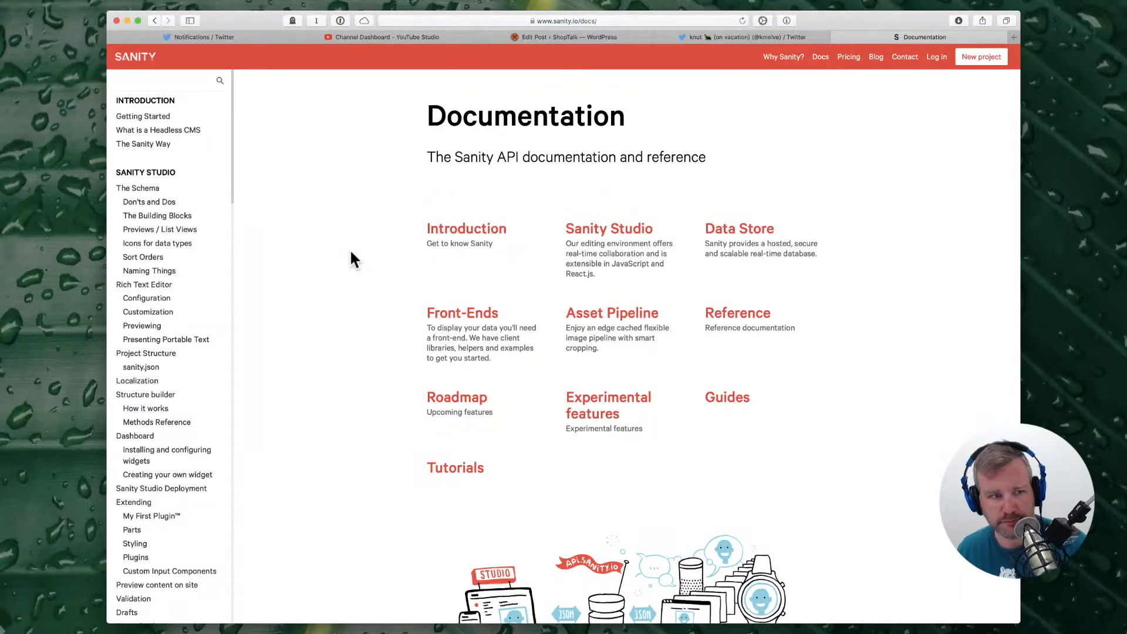
Step: Look through the Sanity documentation index and search the page for "grok"
scroll(274, 403, "down", 5)
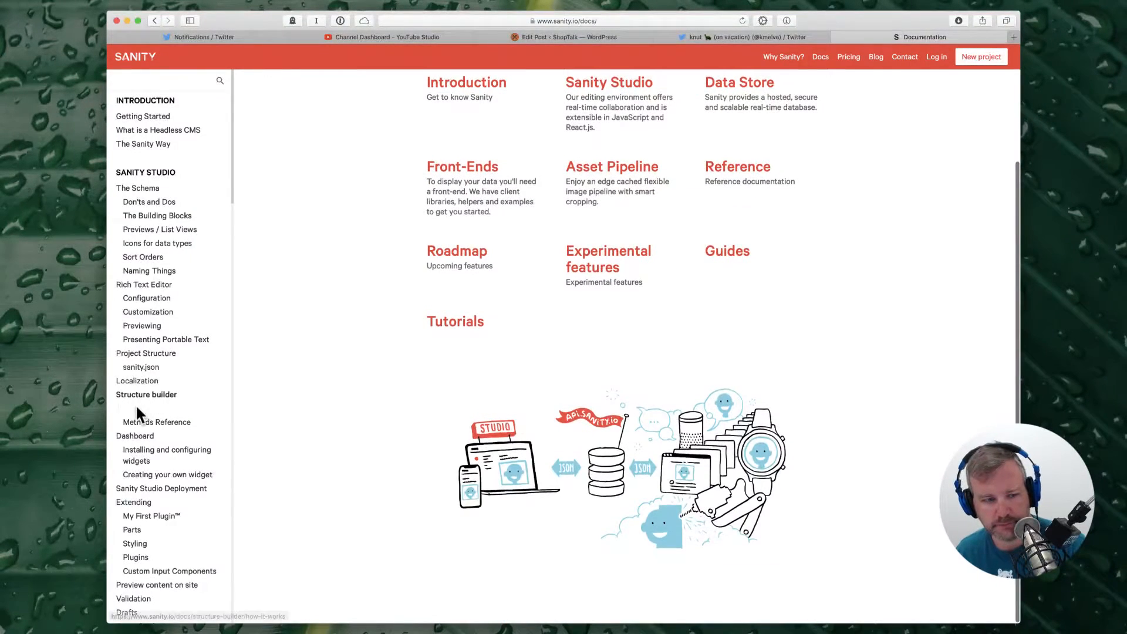
scroll(176, 446, "down", 8)
key("super+f")
type("grok")
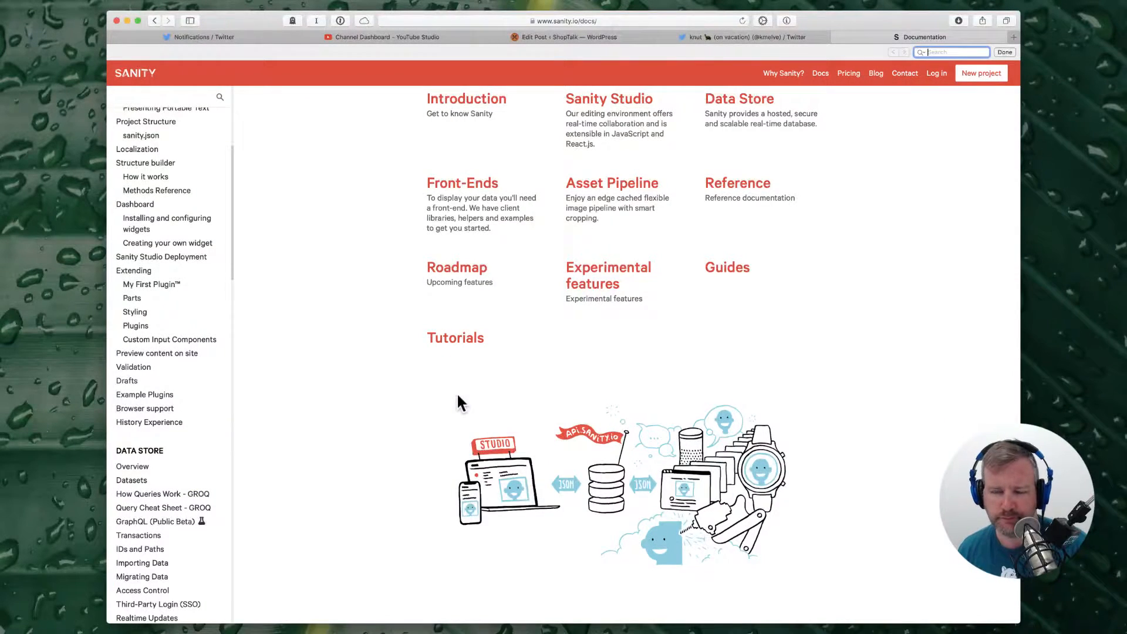
key("Escape")
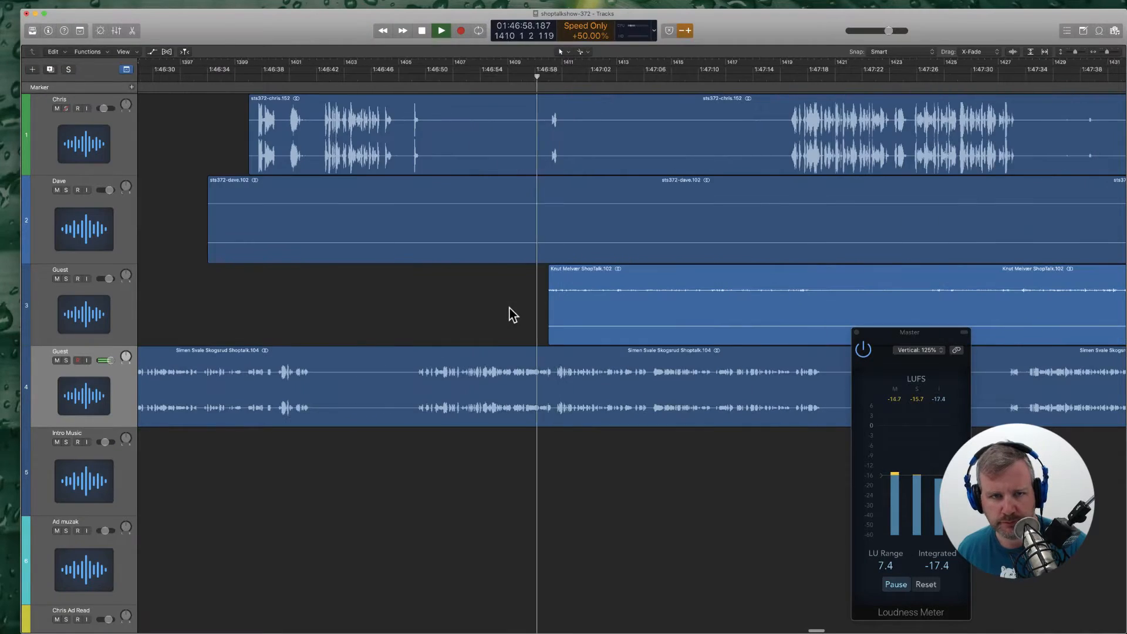
Step: Return to Logic Pro and cut the audio between about 1:46:59 and 1:47:47 out of track 3
scroll(496, 254, "right", 2)
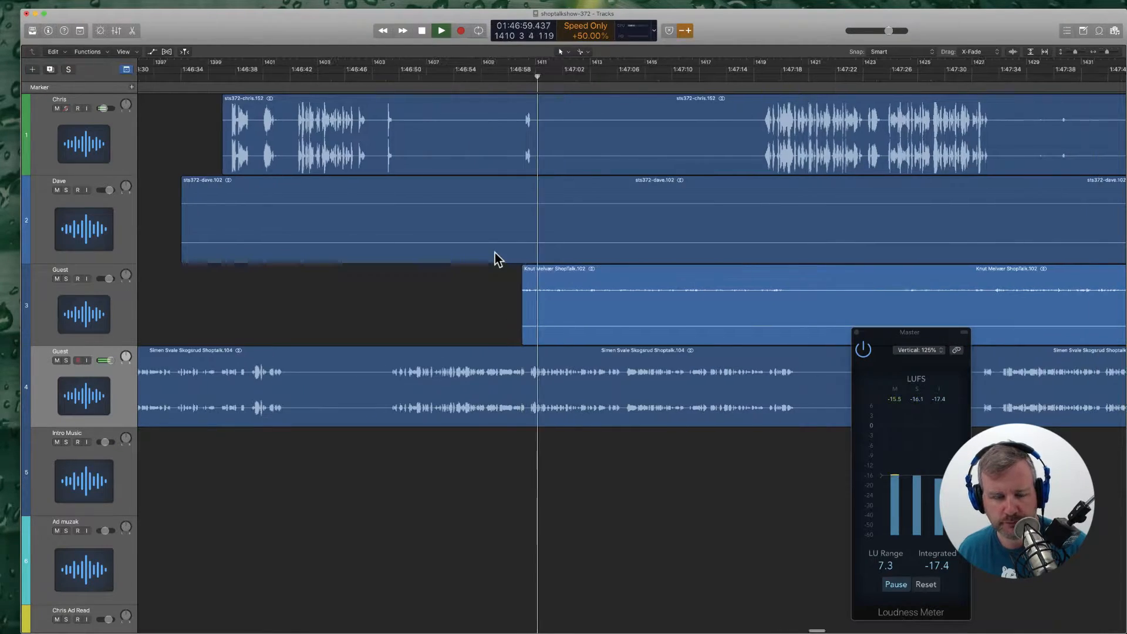
scroll(499, 249, "right", 10)
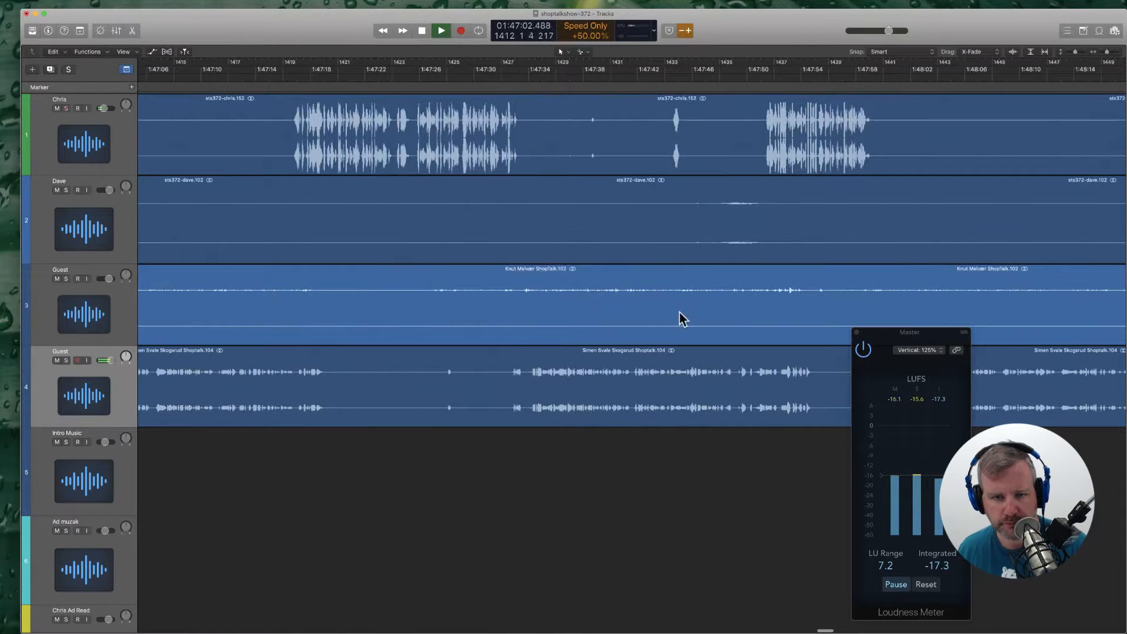
left_click(709, 308, "super")
left_click(653, 305)
key("Delete")
scroll(653, 304, "left", 3)
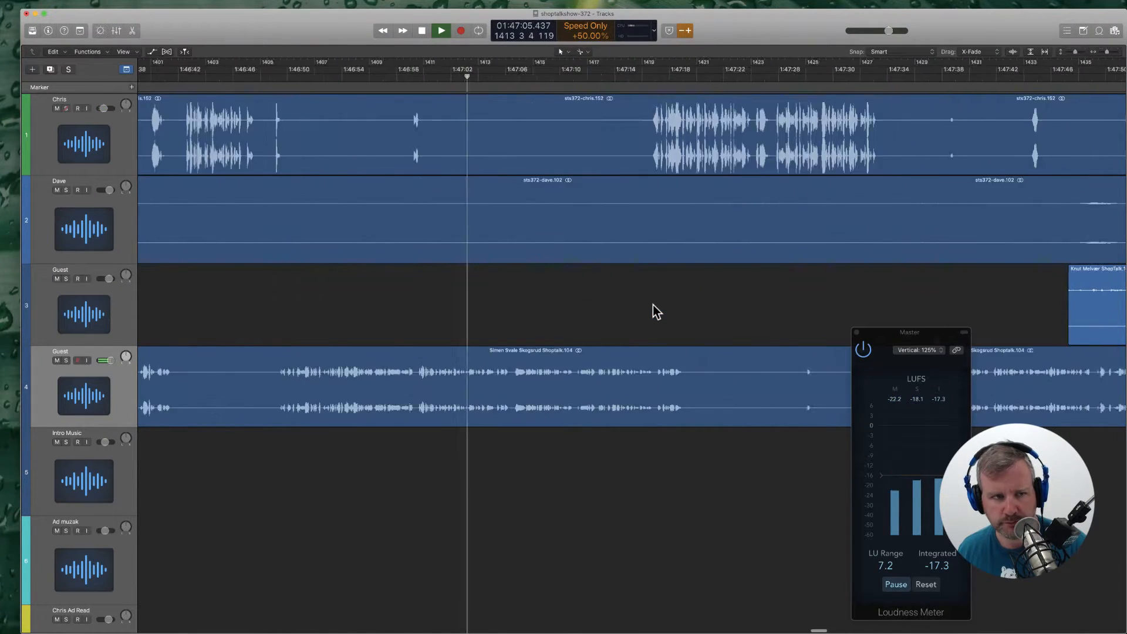
Step: Split track 2 at about 1:47:47 and delete the silent audio before it
left_click(826, 227, "super")
left_click(773, 221)
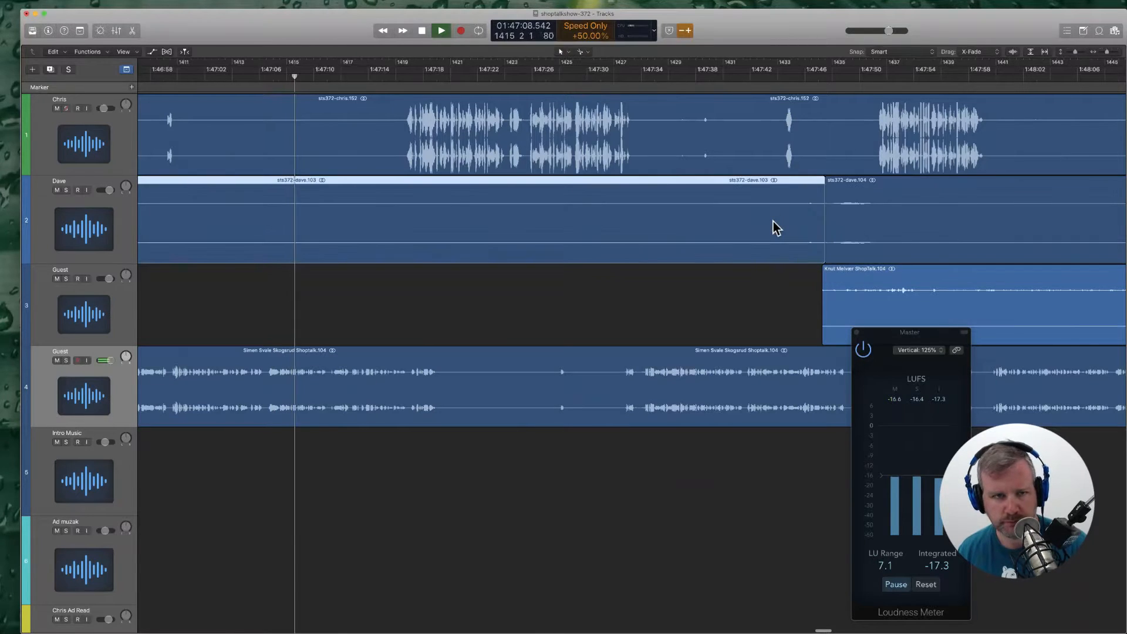
key("Delete")
key("Return")
scroll(773, 220, "left", 5)
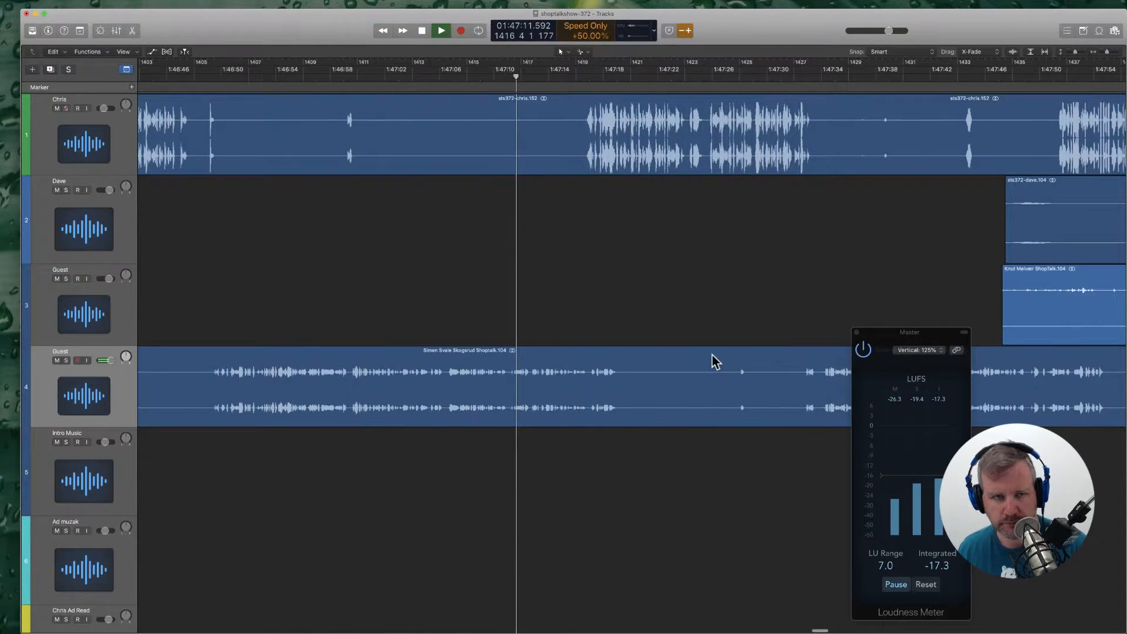
Step: Cut the quiet audio between about 1:47:02 and 1:47:16 out of track 1
scroll(712, 360, "right", 3)
left_click(277, 147, "super")
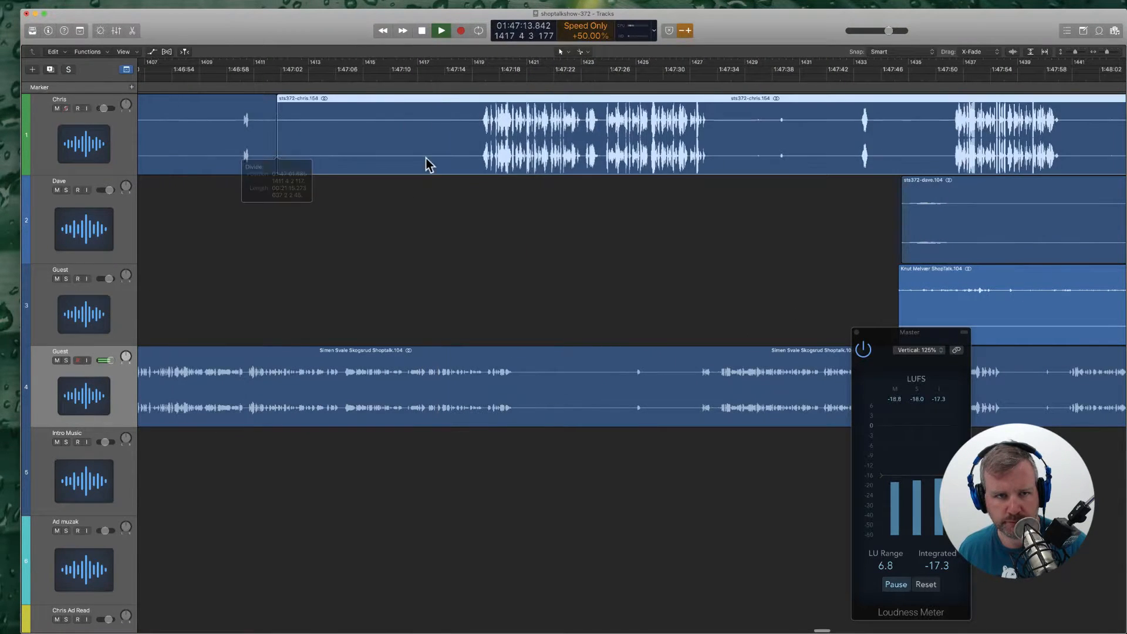
left_click(472, 144, "super")
left_click(465, 147)
key("Delete")
scroll(464, 146, "right", 4)
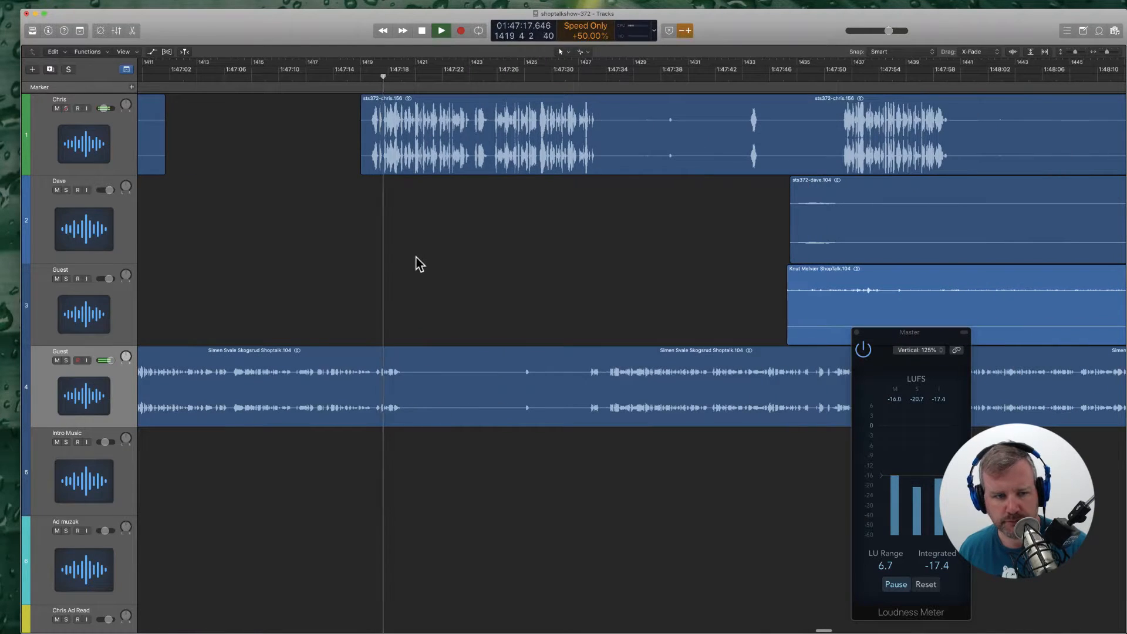
Step: Split track 4 at about 1:47:19 and move the following regions on all four tracks about 1.035 s later, including their track automation
left_click(406, 398, "super")
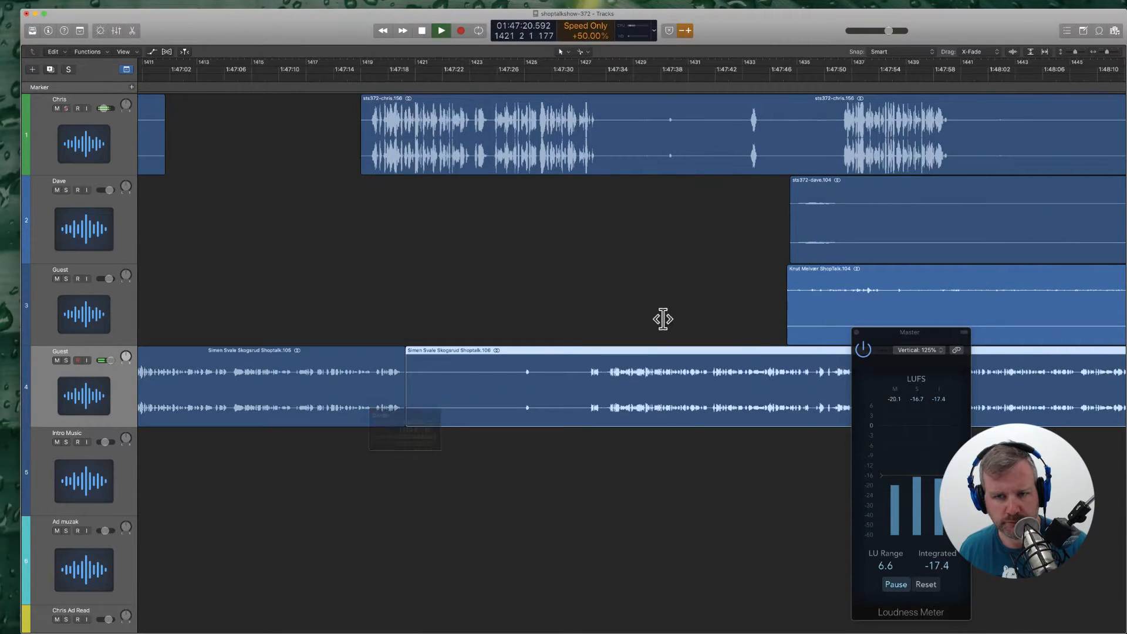
left_click(790, 314, "shift")
left_click(798, 218, "shift")
left_click(375, 151, "shift")
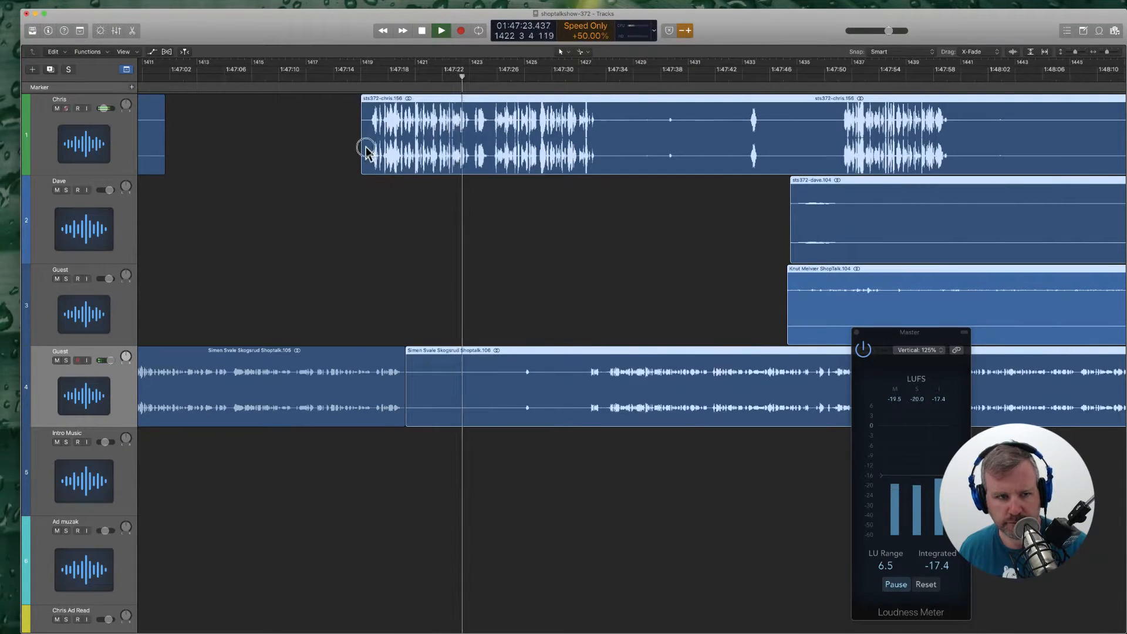
left_click_drag(365, 151, 381, 151)
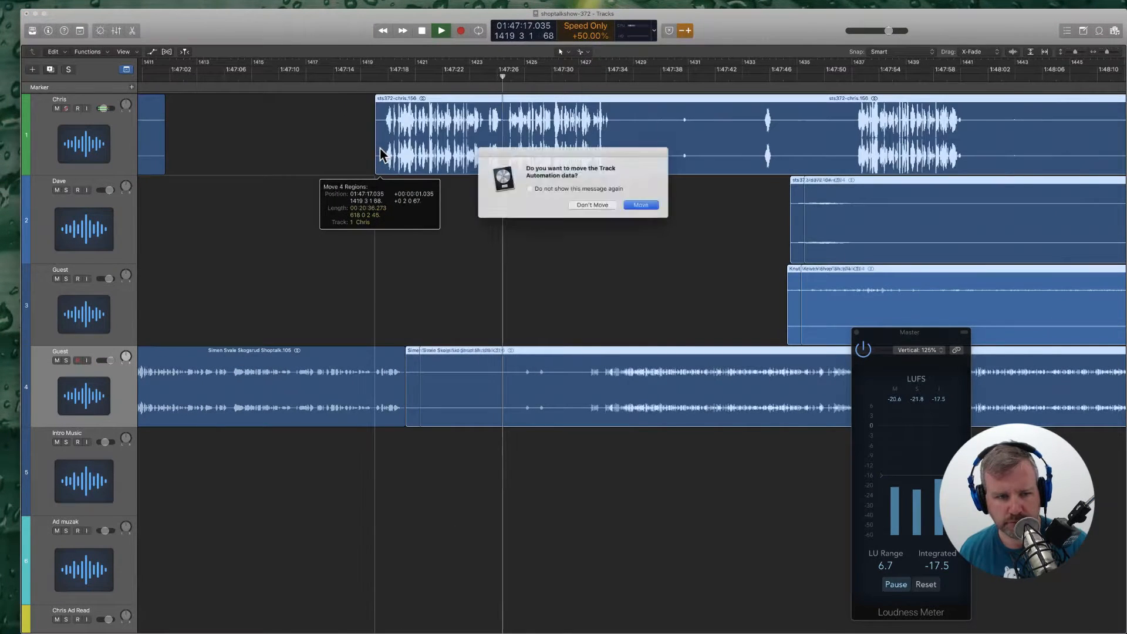
key("Return")
Step: Play back the respaced section from about 1:47:17, skipping ahead to about 1:47:29
left_click(372, 82)
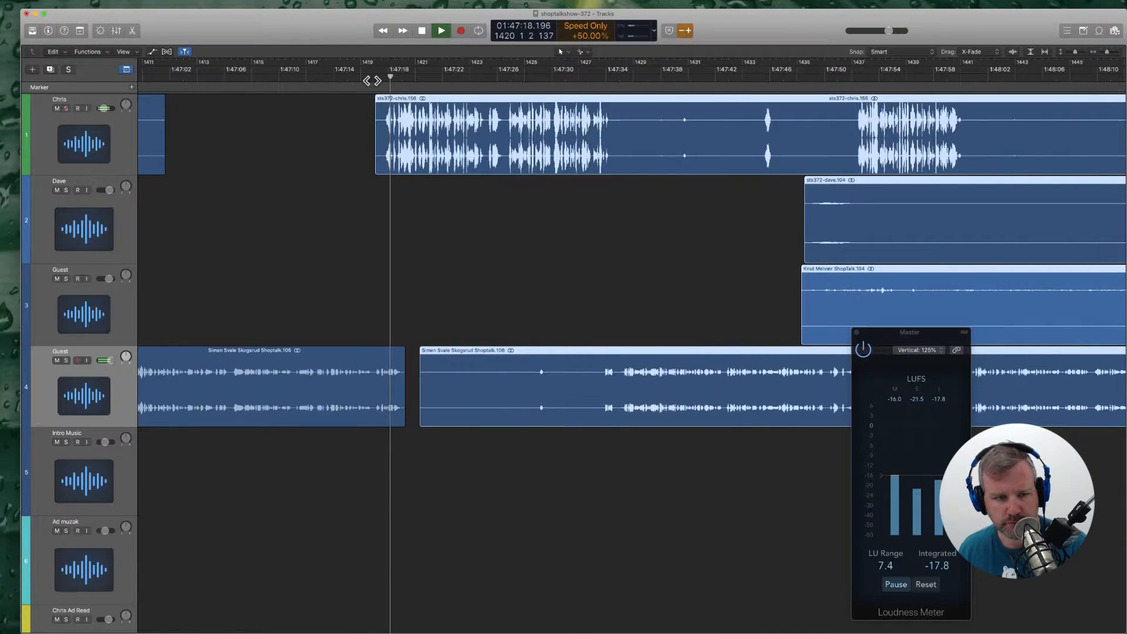
left_click(507, 285)
scroll(523, 255, "right", 2)
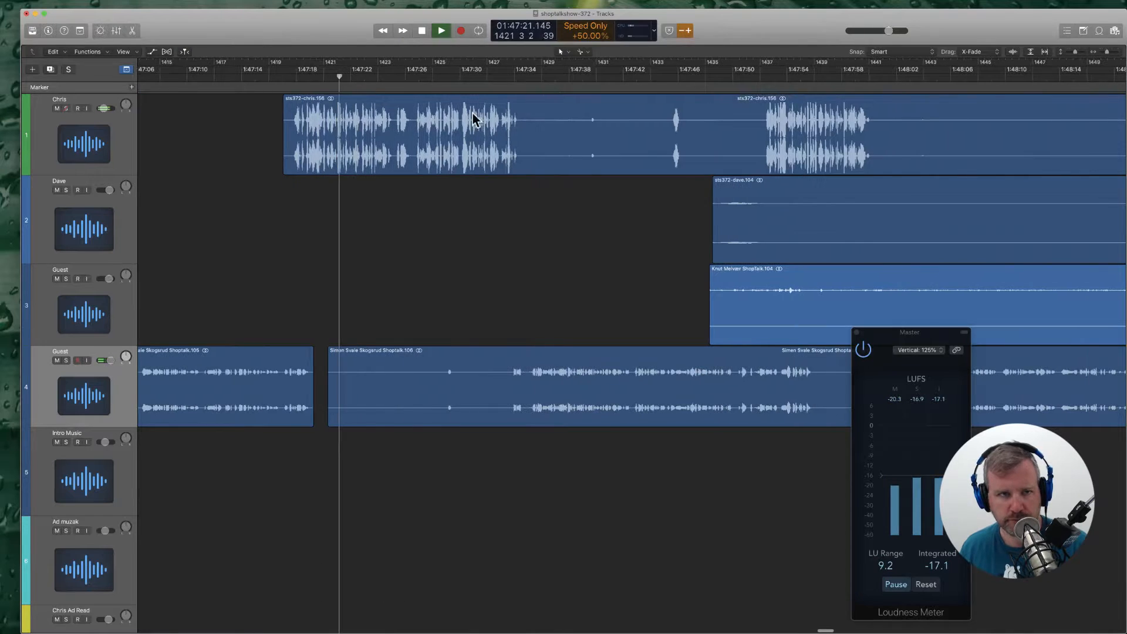
left_click(448, 75)
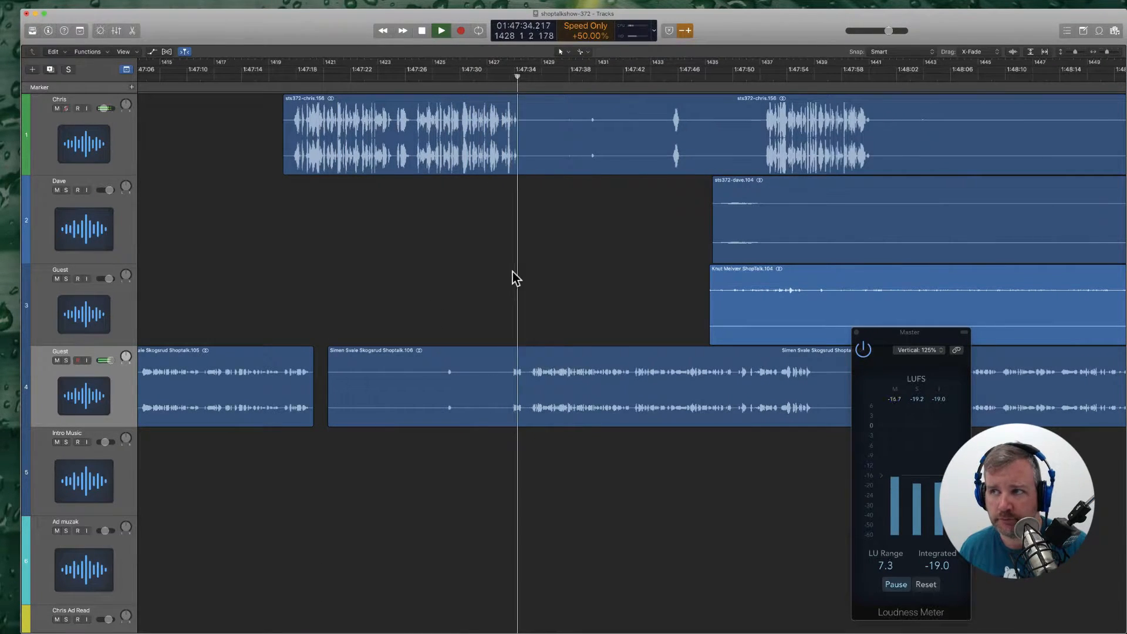
Step: Cut the audio between about 1:47:36 and 1:47:45 out of track 1
scroll(513, 273, "right", 4)
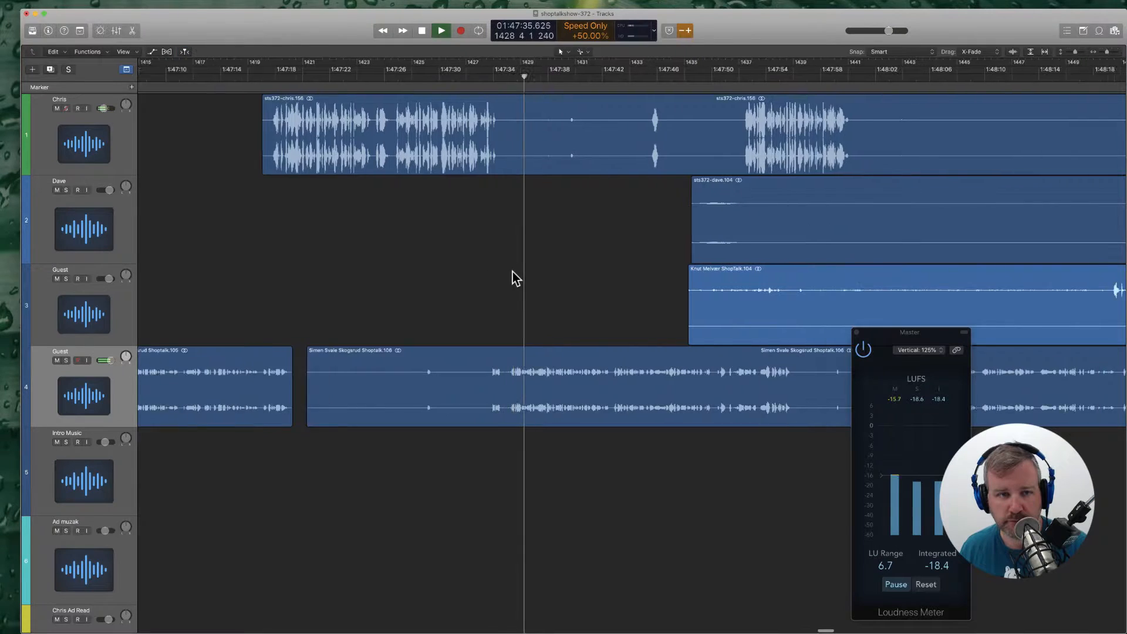
left_click(478, 143)
left_click(603, 146)
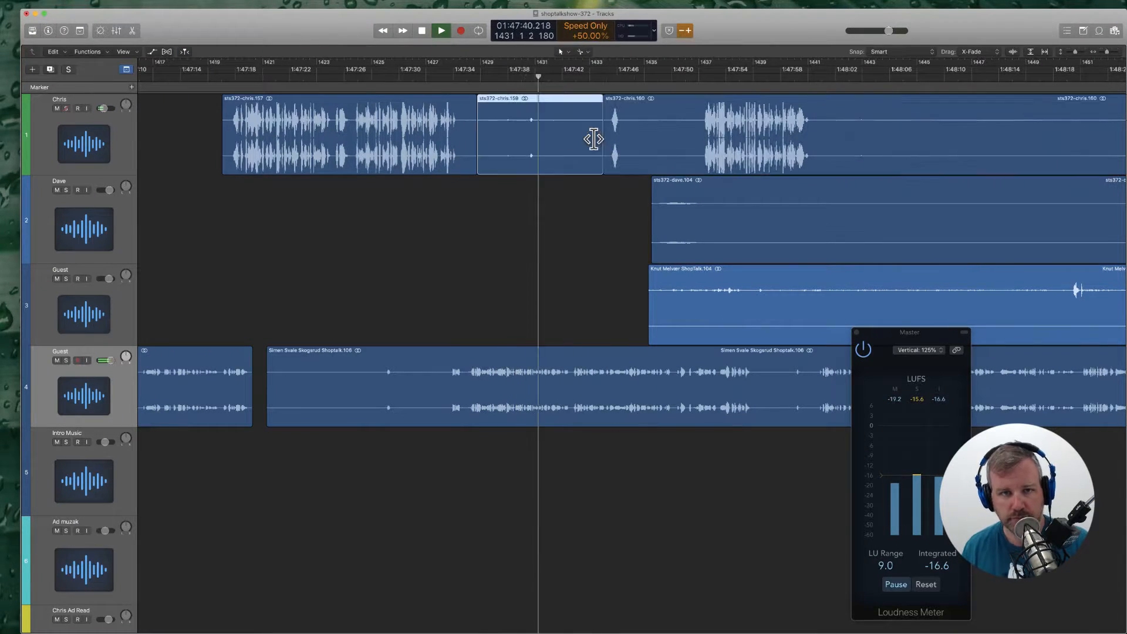
key("Delete")
scroll(555, 184, "right", 10)
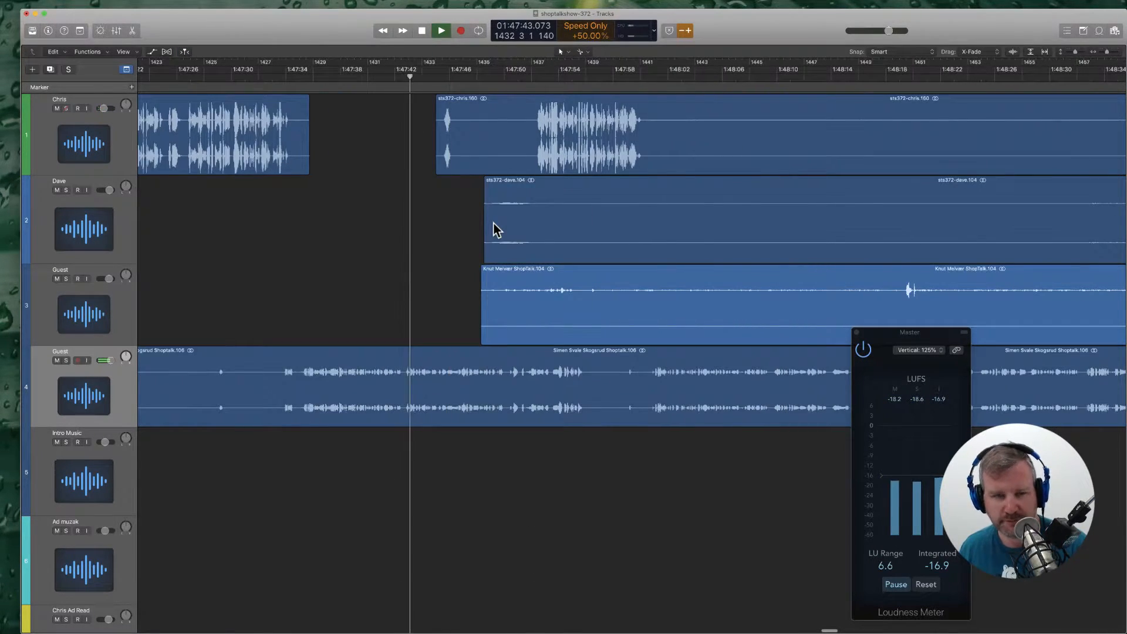
Step: Cut the silence between about 1:47:47 and 1:47:52 out of track 1
scroll(395, 284, "right", 4)
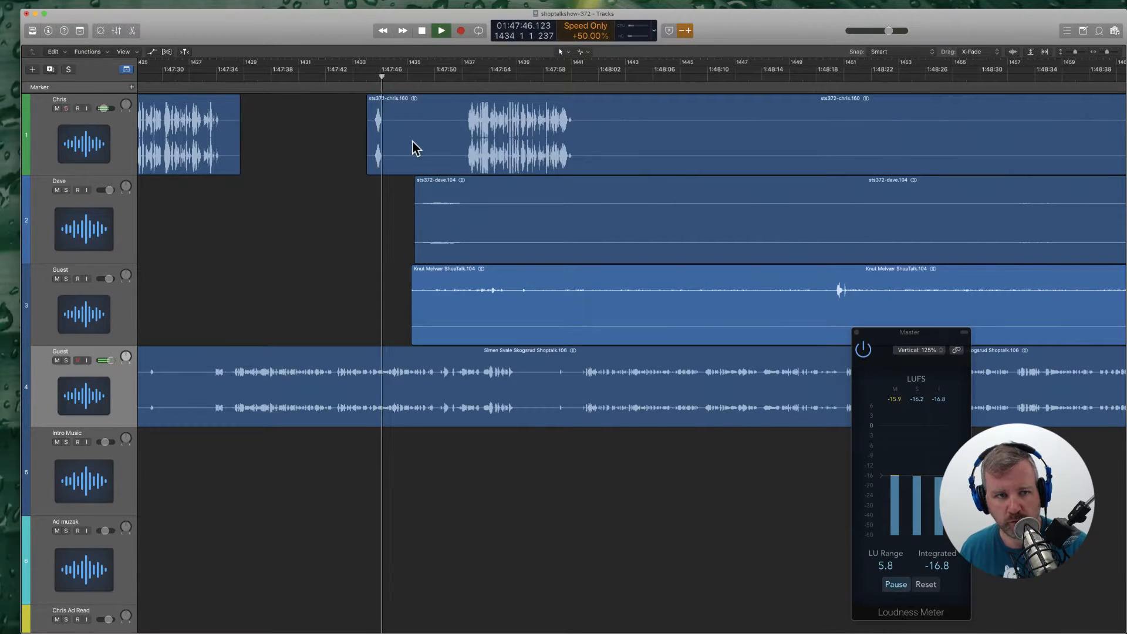
left_click(389, 154)
left_click(458, 147)
left_click(449, 154)
key("Delete")
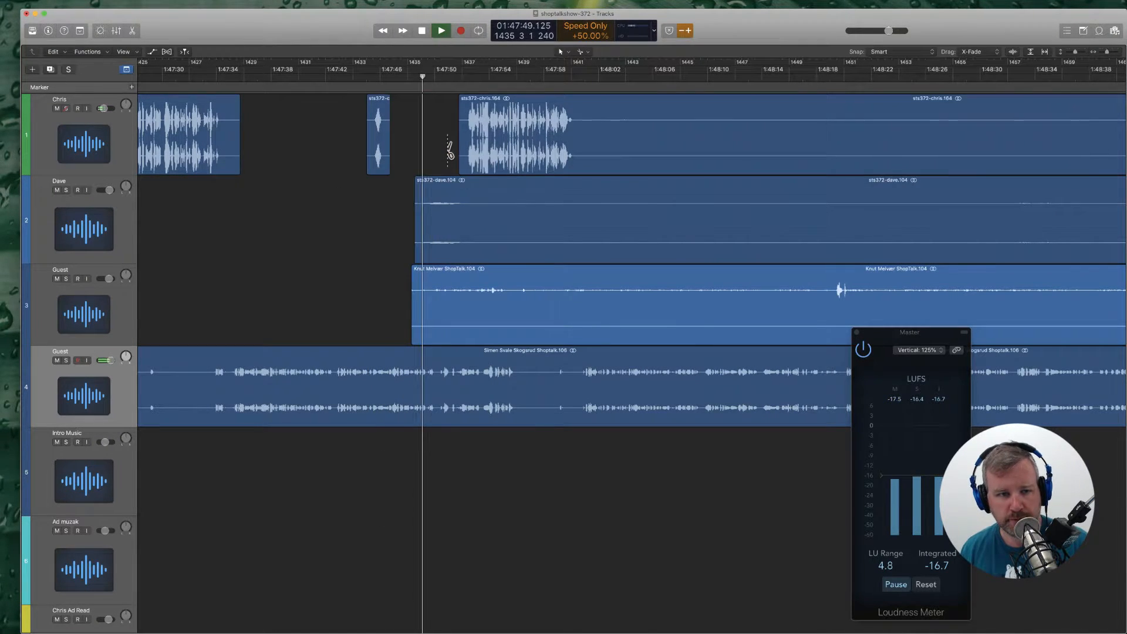
Step: Split track 2 at about 1:48:26 and delete the region before it
scroll(521, 255, "right", 7)
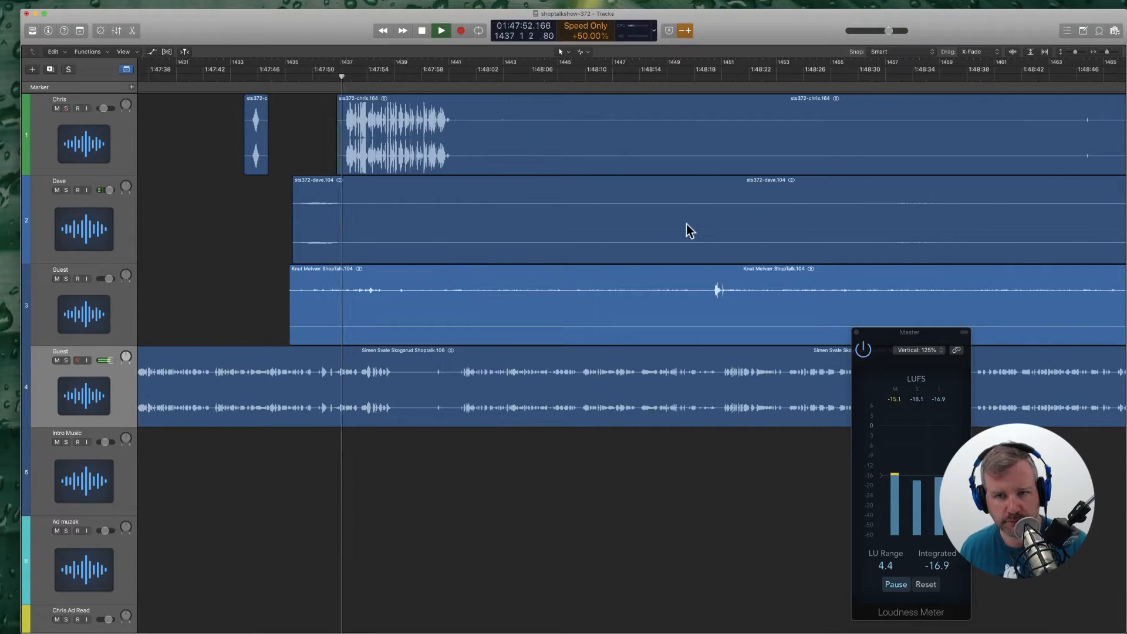
left_click(800, 214)
left_click(780, 199)
key("Delete")
key("Return")
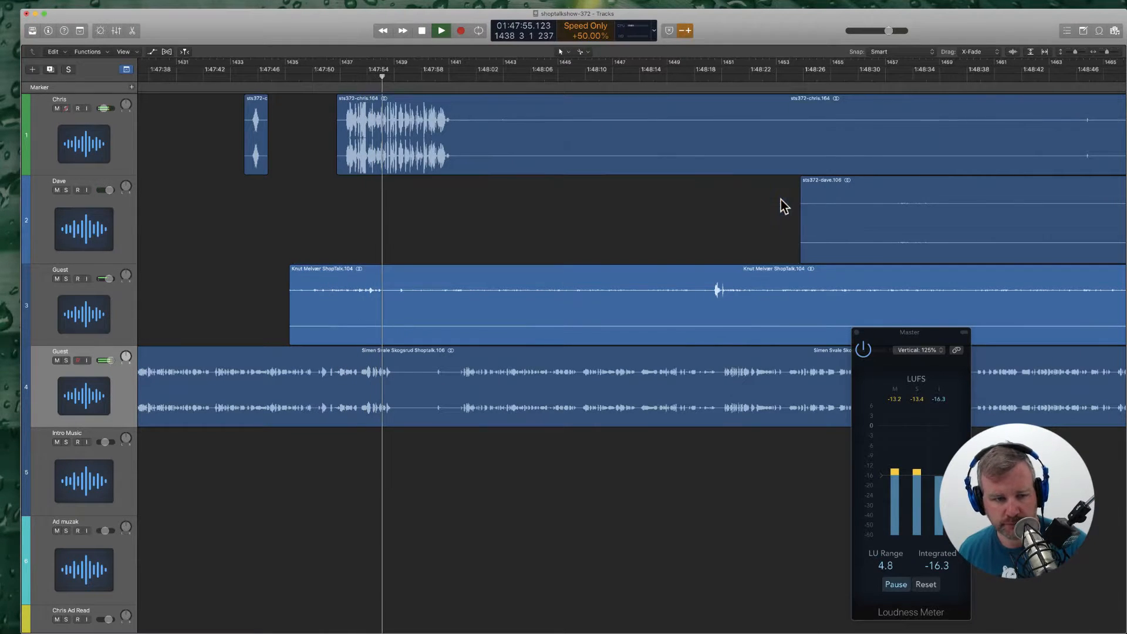
Step: Split track 4 at about 1:47:56, and split track 3 at about 1:48:19, deleting the track 3 region before the cut
left_click(395, 399)
left_click(712, 296)
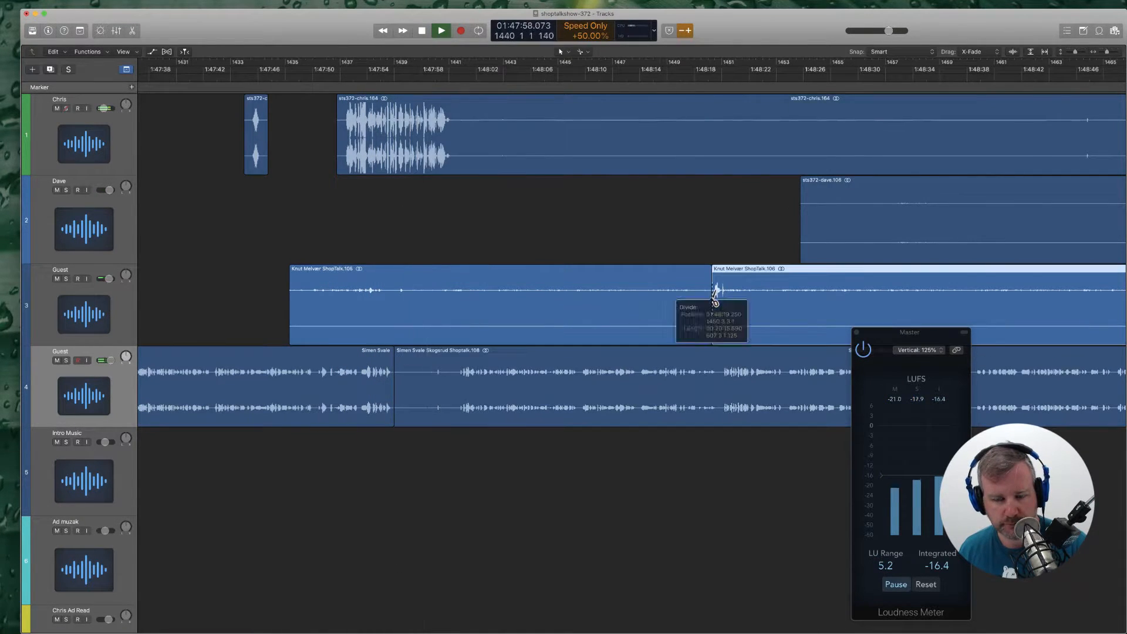
left_click(687, 304)
key("Delete")
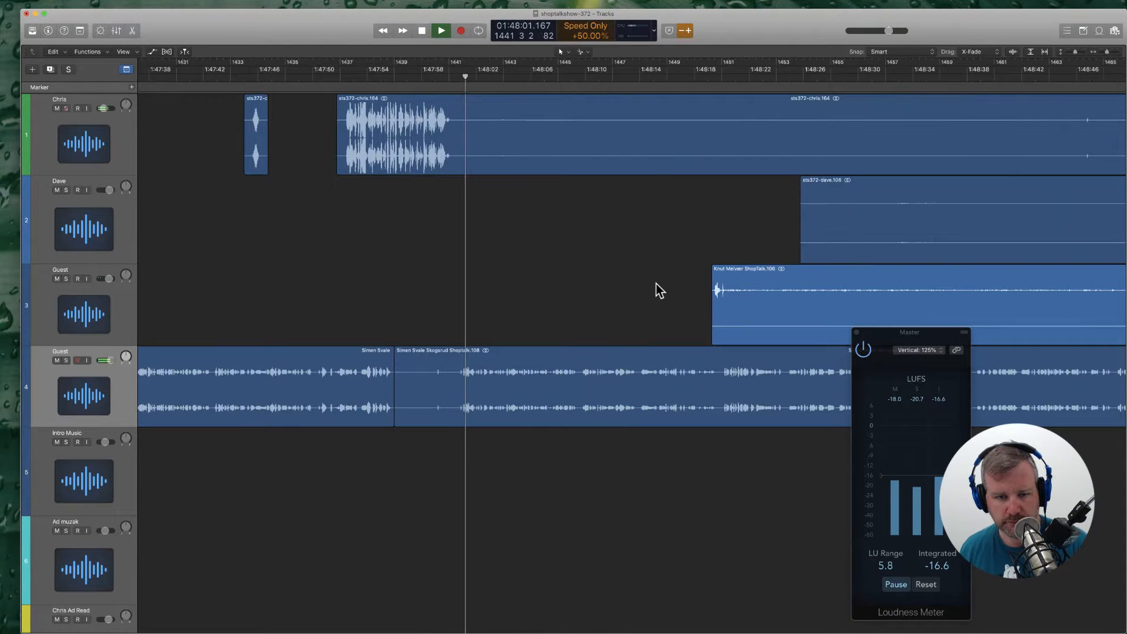
Step: Move the regions on all four tracks from track 1's 1:47:52 speech onward about 2.8 s later and play back the transition
left_click_drag(616, 485, 863, 126)
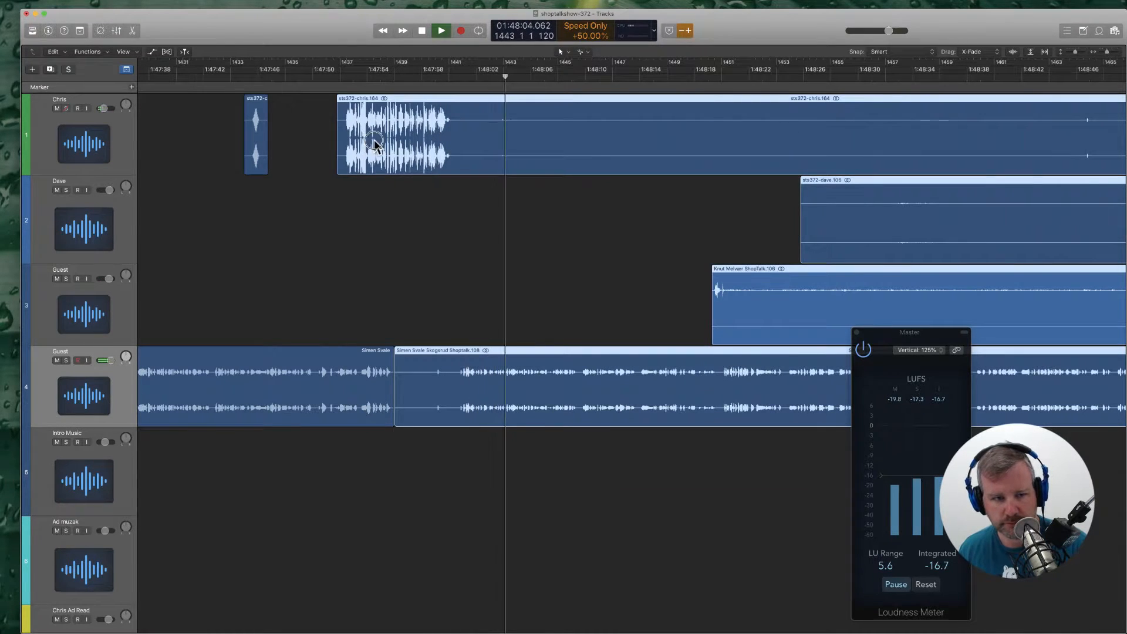
left_click_drag(366, 143, 422, 143)
left_click(368, 76)
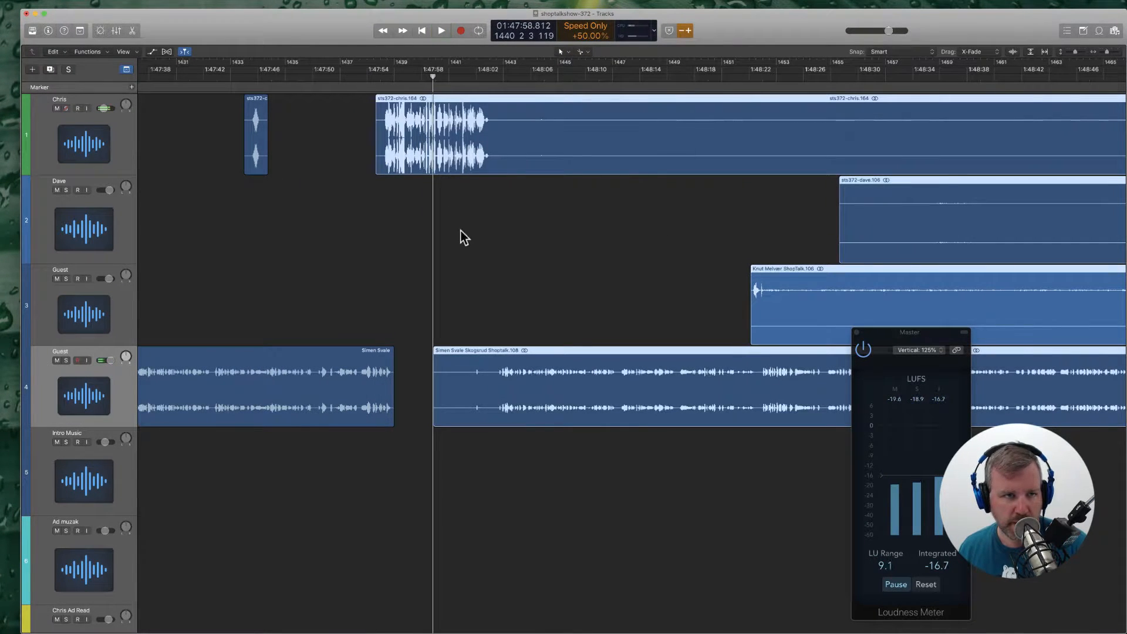
key("space")
left_click(372, 76)
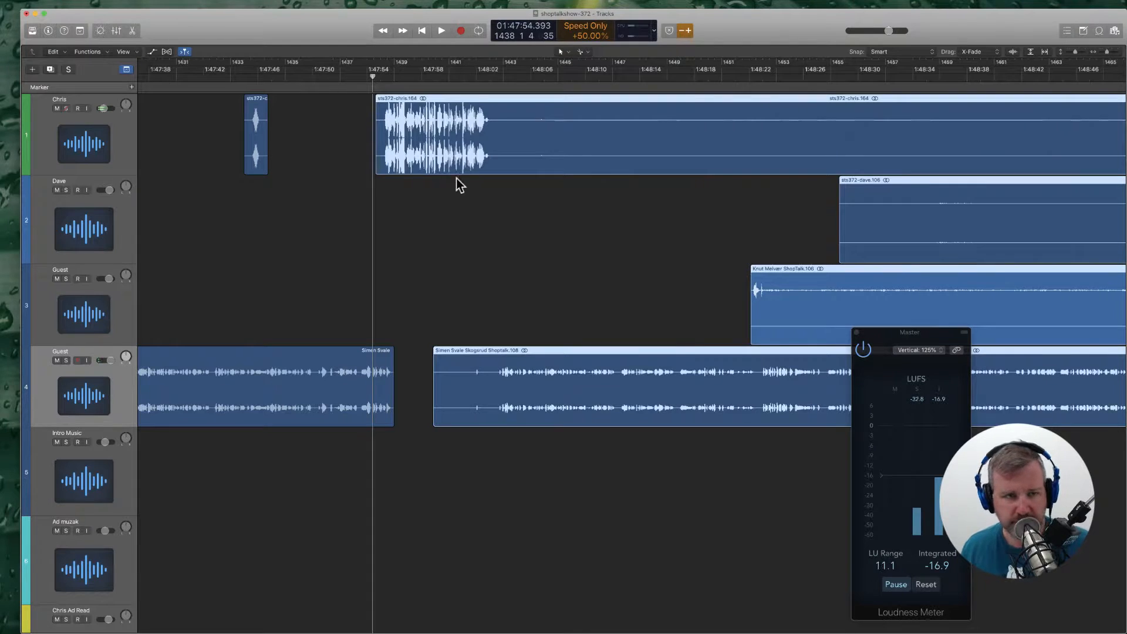
key("space")
key("space")
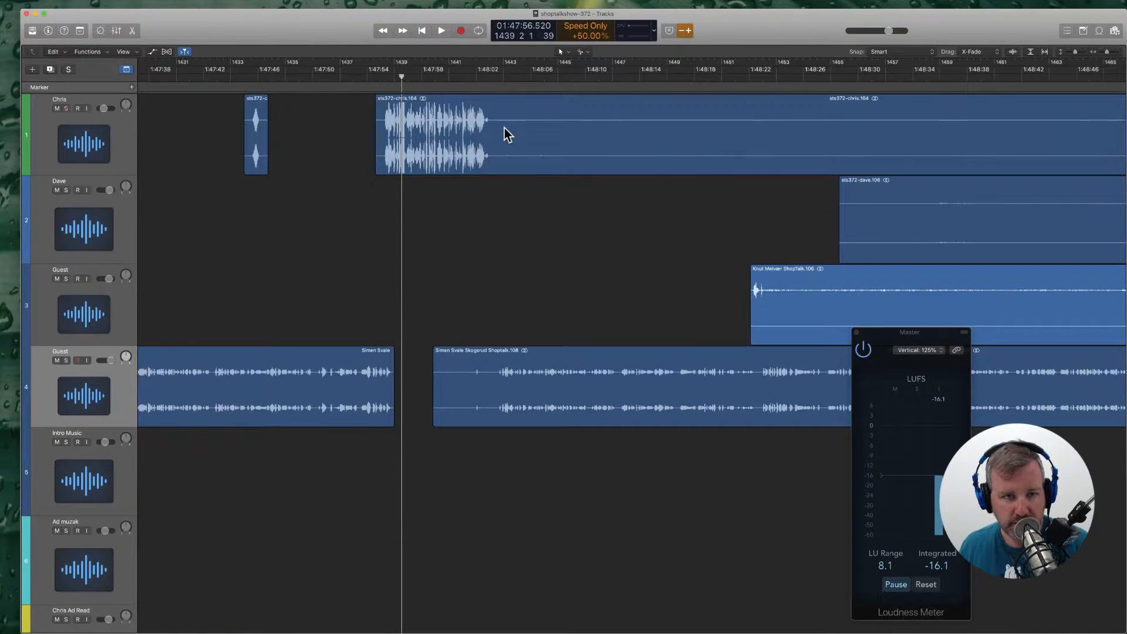
Step: Clear the silence on track 1 between about 1:48:03 and 1:48:26, and resume playback from about 1:47:55
left_click(498, 144)
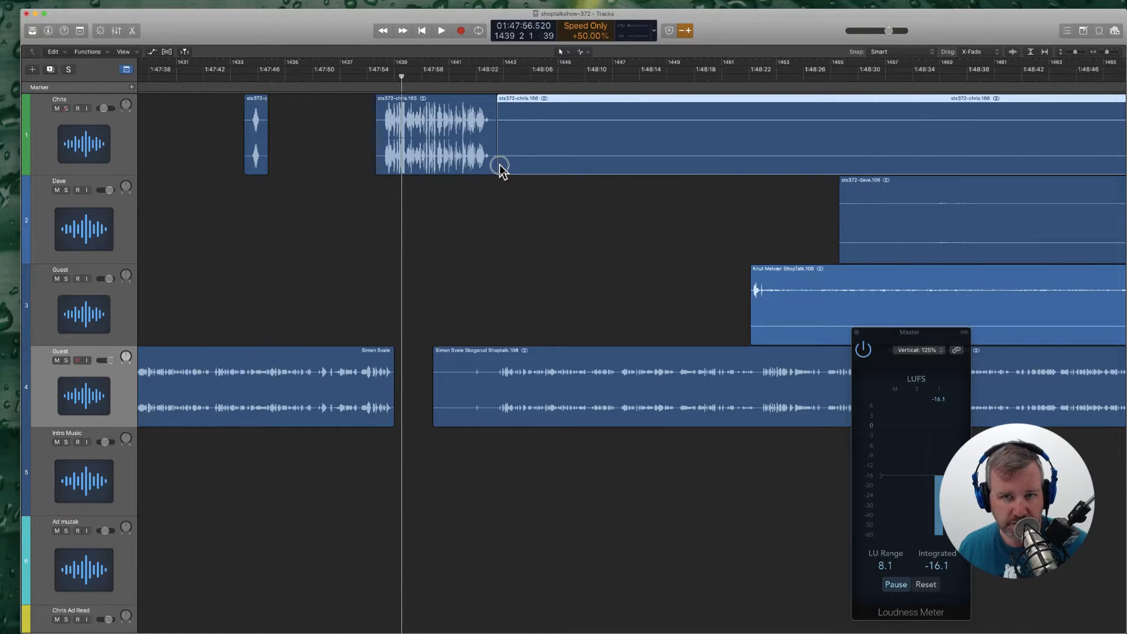
left_click_drag(500, 166, 805, 157)
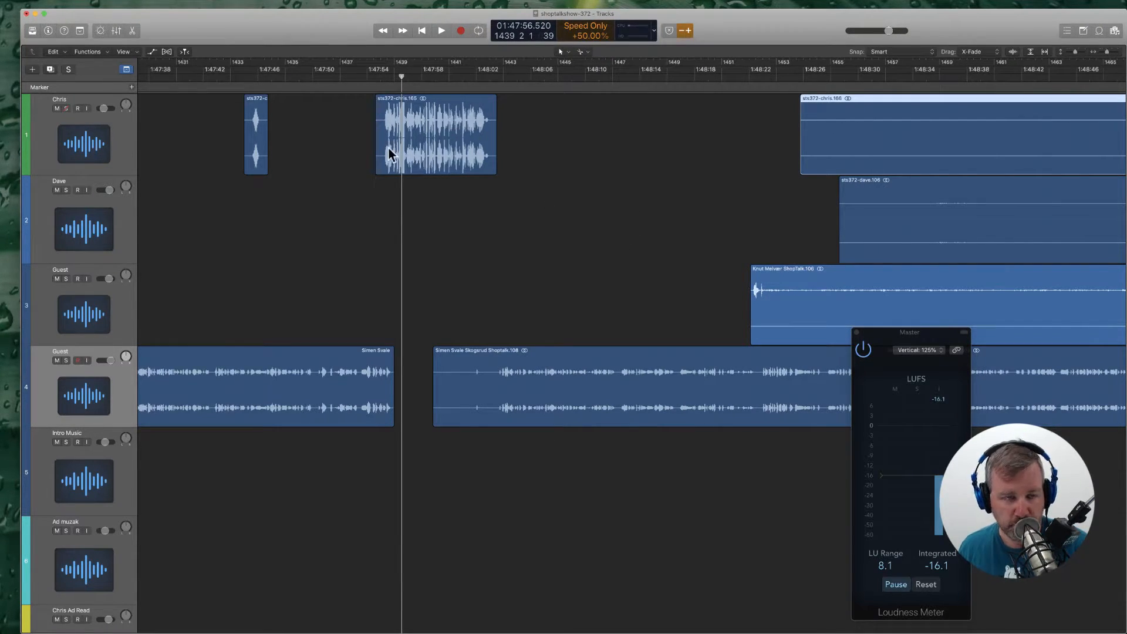
left_click(352, 151)
left_click(376, 79)
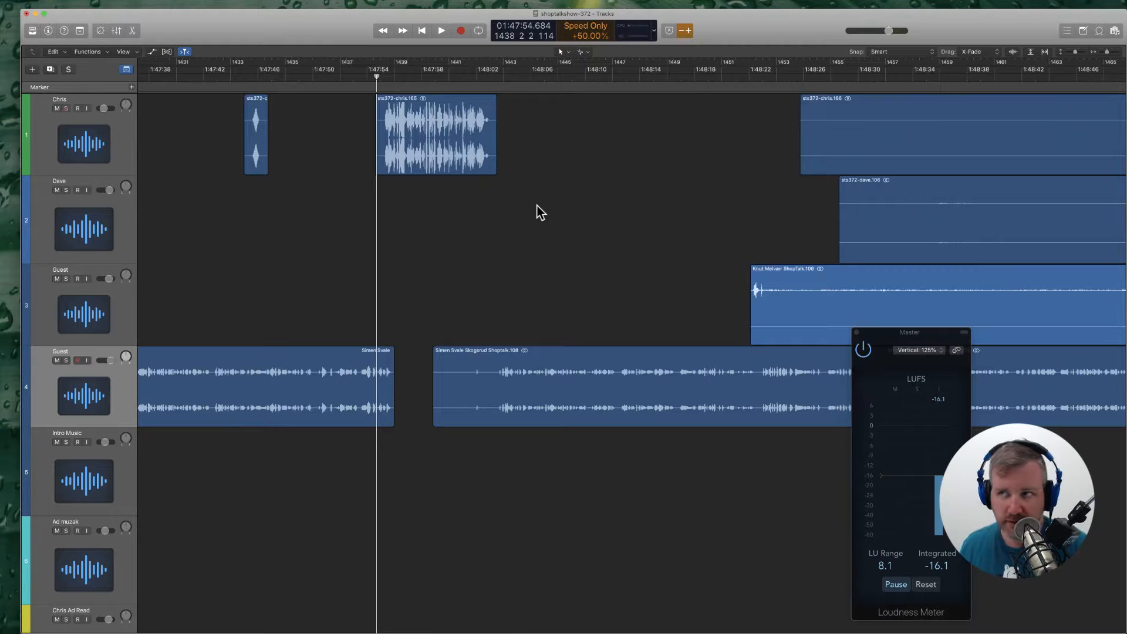
key("space")
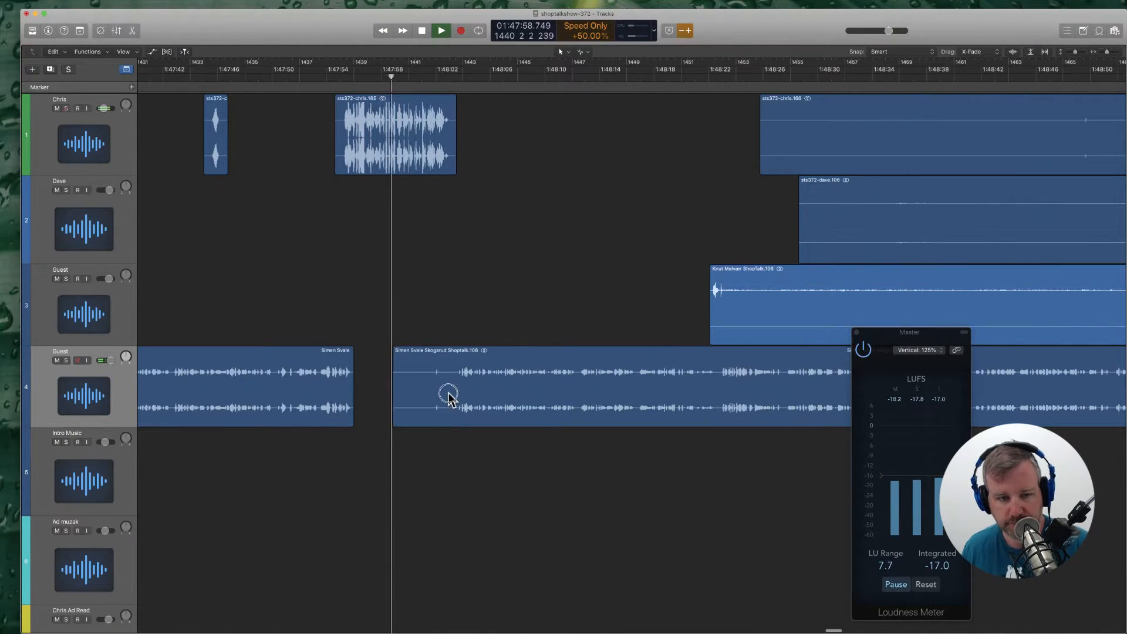
Step: Split track 4 at about 1:48:03 and delete the short quiet piece before the guest's speech
left_click_drag(448, 391, 395, 392)
left_click(424, 389)
key("Delete")
key("Return")
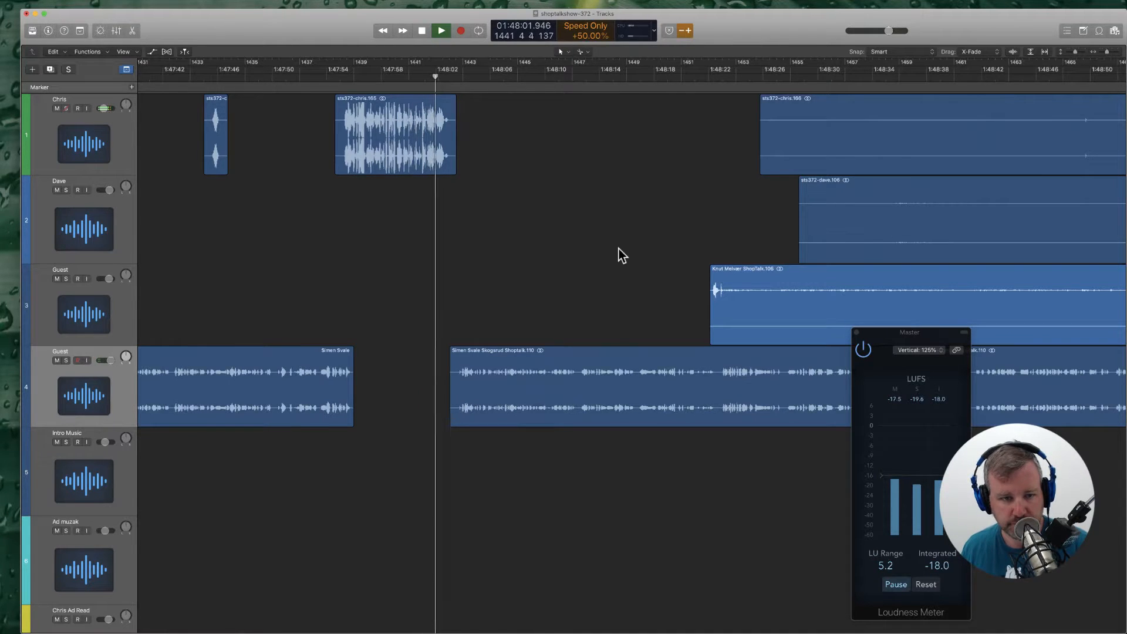
Step: Move all regions from about 1:48:03 onward on the four tracks 0.712 s earlier, including their track automation
key("shift+f")
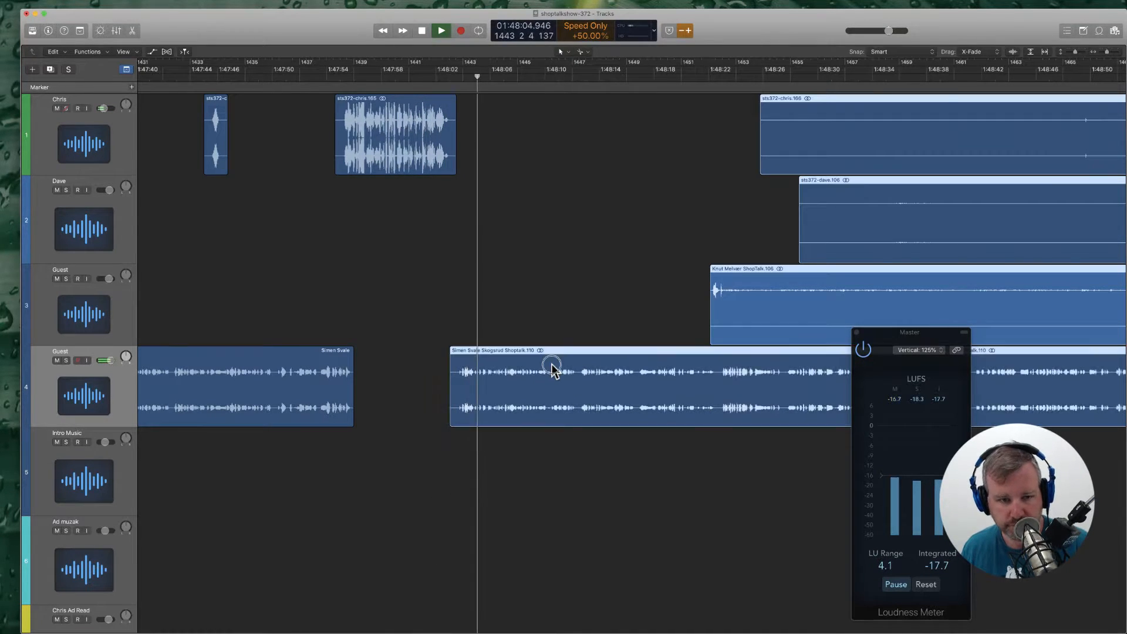
left_click(464, 355)
left_click_drag(463, 355, 453, 352)
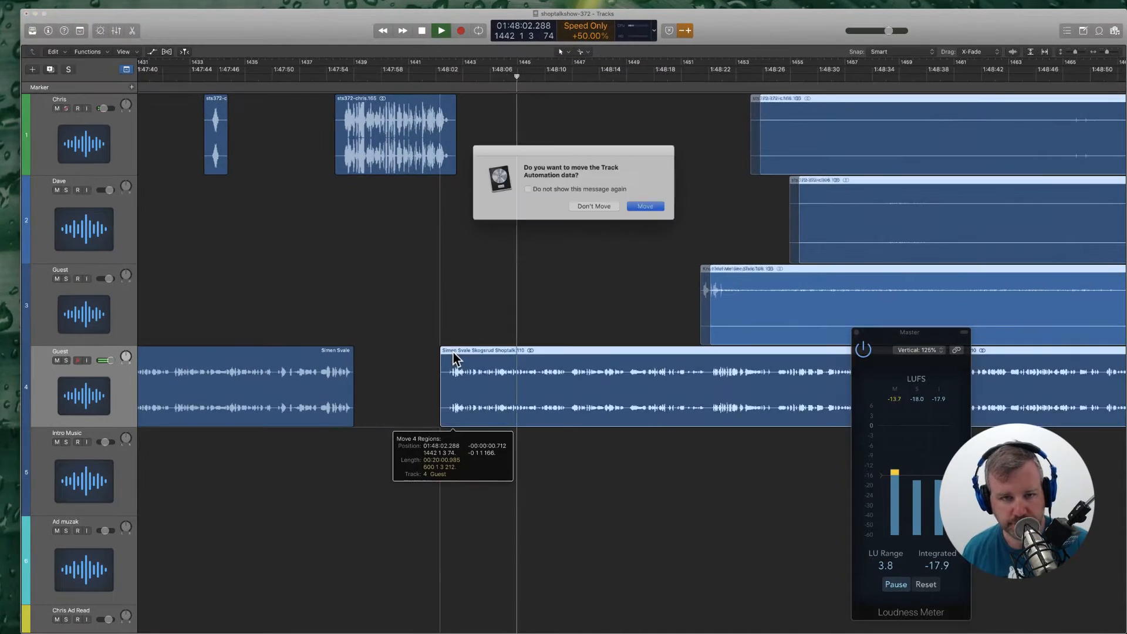
key("Return")
Step: Delete the quiet audio up to about 1:49:35 on track 3 and up to about 1:49:40 on track 1
scroll(675, 273, "right", 10)
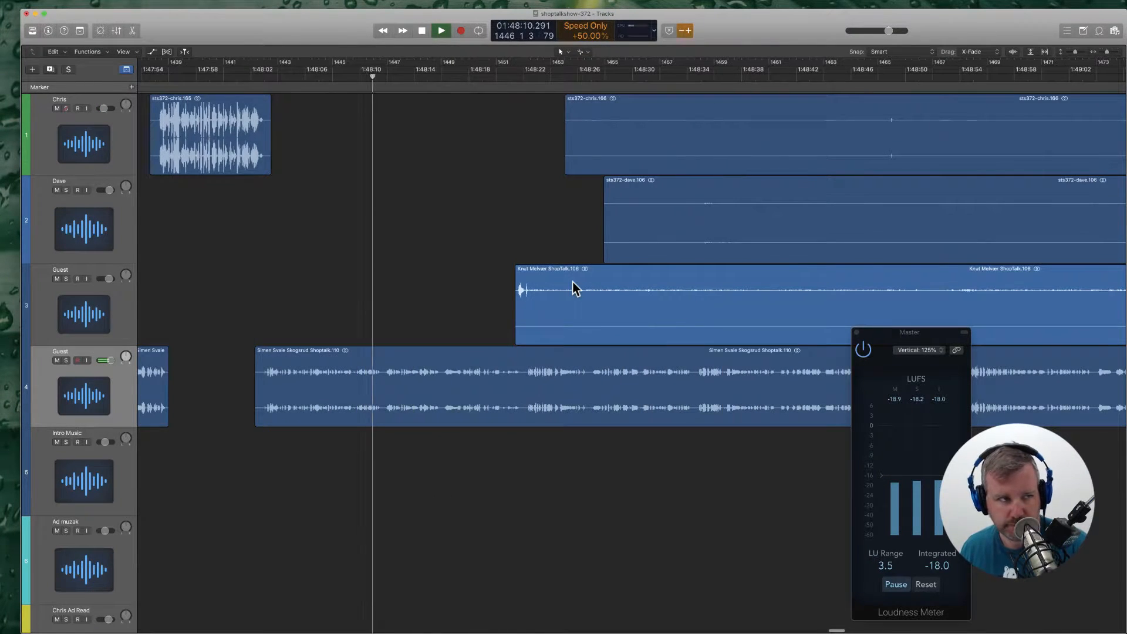
scroll(533, 303, "down", 3)
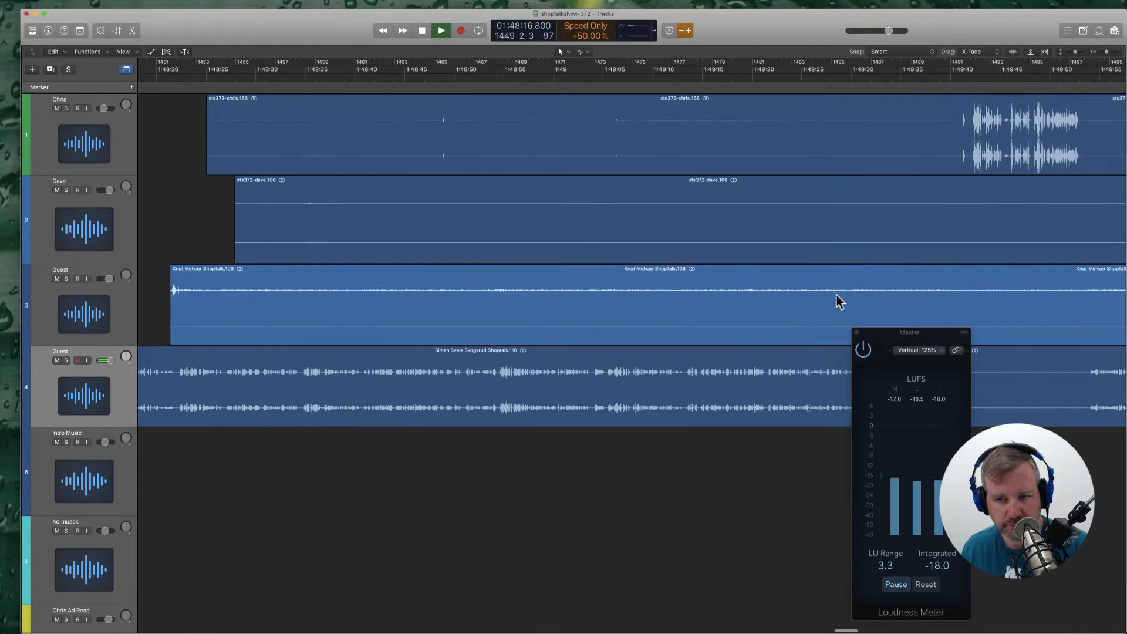
left_click(902, 302, "super")
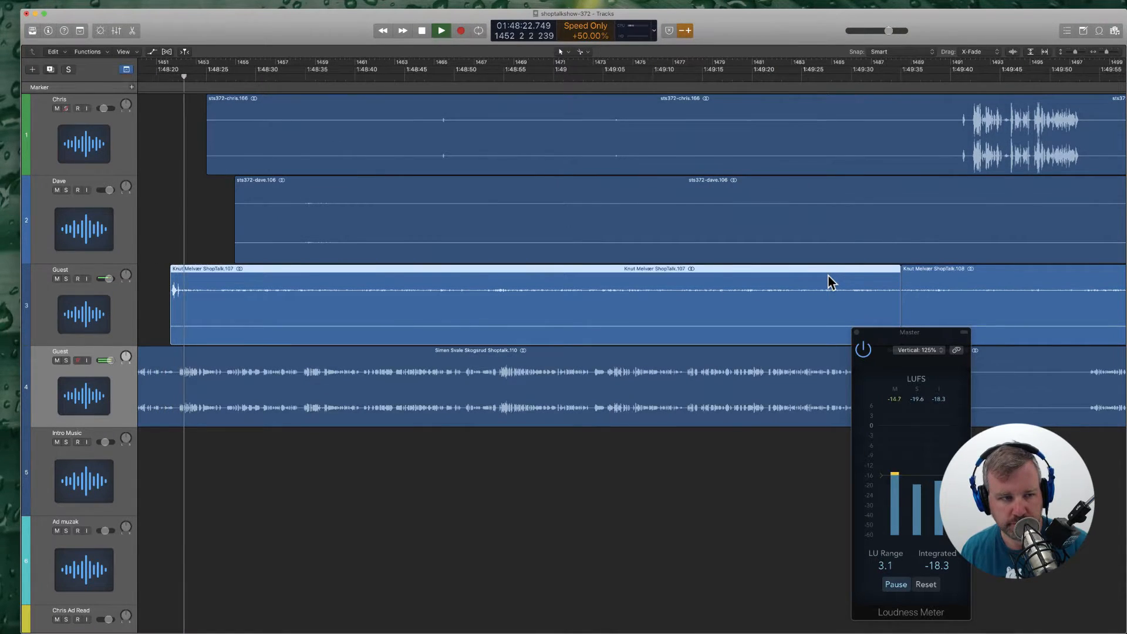
key("Delete")
left_click(951, 146, "super")
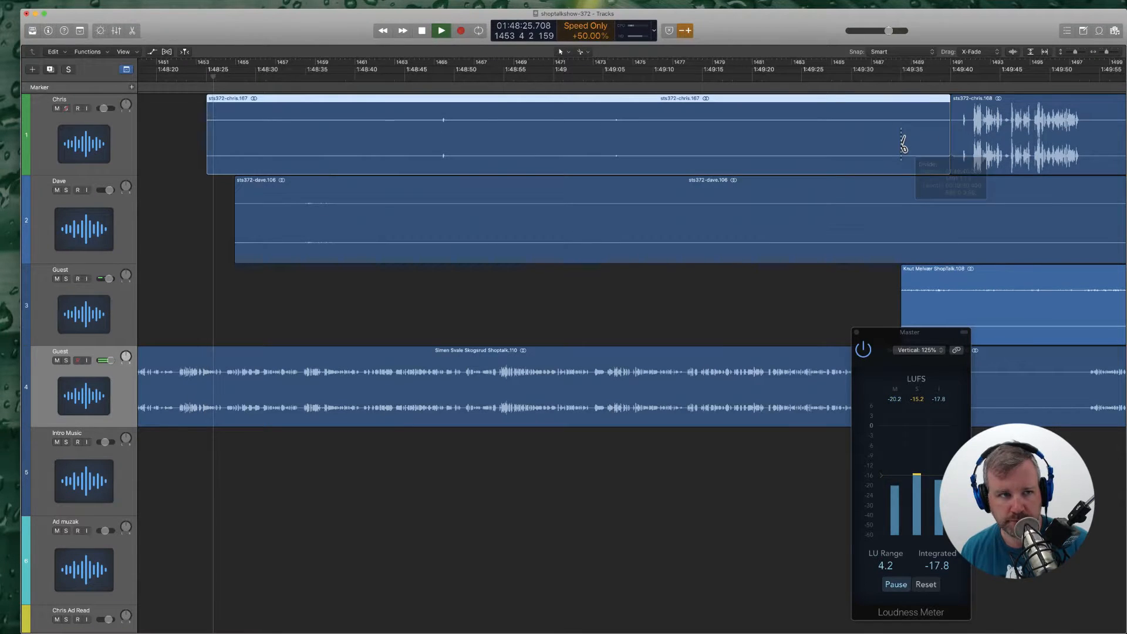
key("Delete")
scroll(875, 170, "right", 5)
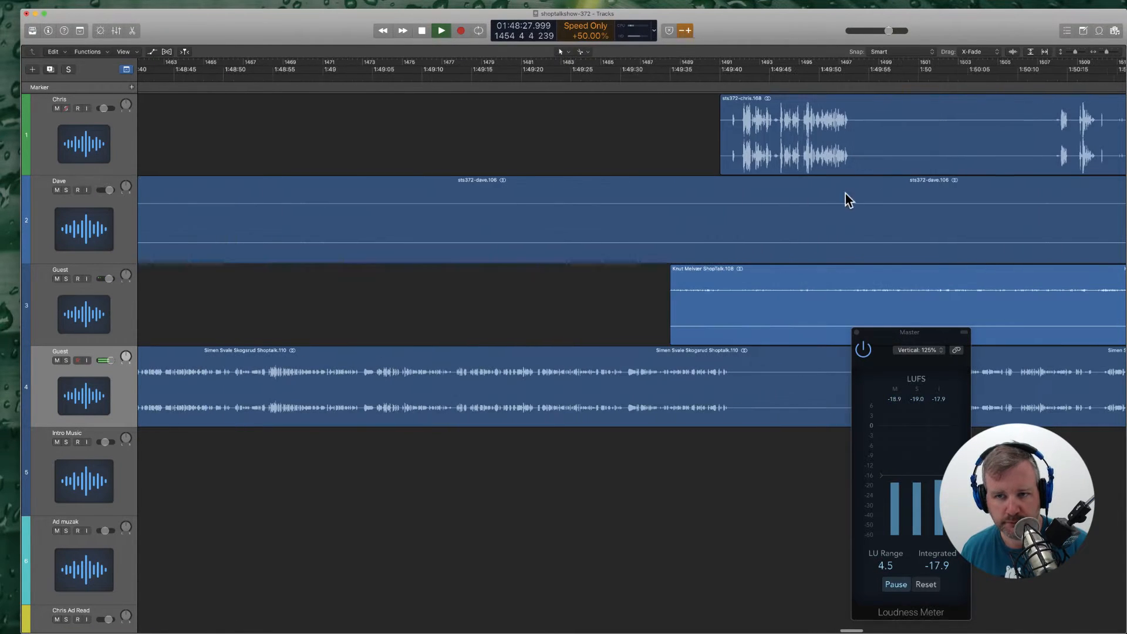
Step: Split track 2 at about 1:49:52 and delete the silent audio before the split
left_click(844, 227, "super")
key("Delete")
key("Return")
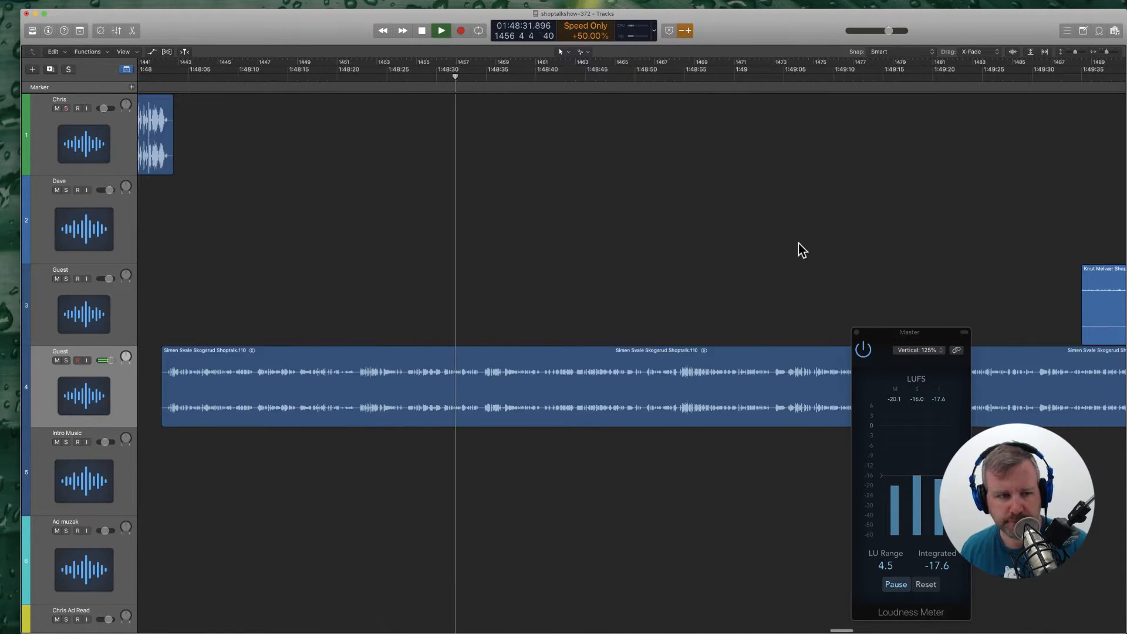
Step: Switch to Safari and load grok.io in a new tab
key("super+Tab")
key("super+t")
type("grok.io")
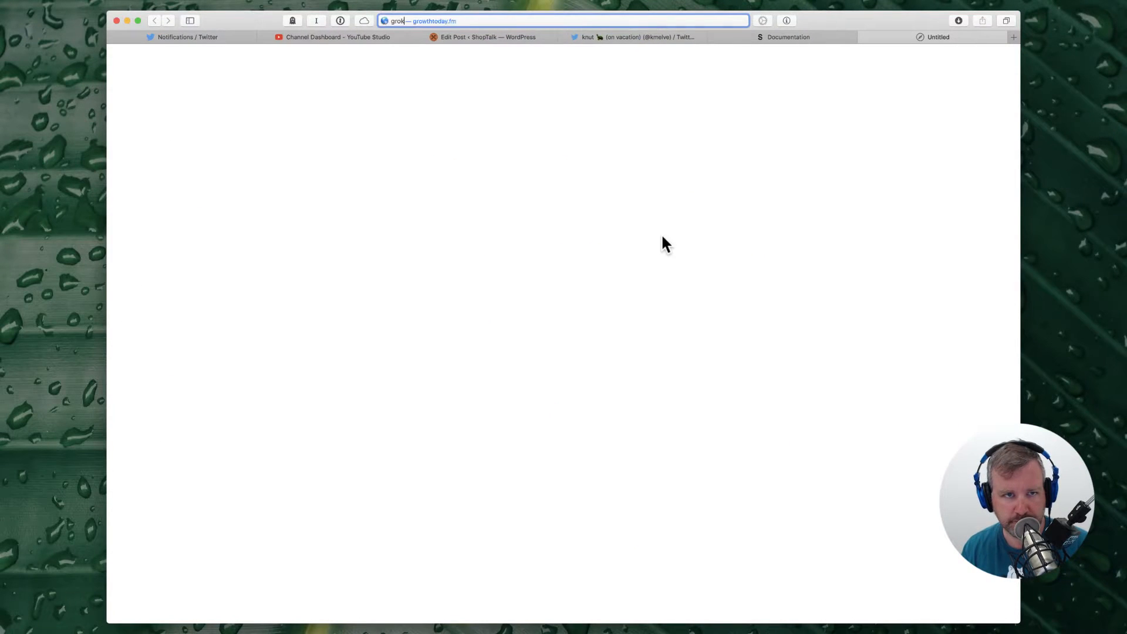
key("Return")
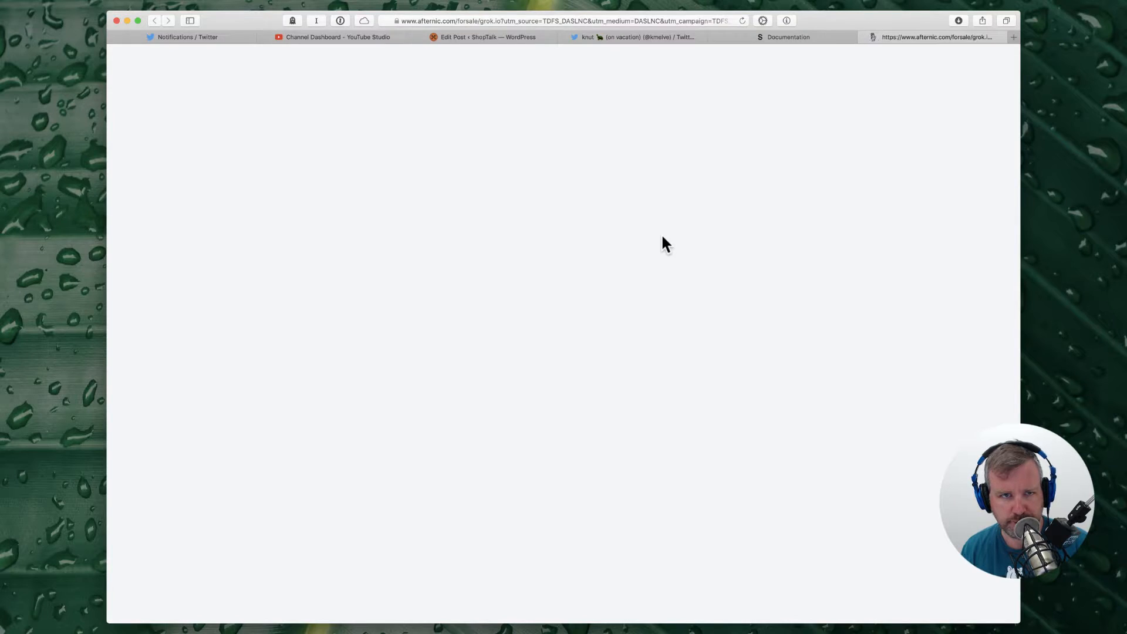
Step: Search the web for "sanity grok" and refine the query to "sanity.io grok"
key("super+l")
type("sanity grok")
key("Return")
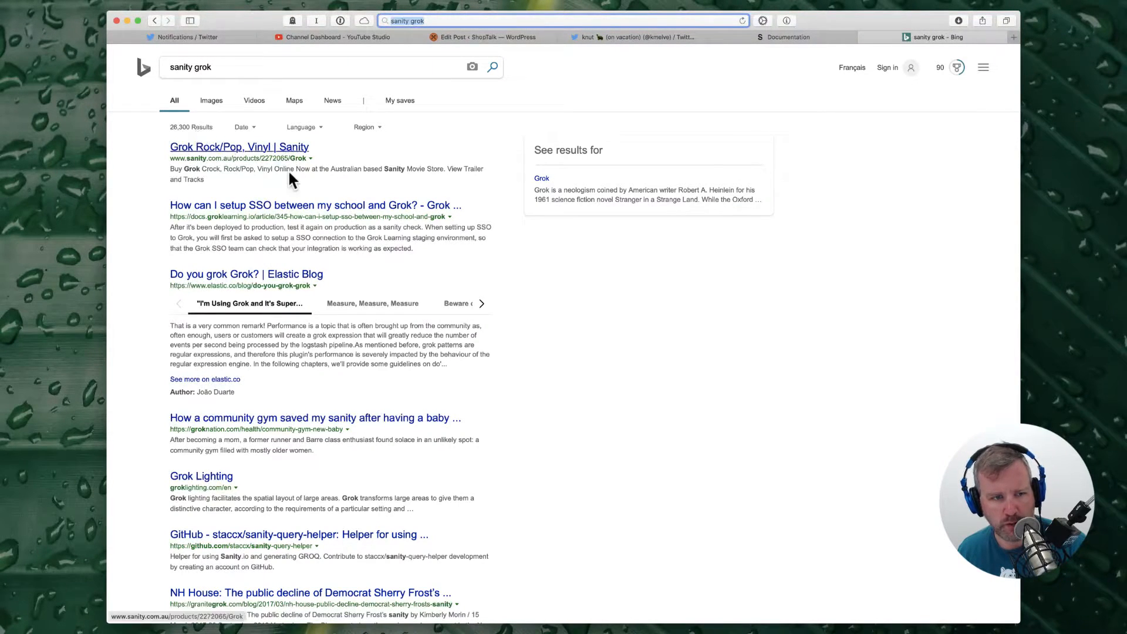
left_click(191, 67)
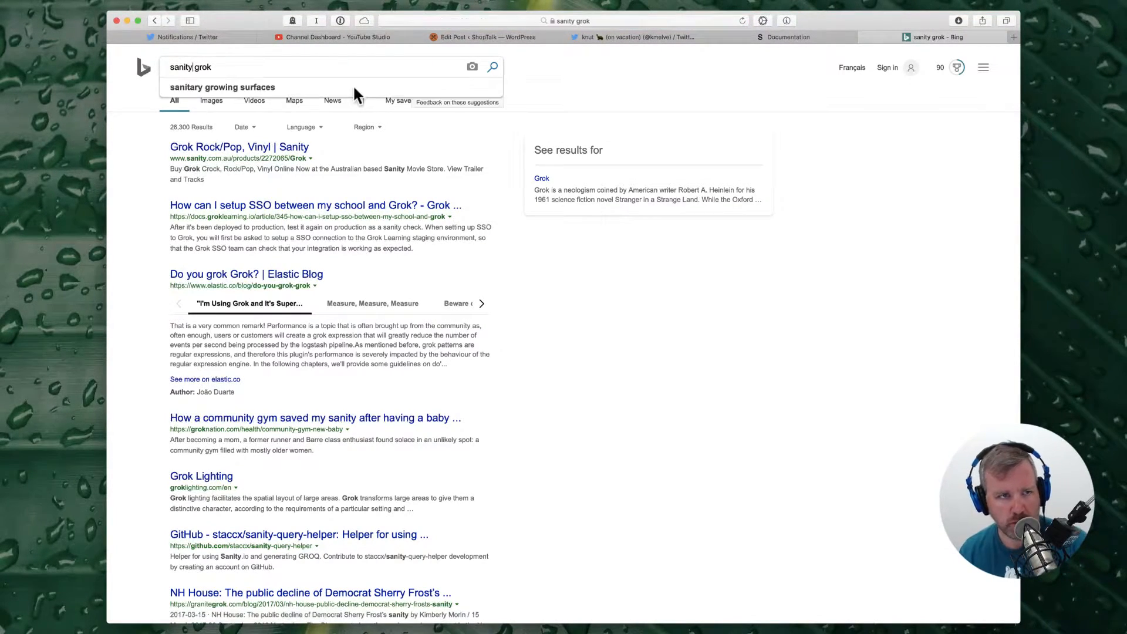
type(".io")
key("Return")
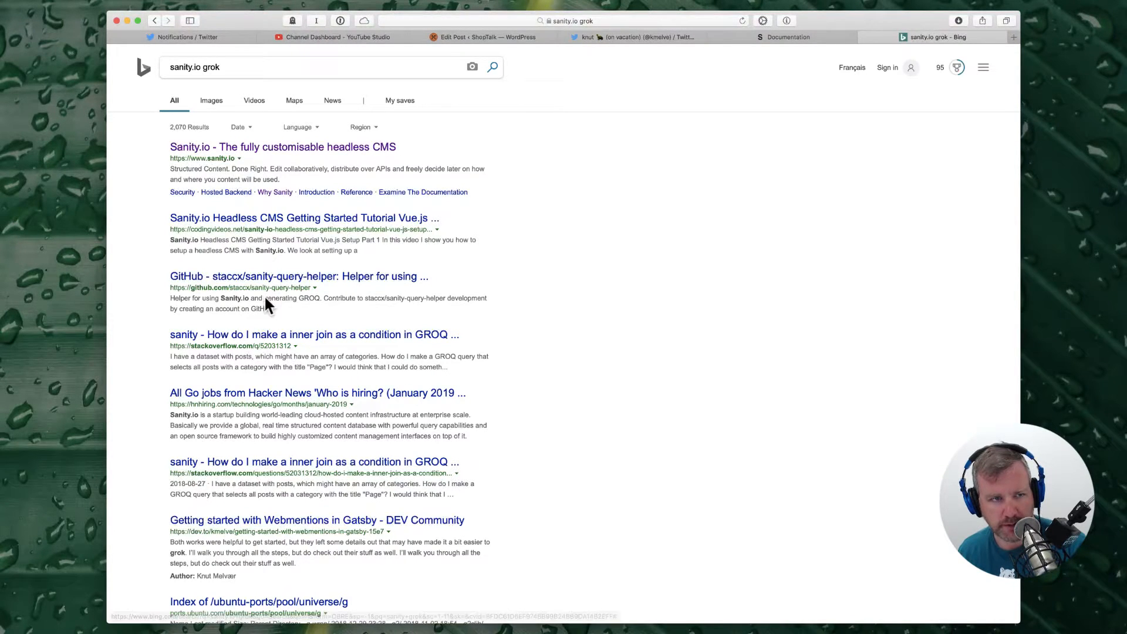
Step: Correct the search to "sanity.io groq" and open the GROQ reference page on sanity.io
left_click(217, 68)
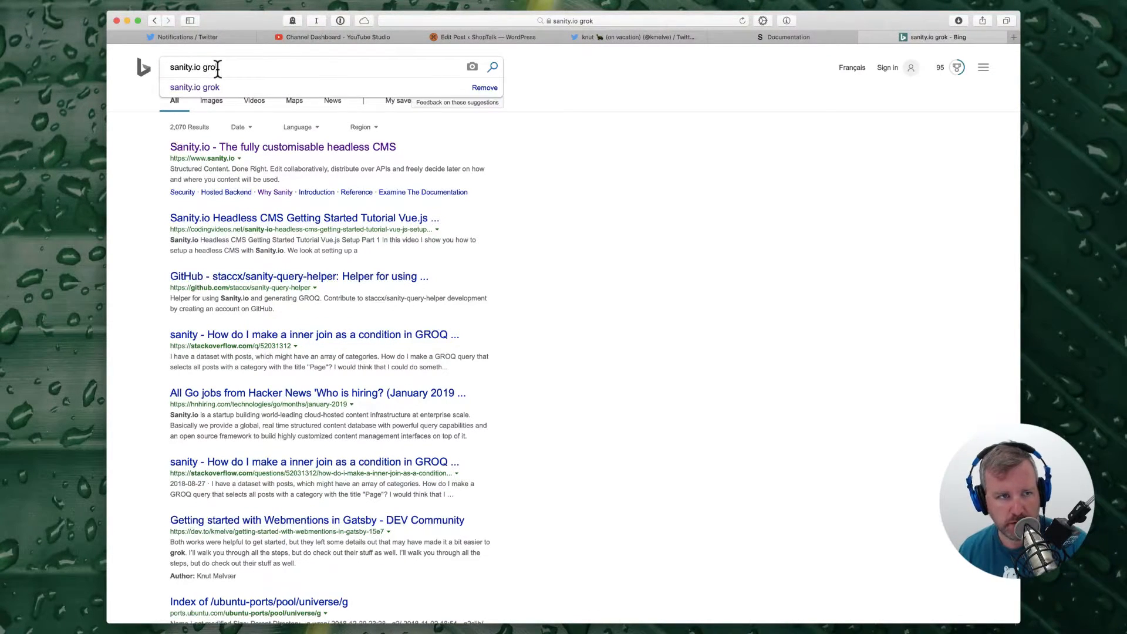
type("groq")
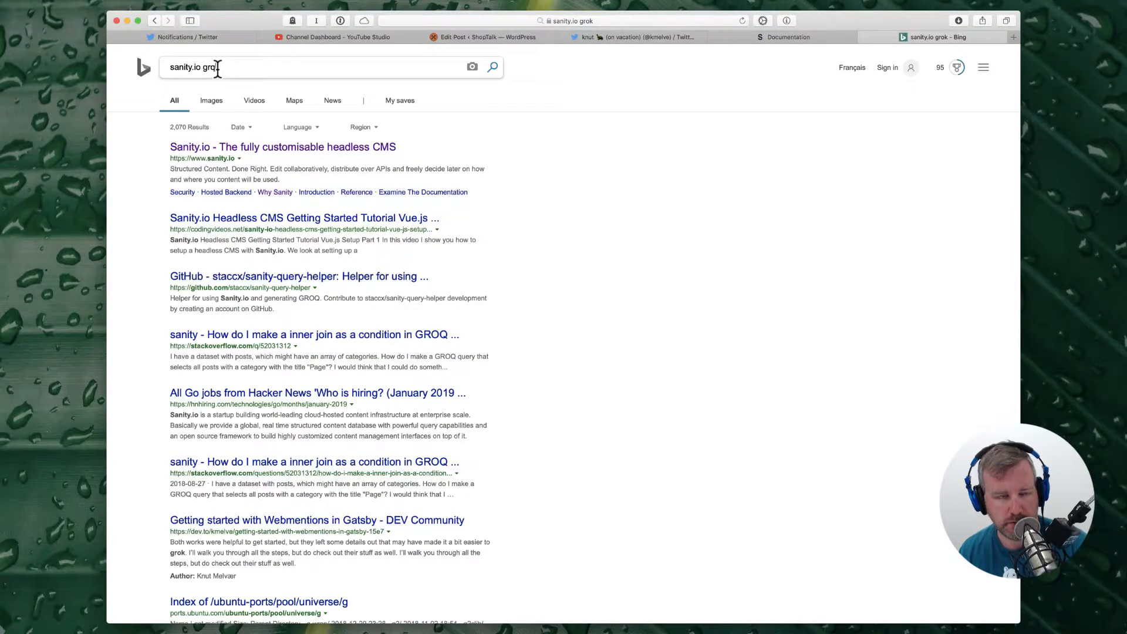
key("Return")
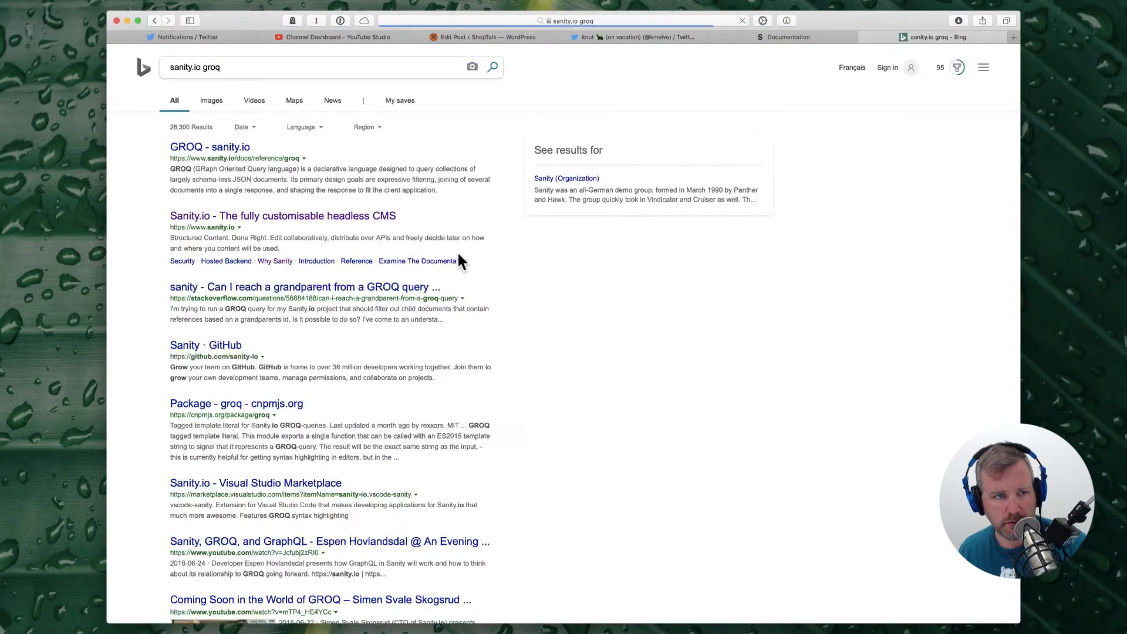
left_click(205, 146)
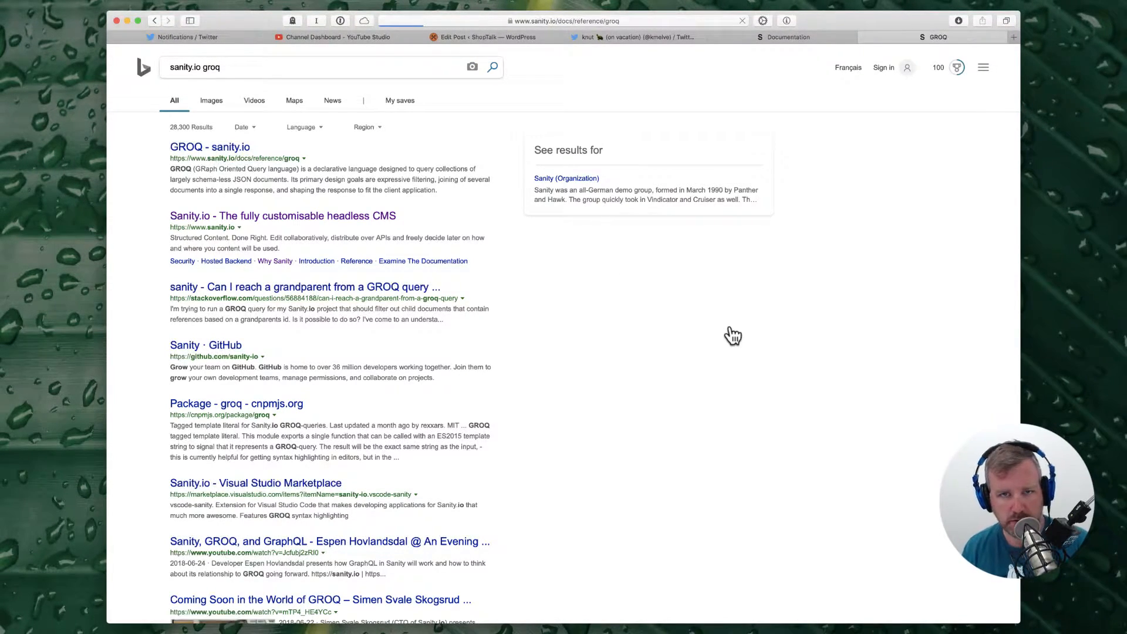
key("super+l")
key("ctrl+Tab")
key("ctrl+Tab")
key("ctrl+Tab")
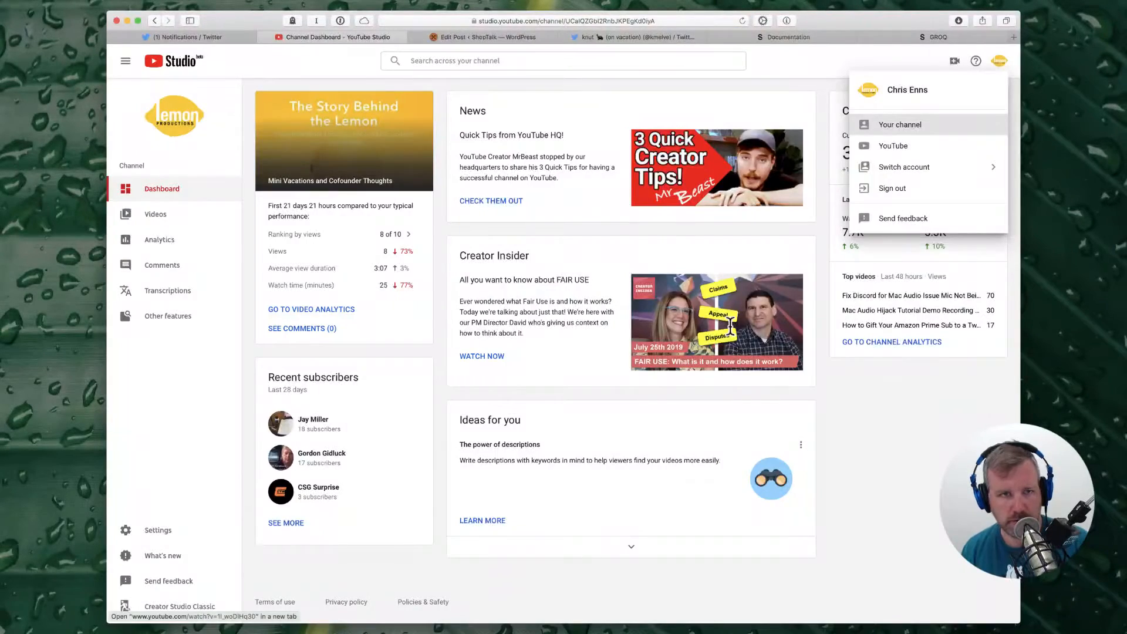
scroll(415, 265, "down", 3)
left_click(291, 371)
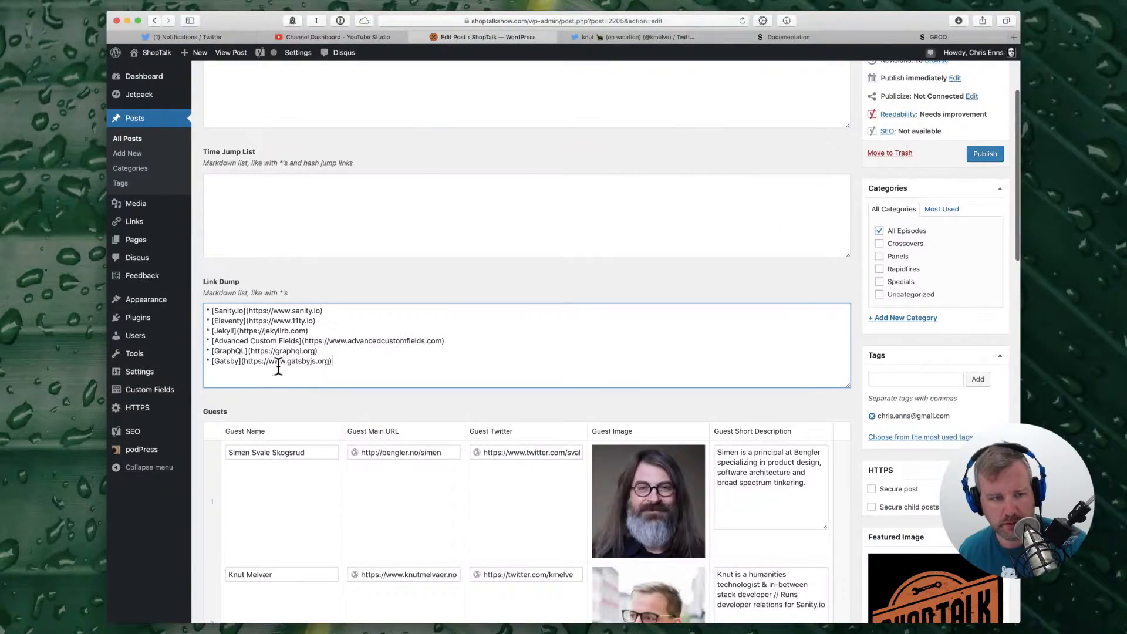
type("*")
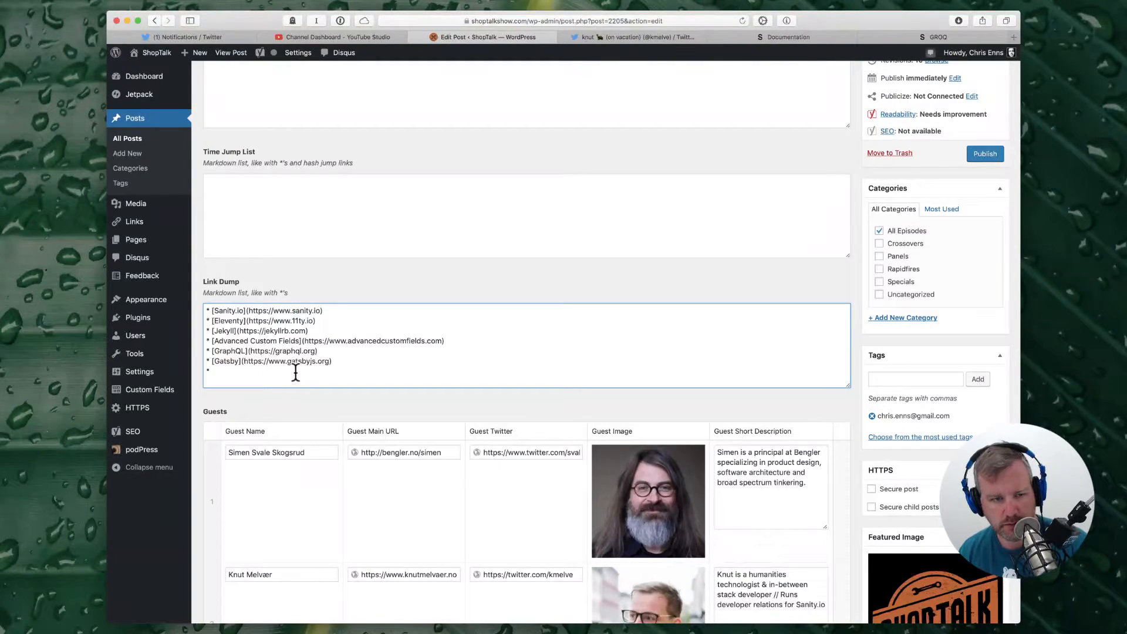
type("[Groq](https://www.sanity.io/docs/reference/groq)")
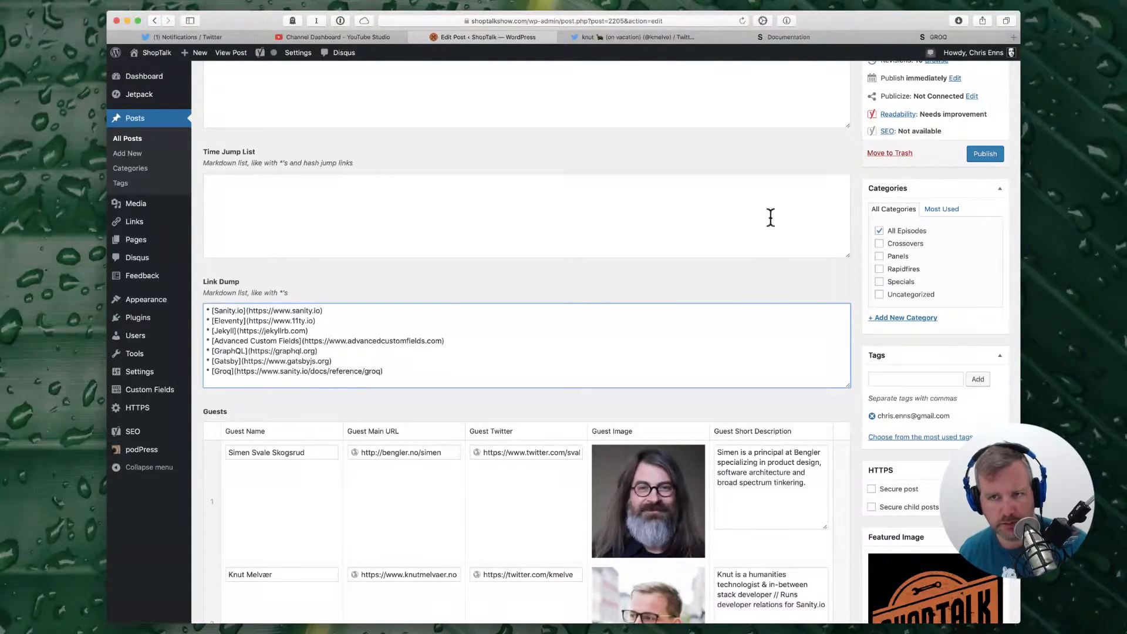
Step: Save the post as a draft and switch back to Logic Pro
scroll(899, 126, "up", 3)
left_click(892, 143)
key("super+Tab")
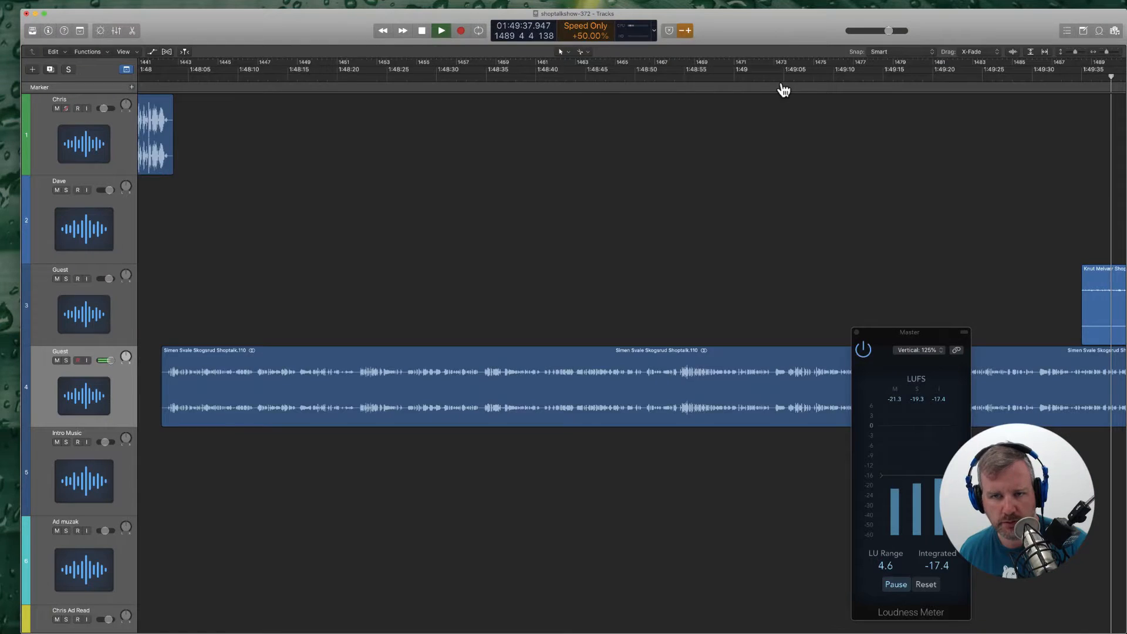
Step: Split track 3 at about 1:50:28 and delete the quiet audio before the split
scroll(786, 195, "right", 9)
scroll(717, 253, "right", 4)
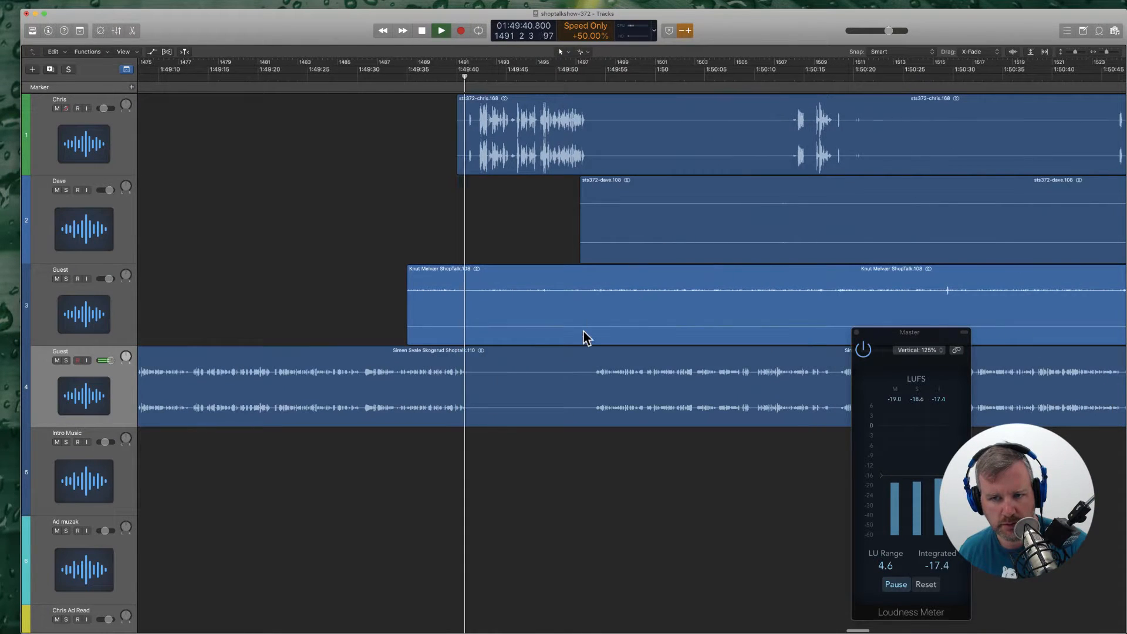
scroll(587, 337, "right", 6)
left_click(707, 301, "super")
left_click(658, 297)
key("Delete")
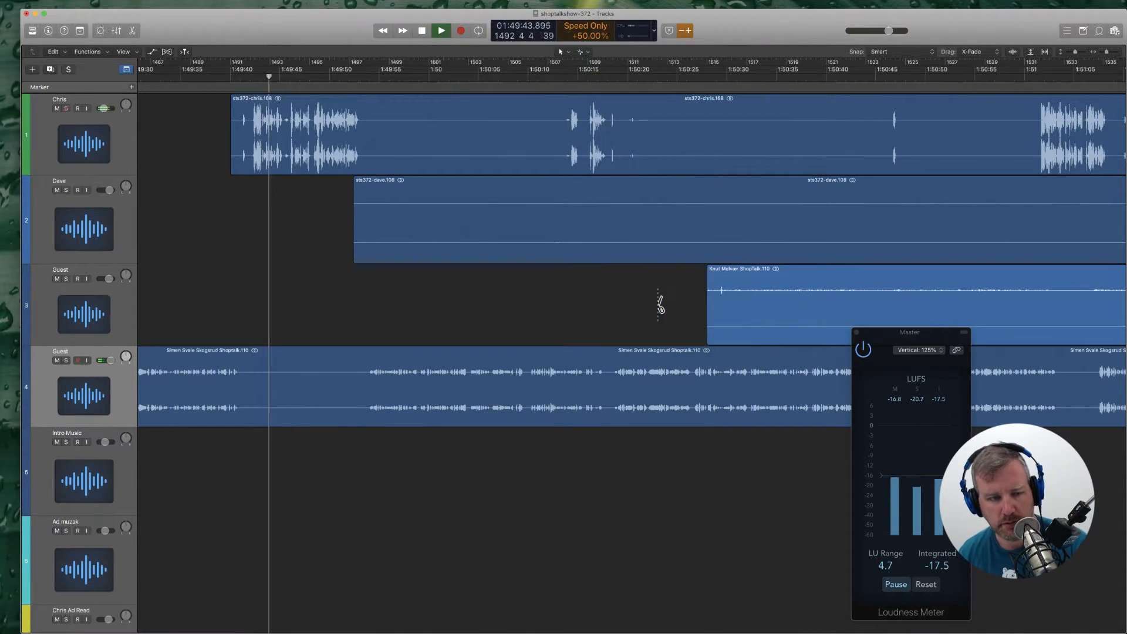
Step: Cut out the silence between the guest's speech on track 4, from about 1:49:42 to 1:49:53
scroll(658, 296, "left", 5)
left_click(430, 394, "super")
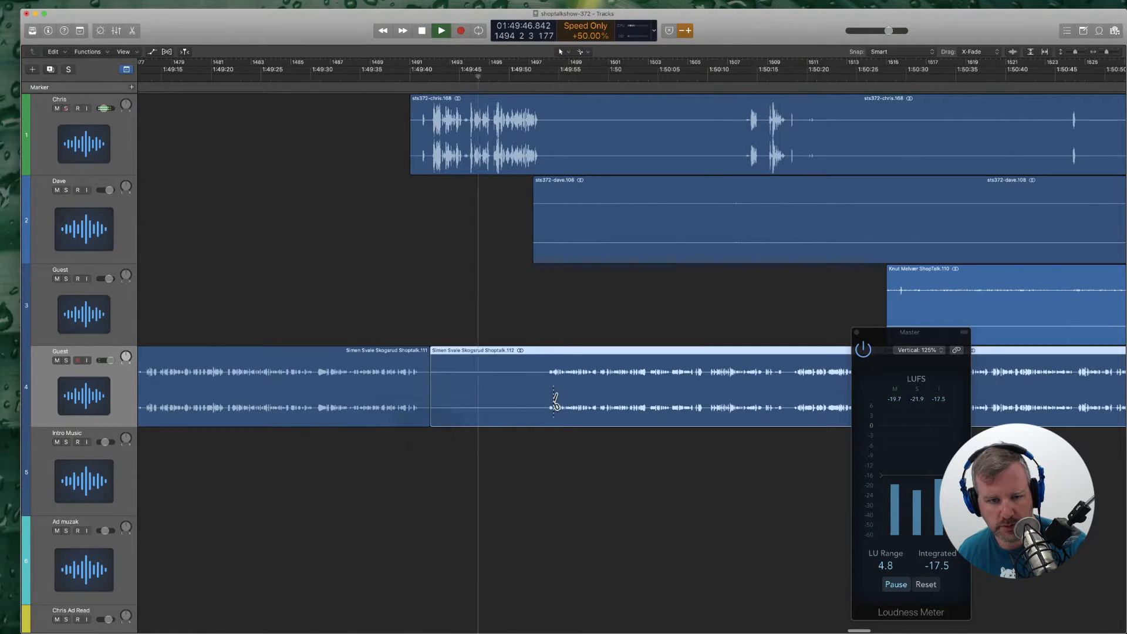
left_click(535, 393, "super")
key("Delete")
key("Return")
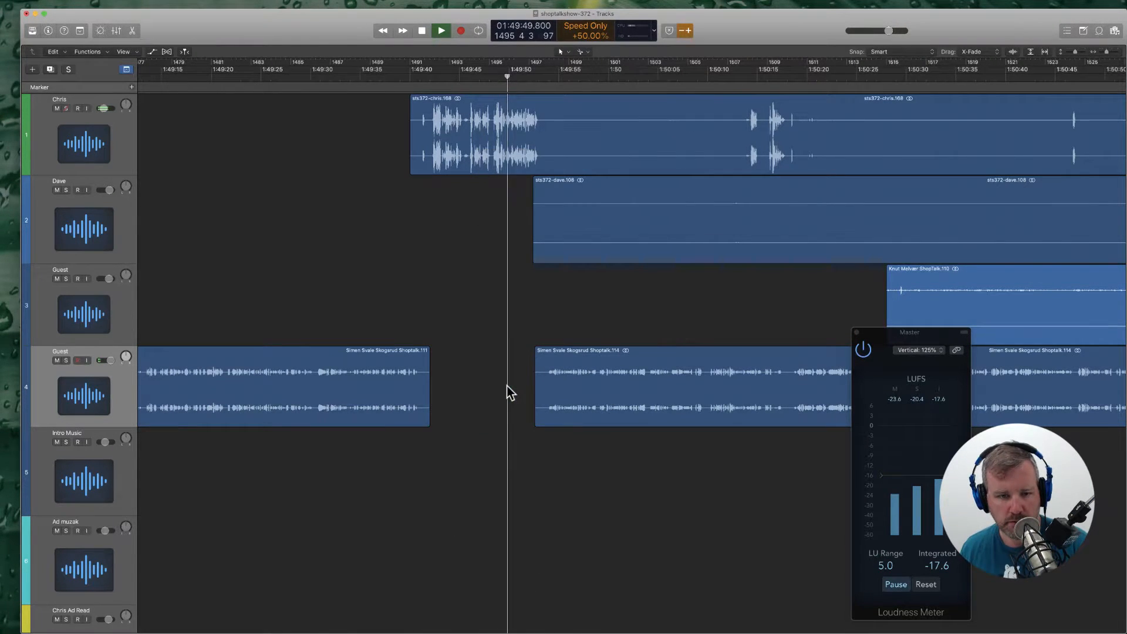
scroll(523, 296, "right", 3)
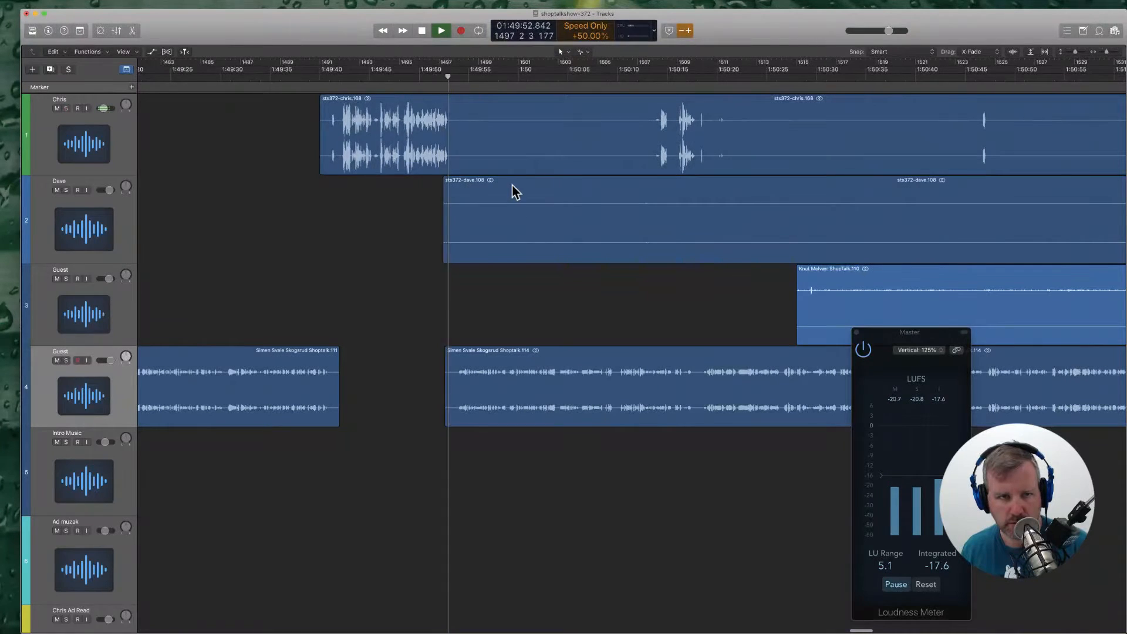
Step: Cut the silent stretch of track 1 from about 1:49:54 to 1:50:13 and delete it
left_click(463, 145, "super")
left_click(648, 147, "super")
key("Delete")
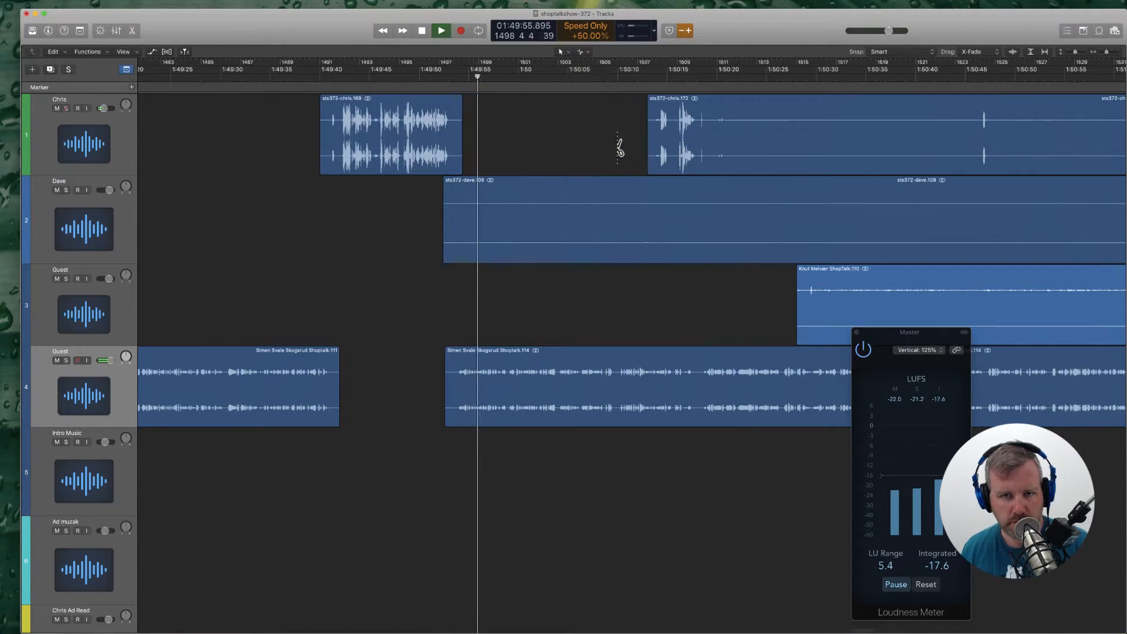
Step: Select all regions following the gap on tracks 1 to 4 and move them together about 1.4 seconds earlier
left_click_drag(619, 141, 823, 381)
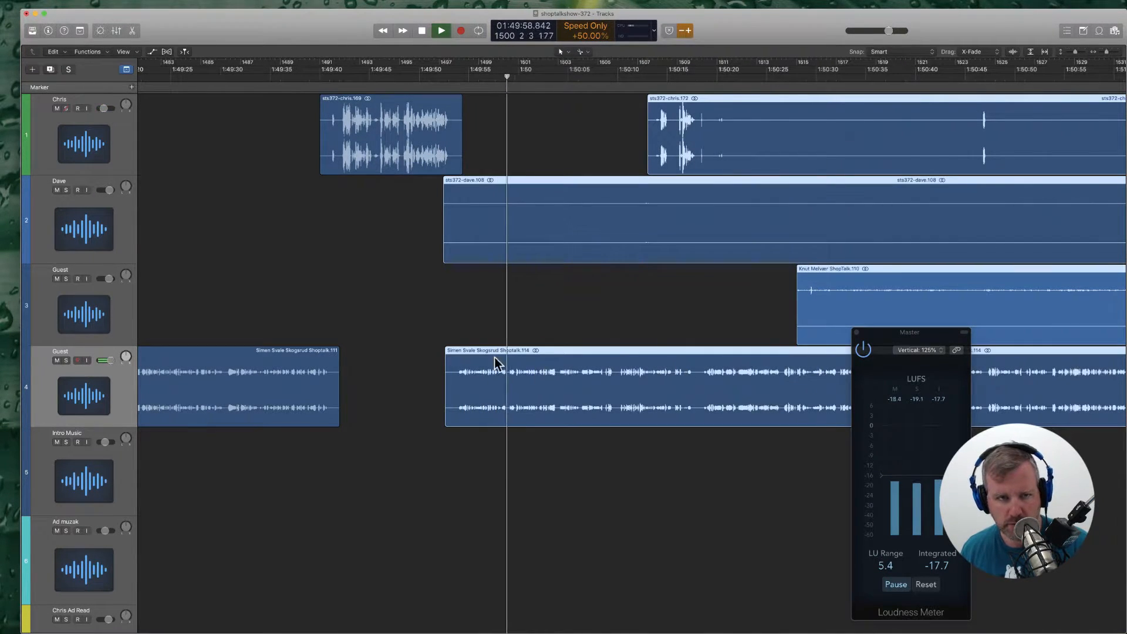
left_click_drag(478, 352, 464, 350)
key("Return")
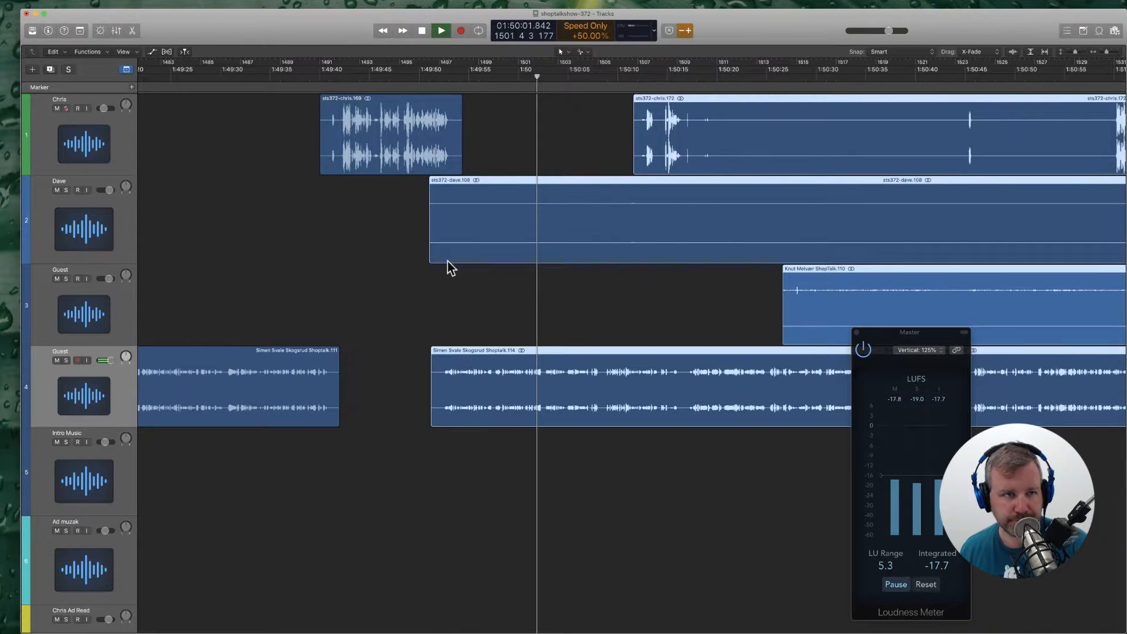
Step: Create a marker at about 1:49:46 and name it "How are Write API's handled?"
left_click(367, 80)
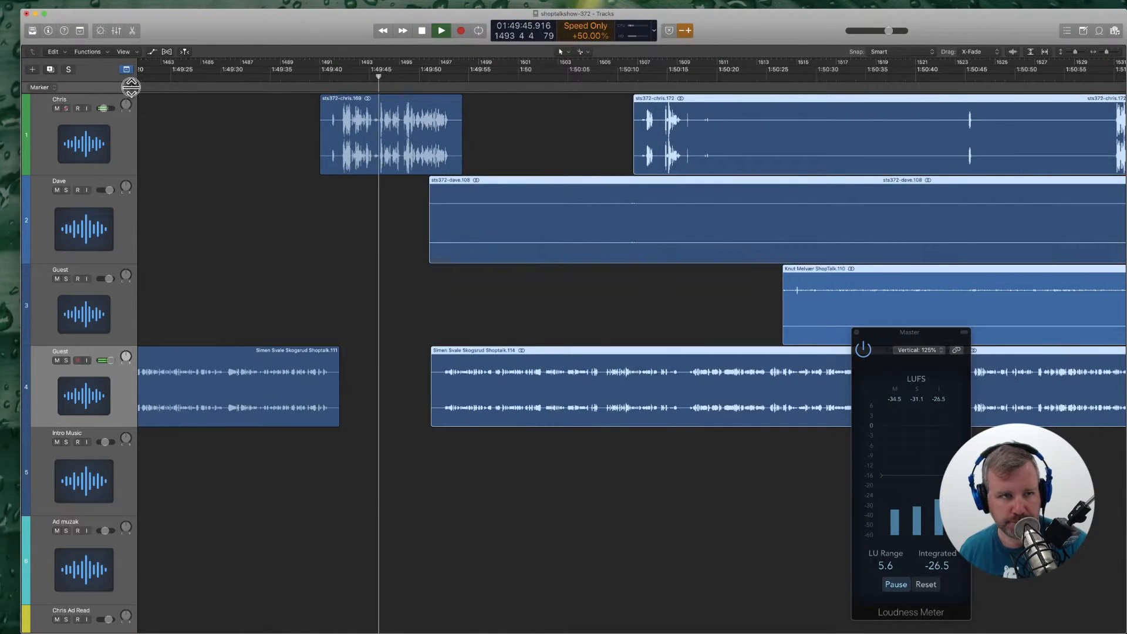
left_click(131, 87)
double_click(405, 87)
type("How do")
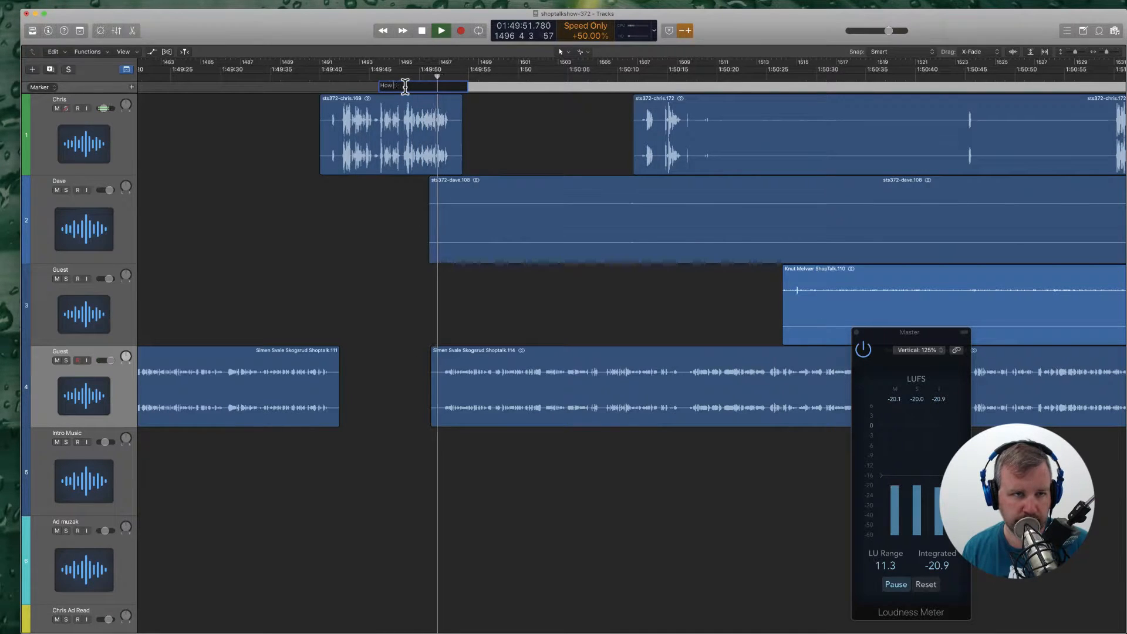
key("BackSpace")
key("BackSpace")
type("are write API's handled?")
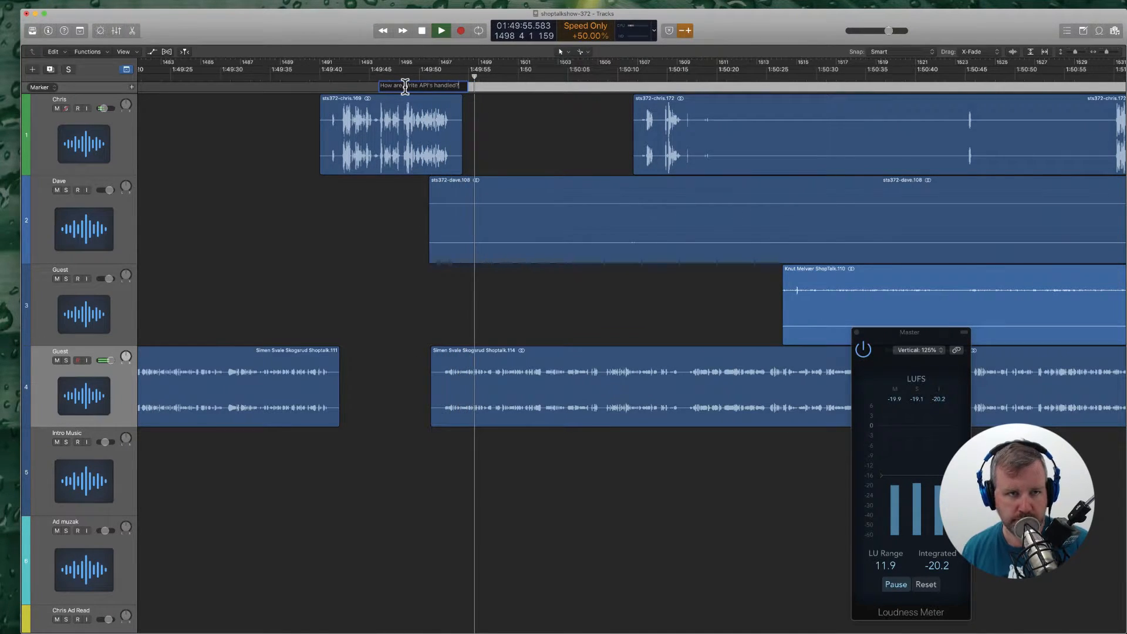
key("Return")
Step: Split the silent track 2 region at about 1:51:15 and delete the part before the cut
scroll(556, 270, "right", 8)
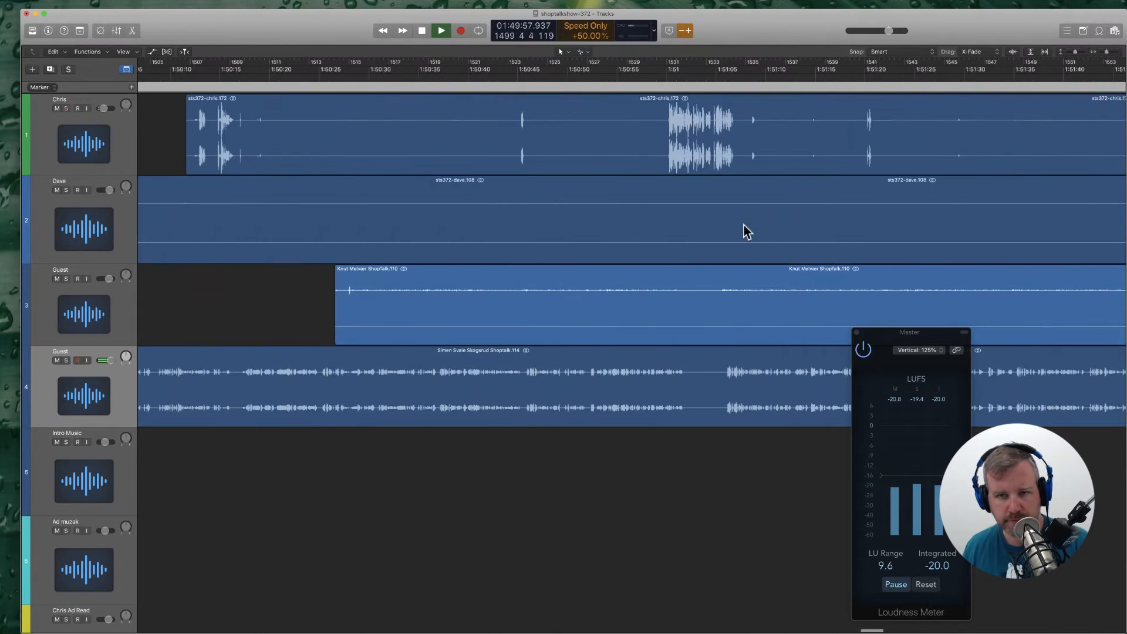
left_click(812, 224, "super")
left_click(718, 217)
key("Delete")
key("Return")
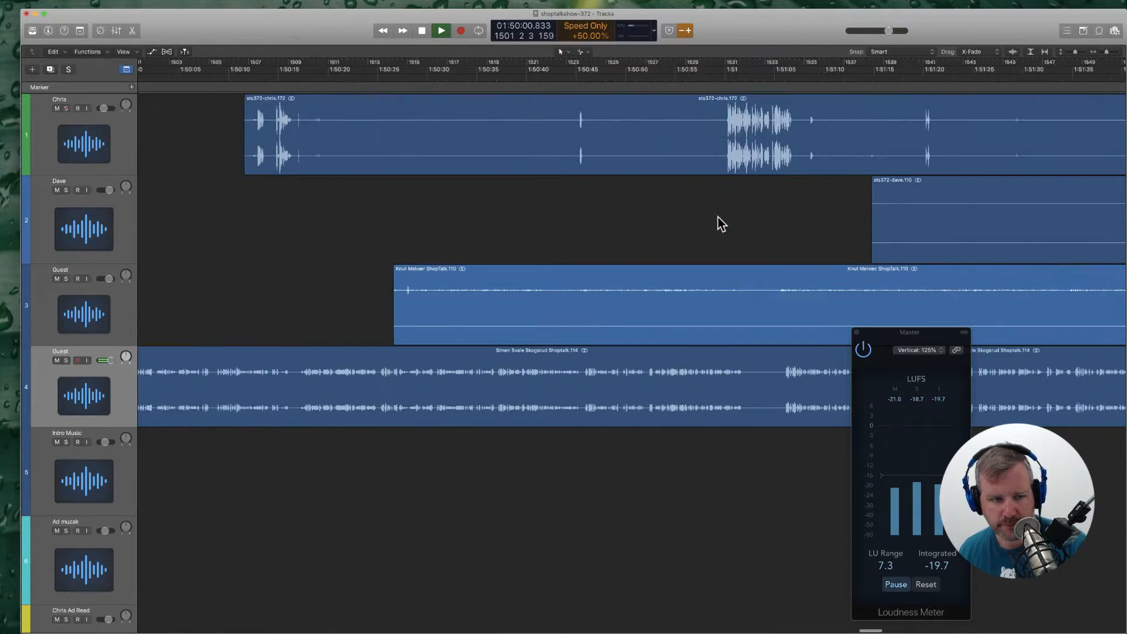
Step: Split the track 3 region just before its speech at about 1:51:46 and delete the quiet part preceding it
scroll(717, 282, "right", 10)
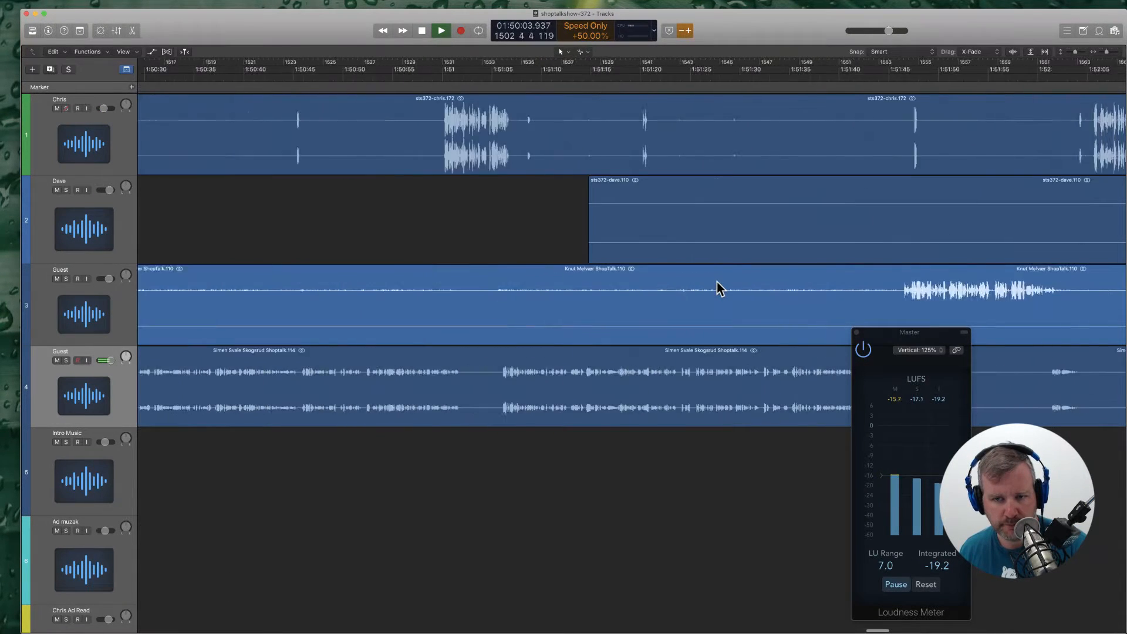
left_click(822, 297, "super")
left_click(805, 297)
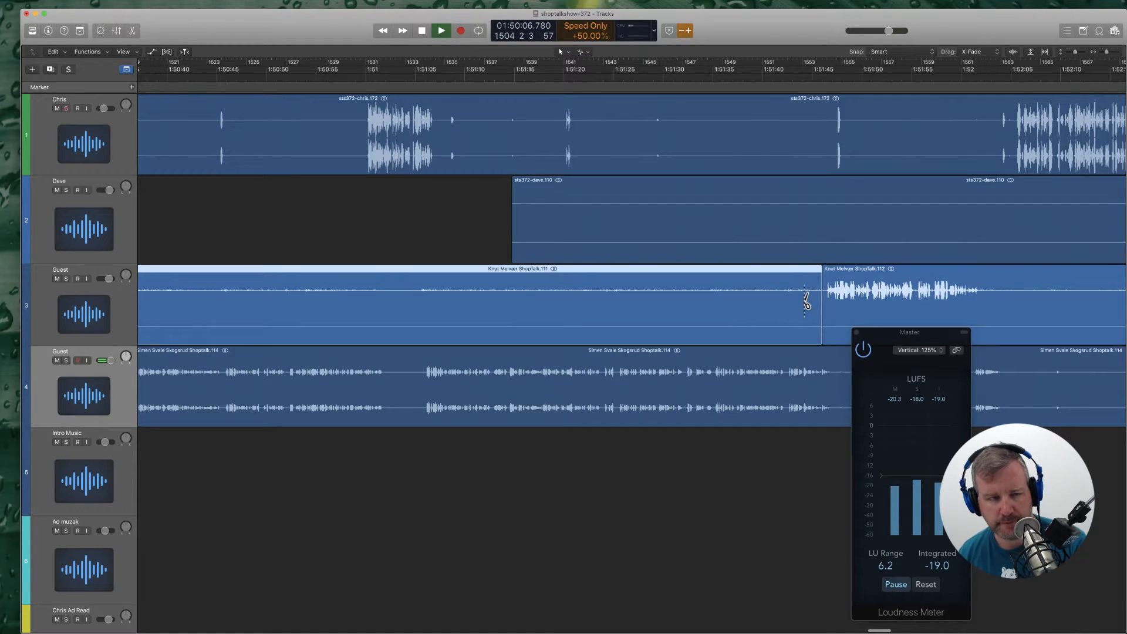
key("Delete")
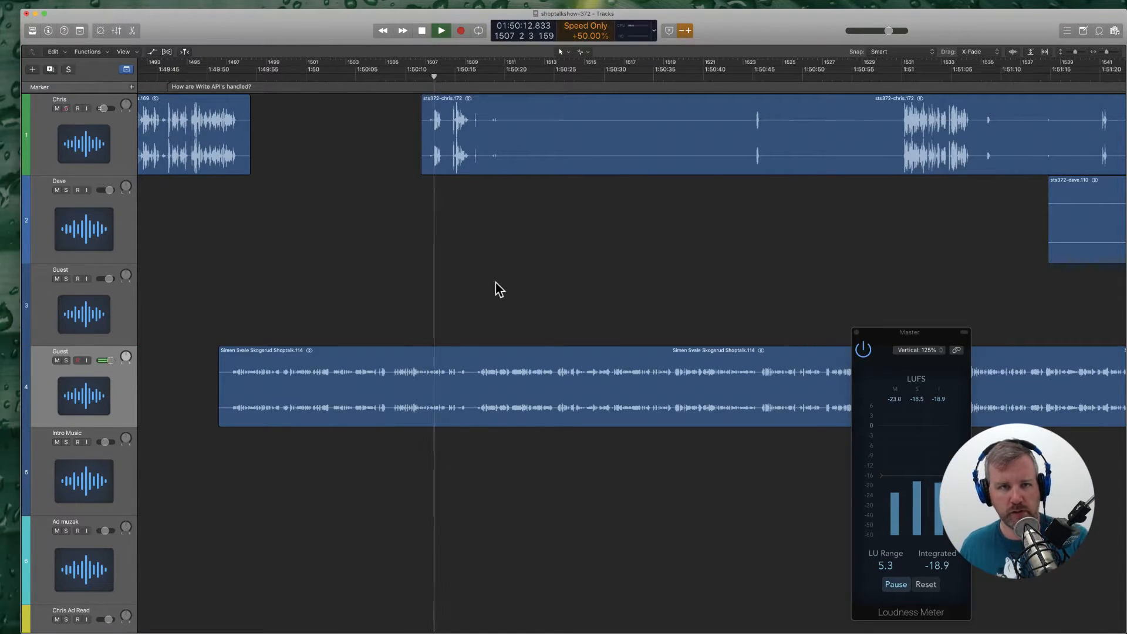
Step: Listen to the passage from about 1:50:07 with the speed change off, and restore +50% playback speed
left_click(684, 33)
key("space")
left_click(374, 77)
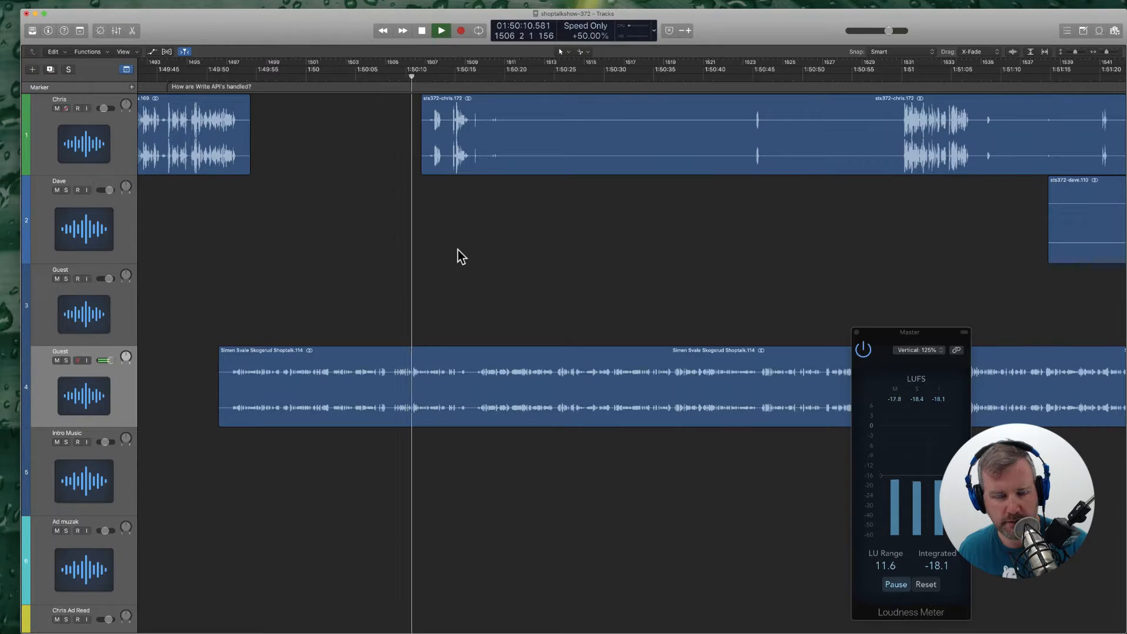
left_click(682, 32)
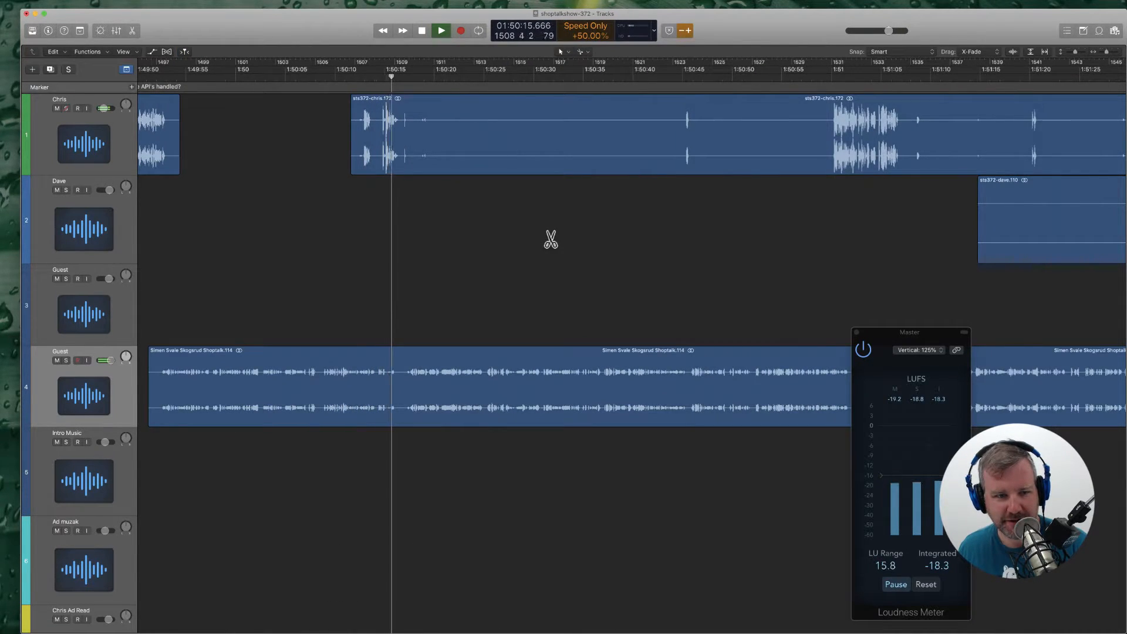
Step: Cut out and delete the silence on track 1 from about 1:50:17 to 1:50:43
left_click(403, 157, "super")
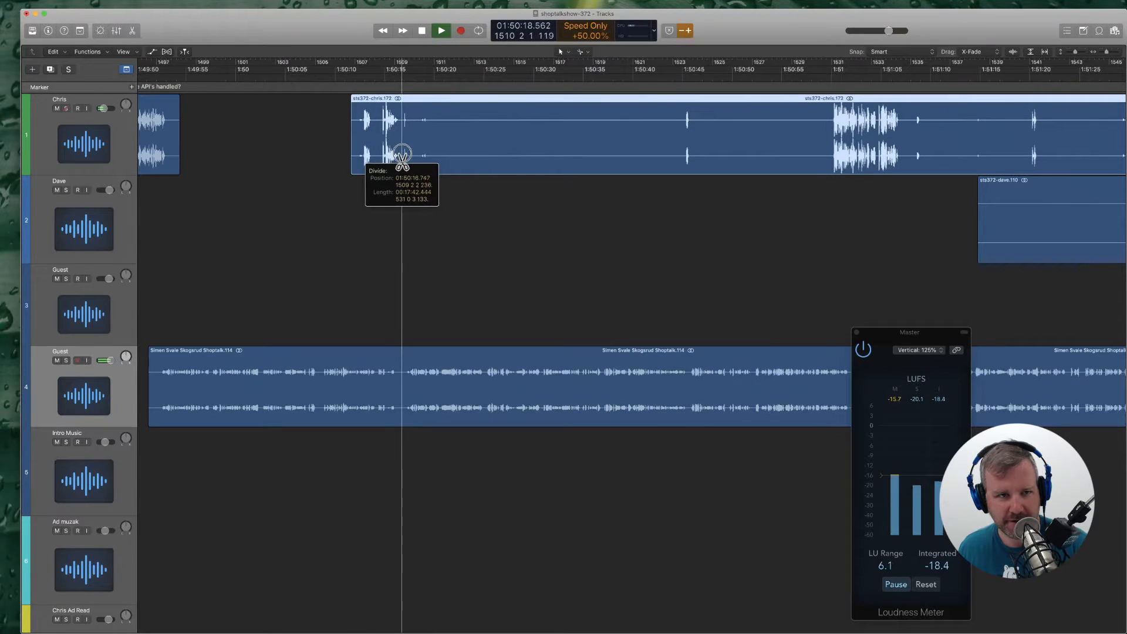
left_click_drag(403, 166, 667, 166)
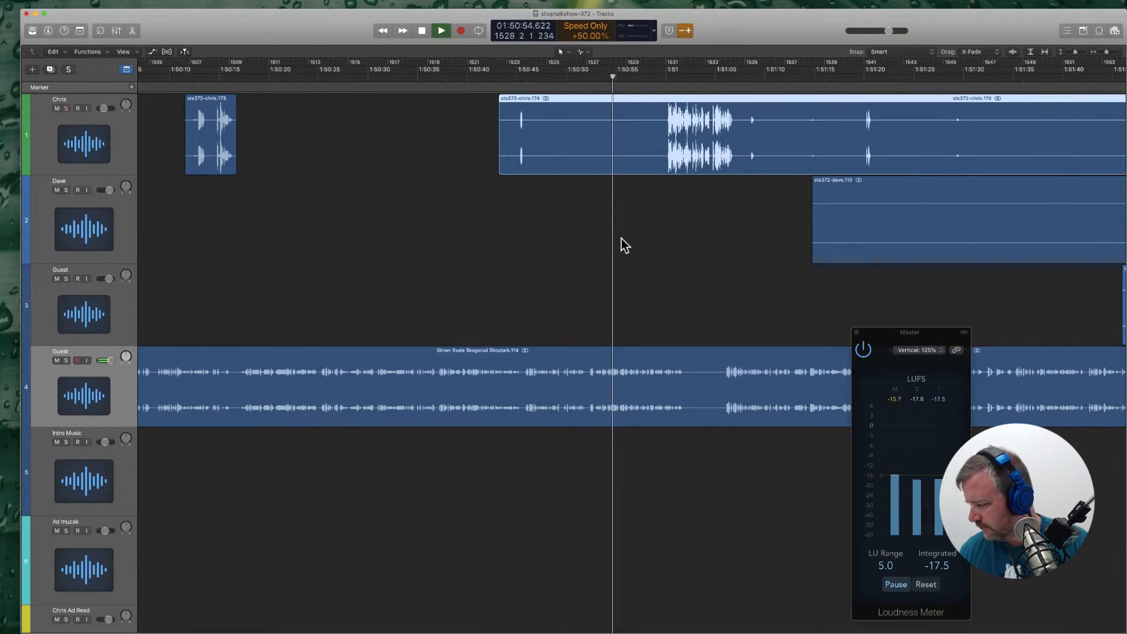
Step: Split track 1 at about 1:50:59 and track 4 at about 1:51:03, and shift all following regions about one second later
scroll(565, 279, "right", 4)
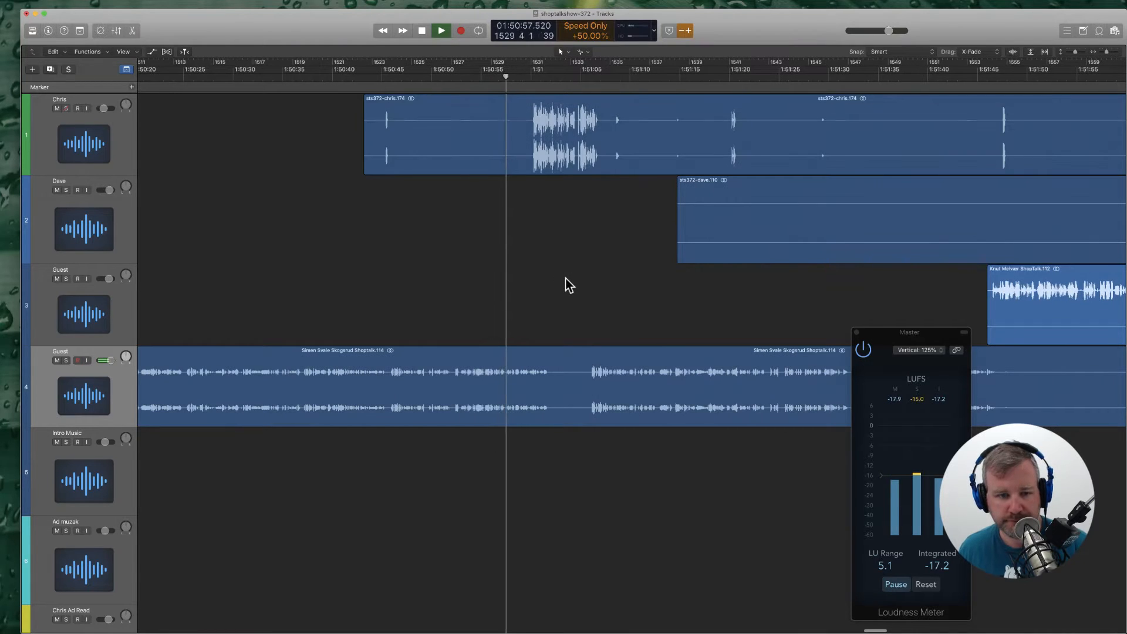
left_click(524, 160)
left_click(557, 399)
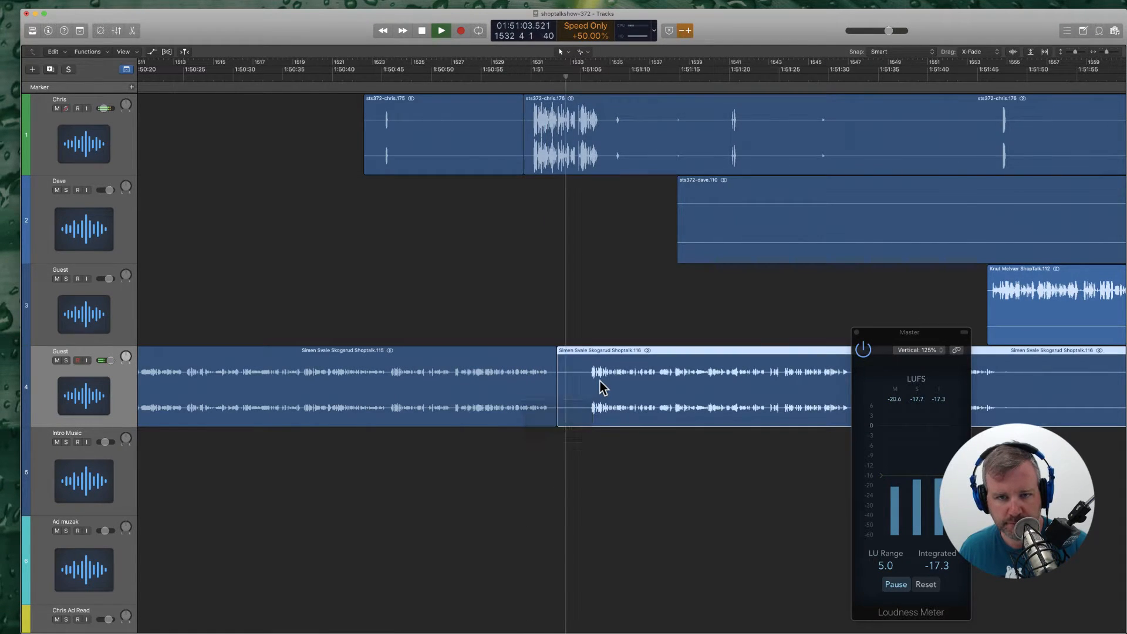
key("shift+f")
scroll(600, 382, "right", 3)
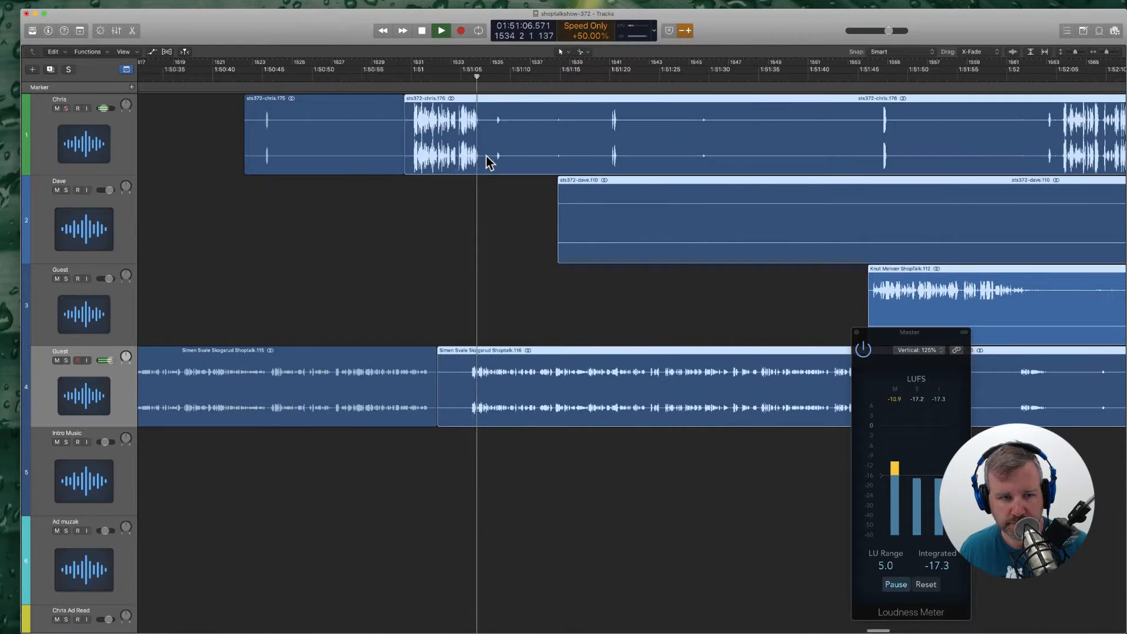
left_click_drag(448, 156, 460, 157)
key("Return")
left_click(415, 80)
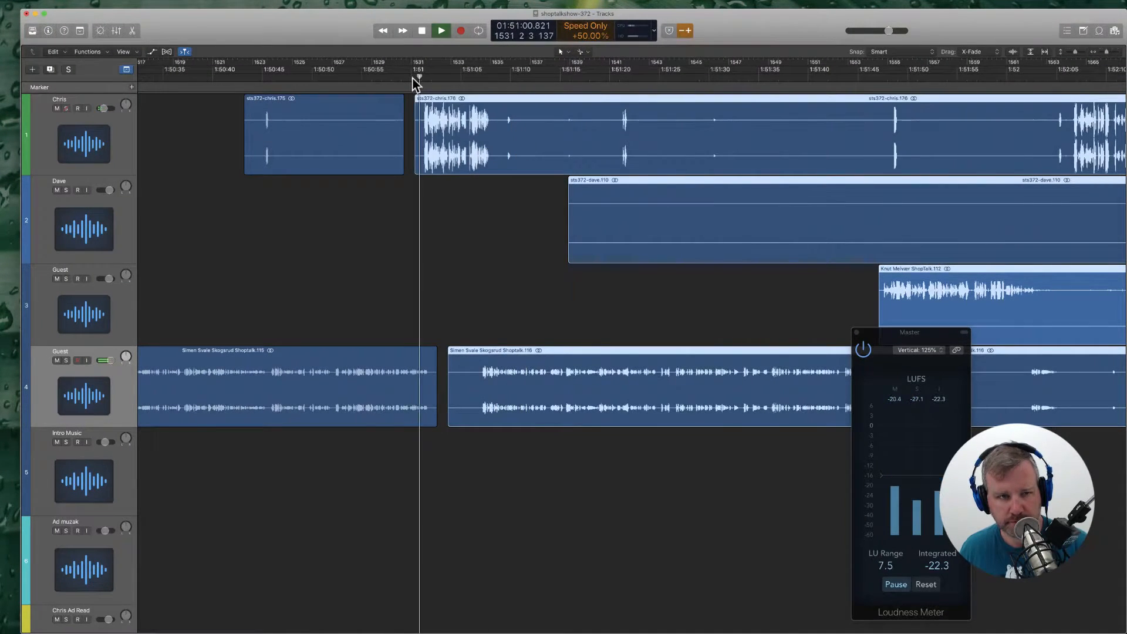
left_click(485, 283)
scroll(485, 283, "right", 1)
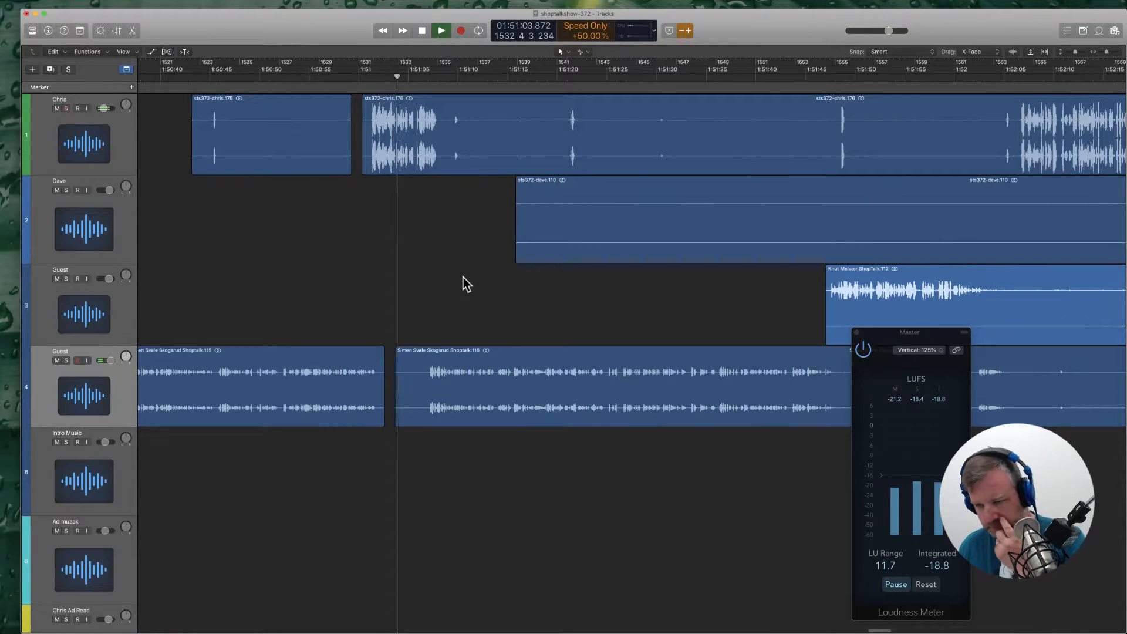
scroll(464, 283, "left", 1)
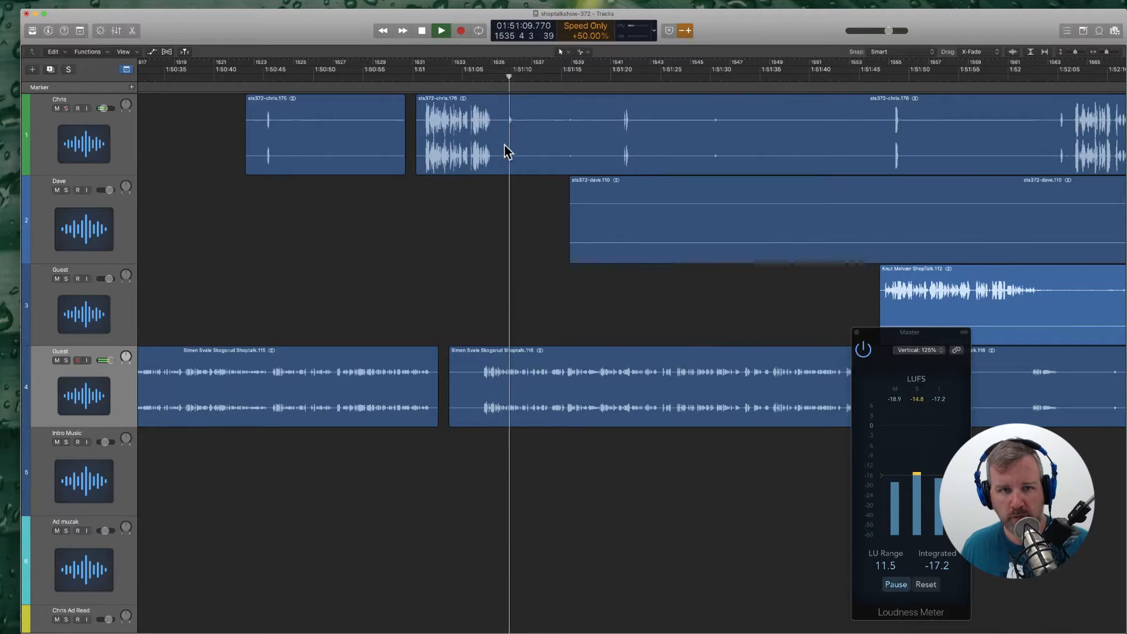
Step: Delete the silence on track 1 from about 1:51:09 to 1:51:20 and on track 2 up to about 1:52:12
left_click_drag(503, 146, 615, 144)
key("Delete")
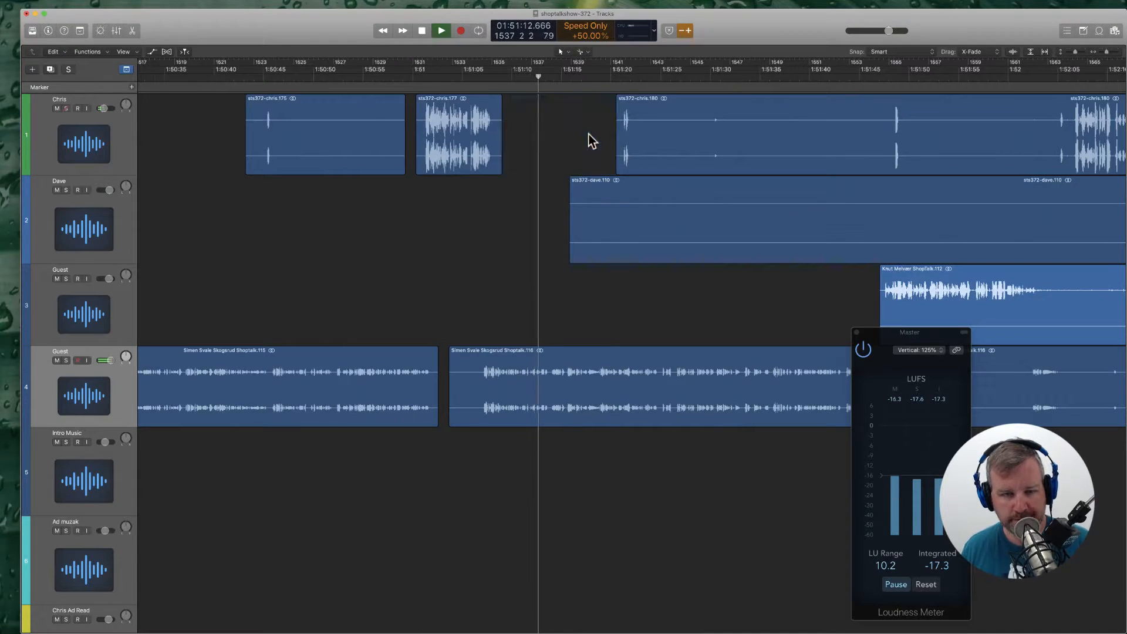
scroll(590, 140, "right", 5)
left_click(859, 215, "super")
left_click(791, 211)
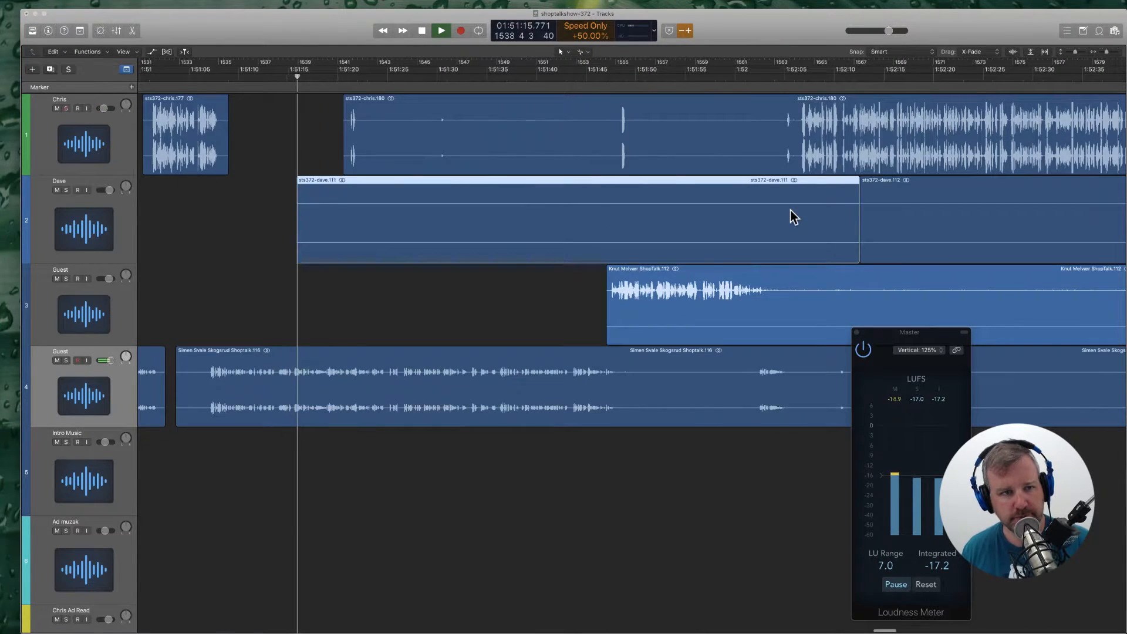
key("Delete")
key("Return")
Step: Cut the silent stretch of track 1 from about 1:51:24 to 1:51:47 and delete it
scroll(538, 242, "left", 2)
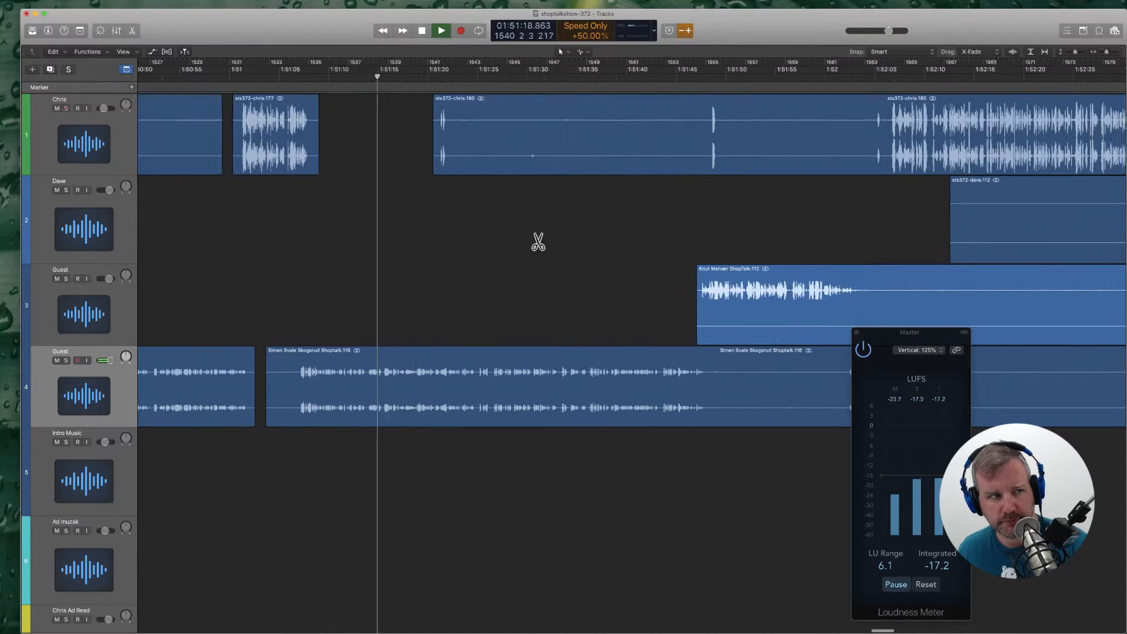
scroll(546, 244, "left", 1)
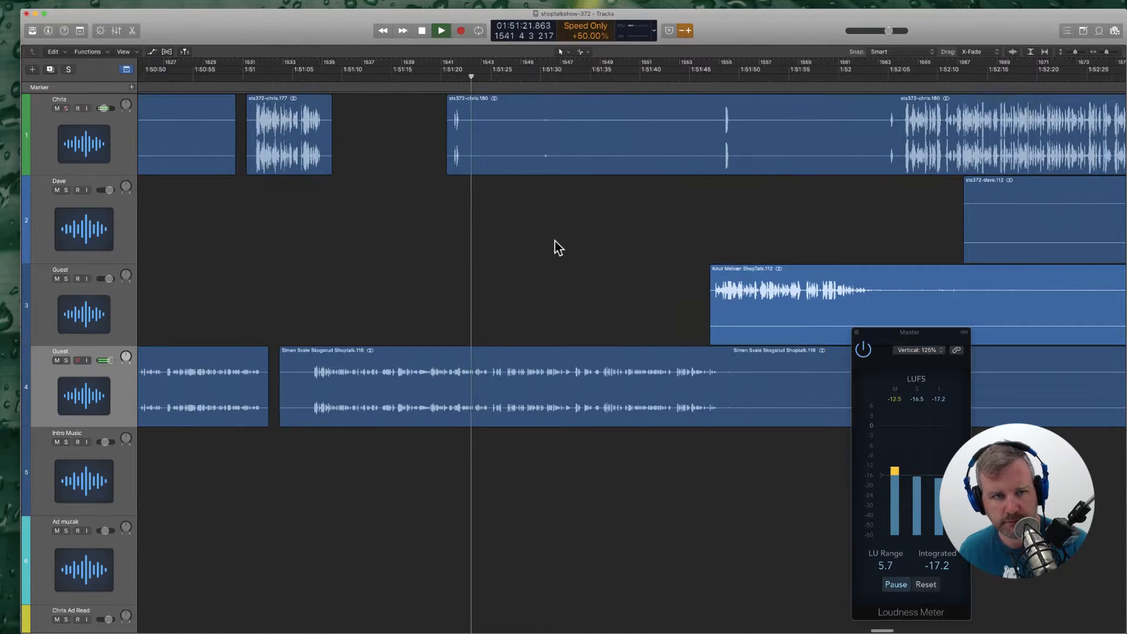
scroll(555, 241, "right", 2)
left_click(445, 167, "super")
left_click(679, 147, "super")
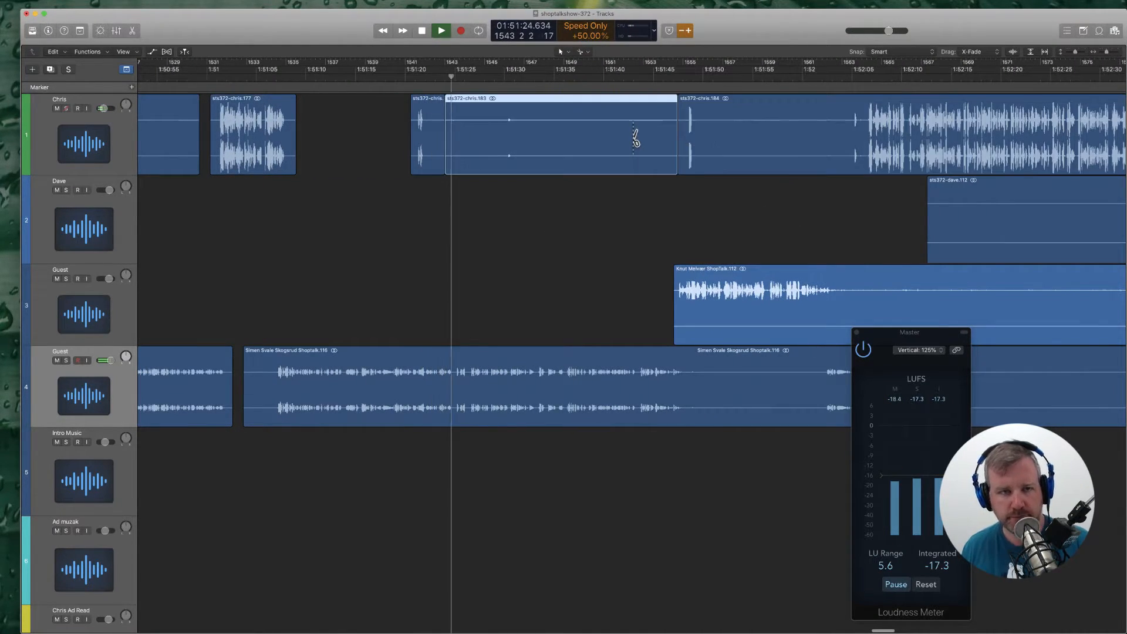
key("Delete")
Step: Split track 1 just before the long speech at about 1:52:04 and delete the short-noise section from 1:51:47 up to the cut
scroll(576, 225, "right", 5)
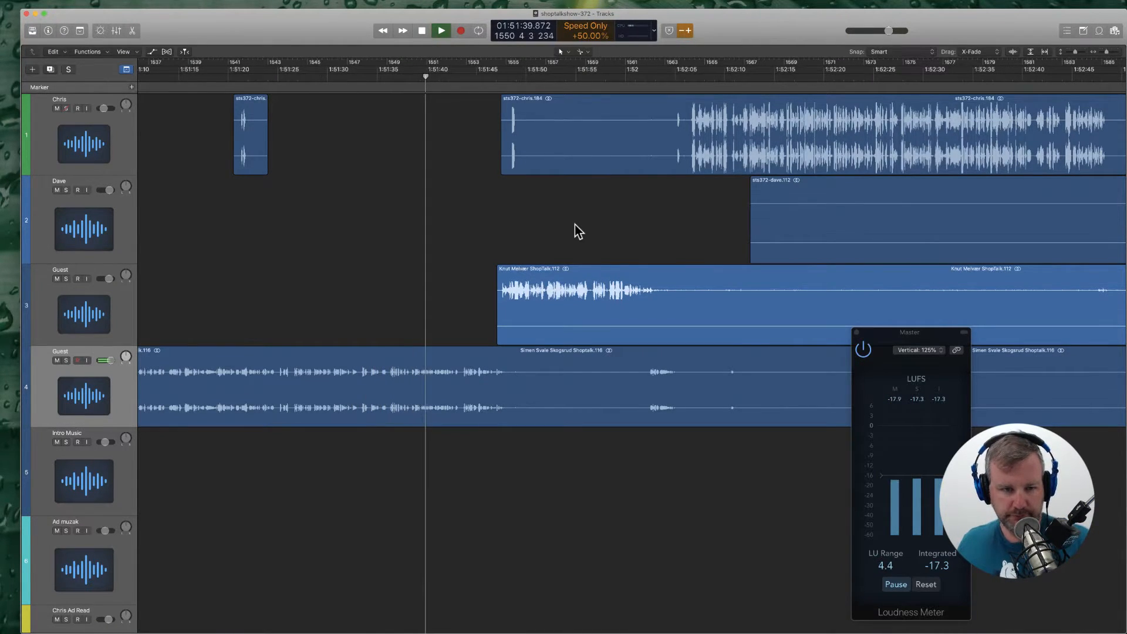
scroll(570, 228, "right", 5)
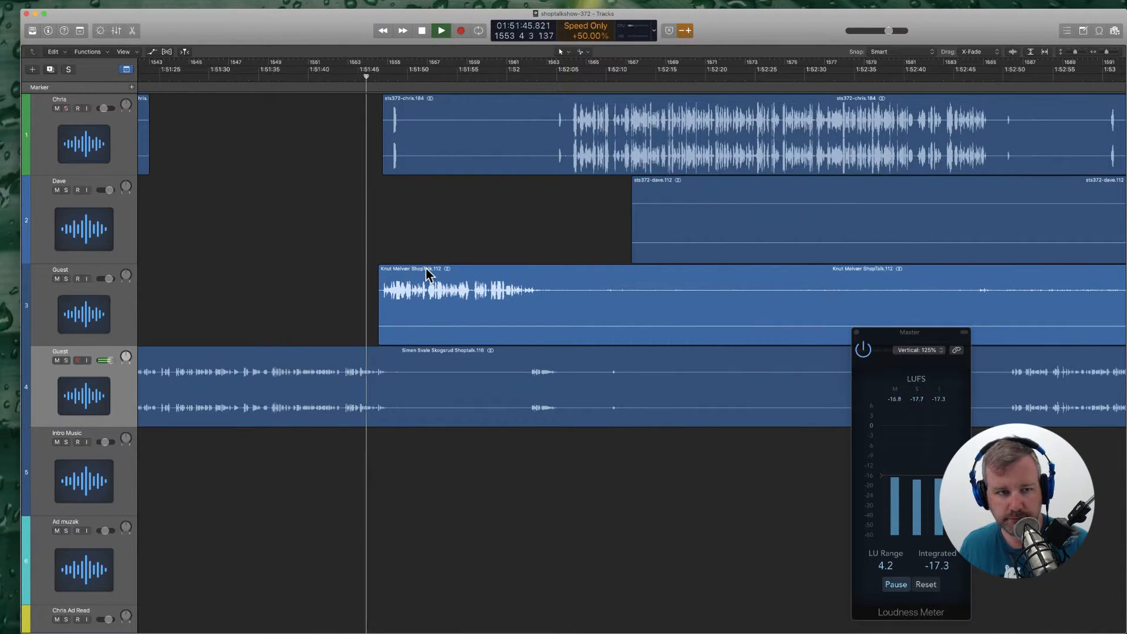
scroll(432, 330, "right", 2)
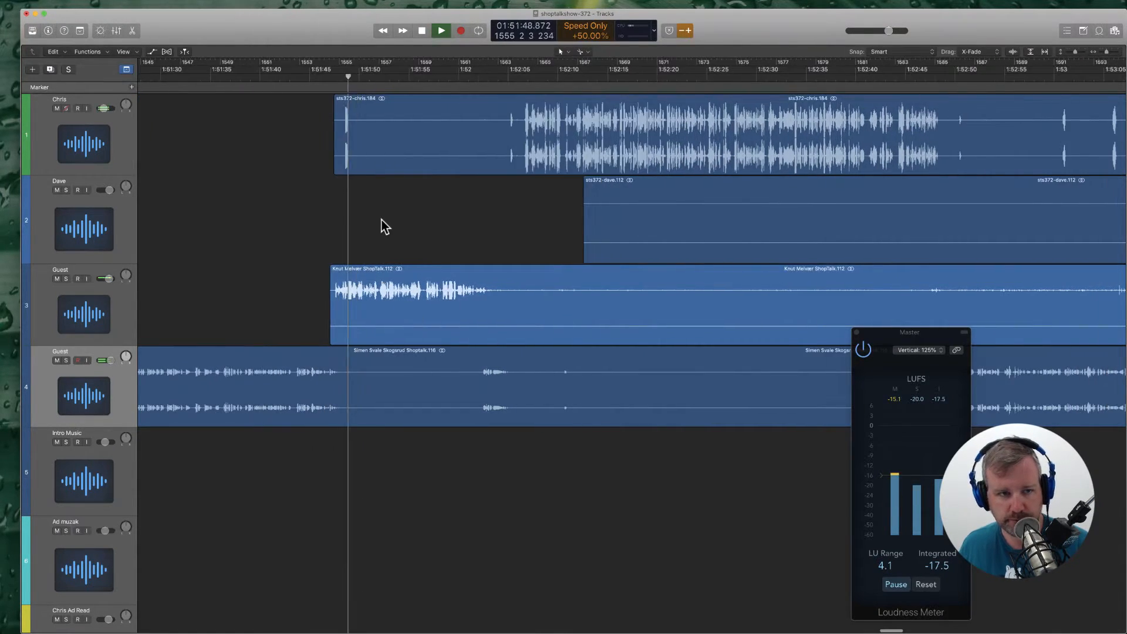
left_click(486, 140)
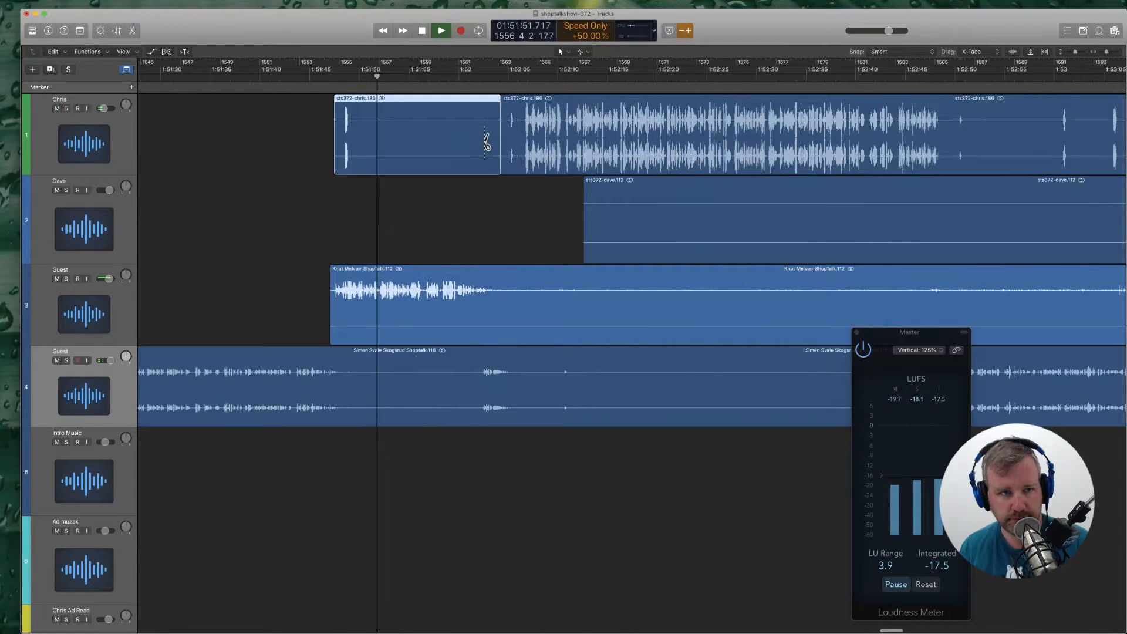
key("Delete")
Step: Cut the silent stretch of track 4 from about 1:51:51 to 1:52:00 and delete it
left_click(366, 386, "super")
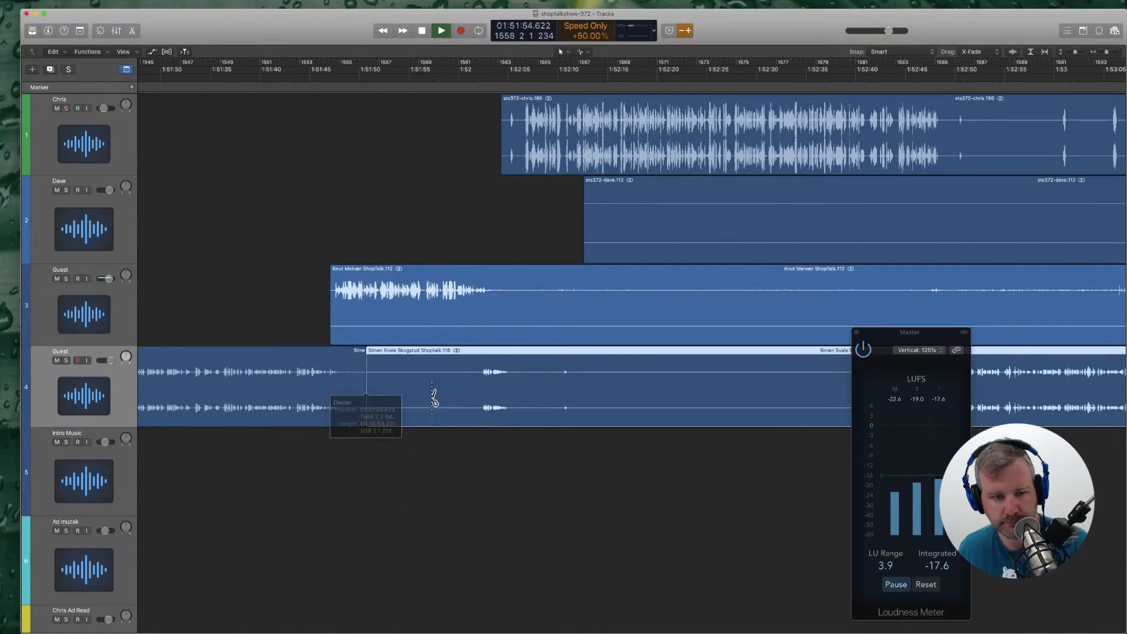
left_click(462, 392, "super")
key("Delete")
key("Return")
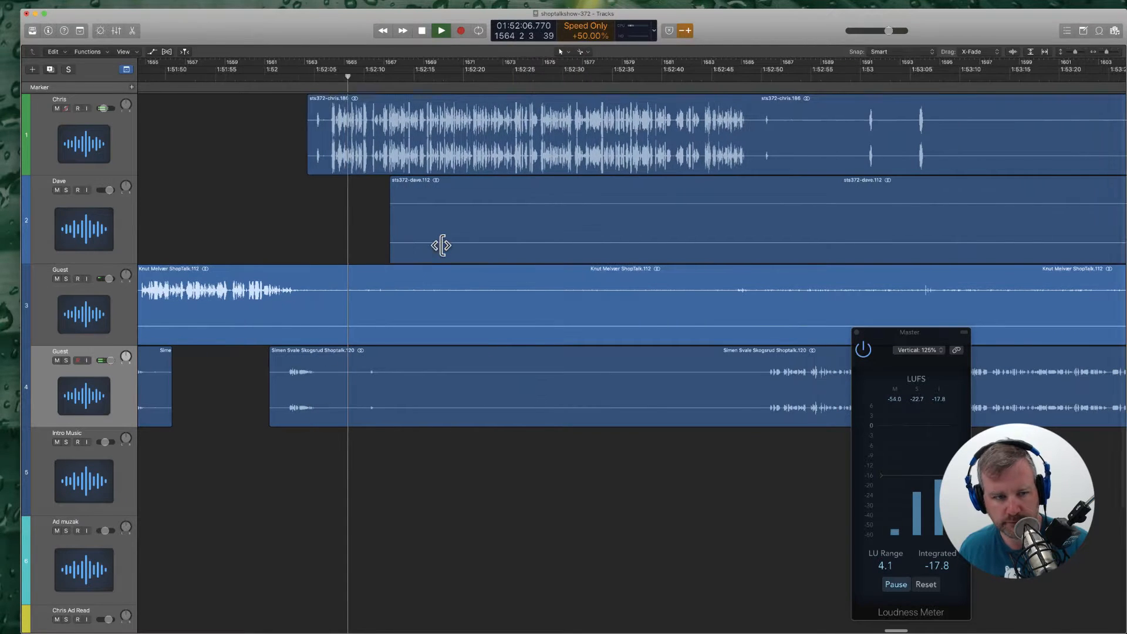
Step: Cut the silent stretch of track 4 from about 1:52:08 to 1:52:50 and delete it
left_click(345, 372)
left_click(762, 384)
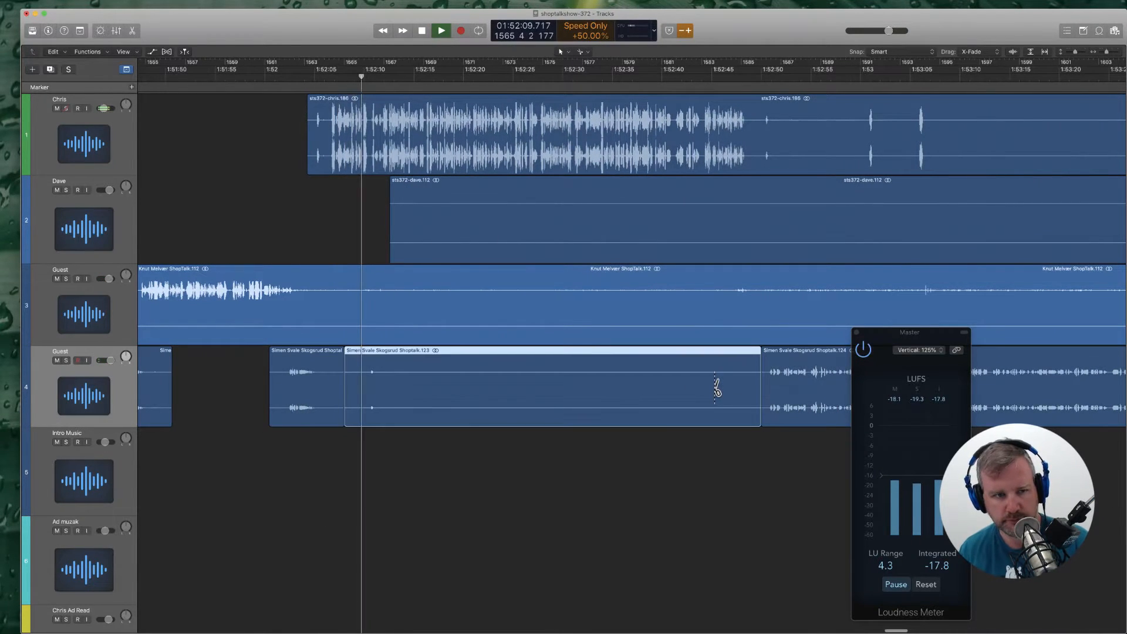
key("Delete")
key("Return")
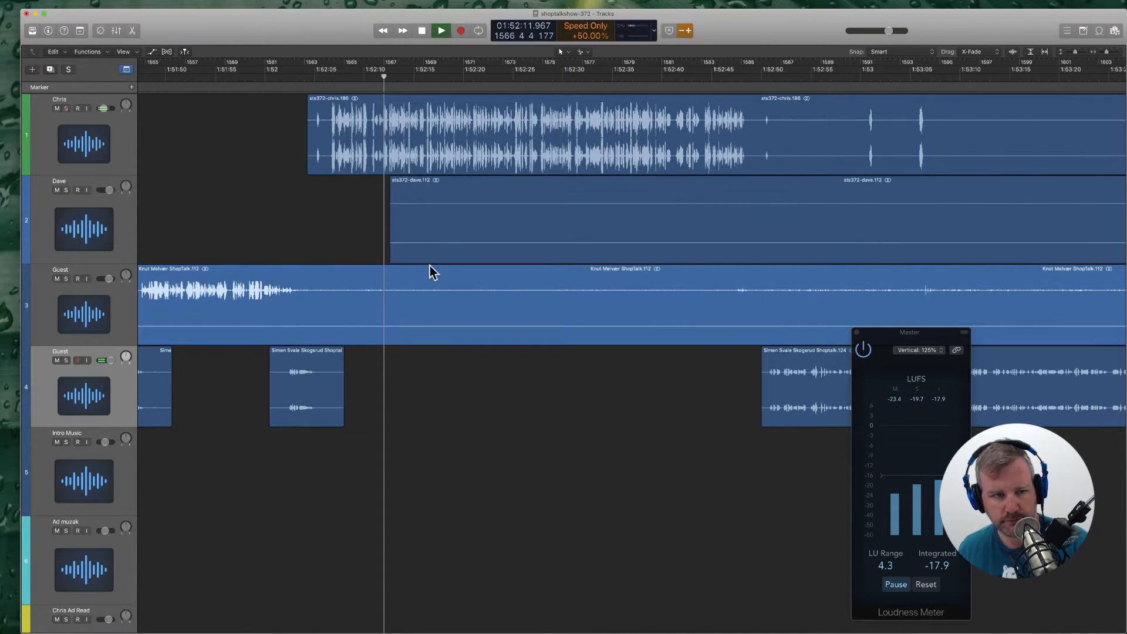
Step: Cut the silent stretch of track 3 from about 1:52:07 to 1:53:03 and delete it
left_click(337, 297)
left_click(893, 312)
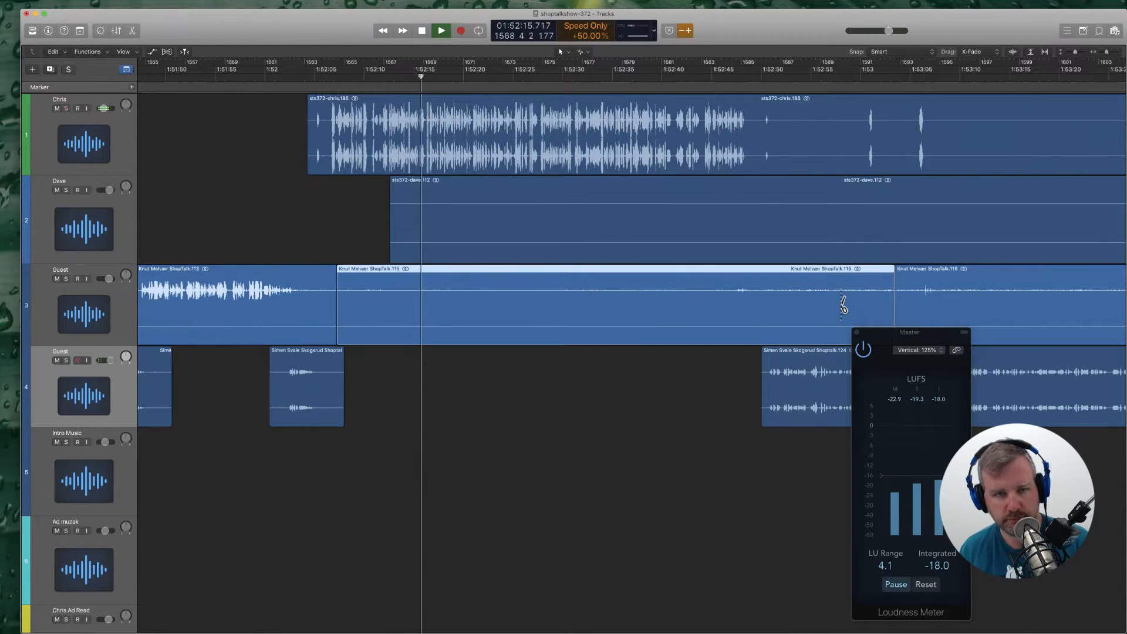
key("Delete")
Step: Split track 2 at about 1:53:03 and delete the silent section before the cut, including its automation data
left_click(893, 217)
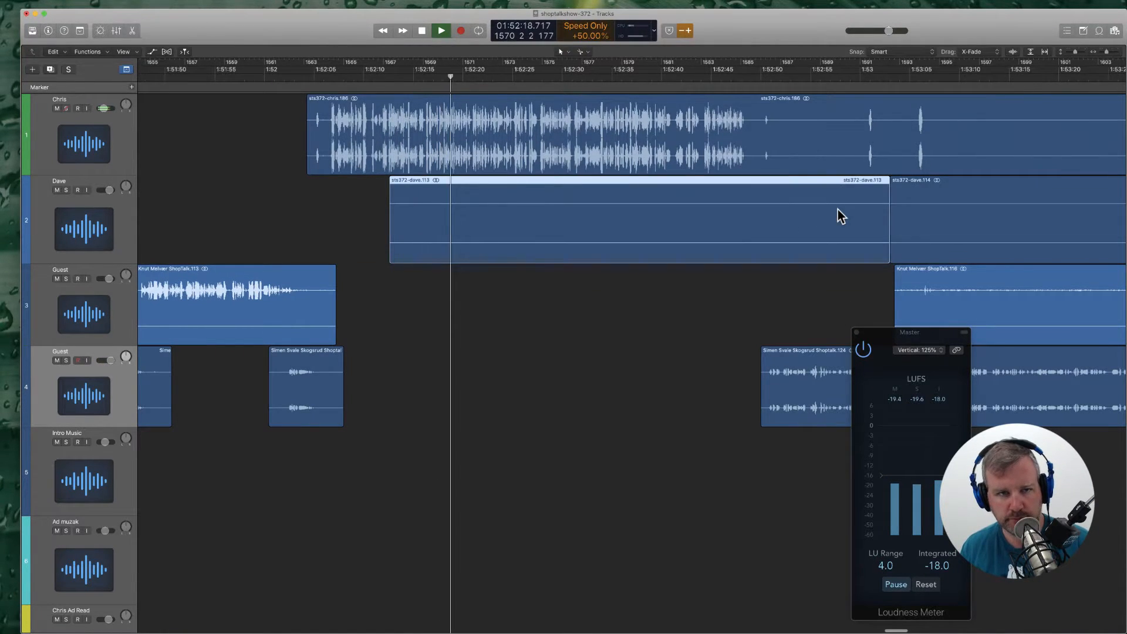
key("Delete")
key("Return")
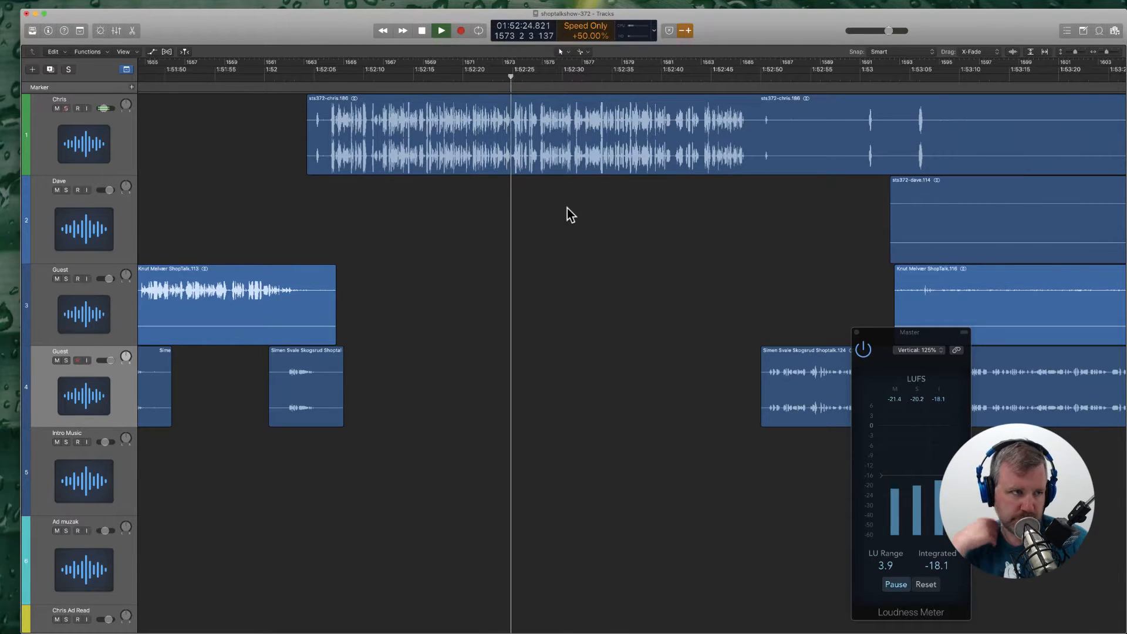
Step: Split track 1 at the end of the long speech, about 1:52:49, and trim the following region's start to about 1:53:00
scroll(567, 208, "right", 10)
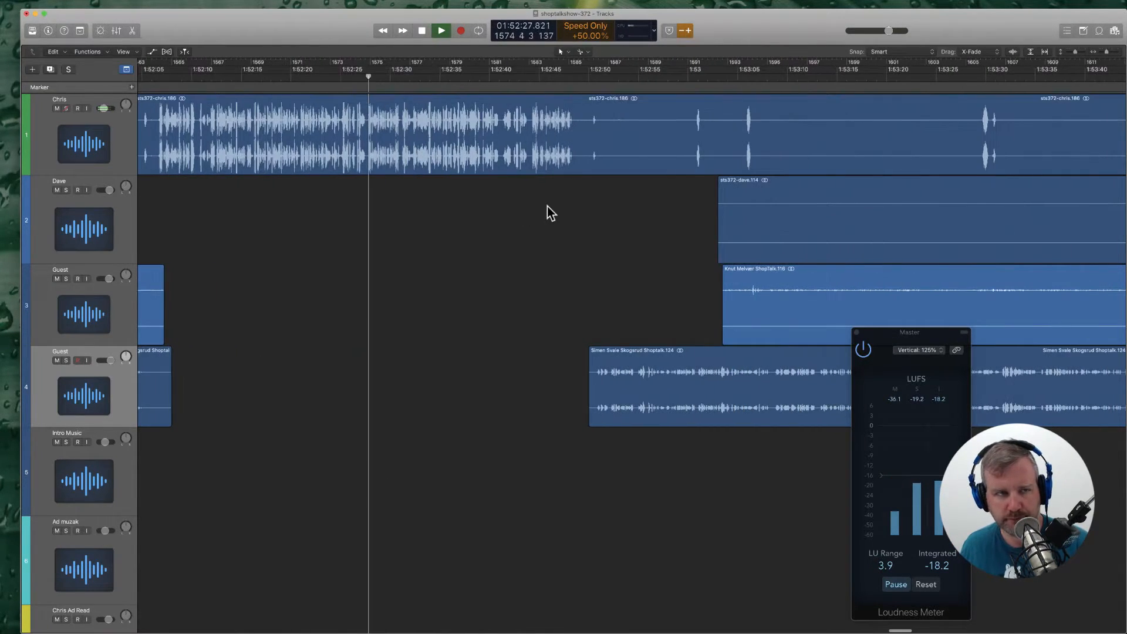
key("super")
scroll(551, 243, "right", 6)
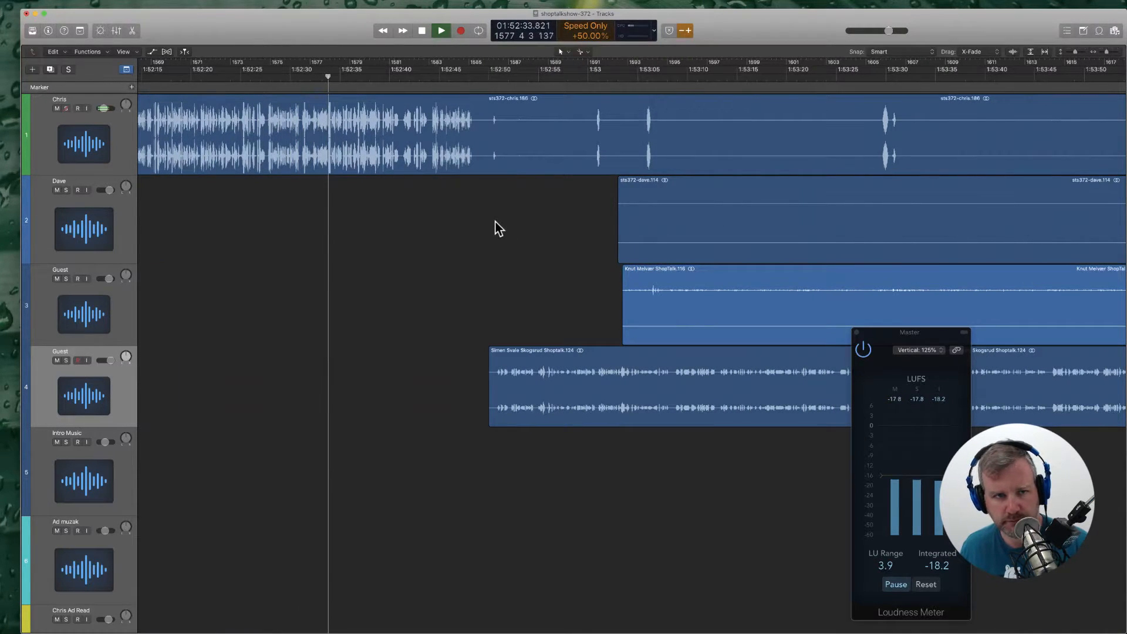
left_click(480, 162)
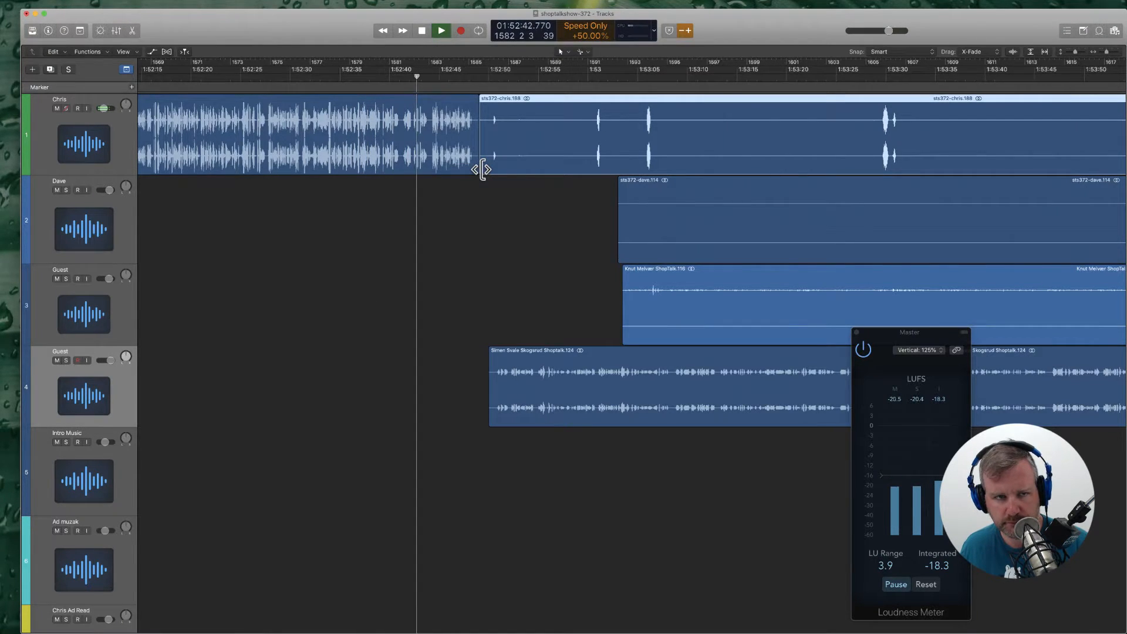
left_click_drag(482, 169, 592, 169)
Step: Select the following regions on tracks 1 to 4 together and move them about 2 seconds earlier to tighten the gap between speakers
left_click(659, 202, "shift")
left_click(659, 292, "shift")
left_click(588, 365, "shift")
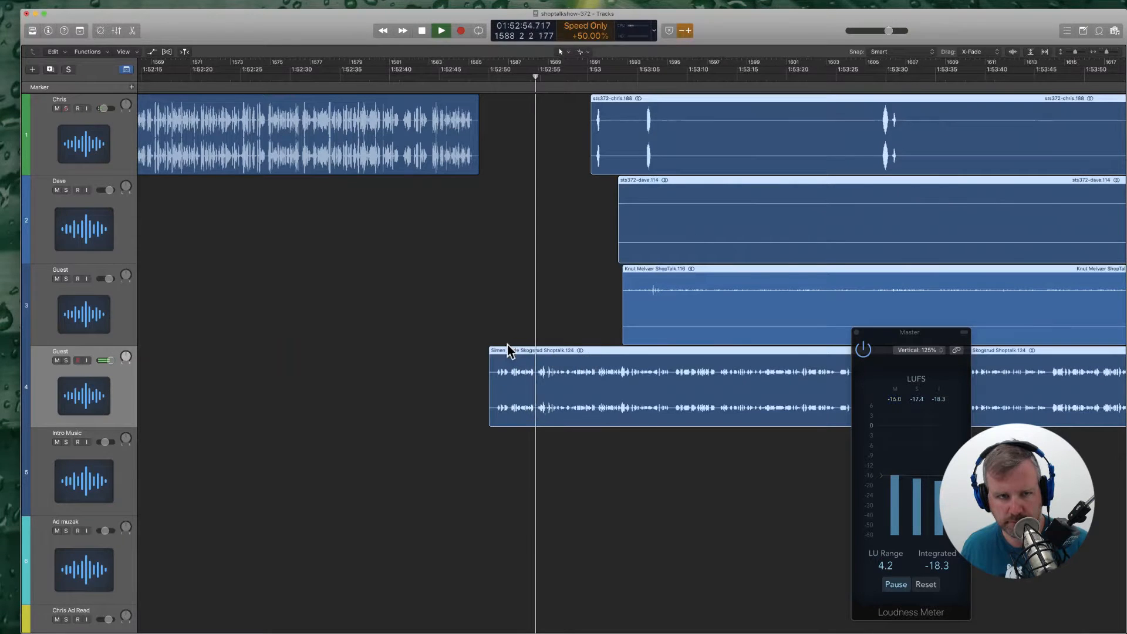
left_click_drag(503, 350, 478, 347)
Step: Create a marker near the start of the track 1 speech, move it to about 1:52:06 and open its name for editing
scroll(570, 192, "left", 5)
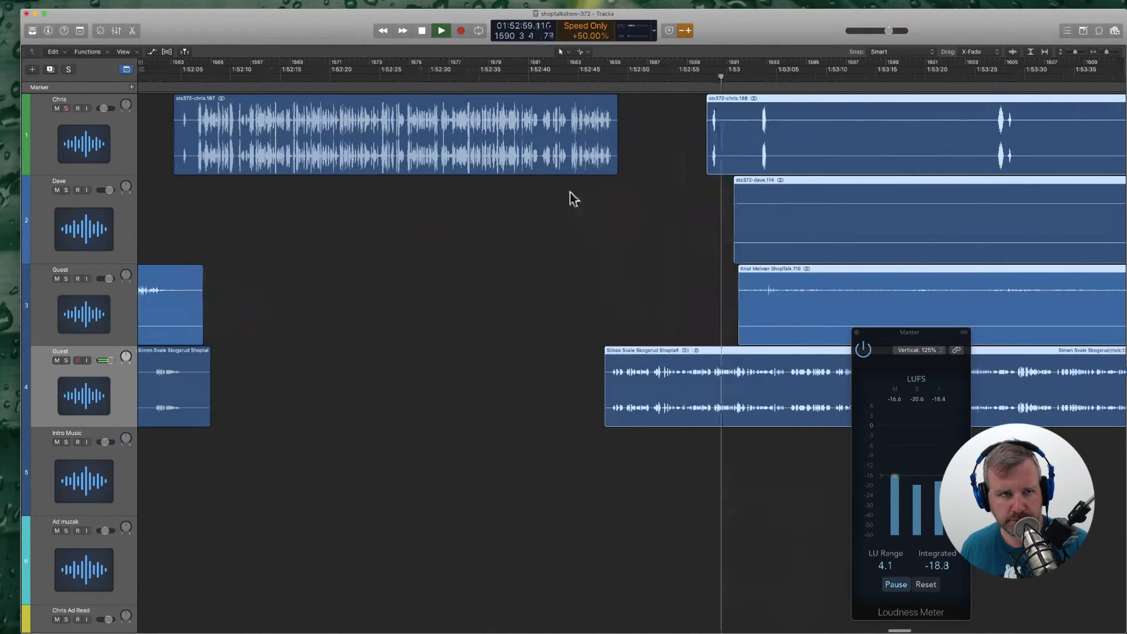
left_click(237, 76)
key("alt+apostrophe")
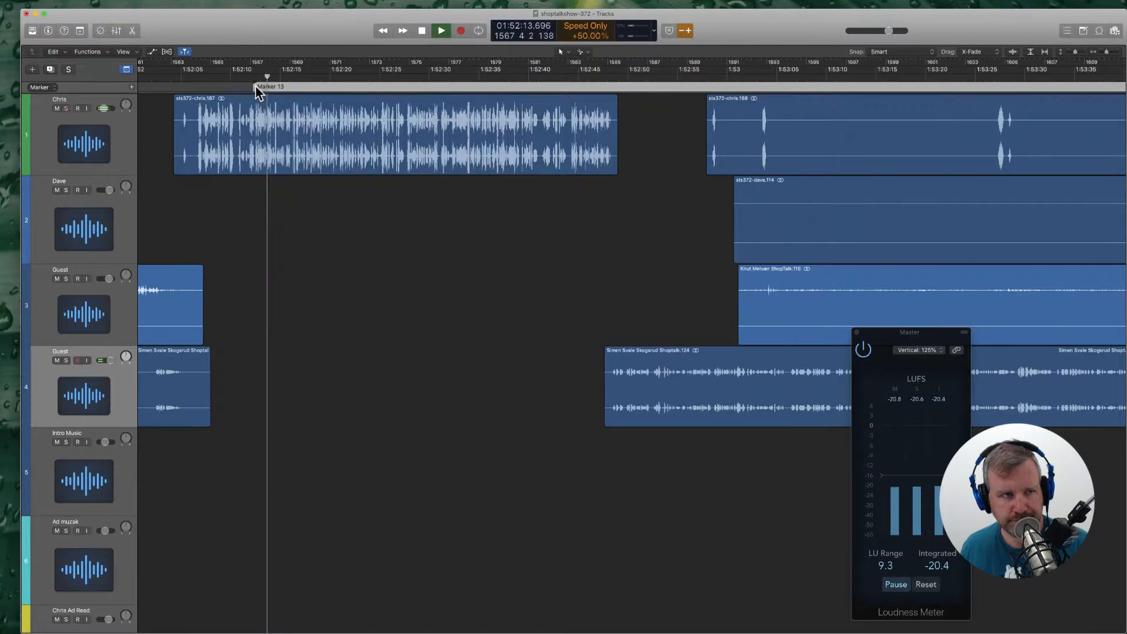
left_click_drag(258, 91, 201, 88)
double_click(202, 87)
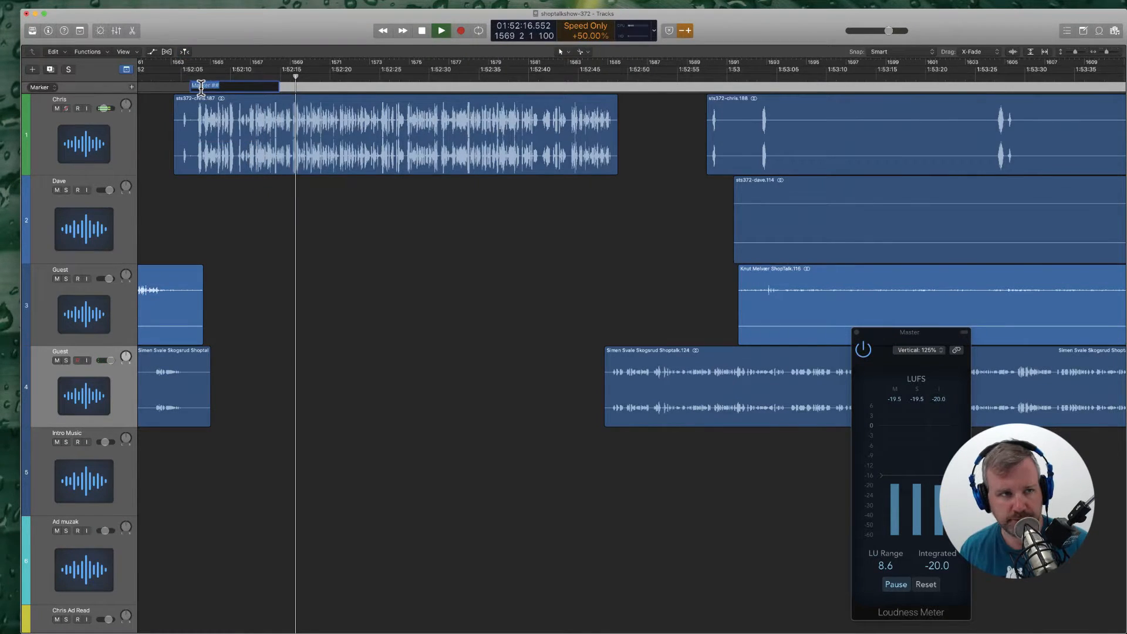
type("Ho")
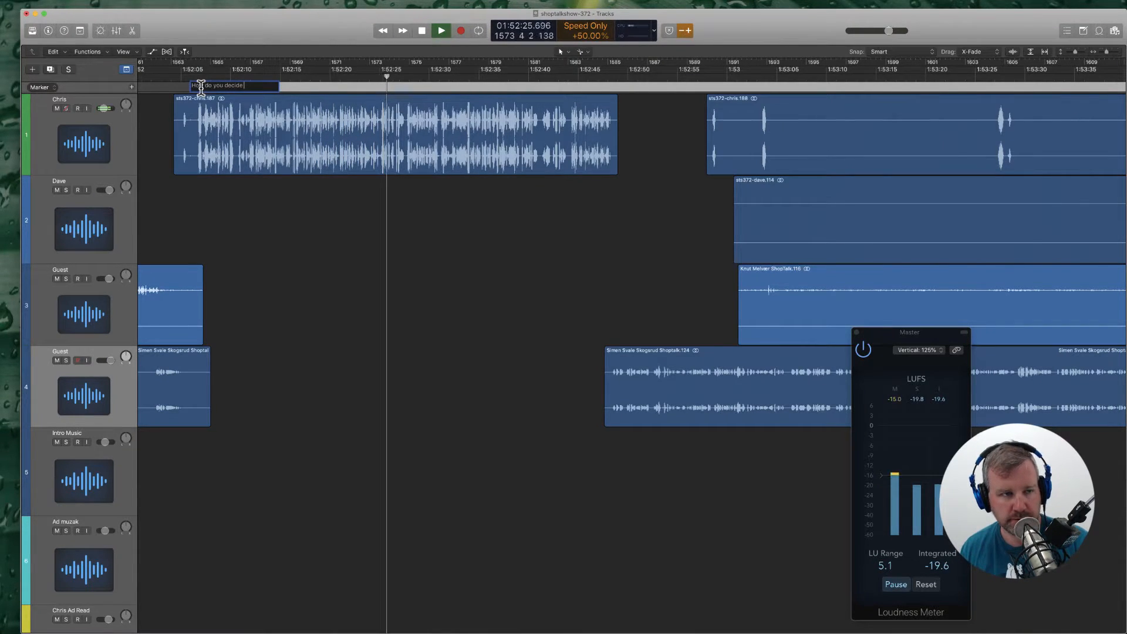
type("w do you decide how ")
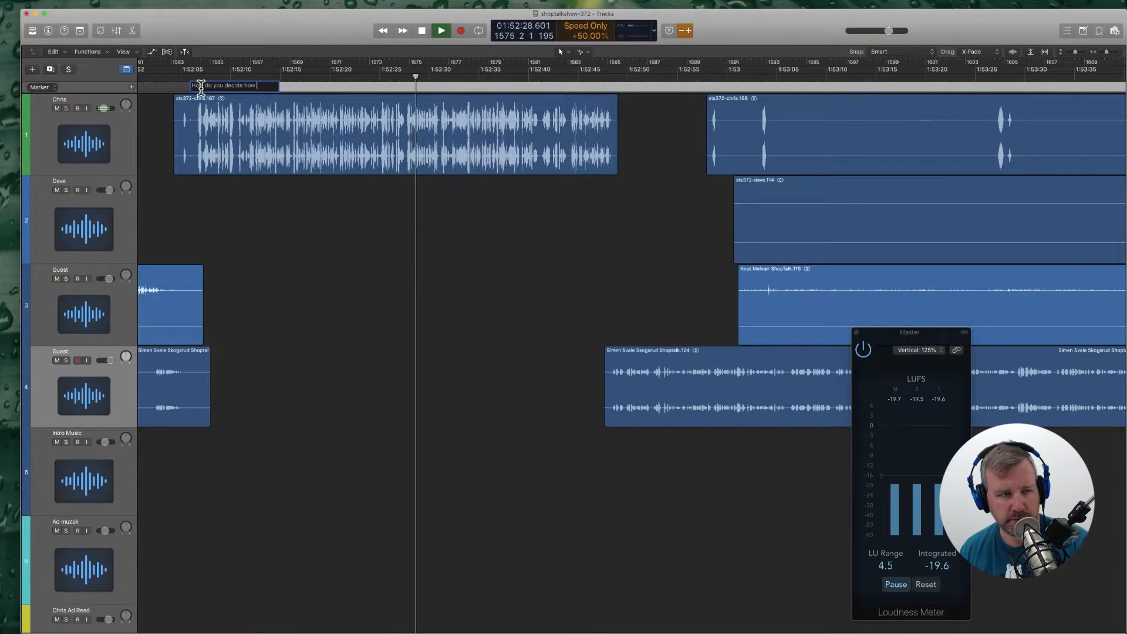
type("to")
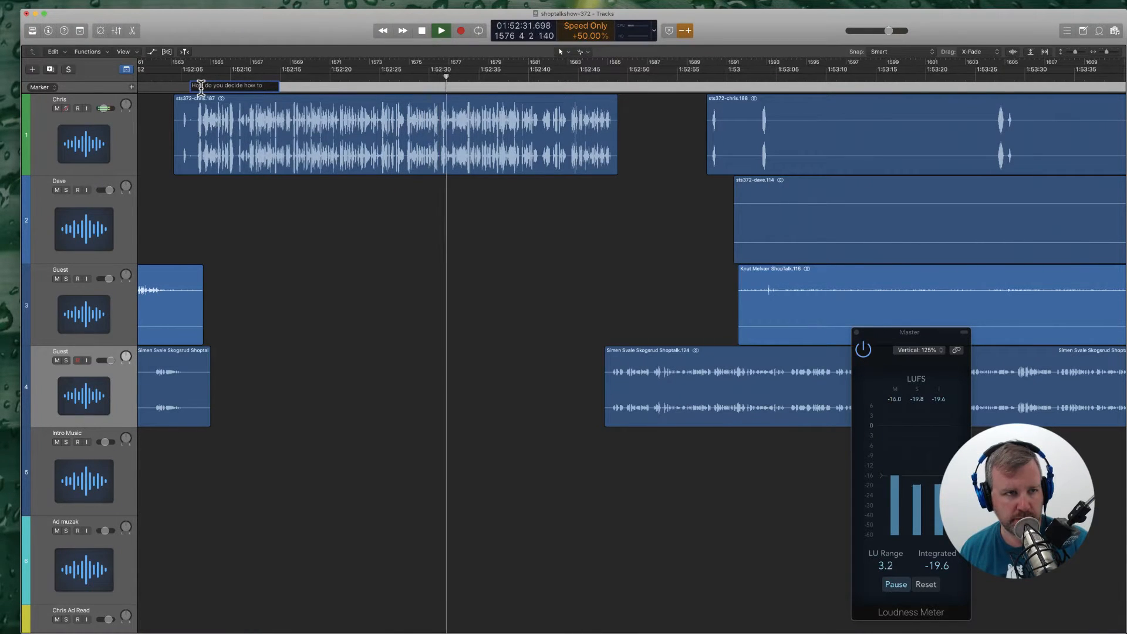
Step: Name the marker "What do you see with your competitors?"
key("super+a")
type("What do you see")
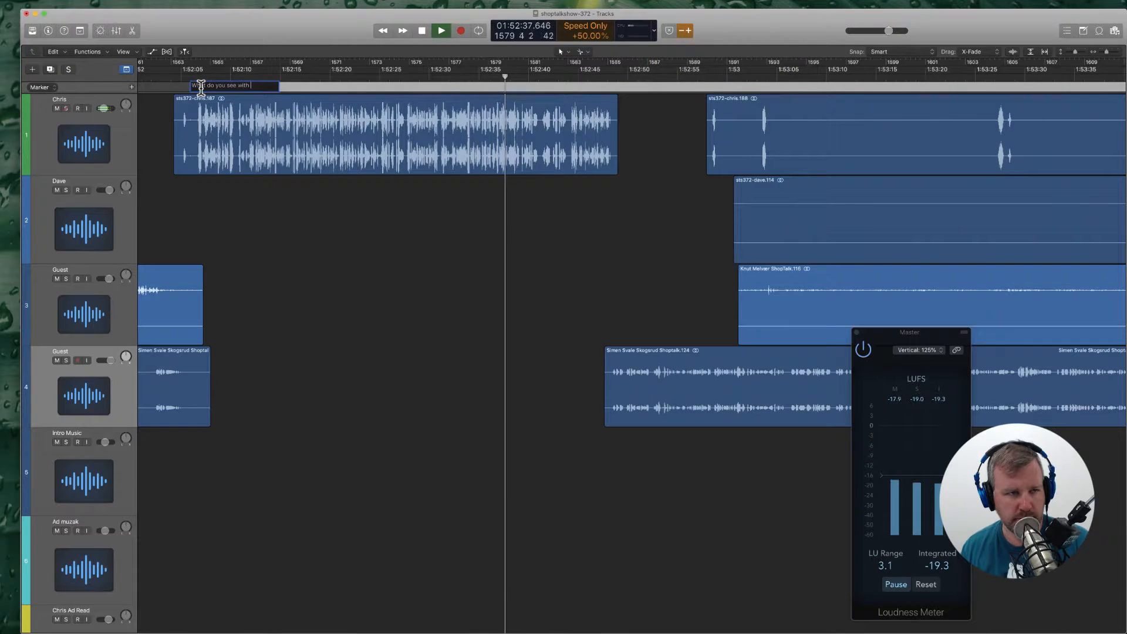
type(" with yo")
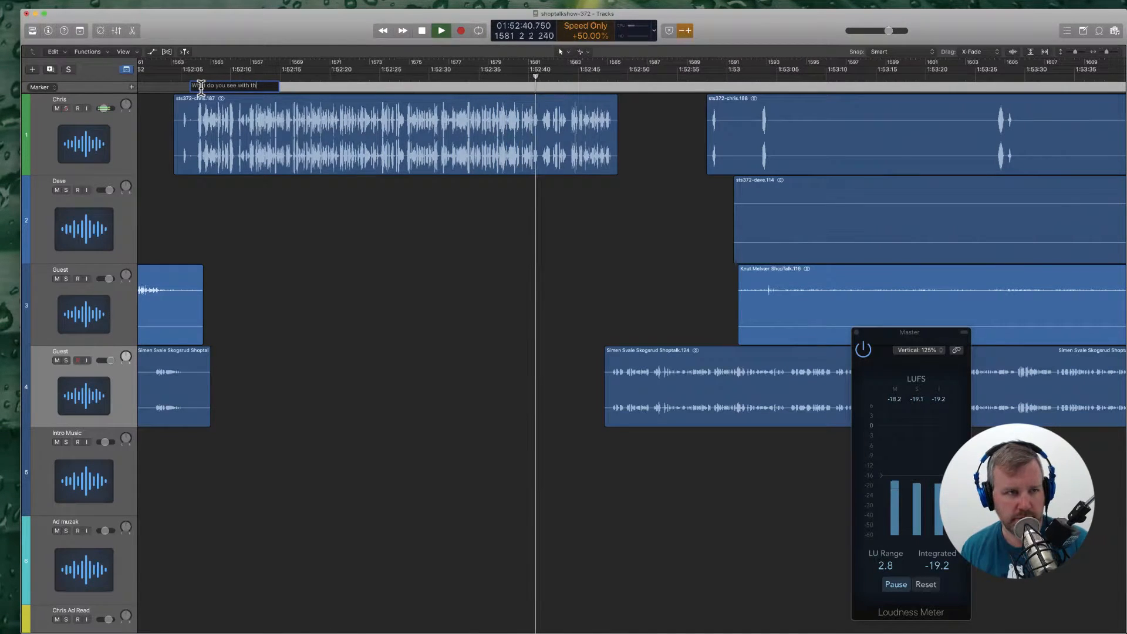
type("ur competo")
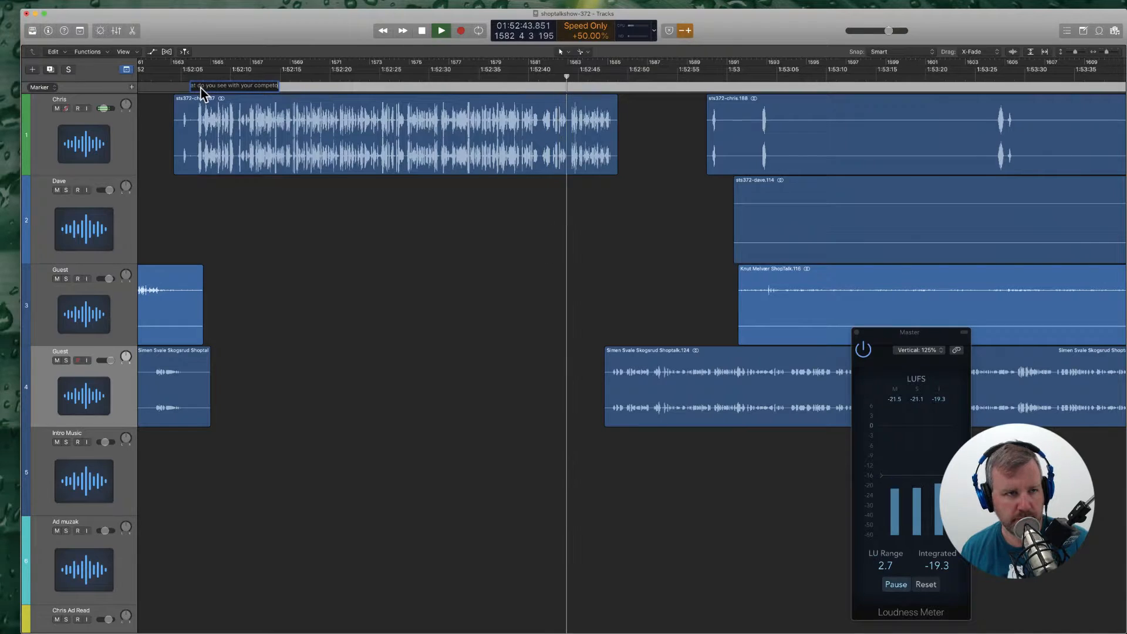
type("tors?")
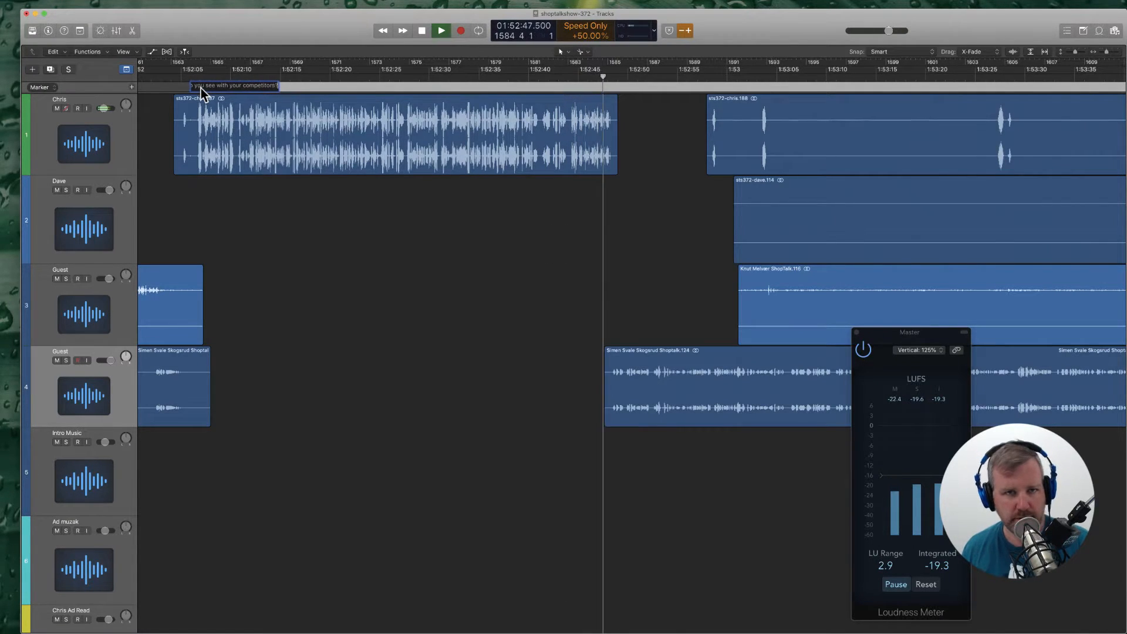
key("Return")
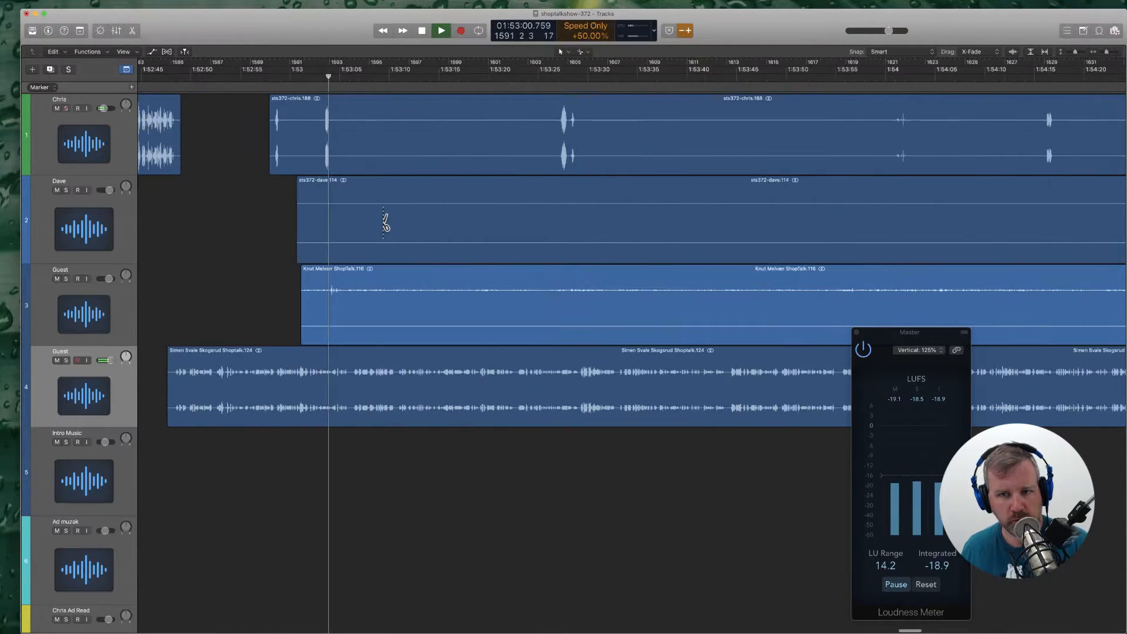
Step: Cut and delete the silent stretches of track 2 from about 1:53:01 to 1:54:05 and of track 3 from about 1:53:01 to 1:54:55
left_click(824, 207)
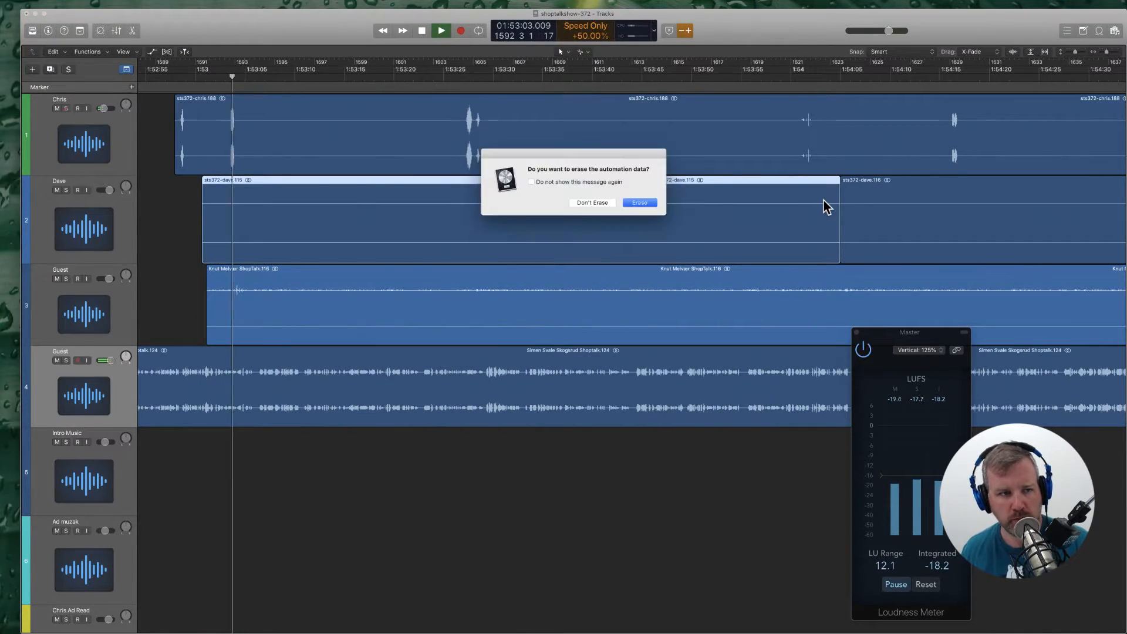
key("Return")
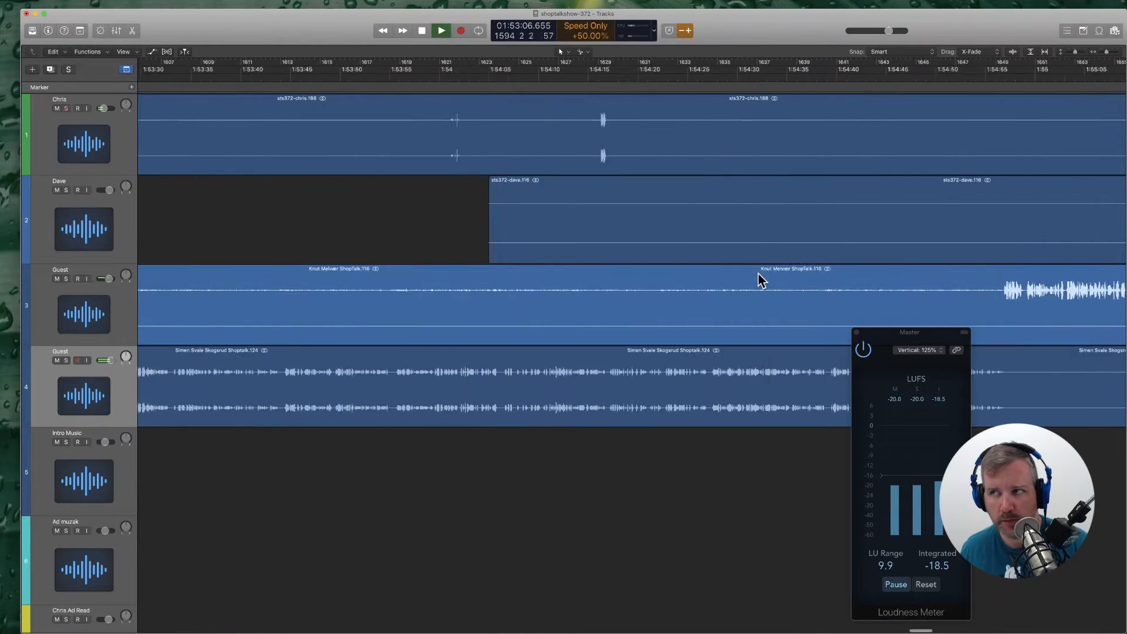
left_click(769, 295, "super")
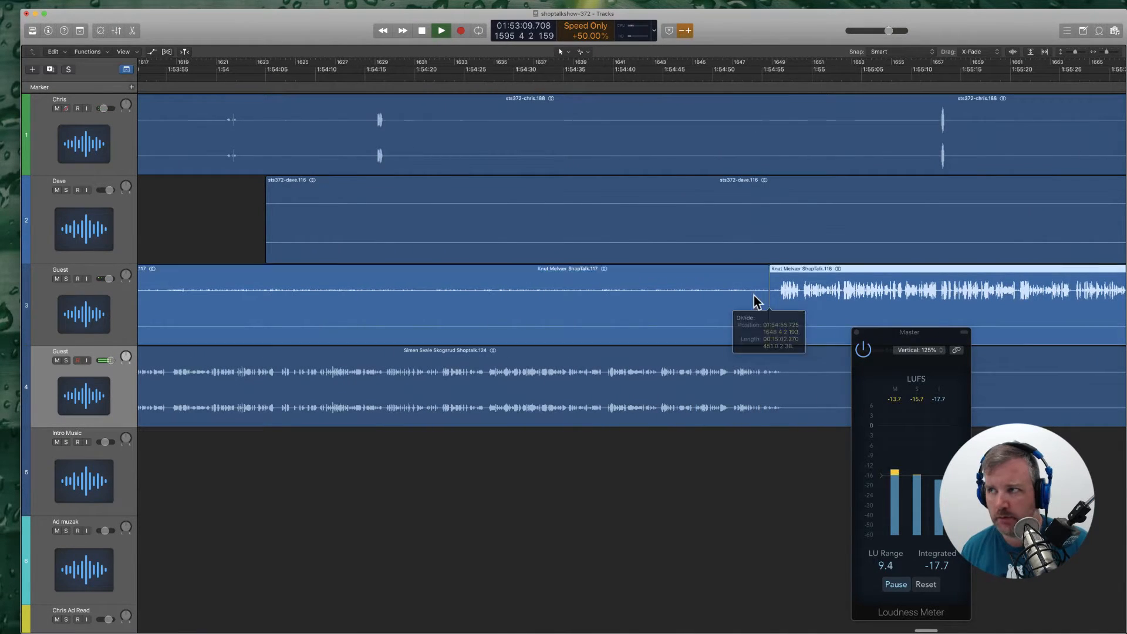
left_click(753, 294)
key("Delete")
Step: Cut the silent stretch of track 1 from about 1:53:06 to 1:53:26 and delete it
scroll(754, 300, "left", 10)
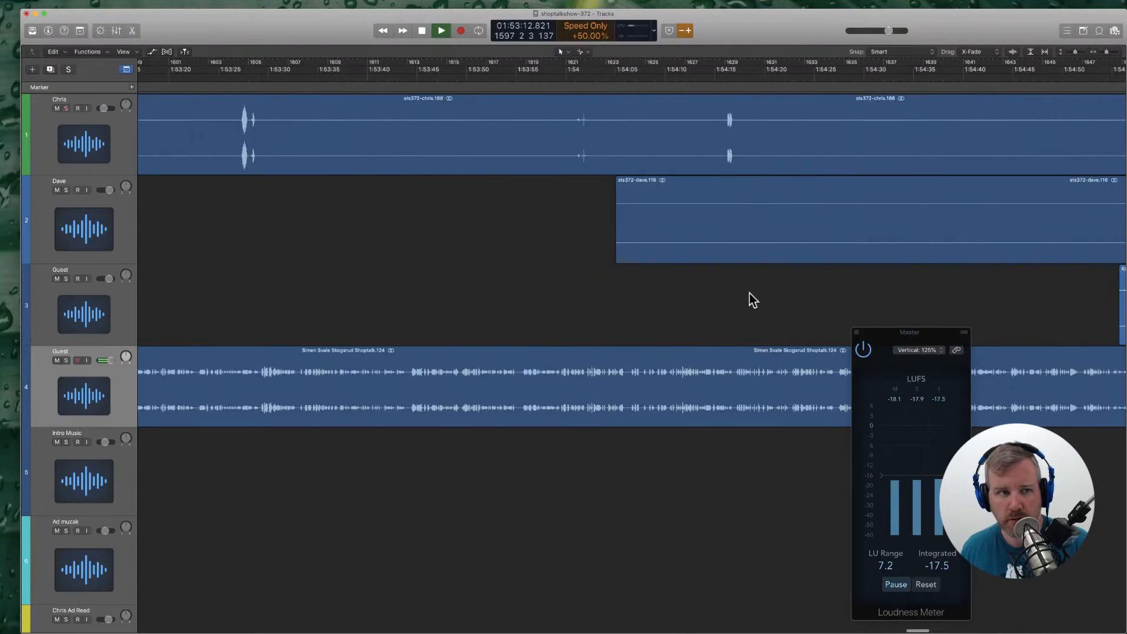
left_click(383, 139, "super")
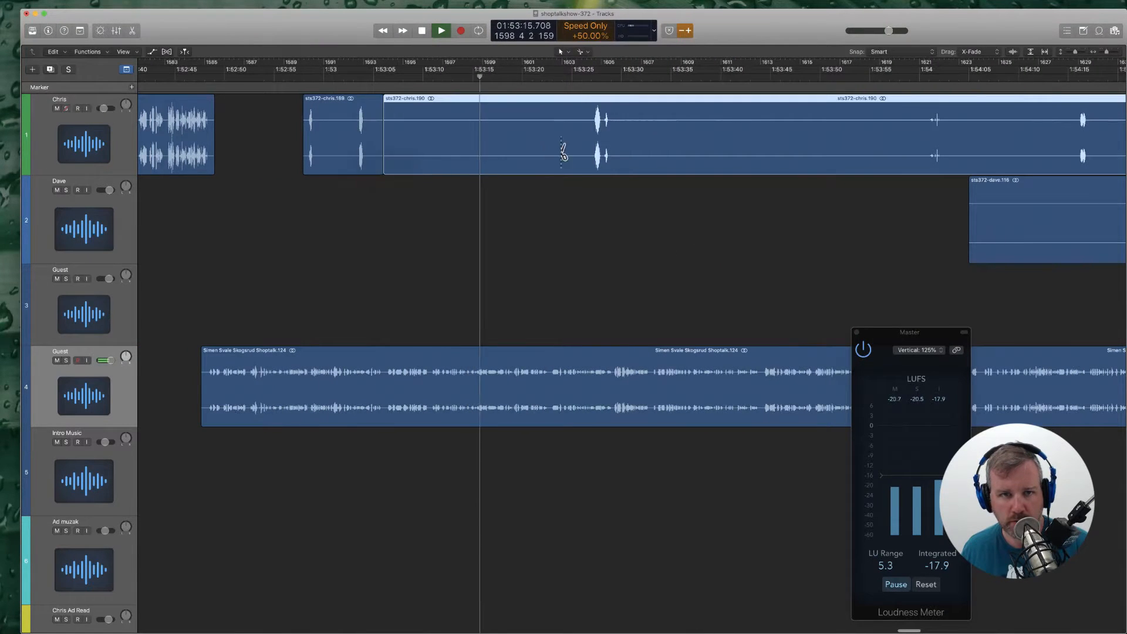
left_click(587, 135, "super")
left_click(570, 133)
key("Delete")
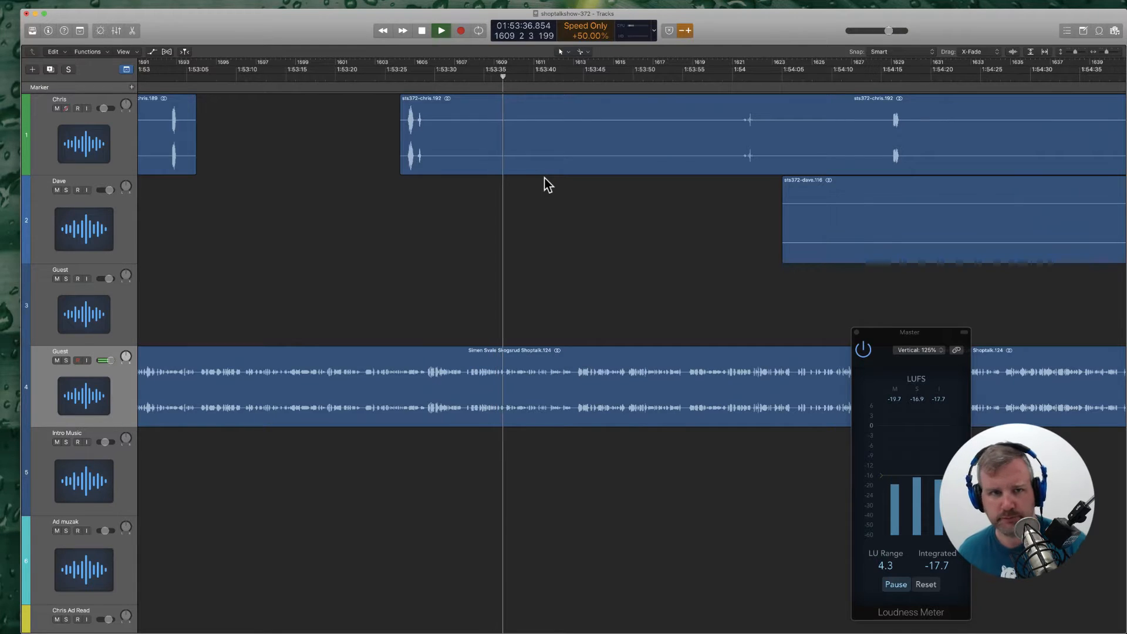
Step: Cut the silent stretch of track 1 from about 1:53:32 to 1:54:00 and delete it
scroll(545, 178, "right", 2)
left_click(390, 143, "super")
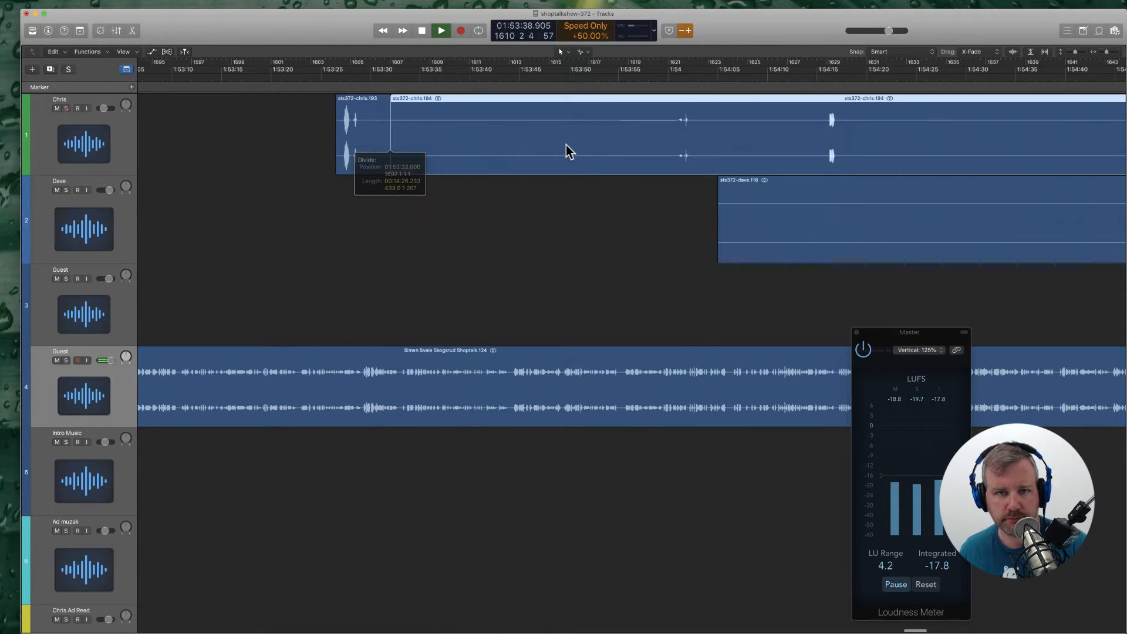
left_click(664, 141, "super")
key("BackSpace")
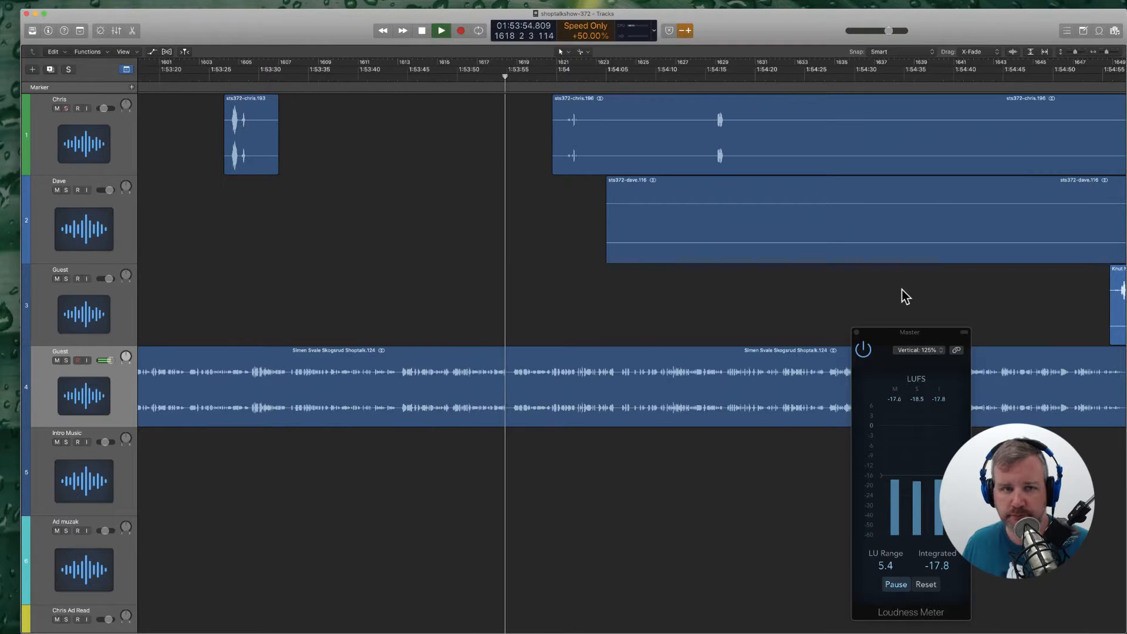
Step: Cut the silent stretch of track 1 from about 1:54:03 to 1:54:15 and delete it
scroll(683, 307, "right", 3)
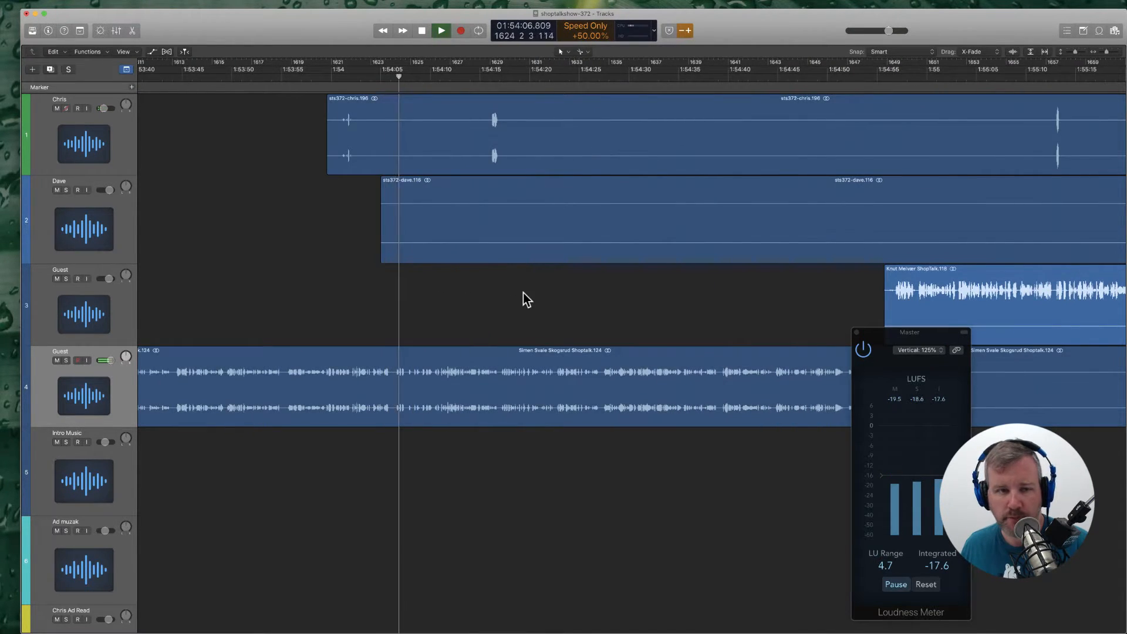
scroll(523, 293, "left", 3)
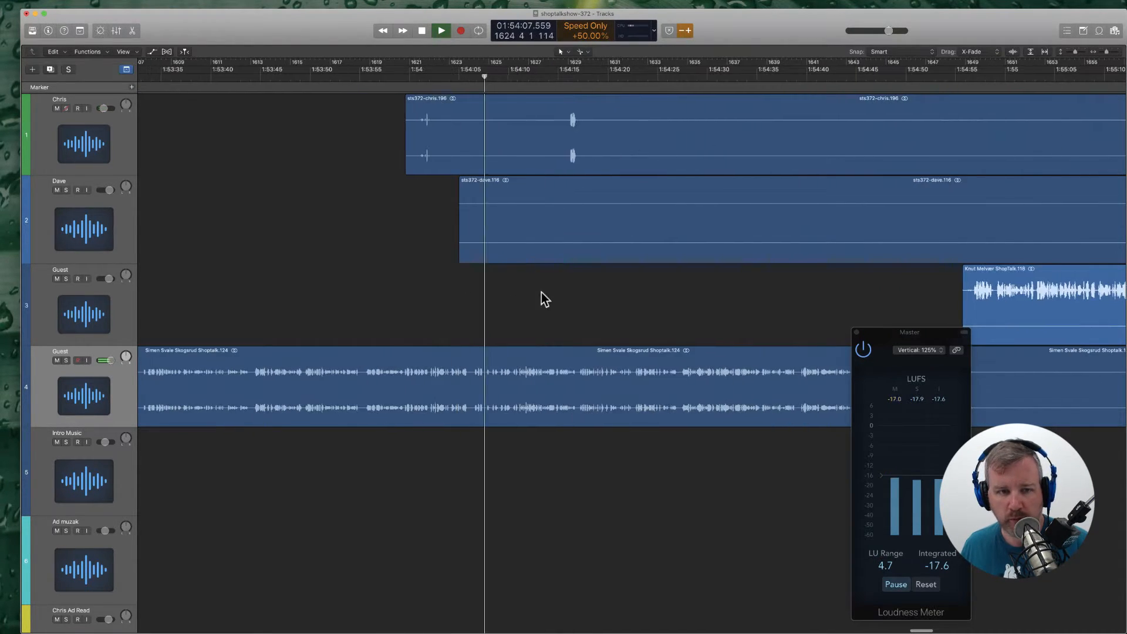
left_click(442, 139, "super")
left_click(562, 140, "super")
key("Delete")
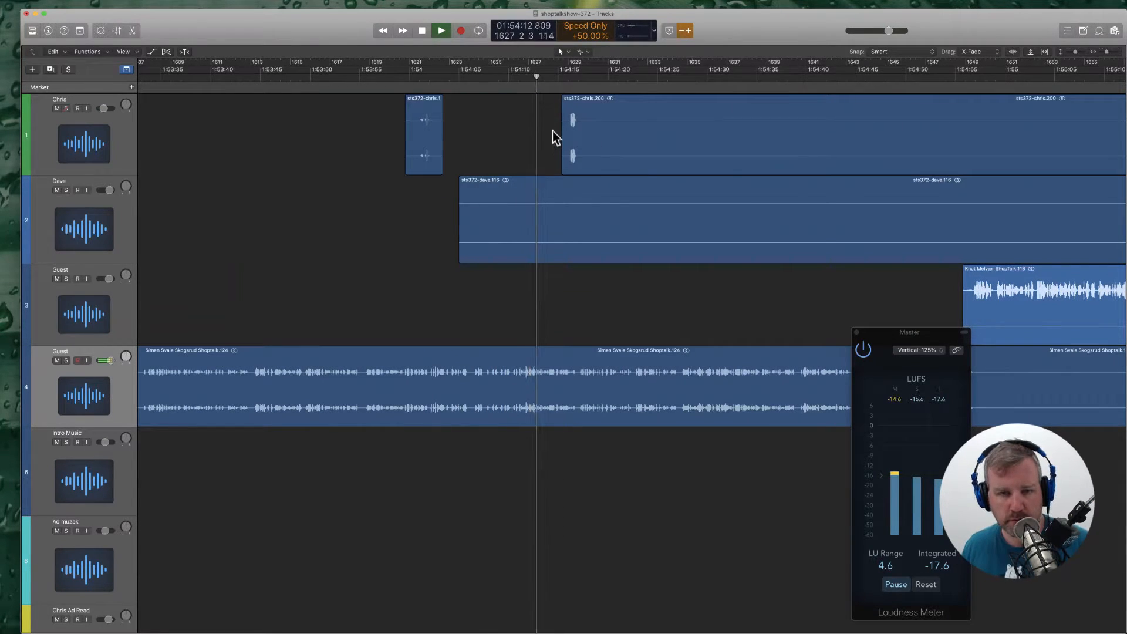
Step: Split track 2 at about 1:55:11 and delete the silent section from 1:54:05 up to the cut, including its automation data
scroll(593, 159, "right", 5)
left_click(790, 201, "super")
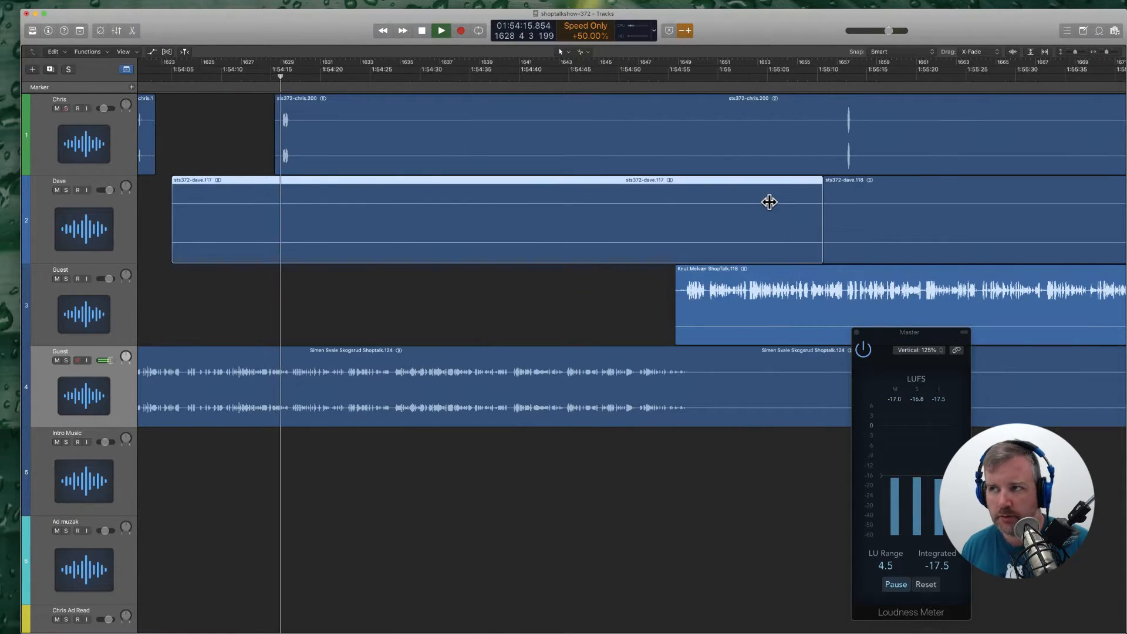
key("Delete")
key("Return")
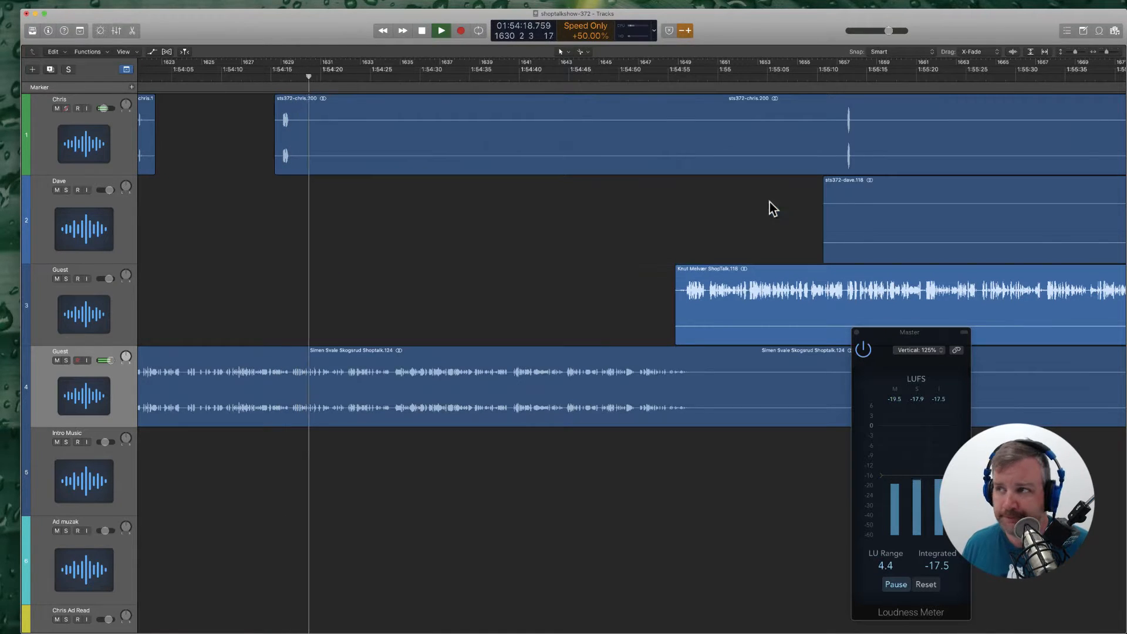
Step: Cut the silent stretch of track 1 from about 1:54:19 to 1:55:12 and delete it
scroll(604, 211, "left", 2)
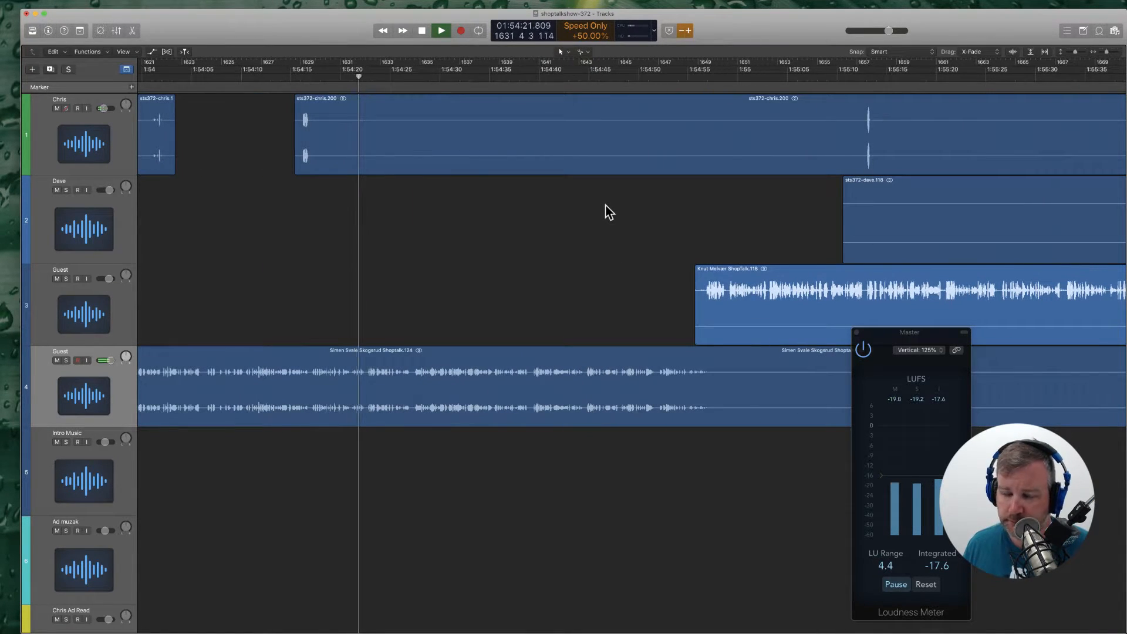
left_click(334, 144, "super")
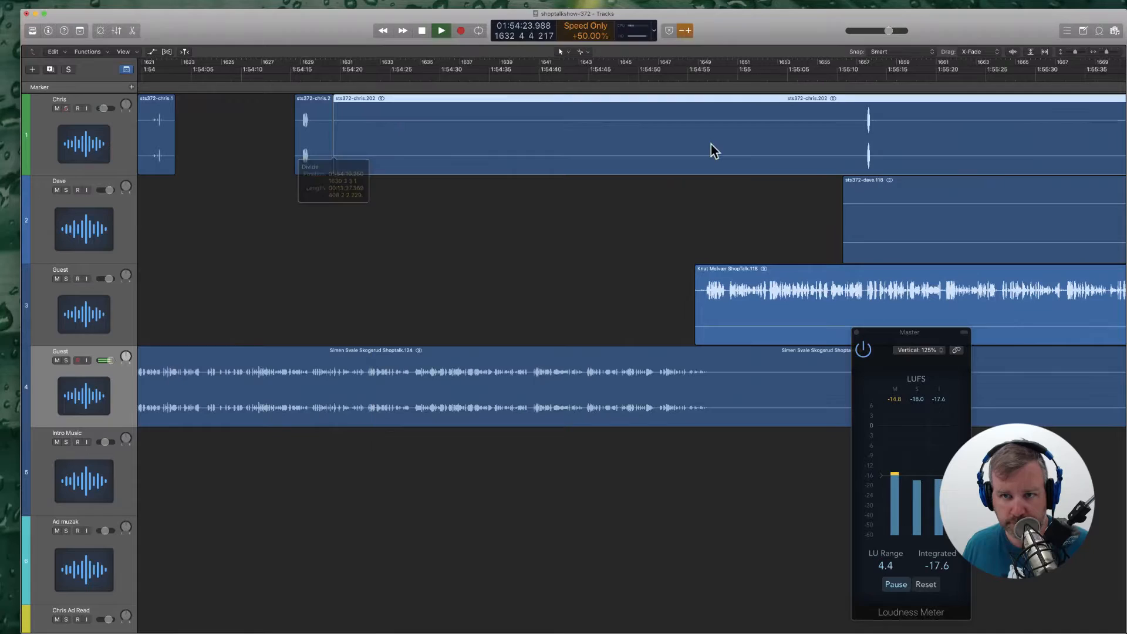
left_click(858, 138, "super")
left_click(795, 138)
key("Delete")
Step: Cut the silent stretch of track 4 from about 1:55:00 to 1:55:42 and delete it
scroll(635, 254, "right", 5)
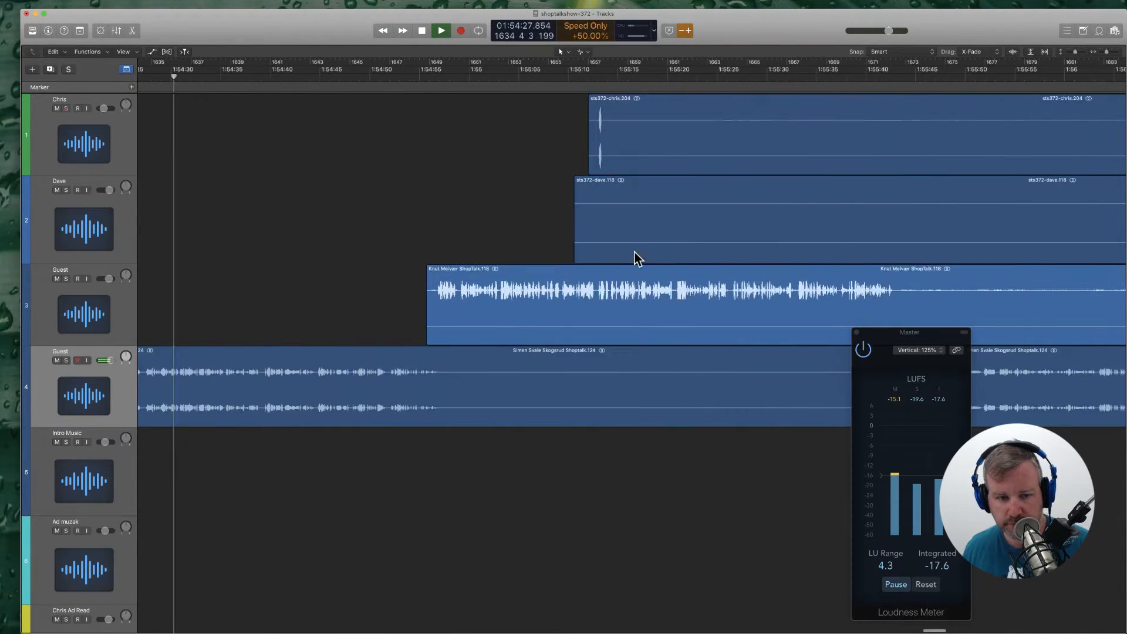
left_click(461, 396, "super")
scroll(461, 396, "right", 6)
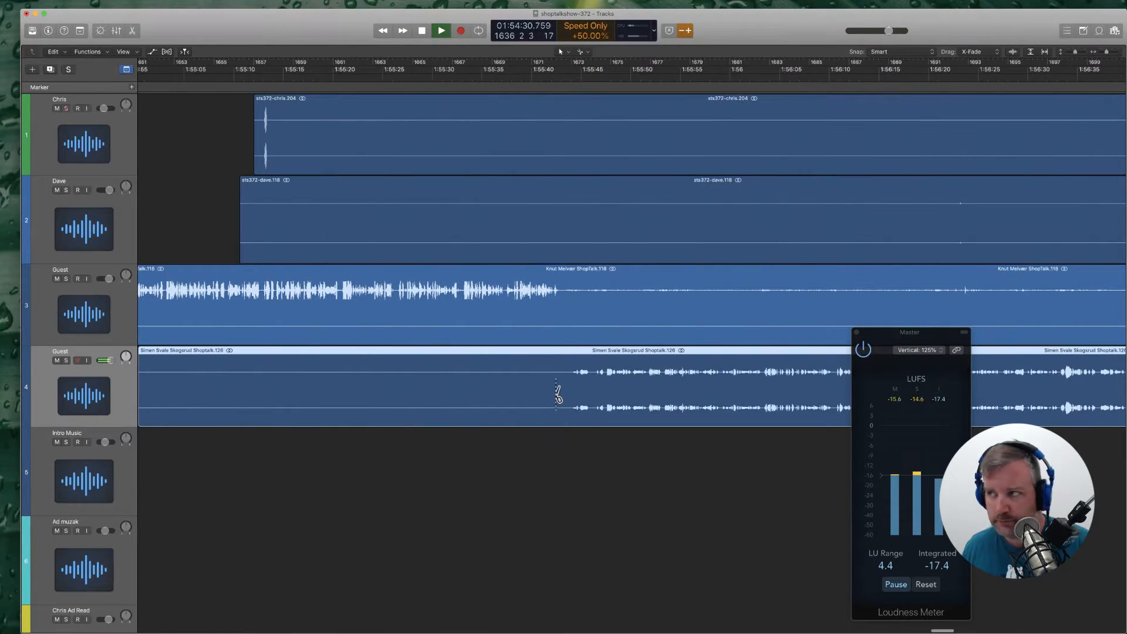
left_click(557, 390, "super")
left_click(470, 383)
key("Delete")
key("Return")
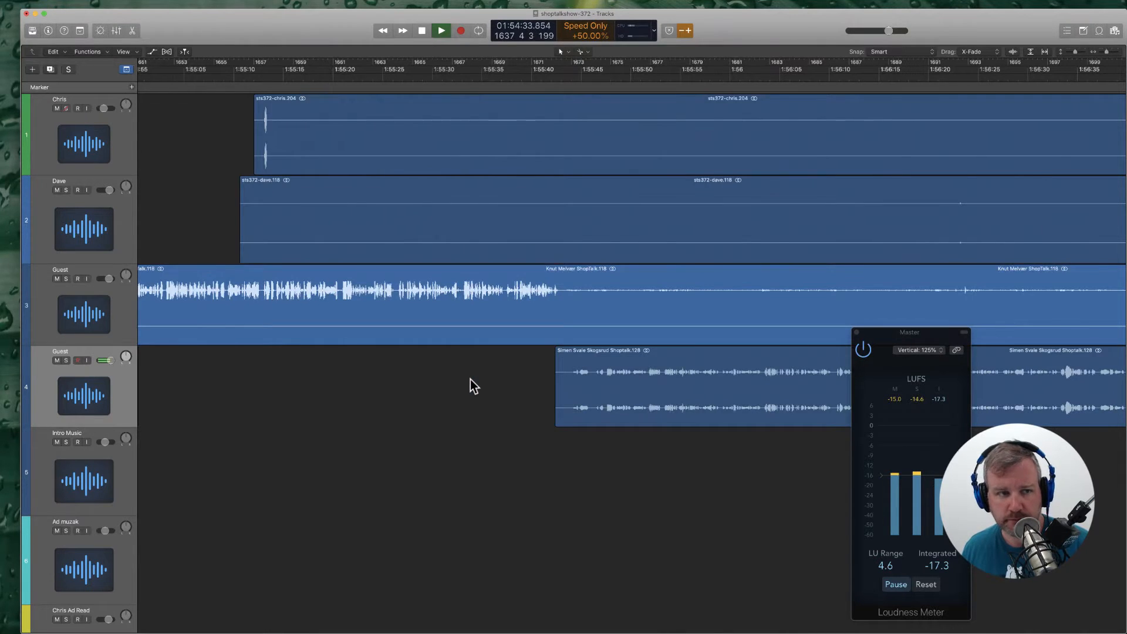
Step: Cut the silent stretch of track 3 from about 1:55:43 to 1:56:44 and delete it
scroll(470, 379, "left", 9)
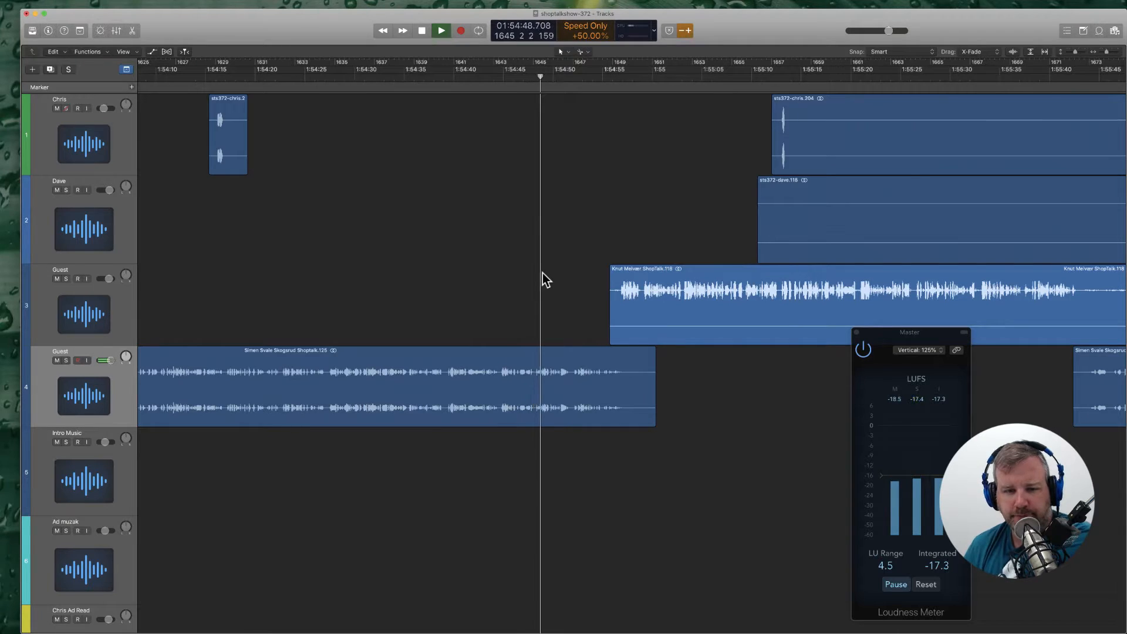
scroll(543, 273, "right", 4)
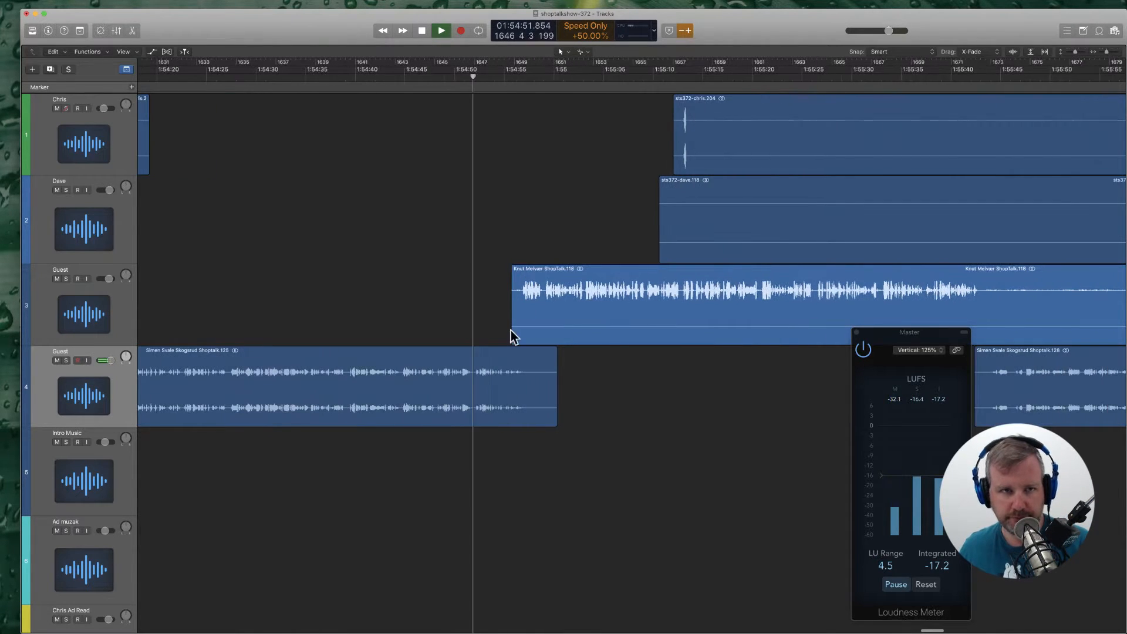
scroll(608, 378, "right", 3)
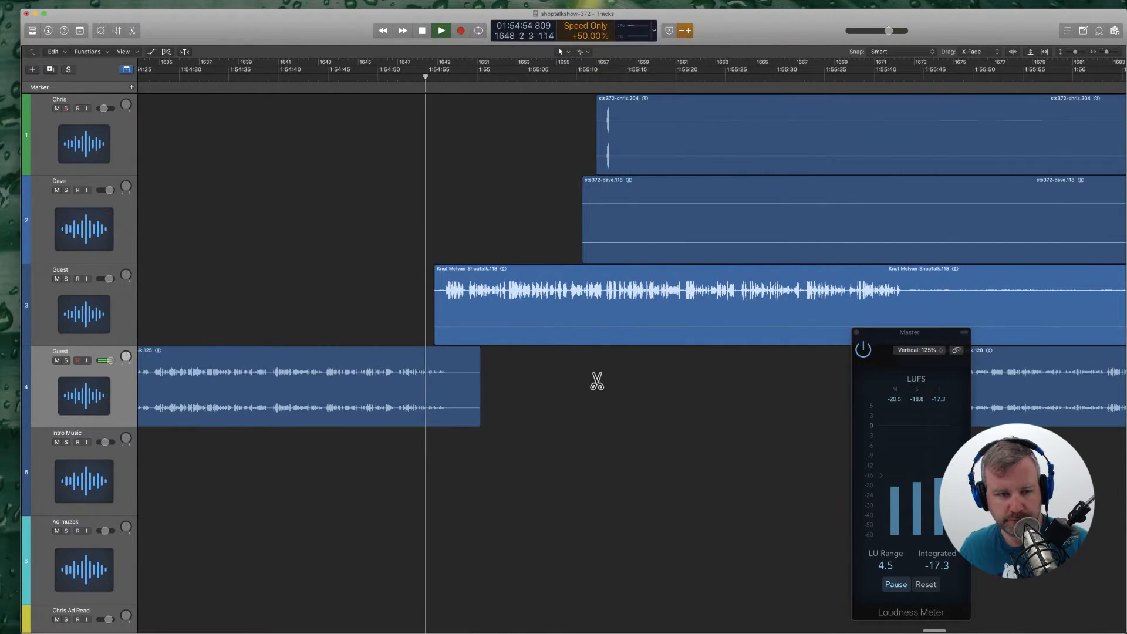
scroll(597, 373, "right", 10)
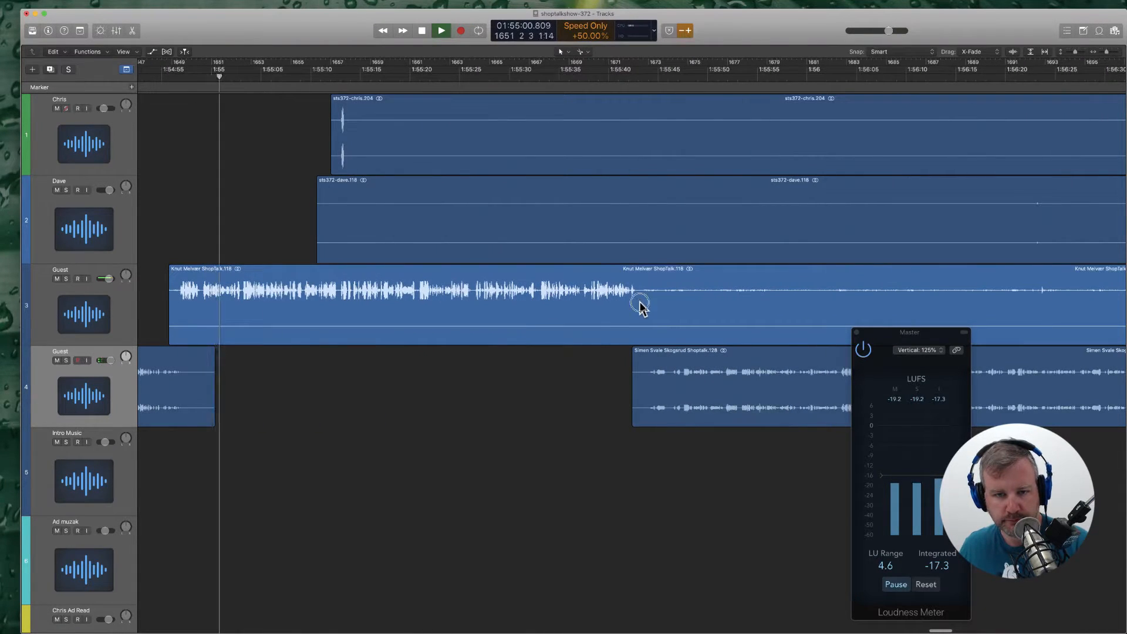
scroll(640, 306, "right", 18)
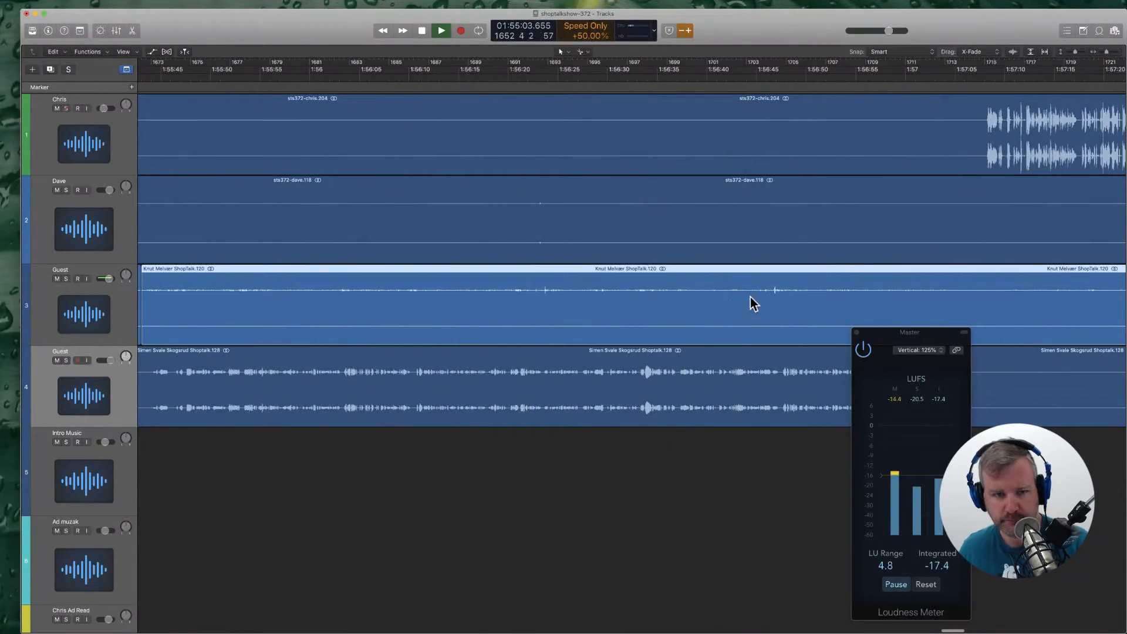
scroll(716, 291, "left", 20)
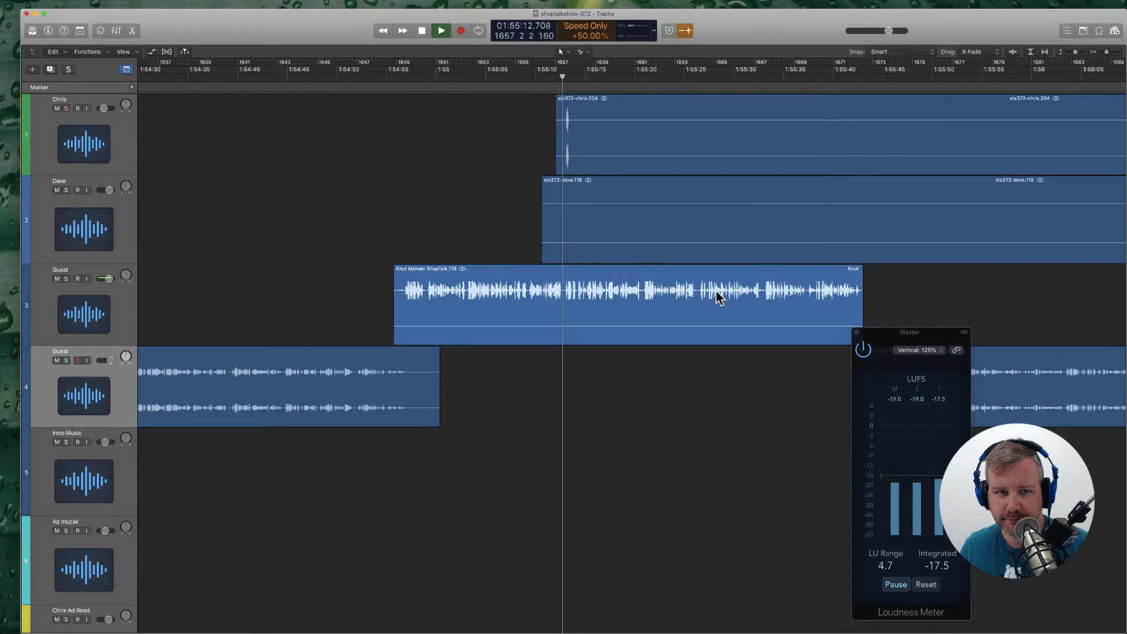
Step: Split track 2 at about 1:56:27 and delete the silent section from 1:55:11 up to the cut
scroll(719, 297, "right", 15)
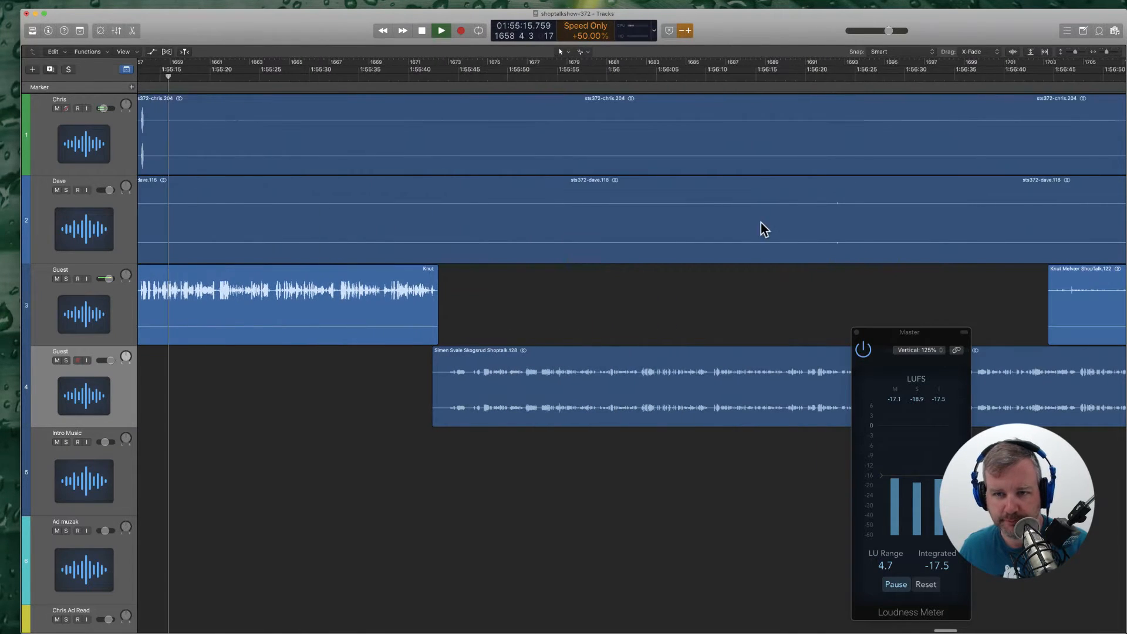
left_click(876, 222)
key("Delete")
key("Return")
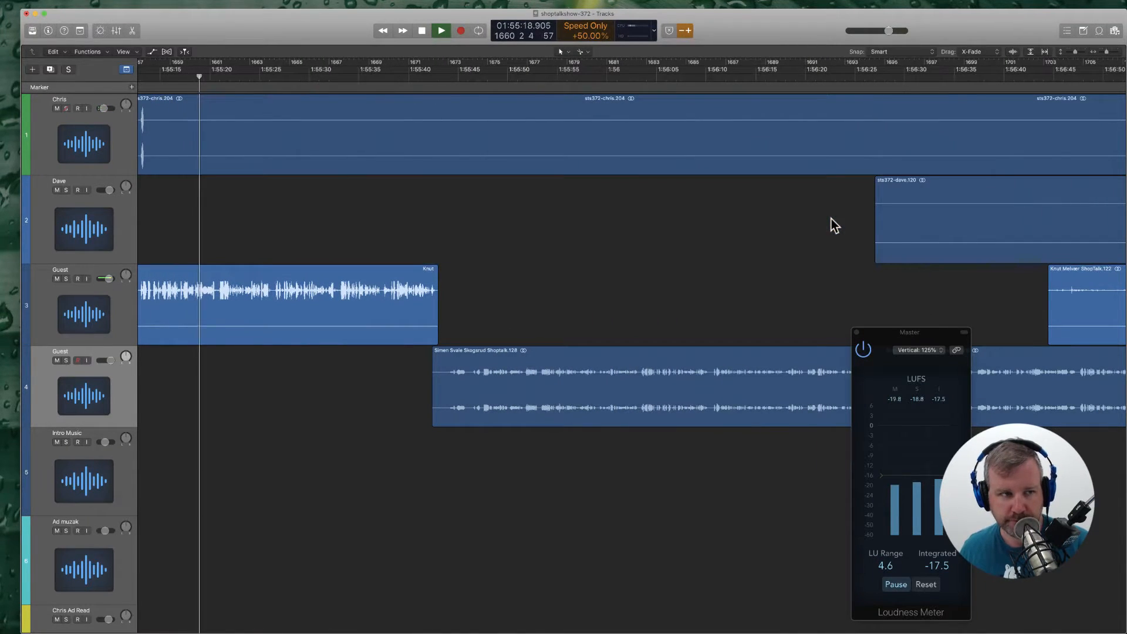
Step: Cut the silent stretch of track 1 from about 1:55:15 to 1:57:07 and delete it
left_click(164, 136, "super")
scroll(646, 167, "right", 18)
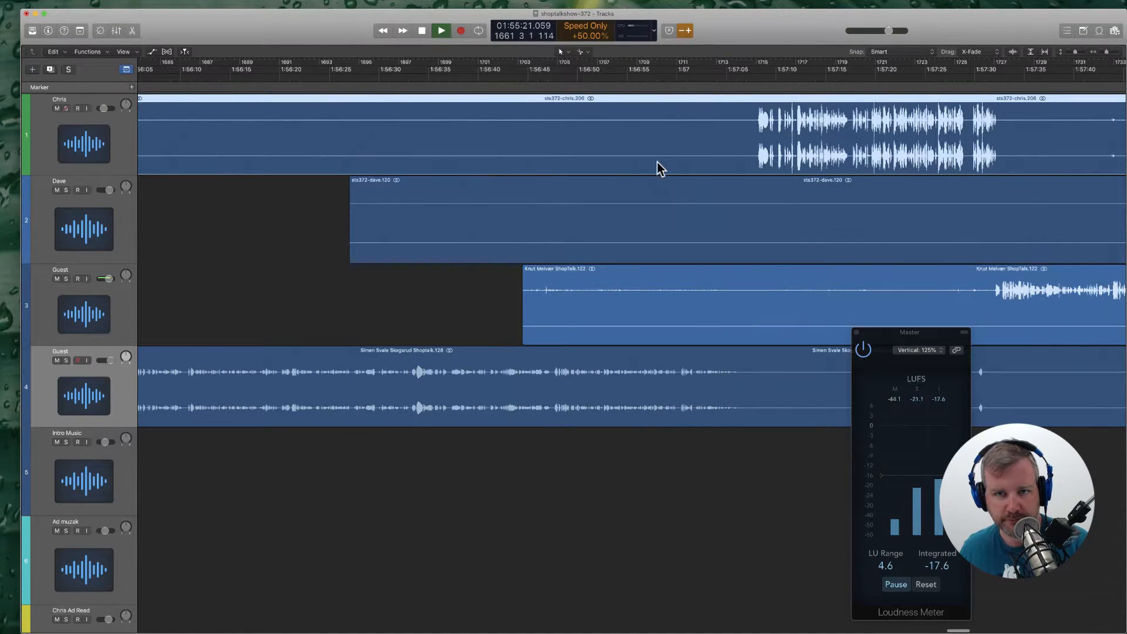
left_click(735, 156, "super")
key("Delete")
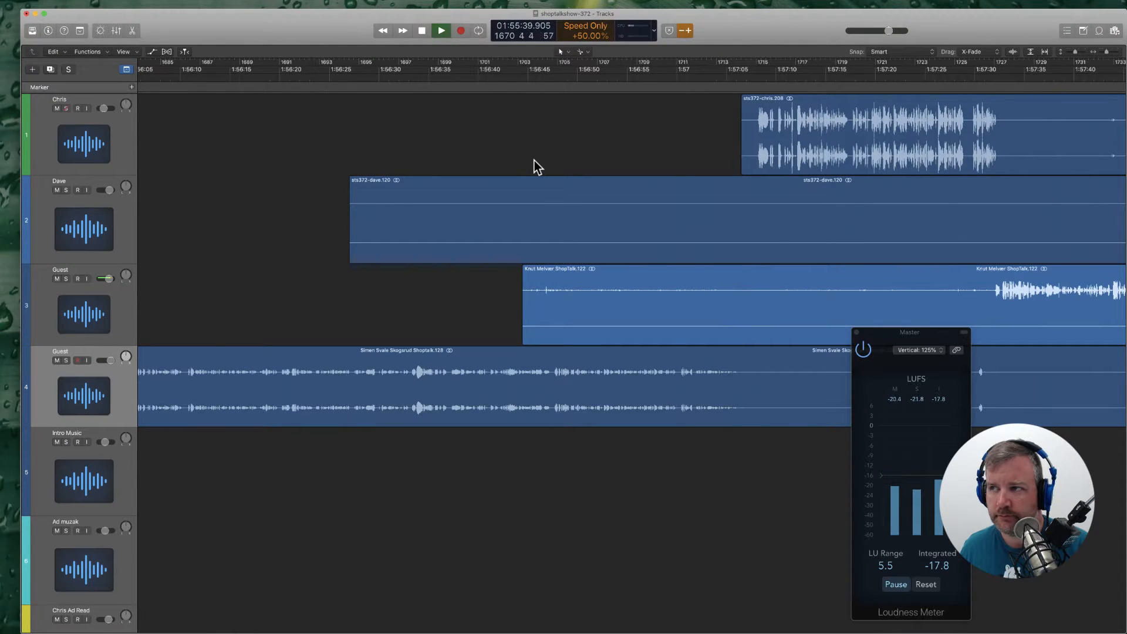
Step: Play back the handover from track 3 to track 4, starting at about 1:55:41
scroll(534, 161, "left", 10)
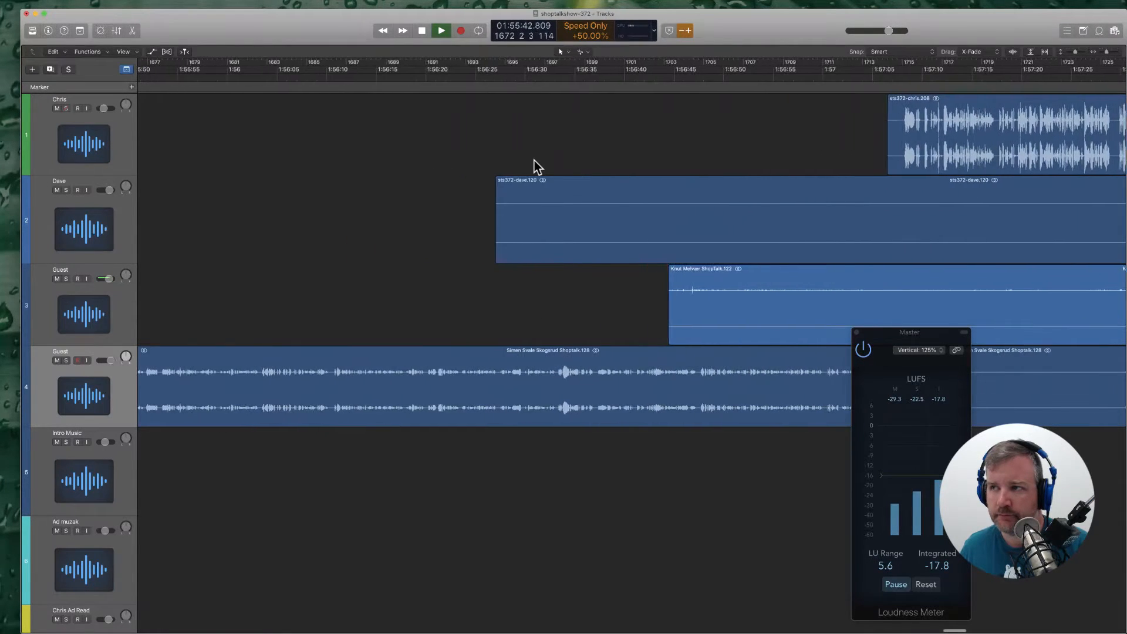
scroll(534, 160, "left", 10)
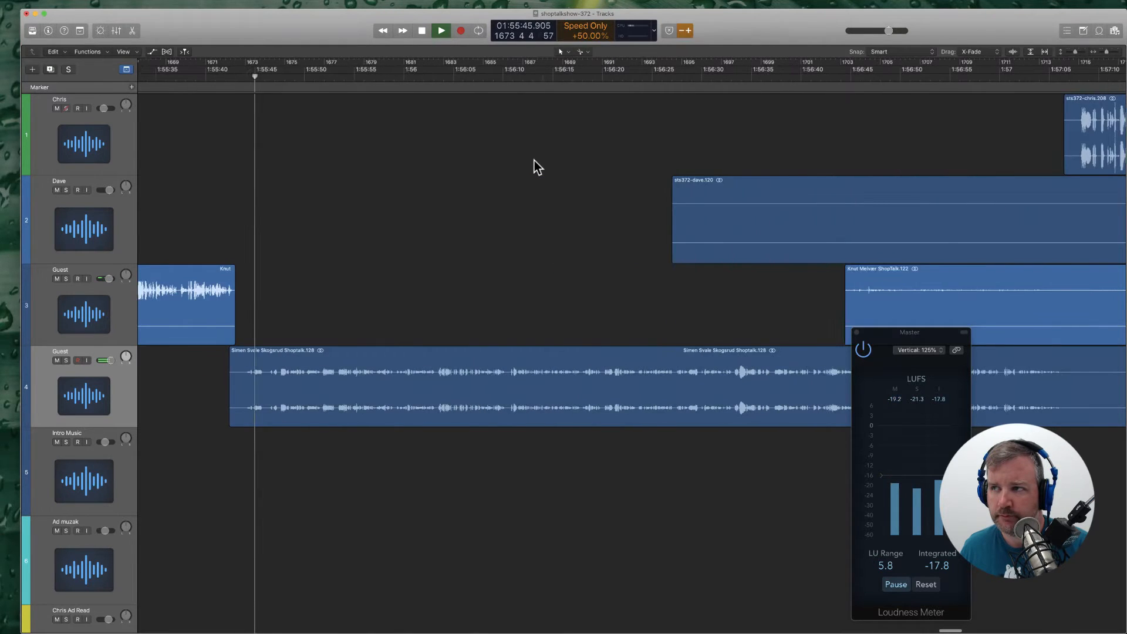
scroll(534, 160, "left", 10)
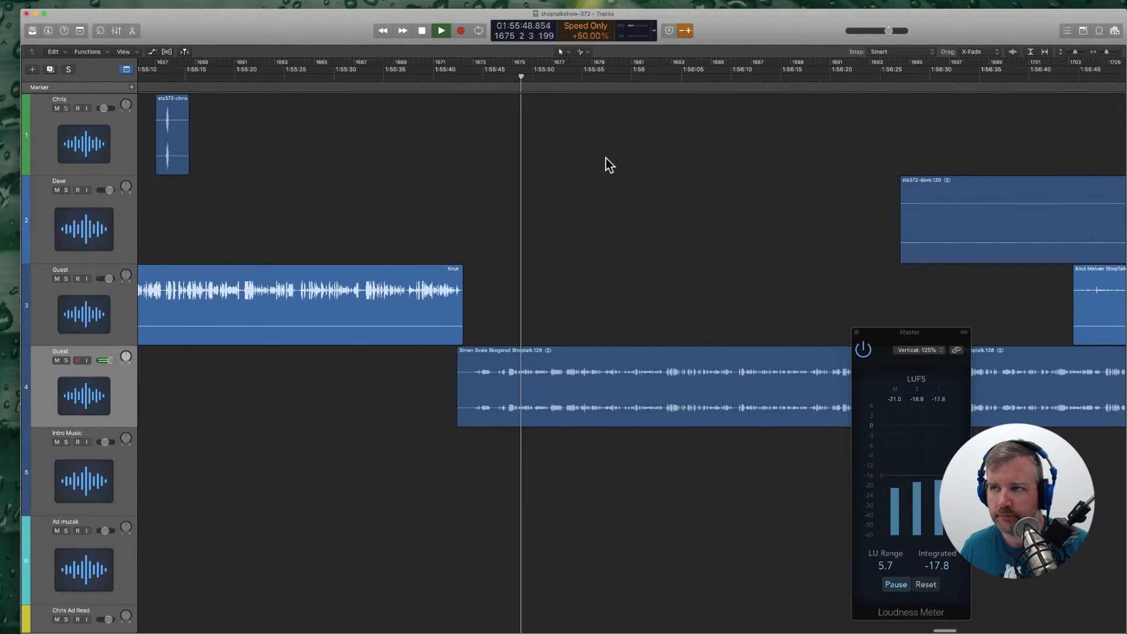
scroll(606, 157, "left", 4)
scroll(606, 159, "left", 1)
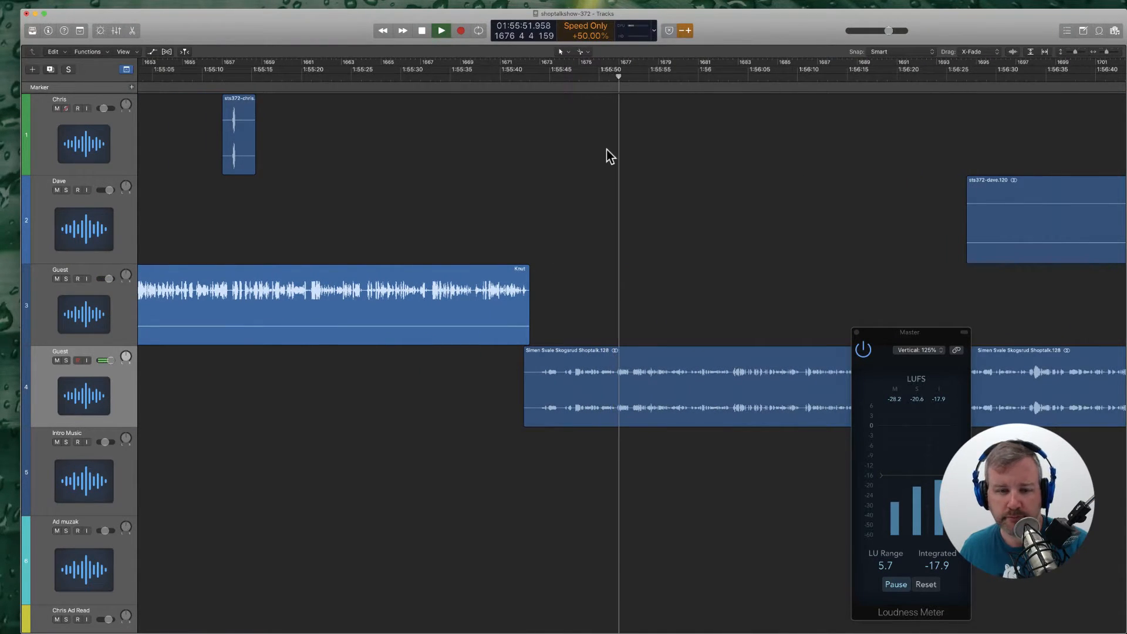
left_click(509, 71)
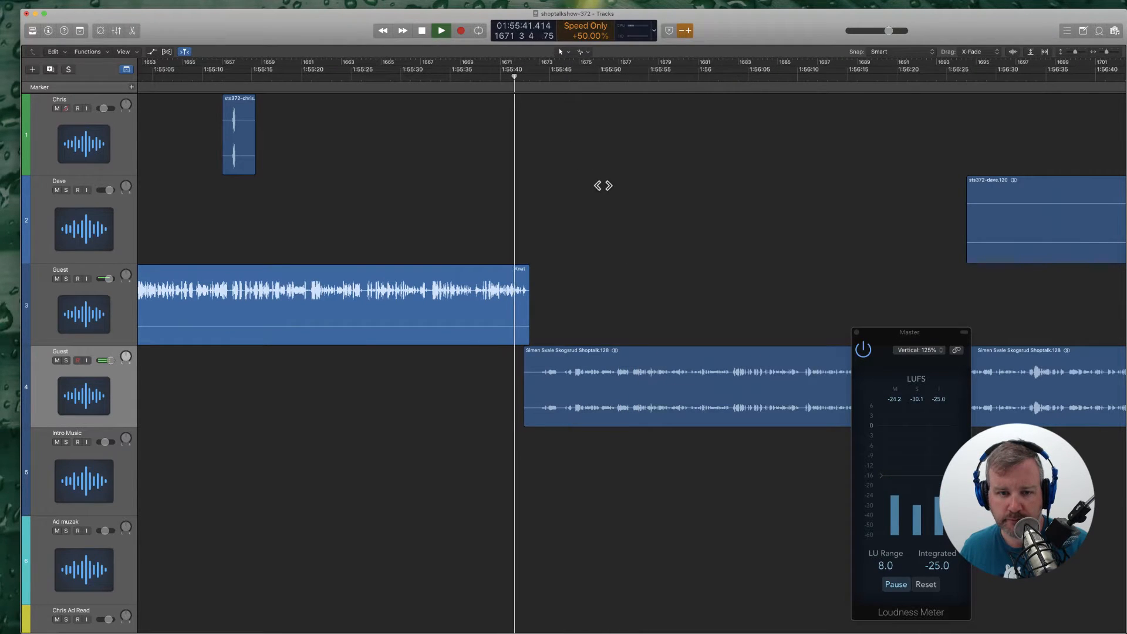
Step: Tighten the gap after track 3's speech by moving the track 4 region and all following regions earlier, to start at about 1:55:41
scroll(659, 228, "right", 10)
scroll(625, 231, "left", 8)
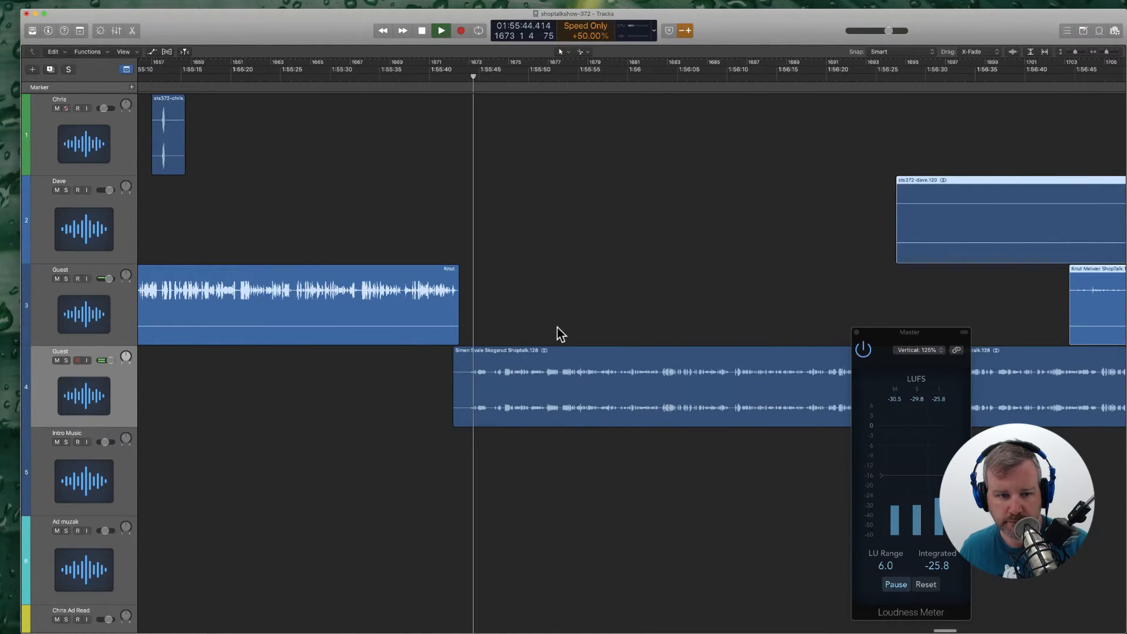
left_click(520, 355)
left_click_drag(520, 355, 495, 351)
key("Return")
Step: Cut and delete the silent stretches of track 2 from about 1:56:26 to 1:57:25 and track 3 from about 1:56:43 to 1:57:30
scroll(599, 246, "right", 5)
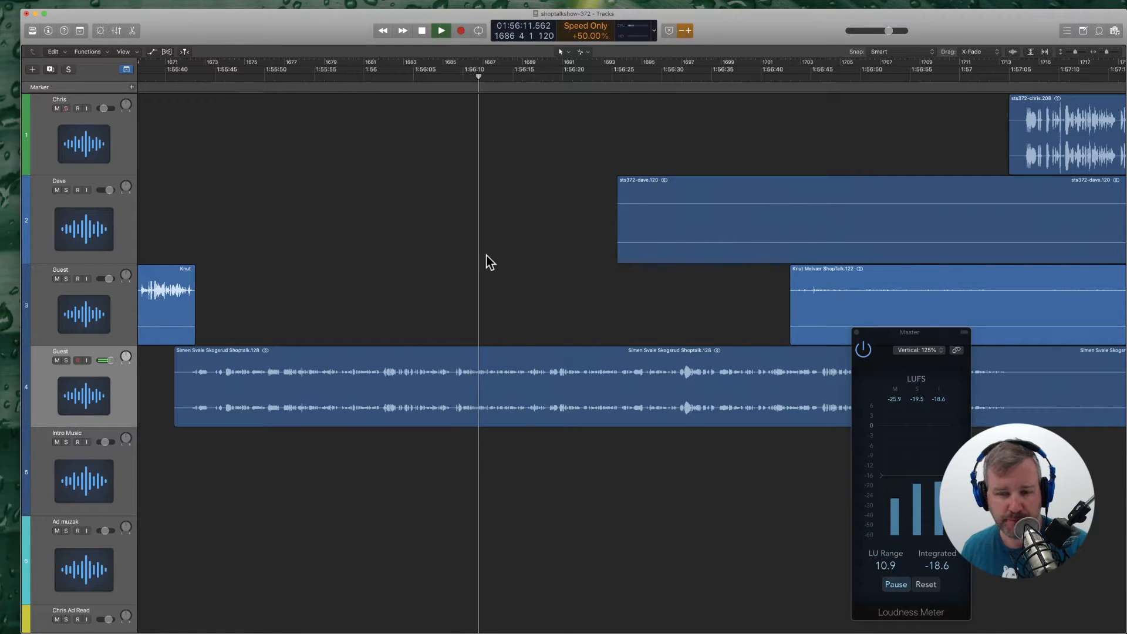
scroll(471, 265, "right", 10)
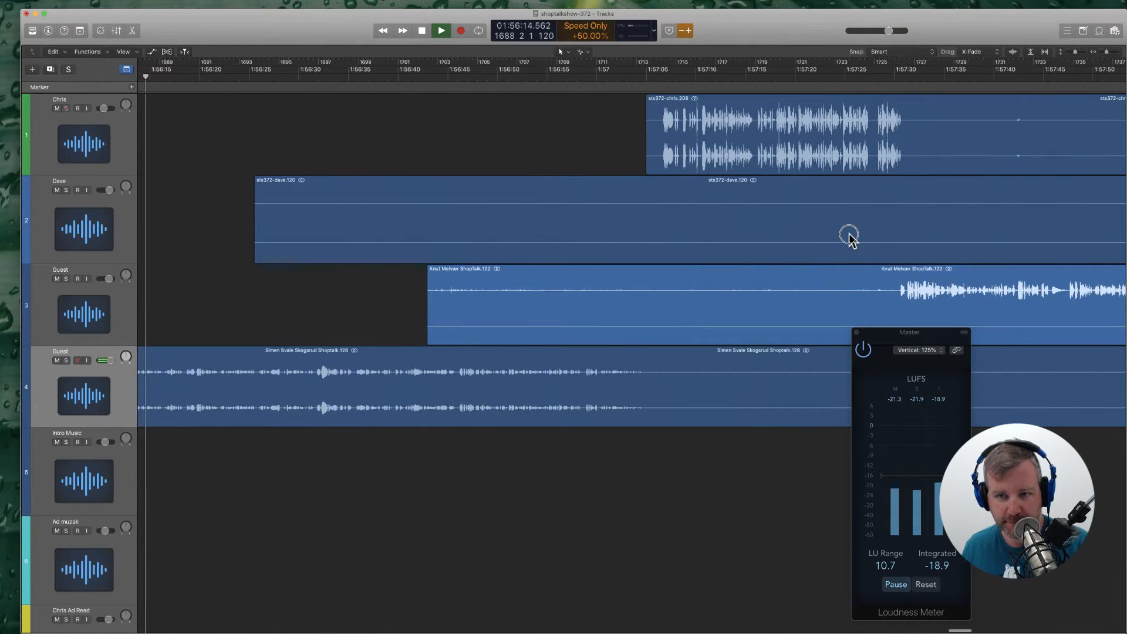
left_click(848, 237, "super")
key("Delete")
key("Return")
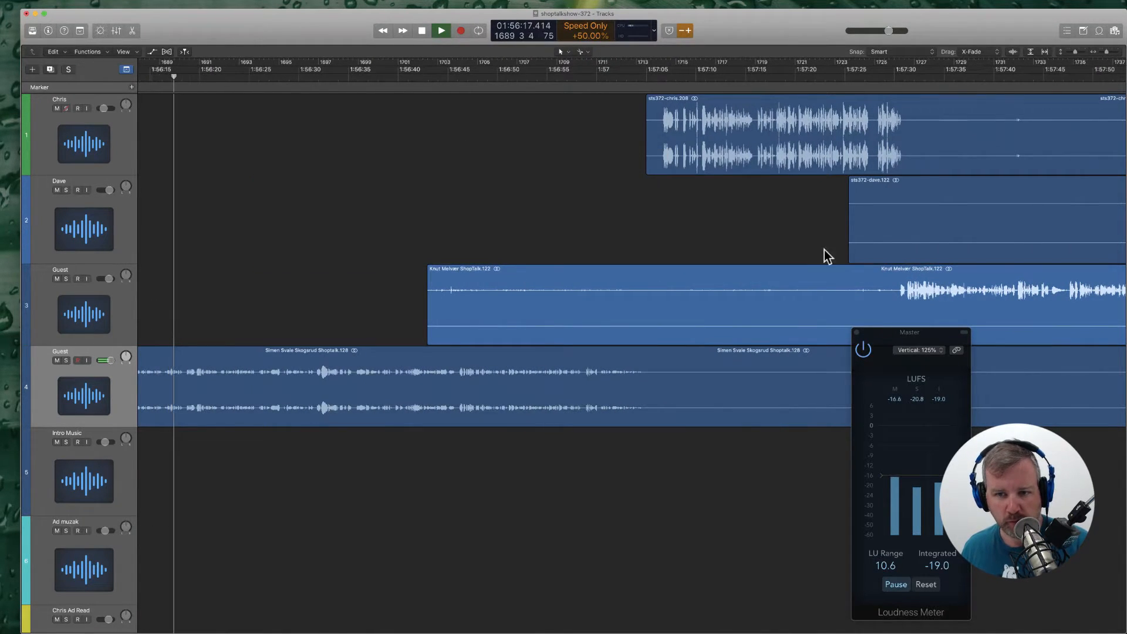
left_click(787, 302, "super")
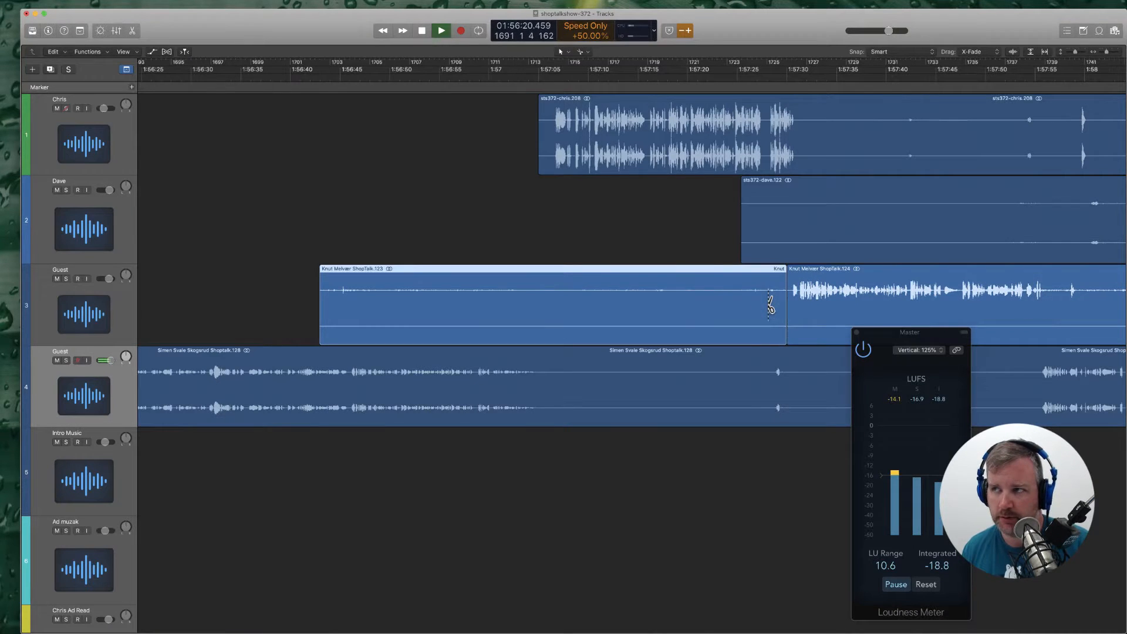
key("Delete")
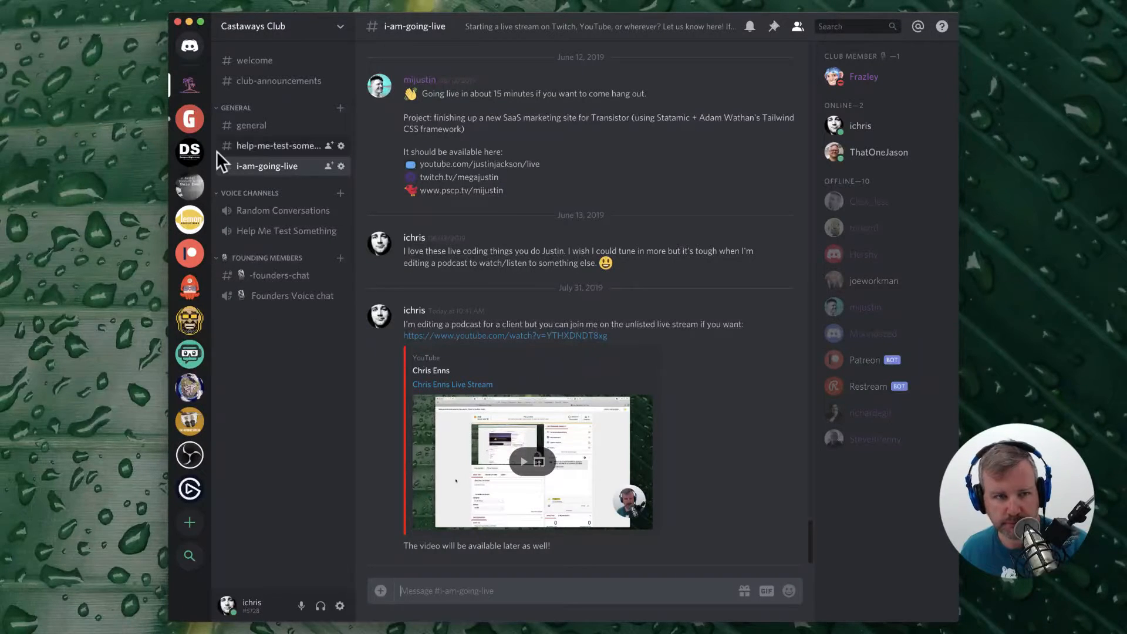
Step: Switch to Discord, check the goodstufffm server's podcasting-how-to channel, and return to the Castaways Club server
left_click(190, 120)
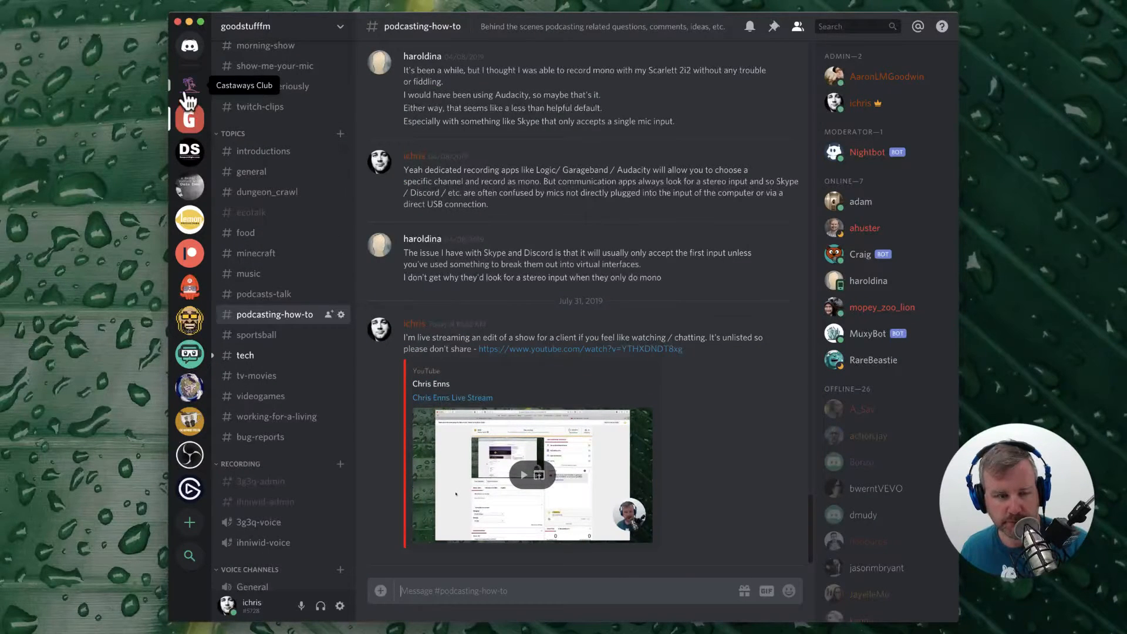
left_click(188, 91)
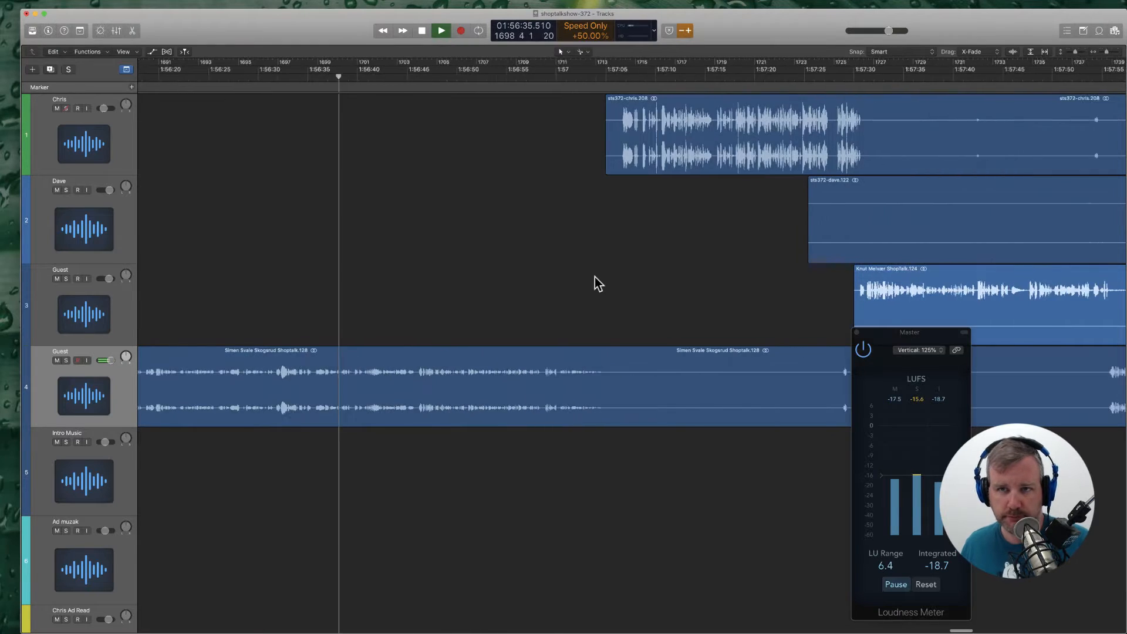
Step: Switch back to Logic Pro, cut the silent stretch of track 4 from about 1:57:06 to 1:57:27 and delete it
left_click(559, 393, "super")
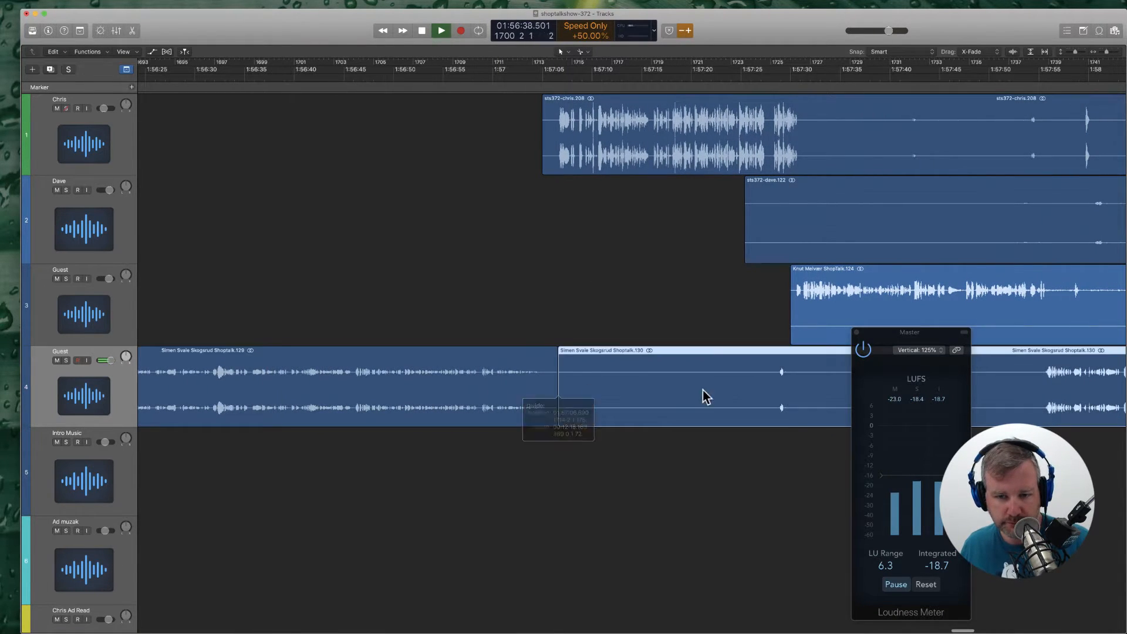
left_click(762, 388, "super")
left_click(711, 382)
key("Delete")
key("Return")
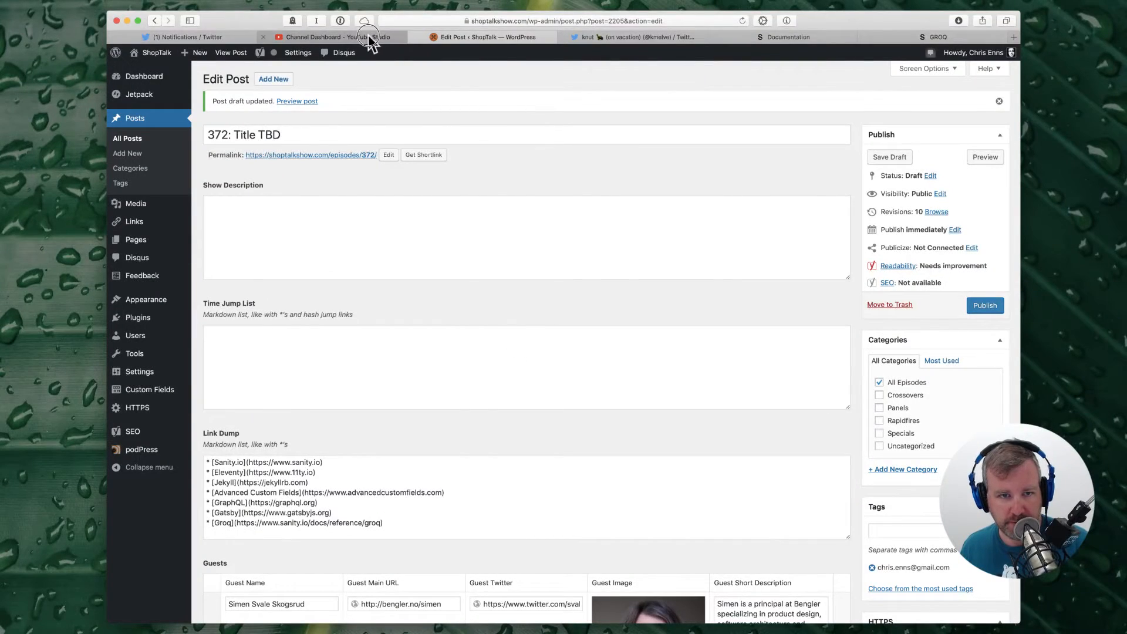
Step: Switch to the browser and open the channel's list of live streams in YouTube Studio
left_click(369, 38)
left_click(157, 211)
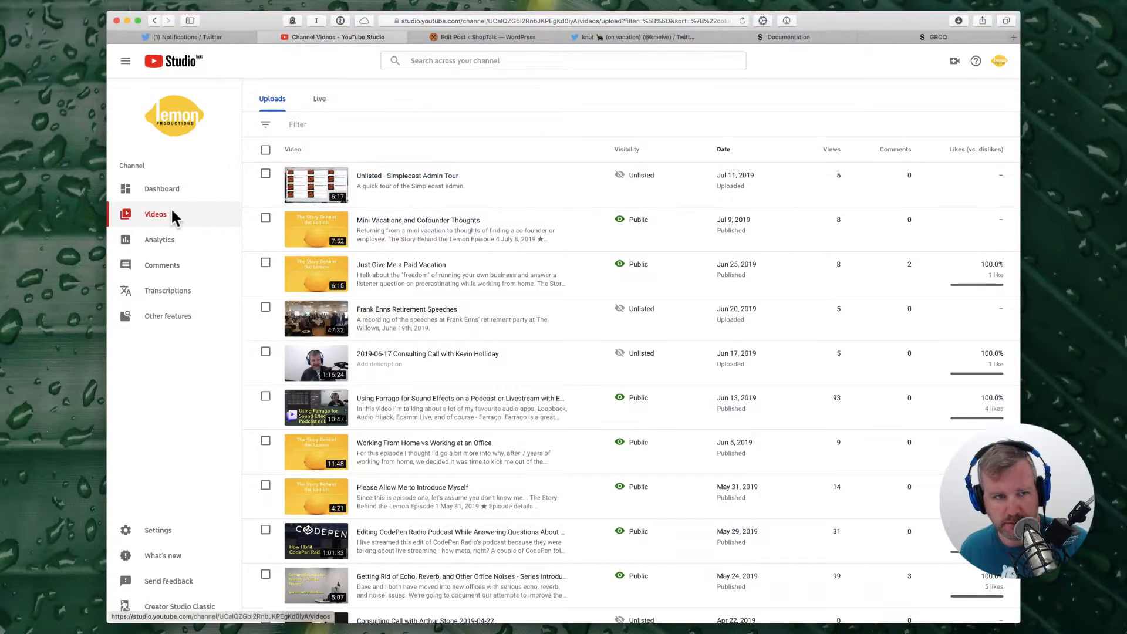
left_click(319, 100)
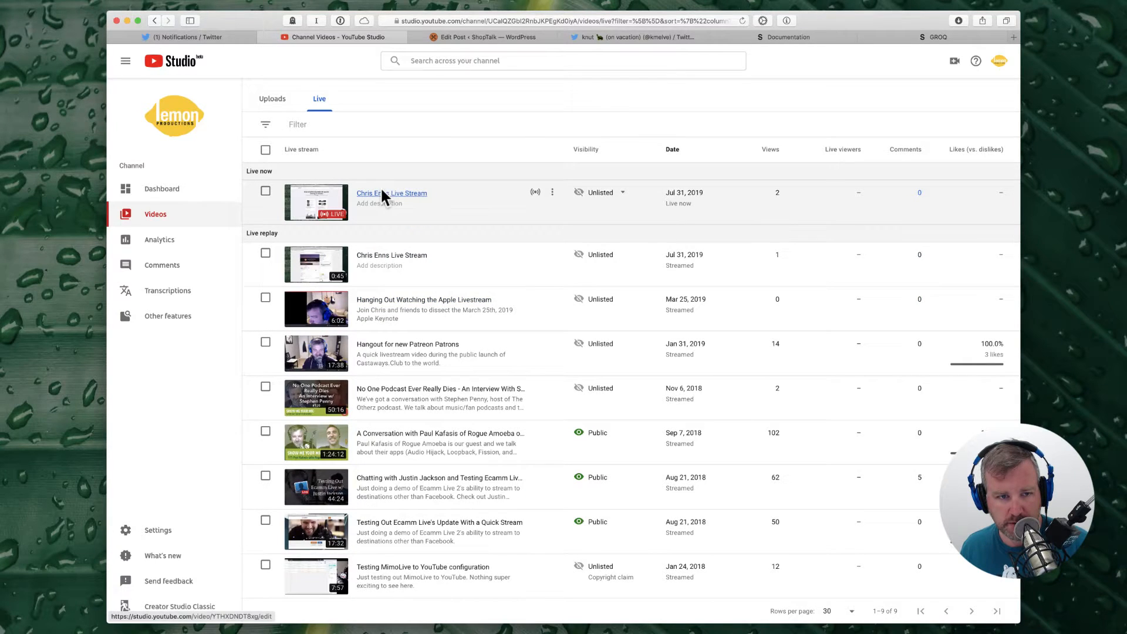
Step: Check the bulk edit and visibility options for the 0:45 live replay without changing them, and deselect the replay
left_click(266, 255)
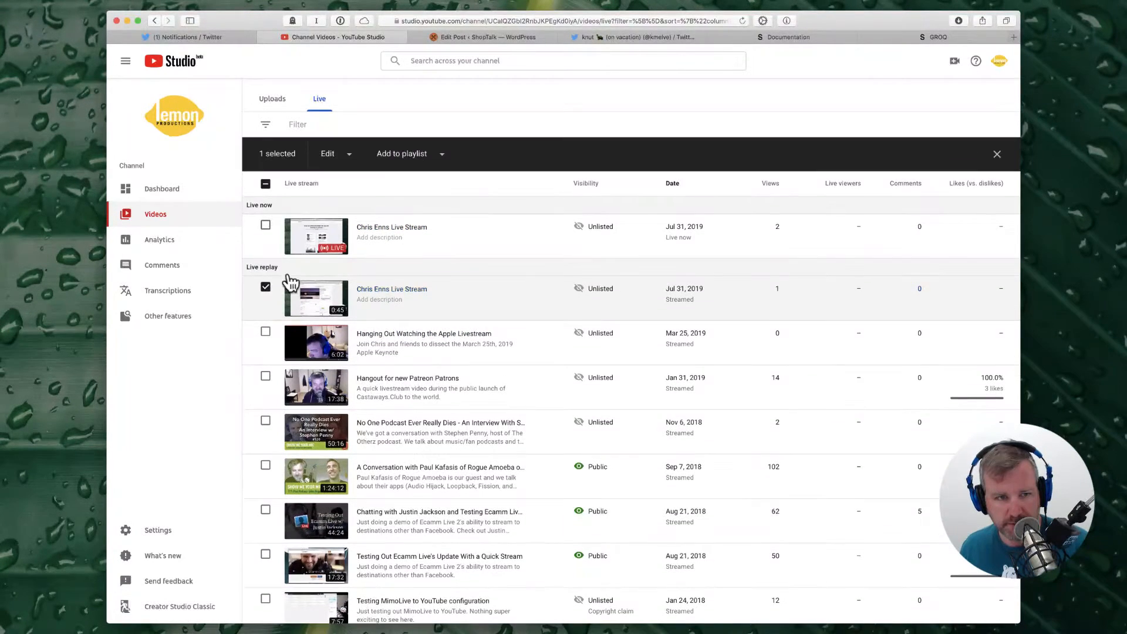
left_click(347, 154)
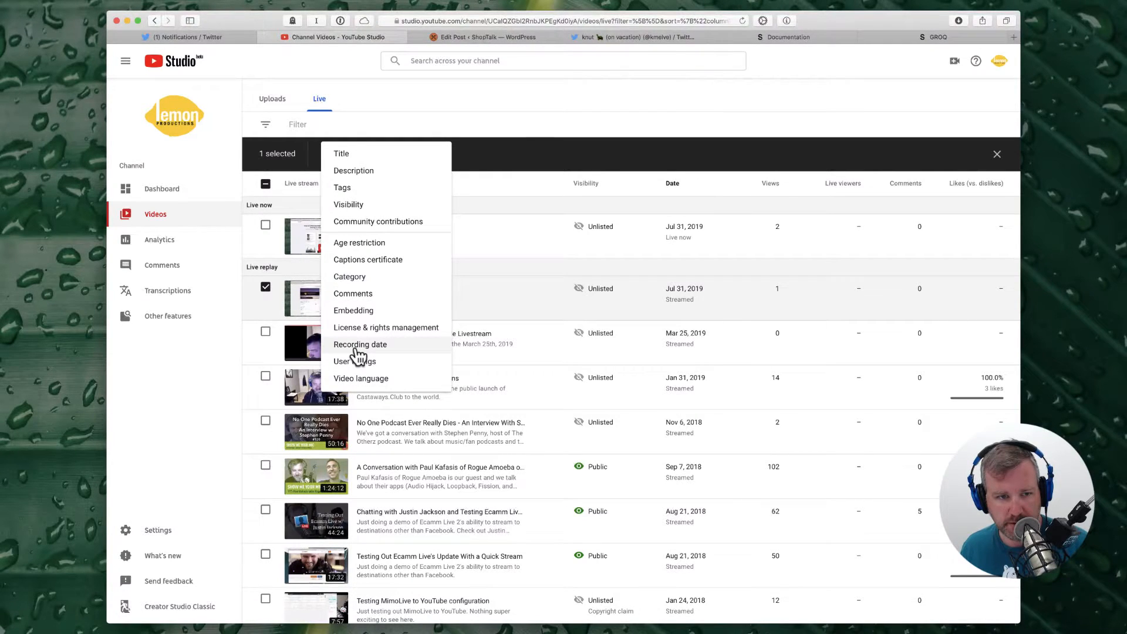
left_click(518, 190)
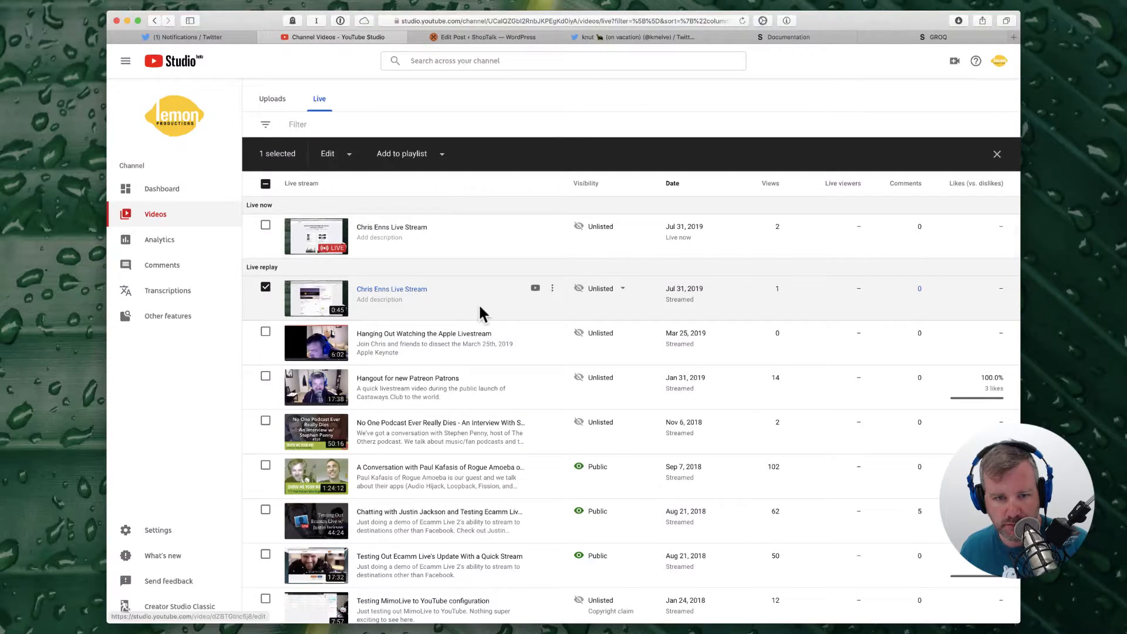
left_click(622, 289)
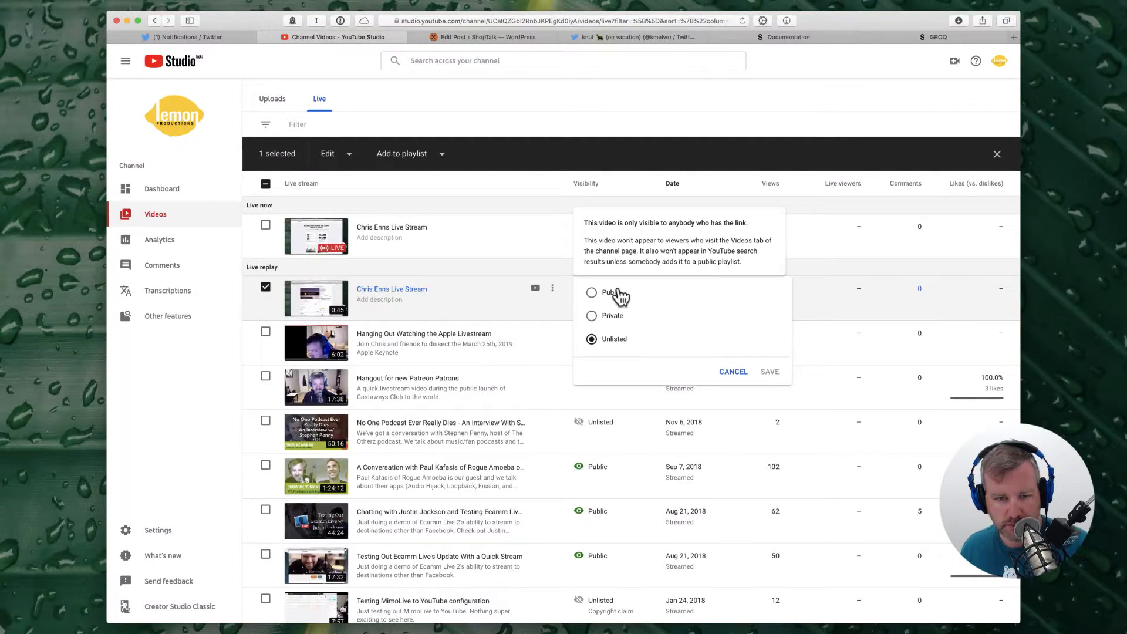
left_click(503, 302)
left_click(341, 154)
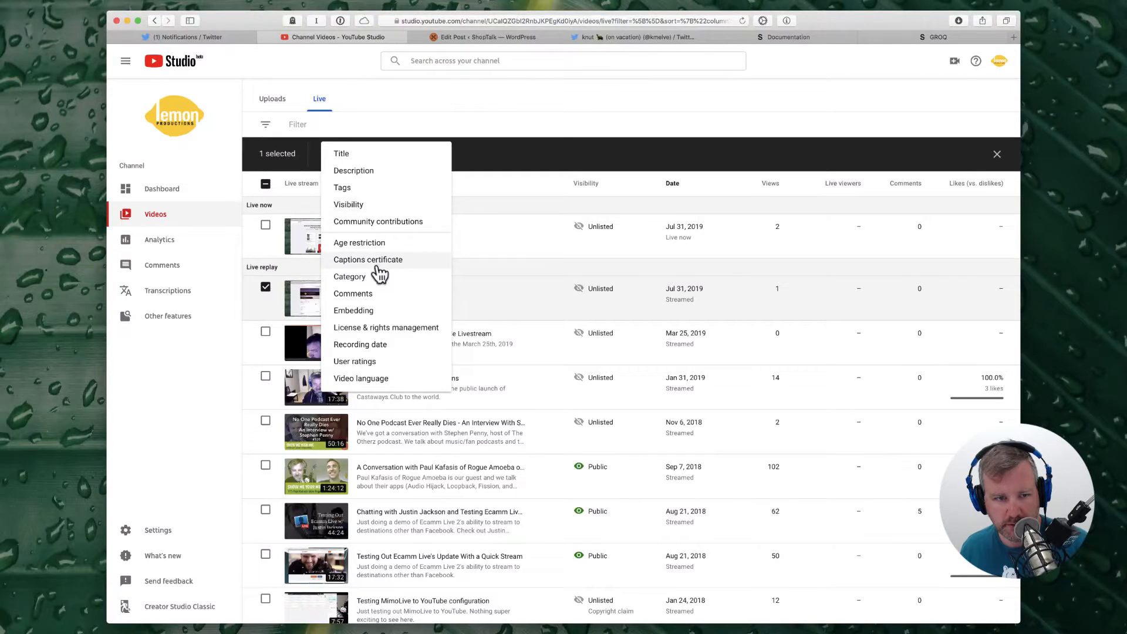
left_click(480, 307)
left_click(266, 287)
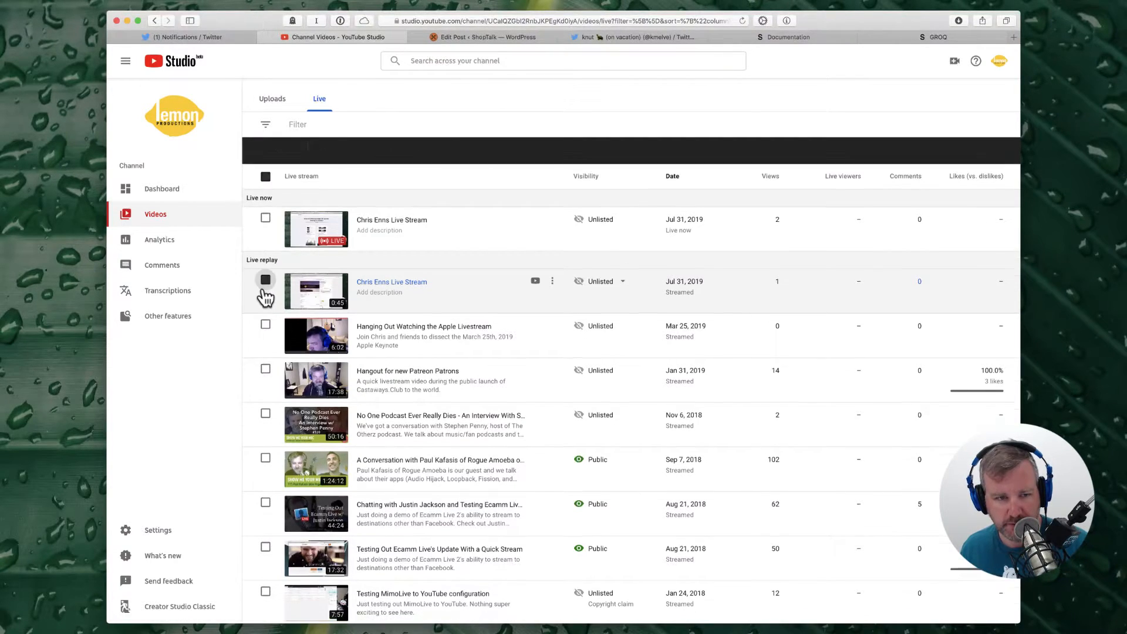
Step: Open the 0:45 live replay's details, look through its basic and advanced settings, and return to the live stream list
left_click(388, 258)
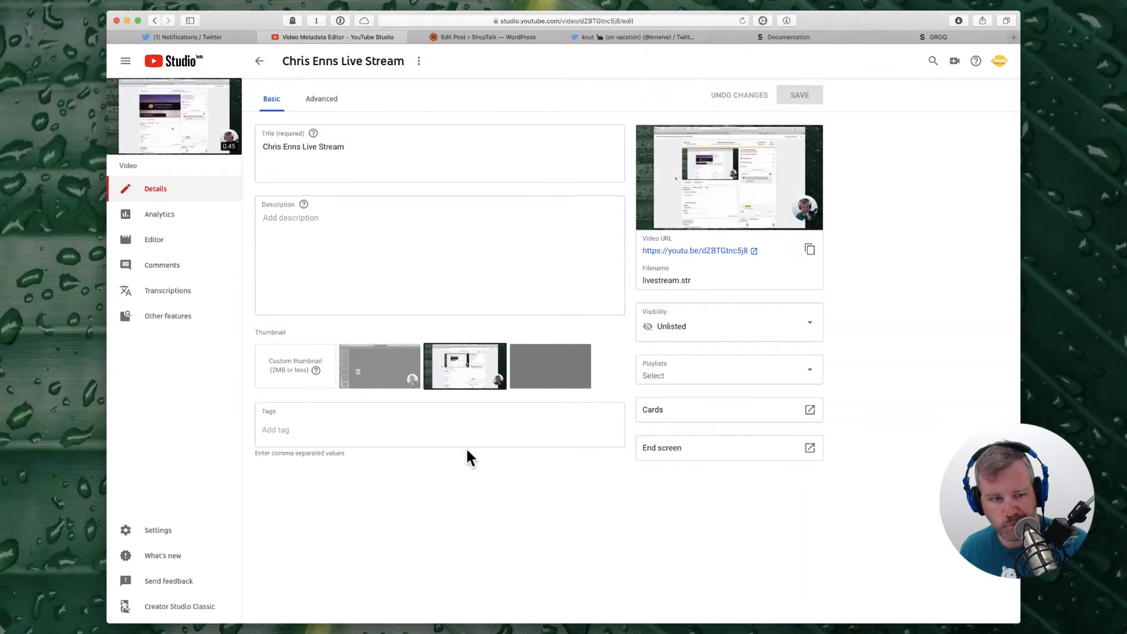
mouse_move(787, 182)
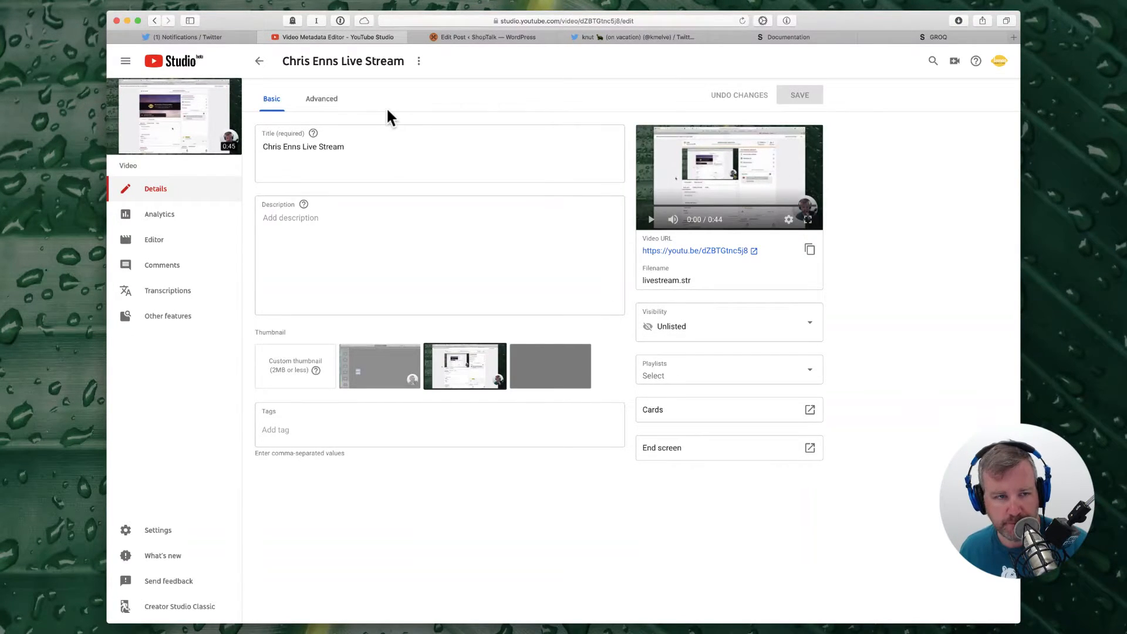
left_click(311, 101)
scroll(371, 350, "down", 3)
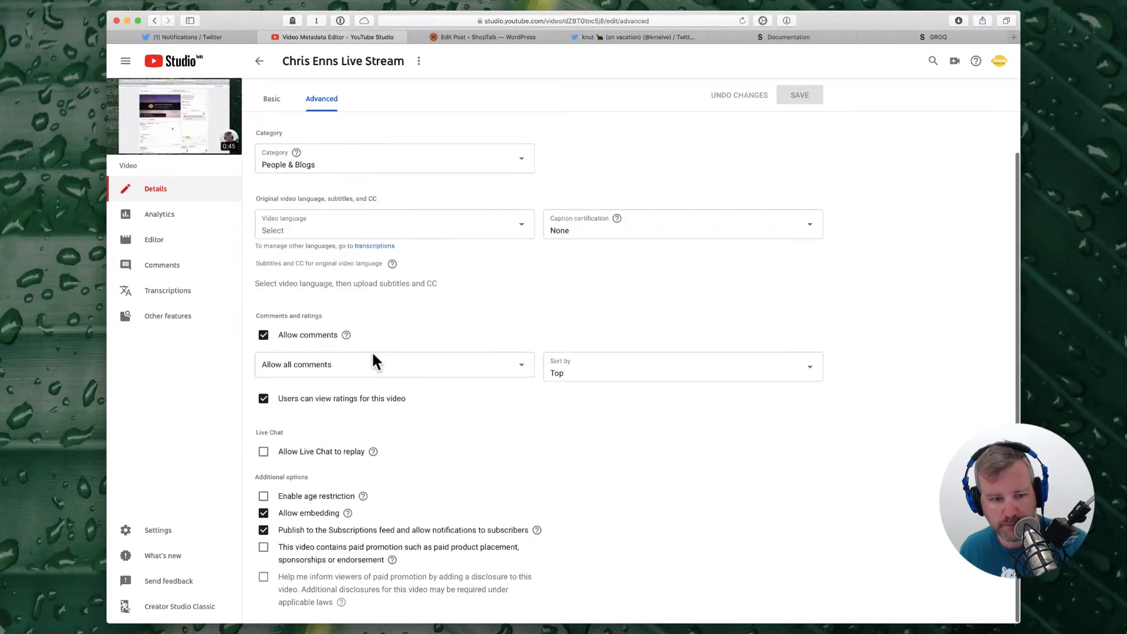
scroll(470, 425, "up", 3)
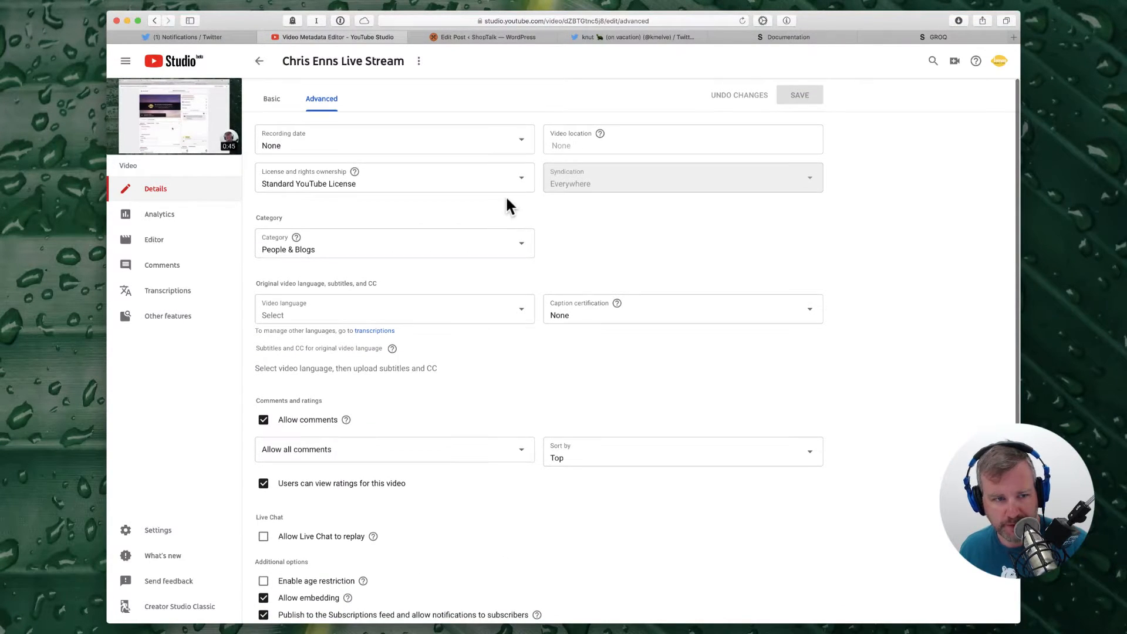
mouse_move(171, 317)
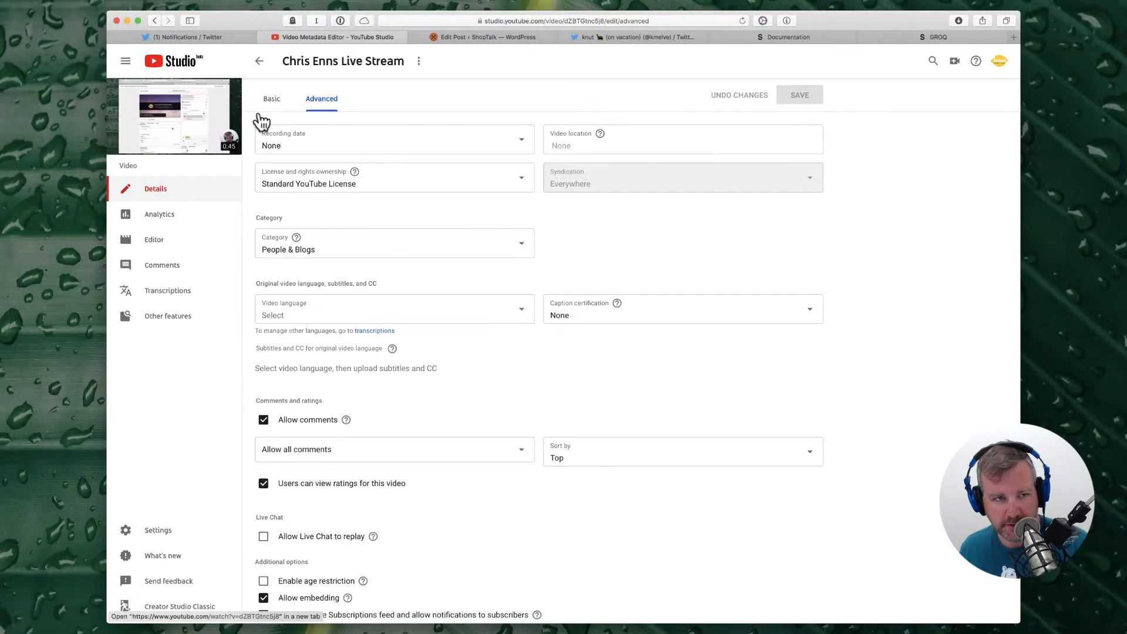
left_click(271, 99)
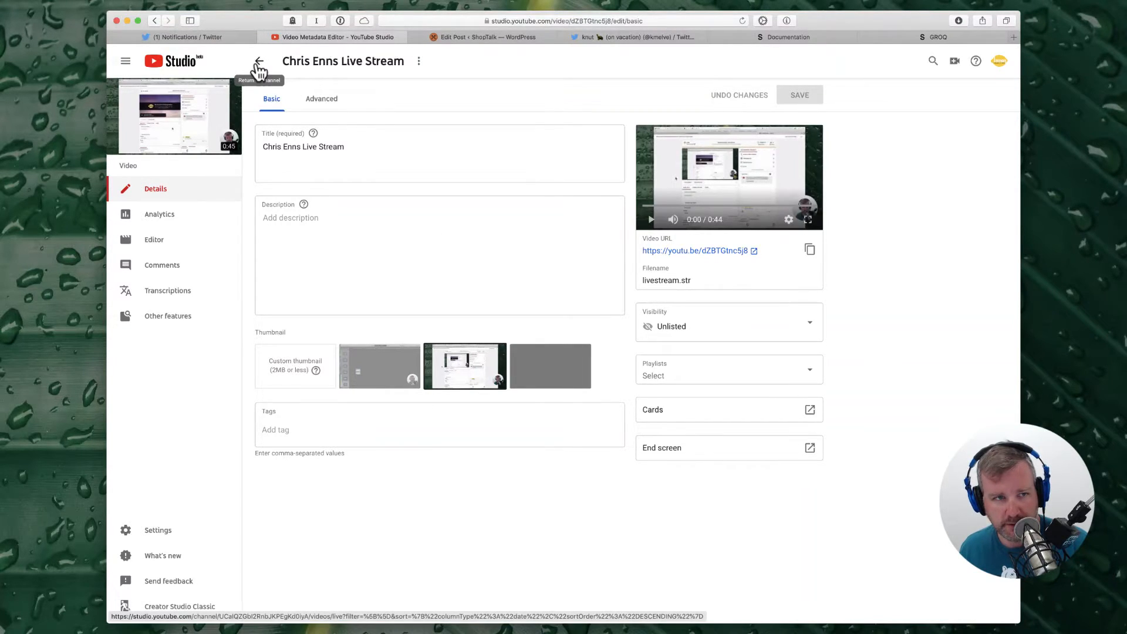
left_click(258, 63)
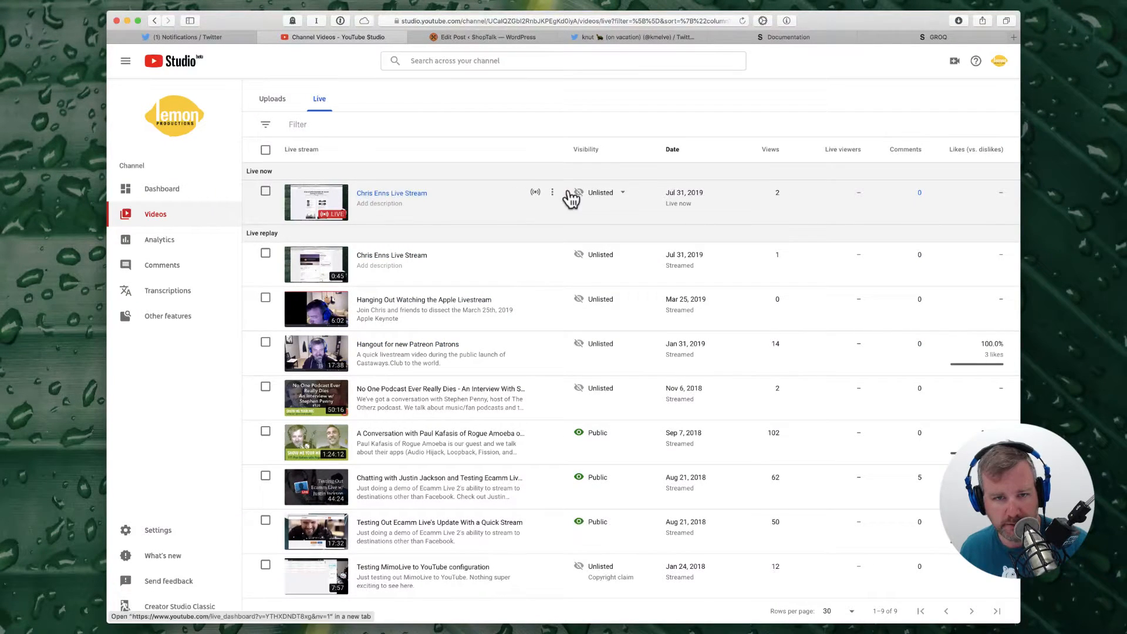
Step: Play the ongoing live stream on the YouTube watch page linked from its details, close the page and return to Logic Pro
mouse_move(598, 201)
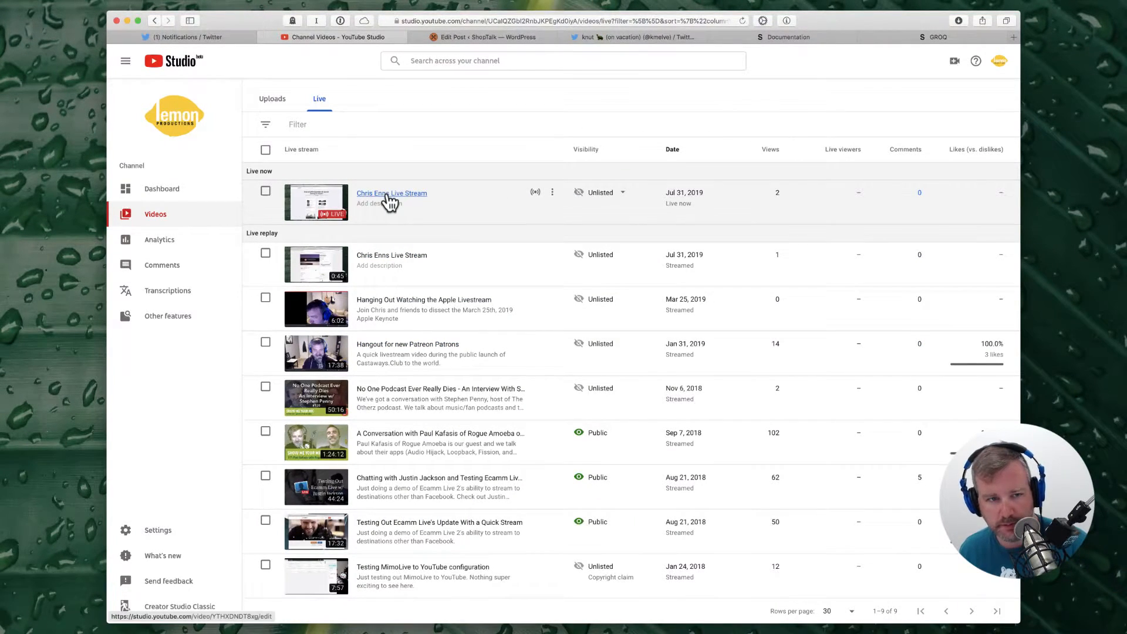
left_click(331, 202)
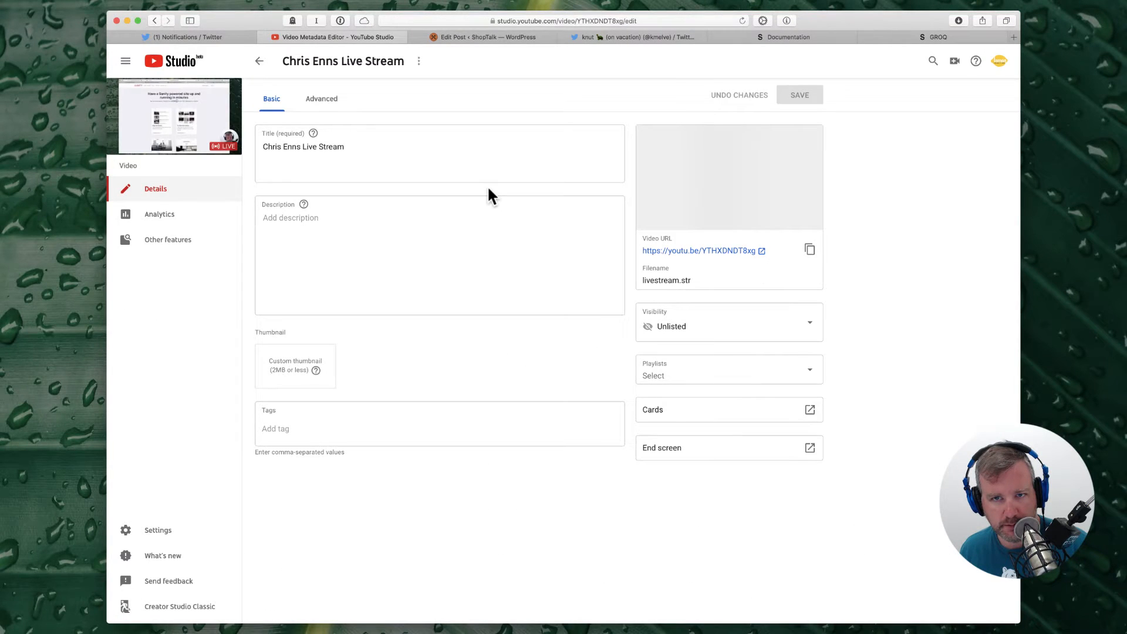
left_click(710, 250)
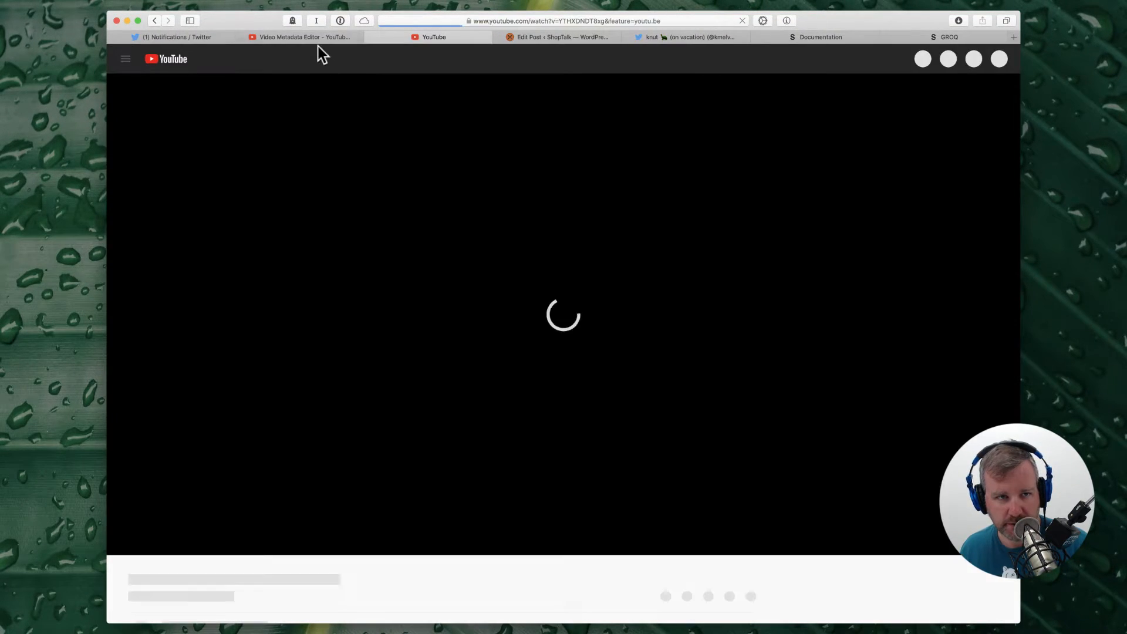
left_click(314, 37)
key("super+w")
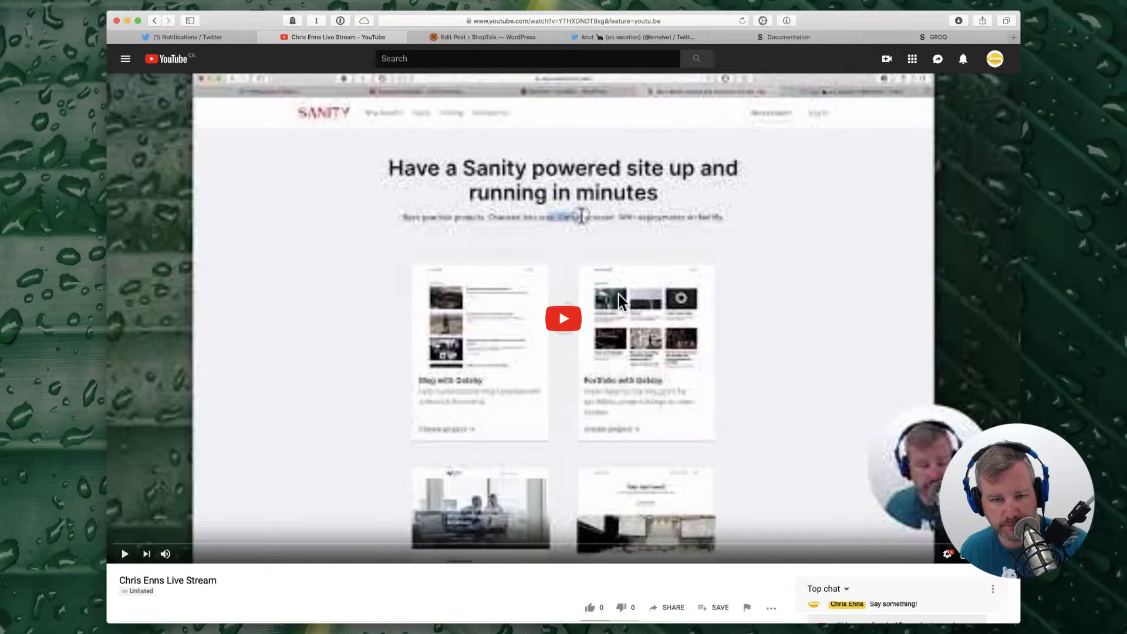
left_click(567, 319)
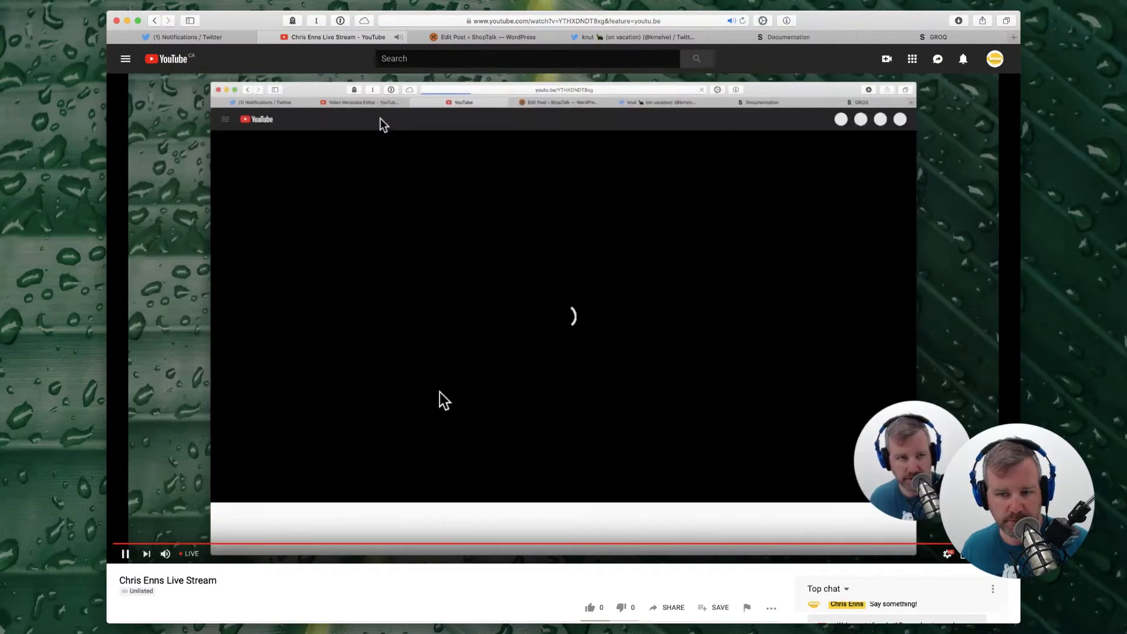
key("super+w")
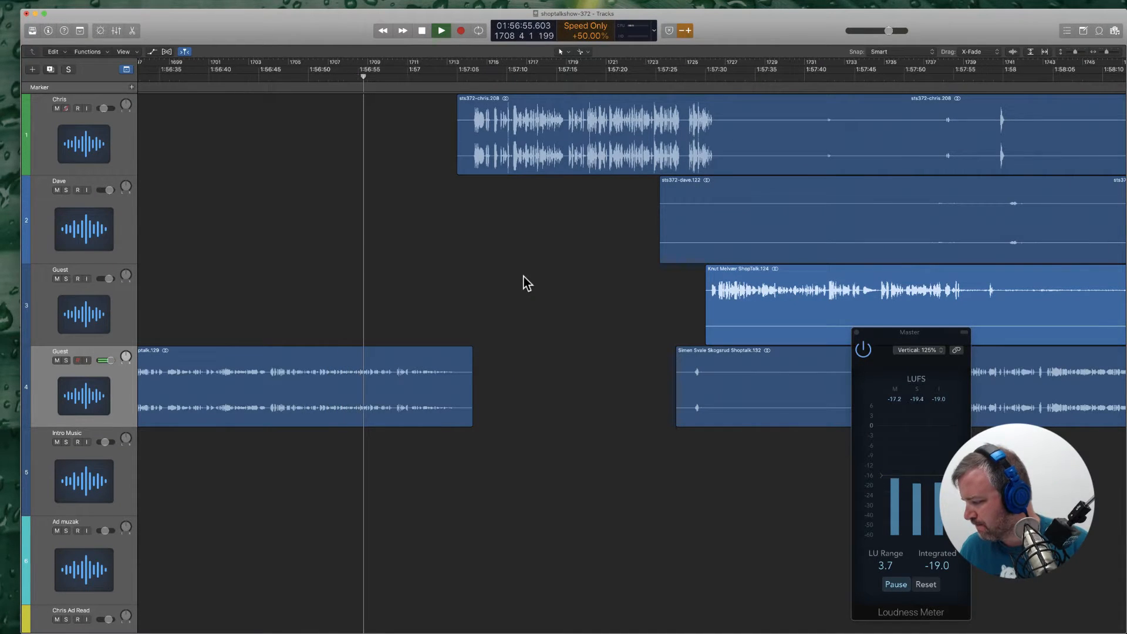
Step: Select the regions on tracks 1 to 4 after the gap and move them about 0.84 seconds earlier, to 1:57:04.144
scroll(599, 283, "left", 2)
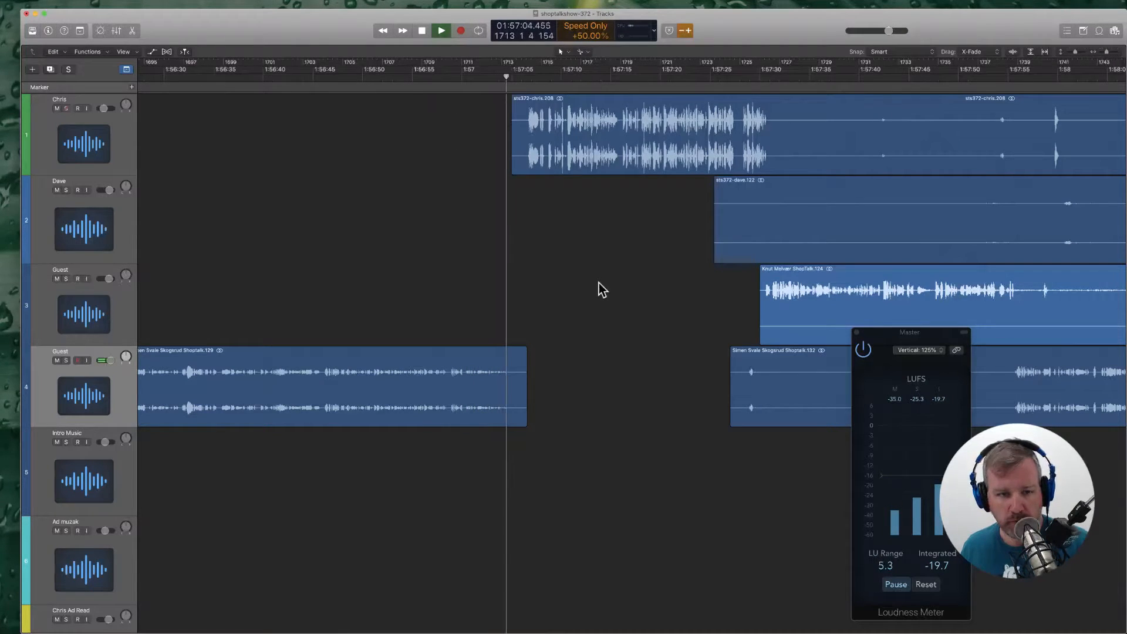
left_click(714, 166, "shift")
left_click(743, 226, "shift")
left_click(777, 308, "shift")
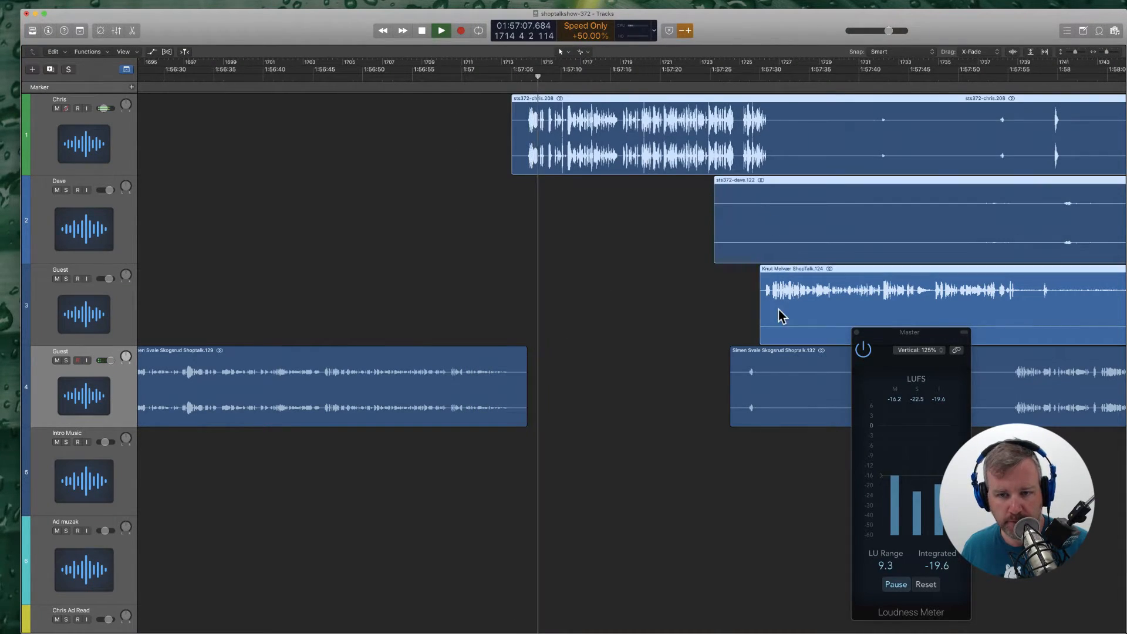
left_click(775, 364, "shift")
left_click_drag(624, 151, 616, 152)
left_click(644, 206)
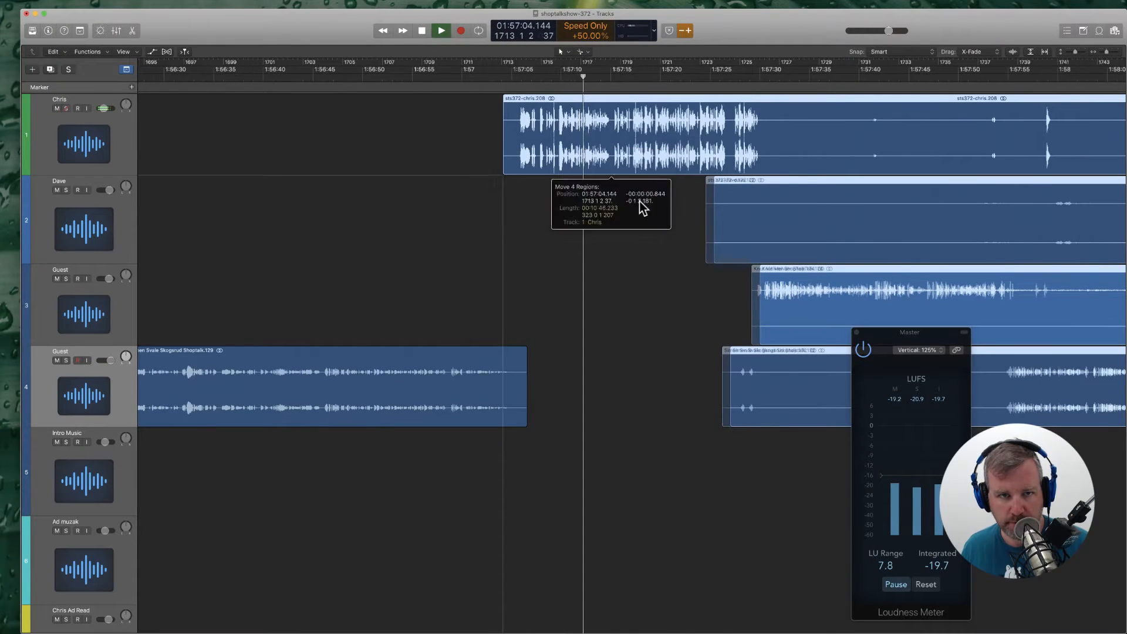
Step: Split the track 1 region at 1:57:09.757 and trim about half a second from the start of its second part
left_click(543, 79)
key("super+Right")
key("super+Right")
key("super+Right")
key("super+Right")
key("space")
scroll(544, 192, "right", 3)
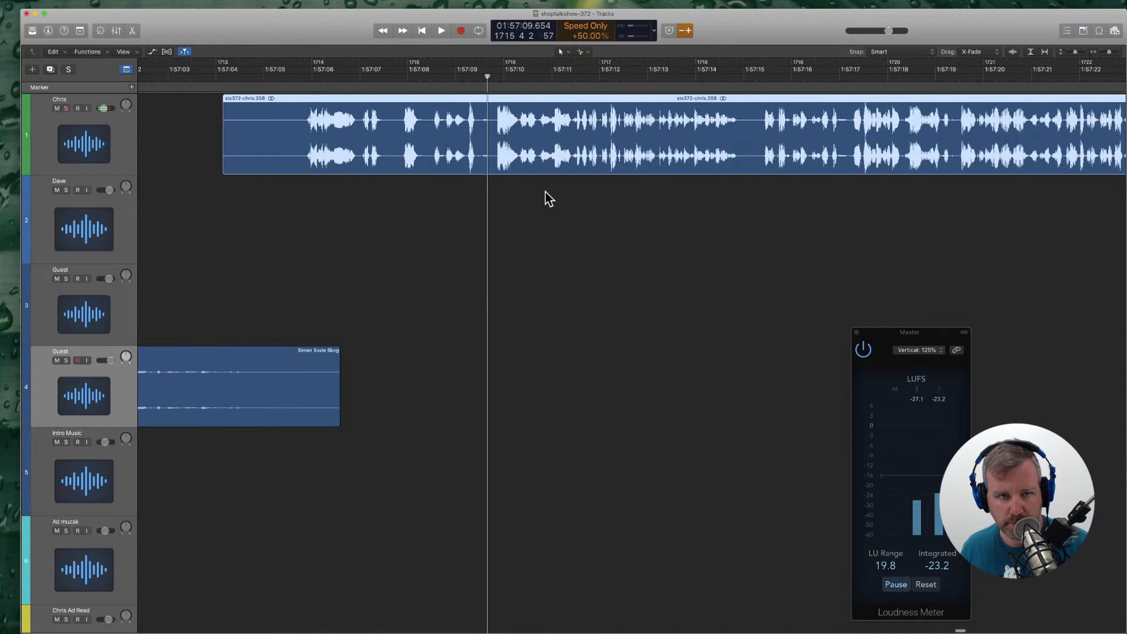
key("space")
key("space")
left_click(508, 206, "super")
left_click(492, 145, "super")
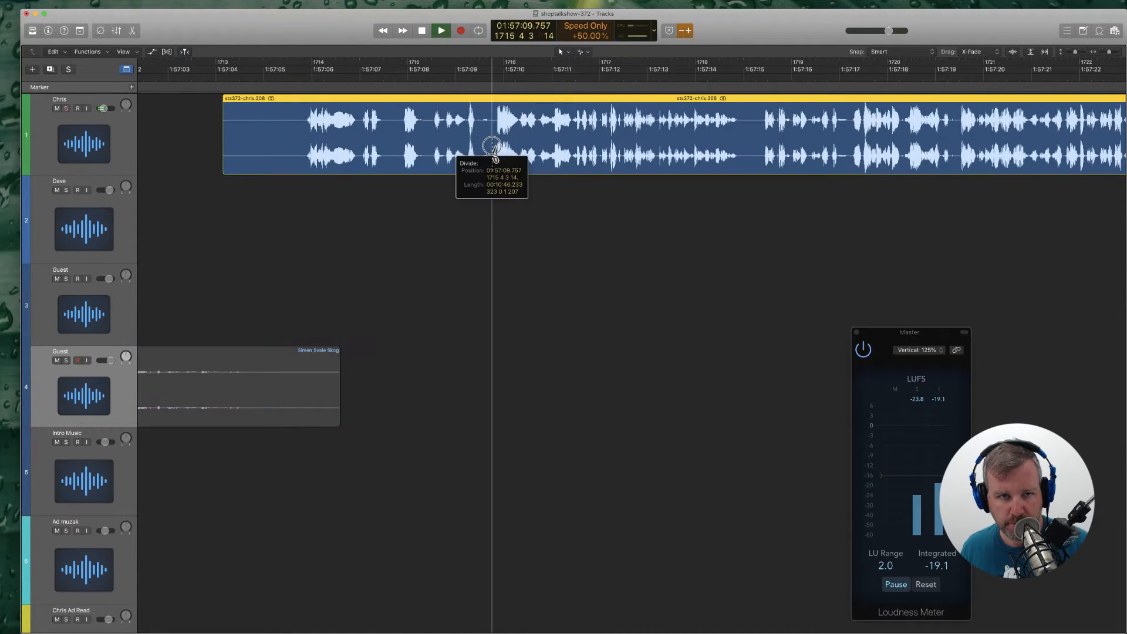
left_click_drag(494, 166, 521, 166)
key("space")
Step: Select all following regions, move them earlier to close the gap at about 1:57:09.7 on track 1, and play back the join
key("super+Left")
key("super+Left")
key("super+Left")
key("super+Left")
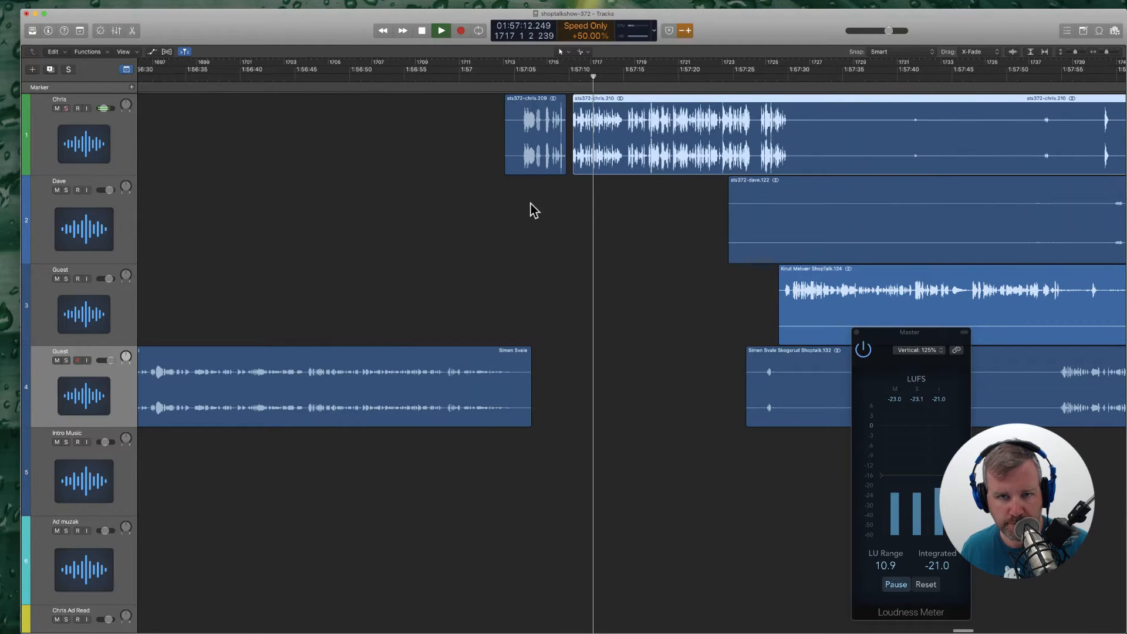
key("shift+f")
key("super+Right")
key("super+Right")
key("super+Right")
key("super+Right")
left_click_drag(503, 142, 488, 144)
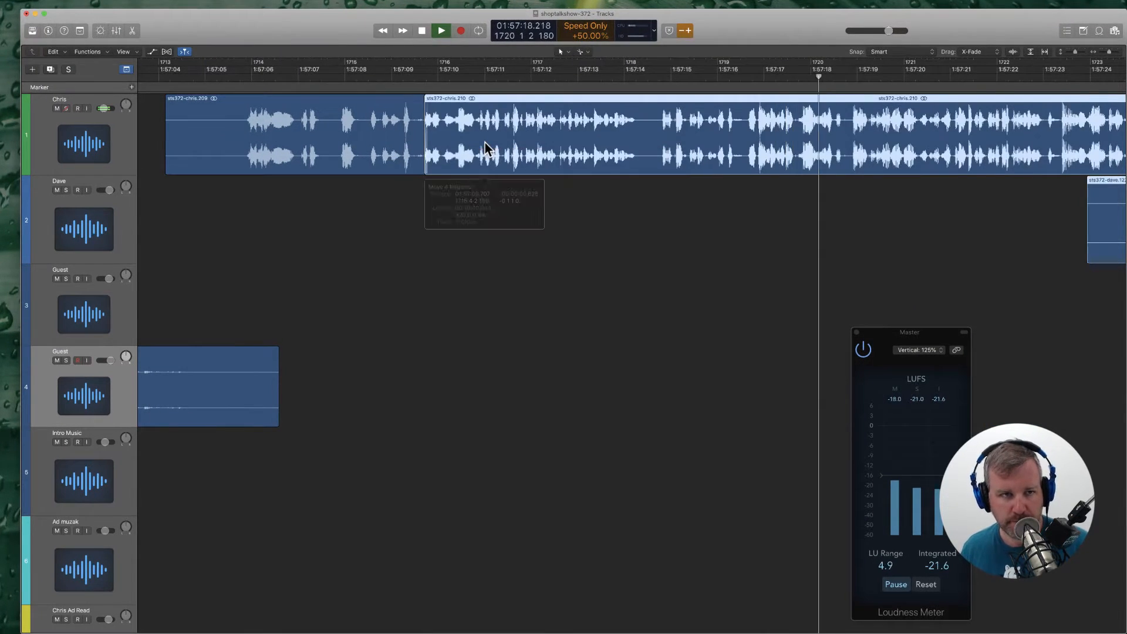
left_click(396, 79)
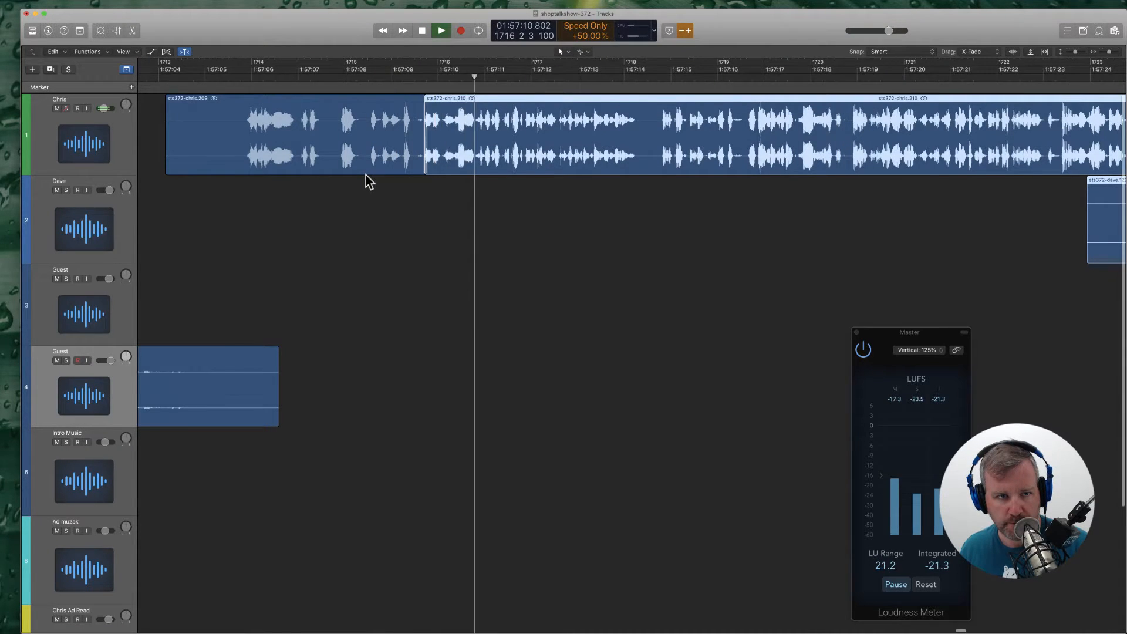
Step: Add a marker at about 1:57:05.8, where speech starts on track 1, and name it "What are people building with Sanity?"
key("super+Left")
key("super+Left")
left_click(385, 80)
left_click(132, 87)
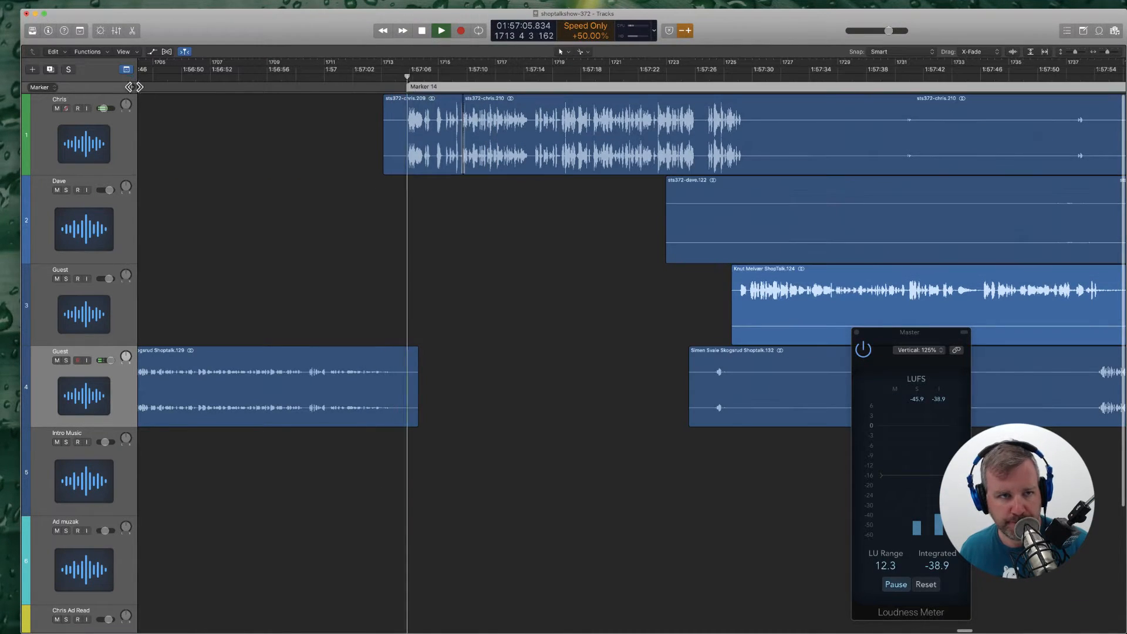
double_click(427, 85)
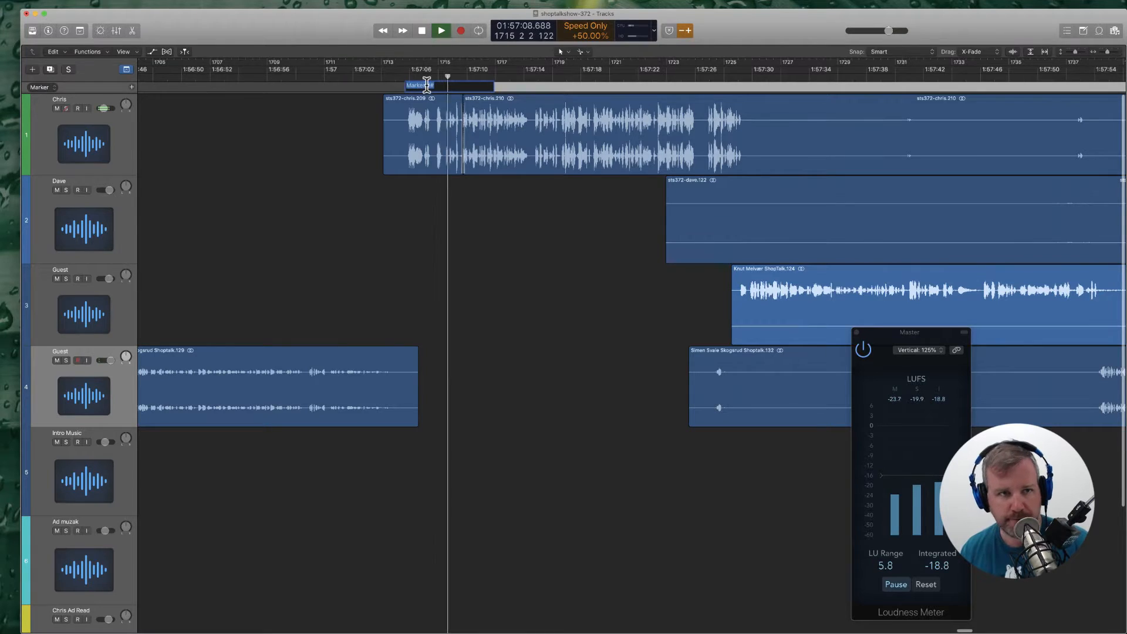
type("What are people building with")
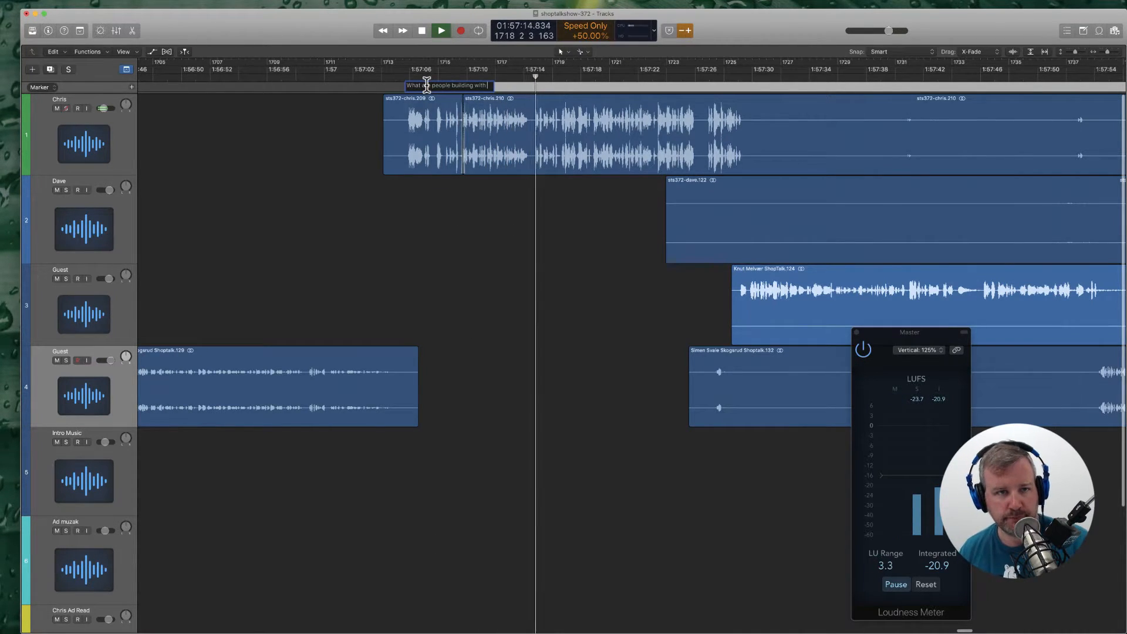
type(" Sanity?")
key("Return")
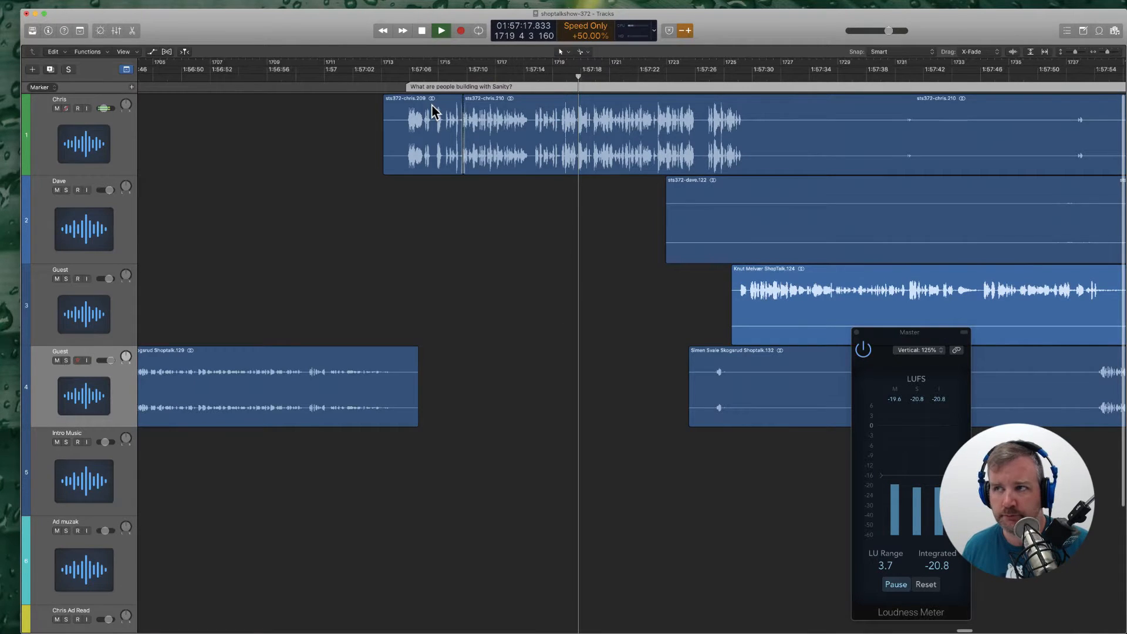
Step: Split the track 4 region at about 1:57:54, just before its speech, and delete the part in front of it
scroll(498, 210, "right", 5)
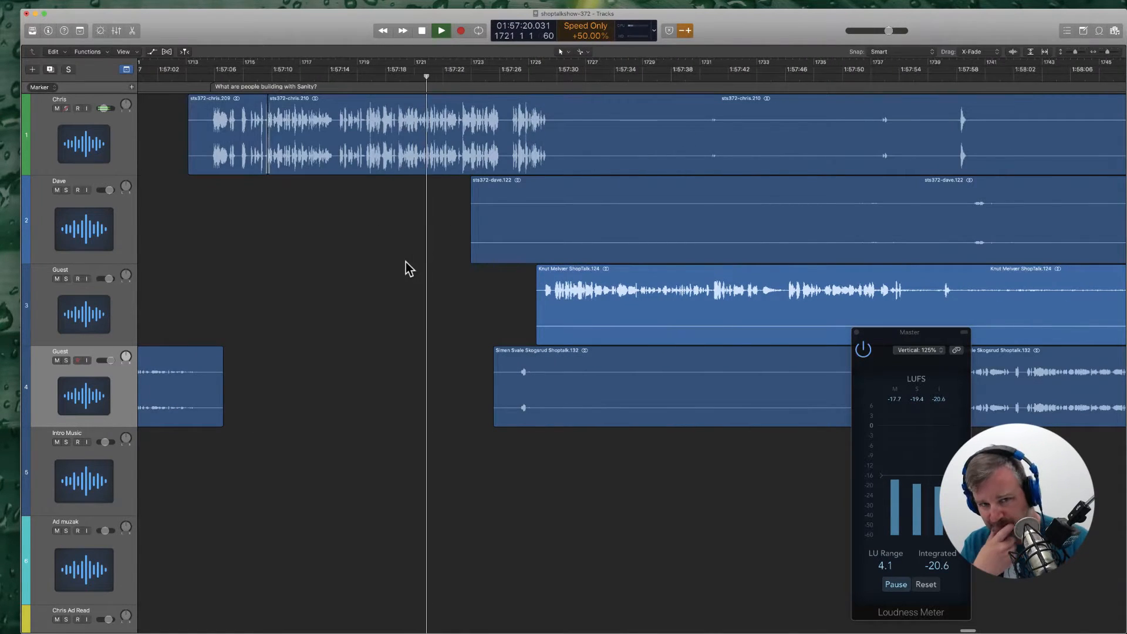
scroll(406, 262, "right", 2)
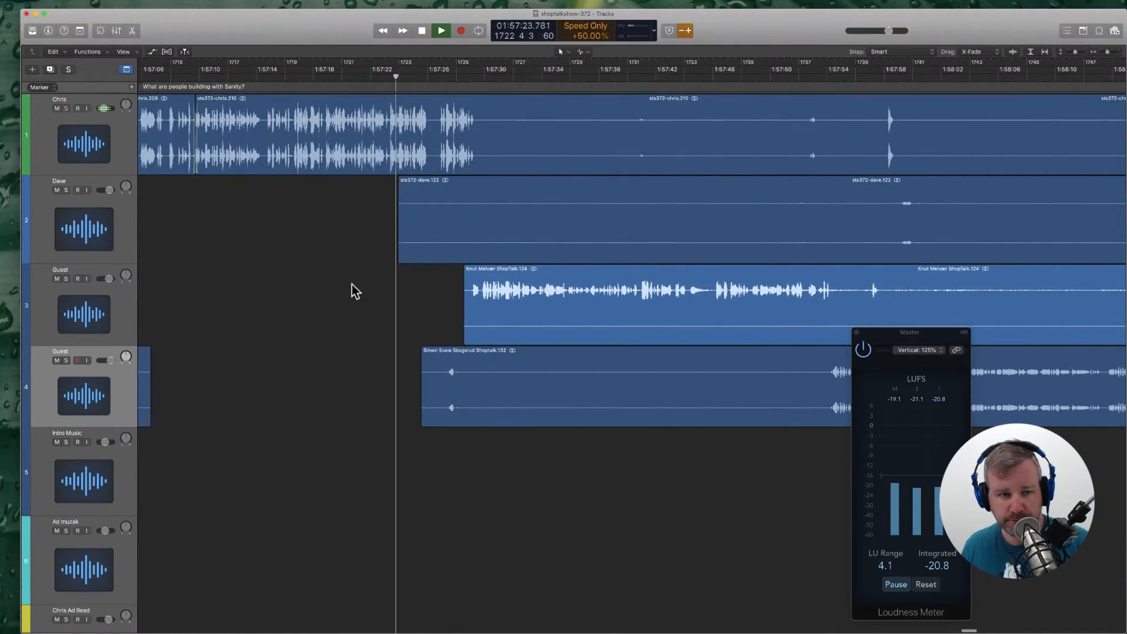
scroll(353, 286, "right", 2)
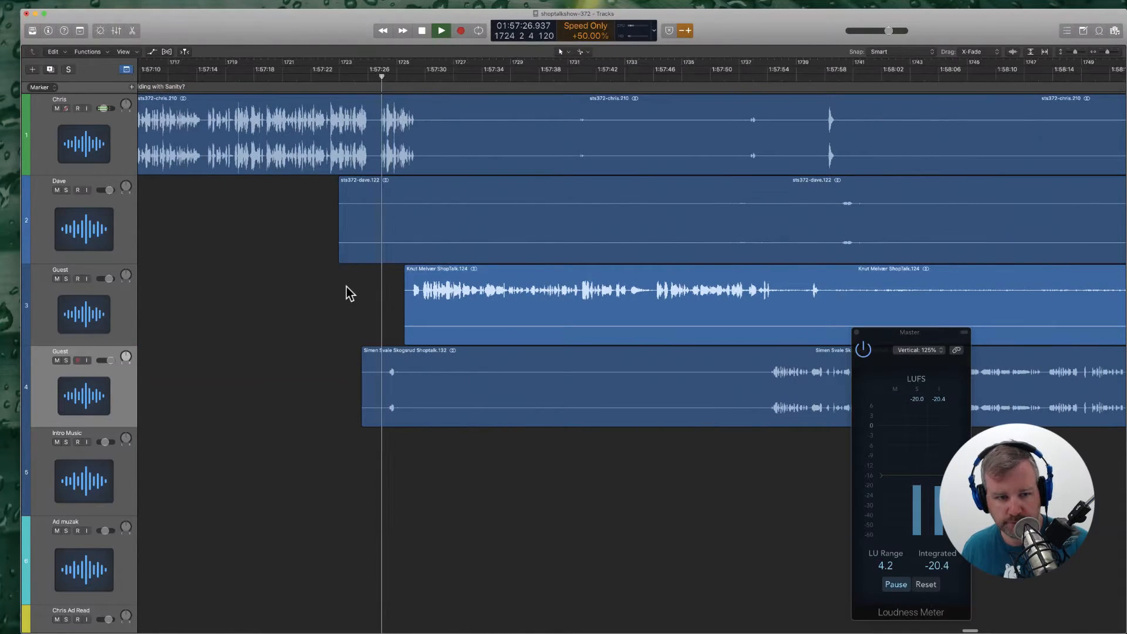
left_click(764, 382, "super")
left_click(728, 371)
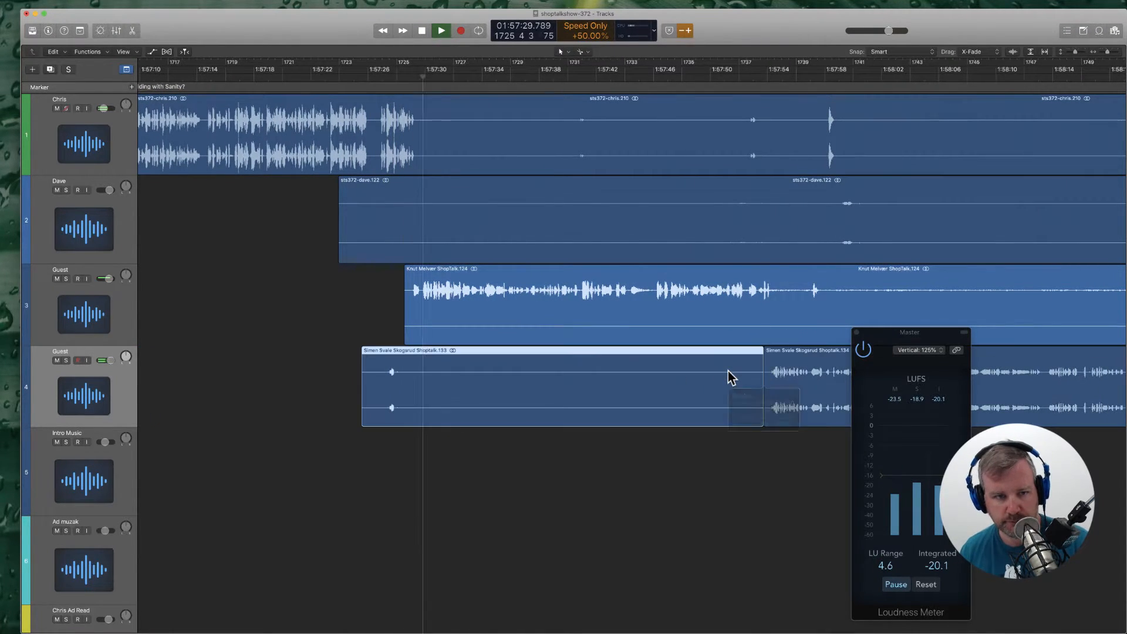
key("Delete")
key("Return")
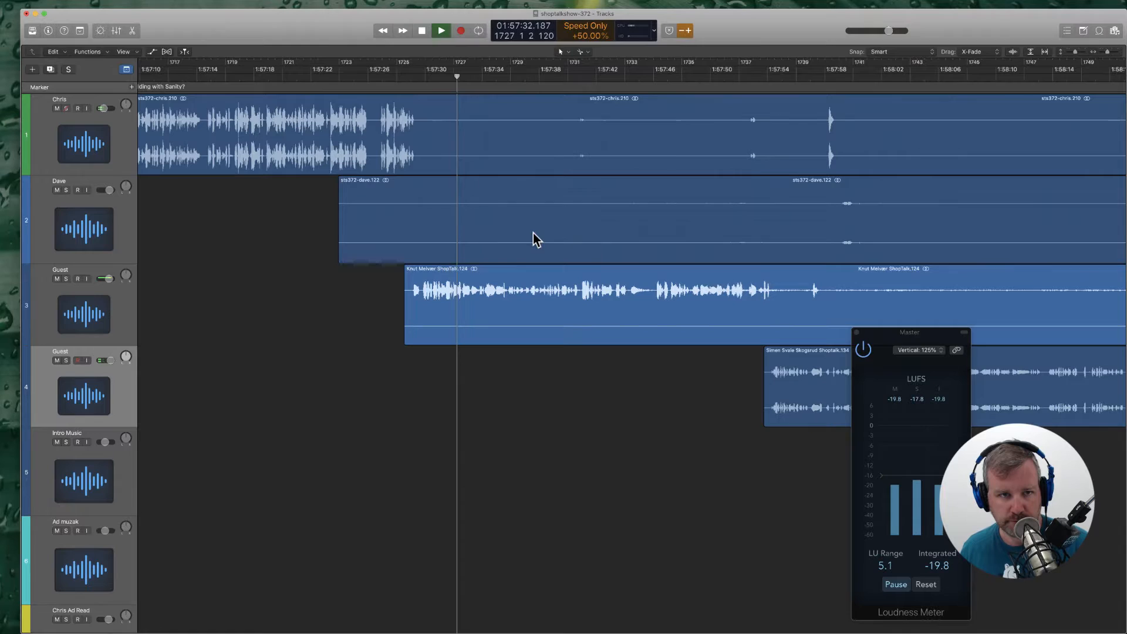
Step: Split the track 1 region at about 1:57:31 and 1:57:52 and delete the silent section between the cuts
left_click(457, 160, "super")
left_click(732, 145, "super")
left_click(686, 121)
key("Delete")
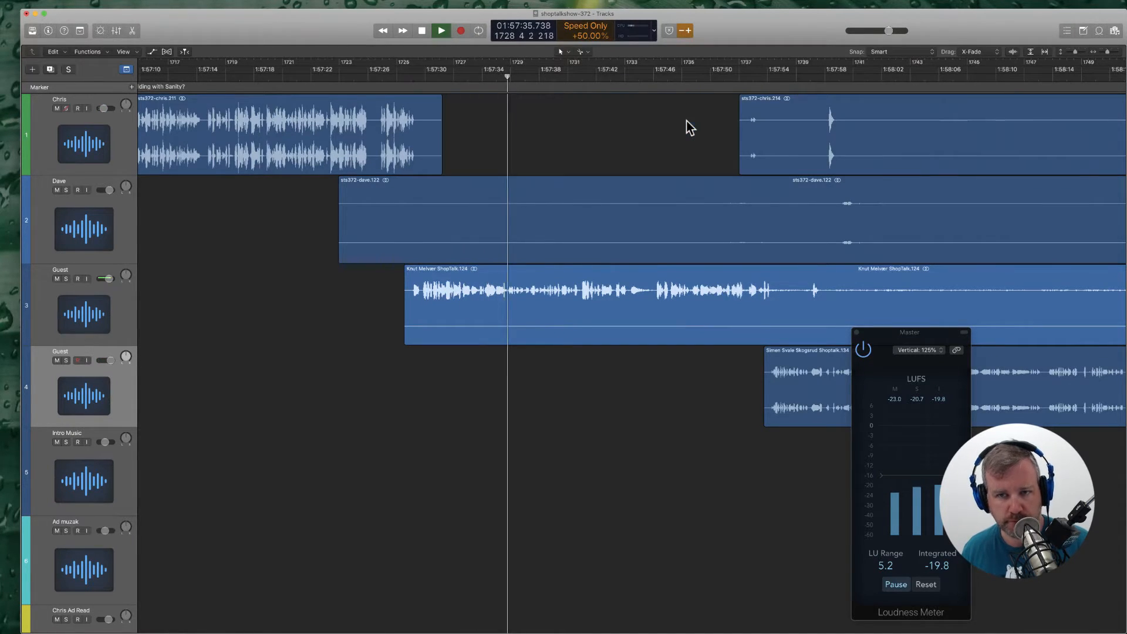
Step: Split the track 2 region at about 1:57:57 and delete the silent part before the cut
left_click(813, 226, "super")
left_click(799, 227)
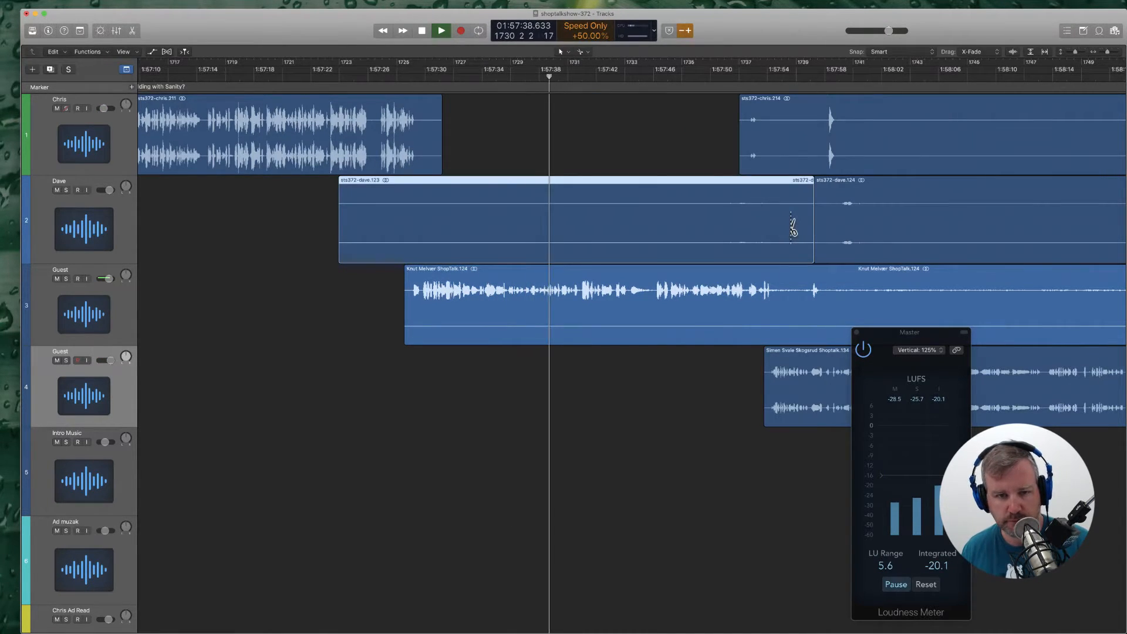
key("Delete")
key("Return")
Step: Split the track 1 region at about 1:57:58, just before its first loud peak, and delete the part before the cut
scroll(570, 236, "right", 5)
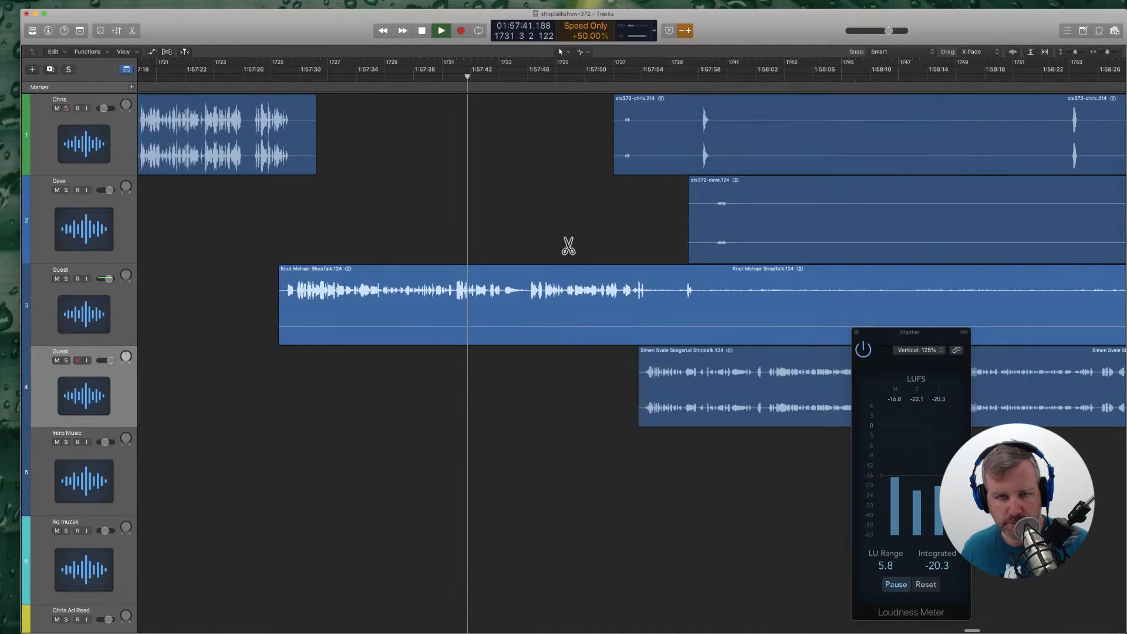
scroll(564, 258, "right", 4)
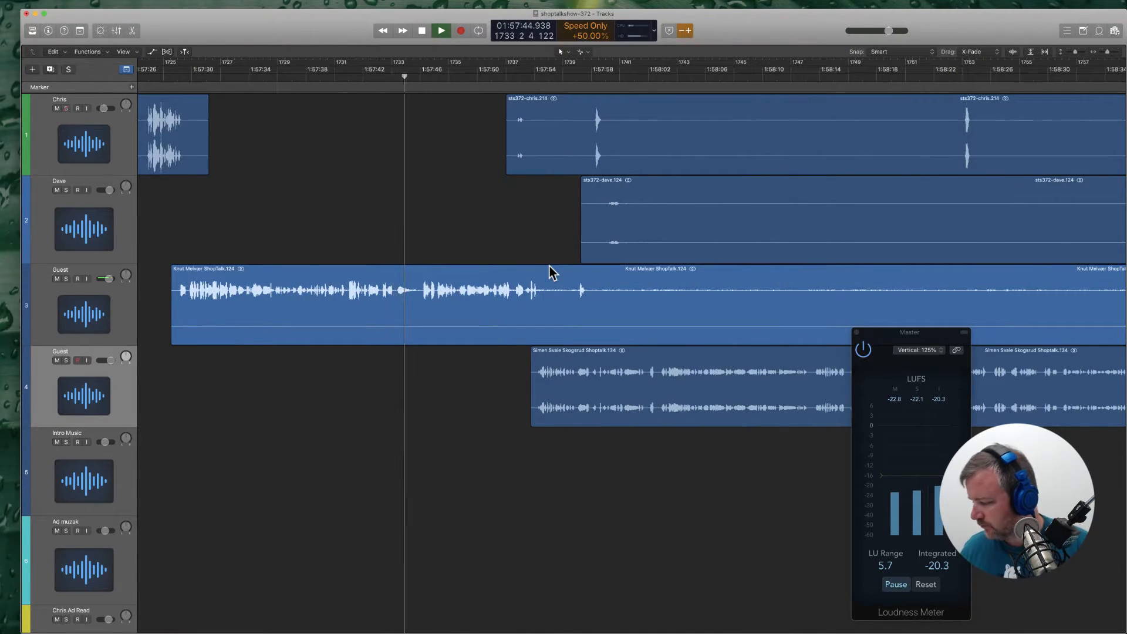
scroll(452, 255, "right", 2)
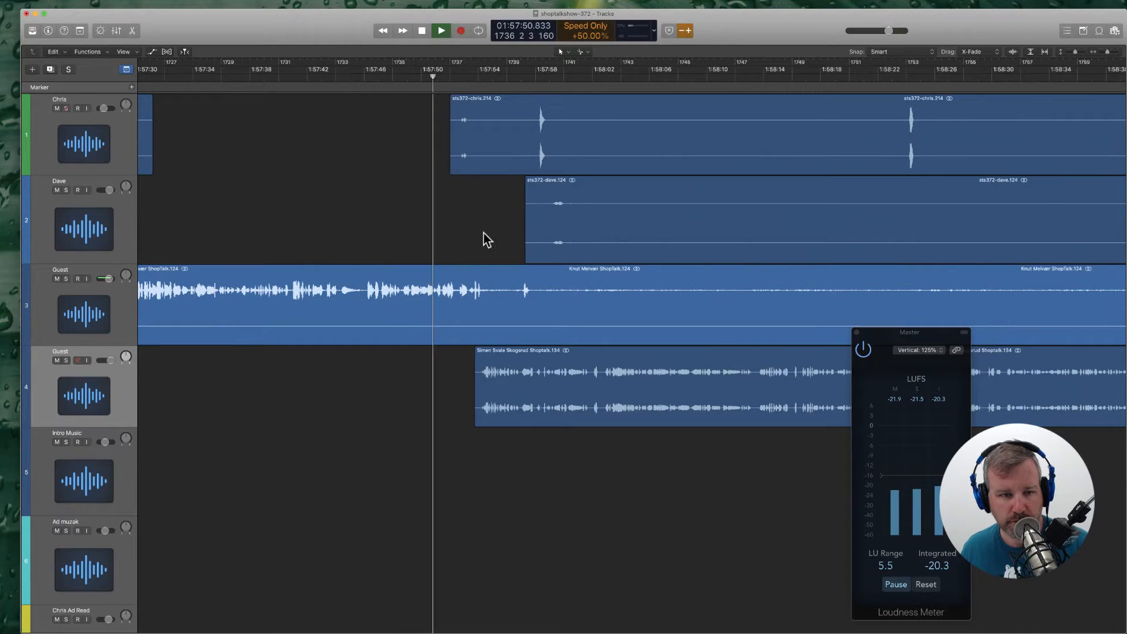
scroll(490, 242, "right", 1)
scroll(479, 247, "right", 2)
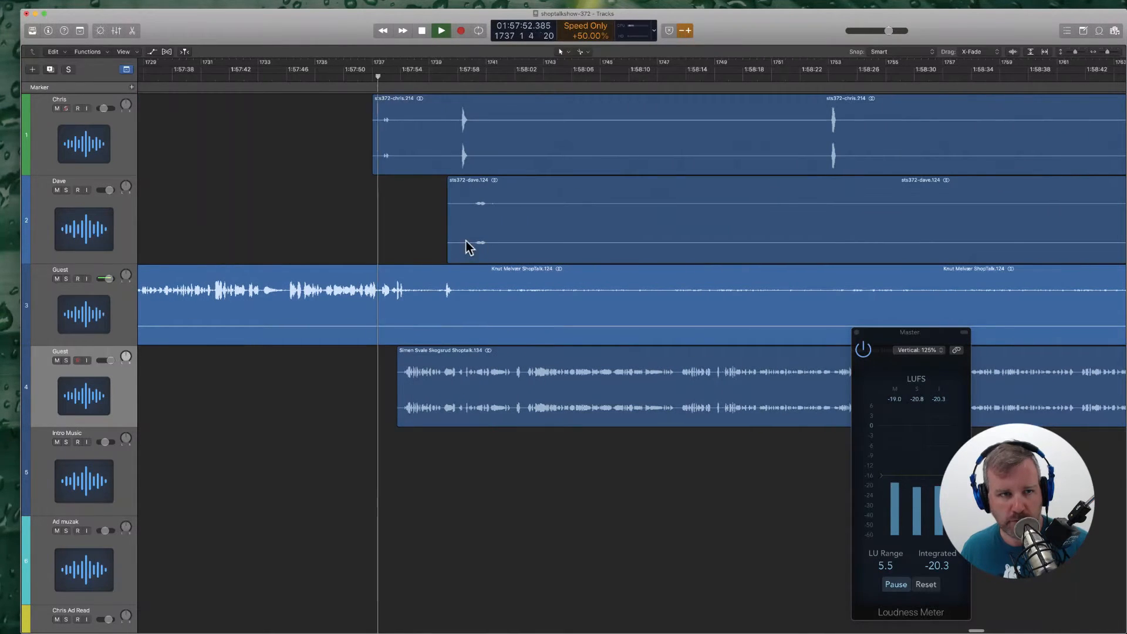
left_click(452, 139, "super")
left_click(422, 134)
key("Delete")
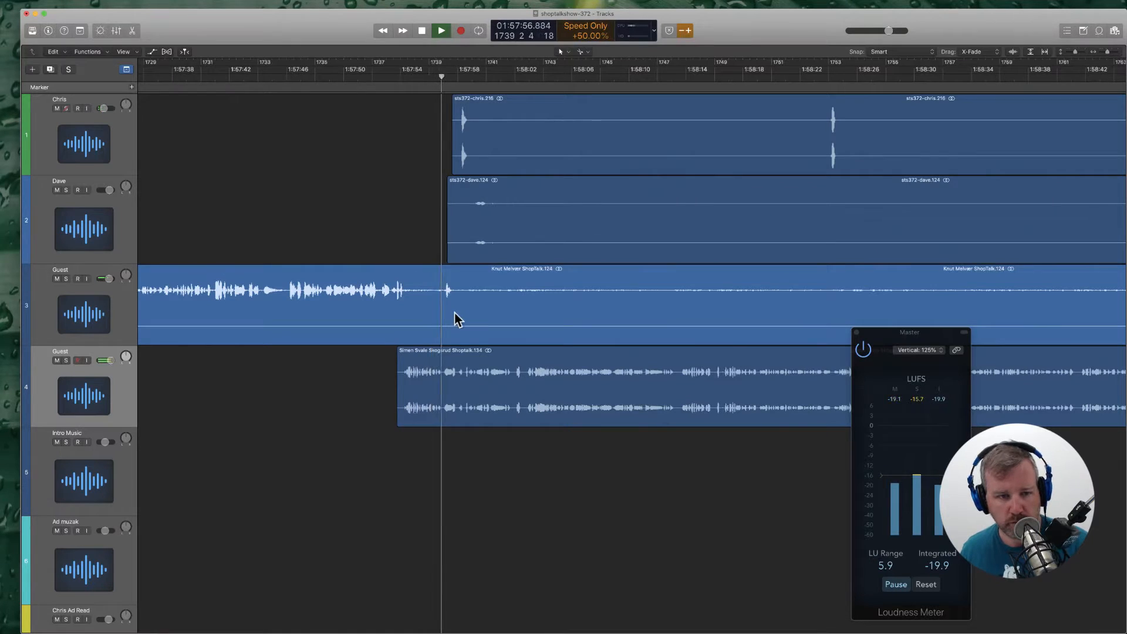
Step: Split the track 3 region at about 1:57:55 and 1:58:38 and delete the section between the cuts
left_click(416, 307, "super")
scroll(421, 311, "right", 5)
left_click(762, 294, "super")
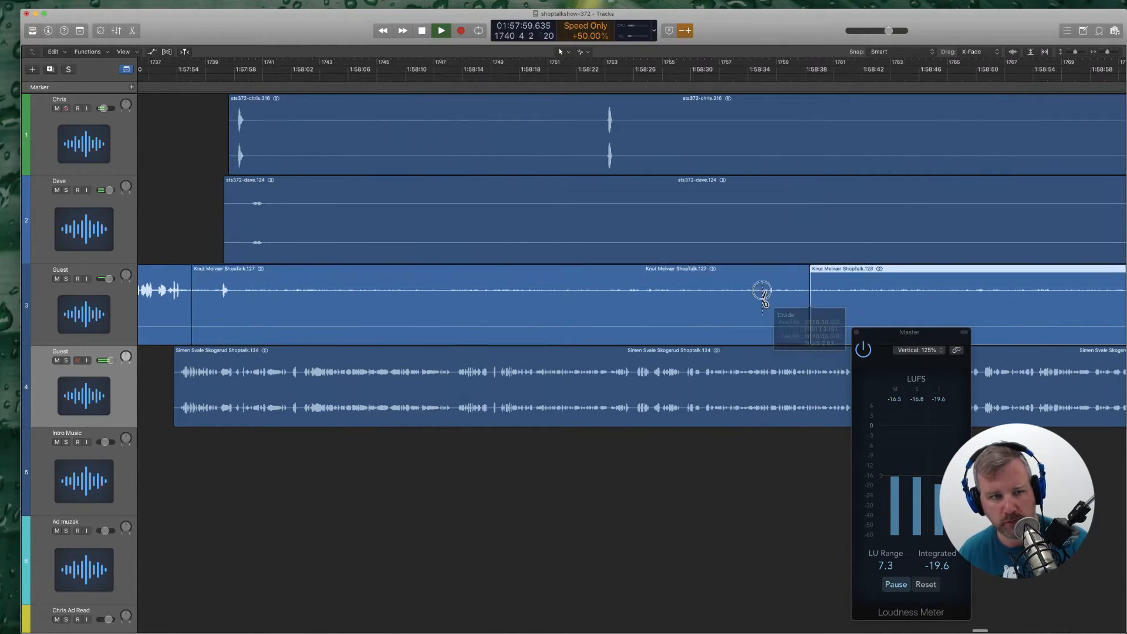
left_click(762, 294)
key("Delete")
scroll(762, 290, "left", 5)
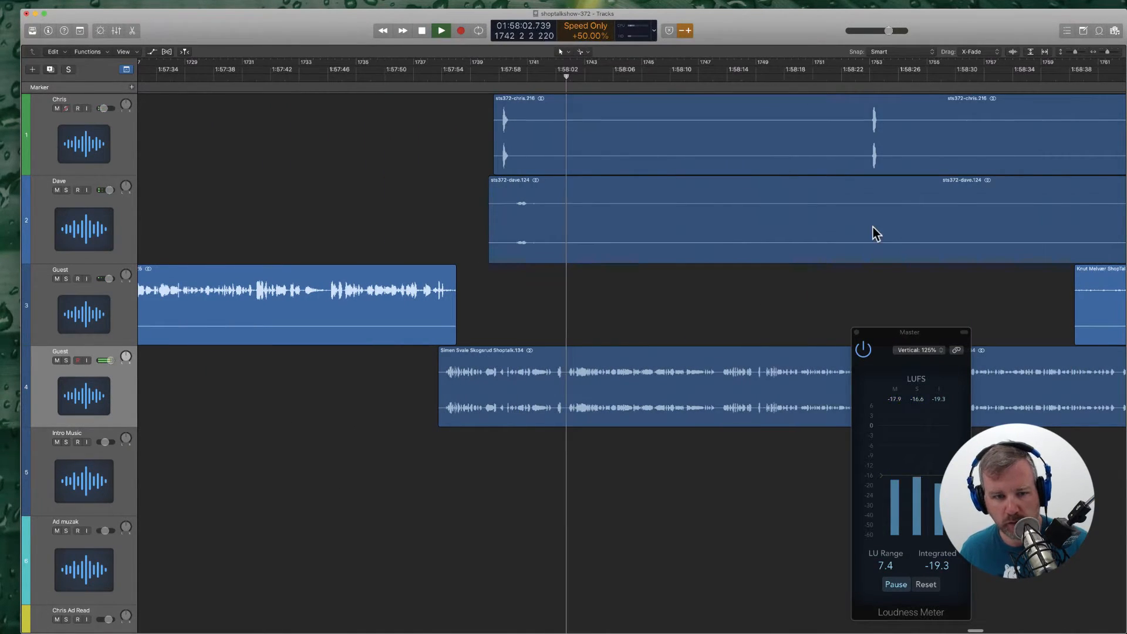
Step: Split the track 1 region at about 1:58:00.6 and 1:58:23 and delete the silence between the two peaks
left_click(536, 135, "super")
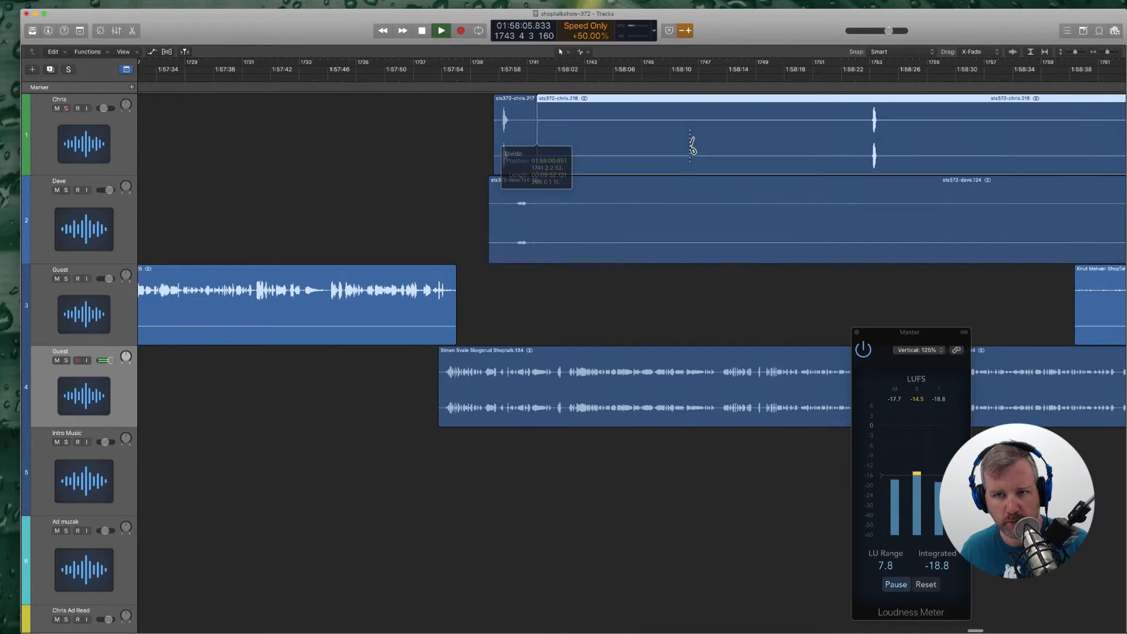
left_click(856, 132, "super")
left_click(806, 128)
key("Delete")
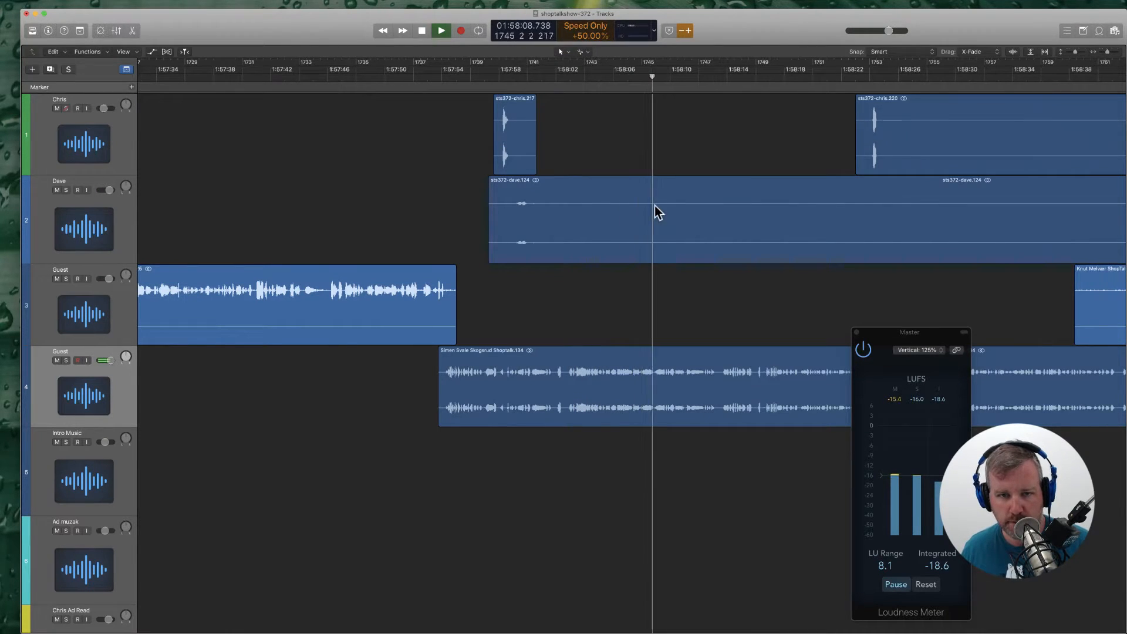
Step: Split the track 2 region at about 1:58:04 and 1:58:50 and delete the silent section between the cuts
left_click(591, 221, "super")
scroll(591, 221, "right", 10)
left_click(876, 212, "super")
left_click(812, 209)
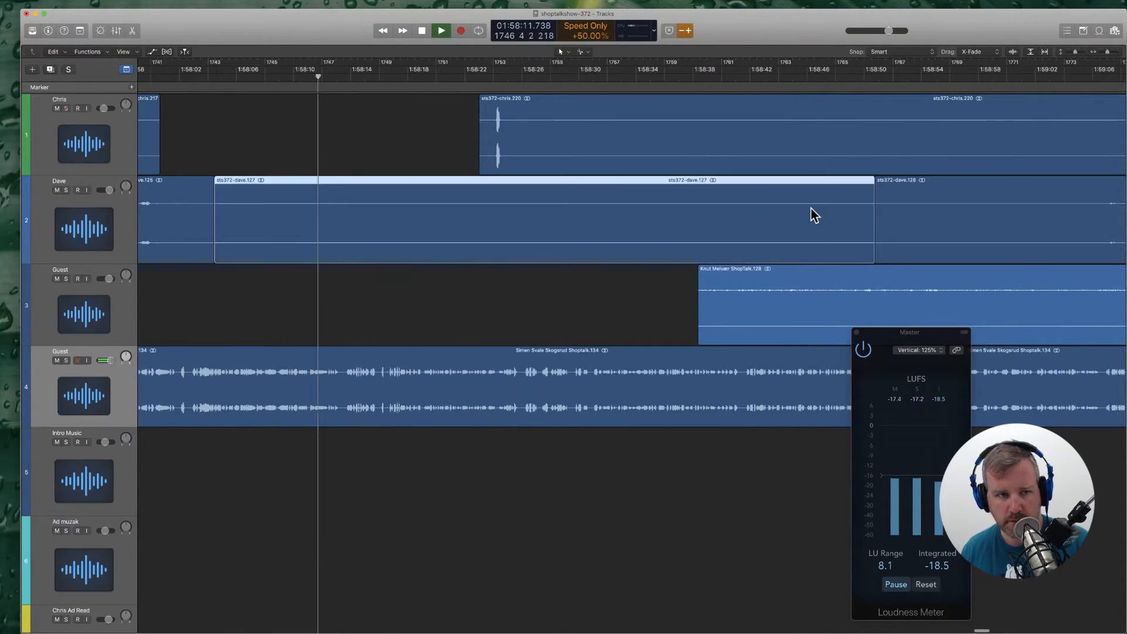
key("Delete")
key("Return")
Step: Split the track 1 region at about 1:58:27 and 1:59:32 and delete the long silence between the cuts
left_click(545, 152, "super")
scroll(545, 153, "right", 15)
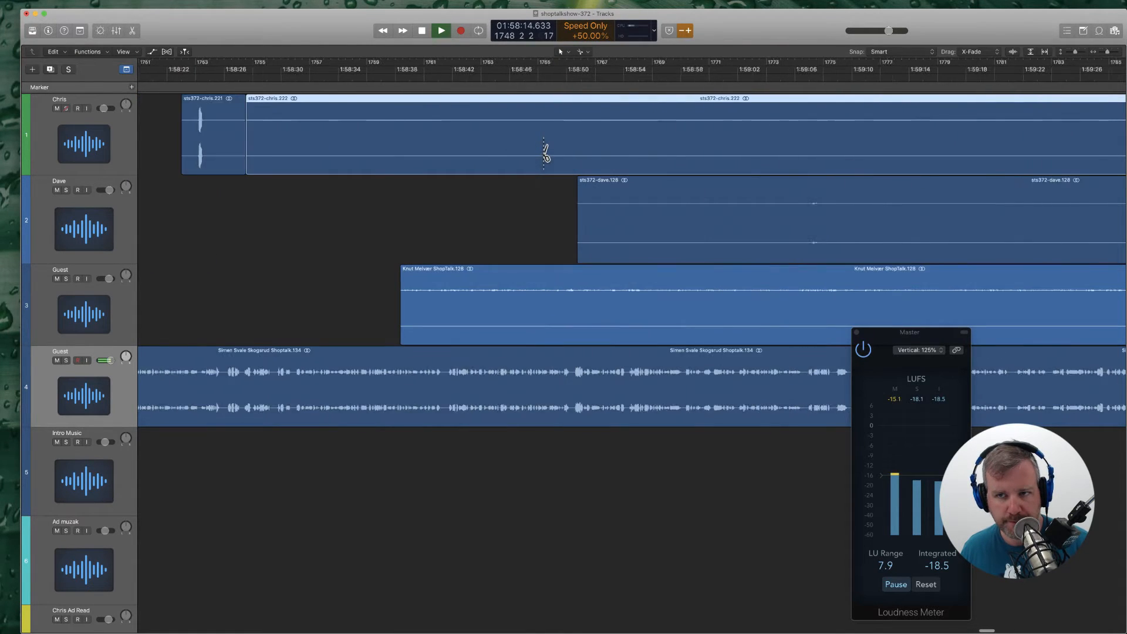
left_click(877, 126, "super")
left_click(762, 126)
key("Delete")
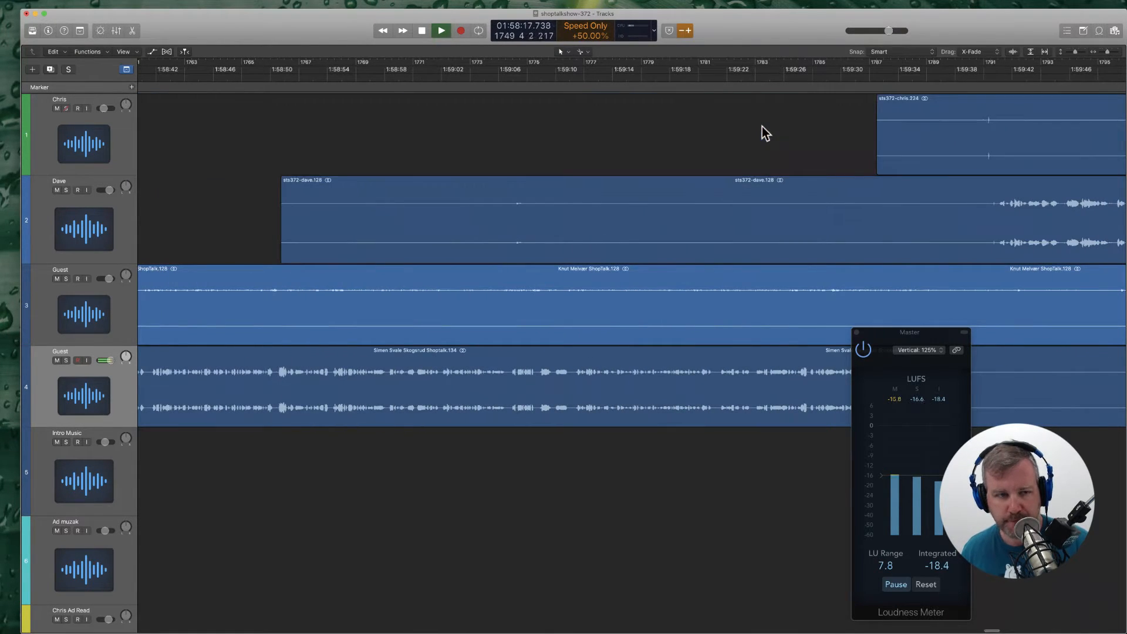
Step: Split the track 3 region at about 1:59:55 and delete its near-silent part from 1:58:38 up to the cut
scroll(762, 126, "left", 11)
scroll(620, 200, "left", 5)
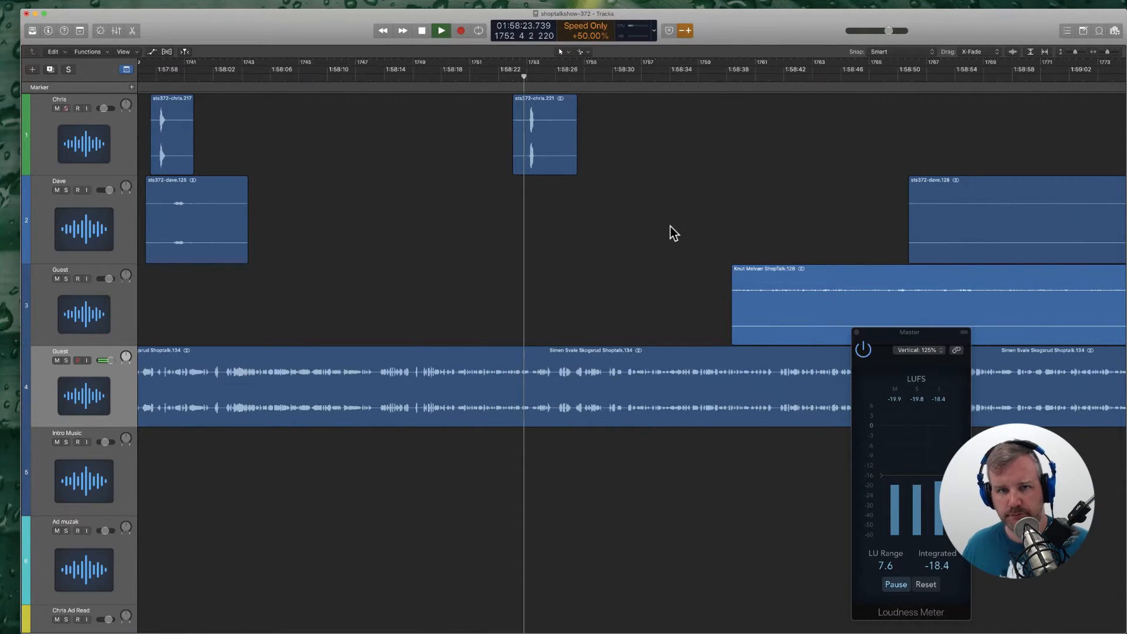
scroll(640, 217, "right", 6)
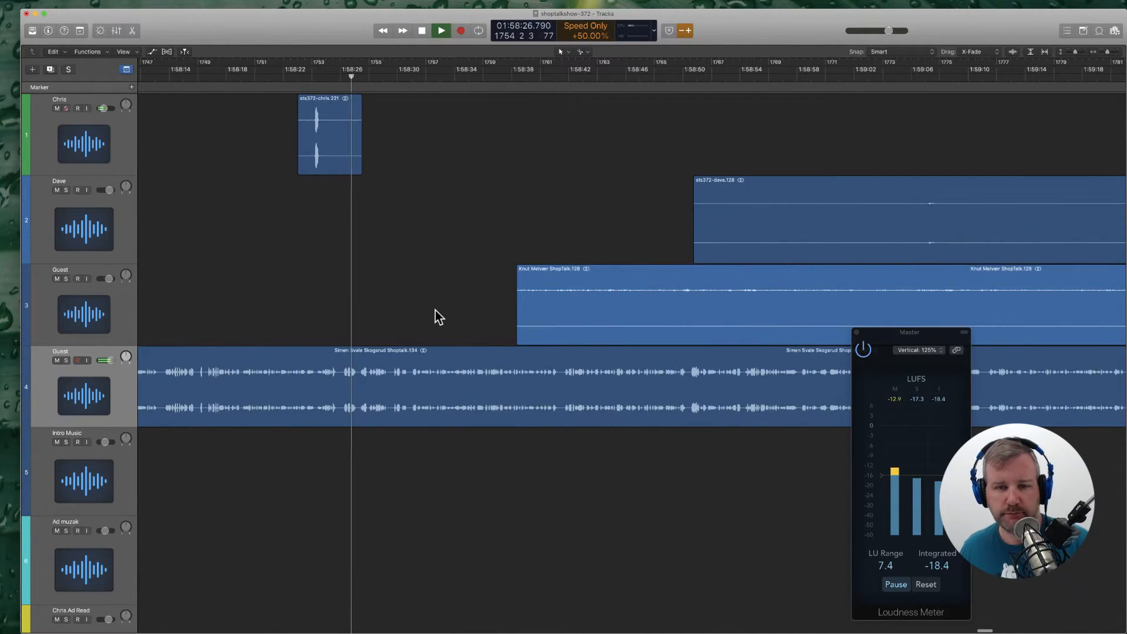
scroll(435, 310, "right", 20)
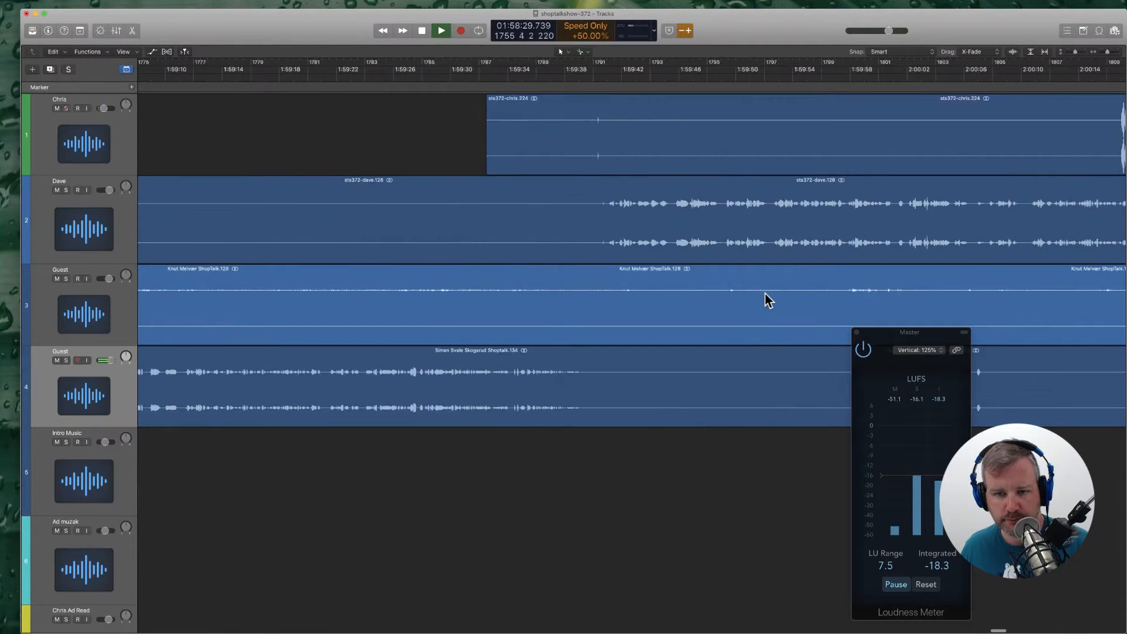
left_click(707, 309)
scroll(697, 306, "left", 7)
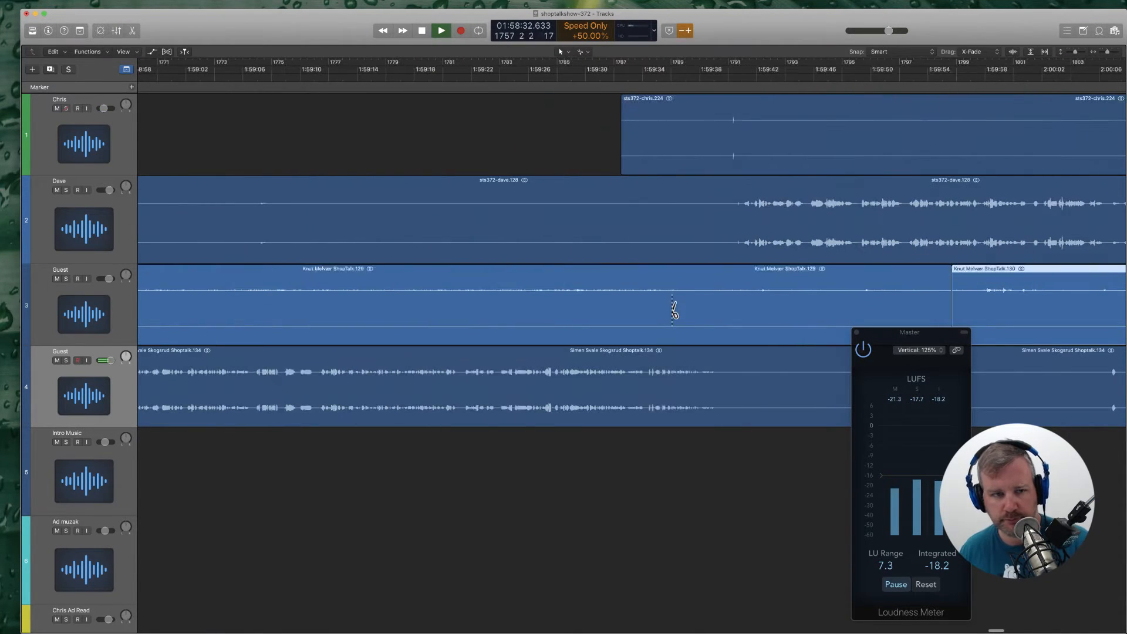
scroll(672, 302, "left", 20)
scroll(826, 301, "right", 16)
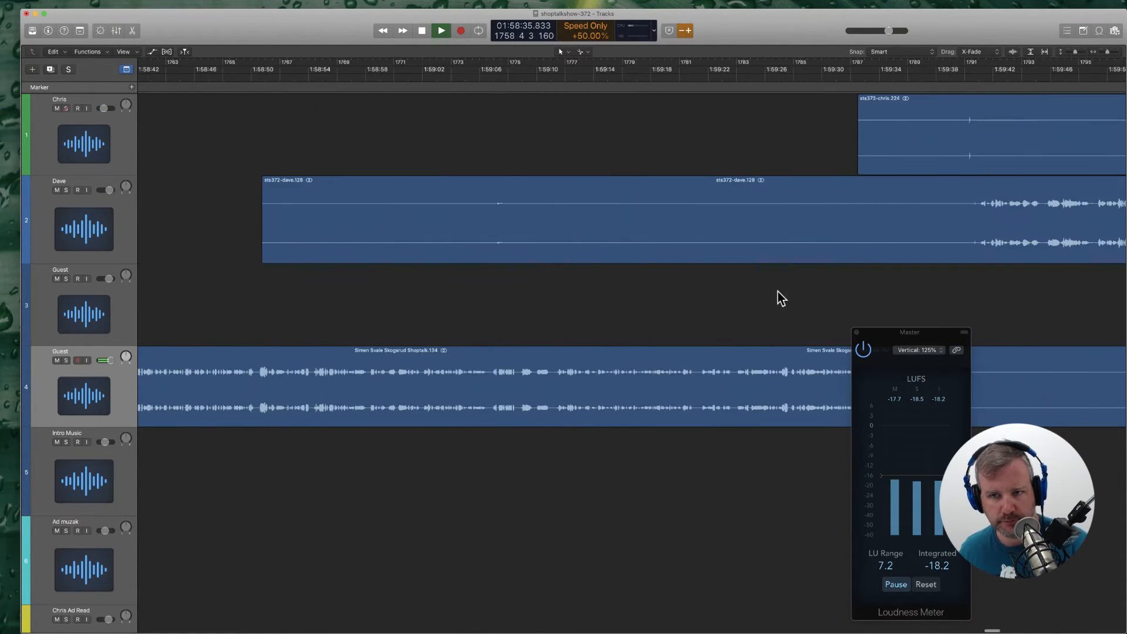
Step: Split the track 2 region at about 1:59:38, just before its speech, and delete the preceding part together with its automation data
scroll(865, 270, "right", 3)
left_click(736, 234)
key("Delete")
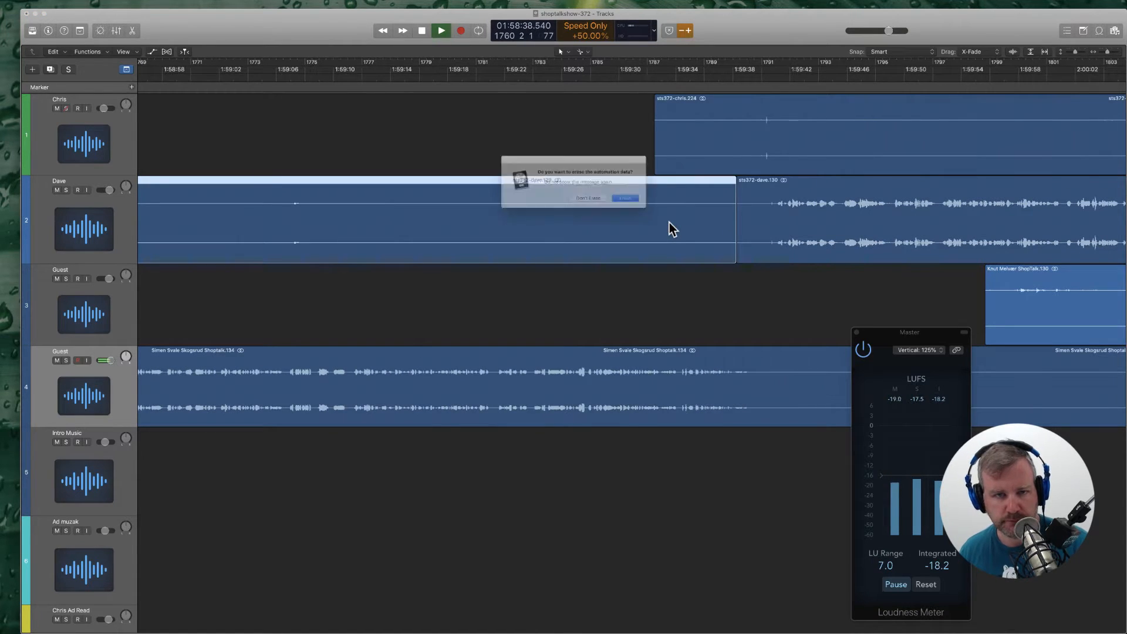
key("Return")
Step: Follow the playback on track 4 and switch to the Twitter client to look through the mentions
scroll(669, 223, "left", 10)
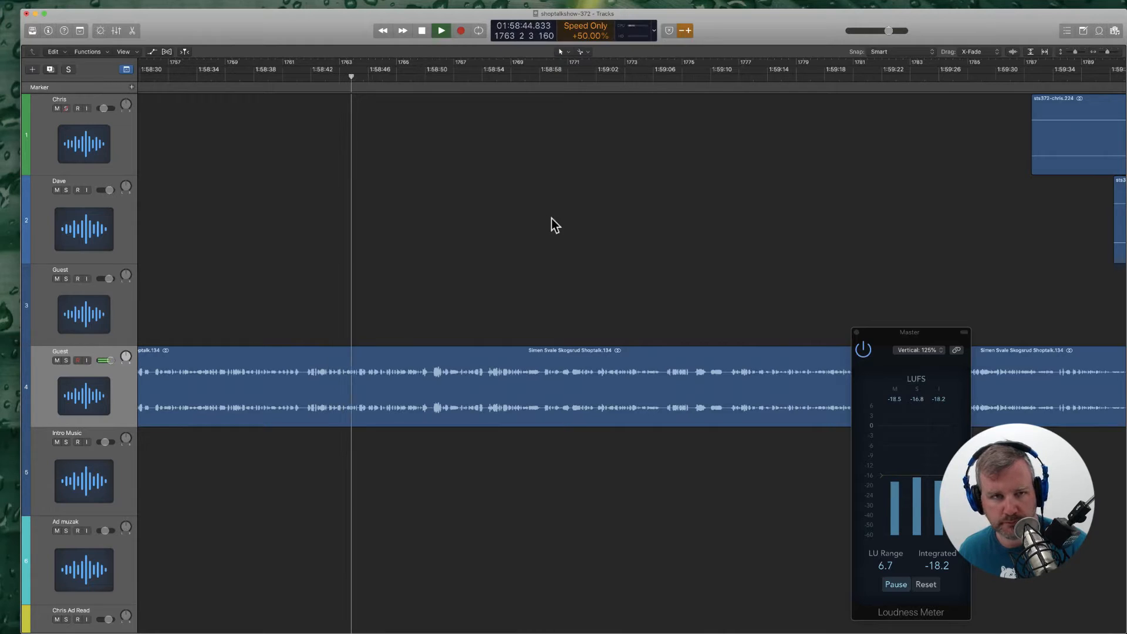
scroll(556, 225, "right", 6)
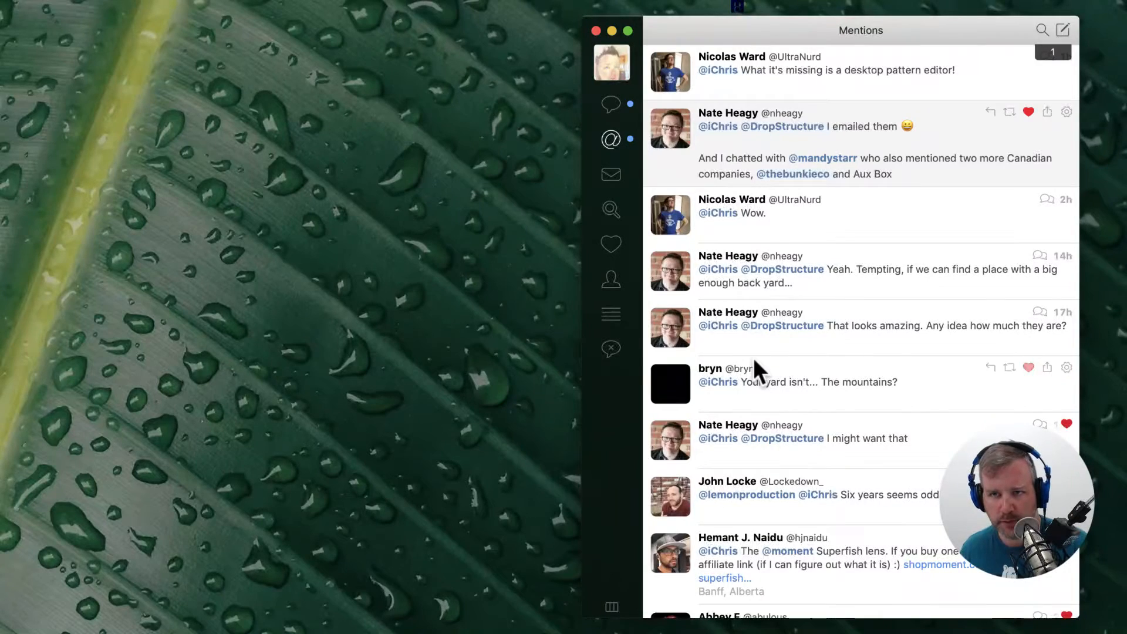
scroll(752, 357, "up", 4)
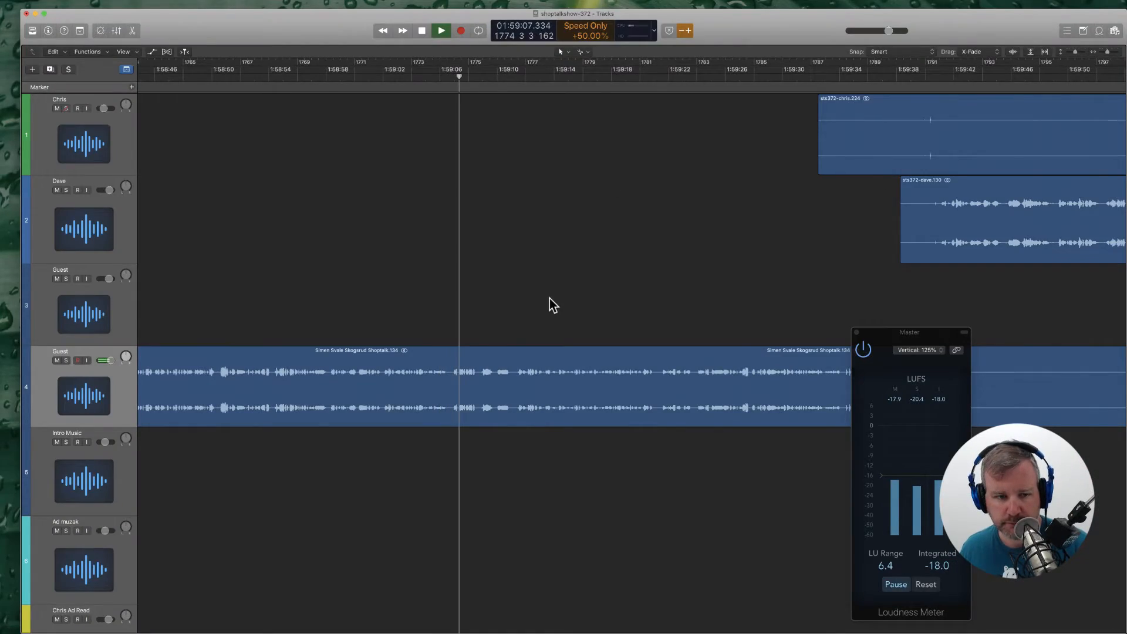
Step: Split the track 4 region at about 1:59:40, after the speech ends, and at 2:00:06, and delete the silence between the cuts
scroll(550, 299, "right", 10)
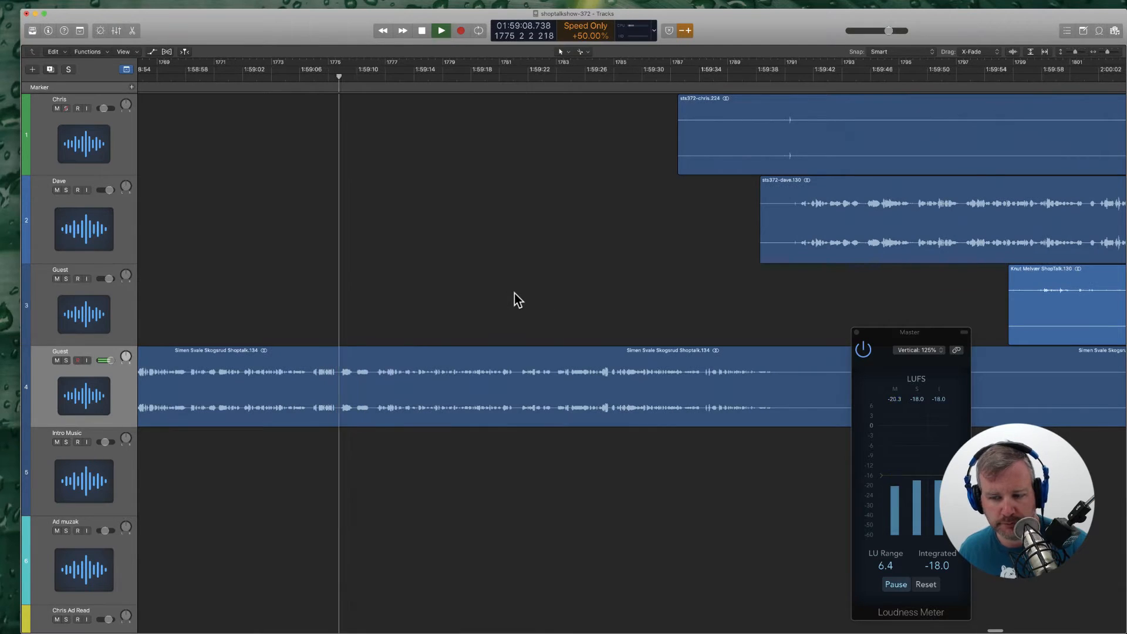
scroll(505, 329, "right", 3)
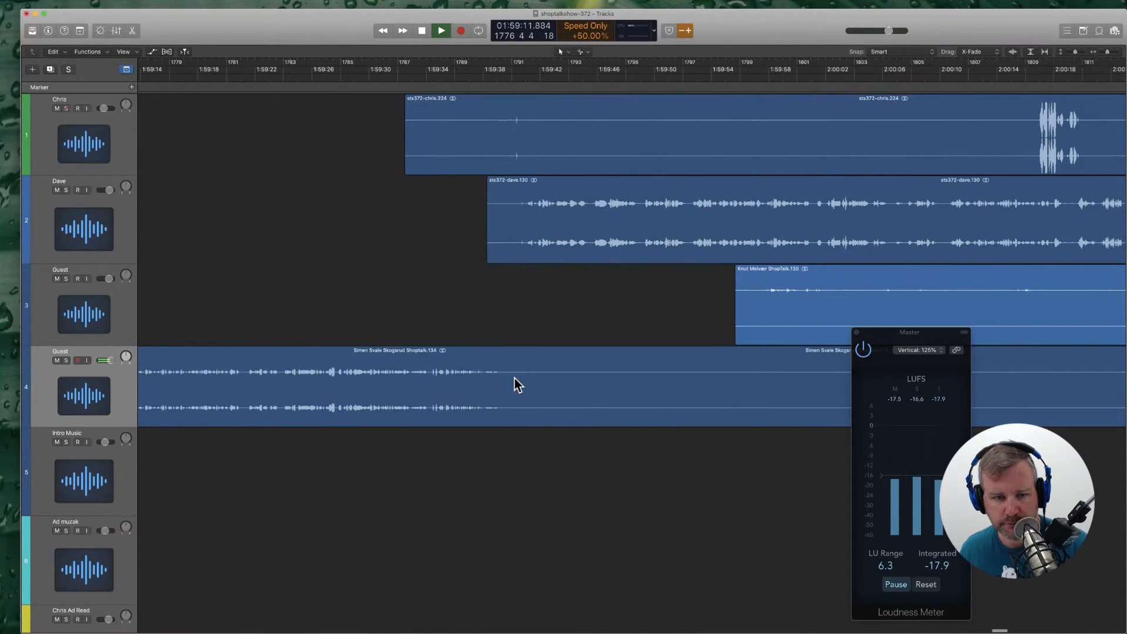
left_click(514, 378)
scroll(515, 381, "right", 9)
left_click(581, 398)
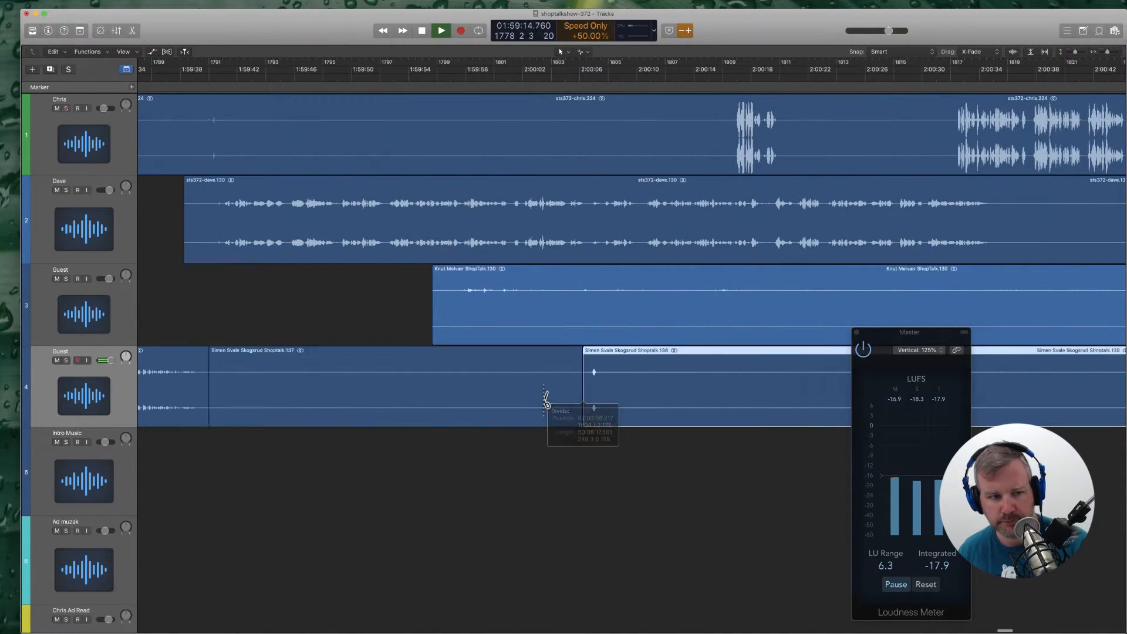
left_click(547, 397)
key("Delete")
scroll(546, 393, "left", 12)
scroll(700, 305, "right", 6)
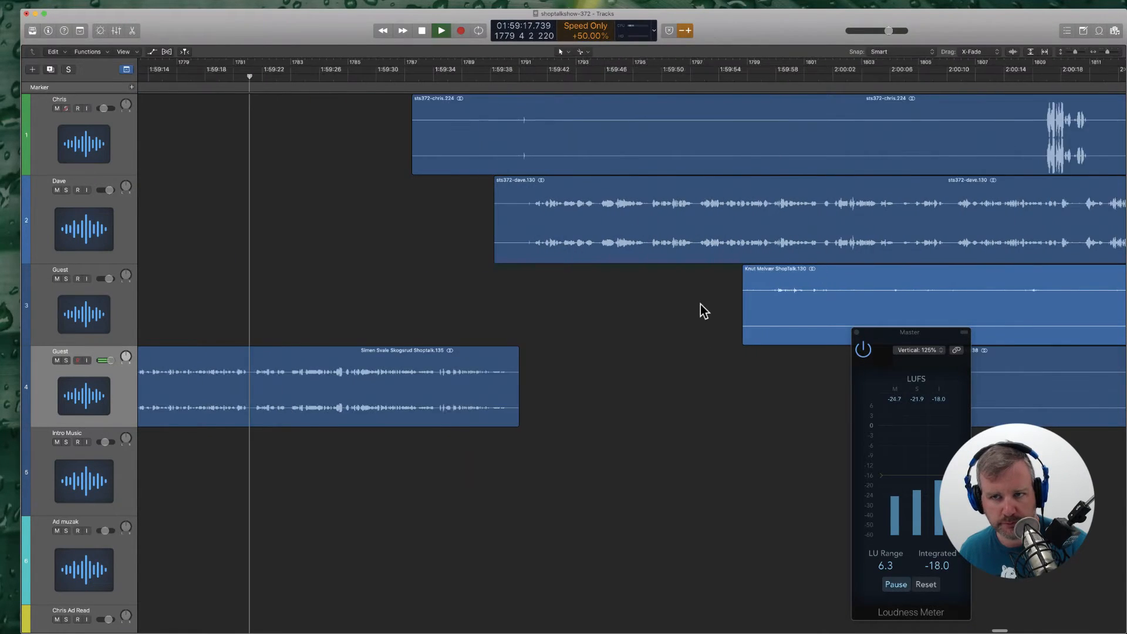
Step: Split the track 1 region at about 2:00:16, just before its speech, and delete the silent part from 1:59:32
left_click(919, 148)
left_click(880, 132)
key("Delete")
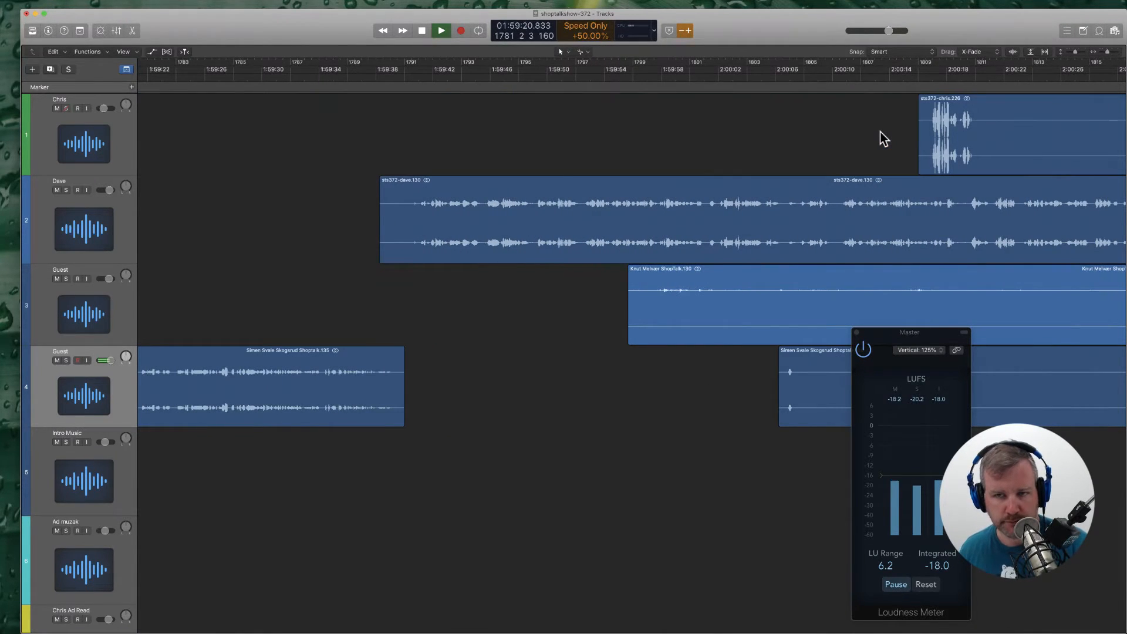
left_click_drag(866, 126, 942, 292)
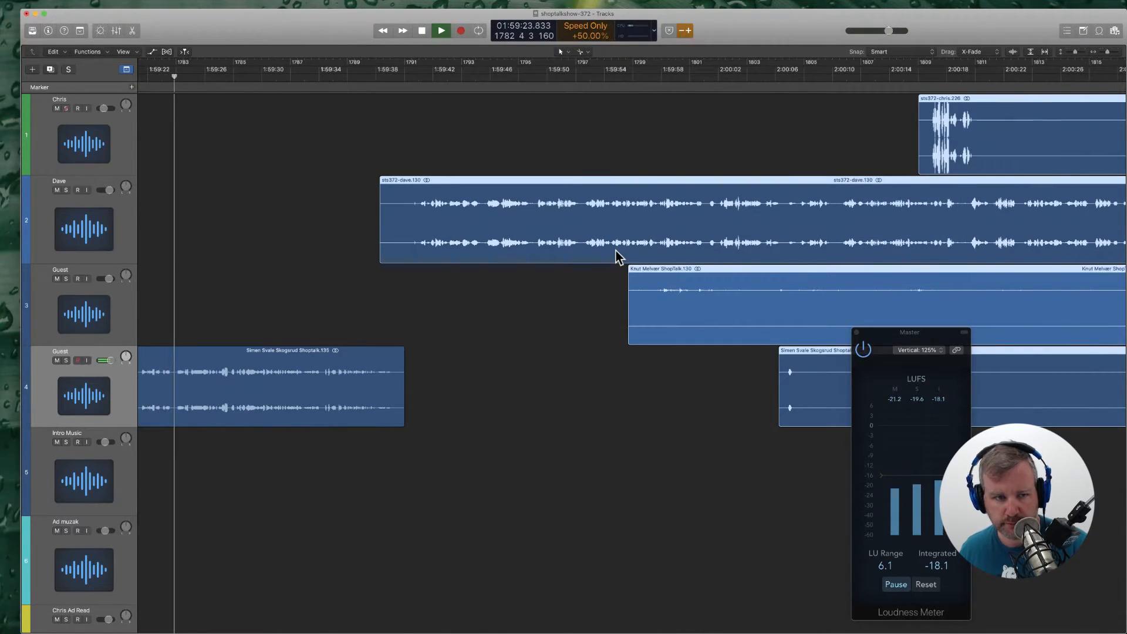
left_click(492, 286)
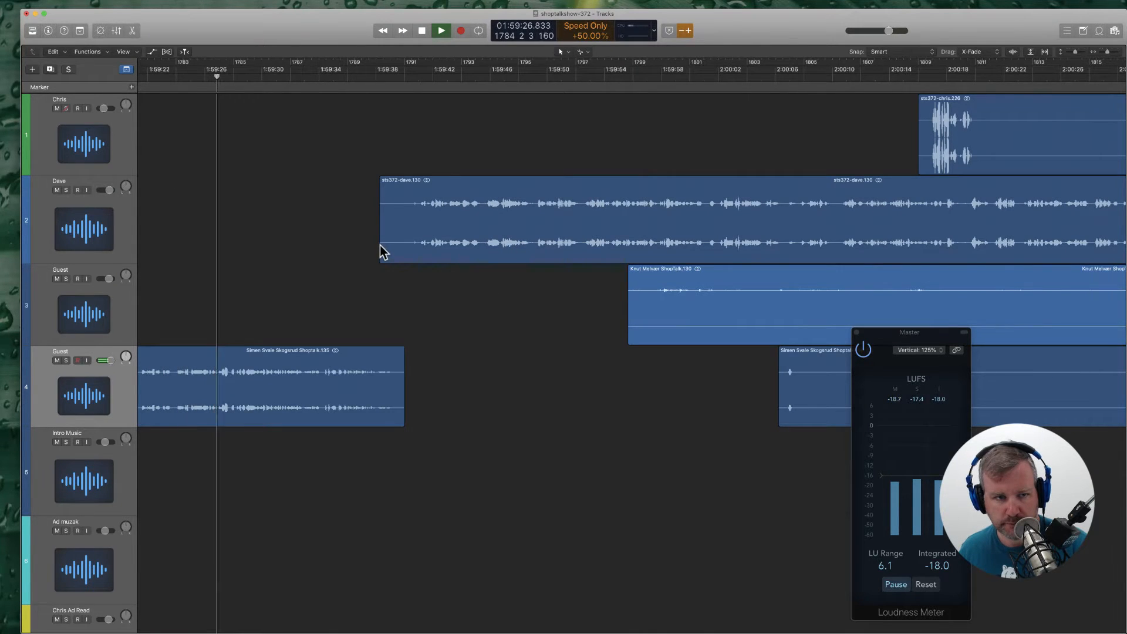
Step: Trim the silence at the start of the track 2 region near 1:59:38 and move the following regions on tracks 1 to 4 about 1.5 seconds earlier
left_click_drag(382, 252, 438, 233)
left_click(639, 204)
scroll(495, 320, "left", 5)
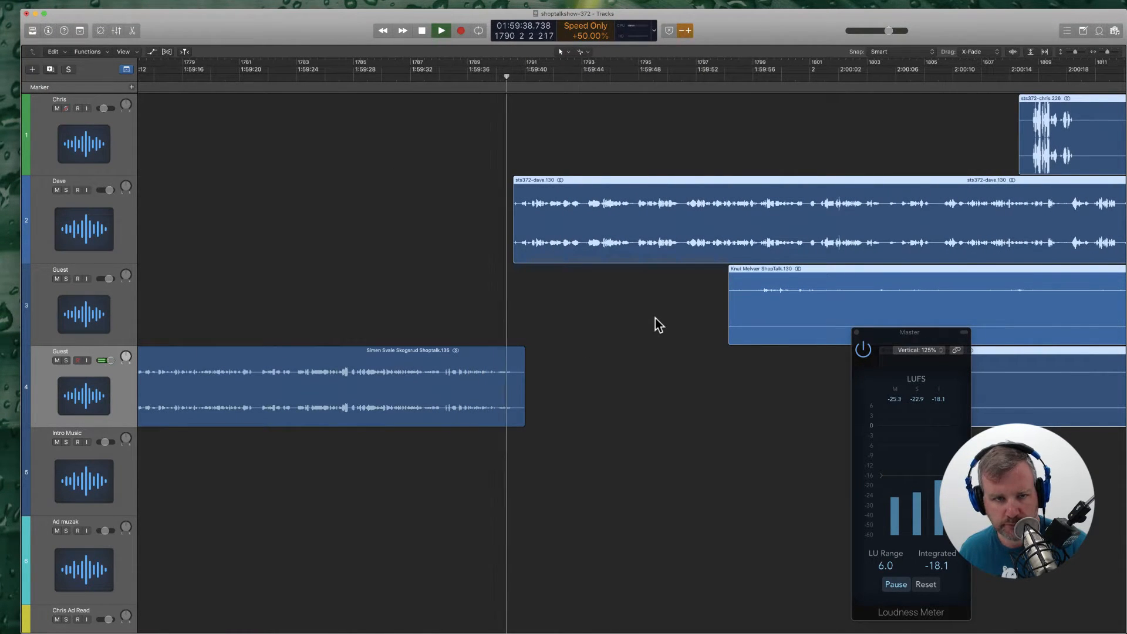
scroll(601, 297, "right", 9)
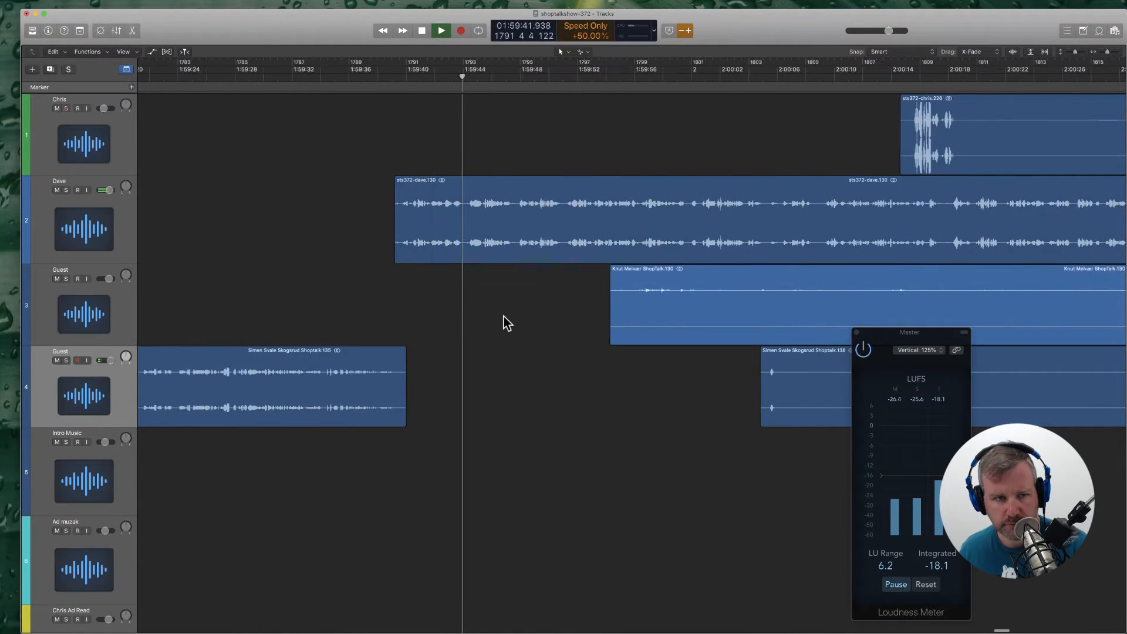
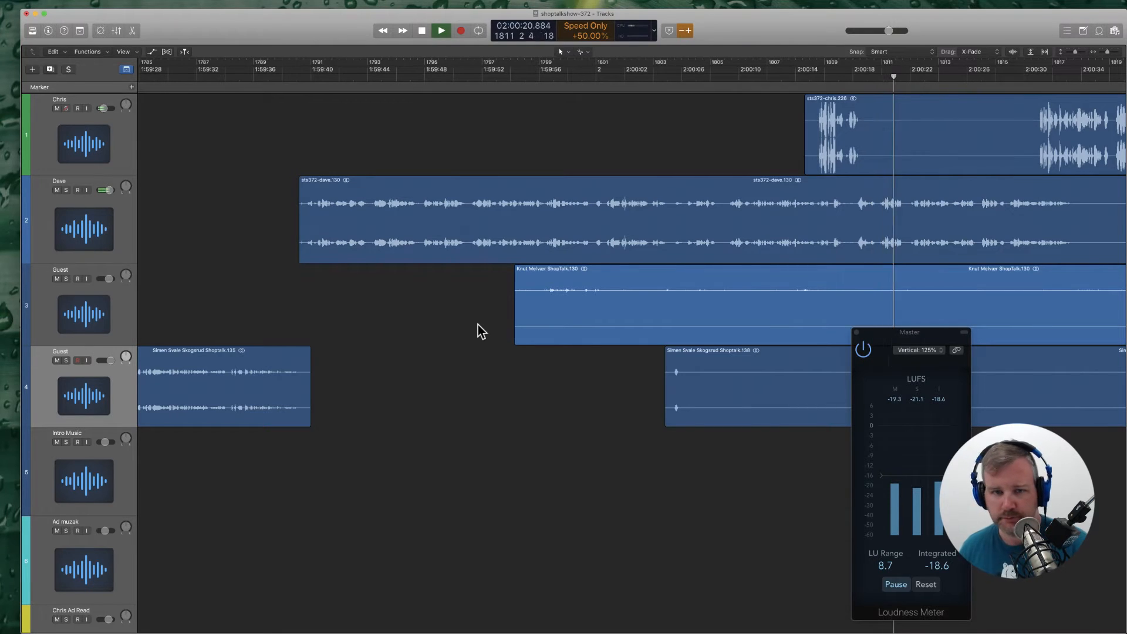
Step: Split the track 3 region at about 2:00:42 and delete the silent part before the cut
scroll(478, 325, "right", 3)
scroll(512, 334, "right", 6)
left_click(715, 302, "super")
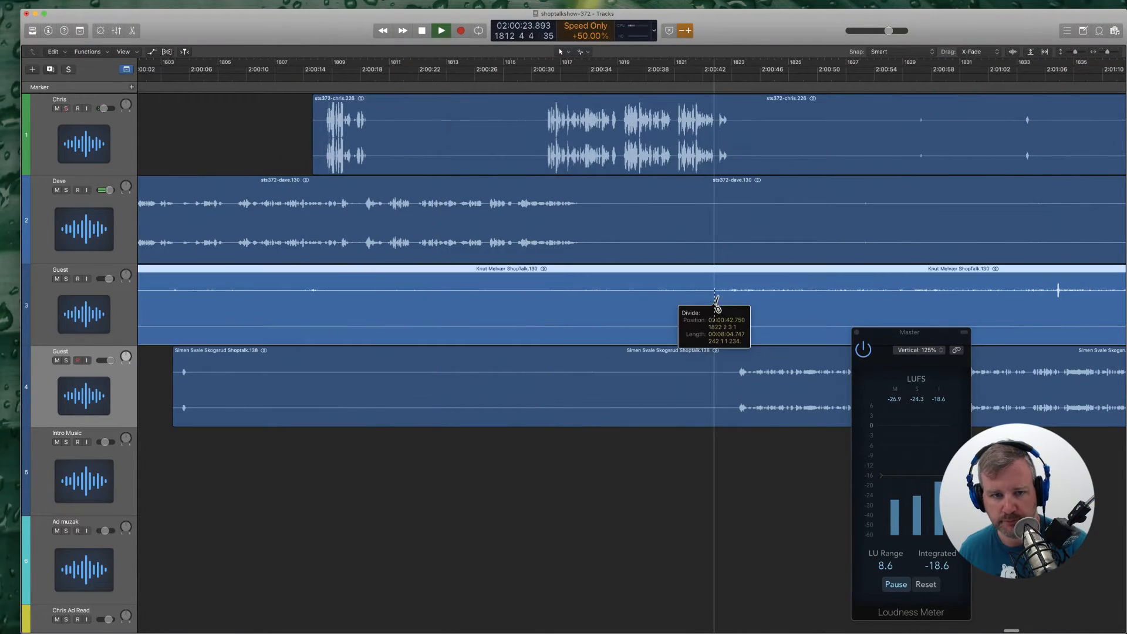
key("Delete")
Step: Split the track 1 region at about 2:00:20 and 2:00:30 and delete the silence between the two cuts
scroll(668, 296, "left", 4)
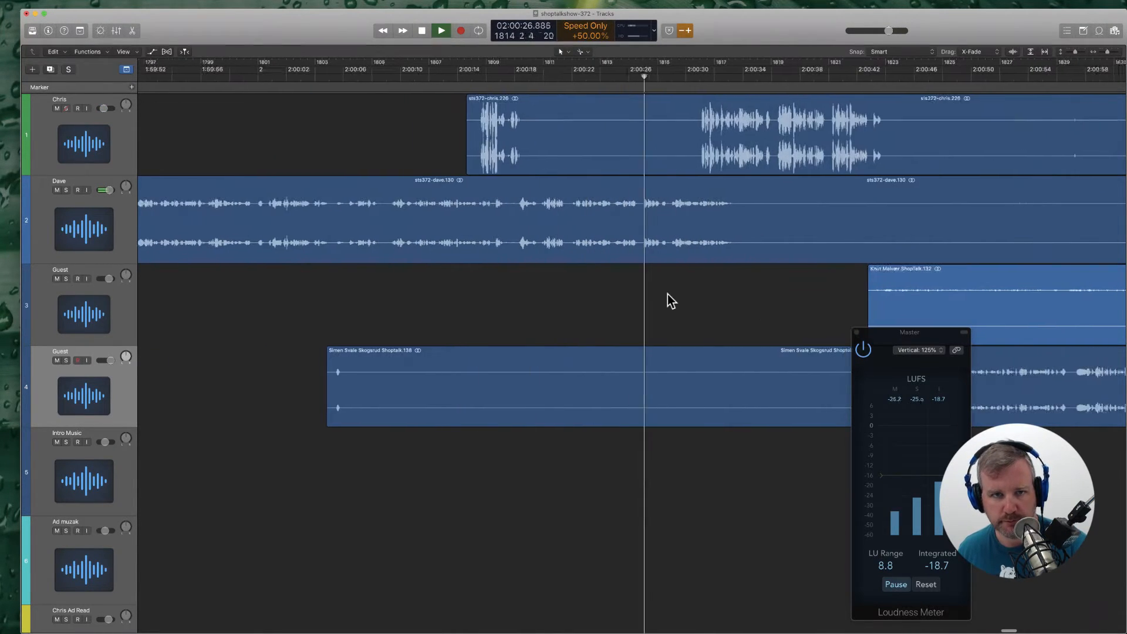
left_click(536, 168, "super")
left_click(672, 153, "super")
left_click(662, 146)
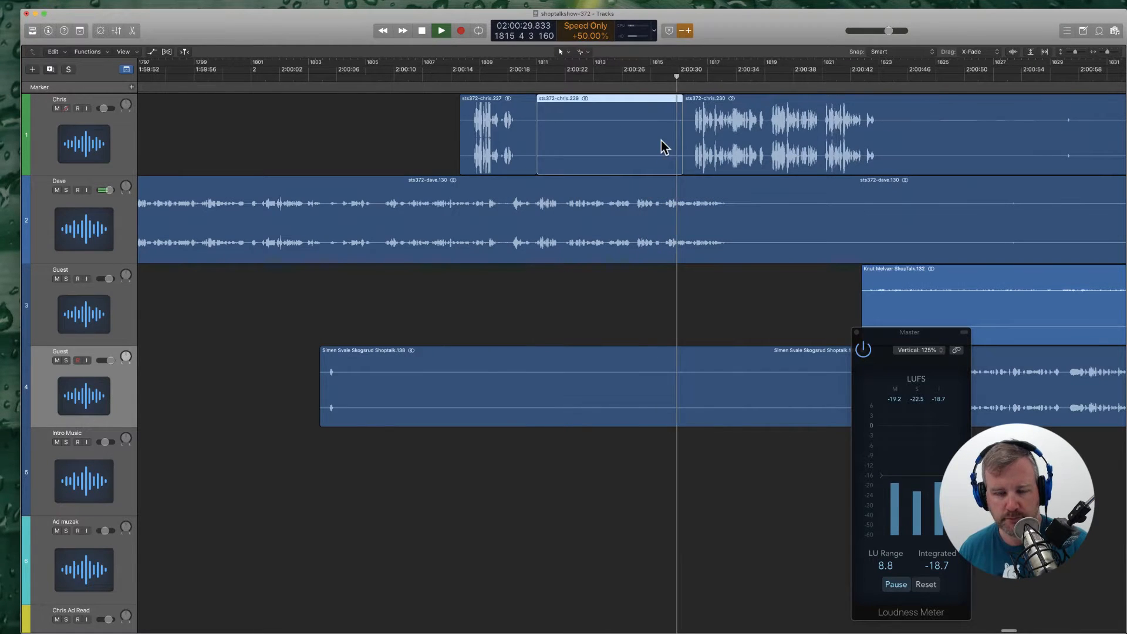
key("Delete")
Step: Split the track 2 region at about 2:00:33, after its speech ends, and select the upcoming regions on tracks 1 to 3
scroll(479, 223, "right", 7)
left_click(479, 223, "super")
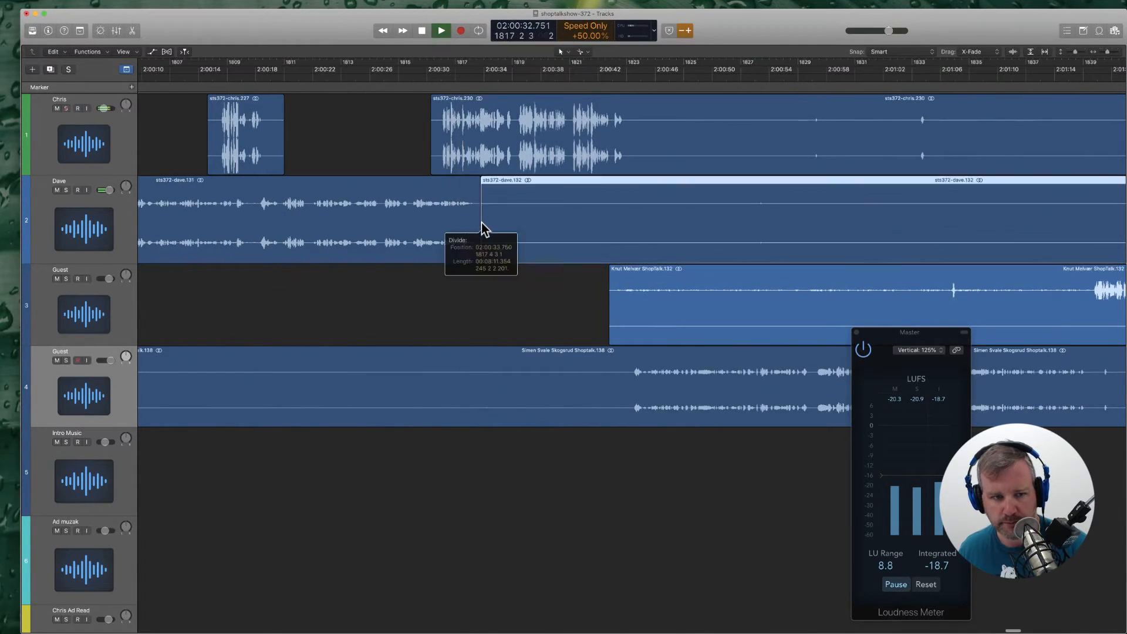
scroll(486, 229, "left", 10)
scroll(486, 229, "right", 10)
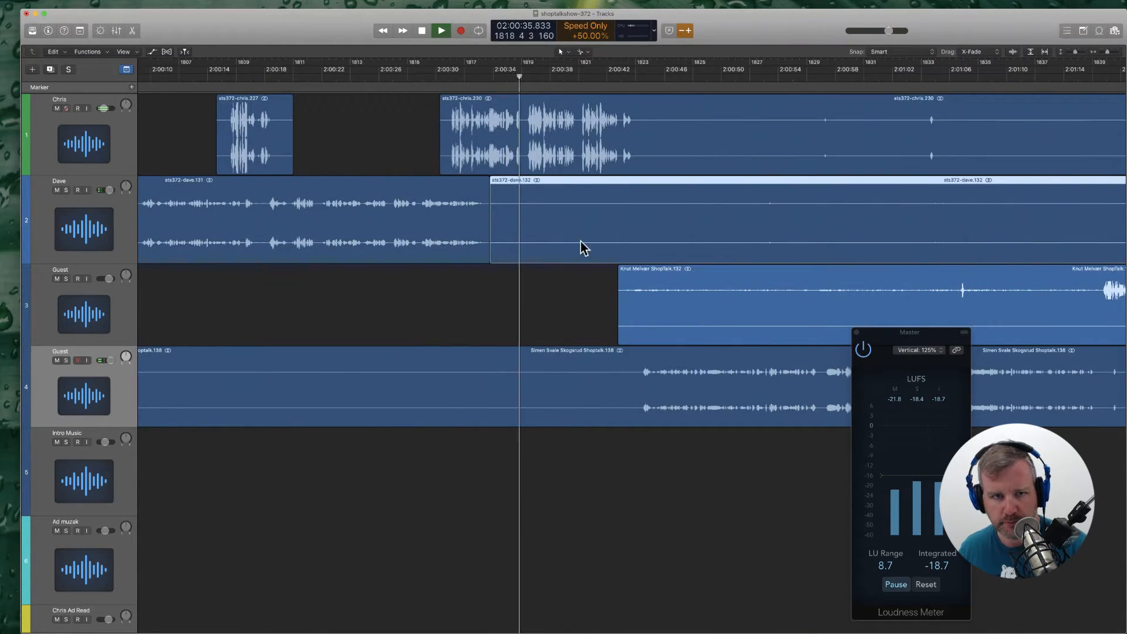
left_click(578, 144)
left_click(600, 216, "shift")
left_click(668, 280, "shift")
Step: Split the track 4 region in the silence after its short sound and trim the second part to start at about 2:00:42
scroll(429, 352, "left", 5)
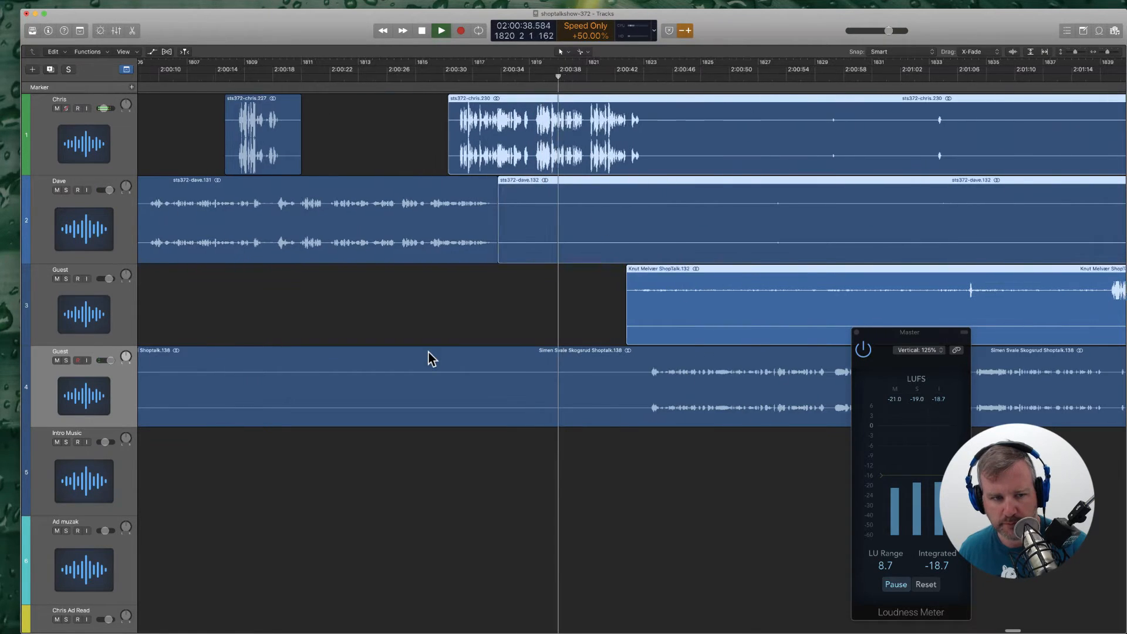
left_click(377, 396, "super")
left_click_drag(377, 416, 795, 378)
Step: Select the upcoming regions on tracks 1 to 4 and move them about 1.8 seconds later
scroll(558, 327, "right", 10)
left_click(475, 314, "shift")
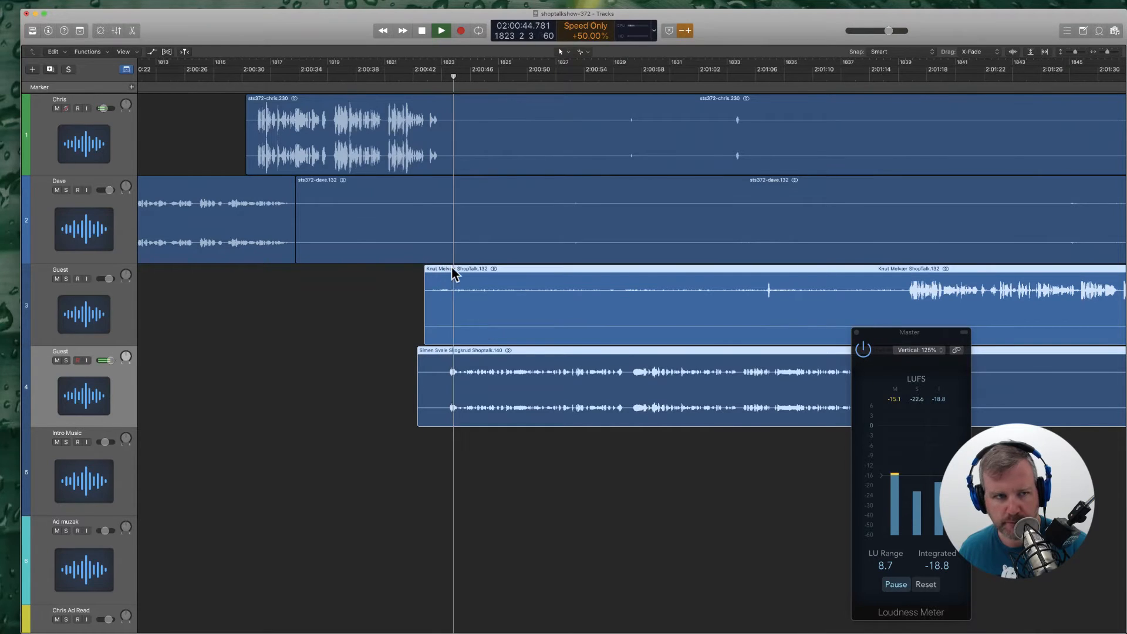
left_click(411, 226, "shift")
left_click(354, 147, "shift")
left_click_drag(348, 151, 375, 152)
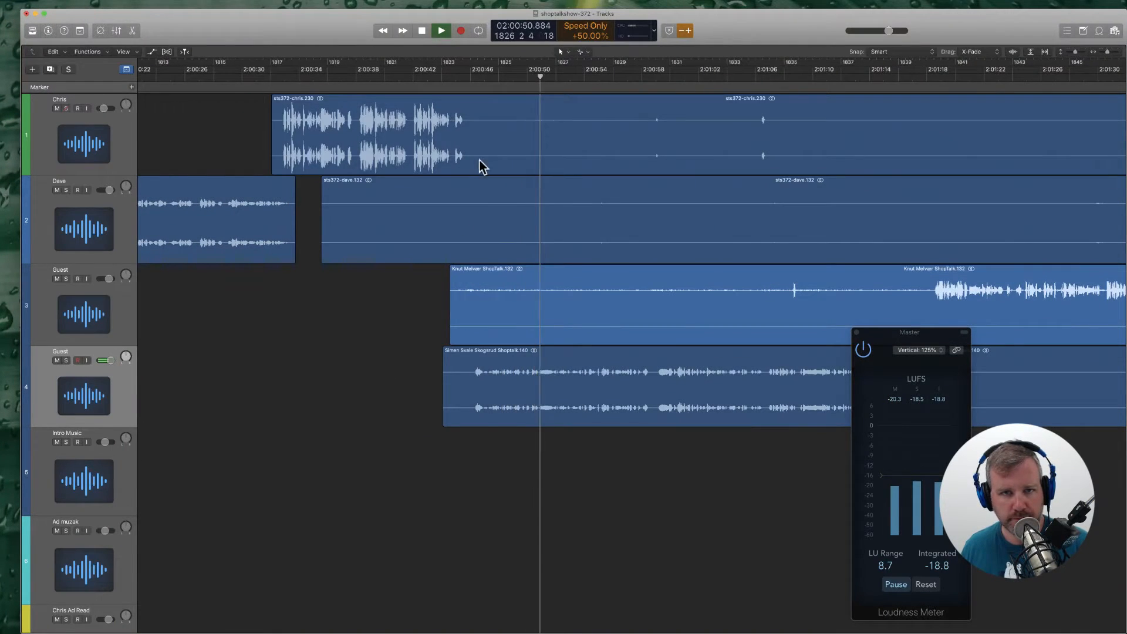
Step: Split the track 1 region at about 2:00:47 and 2:01:06 and delete the silence between the cuts
left_click(485, 145, "super")
left_click(752, 138, "super")
left_click(706, 130)
key("BackSpace")
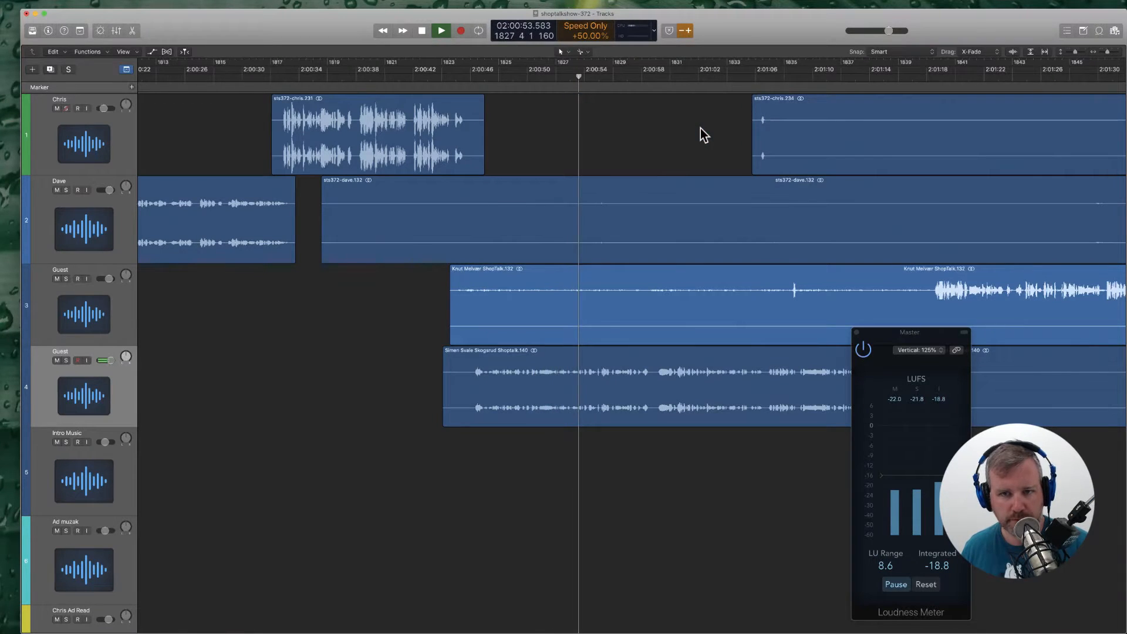
Step: Split the track 2 region at about 2:01:28 and the track 3 region at about 2:01:18, deleting the part before each cut
left_click(830, 209, "super")
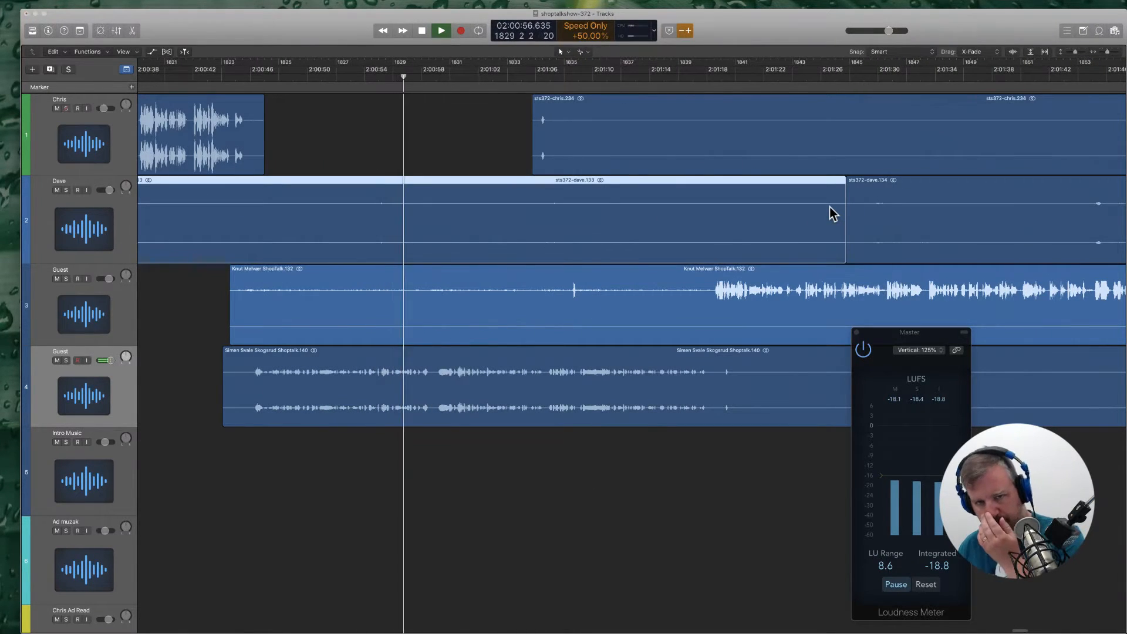
key("BackSpace")
key("Return")
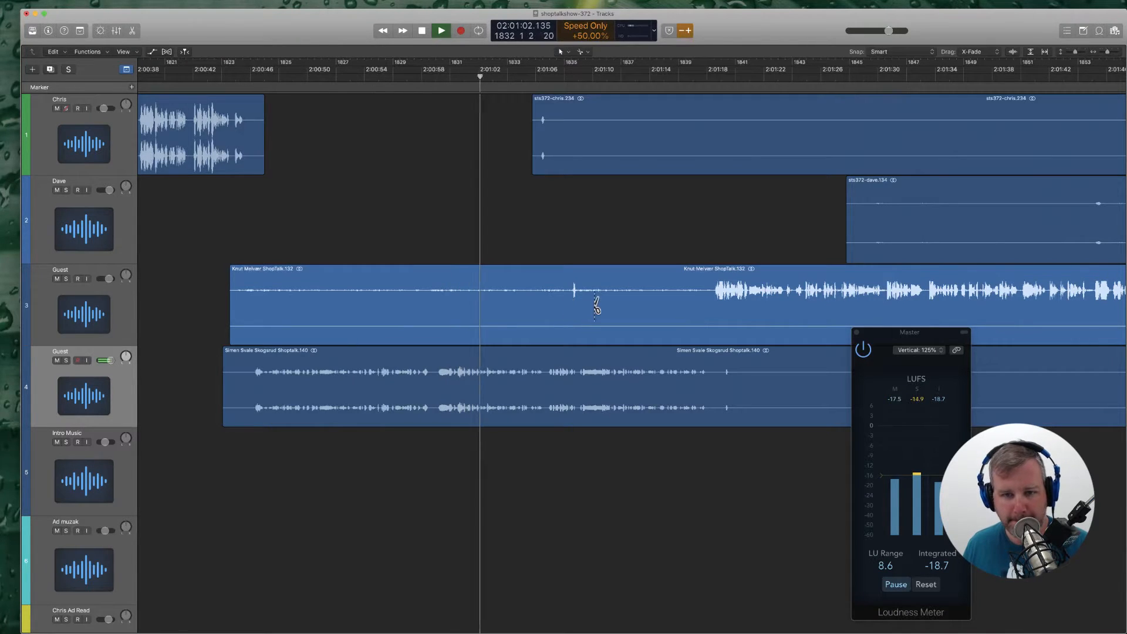
left_click(710, 303, "super")
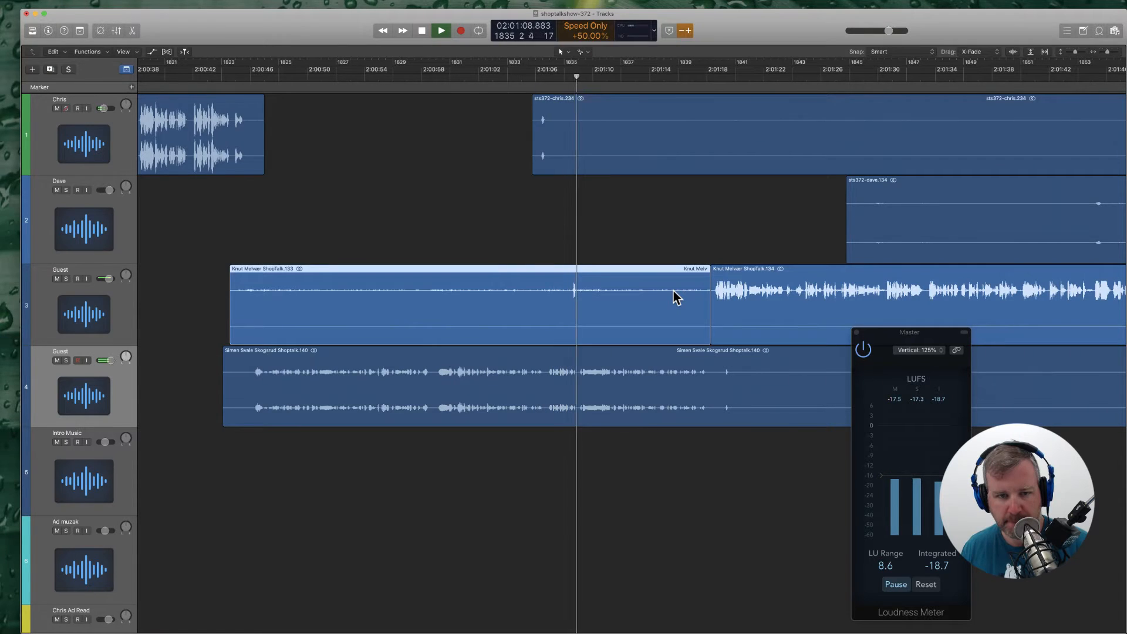
key("Delete")
Step: Split the track 1 region at about 2:01:09 and 2:02:26 and delete the silence between the cuts
scroll(428, 136, "right", 5)
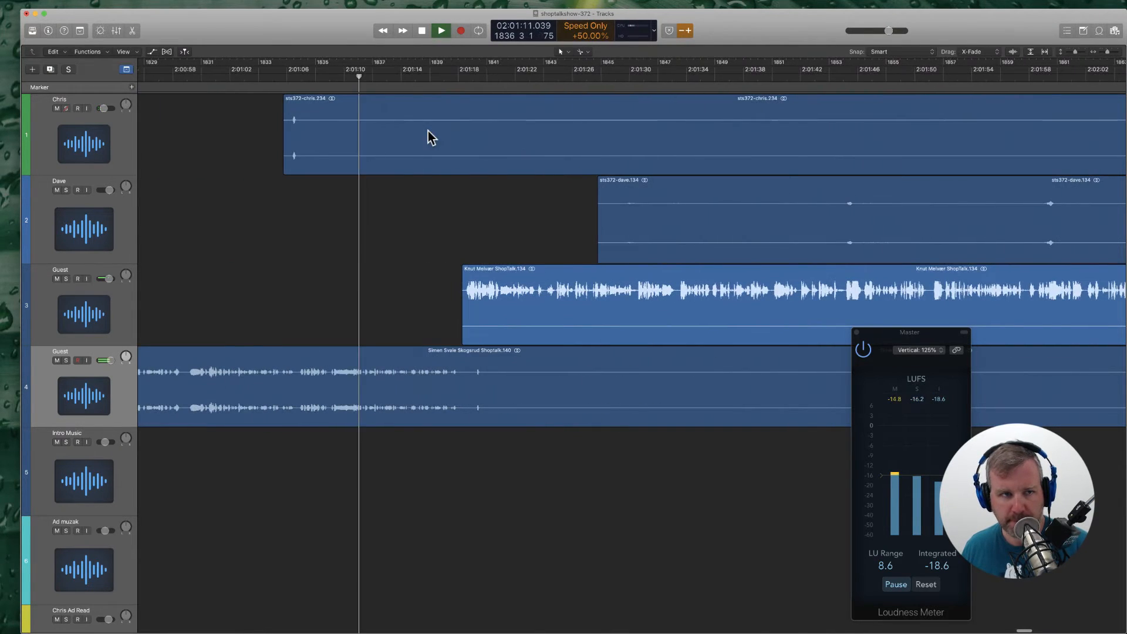
left_click(329, 140)
scroll(829, 161, "right", 9)
left_click(947, 139)
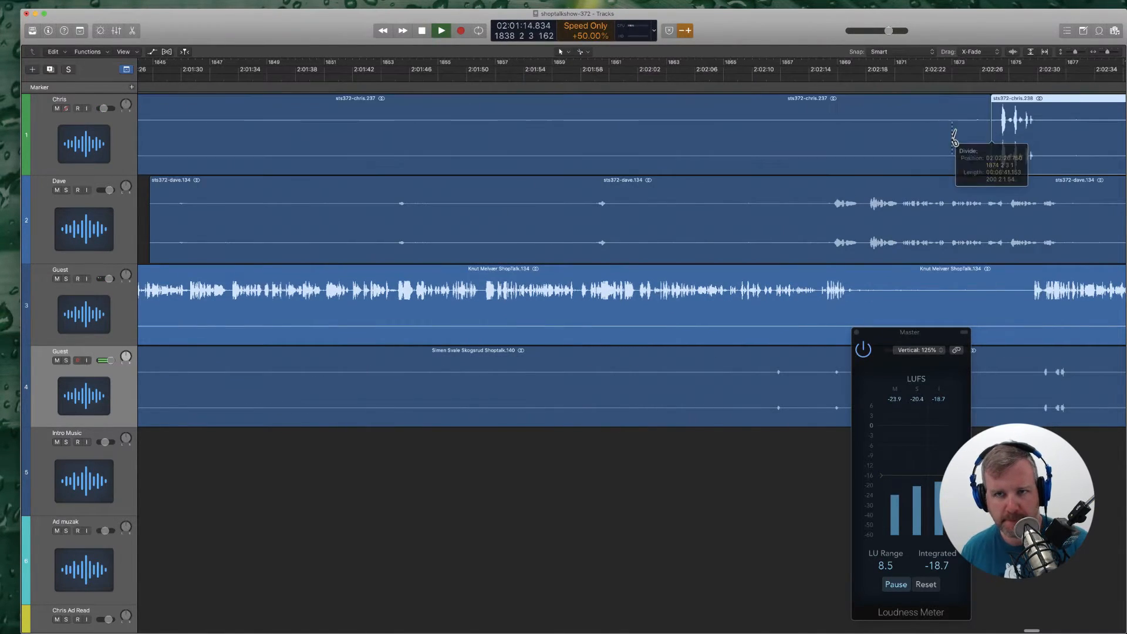
key("Delete")
Step: Split the track 4 region at about 2:01:18 and 2:02:02 and delete the part between the cuts together with its automation data
scroll(696, 255, "left", 8)
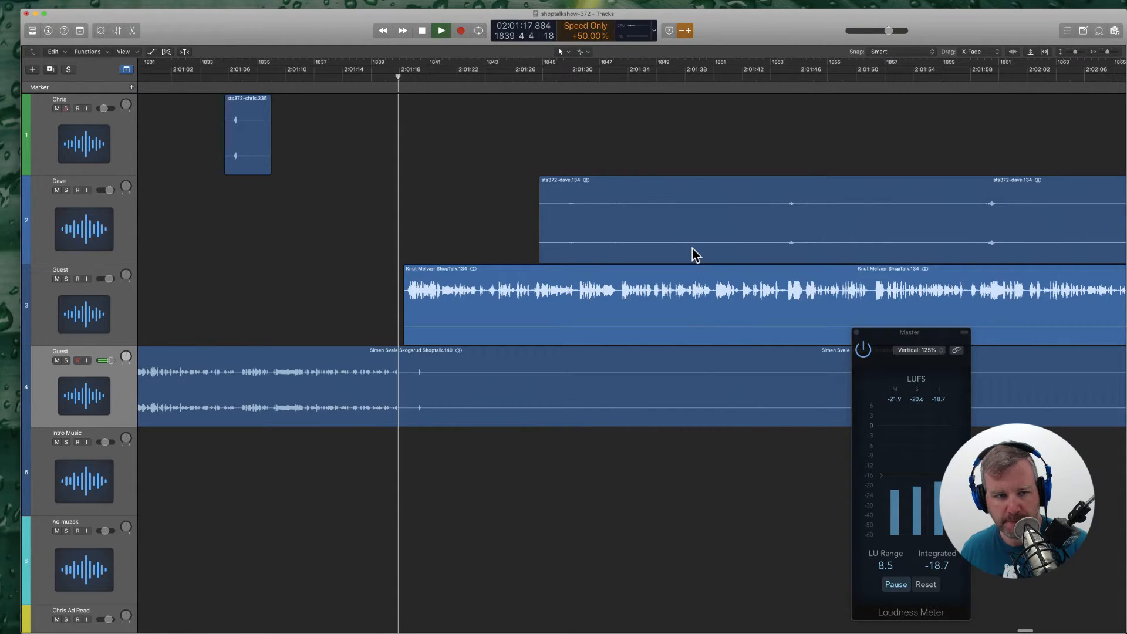
scroll(578, 405, "left", 2)
left_click(519, 396)
scroll(520, 397, "right", 7)
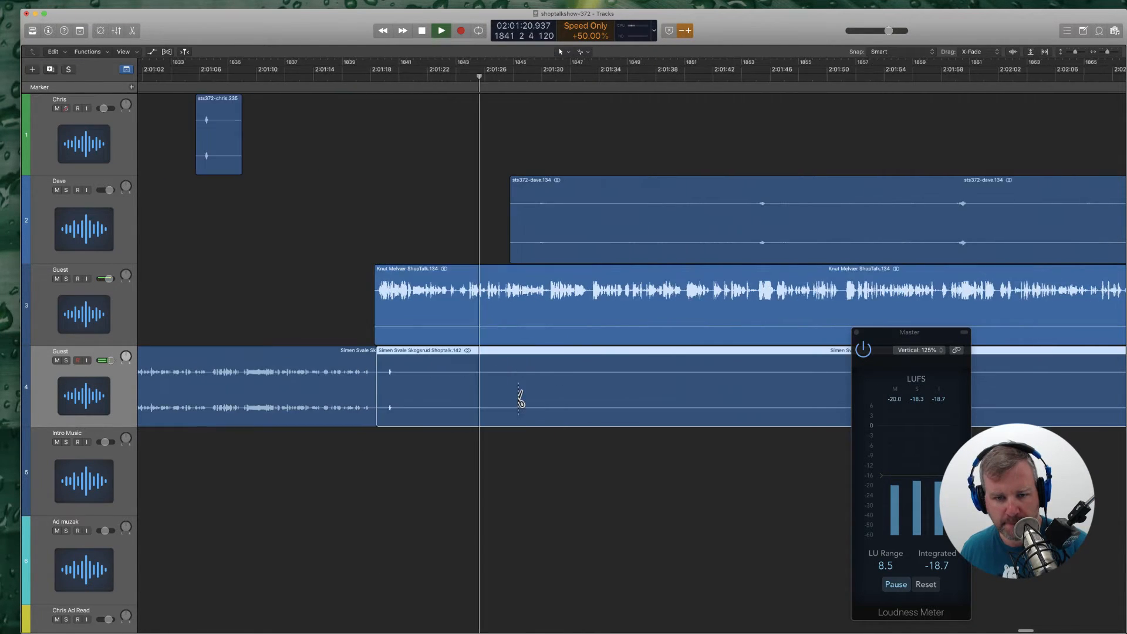
left_click(765, 400)
left_click(718, 401)
key("Delete")
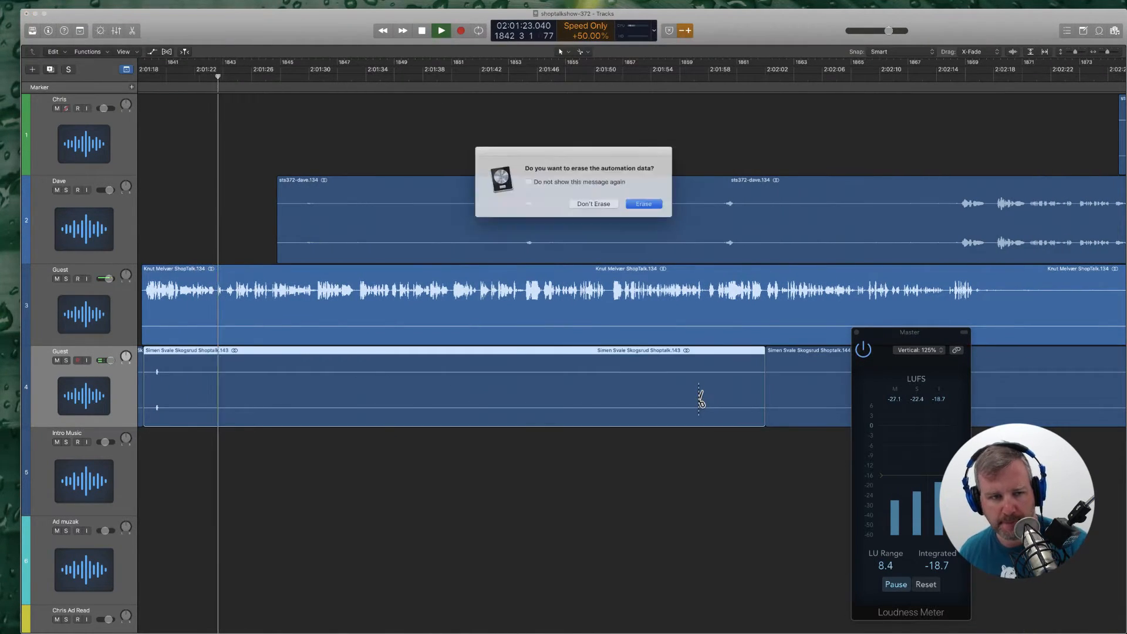
key("Return")
Step: Select the regions on all four speaker tracks from the track 3 speech at about 2:01:18 onward and move them about 0.3 seconds earlier
scroll(699, 395, "left", 6)
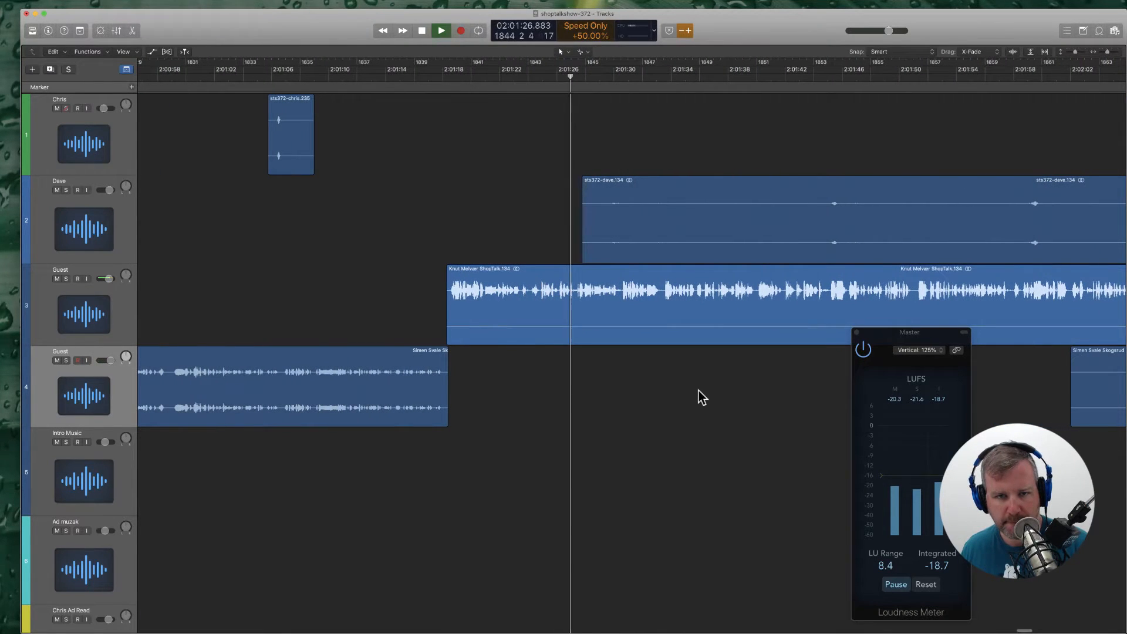
scroll(699, 390, "right", 7)
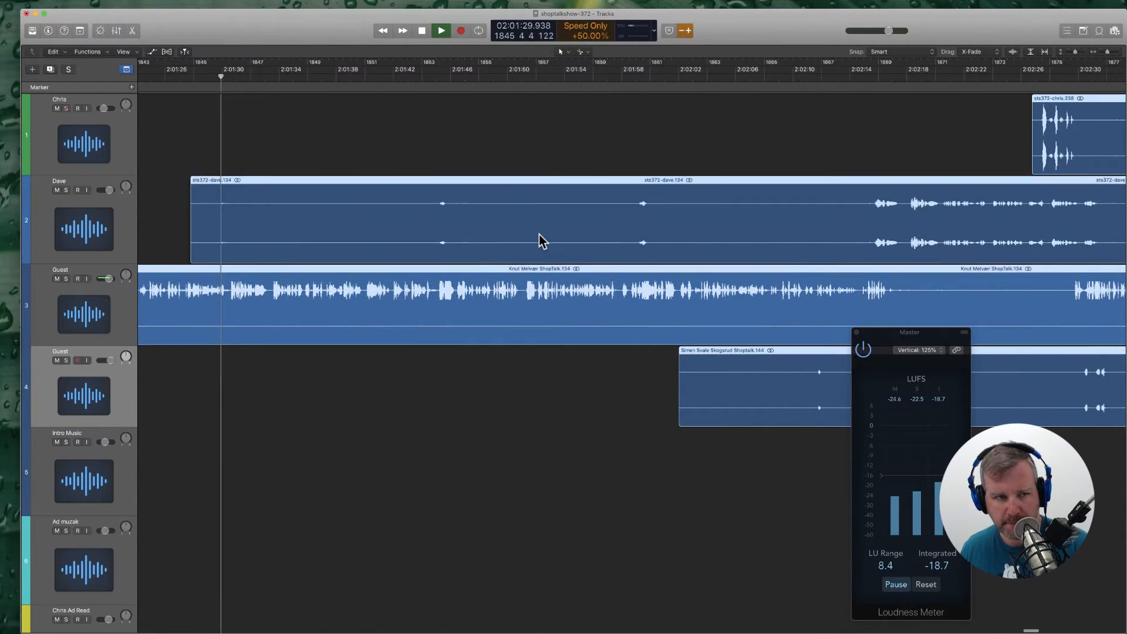
scroll(546, 250, "left", 6)
left_click_drag(463, 312, 459, 313)
key("Return")
left_click(577, 376)
Step: Split the track 2 region at about 2:01:51 and 2:02:15, just before its speech, and delete the part between the cuts
scroll(546, 374, "right", 4)
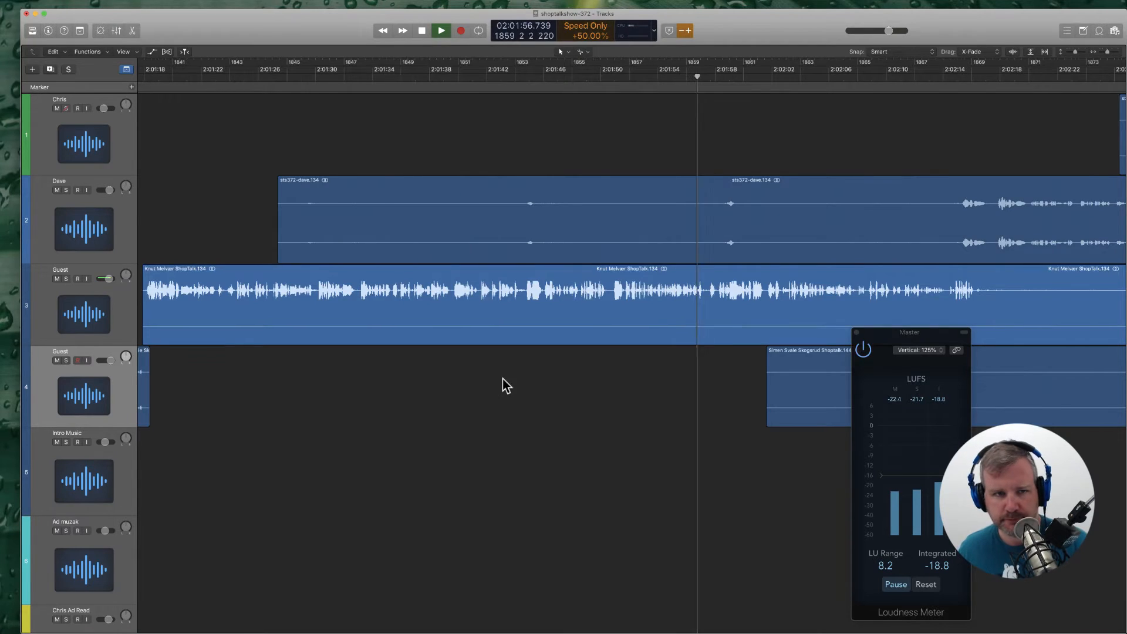
scroll(496, 378, "right", 4)
left_click(511, 219, "super")
scroll(614, 243, "right", 1)
scroll(646, 235, "right", 3)
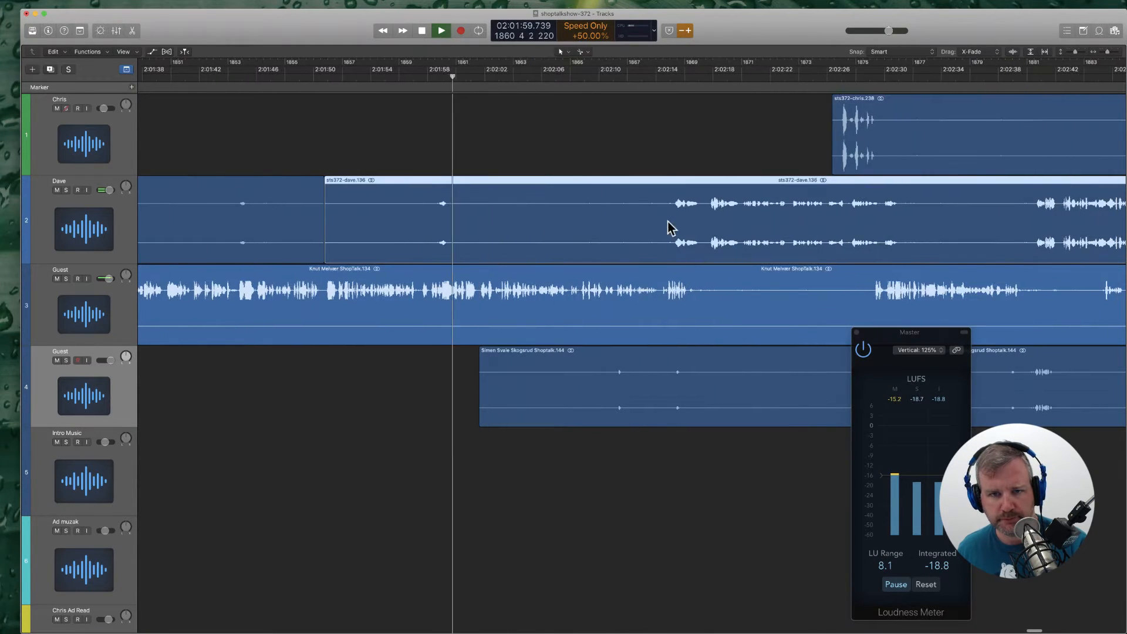
left_click(643, 223, "super")
left_click(642, 218)
key("Delete")
left_click(642, 206)
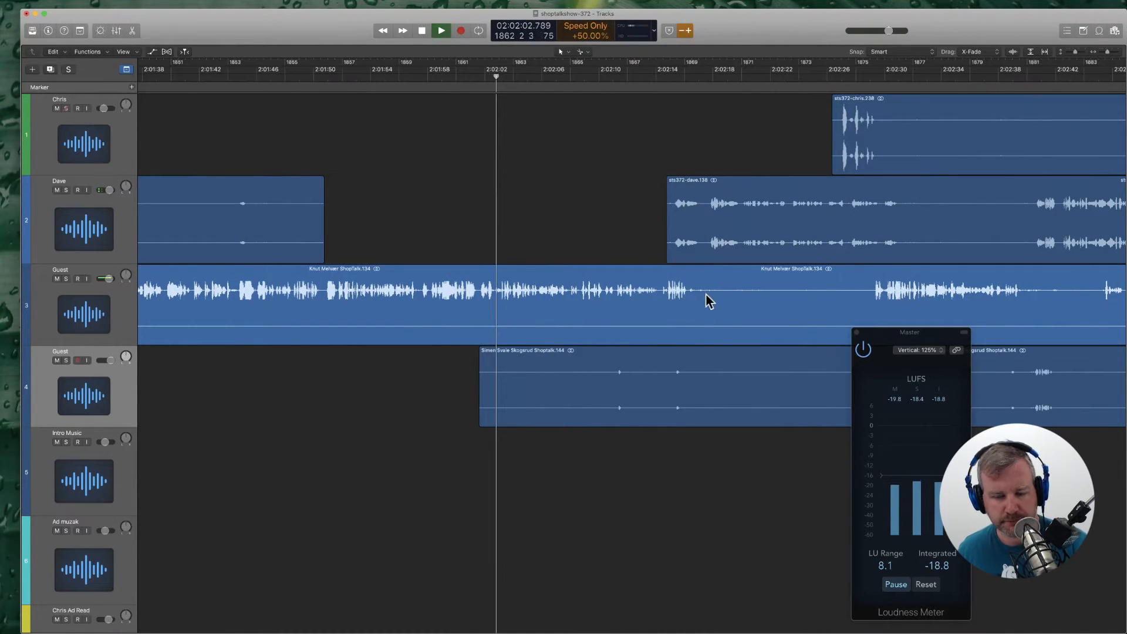
Step: Split the track 4 region at about 2:02:29 and delete the preceding part together with its automation data
scroll(704, 317, "right", 3)
left_click(736, 387, "super")
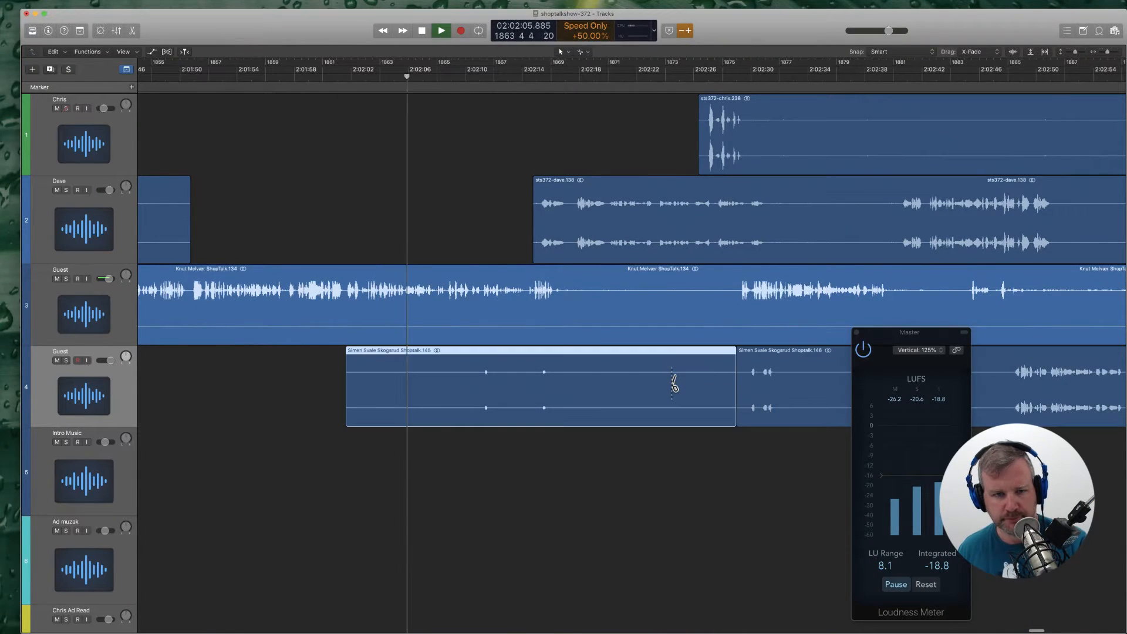
key("Delete")
key("Return")
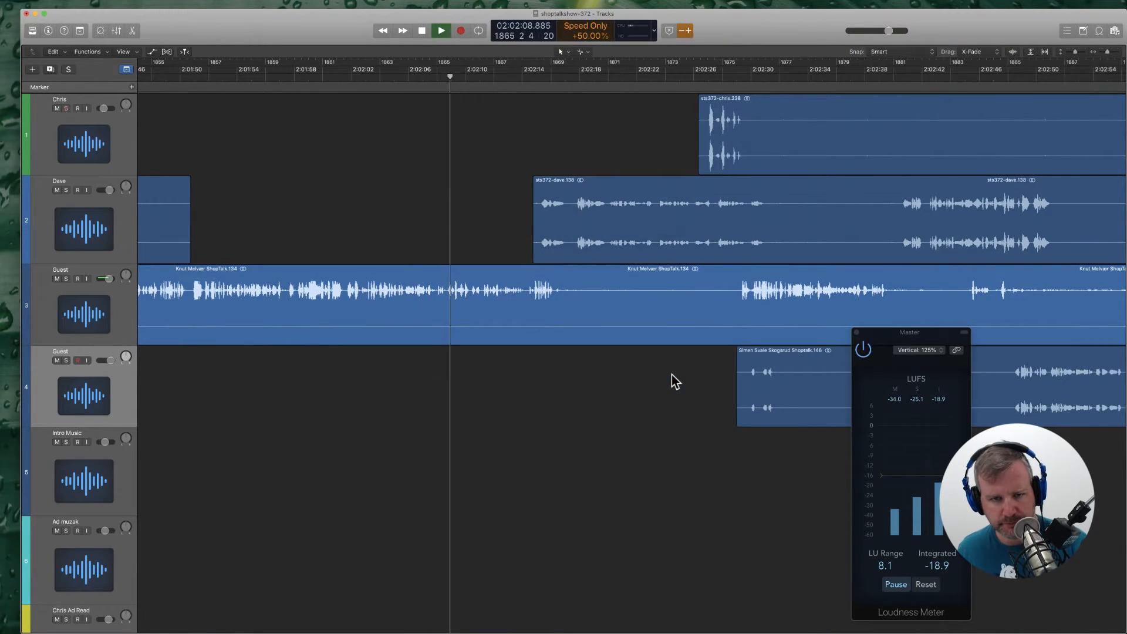
Step: Split the track 3 region at about 2:02:17 and 2:02:29 and delete the silence between the cuts
scroll(672, 379, "right", 3)
left_click(464, 311)
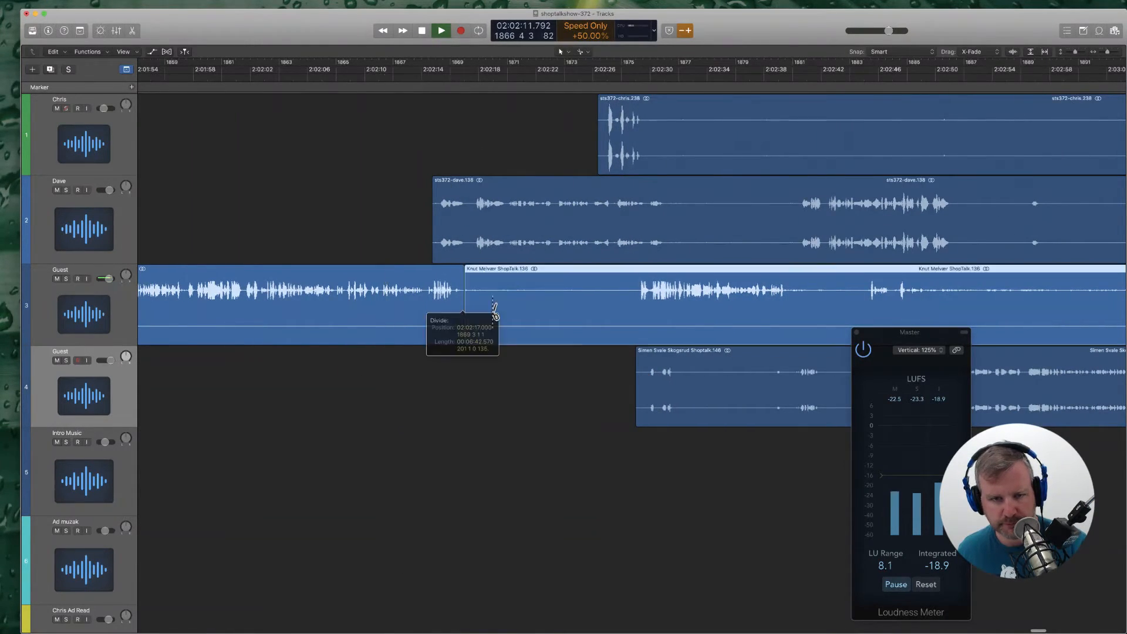
left_click(632, 308)
key("Delete")
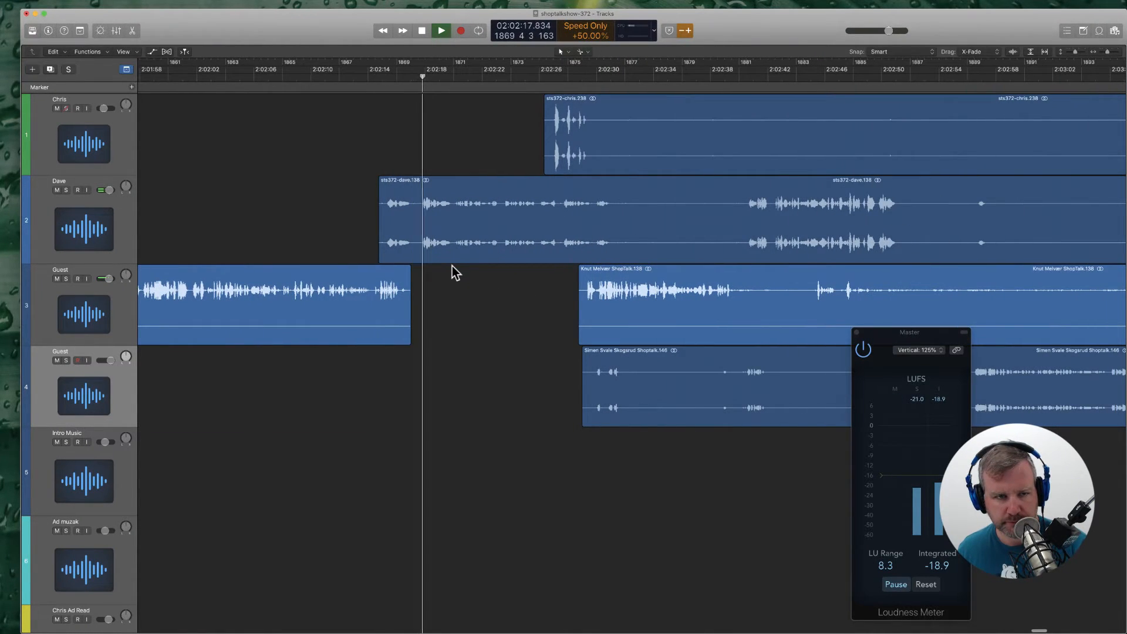
Step: Remove the opening of the track 2 region up to about 2:02:17 and move the following regions on tracks 1 to 4 about 1 second earlier
left_click(404, 235)
key("Delete")
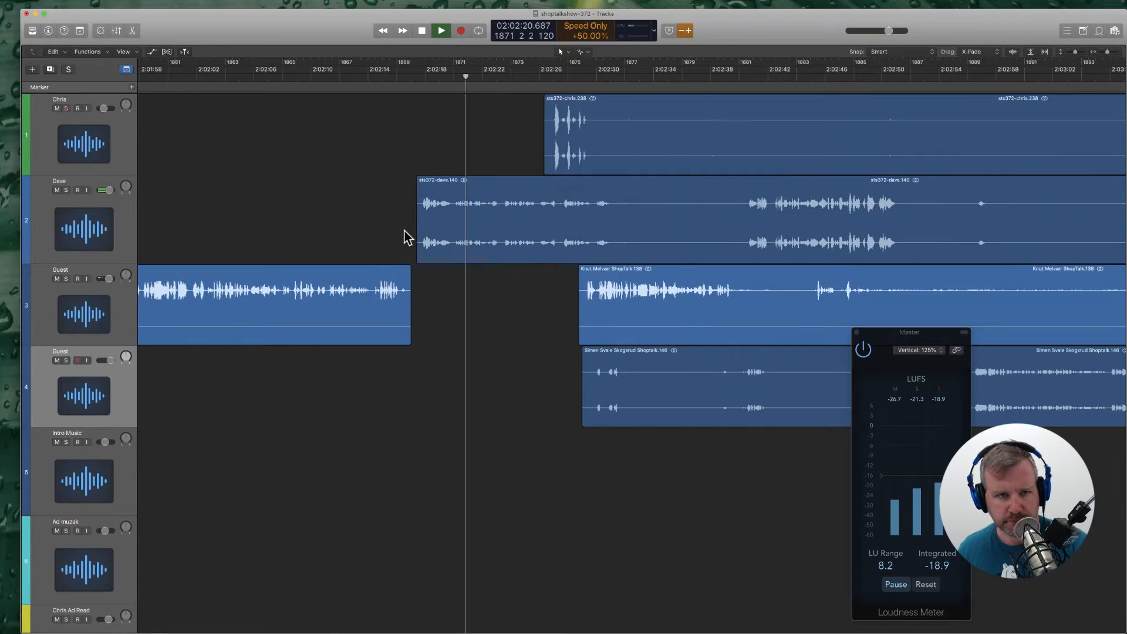
left_click_drag(513, 147, 669, 428)
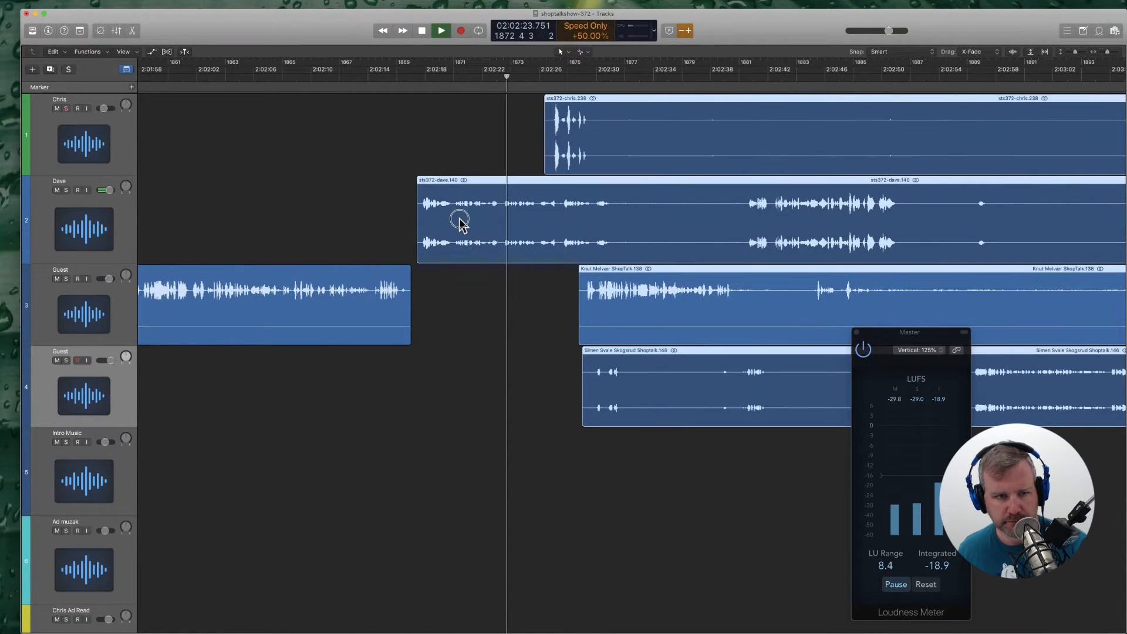
left_click_drag(460, 221, 445, 222)
key("Return")
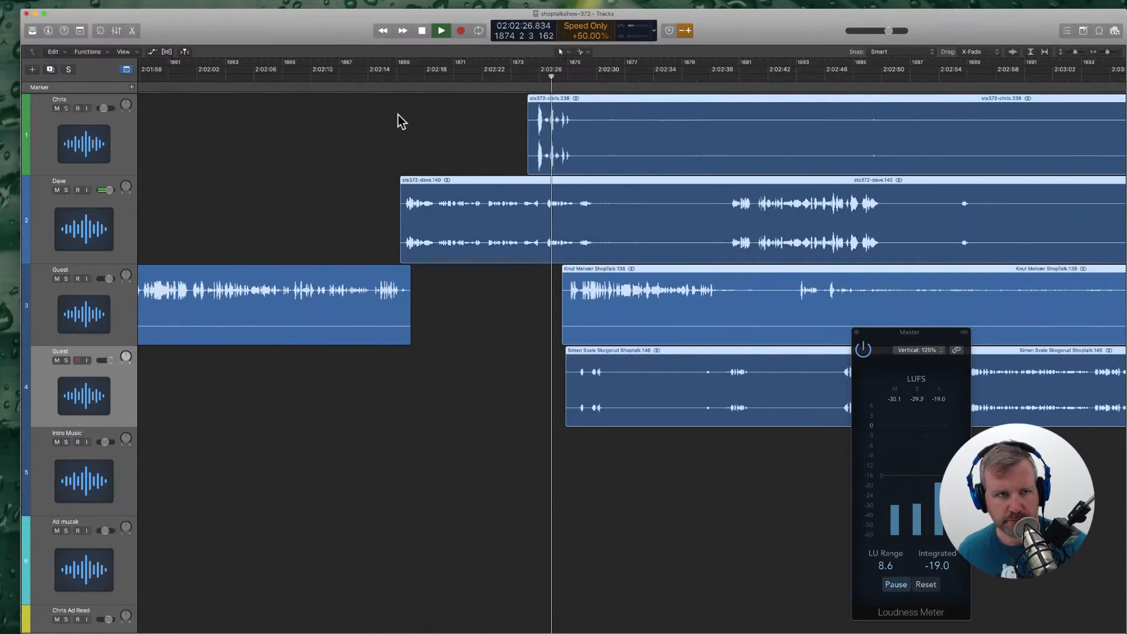
Step: Play back the tightened passage from about 2:02:14 and follow it to check the transition between the speakers
left_click(369, 82)
left_click(476, 168)
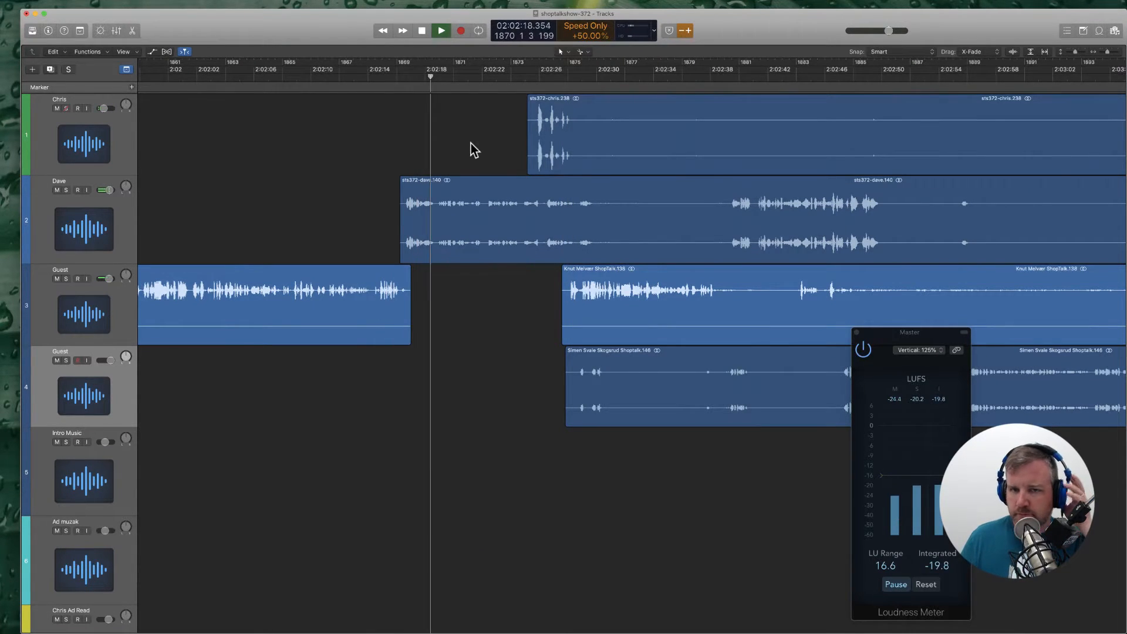
scroll(464, 158, "right", 5)
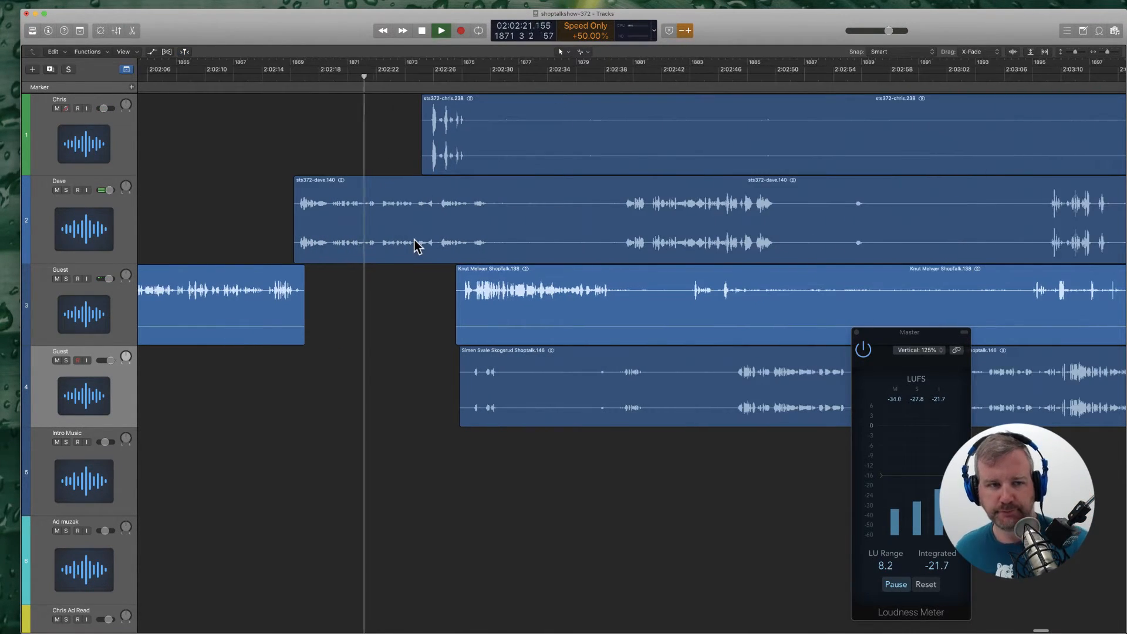
scroll(376, 294, "right", 4)
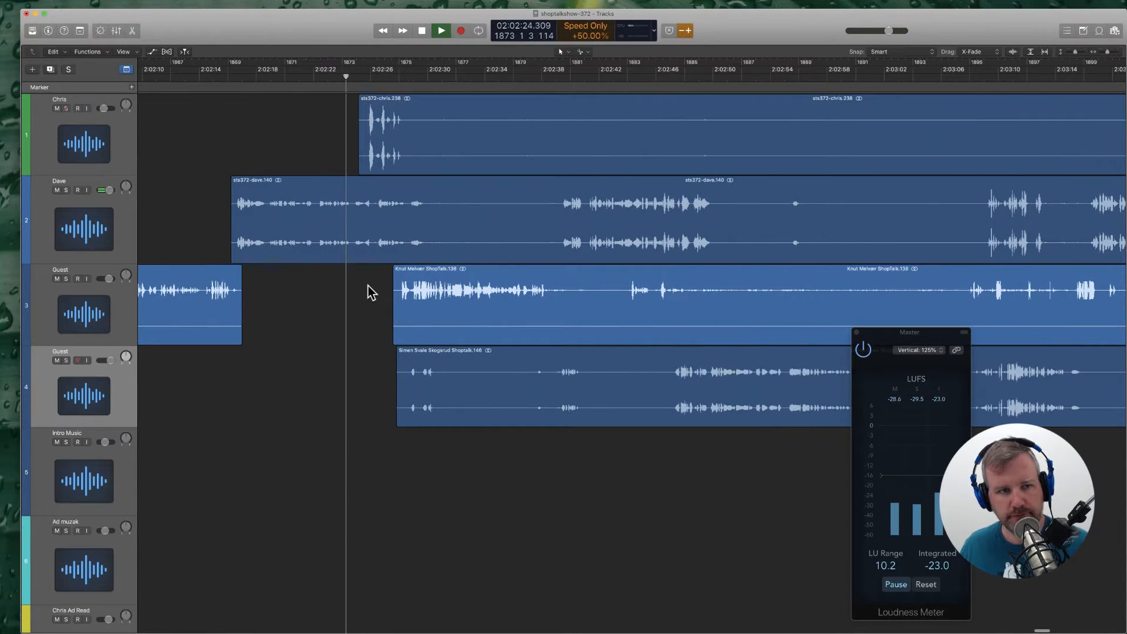
Step: Split the track 4 region at about 2:02:39 and delete the preceding part together with its automation data
scroll(371, 291, "right", 1)
scroll(361, 292, "right", 2)
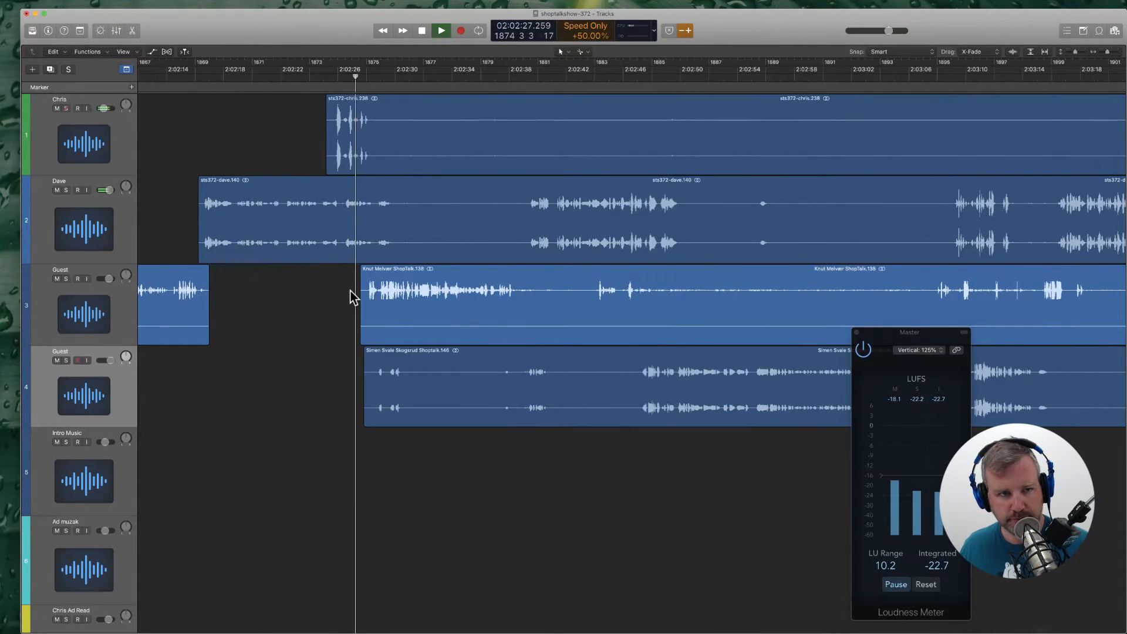
scroll(355, 294, "right", 4)
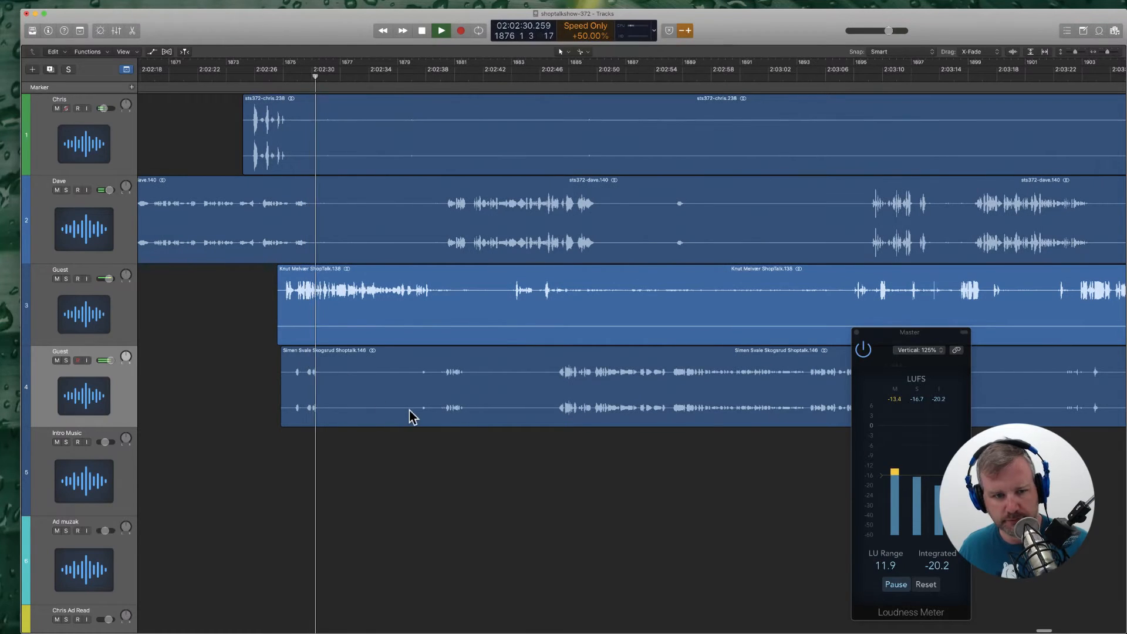
left_click(441, 395)
left_click(413, 395)
key("Delete")
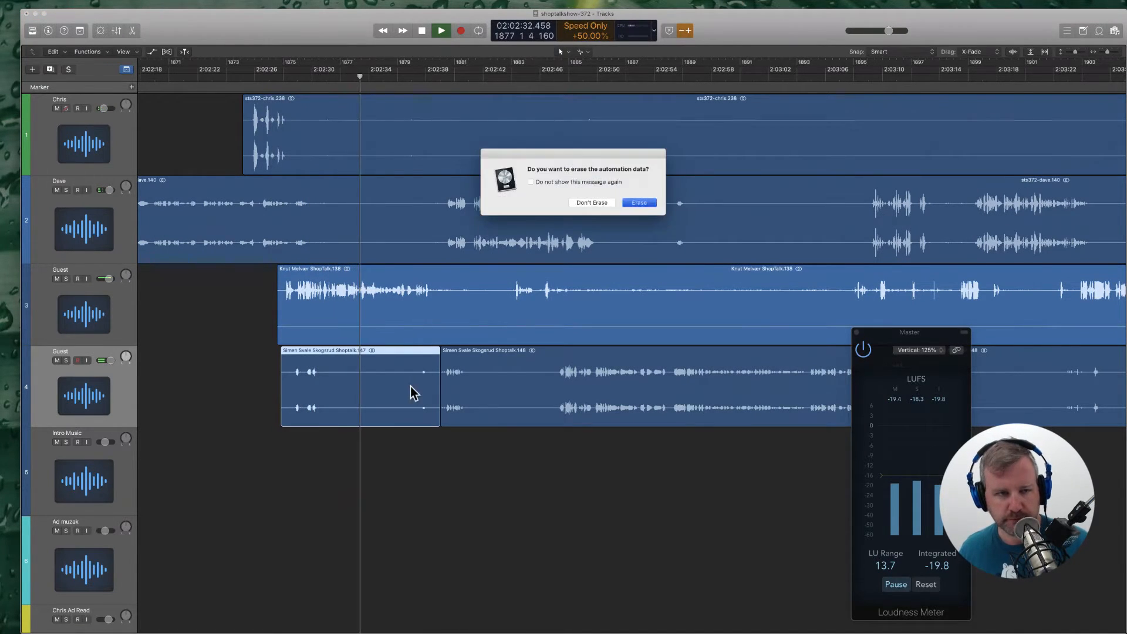
key("Return")
Step: Split the track 2 region at about 2:02:32 and 2:02:39 and delete the silence between the cuts, erasing its automation data
left_click(338, 238)
left_click(439, 239)
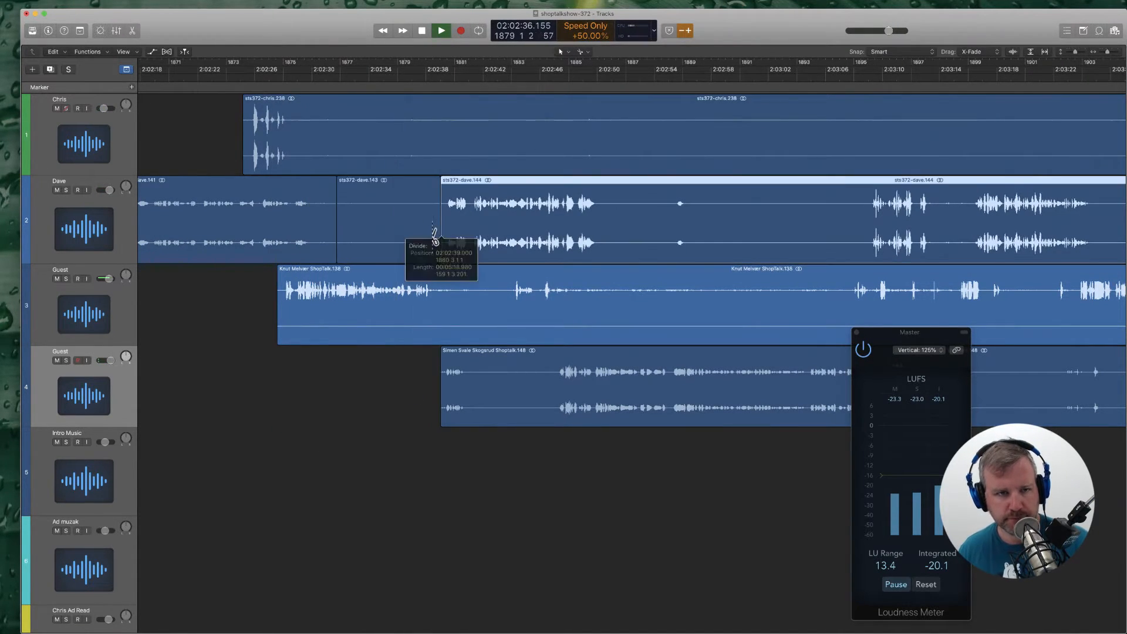
left_click(415, 231)
key("Delete")
key("Return")
Step: Split the track 1 region at about 2:02:32 and 2:03:12 and delete the silence between the cuts
left_click(335, 148, "super")
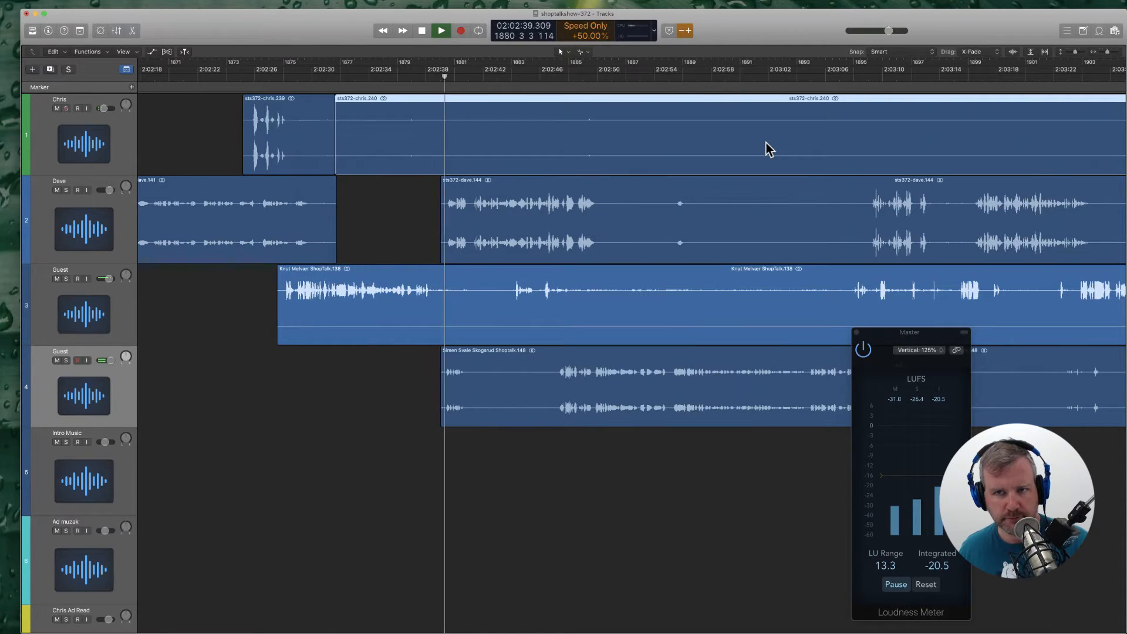
left_click(921, 147, "super")
left_click(850, 143)
key("Delete")
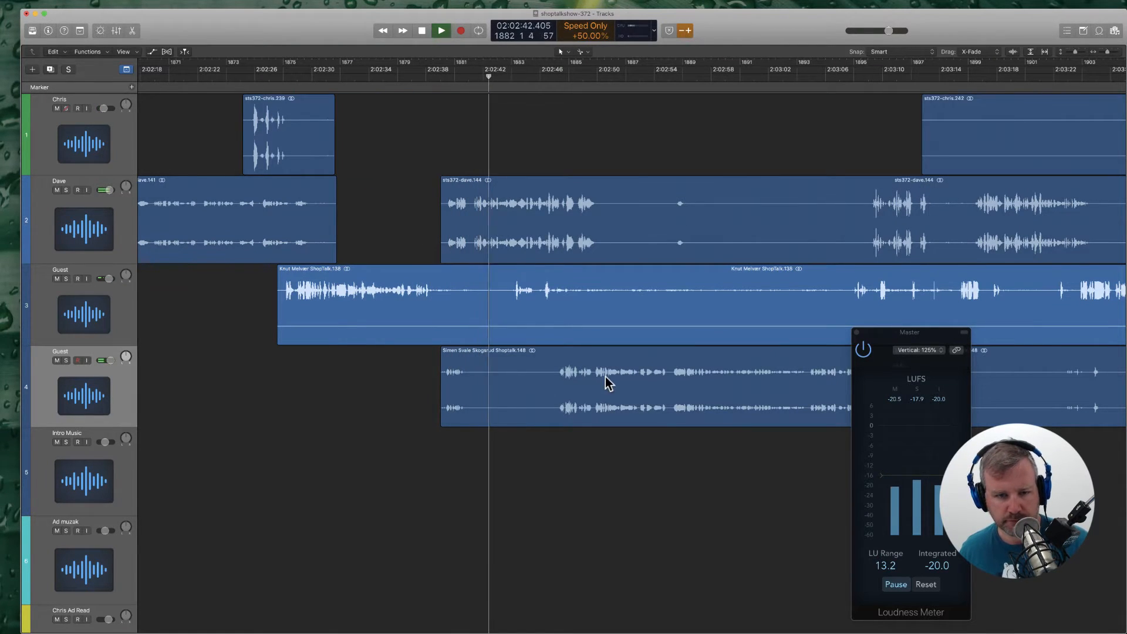
Step: Remove the opening of the track 4 region up to about 2:02:47 and the track 3 silence between about 2:02:40 and 2:03:08
left_click(553, 403, "super")
left_click(522, 395)
key("Delete")
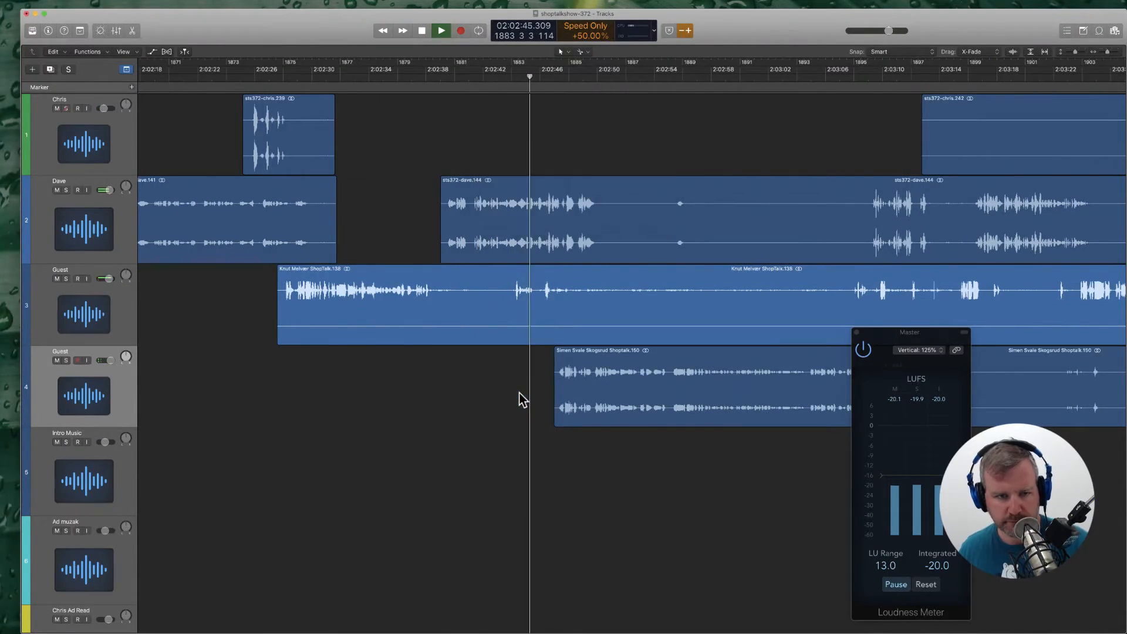
left_click(452, 332, "super")
left_click_drag(455, 327, 853, 319)
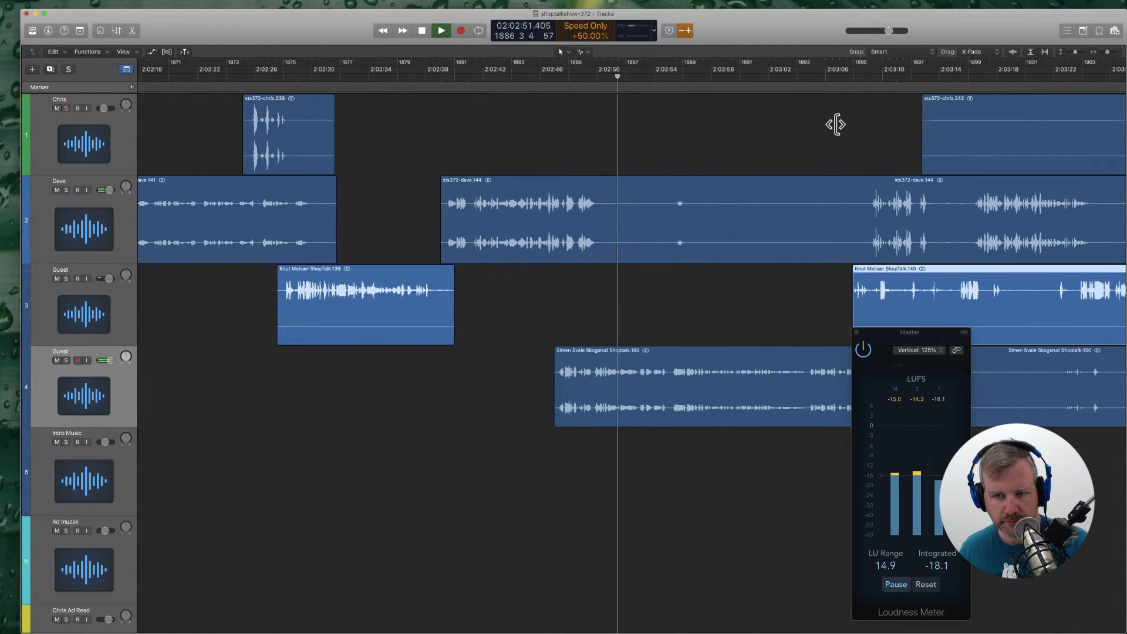
Step: Move the regions after the gap on tracks 1 to 4 about half a second earlier and cut the track 3 region's end at about 2:02:39
left_click_drag(832, 121, 967, 404)
left_click_drag(512, 247, 501, 245)
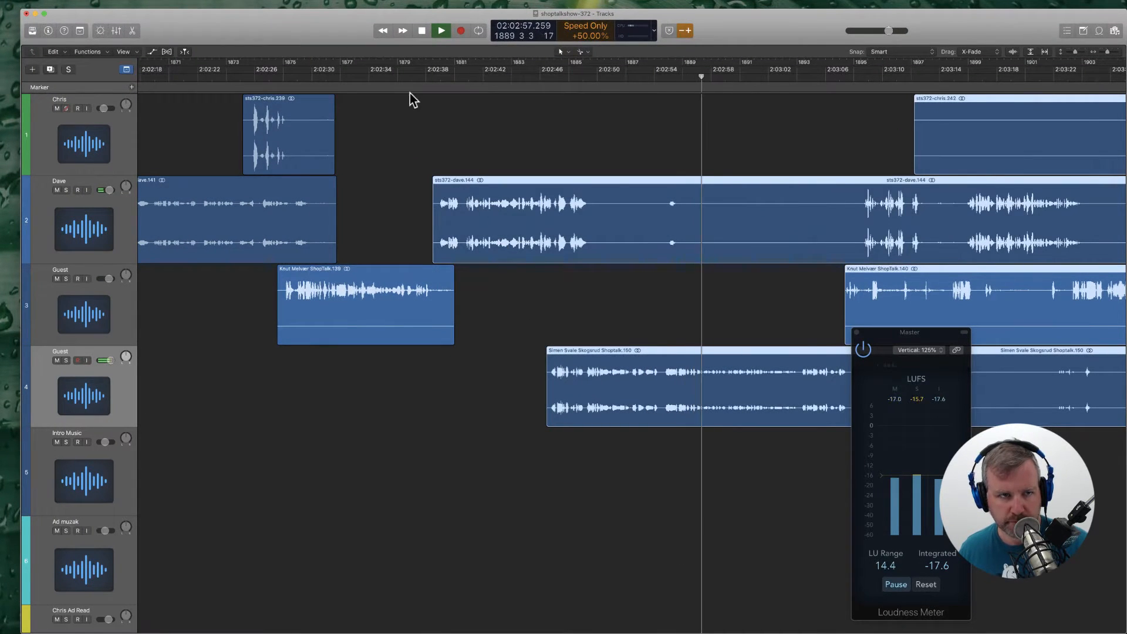
left_click(398, 80)
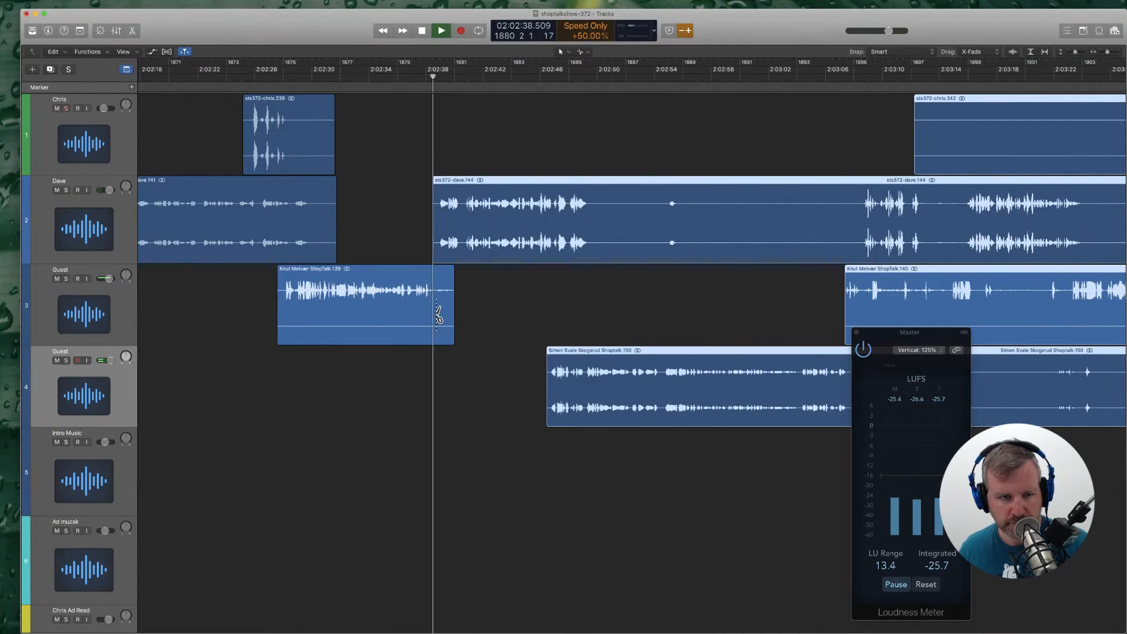
left_click_drag(438, 306, 435, 307)
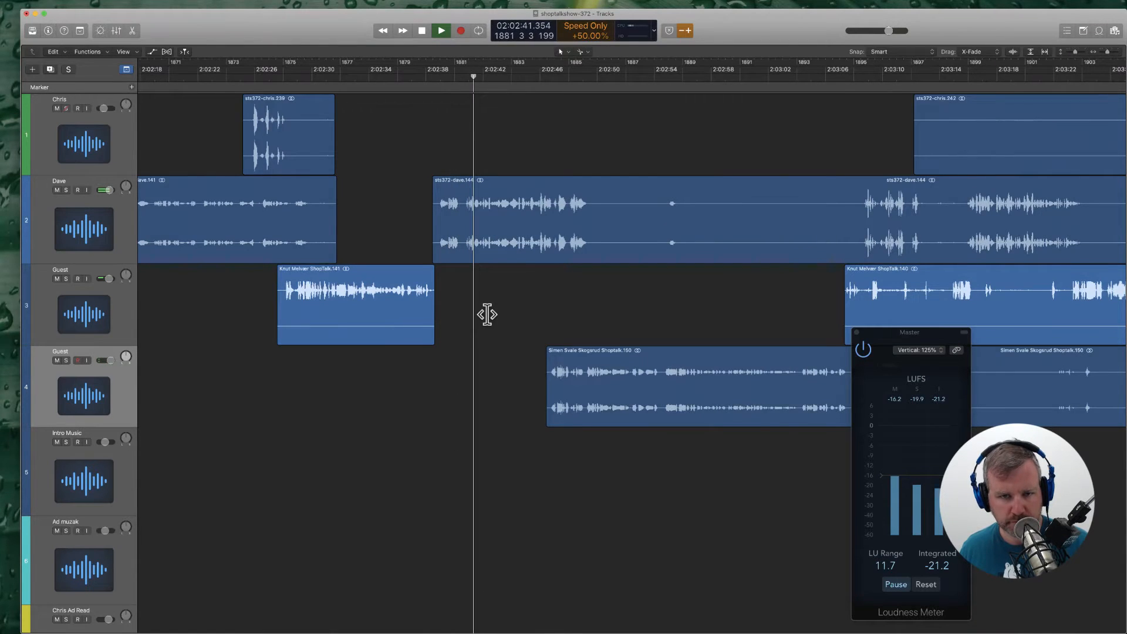
Step: Select all regions from the track 2 region at about 2:02:38 onward and shift them about 0.4 seconds earlier
key("shift+f")
left_click(470, 252, "shift")
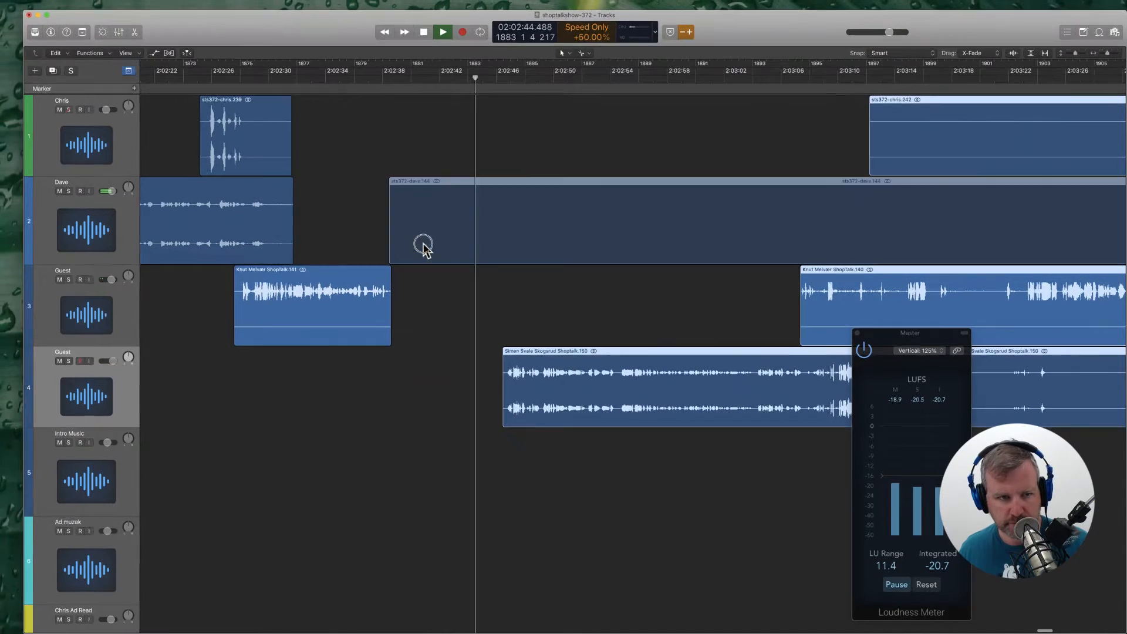
left_click_drag(423, 246, 418, 250)
key("Return")
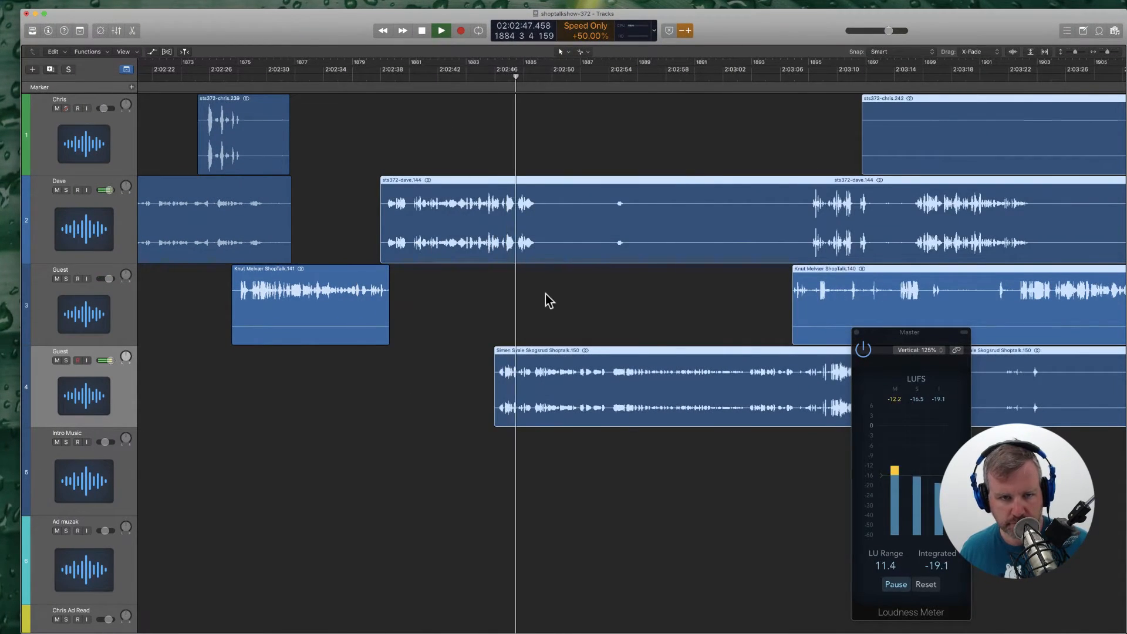
Step: Split only the track 2 region just after its speech ends at about 2:02:49
left_click(542, 244, "super")
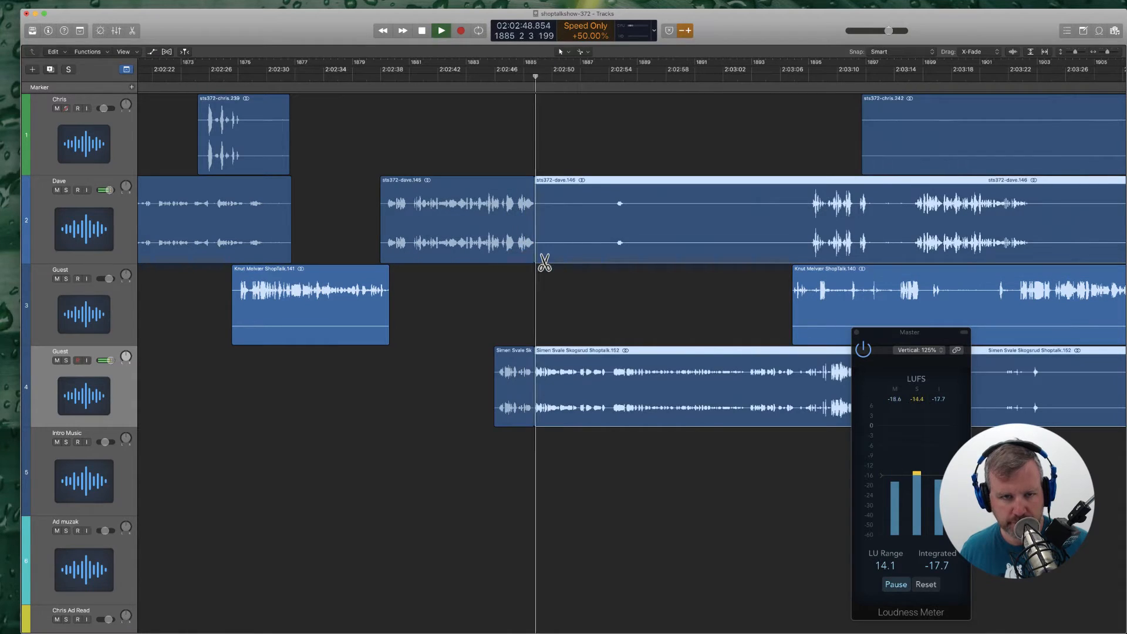
key("super+z")
left_click(623, 305)
left_click(541, 226, "super")
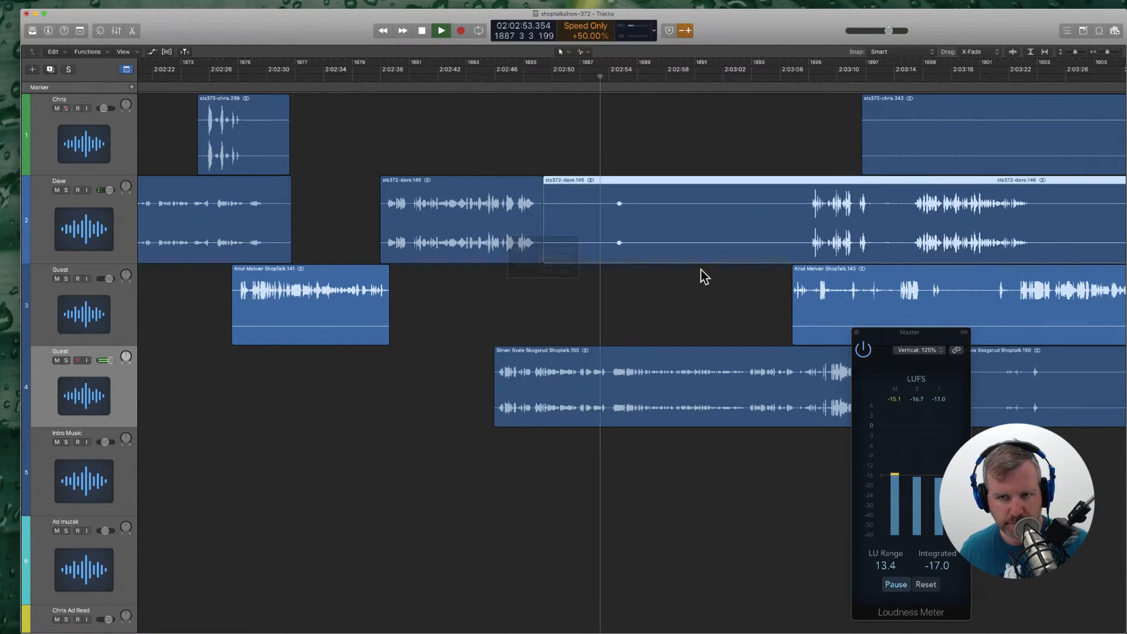
Step: Move the following regions on tracks 1 to 4 about 2 seconds later and play back the transition from about 2:02:47
key("shift+f")
left_click(613, 389, "shift")
left_click_drag(508, 356, 533, 351)
left_click(525, 208)
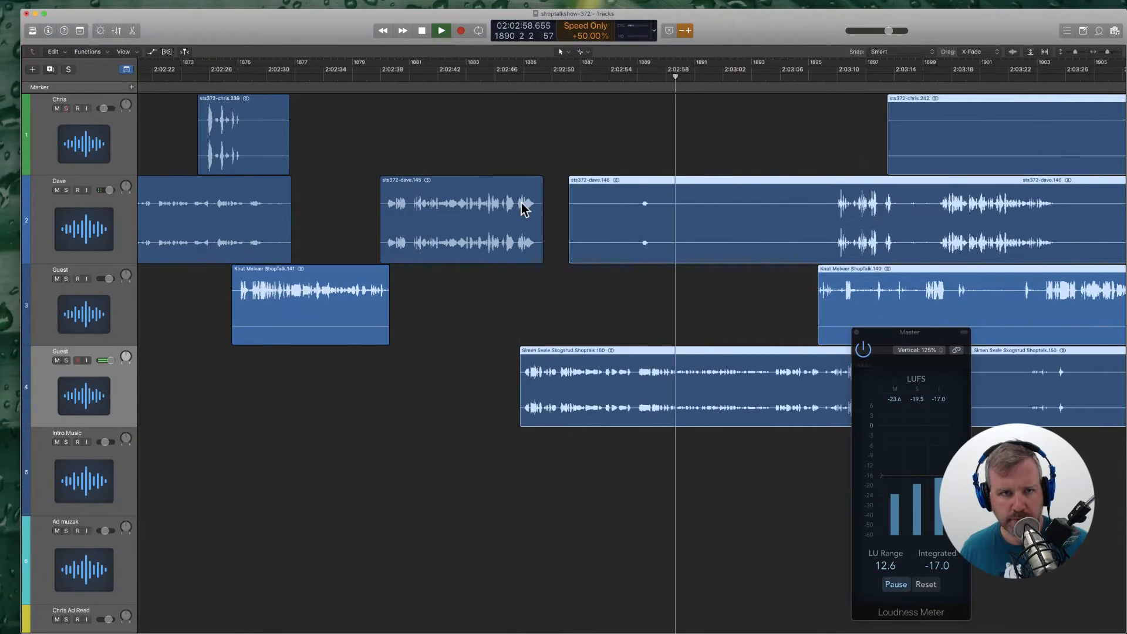
left_click(513, 76)
left_click(587, 276)
Step: Split the track 2 region at about 2:03:09 and delete the near-silent part before the cut
scroll(598, 298, "right", 5)
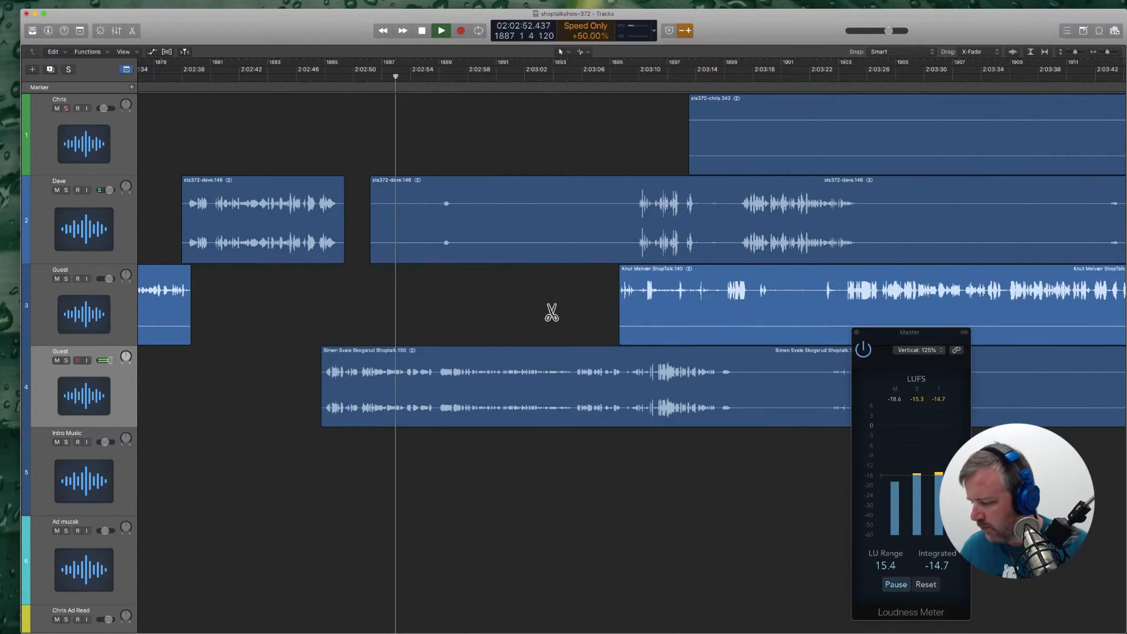
scroll(482, 313, "right", 2)
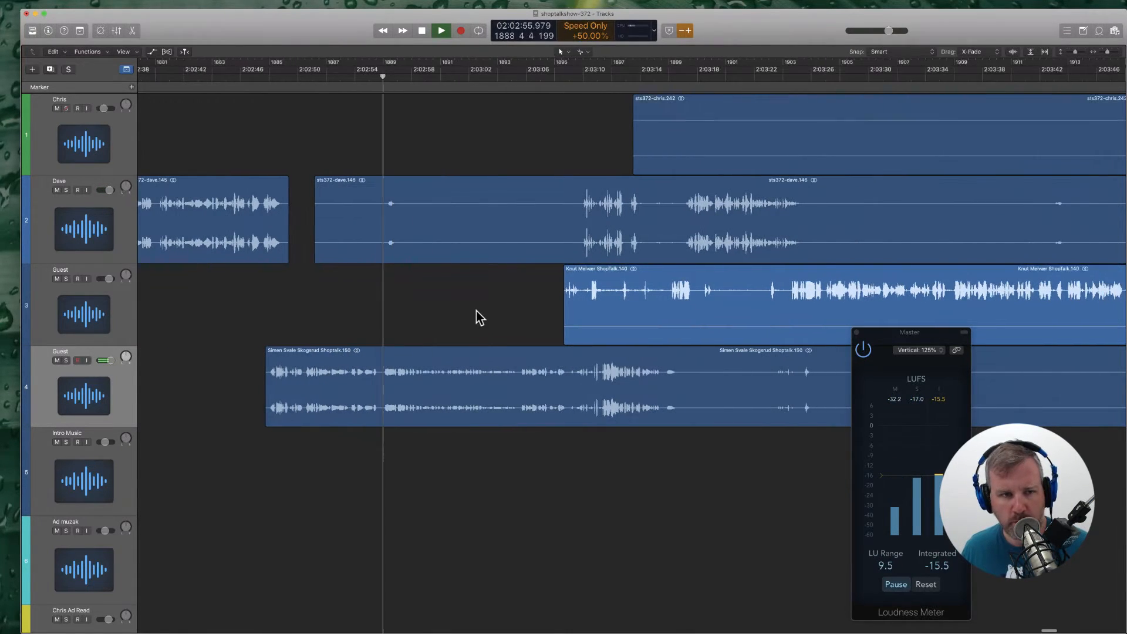
left_click(574, 229)
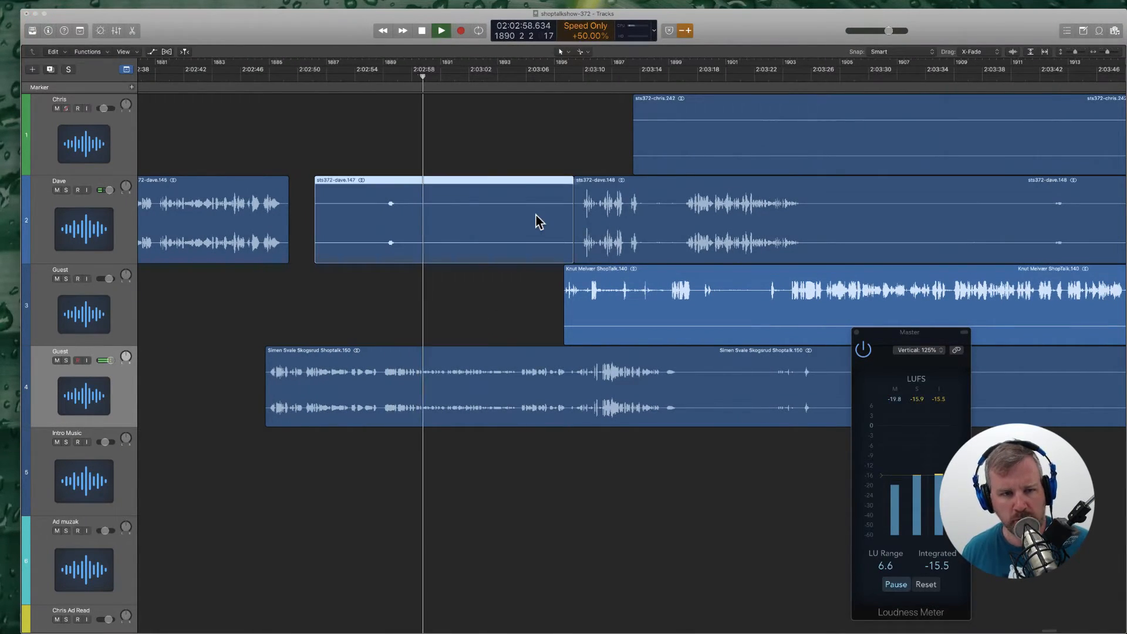
key("Delete")
Step: Split the track 3 region at about 2:03:10 and 2:03:16 and delete the part between the cuts
scroll(485, 219, "right", 3)
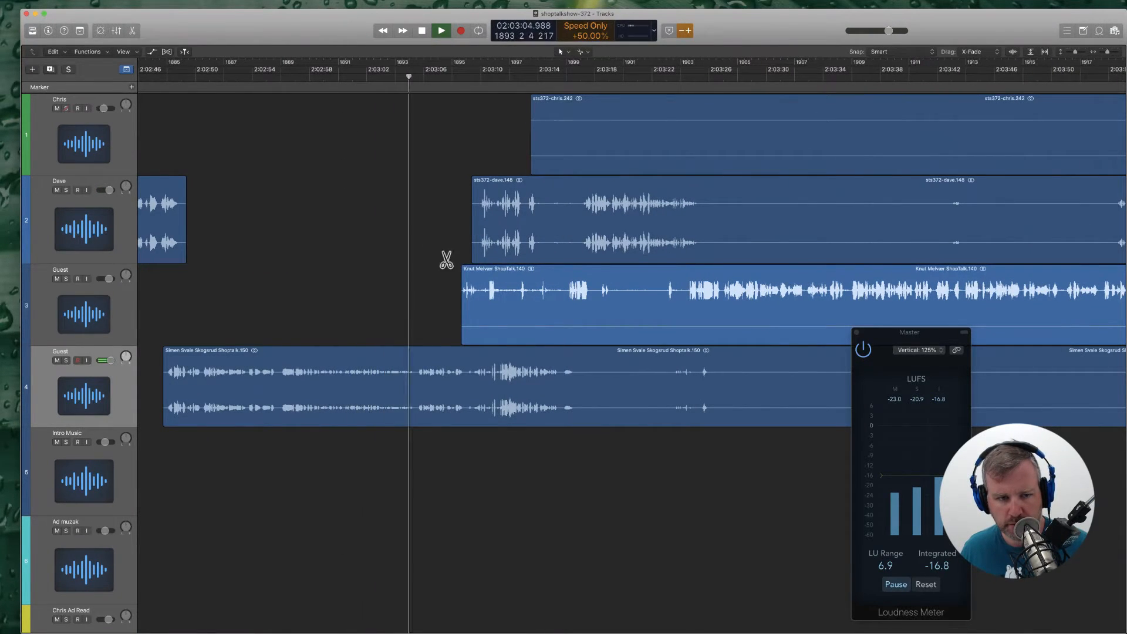
scroll(443, 261, "right", 1)
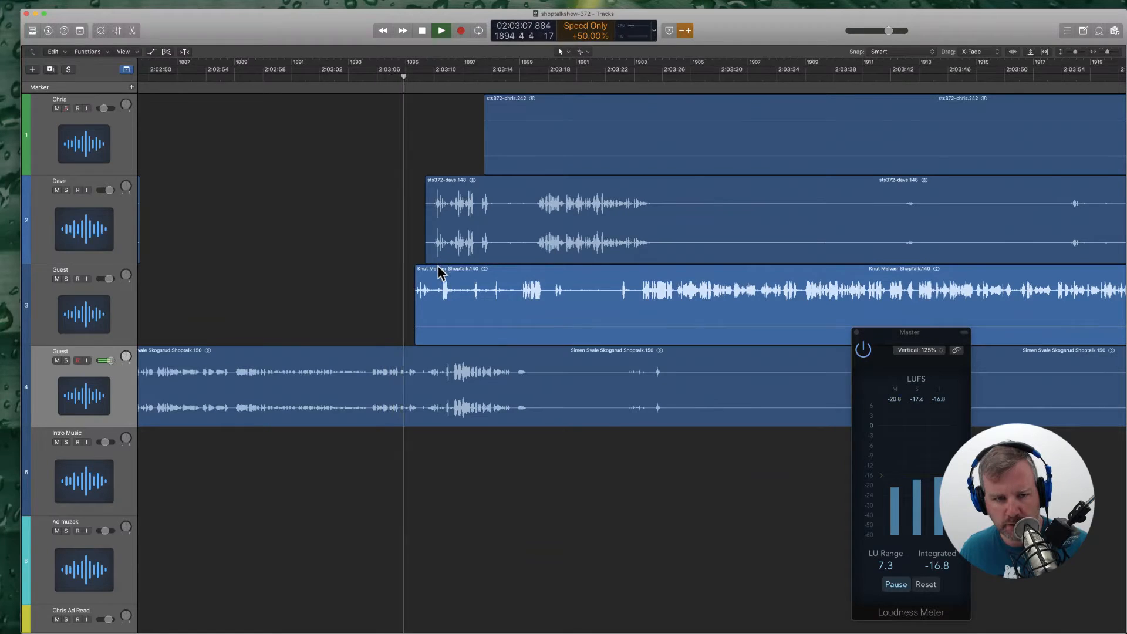
scroll(569, 350, "left", 3)
scroll(580, 365, "right", 1)
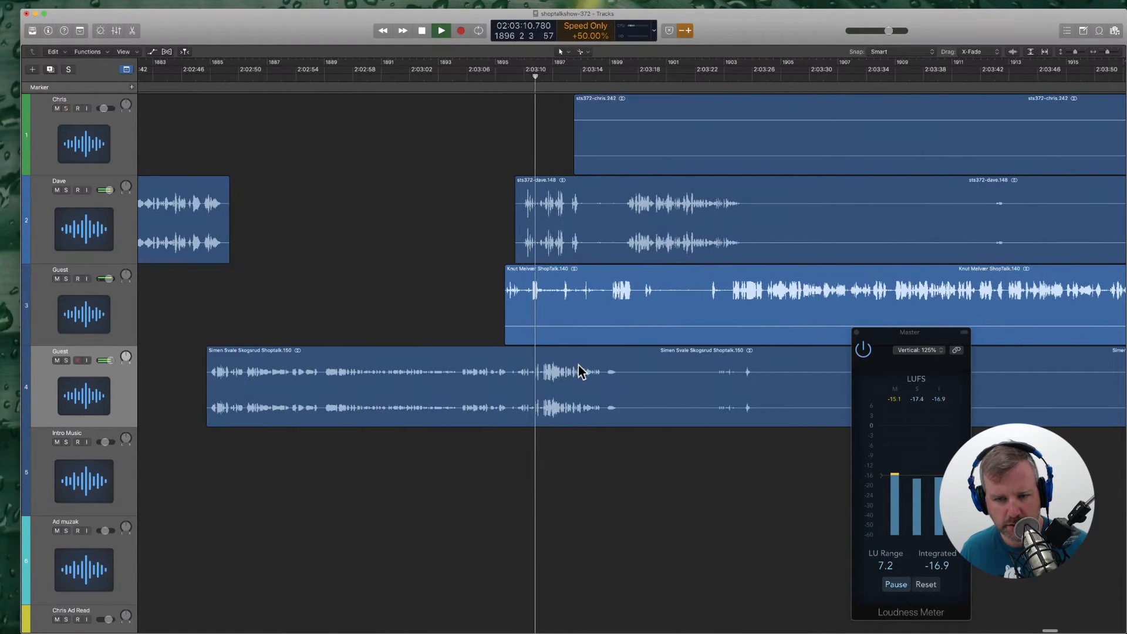
scroll(528, 417, "right", 1)
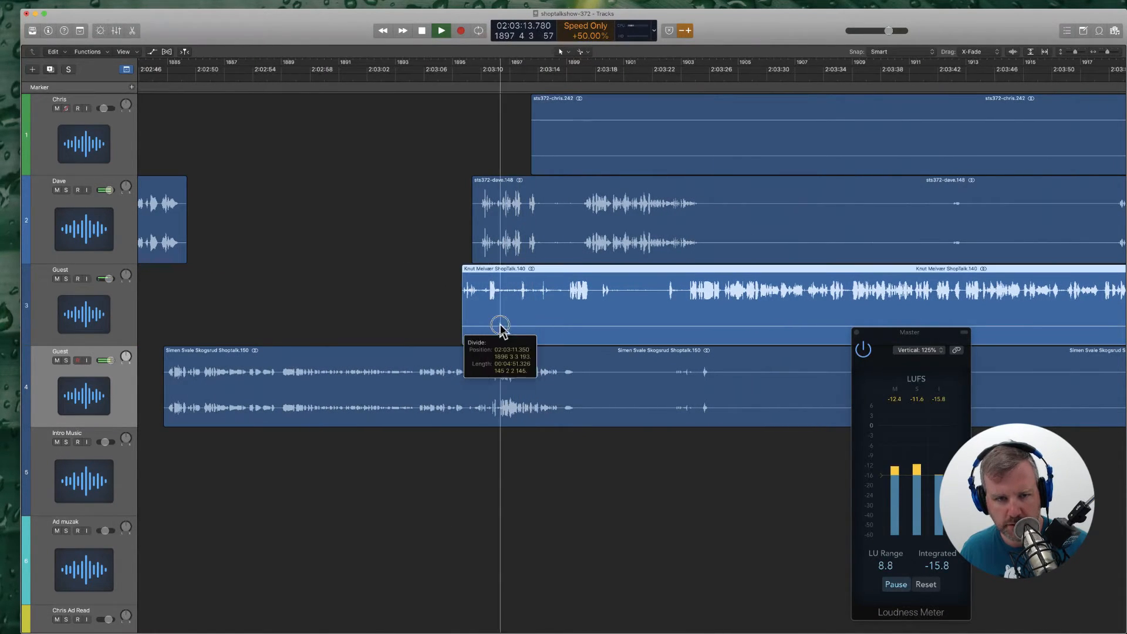
left_click_drag(499, 320, 486, 323)
left_click(570, 315)
left_click(553, 310)
key("Delete")
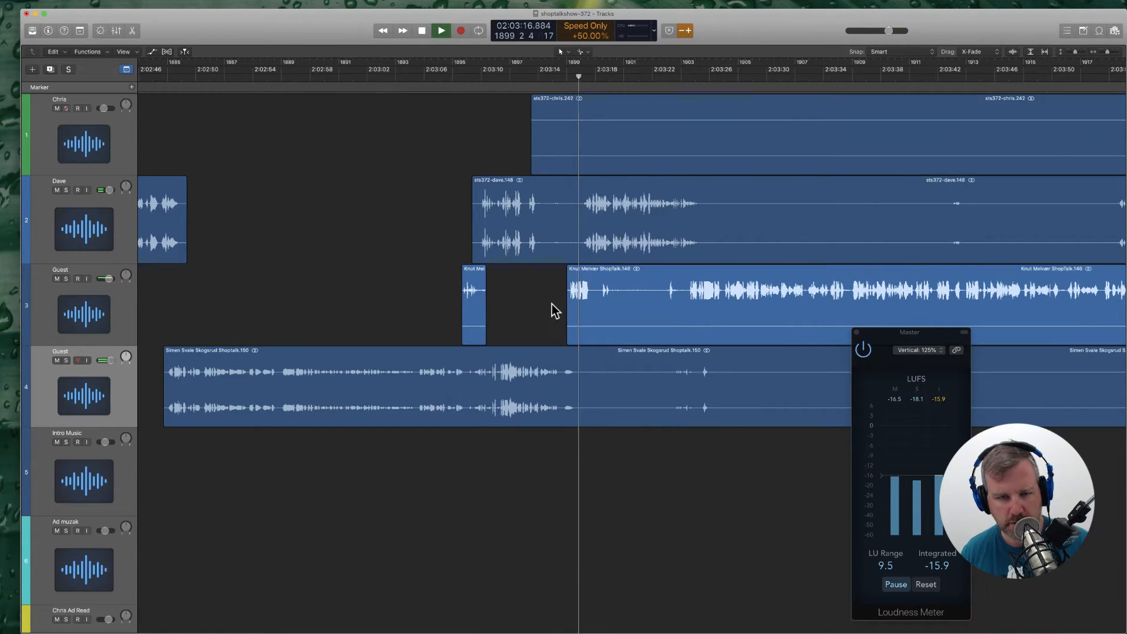
Step: Split the track 3 region at about 2:03:23 and delete the part before the cut
scroll(523, 314, "right", 2)
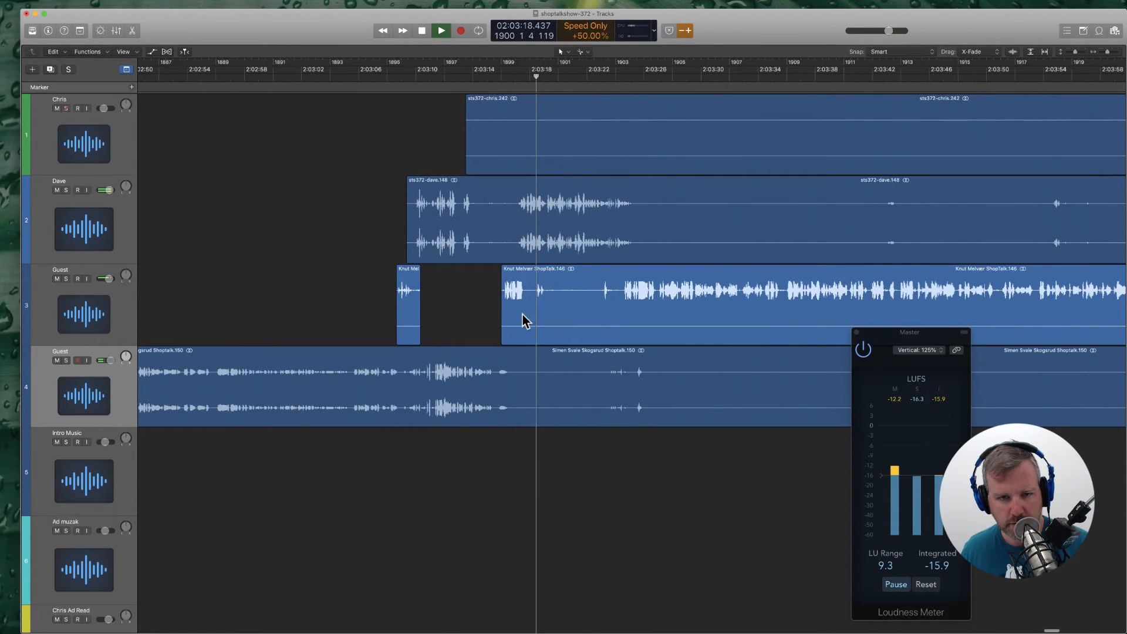
left_click(599, 302)
left_click(574, 299)
key("Delete")
Step: Split the track 4 region at about 2:03:18 and 2:03:50 and delete the part between the cuts
scroll(552, 281, "right", 3)
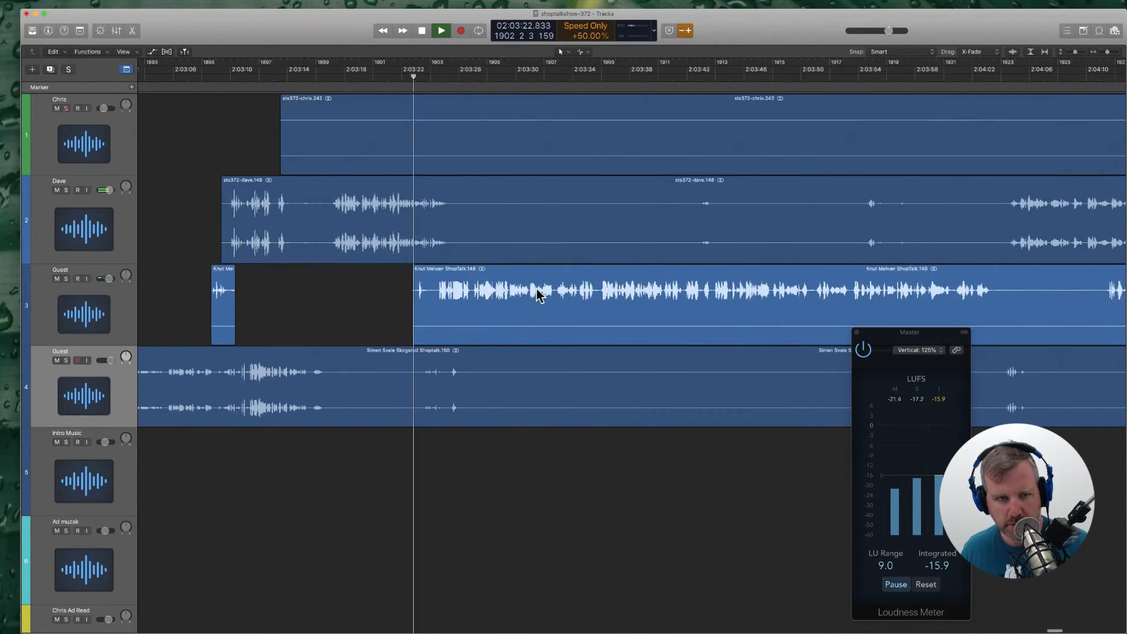
scroll(514, 320, "left", 1)
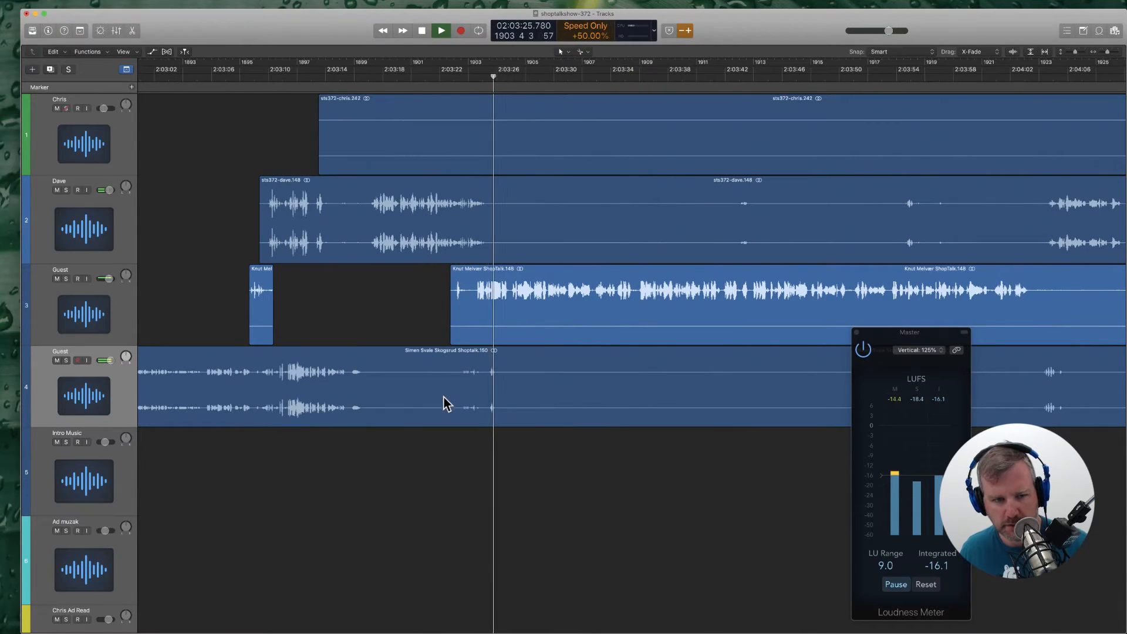
left_click(385, 400)
scroll(505, 400, "right", 3)
left_click(763, 401)
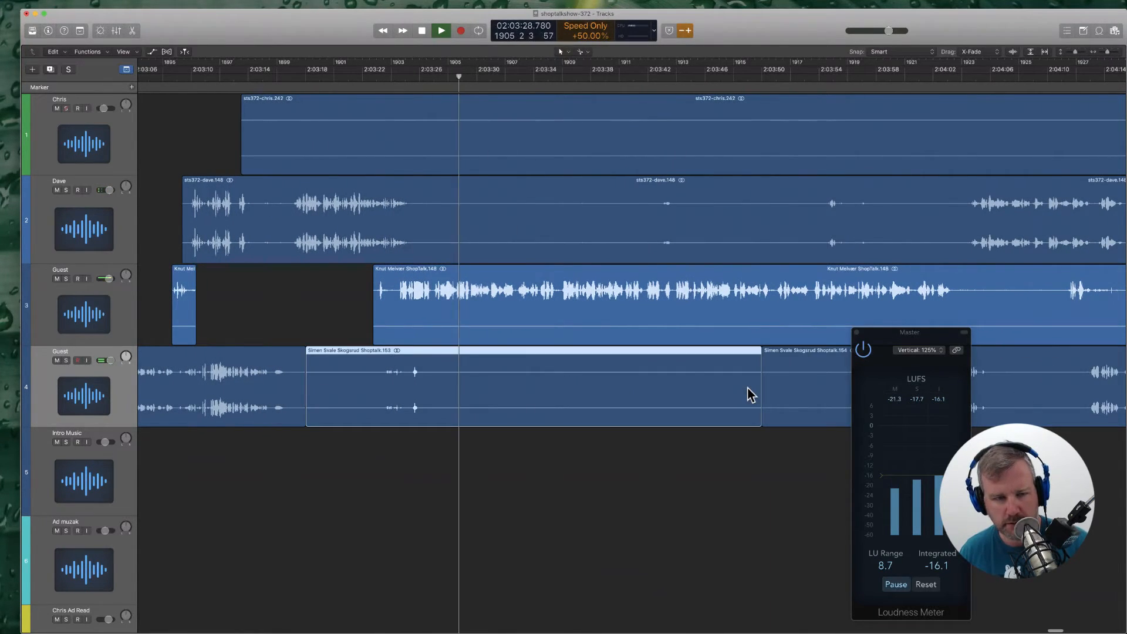
key("Delete")
Step: Delete the silent opening of the track 1 region up to about 2:04:02 and split the track 2 region at about 2:03:26
left_click(942, 123)
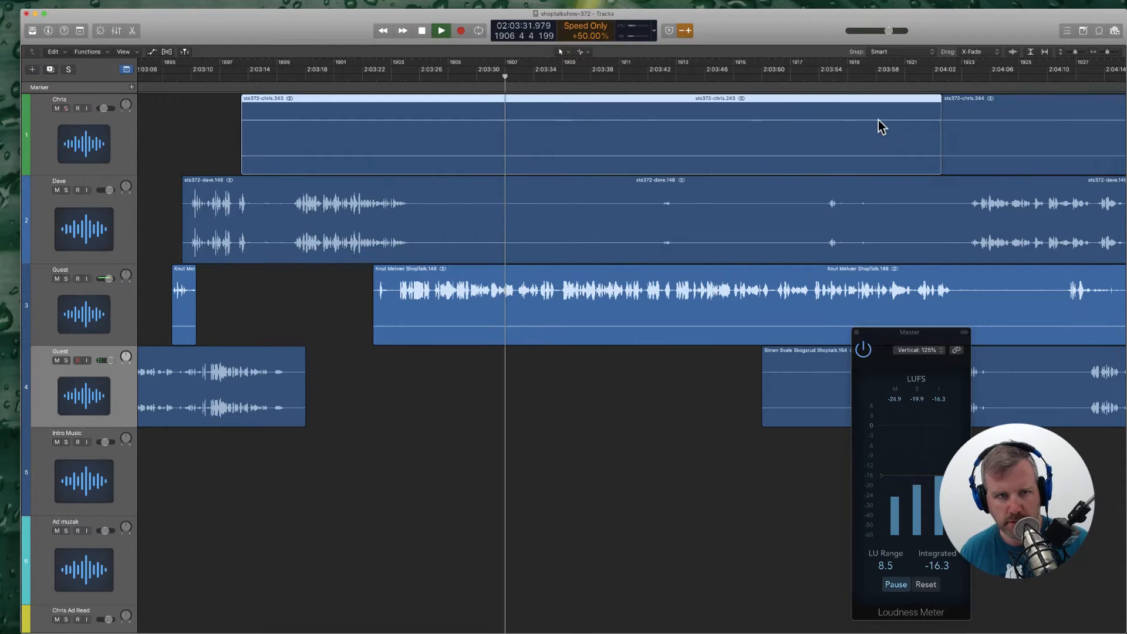
key("Delete")
left_click(423, 225)
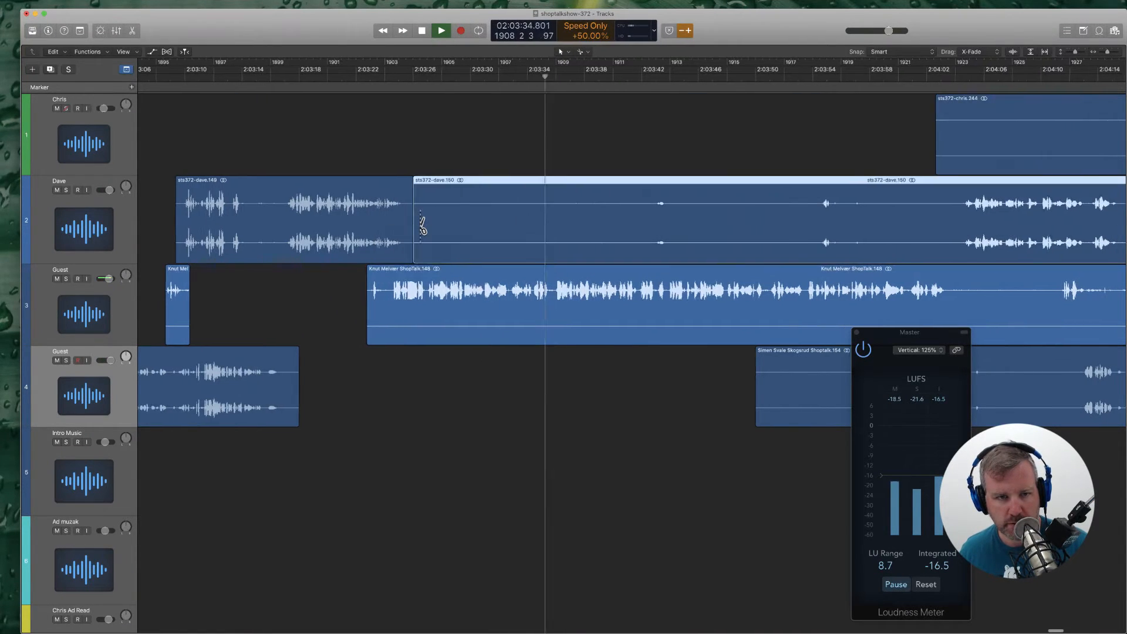
scroll(421, 215, "right", 5)
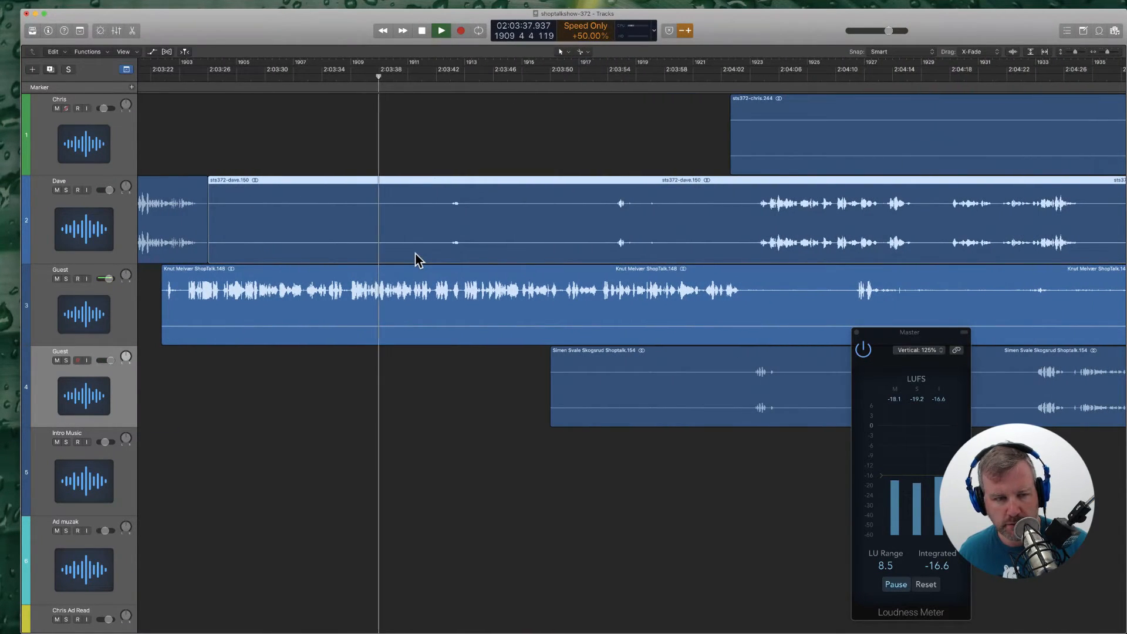
scroll(417, 257, "left", 4)
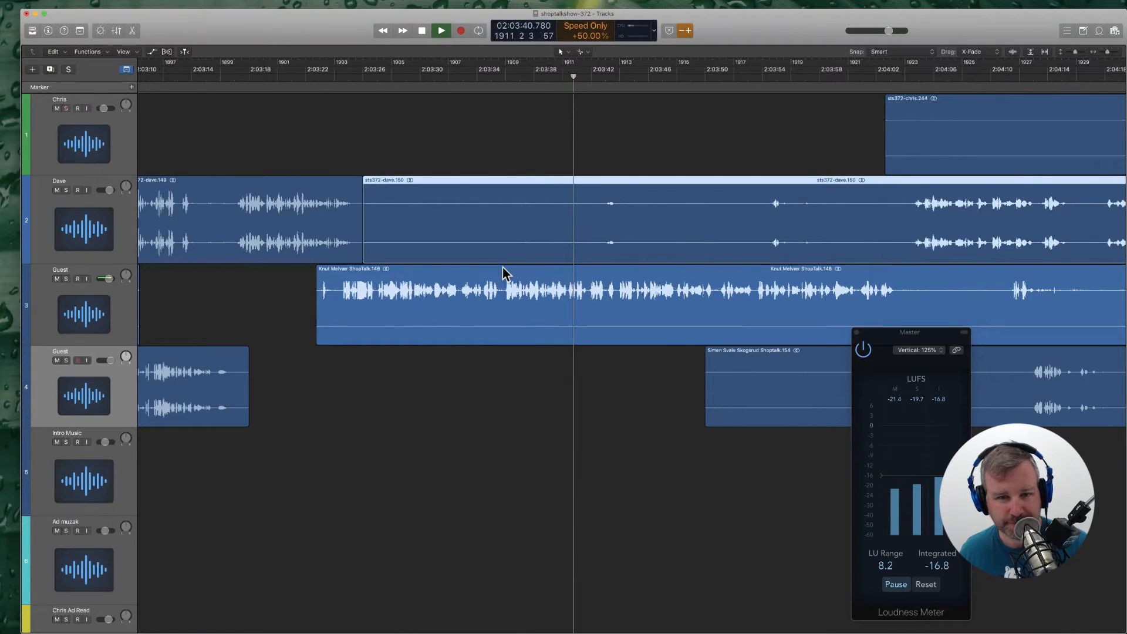
scroll(505, 273, "right", 3)
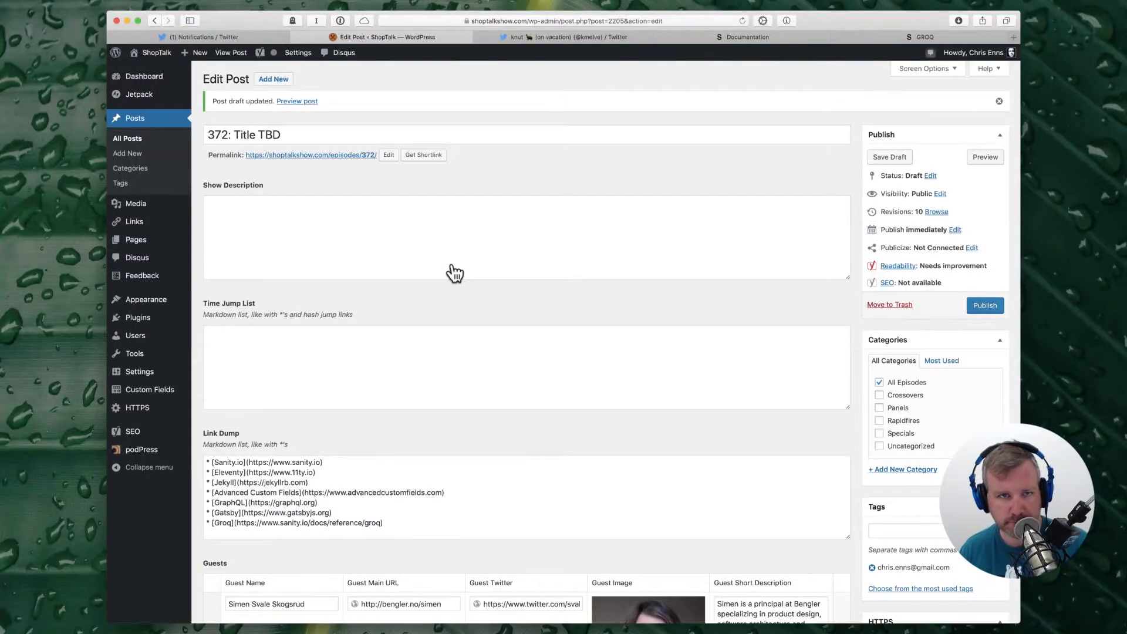
Step: Switch to Safari and search the web for "framer x" in a new tab
key("super+t")
type("framer x")
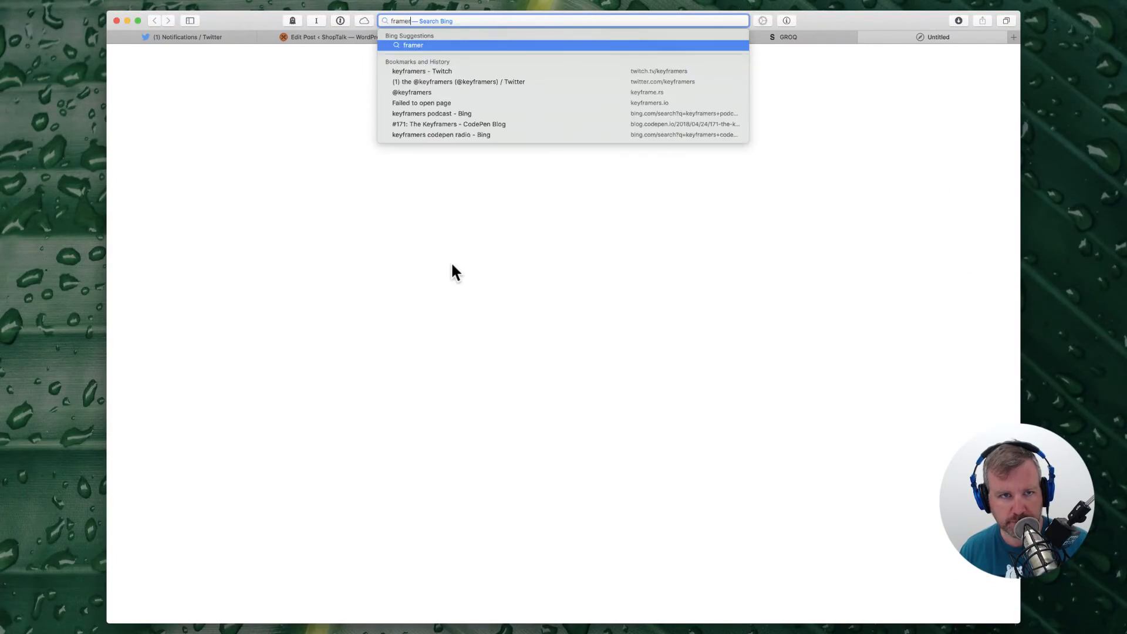
key("Return")
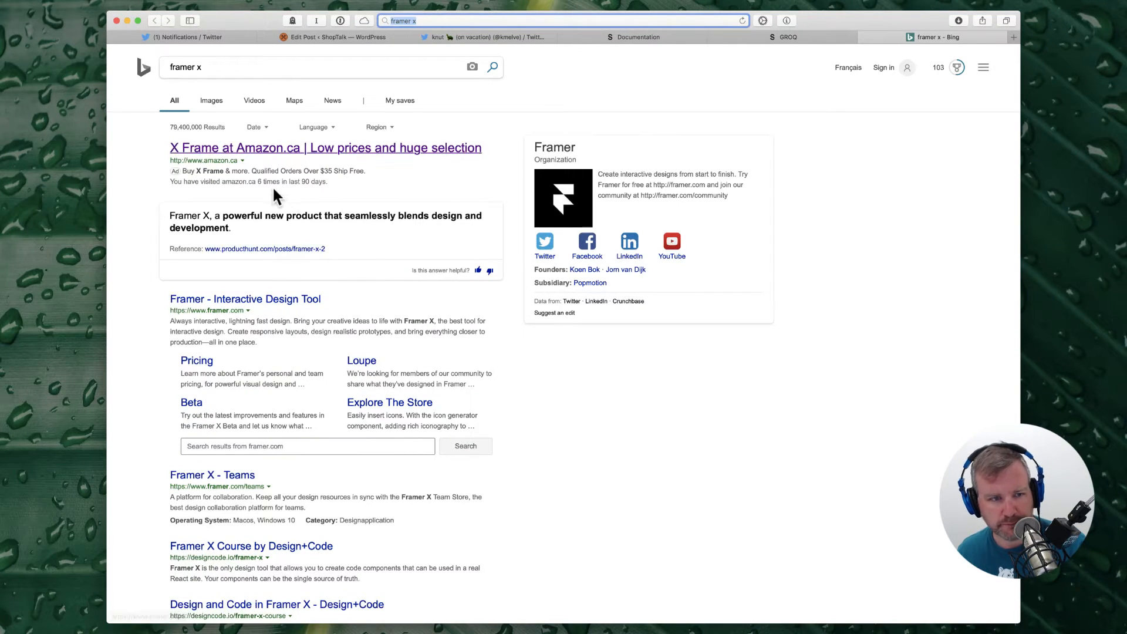
Step: Open the Framer X - Teams search result, return to the episode 372 post and close the Documentation tab
scroll(288, 320, "down", 2)
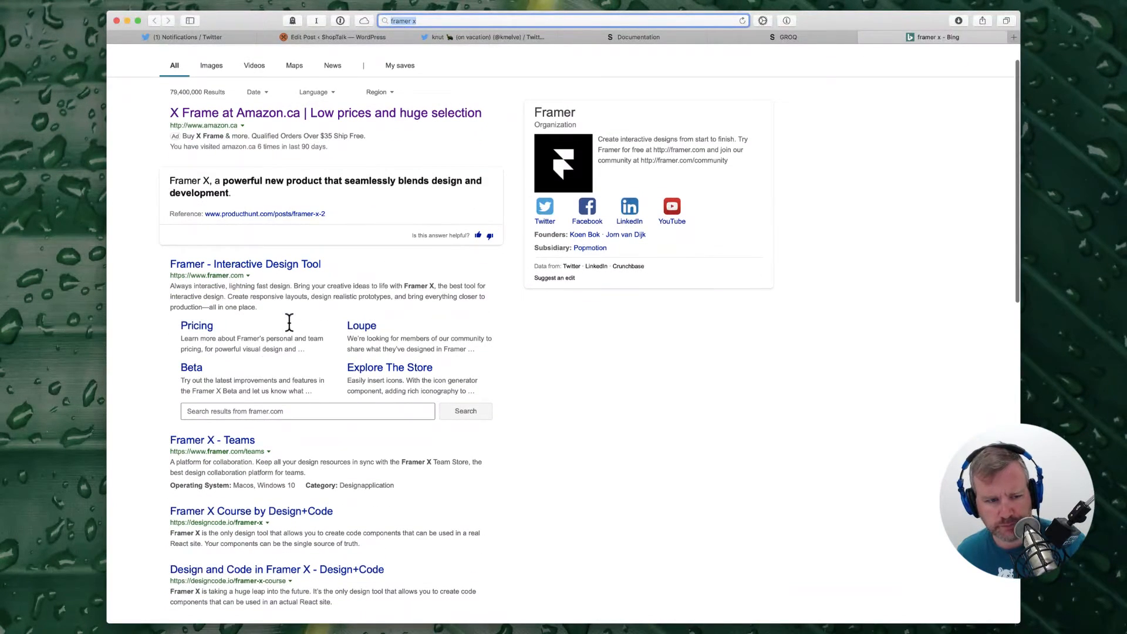
left_click(227, 445)
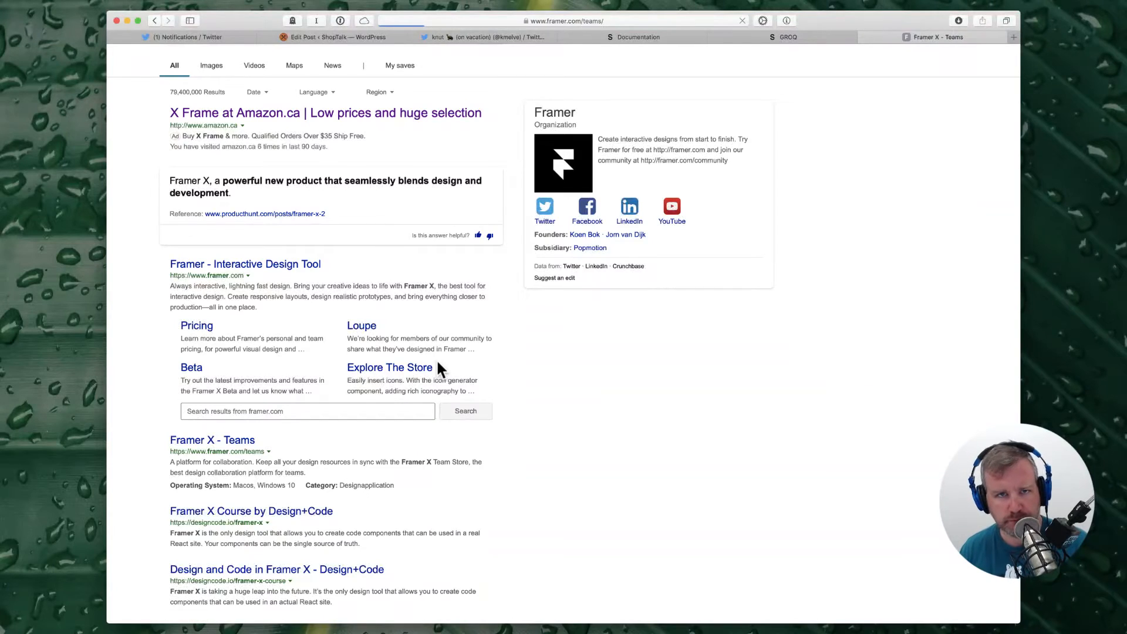
key("super+l")
key("super+2")
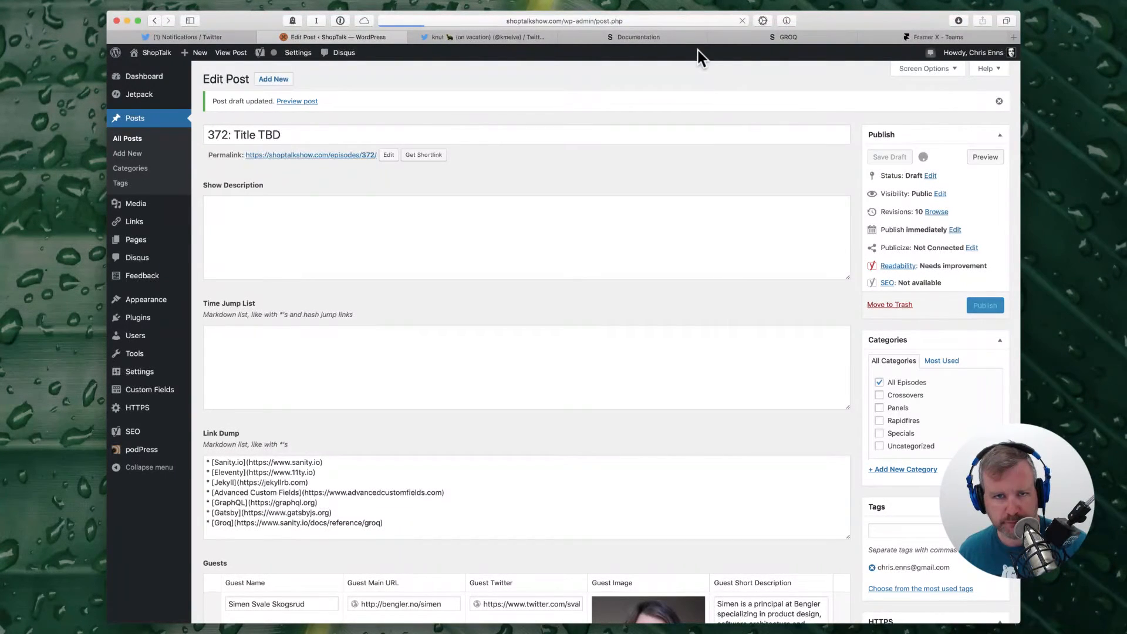
left_click(565, 37)
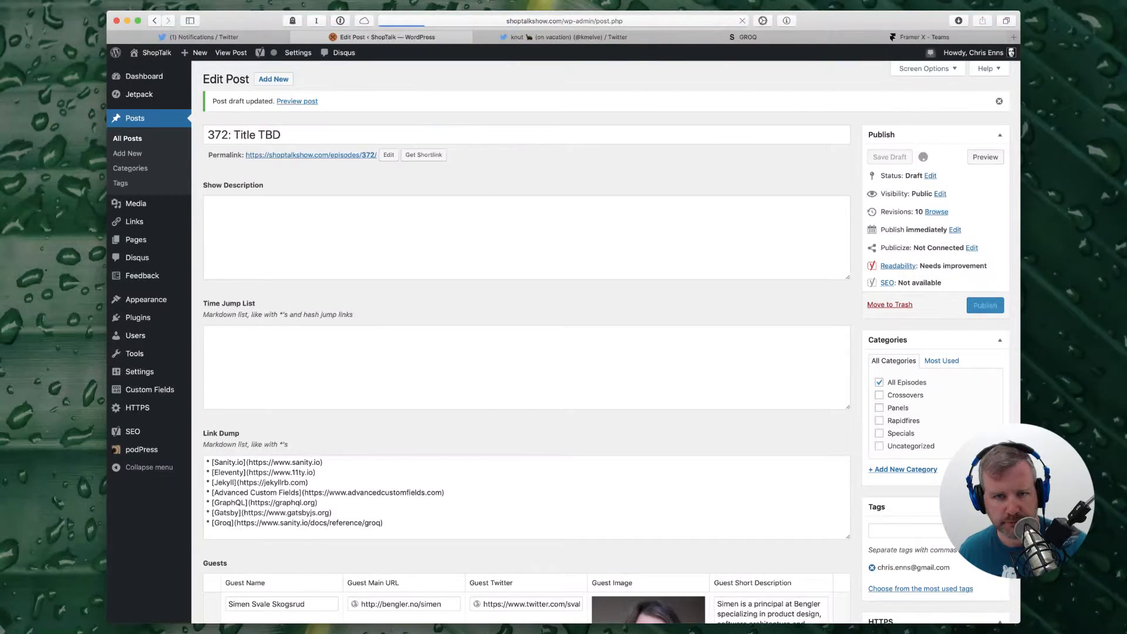
key("super+Tab")
key("super+Tab")
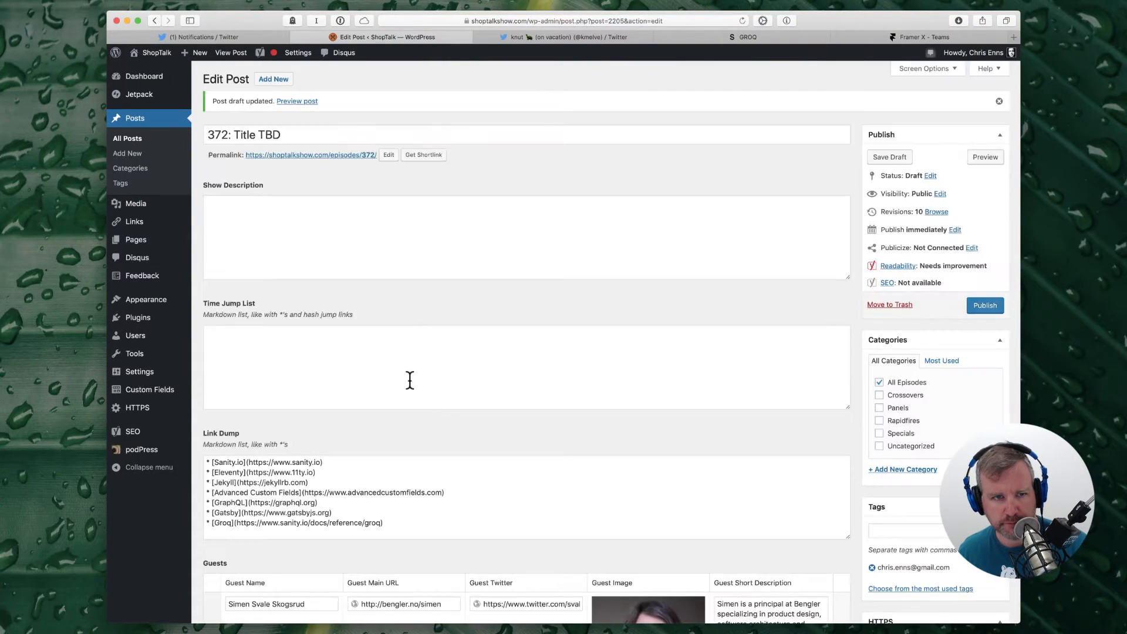
scroll(410, 381, "down", 5)
scroll(411, 381, "up", 2)
left_click(413, 361)
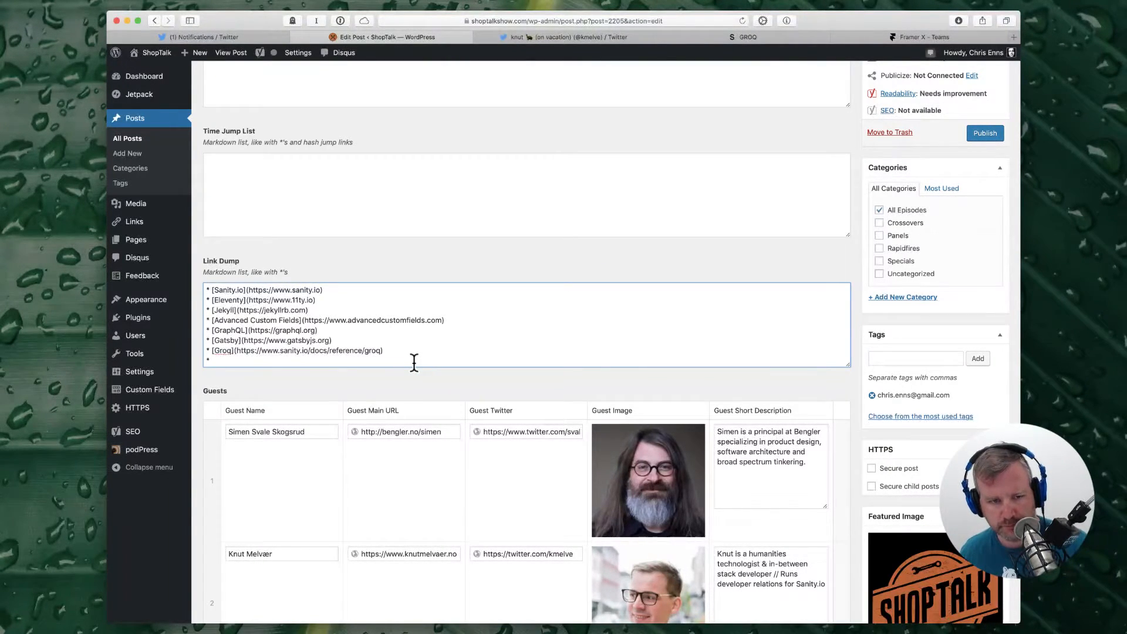
scroll(655, 199, "up", 5)
left_click(893, 157)
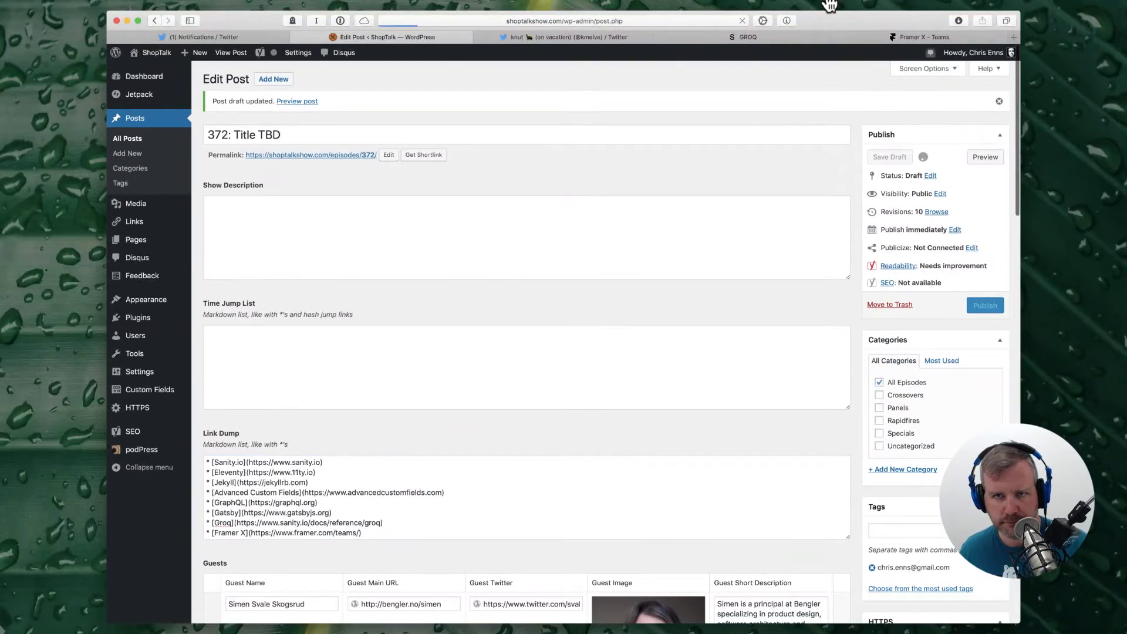
Step: Switch to Logic Pro and delete the silent part of the track 2 region between about 2:03:57 and 2:04:04
key("super+Tab")
key("space")
key("space")
scroll(641, 369, "right", 4)
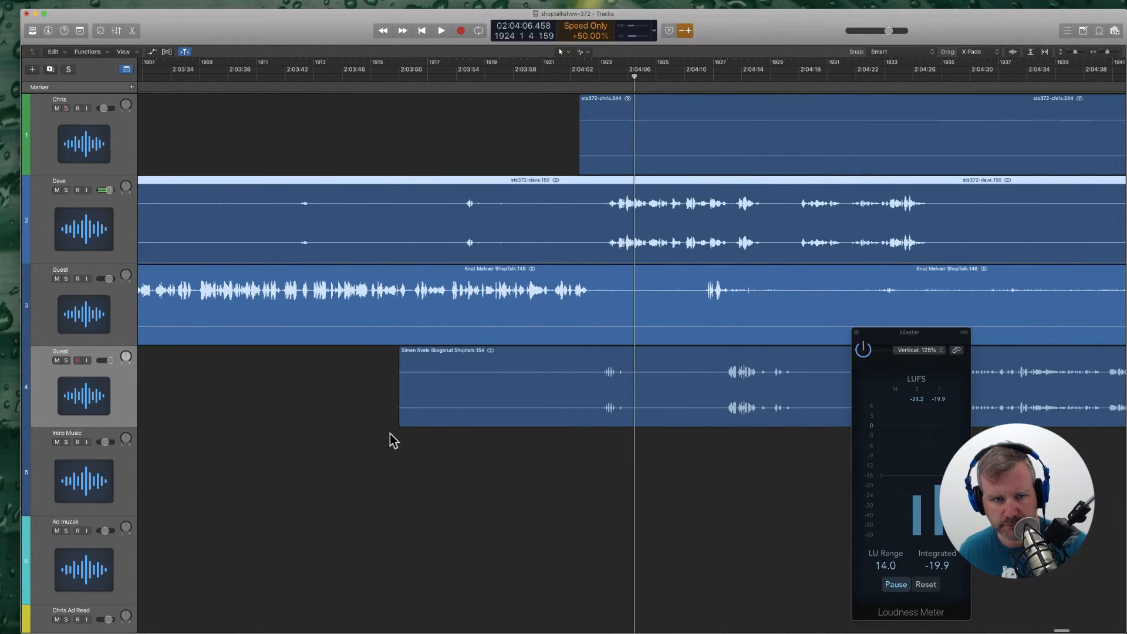
left_click(333, 407)
left_click(493, 235, "super")
left_click(604, 232, "super")
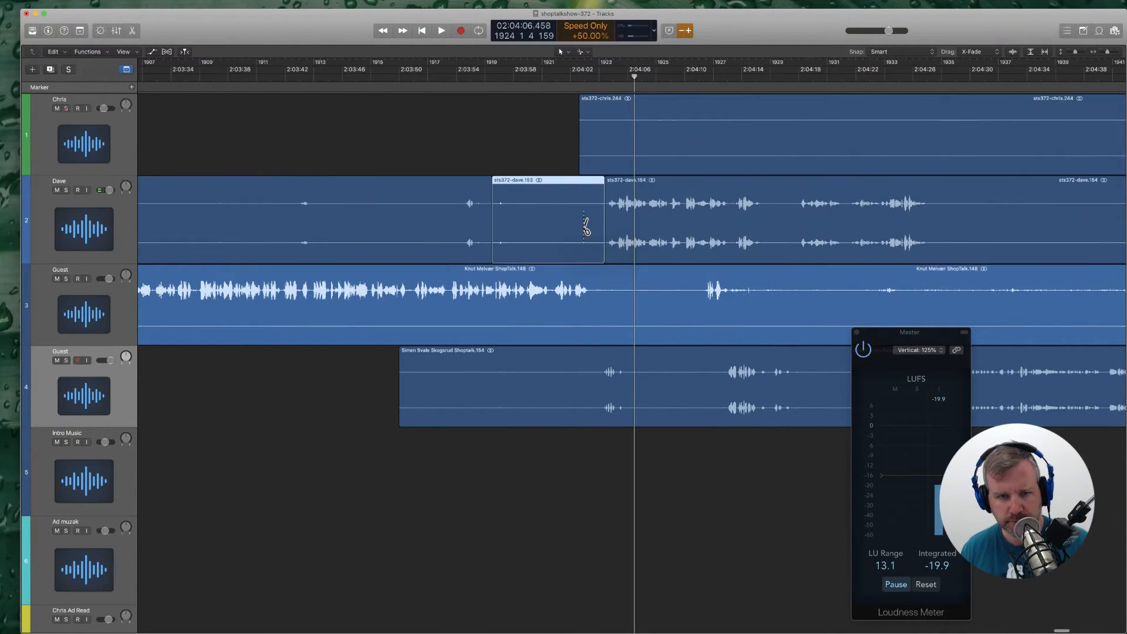
key("Delete")
Step: Delete the opening of the track 4 region up to about 2:04:12 and remove the track 3 audio between about 2:04:03.5 and 2:04:11
left_click(712, 391, "super")
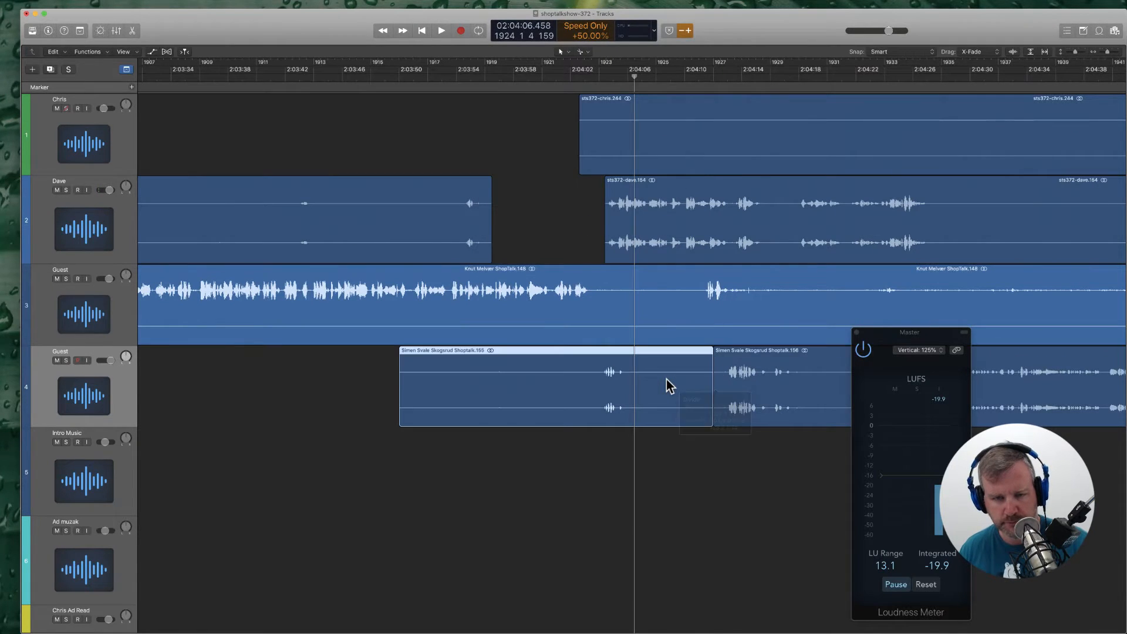
key("Delete")
left_click(604, 317)
left_click(593, 317, "super")
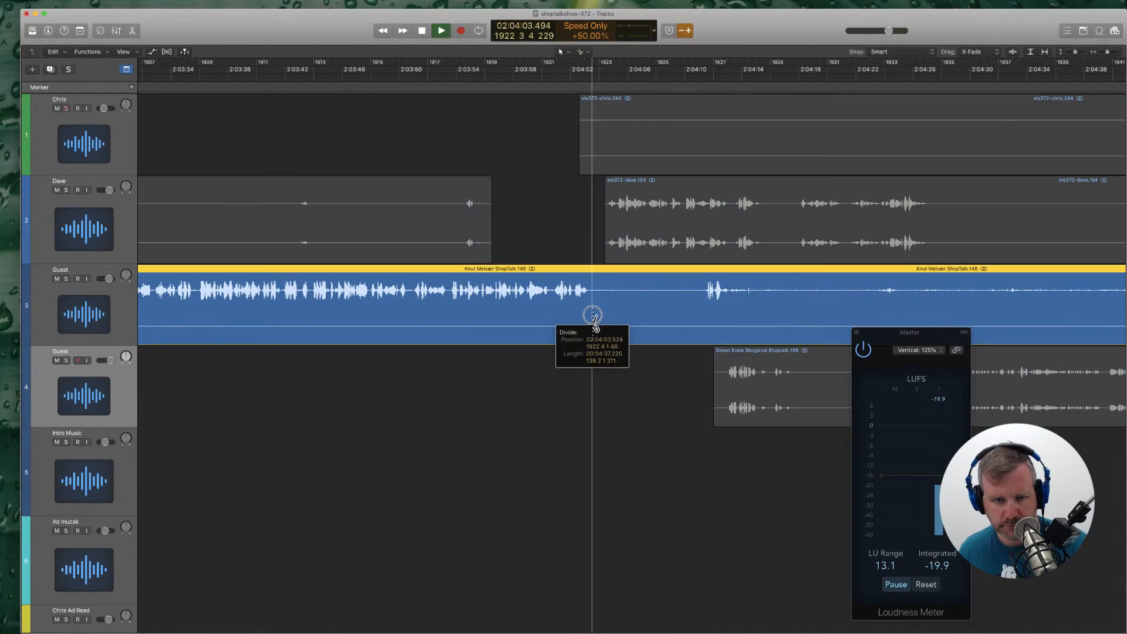
left_click_drag(596, 327, 703, 322)
Step: Split the track 1 region at about 2:04:28 and delete the silent part before the cut
scroll(703, 323, "right", 3)
left_click(854, 139, "super")
key("Delete")
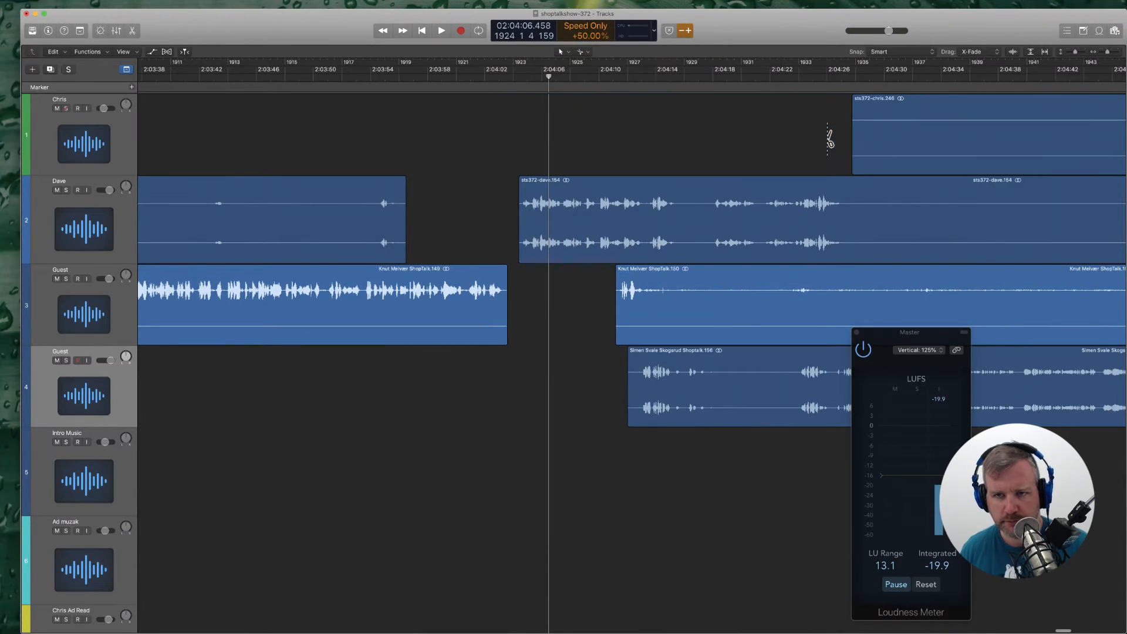
Step: Move the regions after the cuts on all four tracks about 1.4 seconds earlier and play the transition from about 2:04:01
left_click_drag(823, 131, 938, 380)
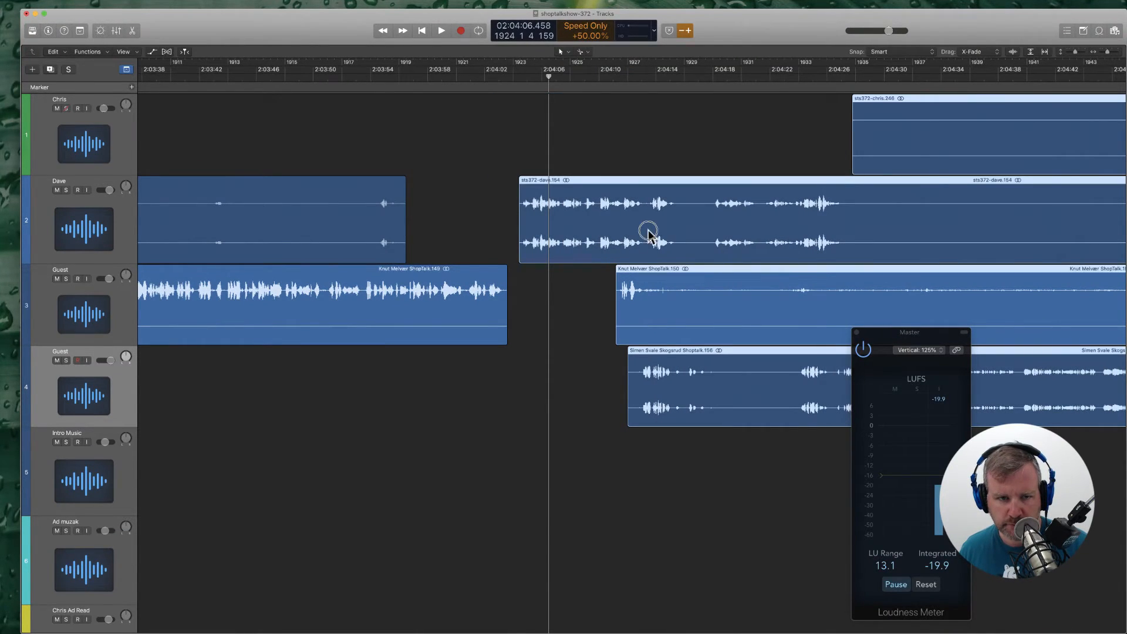
left_click_drag(648, 231, 632, 231)
key("Return")
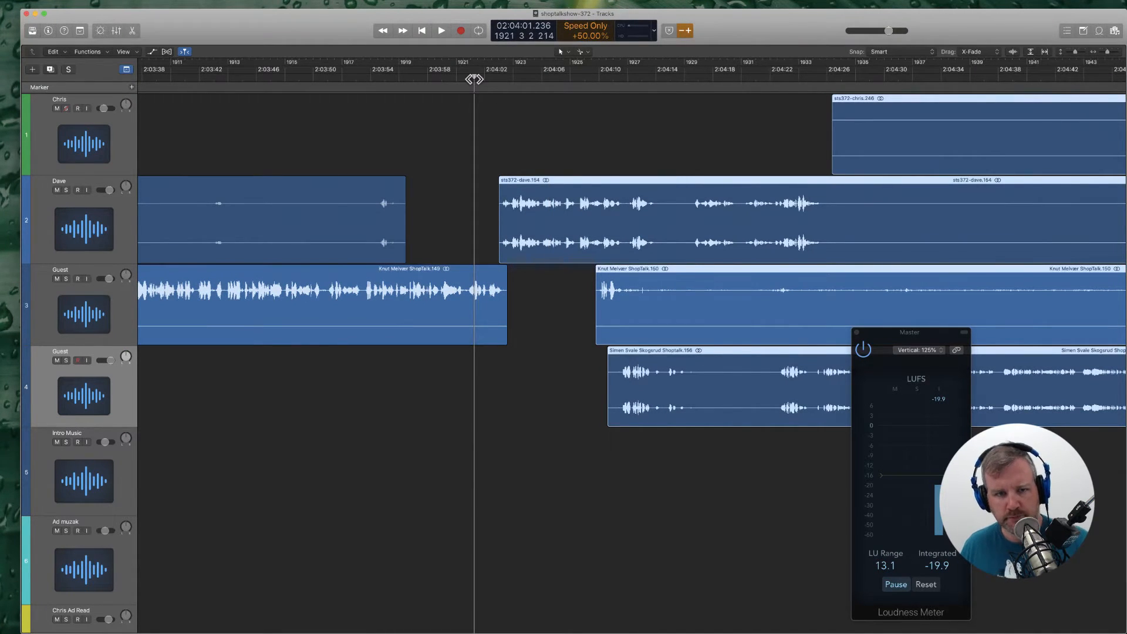
key("space")
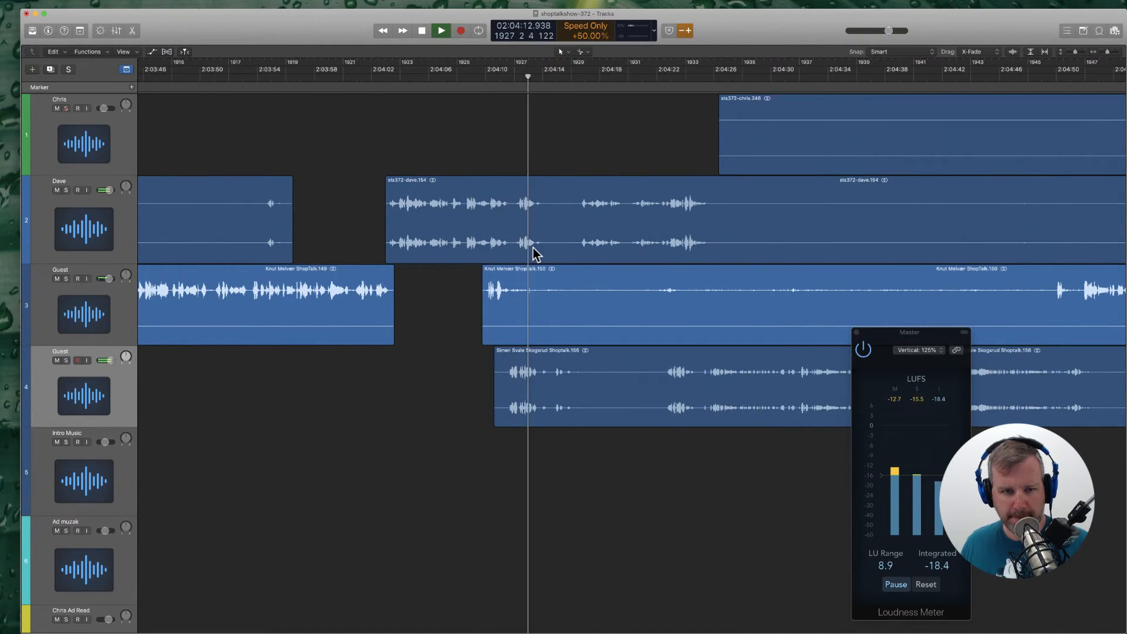
Step: Split the track 3 region at about 2:04:12 and 2:04:50 and delete the part between the cuts
left_click(519, 308, "super")
scroll(519, 307, "right", 5)
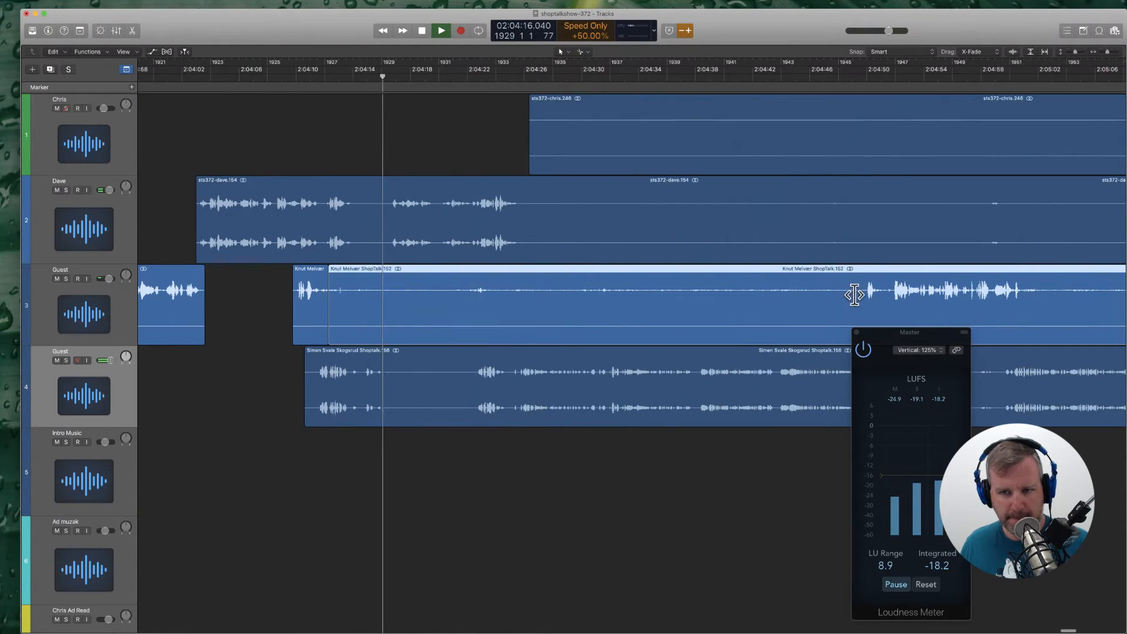
left_click(863, 298, "super")
key("Delete")
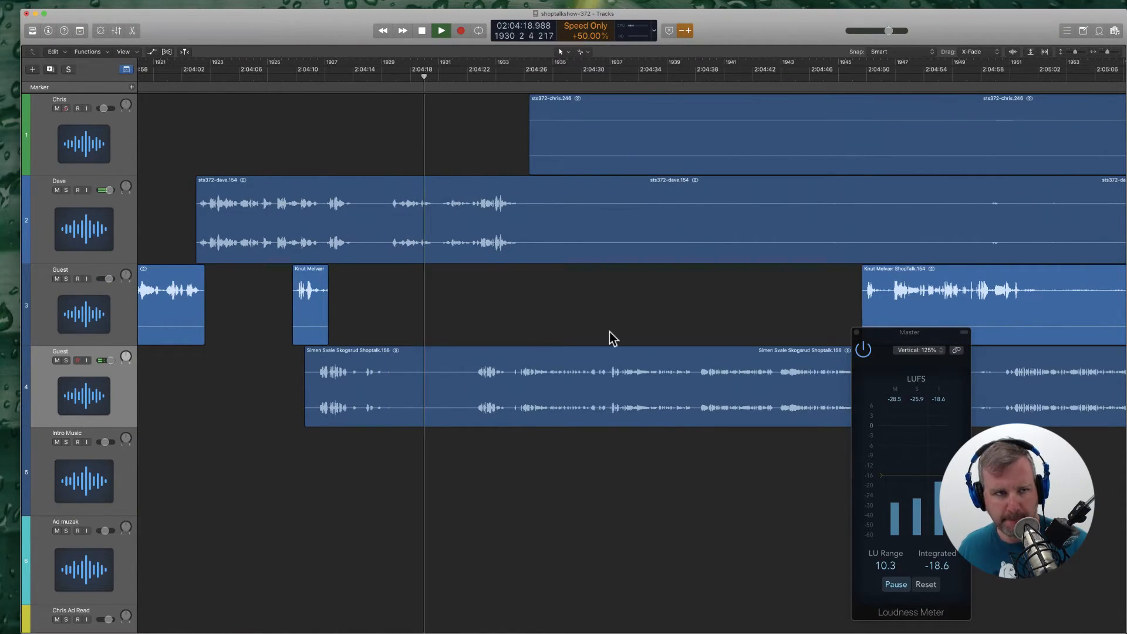
Step: Replay from about 2:04:09 and delete the short track 3 clip at about 2:04:10
left_click(288, 79)
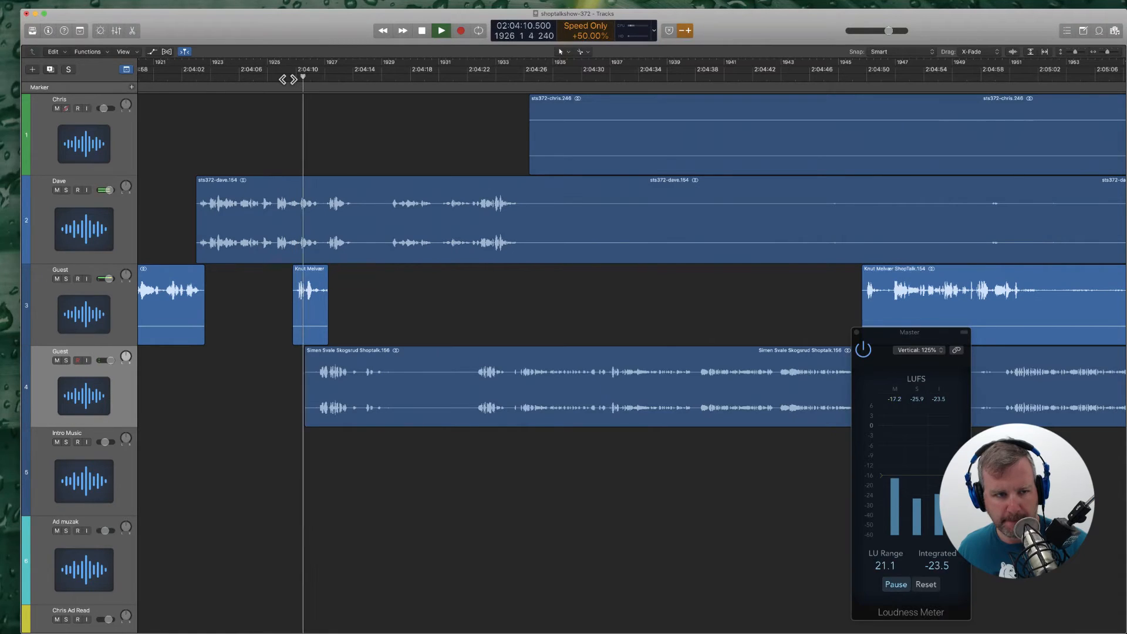
left_click(309, 303)
key("Delete")
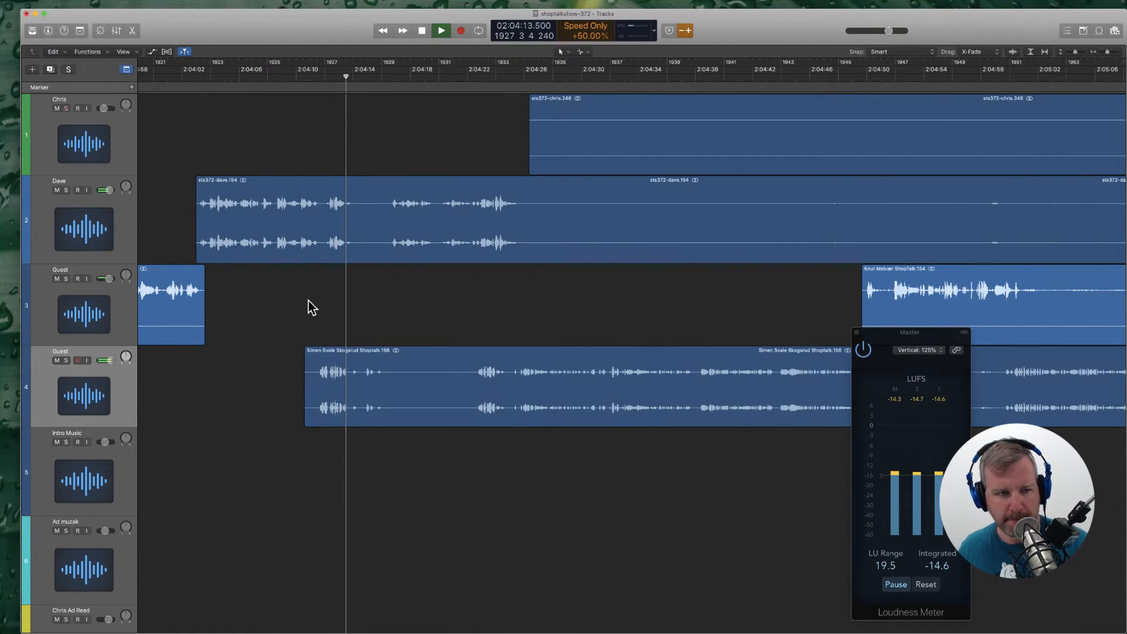
Step: Remove the track 4 audio between about 2:04:16 and 2:04:22 and move the short clip before it about 1.3 seconds later with its automation
left_click(386, 418)
left_click_drag(394, 418, 473, 411)
left_click(344, 395)
left_click_drag(360, 400, 364, 397)
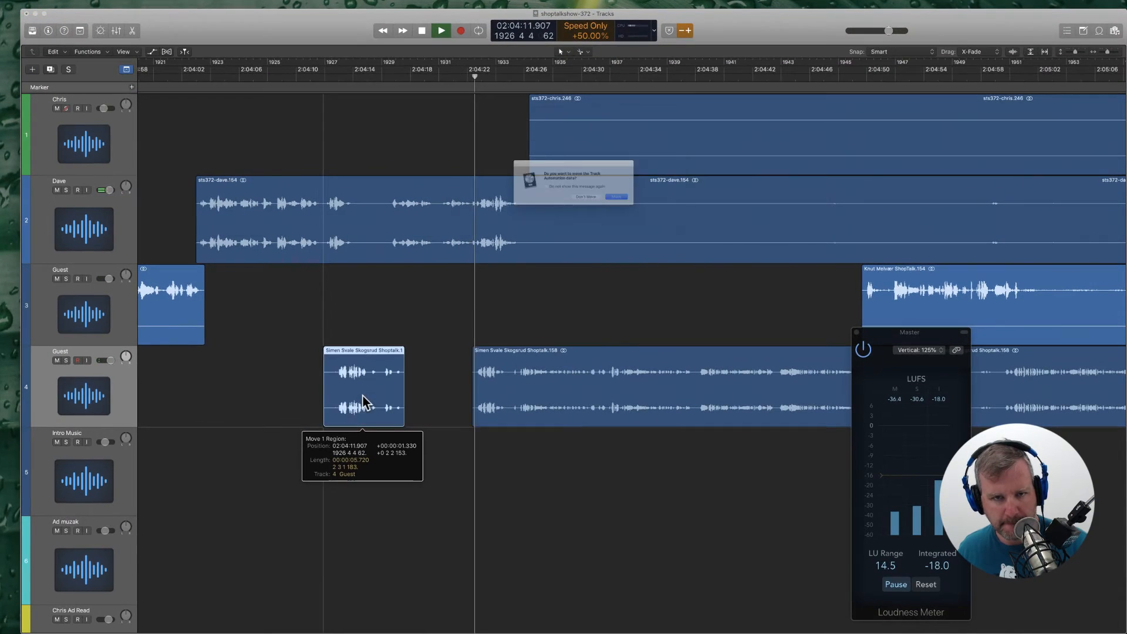
left_click(629, 208)
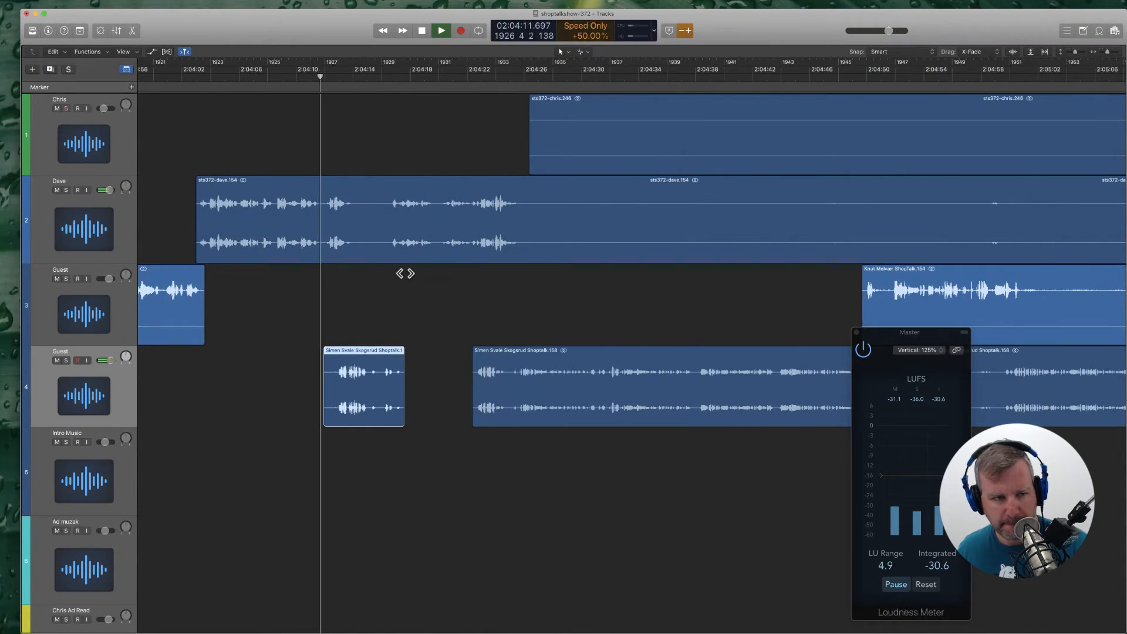
left_click(398, 337)
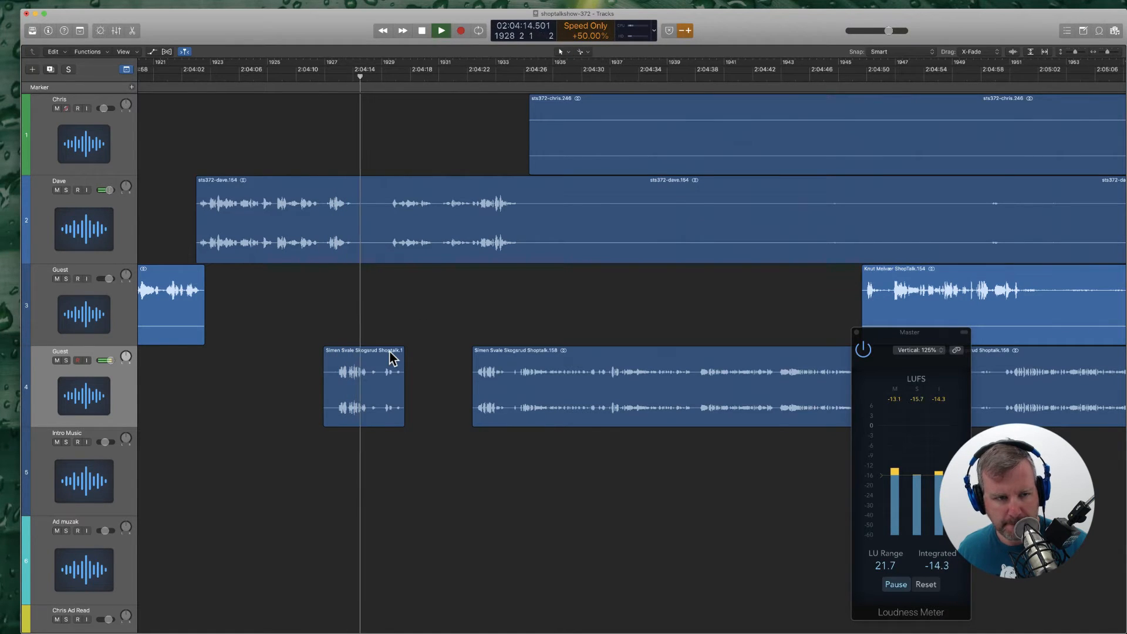
Step: Split the track 2 region at about 2:04:26 and move the following regions on all four tracks about 2.7 seconds later
scroll(426, 323, "right", 4)
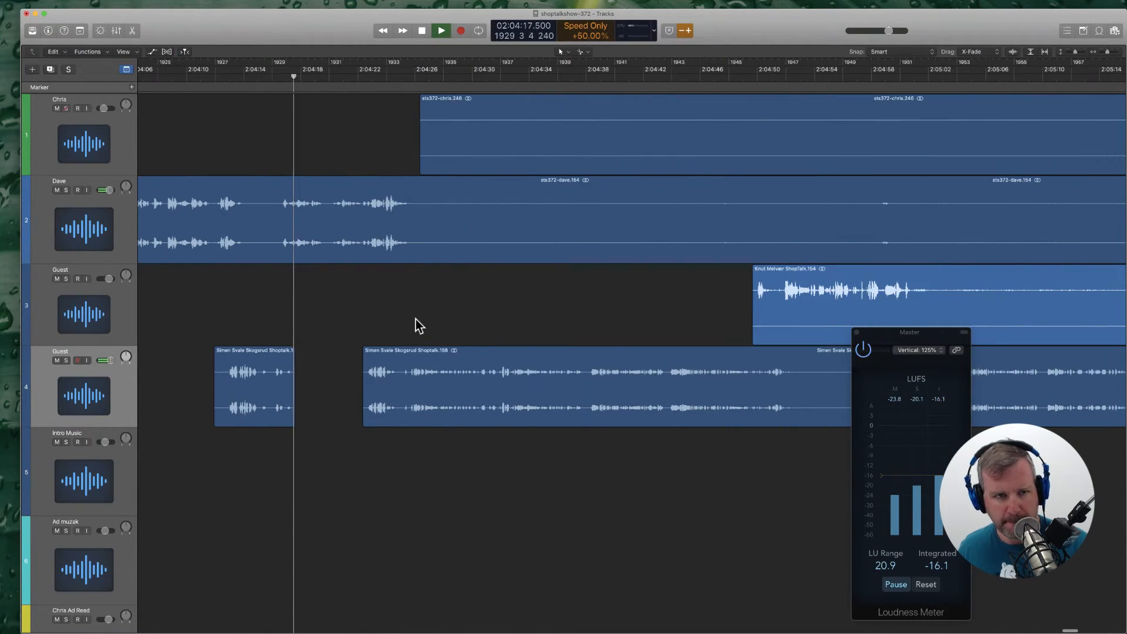
left_click(433, 228, "super")
left_click(571, 140, "super")
left_click(684, 220, "shift+super")
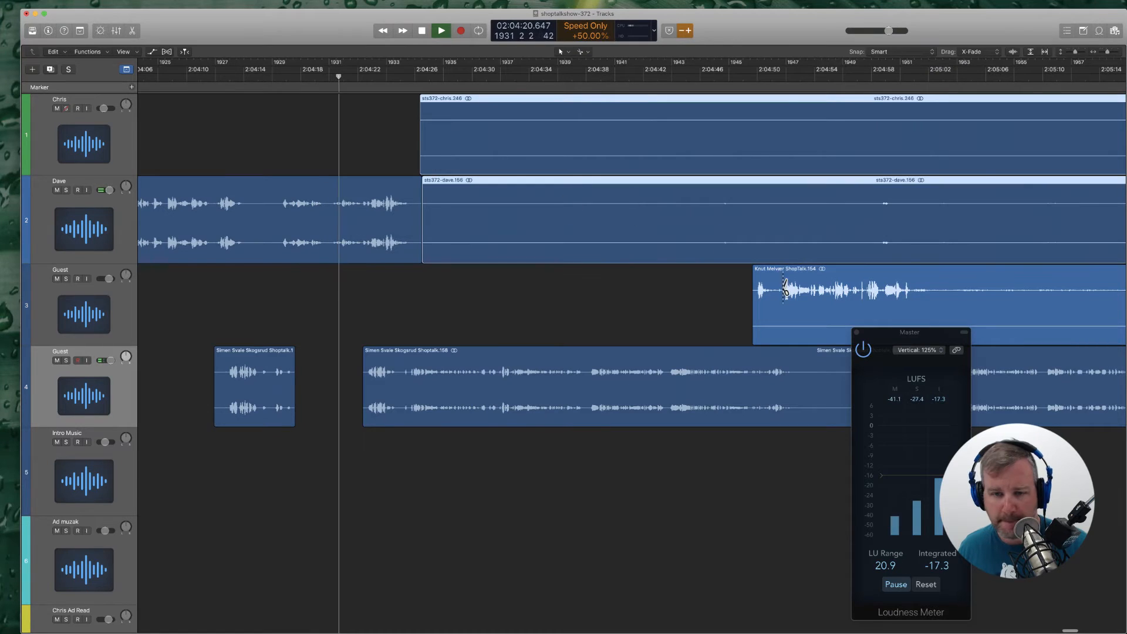
left_click(791, 295, "shift")
left_click(426, 365, "shift")
left_click_drag(375, 351, 411, 358)
key("Return")
left_click(342, 332)
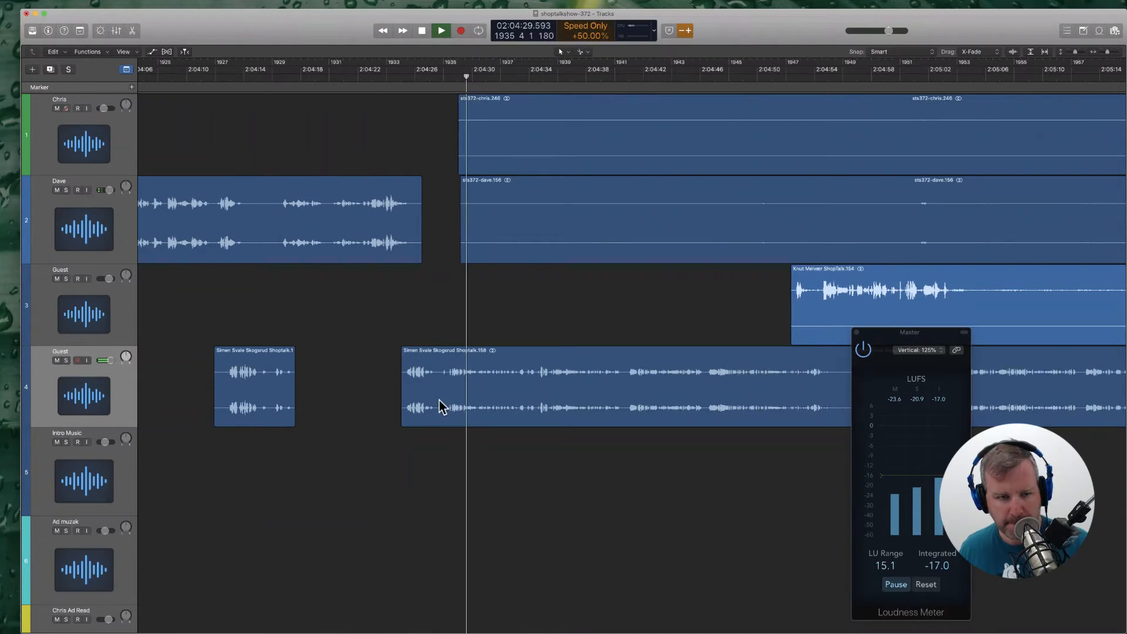
Step: Delete the opening of the long track 4 region up to about 2:04:28 and move the following regions on all tracks about 2.4 seconds earlier
left_click(416, 398)
key("Delete")
key("Return")
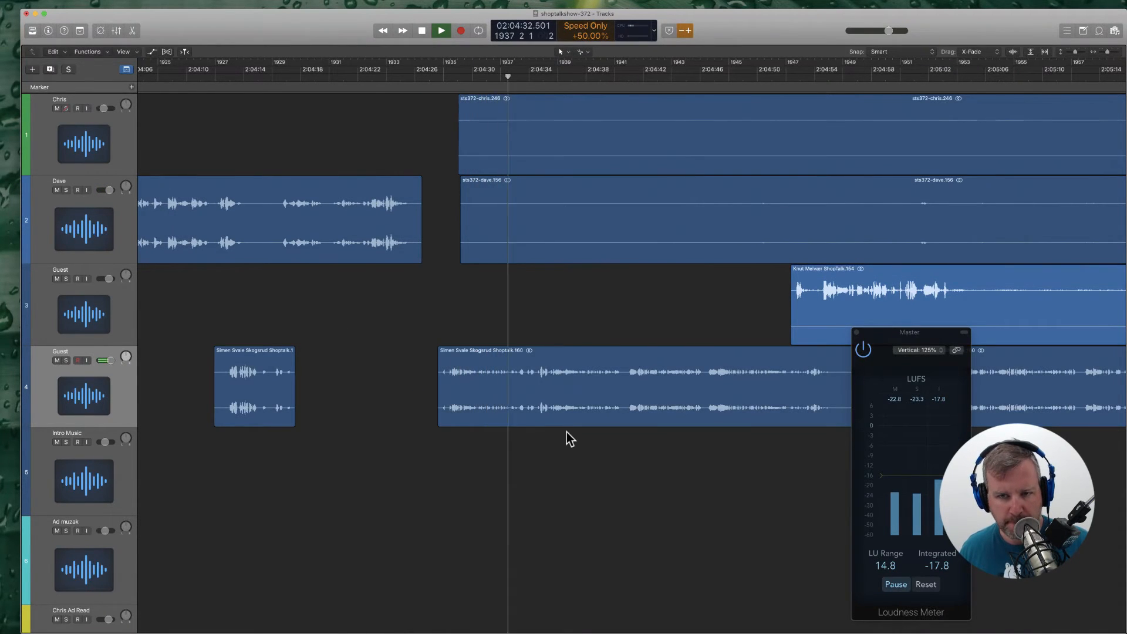
left_click_drag(592, 463, 863, 151)
left_click_drag(457, 349, 424, 357)
key("Return")
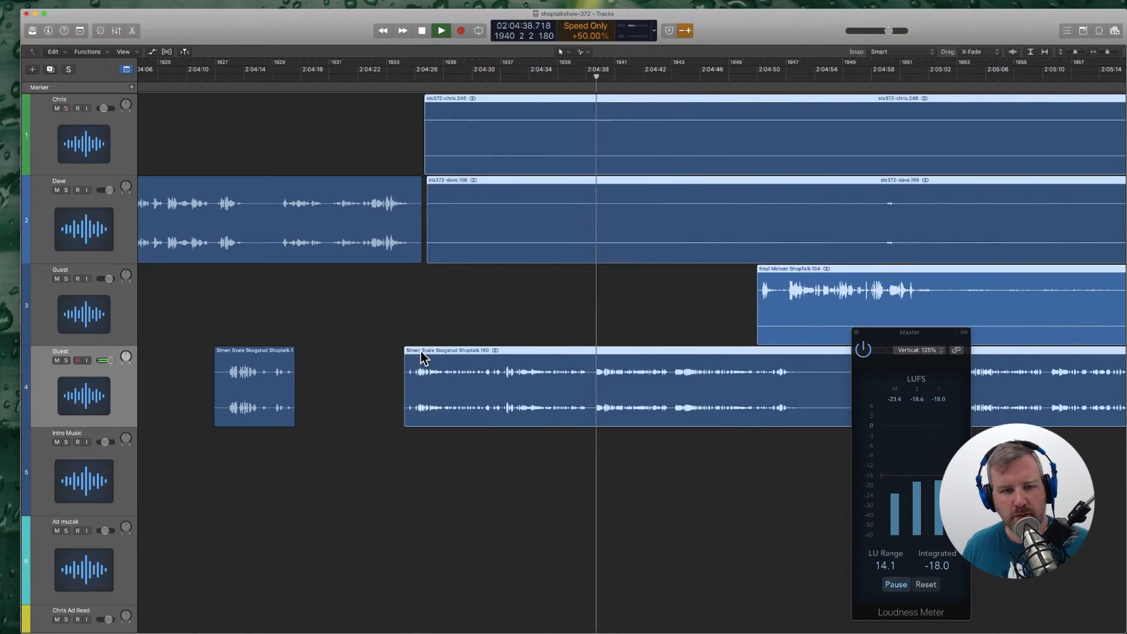
Step: Delete the silence before about 2:05:11 on track 2, erasing its automation data, and before about 2:05:17 on track 1
scroll(541, 294, "right", 6)
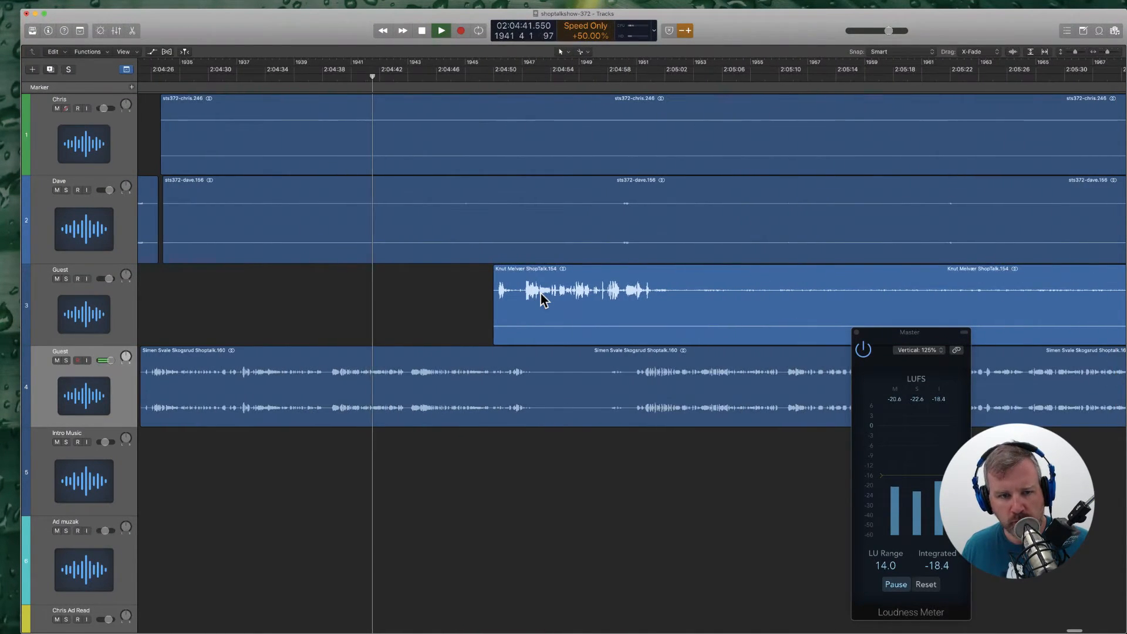
left_click(741, 236, "super")
key("Delete")
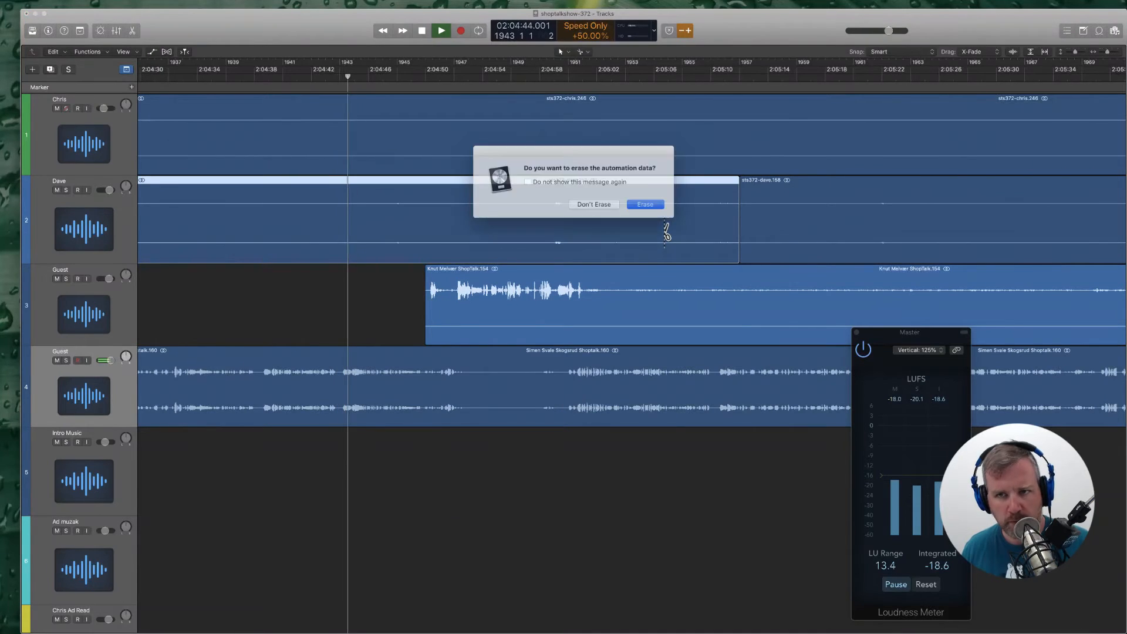
key("Return")
left_click(816, 140, "super")
left_click(742, 129)
key("Delete")
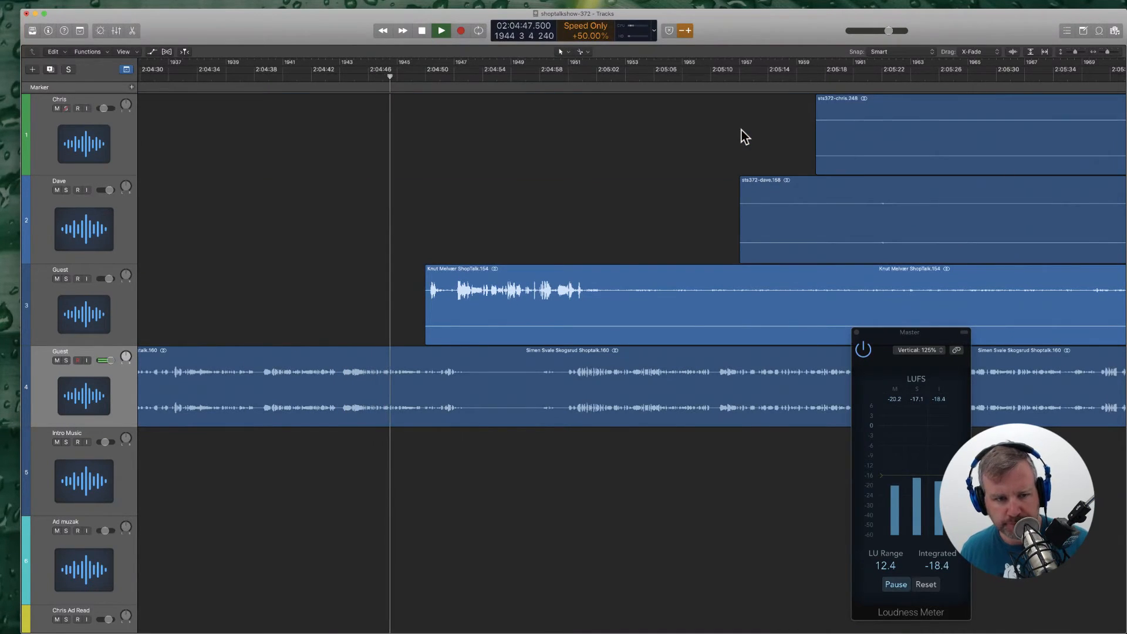
Step: Trim the start of the track 3 region to about 2:04:52 and remove the track 4 audio between about 2:04:55 and 2:05:00
scroll(468, 321, "right", 2)
scroll(604, 345, "left", 3)
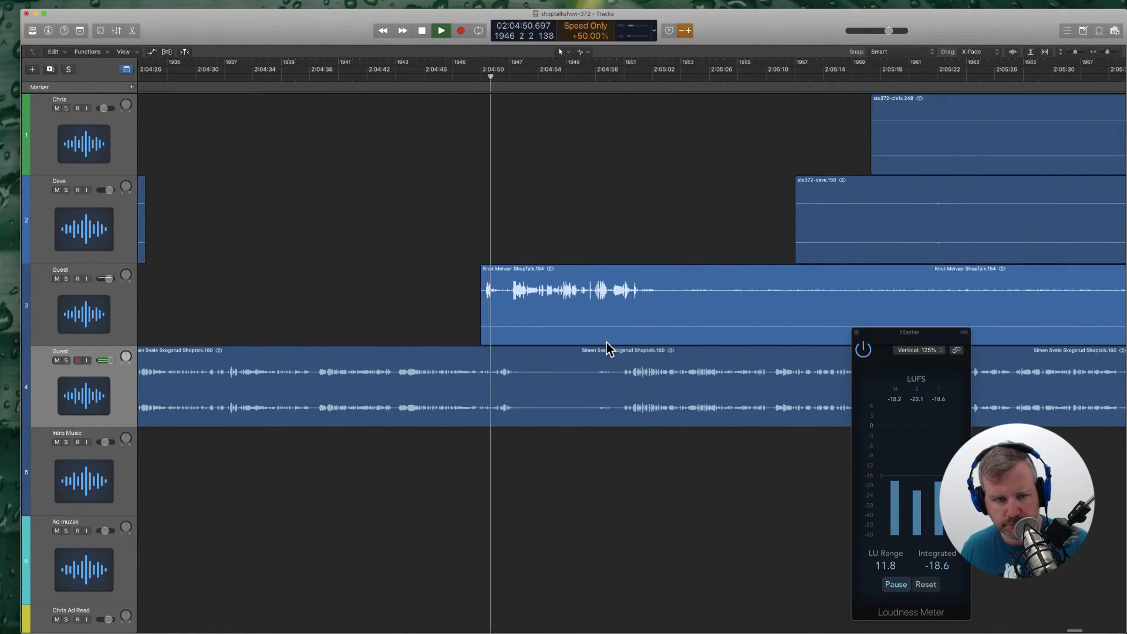
left_click(489, 335)
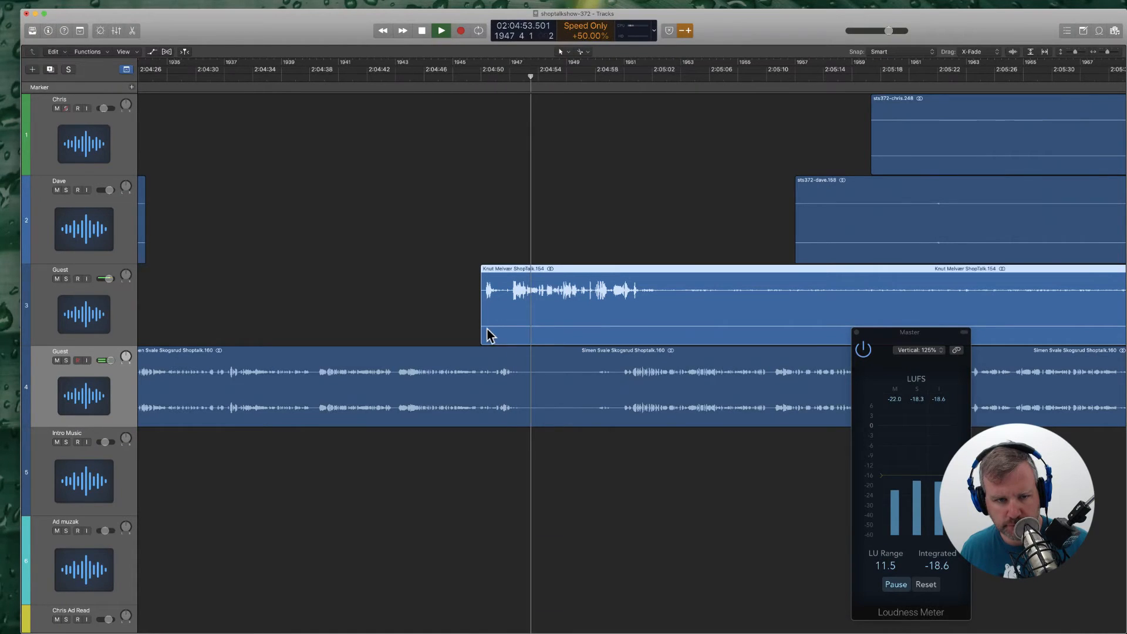
left_click_drag(484, 335, 516, 330)
scroll(447, 417, "right", 3)
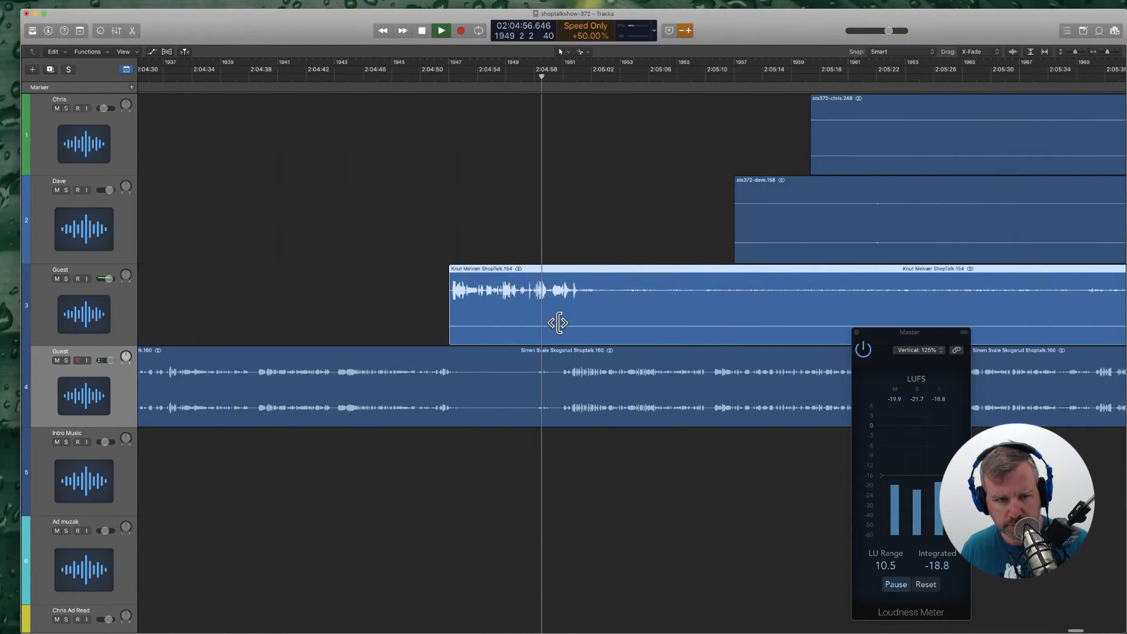
left_click(450, 418, "super")
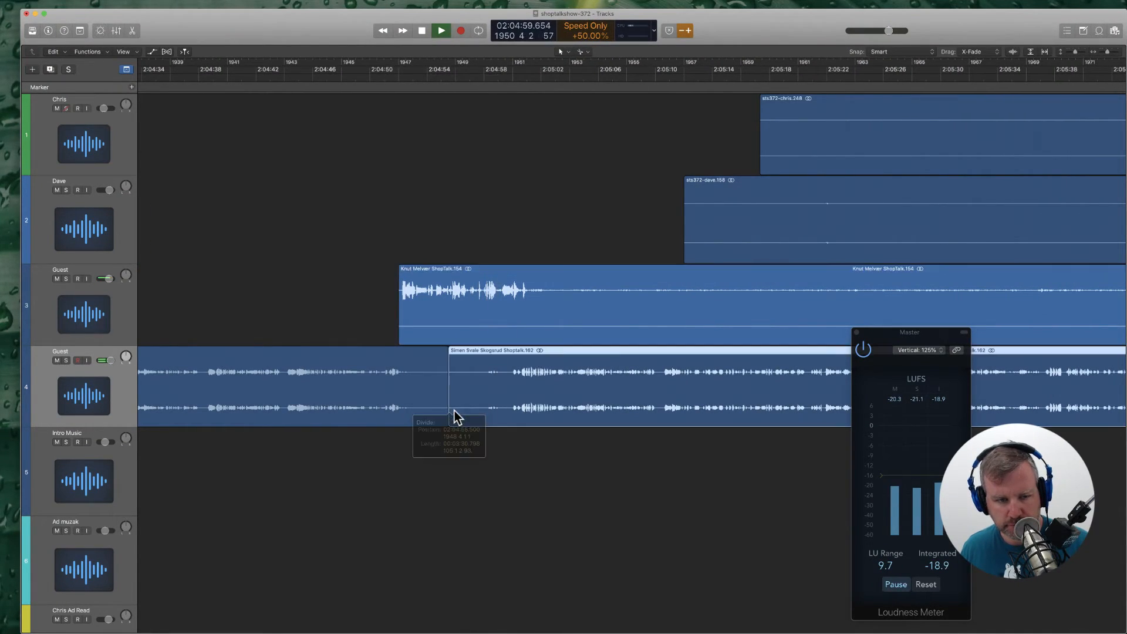
left_click_drag(452, 423, 510, 415)
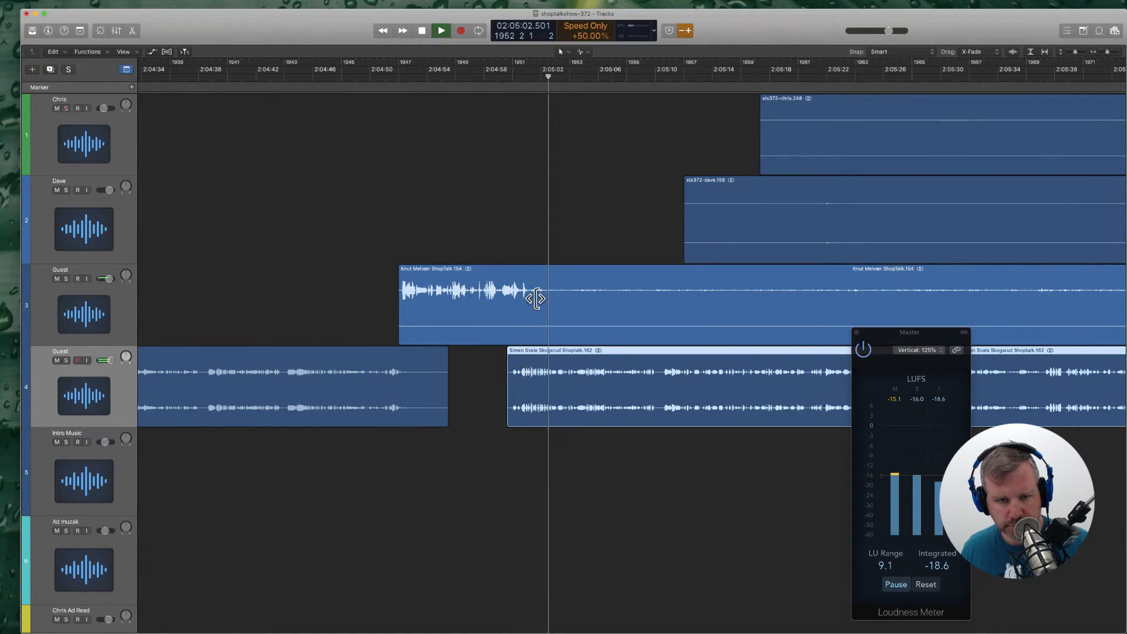
Step: Remove the silence on track 3 between about 2:05:01 and 2:05:50
left_click(534, 300, "super")
scroll(535, 303, "right", 6)
left_click(839, 302, "super")
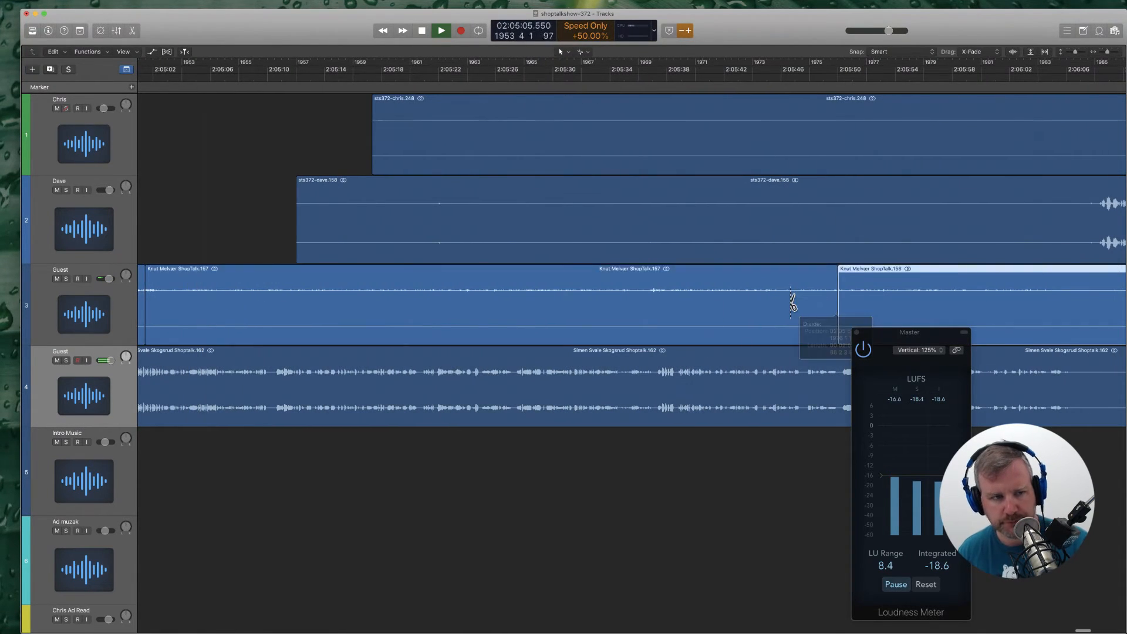
key("Delete")
Step: Delete the silence before about 2:06:07 on track 2 and before about 2:06:19 on track 1
scroll(791, 299, "right", 15)
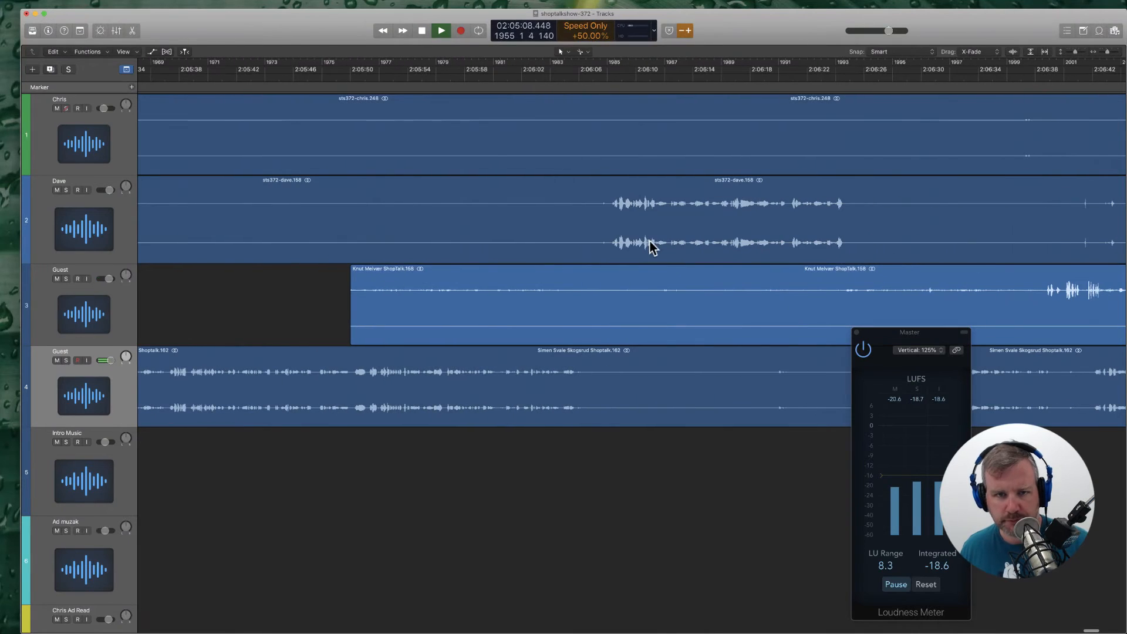
left_click(599, 235, "super")
key("Delete")
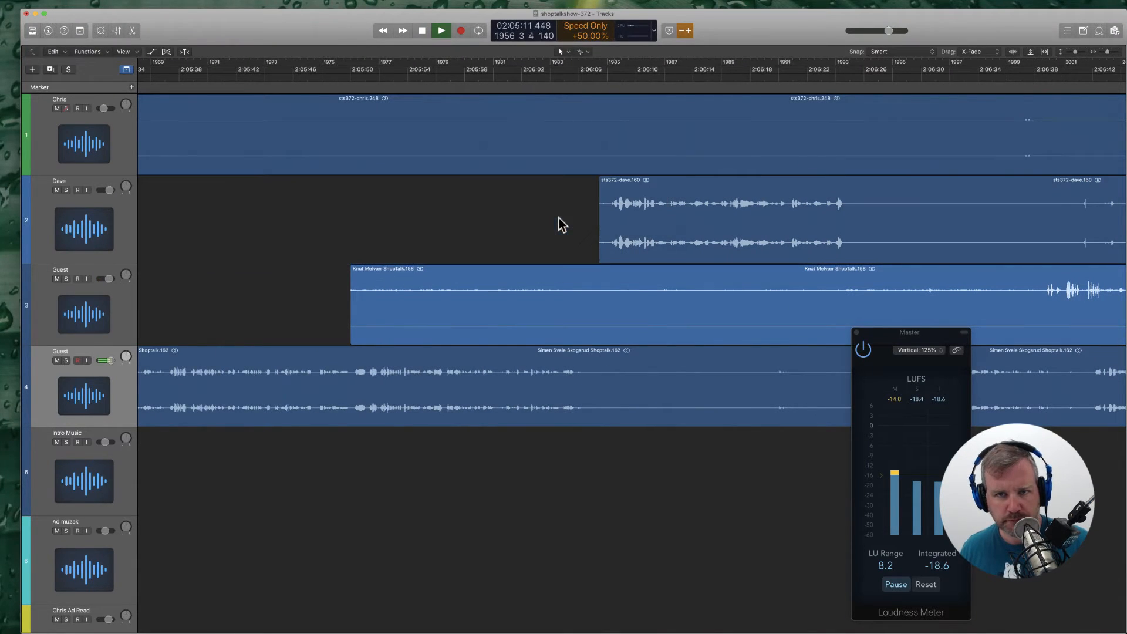
left_click(758, 138, "super")
key("Delete")
Step: Delete the silent opening of the track 3 region up to about 2:06:24
scroll(710, 139, "left", 16)
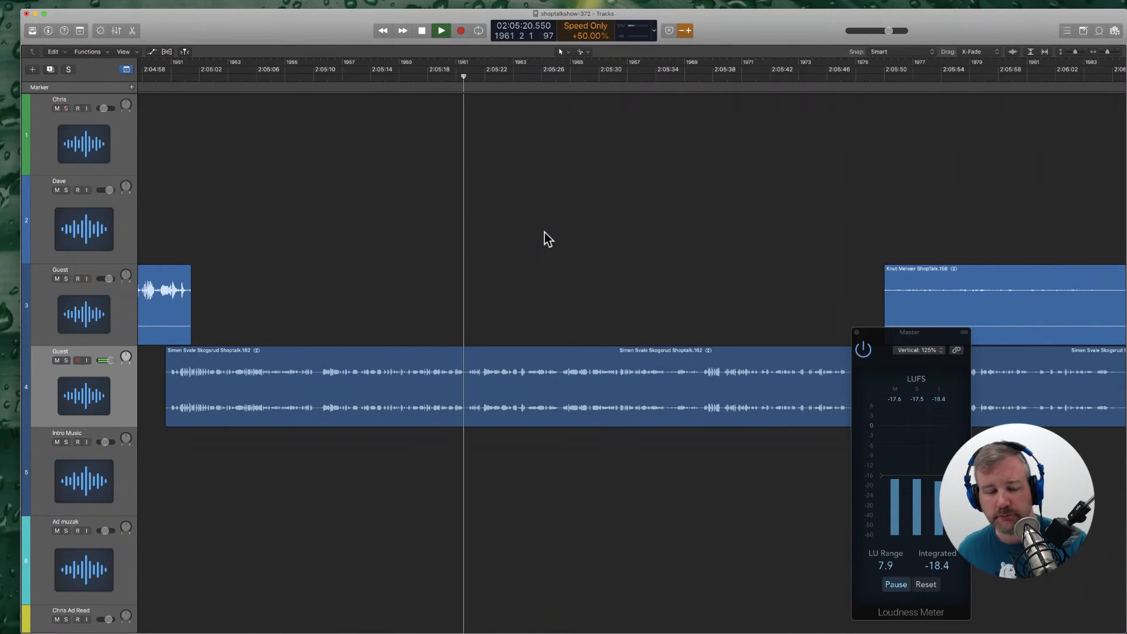
scroll(544, 232, "right", 18)
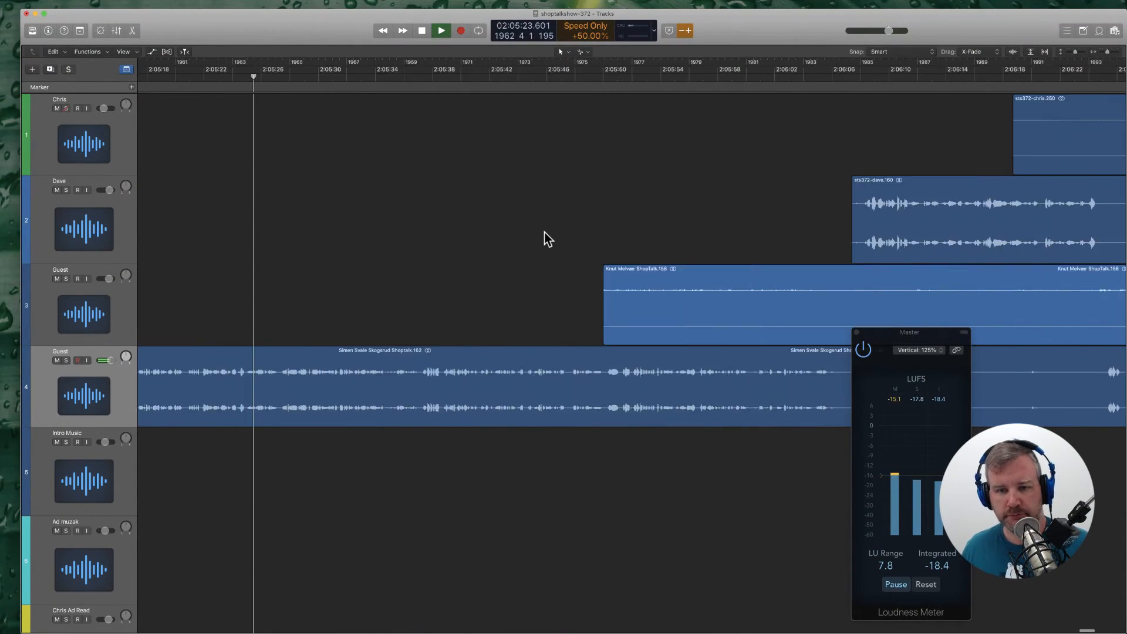
left_click(727, 298, "super")
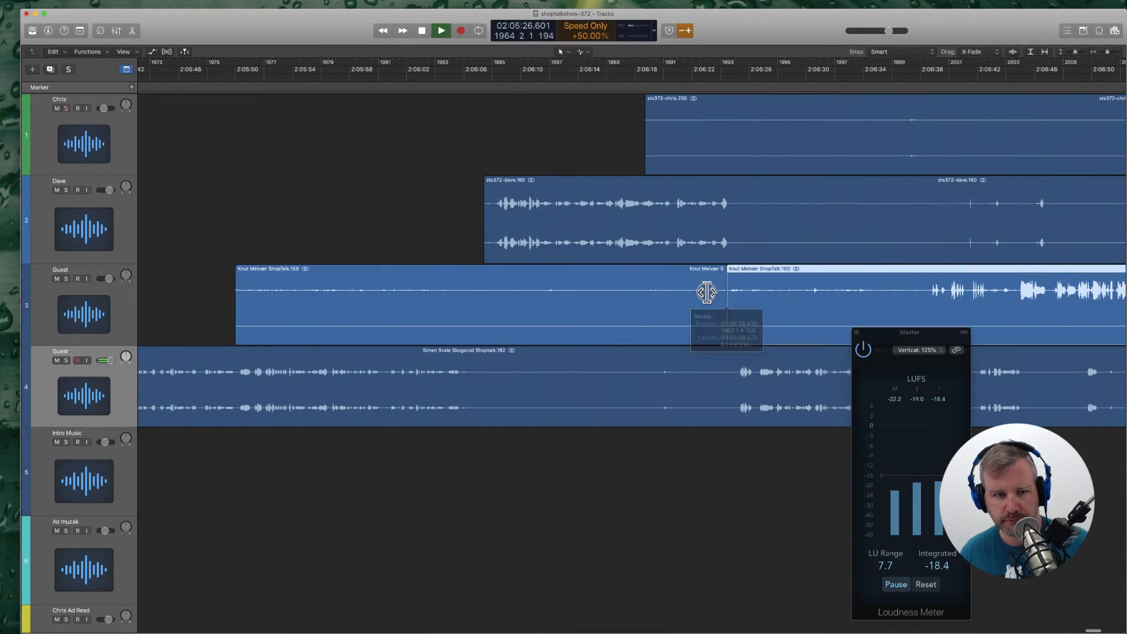
left_click(708, 292)
key("Delete")
Step: Split the track 4 region at about 2:06:07 and trim the start of the second part to about 2:06:25
scroll(707, 294, "left", 8)
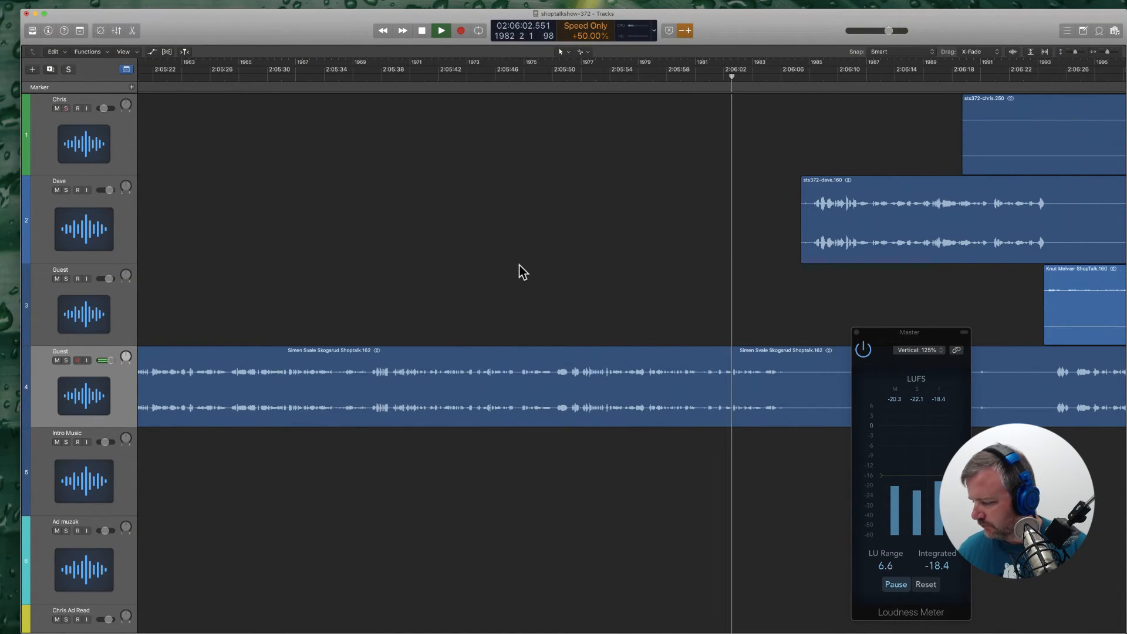
scroll(467, 358, "right", 5)
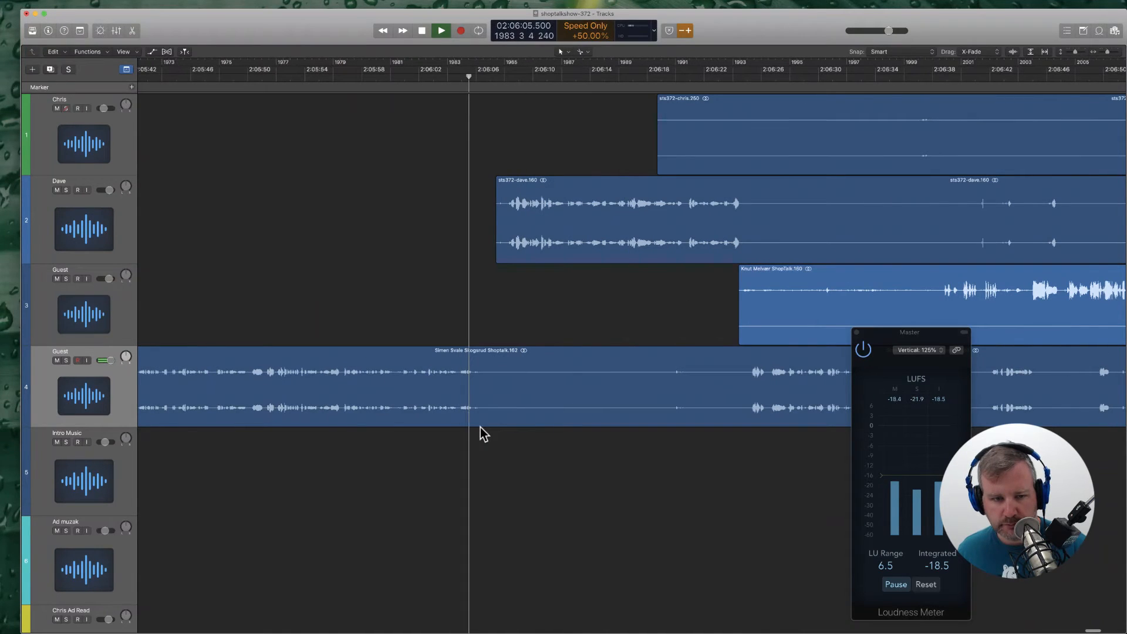
left_click(484, 411)
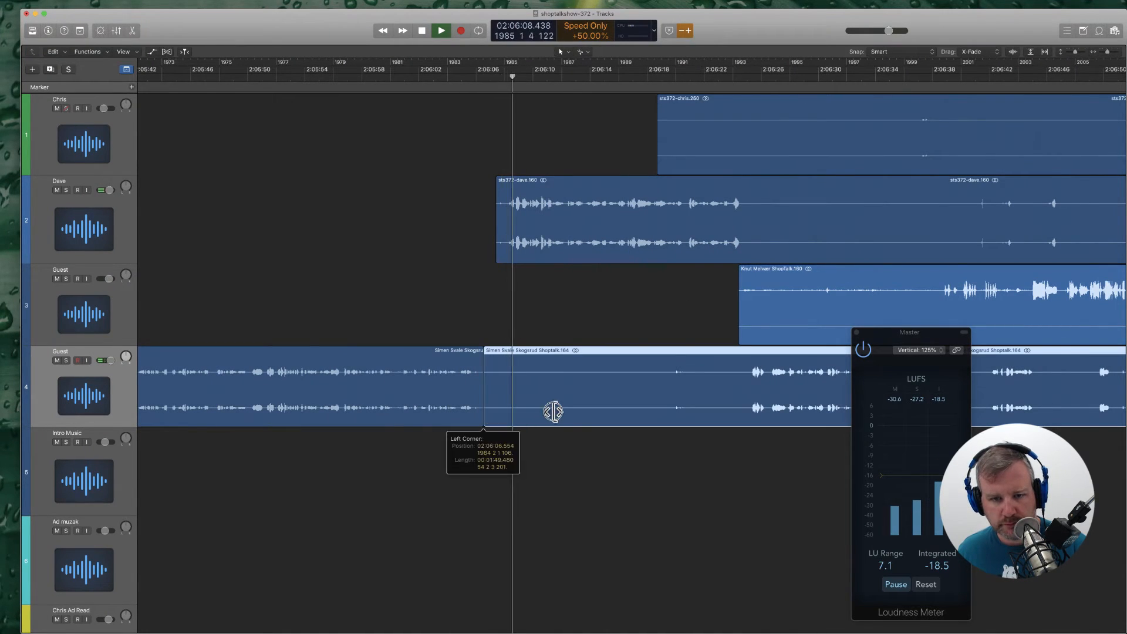
left_click_drag(553, 412, 748, 407)
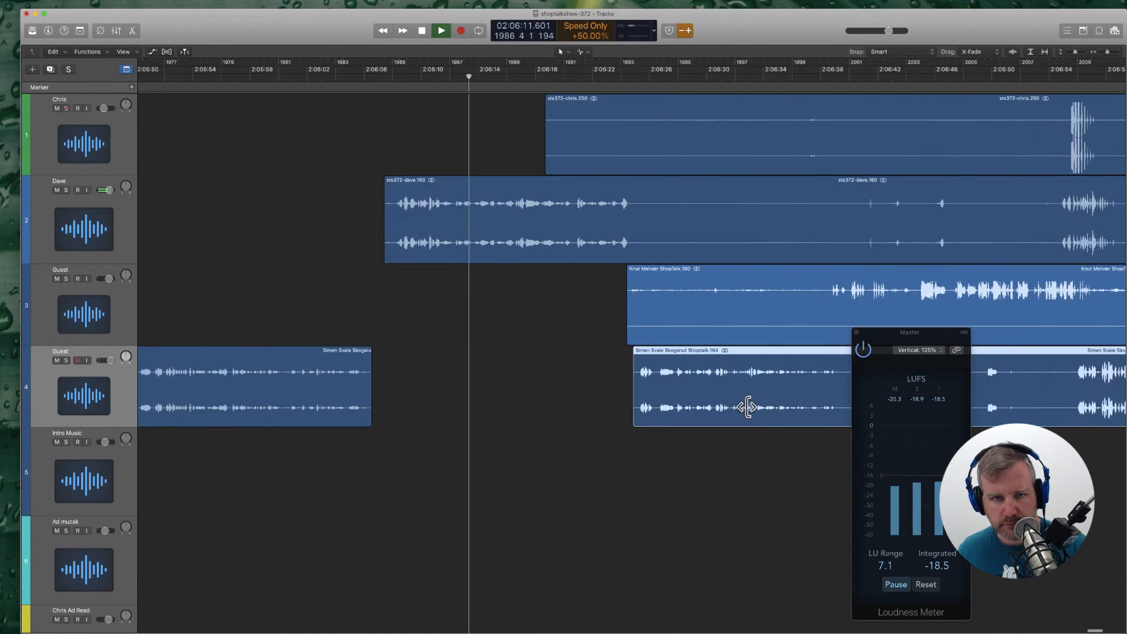
Step: Move the regions following the track 4 gap on all four tracks about 2.1 seconds earlier
scroll(747, 407, "right", 1)
left_click_drag(501, 131, 727, 414)
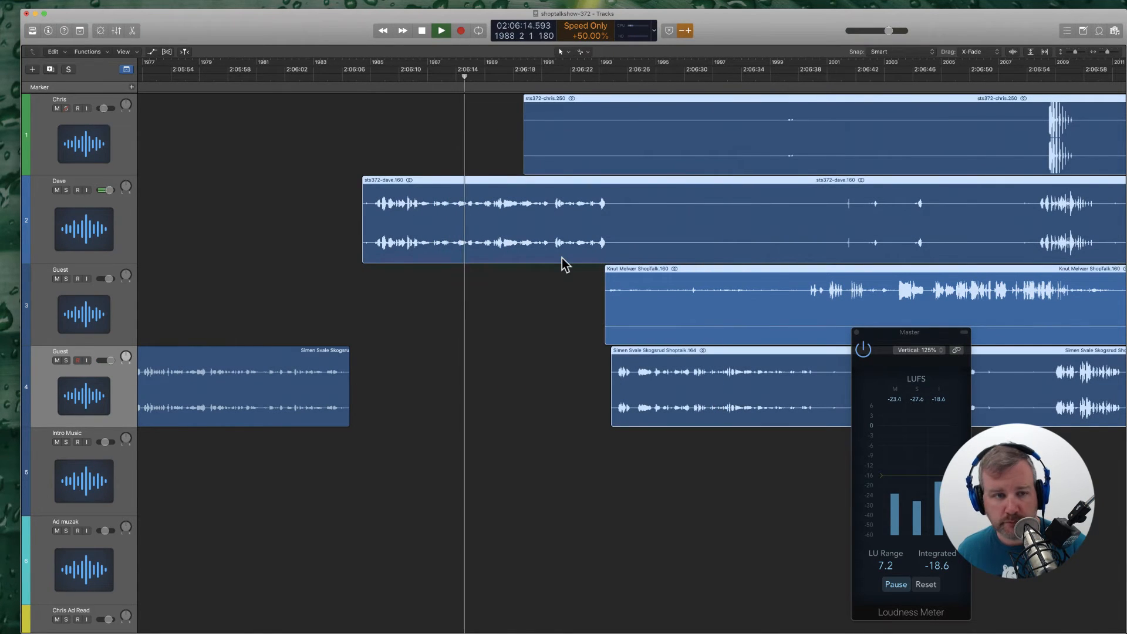
left_click_drag(440, 239, 415, 242)
left_click(645, 203)
left_click(474, 373)
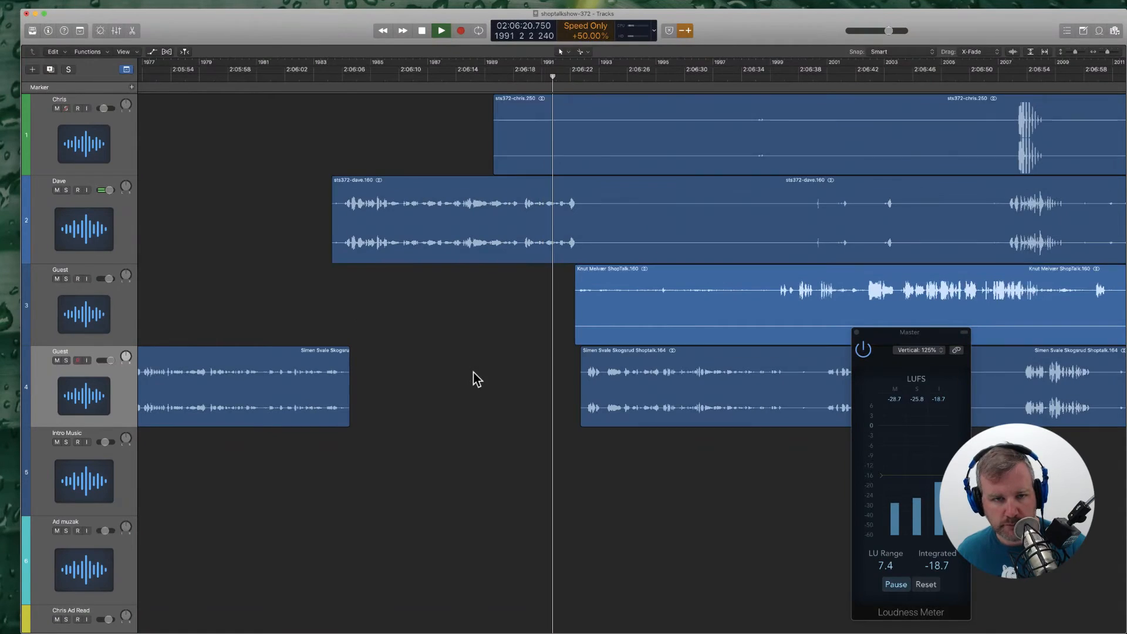
Step: Remove the silence on track 2 between about 2:06:23 and 2:06:38, erasing its automation data
left_click(431, 230)
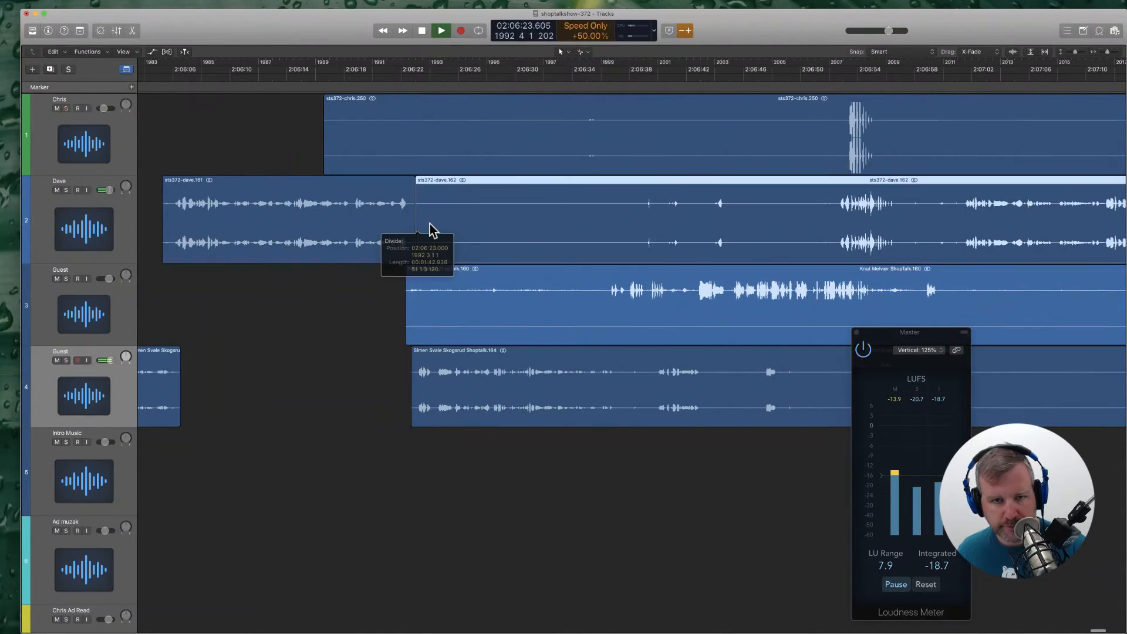
left_click(624, 232)
key("Delete")
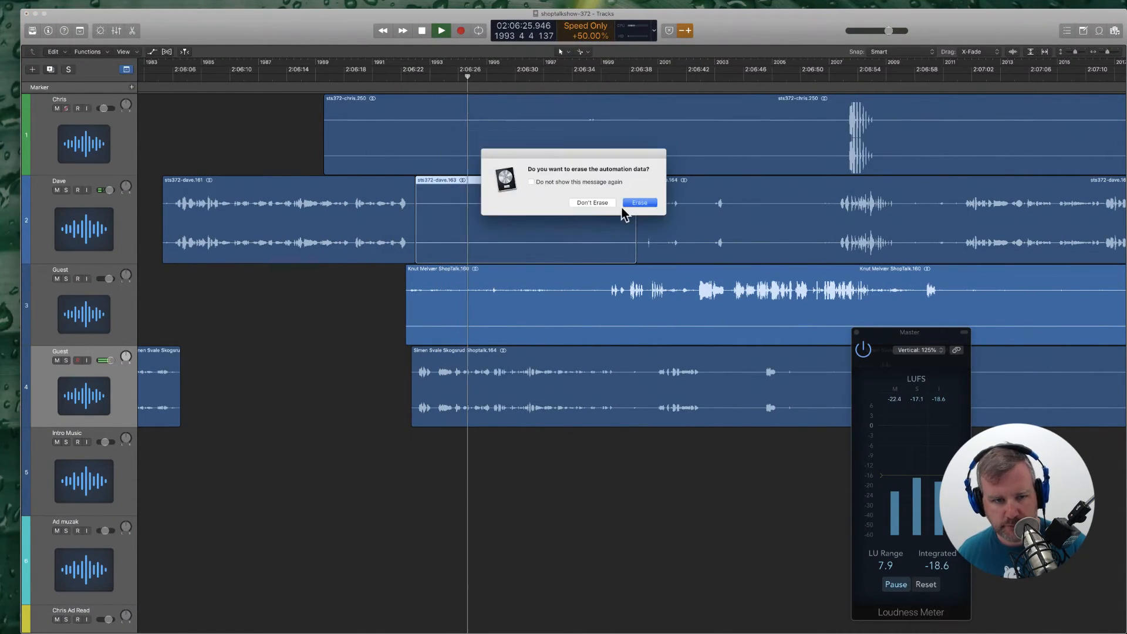
left_click(624, 207)
Step: Delete the silence before about 2:06:36 on track 3 and before about 2:06:52 on track 1
left_click(602, 292)
key("Delete")
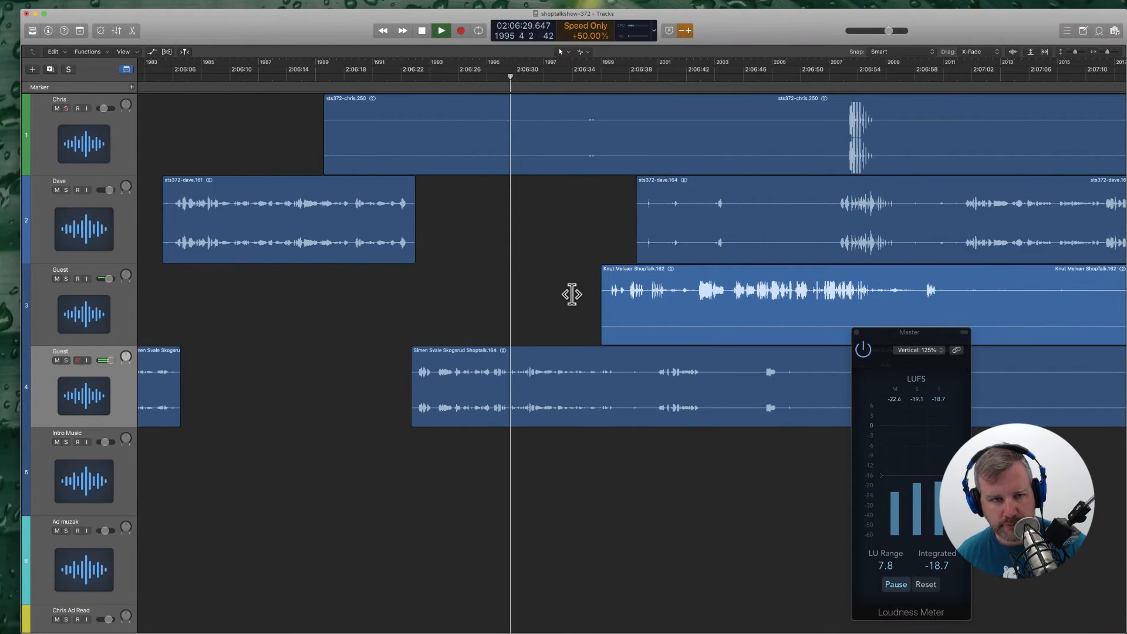
left_click(811, 138)
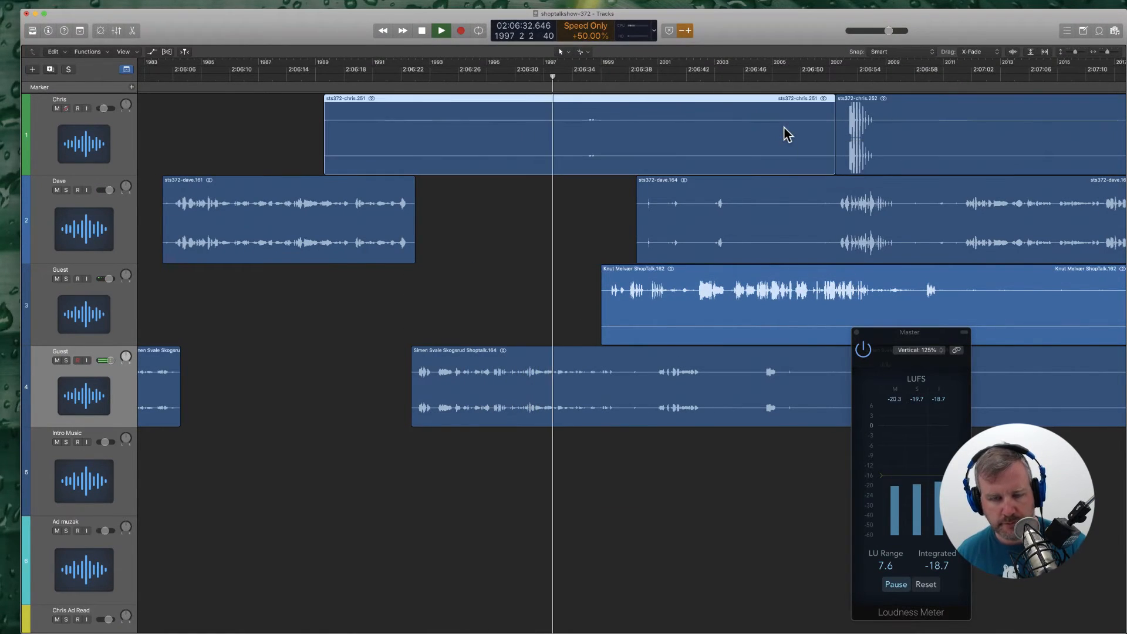
key("Delete")
Step: Move the following regions on all four tracks about 0.6 seconds earlier and set the playhead to about 2:06:34
left_click_drag(722, 134, 891, 427)
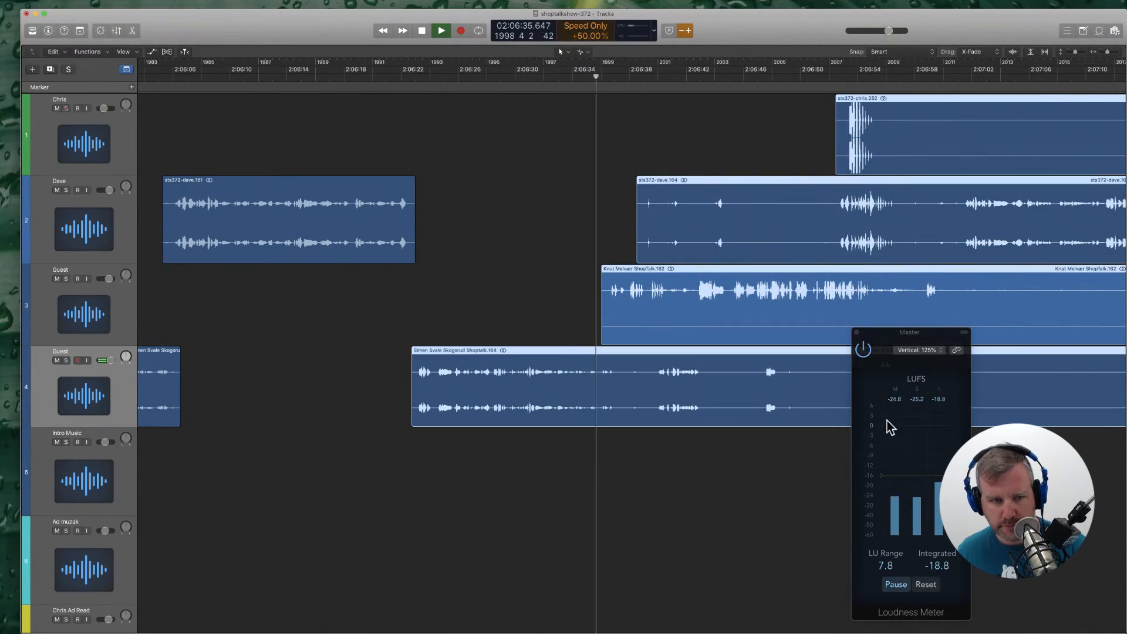
left_click_drag(423, 351, 414, 352)
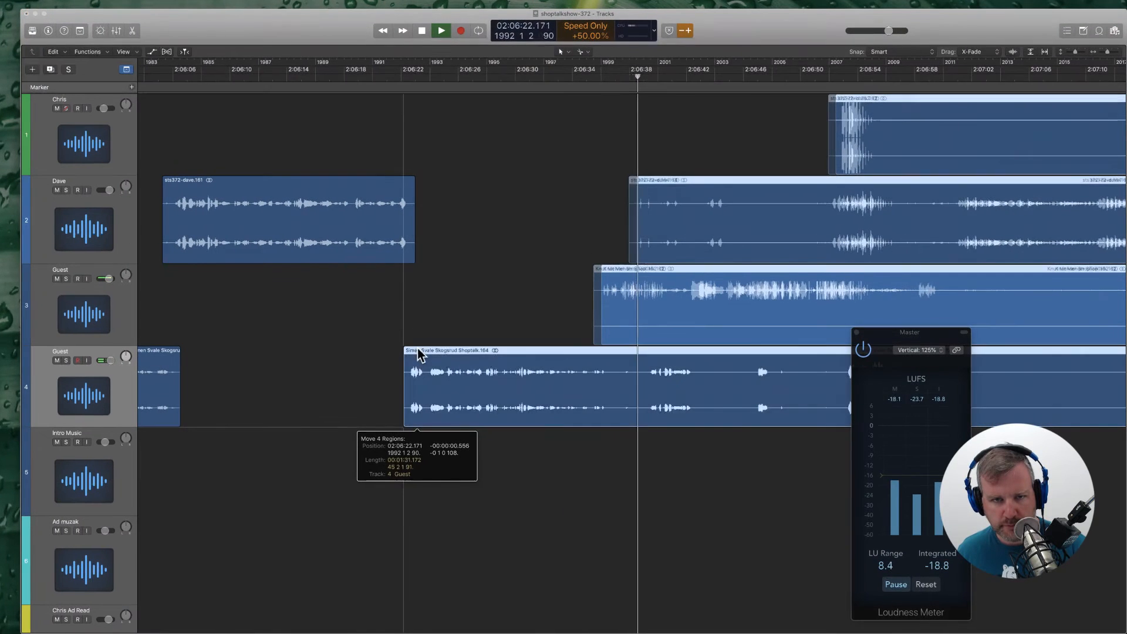
left_click(639, 205)
left_click(580, 80)
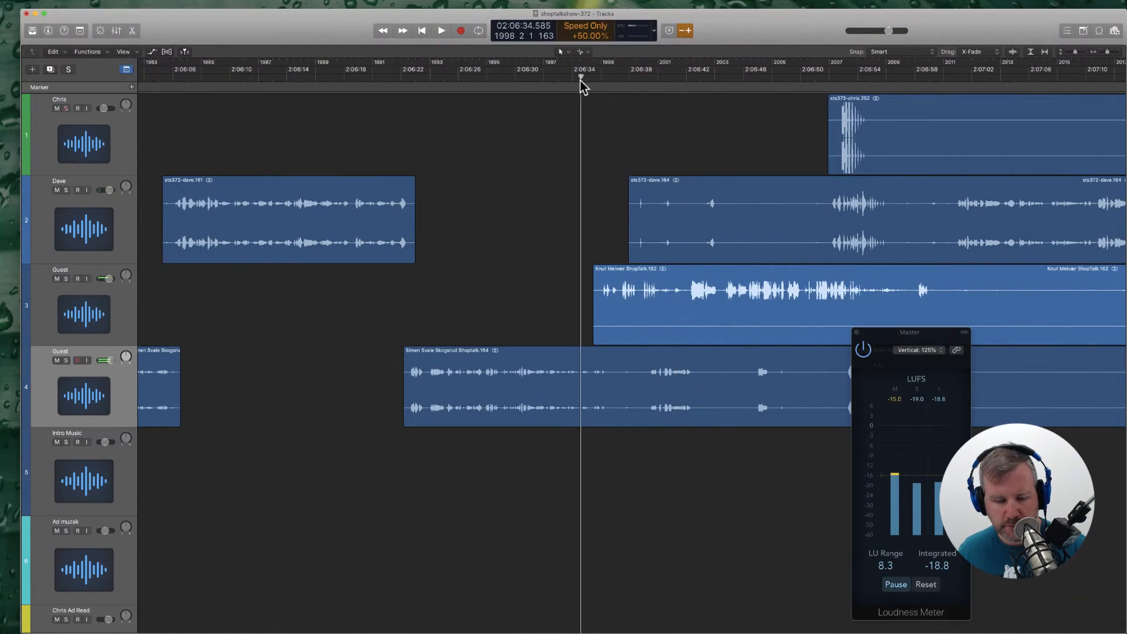
Step: Cut out the short track 3 passage between about 2:06:40 and 2:06:42
scroll(532, 224, "right", 3)
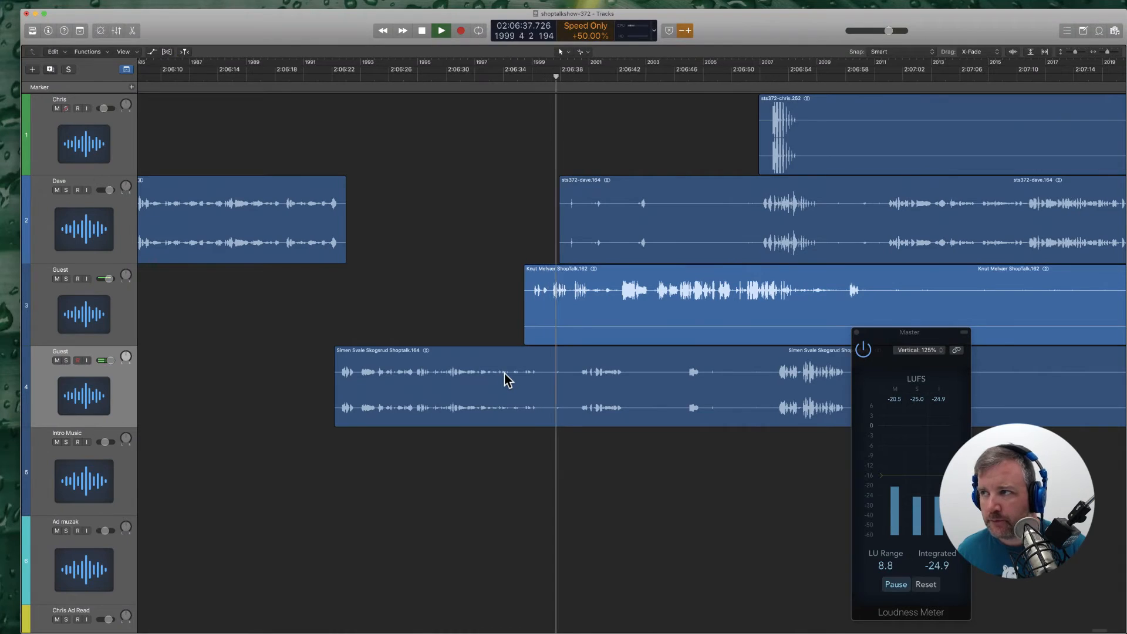
scroll(506, 373, "right", 2)
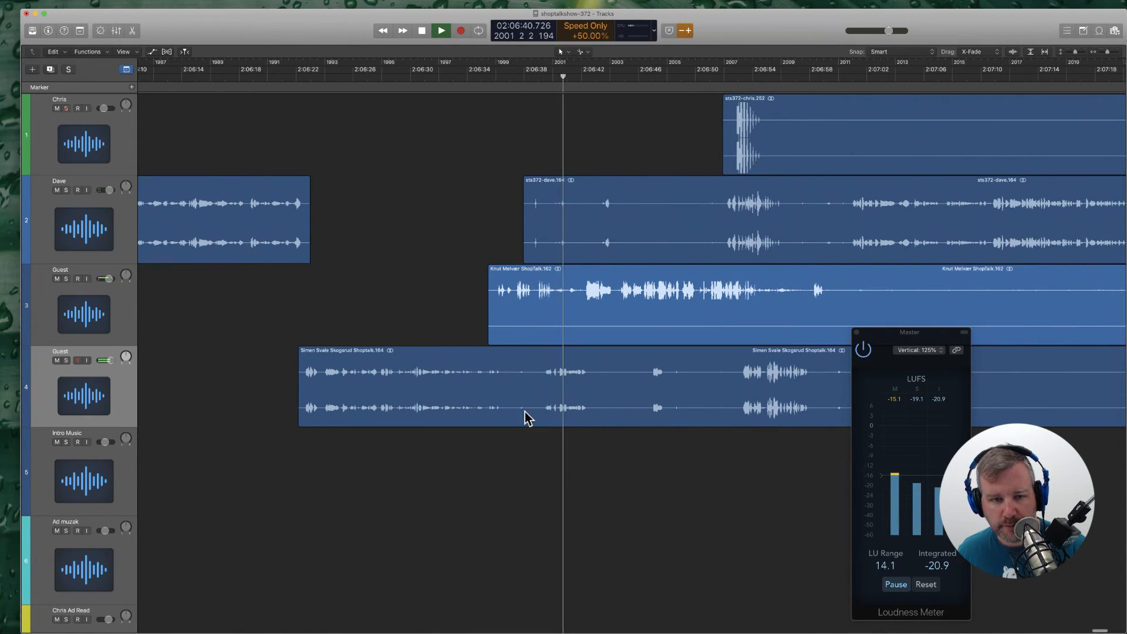
left_click(558, 317)
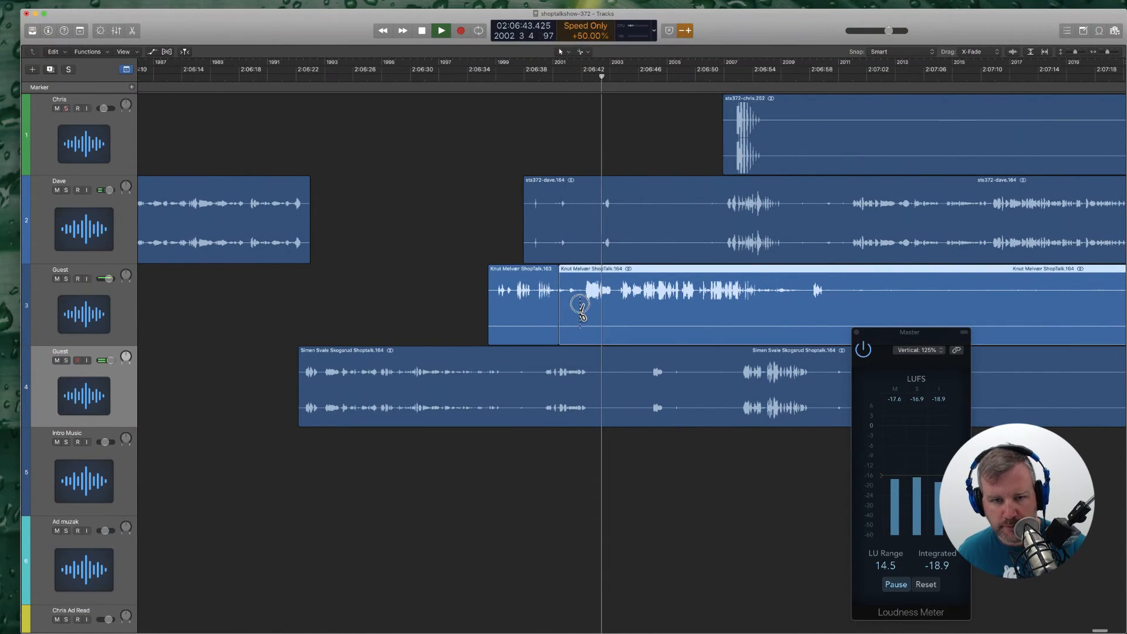
left_click(581, 308)
key("Delete")
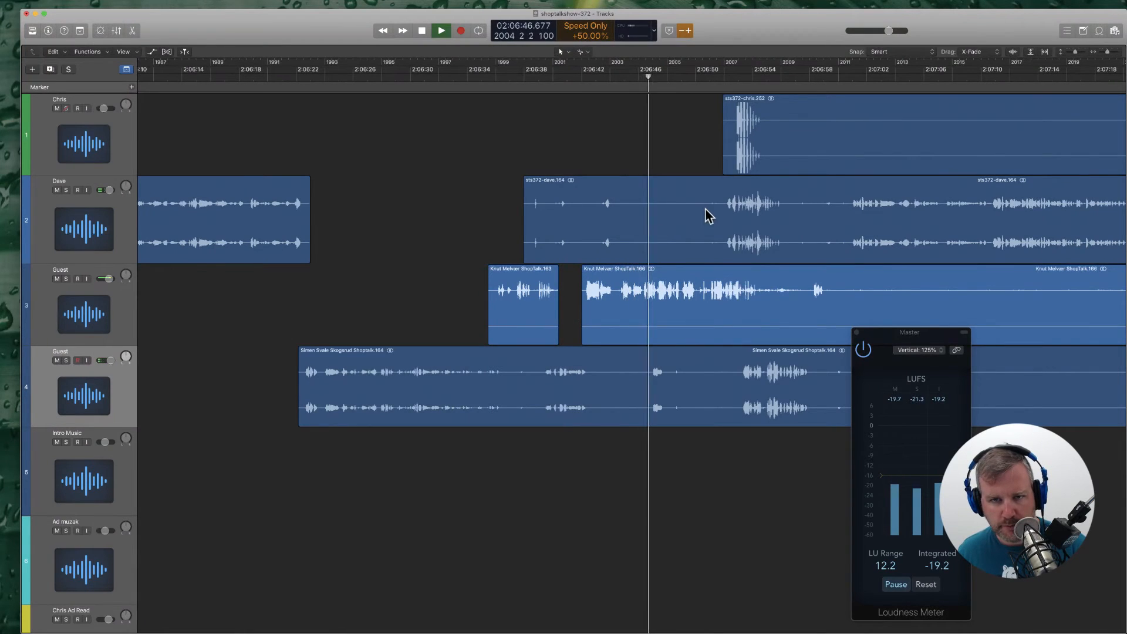
Step: Delete the opening of the track 2 region up to about 2:06:52, erasing its automation data
left_click(722, 226)
key("Delete")
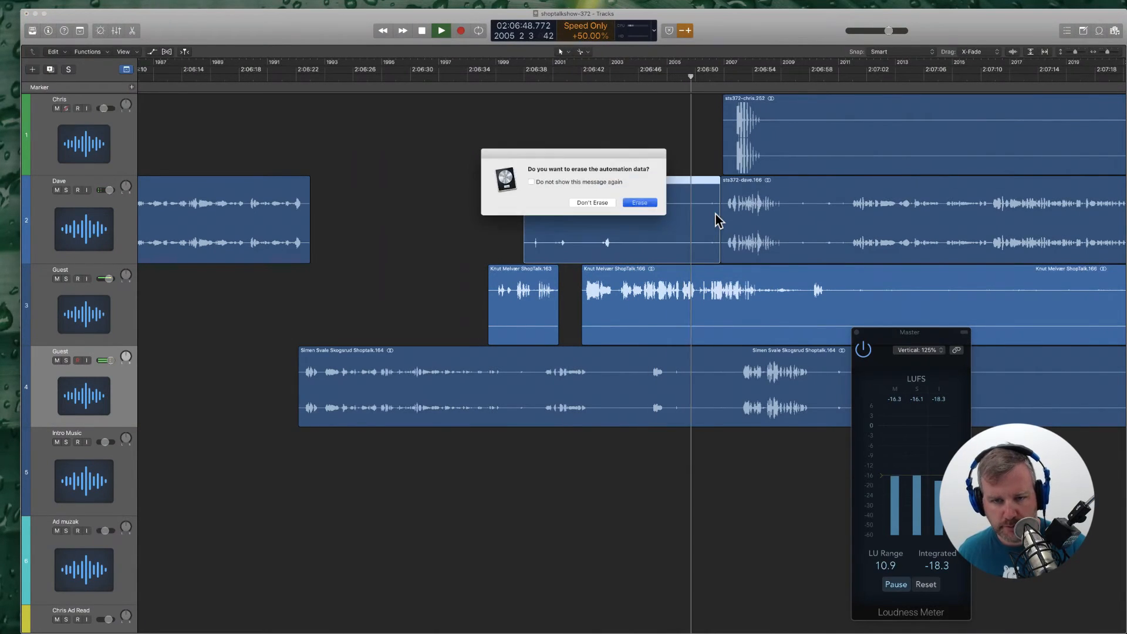
key("Return")
Step: Lower the volume automation to -1.0 dB on track 4 between about 2:06:53 and 2:06:58, and to -20.8 dB around track 1's loud burst
scroll(674, 354, "right", 3)
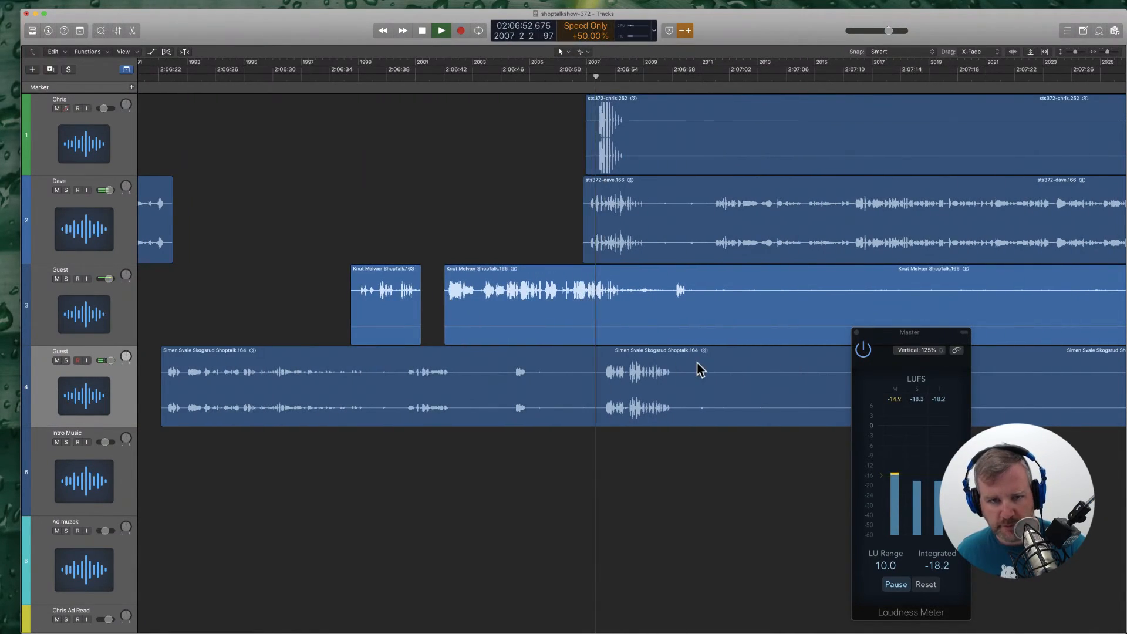
scroll(696, 363, "right", 3)
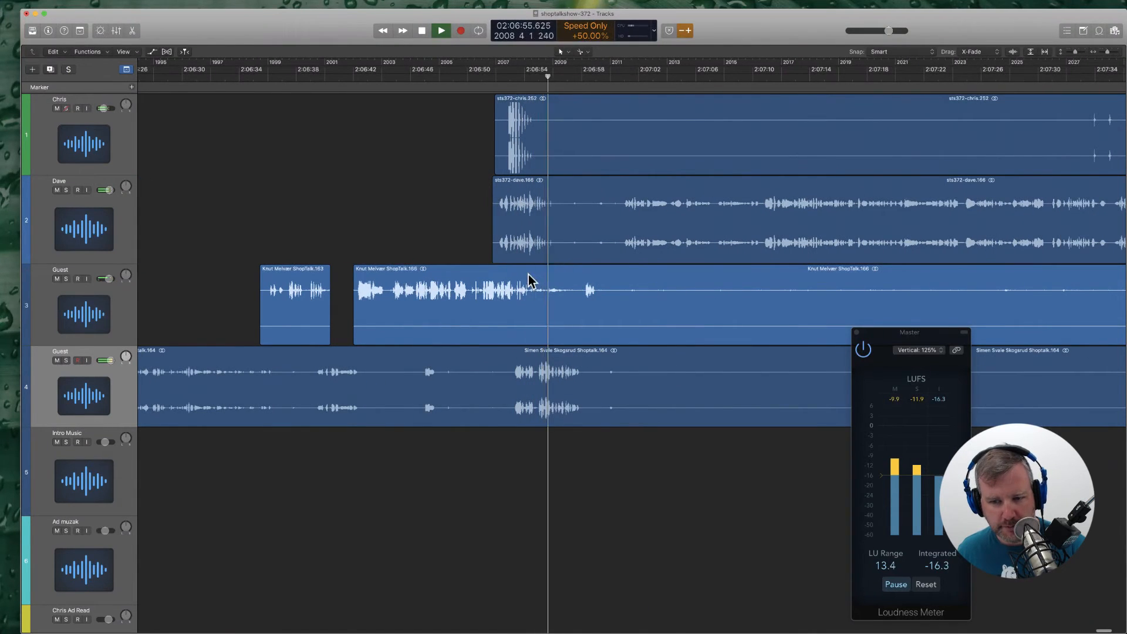
key("a")
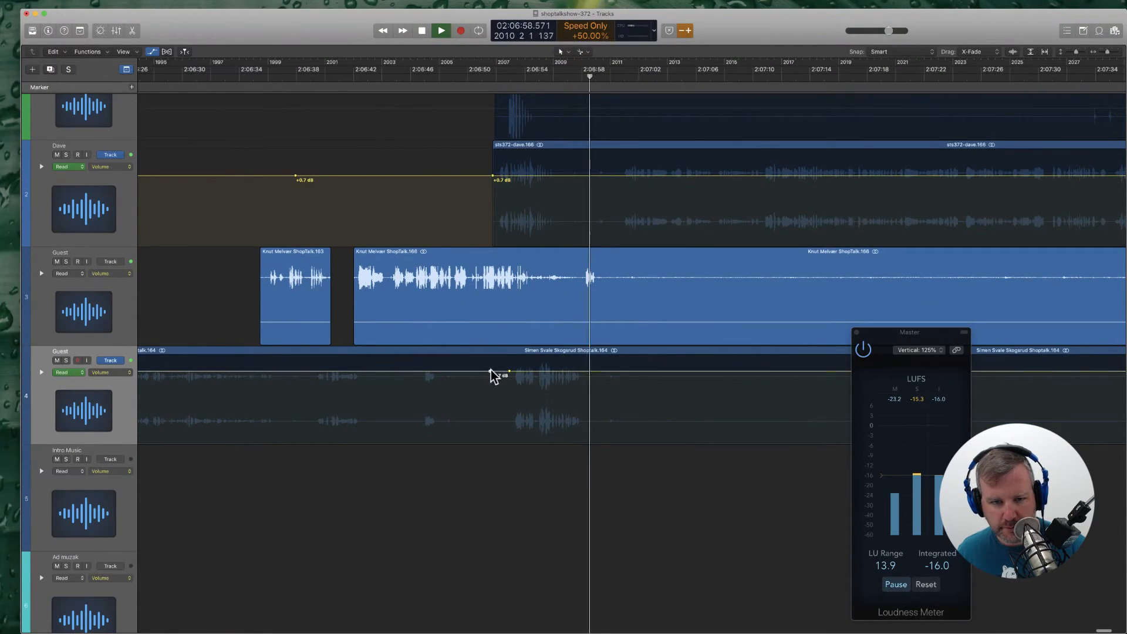
left_click_drag(491, 370, 561, 391)
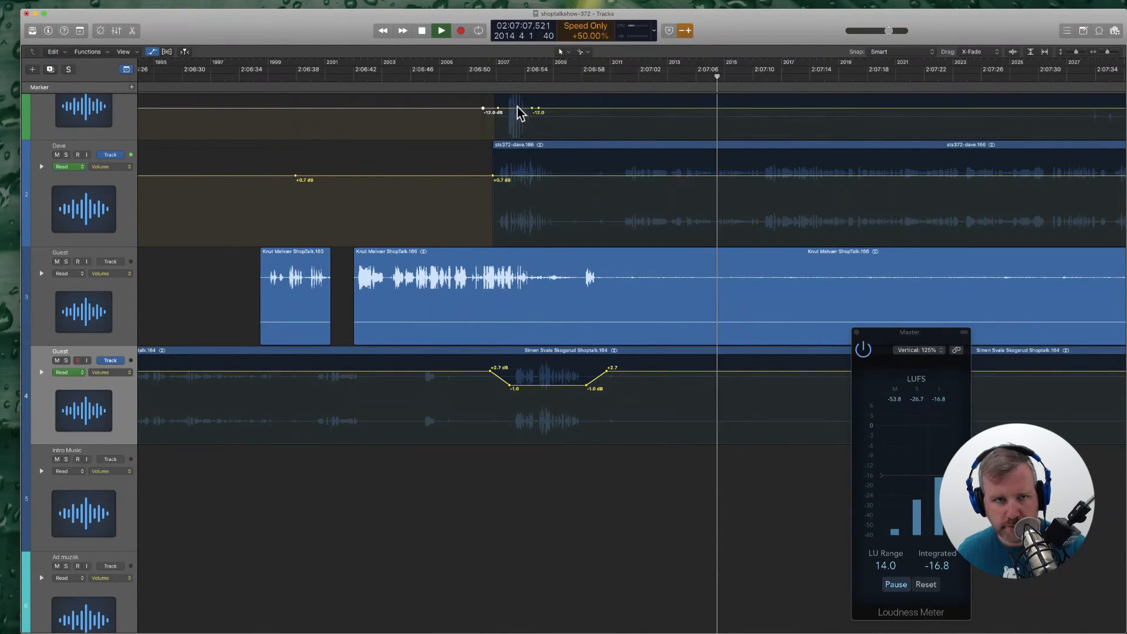
left_click_drag(518, 110, 518, 121)
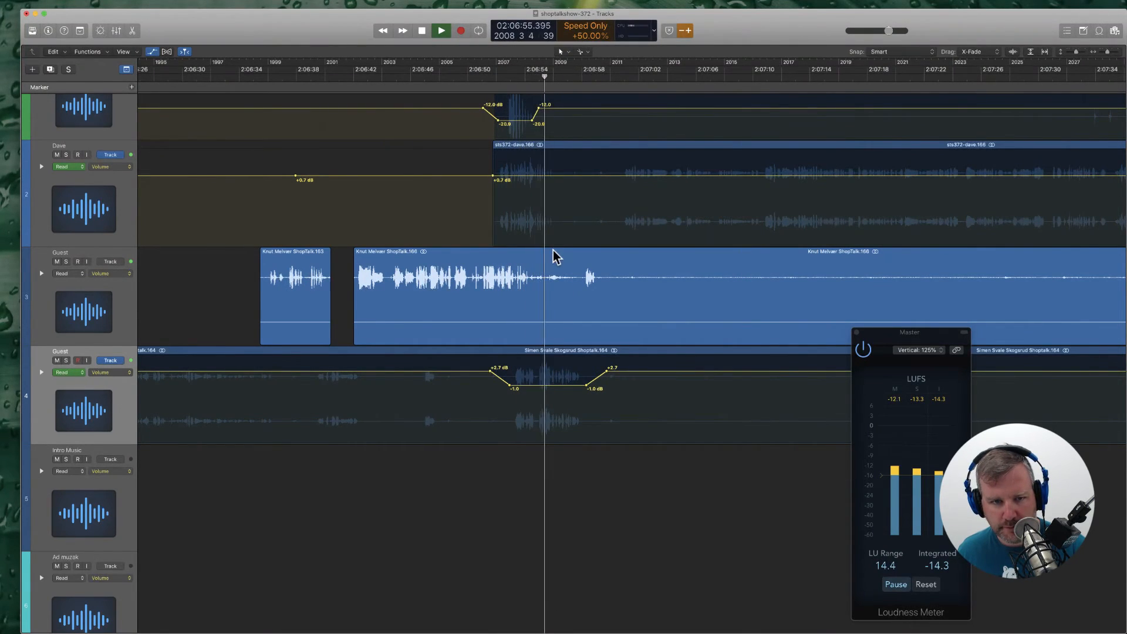
key("a")
Step: Remove the track 3 audio between about 2:06:55 and 2:06:58 and the track 2 audio between about 2:06:57 and 2:07:01
left_click(535, 305)
left_click(578, 303)
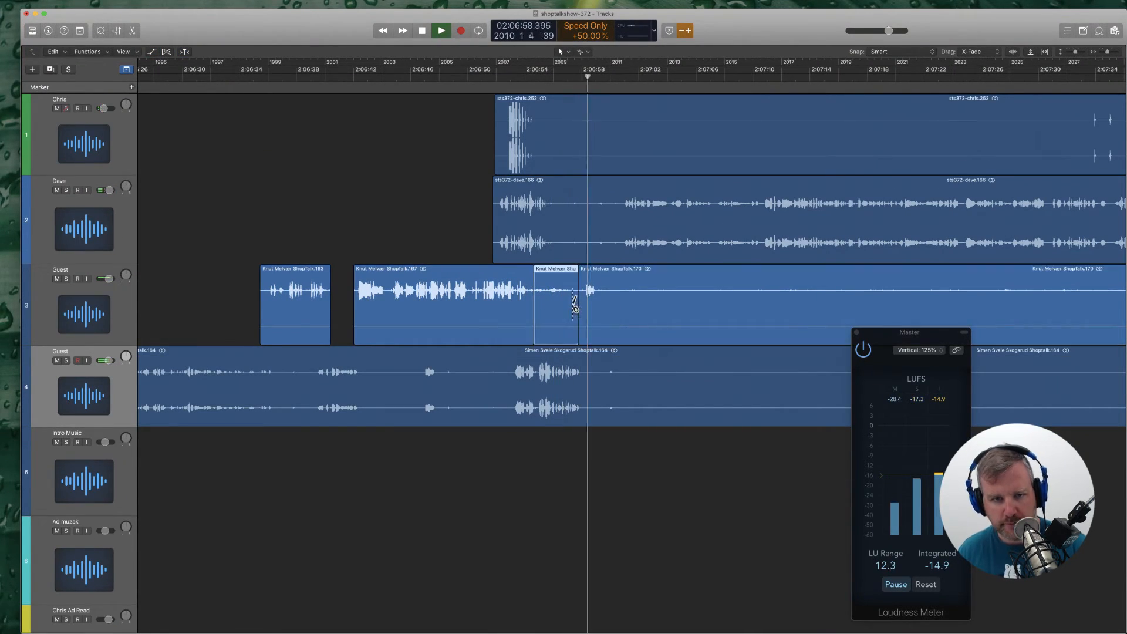
key("Delete")
left_click(565, 222)
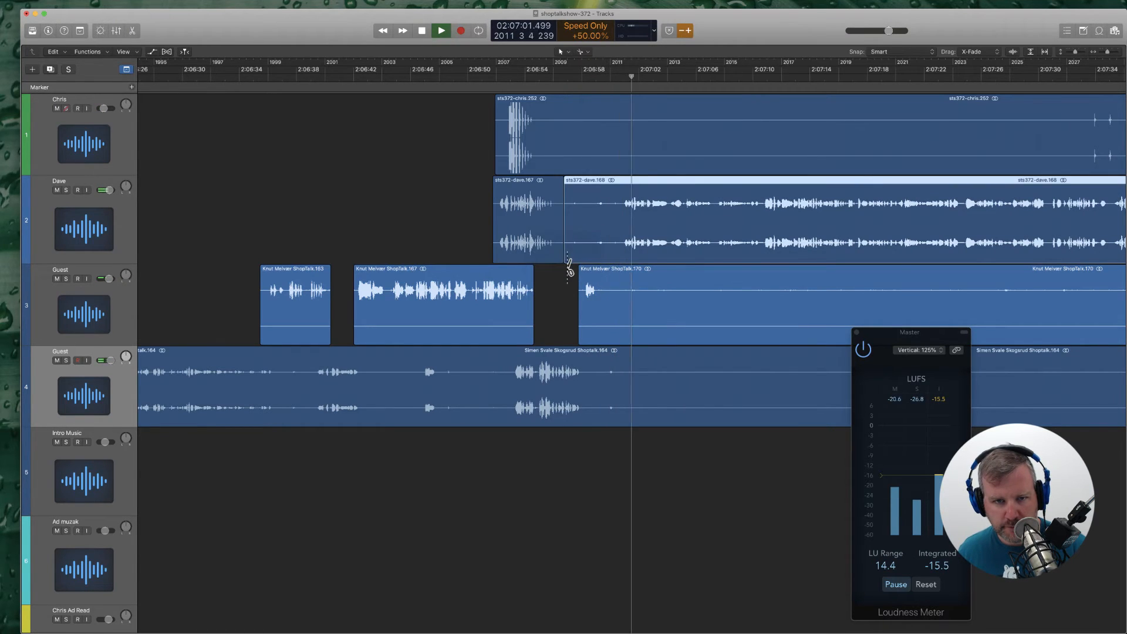
left_click_drag(567, 259, 624, 252)
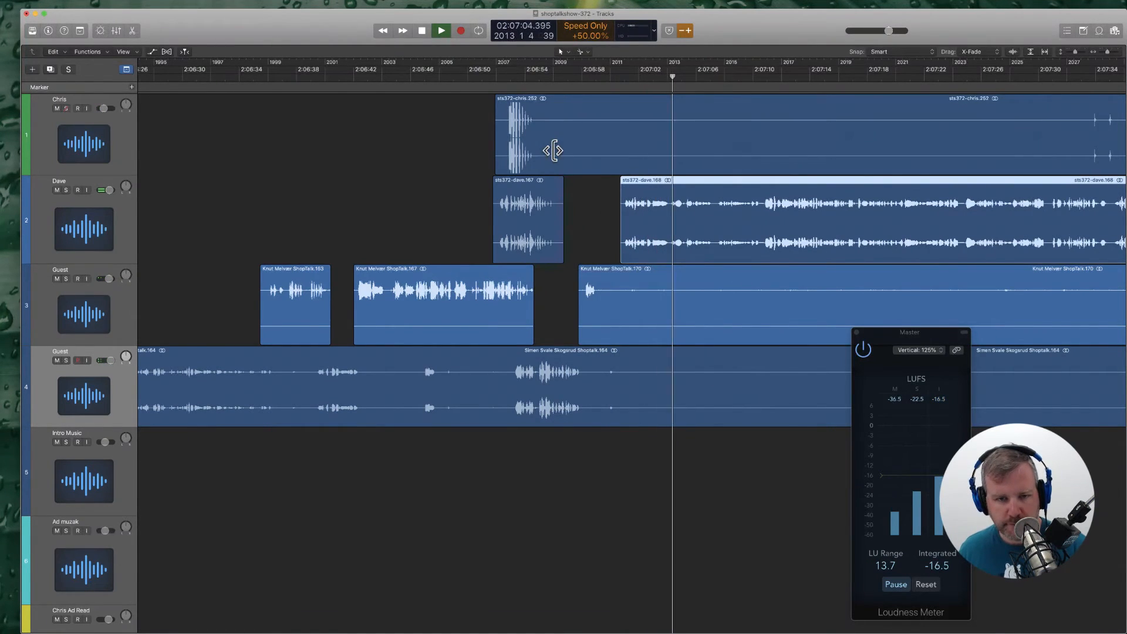
Step: Remove the silence on track 3 between about 2:07:00 and 2:07:36
scroll(588, 229, "right", 3)
left_click(486, 308, "super")
scroll(745, 291, "right", 5)
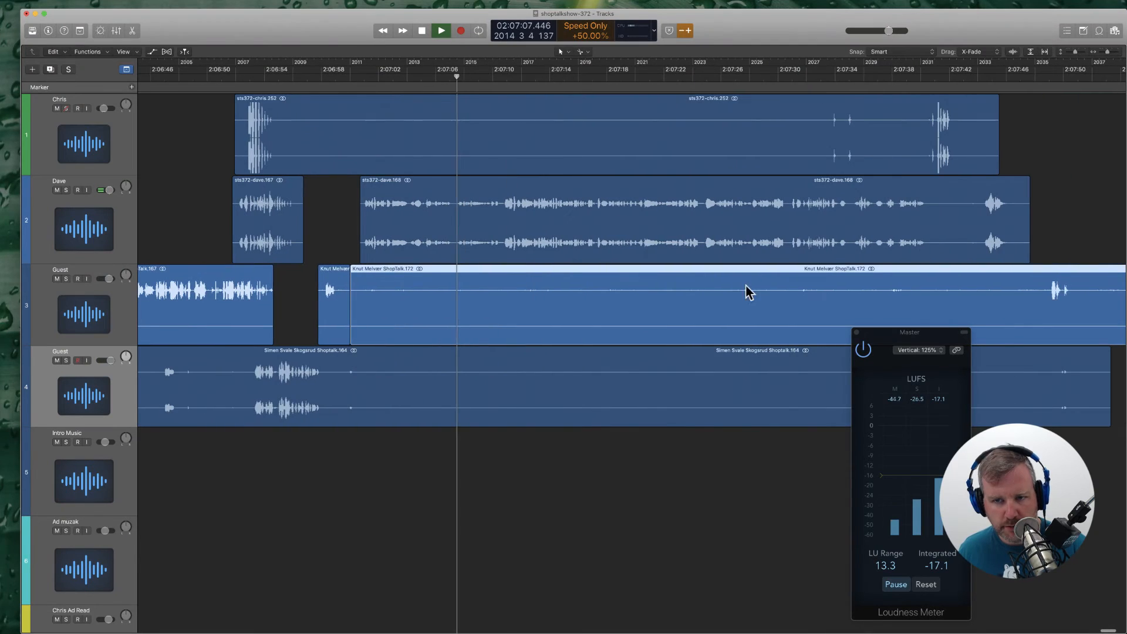
left_click(868, 301, "super")
left_click(807, 300)
key("Delete")
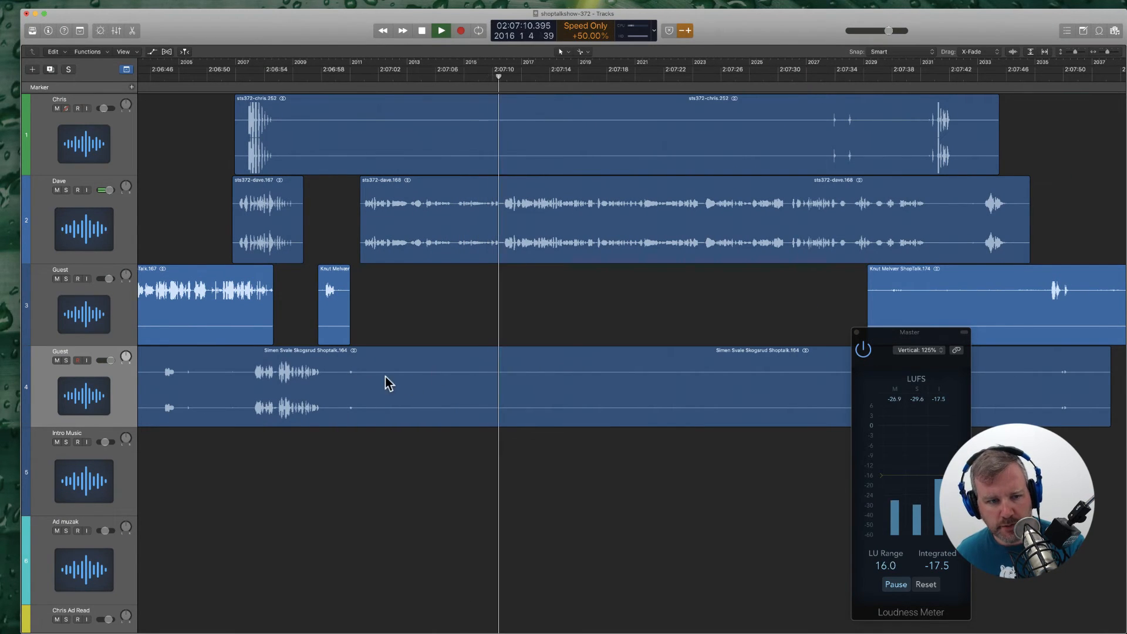
Step: Remove the silence on track 4 between about 2:06:59 and 2:07:37, erasing its automation data
left_click(333, 391, "super")
left_click(629, 391, "super")
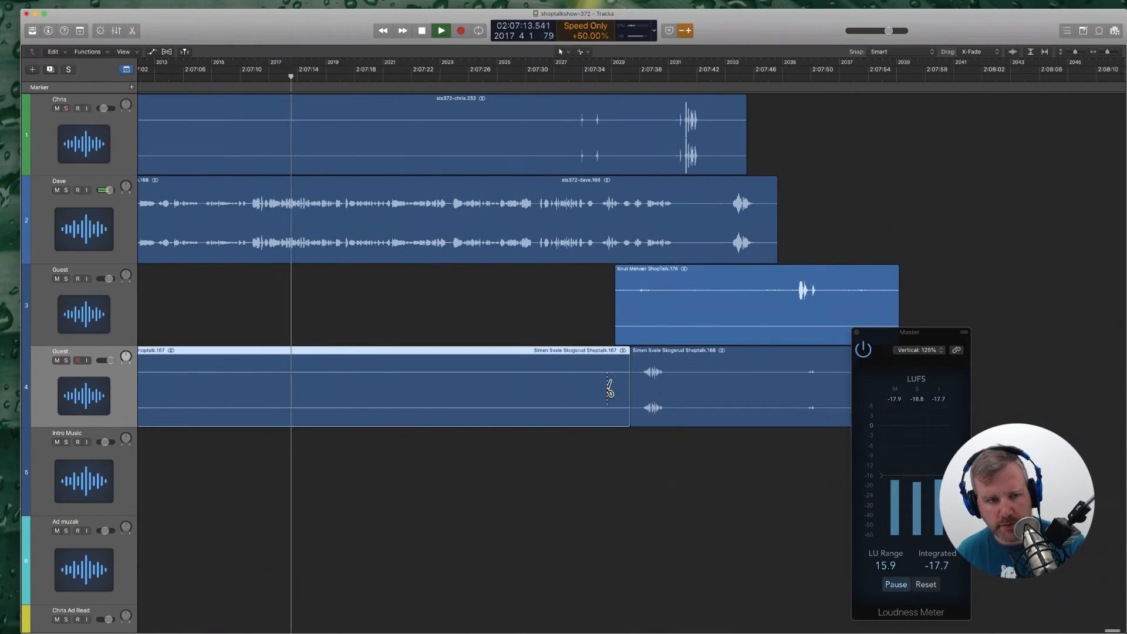
key("Return")
Step: Remove the silence on track 1 between about 2:07:01 and 2:07:32
scroll(598, 352, "left", 5)
left_click(452, 141, "super")
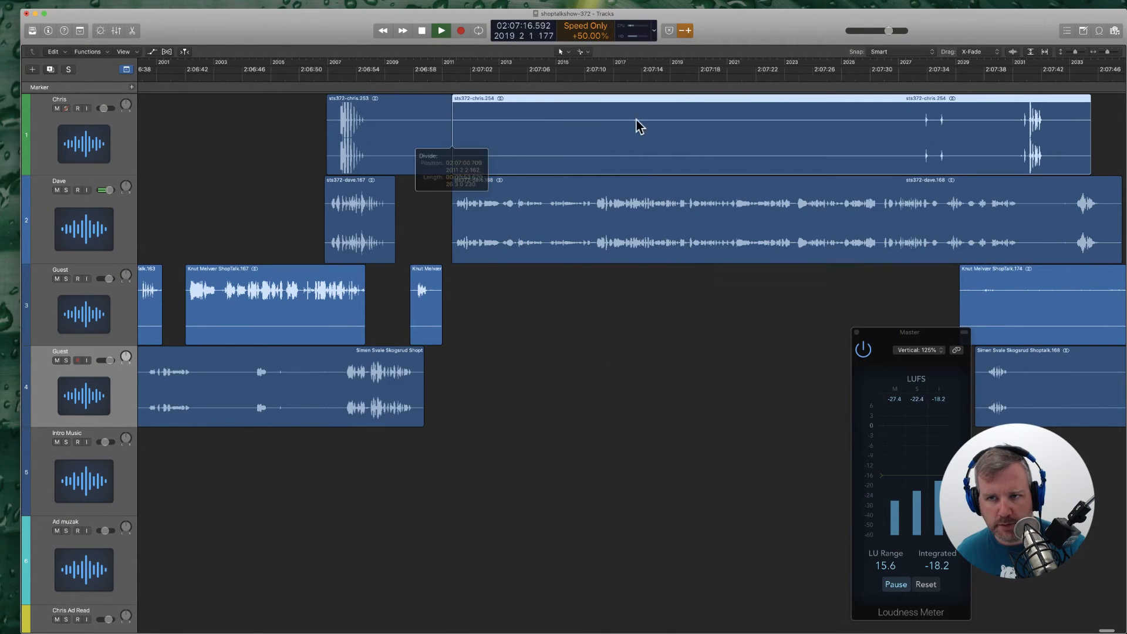
left_click(897, 147, "super")
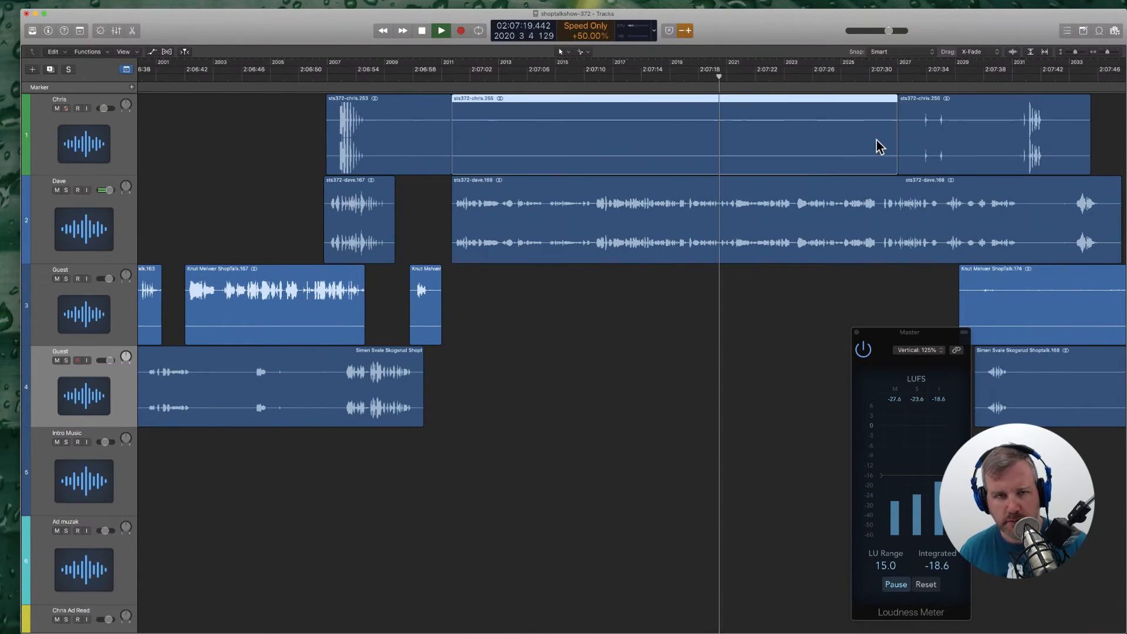
key("Delete")
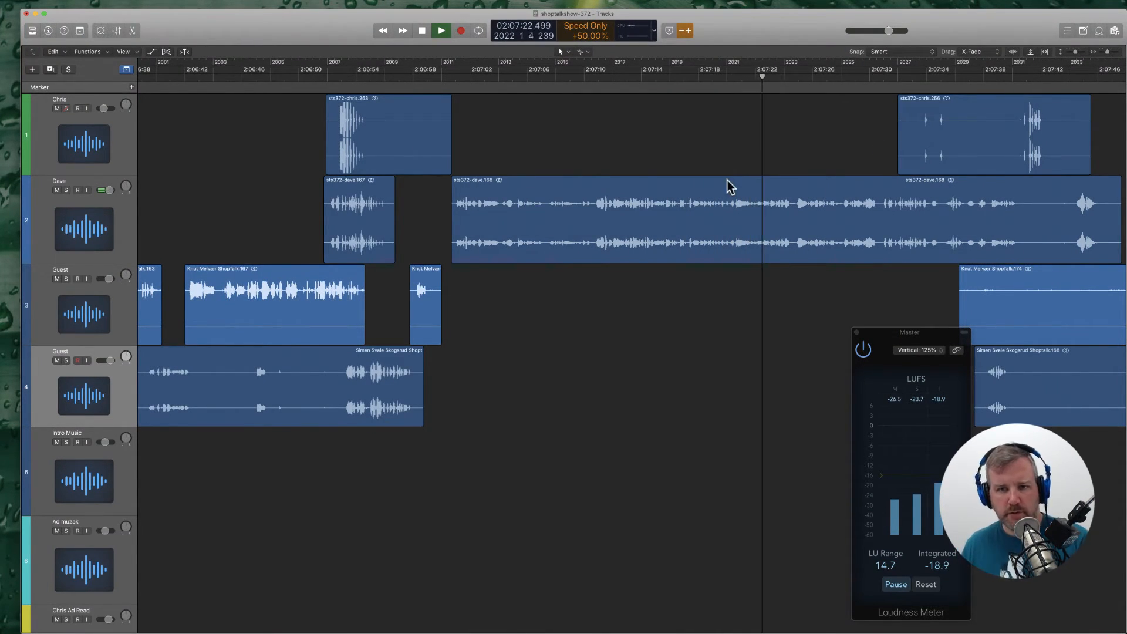
Step: Move the regions on tracks 1 to 4 that start from about 2:07:01 onward about 1.6 seconds earlier
scroll(727, 180, "right", 5)
left_click_drag(600, 137, 849, 379)
scroll(569, 313, "left", 5)
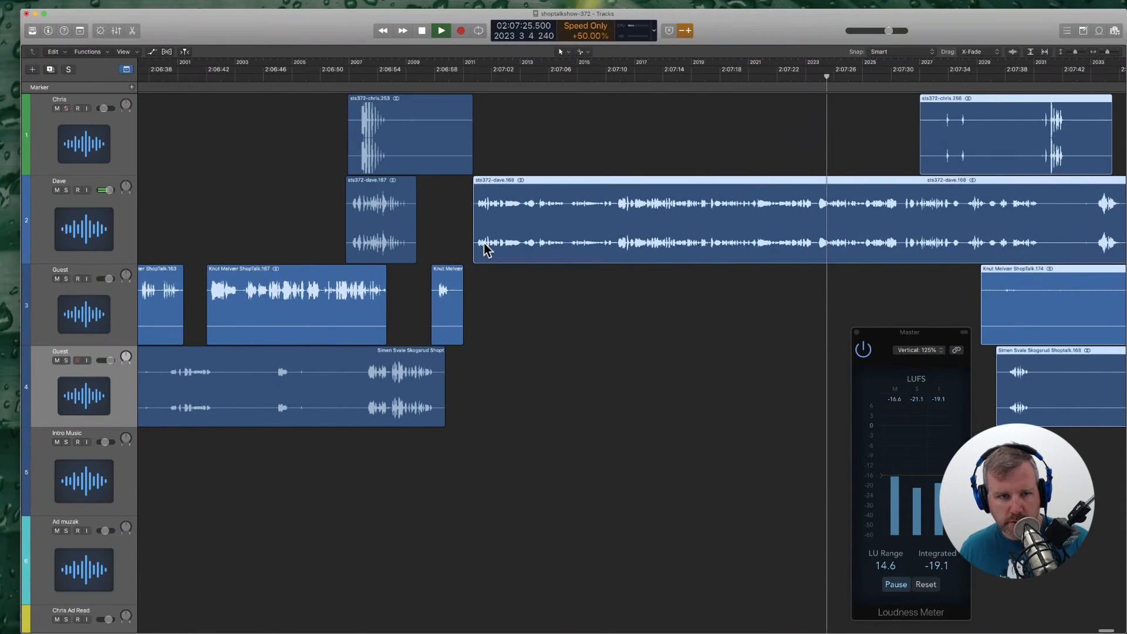
left_click_drag(521, 226, 497, 235)
key("Return")
Step: Play back track 2 between about 2:07:26 and 2:07:31 and split its region at about 2:07:27.8
scroll(529, 241, "right", 8)
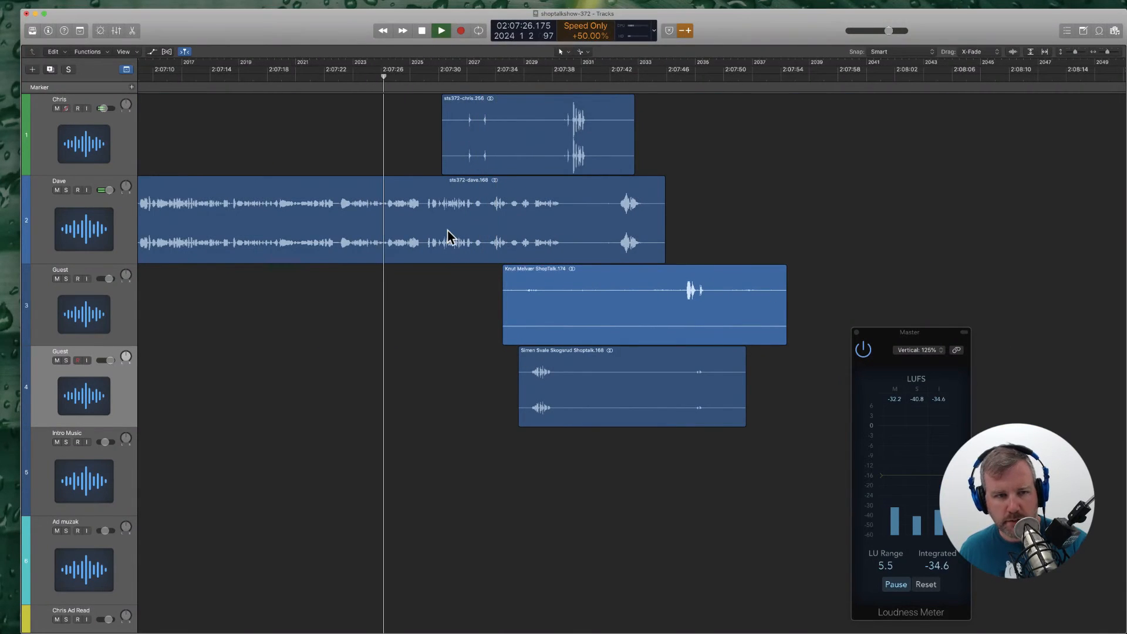
scroll(447, 235, "left", 1)
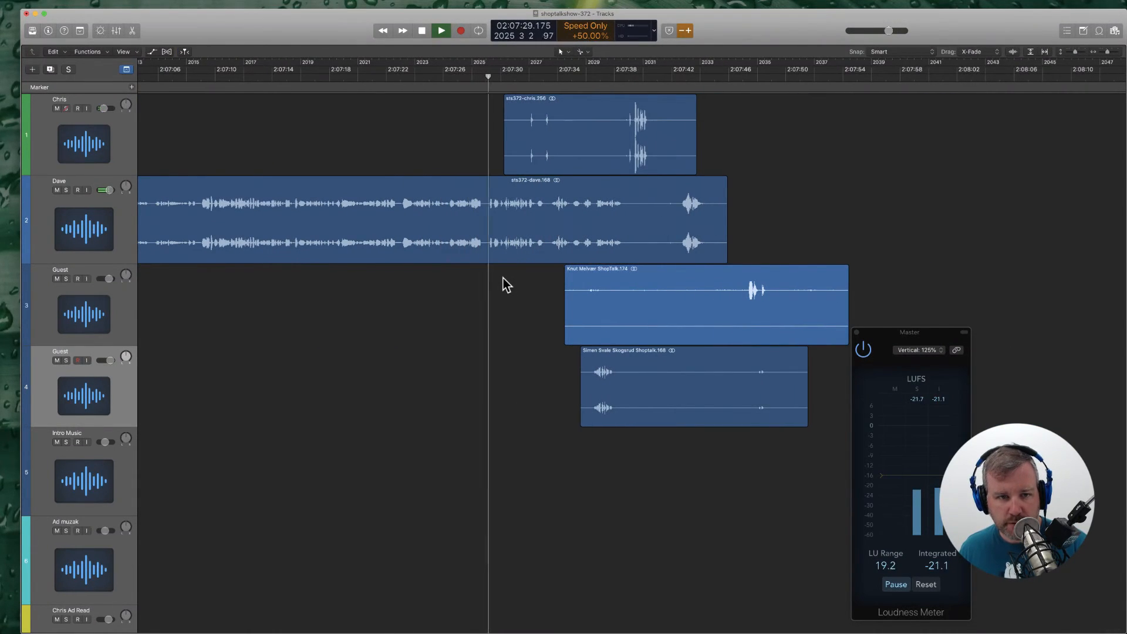
key("super+Right")
key("super+Right")
key("super+Right")
key("super+Right")
key("super+Right")
key("super+Right")
key("space")
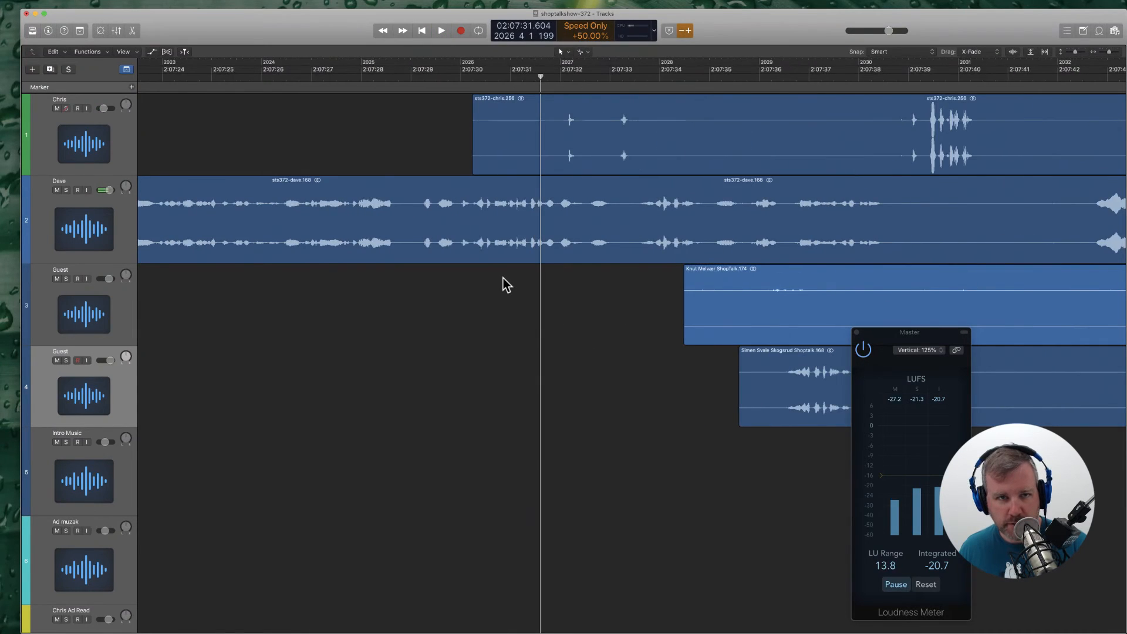
scroll(504, 278, "left", 3)
left_click(416, 78)
key("space")
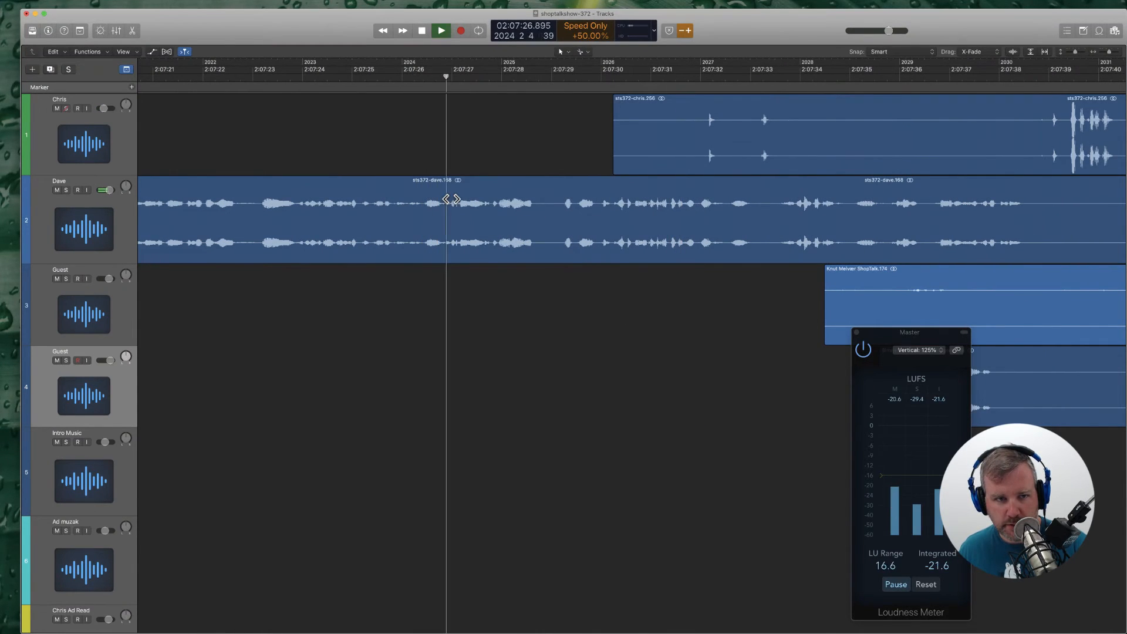
key("space")
left_click_drag(515, 219, 493, 236)
Step: Turn off the faster playback speed and trim the start of the second track 2 region to about 2:07:30.6
key("space")
scroll(541, 243, "right", 3)
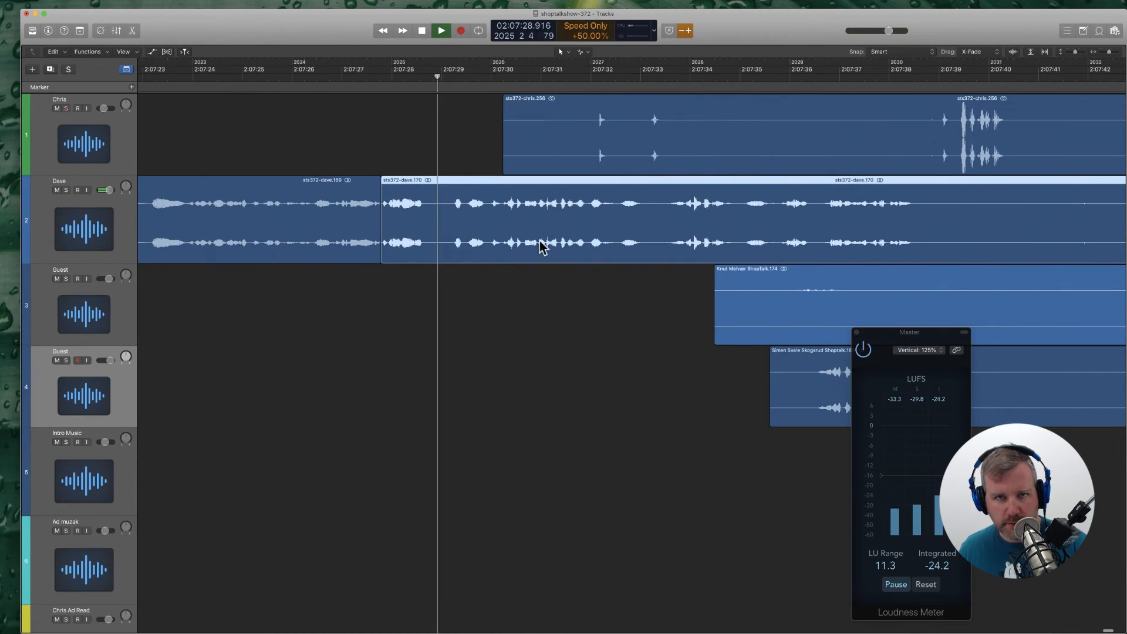
left_click(686, 32)
key("space")
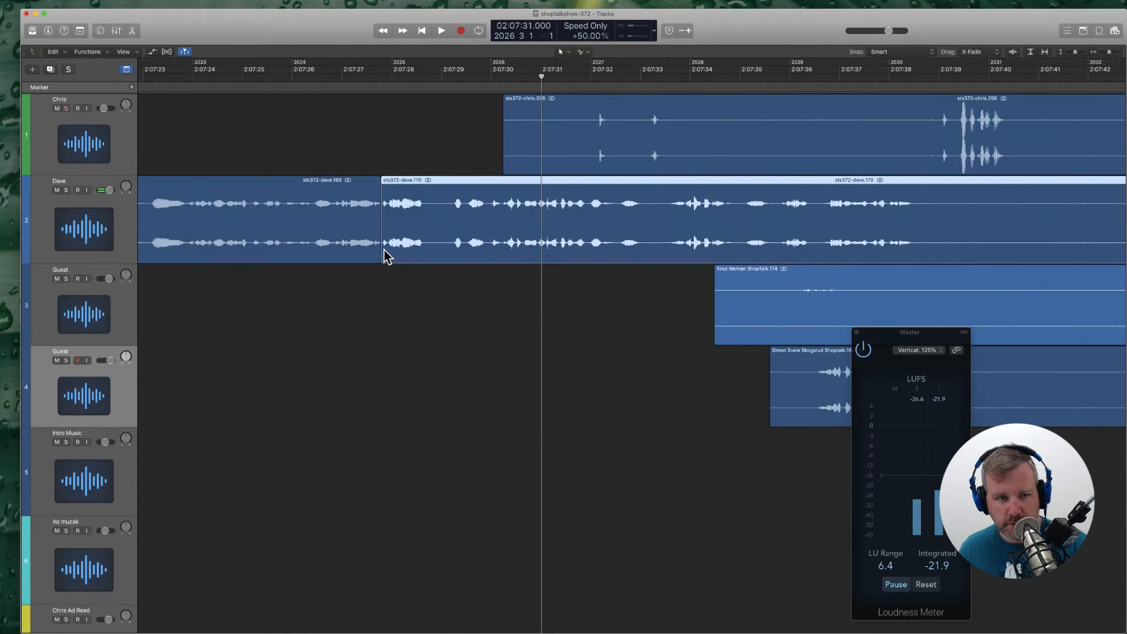
left_click_drag(384, 253, 525, 241)
key("space")
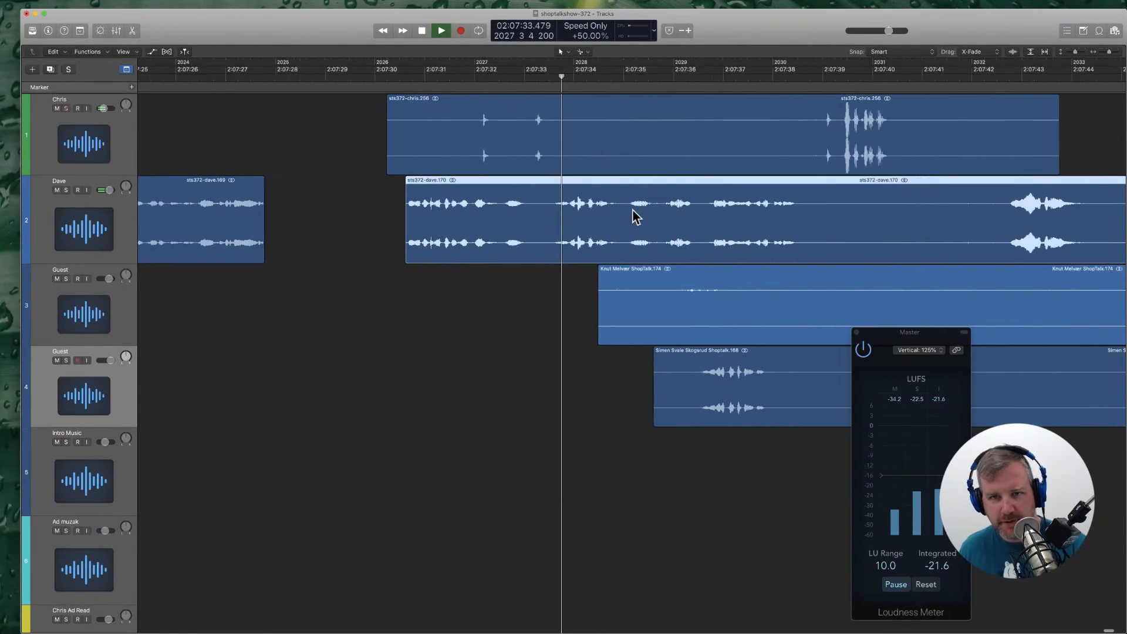
Step: Delete the track 1 audio between about 2:07:30 and 2:07:38.5 and the track 2 audio after about 2:07:39, erasing the automation data
left_click(758, 147)
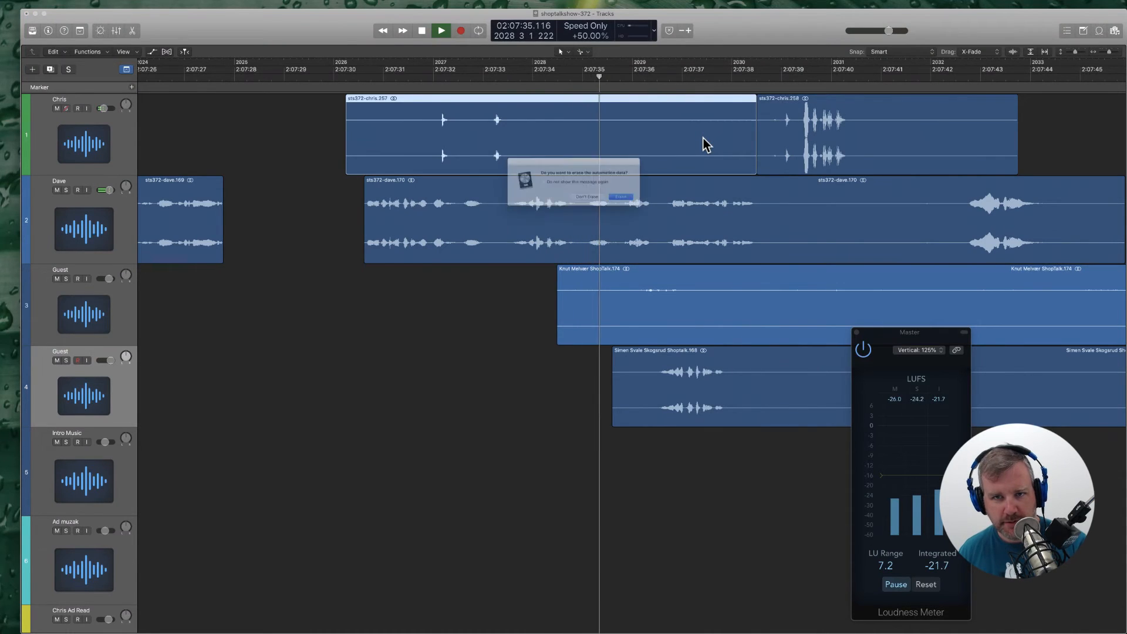
key("Delete")
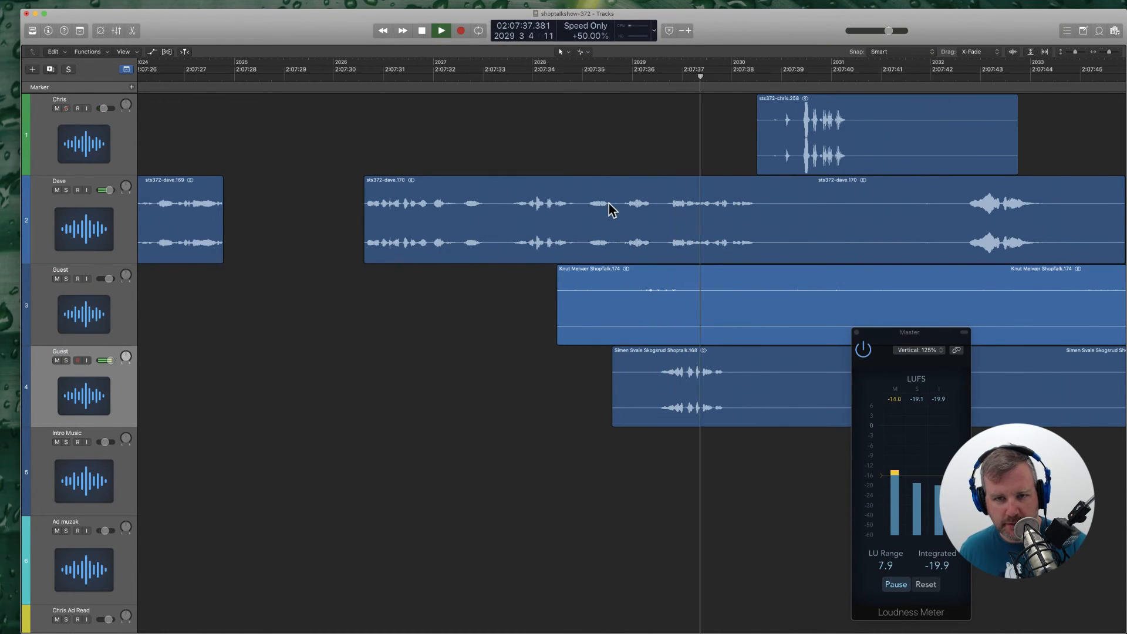
scroll(688, 326, "right", 5)
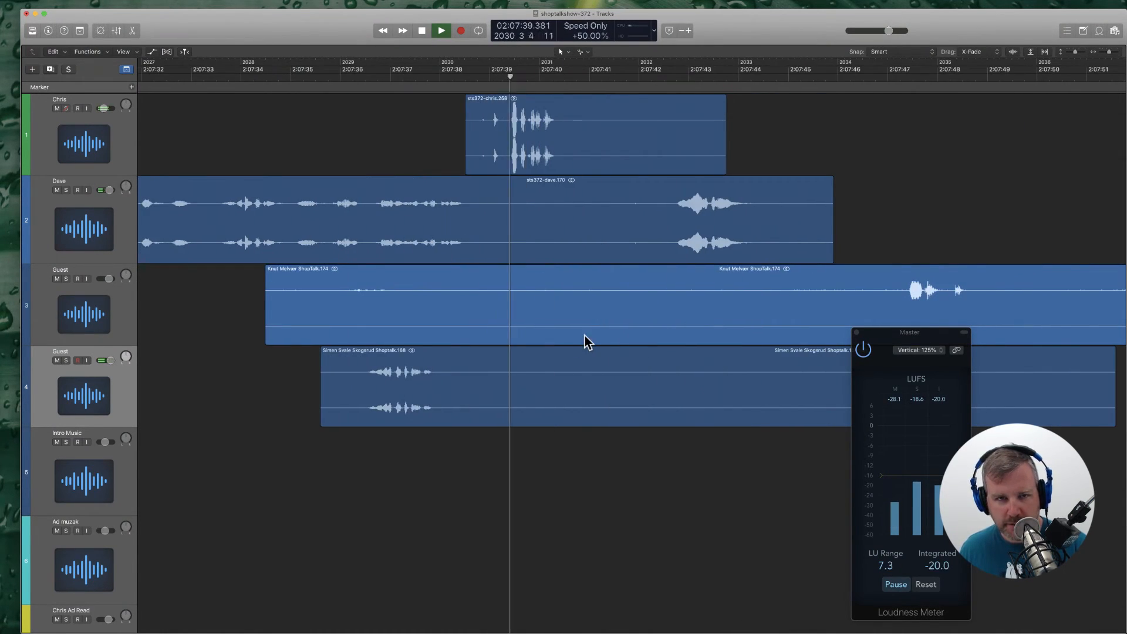
scroll(584, 336, "right", 4)
key("super+Left")
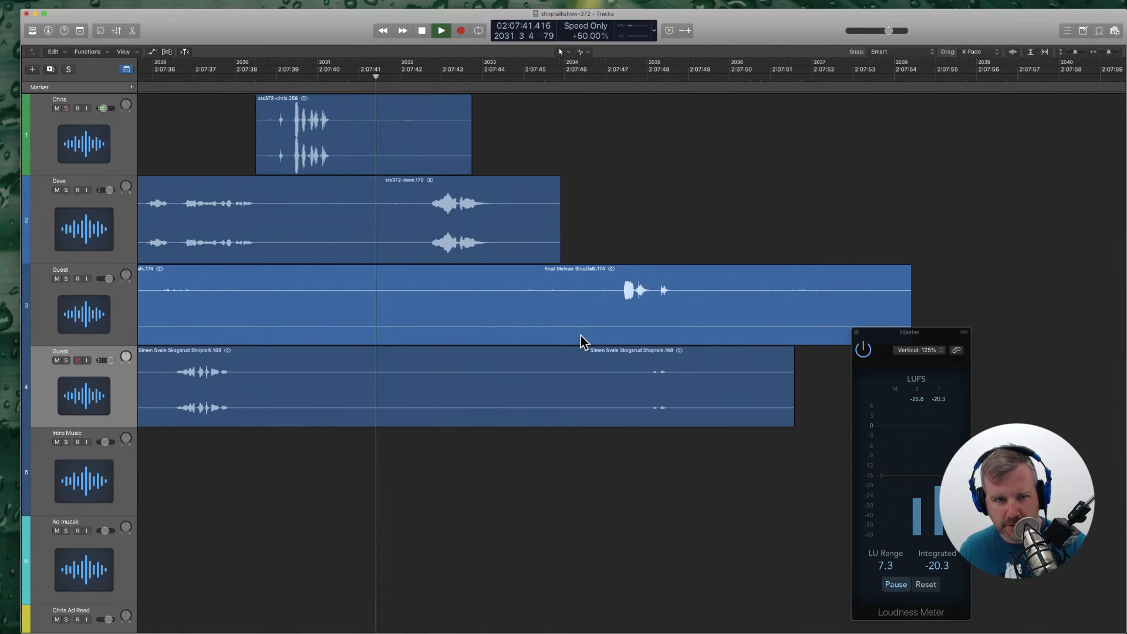
scroll(581, 336, "left", 4)
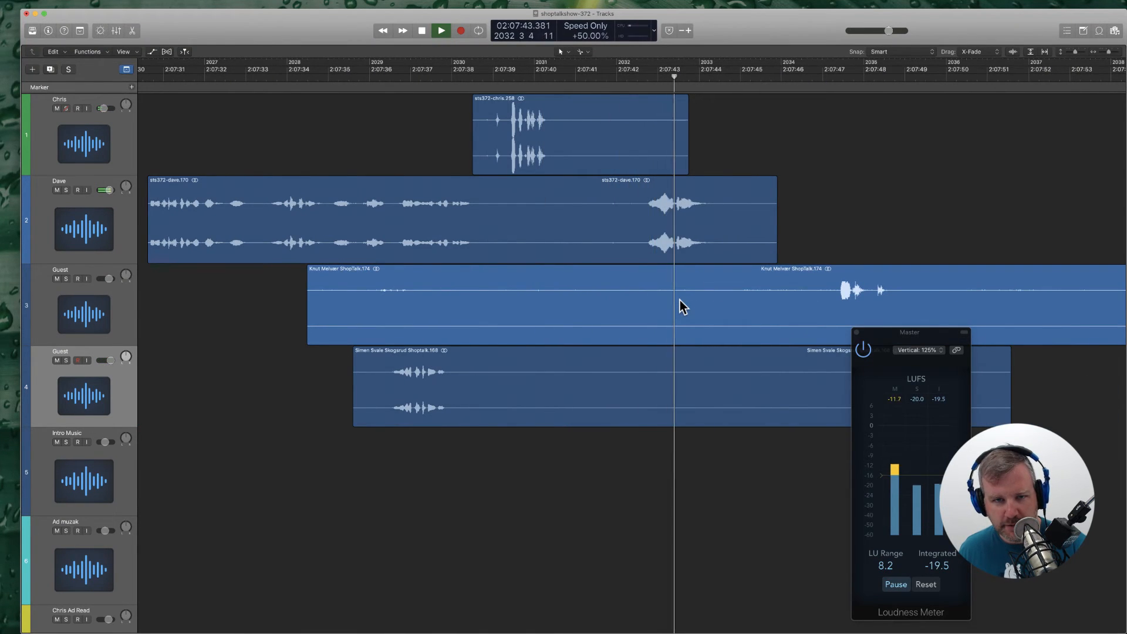
key("super+Left")
key("super+Left")
key("super+Left")
left_click(615, 226, "super")
key("Delete")
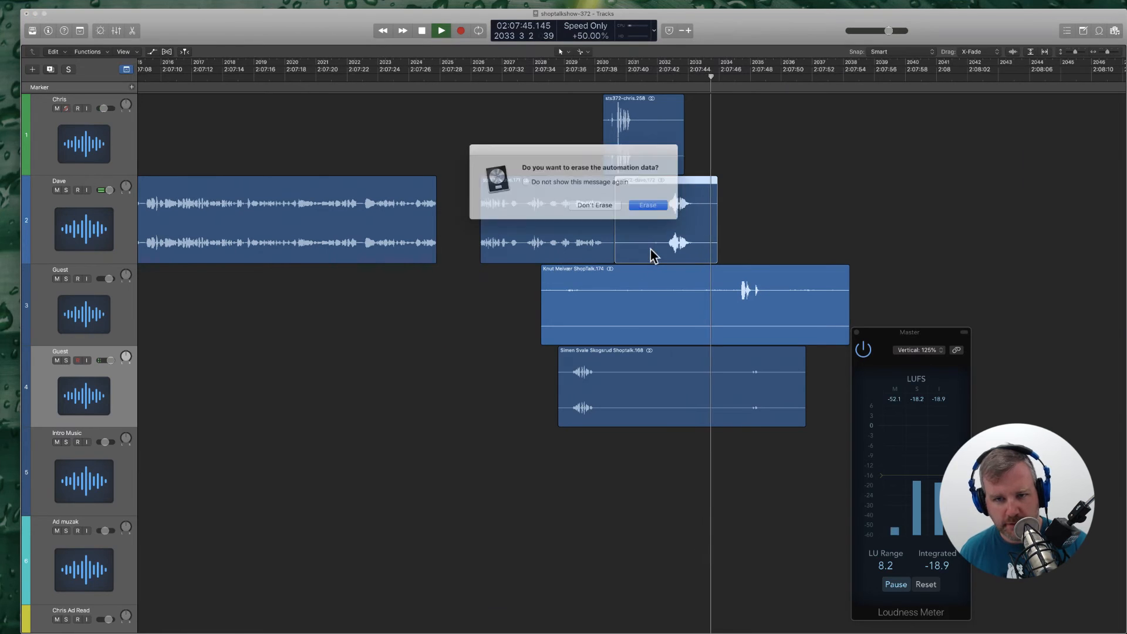
key("Return")
Step: Delete the track 4 audio after about 2:07:39 and the track 3 region starting at about 2:07:34.5
left_click(610, 387, "super")
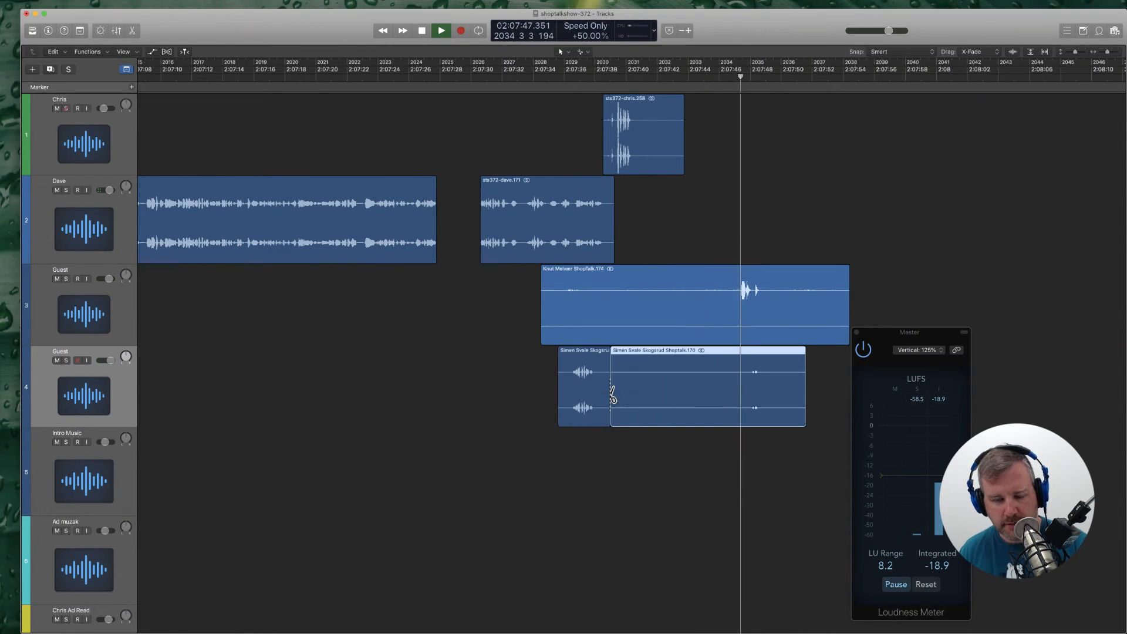
key("Delete")
key("Return")
left_click(663, 293)
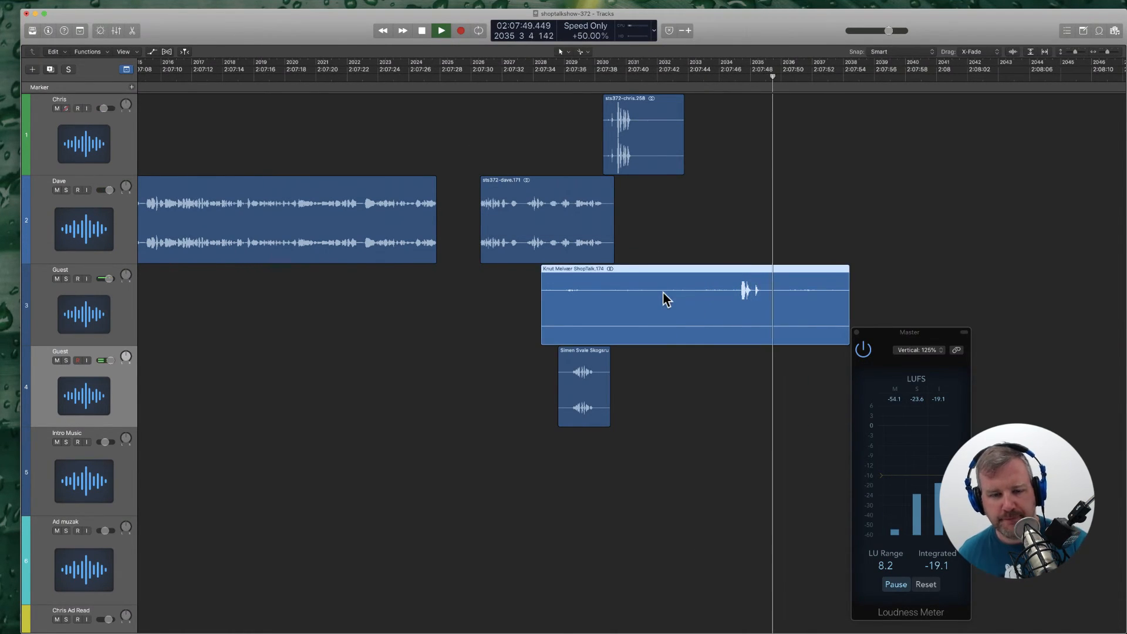
key("Delete")
key("Delete")
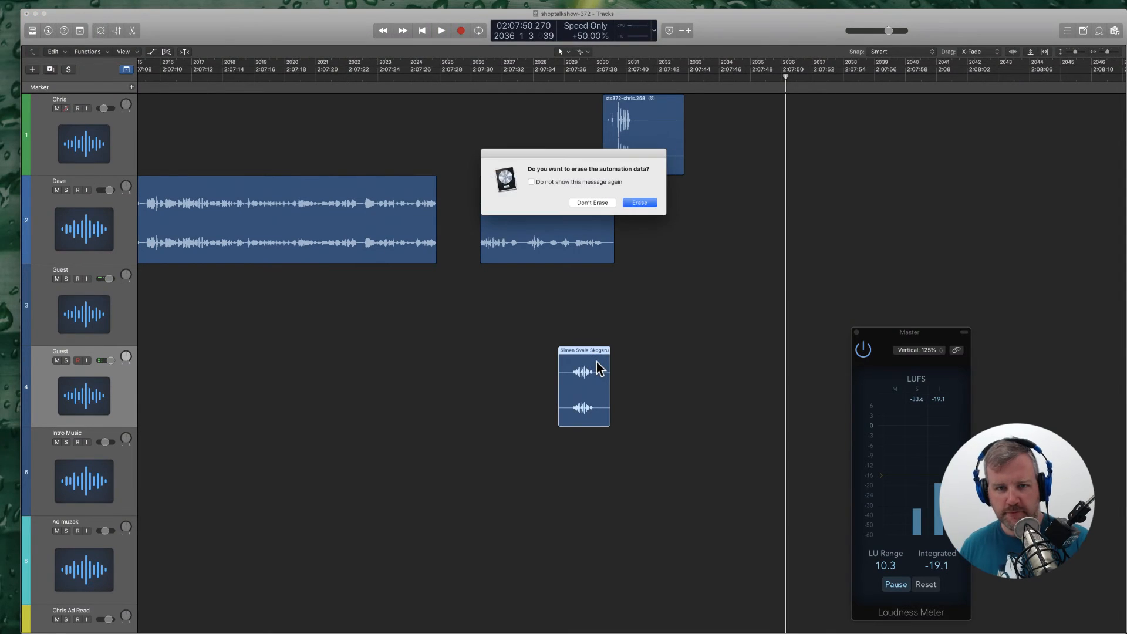
key("Return")
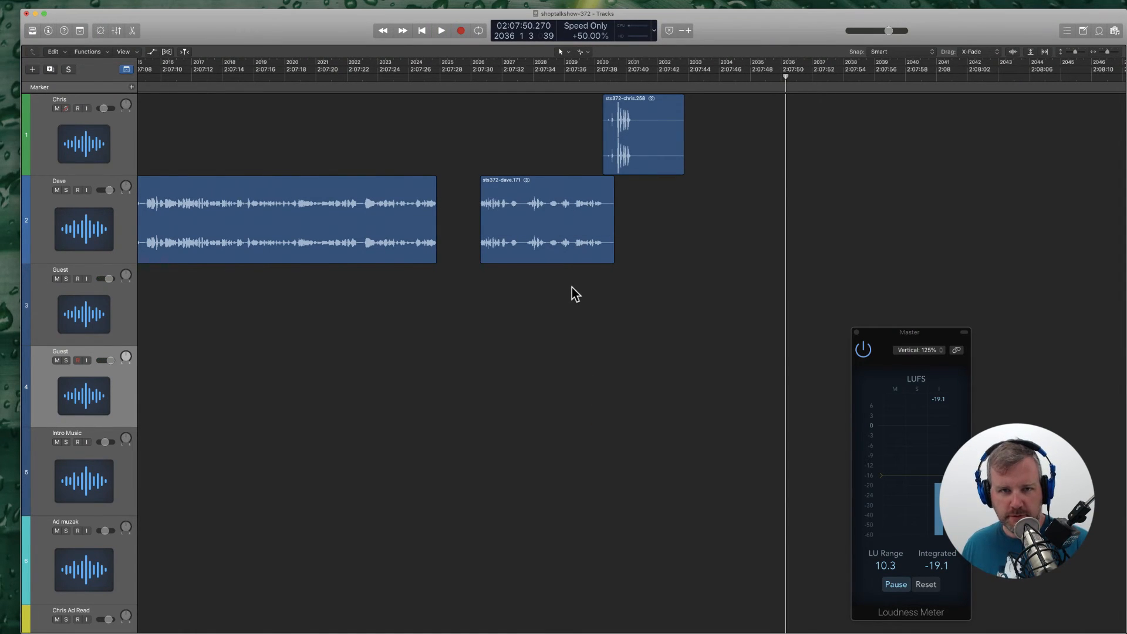
key("super+z")
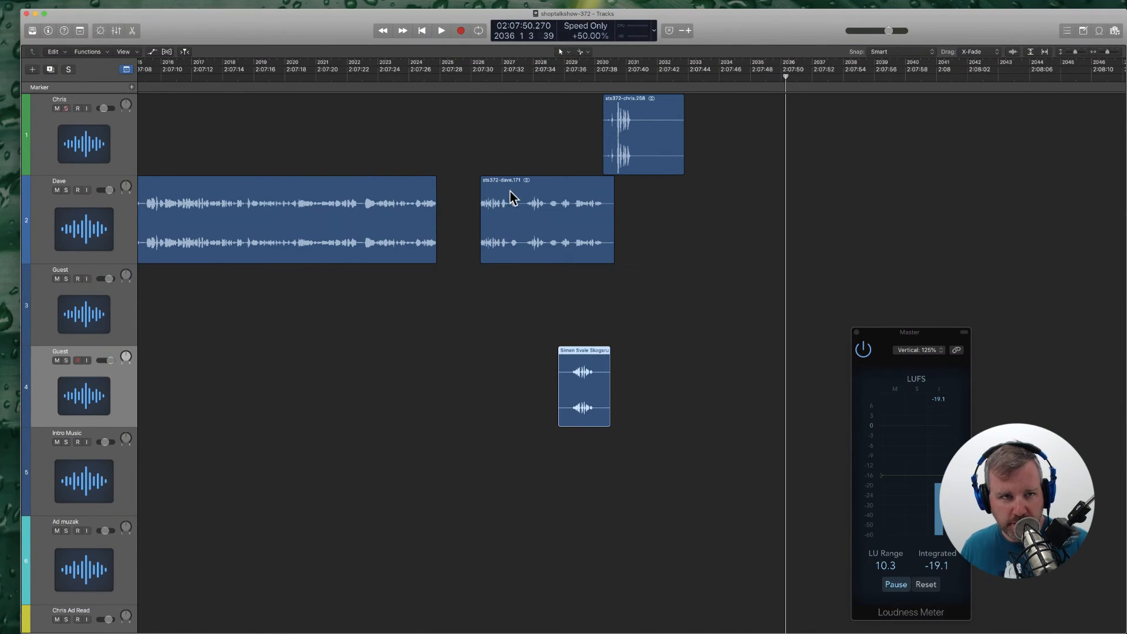
Step: Move the track 2 region starting at about 2:07:30.6 earlier to 2:07:27.7, overlapping the end of the preceding region
scroll(439, 271, "up", 5)
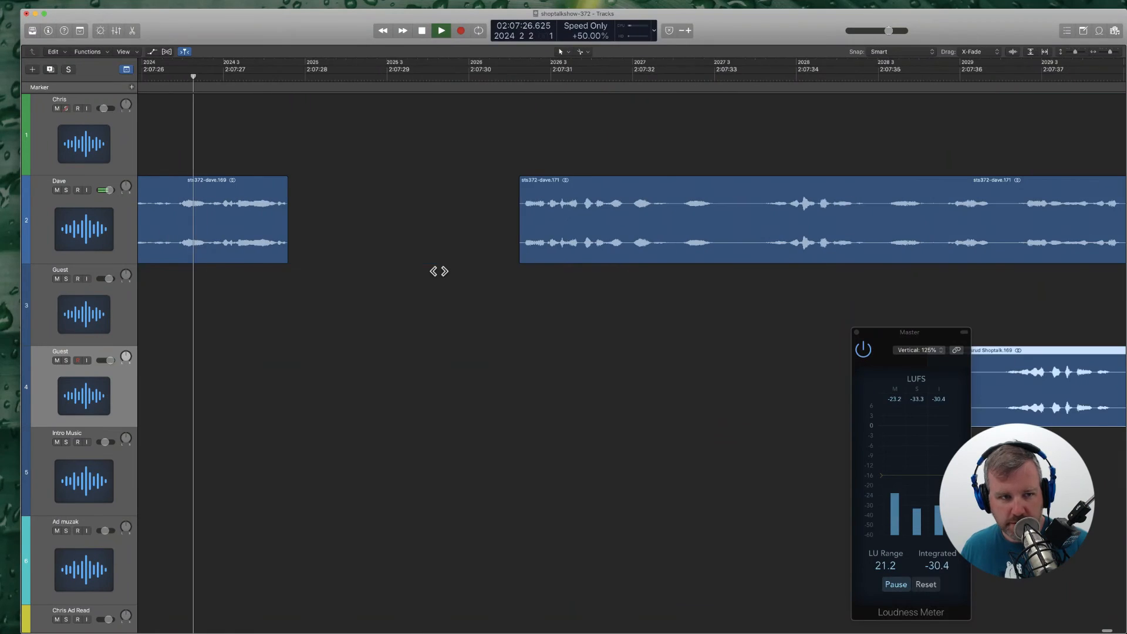
scroll(439, 271, "left", 3)
key("space")
left_click(703, 232)
left_click_drag(704, 234, 510, 255)
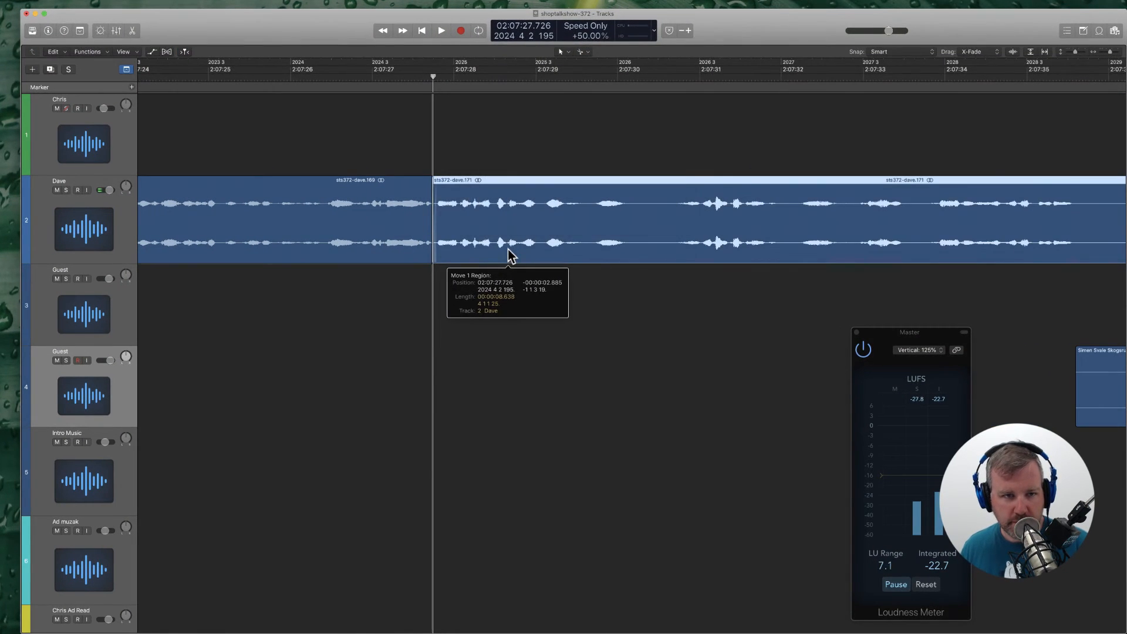
key("space")
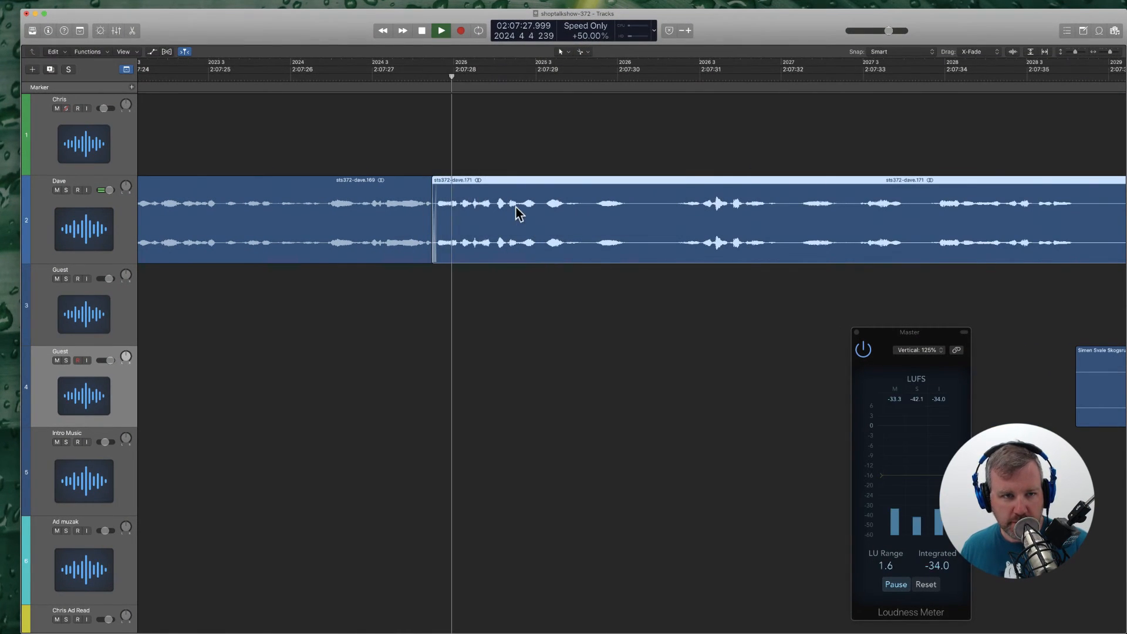
Step: Play back the join between the two track 2 regions at about 2:07:27.7 to check the transition
left_click(358, 76)
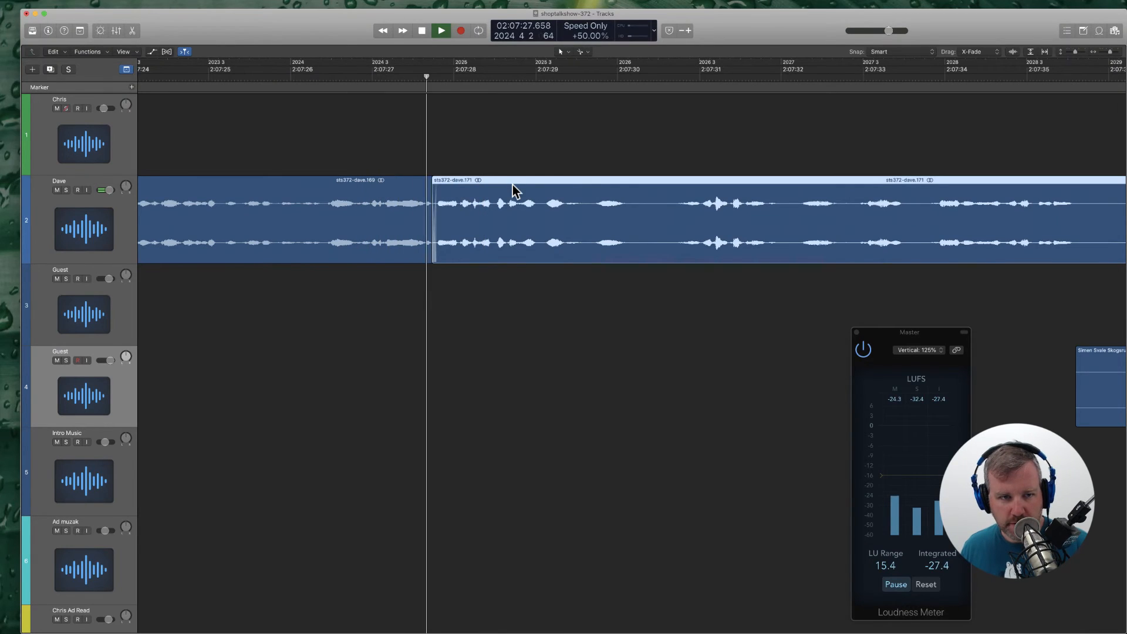
scroll(541, 224, "right", 3)
key("space")
scroll(312, 166, "left", 3)
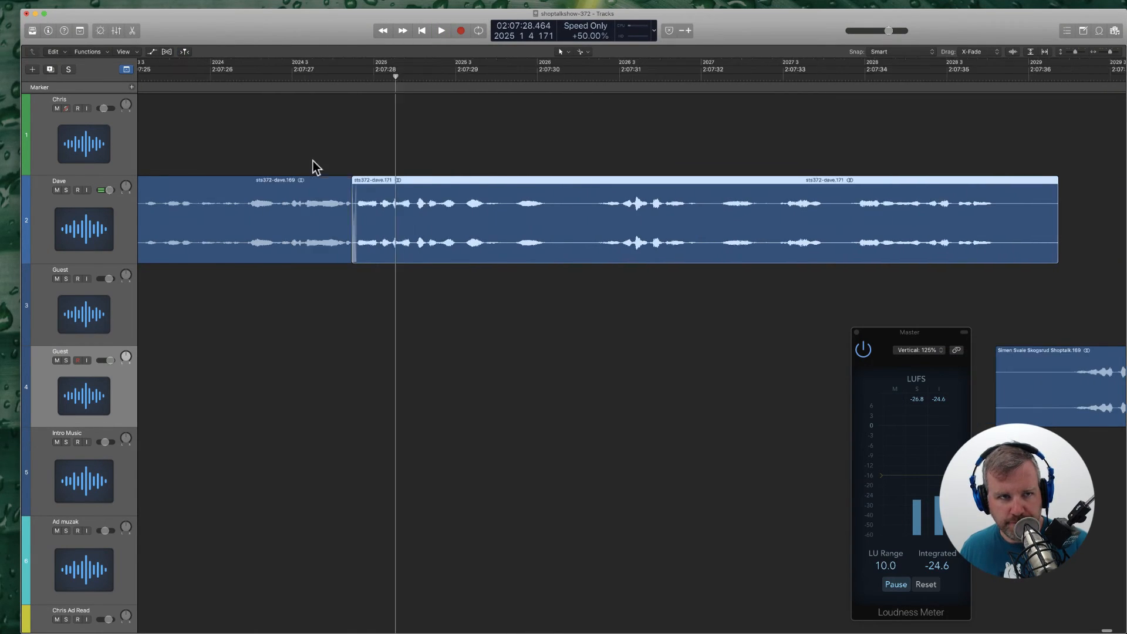
left_click(363, 77)
key("space")
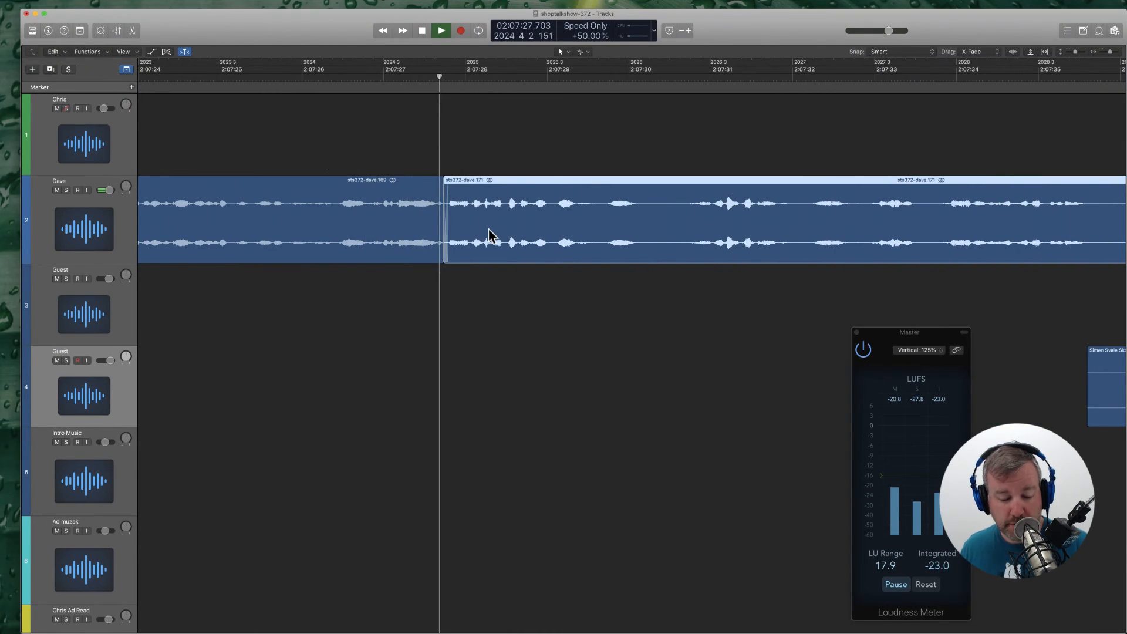
key("space")
Step: Move the second track 2 region later to about 2:07:27.97, leaving a short gap, and play back the transition
key("super+Right")
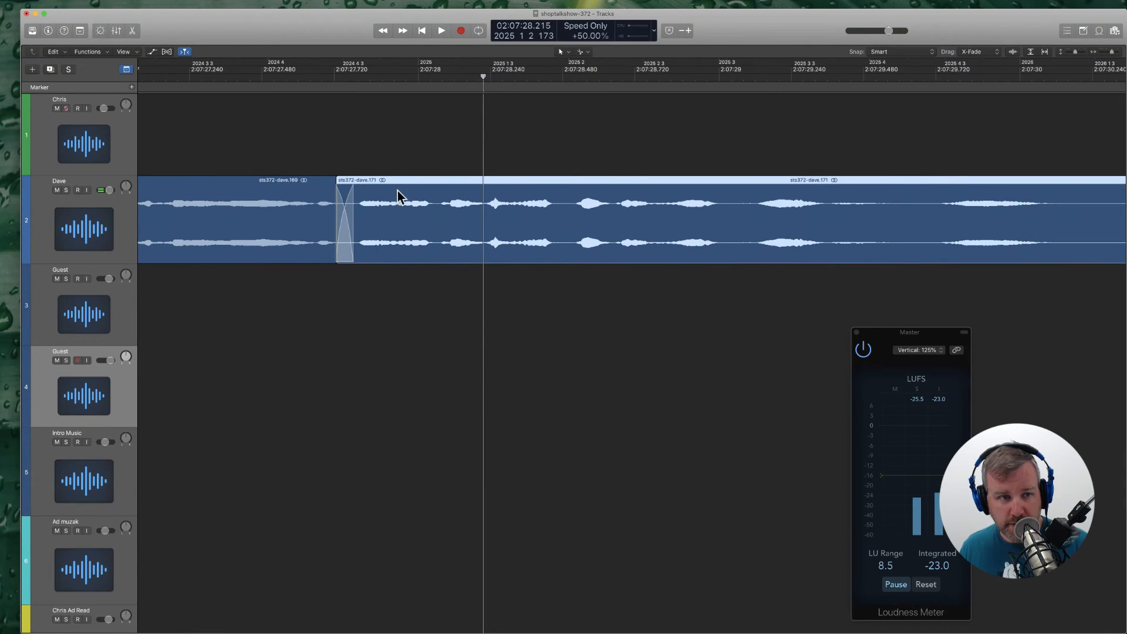
left_click_drag(409, 185, 480, 185)
key("Return")
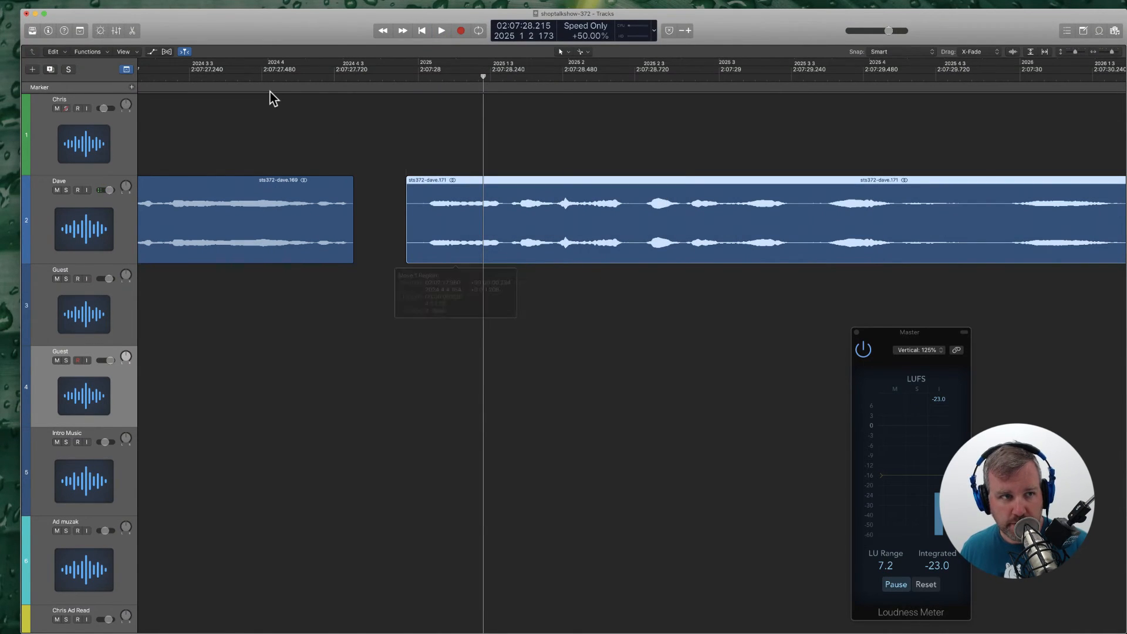
left_click(195, 73)
key("space")
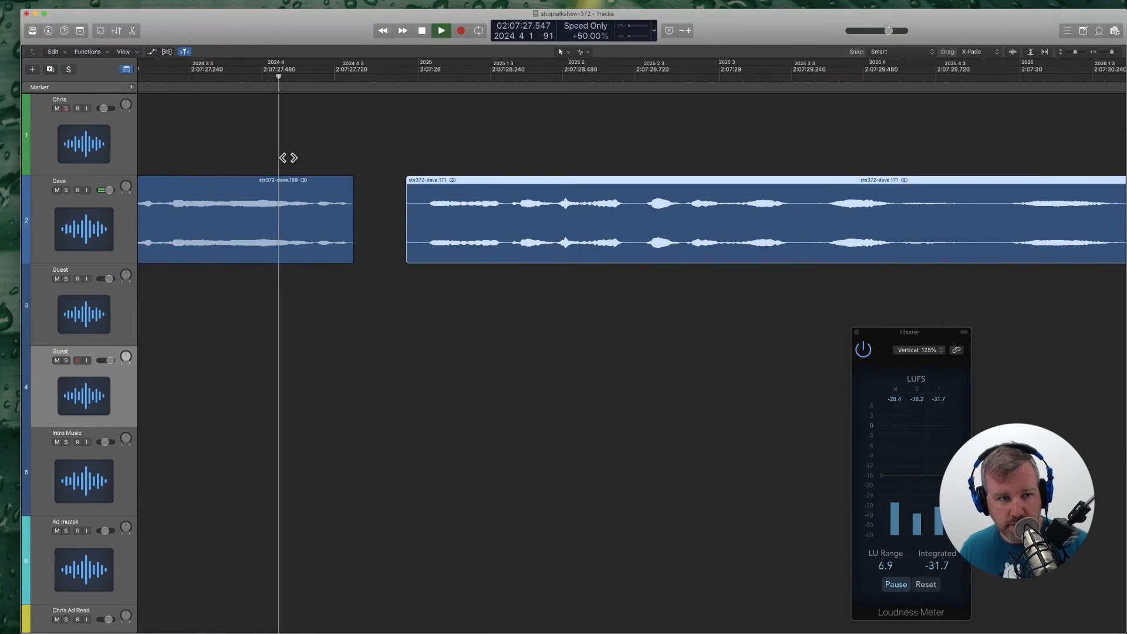
key("space")
key("space")
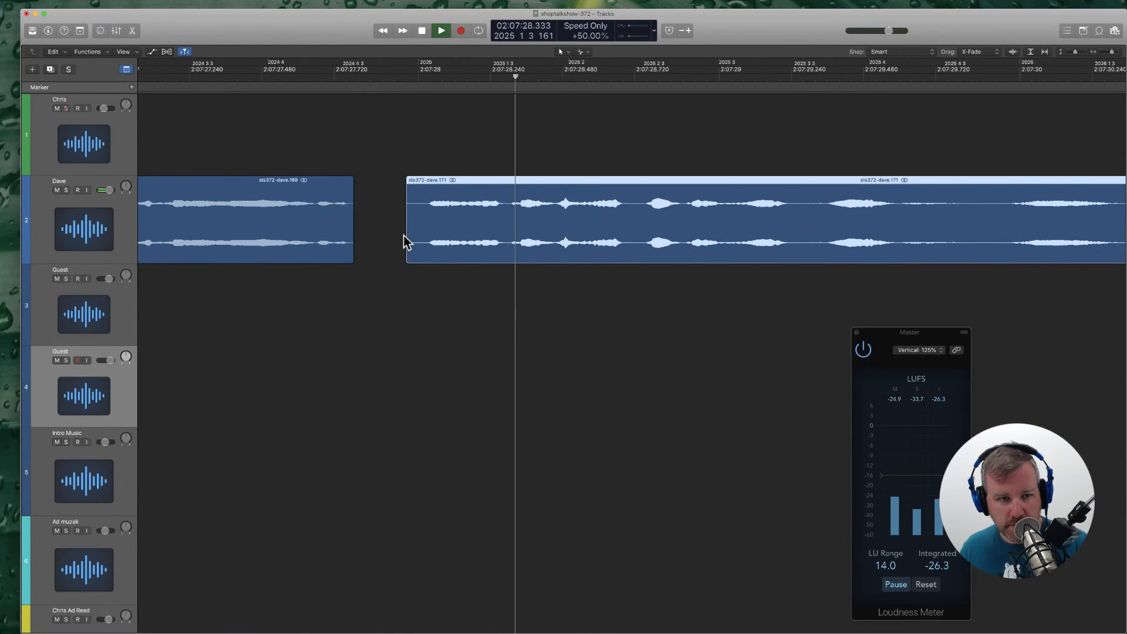
Step: Trim the start of the second track 2 region slightly, move it against the preceding region at about 2:07:27.8, and play back the join
key("space")
left_click_drag(411, 252, 375, 233)
left_click(640, 203)
left_click(223, 77)
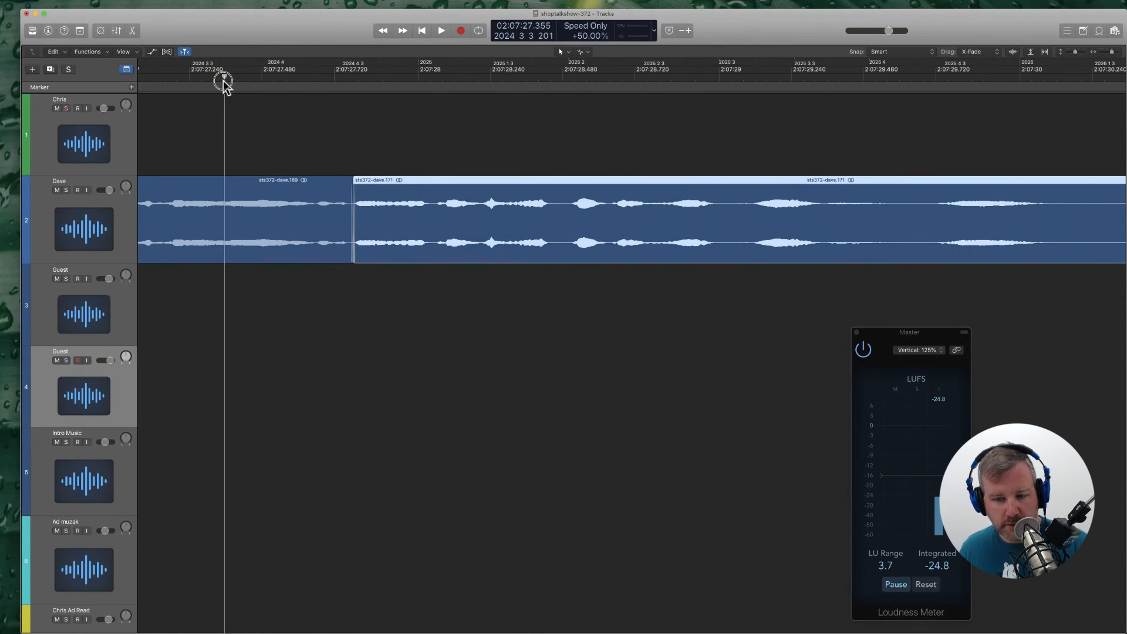
key("space")
key("super+Left")
key("super+Left")
key("super+Left")
key("super+Left")
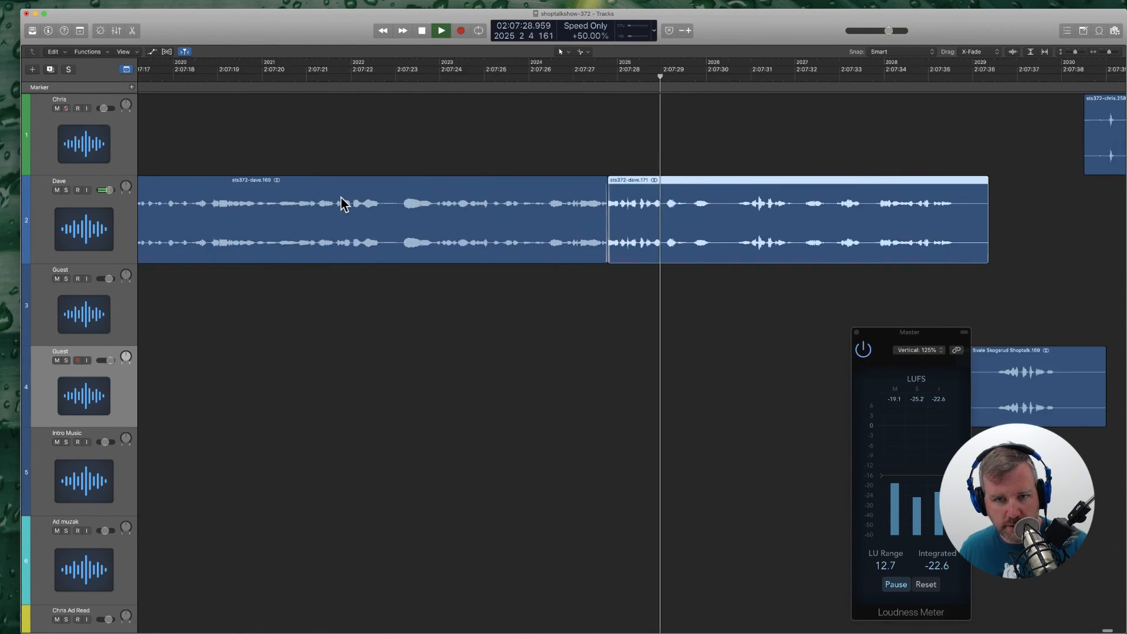
Step: Play back the region at the end of track 2 and split it at about 2:07:29.6
scroll(460, 185, "right", 4)
key("super+Right")
key("super+Right")
key("super+Right")
key("super+Right")
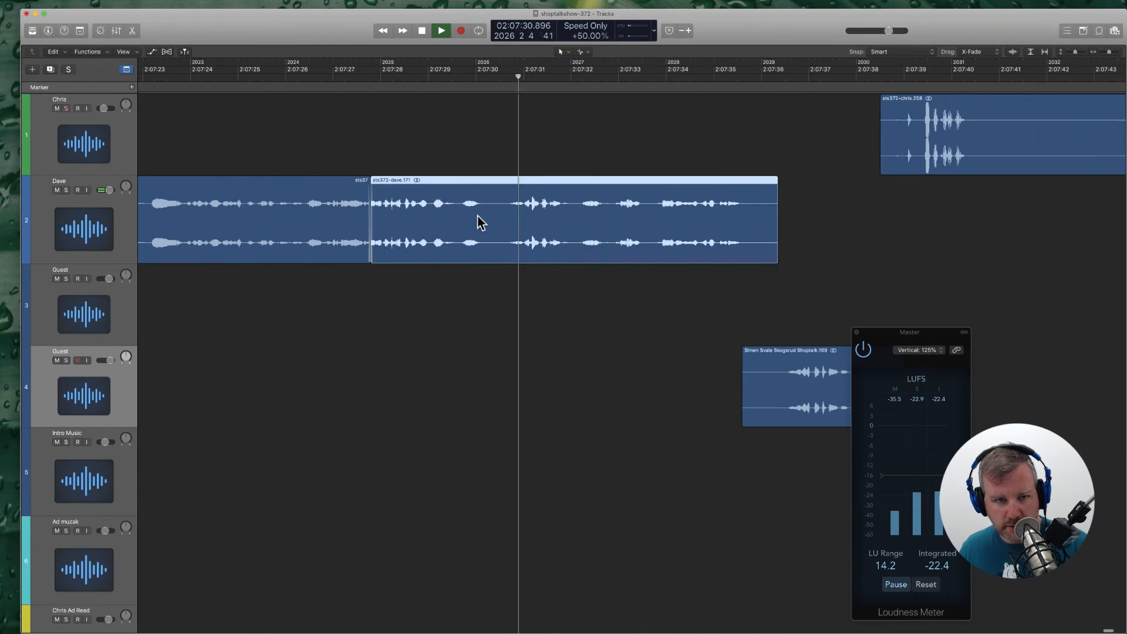
key("space")
left_click(461, 242, "super")
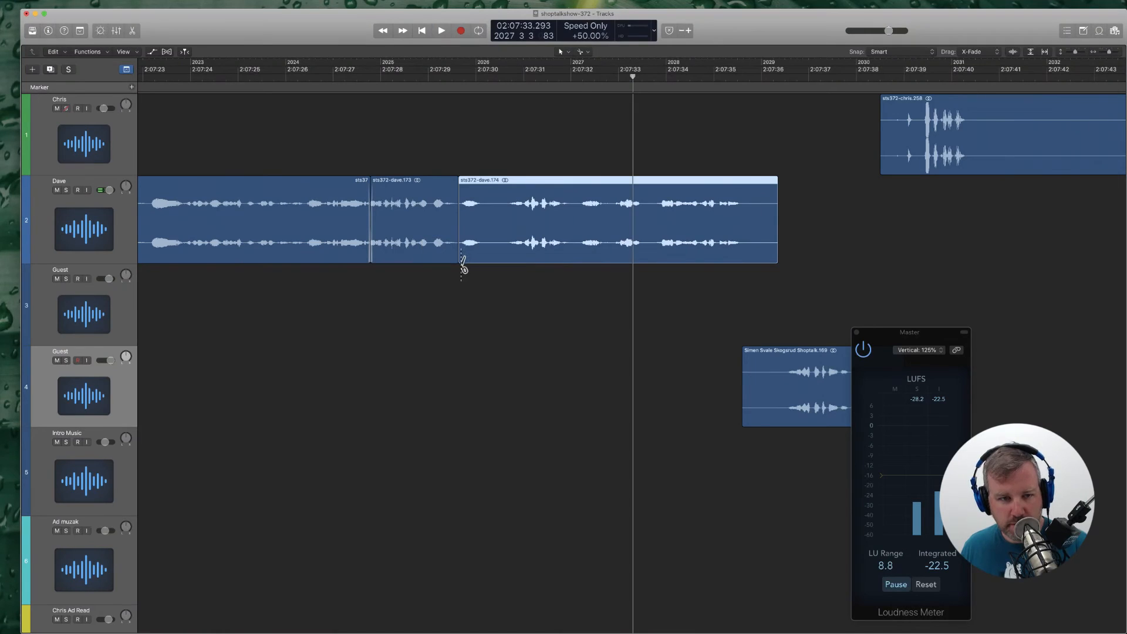
Step: Play back from about 2:07:29.3 and trim the start of the last track 2 region to about 2:07:32.2
left_click(447, 85)
left_click(441, 77)
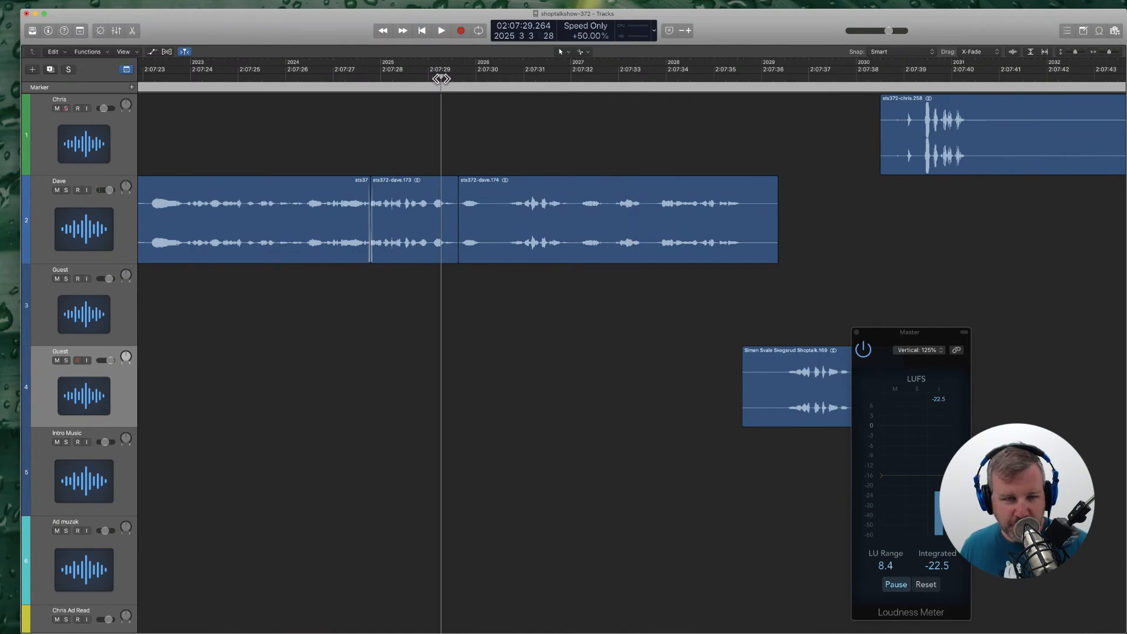
key("space")
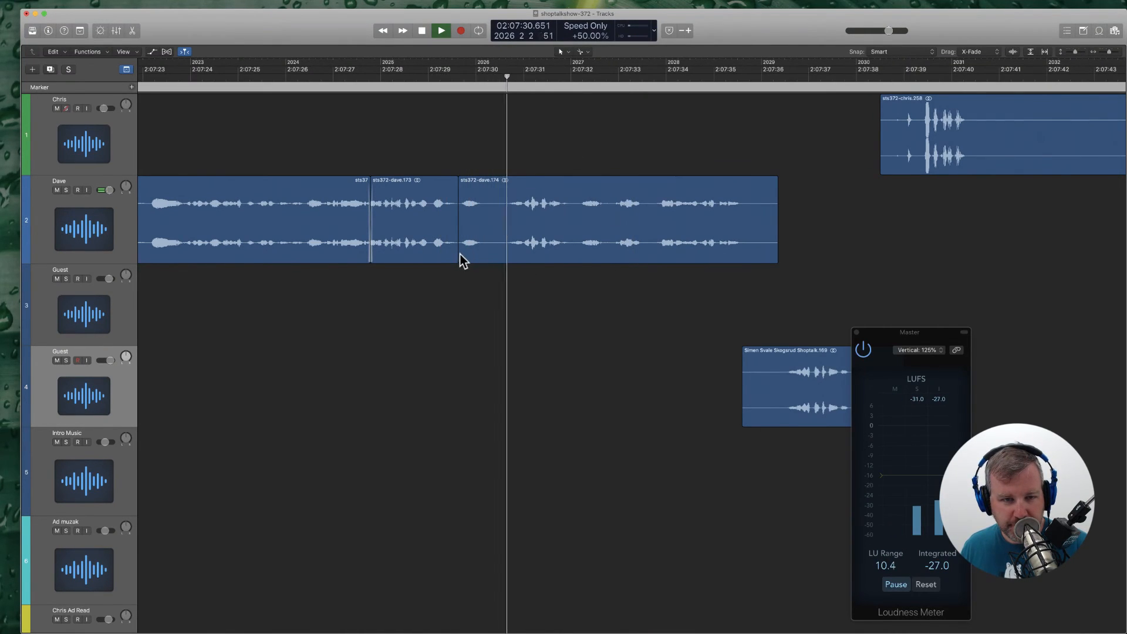
left_click_drag(461, 255, 509, 253)
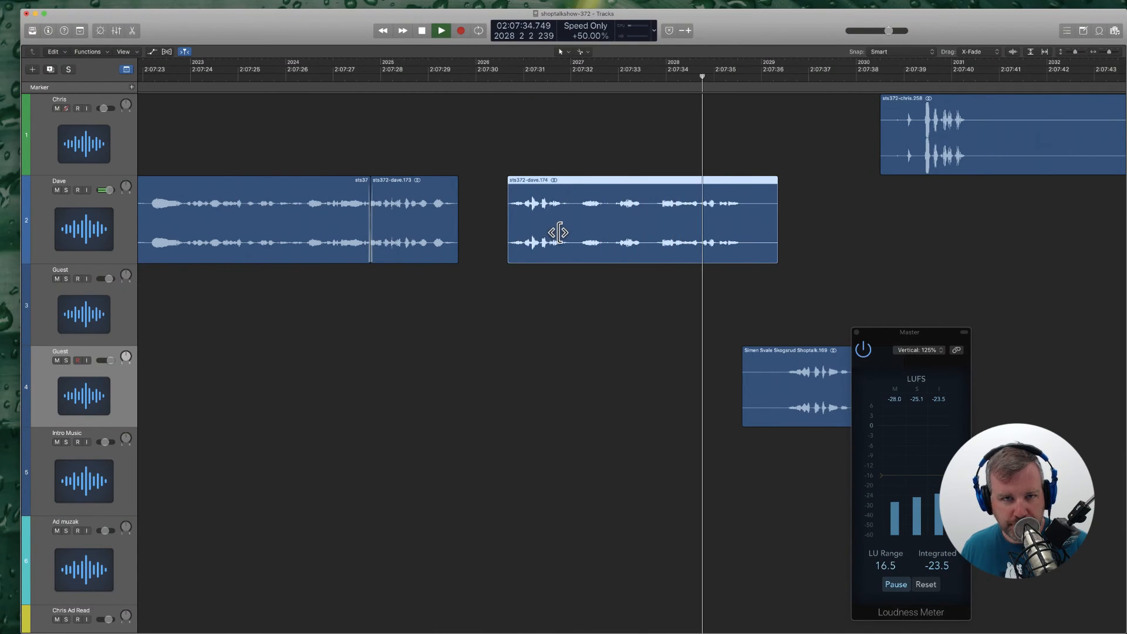
left_click(589, 79)
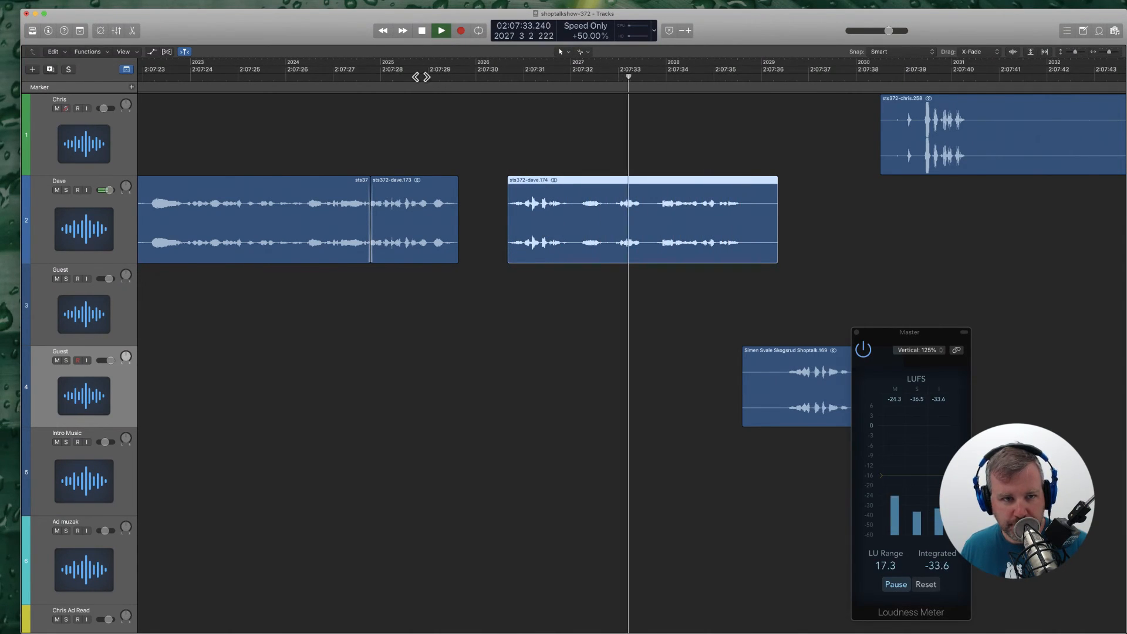
left_click(423, 77)
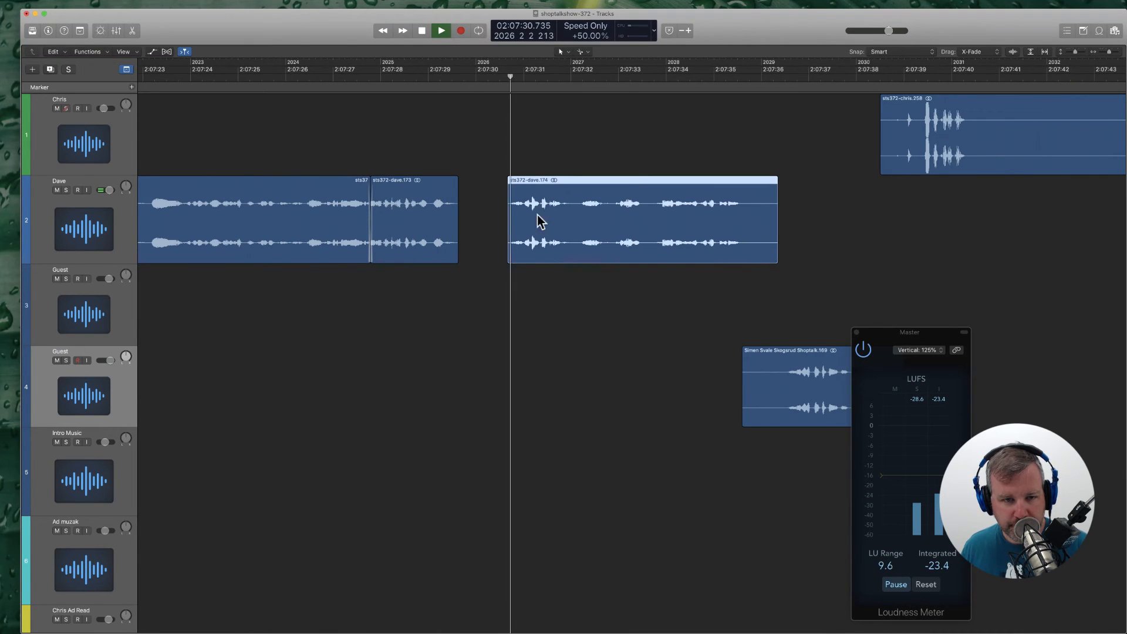
left_click_drag(511, 253, 584, 251)
key("space")
Step: Move the last guest region on track 4 earlier to about 2:07:28.6 and play back the exchange
left_click_drag(801, 383, 465, 321)
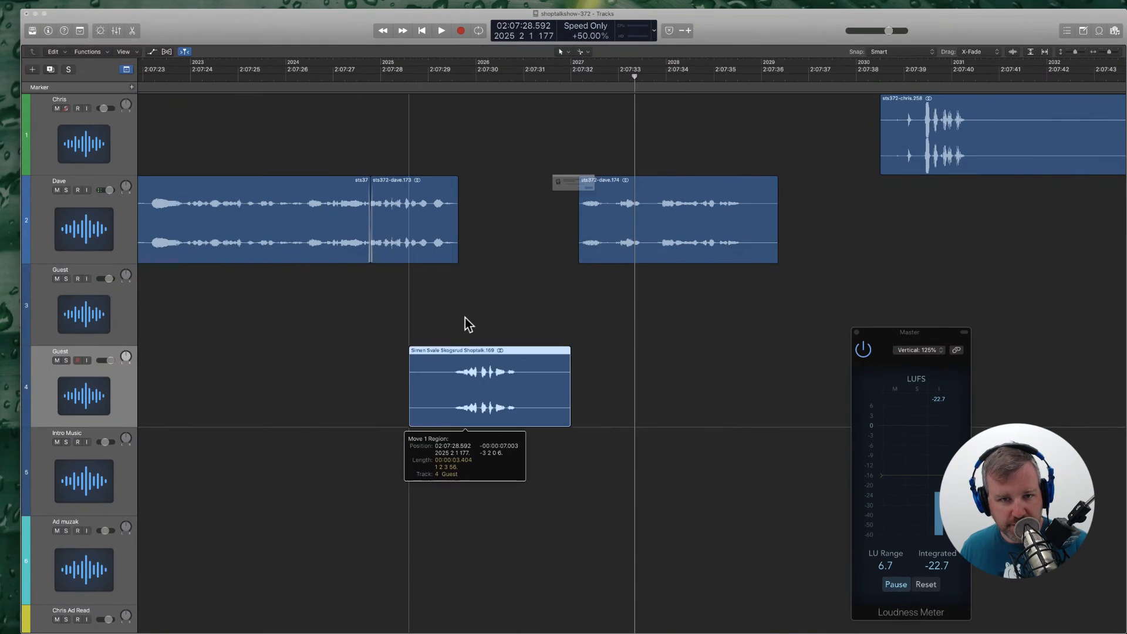
left_click(646, 203)
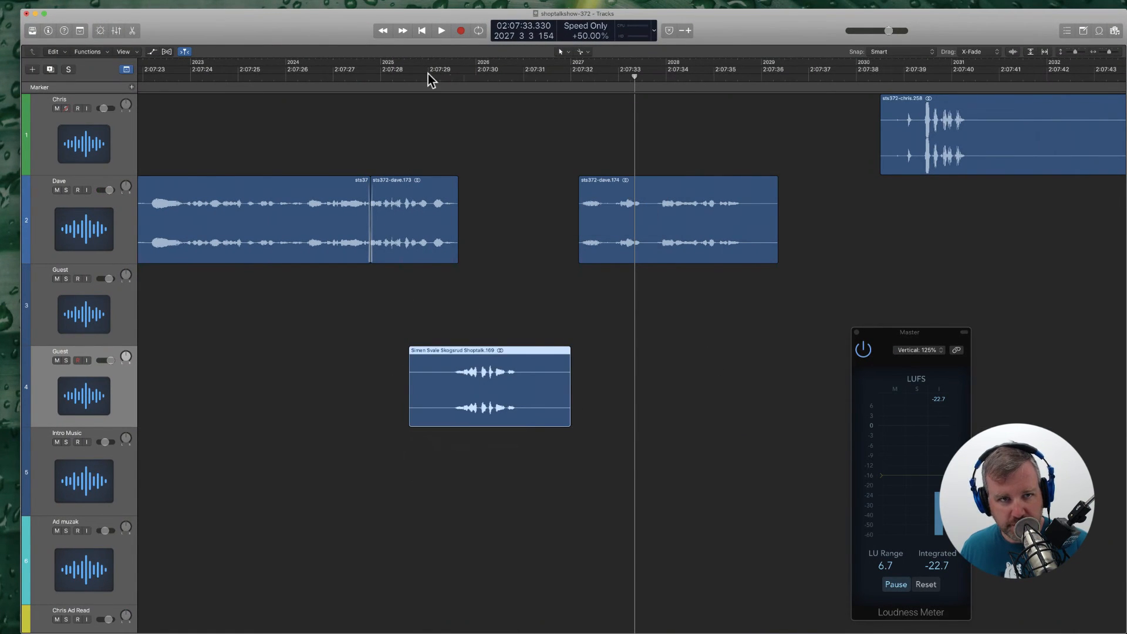
left_click(421, 75)
key("space")
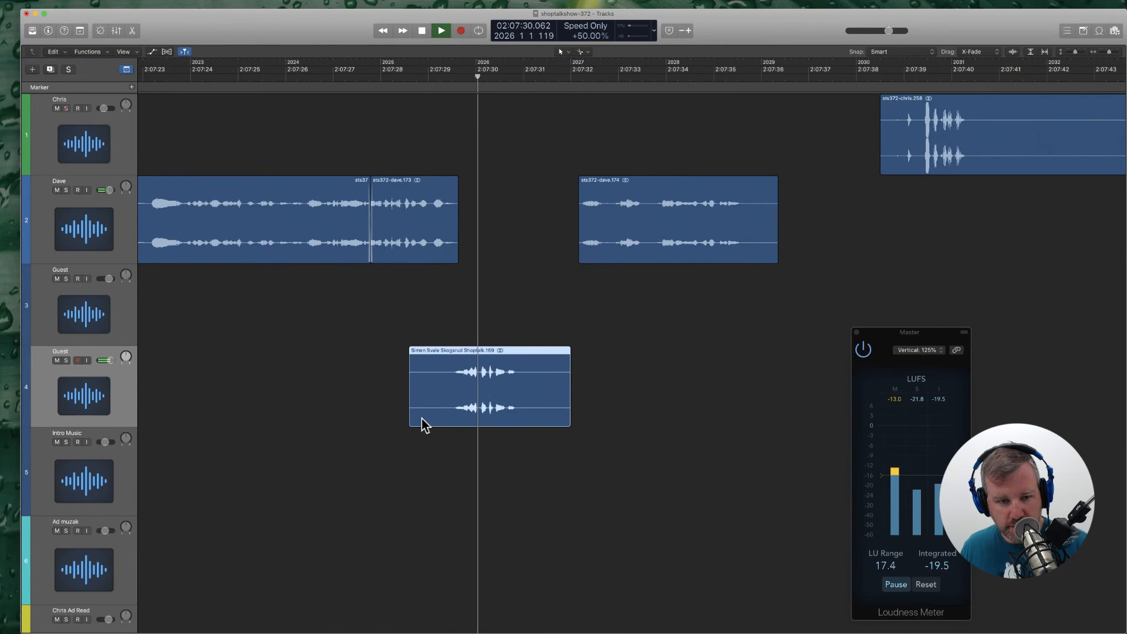
key("space")
Step: Move the last track 2 region earlier to about 2:07:30.8 and play it back
left_click_drag(662, 226, 602, 224)
left_click(640, 203)
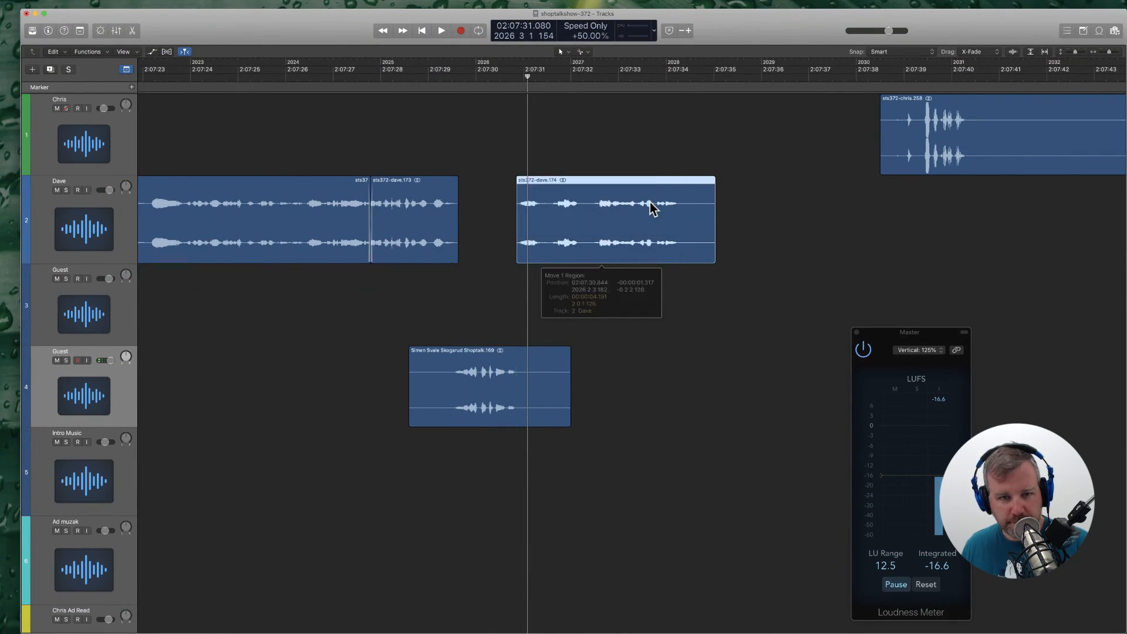
key("space")
Step: Move the closing track 1 region earlier to about 2:07:33.9 and play back the overlap with track 2
left_click_drag(781, 150, 576, 143)
left_click(646, 206)
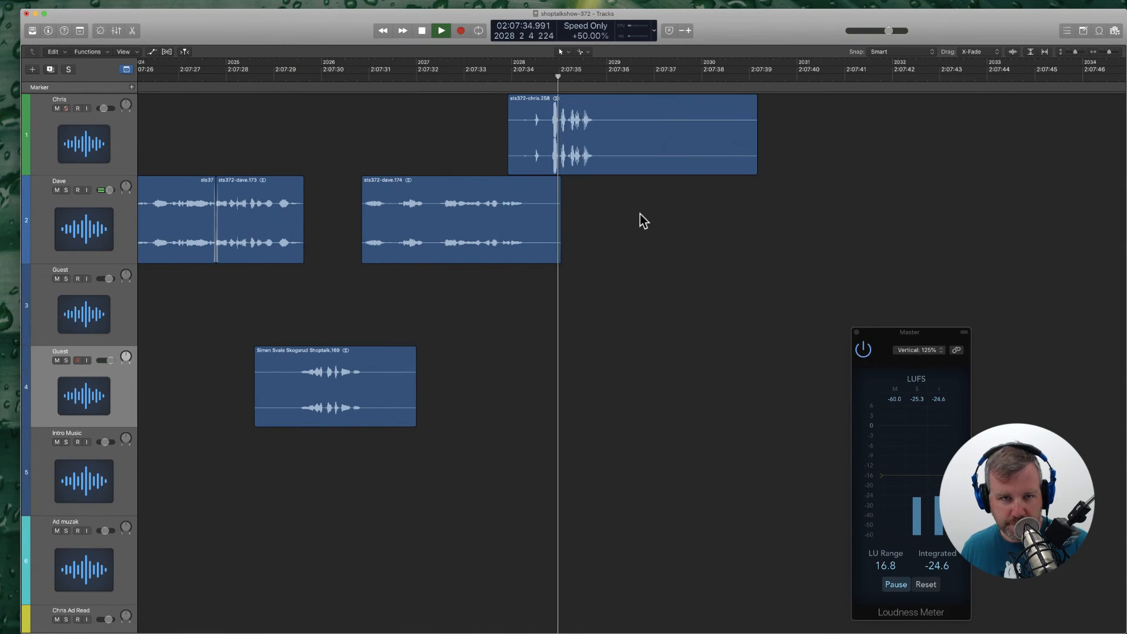
left_click(490, 75)
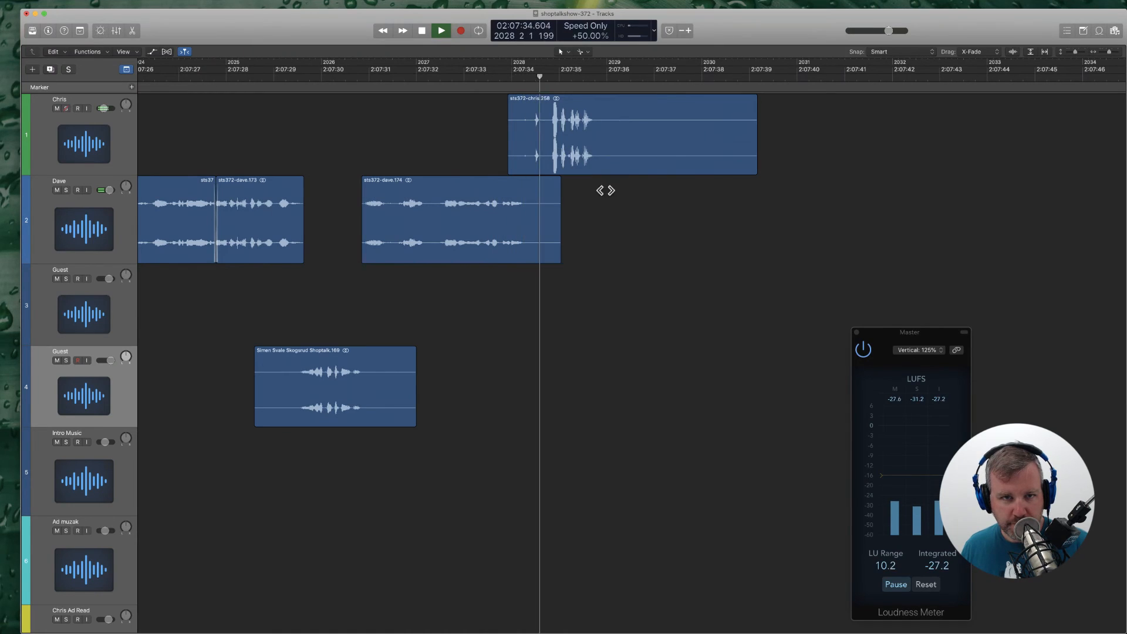
Step: Cut the closing track 1 region at about 2:07:36, delete its silent tail and stop playback
left_click(571, 151)
key("Delete")
key("space")
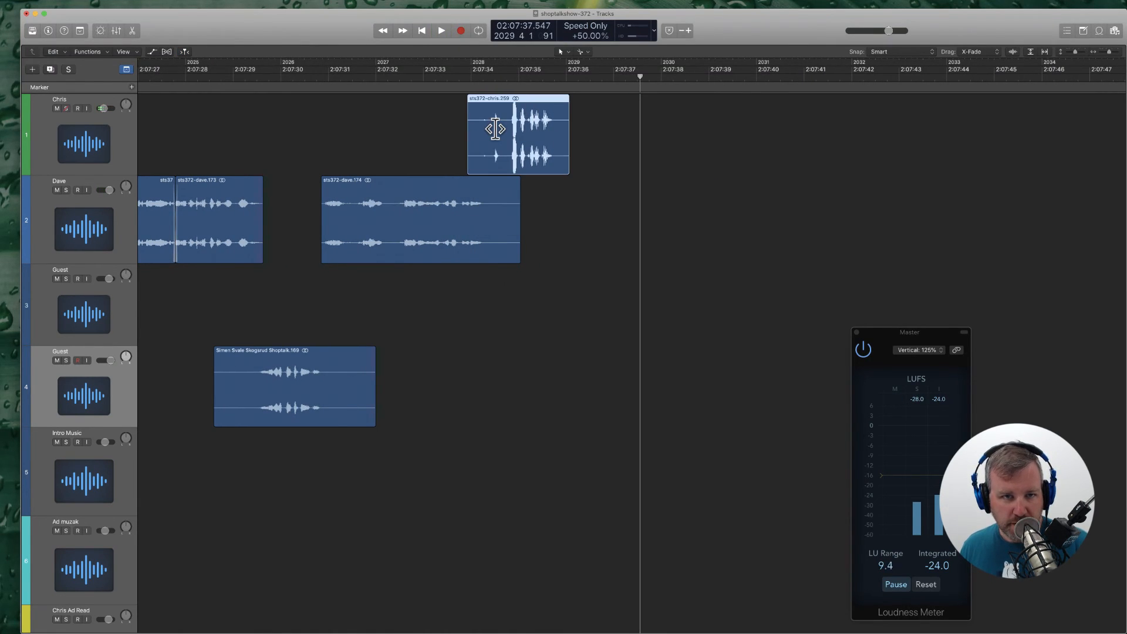
Step: Start exporting the closing track 1 region as an audio file and choose Shop Talk Show > Z Chris ShopTalk Show as the destination folder
right_click(496, 127)
left_click(520, 129)
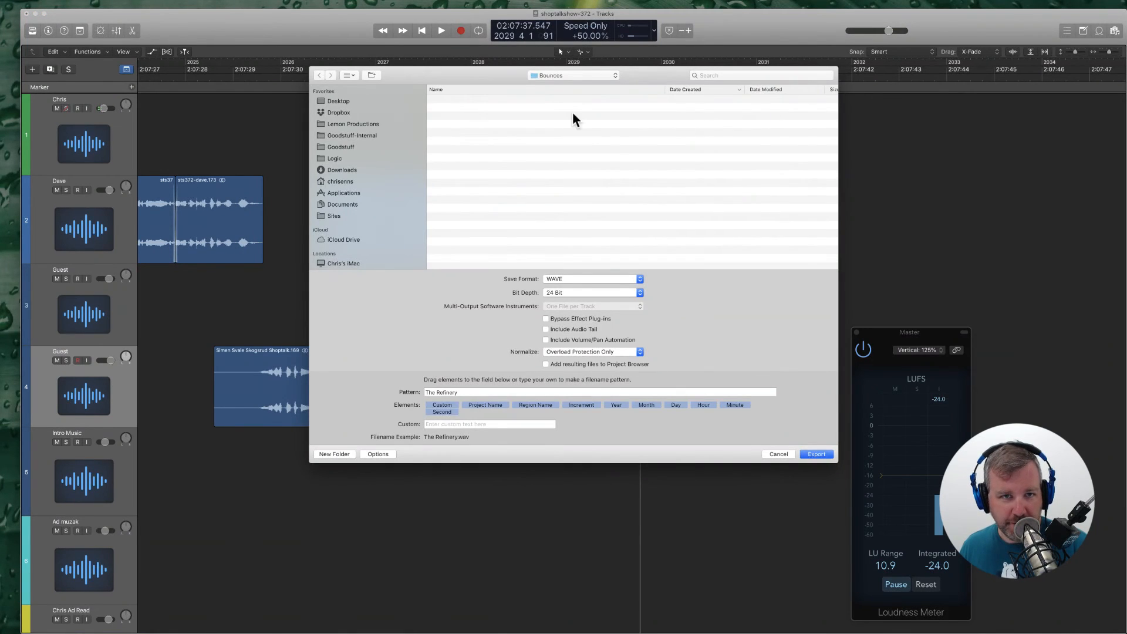
left_click(574, 77)
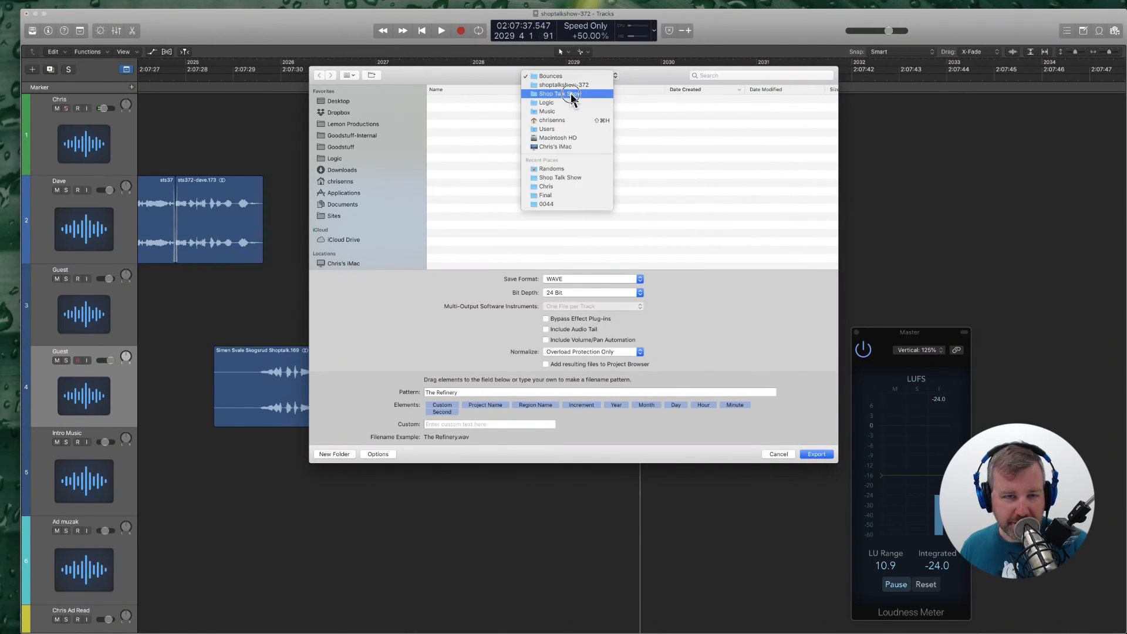
left_click(539, 268)
scroll(535, 246, "down", 10)
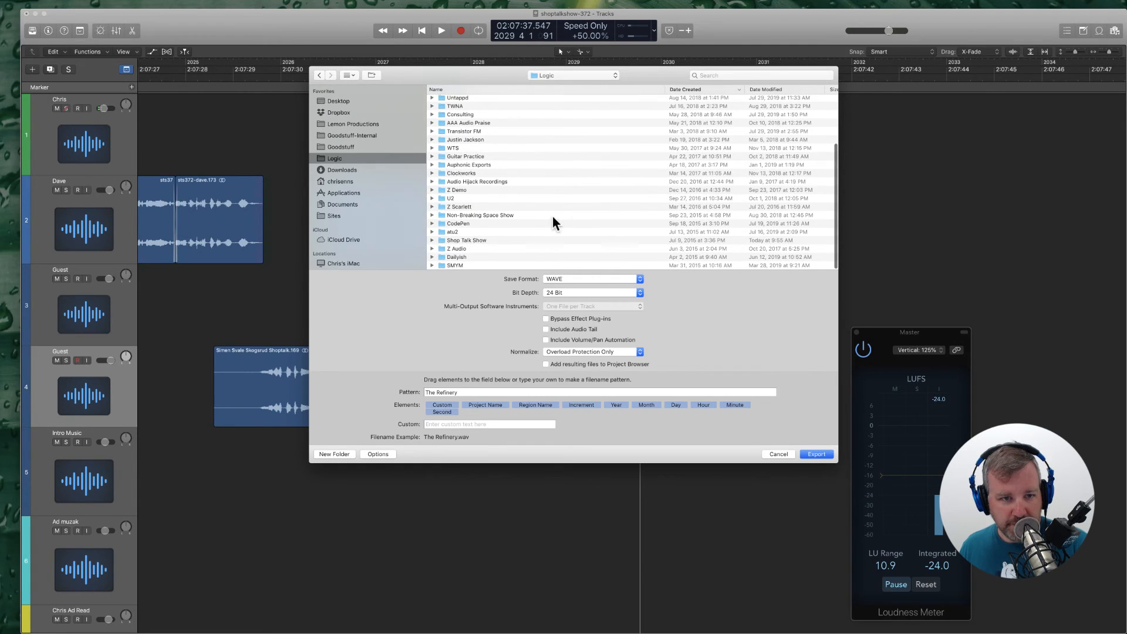
double_click(471, 237)
scroll(502, 261, "down", 5)
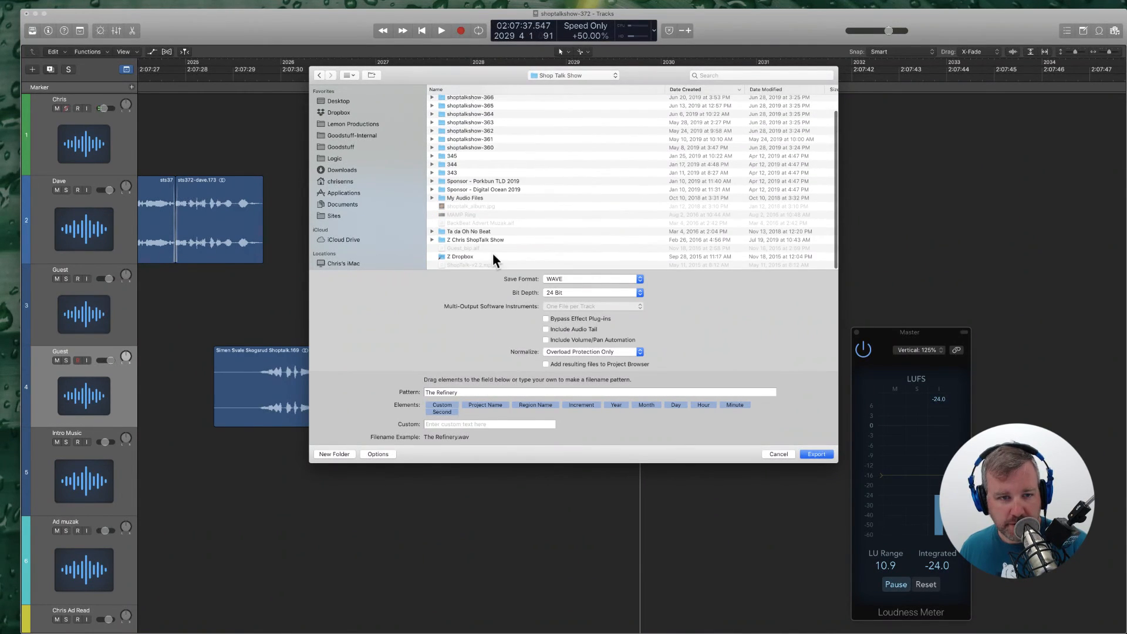
left_click(483, 241)
double_click(482, 242)
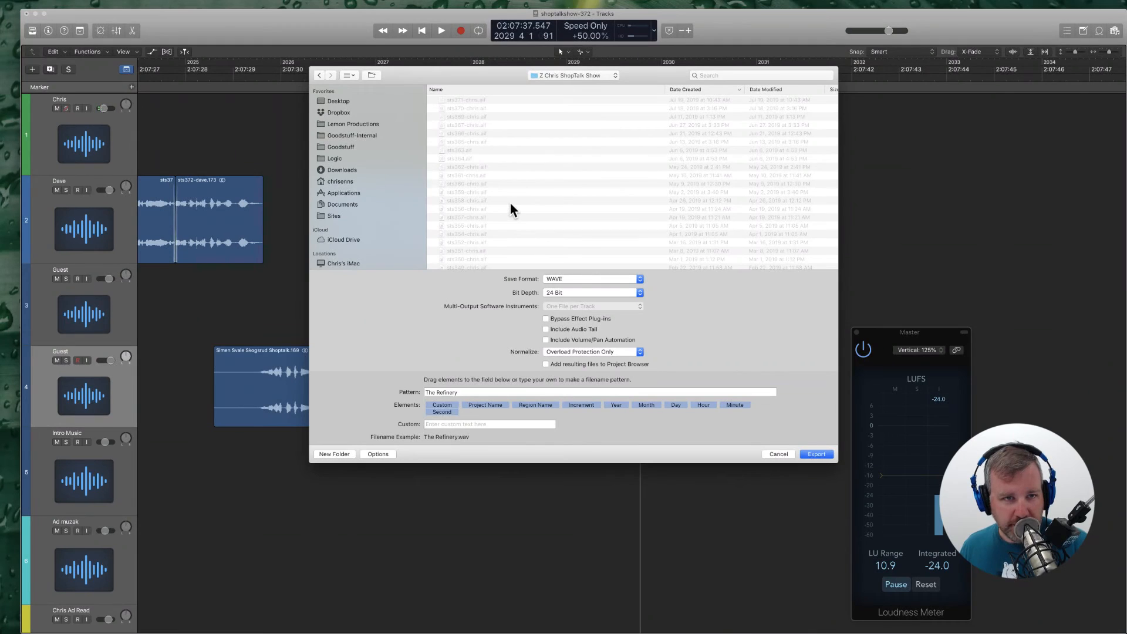
Step: Set the filename pattern to sts372-chris and export the region
scroll(510, 203, "up", 2)
scroll(509, 204, "down", 15)
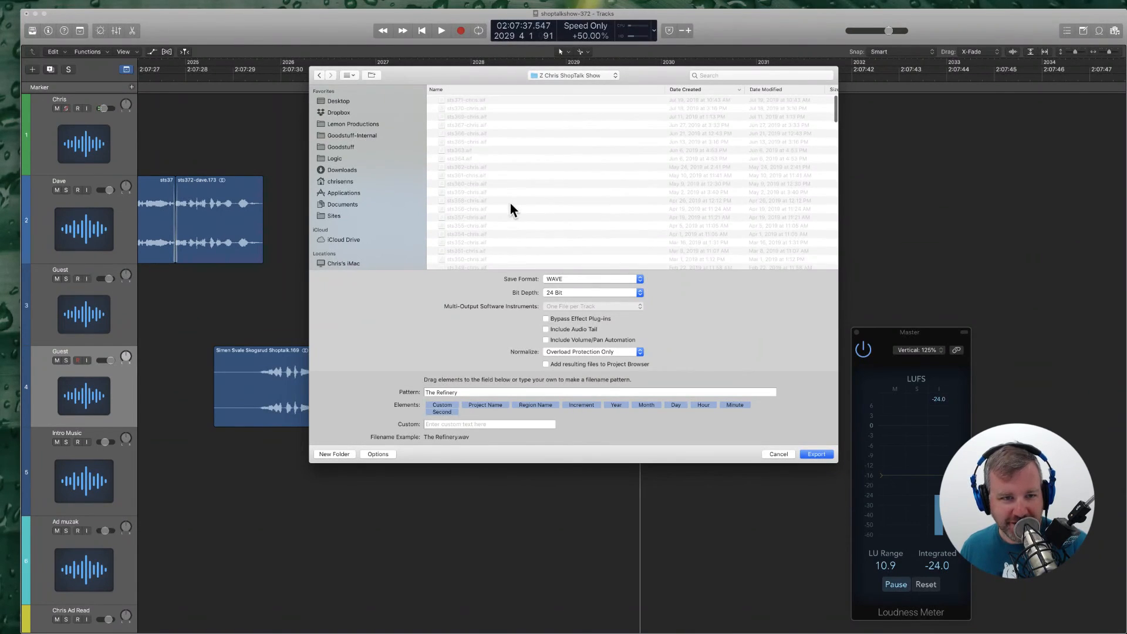
scroll(509, 203, "up", 15)
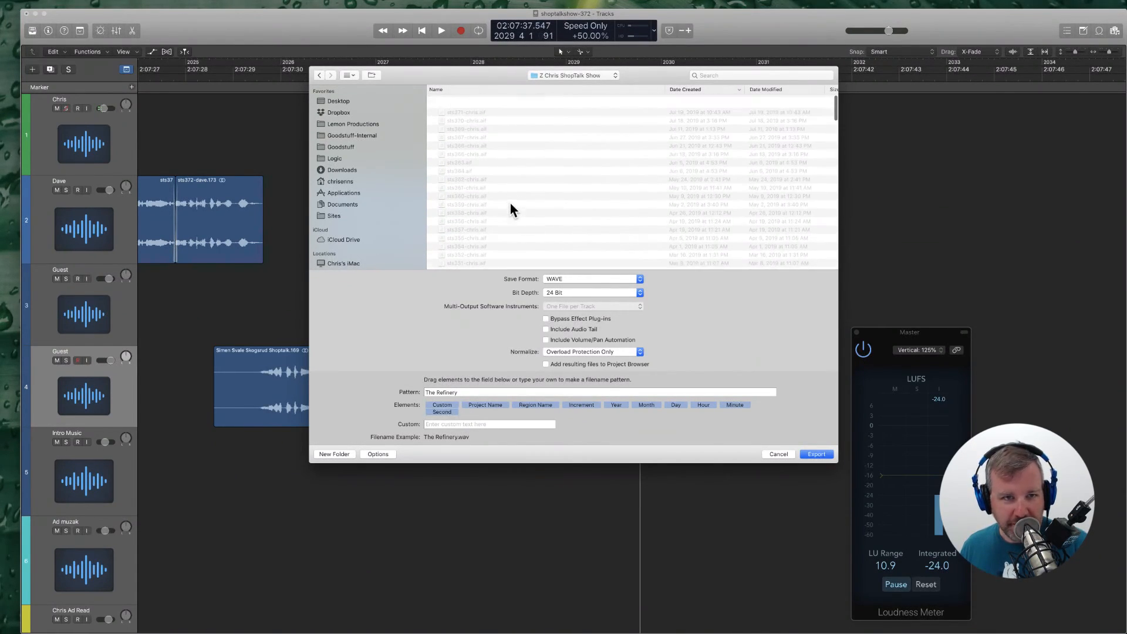
left_click(479, 392)
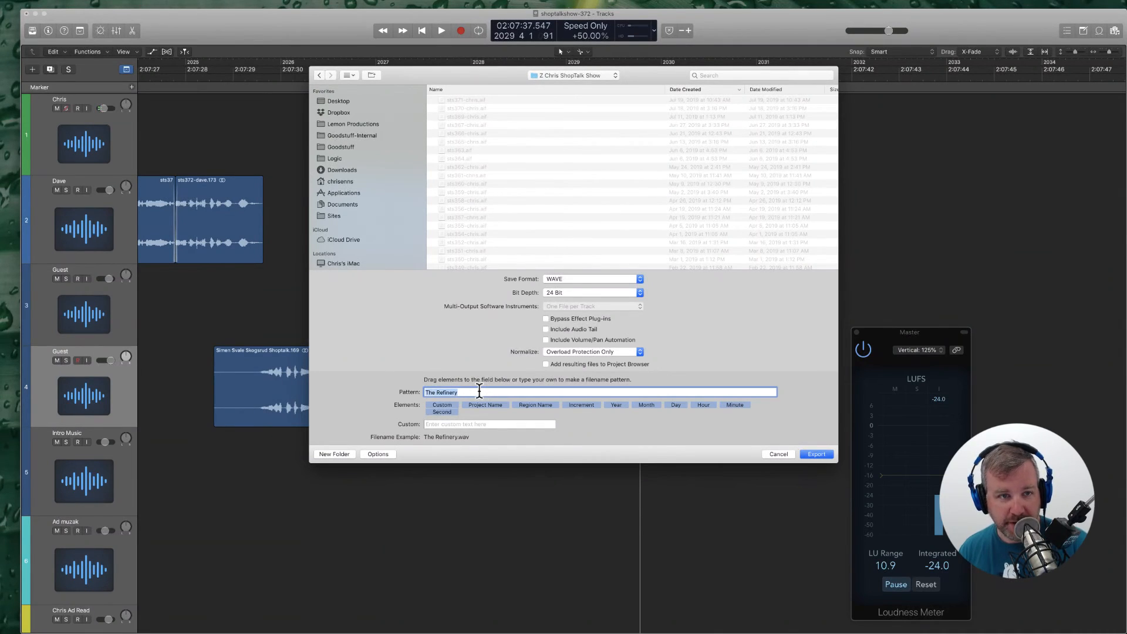
type("sts372-chris")
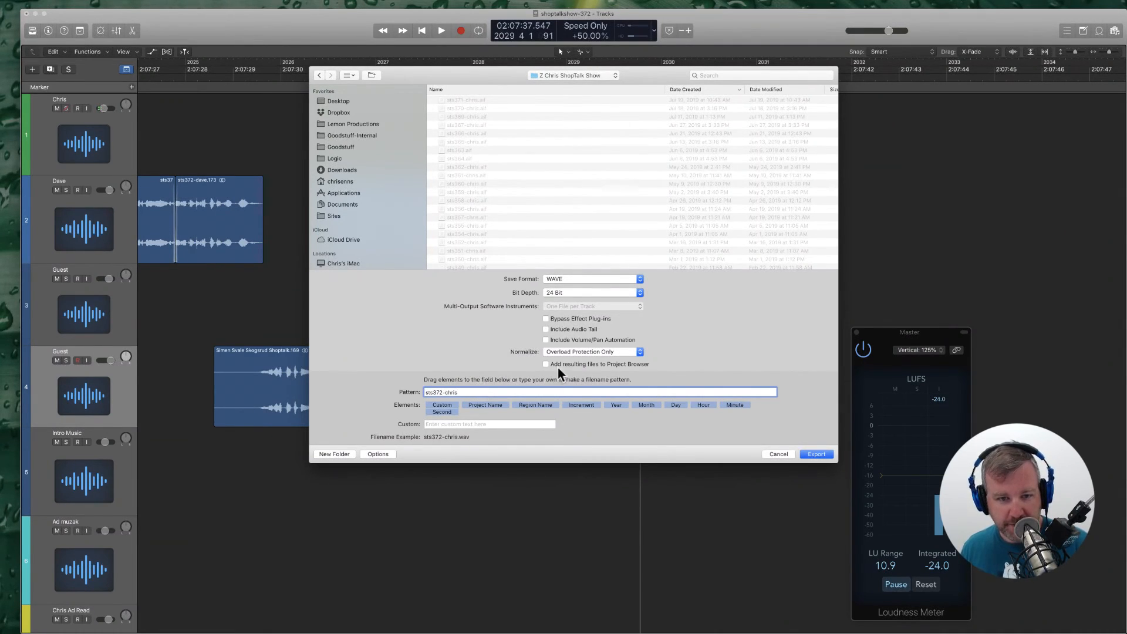
left_click(814, 454)
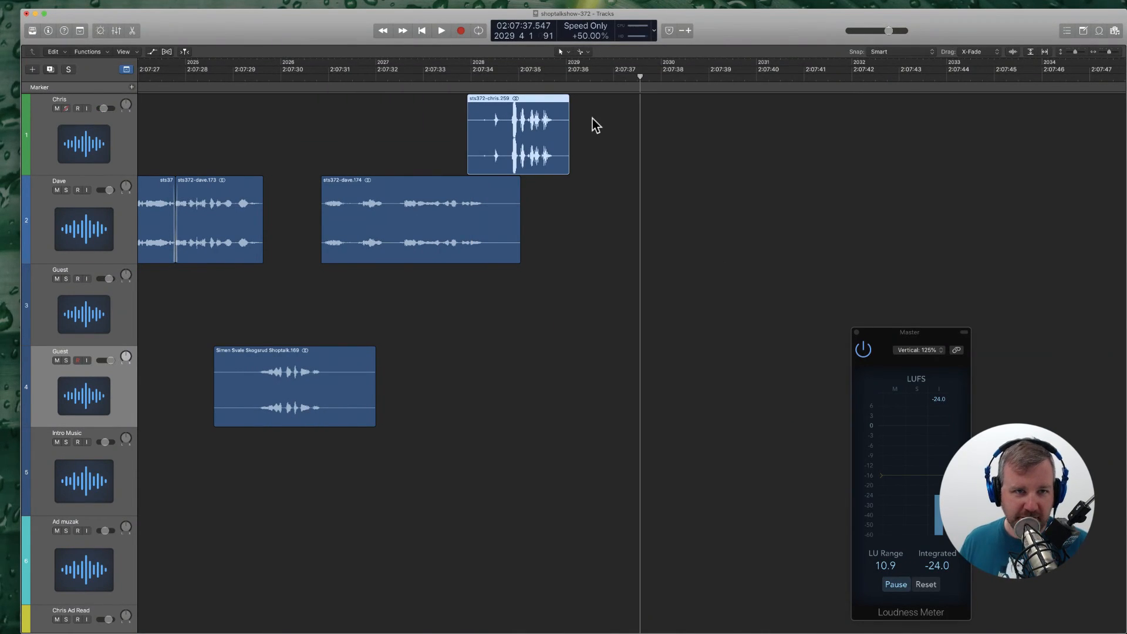
Step: Play back the closing regions from about 2:07:34 to check the end of the episode
left_click(473, 76)
key("space")
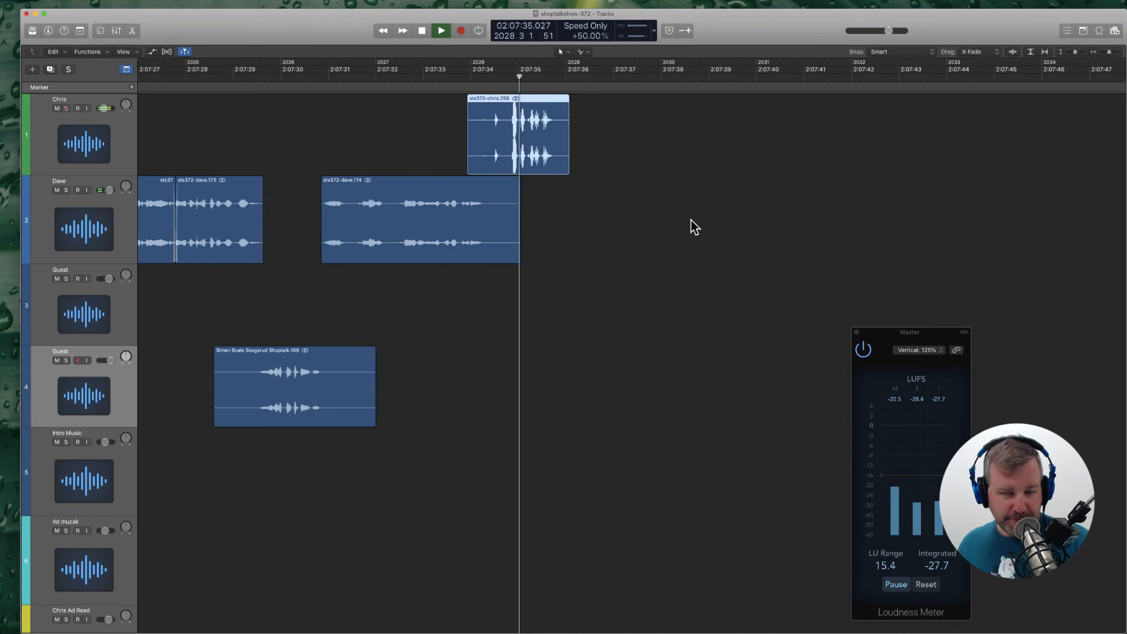
left_click(692, 224)
Step: Zoom out on the arrangement and close the Loudness Meter window
key("super+Left")
key("super+Left")
key("super+Left")
key("super+Left")
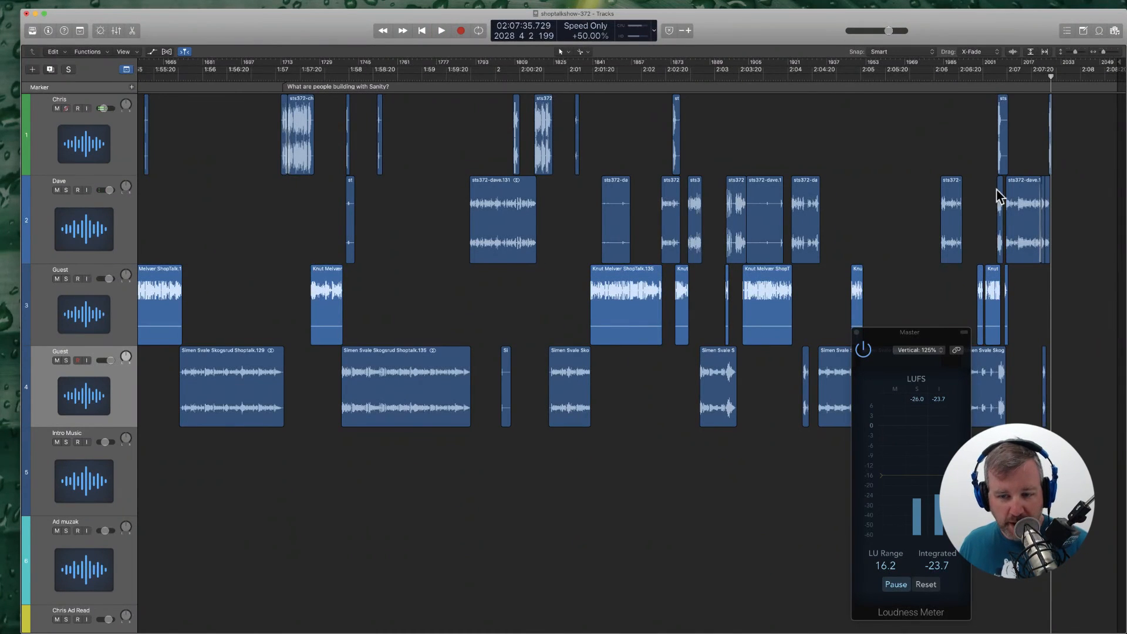
left_click(857, 333)
Step: Set the project end to about 2:07:36.1, directly after the last region on track 1
scroll(895, 306, "left", 5)
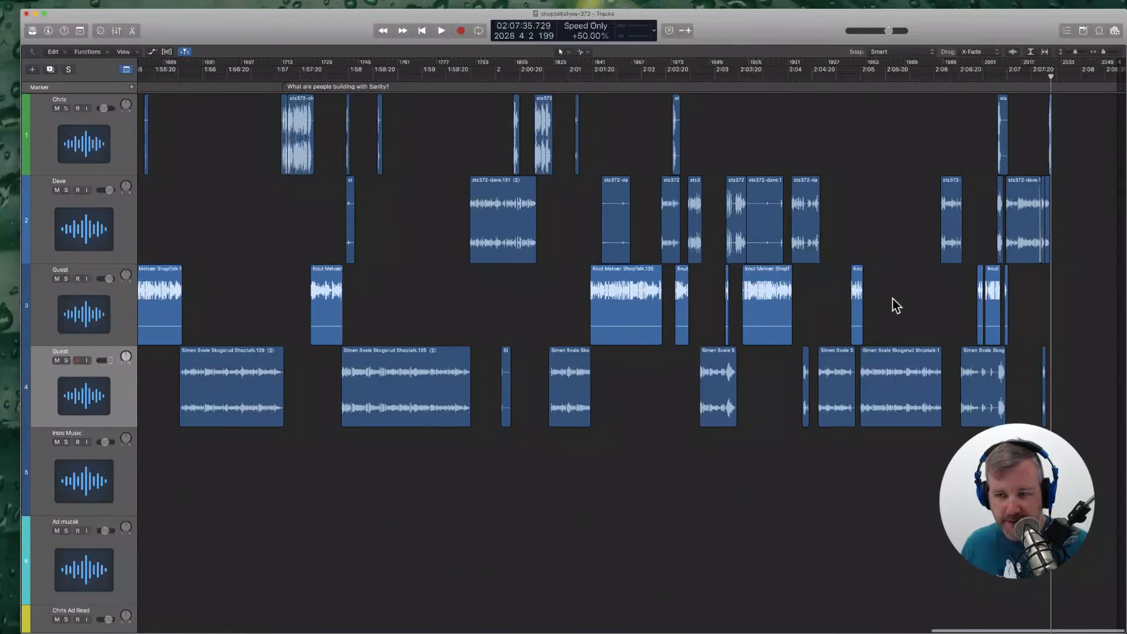
key("super+Right")
key("super+Right")
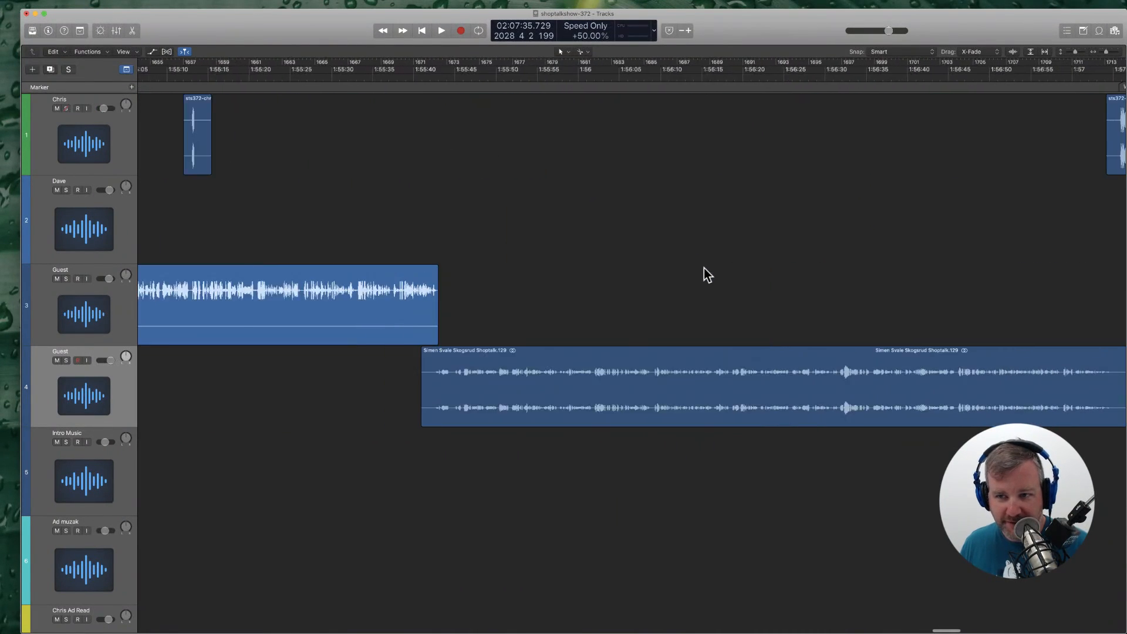
scroll(703, 268, "right", 20)
scroll(704, 267, "left", 1)
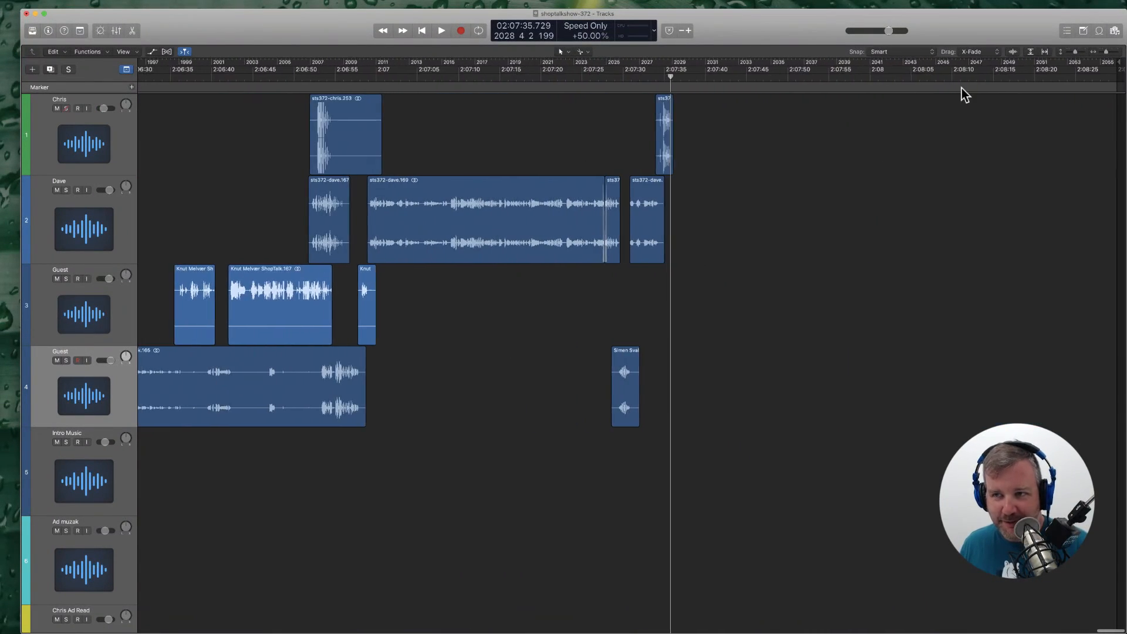
left_click_drag(1117, 65, 675, 62)
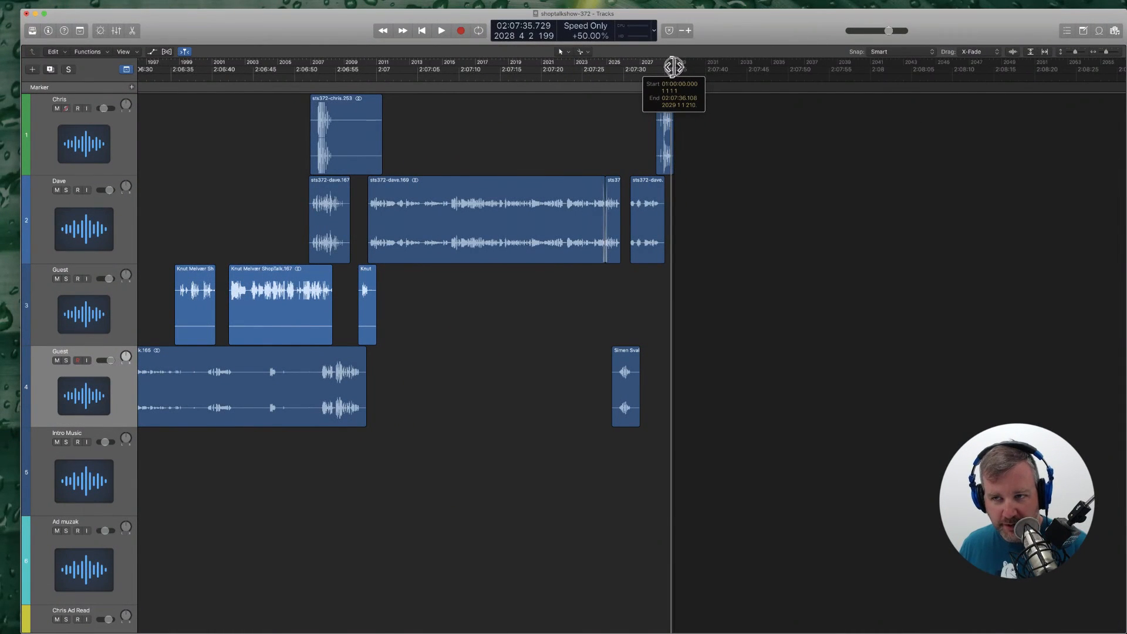
Step: Return the playhead to the project start and fit the whole arrangement in view to review the edit
scroll(886, 146, "left", 5)
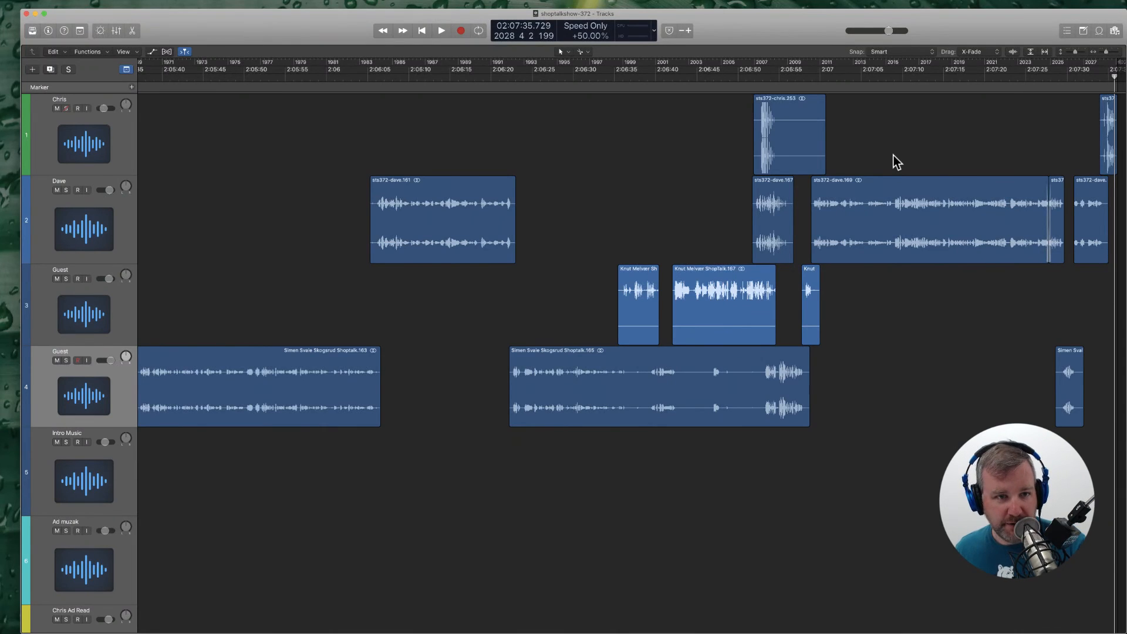
scroll(897, 162, "left", 5)
scroll(897, 163, "right", 5)
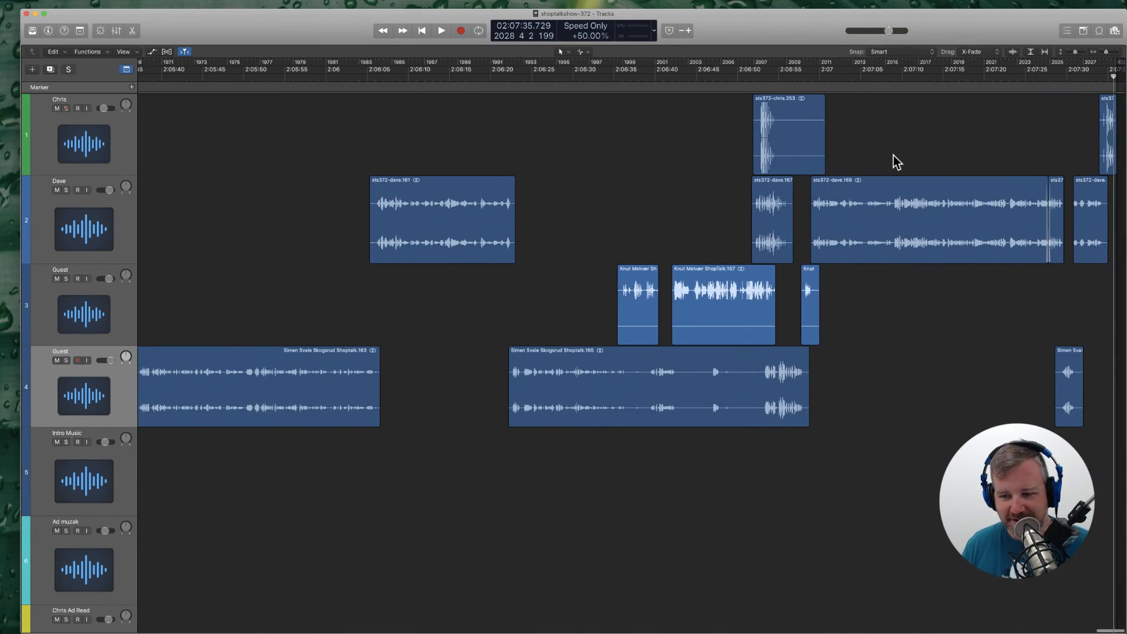
key("Return")
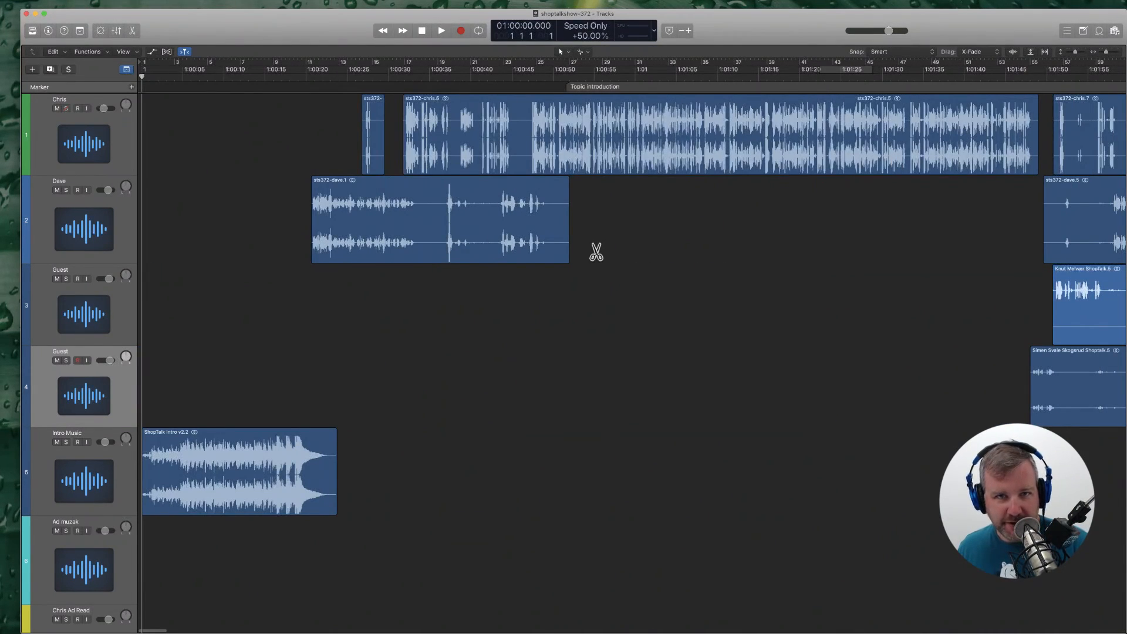
key("z")
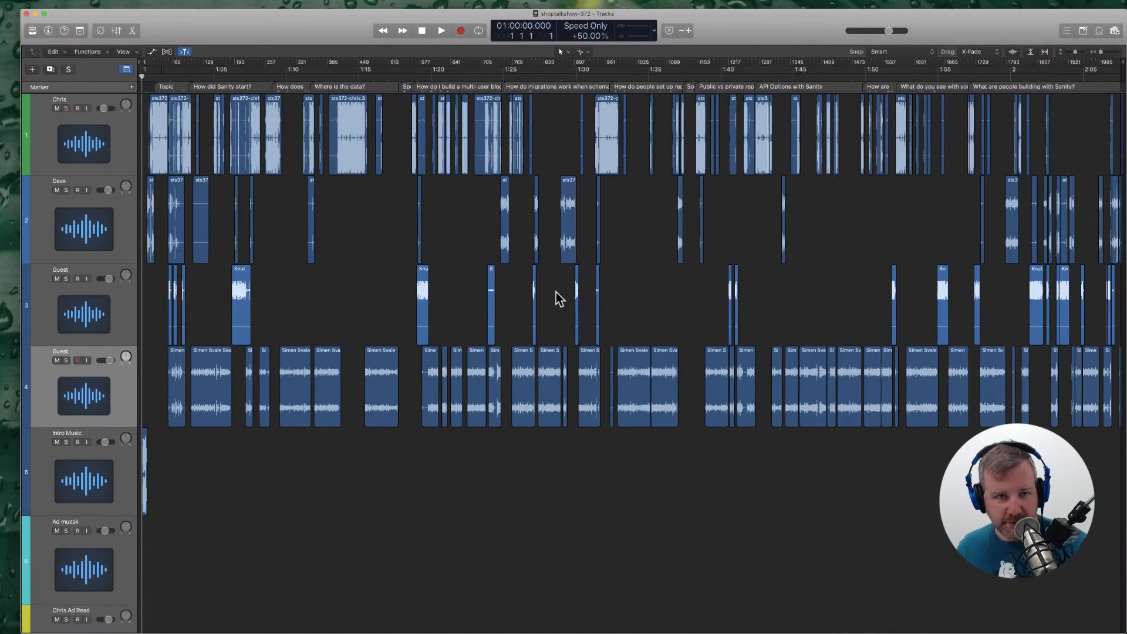
key("z")
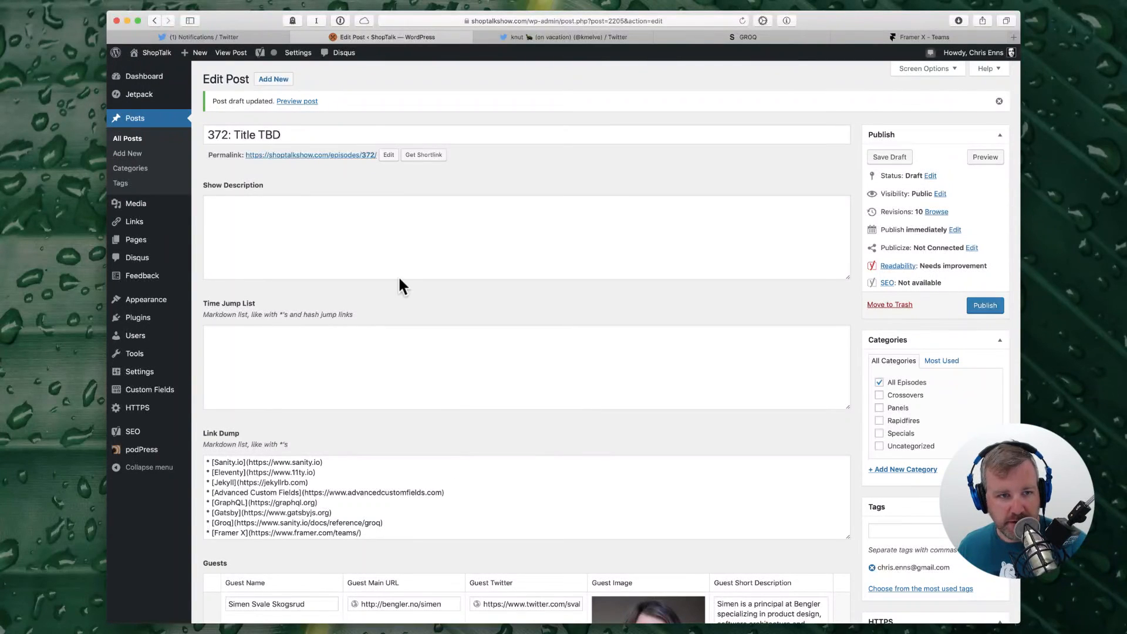
Step: Start the Show Description with both guests' first names joined by "&", followed by "stop by to talk about Sanity.io"
left_click(332, 246)
scroll(333, 245, "down", 3)
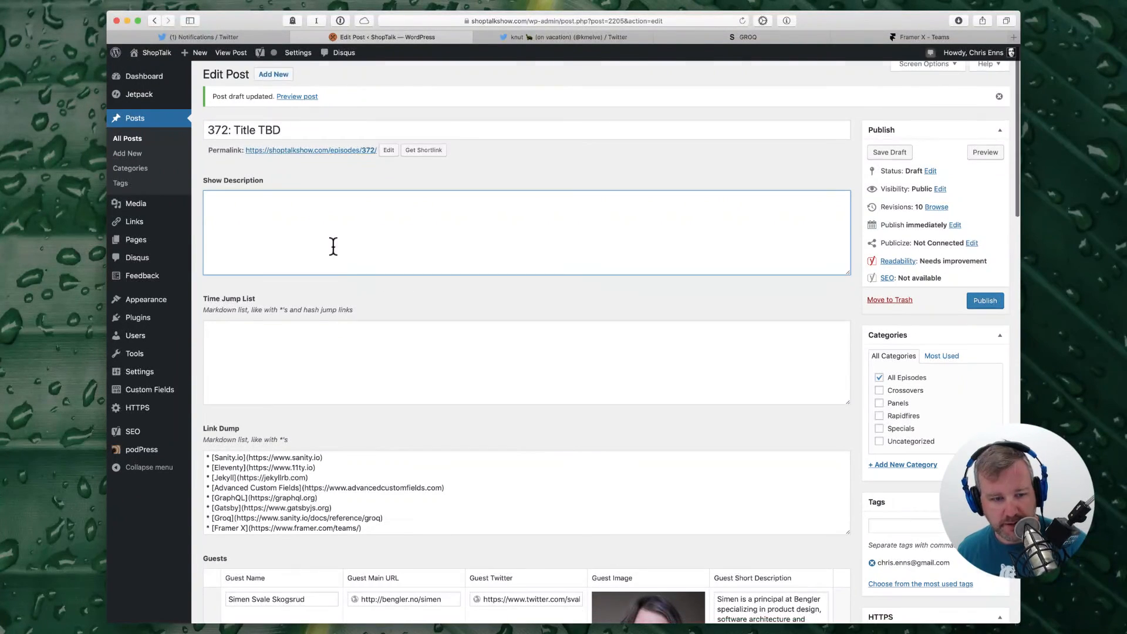
scroll(333, 245, "up", 1)
type("Simen &")
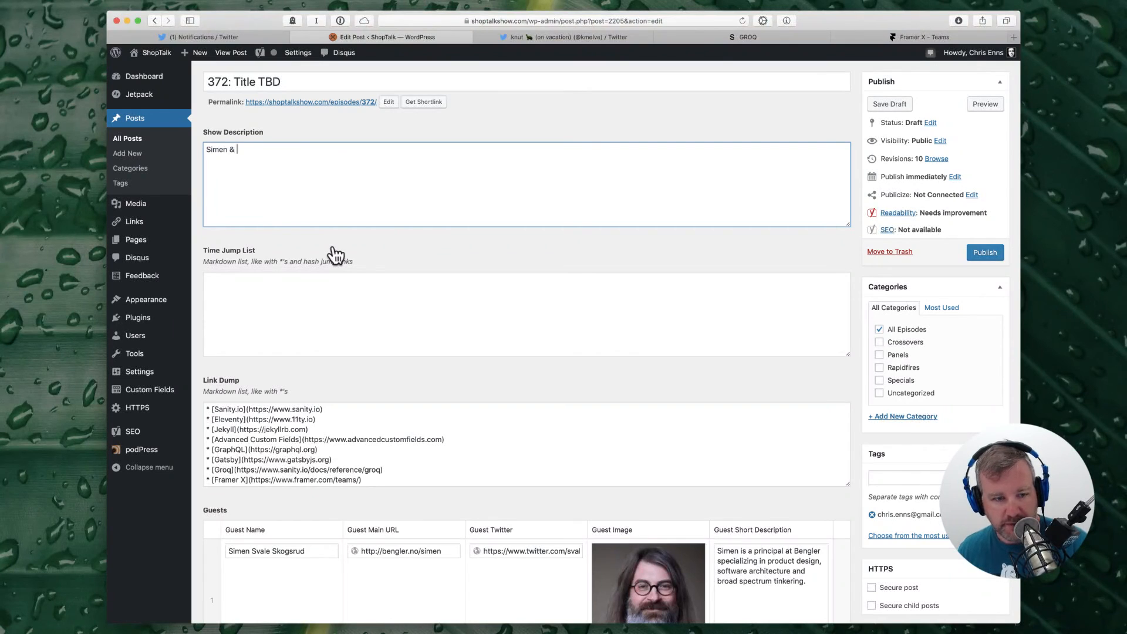
scroll(334, 253, "down", 5)
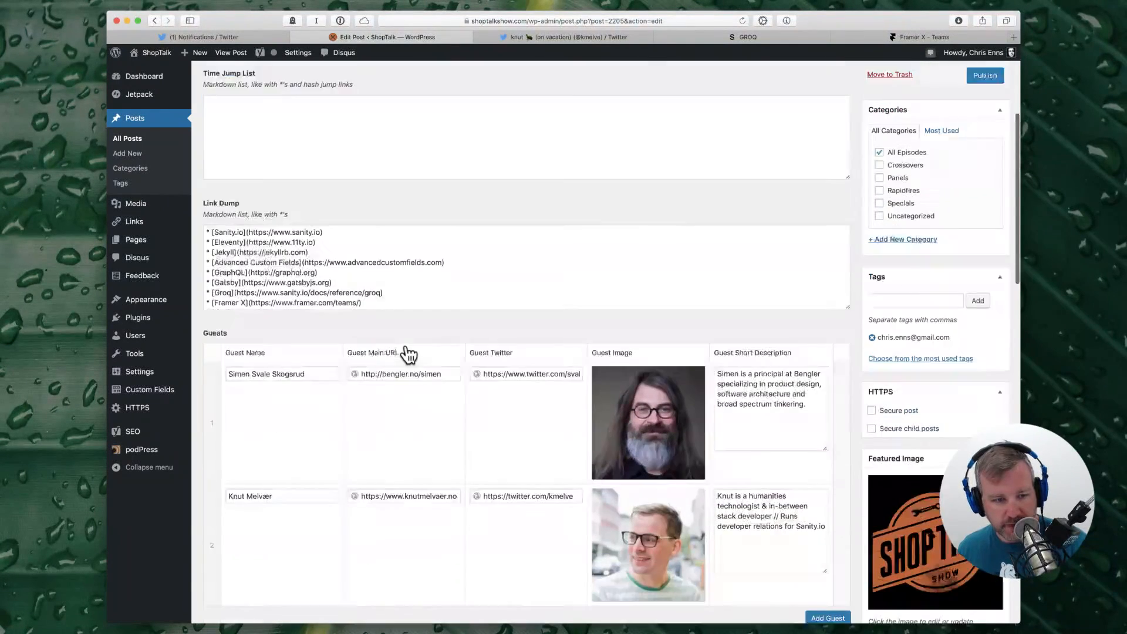
double_click(235, 475)
key("ctrl+c")
scroll(234, 476, "up", 6)
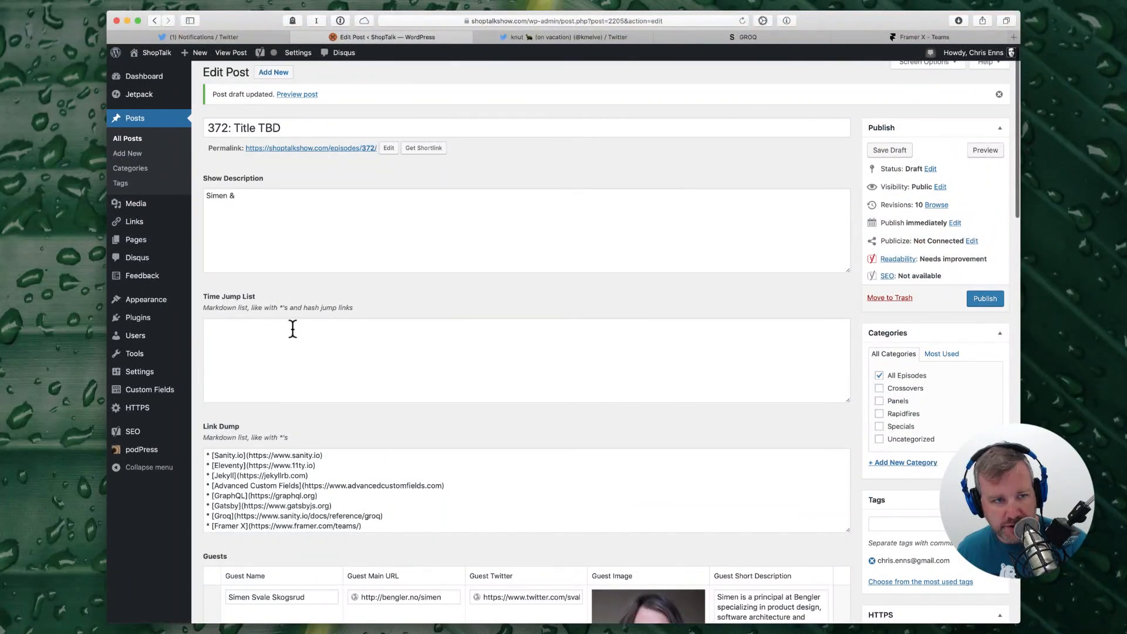
left_click(343, 237)
key("ctrl+v")
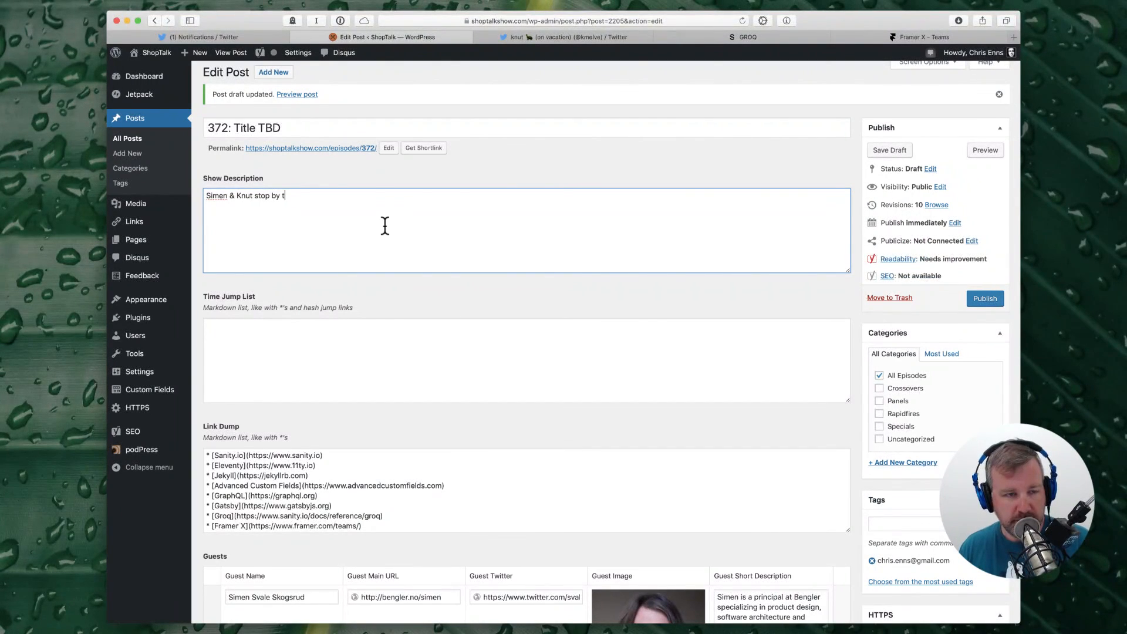
type("stop by to talk abou")
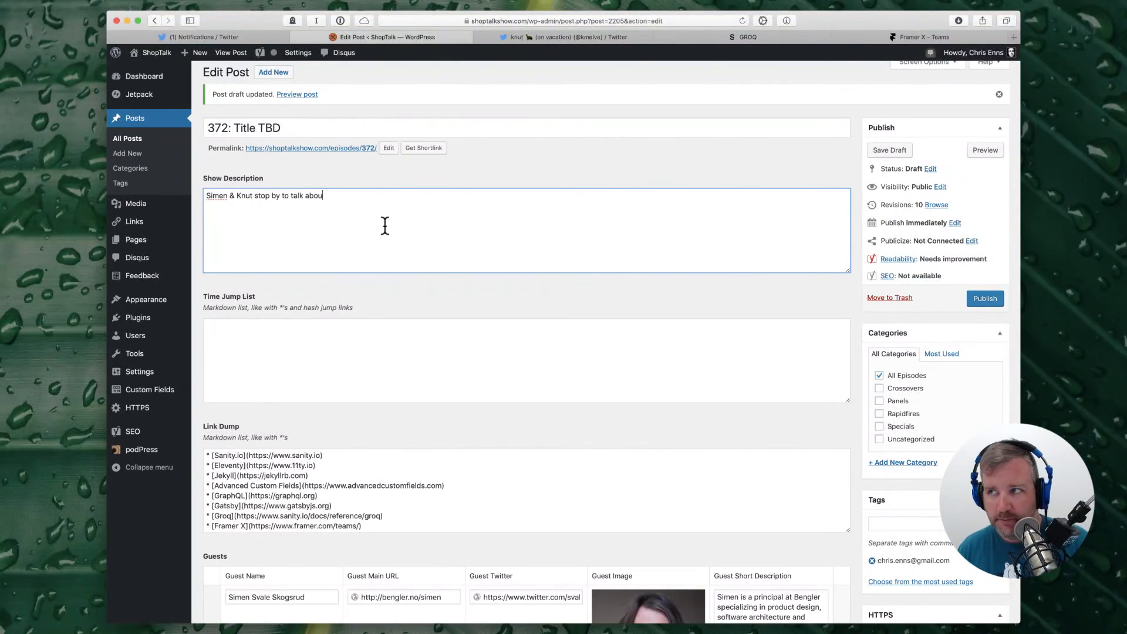
type("t Sanity.io")
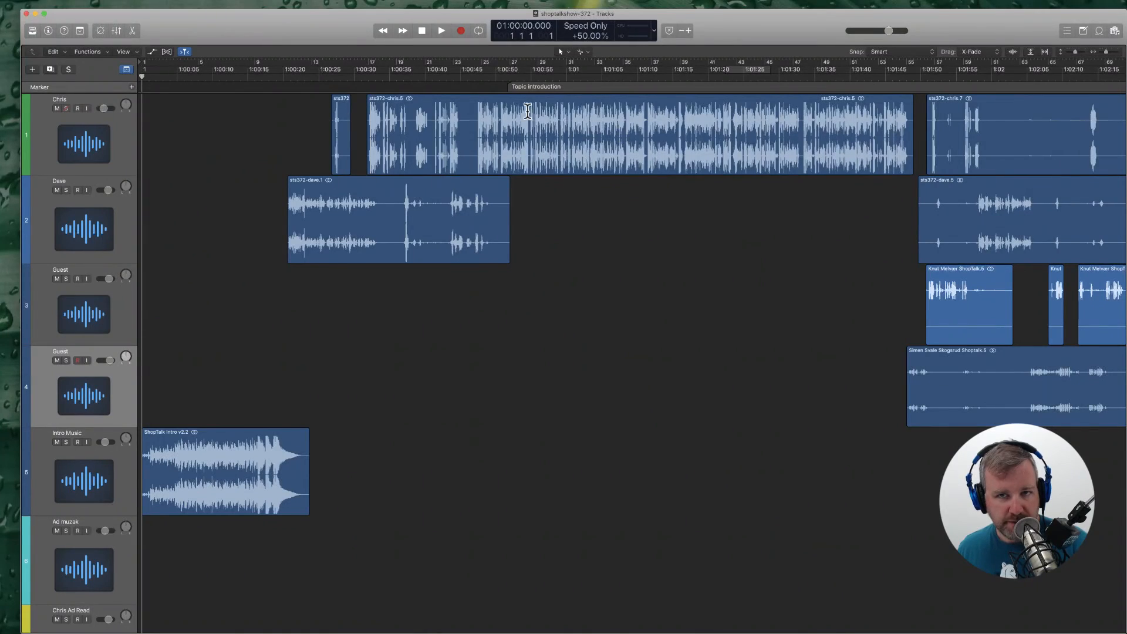
Step: Add "- why they developed it, what it does, who it's for, and the types of projects they see people using Sanity for." and save the draft
scroll(528, 114, "down", 10)
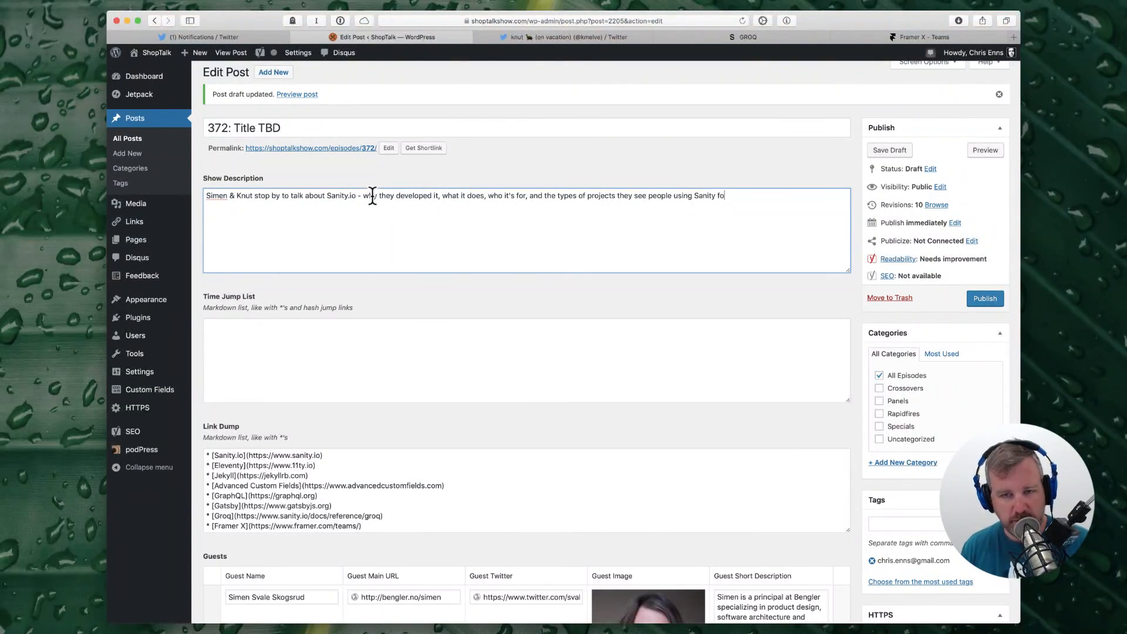
left_click(890, 150)
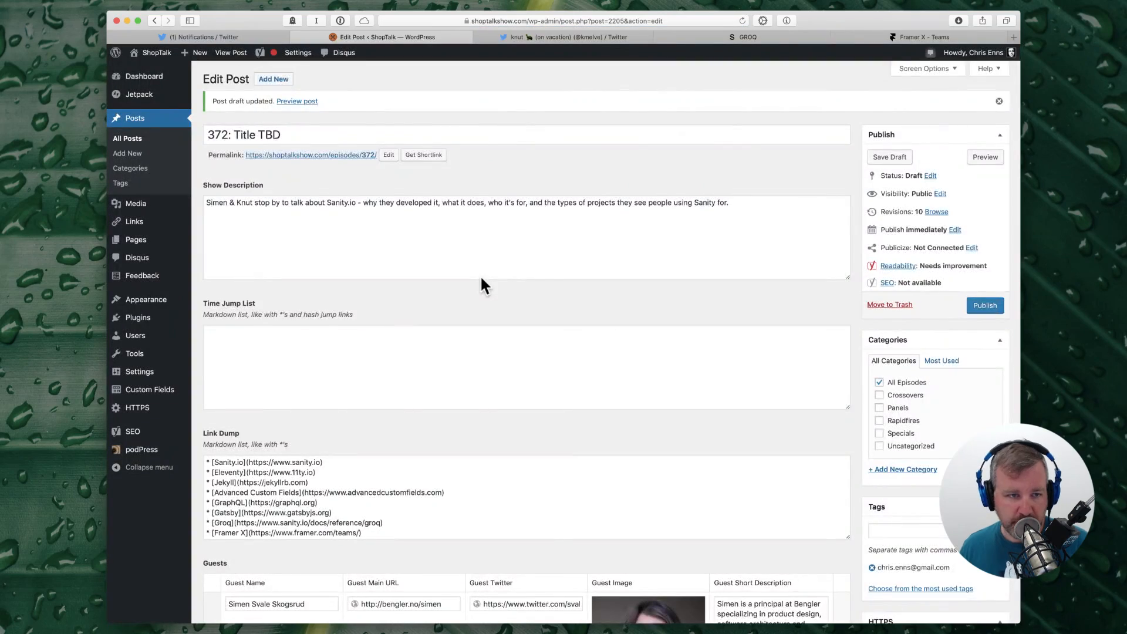
Step: Review the Time Jump List and the WooCommerce advertiser's URL, time jump link and text fields for missing content
scroll(480, 275, "down", 4)
left_click(381, 175)
scroll(380, 174, "down", 1)
scroll(397, 209, "up", 3)
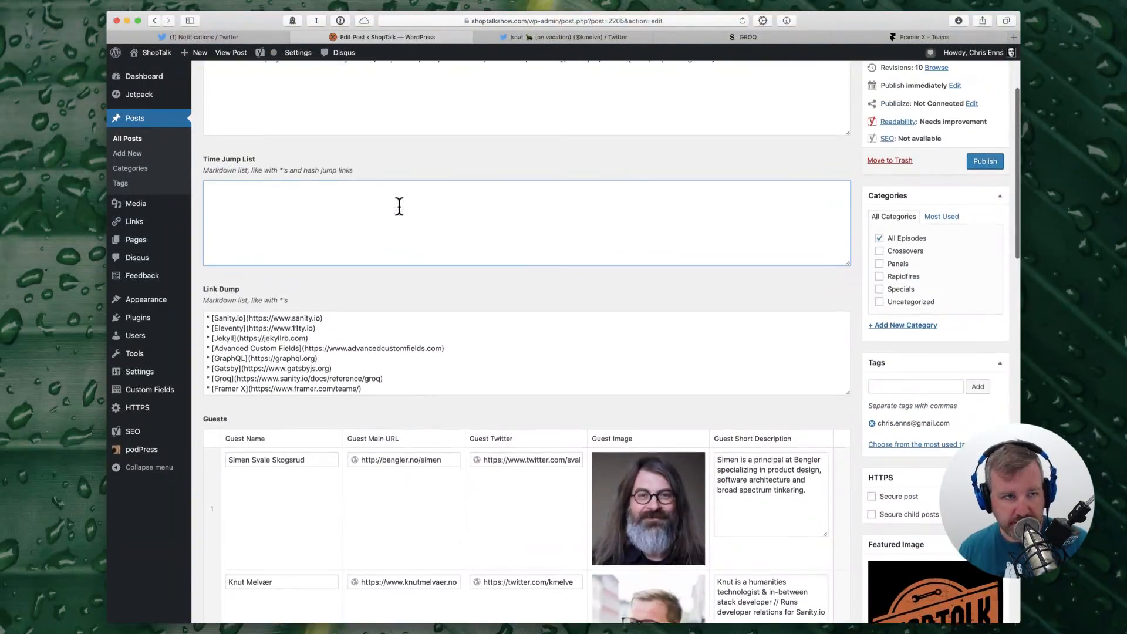
scroll(399, 206, "up", 1)
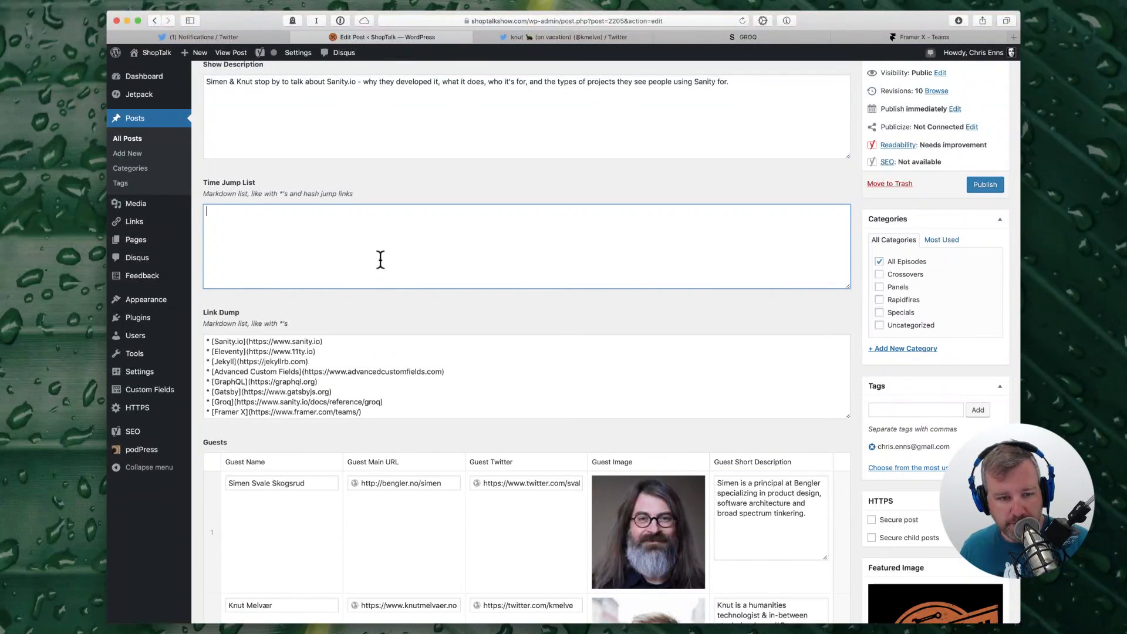
scroll(381, 260, "down", 15)
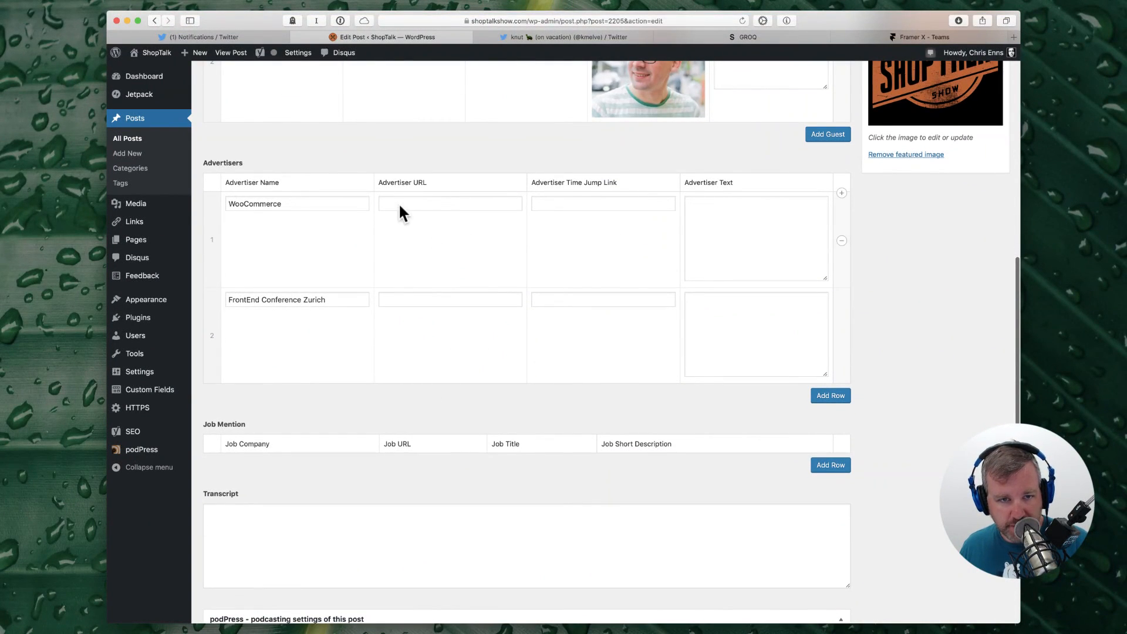
left_click(400, 204)
left_click(596, 202)
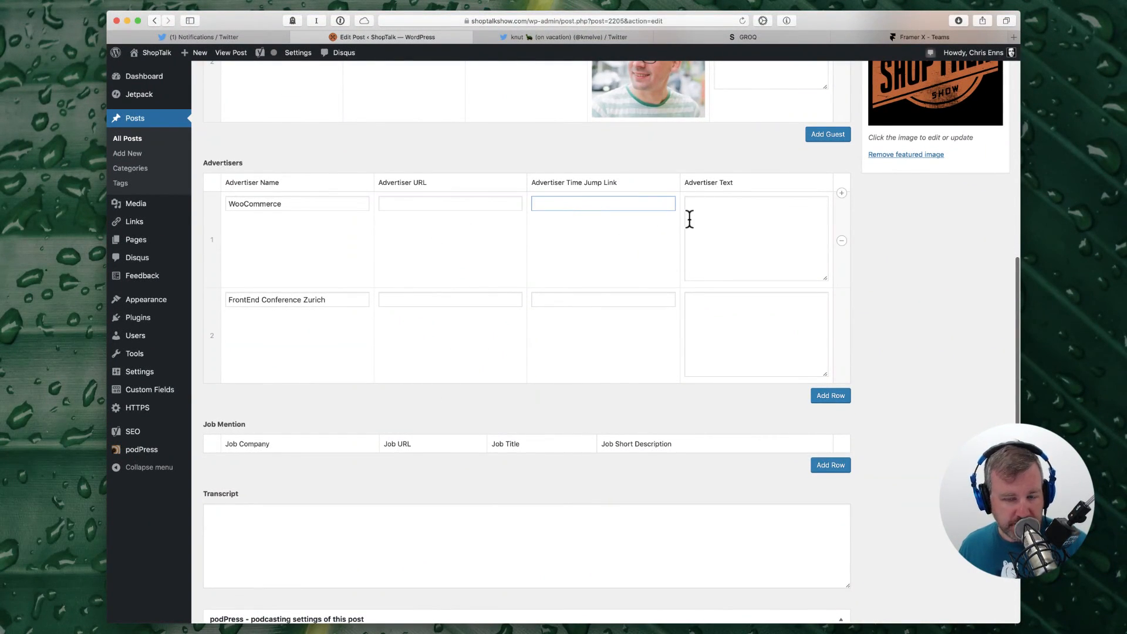
left_click(732, 244)
scroll(707, 297, "down", 3)
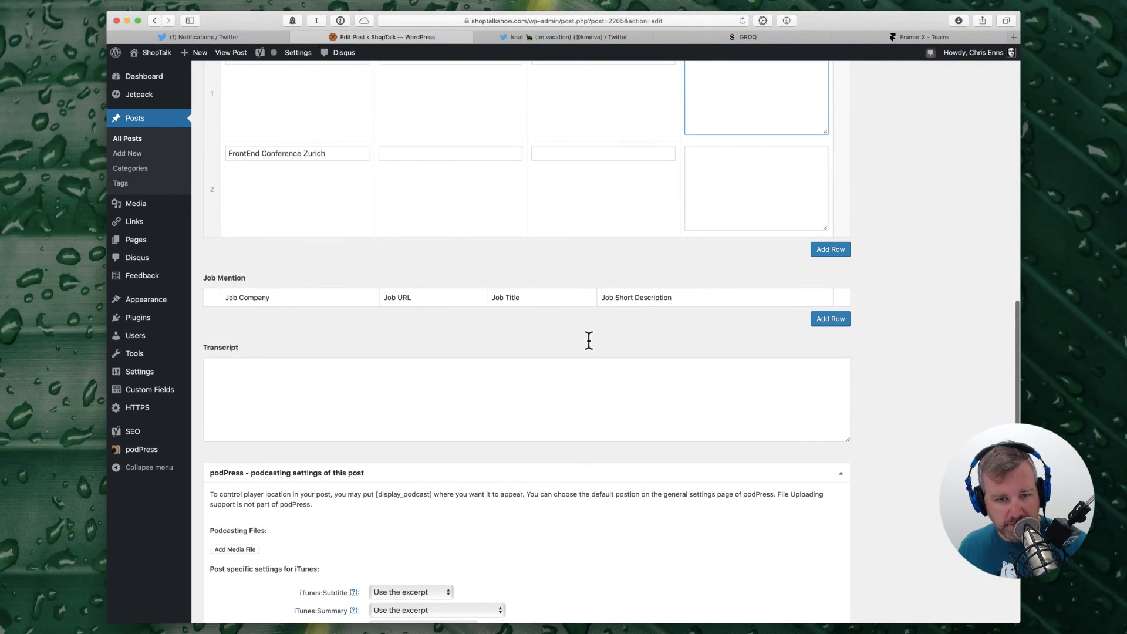
Step: Look over the Transcript, podPress podcasting settings, Discussion and Revisions sections of the episode post
scroll(602, 286, "down", 5)
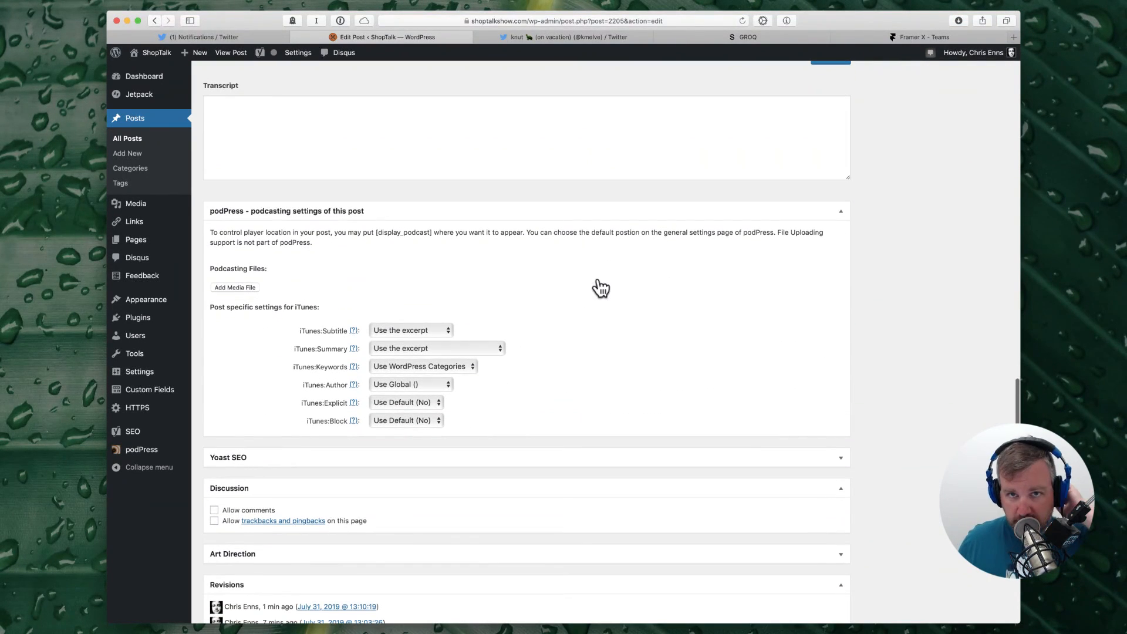
scroll(602, 286, "down", 3)
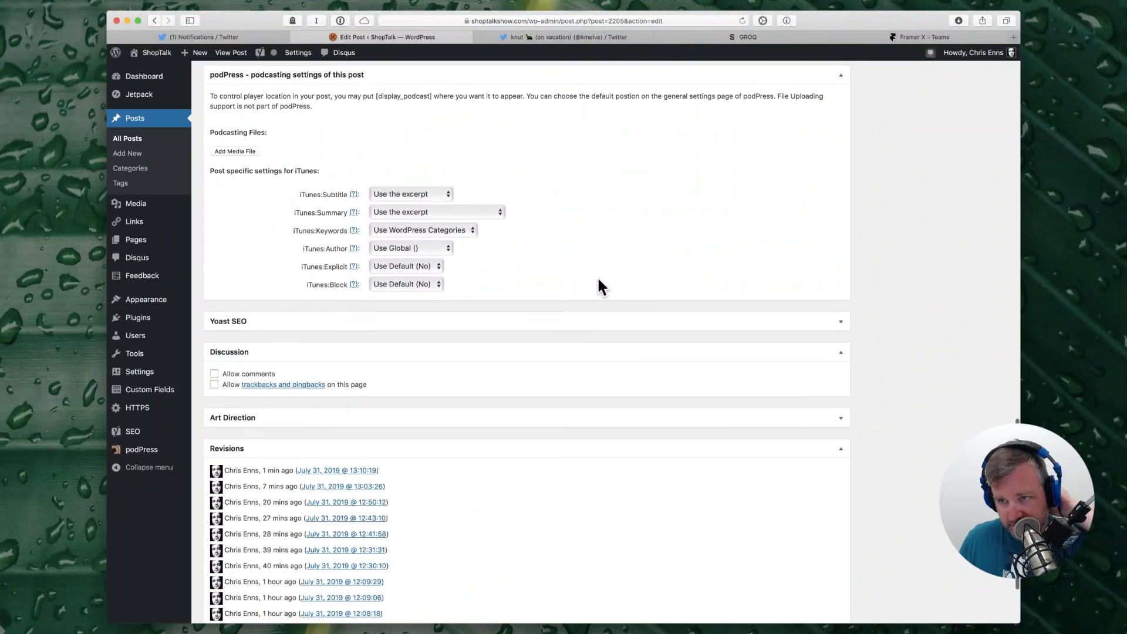
scroll(601, 285, "up", 3)
scroll(599, 286, "up", 1)
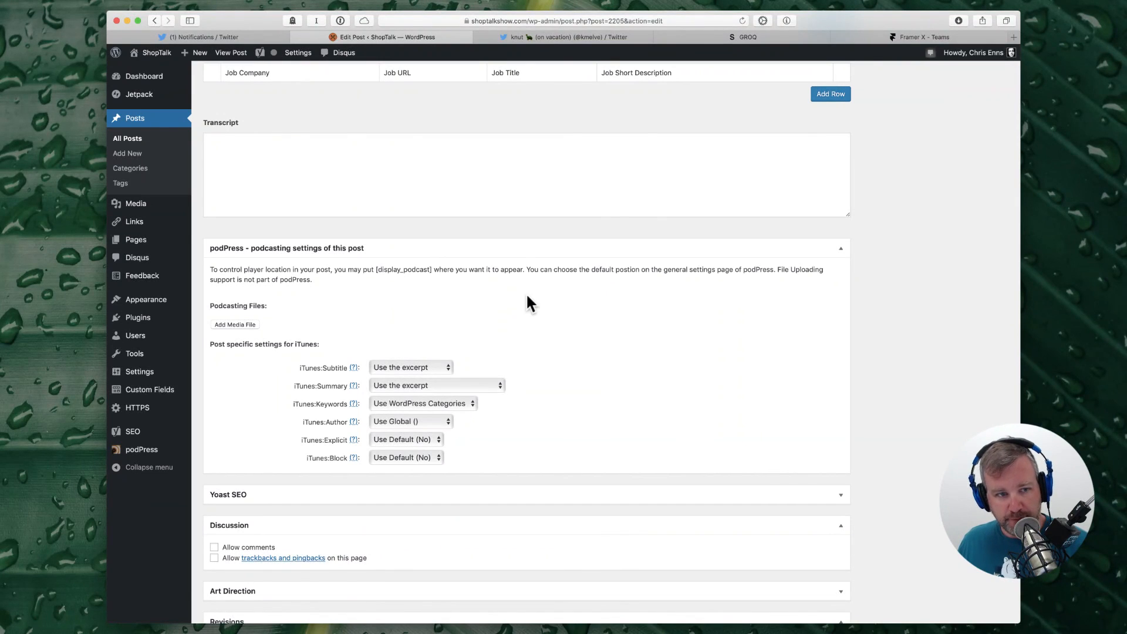
scroll(452, 295, "down", 5)
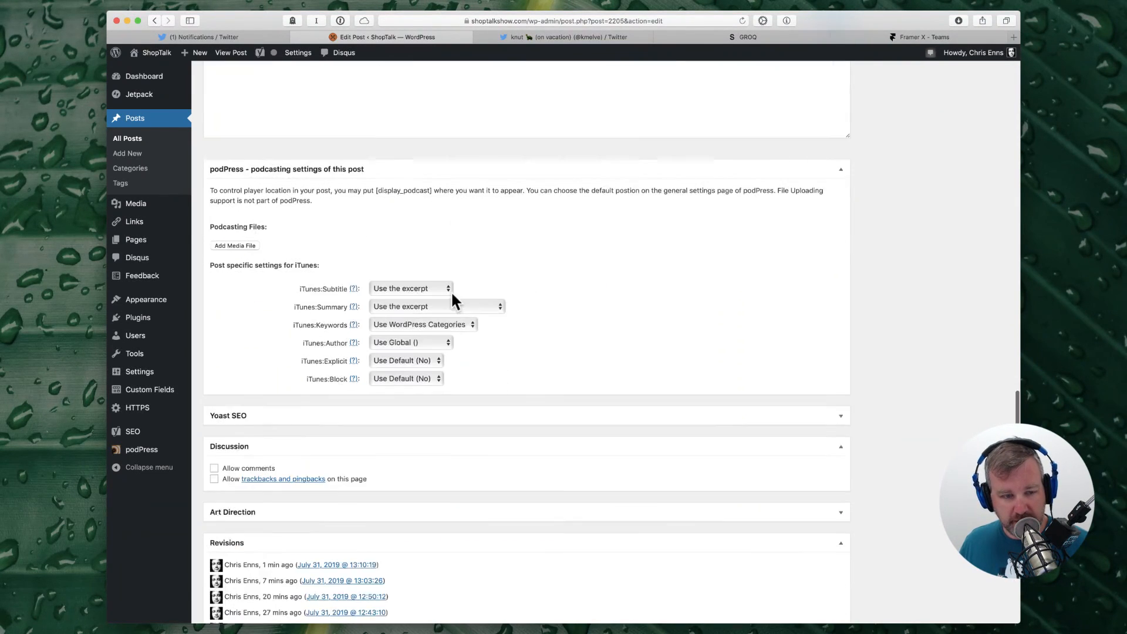
scroll(527, 339, "down", 5)
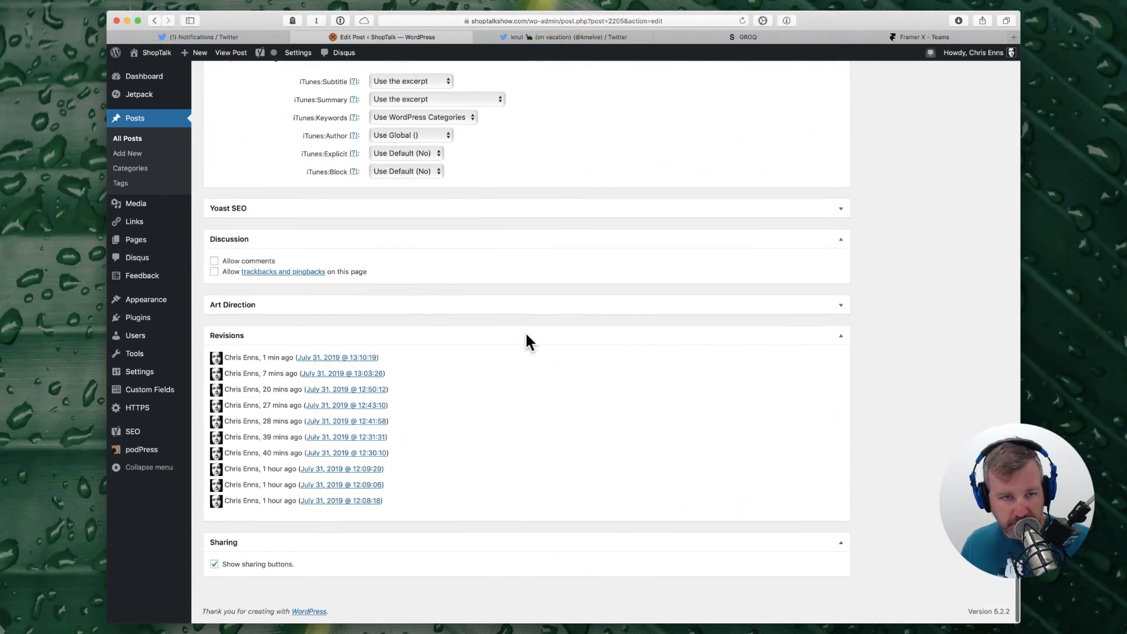
scroll(527, 337, "up", 8)
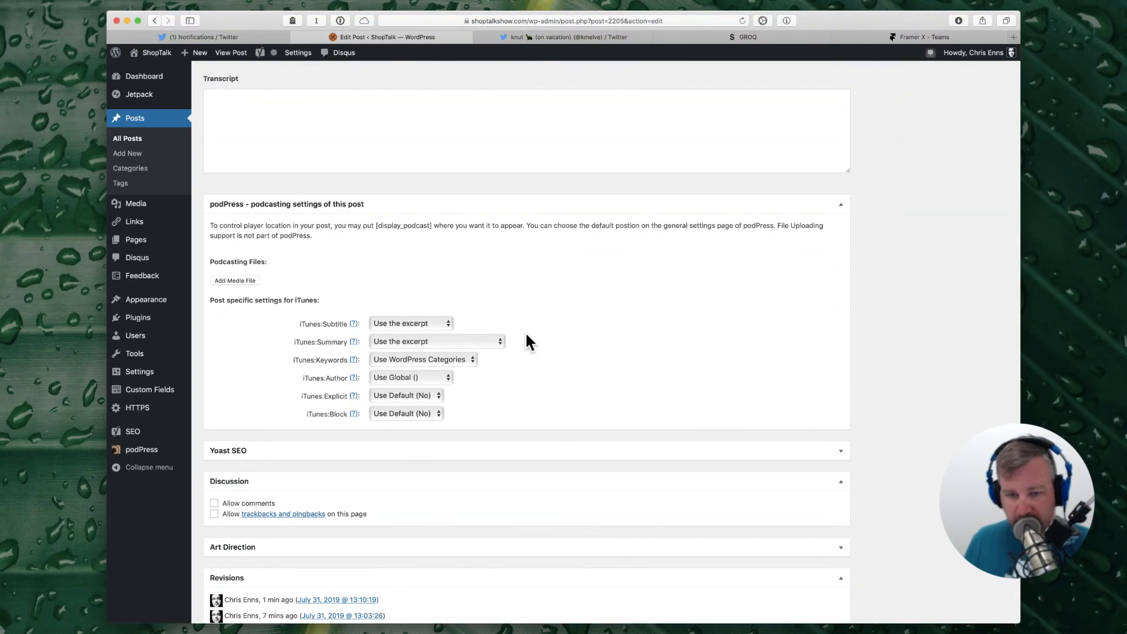
scroll(527, 339, "down", 8)
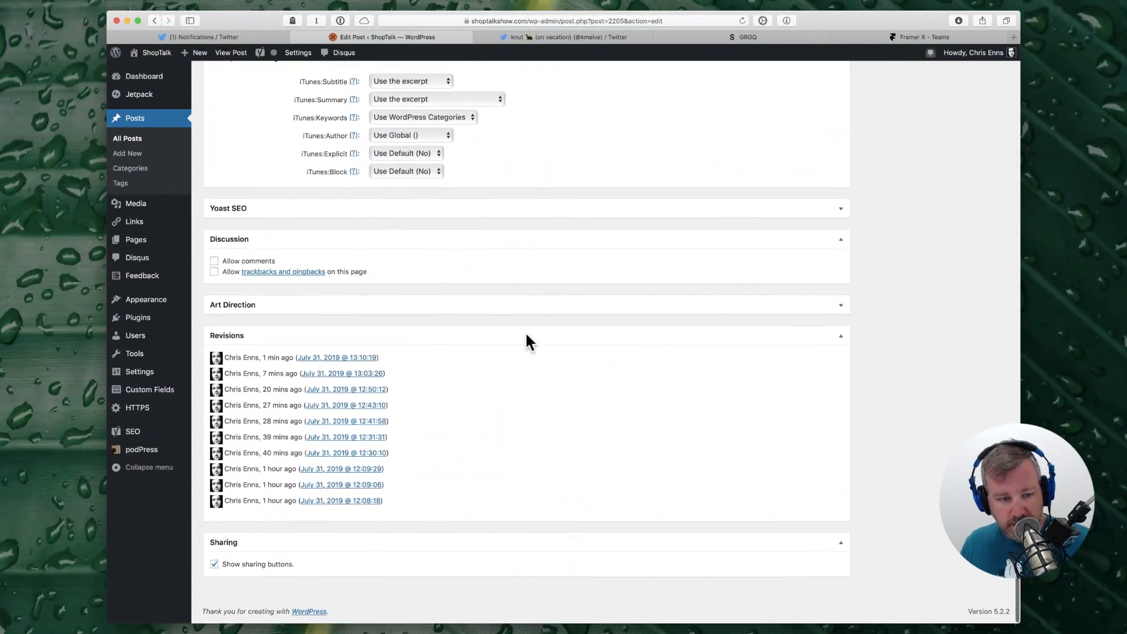
Step: Recheck the description, Link Dump and Guests sections, and glance at the episode arrangement in Logic Pro before returning to the post
scroll(527, 335, "up", 15)
scroll(526, 336, "up", 10)
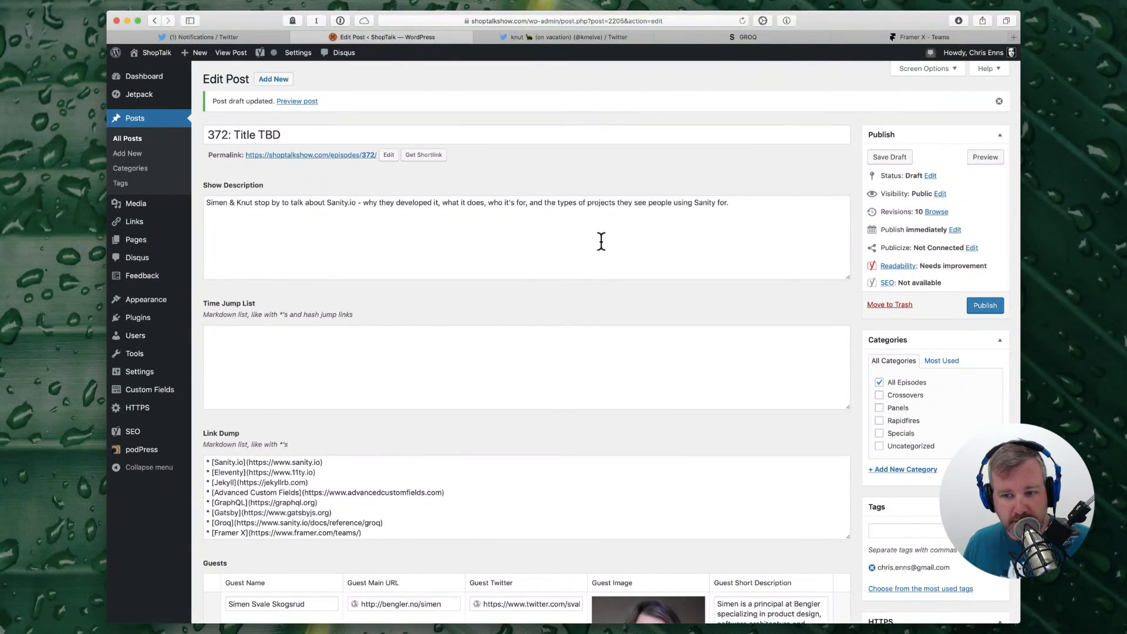
scroll(586, 357, "down", 12)
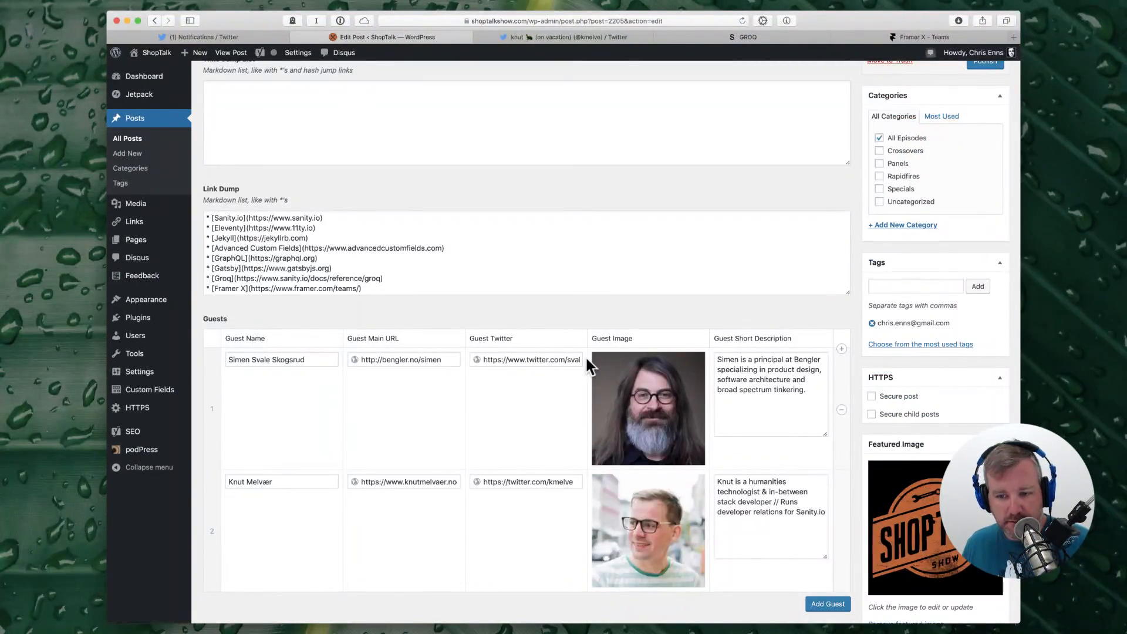
scroll(586, 357, "up", 10)
key("super+Tab")
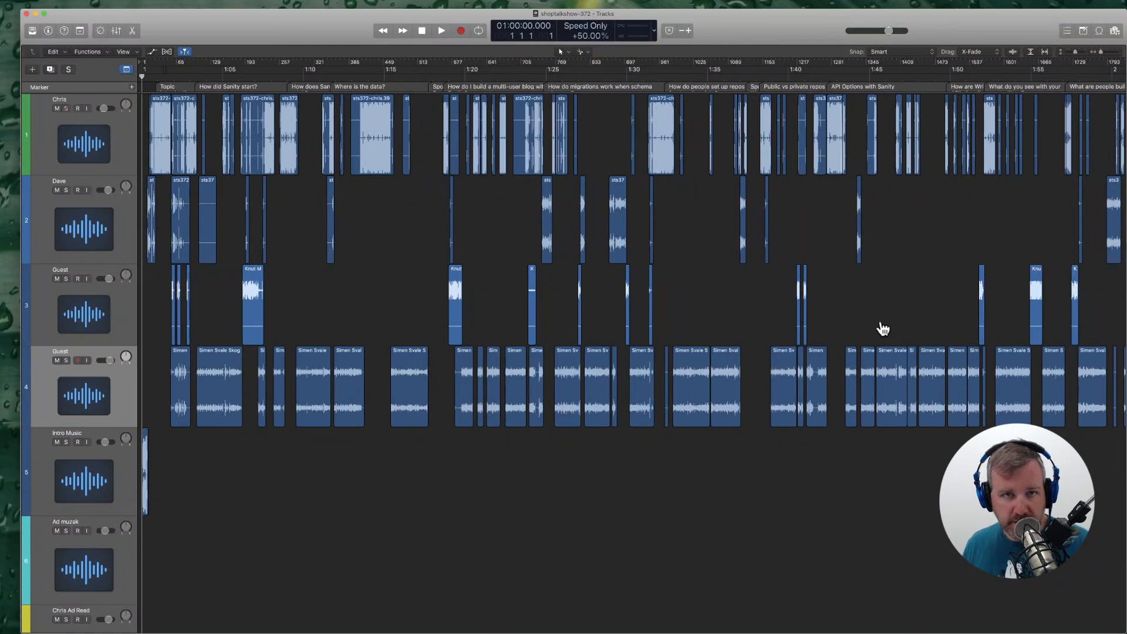
key("super+Tab")
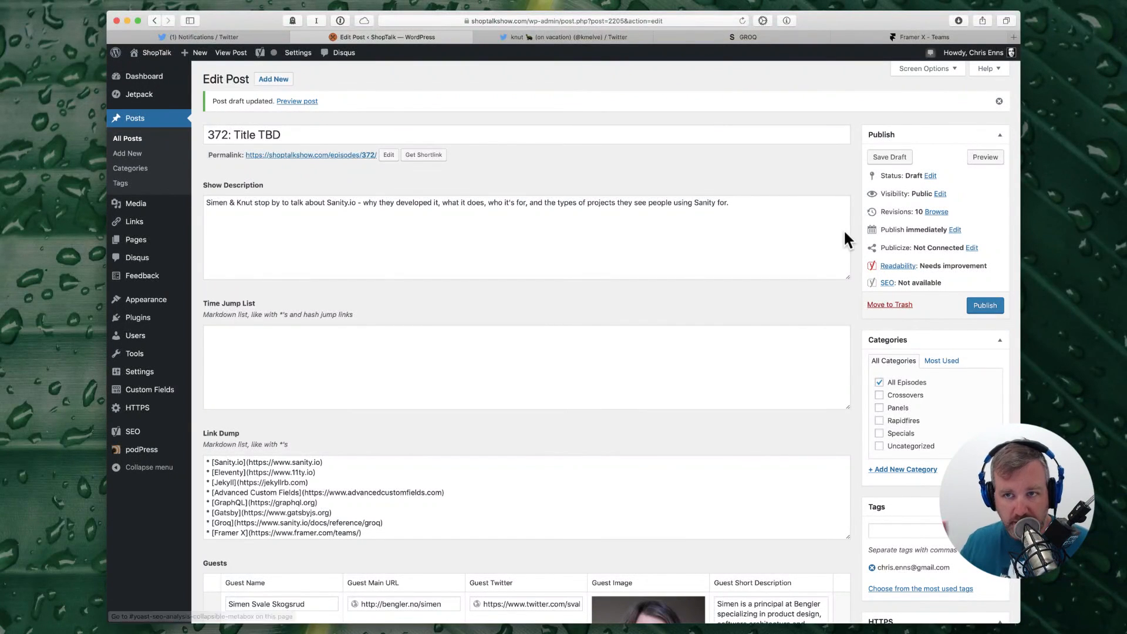